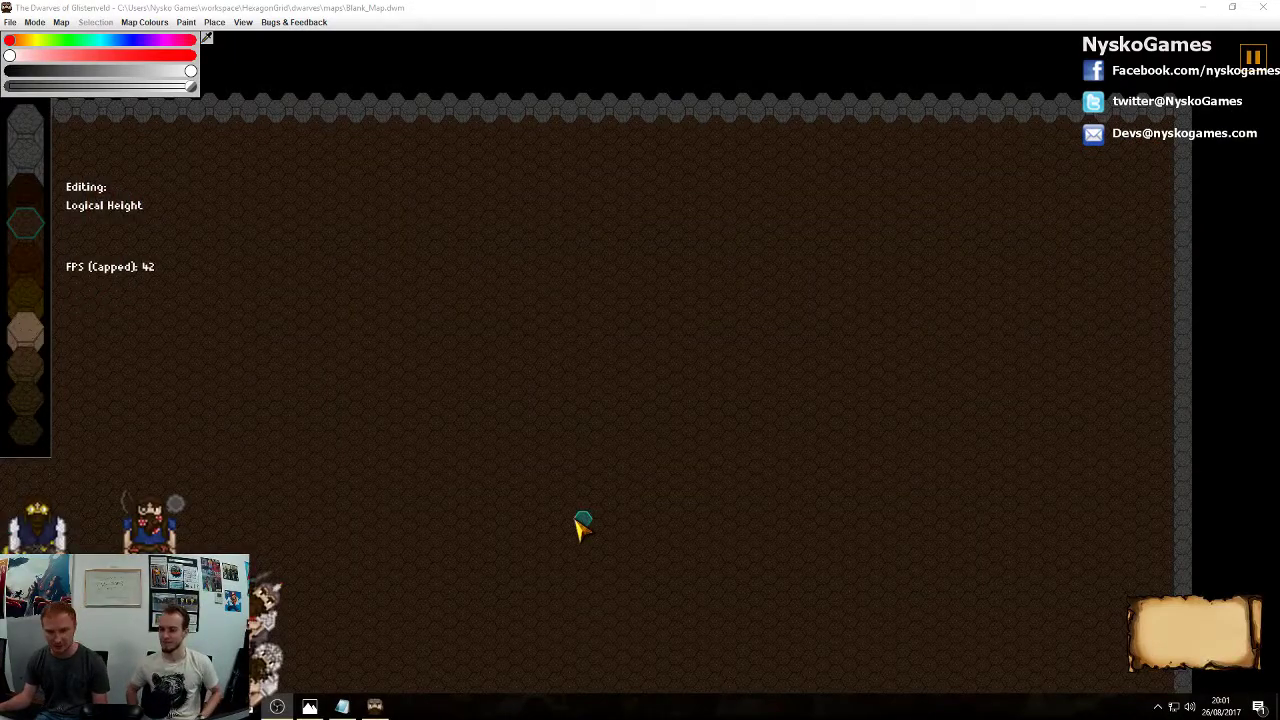
Look over the blank map's borders and upper-left corner at several zoom levels
middle_click_drag(622, 480, 988, 320)
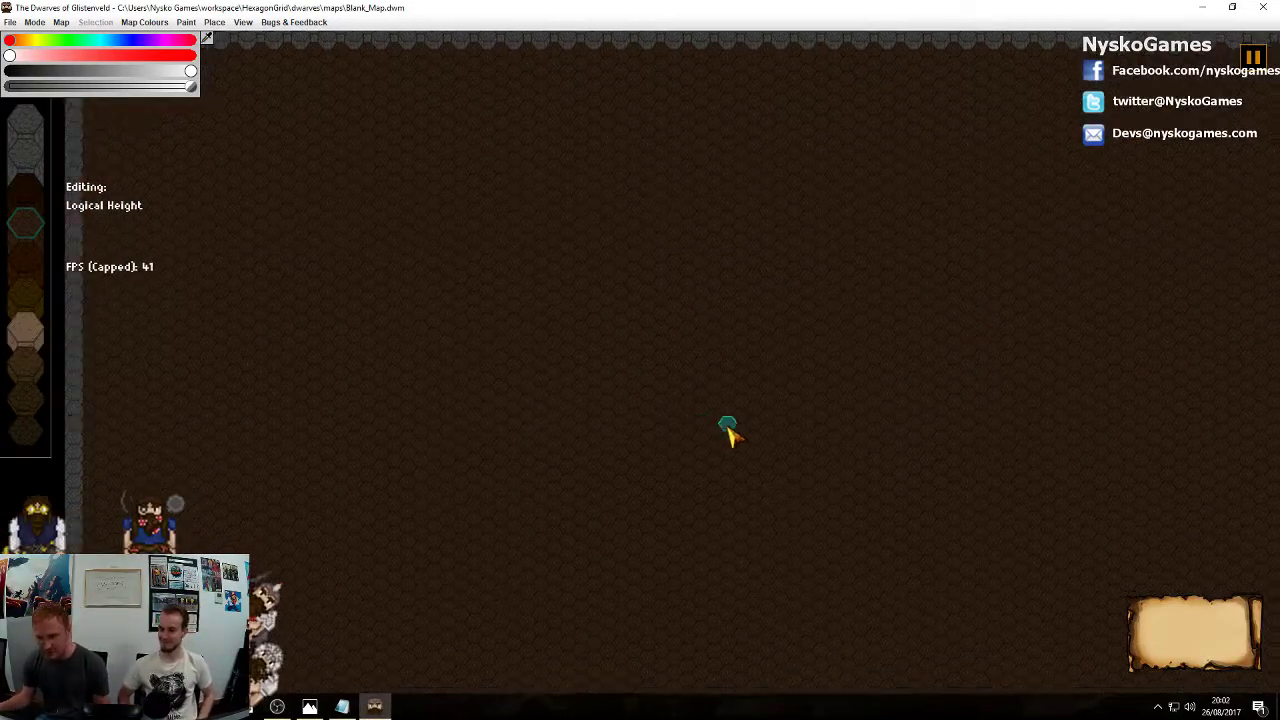
middle_click_drag(729, 429, 937, 543)
middle_click_drag(1017, 514, 727, 325)
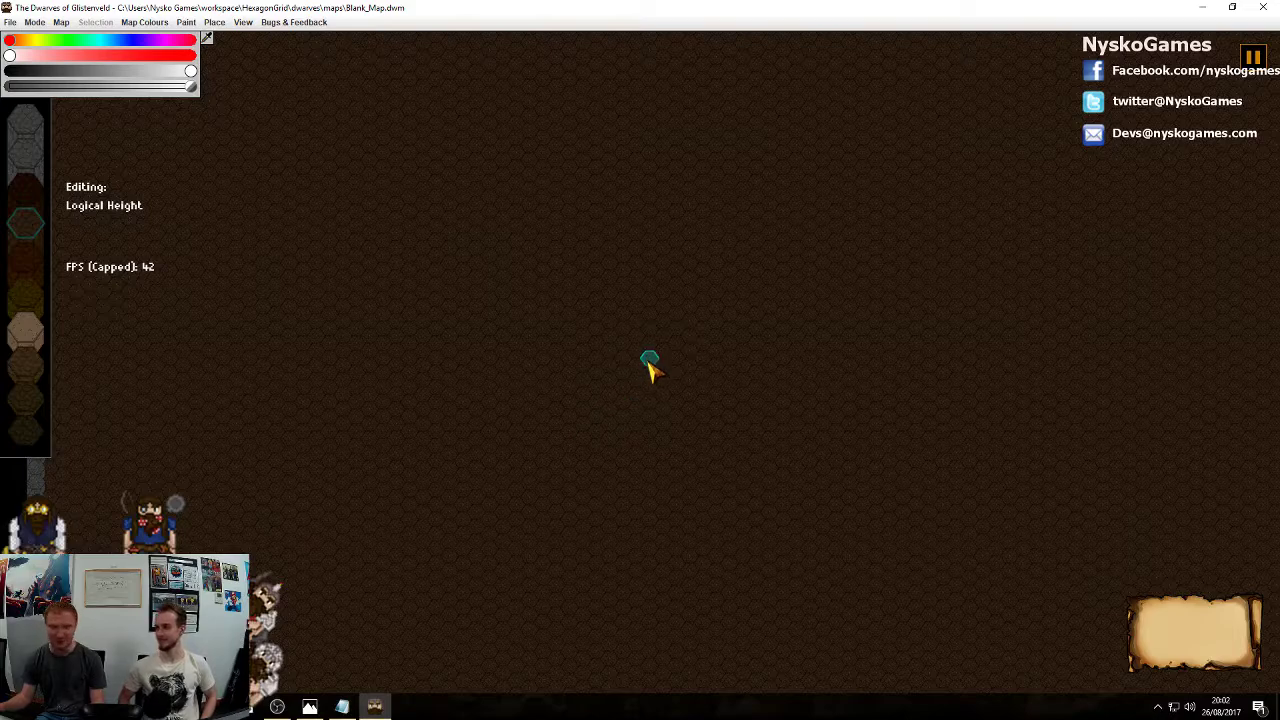
middle_click_drag(650, 365, 804, 440)
middle_click_drag(664, 276, 732, 392)
middle_click_drag(602, 366, 691, 364)
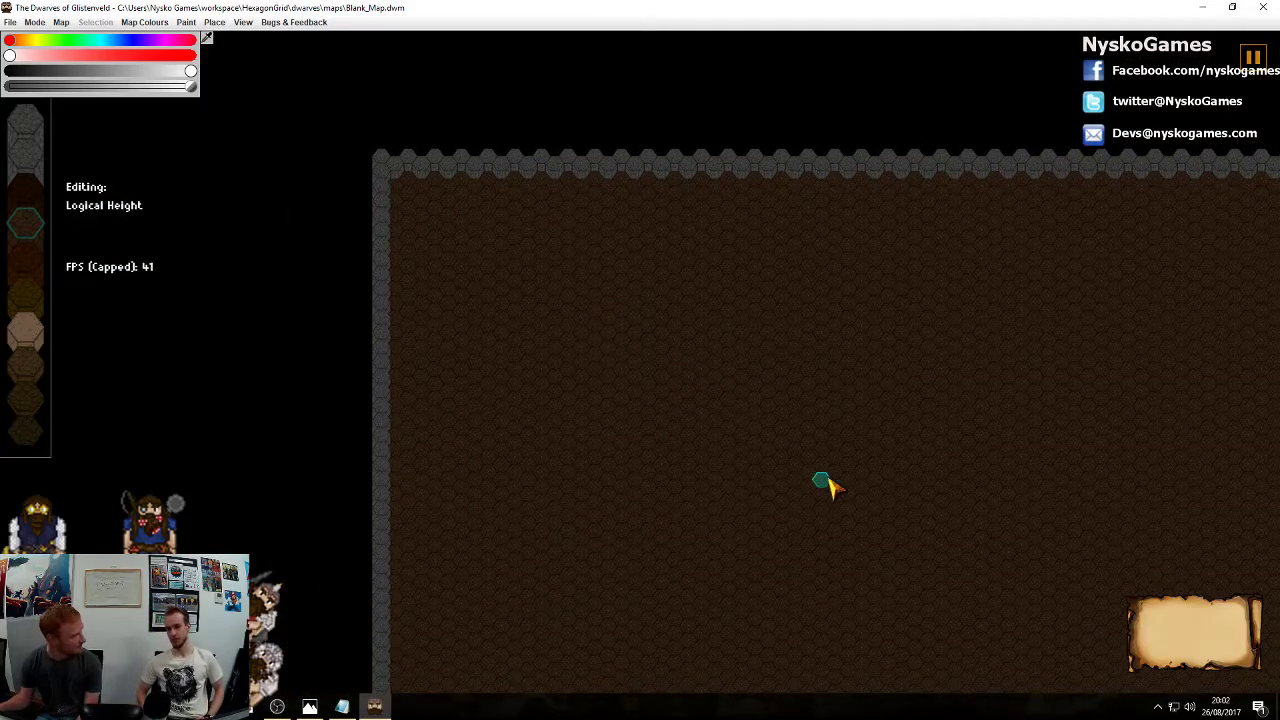
middle_click_drag(783, 416, 935, 422)
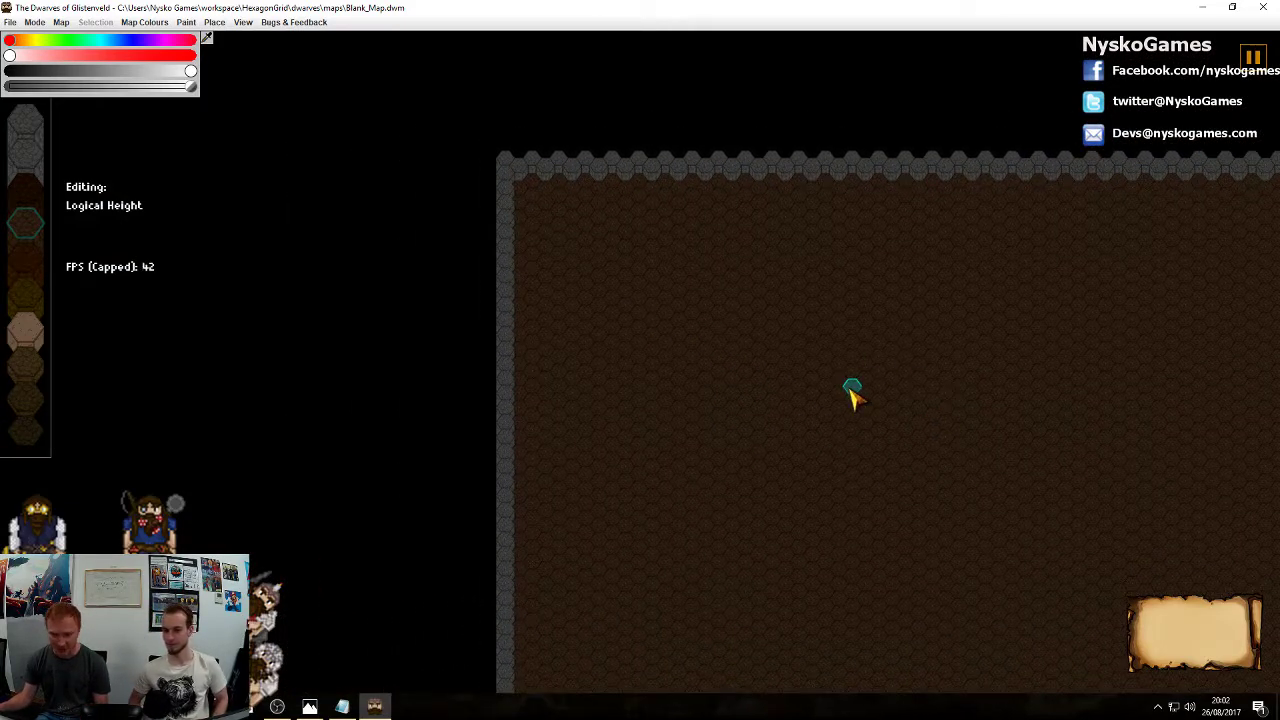
mouse_move(688, 363)
middle_mouse_down()
mouse_move(605, 340)
mouse_move(682, 374)
middle_mouse_up()
middle_click_drag(848, 459, 655, 345)
scroll(828, 395, "down", 1, "ctrl")
middle_click_drag(989, 461, 1089, 503)
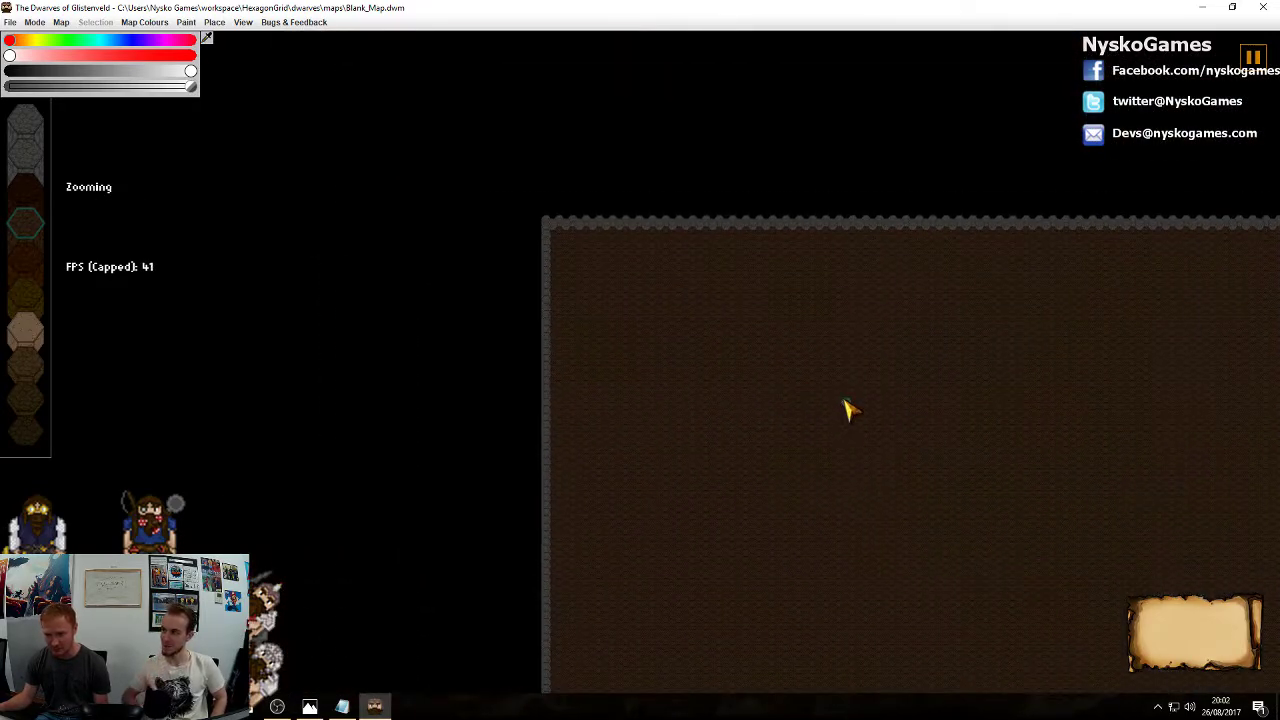
scroll(741, 395, "up", 1, "ctrl")
middle_click_drag(762, 350, 692, 474)
scroll(701, 398, "up", 1, "ctrl")
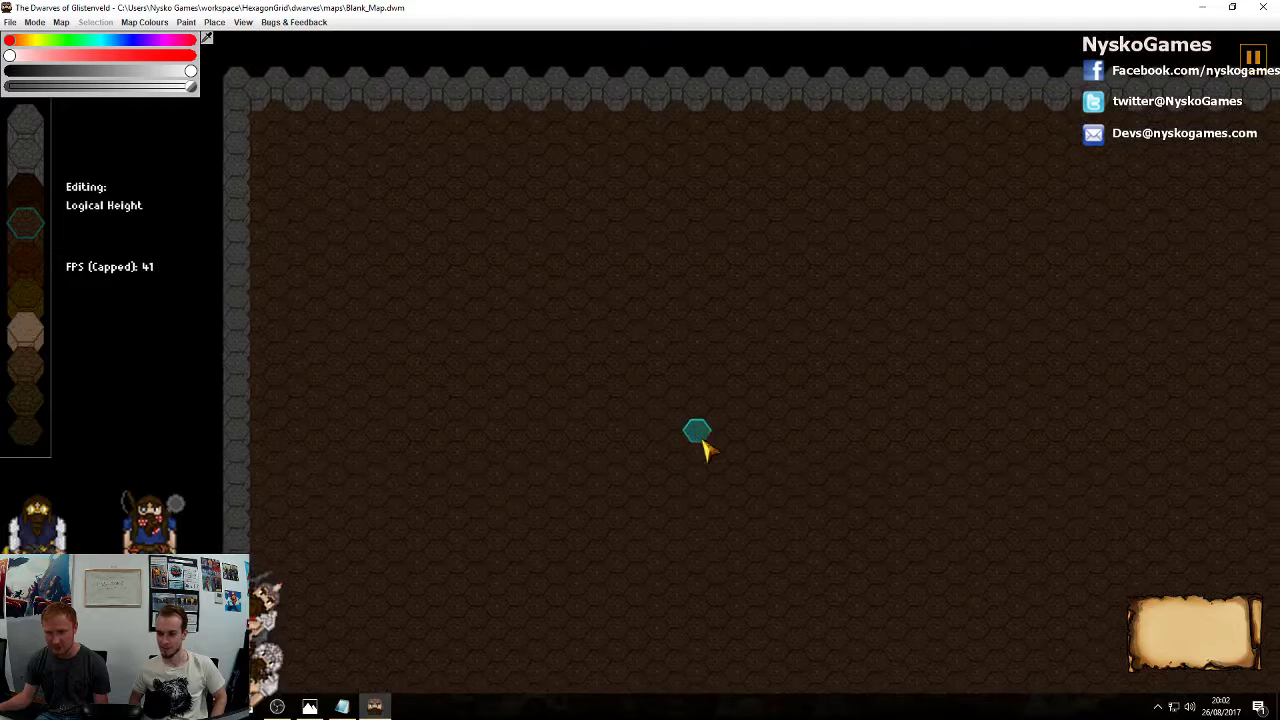
Try selecting single tiles and a freehand run of 11 dirt tiles, clearing the selection each time
mouse_move(662, 308)
left_mouse_down()
mouse_move(695, 418)
mouse_move(714, 326)
left_mouse_up()
left_click(712, 328)
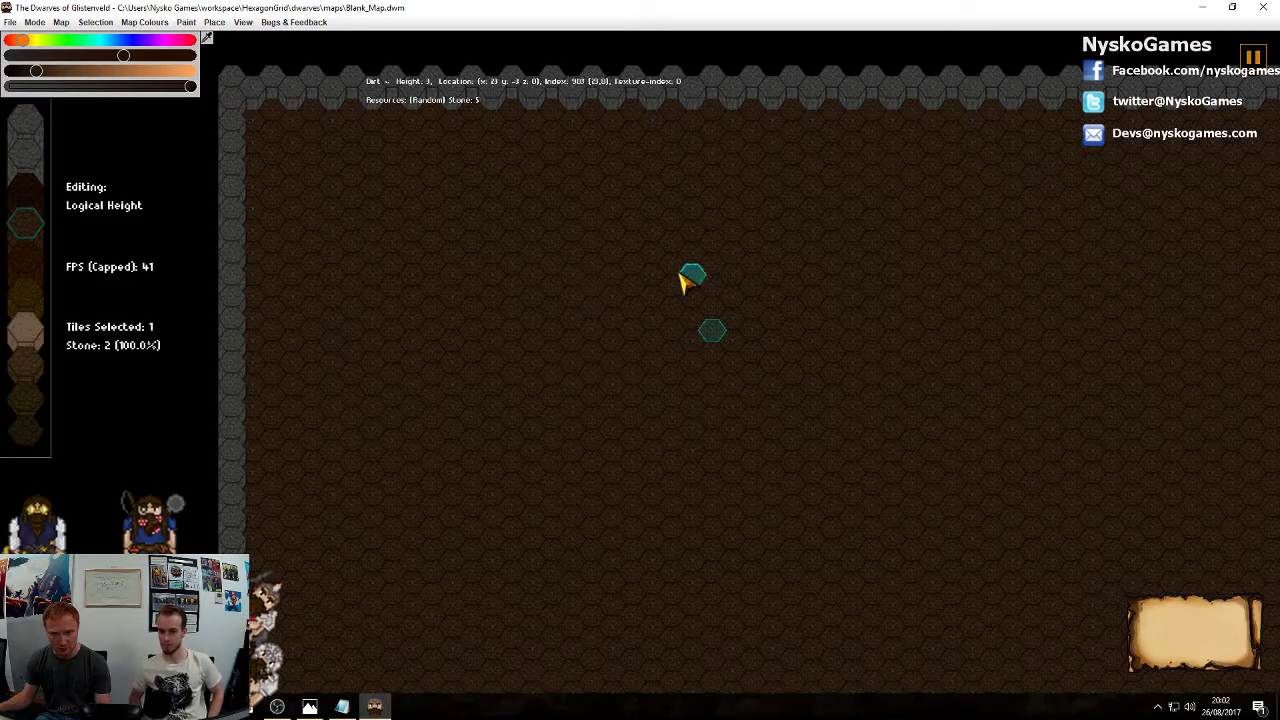
key("d")
left_click(526, 386, "ctrl")
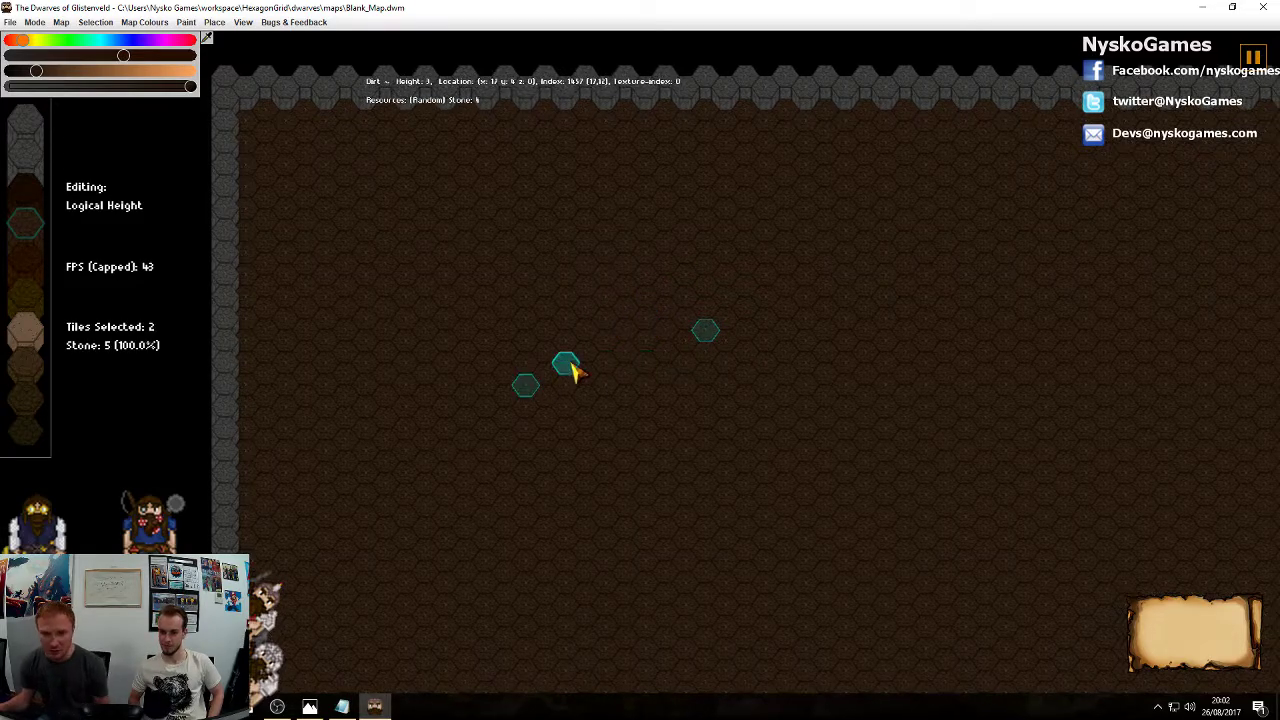
right_click(728, 428)
left_click_drag(663, 286, 643, 350)
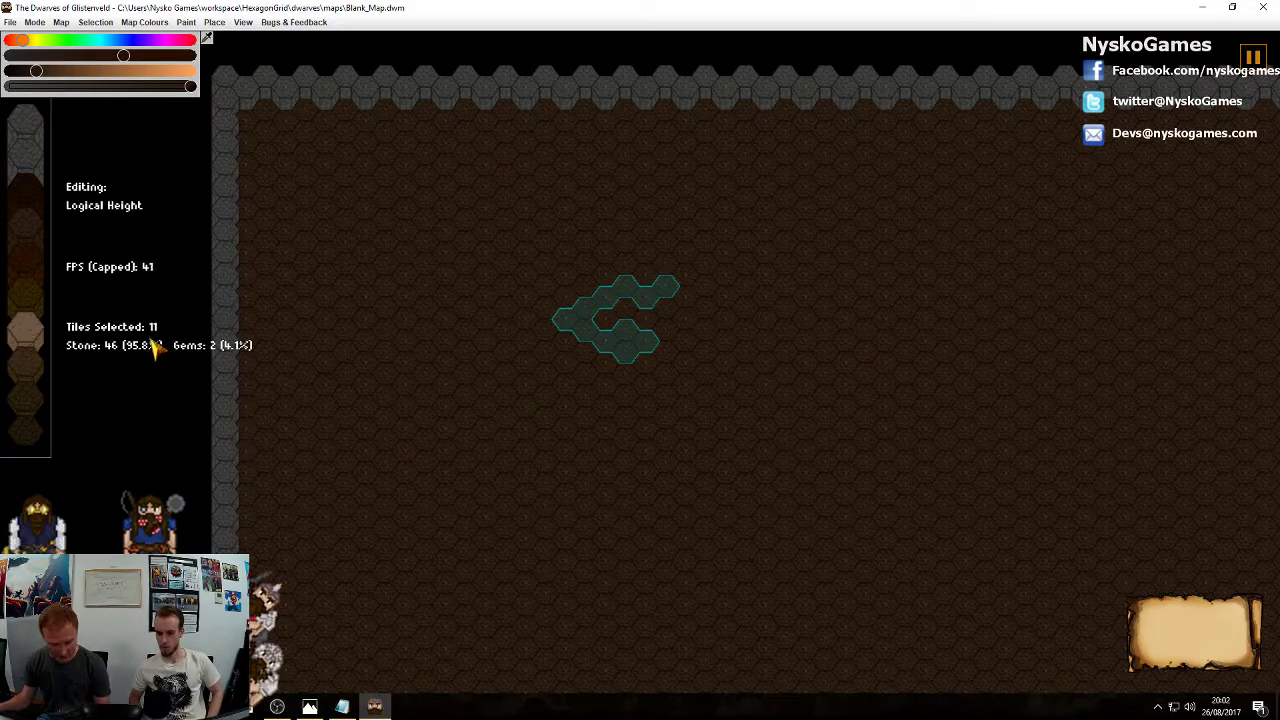
right_click(609, 334)
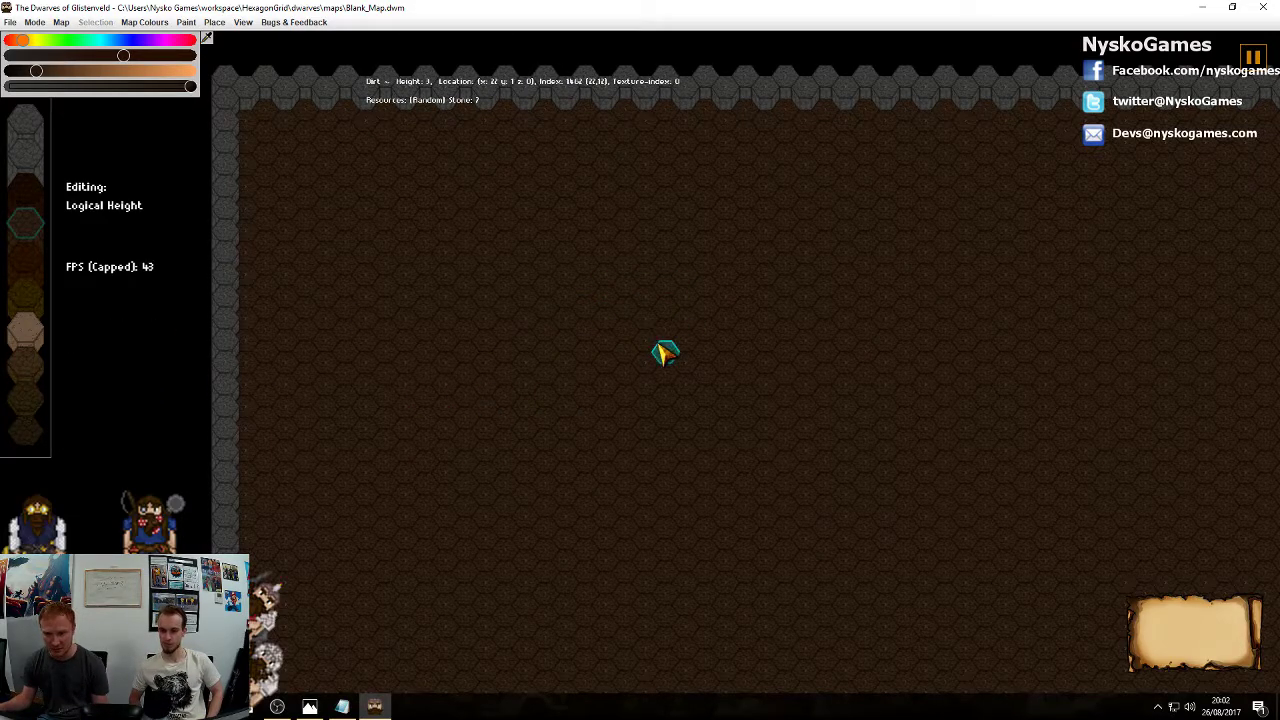
Select an irregular patch of dirt tiles near the map's upper-left corner and lower it to height 0
middle_click_drag(567, 271, 672, 356)
middle_click_drag(730, 400, 686, 351)
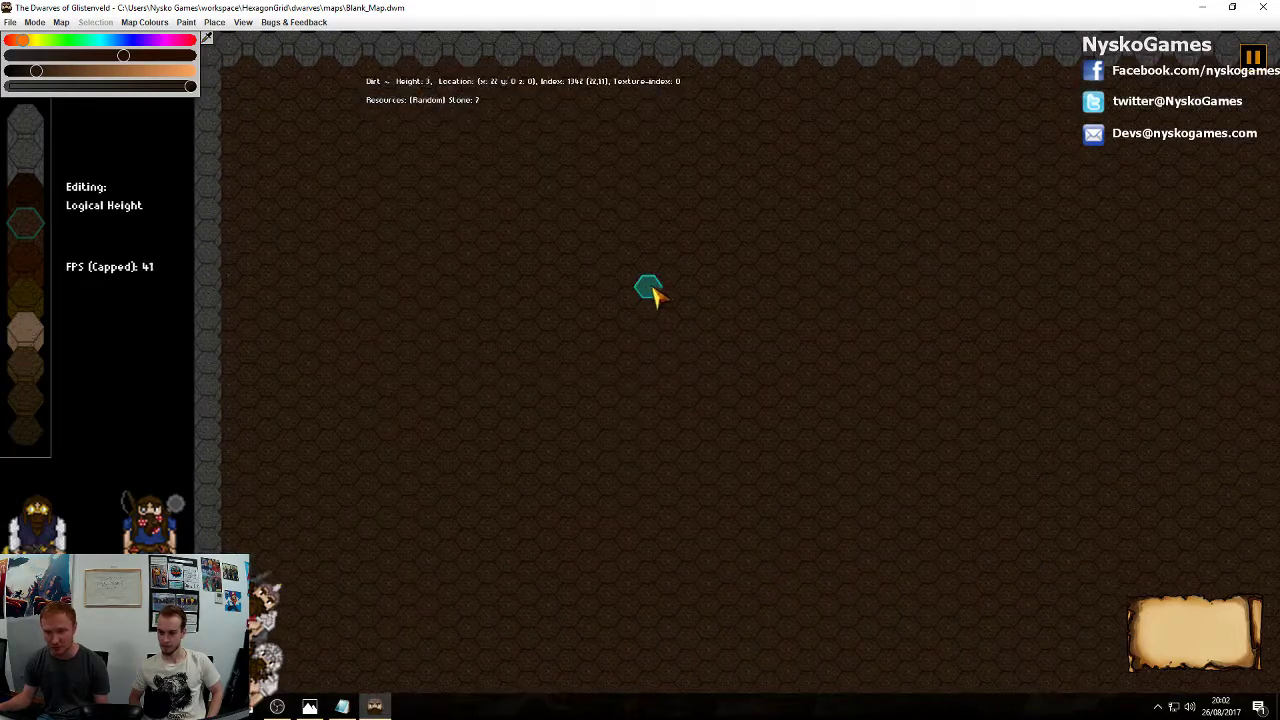
mouse_move(649, 266)
left_mouse_down()
mouse_move(586, 321)
mouse_move(715, 288)
mouse_move(626, 251)
mouse_move(691, 286)
mouse_move(669, 274)
mouse_move(600, 318)
mouse_move(586, 277)
mouse_move(603, 331)
mouse_move(588, 345)
left_mouse_up()
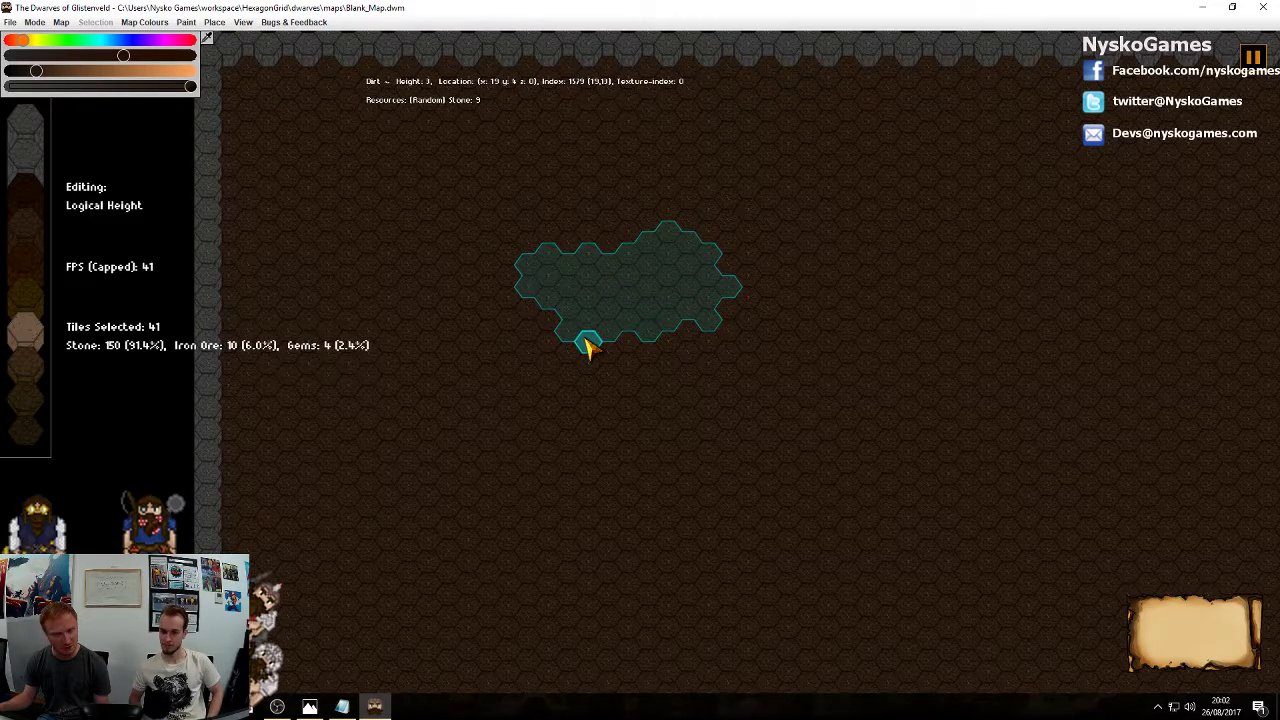
mouse_move(588, 345)
left_mouse_down()
mouse_move(645, 360)
mouse_move(689, 286)
mouse_move(649, 294)
mouse_move(660, 302)
left_mouse_up()
scroll(659, 300, "down", 1)
right_click(659, 300)
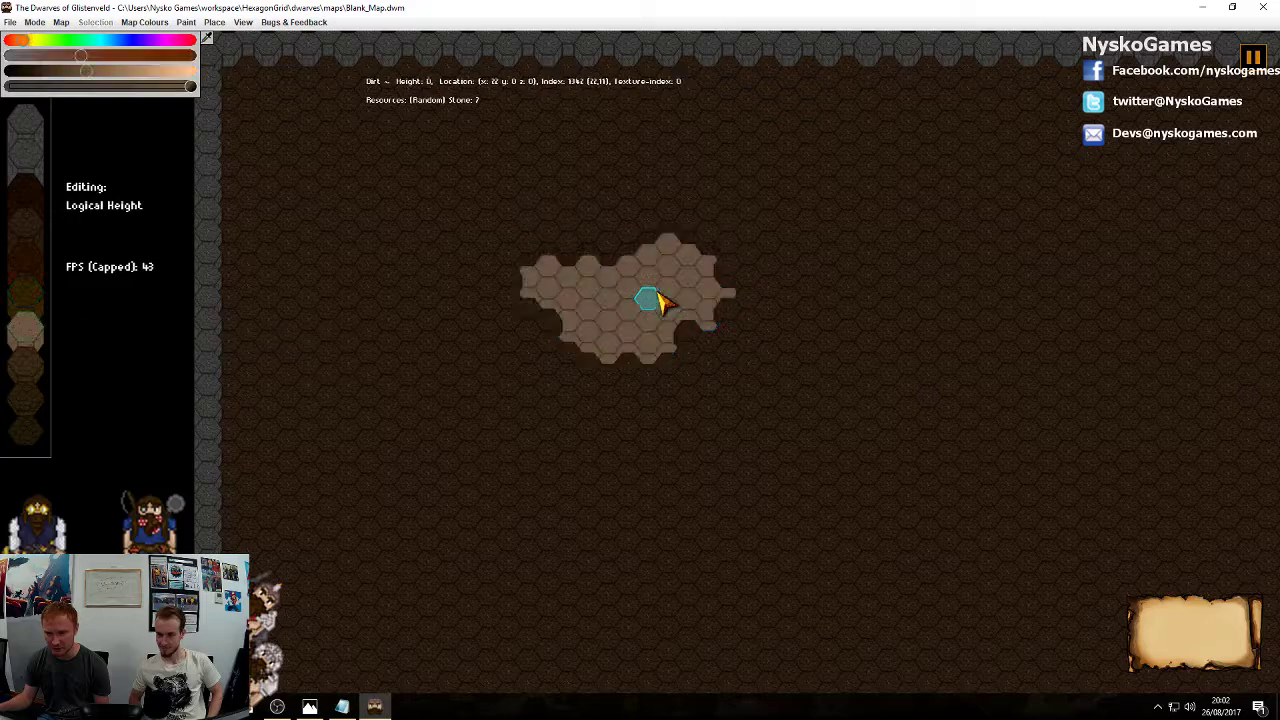
Try a freehand S-shaped selection of 54 tiles below and beside the carved patch, and clear it
key("d")
key("s")
scroll(920, 446, "down", 1, "ctrl")
middle_click_drag(926, 450, 786, 411)
middle_click_drag(605, 365, 792, 478)
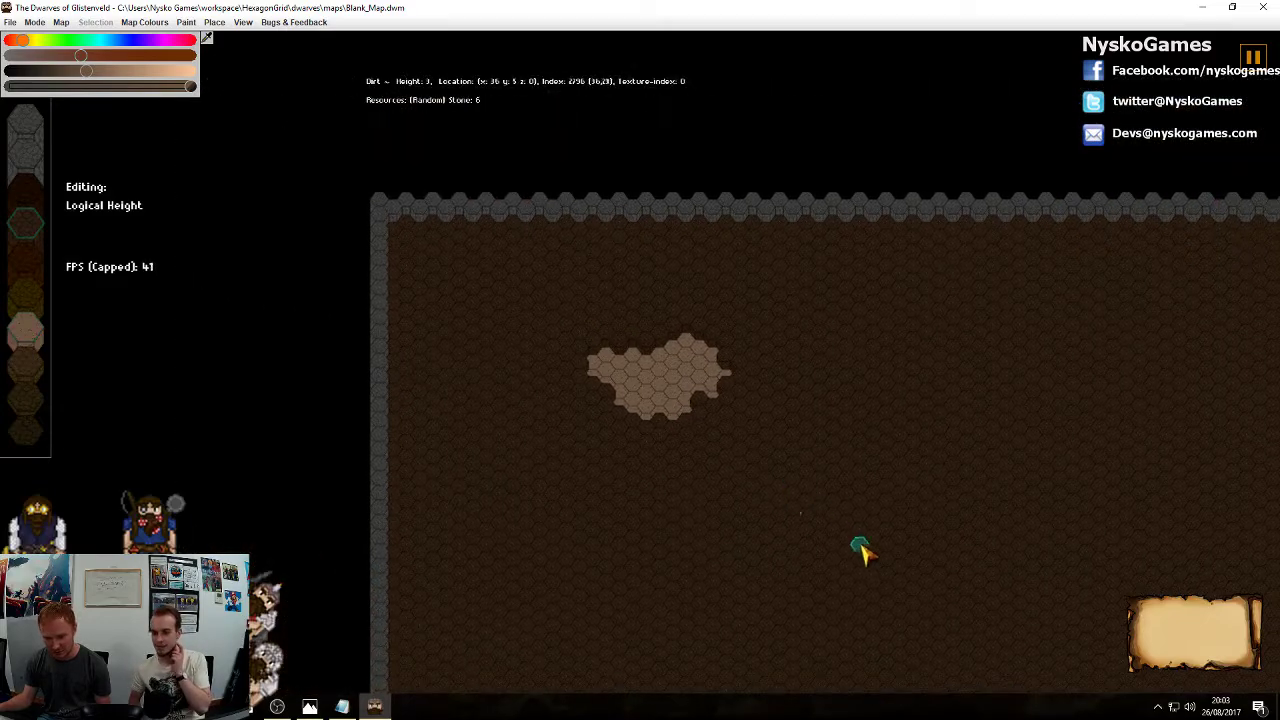
middle_click_drag(862, 552, 820, 423)
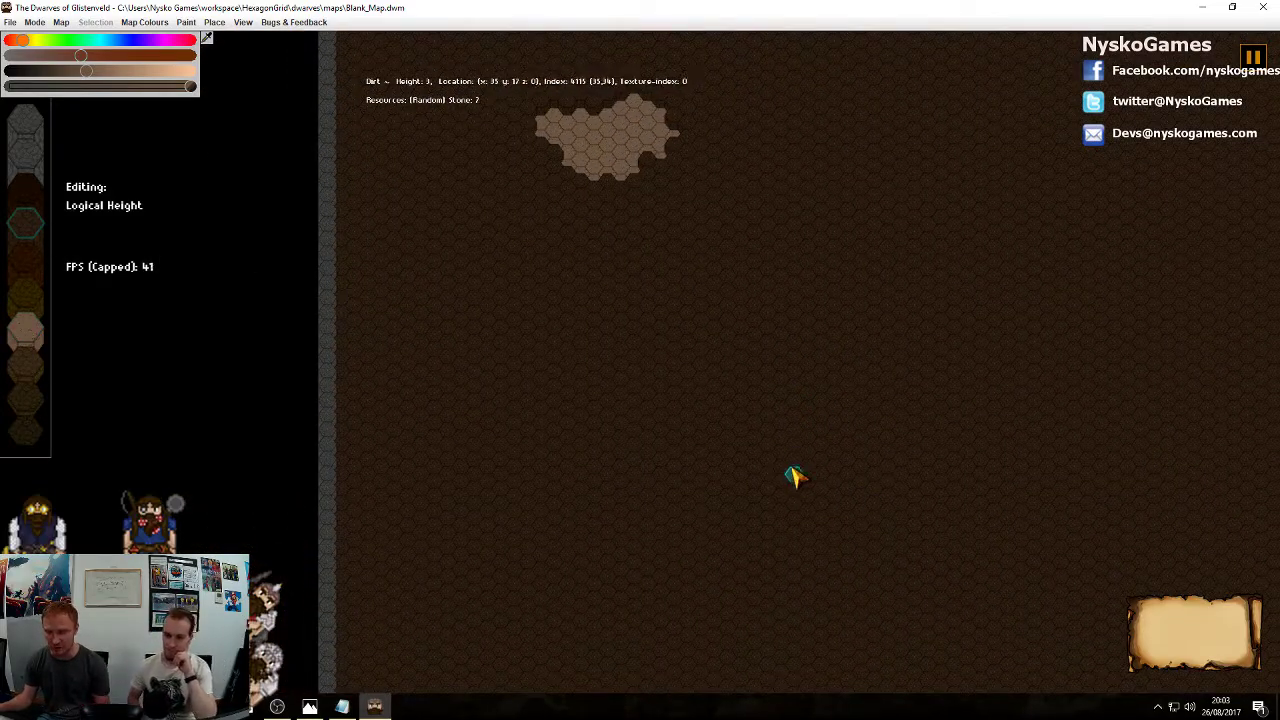
middle_click_drag(769, 449, 776, 335)
mouse_move(787, 354)
left_mouse_down()
mouse_move(749, 357)
mouse_move(771, 463)
mouse_move(632, 566)
mouse_move(533, 524)
left_mouse_up()
middle_click_drag(947, 487, 774, 420)
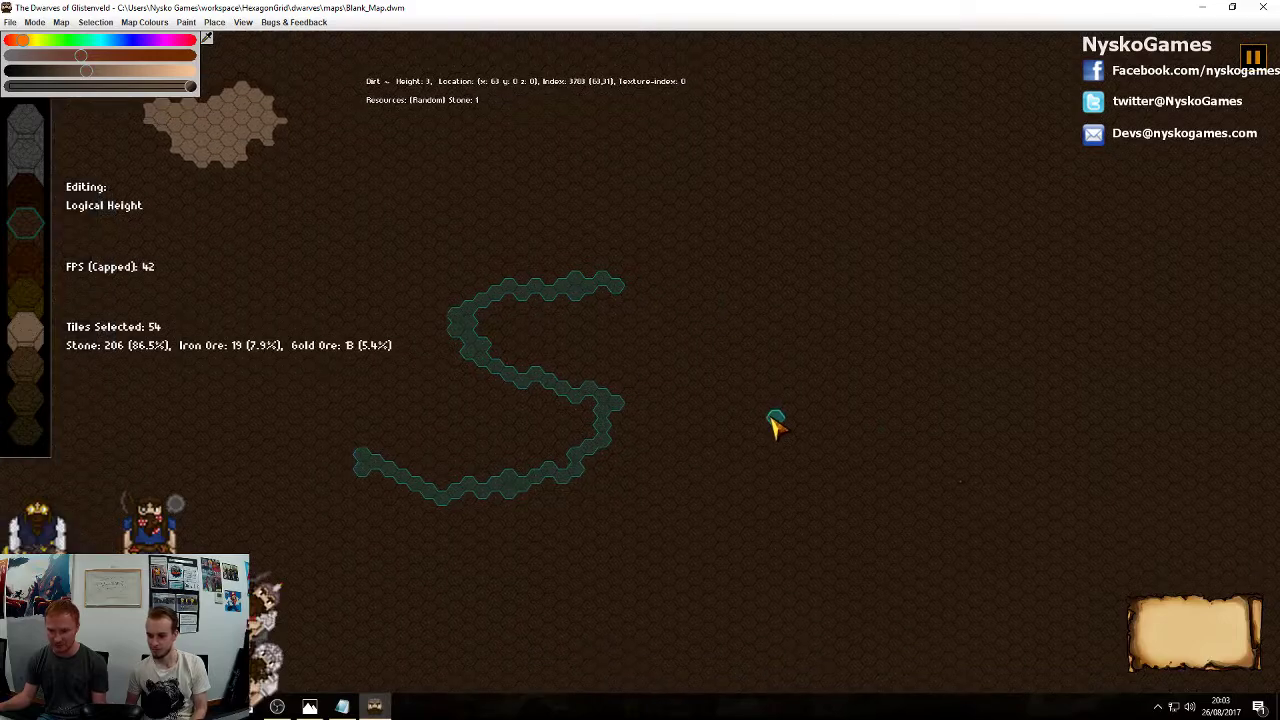
left_click(684, 396)
Spell "Hi" with a freehand selection of 60 dirt tiles and lower those tiles to height 0
left_click_drag(470, 250, 457, 480)
left_click_drag(551, 271, 552, 458)
mouse_move(497, 370)
left_mouse_down()
mouse_move(531, 363)
mouse_move(486, 346)
mouse_move(470, 412)
left_mouse_up()
left_click_drag(651, 378, 641, 474)
left_click_drag(669, 312, 649, 312)
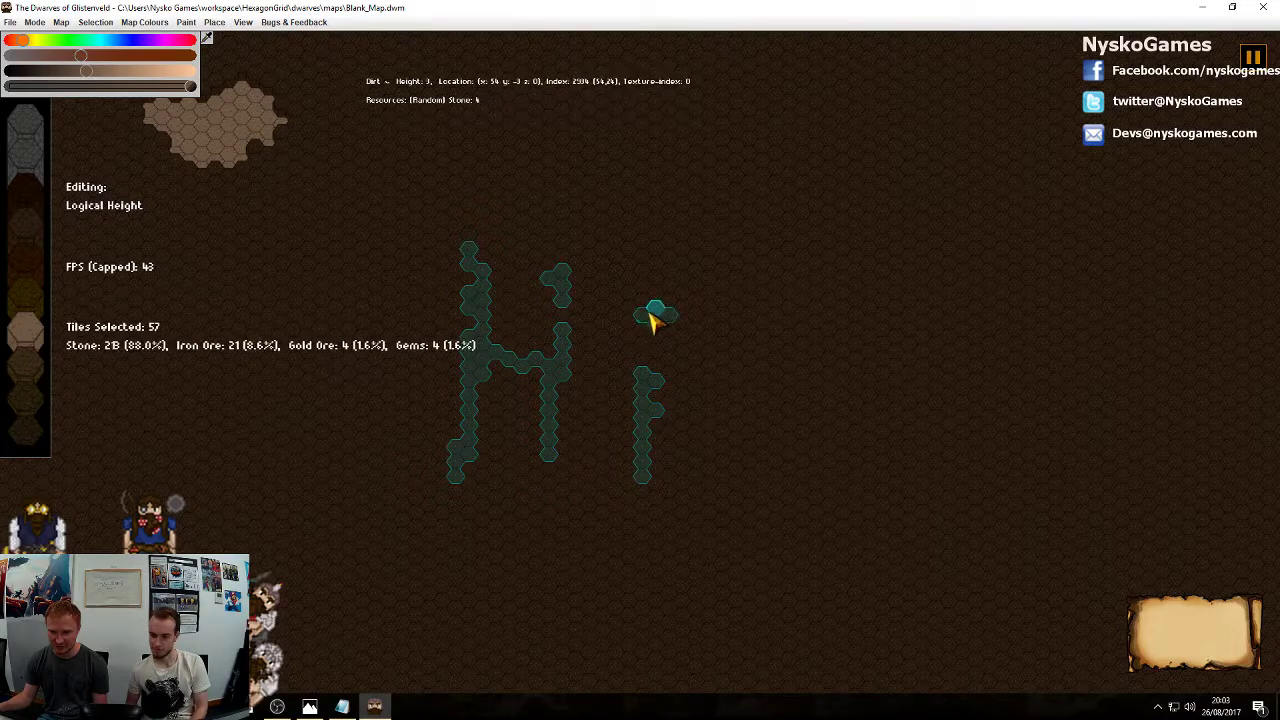
left_click_drag(571, 303, 568, 325)
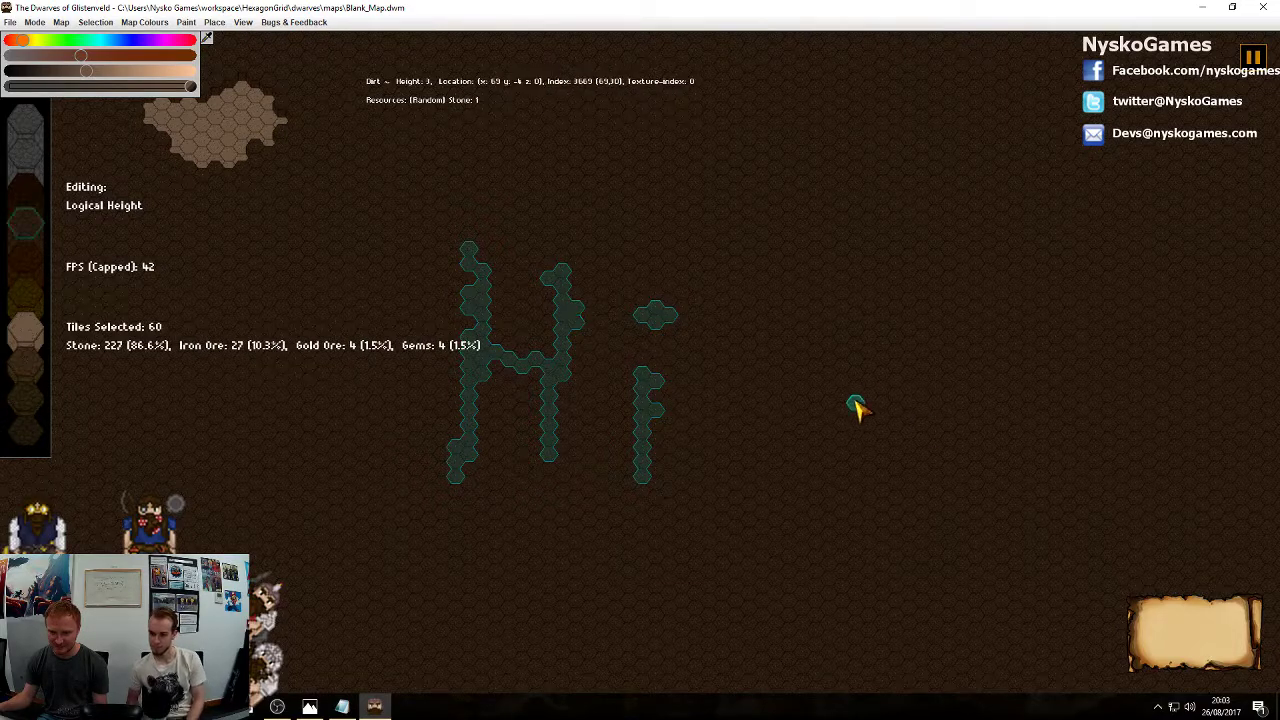
key("Delete")
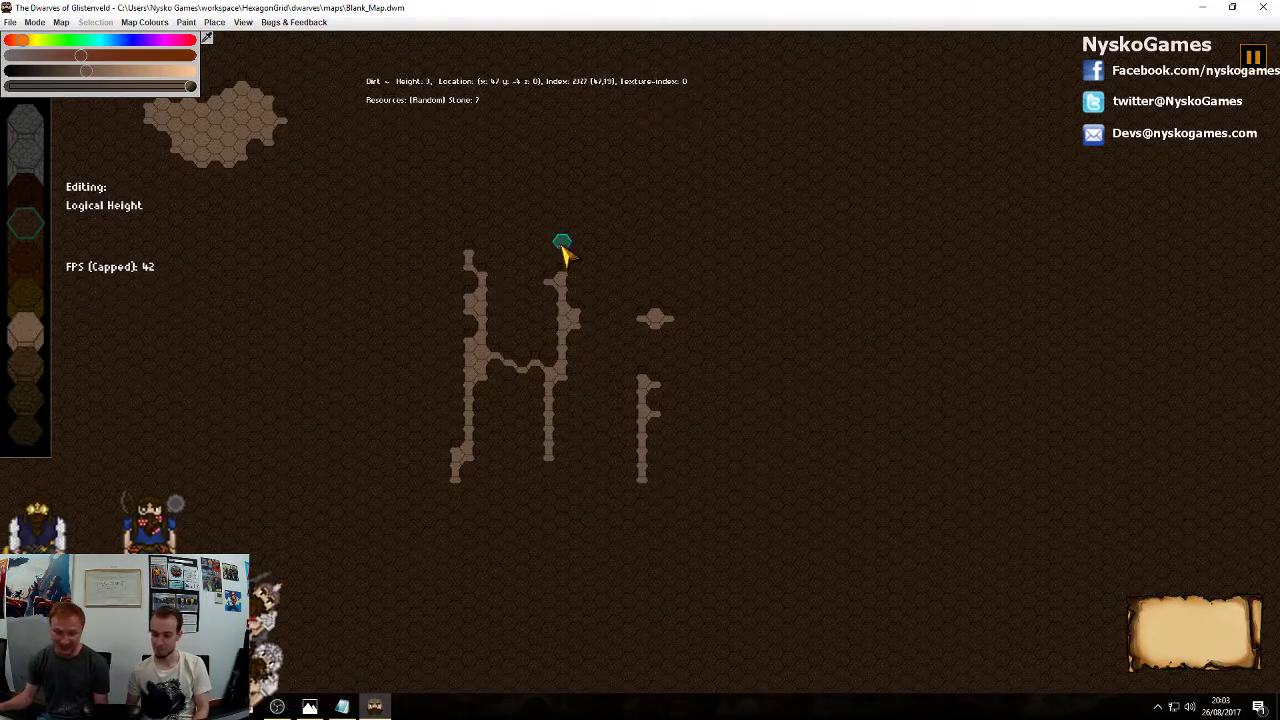
Raise the carved H and the stem and dot of the i back to height 3
left_click(563, 343)
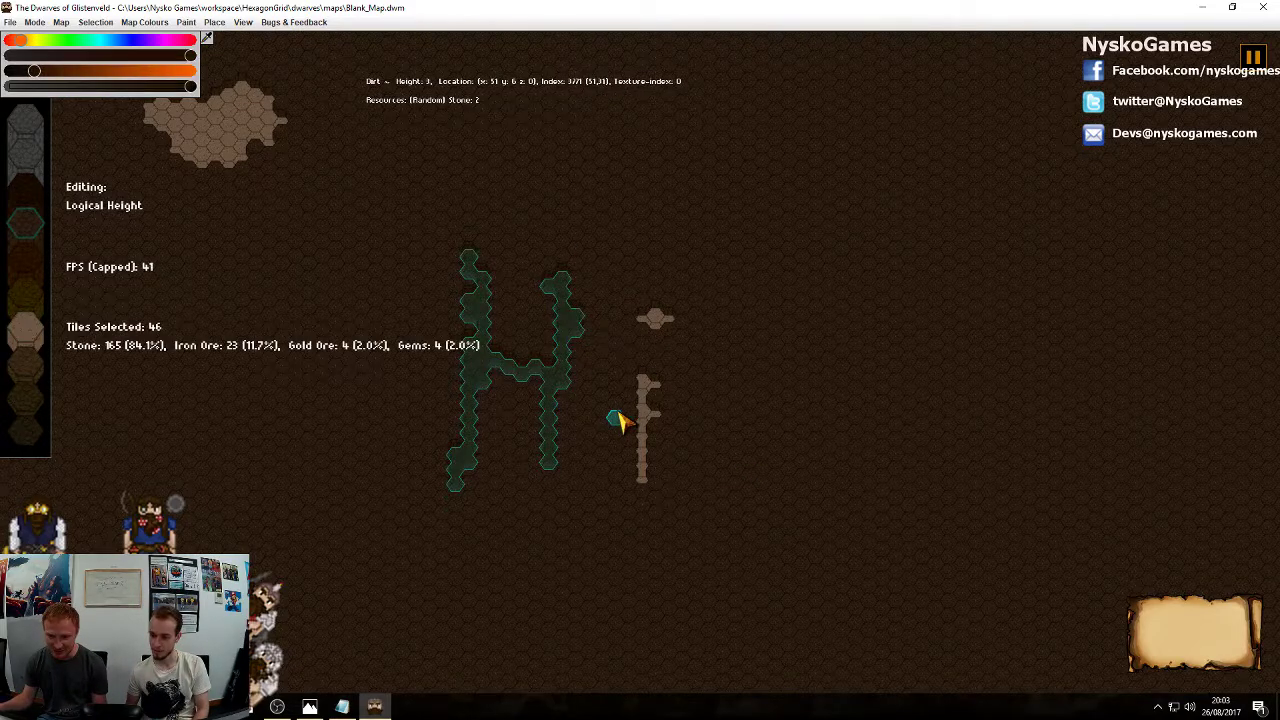
key("3")
double_click(645, 429)
key("3")
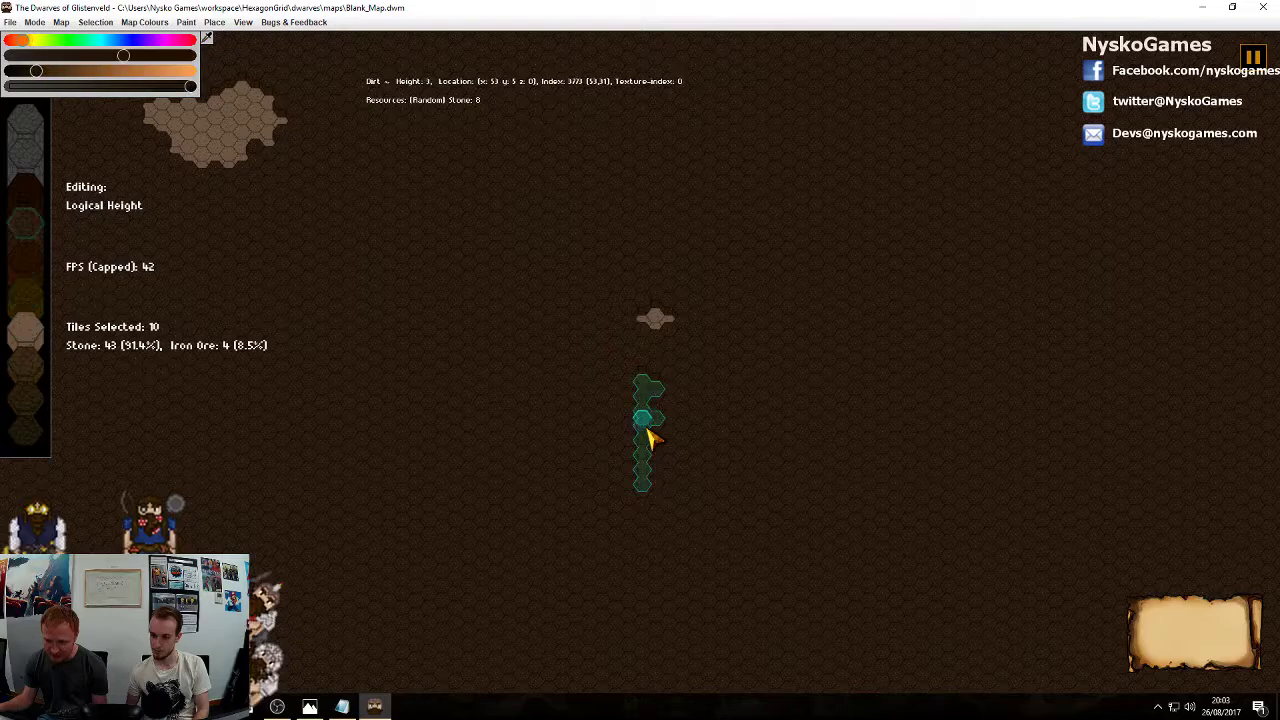
right_click(647, 430)
double_click(655, 318)
key("3")
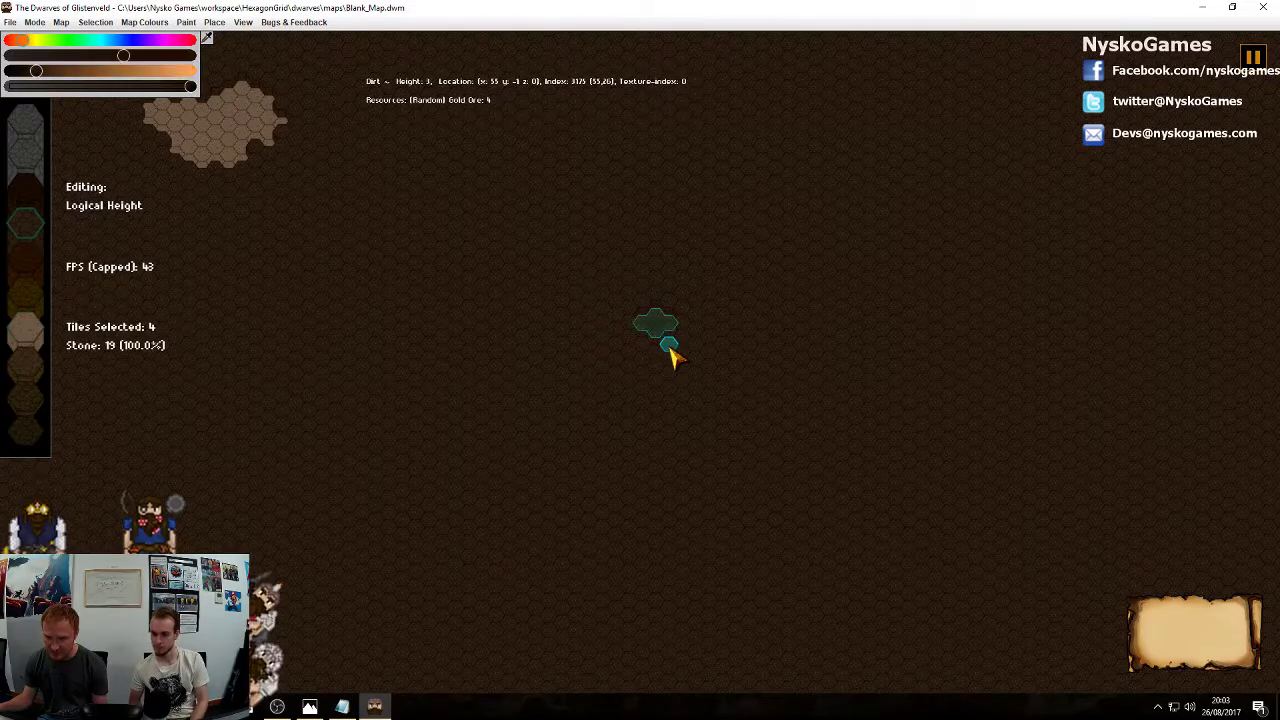
right_click(670, 352)
Select an irregular patch of dirt tiles near the map's lower-right corner and lower it to floor level
right_click_drag(387, 296, 737, 463)
right_click_drag(853, 523, 768, 445)
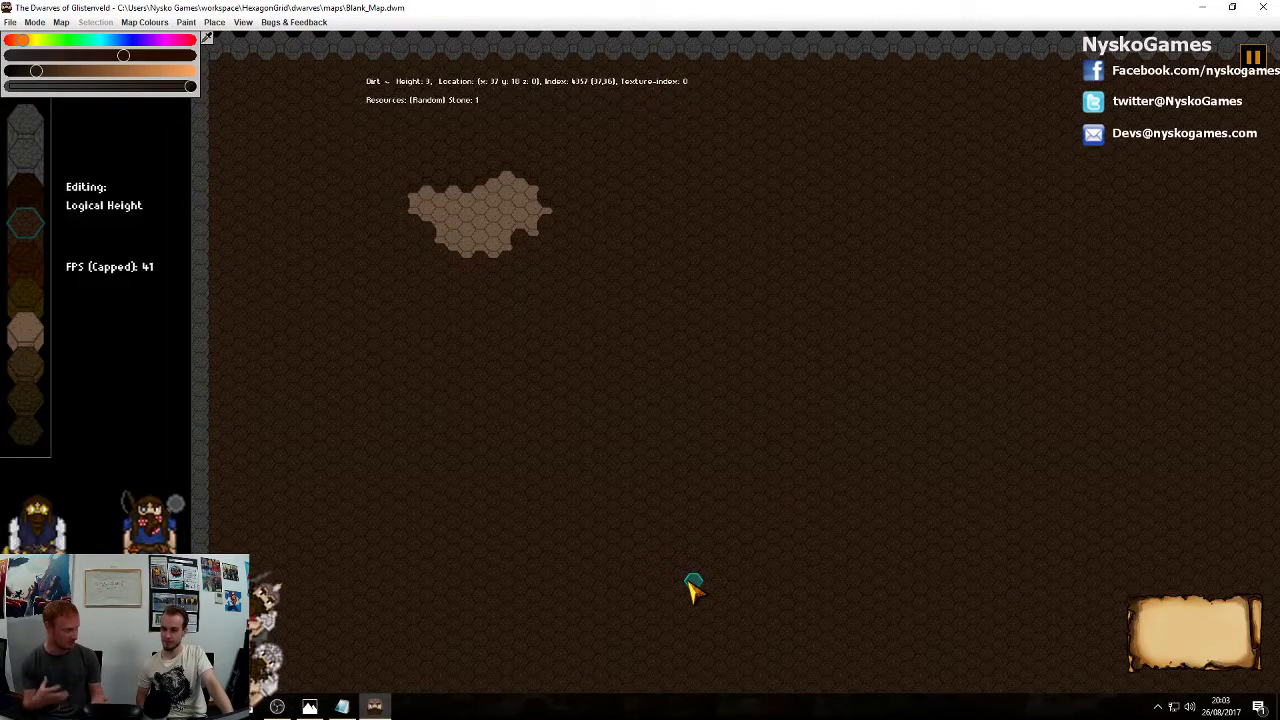
right_click_drag(707, 460, 634, 413)
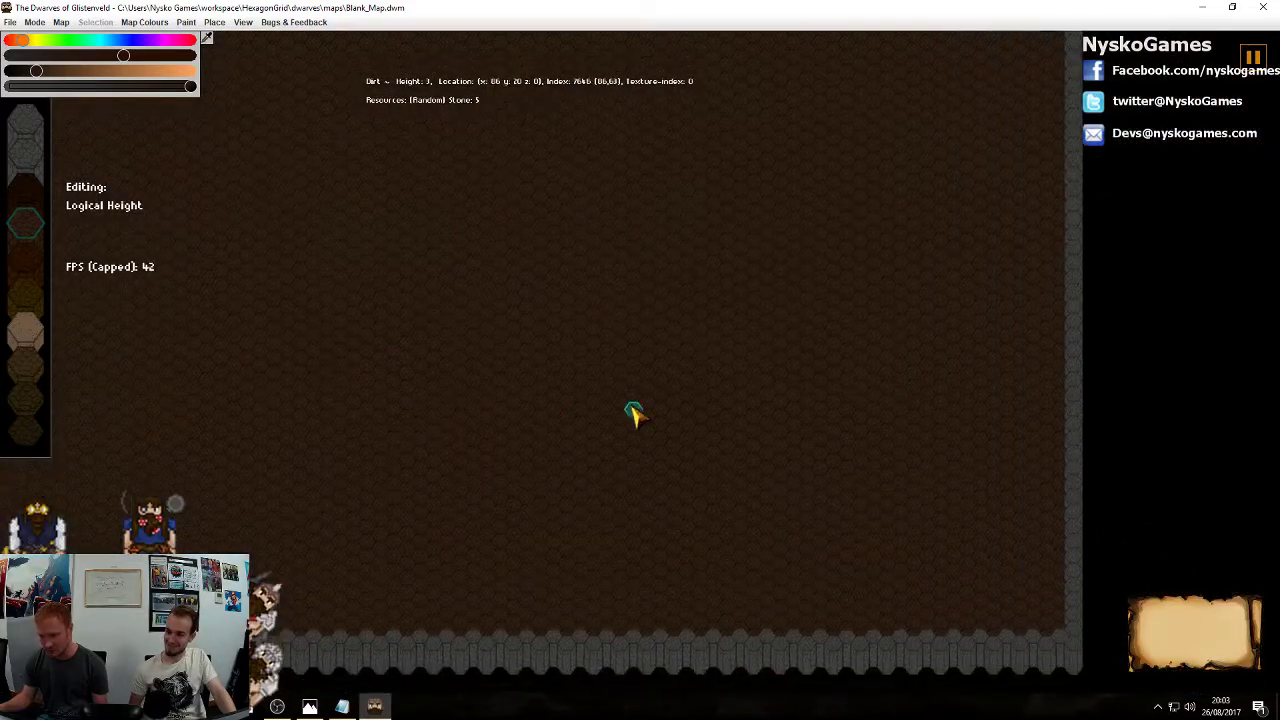
mouse_move(886, 452)
left_mouse_down()
mouse_move(849, 443)
mouse_move(834, 506)
mouse_move(915, 440)
mouse_move(897, 502)
mouse_move(889, 449)
mouse_move(857, 494)
mouse_move(836, 481)
mouse_move(888, 447)
mouse_move(875, 497)
left_mouse_up()
right_click(873, 492)
Lower an irregular patch near the map's lower-left corner to height 0 and raise stray tiles on its upper-right edge
right_click_drag(569, 476, 1076, 447)
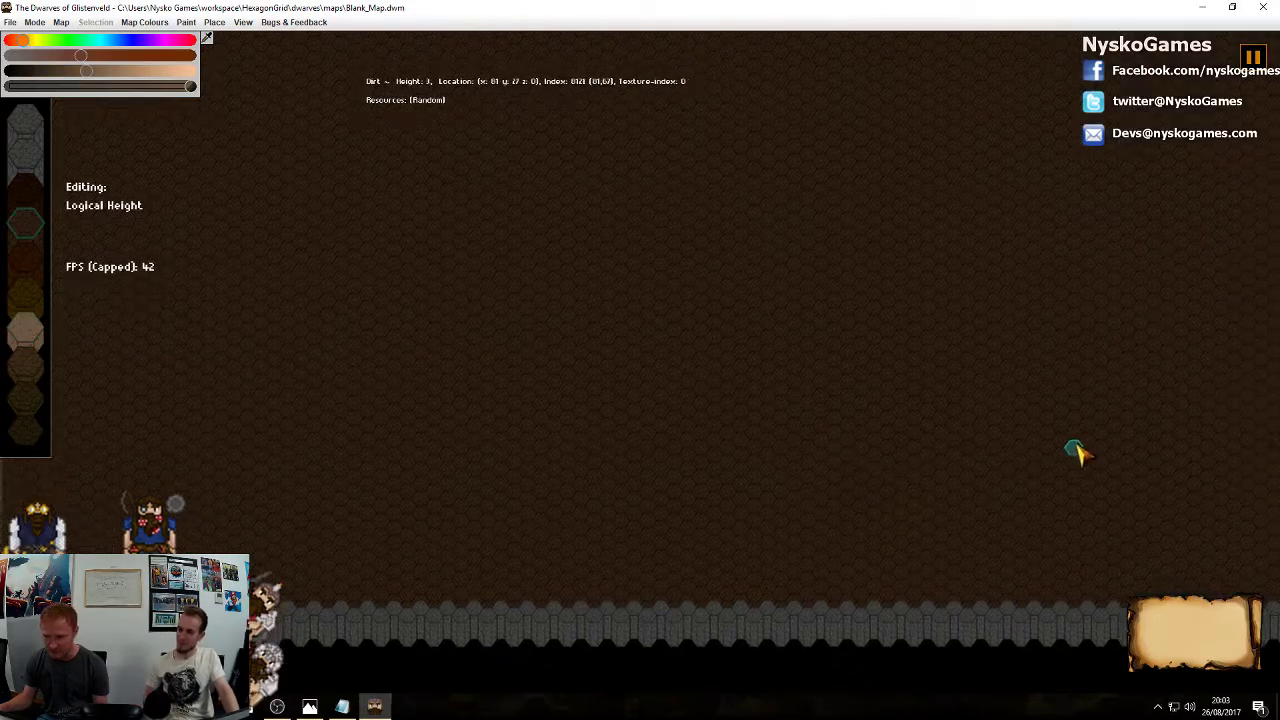
right_click_drag(456, 388, 825, 405)
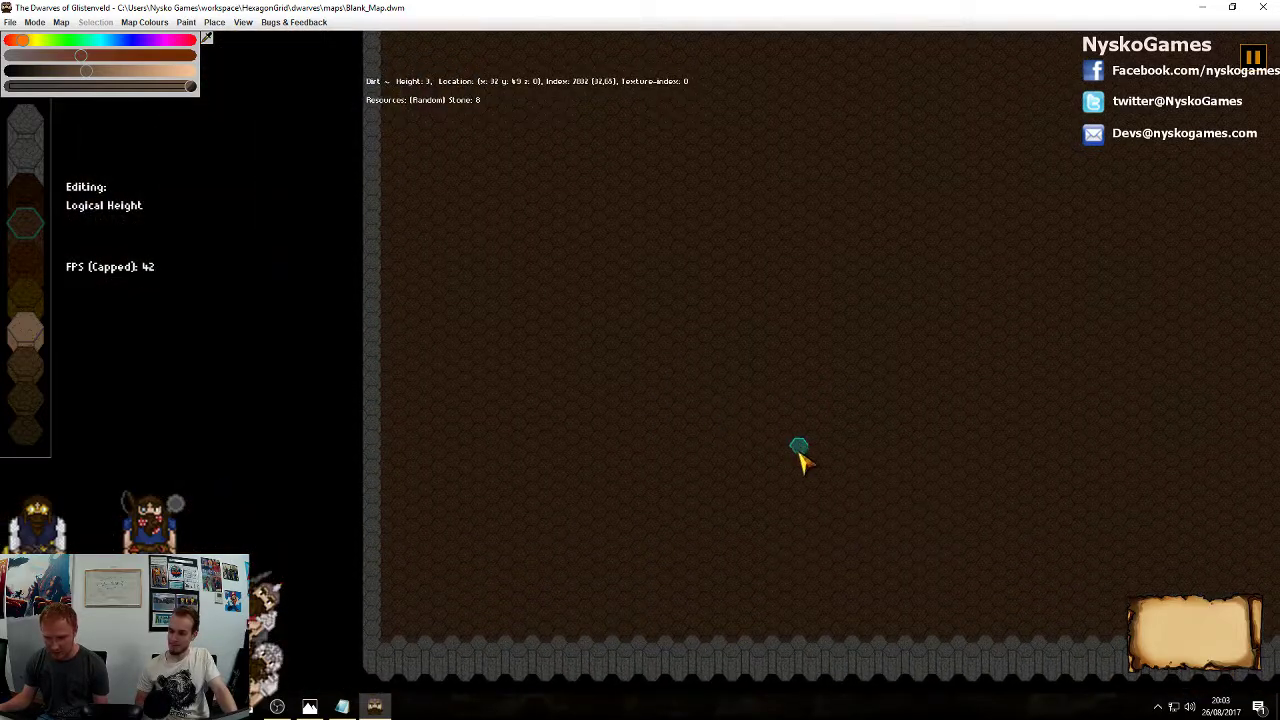
right_click_drag(800, 457, 757, 443)
mouse_move(770, 432)
left_mouse_down()
mouse_move(750, 532)
mouse_move(783, 440)
mouse_move(771, 517)
mouse_move(766, 471)
mouse_move(757, 477)
left_mouse_up()
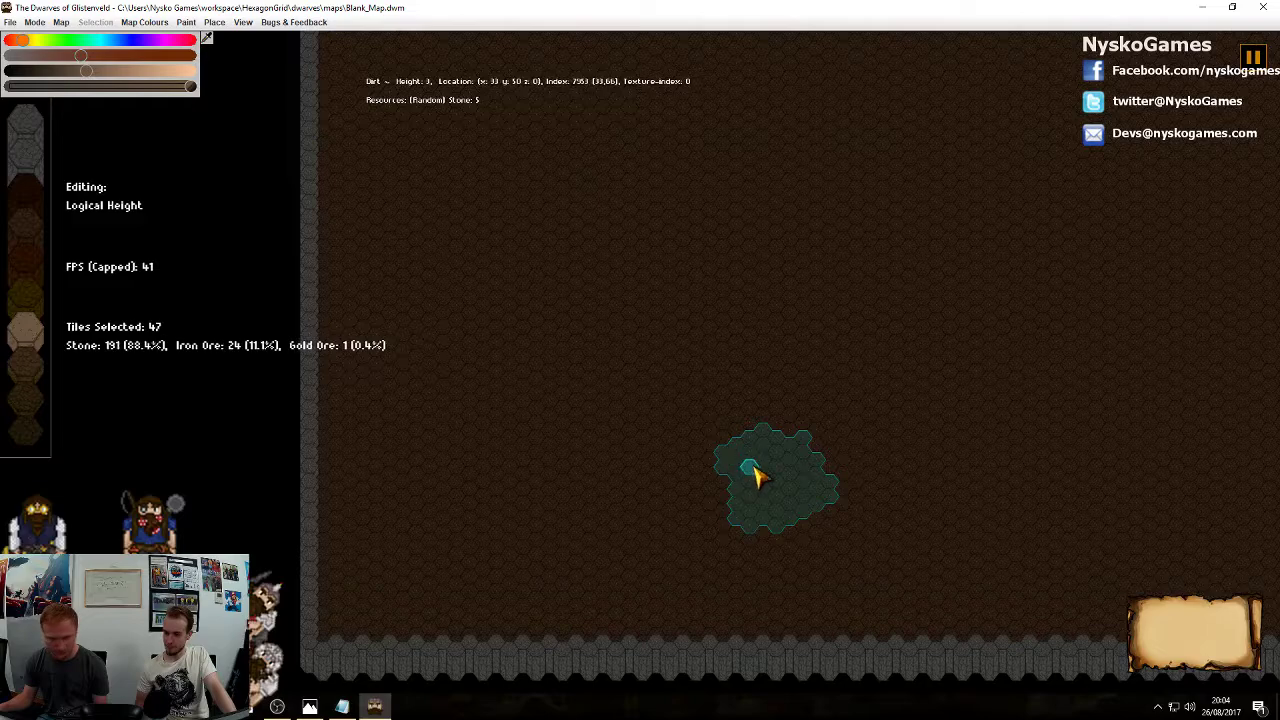
left_click(813, 470)
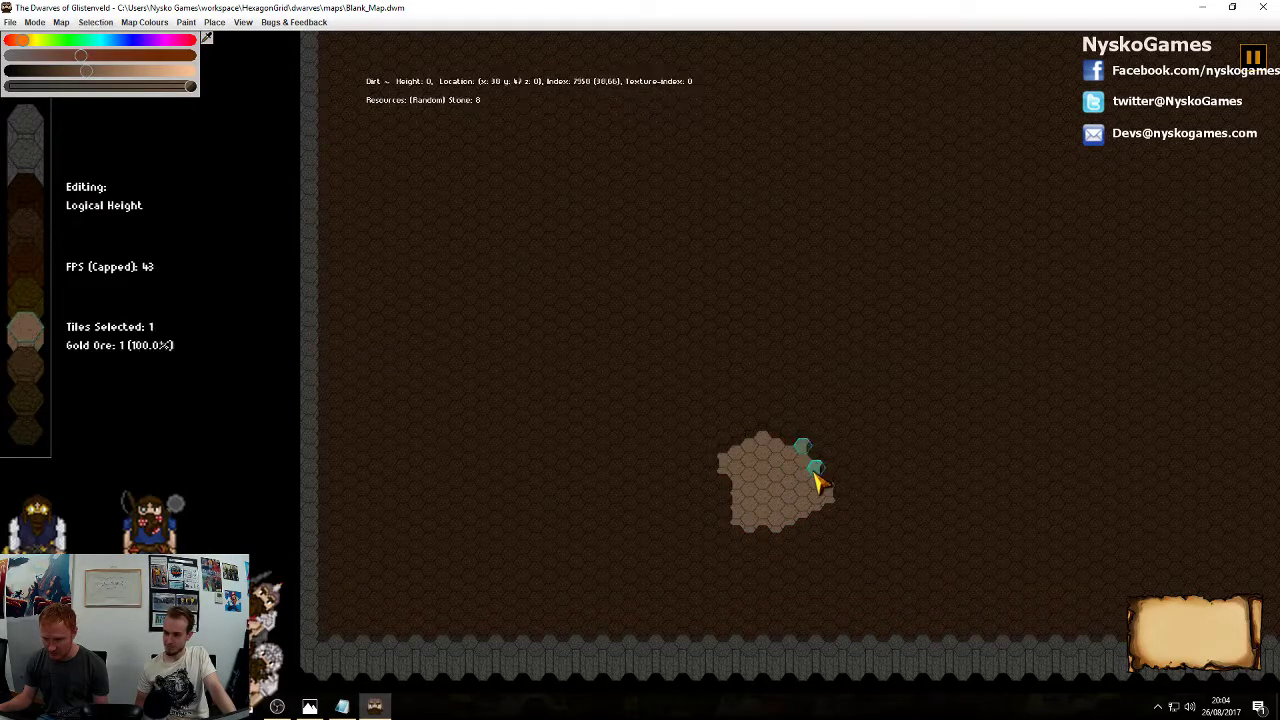
left_click(816, 478)
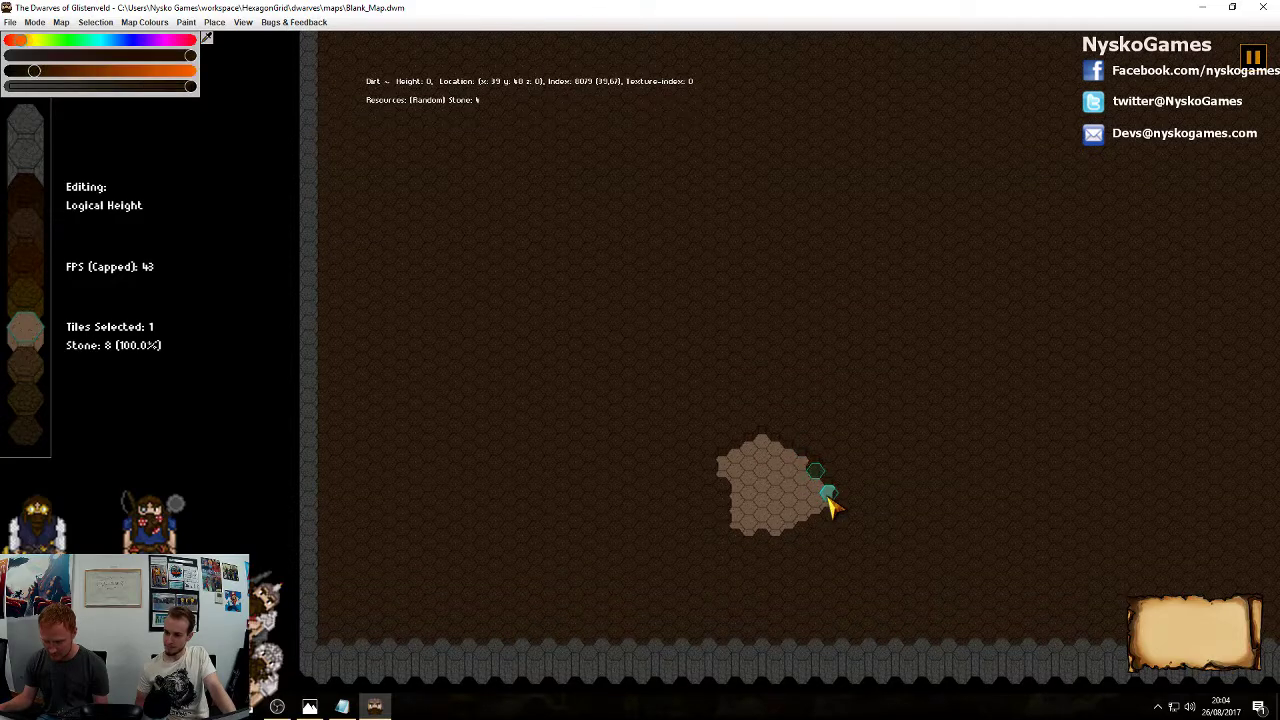
left_click(830, 500)
Examine the layout of the carved patches across the whole map and the uncarved space between them
middle_click_drag(872, 475, 750, 479)
middle_click_drag(875, 505, 795, 393)
scroll(750, 400, "down", 2)
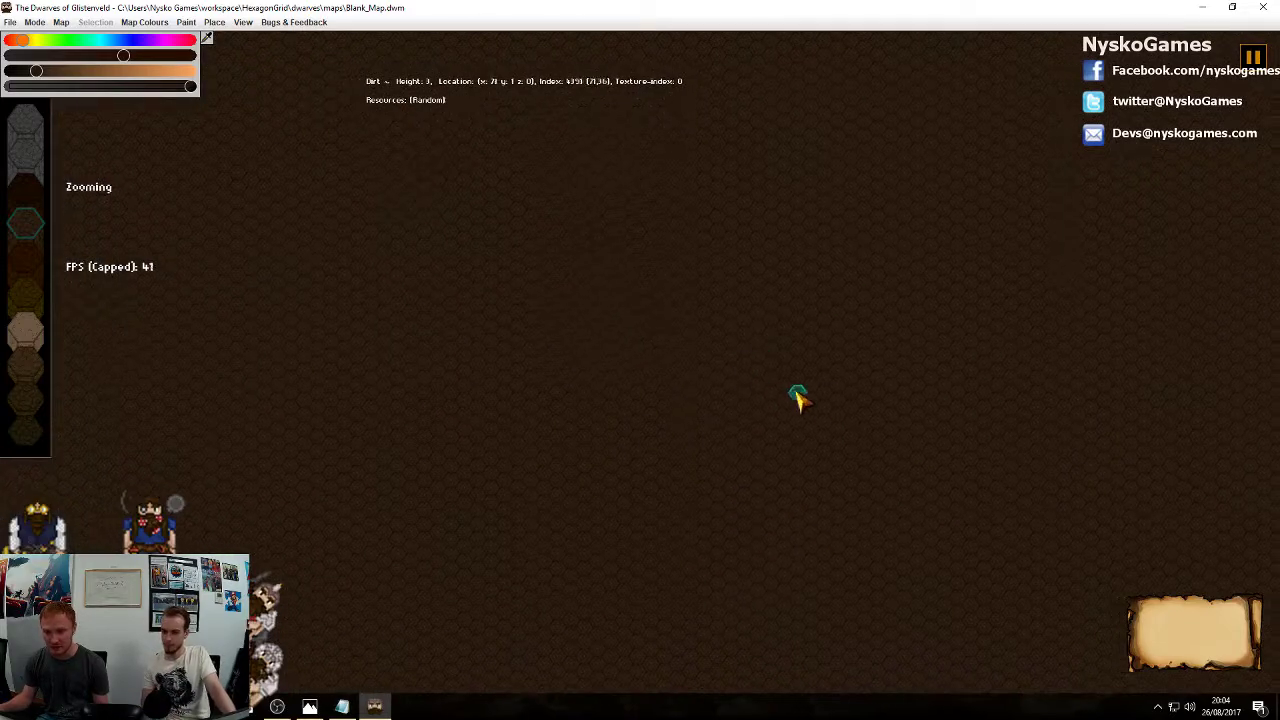
scroll(818, 400, "down", 3, "ctrl")
middle_click_drag(692, 523, 868, 448)
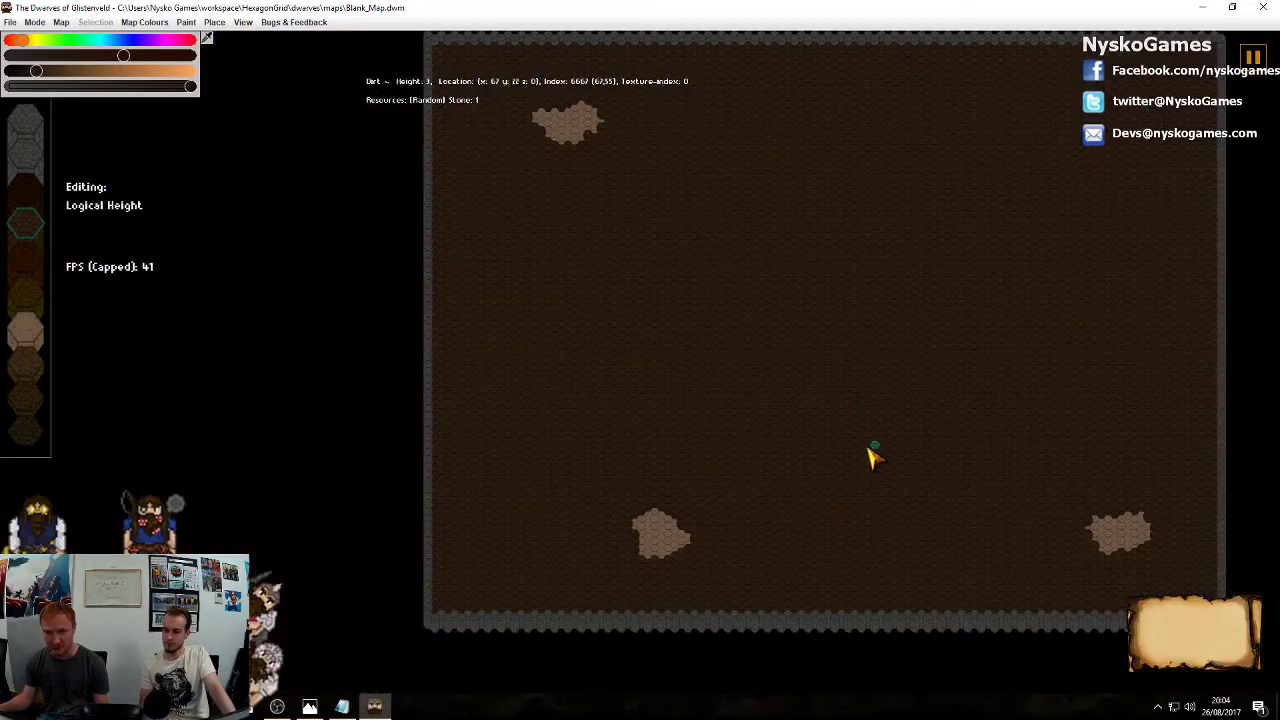
middle_click_drag(955, 367, 831, 334)
scroll(780, 466, "up", 3, "ctrl")
middle_click_drag(536, 355, 874, 217)
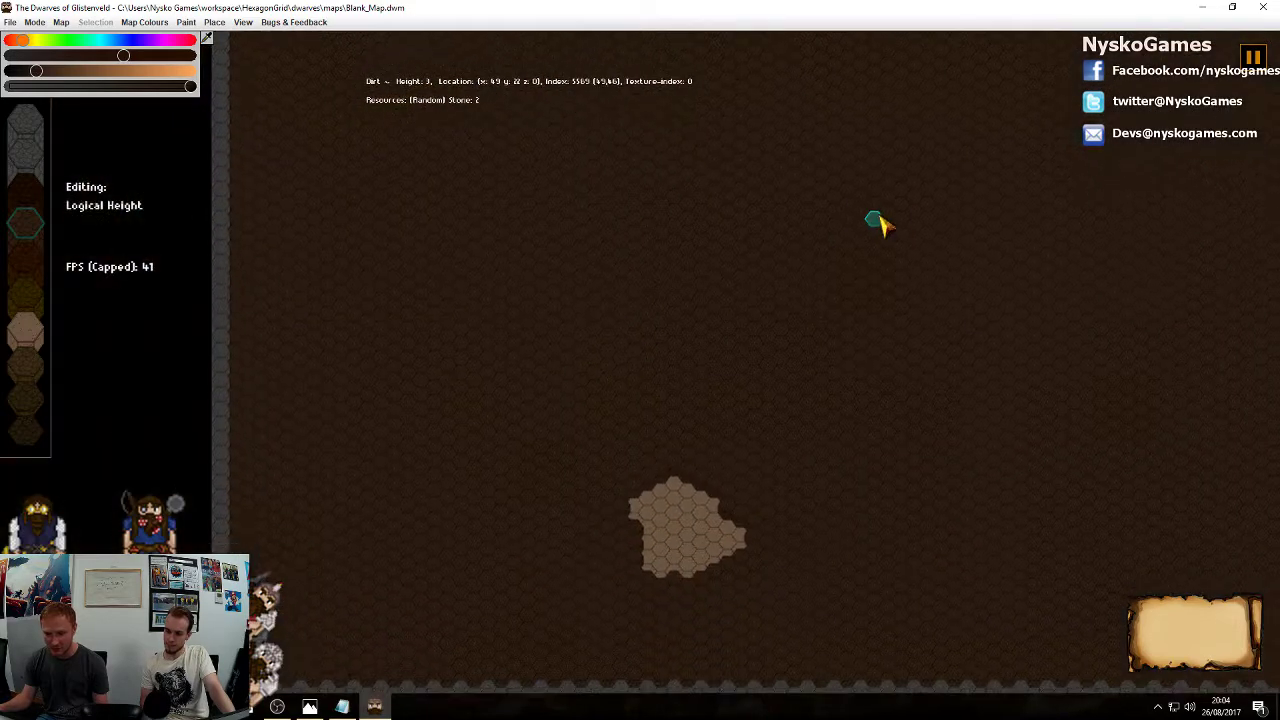
middle_click_drag(953, 378, 665, 466)
middle_click_drag(569, 403, 721, 457)
scroll(826, 504, "down", 3)
middle_click_drag(909, 548, 816, 506)
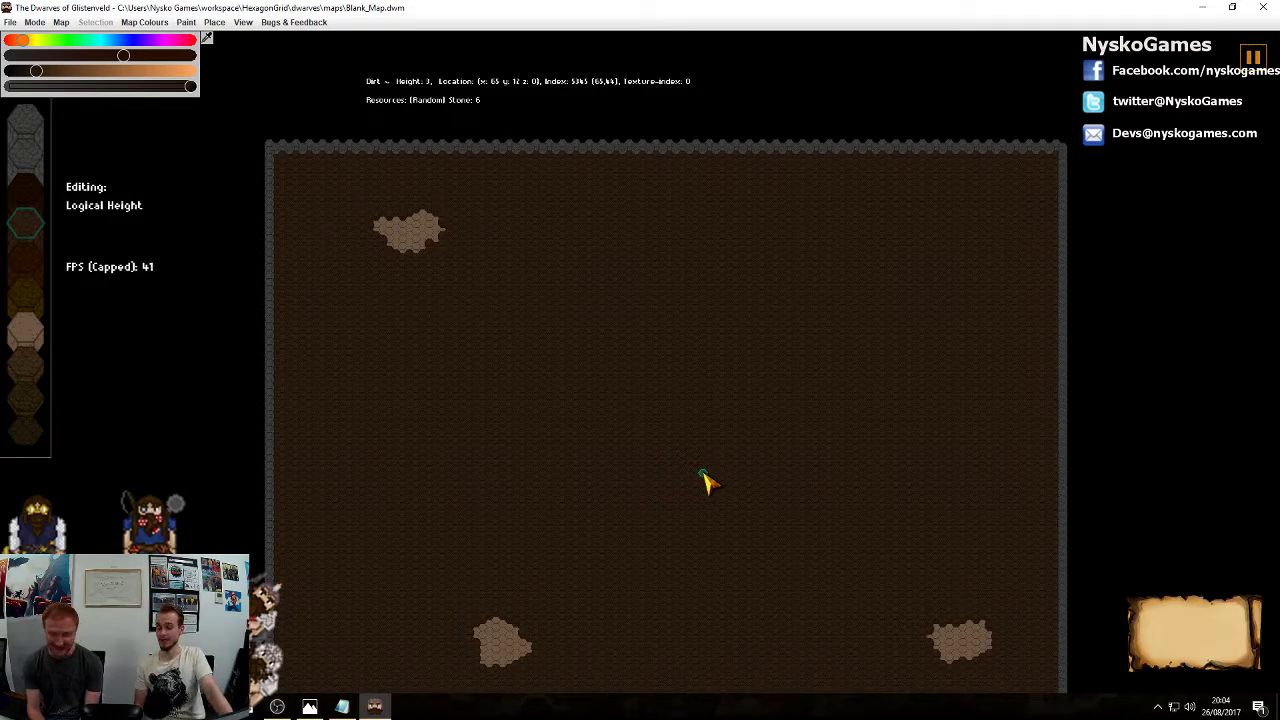
middle_click_drag(709, 478, 741, 446)
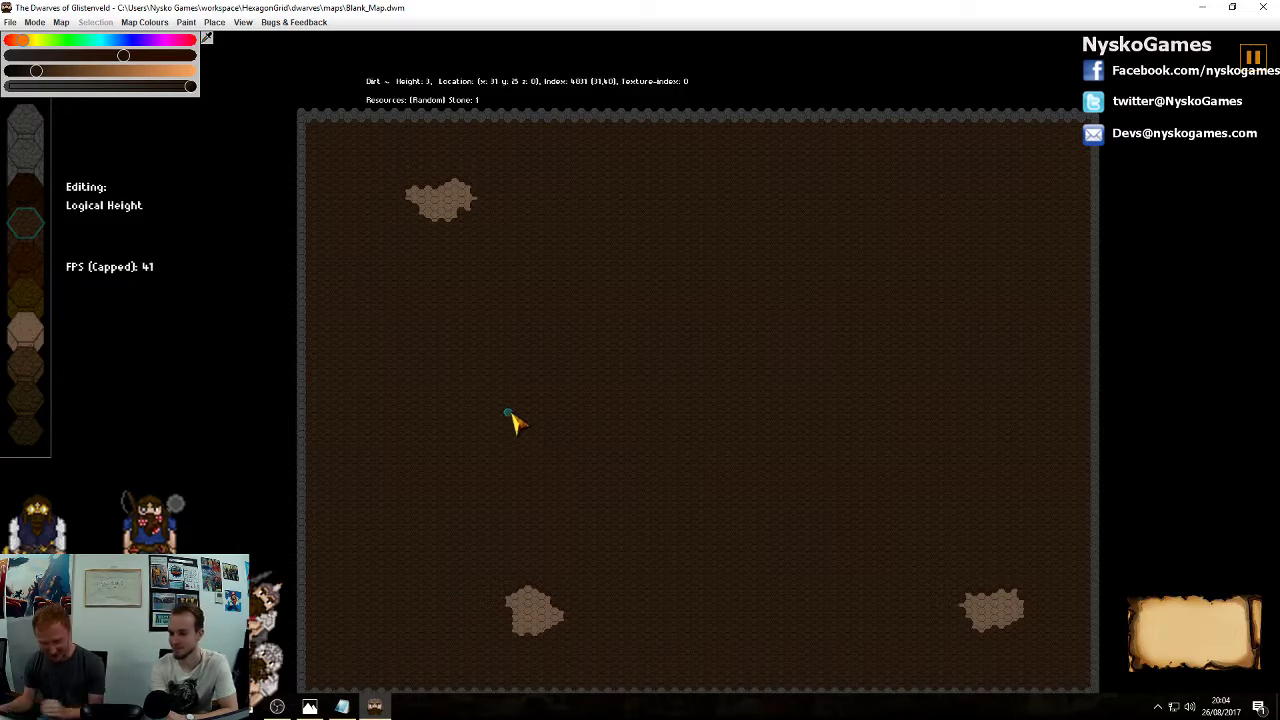
middle_click_drag(638, 391, 683, 434)
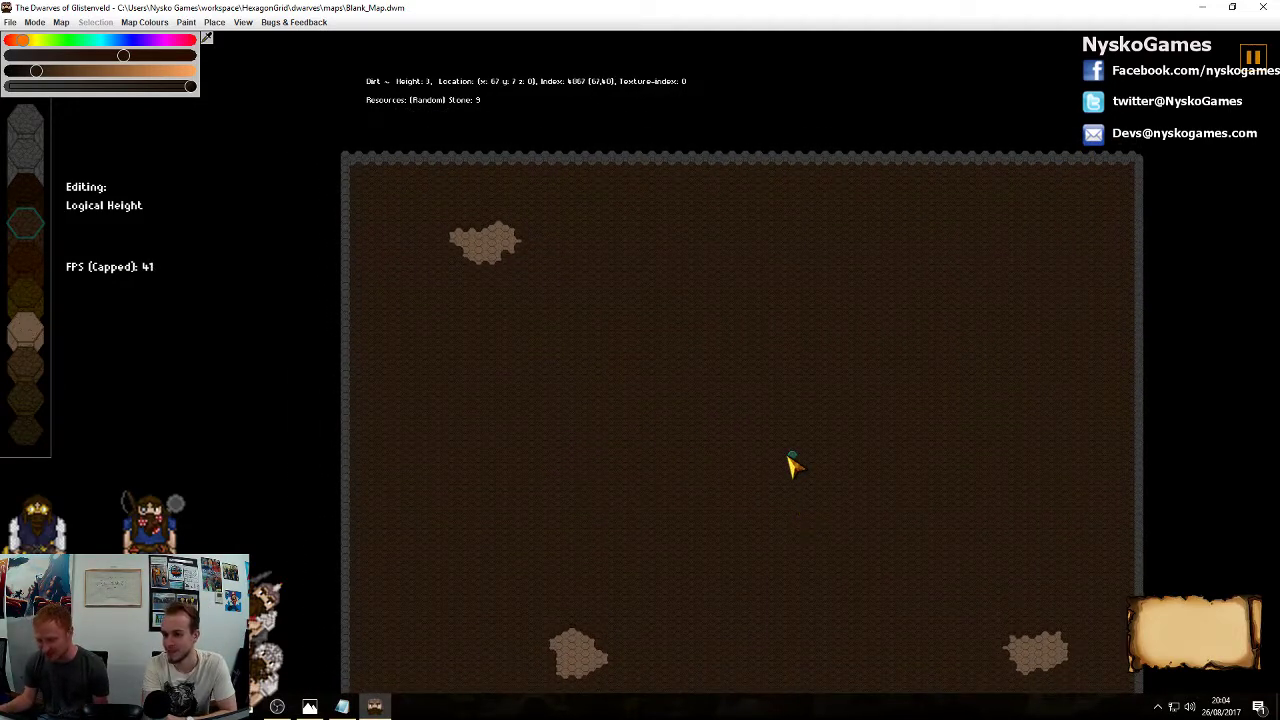
Activate the circular selection brush in the upper part of the map and reduce its size to 2
mouse_move(790, 460)
middle_mouse_down()
mouse_move(777, 284)
mouse_move(706, 321)
mouse_move(734, 398)
mouse_move(697, 364)
mouse_move(770, 465)
middle_mouse_up()
middle_click_drag(693, 382, 889, 485)
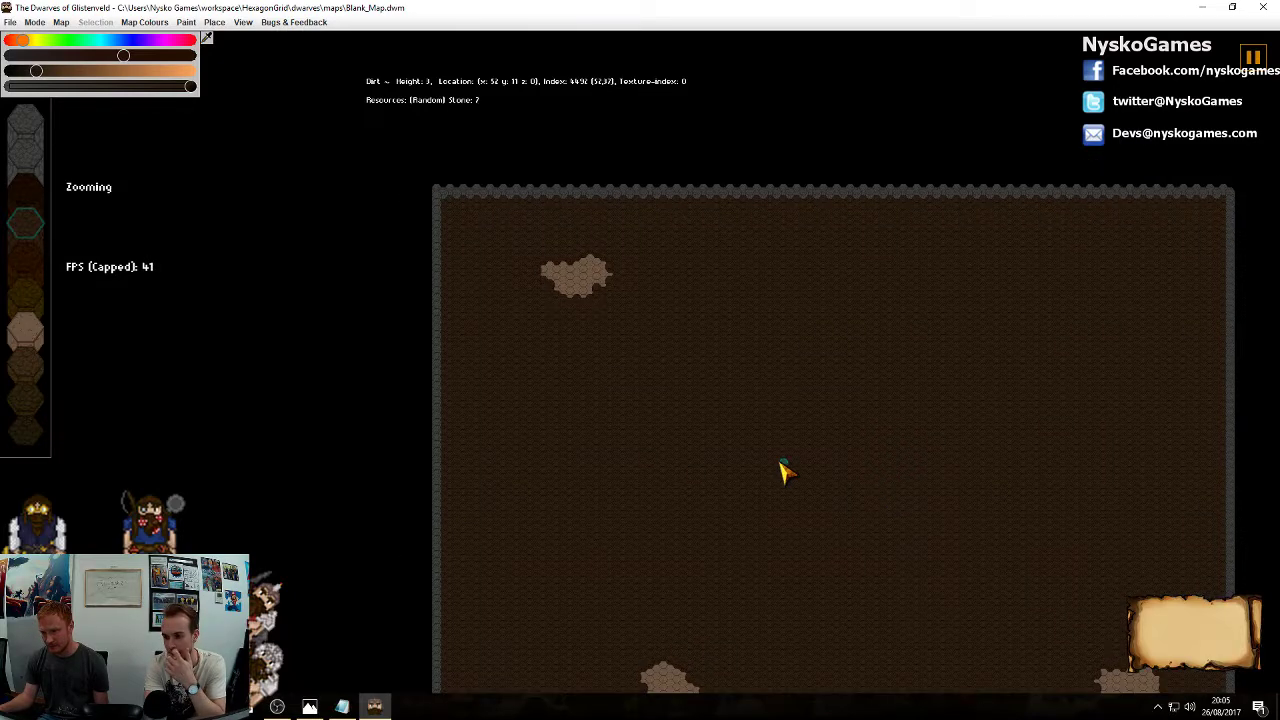
scroll(779, 468, "up", 1)
middle_click_drag(771, 485, 832, 562)
left_click(762, 422)
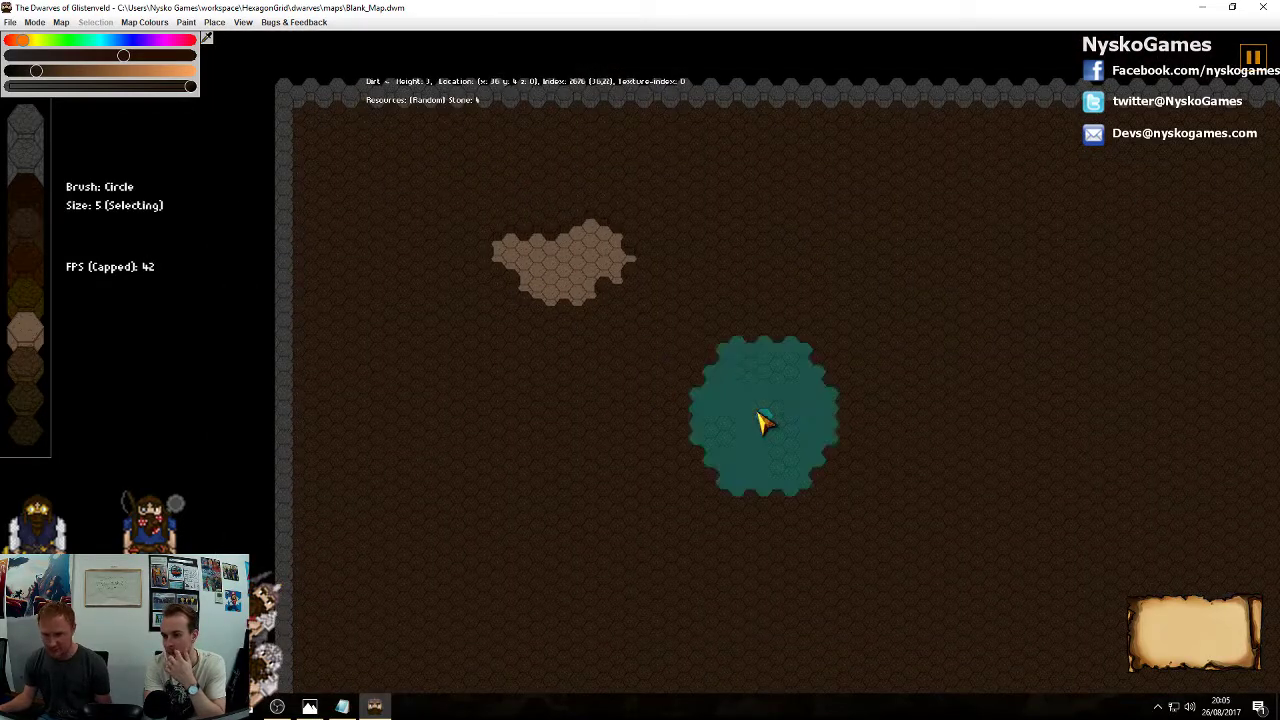
scroll(798, 403, "down", 2)
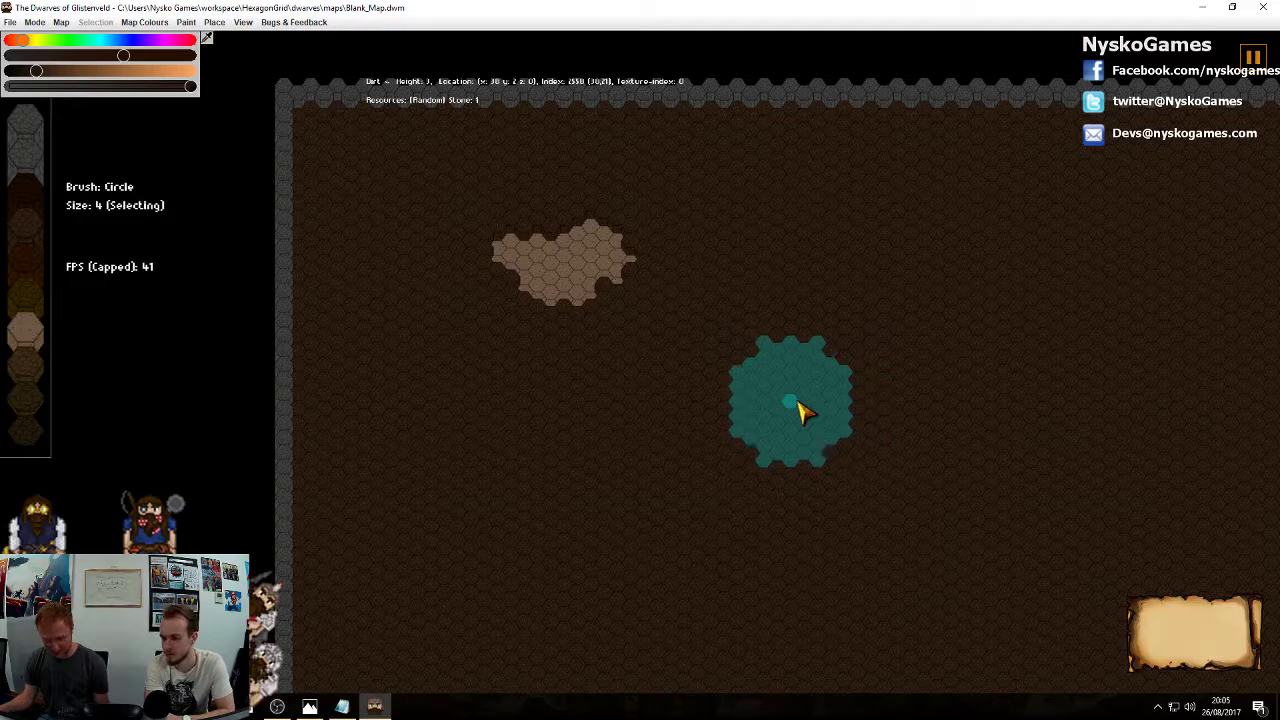
scroll(800, 410, "down", 1)
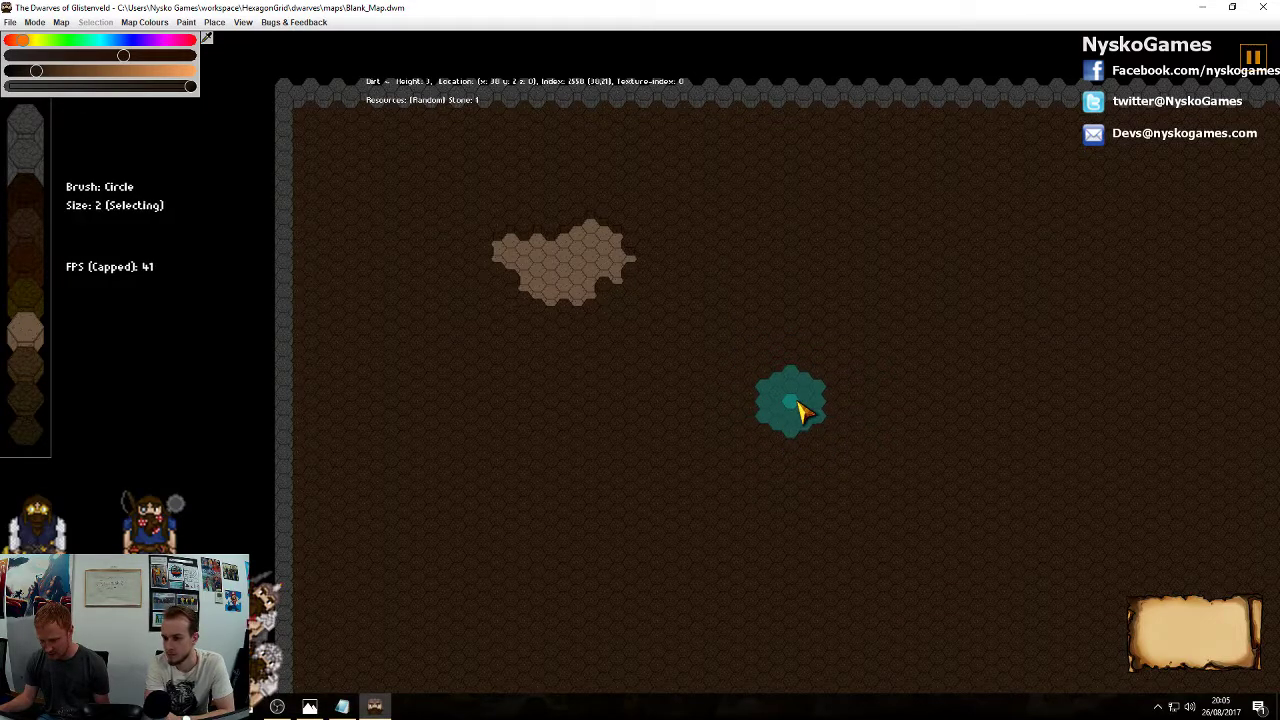
Select a size-2 circle of dirt tiles near the map's upper middle, away from the carved patches
mouse_move(800, 406)
middle_mouse_down()
mouse_move(857, 343)
mouse_move(786, 414)
mouse_move(778, 352)
middle_mouse_up()
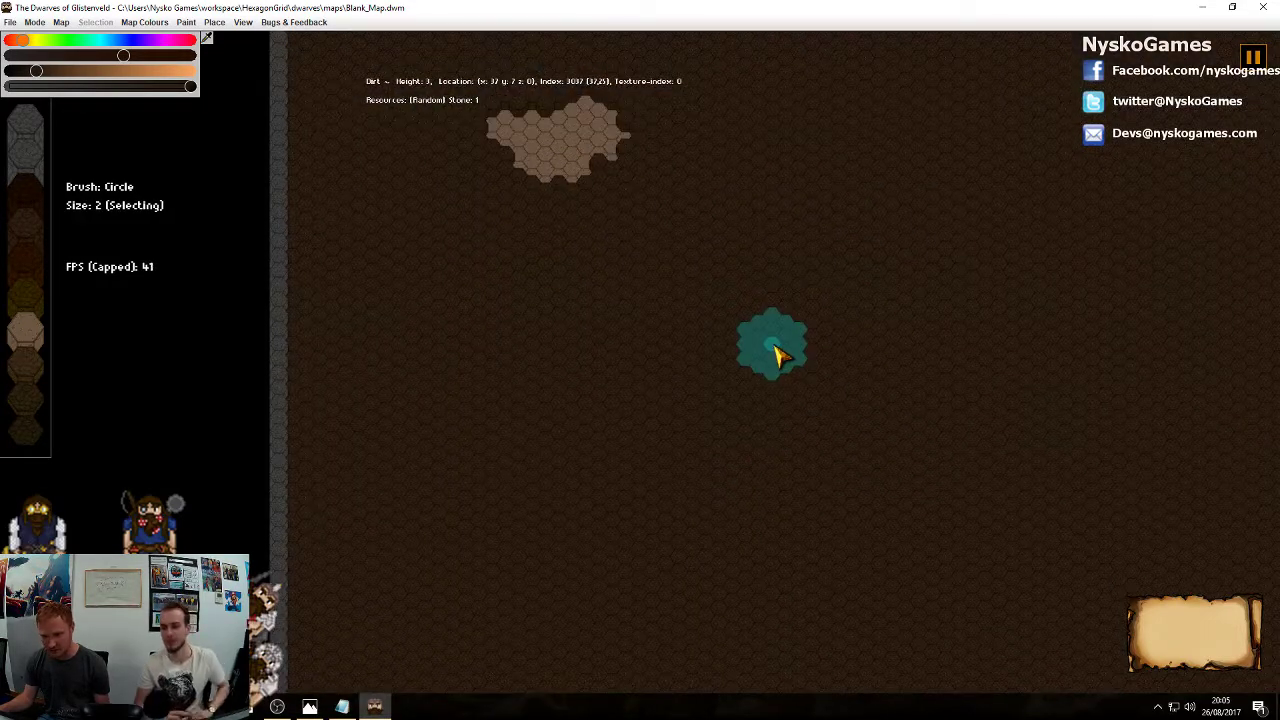
mouse_move(860, 366)
middle_mouse_down()
mouse_move(777, 314)
mouse_move(737, 297)
mouse_move(730, 308)
middle_mouse_up()
middle_click_drag(688, 369, 616, 556)
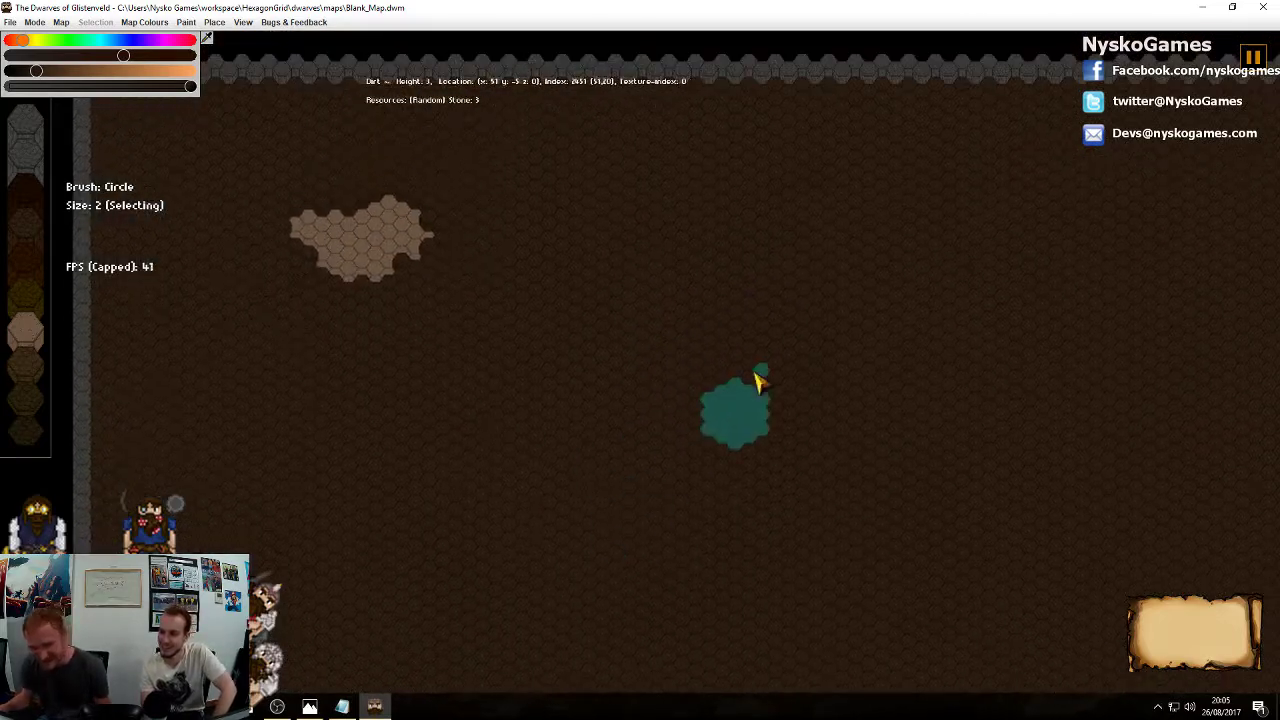
middle_click_drag(765, 341, 692, 438)
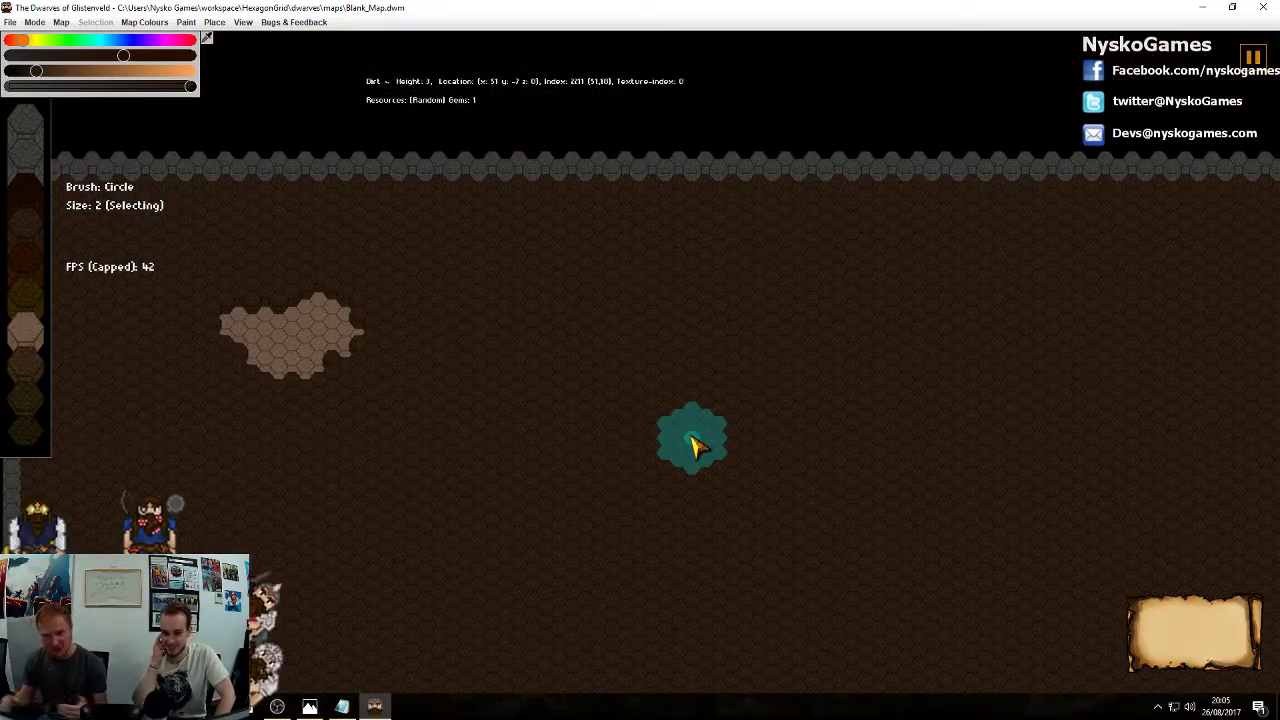
middle_click_drag(695, 445, 609, 436)
middle_click_drag(833, 408, 840, 373)
scroll(843, 381, "down", 3)
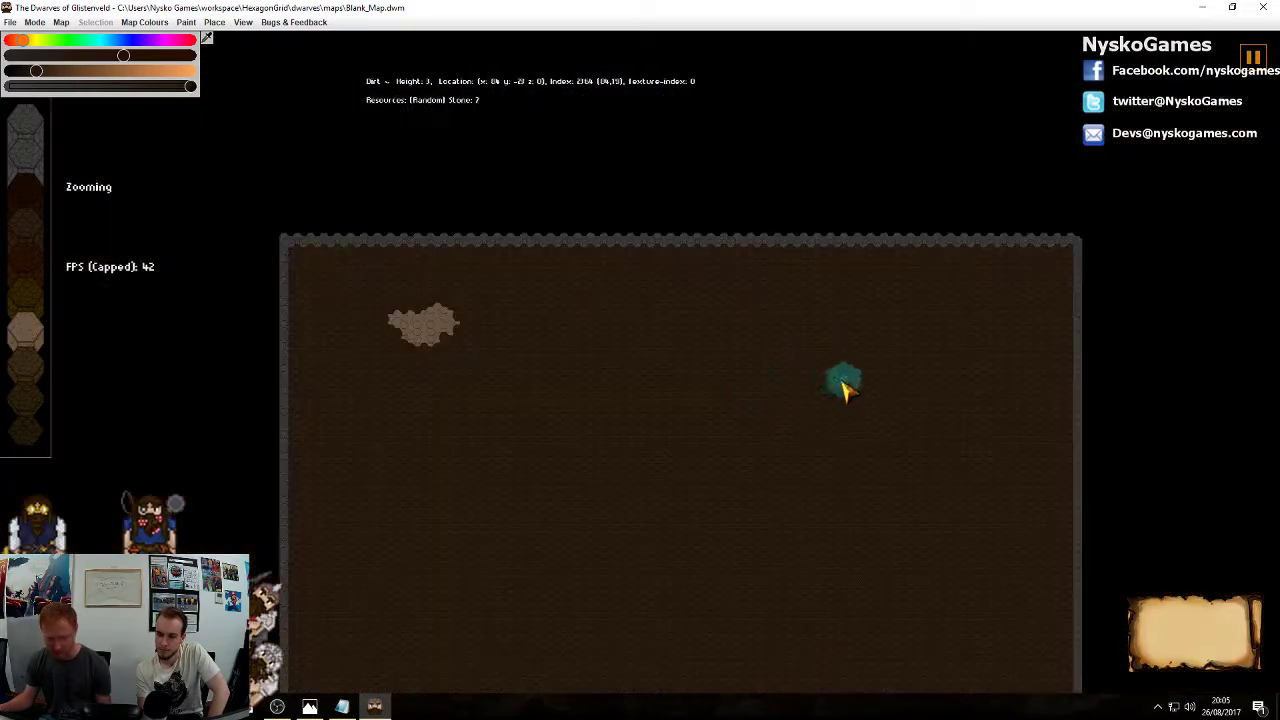
middle_click_drag(786, 490, 795, 337)
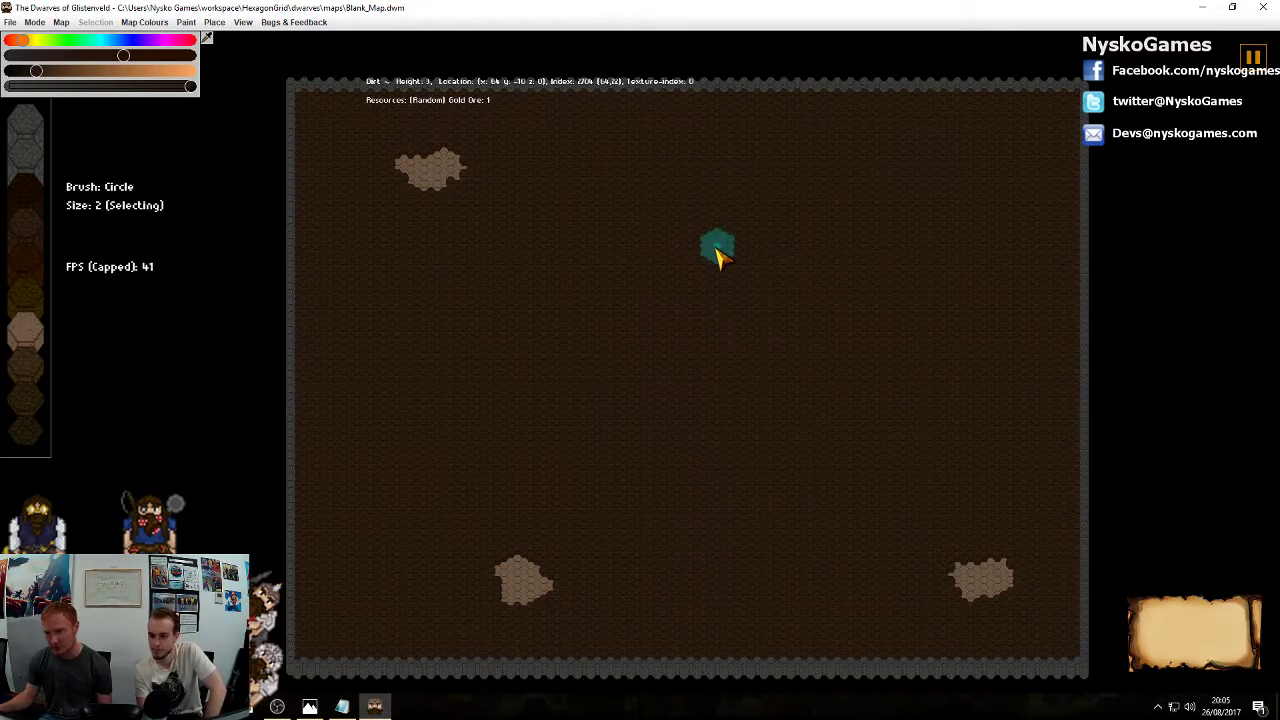
middle_click_drag(694, 300, 717, 394)
scroll(717, 394, "up", 2)
middle_click_drag(608, 295, 712, 455)
left_click(806, 323)
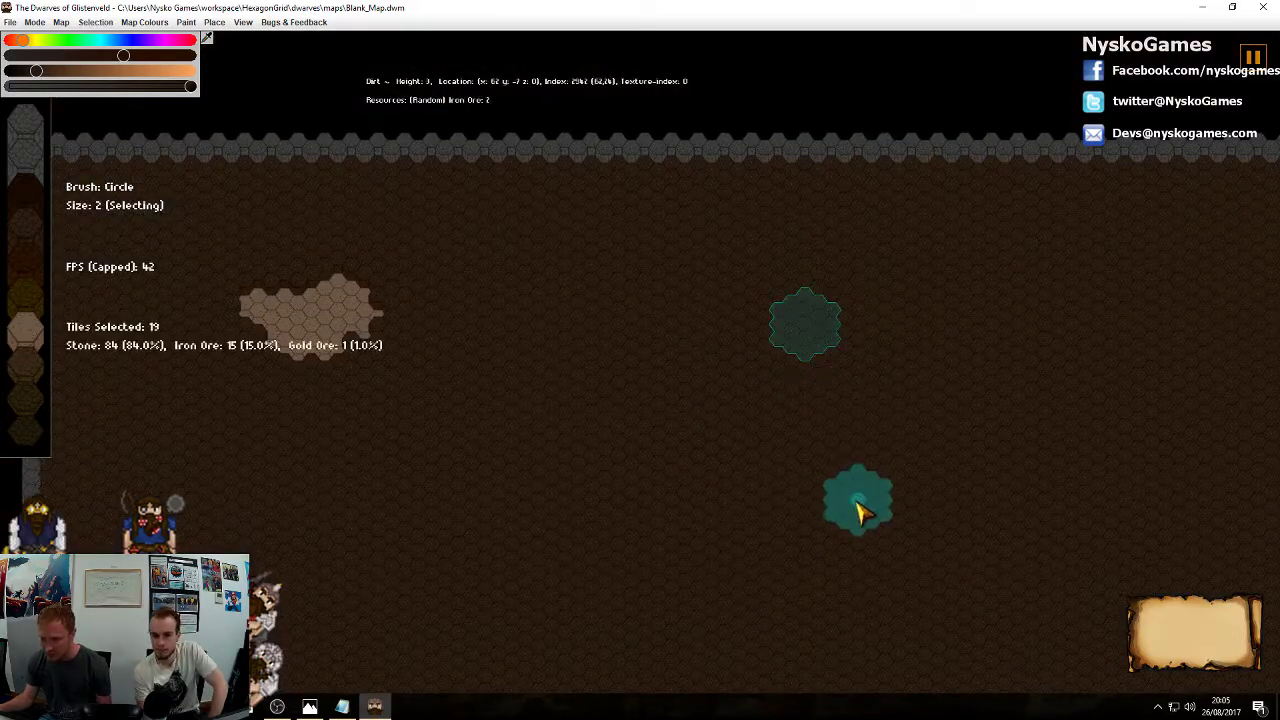
Examine the selected circle's position relative to the carved patches and the map borders, and leave the brush
middle_click_drag(860, 480, 800, 270)
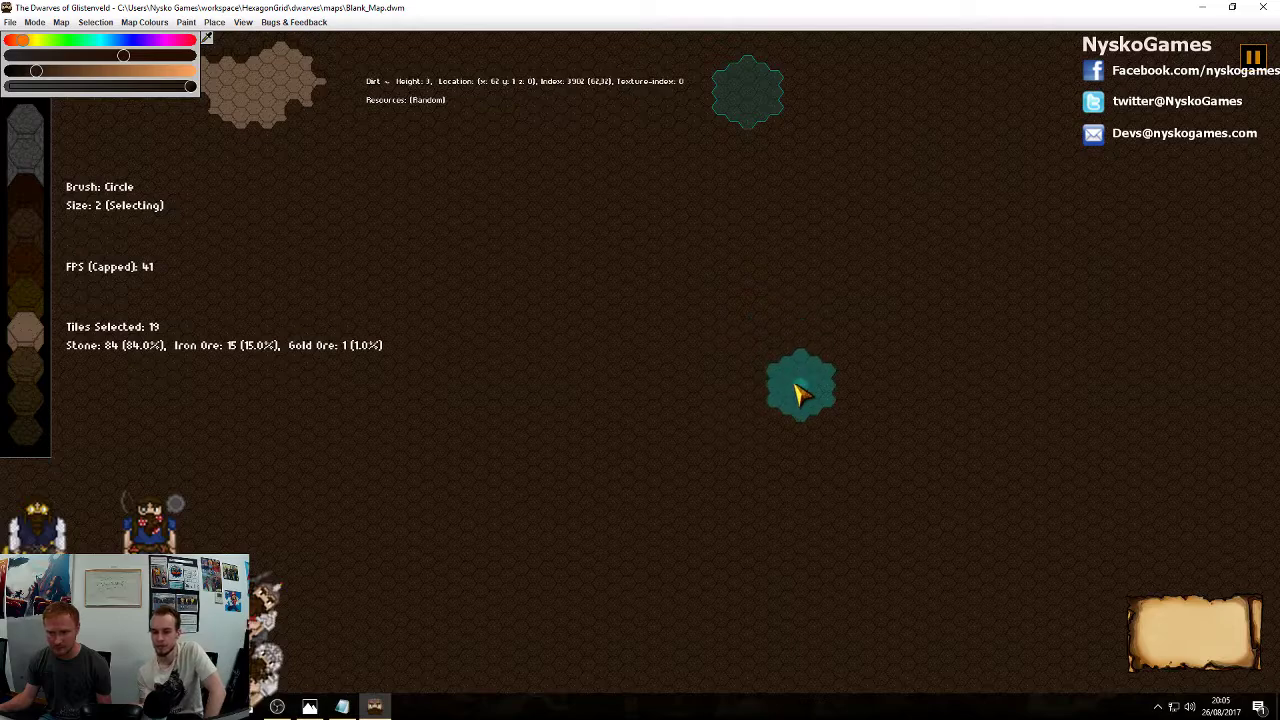
key("ctrl")
scroll(800, 352, "down", 2, "ctrl")
middle_click_drag(737, 380, 780, 329)
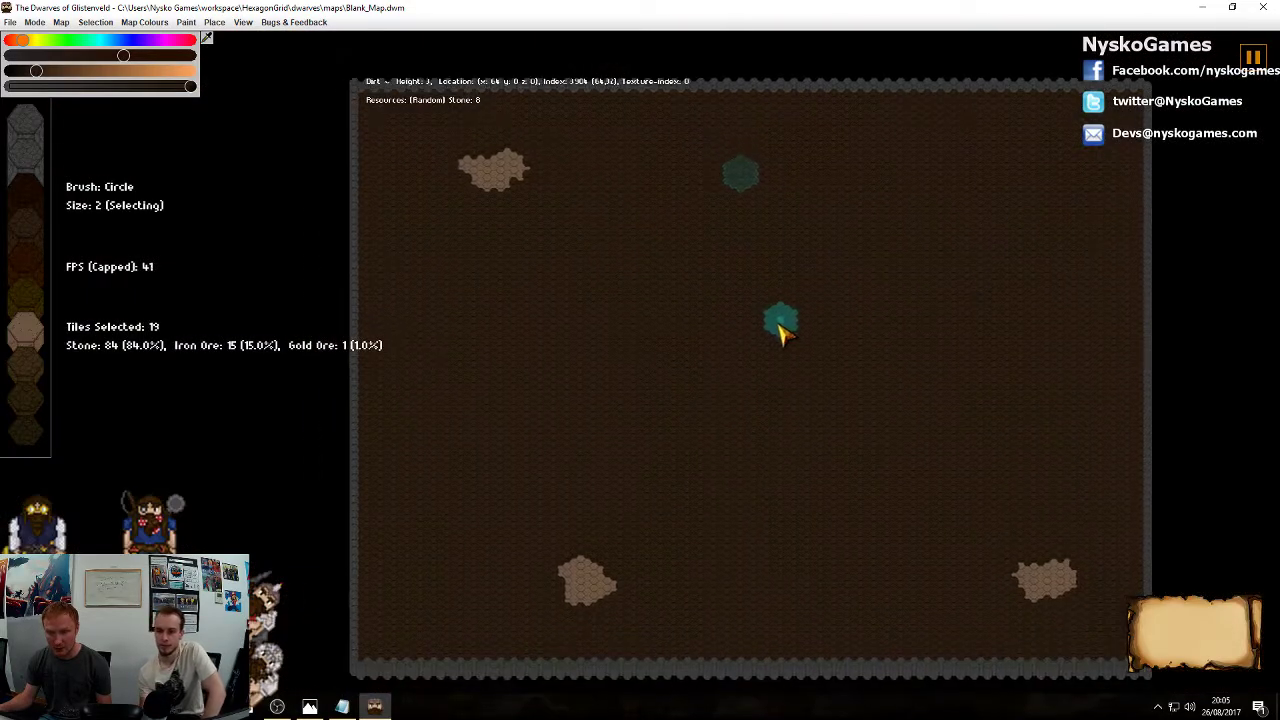
scroll(770, 385, "up", 5, "ctrl")
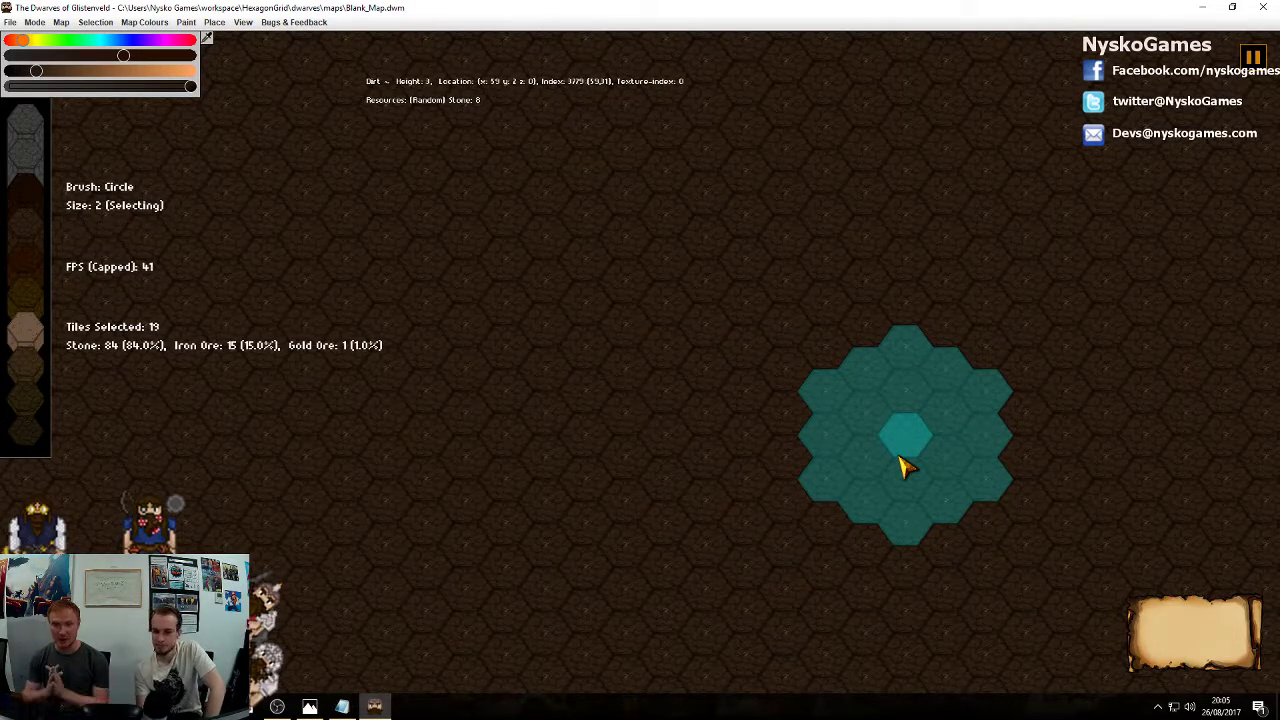
key("e")
scroll(797, 318, "down", 1, "ctrl")
mouse_move(816, 312)
middle_mouse_down()
mouse_move(760, 540)
mouse_move(818, 467)
middle_mouse_up()
scroll(800, 314, "down", 1, "ctrl")
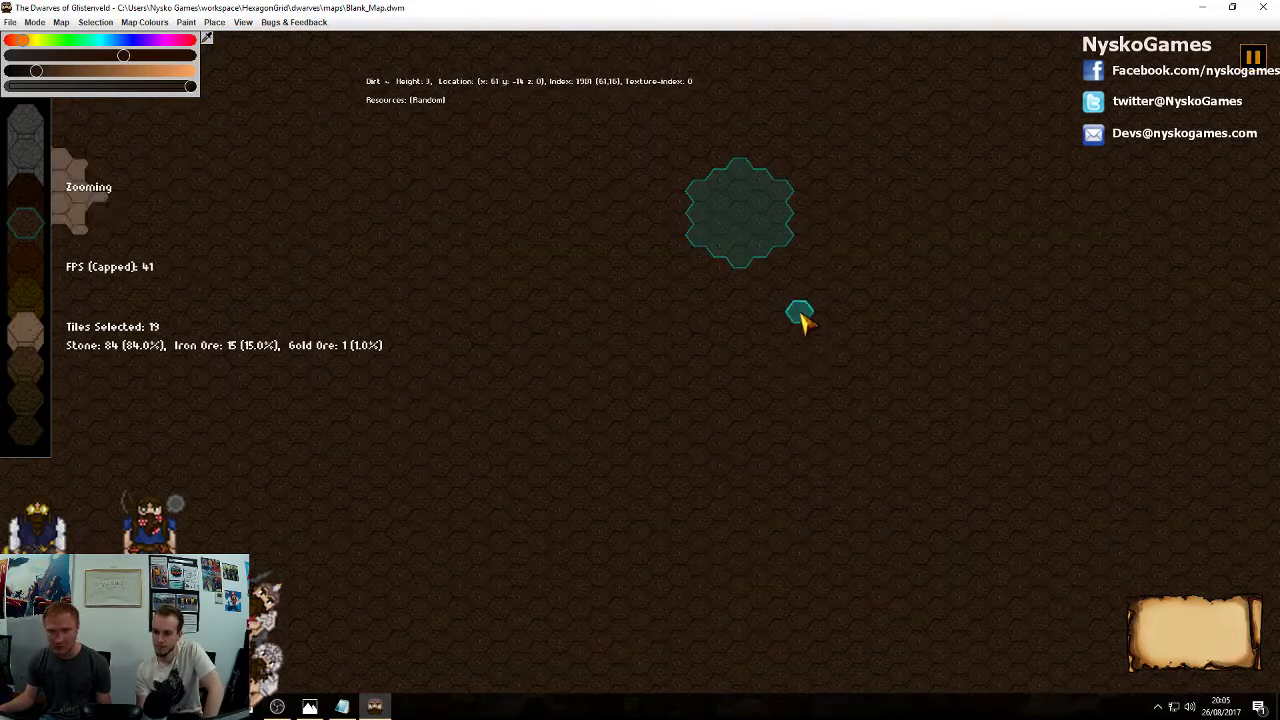
Review the map-wide resource distribution ratios for each resource and close the dialog without applying changes
left_click(96, 22)
mouse_move(61, 22)
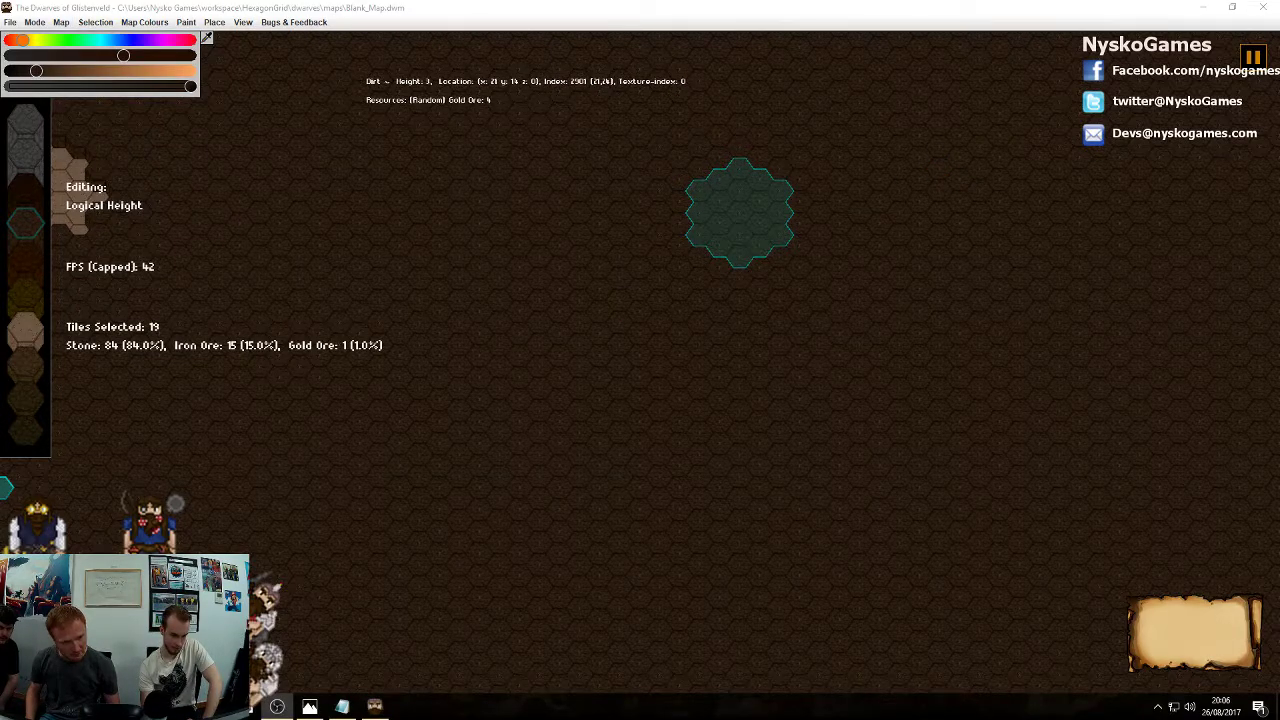
left_click(503, 10)
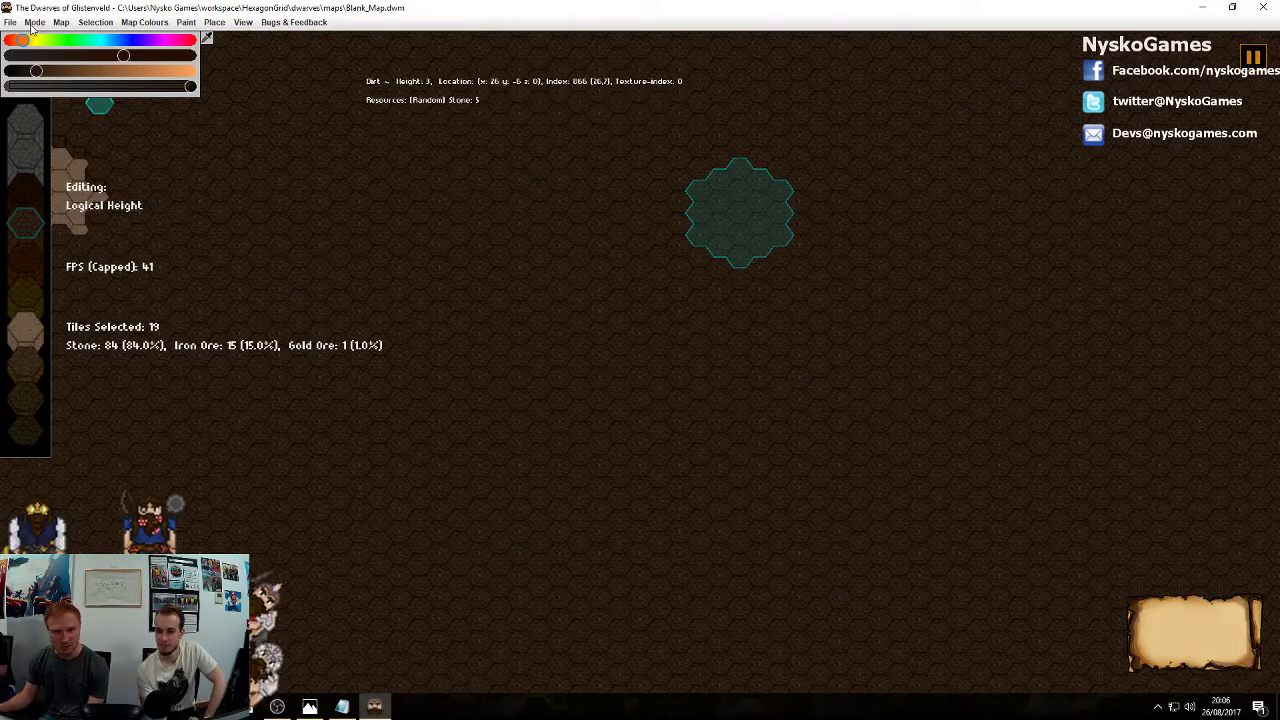
left_click(61, 22)
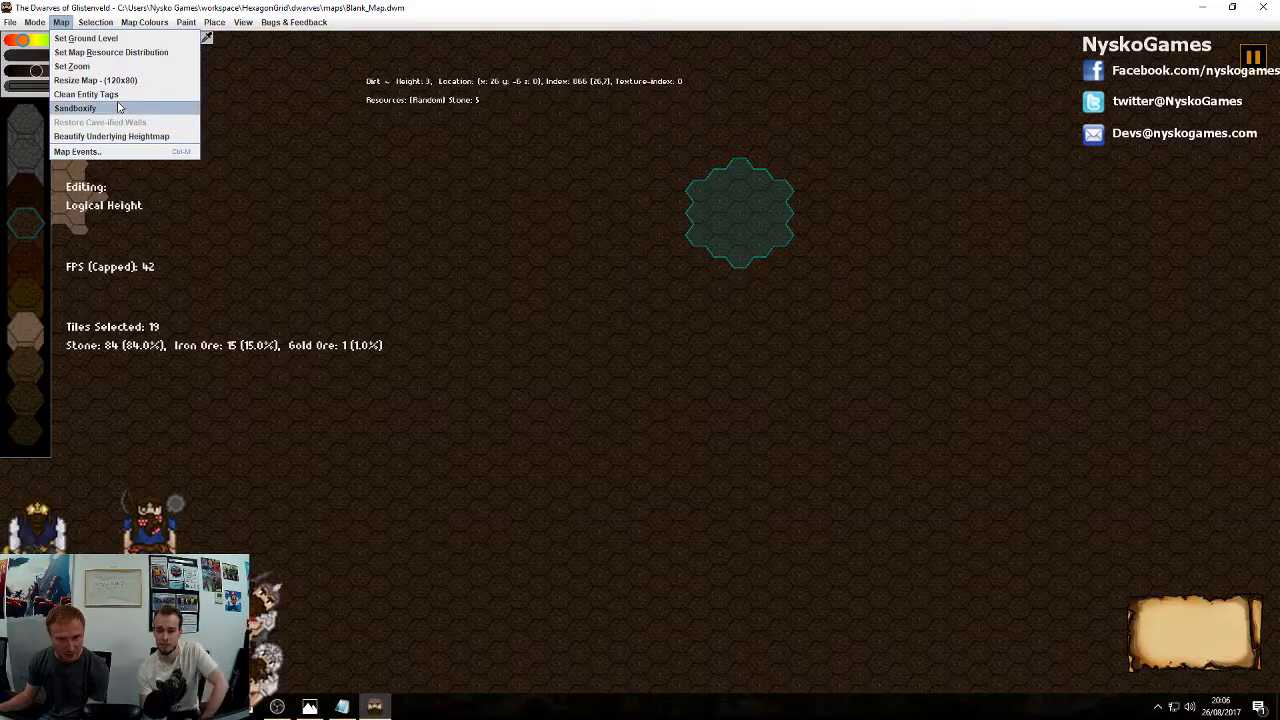
left_click(128, 54)
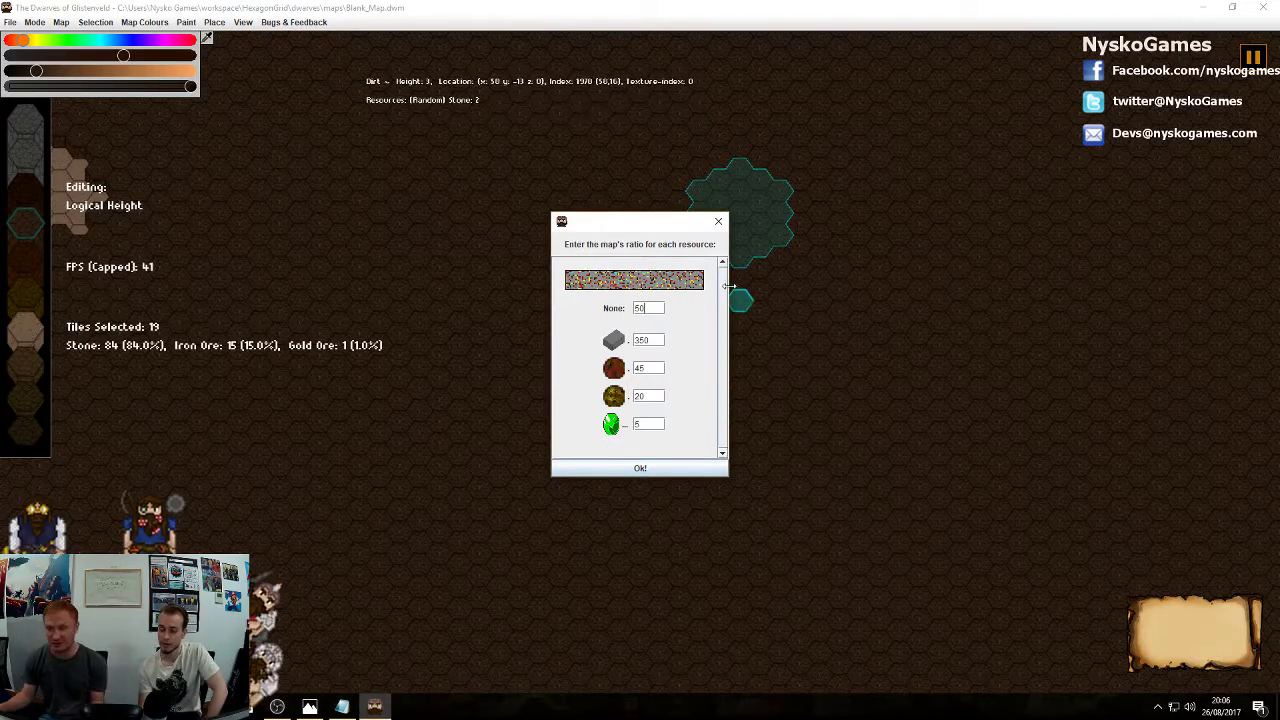
left_click(719, 222)
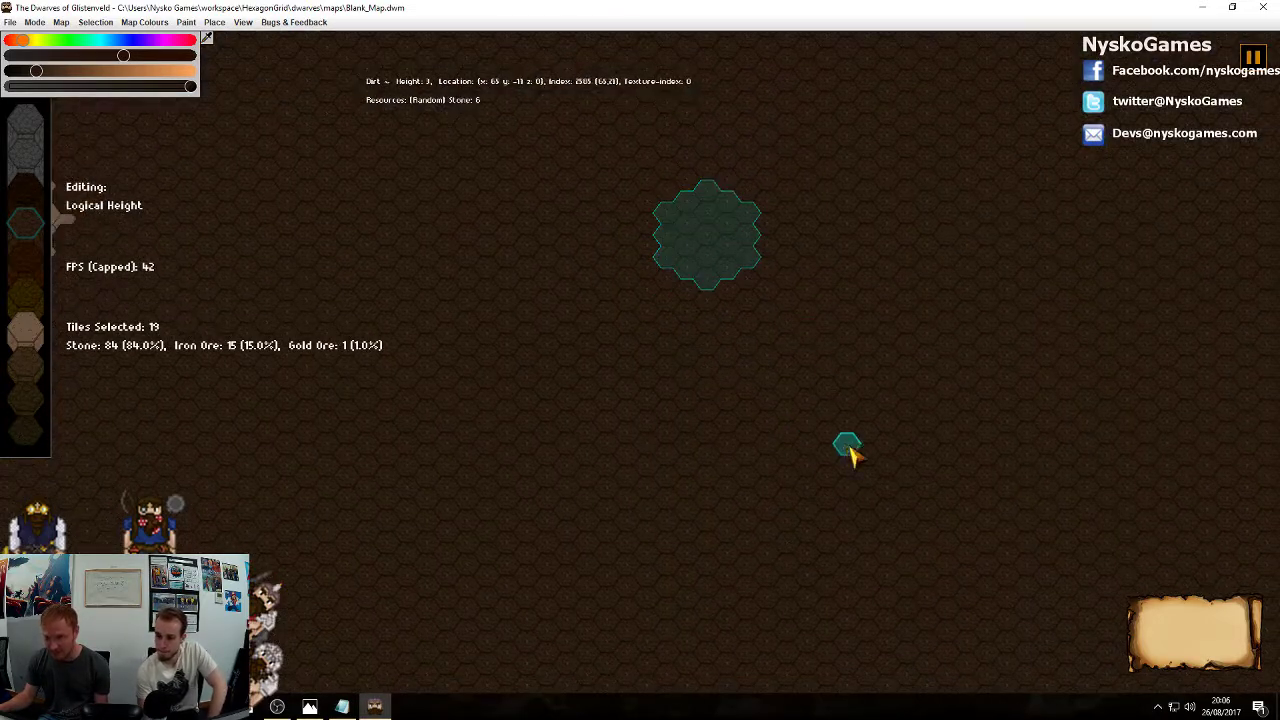
Lower the selected circle of dirt tiles to height 0 and clear the selection
scroll(850, 515, "up", 2)
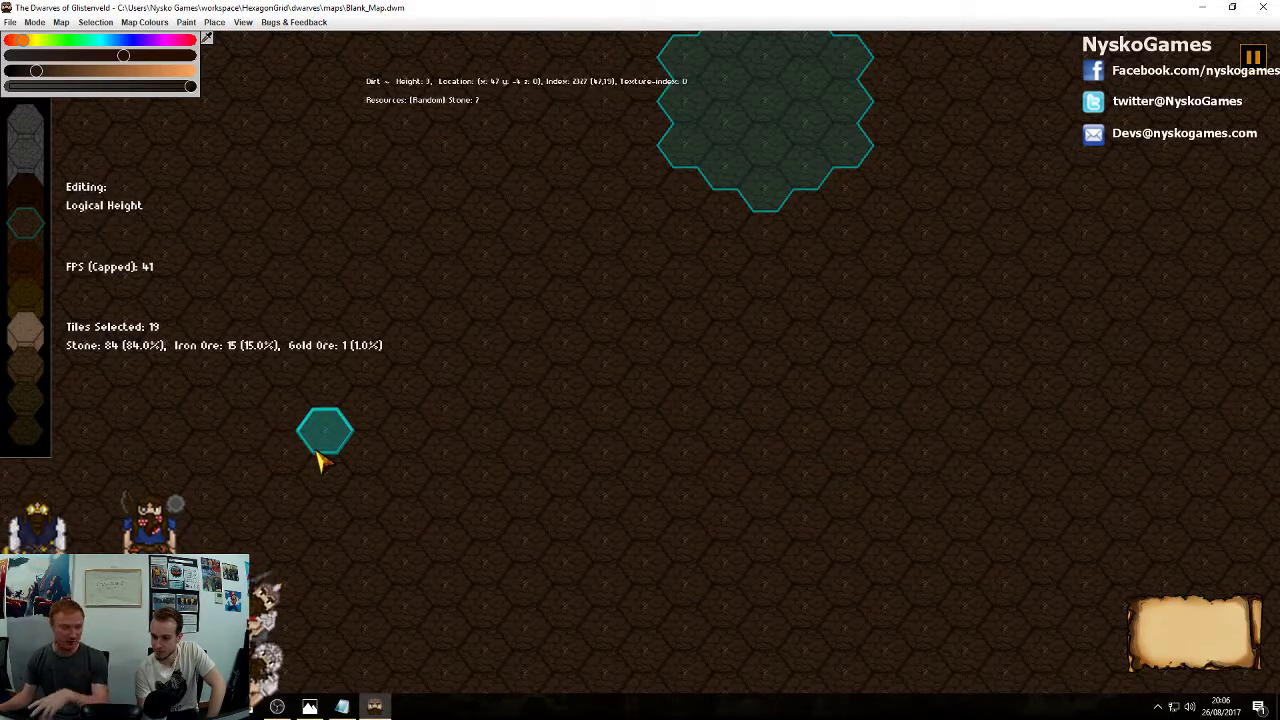
scroll(884, 388, "down", 3)
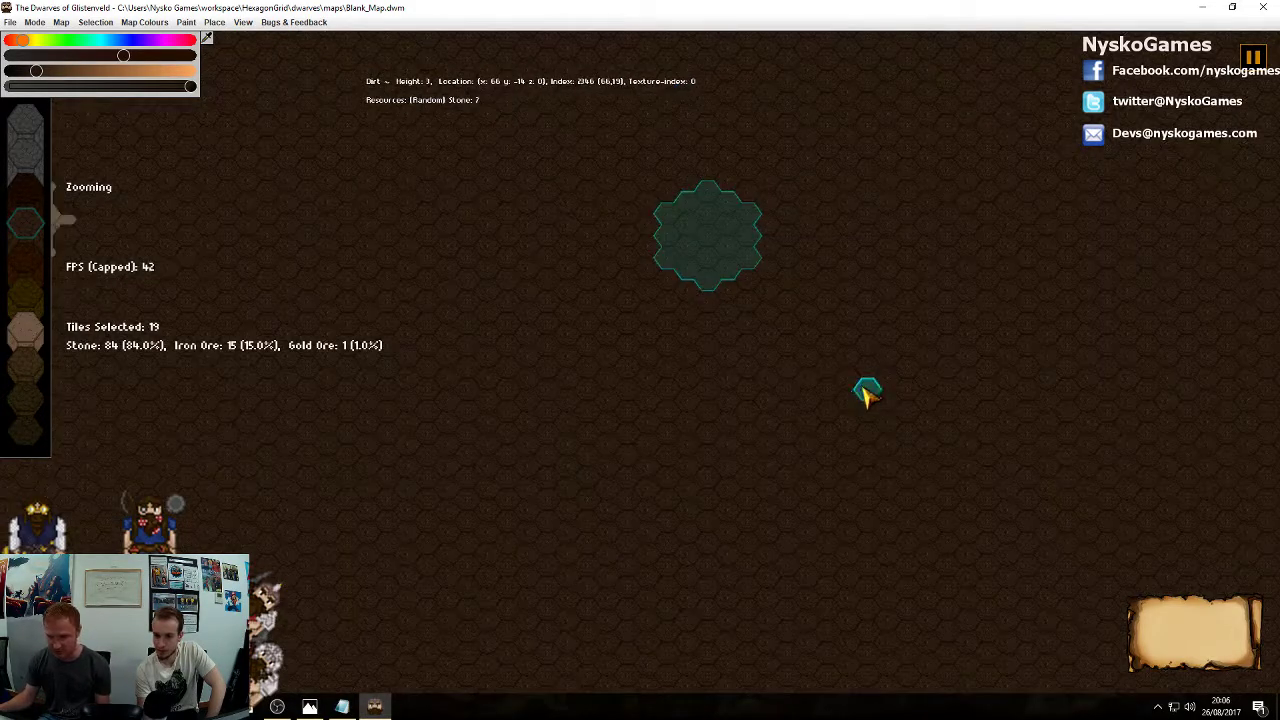
middle_click_drag(790, 396, 850, 255)
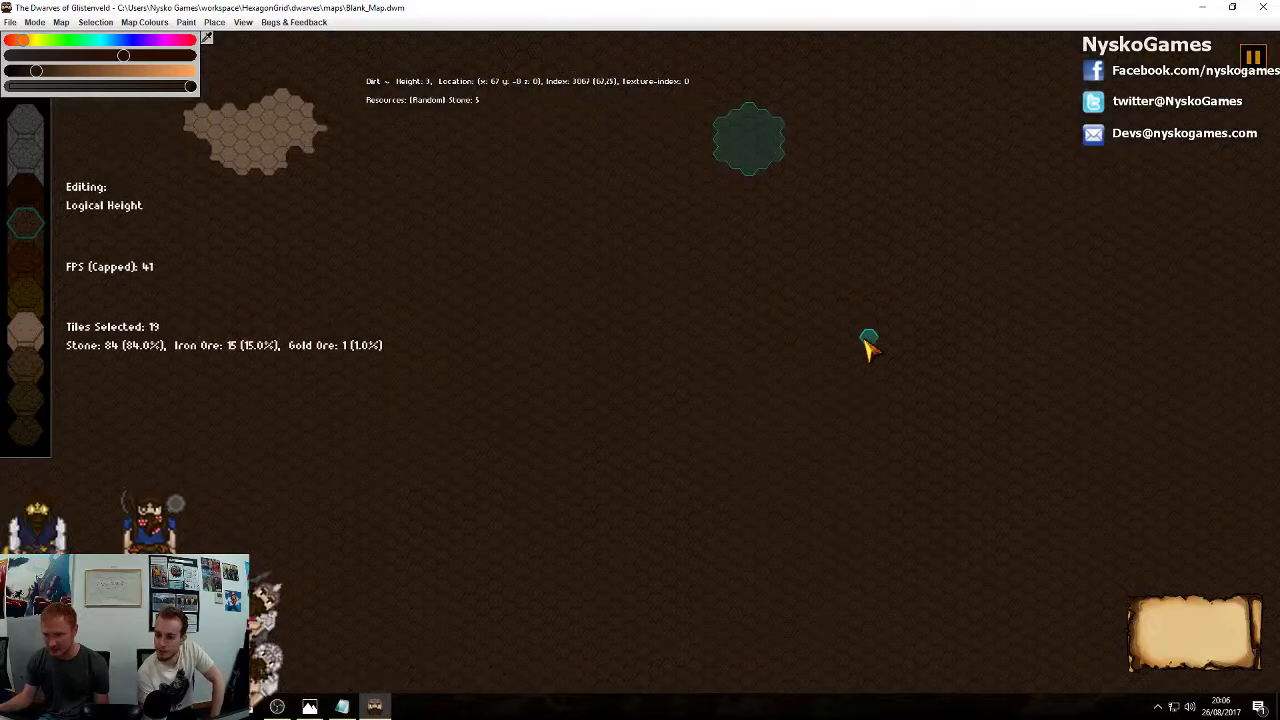
key("minus")
key("minus")
key("minus")
key("Escape")
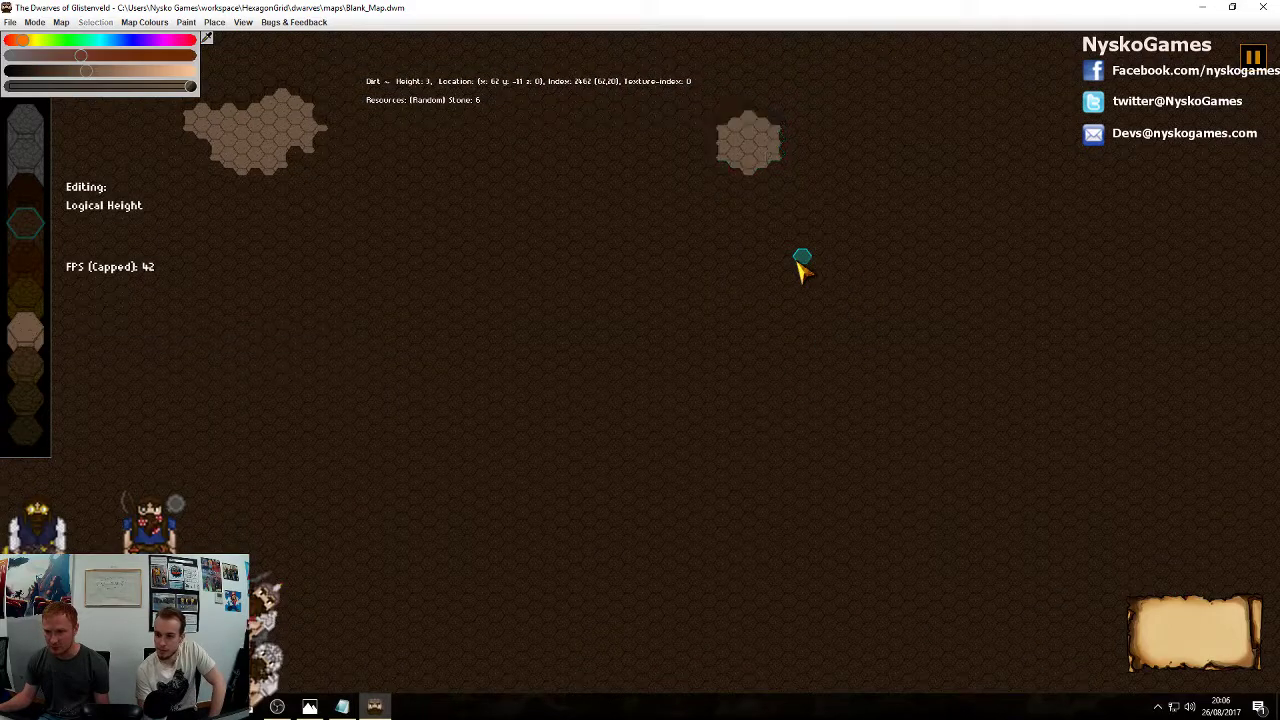
Carve a straight corridor one tile wide and four tiles long at height 0, running up from the circle
middle_click_drag(920, 218, 931, 463)
scroll(766, 380, "up", 3)
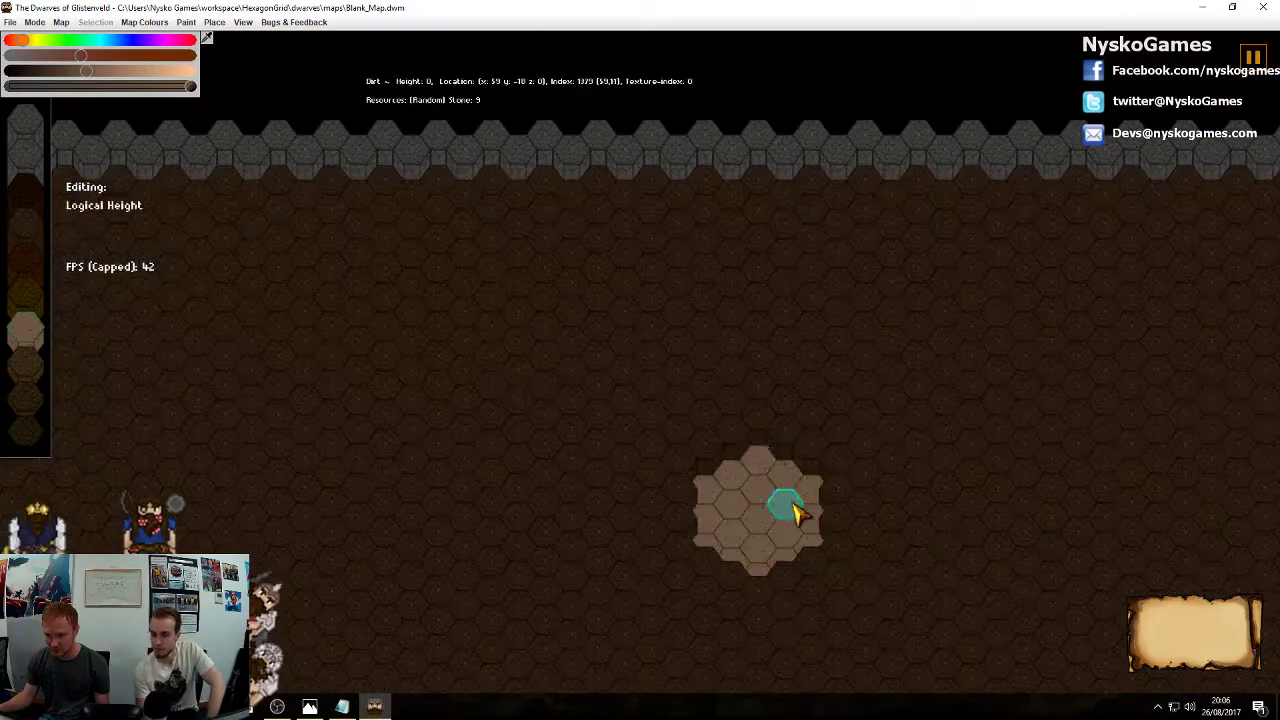
left_click_drag(762, 424, 756, 301)
key("Escape")
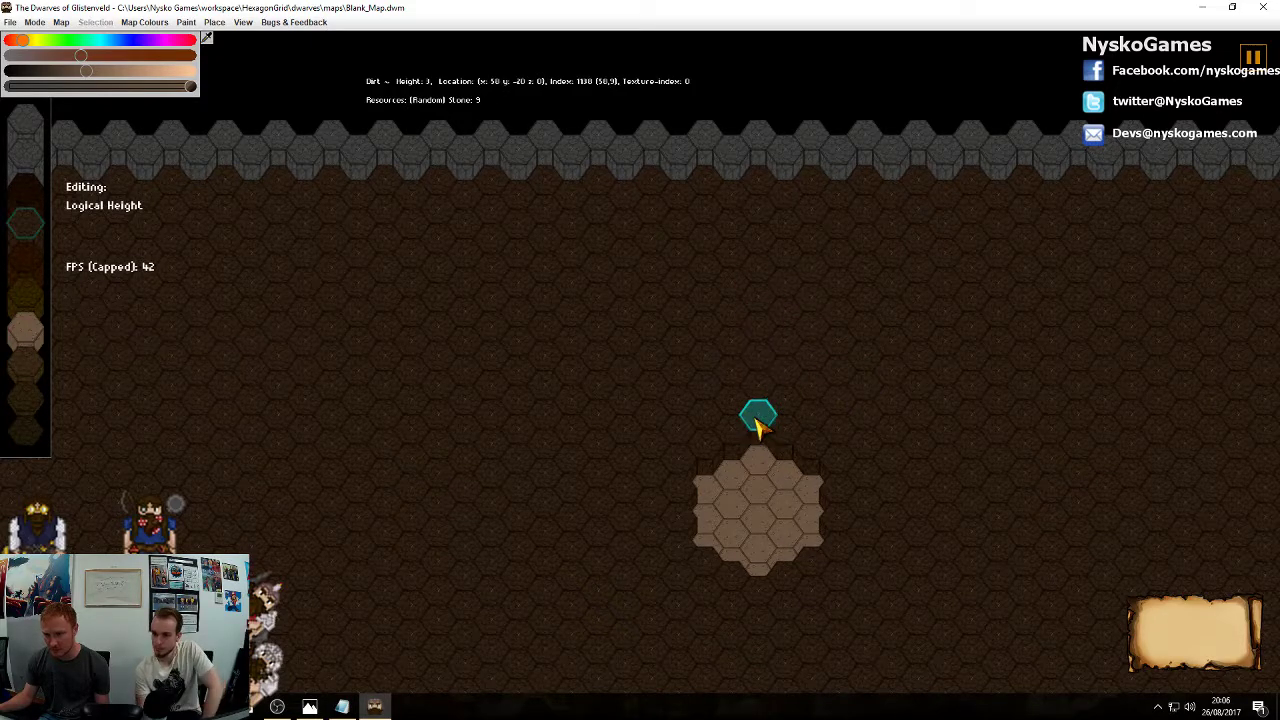
left_click_drag(756, 421, 762, 329)
key("0")
right_click_drag(830, 474, 802, 361)
key("b")
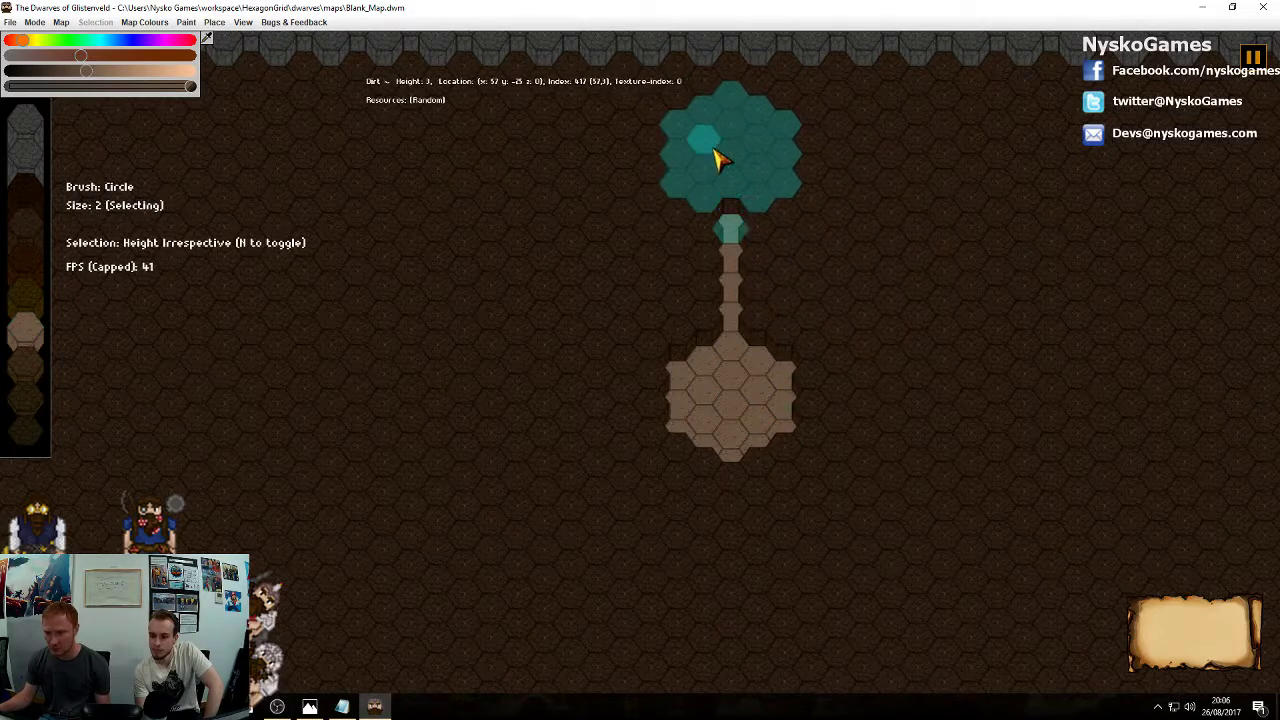
left_click(730, 165)
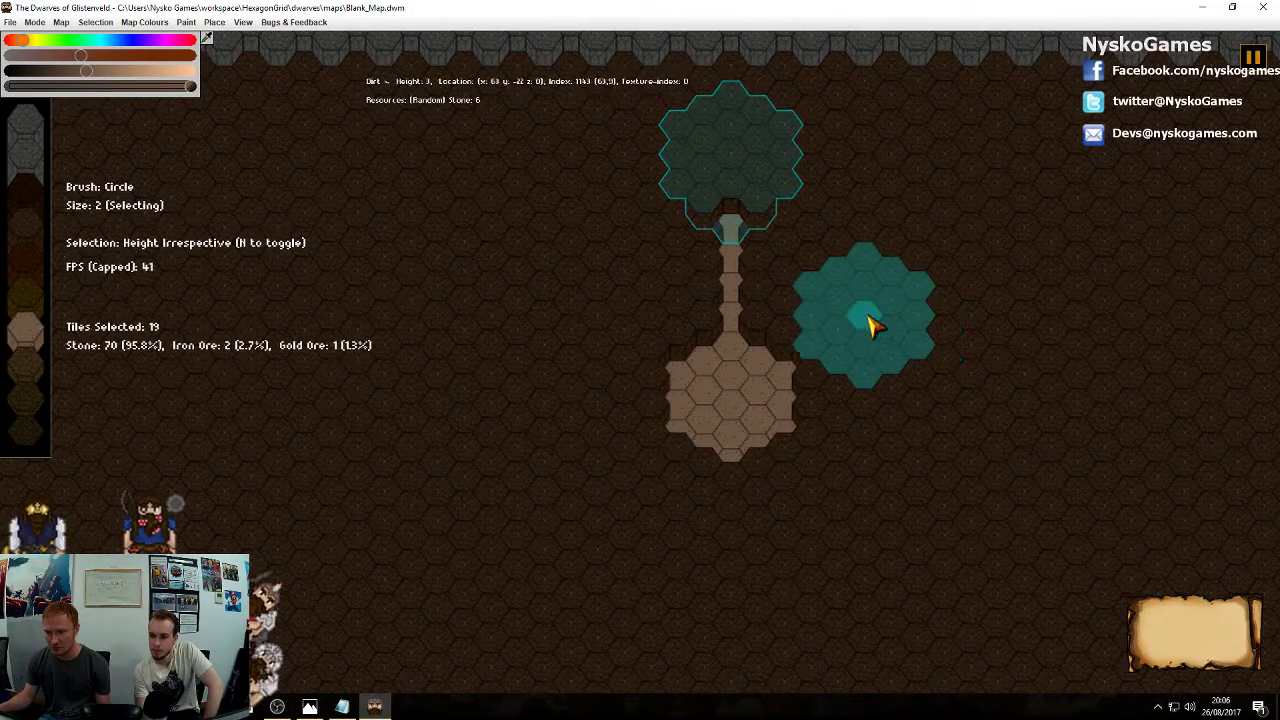
key("Escape")
key("b")
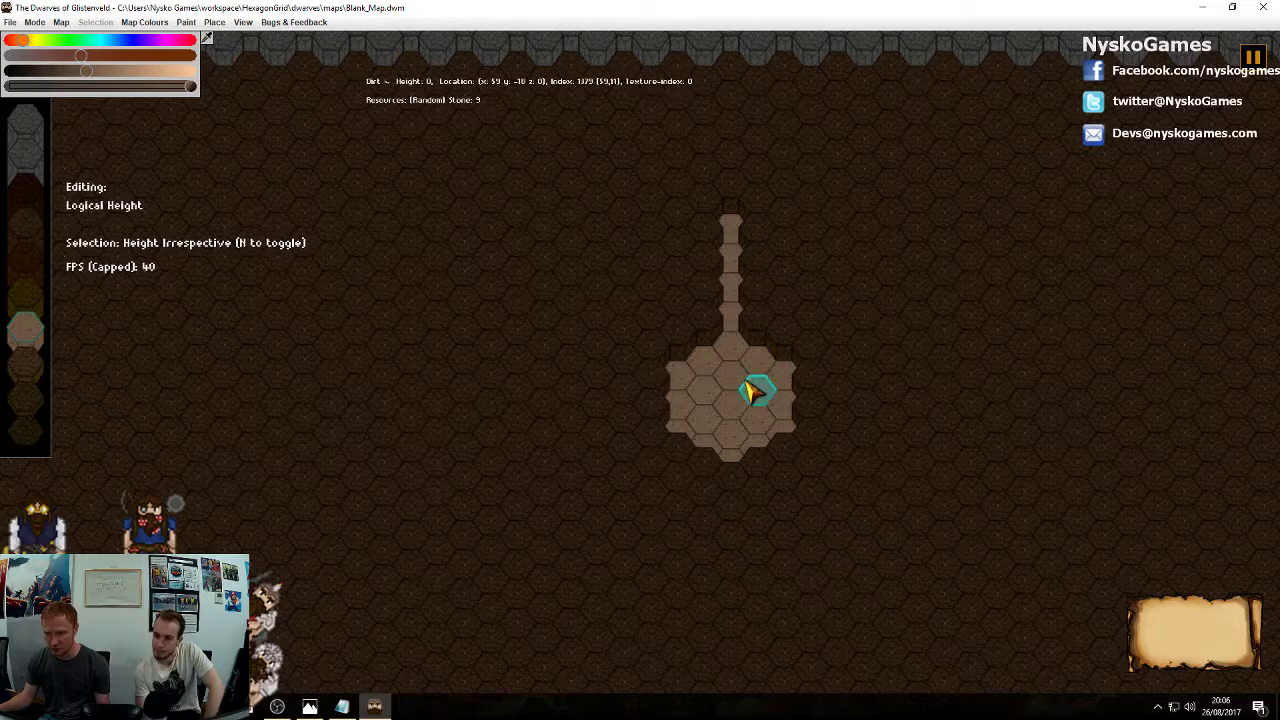
Raise the corridor tile nearest the circle and clear the selection
left_click(730, 352)
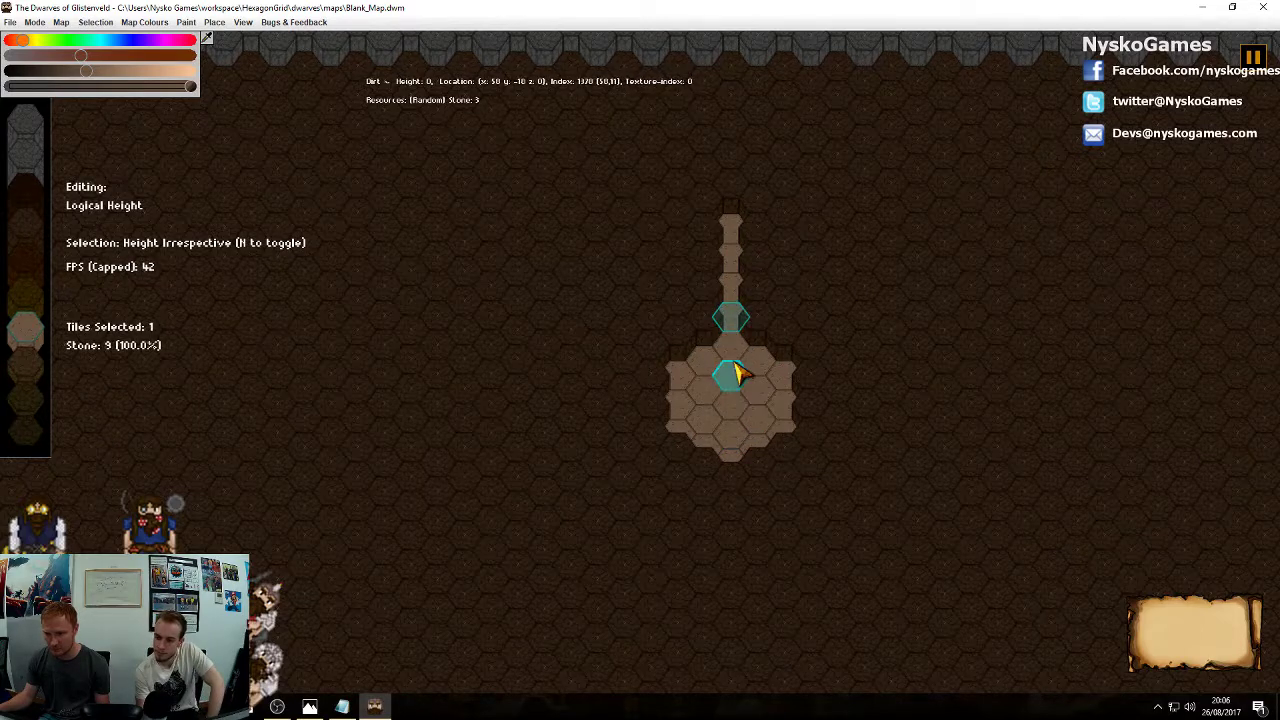
key("ctrl+a")
key("Escape")
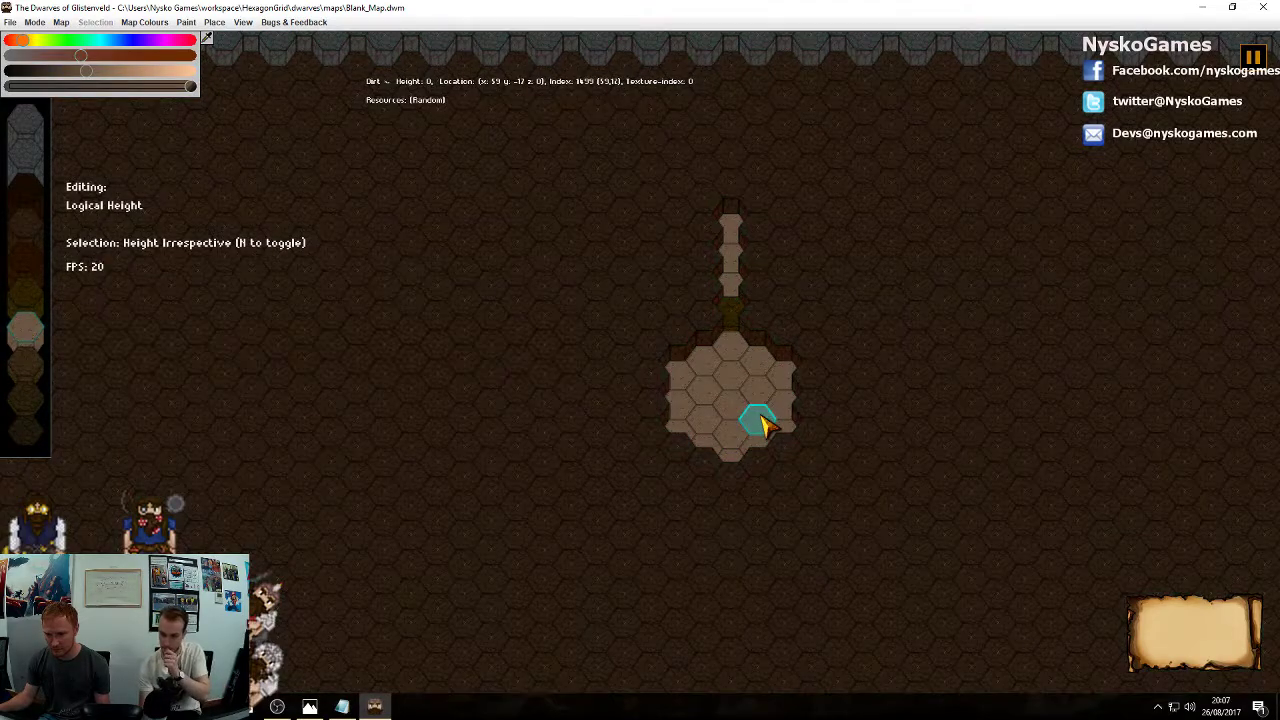
Select all tiles of the carved circle, raise them back to height 3, and deselect them
left_click_drag(731, 407, 802, 412)
scroll(802, 412, "up", 3)
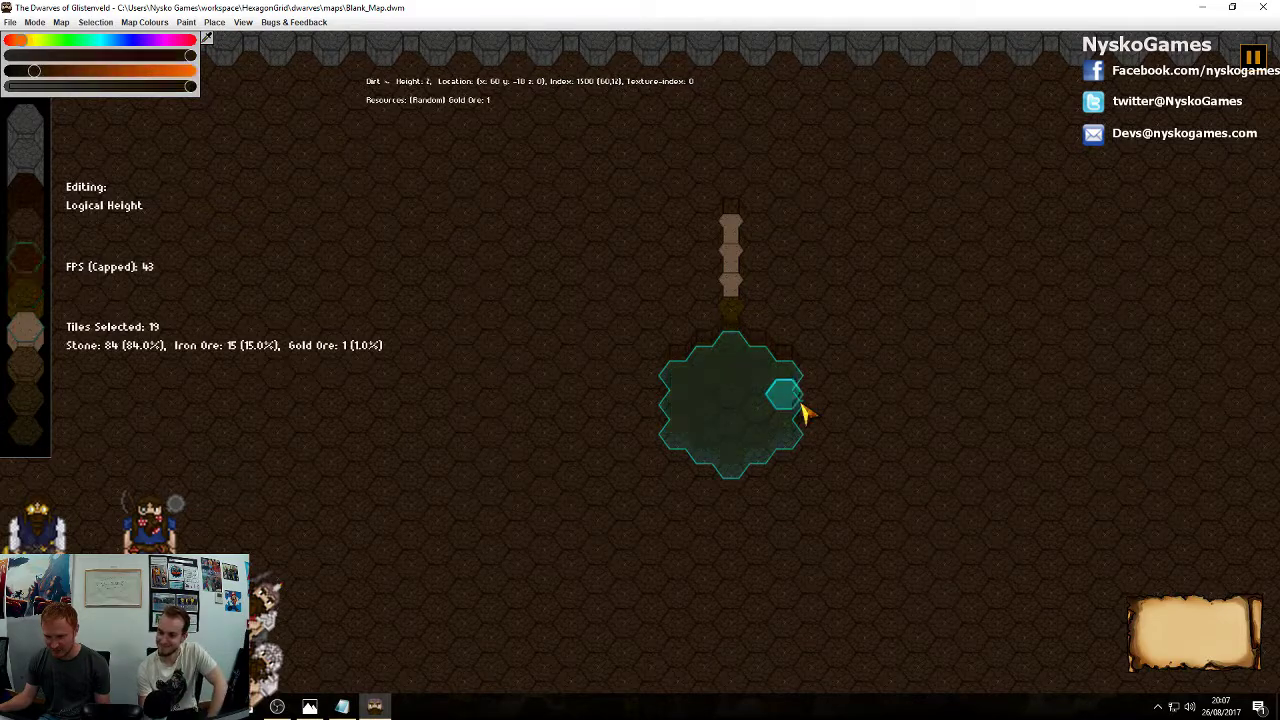
key("Escape")
Select a size-2 circle of tiles farther below the corridor, leaving a gap between them, and lower it to height 0
key("b")
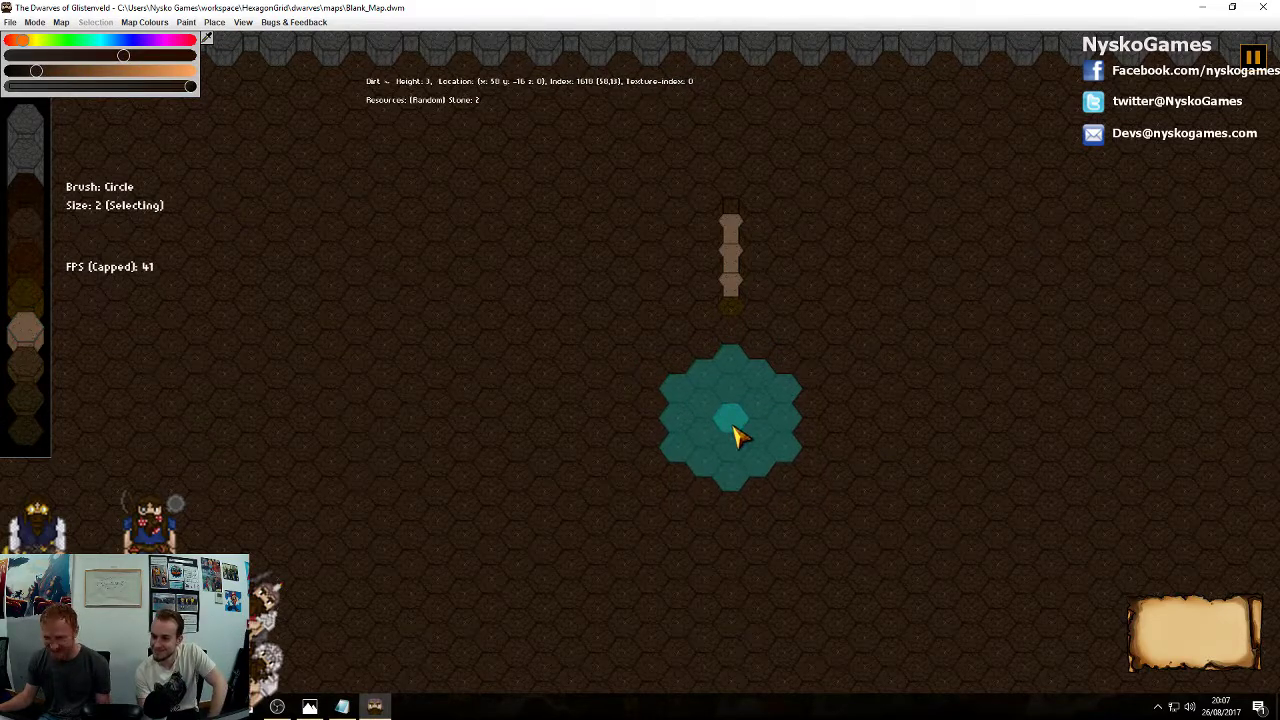
left_click(736, 438)
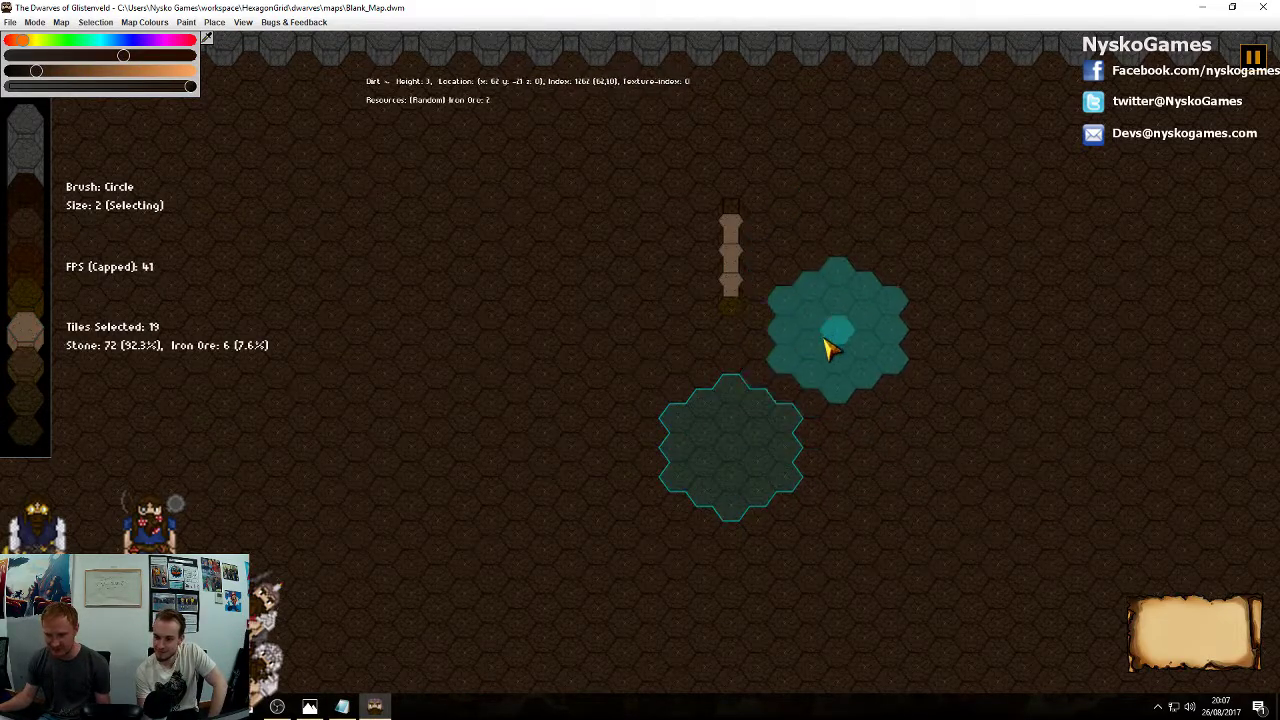
scroll(785, 436, "down", 1)
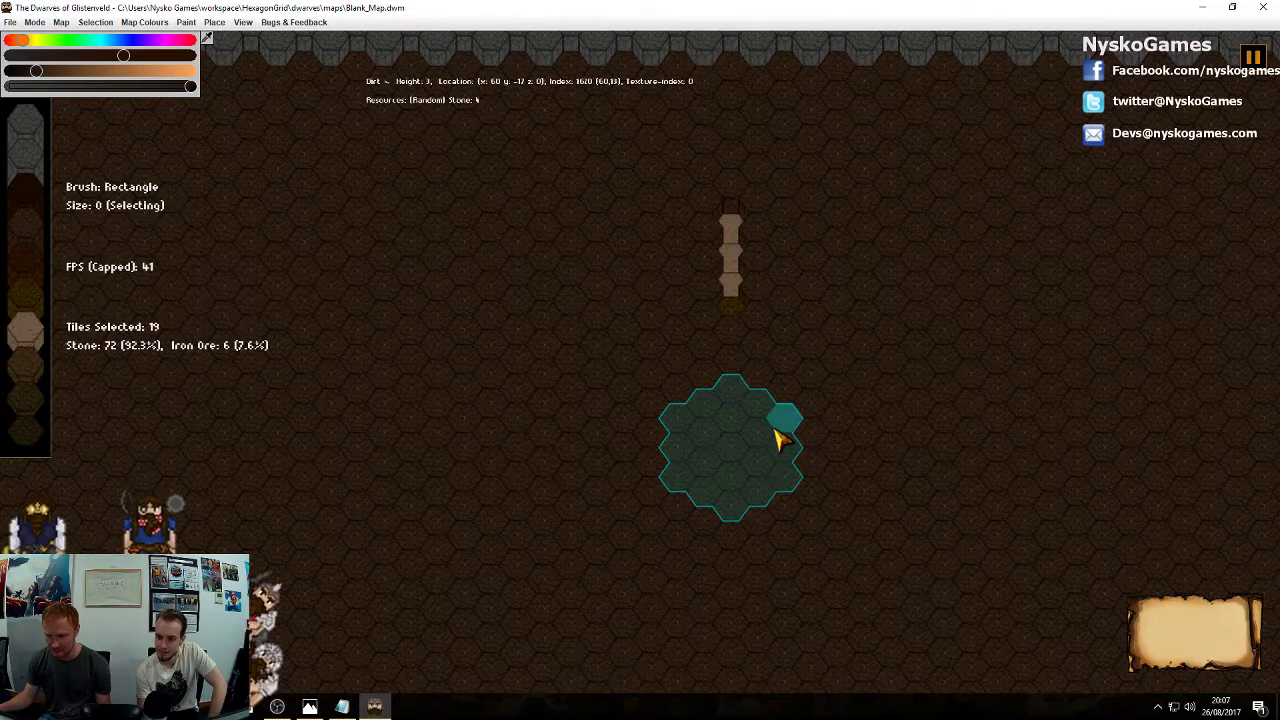
key("b")
scroll(897, 404, "down", 3)
key("Escape")
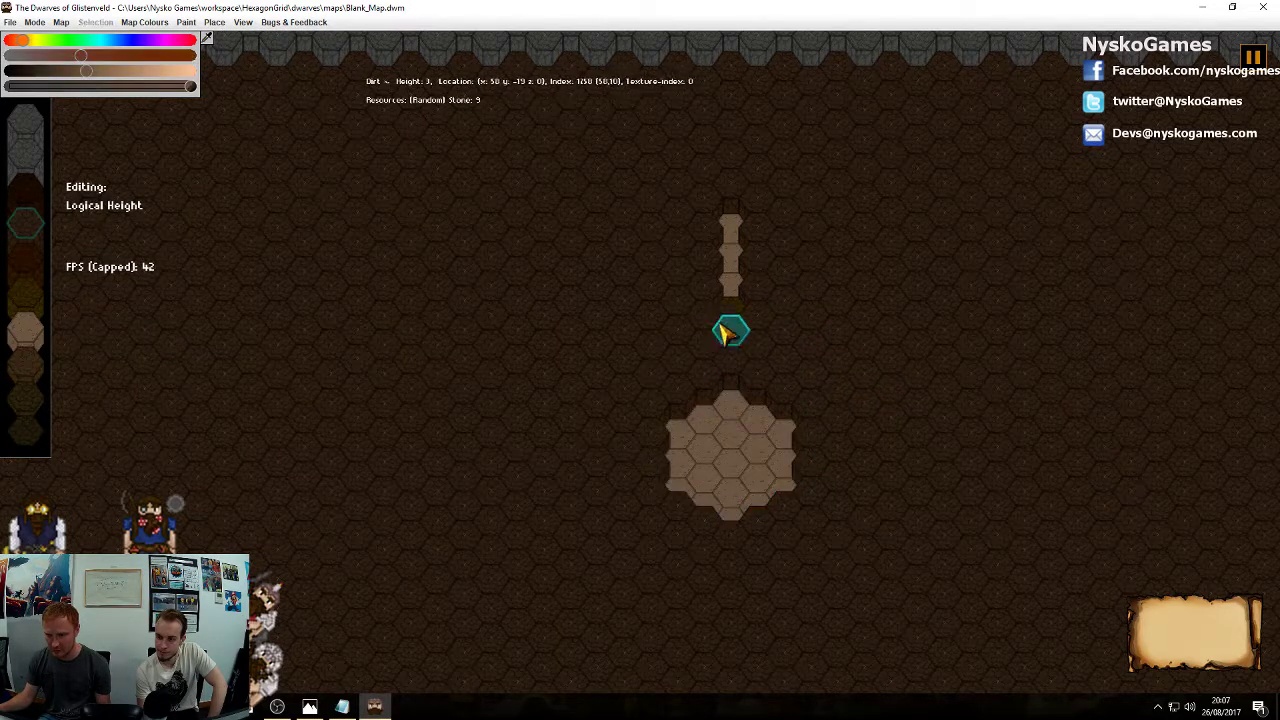
Lower the remaining tiles between the corridor and the circular room to height 0 to join them, then clear the selection
left_click(726, 333)
scroll(737, 340, "down", 3)
key("Escape")
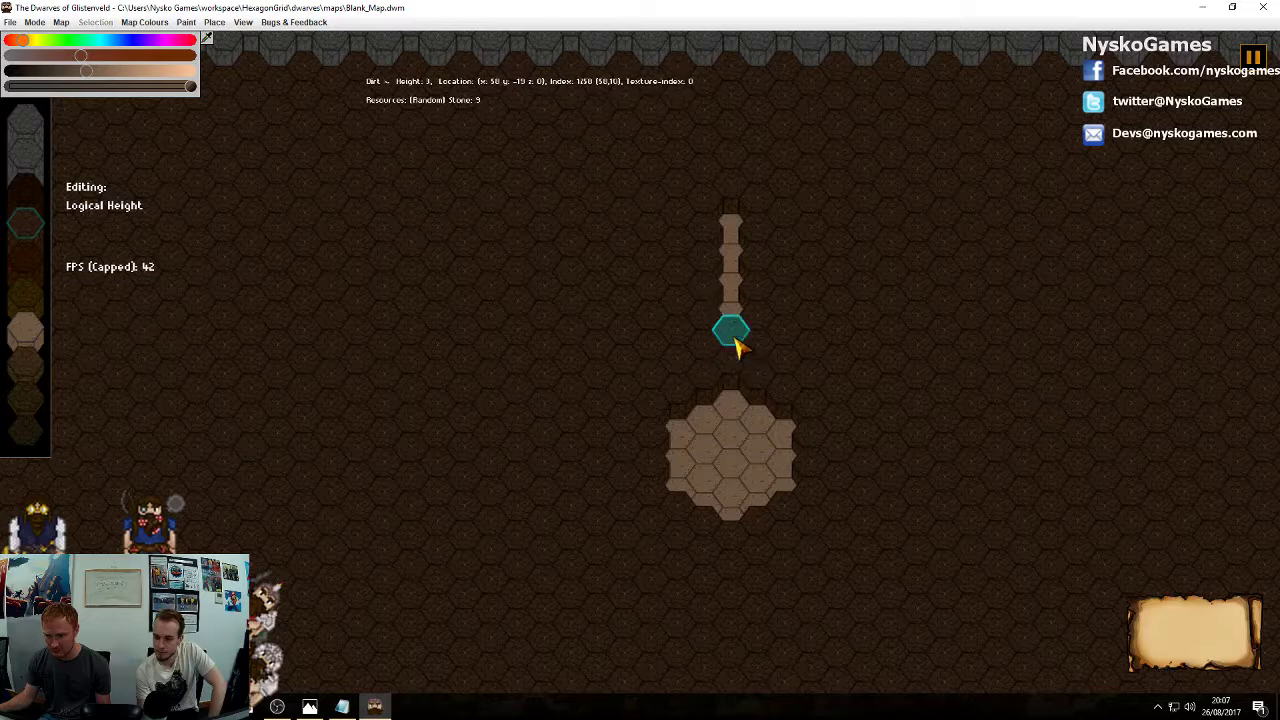
left_click_drag(735, 340, 737, 370)
scroll(775, 350, "down", 3)
key("Escape")
Raise the tile at the corridor's upper end back to height 3 and deselect it
left_click(736, 232)
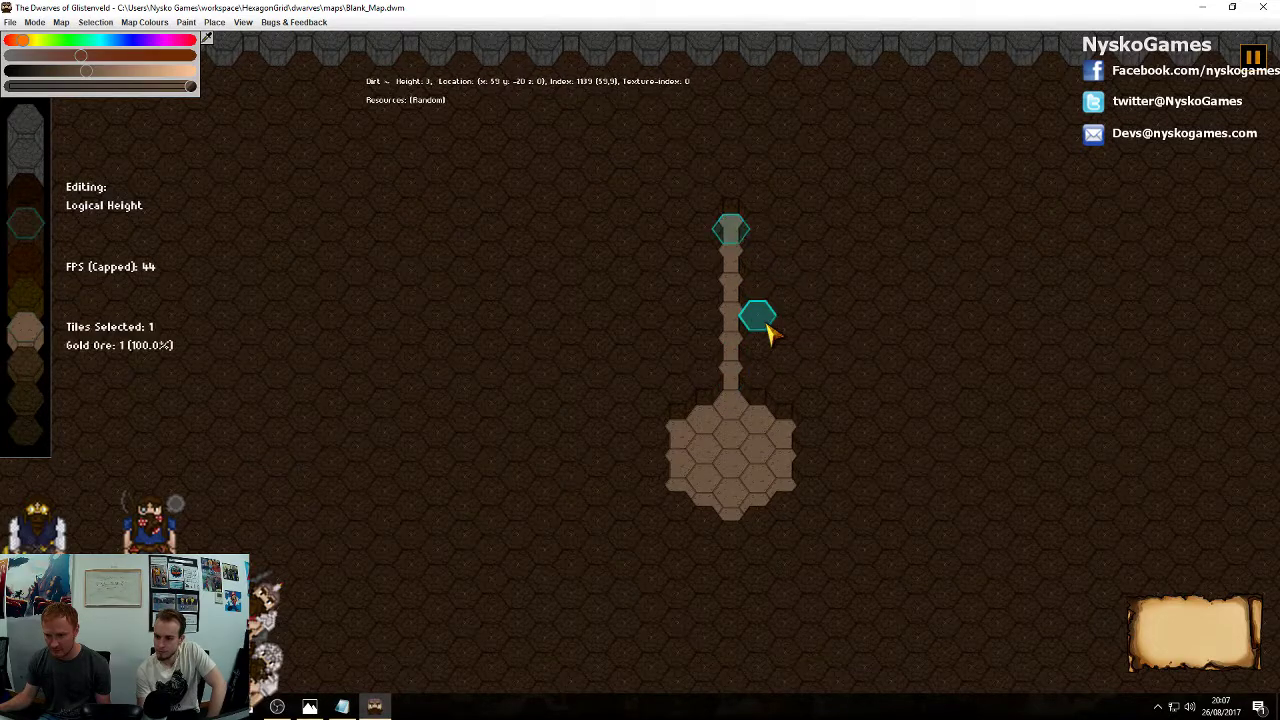
scroll(762, 318, "up", 3)
key("Escape")
Select a size-2 circle of tiles at the upper end of the corridor with the circle brush
key("b")
key("b")
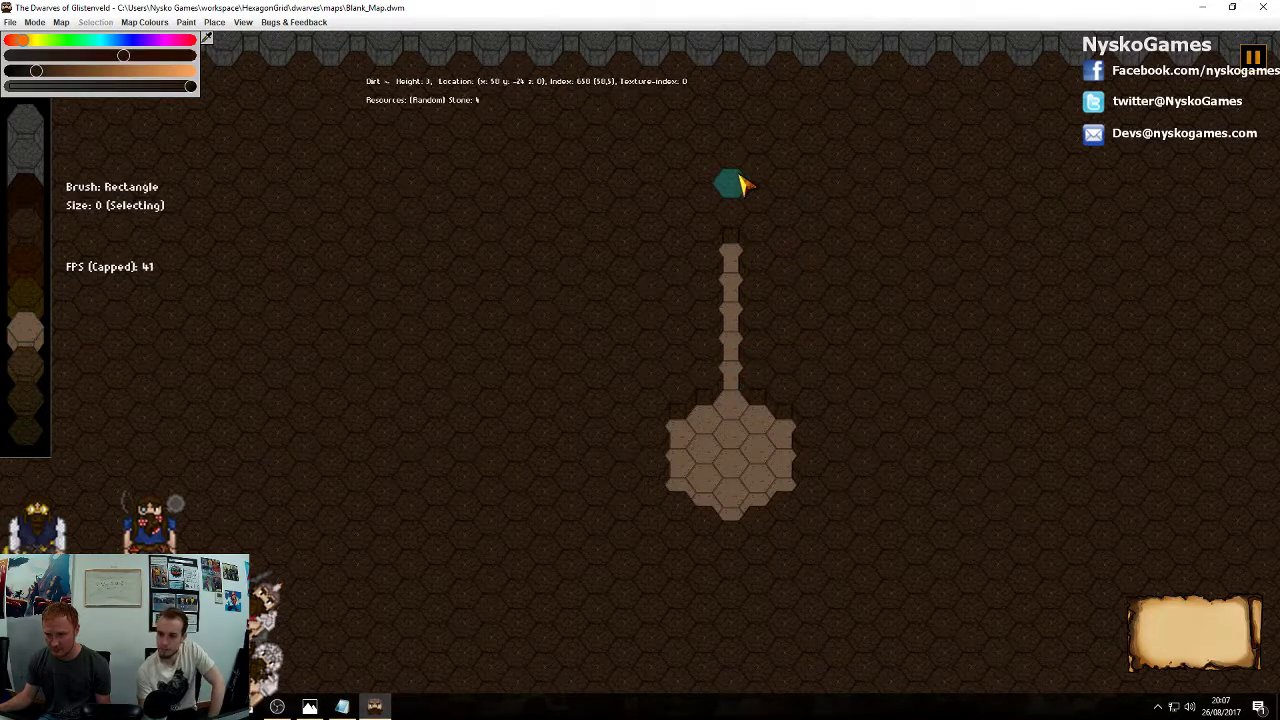
left_click(862, 346)
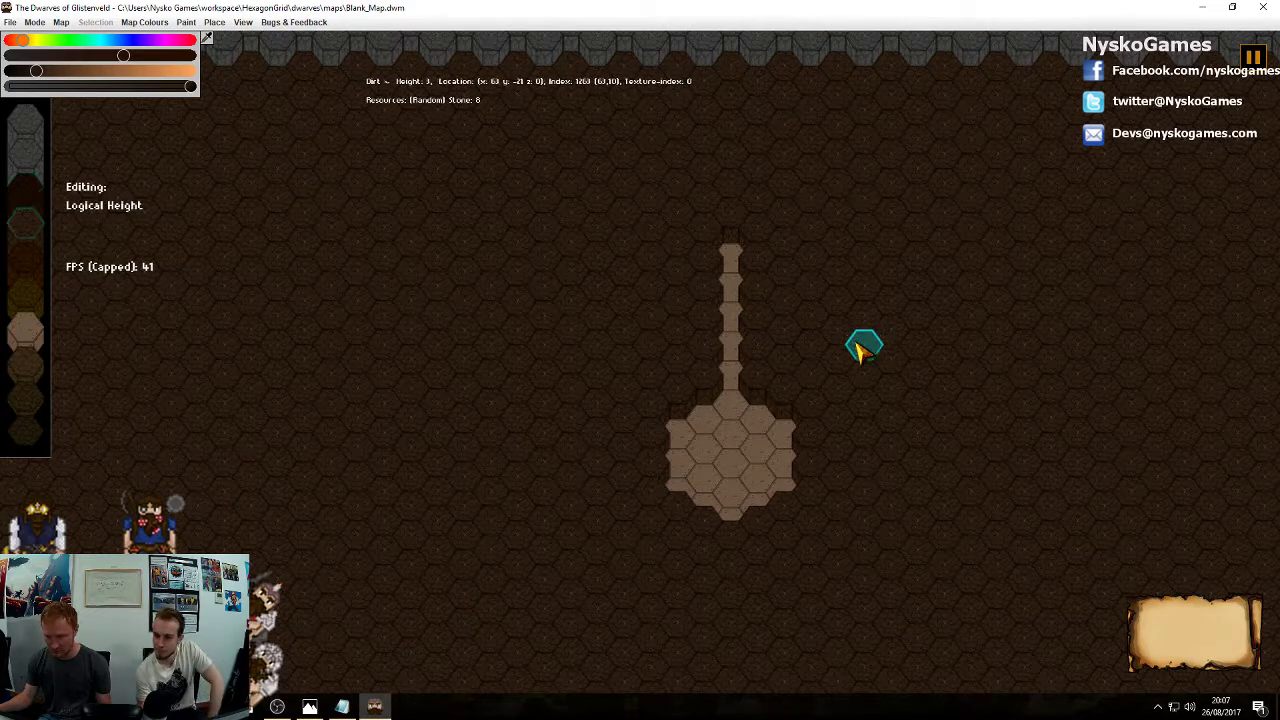
scroll(860, 350, "up", 3)
scroll(858, 350, "down", 1)
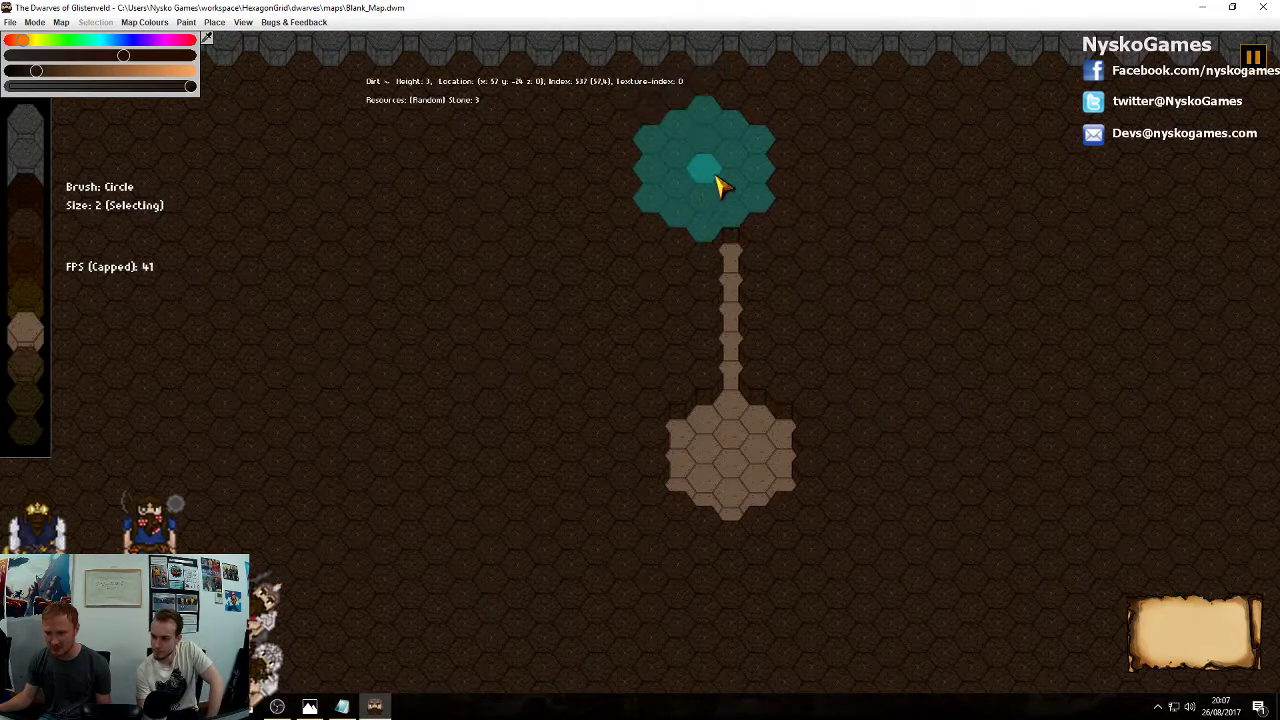
left_click(735, 172)
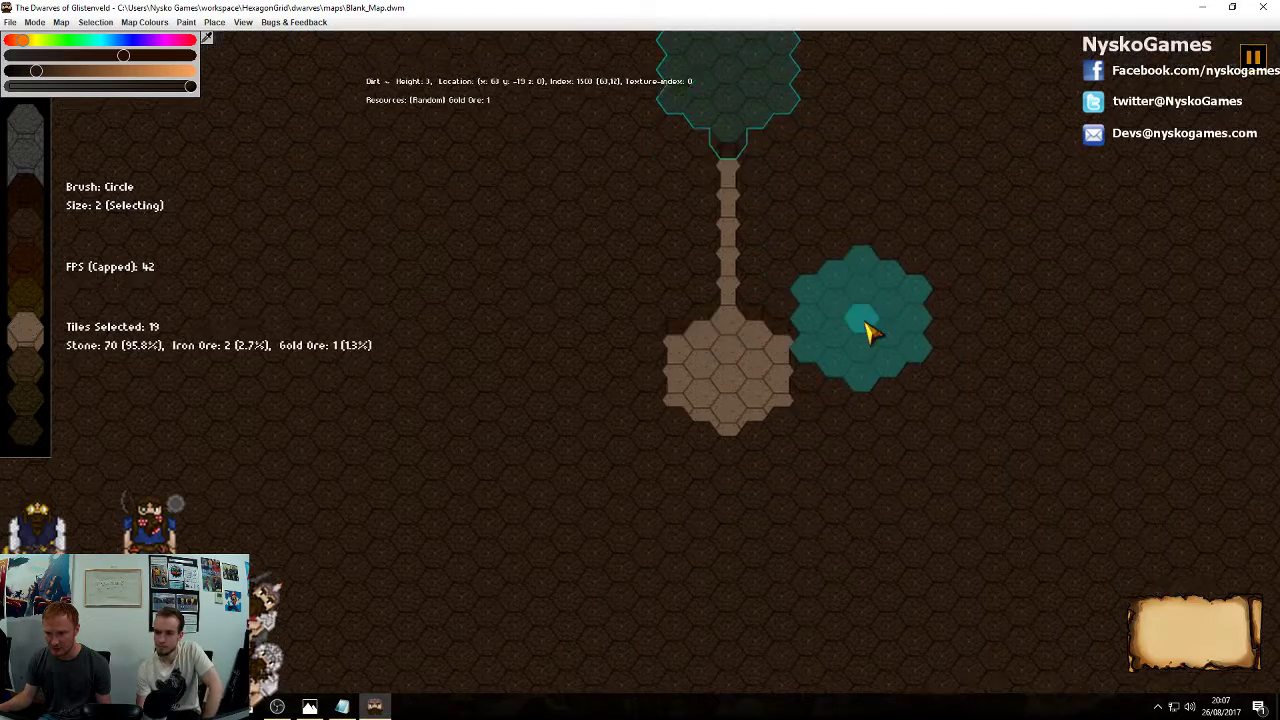
Add three separate size-2 circles of tiles to the selection, spread across the area east of the corridor
scroll(878, 350, "down", 2)
scroll(882, 362, "down", 2, "ctrl")
mouse_move(884, 472)
middle_mouse_down()
mouse_move(715, 283)
mouse_move(763, 346)
middle_mouse_up()
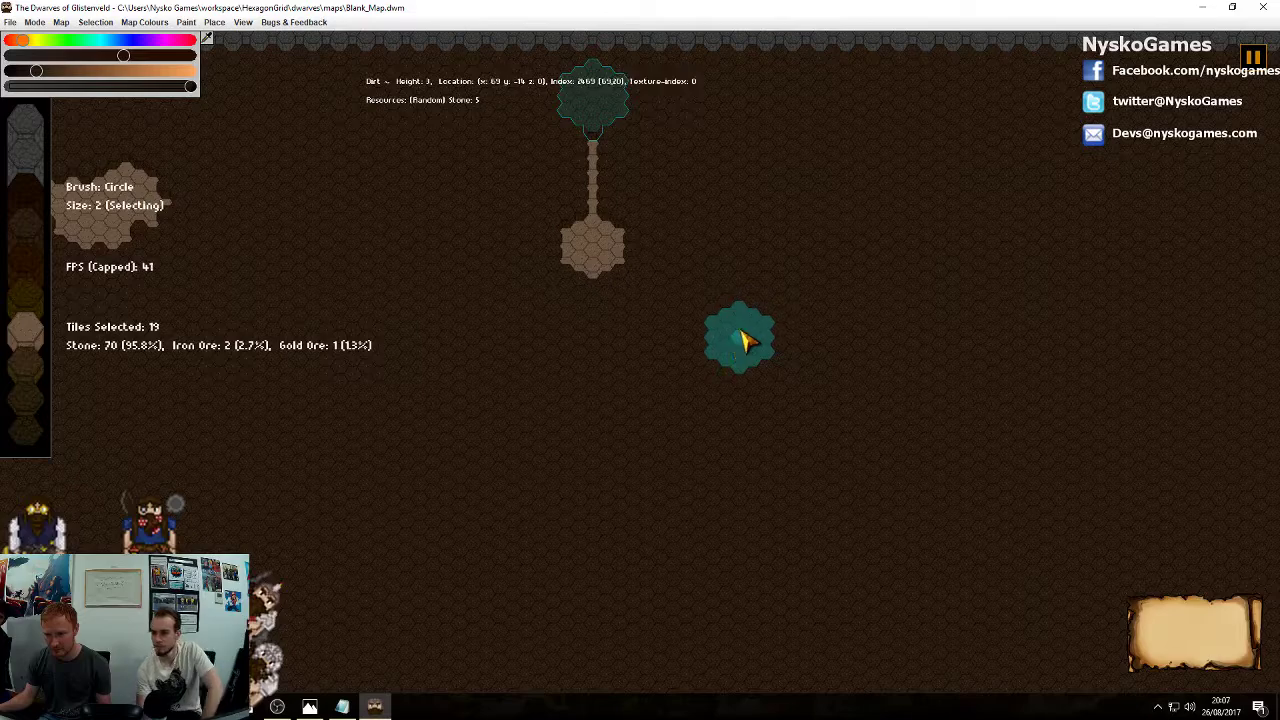
left_click(755, 335)
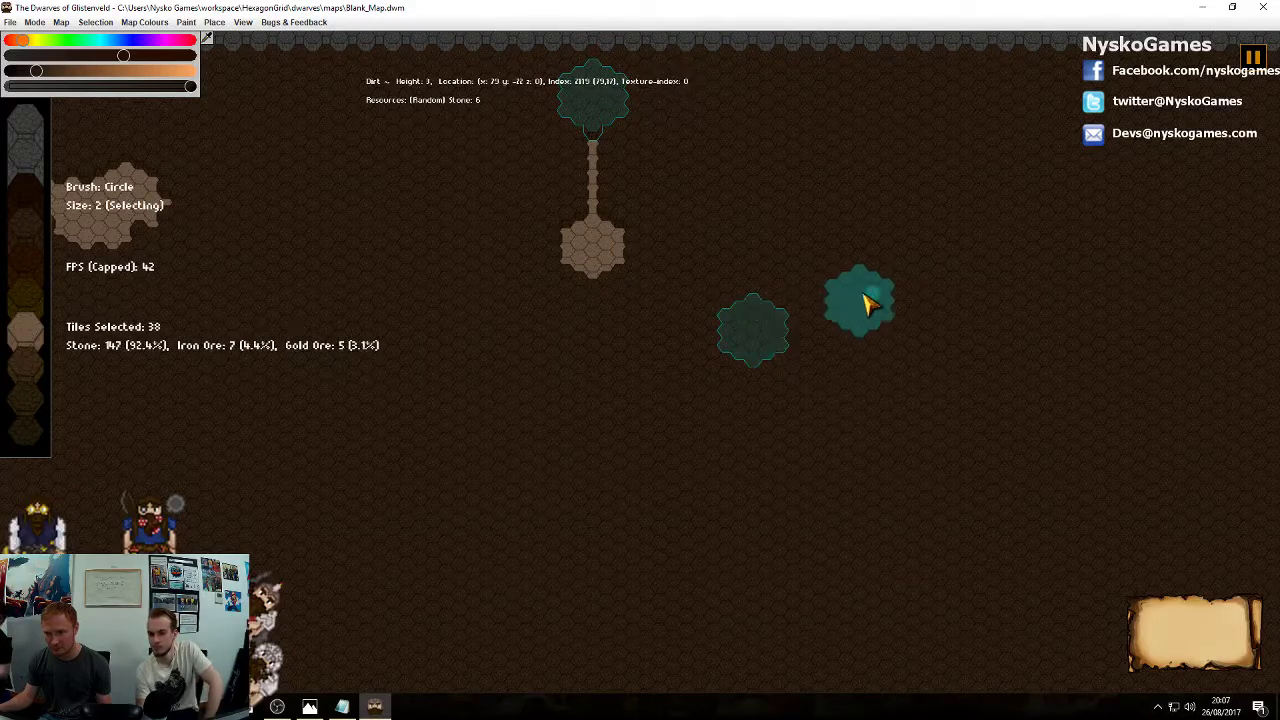
left_click(900, 258)
middle_click_drag(894, 400, 953, 370)
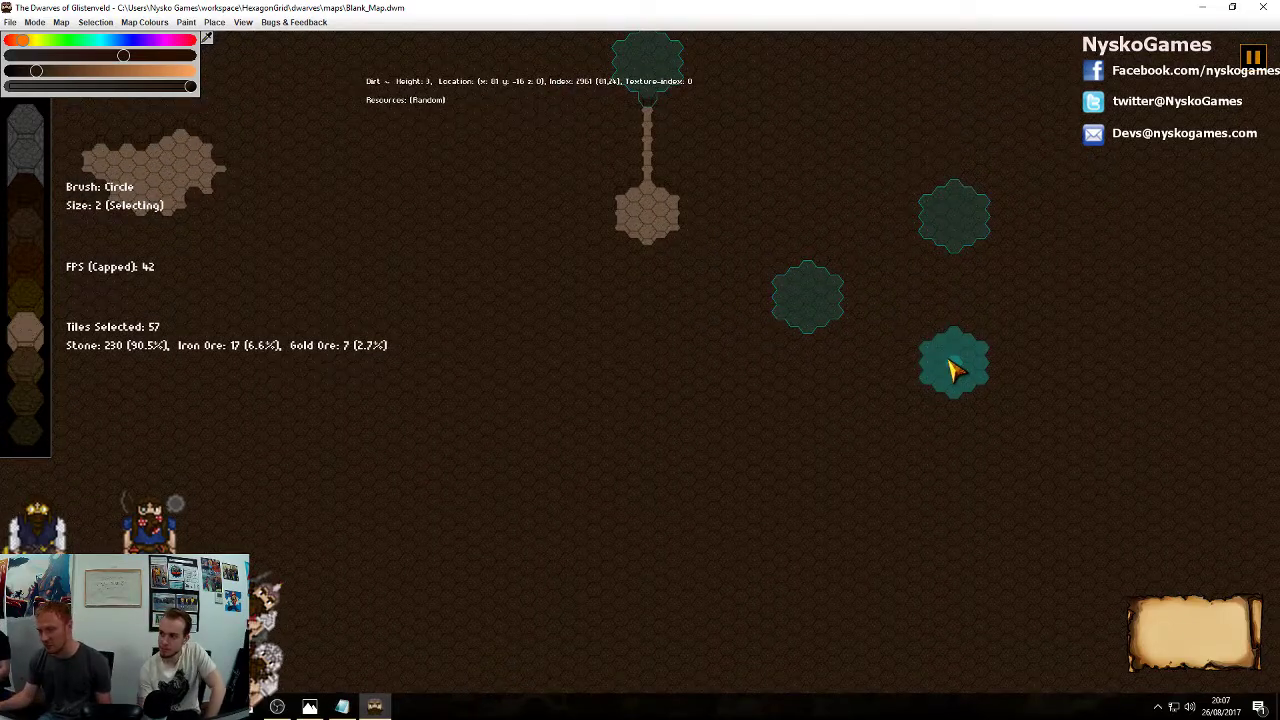
middle_click_drag(951, 371, 825, 305)
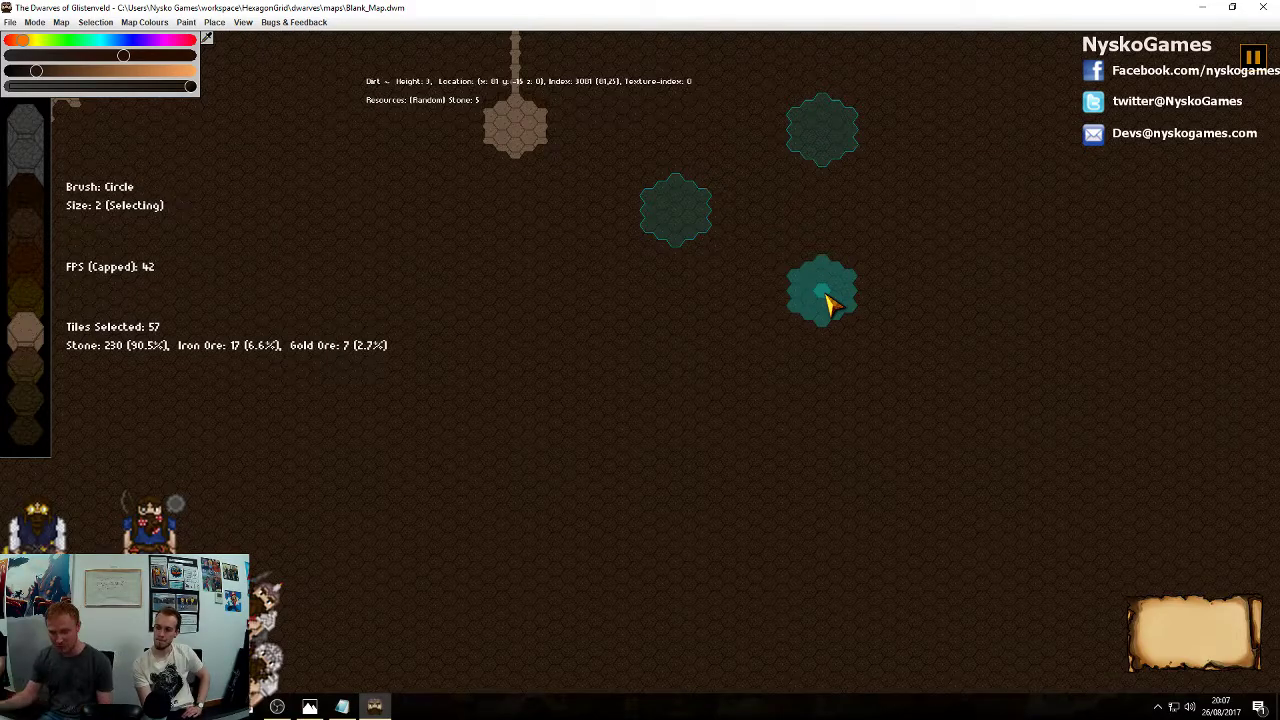
middle_click_drag(1032, 249, 877, 324)
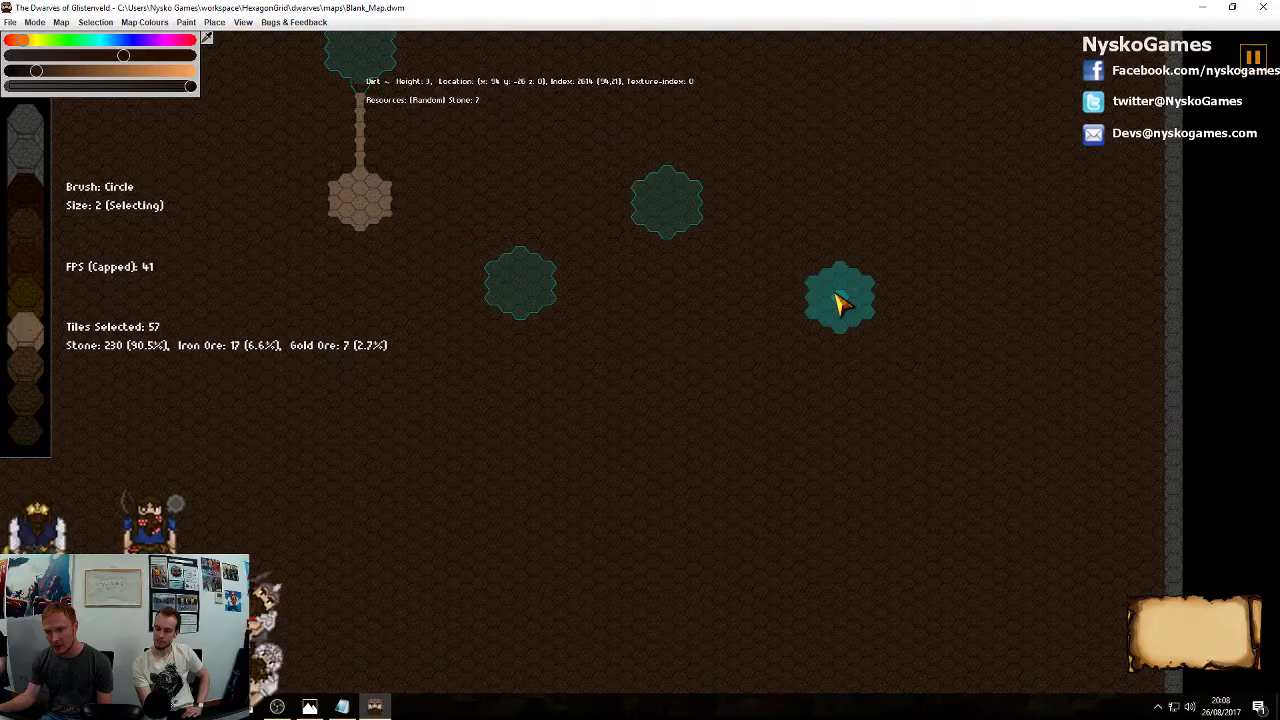
left_click(836, 294)
Lower the logical height of the four selected circles to 0 and clear the selection
mouse_move(509, 398)
middle_mouse_down()
mouse_move(783, 341)
mouse_move(949, 341)
middle_mouse_up()
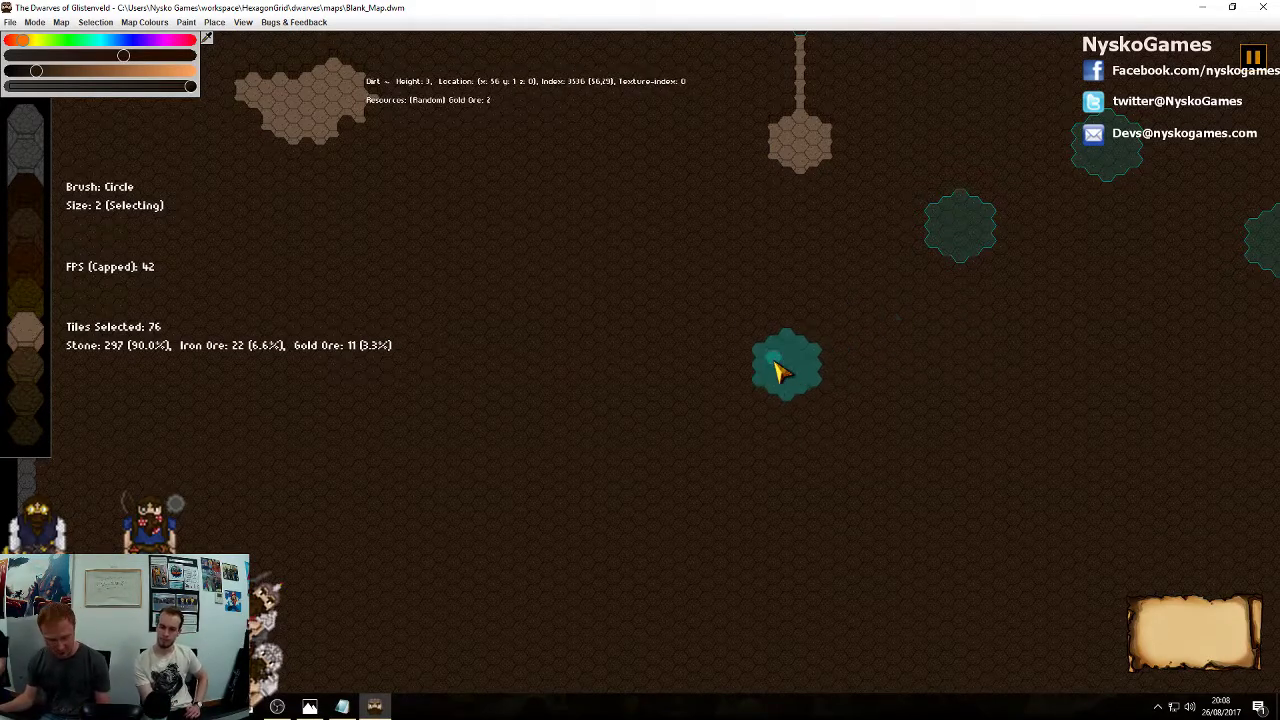
middle_click_drag(1003, 372, 818, 472)
scroll(685, 418, "down", 2)
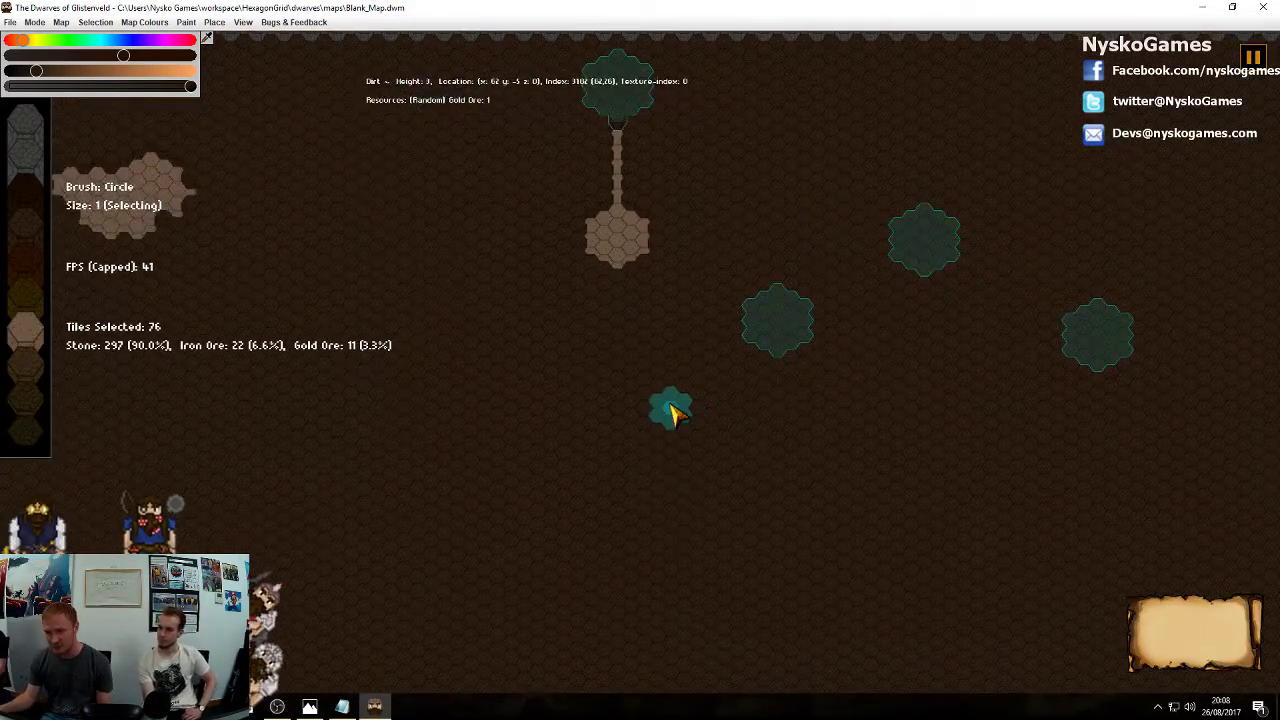
scroll(672, 415, "up", 2)
key("b")
scroll(672, 407, "down", 1)
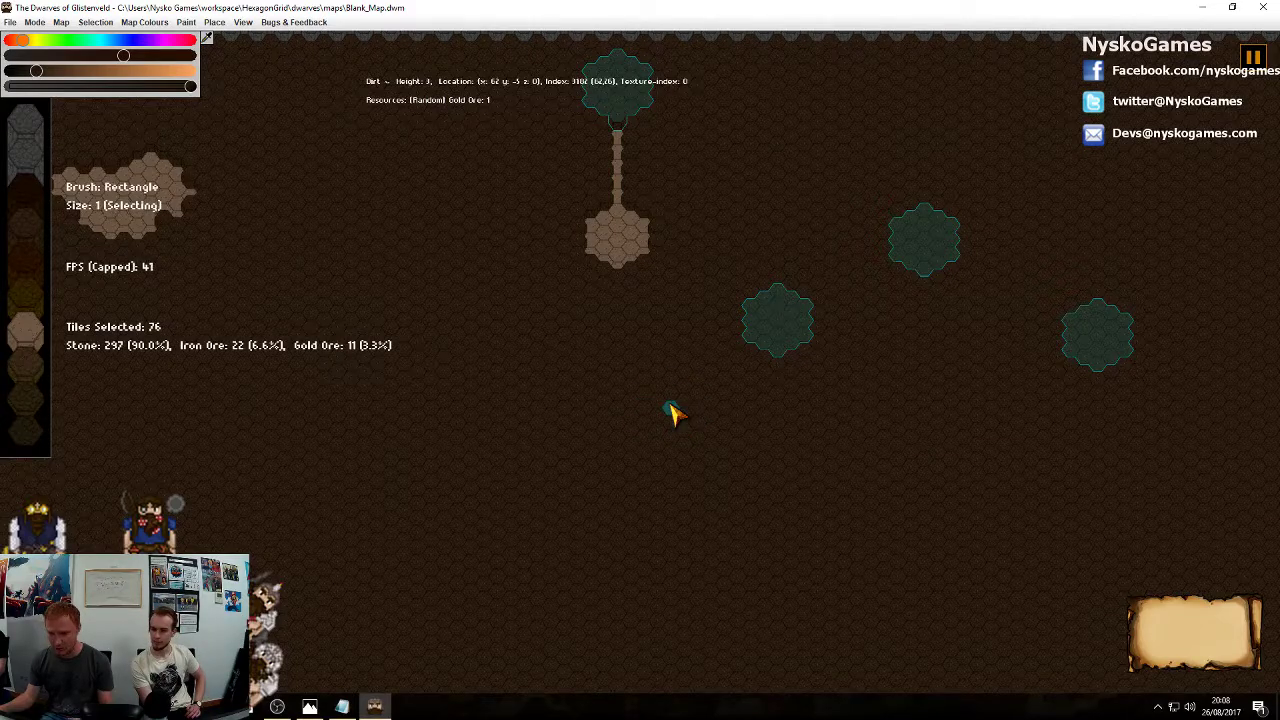
key("h")
scroll(777, 400, "down", 3)
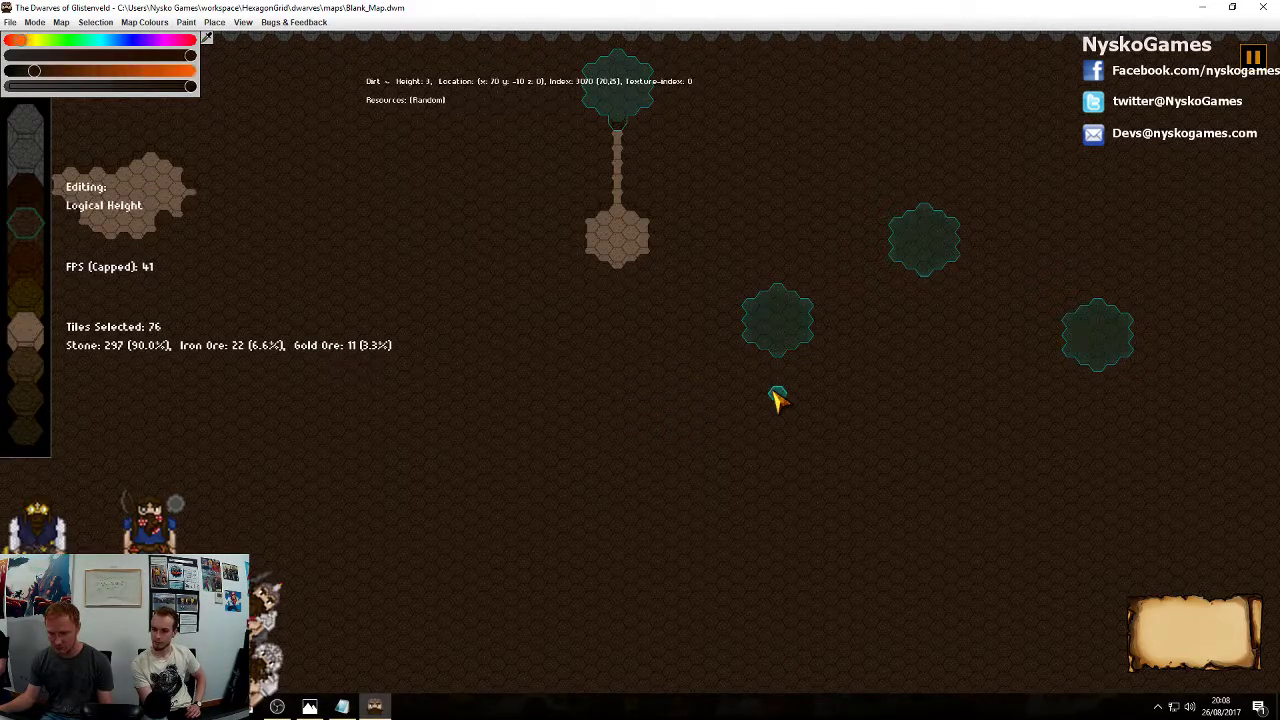
key("Escape")
Inspect the newly carved circular rooms and the solid dirt around them
right_click_drag(684, 343, 710, 460)
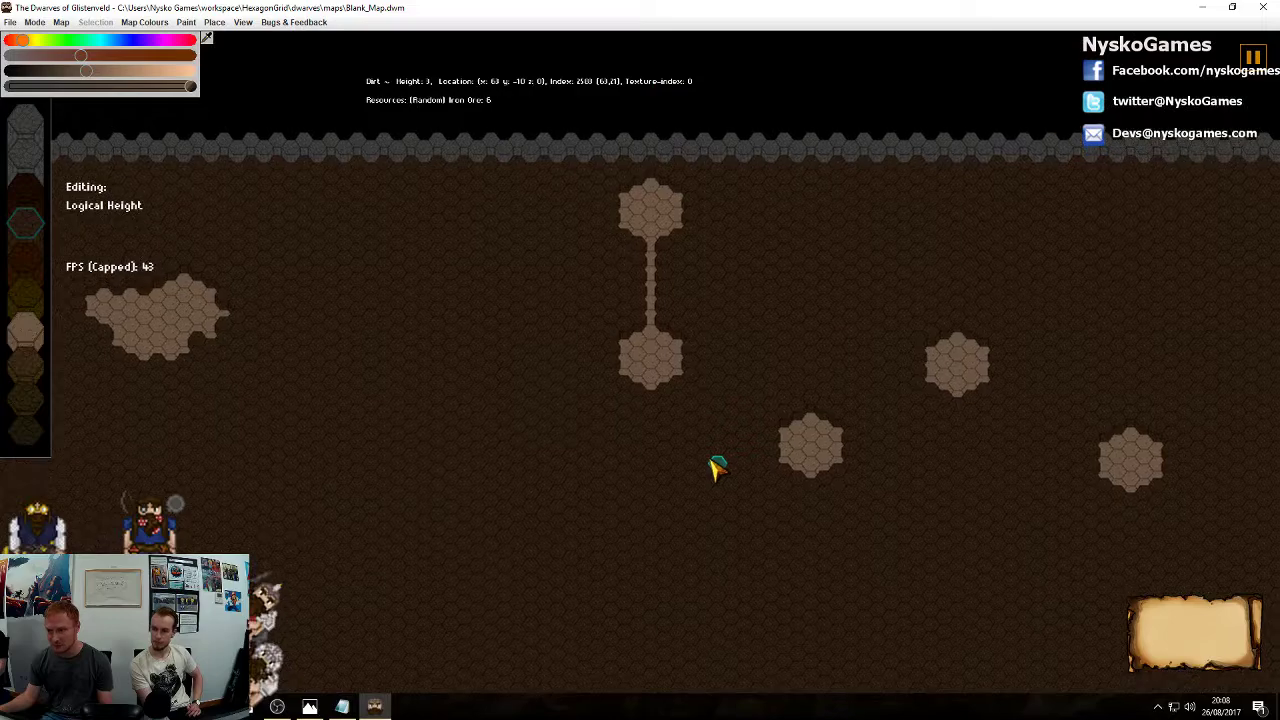
right_click_drag(642, 532, 718, 461)
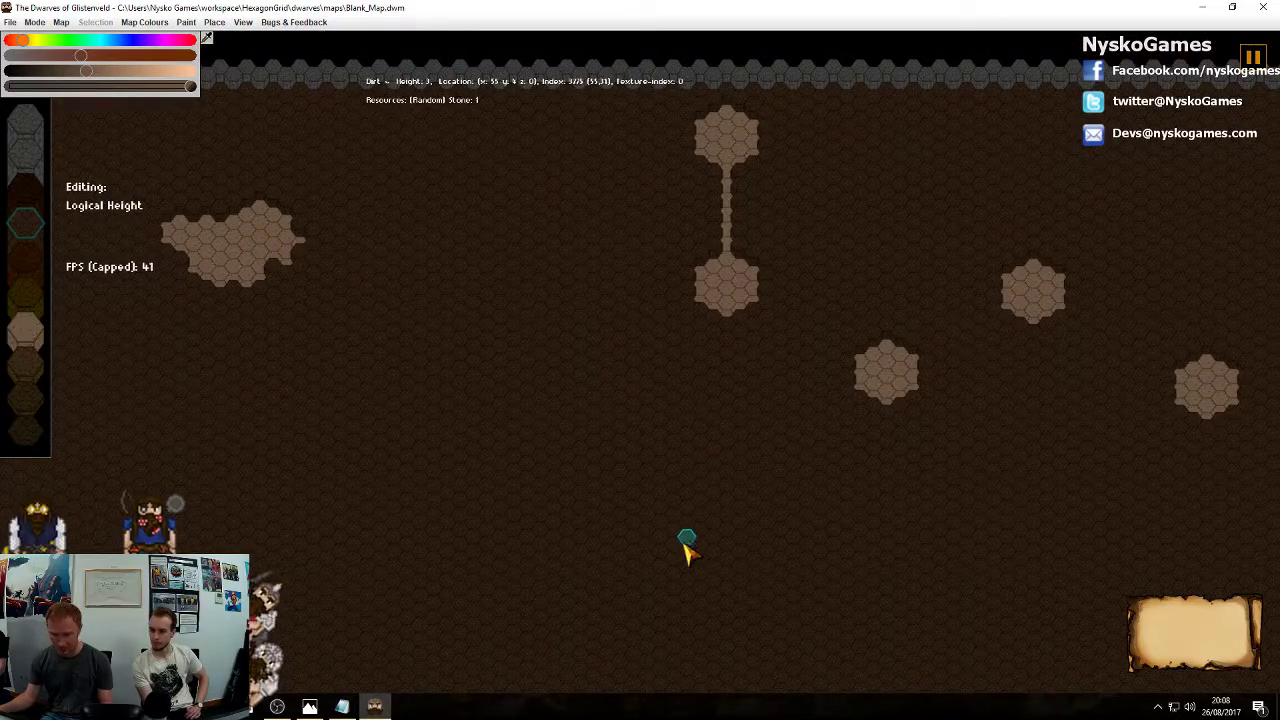
right_click_drag(720, 531, 562, 508)
right_click_drag(637, 490, 754, 522)
key("z")
scroll(755, 488, "up", 1)
right_click_drag(779, 447, 613, 410)
scroll(620, 410, "up", 2)
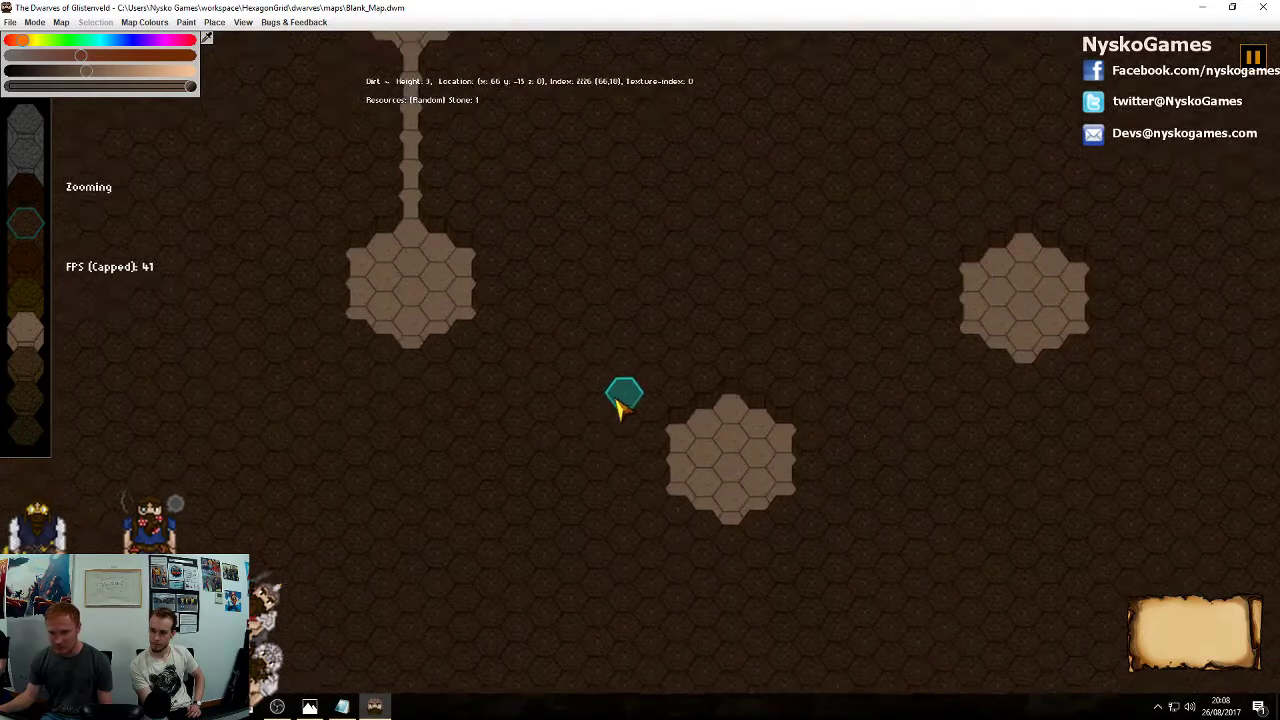
right_click_drag(520, 463, 820, 413)
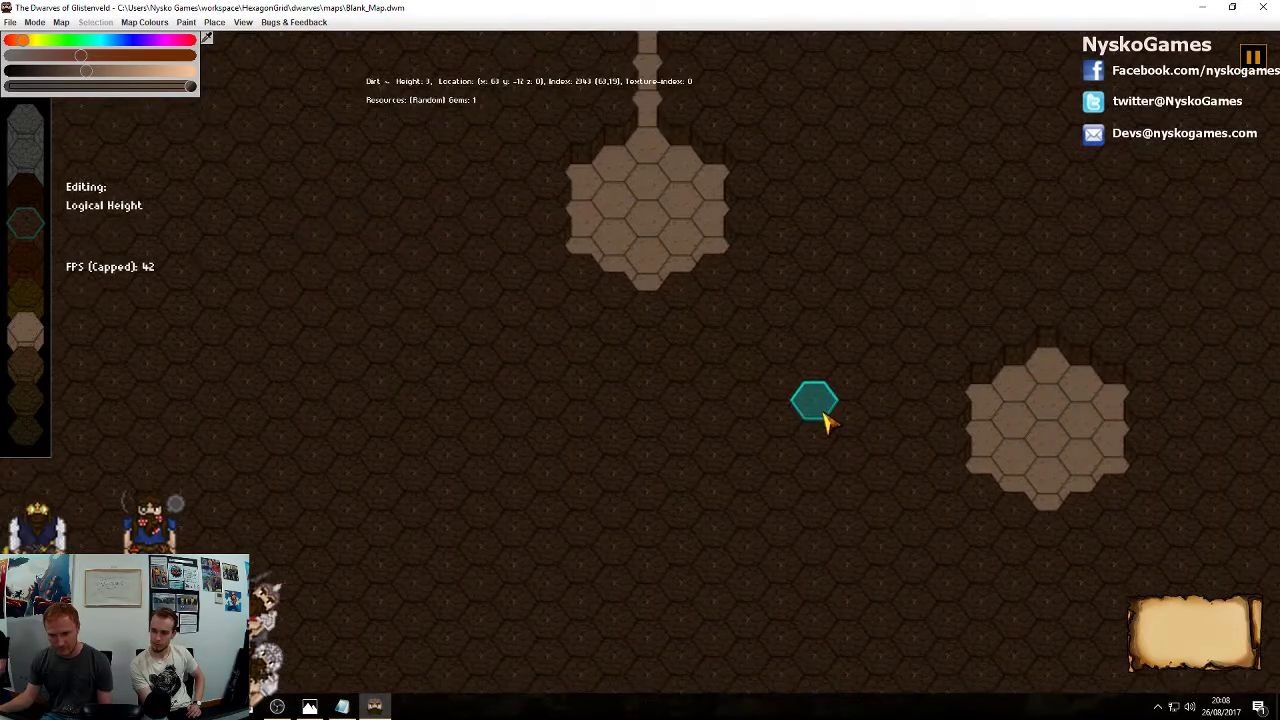
scroll(826, 421, "down", 3)
mouse_move(705, 521)
right_mouse_down()
mouse_move(890, 393)
mouse_move(806, 436)
right_mouse_up()
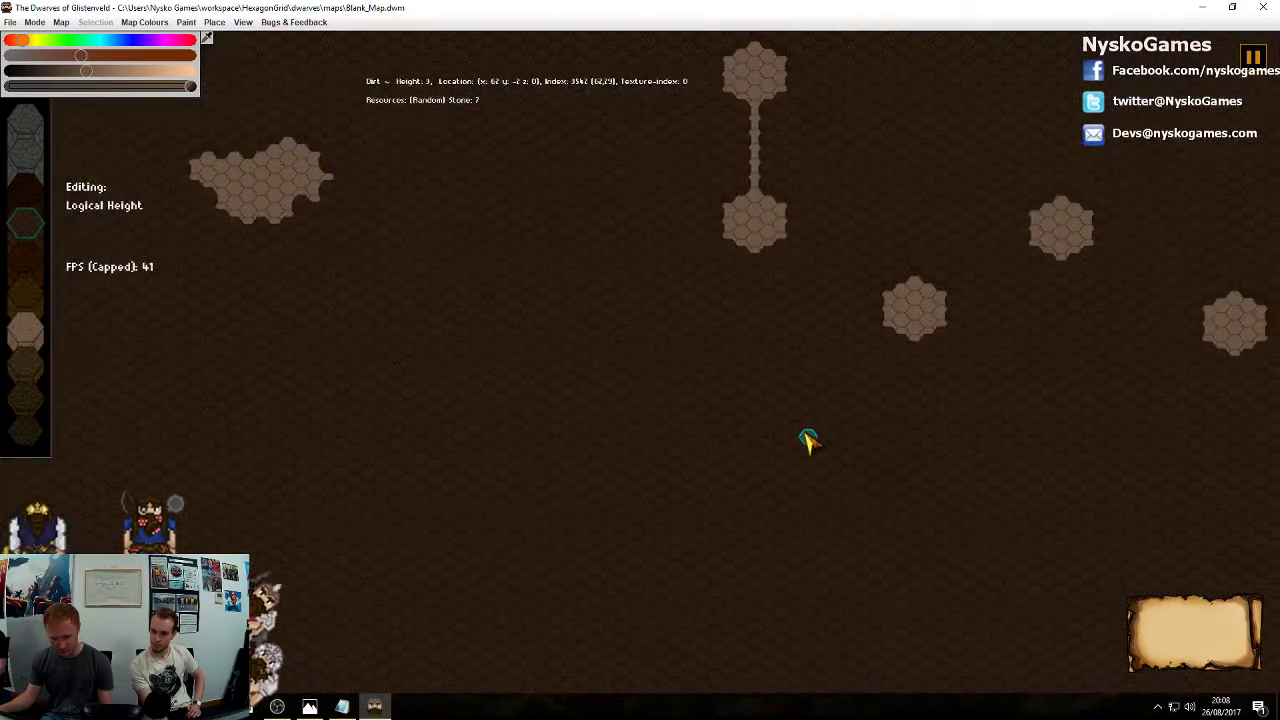
Set the circle brush to size 3 and select a circle of tiles below the corridor's lower room
scroll(760, 452, "down", 1, "ctrl")
scroll(703, 435, "up", 3, "ctrl")
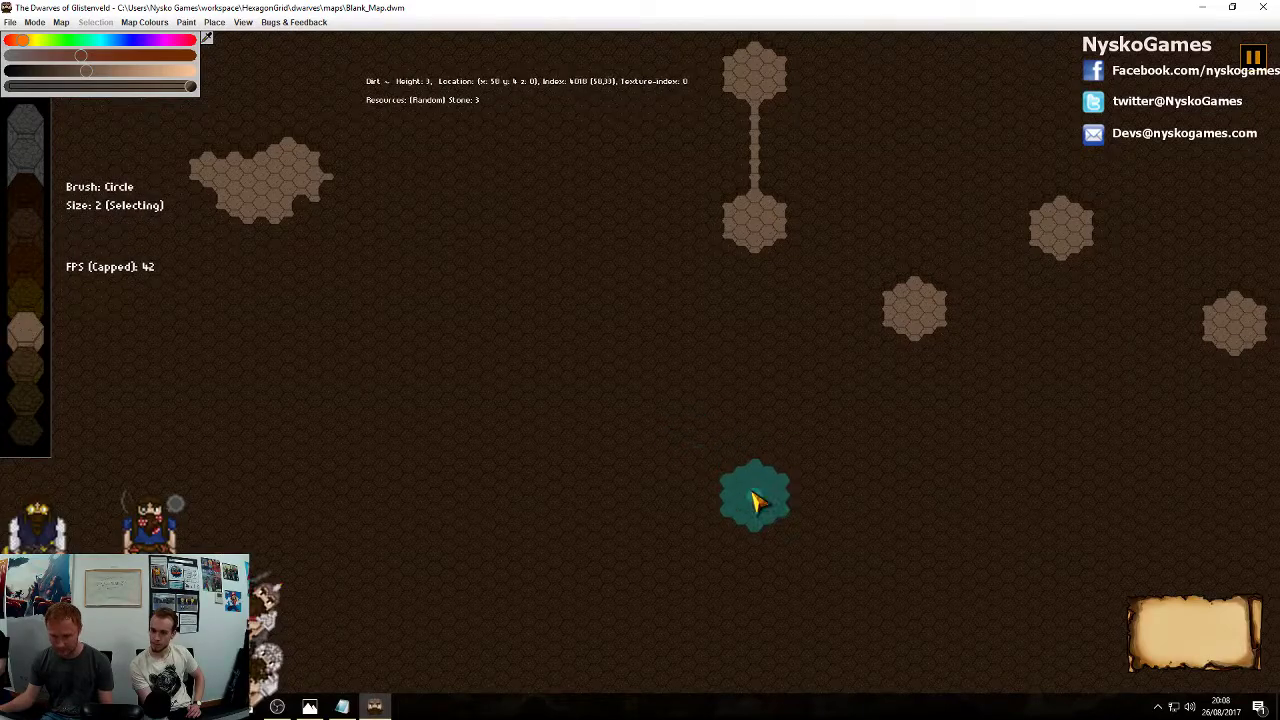
scroll(757, 445, "up", 1, "ctrl")
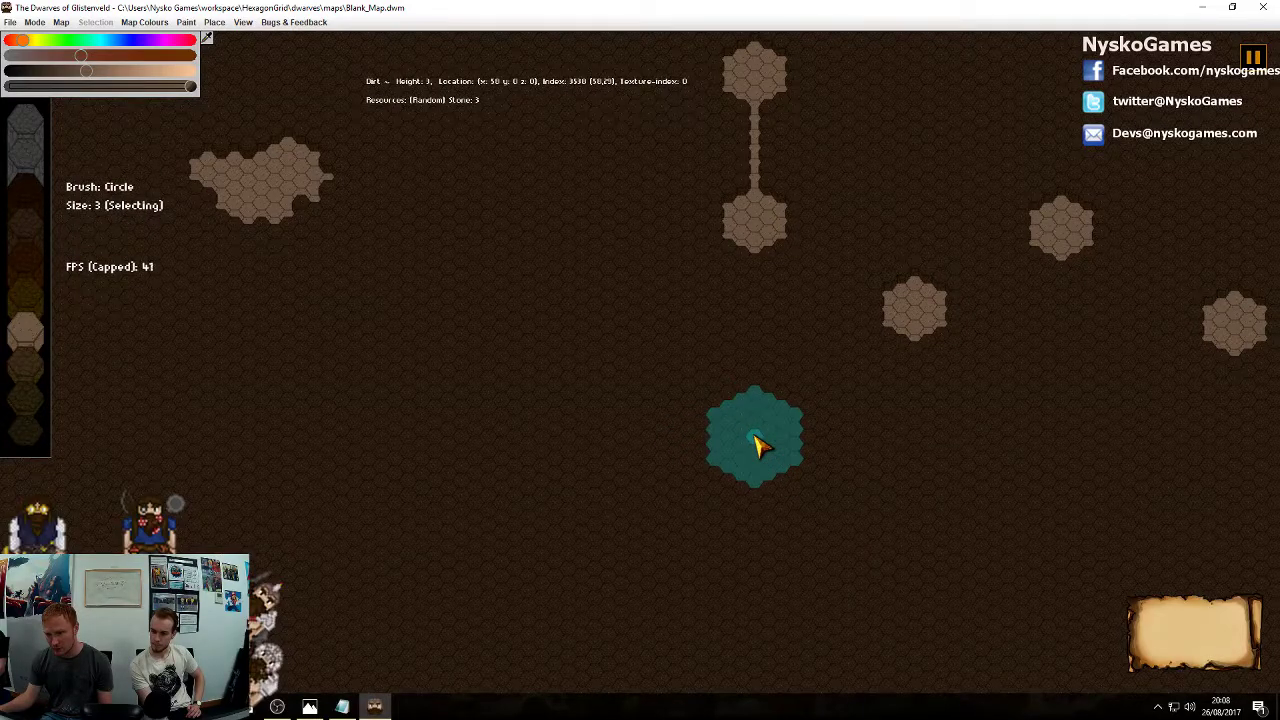
right_click_drag(743, 477, 757, 371)
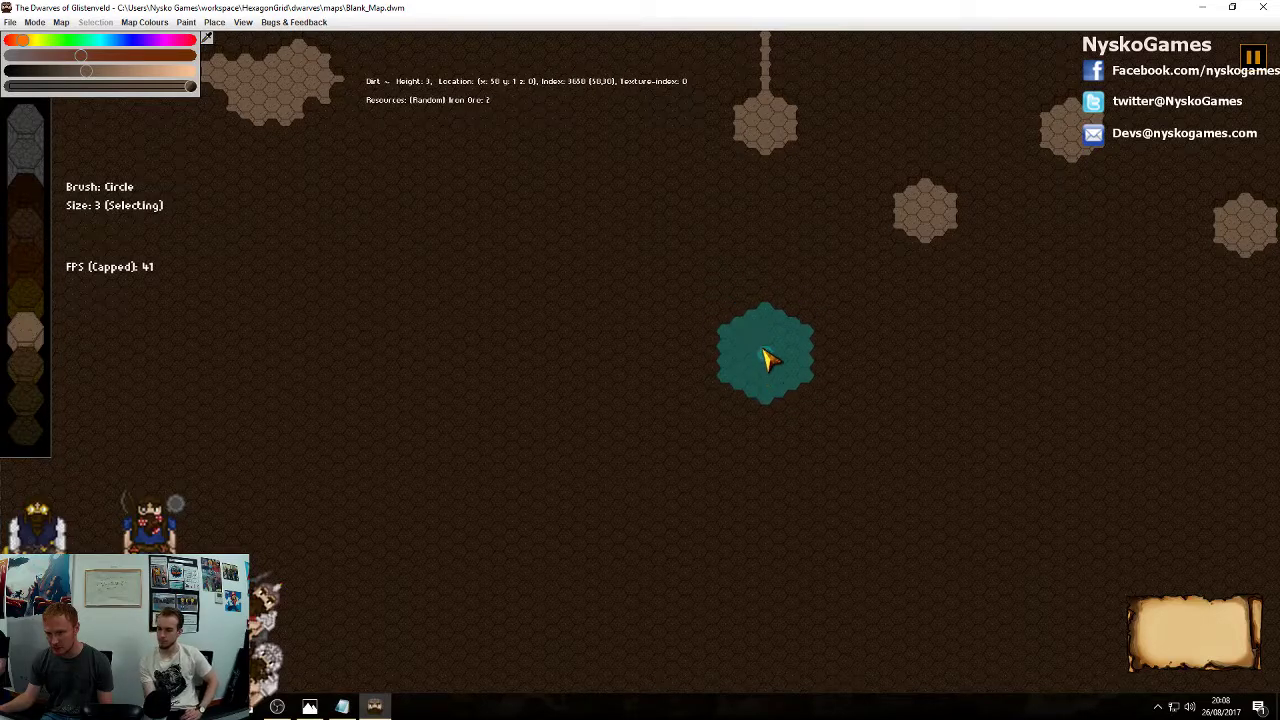
left_click(768, 298)
Add four more size-3 circles of tiles to the selection, scattered around the uncarved parts of the map
middle_click_drag(938, 447, 640, 429)
mouse_move(895, 395)
middle_mouse_down()
mouse_move(748, 377)
mouse_move(794, 295)
middle_mouse_up()
left_click(795, 400)
middle_click_drag(768, 400, 872, 379)
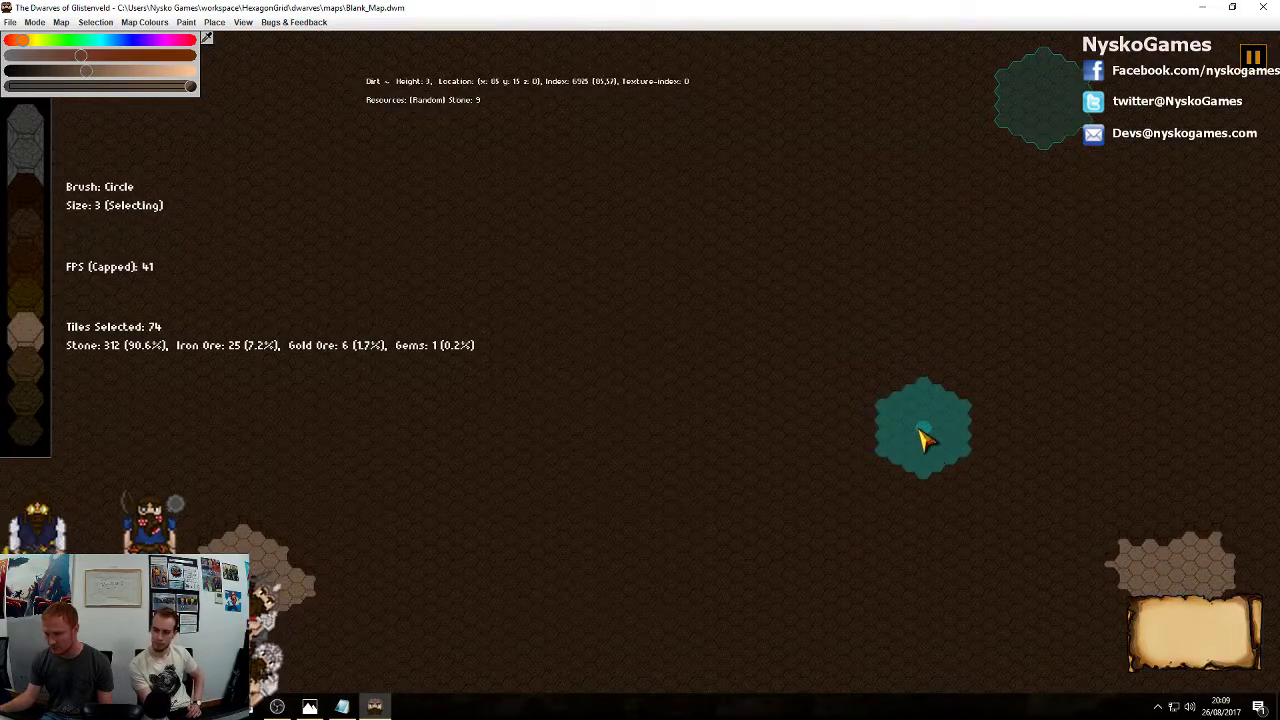
left_click(918, 436)
middle_click_drag(608, 337, 928, 446)
left_click(820, 472)
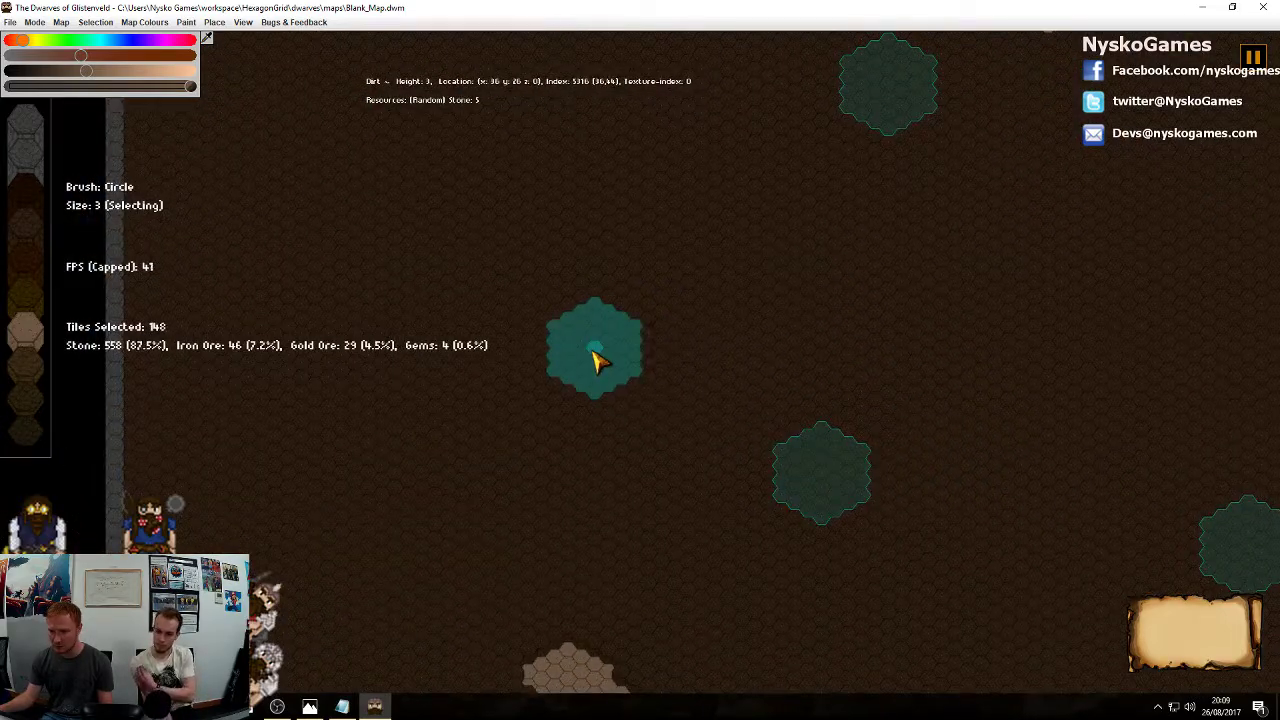
mouse_move(594, 357)
middle_mouse_down()
mouse_move(900, 554)
mouse_move(893, 605)
middle_mouse_up()
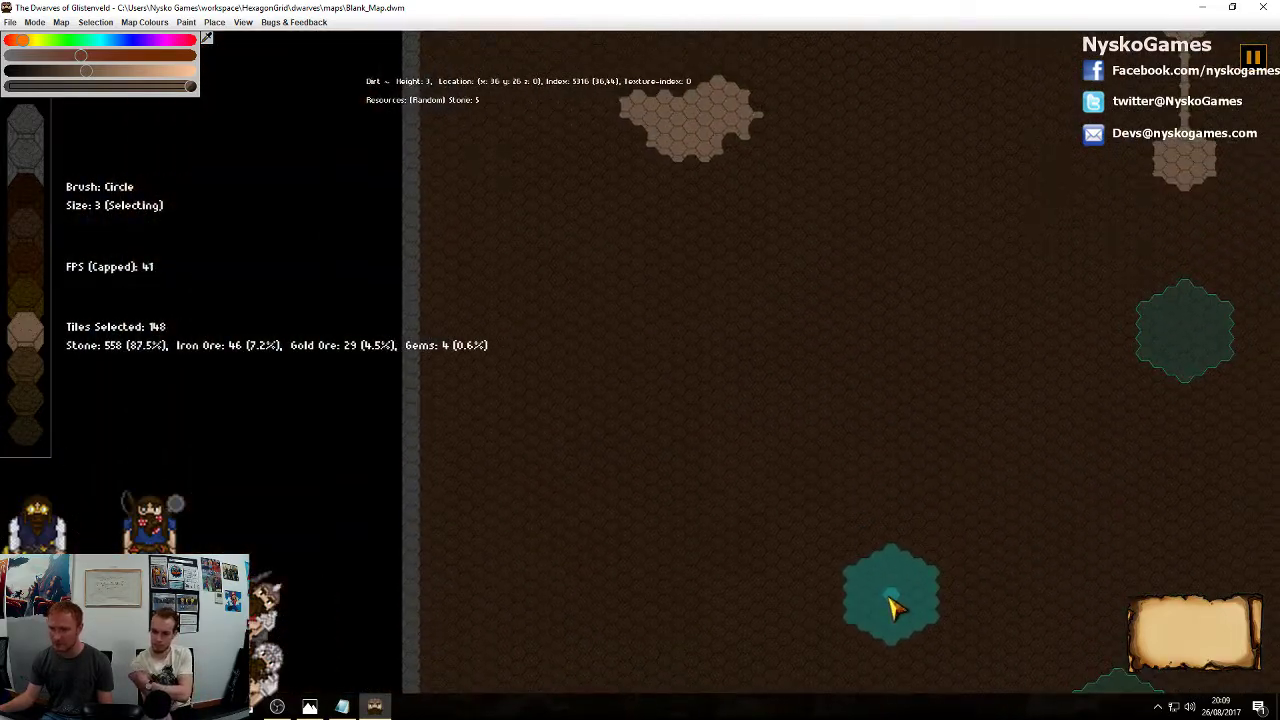
left_click(703, 384)
Lower the logical height of the five selected size-3 circles to 0 and clear the selection
middle_click_drag(851, 523, 392, 361)
middle_click_drag(902, 359, 816, 507)
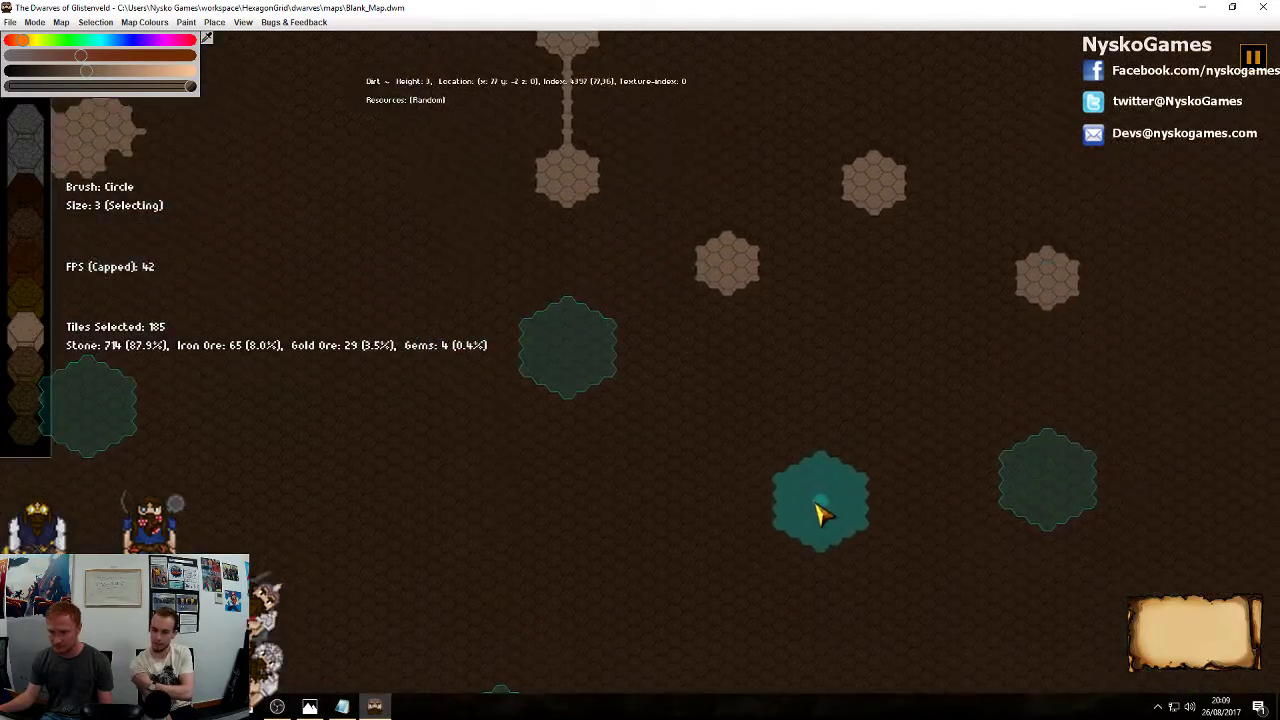
middle_click_drag(753, 448, 829, 453)
key("r")
key("h")
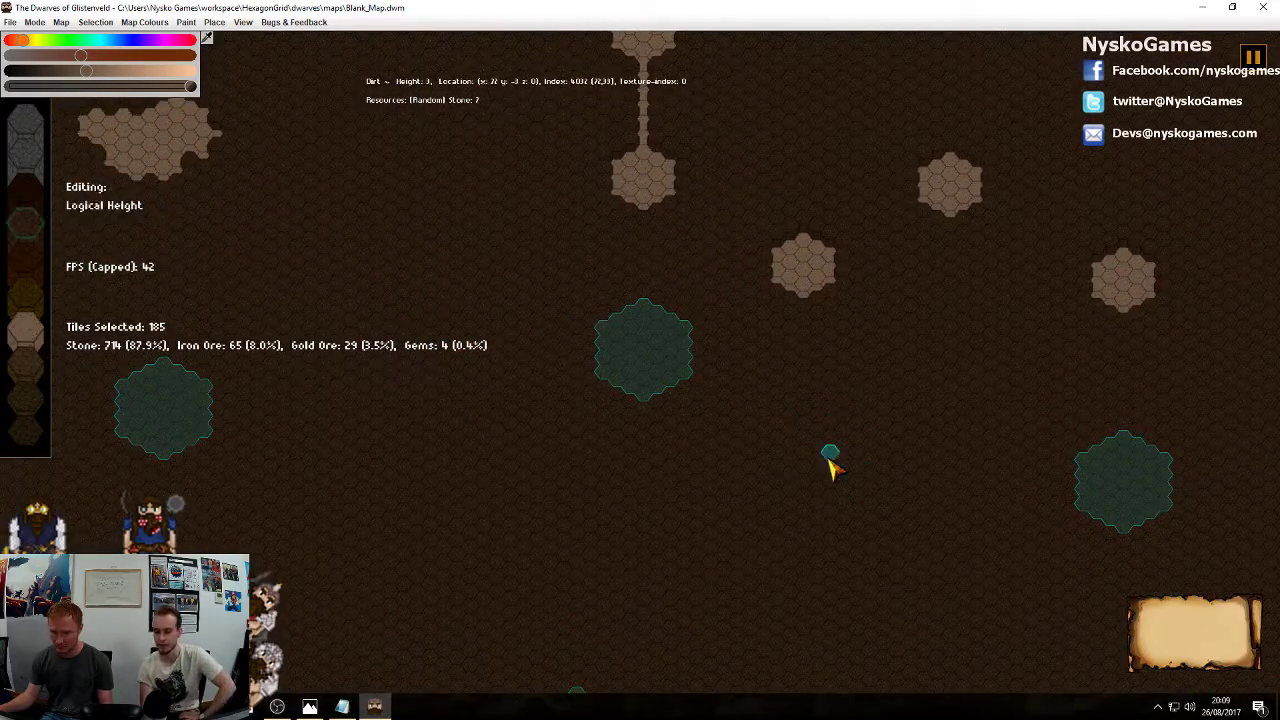
scroll(829, 458, "down", 3)
key("Escape")
Select an irregular, branching ravine of tiles in the open western part of the map and lower it to height -3
middle_click_drag(763, 464, 927, 309)
scroll(924, 343, "down", 1, "ctrl")
middle_click_drag(769, 406, 700, 360)
middle_click_drag(482, 384, 692, 314)
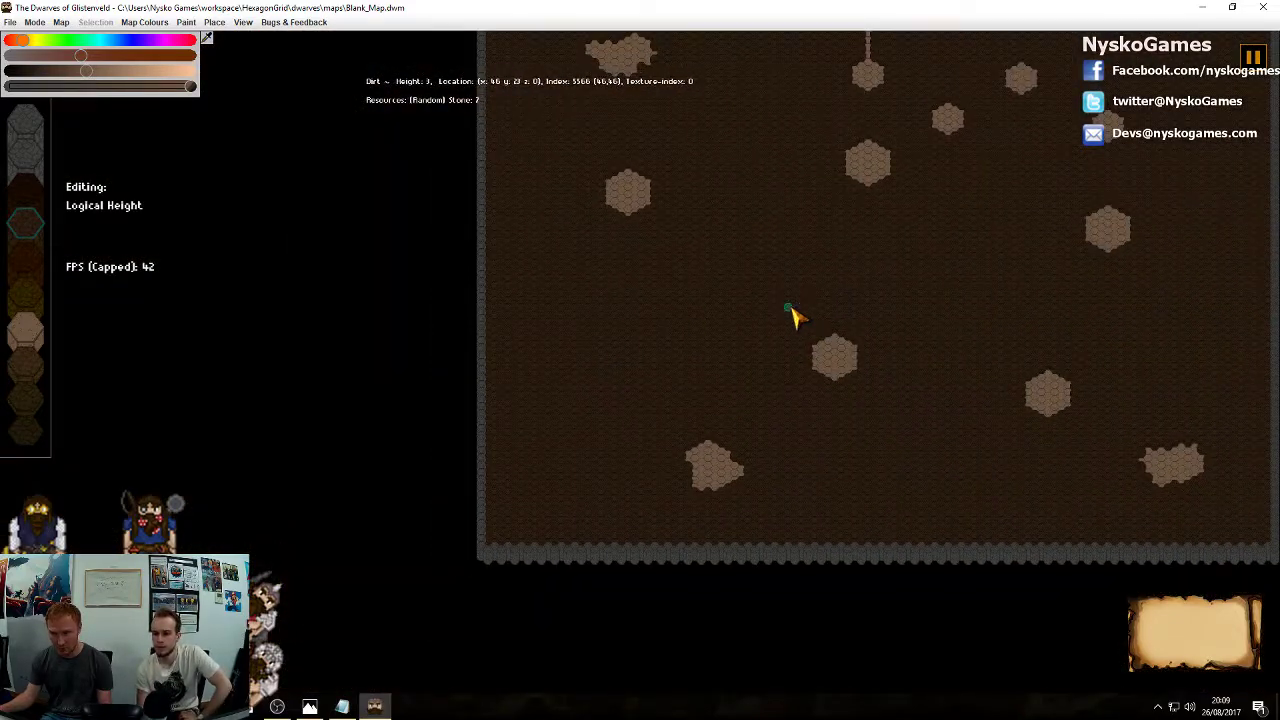
middle_click_drag(790, 315, 672, 383)
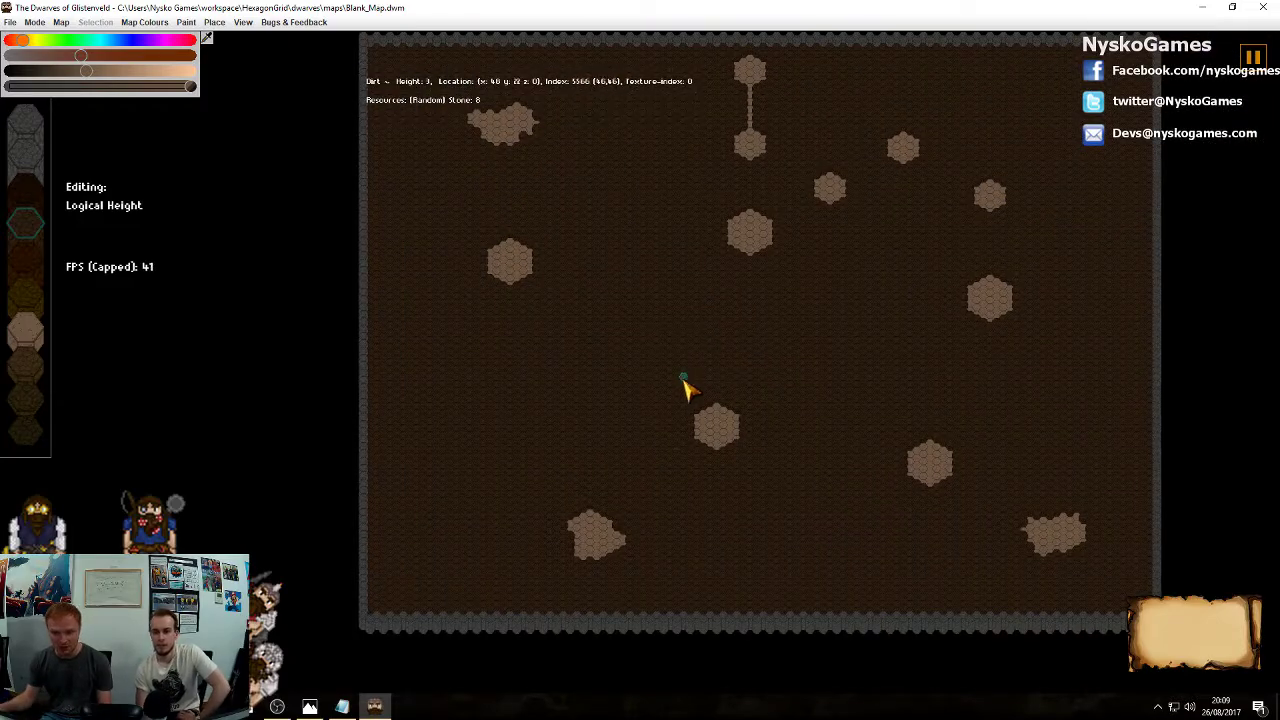
scroll(571, 414, "up", 5)
middle_click_drag(551, 391, 880, 343)
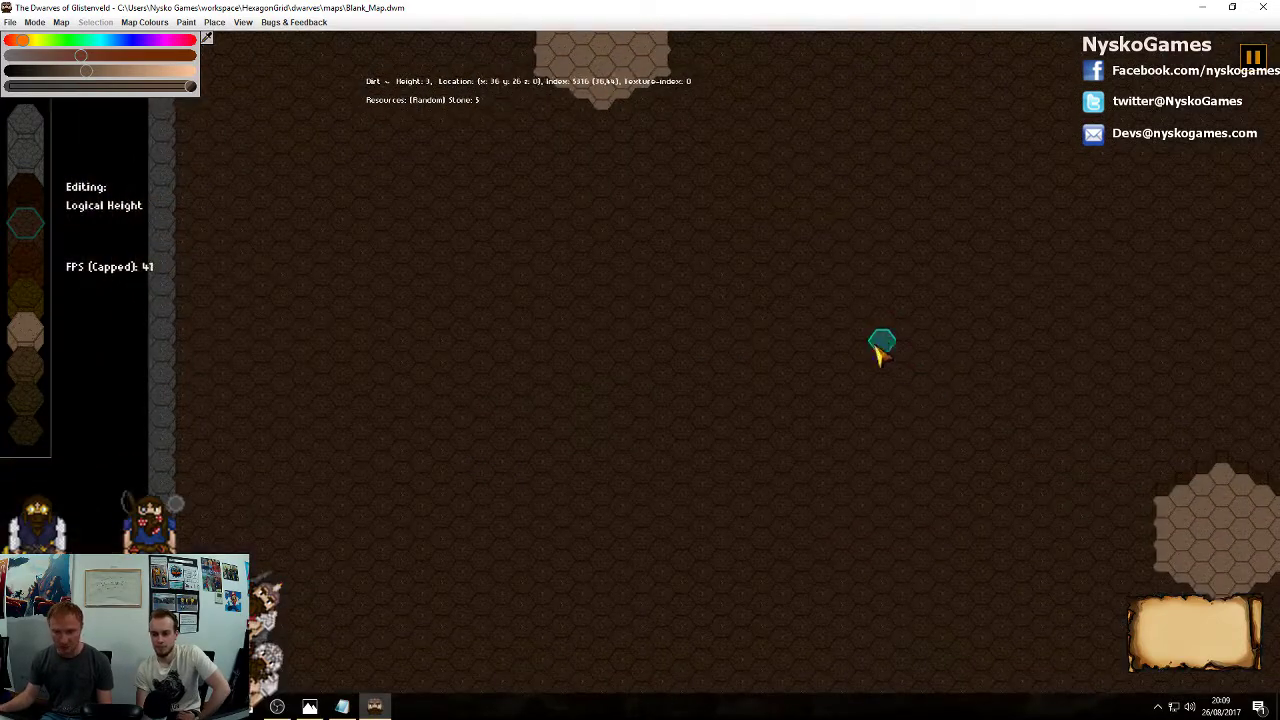
mouse_move(882, 256)
left_mouse_down()
mouse_move(847, 287)
mouse_move(560, 409)
mouse_move(457, 491)
mouse_move(900, 263)
mouse_move(654, 417)
mouse_move(885, 165)
mouse_move(811, 503)
mouse_move(880, 595)
mouse_move(854, 374)
mouse_move(871, 320)
mouse_move(880, 346)
mouse_move(860, 318)
mouse_move(891, 306)
mouse_move(622, 425)
mouse_move(580, 478)
left_mouse_up()
scroll(849, 354, "down", 6)
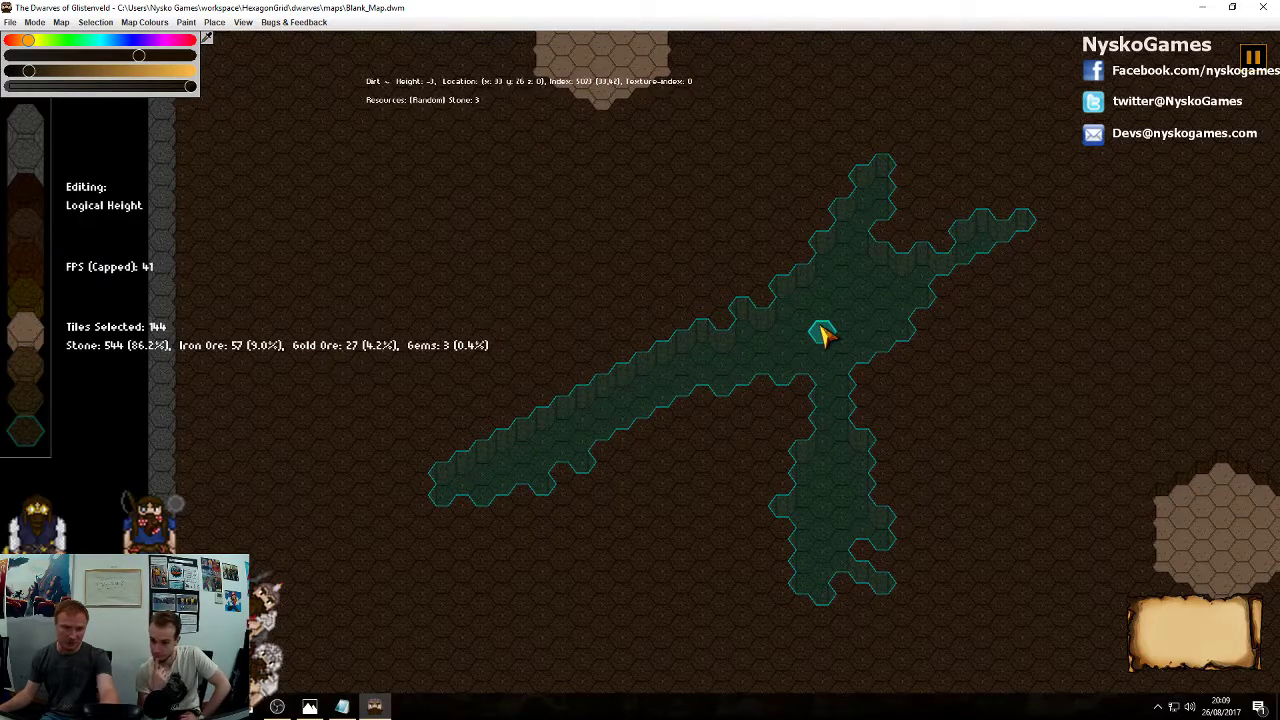
Clear the selection and place a water source on a tile near the junction of the ravine's branches
right_click(873, 368)
key("r")
scroll(817, 316, "up", 1, "ctrl+shift")
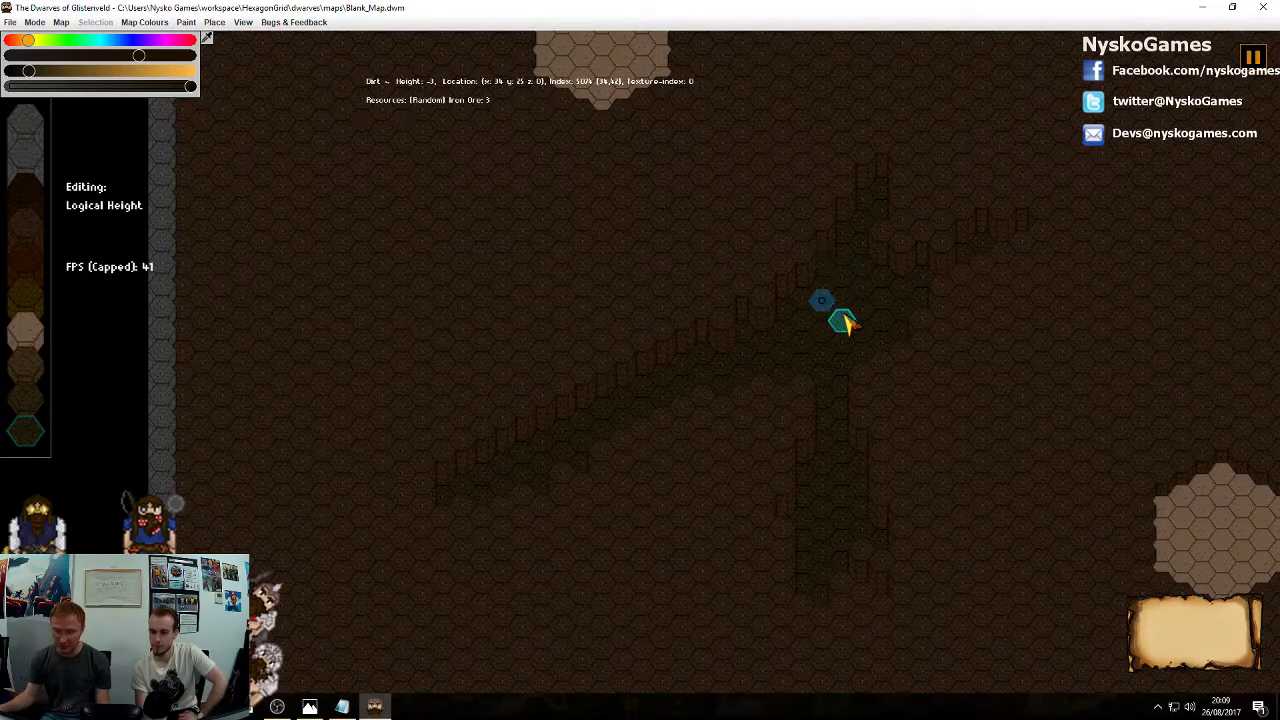
left_click(821, 312)
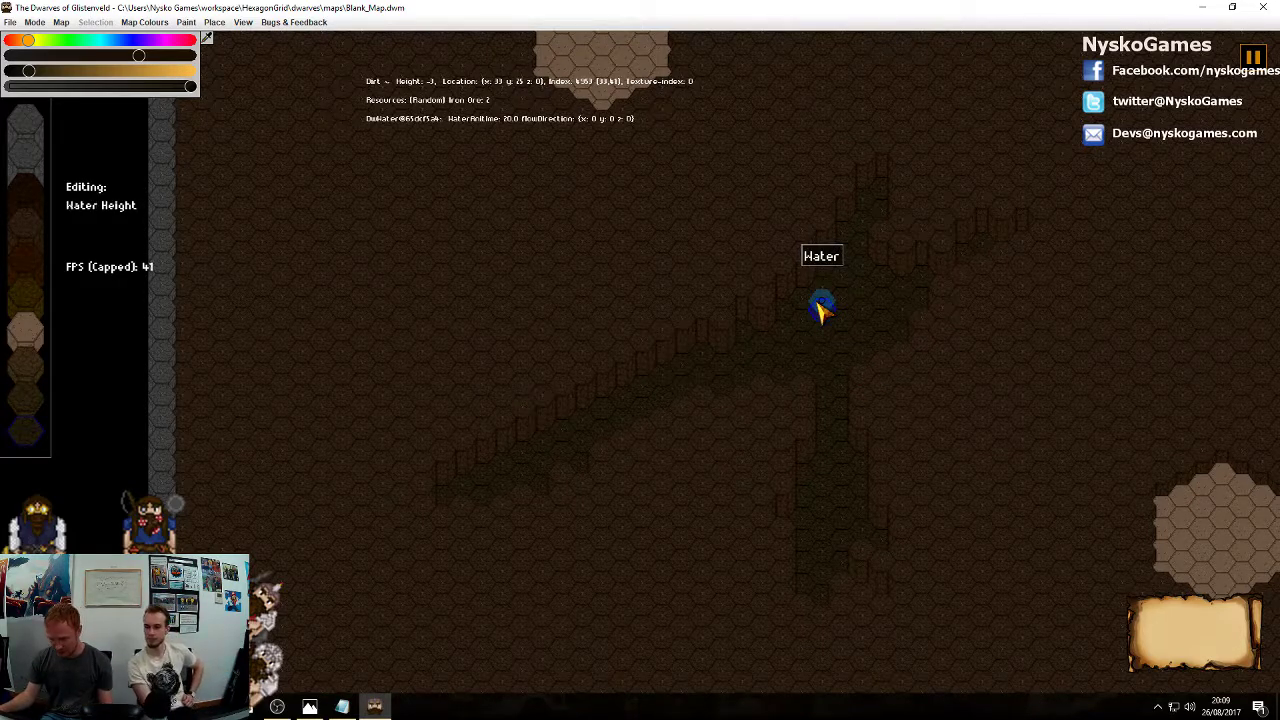
left_click(821, 312)
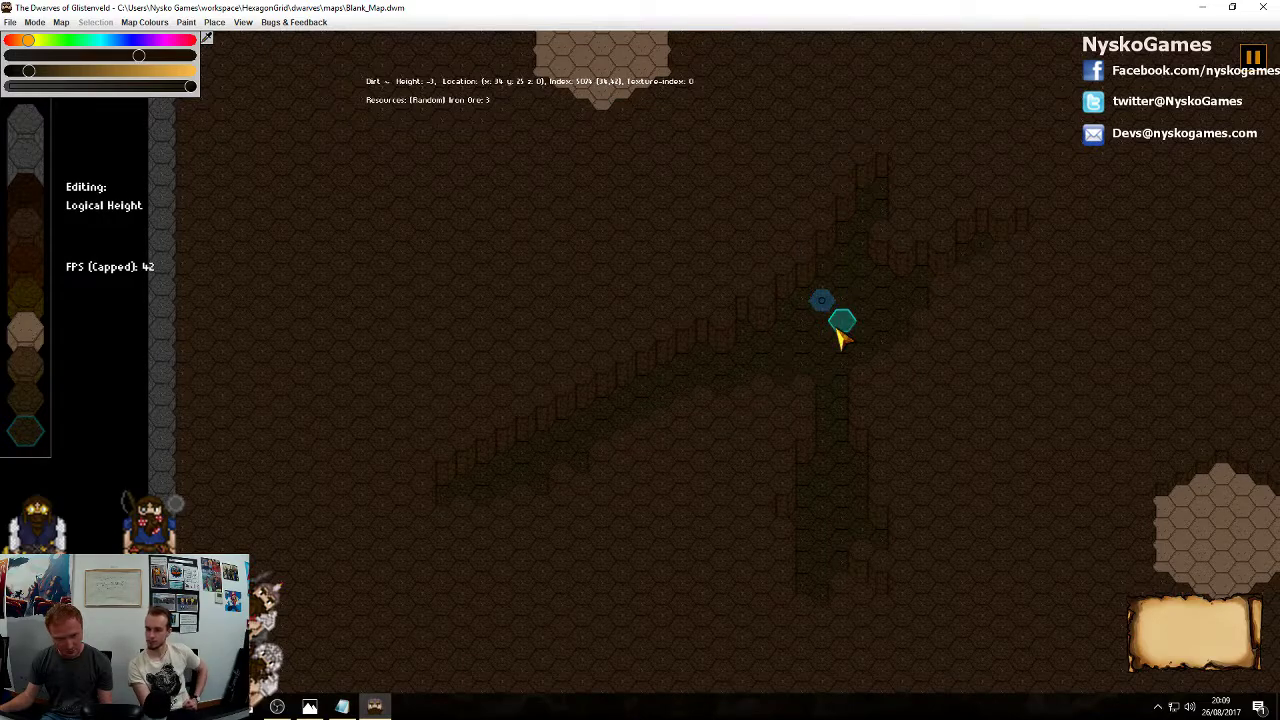
Examine the placed water source in Water Height editing mode and return to Logical Height editing
key("Tab")
key("Tab")
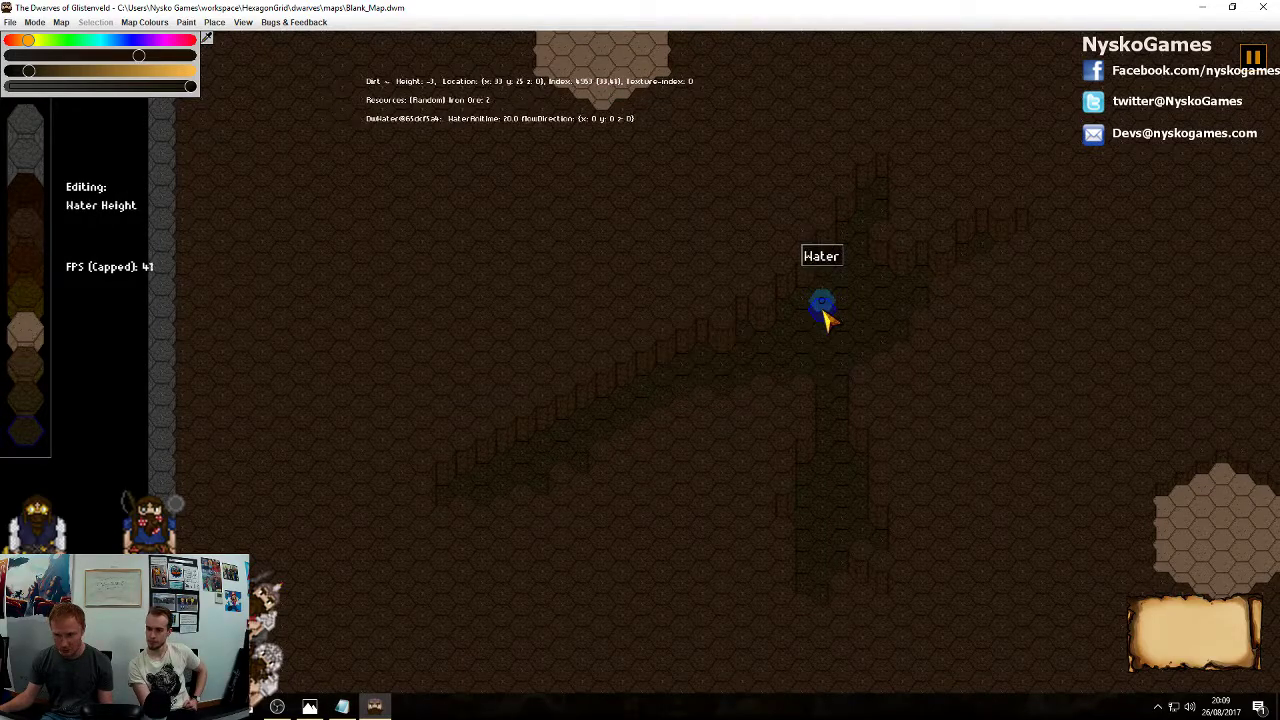
key("Tab")
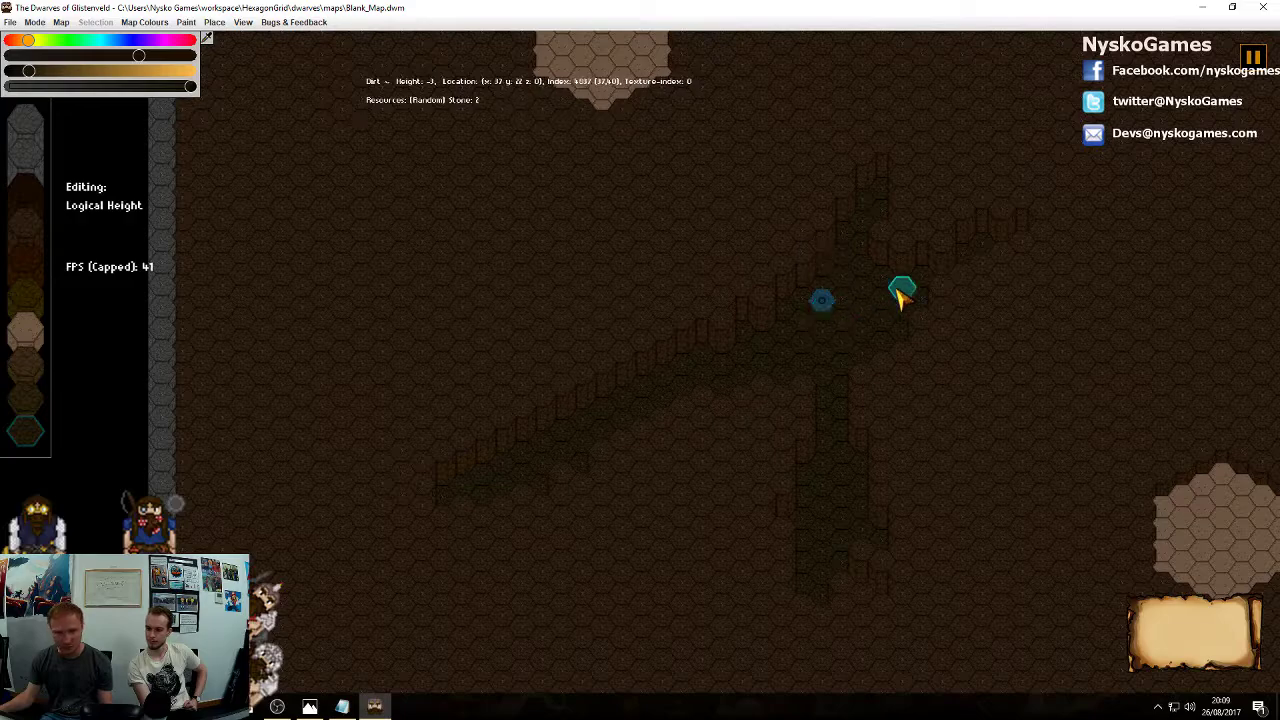
Select the circular room just north of the ravine, switch the selection to its surrounding ring of tiles, lower the ring to height 0 and deselect
middle_click_drag(897, 290, 697, 465)
scroll(929, 257, "down", 6)
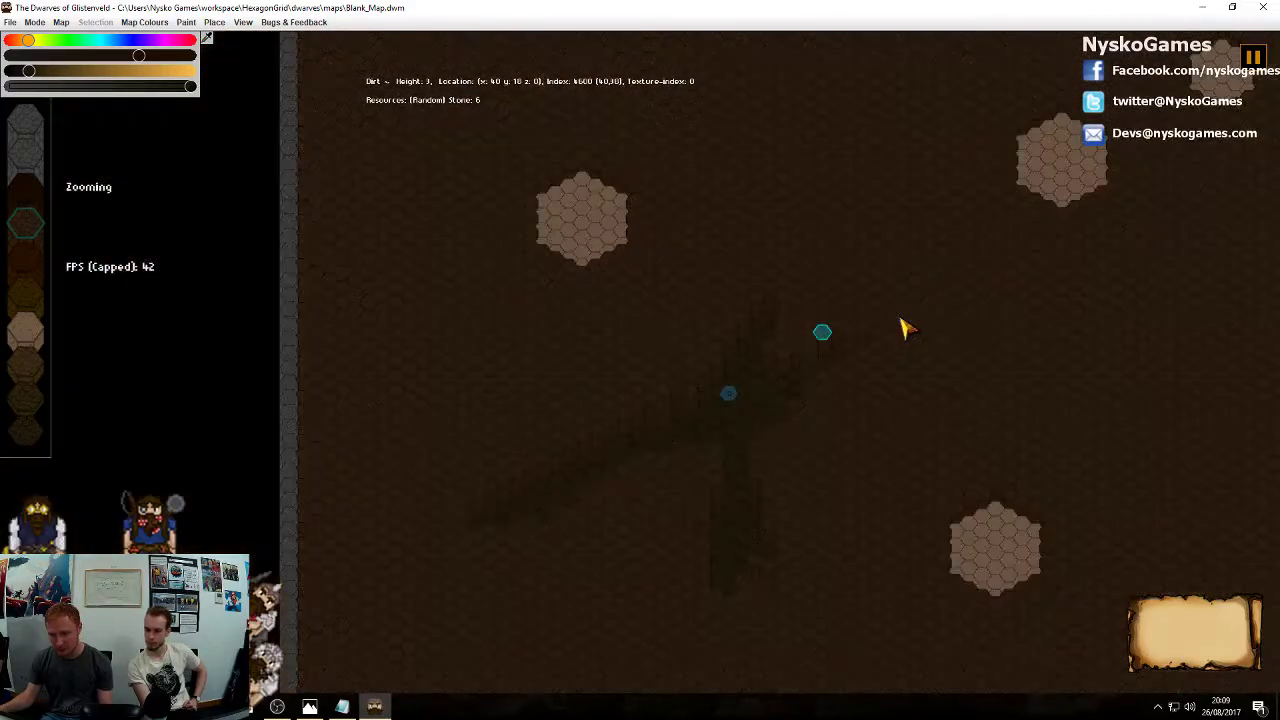
scroll(694, 463, "up", 6)
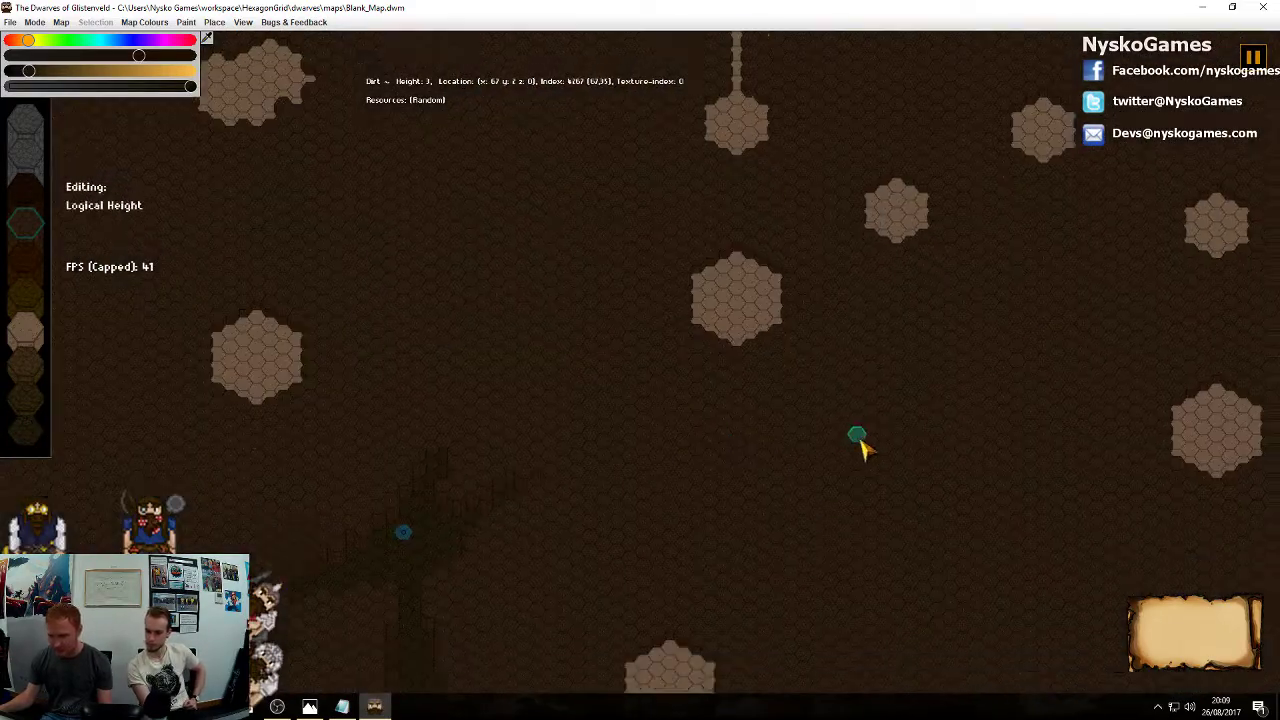
middle_click_drag(860, 440, 982, 525)
middle_click_drag(418, 431, 712, 355)
scroll(667, 407, "up", 2)
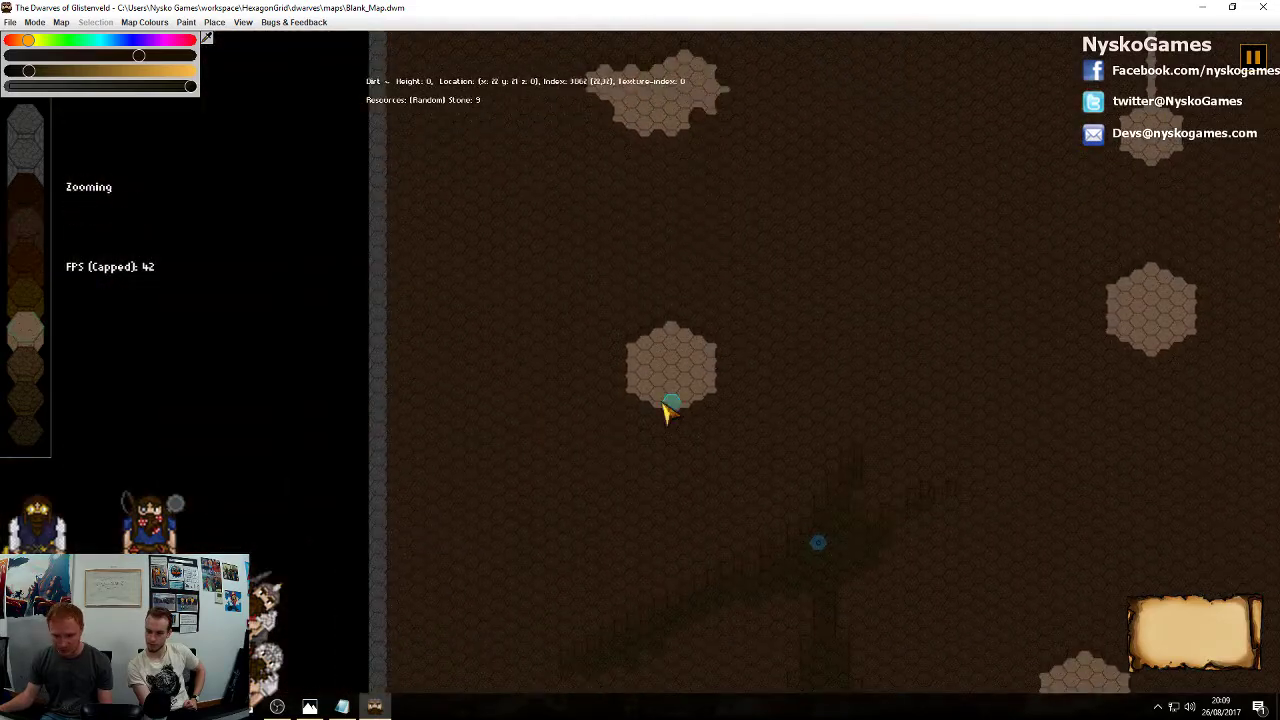
left_click(706, 396)
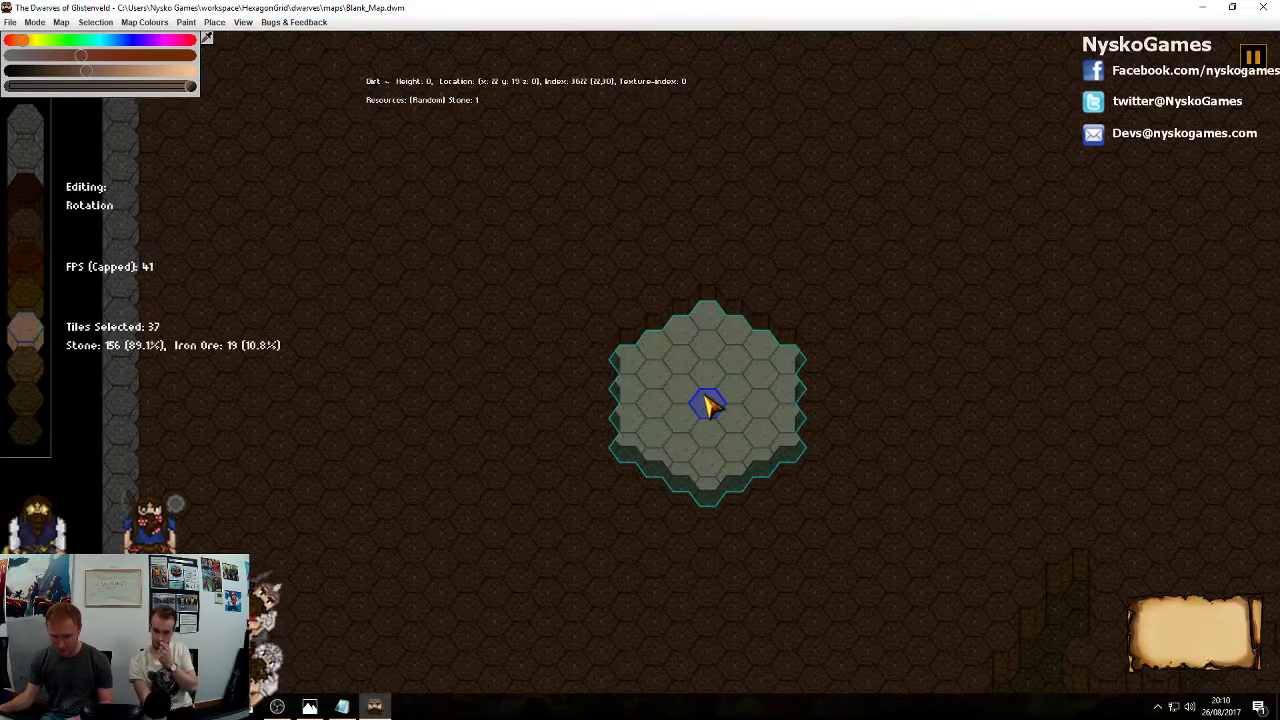
key("ctrl+n")
key("ctrl+b")
scroll(706, 396, "down", 1)
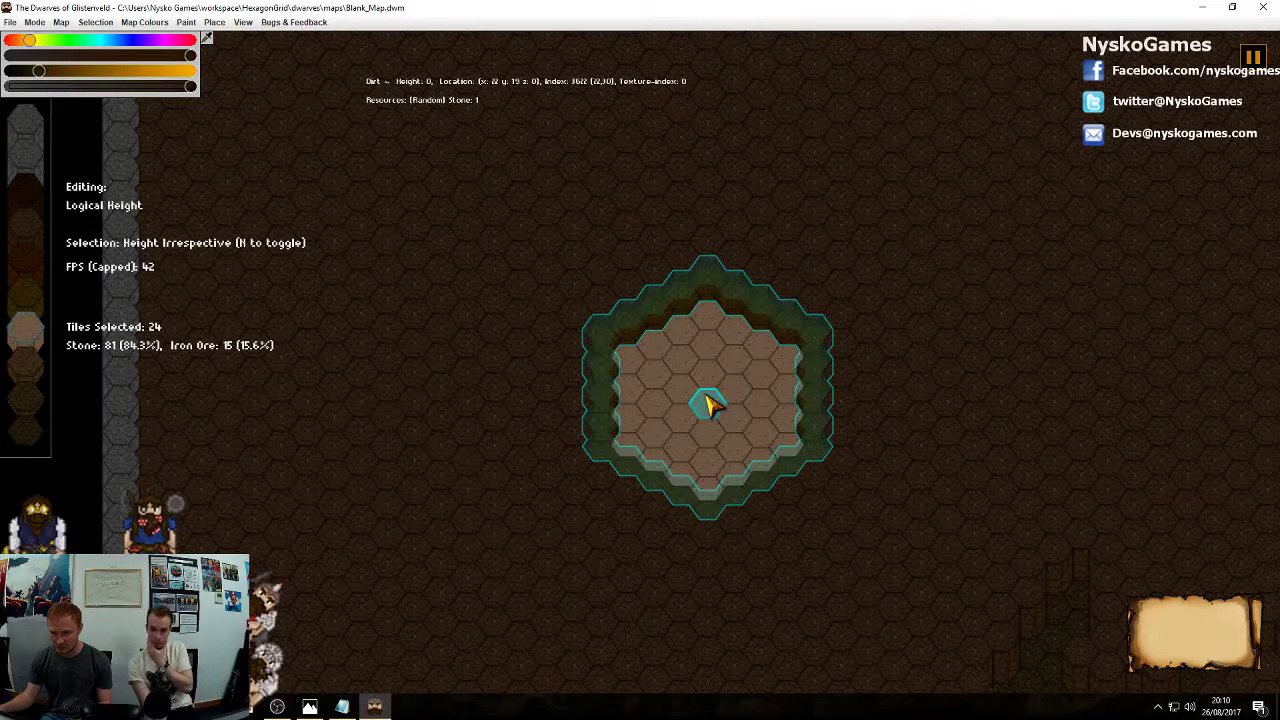
key("ctrl+d")
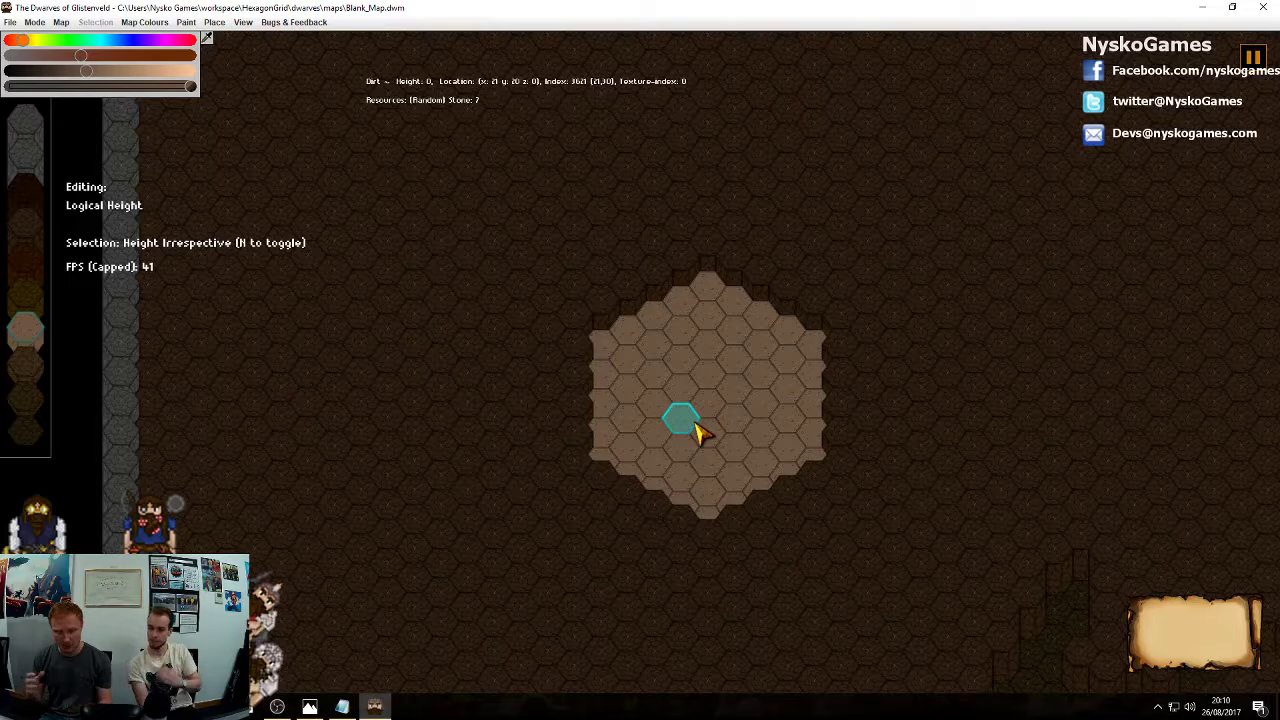
Try to lower the whole floor of the central circular room to height -1, and clear the selection
right_click_drag(974, 344, 613, 463)
scroll(722, 391, "down", 3, "ctrl")
right_click_drag(922, 277, 801, 280)
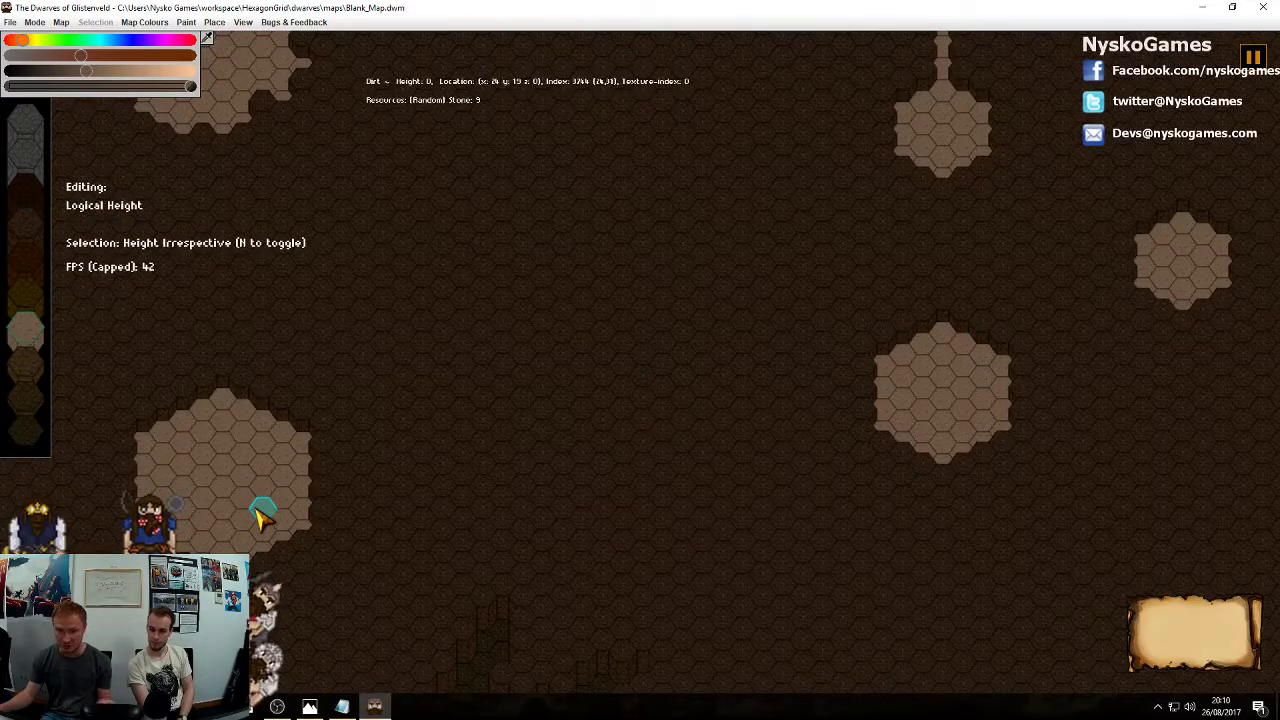
right_click_drag(957, 425, 637, 415)
left_click(638, 378)
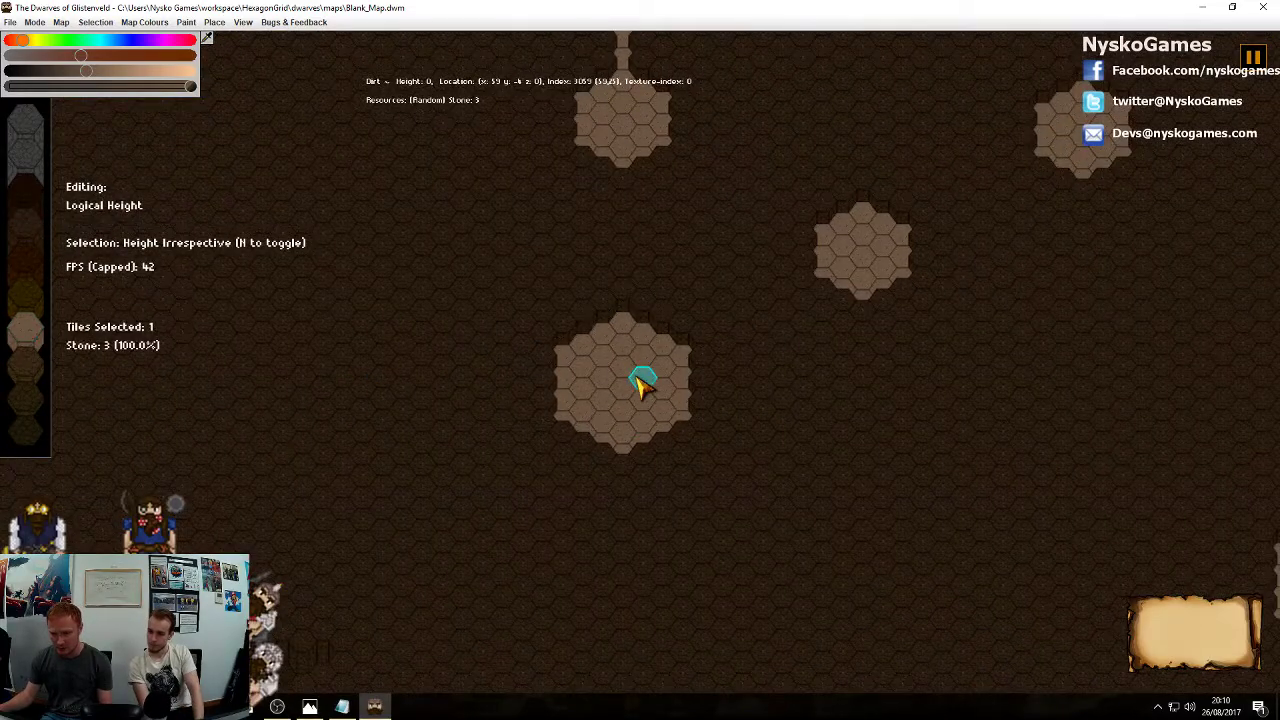
key("ctrl+a")
key("Escape")
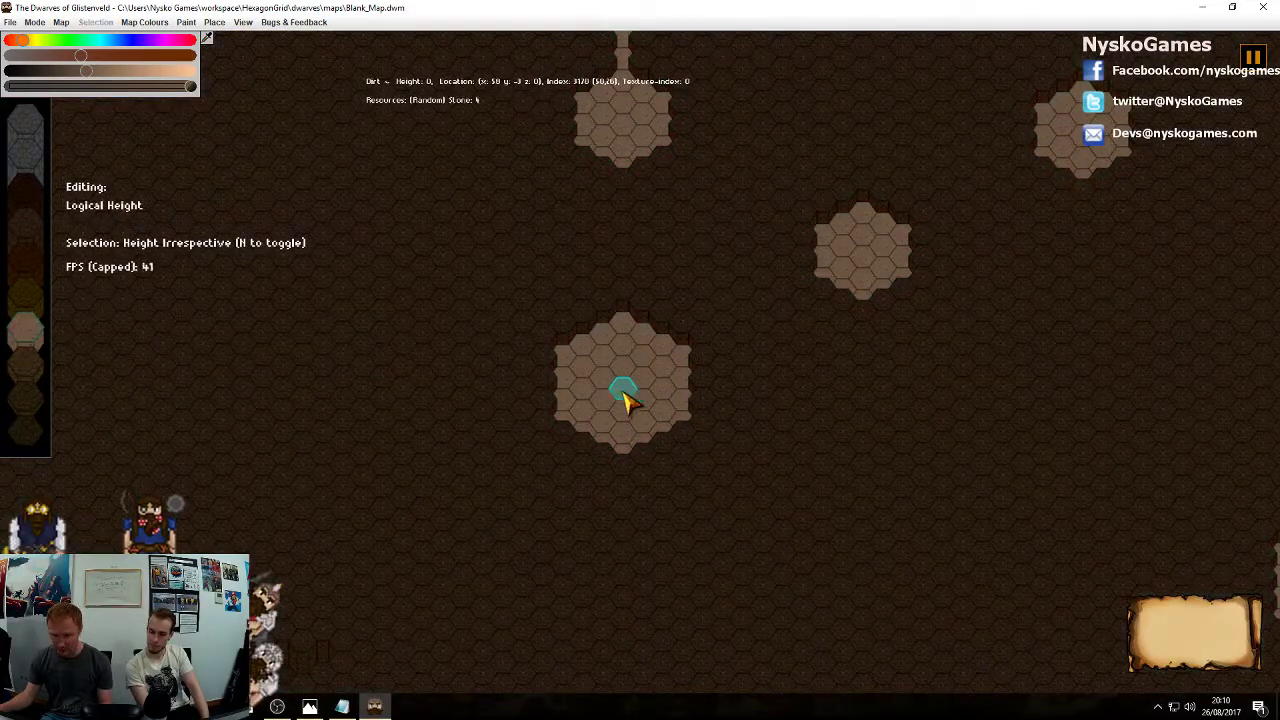
left_click(625, 400)
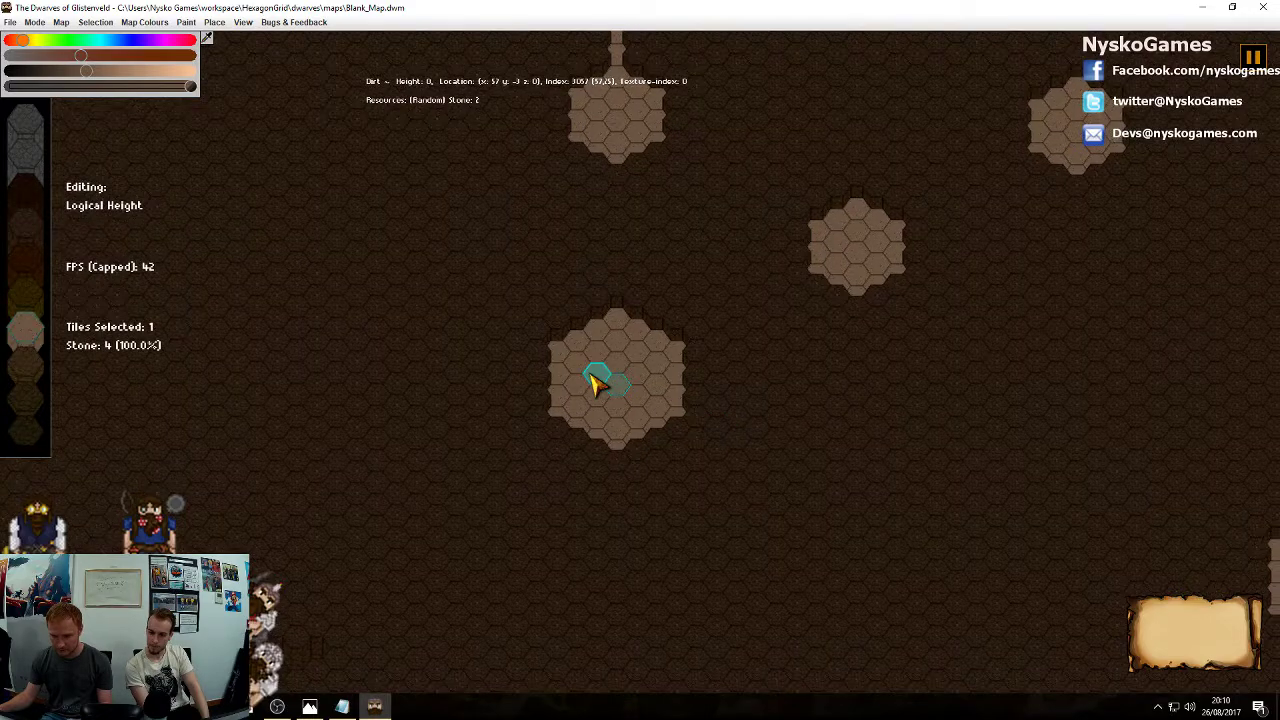
double_click(595, 380)
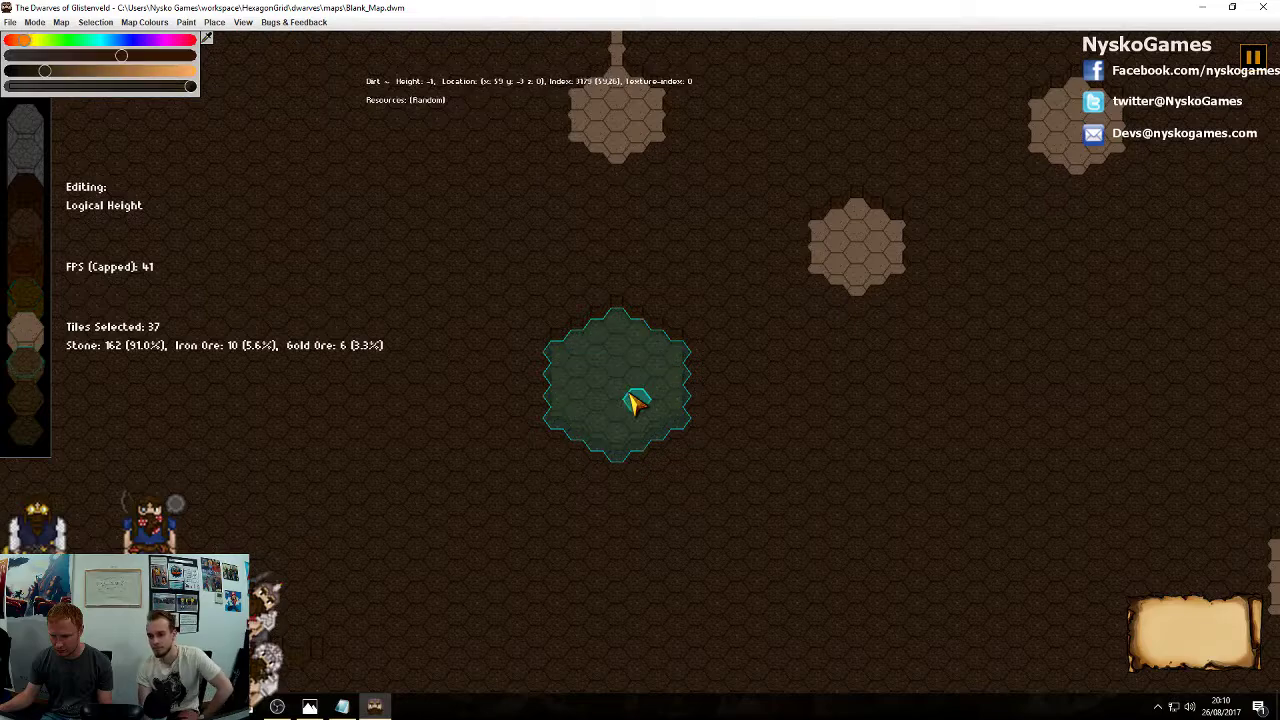
key("Escape")
scroll(737, 456, "down", 1)
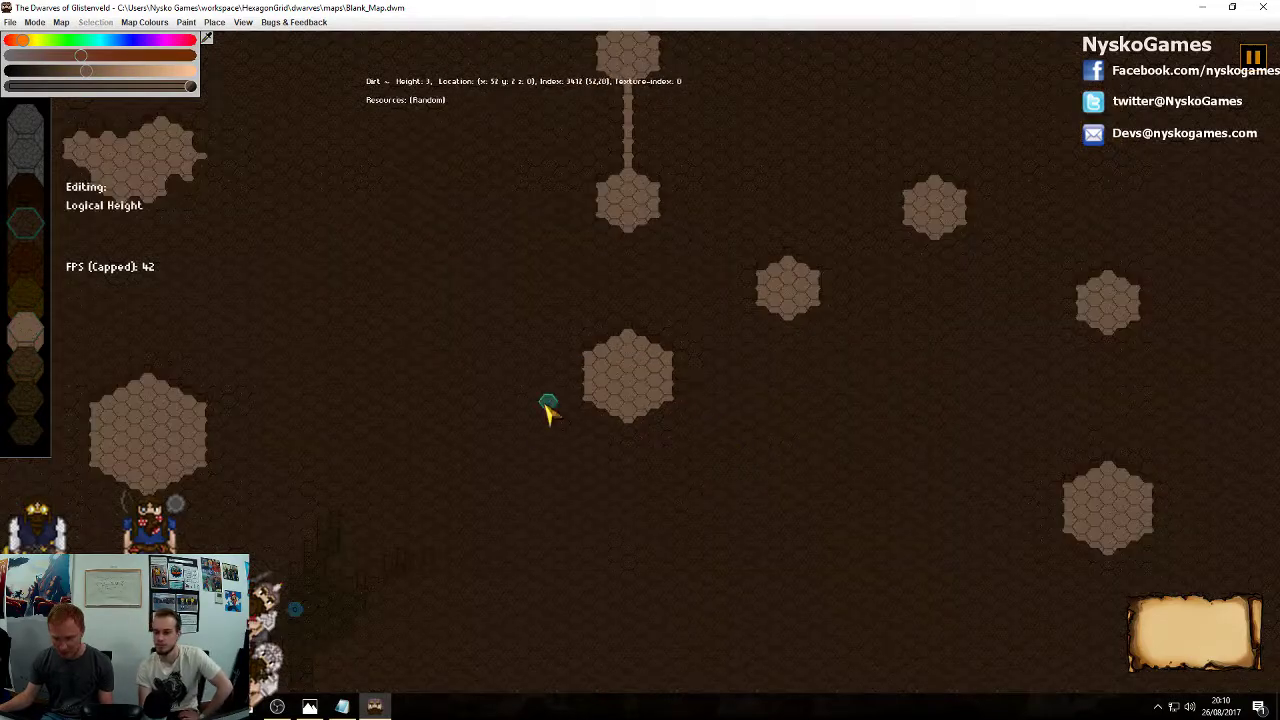
Enlarge the circular room near the map's eastern edge by selecting the ring of tiles around it and lowering it to height 0
right_click_drag(782, 458, 529, 357)
right_click_drag(855, 475, 823, 371)
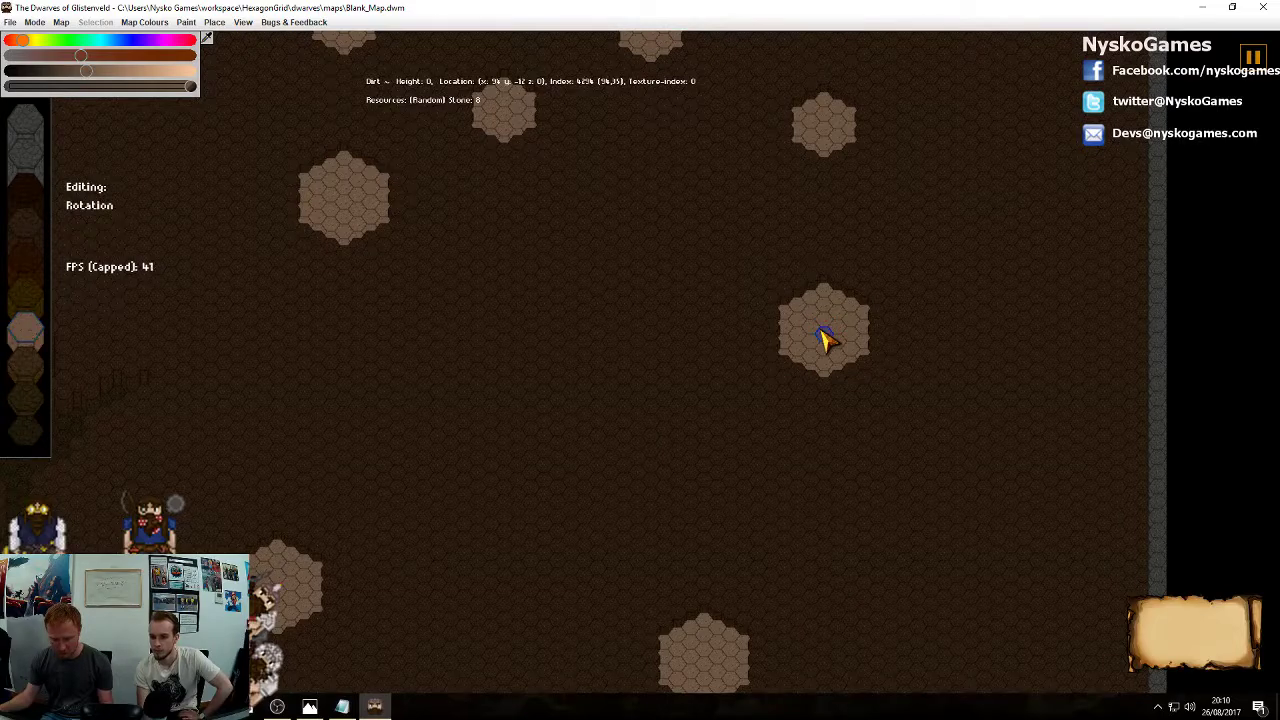
key("Tab")
double_click(822, 332)
key("Tab")
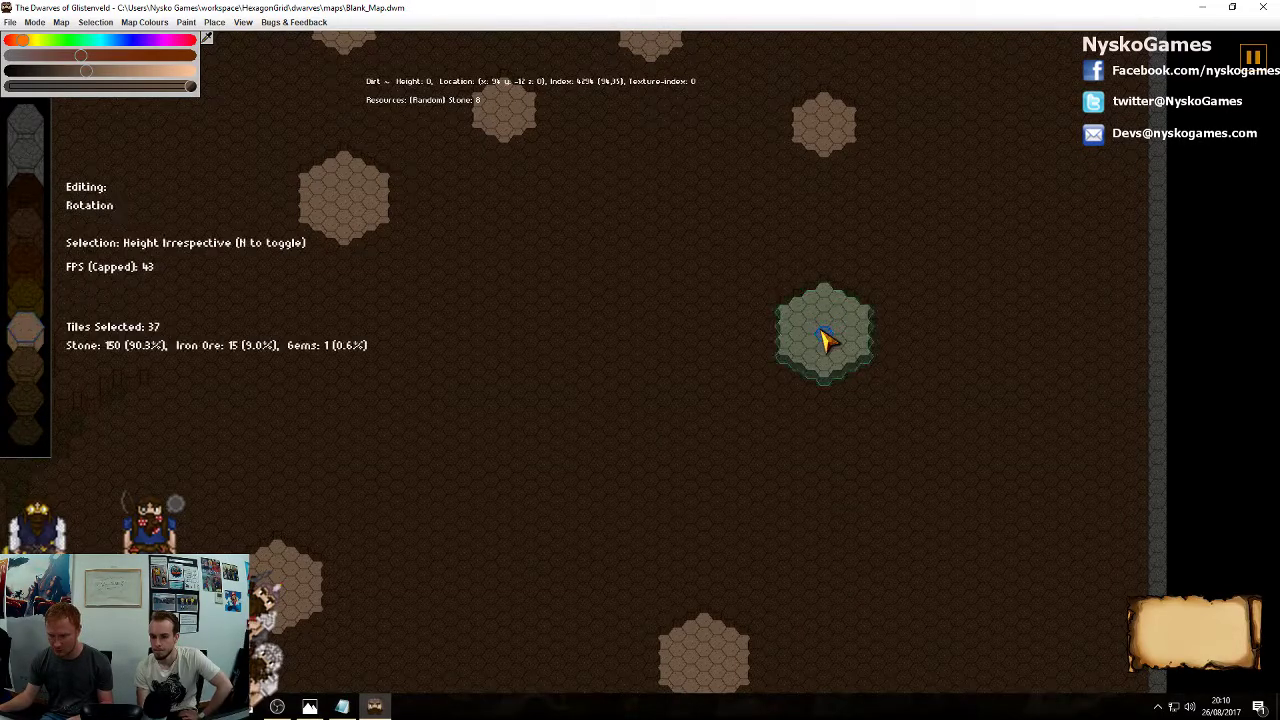
key("o")
key("Tab")
scroll(820, 331, "down", 2)
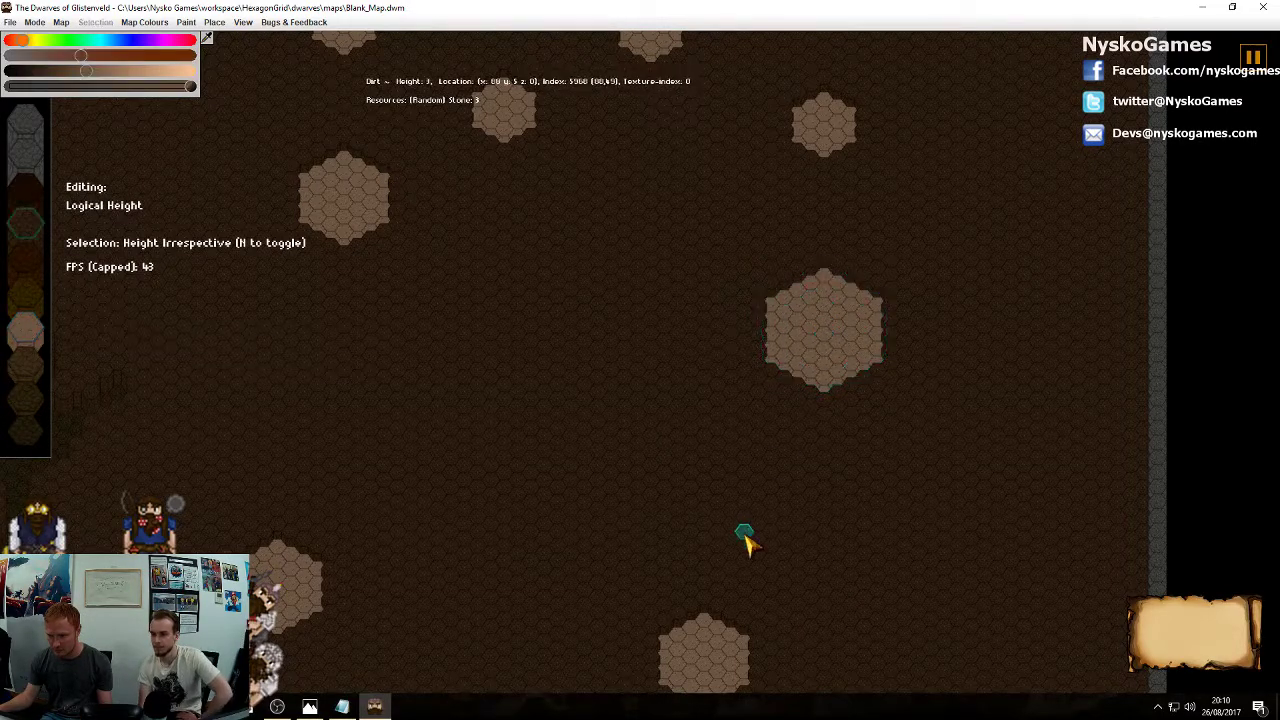
right_click_drag(744, 531, 785, 323)
left_click(744, 467)
double_click(745, 466)
key("Tab")
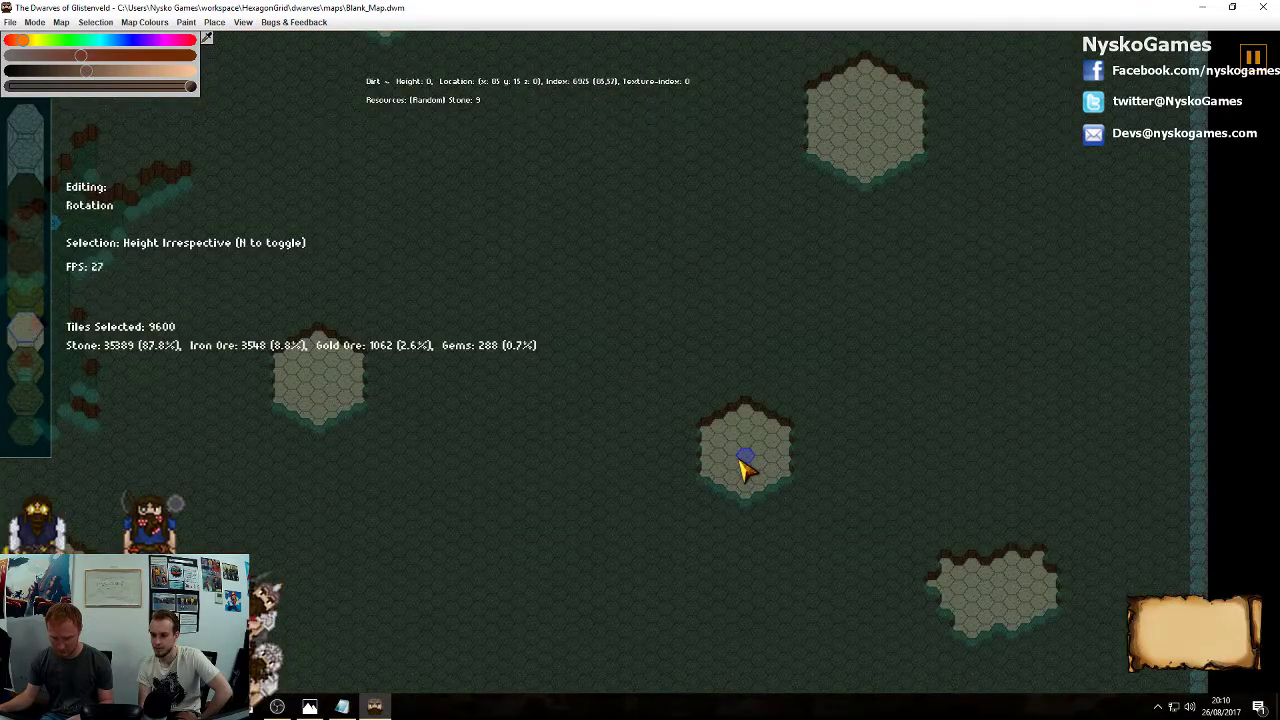
key("Tab")
right_click(790, 441)
key("Tab")
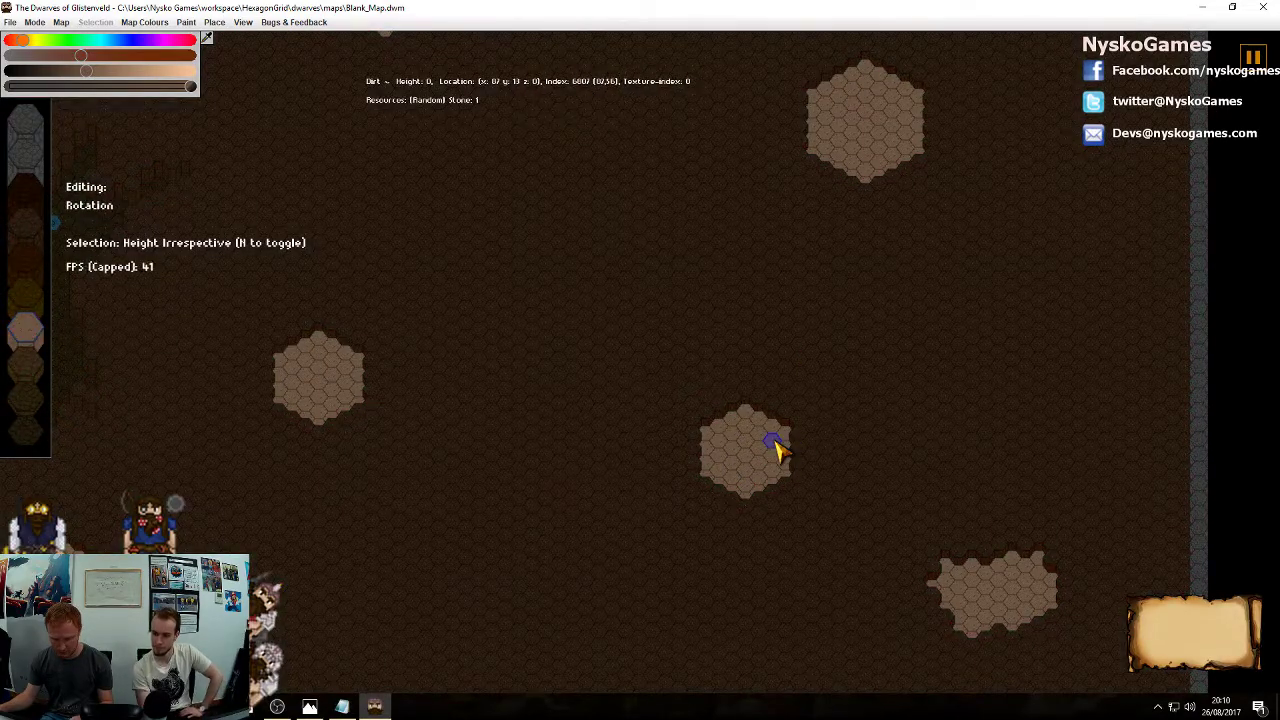
key("Tab")
key("h")
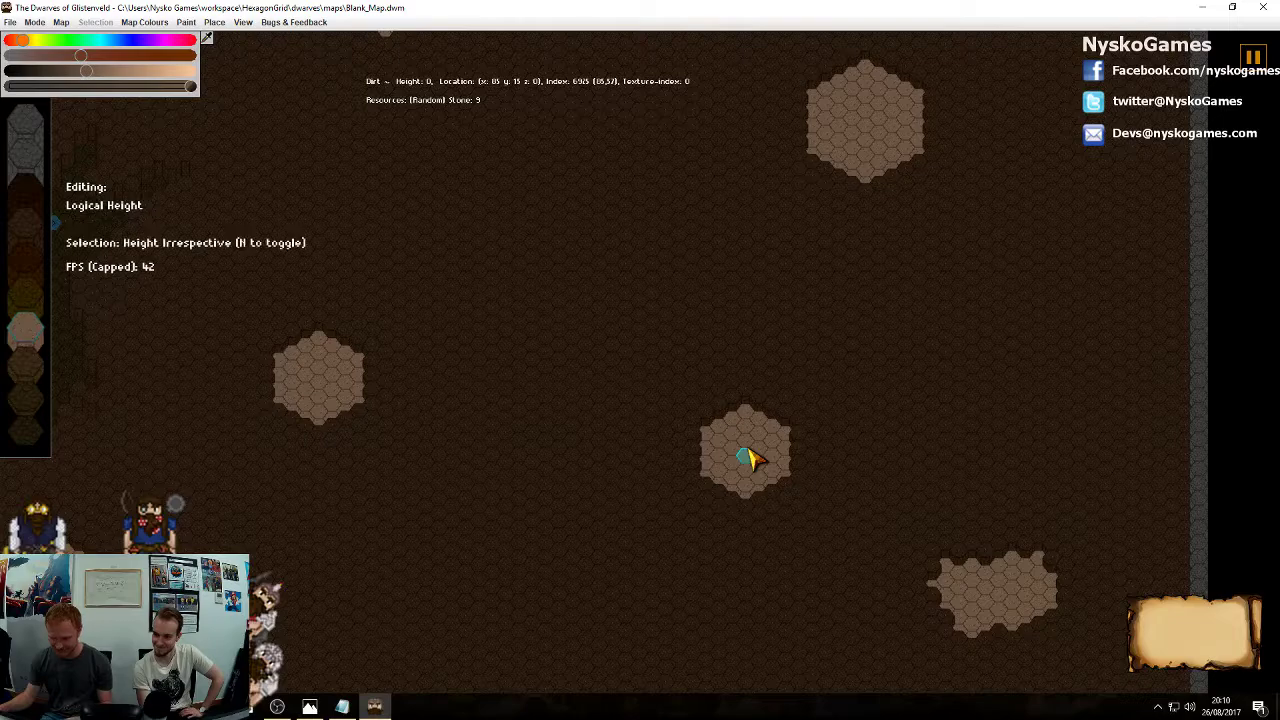
double_click(749, 458)
key("h")
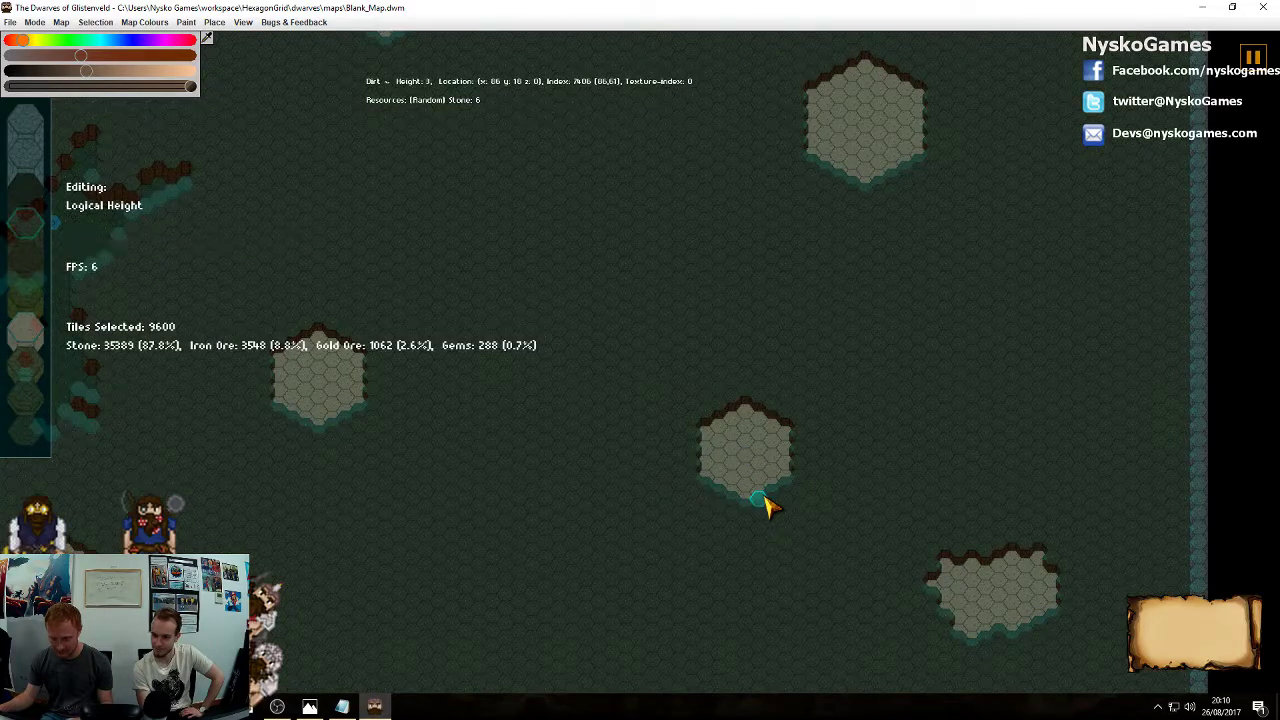
right_click(752, 457)
Select the south-eastern circular room, switch the selection to its surrounding ring of tiles and lower that ring to height 0
double_click(752, 456)
key("Tab")
key("n")
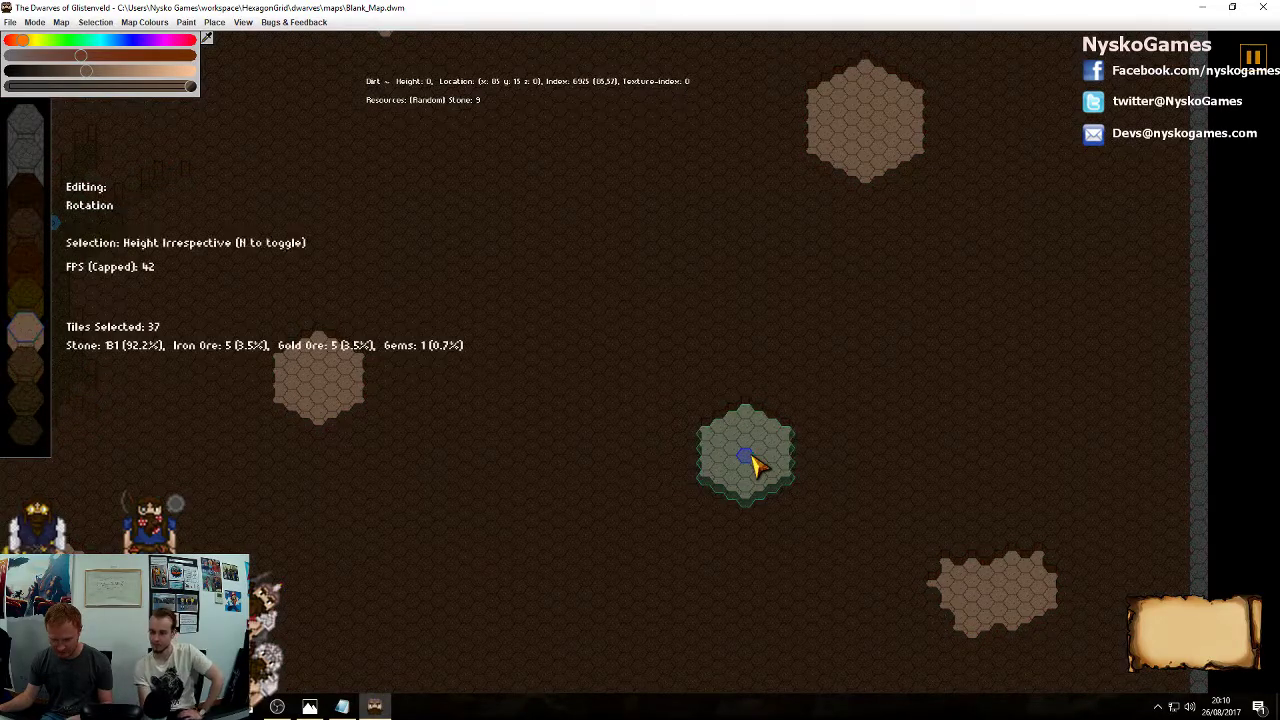
key("n")
key("n")
key("b")
key("Tab")
scroll(752, 457, "down", 1)
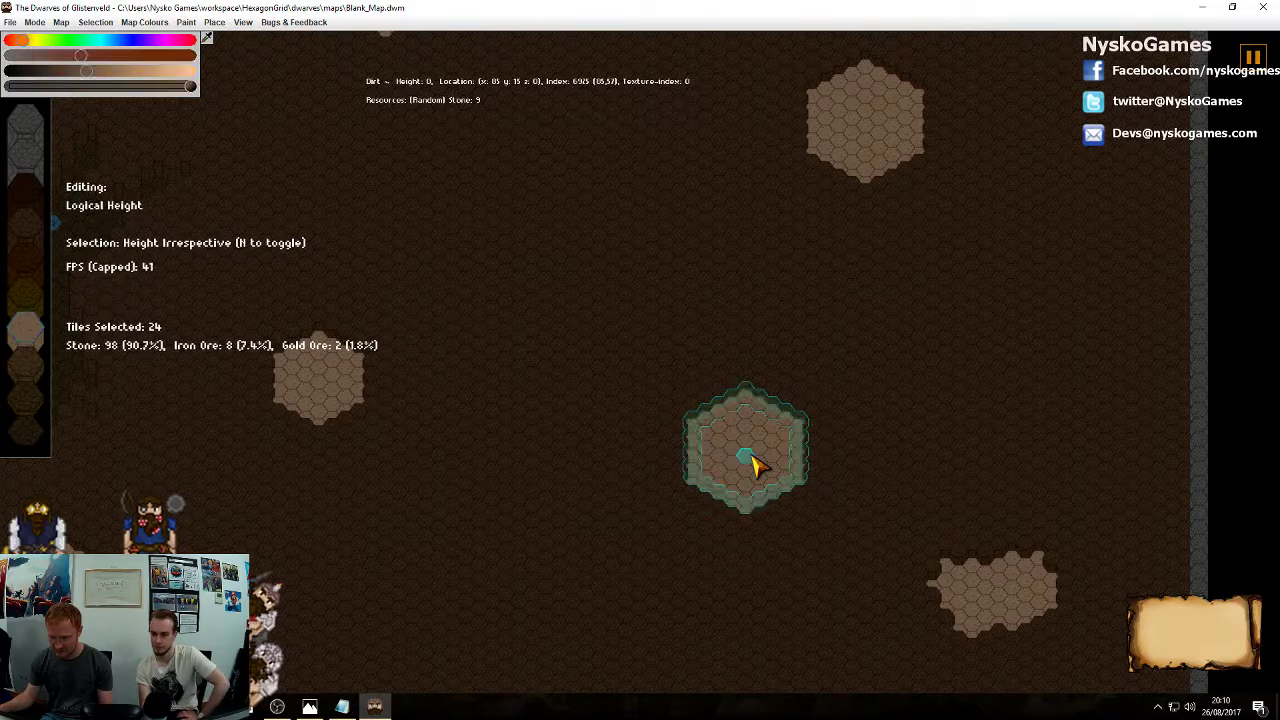
Widen the circular room southeast of the ravine by one ring of tiles at height 0 and clear the selection
right_click_drag(439, 452, 909, 389)
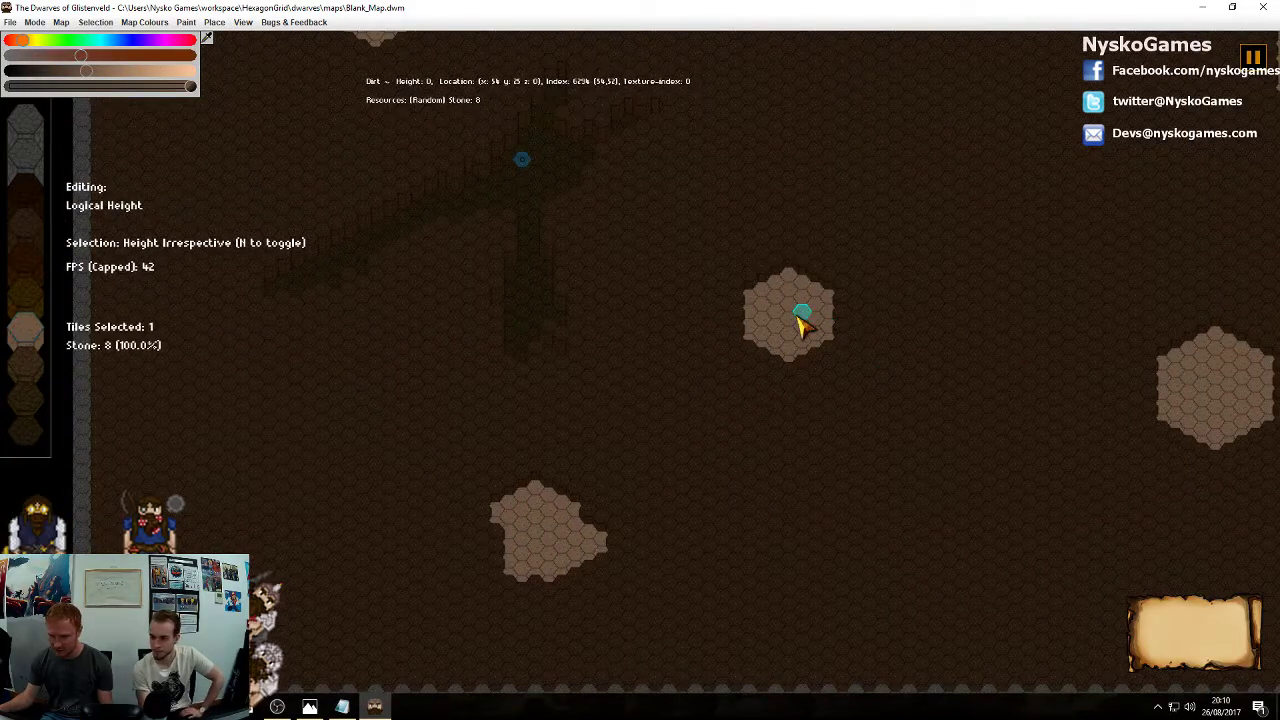
left_click(798, 317)
double_click(798, 317)
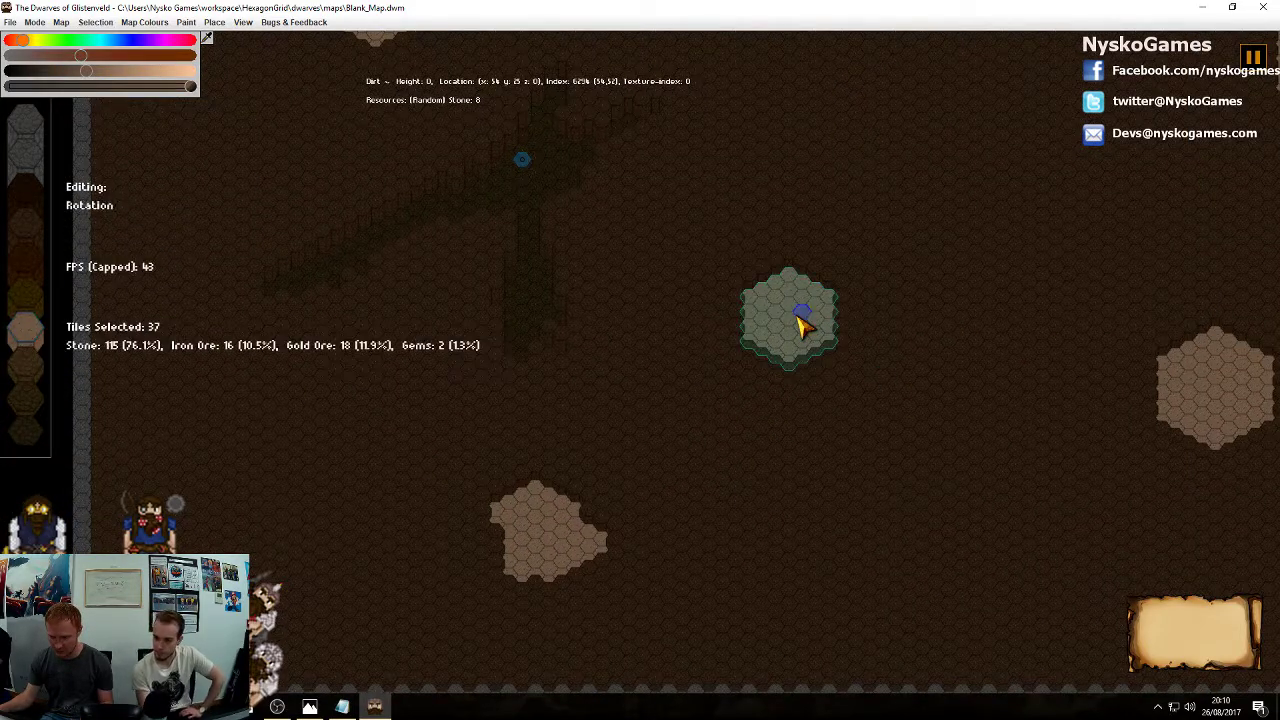
key("ctrl+e")
key("f")
left_click(798, 317)
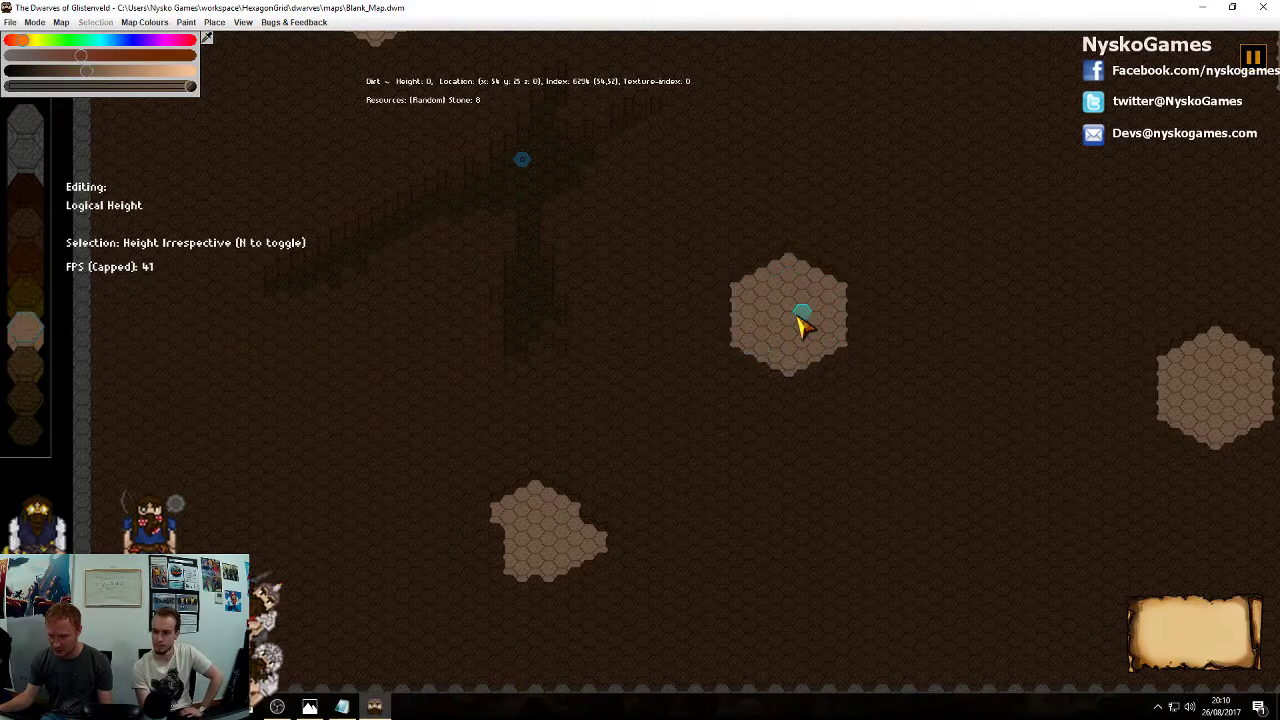
Set the circle selection brush to size 2 and select one circle of tiles on each side of the enlarged eastern room, slightly south of it
key("d")
key("w")
key("a")
key("s")
key("w")
key("d")
key("s")
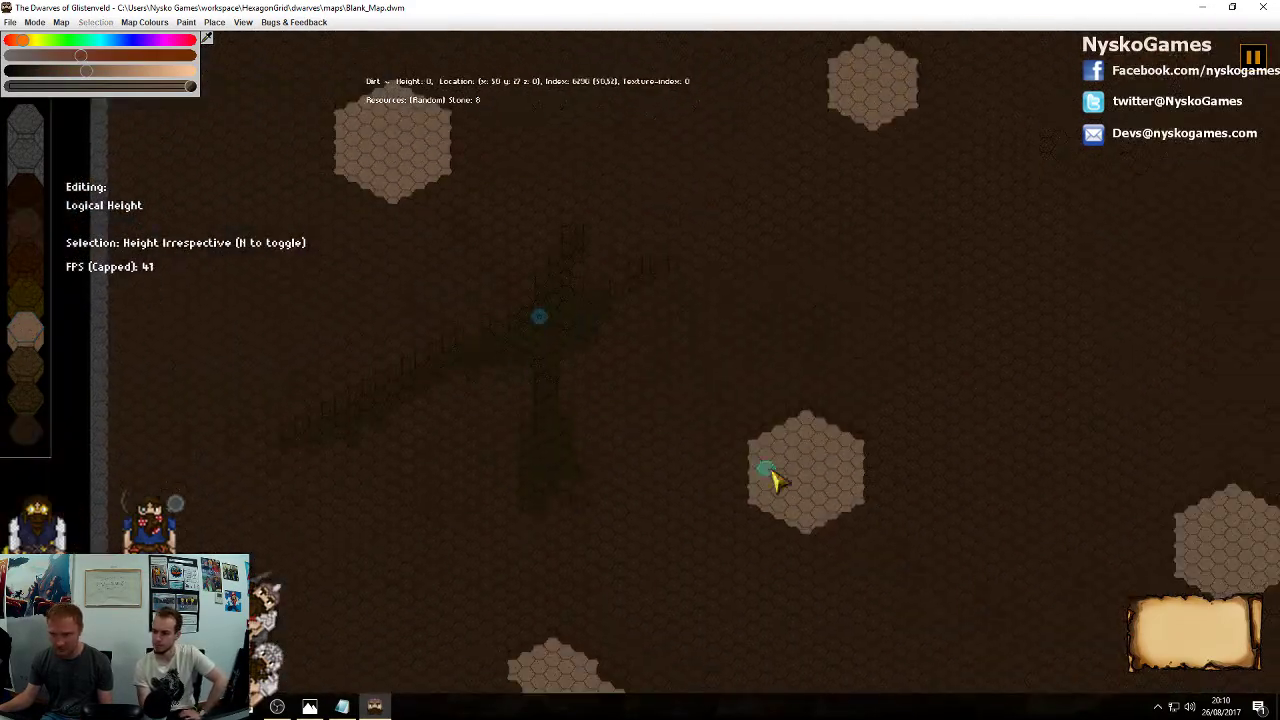
middle_click_drag(814, 240, 638, 526)
middle_click_drag(785, 315, 928, 660)
mouse_move(730, 363)
middle_mouse_down()
mouse_move(935, 418)
mouse_move(790, 203)
mouse_move(722, 147)
middle_mouse_up()
scroll(908, 444, "down", 1, "ctrl")
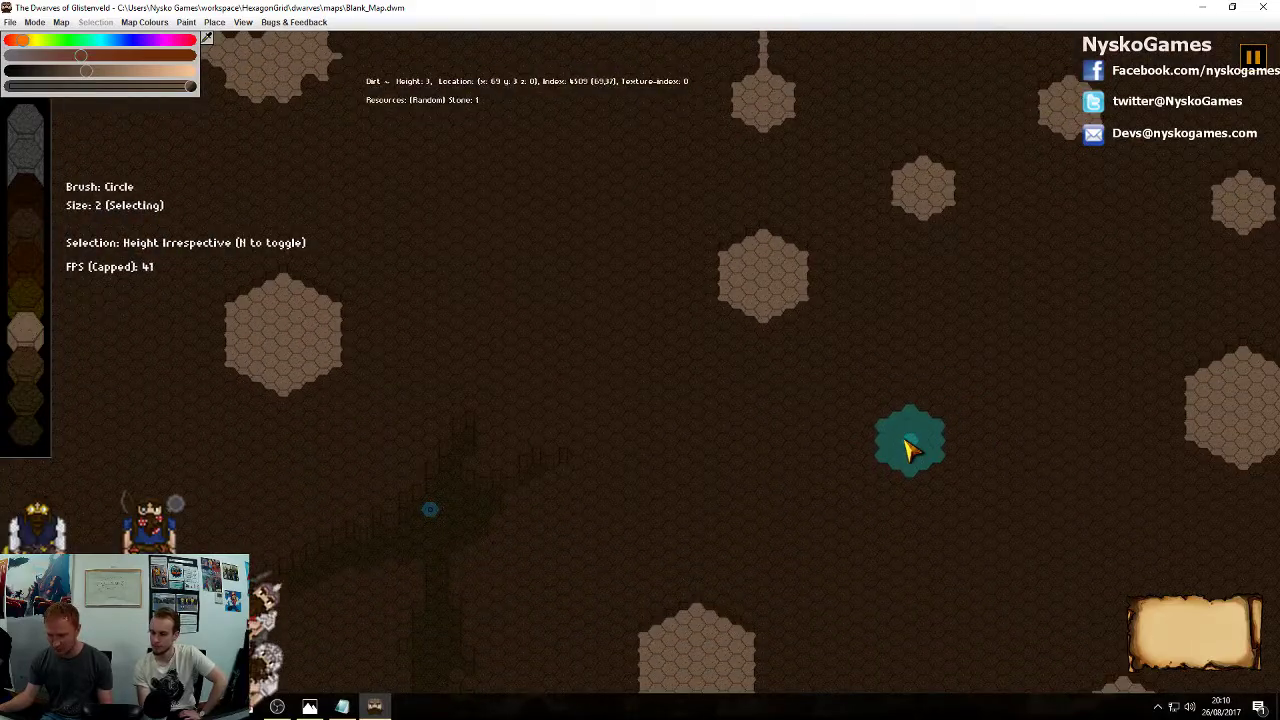
middle_click_drag(945, 452, 671, 366)
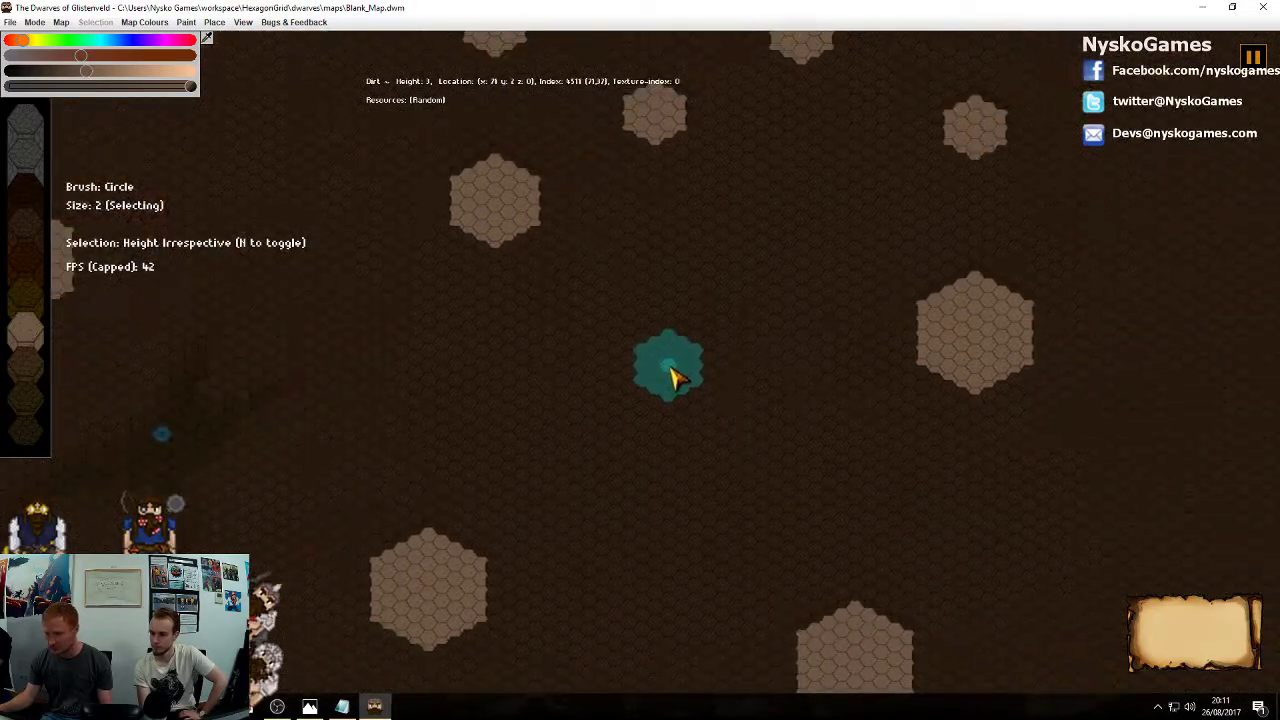
left_click(815, 427)
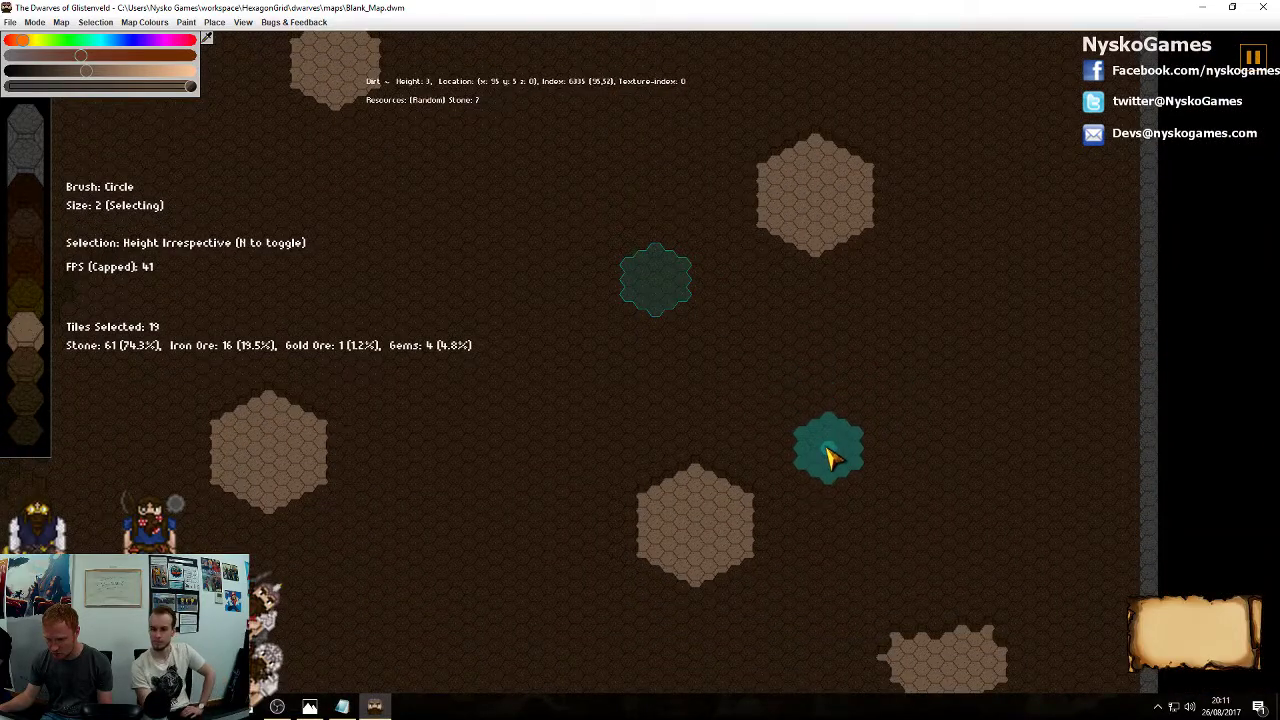
left_click(1004, 297)
Select three more size-2 circles of tiles: directly north and south of the large room east of the ravine, and southwest of the southeastern room
middle_click_drag(804, 314, 899, 669)
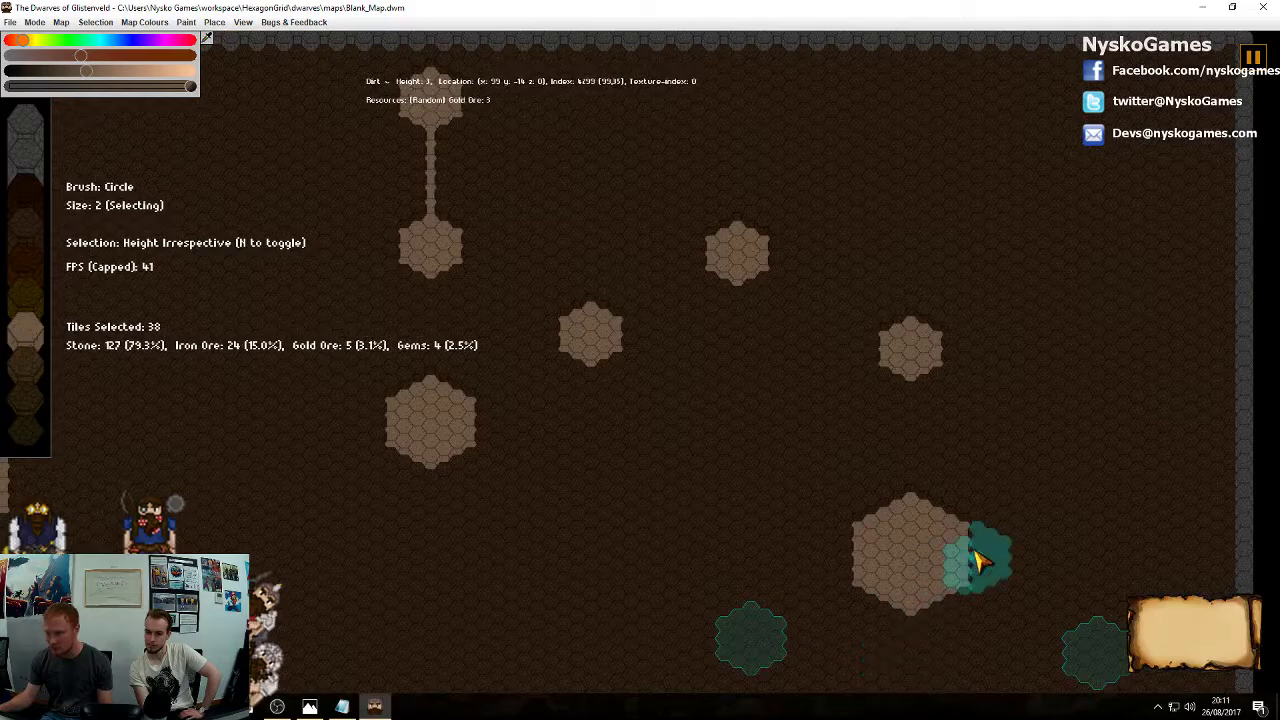
mouse_move(912, 608)
middle_mouse_down()
mouse_move(1065, 376)
mouse_move(663, 420)
middle_mouse_up()
middle_click_drag(777, 343, 877, 429)
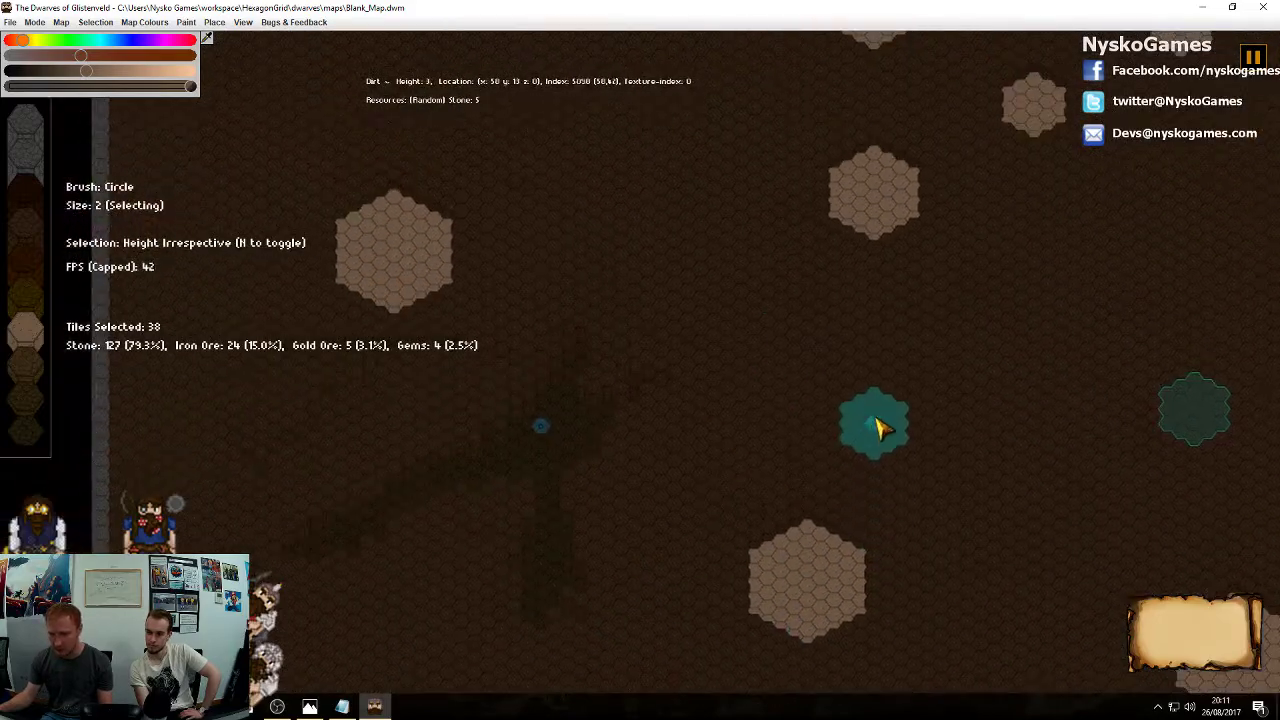
mouse_move(886, 373)
middle_mouse_down()
mouse_move(829, 466)
mouse_move(891, 349)
mouse_move(877, 371)
middle_mouse_up()
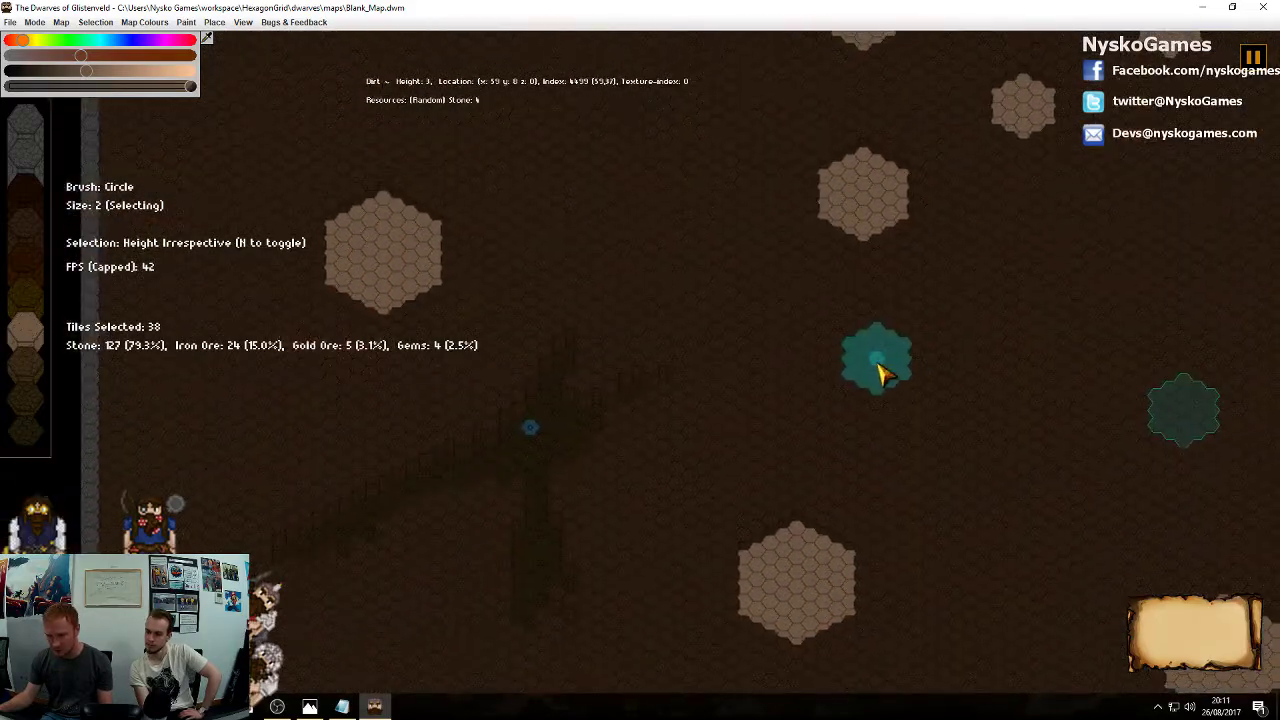
left_click(794, 390)
middle_click_drag(913, 512, 829, 246)
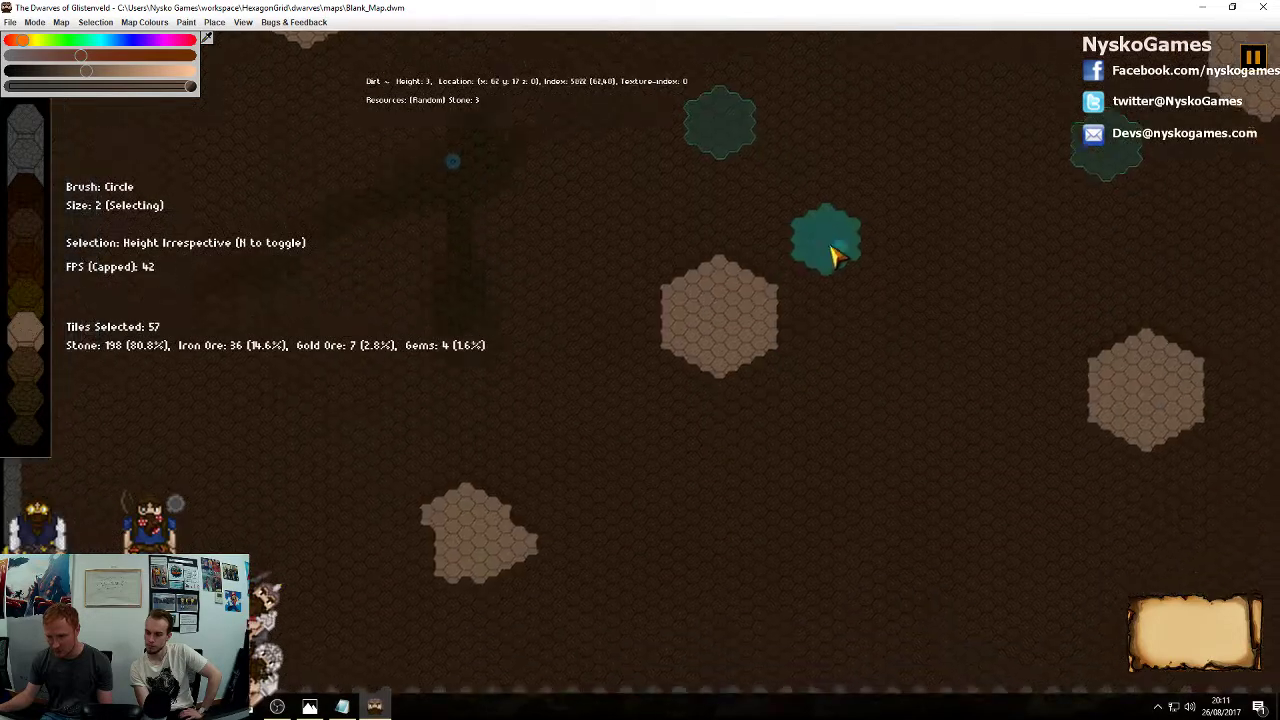
middle_click_drag(812, 496, 843, 324)
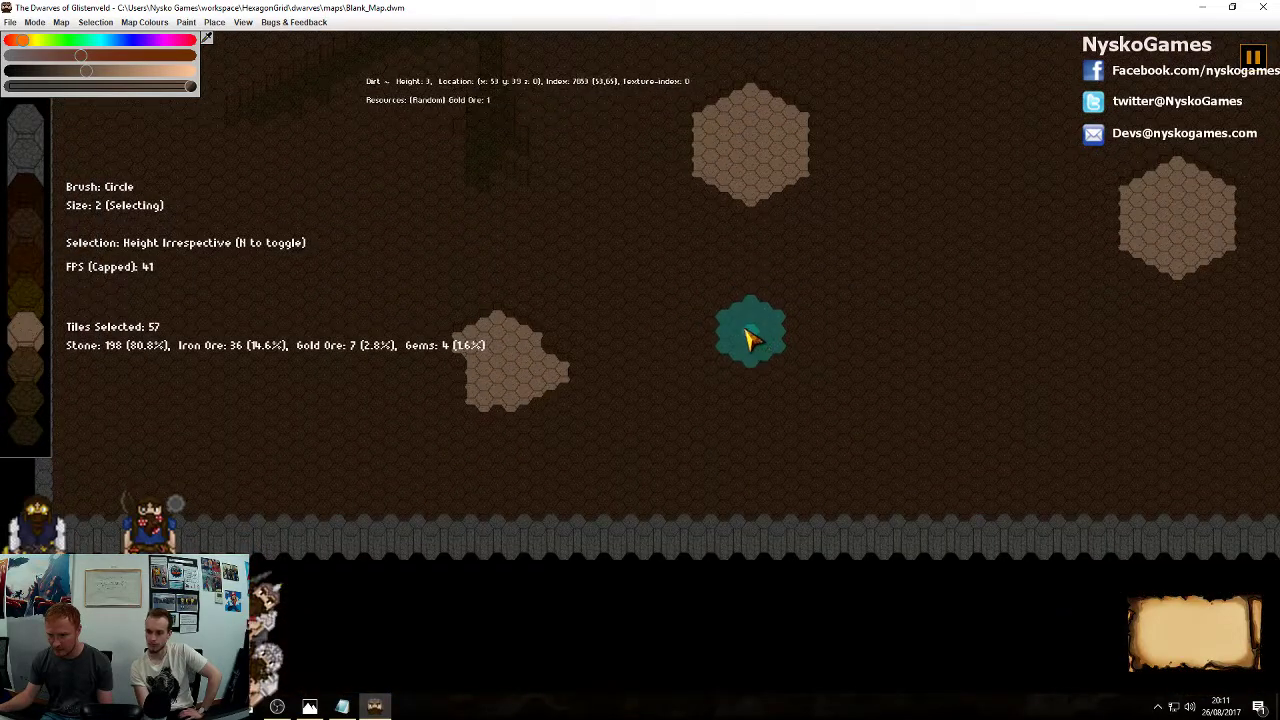
left_click(751, 336)
mouse_move(751, 336)
middle_mouse_down()
mouse_move(849, 337)
mouse_move(754, 371)
middle_mouse_up()
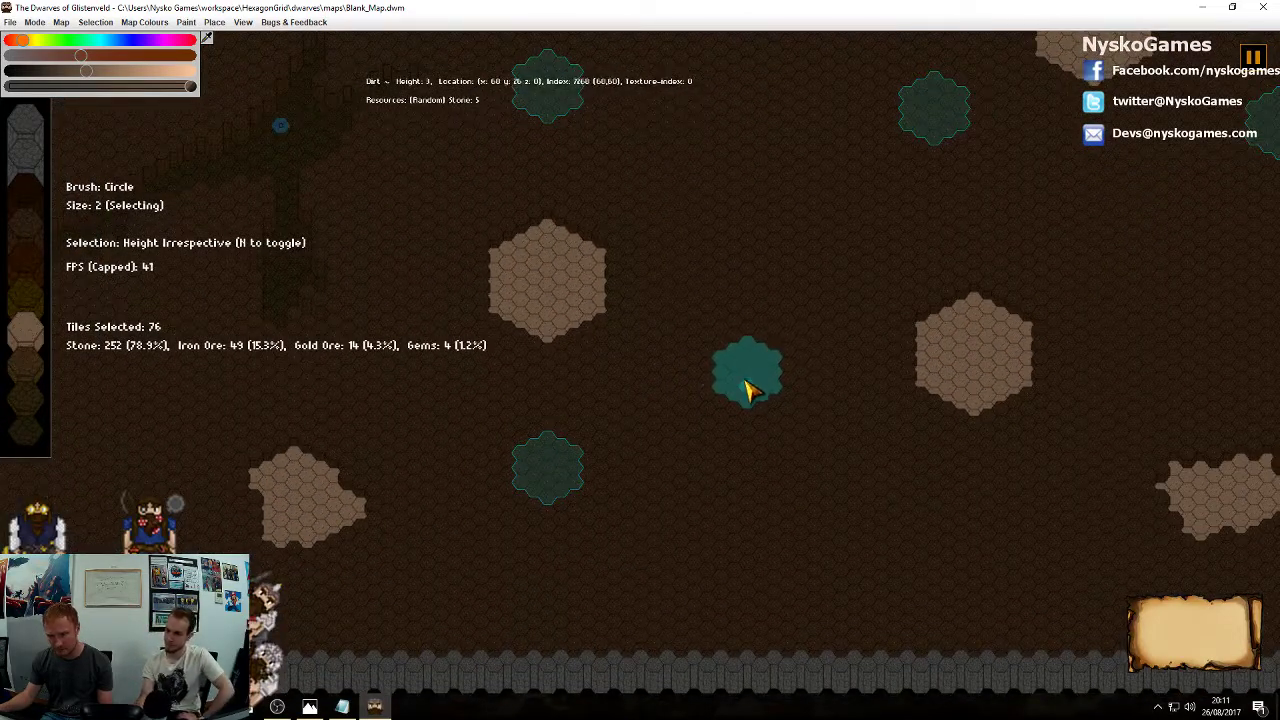
left_click(829, 434)
Switch to editing the logical height, lower the five selected circles of tiles to height 0 and clear the selection
mouse_move(1000, 428)
middle_mouse_down()
mouse_move(856, 540)
mouse_move(874, 589)
middle_mouse_up()
key("a")
key("w")
key("b")
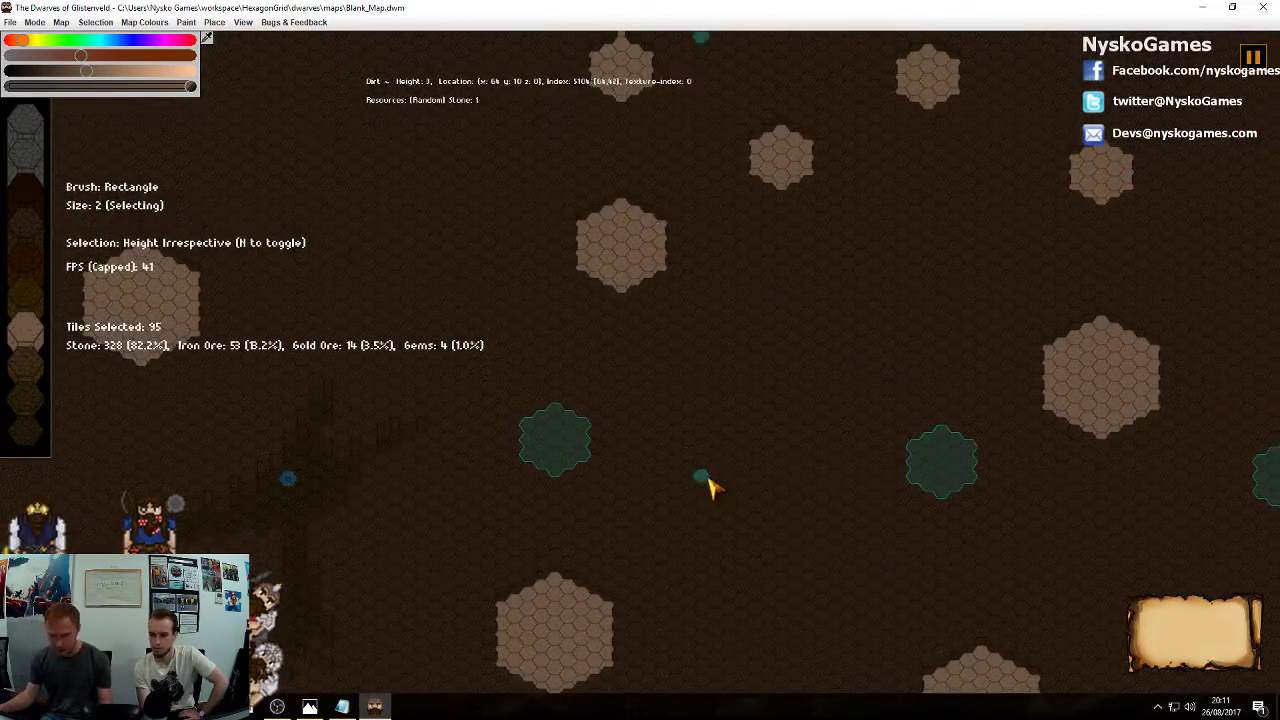
key("Tab")
key("Tab")
key("Tab")
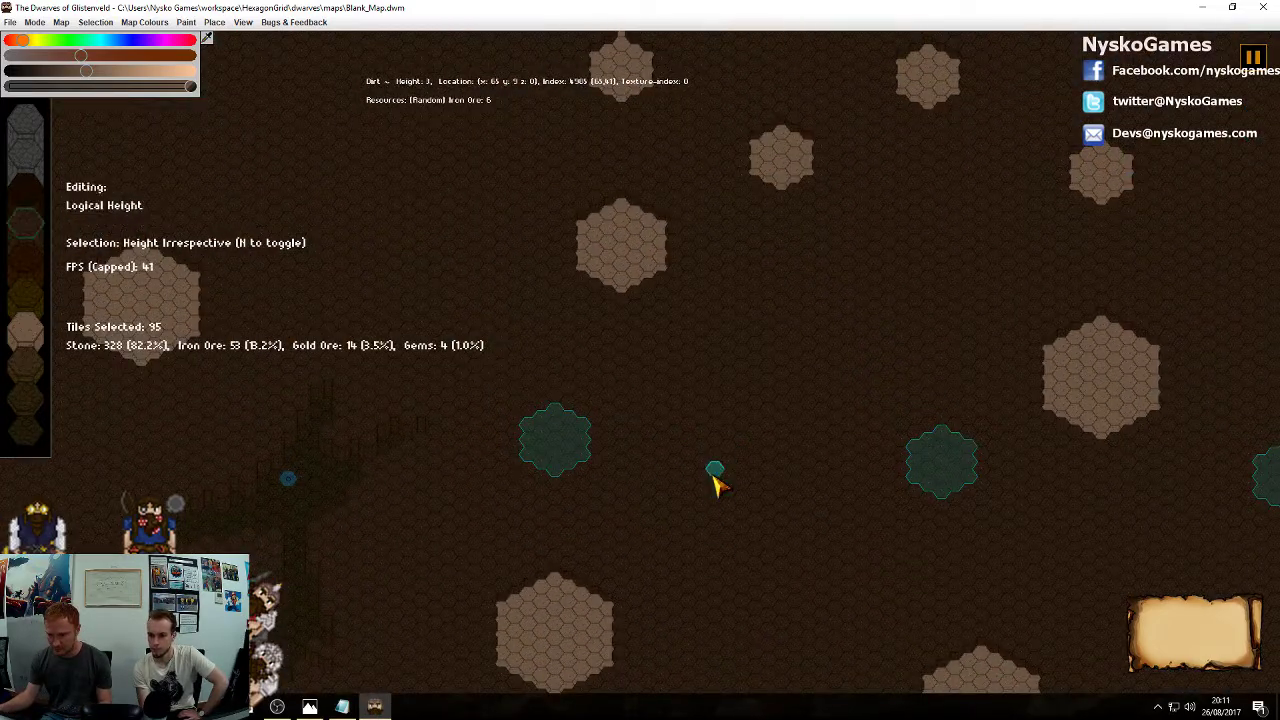
key("4")
scroll(716, 480, "down", 3)
key("Escape")
key("w")
key("a")
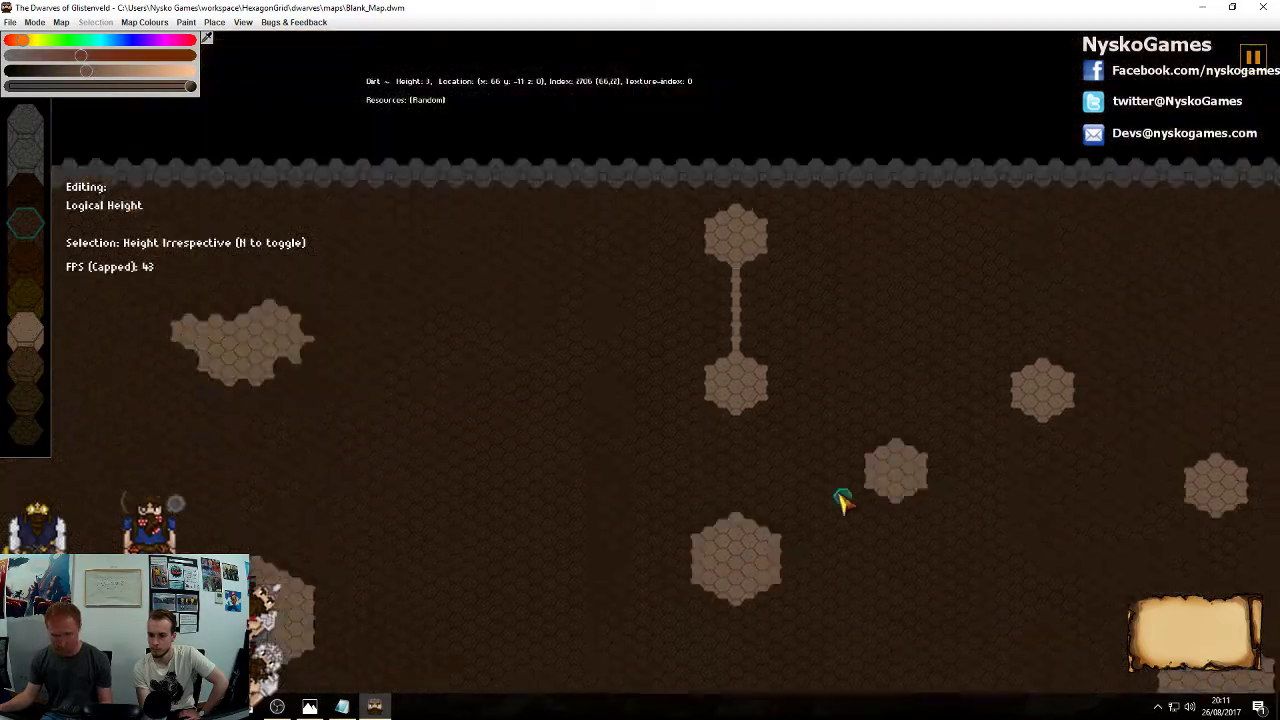
key("s")
key("a")
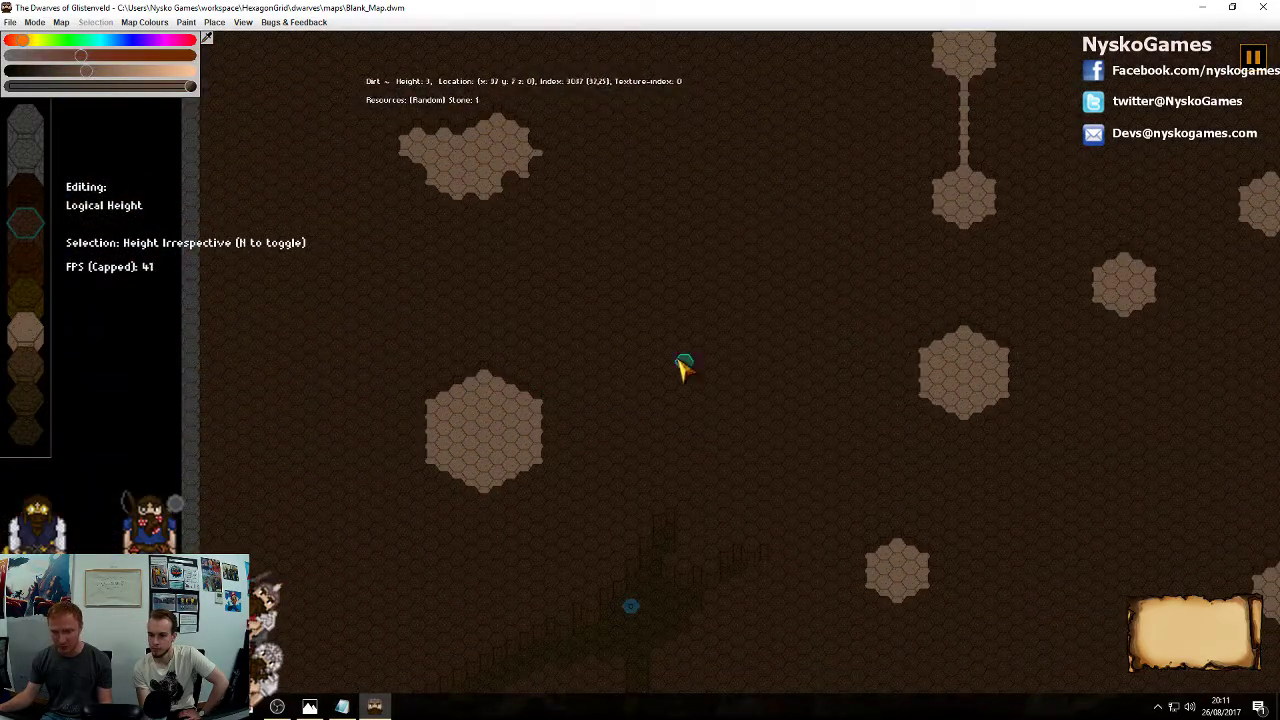
middle_click_drag(678, 362, 735, 407)
scroll(830, 372, "up", 3, "ctrl")
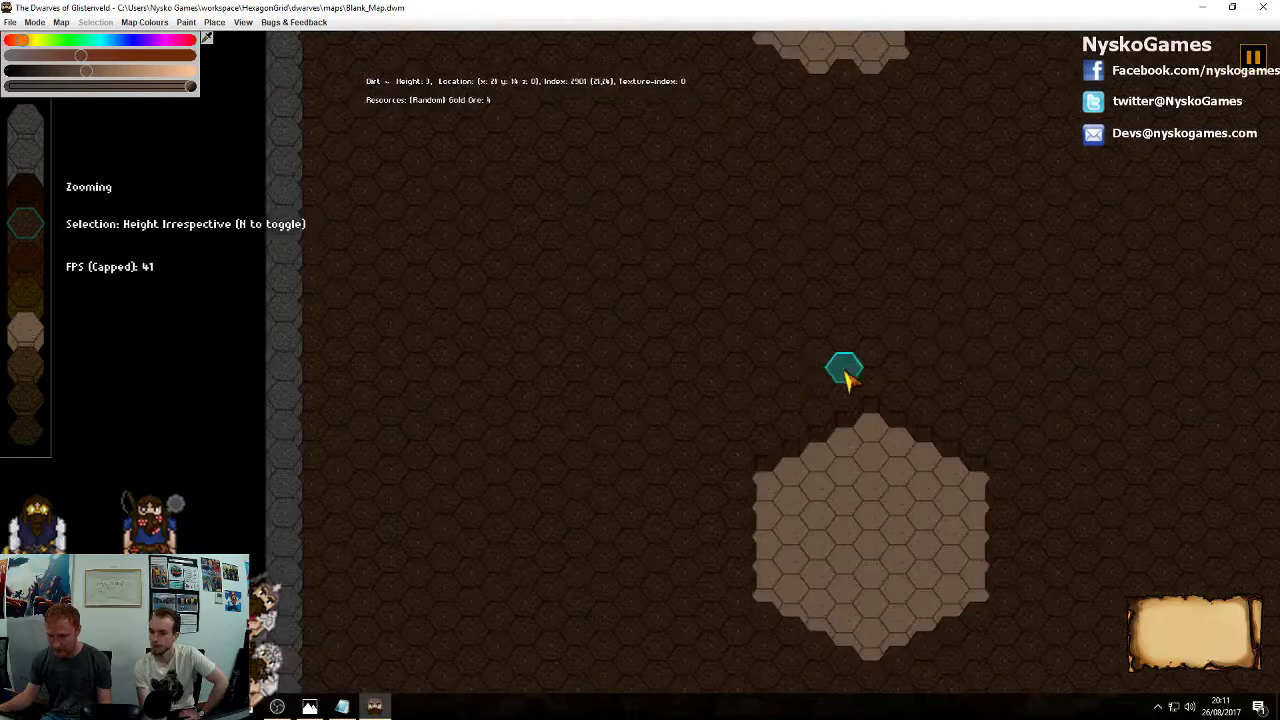
middle_click_drag(848, 374, 653, 434)
middle_click_drag(847, 275, 665, 279)
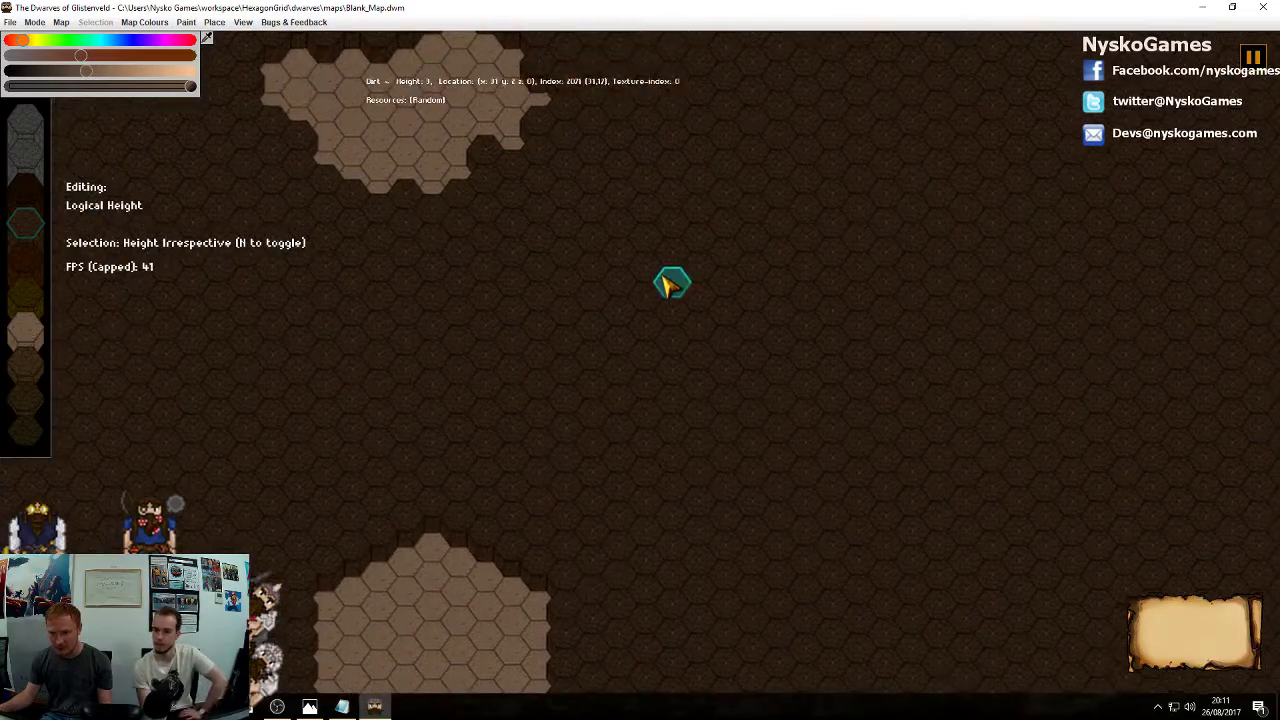
scroll(857, 348, "down", 3, "ctrl")
middle_click_drag(1044, 337, 740, 363)
scroll(738, 364, "up", 3, "ctrl")
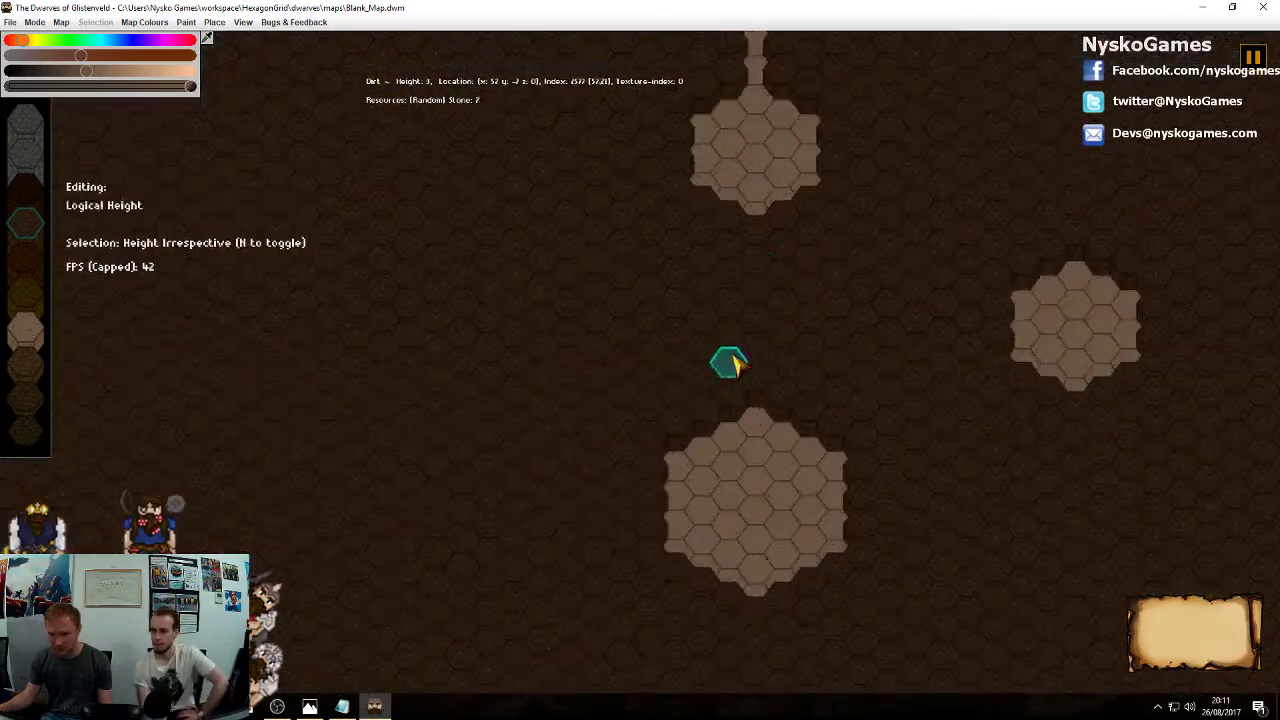
left_click_drag(757, 245, 755, 380)
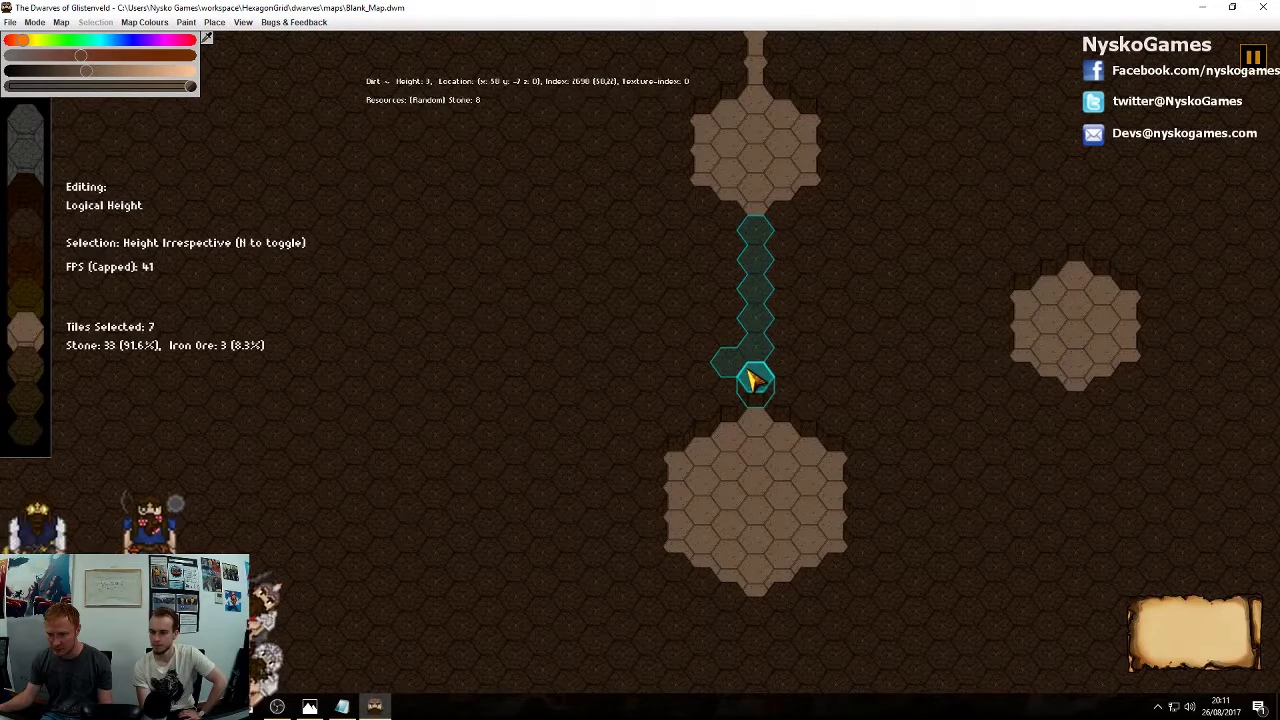
right_click(752, 371)
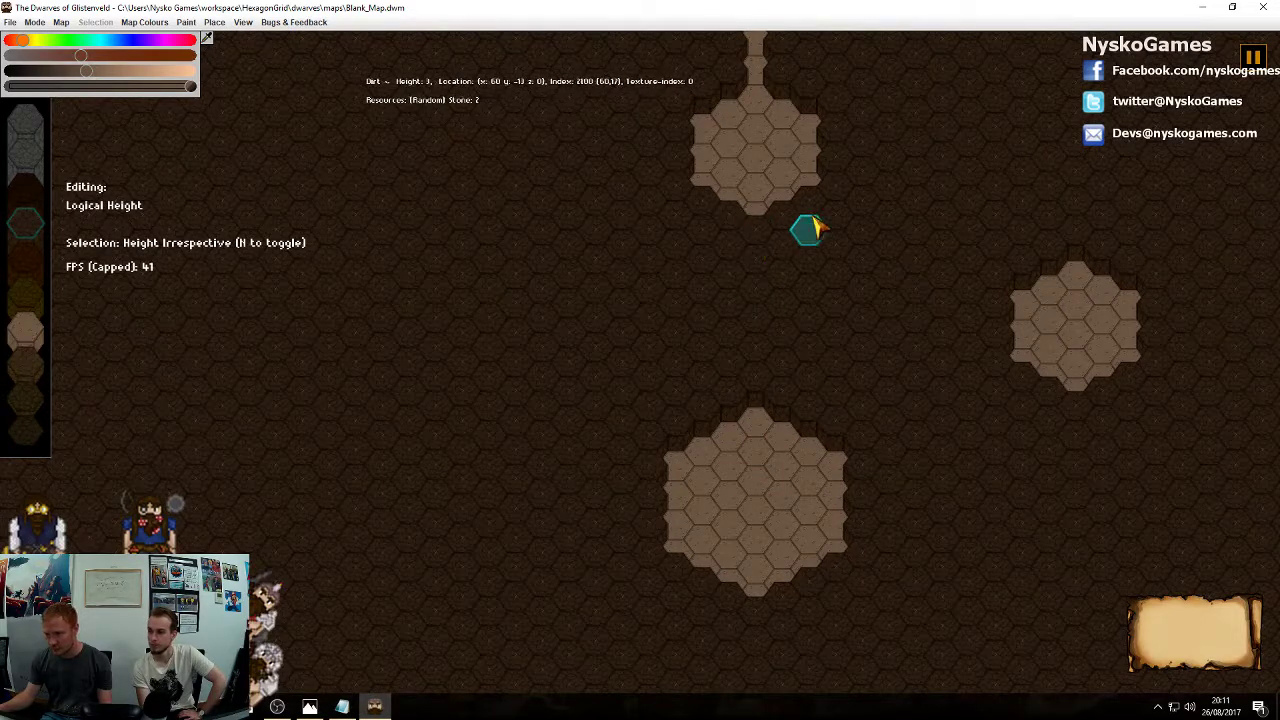
Carve two diagonal one-tile-wide corridors at room floor level from the small room southeast of the northern corridor to its two western neighbours
middle_click_drag(966, 377, 757, 425)
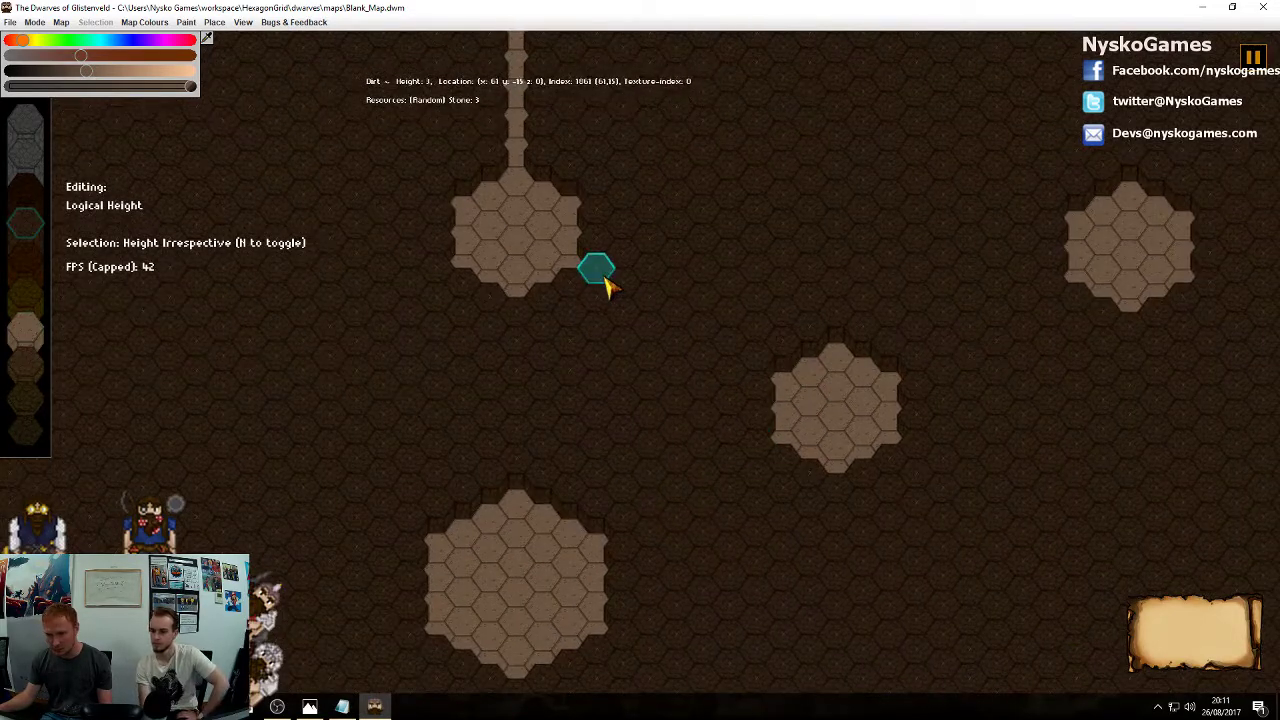
left_click_drag(606, 277, 755, 366)
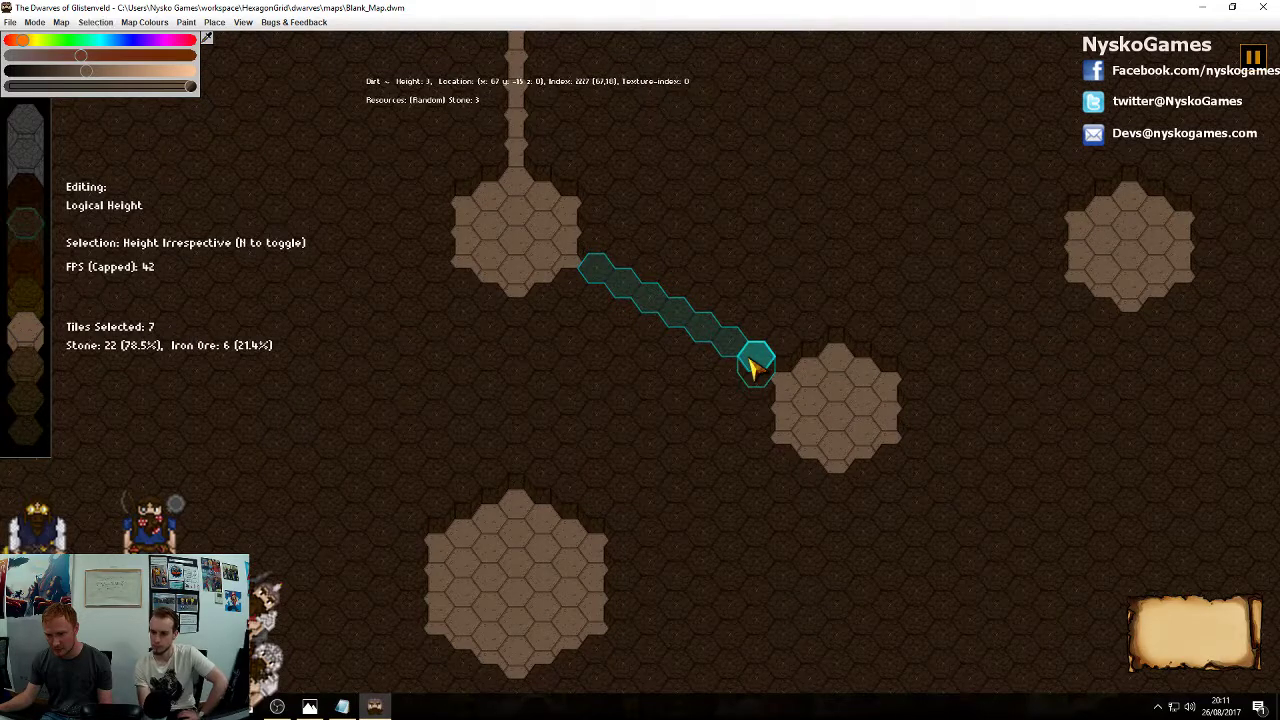
scroll(755, 370, "down", 1)
right_click(754, 372)
middle_click_drag(718, 500, 827, 320)
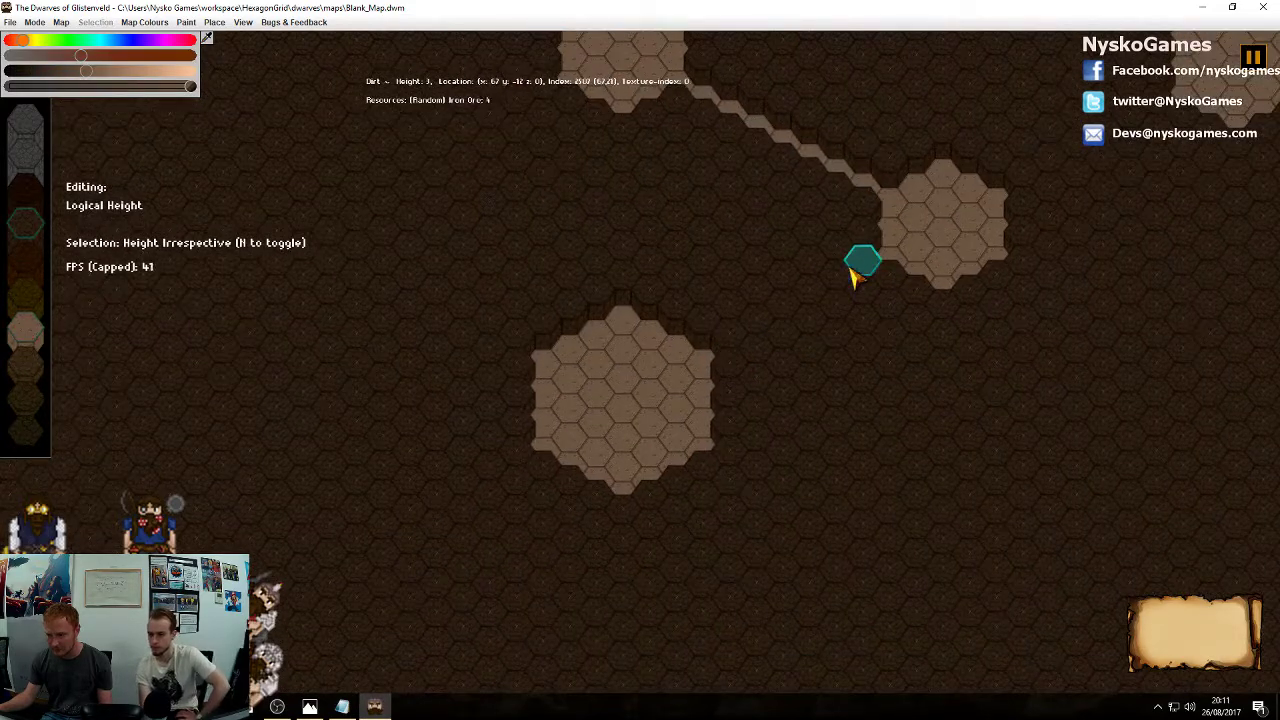
mouse_move(857, 263)
left_mouse_down()
mouse_move(771, 323)
mouse_move(857, 285)
mouse_move(857, 266)
mouse_move(754, 329)
mouse_move(846, 302)
mouse_move(843, 313)
left_mouse_up()
right_click(845, 310)
Carve a diagonal one-tile-wide corridor at floor level from that small junction room to the small room northeast of it
middle_click_drag(1107, 190, 805, 376)
left_click_drag(728, 362, 855, 288)
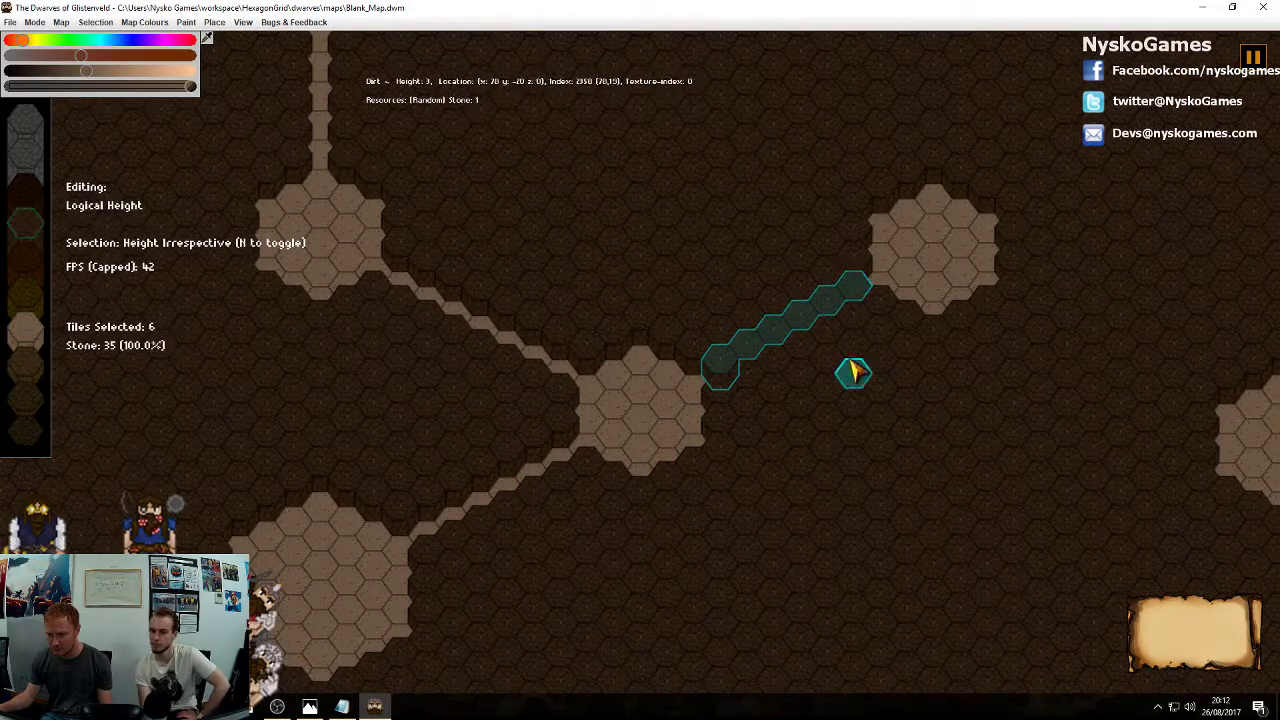
key("2")
right_click(855, 380)
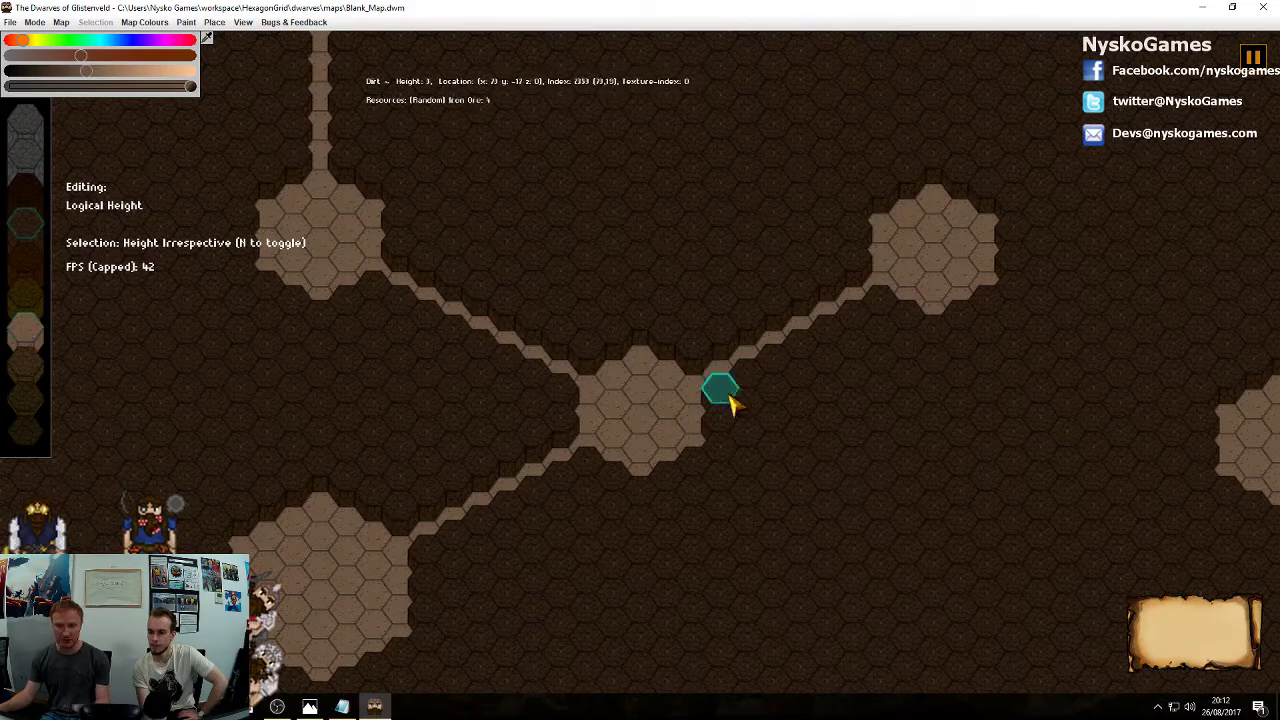
Carve a straight vertical corridor at floor level between the enlarged eastern room and the small room directly north of it
middle_click_drag(731, 400, 905, 415)
middle_click_drag(990, 412, 831, 255)
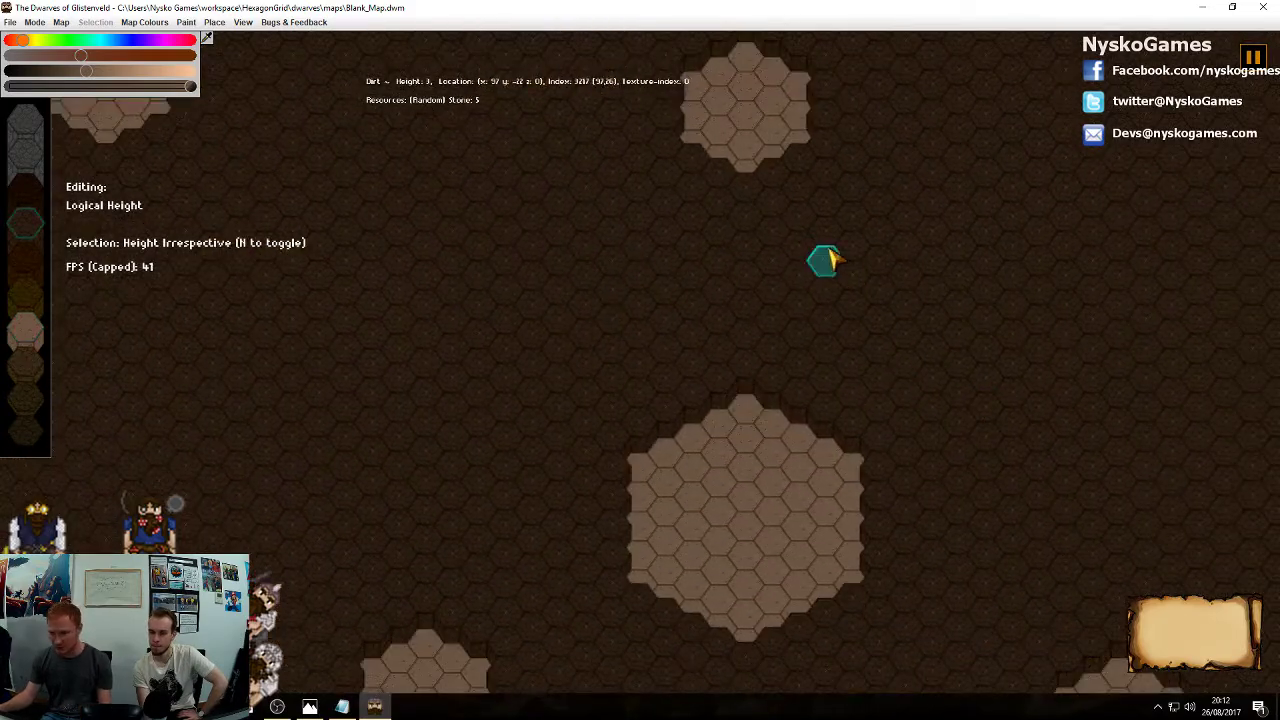
left_click_drag(751, 194, 750, 358)
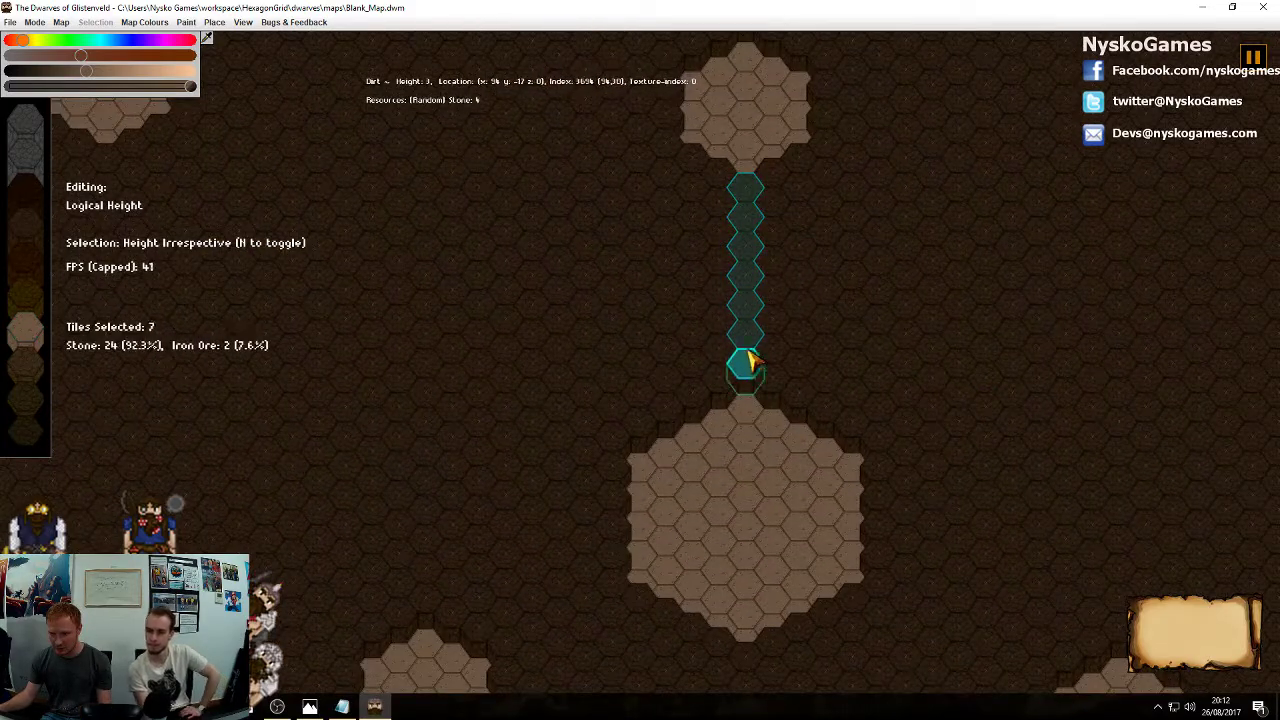
key("2")
right_click(836, 360)
Carve diagonal one-tile-wide corridors at floor level from the enlarged eastern room to the small circular rooms southeast and southwest of it
middle_click_drag(937, 438, 763, 195)
left_click_drag(712, 346, 854, 440)
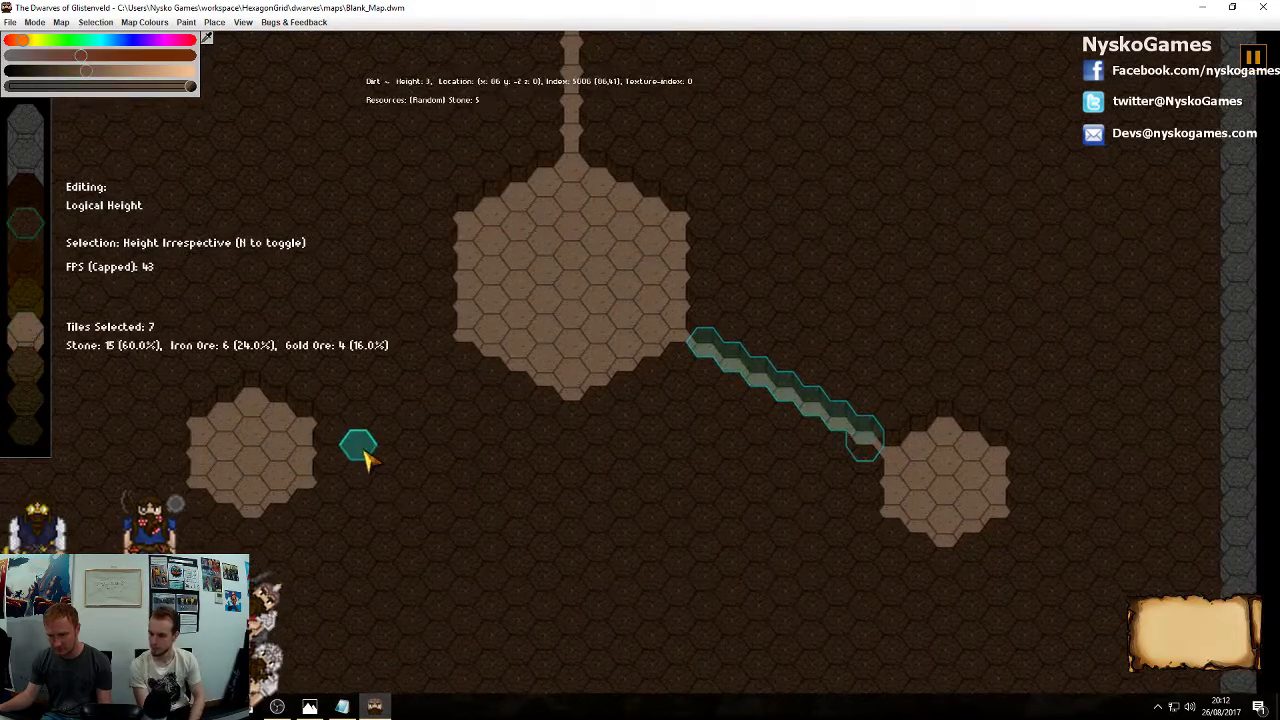
middle_click_drag(390, 422, 727, 373)
right_click(754, 362)
left_click_drag(777, 296, 674, 354)
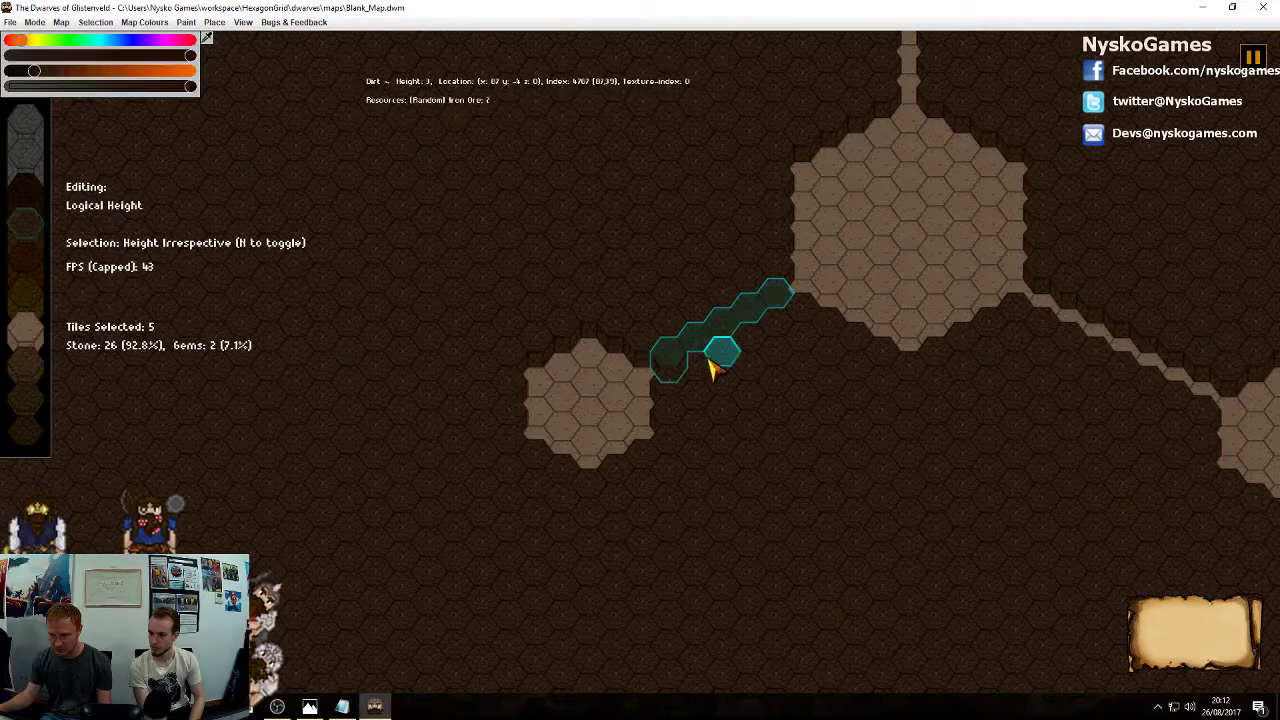
scroll(712, 366, "down", 5)
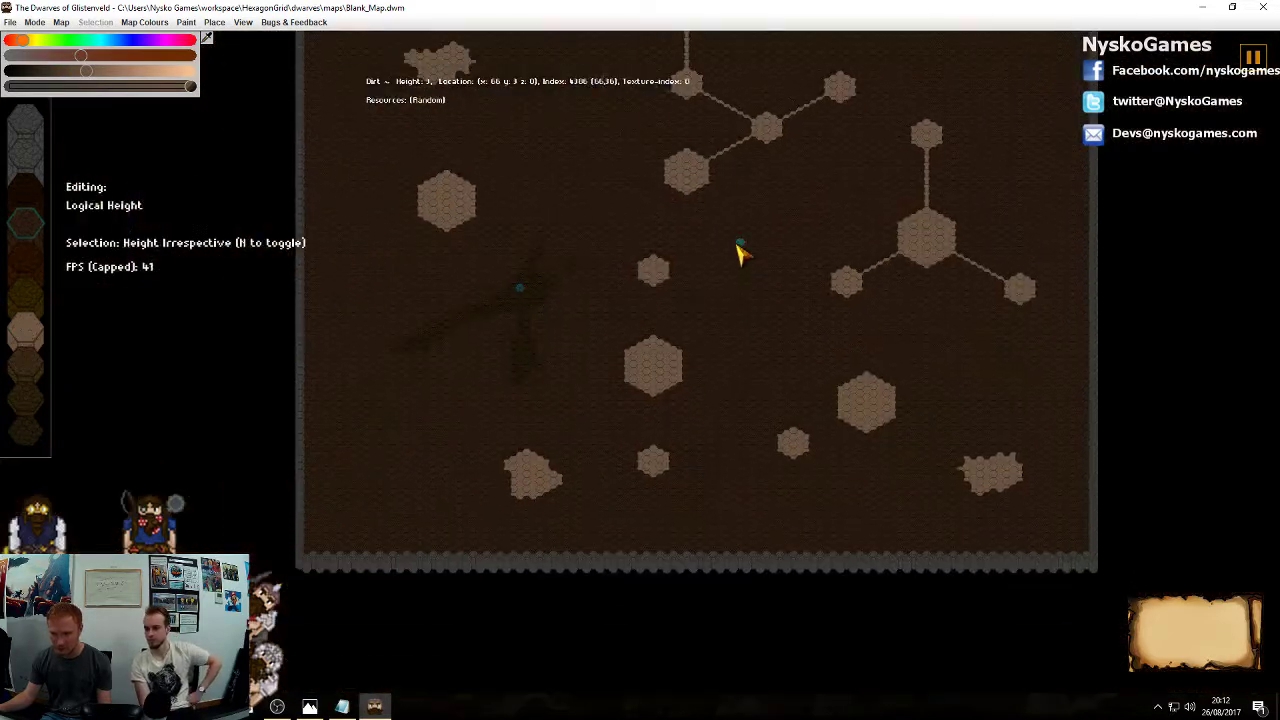
Carve straight vertical corridors at floor level from the large room east of the ravine to the small rooms directly north and south of it
scroll(760, 330, "up", 5)
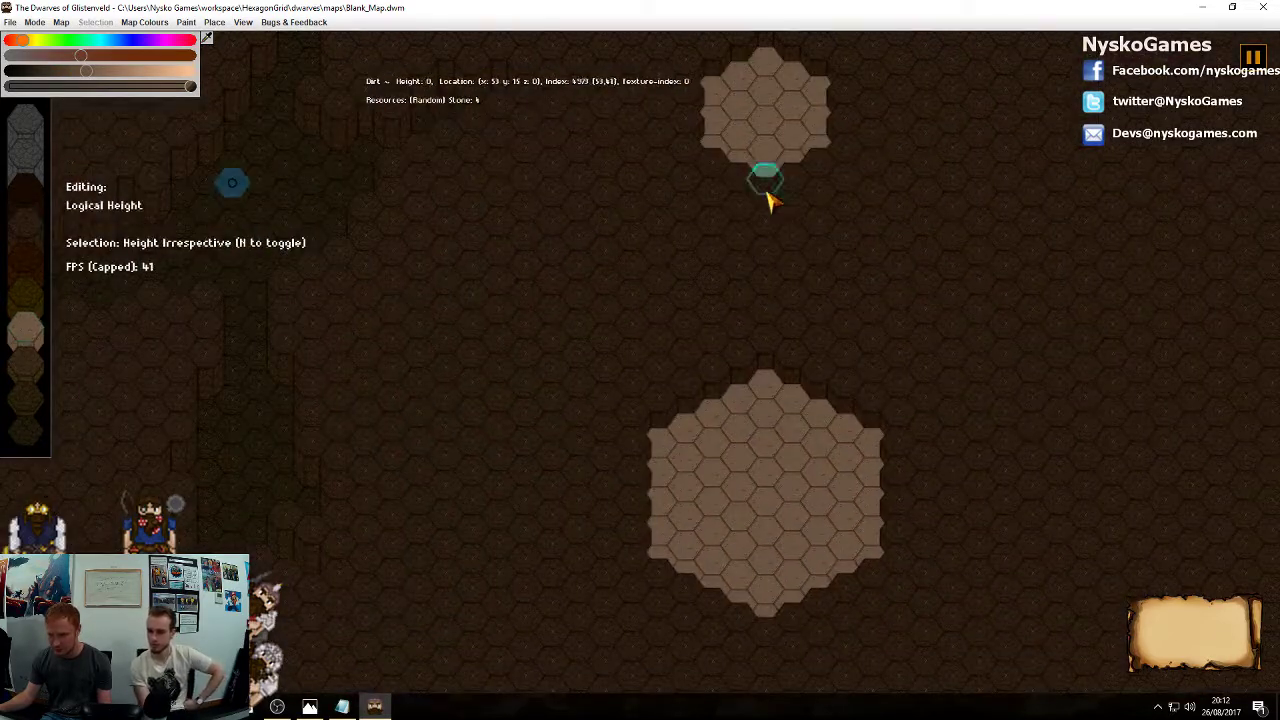
left_click_drag(768, 195, 760, 312)
right_click(769, 214)
right_click(760, 312)
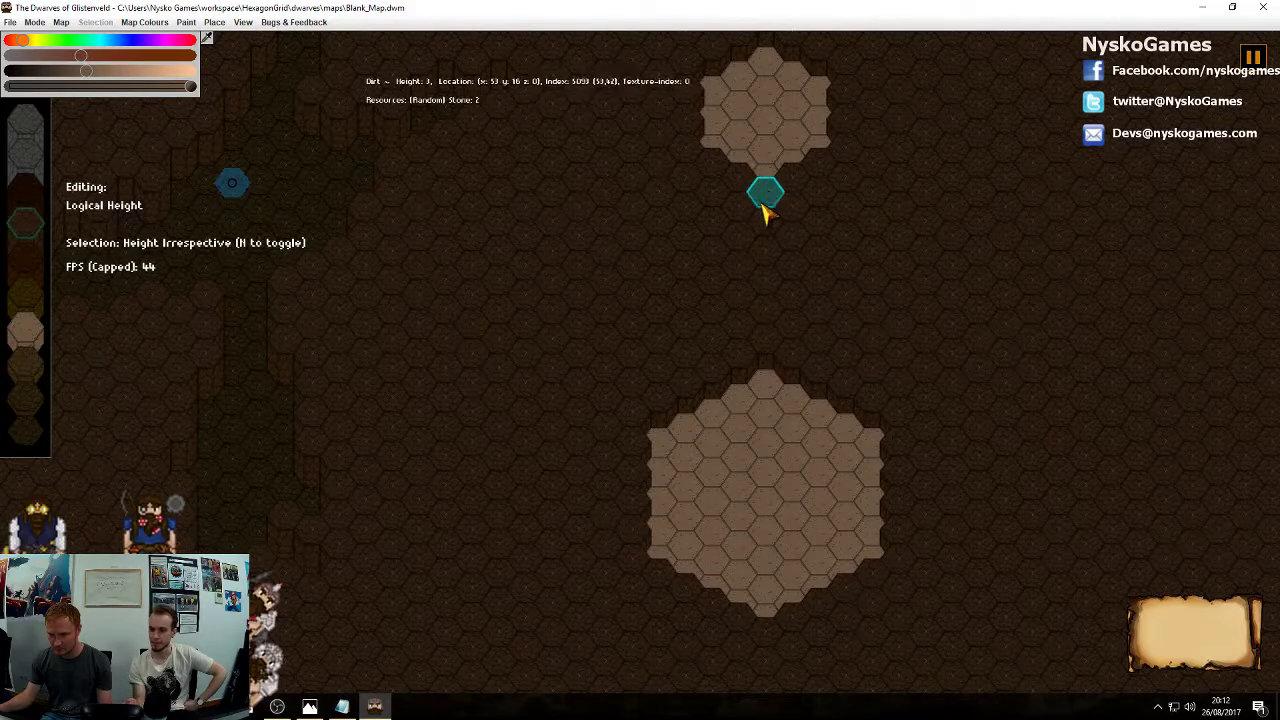
left_click_drag(764, 210, 764, 350)
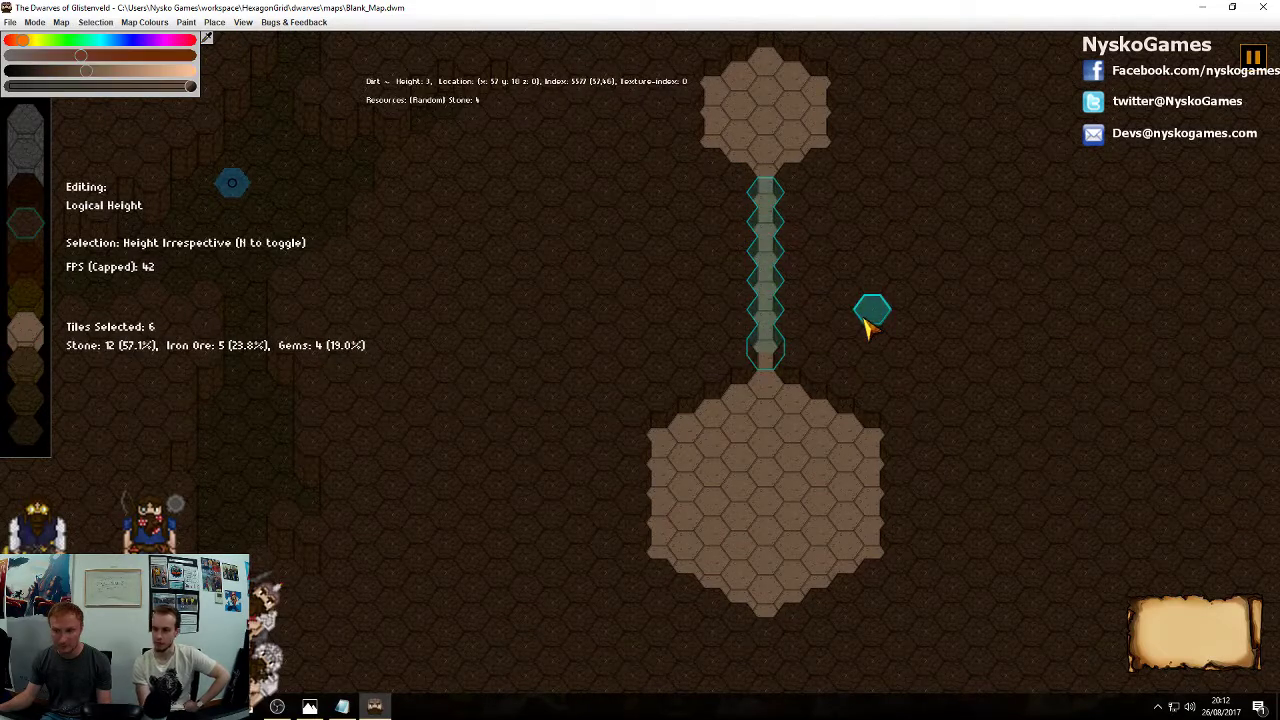
right_click(865, 320)
middle_click_drag(848, 469, 785, 141)
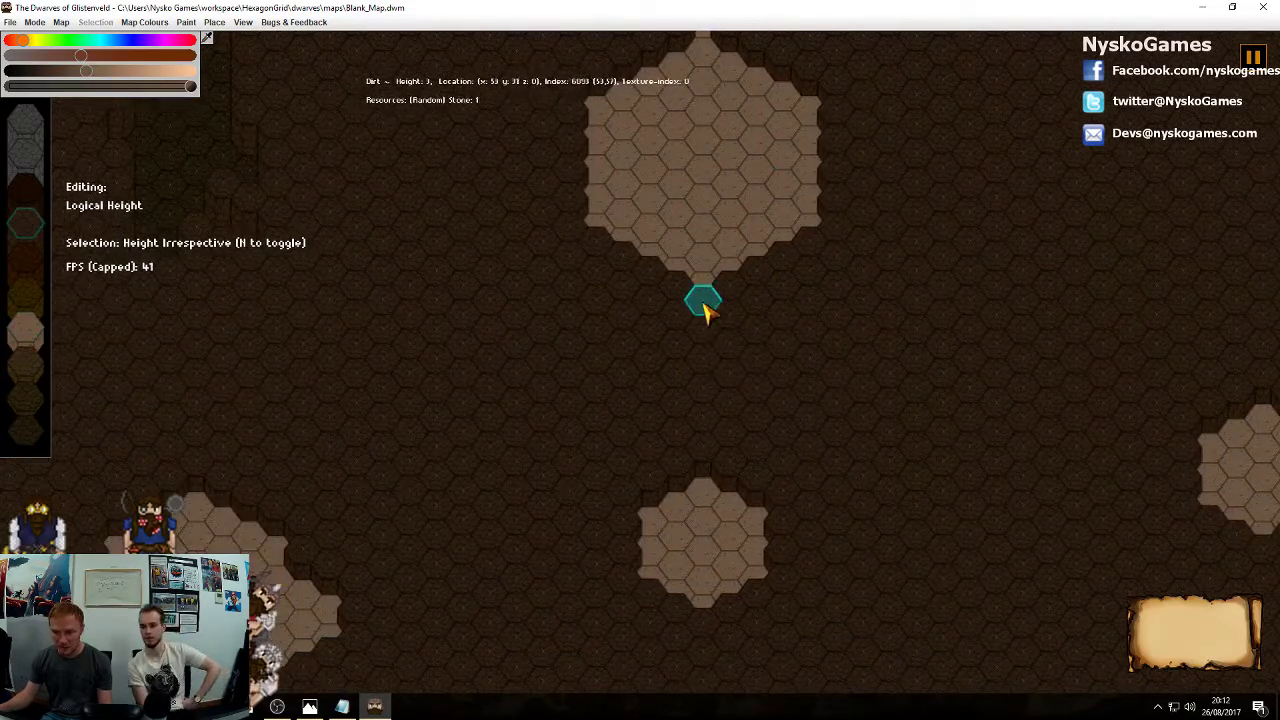
left_click_drag(705, 312, 706, 458)
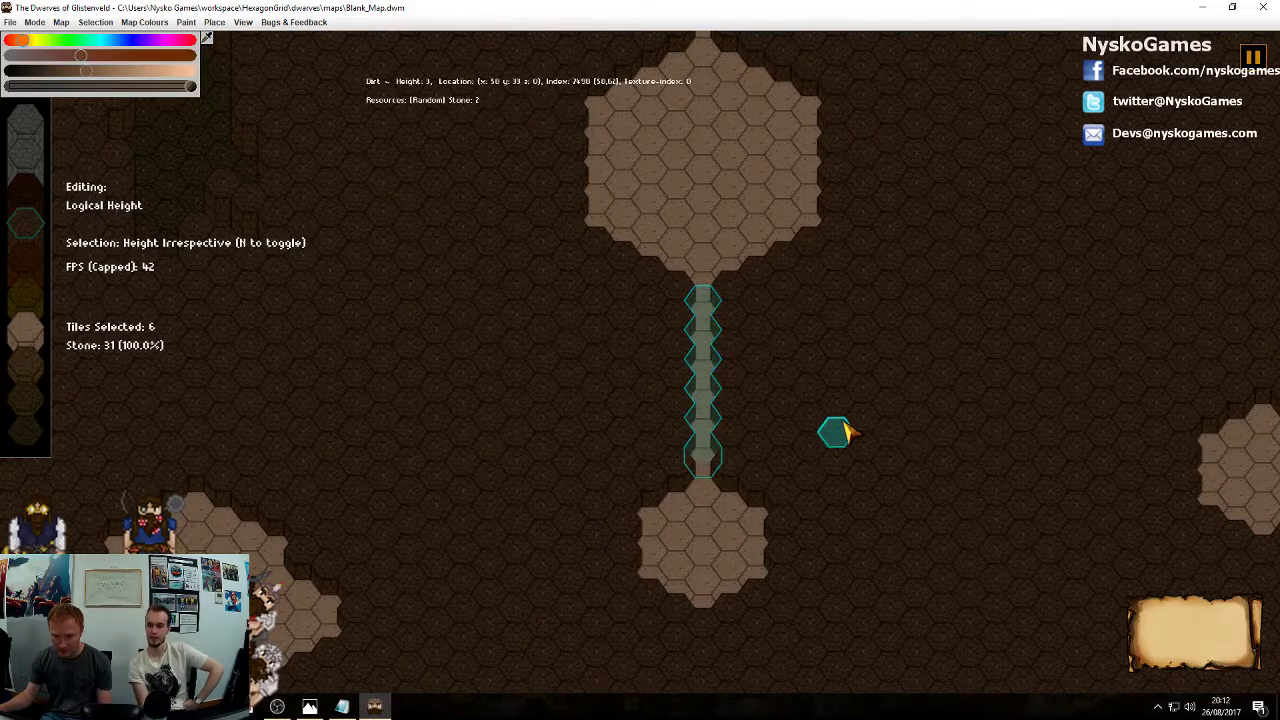
right_click(843, 432)
Carve a short diagonal corridor at floor level from the large southeastern room to the small room southwest of it and clear the selection
middle_click_drag(843, 432, 620, 371)
middle_click_drag(809, 363, 620, 309)
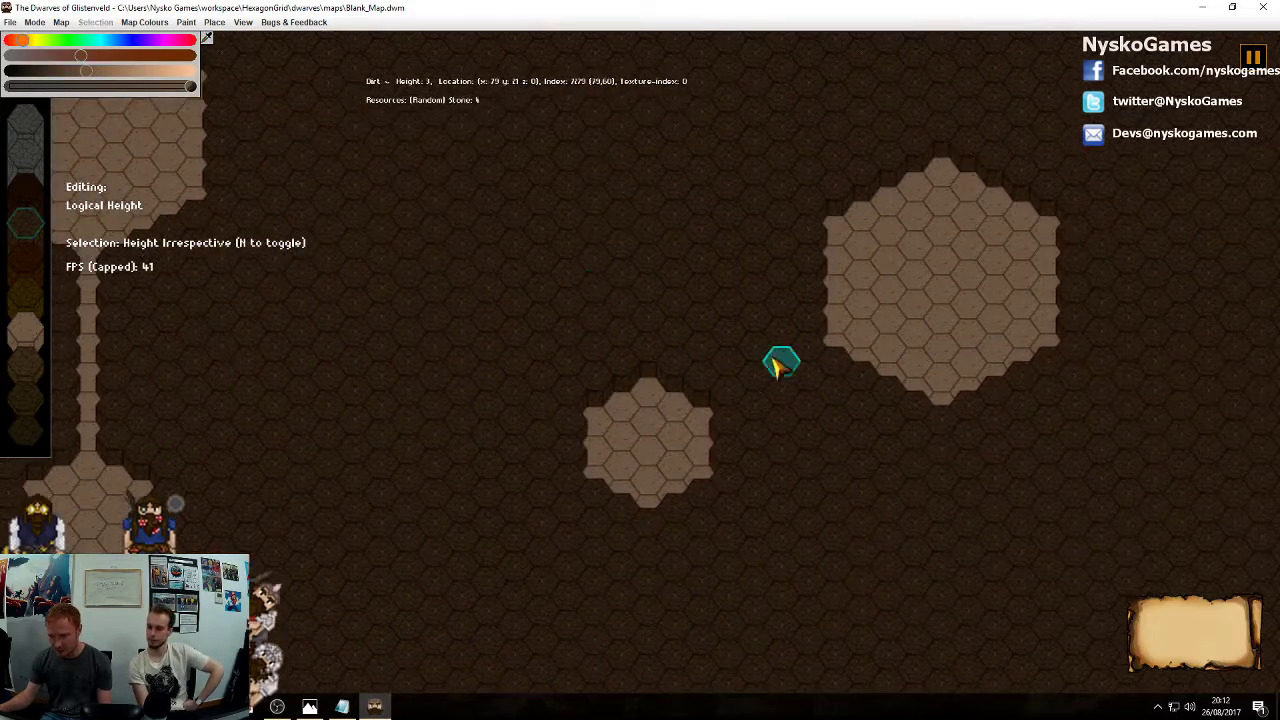
left_click_drag(806, 348, 730, 392)
key("0")
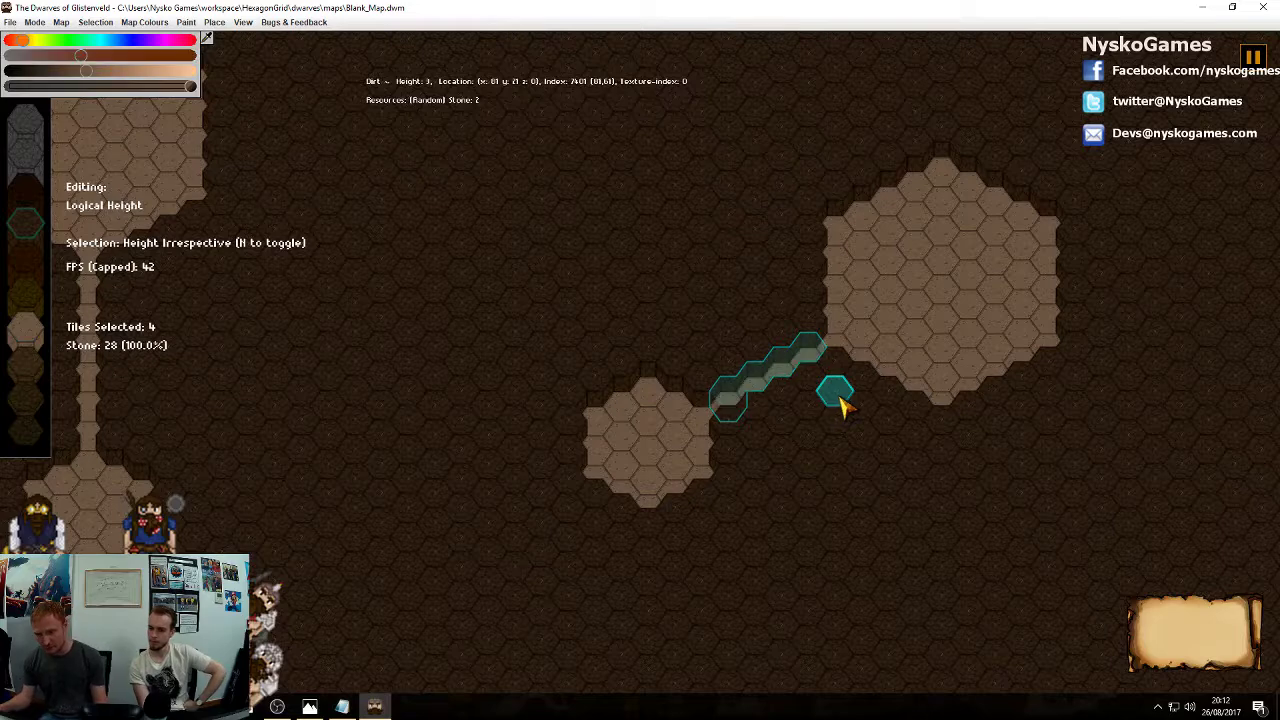
right_click(643, 320)
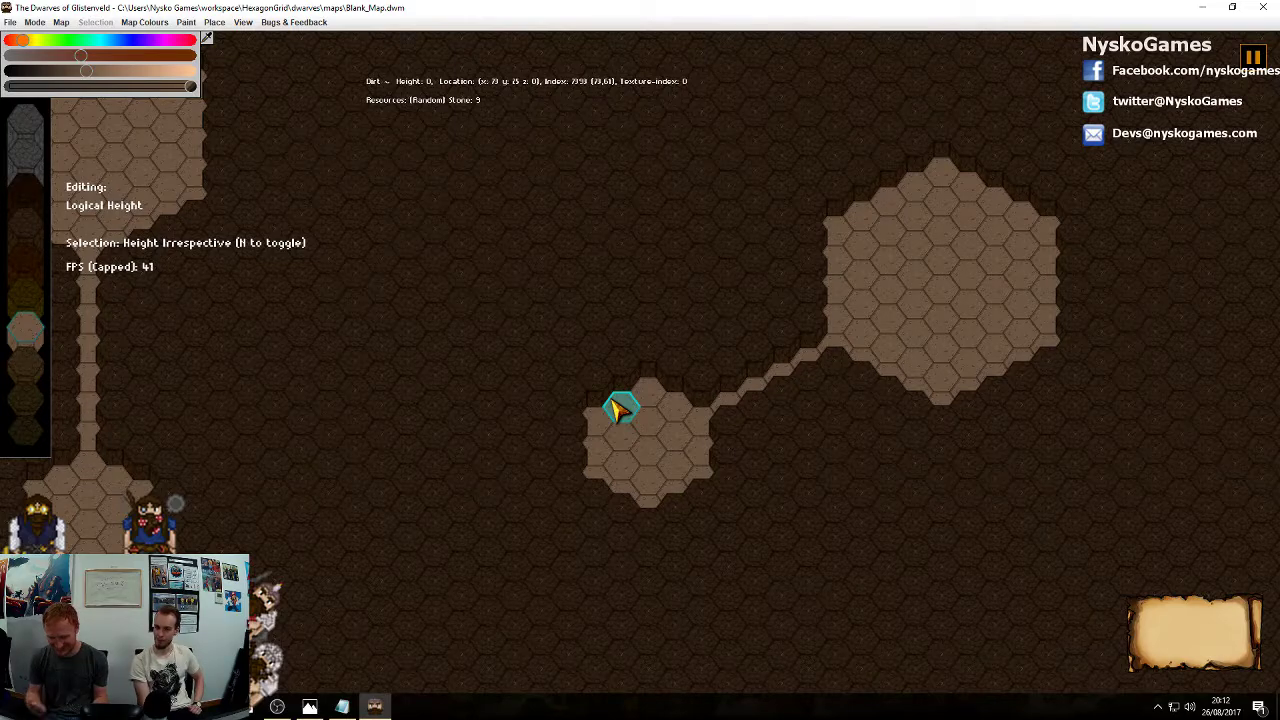
mouse_move(622, 344)
middle_mouse_down()
mouse_move(745, 312)
mouse_move(954, 314)
middle_mouse_up()
mouse_move(548, 404)
middle_mouse_down()
mouse_move(738, 292)
mouse_move(860, 320)
middle_mouse_up()
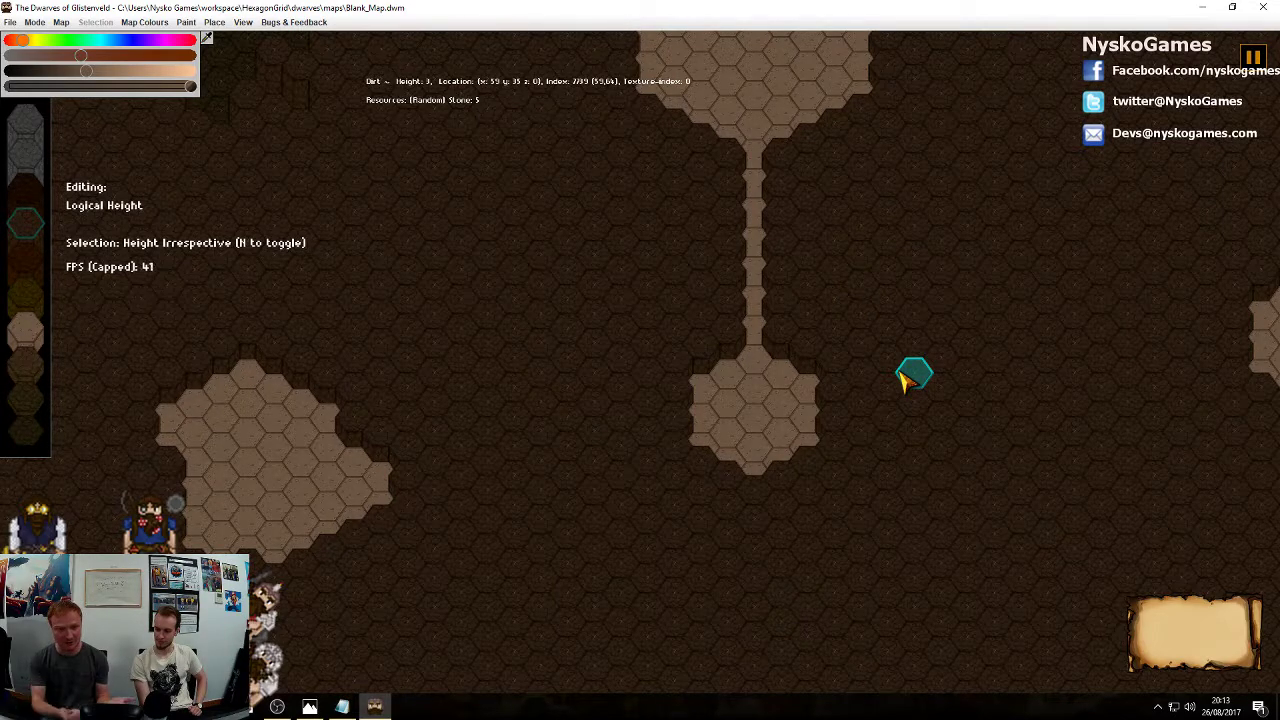
middle_click_drag(804, 410, 470, 375)
scroll(754, 322, "down", 5, "ctrl")
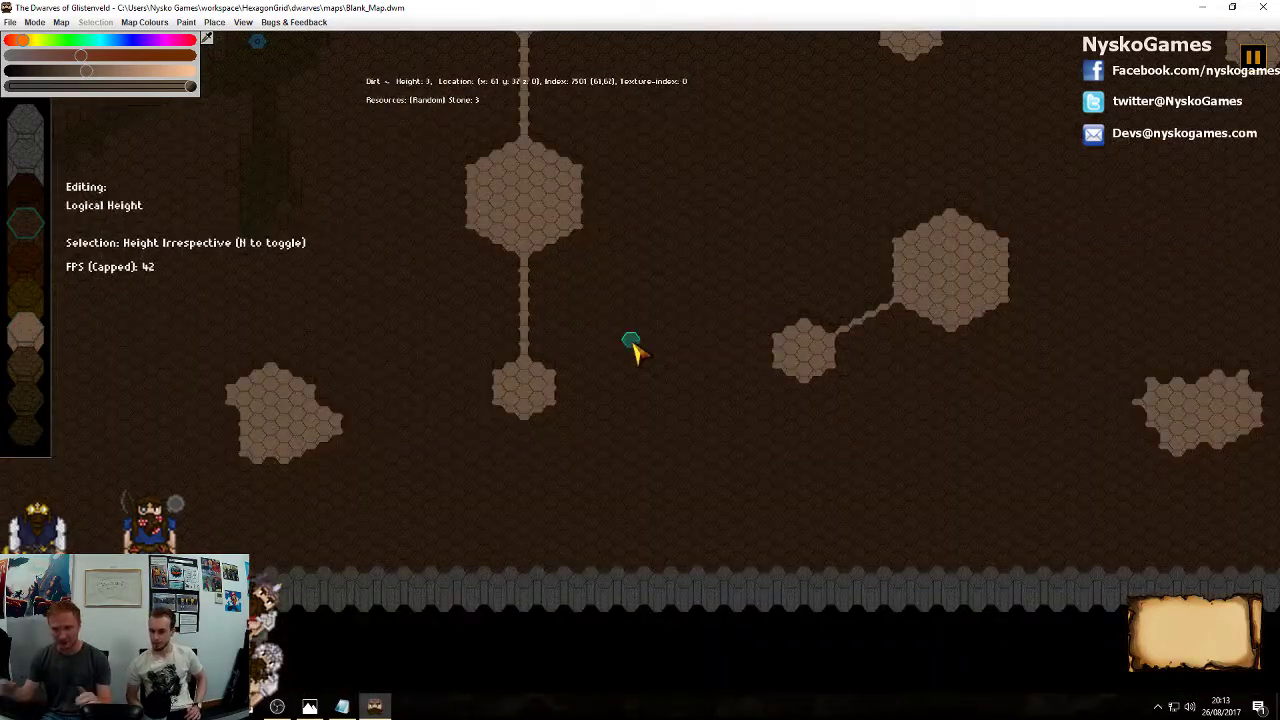
Select a size-2 circular area of dirt west of the northern room cluster and northeast of the large western room
middle_click_drag(717, 343, 606, 457)
middle_click_drag(703, 294, 640, 434)
middle_click_drag(902, 495, 1023, 563)
scroll(691, 434, "down", 5, "ctrl")
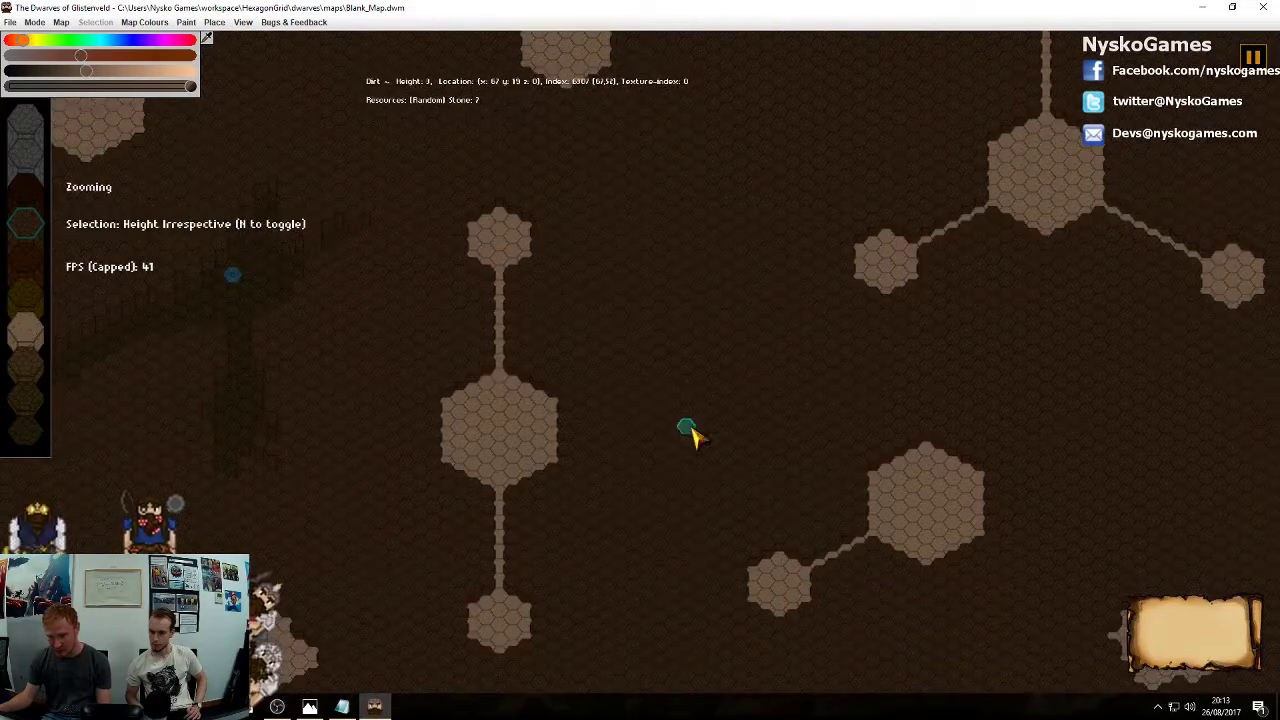
middle_click_drag(694, 437, 831, 523)
middle_click_drag(609, 417, 814, 386)
scroll(814, 386, "up", 5, "ctrl")
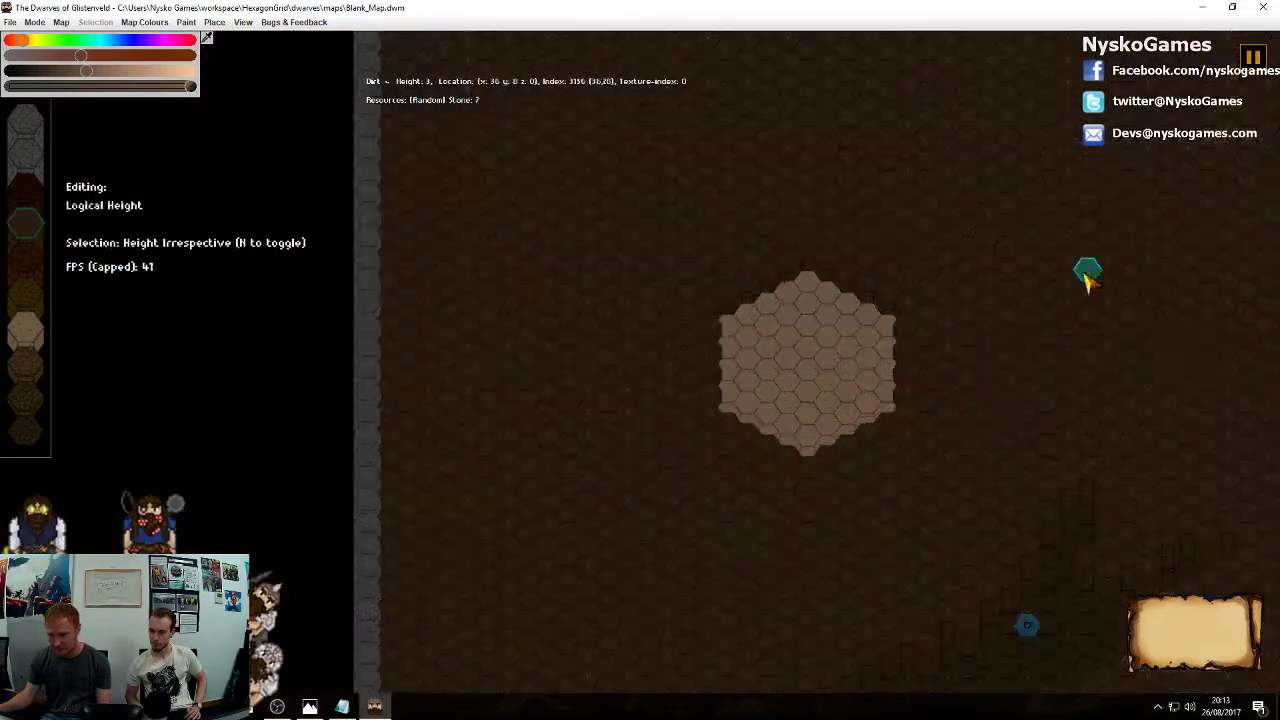
middle_click_drag(1087, 280, 903, 357)
scroll(903, 362, "up", 1)
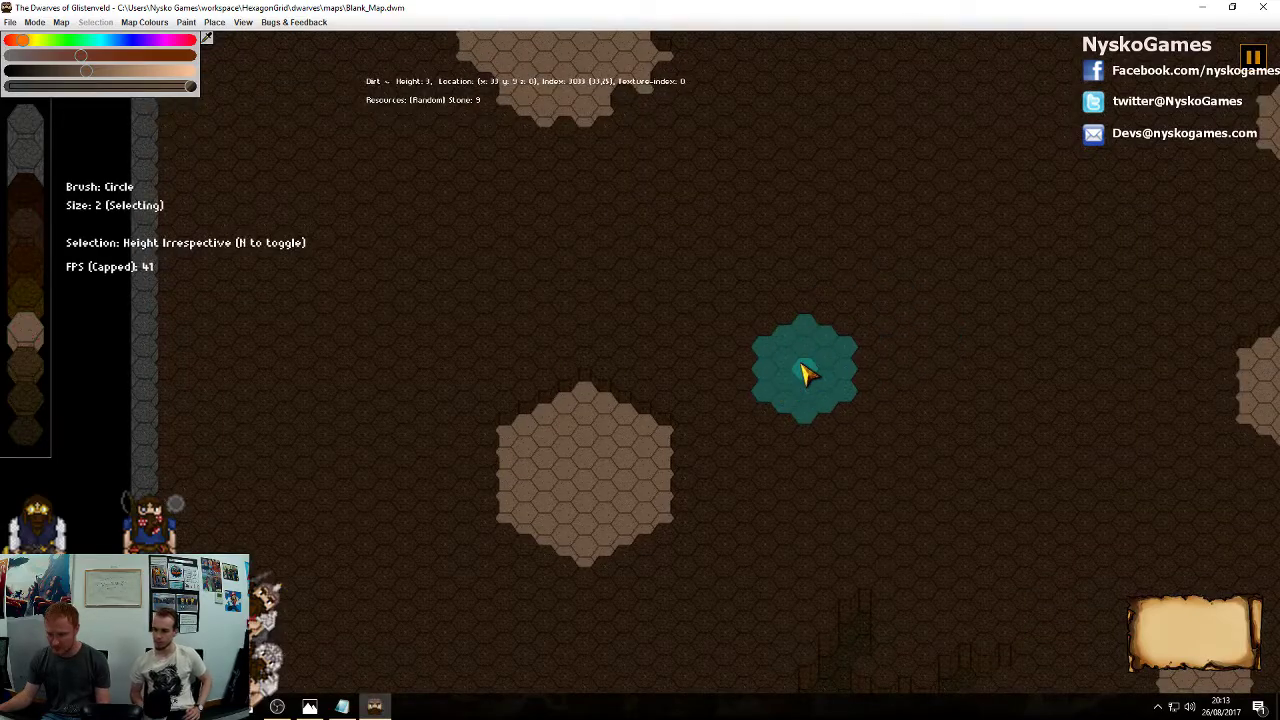
middle_click_drag(833, 343, 657, 394)
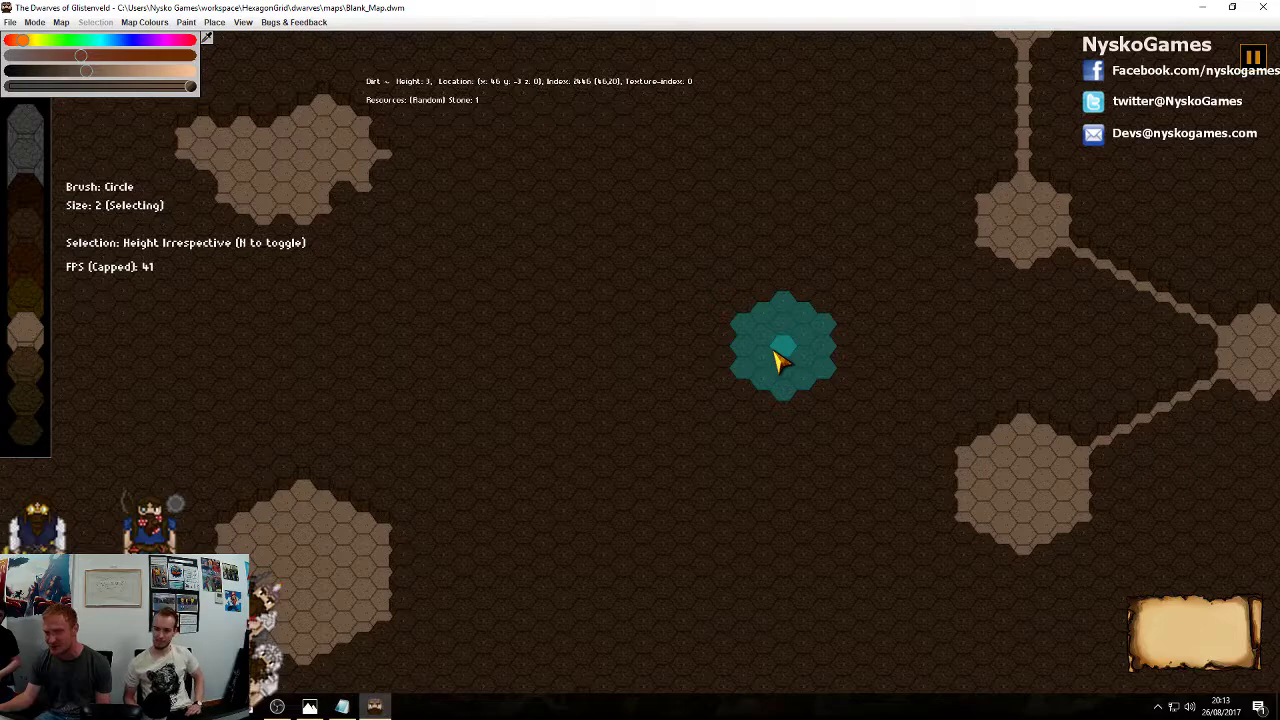
left_click(781, 360)
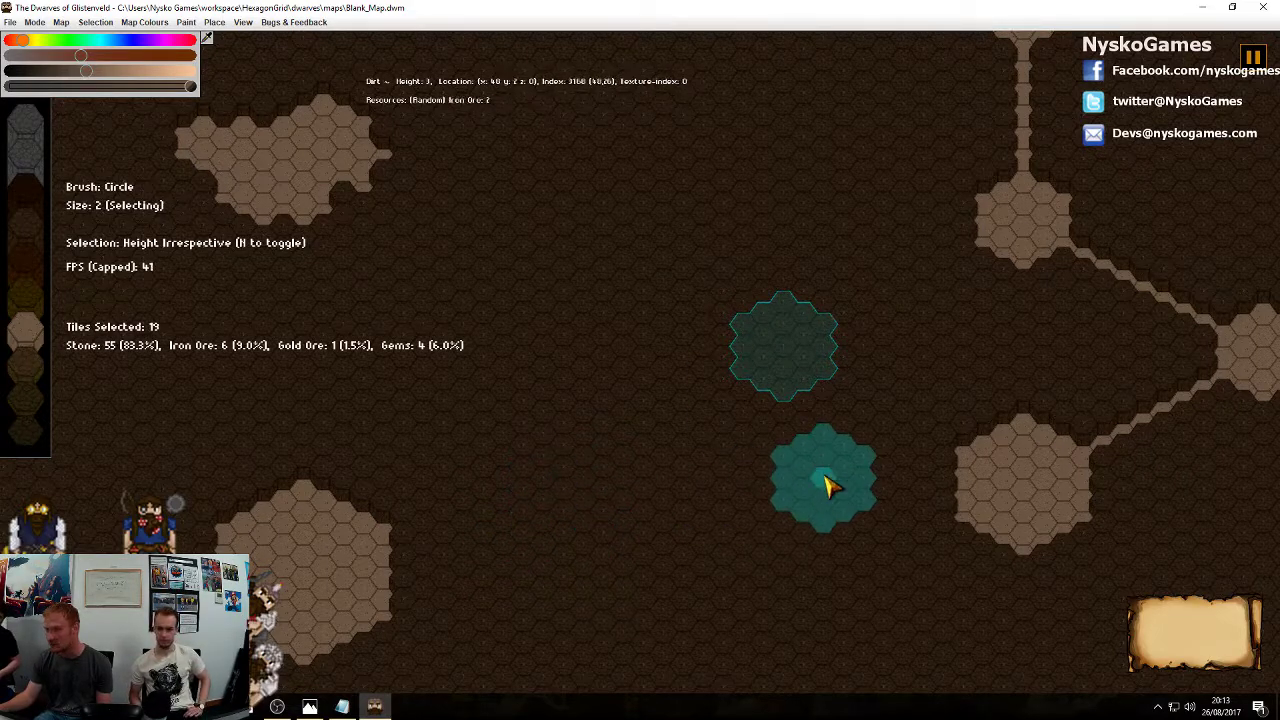
Add two size-2 circular areas to the selection, northwest and southwest of the large western room near the map's western wall
middle_click_drag(598, 492, 824, 373)
middle_click_drag(591, 330, 897, 335)
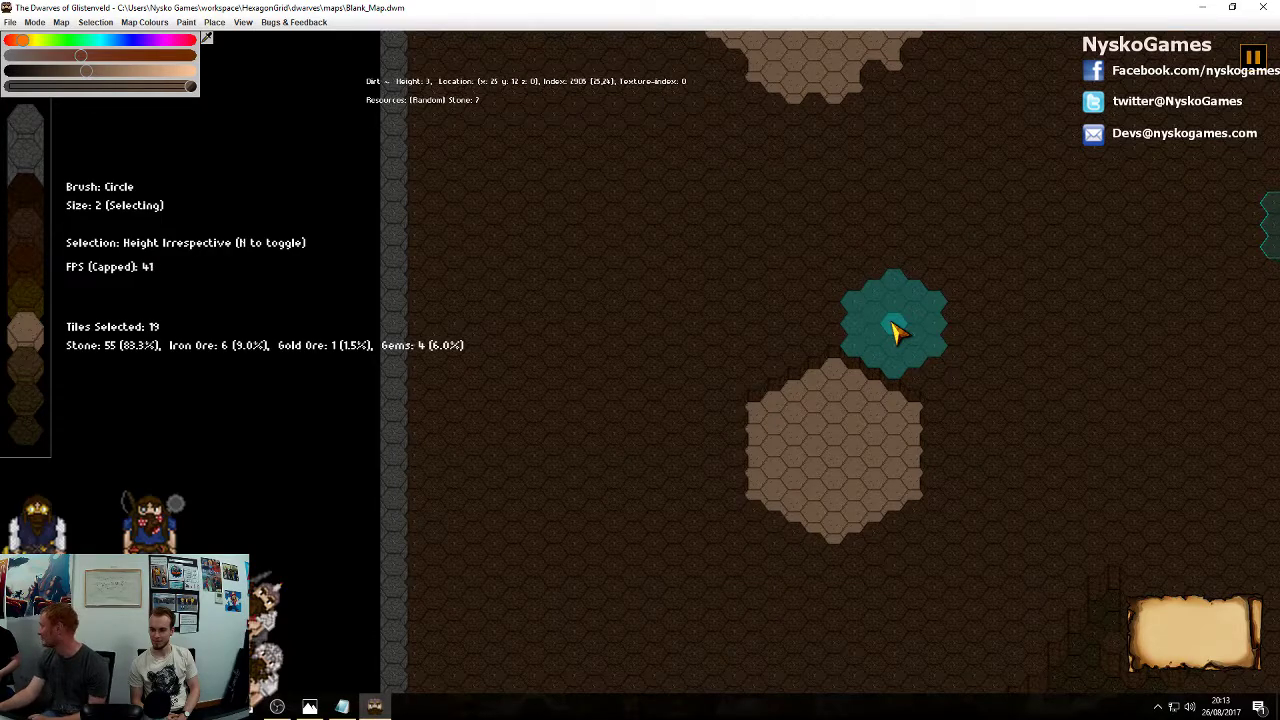
mouse_move(886, 323)
middle_mouse_down()
mouse_move(809, 397)
mouse_move(789, 474)
mouse_move(815, 400)
mouse_move(871, 397)
mouse_move(971, 349)
middle_mouse_up()
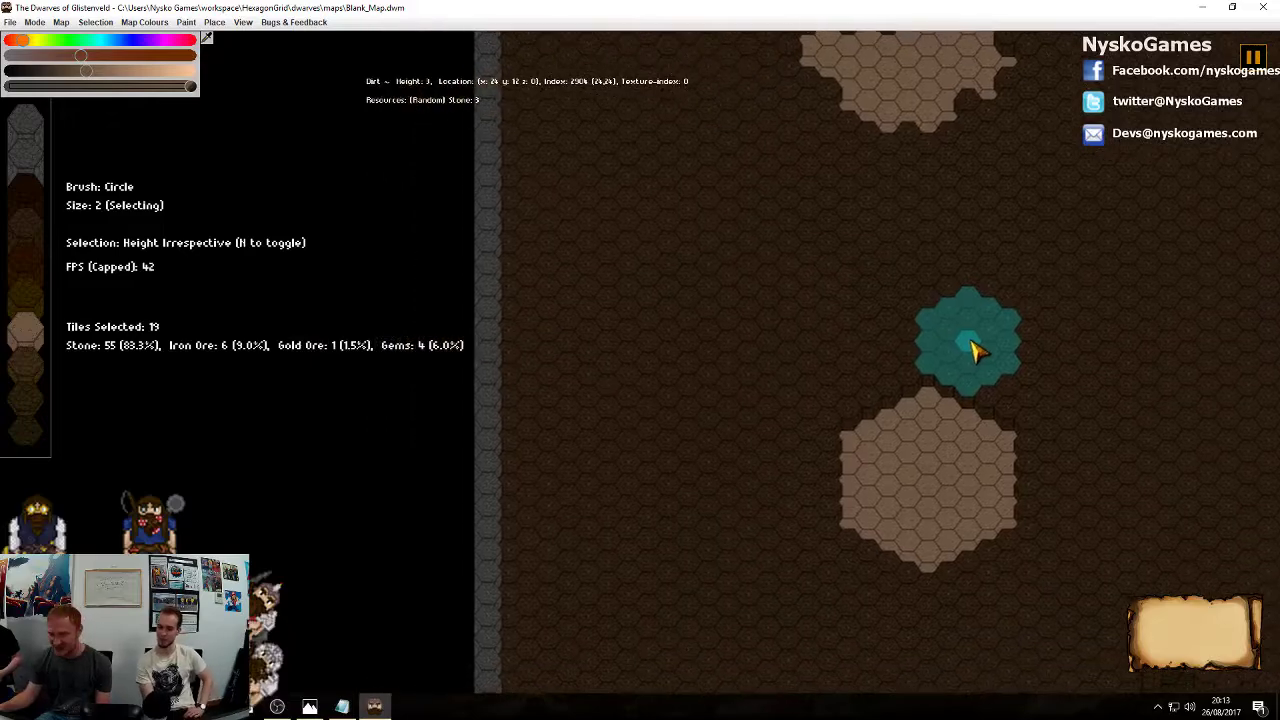
middle_click_drag(757, 351, 832, 378)
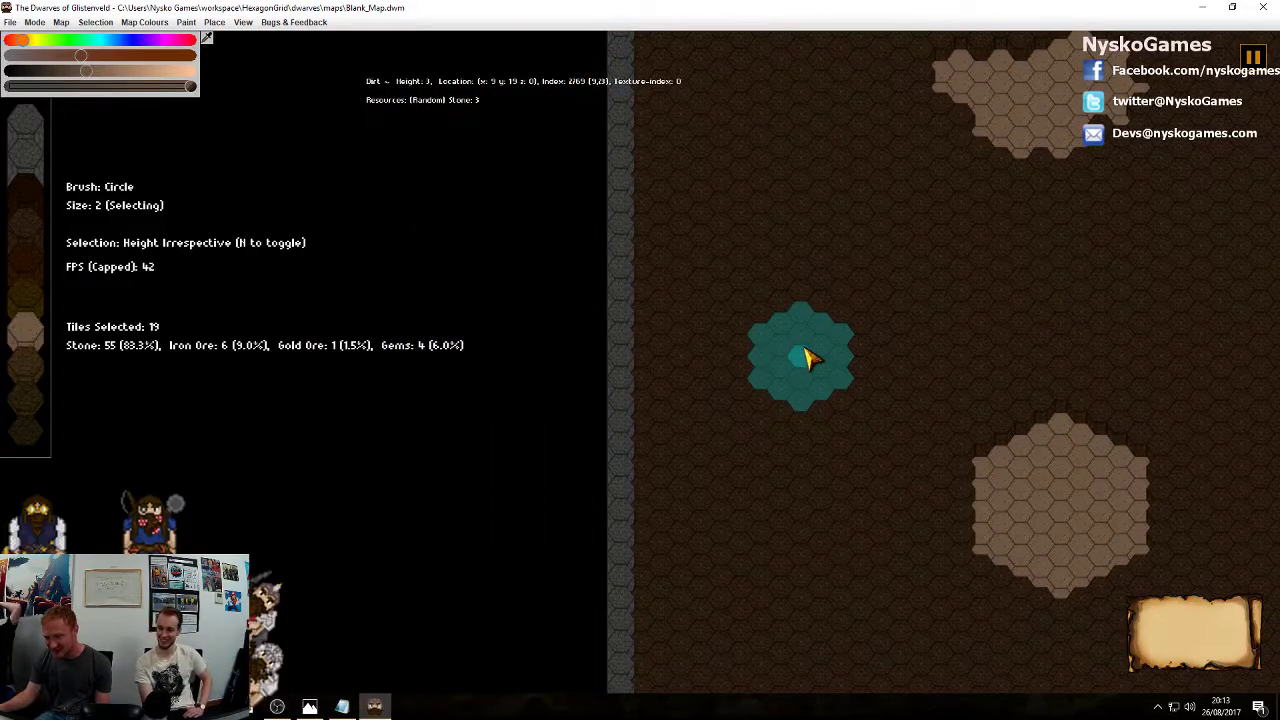
left_click(805, 358)
middle_click_drag(1063, 425, 757, 408)
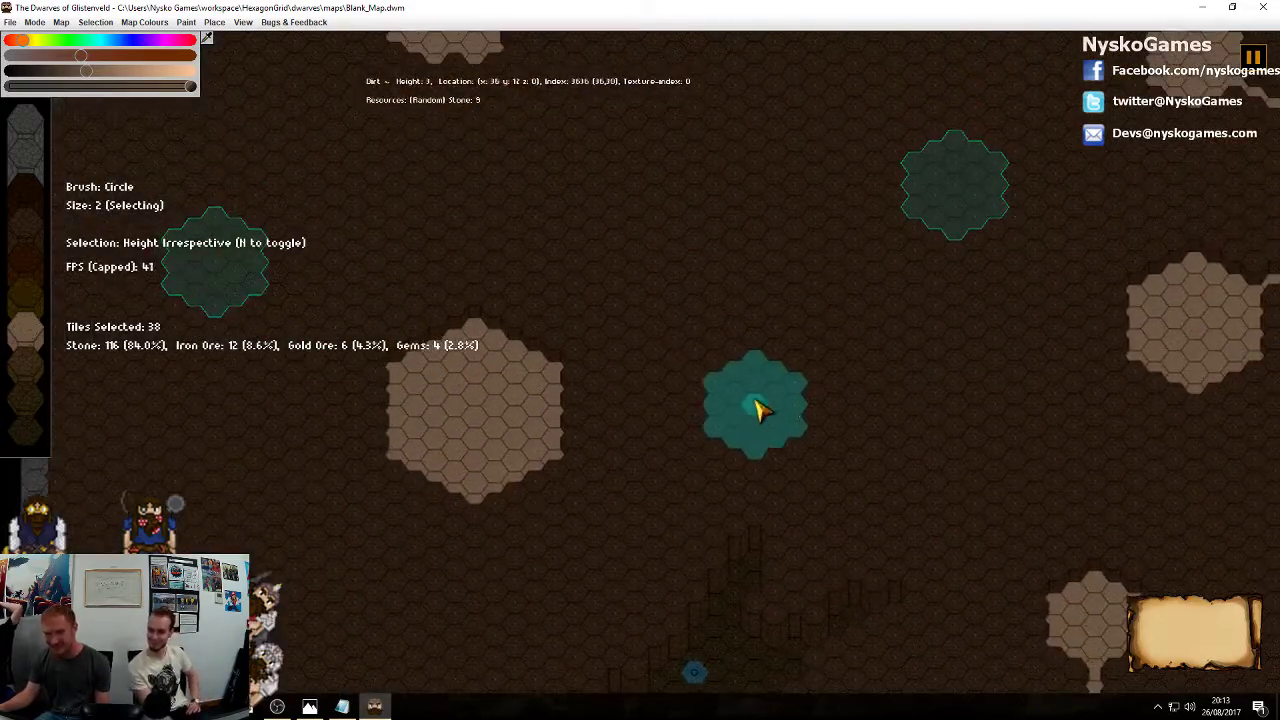
mouse_move(844, 455)
middle_mouse_down()
mouse_move(827, 289)
mouse_move(975, 250)
middle_mouse_up()
middle_click_drag(475, 497, 745, 495)
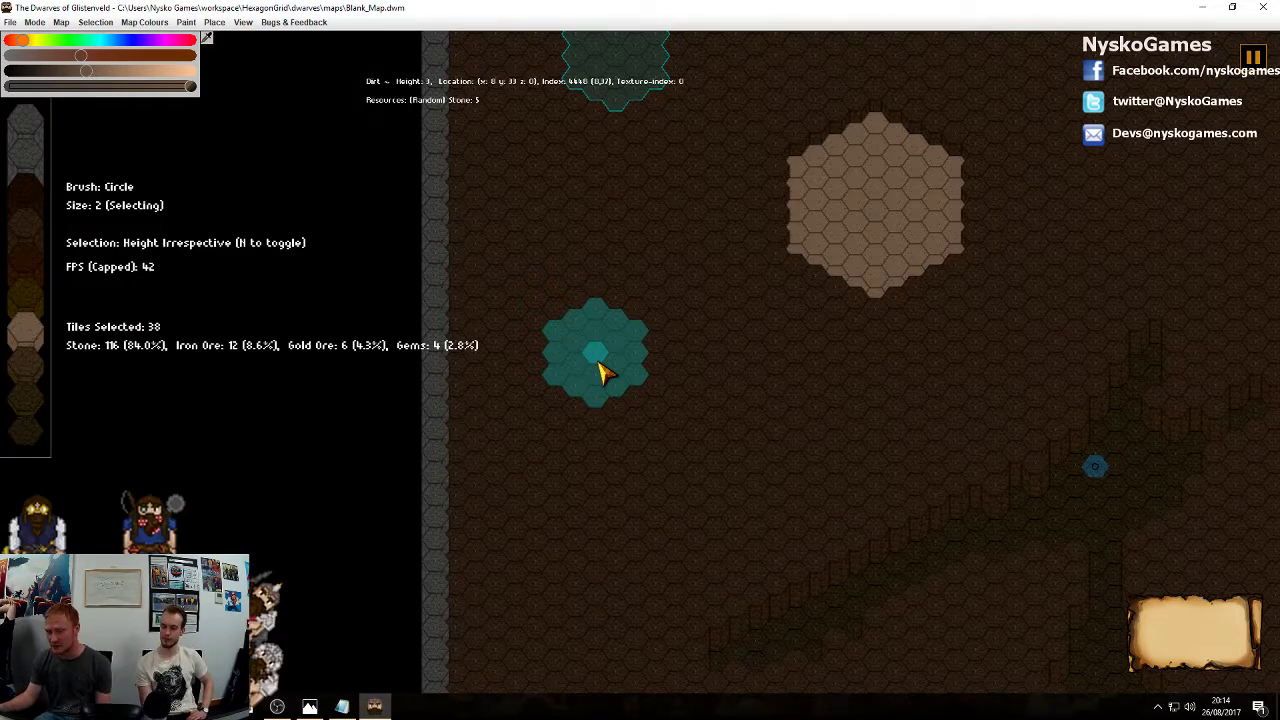
left_click(835, 375)
Lower the three selected circular areas to floor level to form small rooms and clear the selection
scroll(872, 460, "down", 3)
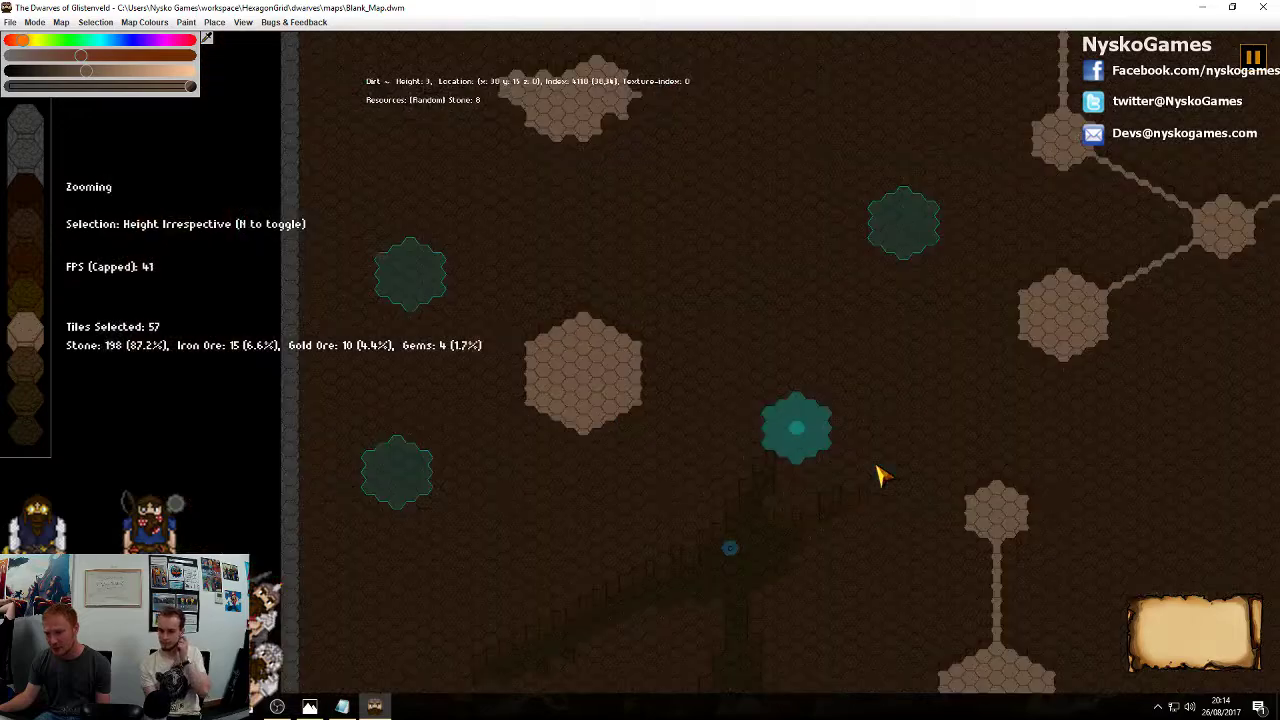
middle_click_drag(878, 470, 502, 178)
middle_click_drag(813, 348, 783, 399)
middle_click_drag(787, 470, 685, 189)
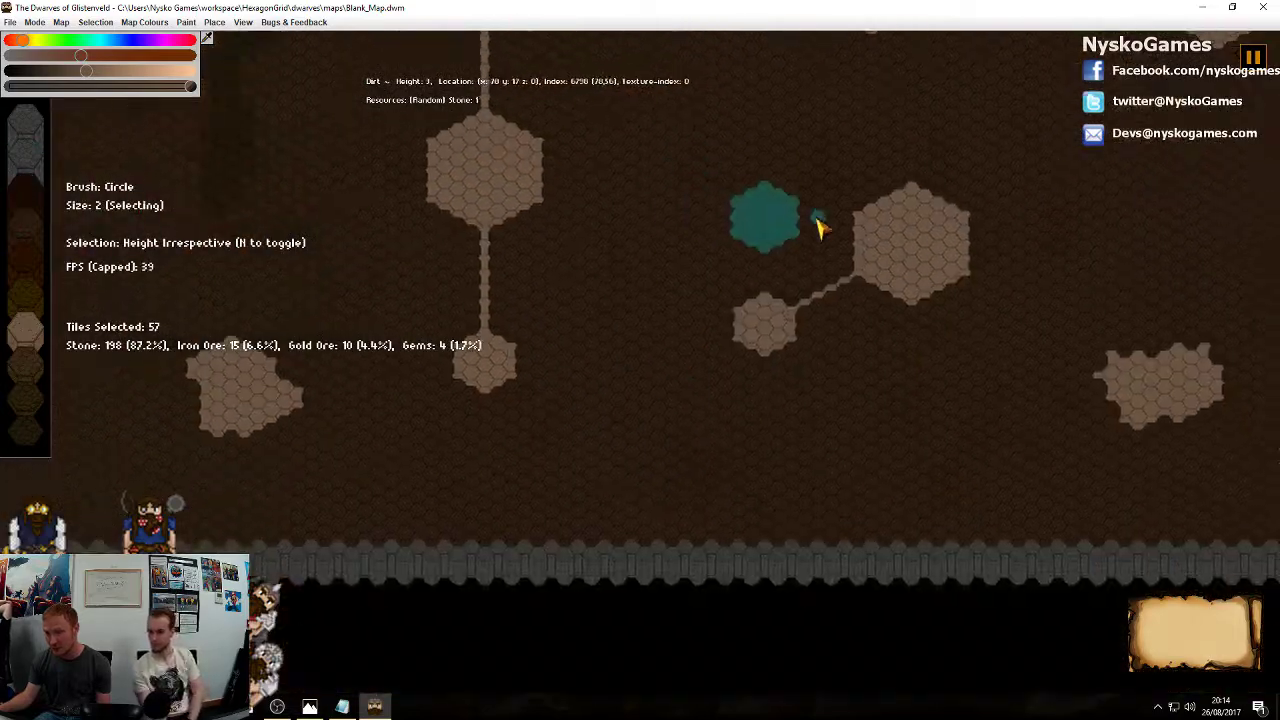
middle_click_drag(1038, 252, 736, 445)
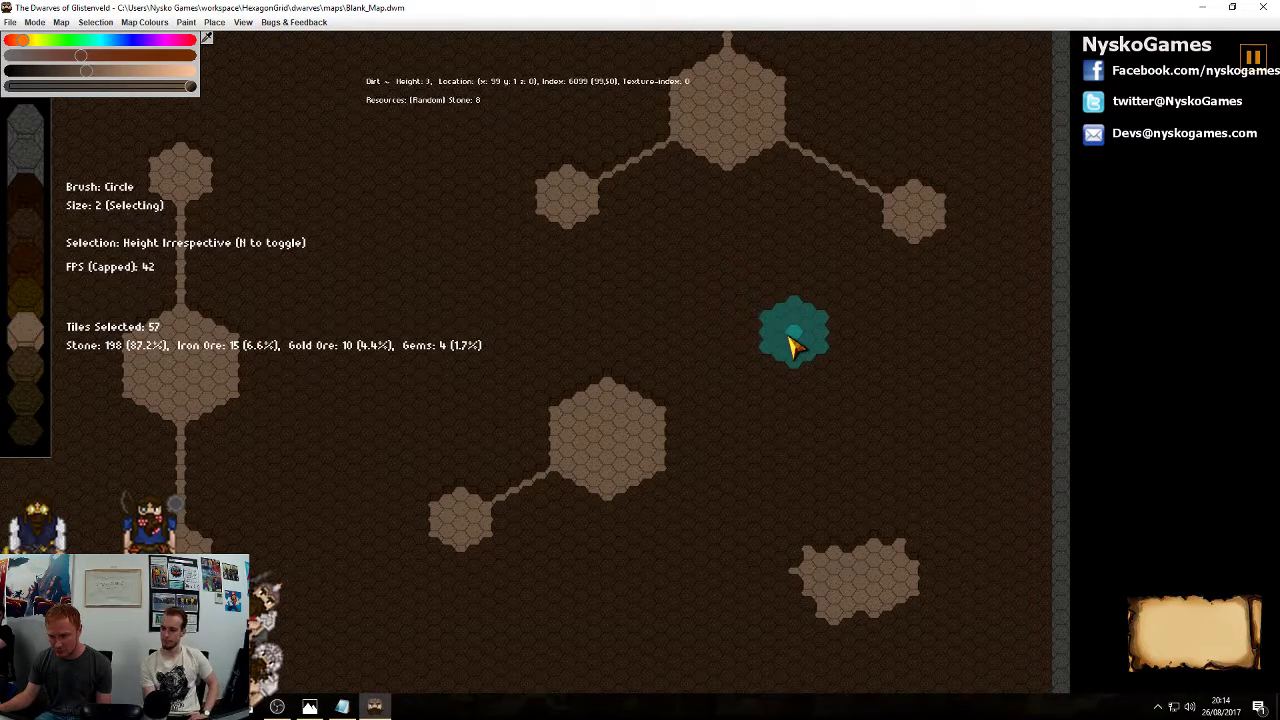
key("b")
key("a")
key("w")
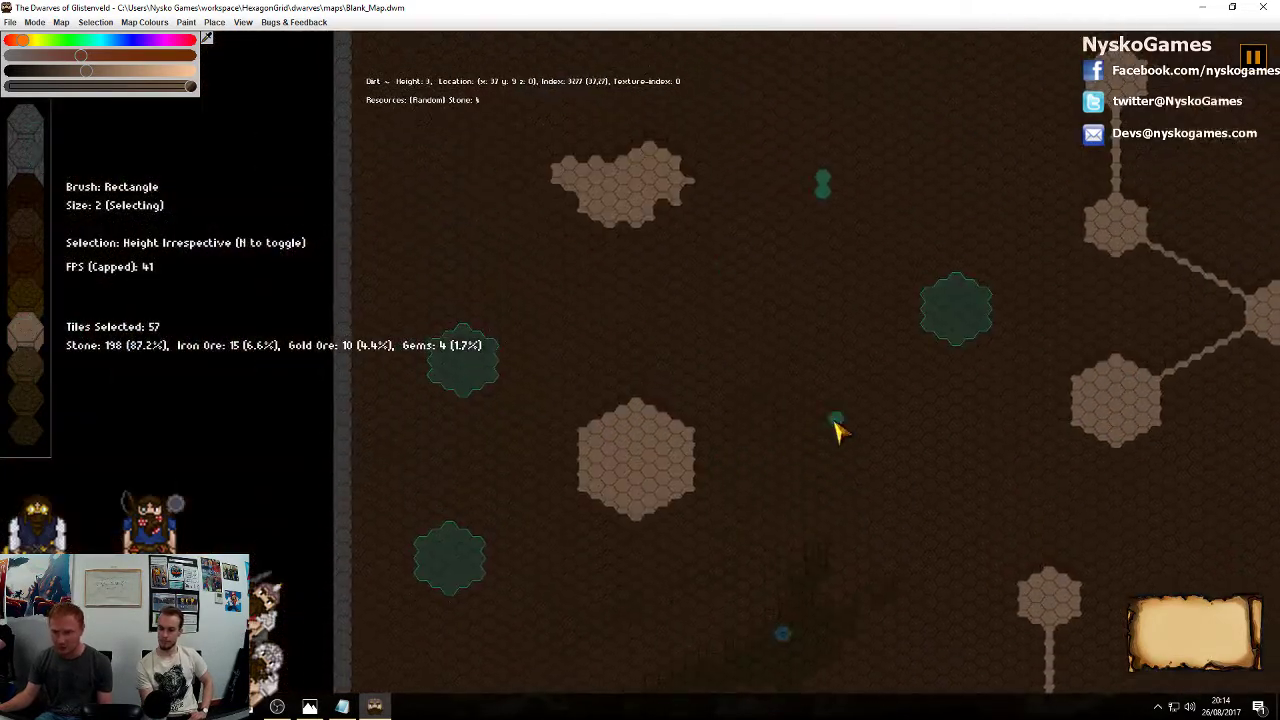
key("h")
scroll(838, 424, "down", 3)
key("Escape")
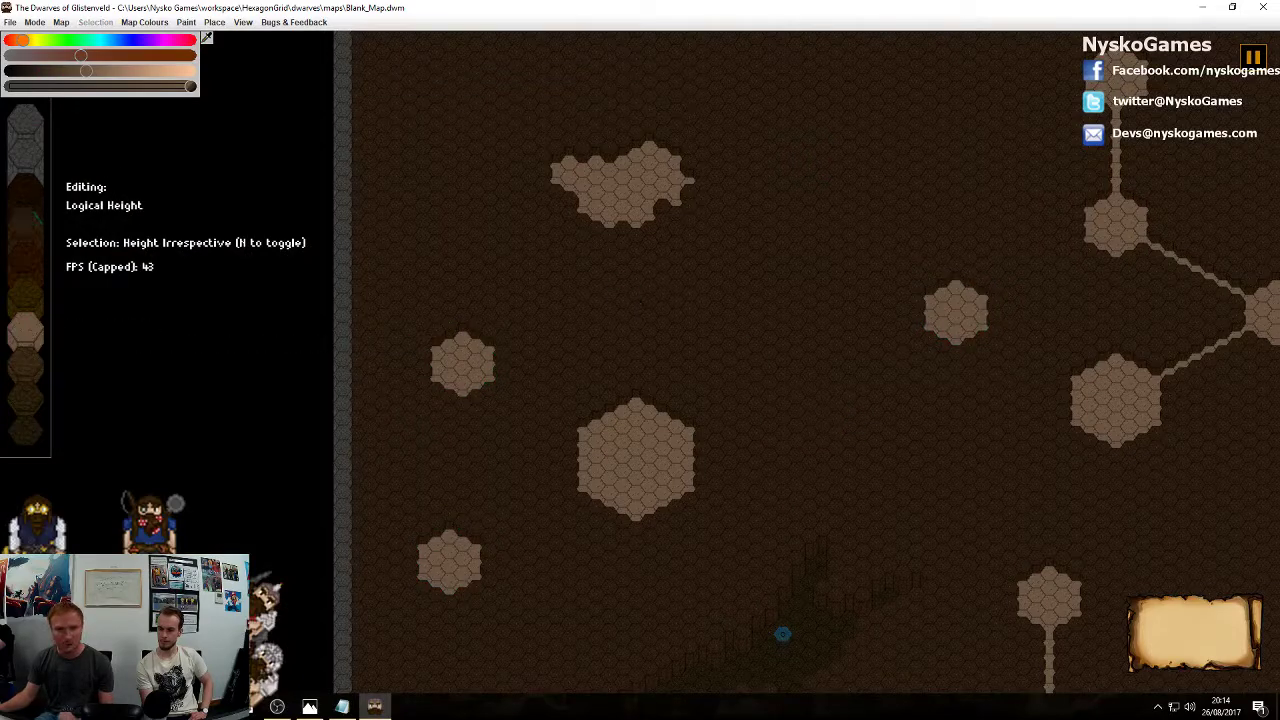
Check the map's dimensions in the map options
left_click(70, 26)
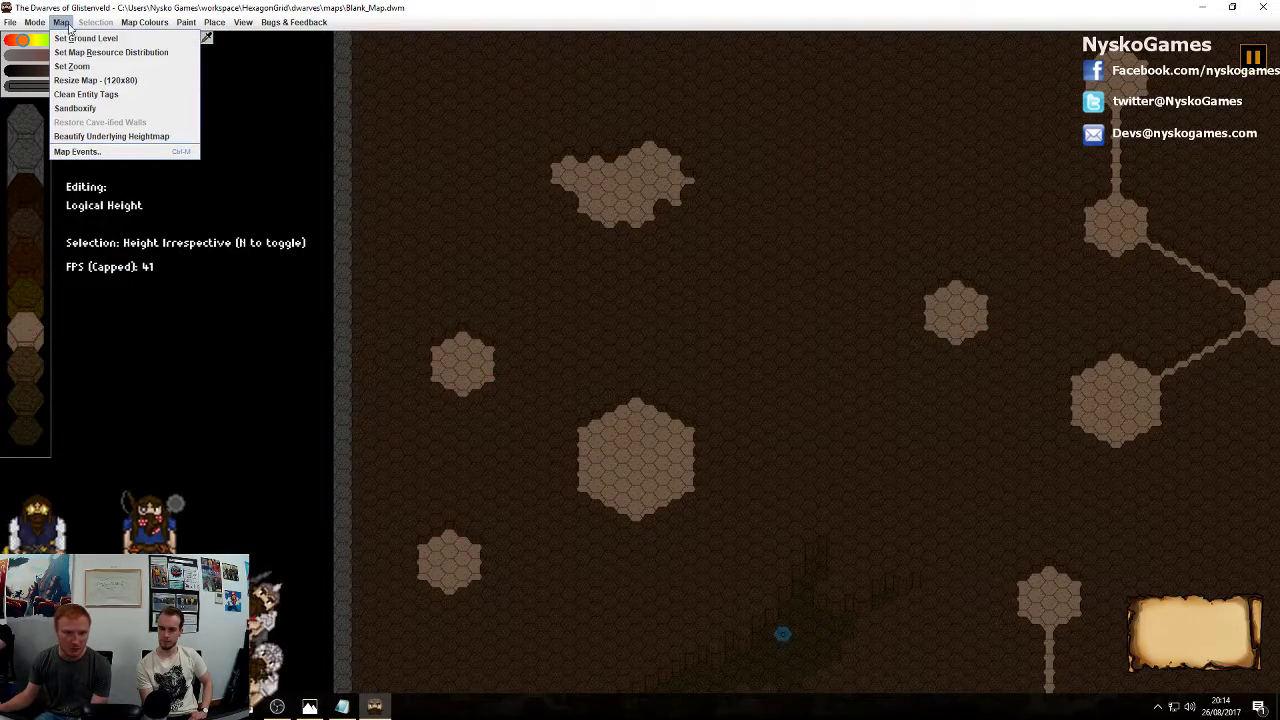
left_click(153, 81)
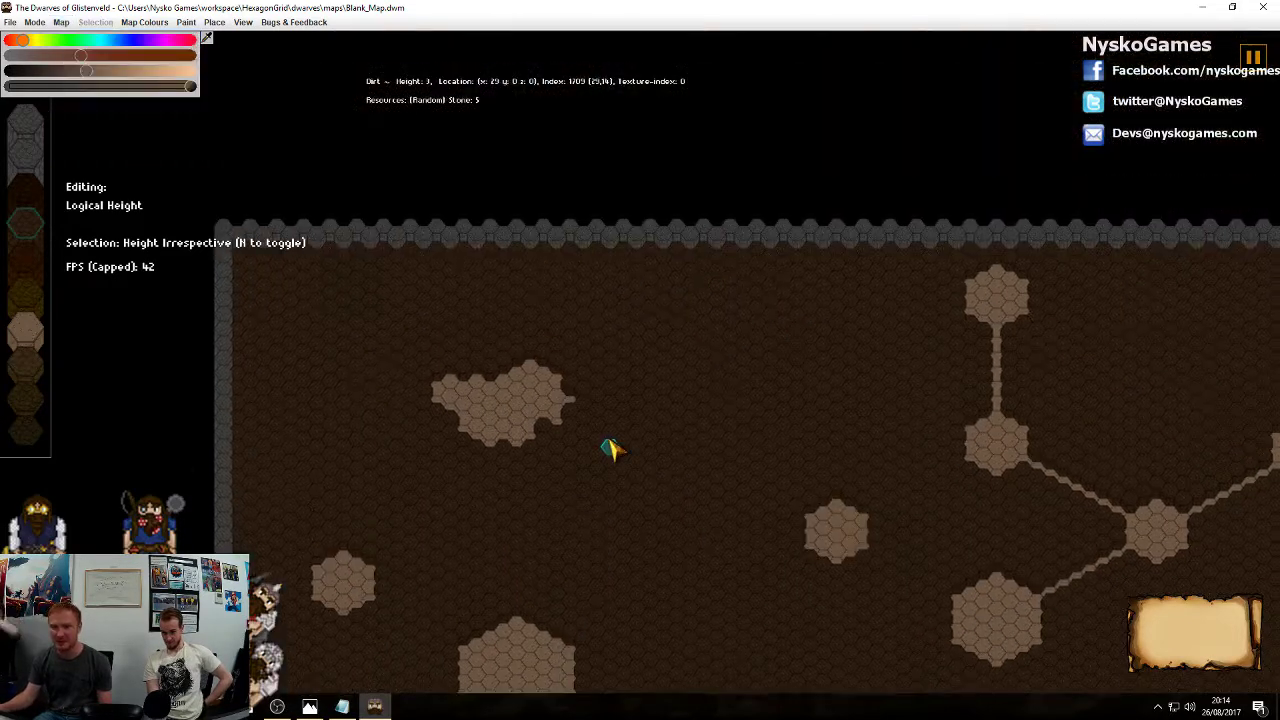
middle_click_drag(1029, 415, 1025, 312)
Carve a diagonal one-tile-wide corridor at floor level from the small northwestern room to the large western room and clear the selection
middle_click_drag(799, 570, 891, 375)
middle_click_drag(810, 430, 997, 405)
scroll(766, 337, "up", 2)
middle_click_drag(838, 334, 665, 361)
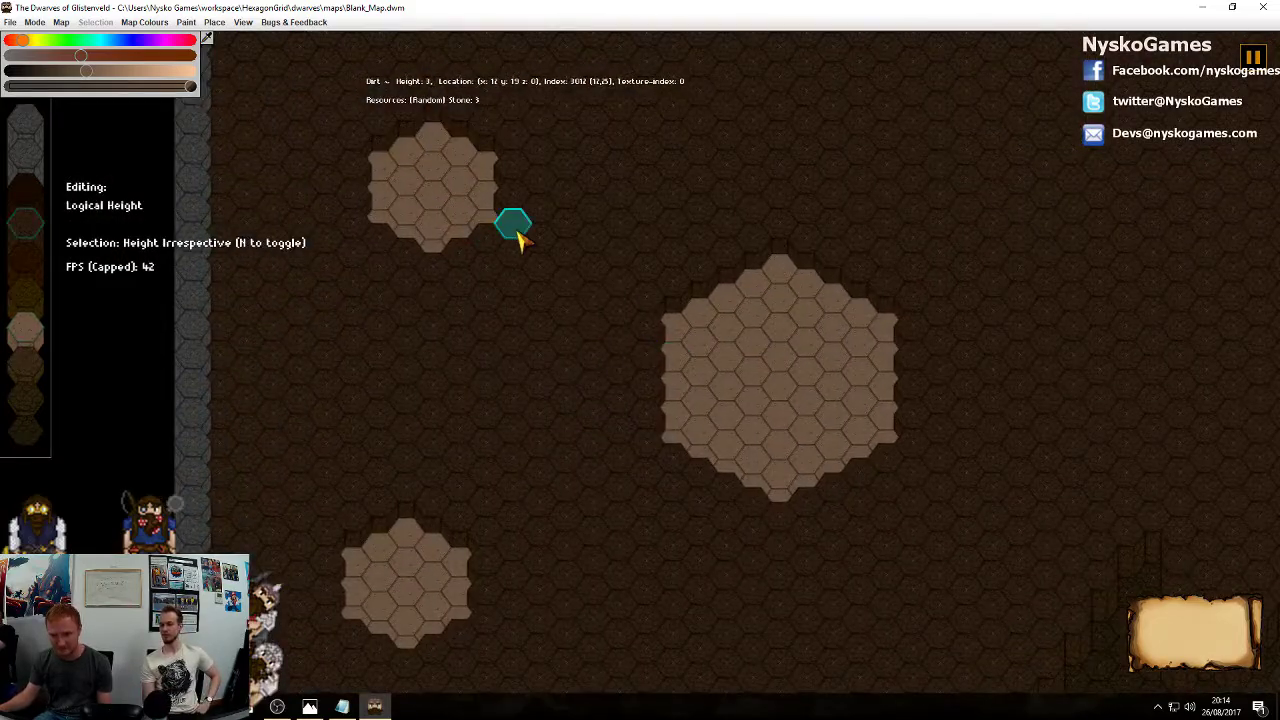
left_click_drag(517, 234, 643, 308)
scroll(643, 308, "down", 2)
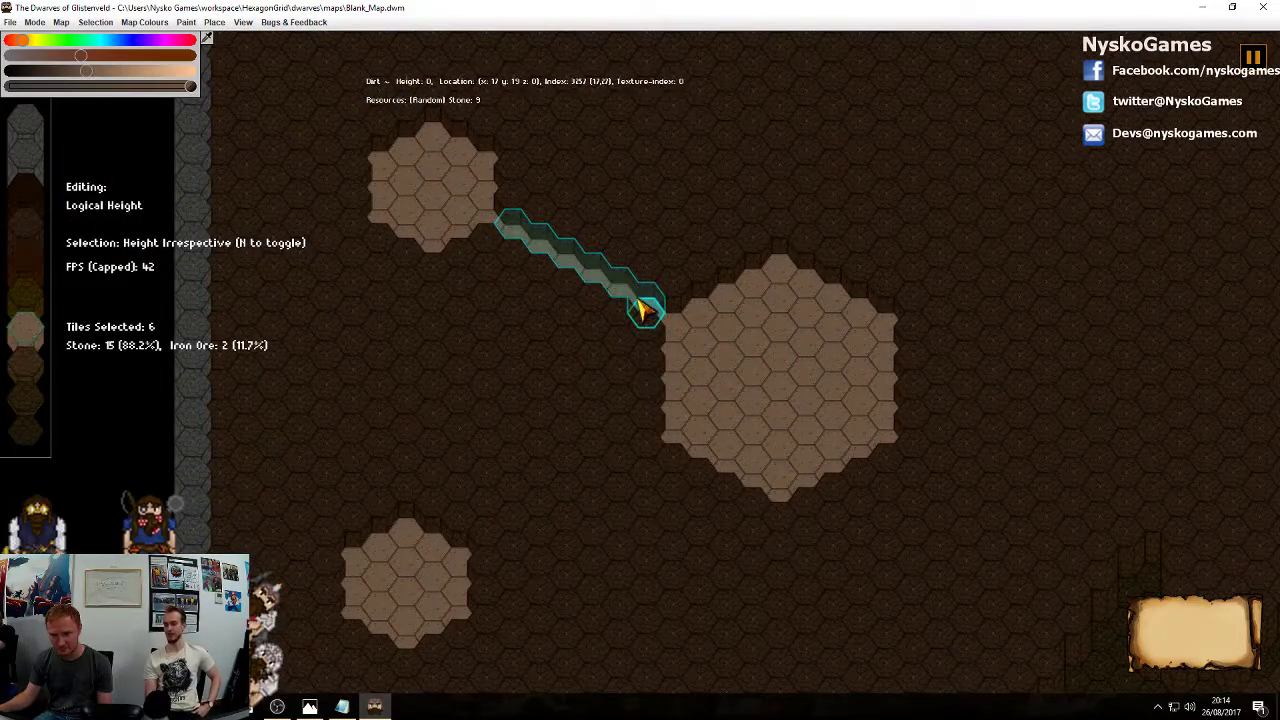
right_click(626, 466)
Carve a diagonal one-tile-wide corridor at floor level from the large western room to the small room southwest of it, clearing the selection
middle_click_drag(539, 530, 616, 450)
left_click_drag(560, 455, 723, 366)
scroll(851, 448, "down", 2)
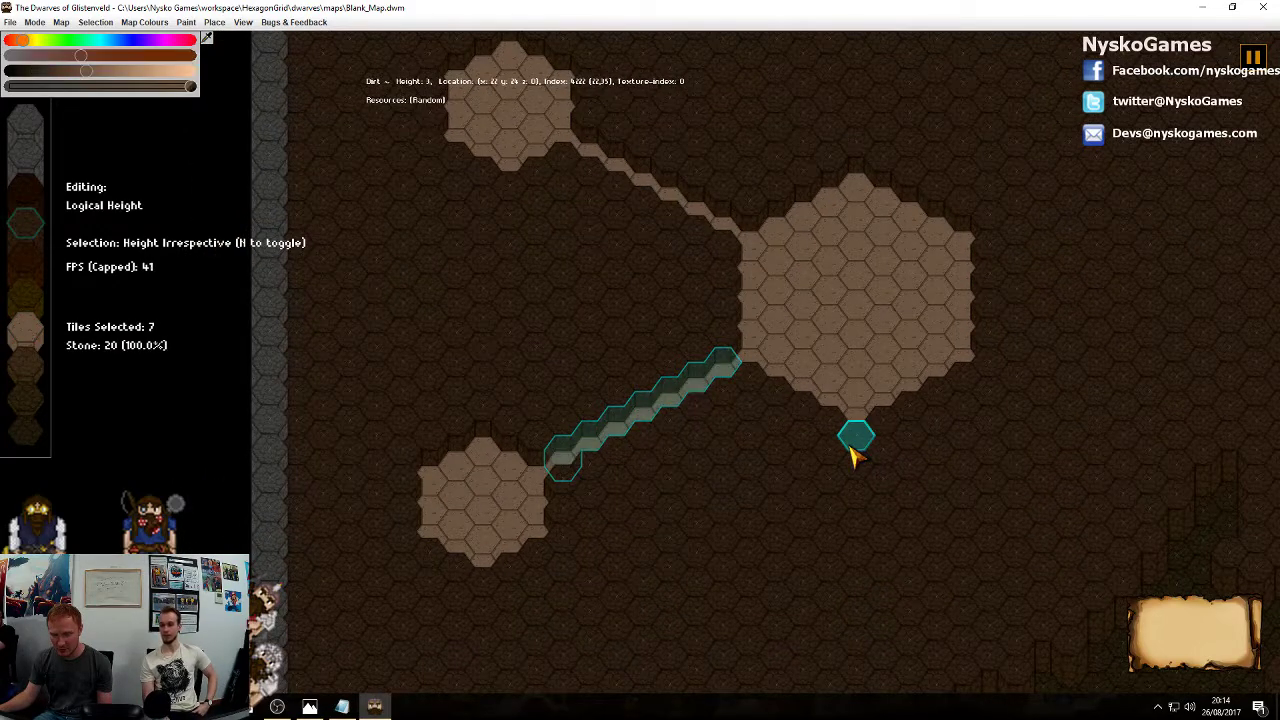
right_click(853, 450)
Carve a diagonal corridor at floor level from the new room west of the northern cluster to the small room northeast of it
middle_click_drag(934, 473, 655, 334)
scroll(692, 384, "down", 2)
middle_click_drag(821, 430, 732, 509)
scroll(783, 417, "up", 2)
middle_click_drag(941, 366, 748, 422)
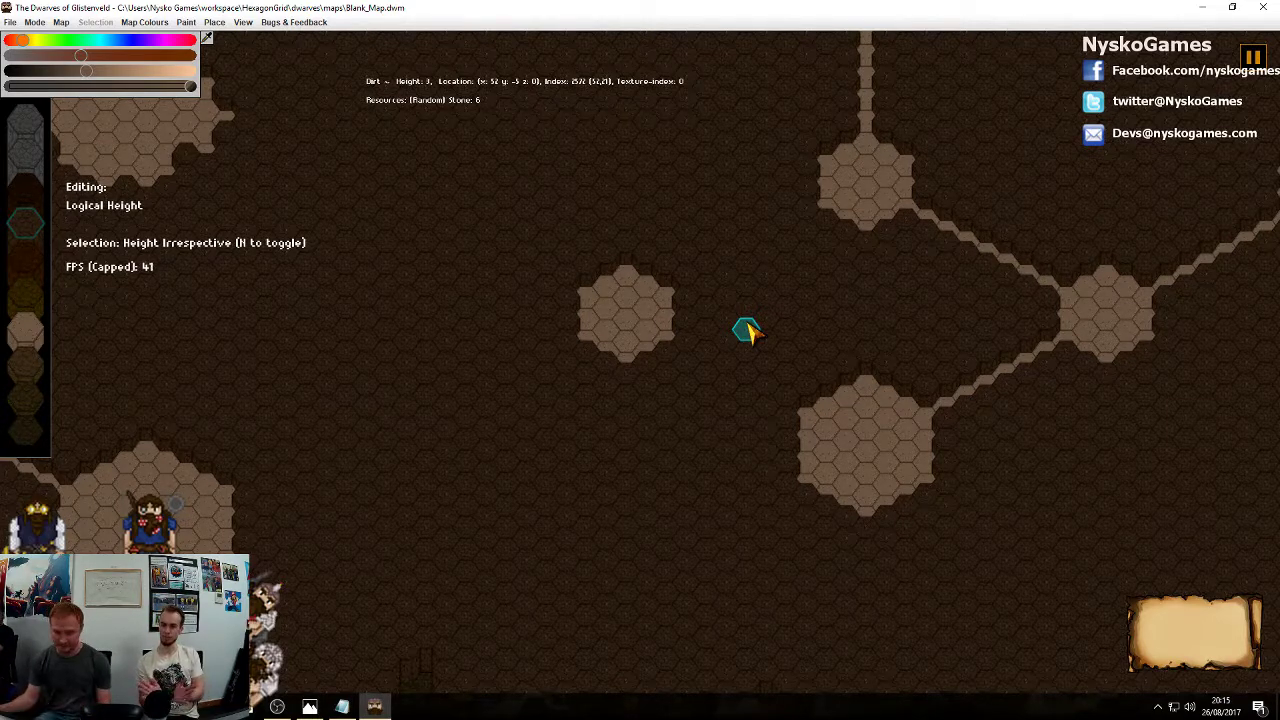
scroll(770, 330, "up", 3)
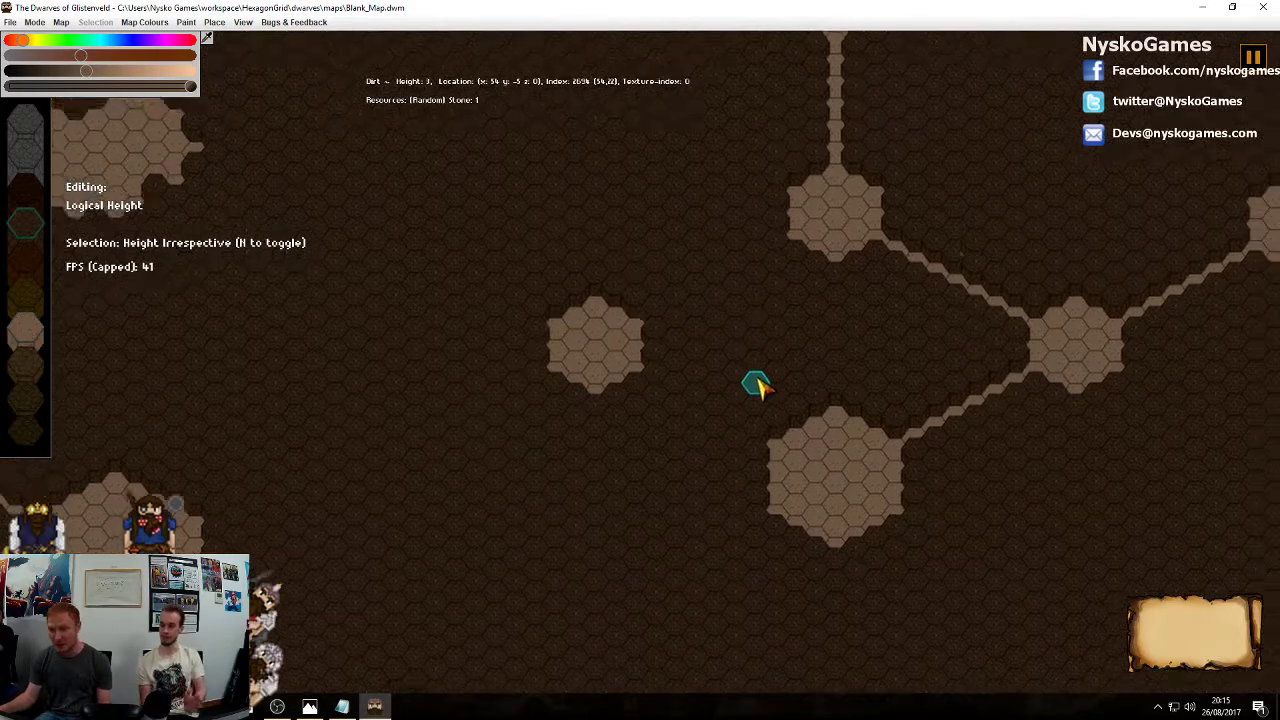
scroll(773, 385, "up", 2)
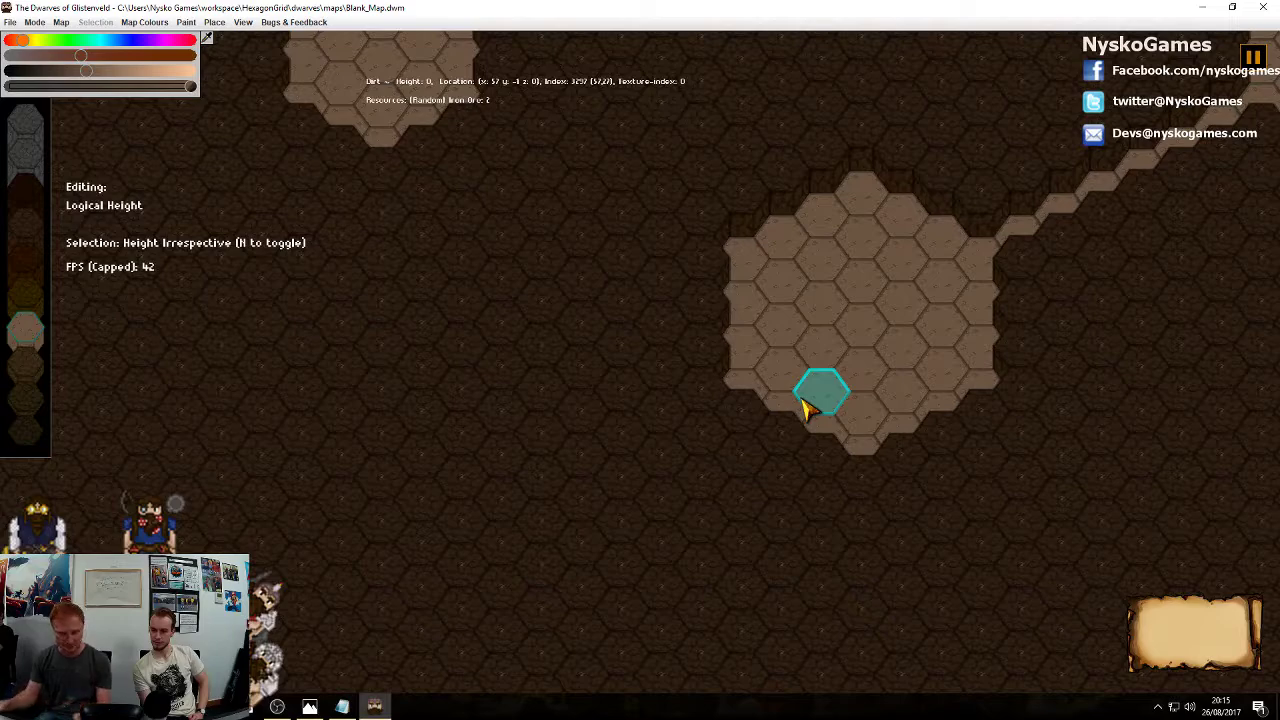
scroll(711, 382, "down", 4)
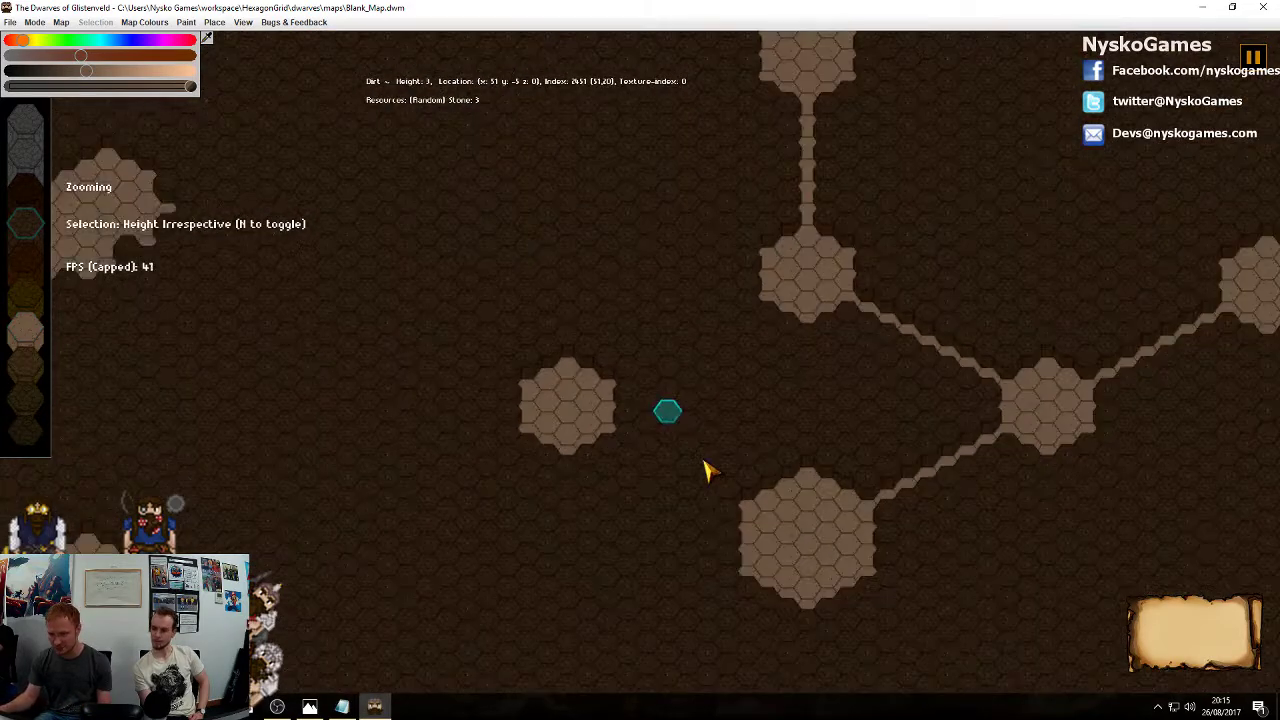
middle_click_drag(705, 463, 612, 388)
scroll(780, 503, "up", 2)
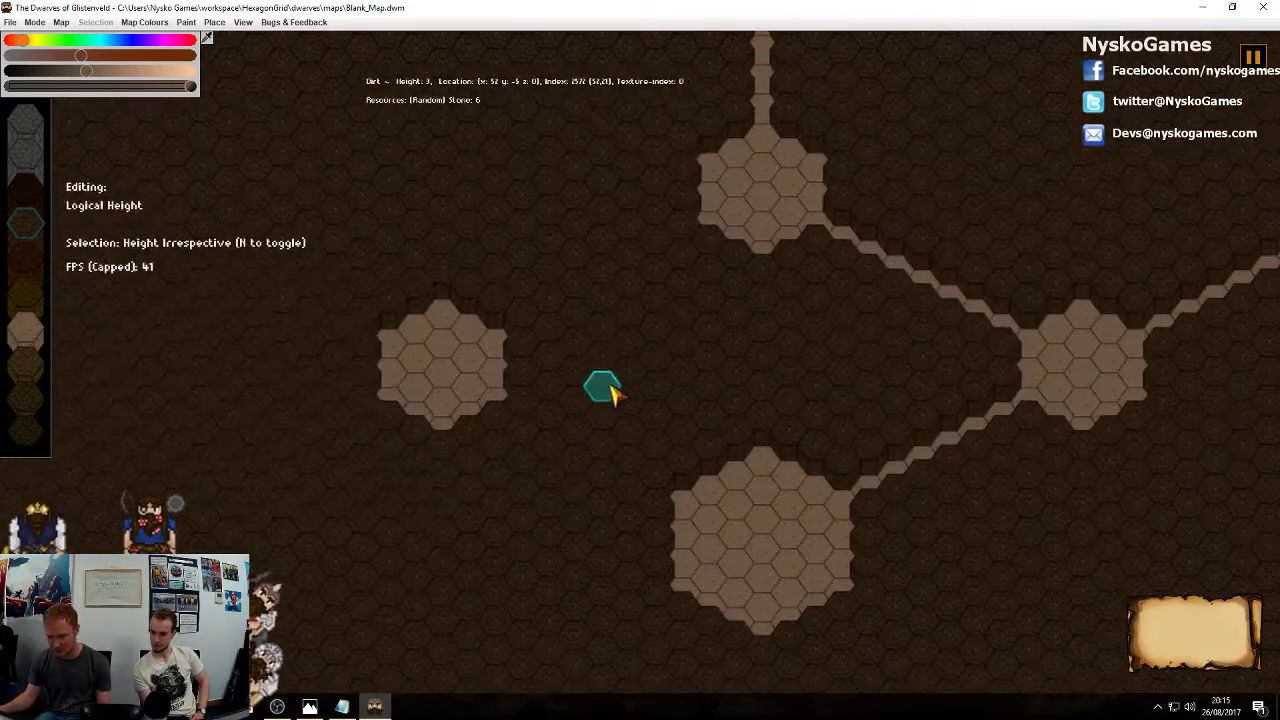
scroll(612, 390, "up", 1)
mouse_move(591, 300)
left_mouse_down()
mouse_move(779, 205)
mouse_move(609, 288)
mouse_move(740, 223)
mouse_move(781, 259)
mouse_move(762, 290)
left_mouse_up()
key("Delete")
Carve a diagonal corridor at floor level from the cluster's westernmost room to the larger room southeast of it
mouse_move(593, 418)
left_mouse_down()
mouse_move(737, 510)
mouse_move(757, 468)
left_mouse_up()
key("Delete")
scroll(757, 468, "down", 3)
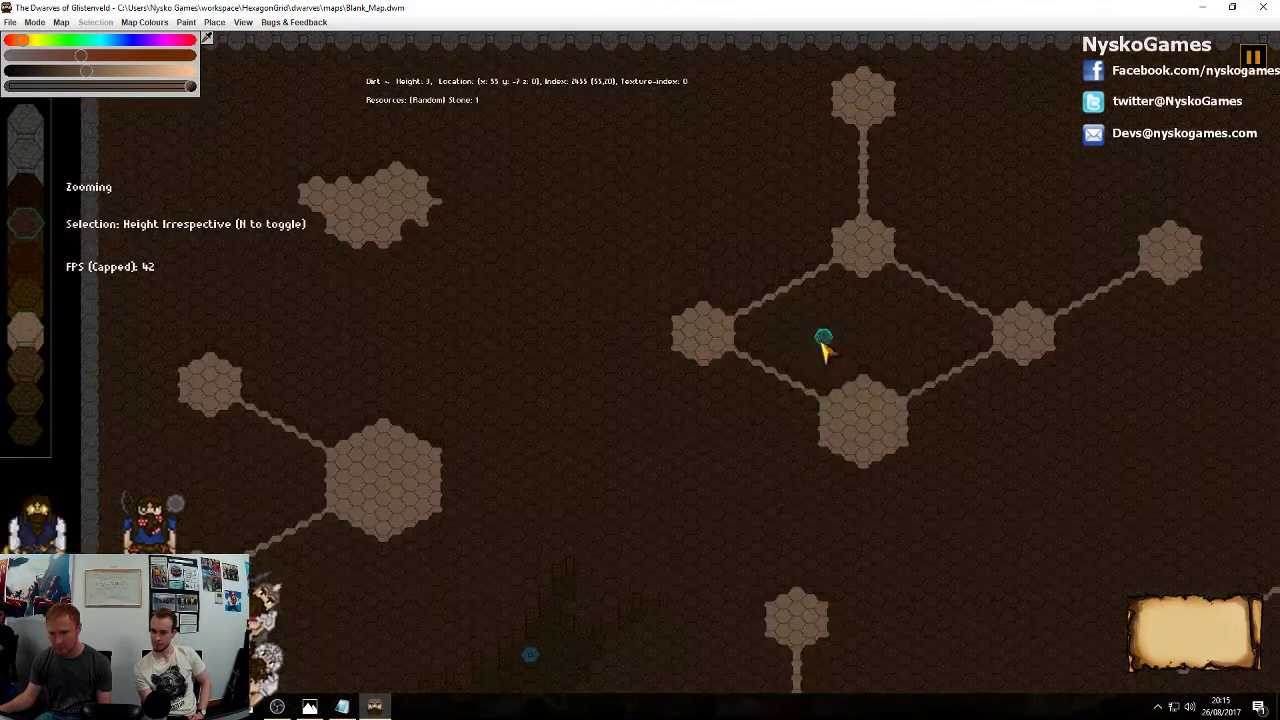
Select a size-2 circular area of dirt northeast of the large southeastern room, below the eastern room group
middle_click_drag(848, 454, 796, 278)
scroll(838, 408, "down", 2)
middle_click_drag(839, 408, 849, 330)
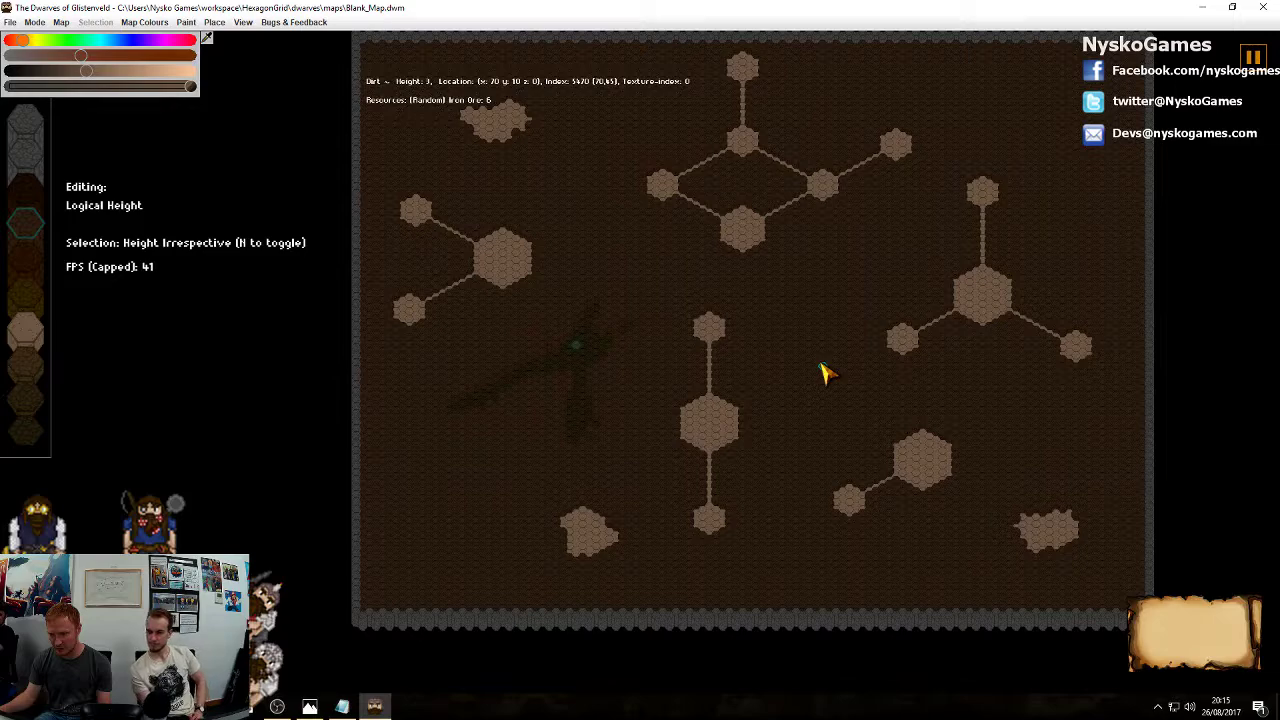
middle_click_drag(848, 402, 754, 369)
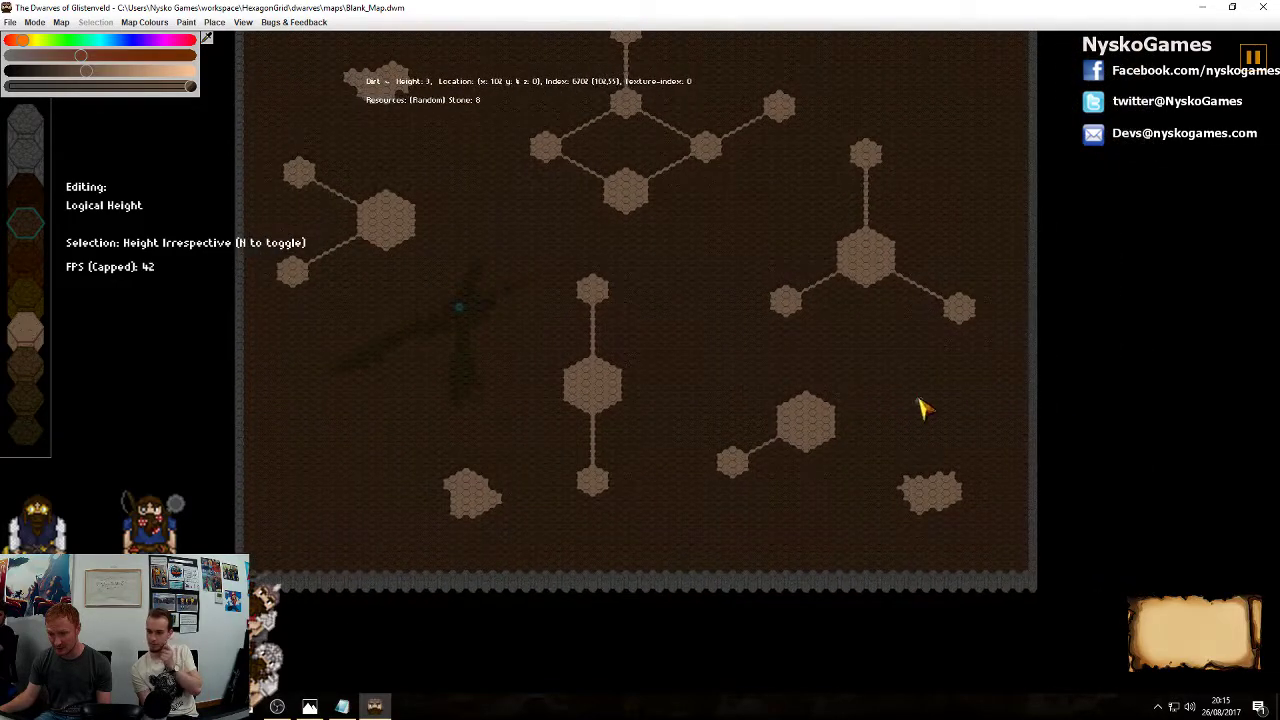
scroll(826, 400, "up", 2)
middle_click_drag(955, 425, 788, 418)
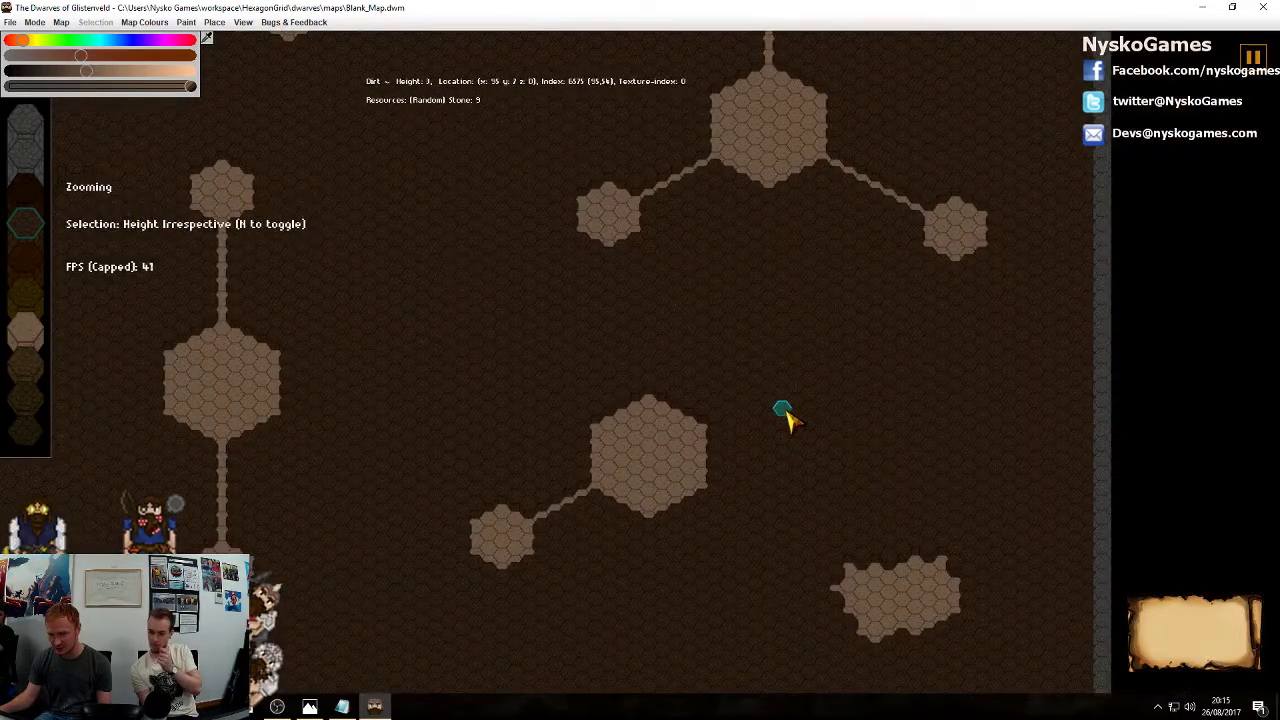
scroll(786, 418, "up", 1)
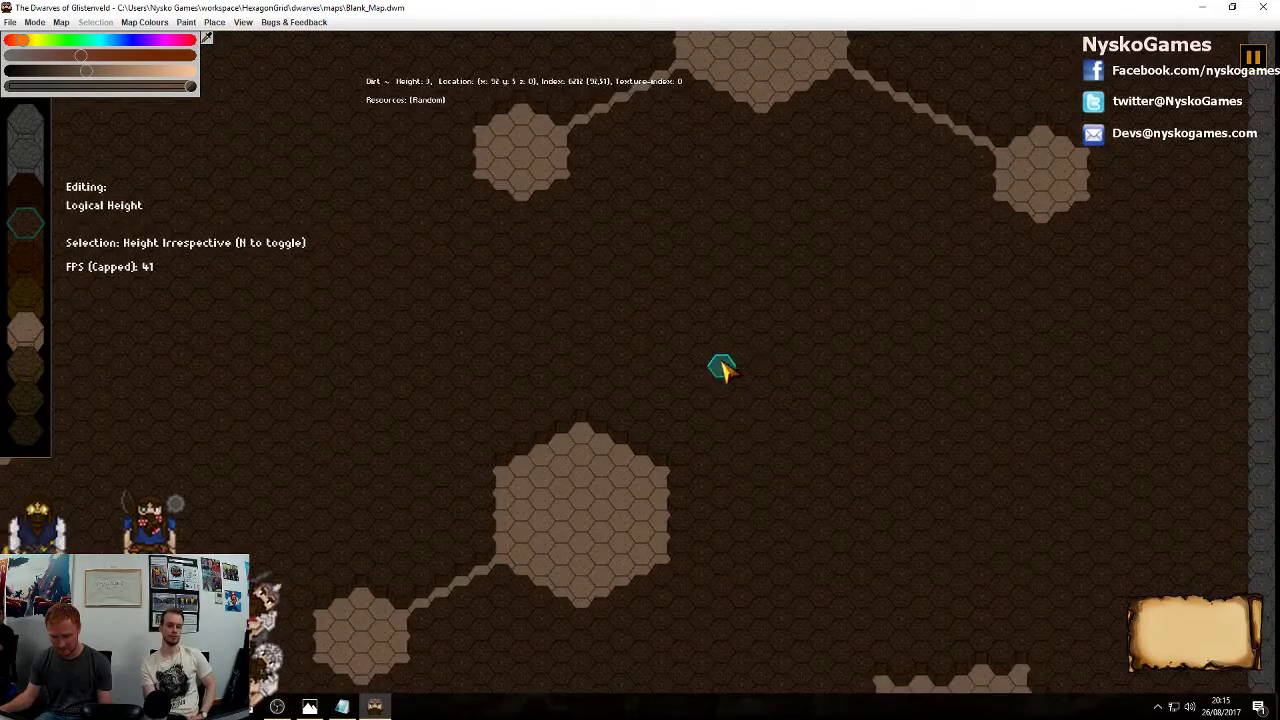
key("shift")
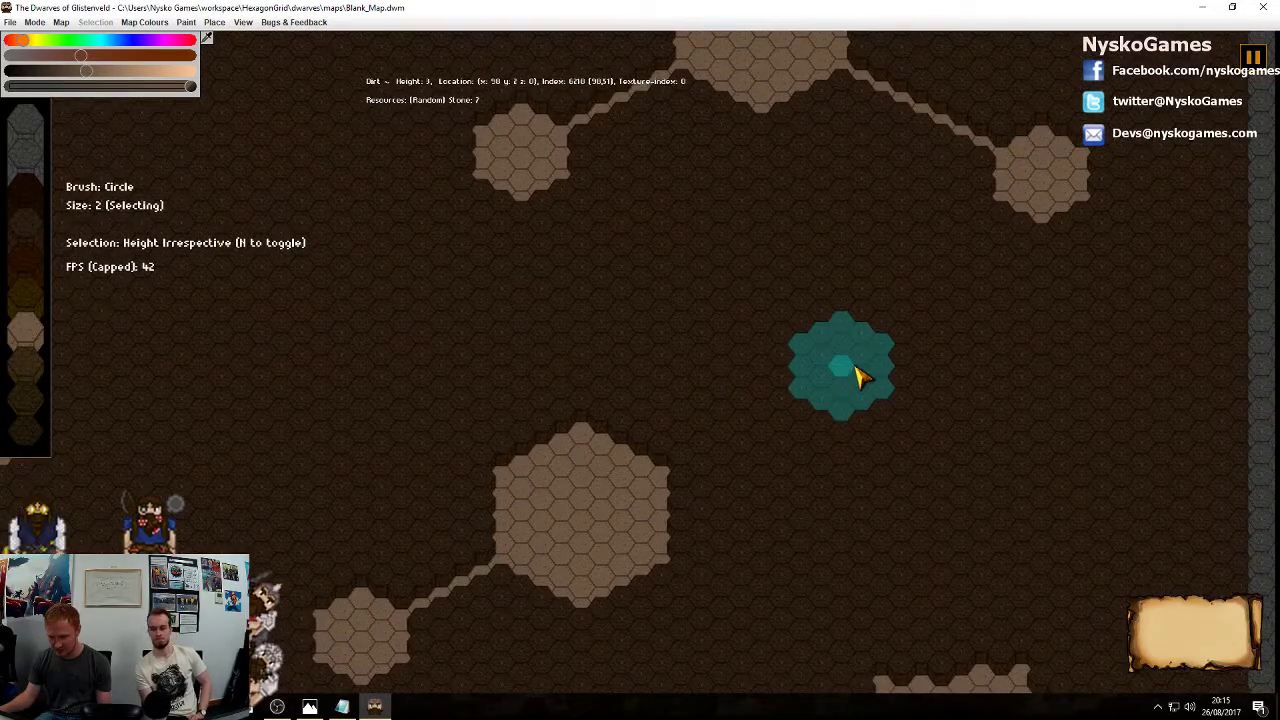
left_click(856, 368)
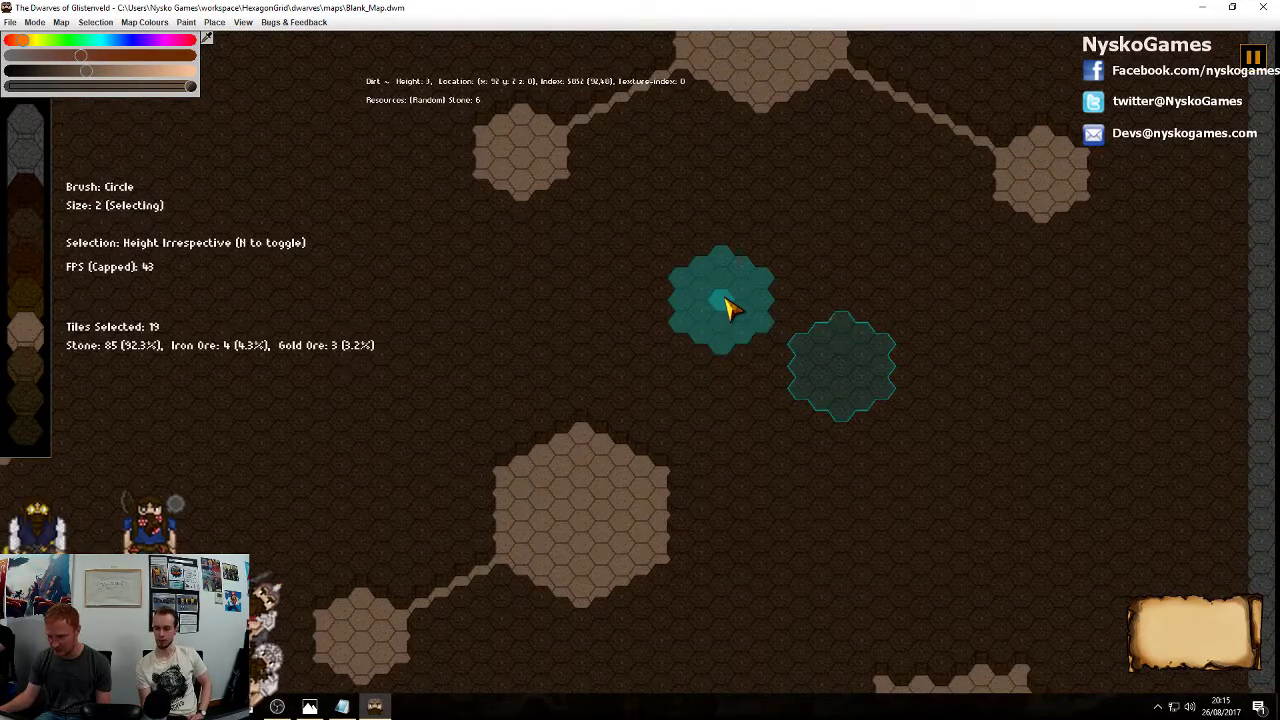
Clear the current selection and select a size-2 circular area of dirt south of the small southwestern room, near the map's western edge
middle_click_drag(696, 345, 997, 335)
mouse_move(664, 321)
middle_mouse_down()
mouse_move(1036, 356)
mouse_move(1057, 193)
mouse_move(1230, 367)
middle_mouse_up()
middle_click_drag(809, 283, 1112, 457)
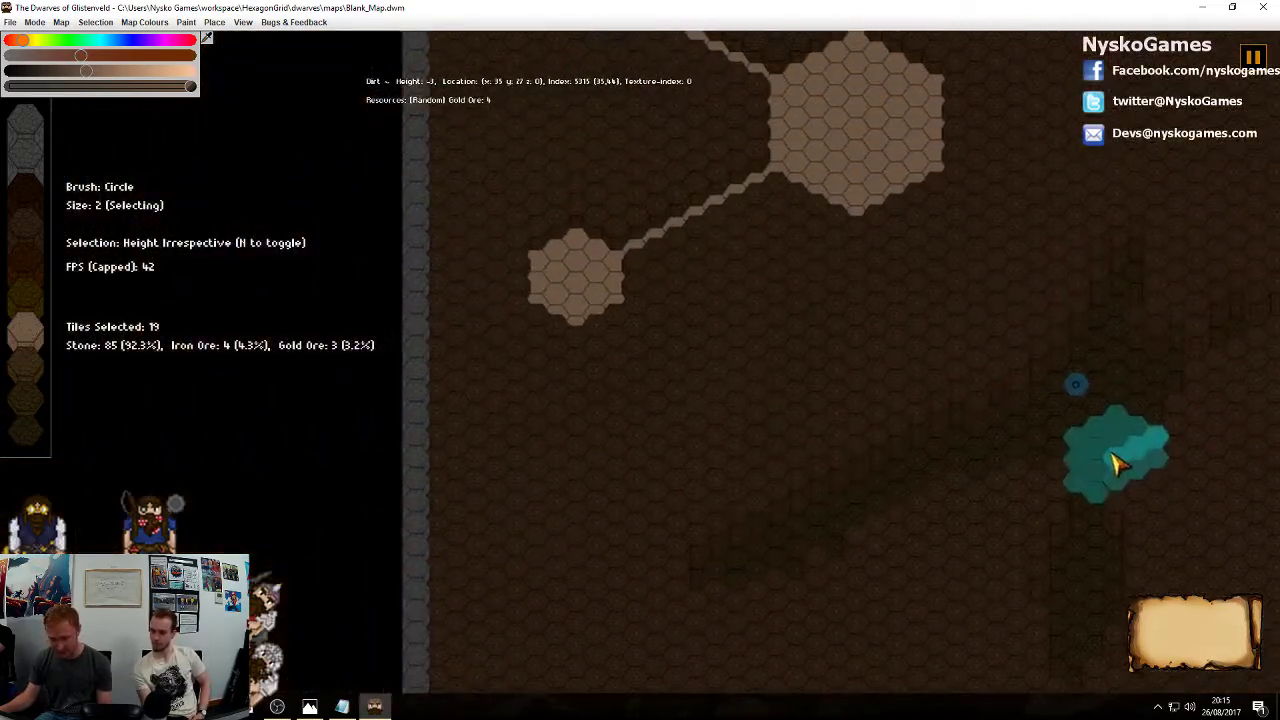
middle_click_drag(695, 353, 783, 187)
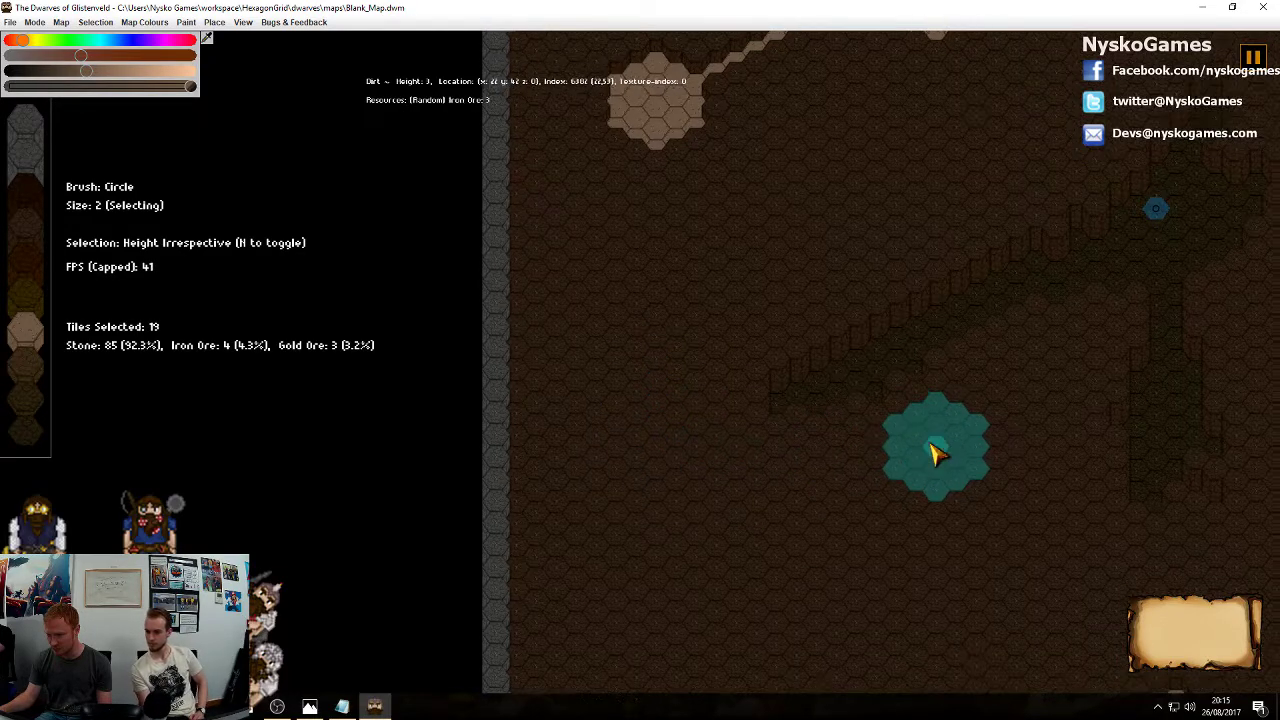
scroll(630, 350, "down", 5)
middle_click_drag(614, 318, 803, 418)
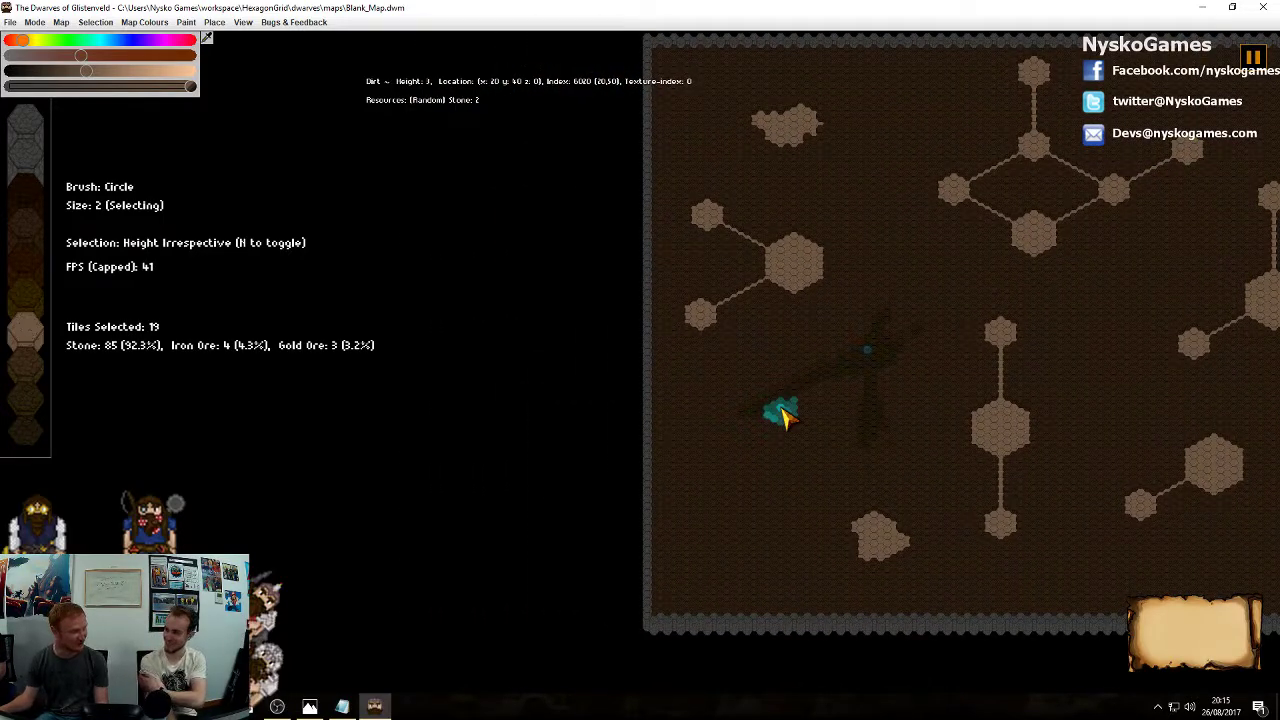
scroll(795, 420, "up", 3)
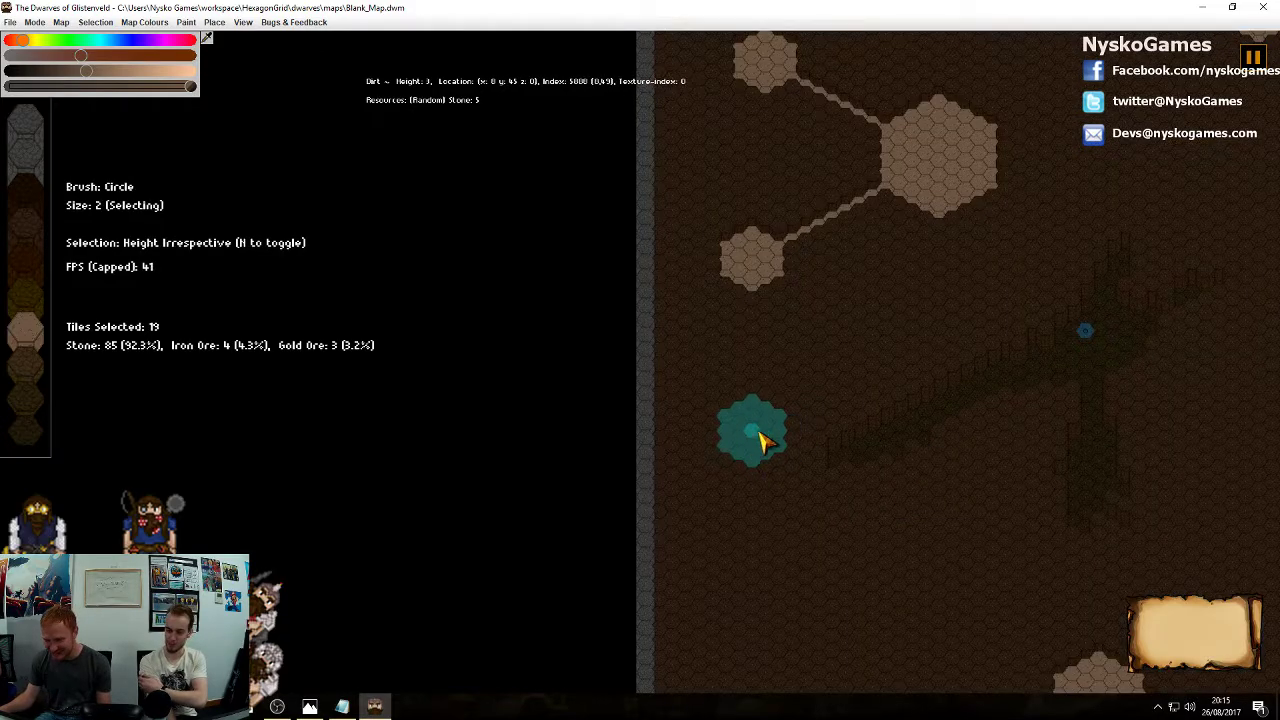
right_click(752, 451)
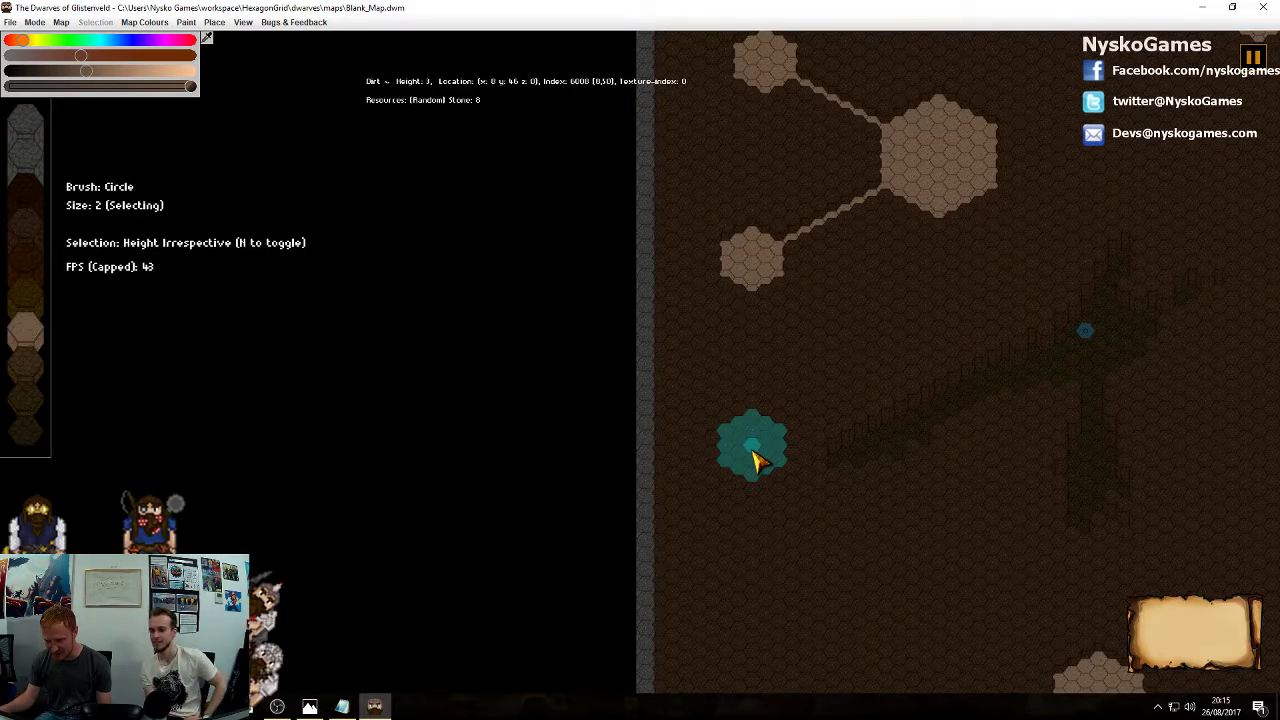
left_click(752, 451)
Add a size-2 circular area of dirt northeast of the large southeastern room to the selection
scroll(900, 420, "down", 4)
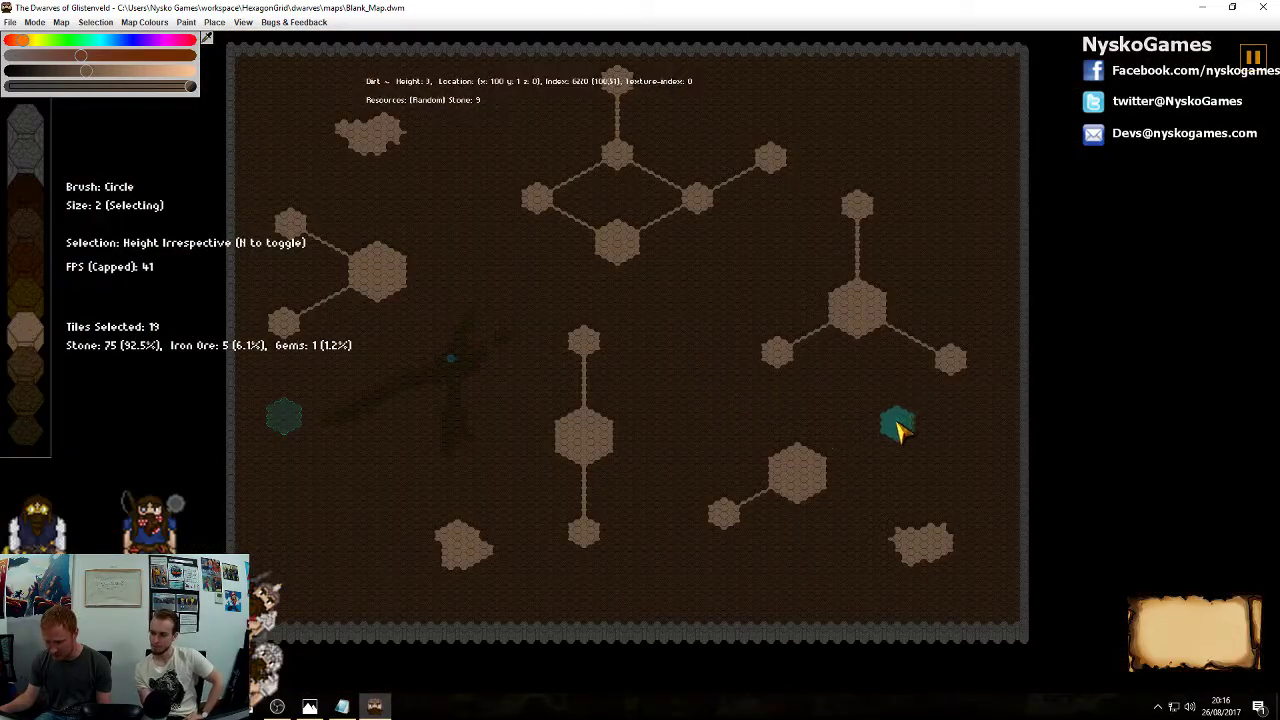
scroll(903, 485, "up", 3)
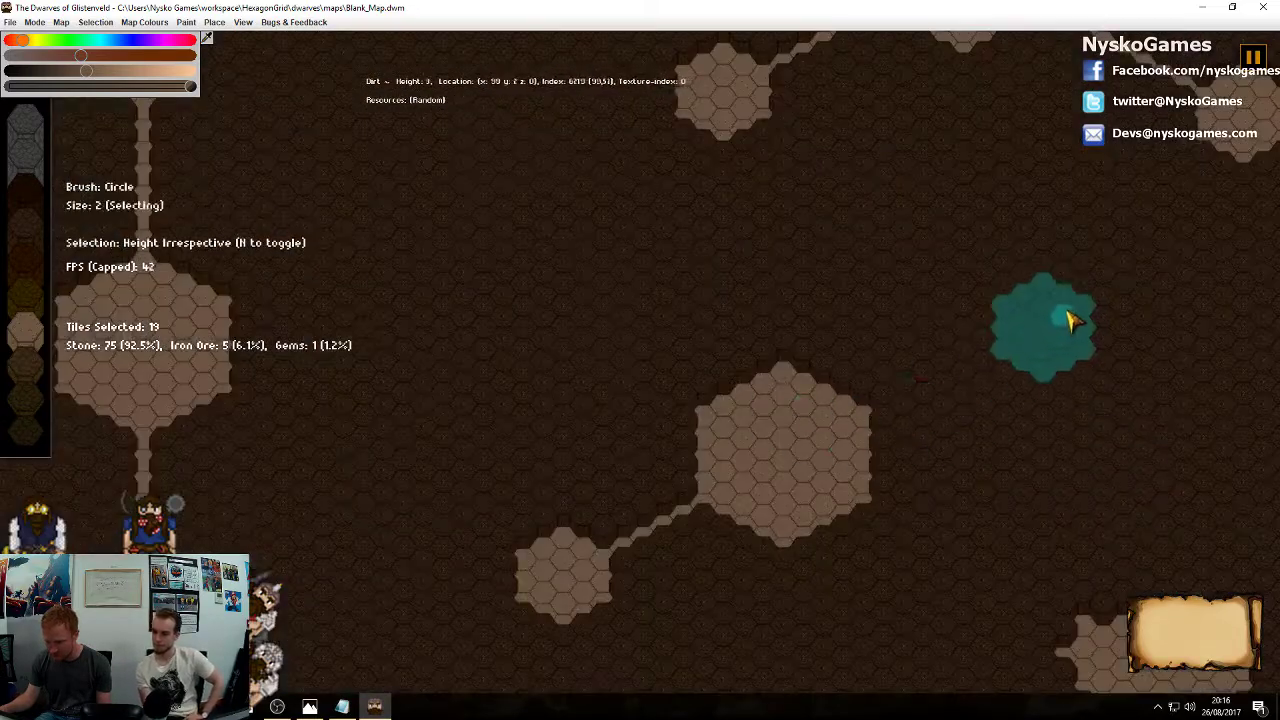
left_click(1076, 300)
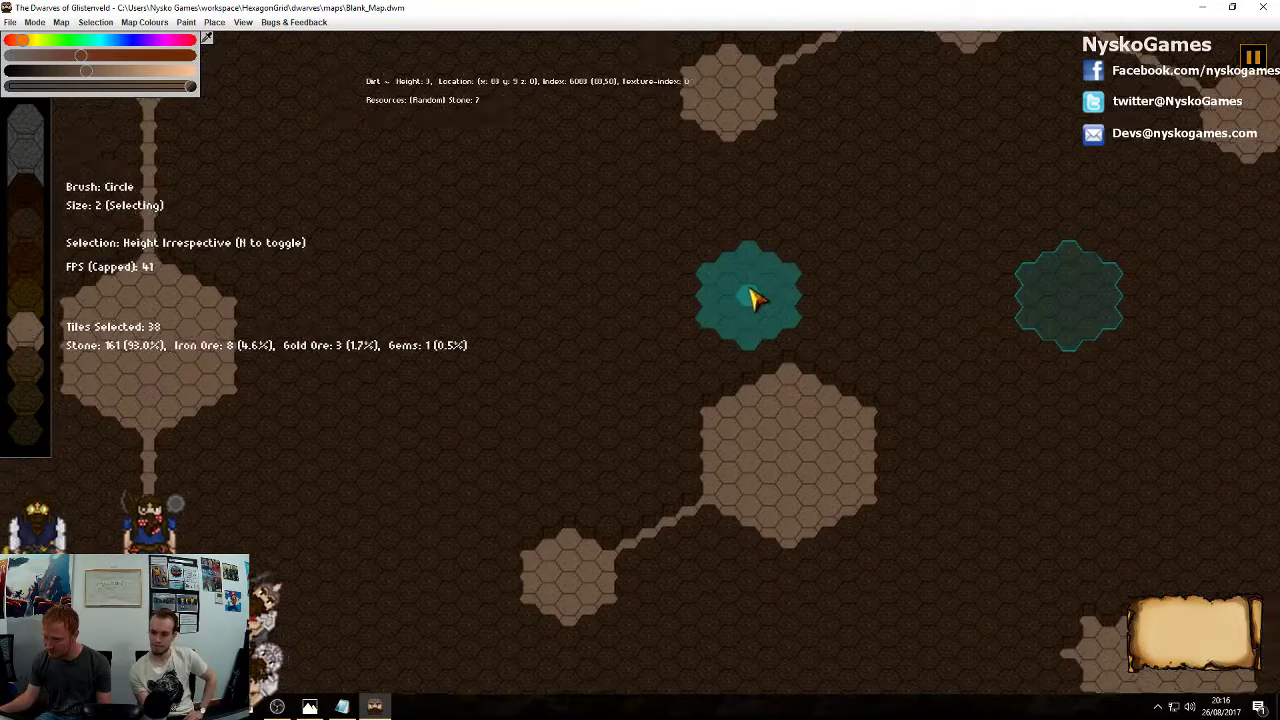
Add a third size-2 circular area south of the northern cluster's eastern room, lower all three areas to floor level and clear the selection
scroll(748, 320, "down", 4)
middle_click_drag(863, 445, 855, 306)
scroll(838, 318, "up", 5)
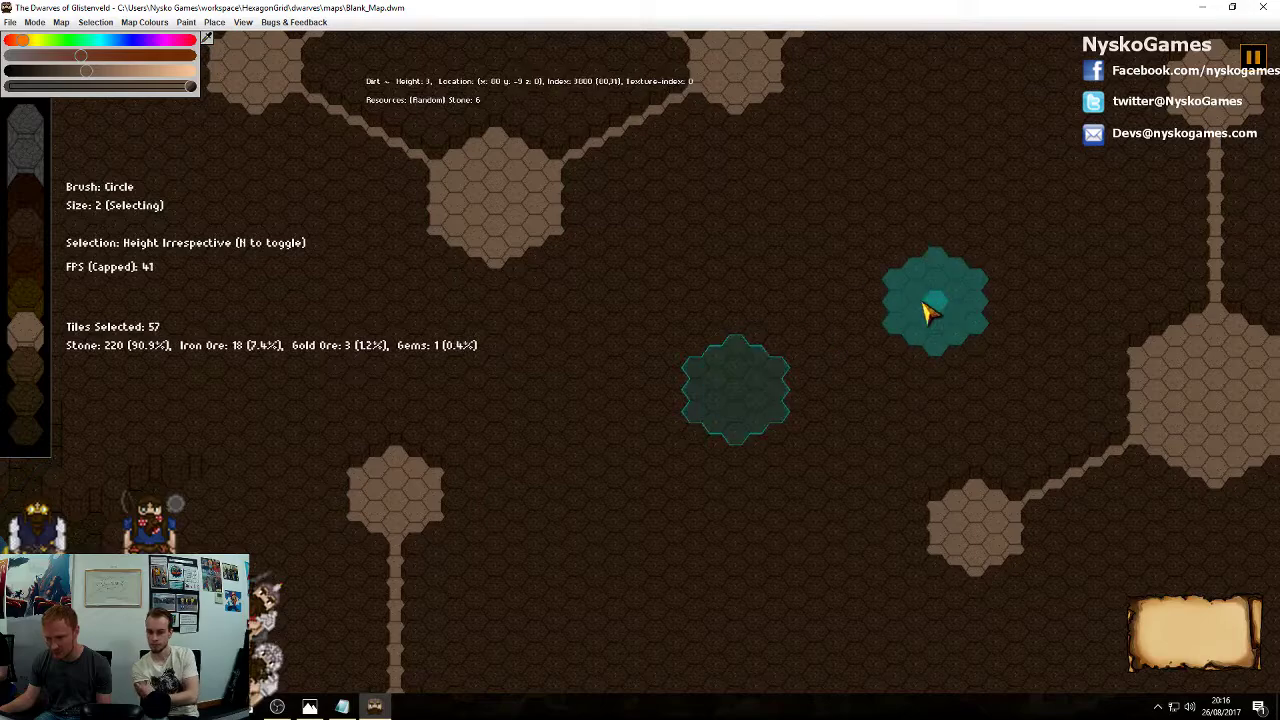
left_click(815, 373)
scroll(815, 370, "down", 3)
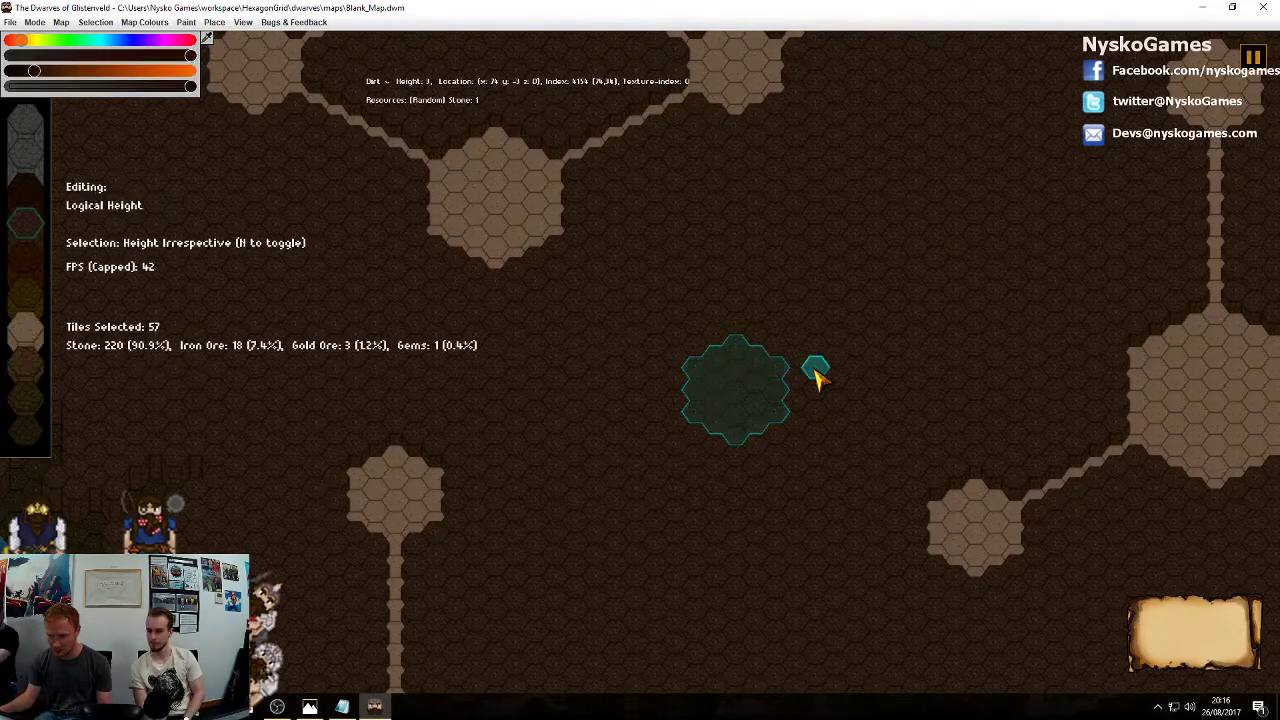
right_click_drag(815, 370, 788, 227)
Carve a straight vertical corridor at floor level from the northern cluster's eastern room to the new room south of it, restoring the stray side tile
key("w")
key("a")
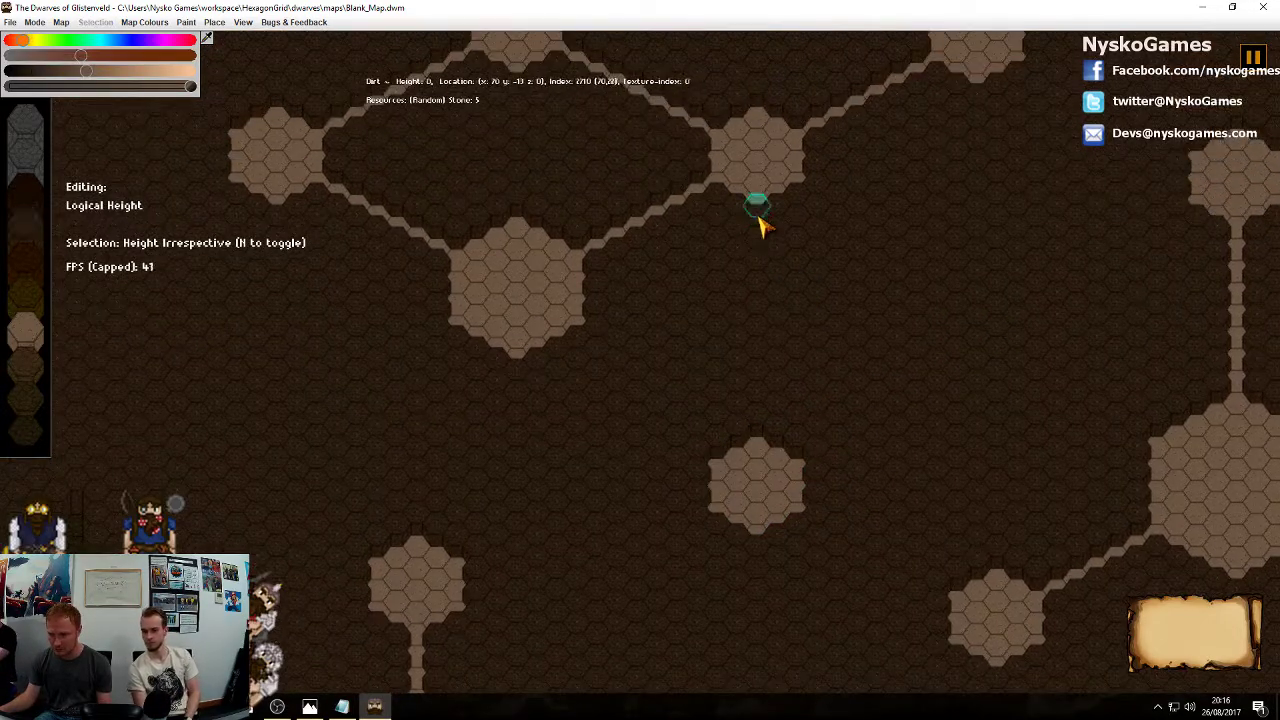
left_click_drag(760, 225, 762, 370)
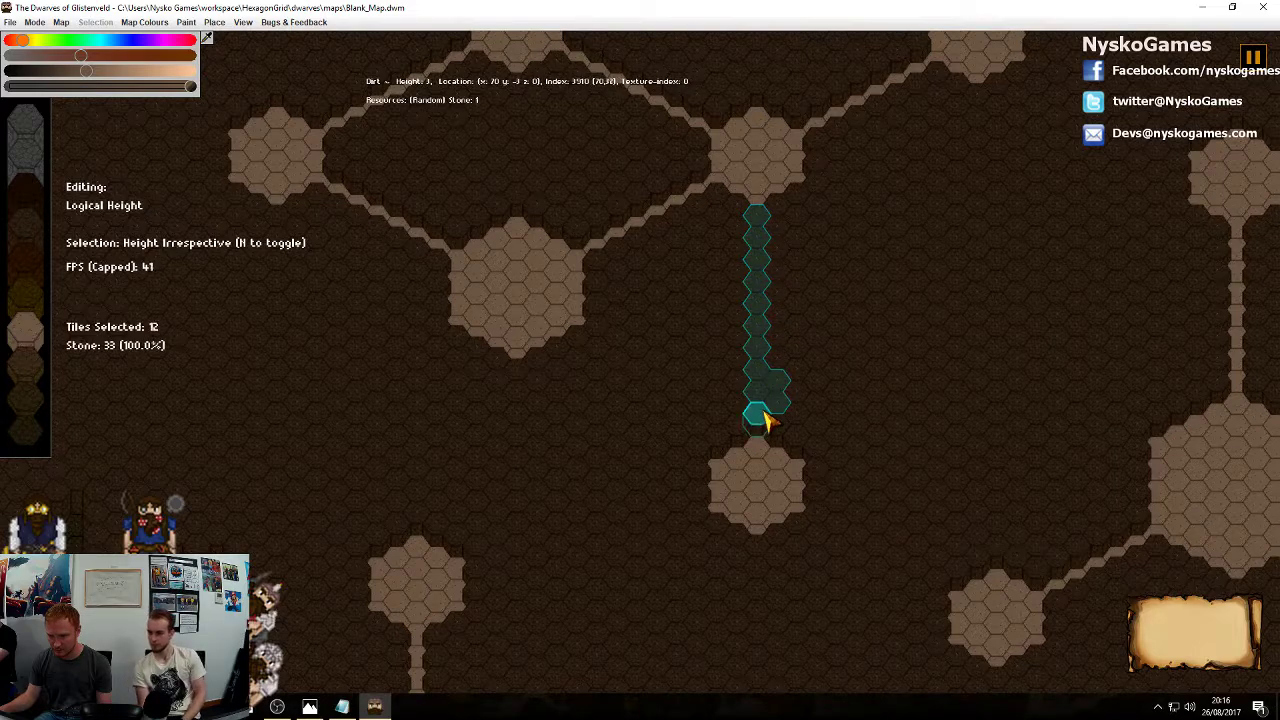
scroll(772, 385, "down", 3)
right_click(772, 385)
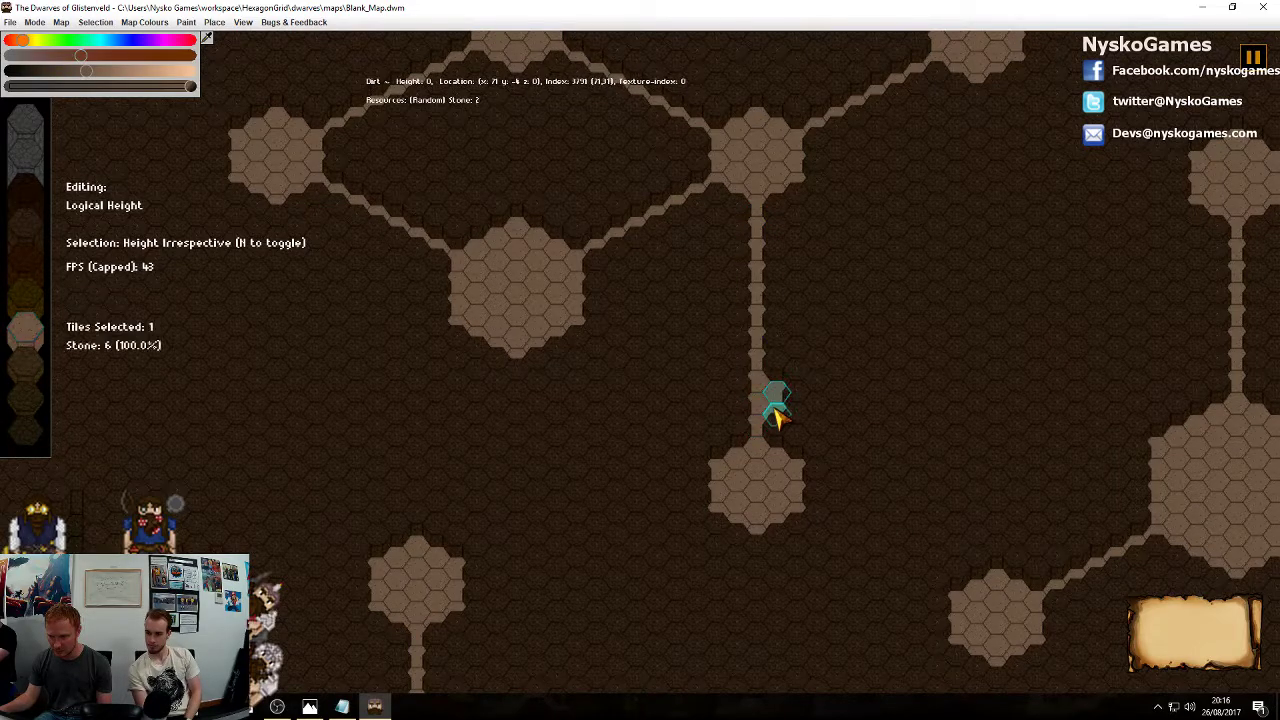
right_click(816, 412)
Carve a diagonal one-tile-wide corridor at floor level from the new room south of the northern cluster to the small room southeast of it
key("s")
key("d")
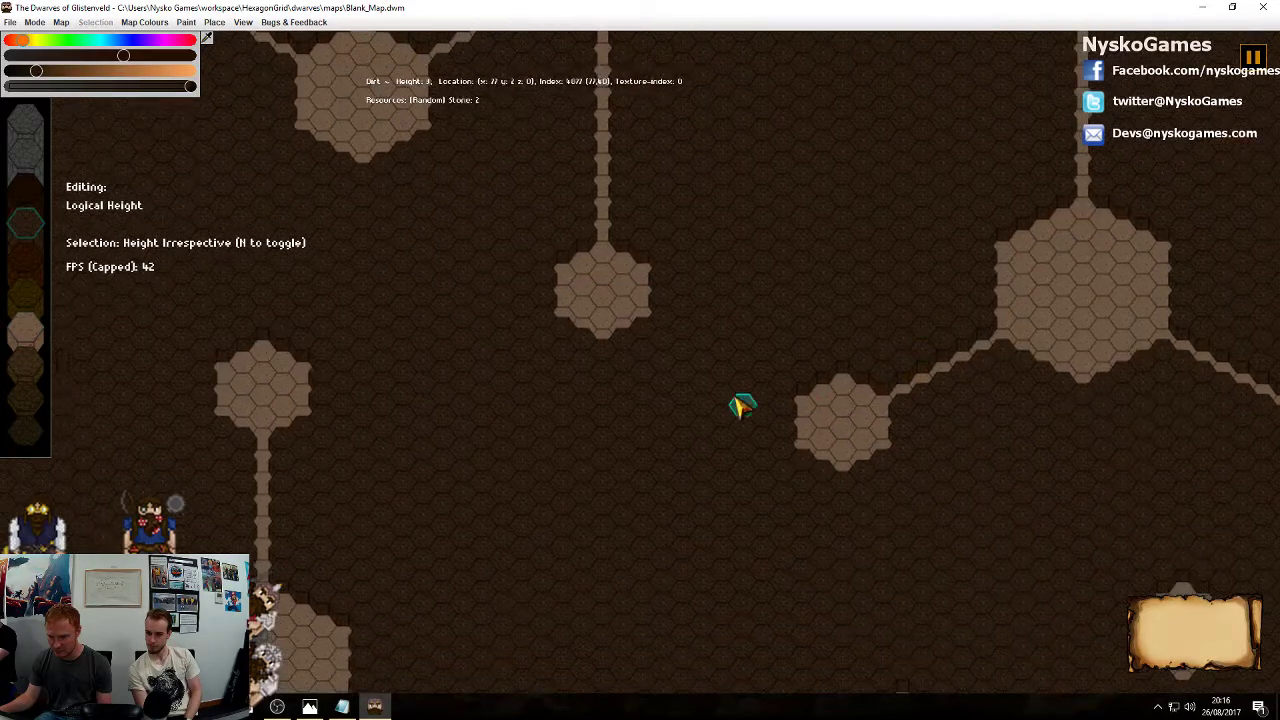
left_click_drag(664, 329, 783, 390)
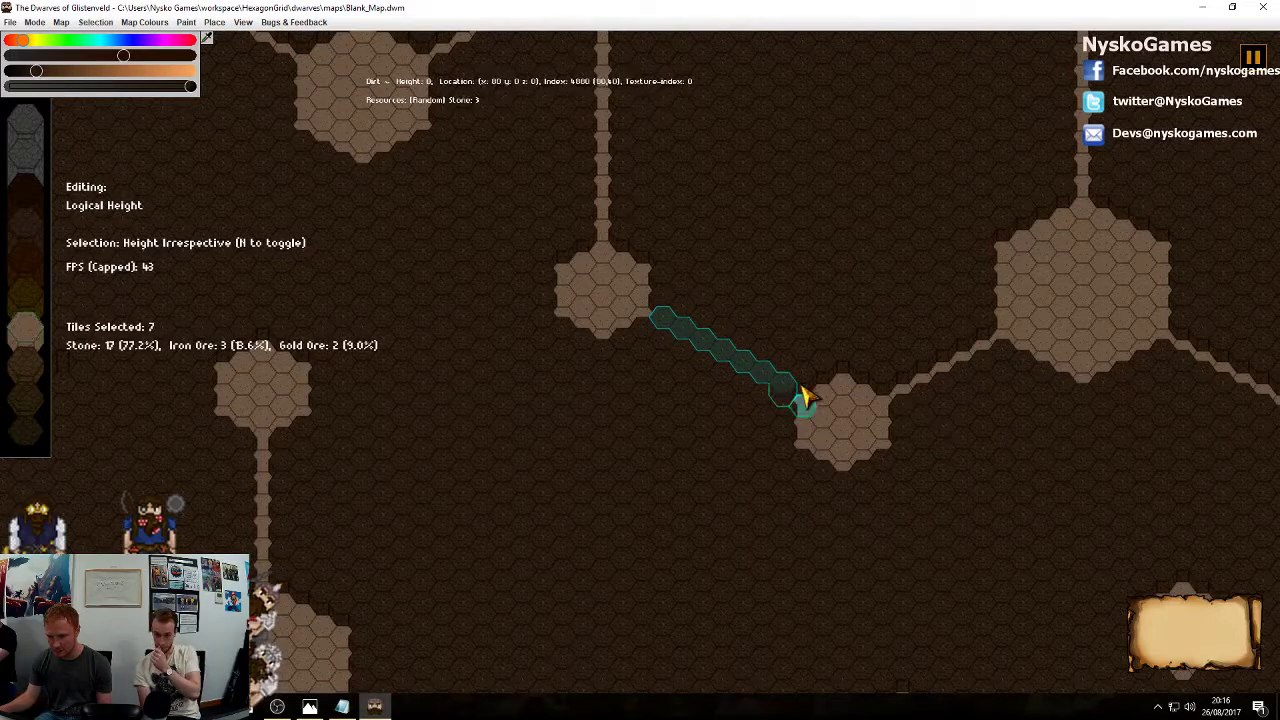
key("0")
right_click(806, 397)
Carve a diagonal one-tile-wide corridor at floor level from the large southeastern room to the new small room northeast of it
right_click_drag(754, 522, 783, 448)
scroll(737, 460, "down", 5)
right_click_drag(925, 430, 724, 426)
scroll(669, 483, "up", 3, "ctrl")
right_click_drag(590, 555, 750, 415)
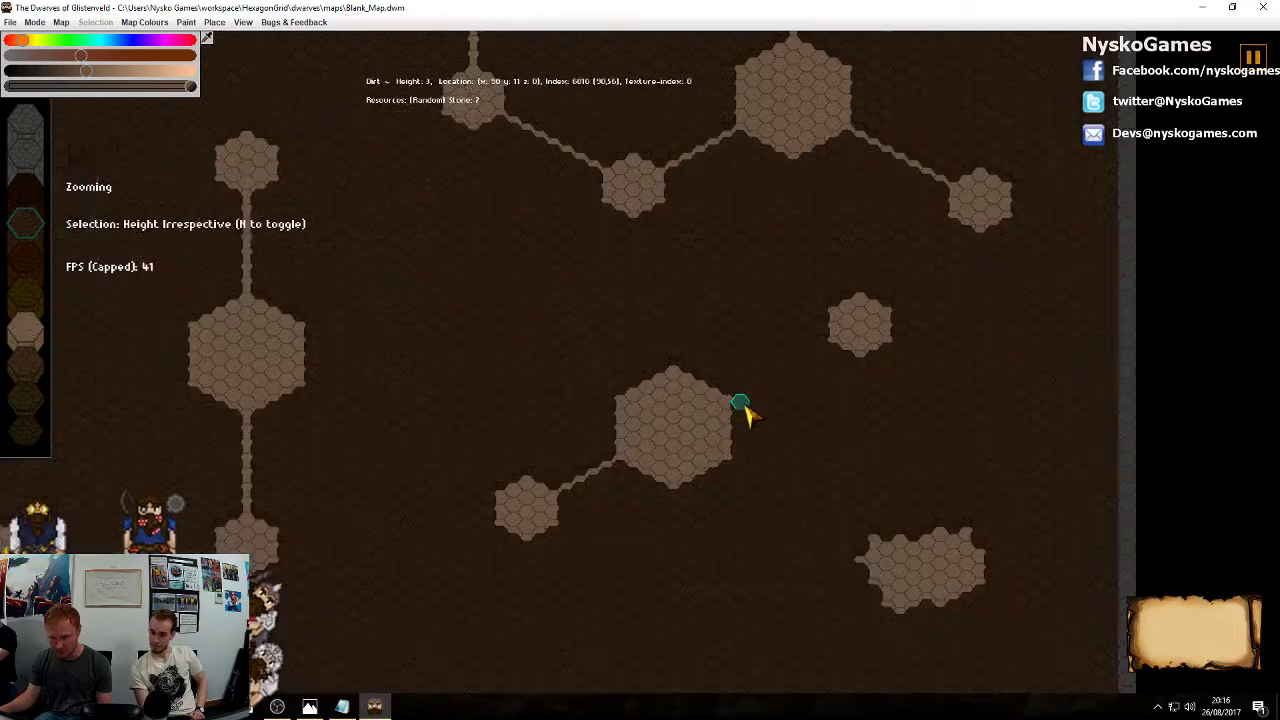
scroll(745, 410, "up", 4, "ctrl")
left_click_drag(630, 448, 783, 364)
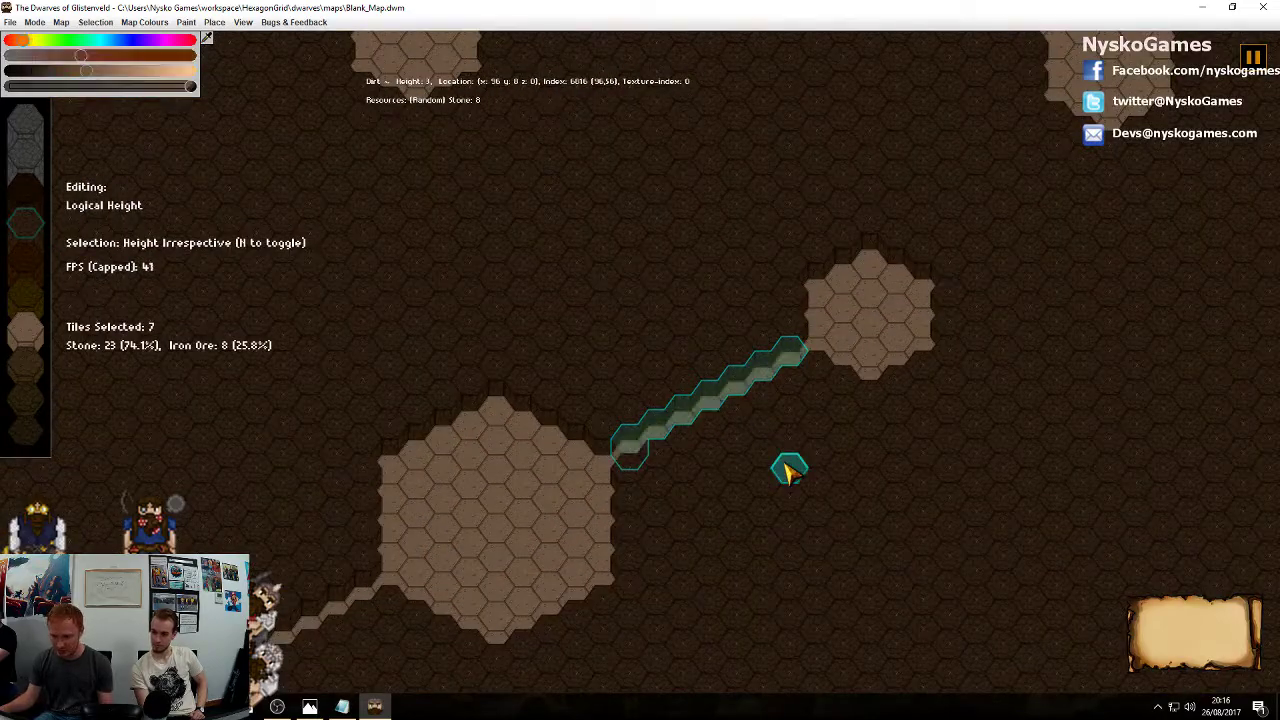
scroll(810, 445, "down", 3, "ctrl")
Carve a vertical one-tile-wide corridor at floor level between the two small rooms near the western map edge, clearing the selection
scroll(827, 425, "up", 3, "ctrl")
scroll(731, 403, "down", 3, "ctrl")
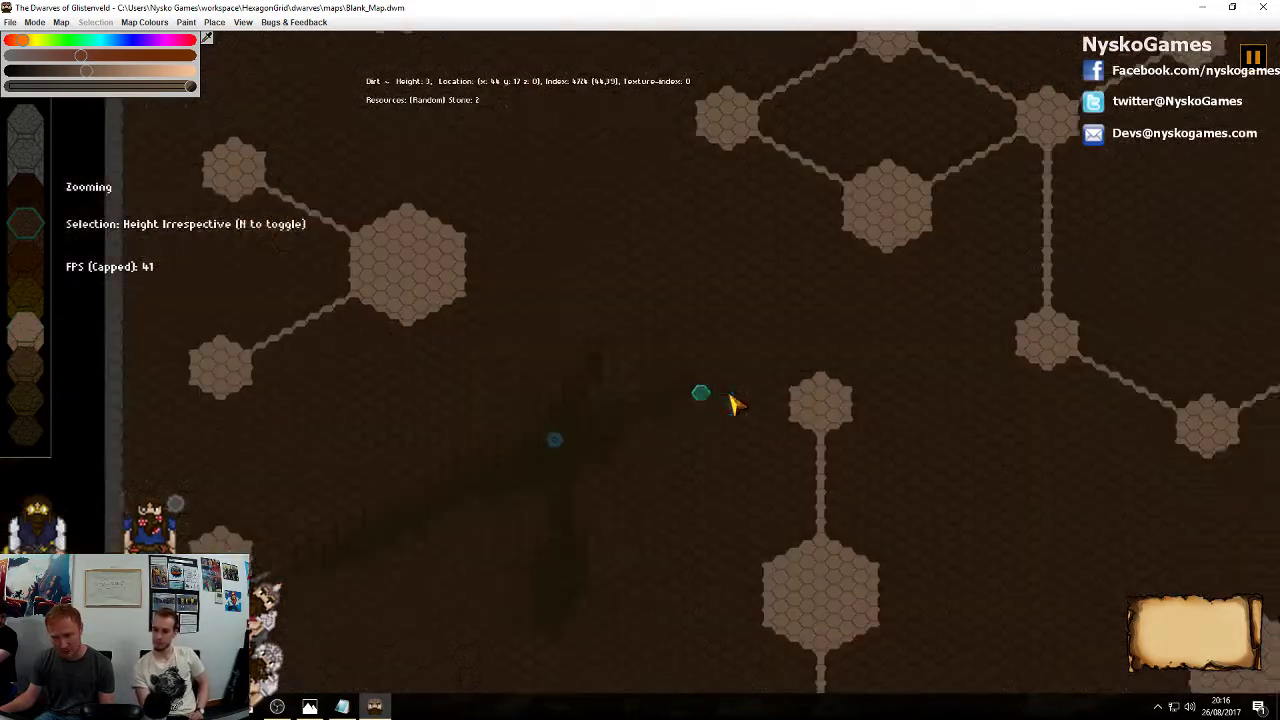
scroll(737, 314, "up", 3, "ctrl")
scroll(703, 318, "up", 5, "ctrl")
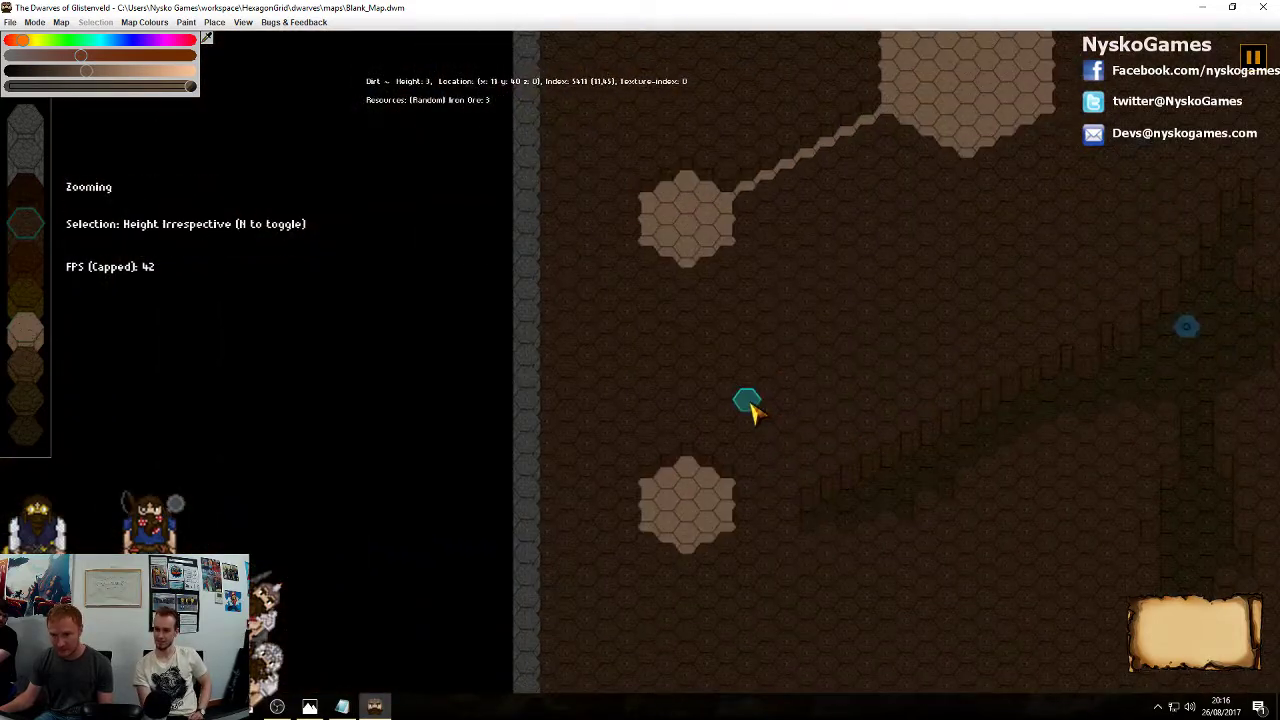
middle_click_drag(717, 285, 870, 411)
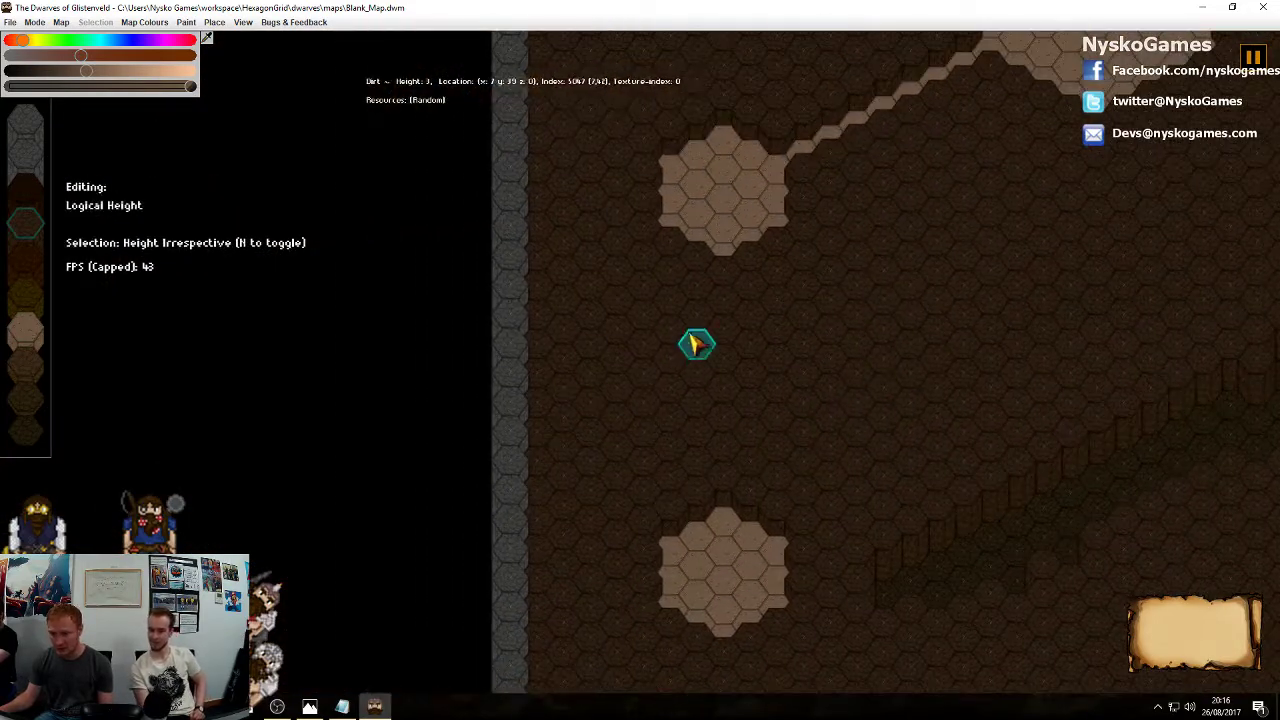
mouse_move(727, 282)
left_mouse_down()
mouse_move(726, 397)
mouse_move(740, 323)
mouse_move(733, 293)
mouse_move(724, 485)
left_mouse_up()
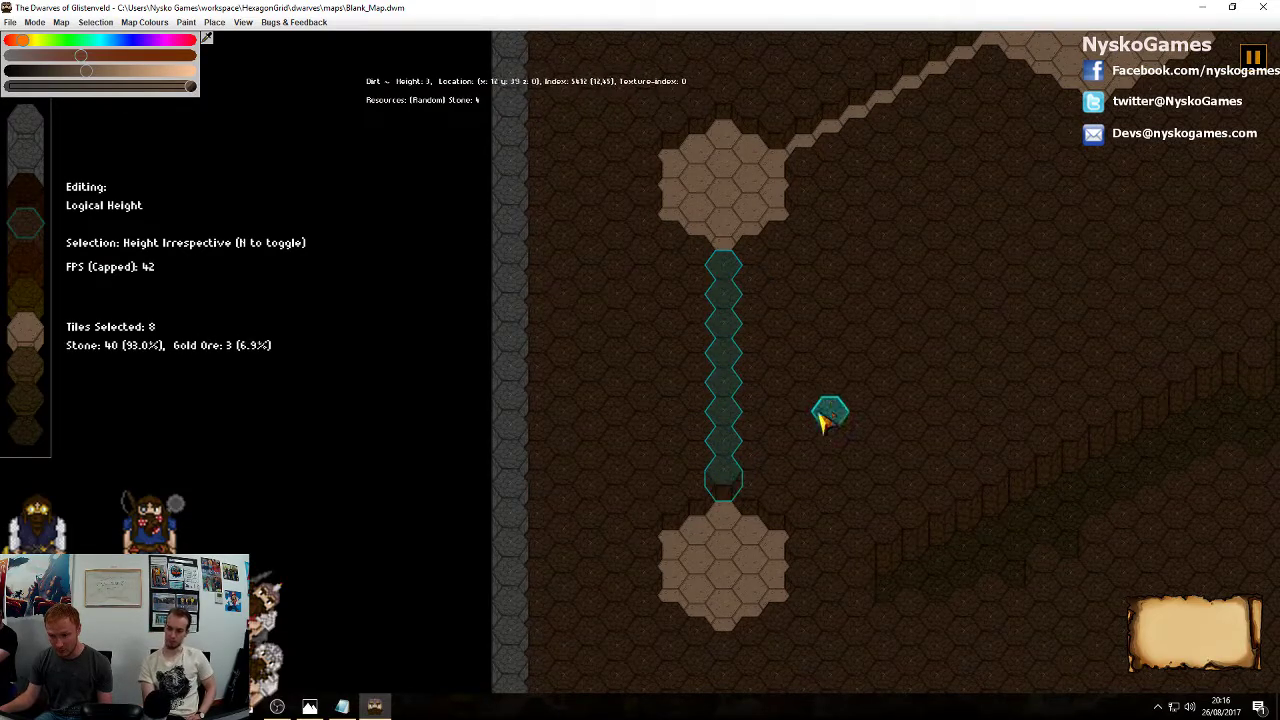
scroll(834, 408, "down", 3)
middle_click_drag(930, 408, 717, 439)
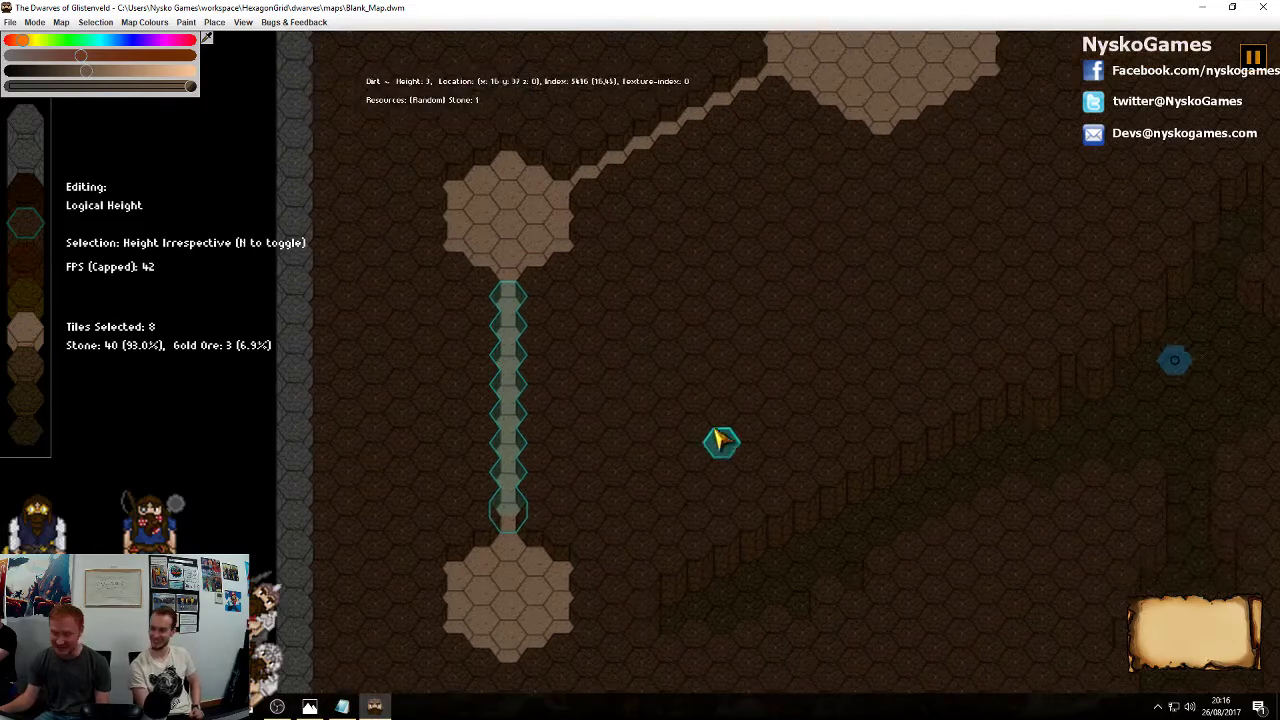
left_click(817, 332)
Carve an irregular branching cave passage at floor level from the large western room's eastern side toward the northeast and southeast, clearing the selection
middle_click_drag(816, 331, 613, 370)
scroll(752, 366, "down", 3)
middle_click_drag(1002, 408, 812, 351)
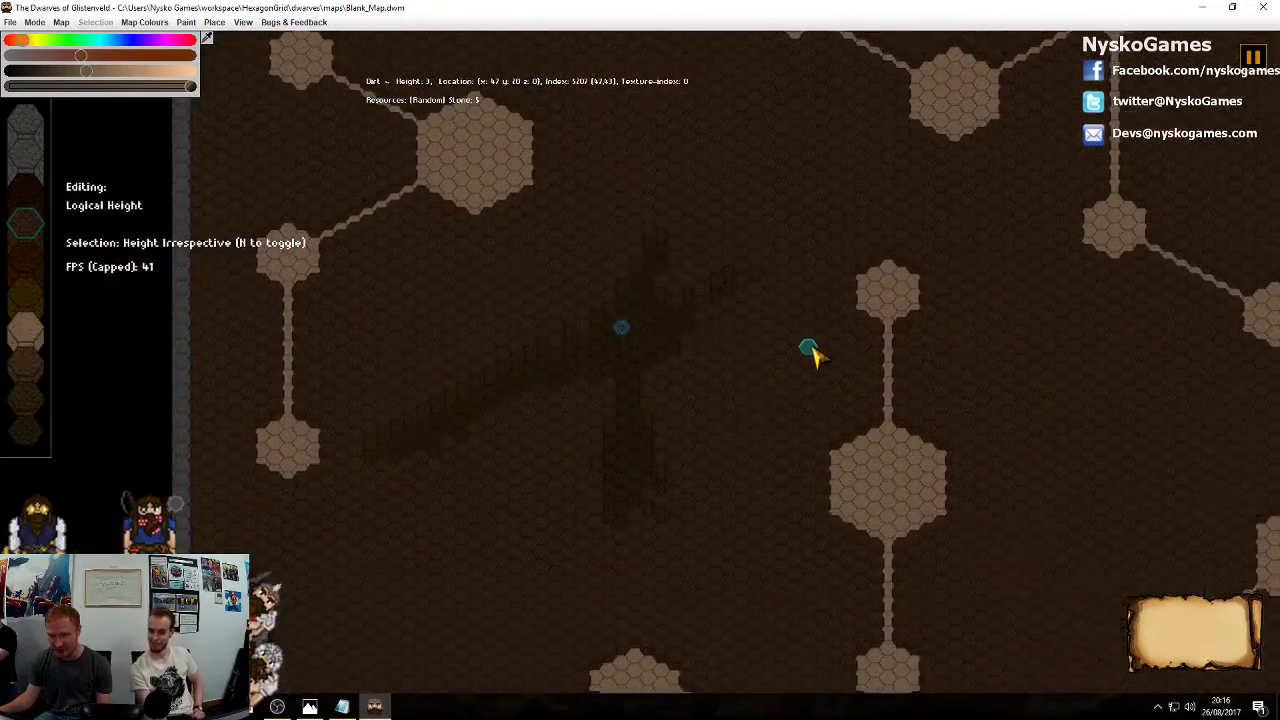
middle_click_drag(861, 247, 989, 452)
scroll(846, 477, "down", 3)
scroll(606, 335, "up", 3)
middle_click_drag(689, 303, 734, 437)
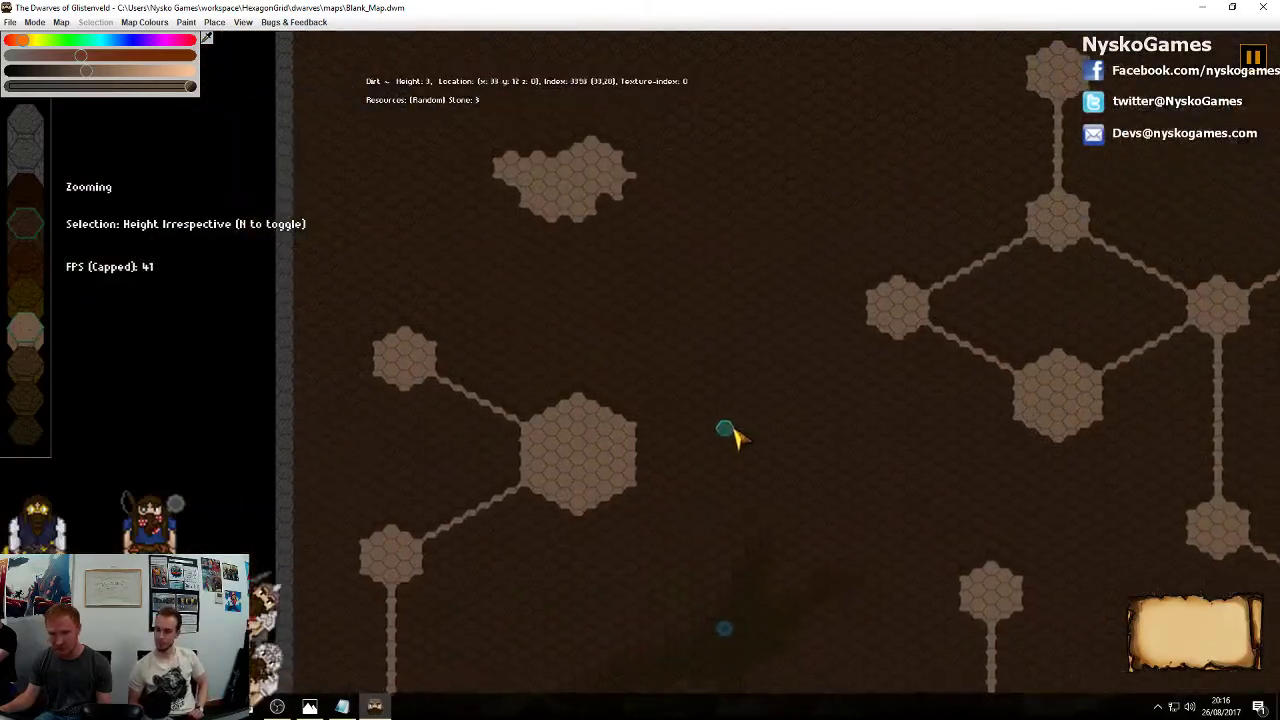
scroll(752, 380, "up", 2)
mouse_move(582, 264)
left_mouse_down()
mouse_move(669, 277)
mouse_move(750, 510)
mouse_move(722, 478)
mouse_move(749, 451)
mouse_move(705, 362)
mouse_move(571, 423)
mouse_move(560, 505)
left_mouse_up()
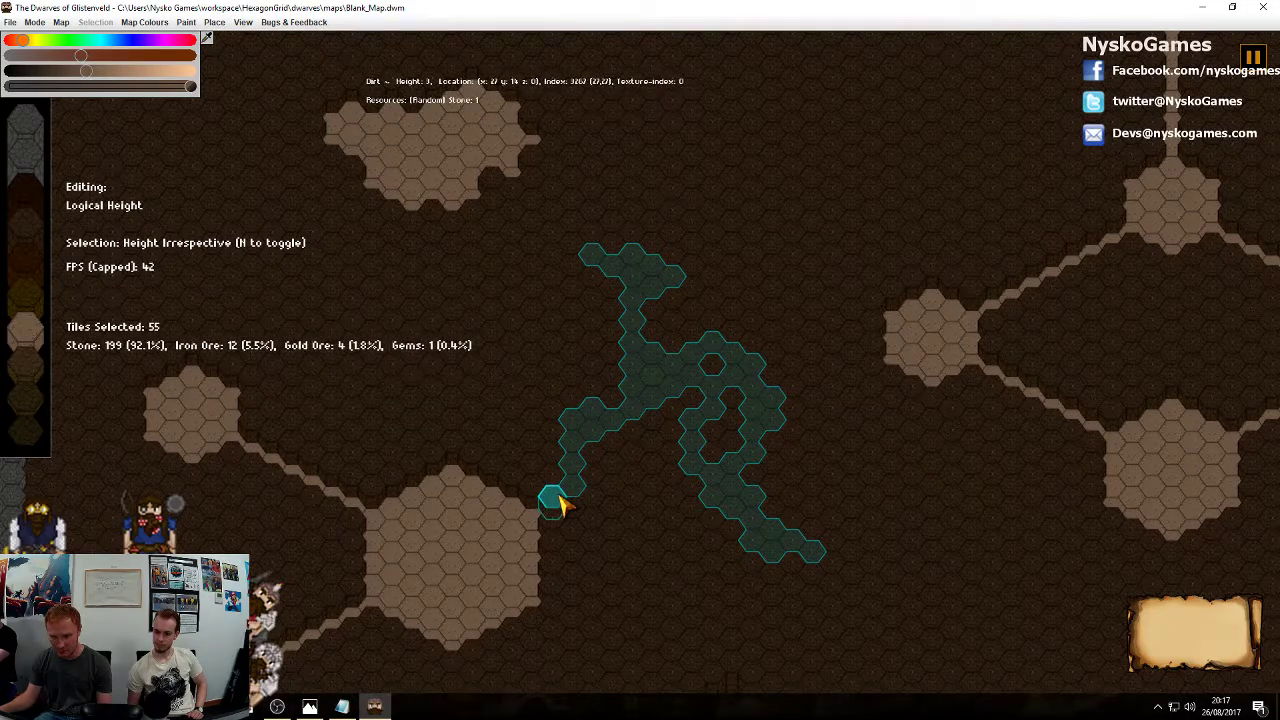
scroll(597, 372, "down", 2)
right_click(594, 342)
Carve a winding passage at floor level from the irregular northwestern cavern to the top of the branching cave, clearing the selection
scroll(594, 342, "up", 2)
middle_click_drag(594, 342, 615, 394)
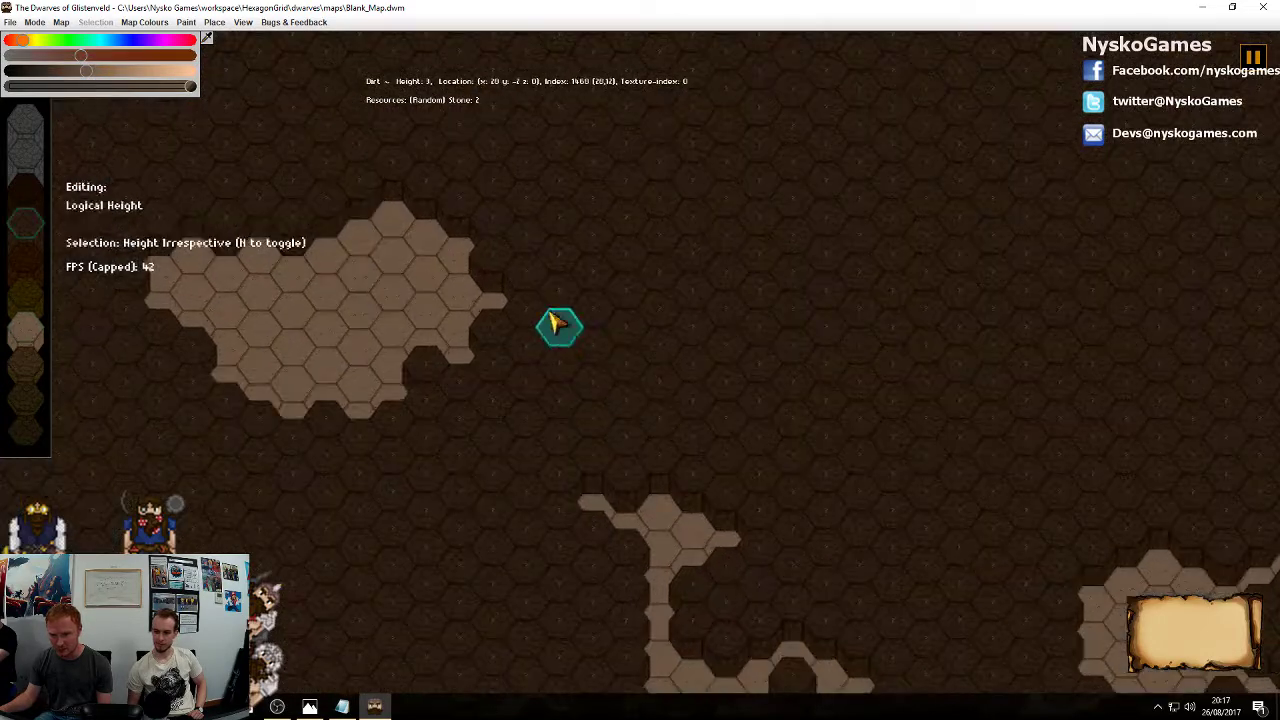
mouse_move(525, 310)
left_mouse_down()
mouse_move(608, 362)
mouse_move(684, 372)
mouse_move(690, 450)
left_mouse_up()
right_click(768, 413)
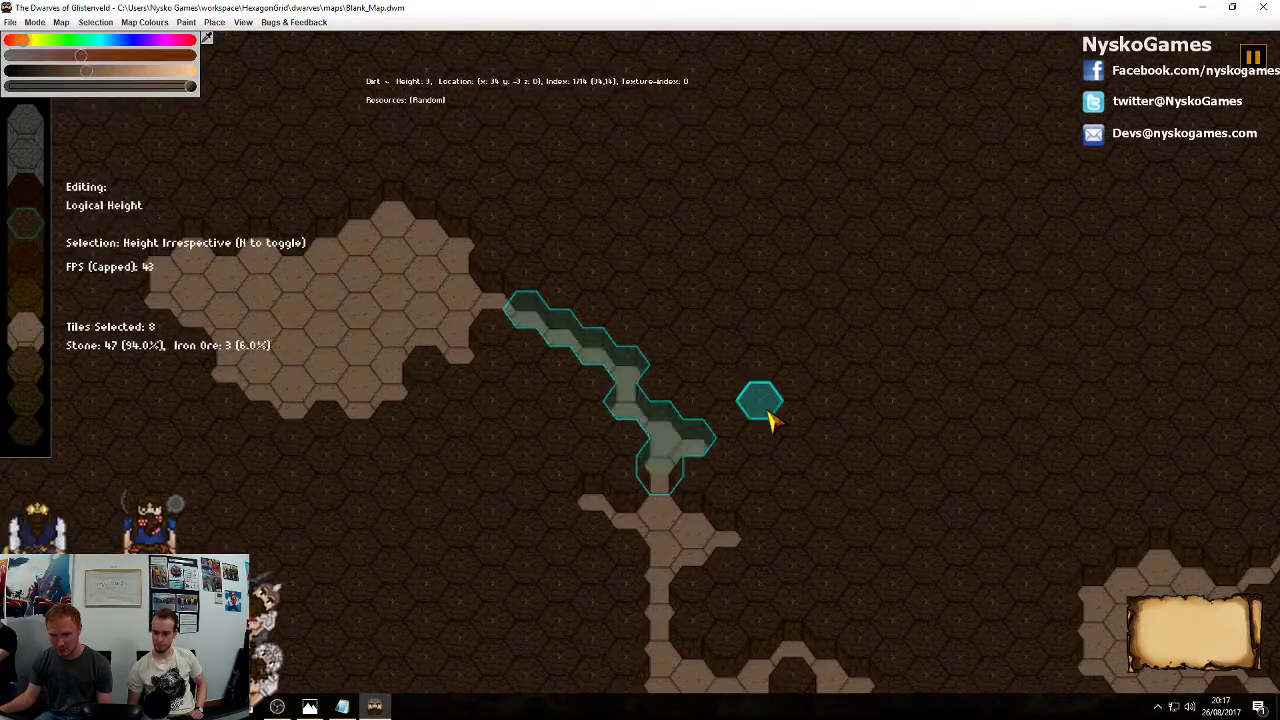
Carve a winding natural passage at floor level from the northern wall near the map's northwest corner to the irregular northwestern cavern
scroll(762, 410, "up", 3)
mouse_move(803, 428)
middle_mouse_down()
mouse_move(714, 383)
mouse_move(790, 446)
middle_mouse_up()
middle_click_drag(912, 492, 137, 223)
scroll(750, 393, "up", 1)
scroll(750, 395, "down", 3)
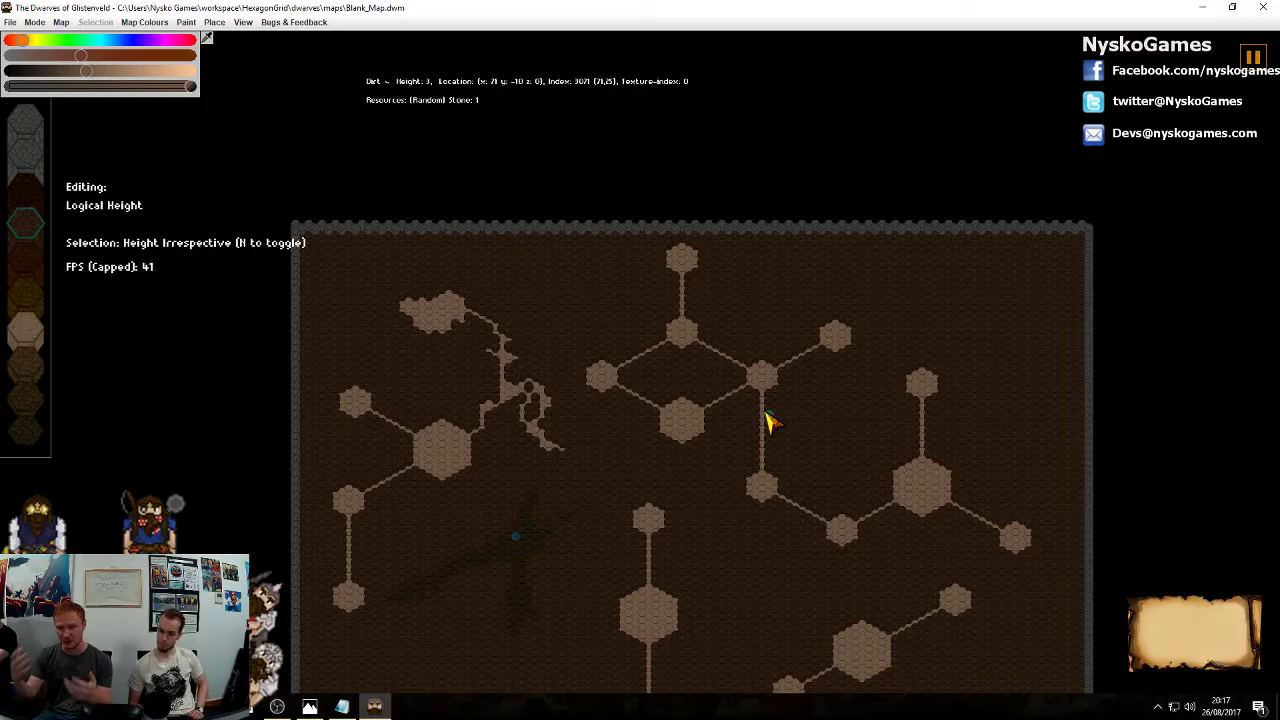
middle_click_drag(762, 470, 778, 435)
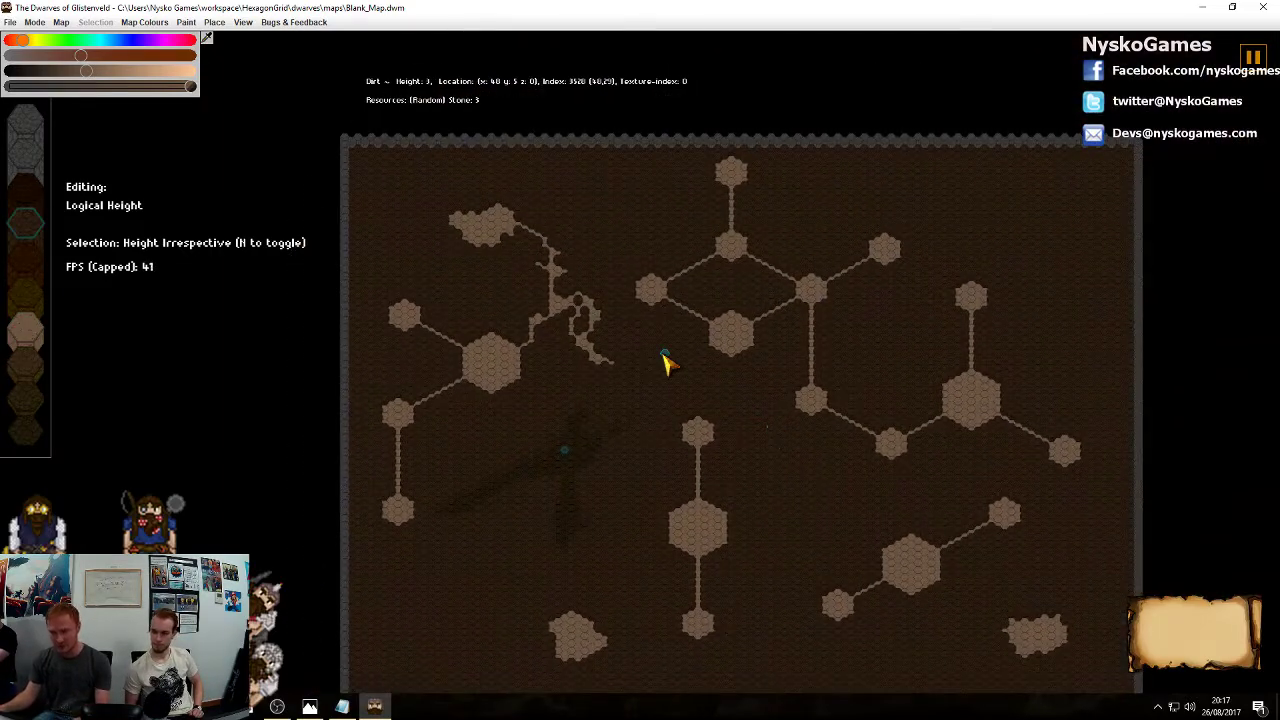
middle_click_drag(437, 282, 669, 477)
scroll(690, 512, "up", 5)
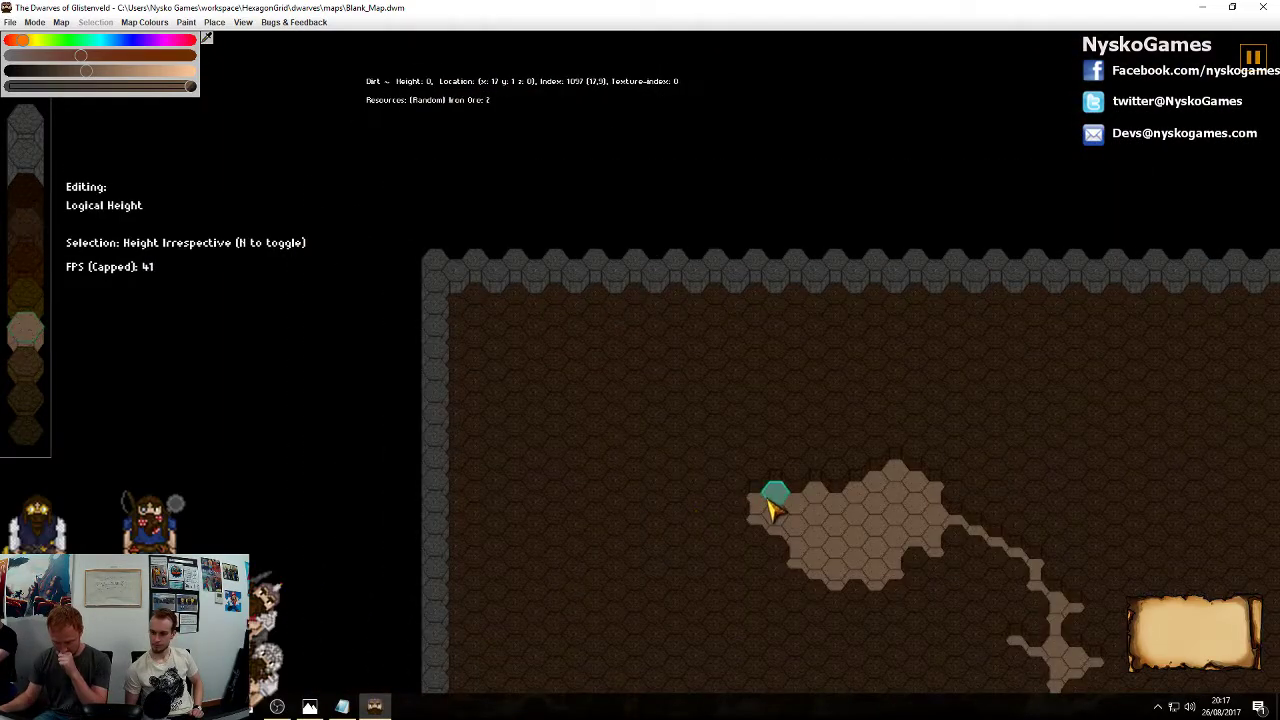
middle_click_drag(768, 499, 802, 449)
scroll(809, 447, "up", 1)
scroll(957, 516, "up", 1)
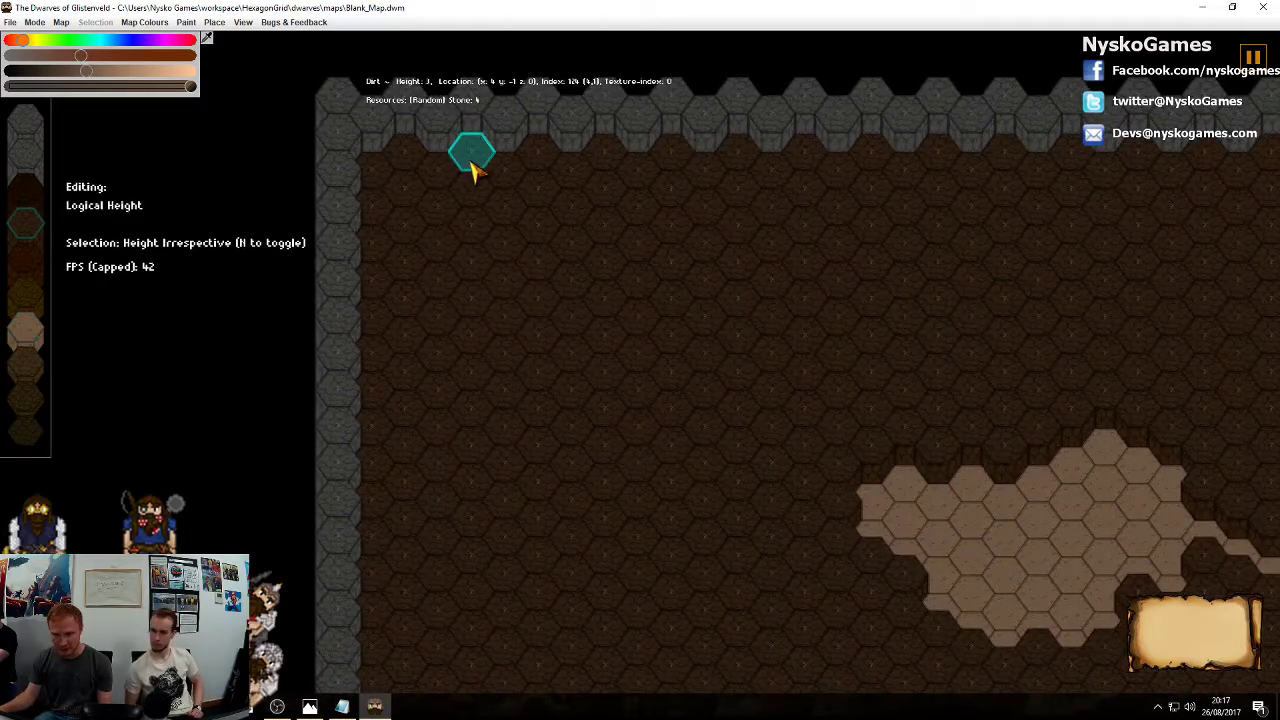
mouse_move(472, 160)
left_mouse_down()
mouse_move(534, 320)
mouse_move(742, 358)
mouse_move(829, 509)
left_mouse_up()
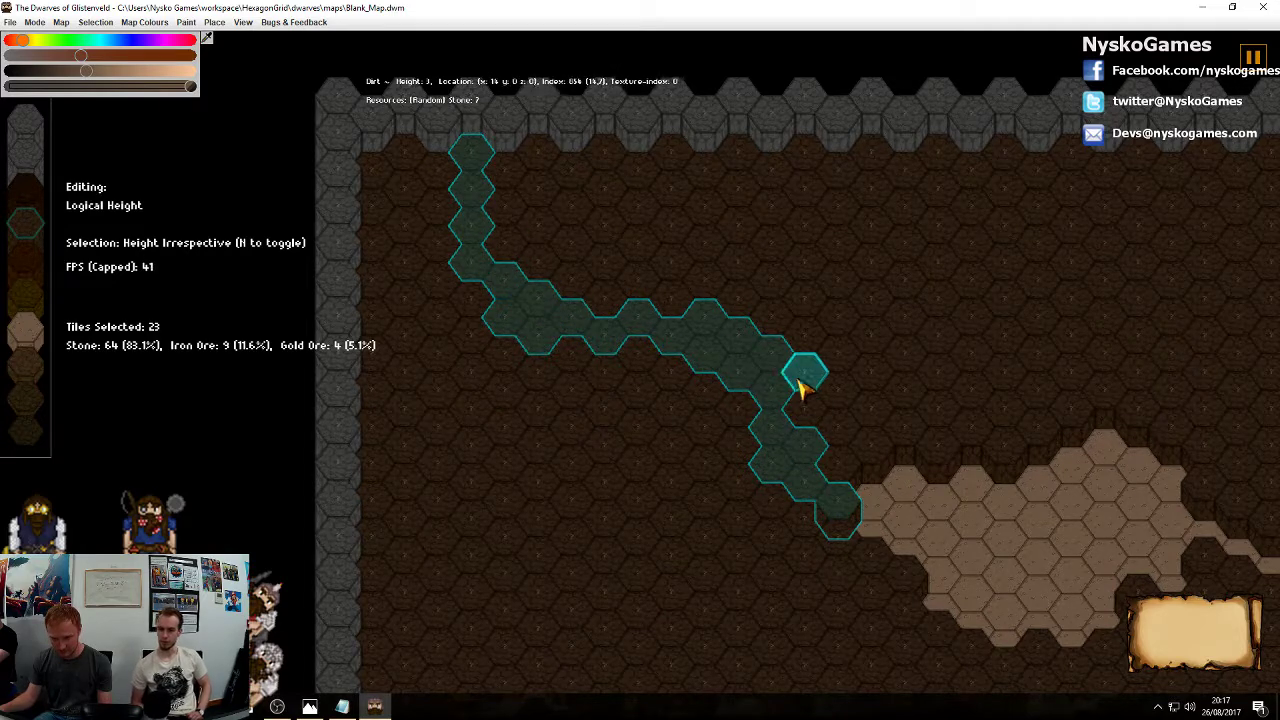
scroll(757, 403, "down", 3)
right_click(930, 343)
right_click_drag(928, 336, 772, 338)
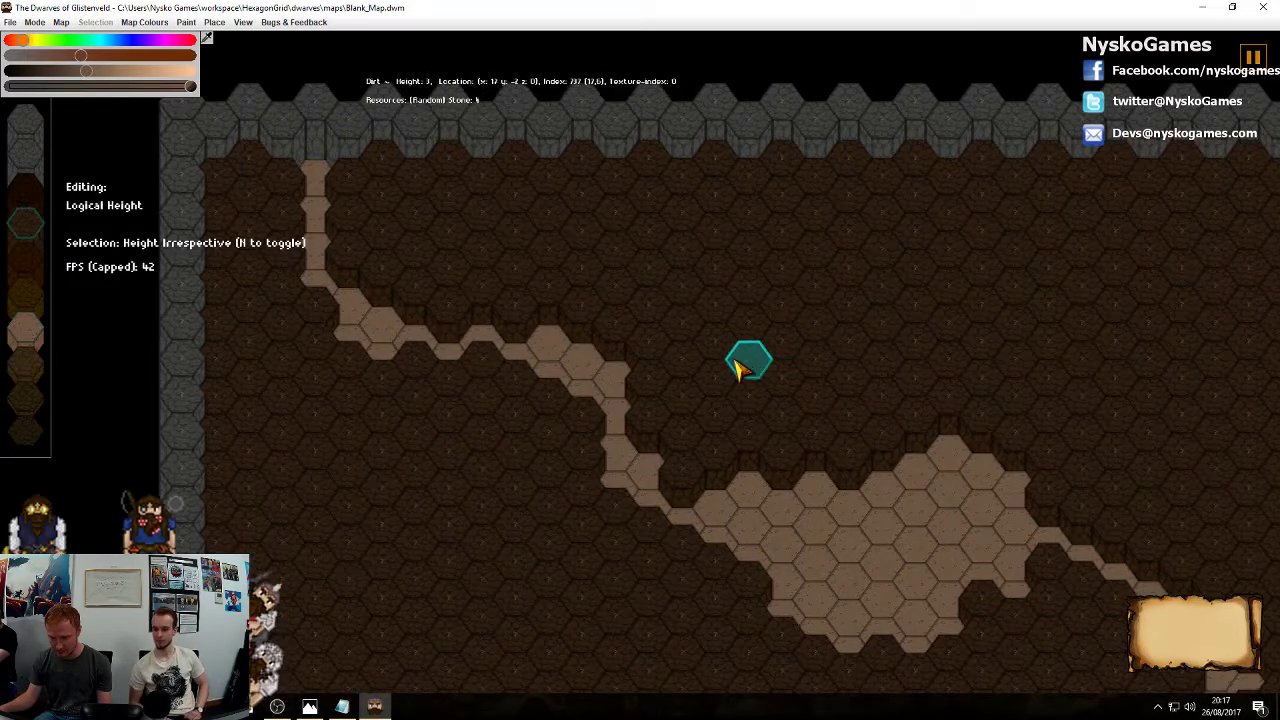
right_click_drag(628, 412, 892, 300)
right_click_drag(700, 380, 590, 510)
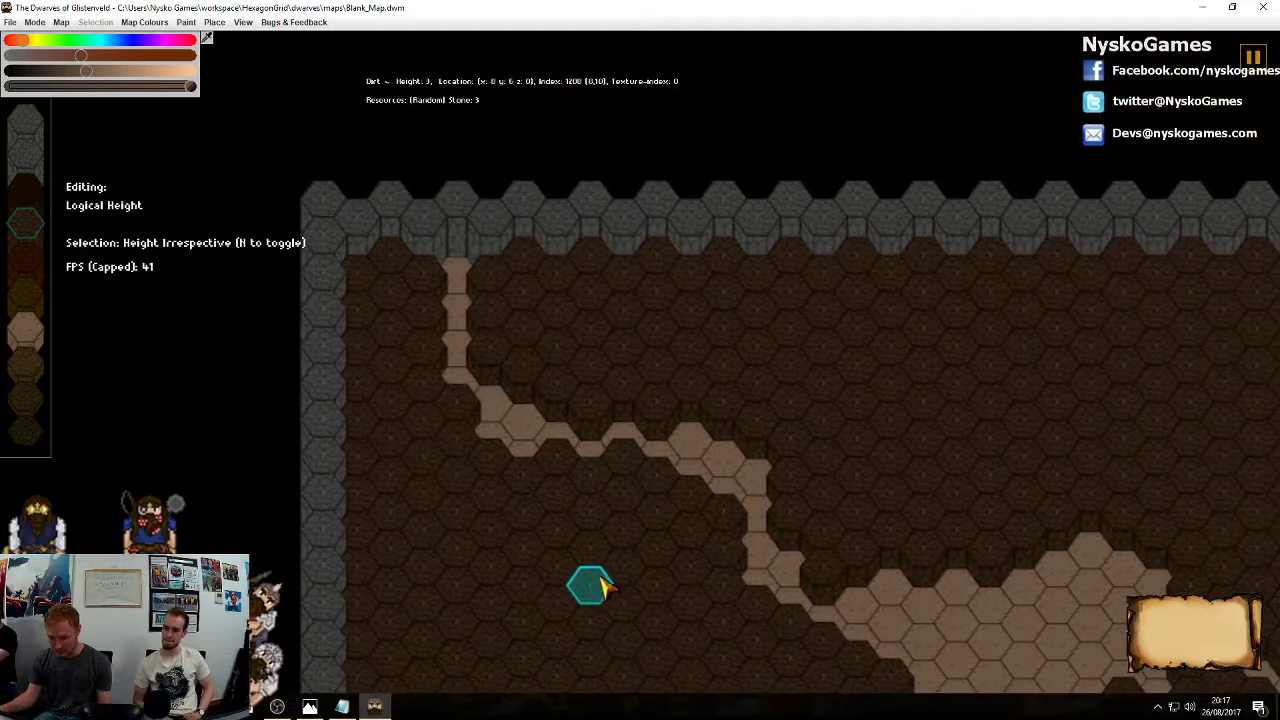
right_click_drag(607, 578, 620, 456)
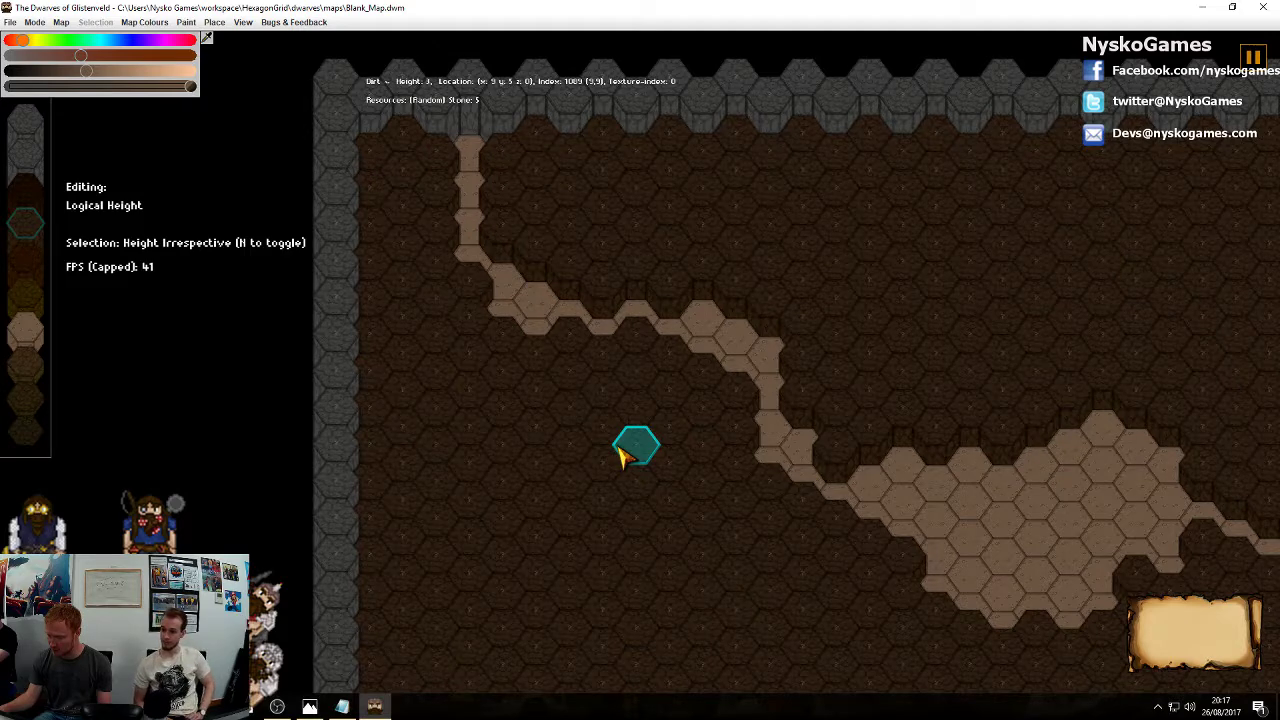
Carve a two-tile dead-end branch at floor level northward off the winding passage near the map's northwest corner, clearing the selection
right_click_drag(580, 371, 633, 453)
left_click_drag(708, 360, 703, 335)
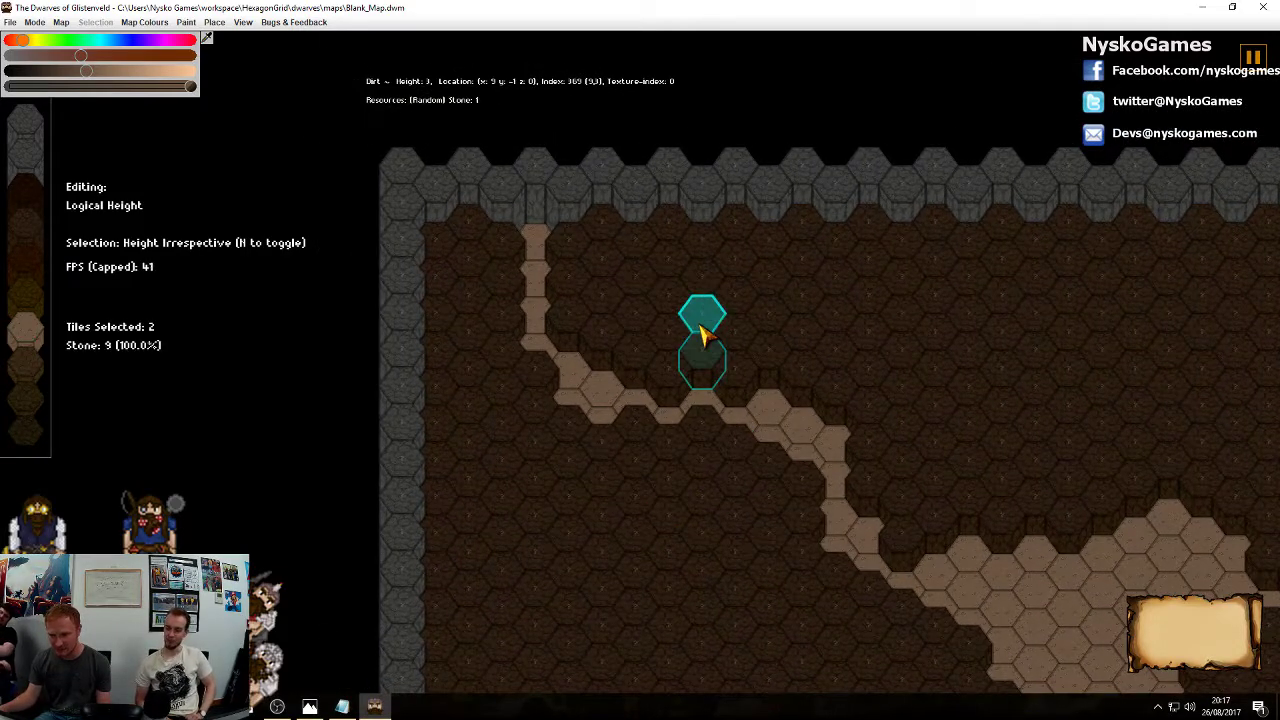
scroll(871, 391, "down", 3)
right_click(872, 392)
Carve a winding passage at floor level from the branching cave's north end toward the northeast, ending in a short southward dead end
scroll(800, 370, "down", 4)
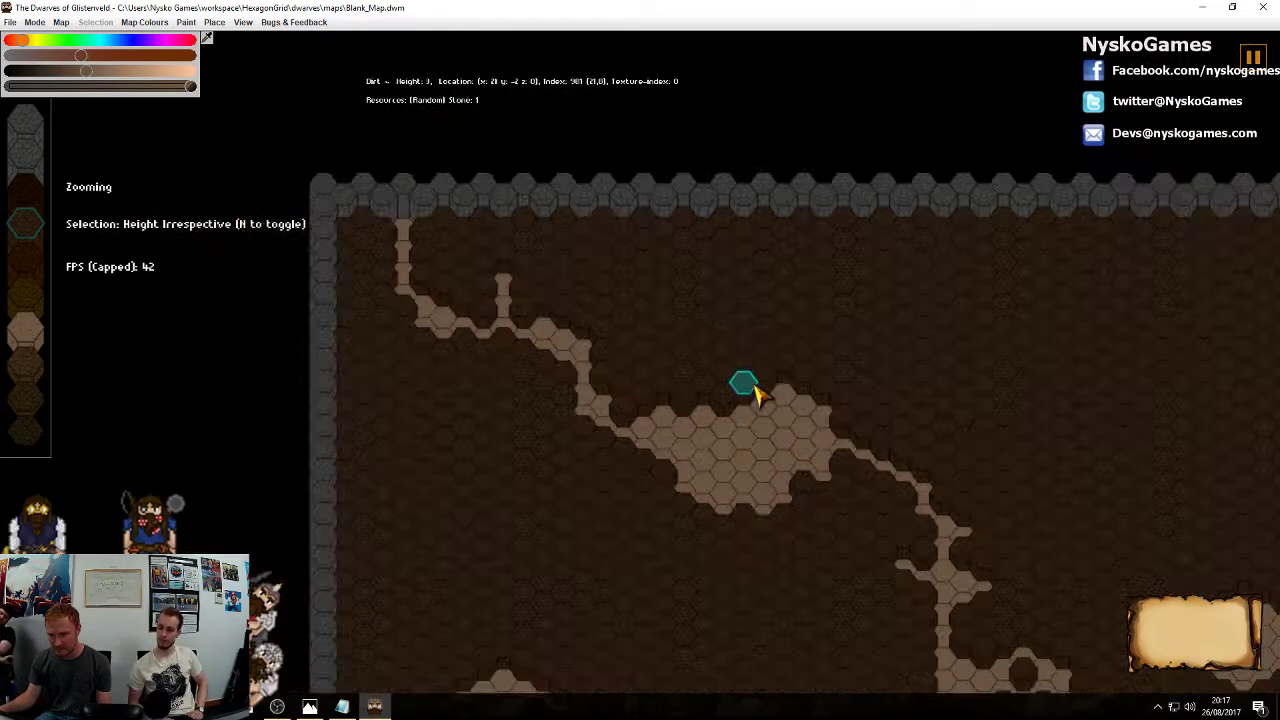
scroll(743, 340, "up", 4)
scroll(680, 350, "down", 3)
scroll(686, 400, "up", 3)
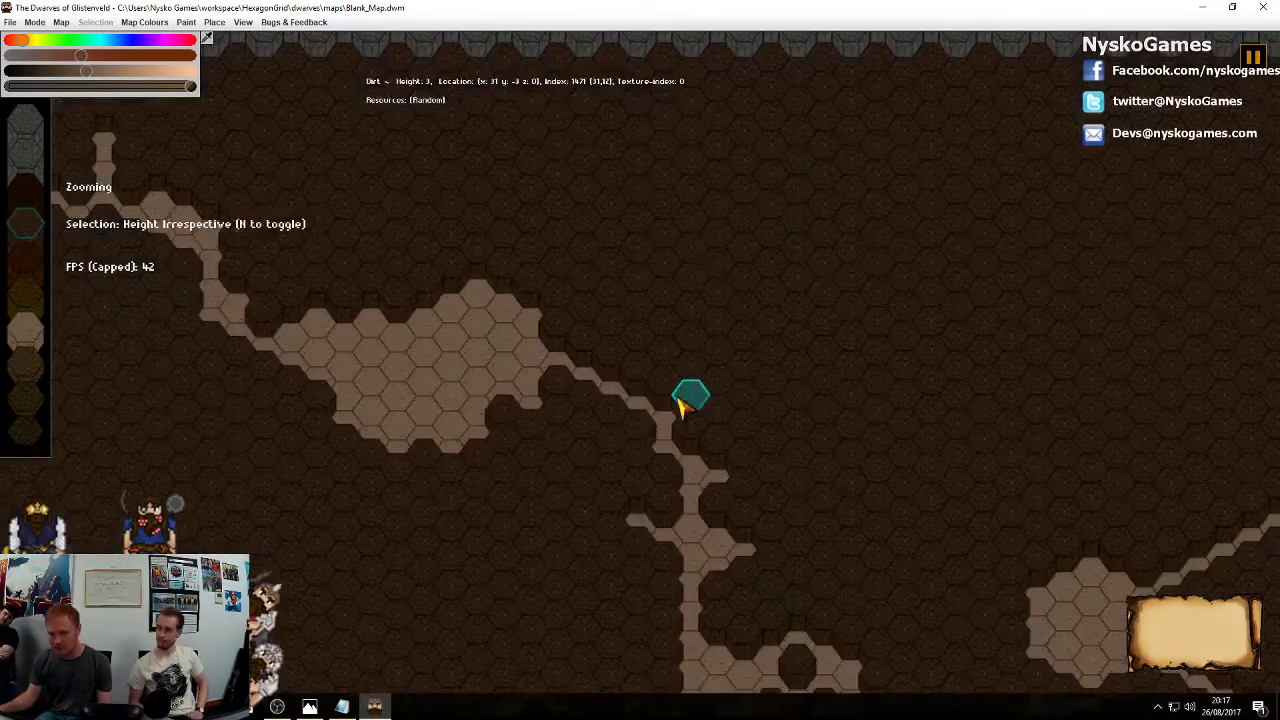
mouse_move(702, 403)
left_mouse_down()
mouse_move(903, 277)
mouse_move(937, 391)
left_mouse_up()
right_click_drag(670, 529, 863, 414)
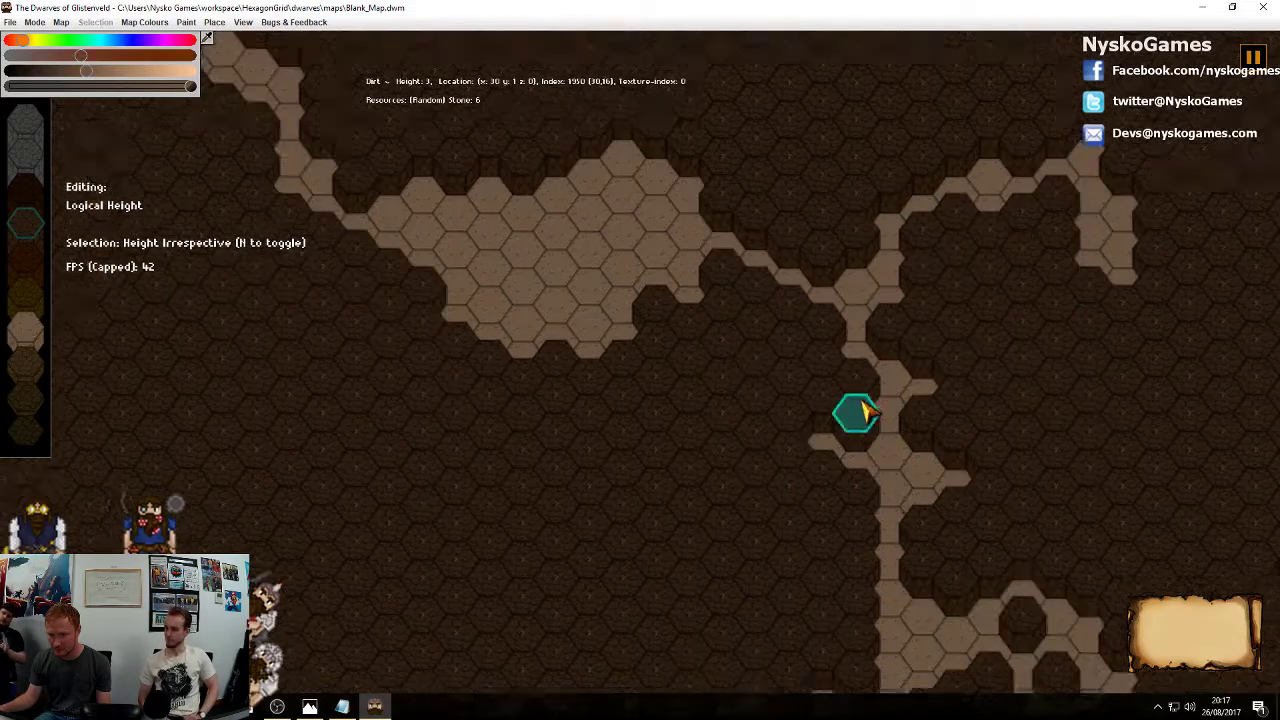
Carve a curved natural passage at floor level from the branching cave's eastern loop to the nearby small circular room on its east
scroll(766, 409, "down", 3)
right_click_drag(784, 458, 988, 160)
right_click_drag(835, 408, 620, 574)
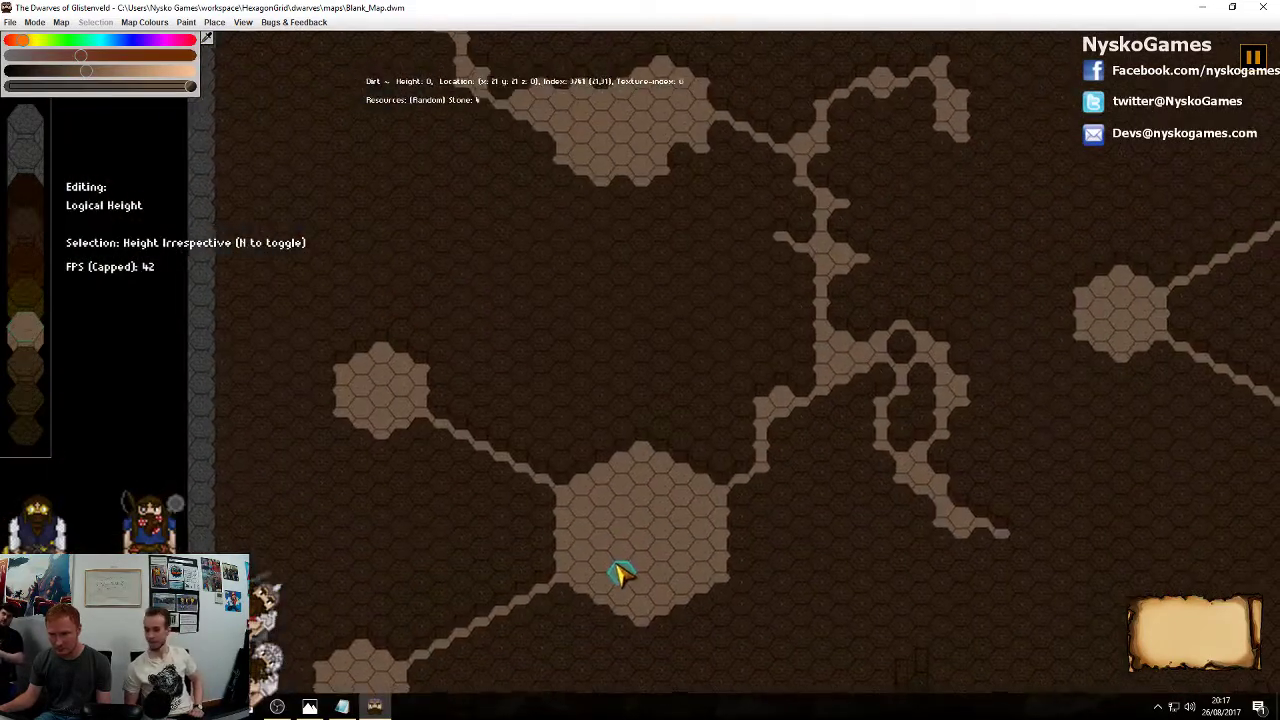
right_click_drag(920, 460, 497, 369)
scroll(735, 449, "up", 3)
scroll(660, 430, "up", 2)
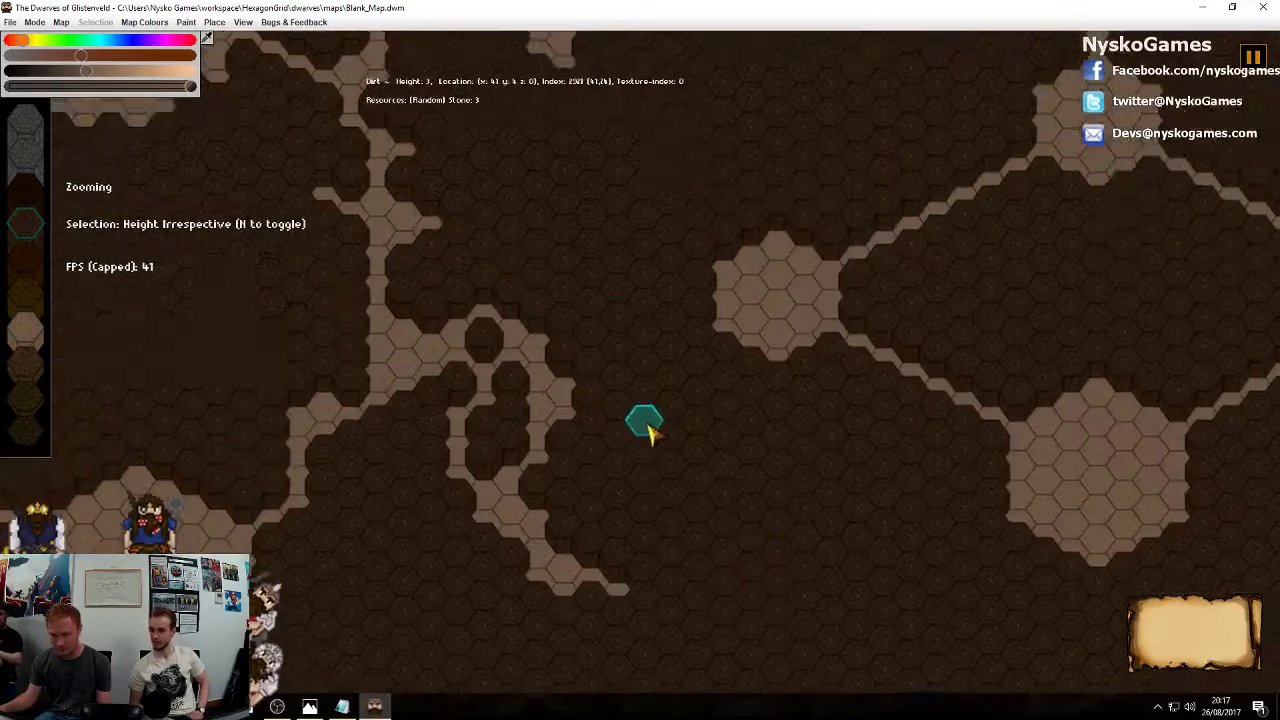
mouse_move(590, 442)
left_mouse_down()
mouse_move(677, 452)
mouse_move(694, 362)
left_mouse_up()
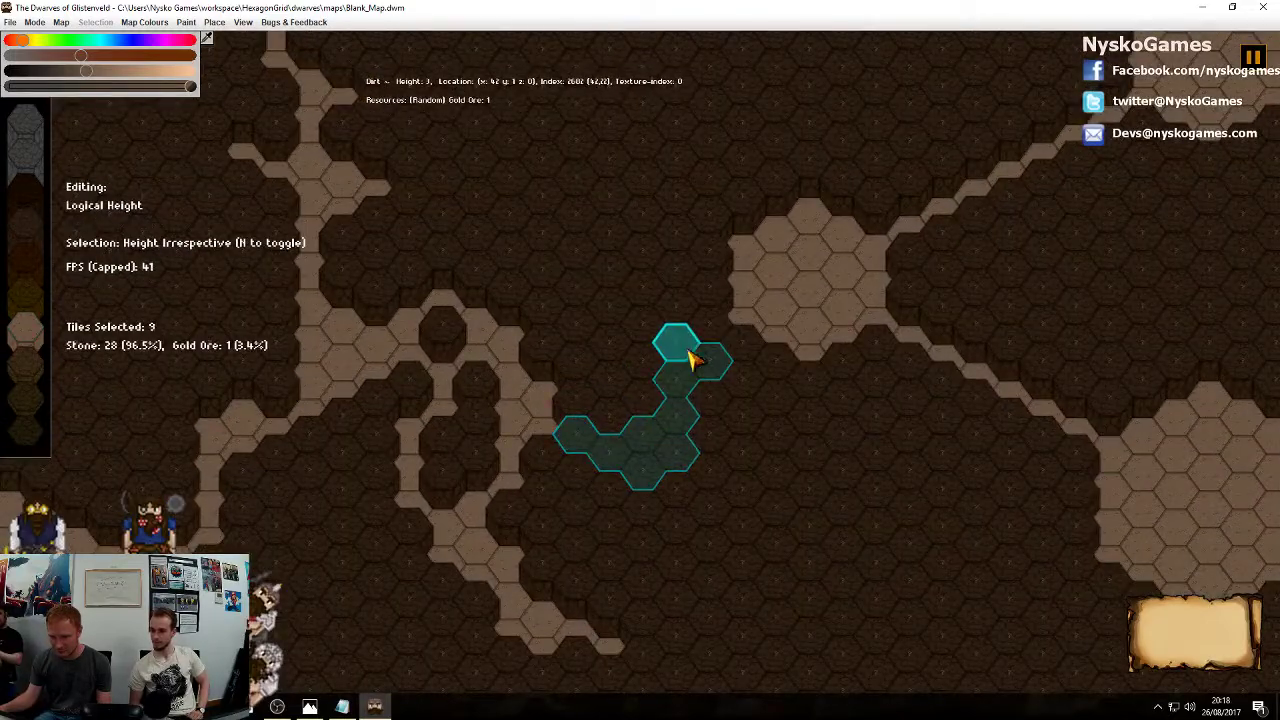
scroll(827, 436, "down", 3)
Carve a branching cave with a loop and dead ends at floor level, linking the central circular room to the small rooms southwest and southeast of it
right_click_drag(827, 436, 740, 165)
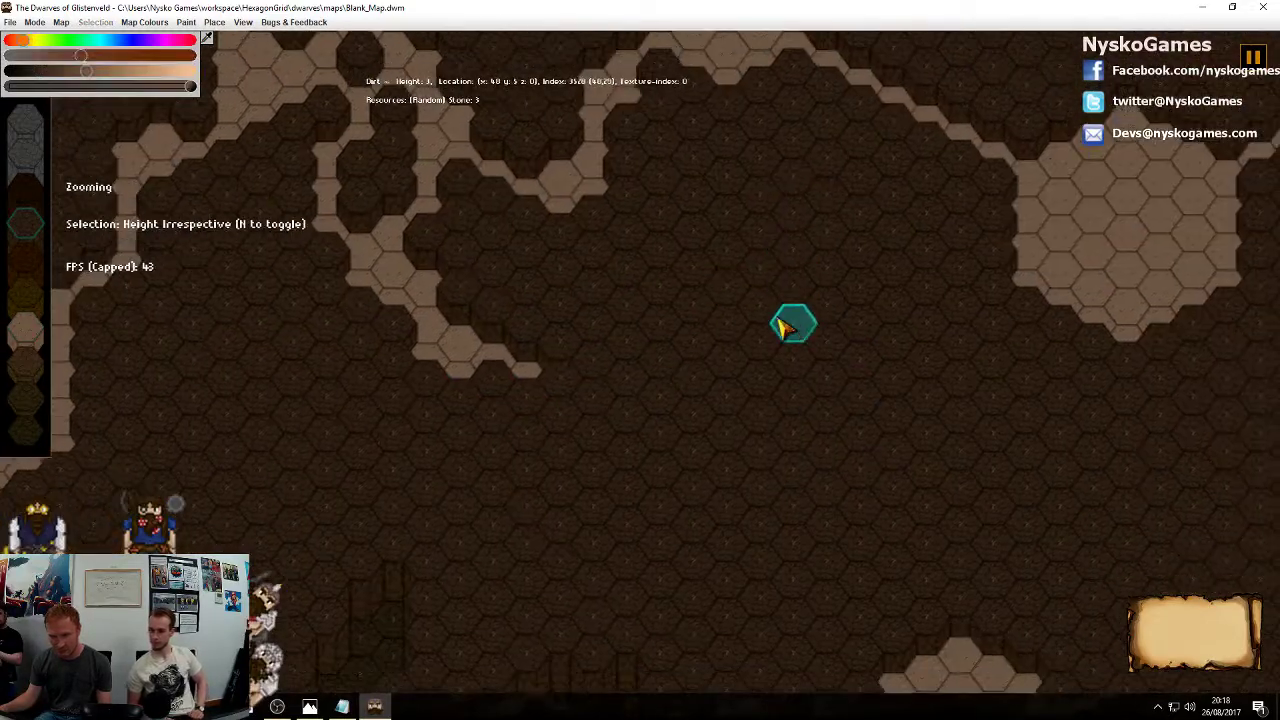
scroll(780, 325, "down", 3)
right_click_drag(770, 402, 884, 509)
scroll(831, 447, "down", 3)
right_click_drag(634, 480, 782, 250)
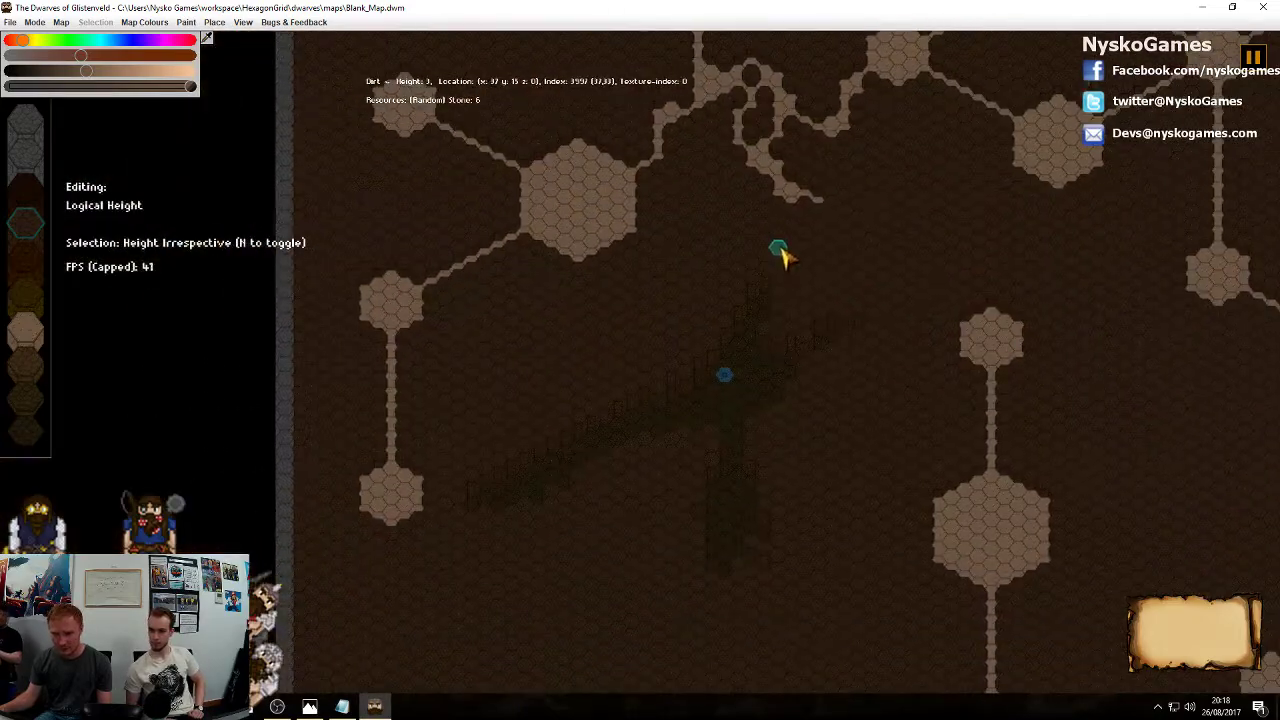
right_click_drag(895, 195, 605, 186)
right_click_drag(807, 315, 760, 485)
scroll(677, 424, "up", 5)
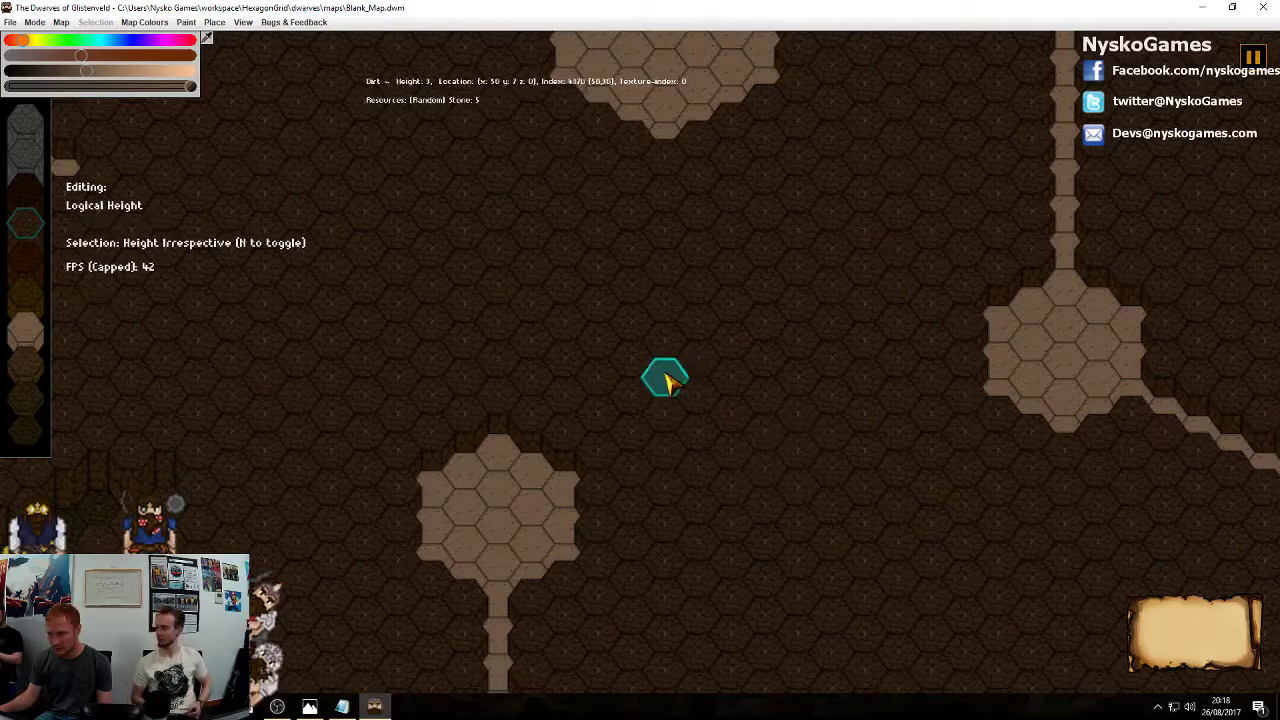
mouse_move(665, 157)
left_mouse_down()
mouse_move(663, 206)
mouse_move(765, 360)
mouse_move(865, 408)
mouse_move(940, 392)
mouse_move(700, 475)
mouse_move(610, 457)
mouse_move(680, 386)
mouse_move(750, 522)
mouse_move(735, 528)
mouse_move(740, 580)
mouse_move(768, 530)
mouse_move(692, 398)
mouse_move(610, 372)
mouse_move(512, 297)
mouse_move(903, 480)
mouse_move(875, 485)
mouse_move(815, 425)
left_mouse_up()
scroll(815, 426, "down", 3)
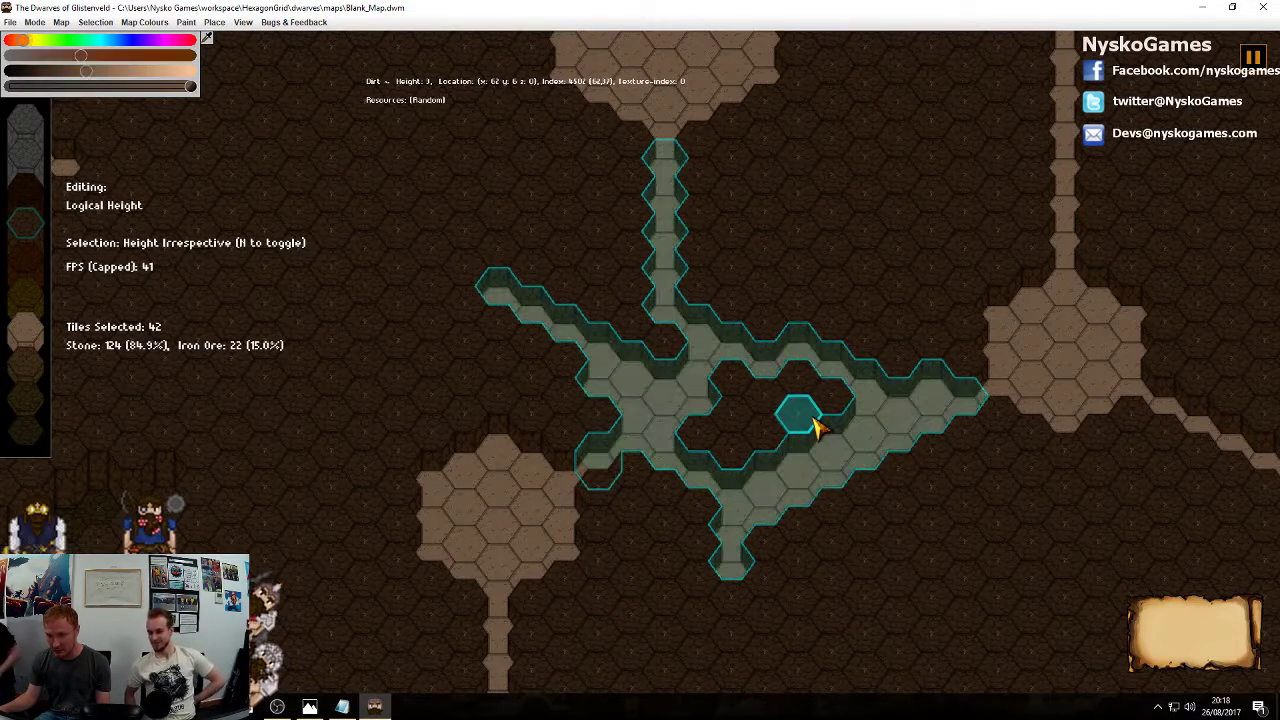
right_click(815, 428)
Raise one tile on the south side of the central cave's loop back to wall level to narrow the passage
left_click(815, 486)
scroll(960, 510, "up", 3)
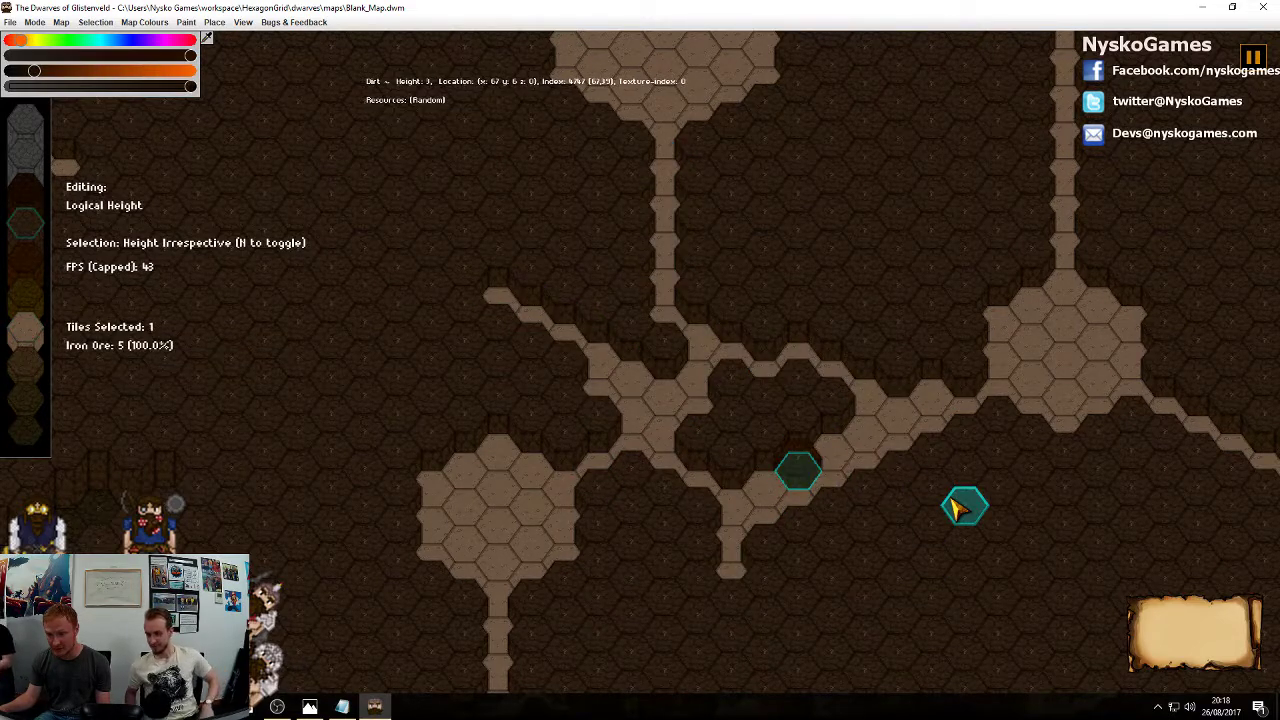
right_click(958, 509)
Carve a three-tile dead-end branch at floor level northeastward from the top of the central cave's loop, clearing the selection
key("w")
key("d")
left_click(769, 458)
left_click_drag(769, 458, 791, 416)
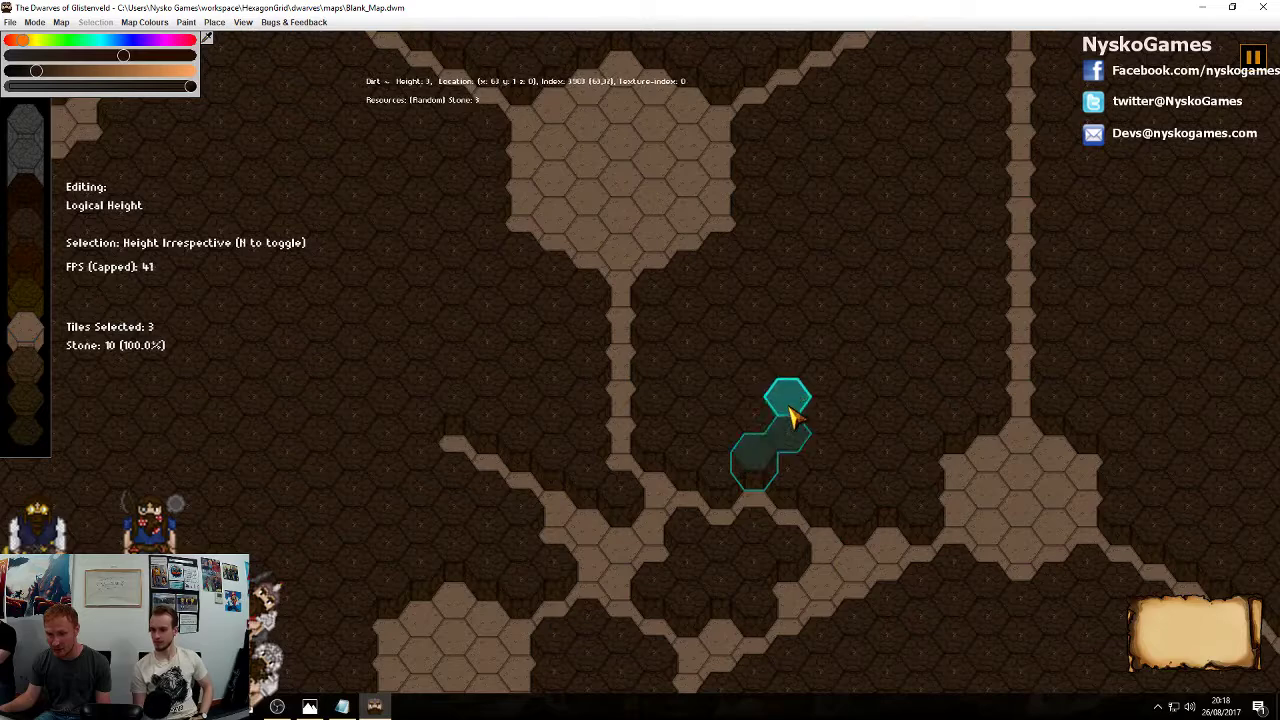
scroll(873, 474, "down", 3)
right_click(893, 498)
Raise one tile on the central cave's southern edge to wall level, narrowing the passage toward the small eastern room
key("s")
key("d")
scroll(838, 440, "up", 3)
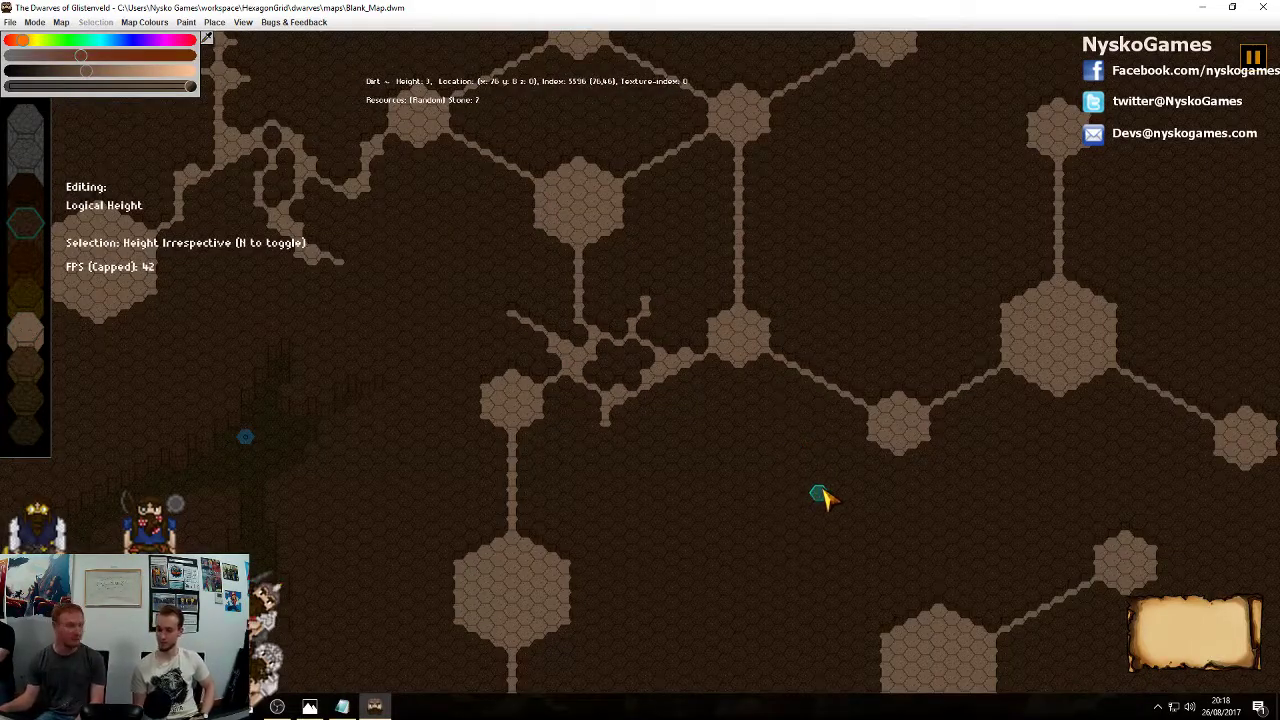
right_click_drag(809, 480, 889, 381)
scroll(880, 382, "up", 3)
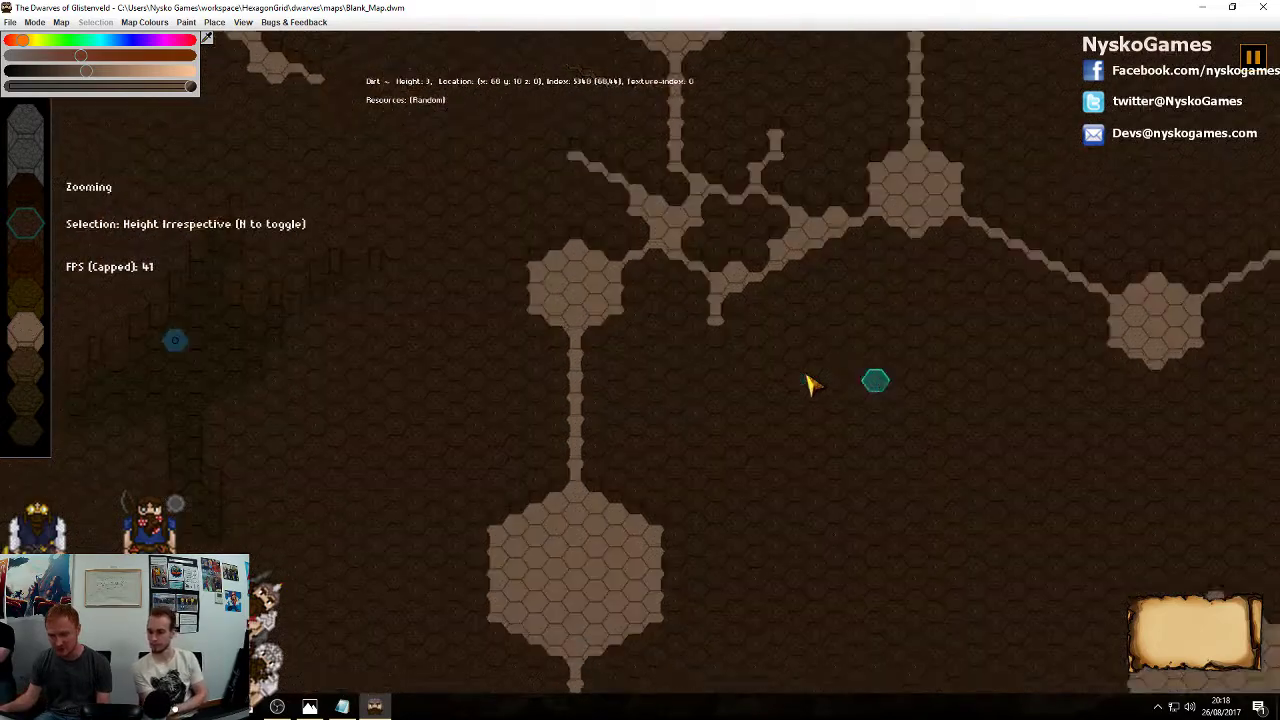
right_click_drag(809, 382, 734, 449)
scroll(740, 455, "up", 2)
left_click(668, 453)
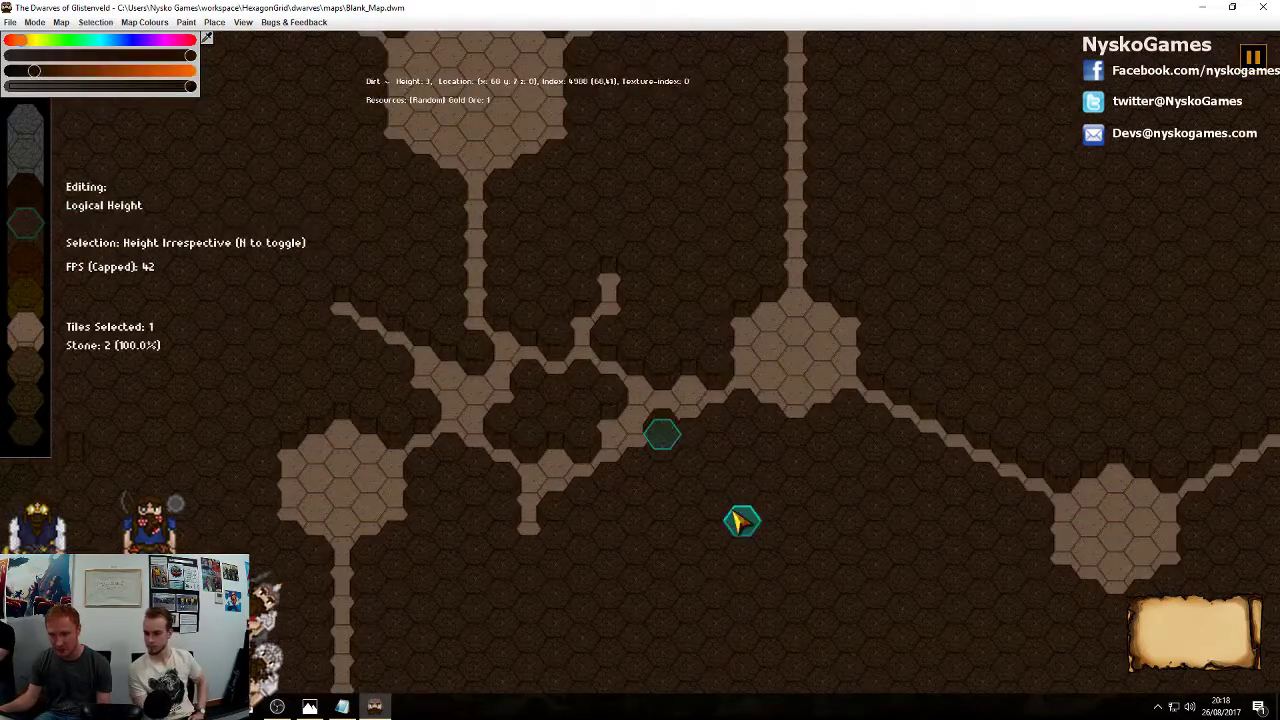
right_click_drag(820, 566, 845, 425)
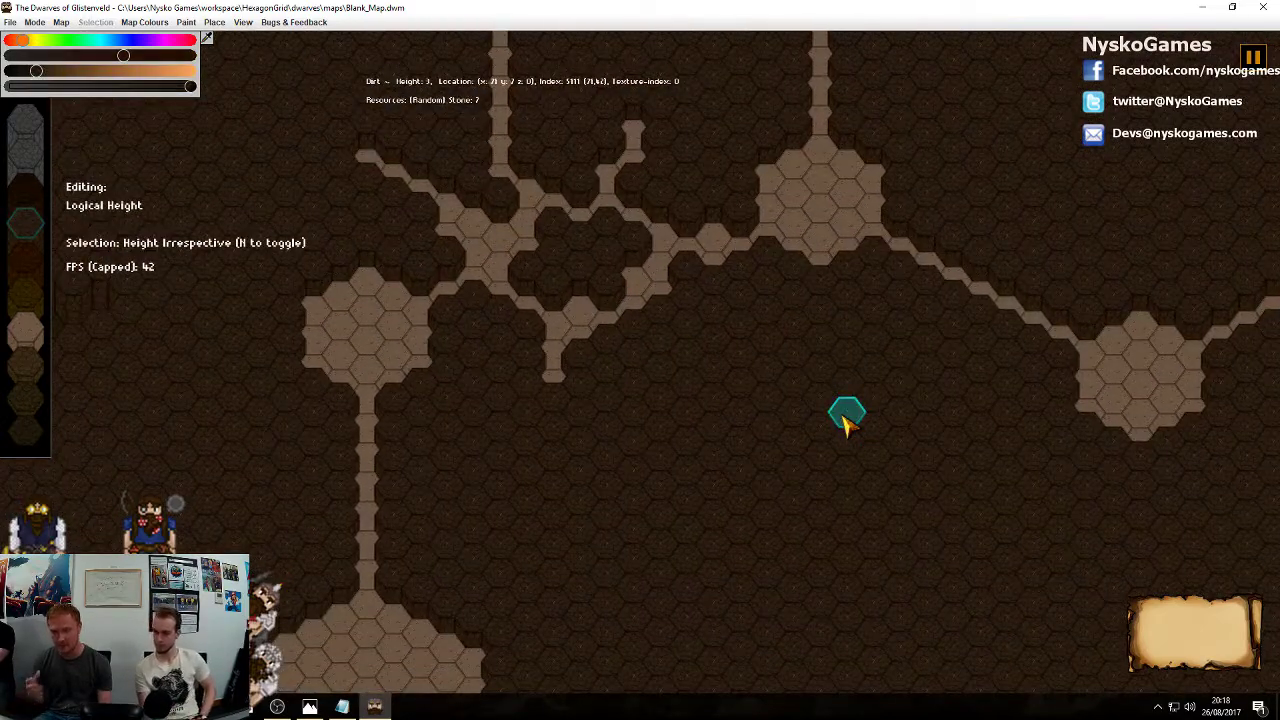
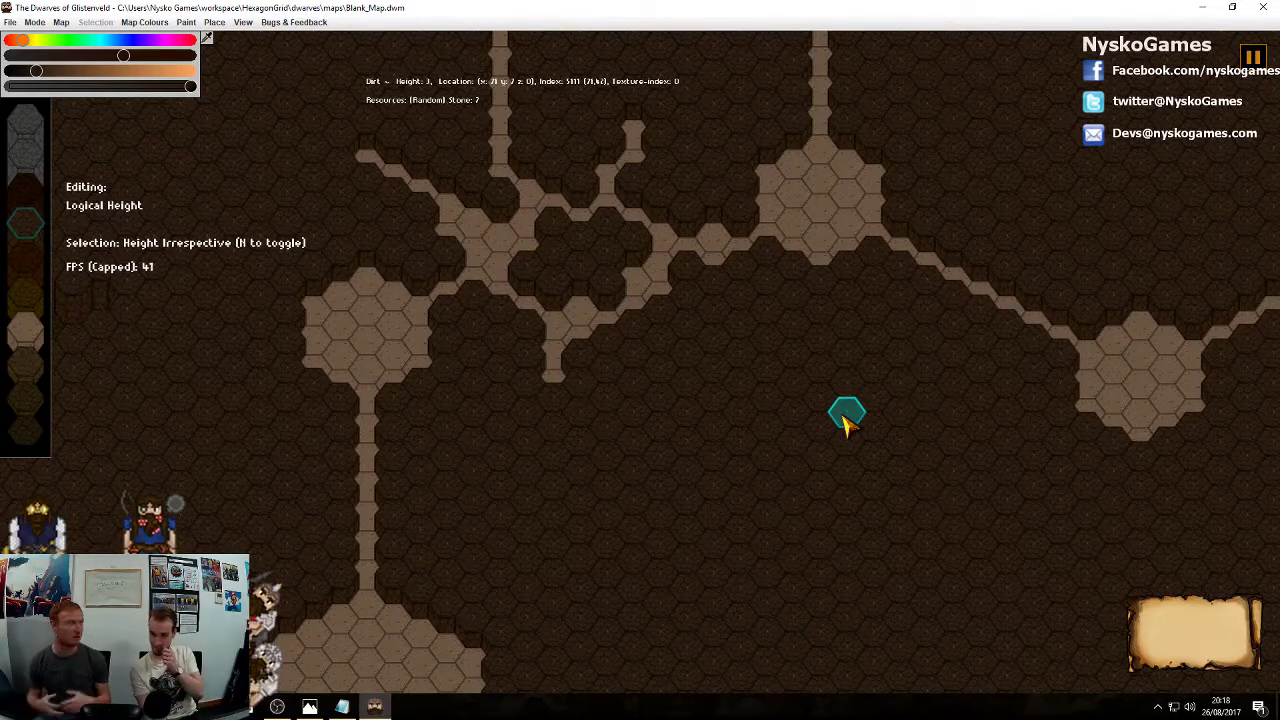
Examine the overall map layout, comparing the central cave, the connected rooms and the separate rooms in the south and east
scroll(847, 418, "down", 5)
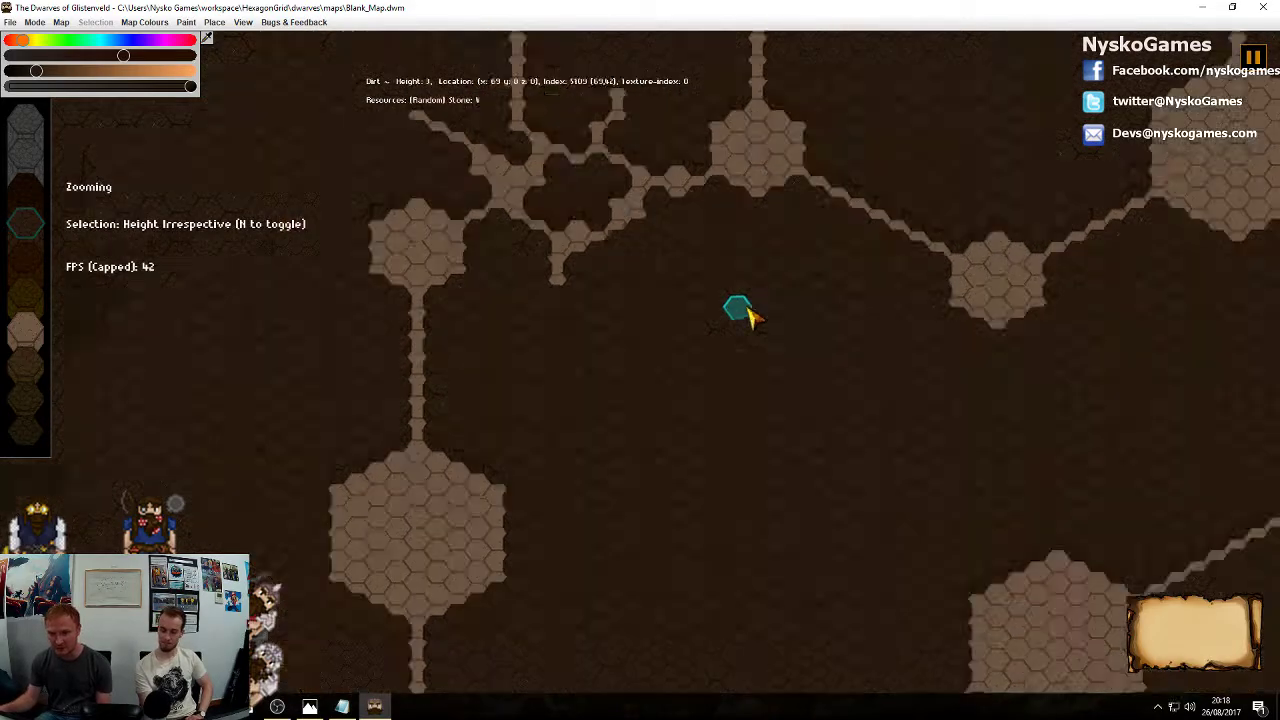
middle_click_drag(679, 367, 629, 487)
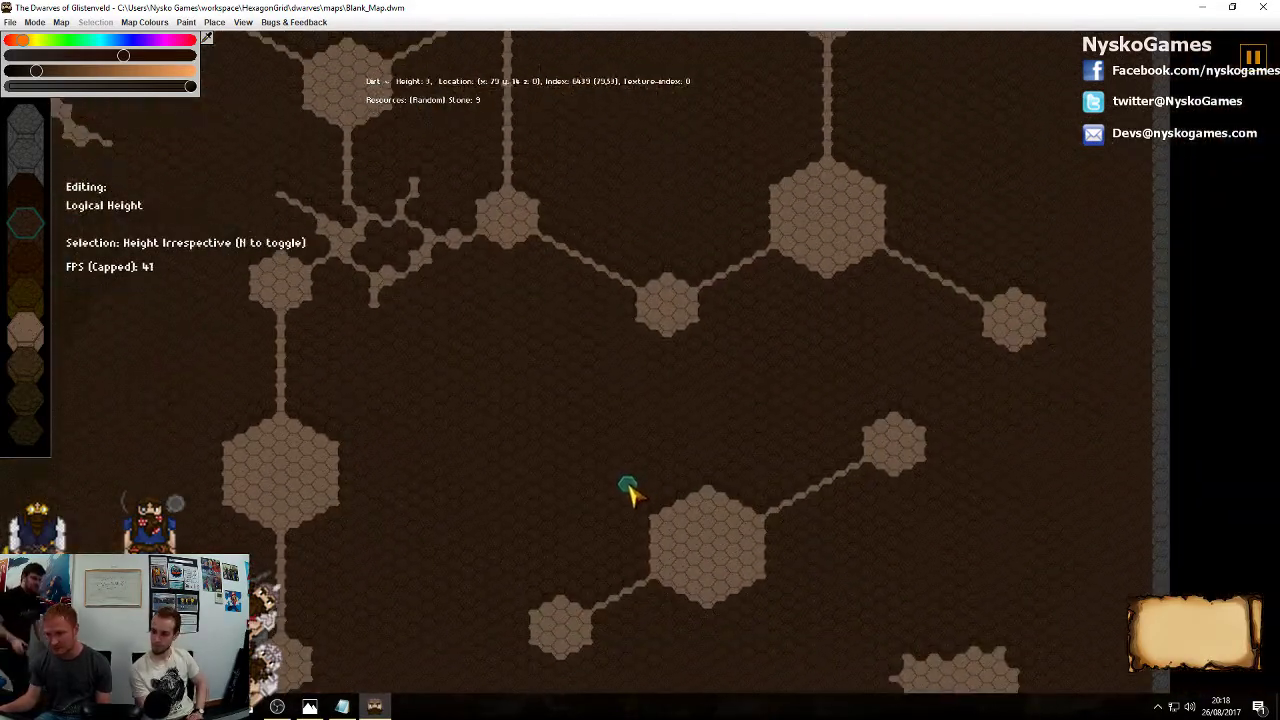
middle_click_drag(811, 402, 677, 514)
middle_click_drag(770, 558, 749, 499)
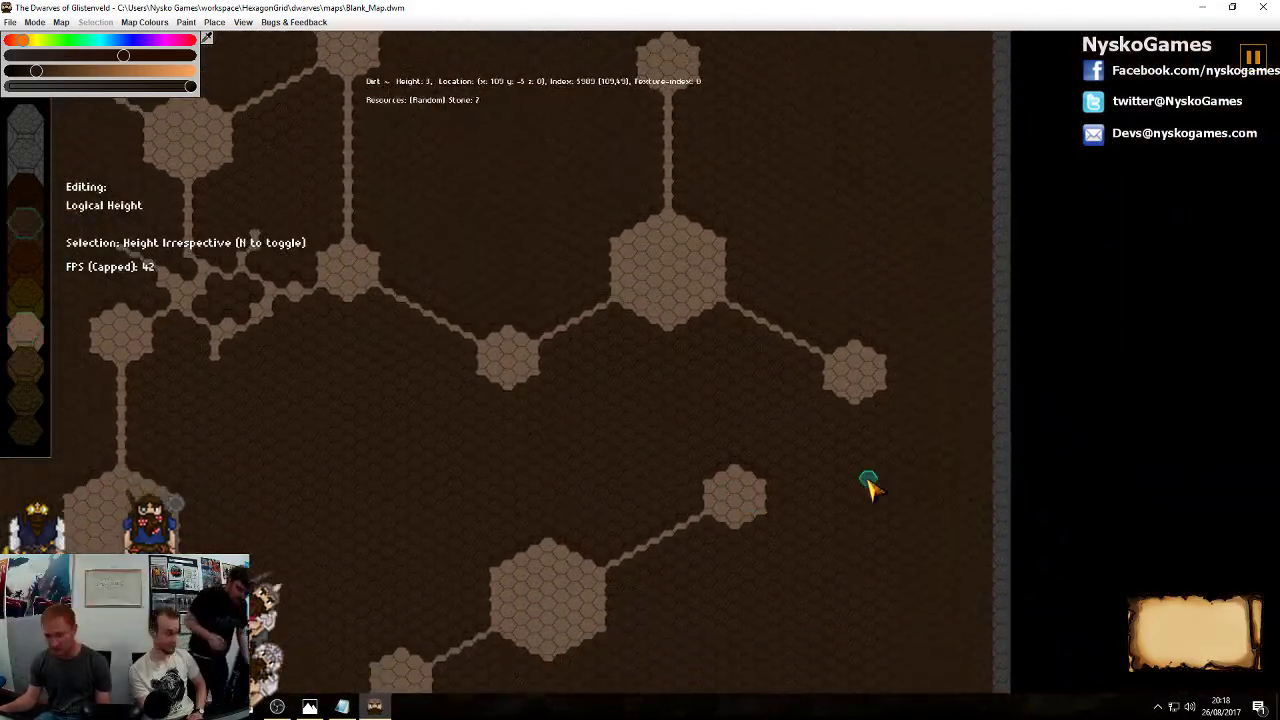
middle_click_drag(868, 482, 939, 627)
middle_click_drag(846, 436, 1114, 330)
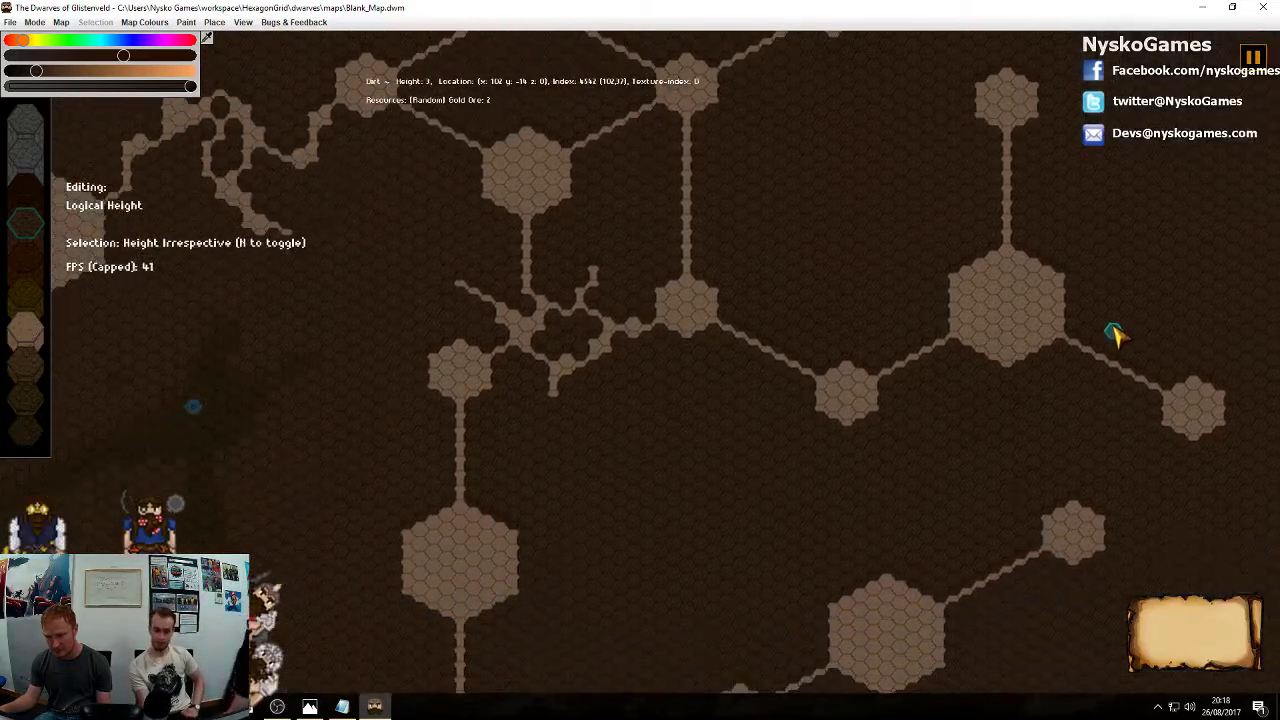
middle_click_drag(515, 391, 833, 402)
scroll(971, 486, "down", 6)
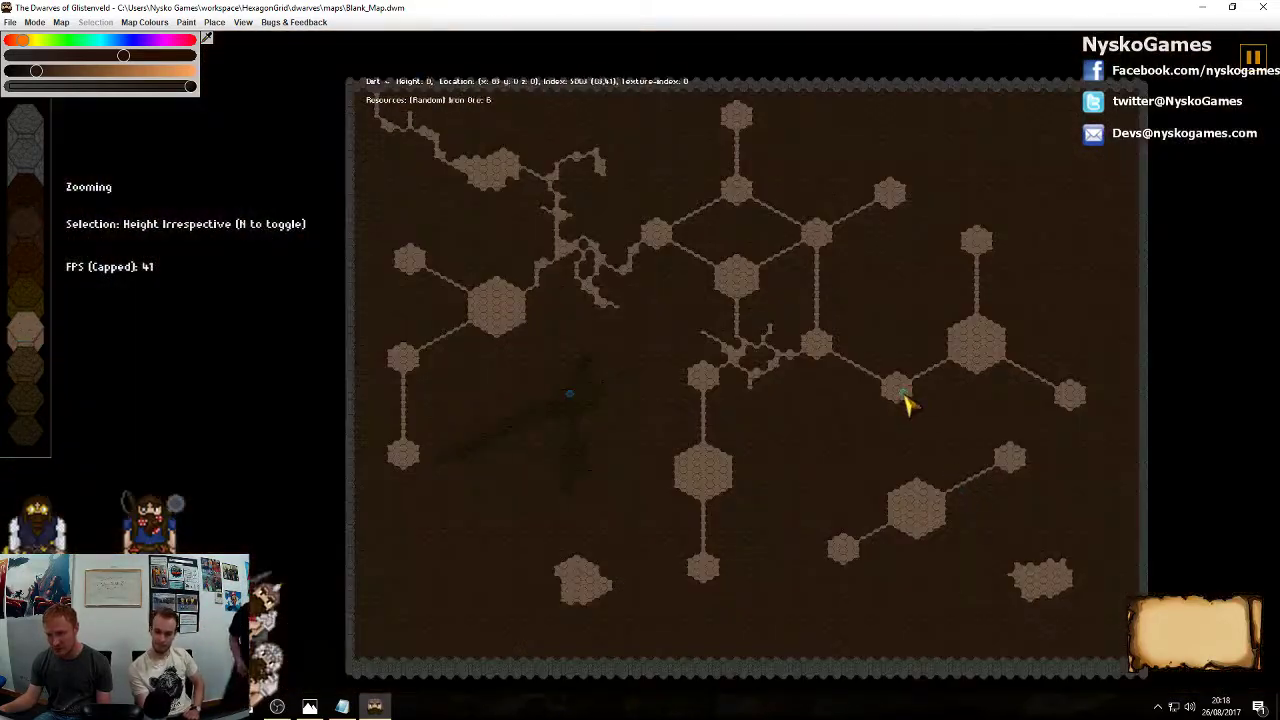
scroll(690, 430, "up", 5)
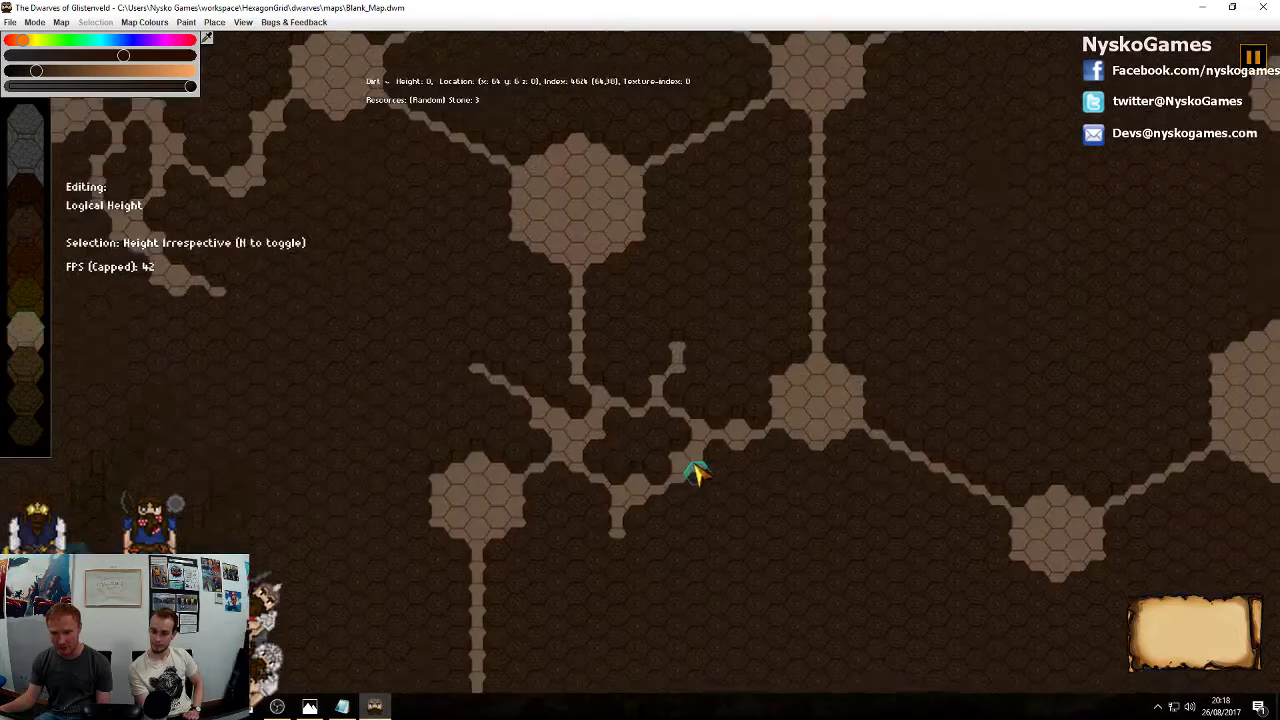
scroll(789, 411, "down", 5)
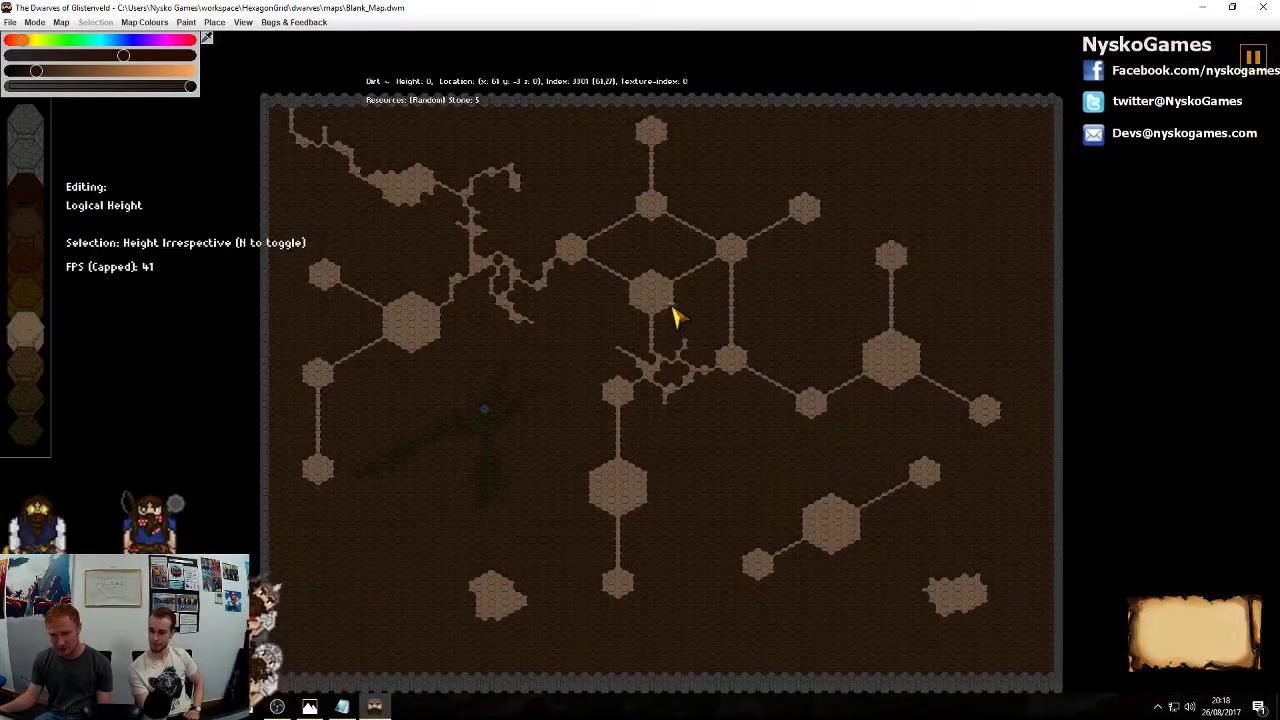
scroll(700, 449, "up", 4)
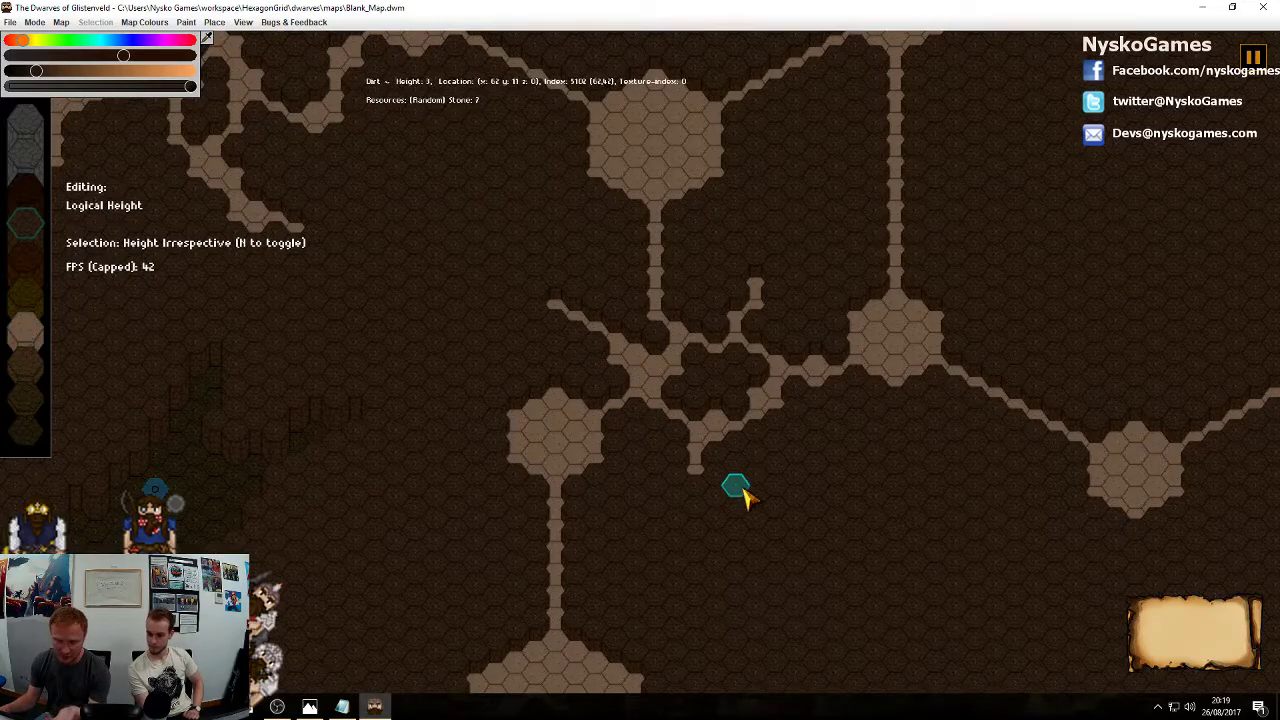
middle_click_drag(743, 488, 652, 584)
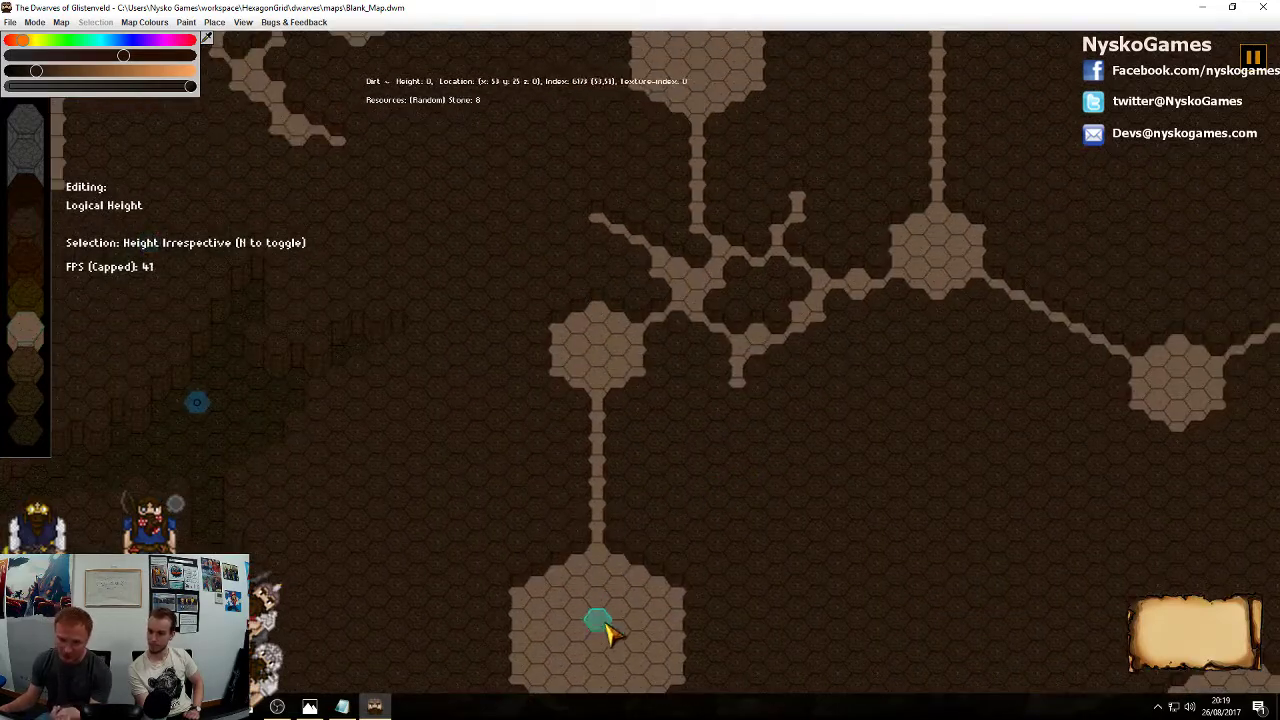
scroll(677, 449, "down", 3)
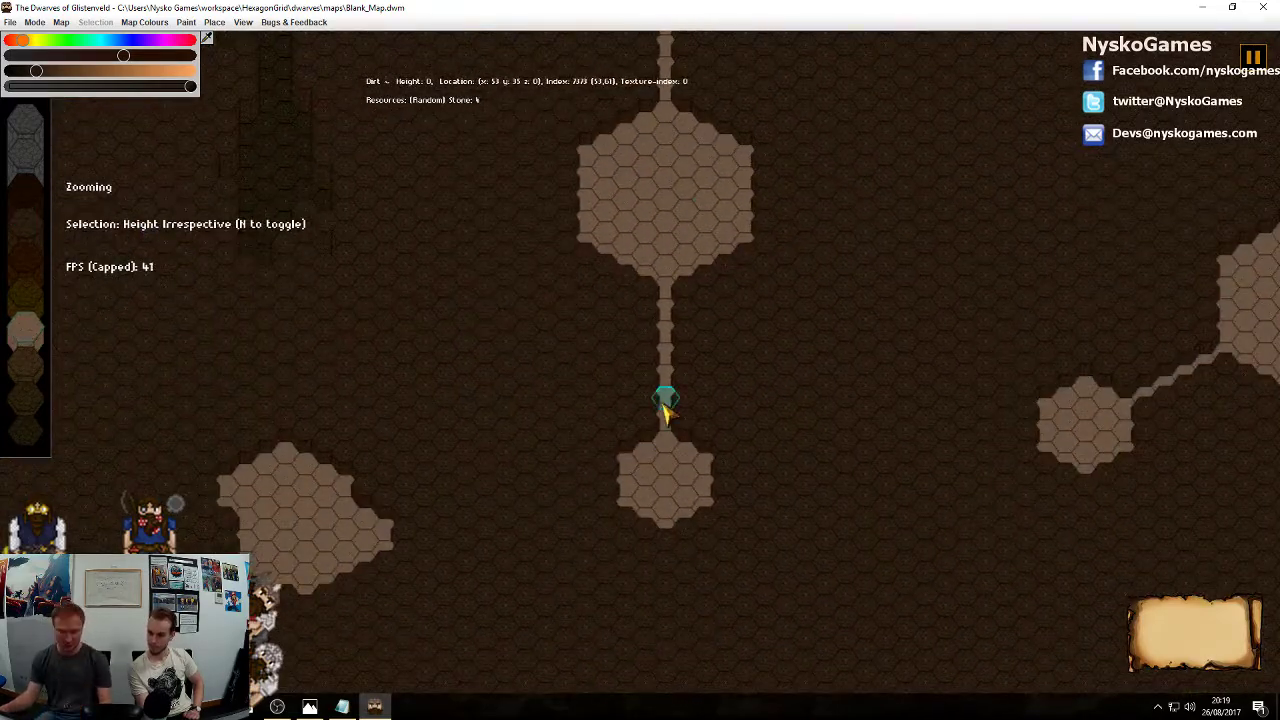
middle_click_drag(687, 148, 590, 571)
middle_click_drag(706, 486, 483, 265)
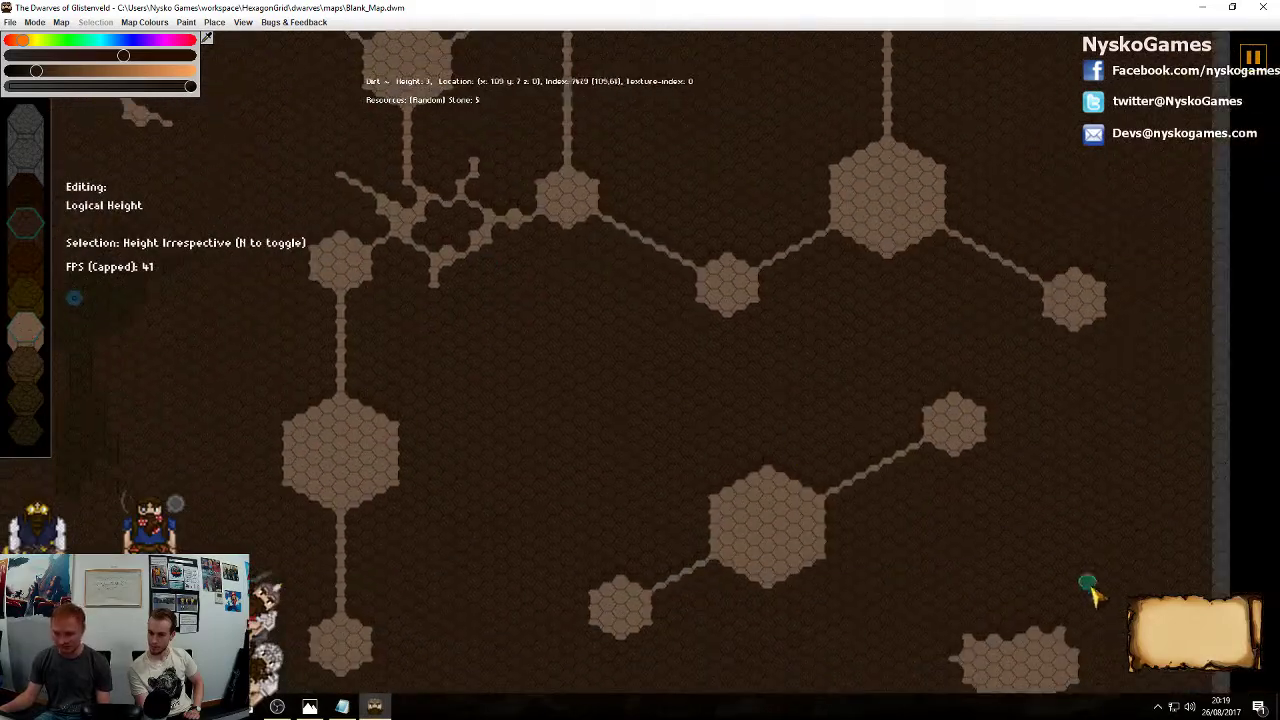
middle_click_drag(1037, 646, 1089, 616)
middle_click_drag(581, 173, 959, 617)
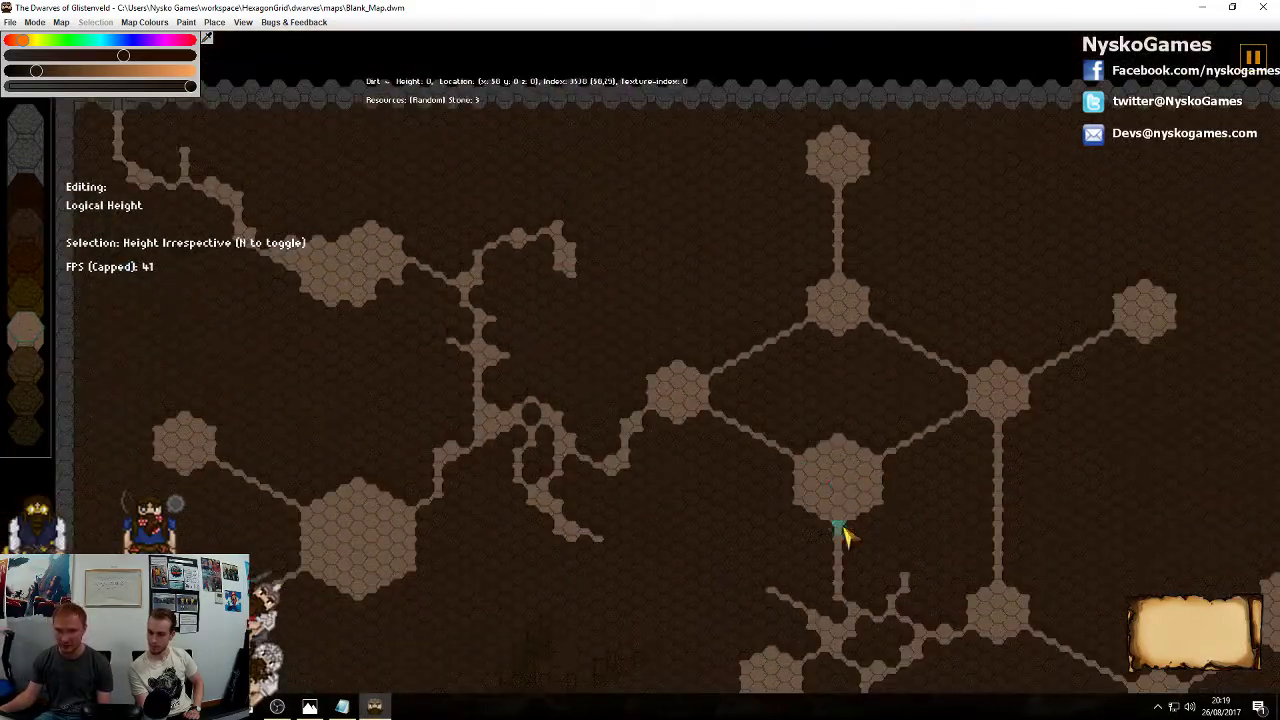
scroll(843, 537, "up", 3)
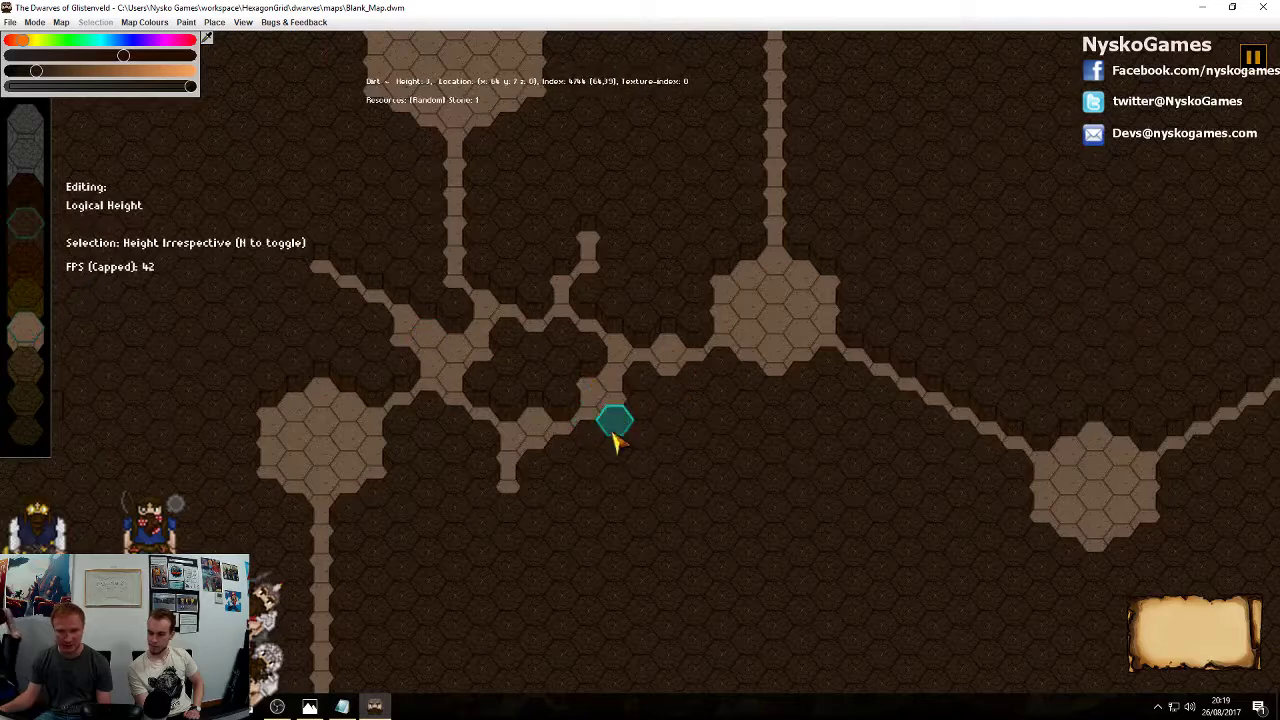
scroll(720, 530, "down", 2)
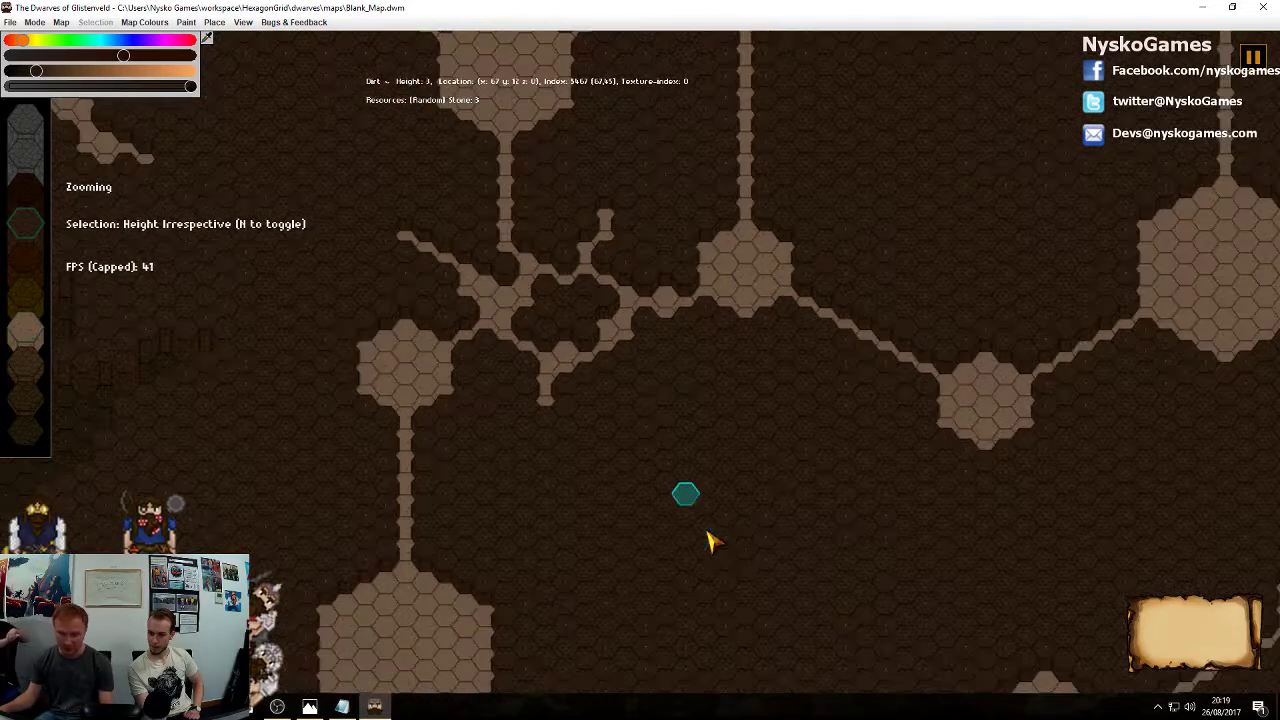
Carve a straight one-tile-wide corridor, eight tiles long, at floor level southwestward from the small circular room southeast of the central cave
middle_click_drag(708, 540, 606, 390)
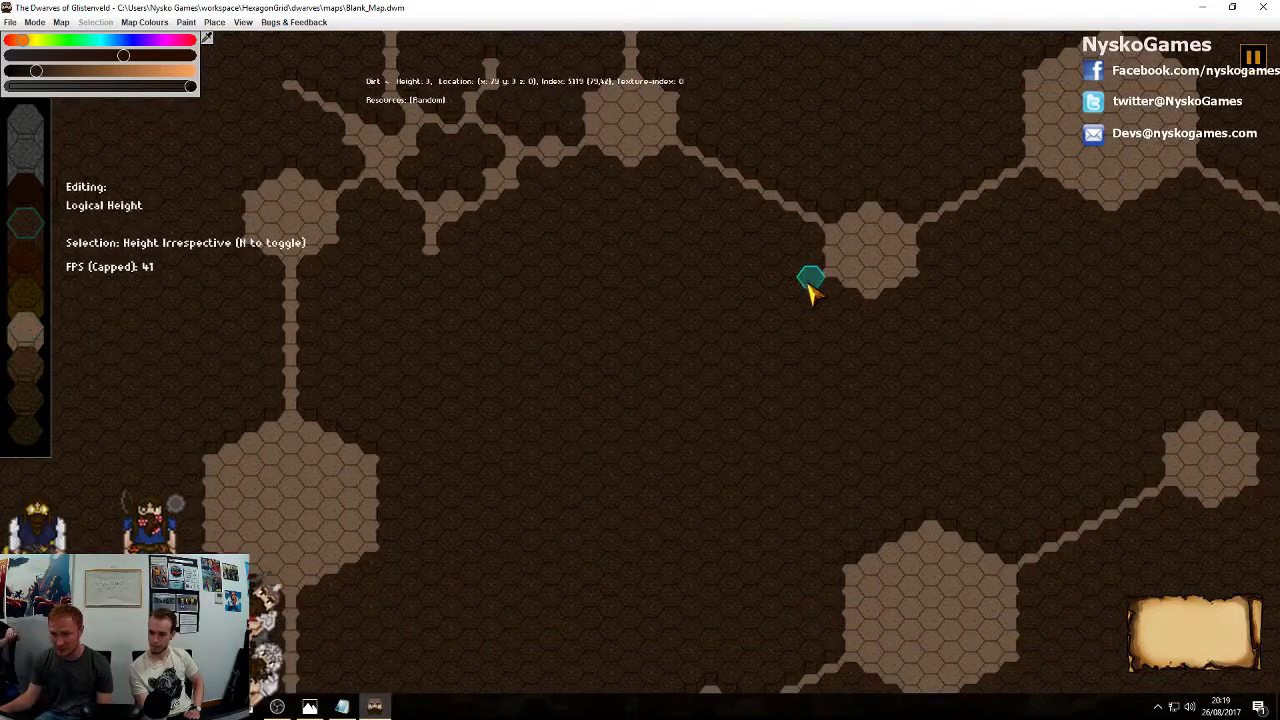
left_click_drag(810, 284, 676, 362)
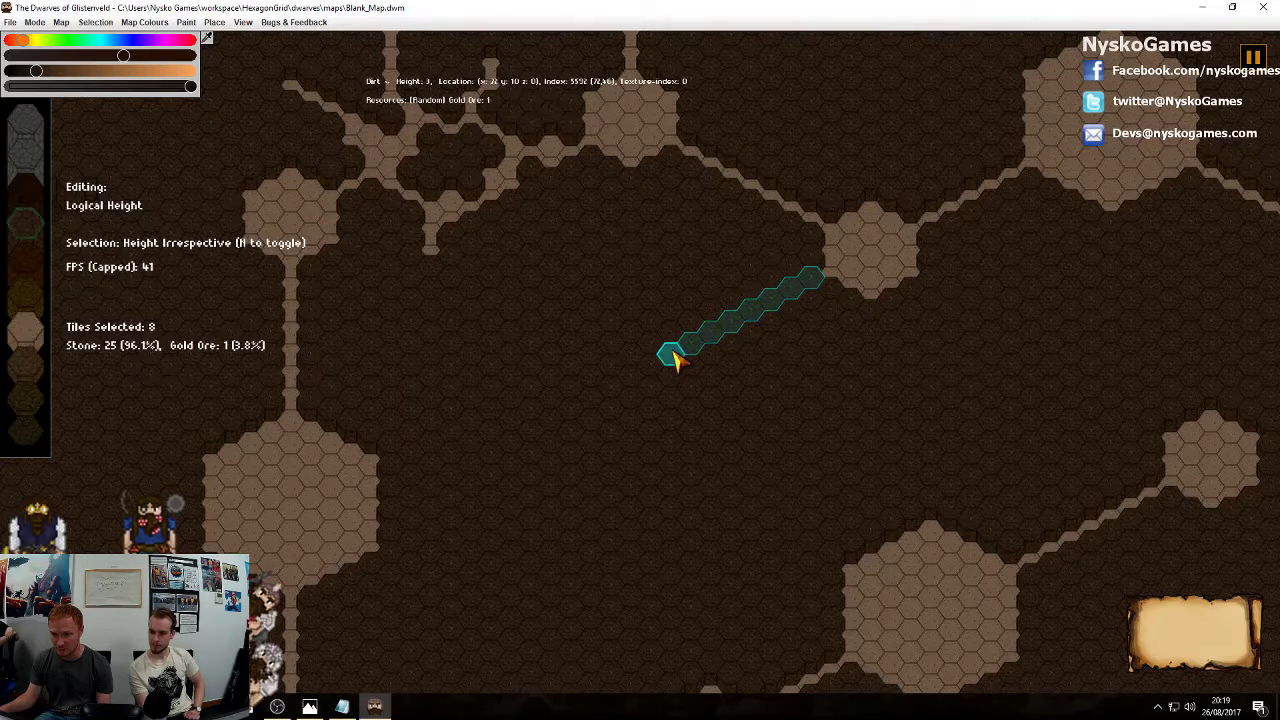
key("0")
middle_click_drag(473, 303, 602, 371)
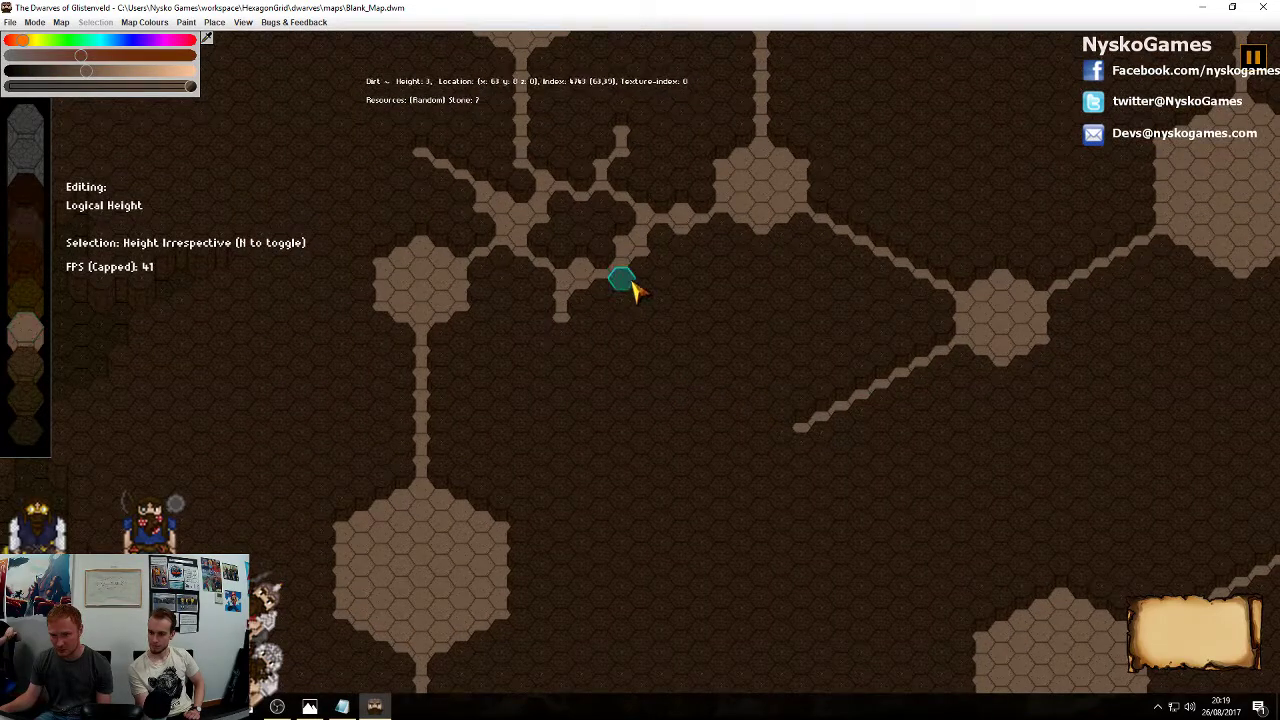
Carve a winding, looping cave passage of about 52 tiles at floor level south of the central cave, reaching the straight corridor's southwestern end
mouse_move(634, 289)
left_mouse_down()
mouse_move(648, 423)
mouse_move(803, 560)
mouse_move(740, 391)
mouse_move(782, 424)
left_mouse_up()
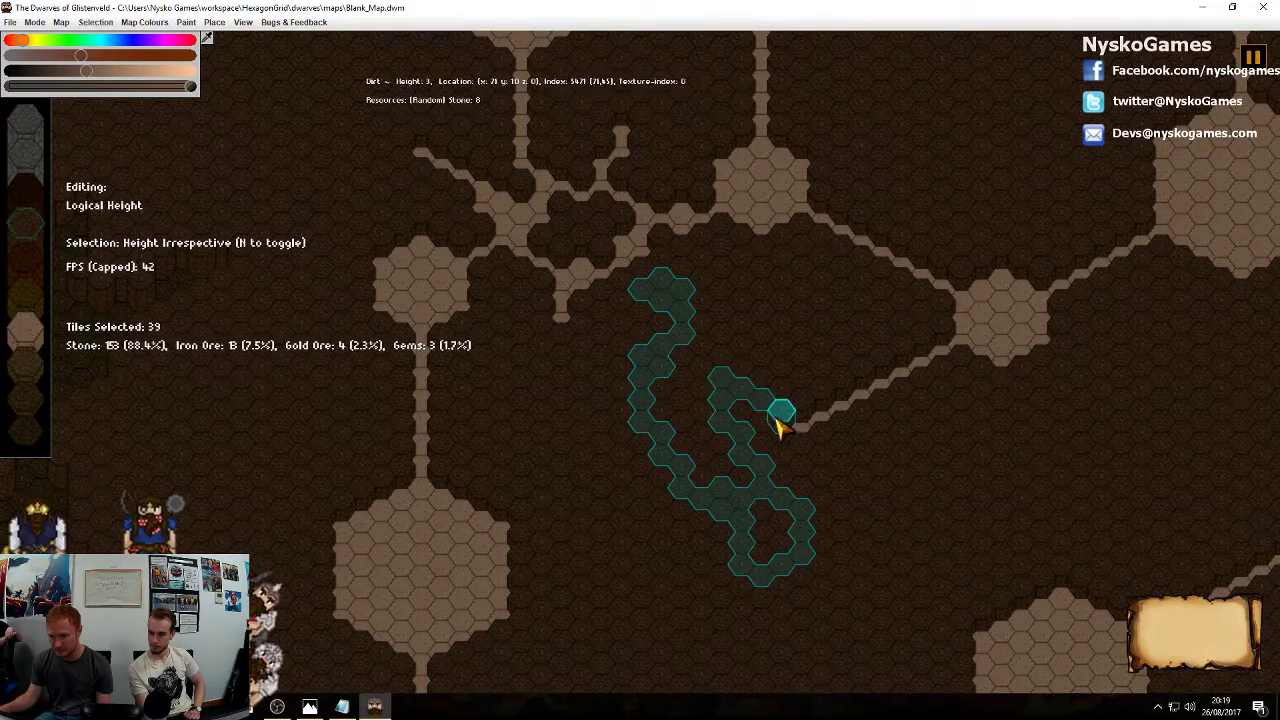
mouse_move(725, 370)
left_mouse_down()
mouse_move(620, 346)
mouse_move(563, 377)
mouse_move(557, 334)
left_mouse_up()
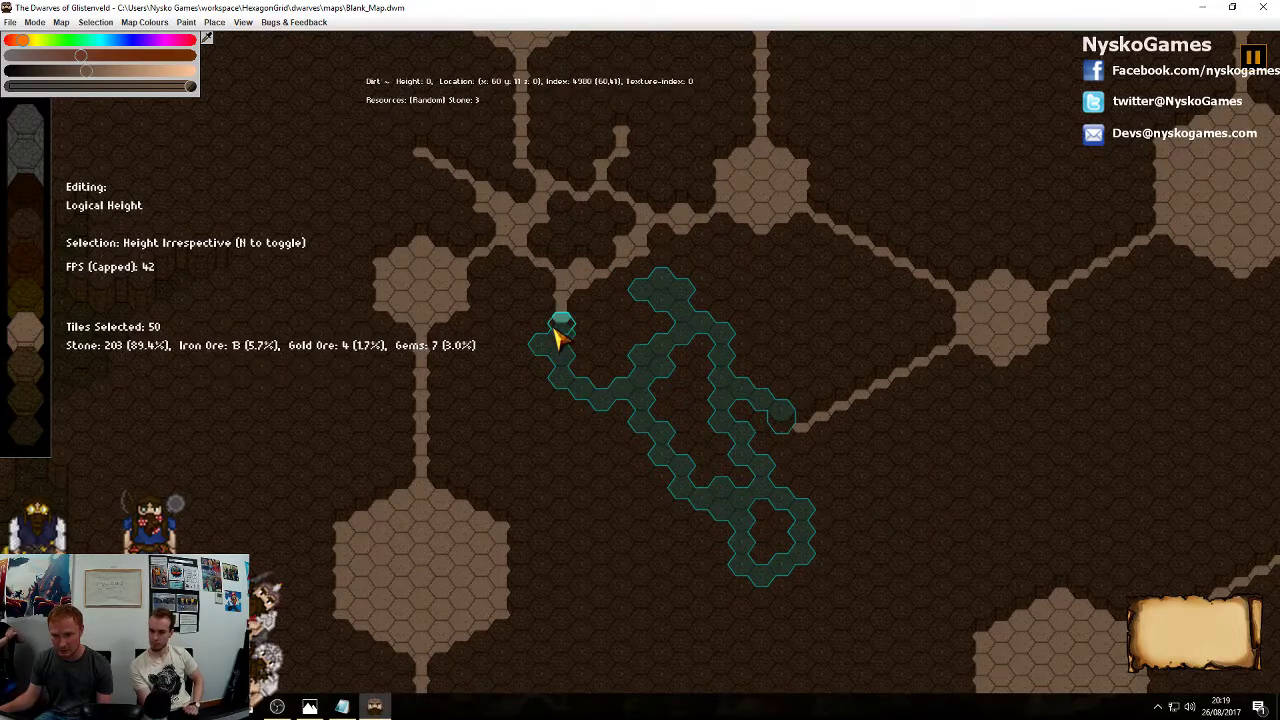
left_click_drag(678, 272, 658, 268)
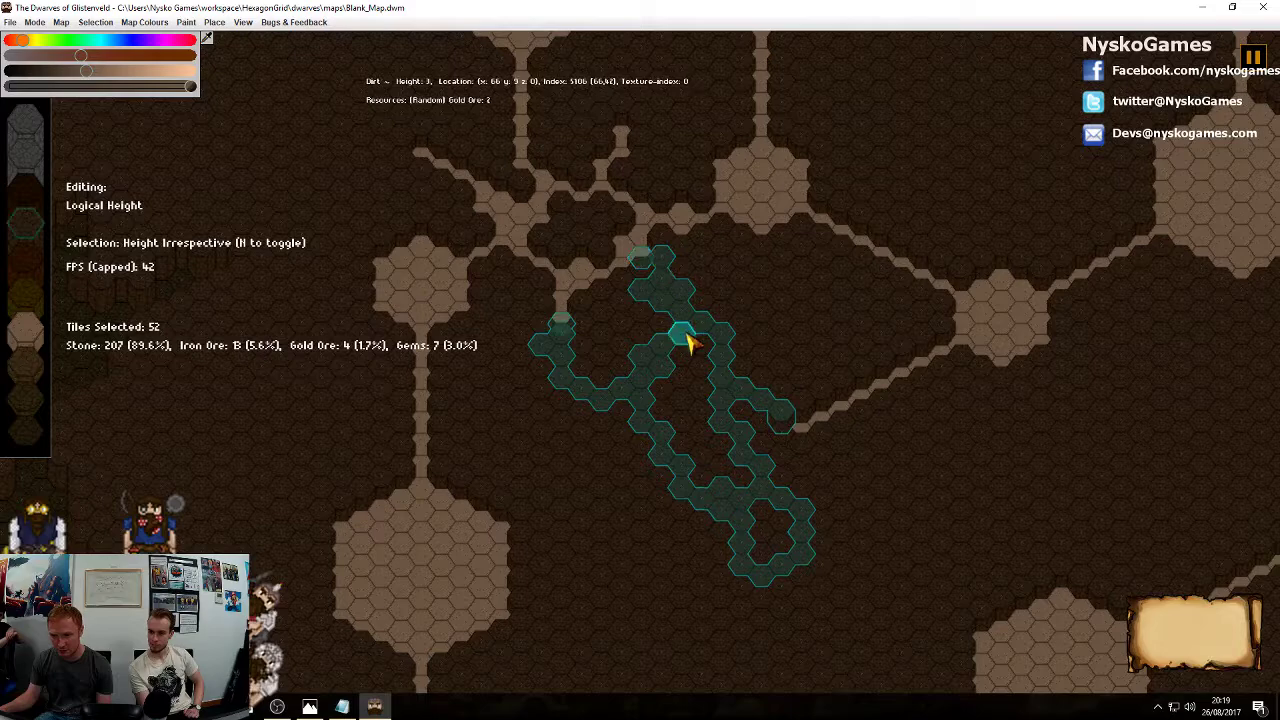
scroll(697, 331, "down", 3)
key("Escape")
scroll(697, 333, "up", 2)
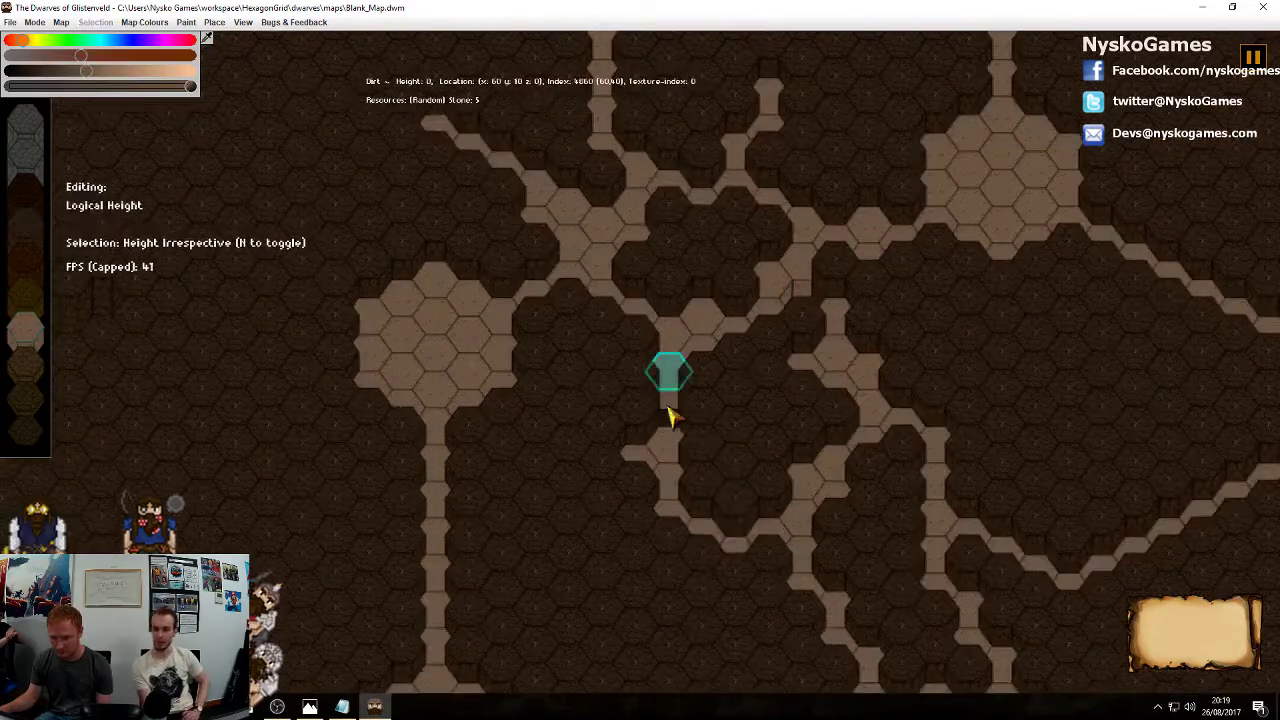
Lower the single wall tiles separating the new passages from the central cave's southern edge to floor level
left_click(674, 425)
scroll(794, 457, "up", 3)
key("Escape")
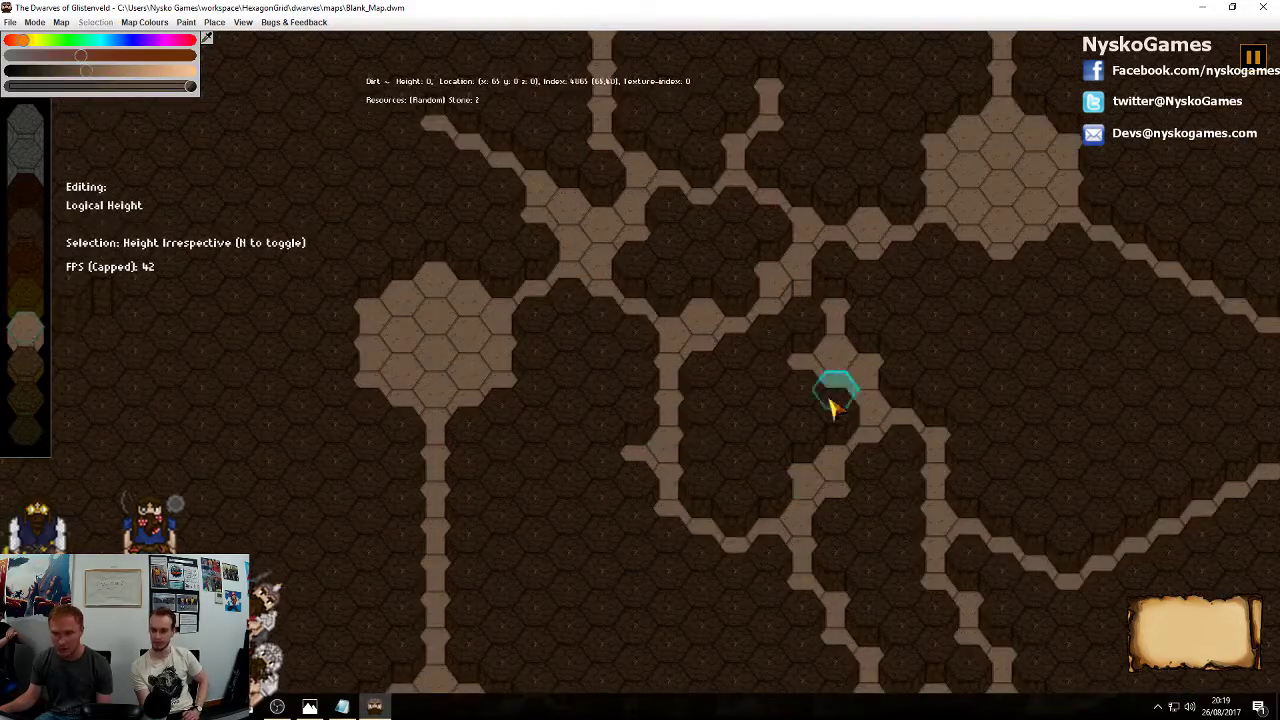
left_click(806, 318)
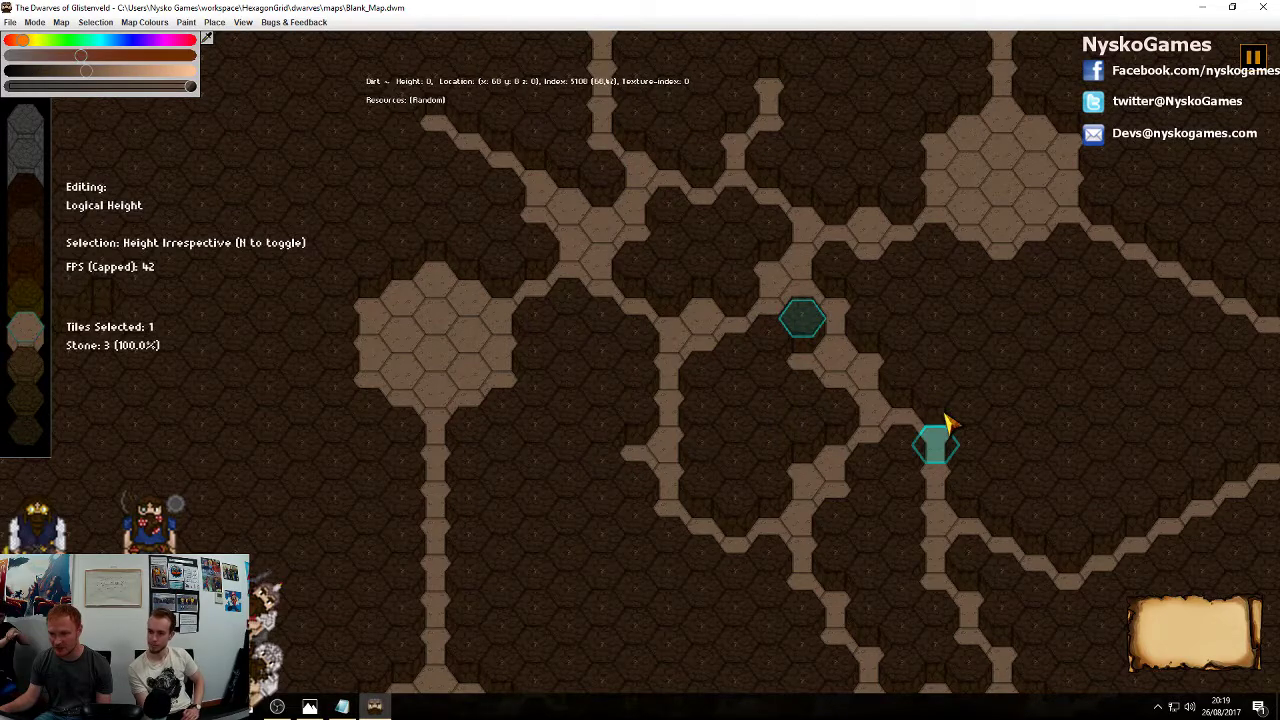
Examine the extended central cave, the eastern rooms, the ravine surroundings and the separate southern cave
right_click_drag(1040, 476, 870, 352)
scroll(870, 352, "down", 5)
right_click_drag(899, 438, 721, 182)
right_click_drag(837, 300, 865, 497)
right_click_drag(819, 322, 748, 467)
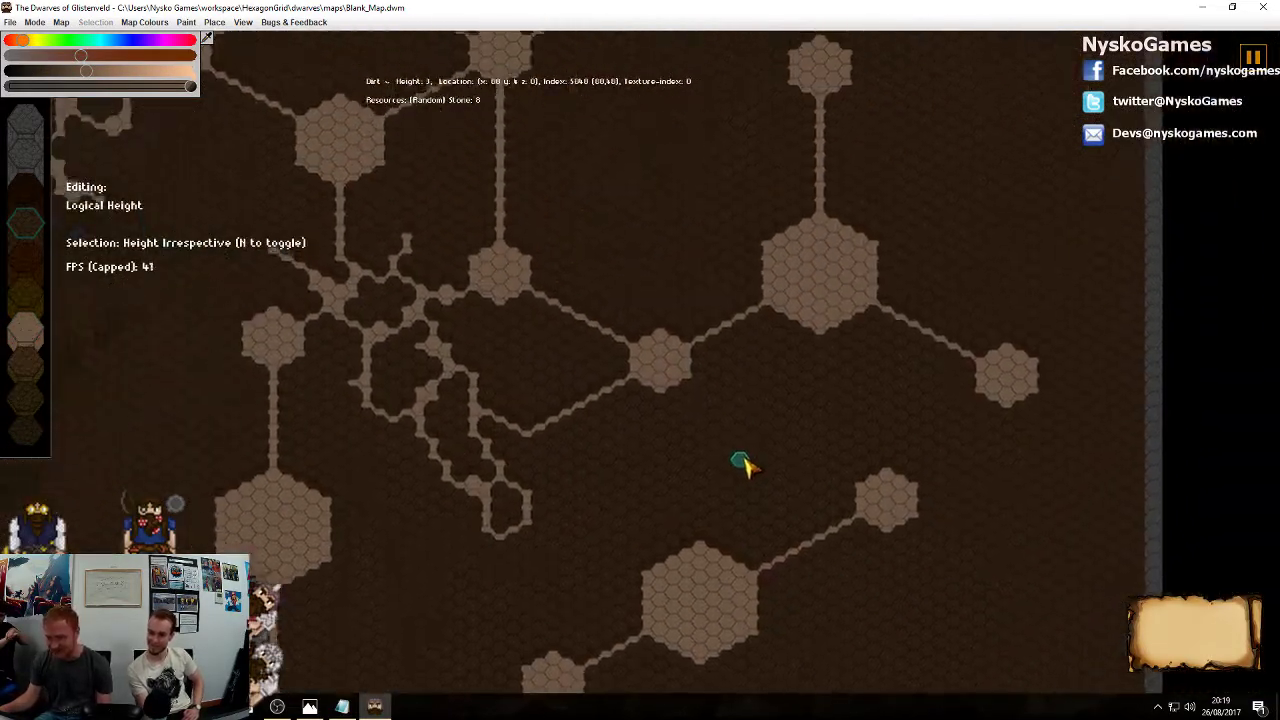
right_click_drag(494, 263, 1135, 171)
right_click_drag(896, 512, 930, 393)
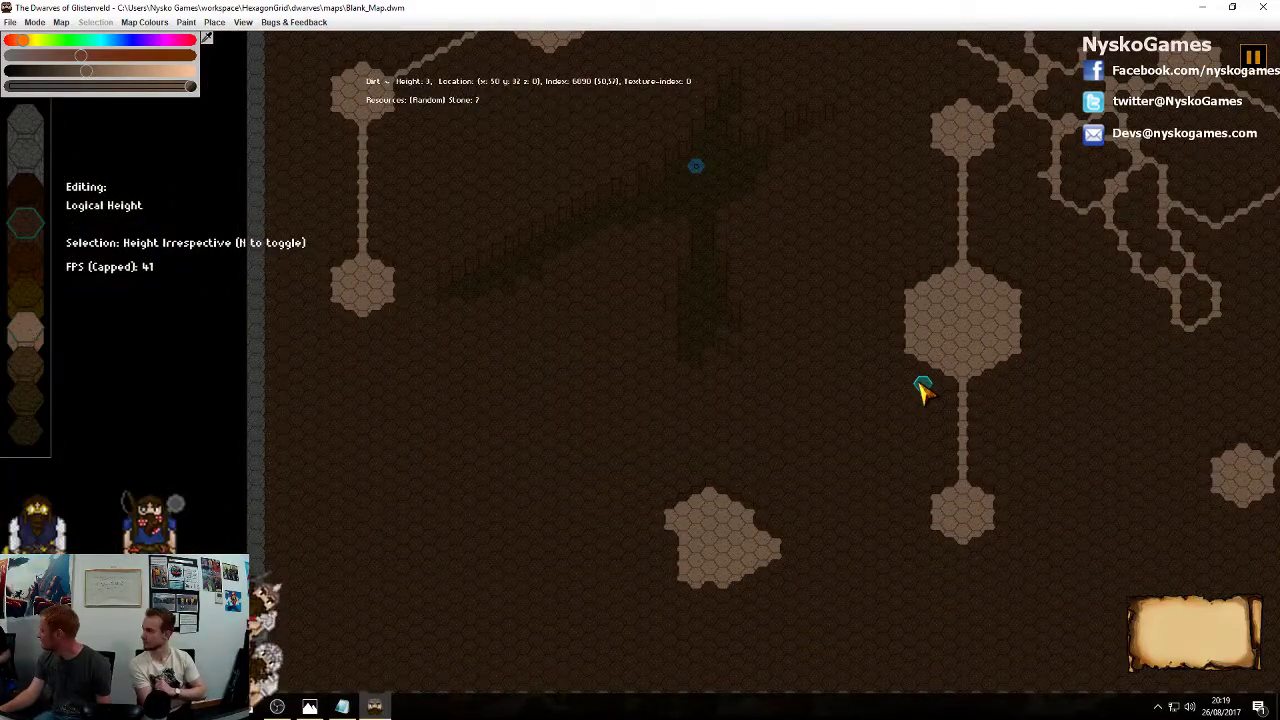
right_click_drag(1016, 305, 785, 526)
right_click_drag(768, 306, 688, 485)
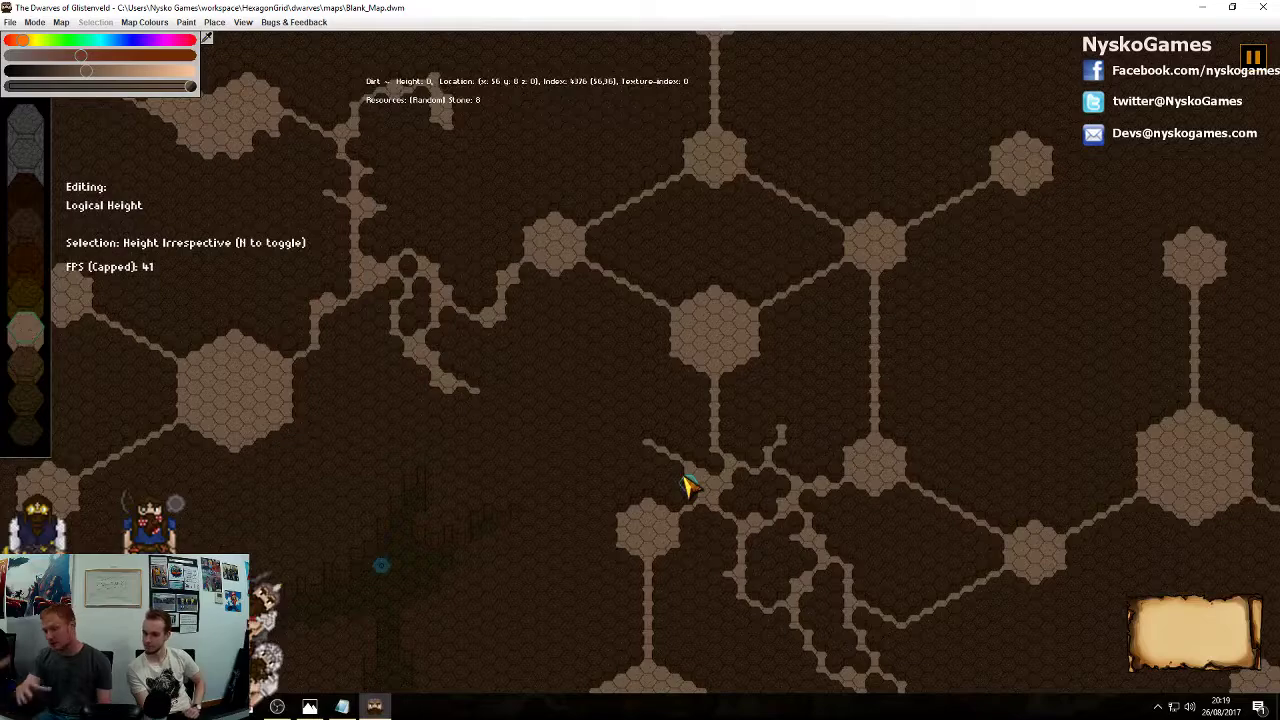
right_click_drag(357, 415, 585, 400)
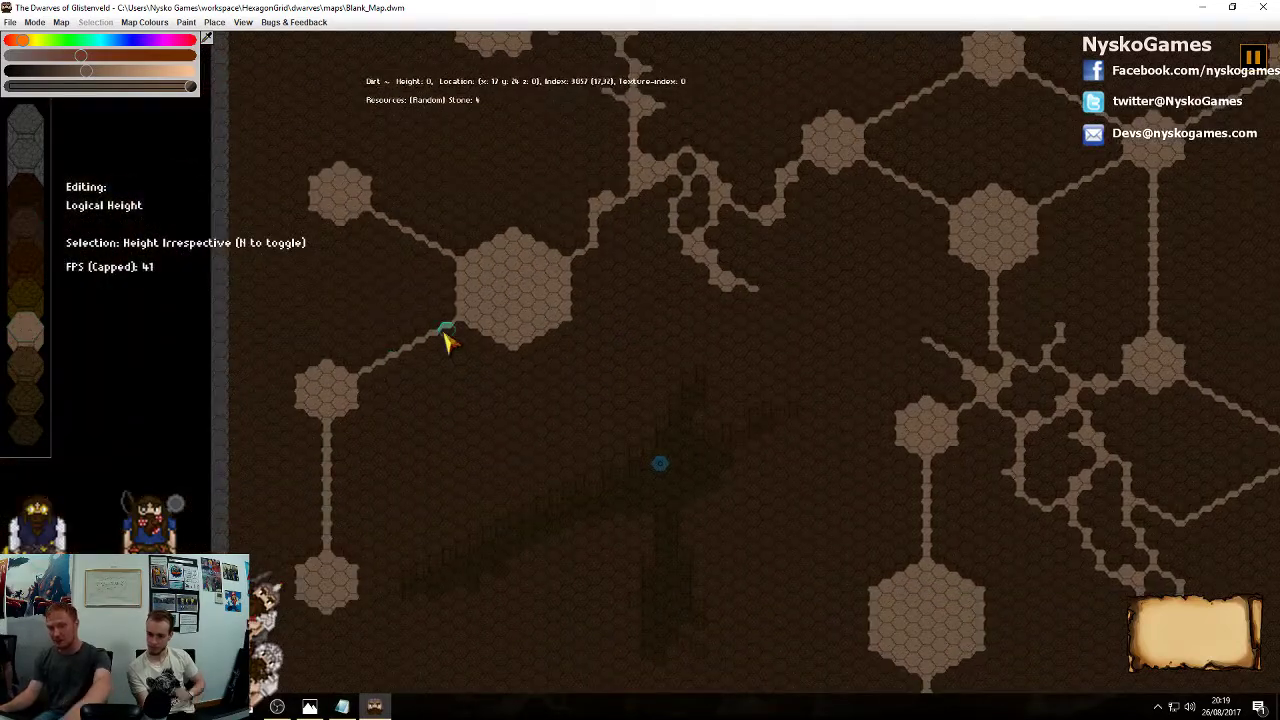
right_click_drag(444, 333, 433, 341)
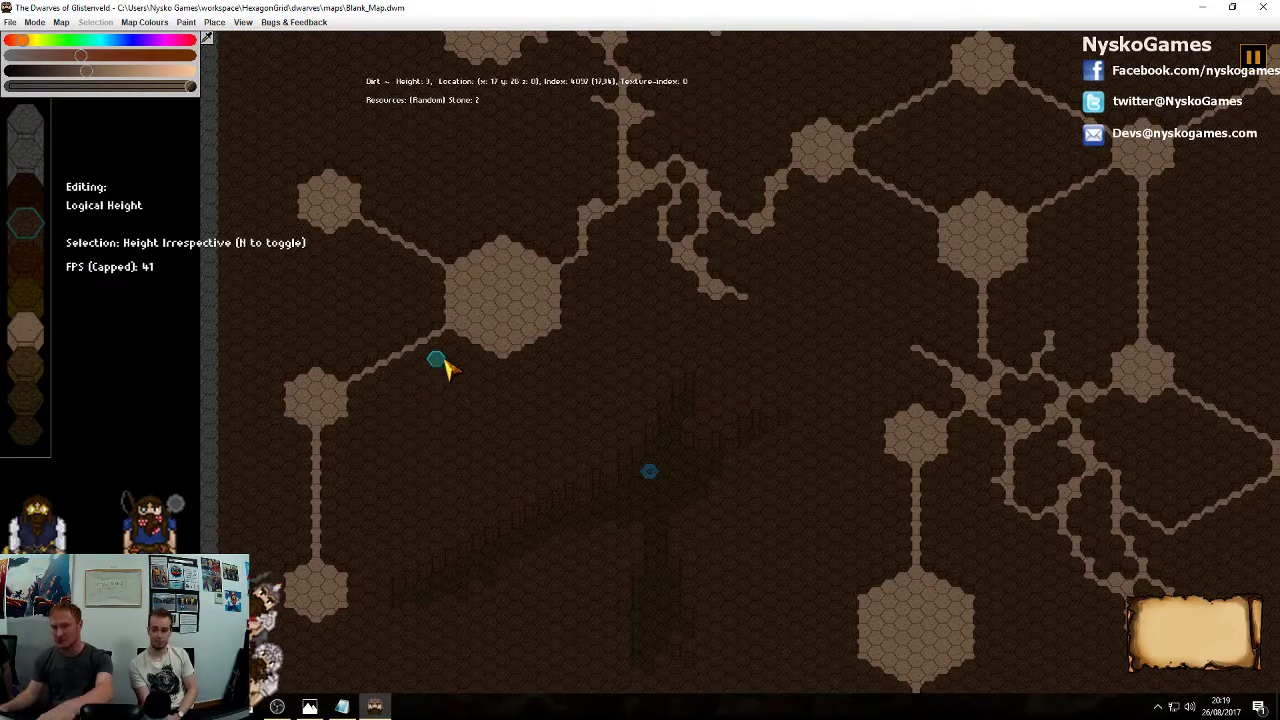
middle_click_drag(664, 240, 547, 397)
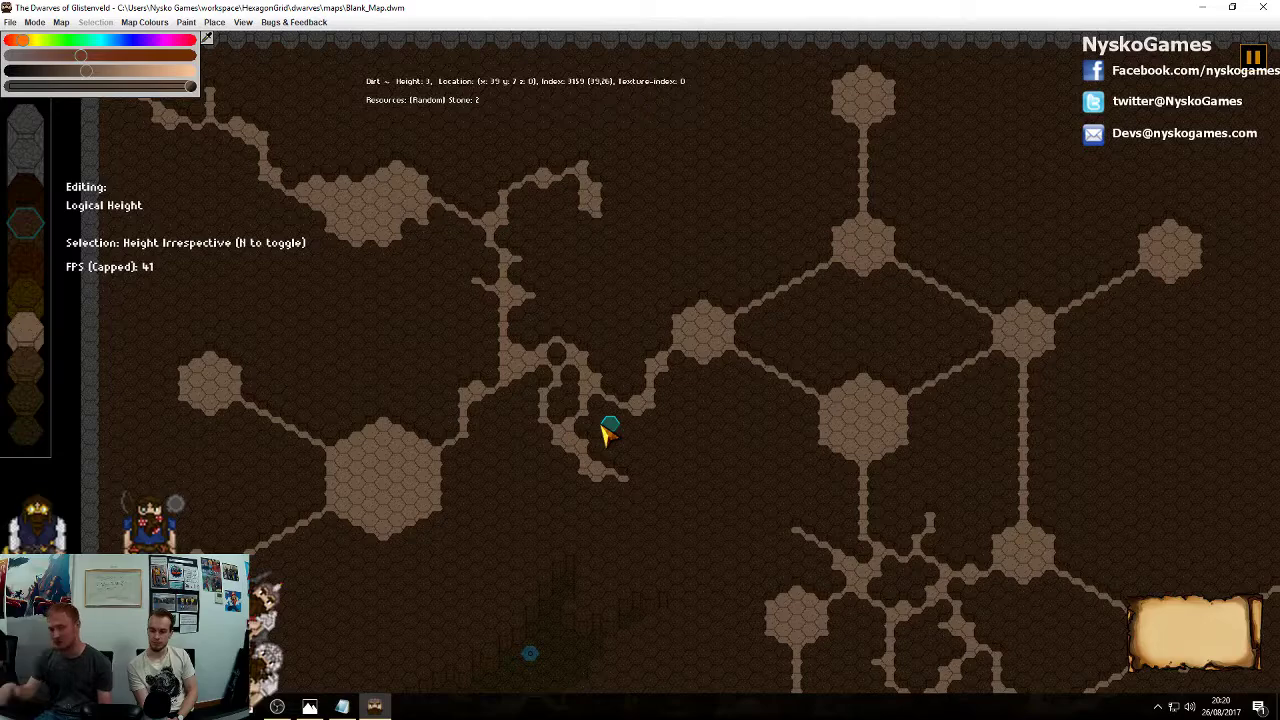
middle_click_drag(799, 519, 738, 292)
middle_click_drag(840, 380, 1040, 160)
middle_click_drag(911, 343, 1082, 358)
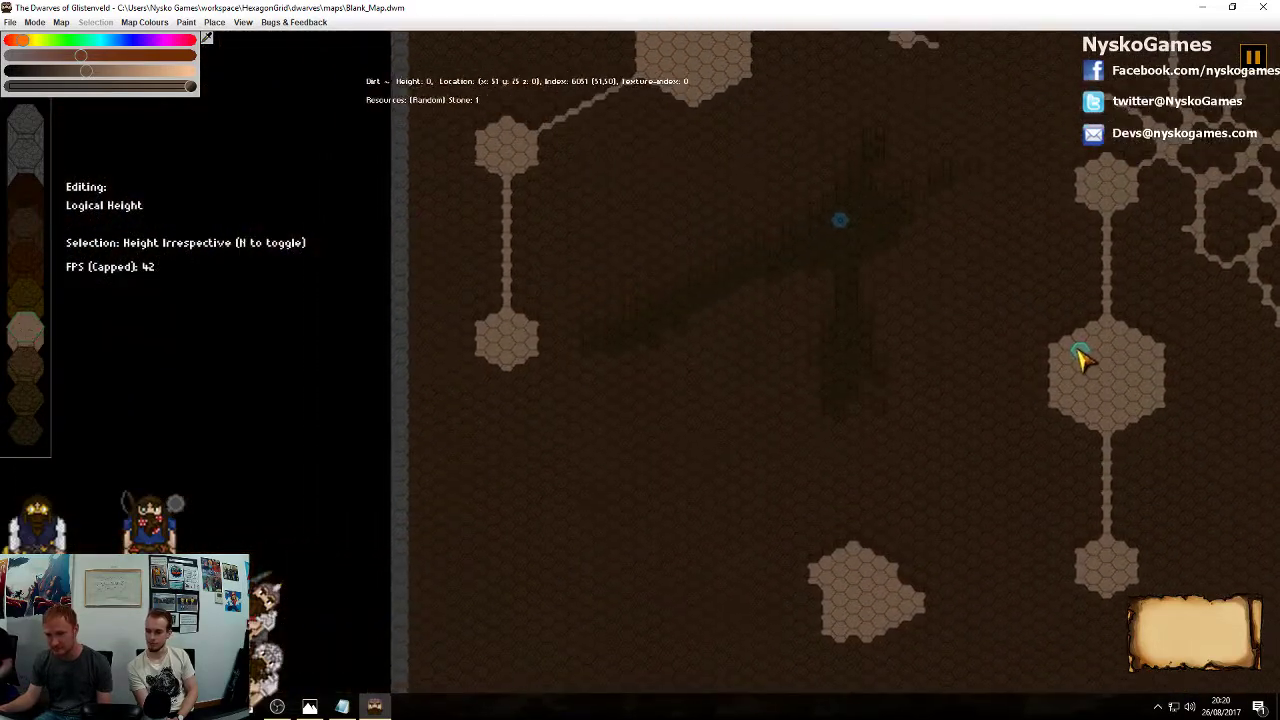
middle_click_drag(699, 469, 752, 452)
scroll(752, 456, "down", 6)
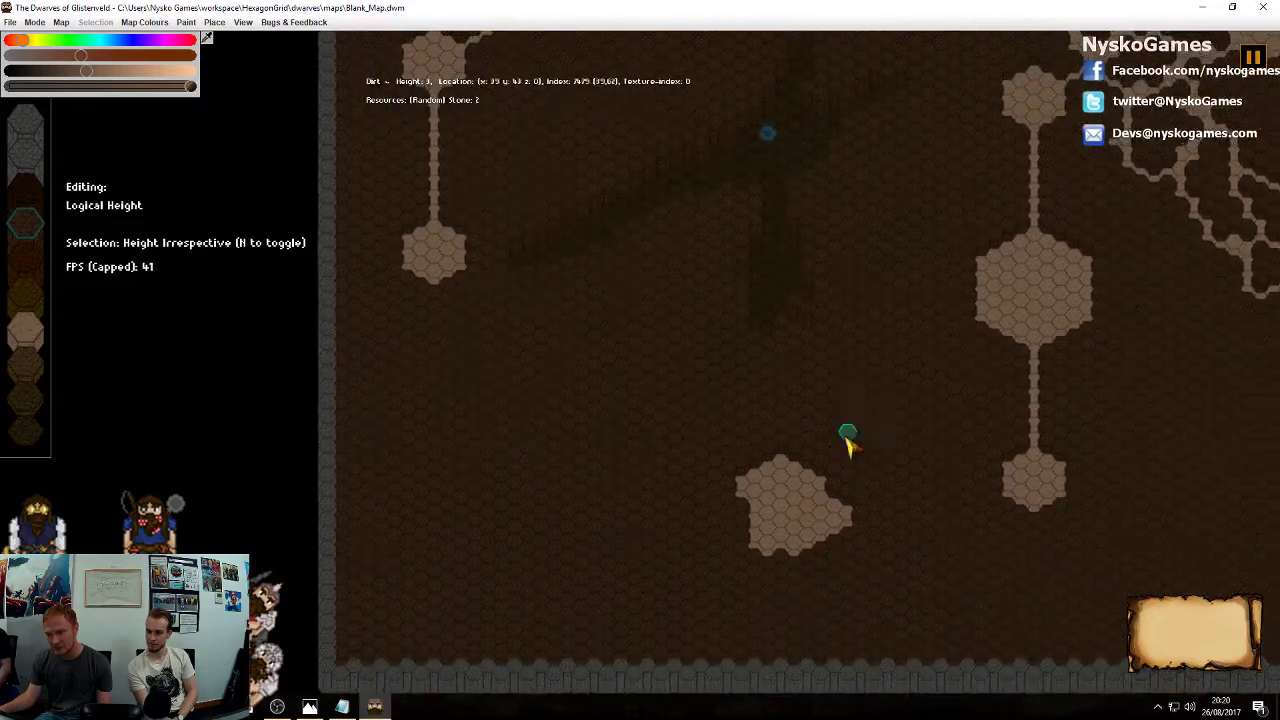
scroll(660, 363, "up", 5)
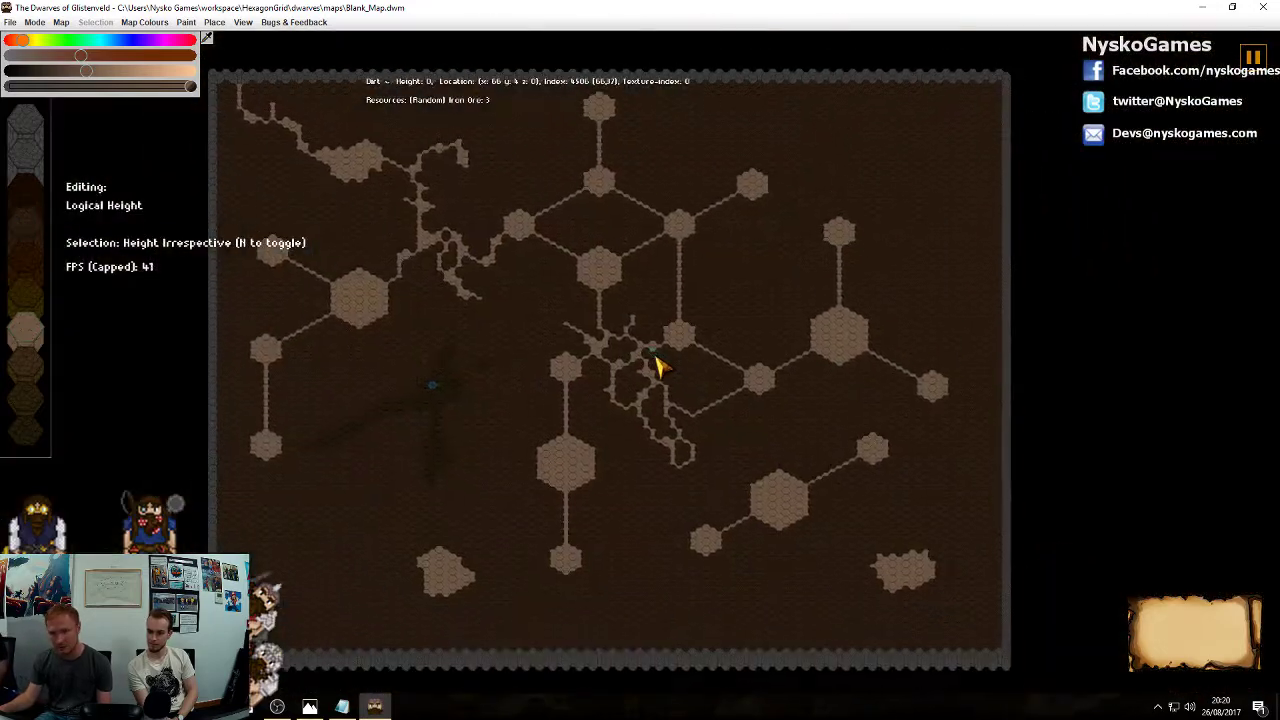
Inspect the empty northeastern corner of the map and the rooms bordering it
scroll(811, 350, "up", 2)
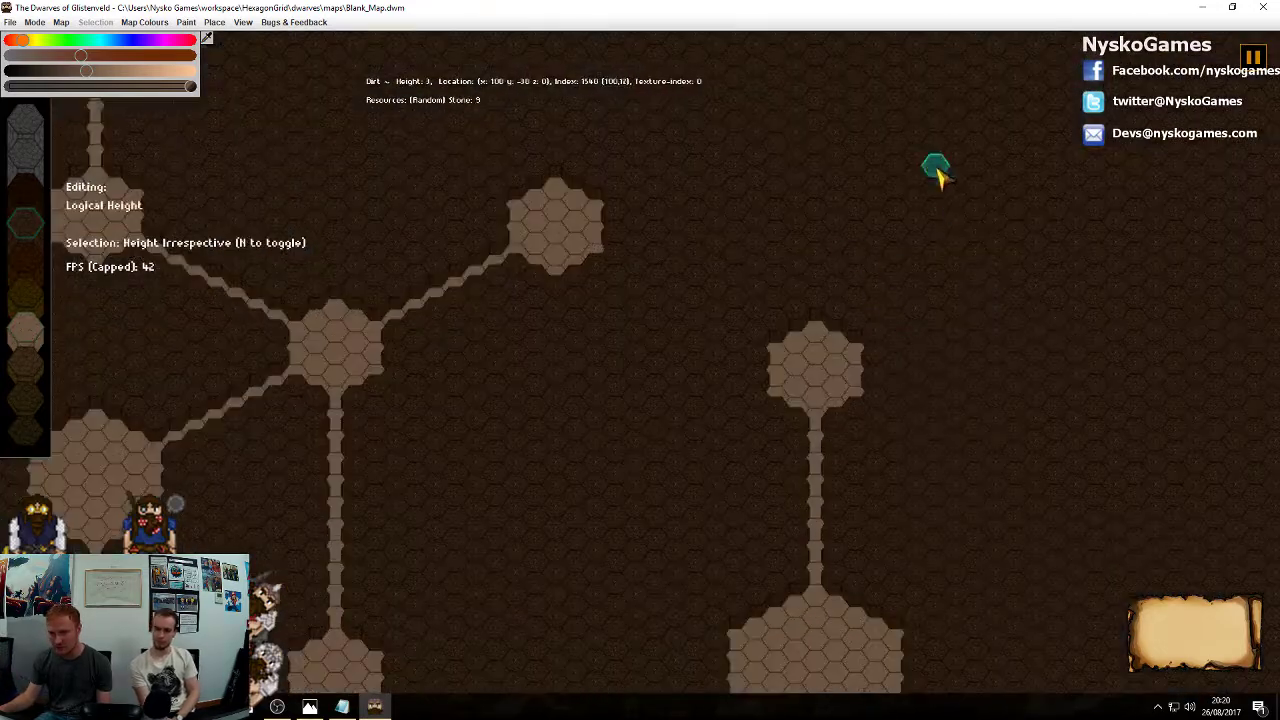
middle_click_drag(980, 190, 894, 558)
middle_click_drag(990, 392, 795, 443)
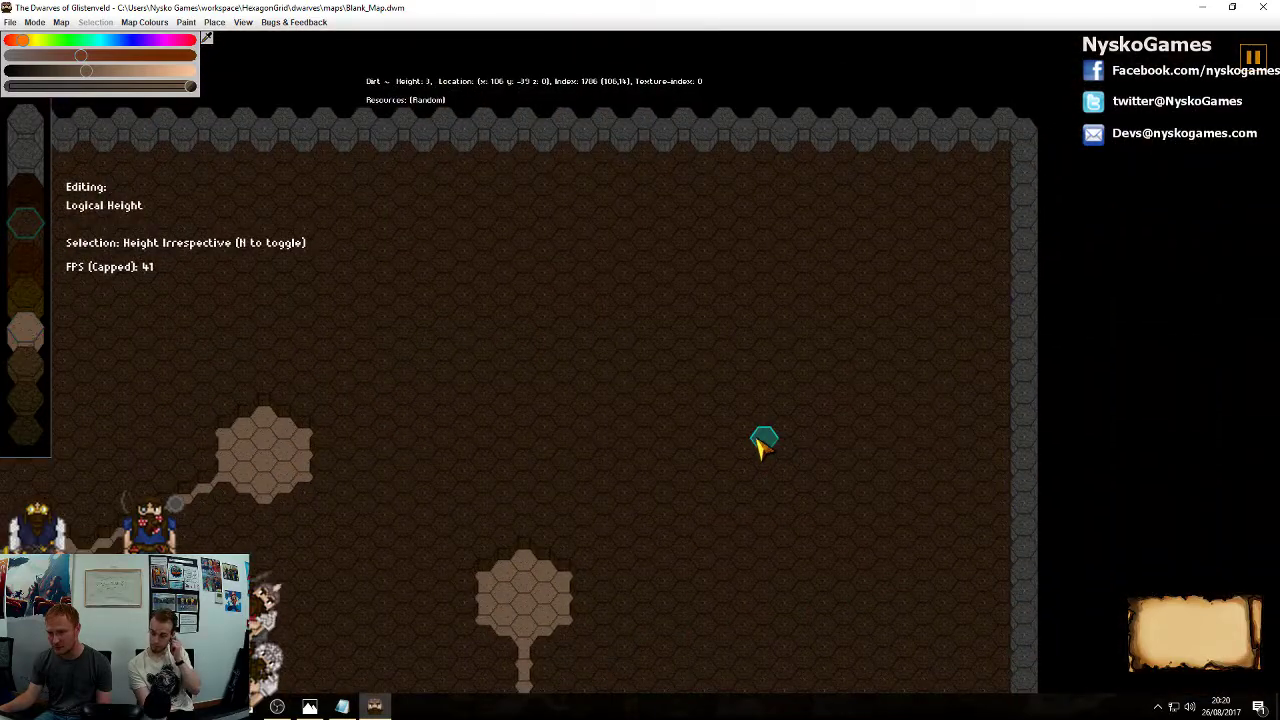
middle_click_drag(729, 477, 924, 229)
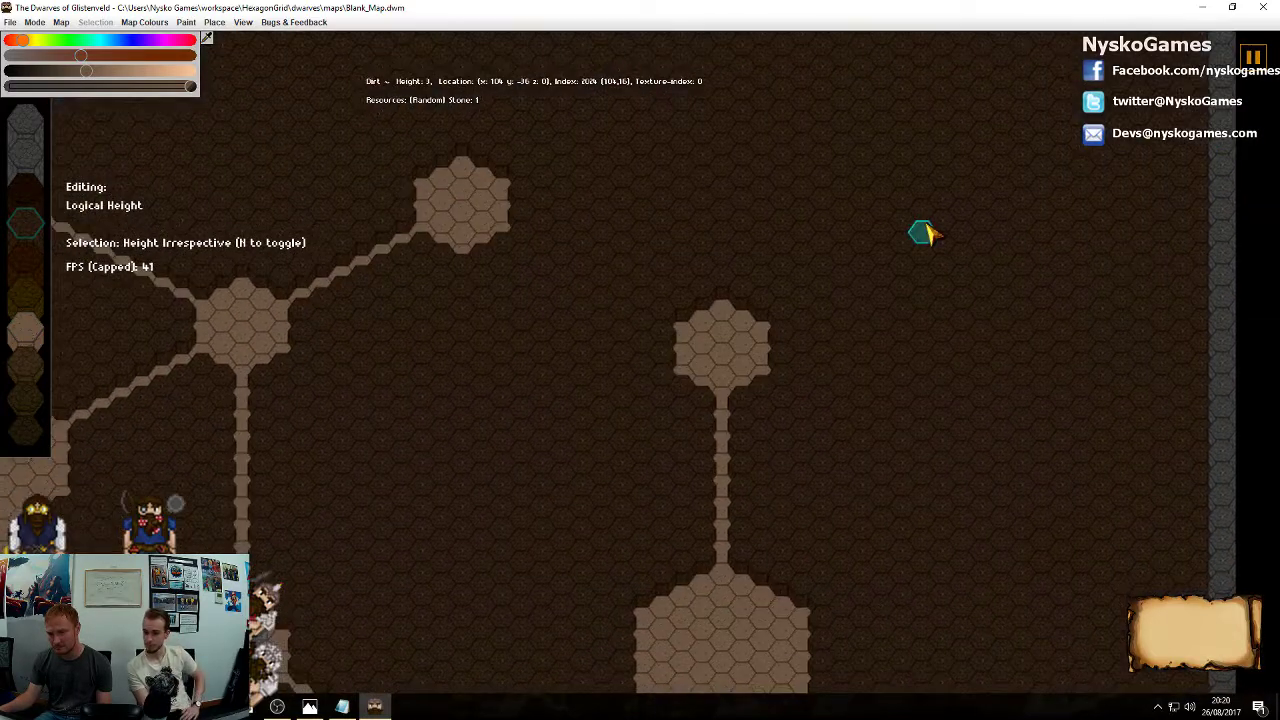
middle_click_drag(698, 403, 1170, 122)
middle_click_drag(749, 534, 900, 235)
middle_click_drag(810, 532, 959, 252)
scroll(962, 258, "down", 6)
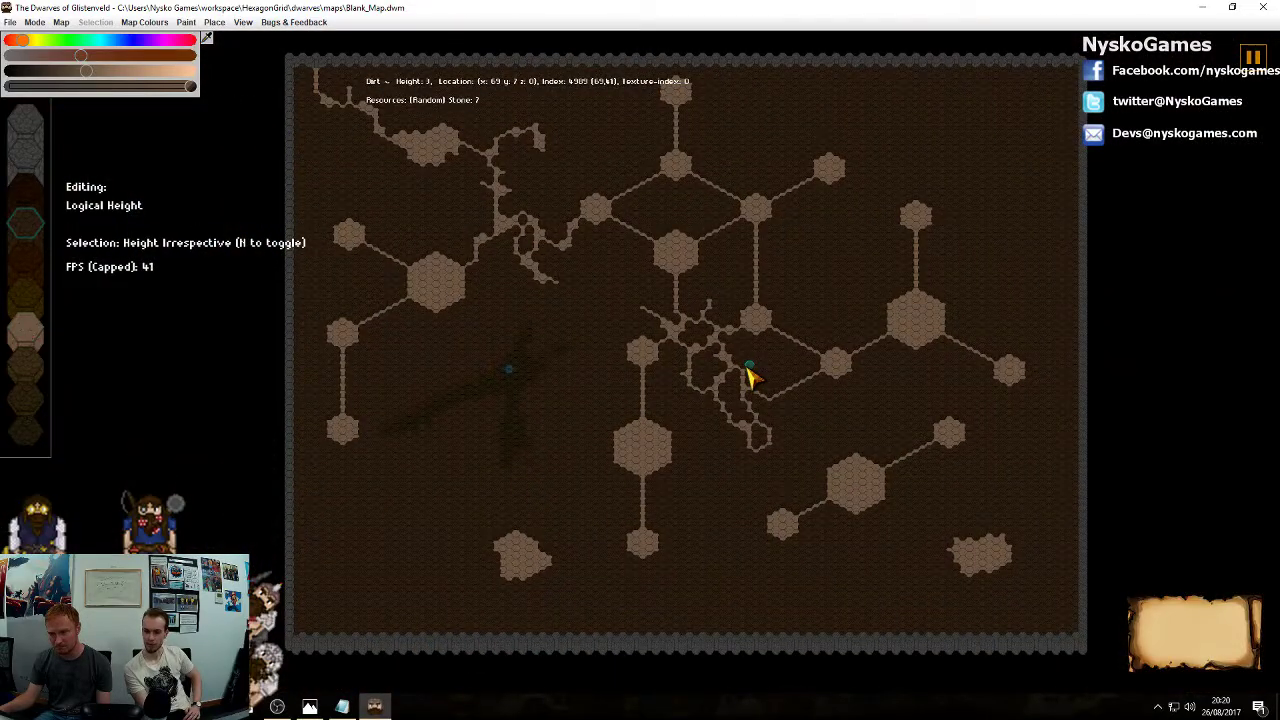
Review the whole map layout, comparing the connected rooms with the uncarved areas in the south and west
middle_click_drag(615, 452, 676, 466)
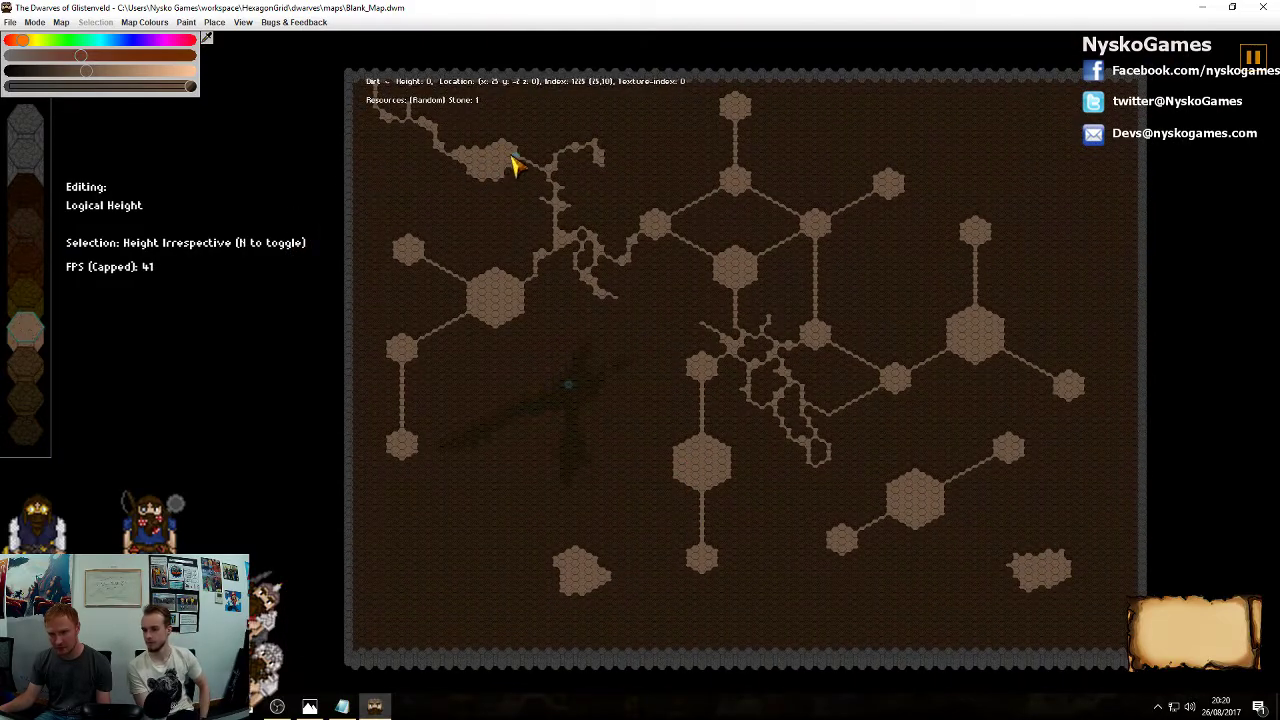
middle_click_drag(510, 165, 648, 307)
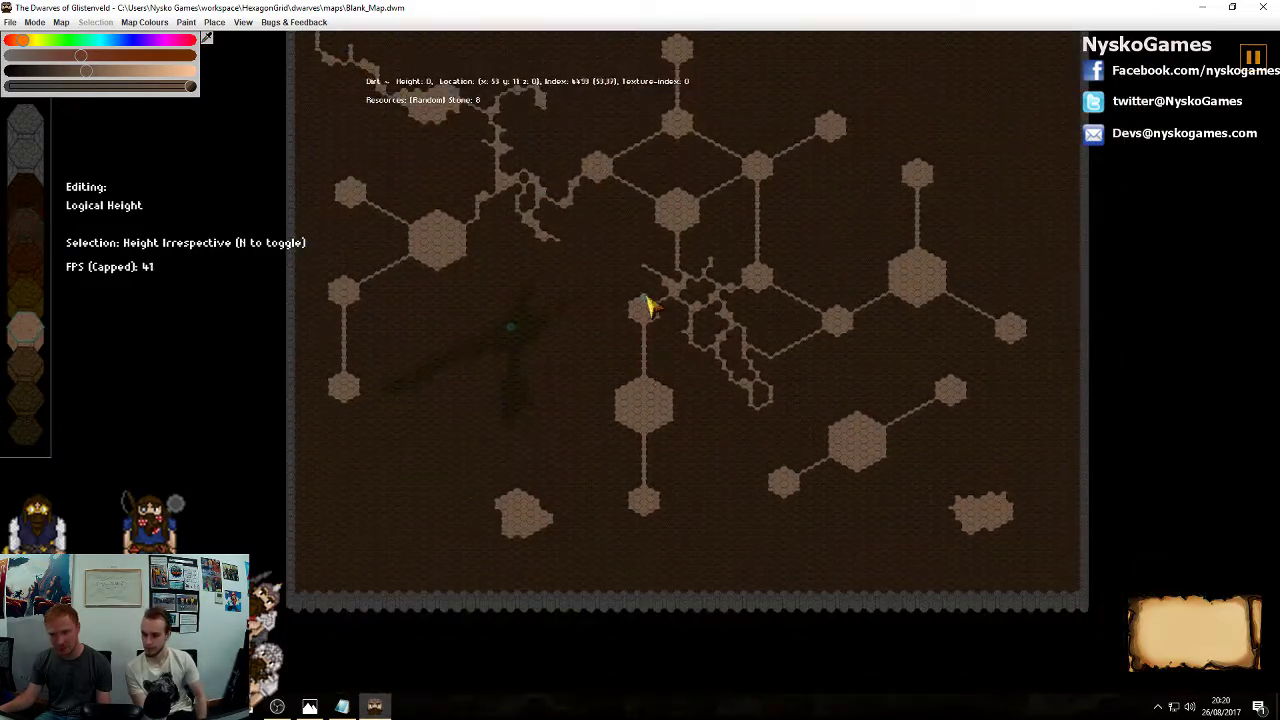
middle_click_drag(471, 134, 462, 230)
middle_click_drag(647, 602, 617, 497)
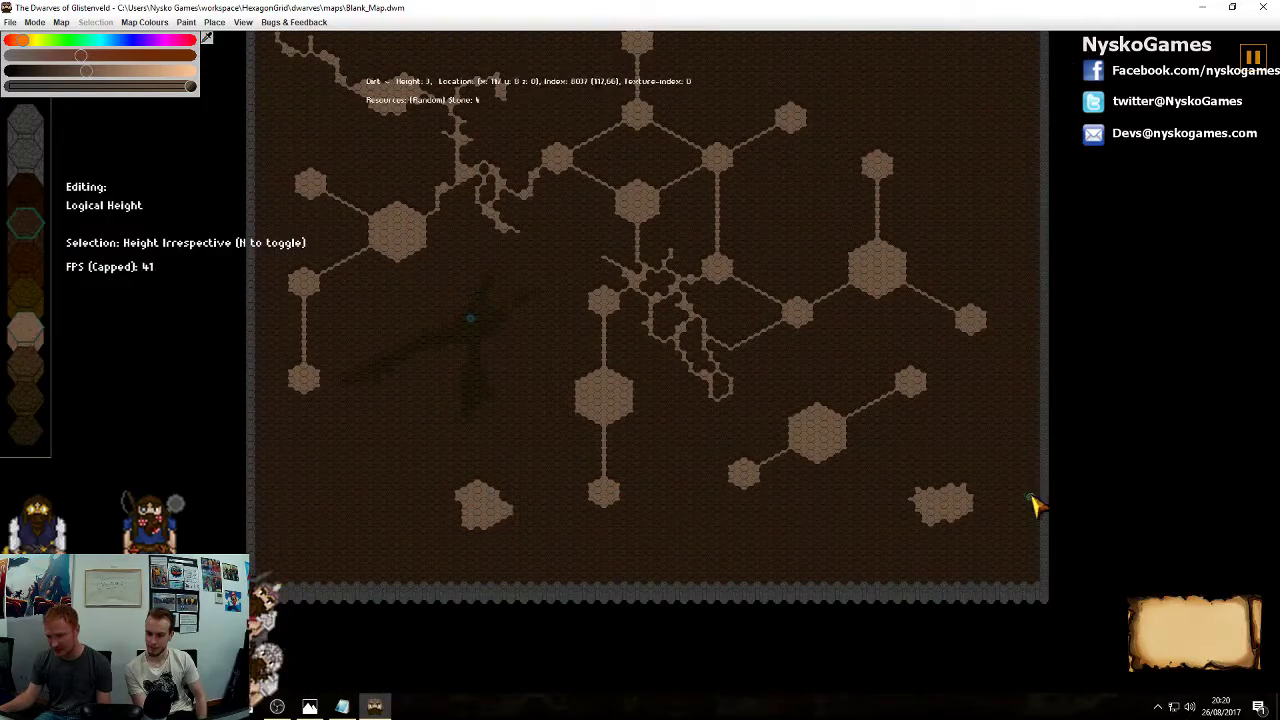
middle_click_drag(887, 270, 896, 404)
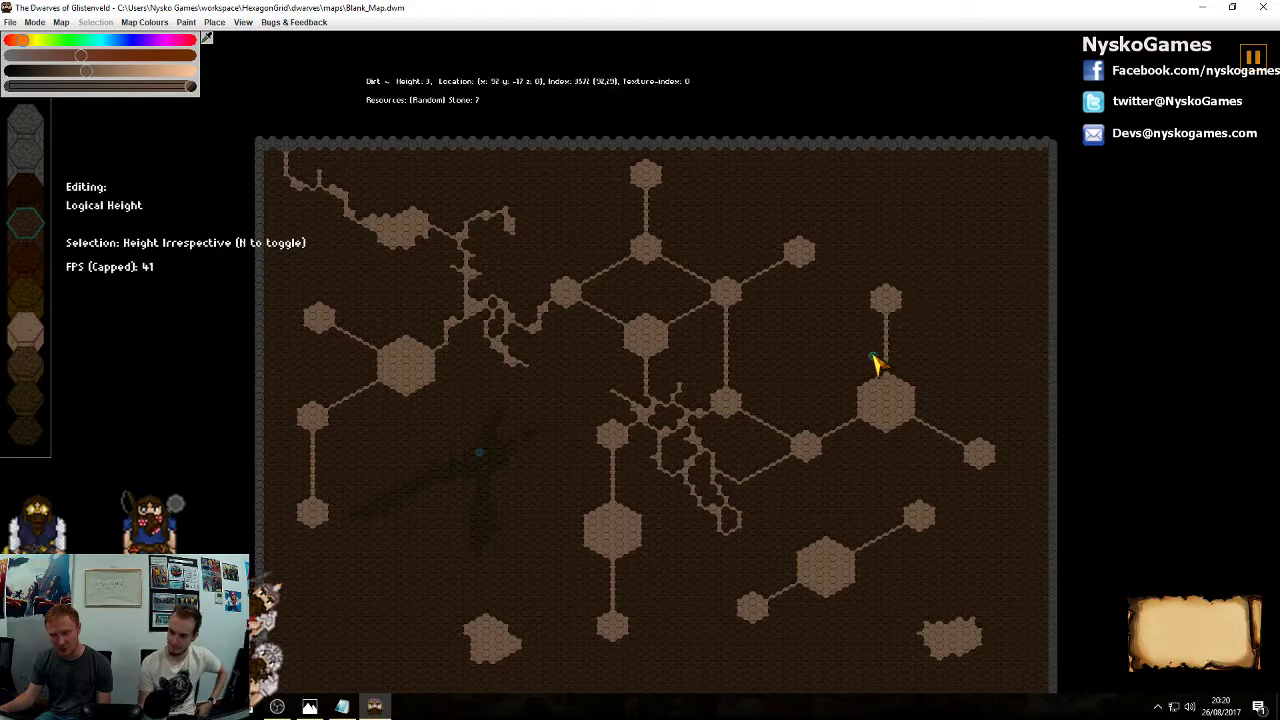
middle_click_drag(851, 366, 854, 340)
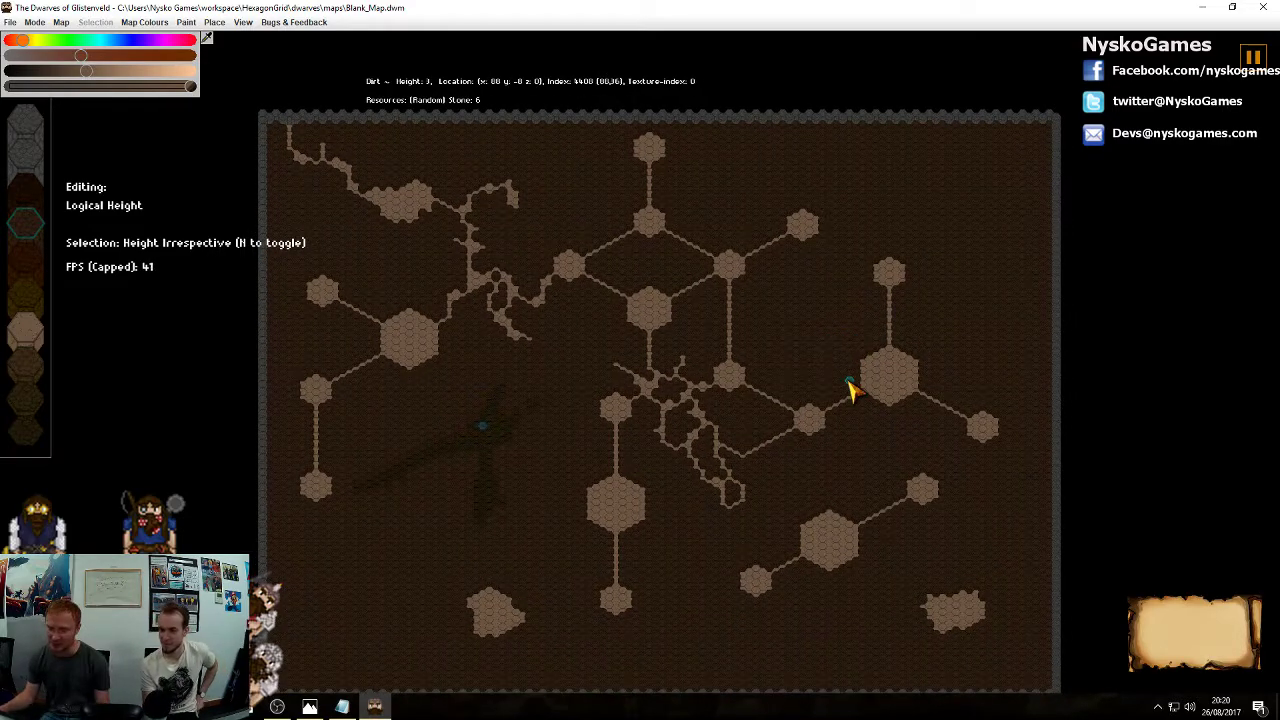
middle_click_drag(794, 449, 864, 337)
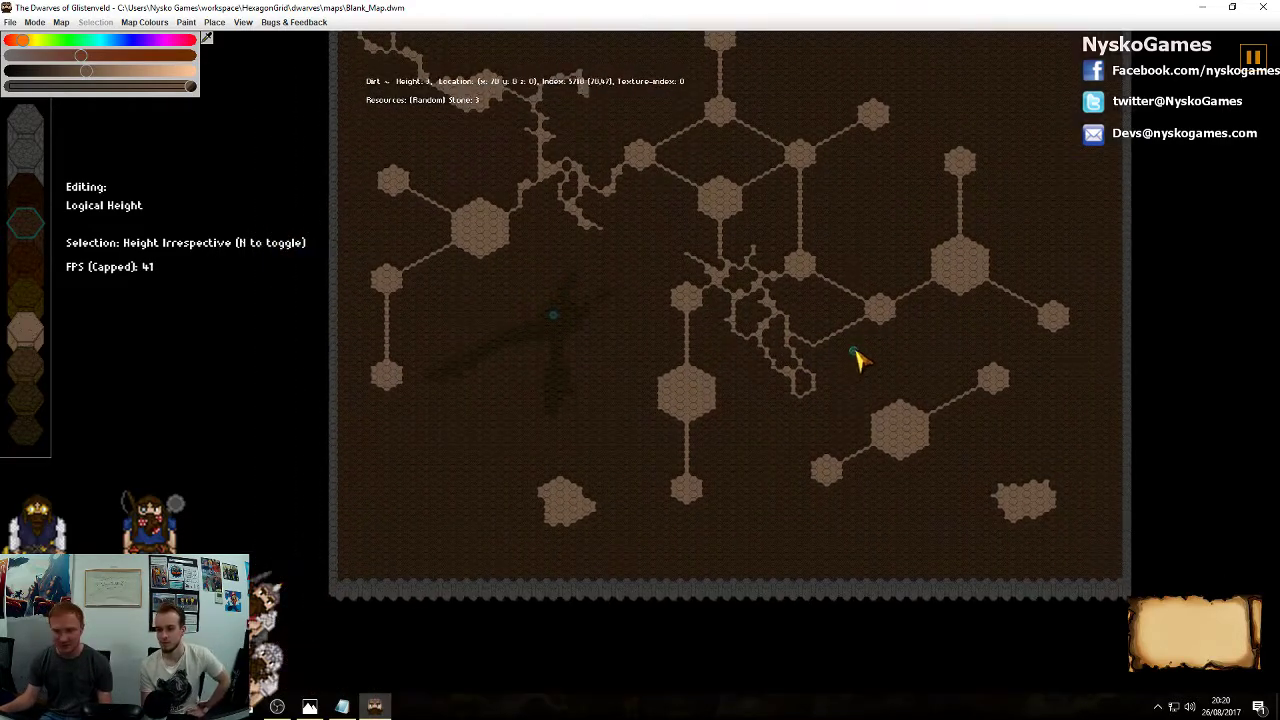
middle_click_drag(791, 313, 891, 348)
mouse_move(742, 458)
middle_mouse_down()
mouse_move(872, 343)
mouse_move(774, 378)
mouse_move(709, 424)
mouse_move(716, 415)
middle_mouse_up()
Select a circular area with the size 2 Circle brush, southeast of the southernmost western room and below the ravine
scroll(778, 402, "up", 5)
scroll(716, 413, "up", 2, "ctrl")
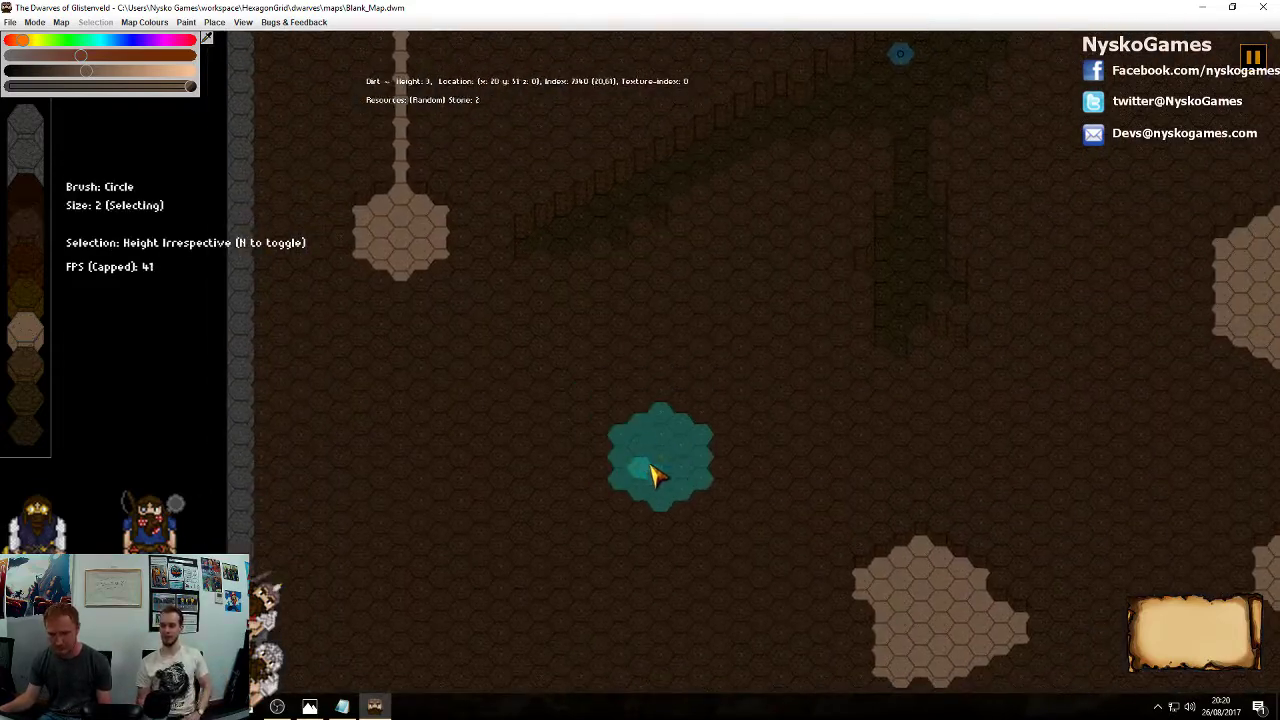
middle_click_drag(655, 485, 772, 404)
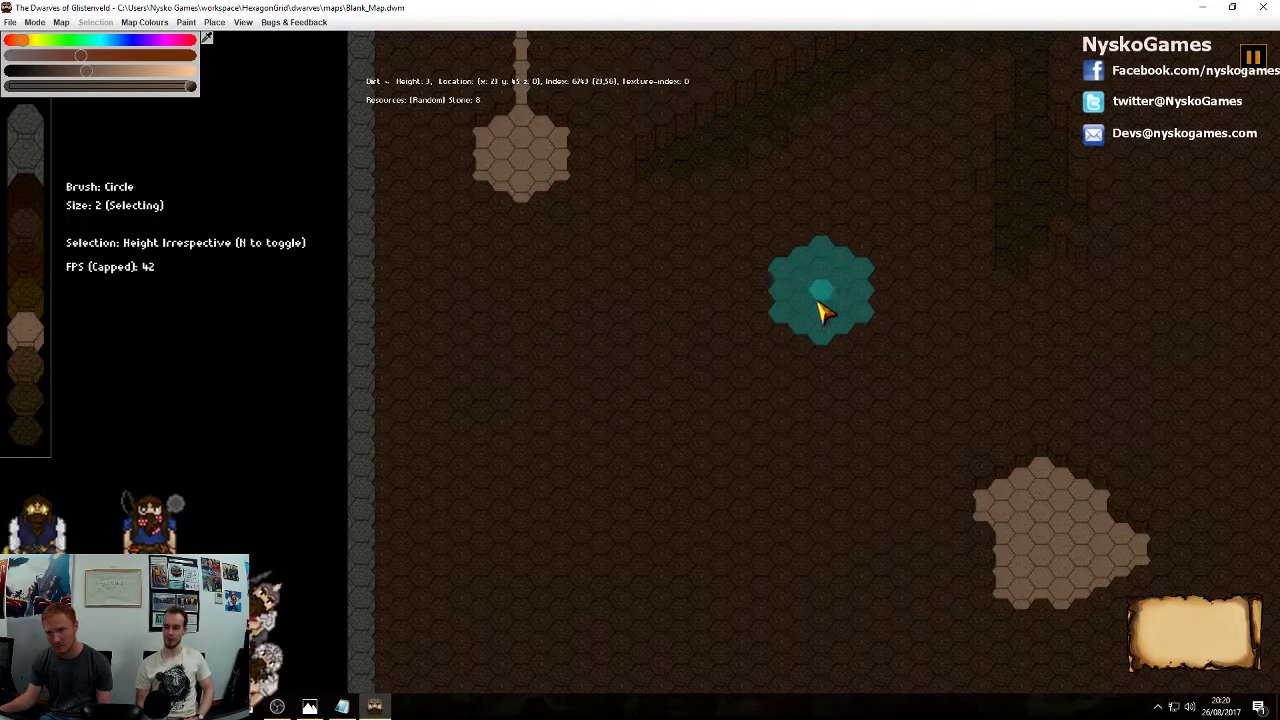
middle_click_drag(820, 309, 771, 363)
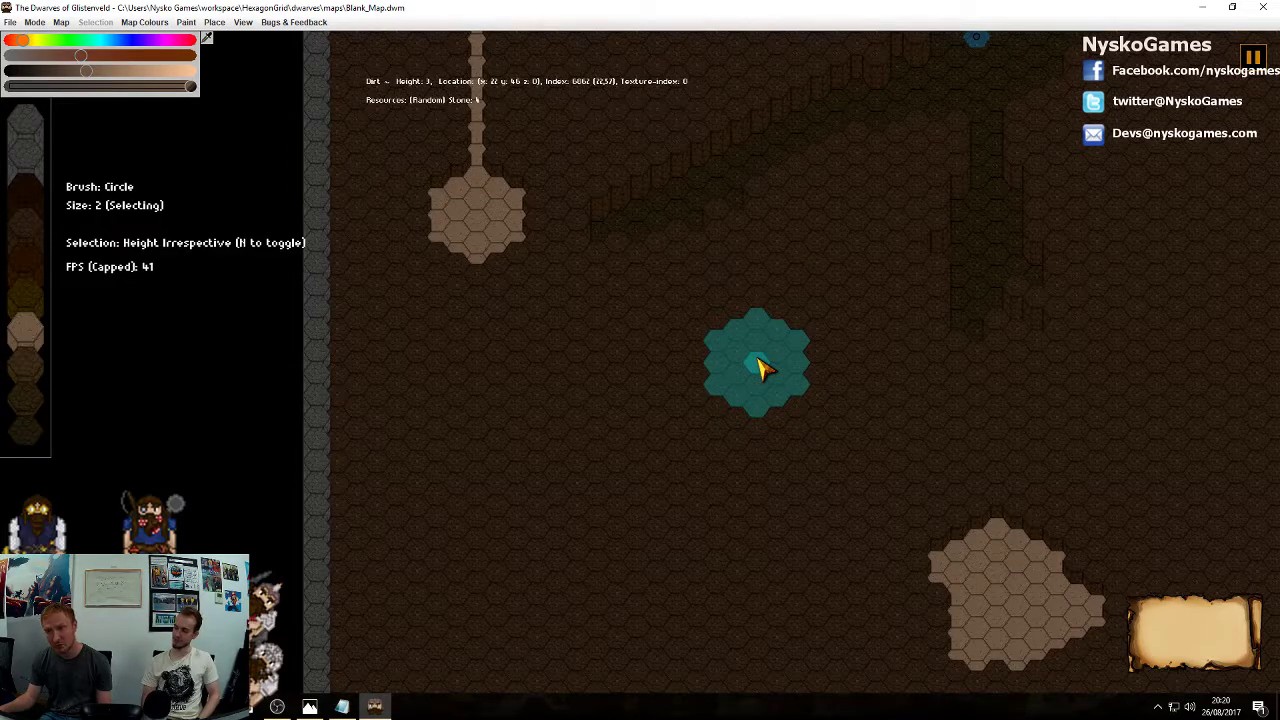
left_click(757, 365)
Examine the surroundings of the selected circle, the nearby southern cave and the overall map layout for possible room connections
mouse_move(771, 514)
middle_mouse_down()
mouse_move(843, 309)
mouse_move(840, 380)
middle_mouse_up()
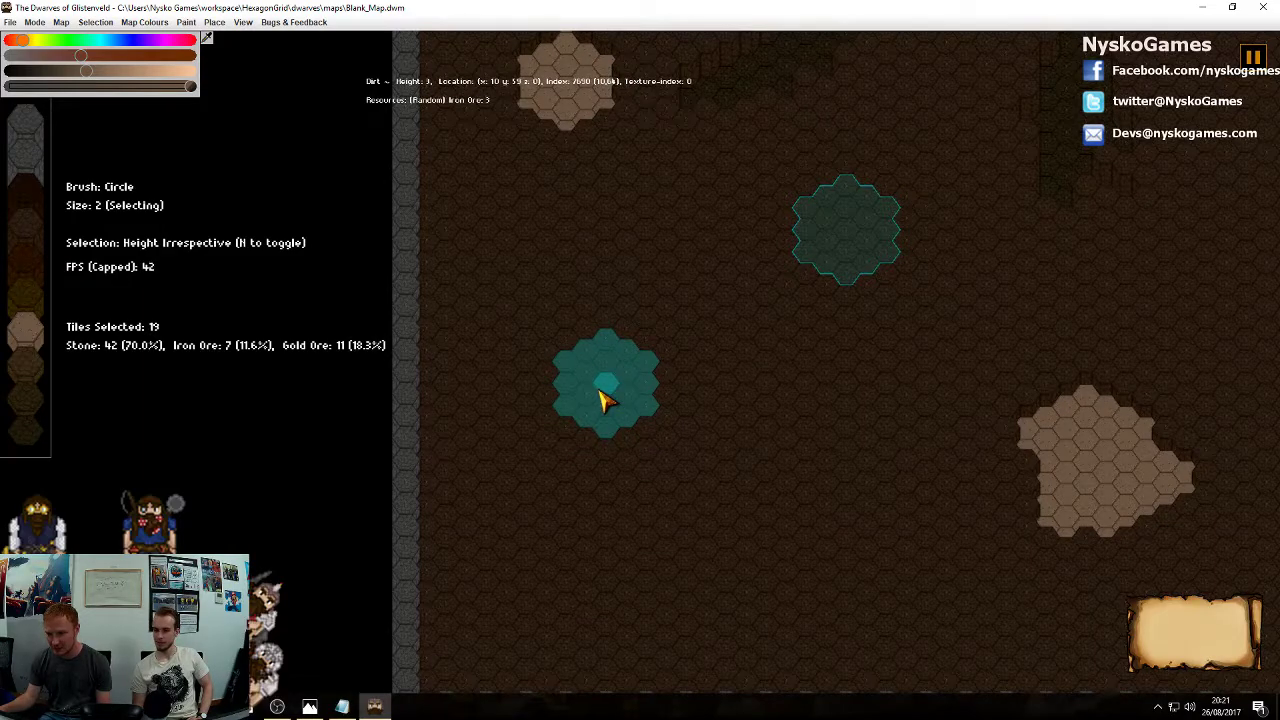
mouse_move(786, 470)
middle_mouse_down()
mouse_move(531, 437)
mouse_move(486, 471)
middle_mouse_up()
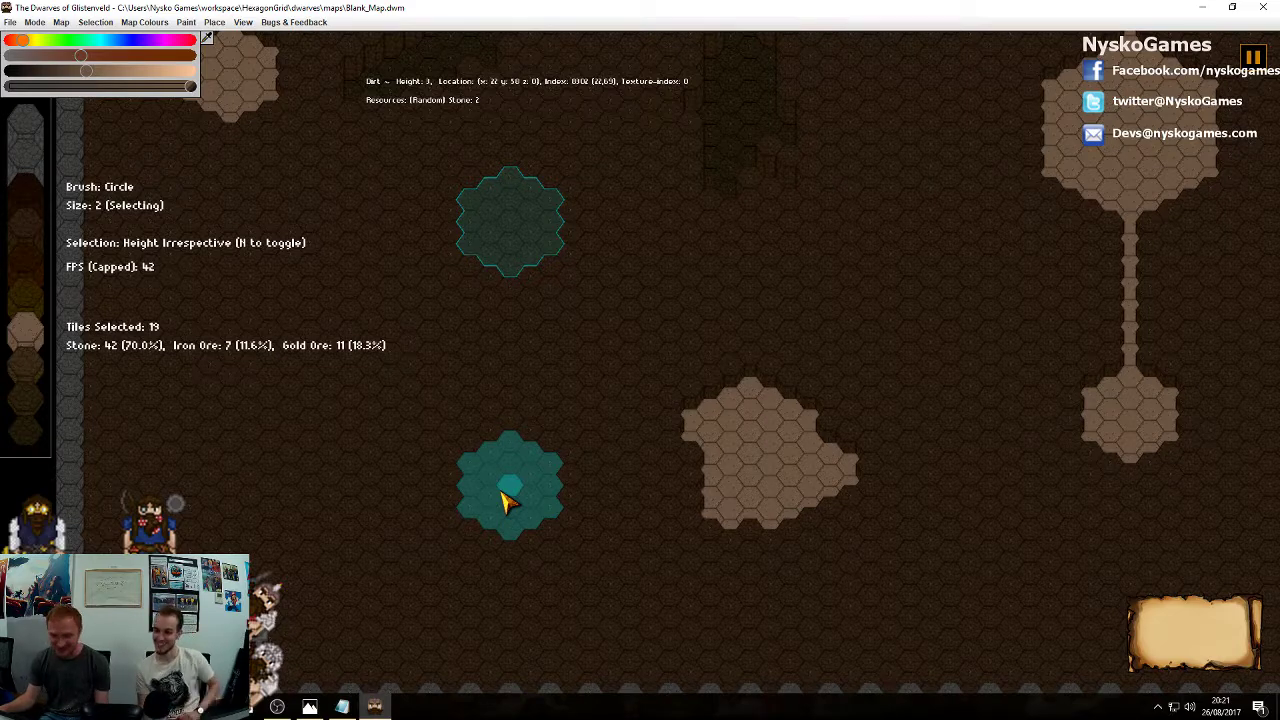
middle_click_drag(765, 297, 908, 505)
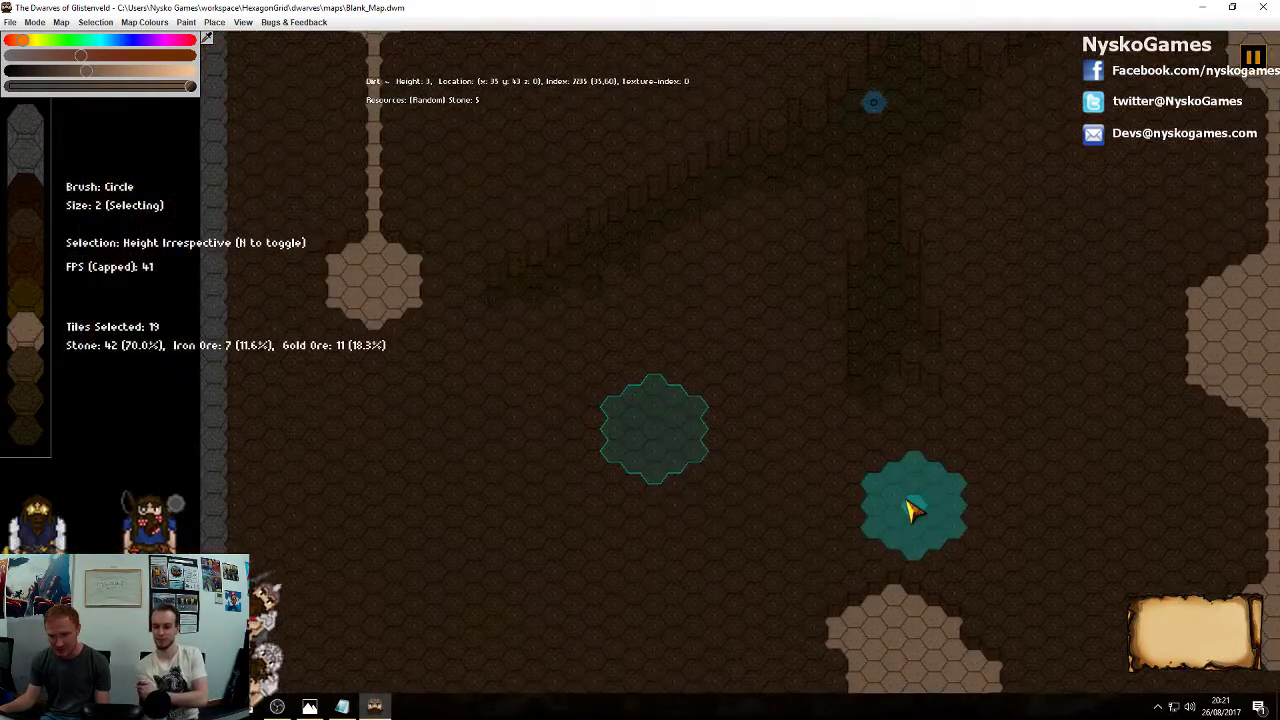
middle_click_drag(1050, 356, 777, 460)
scroll(777, 460, "down", 5)
middle_click_drag(889, 460, 724, 492)
middle_click_drag(846, 495, 887, 567)
mouse_move(975, 385)
middle_mouse_down()
mouse_move(928, 486)
mouse_move(828, 491)
mouse_move(857, 380)
mouse_move(990, 375)
middle_mouse_up()
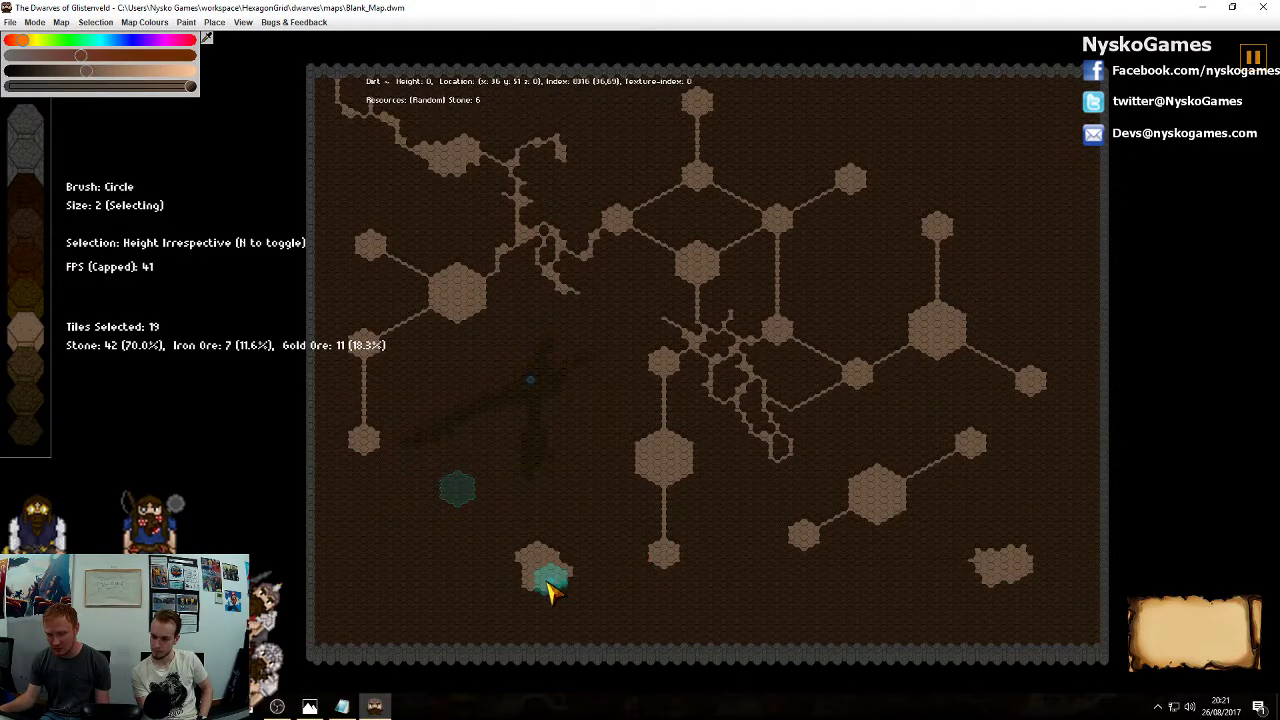
middle_click_drag(549, 590, 895, 537)
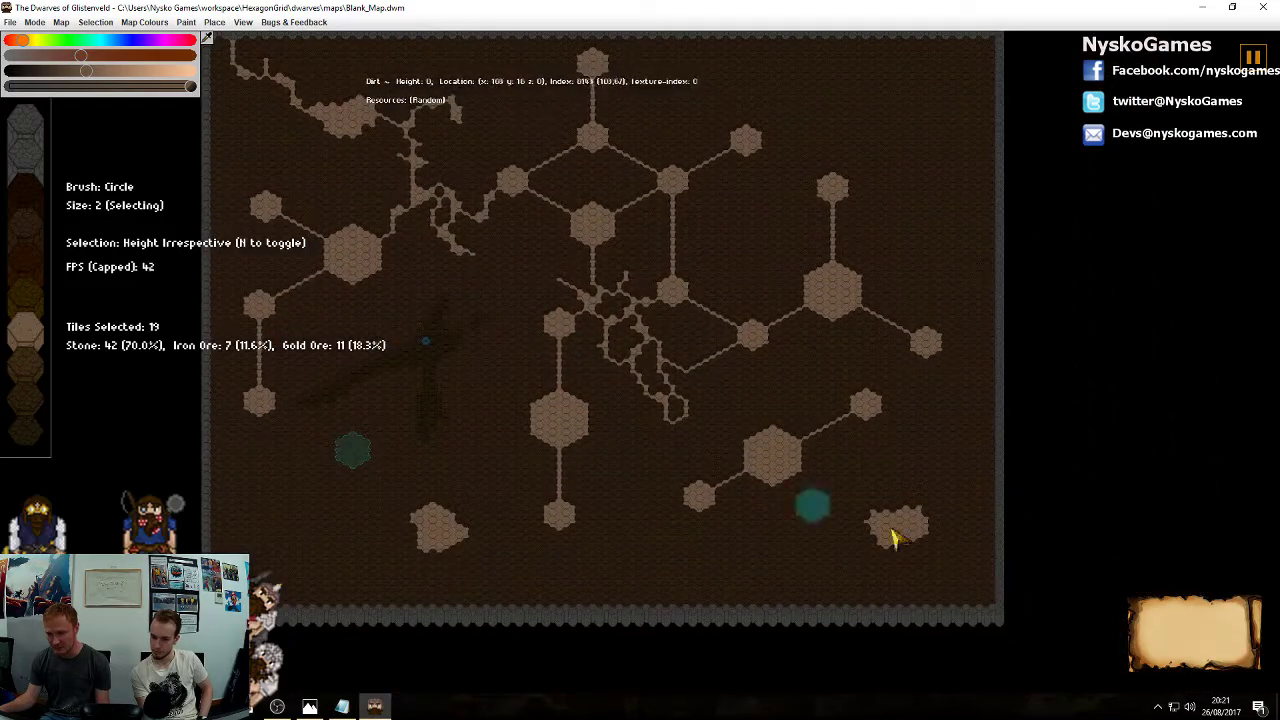
scroll(750, 438, "up", 5)
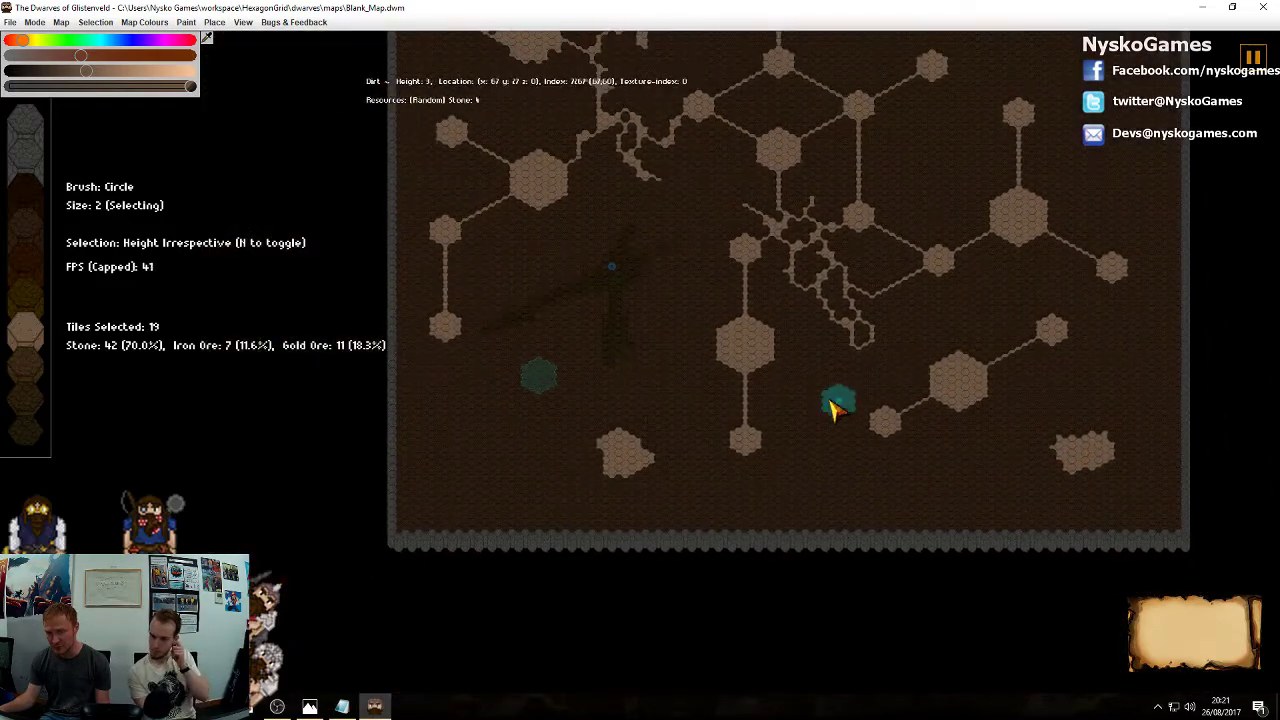
scroll(792, 436, "up", 2)
mouse_move(884, 408)
middle_mouse_down()
mouse_move(717, 406)
mouse_move(917, 223)
mouse_move(432, 371)
middle_mouse_up()
middle_click_drag(722, 375, 1017, 291)
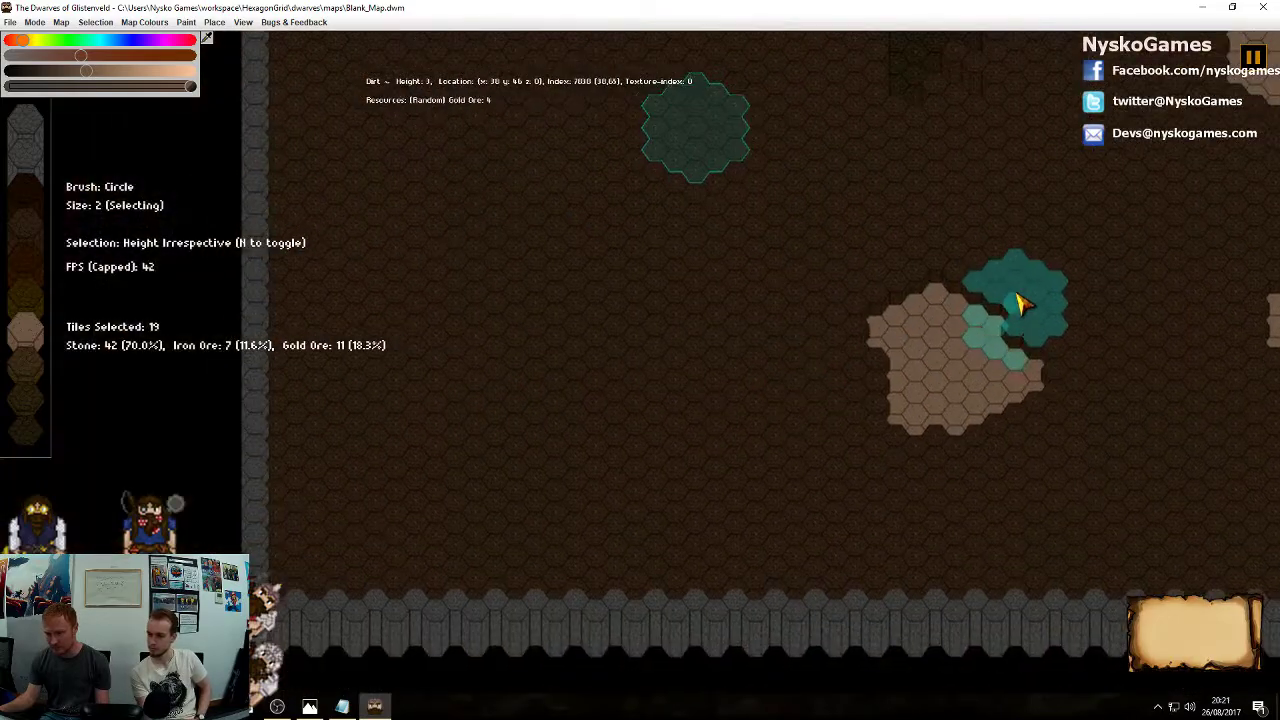
Lower the selected circle southeast of the southernmost western room by 3 levels to carve a small room, and clear the selection
middle_click_drag(532, 334, 684, 417)
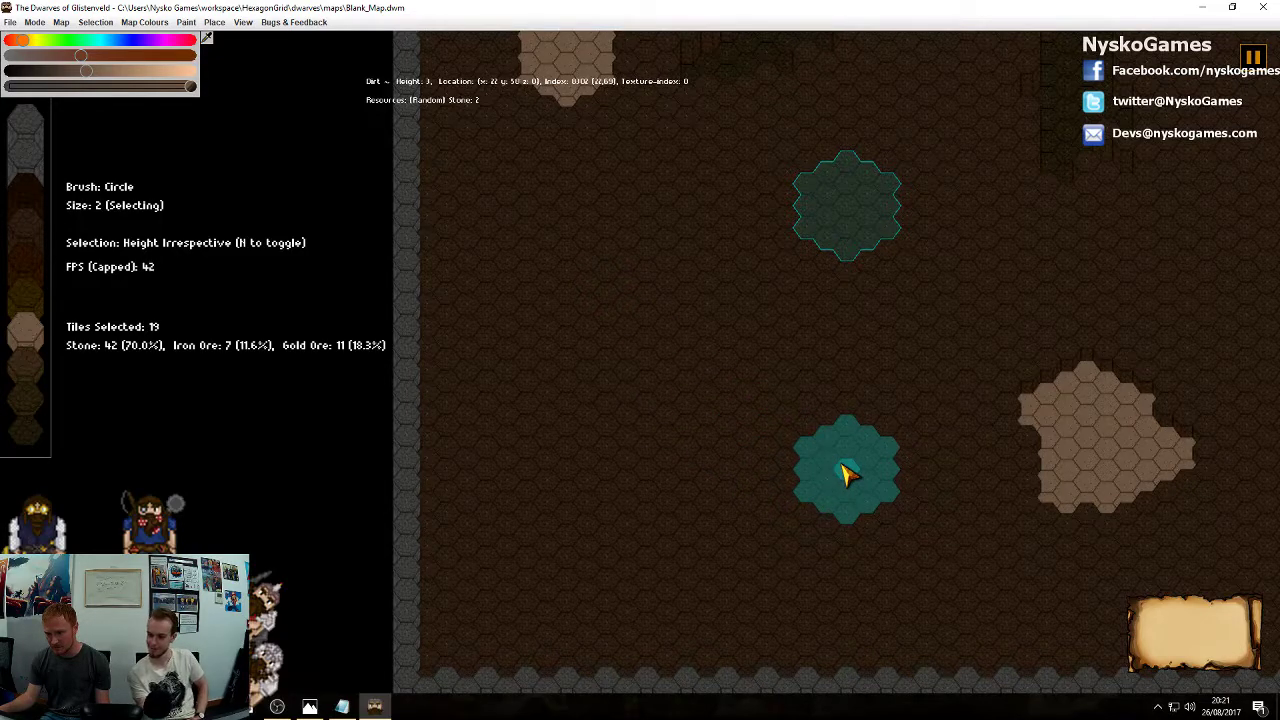
middle_click_drag(866, 299, 5, 463)
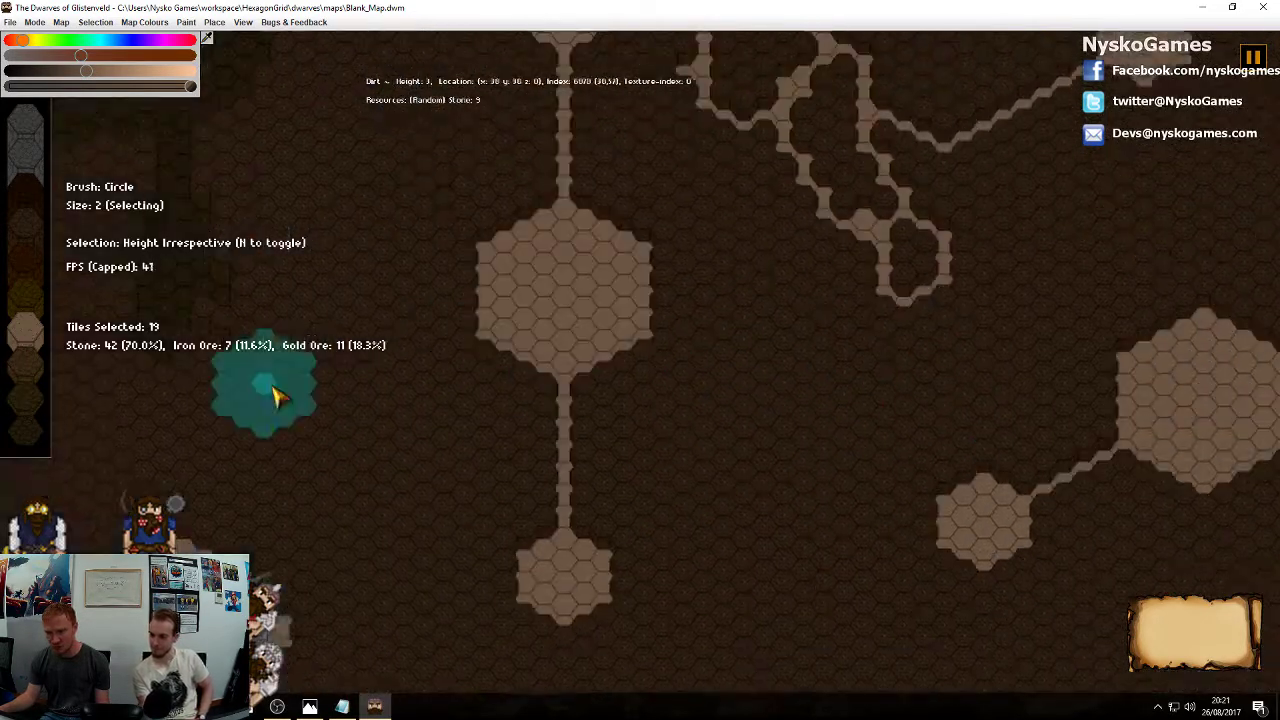
mouse_move(558, 428)
middle_mouse_down()
mouse_move(694, 350)
mouse_move(767, 474)
mouse_move(738, 363)
middle_mouse_up()
middle_click_drag(417, 409, 868, 475)
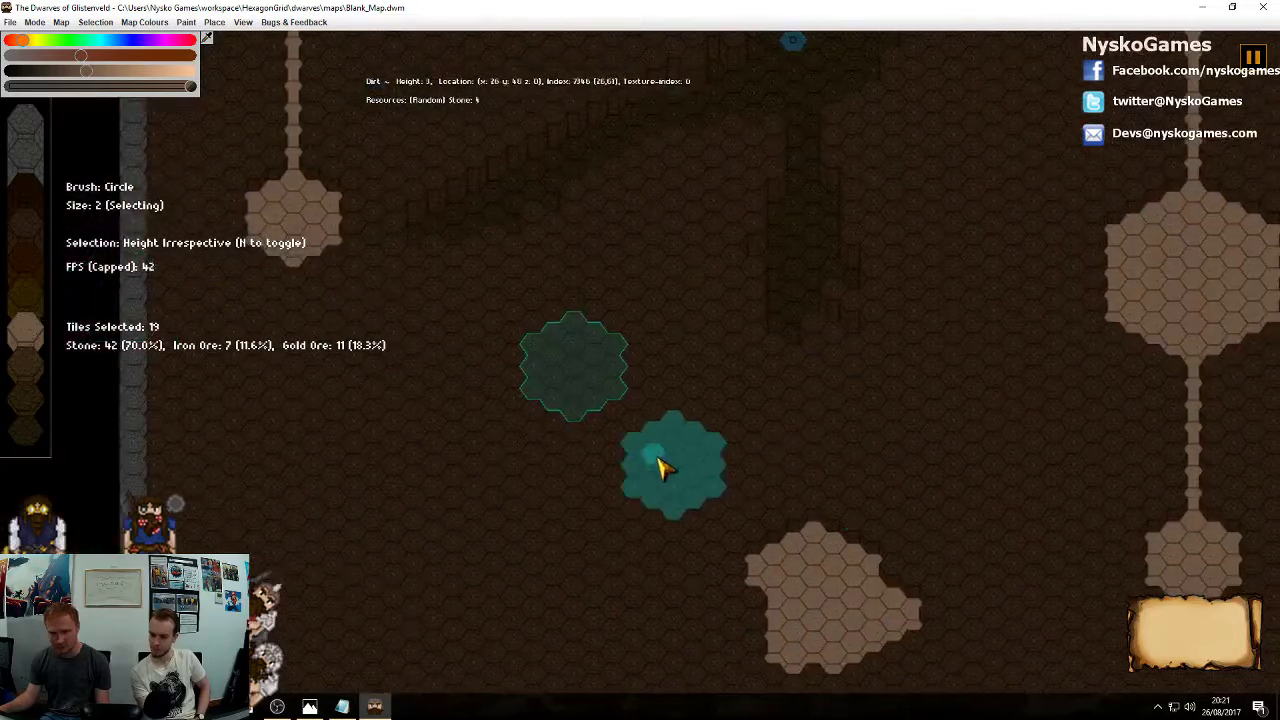
key("b")
key("h")
scroll(625, 487, "down", 3)
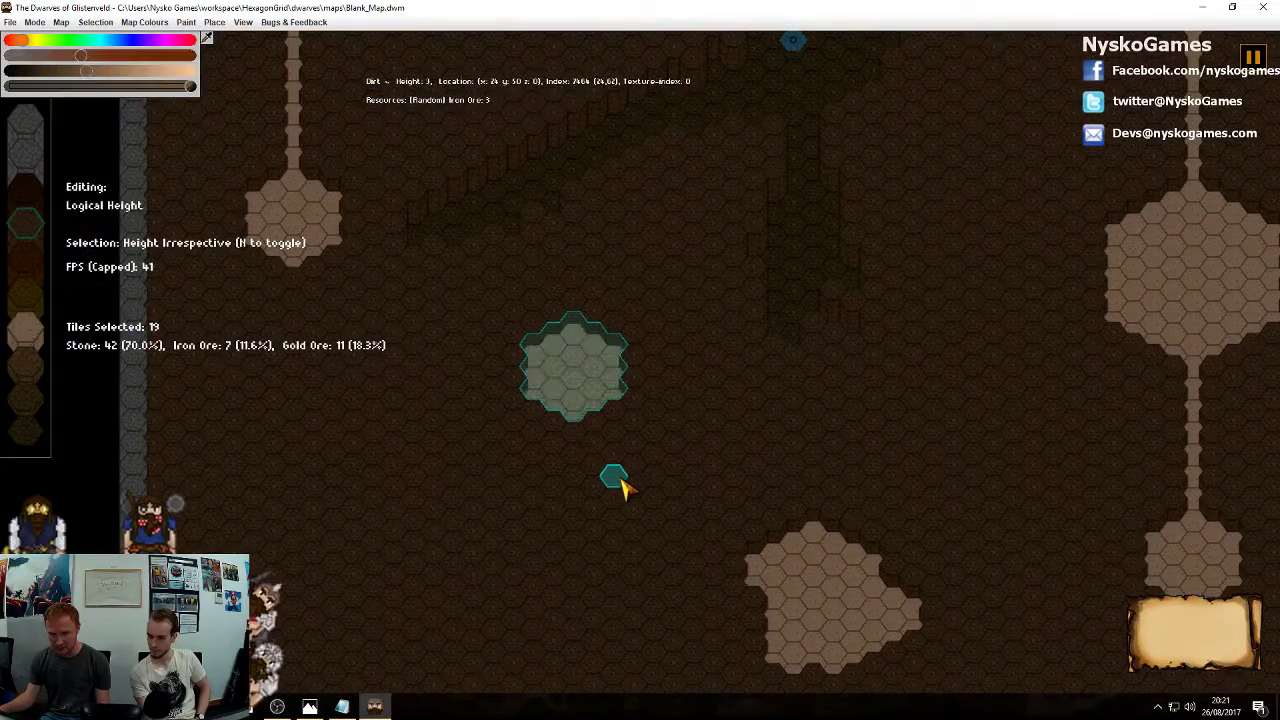
key("Escape")
Carve a diagonal one-tile-wide corridor to floor level between the southernmost western room and the new small room
middle_click_drag(391, 343, 604, 473)
scroll(638, 480, "up", 2)
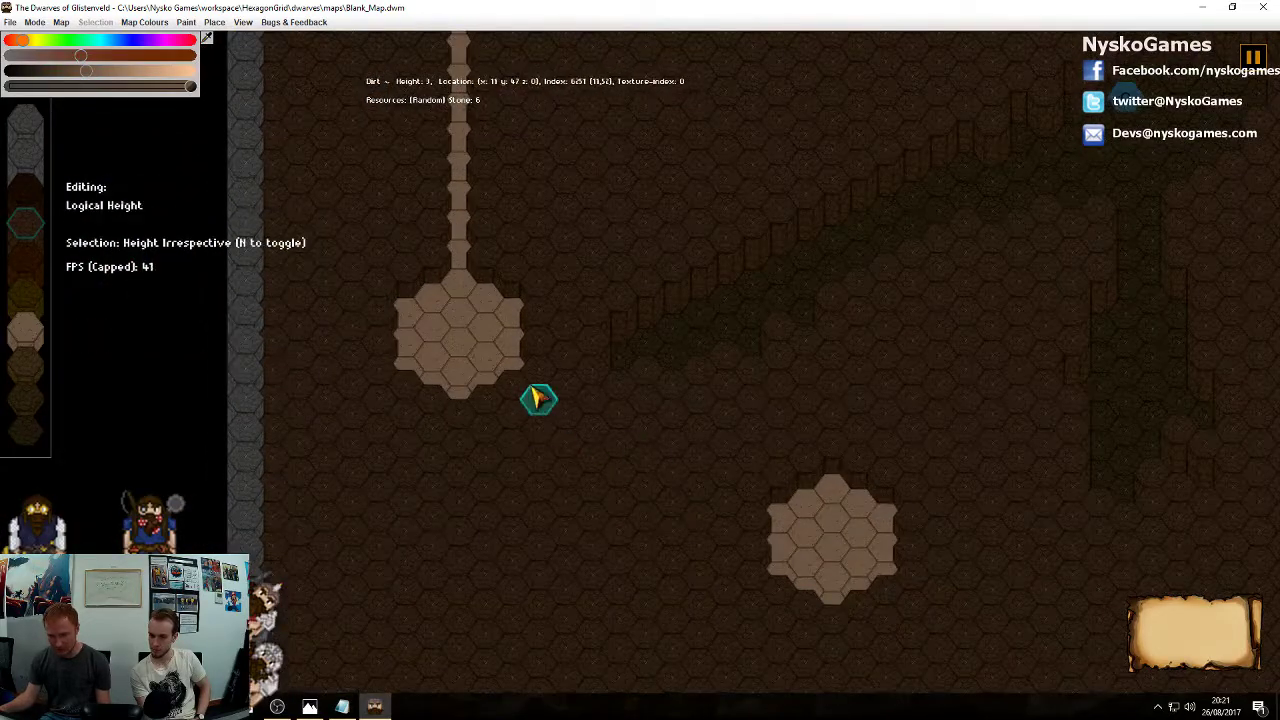
mouse_move(537, 385)
left_mouse_down()
mouse_move(568, 386)
mouse_move(740, 495)
left_mouse_up()
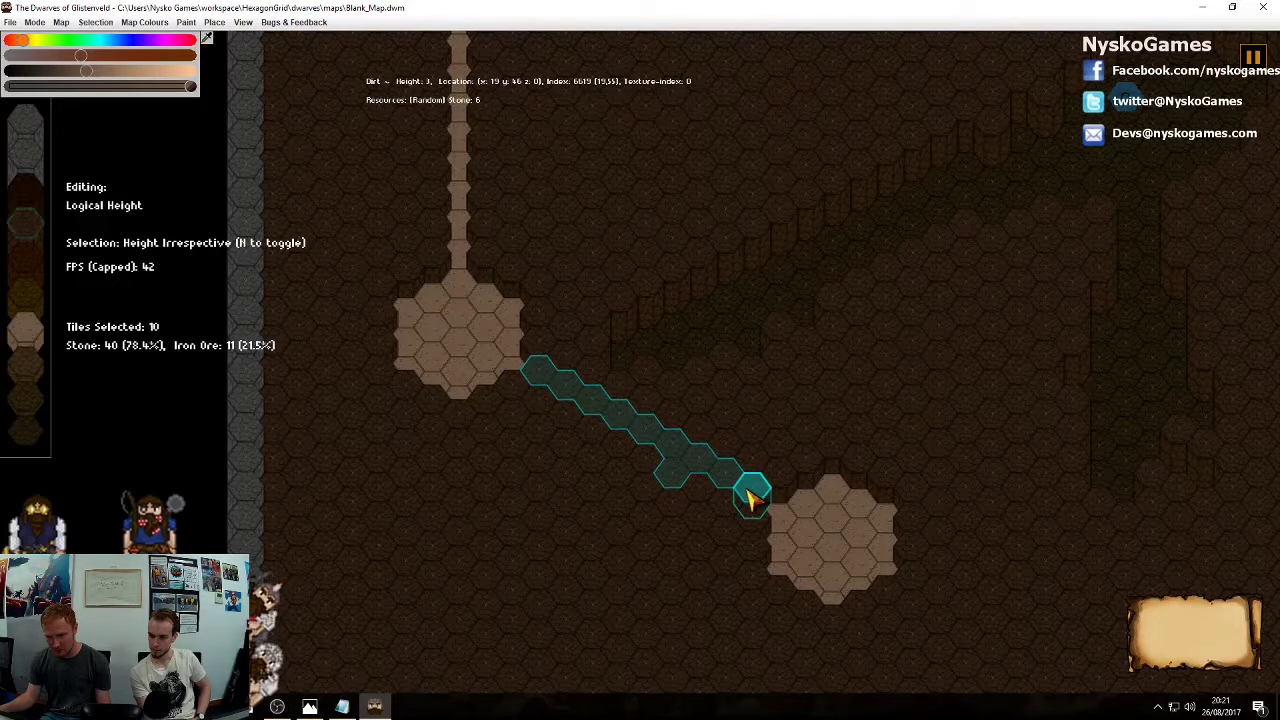
scroll(748, 490, "down", 3)
middle_click_drag(748, 492, 736, 497)
key("Escape")
Widen the middle of the diagonal corridor by lowering the adjoining tiles along its southern side by 3 levels
mouse_move(628, 470)
left_mouse_down()
mouse_move(614, 468)
mouse_move(618, 446)
mouse_move(650, 478)
left_mouse_up()
scroll(650, 478, "down", 3)
key("Escape")
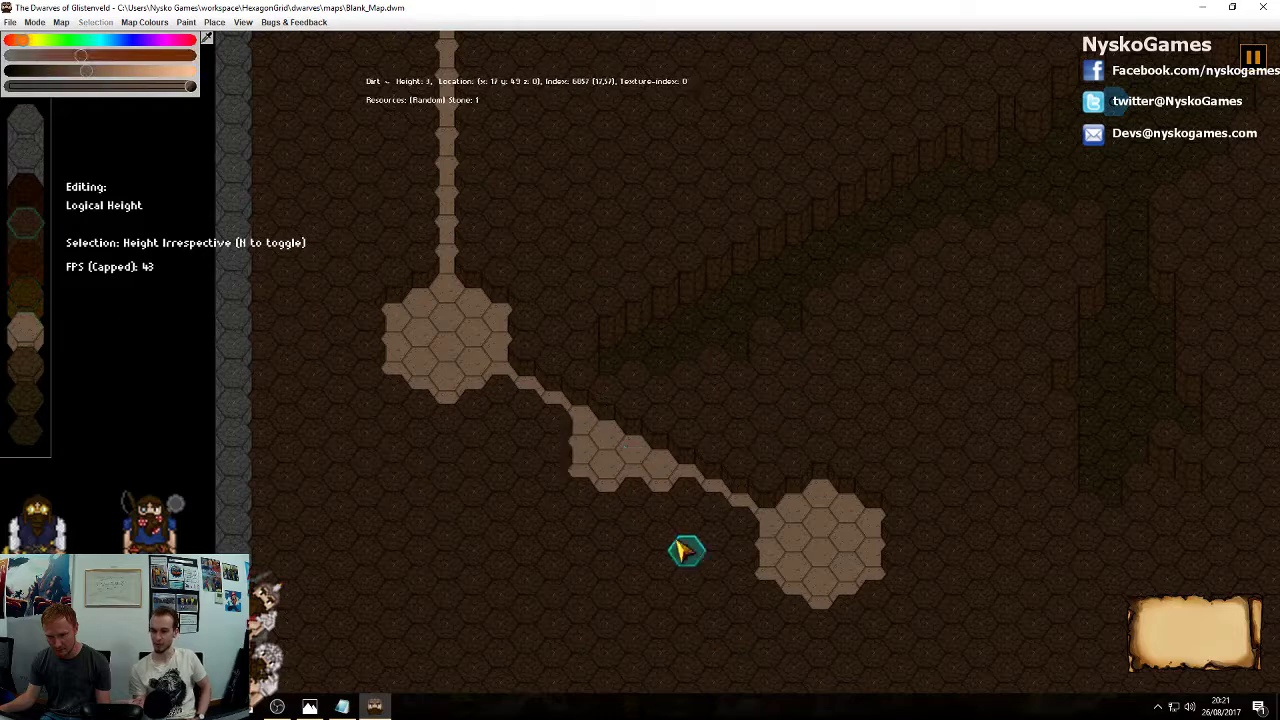
Raise the surplus tiles on the southern edge of the corridor's widened section back to the surrounding dirt height
left_click(660, 493)
key("Escape")
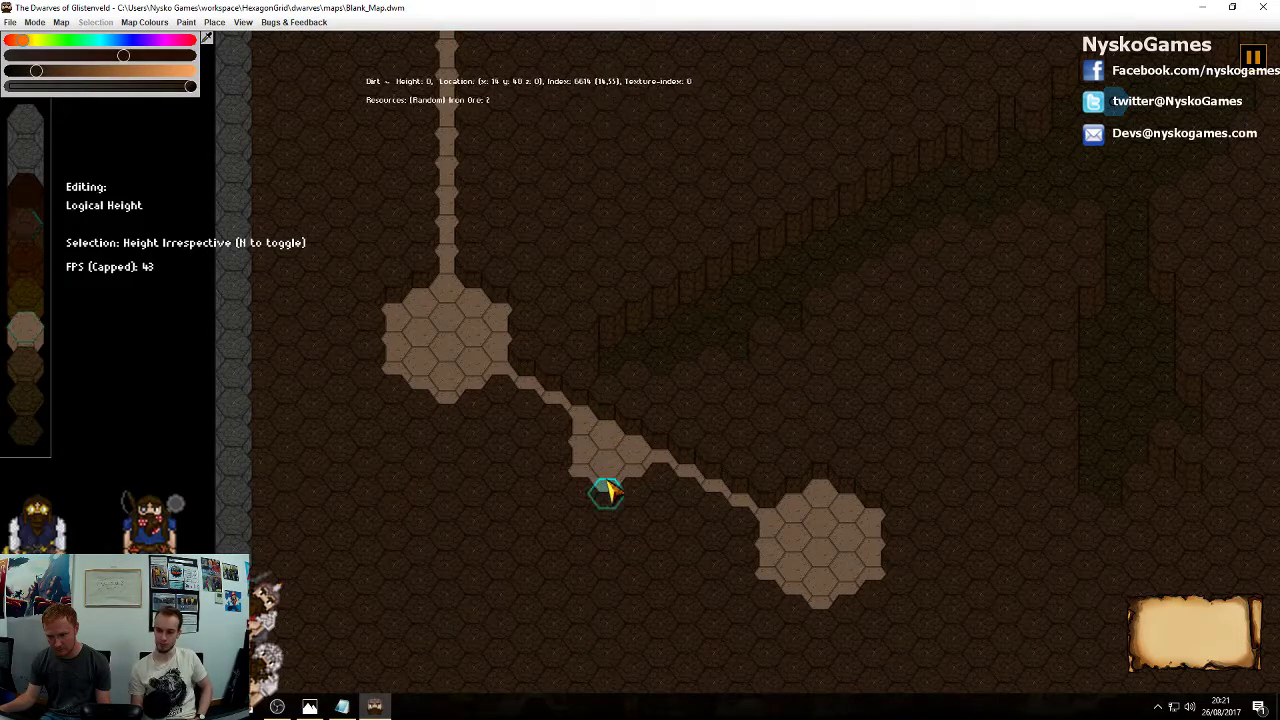
left_click_drag(607, 491, 586, 484)
scroll(686, 531, "up", 3)
key("Escape")
Examine the area around the new room, the ravine, the southern cave and the neighbouring rooms for further passages
right_click_drag(880, 455, 596, 432)
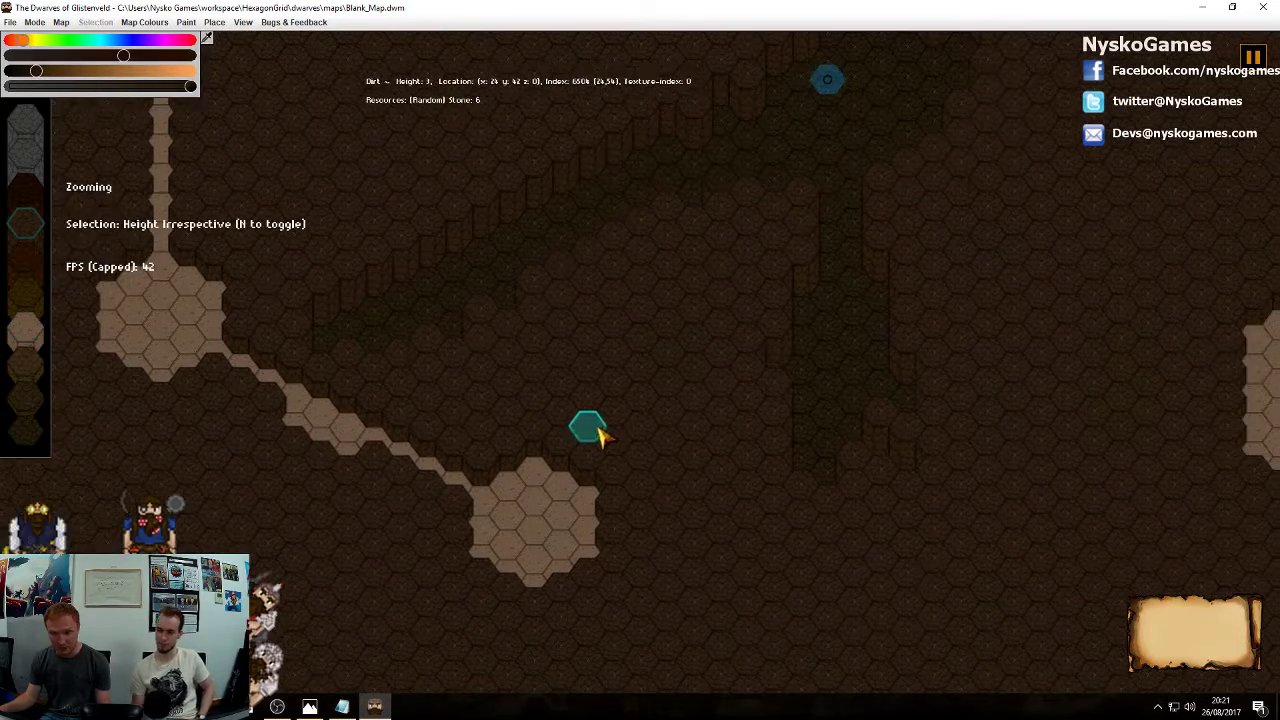
scroll(672, 506, "down", 1, "ctrl")
right_click_drag(778, 500, 657, 363)
scroll(690, 470, "down", 1, "ctrl")
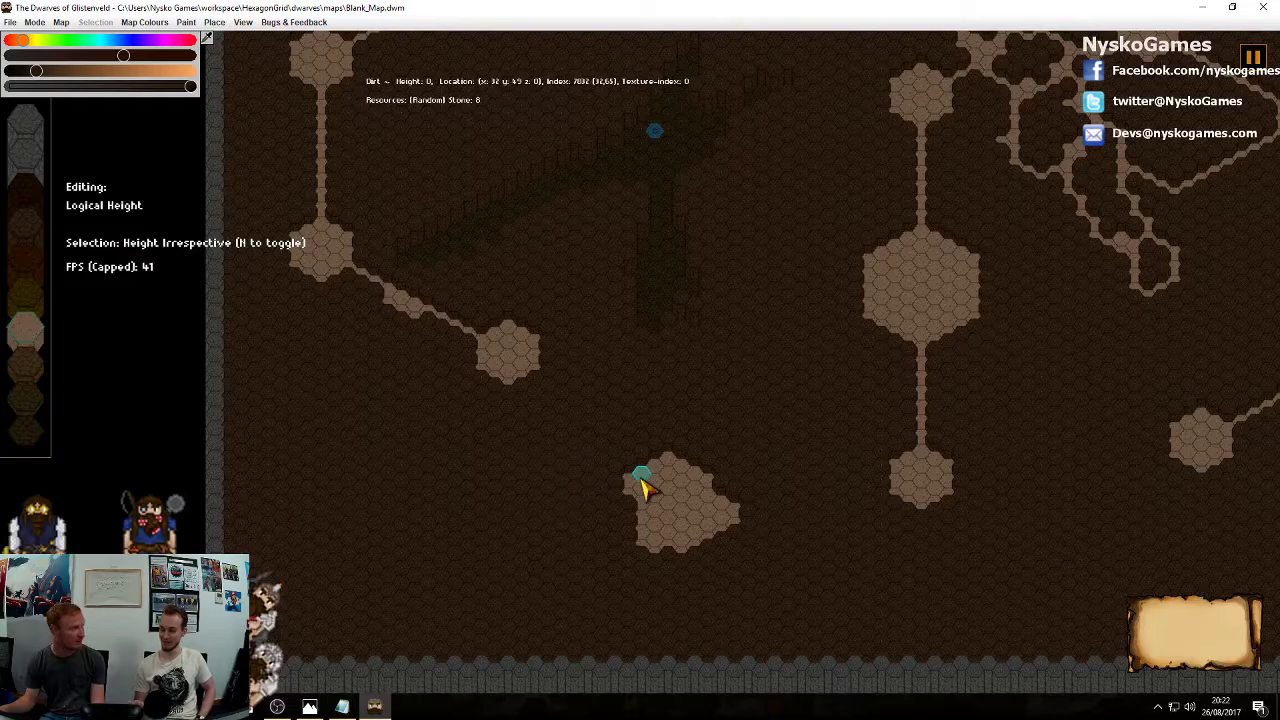
middle_click_drag(1056, 456, 743, 460)
middle_click_drag(893, 461, 746, 478)
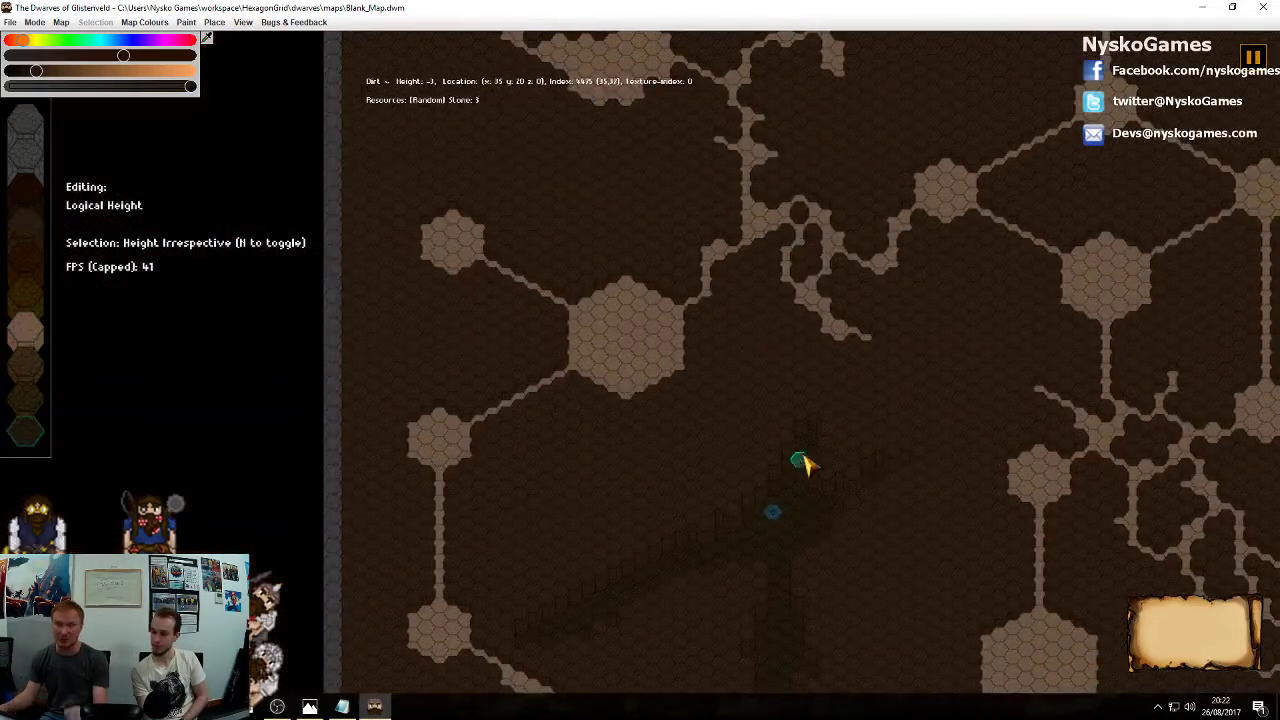
middle_click_drag(841, 522, 809, 328)
middle_click_drag(914, 516, 894, 374)
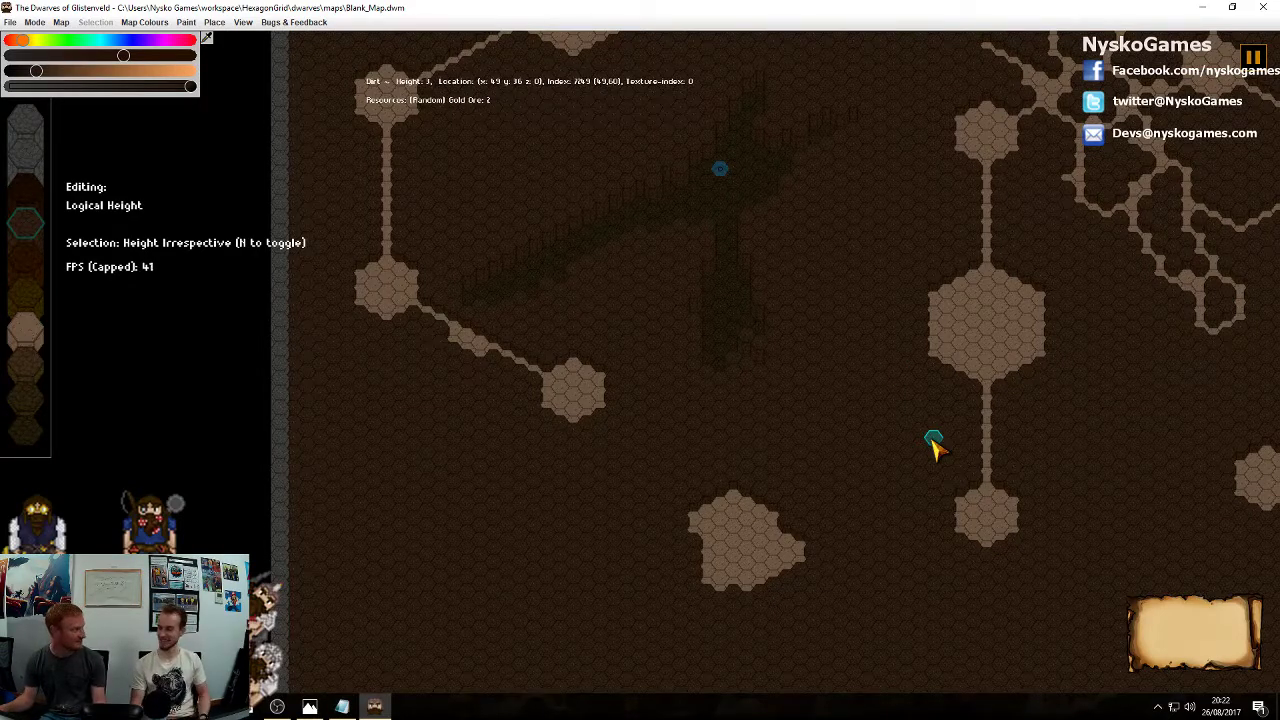
middle_click_drag(830, 513, 935, 459)
middle_click_drag(862, 425, 955, 390)
Select winding natural passages linking the new small room to the southern cave, with a large western loop and a smaller inner loop
scroll(838, 460, "up", 3)
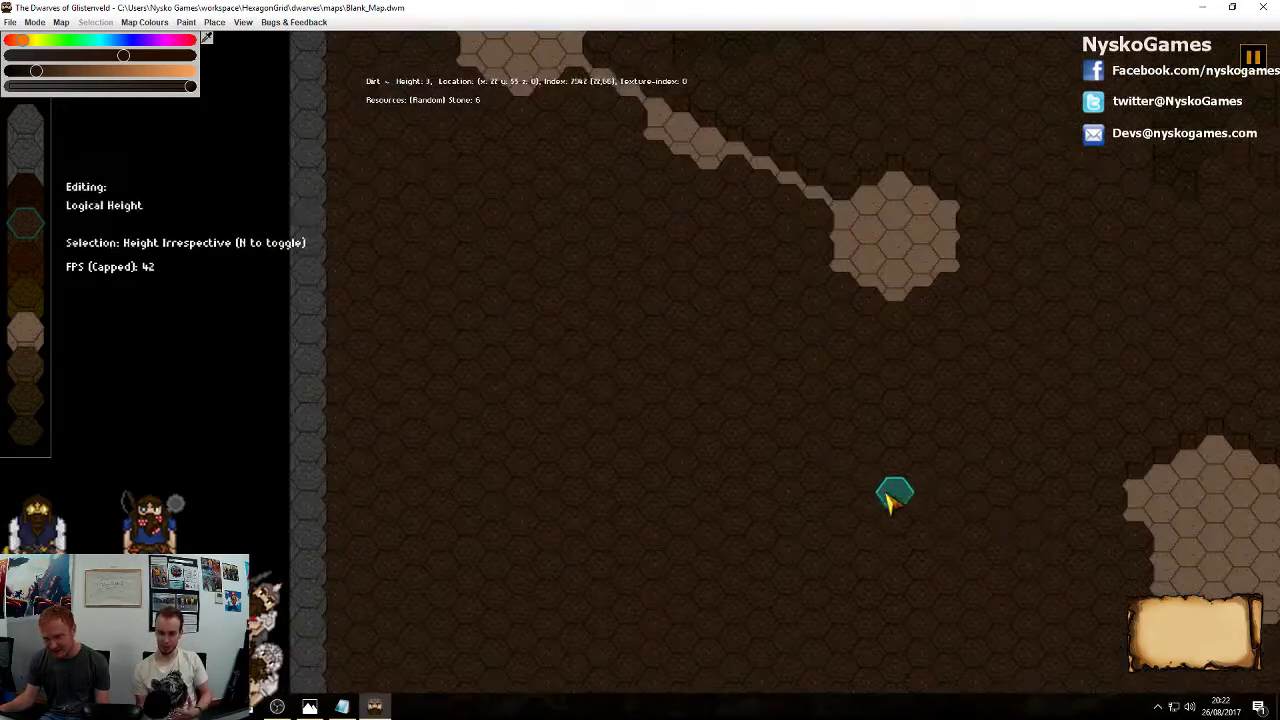
middle_click_drag(886, 496, 786, 374)
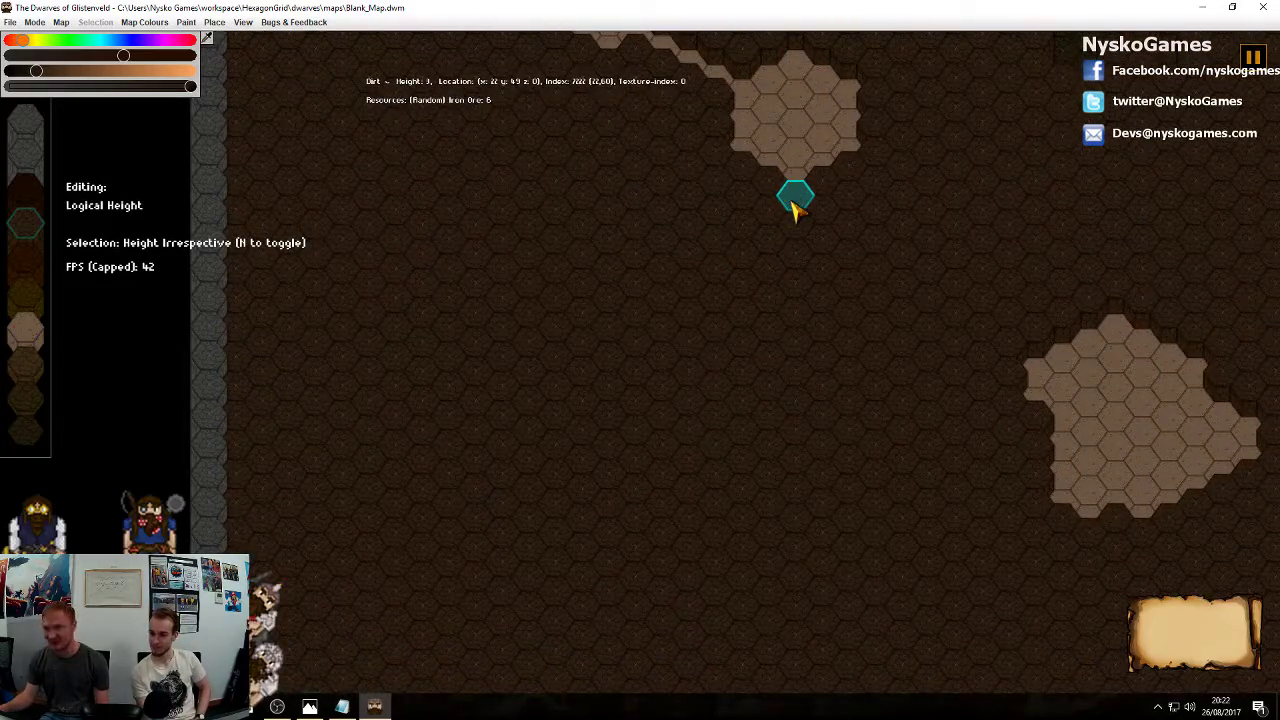
mouse_move(795, 207)
left_mouse_down()
mouse_move(746, 317)
mouse_move(486, 364)
mouse_move(851, 611)
mouse_move(1030, 541)
mouse_move(1035, 505)
mouse_move(900, 545)
mouse_move(766, 400)
mouse_move(770, 335)
left_mouse_up()
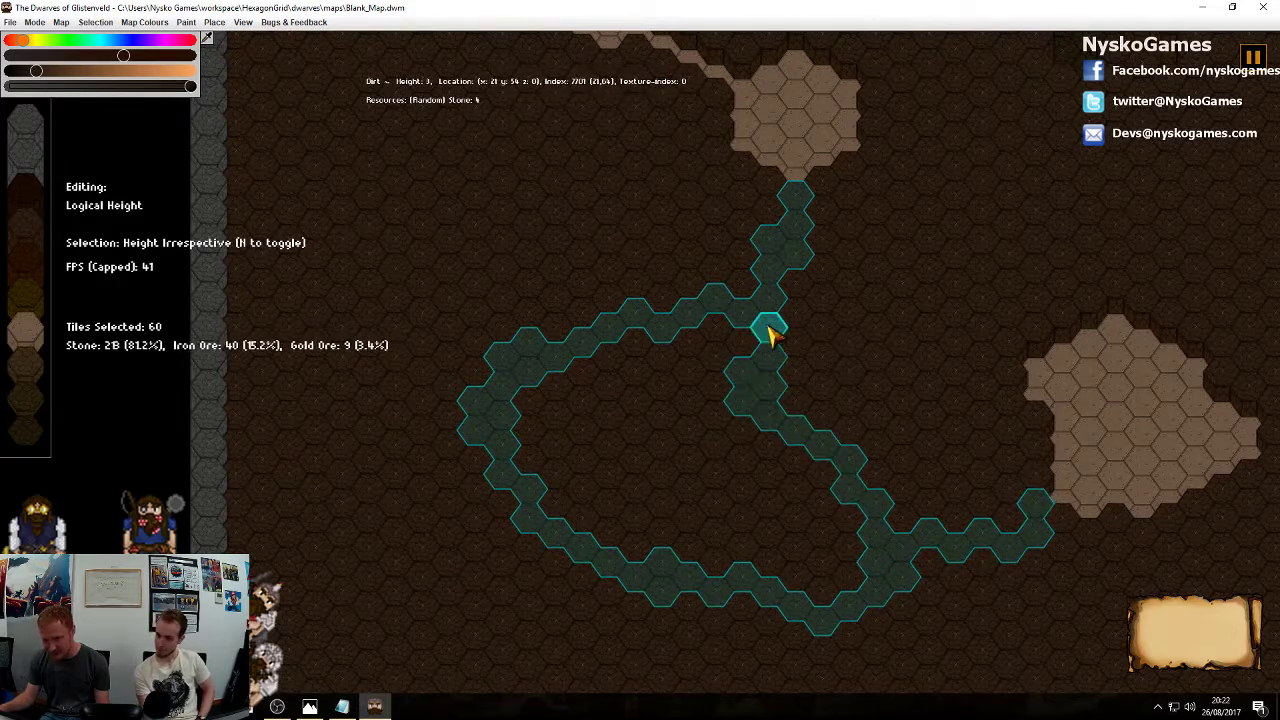
left_click_drag(632, 352, 705, 425)
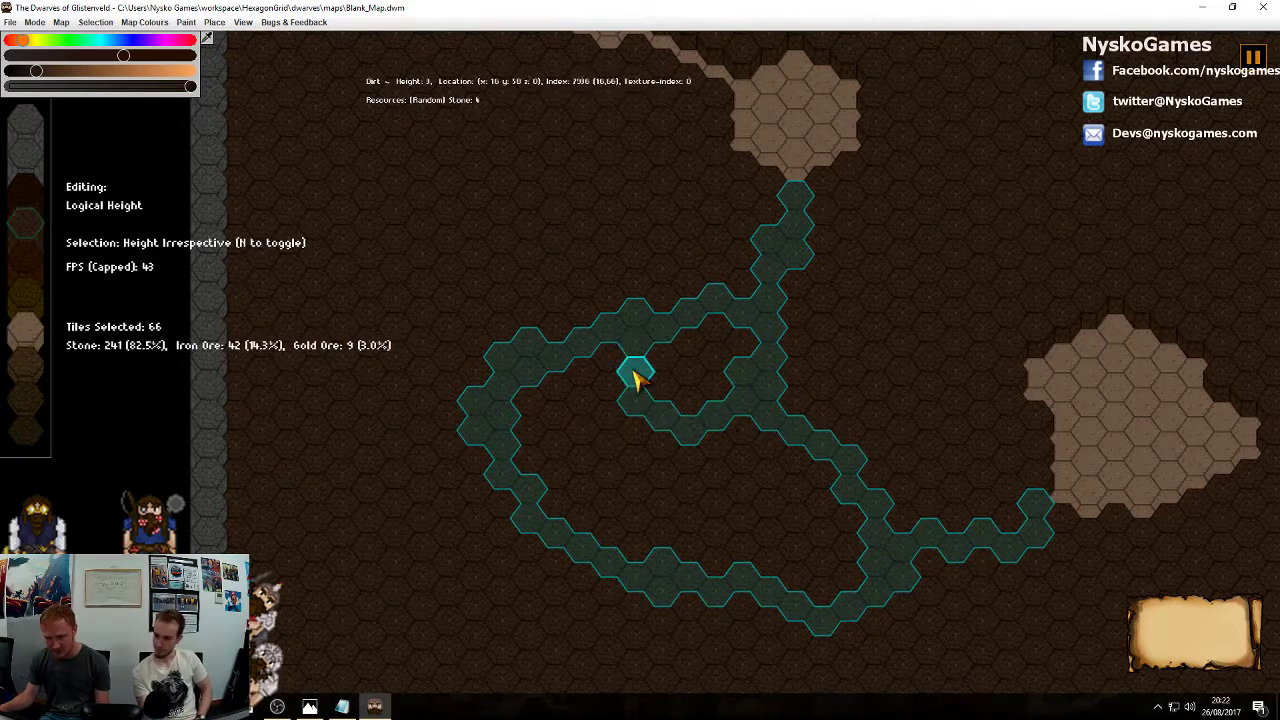
Add a northwestern branch ending in a wider pocket and a forked western dead end to the passage selection
middle_click_drag(606, 334, 686, 417)
mouse_move(686, 417)
left_mouse_down()
mouse_move(522, 304)
mouse_move(534, 271)
left_mouse_up()
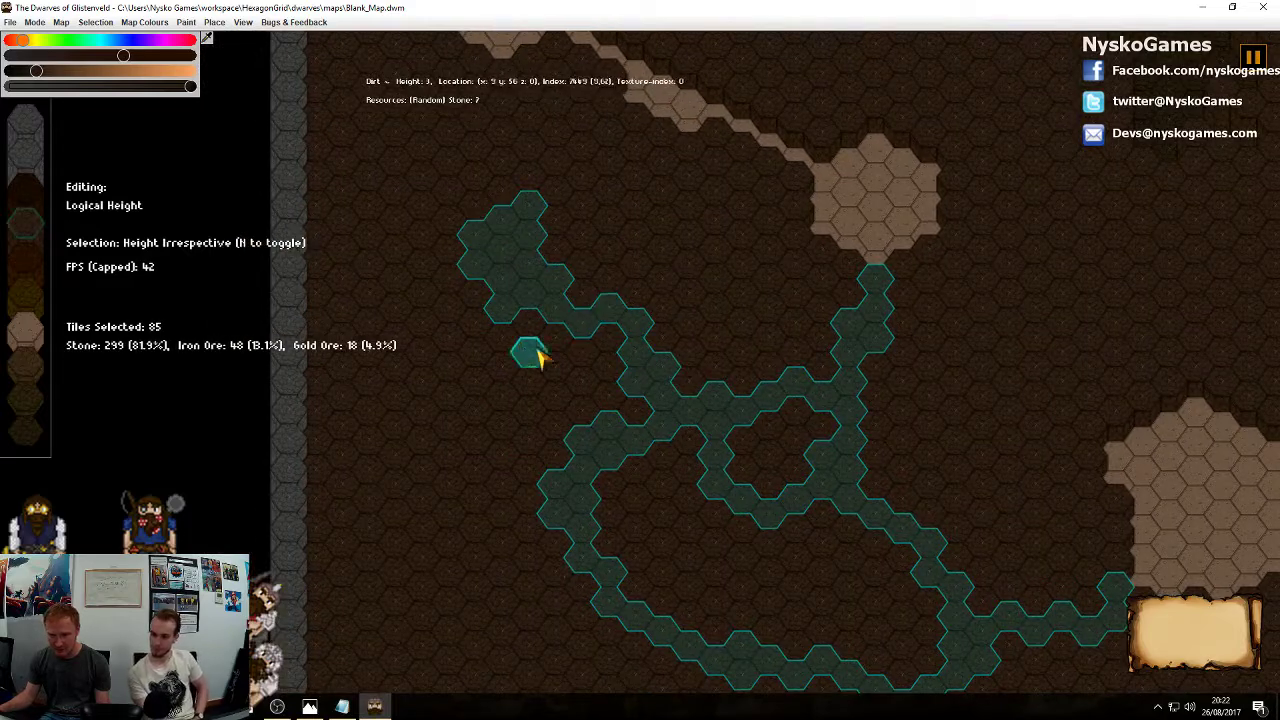
left_click_drag(556, 528, 452, 566)
mouse_move(498, 511)
left_mouse_down()
mouse_move(453, 465)
mouse_move(528, 558)
left_mouse_up()
Lower the selected passage network to floor level and clear the selection
middle_click_drag(632, 646, 532, 438)
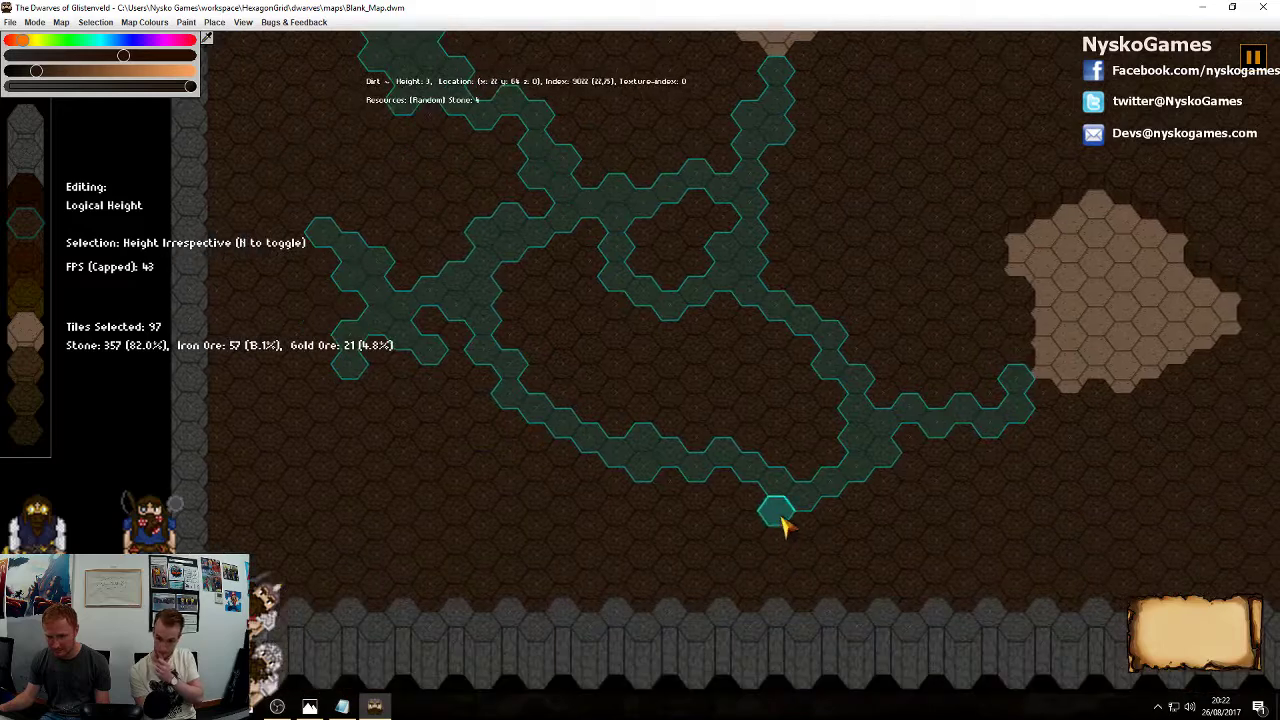
key("minus")
key("Escape")
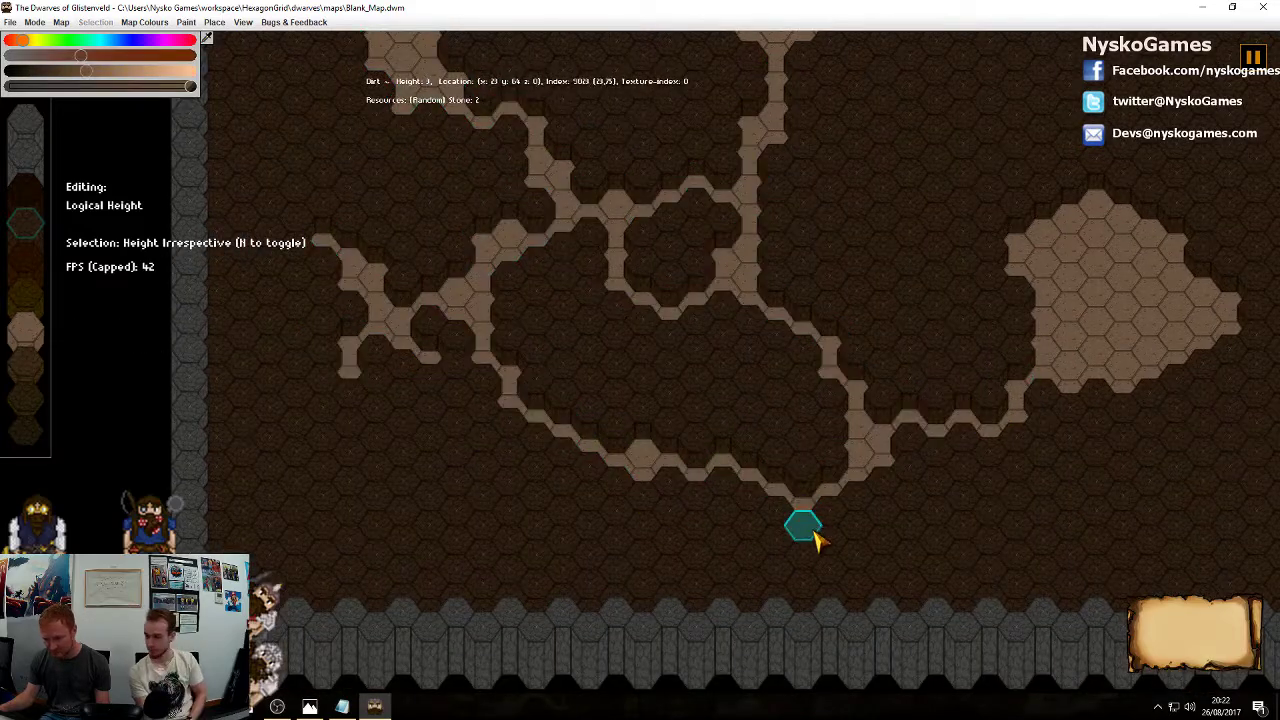
Carve short dead-end stubs to floor level at the southernmost bend of the large passage loop
left_click_drag(814, 534, 845, 521)
key("minus")
key("minus")
key("minus")
key("Escape")
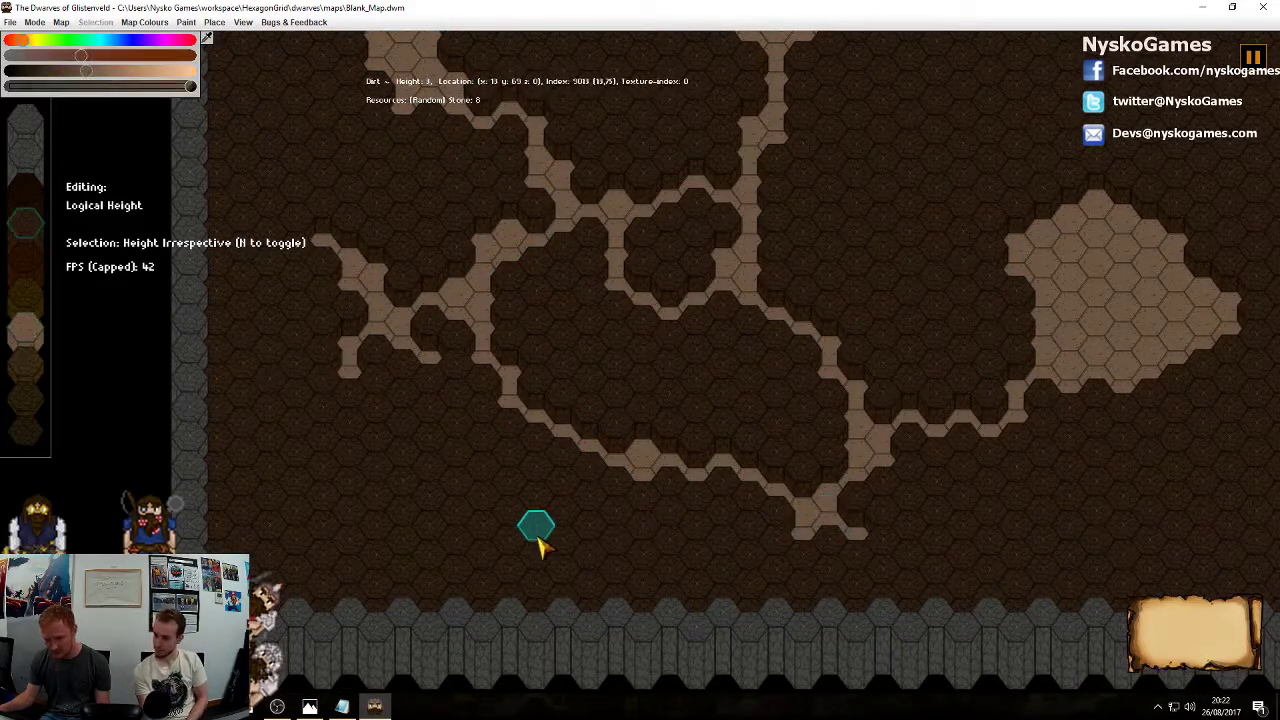
Carve a passage to floor level from the loop's southwestern bend down to the map's southern stone border
middle_click_drag(537, 538, 884, 472)
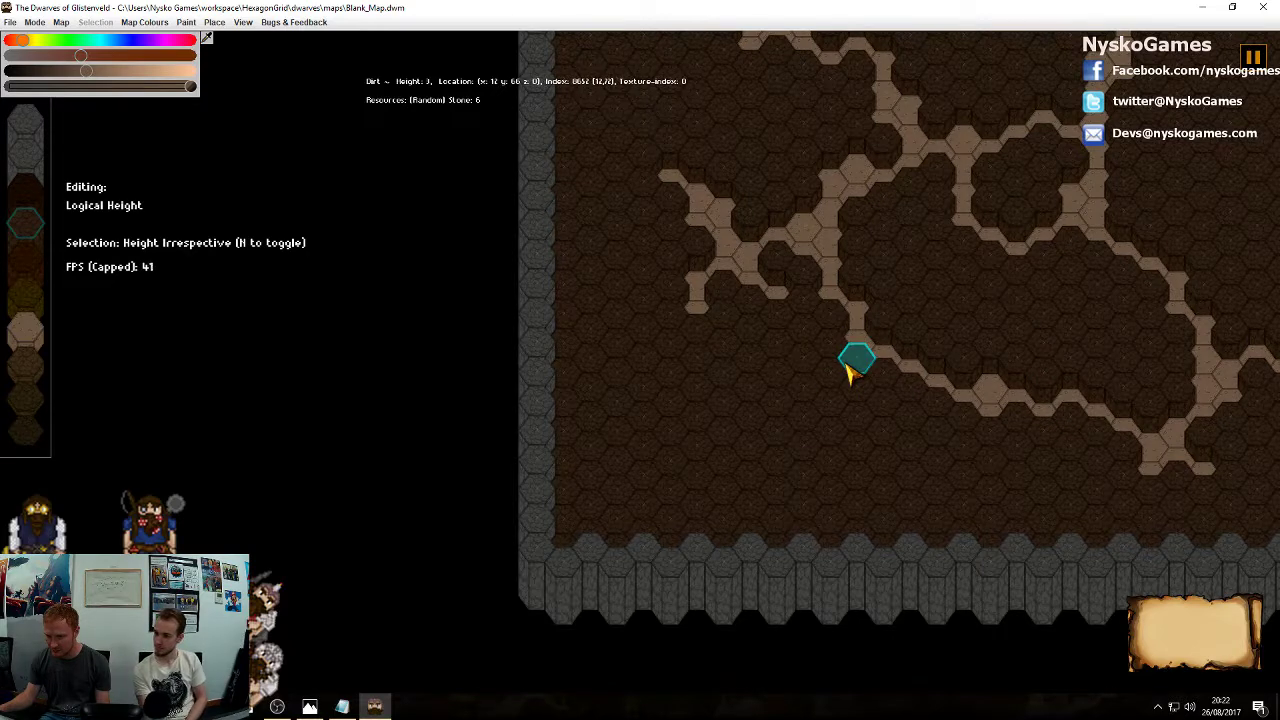
mouse_move(852, 368)
left_mouse_down()
mouse_move(718, 442)
mouse_move(700, 472)
mouse_move(703, 520)
mouse_move(624, 554)
left_mouse_up()
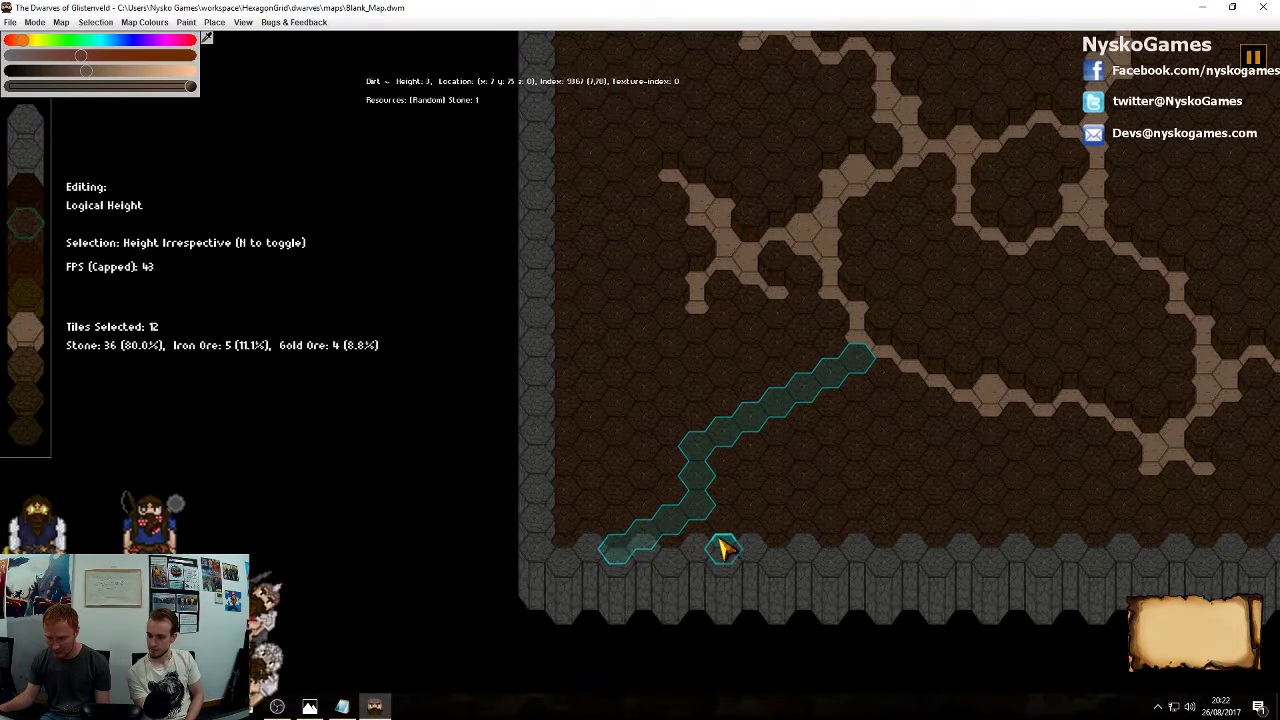
key("minus")
right_click(783, 487)
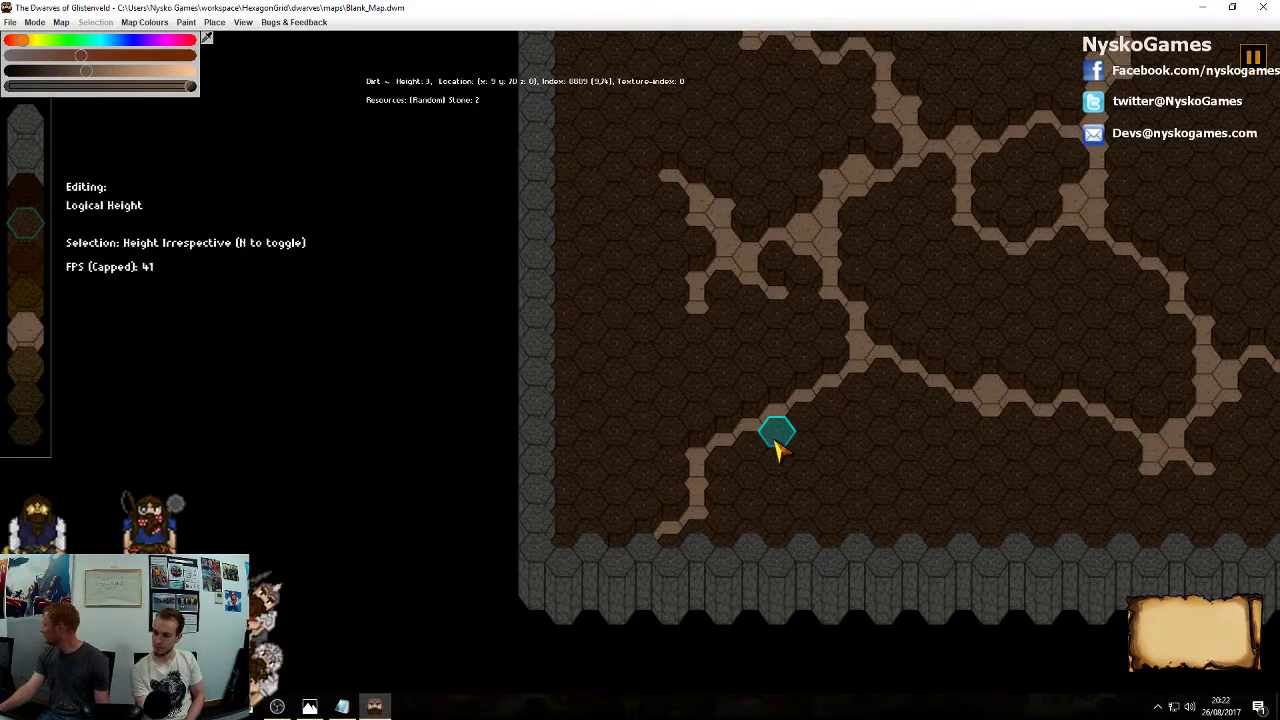
Carve a short dead-end branch heading northwest from the bend of the new southwestern passage
middle_click_drag(777, 436, 754, 498)
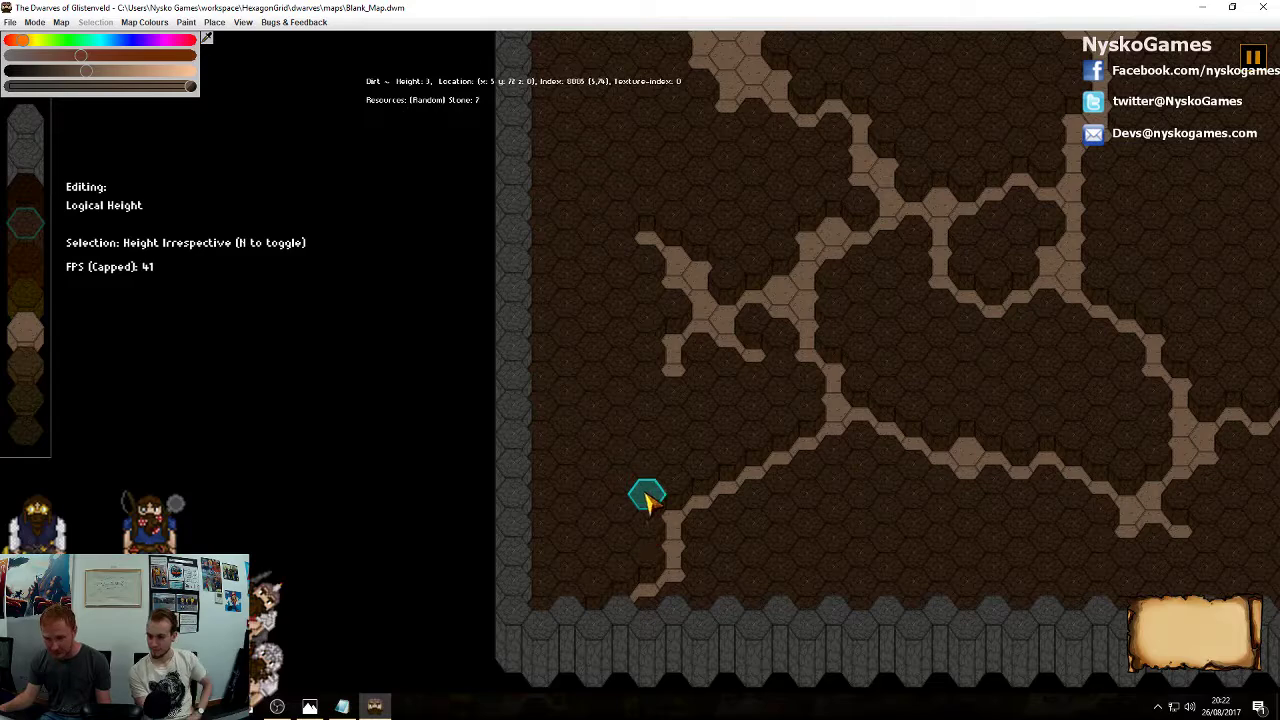
left_click_drag(648, 500, 620, 464)
key("minus")
right_click(778, 512)
Select a passage from the small room east of the southern cave westward towards that cave
middle_click_drag(891, 478, 653, 526)
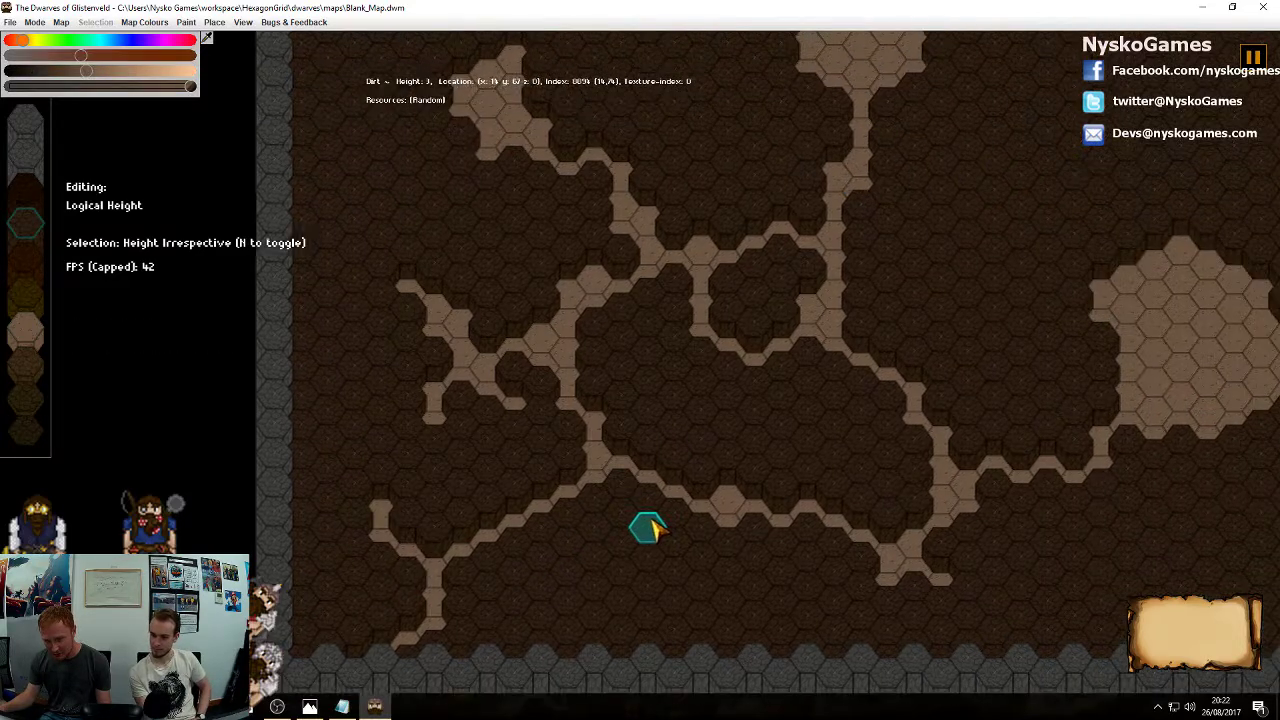
scroll(678, 516, "down", 3)
middle_click_drag(820, 450, 713, 518)
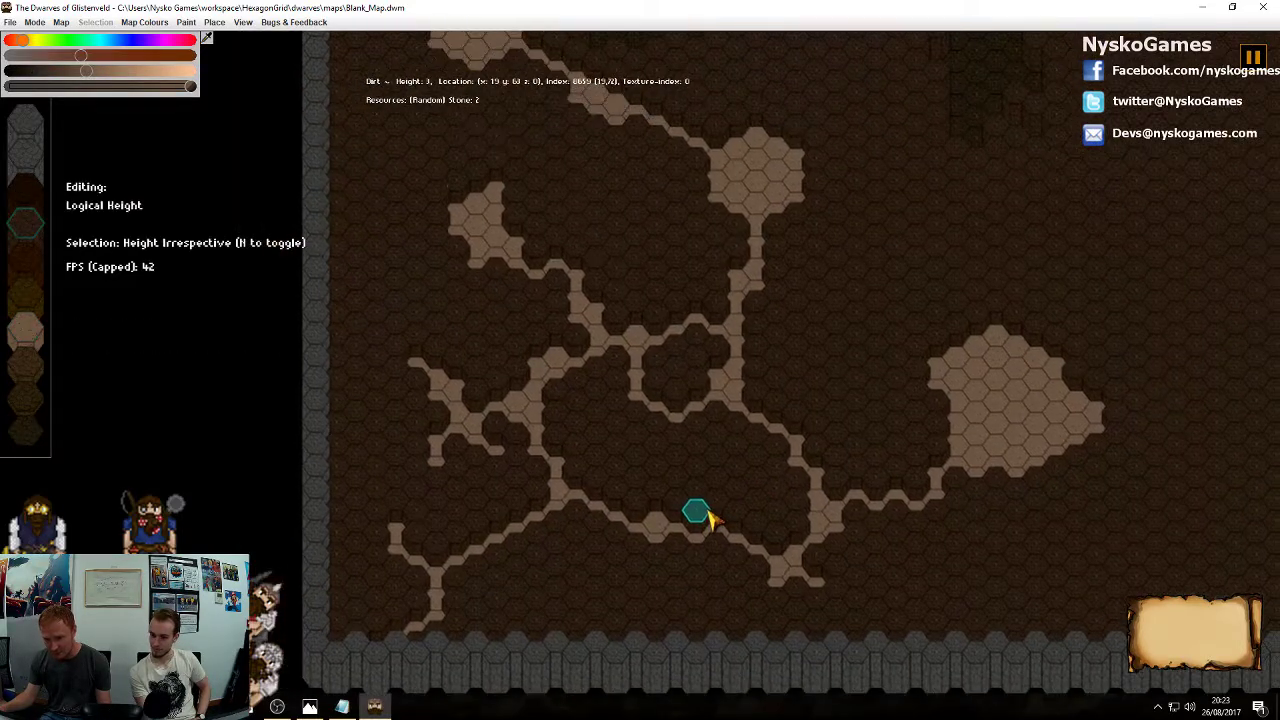
scroll(694, 354, "up", 5)
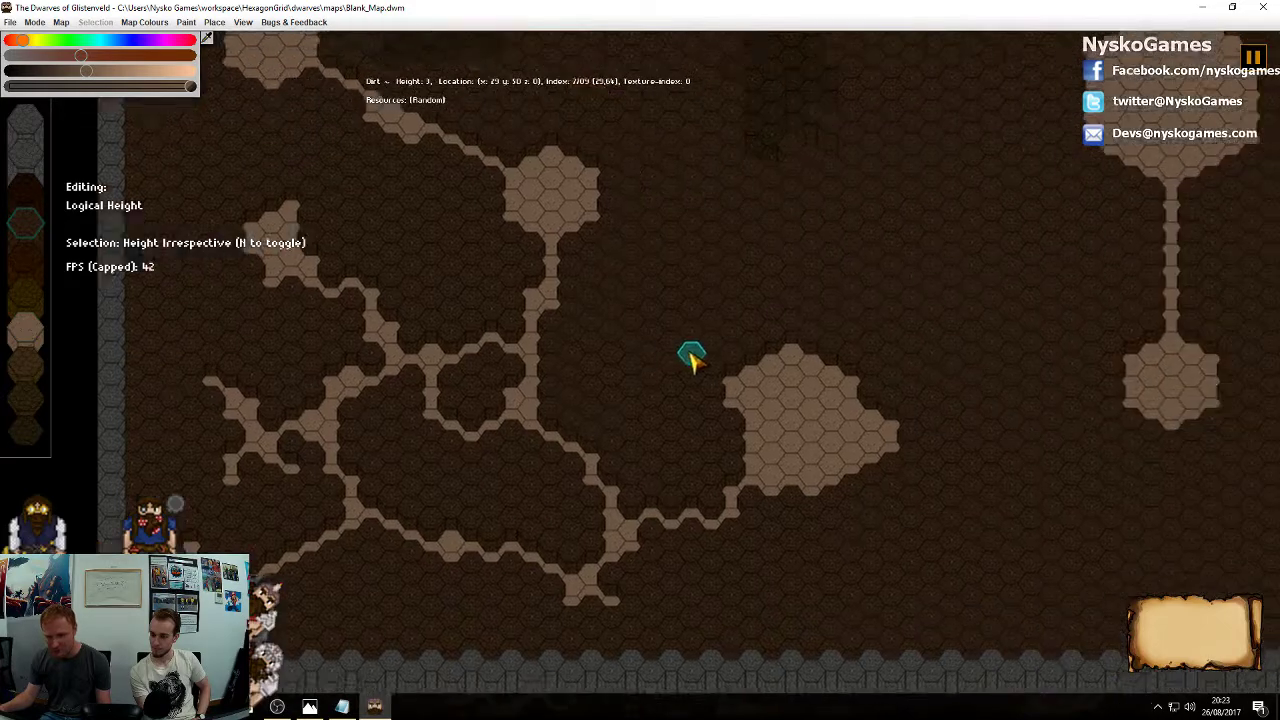
middle_click_drag(580, 488, 975, 425)
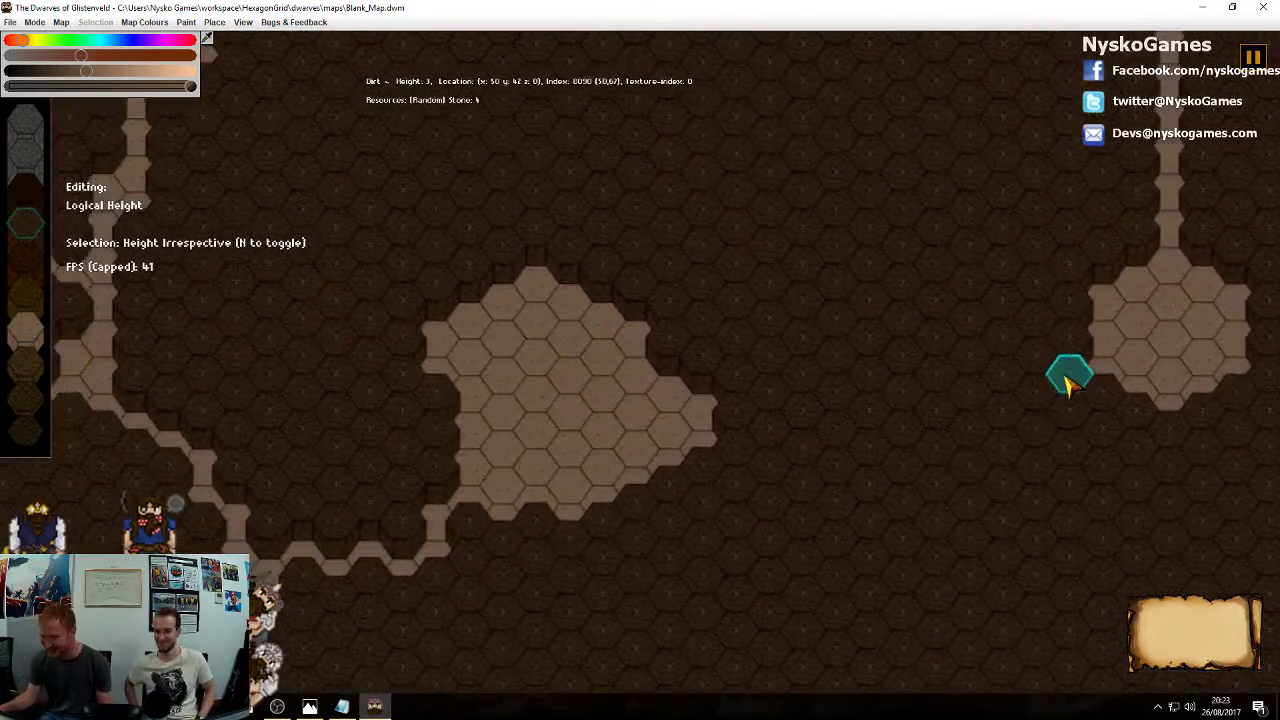
left_click_drag(1064, 376, 930, 440)
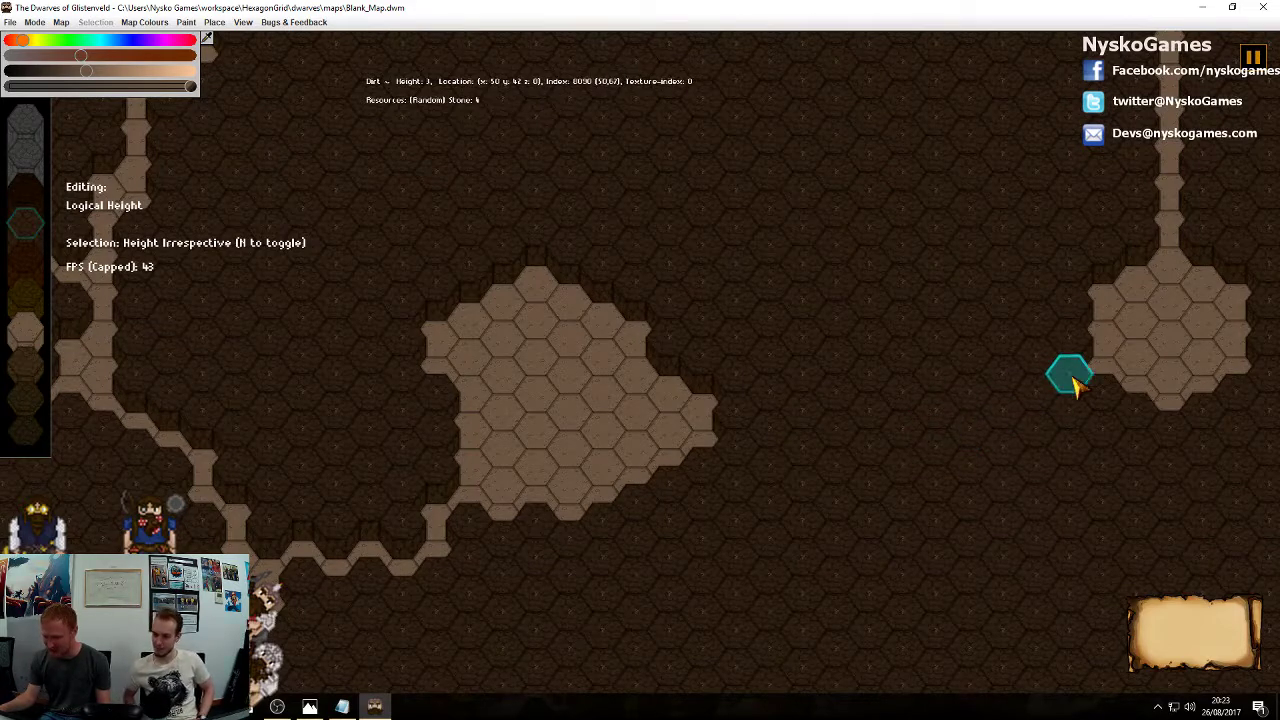
mouse_move(1073, 378)
left_mouse_down()
mouse_move(812, 522)
mouse_move(712, 482)
left_mouse_up()
right_click(952, 483)
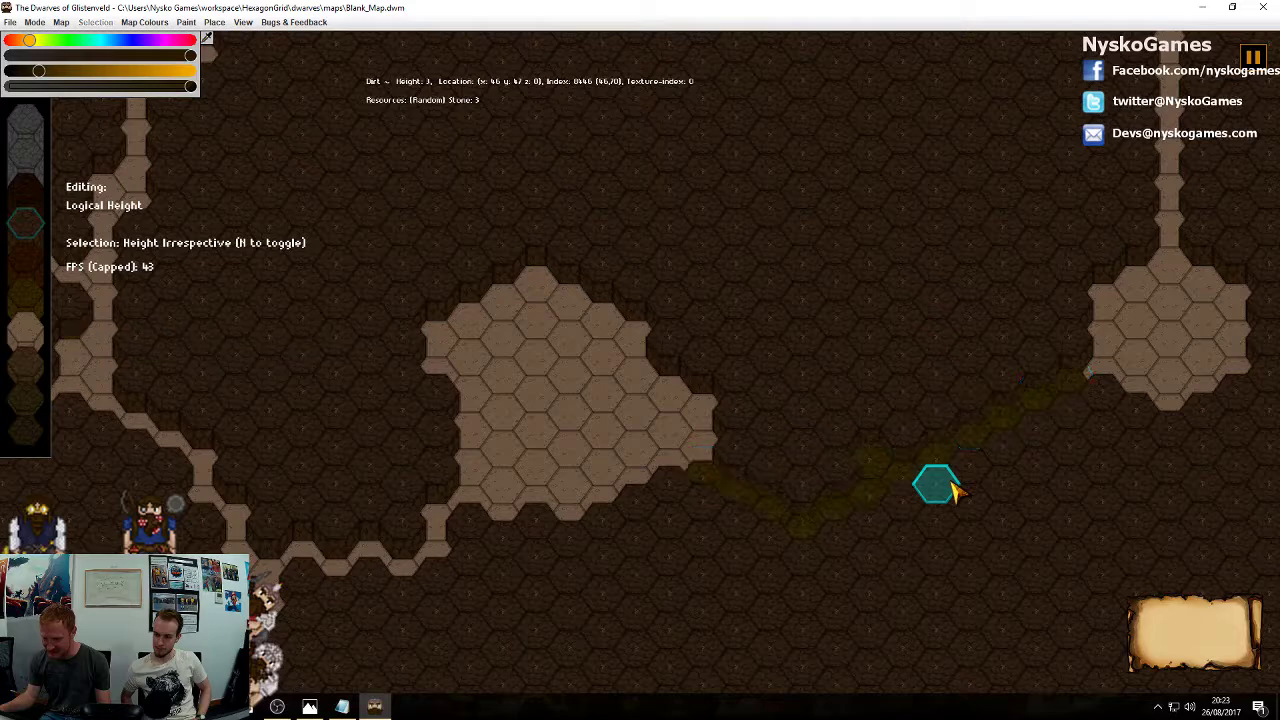
left_click(901, 479)
double_click(903, 486)
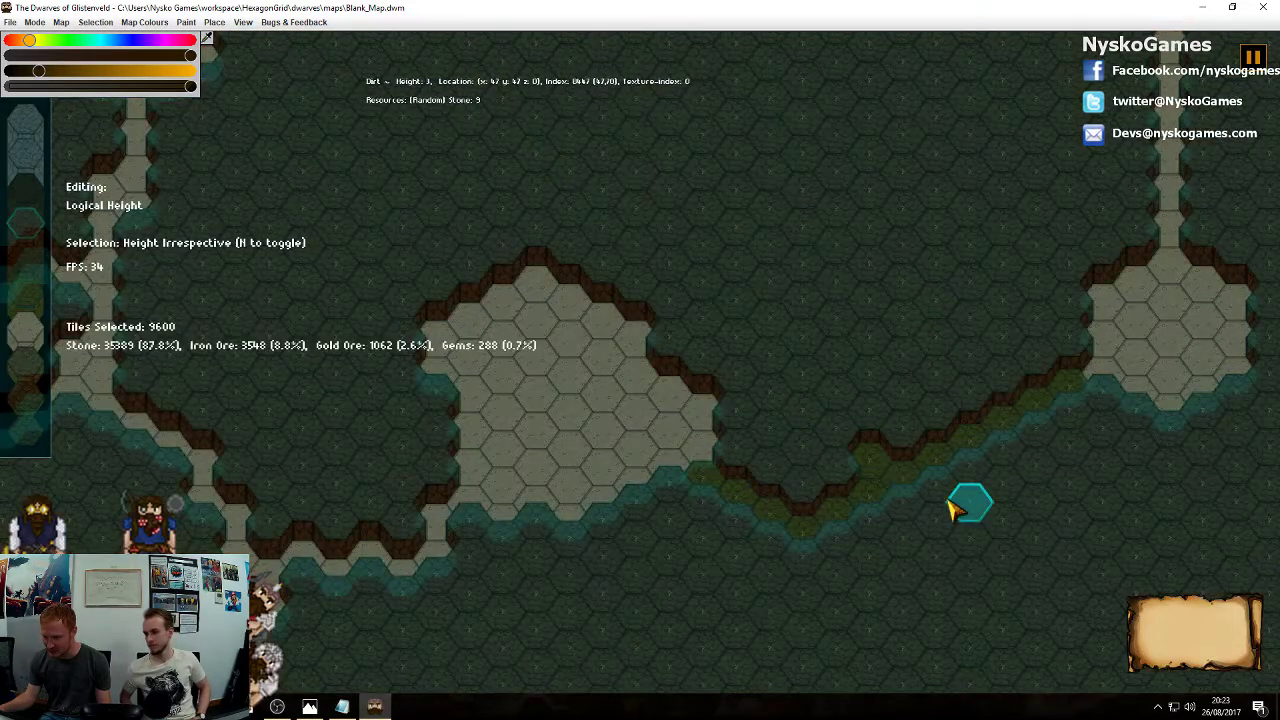
right_click(916, 512)
double_click(883, 481)
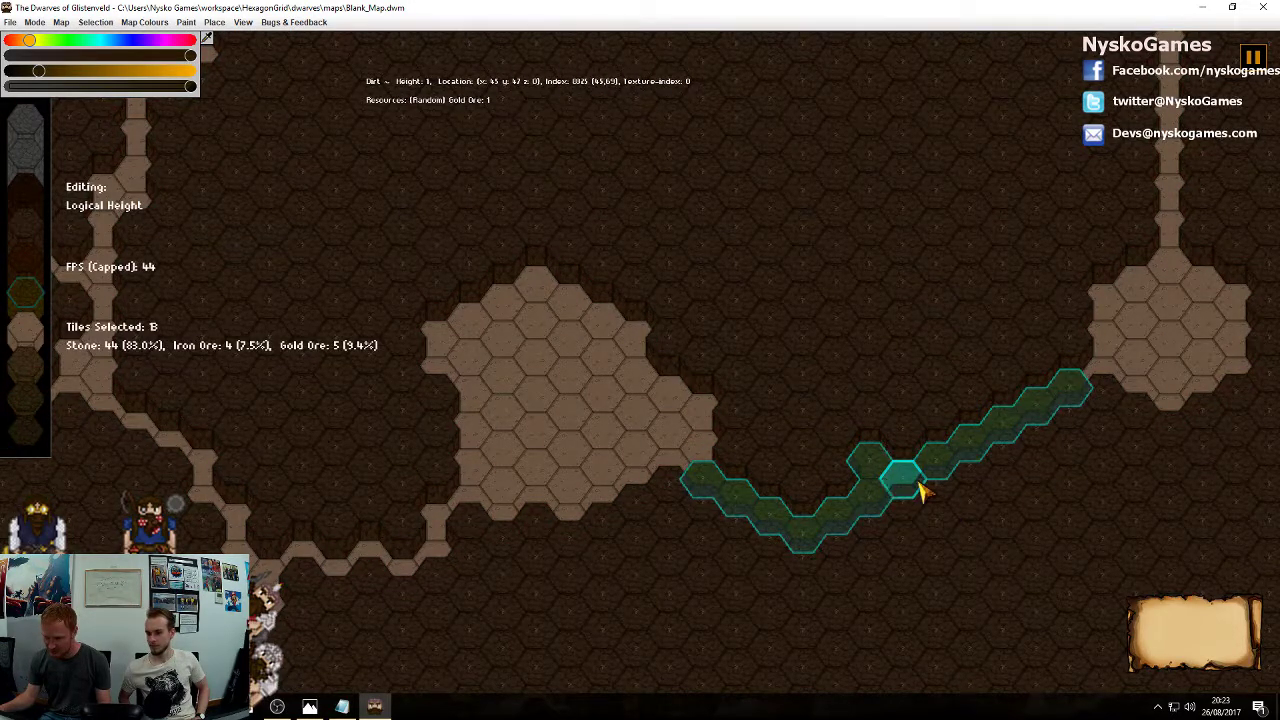
scroll(918, 482, "up", 2)
right_click(969, 523)
Carve a branching, looping height-0 tunnel of about 36 tiles between the irregular southern cavern and the small hexagonal chamber to its east
right_click_drag(971, 523, 997, 467)
scroll(820, 482, "down", 2)
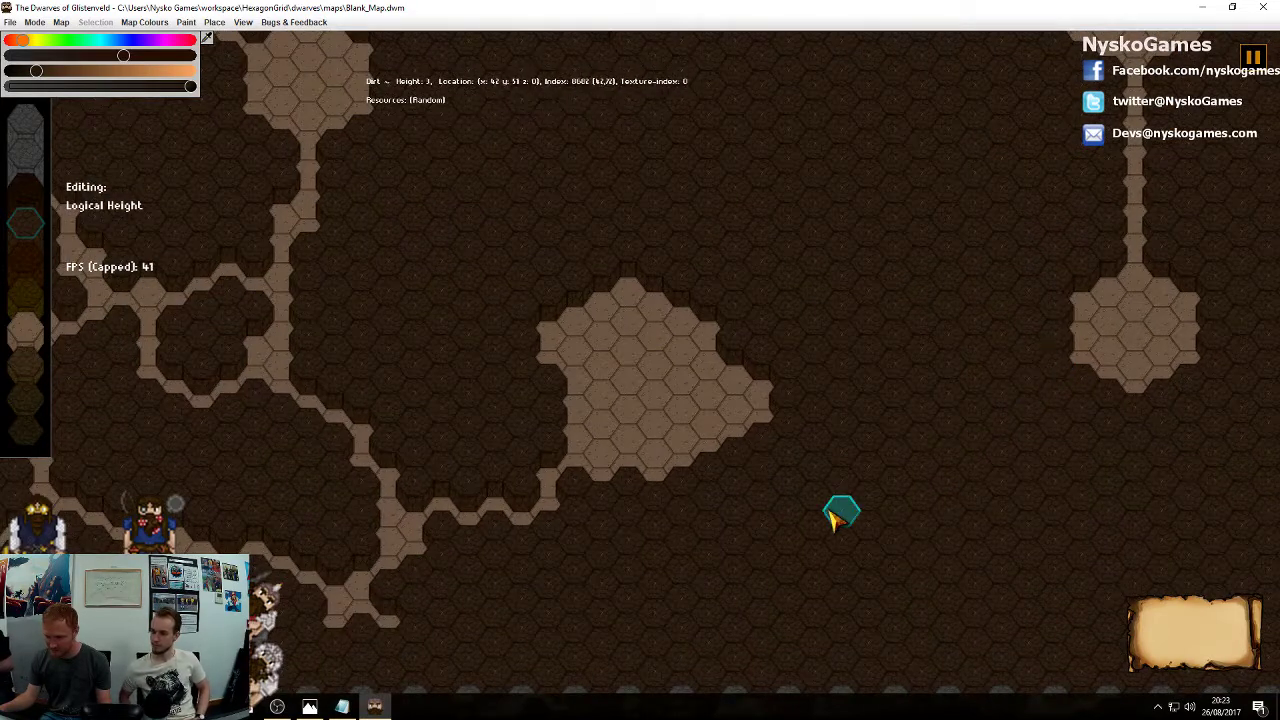
mouse_move(765, 450)
left_mouse_down()
mouse_move(766, 466)
mouse_move(897, 397)
mouse_move(1043, 380)
mouse_move(943, 514)
mouse_move(1139, 518)
left_mouse_up()
right_click_drag(1139, 518, 754, 410)
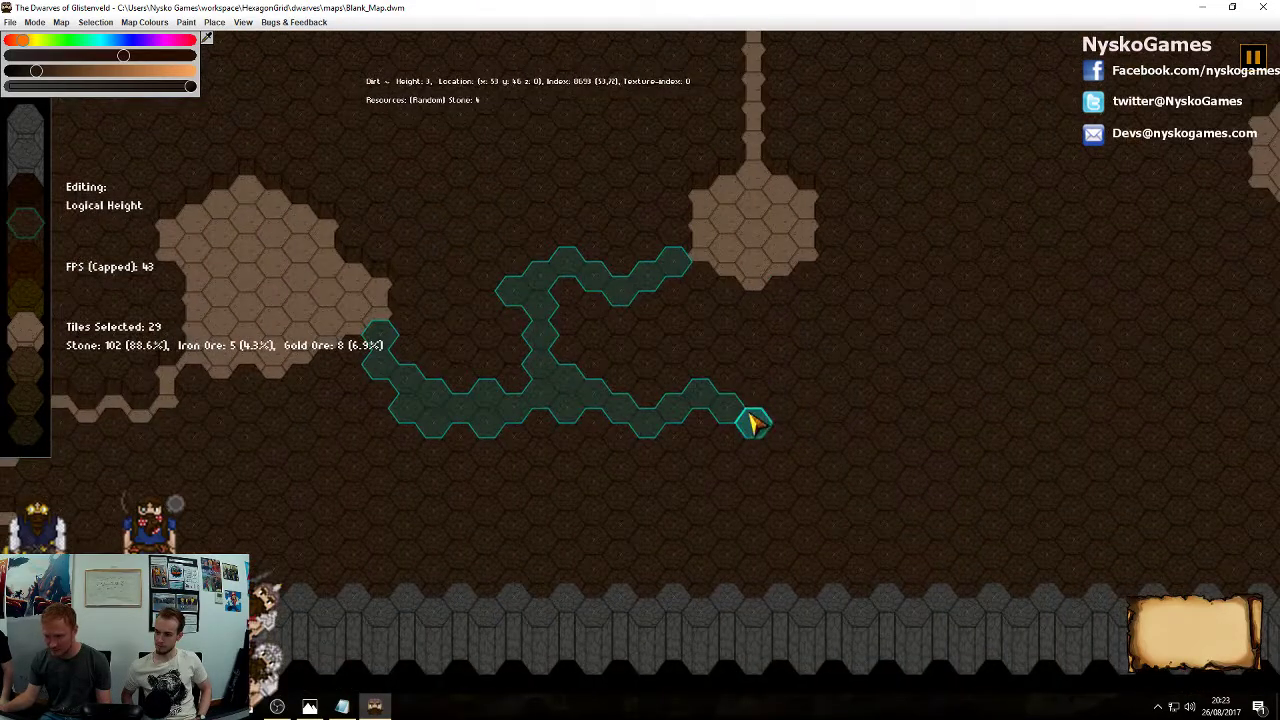
mouse_move(757, 408)
left_mouse_down()
mouse_move(781, 432)
mouse_move(768, 368)
mouse_move(780, 352)
left_mouse_up()
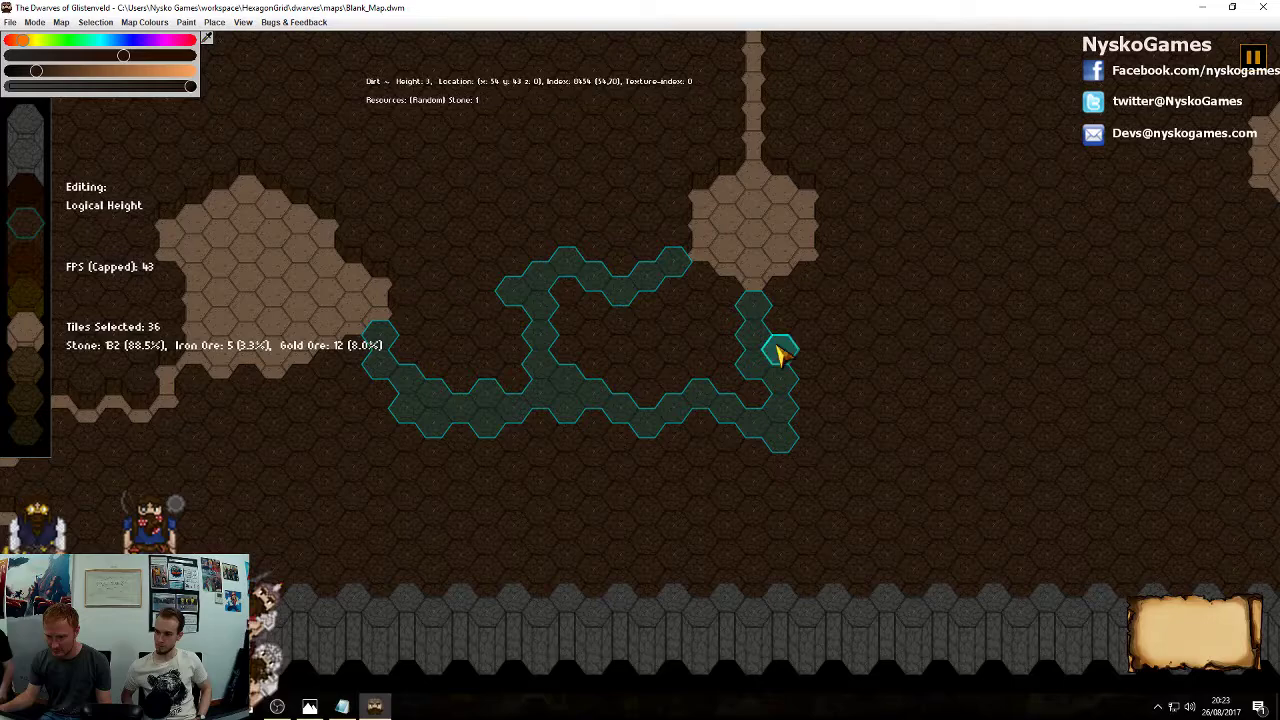
scroll(829, 440, "down", 3)
right_click(826, 441)
Carve a winding height-0 tunnel of about 16 tiles from the irregular southeastern cavern to the map's eastern stone border
right_click_drag(633, 377, 957, 521)
scroll(880, 440, "down", 5)
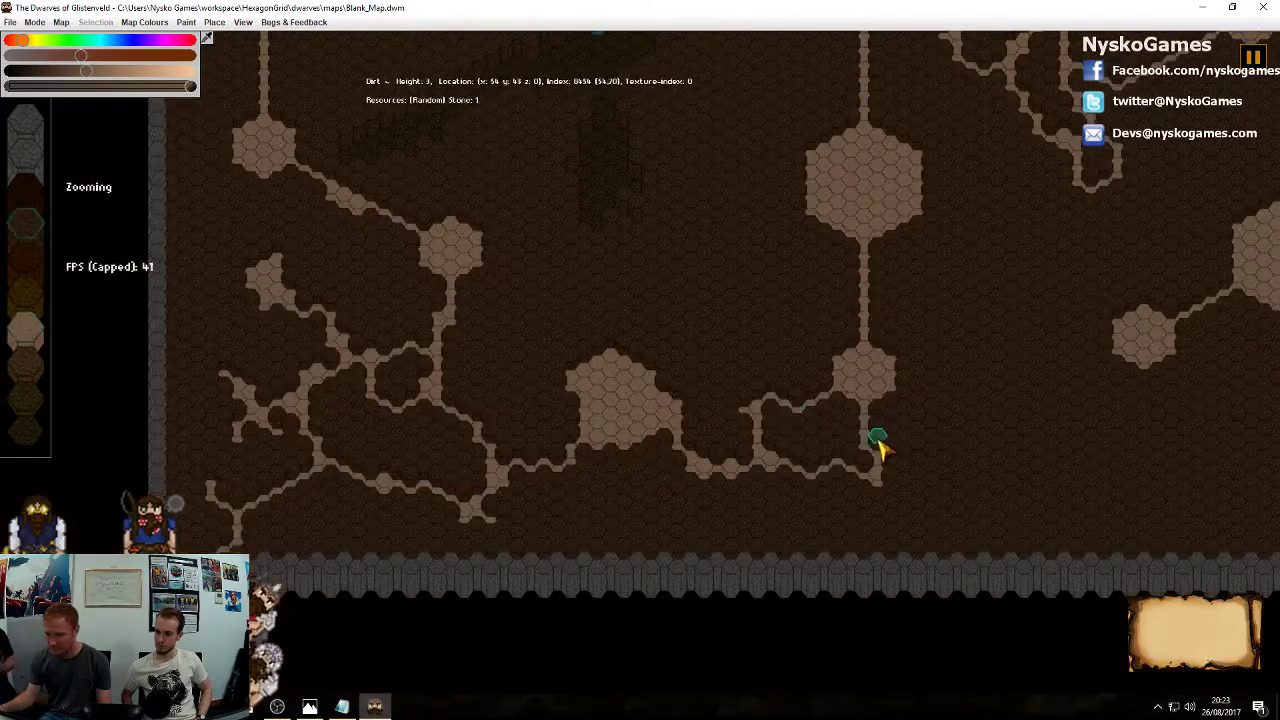
scroll(877, 357, "up", 4)
right_click_drag(815, 476, 797, 575)
right_click_drag(793, 478, 810, 548)
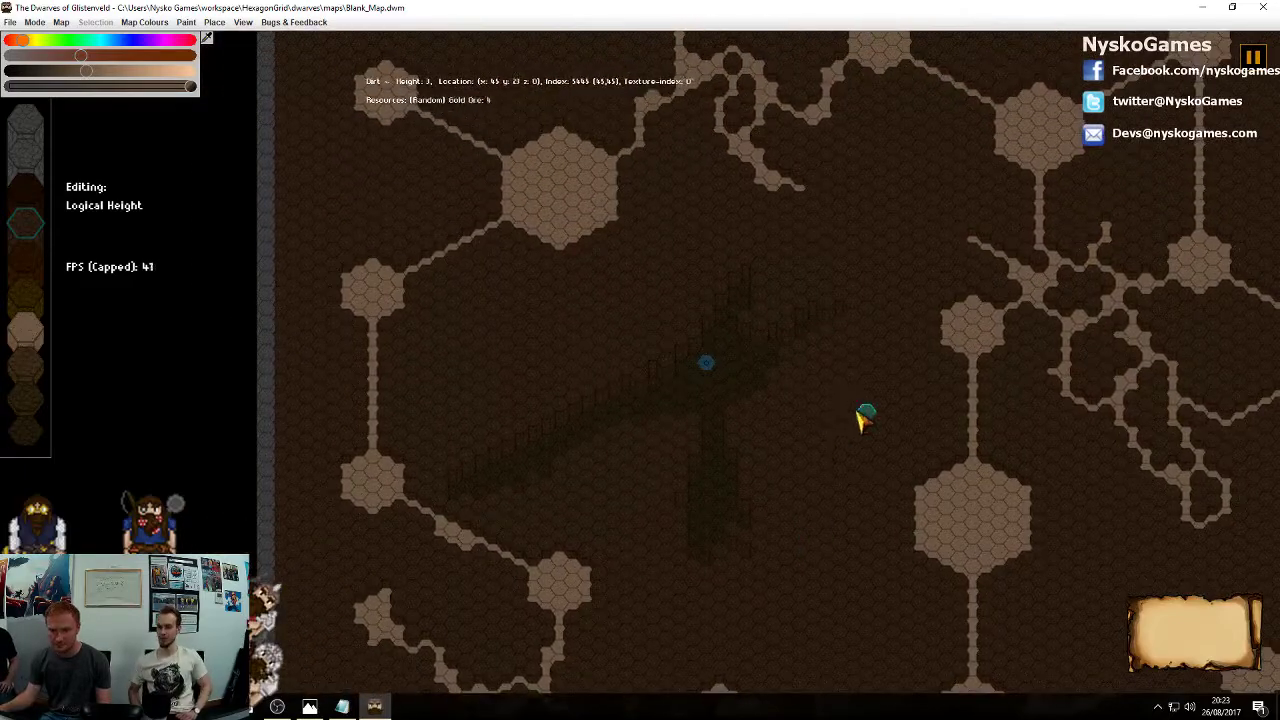
right_click_drag(862, 414, 712, 492)
scroll(712, 492, "down", 3)
right_click_drag(892, 508, 676, 436)
right_click_drag(856, 500, 754, 428)
scroll(776, 484, "up", 4)
right_click_drag(853, 534, 600, 437)
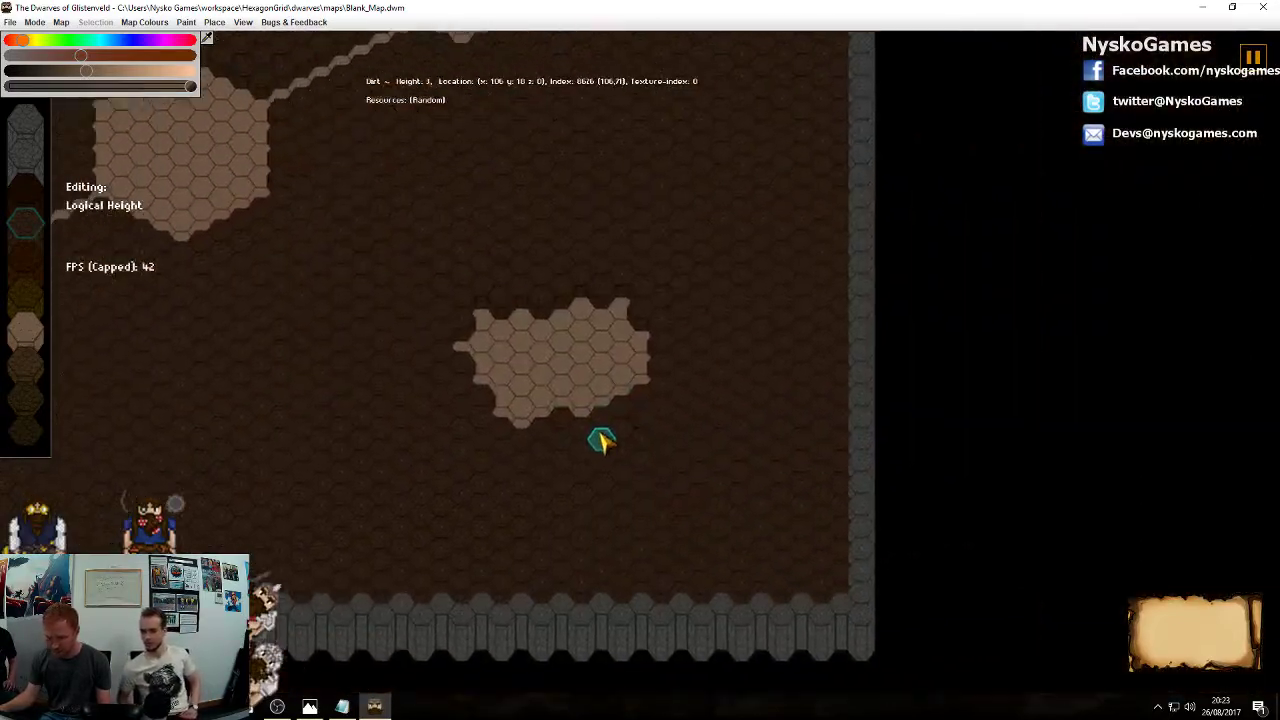
scroll(700, 380, "up", 1)
mouse_move(662, 388)
left_mouse_down()
mouse_move(770, 495)
mouse_move(903, 583)
left_mouse_up()
key("minus")
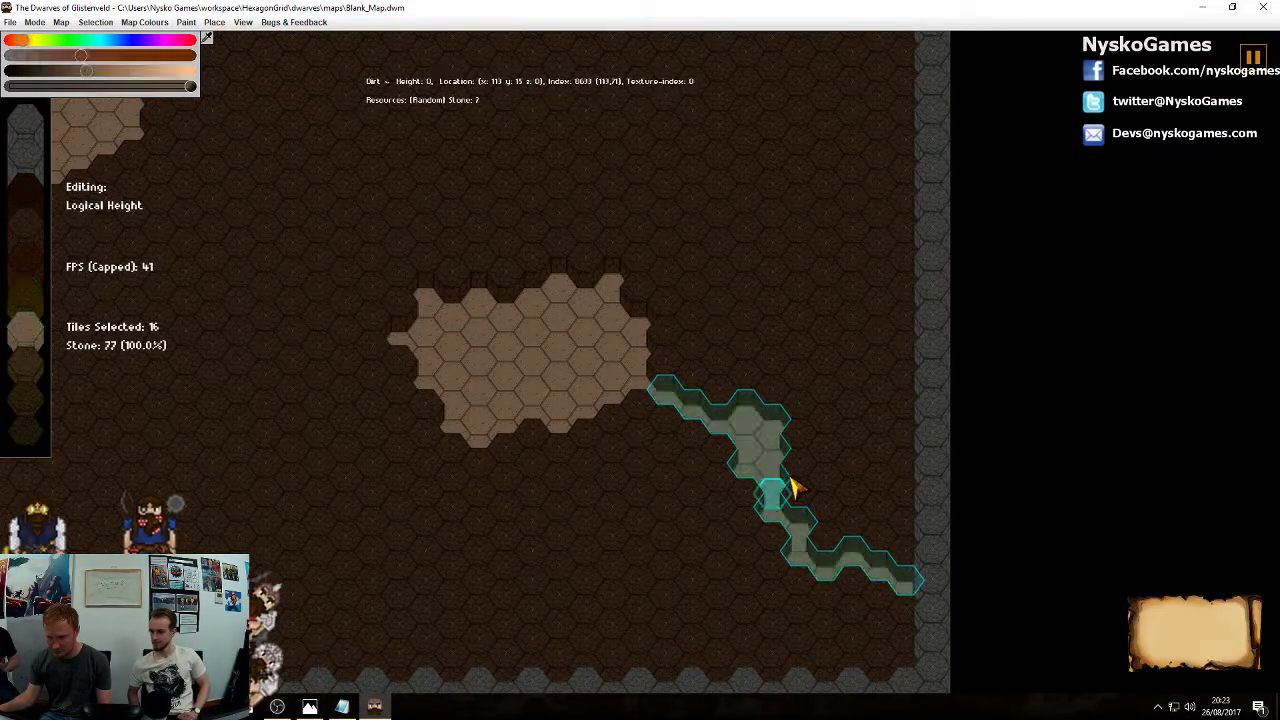
right_click(858, 522)
Lower two tiles north of the border tunnel's far end to make a short dead-end spur
left_click_drag(860, 522, 856, 494)
key("minus")
key("minus")
key("minus")
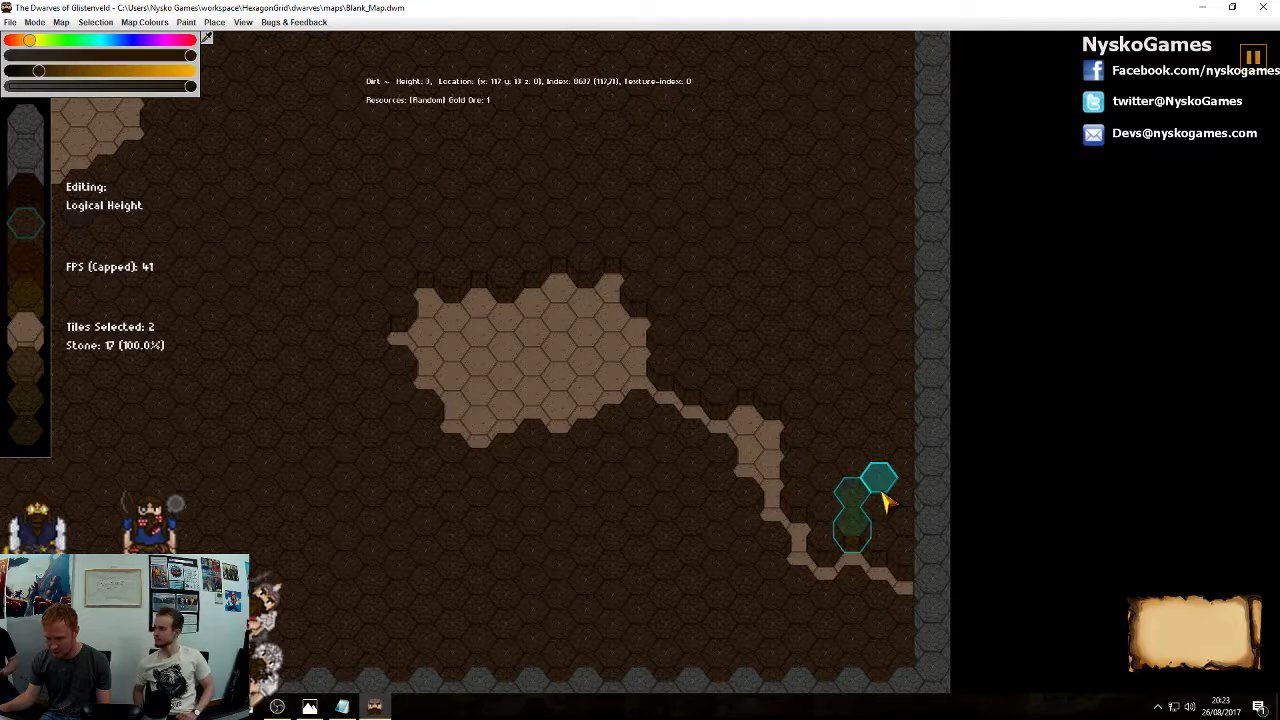
right_click(882, 492)
Carve a straight diagonal tunnel of about 9 tiles from the large hexagonal chamber southeast to the irregular cavern
right_click_drag(468, 428, 860, 470)
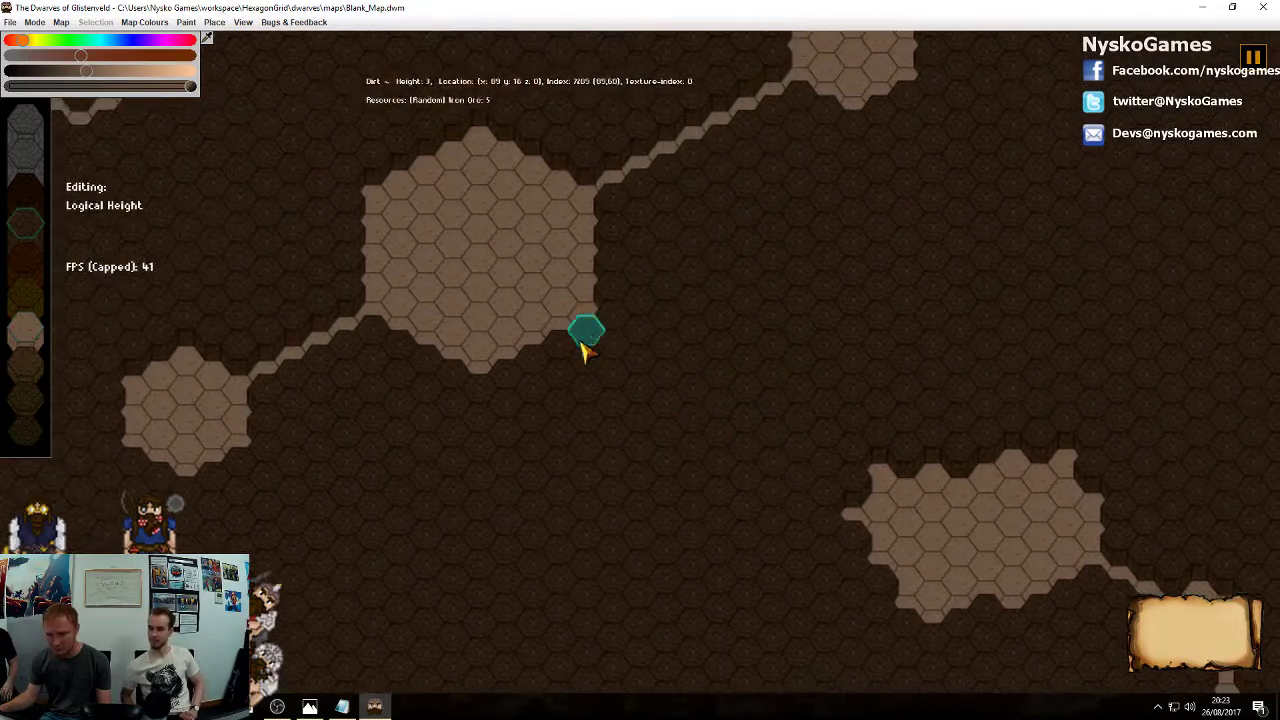
mouse_move(596, 338)
left_mouse_down()
mouse_move(634, 334)
mouse_move(846, 446)
left_mouse_up()
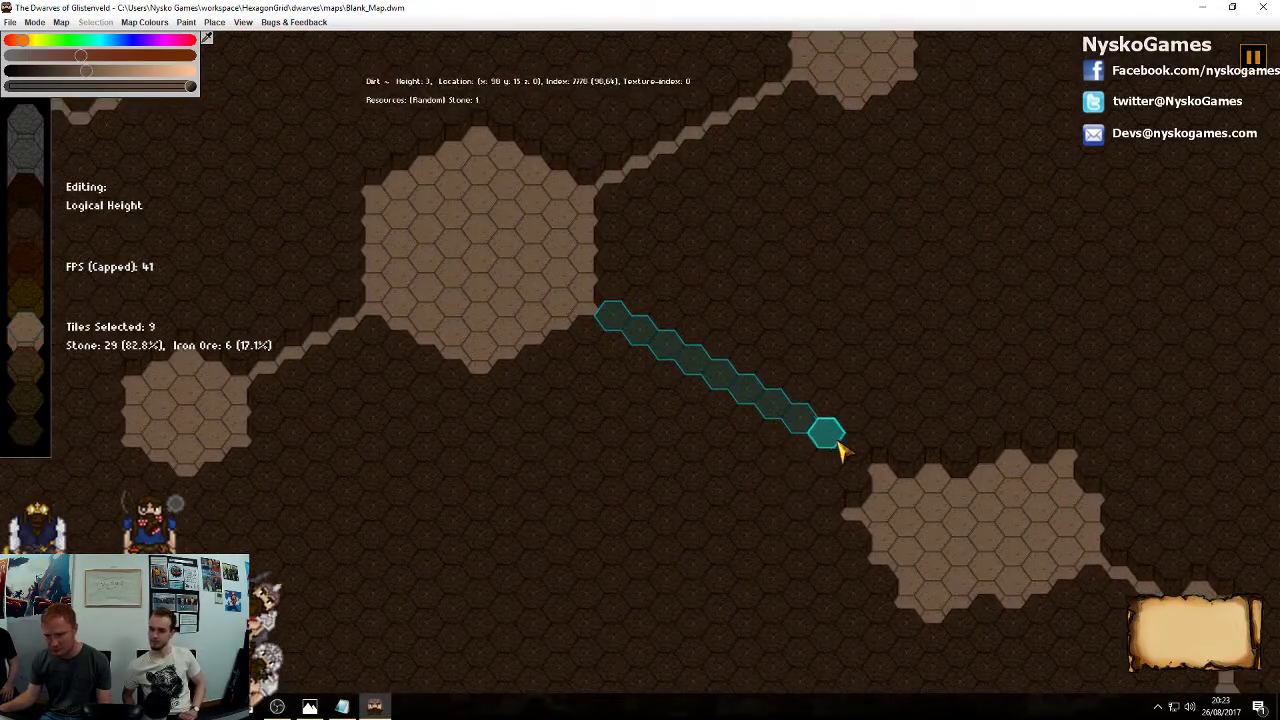
key("minus")
key("minus")
key("minus")
right_click(782, 412)
Widen the middle of the diagonal tunnel by lowering three adjoining tiles along its northern side
left_click_drag(800, 395, 747, 366)
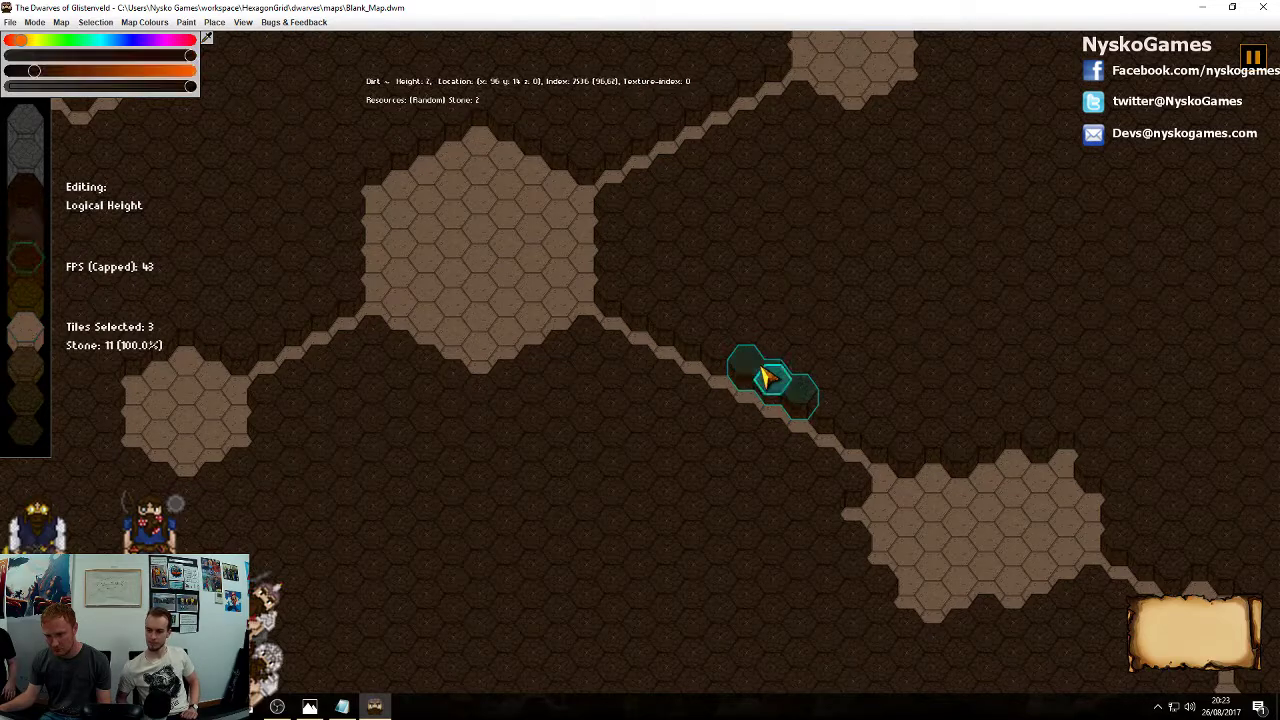
key("minus")
key("minus")
key("minus")
right_click(762, 378)
Carve a diagonal tunnel of about 14 tiles from the large south-central hexagonal chamber southeast to the small hexagonal chamber
right_click_drag(533, 452, 729, 451)
scroll(716, 456, "down", 2)
right_click_drag(610, 497, 914, 537)
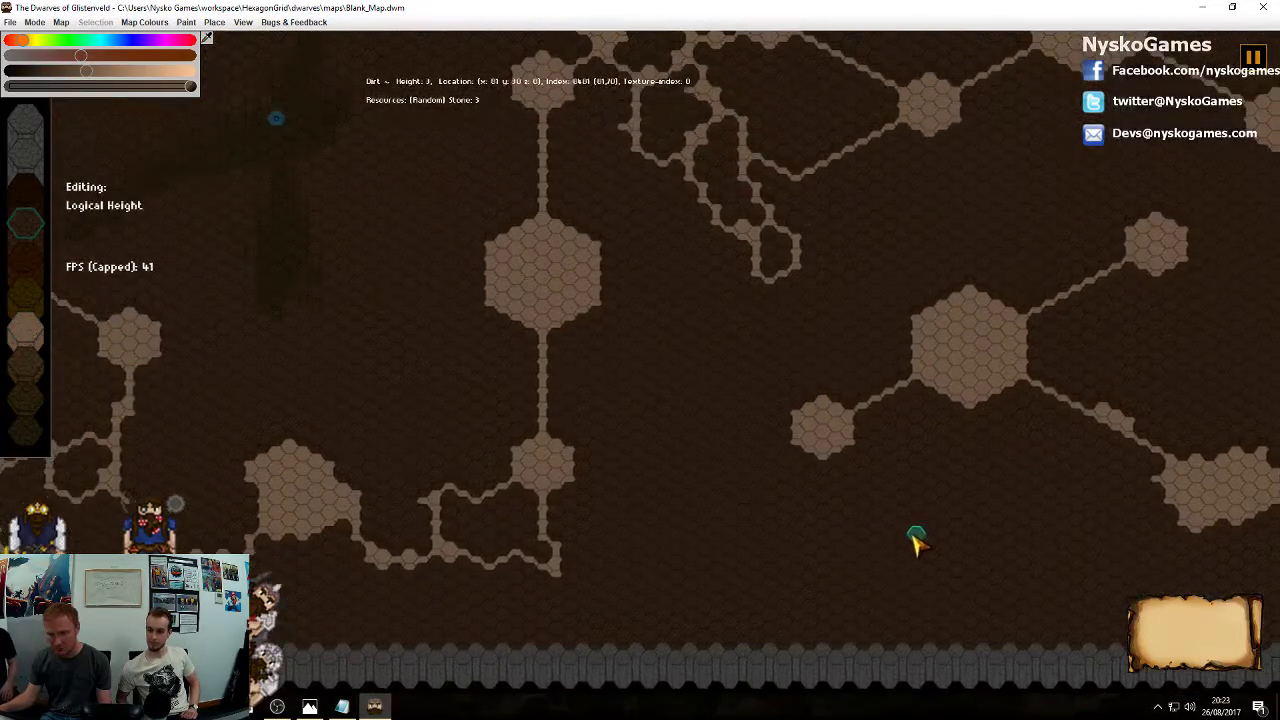
right_click_drag(1088, 477, 671, 578)
right_click_drag(697, 480, 1080, 260)
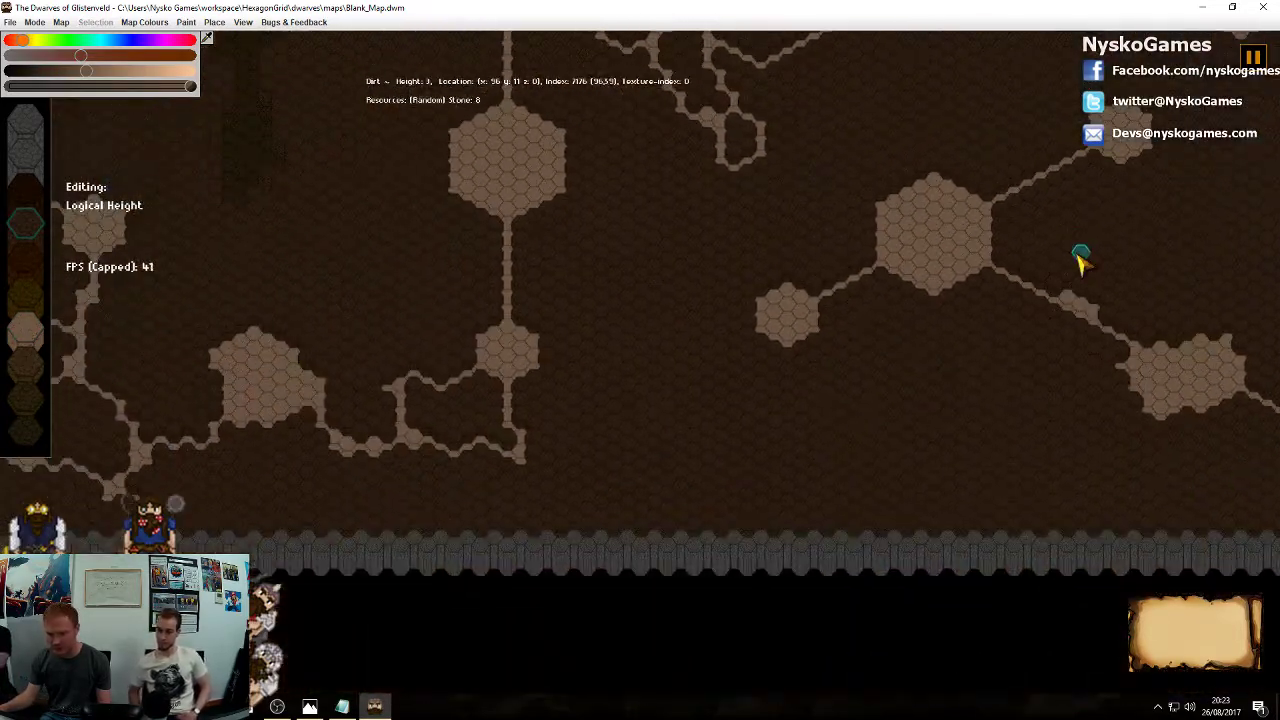
right_click_drag(849, 342, 1049, 491)
scroll(883, 430, "down", 2)
right_click_drag(885, 309, 940, 322)
scroll(803, 429, "up", 4)
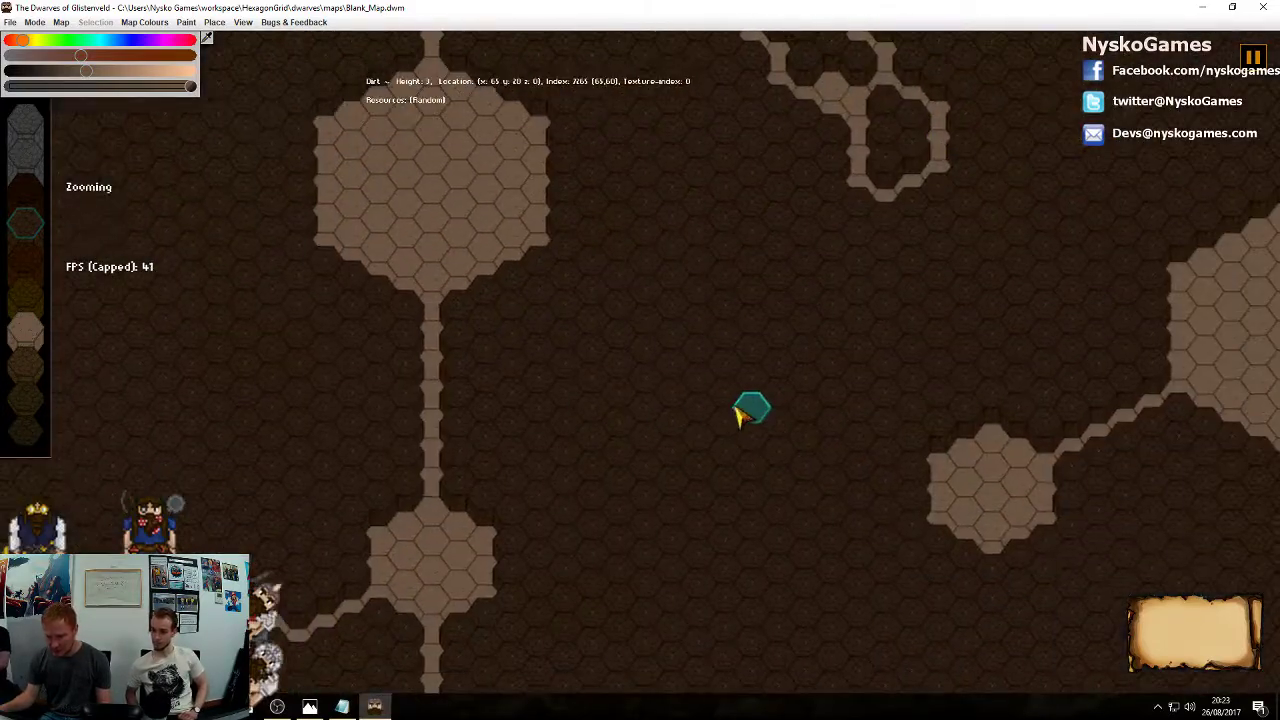
left_click_drag(590, 262, 918, 447)
key("0")
right_click_drag(530, 288, 525, 288)
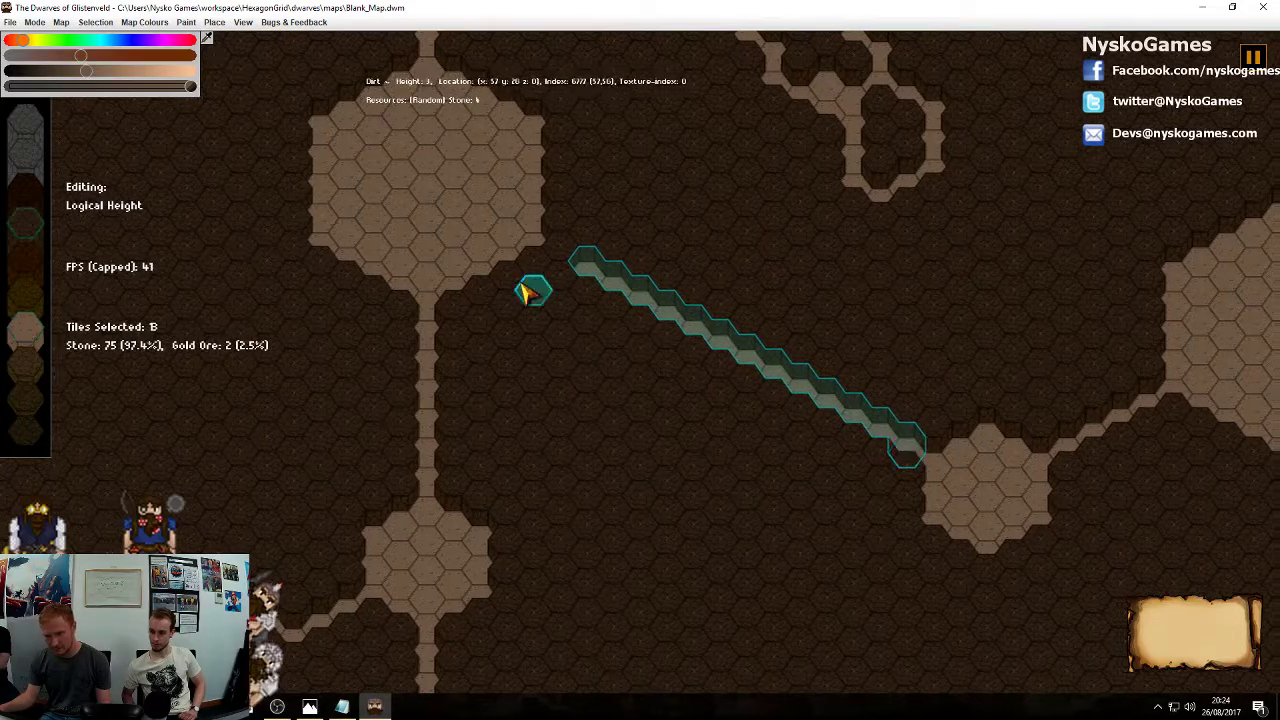
left_click(556, 249)
key("0")
right_click_drag(693, 495, 821, 583)
left_click_drag(816, 443, 867, 478)
right_click(852, 466)
right_click_drag(838, 453, 828, 451)
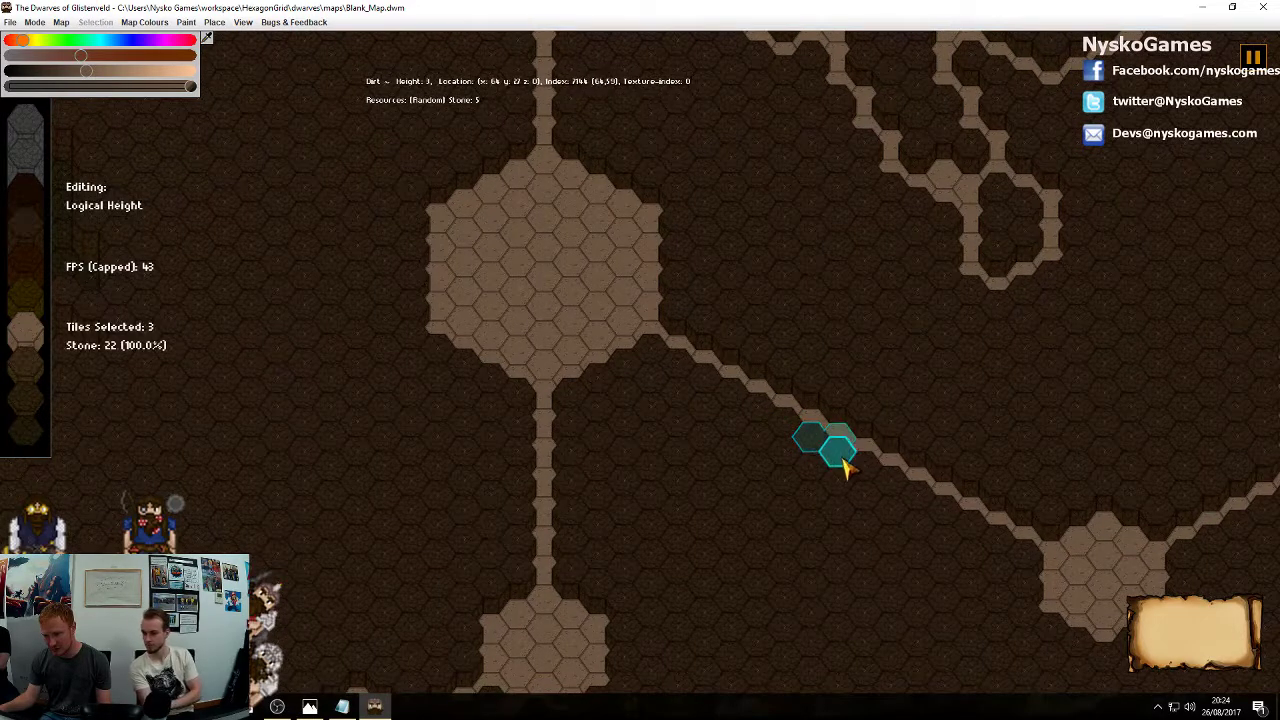
Widen the middle of this diagonal tunnel by lowering adjoining tiles along its southern side to height 0
scroll(836, 459, "up", 1)
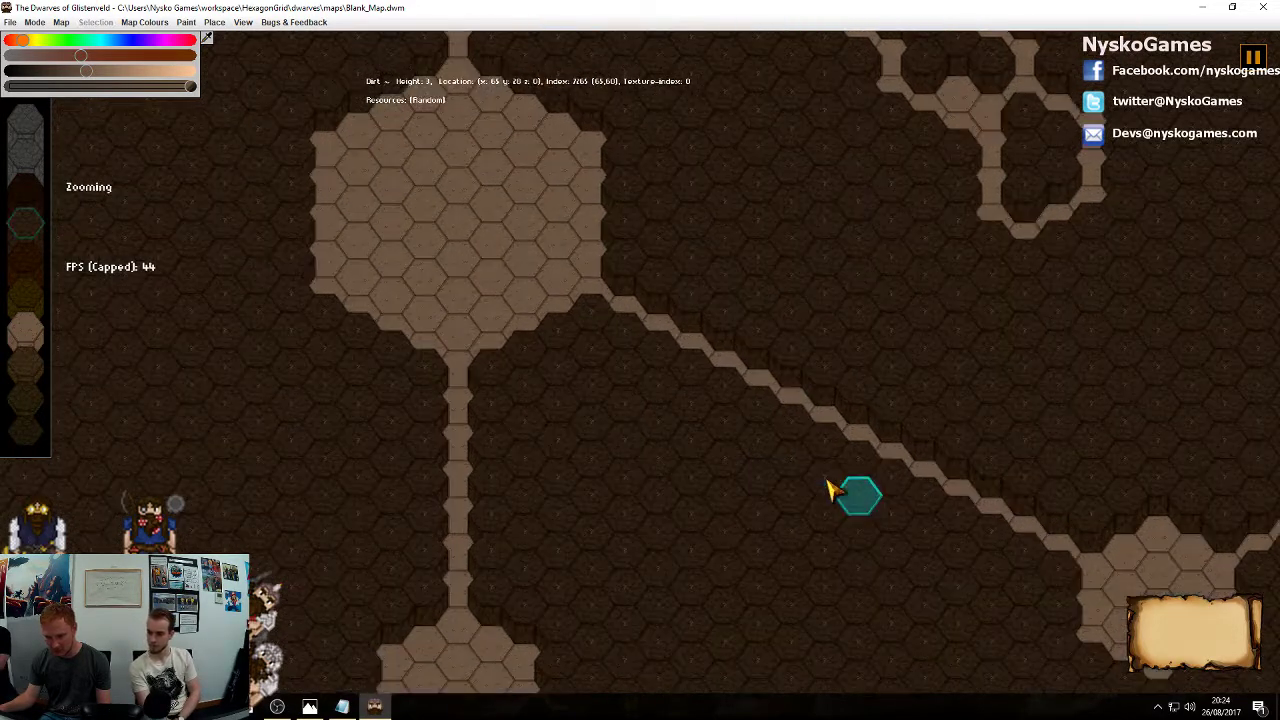
left_click(714, 394)
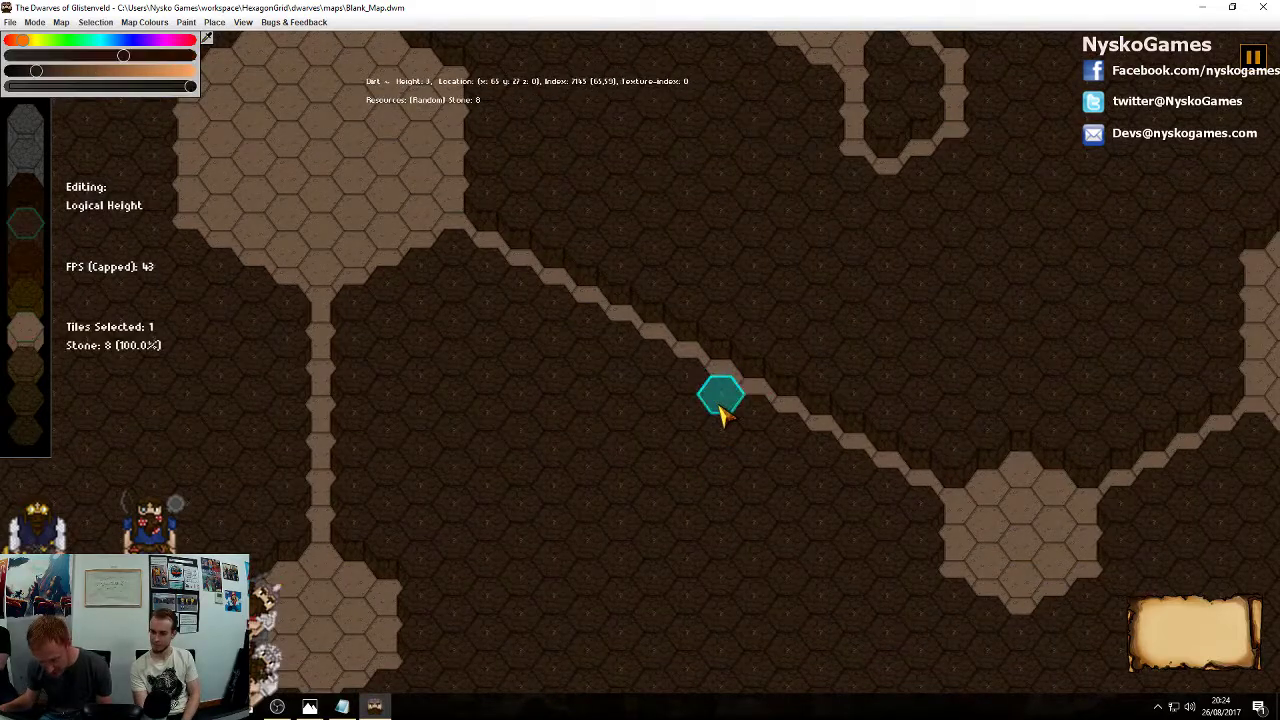
left_click(696, 397)
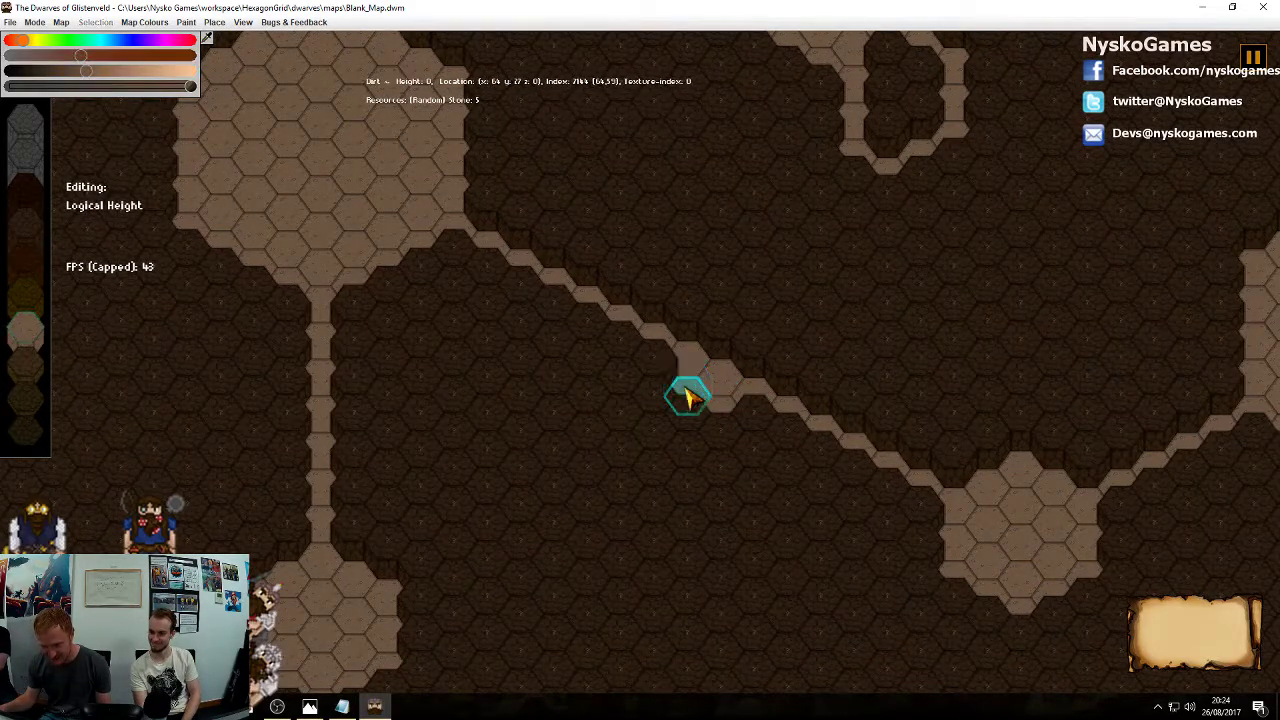
left_click(654, 390)
Examine the whole map's layout of chambers, caverns and connecting tunnels
right_click_drag(854, 336, 880, 543)
scroll(867, 448, "down", 2)
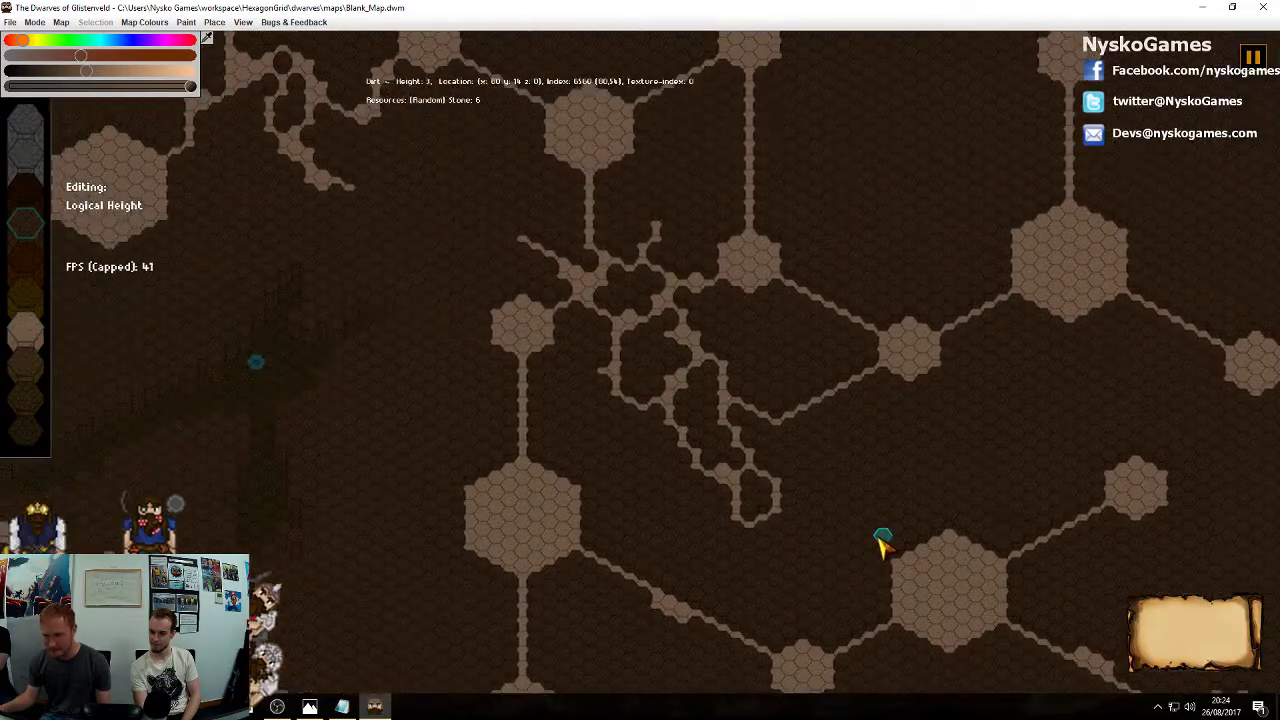
right_click_drag(752, 380, 943, 283)
scroll(943, 283, "down", 2)
right_click_drag(909, 325, 853, 417)
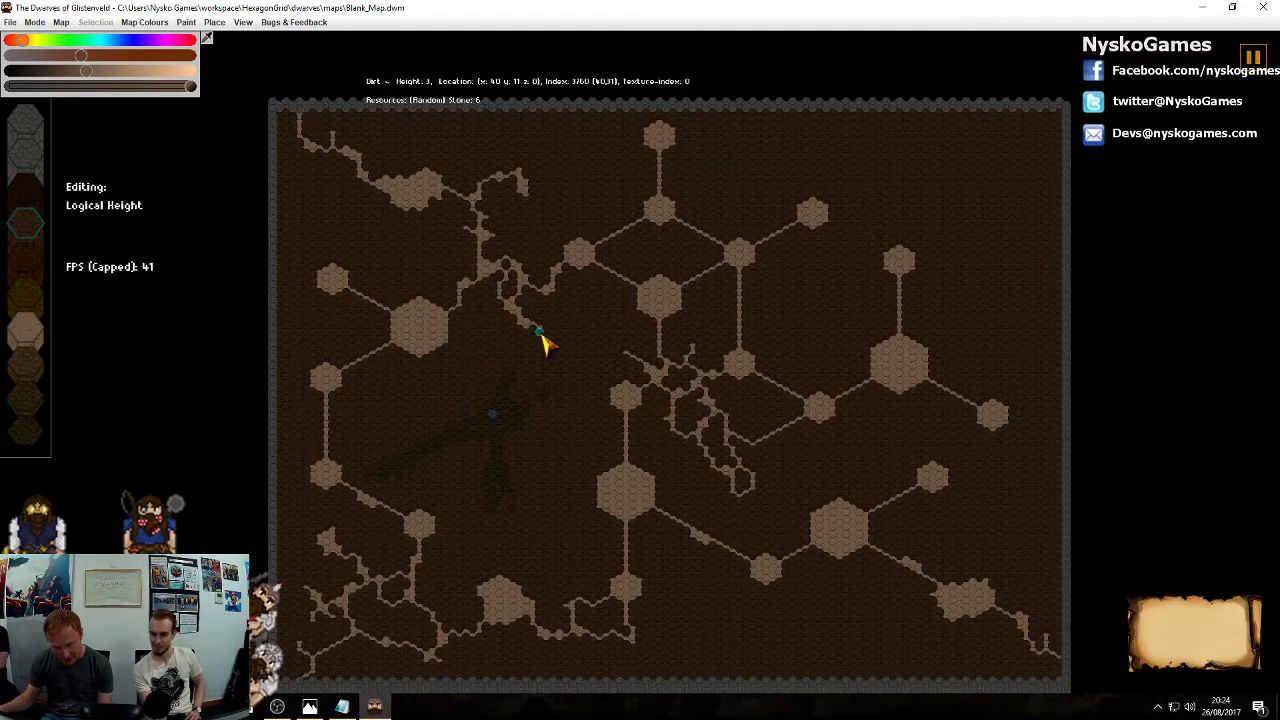
middle_click_drag(545, 345, 437, 312)
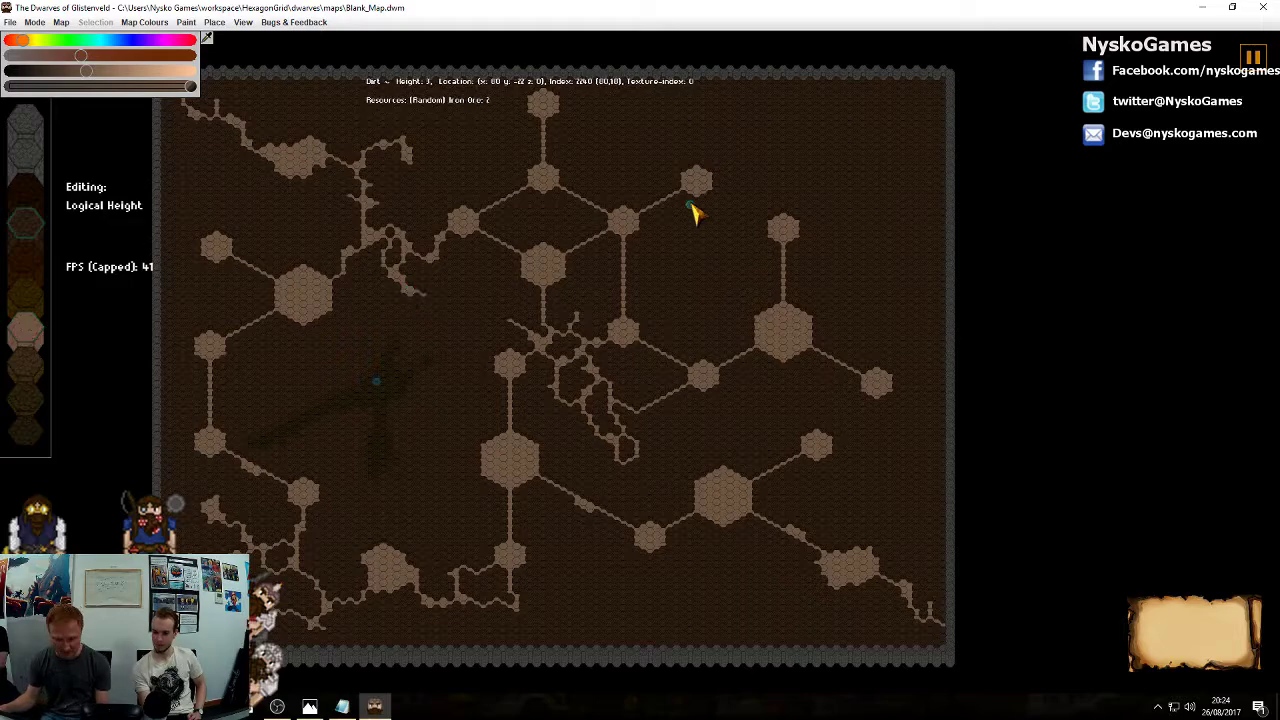
middle_click_drag(743, 340, 1037, 334)
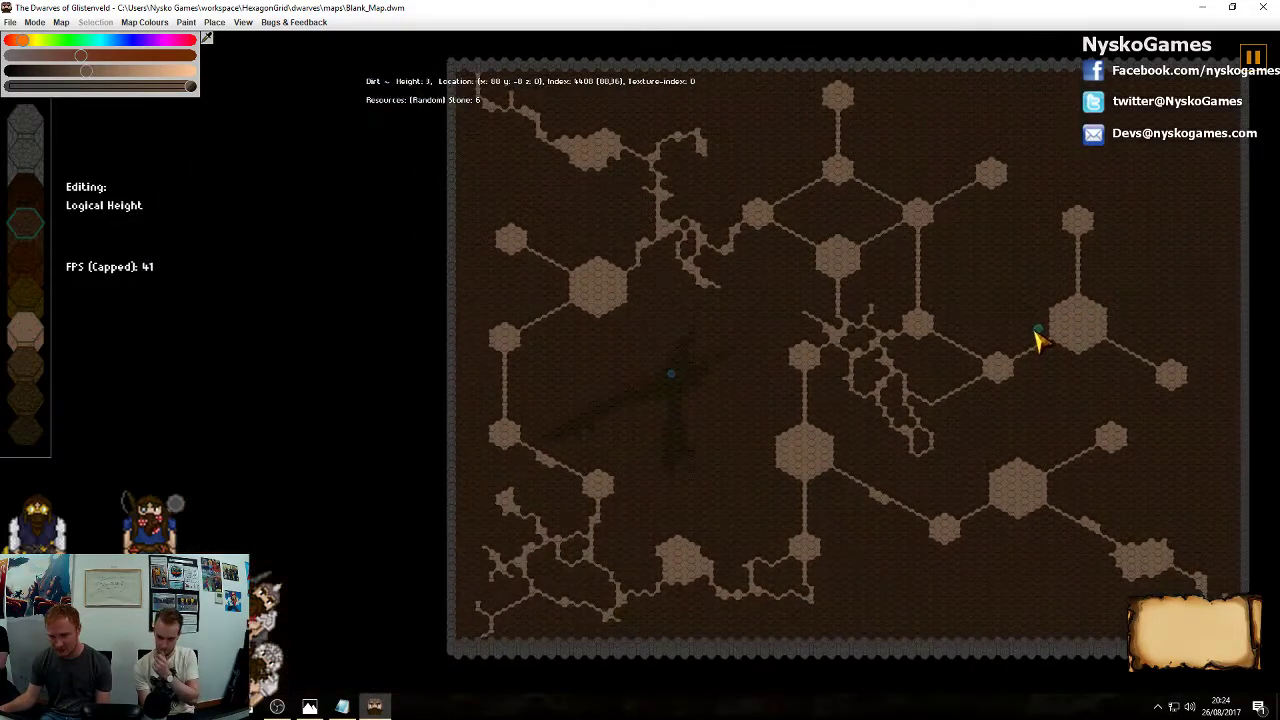
middle_click_drag(845, 459, 709, 449)
Examine the uncarved area around the map's dark central region and the chambers and tunnels surrounding it
scroll(709, 449, "up", 5)
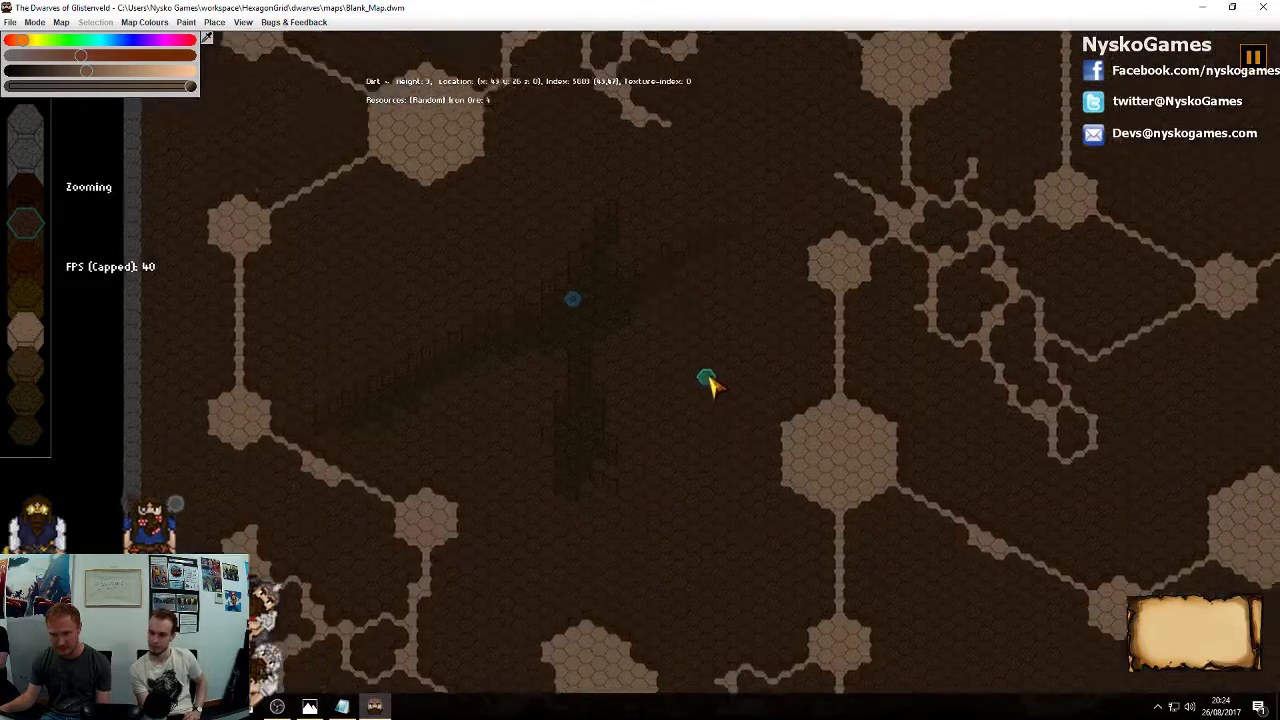
middle_click_drag(709, 378, 676, 411)
middle_click_drag(608, 373, 640, 257)
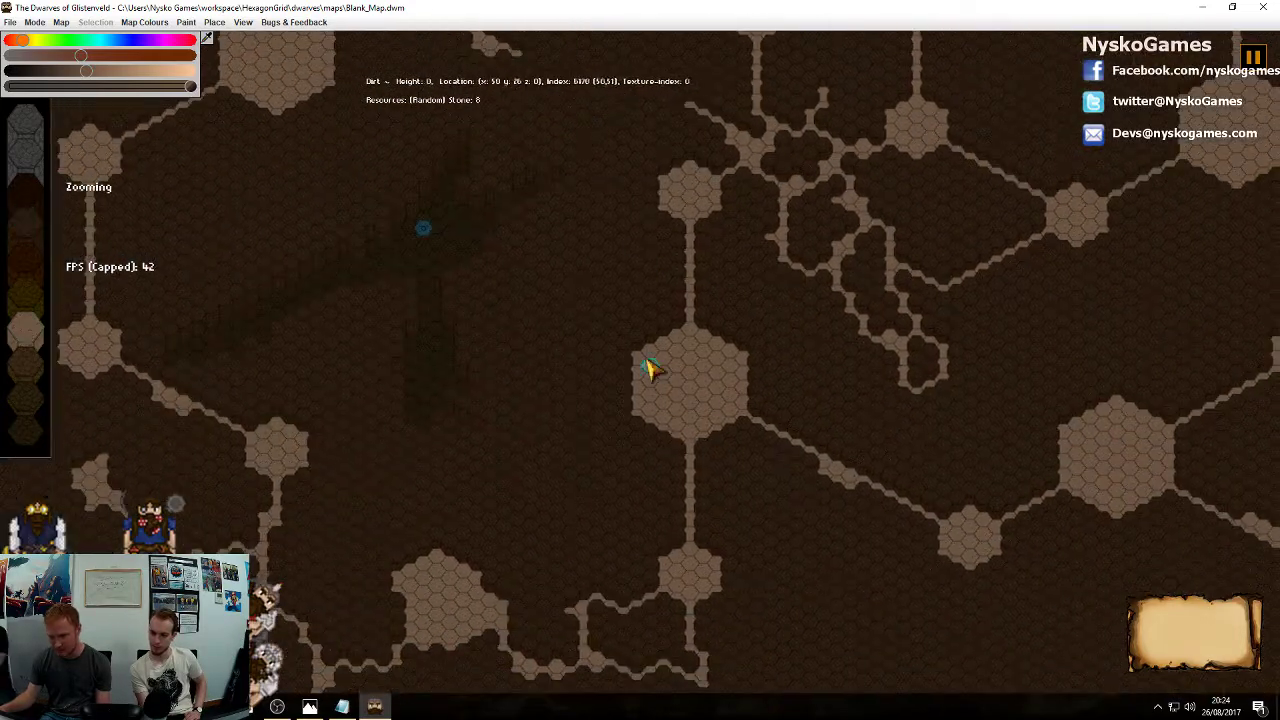
middle_click_drag(853, 495, 740, 455)
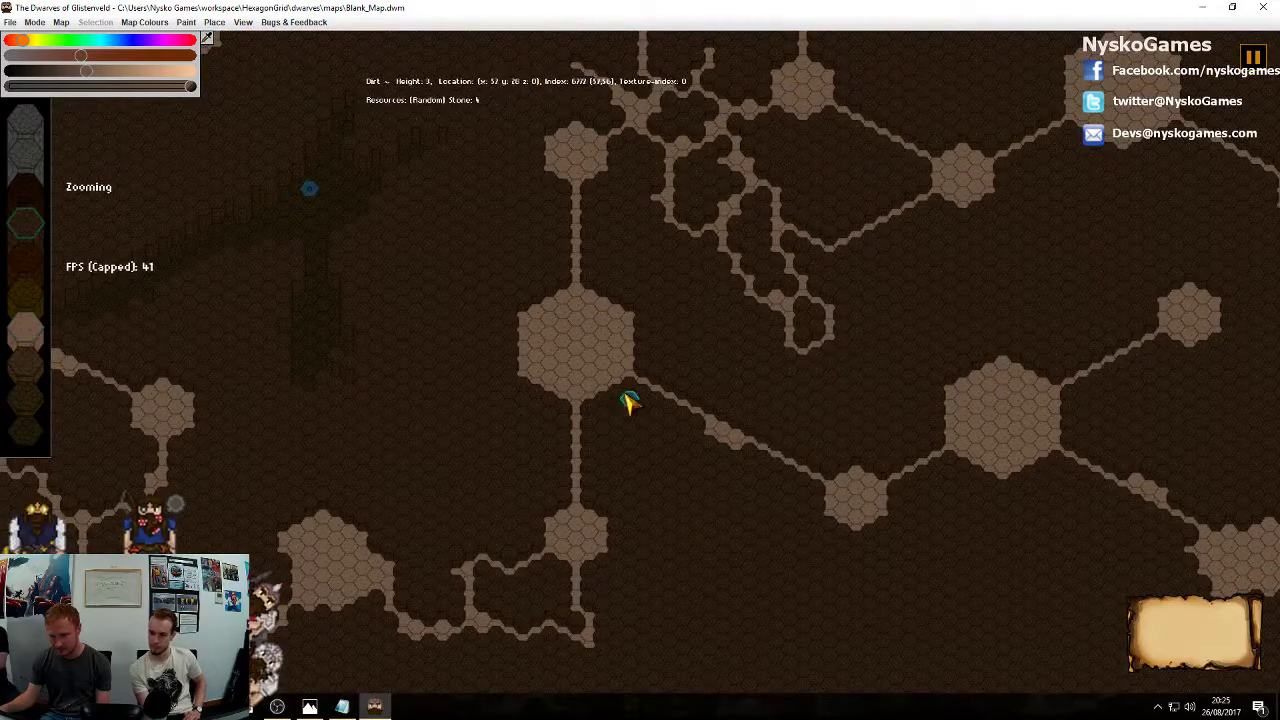
middle_click_drag(470, 330, 690, 472)
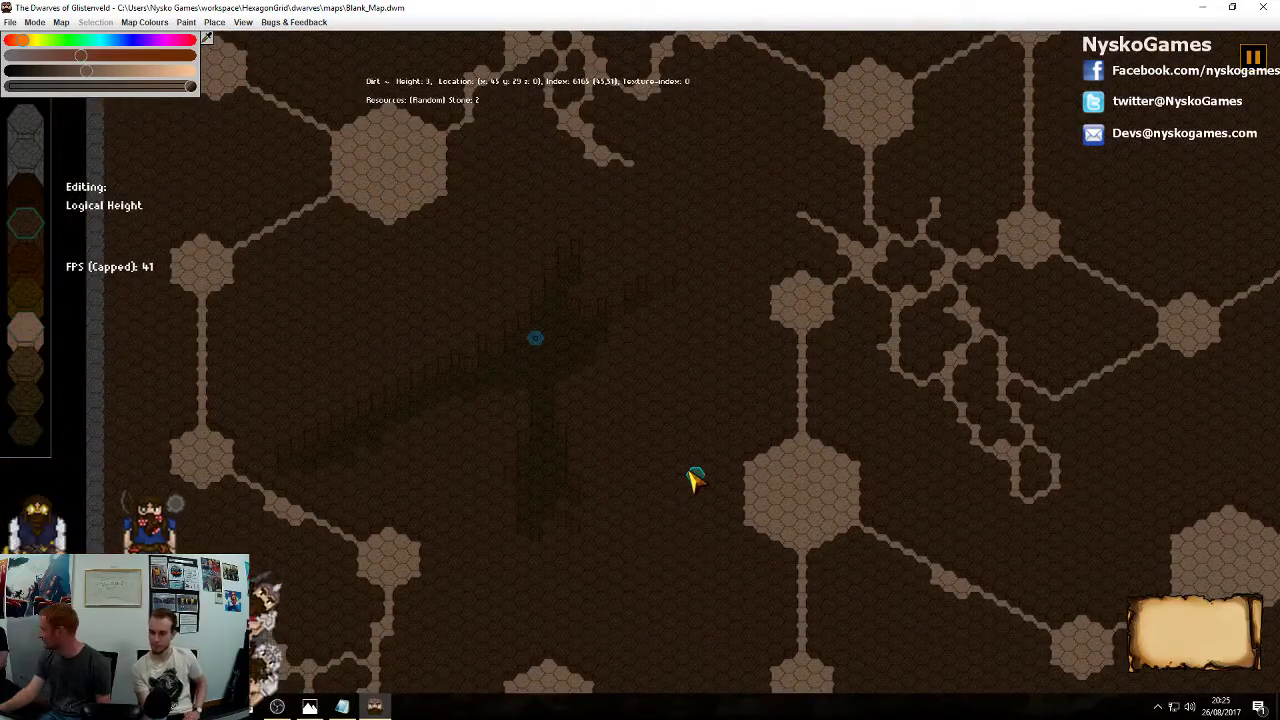
middle_click_drag(707, 367, 751, 398)
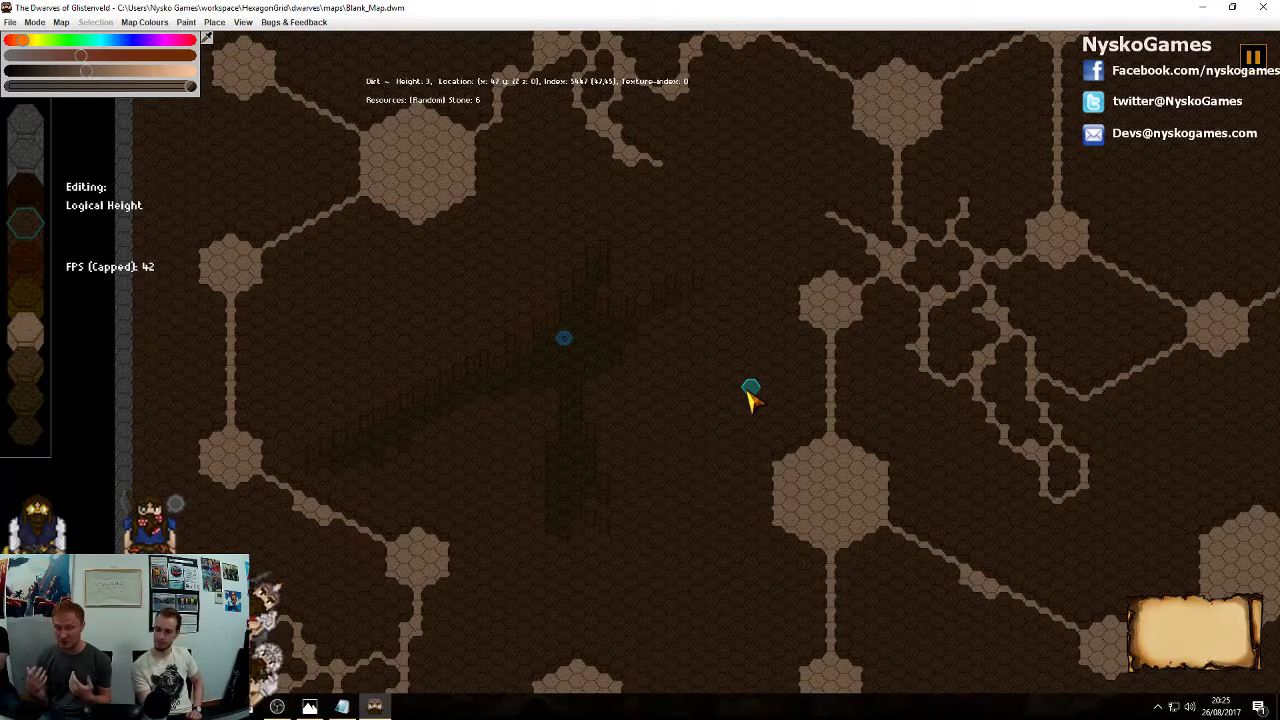
middle_click_drag(723, 377, 800, 471)
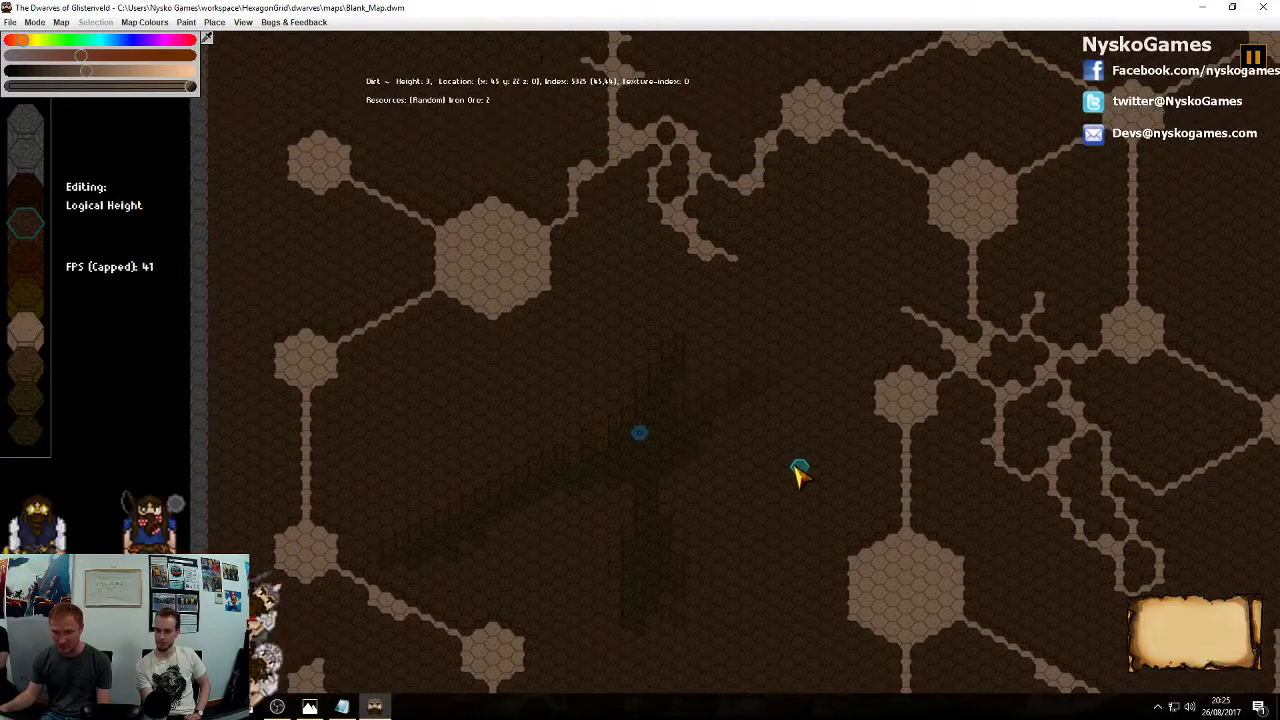
middle_click_drag(794, 294, 763, 432)
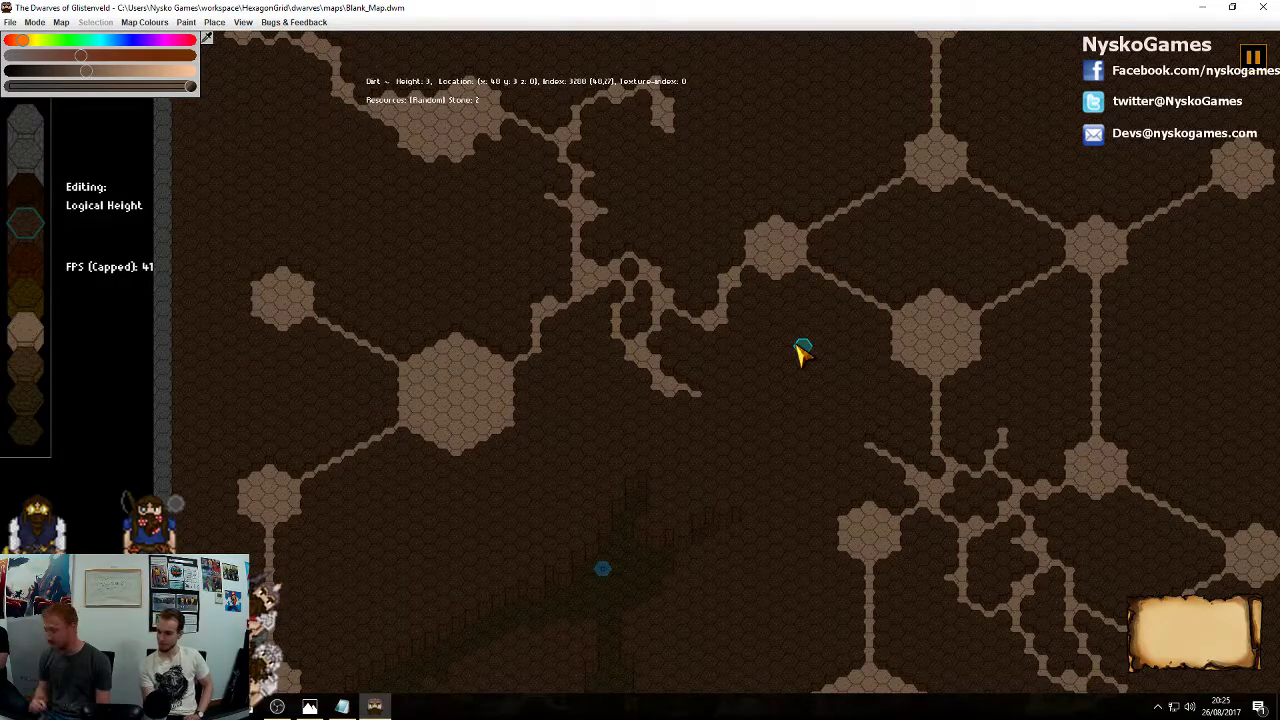
middle_click_drag(705, 448, 724, 412)
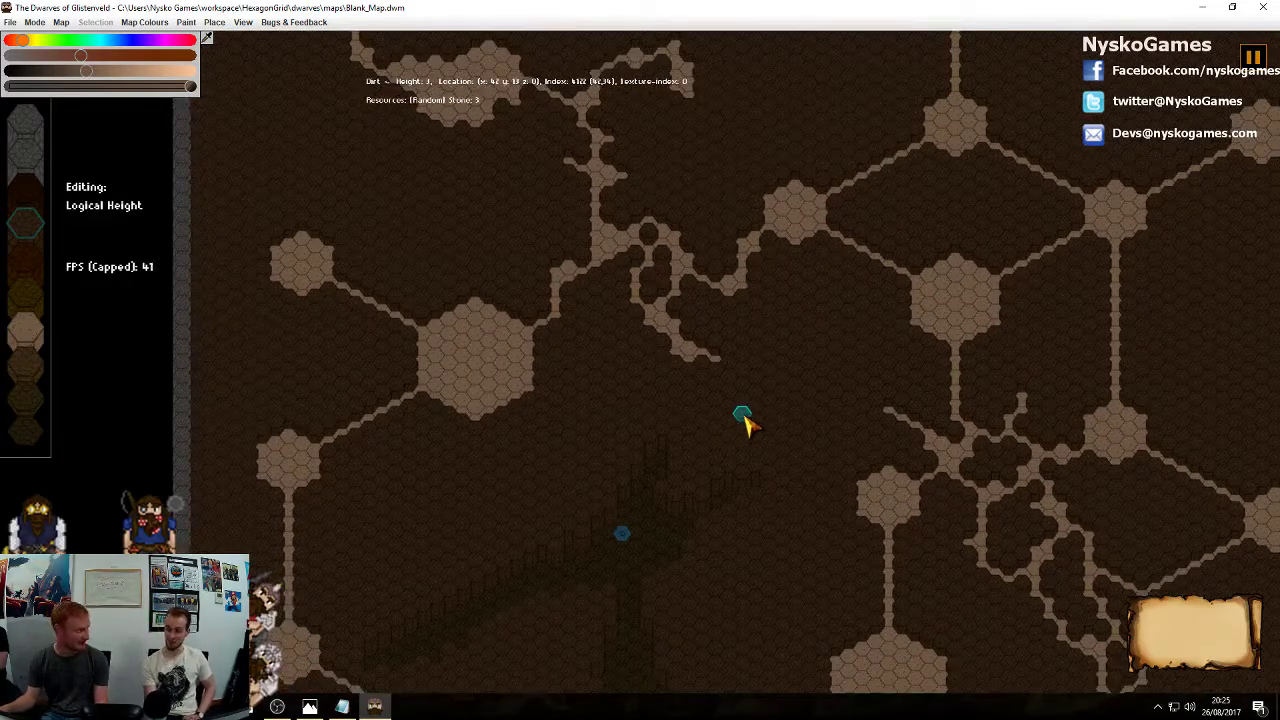
middle_click_drag(822, 432, 786, 362)
middle_click_drag(803, 486, 675, 500)
middle_click_drag(694, 340, 627, 280)
middle_click_drag(810, 457, 749, 353)
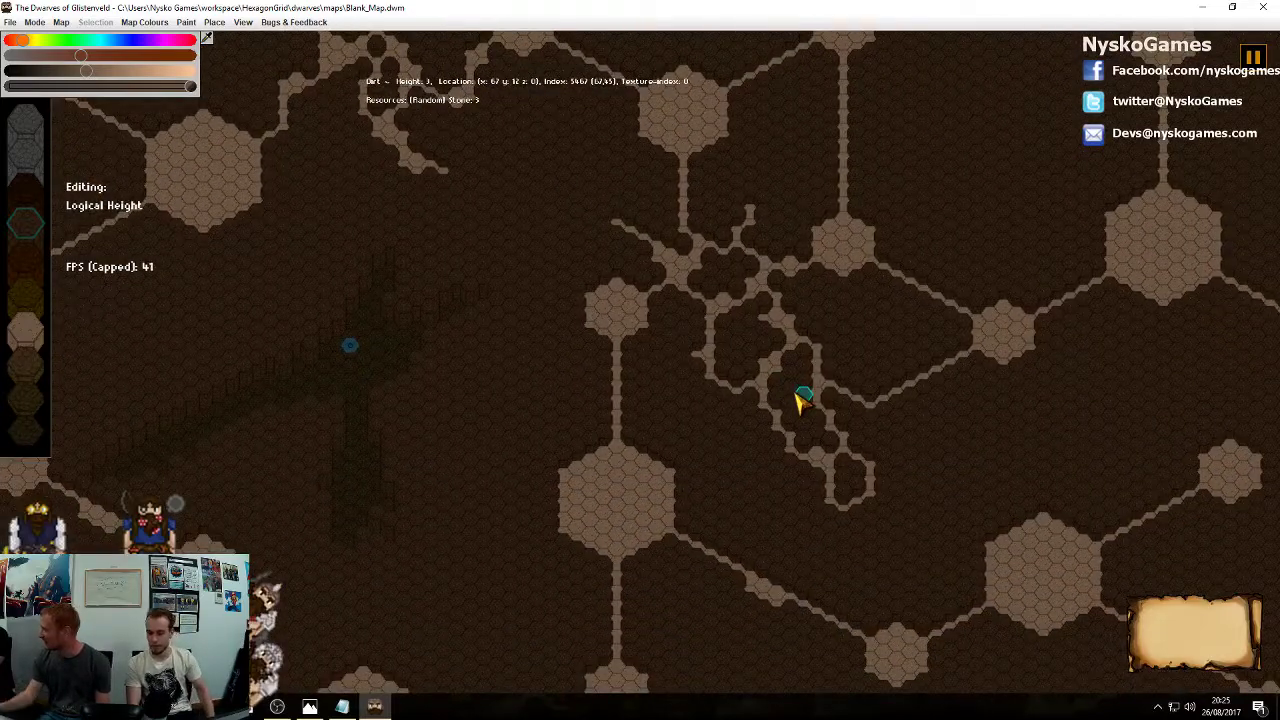
Select a winding path of 34 tiles from the dark central ravine's southern end, east across the vertical tunnel, to the diagonal tunnel
middle_click_drag(644, 334, 832, 464)
middle_click_drag(756, 397, 852, 420)
middle_click_drag(829, 286, 730, 309)
middle_click_drag(918, 425, 722, 302)
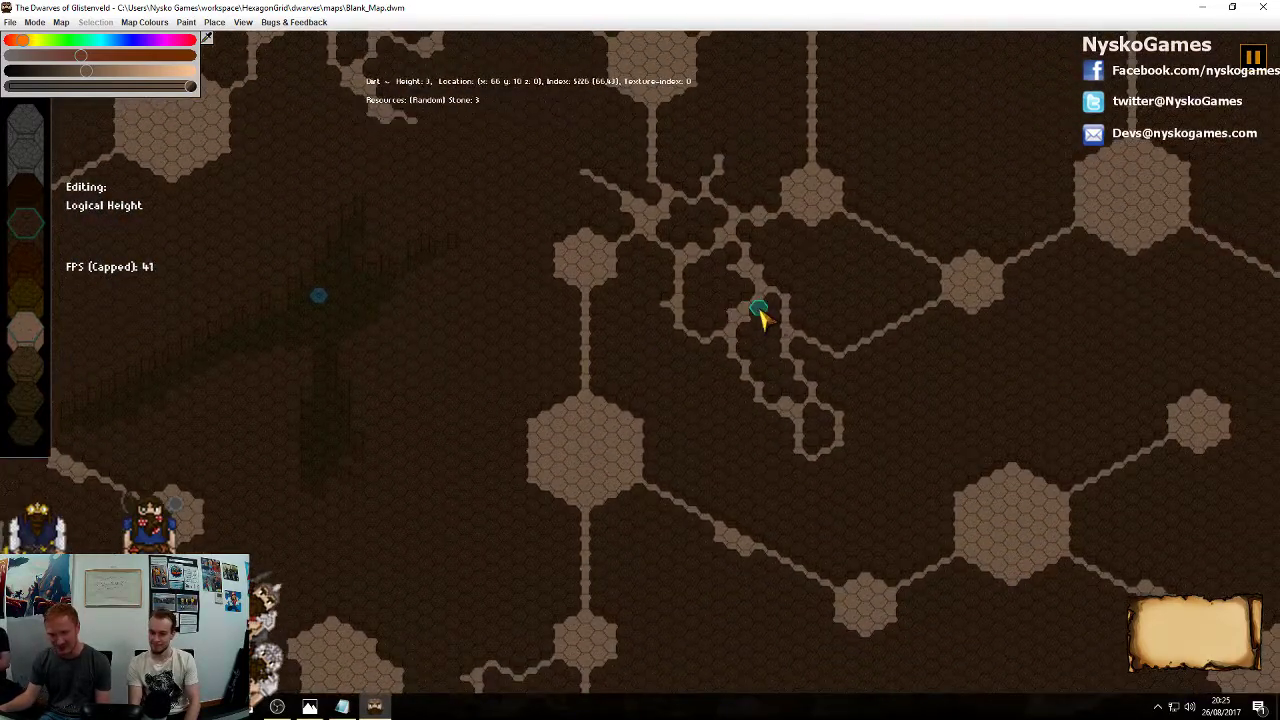
scroll(760, 316, "down", 5)
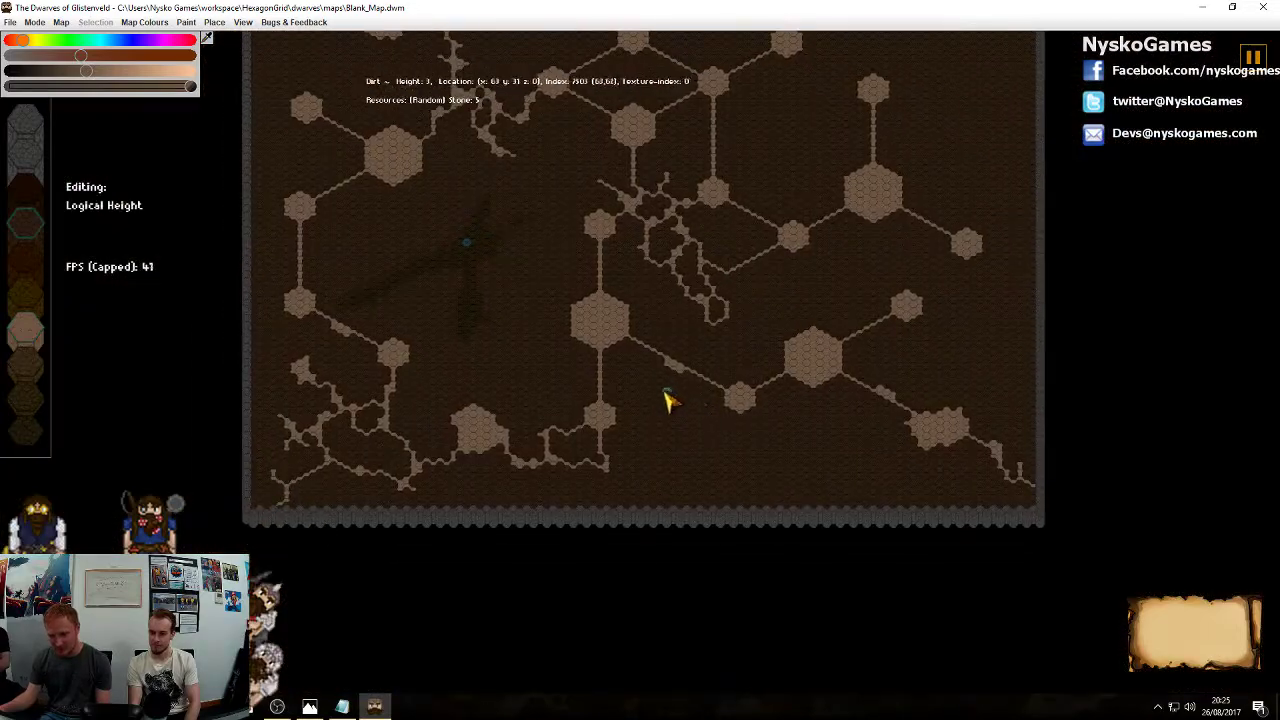
scroll(763, 380, "up", 5)
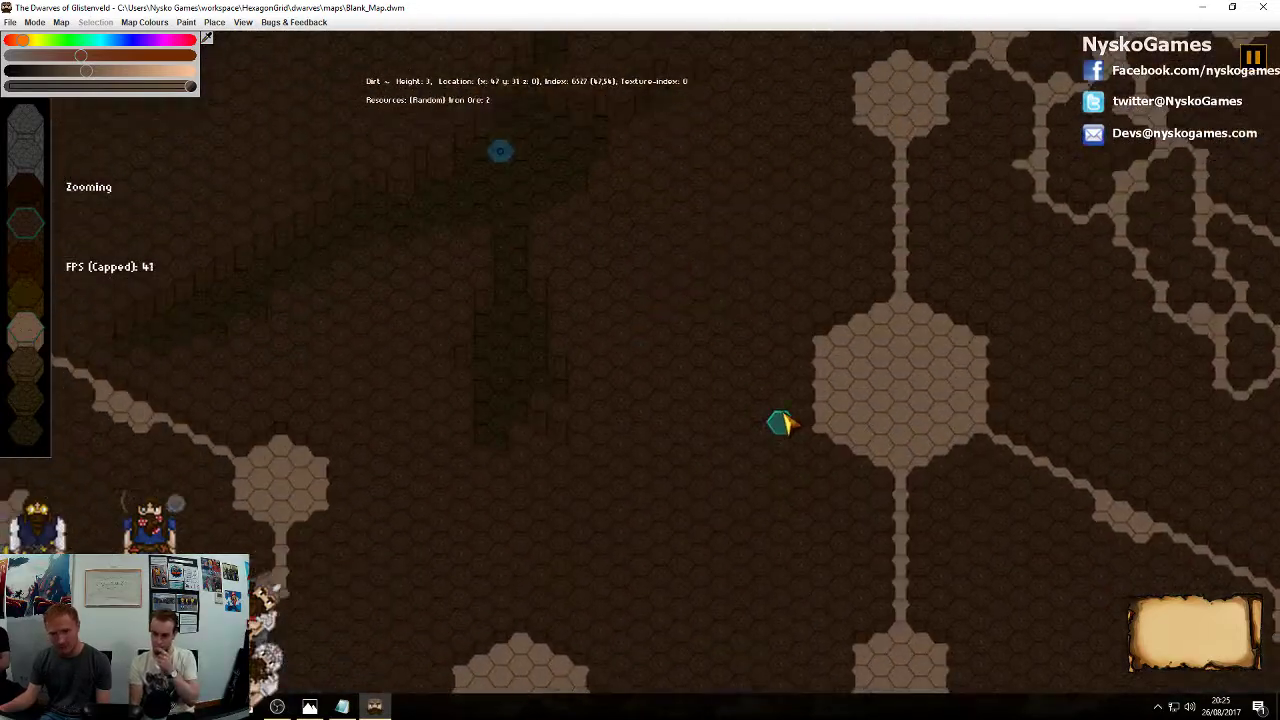
middle_click_drag(787, 423, 605, 291)
scroll(571, 364, "up", 1)
middle_click_drag(482, 322, 586, 393)
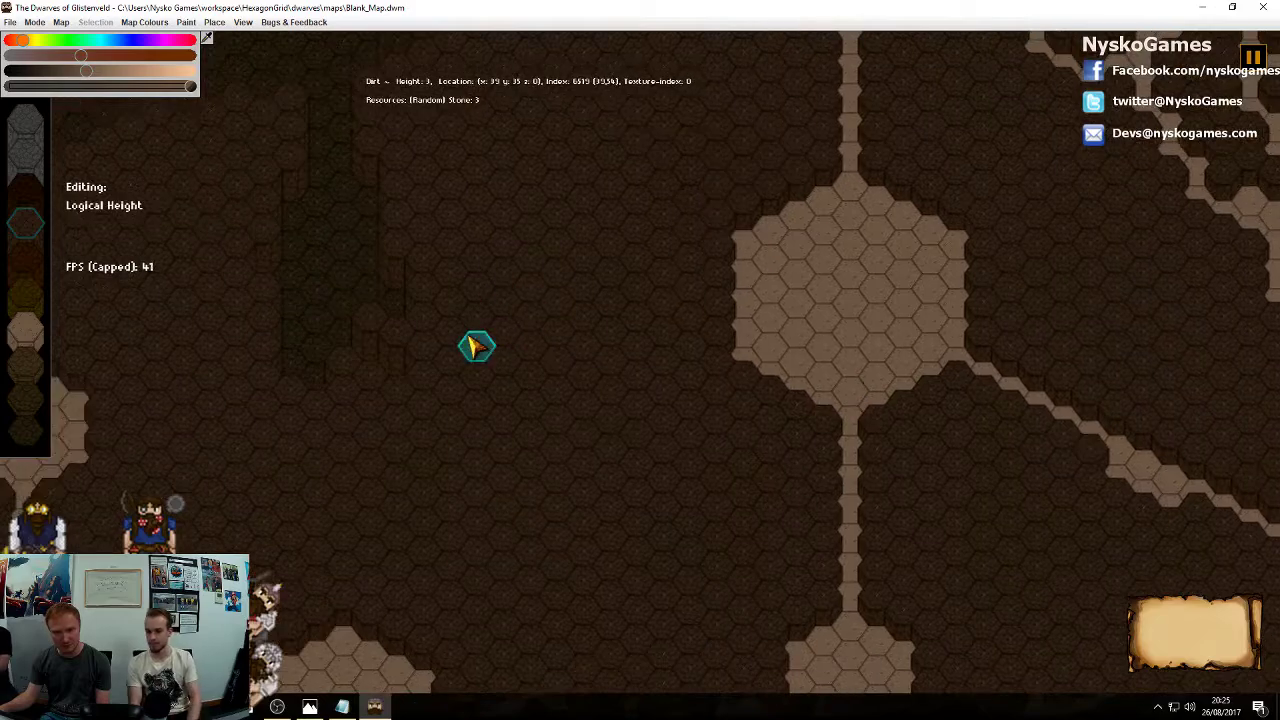
mouse_move(420, 316)
left_mouse_down()
mouse_move(700, 502)
mouse_move(792, 502)
mouse_move(815, 515)
left_mouse_up()
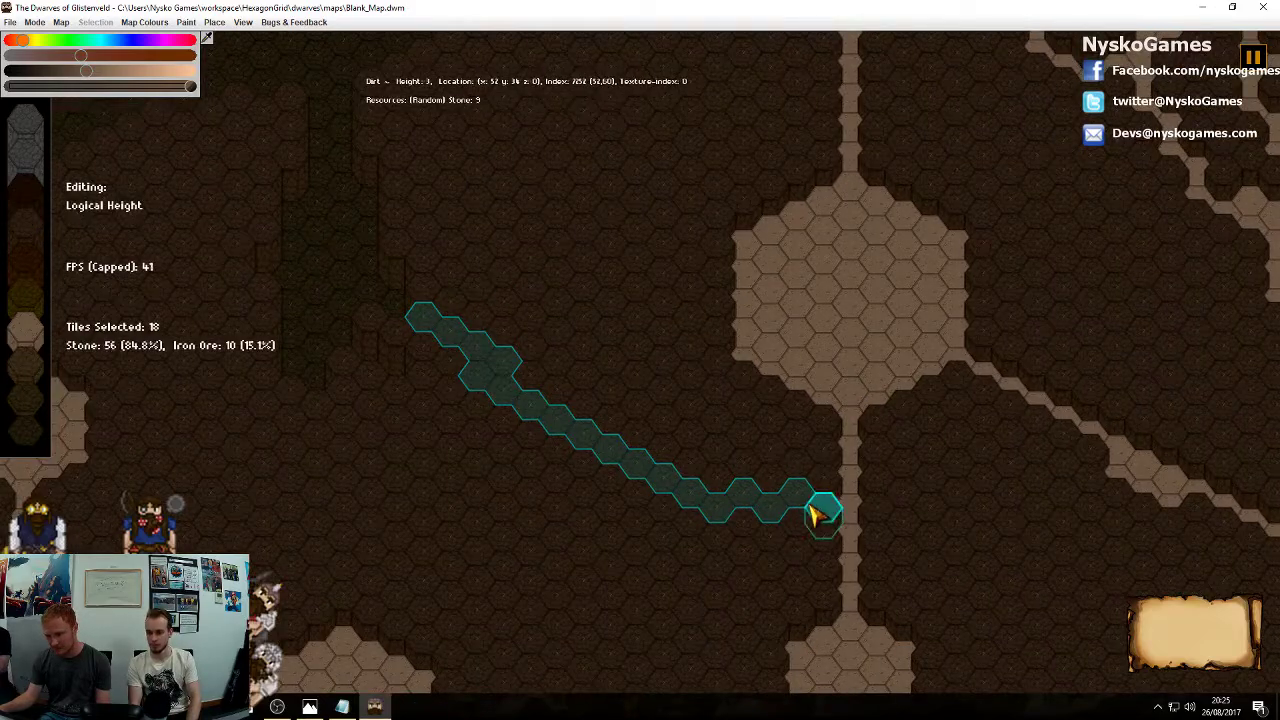
middle_click_drag(872, 522, 630, 384)
mouse_move(639, 373)
left_mouse_down()
mouse_move(773, 390)
mouse_move(950, 448)
mouse_move(1010, 402)
left_mouse_up()
middle_click_drag(1122, 263, 800, 383)
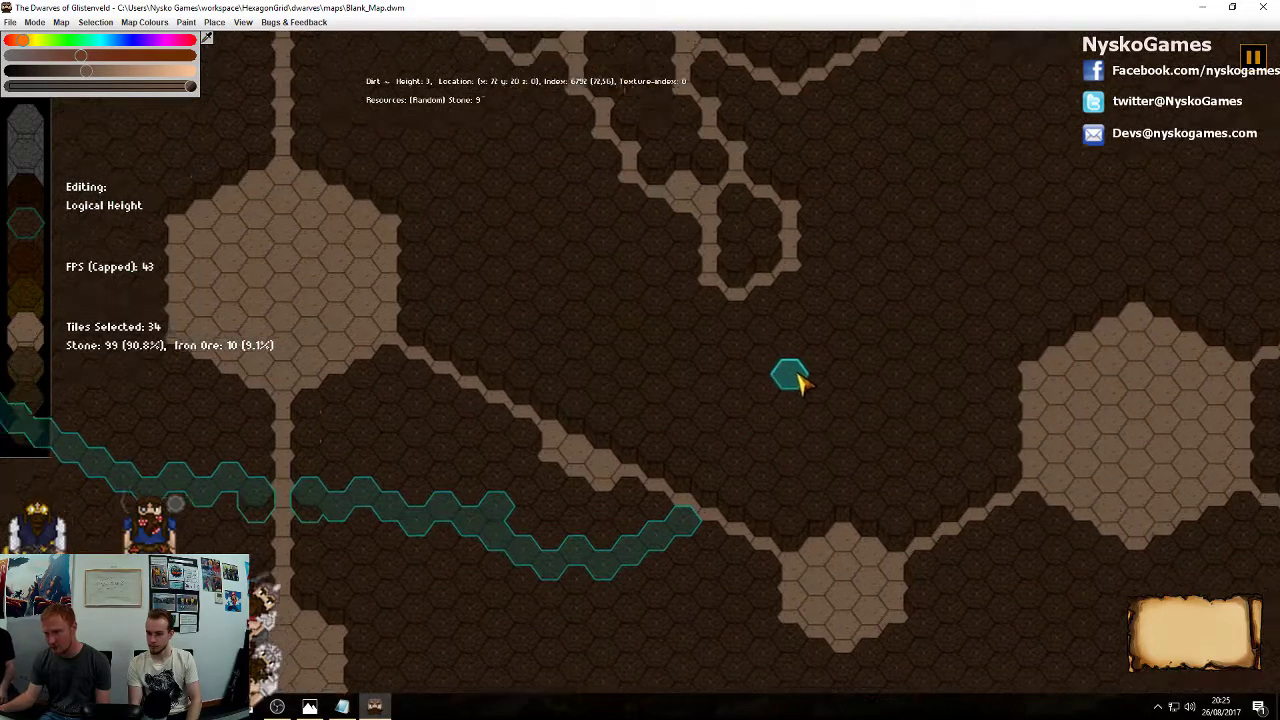
Thicken the selected path, extend it northeast past the diagonal tunnel towards the large eastern chamber, and fill in its edges
mouse_move(703, 495)
left_mouse_down()
mouse_move(731, 280)
mouse_move(818, 303)
mouse_move(1038, 130)
mouse_move(1045, 195)
mouse_move(1114, 251)
mouse_move(1075, 278)
mouse_move(1018, 158)
mouse_move(1074, 277)
mouse_move(1024, 160)
mouse_move(915, 280)
mouse_move(771, 343)
mouse_move(731, 434)
mouse_move(731, 498)
mouse_move(600, 428)
mouse_move(684, 446)
mouse_move(656, 524)
mouse_move(636, 517)
mouse_move(591, 543)
mouse_move(354, 500)
mouse_move(304, 472)
left_mouse_up()
middle_click_drag(411, 466, 811, 451)
mouse_move(631, 475)
left_mouse_down()
mouse_move(629, 446)
mouse_move(545, 458)
mouse_move(500, 440)
mouse_move(357, 352)
mouse_move(329, 303)
mouse_move(257, 274)
left_mouse_up()
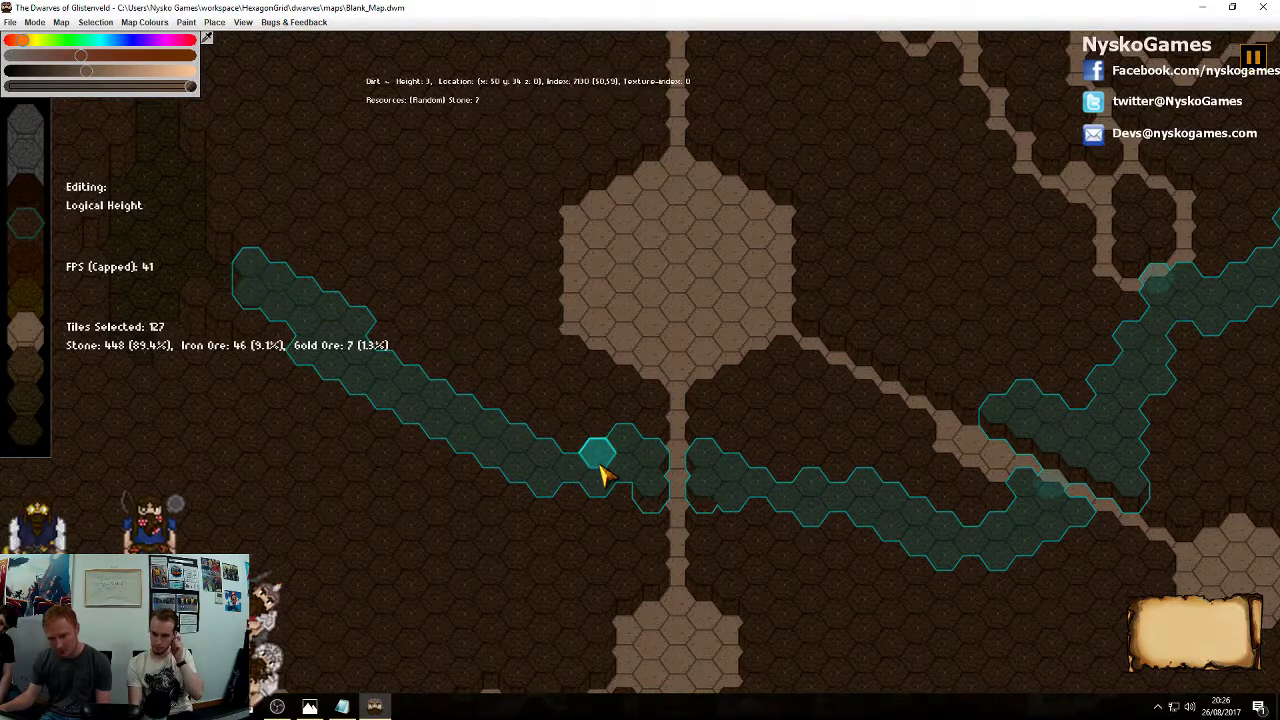
left_click_drag(600, 466, 550, 445)
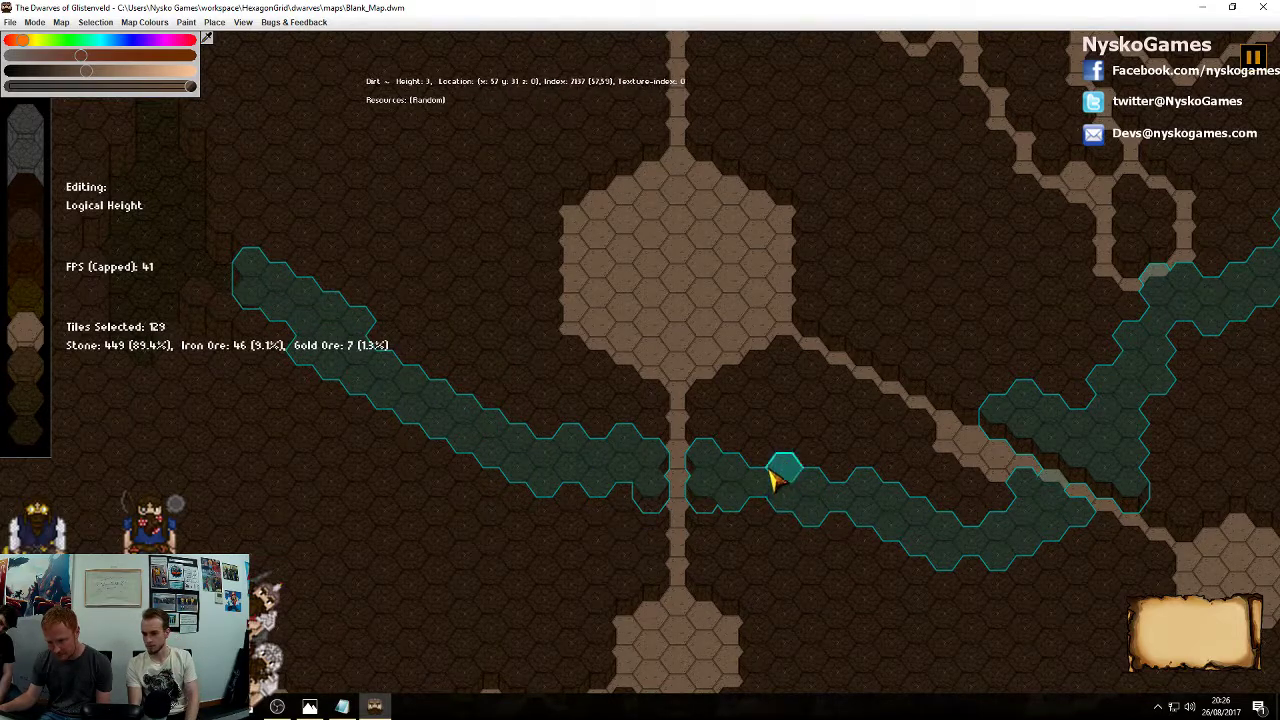
left_click(829, 526)
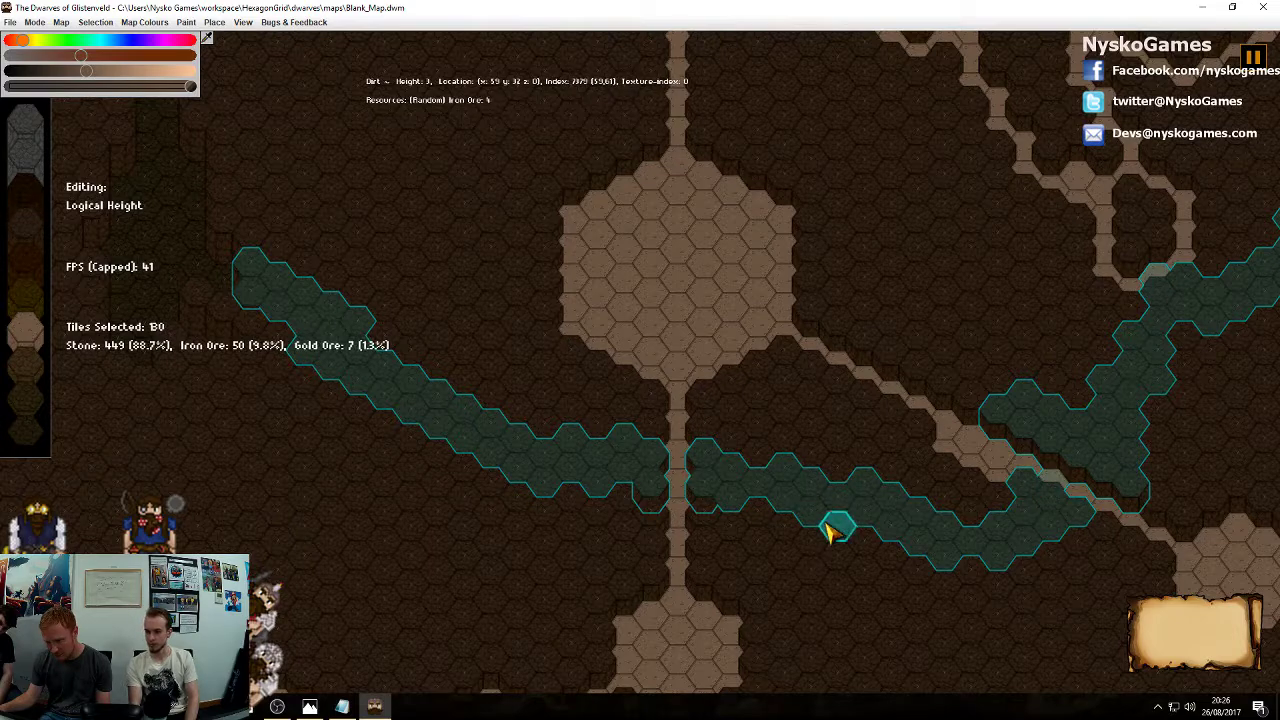
left_click(750, 513)
Lower the selected band of 131 tiles to height -3 as a new ravine and clear the selection
middle_click_drag(903, 529, 683, 530)
middle_click_drag(914, 414, 613, 558)
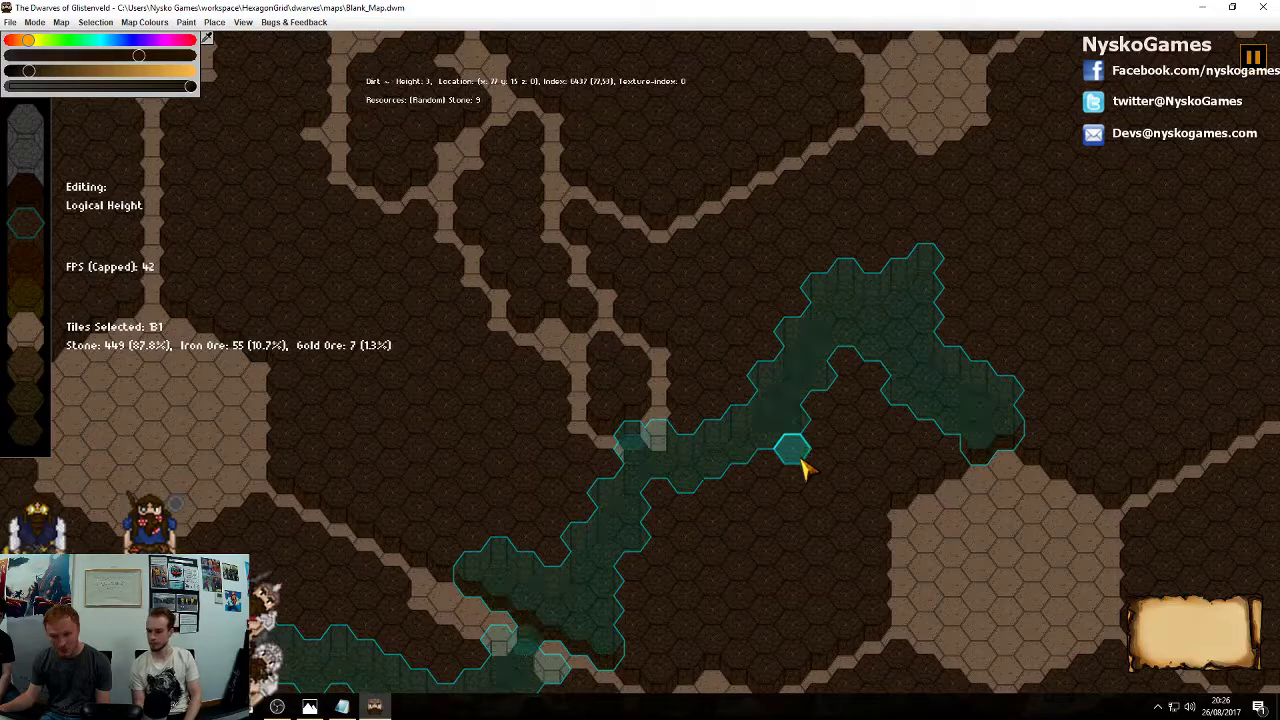
right_click(799, 489)
middle_click_drag(792, 491, 860, 336)
middle_click_drag(734, 385, 908, 377)
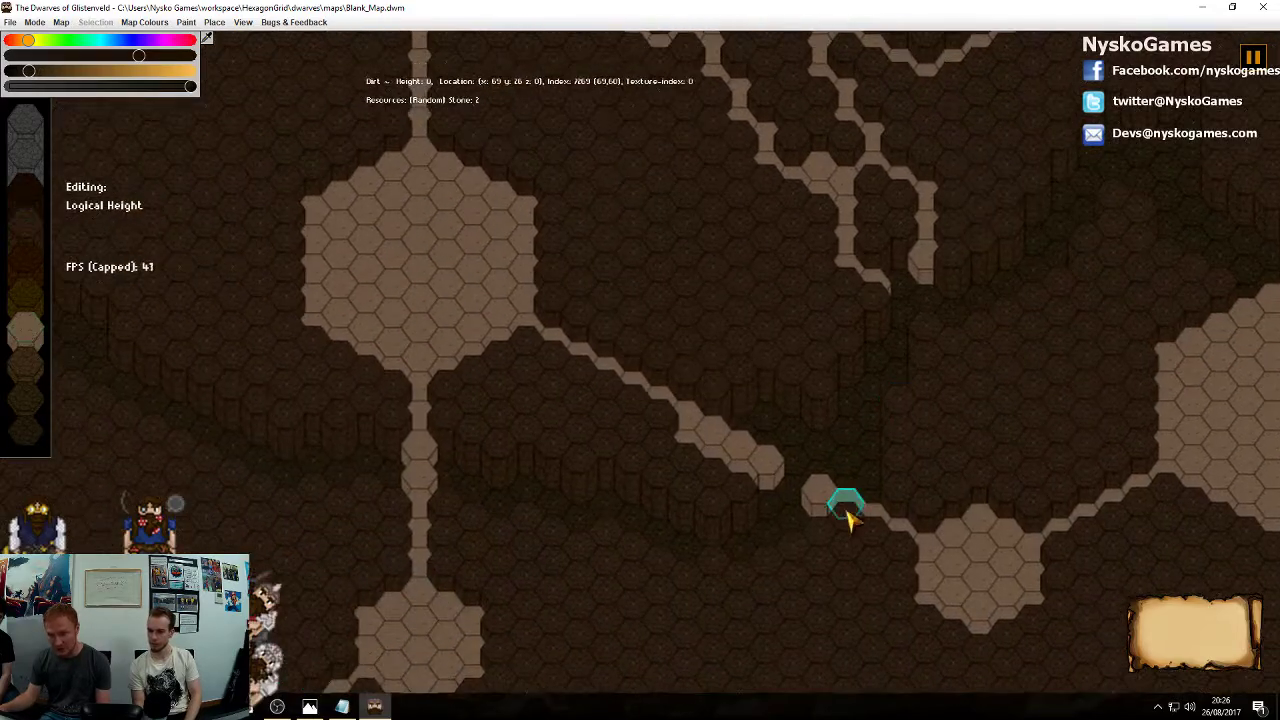
middle_click_drag(958, 462, 917, 484)
left_click(735, 425)
right_click(823, 464)
Select an irregular patch of 19 tiles west of the large south-central chamber, between it and the dark central ravine
scroll(743, 415, "down", 4)
middle_click_drag(508, 401, 818, 402)
scroll(794, 466, "up", 4)
middle_click_drag(806, 478, 665, 415)
middle_click_drag(746, 446, 918, 433)
middle_click_drag(778, 244, 712, 422)
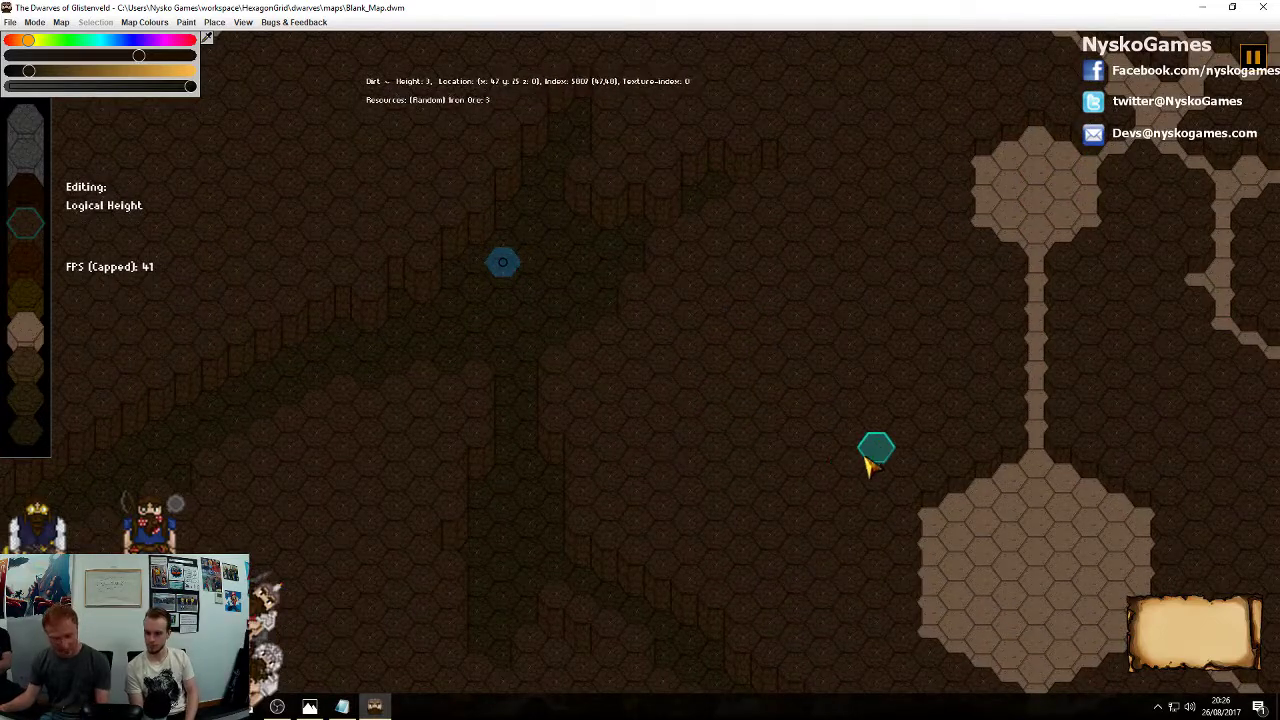
middle_click_drag(871, 457, 840, 318)
mouse_move(818, 255)
left_mouse_down()
mouse_move(797, 254)
mouse_move(774, 447)
left_mouse_up()
Try the selected 19-tile patch at height 6 and height -3, and return it to height 3
scroll(768, 385, "up", 1)
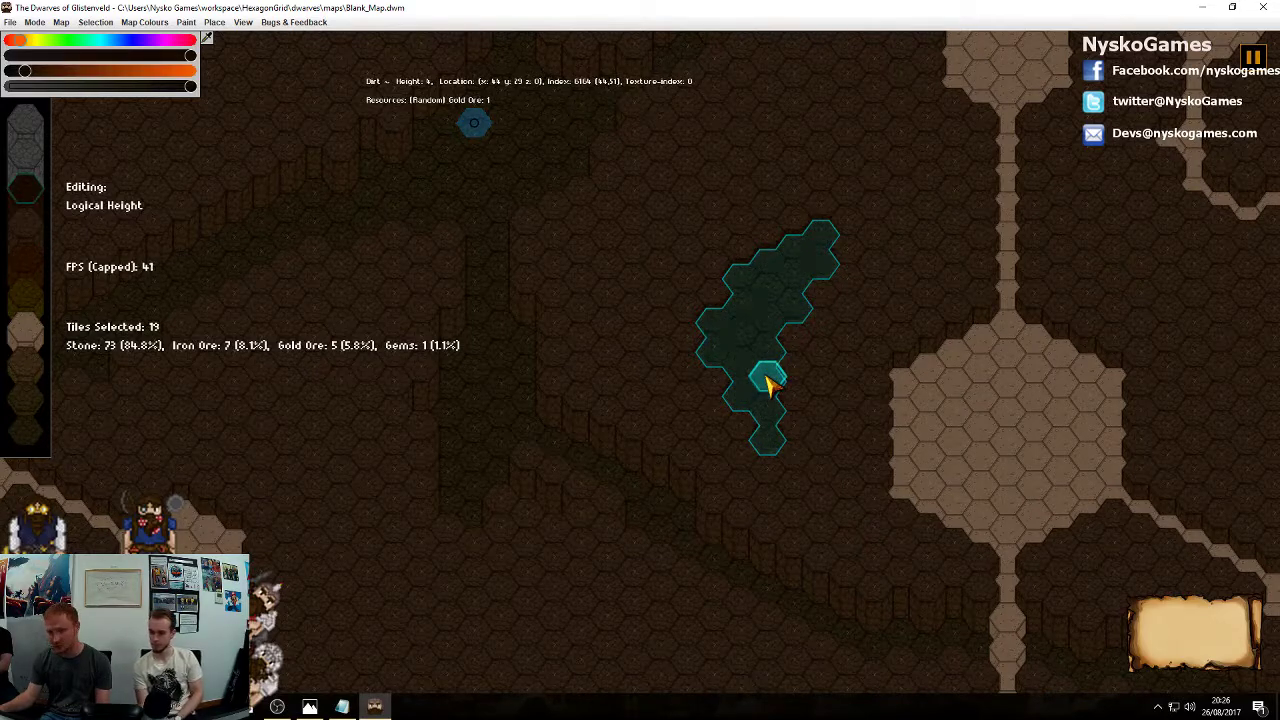
scroll(768, 390, "up", 1)
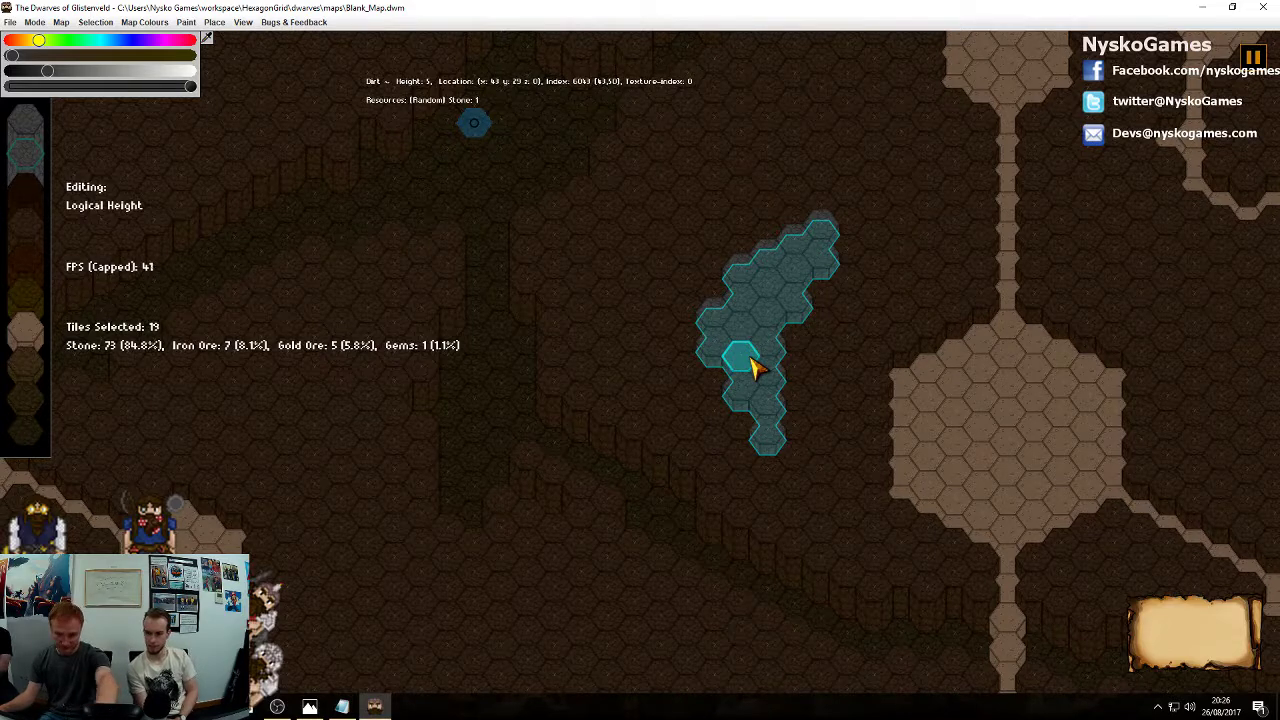
scroll(766, 350, "up", 1)
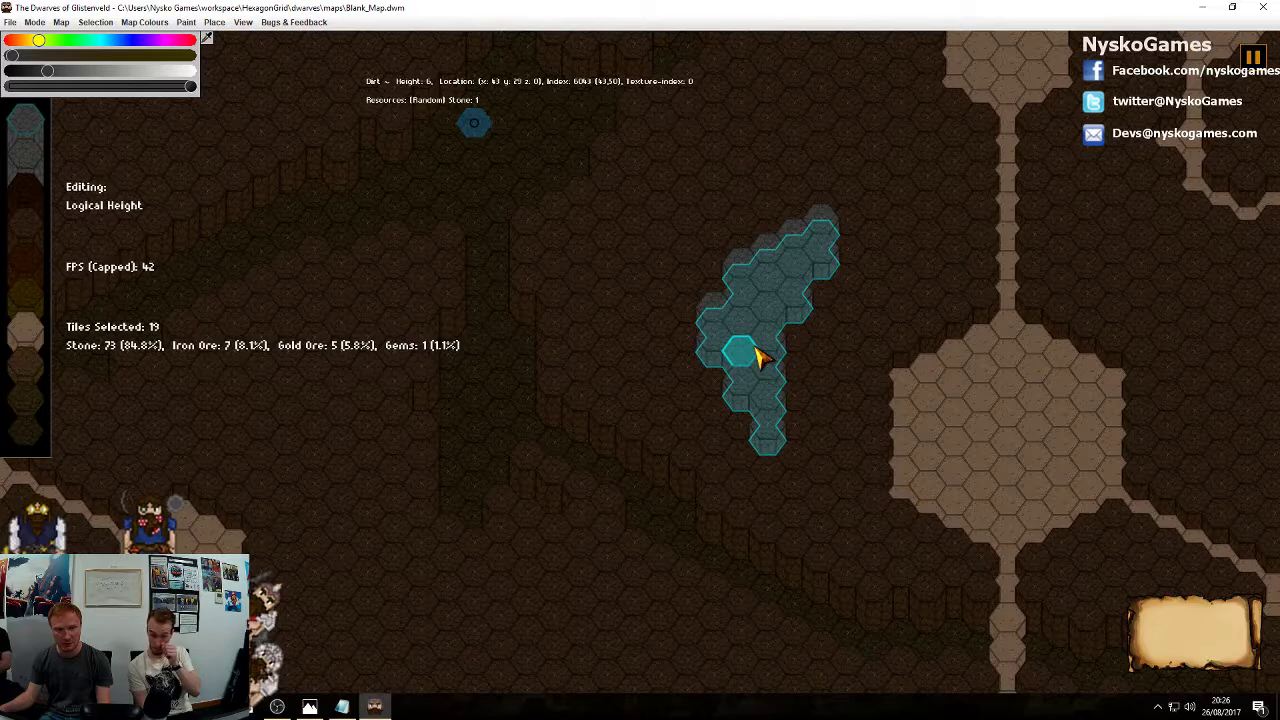
scroll(745, 340, "up", 1)
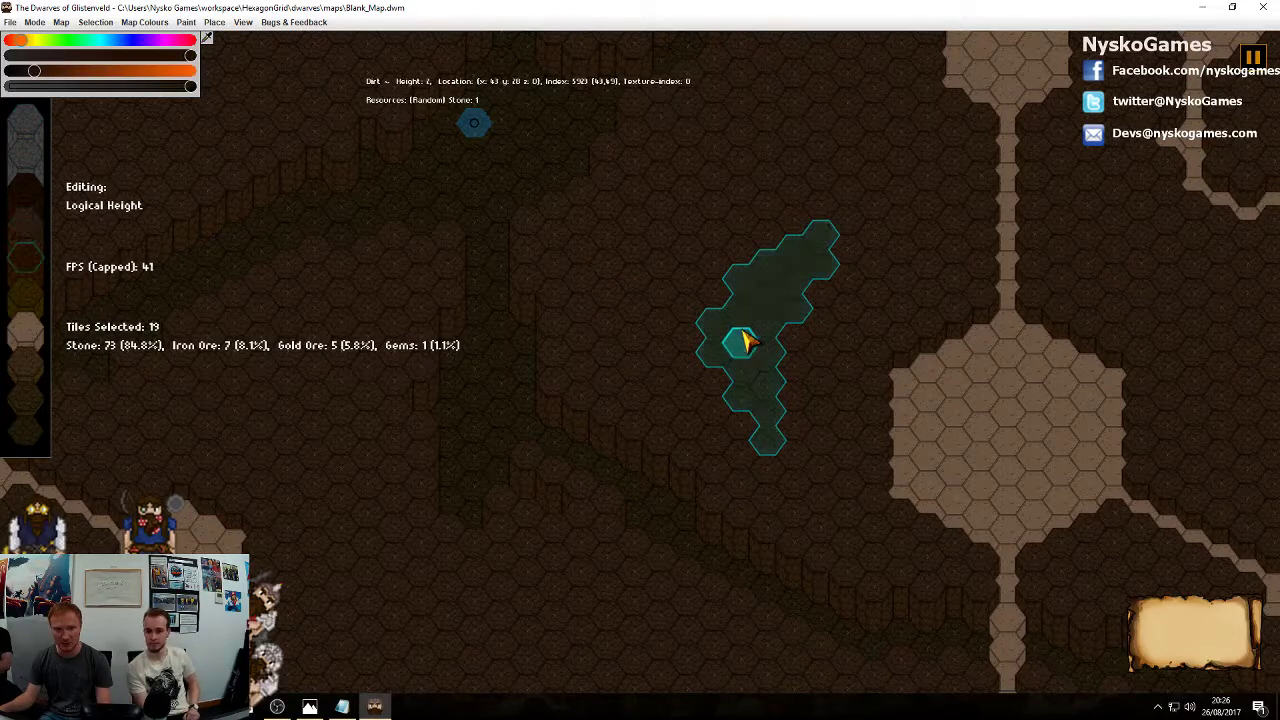
scroll(745, 340, "down", 10)
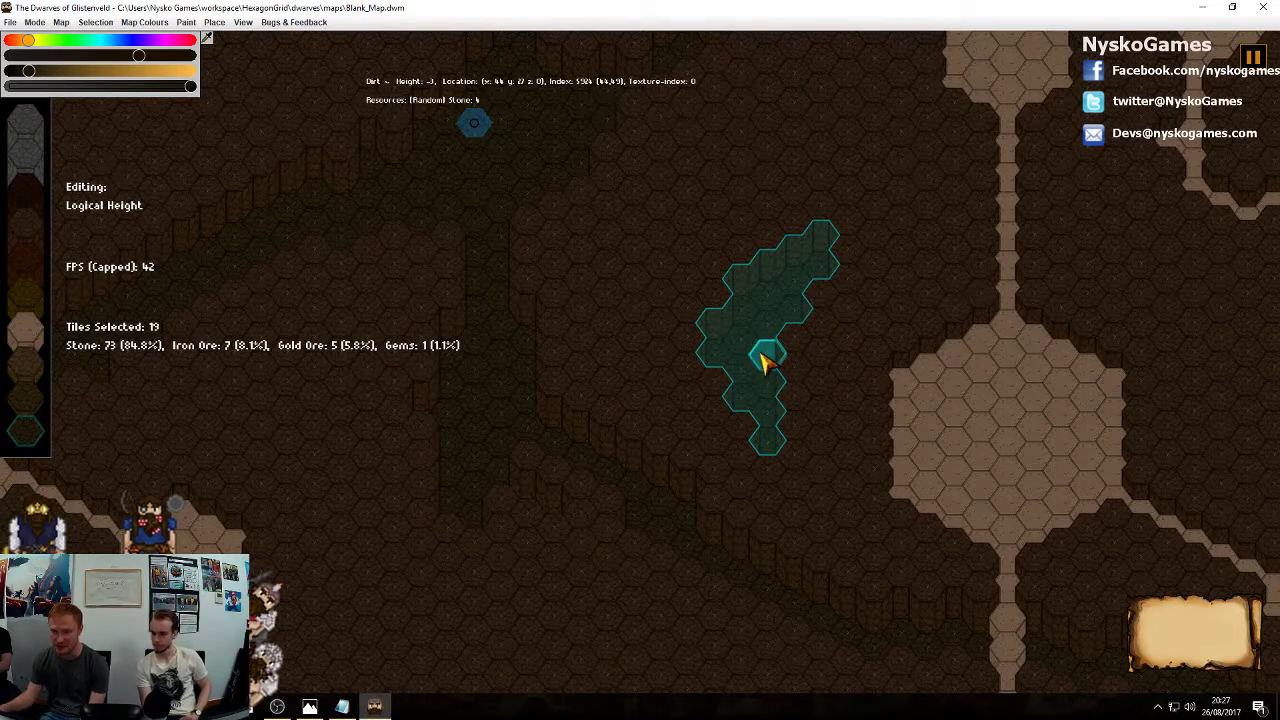
scroll(765, 365, "up", 6)
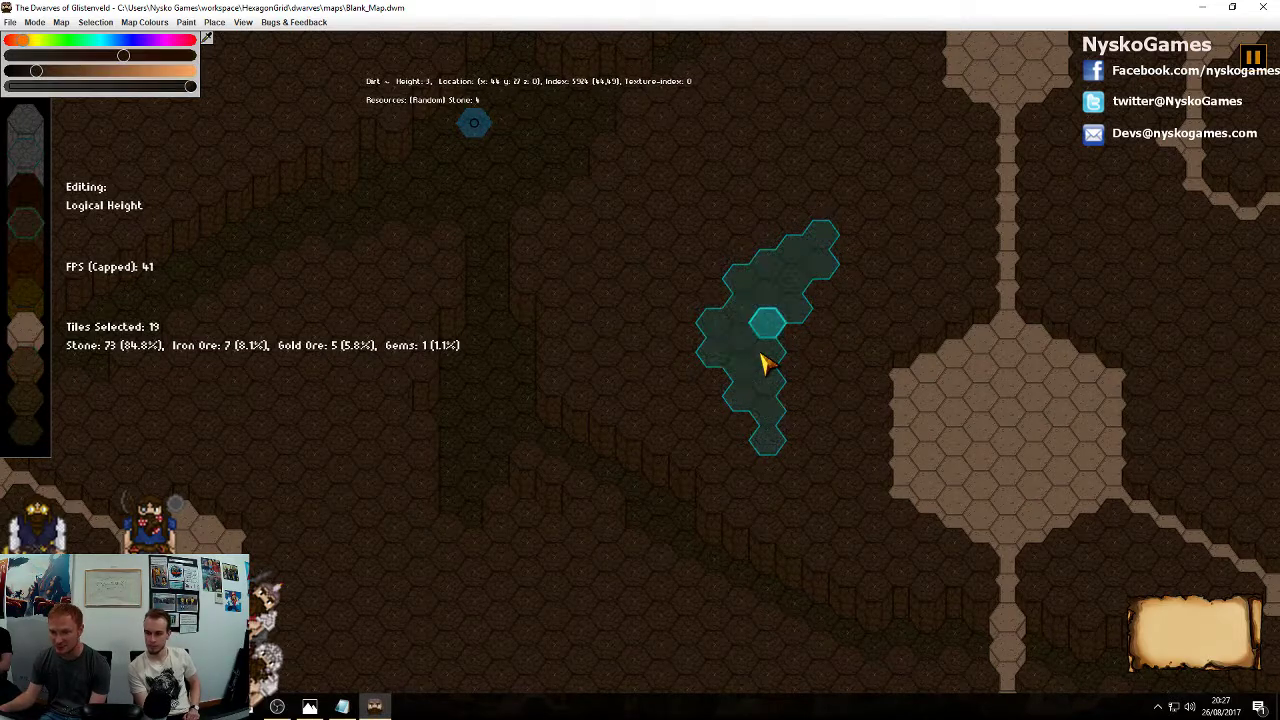
Lower the selected 19-tile patch to height -3 and clear the selection
scroll(765, 365, "down", 3)
scroll(764, 355, "down", 3)
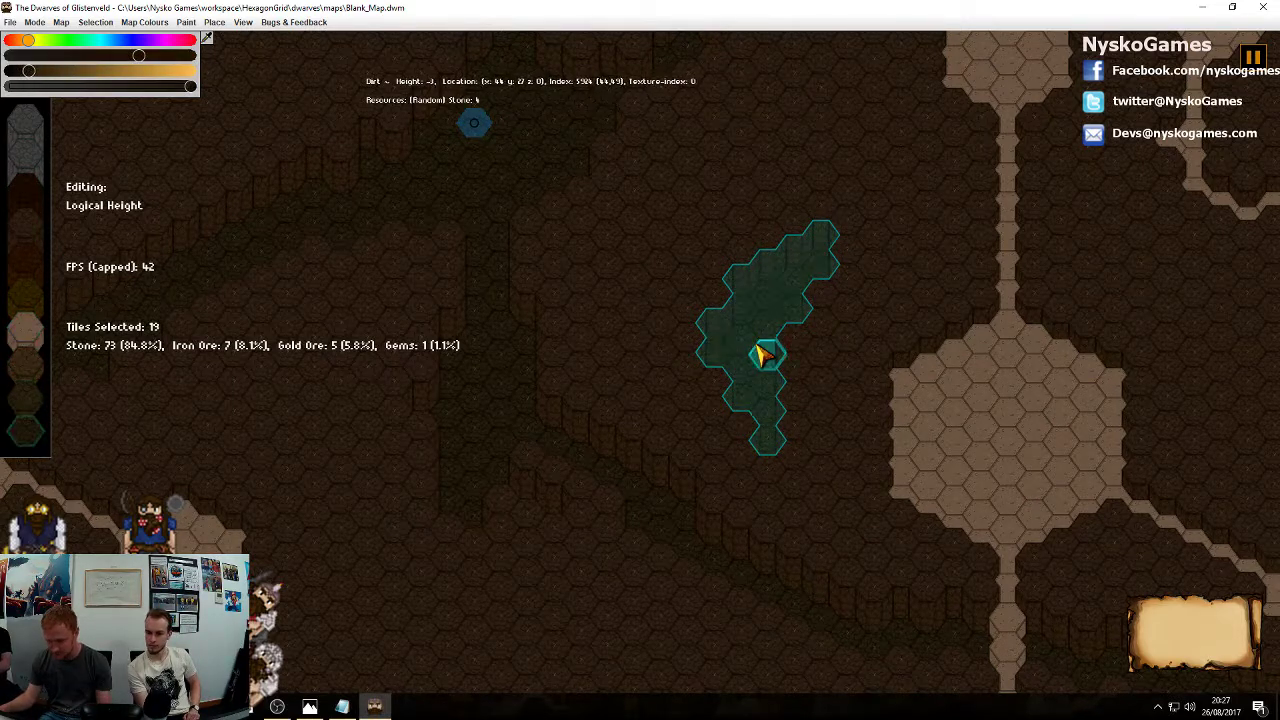
left_click(794, 369)
Extend the sunken patch south with a band of about ten tiles to the new ravine, and lower it to height -3
key("s")
key("d")
mouse_move(752, 443)
left_mouse_down()
mouse_move(763, 432)
mouse_move(777, 503)
mouse_move(770, 383)
left_mouse_up()
scroll(830, 379, "down", 3)
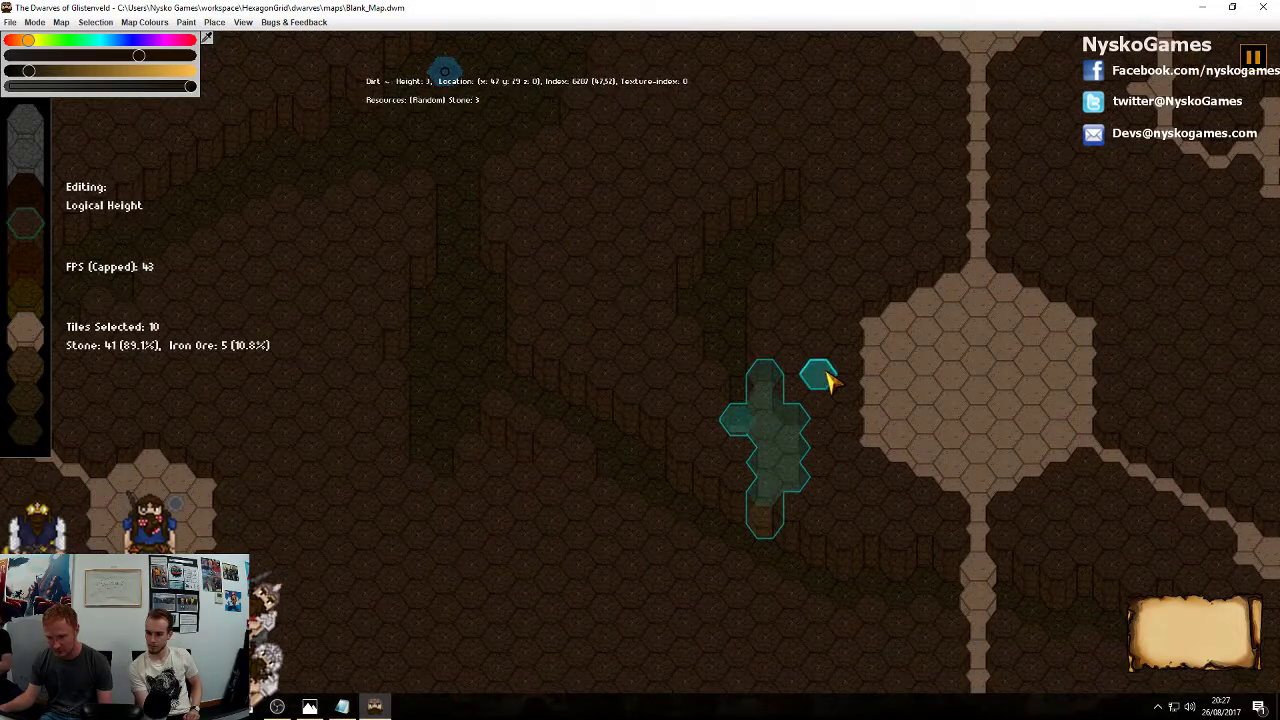
left_click(829, 379)
left_click_drag(791, 440, 769, 405)
scroll(819, 405, "down", 3)
left_click(842, 315)
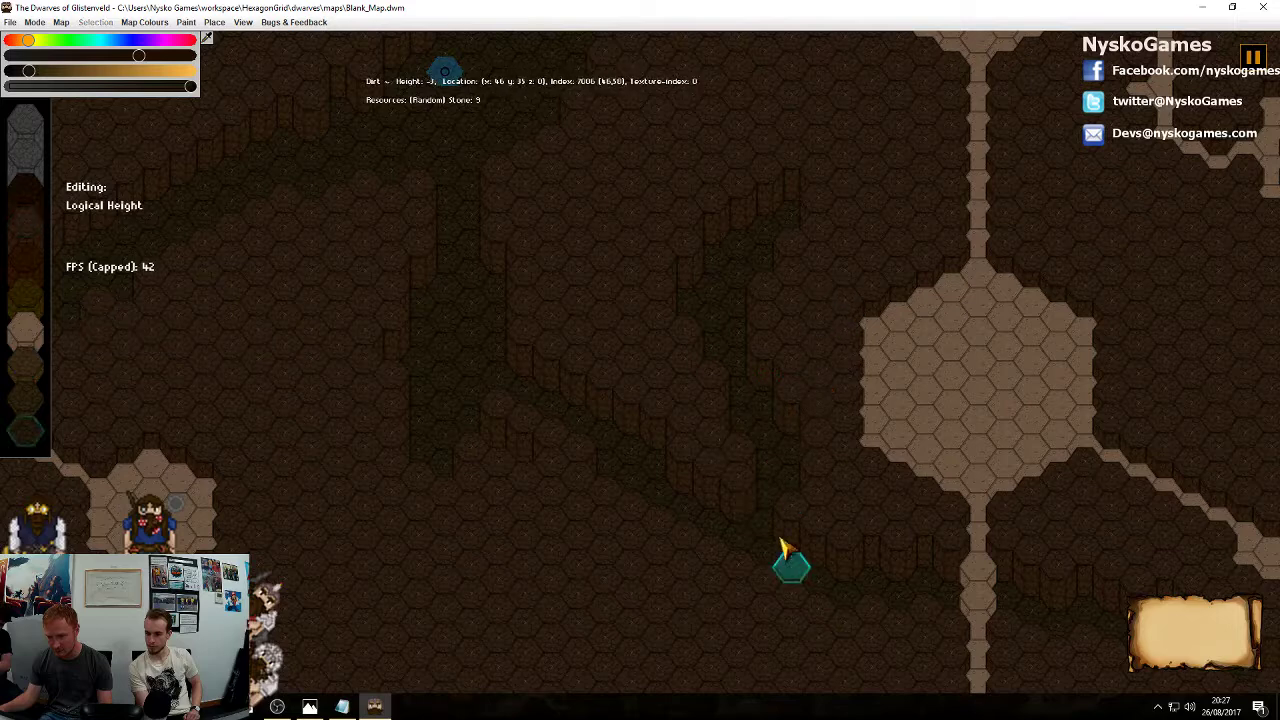
Lower the leftover edge tiles where the sunken band meets the new ravine to height -3
left_click(790, 517)
scroll(866, 530, "down", 2)
scroll(860, 521, "down", 1)
right_click(854, 522)
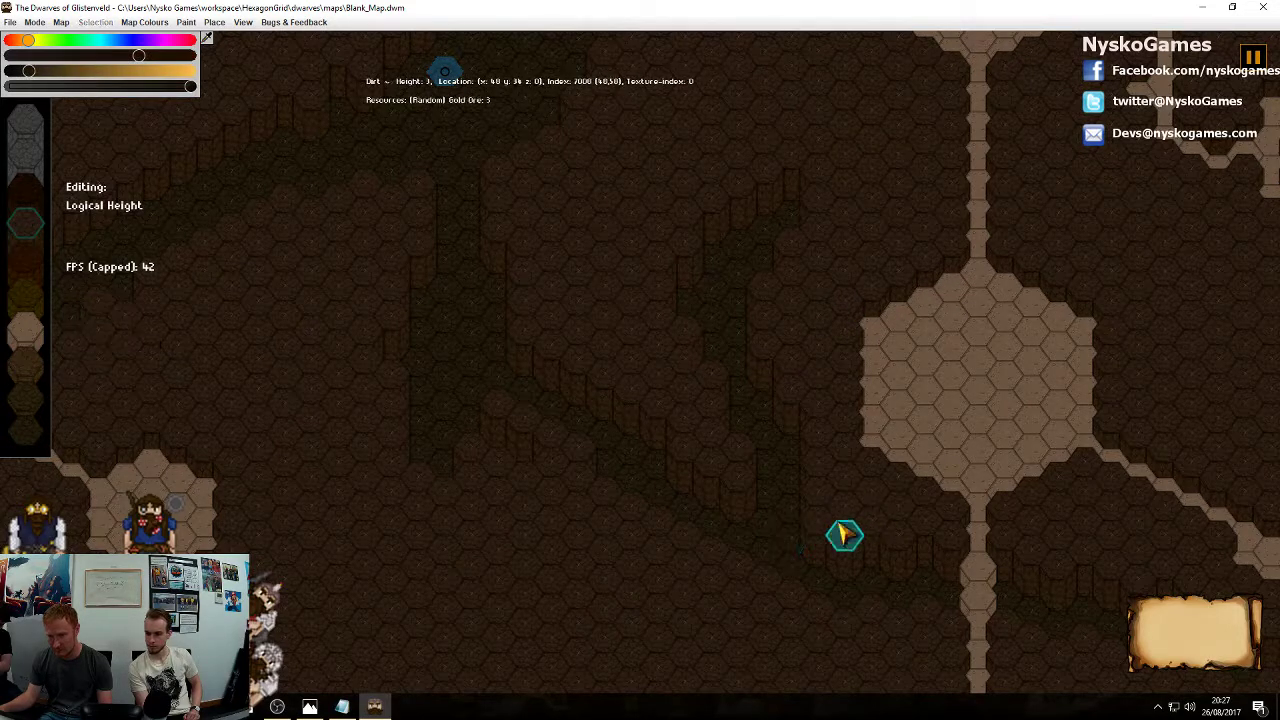
left_click(812, 523)
right_click(870, 530)
Sink a small patch of tiles just east of the long vertical tunnel joining the two small north-central chambers
scroll(791, 271, "down", 10)
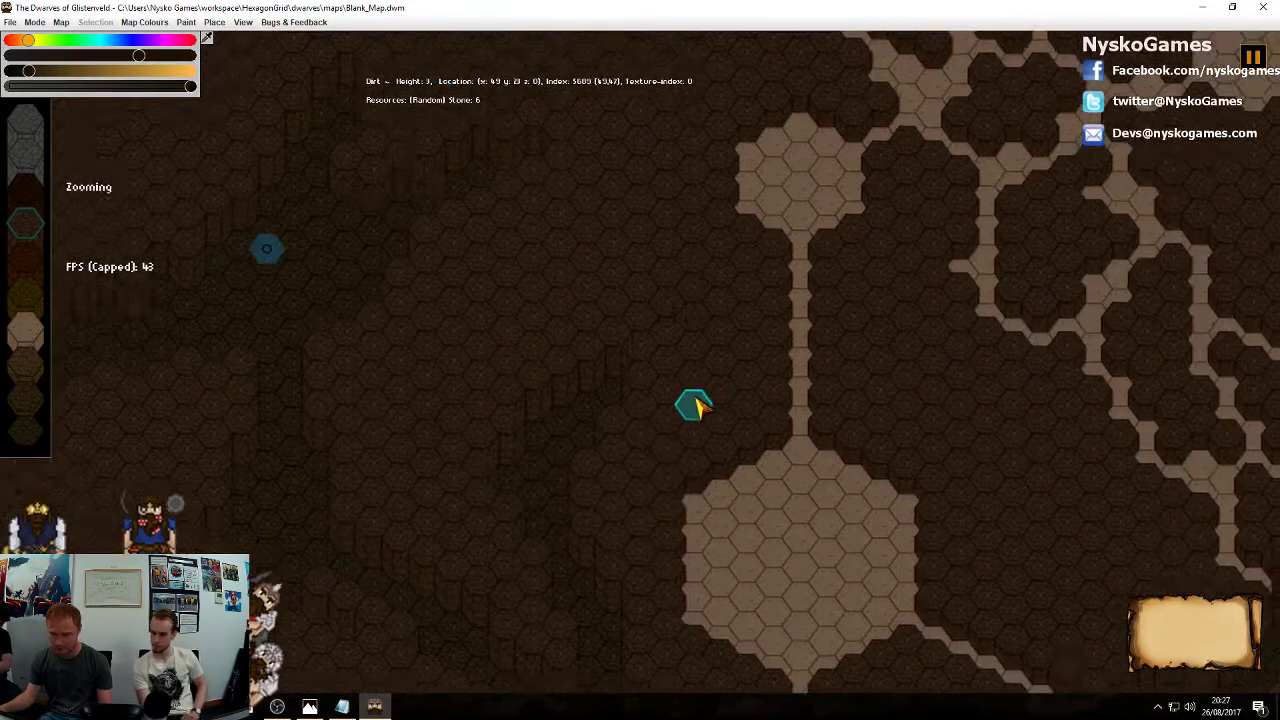
middle_click_drag(730, 428, 899, 323)
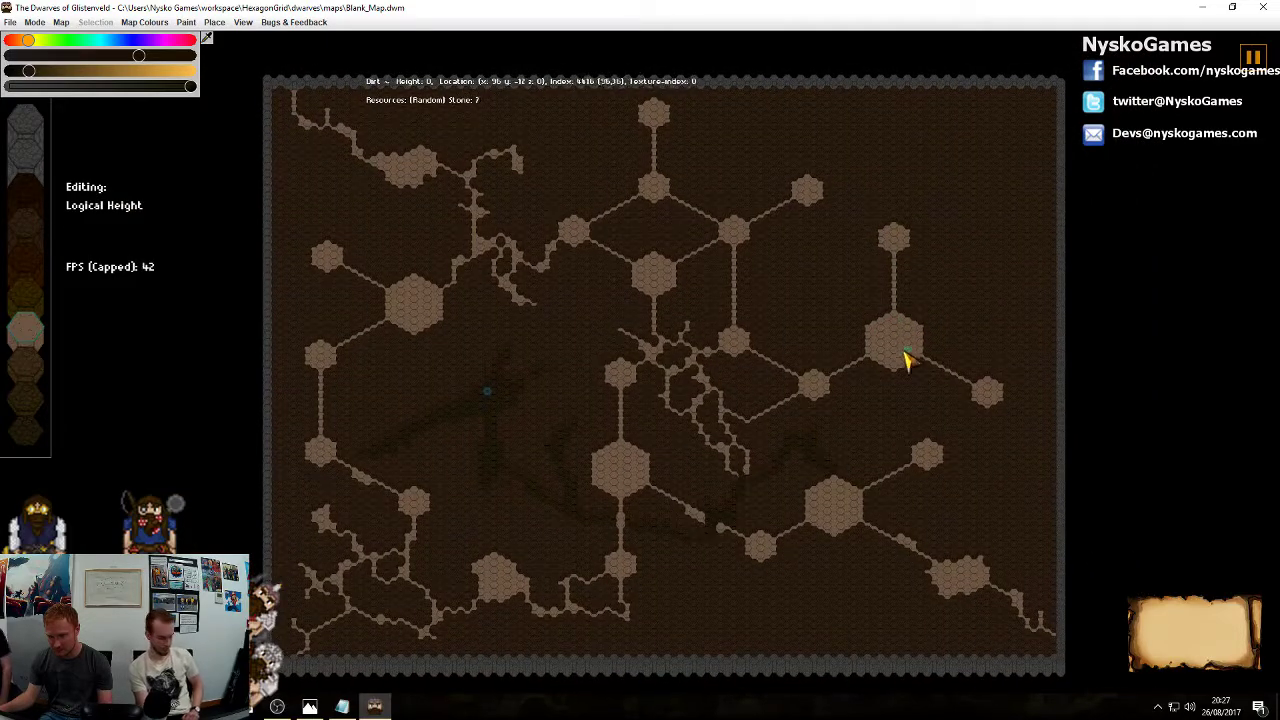
middle_click_drag(944, 424, 880, 423)
scroll(837, 434, "up", 5)
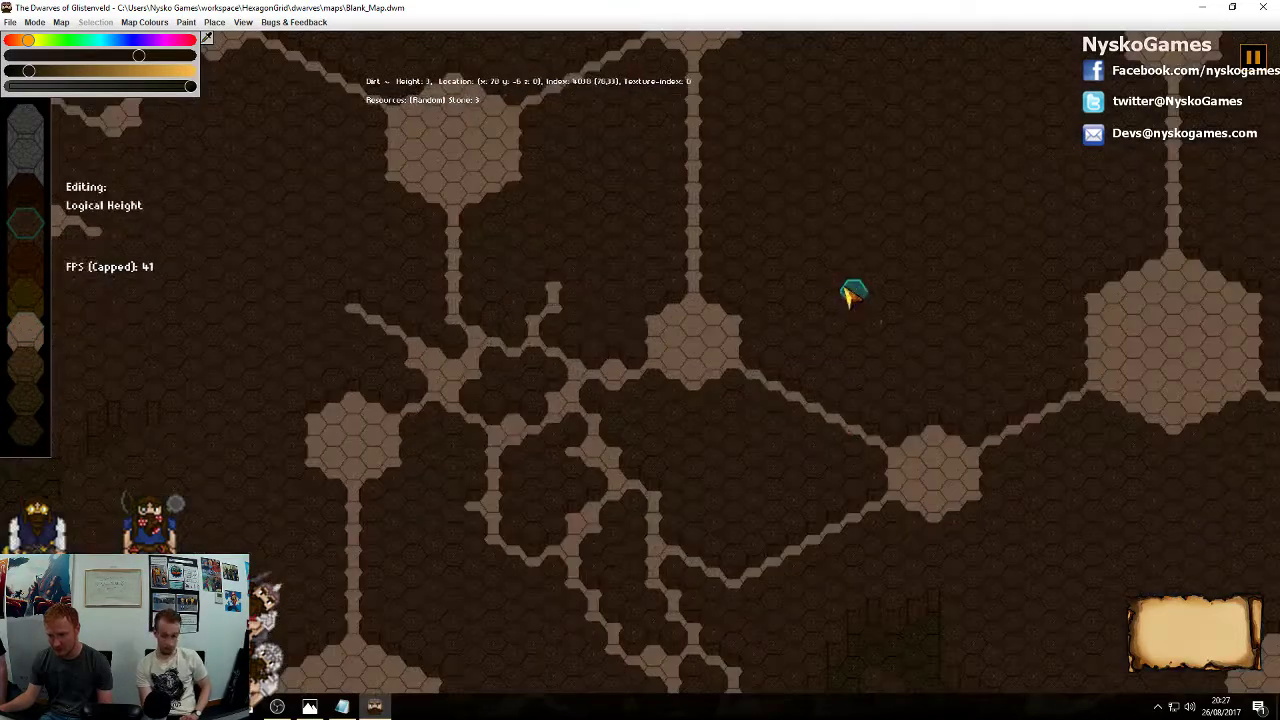
scroll(677, 355, "up", 2)
mouse_move(722, 316)
left_mouse_down()
mouse_move(651, 366)
mouse_move(691, 514)
mouse_move(757, 335)
mouse_move(737, 391)
mouse_move(766, 394)
mouse_move(730, 310)
mouse_move(752, 422)
left_mouse_up()
middle_click_drag(984, 356, 560, 430)
scroll(580, 440, "down", 4)
Select a diagonal band of tiles just northeast of the small hexagonal chamber near the map's western edge
middle_click_drag(717, 455, 1143, 268)
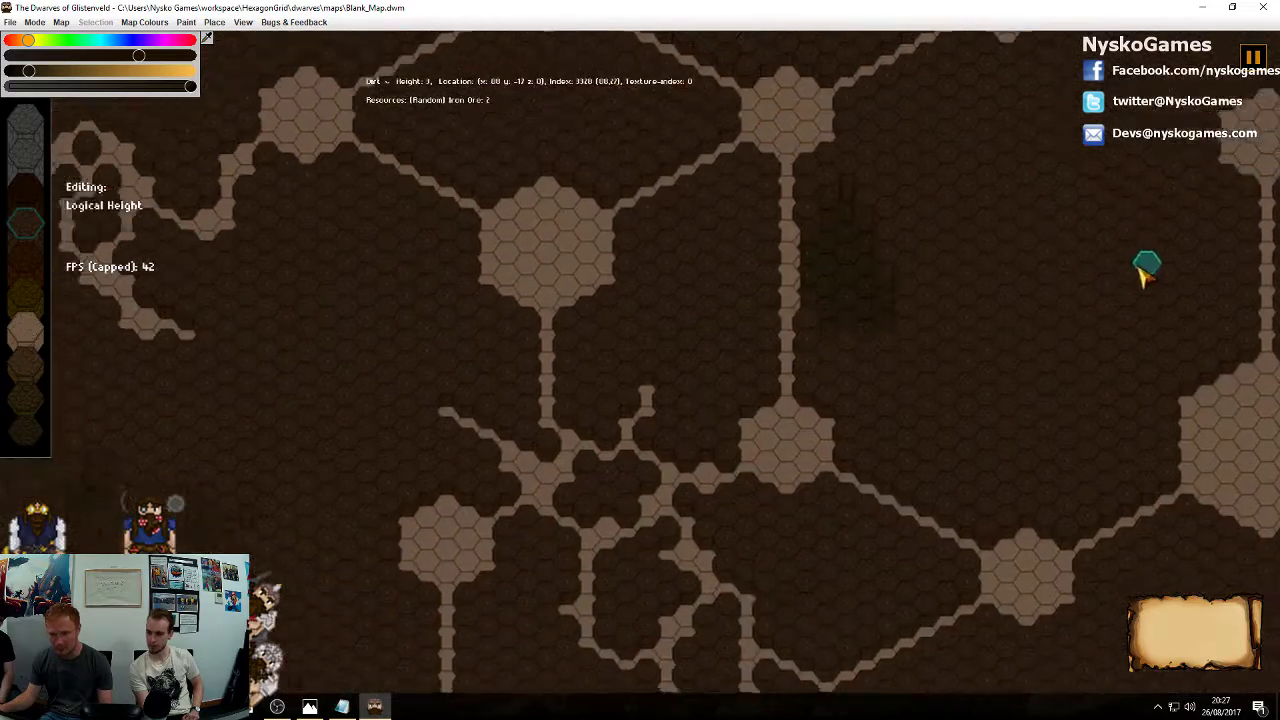
middle_click_drag(602, 285, 935, 338)
scroll(935, 338, "down", 3)
middle_click_drag(665, 298, 922, 490)
middle_click_drag(703, 452, 946, 363)
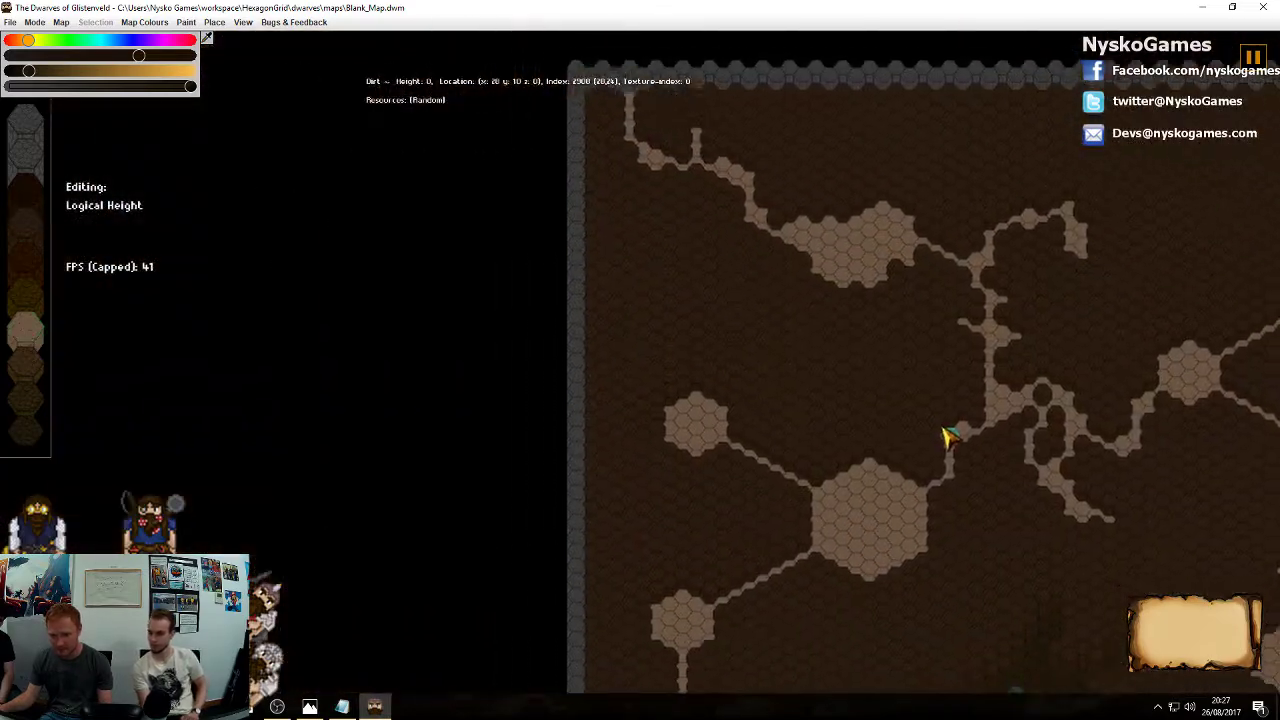
scroll(800, 398, "up", 4)
scroll(835, 368, "up", 2)
middle_click_drag(885, 452, 751, 409)
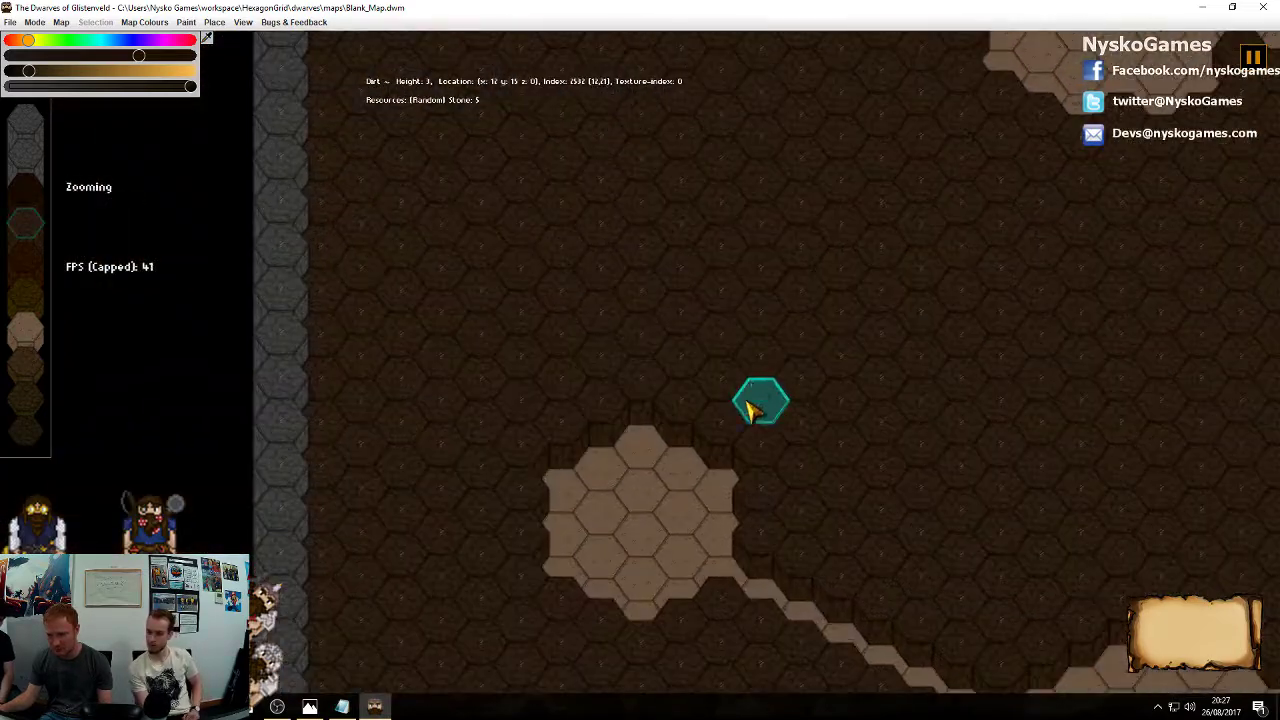
middle_click_drag(795, 258, 842, 390)
mouse_move(692, 300)
left_mouse_down()
mouse_move(825, 468)
mouse_move(804, 573)
mouse_move(1049, 574)
left_mouse_up()
Extend the selection with branches to the northwest and east to 43 tiles, lower it, and clear the selection
middle_click_drag(1049, 574, 920, 322)
mouse_move(920, 326)
left_mouse_down()
mouse_move(998, 396)
mouse_move(820, 317)
mouse_move(763, 203)
mouse_move(726, 274)
mouse_move(730, 248)
mouse_move(580, 174)
mouse_move(577, 150)
left_mouse_up()
middle_click_drag(689, 258, 647, 376)
mouse_move(745, 355)
left_mouse_down()
mouse_move(871, 344)
mouse_move(903, 356)
left_mouse_up()
scroll(789, 374, "down", 5)
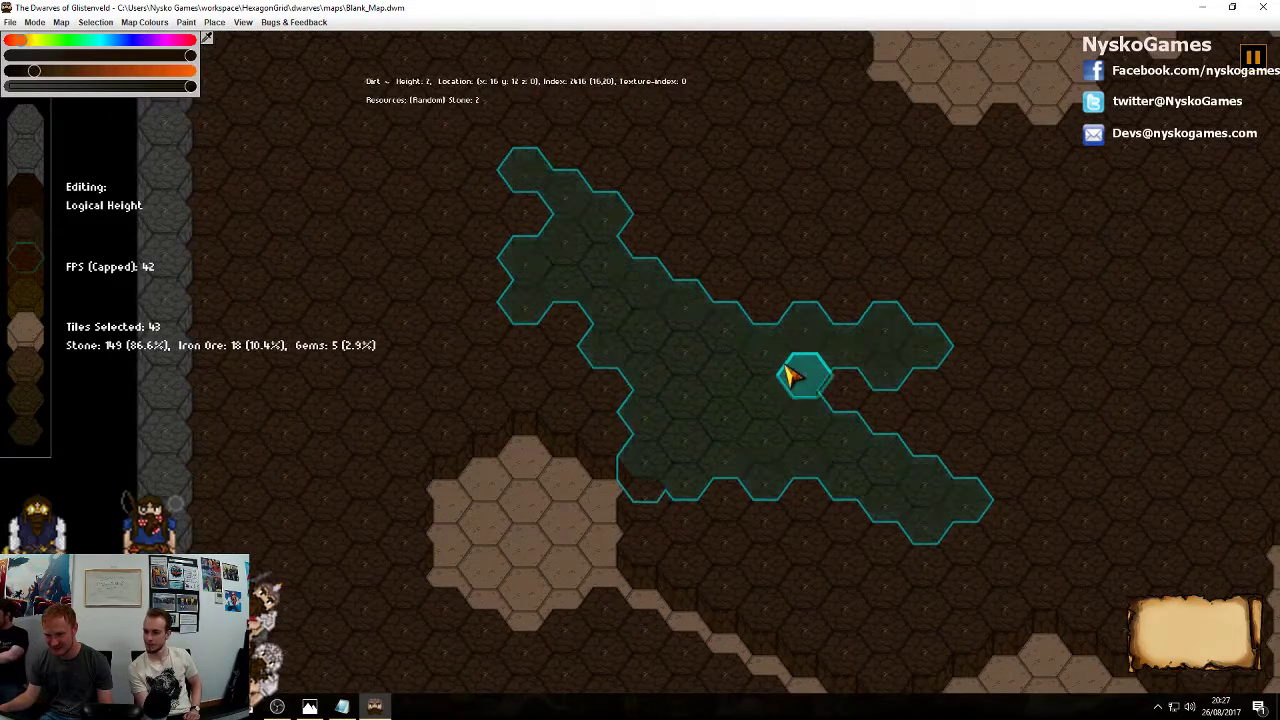
right_click(896, 416)
Select a diagonal patch of about 23 tiles running southeast from the new ravine's southern edge and lower it to height -3
scroll(640, 370, "down", 4, "ctrl")
scroll(618, 368, "up", 5, "ctrl")
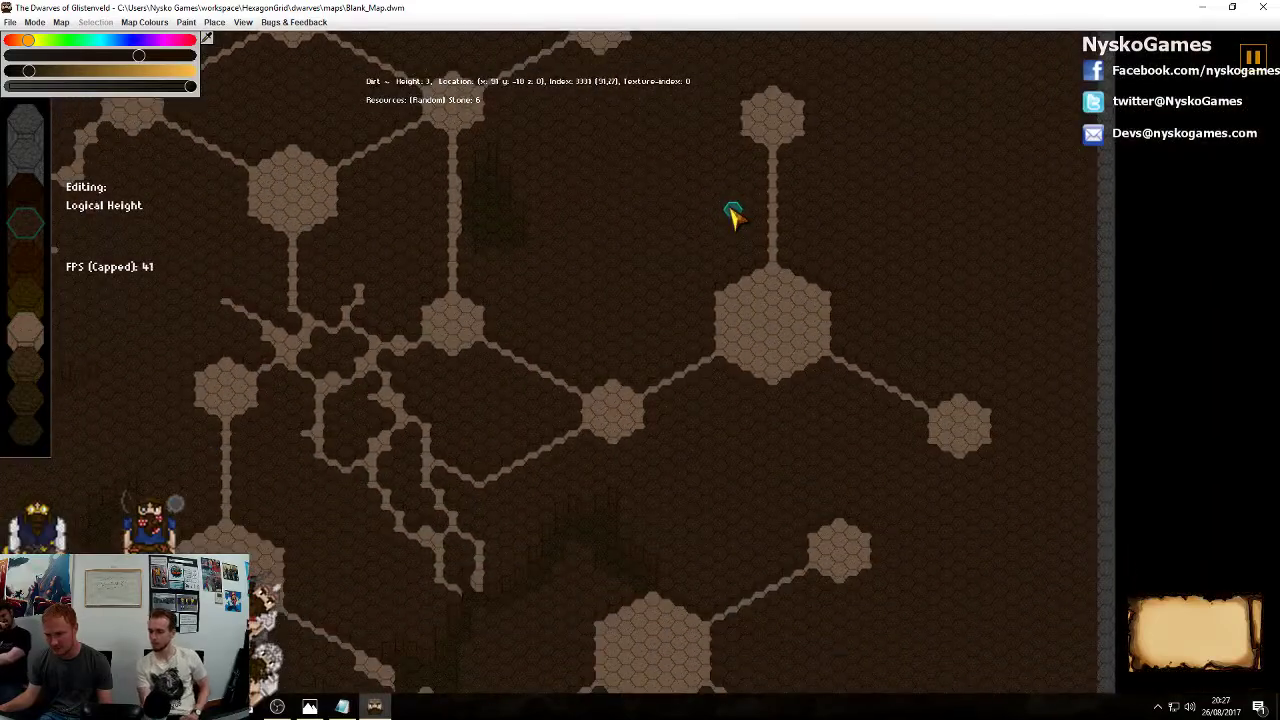
middle_click_drag(808, 288, 677, 350)
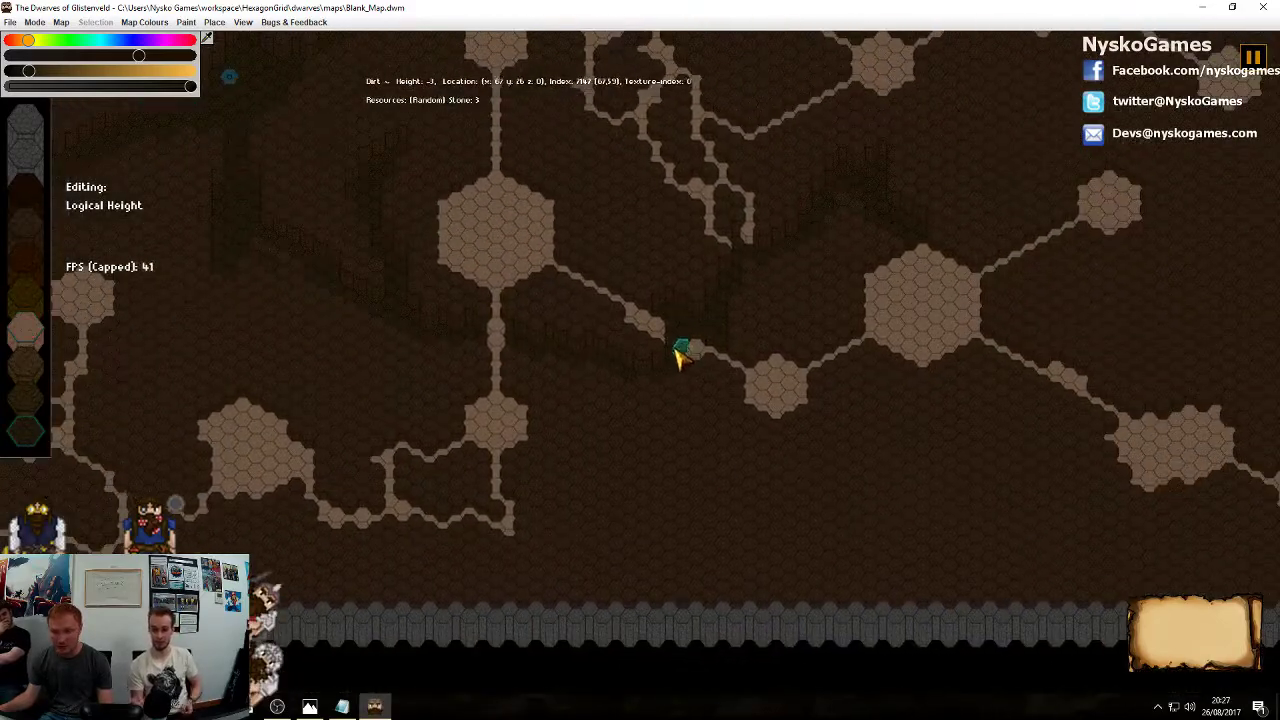
scroll(714, 502, "up", 4)
middle_click_drag(633, 420, 806, 268)
mouse_move(768, 240)
left_mouse_down()
mouse_move(900, 420)
mouse_move(737, 271)
mouse_move(837, 374)
mouse_move(666, 249)
mouse_move(672, 220)
left_mouse_up()
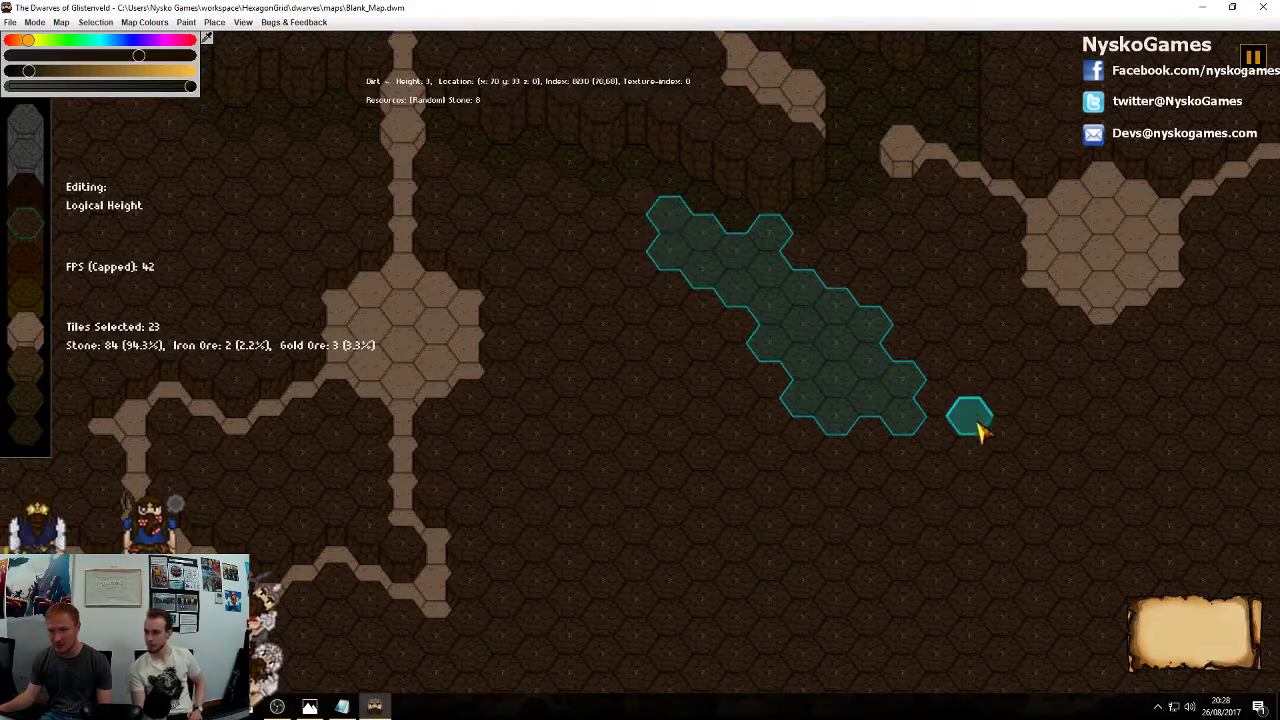
left_click(838, 422)
middle_click_drag(962, 366, 839, 494)
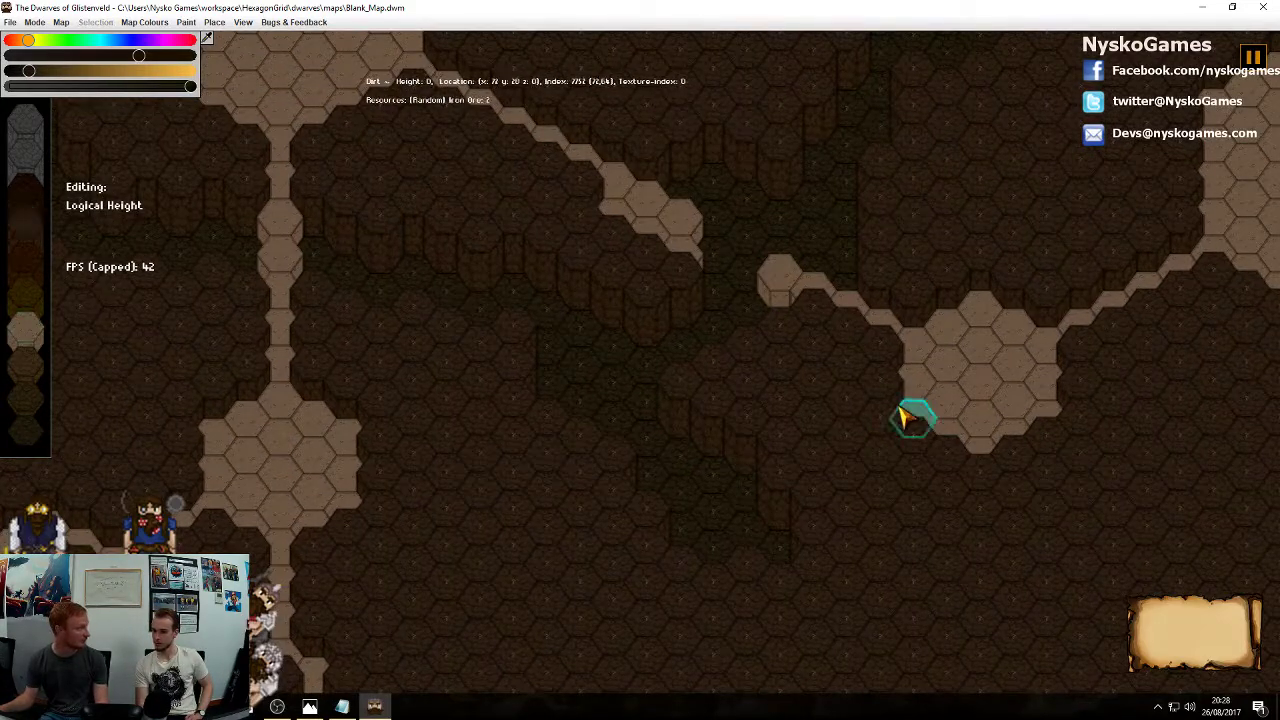
scroll(634, 397, "down", 5)
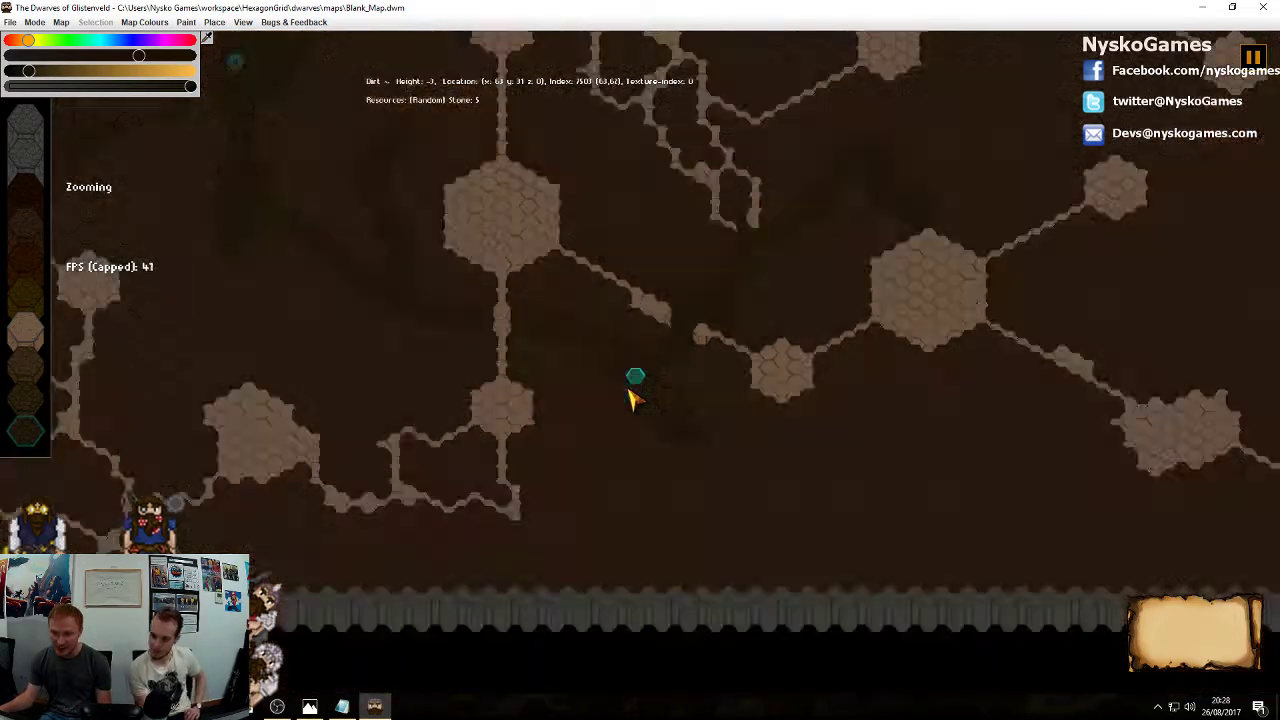
scroll(634, 397, "up", 3)
scroll(826, 486, "up", 2)
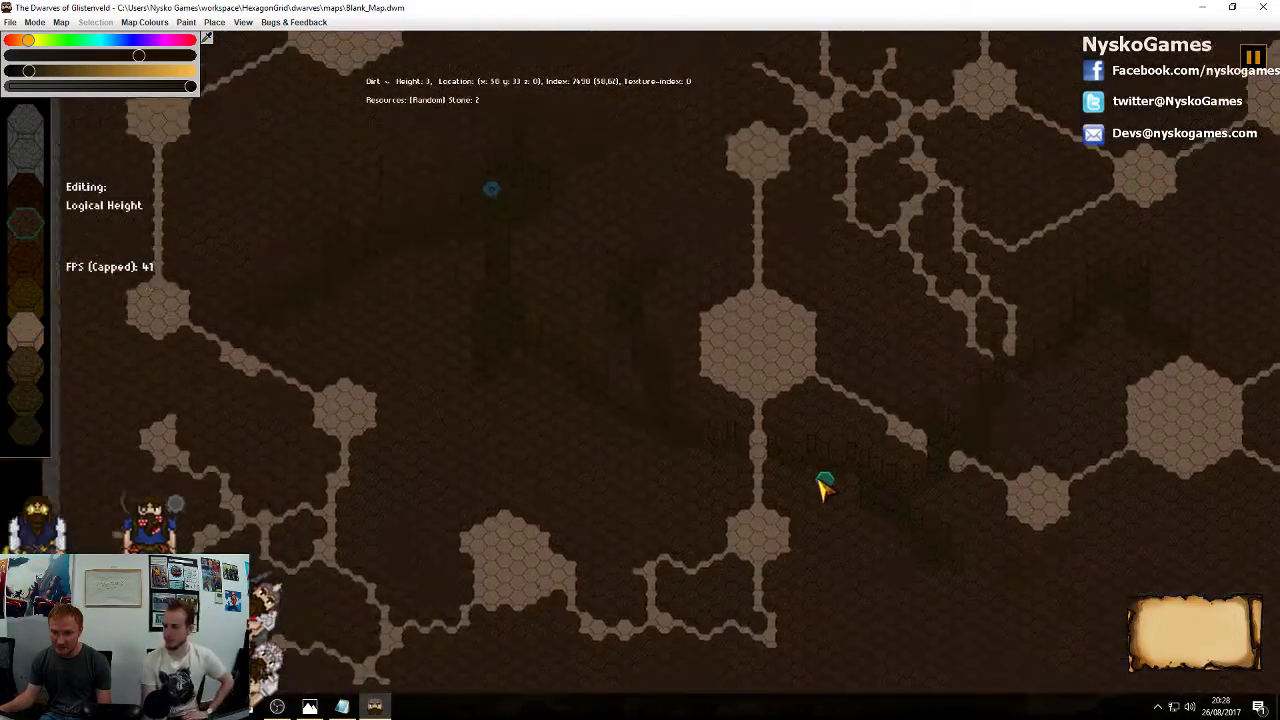
Select a diagonal strip of about 14 tiles along the western ravine's northern edge and lower it to height -3
scroll(752, 474, "up", 2)
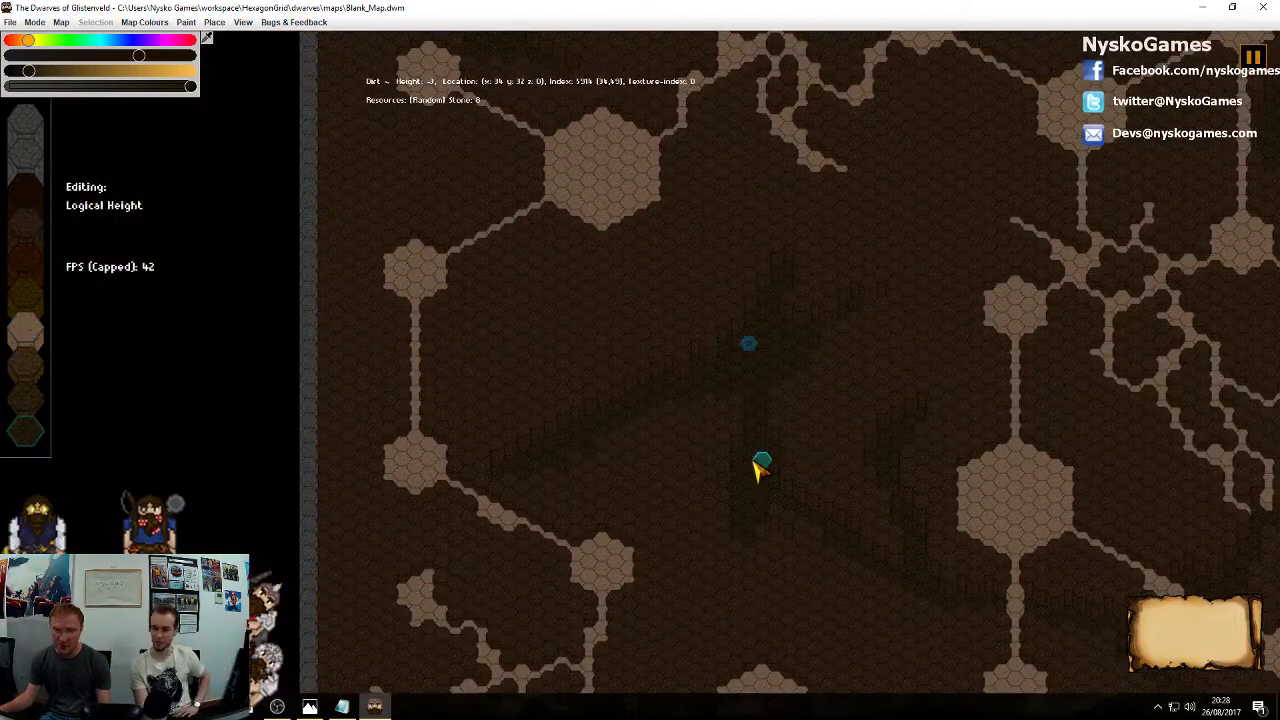
scroll(683, 451, "up", 3)
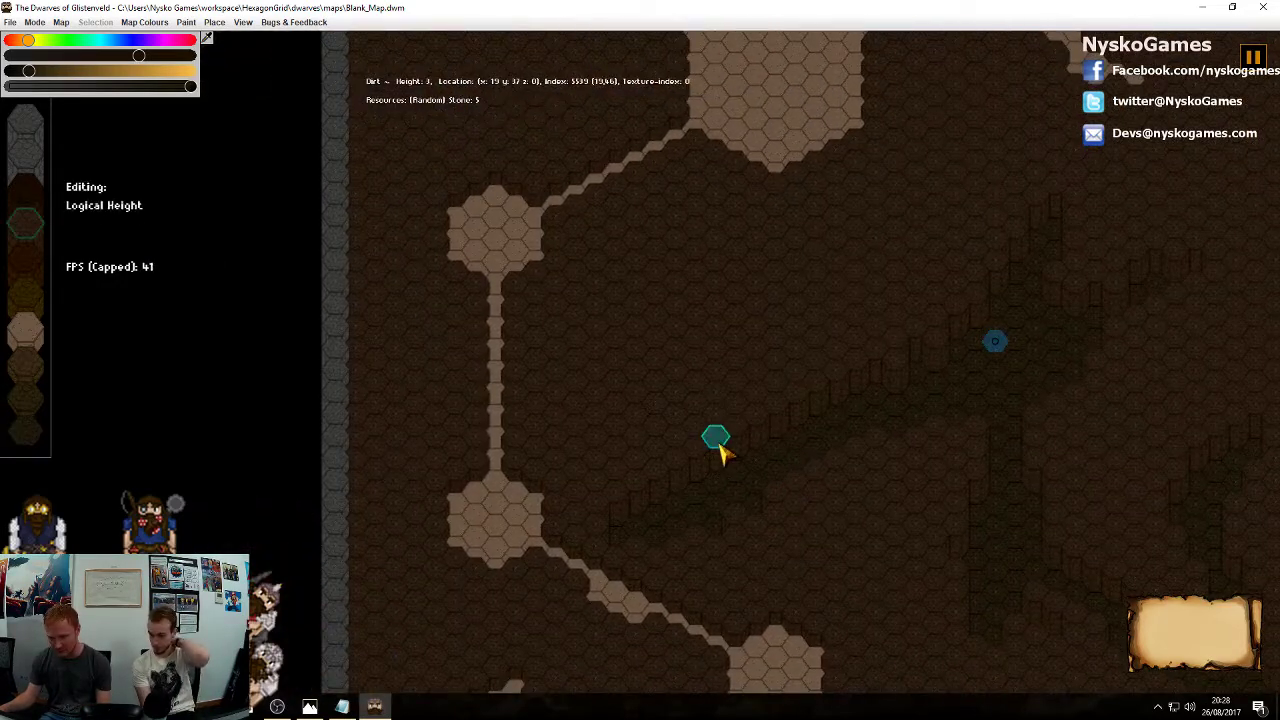
left_click_drag(720, 443, 814, 320)
left_click_drag(757, 425, 857, 294)
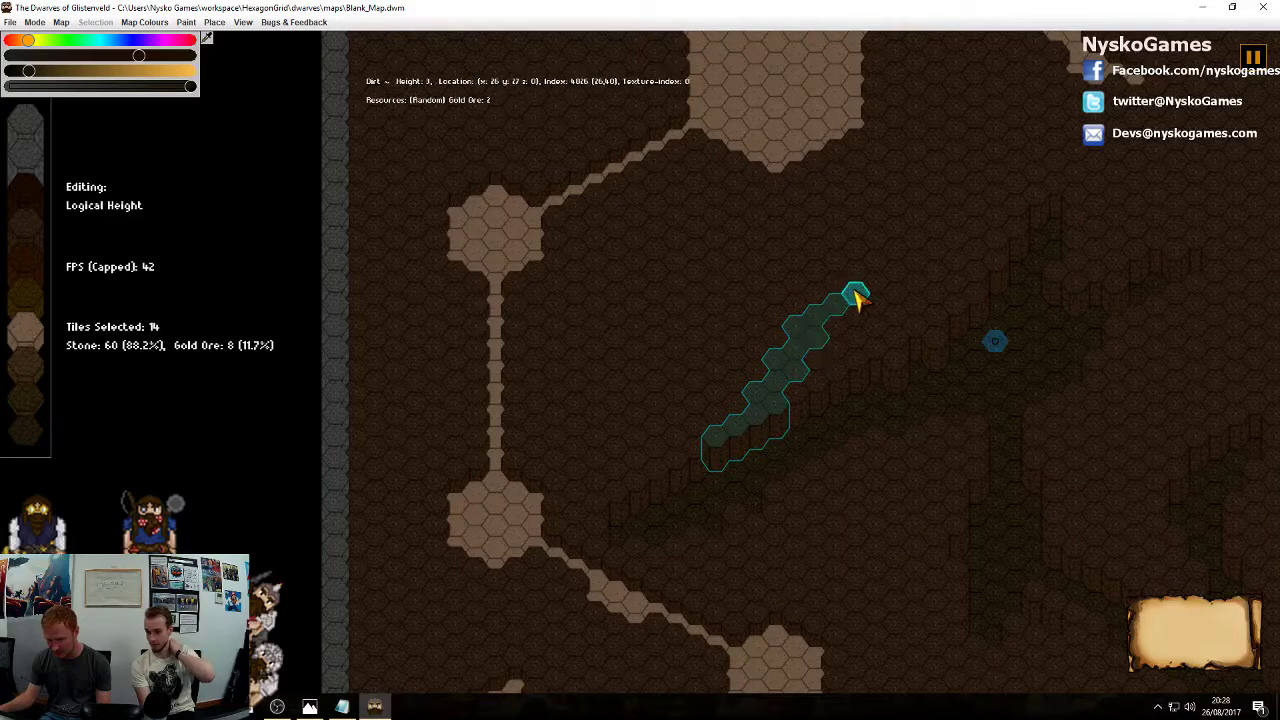
left_click_drag(776, 414, 778, 417)
middle_click_drag(868, 412, 734, 478)
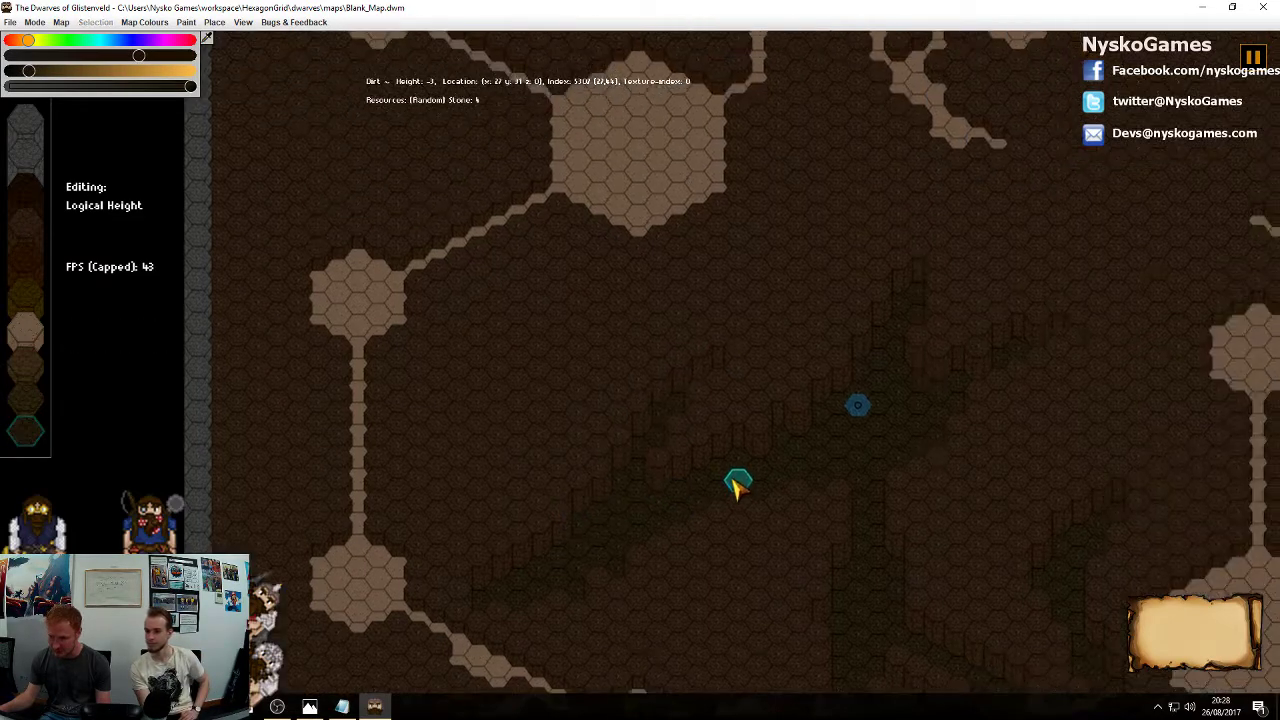
Sink a narrow branch of tiles running south from the western ravine's southern edge
scroll(845, 446, "down", 5)
scroll(846, 446, "up", 3)
middle_click_drag(980, 378, 735, 428)
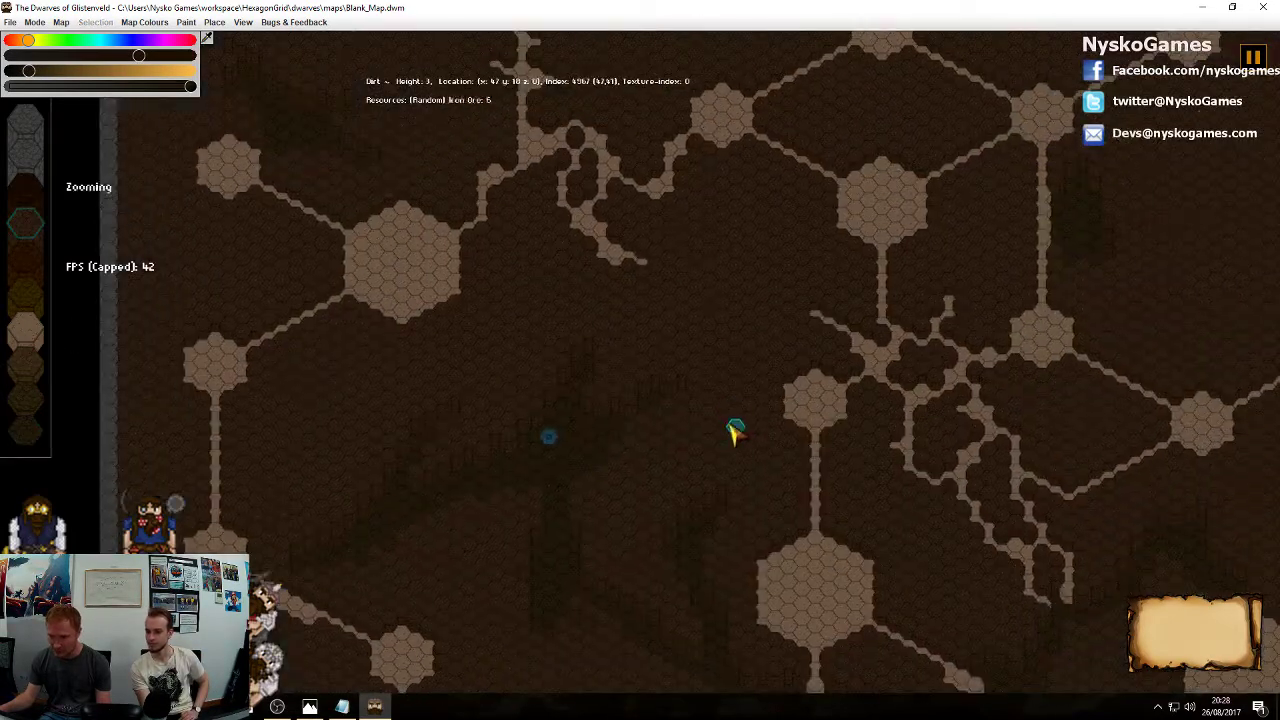
middle_click_drag(475, 578, 757, 420)
scroll(840, 455, "up", 3)
mouse_move(838, 362)
left_mouse_down()
mouse_move(843, 517)
mouse_move(843, 337)
mouse_move(811, 366)
mouse_move(846, 517)
mouse_move(886, 380)
mouse_move(909, 366)
mouse_move(878, 447)
mouse_move(863, 400)
left_mouse_up()
scroll(863, 400, "down", 5)
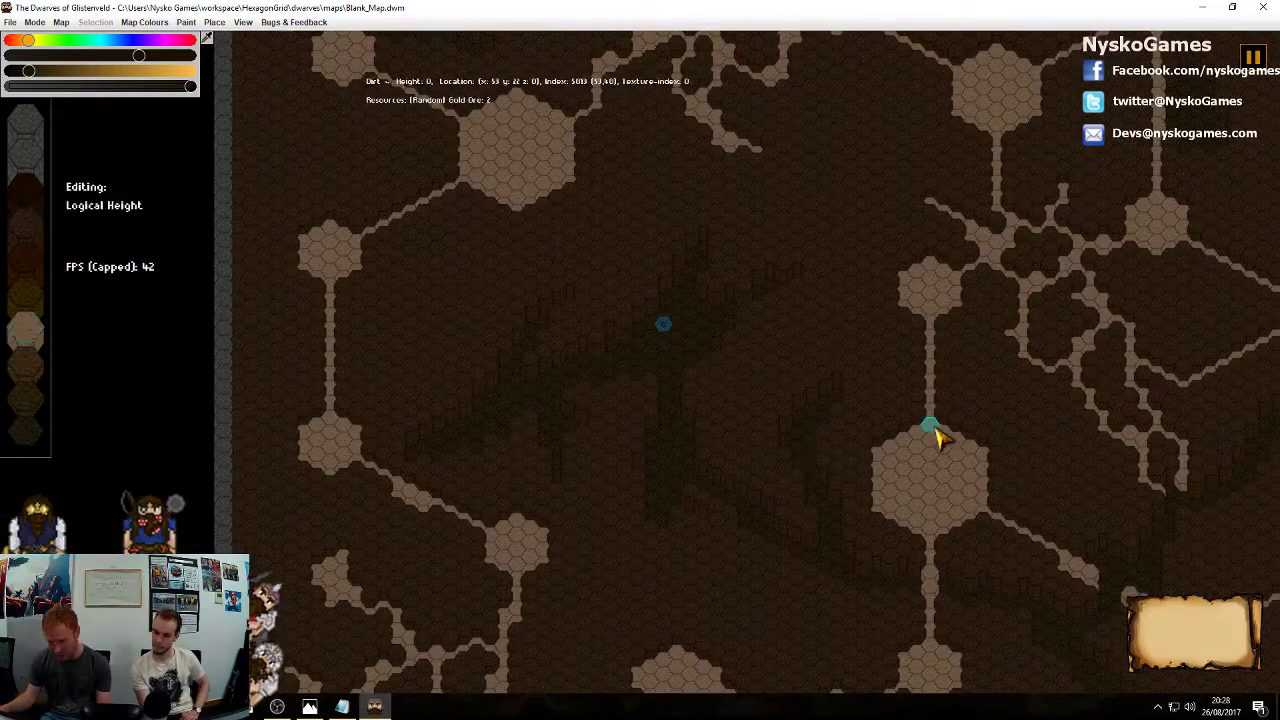
Examine the central and eastern parts of the map for empty areas, up to the northeast corner
key("d")
scroll(855, 405, "down", 2)
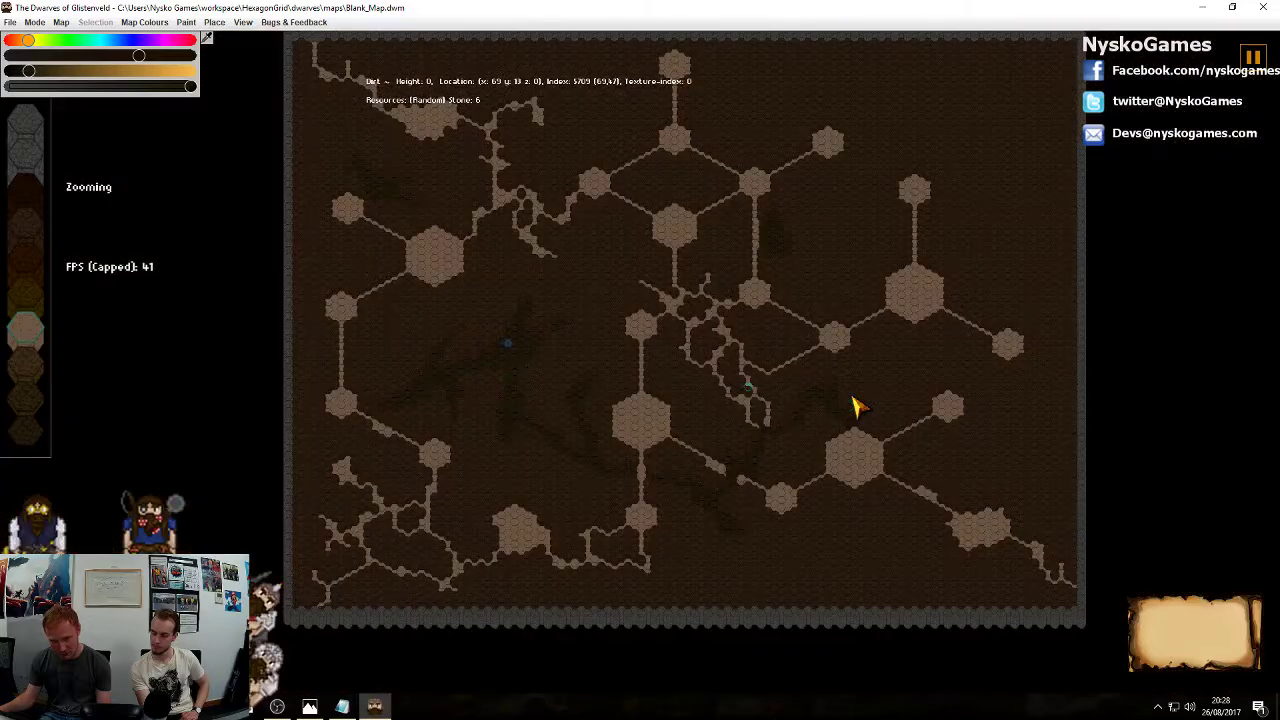
middle_click_drag(853, 397, 786, 483)
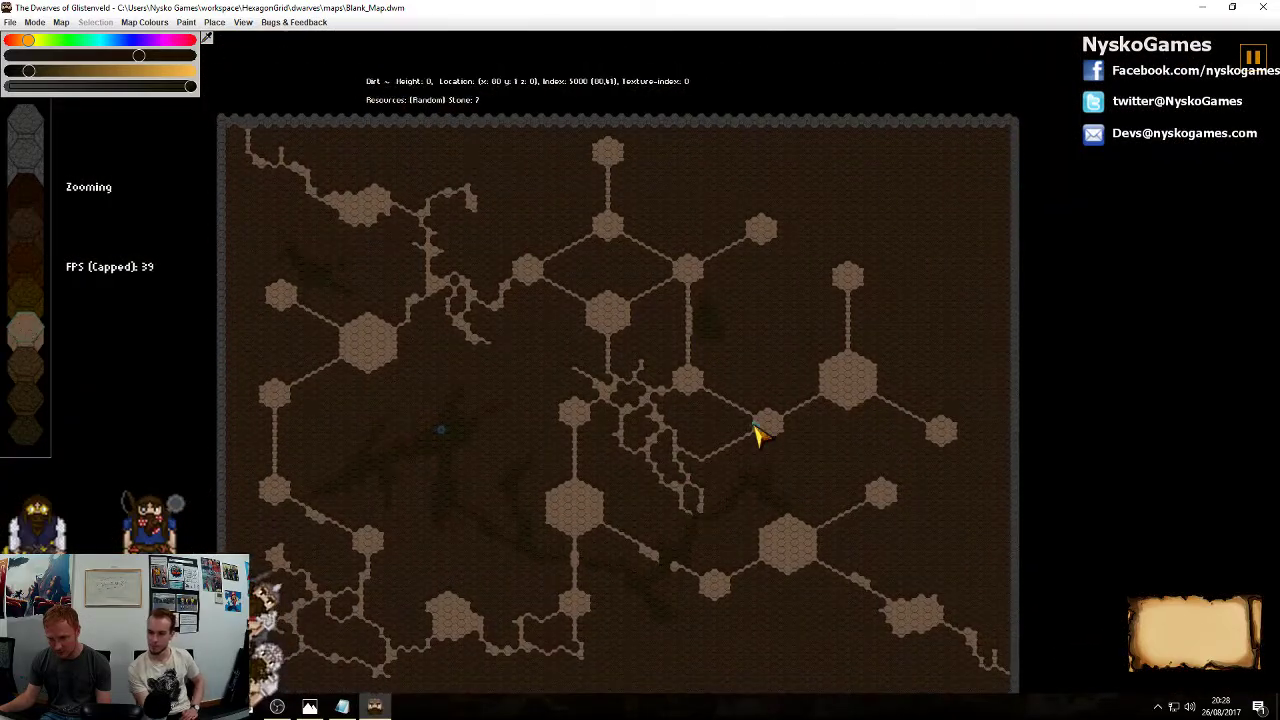
middle_click_drag(758, 432, 951, 437)
middle_click_drag(894, 543, 778, 536)
middle_click_drag(788, 304, 521, 218)
middle_click_drag(794, 333, 791, 422)
middle_click_drag(709, 331, 692, 431)
scroll(692, 431, "up", 4)
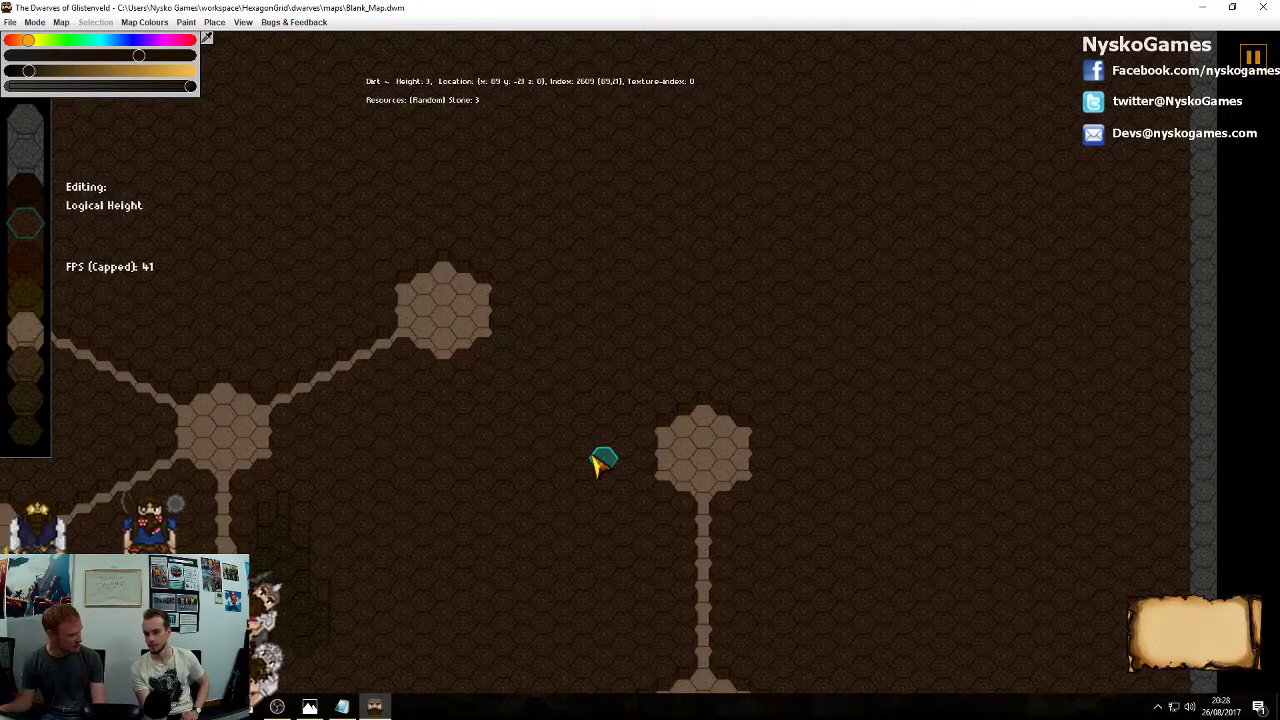
Select an irregular patch of about 45 tiles near the map's northeast corner and set it to height 0 as a cavern
middle_click_drag(717, 330, 722, 440)
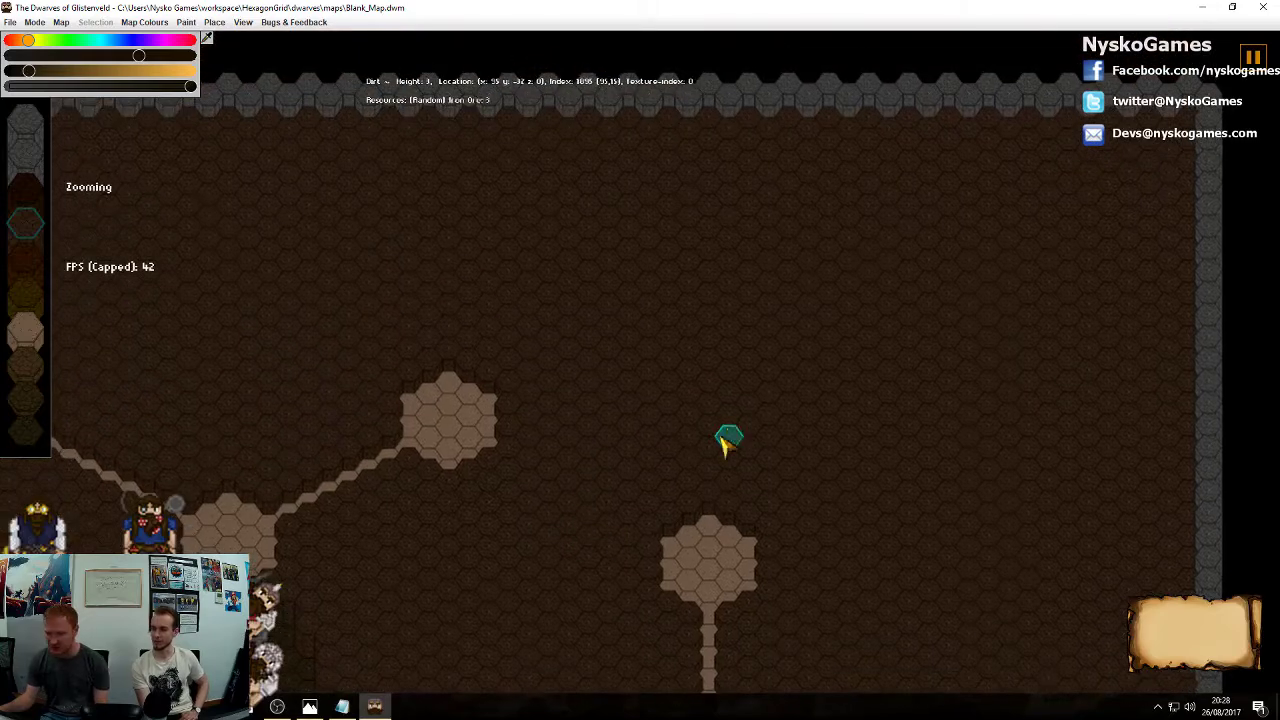
mouse_move(868, 342)
left_mouse_down()
mouse_move(851, 277)
mouse_move(829, 403)
mouse_move(849, 277)
mouse_move(880, 314)
mouse_move(834, 385)
mouse_move(804, 373)
left_mouse_up()
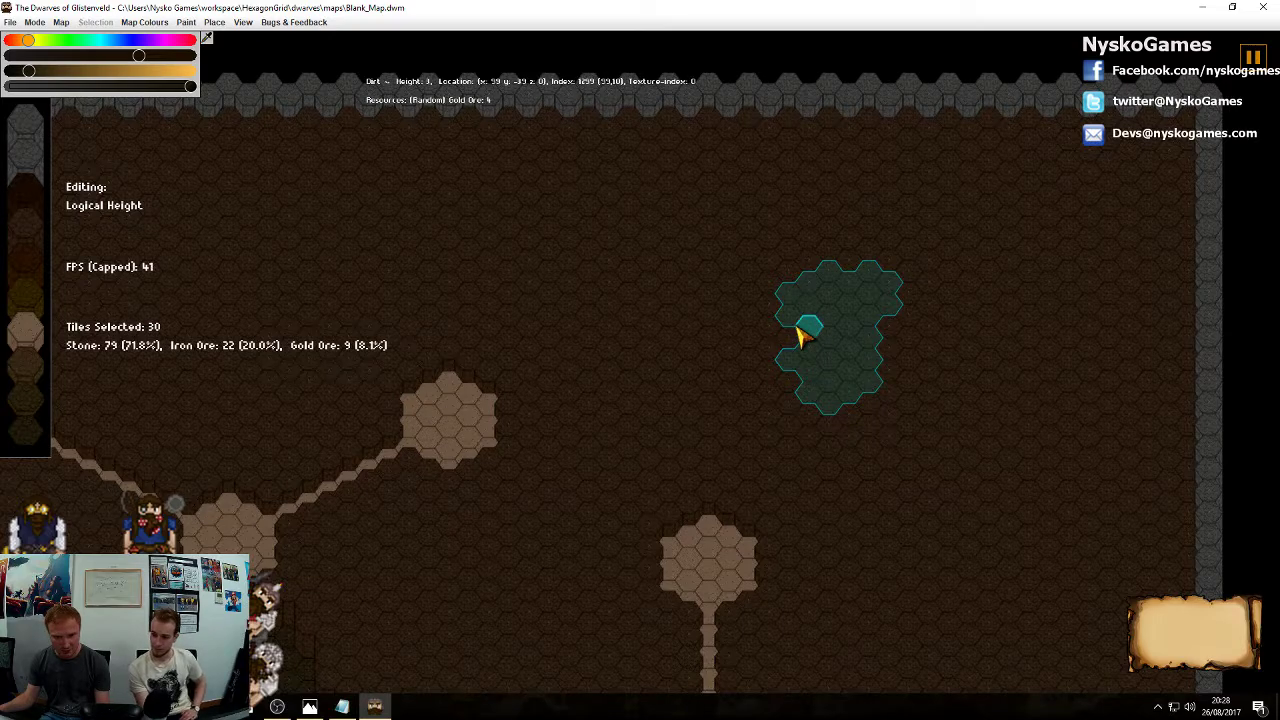
mouse_move(802, 323)
left_mouse_down()
mouse_move(832, 256)
mouse_move(850, 304)
left_mouse_up()
mouse_move(870, 373)
left_mouse_down()
mouse_move(909, 390)
mouse_move(860, 409)
mouse_move(900, 415)
left_mouse_up()
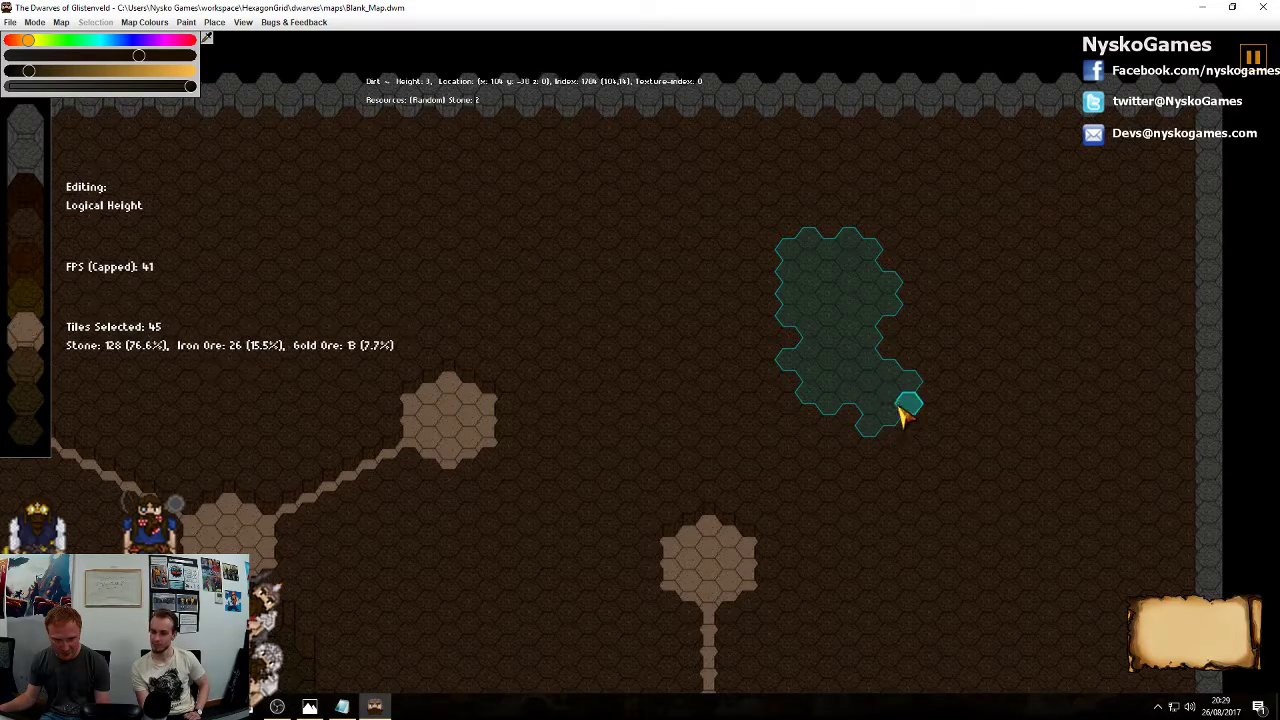
scroll(835, 297, "down", 5)
scroll(837, 297, "up", 1)
right_click(837, 297)
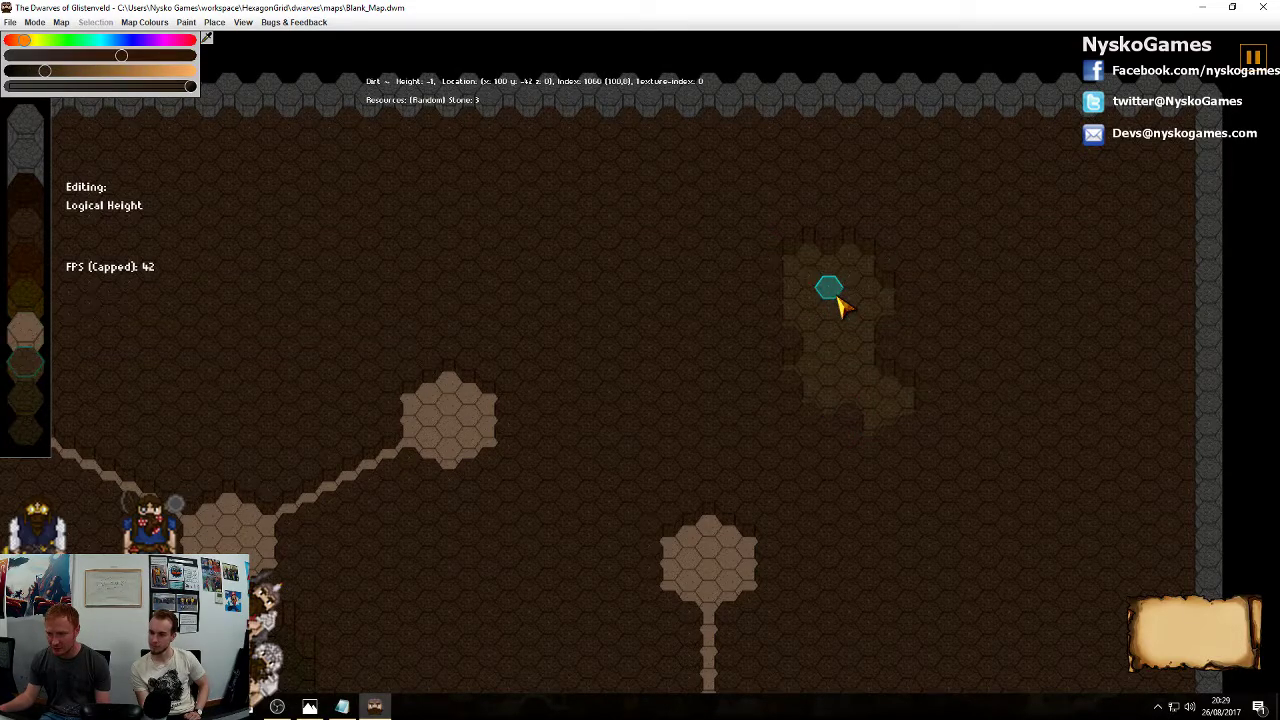
double_click(838, 297)
scroll(838, 298, "up", 1)
right_click(838, 298)
Carve a winding 26-tile tunnel at height 0 from the new cavern's east side to the northern border, with a short northward branch
middle_click_drag(999, 310, 870, 372)
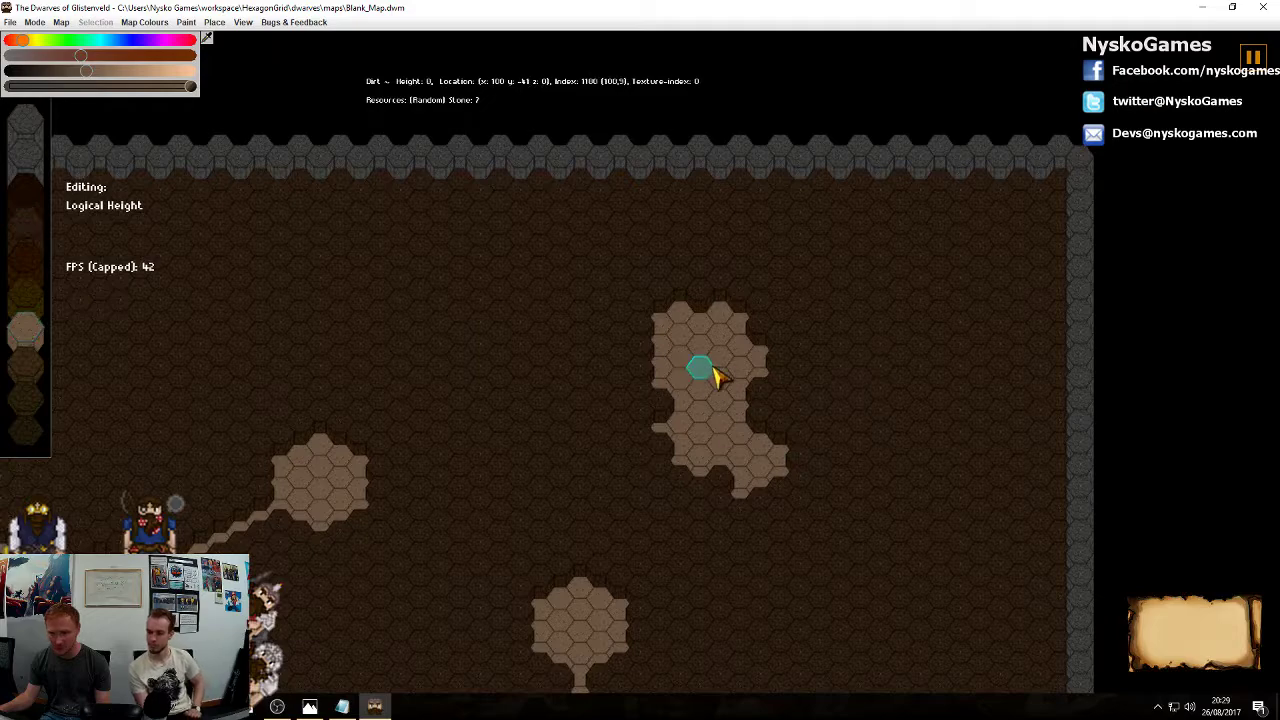
middle_click_drag(713, 368, 830, 247)
left_click(697, 498)
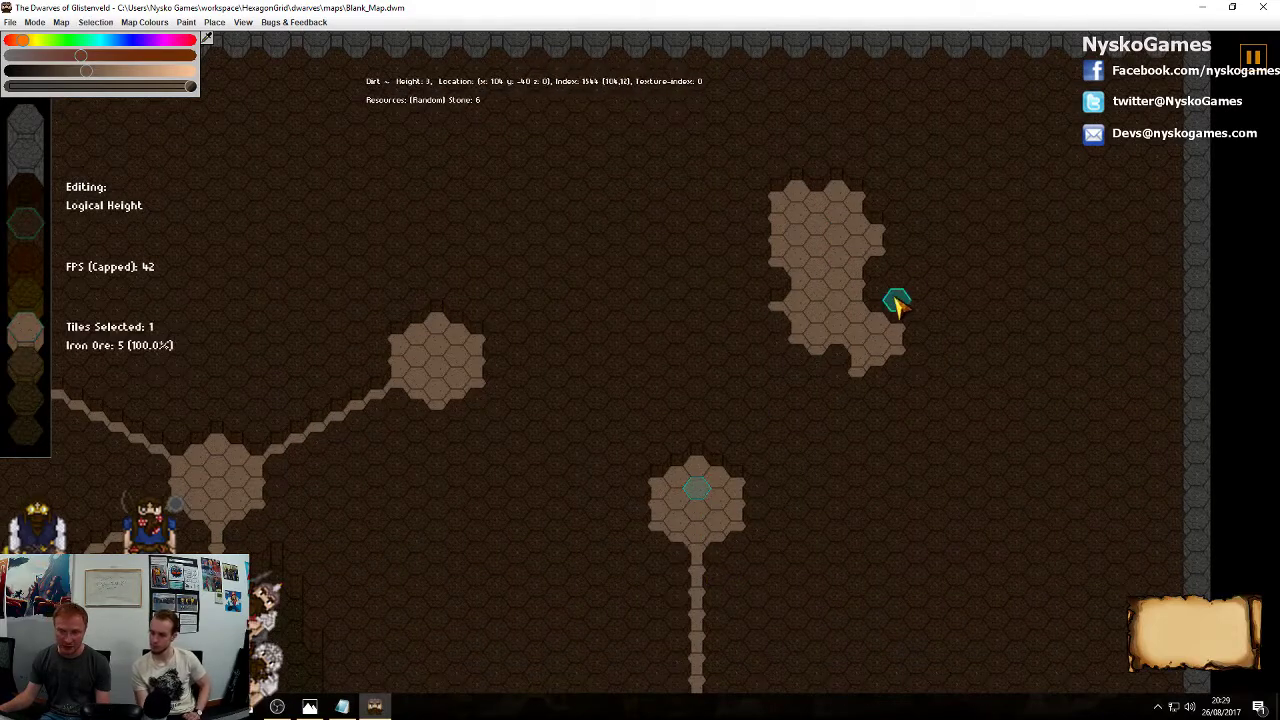
middle_click_drag(889, 315, 871, 433)
right_click(942, 368)
middle_click_drag(944, 369, 758, 517)
middle_click_drag(788, 577, 738, 485)
scroll(743, 492, "up", 2)
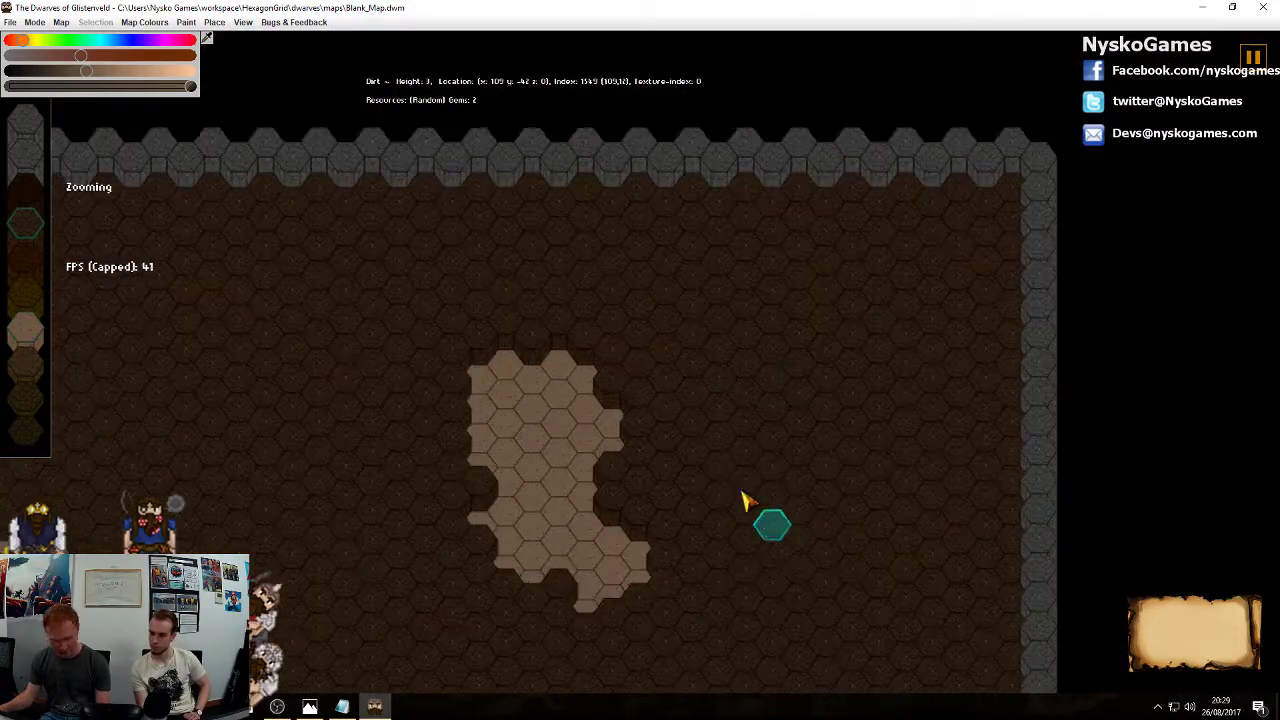
mouse_move(965, 202)
left_mouse_down()
mouse_move(955, 280)
mouse_move(670, 445)
mouse_move(640, 430)
left_mouse_up()
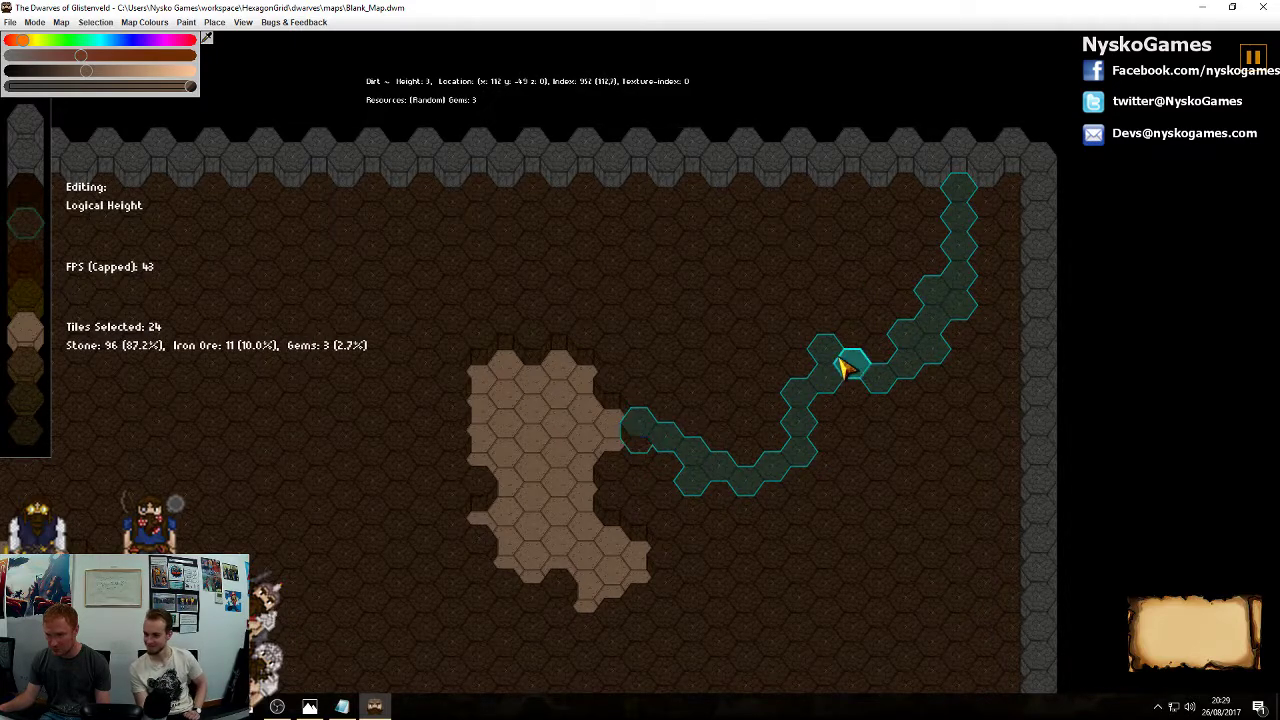
left_click_drag(845, 367, 800, 310)
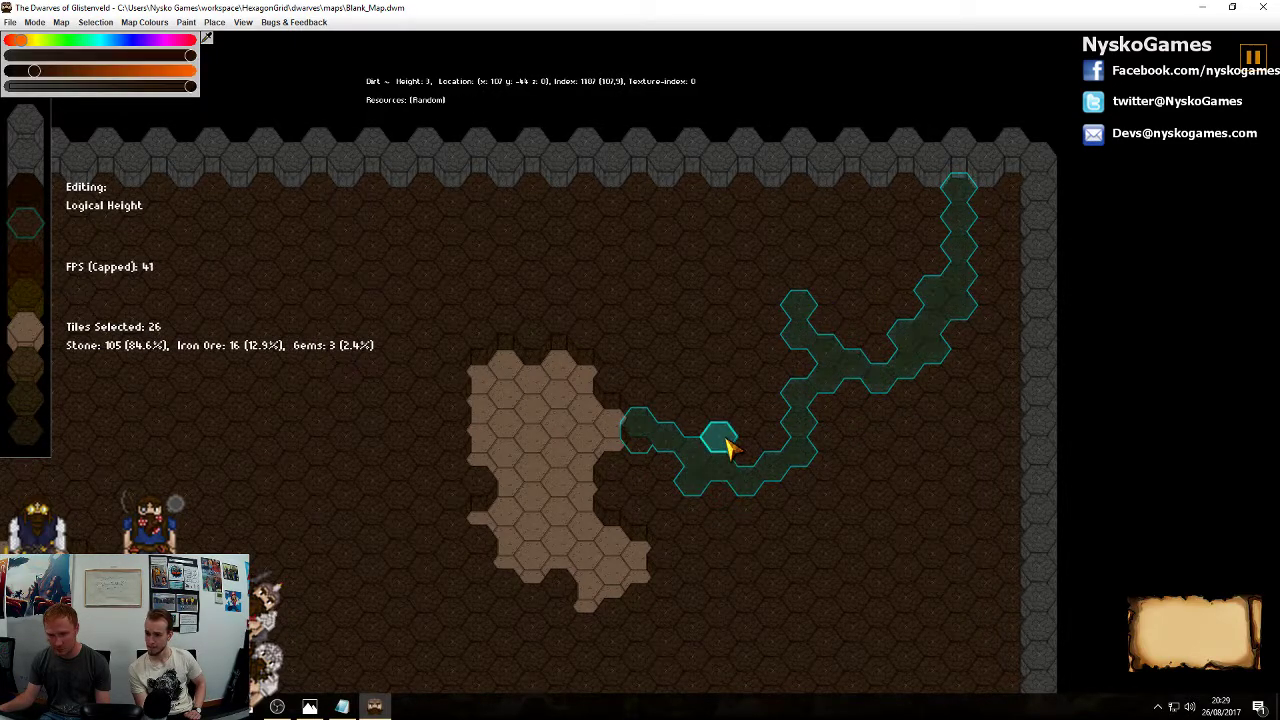
key("minus")
key("Escape")
Carve a straight diagonal tunnel at height 0 from the small northeastern chamber toward the new cavern's southern tip
key("s")
key("a")
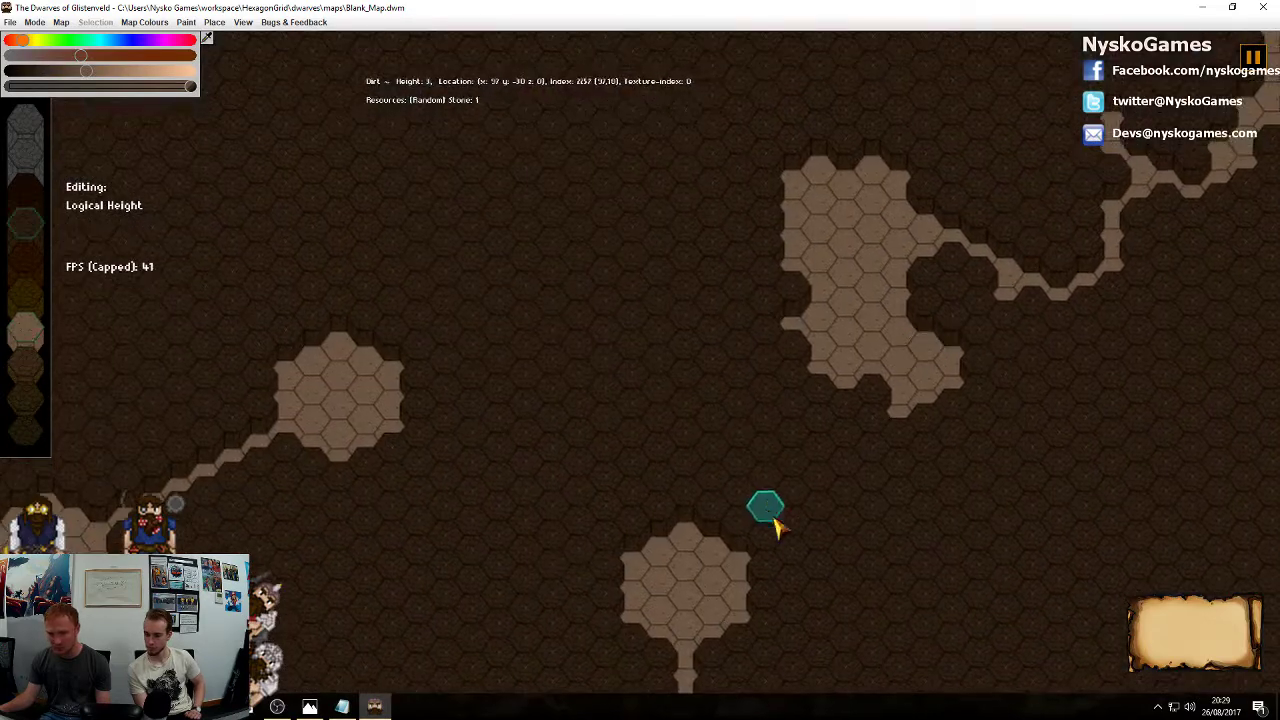
key("s")
key("a")
mouse_move(847, 510)
left_mouse_down()
mouse_move(930, 452)
mouse_move(1010, 422)
left_mouse_up()
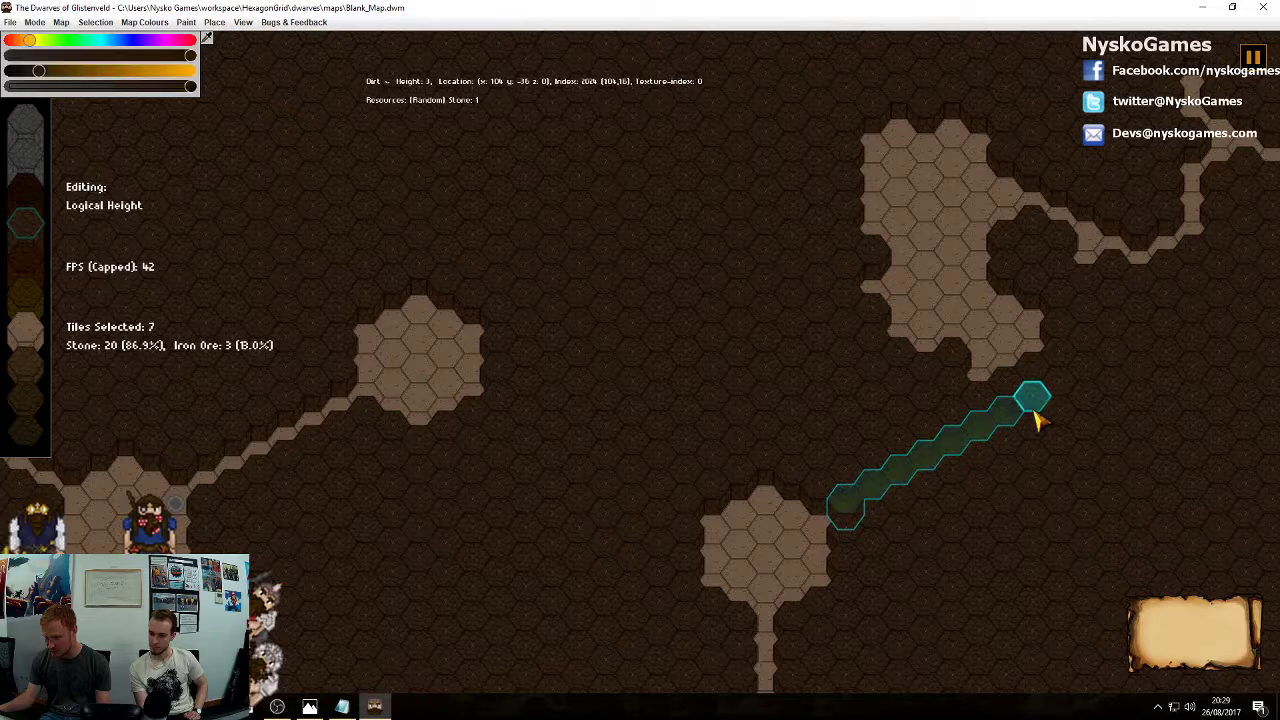
key("minus")
key("Escape")
Join the diagonal tunnel to the cavern's southern tip and carve a forked dead-end tunnel south of it
left_click(1005, 390)
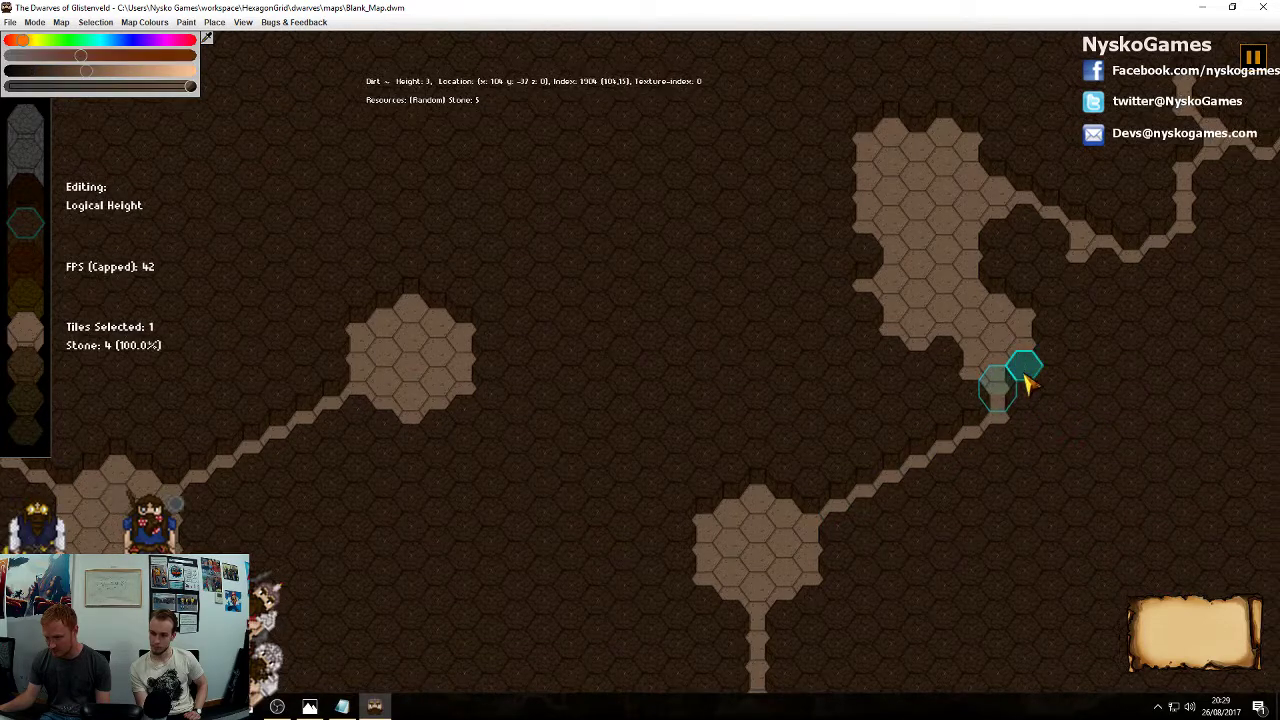
mouse_move(1018, 368)
left_mouse_down()
mouse_move(1051, 410)
mouse_move(1042, 535)
mouse_move(1091, 410)
mouse_move(1134, 434)
left_mouse_up()
key("minus")
key("Escape")
Carve a straight 6-tile tunnel at height 0 running northeast from the small dead-end chamber west of the new cavern
middle_click_drag(710, 372, 640, 230)
middle_click_drag(525, 295, 733, 455)
middle_click_drag(950, 456, 597, 304)
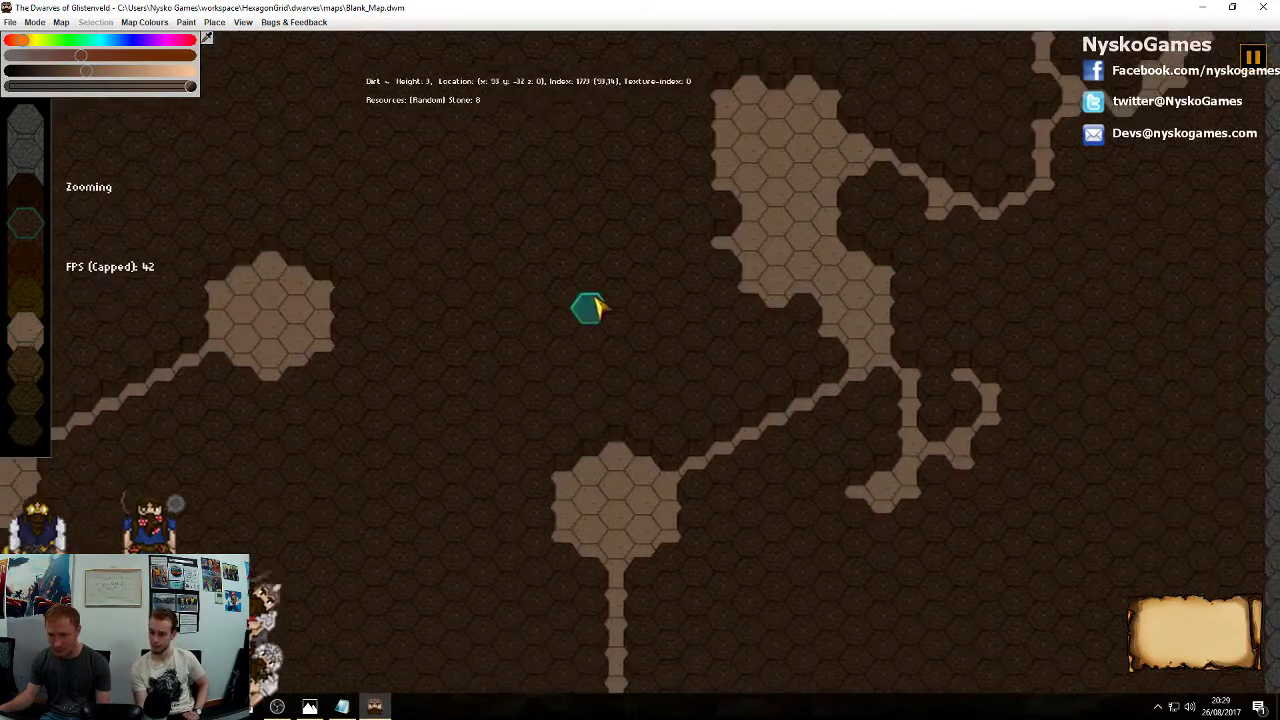
scroll(928, 294, "down", 3, "ctrl")
middle_click_drag(794, 223, 1050, 240)
middle_click_drag(832, 358, 786, 354)
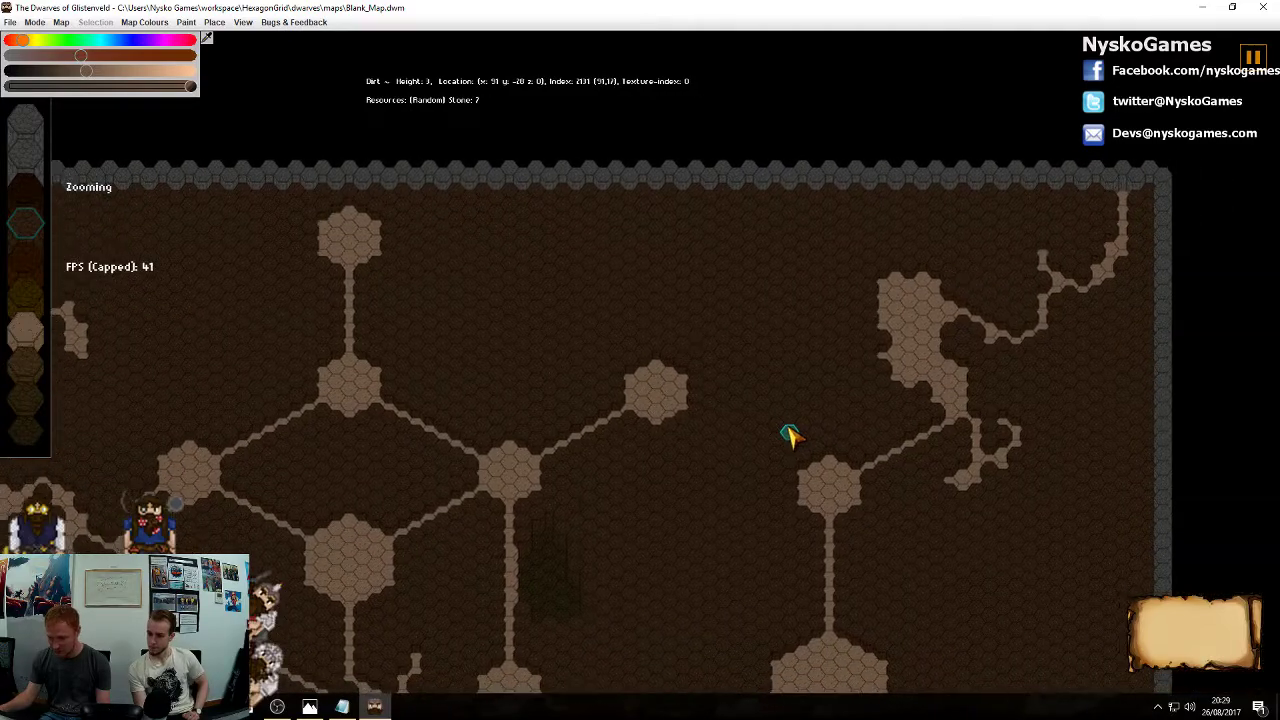
scroll(776, 380, "up", 3, "ctrl")
left_click_drag(743, 368, 875, 306)
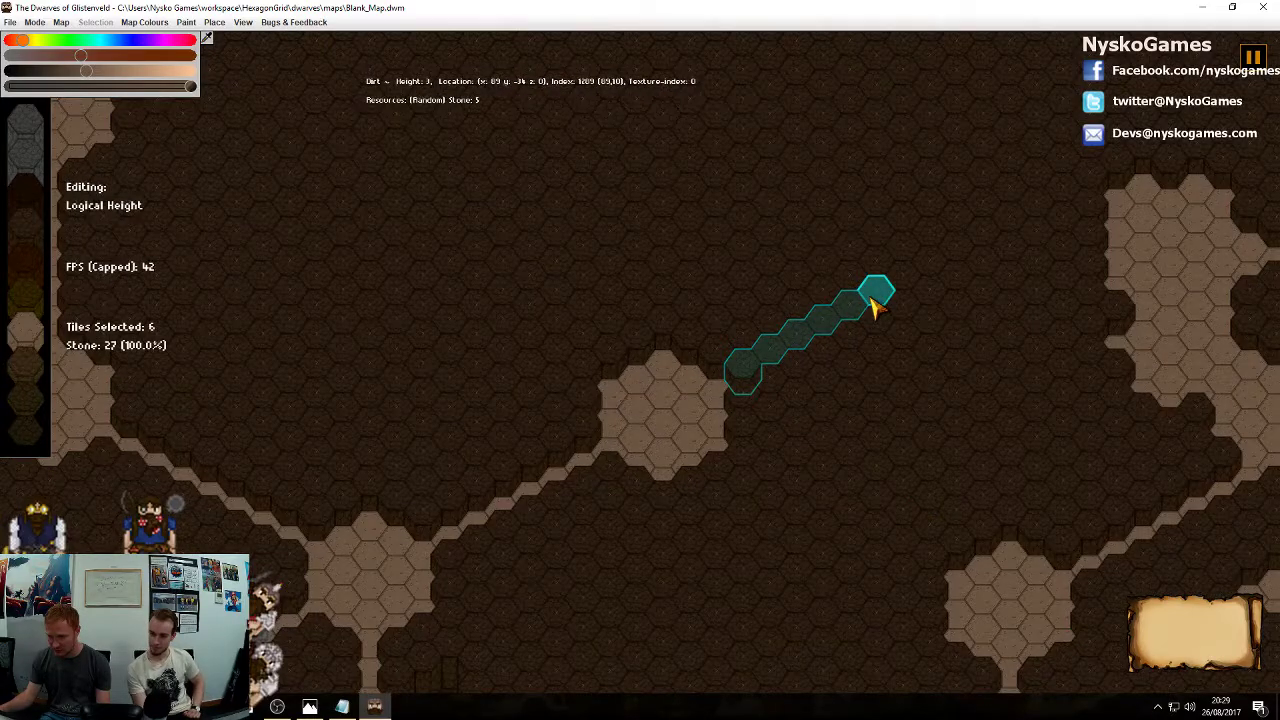
scroll(966, 334, "down", 3)
right_click(966, 334)
Carve a matching short tunnel at height 0 running northwest from the same small chamber
middle_click_drag(609, 395, 810, 490)
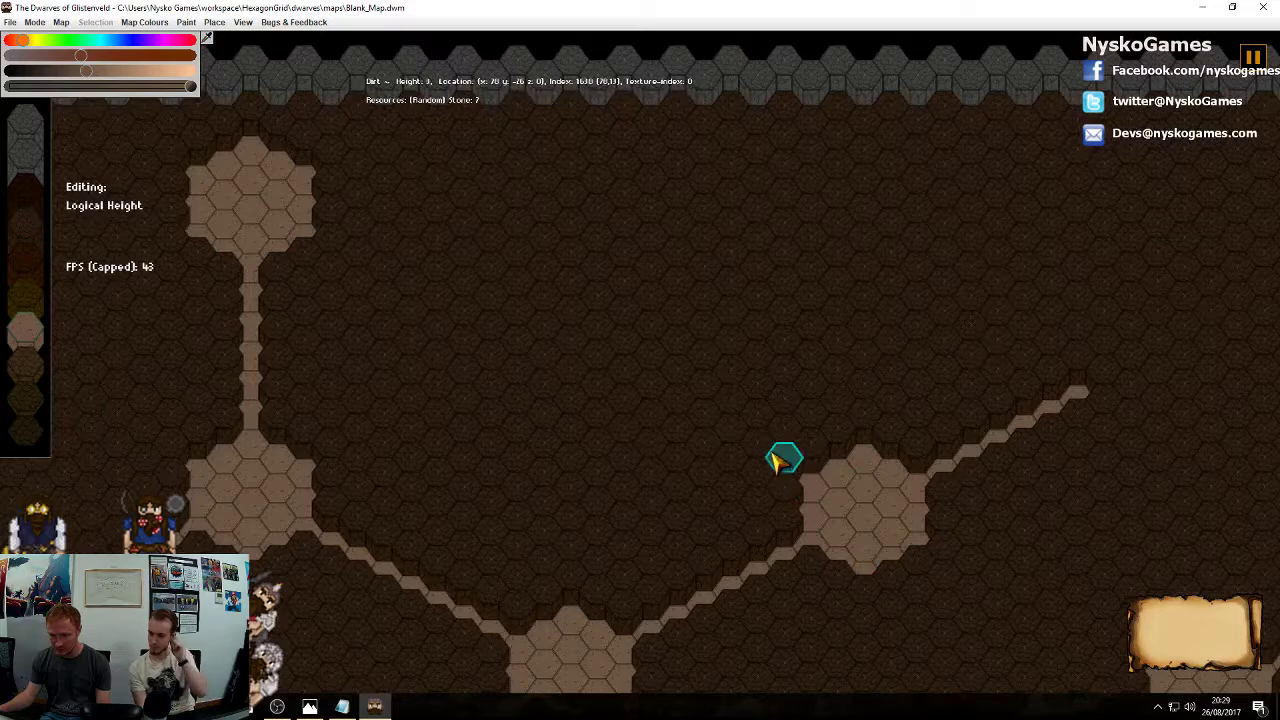
mouse_move(779, 460)
left_mouse_down()
mouse_move(710, 418)
mouse_move(772, 468)
mouse_move(691, 416)
mouse_move(705, 425)
left_mouse_up()
scroll(705, 425, "down", 5)
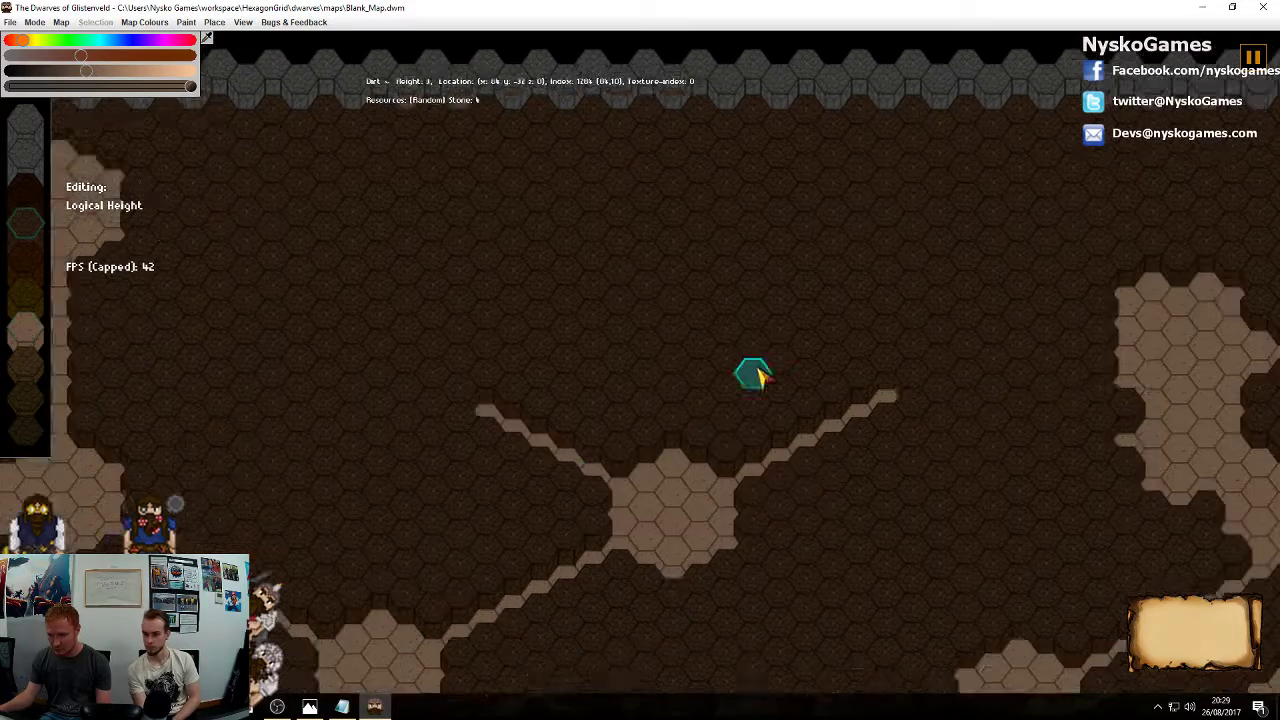
Place a Nav Stone scenery object on the short dead-end stub near the map's northwest corner
middle_click_drag(954, 391, 1020, 335)
middle_click_drag(855, 455, 1036, 350)
middle_click_drag(450, 330, 950, 405)
middle_click_drag(380, 385, 673, 430)
left_click(216, 22)
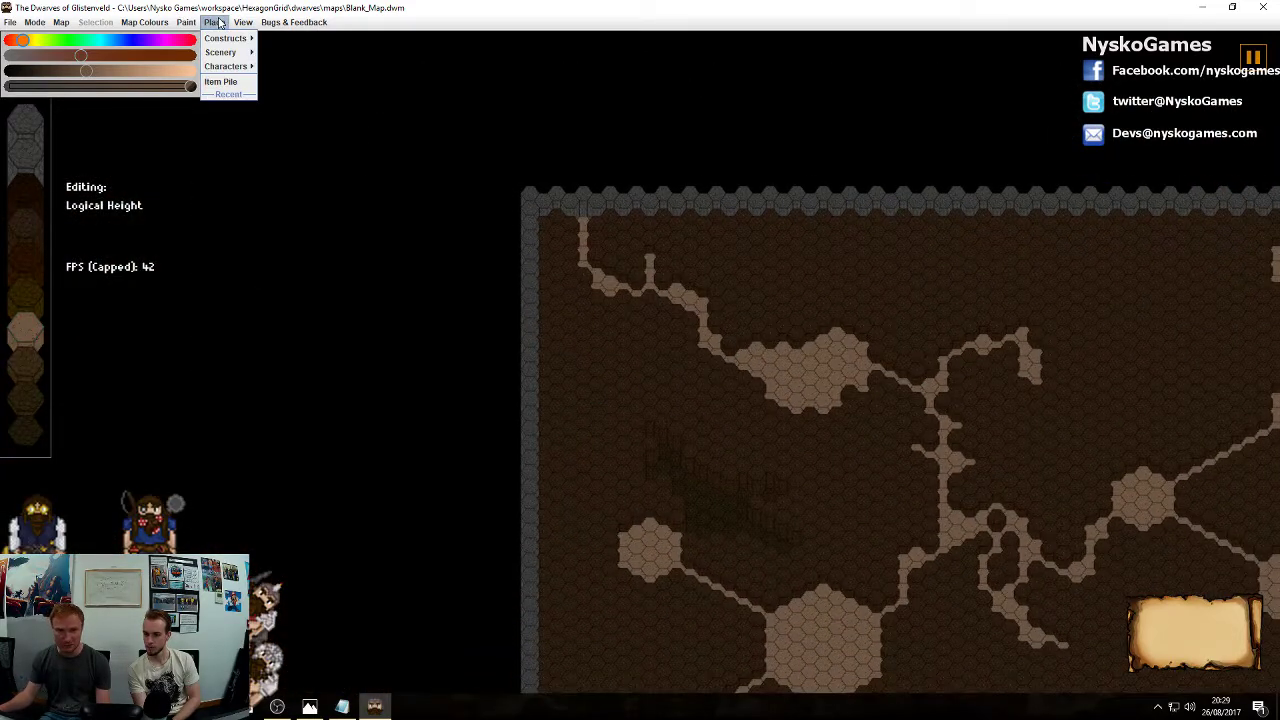
mouse_move(242, 58)
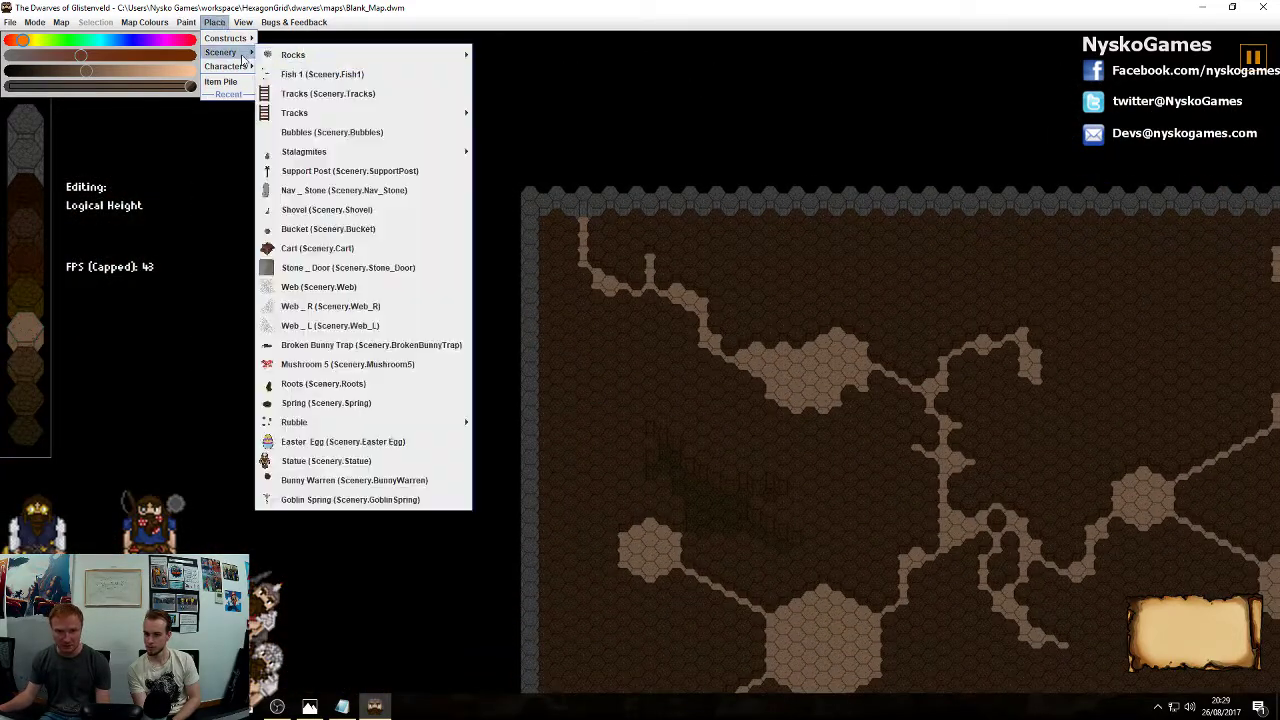
left_click(325, 191)
middle_click_drag(612, 257, 553, 332)
scroll(677, 438, "up", 1, "ctrl")
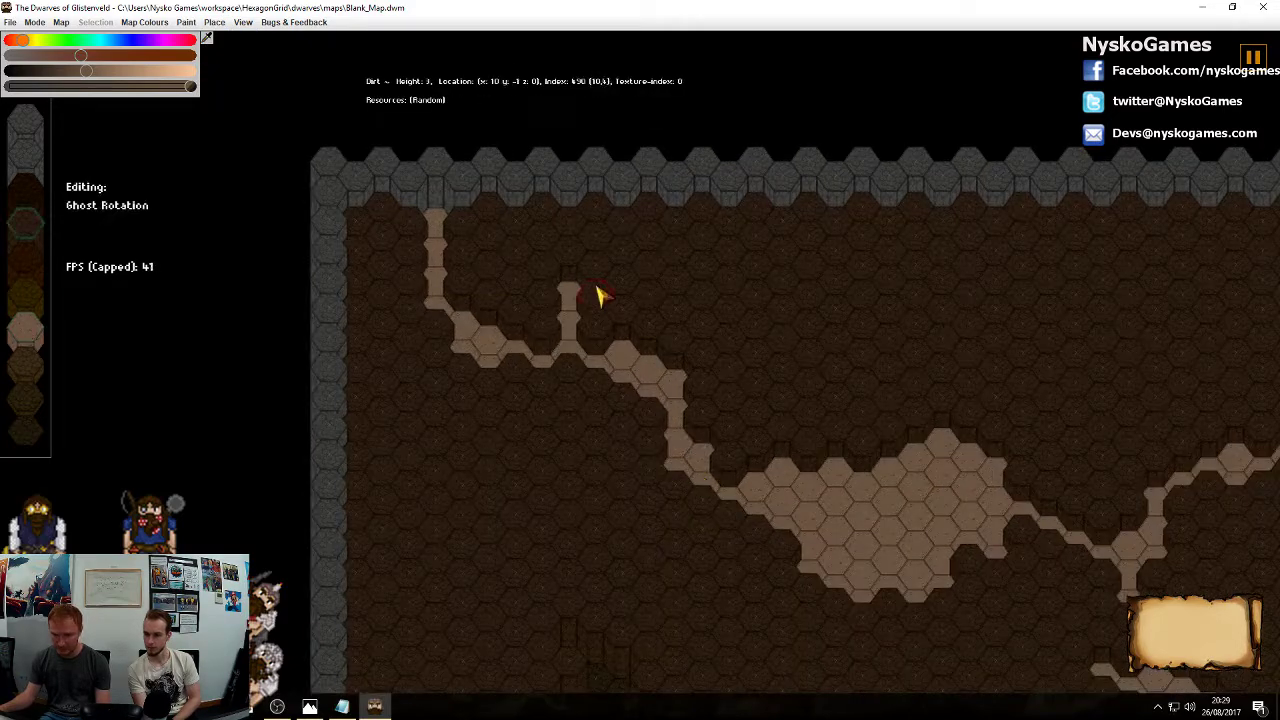
left_click(580, 290)
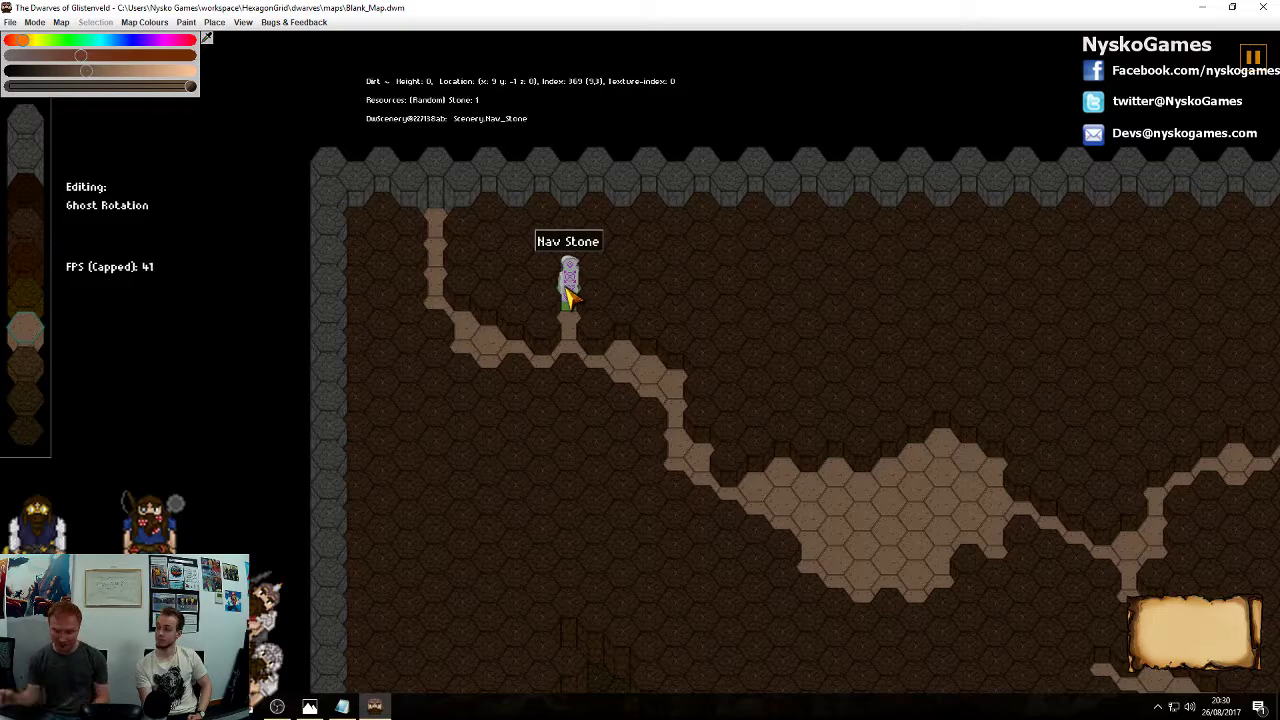
Place a Nav Stone on the short dead-end stub near the map's southeast corner
scroll(697, 314, "down", 2)
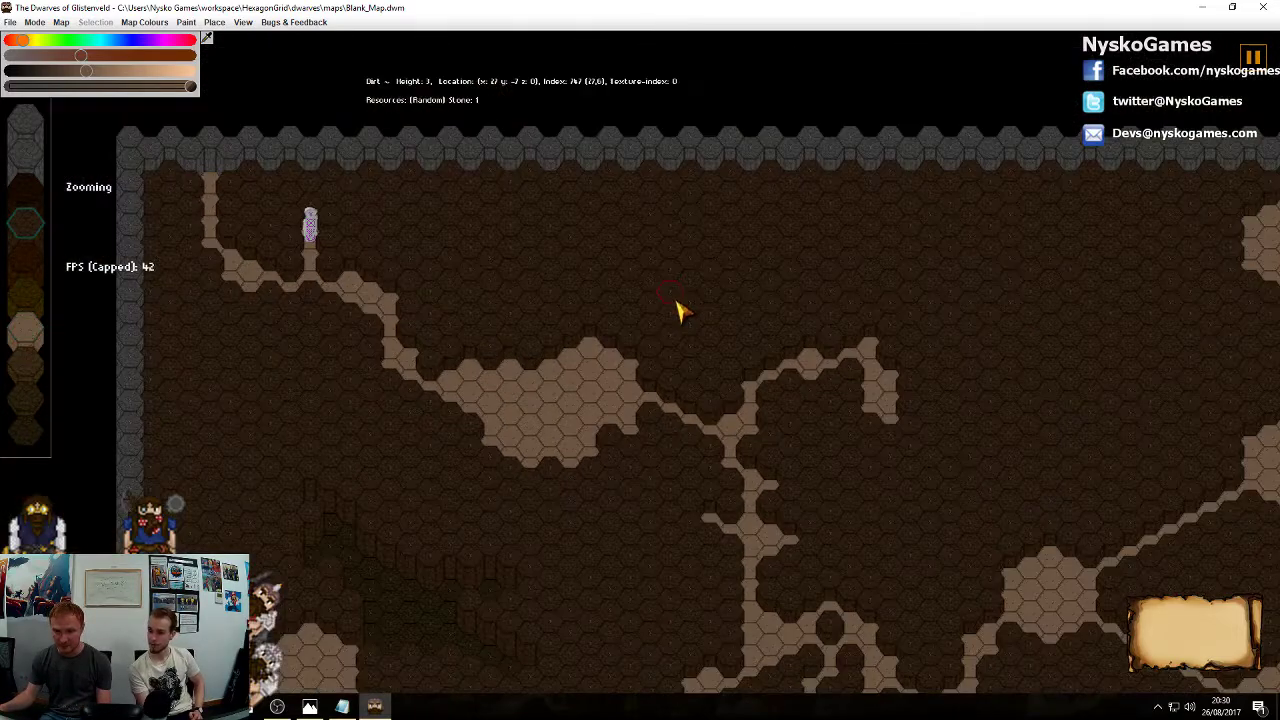
key("d")
key("s")
key("d")
key("w")
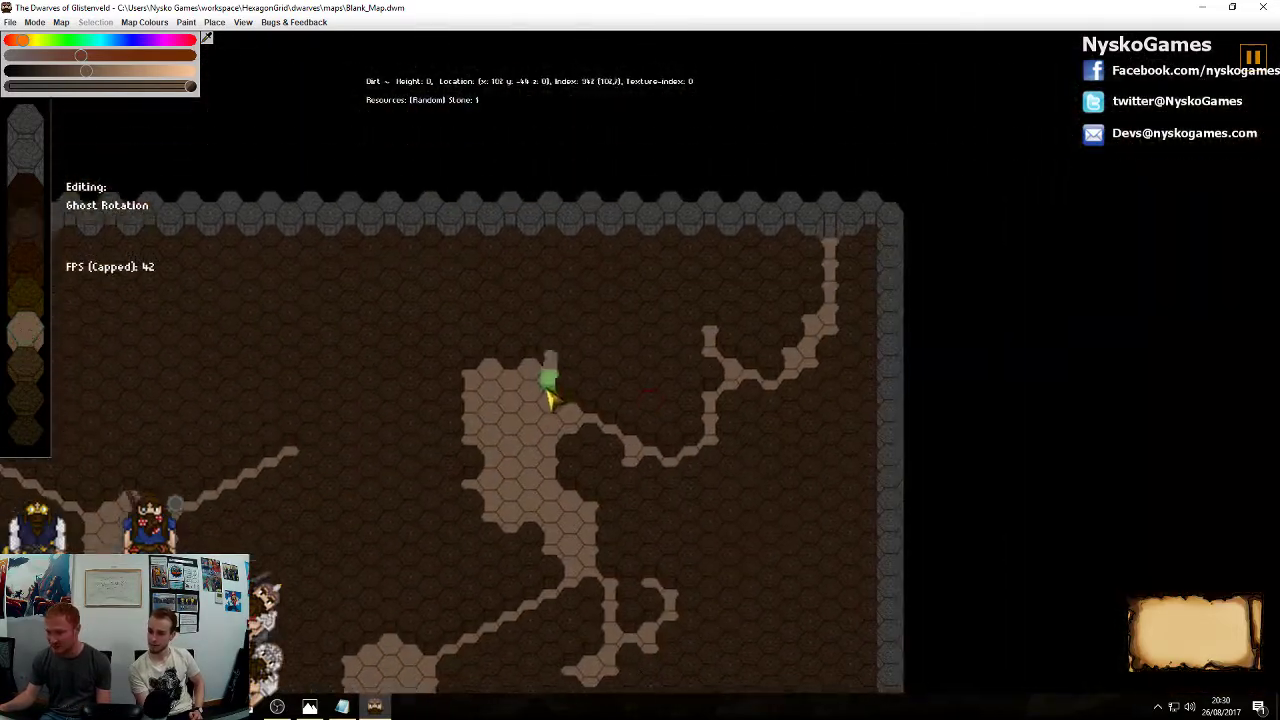
middle_click_drag(657, 417, 866, 160)
middle_click_drag(714, 540, 685, 262)
mouse_move(742, 572)
middle_mouse_down()
mouse_move(807, 255)
mouse_move(807, 175)
middle_mouse_up()
middle_click_drag(824, 436, 961, 119)
middle_click_drag(1003, 406, 746, 189)
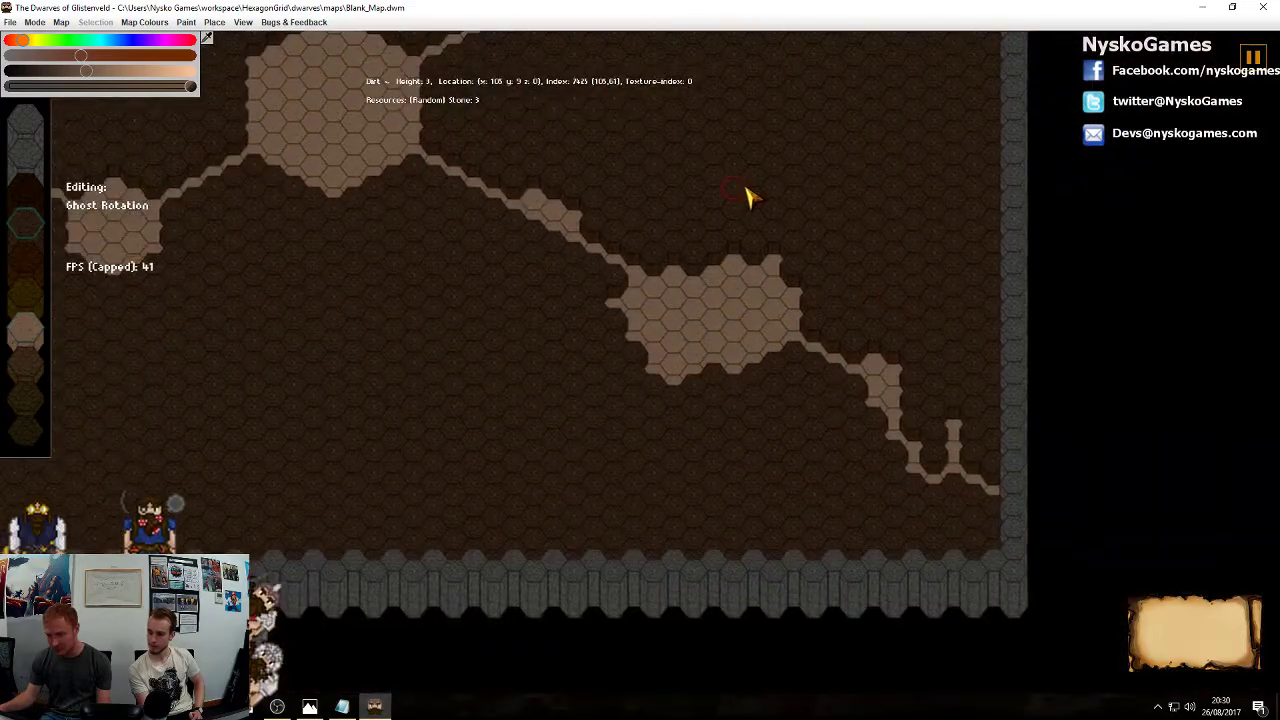
left_click(957, 432)
Place a Nav Stone on the short dead-end stub near the map's southwest corner
middle_click_drag(463, 369, 1030, 373)
middle_click_drag(305, 214, 830, 360)
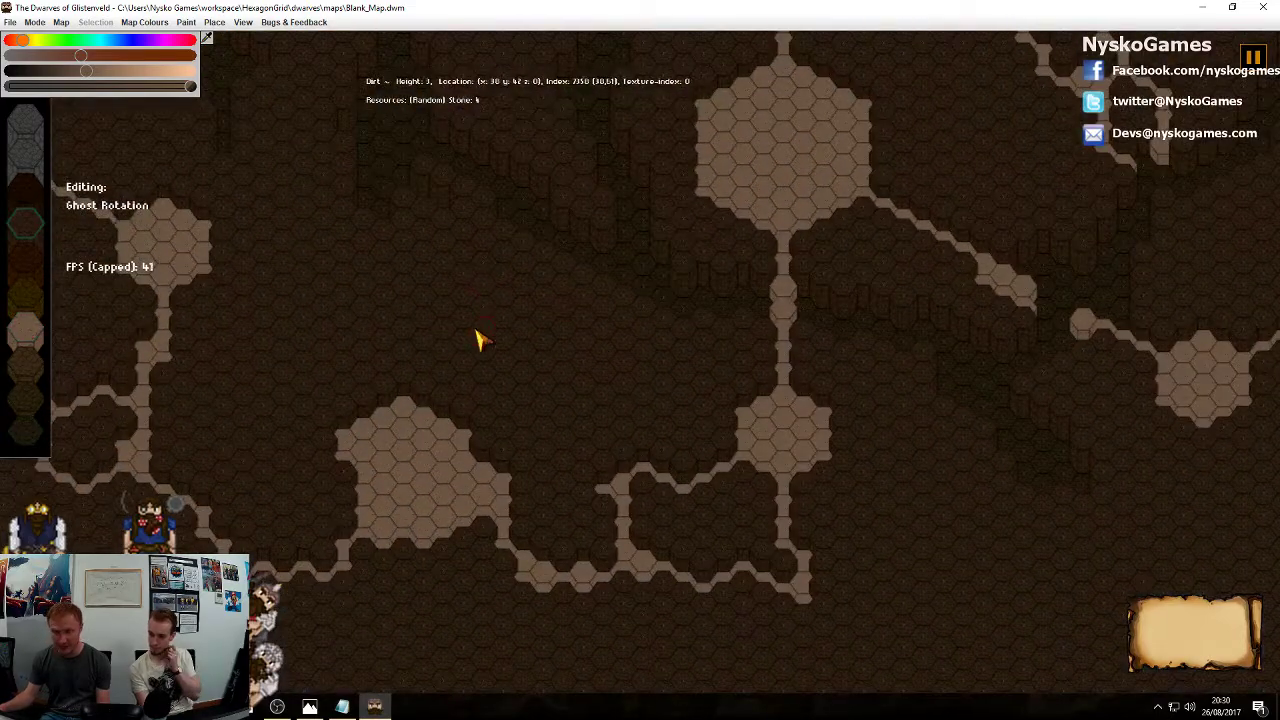
middle_click_drag(398, 307, 705, 362)
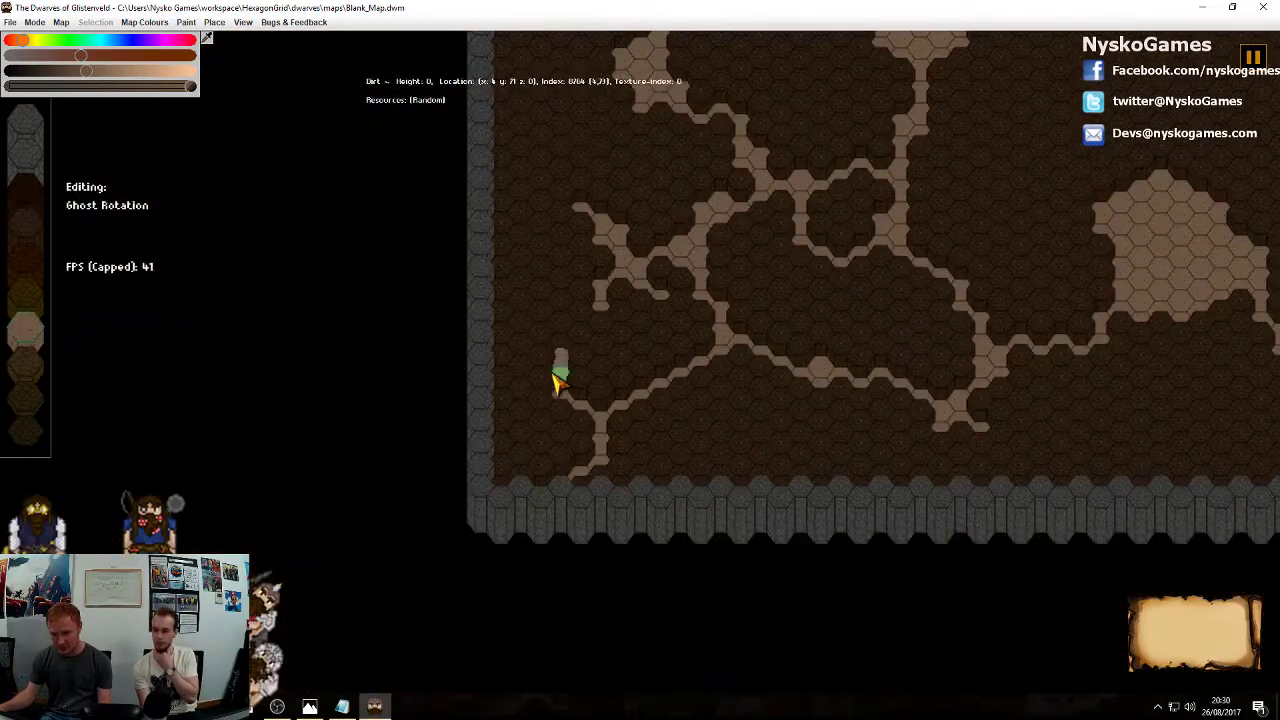
Examine the tunnels and chambers across the map, from the southwest corner up the west side and over to the northeast corner
mouse_move(780, 204)
middle_mouse_down()
mouse_move(672, 386)
mouse_move(791, 350)
mouse_move(740, 450)
middle_mouse_up()
middle_click_drag(723, 190, 677, 440)
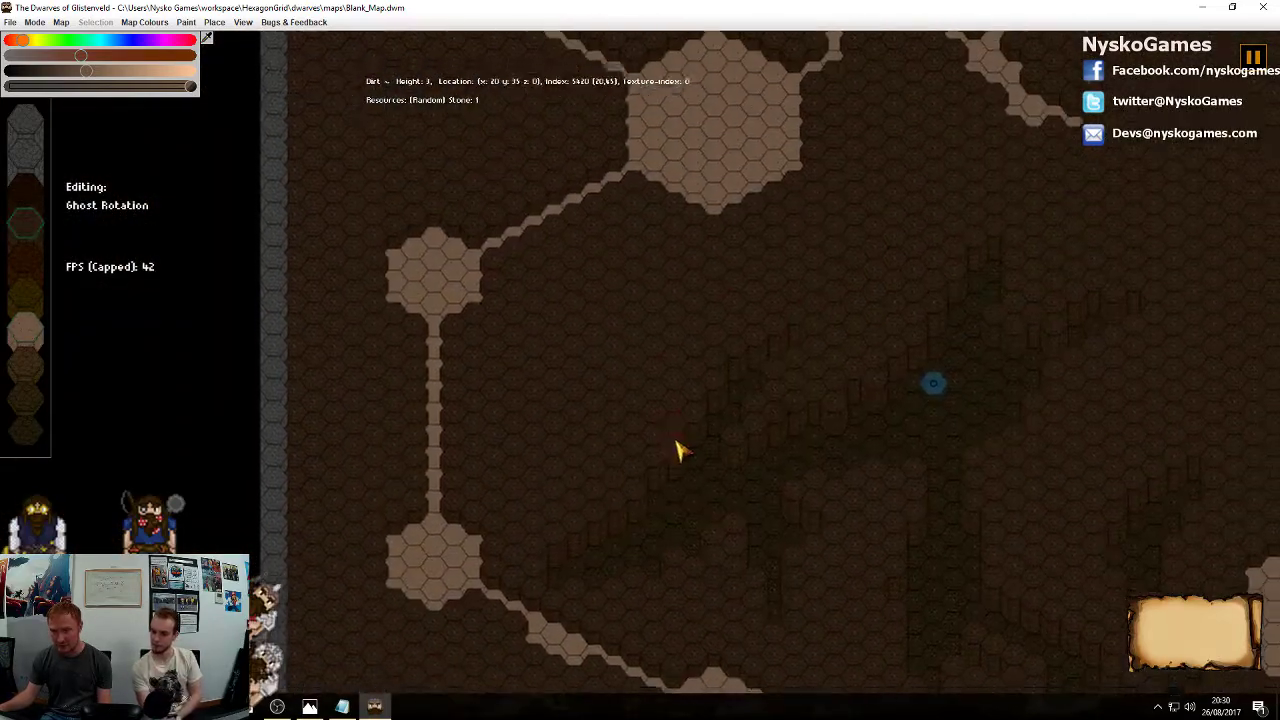
middle_click_drag(814, 213, 670, 455)
mouse_move(811, 170)
middle_mouse_down()
mouse_move(741, 315)
mouse_move(741, 470)
middle_mouse_up()
middle_click_drag(592, 267, 634, 344)
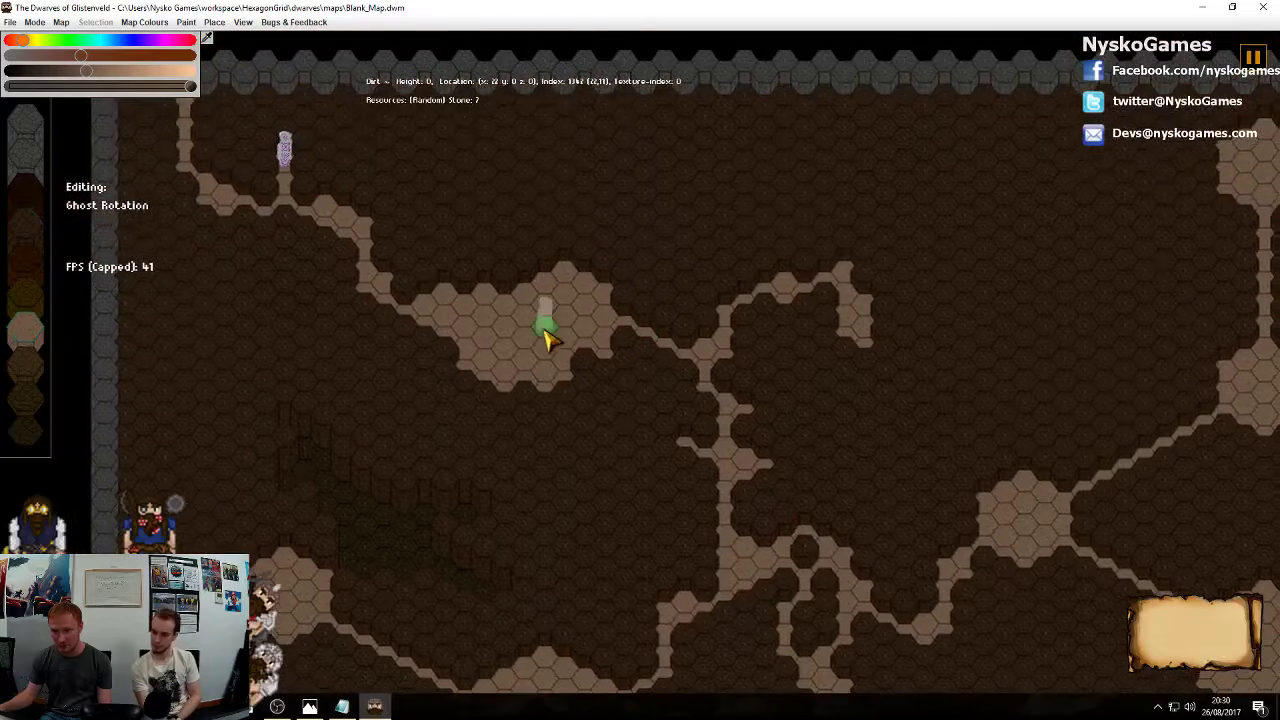
middle_click_drag(740, 425, 705, 373)
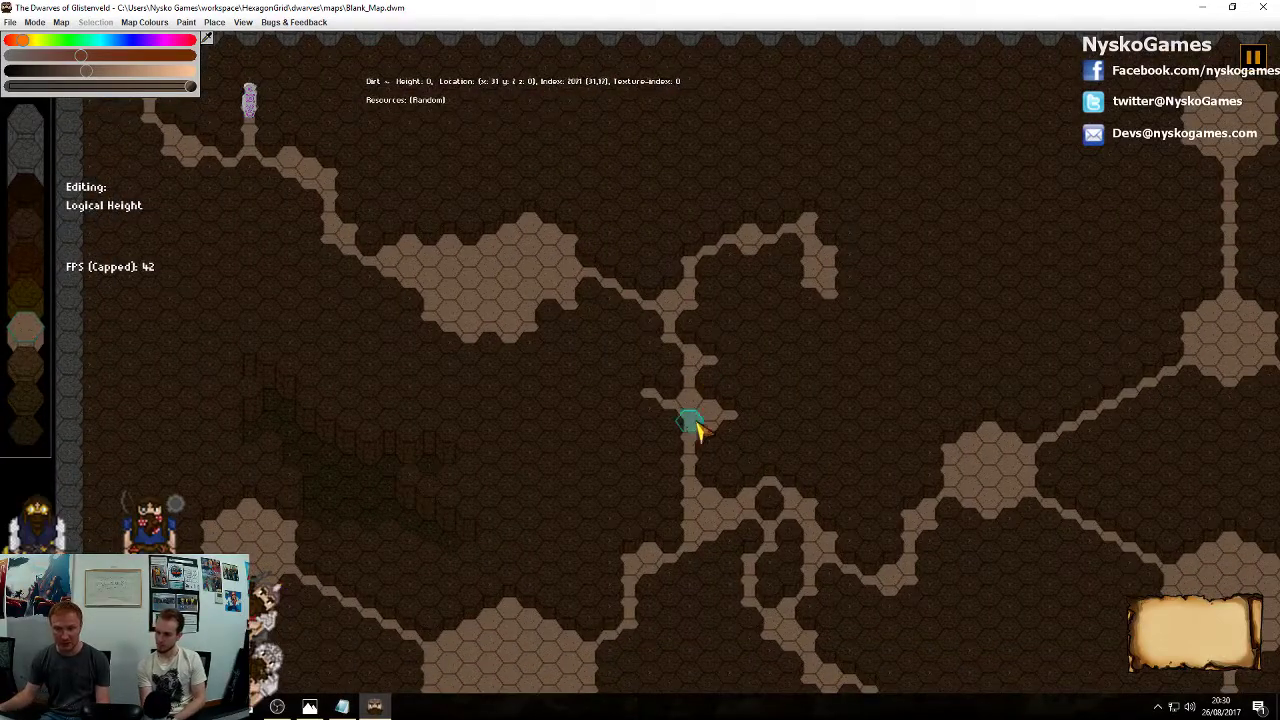
middle_click_drag(697, 428, 667, 356)
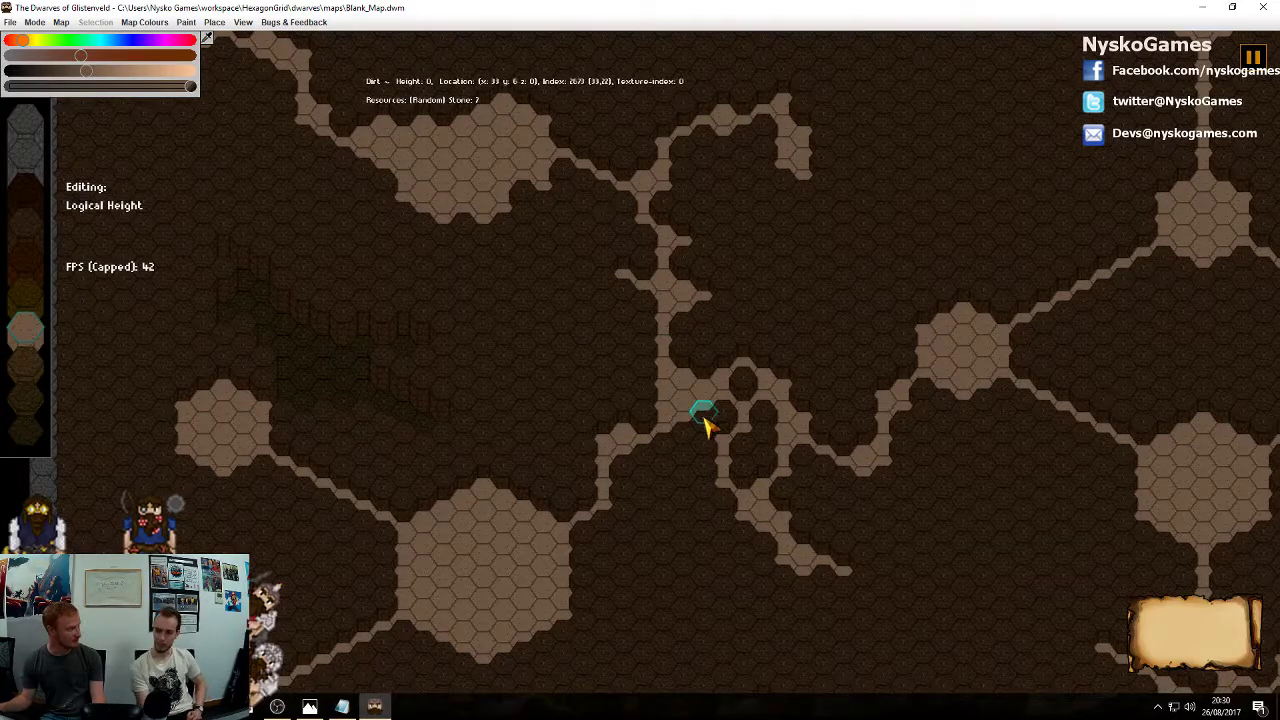
middle_click_drag(803, 366, 1028, 481)
middle_click_drag(946, 308, 270, 212)
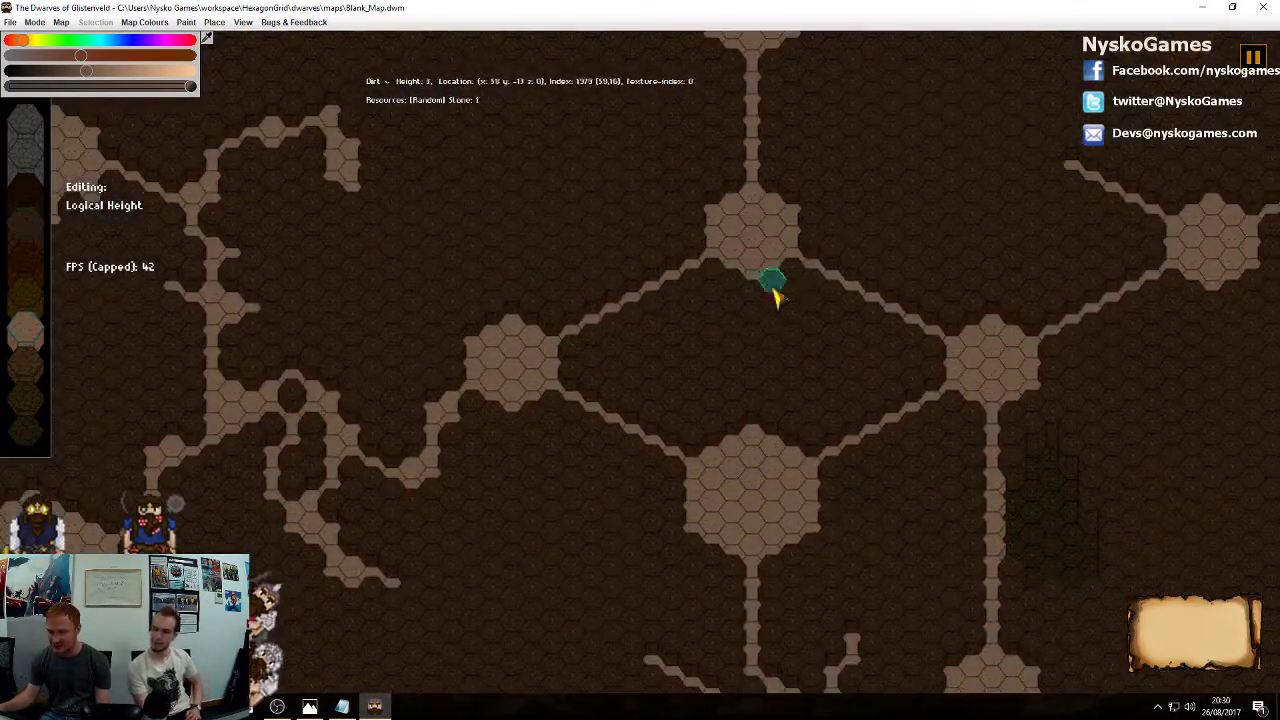
scroll(776, 297, "down", 10)
middle_click_drag(920, 463, 478, 292)
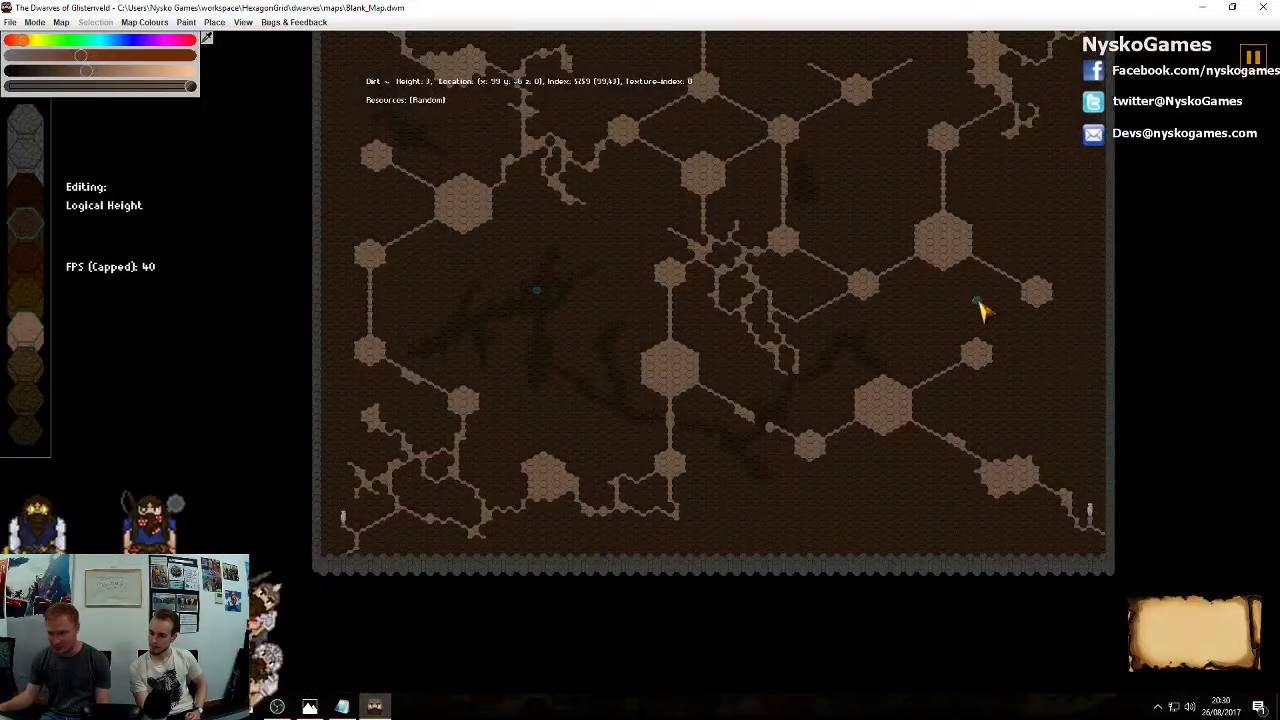
middle_click_drag(960, 284, 808, 378)
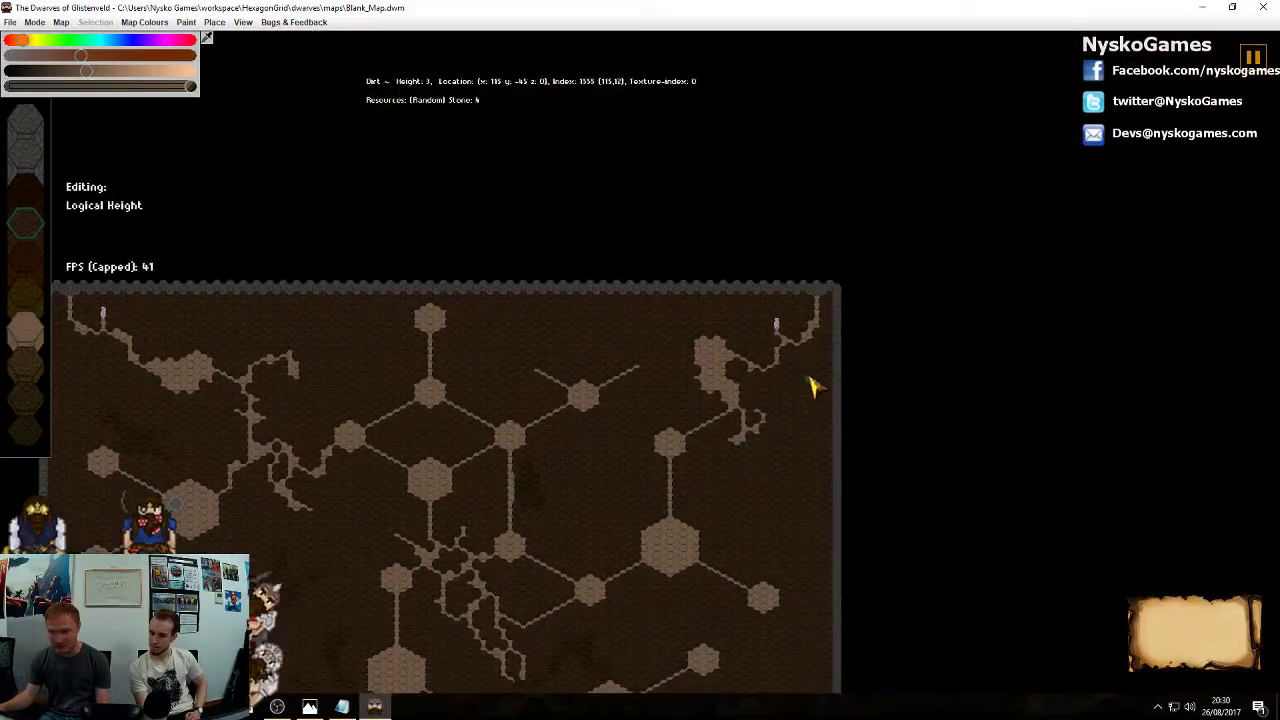
scroll(812, 386, "up", 8)
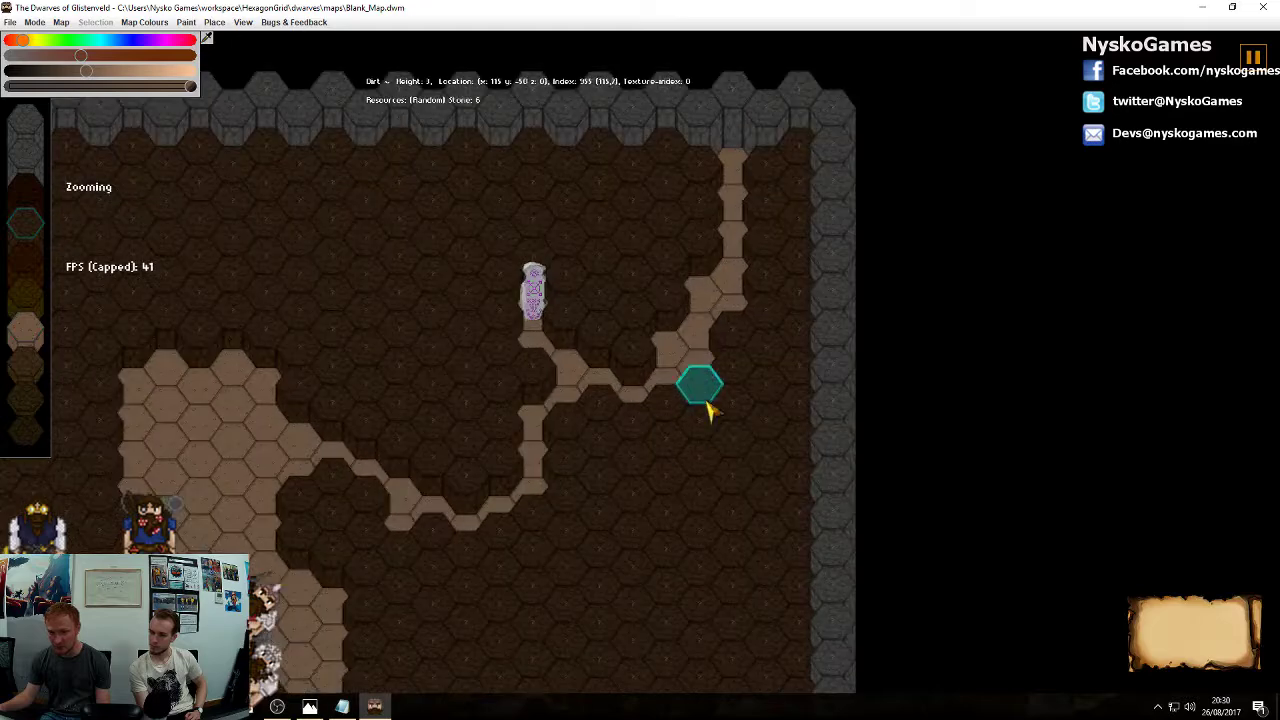
left_click_drag(798, 236, 800, 200)
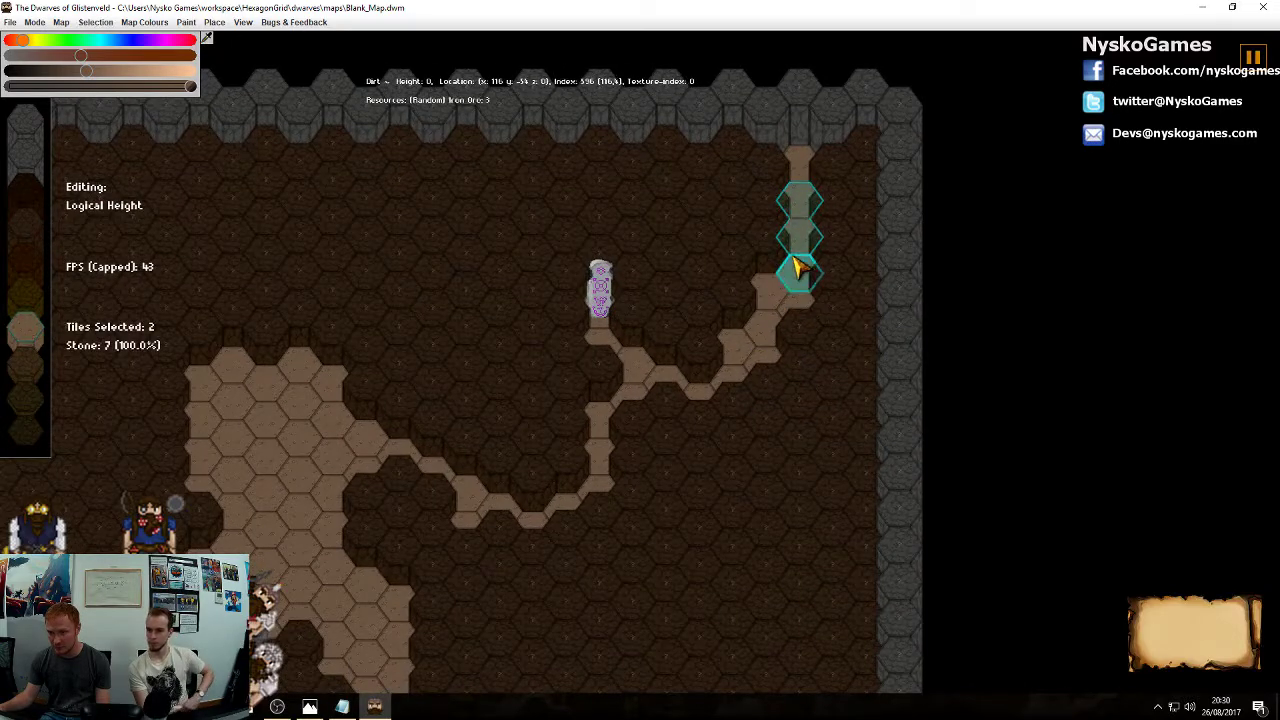
right_click(796, 288)
left_click_drag(596, 456, 600, 424)
right_click(636, 486)
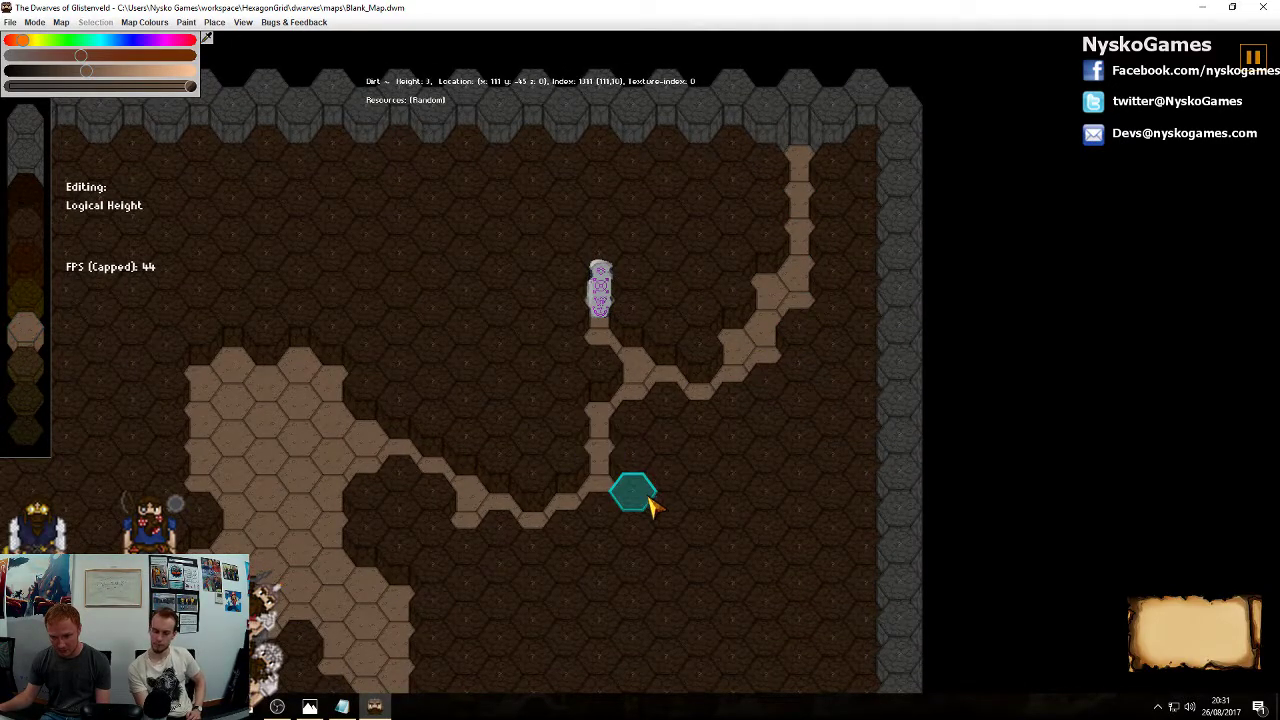
Carve a short hooked branch tunnel at height 0, running southeast from the tunnel bend south of the northeast Nav Stone
left_click_drag(646, 499, 638, 602)
middle_click_drag(638, 602, 741, 459)
scroll(738, 458, "down", 2)
right_click(735, 466)
Raise two adjacent tunnel tiles just west of the new branch's junction to height 1
middle_click_drag(687, 297, 712, 426)
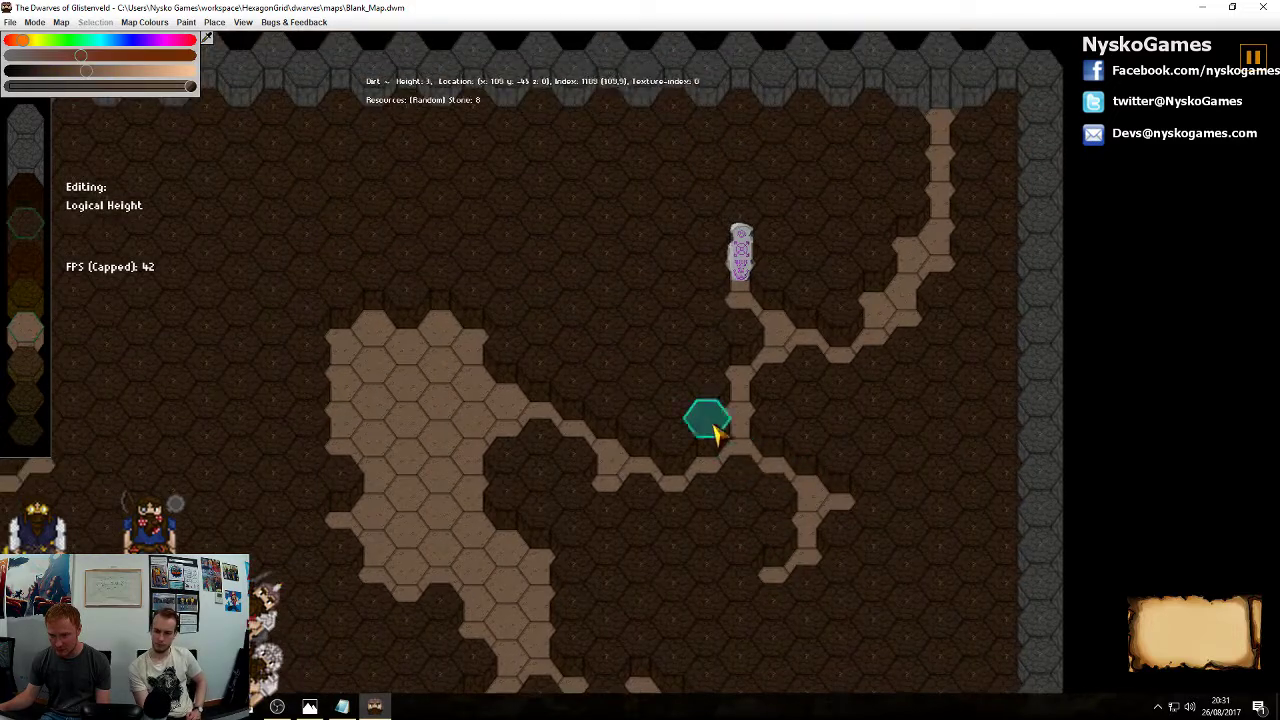
left_click(672, 450)
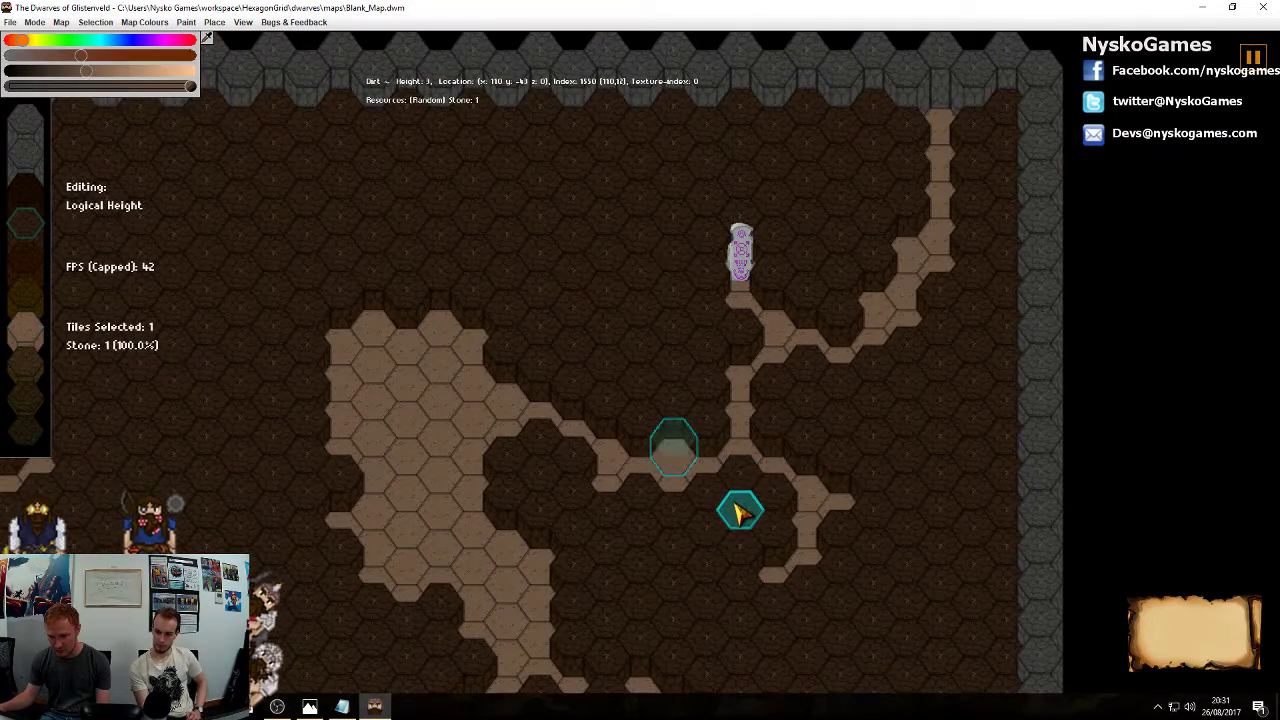
left_click(740, 474)
right_click(778, 440)
left_click(671, 467)
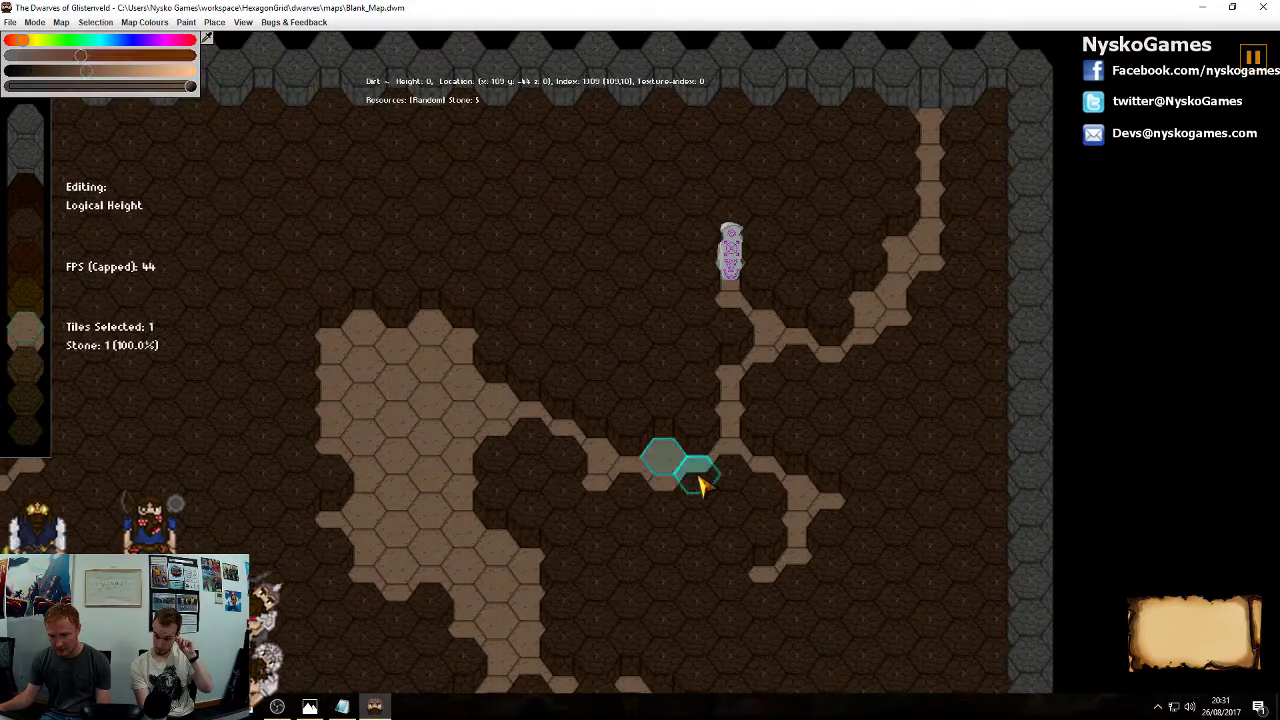
scroll(702, 482, "up", 1)
left_click(699, 482)
scroll(705, 480, "up", 1)
Raise the two tunnel tiles directly north of the junction to height 2 and height 1, going northward
left_click(737, 429)
scroll(740, 429, "up", 1)
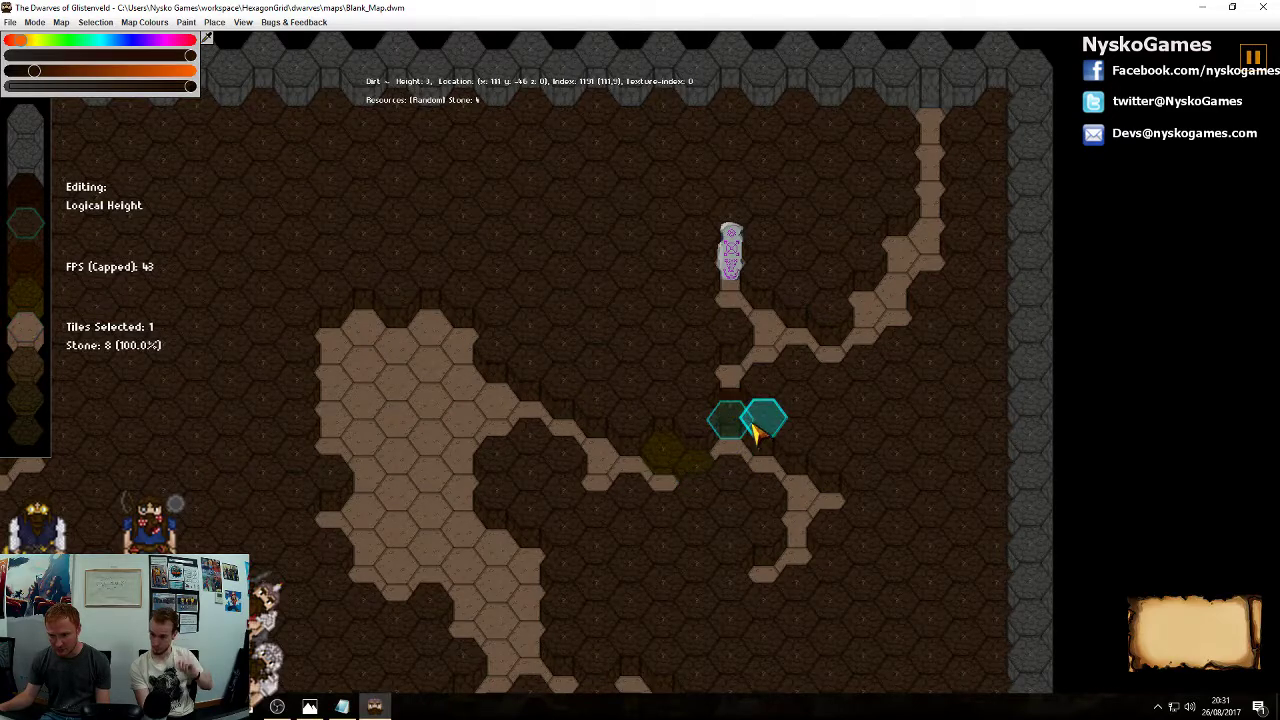
left_click(736, 390)
scroll(872, 427, "up", 1)
Raise three consecutive tiles of the passage east of the northeast Nav Stone's fork to heights 2, 2 and 1
left_click(803, 350)
scroll(830, 370, "up", 1)
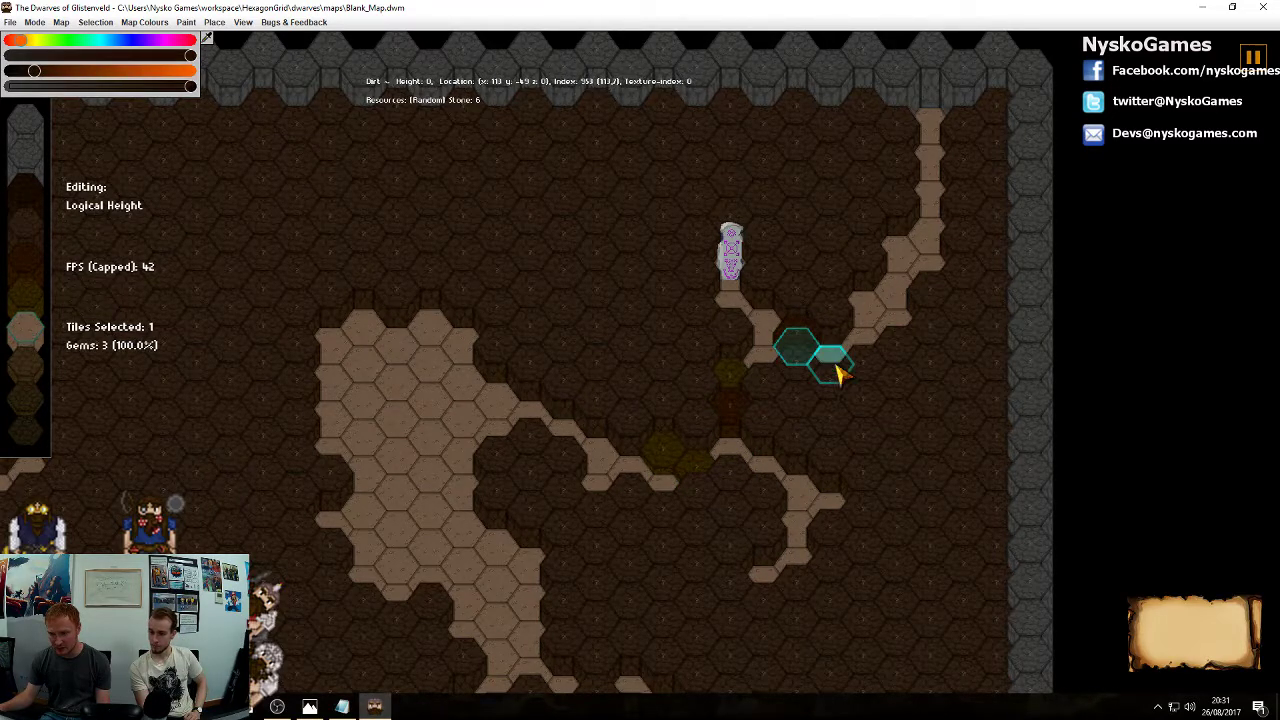
left_click(836, 368)
scroll(910, 353, "up", 1)
left_click(867, 345)
scroll(882, 370, "up", 1)
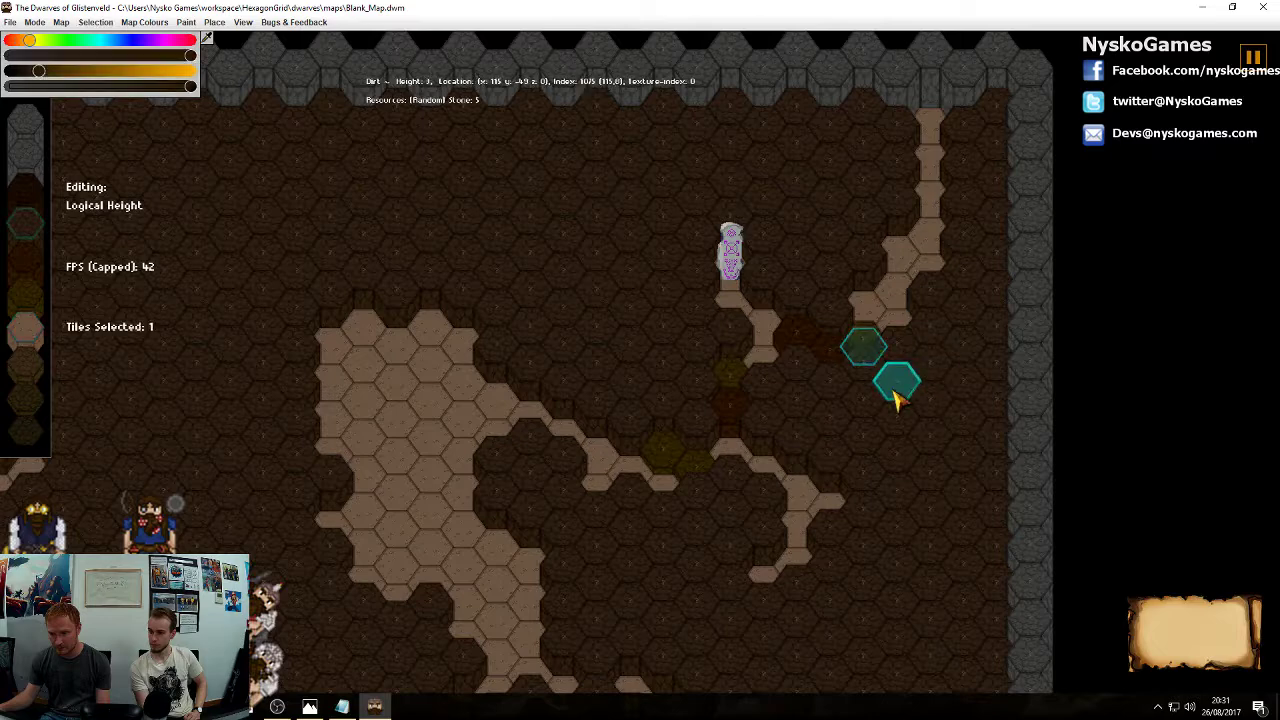
Raise the fork's lower tile to height 1 and the tile directly beneath the northeast Nav Stone to height 2
left_click(770, 369)
scroll(778, 376, "up", 1)
left_click(736, 306)
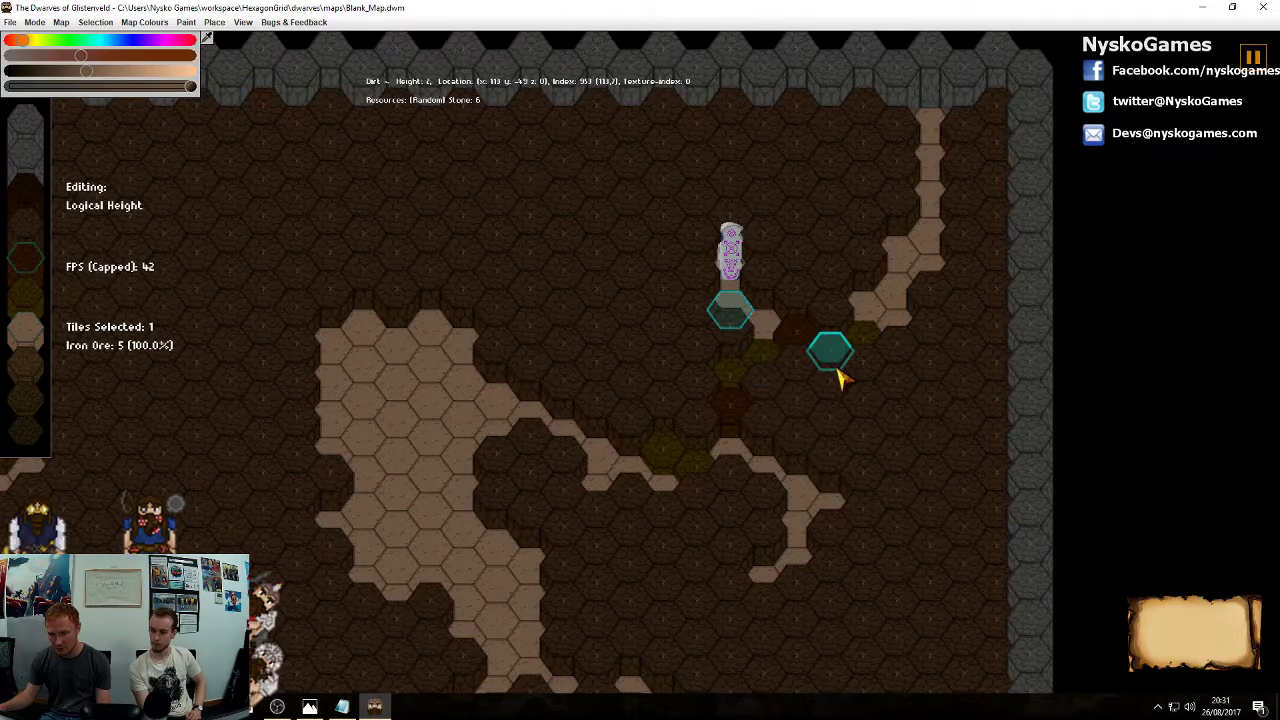
scroll(840, 380, "up", 2)
Raise the first tile of the southeast branch and two tunnel tiles west of its junction to height 2
right_click(840, 402)
right_click_drag(840, 403, 861, 294)
left_click(786, 368)
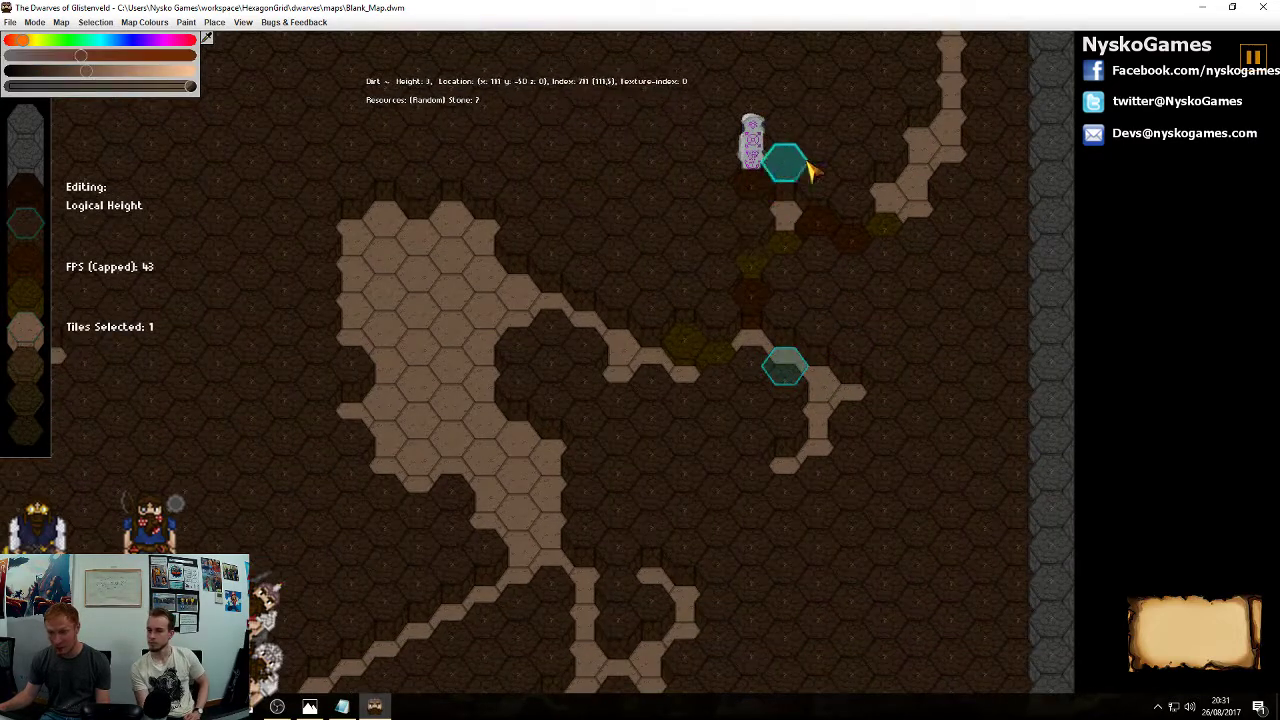
right_click(860, 441)
left_click(816, 438)
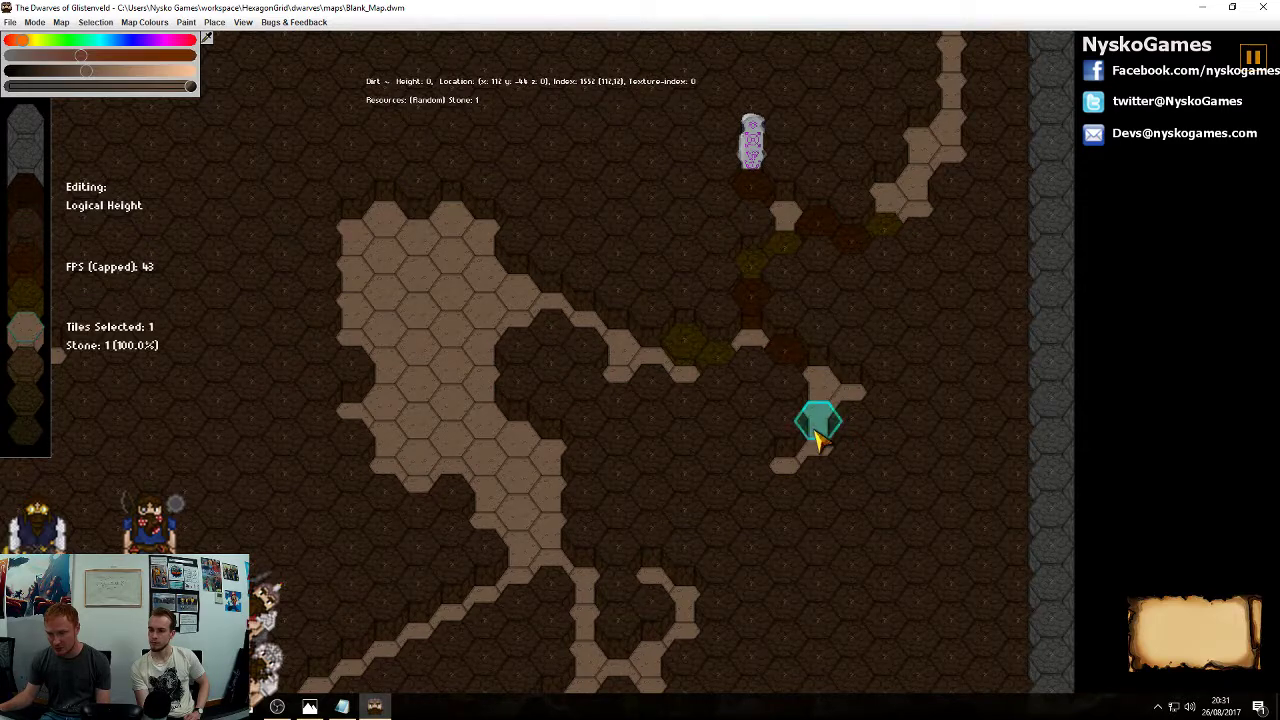
right_click(775, 367)
left_click(718, 366)
right_click(735, 405)
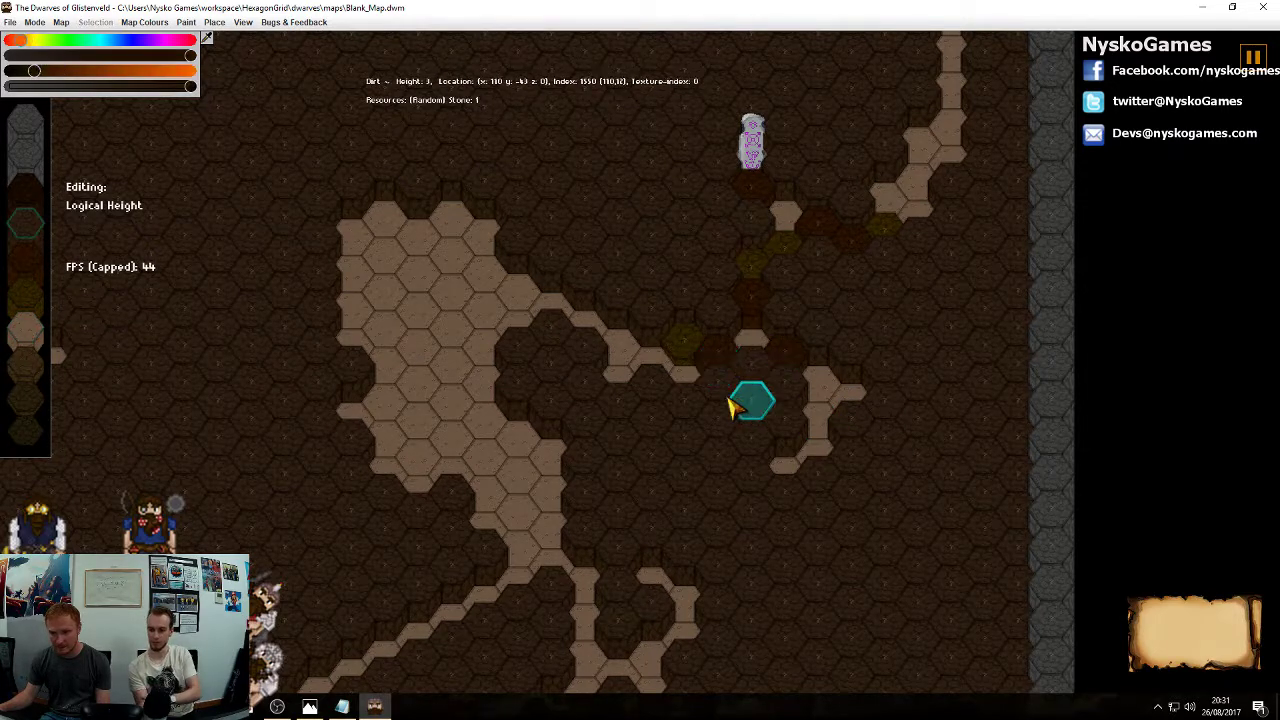
left_click(686, 385)
middle_click_drag(889, 293, 904, 358)
right_click(757, 442)
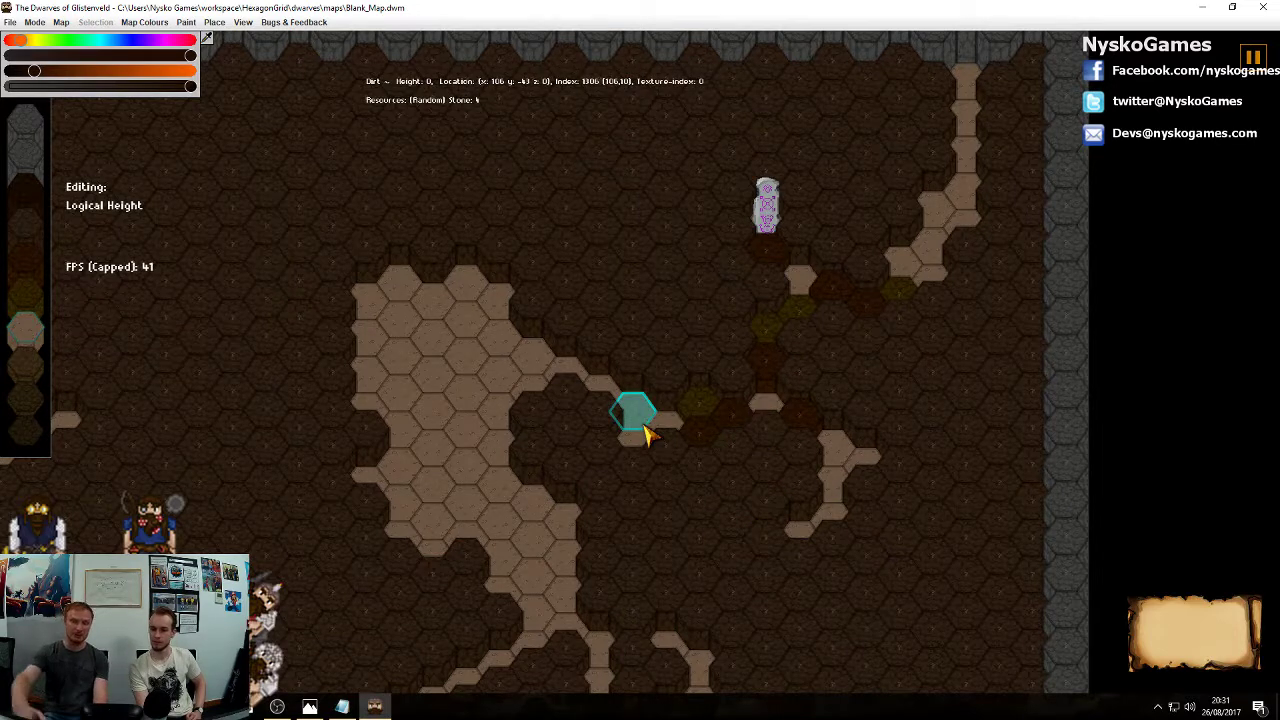
Carve a winding, hooked tunnel at height 0 eastward from the end of the northwest stub of the two-stub chamber in the north
key("space")
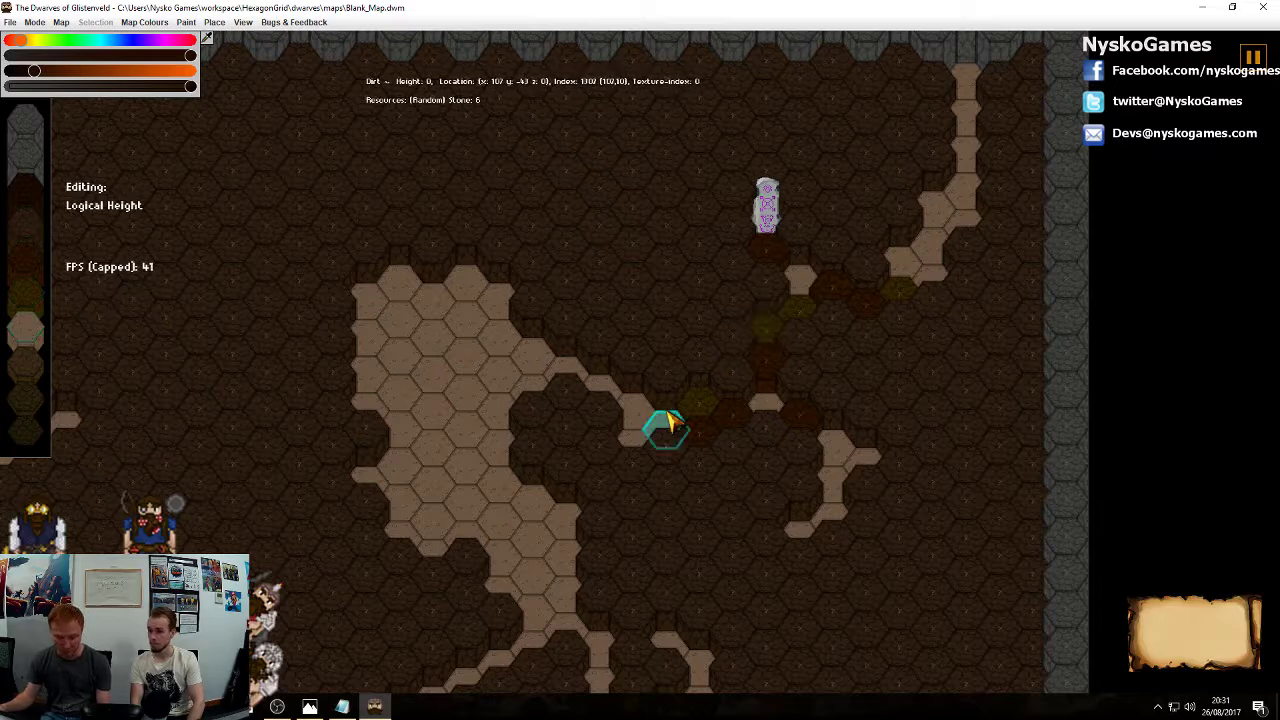
middle_click_drag(669, 424, 865, 278)
middle_click_drag(665, 340, 912, 242)
scroll(914, 266, "down", 5)
middle_click_drag(629, 387, 912, 365)
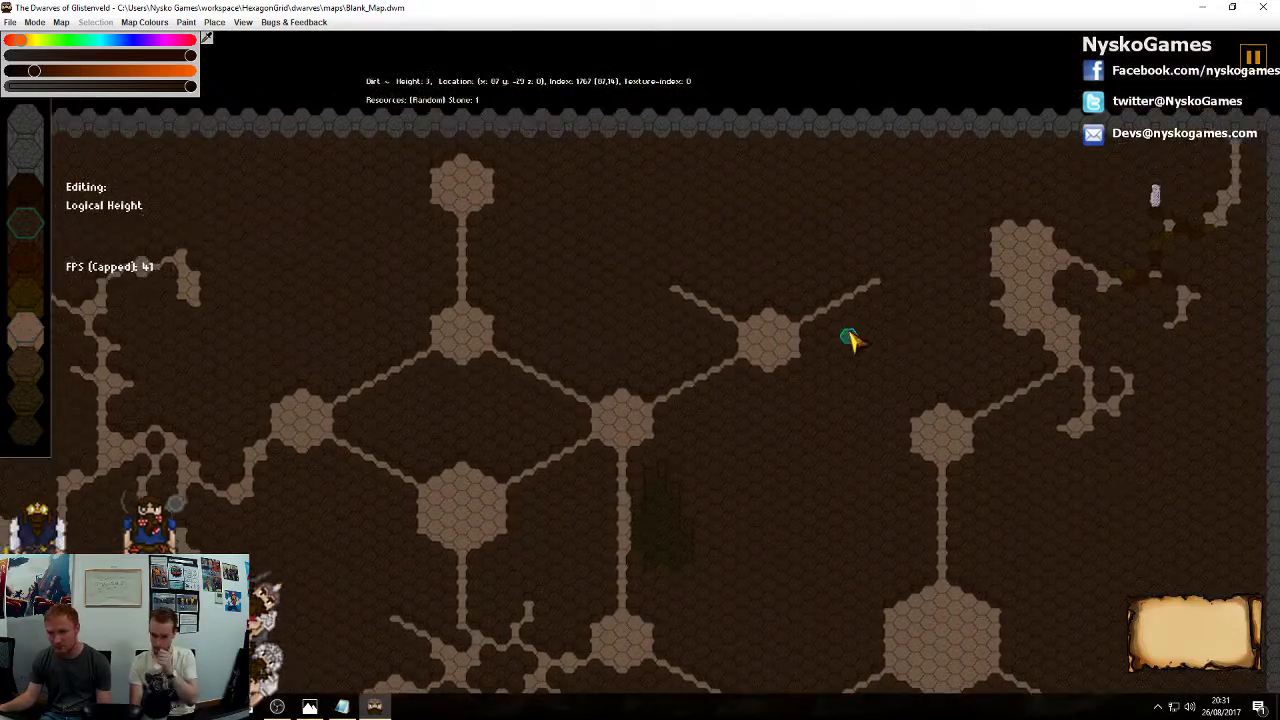
middle_click_drag(849, 337, 863, 406)
scroll(800, 428, "up", 3)
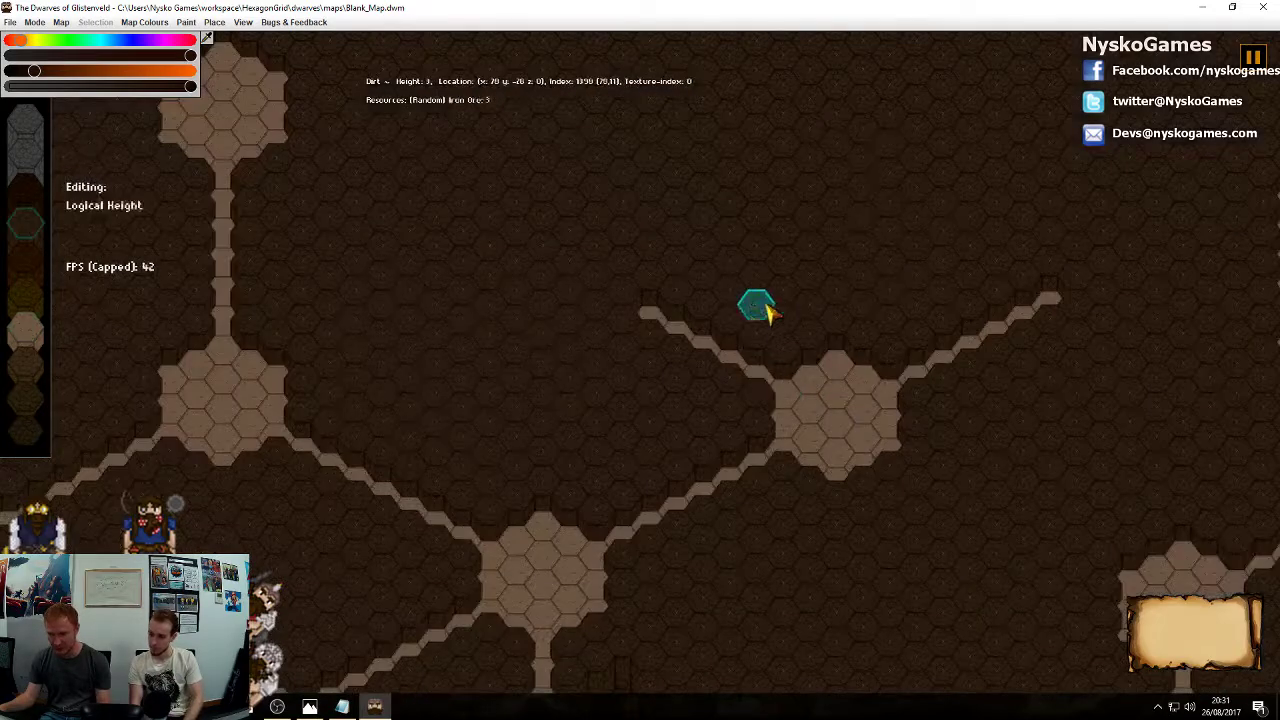
middle_click_drag(766, 314, 703, 398)
mouse_move(566, 386)
left_mouse_down()
mouse_move(699, 346)
mouse_move(760, 297)
mouse_move(737, 303)
mouse_move(749, 326)
mouse_move(640, 375)
left_mouse_up()
Carve an irregular tunnel of about 27 tiles at height 0, linking the end of that northwest stub to the northernmost chamber
middle_click_drag(538, 411, 667, 369)
mouse_move(667, 369)
left_mouse_down()
mouse_move(629, 274)
mouse_move(502, 297)
left_mouse_up()
middle_click_drag(502, 297, 886, 182)
scroll(928, 324, "down", 3)
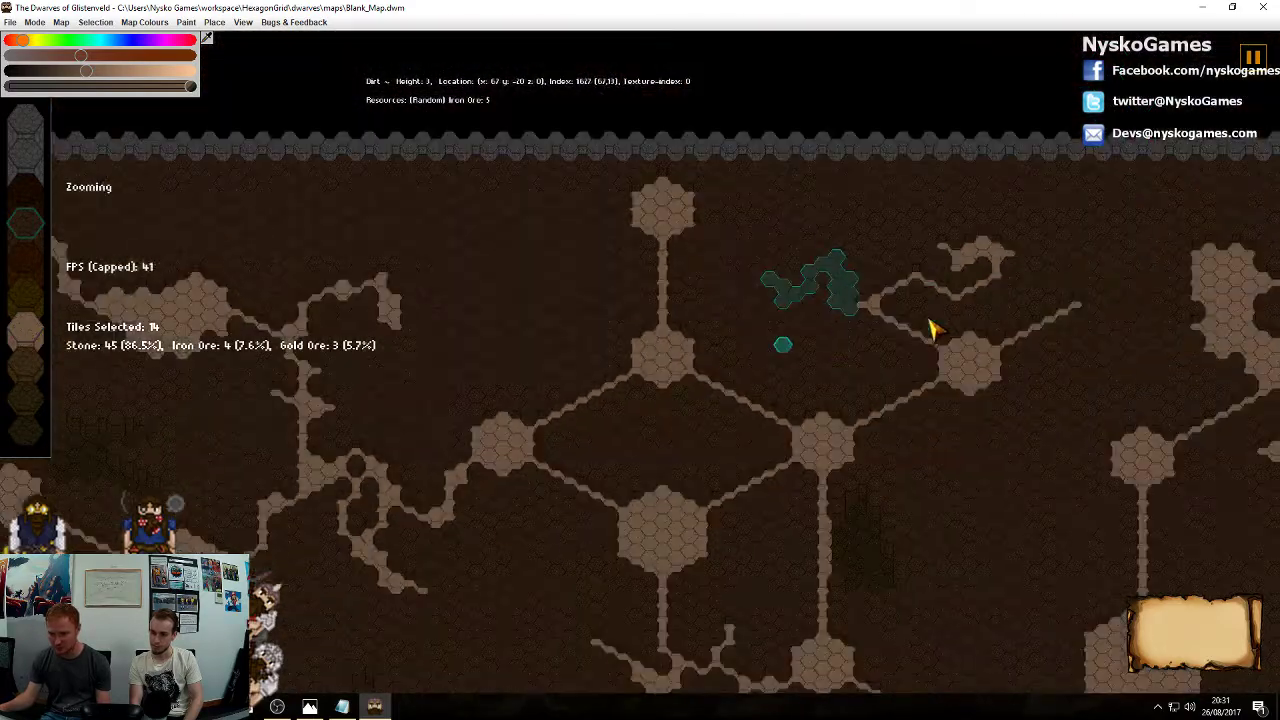
middle_click_drag(916, 422, 880, 357)
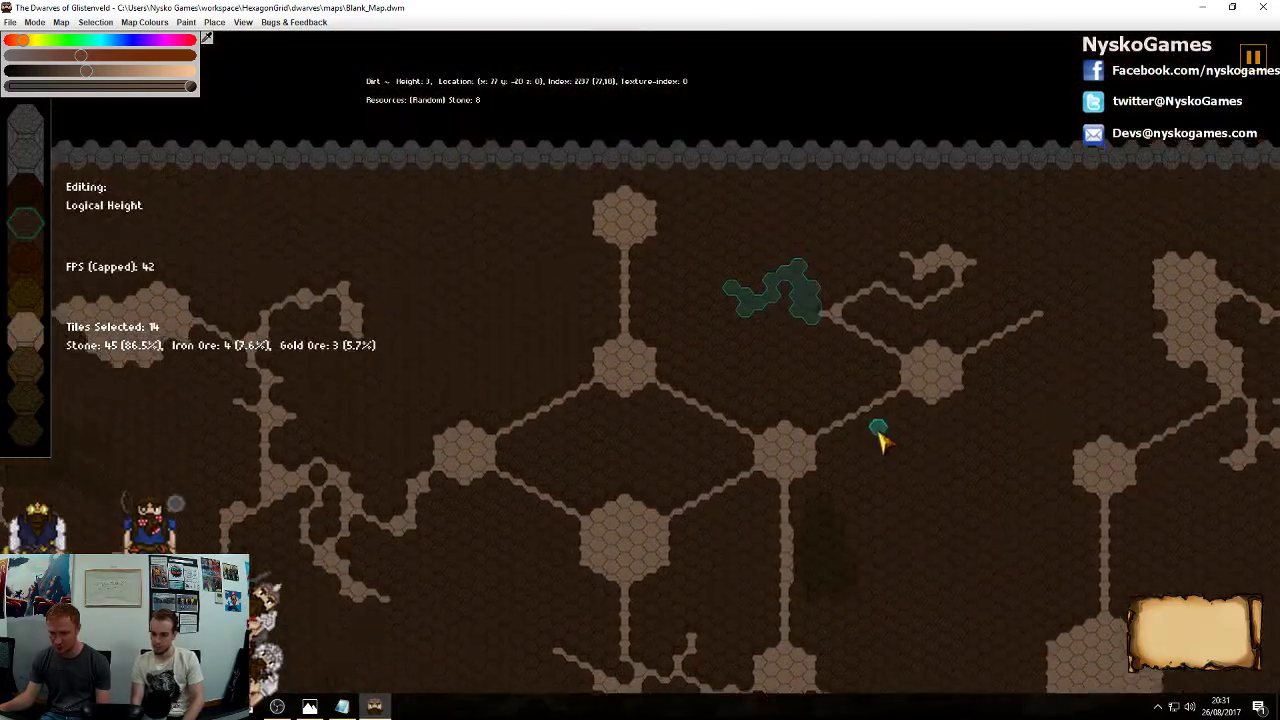
scroll(780, 337, "up", 3)
middle_click_drag(780, 210, 774, 390)
mouse_move(780, 412)
left_mouse_down()
mouse_move(759, 365)
mouse_move(666, 327)
mouse_move(760, 386)
mouse_move(815, 309)
left_mouse_up()
left_click_drag(776, 418, 727, 447)
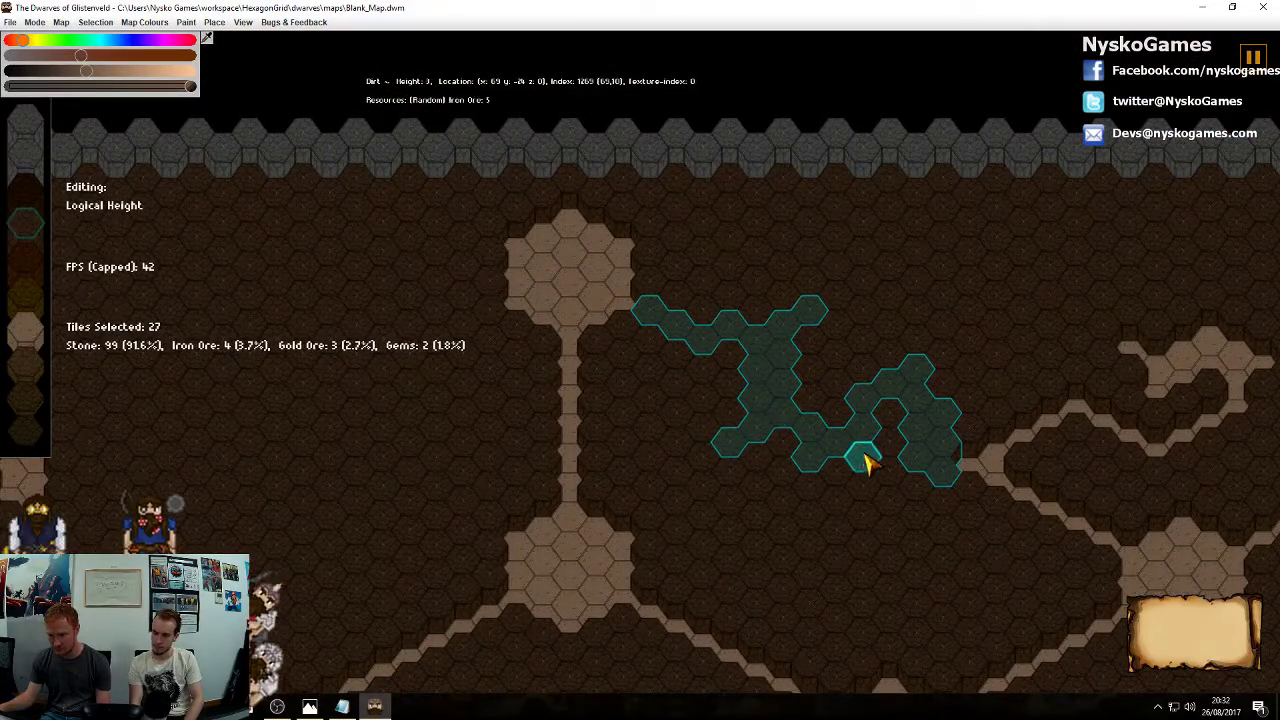
scroll(790, 288, "down", 5)
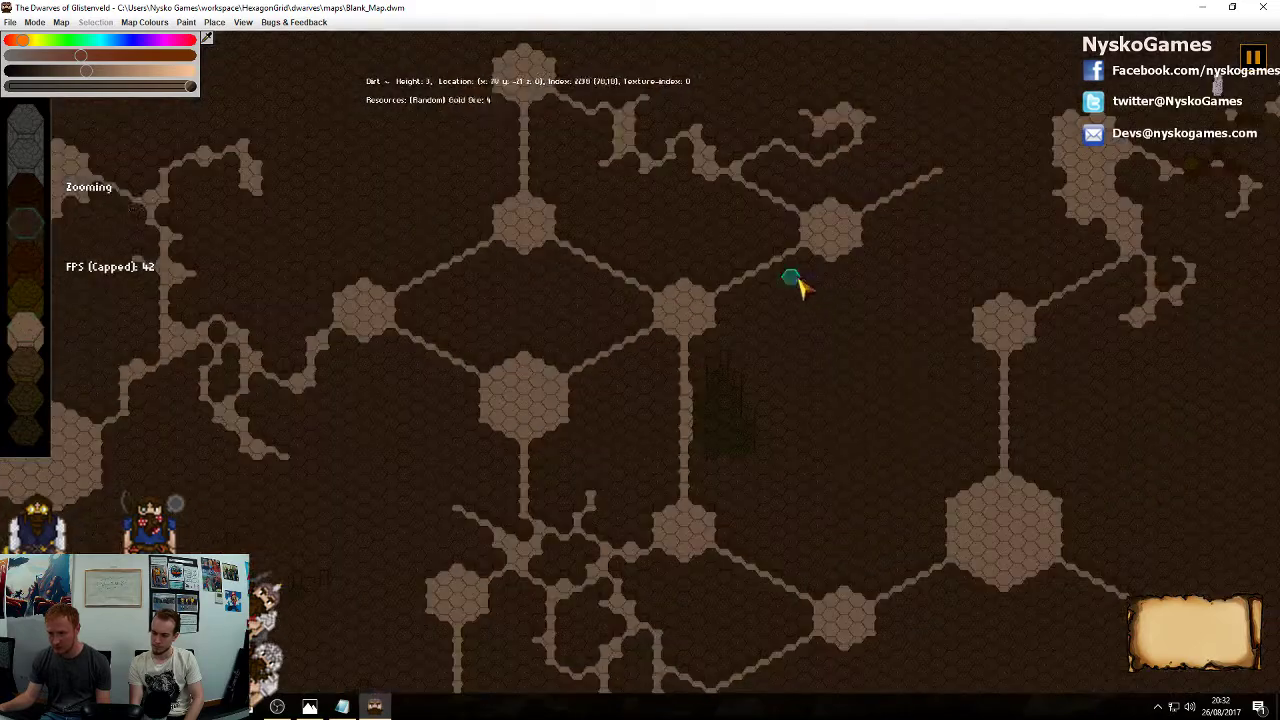
Examine the whole map's layout of chambers, tunnels and ravines for areas that still need connecting
scroll(790, 230, "down", 3)
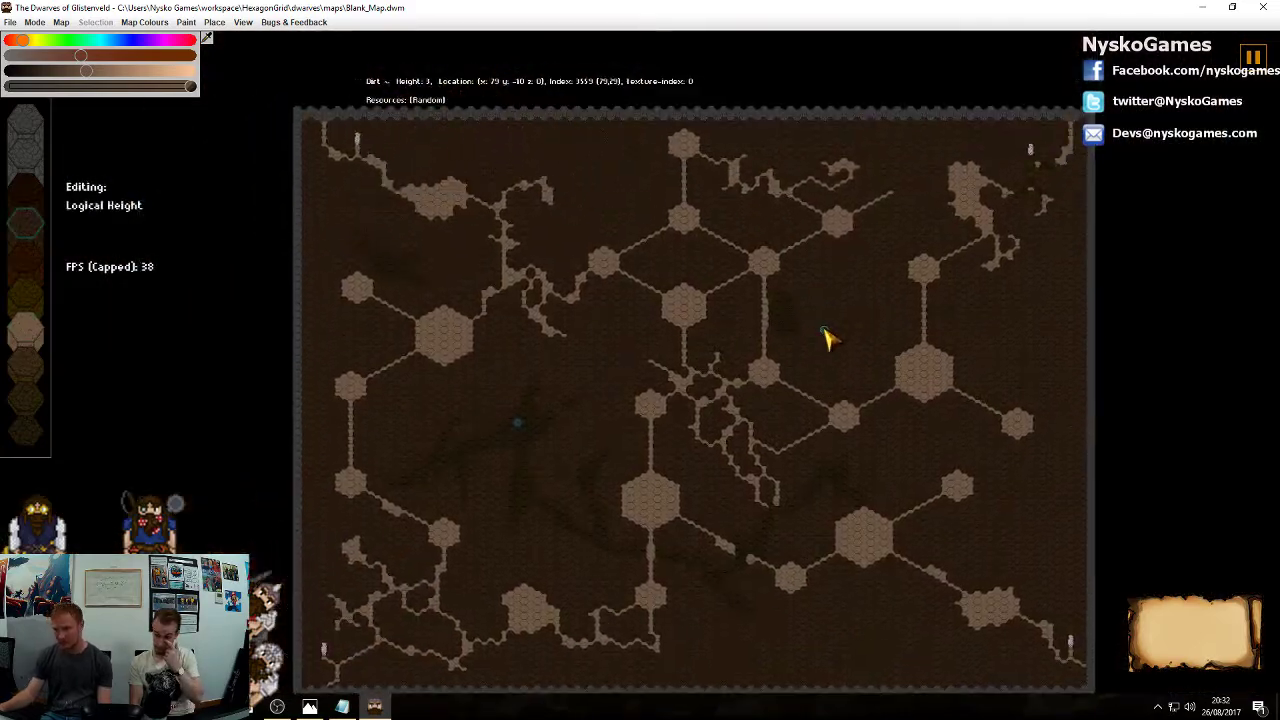
middle_click_drag(825, 331, 743, 344)
middle_click_drag(909, 226, 732, 270)
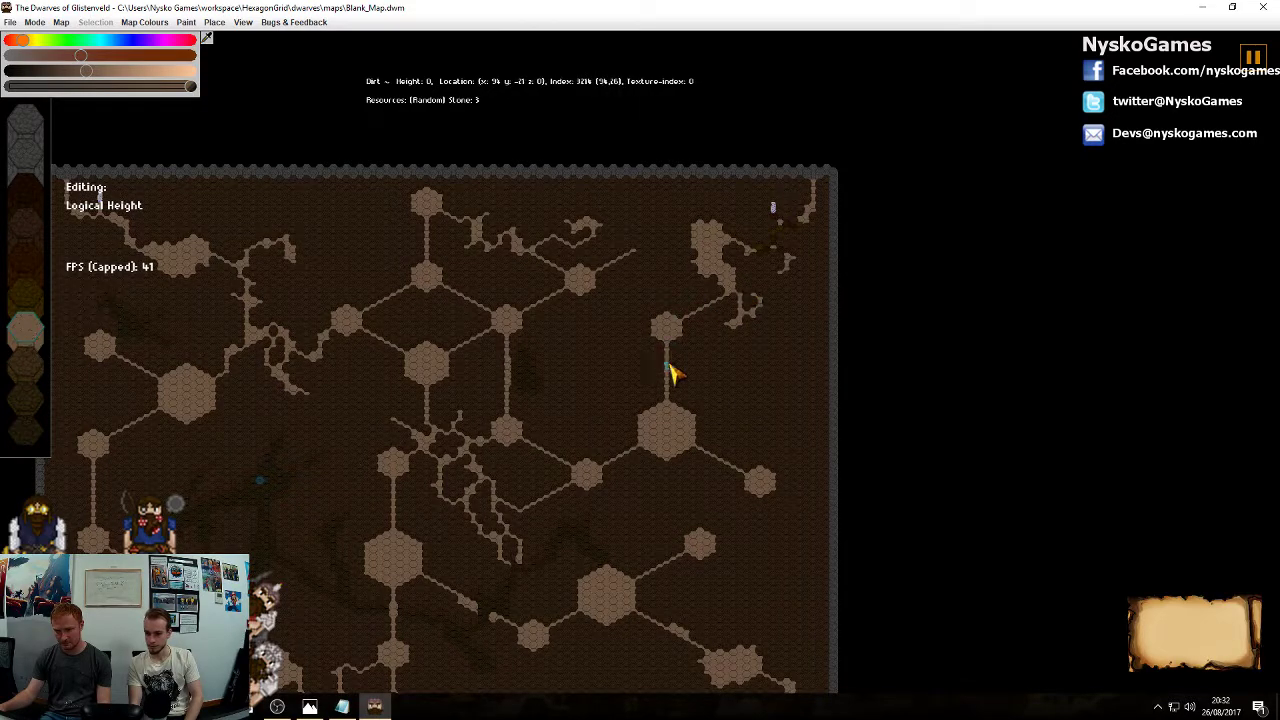
middle_click_drag(677, 386, 716, 336)
middle_click_drag(774, 366, 844, 248)
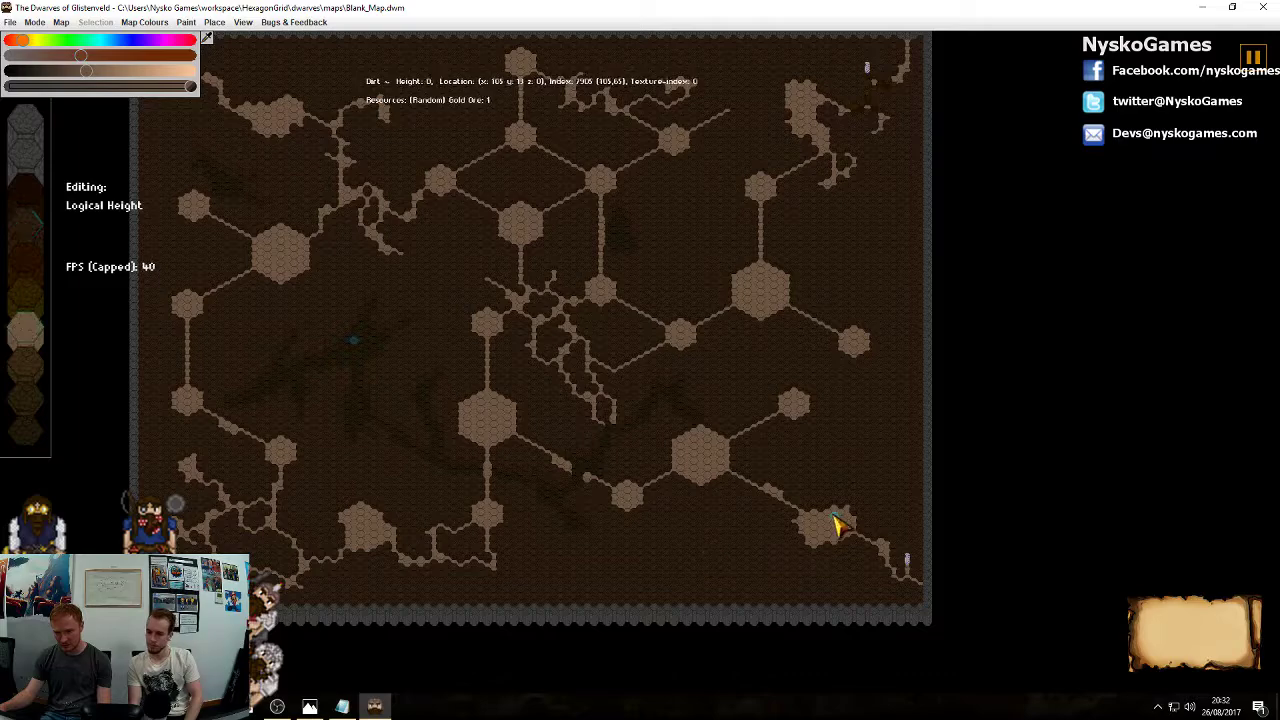
middle_click_drag(801, 504, 765, 470)
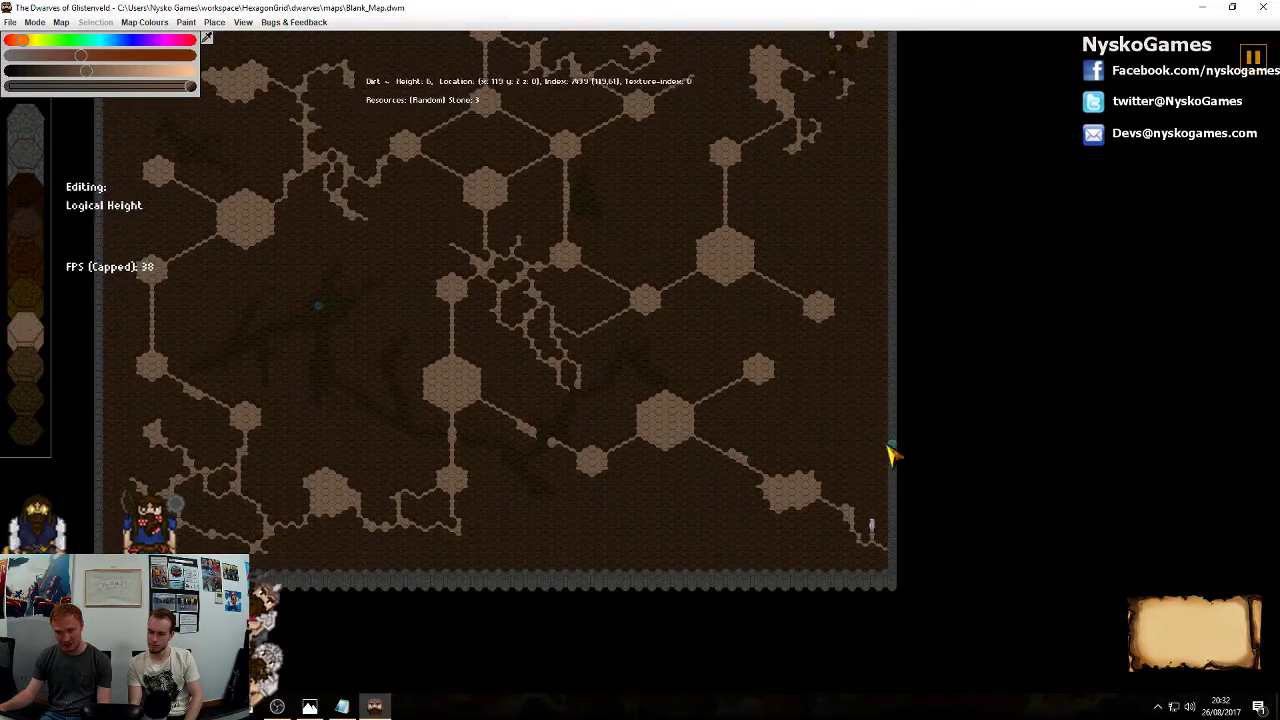
middle_click_drag(710, 517, 873, 497)
middle_click_drag(538, 546, 549, 518)
middle_click_drag(638, 382, 694, 456)
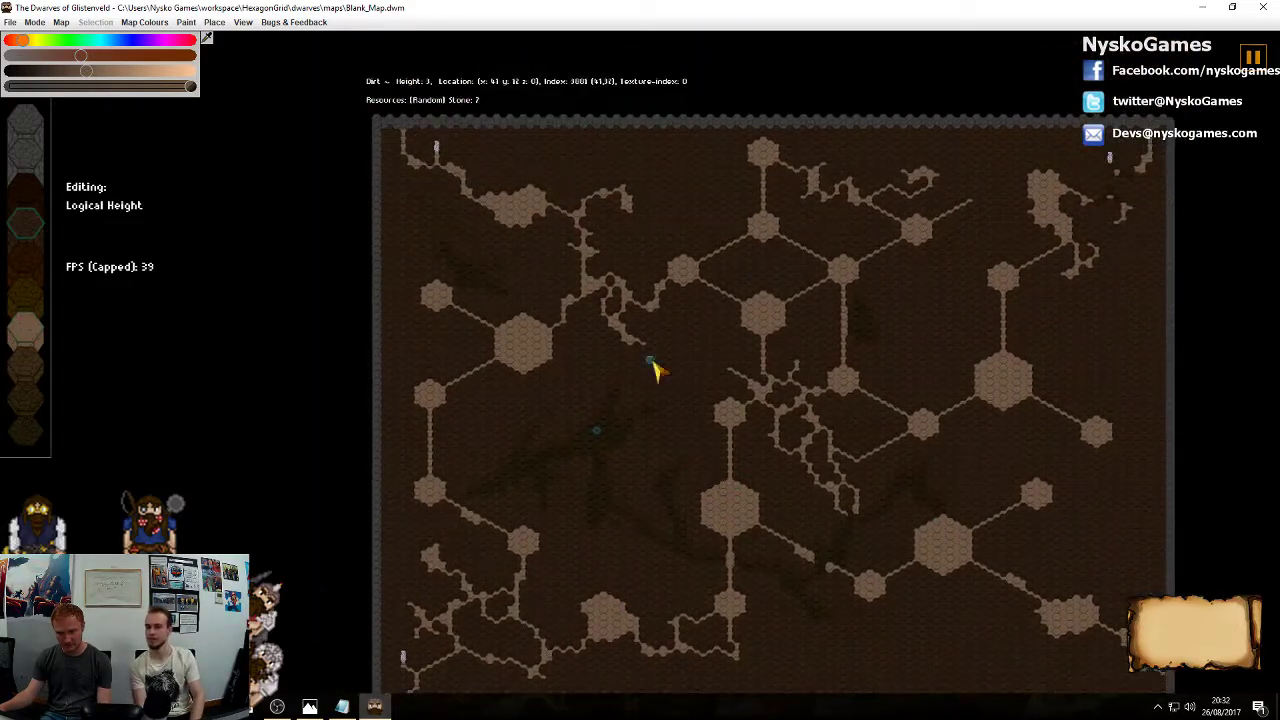
Sink an irregular ravine of 24 tiles to height -3 directly north of the small easternmost chamber
middle_click_drag(607, 290, 500, 218)
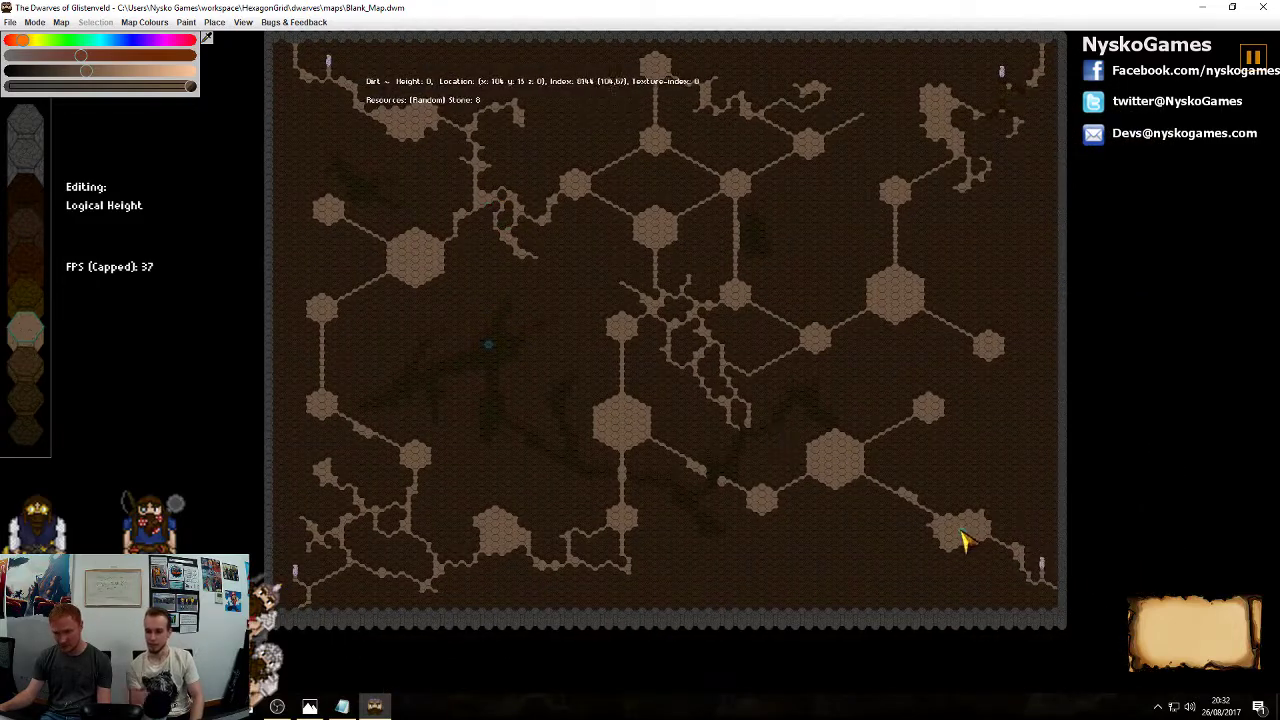
middle_click_drag(962, 540, 873, 528)
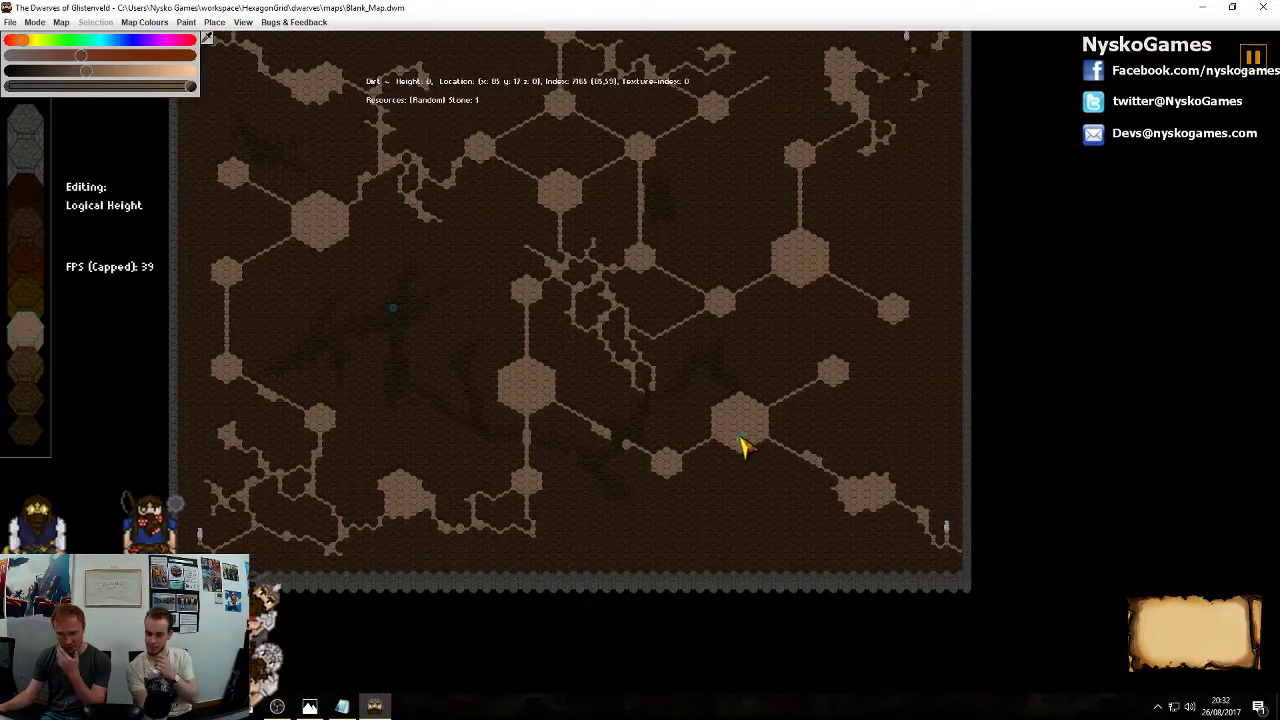
middle_click_drag(718, 422, 748, 503)
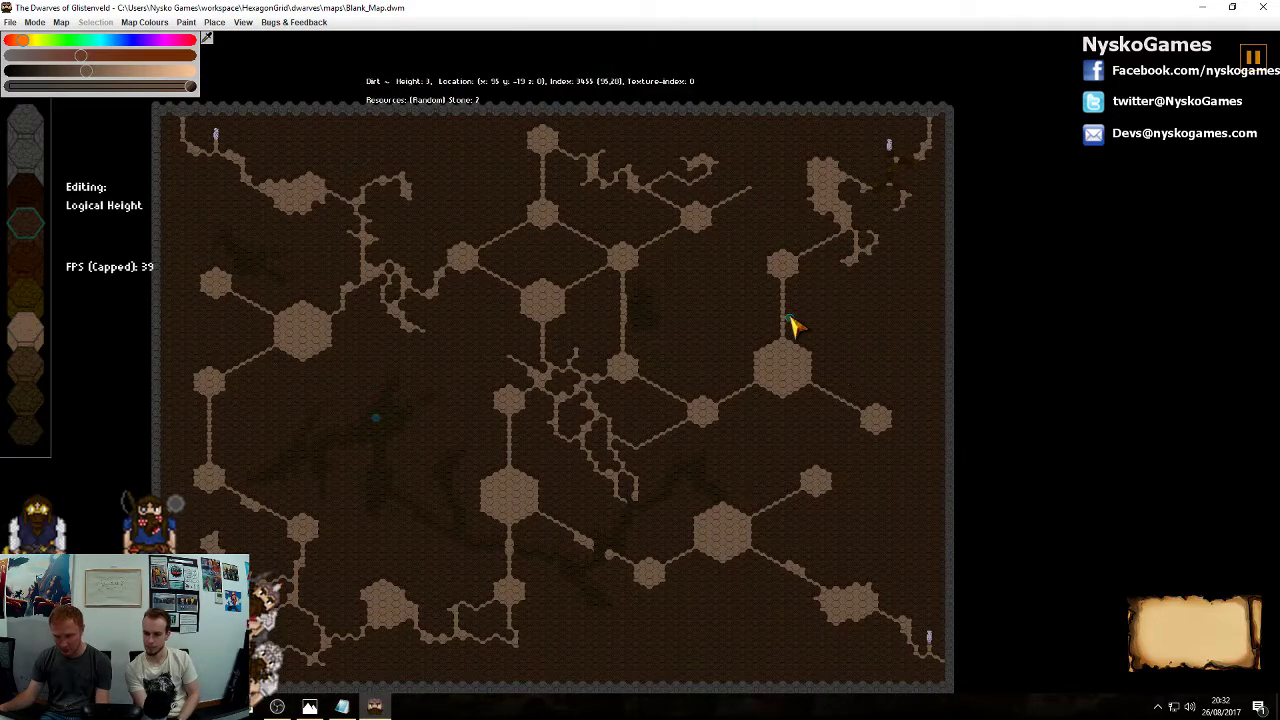
scroll(876, 418, "up", 10)
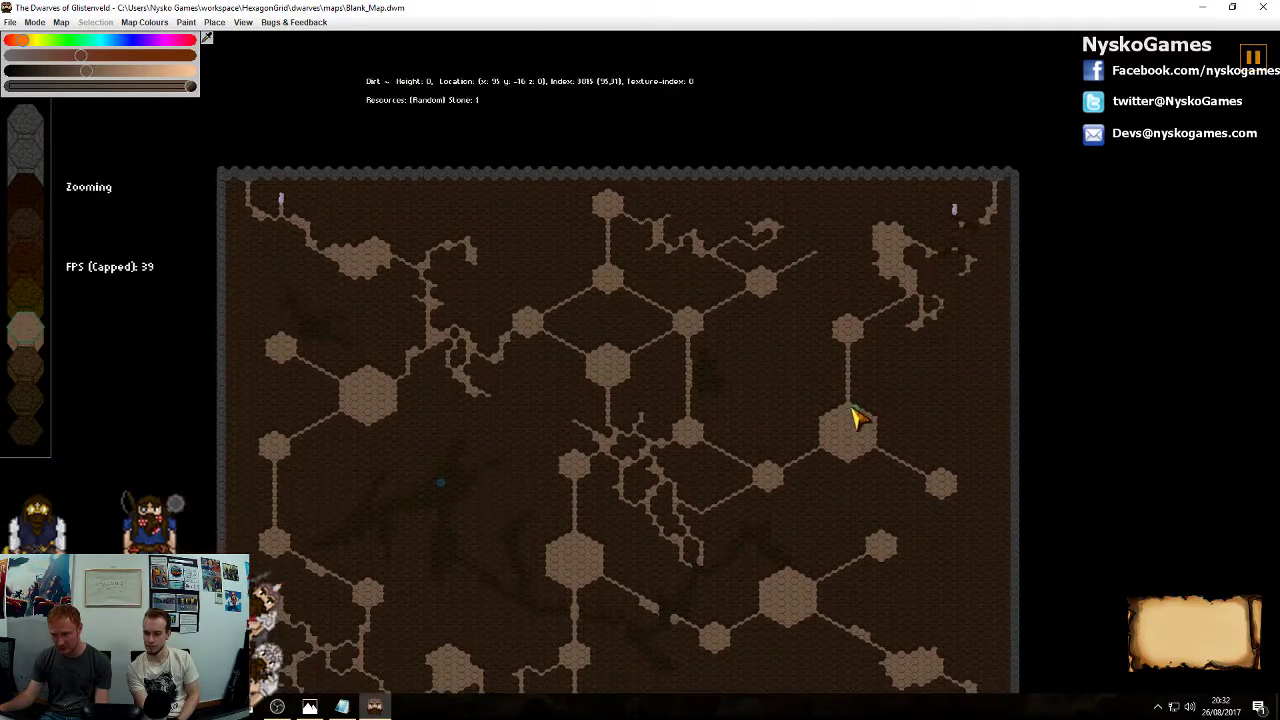
scroll(700, 361, "down", 10)
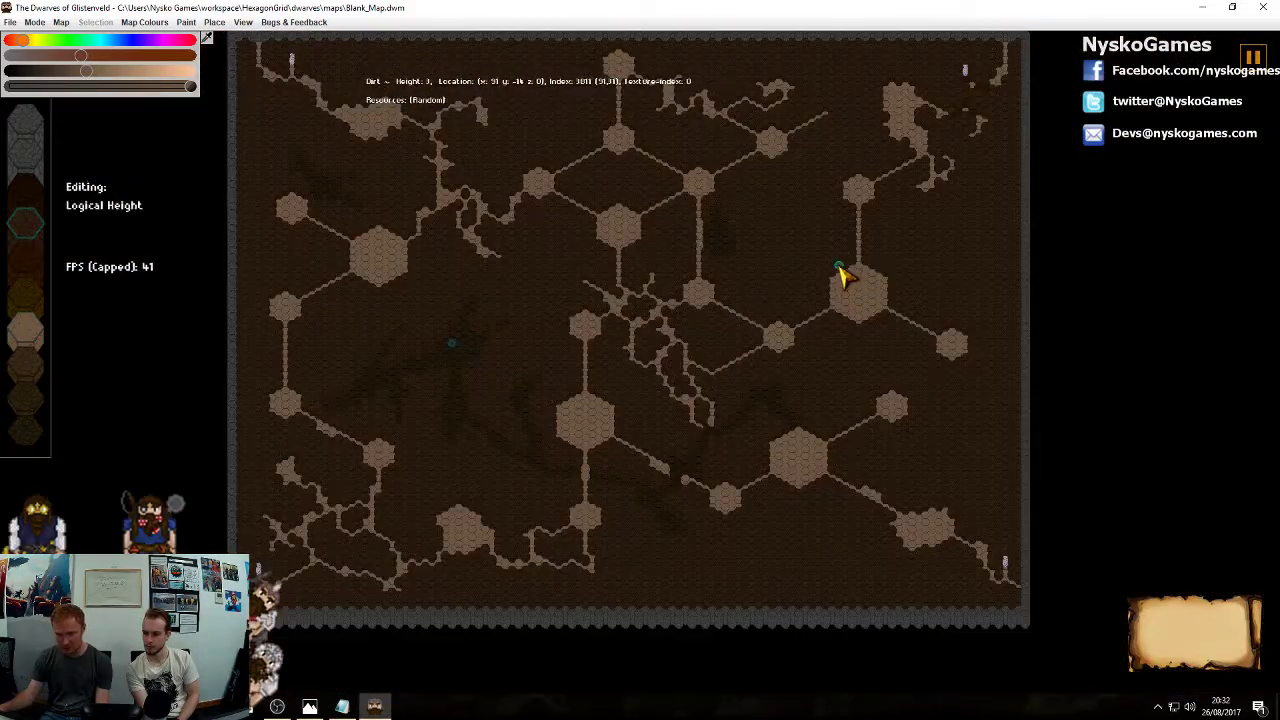
middle_click_drag(839, 266, 705, 343)
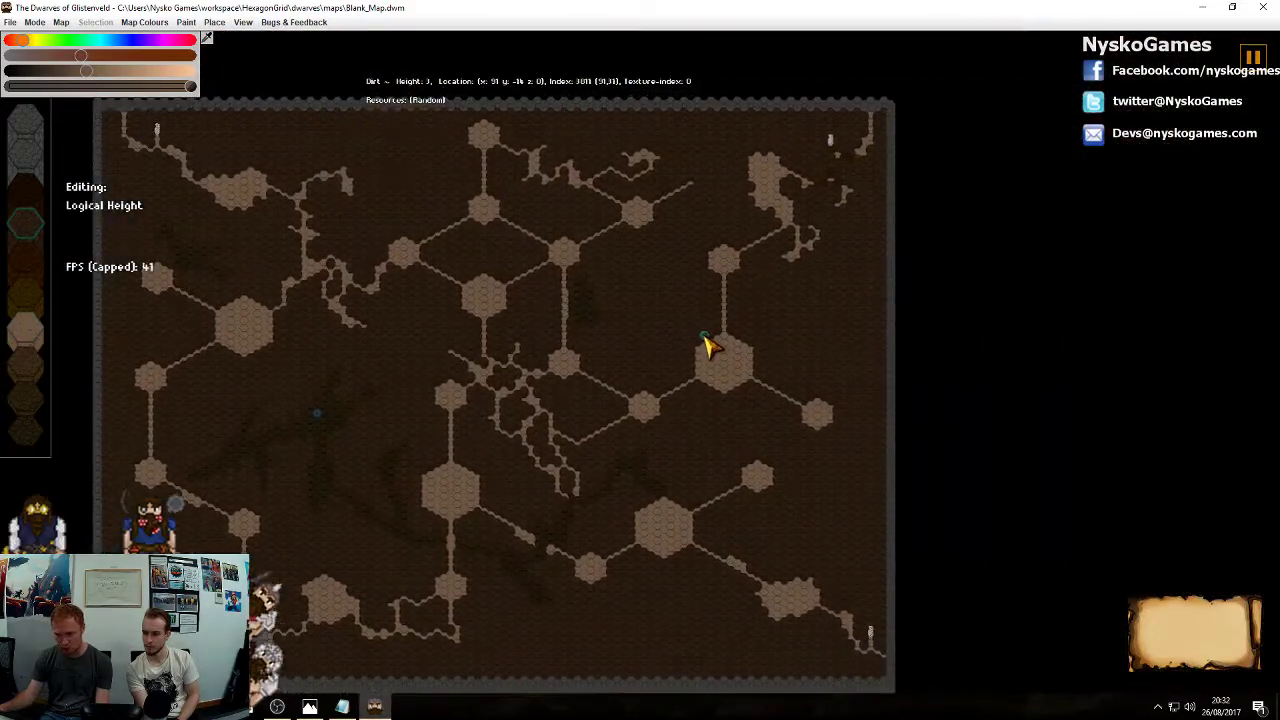
scroll(837, 391, "up", 8)
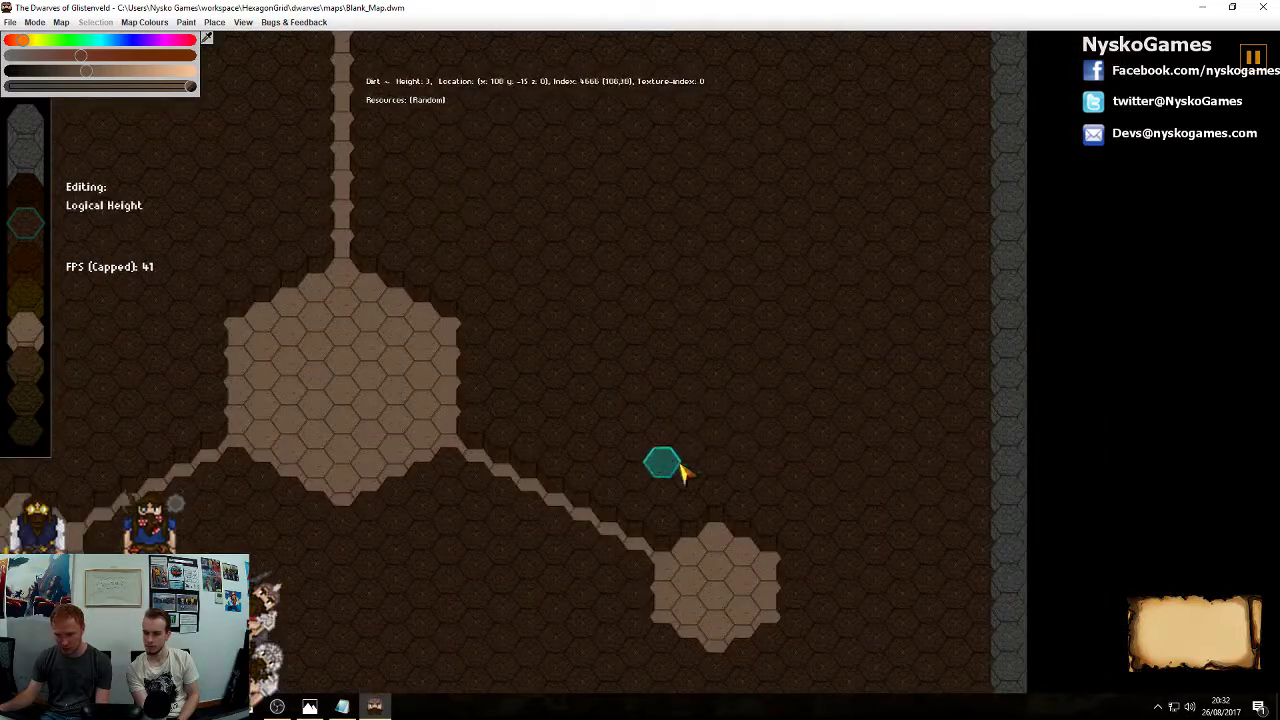
mouse_move(680, 470)
left_mouse_down()
mouse_move(709, 377)
mouse_move(749, 434)
mouse_move(725, 430)
mouse_move(772, 438)
mouse_move(803, 463)
mouse_move(768, 458)
left_mouse_up()
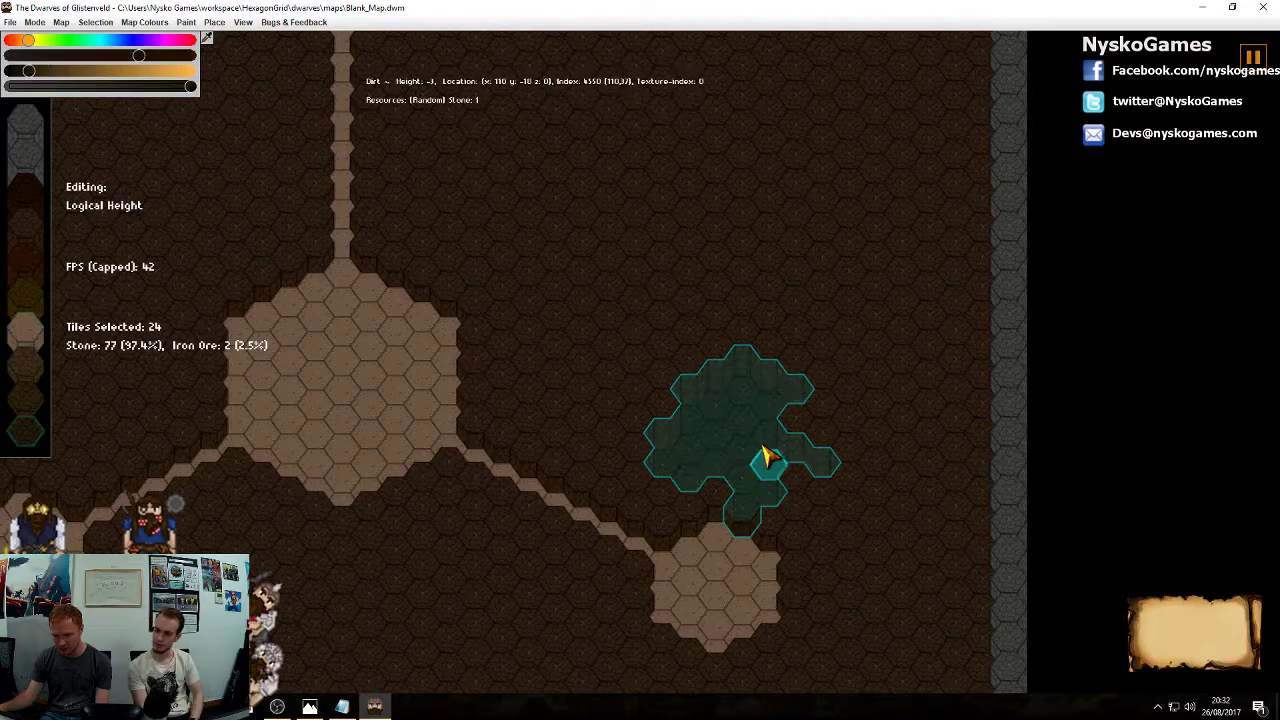
Carve a looping, branching tunnel of 46 tiles at height 0 westward from the small chamber north of the large eastern chamber
scroll(768, 458, "down", 8)
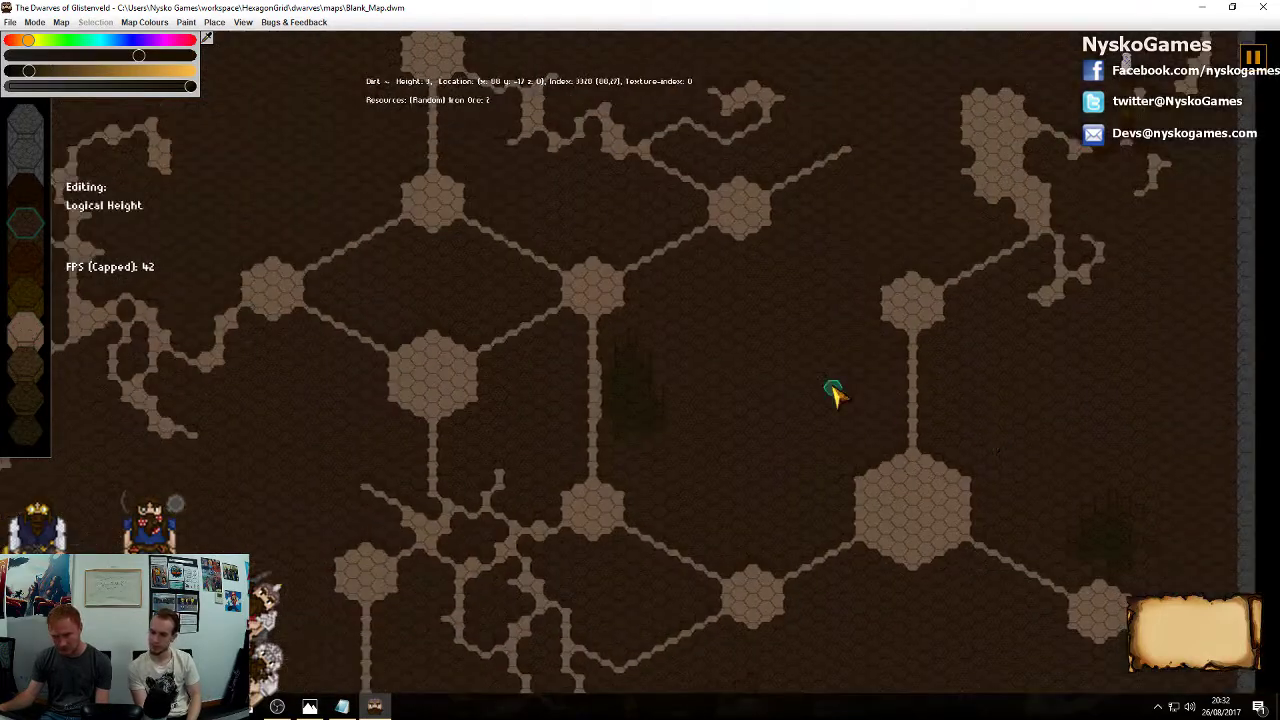
scroll(834, 393, "up", 5)
middle_click_drag(779, 393, 867, 347)
mouse_move(588, 415)
left_mouse_down()
mouse_move(634, 403)
mouse_move(749, 409)
mouse_move(886, 306)
mouse_move(957, 272)
mouse_move(803, 429)
mouse_move(808, 403)
mouse_move(774, 337)
mouse_move(703, 447)
mouse_move(634, 447)
left_mouse_up()
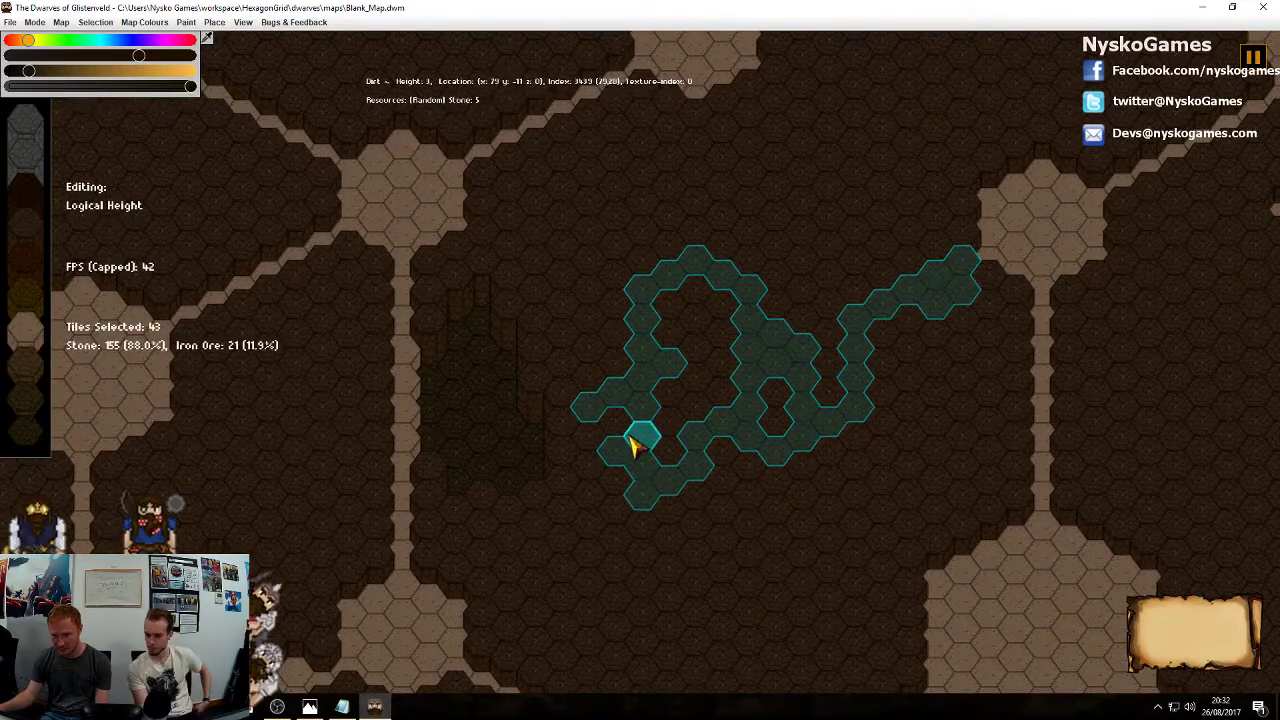
left_click_drag(749, 290, 786, 229)
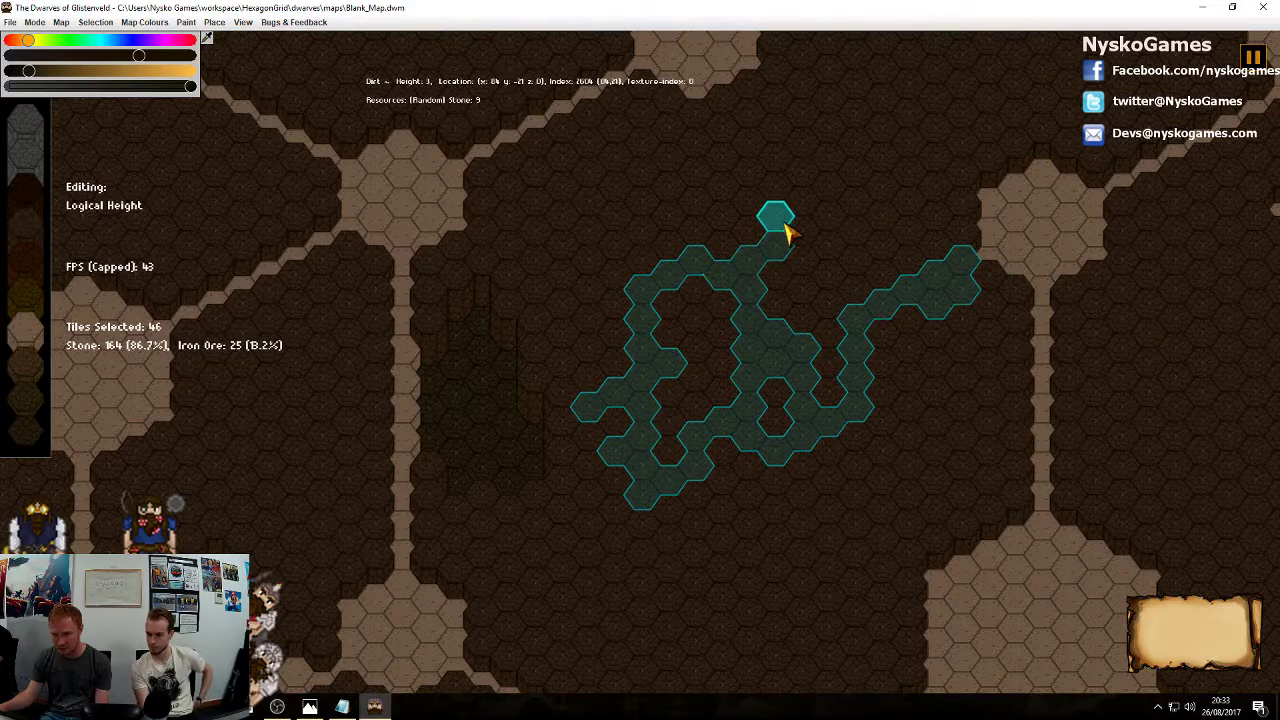
left_click(868, 267)
key("ctrl+z")
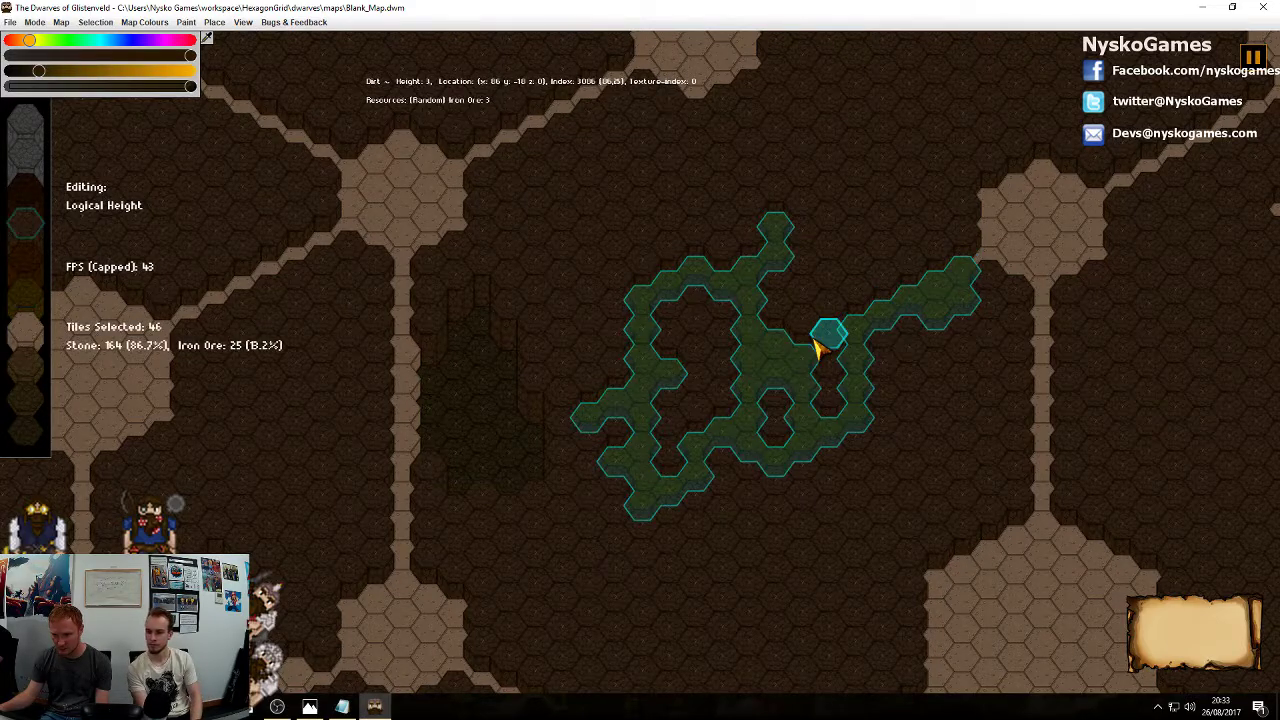
scroll(815, 345, "down", 2)
left_click(815, 345)
double_click(770, 368)
scroll(790, 369, "up", 1)
left_click(794, 372)
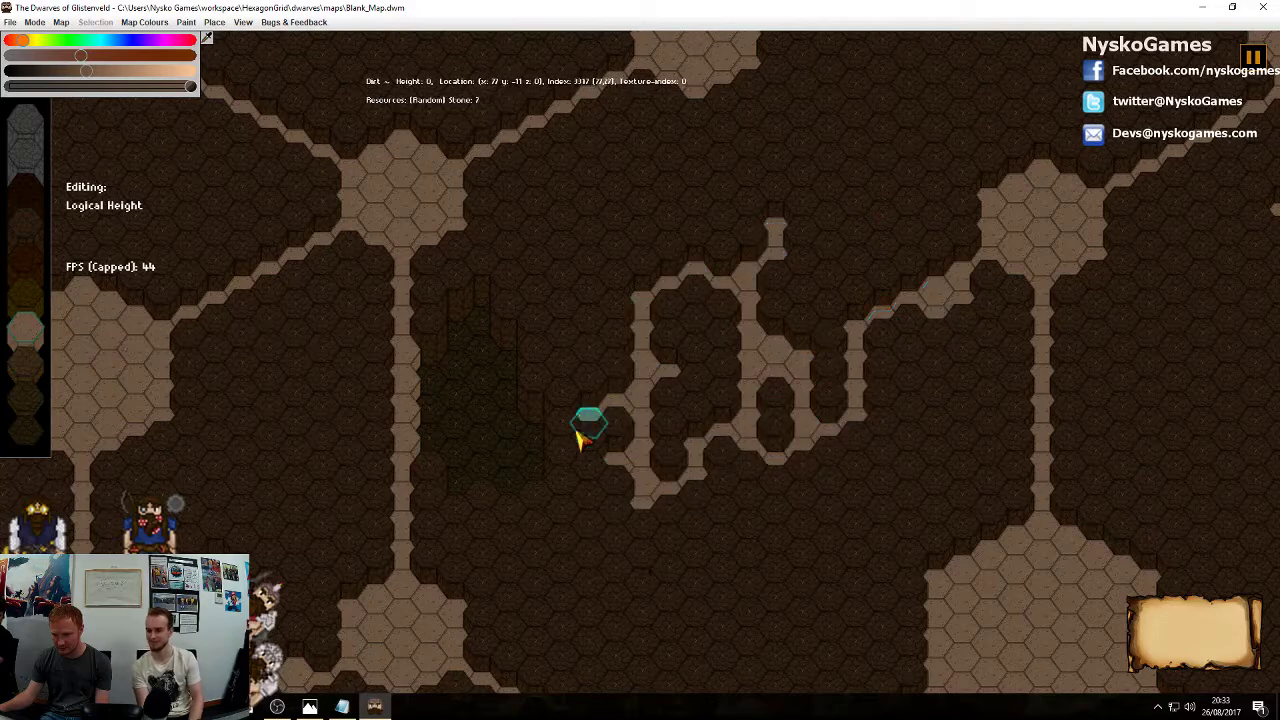
Join the looping tunnel's west end to the nearby ravine with three tiles at height 0 and open the missing tile in its east bend
left_click_drag(567, 413, 537, 382)
scroll(618, 372, "down", 3)
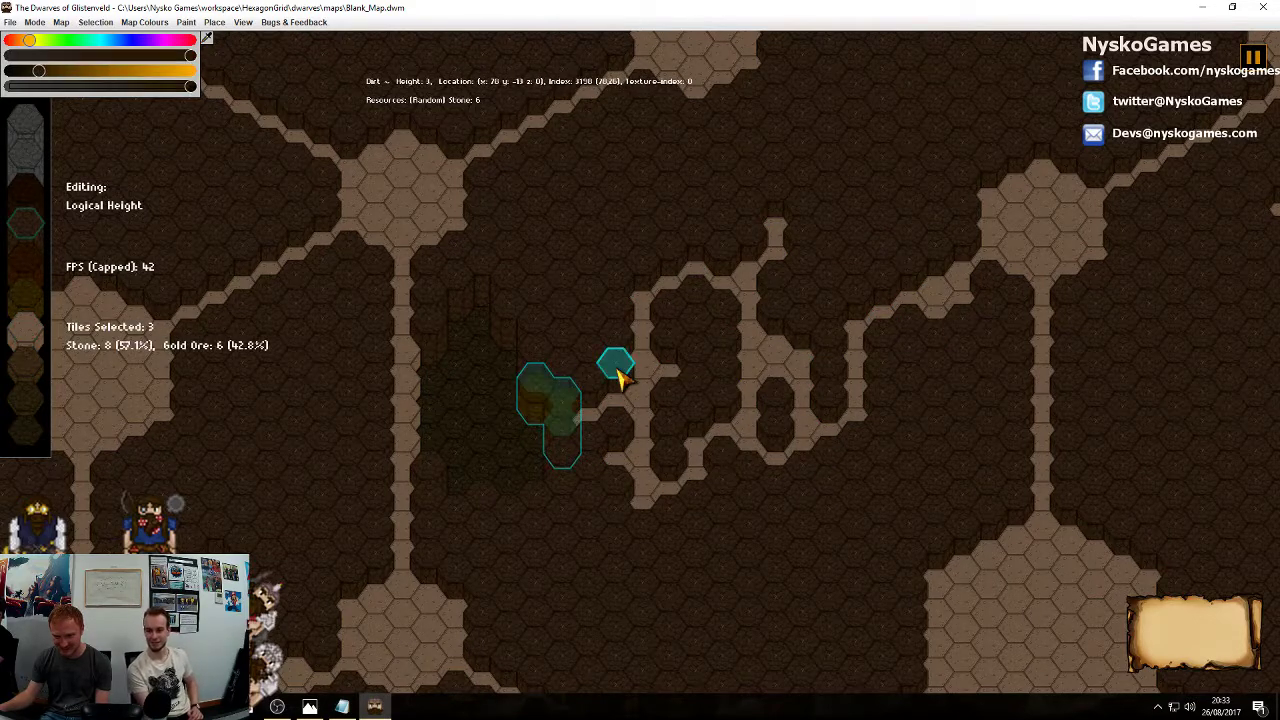
right_click(625, 371)
scroll(860, 340, "down", 5)
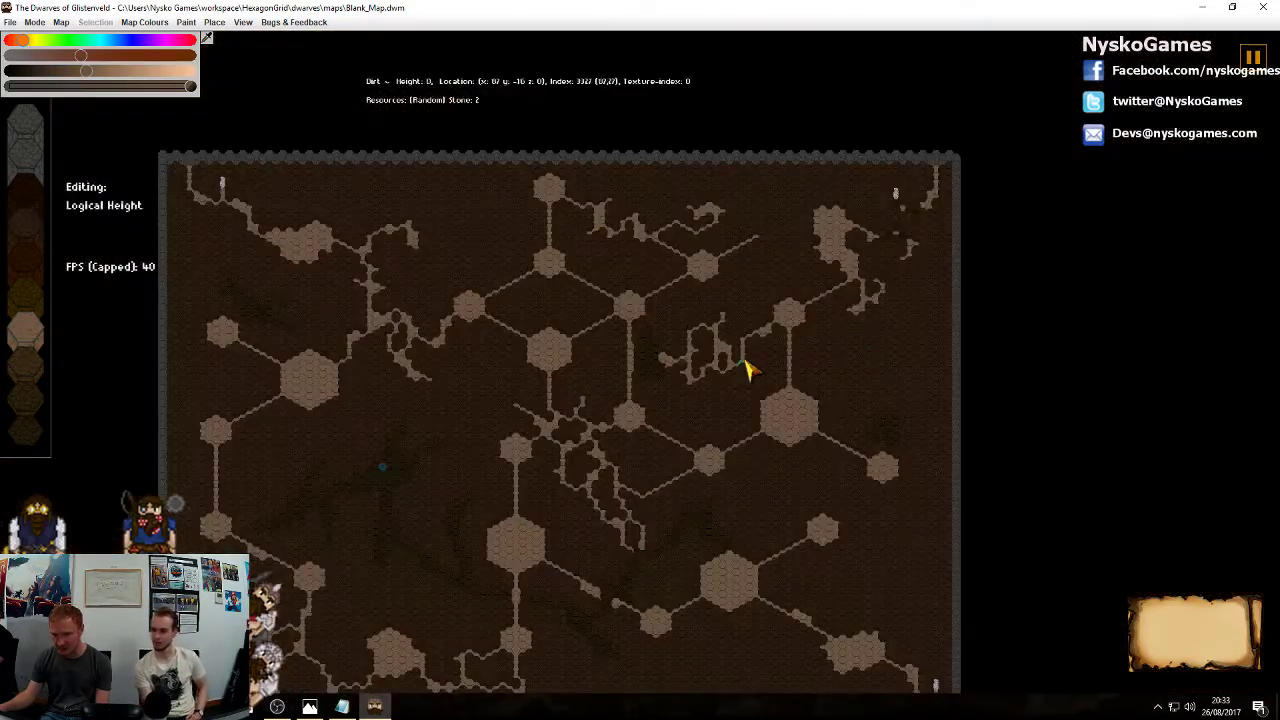
scroll(822, 402, "up", 5)
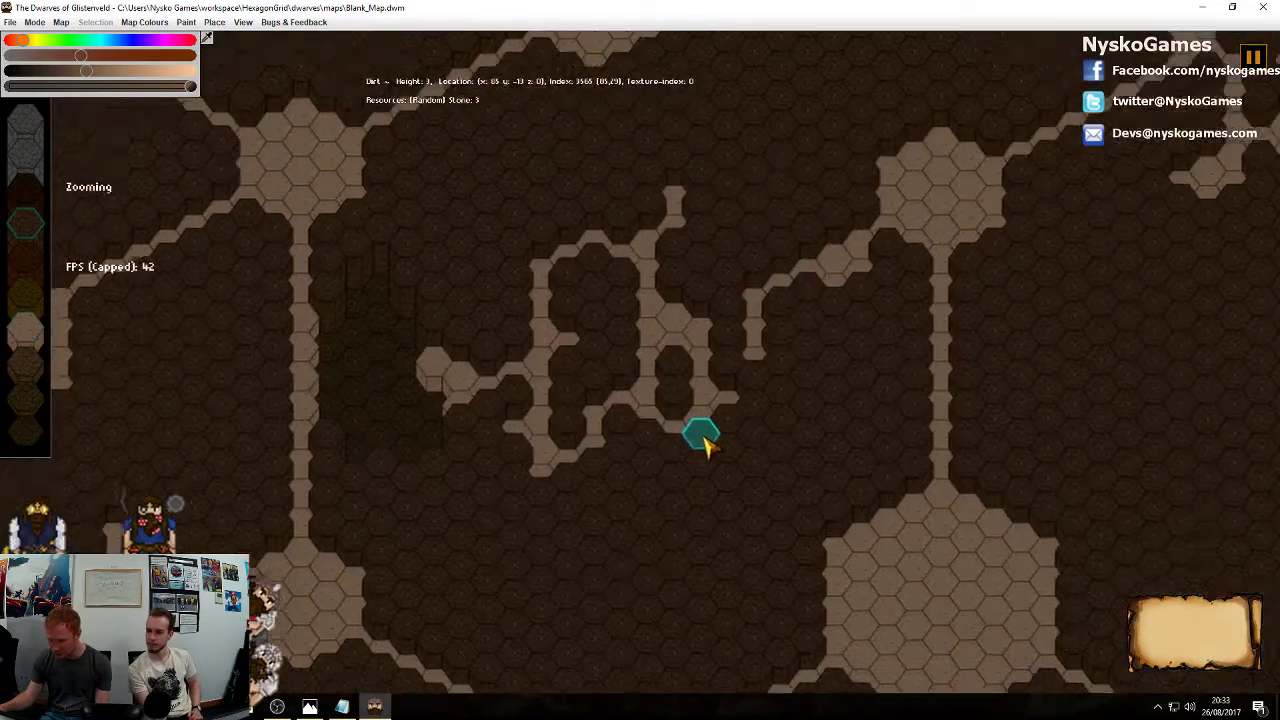
left_click(748, 390)
key("0")
Place one water source in the ravine west of the looping tunnel and one in the ravine north of the easternmost chamber
middle_click_drag(262, 450, 680, 371)
scroll(680, 371, "down", 1)
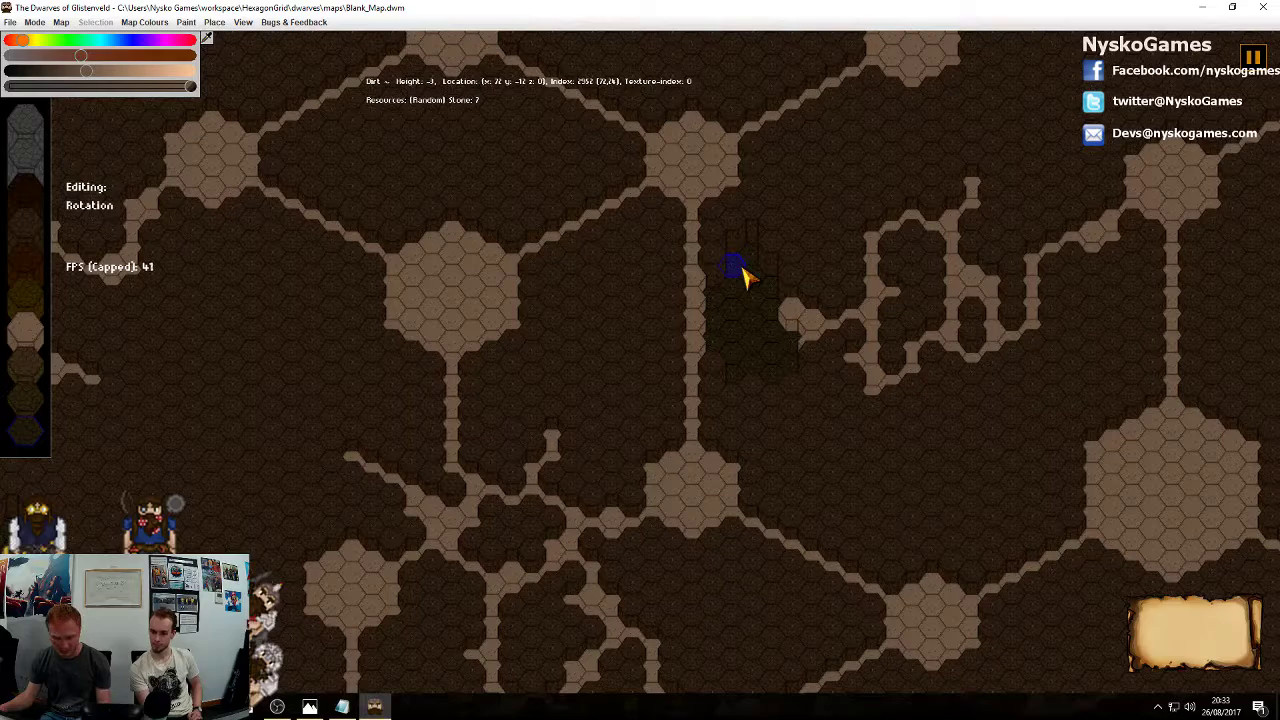
scroll(851, 334, "down", 3)
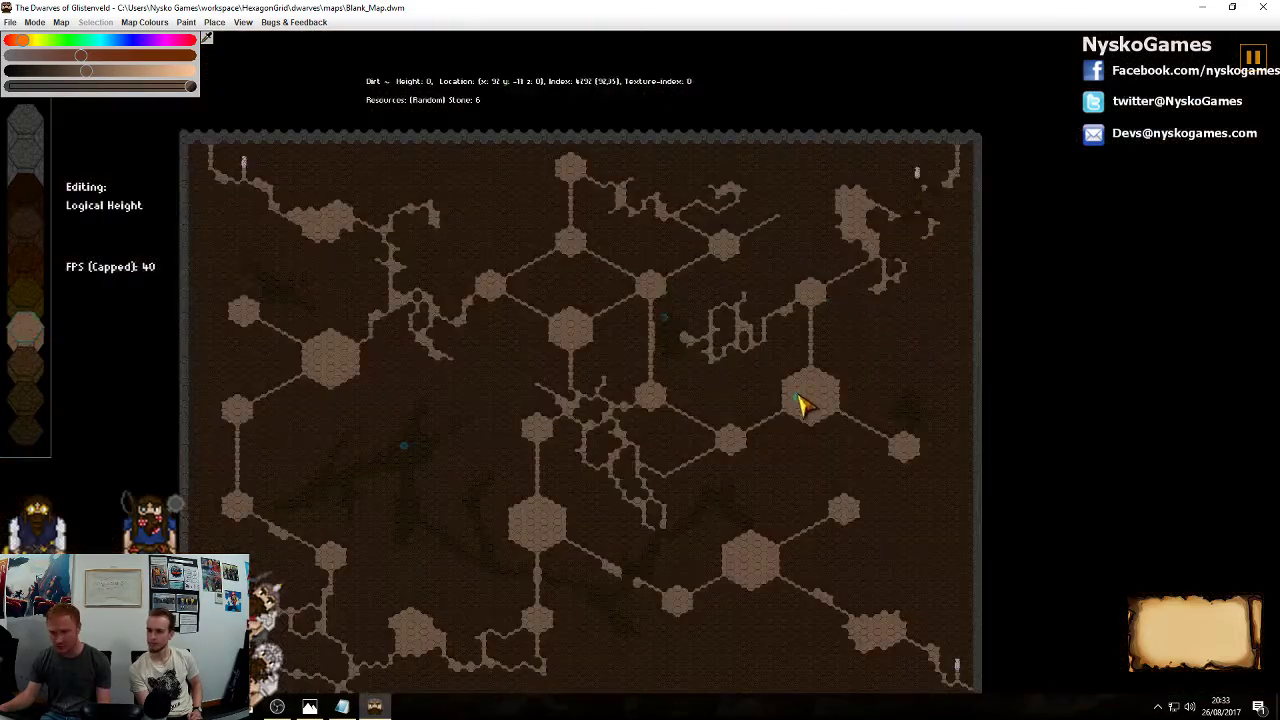
middle_click_drag(800, 400, 671, 310)
scroll(748, 415, "up", 1)
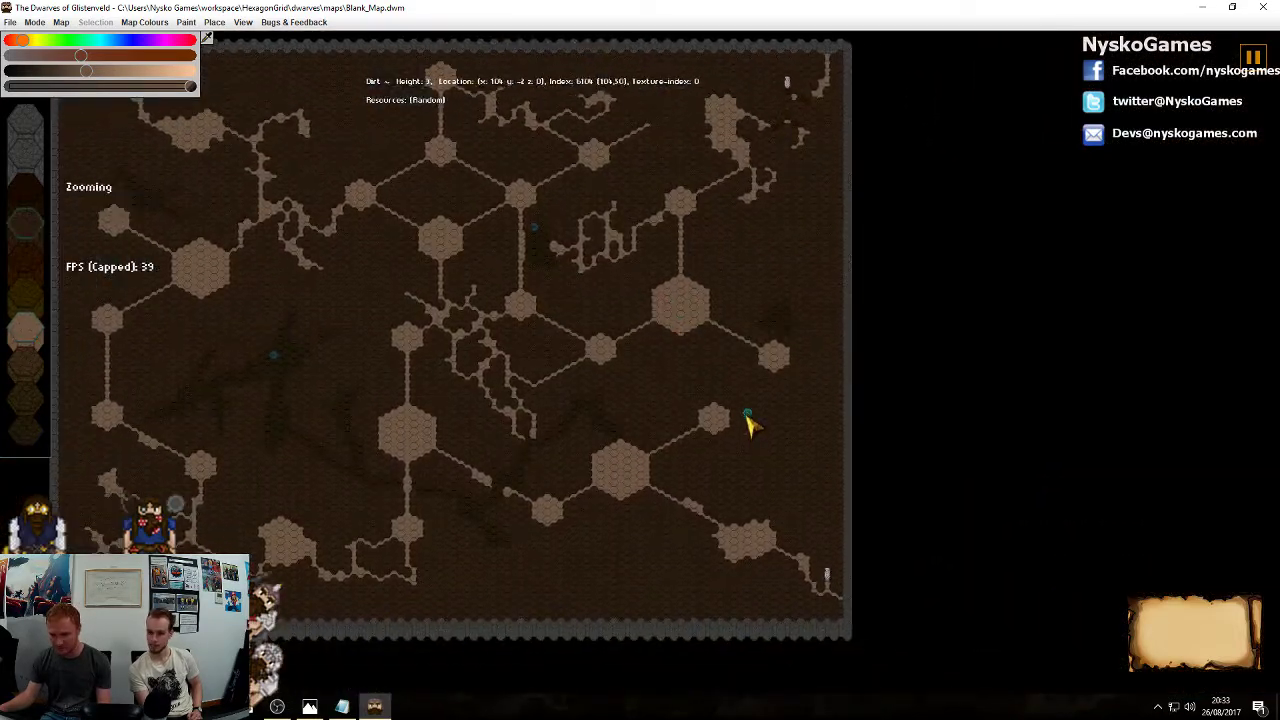
scroll(748, 420, "up", 4)
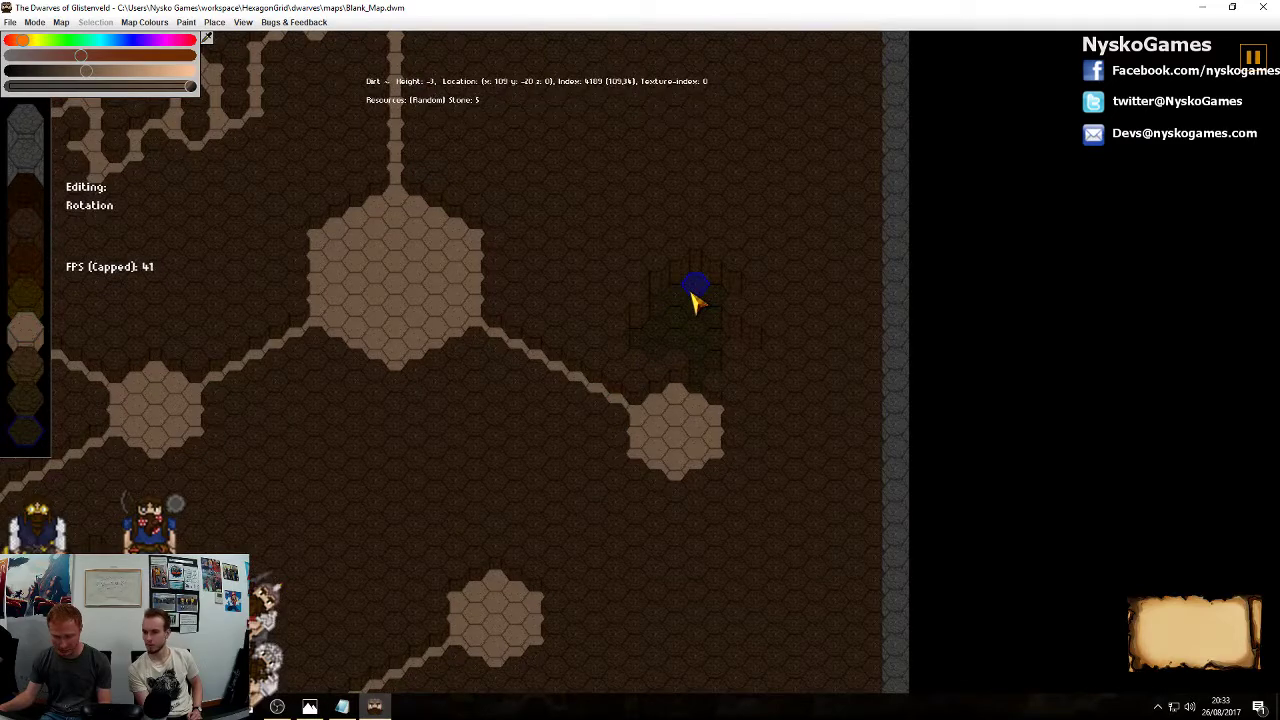
scroll(743, 329, "down", 3)
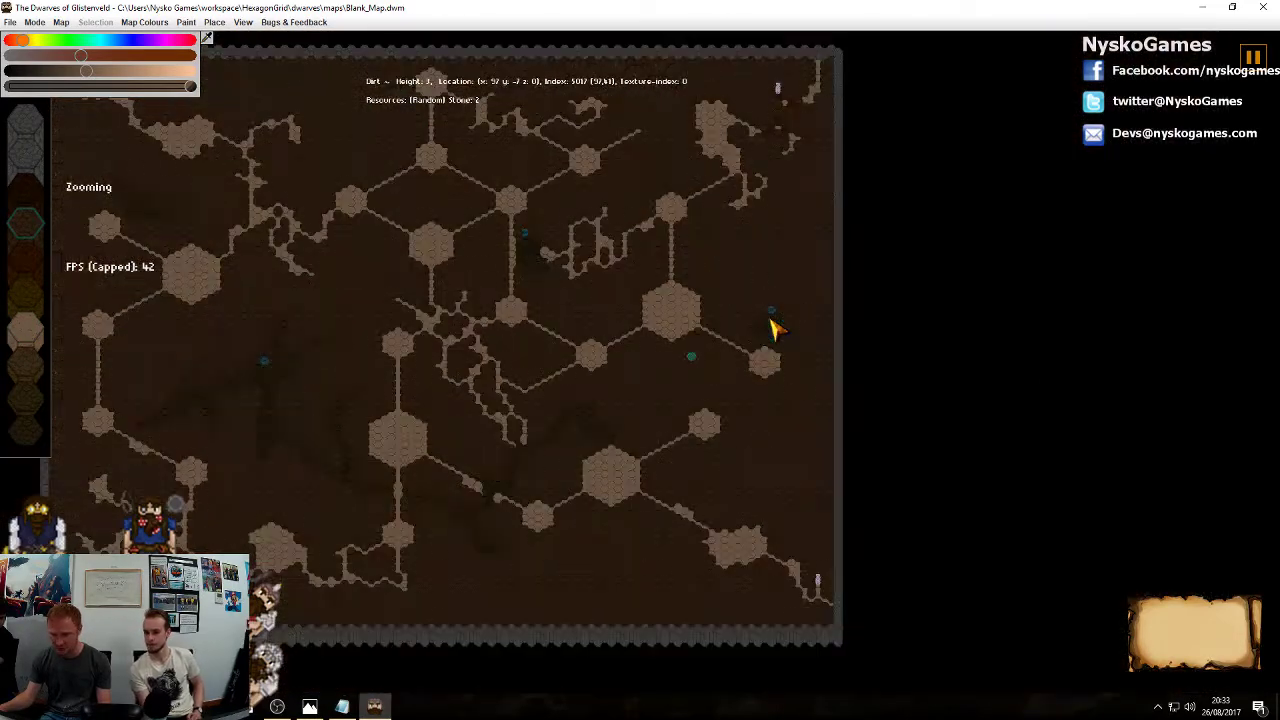
Place two water sources in the northwest ravine, one at its east end and one at its west end
middle_click_drag(630, 277, 765, 323)
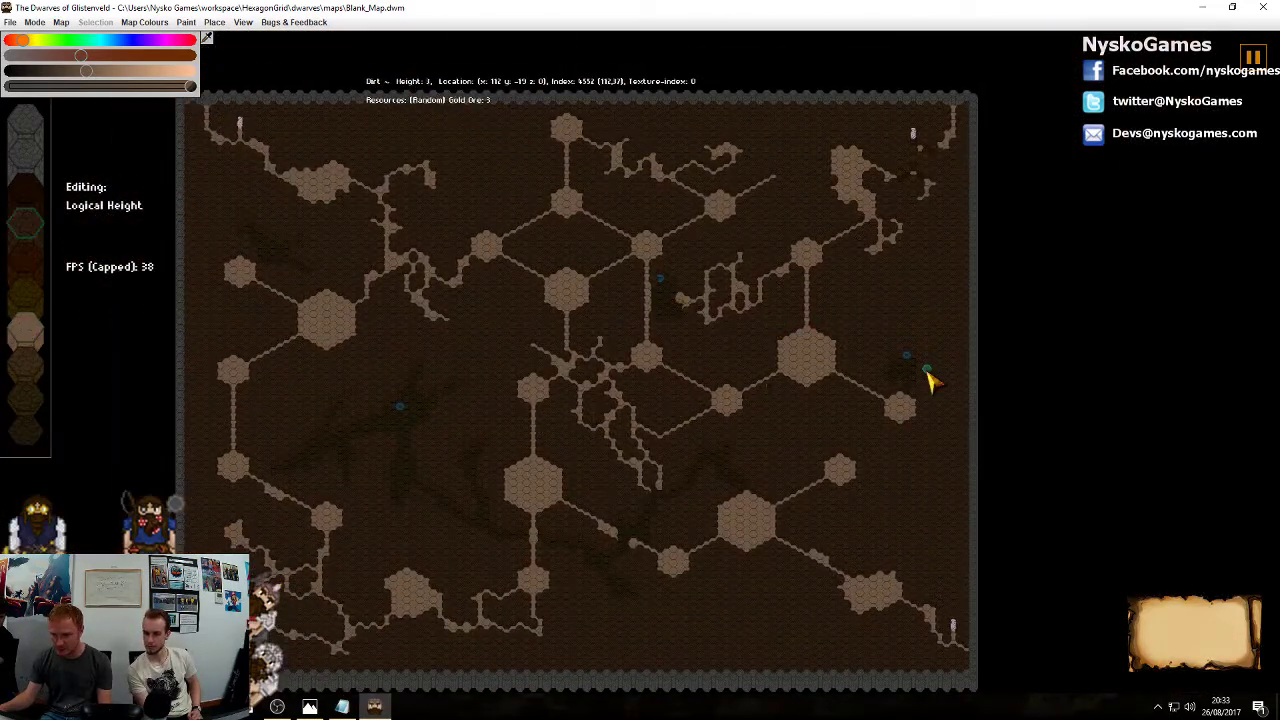
middle_click_drag(532, 292, 748, 382)
middle_click_drag(472, 356, 694, 388)
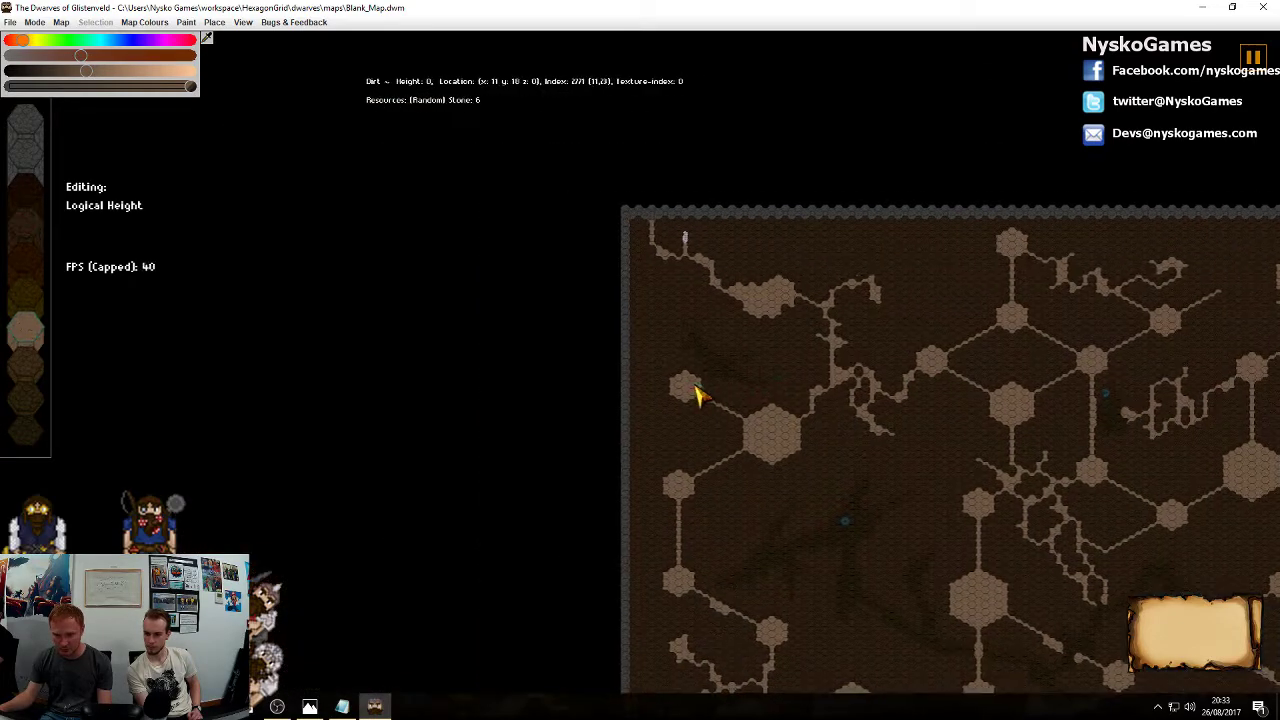
scroll(694, 388, "up", 4)
middle_click_drag(863, 392, 642, 430)
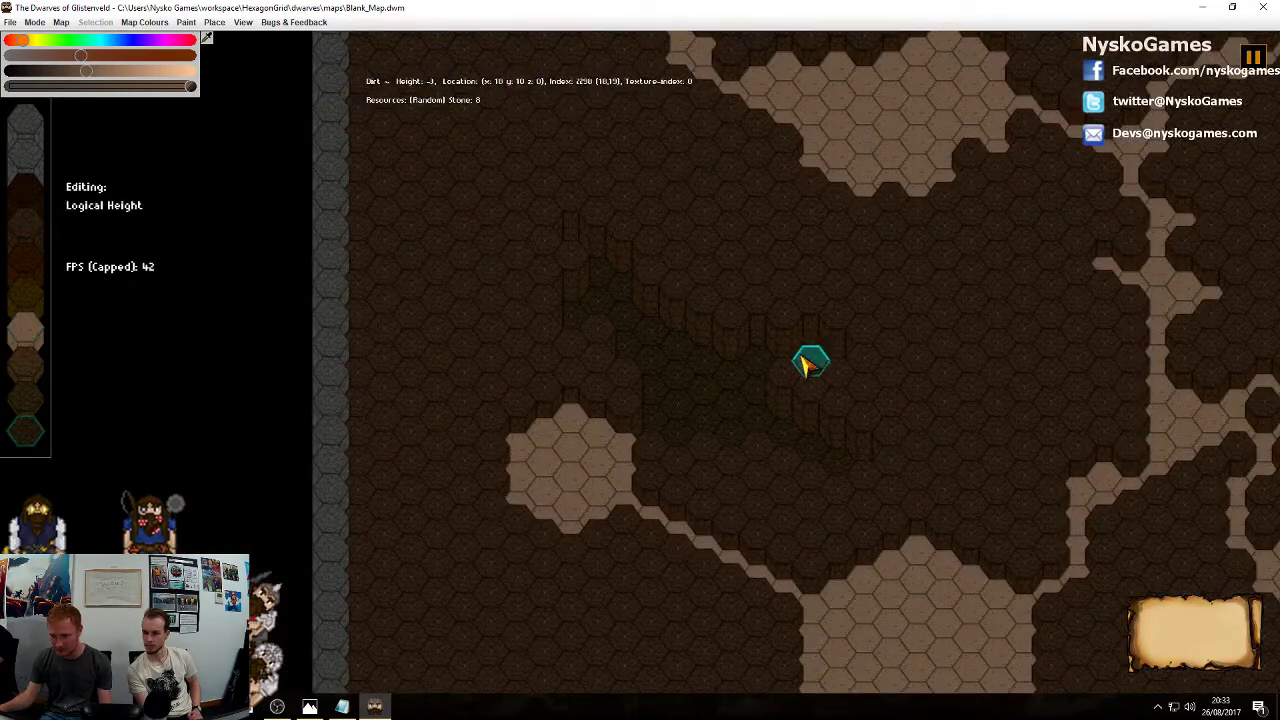
left_click(808, 363)
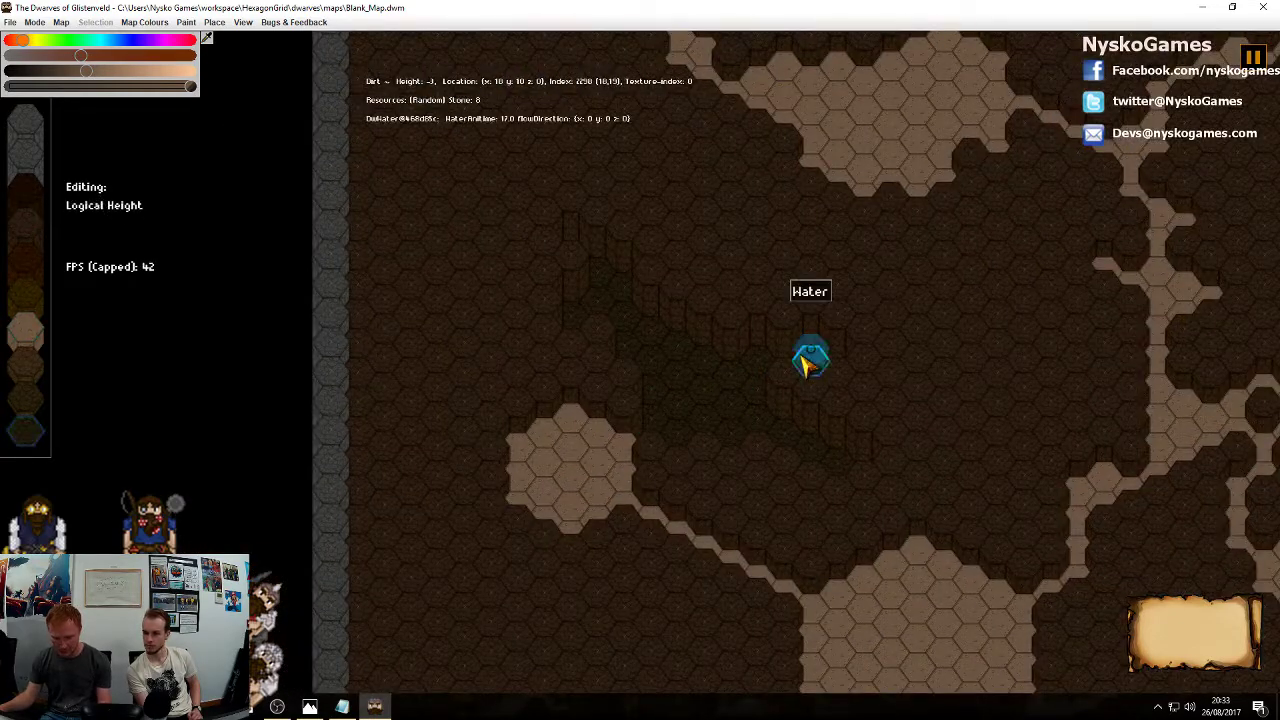
left_click(577, 318)
middle_click_drag(717, 437, 697, 390)
scroll(697, 390, "down", 3)
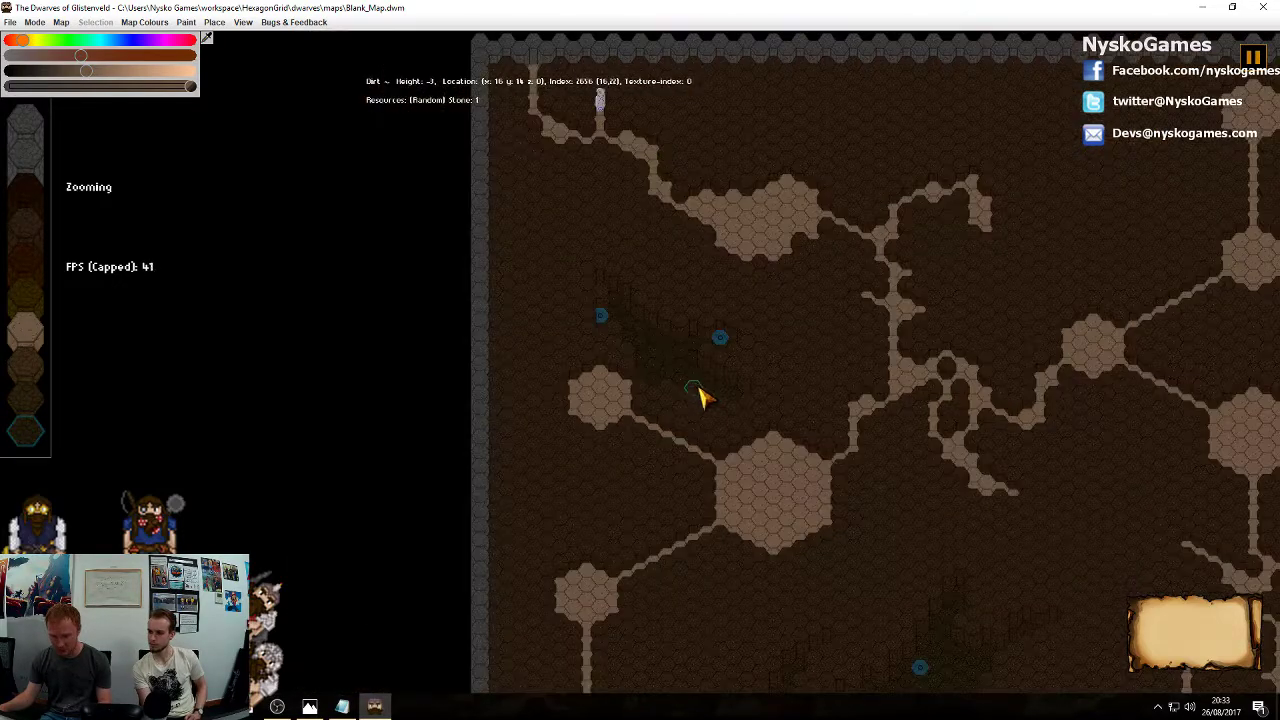
Add a water source to the west arm of the long central ravine and another to the spur west of the large central chamber
middle_click_drag(892, 487, 722, 268)
middle_click_drag(843, 479, 855, 322)
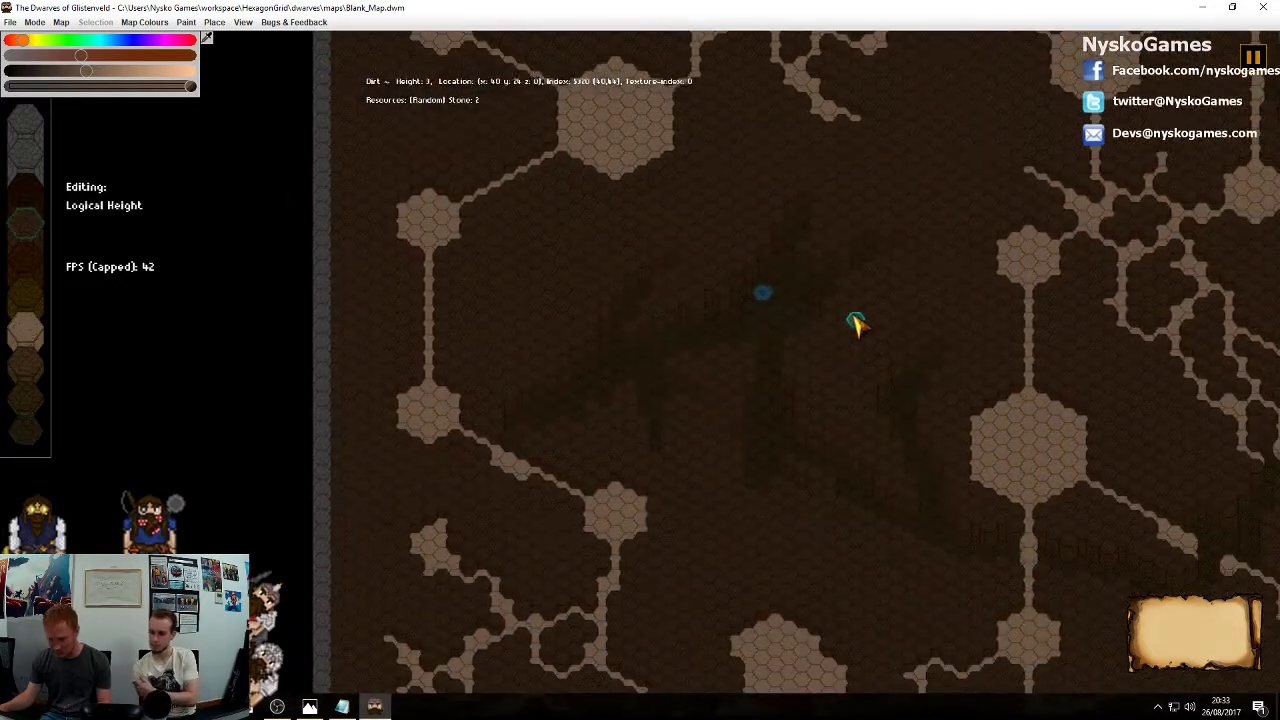
left_click(574, 386)
middle_click_drag(792, 466, 606, 348)
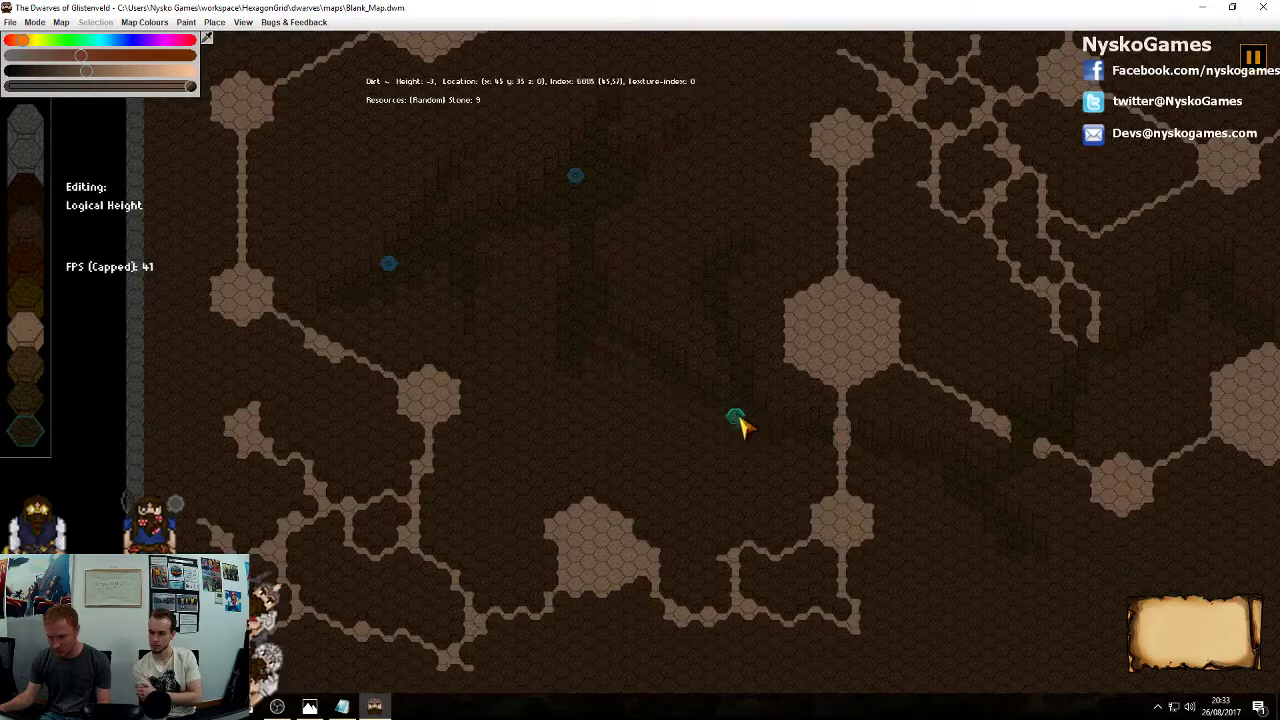
left_click(729, 263)
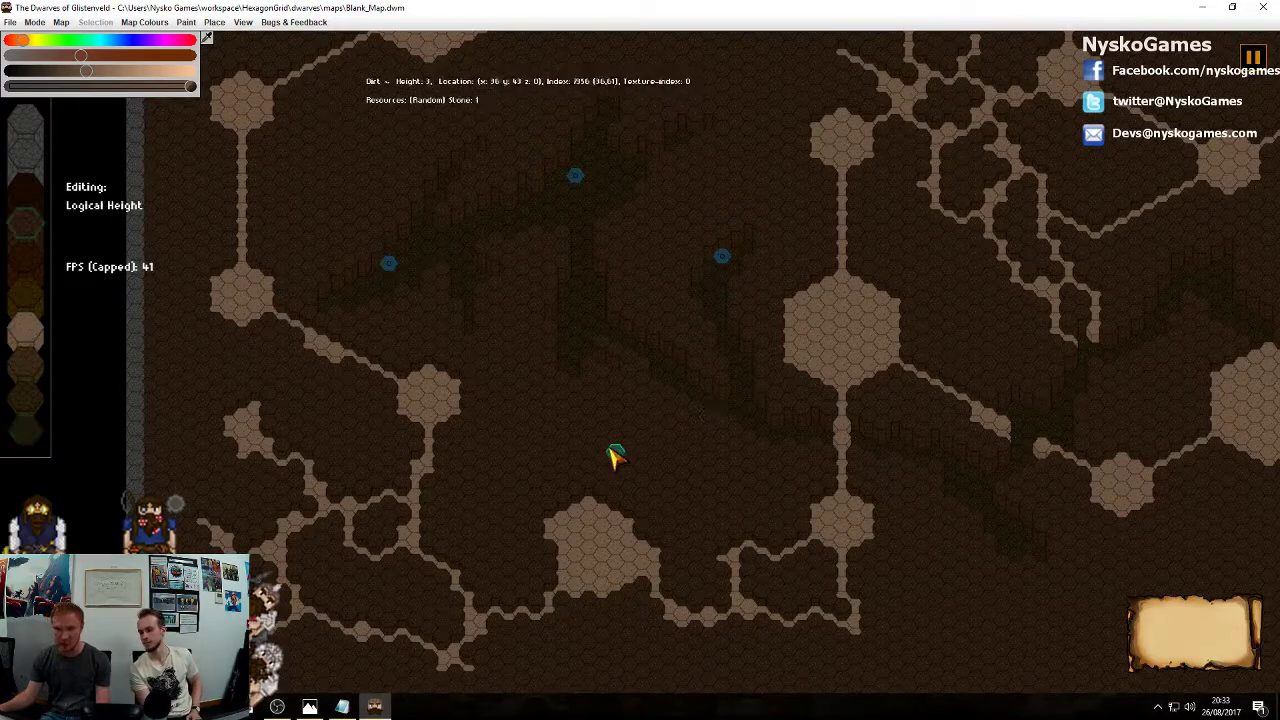
Place water sources at the southeast tip of the long central ravine and at the peak of its northeast arm
middle_click_drag(943, 409, 712, 399)
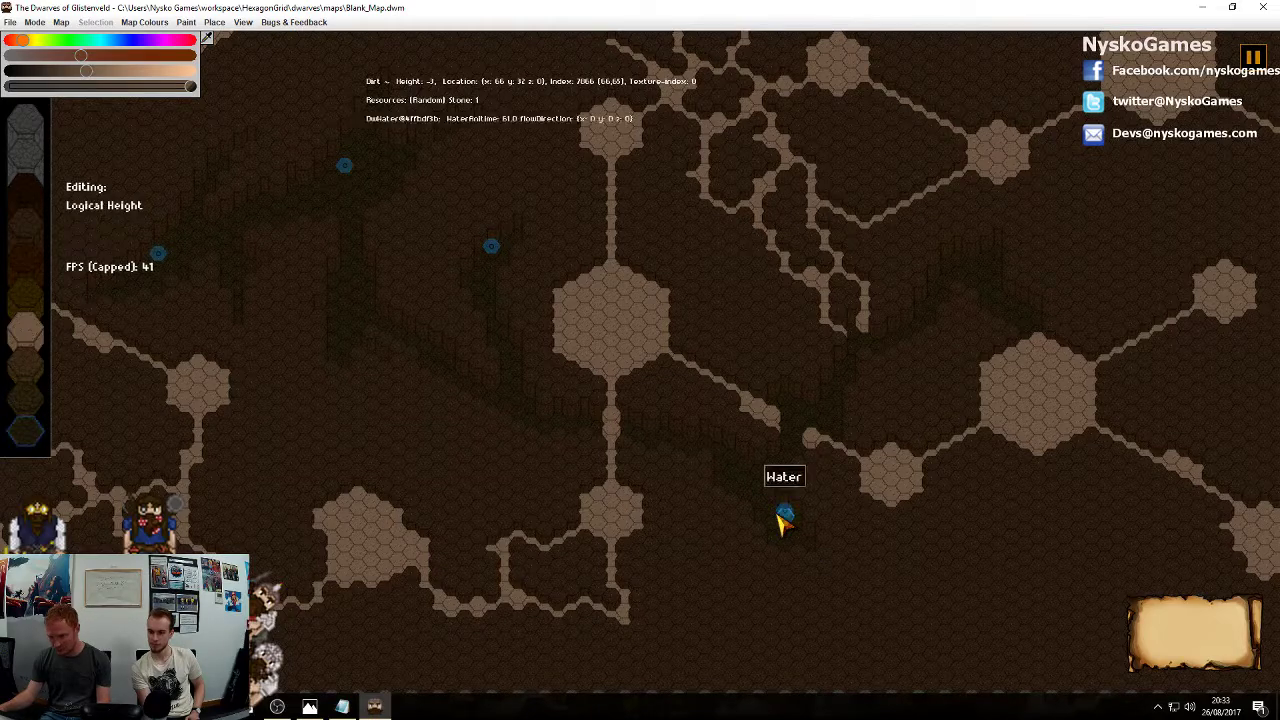
middle_click_drag(863, 434, 707, 520)
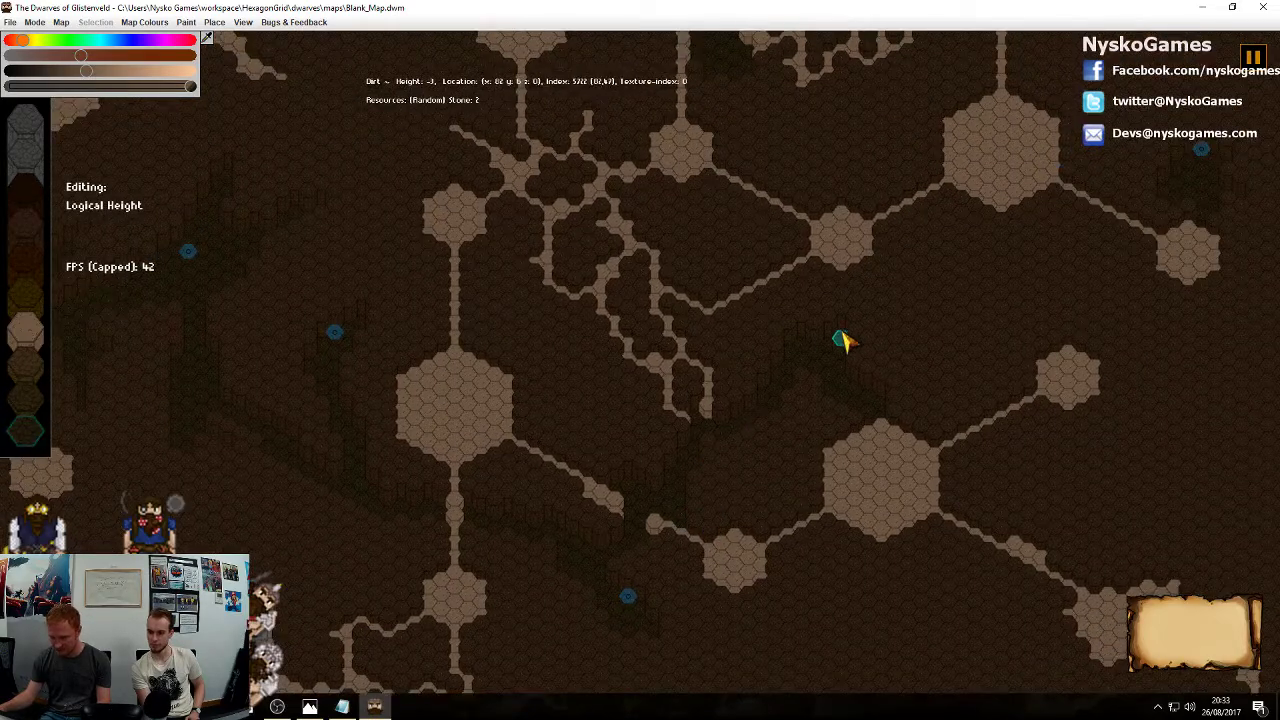
middle_click_drag(939, 379, 929, 321)
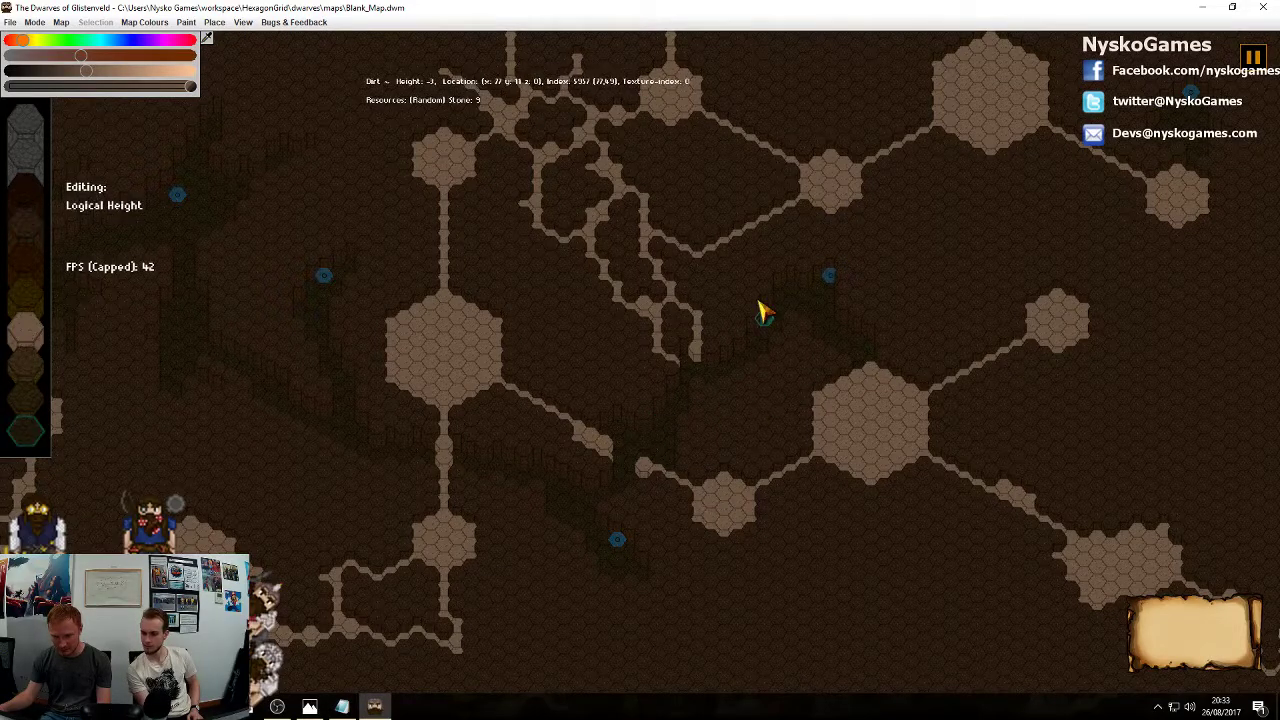
Place water sources midway along the ravine's diagonal stretch southwest of the large central chamber and just northeast of the tunnel gap it crosses
middle_click_drag(777, 380, 1089, 417)
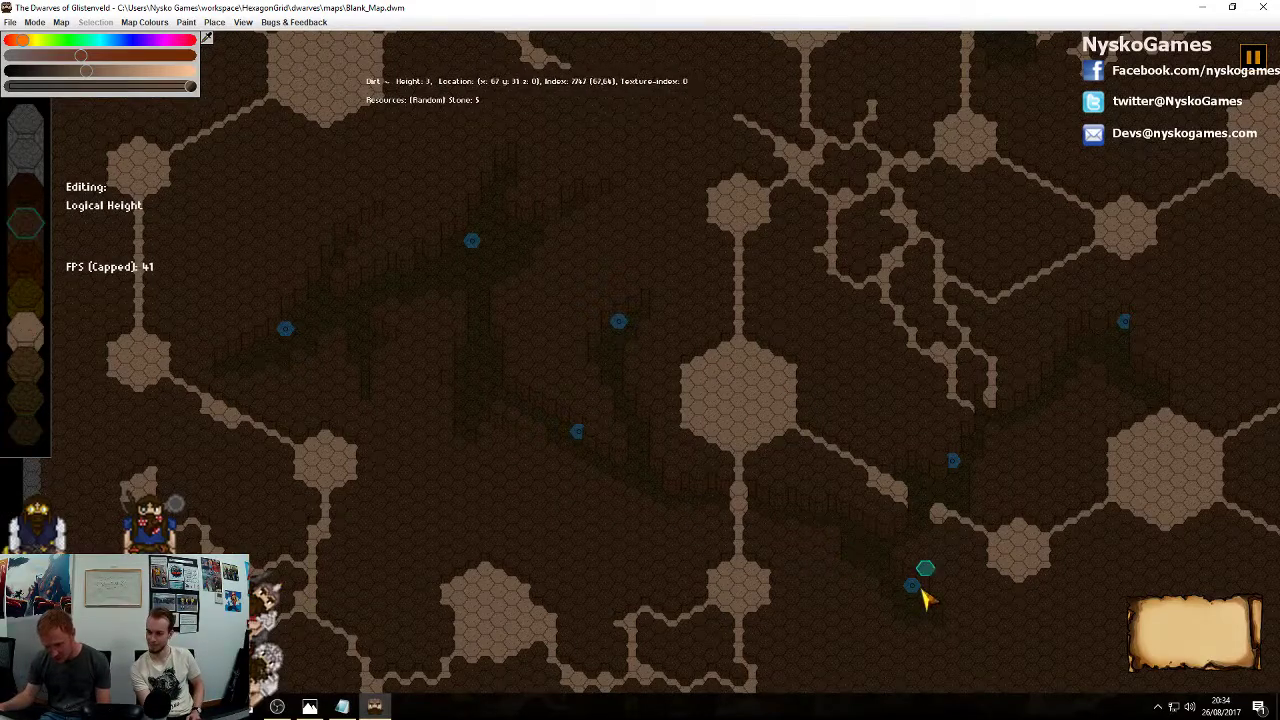
scroll(823, 557, "up", 5)
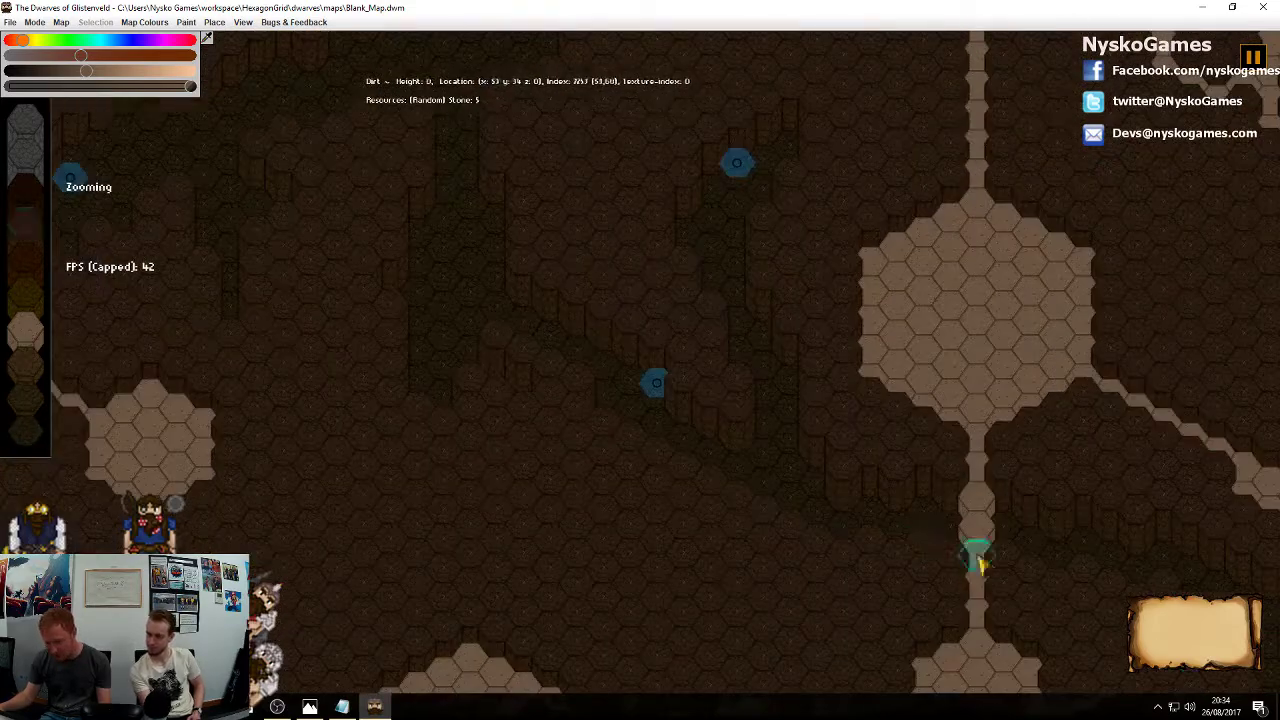
middle_click_drag(940, 255, 975, 505)
scroll(893, 437, "down", 3)
scroll(890, 440, "down", 1)
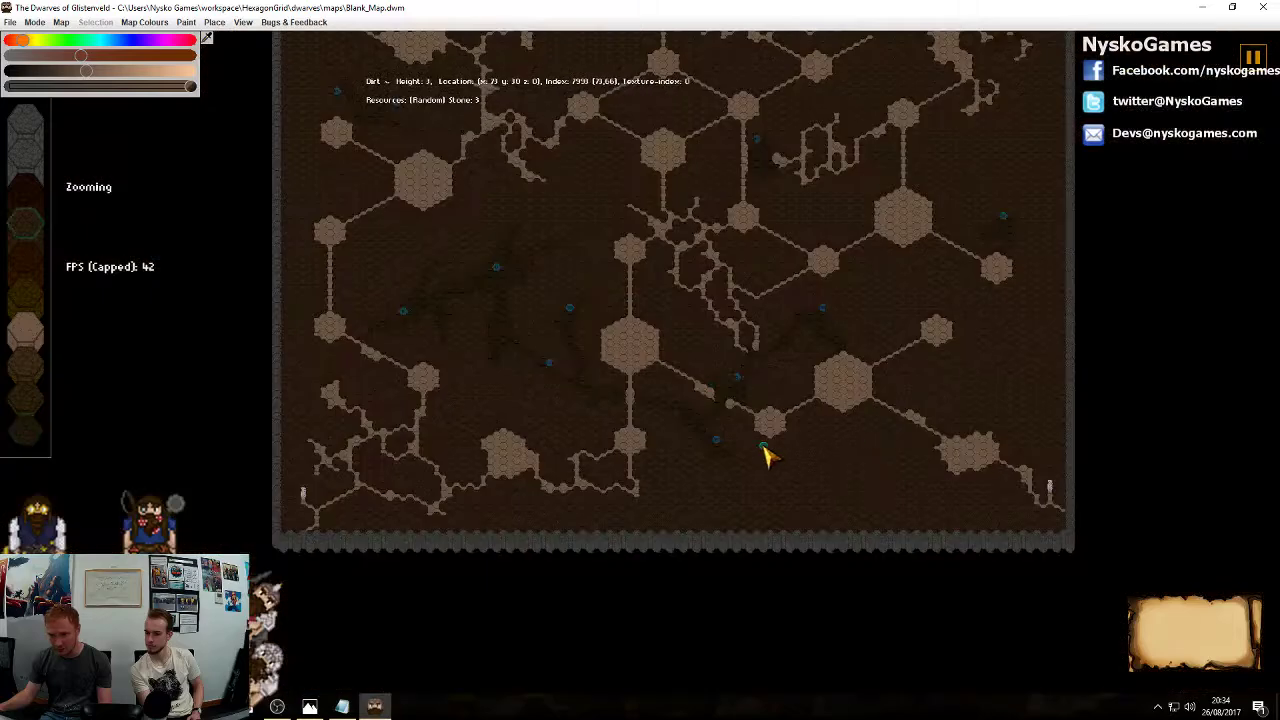
Inspect the long central ravine, its water sources and resource clusters, and the surrounding chambers across the southern half of the map
scroll(767, 455, "up", 1)
scroll(838, 432, "down", 1)
middle_click_drag(816, 348, 737, 396)
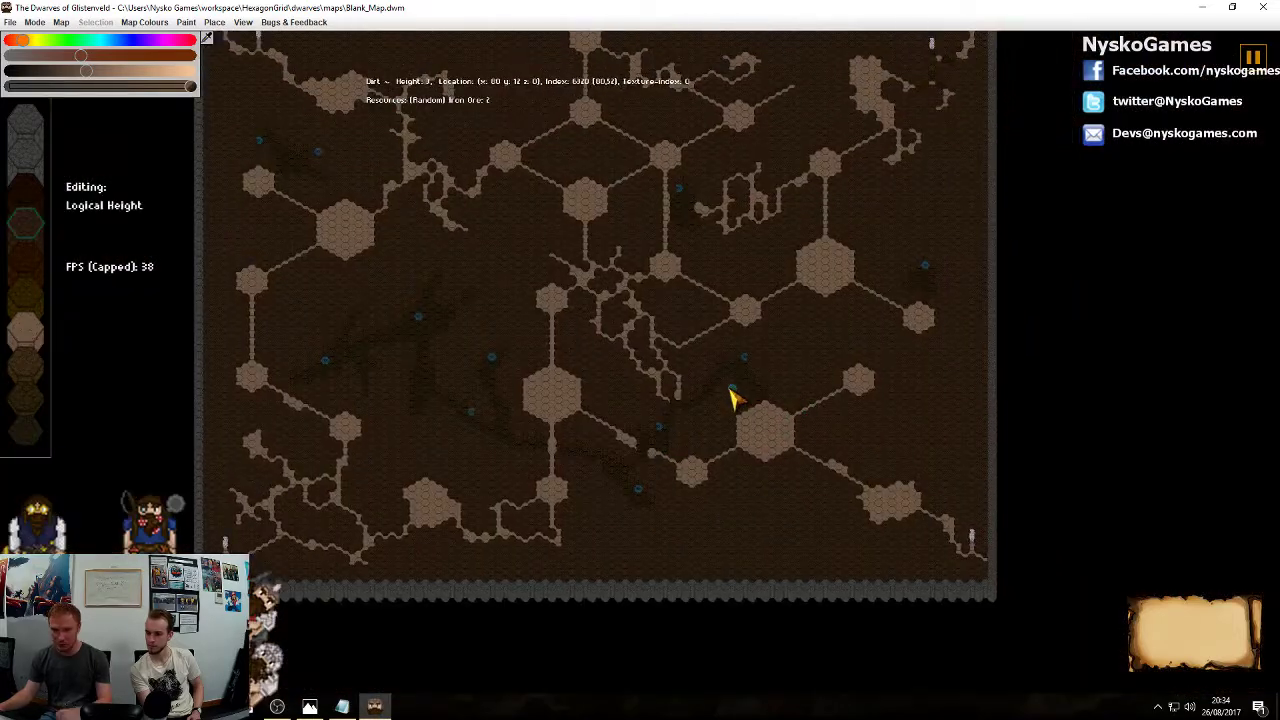
scroll(680, 452, "up", 3)
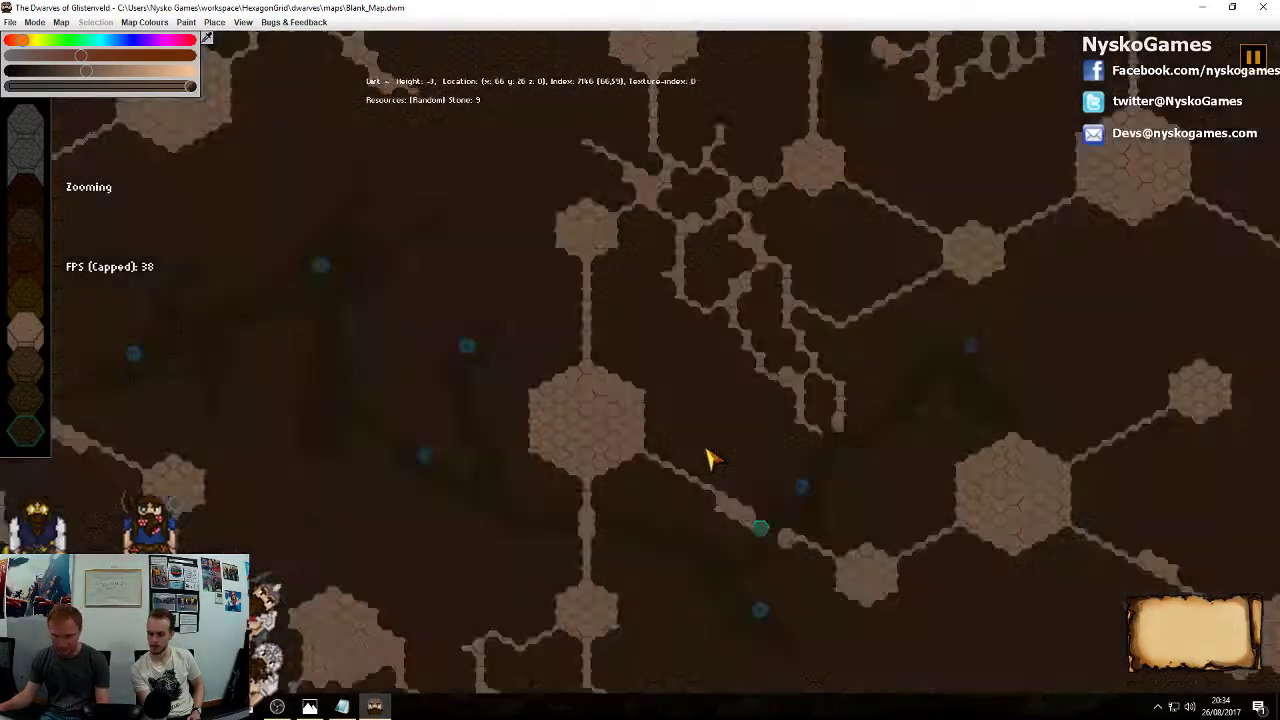
scroll(690, 330, "up", 2)
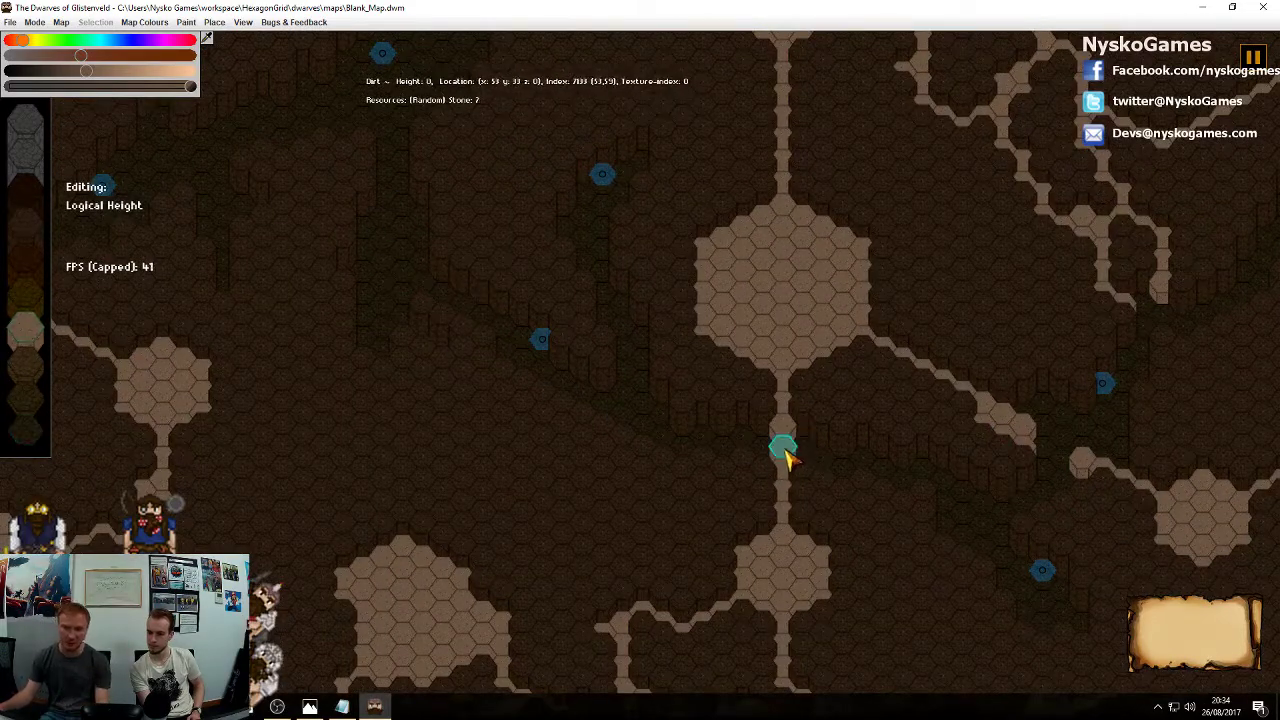
middle_click_drag(776, 445, 963, 482)
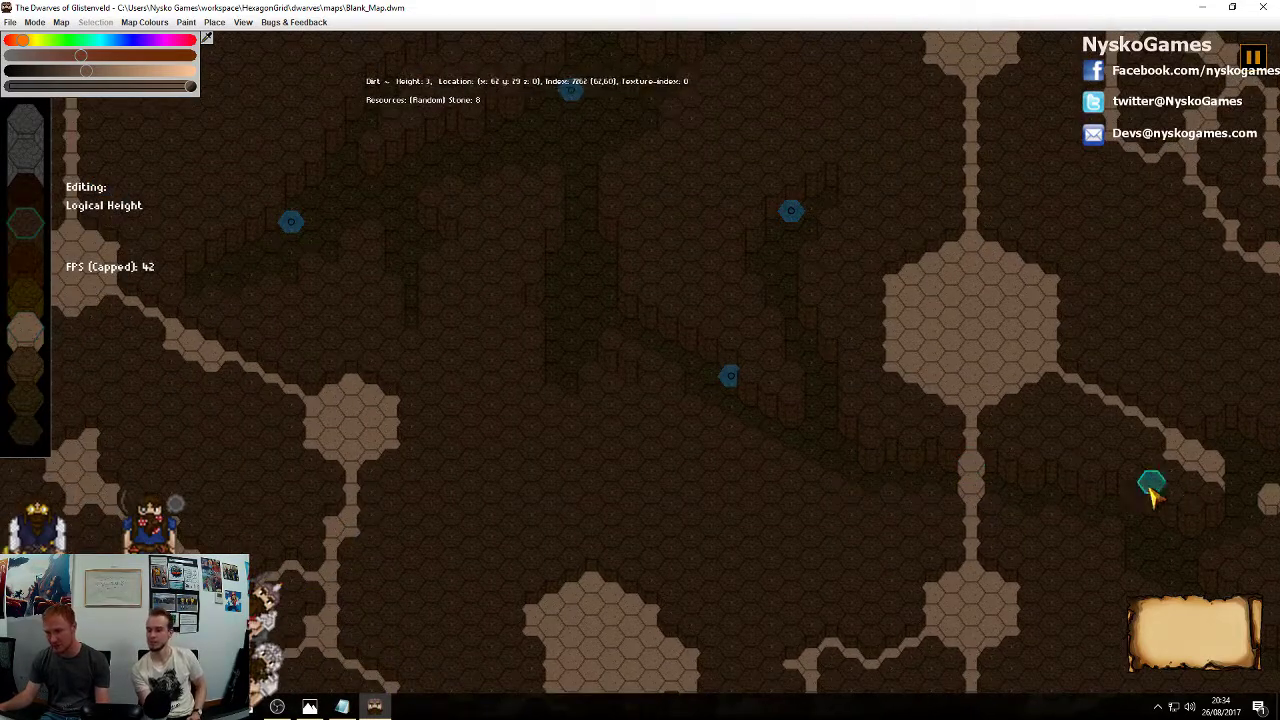
middle_click_drag(634, 284, 845, 550)
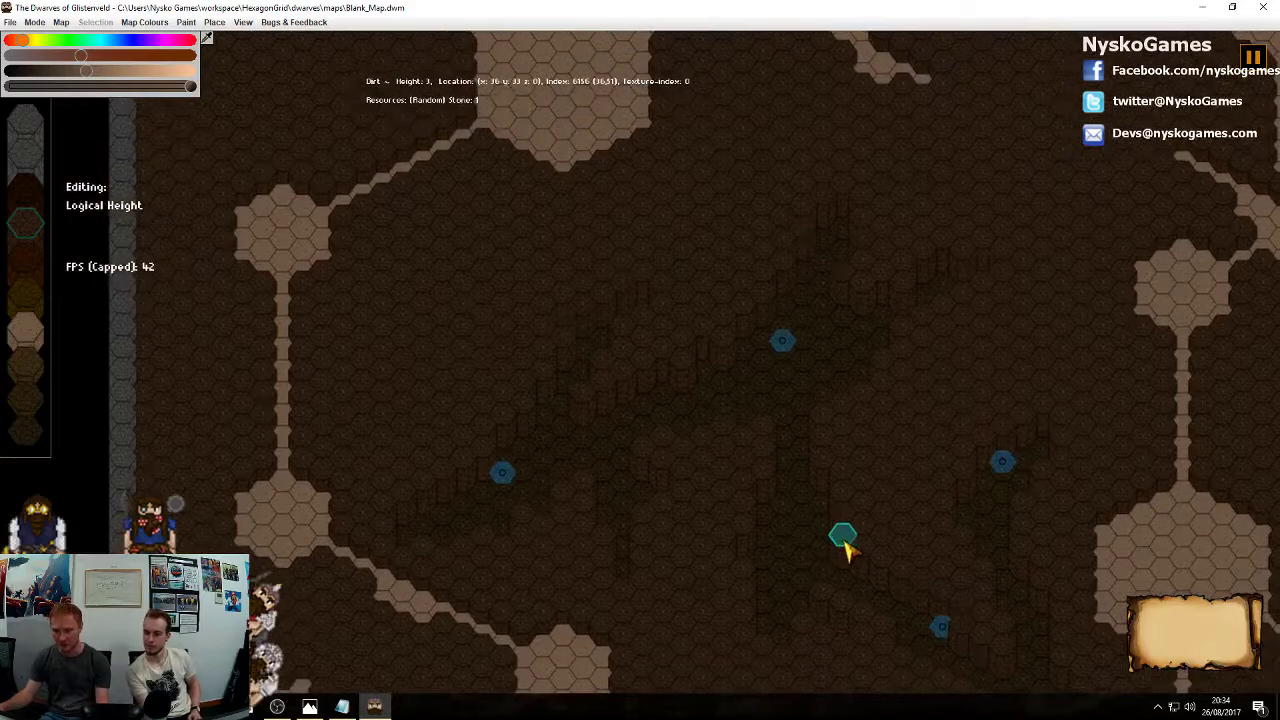
scroll(714, 434, "down", 5)
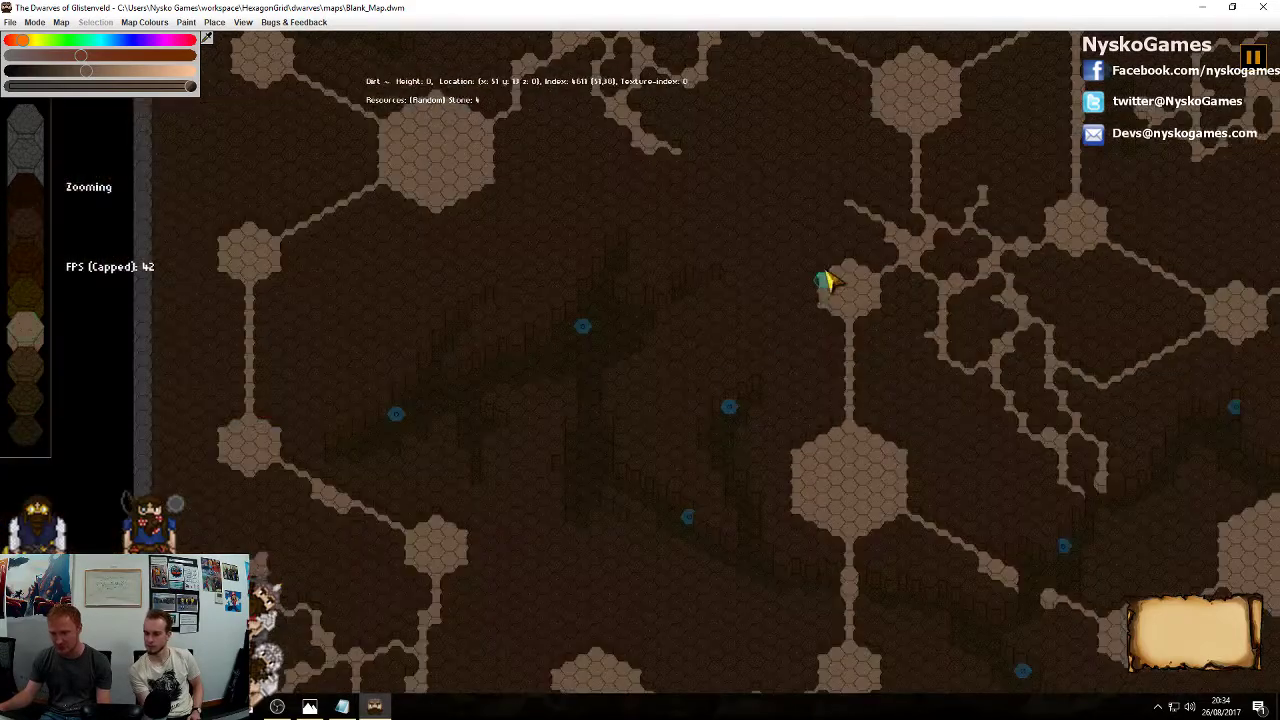
scroll(790, 400, "down", 5)
middle_click_drag(931, 403, 780, 312)
middle_click_drag(1012, 260, 875, 222)
middle_click_drag(724, 434, 825, 375)
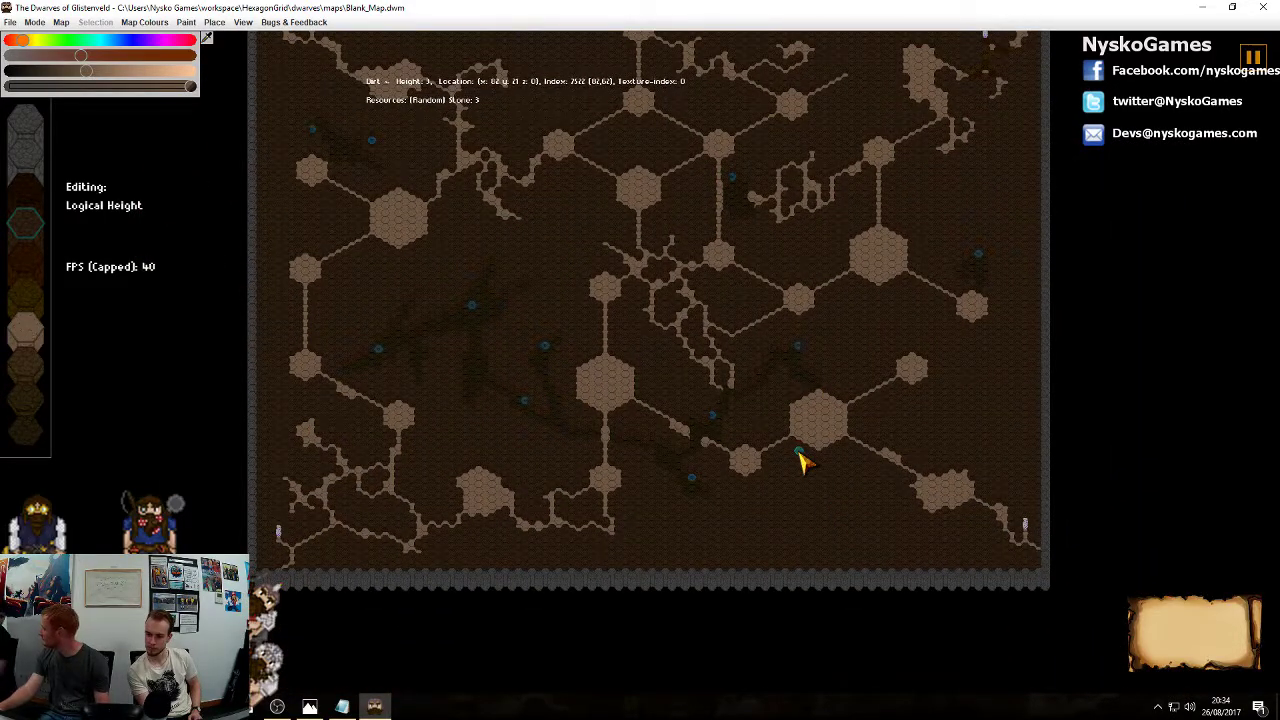
scroll(769, 423, "down", 2)
scroll(703, 409, "up", 5)
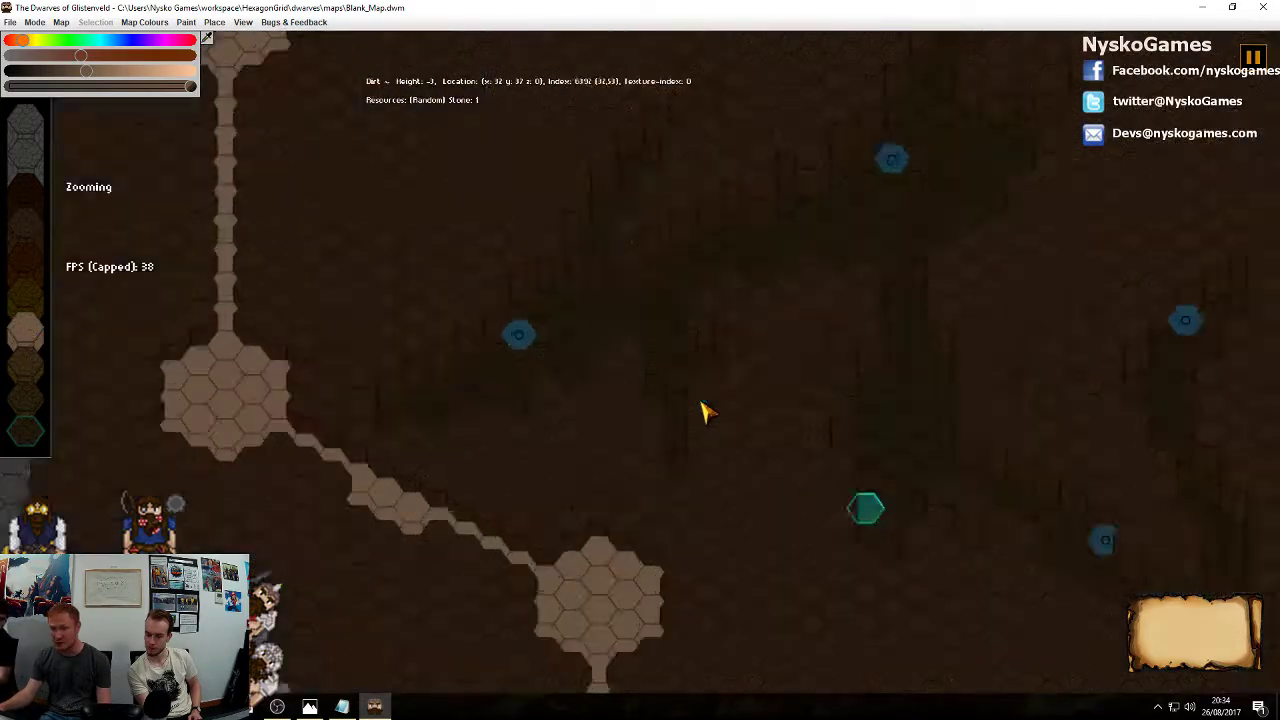
middle_click_drag(861, 347, 793, 415)
scroll(798, 414, "up", 3)
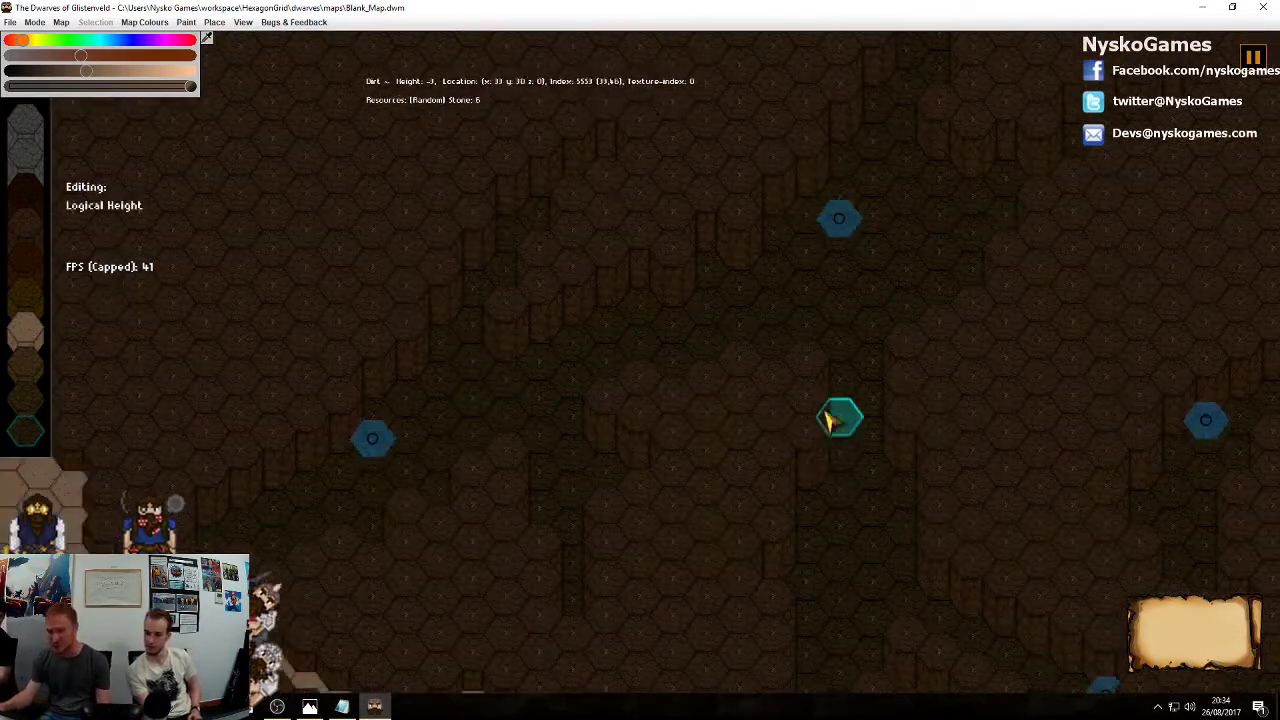
mouse_move(876, 472)
left_mouse_down()
mouse_move(840, 497)
mouse_move(888, 512)
left_mouse_up()
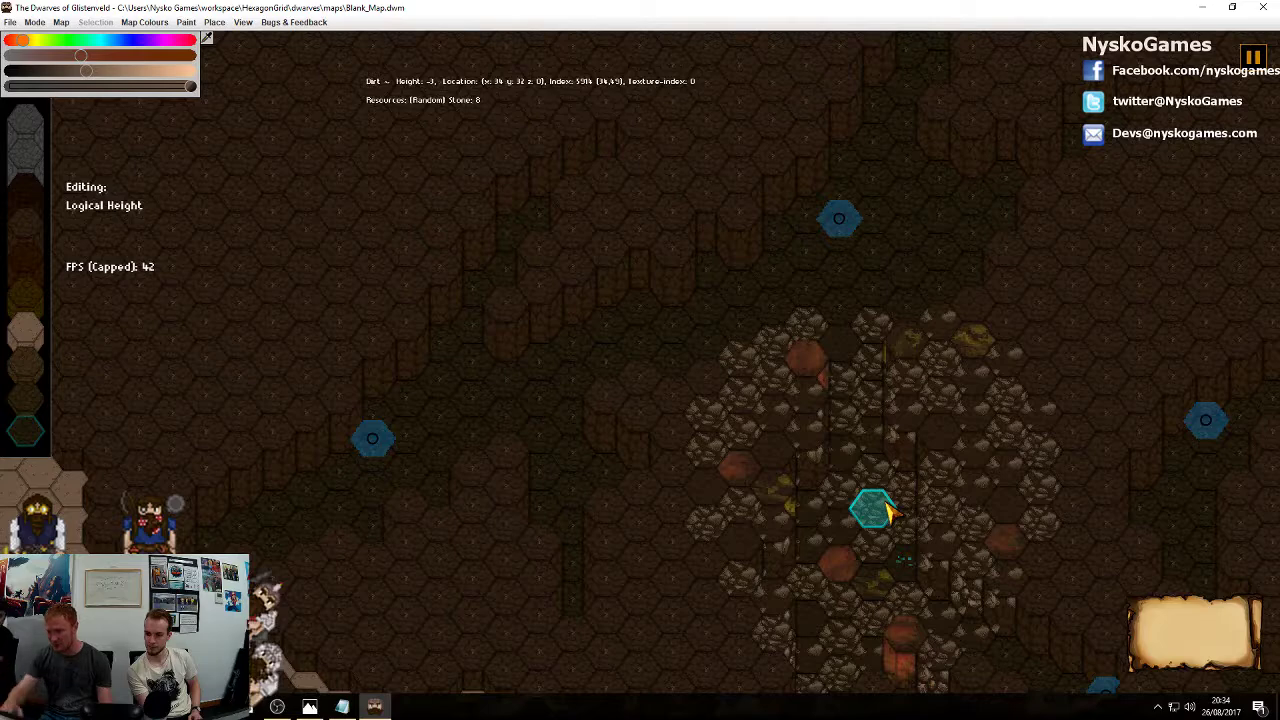
scroll(906, 520, "down", 5)
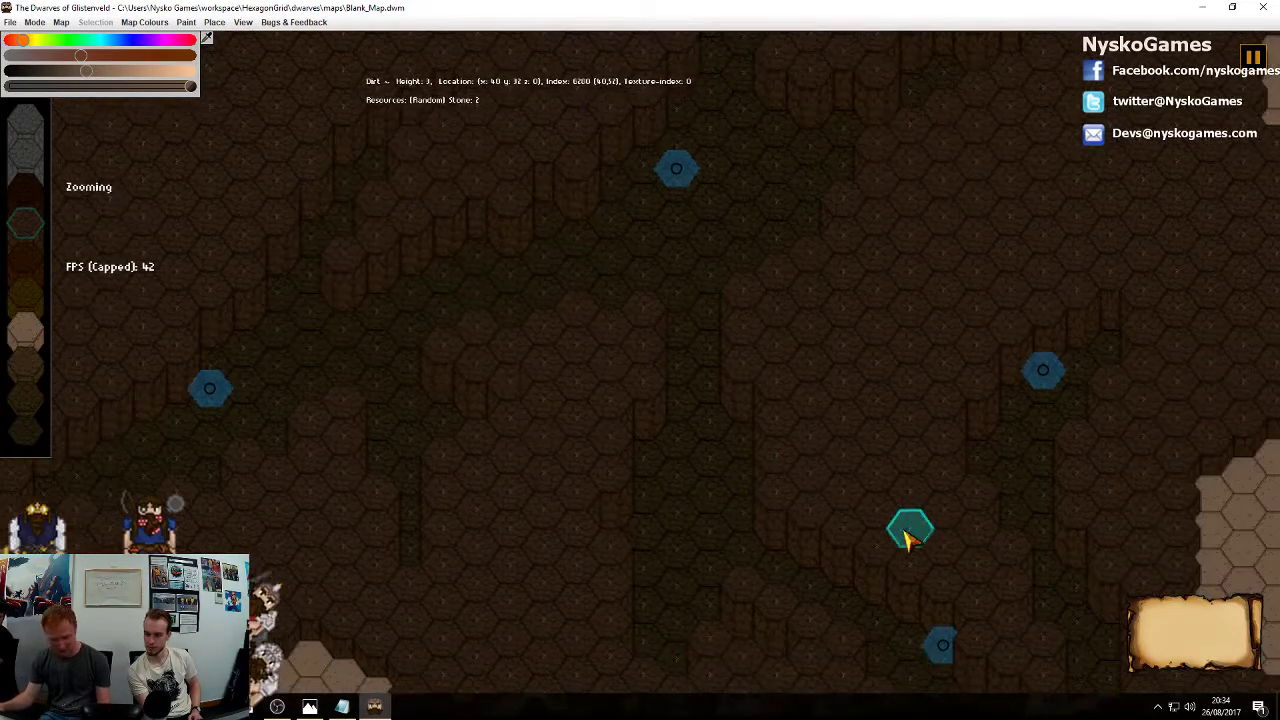
middle_click_drag(1106, 402, 633, 279)
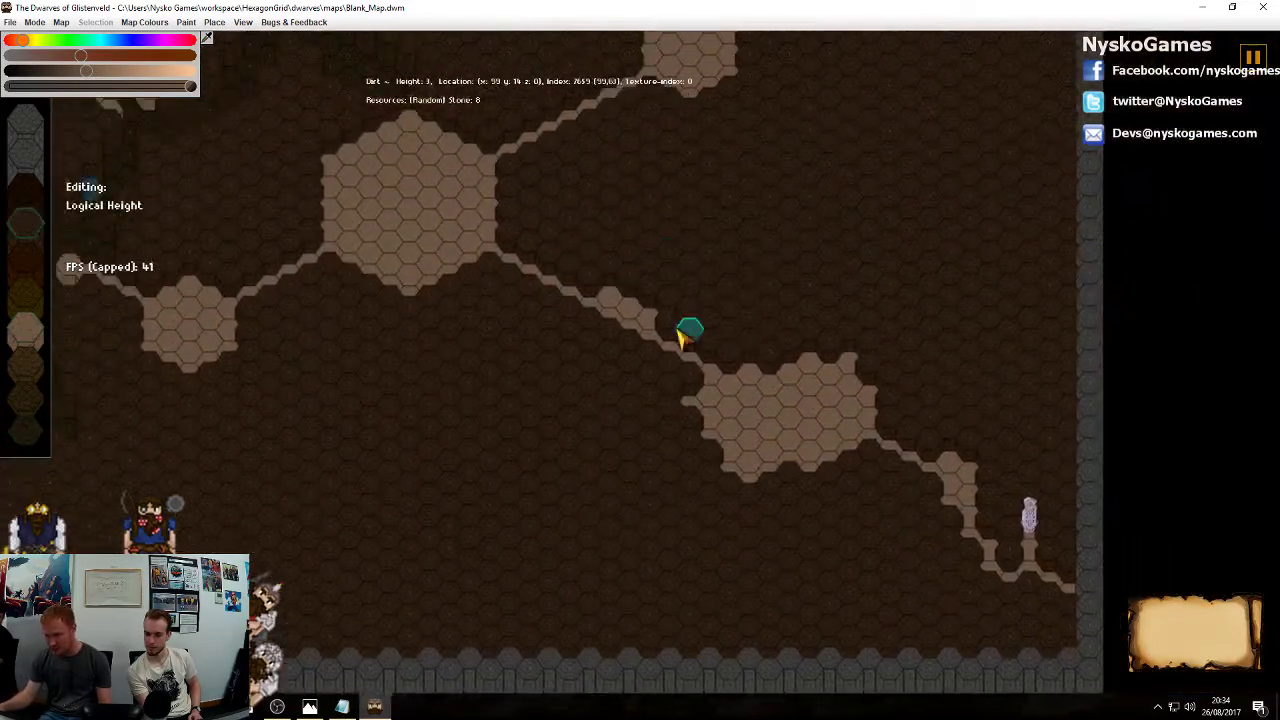
left_click(243, 22)
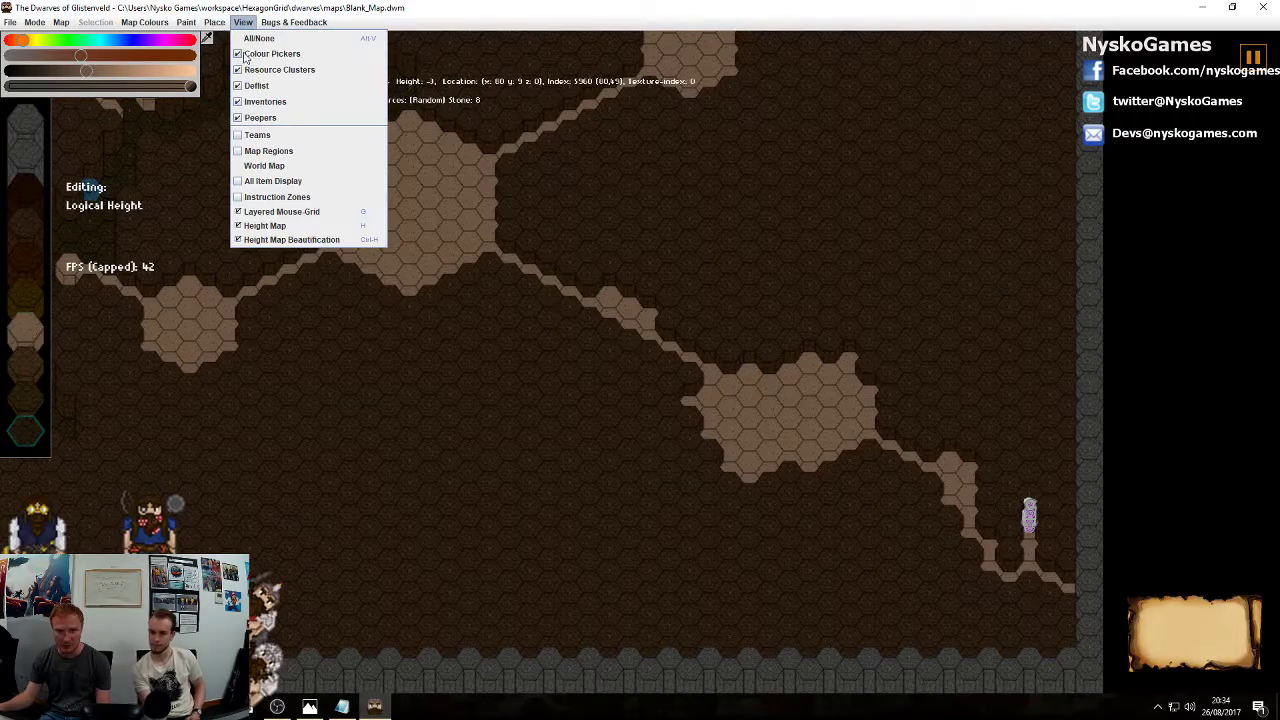
Raise an irregular patch of about 74 dirt tiles near the north edge, east of the hooked tunnel, to height 6
scroll(490, 333, "down", 6)
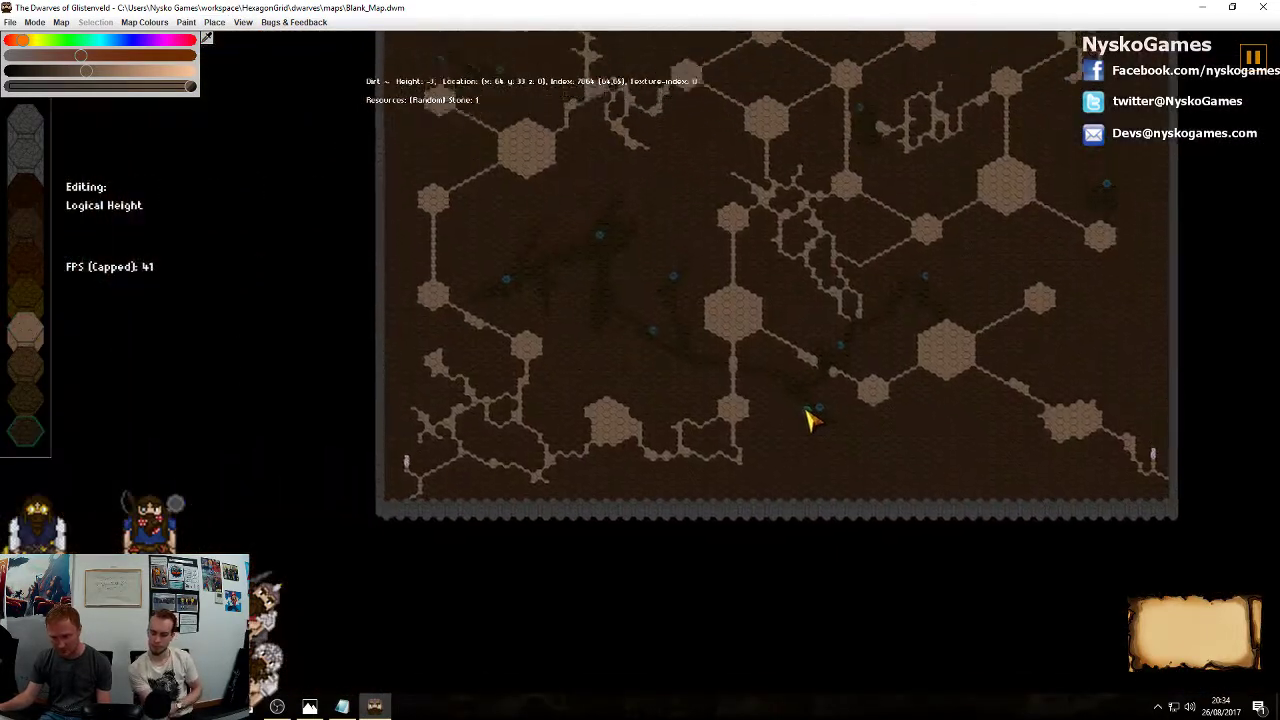
middle_click_drag(806, 409, 830, 578)
middle_click_drag(759, 345, 822, 482)
scroll(757, 388, "up", 6)
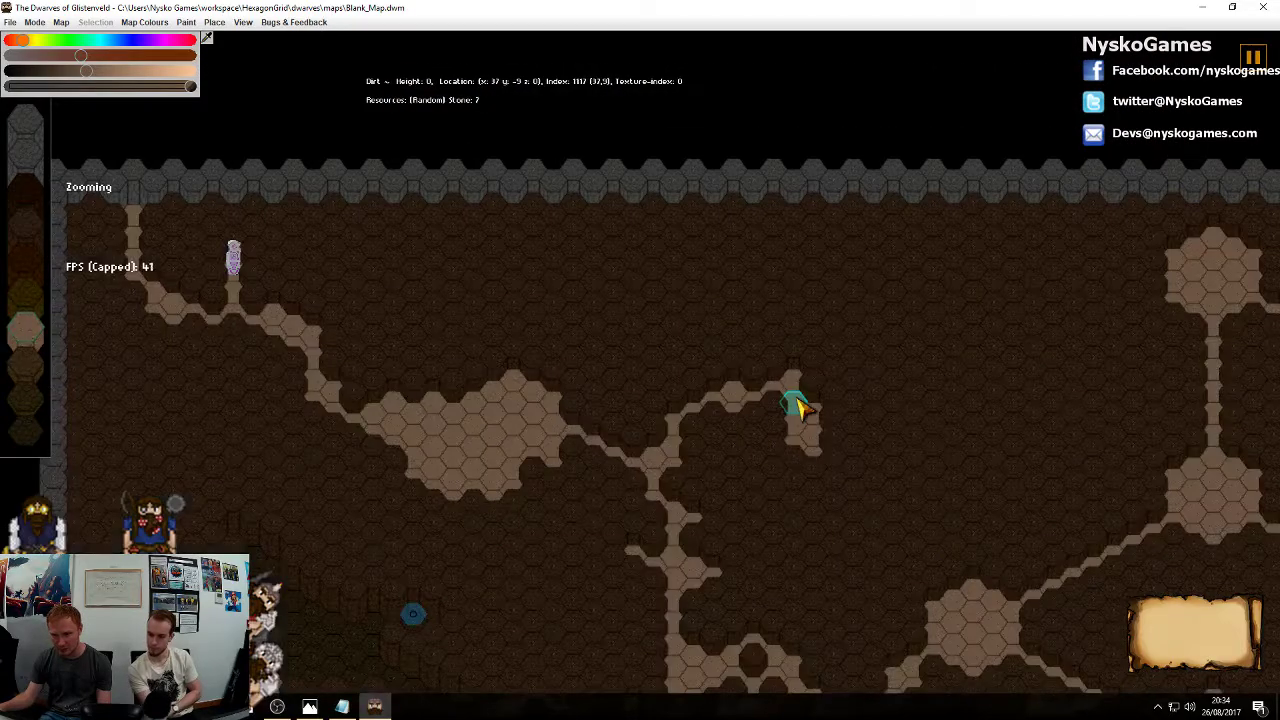
middle_click_drag(963, 345, 580, 271)
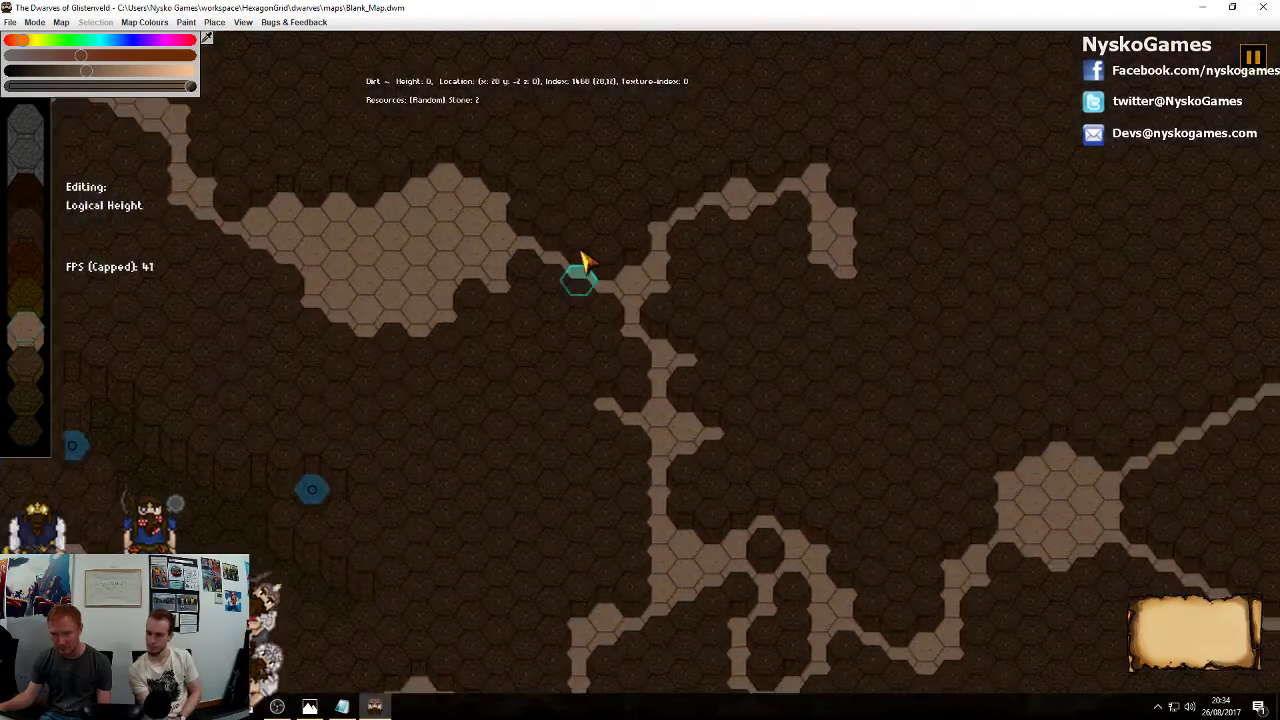
middle_click_drag(958, 305, 771, 443)
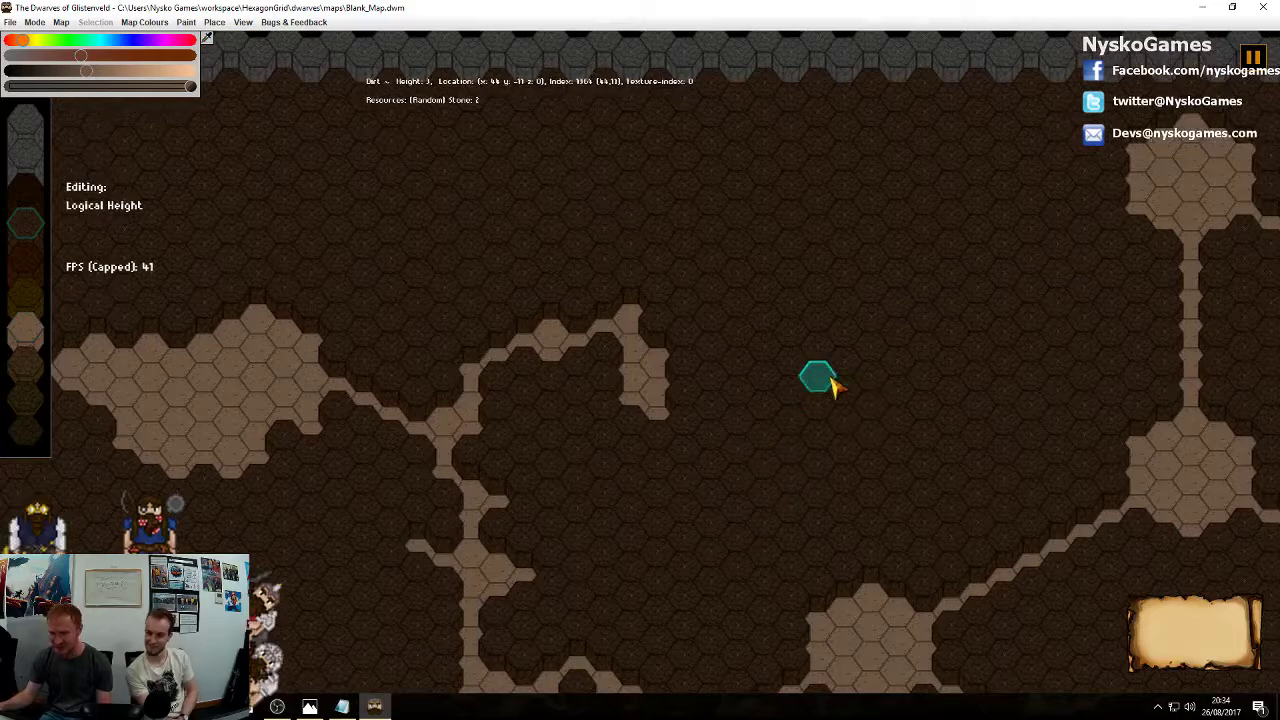
mouse_move(830, 303)
middle_mouse_down()
mouse_move(931, 340)
mouse_move(808, 296)
middle_mouse_up()
mouse_move(912, 218)
left_mouse_down()
mouse_move(797, 339)
mouse_move(903, 423)
mouse_move(931, 171)
mouse_move(932, 236)
mouse_move(967, 235)
mouse_move(957, 309)
mouse_move(952, 277)
mouse_move(885, 350)
mouse_move(794, 394)
mouse_move(903, 394)
mouse_move(957, 337)
mouse_move(953, 355)
left_mouse_up()
scroll(948, 346, "up", 1)
right_click(948, 346)
Select the whole raised patch and fill its tiles with 100% stone at 11 to 15 per tile
left_click(846, 388)
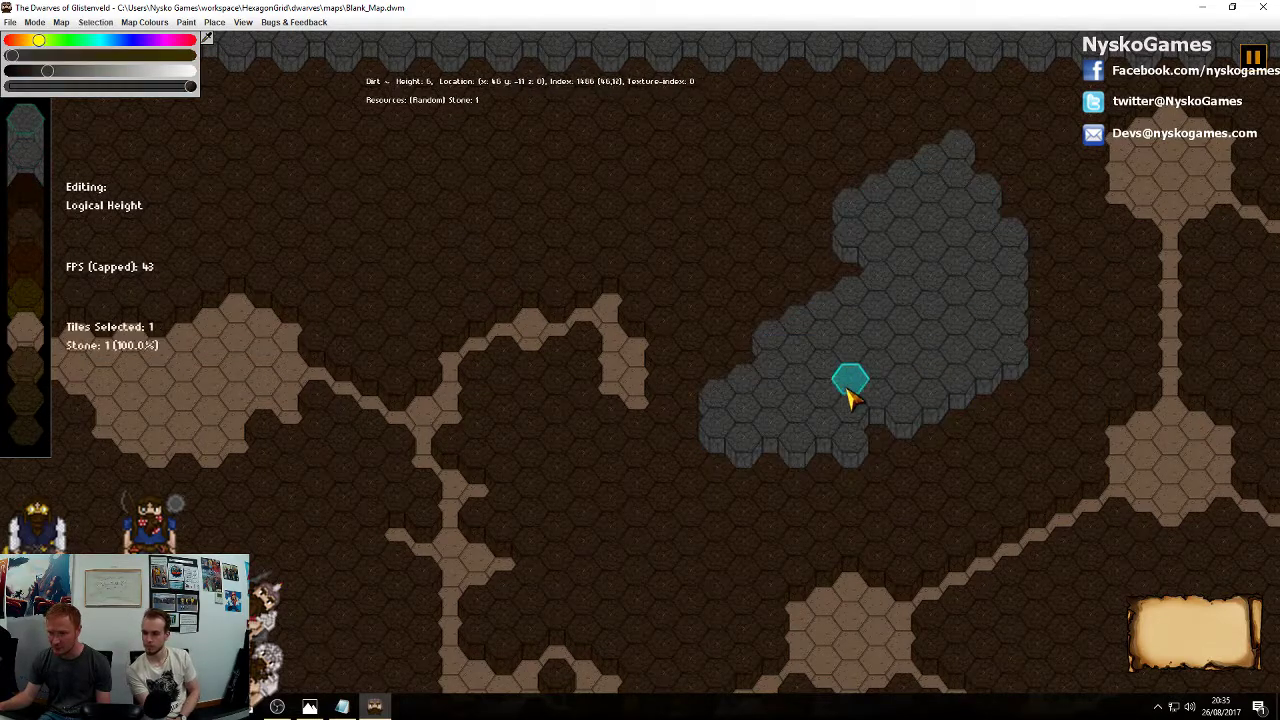
double_click(940, 330)
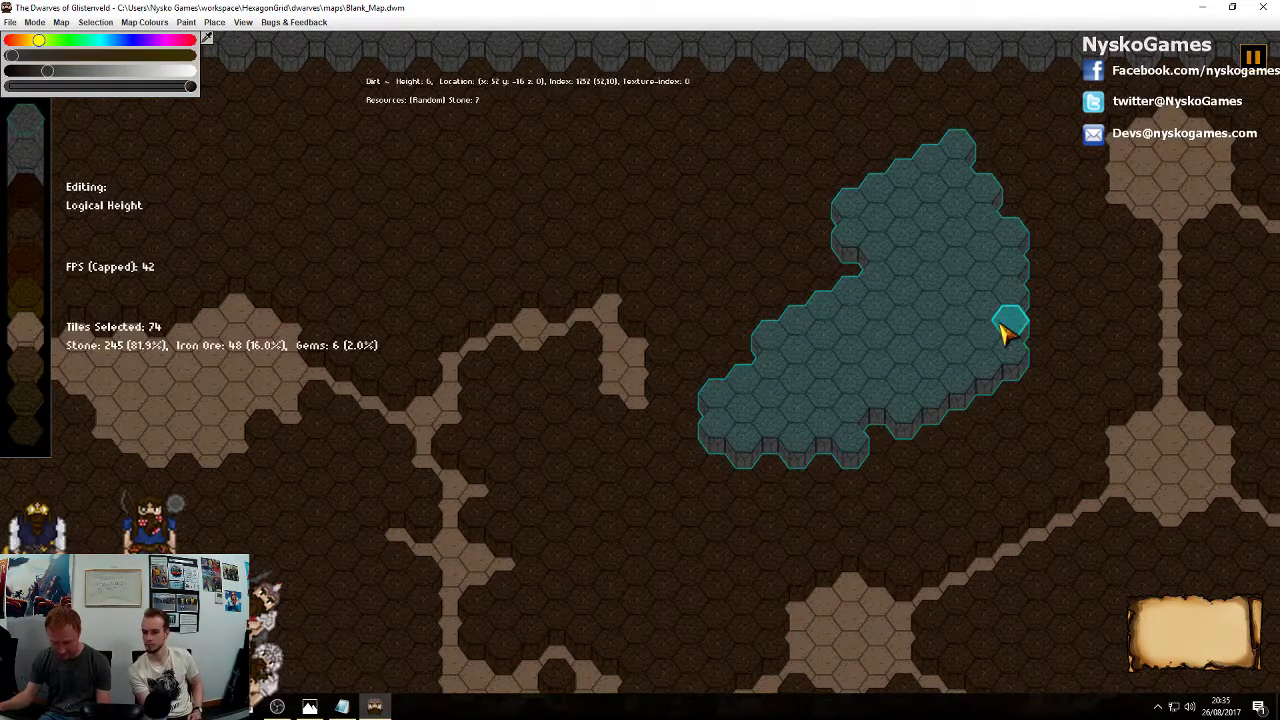
right_click(991, 421)
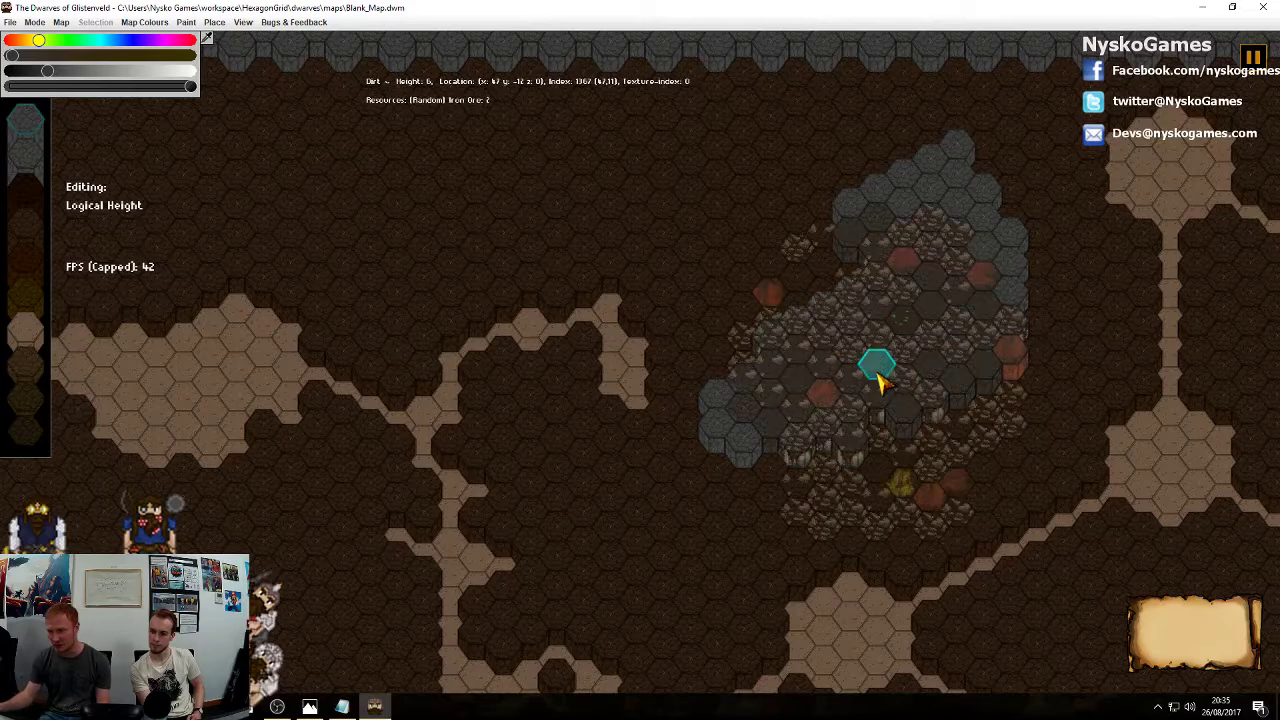
double_click(896, 343)
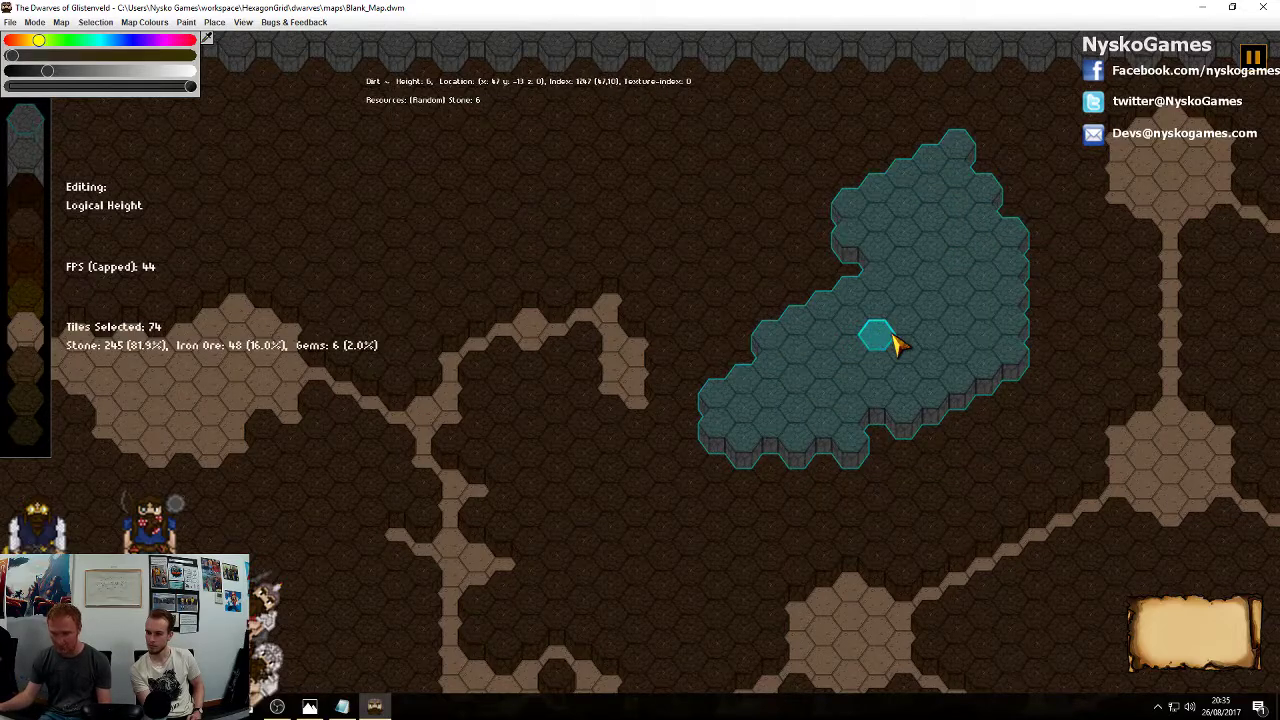
key("r")
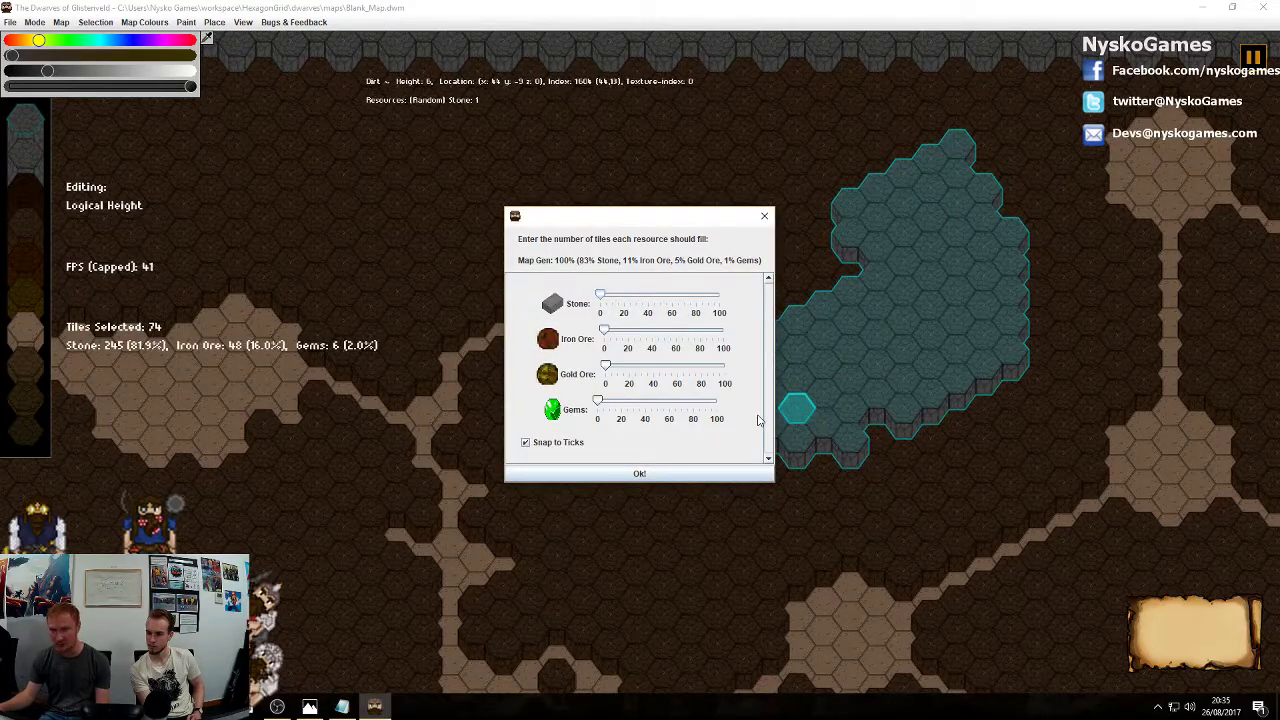
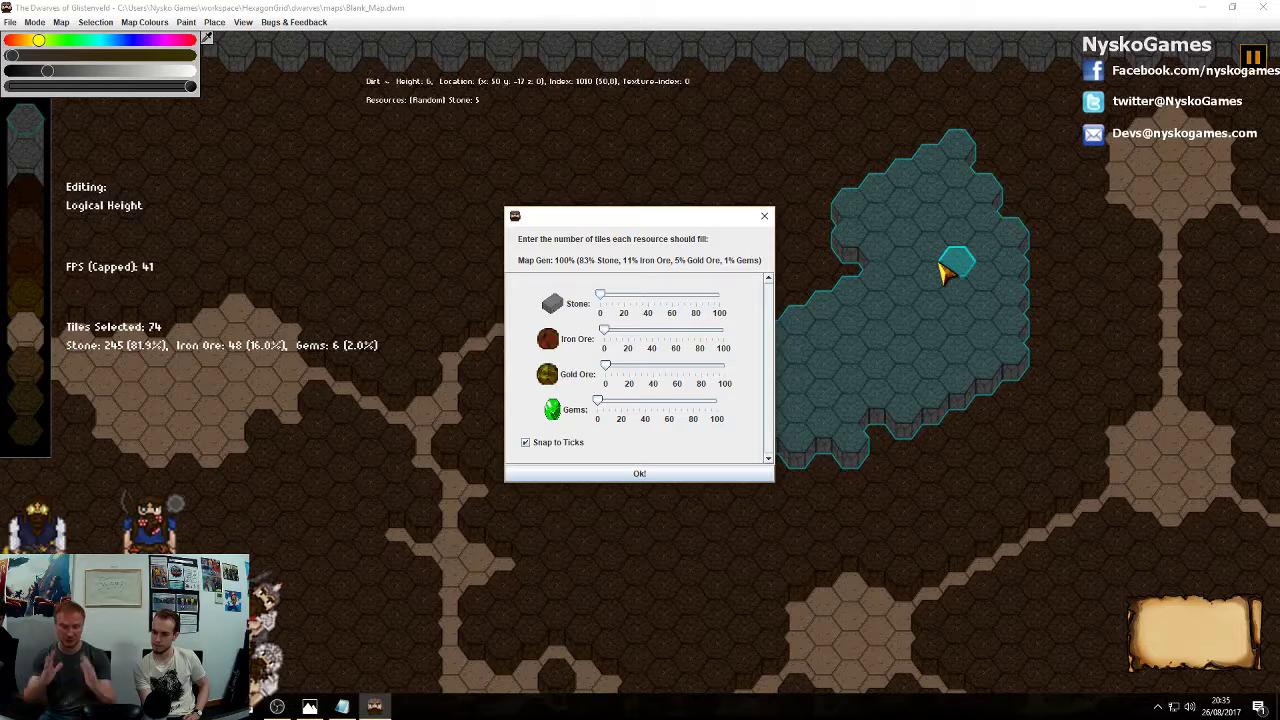
left_click_drag(599, 302, 752, 306)
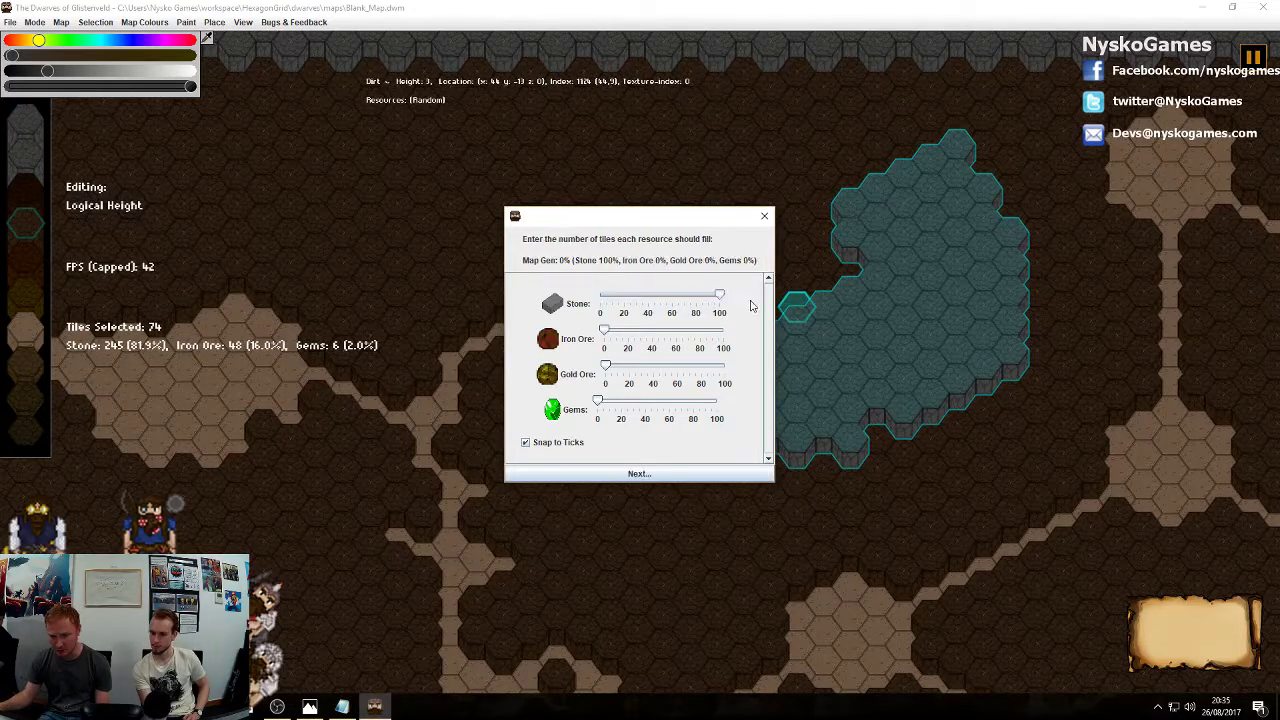
left_click(688, 475)
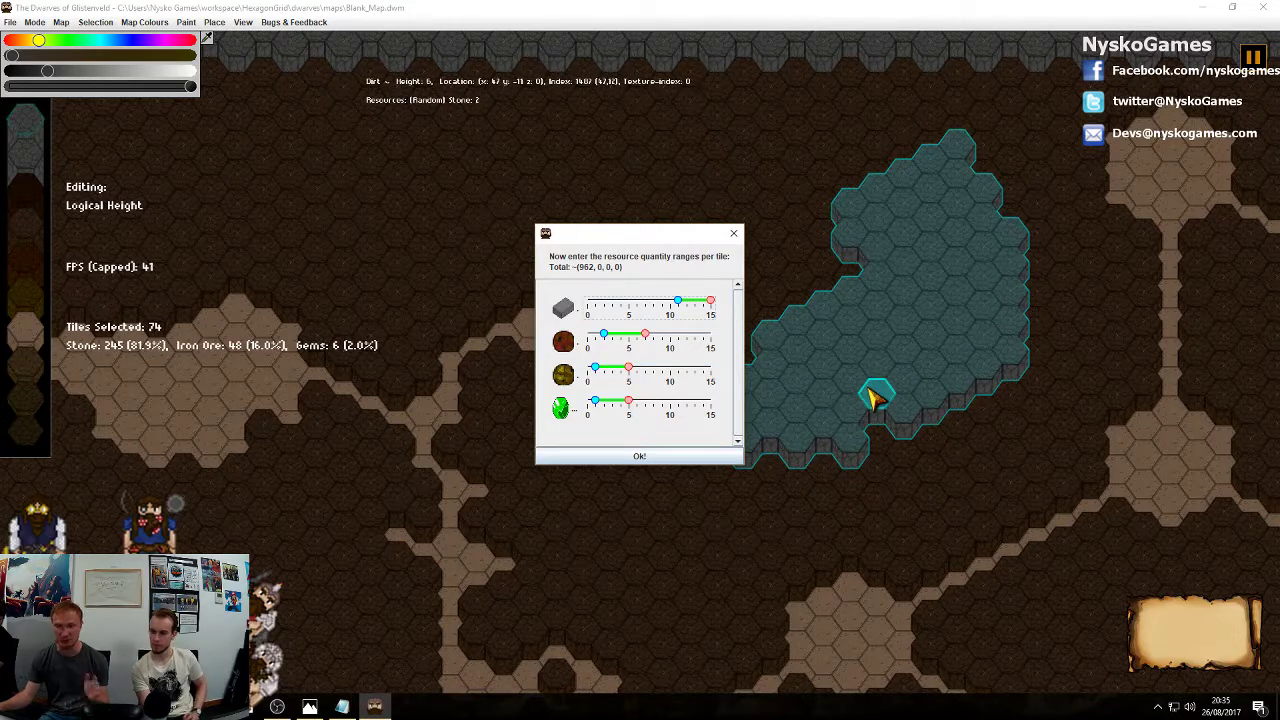
left_click(712, 456)
Look over the tunnels and chambers around the raised stone patch and towards the map's northeast
scroll(848, 487, "up", 2)
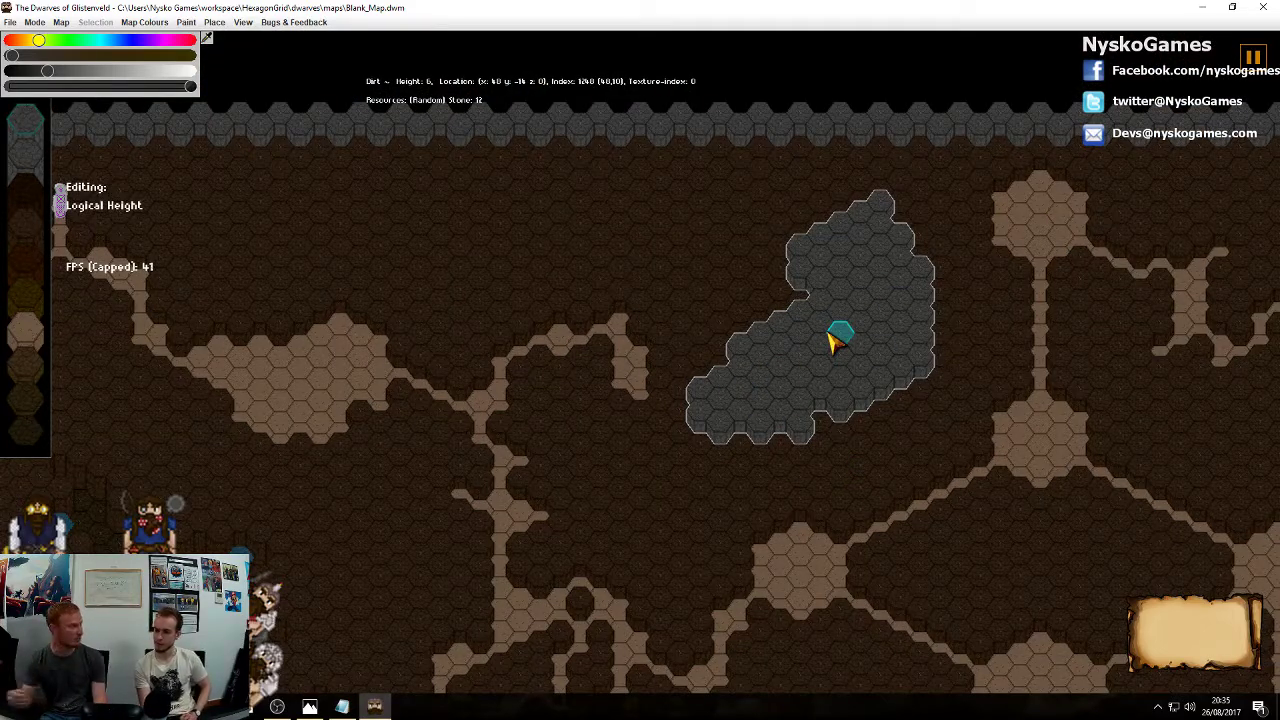
middle_click_drag(723, 328, 949, 314)
middle_click_drag(712, 465, 930, 268)
middle_click_drag(830, 307, 622, 468)
scroll(622, 468, "down", 2)
middle_click_drag(975, 335, 722, 283)
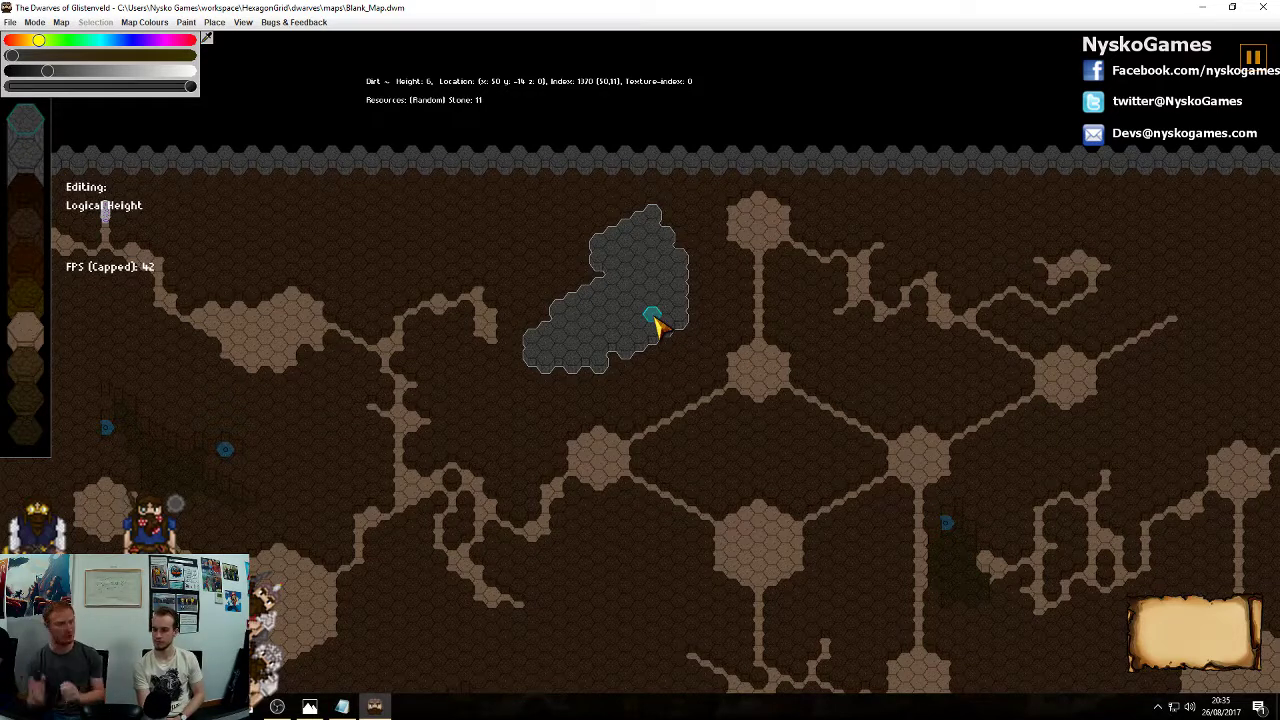
middle_click_drag(508, 503, 551, 343)
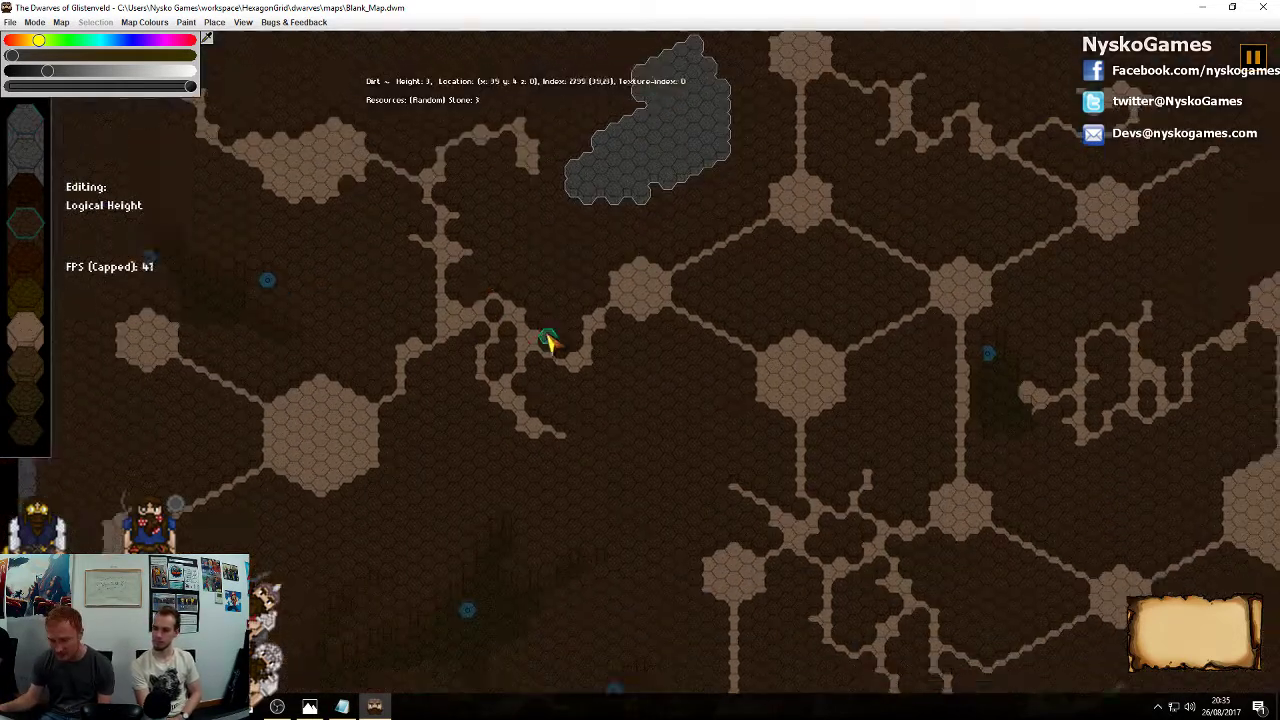
middle_click_drag(982, 352, 528, 296)
scroll(901, 289, "down", 2)
middle_click_drag(686, 236, 716, 304)
middle_click_drag(778, 340, 668, 358)
Raise a branching patch of dirt tiles running south from the north edge, west of the large northeastern cavern, to height 6
scroll(662, 378, "up", 3)
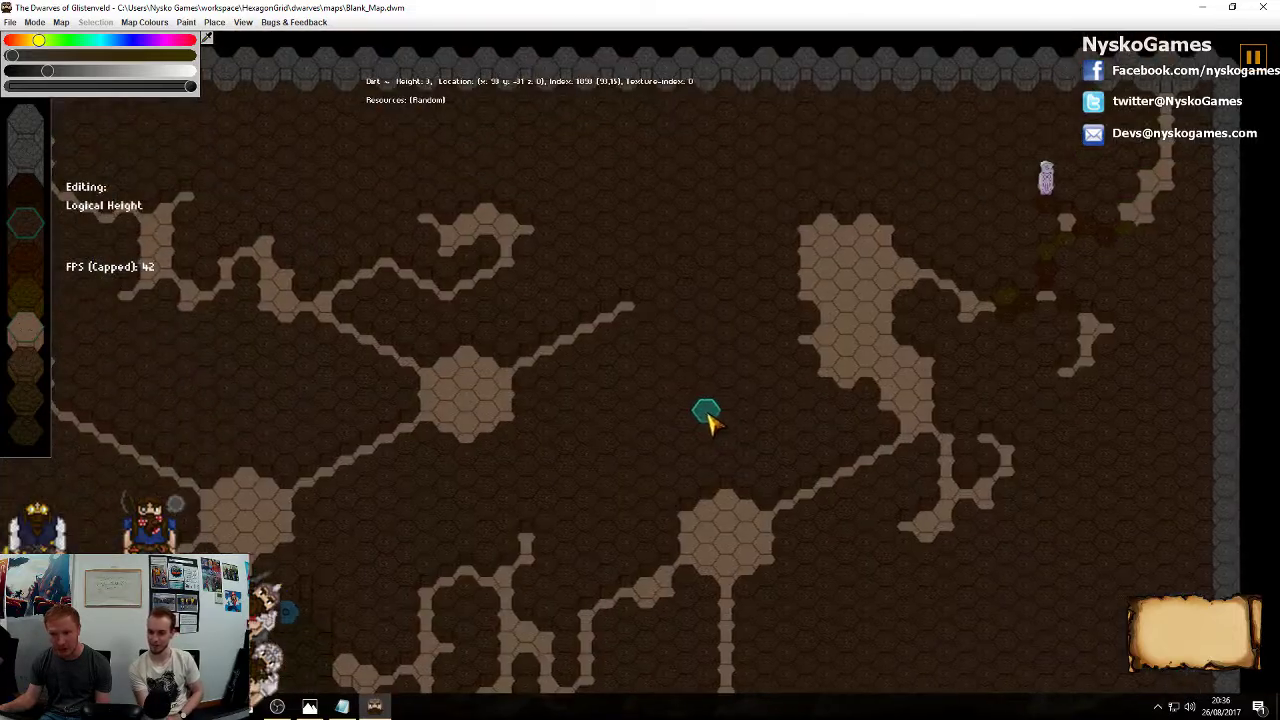
scroll(700, 410, "up", 2)
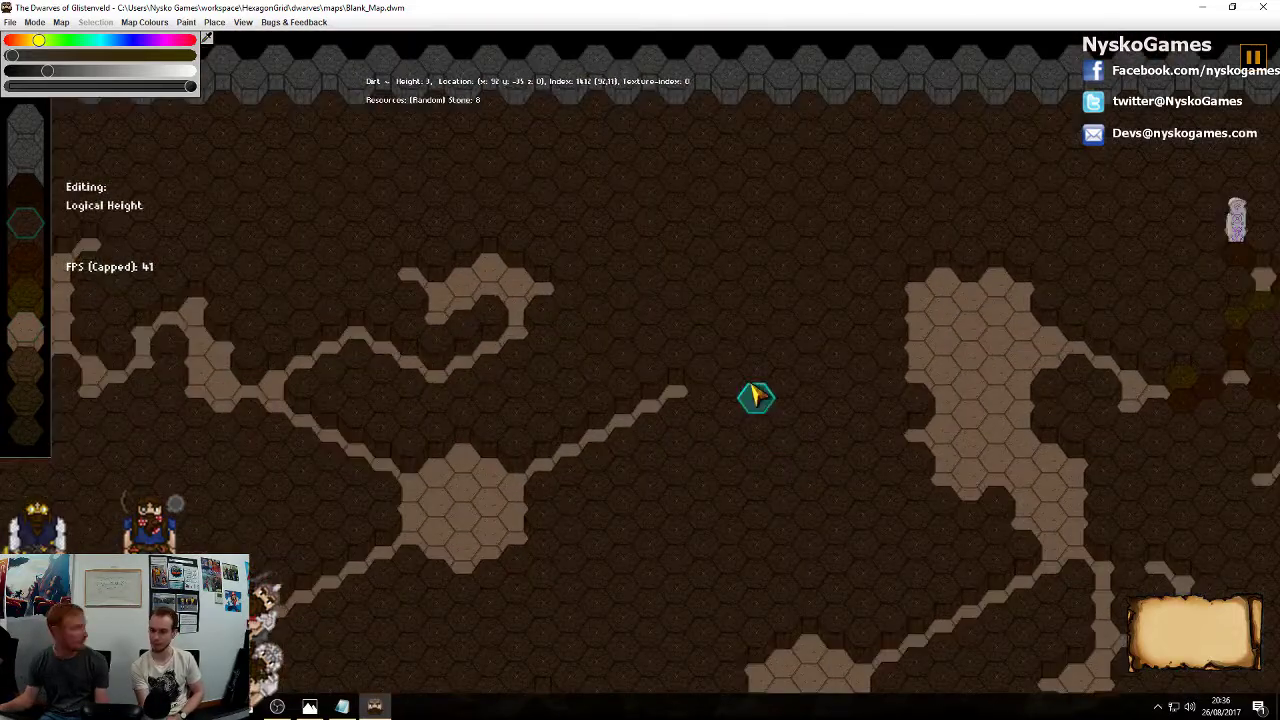
middle_click_drag(890, 443, 785, 295)
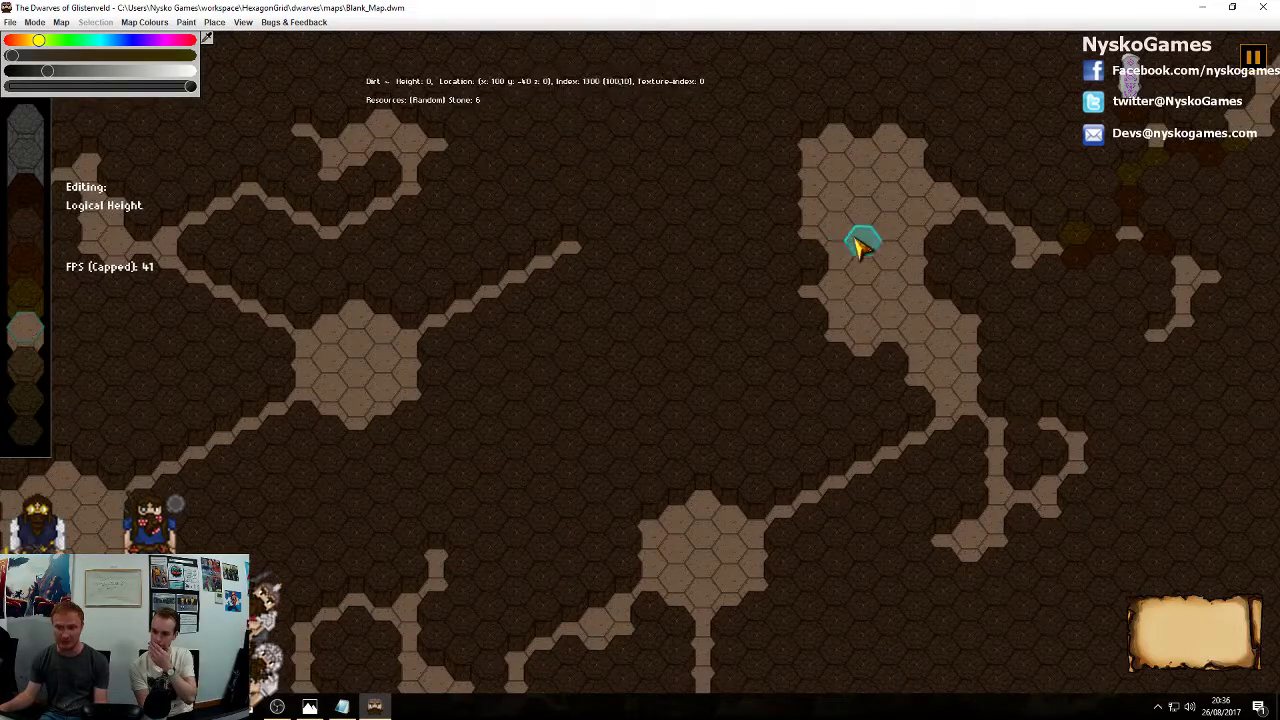
scroll(740, 500, "down", 2)
scroll(705, 420, "up", 2)
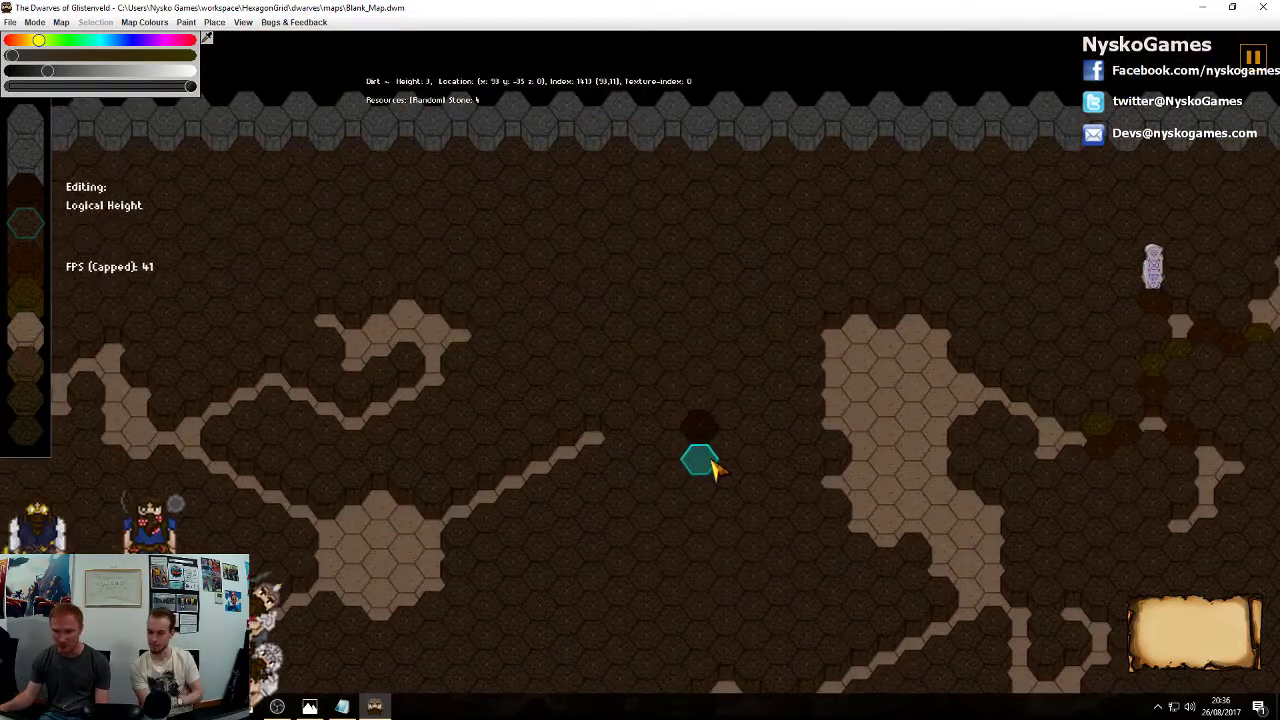
middle_click_drag(725, 504, 766, 454)
middle_click_drag(714, 286, 766, 362)
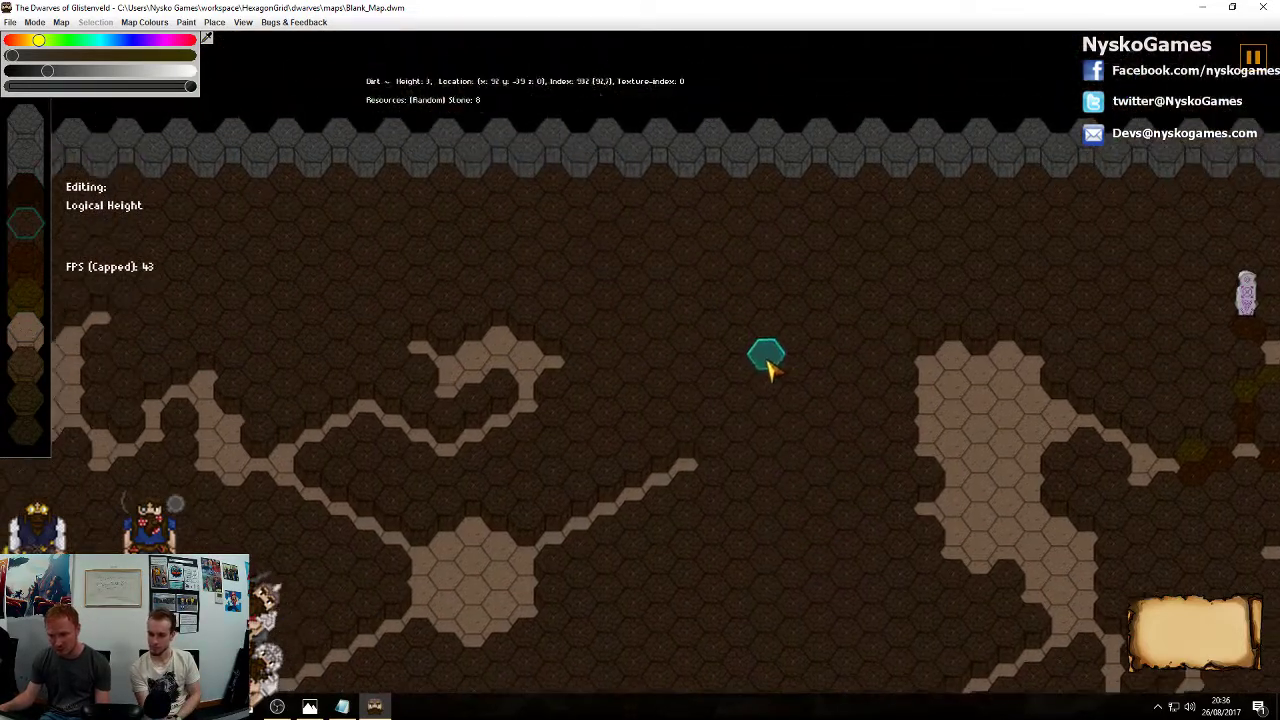
mouse_move(659, 184)
left_mouse_down()
mouse_move(735, 333)
mouse_move(752, 562)
mouse_move(808, 343)
mouse_move(905, 272)
mouse_move(950, 207)
left_mouse_up()
middle_click_drag(794, 543, 808, 363)
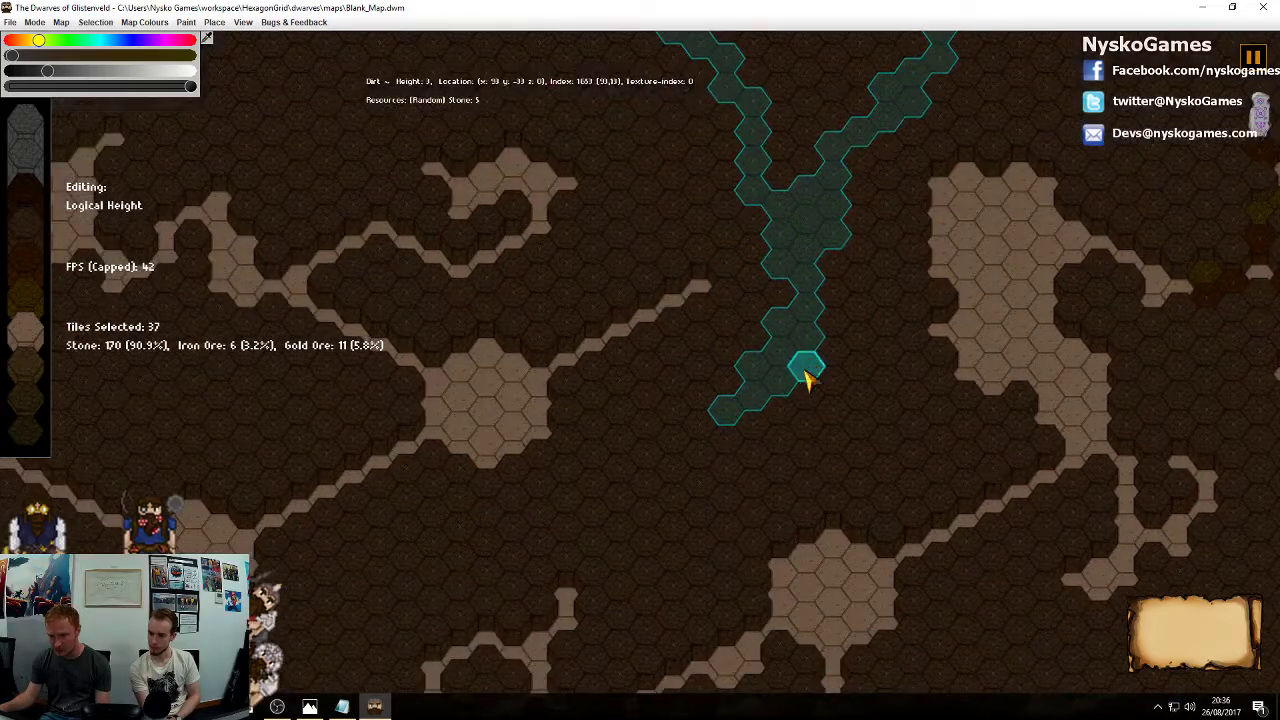
mouse_move(808, 363)
left_mouse_down()
mouse_move(646, 514)
mouse_move(768, 352)
mouse_move(655, 378)
mouse_move(923, 437)
mouse_move(831, 337)
mouse_move(711, 489)
mouse_move(754, 429)
left_mouse_up()
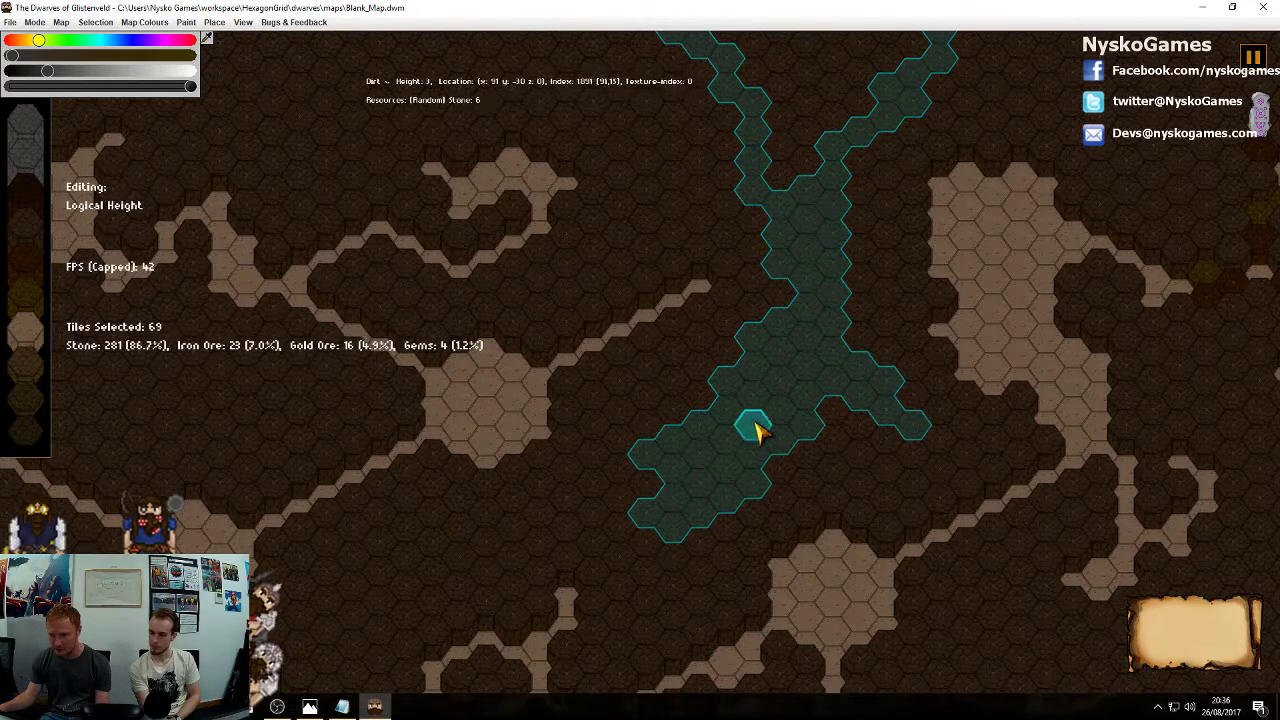
middle_click_drag(811, 290, 766, 480)
scroll(757, 400, "up", 2)
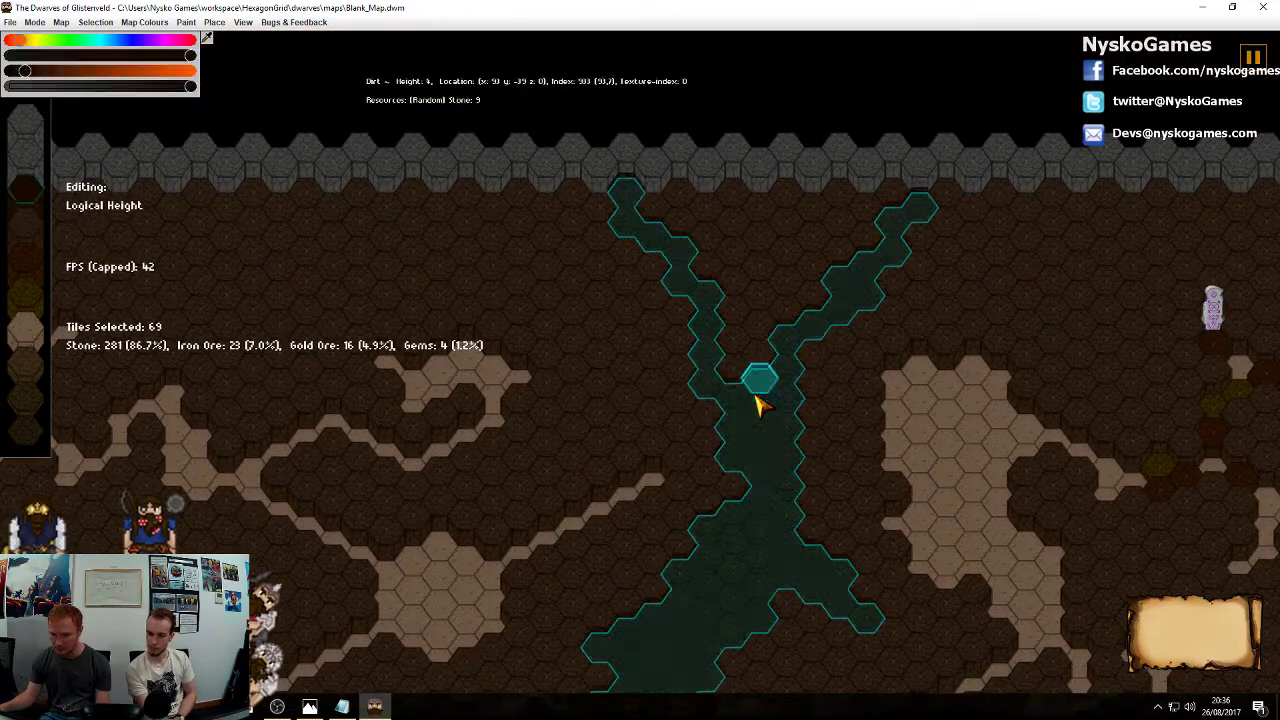
double_click(766, 302)
scroll(767, 300, "up", 2)
right_click(790, 355)
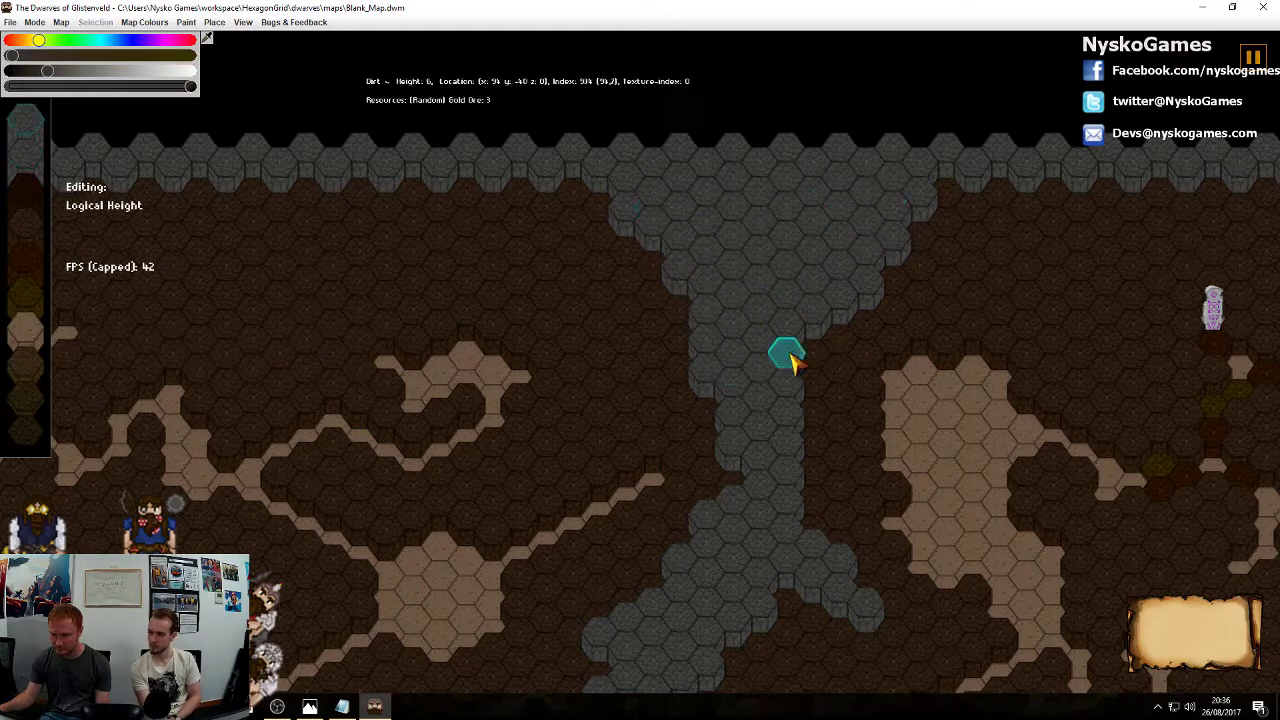
Carve a short tunnel of four tiles at height 0 running south from the large eastern chamber
middle_click_drag(791, 363, 787, 172)
scroll(918, 424, "down", 3, "ctrl")
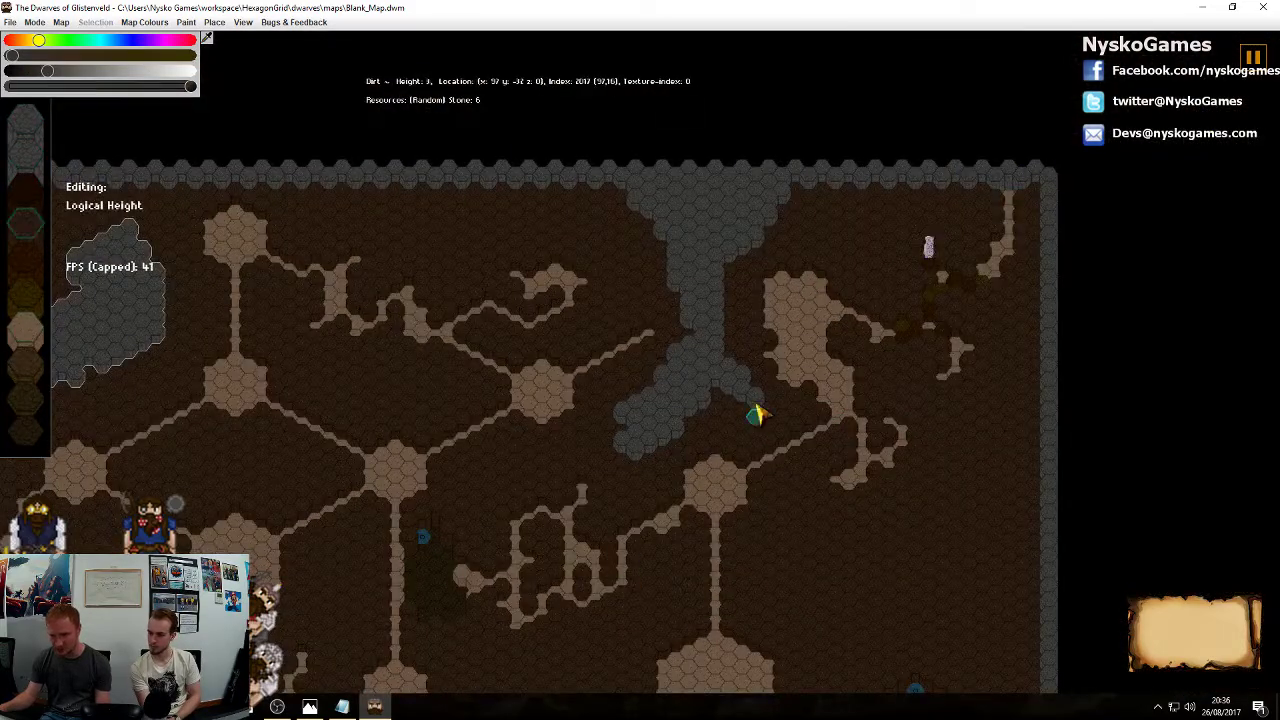
mouse_move(876, 355)
middle_mouse_down()
mouse_move(766, 448)
mouse_move(866, 372)
middle_mouse_up()
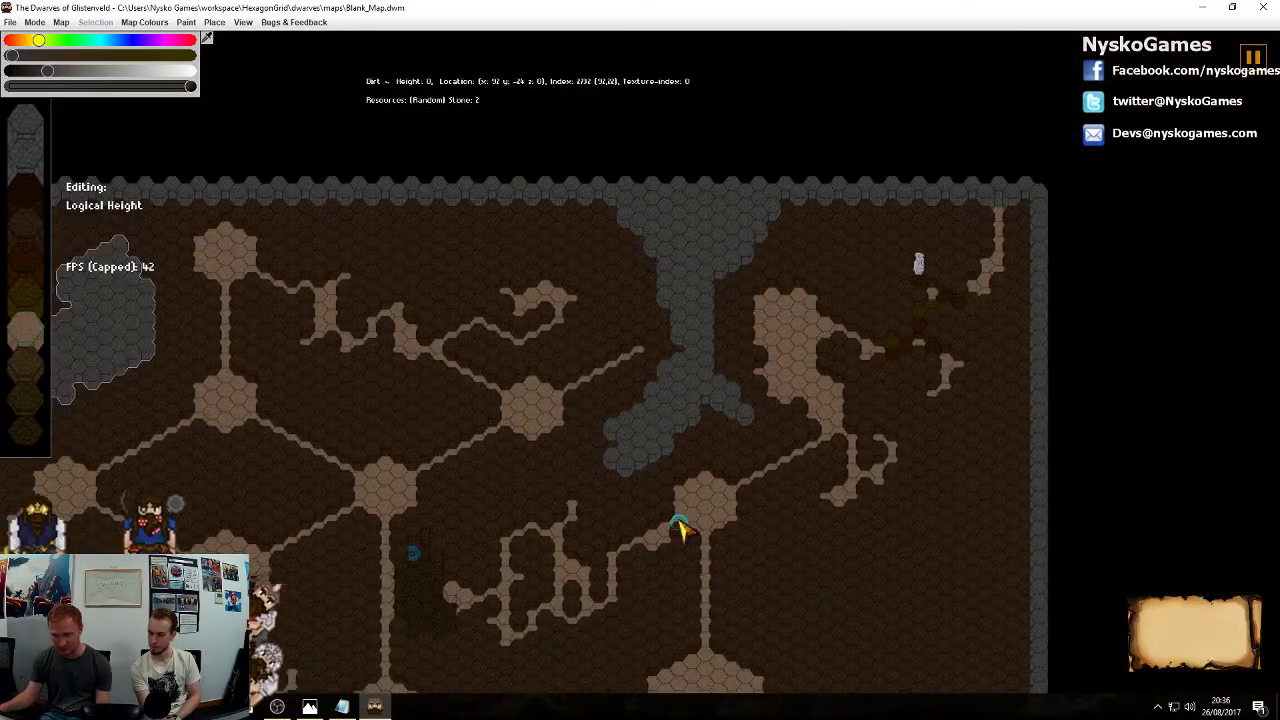
middle_click_drag(679, 523, 966, 307)
middle_click_drag(988, 400, 717, 319)
middle_click_drag(701, 523, 676, 337)
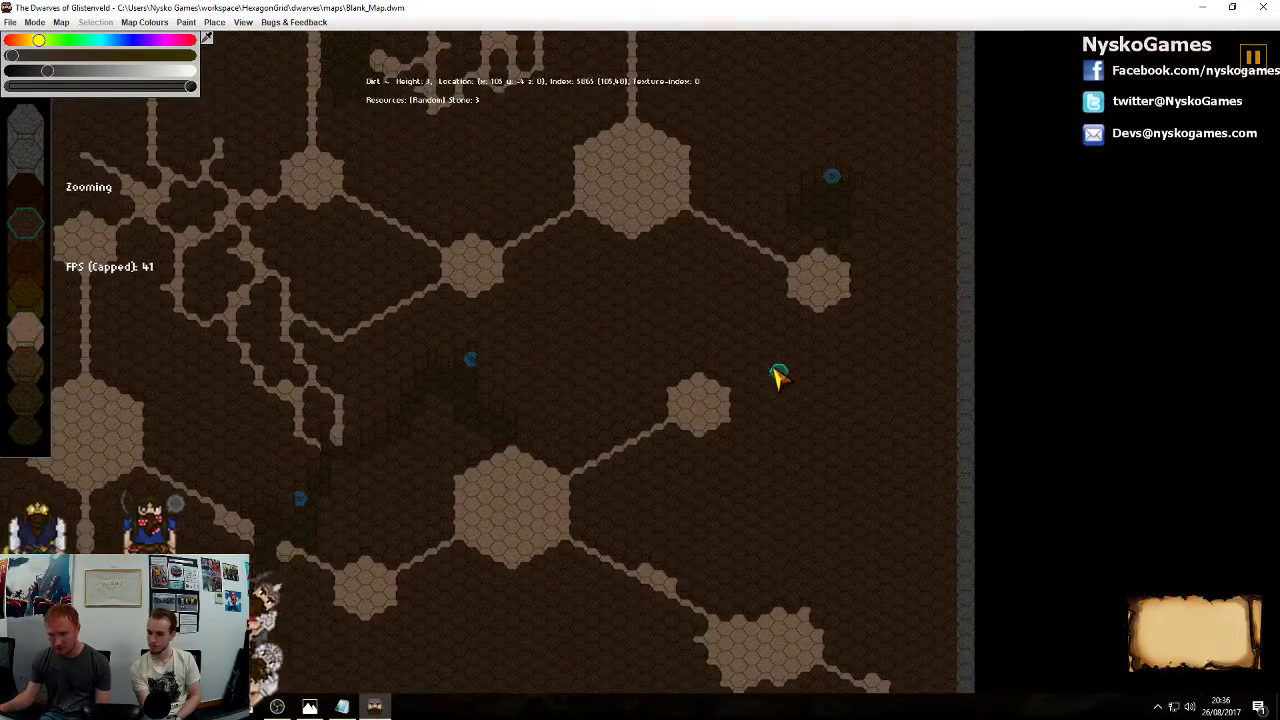
scroll(777, 371, "up", 4)
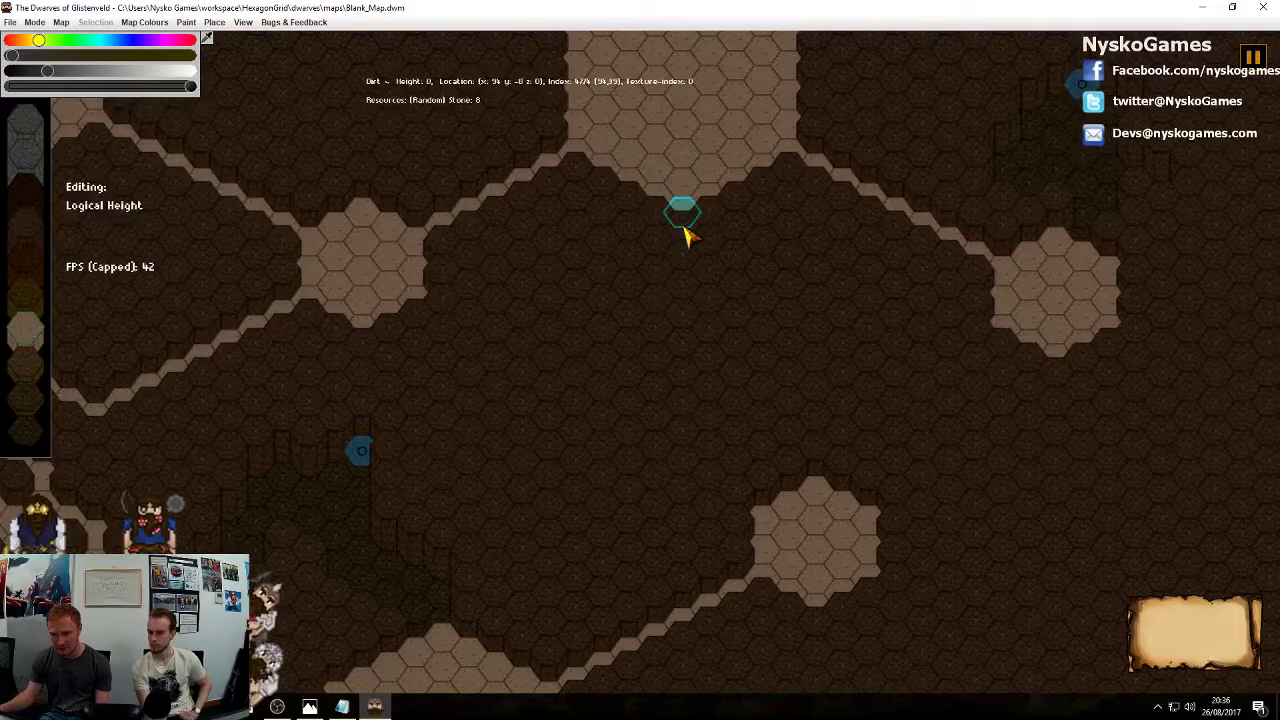
left_click_drag(684, 230, 684, 314)
scroll(763, 302, "down", 3)
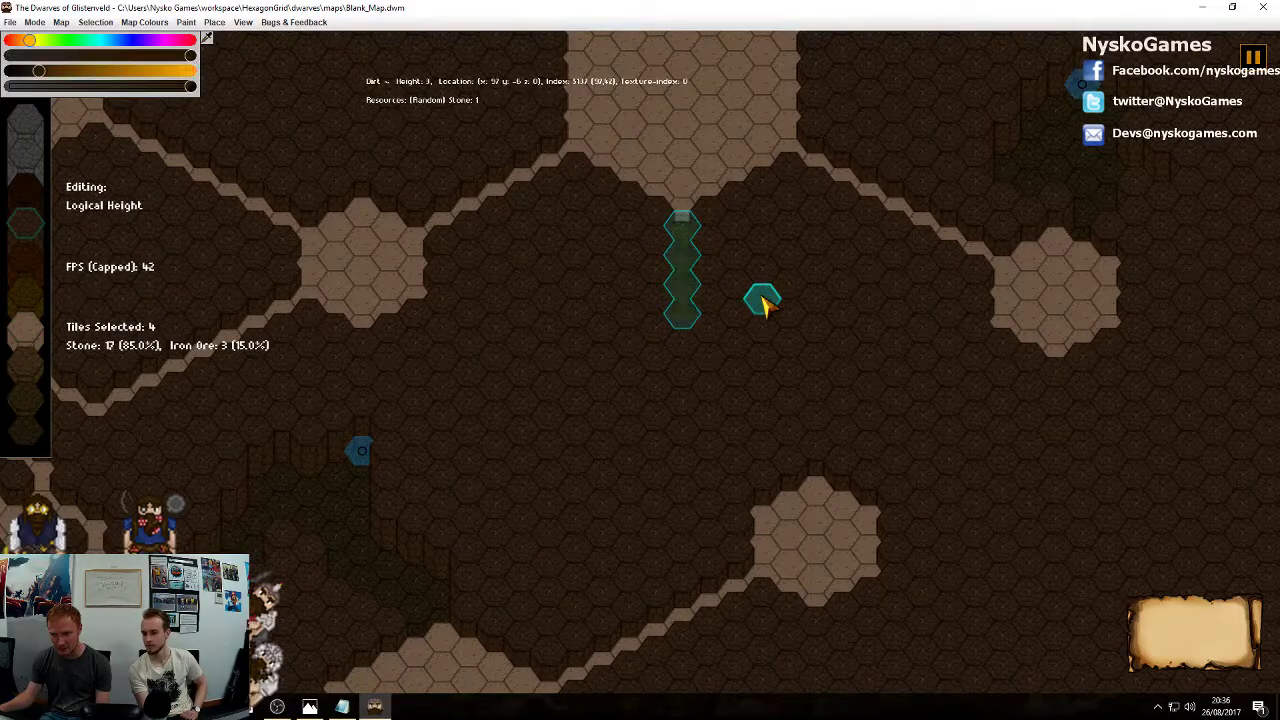
right_click(763, 302)
Look over the chambers around the new eastern tunnel and the raised patch at the north edge
middle_click_drag(680, 310, 837, 437)
scroll(837, 437, "down", 2)
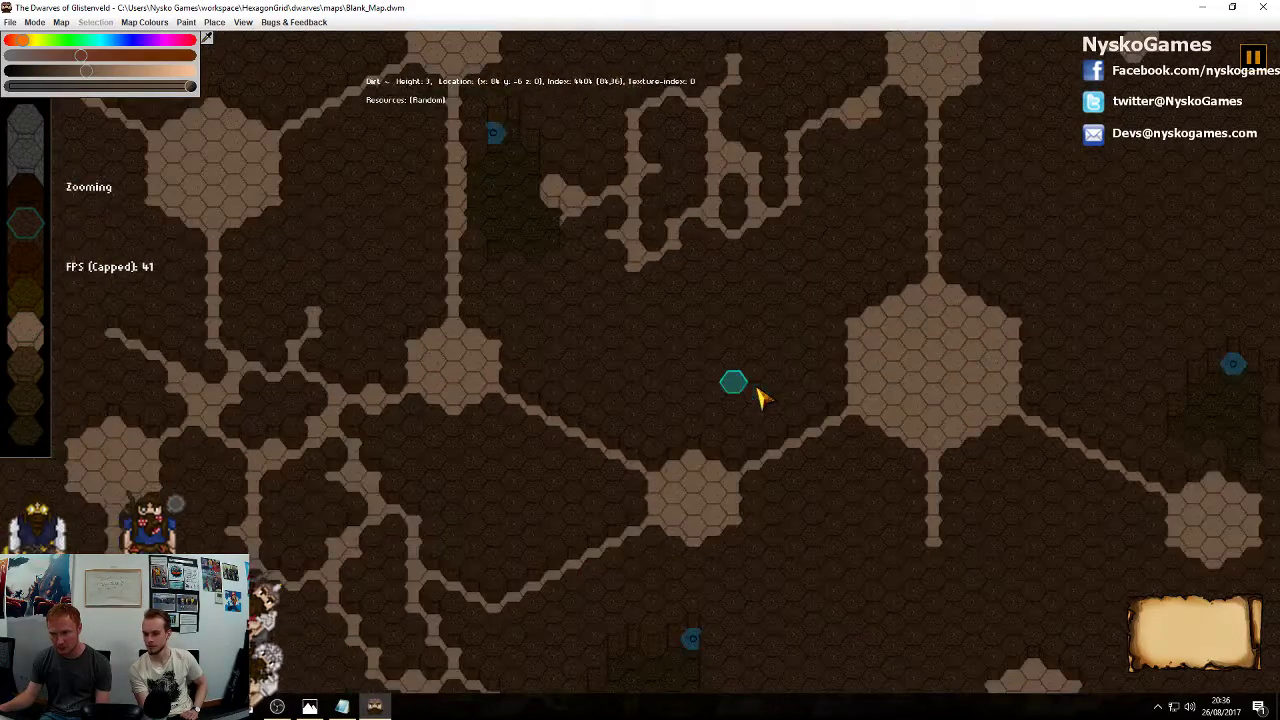
middle_click_drag(740, 394, 716, 414)
scroll(966, 394, "down", 5)
middle_click_drag(891, 323, 617, 438)
scroll(617, 445, "up", 5)
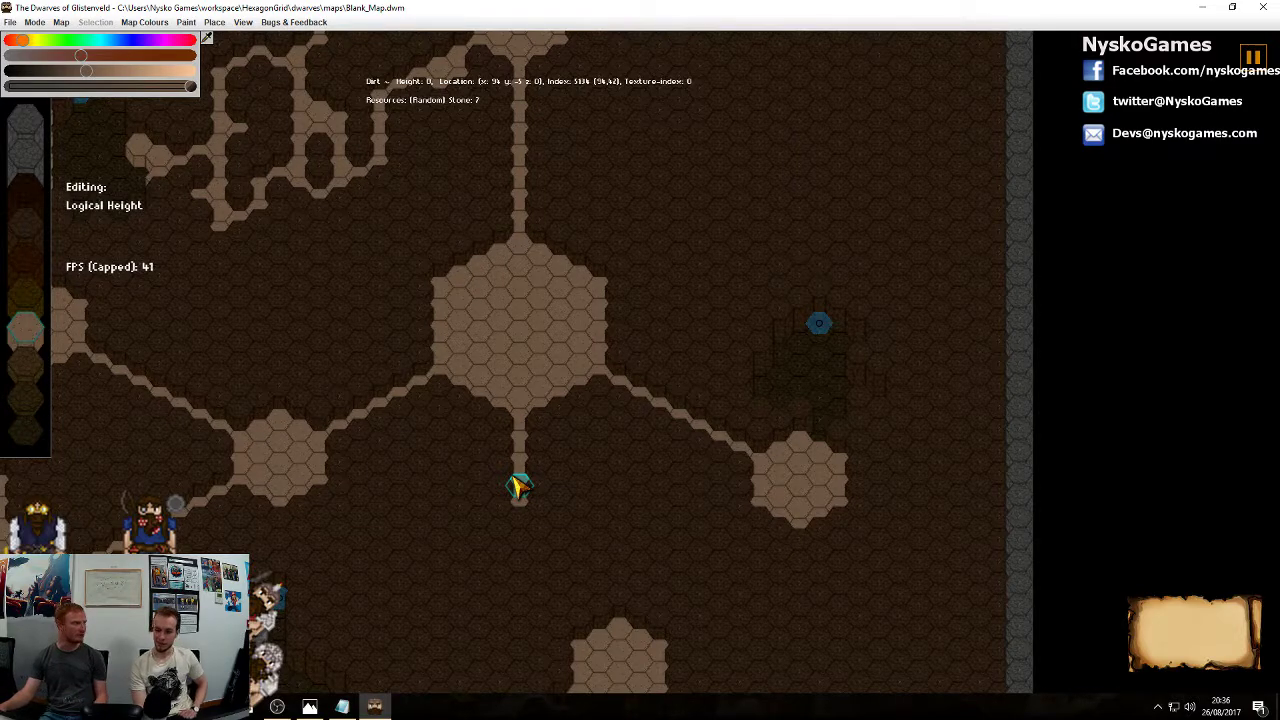
middle_click_drag(479, 478, 741, 384)
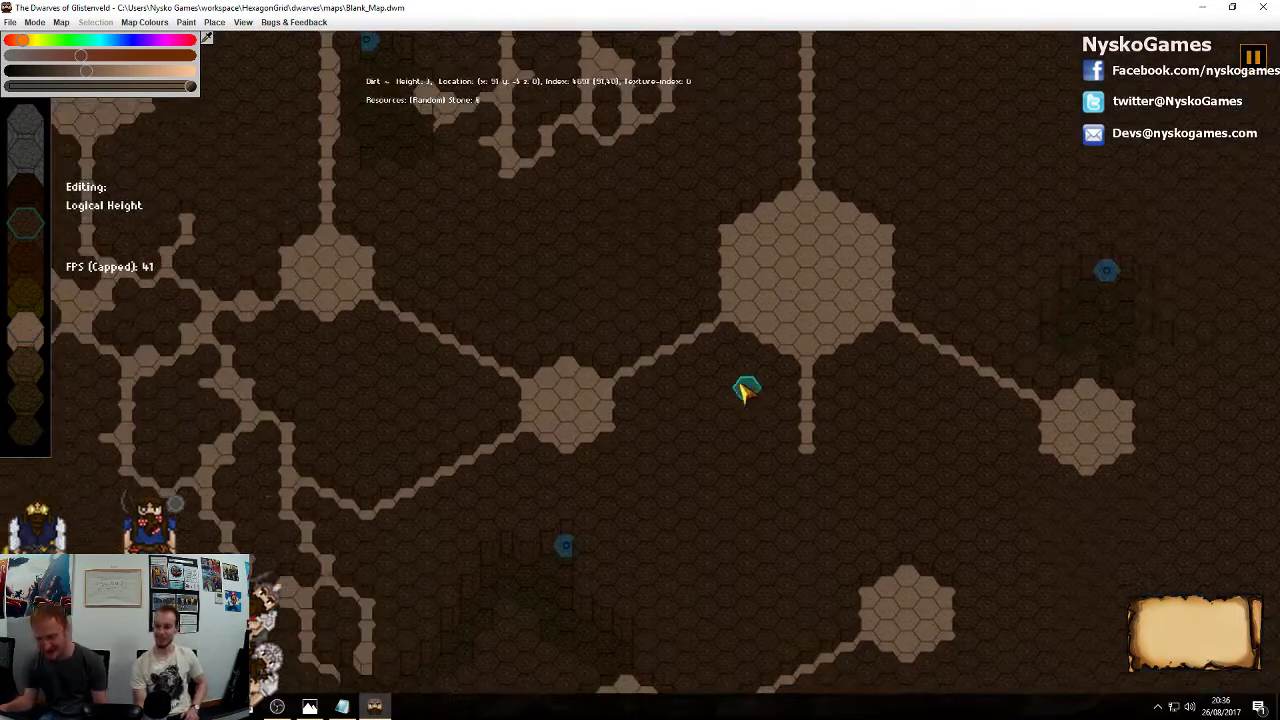
mouse_move(603, 313)
middle_mouse_down()
mouse_move(912, 417)
mouse_move(729, 531)
mouse_move(588, 306)
middle_mouse_up()
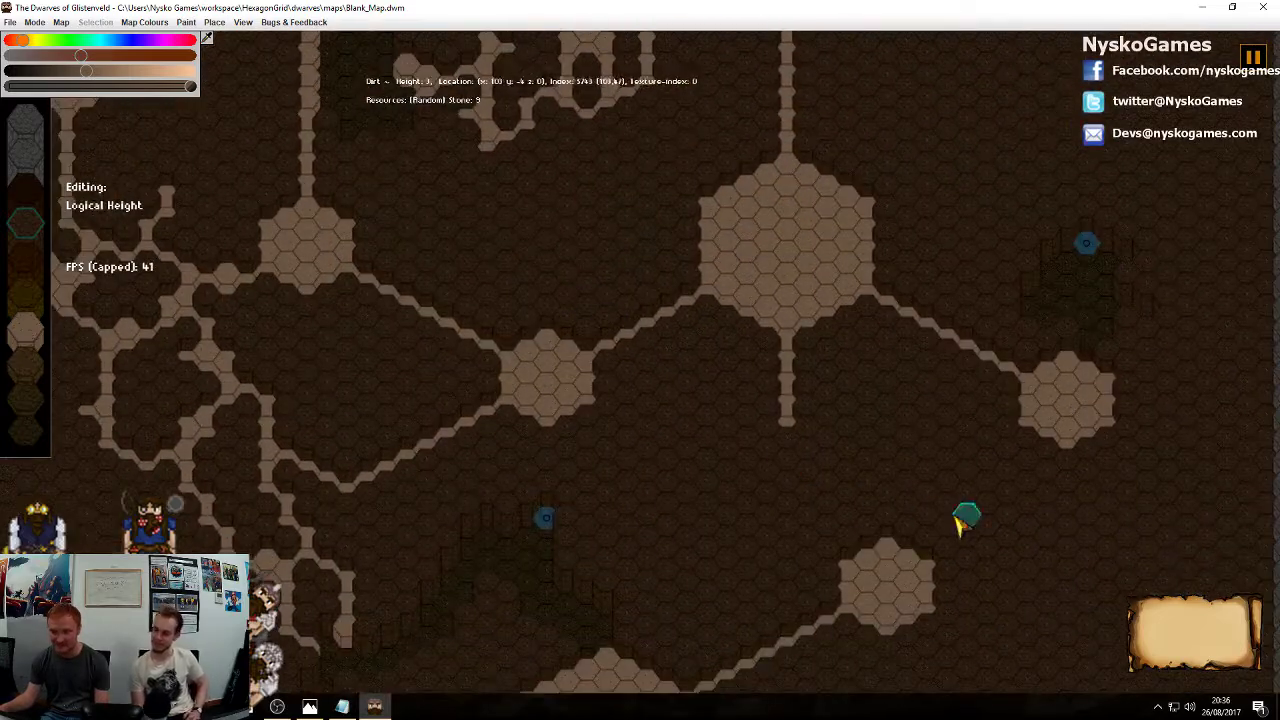
mouse_move(640, 425)
middle_mouse_down()
mouse_move(857, 337)
mouse_move(837, 286)
mouse_move(754, 377)
mouse_move(725, 522)
mouse_move(813, 427)
middle_mouse_up()
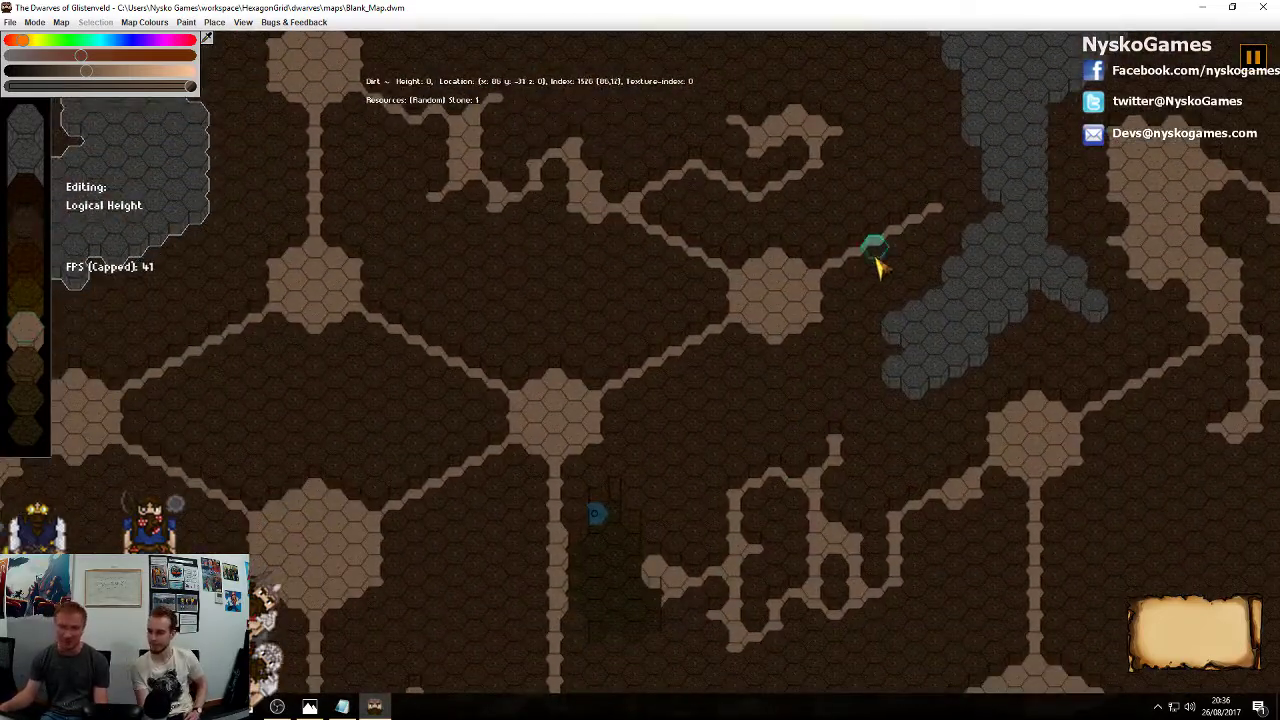
mouse_move(1108, 210)
middle_mouse_down()
mouse_move(997, 229)
mouse_move(938, 283)
middle_mouse_up()
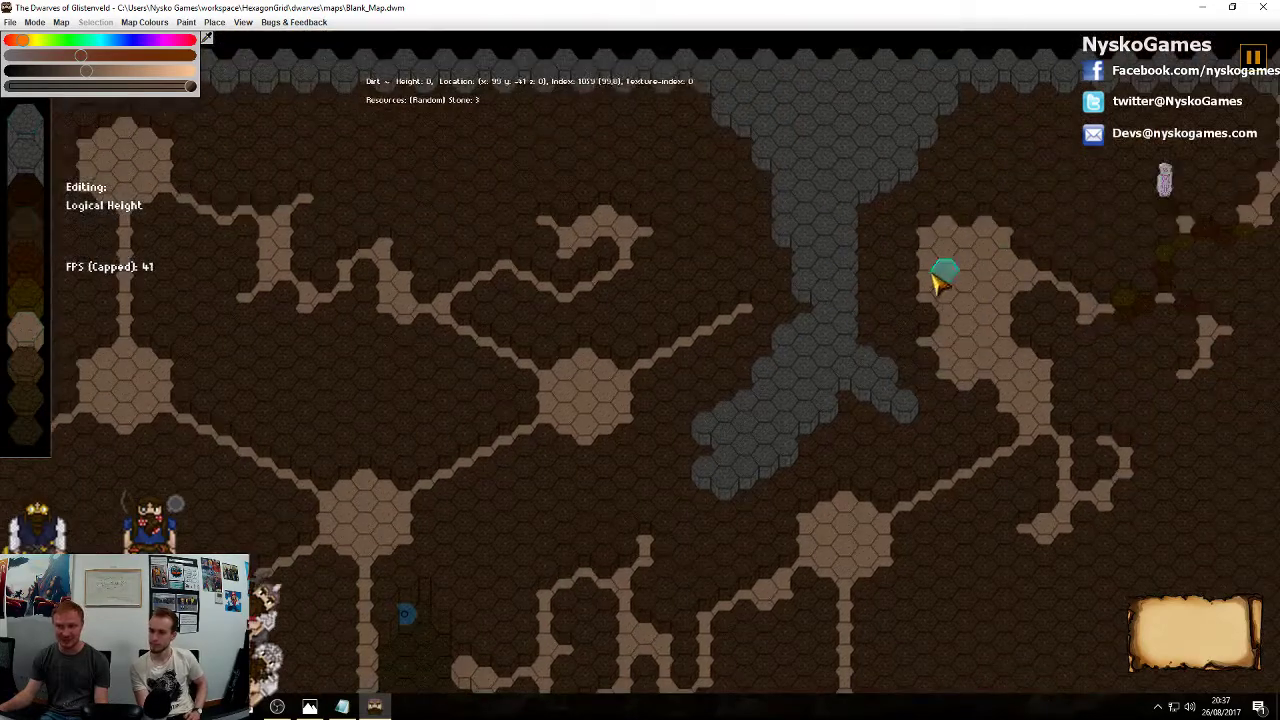
middle_click_drag(637, 401, 791, 306)
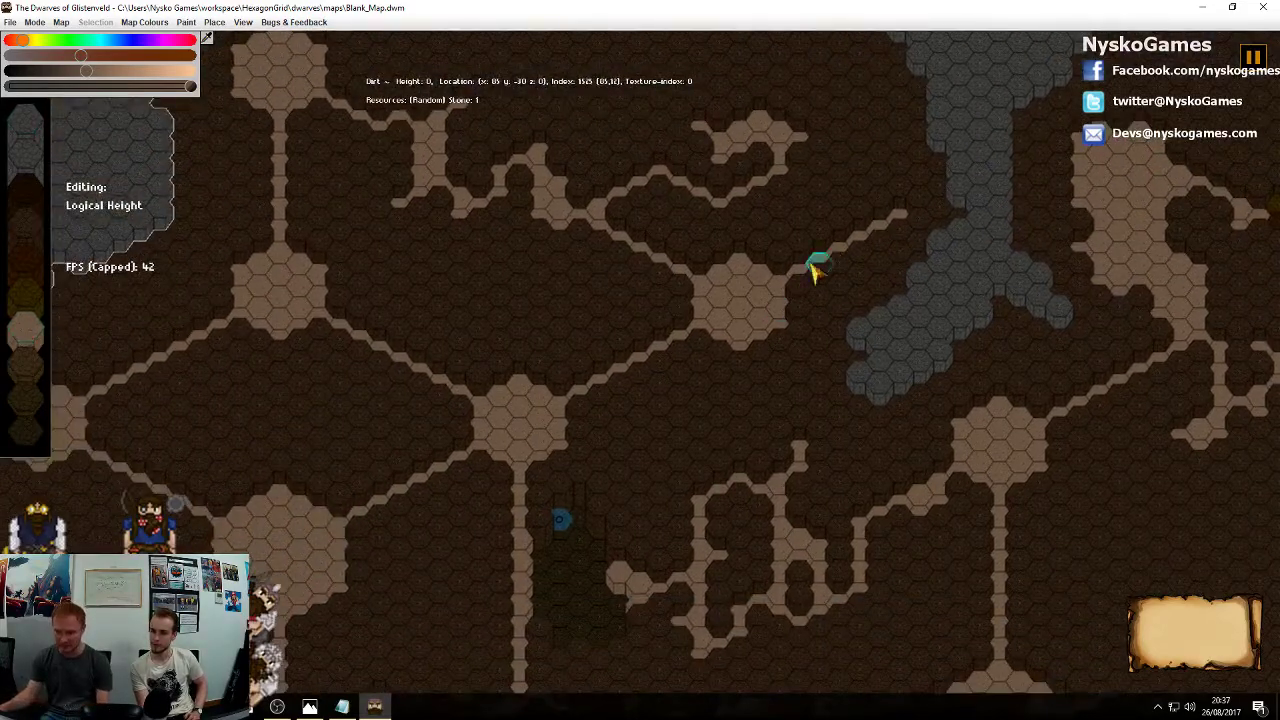
Survey the ravines, water sources and chambers across the western and southern parts of the map
middle_click_drag(612, 428, 1009, 250)
middle_click_drag(678, 430, 770, 400)
scroll(770, 400, "down", 1)
scroll(769, 394, "down", 2)
middle_click_drag(536, 470, 967, 386)
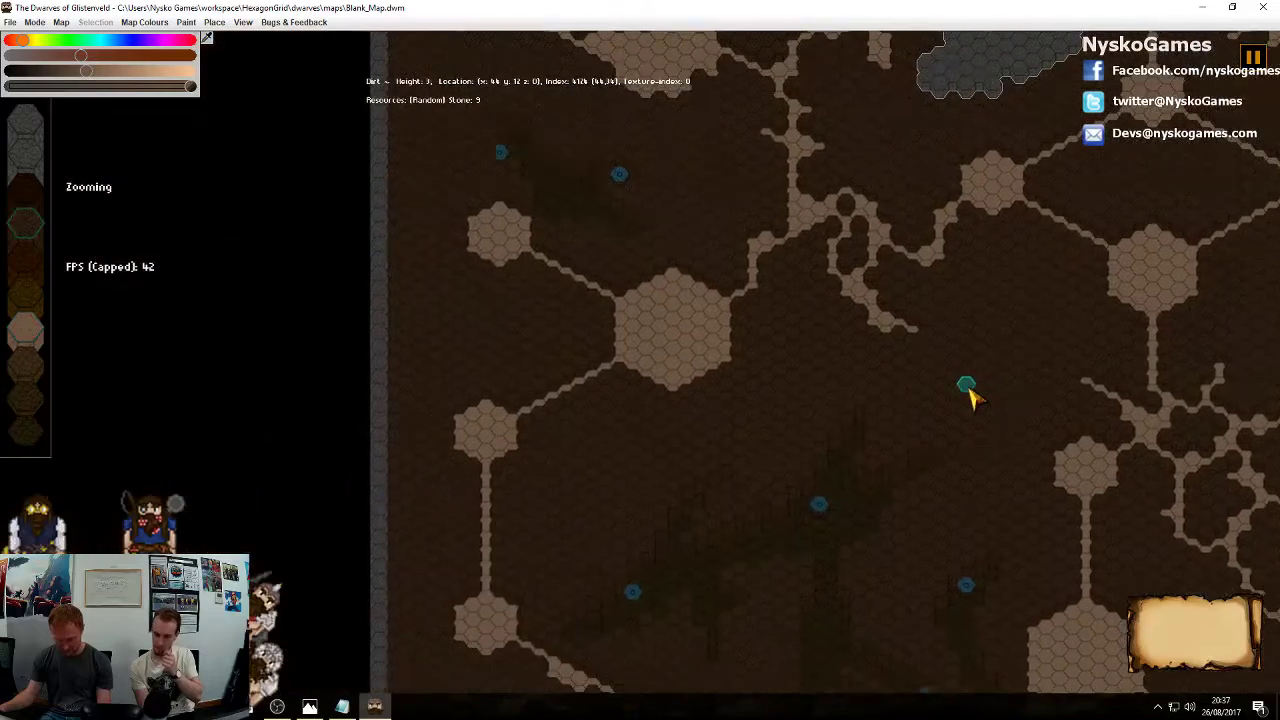
mouse_move(956, 438)
middle_mouse_down()
mouse_move(938, 308)
mouse_move(998, 235)
middle_mouse_up()
mouse_move(981, 463)
middle_mouse_down()
mouse_move(724, 370)
mouse_move(618, 300)
middle_mouse_up()
mouse_move(546, 411)
middle_mouse_down()
mouse_move(639, 455)
mouse_move(734, 643)
mouse_move(775, 373)
mouse_move(572, 362)
middle_mouse_up()
mouse_move(773, 420)
middle_mouse_down()
mouse_move(732, 402)
mouse_move(321, 416)
middle_mouse_up()
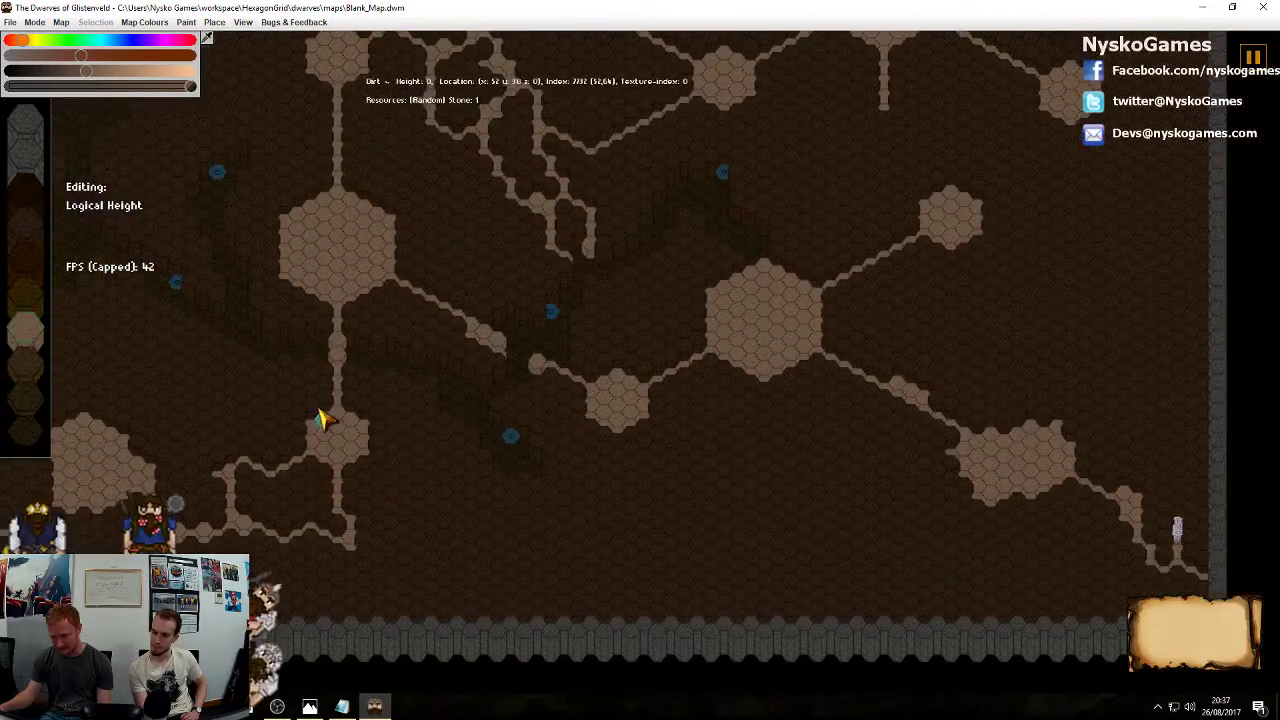
mouse_move(709, 373)
middle_mouse_down()
mouse_move(633, 415)
mouse_move(561, 416)
mouse_move(594, 580)
middle_mouse_up()
middle_click_drag(745, 322, 560, 365)
Carve a three-tile tunnel stub running southwest from the small chamber near the east edge
scroll(779, 418, "up", 2)
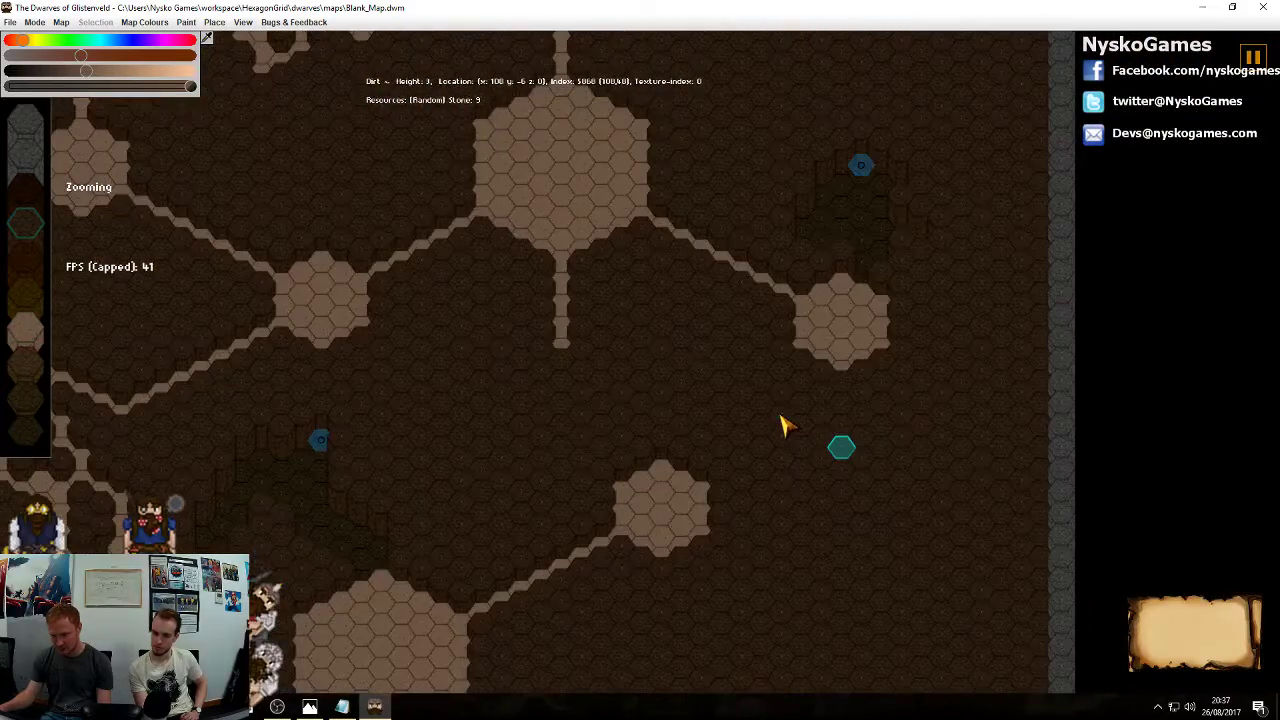
scroll(782, 418, "up", 1)
middle_click_drag(890, 463, 694, 416)
scroll(745, 415, "up", 1)
middle_click_drag(622, 373, 814, 397)
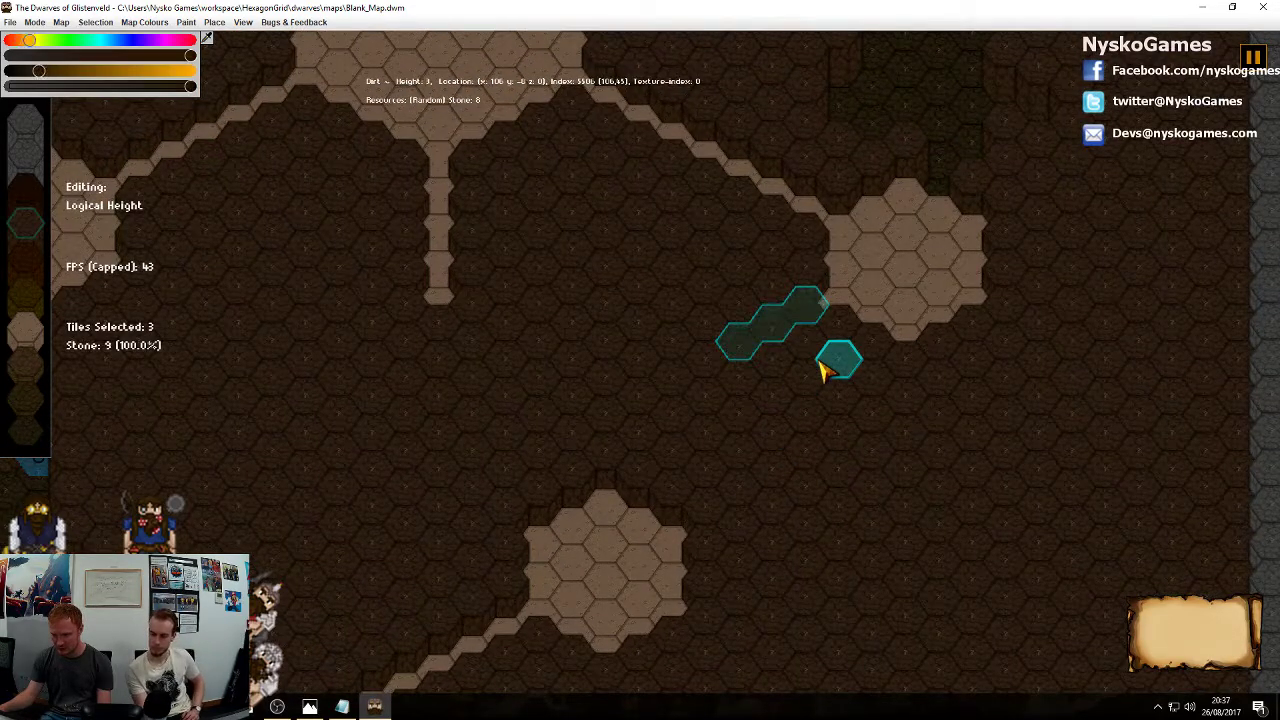
key("Delete")
Outline an irregular dirt patch west of the north-central chamber, fill it in and raise it to match the other grey patches
middle_click_drag(823, 369, 1022, 502)
scroll(1020, 504, "down", 3)
middle_click_drag(647, 424, 851, 357)
middle_click_drag(622, 171, 970, 600)
scroll(682, 412, "down", 1)
scroll(680, 405, "down", 2)
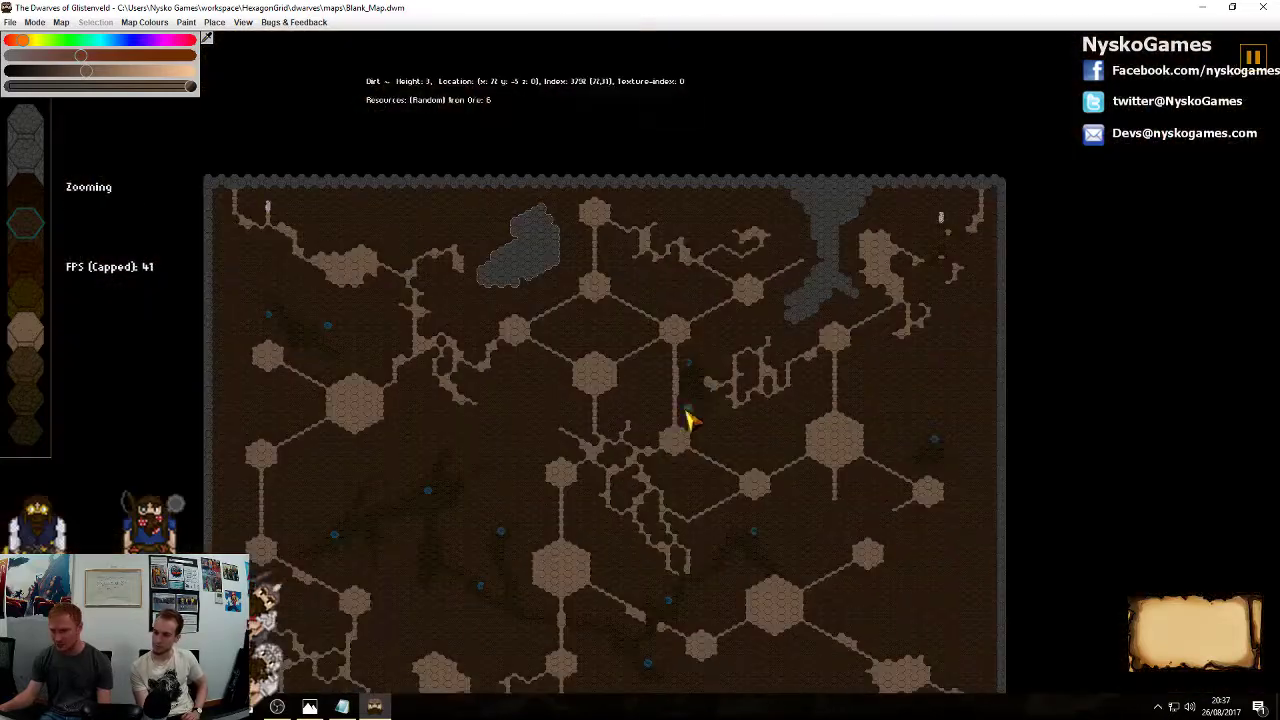
middle_click_drag(689, 340, 934, 309)
scroll(781, 340, "up", 4)
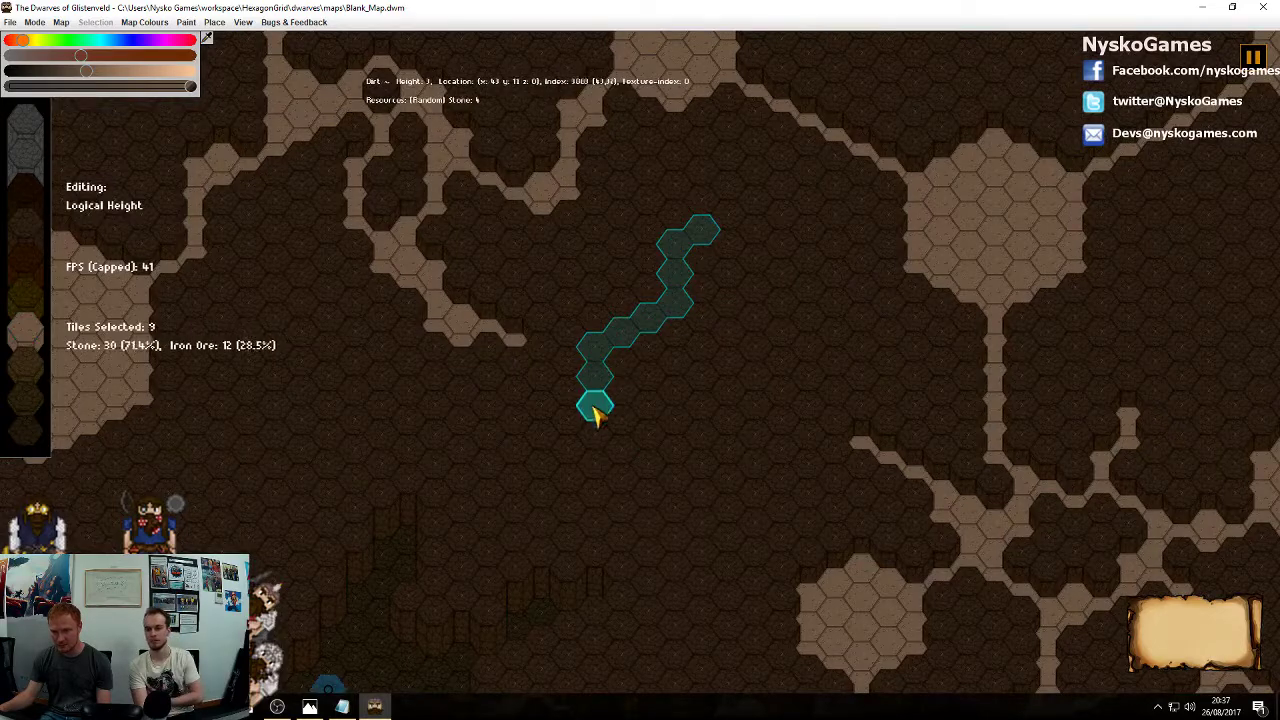
mouse_move(790, 243)
left_mouse_down()
mouse_move(680, 211)
mouse_move(597, 294)
mouse_move(677, 280)
mouse_move(722, 382)
left_mouse_up()
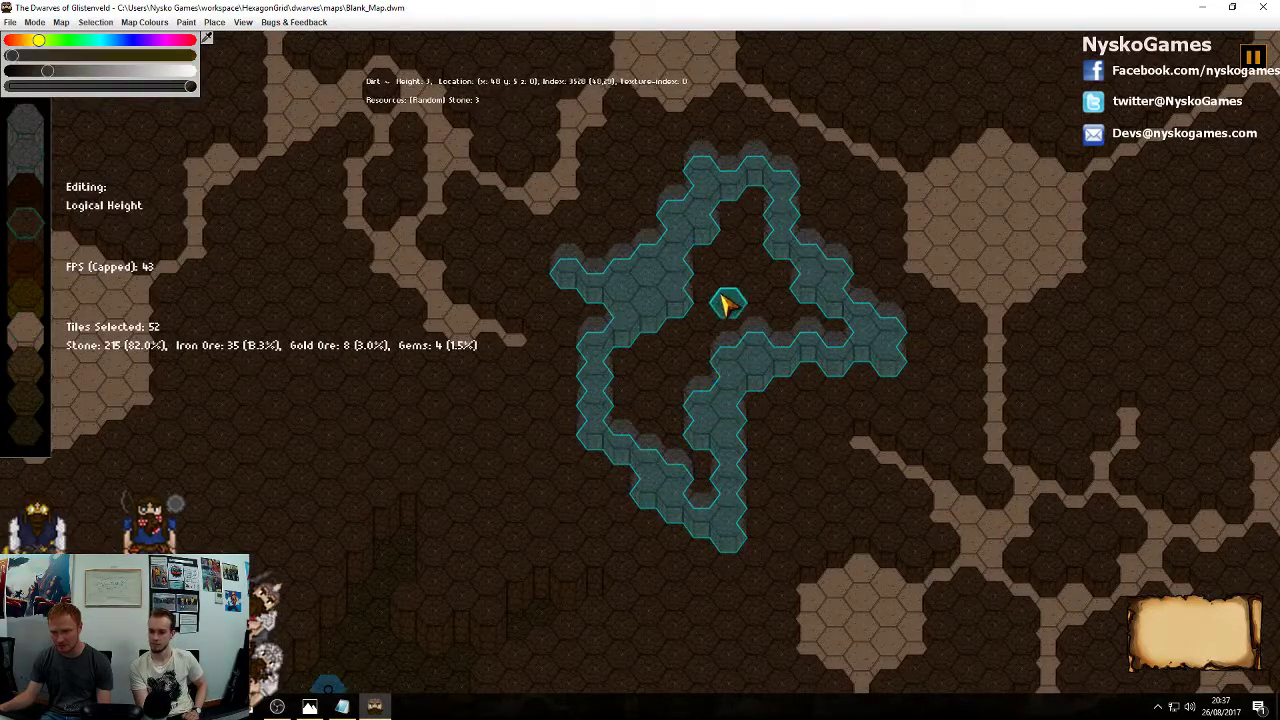
double_click(729, 306)
scroll(735, 308, "up", 2)
right_click(733, 307)
Raise an irregular patch of about 76 dirt tiles at the west edge, between the two small western chambers
key("a")
key("s")
scroll(678, 389, "down", 1)
middle_click_drag(505, 490, 812, 328)
scroll(864, 335, "down", 1)
scroll(746, 366, "up", 1)
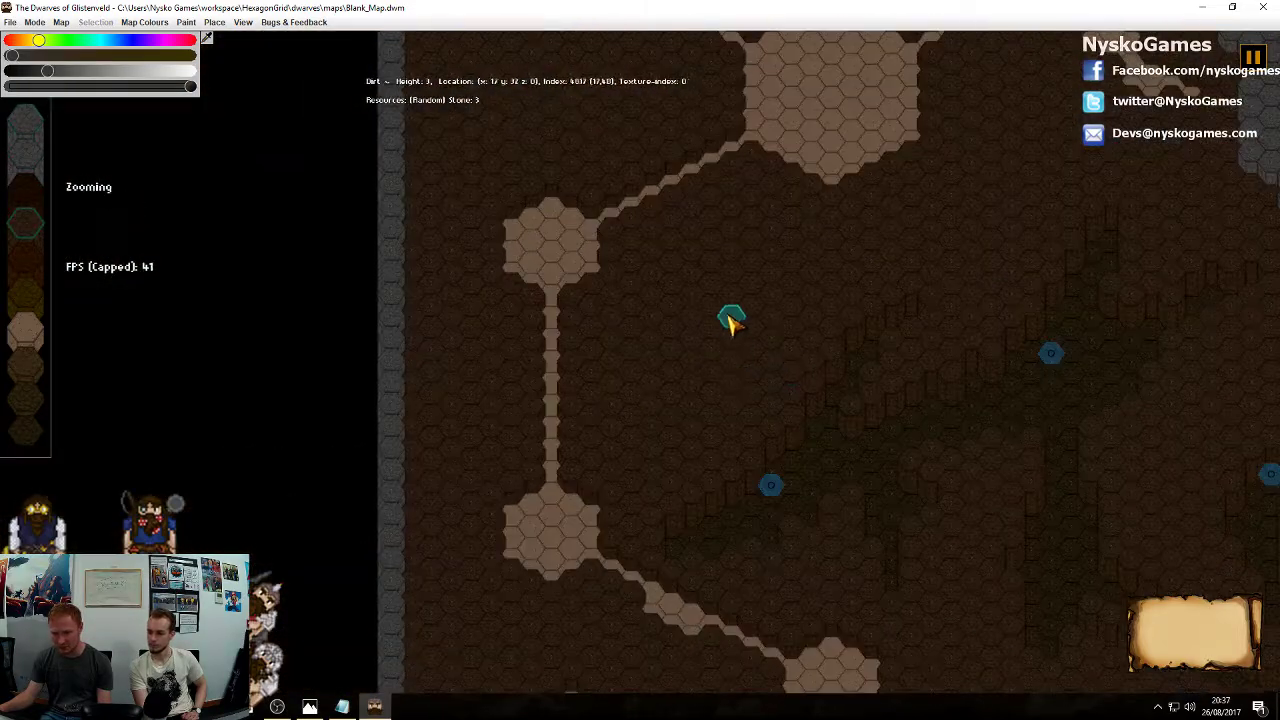
mouse_move(723, 280)
middle_mouse_down()
mouse_move(738, 441)
mouse_move(732, 392)
mouse_move(791, 437)
middle_mouse_up()
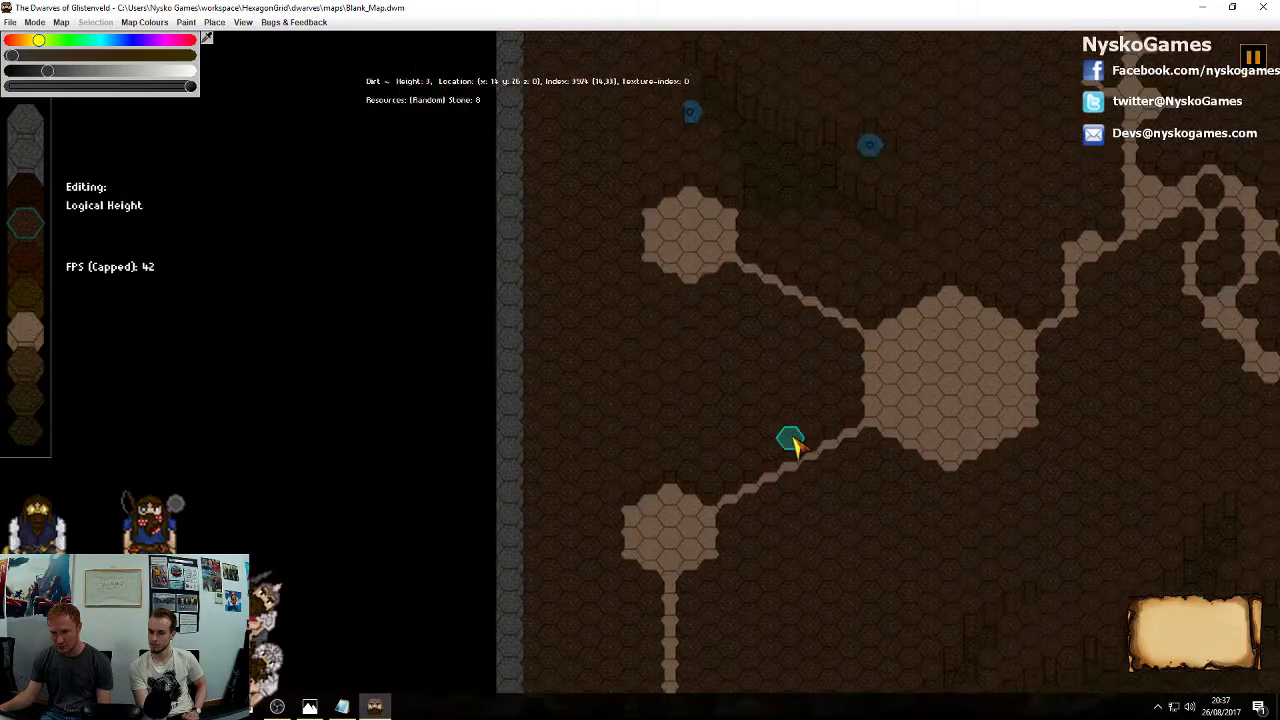
mouse_move(735, 343)
left_mouse_down()
mouse_move(666, 349)
mouse_move(766, 391)
mouse_move(531, 326)
mouse_move(548, 440)
mouse_move(628, 402)
mouse_move(571, 363)
mouse_move(731, 374)
mouse_move(611, 363)
mouse_move(557, 283)
mouse_move(537, 277)
mouse_move(546, 331)
mouse_move(586, 334)
mouse_move(562, 466)
mouse_move(609, 409)
mouse_move(700, 443)
mouse_move(626, 343)
mouse_move(618, 310)
left_mouse_up()
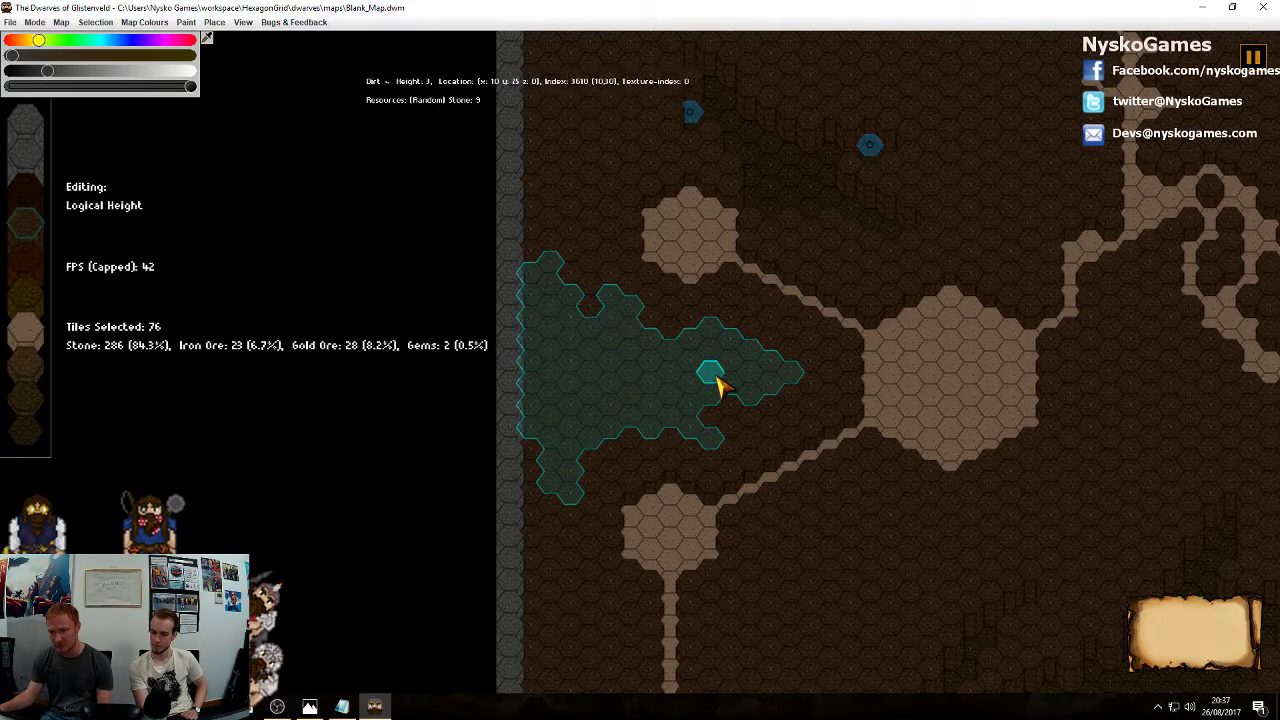
scroll(718, 380, "down", 2)
scroll(718, 380, "up", 4)
Raise an irregular elongated dirt patch northwest of the large southern cavern, east of the southwestern tunnel network
right_click_drag(892, 441, 705, 410)
scroll(709, 432, "down", 4, "ctrl")
right_click_drag(820, 457, 680, 346)
right_click_drag(903, 463, 591, 443)
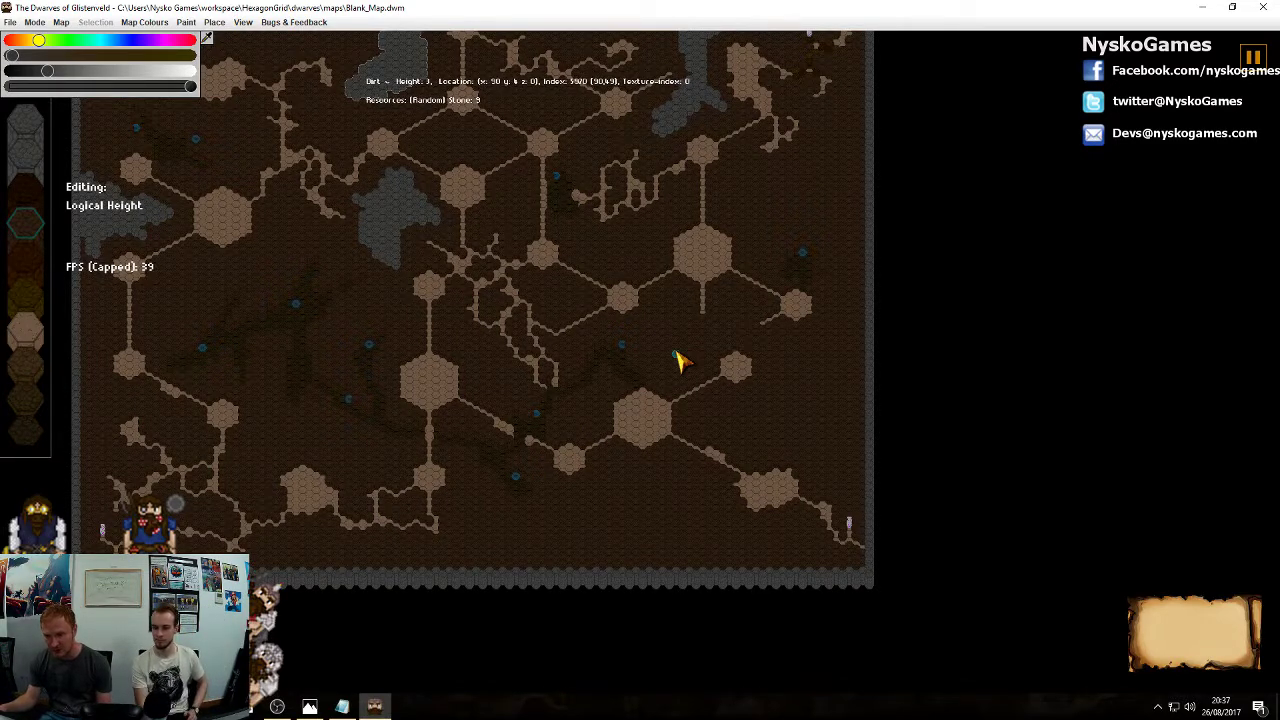
right_click_drag(678, 362, 880, 406)
right_click_drag(702, 398, 818, 392)
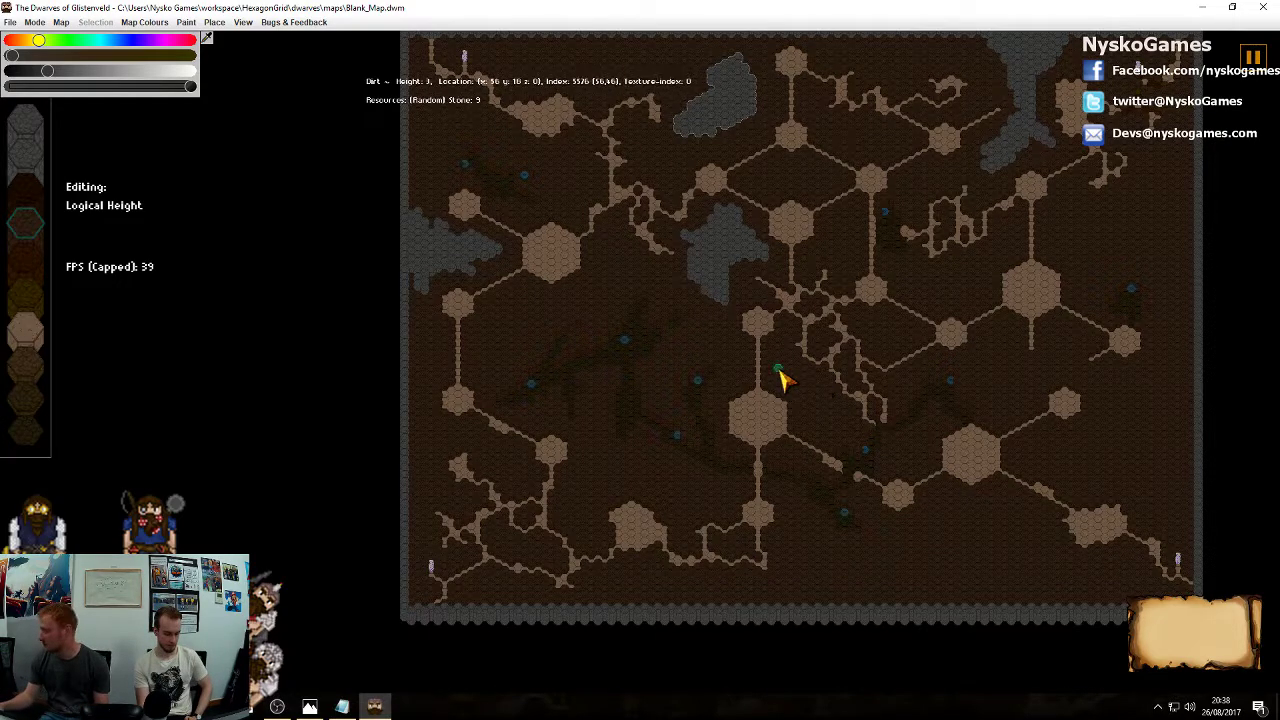
right_click_drag(782, 432, 828, 320)
scroll(840, 350, "down", 1)
scroll(860, 352, "up", 5)
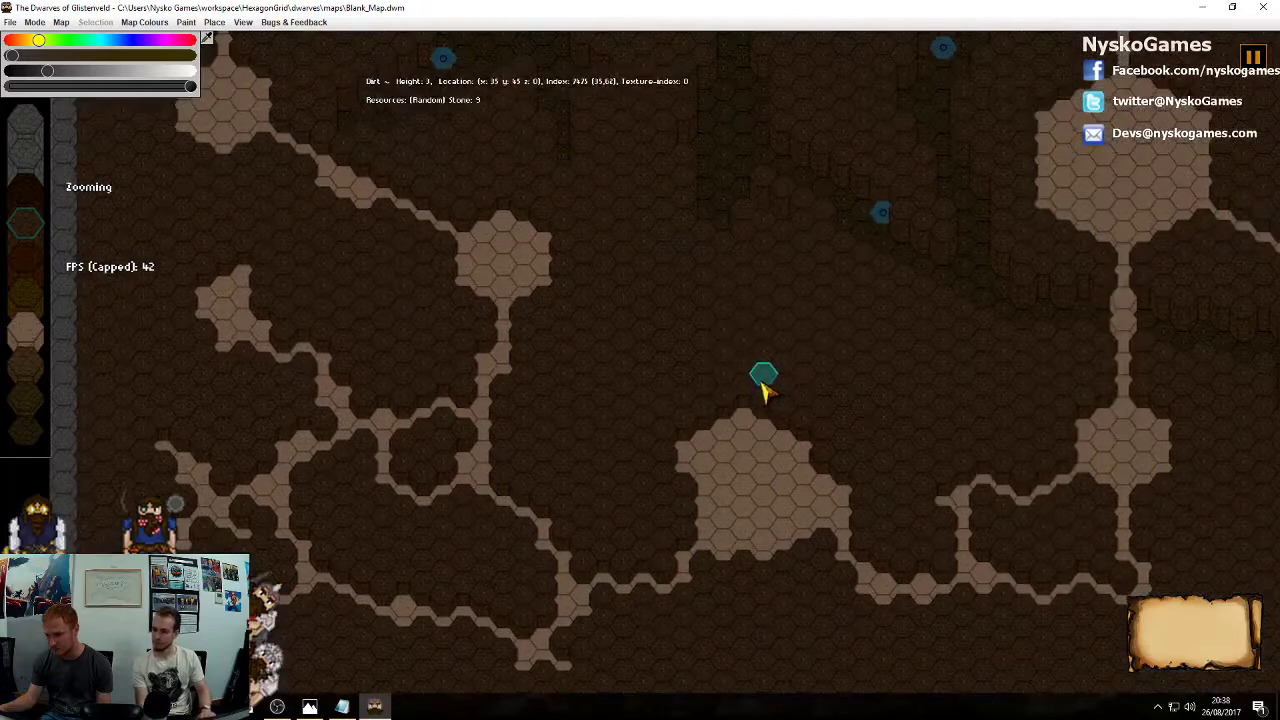
mouse_move(746, 314)
left_mouse_down()
mouse_move(666, 397)
mouse_move(703, 486)
mouse_move(856, 344)
mouse_move(740, 240)
mouse_move(829, 342)
mouse_move(718, 412)
mouse_move(720, 387)
mouse_move(713, 594)
mouse_move(700, 560)
mouse_move(728, 448)
left_mouse_up()
scroll(810, 360, "down", 4)
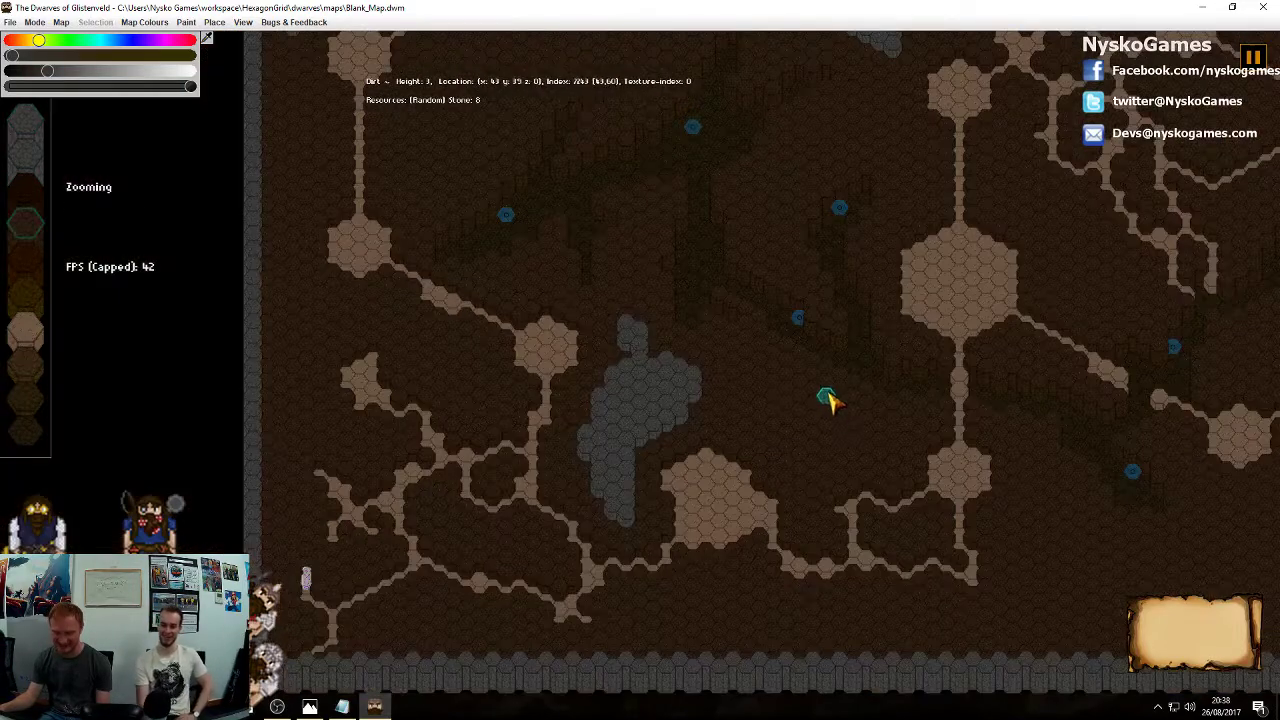
Save the map under the new file name Livestream_Map.dwm in the maps folder
key("d")
key("w")
left_click(10, 21)
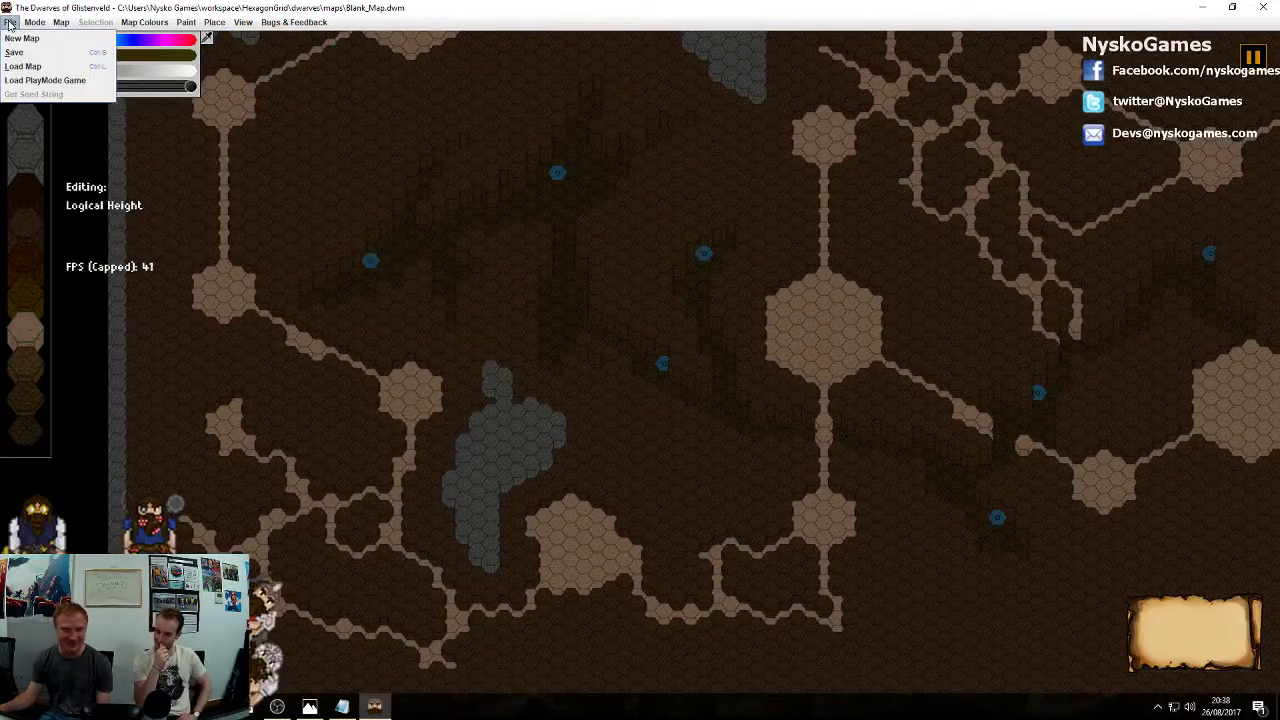
left_click(22, 52)
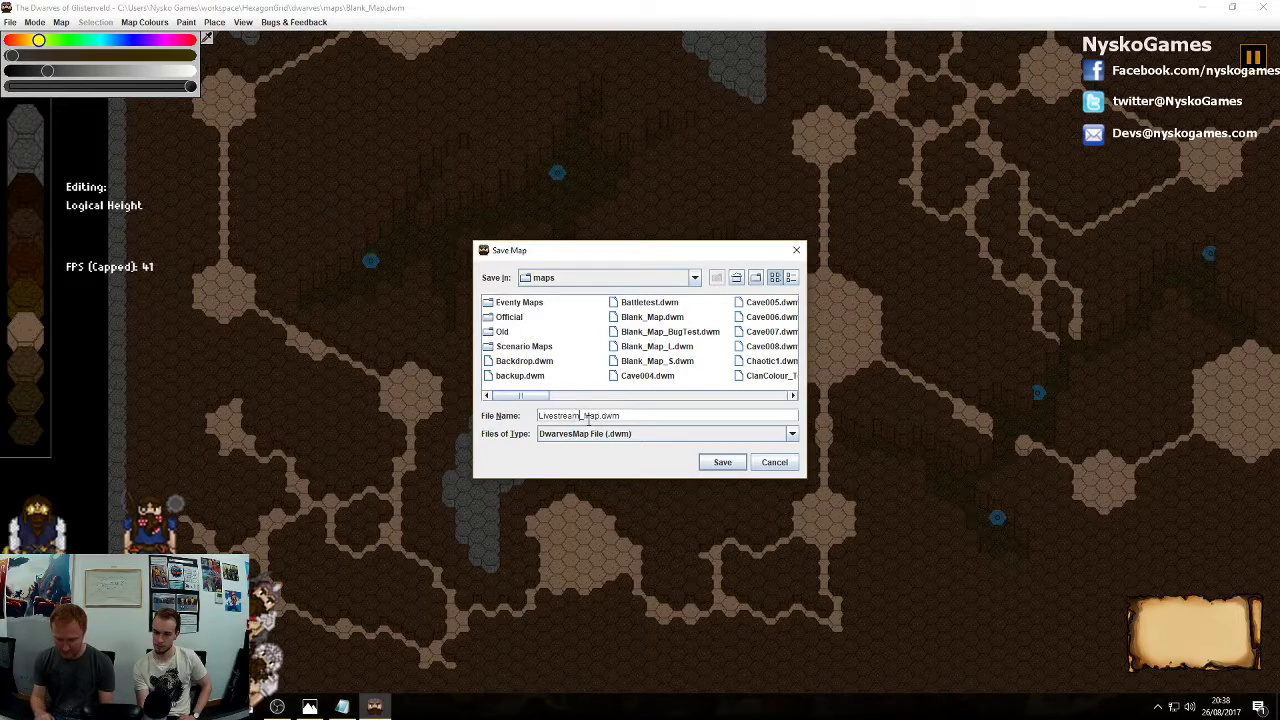
left_click(723, 462)
Look over the whole map, especially its southern and eastern parts, for empty dirt areas between the chambers
scroll(641, 455, "up", 2)
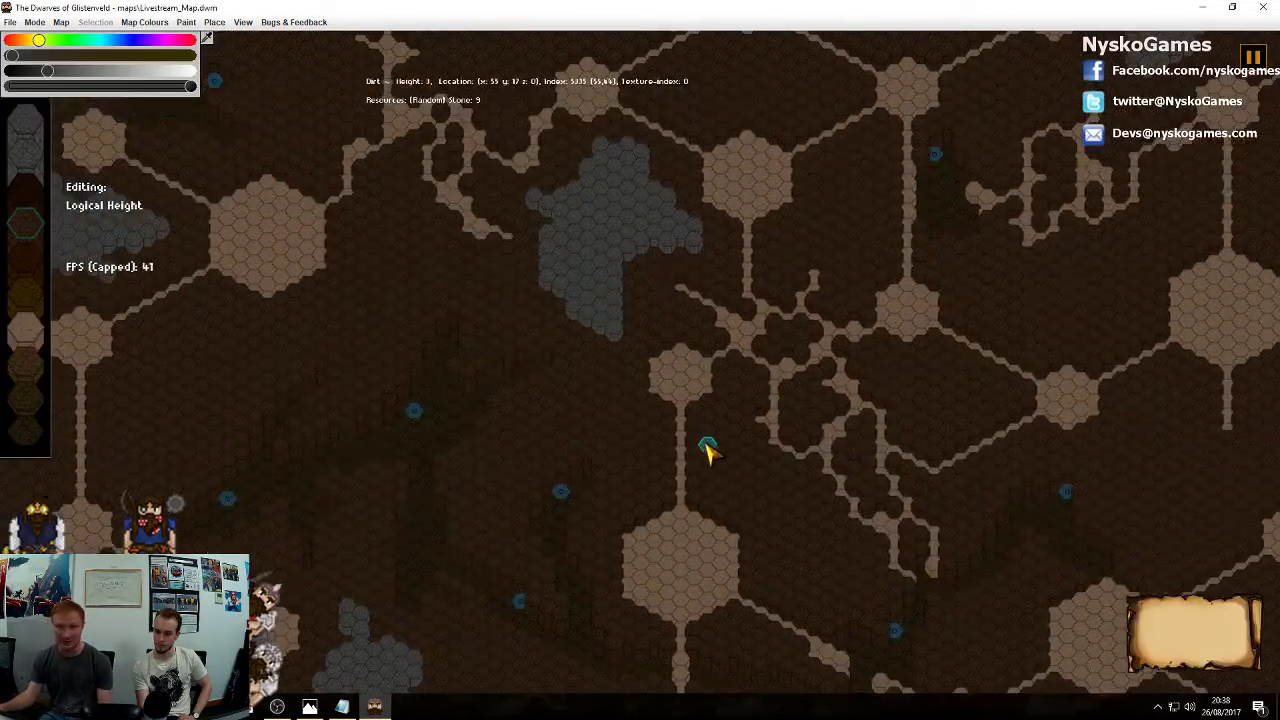
middle_click_drag(880, 515, 946, 293)
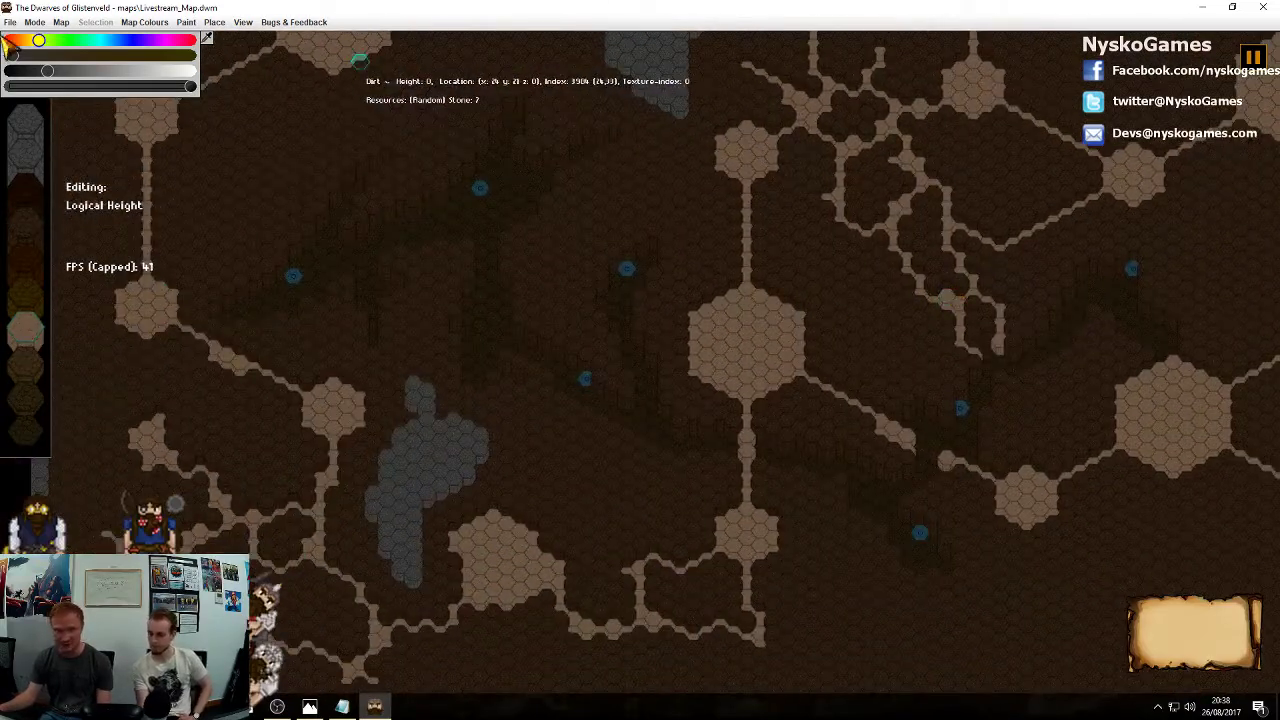
left_click(14, 23)
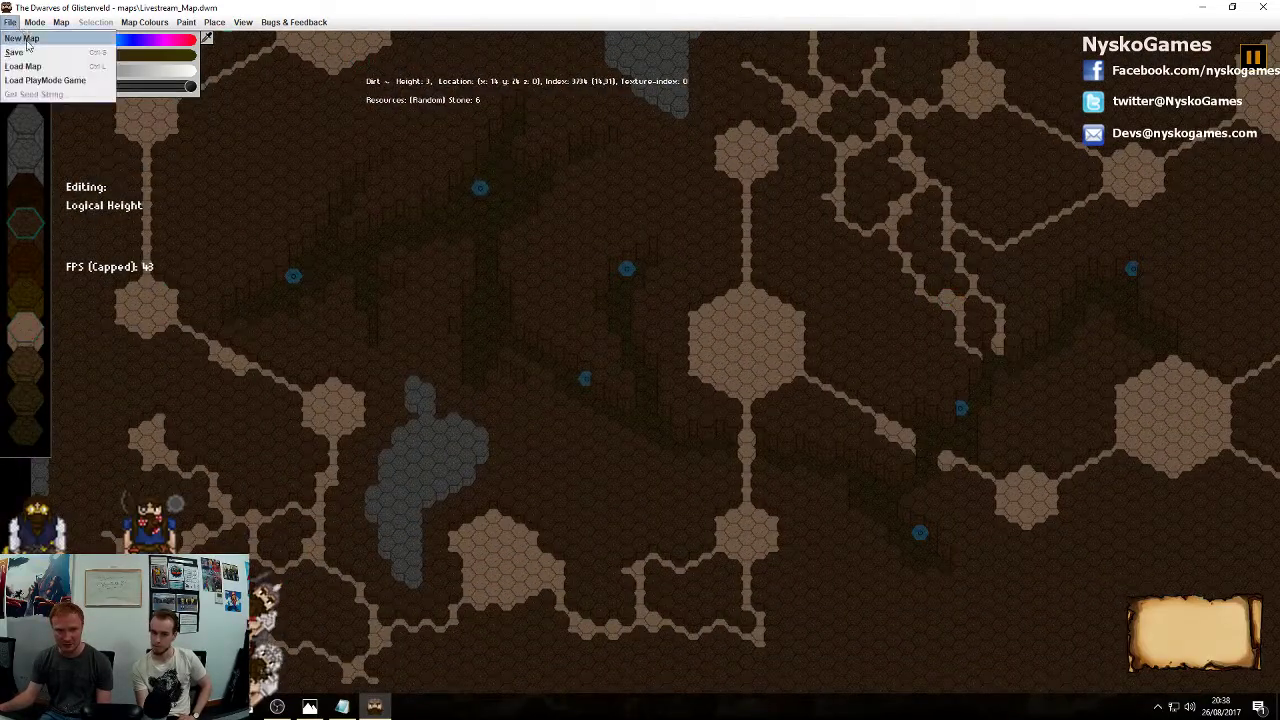
middle_click_drag(493, 338, 748, 368)
mouse_move(748, 368)
left_mouse_down()
mouse_move(608, 423)
mouse_move(808, 514)
mouse_move(766, 343)
mouse_move(772, 364)
left_mouse_up()
right_click(695, 475)
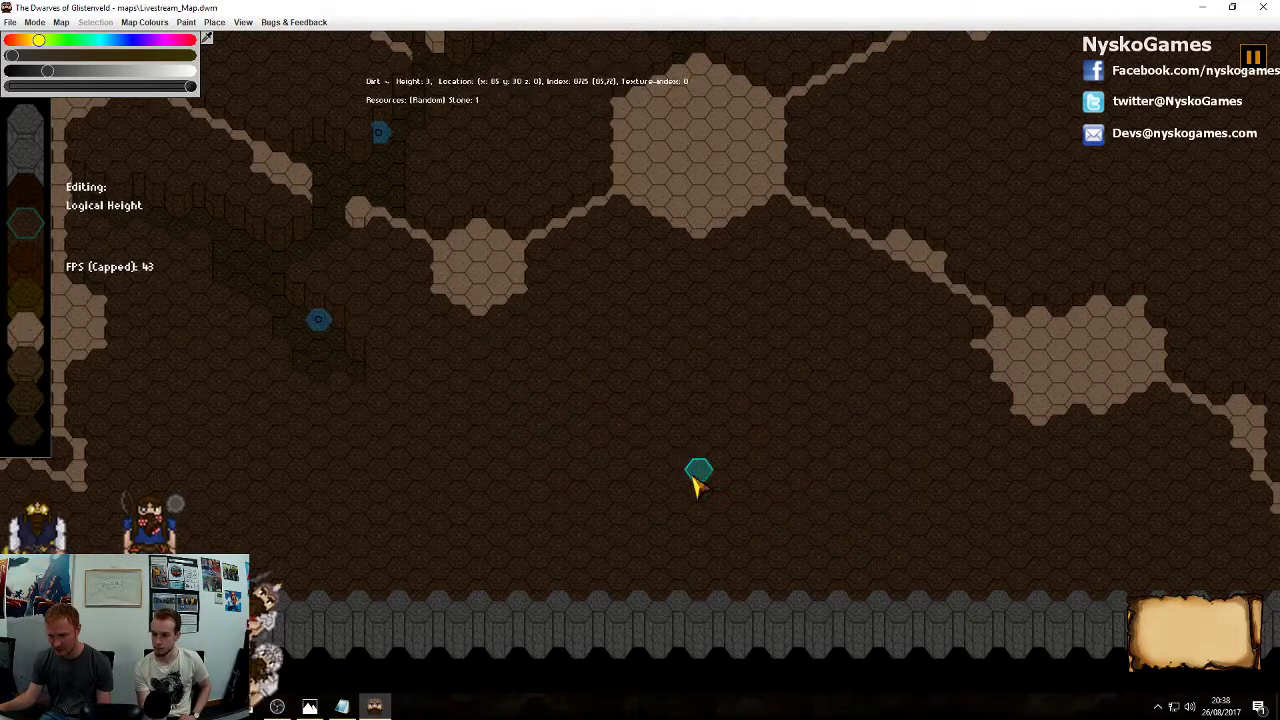
middle_click_drag(694, 479, 1037, 275)
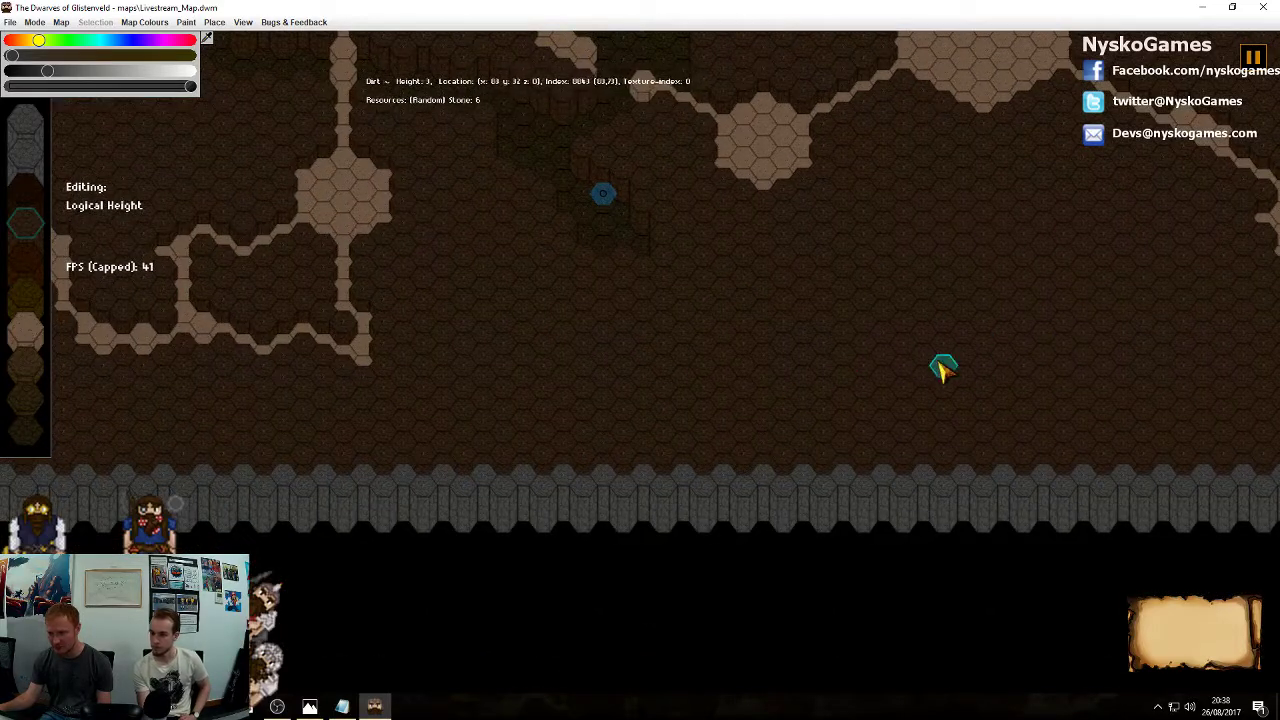
middle_click_drag(943, 368, 705, 381)
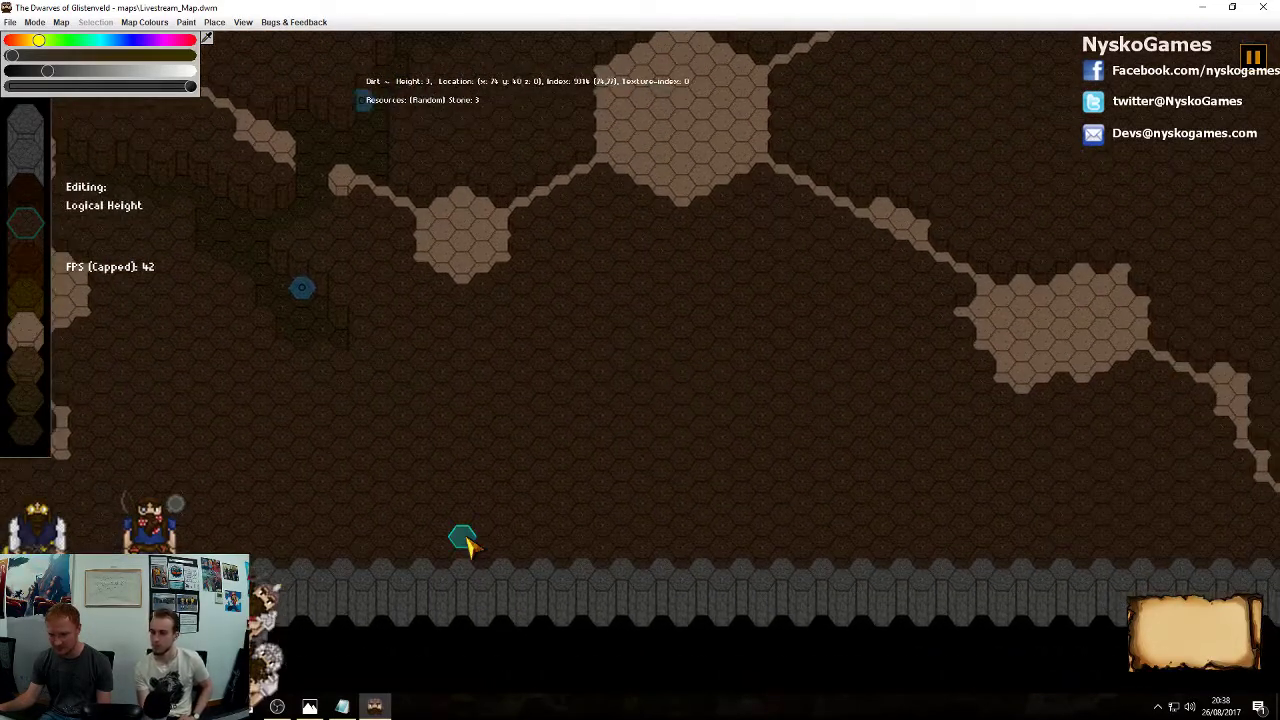
scroll(789, 371, "down", 5)
scroll(806, 449, "up", 2)
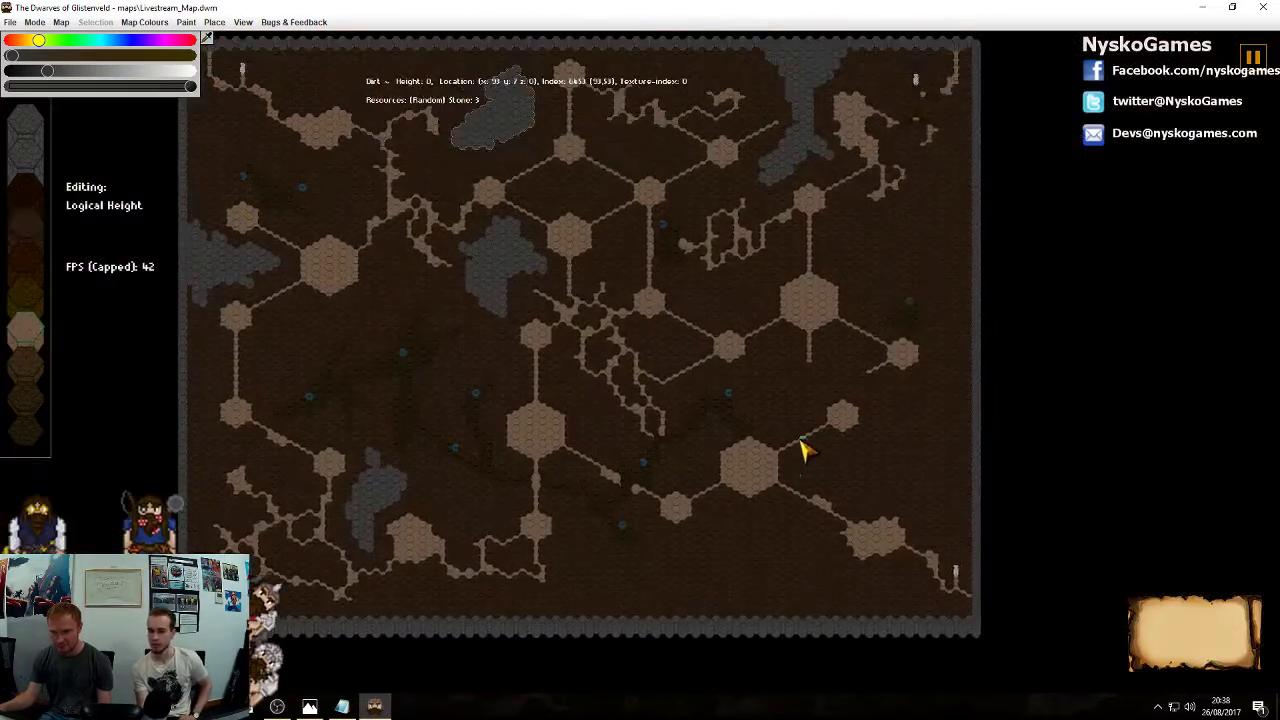
middle_click_drag(905, 232, 889, 557)
middle_click_drag(729, 380, 734, 264)
middle_click_drag(710, 487, 605, 458)
middle_click_drag(728, 302, 862, 424)
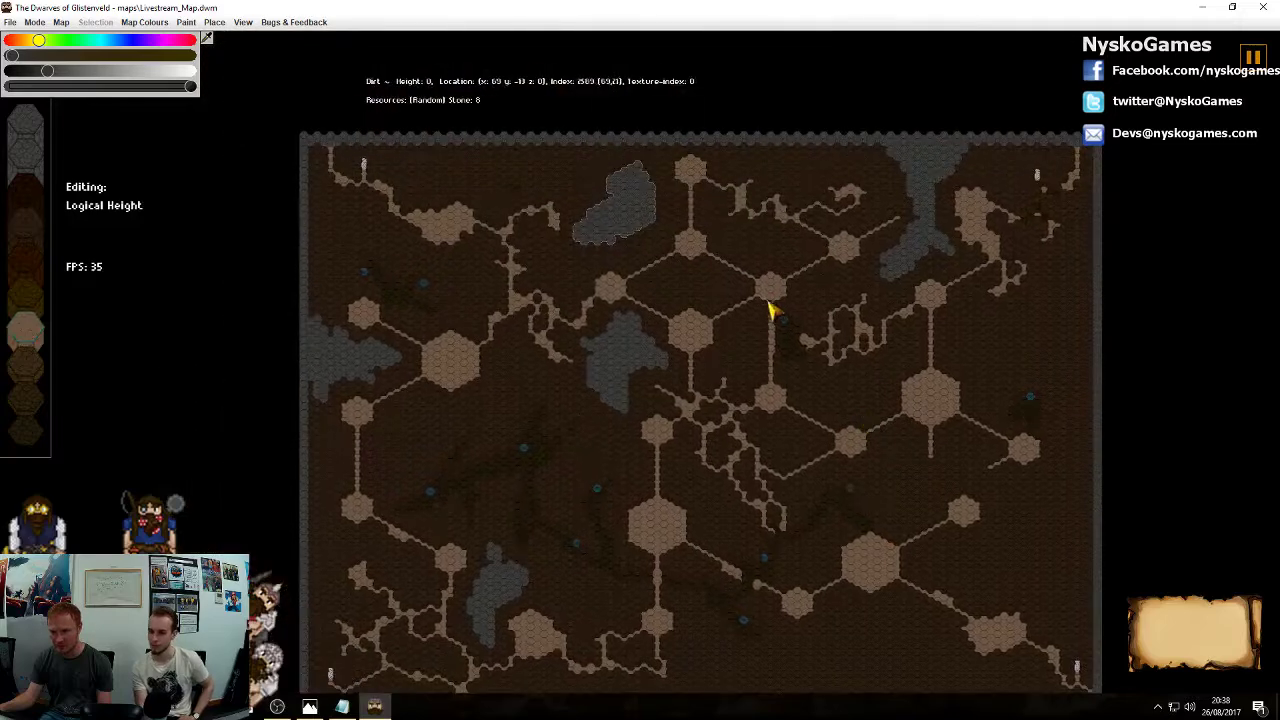
middle_click_drag(791, 466, 845, 418)
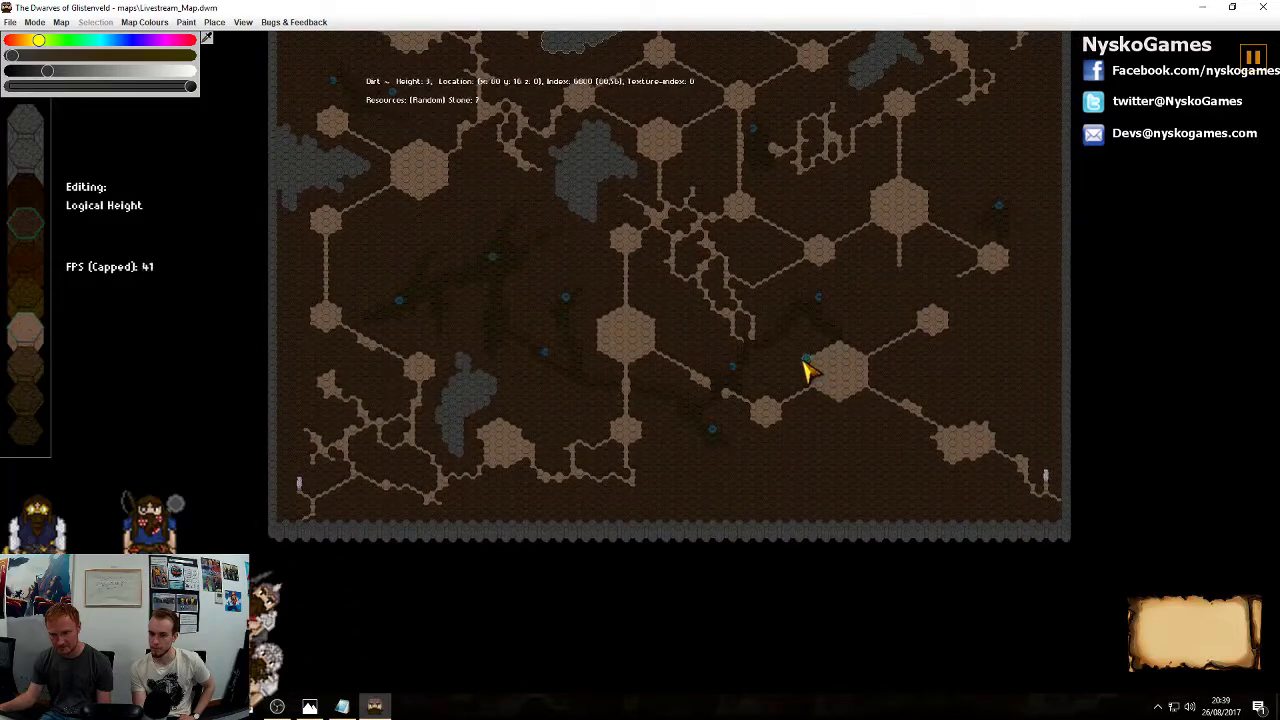
middle_click_drag(803, 357, 663, 320)
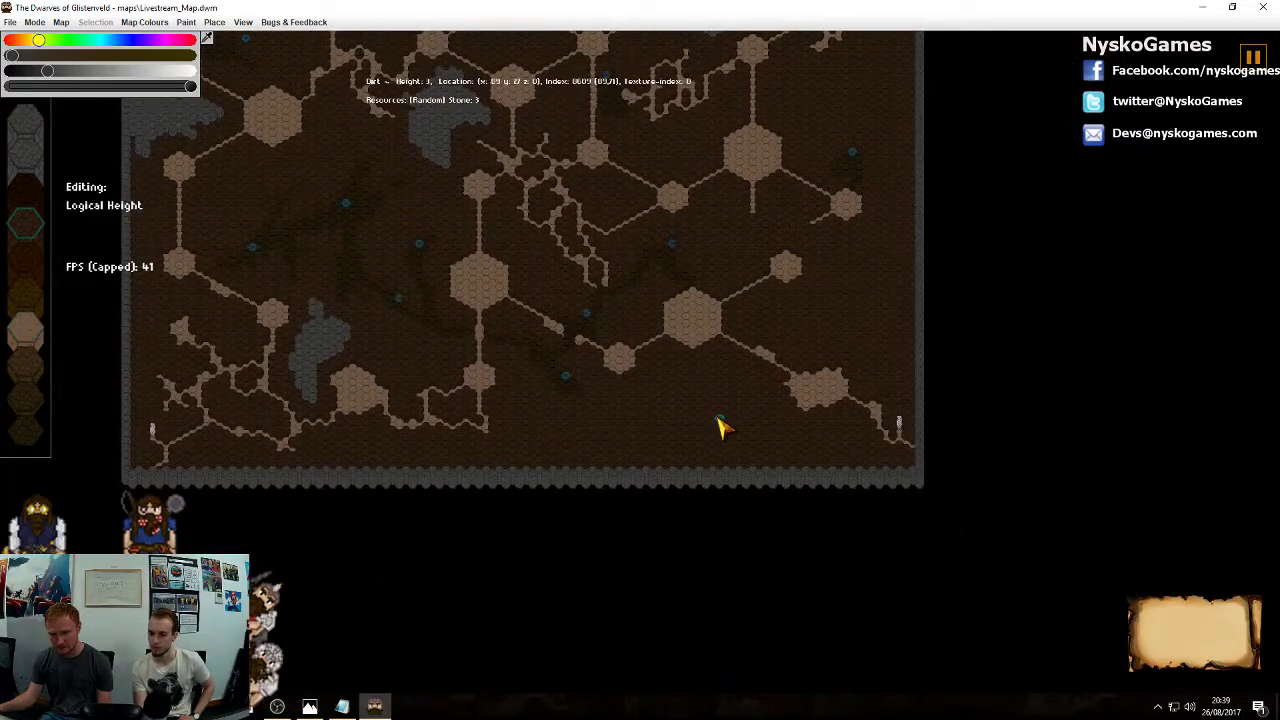
Carve a winding tunnel network of about 42 tiles with small loops at height 0, leading south from the large southeastern chamber
middle_click_drag(722, 425, 738, 290)
scroll(728, 400, "up", 4)
mouse_move(697, 193)
left_mouse_down()
mouse_move(771, 283)
mouse_move(743, 414)
mouse_move(530, 410)
mouse_move(546, 470)
mouse_move(790, 478)
mouse_move(614, 362)
left_mouse_up()
key("0")
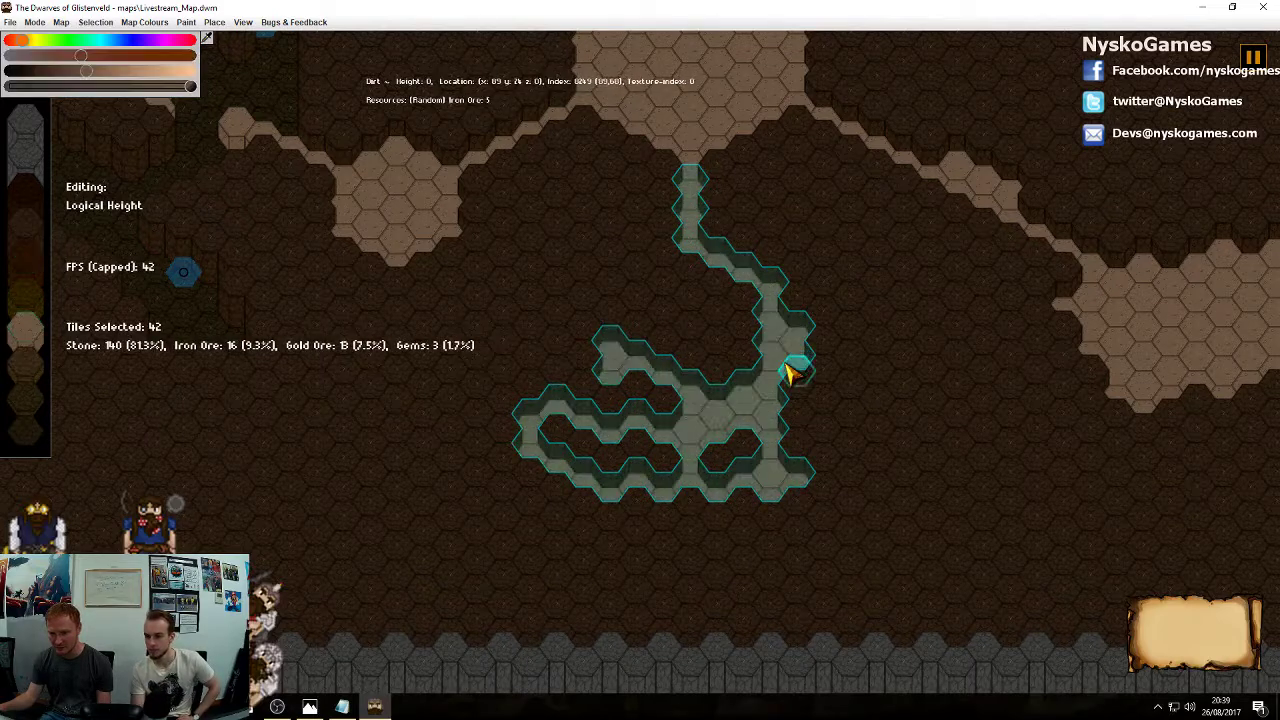
right_click(788, 366)
left_click(745, 405)
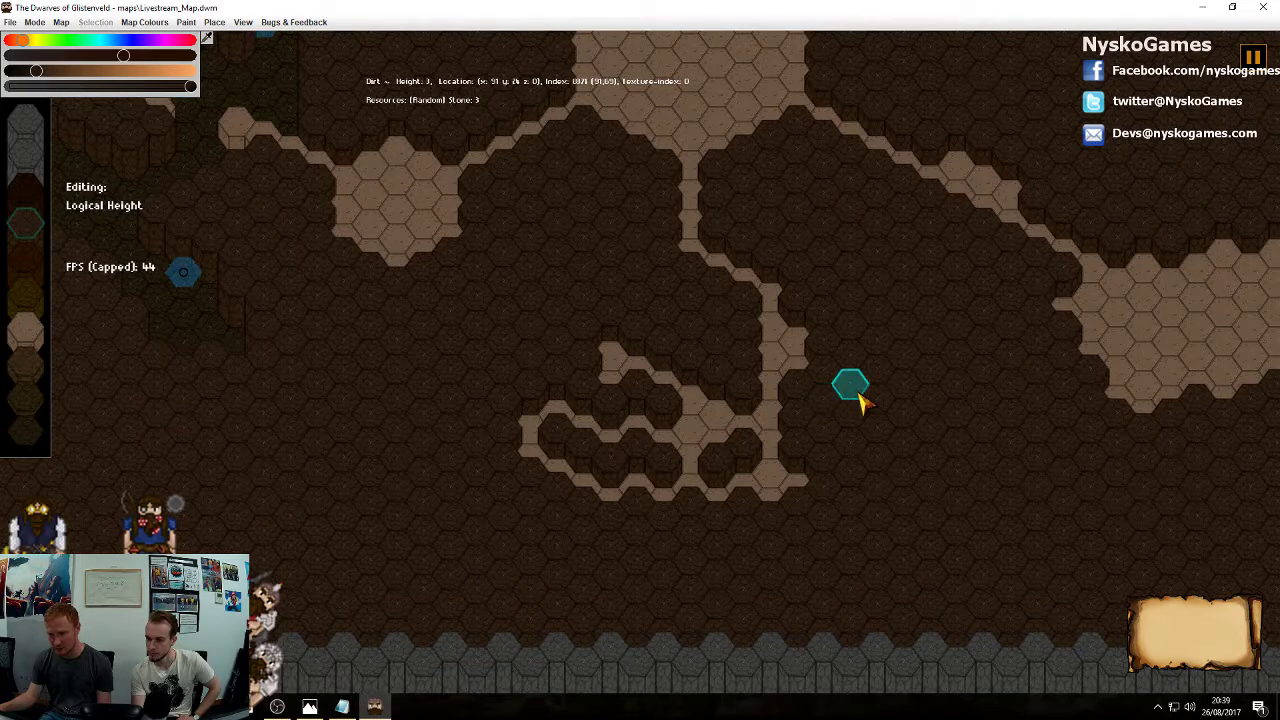
Outline an irregular dirt patch against the east edge, southeast of the small eastern chamber, fill it in and raise it like the other grey patches
scroll(860, 390, "down", 3)
scroll(626, 418, "down", 5)
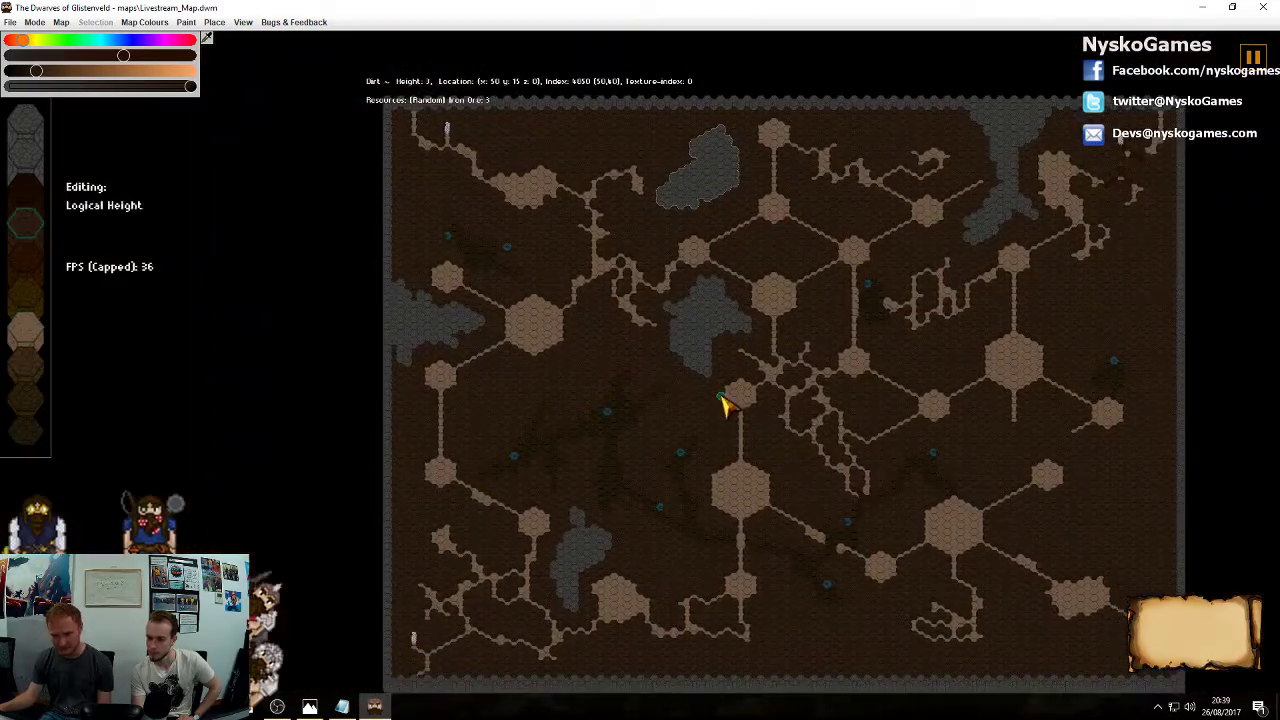
middle_click_drag(887, 320, 677, 246)
middle_click_drag(820, 403, 683, 323)
scroll(683, 323, "up", 4)
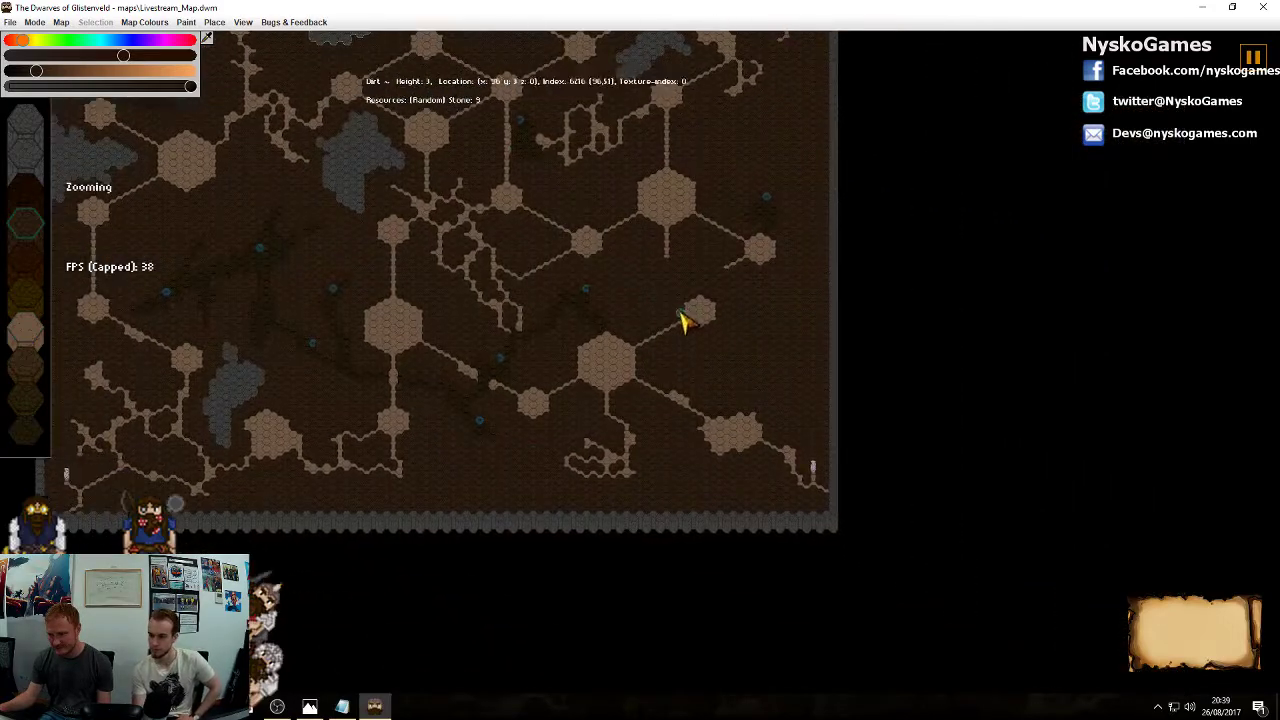
middle_click_drag(820, 340, 585, 536)
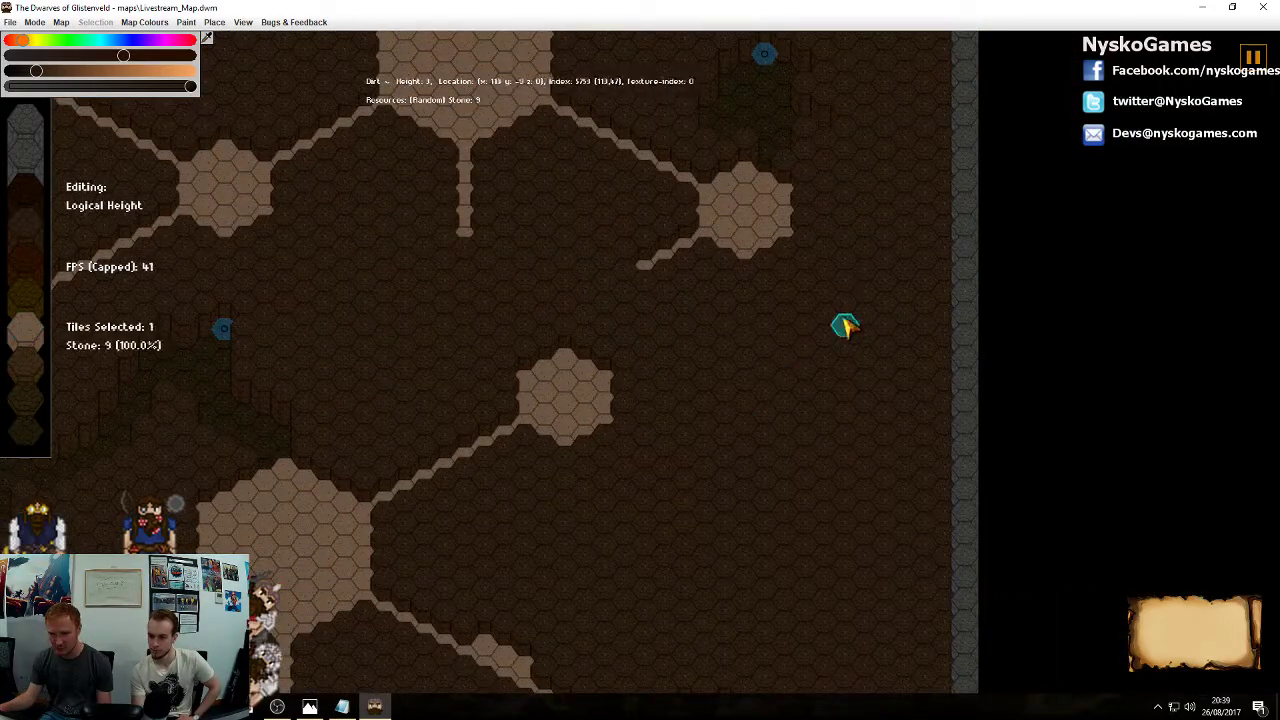
mouse_move(845, 325)
left_mouse_down()
mouse_move(726, 440)
mouse_move(846, 460)
mouse_move(948, 450)
left_mouse_up()
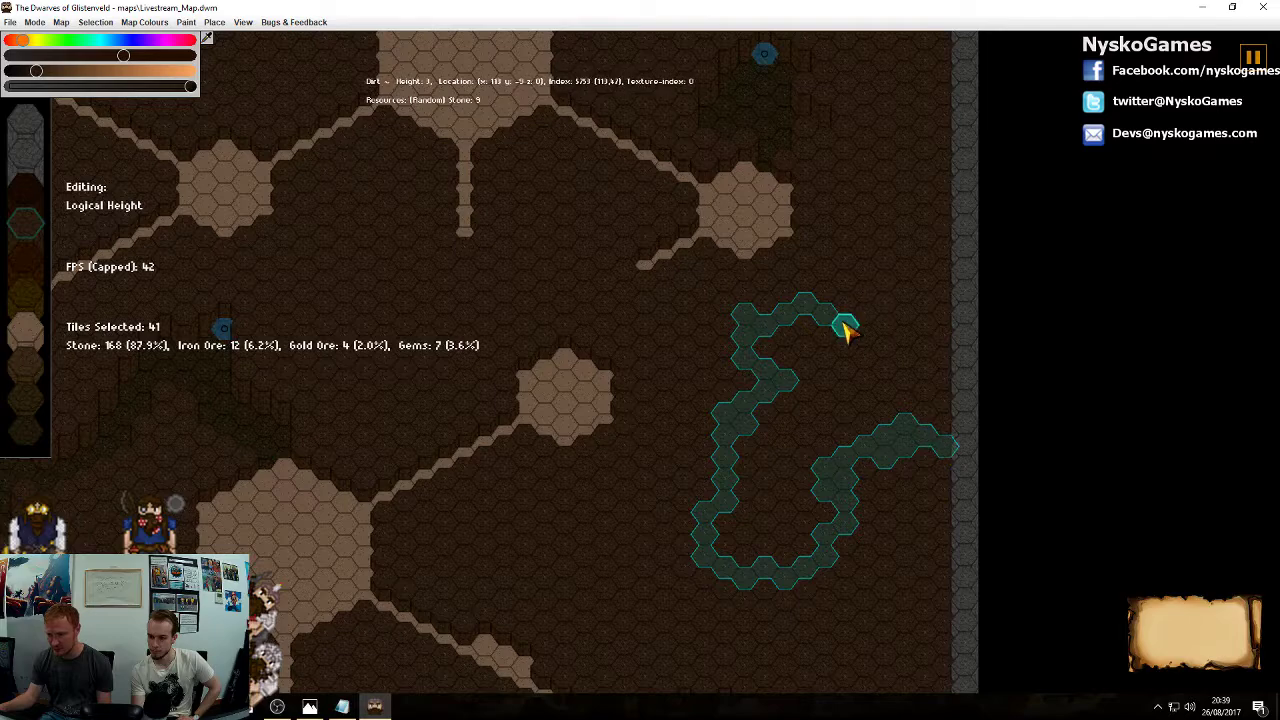
mouse_move(845, 330)
left_mouse_down()
mouse_move(908, 180)
mouse_move(943, 189)
mouse_move(940, 200)
left_mouse_up()
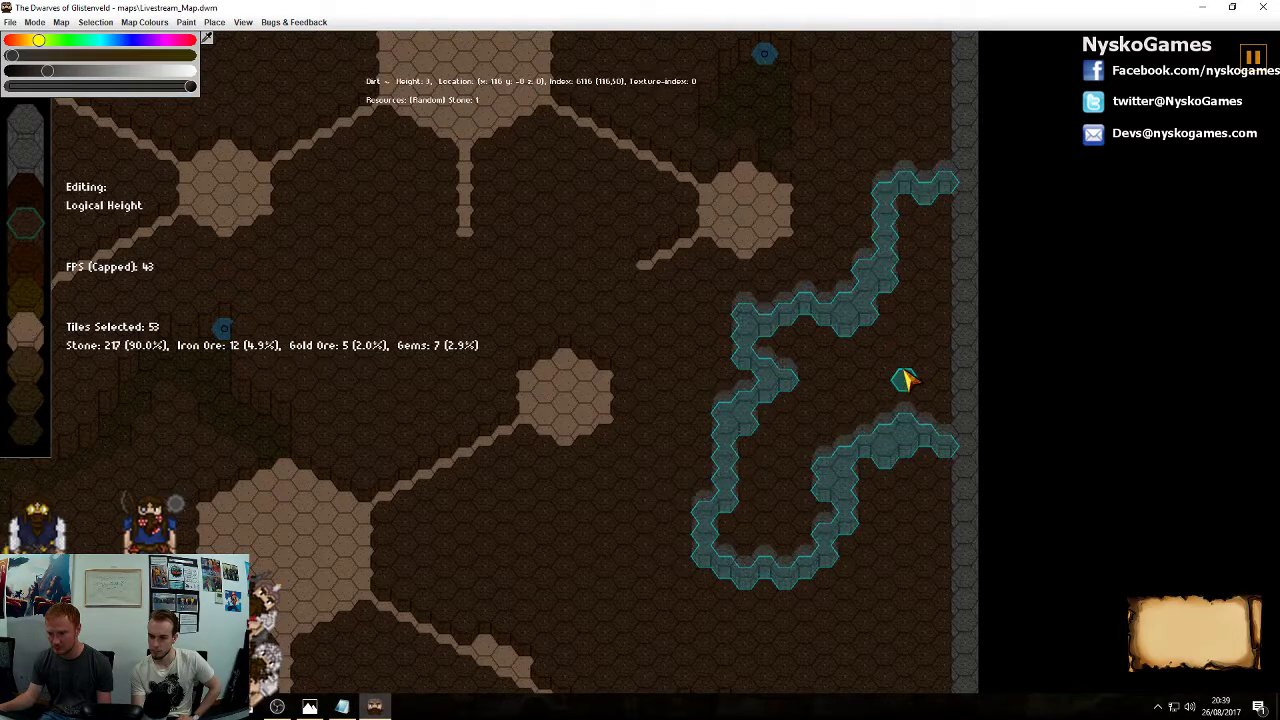
double_click(906, 366)
right_click(900, 364)
Outline a peaked dirt patch against the south edge, west of the looping tunnels, then raise the outline and its interior
middle_click_drag(490, 538, 763, 332)
scroll(763, 332, "down", 2)
middle_click_drag(506, 485, 990, 305)
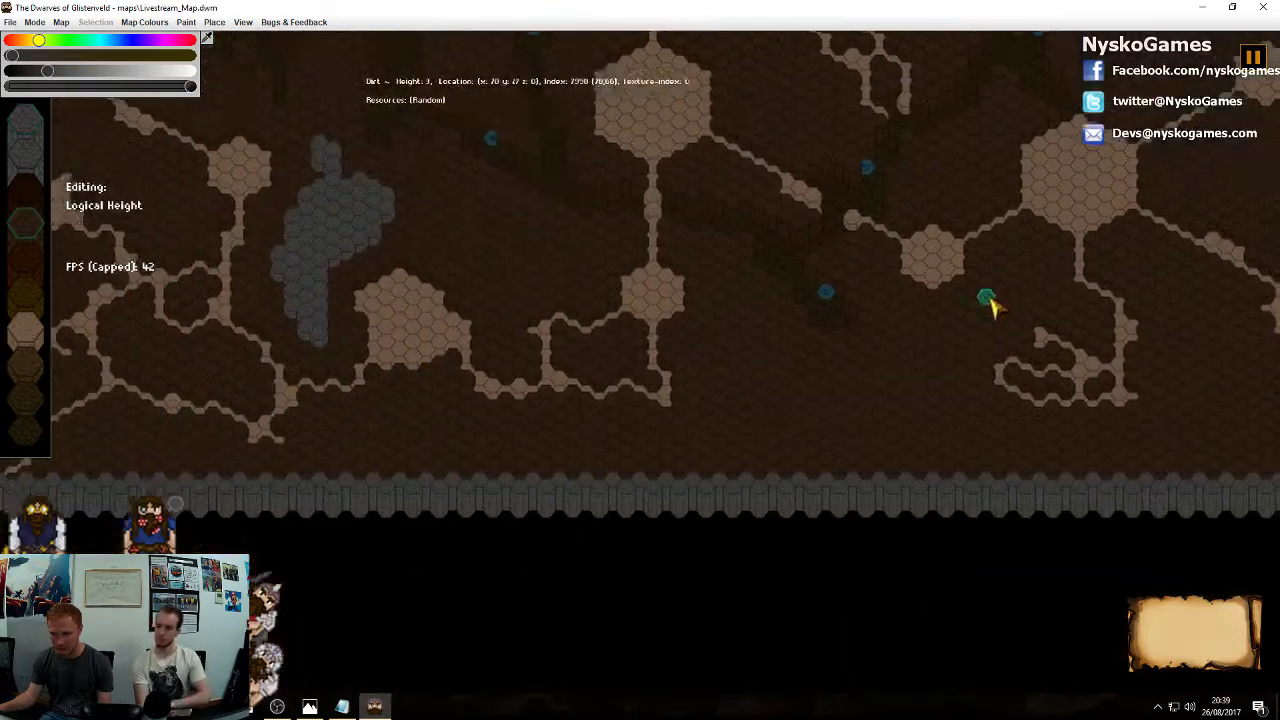
scroll(752, 395, "up", 2)
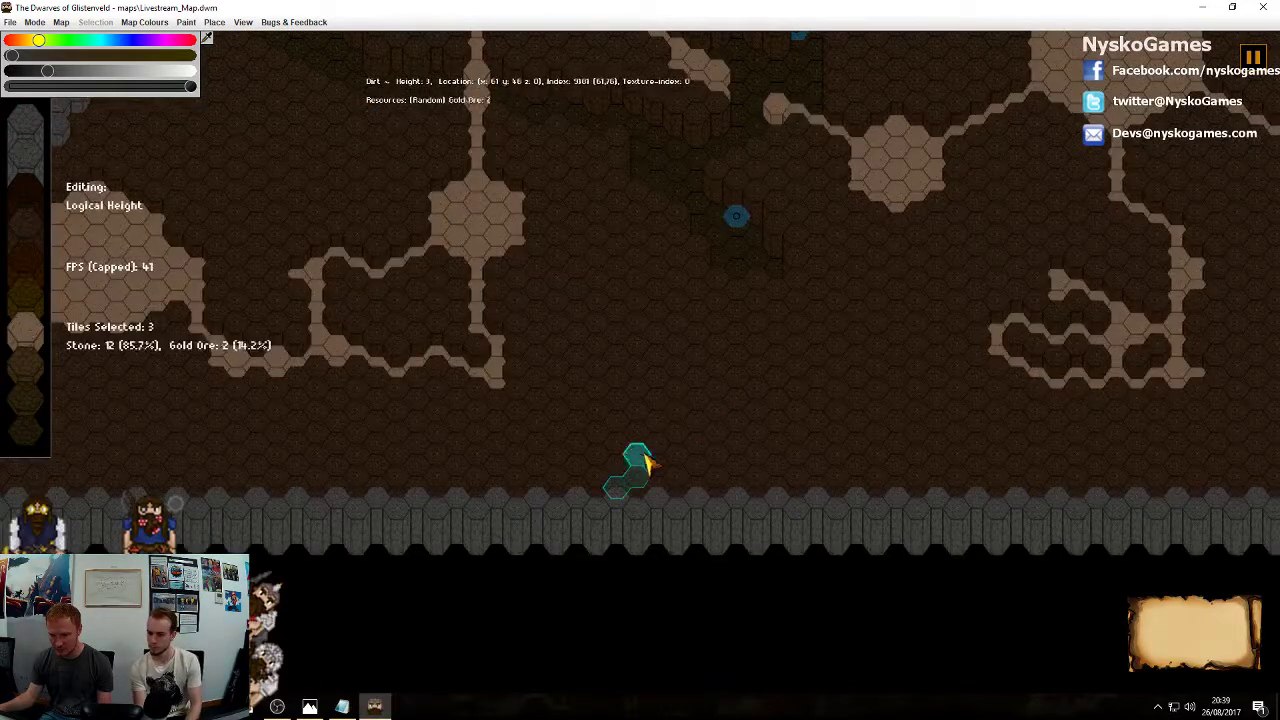
mouse_move(645, 462)
left_mouse_down()
mouse_move(817, 334)
mouse_move(900, 460)
left_mouse_up()
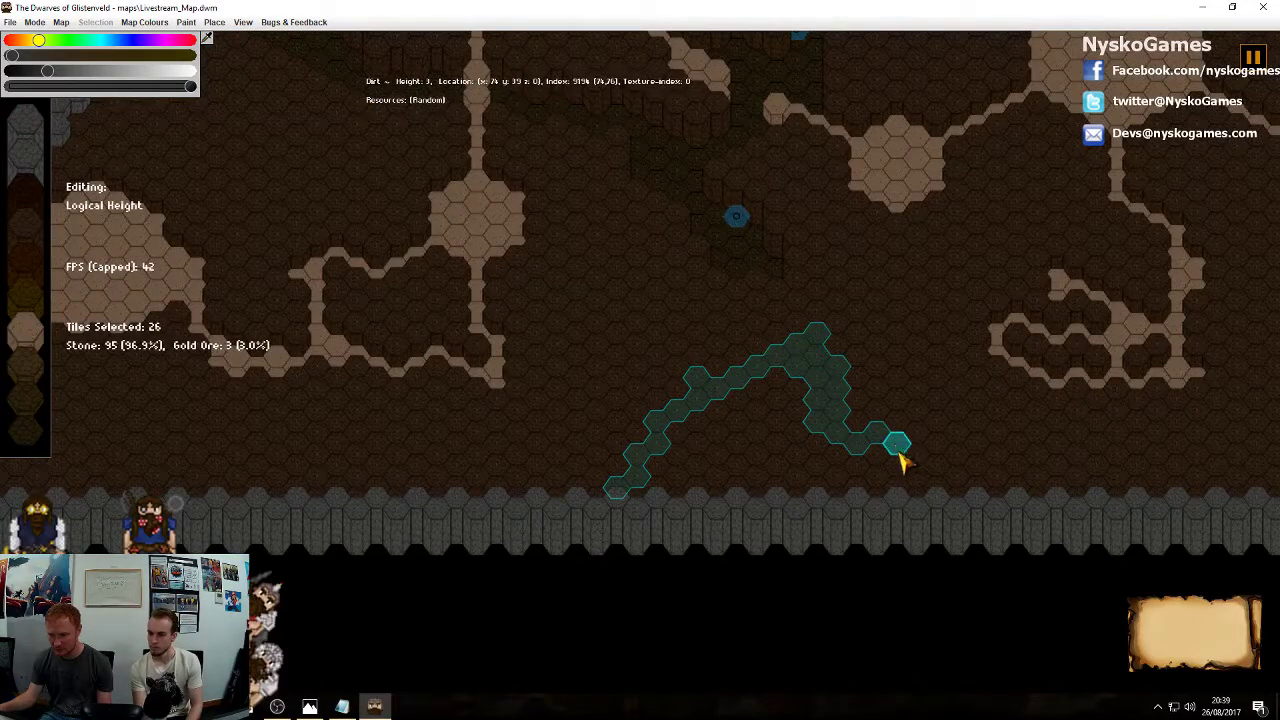
key("1")
double_click(776, 441)
key("1")
right_click(677, 366)
scroll(677, 370, "down", 5)
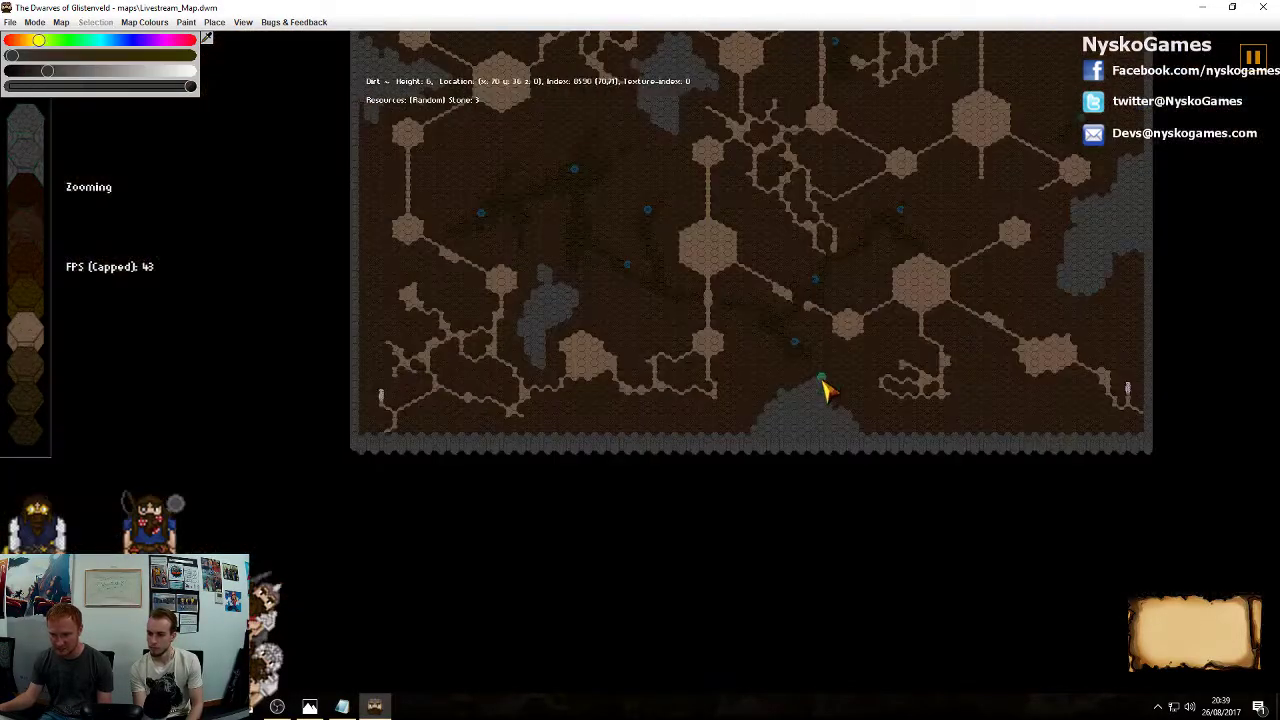
Raise an irregular patch of about 45 dirt tiles north of the large southeastern chamber, just east of the ravine
scroll(748, 480, "up", 5)
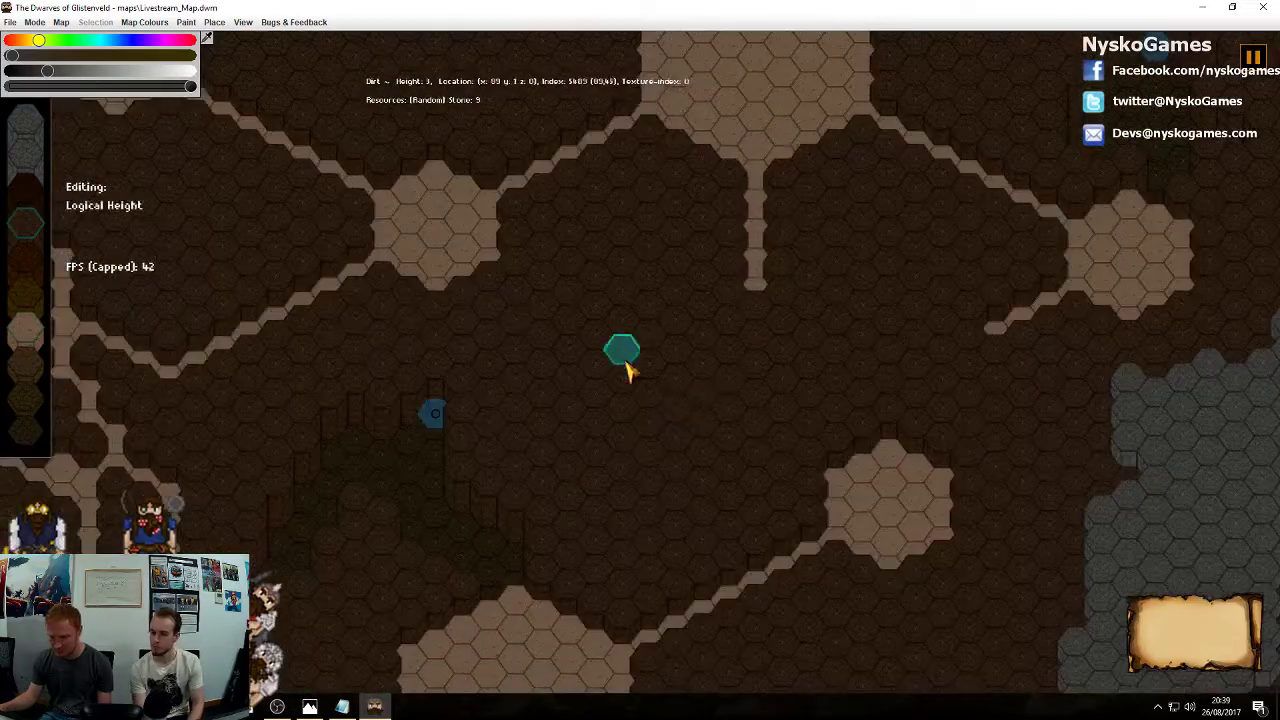
mouse_move(628, 370)
left_mouse_down()
mouse_move(591, 363)
mouse_move(688, 525)
left_mouse_up()
left_click_drag(677, 385, 621, 233)
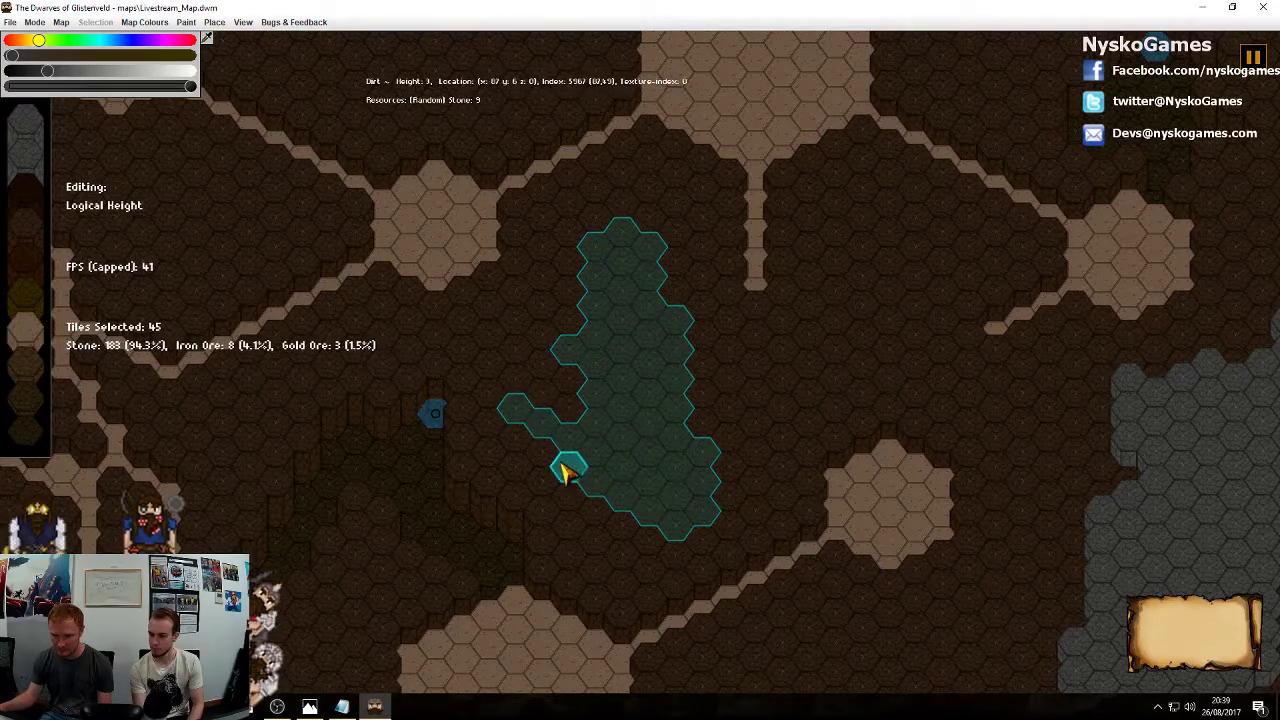
scroll(592, 388, "down", 2)
Raise an elongated patch of about 26 dirt tiles just south of the winding north-central tunnels
middle_click_drag(530, 222, 790, 625)
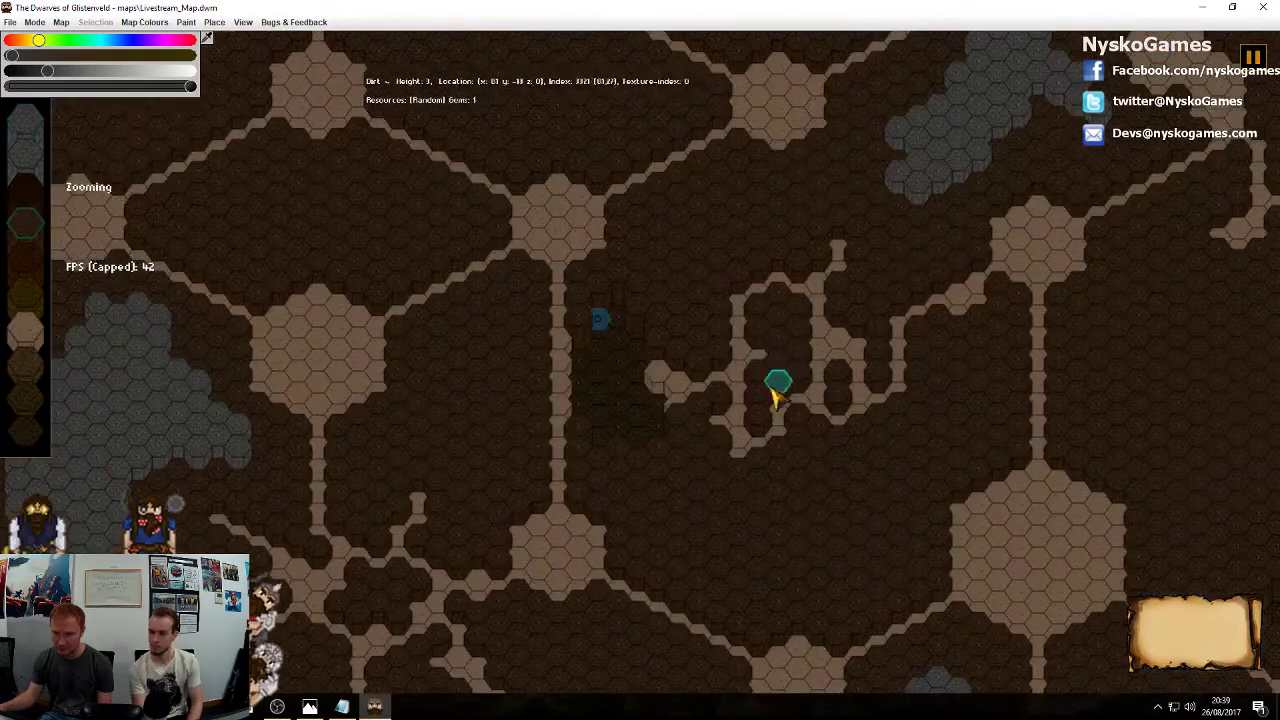
scroll(780, 370, "down", 2)
middle_click_drag(816, 269, 912, 495)
middle_click_drag(671, 463, 848, 412)
scroll(848, 420, "up", 4)
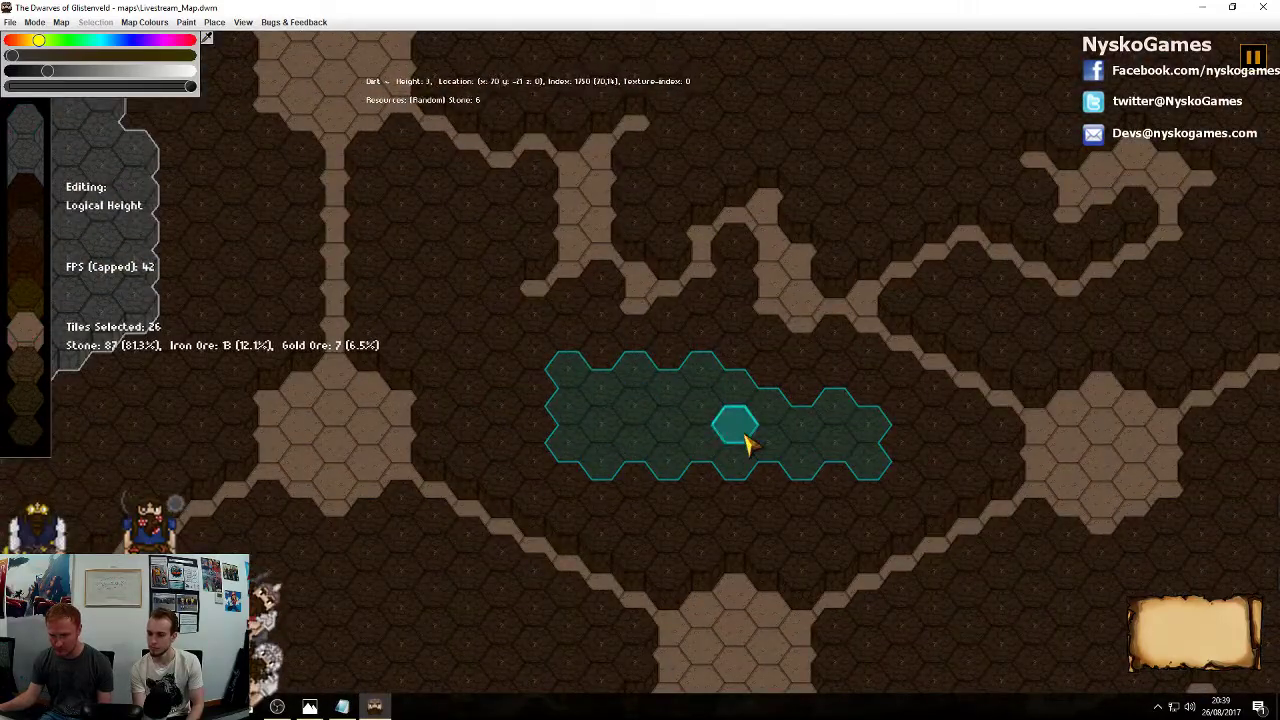
key("1")
Raise an irregular patch of about 47 dirt tiles northeast of the large eastern chamber and extend it with an 11-tile arm toward the southeast
middle_click_drag(562, 521, 725, 441)
scroll(725, 441, "down", 2)
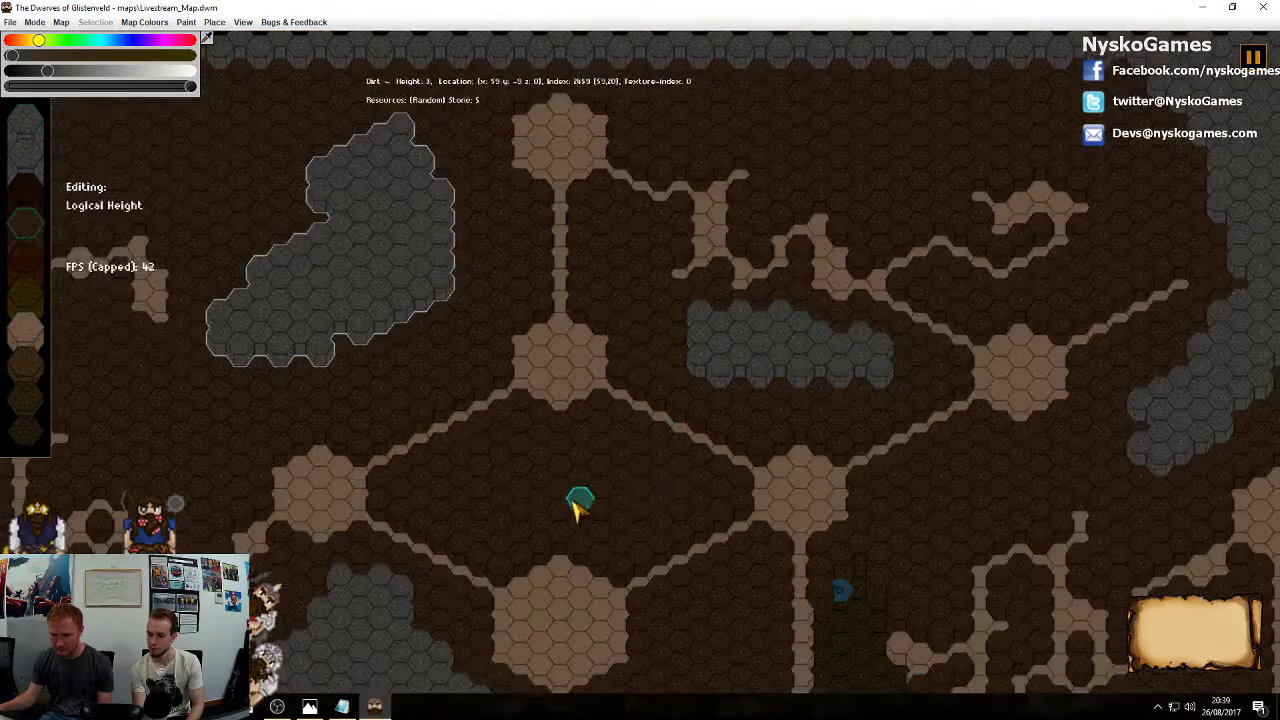
middle_click_drag(577, 508, 949, 170)
scroll(811, 314, "down", 2)
middle_click_drag(611, 430, 849, 175)
middle_click_drag(698, 351, 857, 380)
scroll(994, 306, "down", 3)
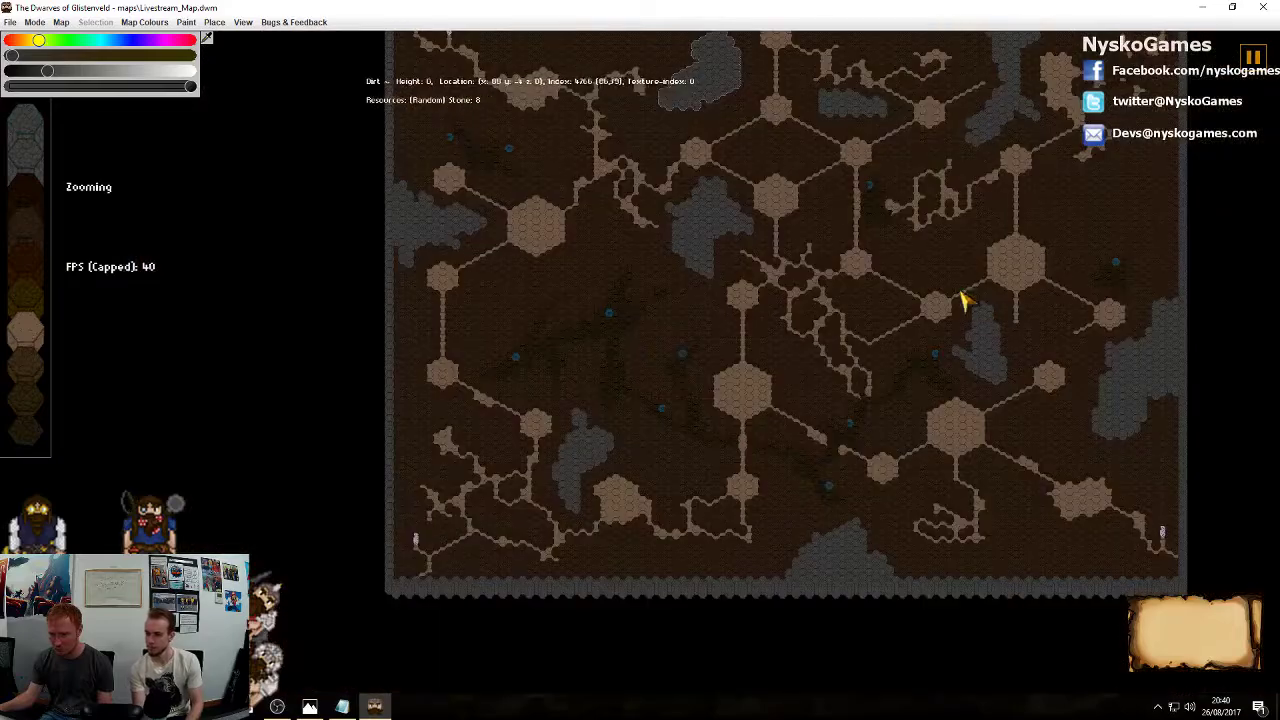
middle_click_drag(963, 300, 520, 380)
scroll(660, 355, "up", 3)
scroll(697, 376, "up", 2)
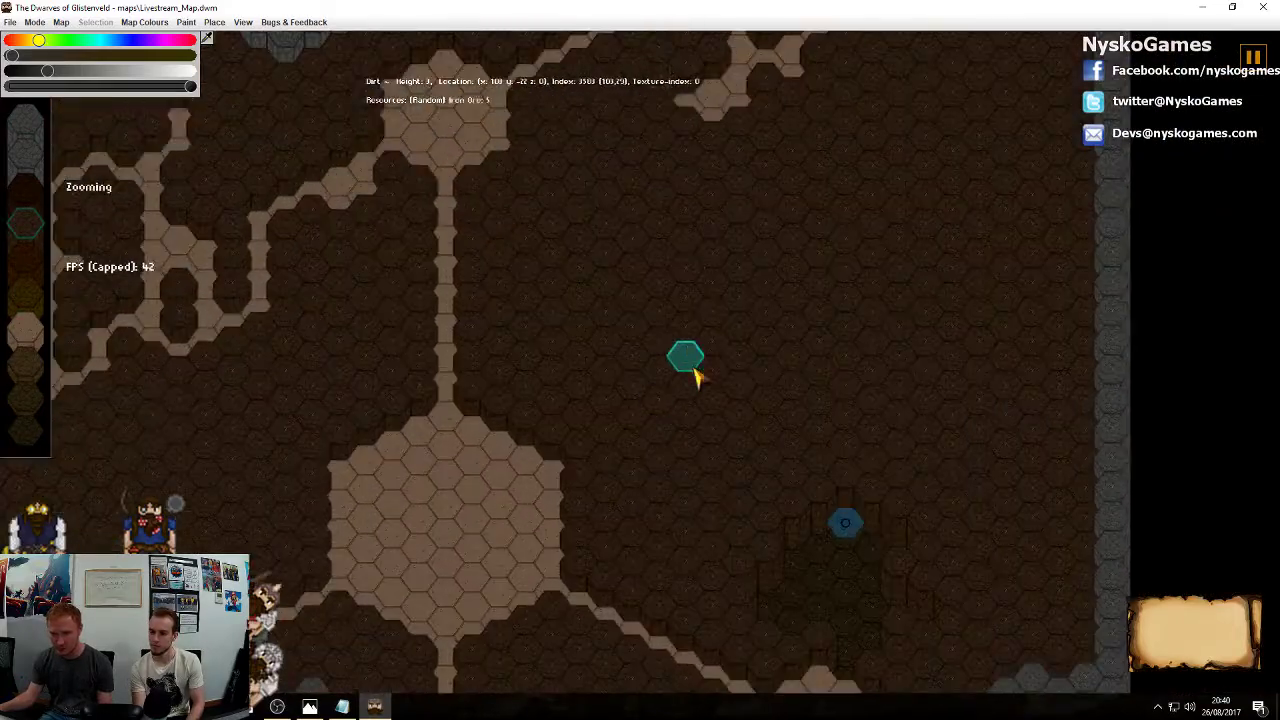
left_click_drag(703, 452, 707, 287)
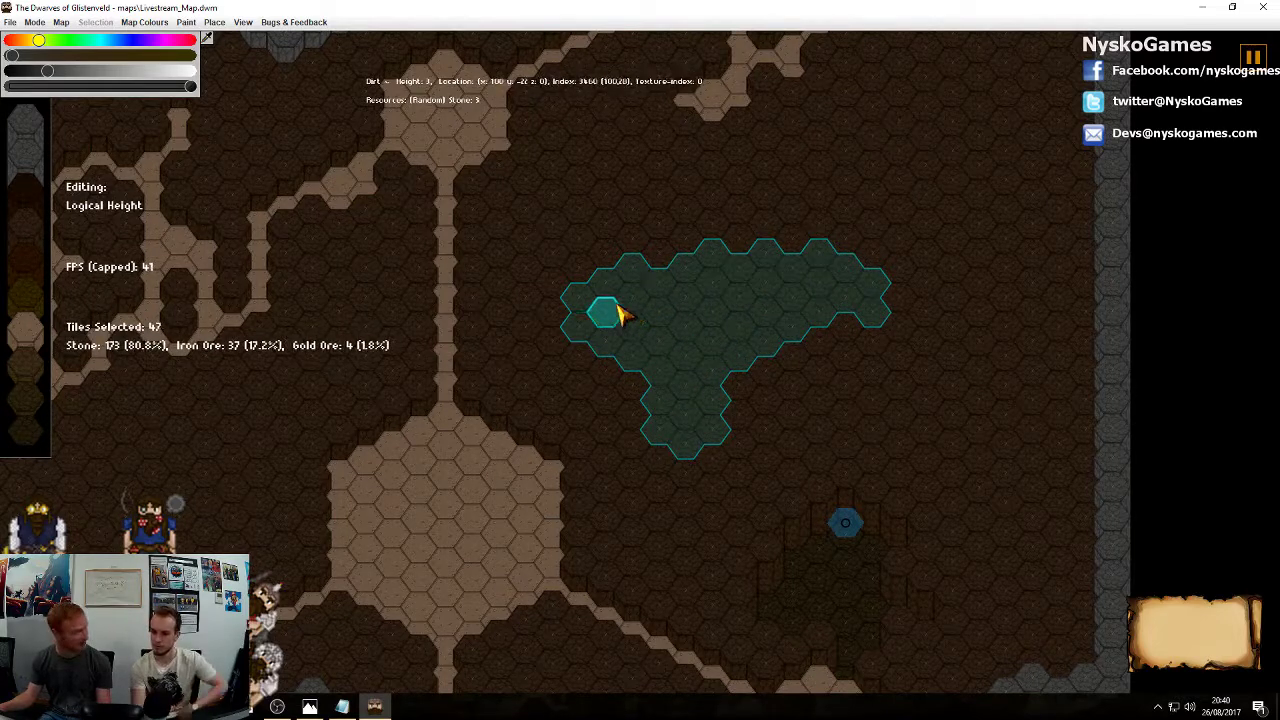
left_click(690, 329)
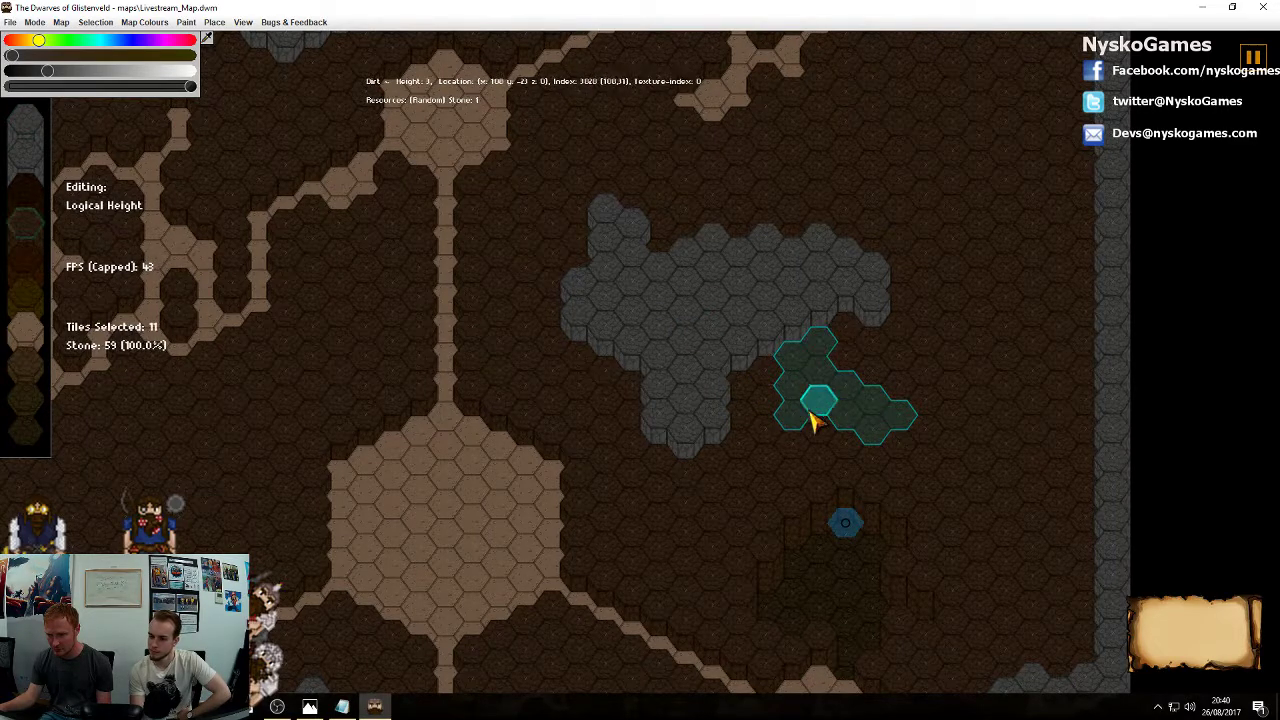
scroll(814, 413, "up", 2)
left_click(798, 396)
scroll(800, 394, "down", 5, "ctrl")
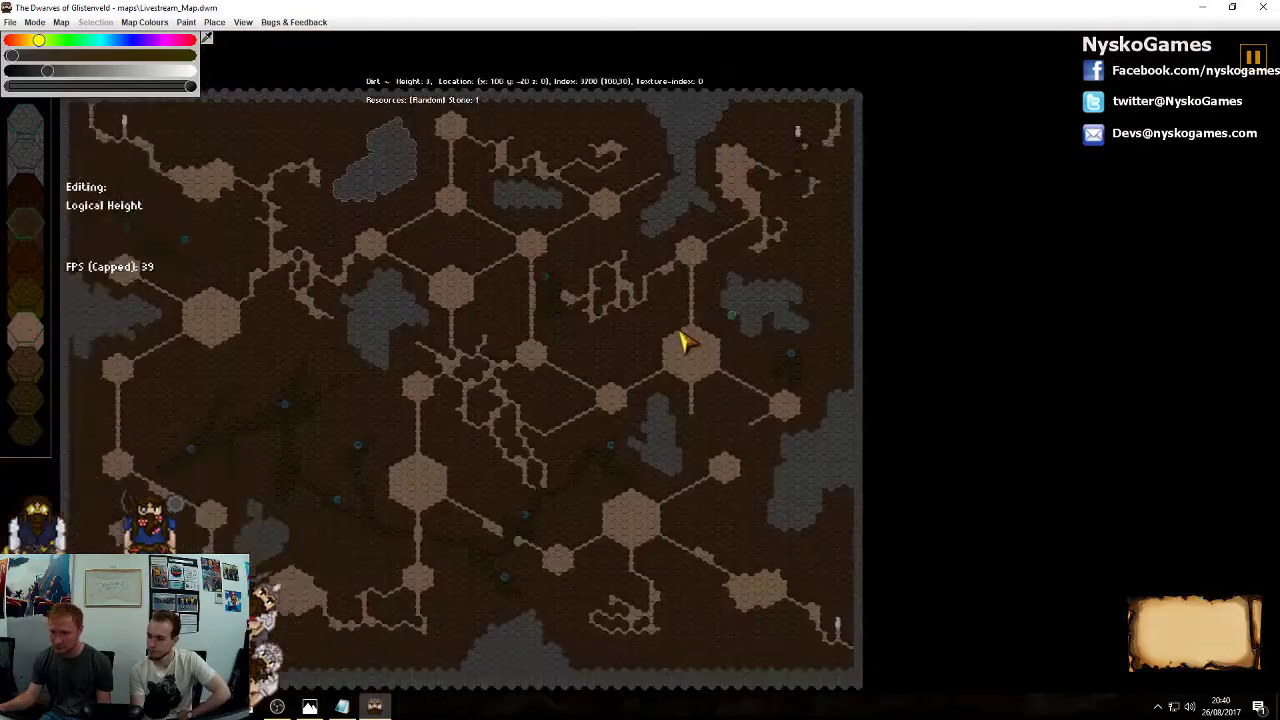
middle_click_drag(680, 332, 952, 273)
middle_click_drag(736, 382, 780, 394)
scroll(740, 363, "up", 6, "ctrl")
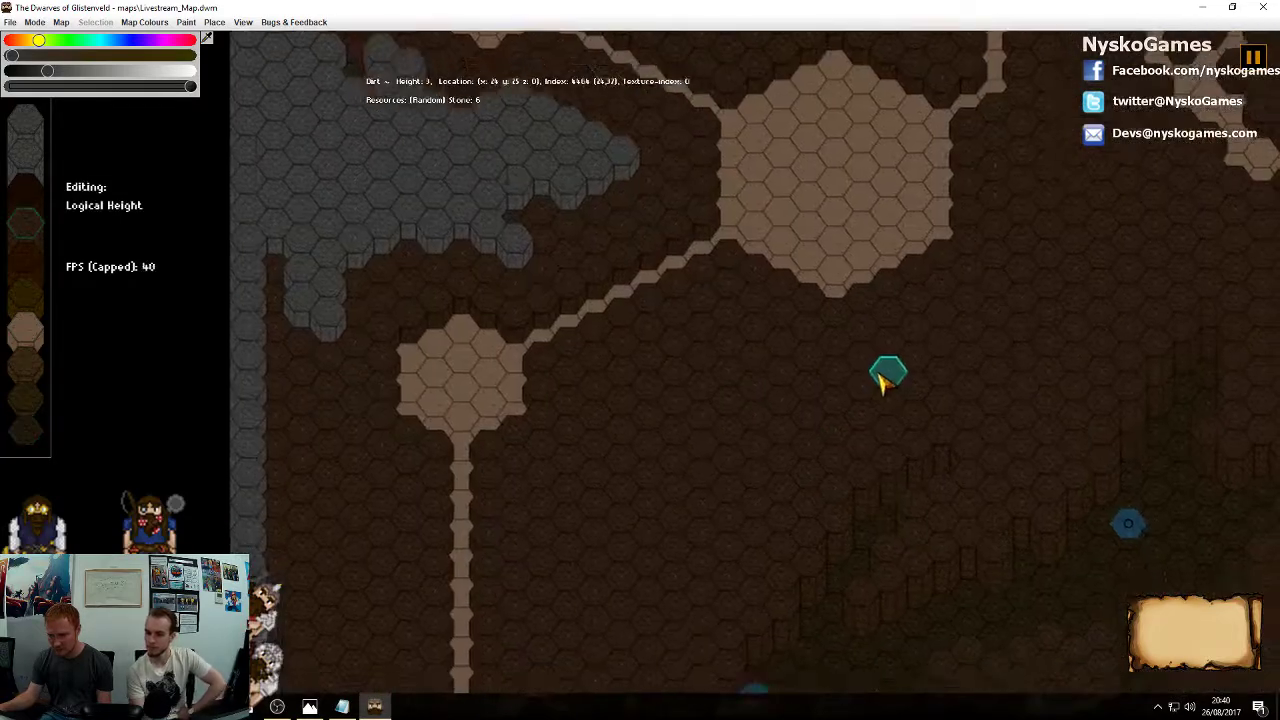
scroll(885, 380, "down", 3)
scroll(697, 380, "up", 3)
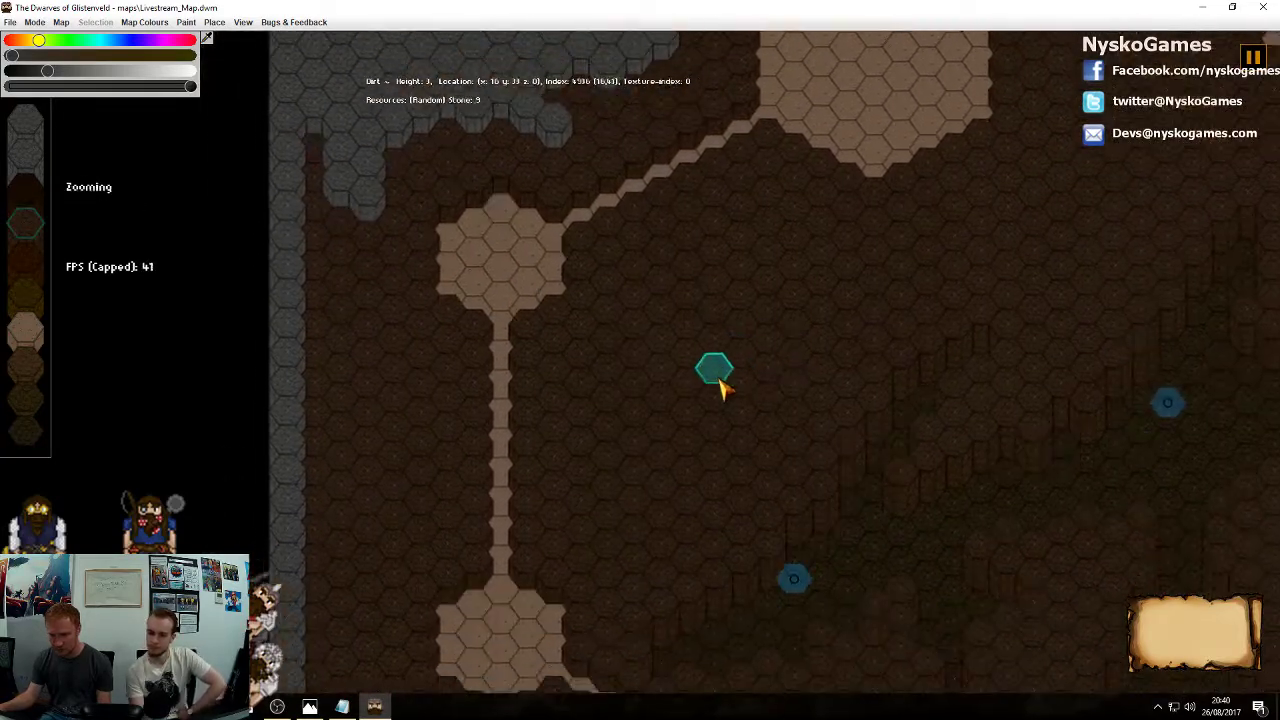
Carve a straight 8-tile tunnel southeast from the small western chamber at the north end of the vertical tunnel
left_click_drag(563, 277, 788, 410)
key("minus")
key("minus")
key("minus")
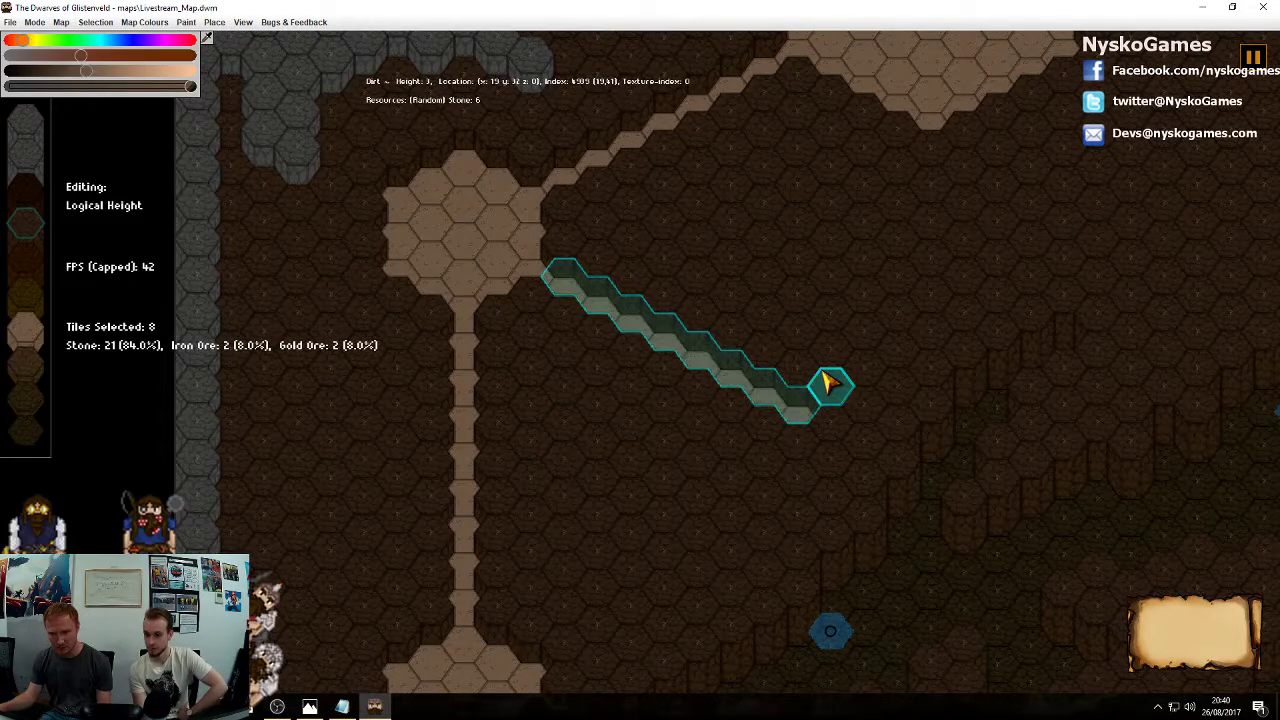
Extend the new tunnel toward the ravine with a lowered 4-tile arch at its southeastern end
right_click_drag(899, 353, 859, 361)
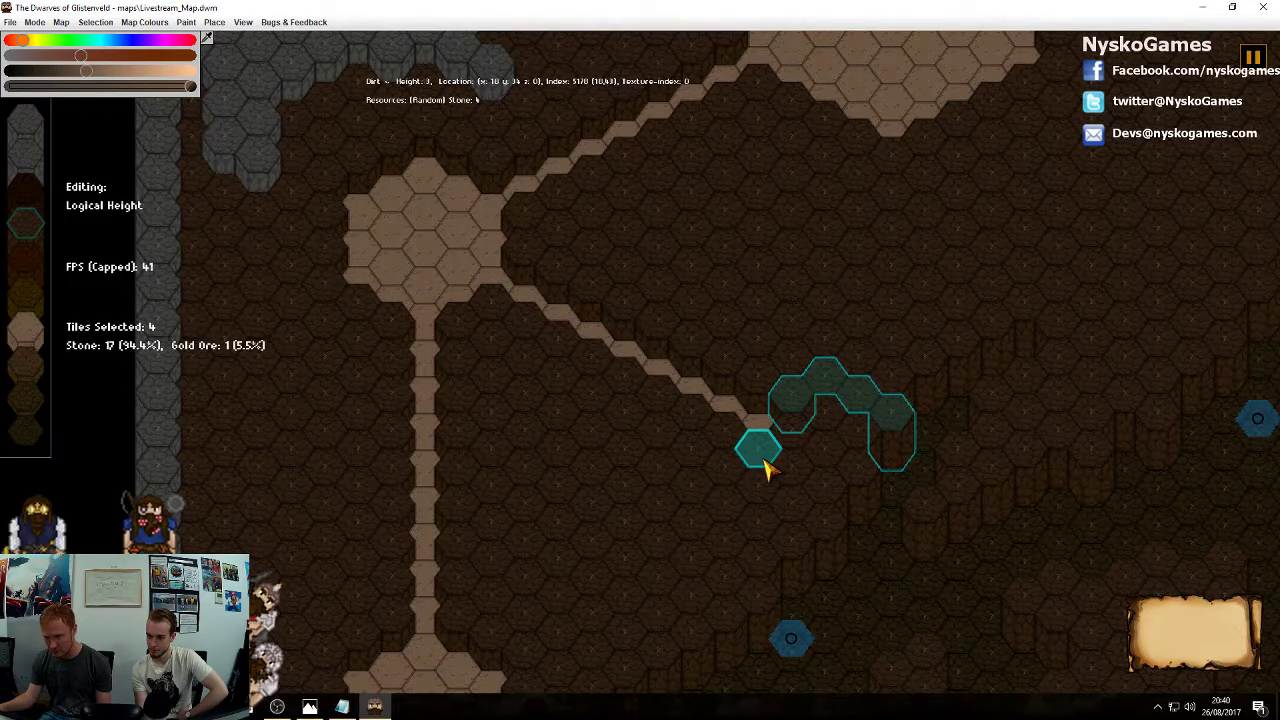
key("minus")
key("minus")
key("minus")
right_click(818, 455)
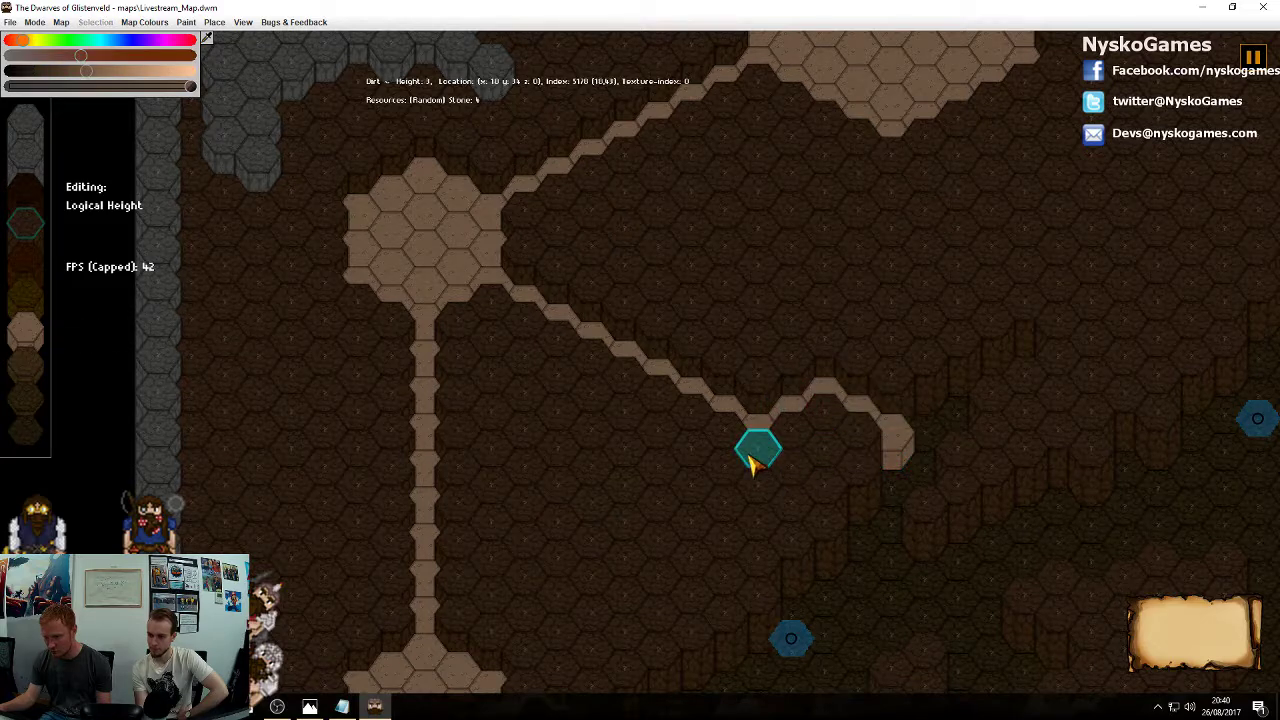
Lower the dirt tiles south of the arch to form a small irregular chamber at the ravine's edge
left_click_drag(750, 458, 808, 488)
right_click(804, 487)
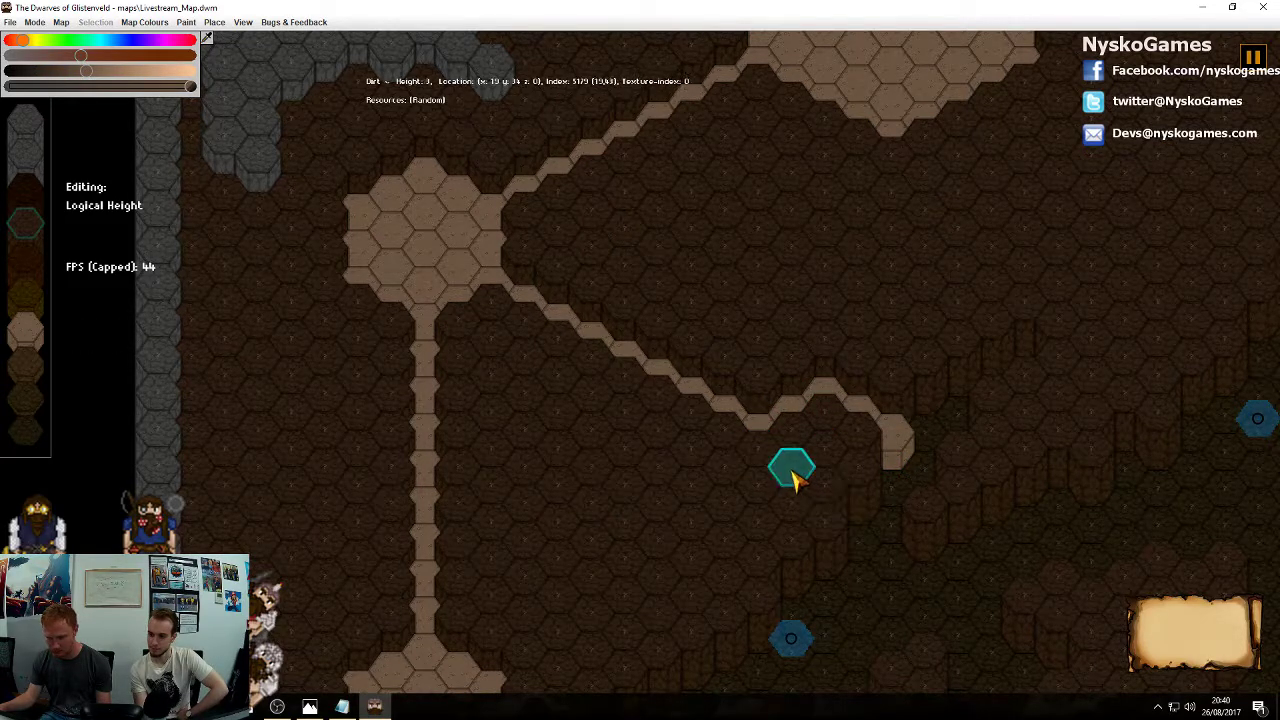
key("b")
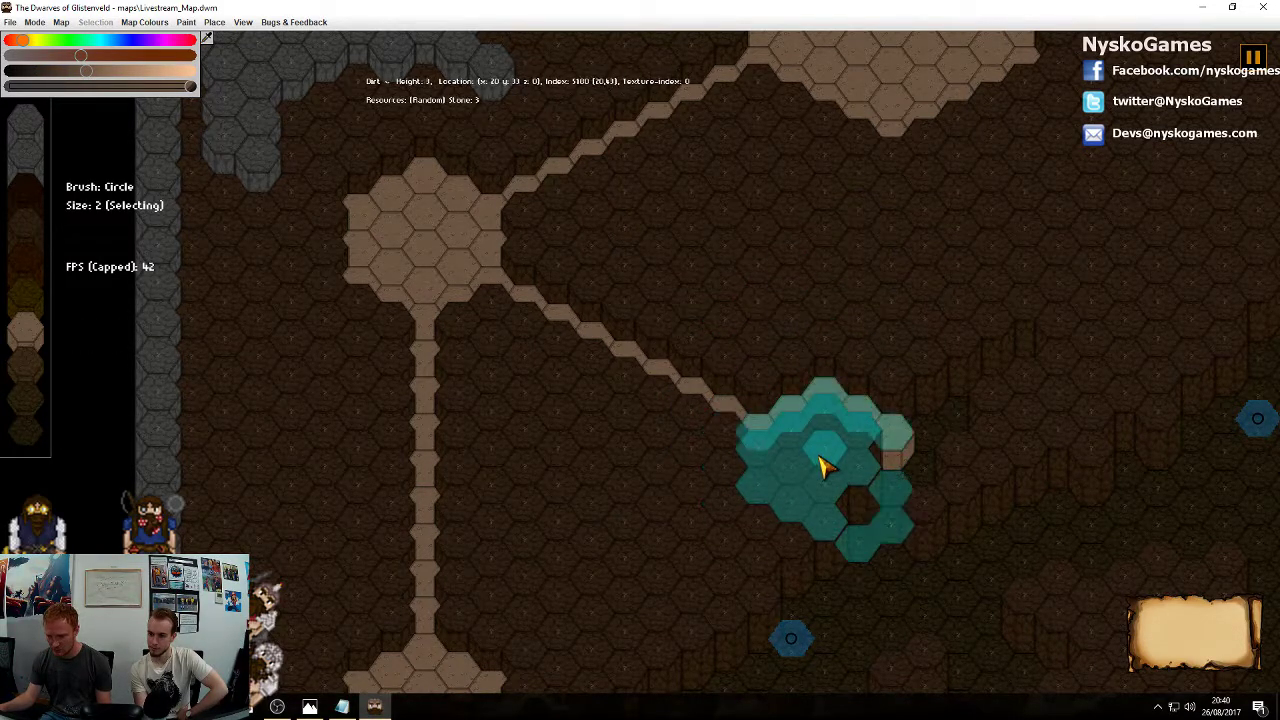
key("b")
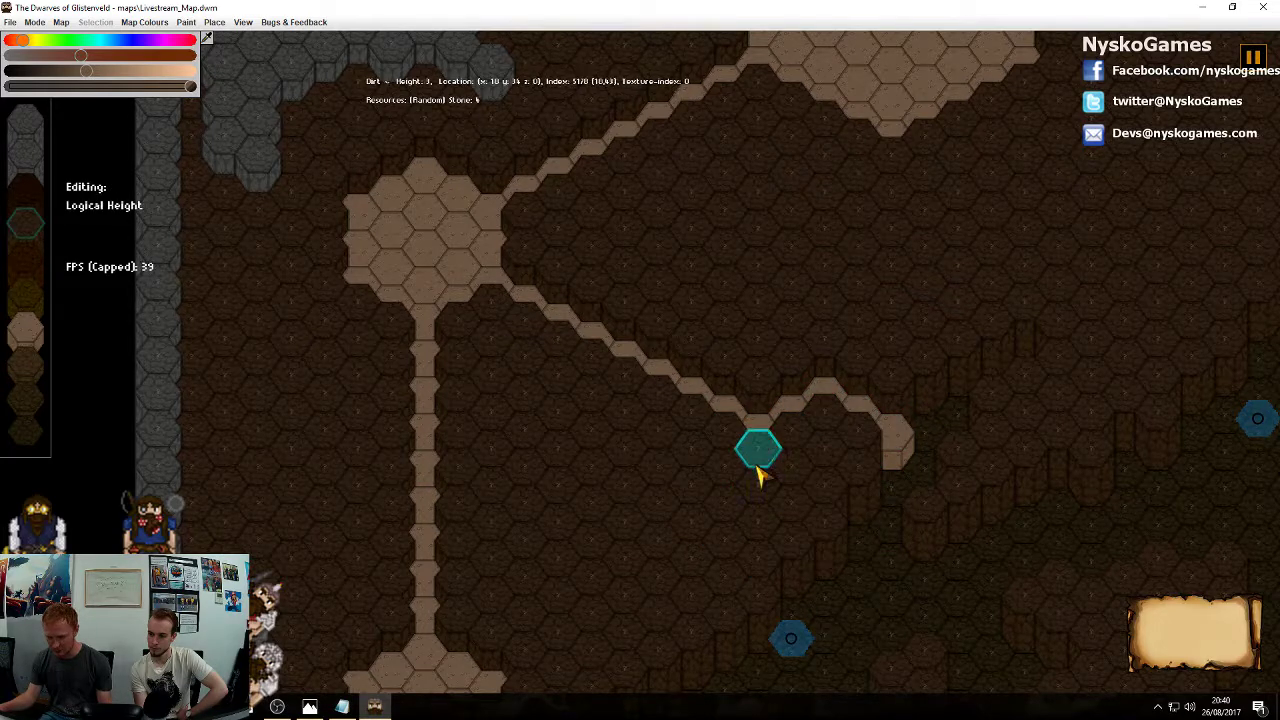
mouse_move(758, 477)
left_mouse_down()
mouse_move(760, 490)
mouse_move(823, 493)
mouse_move(826, 450)
mouse_move(836, 474)
left_mouse_up()
scroll(925, 400, "down", 5)
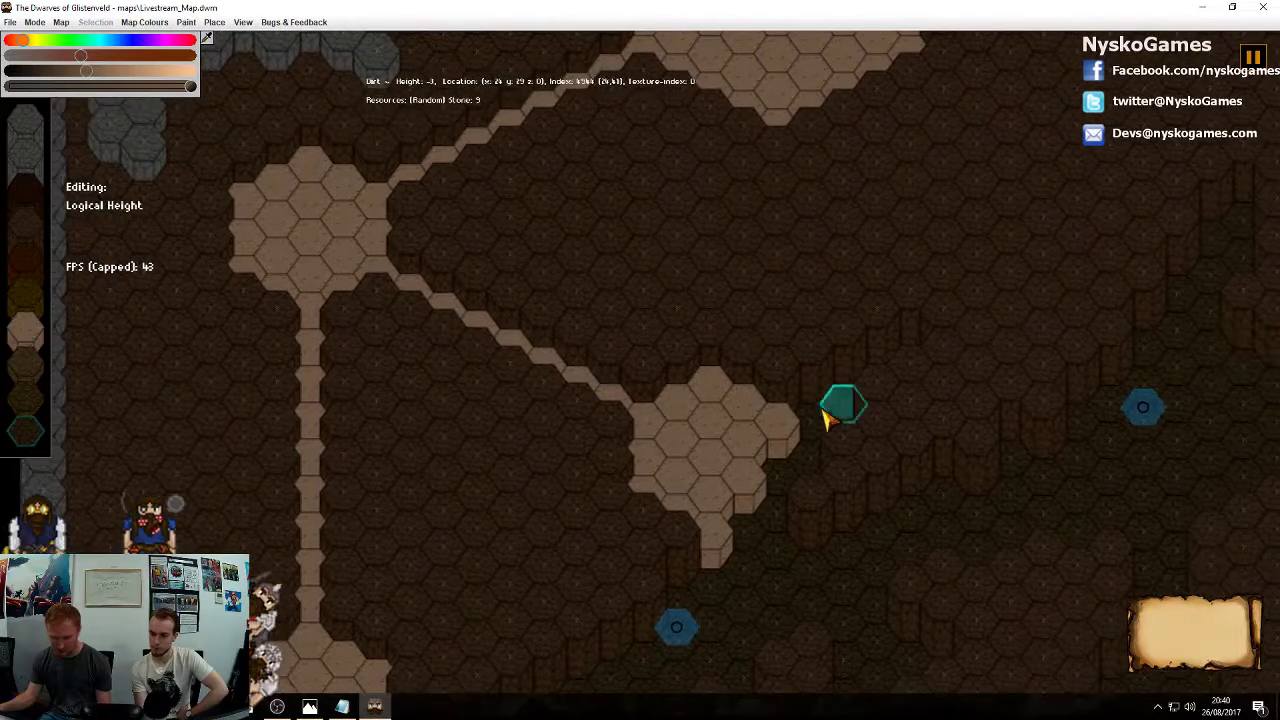
Survey the whole map and the central ravine area for remaining empty dirt areas
scroll(749, 420, "down", 3)
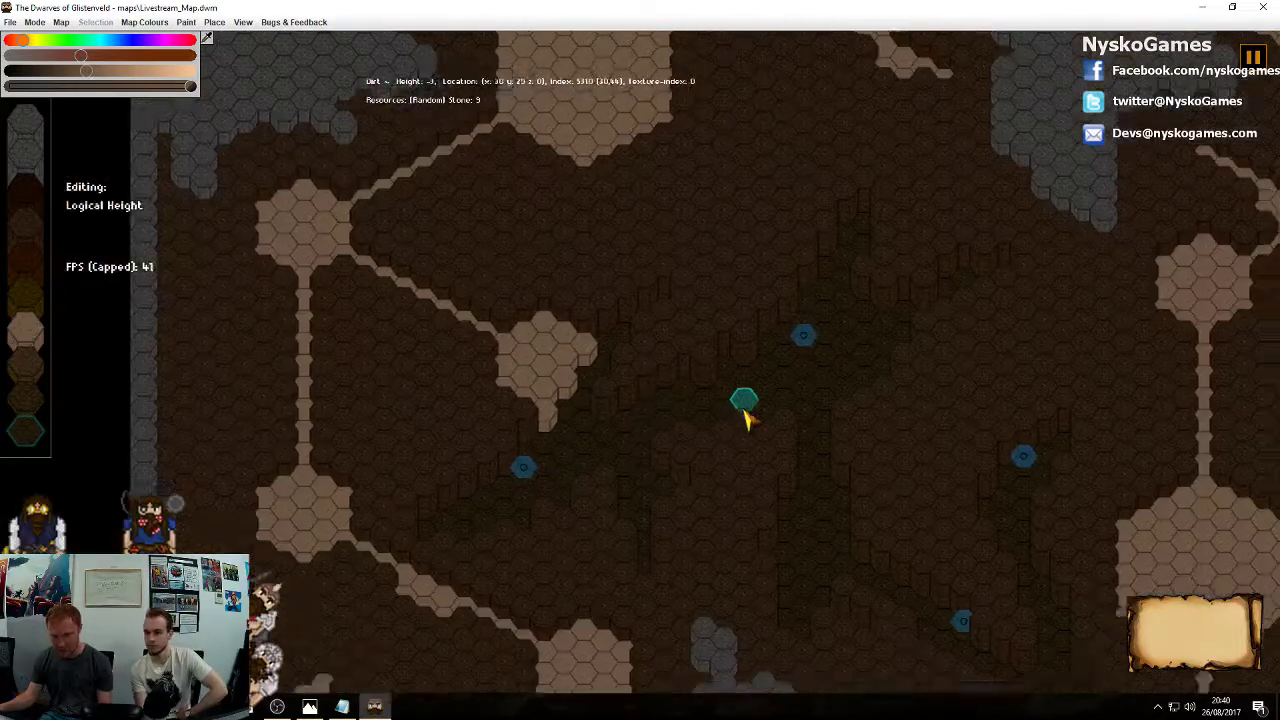
scroll(837, 386, "up", 6)
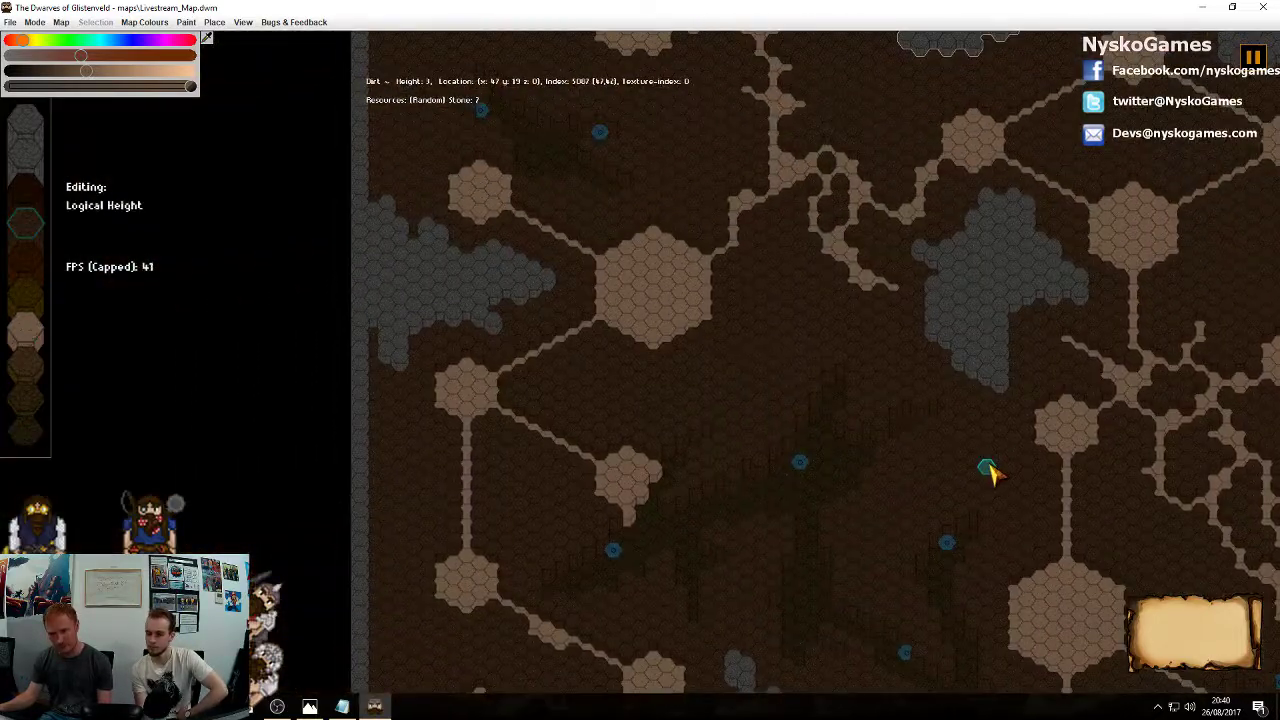
scroll(977, 449, "down", 5)
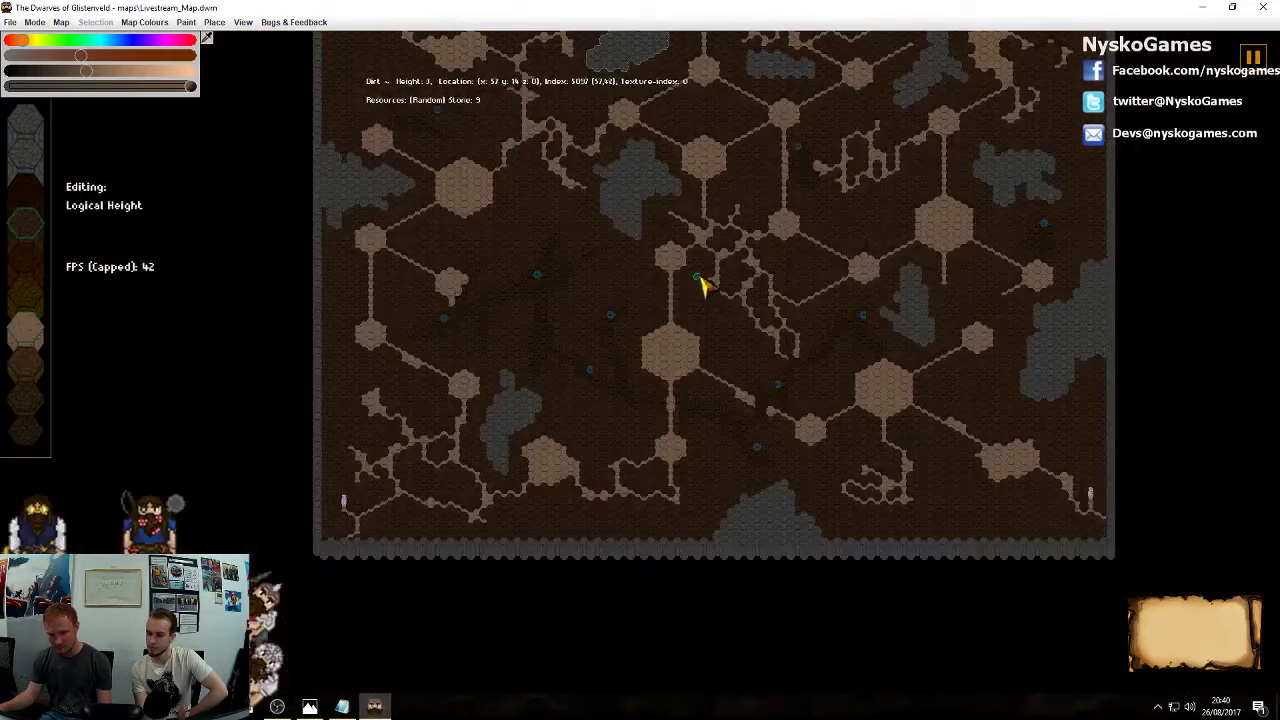
middle_click_drag(767, 265, 741, 429)
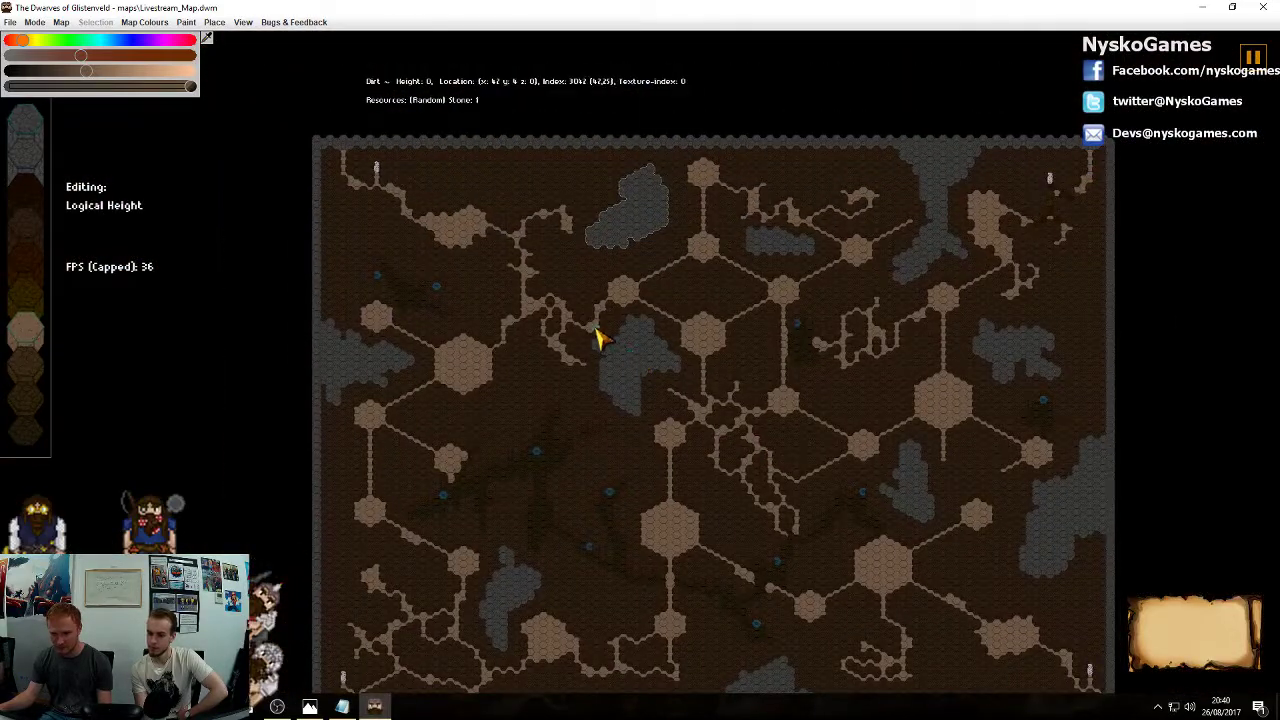
middle_click_drag(597, 338, 699, 257)
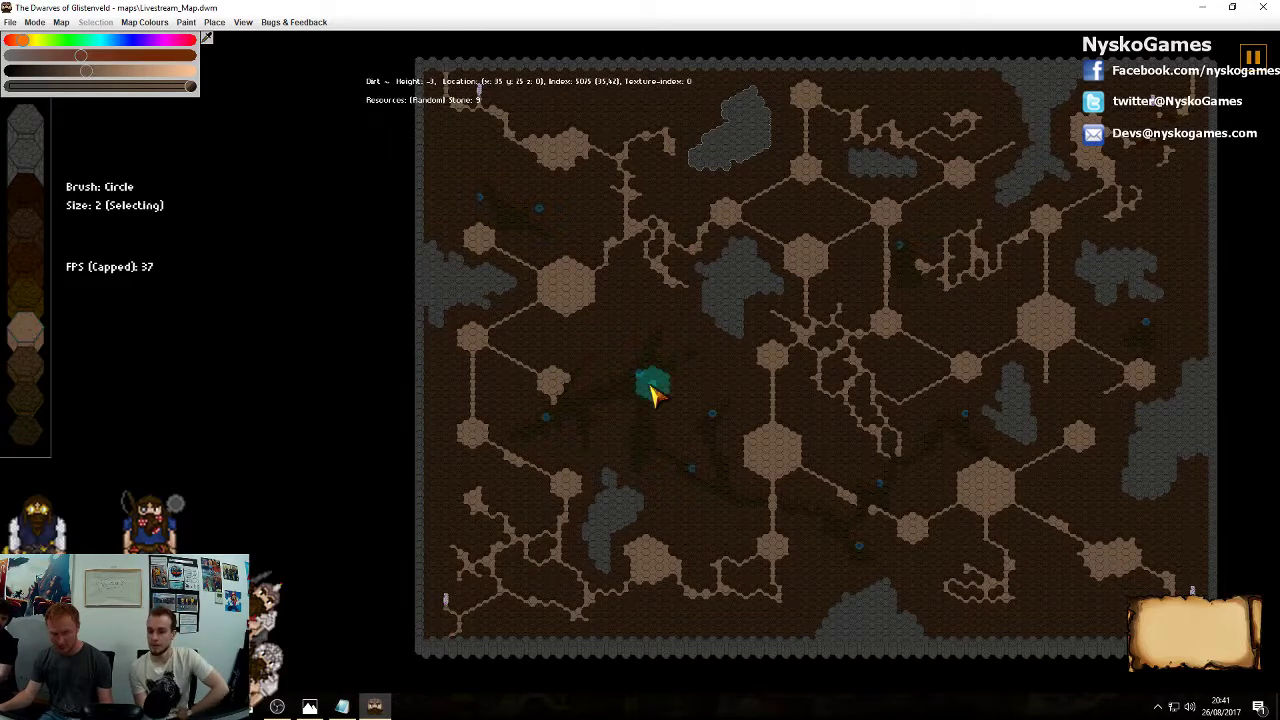
middle_click_drag(789, 403, 703, 338)
scroll(760, 355, "up", 5)
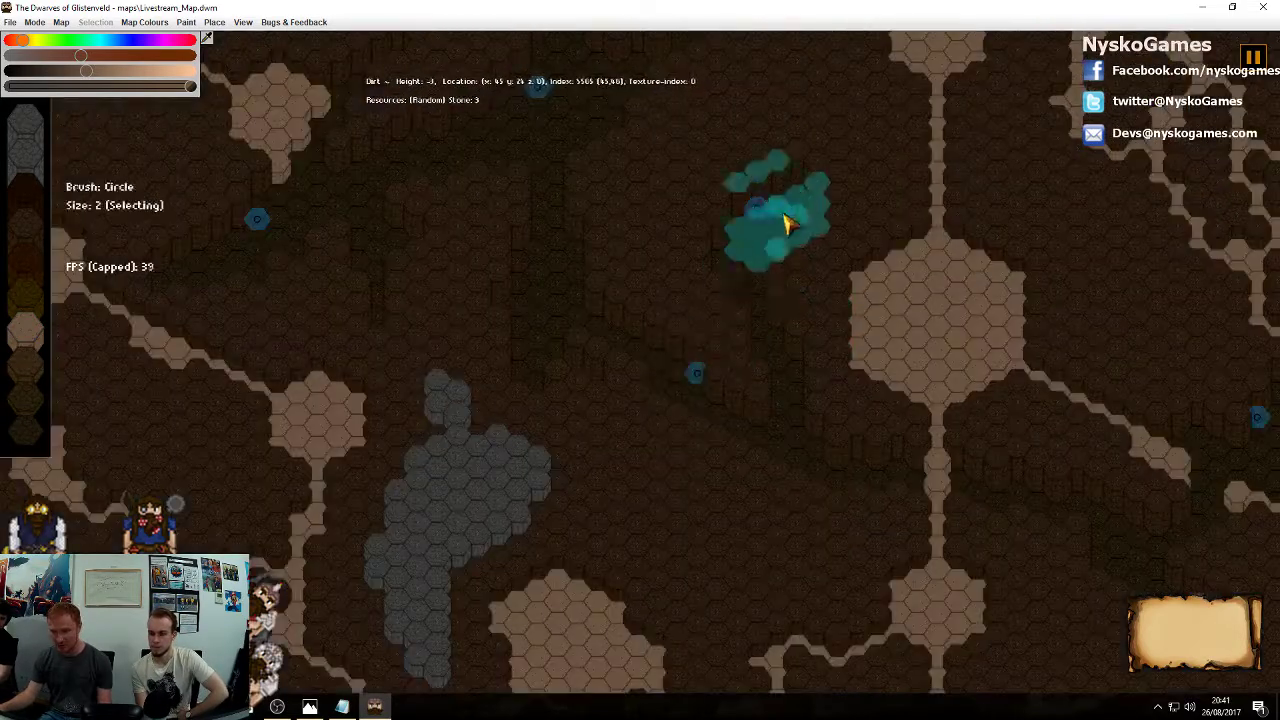
middle_click_drag(791, 52, 711, 367)
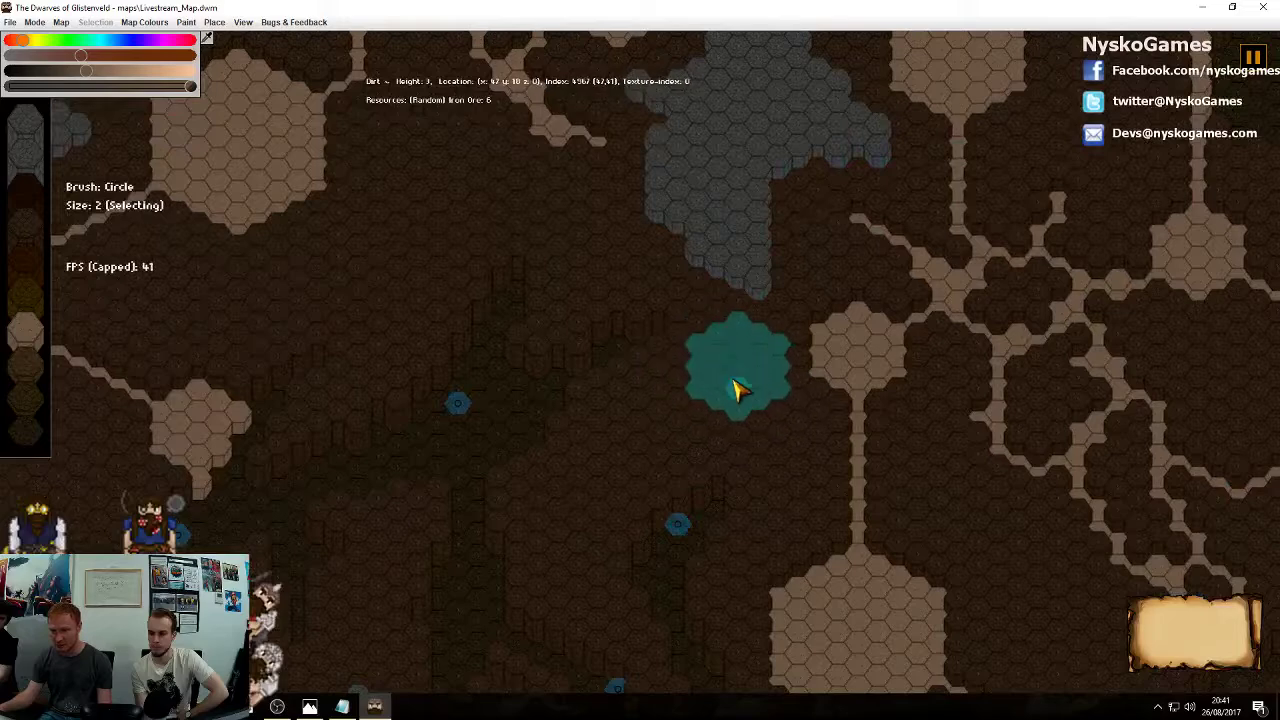
scroll(728, 376, "up", 4)
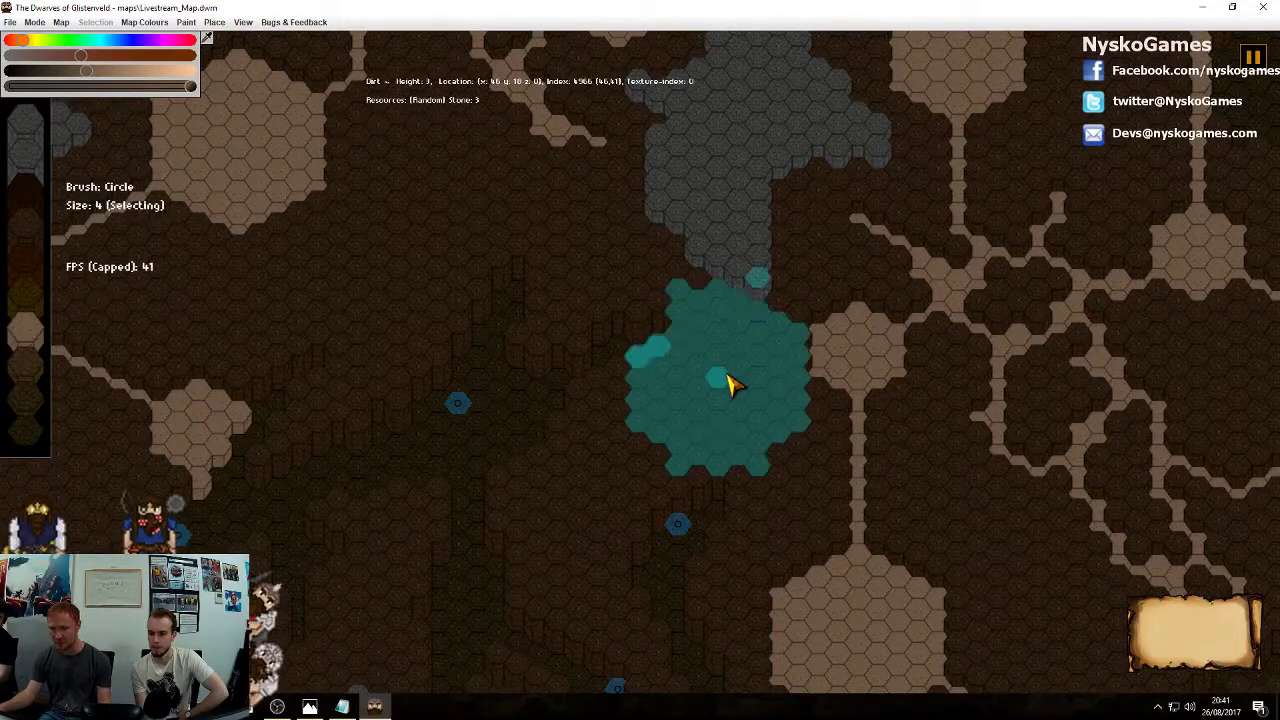
scroll(795, 372, "up", 8)
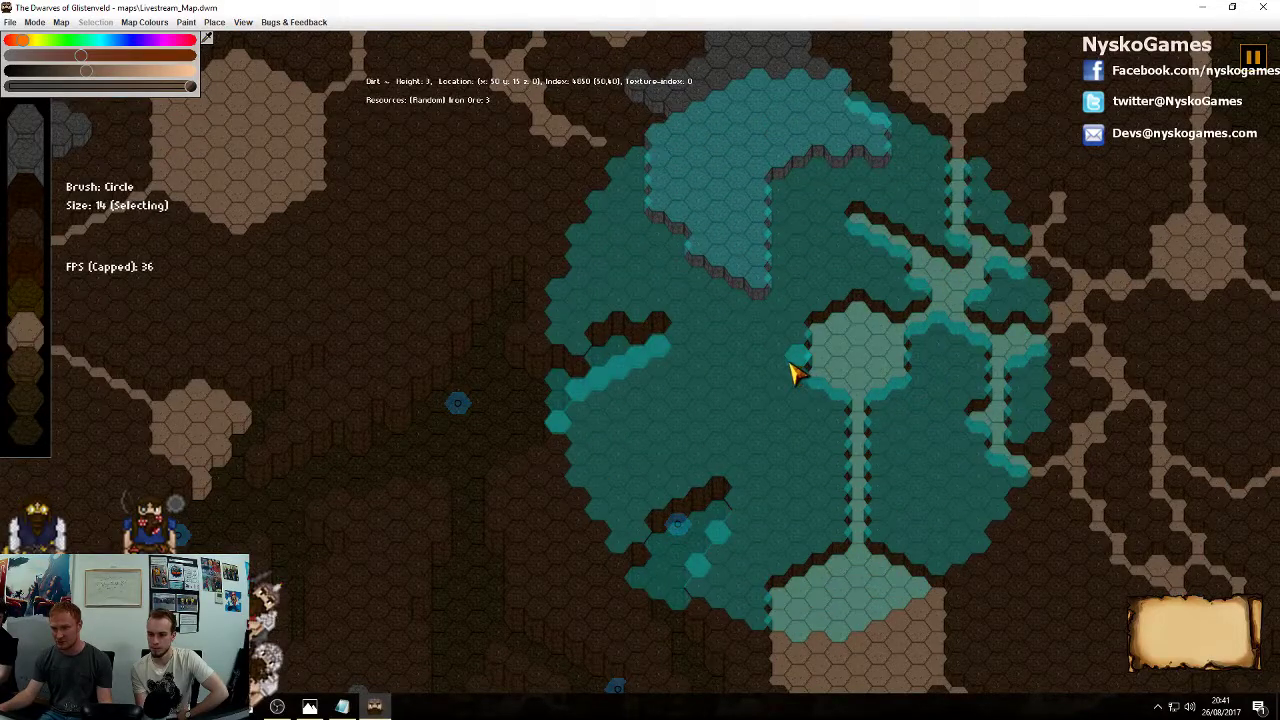
scroll(783, 372, "down", 13)
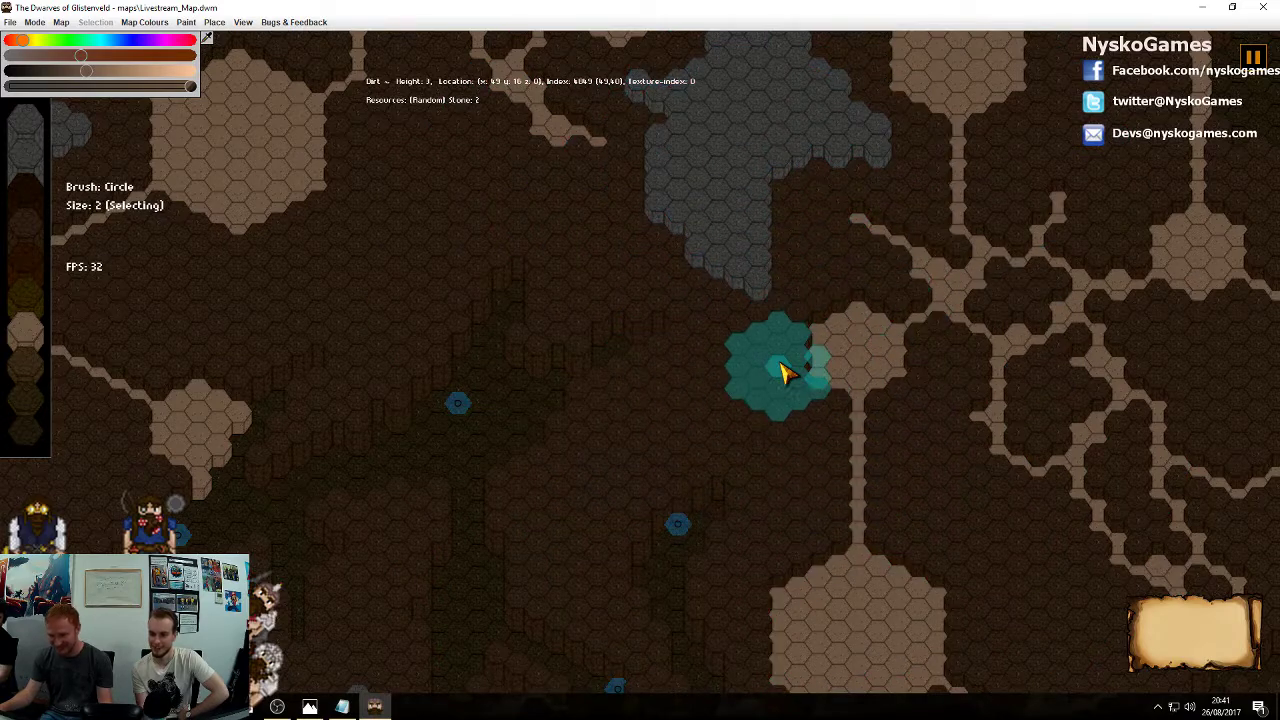
scroll(738, 420, "up", 1)
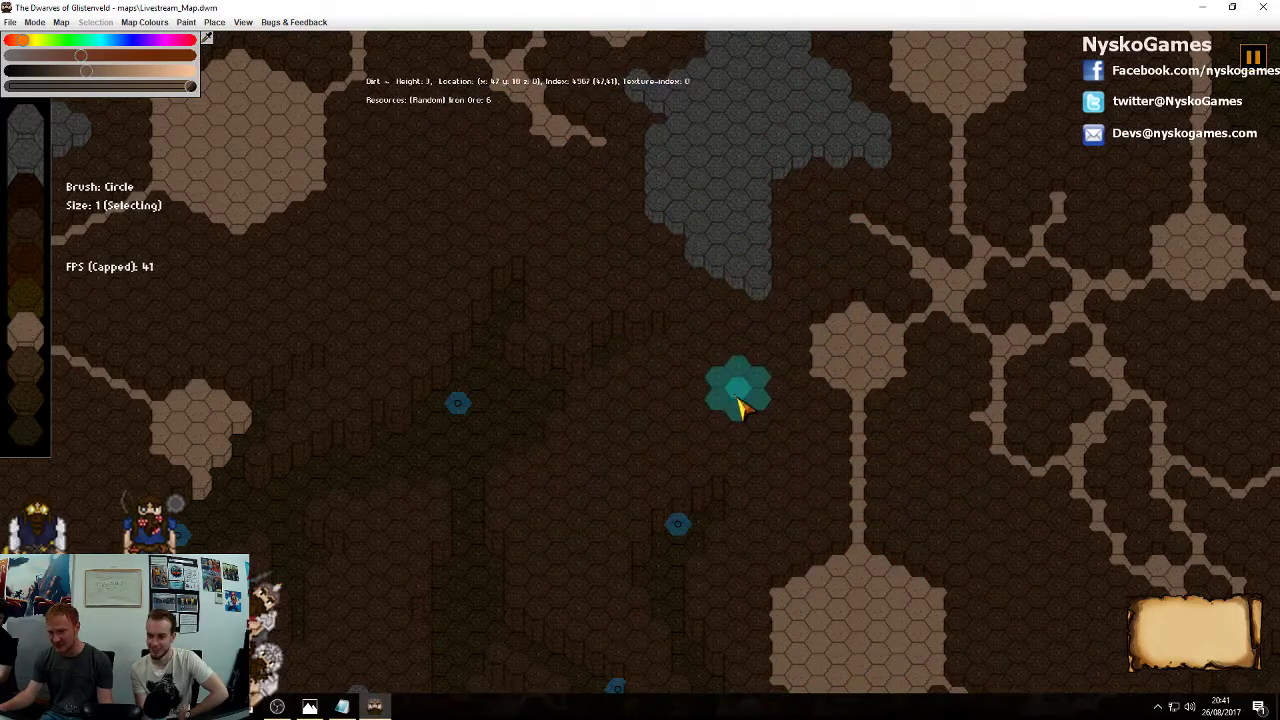
key("b")
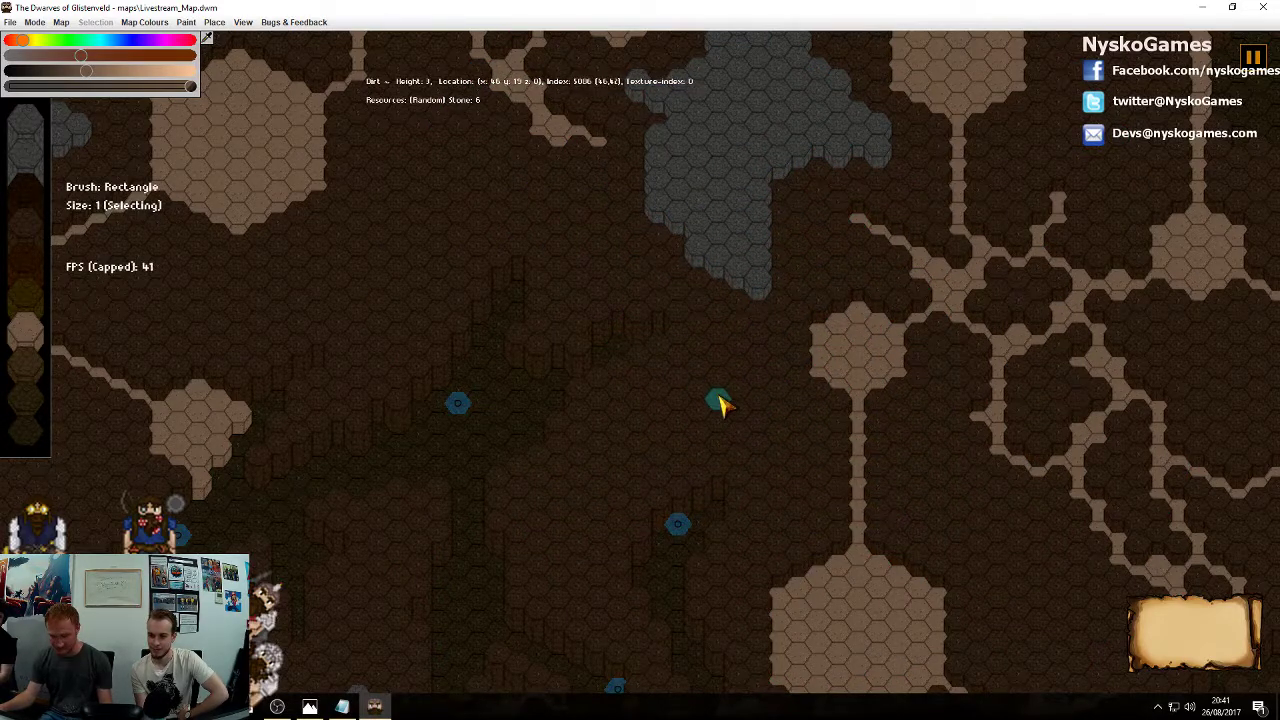
left_click(762, 407)
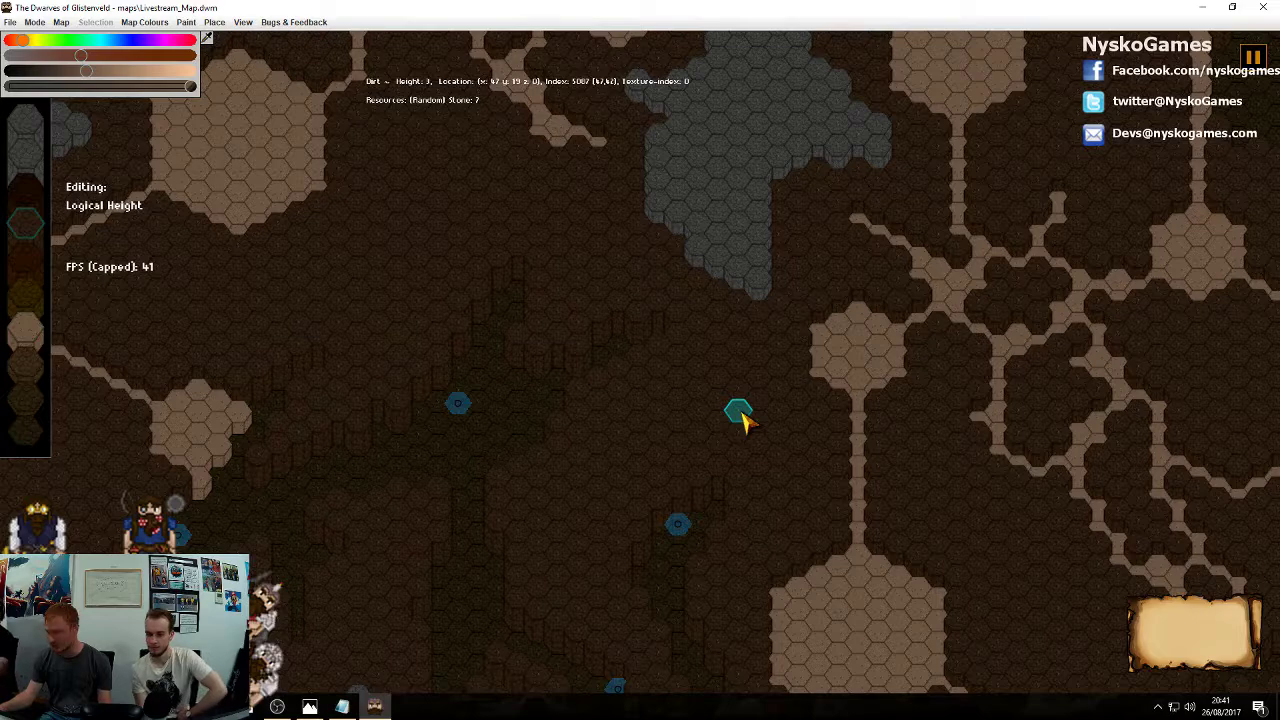
key("b")
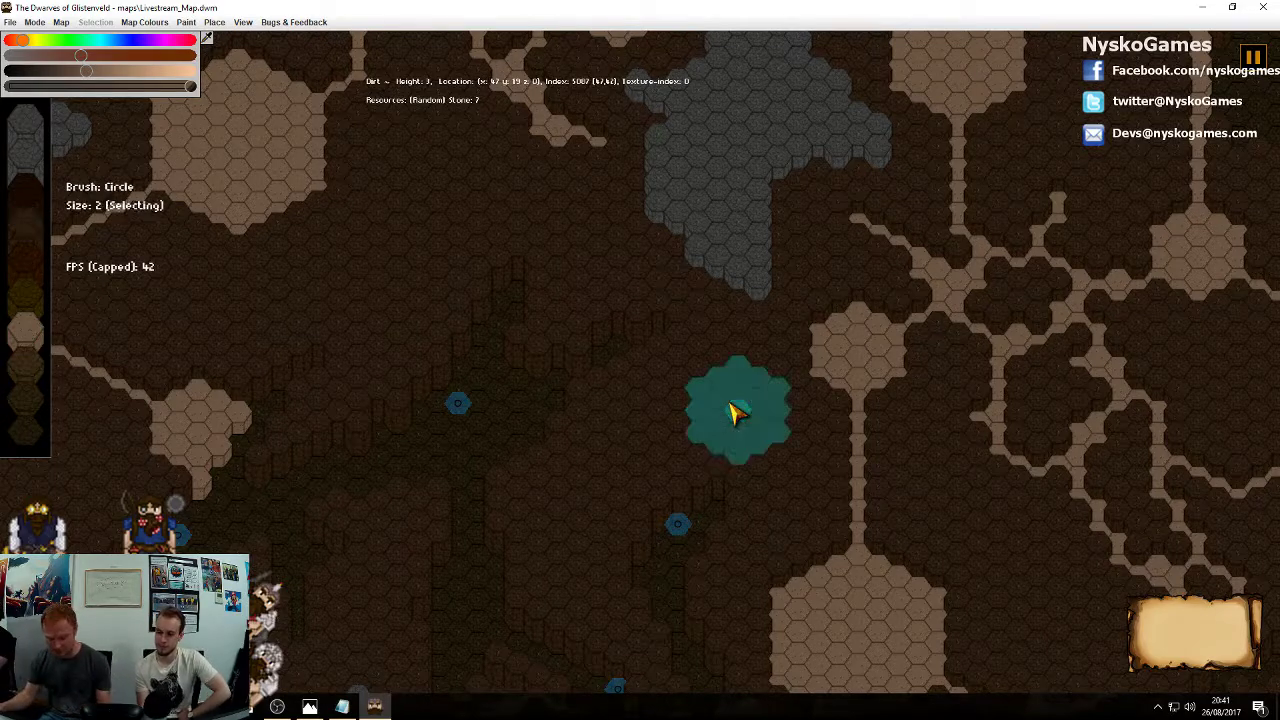
scroll(748, 403, "down", 1)
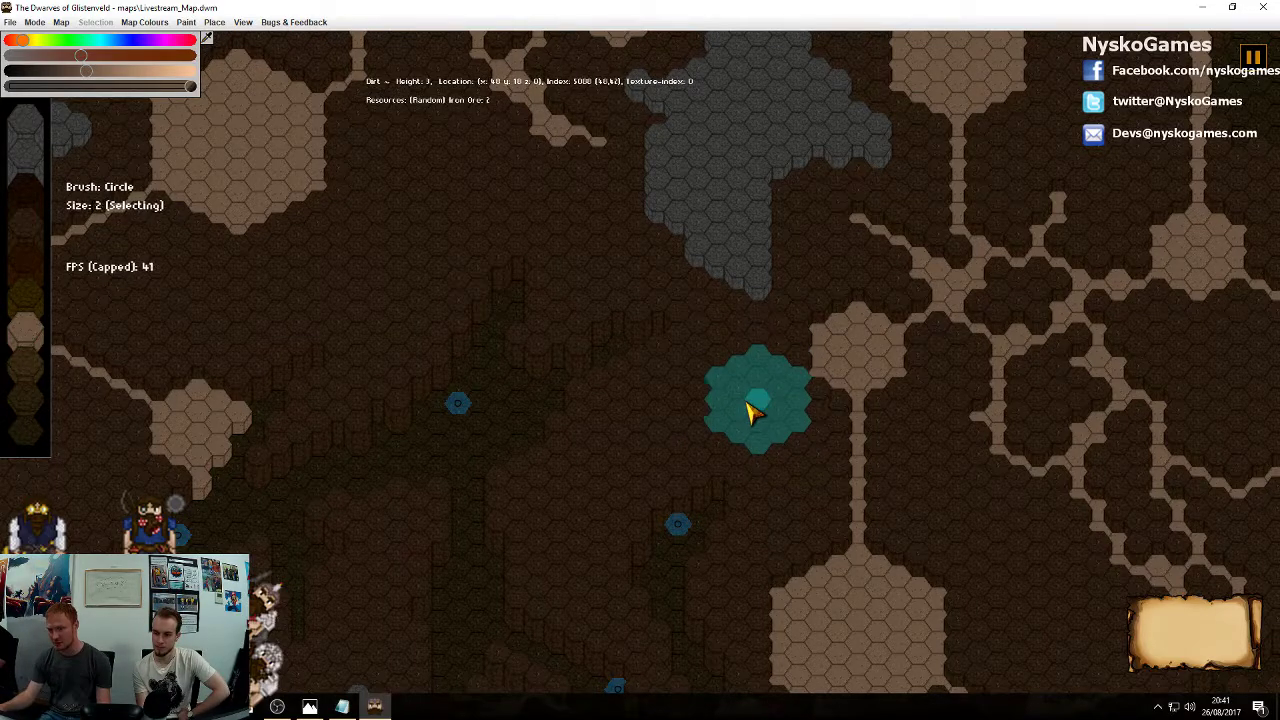
scroll(748, 403, "up", 1)
scroll(740, 390, "down", 1)
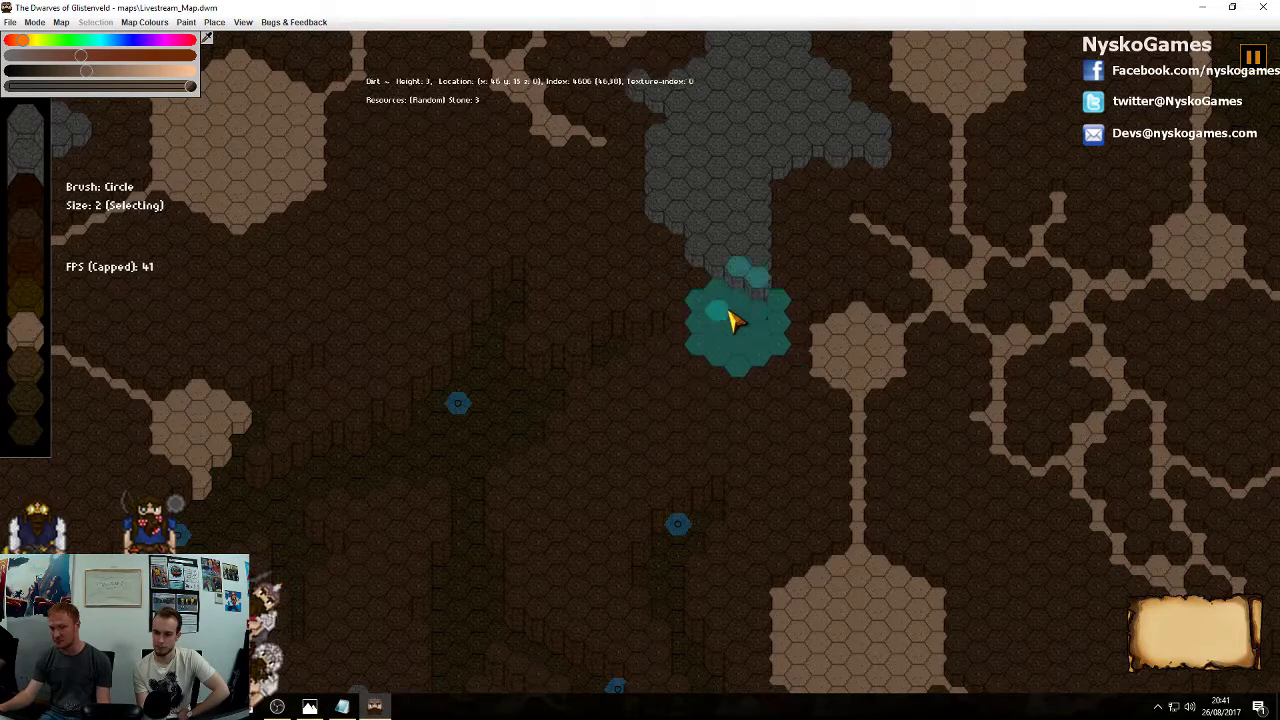
Try selecting three 19-tile dirt patches in the east-centre, west-centre and northwest with the size 2 circle brush, and clear the selection
mouse_move(731, 320)
middle_mouse_down()
mouse_move(820, 346)
mouse_move(654, 306)
middle_mouse_up()
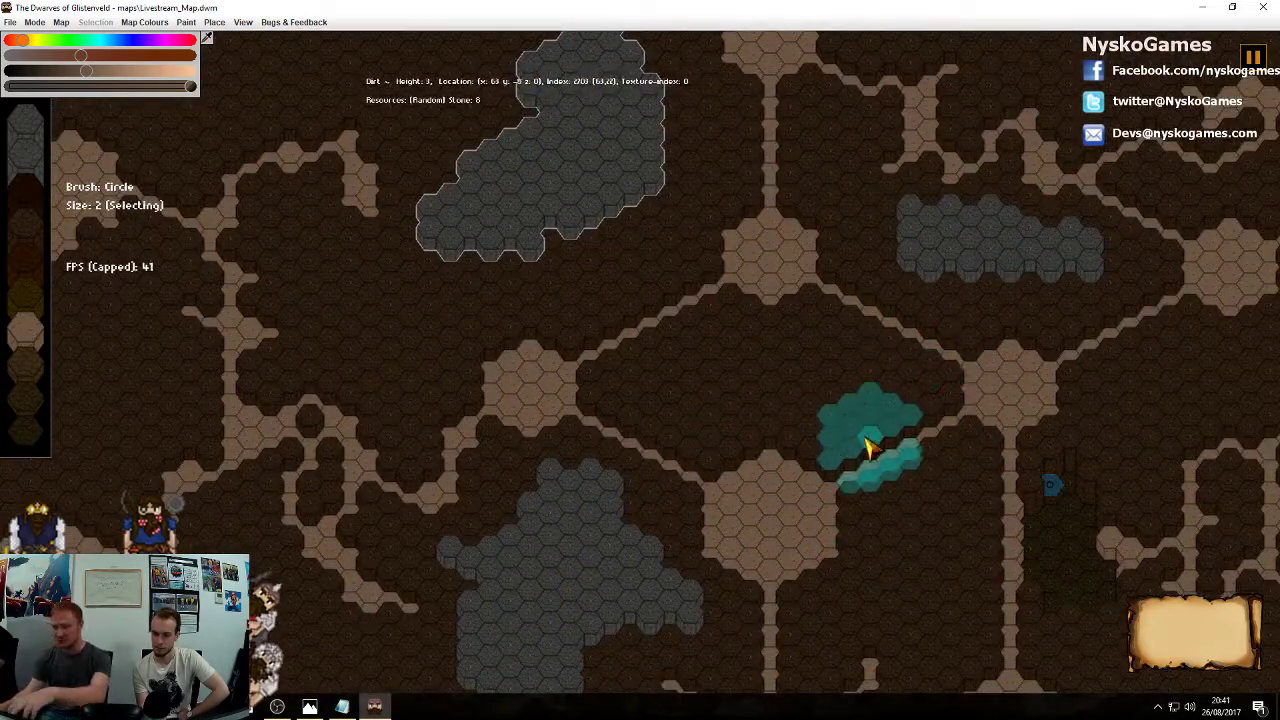
scroll(844, 424, "down", 2, "ctrl")
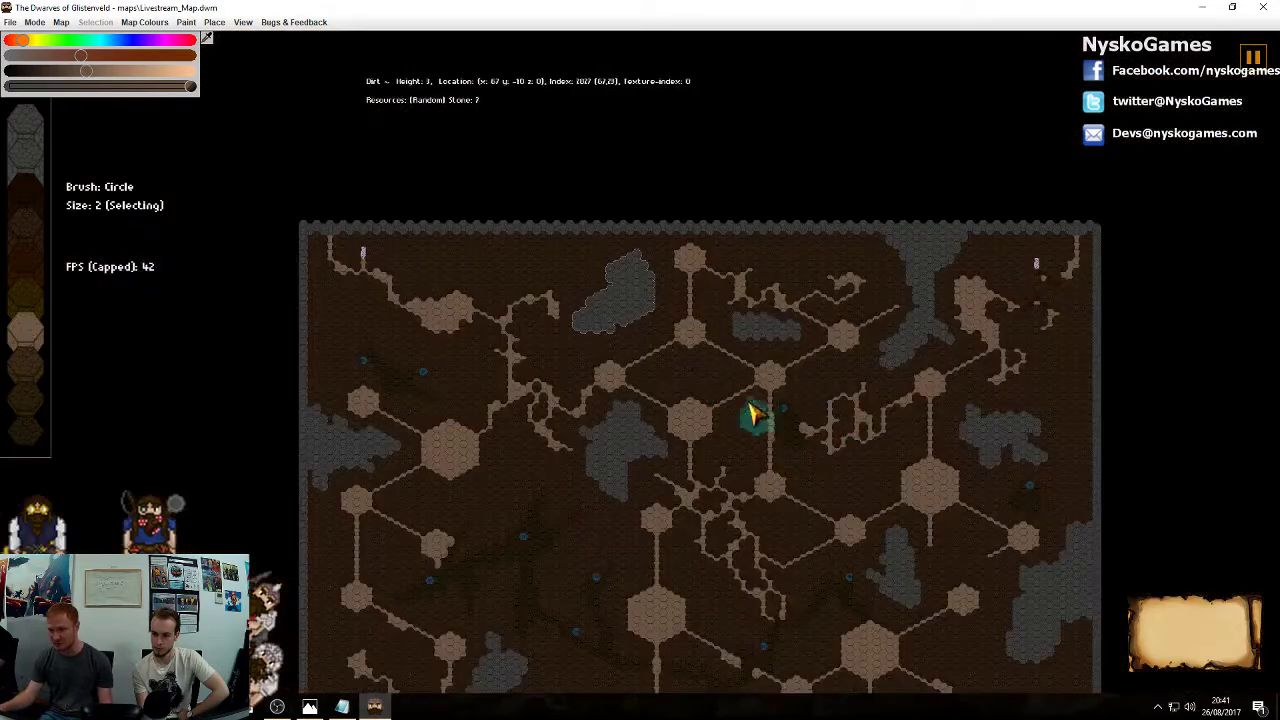
scroll(751, 363, "up", 2, "ctrl")
middle_click_drag(785, 357, 691, 521)
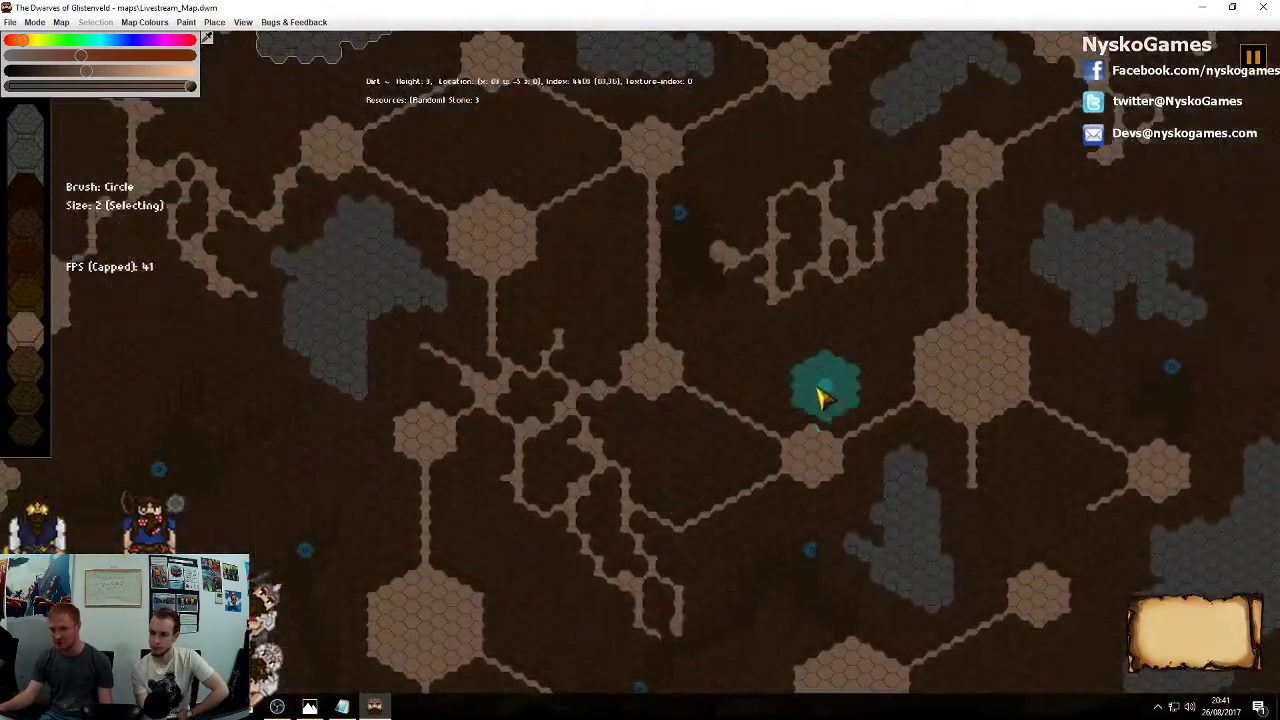
left_click(784, 350)
middle_click_drag(570, 333, 962, 411)
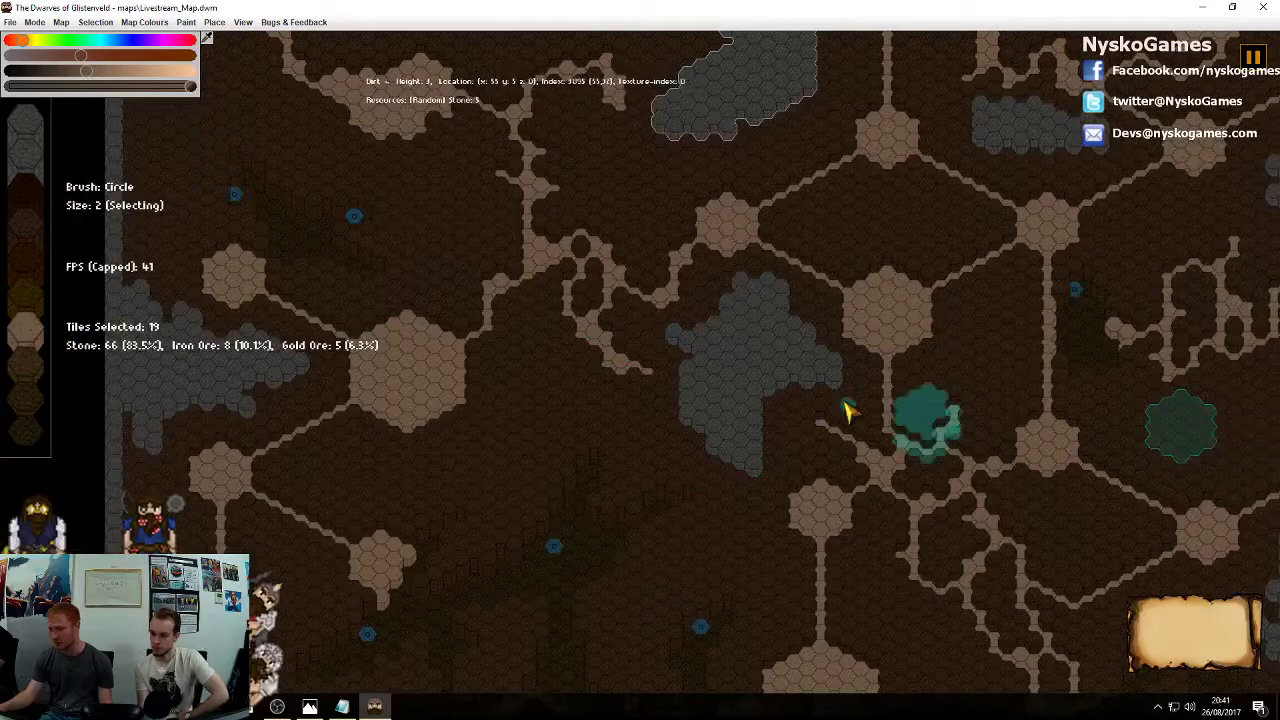
middle_click_drag(490, 462, 640, 437)
left_click(682, 375)
middle_click_drag(680, 300, 835, 495)
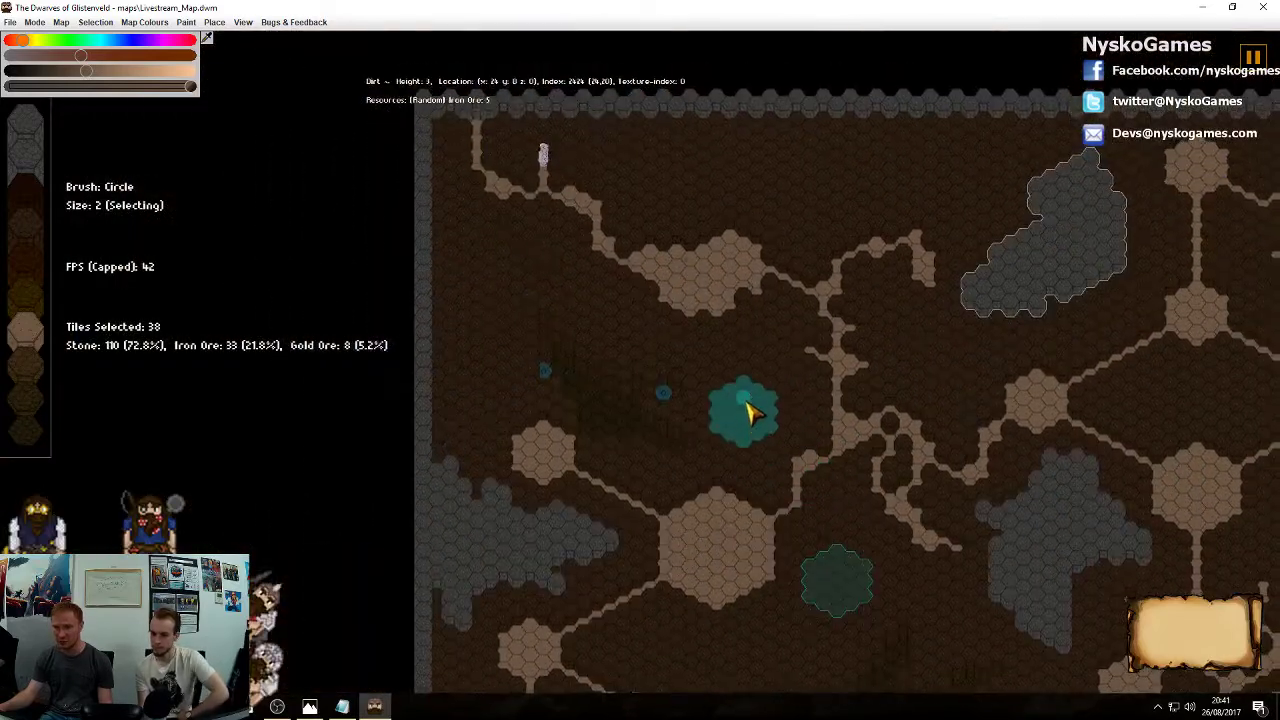
left_click(744, 398)
middle_click_drag(1114, 498, 655, 305)
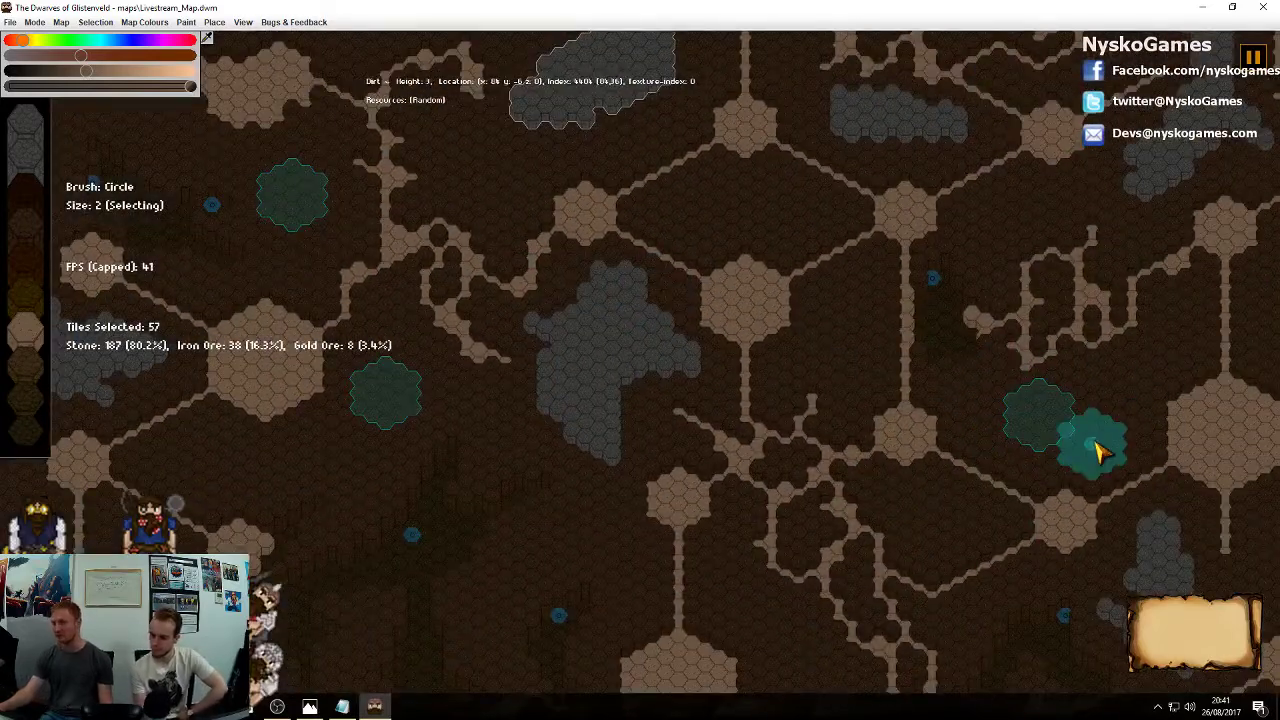
key("e")
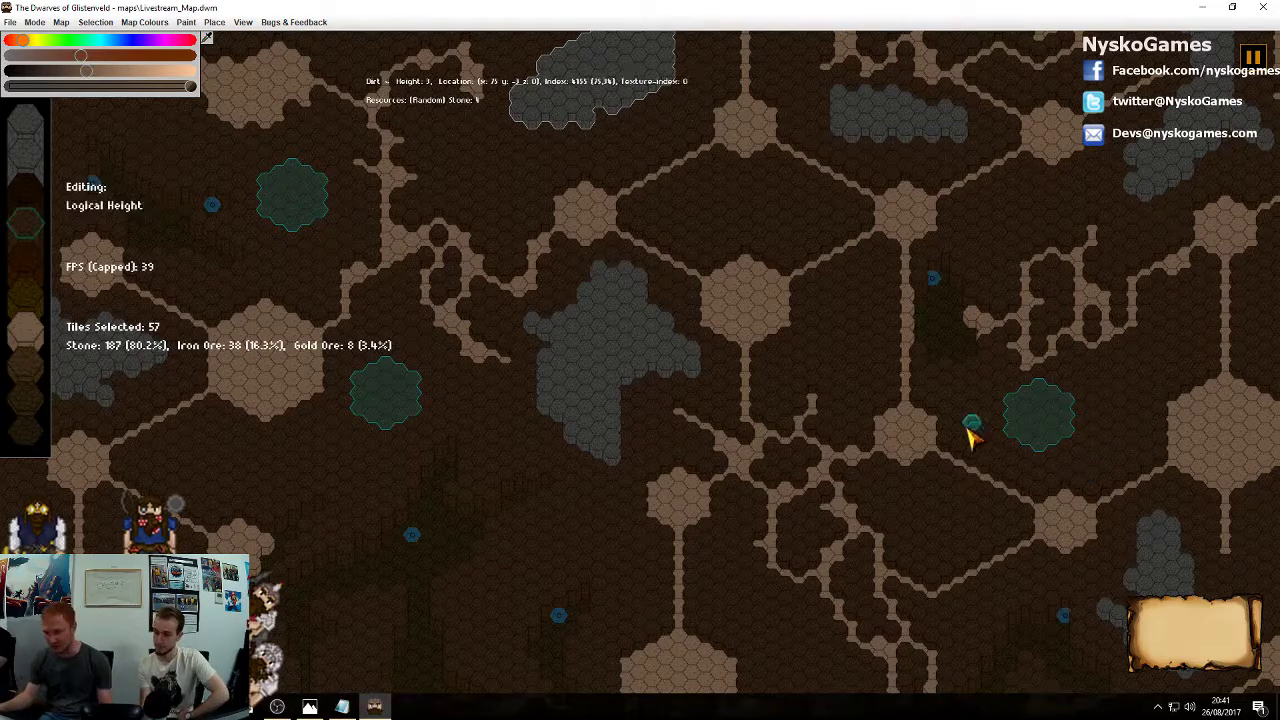
key("Escape")
Select the map's stone border and the grey rock patches, leaving out the patch in the upper west-centre
middle_click_drag(922, 341, 756, 458)
scroll(787, 440, "down", 1)
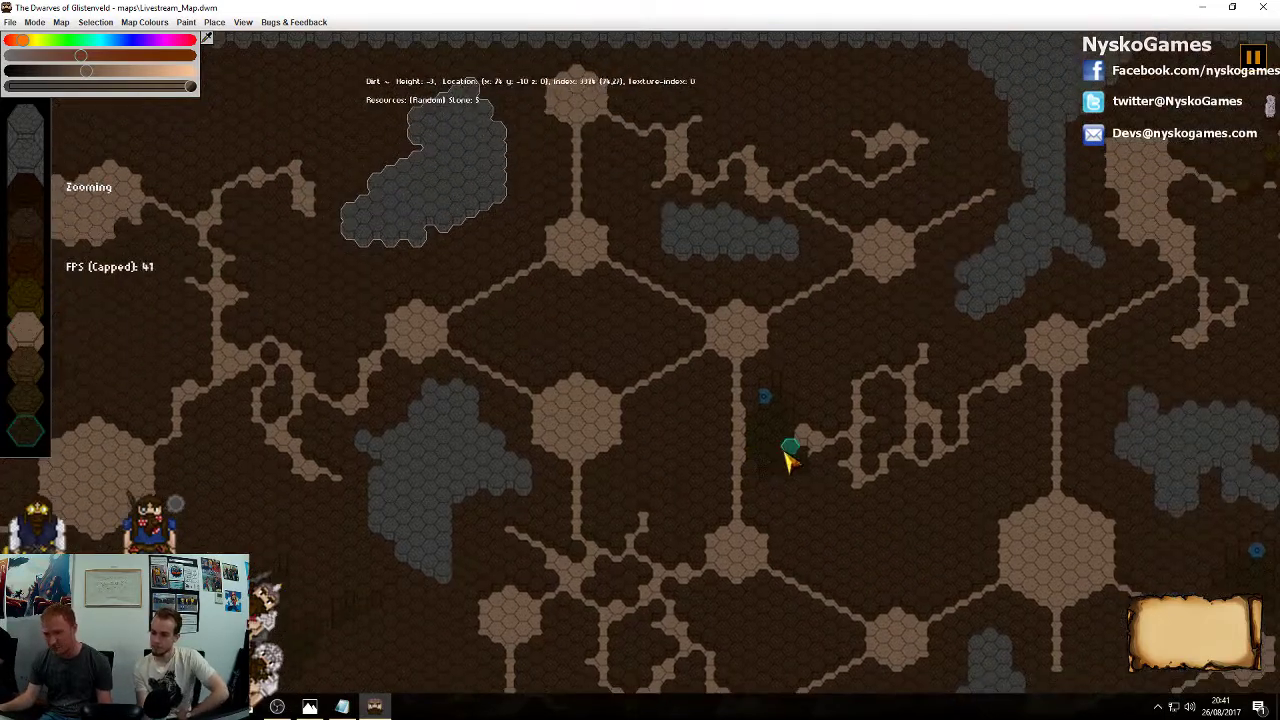
middle_click_drag(768, 535, 849, 371)
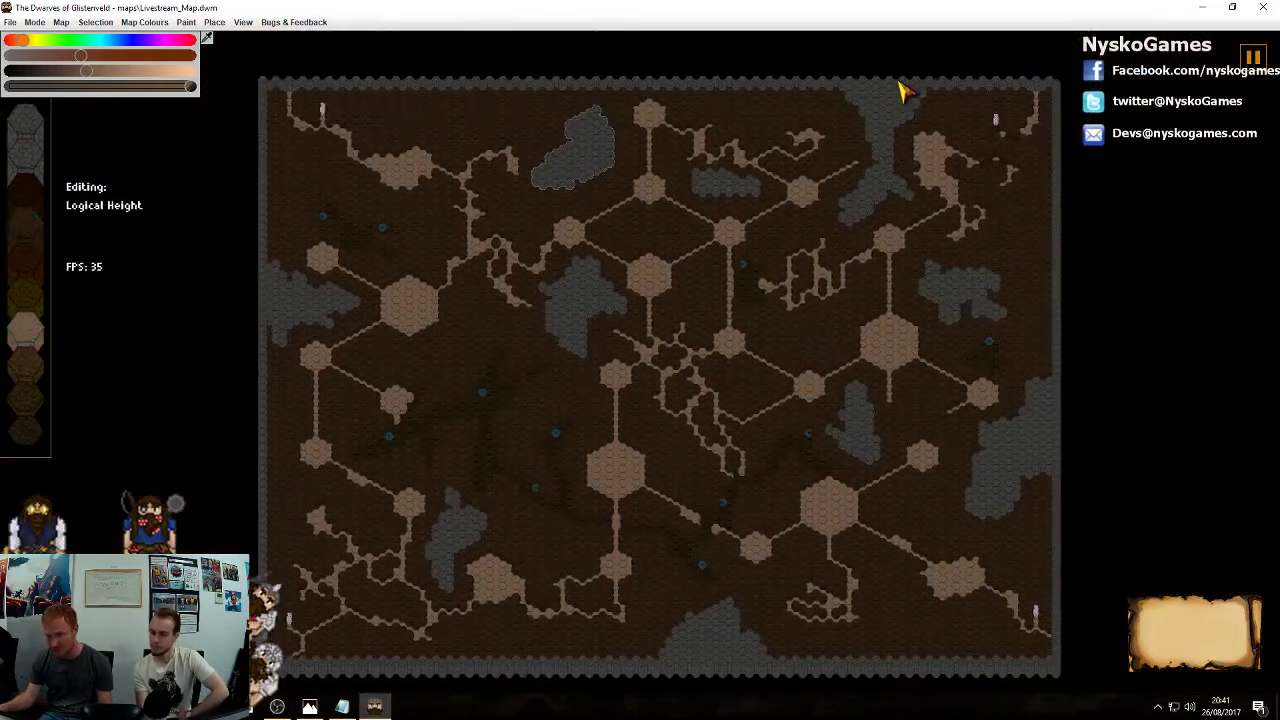
left_click(884, 122)
double_click(884, 122)
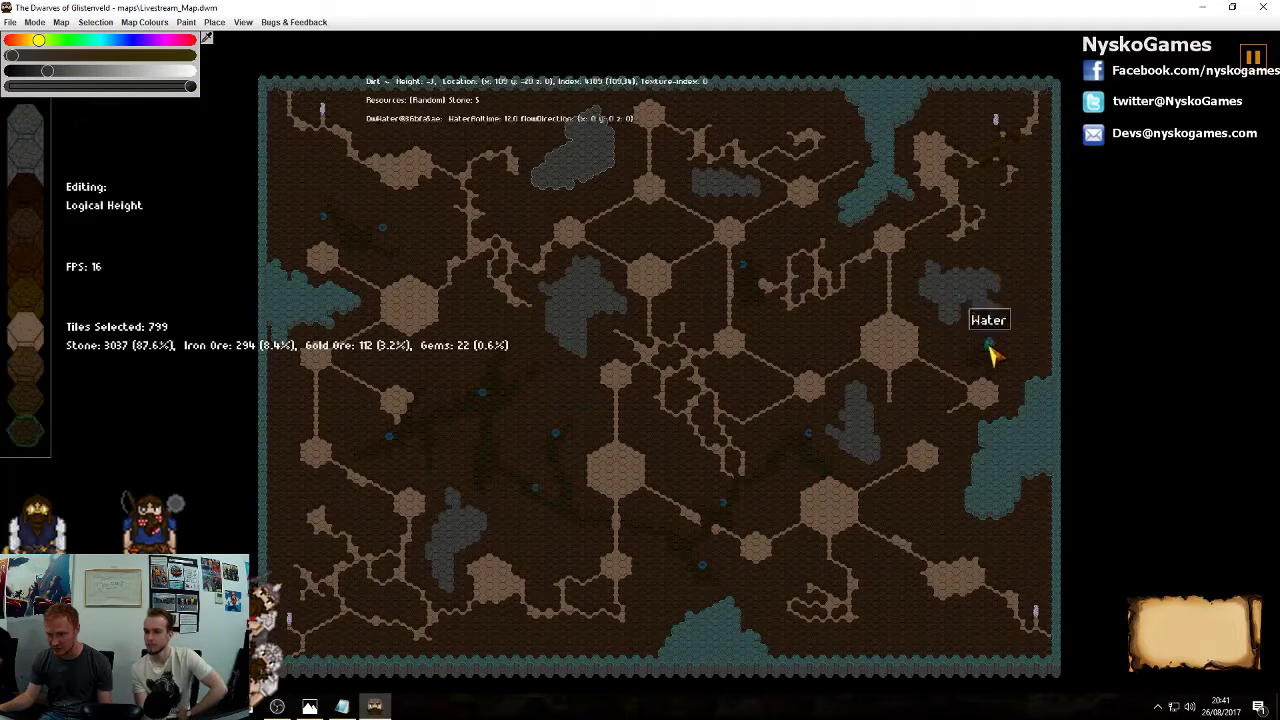
double_click(950, 296)
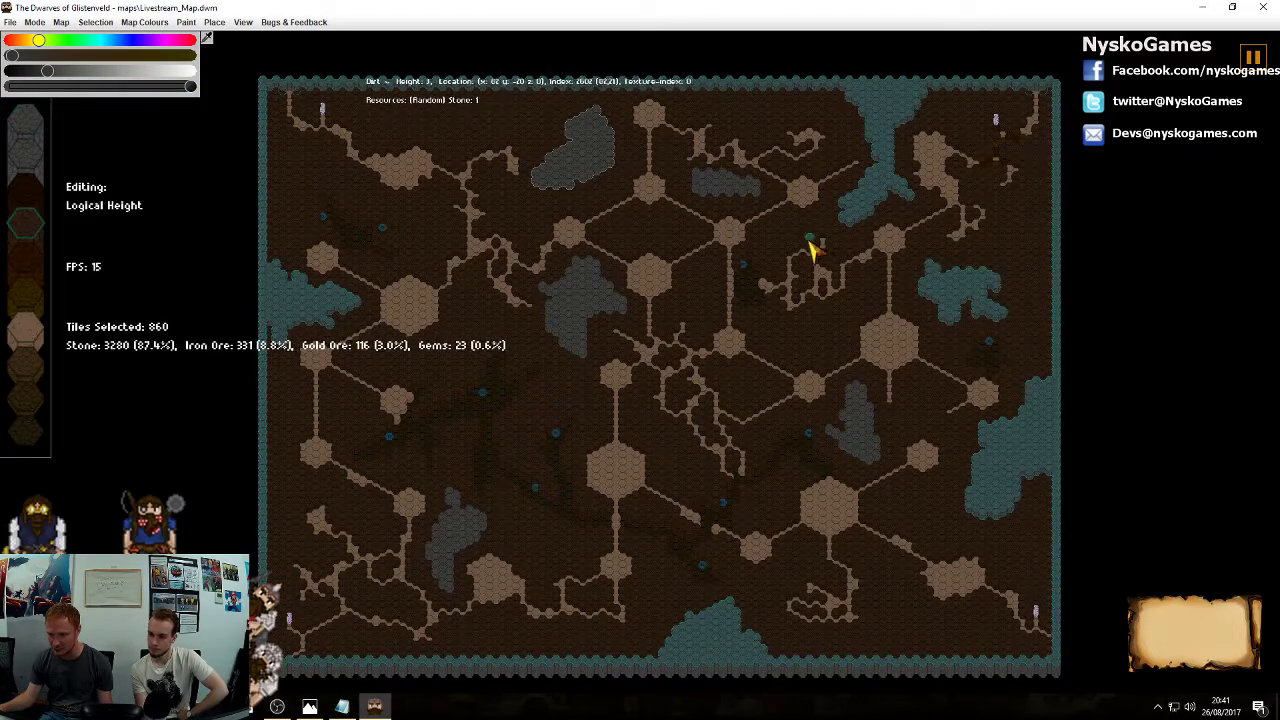
double_click(730, 190)
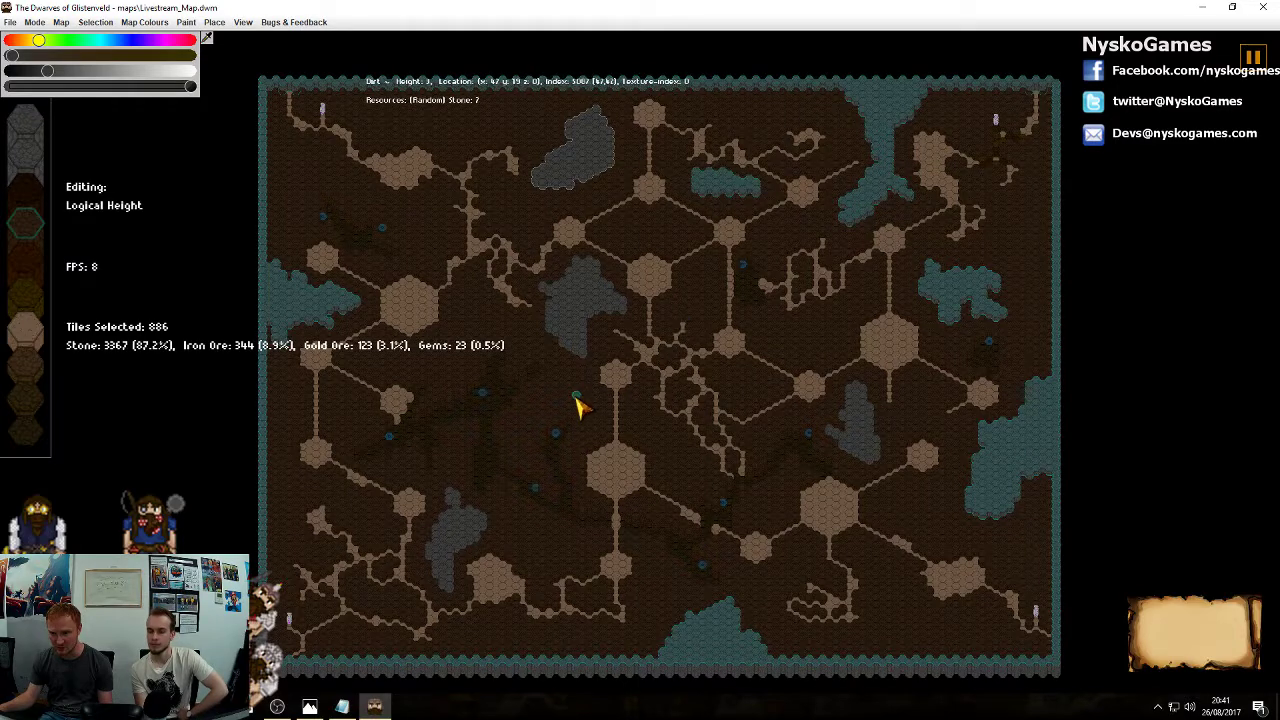
double_click(583, 310)
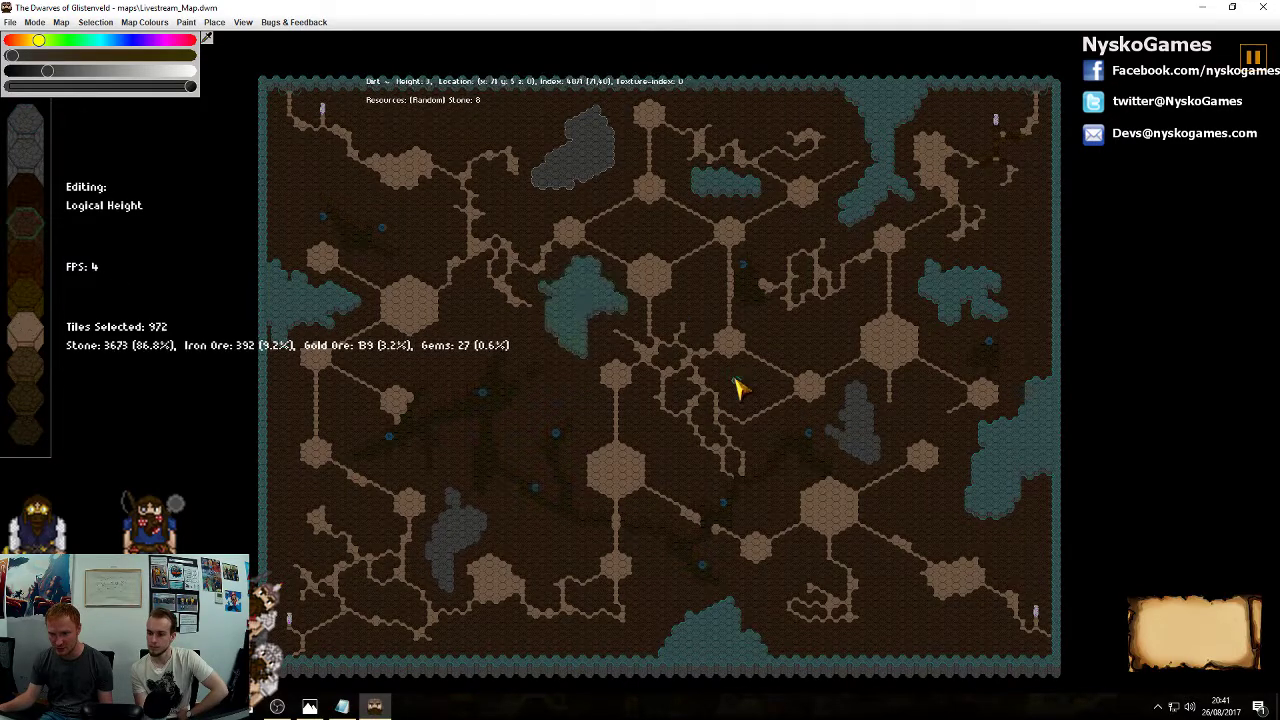
double_click(866, 443)
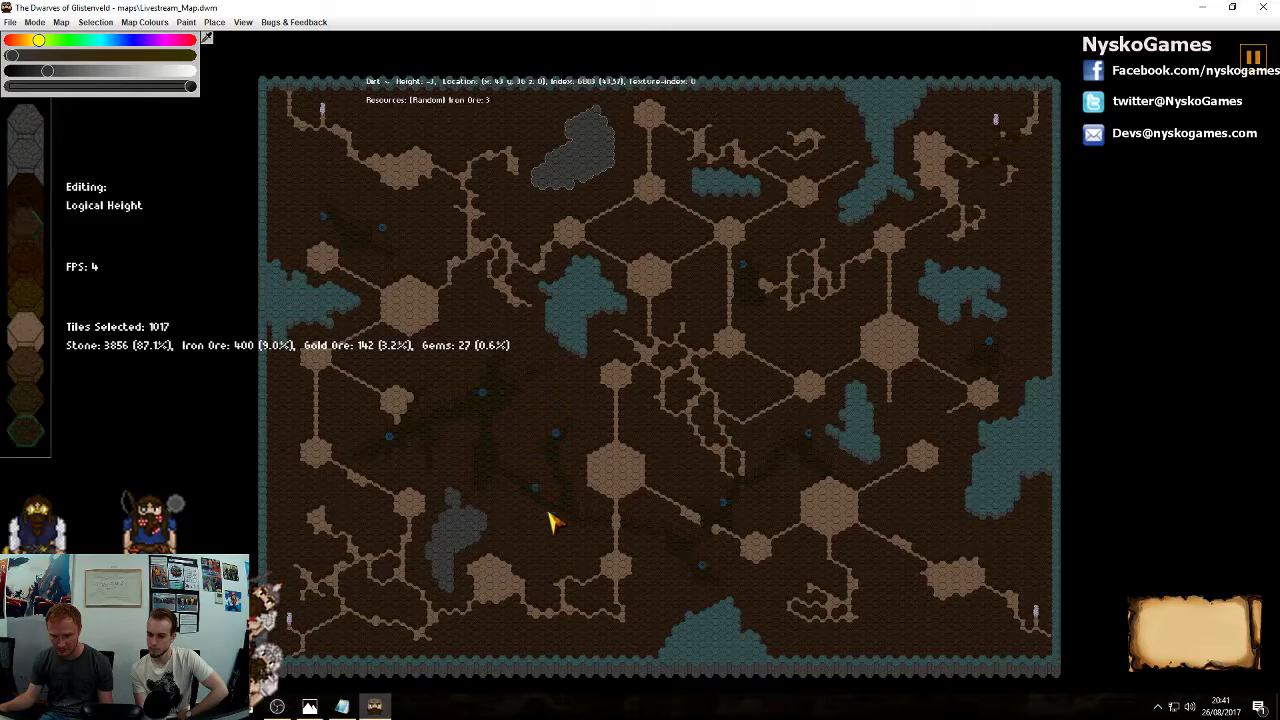
left_click(464, 535)
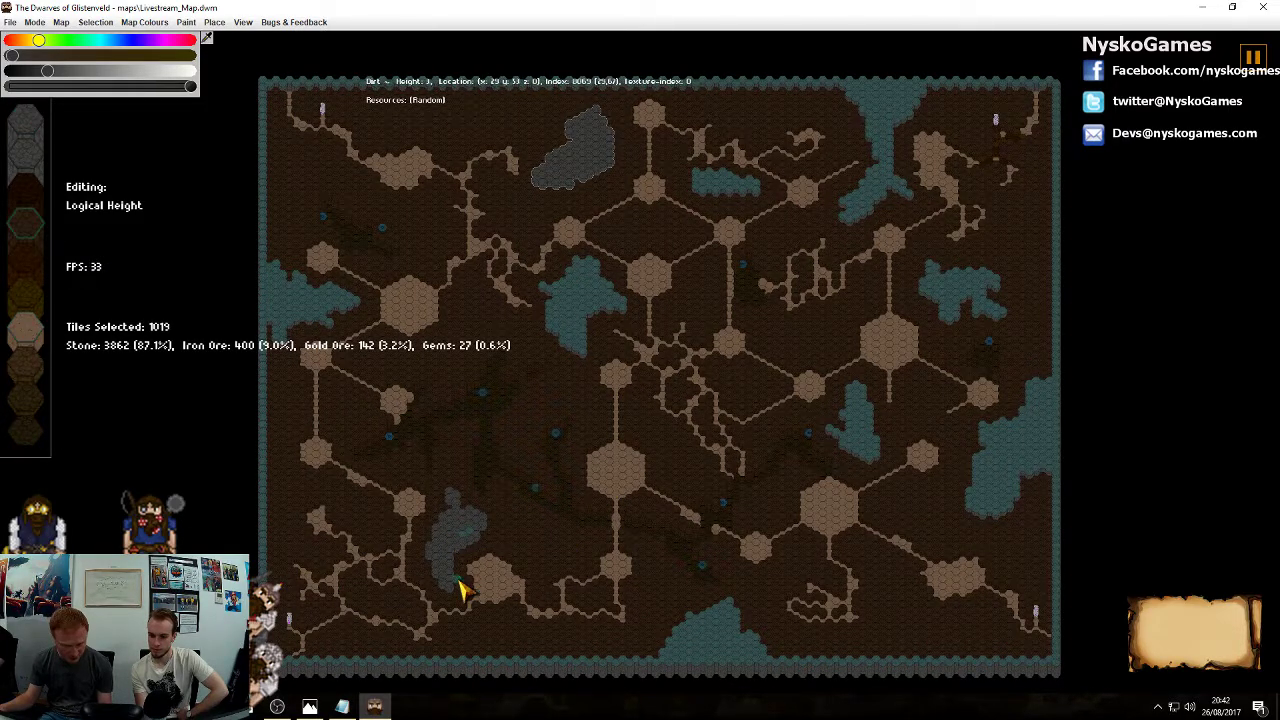
double_click(457, 537)
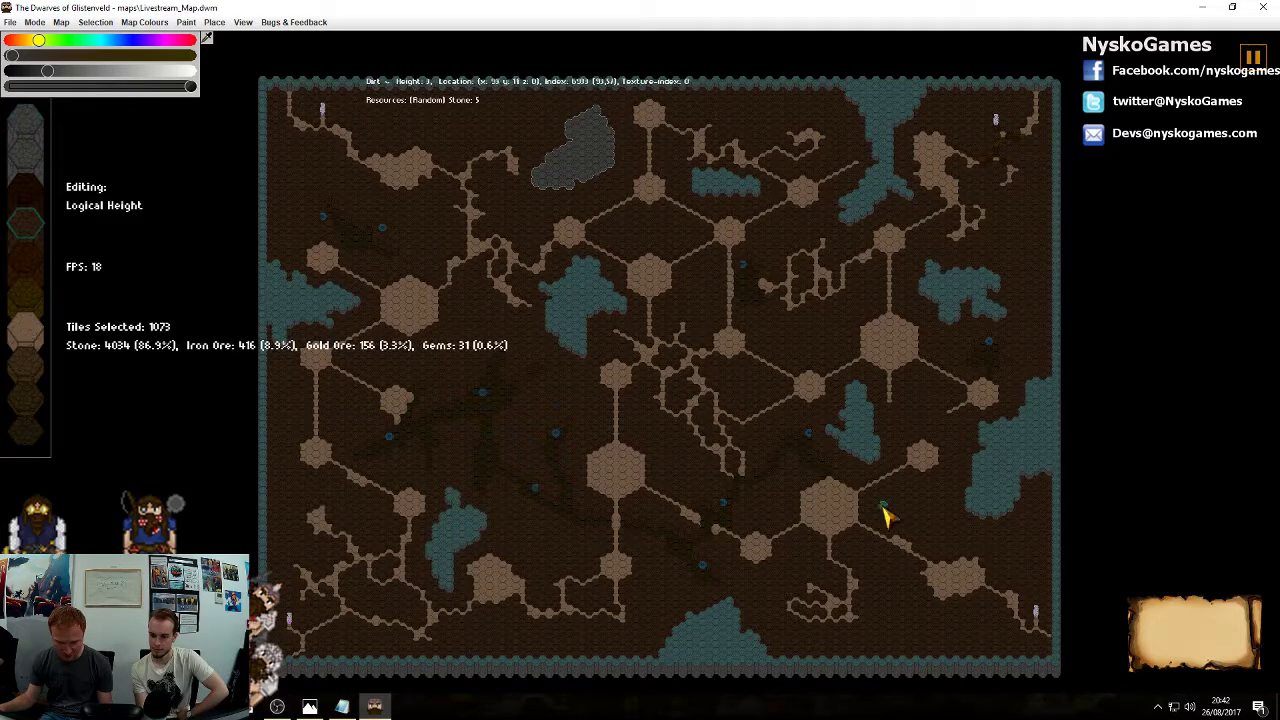
Fill the selected rock tiles with 100% stone at 1 to 15 per tile, and clear the selection
key("r")
left_click_drag(601, 295, 757, 305)
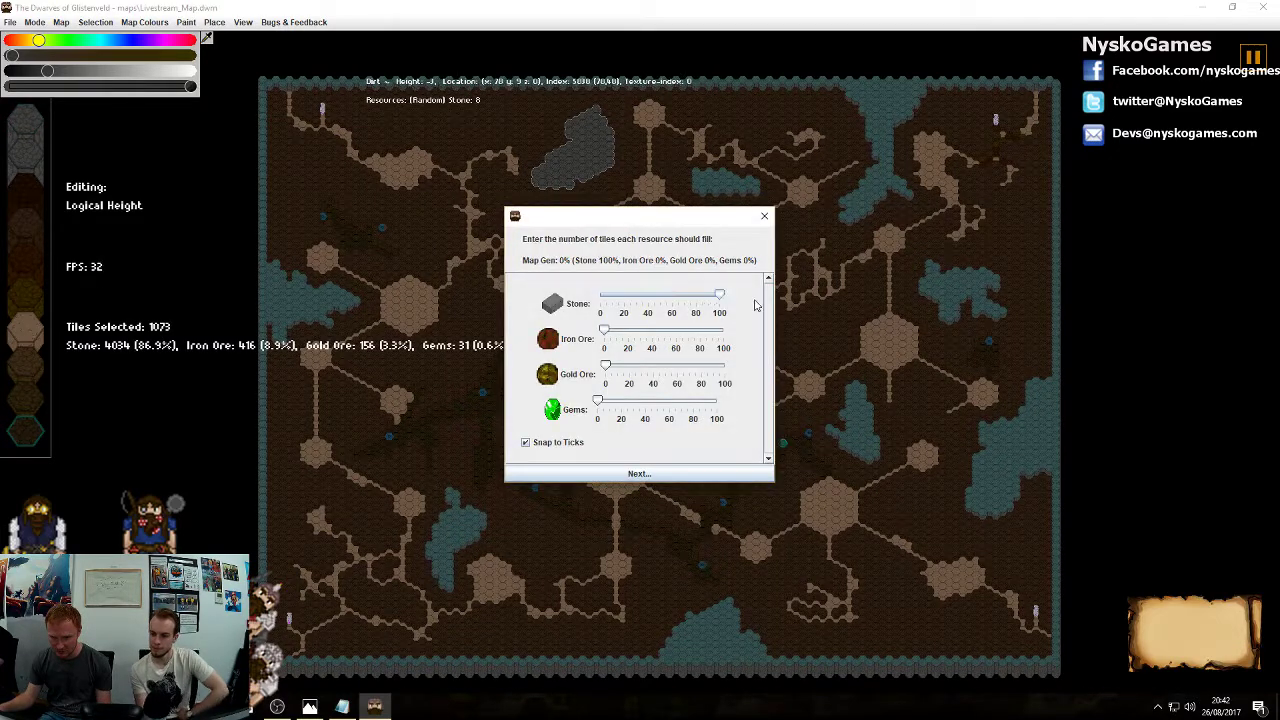
left_click(640, 474)
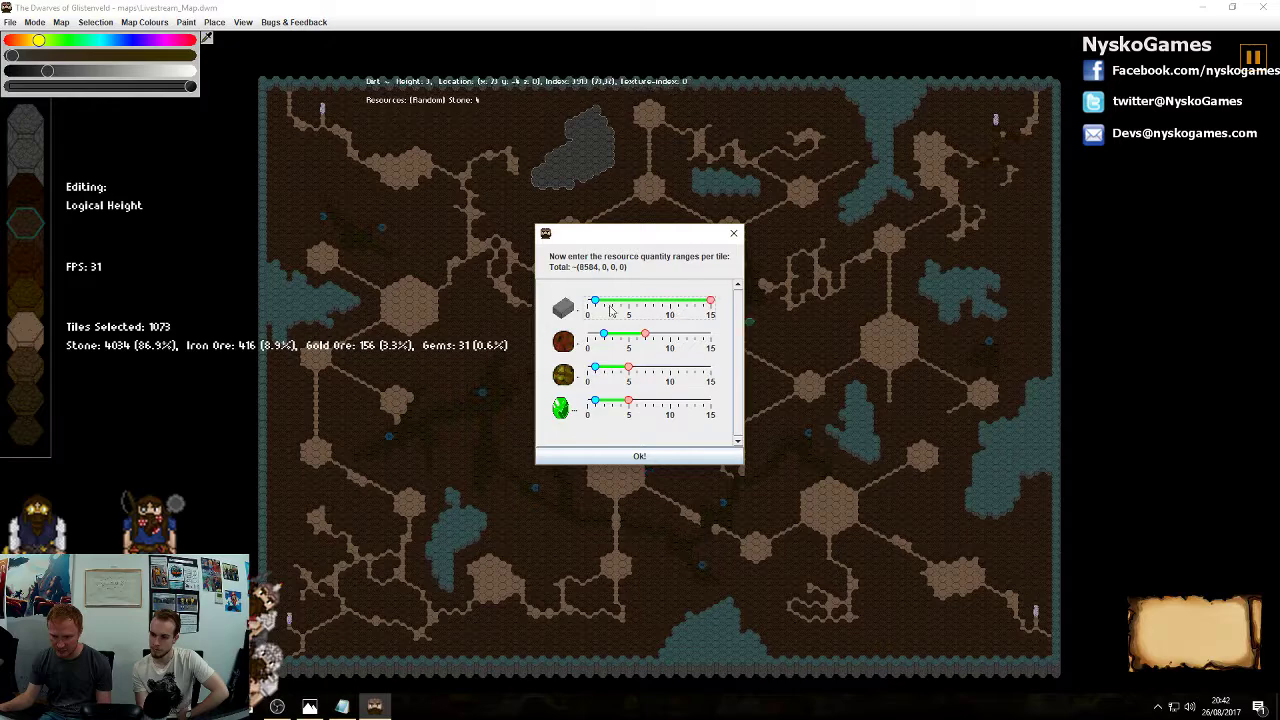
left_click(640, 457)
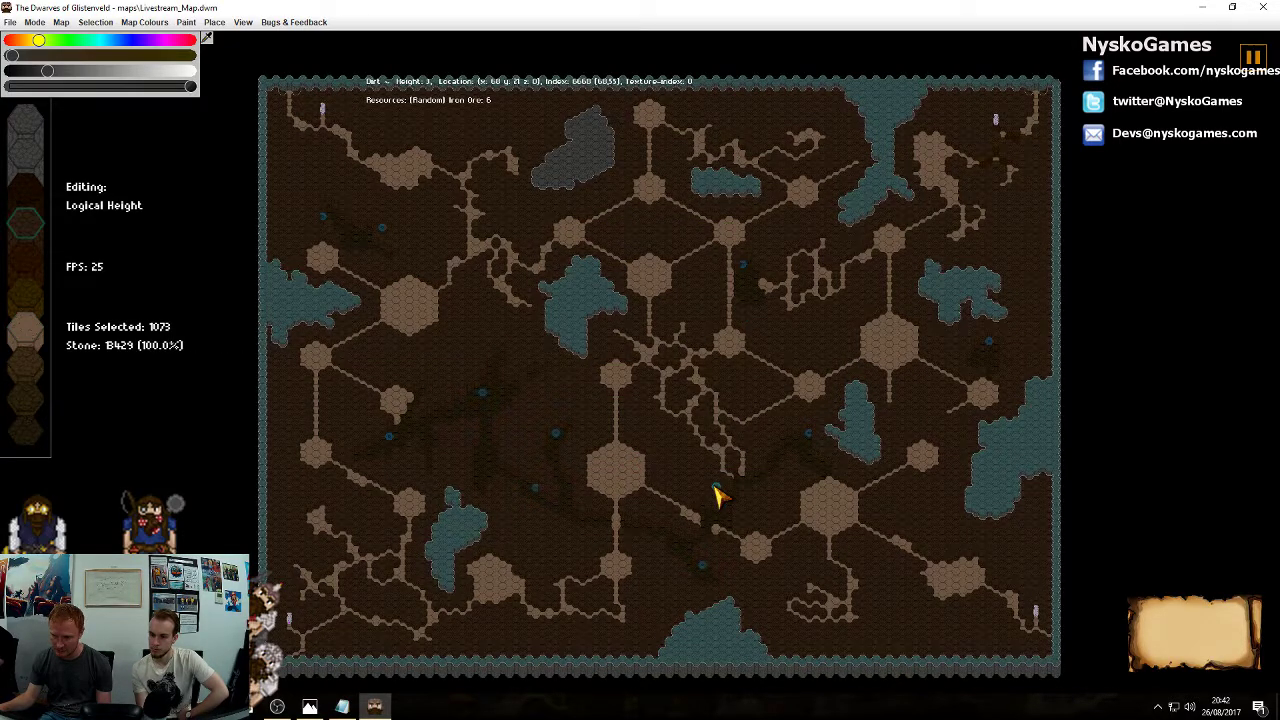
key("Escape")
Select the dirt tiles surrounding and between the small looping tunnels in the south-east, and switch to the size 2 rectangle brush
middle_click_drag(716, 487, 750, 482)
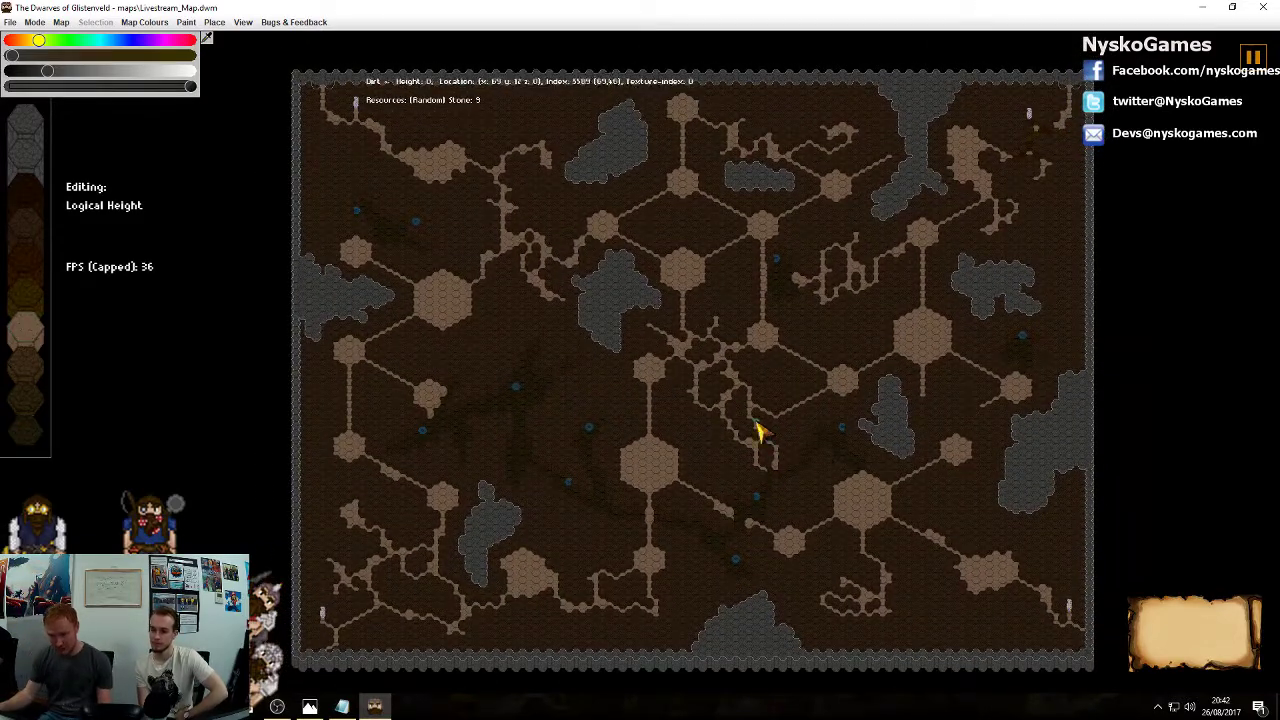
middle_click_drag(752, 414, 862, 434)
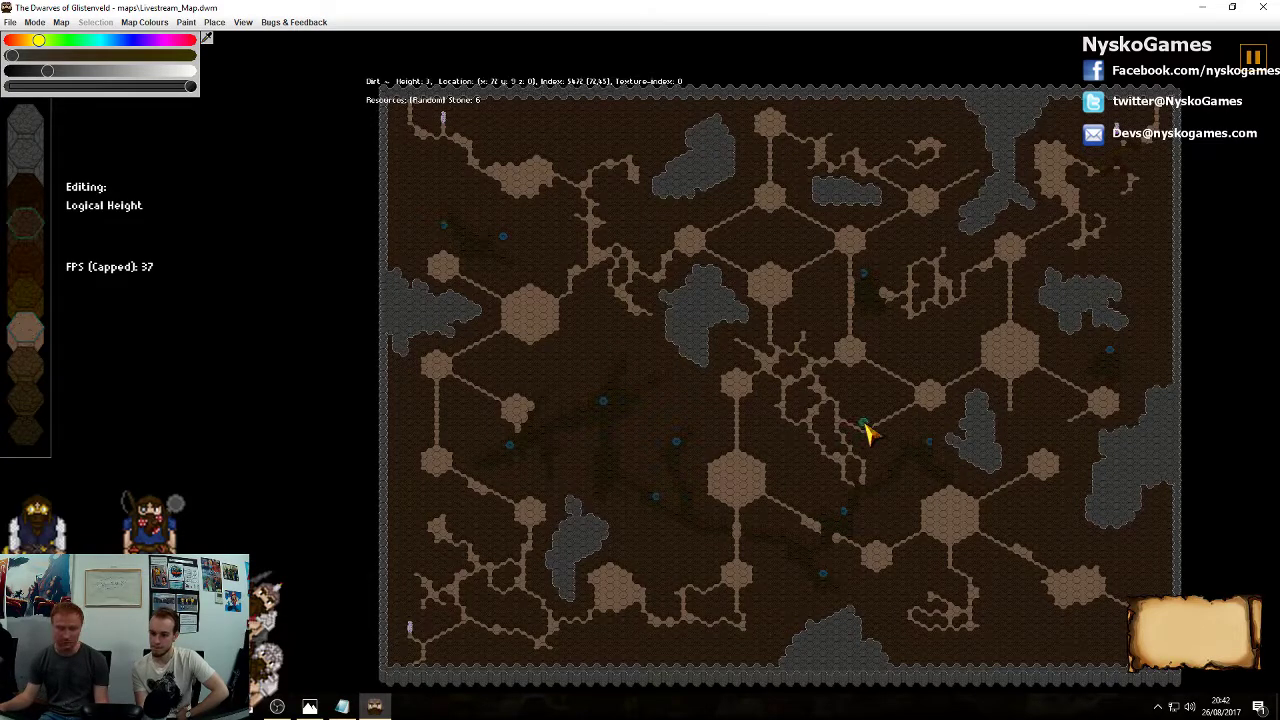
middle_click_drag(945, 412, 784, 386)
middle_click_drag(755, 497, 803, 500)
scroll(751, 440, "up", 5)
scroll(778, 440, "up", 2)
middle_click_drag(668, 542, 655, 511)
left_click(566, 456)
mouse_move(570, 476)
left_mouse_down()
mouse_move(597, 355)
mouse_move(703, 374)
mouse_move(783, 474)
mouse_move(688, 474)
mouse_move(640, 440)
mouse_move(651, 523)
mouse_move(811, 509)
mouse_move(678, 507)
mouse_move(783, 503)
mouse_move(860, 403)
mouse_move(848, 449)
left_mouse_up()
middle_click_drag(1037, 344, 810, 448)
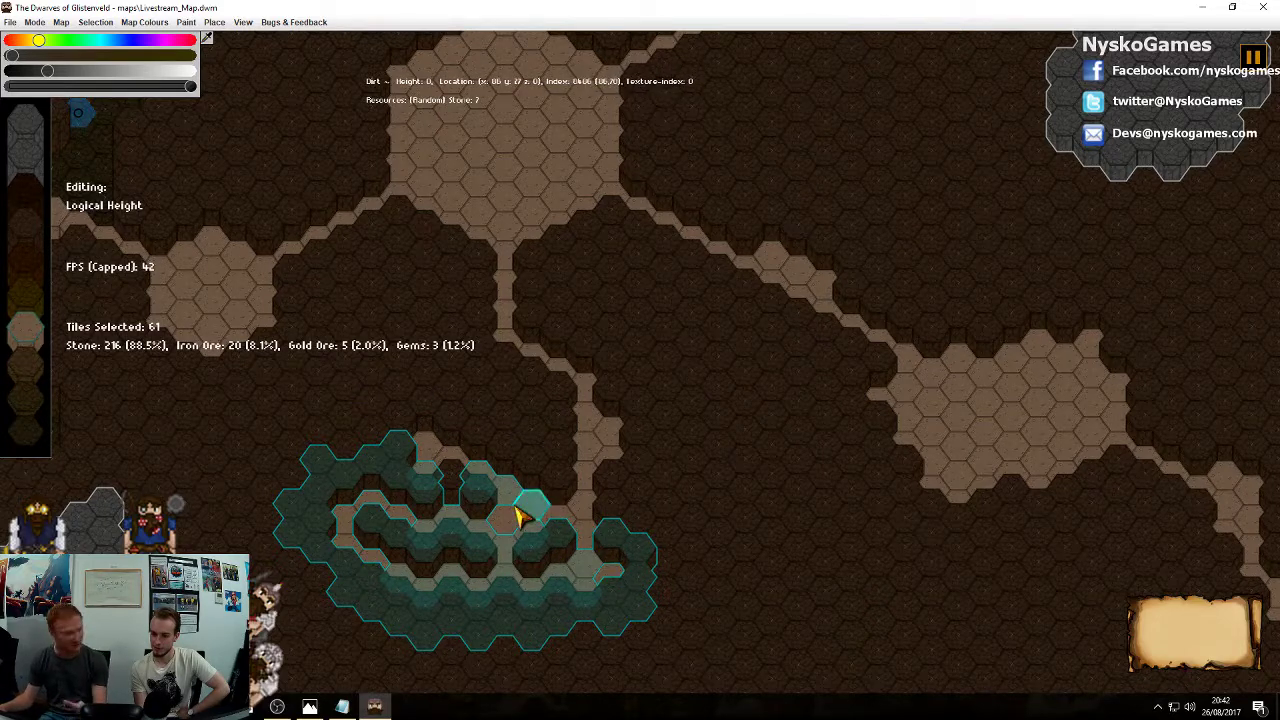
key("s")
key("b")
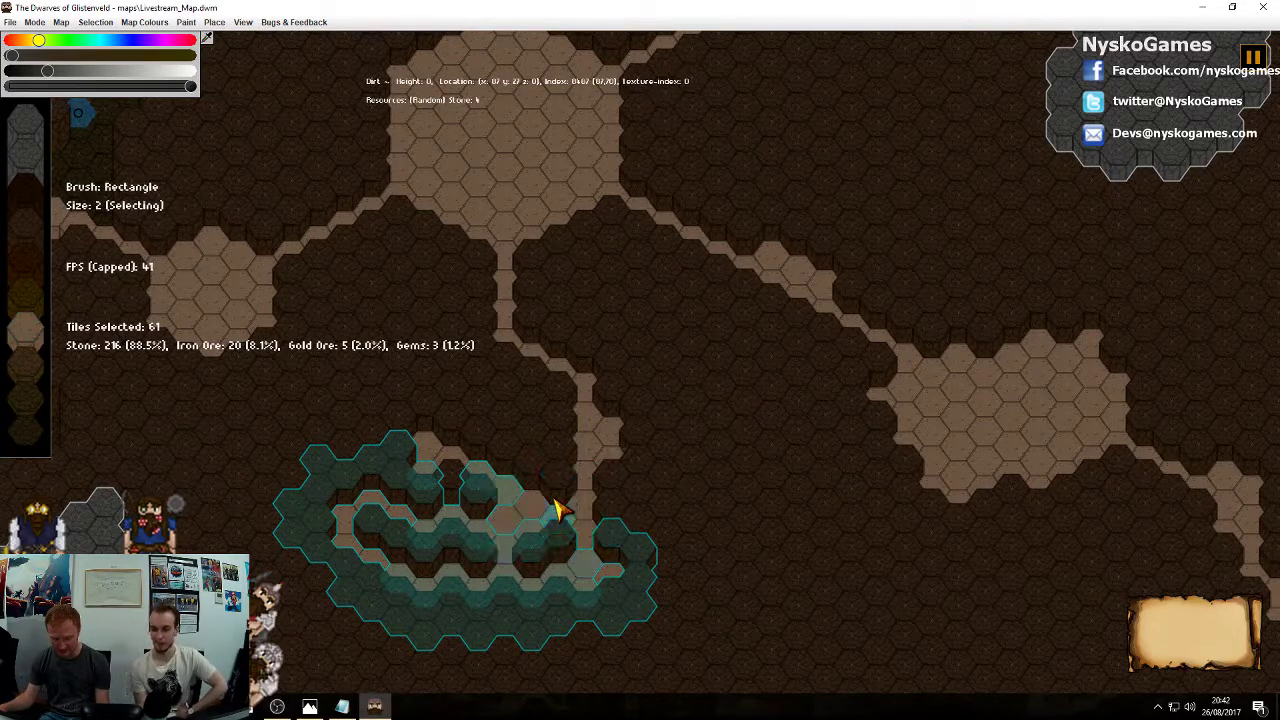
Assign gems to 40% of the selected tiles, with 1 to 5 gems per tile
key("r")
left_click_drag(601, 410, 650, 421)
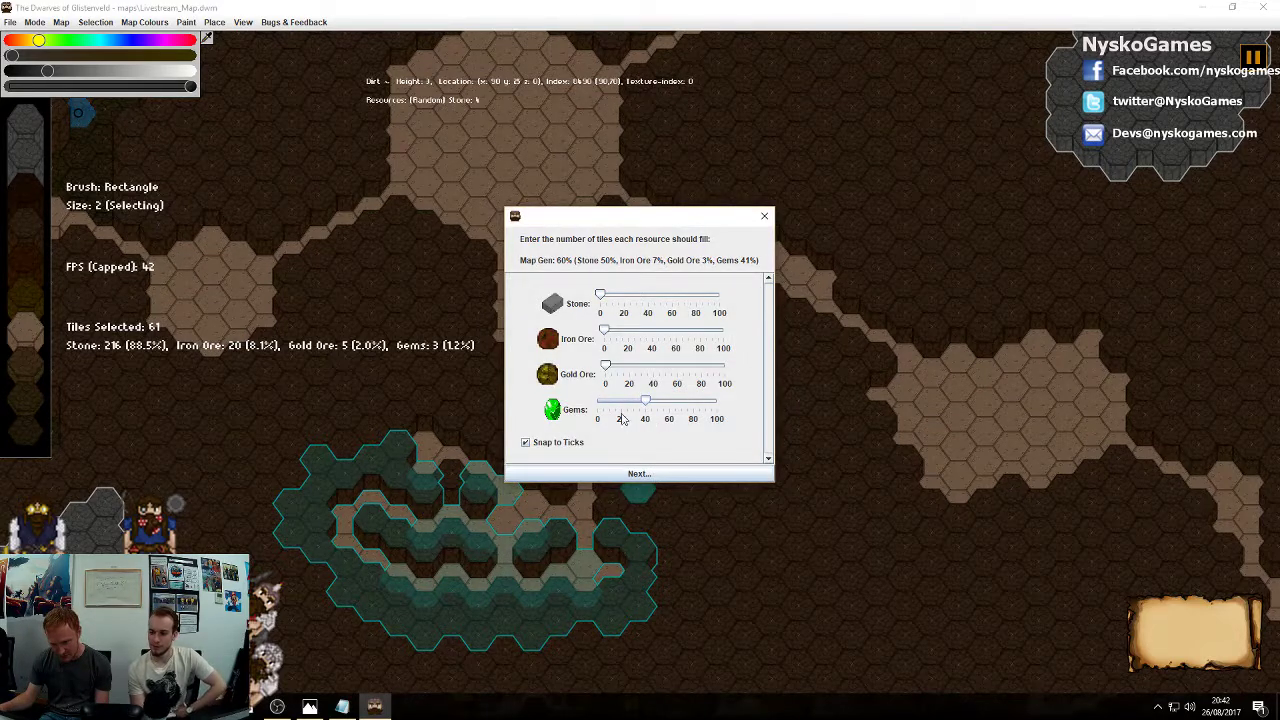
left_click(640, 474)
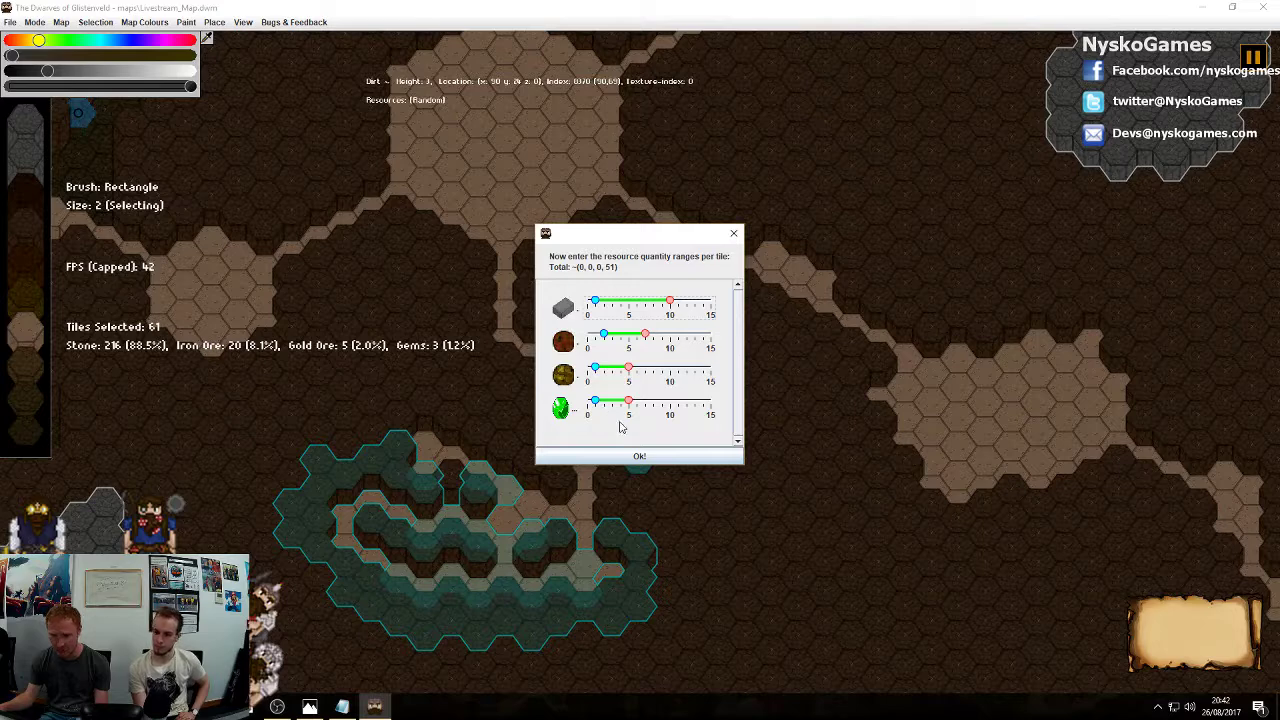
left_click(636, 455)
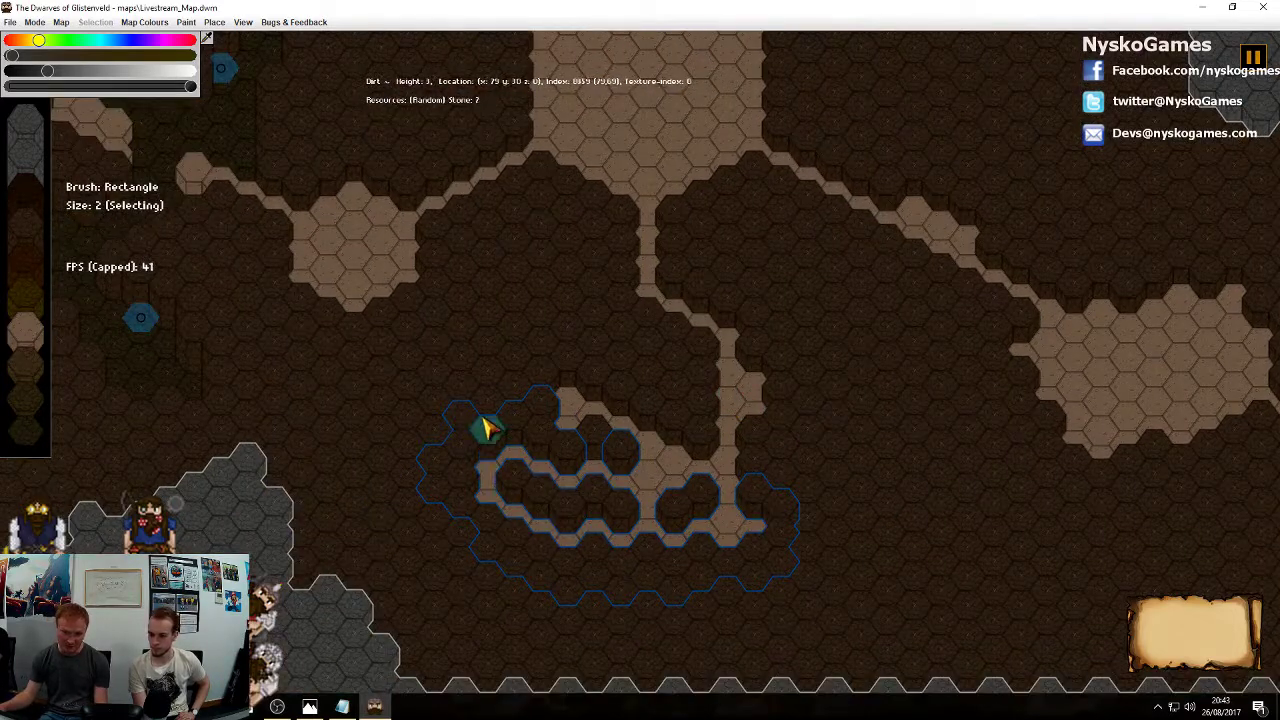
Try selecting tiles beside the small south-western chamber with the size 2 rectangle brush, and clear the selection
middle_click_drag(258, 565, 349, 414)
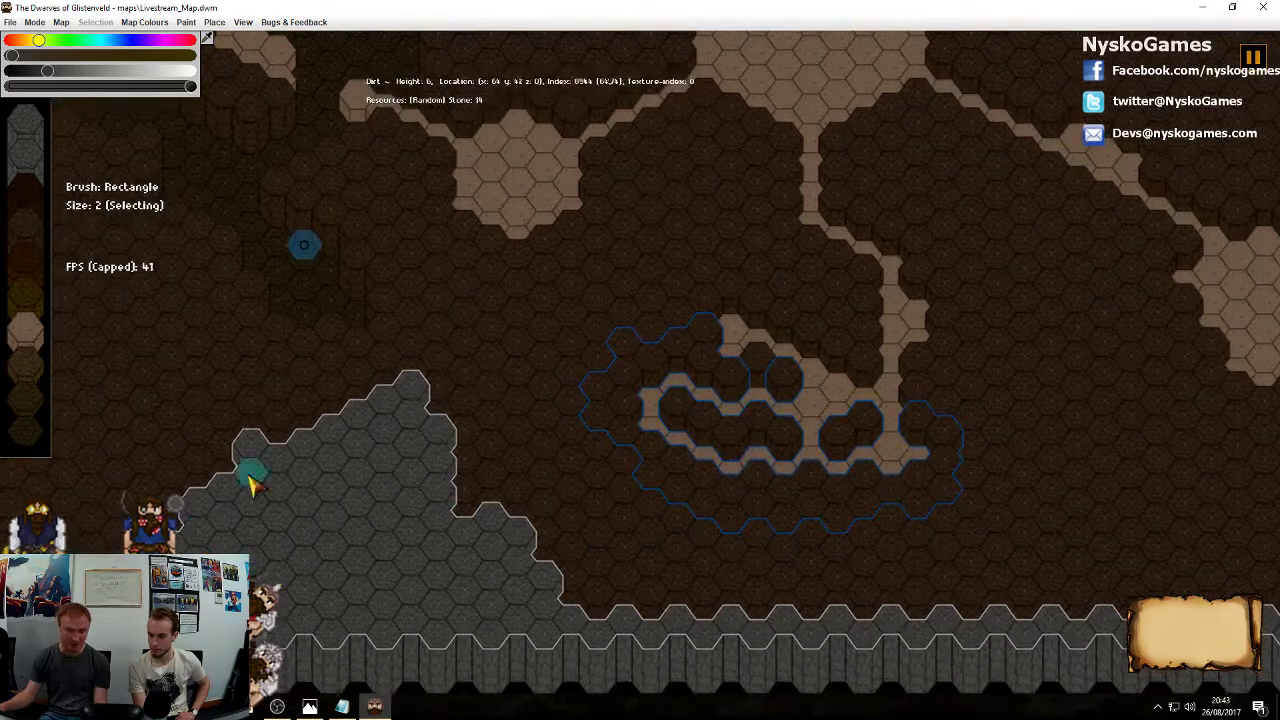
middle_click_drag(301, 538, 403, 493)
middle_click_drag(624, 355, 606, 441)
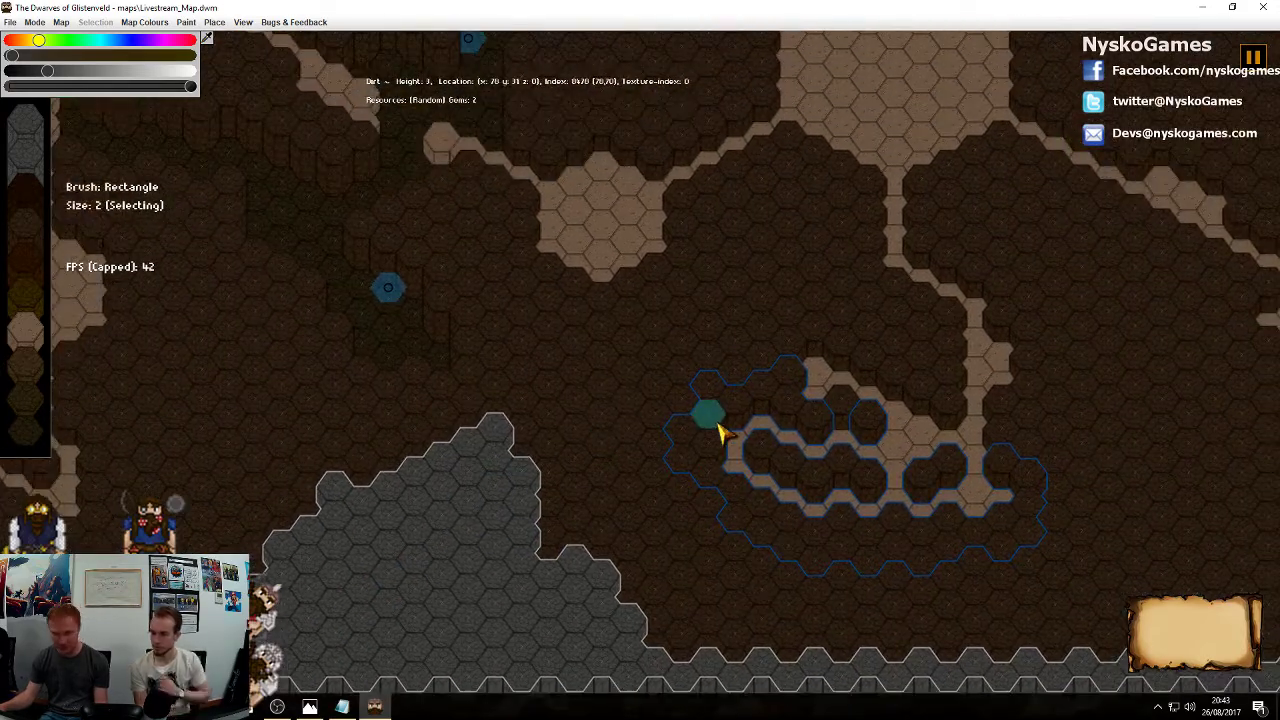
scroll(722, 370, "down", 3)
middle_click_drag(625, 300, 847, 463)
middle_click_drag(588, 436, 995, 345)
middle_click_drag(668, 369, 916, 373)
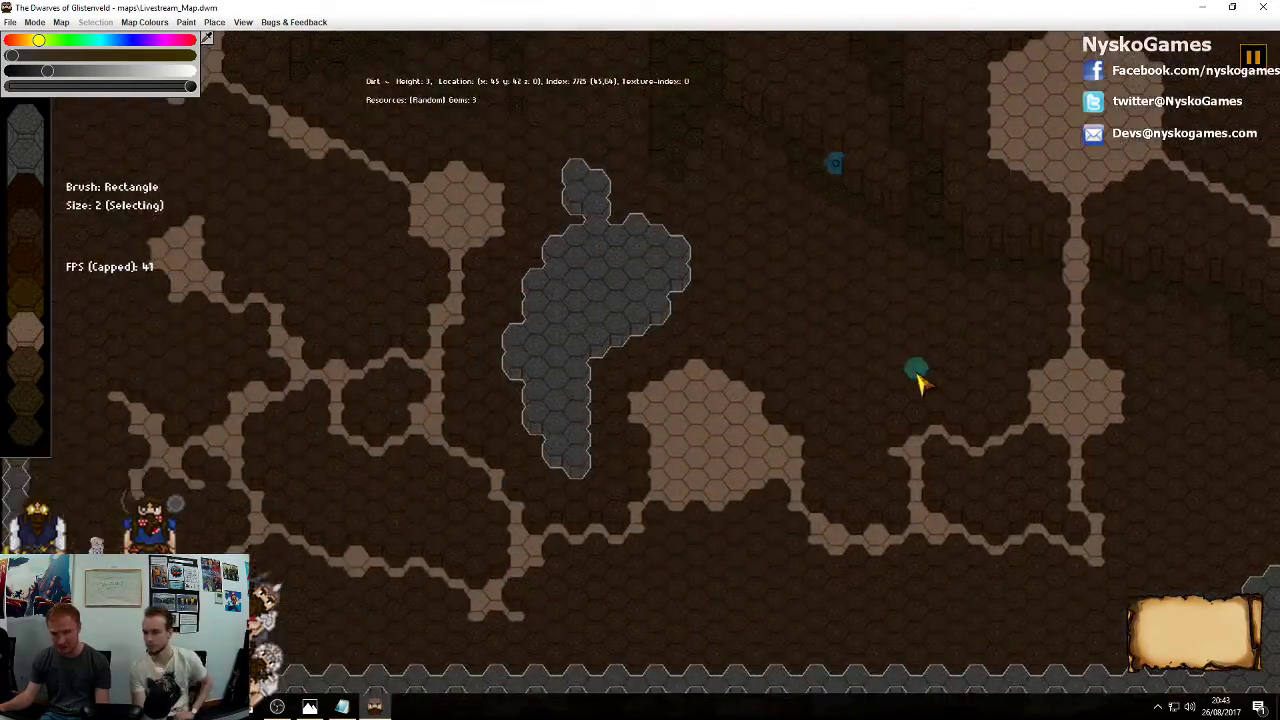
middle_click_drag(640, 290, 814, 349)
middle_click_drag(450, 391, 694, 366)
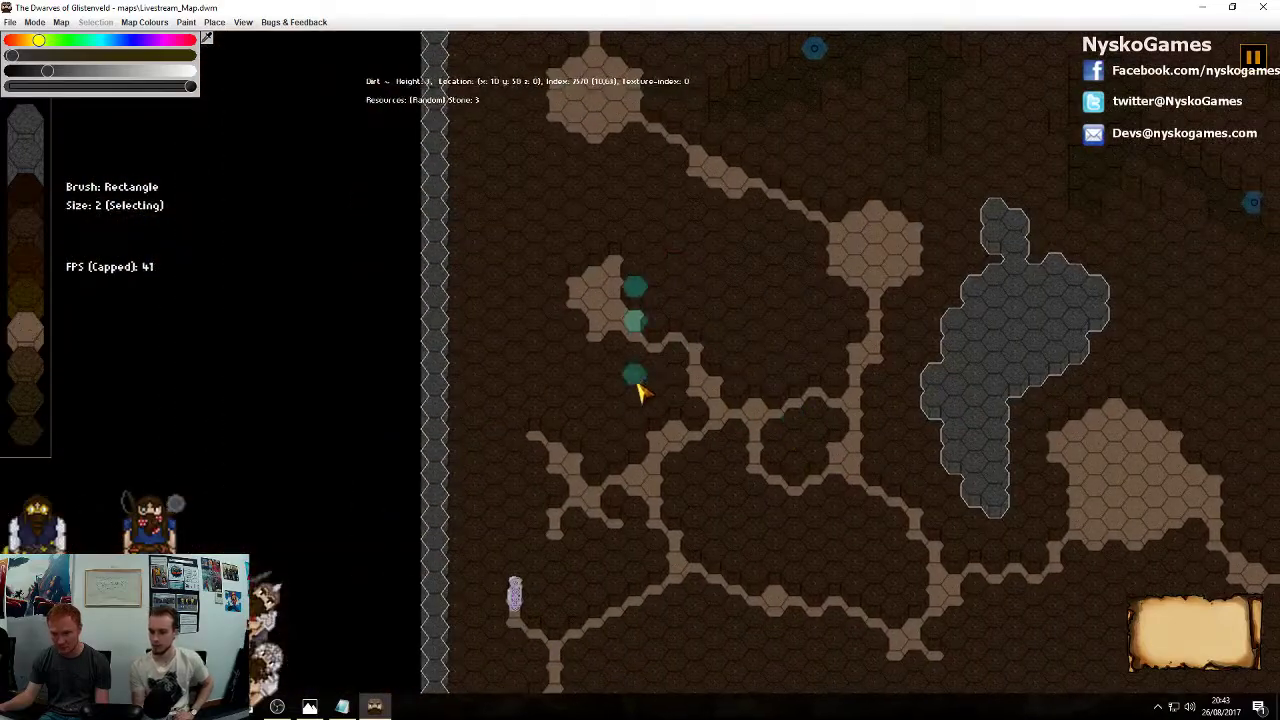
mouse_move(634, 363)
left_mouse_down()
mouse_move(594, 457)
mouse_move(616, 430)
left_mouse_up()
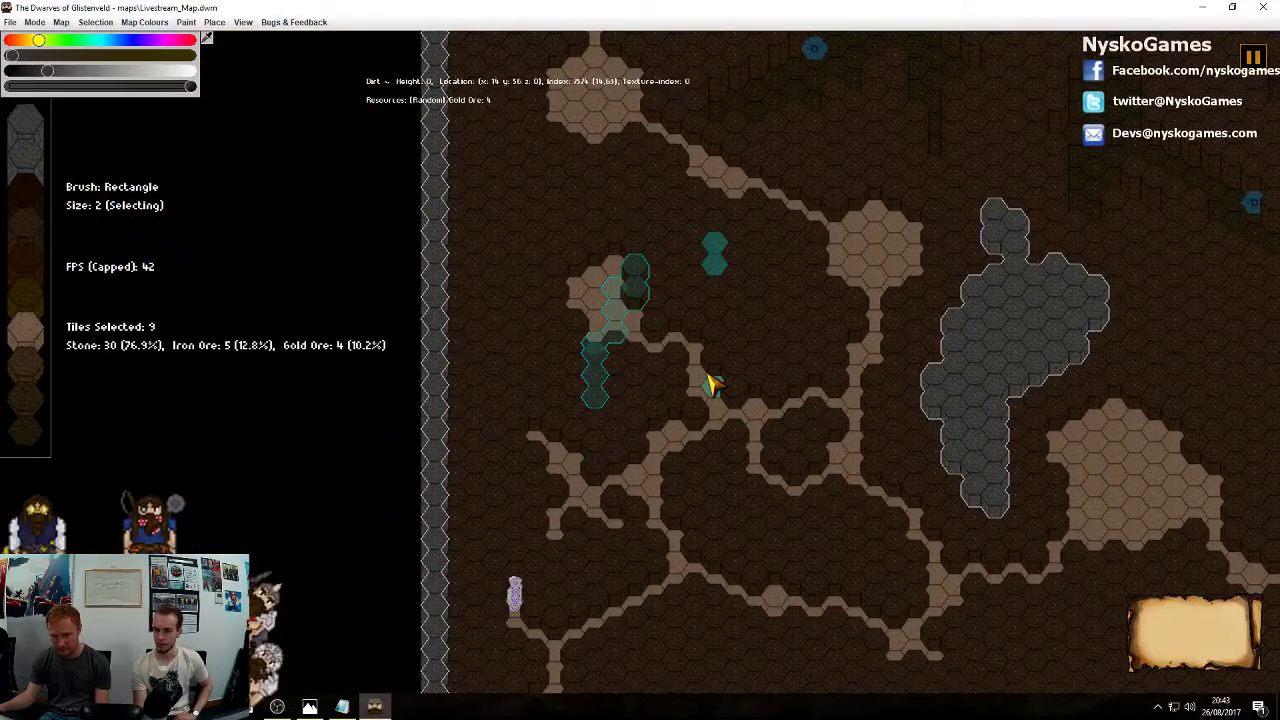
key("Escape")
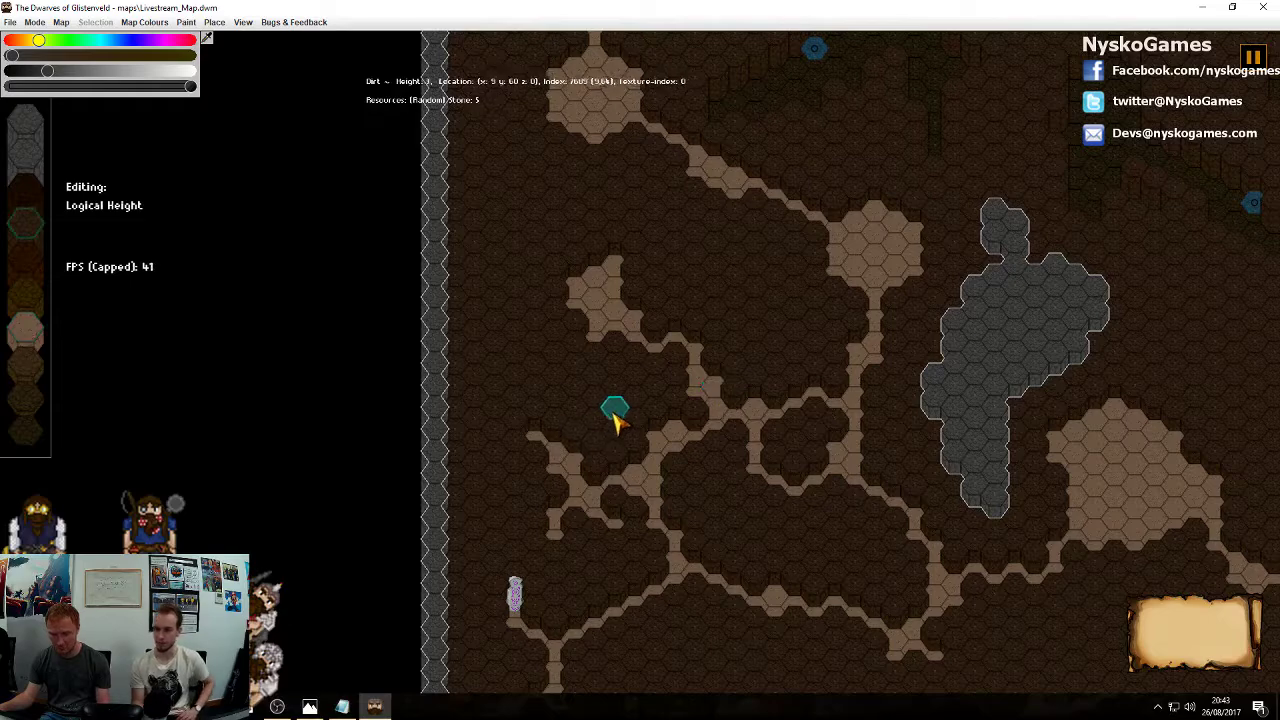
Select a 40-tile dirt patch west and south of the small south-western chamber, between the surrounding tunnels
middle_click_drag(612, 413, 626, 403)
mouse_move(630, 351)
left_mouse_down()
mouse_move(557, 374)
mouse_move(629, 359)
mouse_move(626, 332)
mouse_move(669, 344)
mouse_move(688, 392)
mouse_move(632, 432)
mouse_move(648, 436)
mouse_move(590, 415)
mouse_move(606, 337)
mouse_move(566, 276)
left_mouse_up()
middle_click_drag(771, 190, 717, 394)
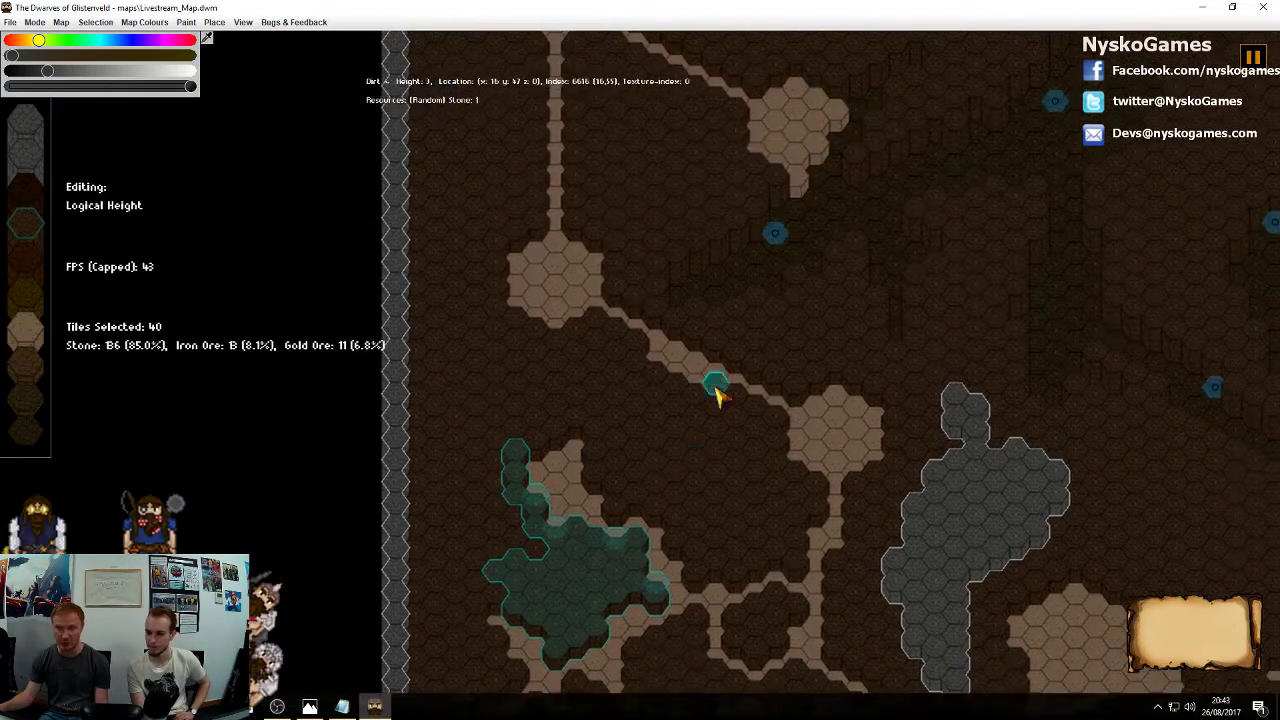
Survey the western and southern parts of the map around the selected patch, and return to the selection
middle_click_drag(801, 289, 733, 456)
scroll(746, 430, "down", 2)
middle_click_drag(734, 190, 715, 342)
middle_click_drag(616, 420, 564, 307)
mouse_move(785, 458)
middle_mouse_down()
mouse_move(749, 376)
mouse_move(704, 491)
middle_mouse_up()
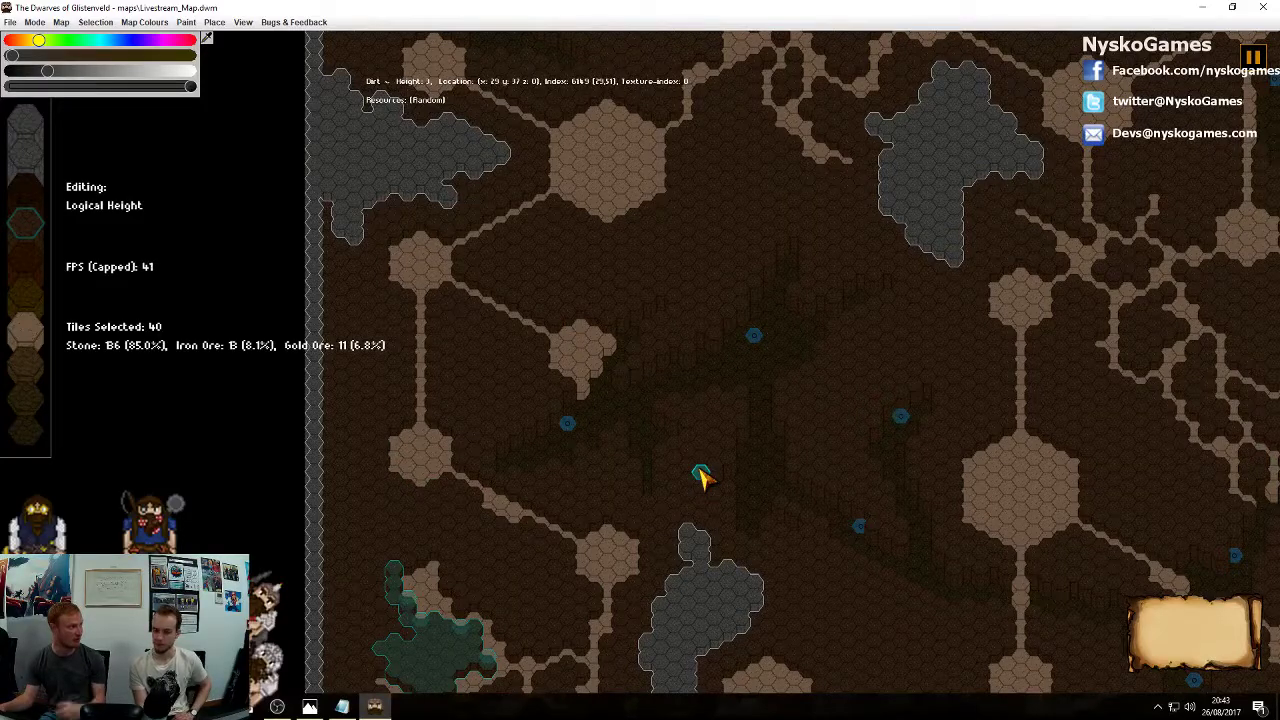
middle_click_drag(768, 485, 797, 356)
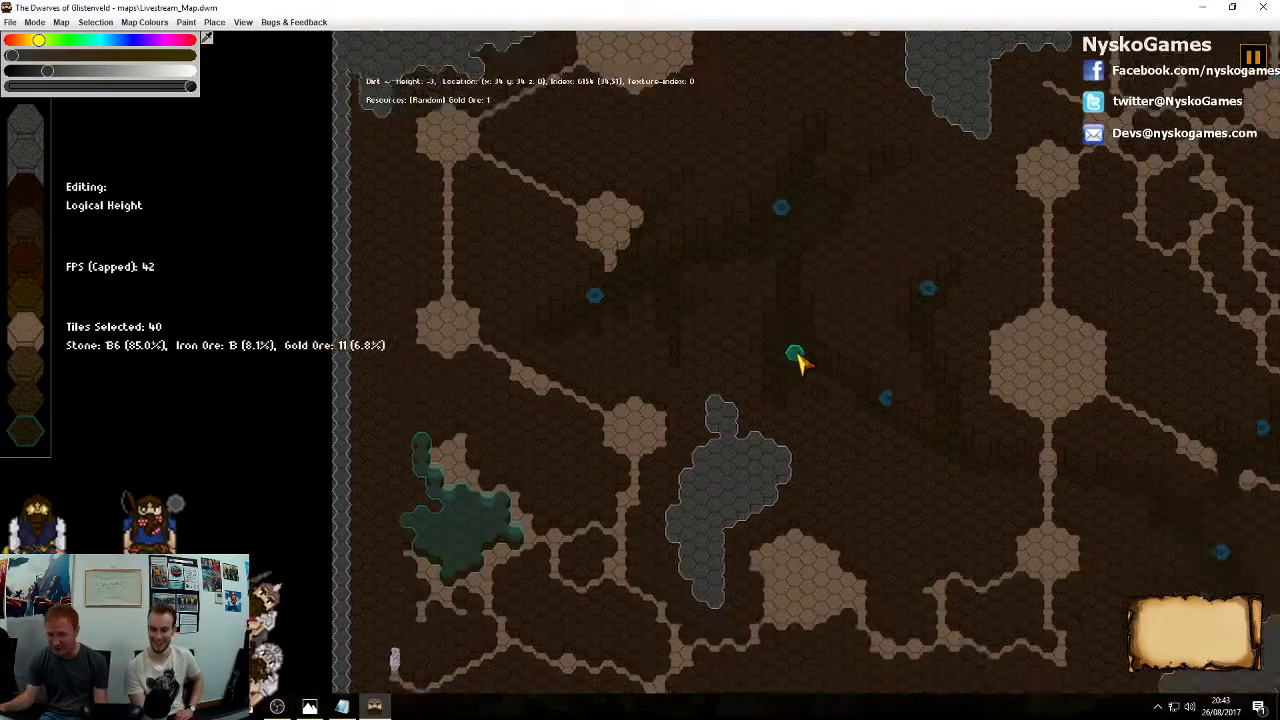
mouse_move(610, 488)
middle_mouse_down()
mouse_move(775, 363)
mouse_move(823, 359)
middle_mouse_up()
middle_click_drag(944, 378, 500, 402)
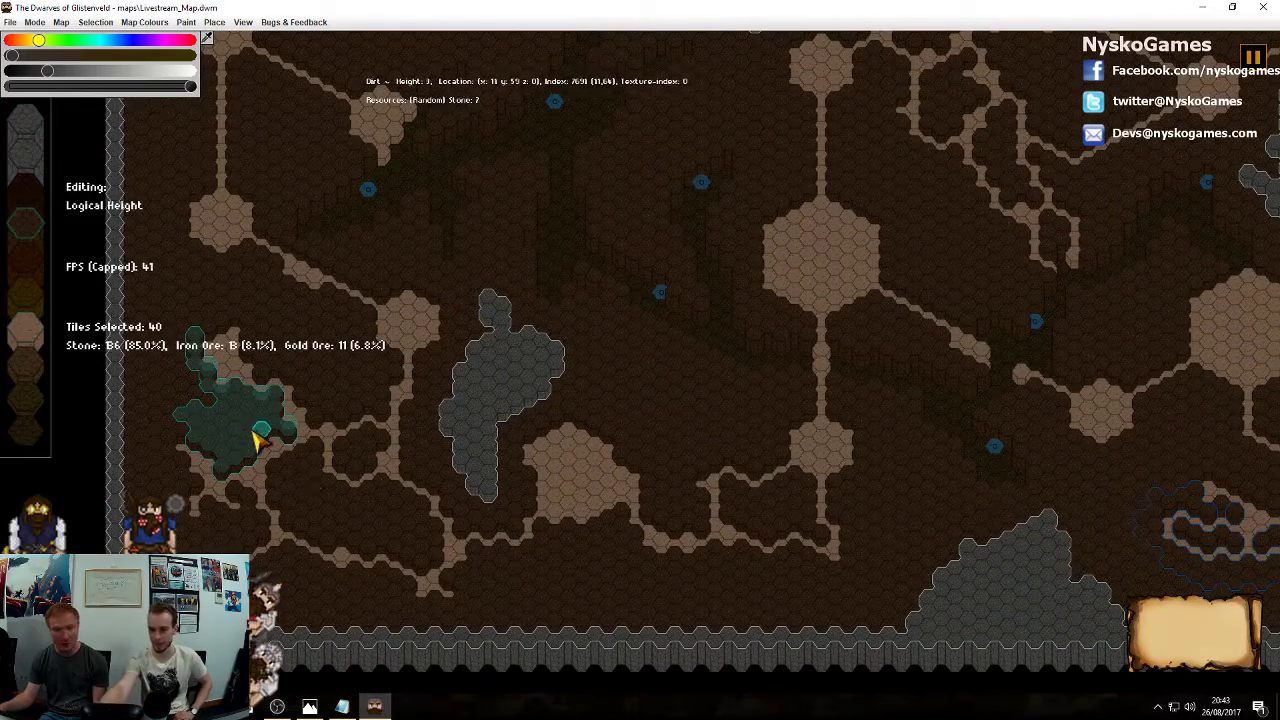
middle_click_drag(258, 440, 572, 435)
scroll(528, 425, "up", 3)
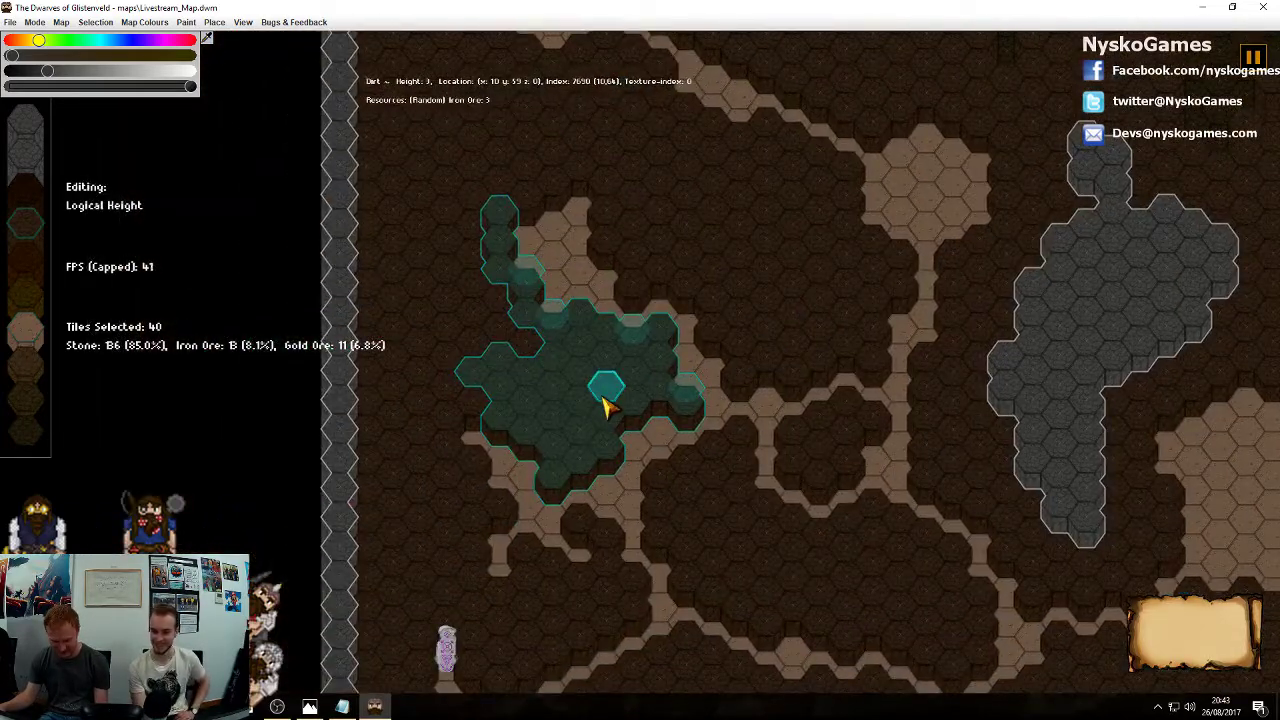
Assign iron ore to 45% of the selected south-western tiles and clear the selection
key("r")
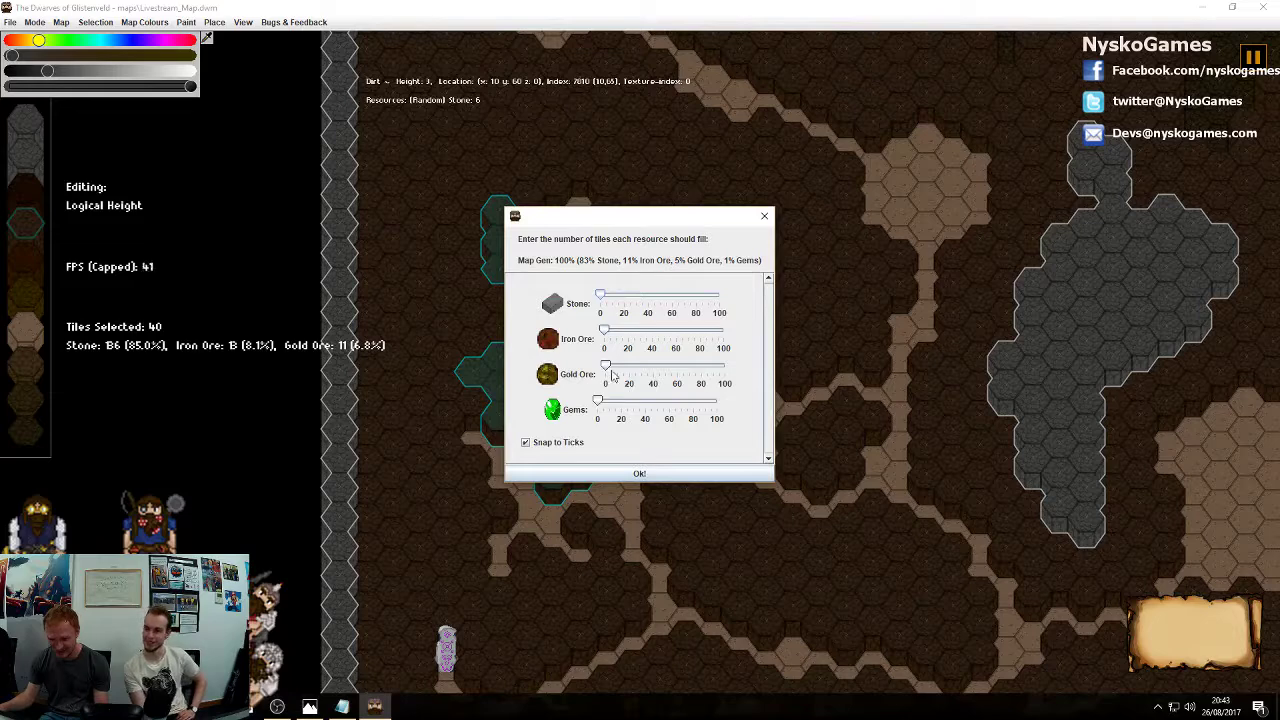
left_click_drag(604, 336, 652, 347)
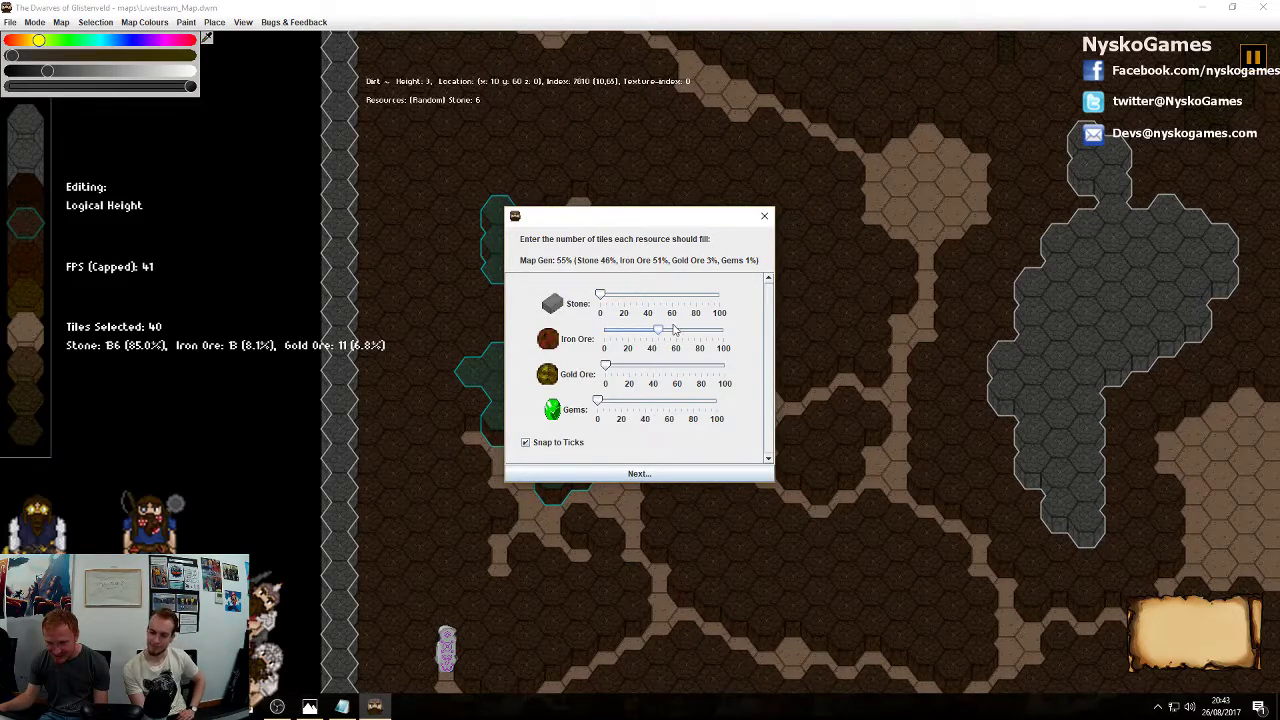
left_click(656, 473)
left_click(667, 460)
left_click(766, 364)
Survey the southern and central dirt areas up to the branching tunnels for another resource deposit location
middle_click_drag(830, 304, 727, 342)
scroll(727, 342, "down", 1)
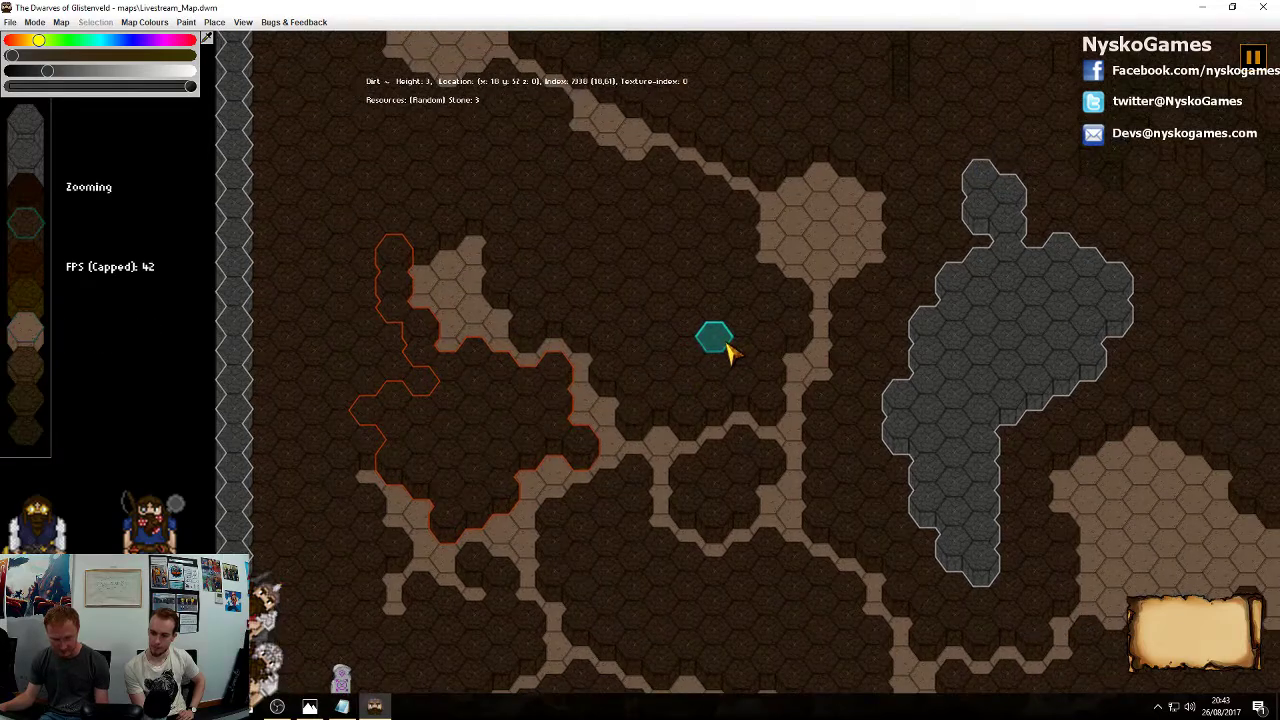
middle_click_drag(945, 343, 746, 334)
scroll(746, 334, "down", 1)
middle_click_drag(895, 310, 737, 329)
middle_click_drag(845, 175, 747, 291)
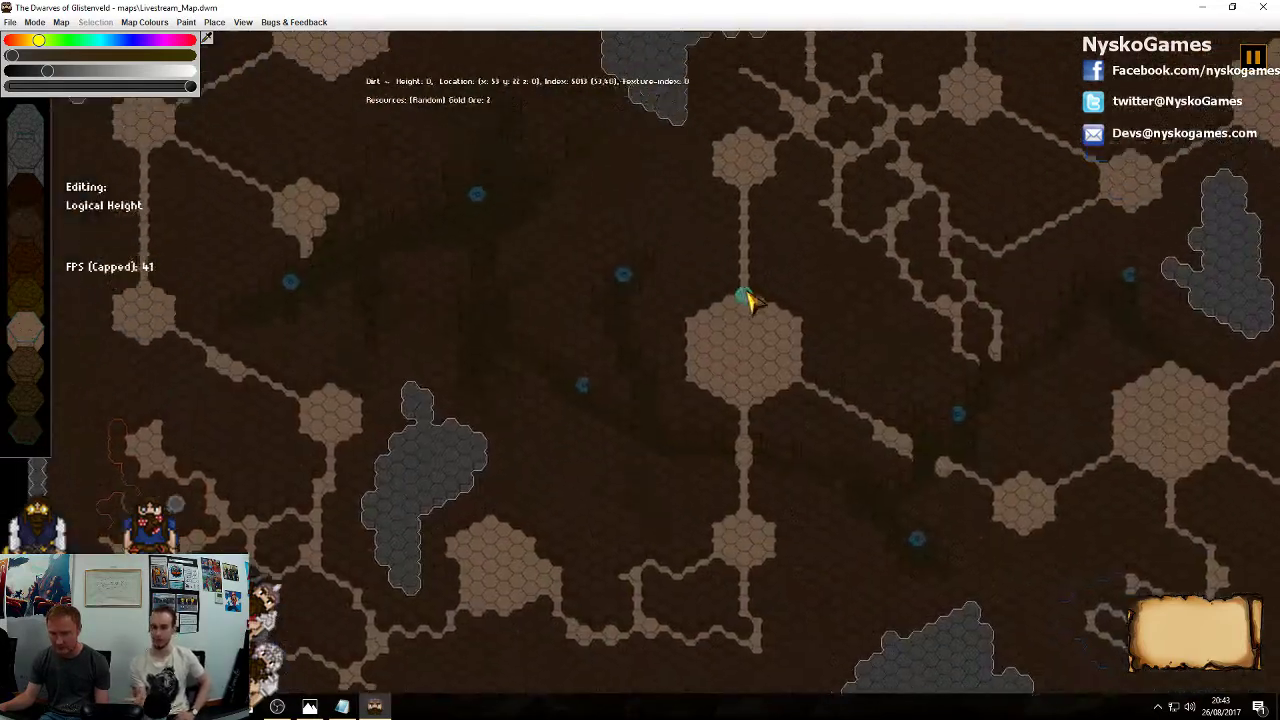
middle_click_drag(879, 196, 743, 486)
scroll(743, 486, "up", 1)
middle_click_drag(825, 540, 703, 374)
scroll(703, 374, "up", 1)
middle_click_drag(703, 300, 758, 425)
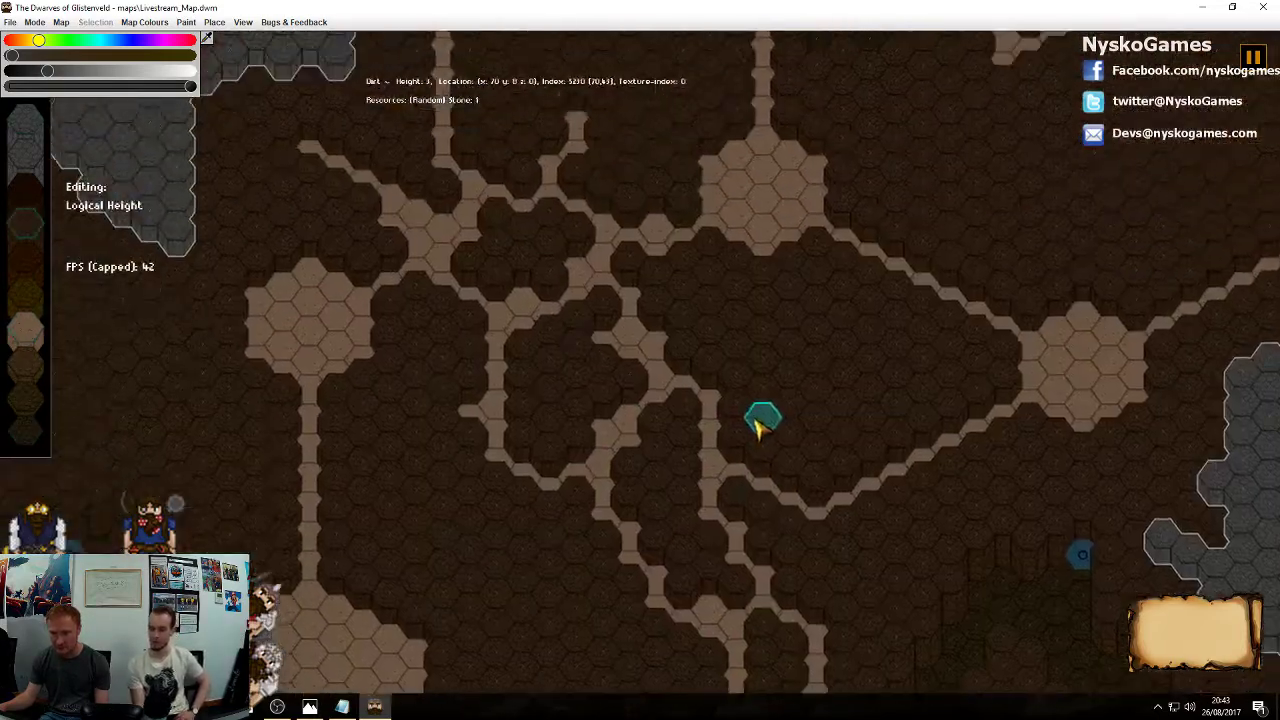
Select the band of dirt tiles east of the central tunnel network and assign Gold Ore to about 23% of them, keeping the offered quantity ranges
mouse_move(712, 258)
left_mouse_down()
mouse_move(763, 389)
mouse_move(760, 449)
mouse_move(731, 340)
mouse_move(657, 300)
mouse_move(714, 346)
mouse_move(797, 377)
mouse_move(846, 346)
mouse_move(834, 391)
mouse_move(893, 425)
mouse_move(906, 374)
left_mouse_up()
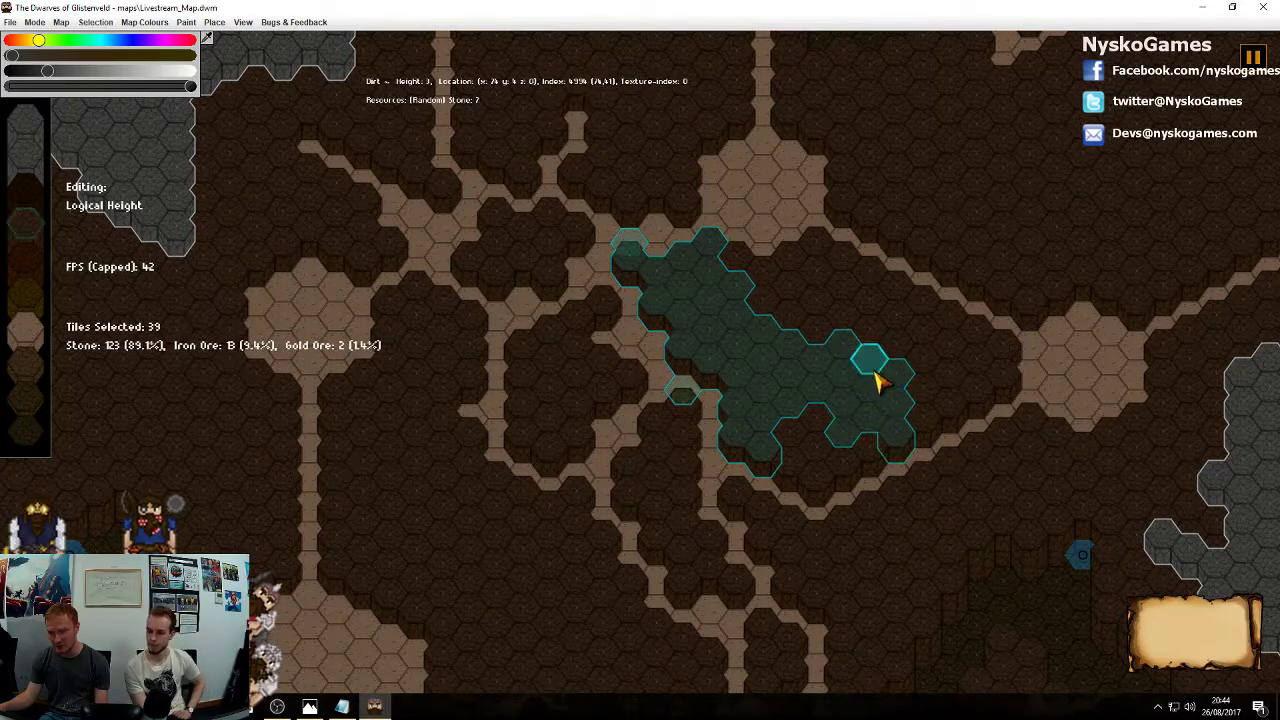
key("r")
left_click_drag(607, 366, 633, 376)
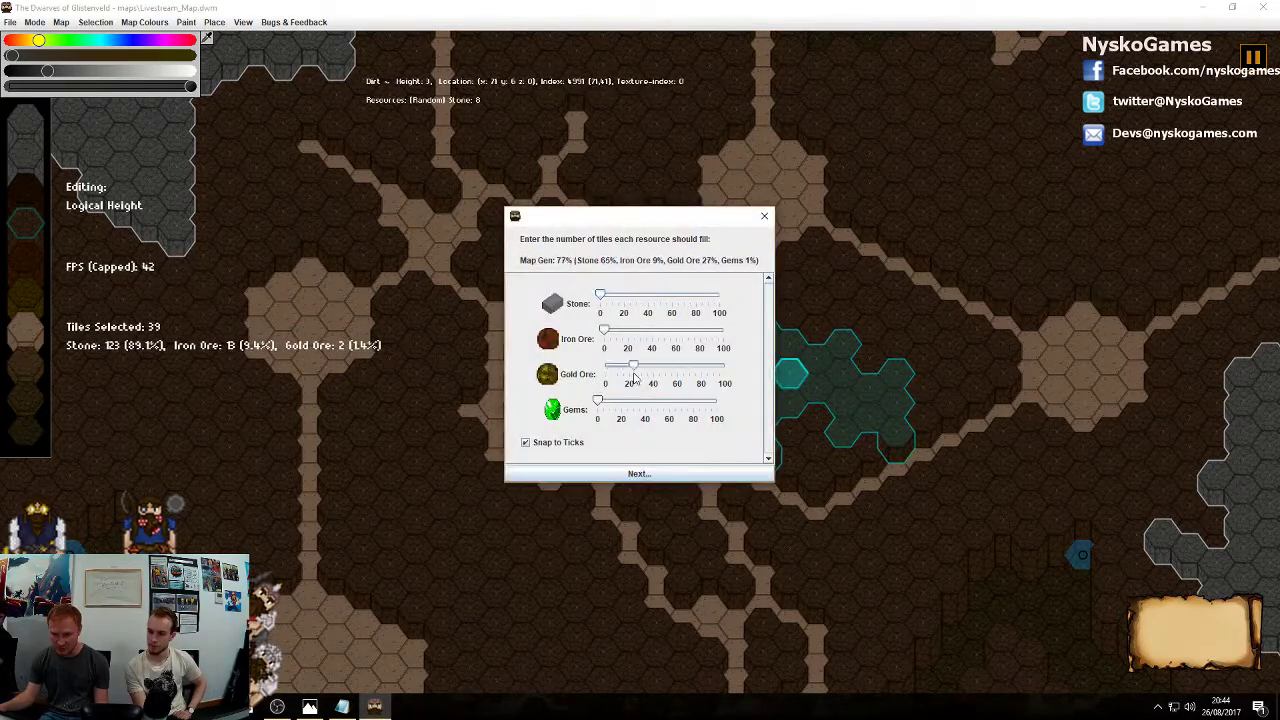
left_click(639, 473)
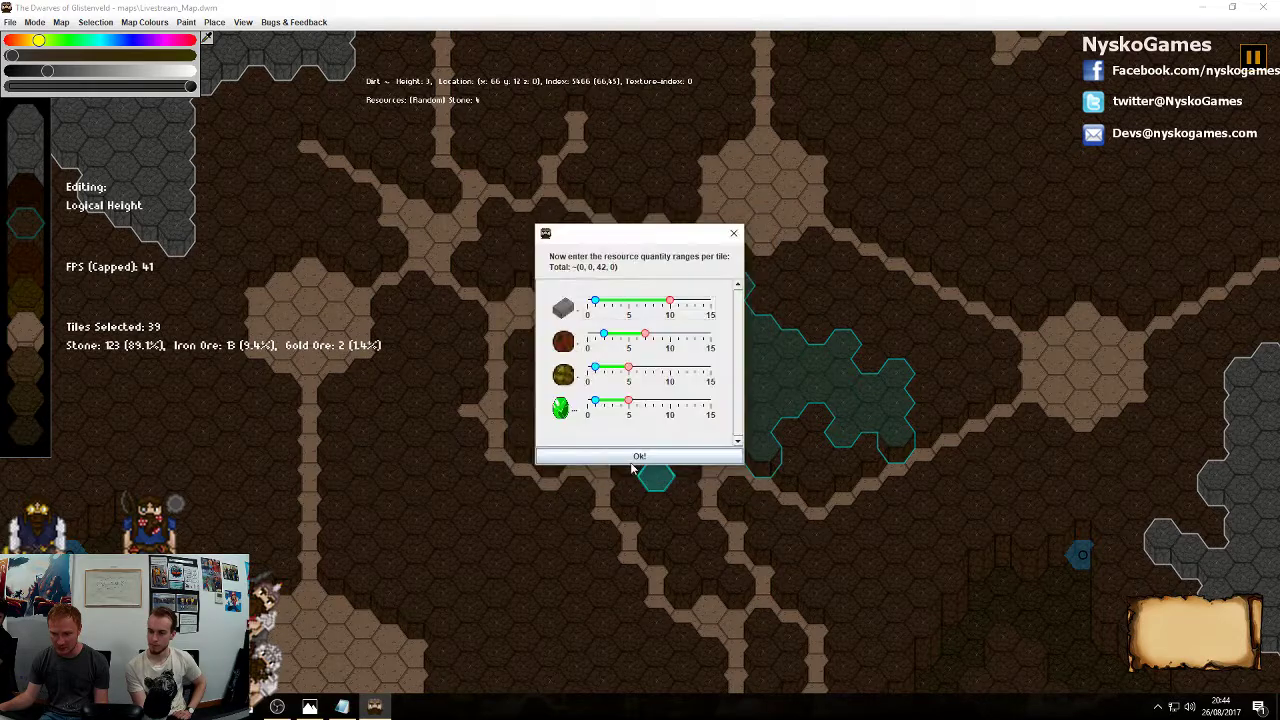
scroll(885, 402, "down", 3)
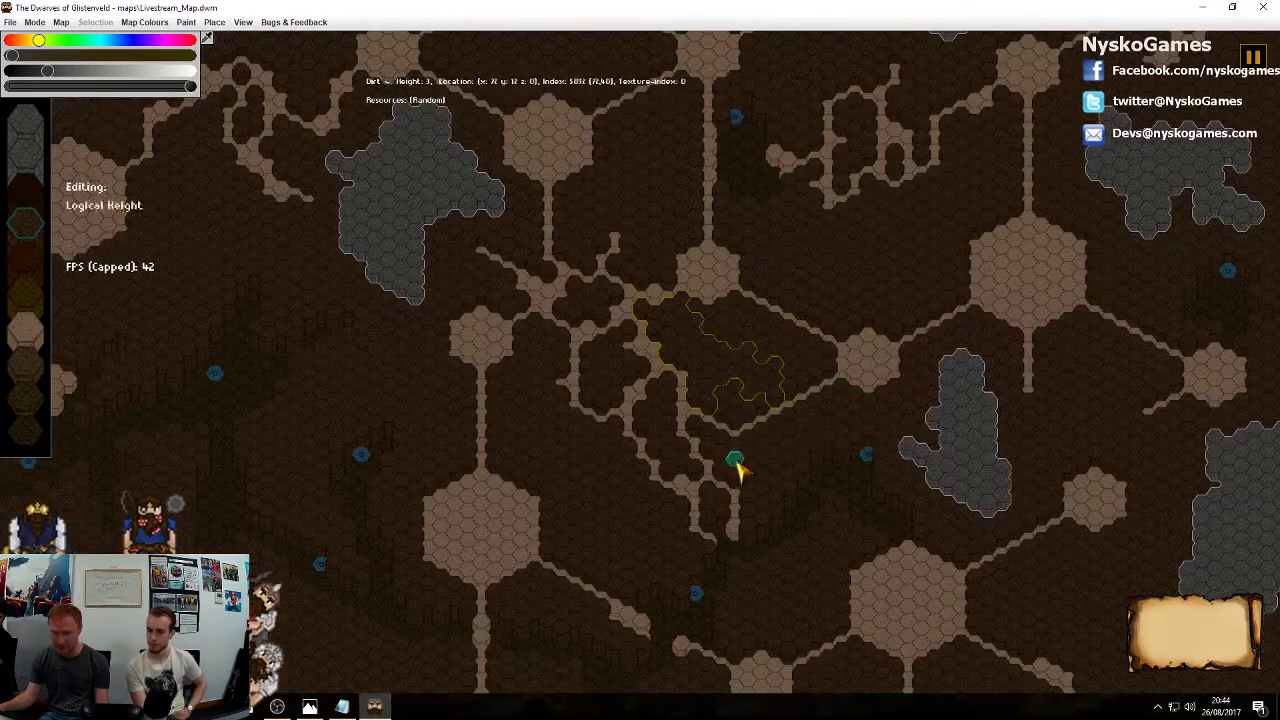
Examine the blue-outlined vein in the south, the red-outlined vein in the southwest and the gold-outlined vein near the centre
scroll(809, 274, "up", 1)
scroll(383, 477, "up", 3)
mouse_move(383, 477)
left_mouse_down()
mouse_move(276, 412)
mouse_move(305, 438)
mouse_move(368, 427)
left_mouse_up()
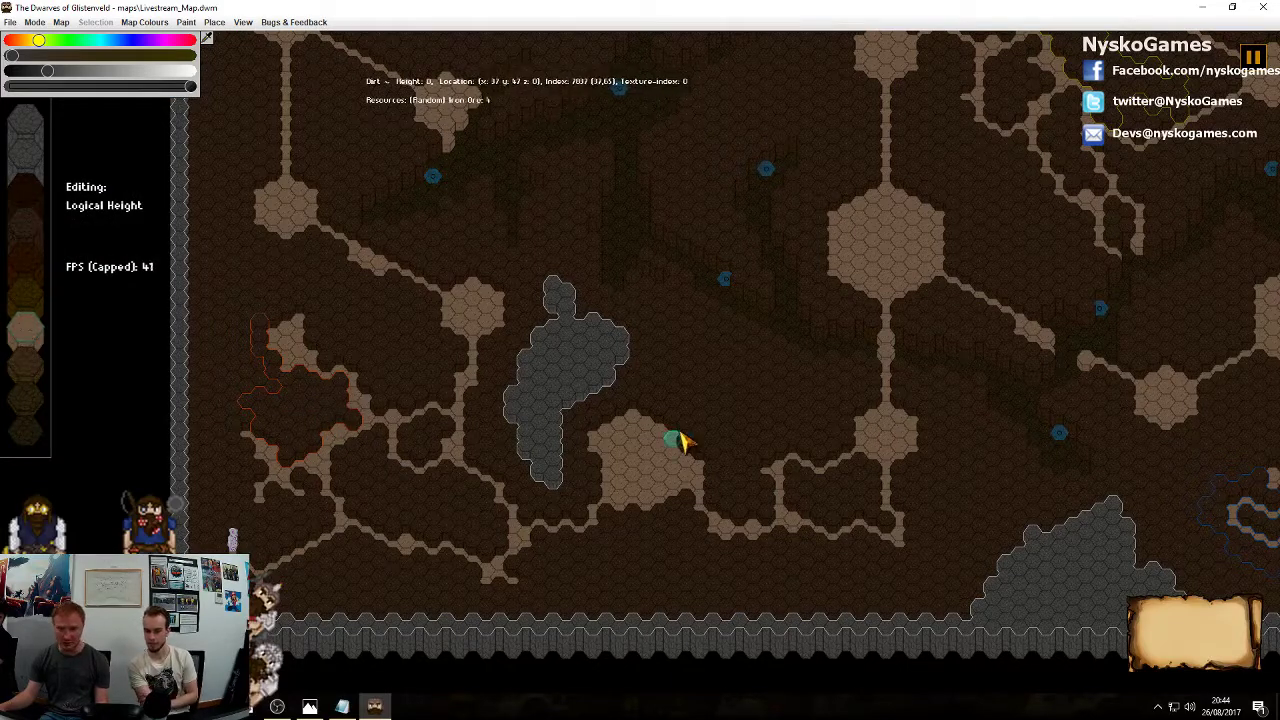
middle_click_drag(1249, 395, 686, 395)
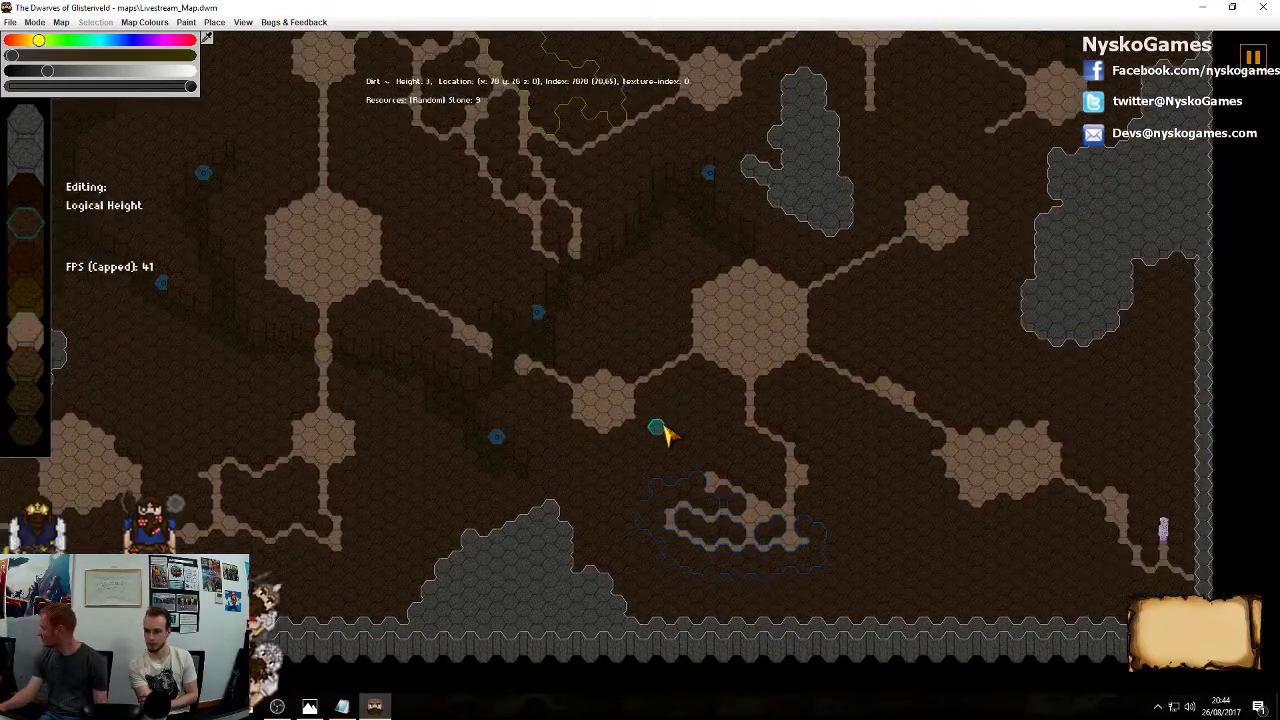
scroll(677, 330, "down", 1)
scroll(685, 375, "up", 2)
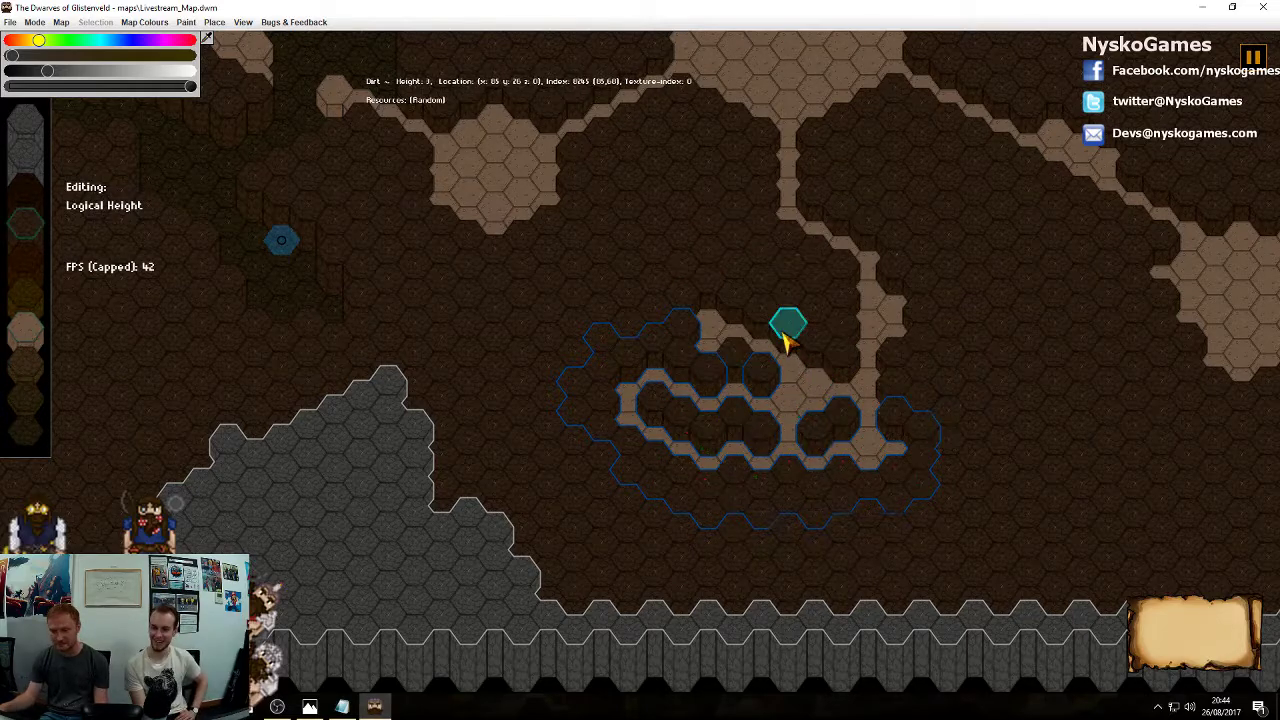
scroll(775, 305, "down", 3)
key("w")
key("a")
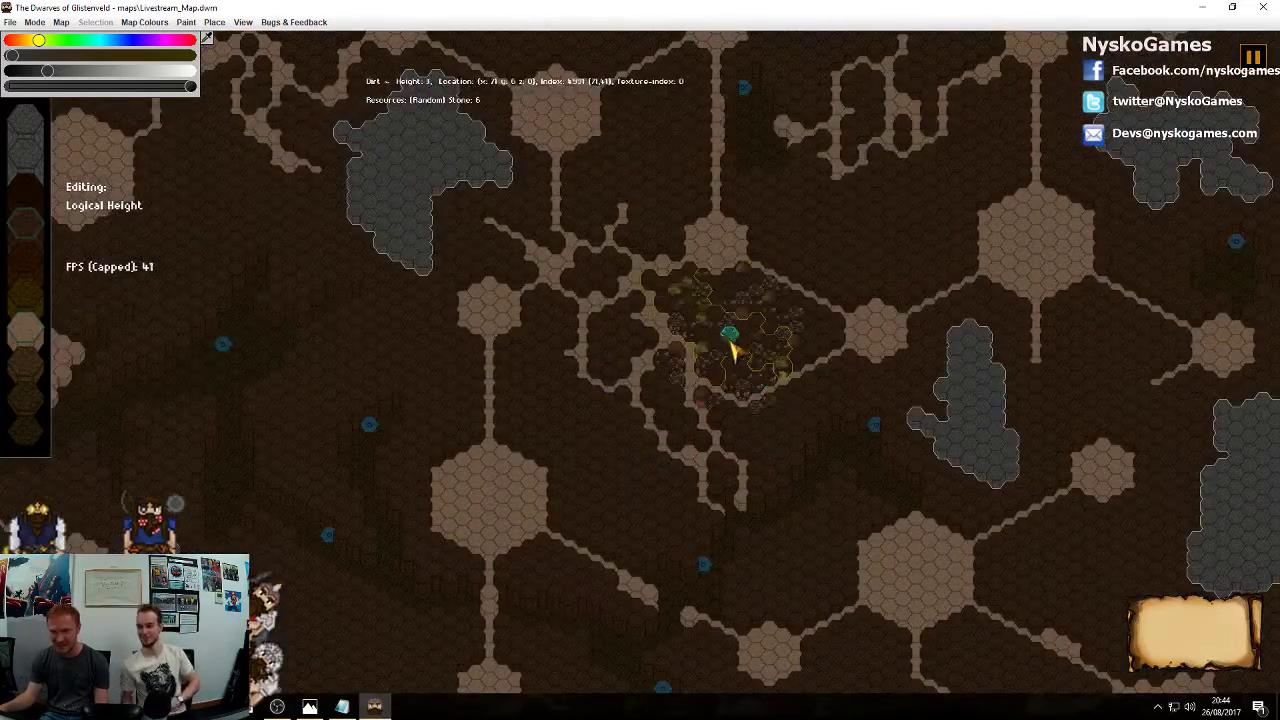
key("a")
key("s")
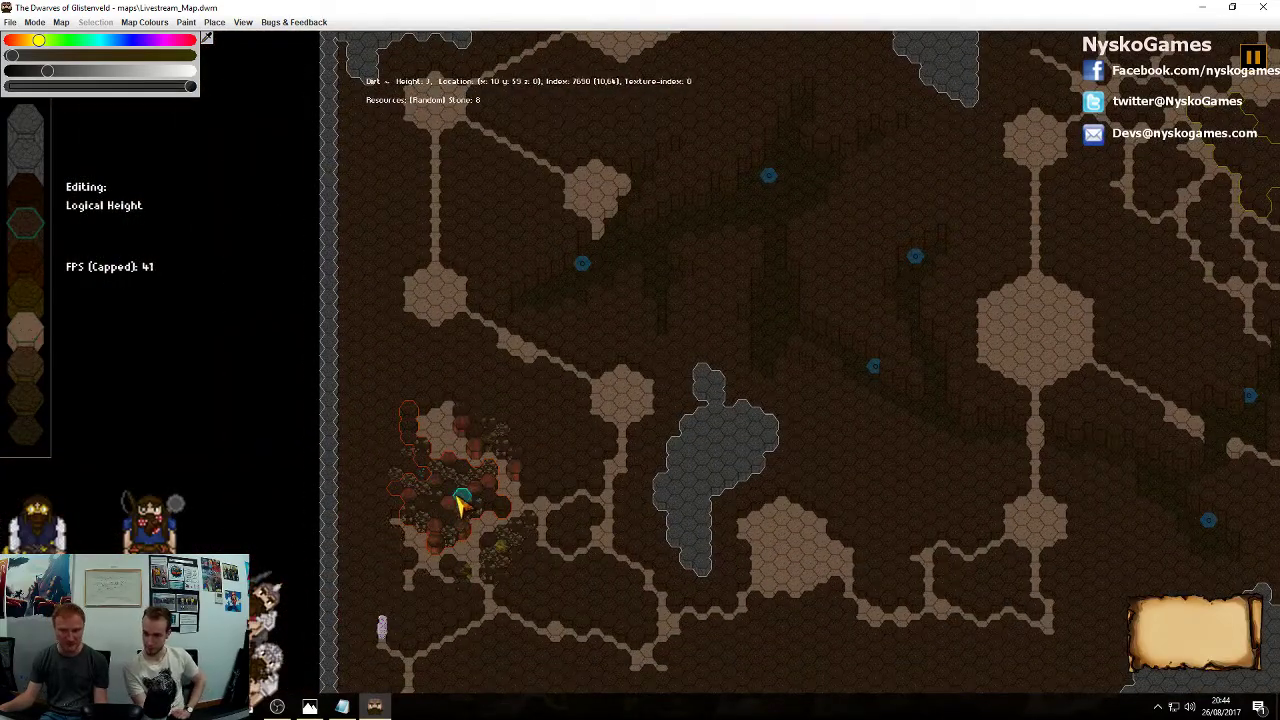
Survey the central caverns, dark chasm areas and whole map for areas that still lack an outlined resource vein
key("d")
key("w")
key("d")
key("w")
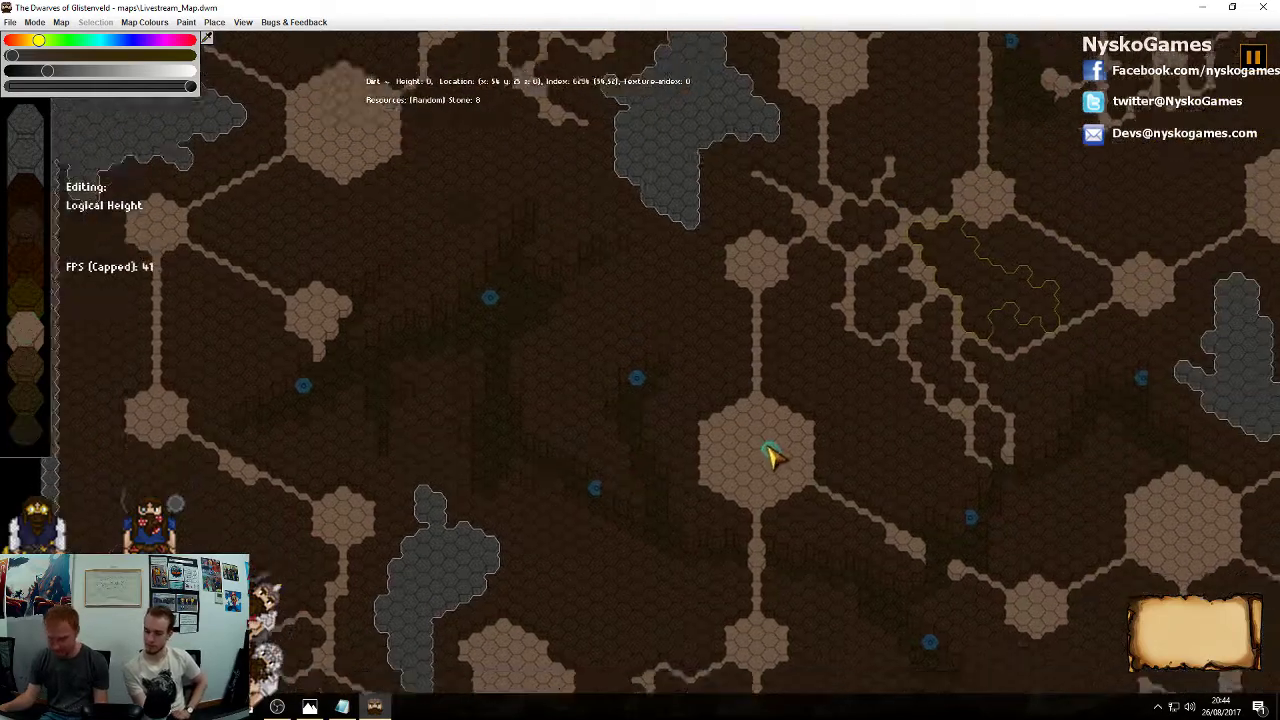
key("s")
middle_click_drag(805, 350, 741, 456)
middle_click_drag(865, 448, 876, 414)
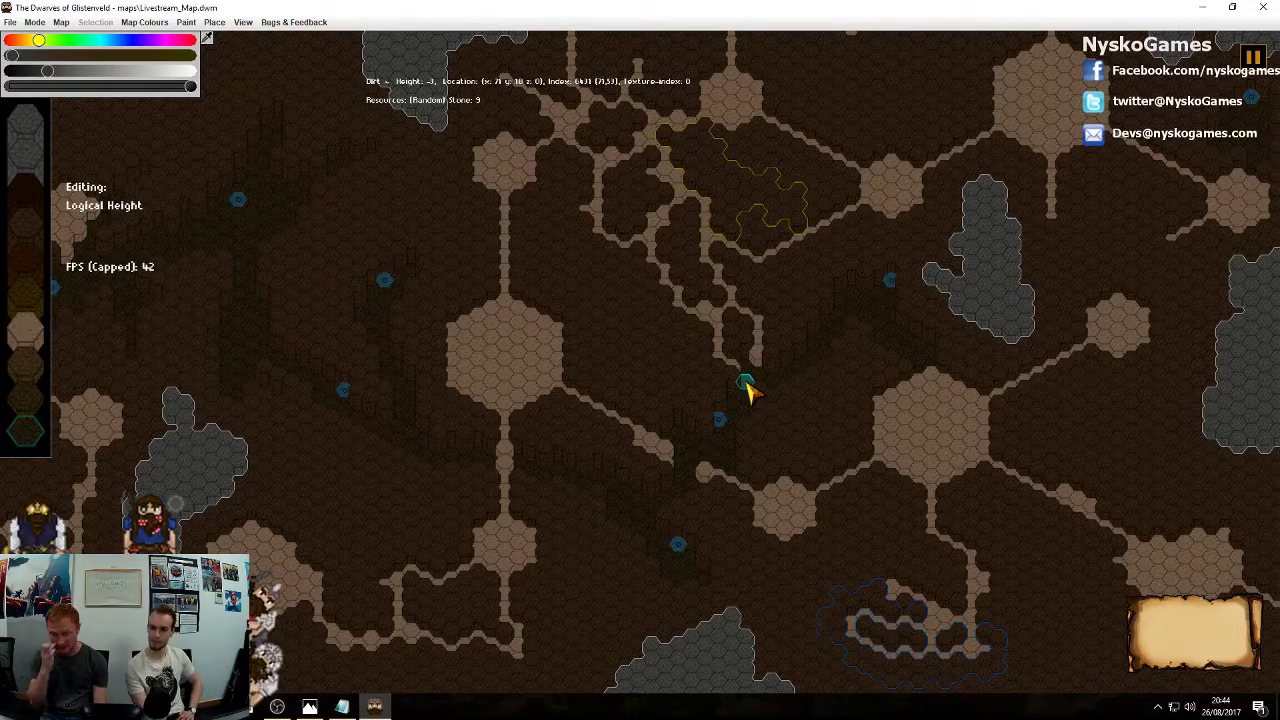
middle_click_drag(604, 356, 840, 322)
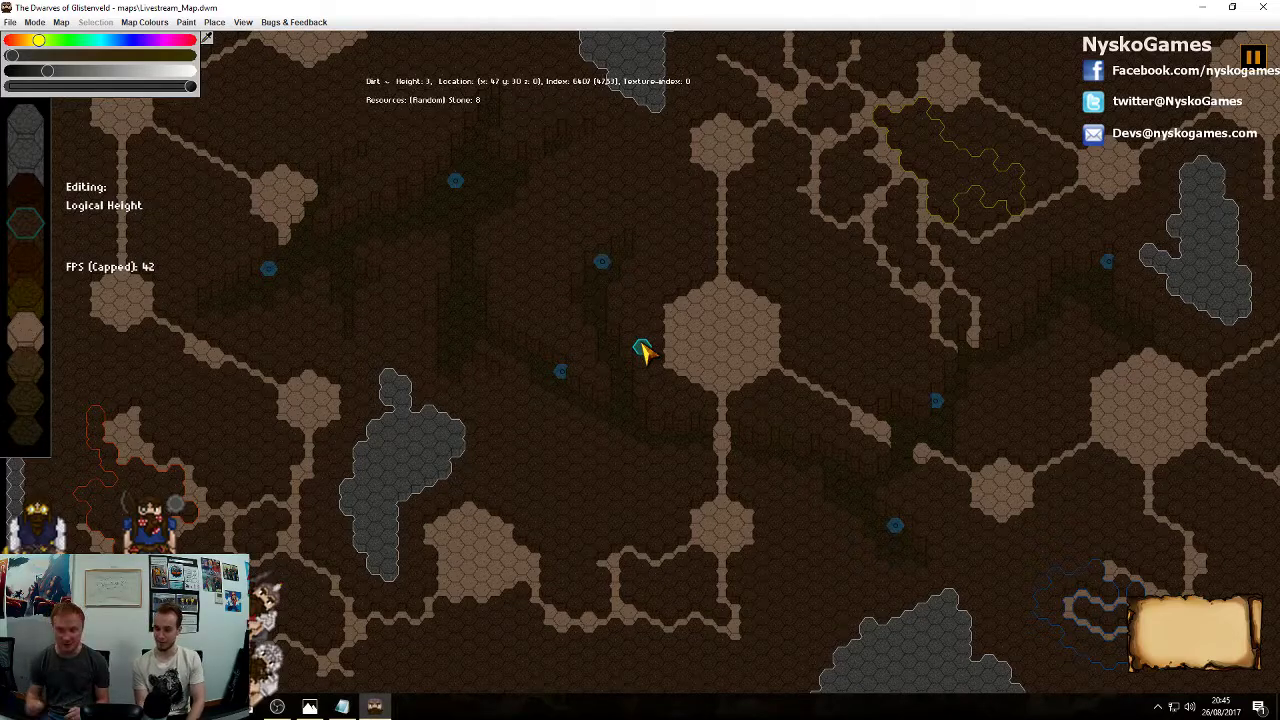
middle_click_drag(669, 392, 787, 536)
middle_click_drag(800, 330, 888, 289)
middle_click_drag(941, 440, 634, 480)
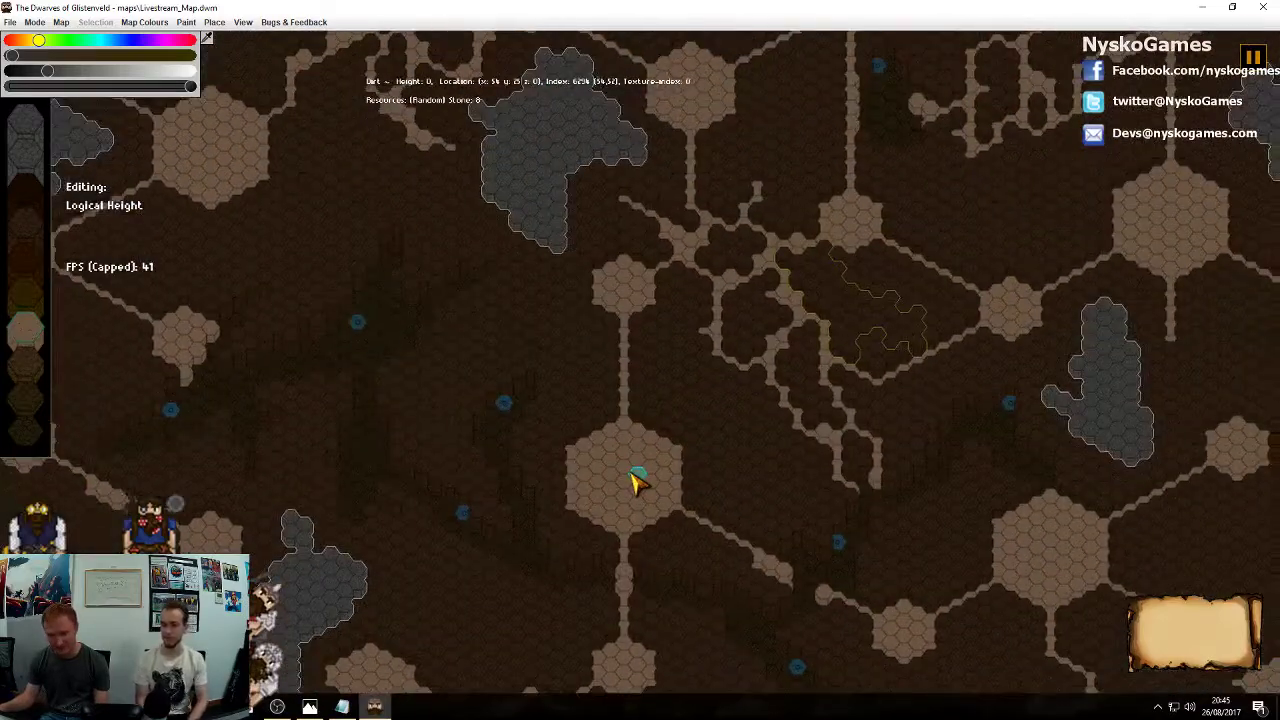
scroll(797, 325, "down", 3)
middle_click_drag(829, 237, 766, 314)
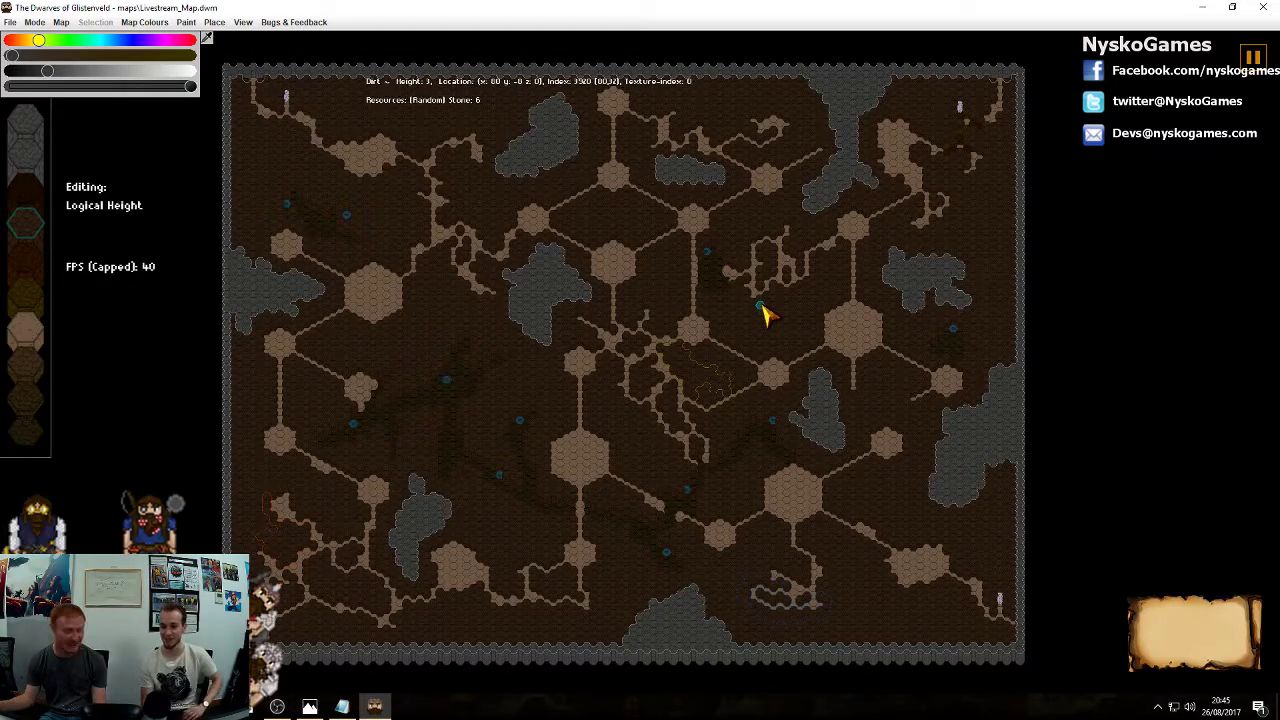
scroll(802, 364, "up", 2)
middle_click_drag(960, 238, 771, 484)
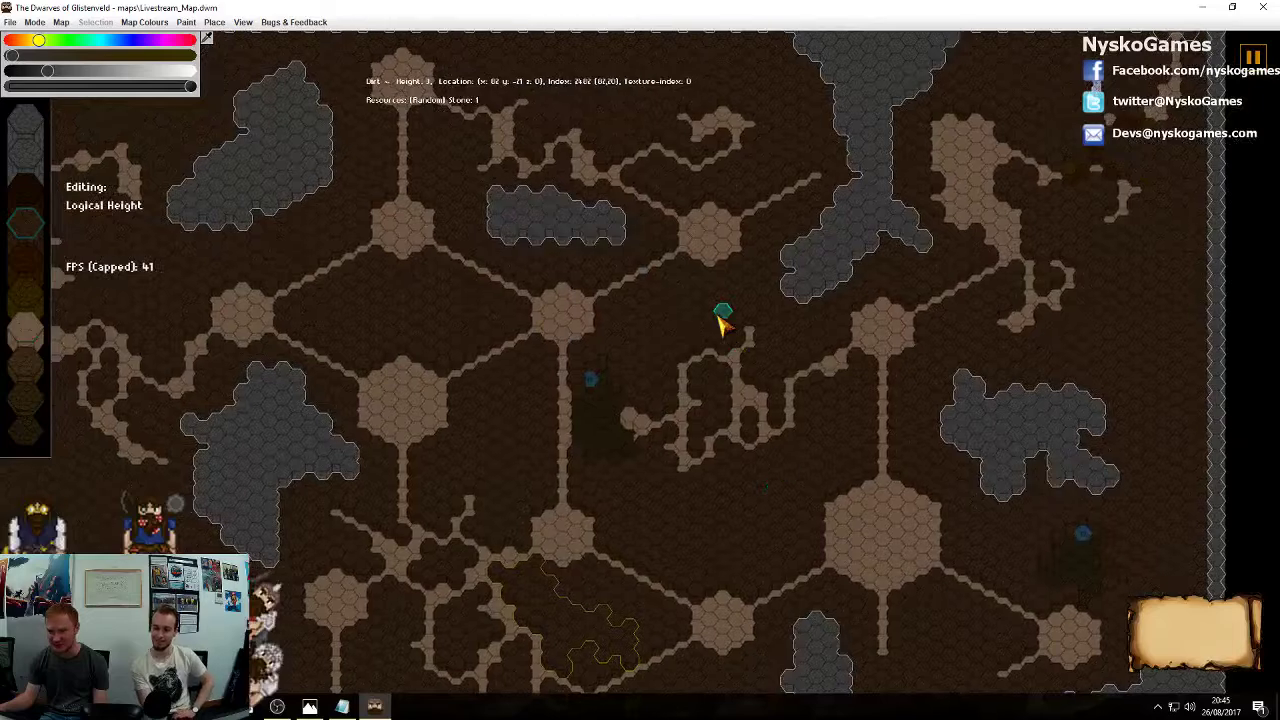
middle_click_drag(722, 318, 788, 292)
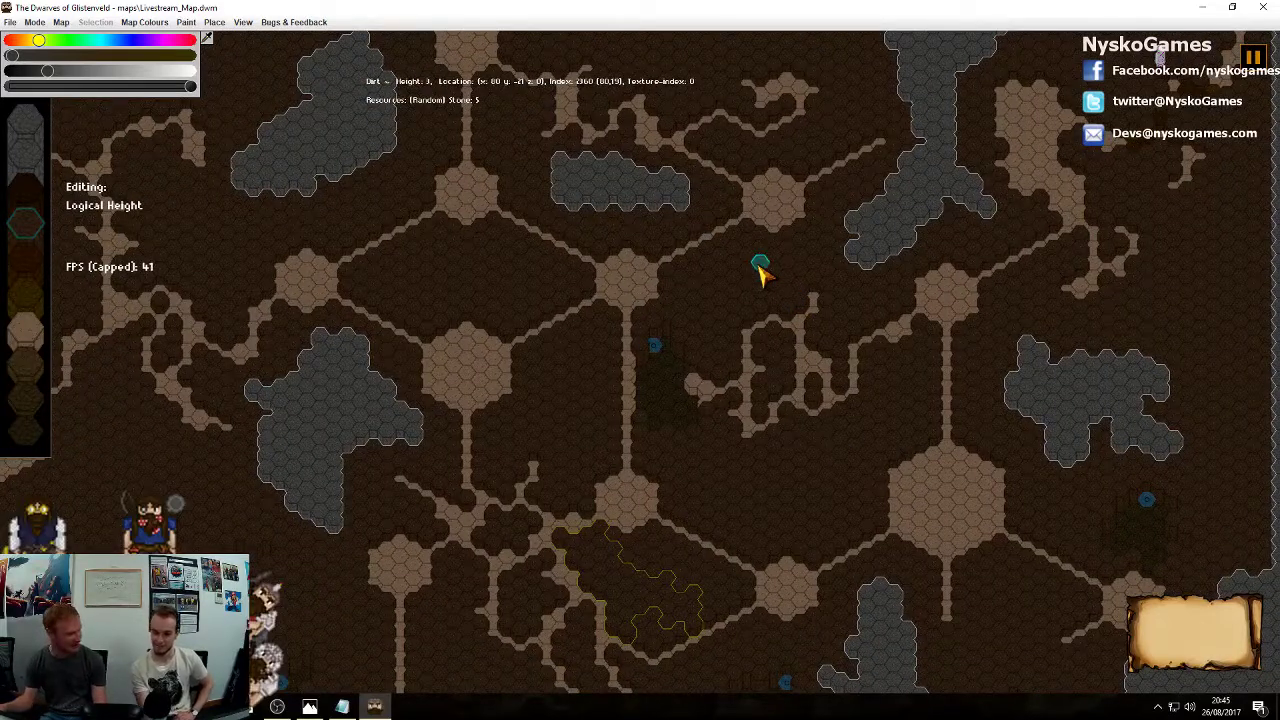
middle_click_drag(808, 320, 763, 294)
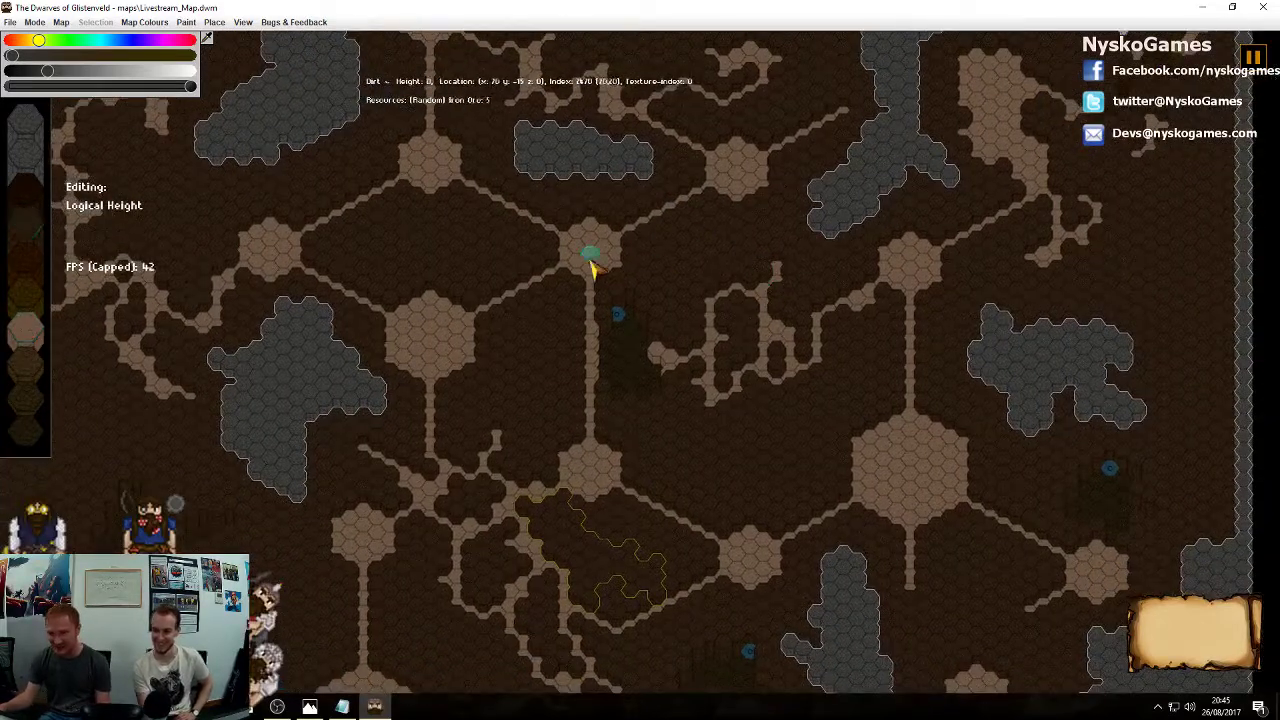
mouse_move(510, 248)
left_mouse_down()
mouse_move(837, 322)
mouse_move(848, 345)
left_mouse_up()
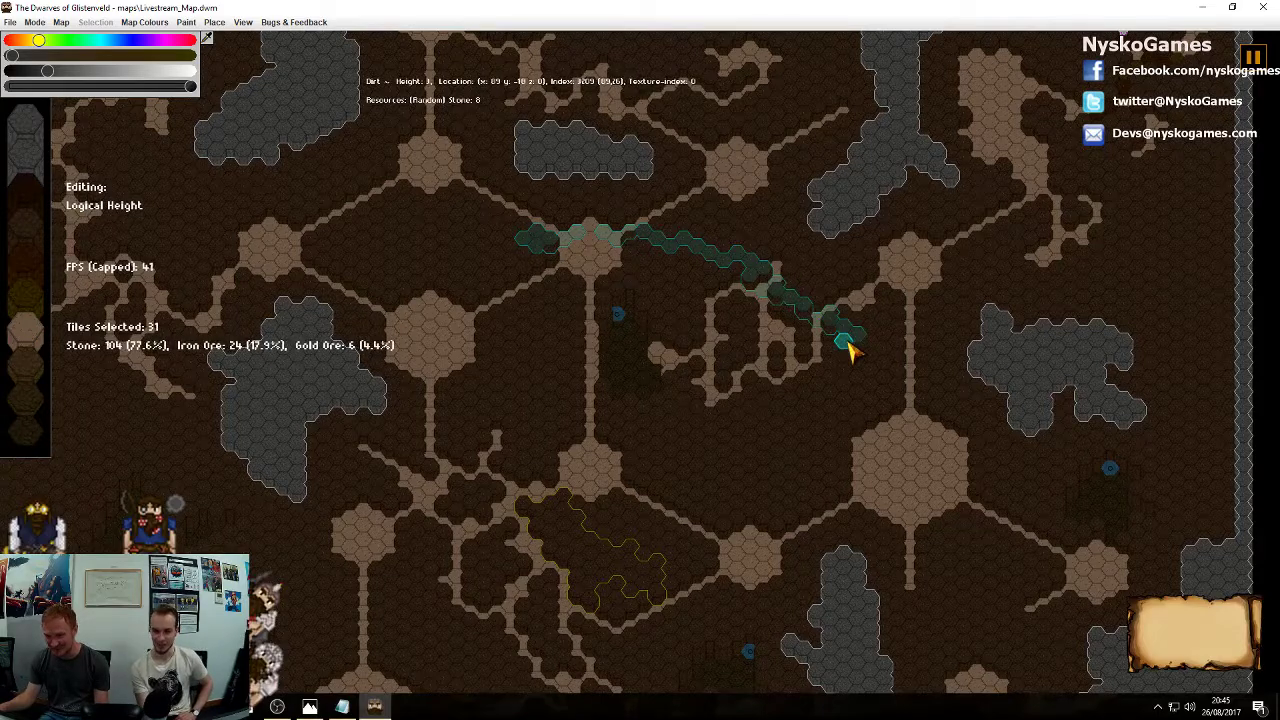
right_click(848, 345)
Select the tiles in and below the small northeastern tunnel loops and assign Gold Ore to about 37% of them, keeping the offered quantity ranges
scroll(779, 335, "up", 5)
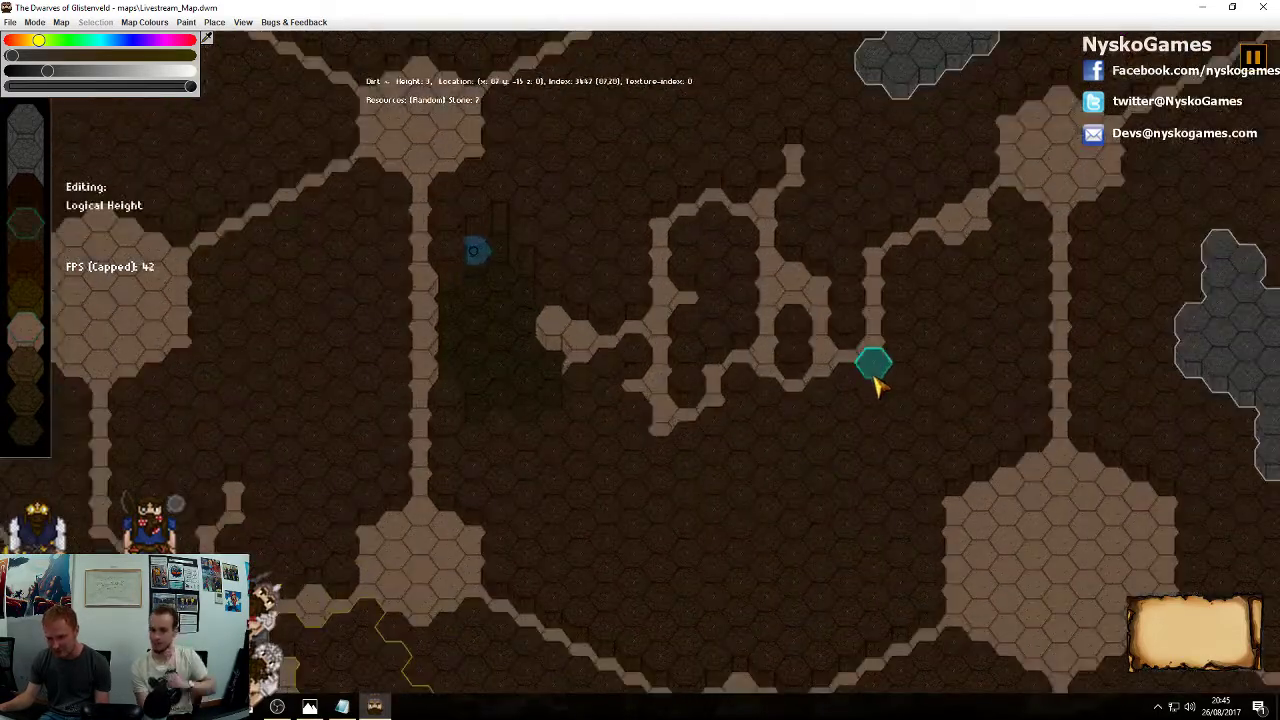
mouse_move(874, 371)
left_mouse_down()
mouse_move(720, 465)
mouse_move(723, 400)
mouse_move(814, 351)
mouse_move(820, 217)
mouse_move(826, 320)
mouse_move(760, 380)
mouse_move(766, 360)
mouse_move(603, 449)
mouse_move(710, 360)
mouse_move(706, 450)
left_mouse_up()
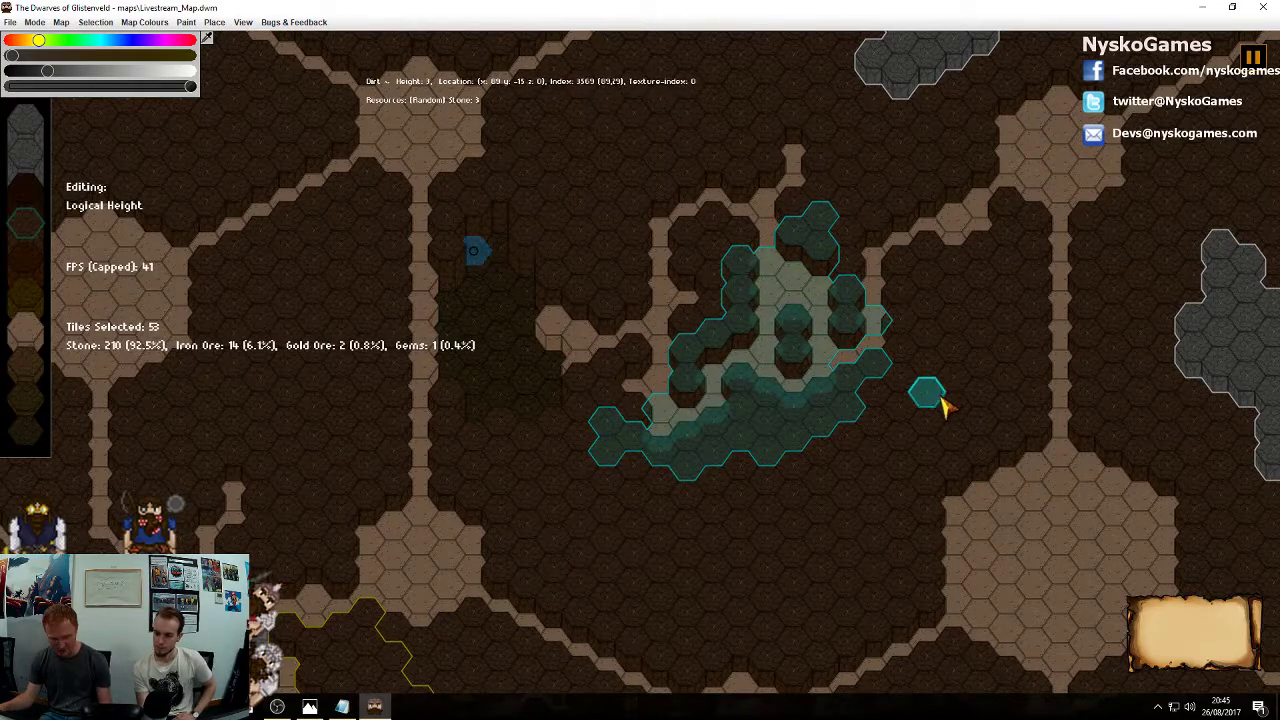
key("r")
left_click_drag(606, 366, 651, 385)
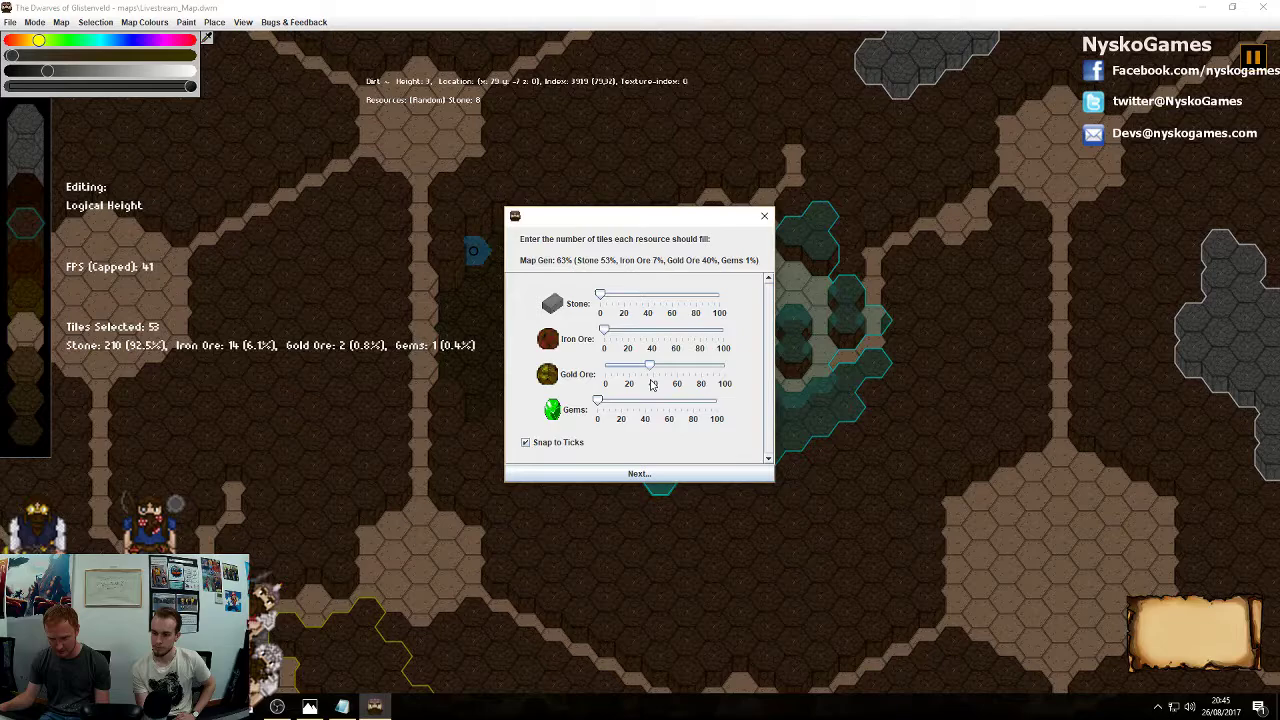
left_click(645, 472)
left_click(642, 456)
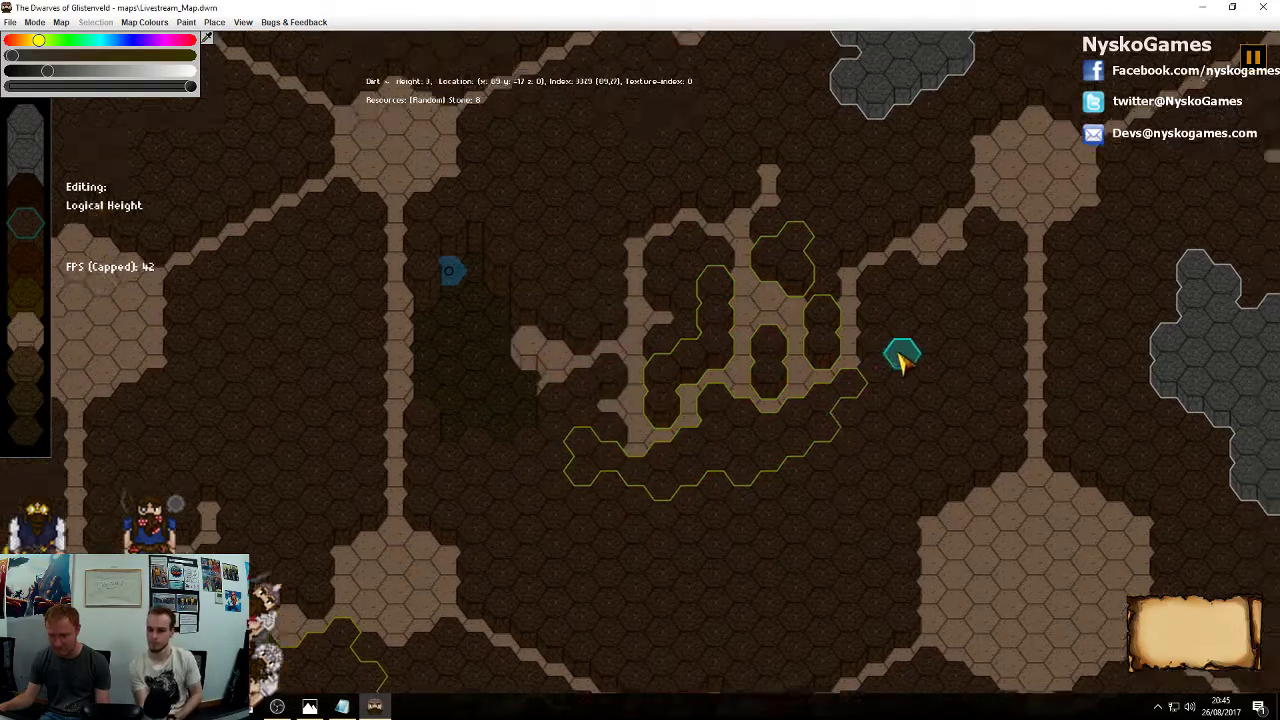
Select a diagonal vein of tiles through the north-central cavern and the tunnels southwest of it, with vein width 4.5 and bloat 0.5
middle_click_drag(902, 360, 894, 374)
scroll(894, 374, "down", 3)
middle_click_drag(624, 422, 1098, 332)
middle_click_drag(794, 320, 1027, 362)
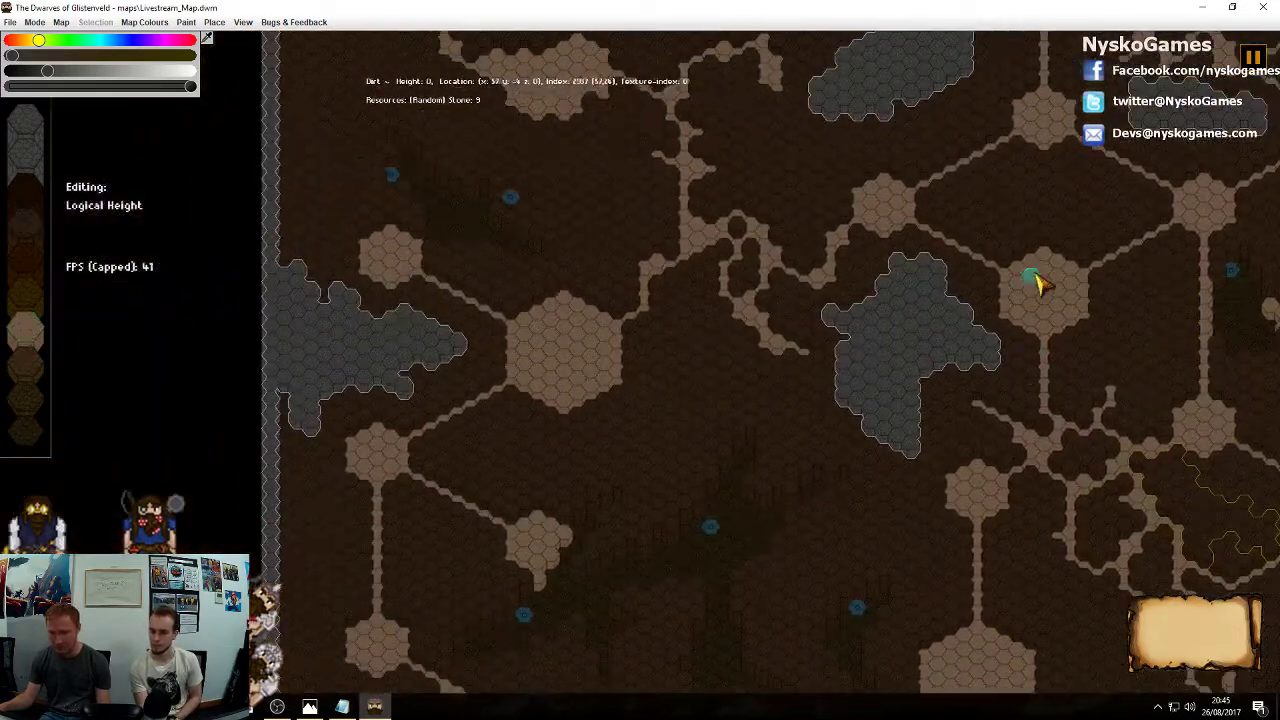
middle_click_drag(1040, 285, 917, 389)
mouse_move(918, 165)
left_mouse_down()
mouse_move(839, 276)
mouse_move(558, 523)
left_mouse_up()
key("r")
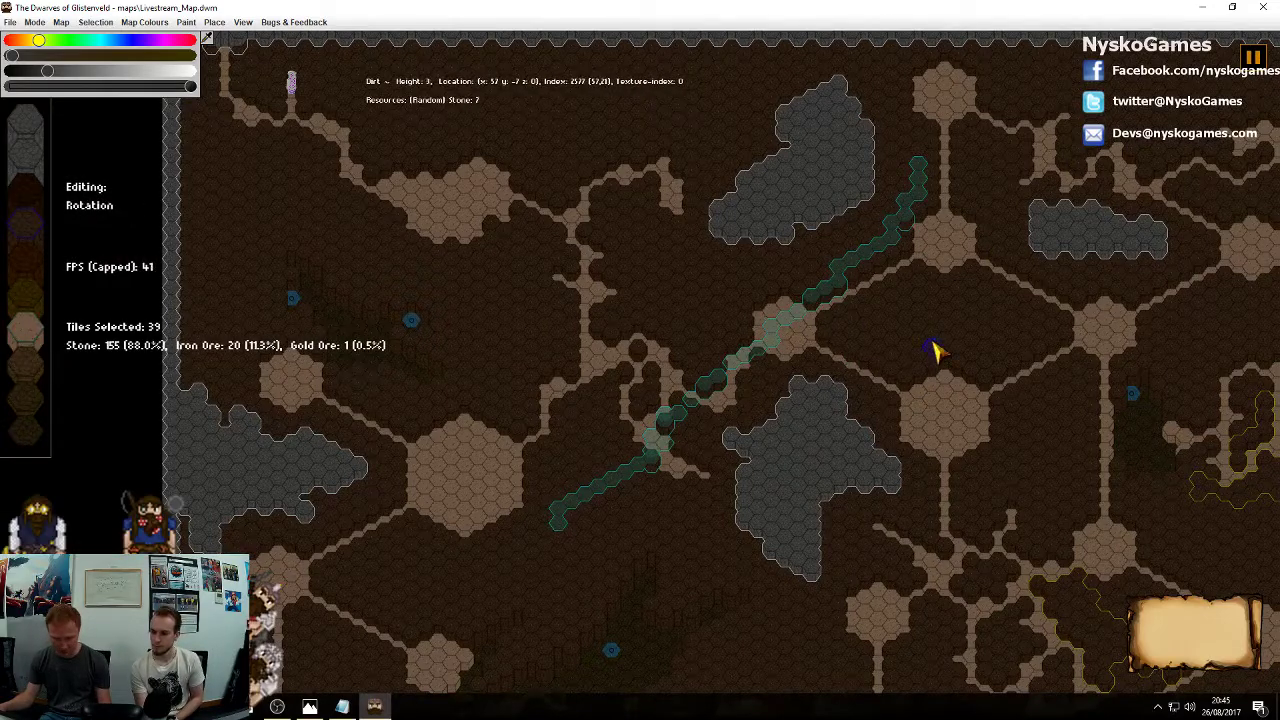
key("v")
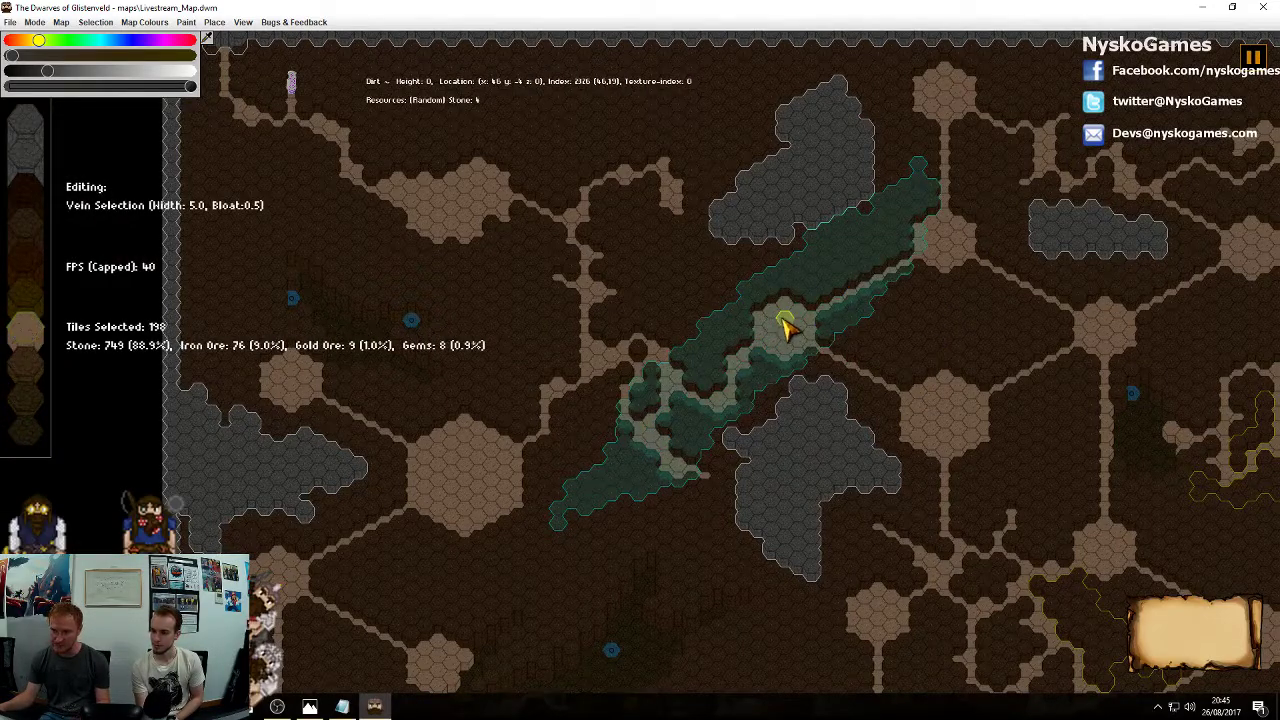
scroll(785, 322, "down", 1)
scroll(785, 322, "down", 1)
scroll(785, 322, "up", 1)
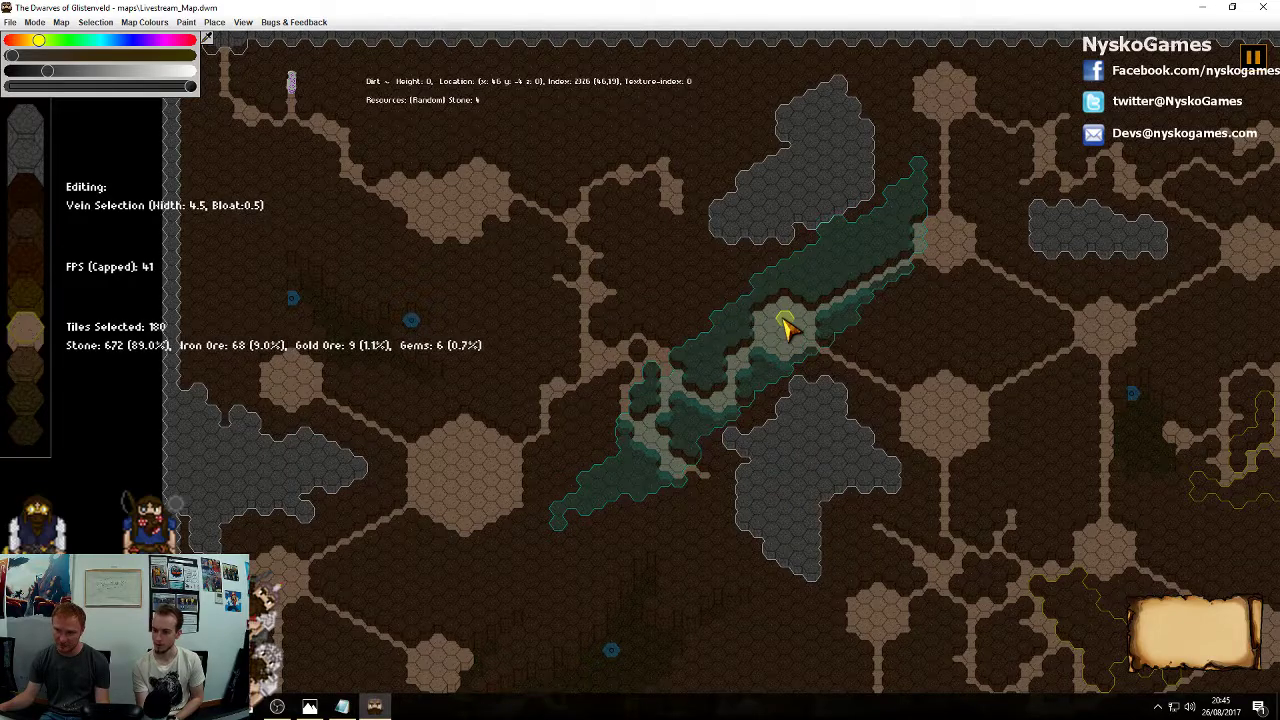
Assign Iron Ore to about 40% of the selected vein with the offered quantity ranges, and leave vein selection mode
left_click(785, 326)
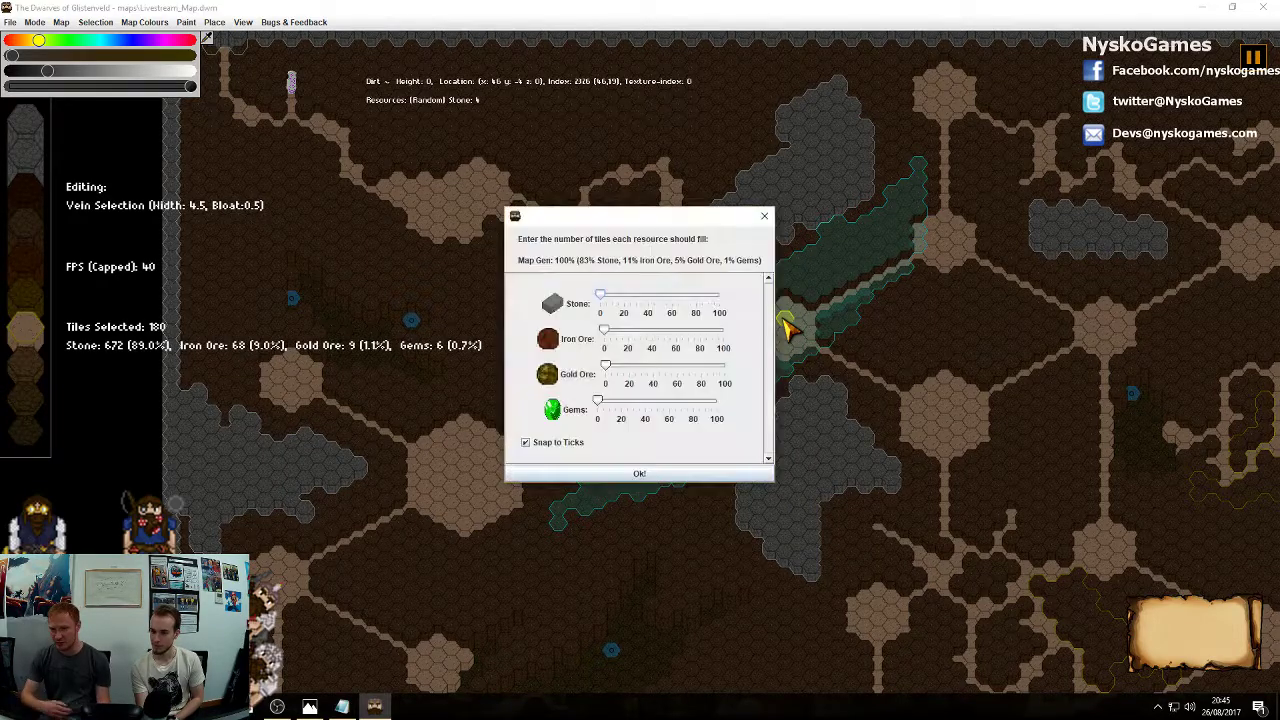
left_click_drag(610, 335, 647, 348)
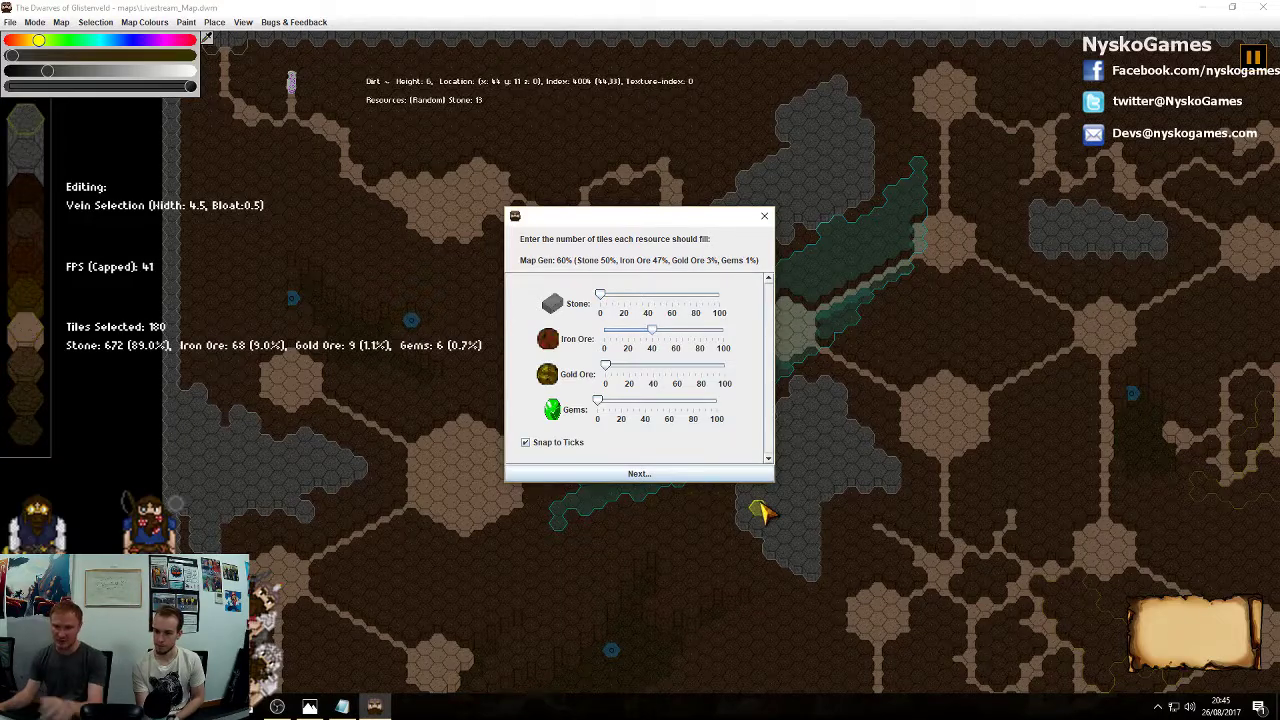
left_click(662, 474)
left_click(662, 452)
key("Escape")
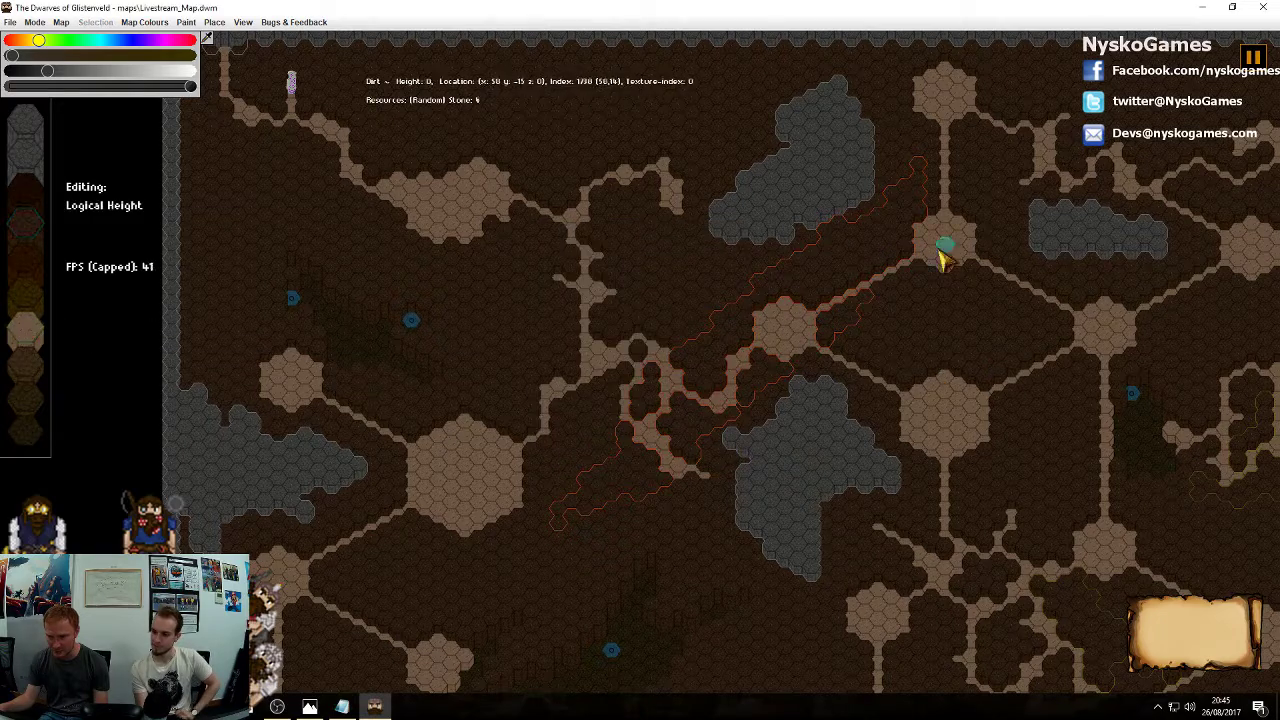
Examine the red-outlined iron vein up close, along with the caverns and central tunnels around it
middle_click_drag(775, 423, 845, 390)
scroll(845, 390, "up", 5)
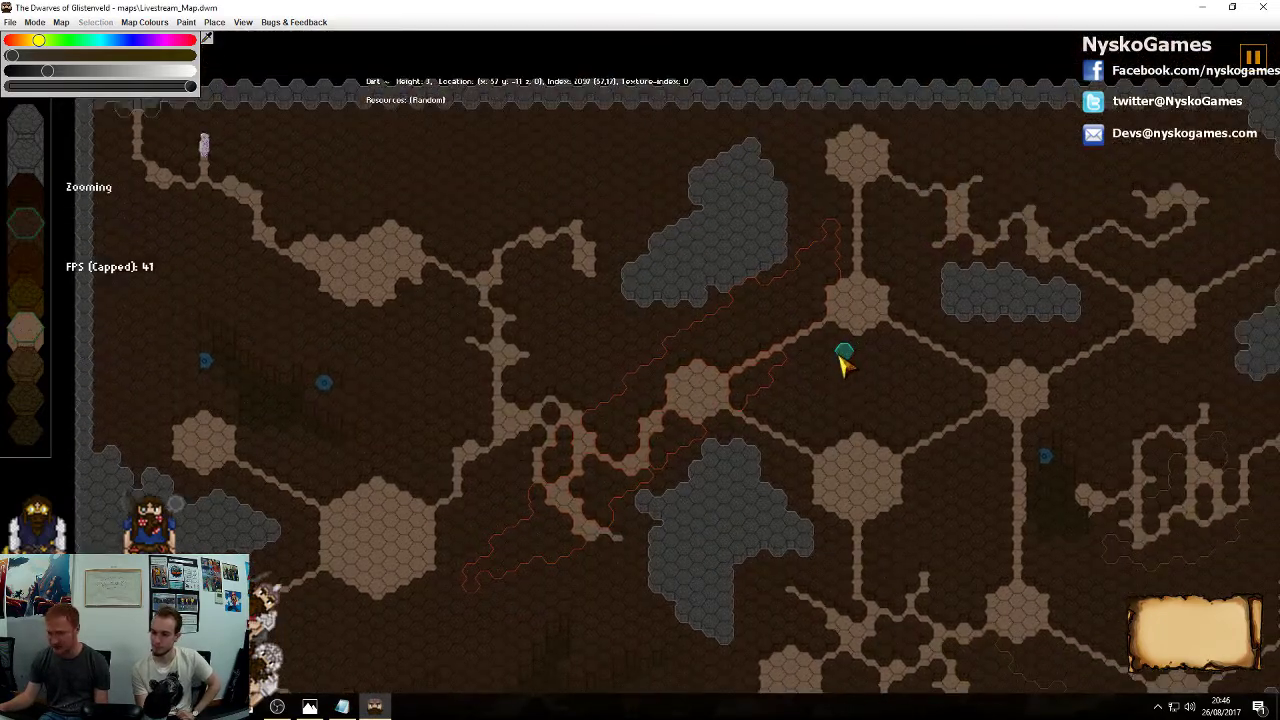
scroll(777, 414, "up", 3)
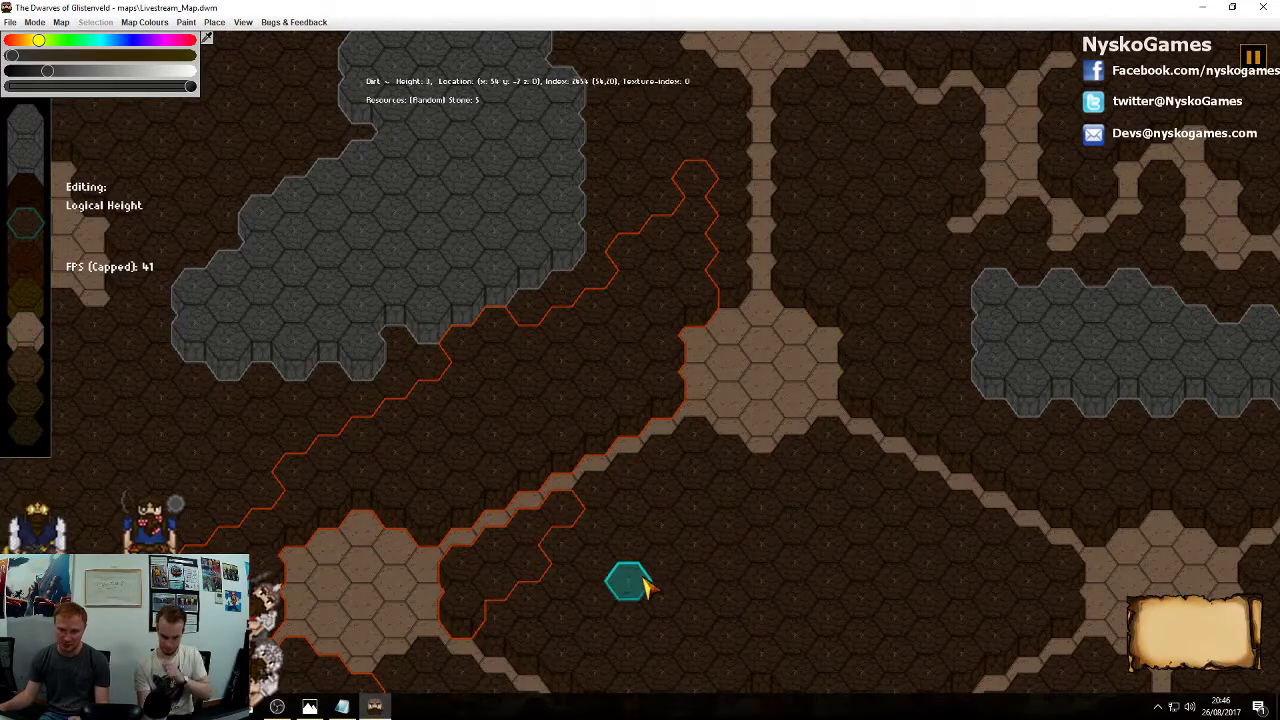
middle_click_drag(678, 594, 929, 518)
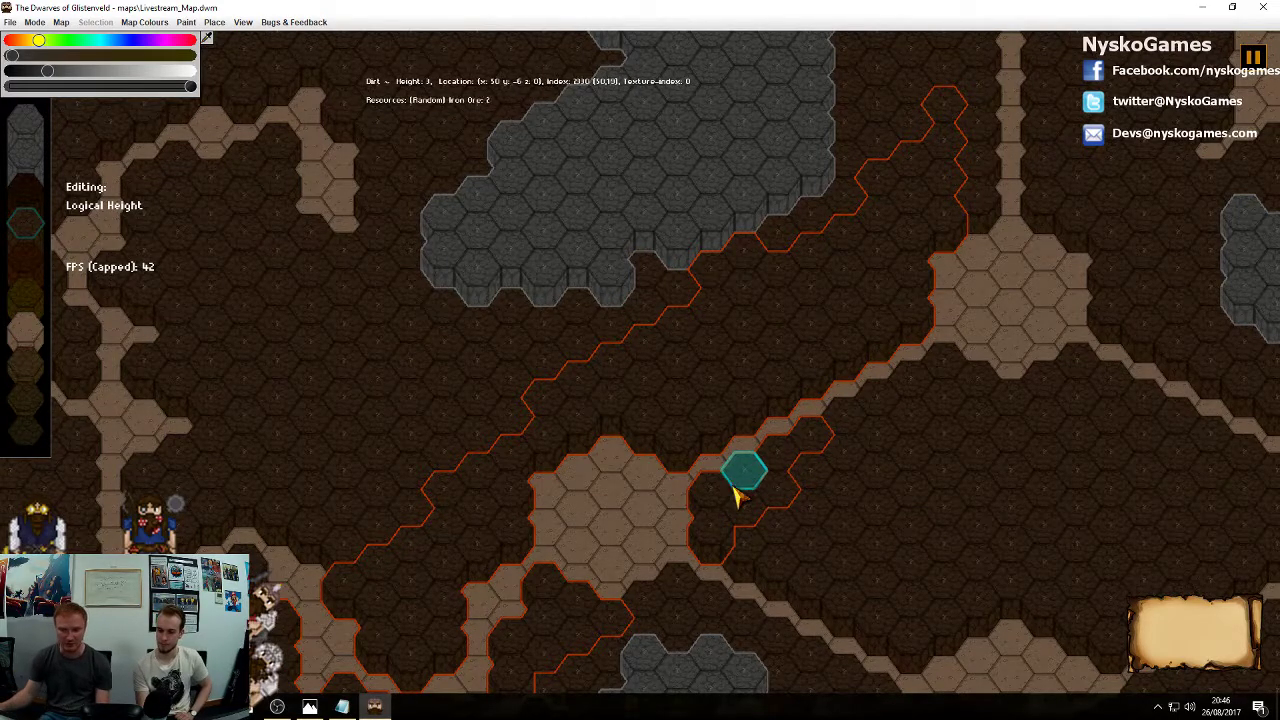
scroll(886, 334, "down", 3)
scroll(890, 285, "up", 2)
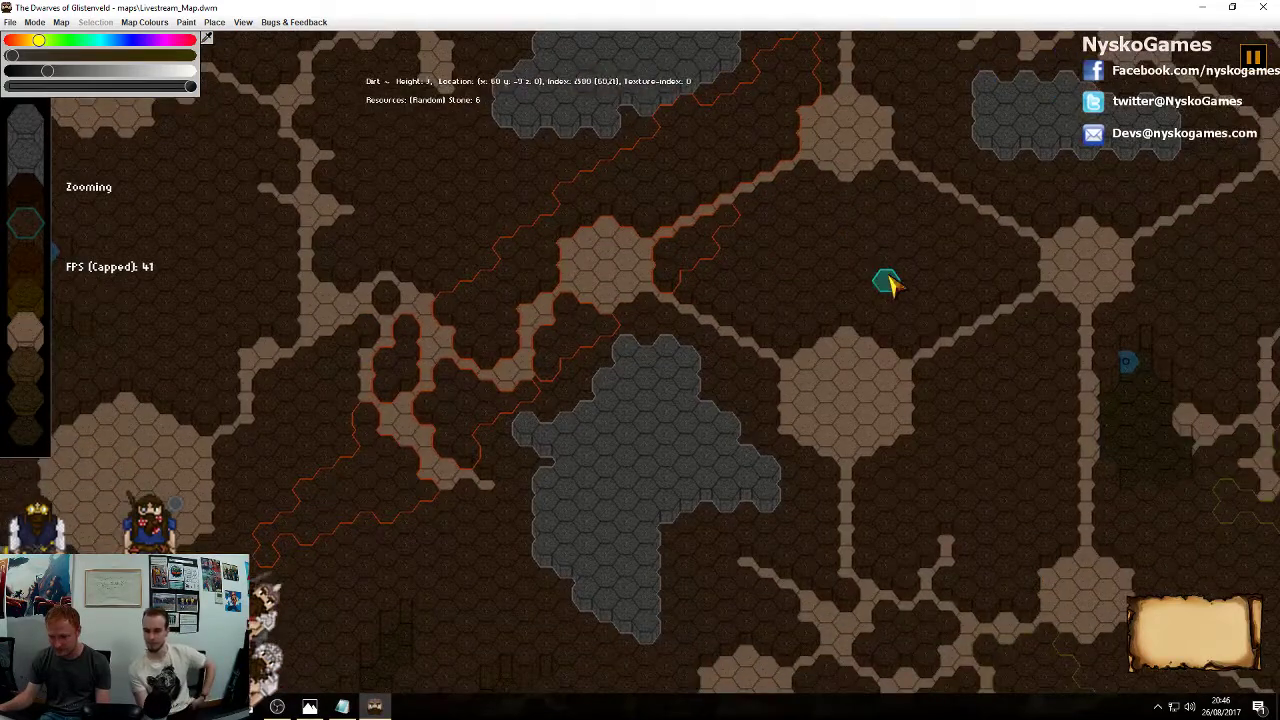
scroll(890, 285, "down", 3)
scroll(823, 306, "up", 1)
scroll(825, 505, "up", 3)
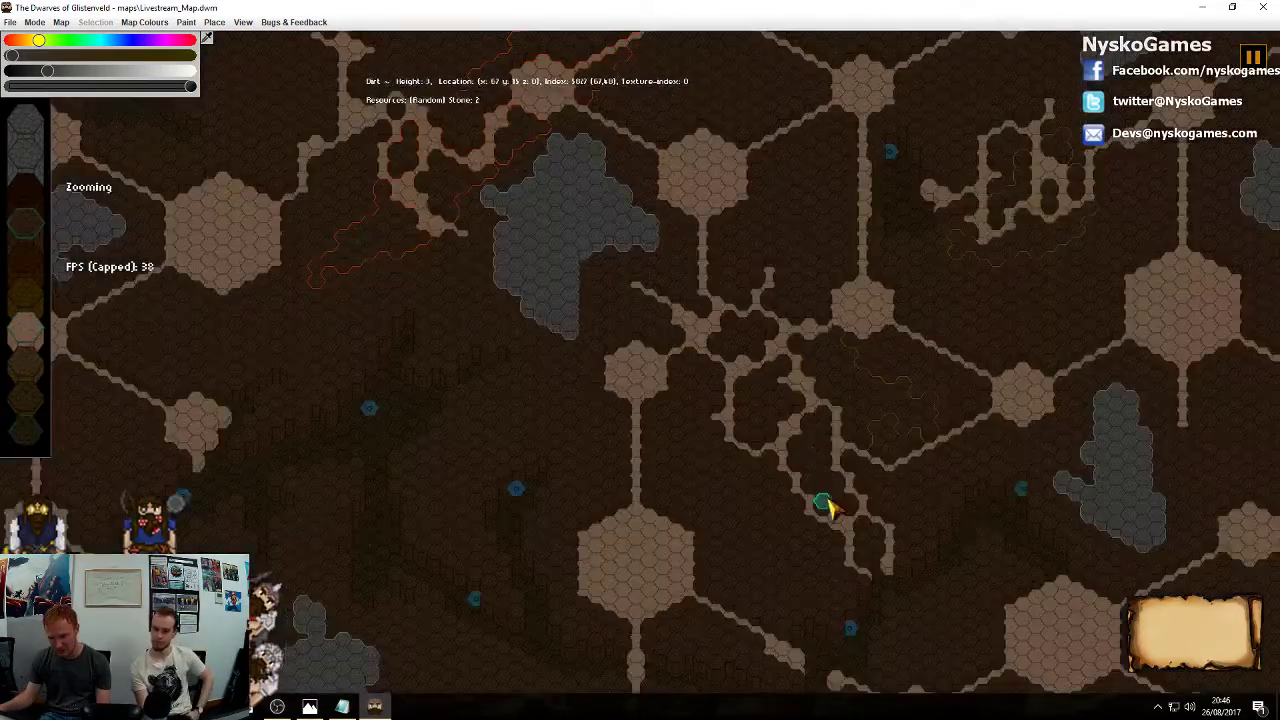
middle_click_drag(828, 501, 816, 435)
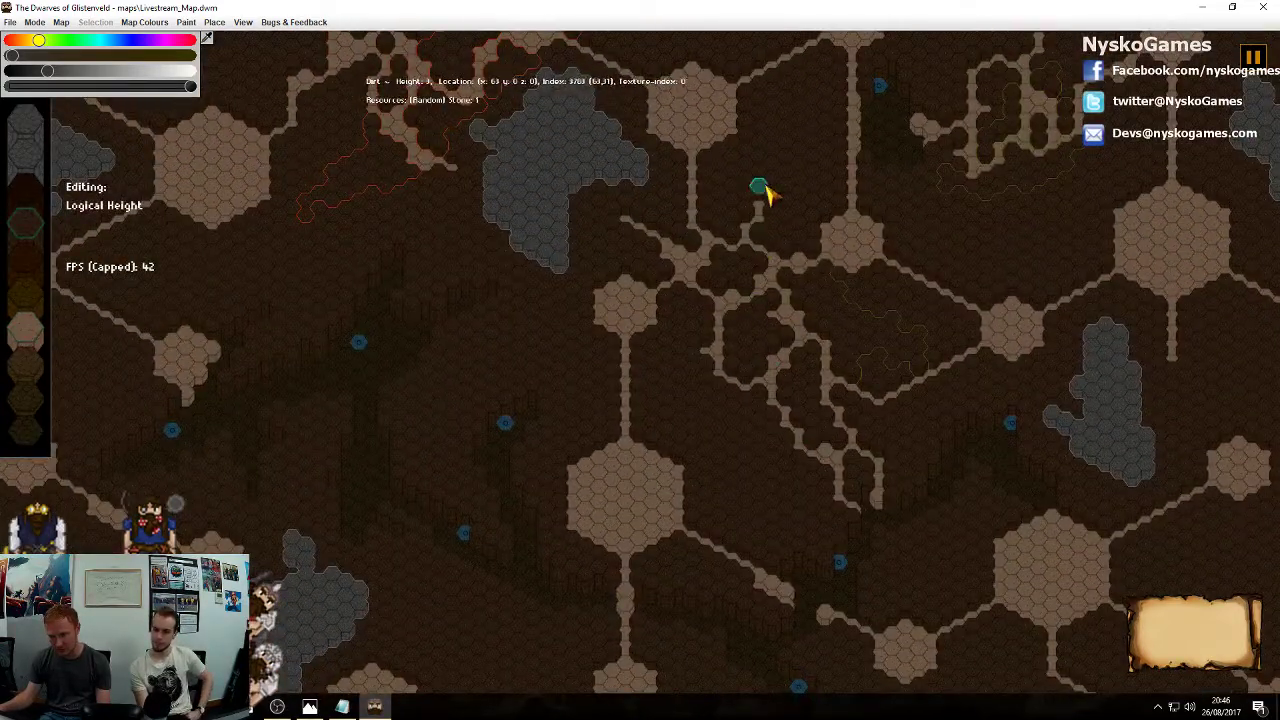
Select a north–south vein of tiles through the western part of the central tunnel network, with vein width 4.5 and bloat 0.5
left_click_drag(760, 190, 595, 555)
left_click_drag(783, 165, 760, 552)
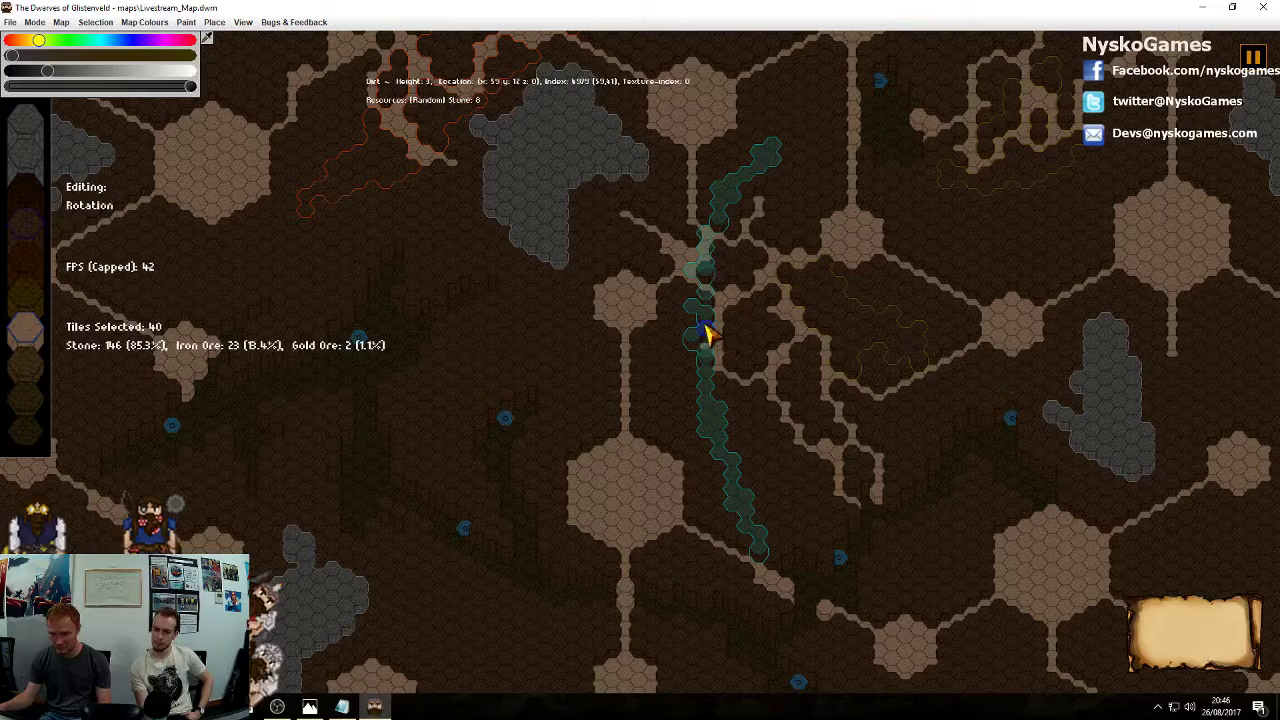
key("v")
Assign Iron Ore to roughly a third of the selected central vein, keeping the offered quantity ranges, and leave vein selection mode
key("r")
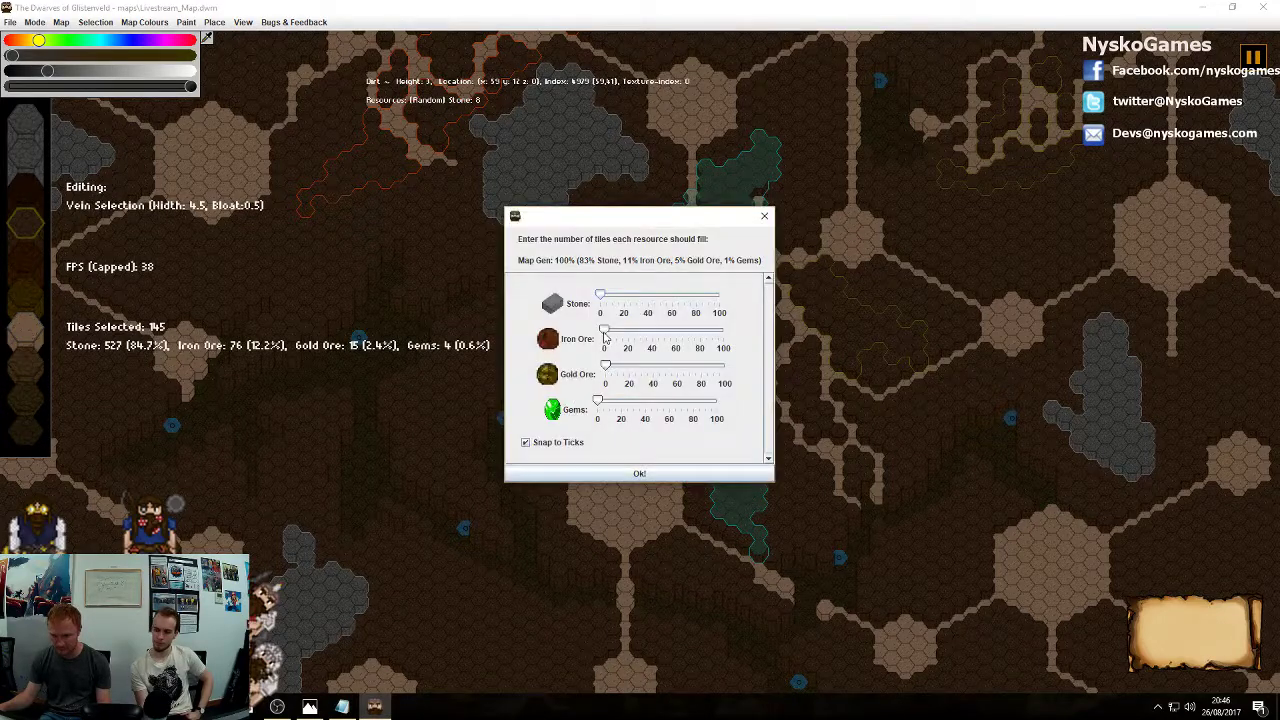
left_click_drag(605, 335, 648, 348)
left_click(640, 470)
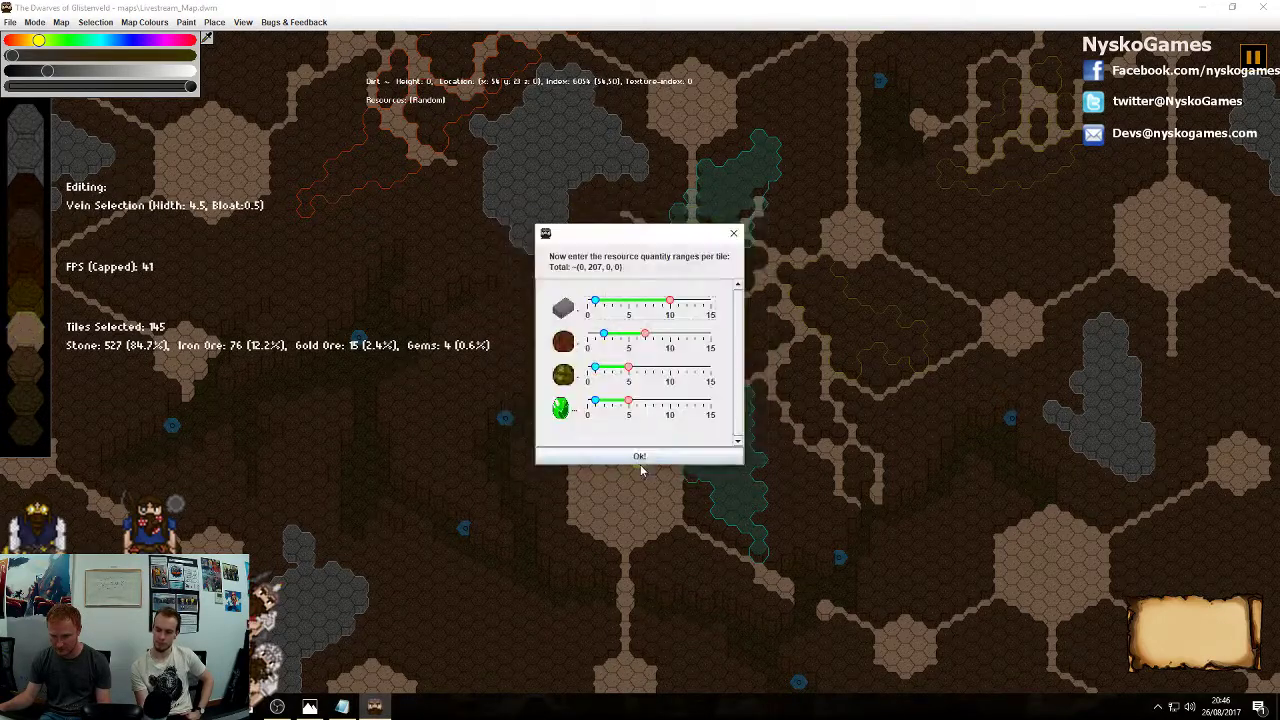
left_click(641, 460)
key("Escape")
Select a diagonal vein of tiles through the cavern and tunnel loop west of the southwestern rock mass, with vein width 3.5 and bloat 0.5
middle_click_drag(934, 455, 862, 381)
scroll(862, 382, "down", 2)
middle_click_drag(865, 451, 1057, 451)
scroll(766, 473, "up", 1)
middle_click_drag(660, 518, 709, 250)
scroll(764, 472, "up", 3)
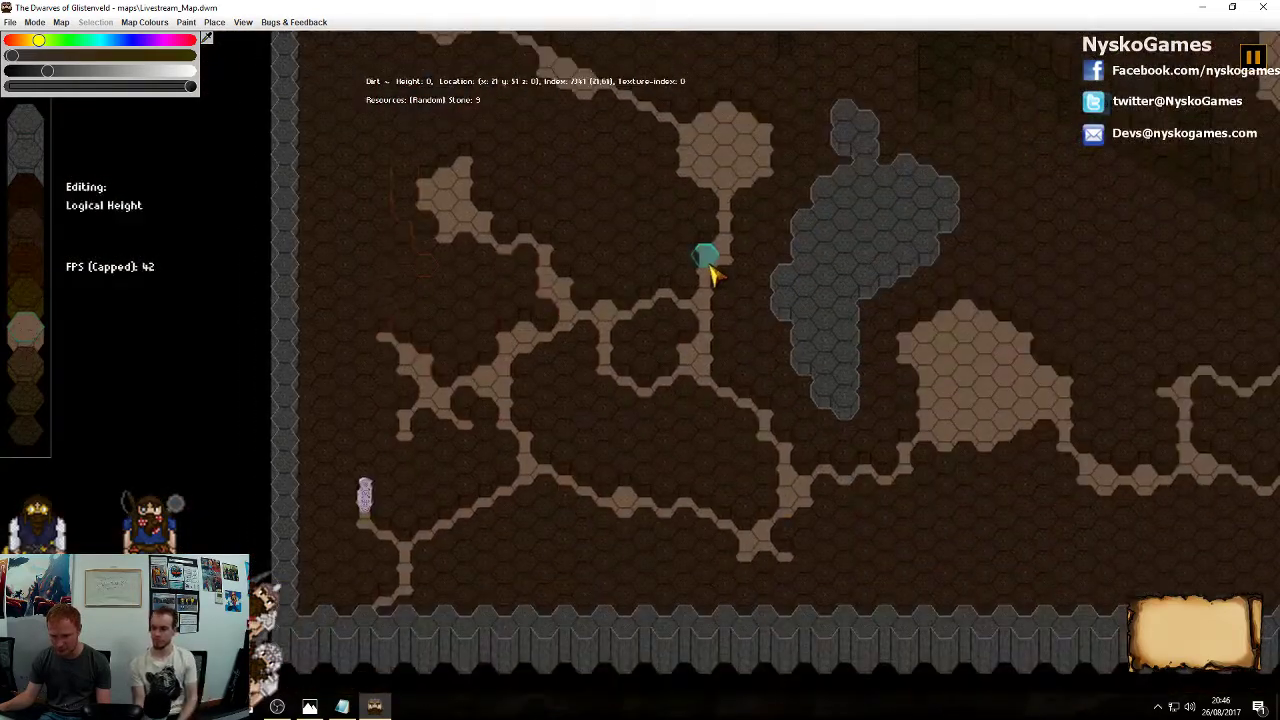
middle_click_drag(707, 330, 741, 444)
mouse_move(866, 189)
left_mouse_down()
mouse_move(694, 391)
mouse_move(641, 598)
left_mouse_up()
scroll(720, 352, "down", 3, "ctrl+shift")
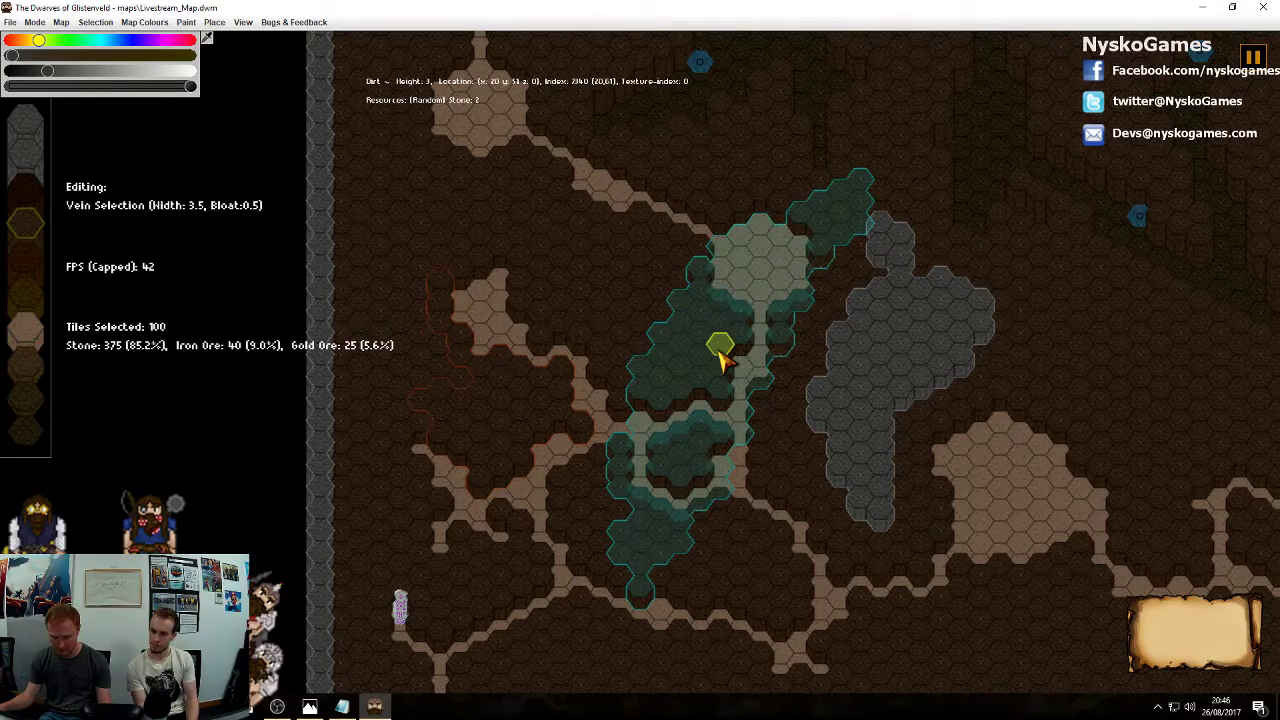
Assign Gold Ore to about 22% of the selected southwestern vein with the offered quantity ranges, and leave vein selection mode
key("r")
left_click_drag(607, 366, 633, 387)
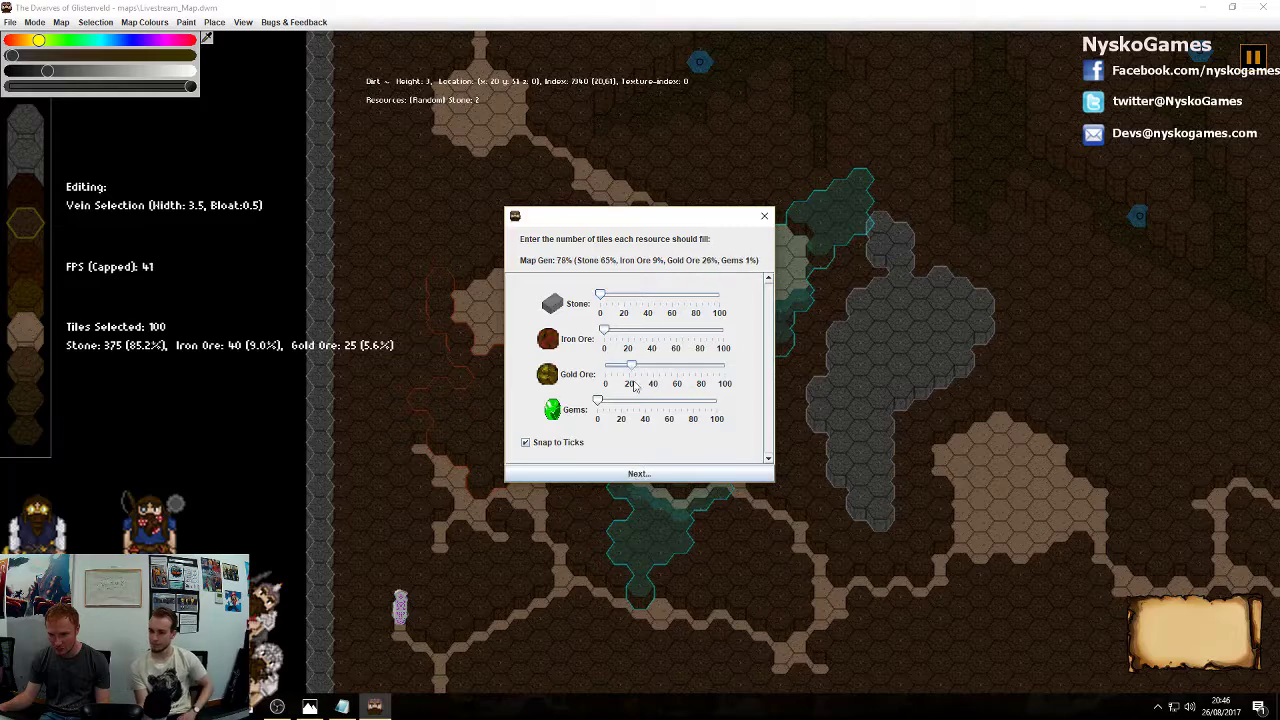
left_click(660, 475)
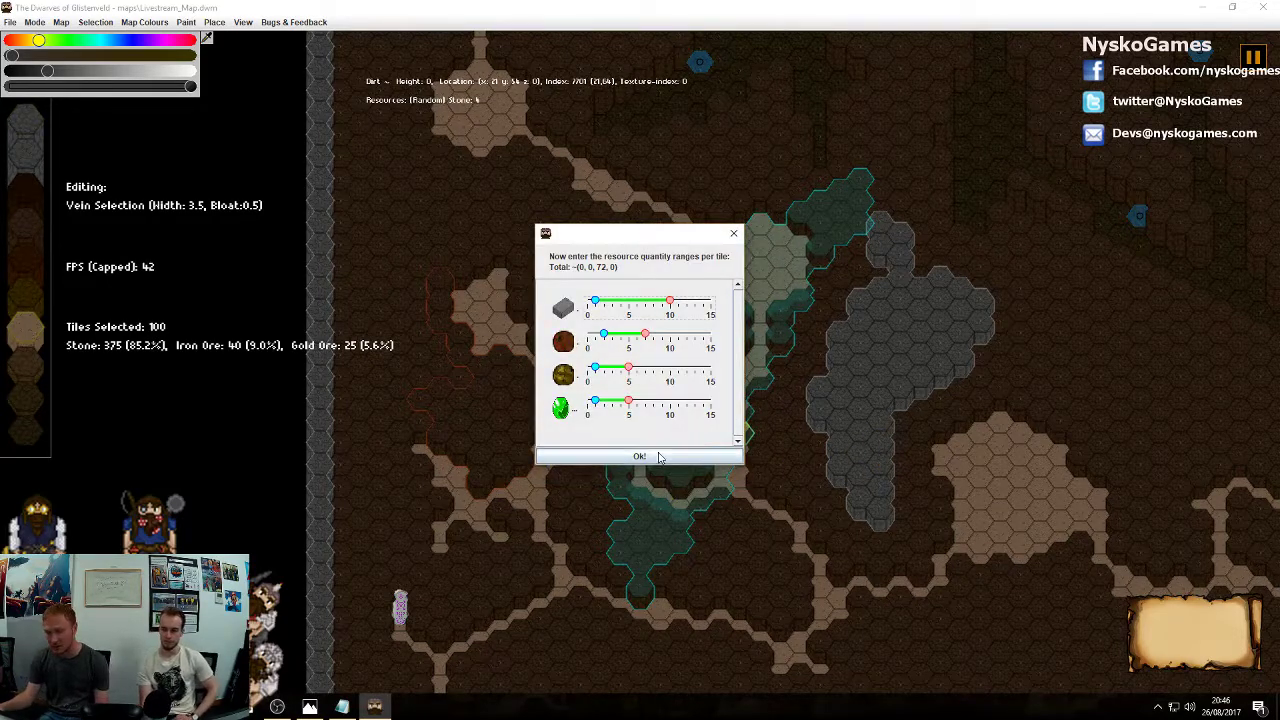
left_click(659, 457)
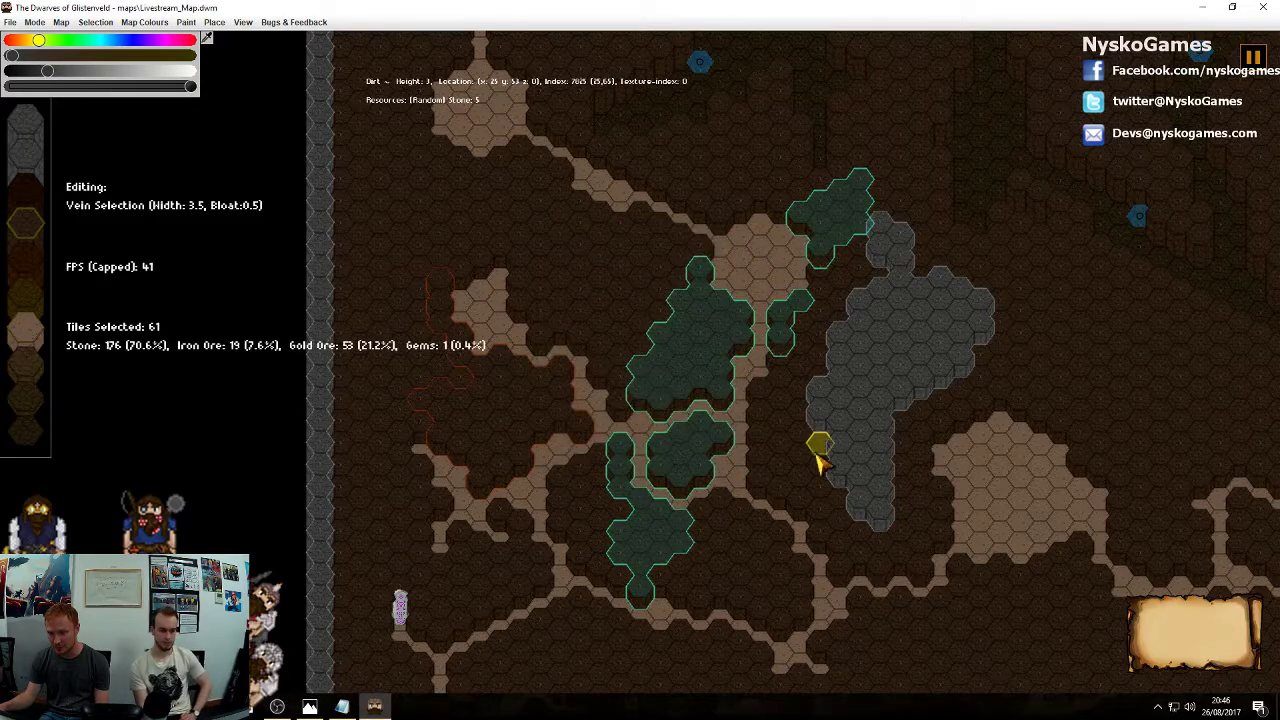
key("Escape")
Examine the outlined southwestern gold vein, the central iron vein and the caverns between them
middle_click_drag(803, 237, 820, 385)
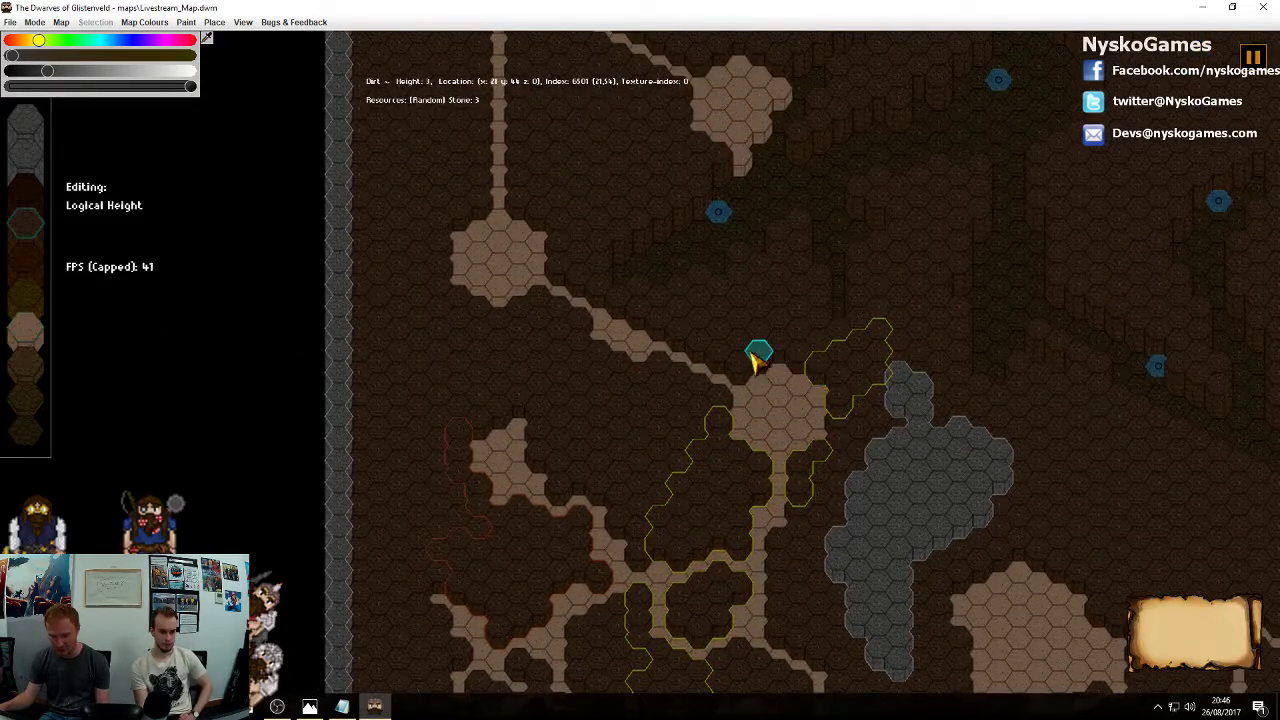
scroll(751, 354, "down", 3)
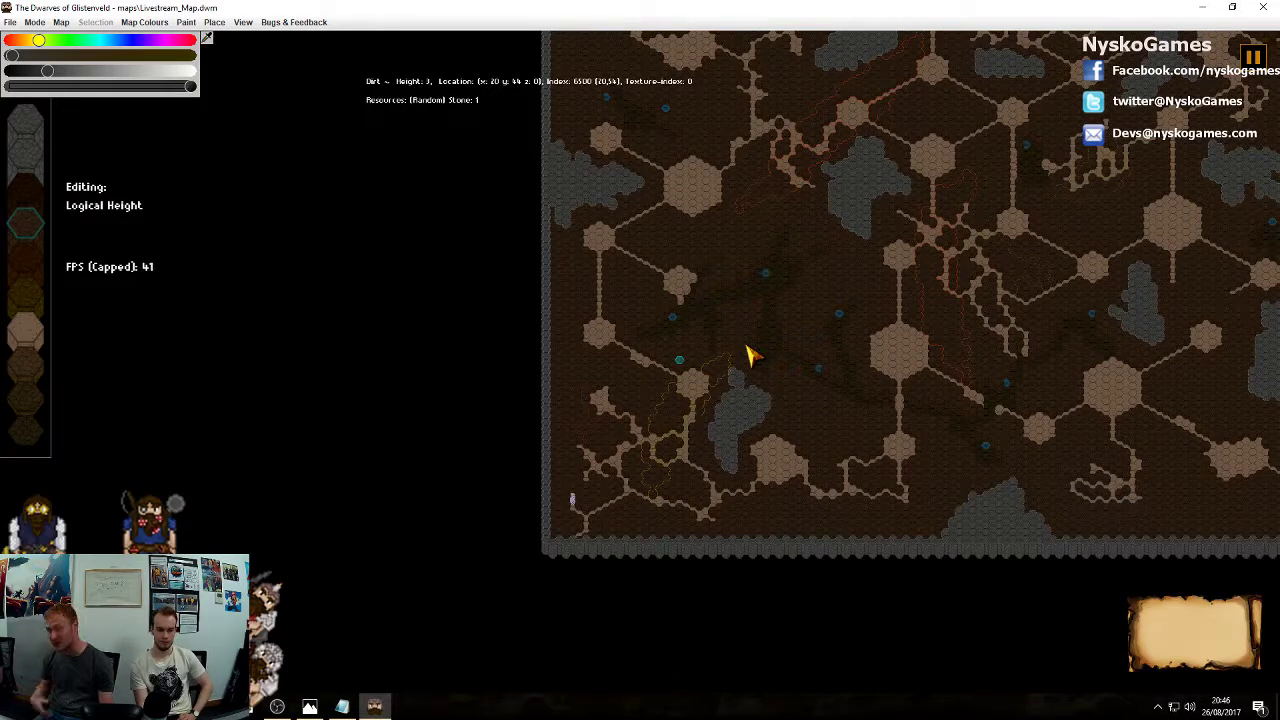
middle_click_drag(798, 442, 780, 394)
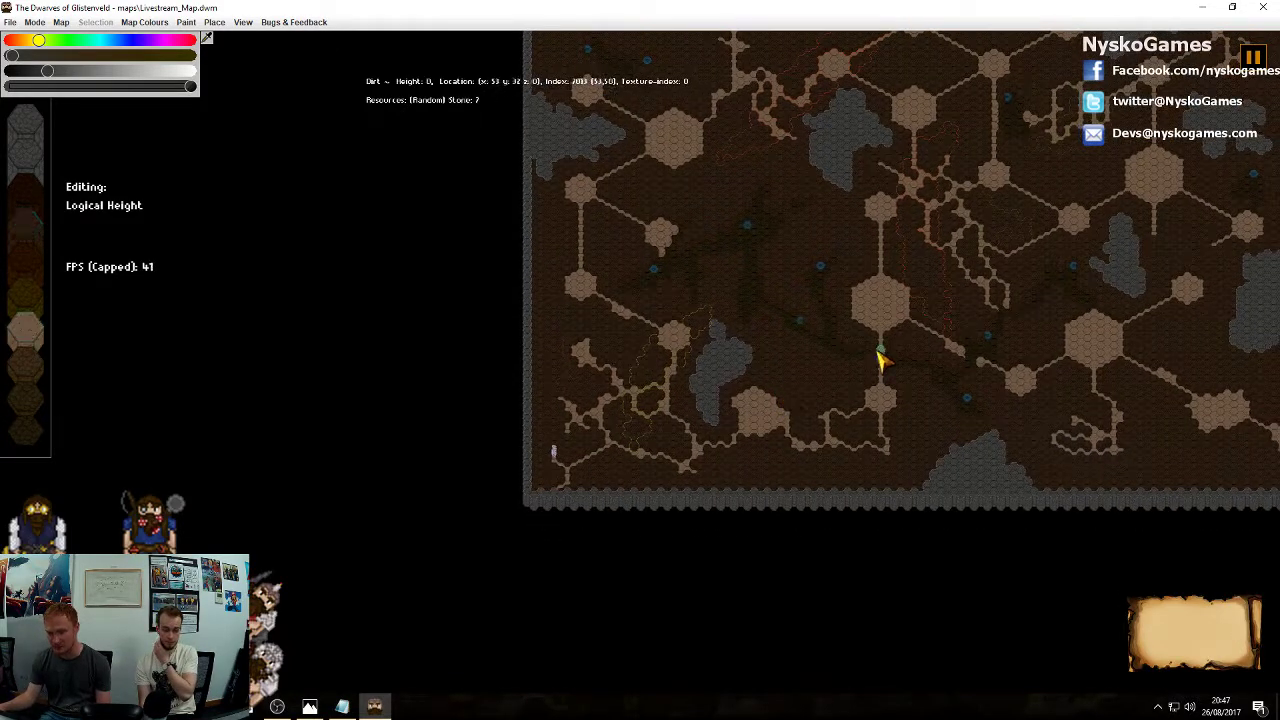
middle_click_drag(879, 349, 847, 385)
middle_click_drag(938, 334, 797, 394)
middle_click_drag(894, 404, 779, 434)
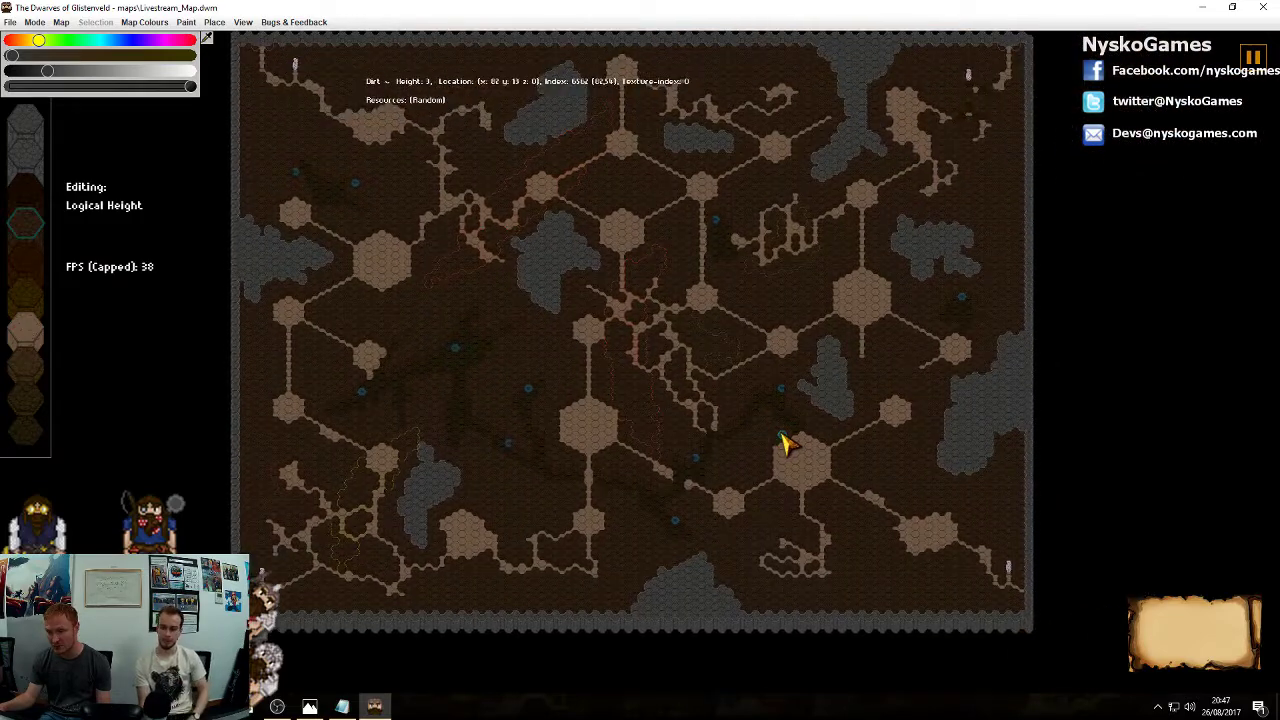
scroll(772, 437, "up", 1)
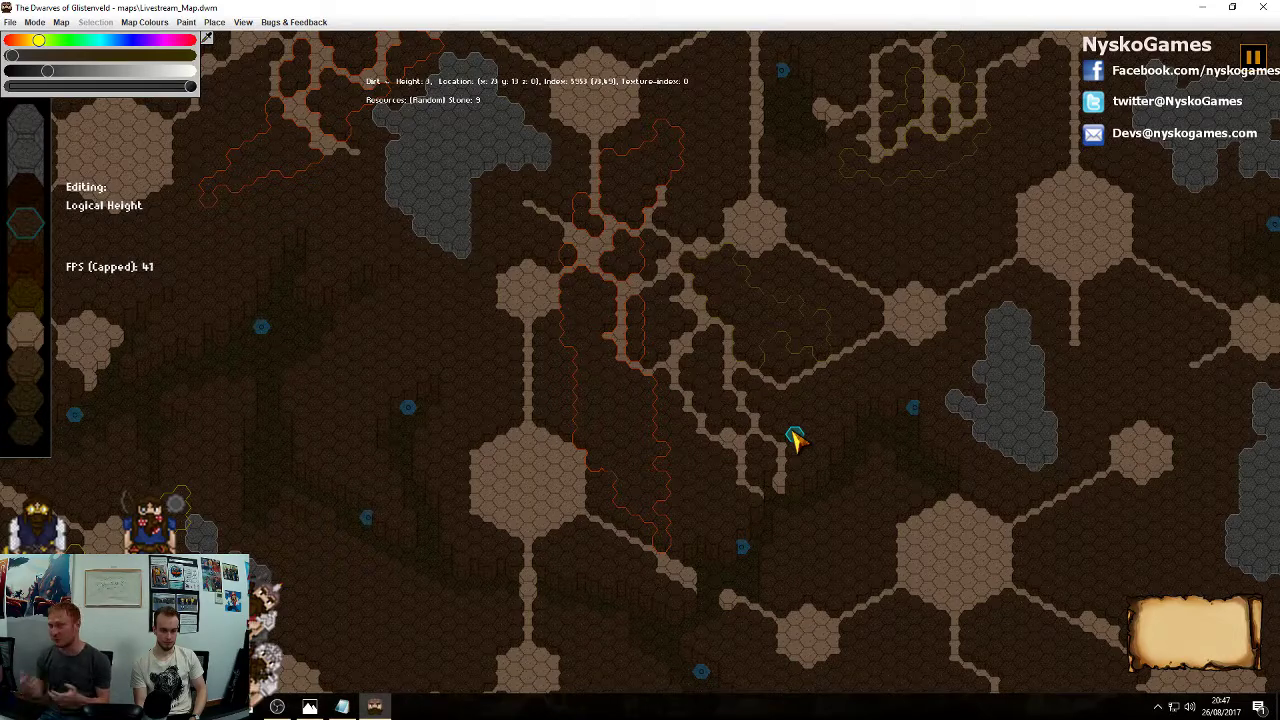
middle_click_drag(504, 344, 770, 157)
middle_click_drag(702, 243, 702, 348)
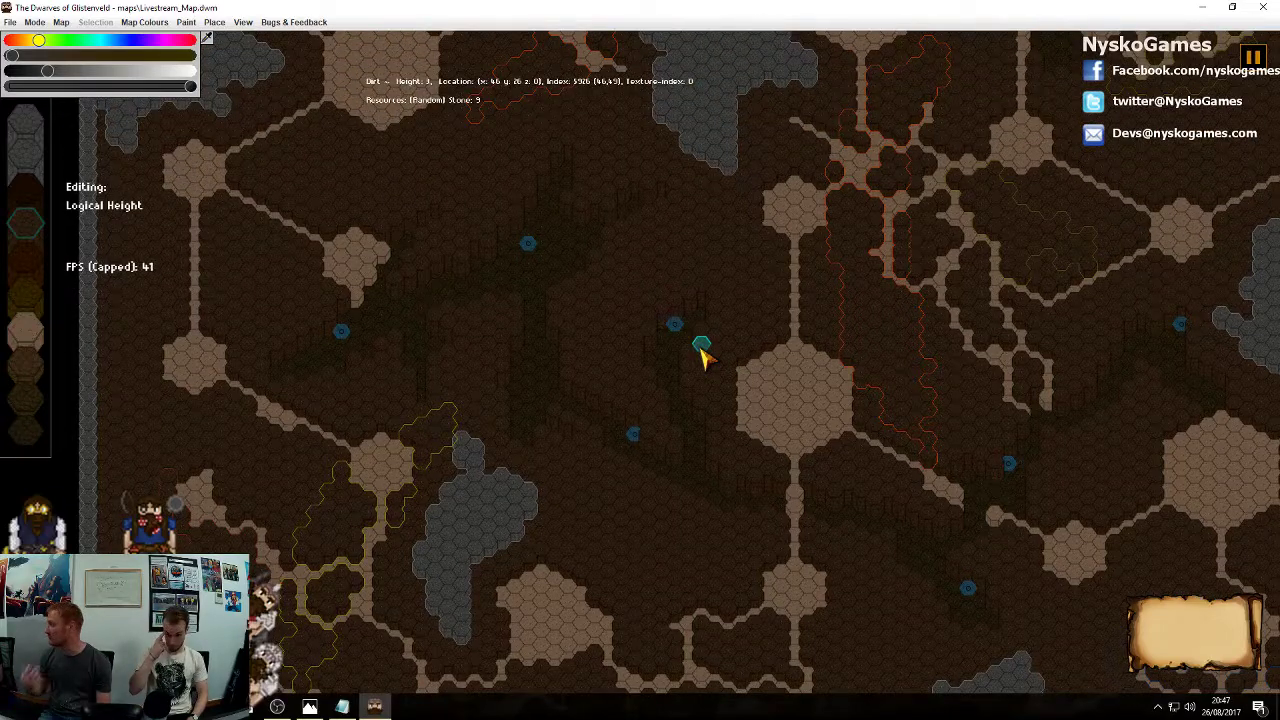
scroll(702, 355, "down", 6)
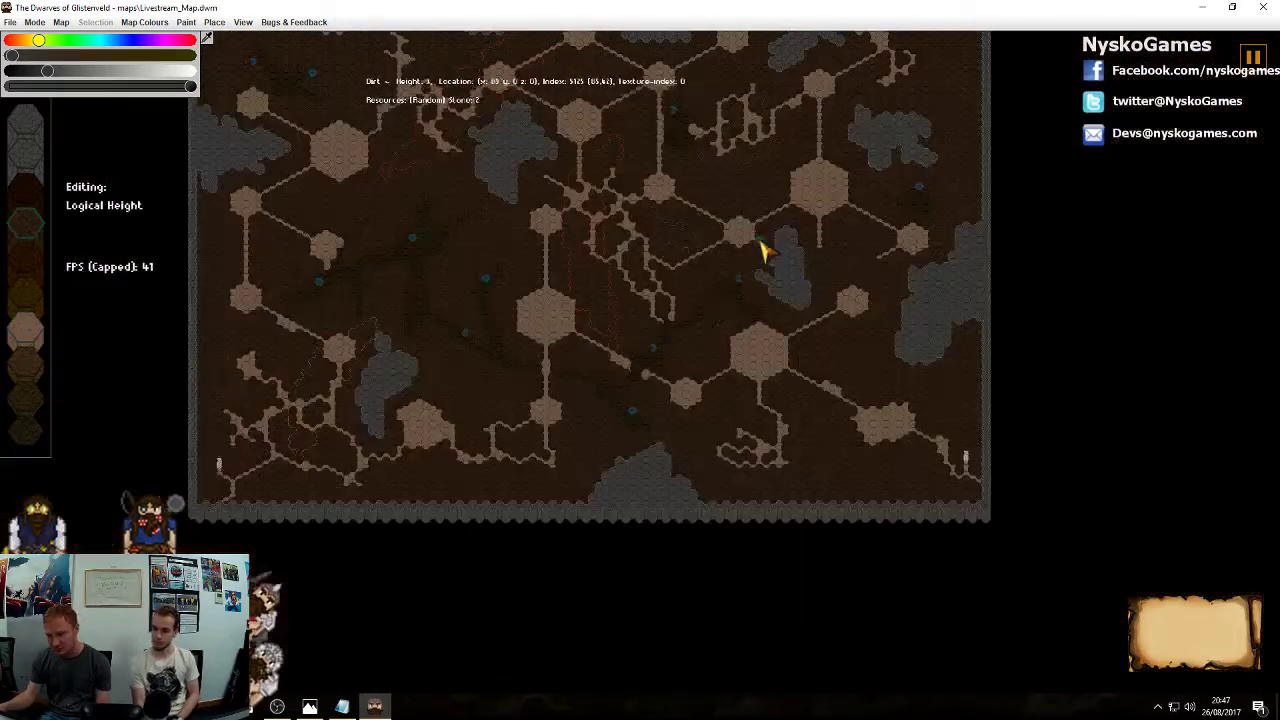
Review how the ore vein outlines are distributed over the whole map
middle_click_drag(760, 250, 865, 418)
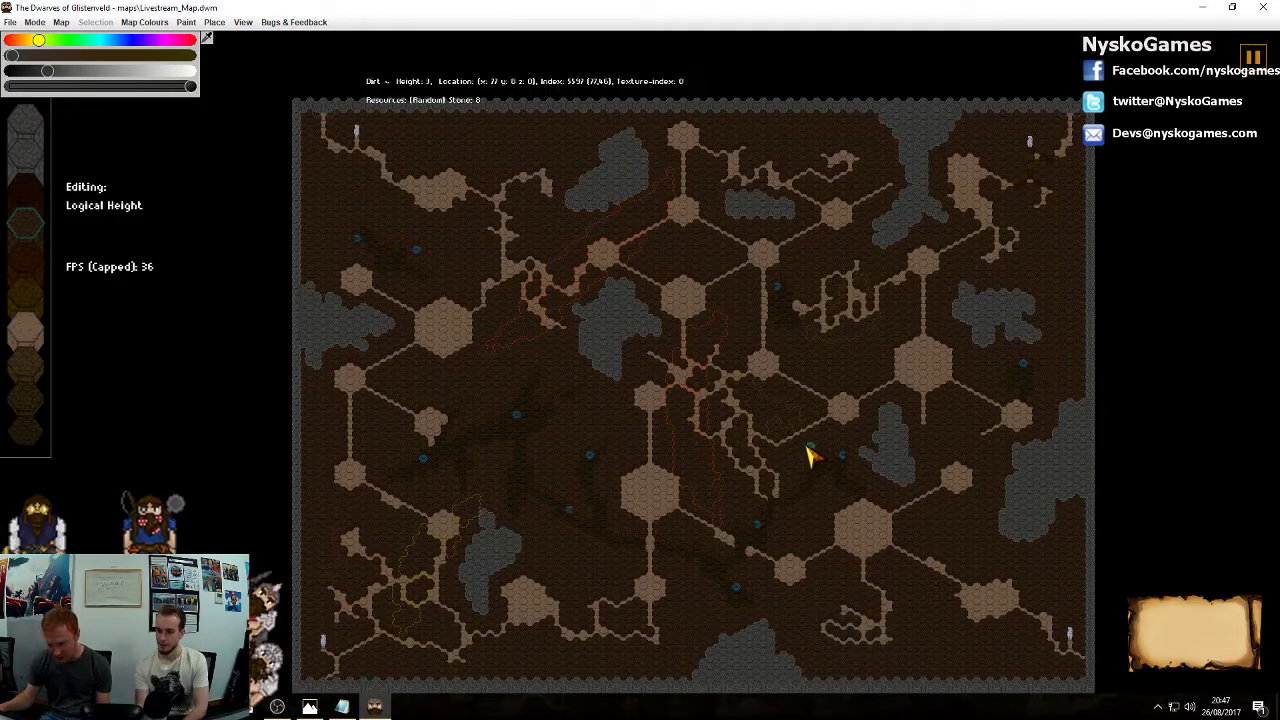
scroll(809, 451, "up", 4)
scroll(674, 531, "down", 4)
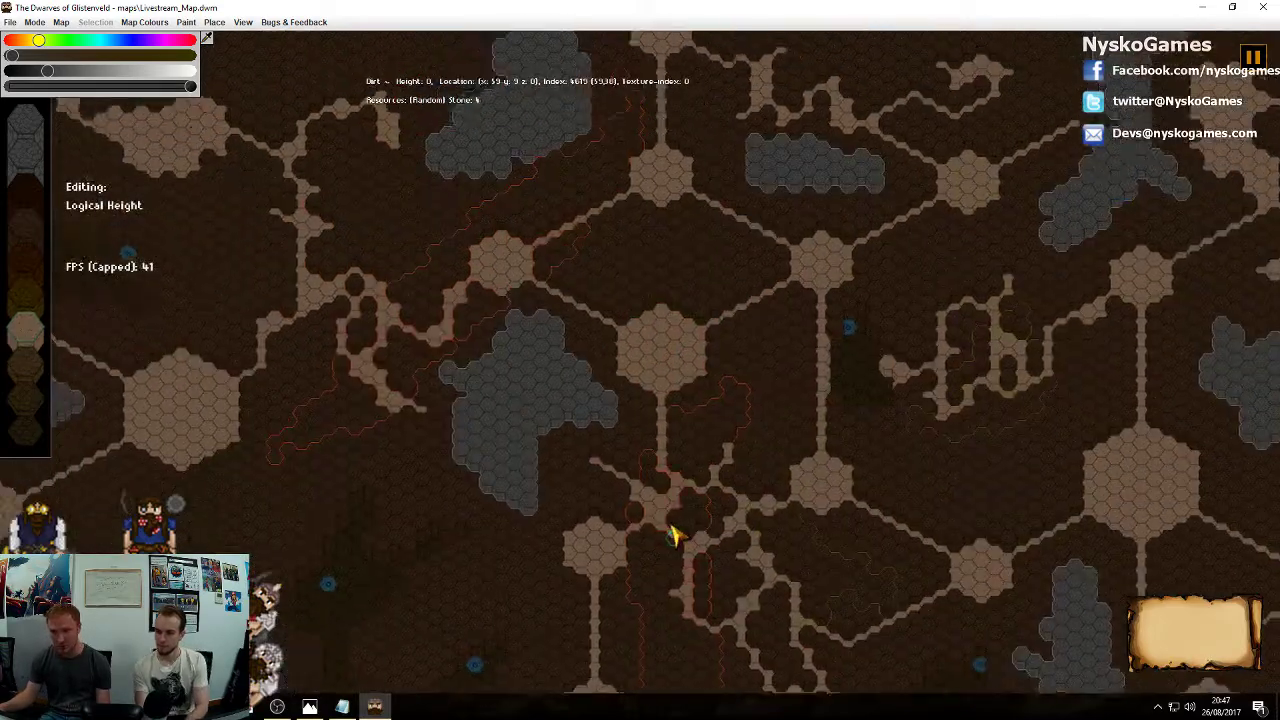
scroll(700, 442, "down", 2)
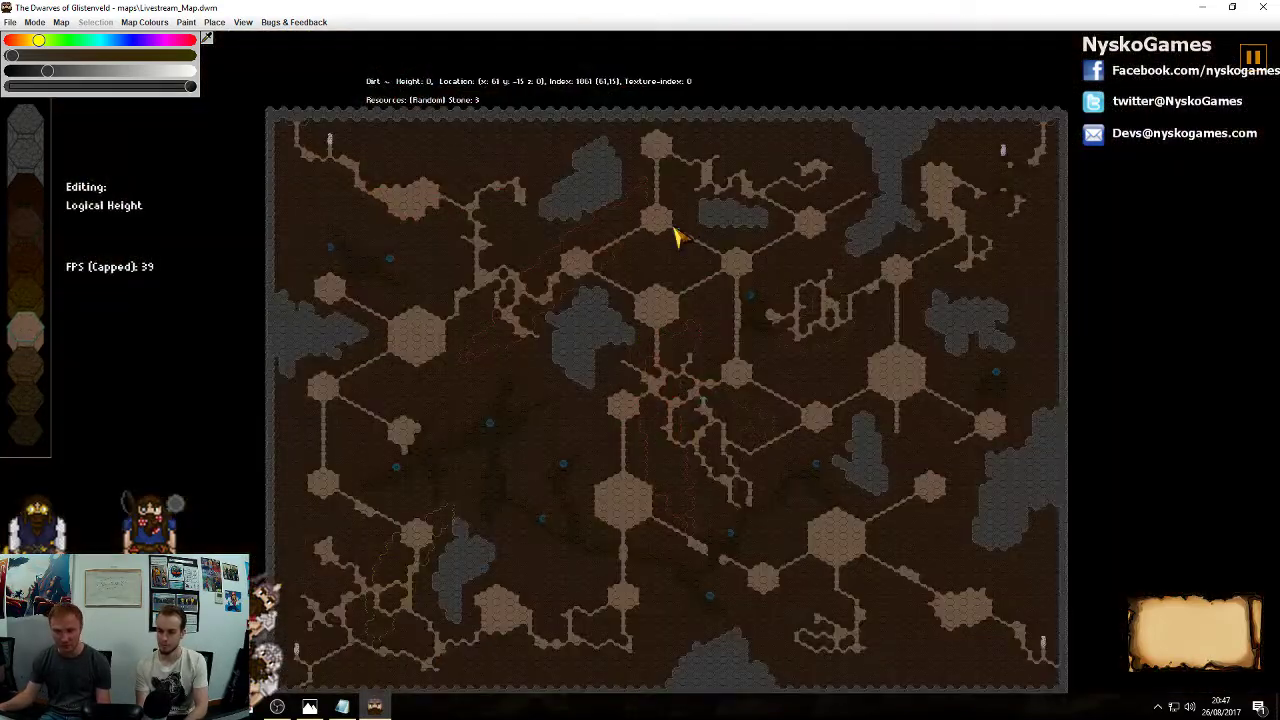
middle_click_drag(677, 234, 818, 295)
middle_click_drag(914, 371, 921, 318)
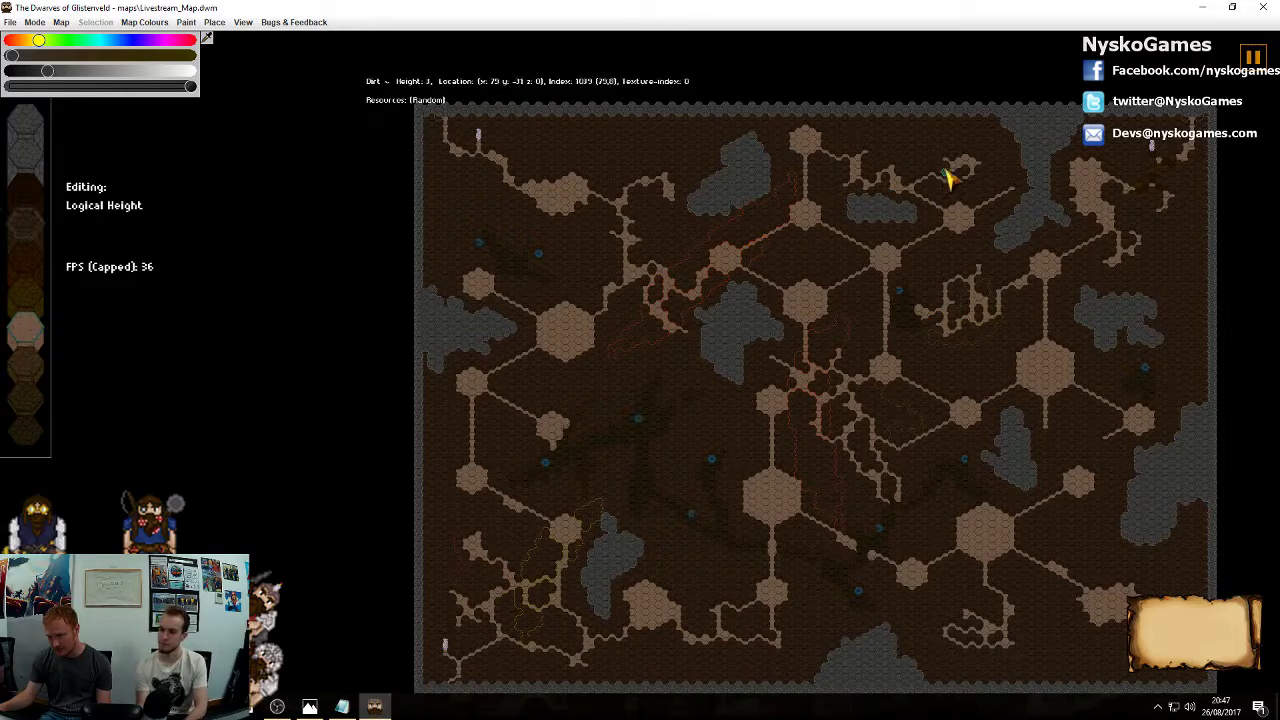
middle_click_drag(798, 313, 839, 289)
middle_click_drag(703, 390, 545, 370)
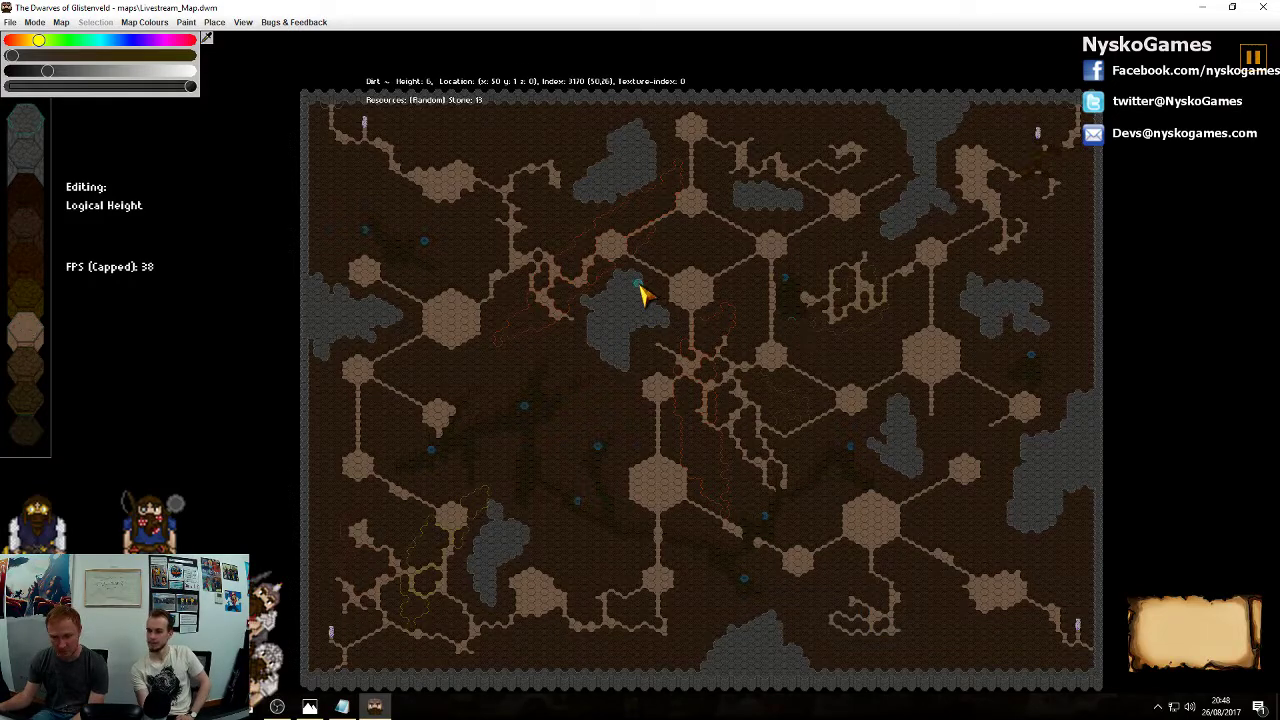
Examine the large northwestern cavern and the tunnels around it up close
middle_click_drag(638, 284, 797, 529)
scroll(733, 328, "up", 1, "ctrl")
scroll(802, 540, "up", 1)
scroll(766, 375, "up", 1)
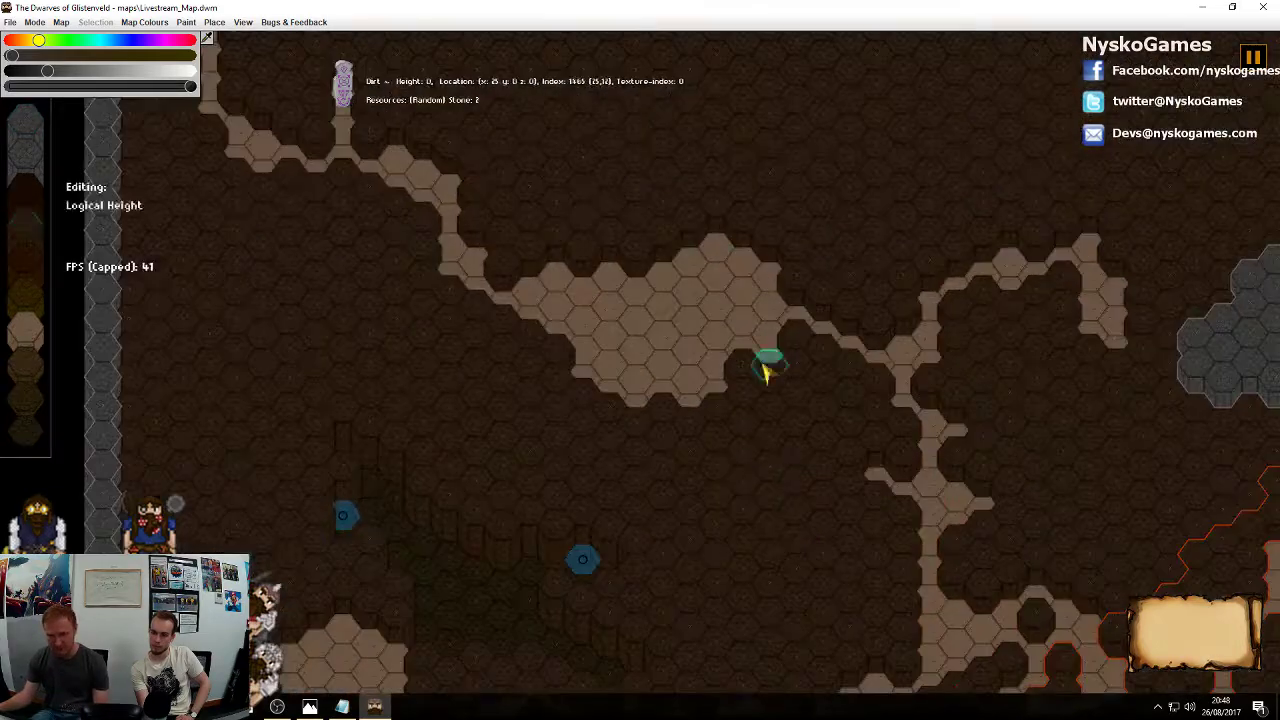
middle_click_drag(822, 337, 757, 394)
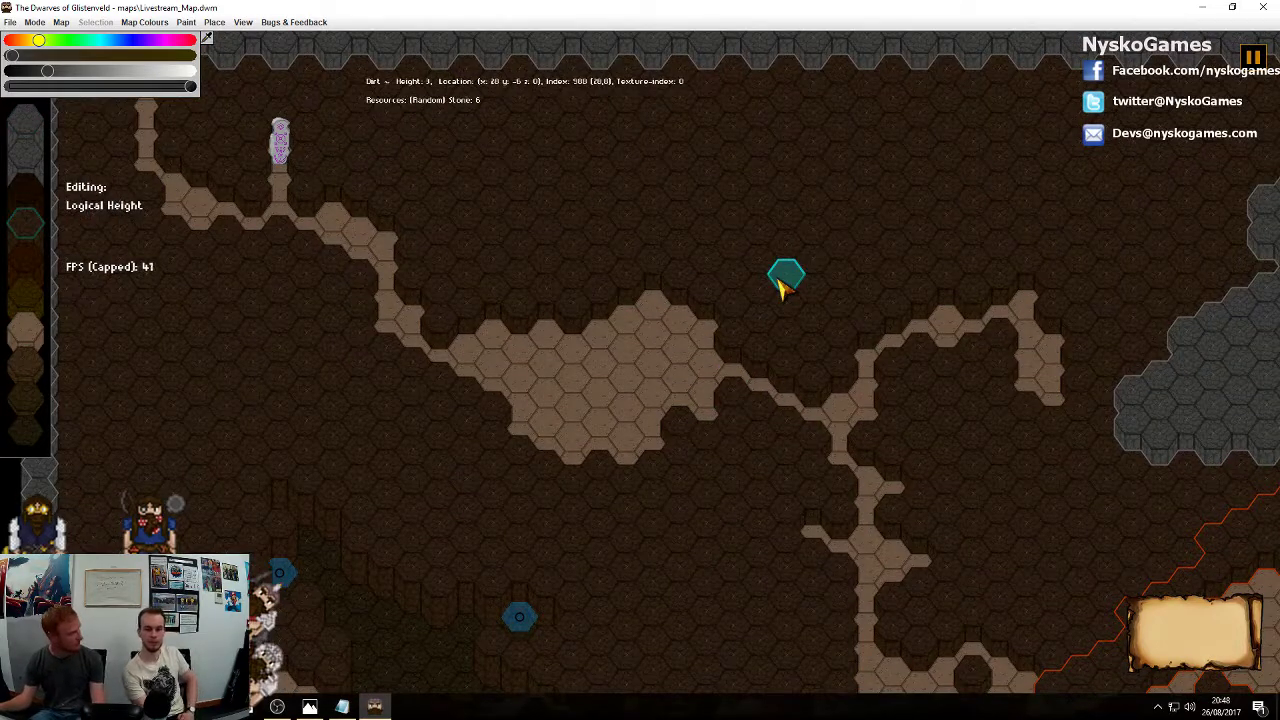
middle_click_drag(837, 360, 674, 314)
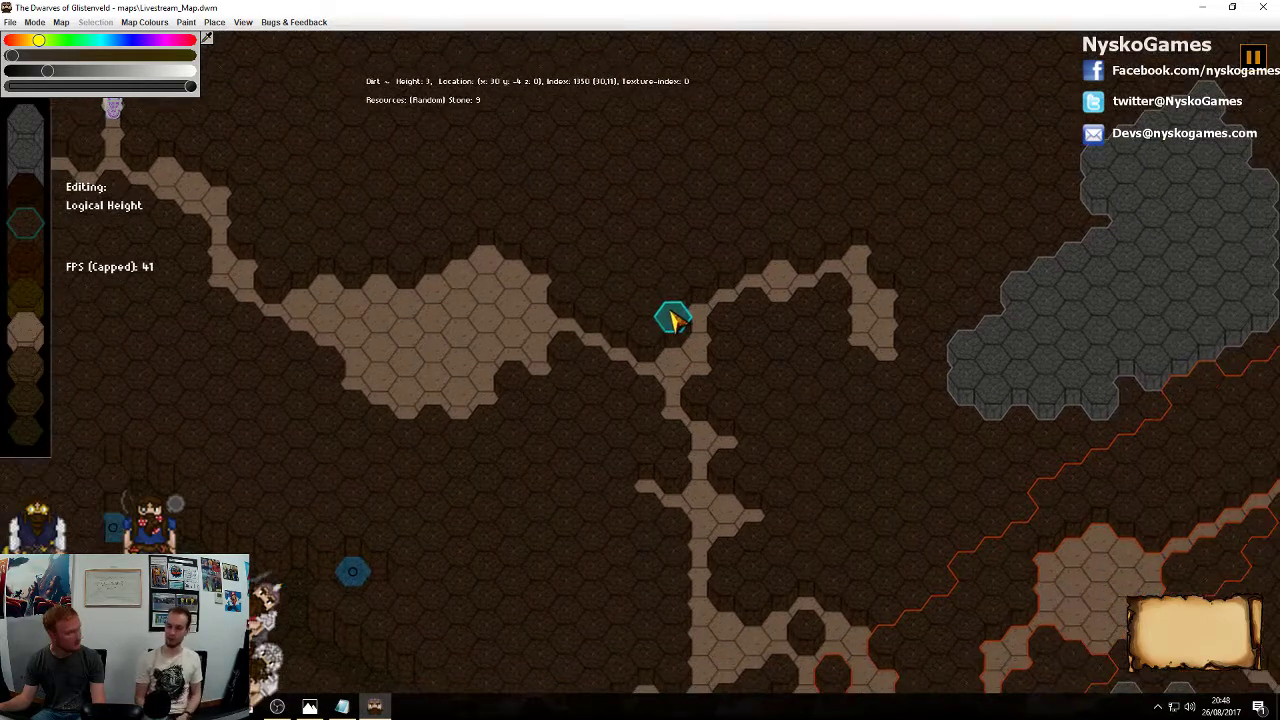
scroll(680, 316, "down", 1)
middle_click_drag(706, 407, 668, 348)
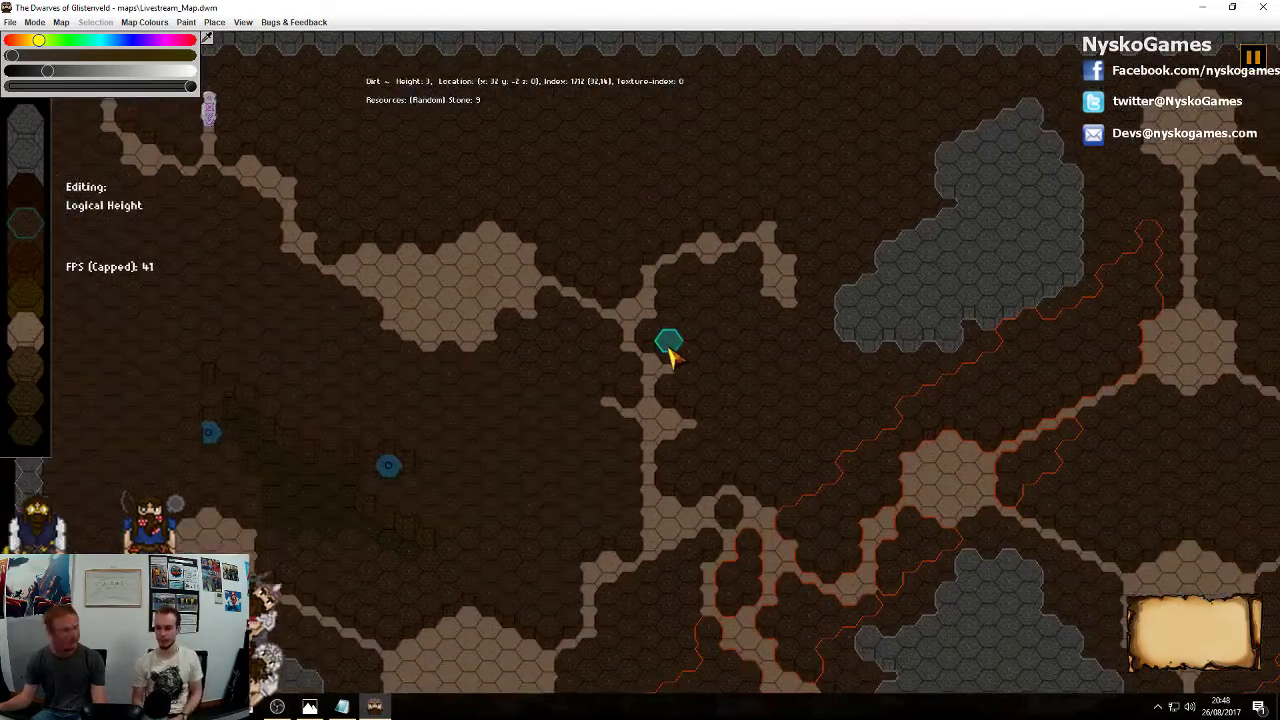
middle_click_drag(591, 439, 645, 430)
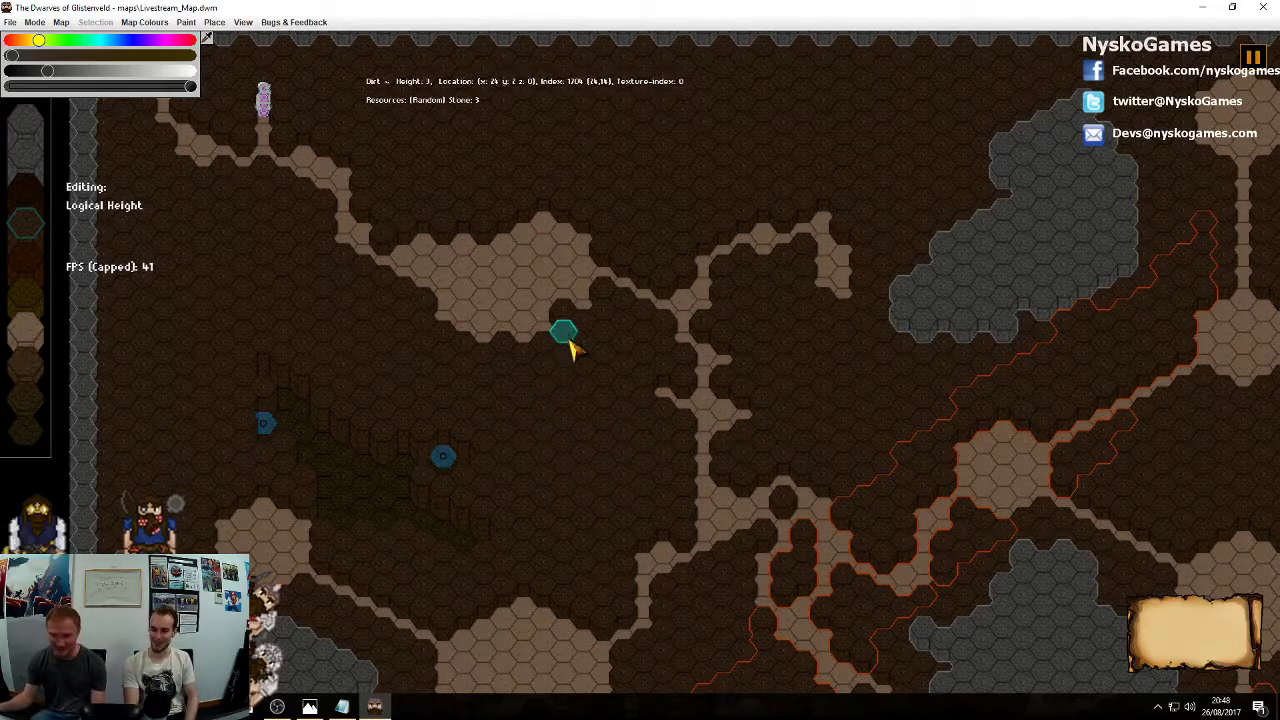
Place a dwarven Monument platform near the upper edge of the large northwestern cavern
middle_click_drag(643, 284, 743, 409)
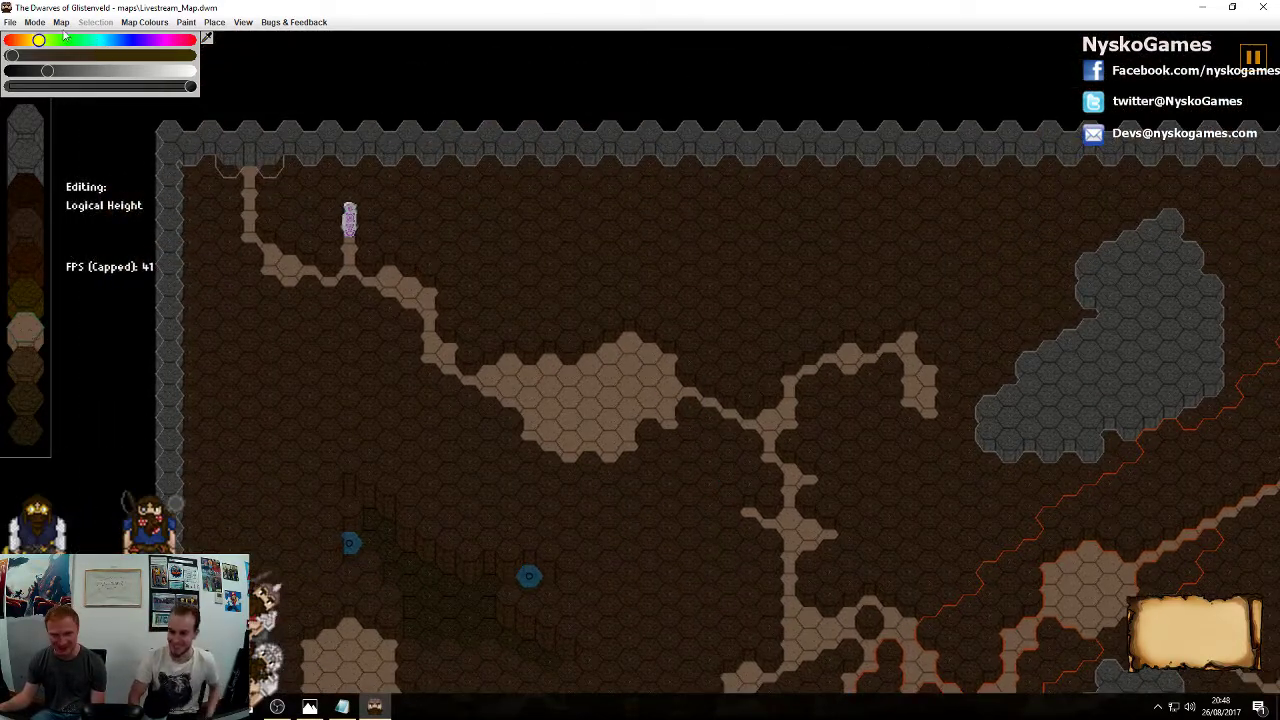
left_click(61, 22)
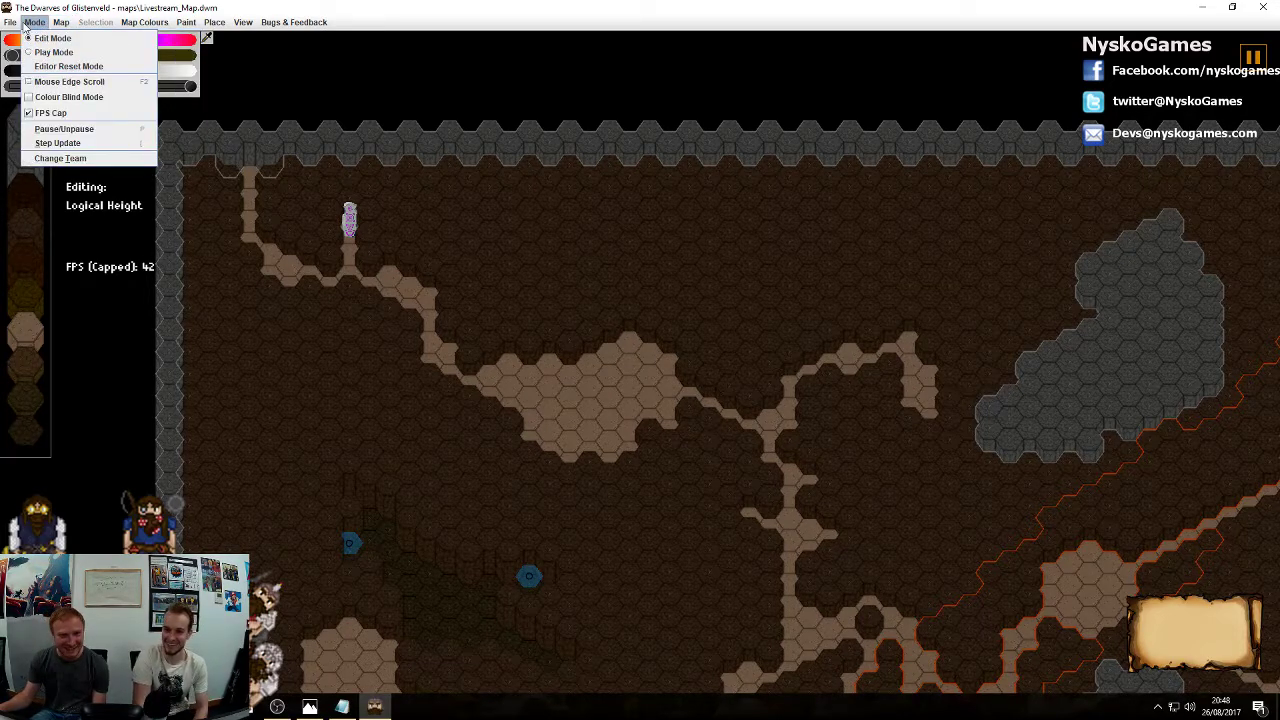
mouse_move(217, 27)
mouse_move(236, 52)
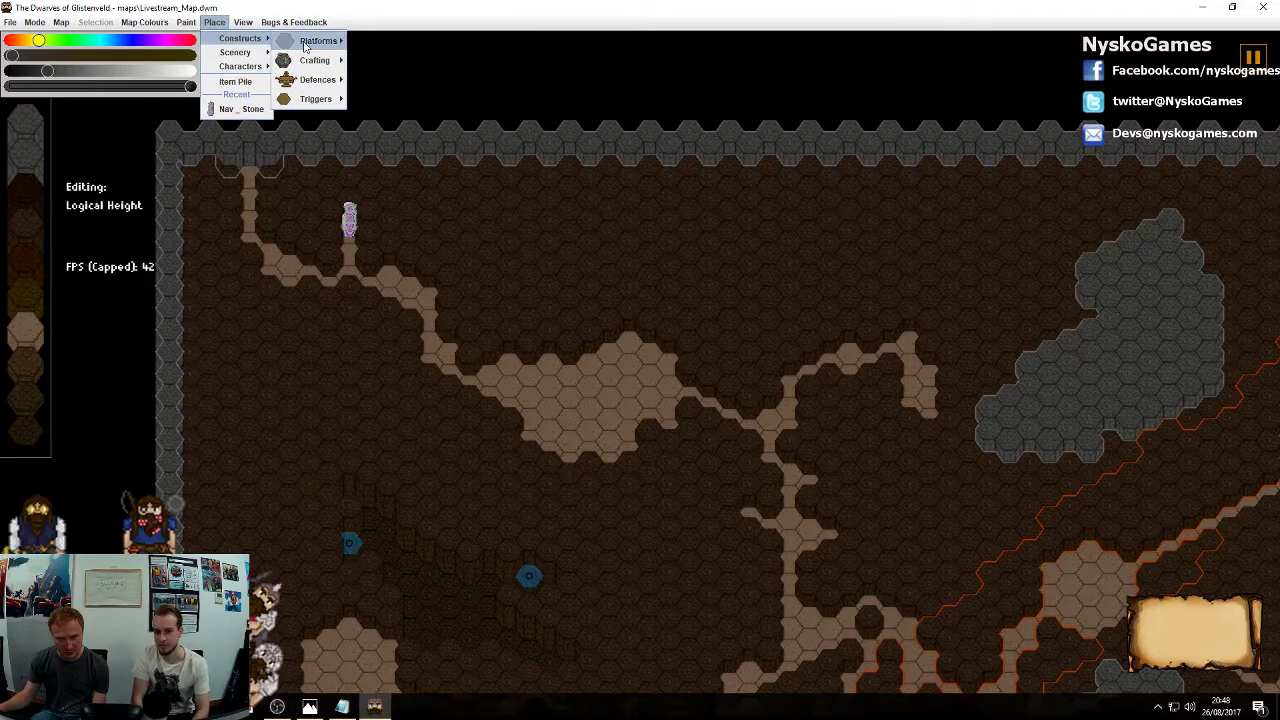
mouse_move(316, 41)
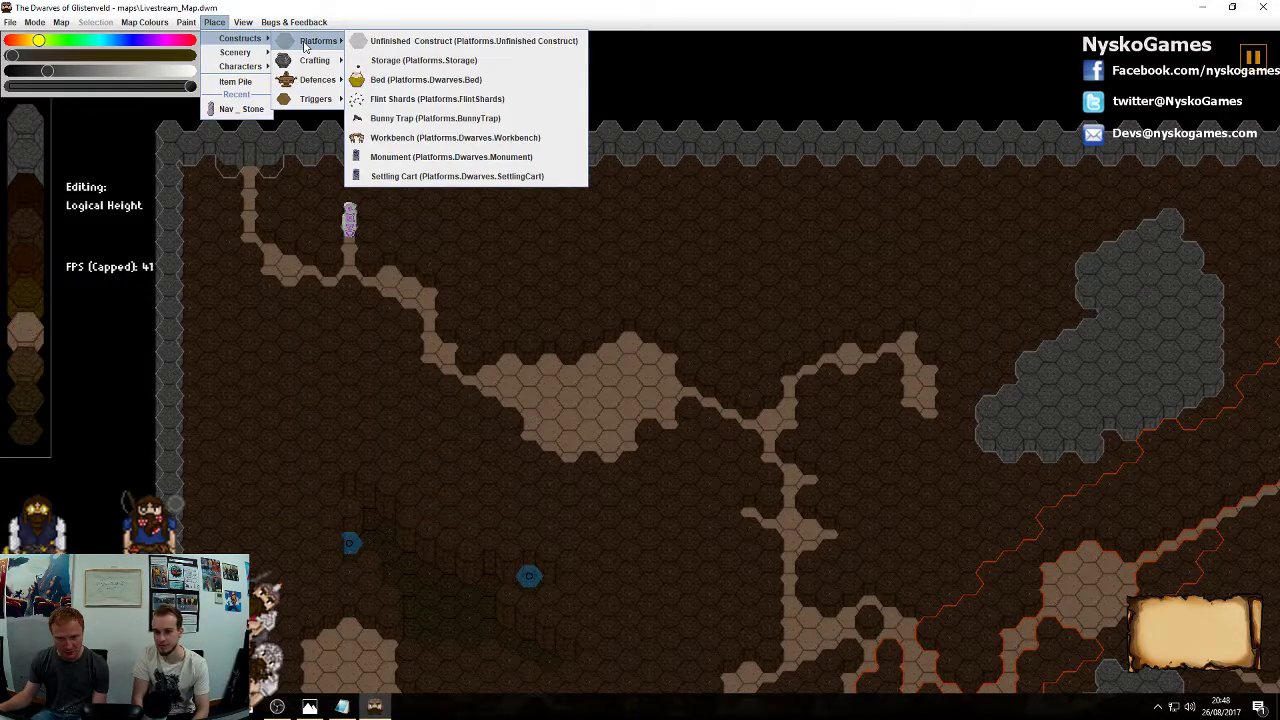
left_click(394, 162)
key("s")
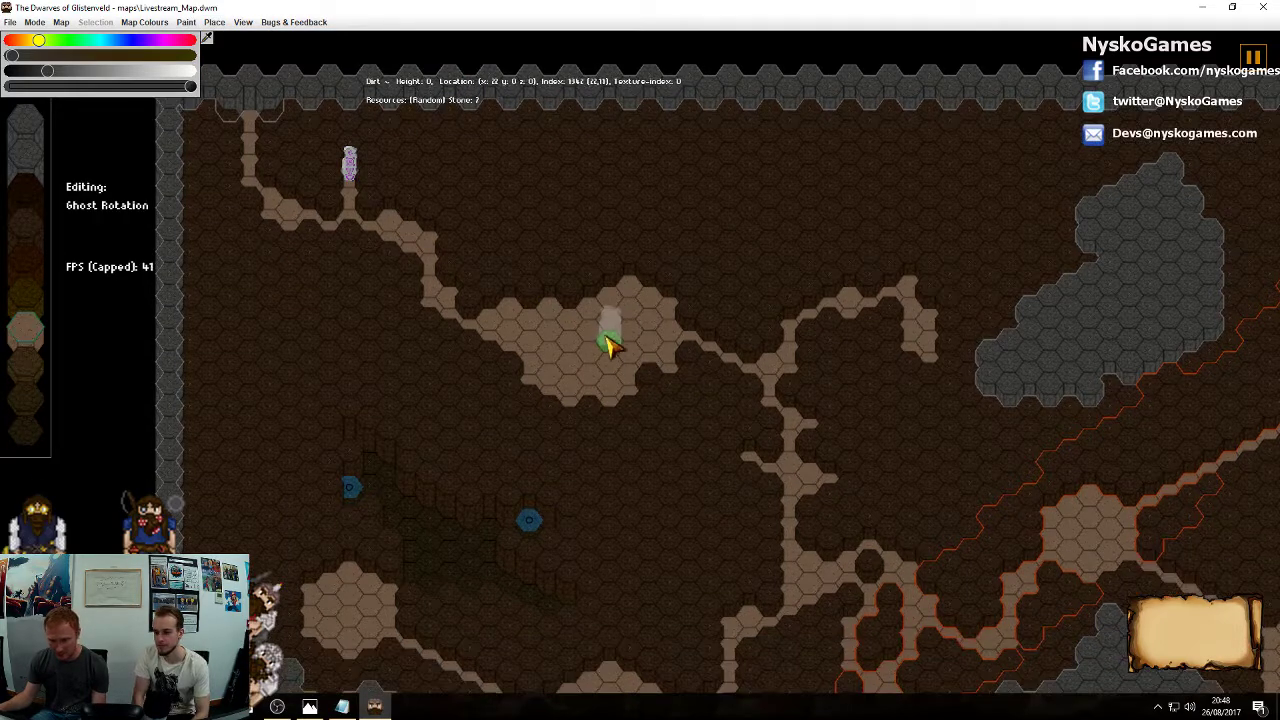
left_click(610, 318)
Place a second Monument near the upper edge of the large southeastern cavern, and end the placement
key("s")
key("d")
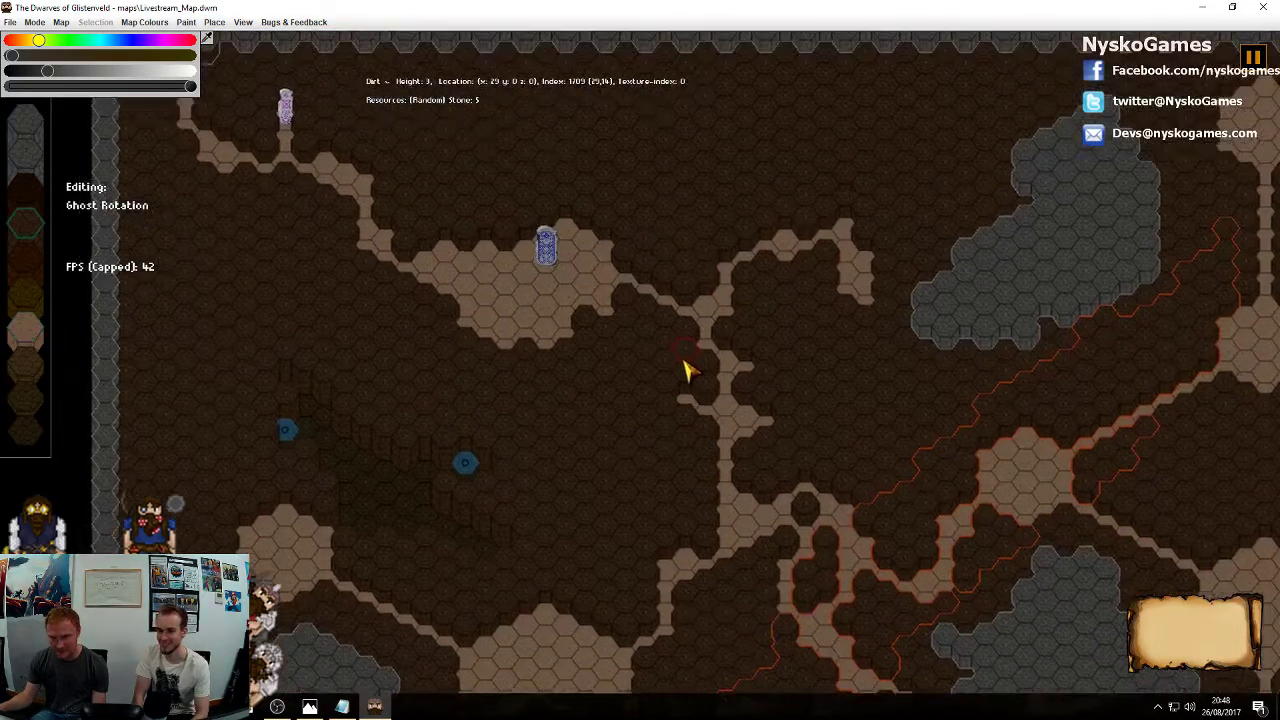
key("s")
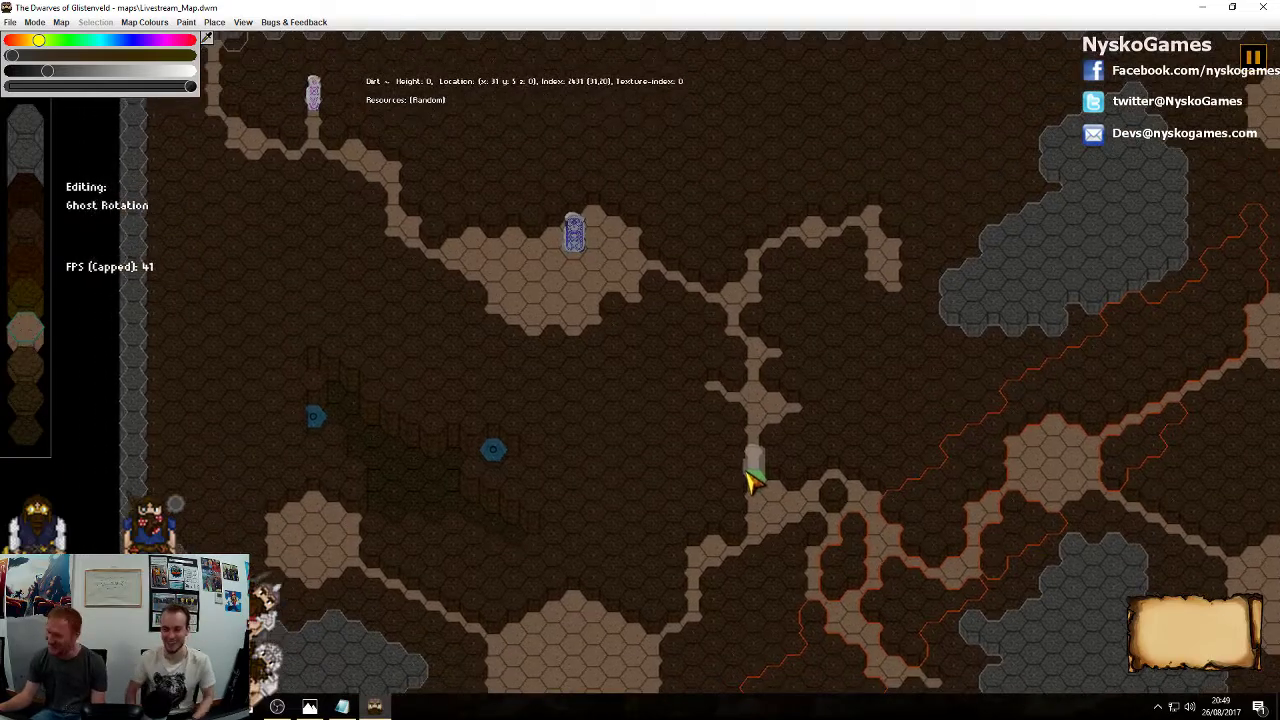
key("s")
key("d")
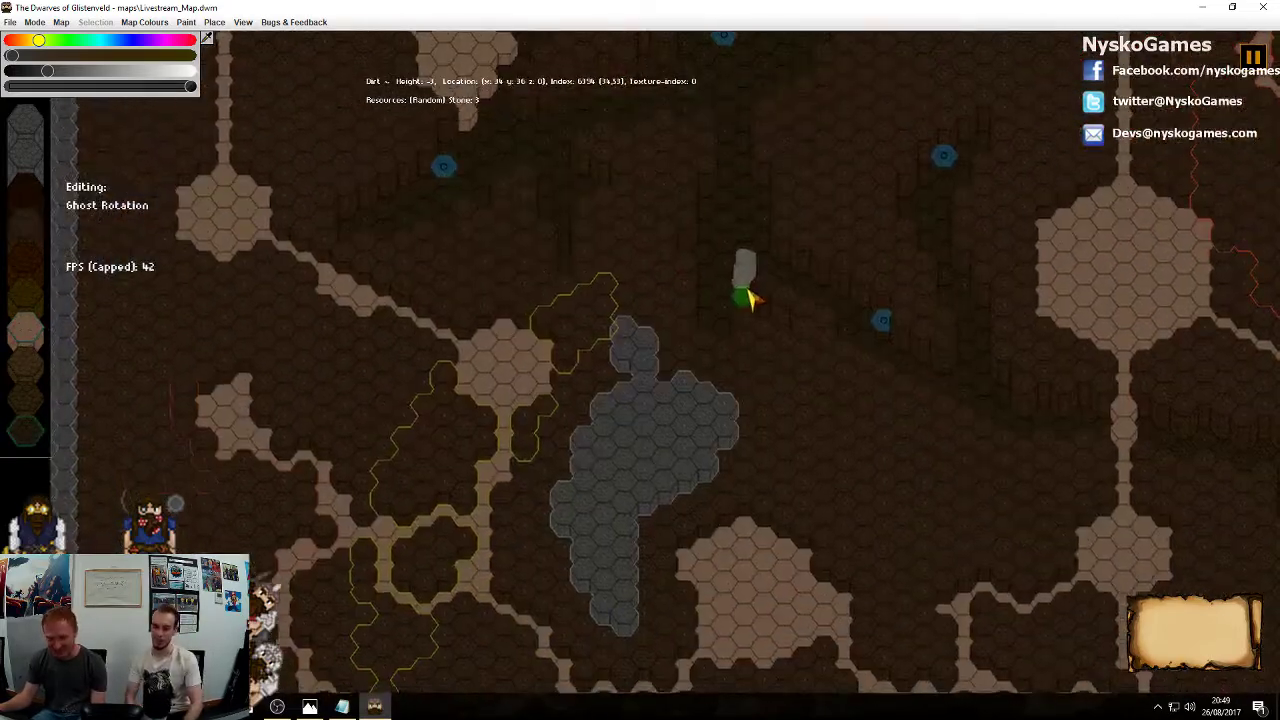
key("d")
key("d")
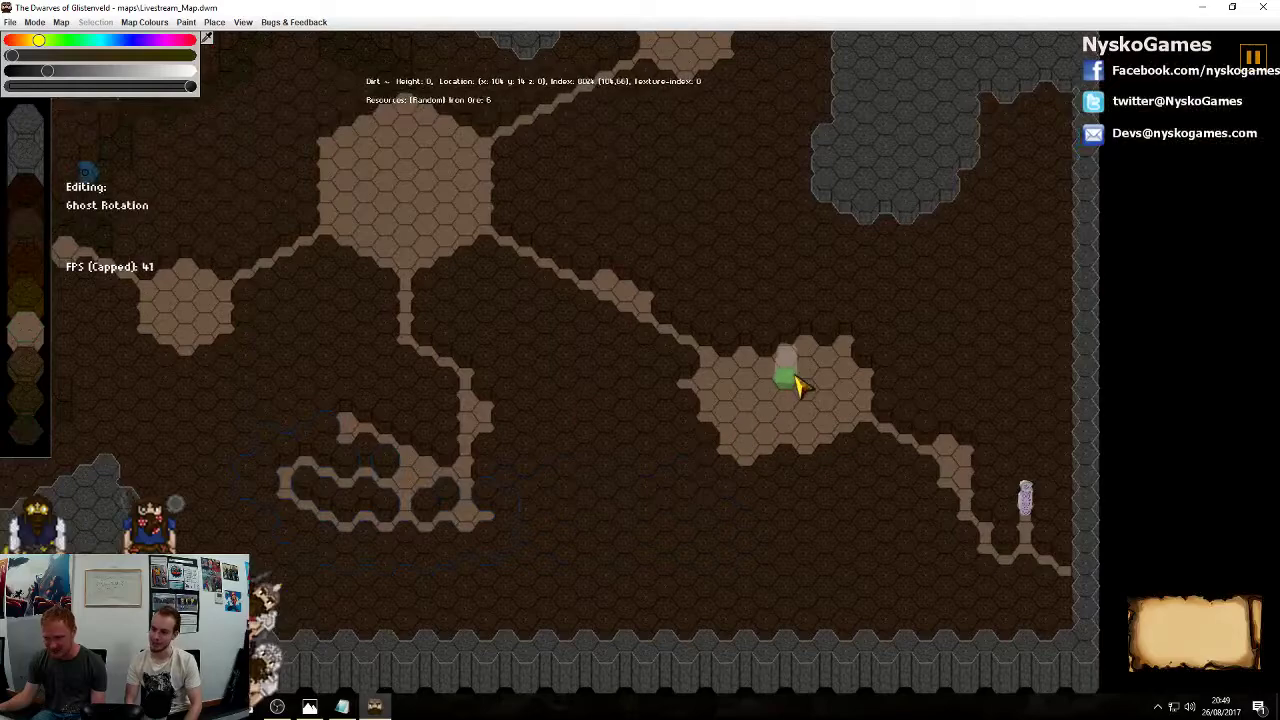
left_click(806, 372)
right_click(795, 452)
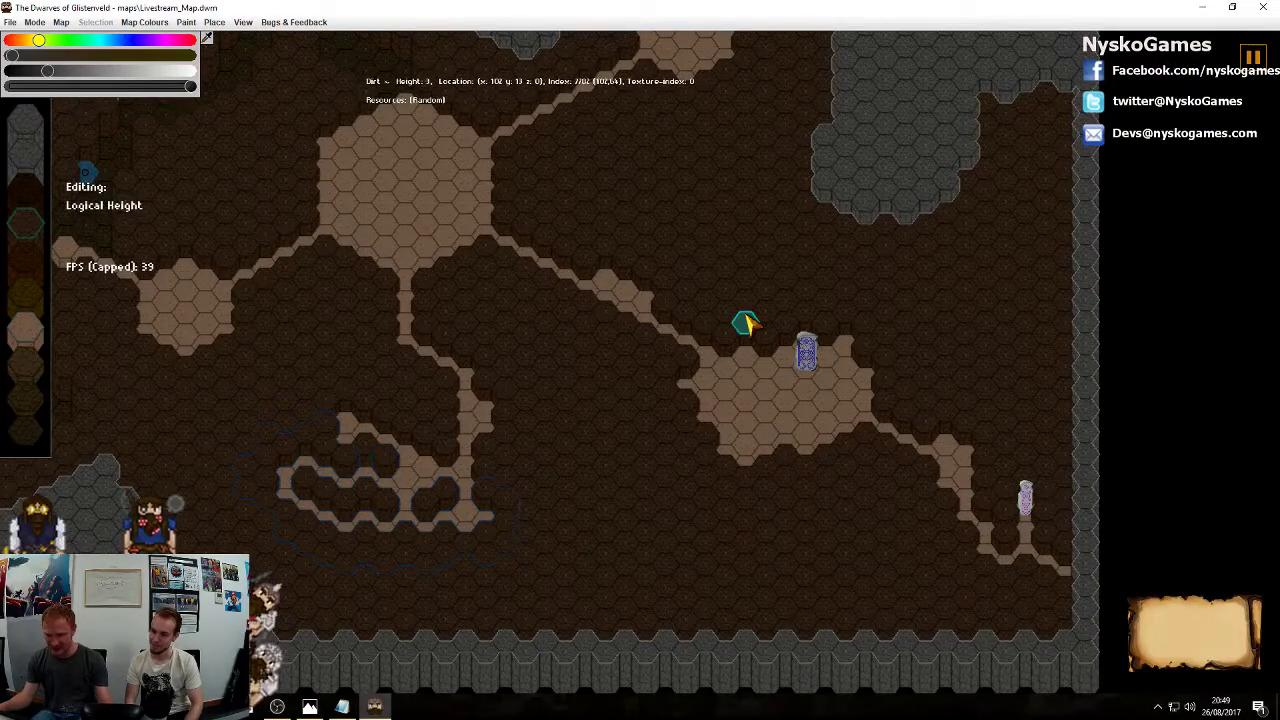
Examine the southeastern cavern with its Monument and how it sits in the whole map
key("w")
key("a")
scroll(721, 341, "down", 5, "ctrl")
key("w")
key("a")
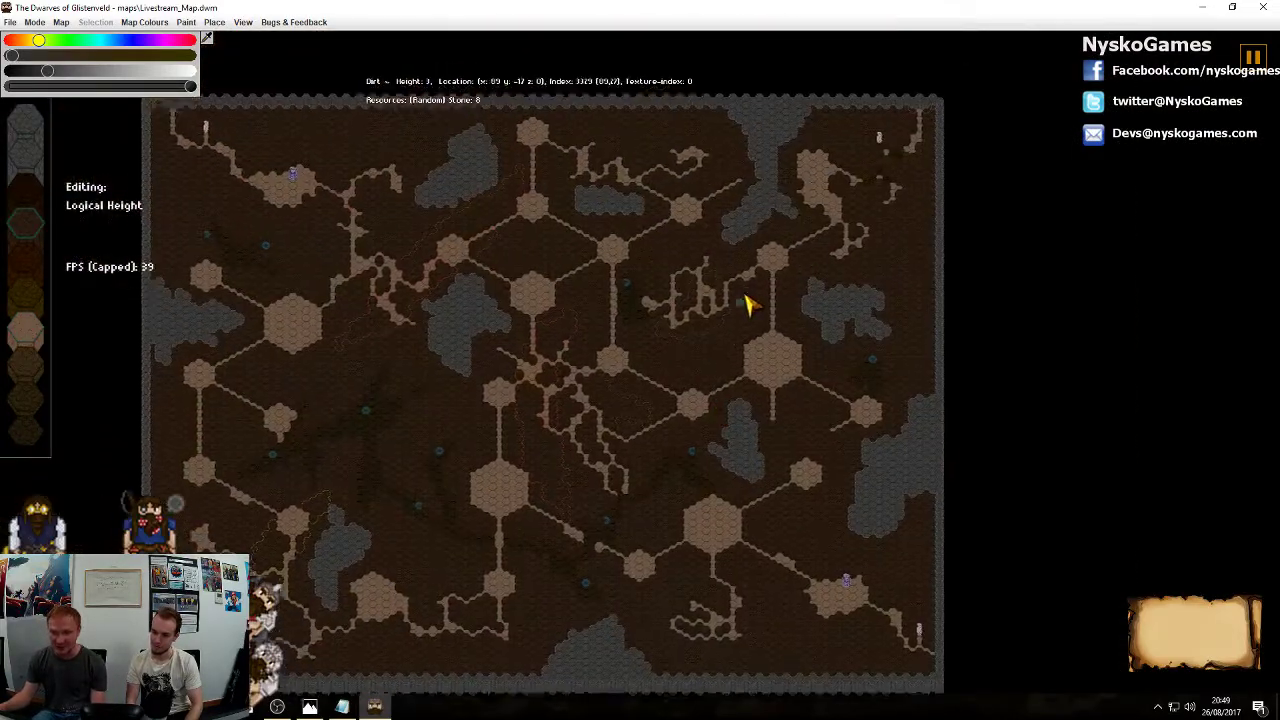
scroll(692, 427, "up", 3, "ctrl")
scroll(692, 427, "up", 4, "ctrl")
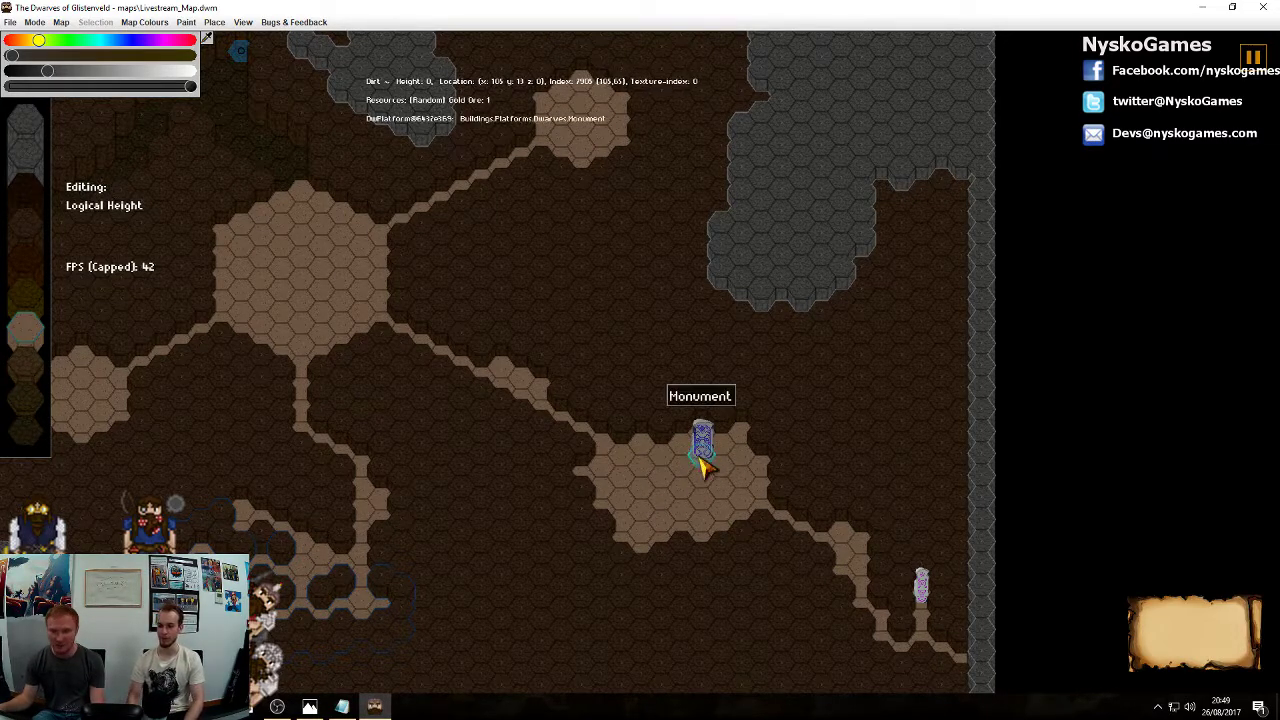
mouse_move(678, 499)
middle_mouse_down()
mouse_move(780, 464)
mouse_move(796, 556)
mouse_move(815, 571)
middle_mouse_up()
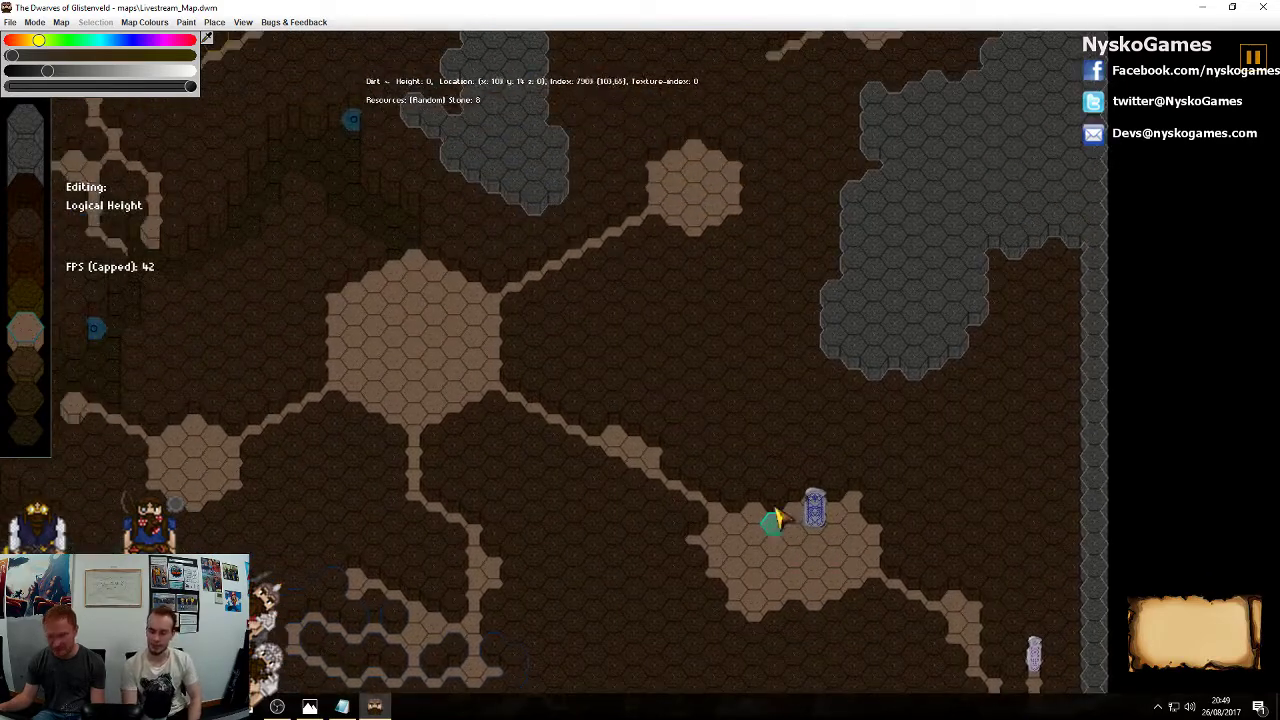
mouse_move(674, 388)
middle_mouse_down()
mouse_move(759, 422)
mouse_move(789, 380)
middle_mouse_up()
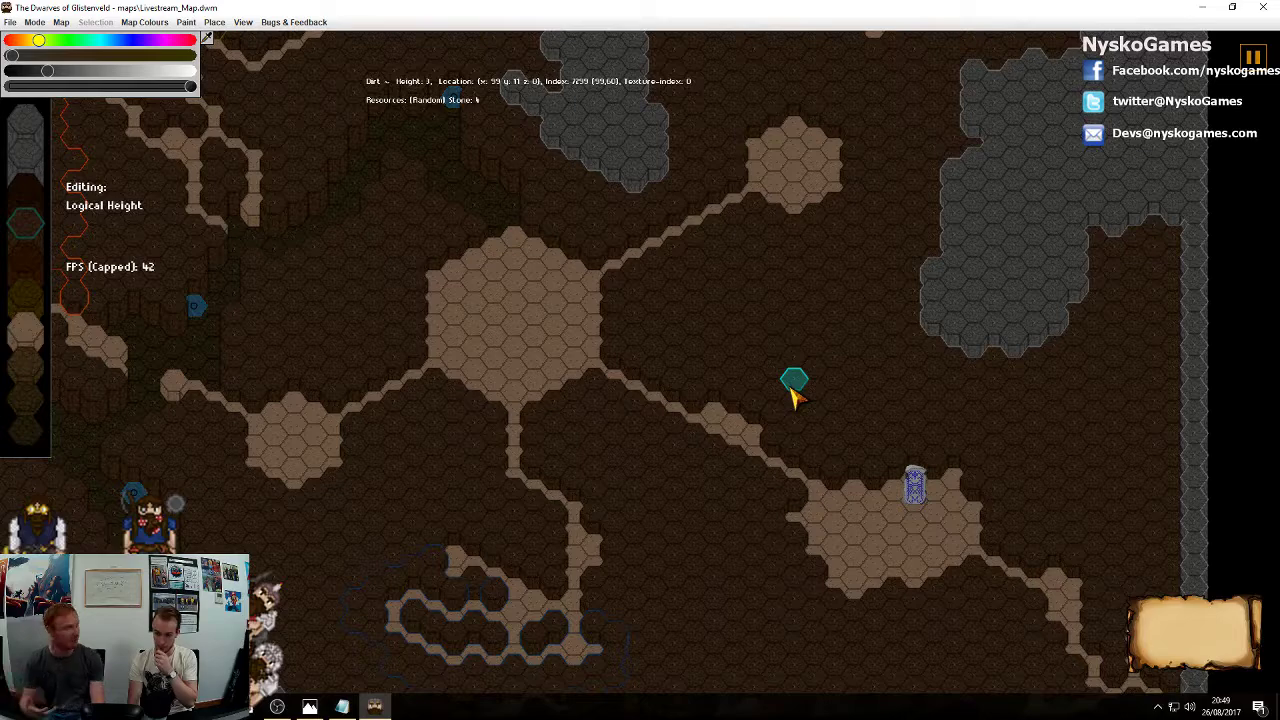
Place a Goblin Spring scenery object at the upper edge of the large southwestern cavern
mouse_move(772, 212)
middle_mouse_down()
mouse_move(795, 560)
mouse_move(821, 564)
middle_mouse_up()
mouse_move(217, 607)
middle_mouse_down()
mouse_move(431, 537)
mouse_move(1085, 137)
middle_mouse_up()
scroll(666, 286, "down", 3)
middle_click_drag(482, 360, 590, 380)
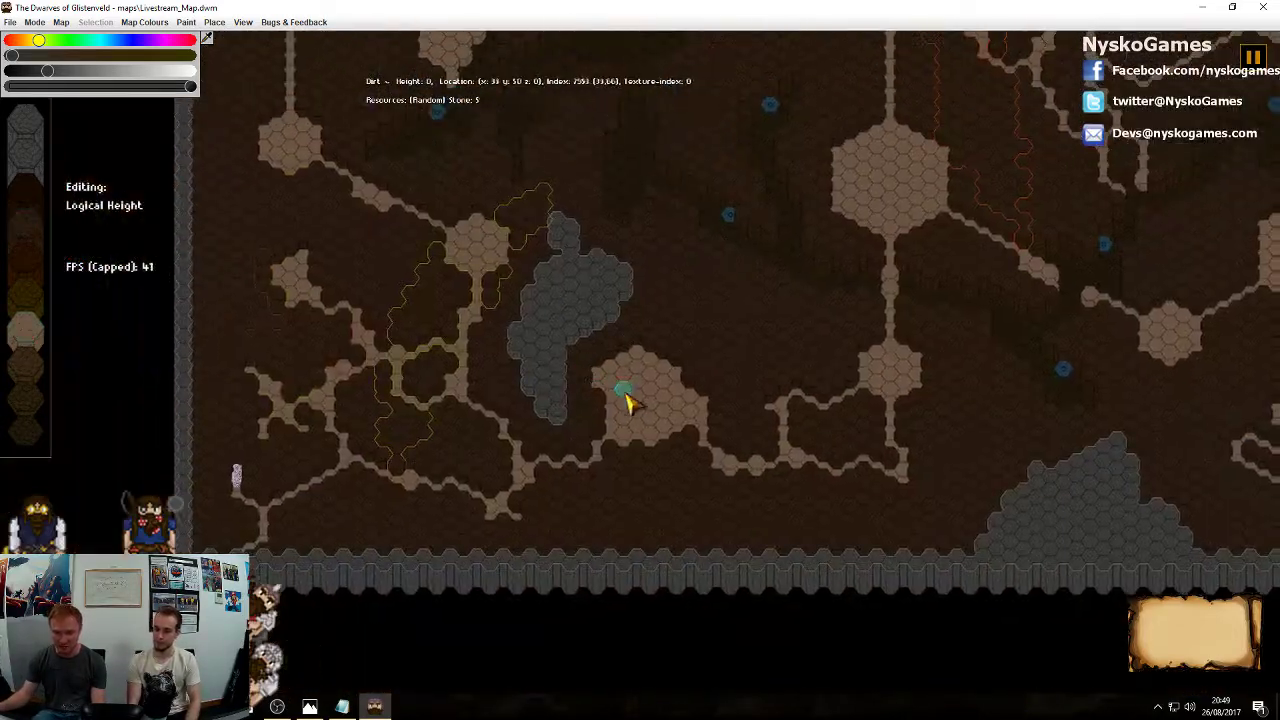
left_click(237, 23)
mouse_move(214, 22)
mouse_move(239, 52)
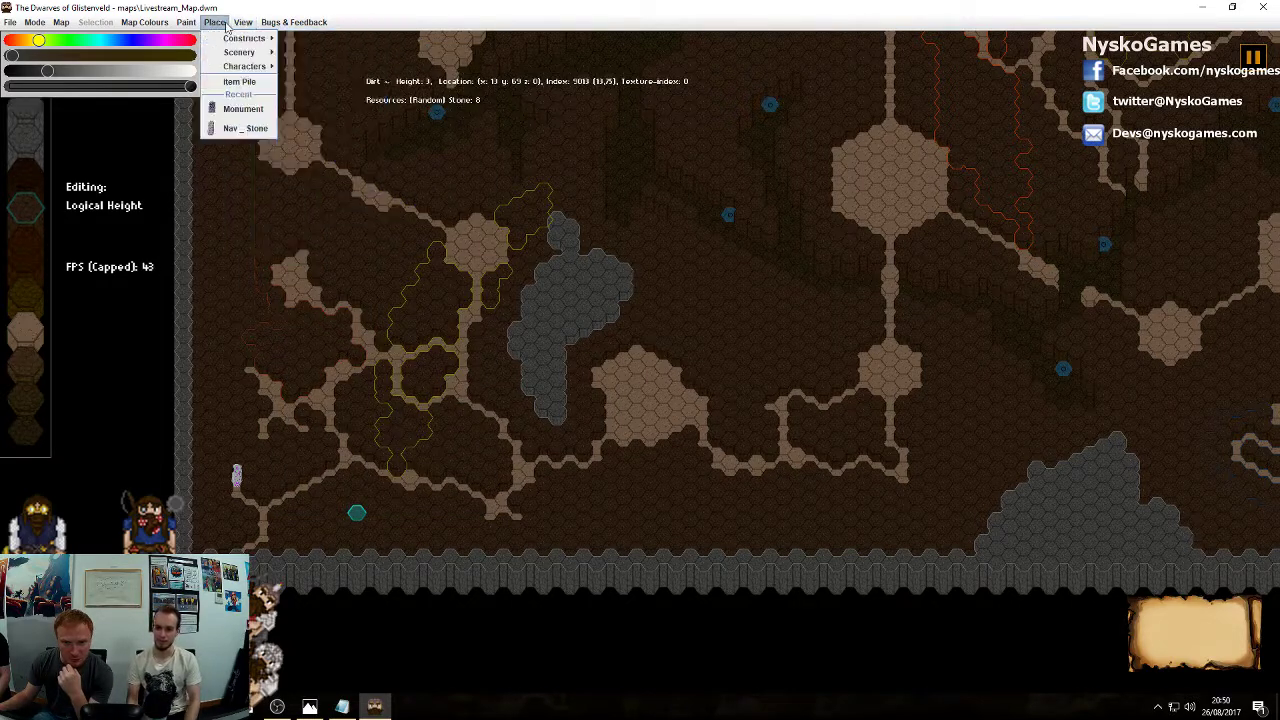
mouse_move(305, 46)
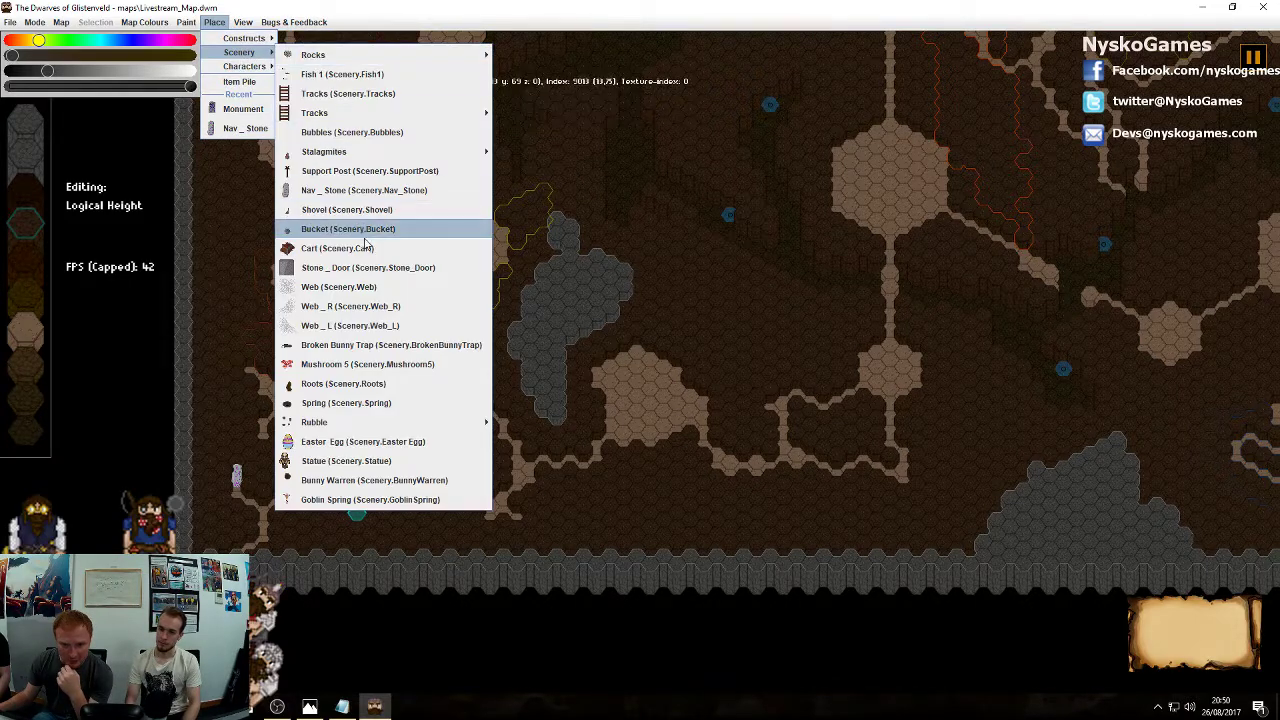
left_click(358, 500)
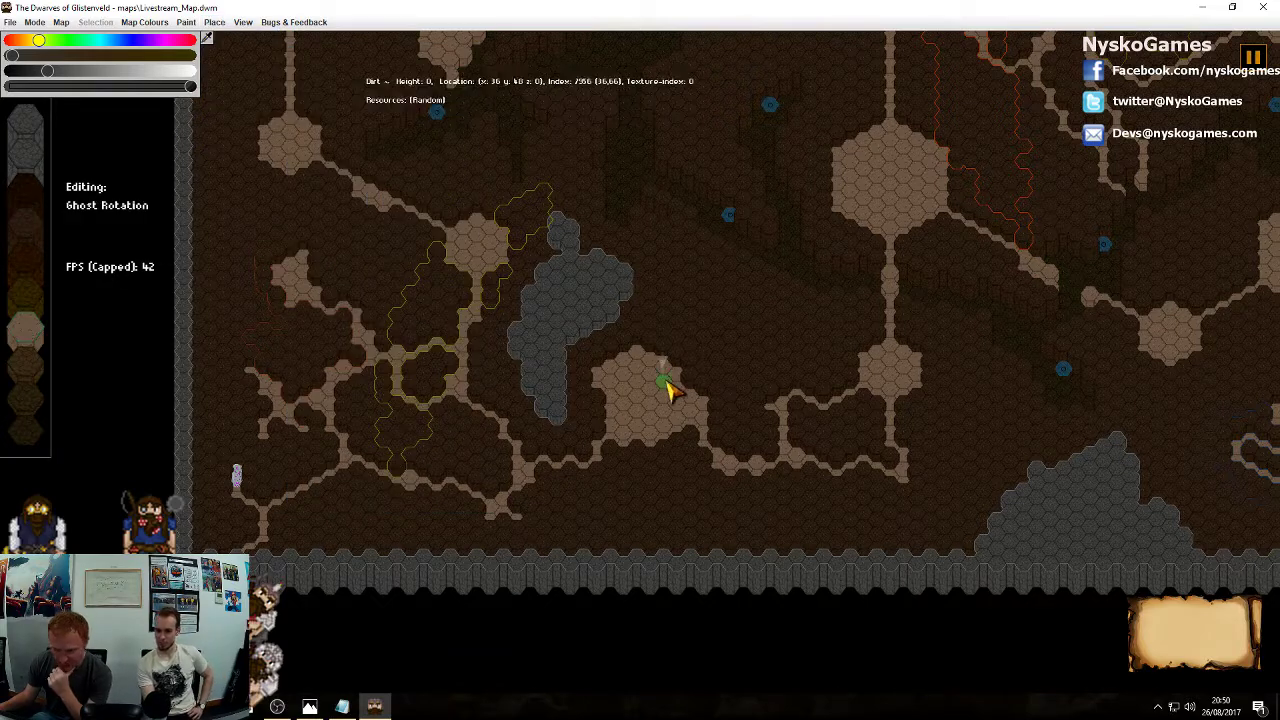
scroll(686, 423, "up", 2)
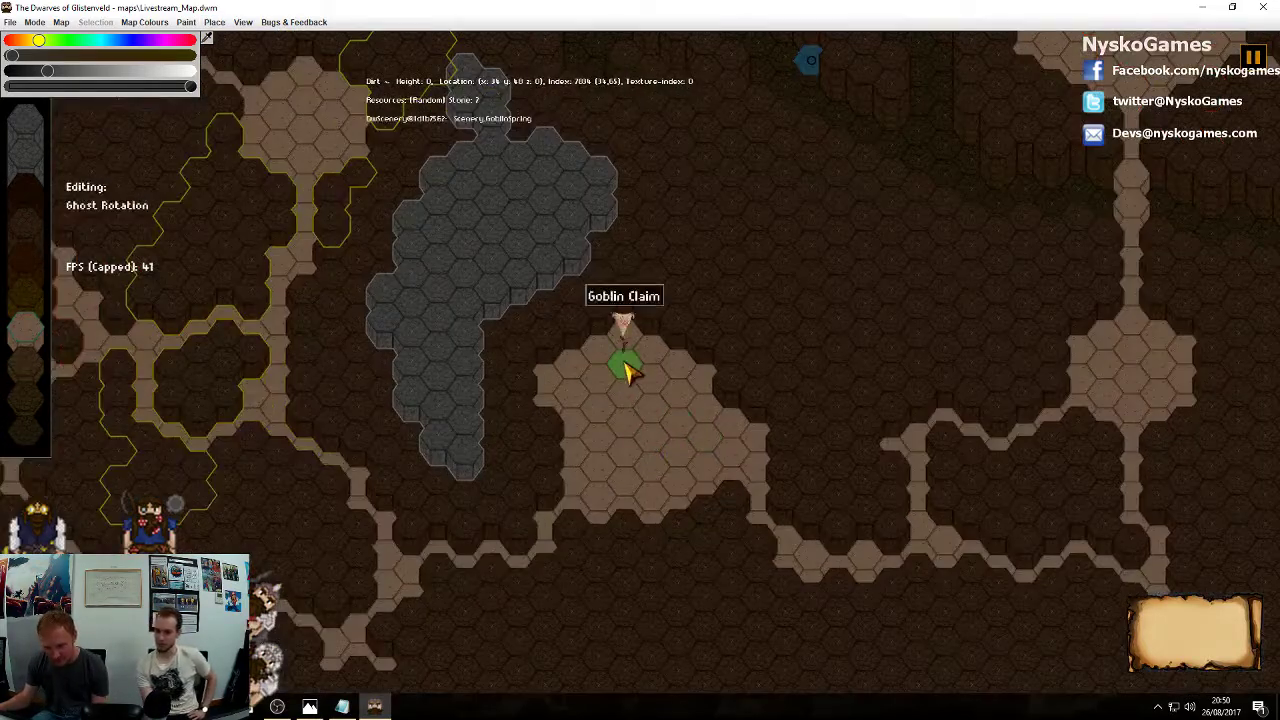
scroll(650, 390, "down", 1)
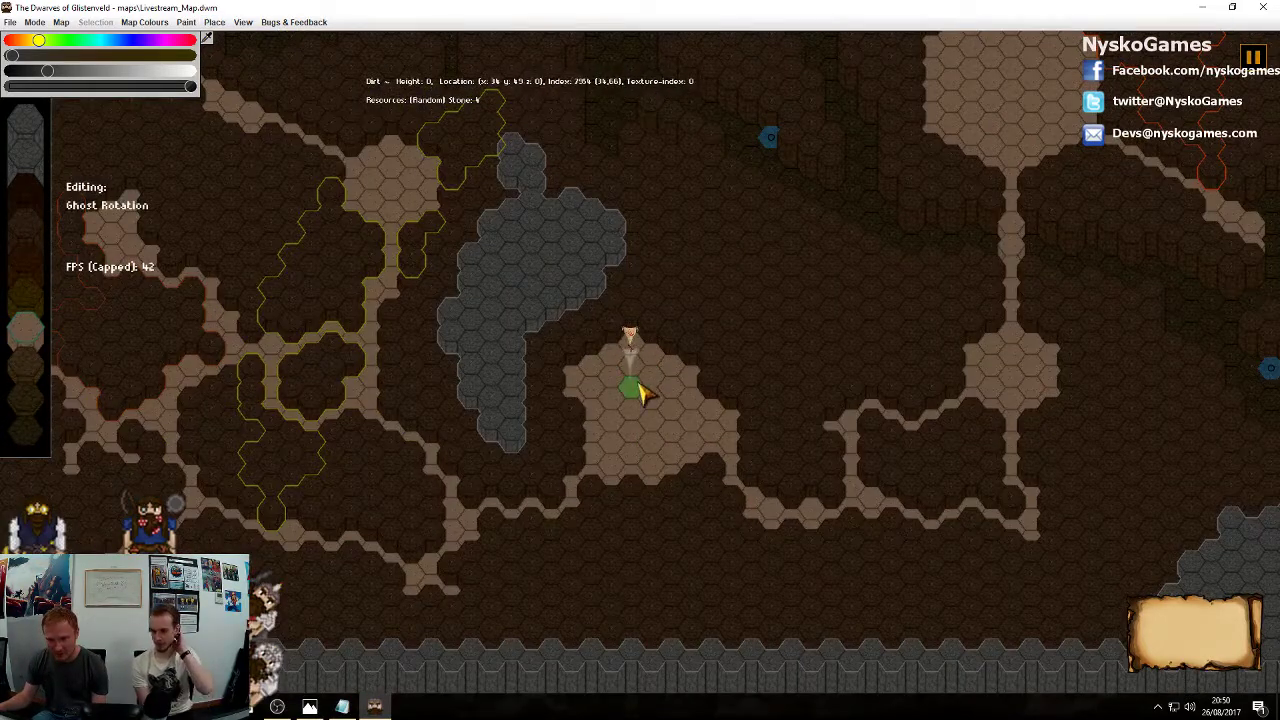
Place a second Goblin Spring at the upper edge of the large northeastern cavern, and end the placement
middle_click_drag(703, 431, 356, 409)
middle_click_drag(898, 354, 448, 404)
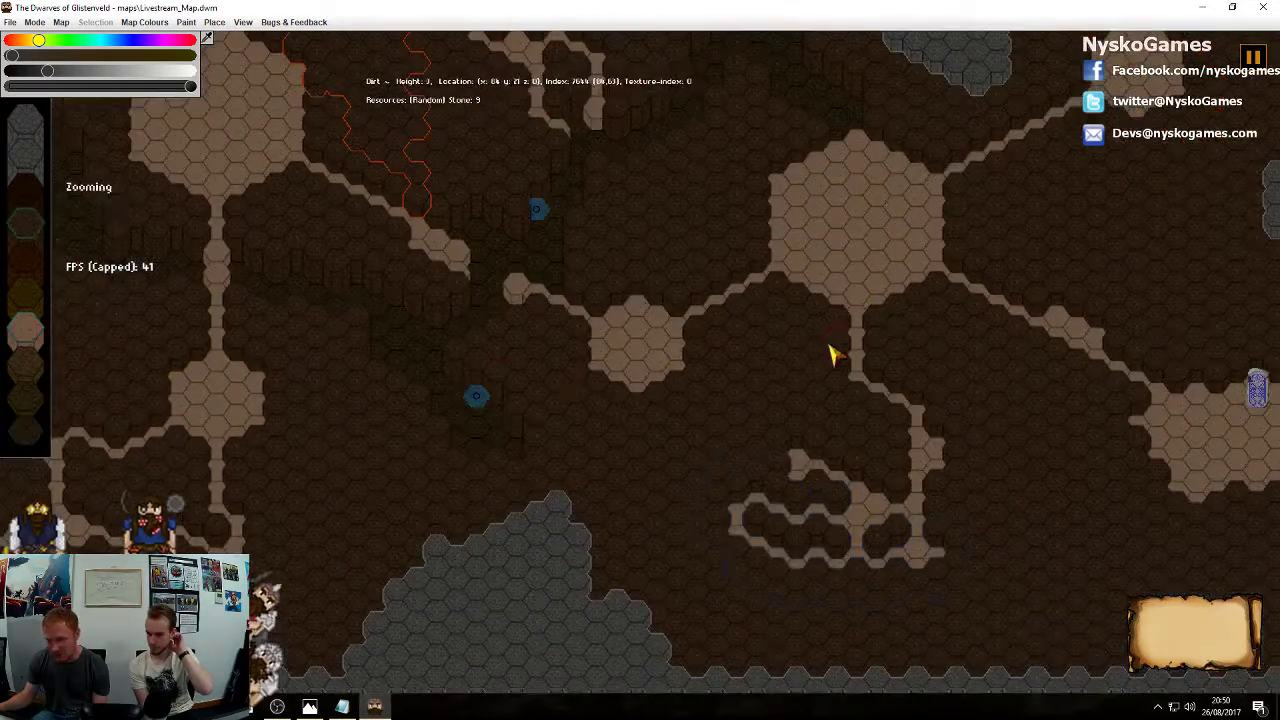
scroll(831, 354, "down", 1)
middle_click_drag(1082, 395, 754, 417)
middle_click_drag(677, 266, 746, 520)
middle_click_drag(757, 200, 720, 514)
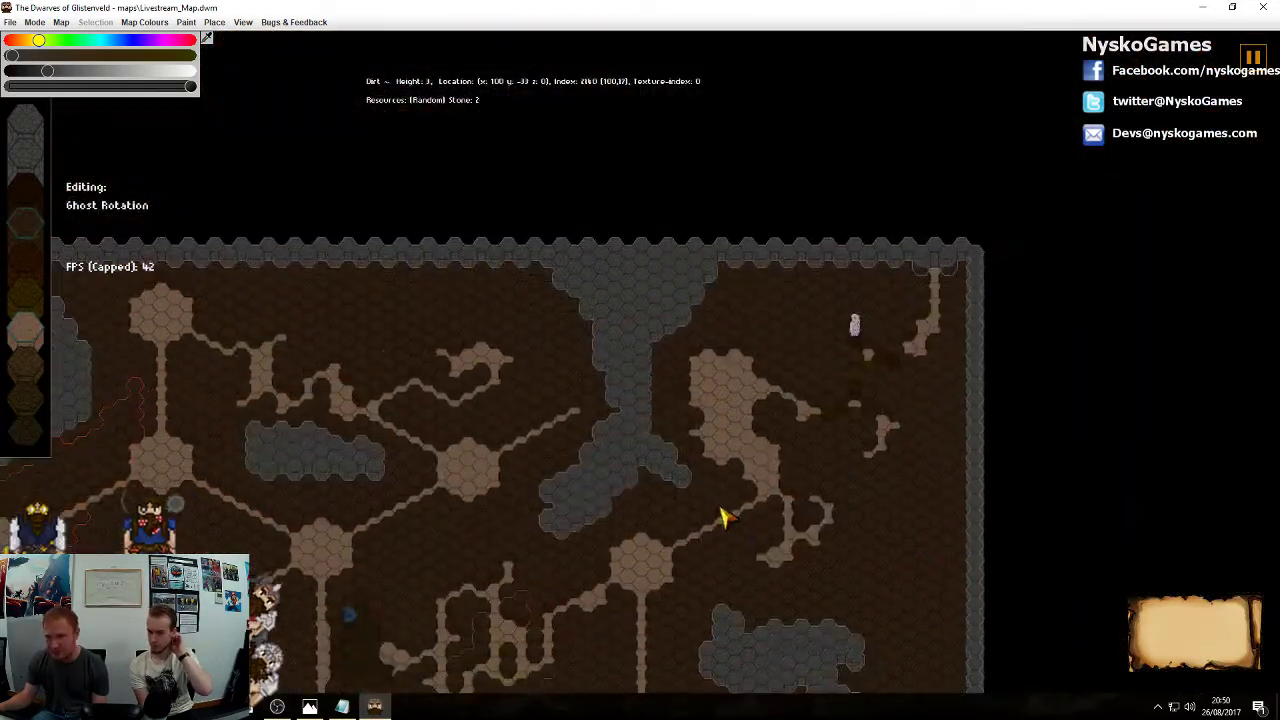
key("h")
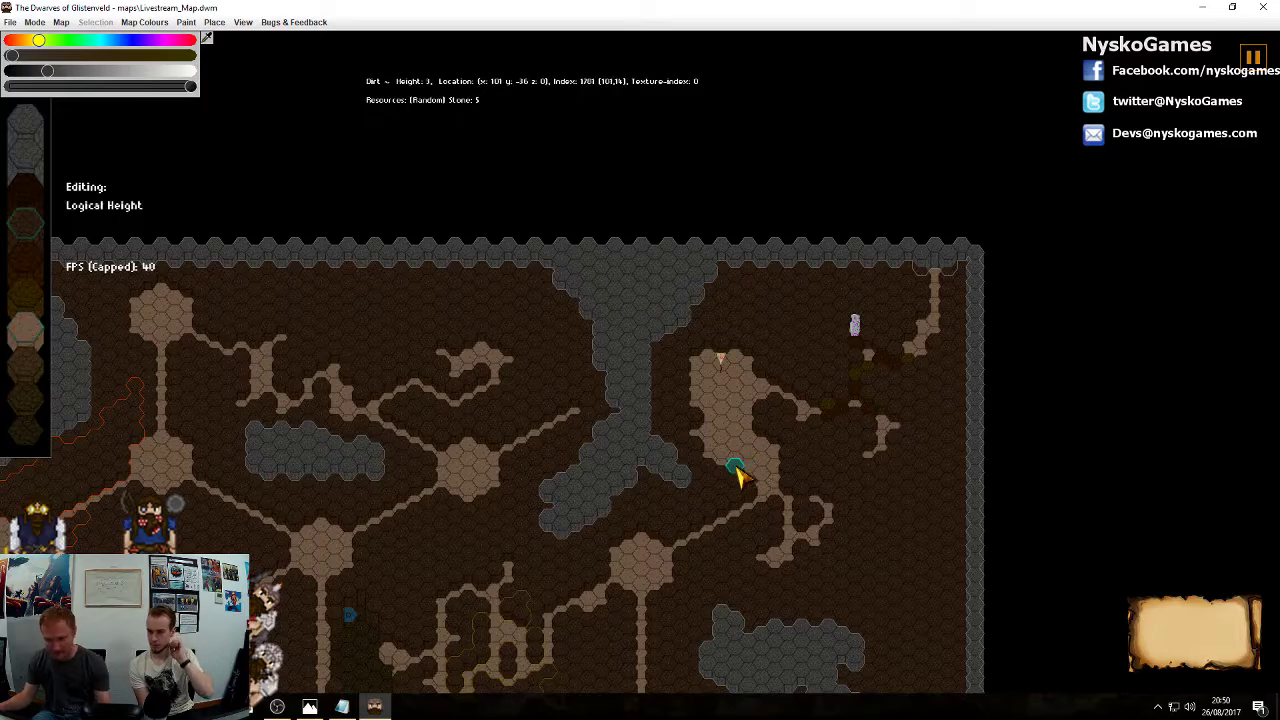
Place a Spring scenery object in the small dead-end cavern in the west and another in the winding tunnel's end chamber in the north
scroll(749, 395, "up", 3)
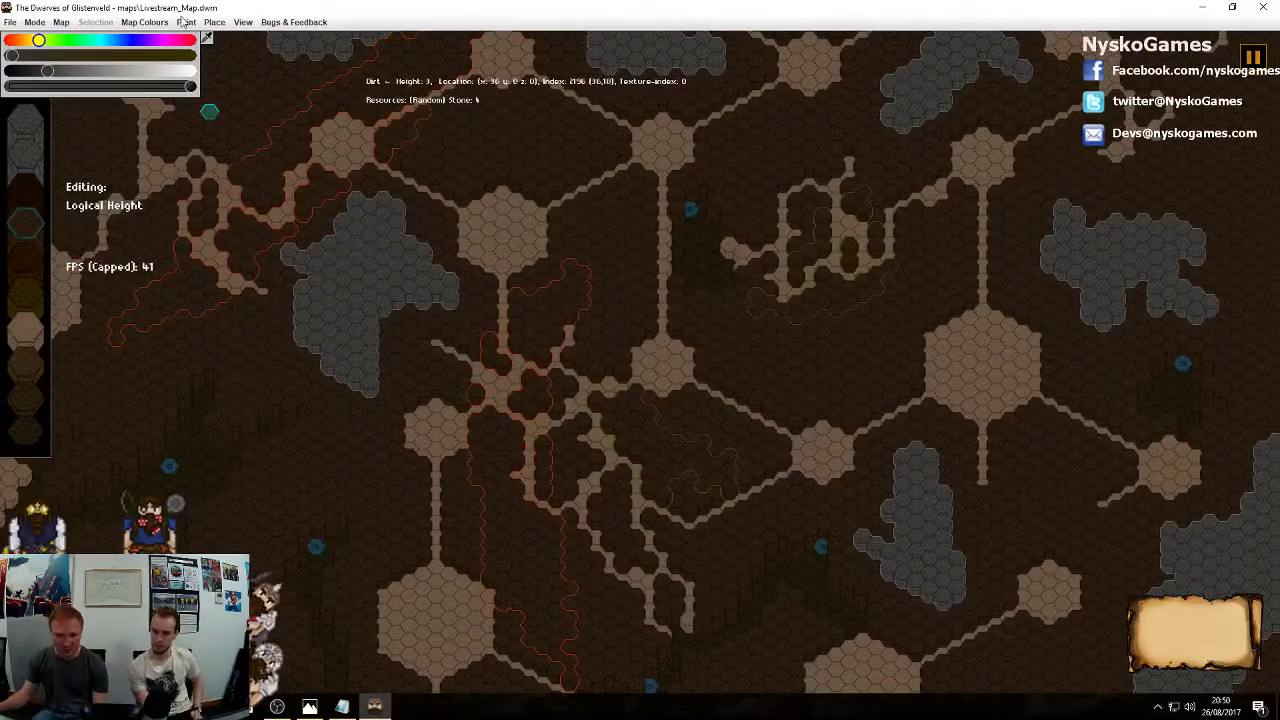
left_click(214, 22)
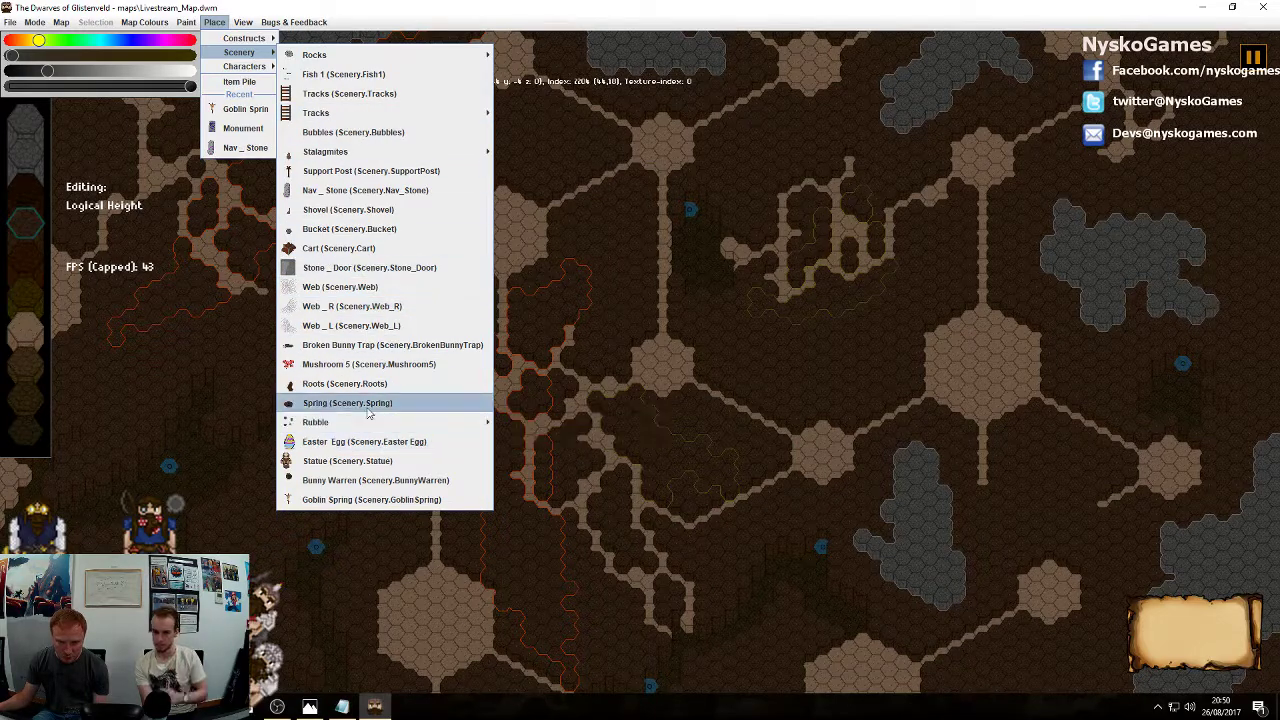
left_click(368, 403)
scroll(700, 300, "up", 3)
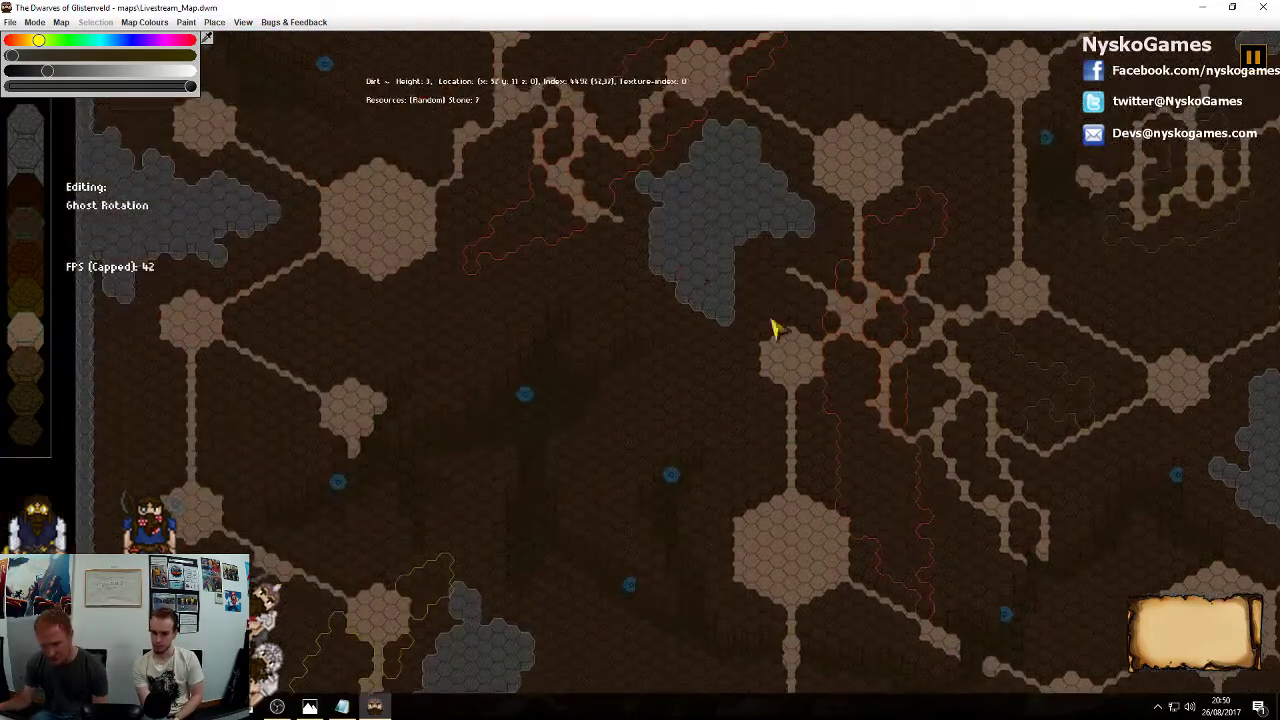
middle_click_drag(548, 388, 913, 390)
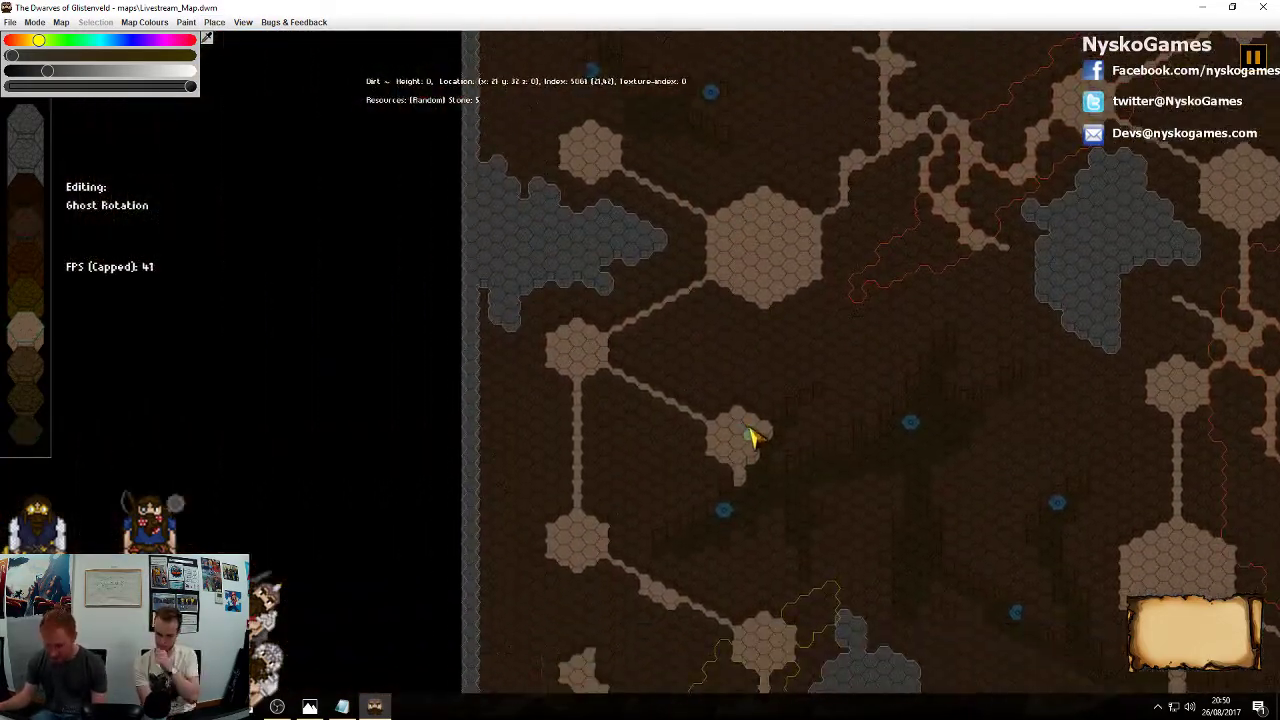
middle_click_drag(1033, 181, 653, 412)
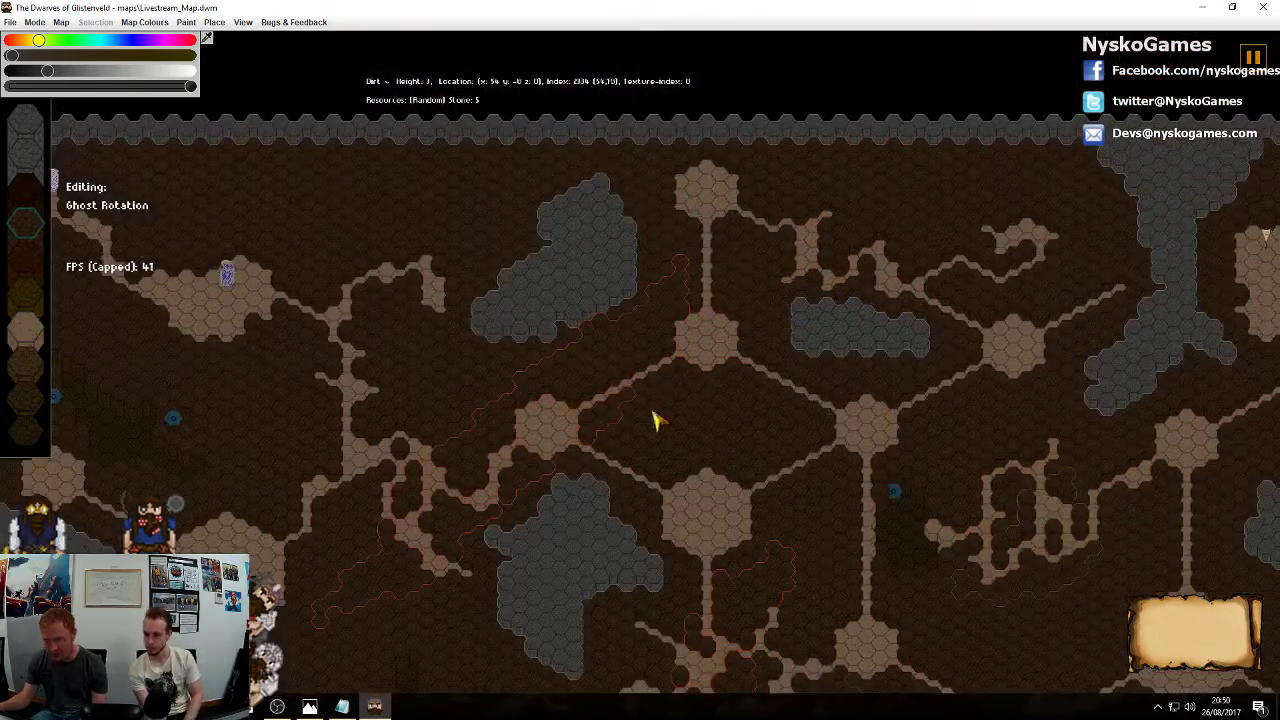
middle_click_drag(900, 400, 865, 442)
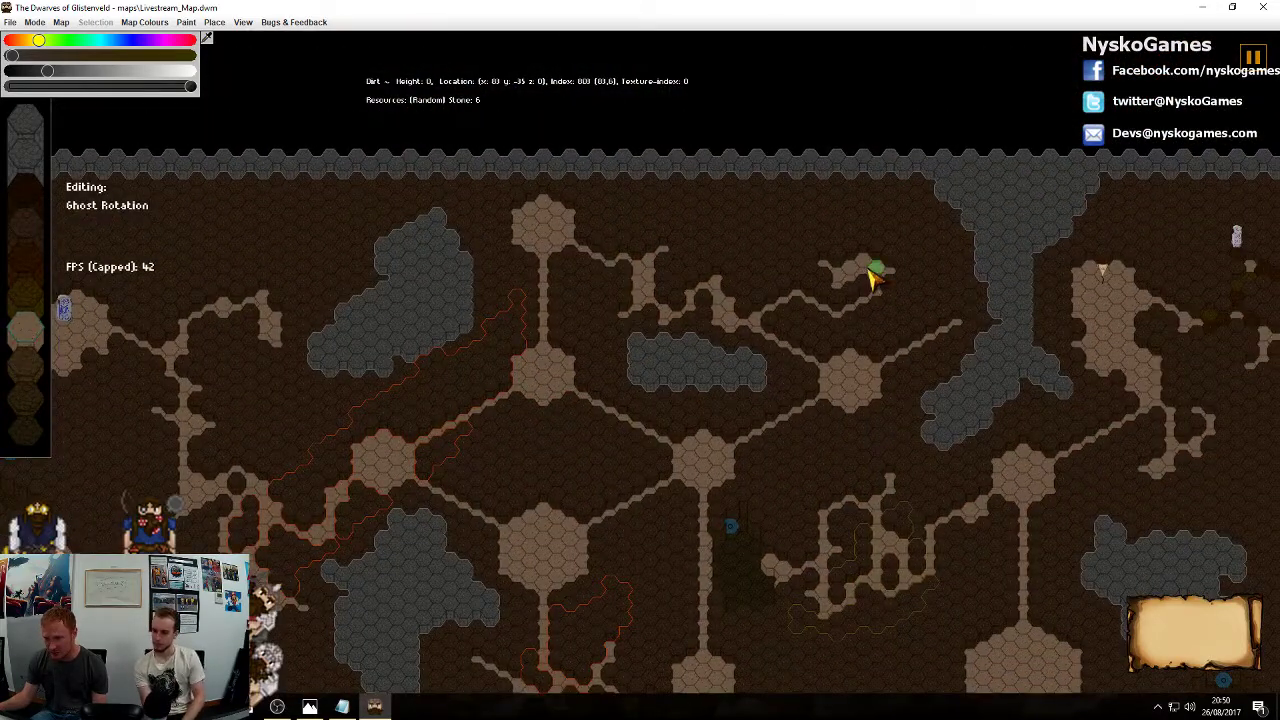
Lower a small cluster of dirt tiles beside the central tunnels to height 0, widening the junction into a pocket, and clear the selection
middle_click_drag(930, 390, 670, 216)
middle_click_drag(817, 352, 806, 182)
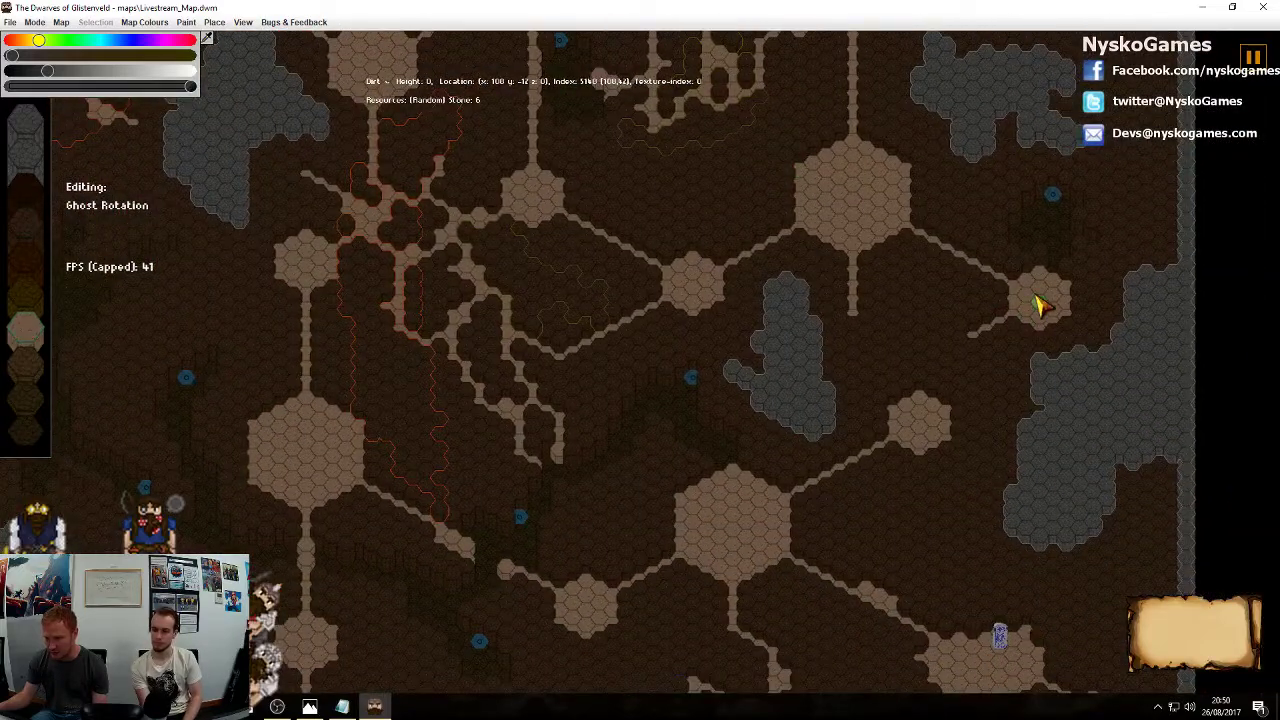
scroll(857, 300, "down", 5)
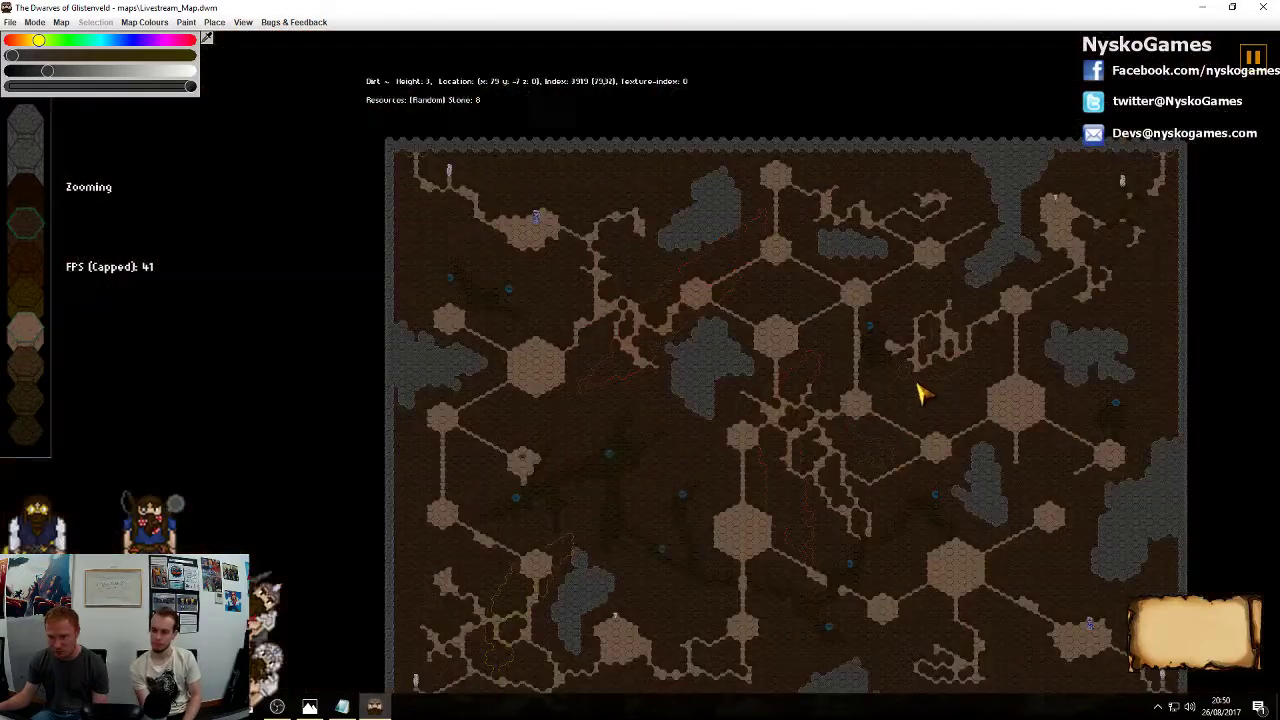
scroll(920, 394, "up", 1)
middle_click_drag(805, 388, 733, 324)
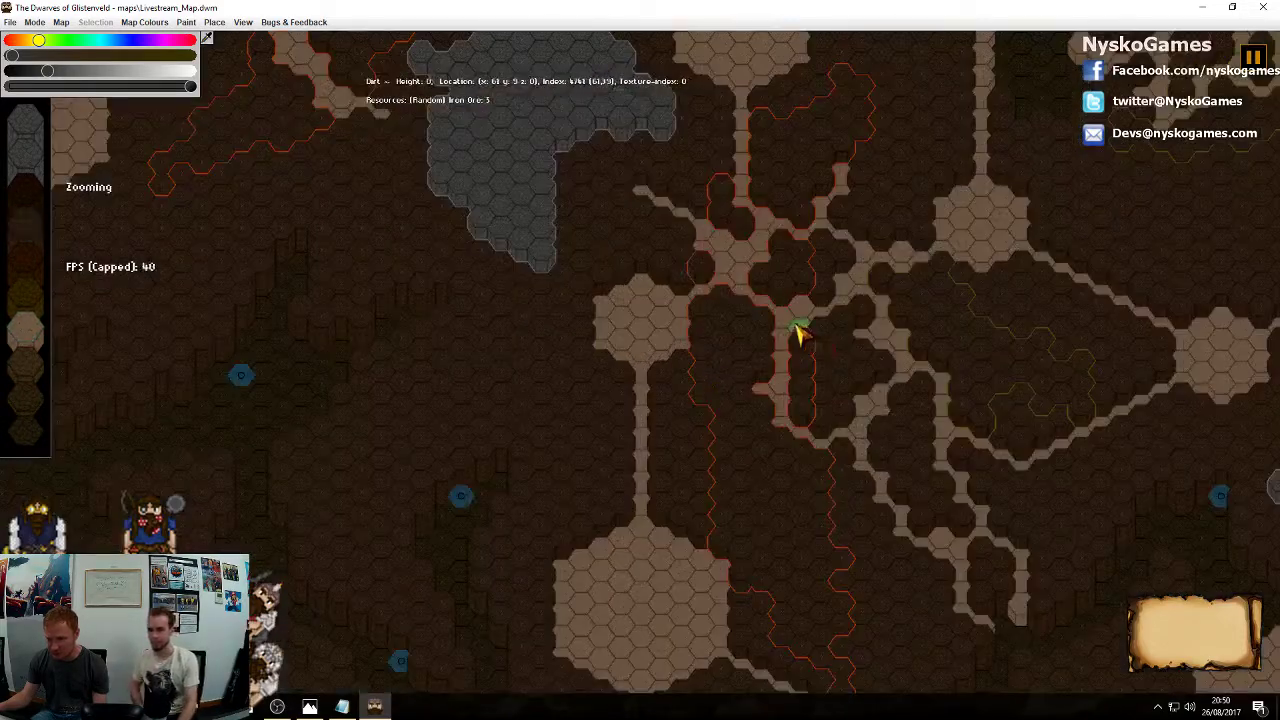
scroll(800, 334, "up", 2)
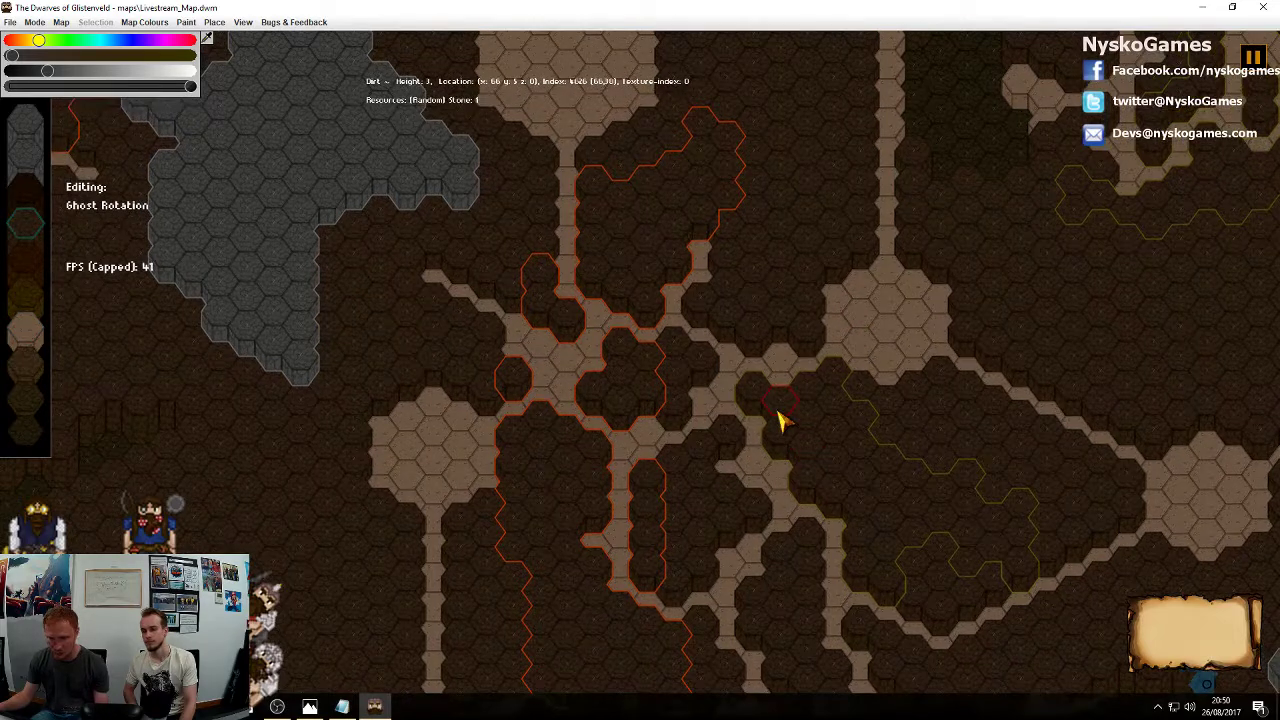
mouse_move(751, 323)
left_mouse_down()
mouse_move(751, 300)
mouse_move(787, 320)
left_mouse_up()
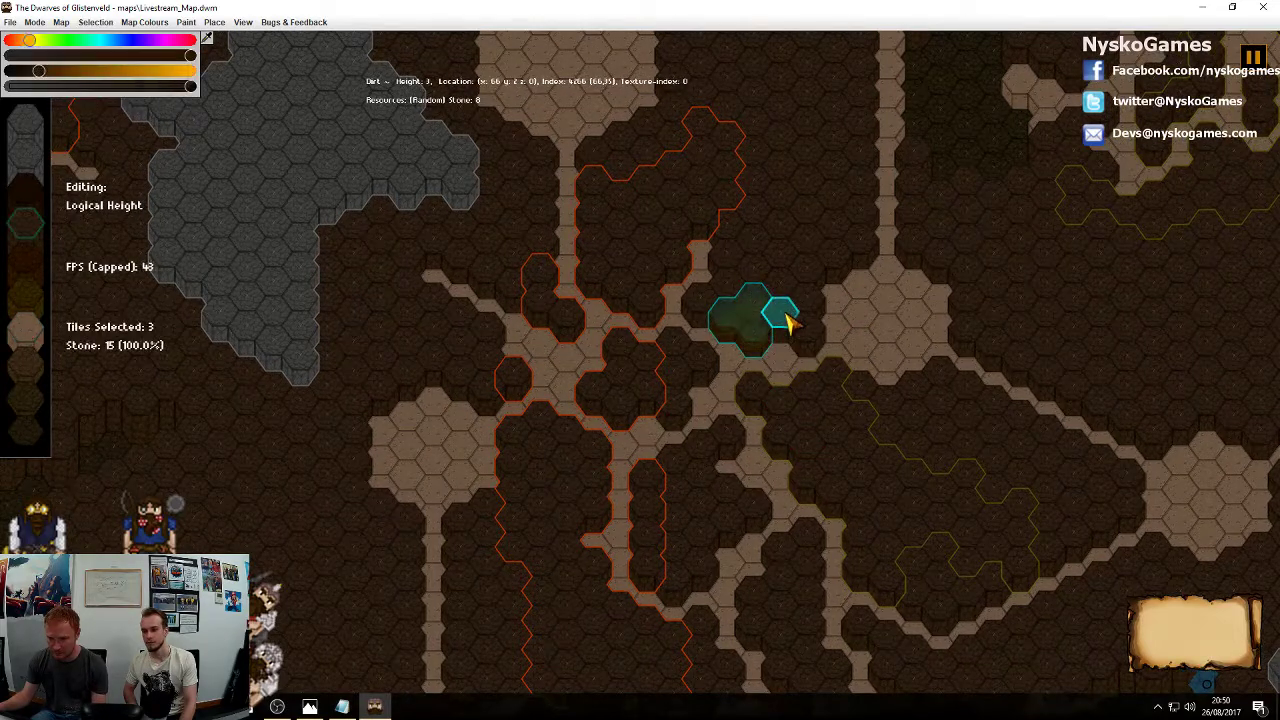
scroll(786, 315, "down", 3)
left_click(786, 316)
scroll(797, 333, "down", 3)
right_click(757, 303)
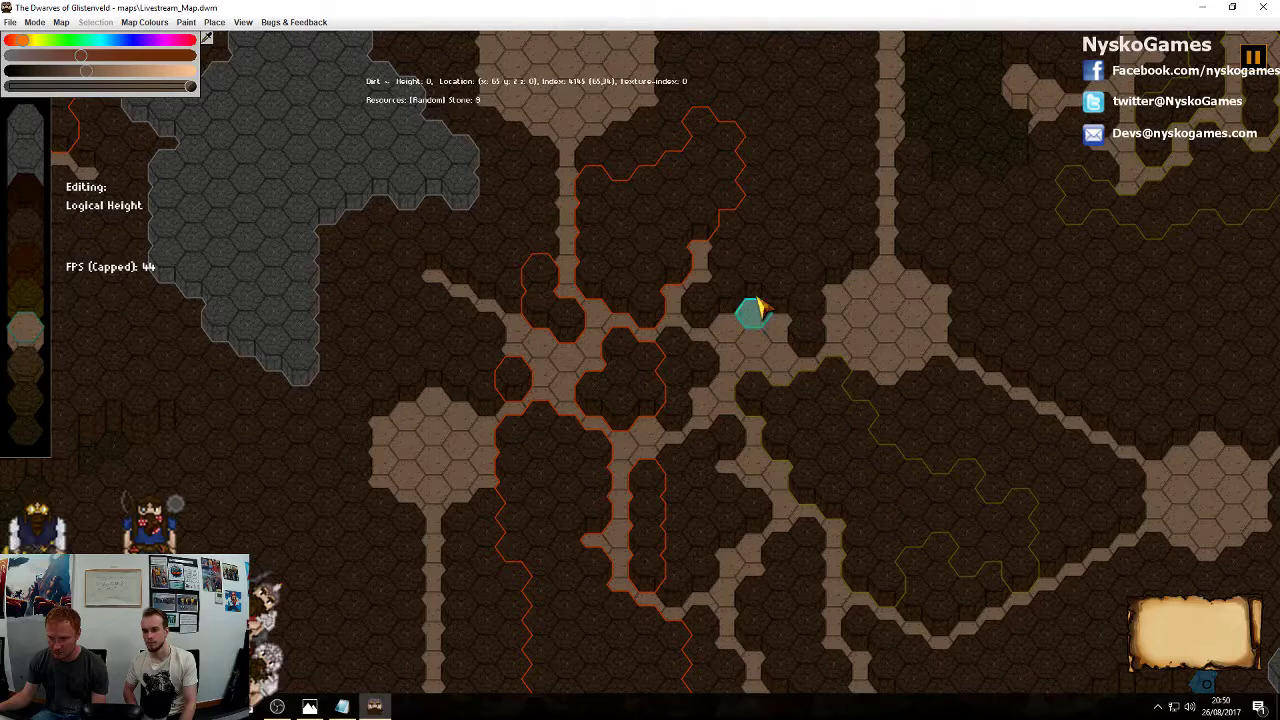
Place a Spring in the widened pocket beside the central tunnels
left_click(218, 22)
left_click(240, 66)
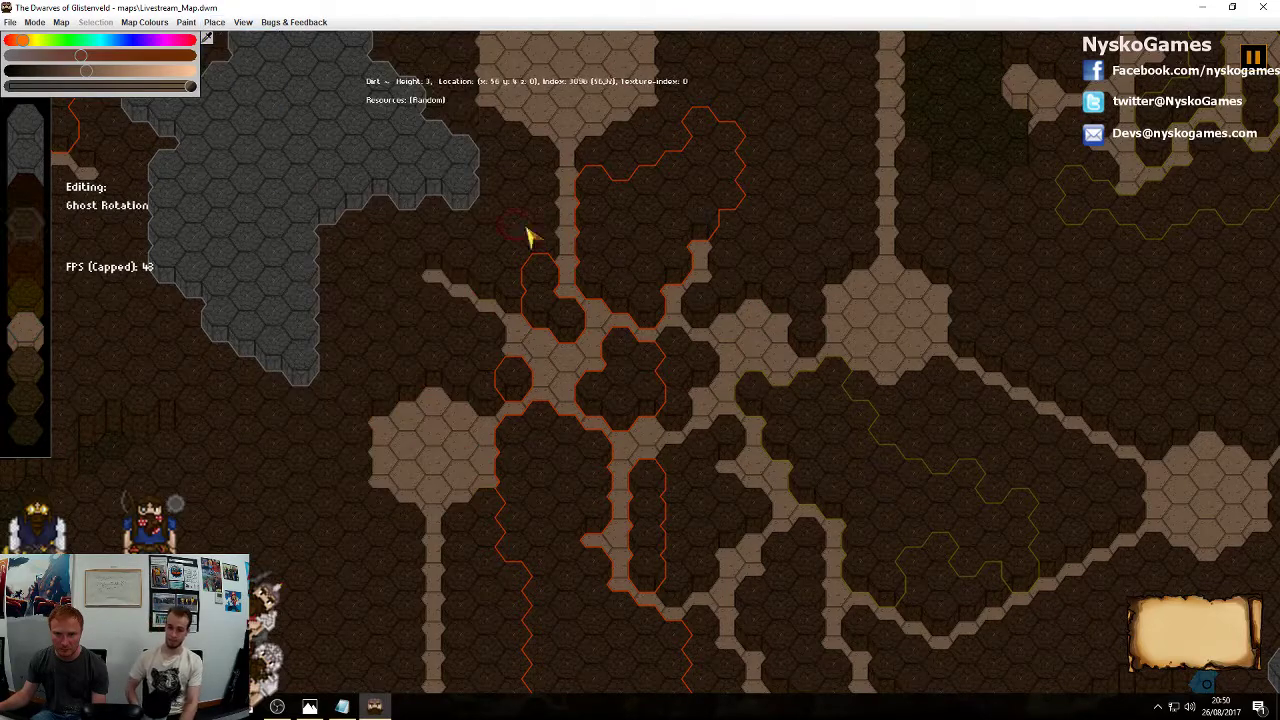
left_click(751, 345)
Review the distribution of springs, goblin springs and monuments over the whole map, with a closer look at the northwest and centre
scroll(857, 357, "down", 5)
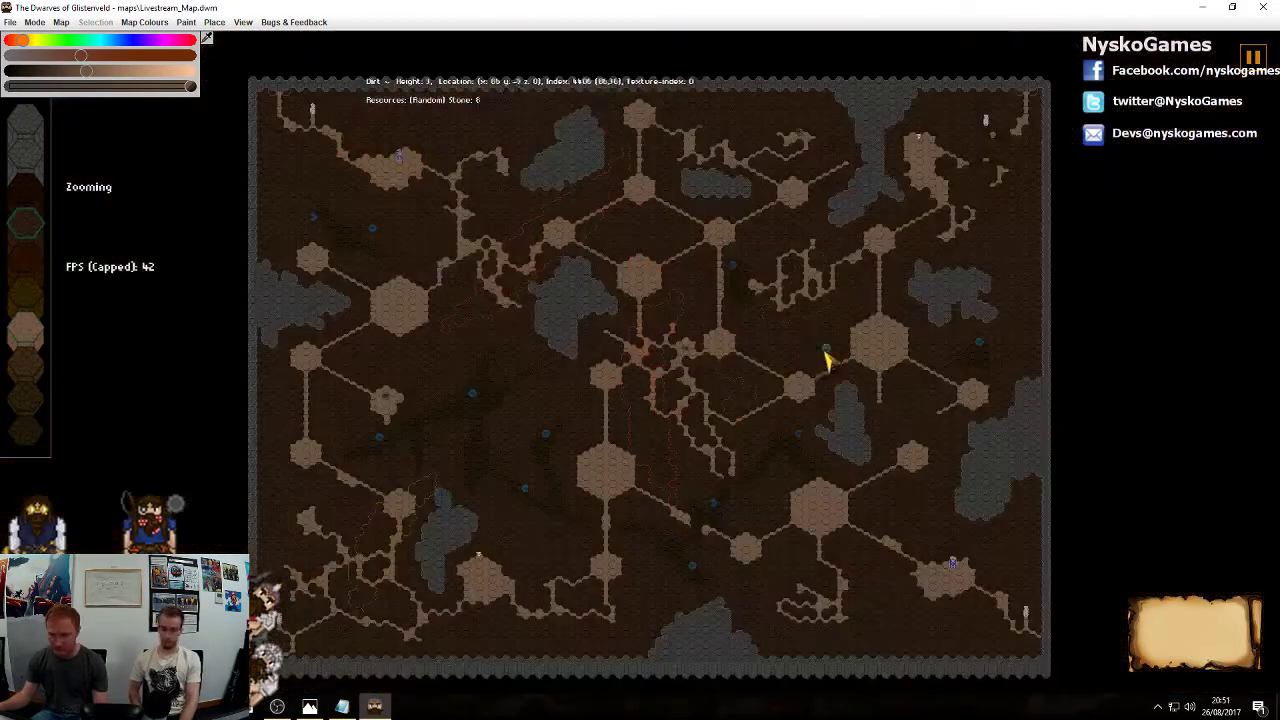
middle_click_drag(650, 430, 744, 430)
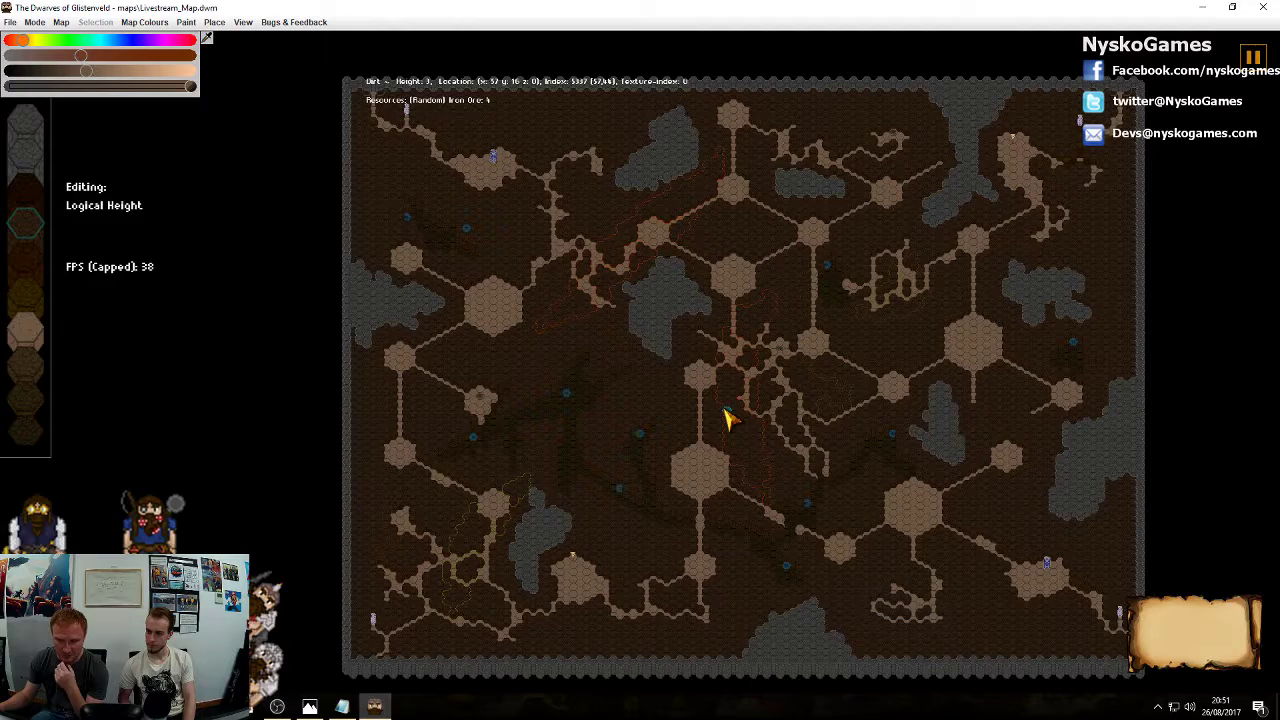
middle_click_drag(753, 373, 727, 352)
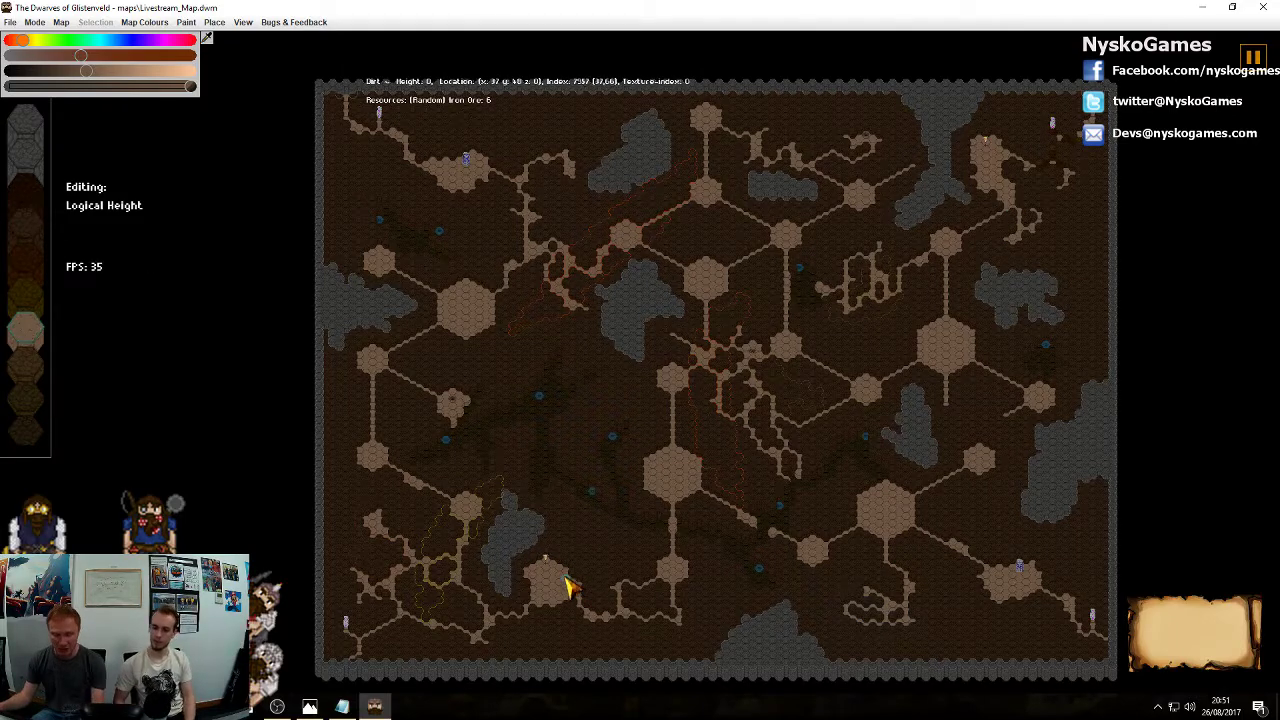
scroll(810, 372, "up", 2)
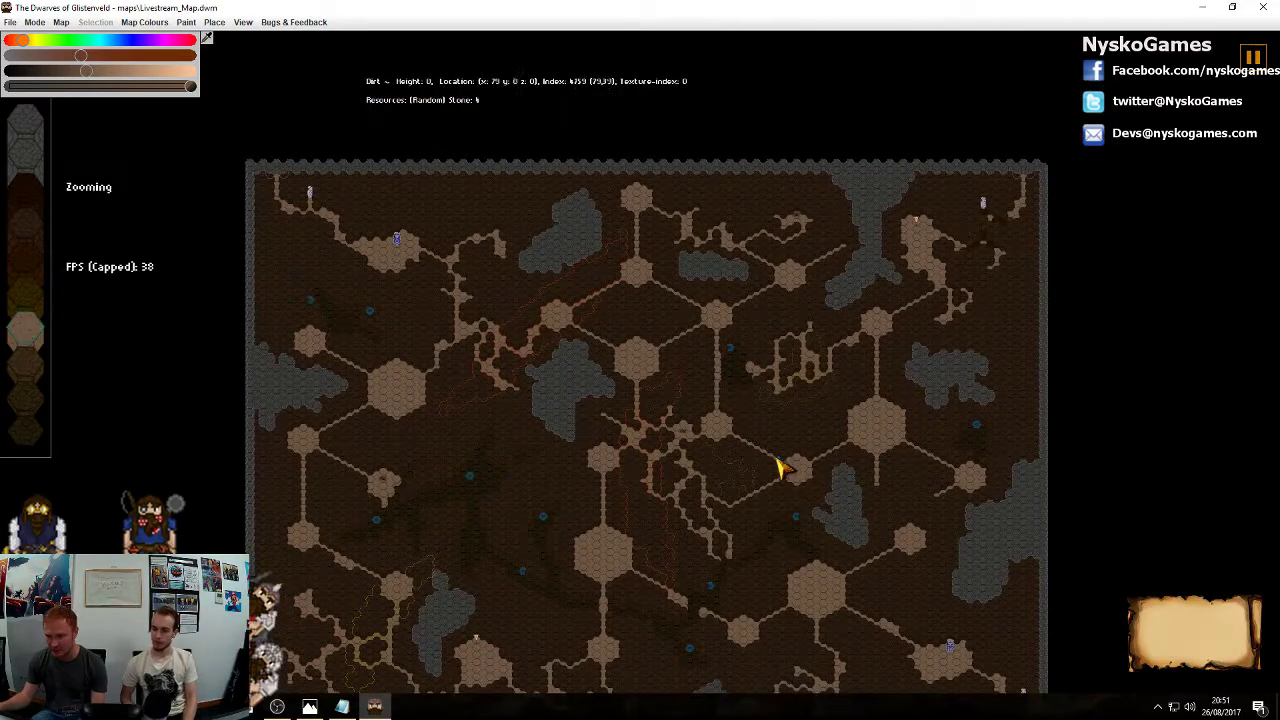
scroll(860, 445, "up", 2)
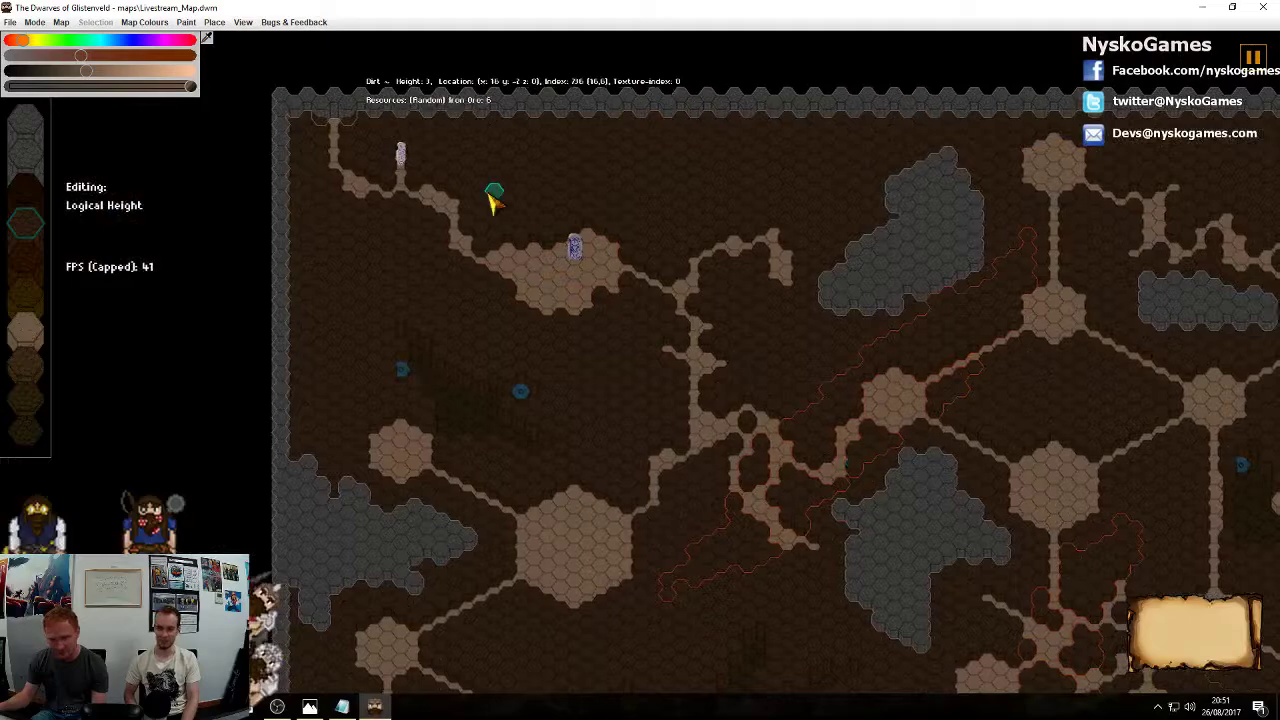
middle_click_drag(1091, 412, 944, 357)
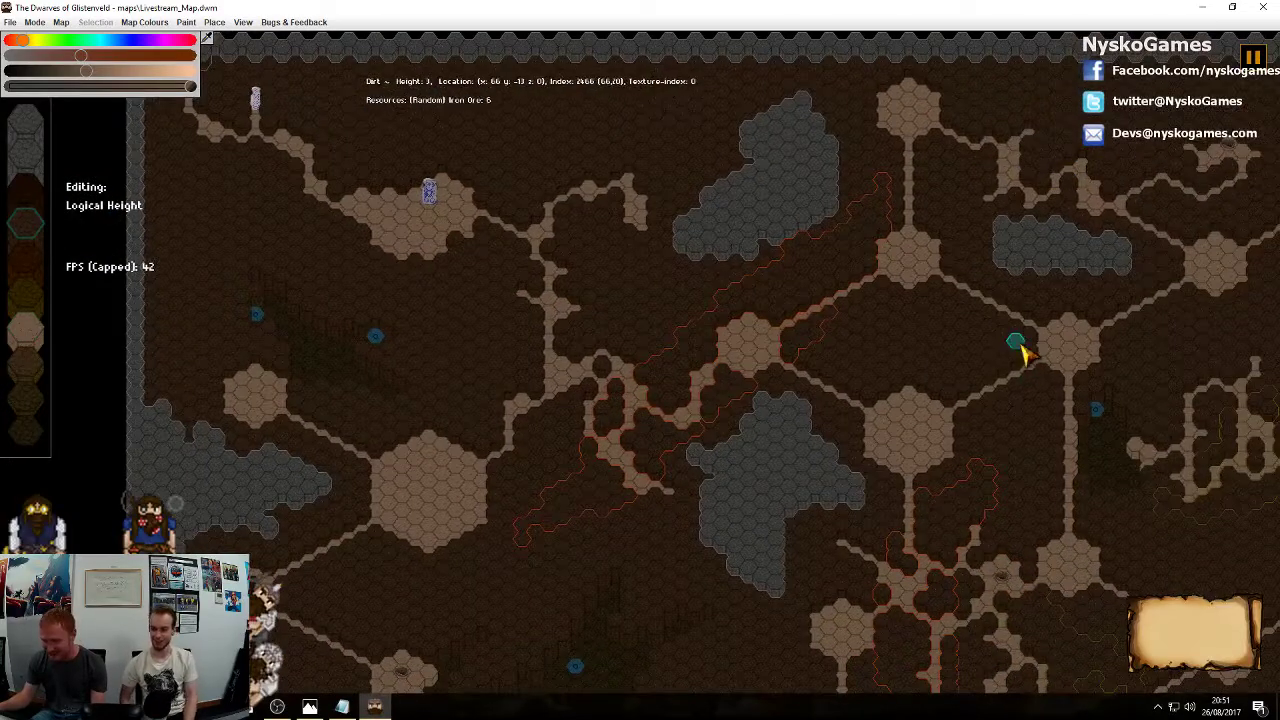
middle_click_drag(1017, 343, 970, 286)
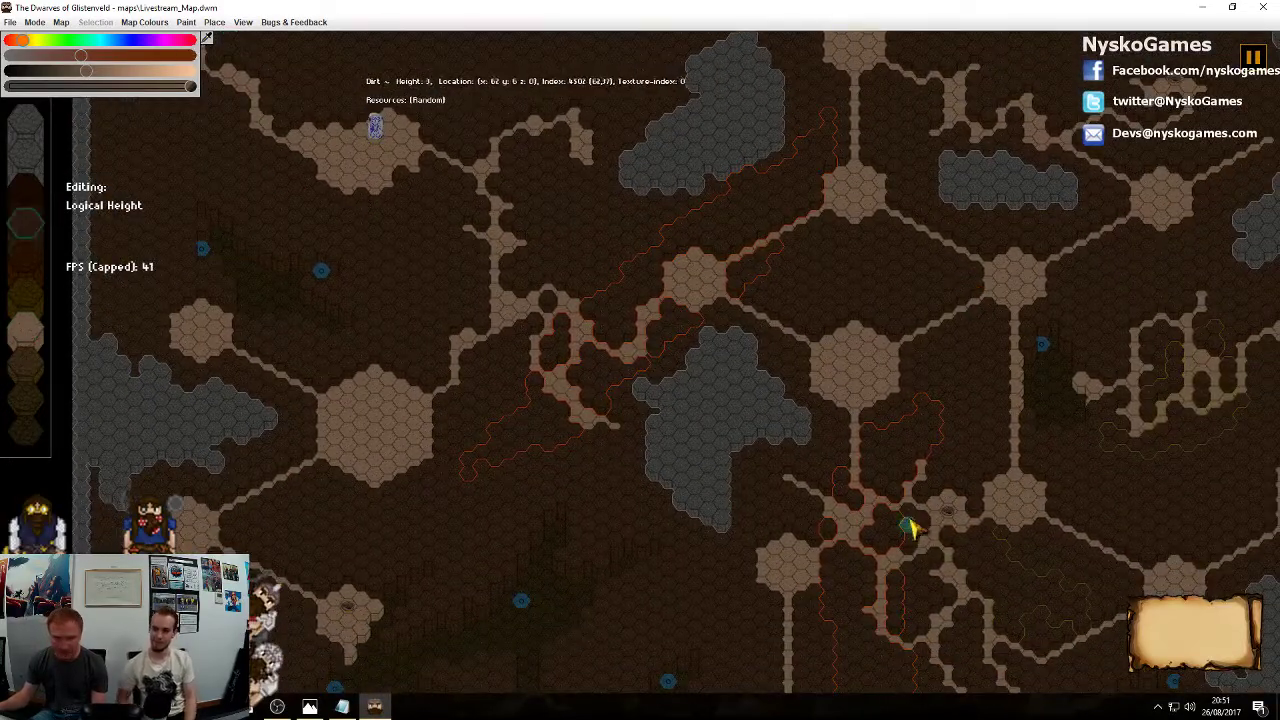
middle_click_drag(909, 523, 809, 391)
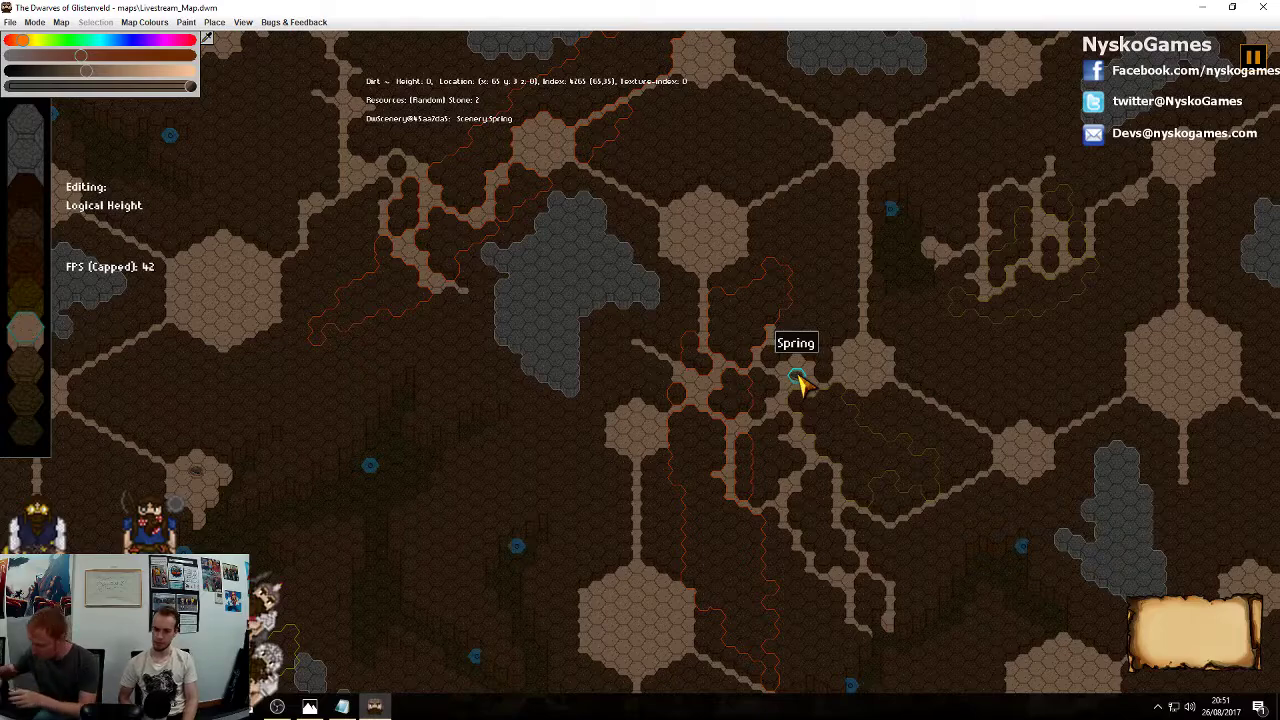
Try placing a Goblin Spring on top of the spring in the central pocket, and remove it again
left_click(214, 22)
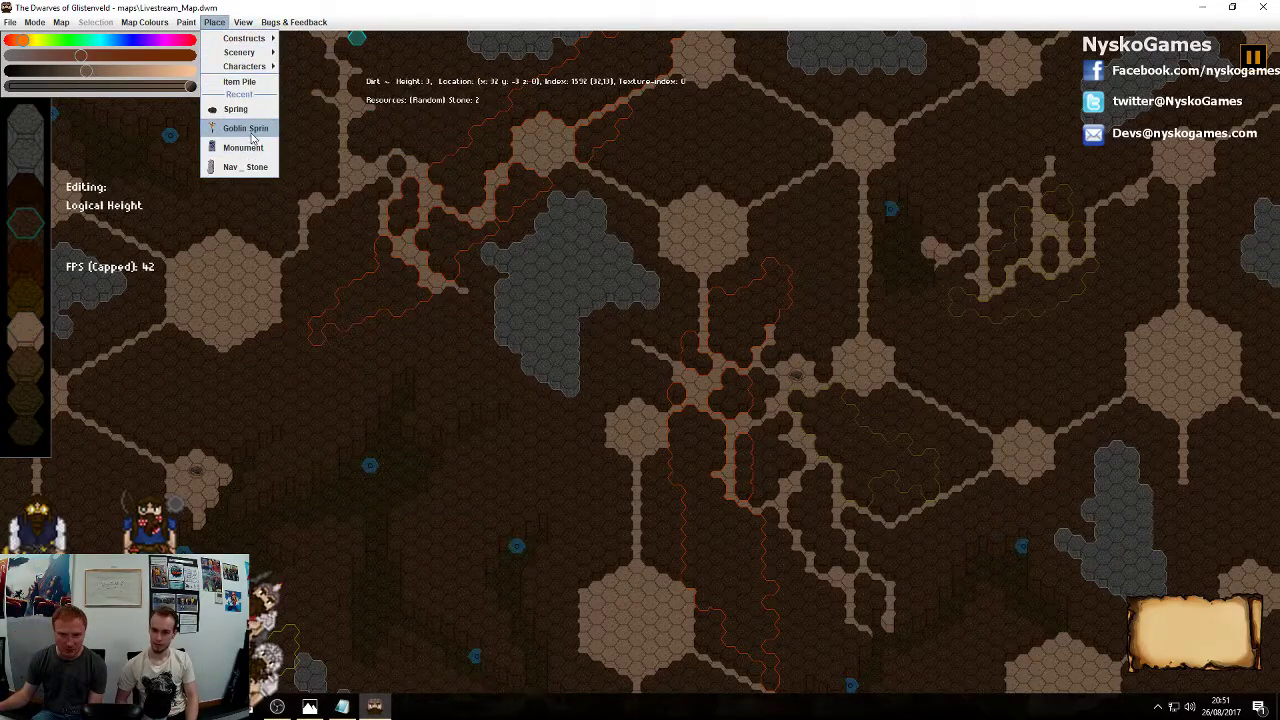
left_click(250, 129)
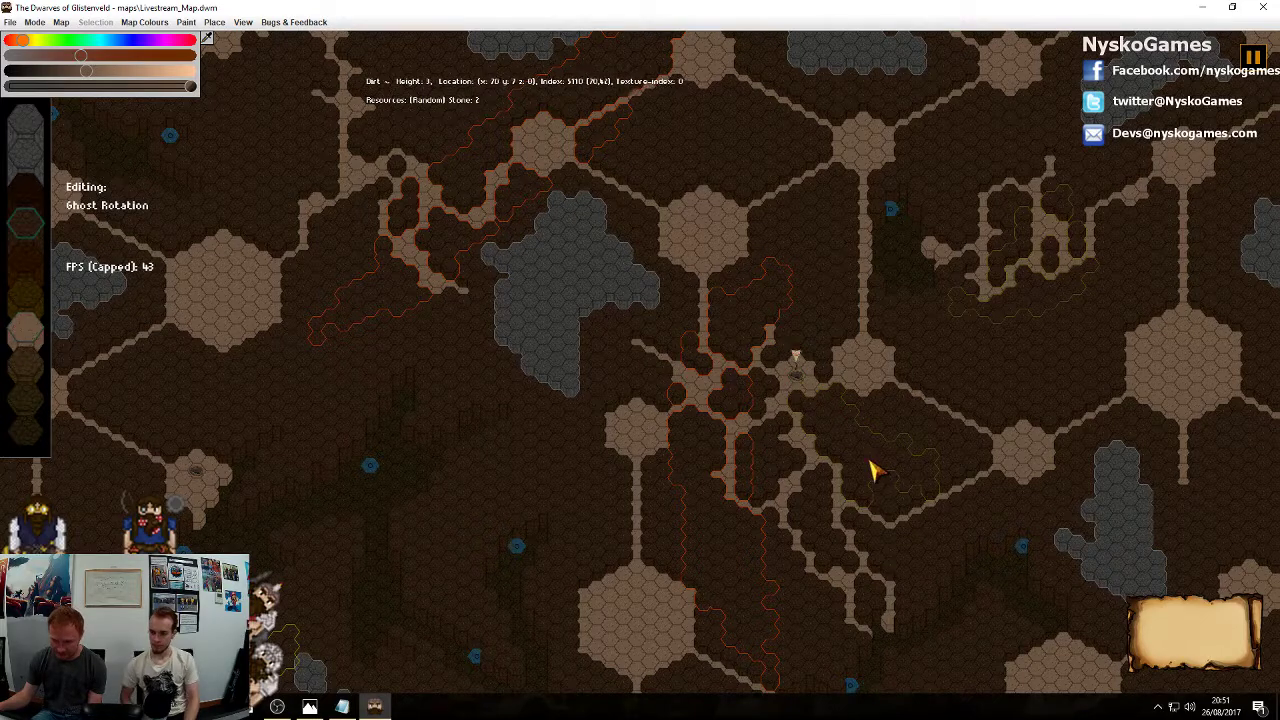
scroll(877, 386, "up", 3)
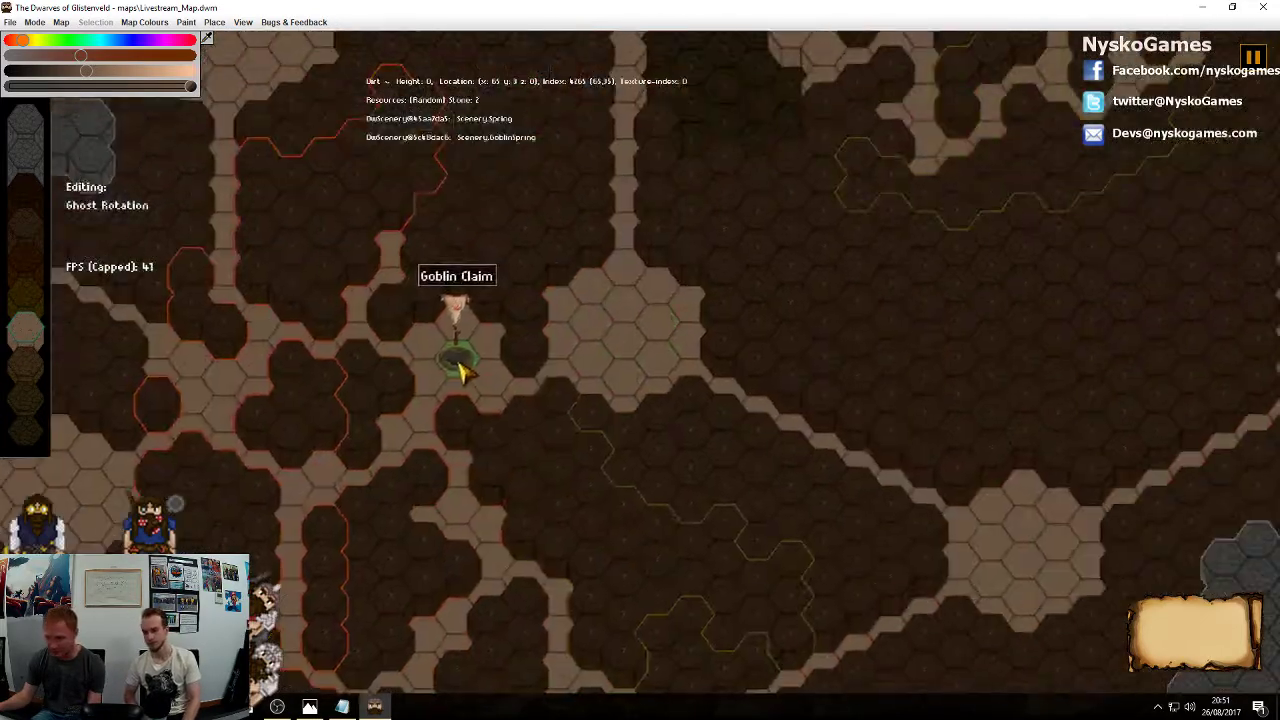
scroll(506, 375, "up", 1)
middle_click_drag(506, 375, 756, 381)
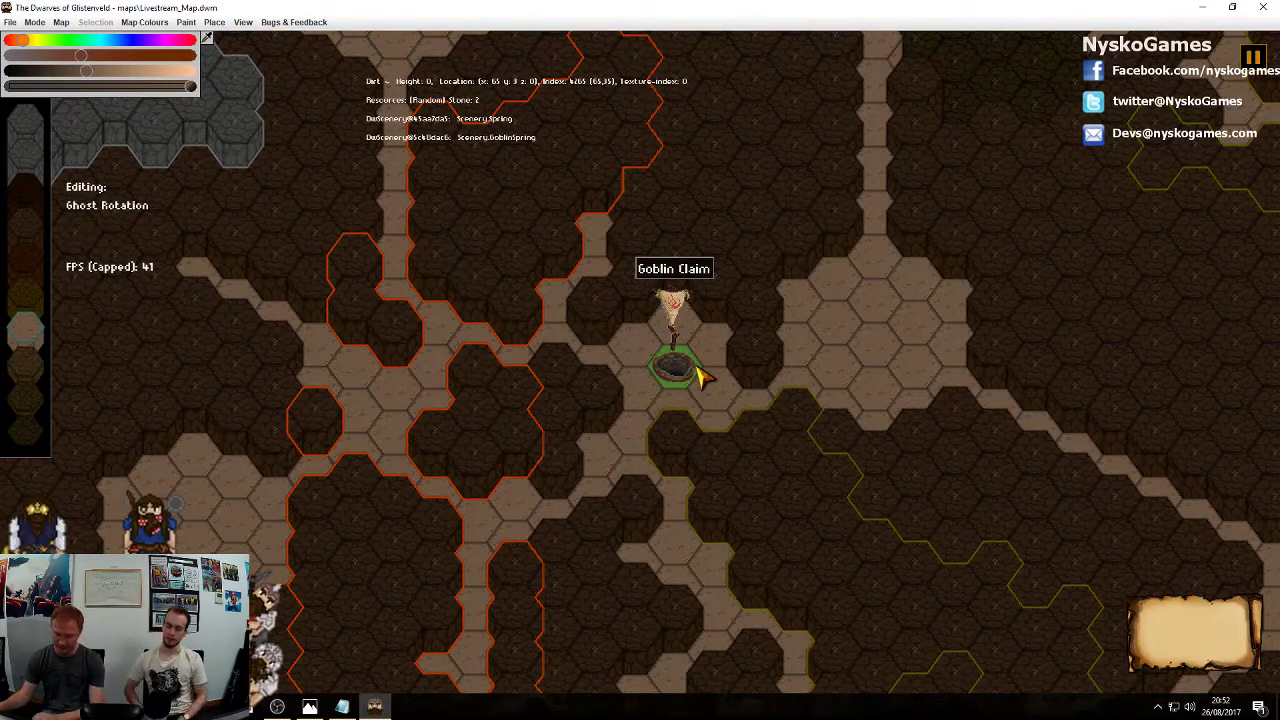
key("Delete")
right_click(847, 376)
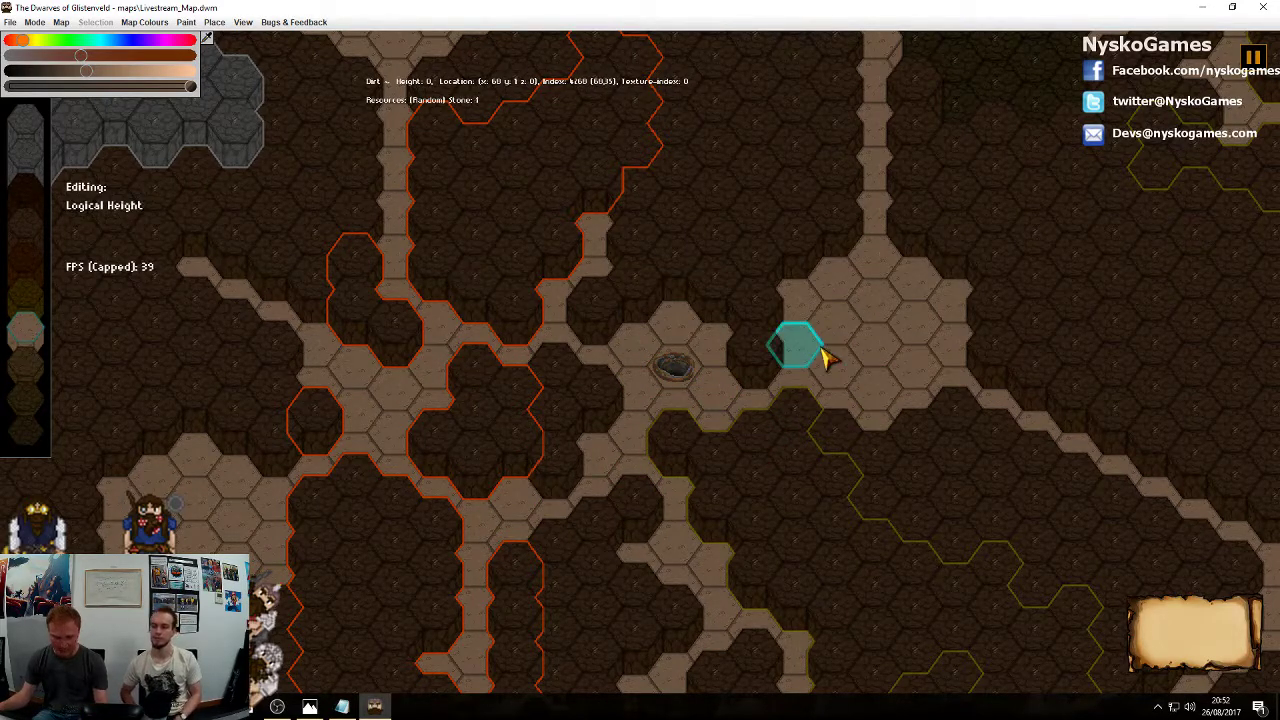
Place four dwarf characters on separate tiles around the Monument in the northwest cavern and stop placing
scroll(734, 300, "down", 5)
scroll(886, 451, "up", 5)
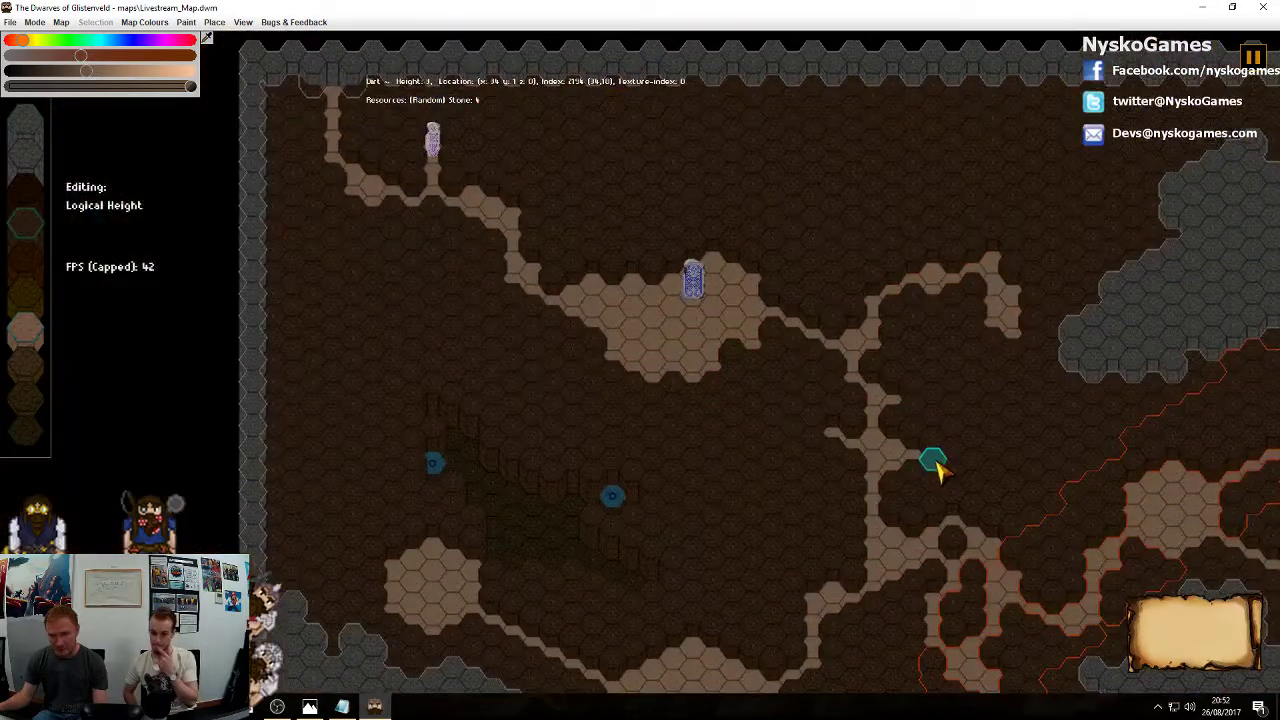
left_click(213, 22)
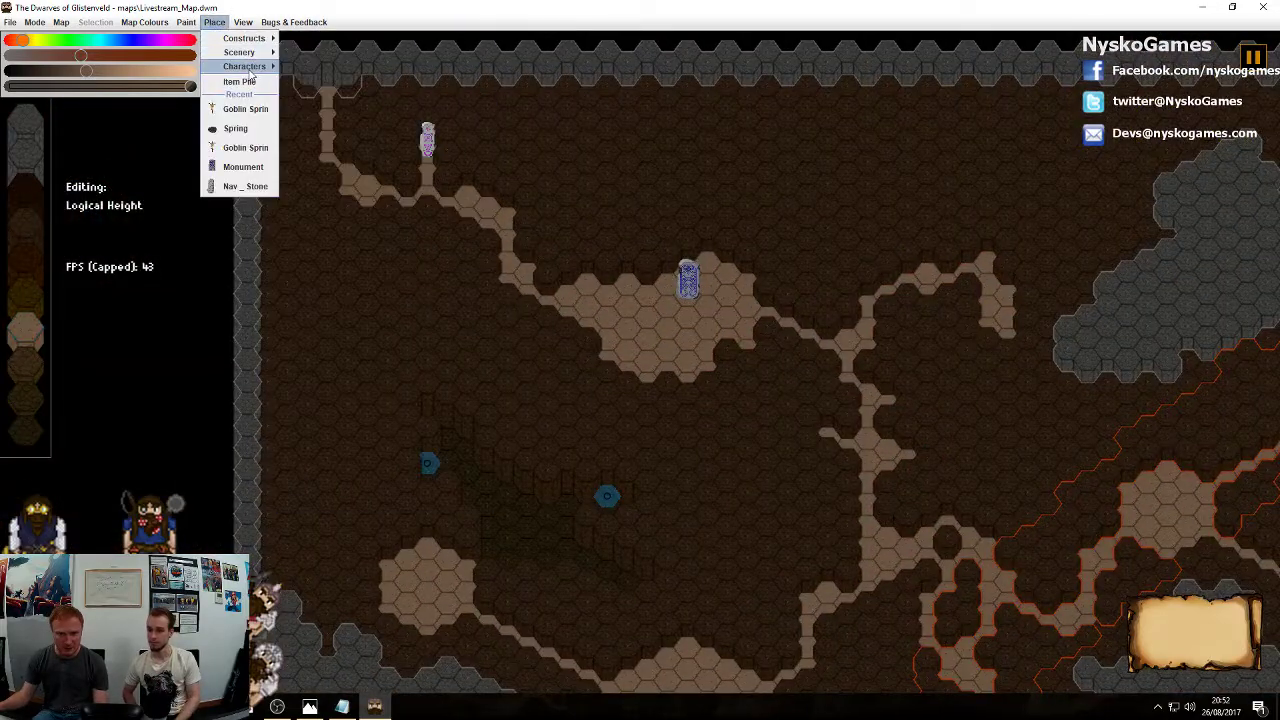
mouse_move(245, 66)
left_click(300, 78)
scroll(714, 443, "down", 3)
scroll(643, 434, "up", 5)
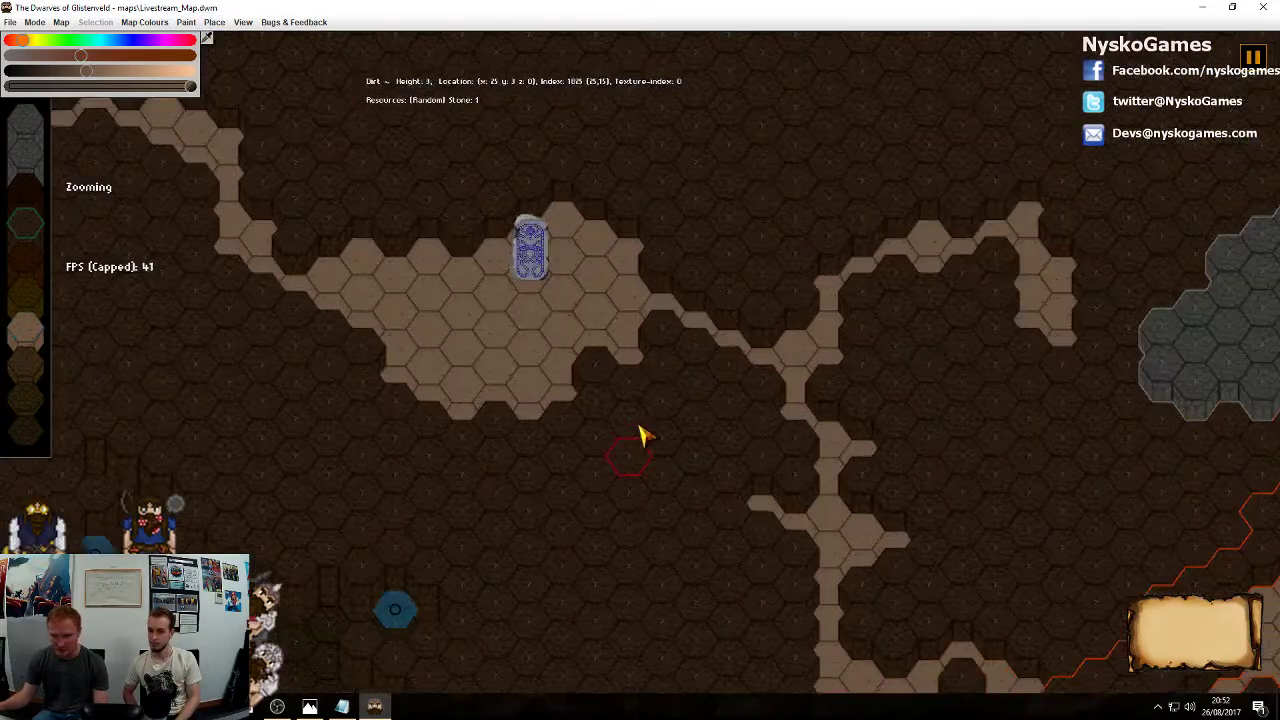
left_click(585, 335)
left_click(615, 378)
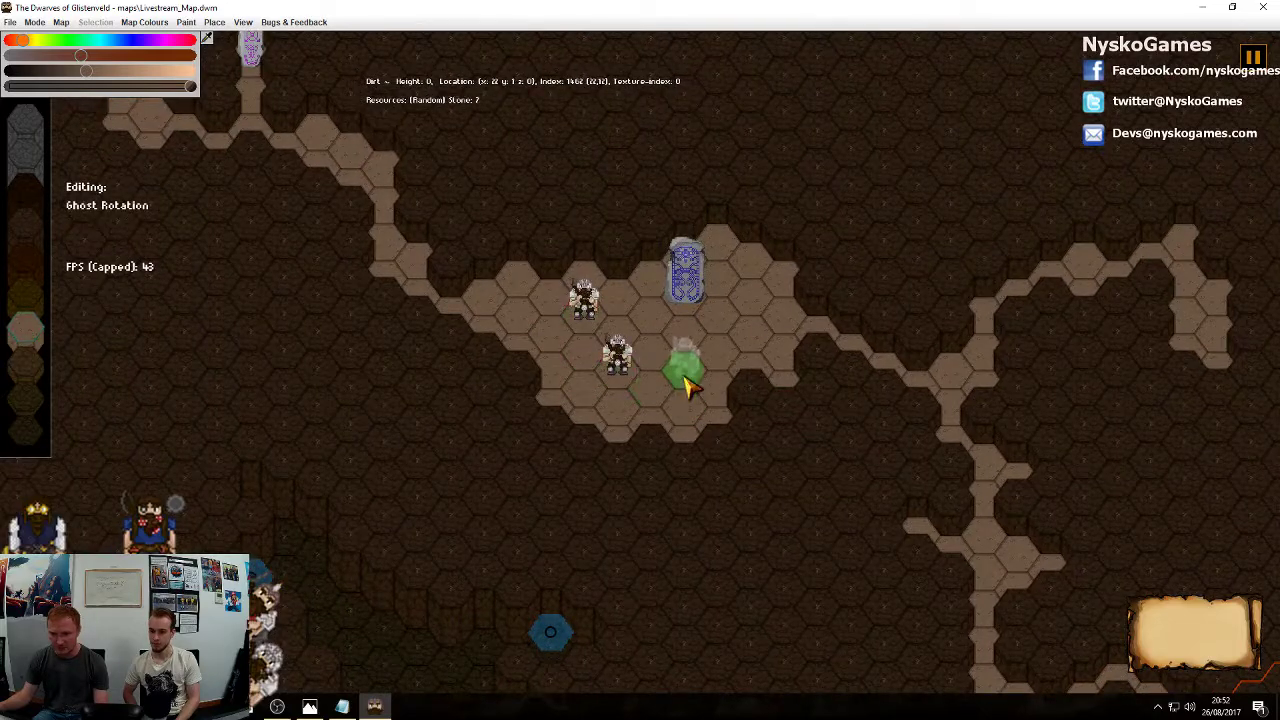
left_click(685, 380)
left_click(750, 316)
right_click(745, 332)
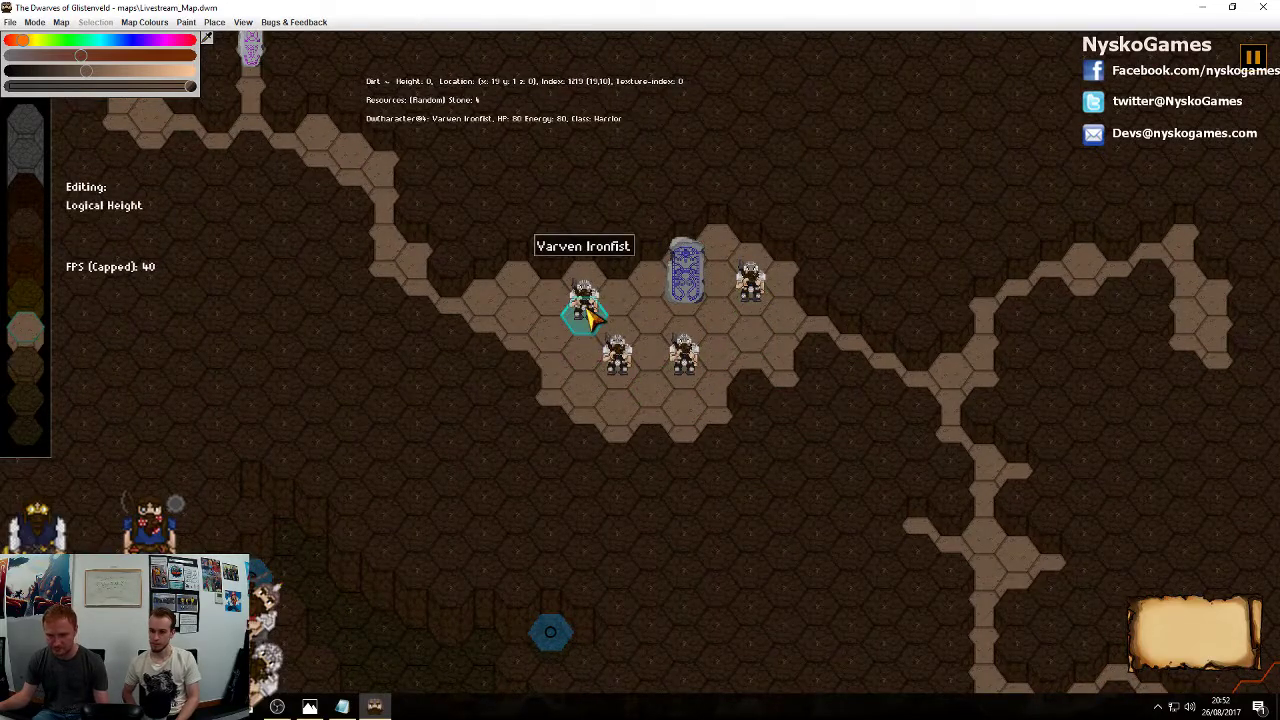
Set the classes of three dwarves: Miner for the westernmost, Engineer for the one southwest of the Monument and Forager for the one directly south
key("c")
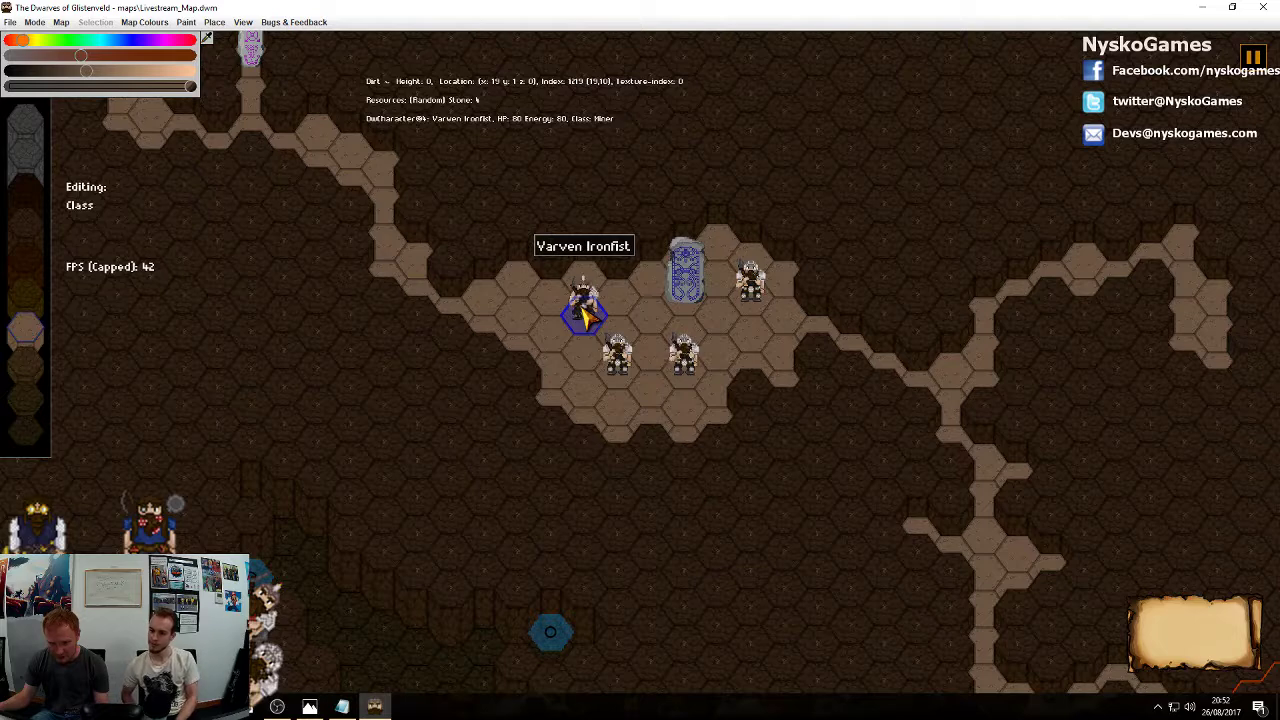
key("c")
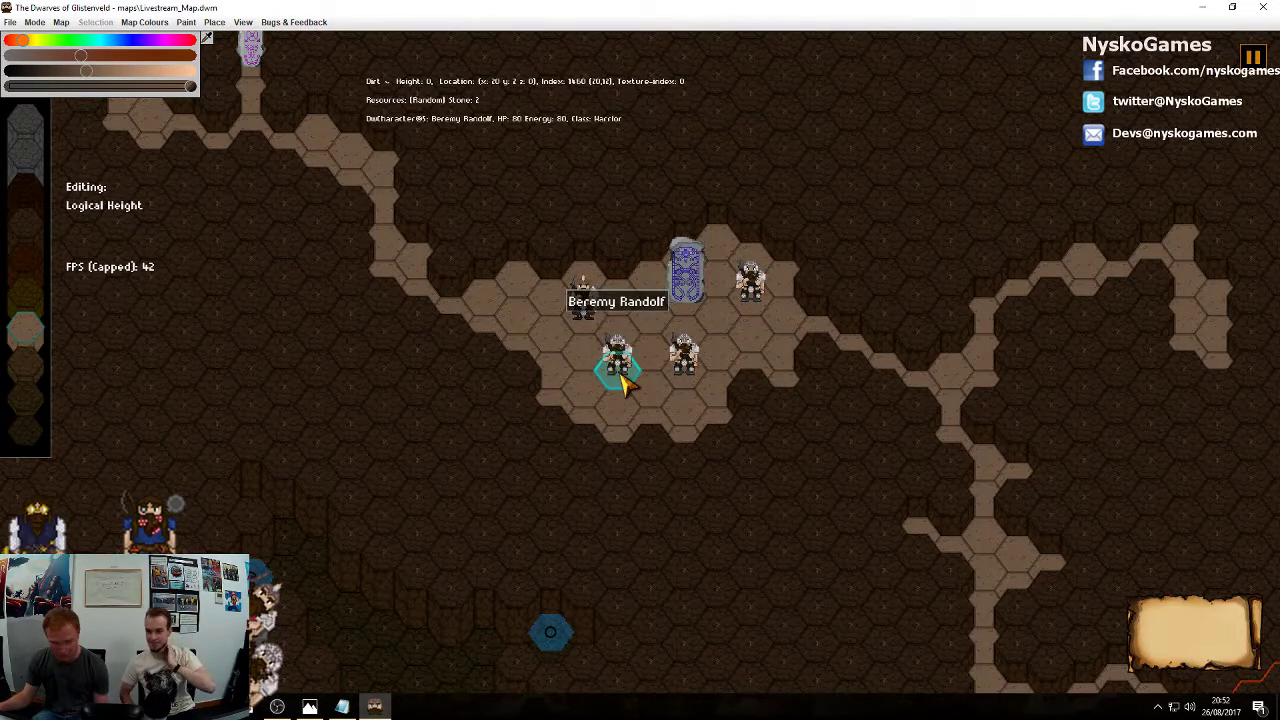
key("c")
scroll(688, 369, "up", 1)
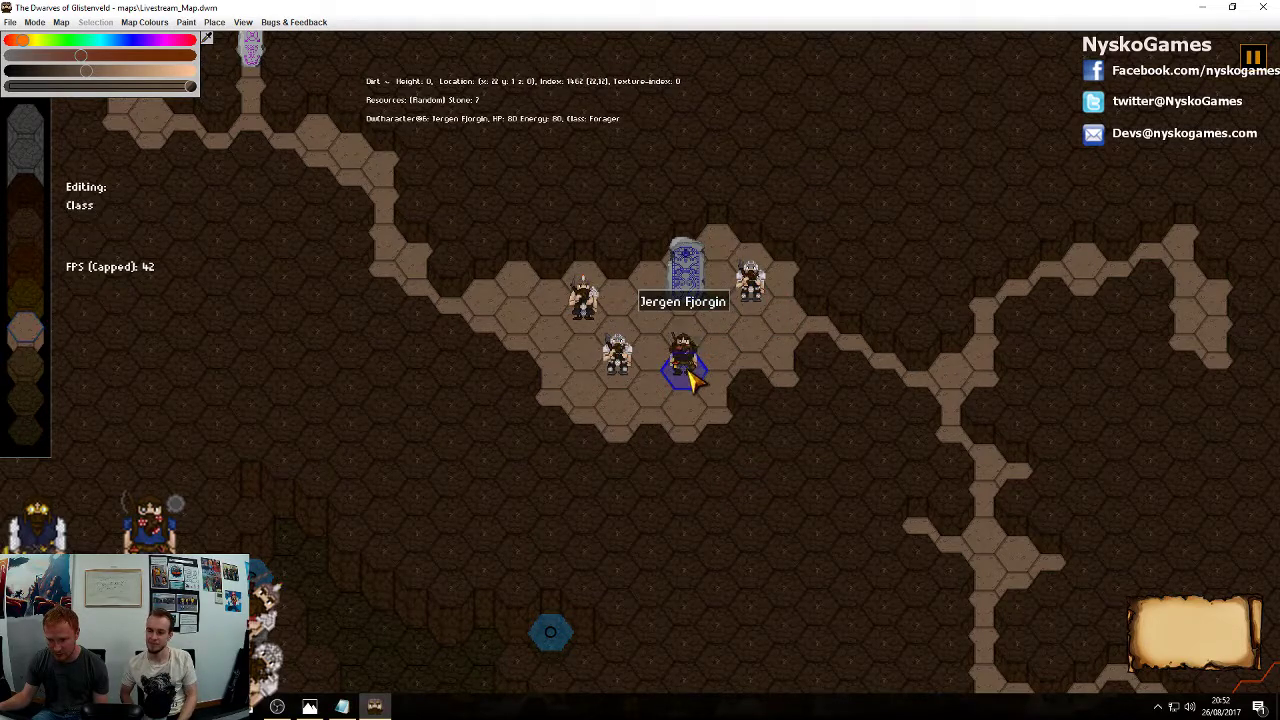
key("c")
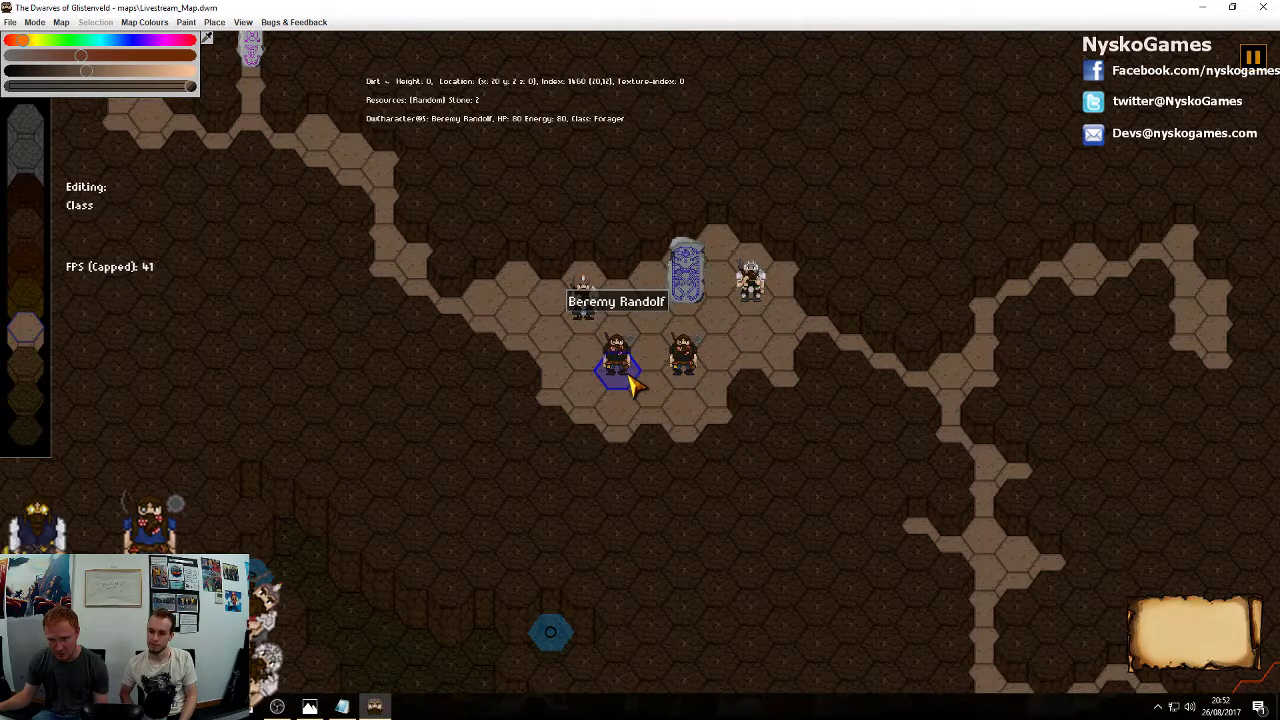
scroll(629, 376, "up", 1)
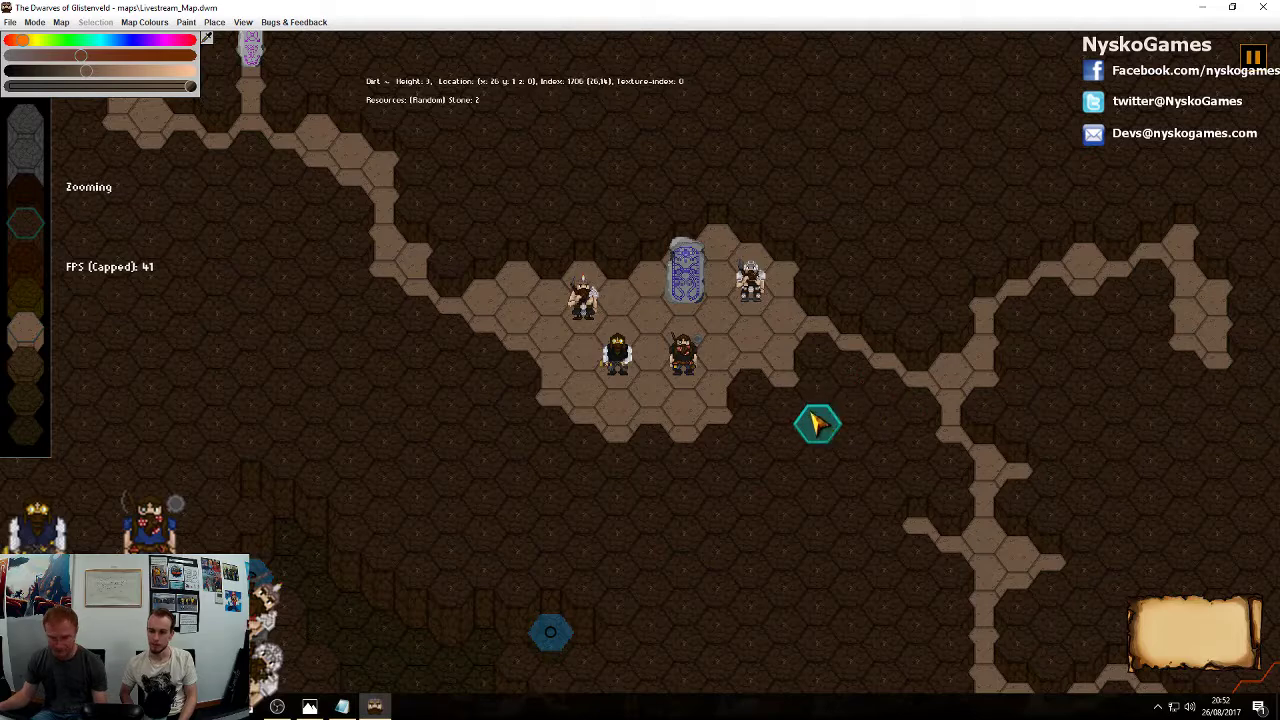
Inspect the dwarves around the Monument and the resources of single dirt tiles southwest of the cavern, and clear the selection
scroll(800, 425, "down", 3)
scroll(760, 418, "up", 2)
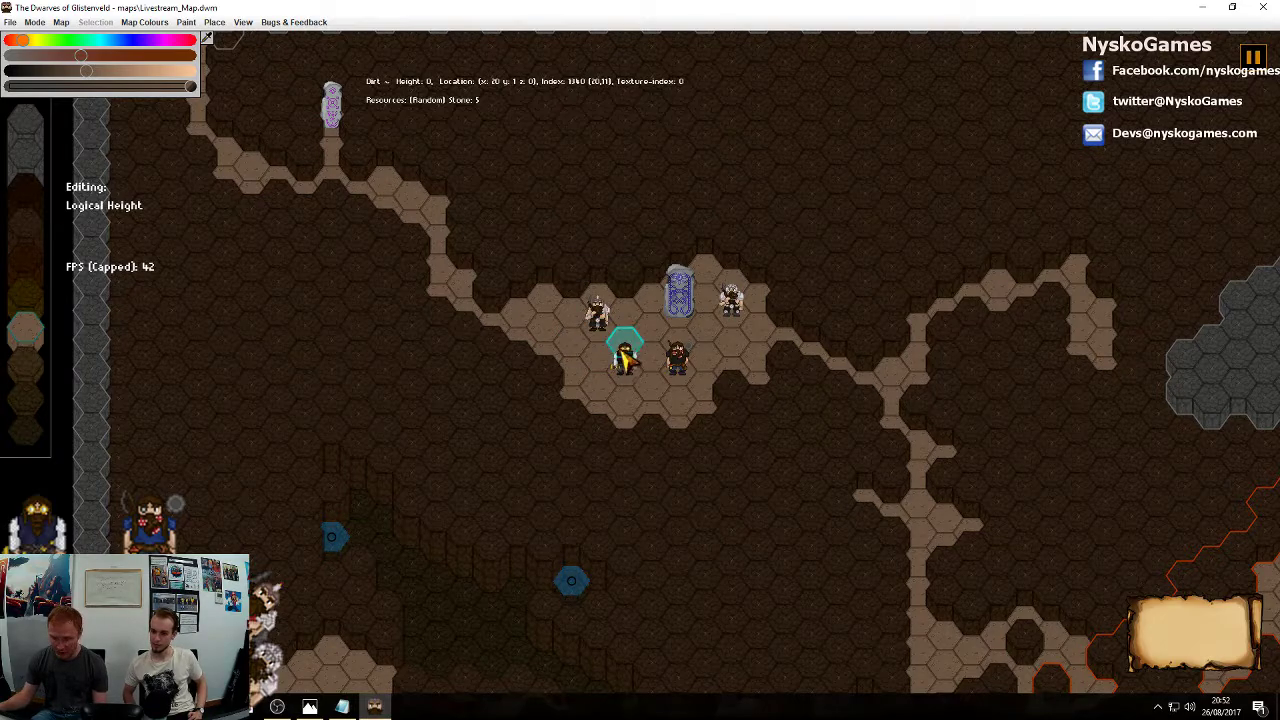
scroll(600, 340, "up", 1)
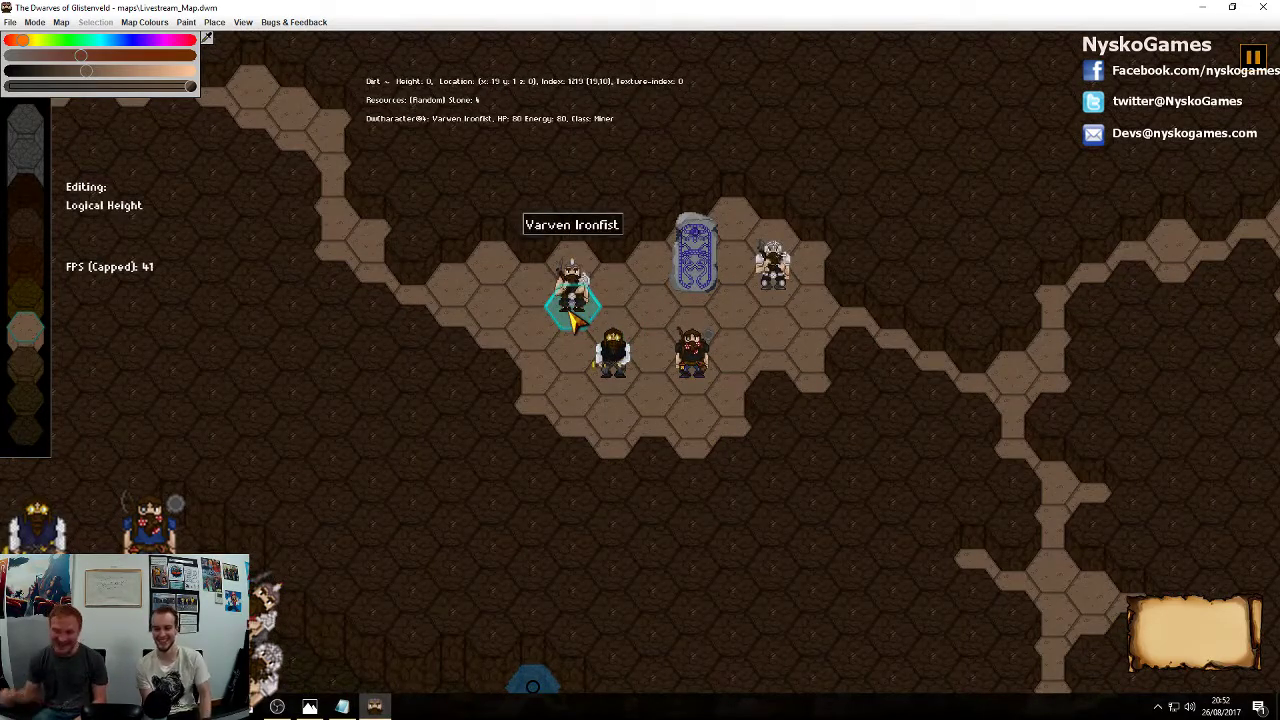
left_click(454, 395)
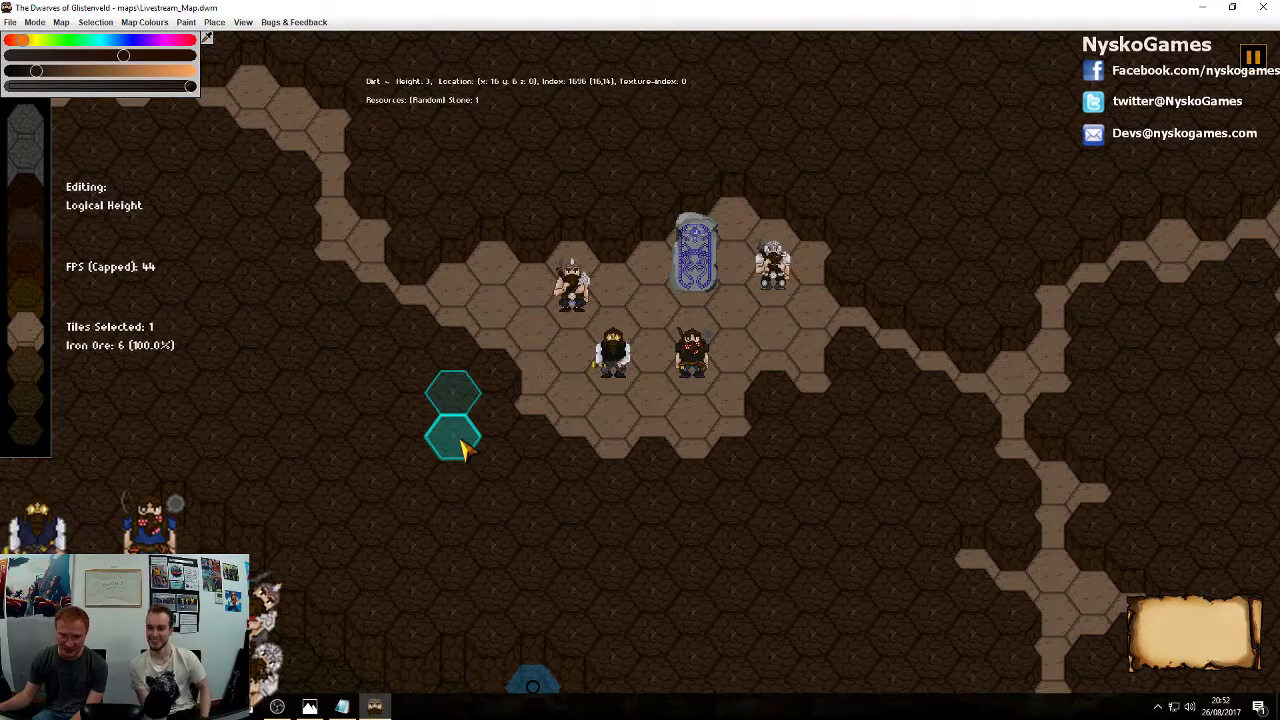
left_click(465, 450)
left_click(469, 487)
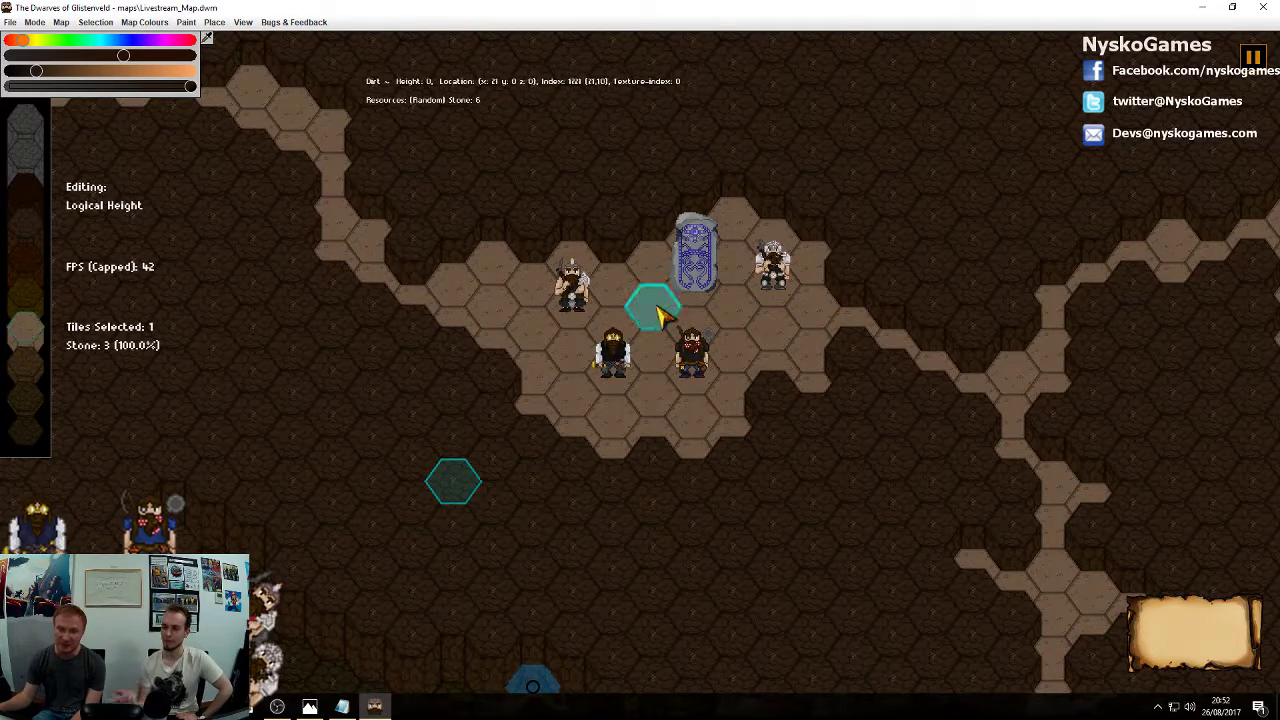
left_click(613, 422)
right_click(665, 405)
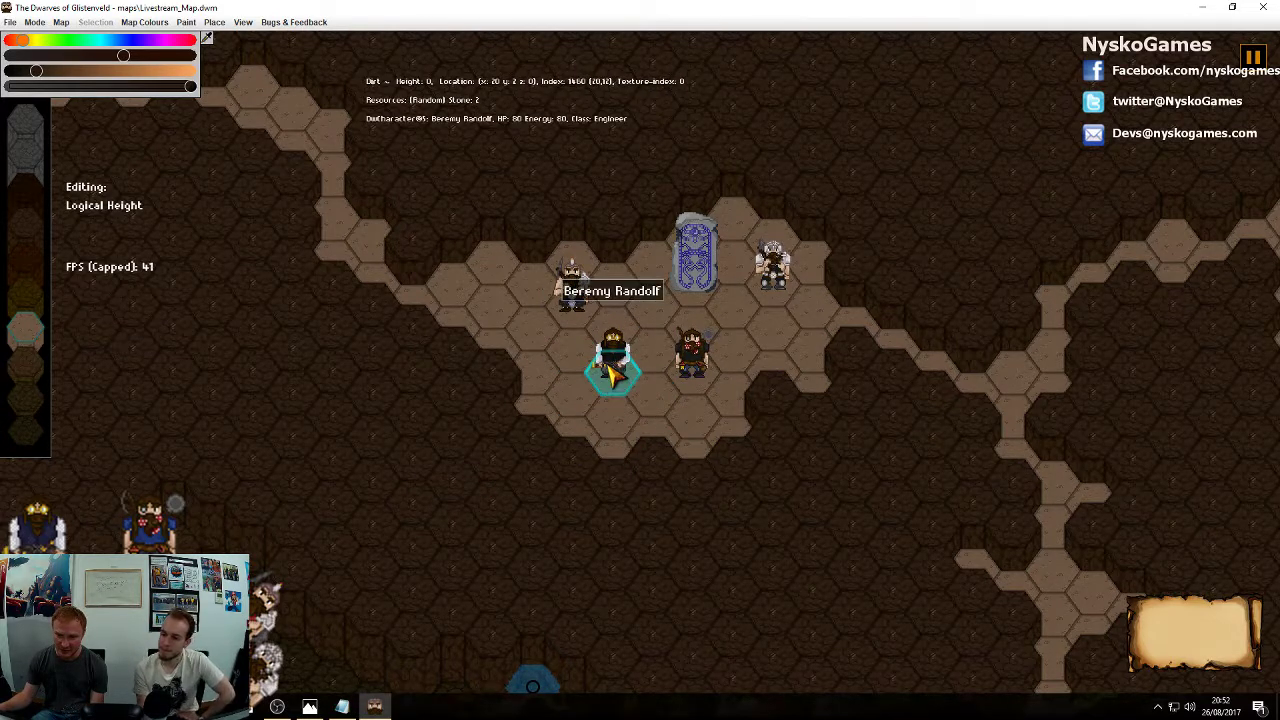
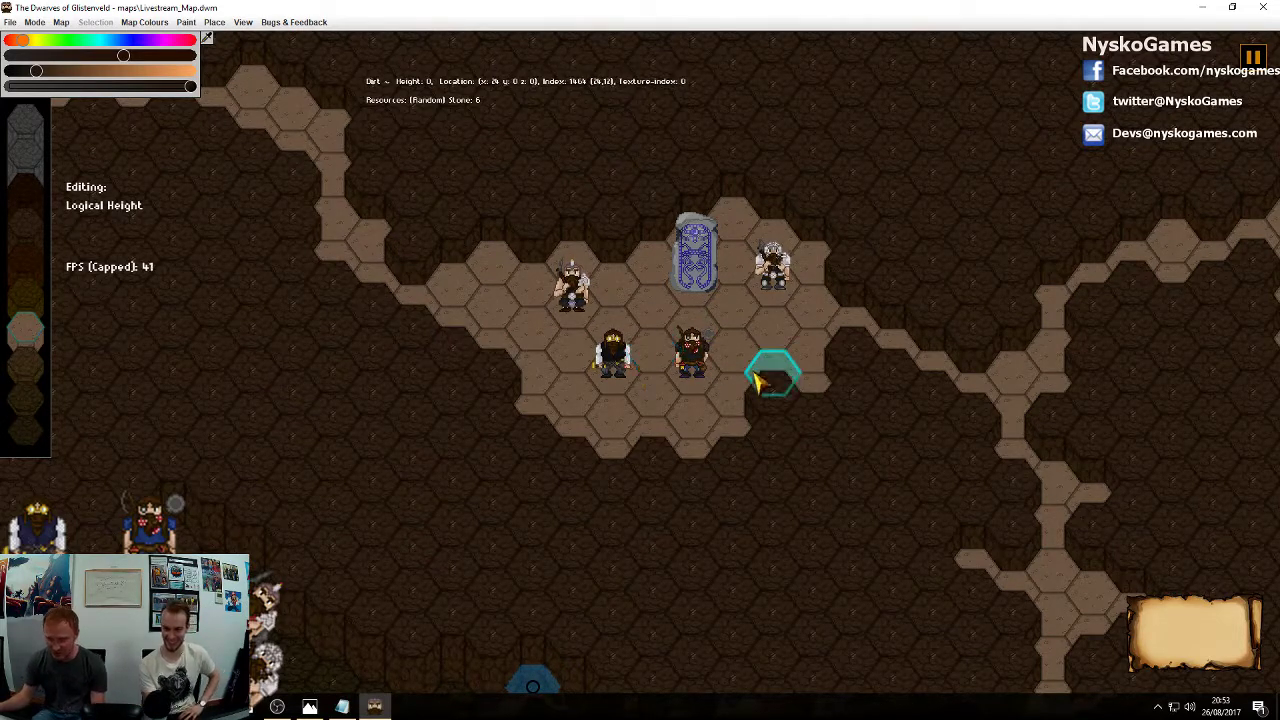
Examine the northwest starting cavern and the tunnels and ore veins that surround it
middle_click_drag(779, 374, 682, 436)
middle_click_drag(730, 387, 757, 428)
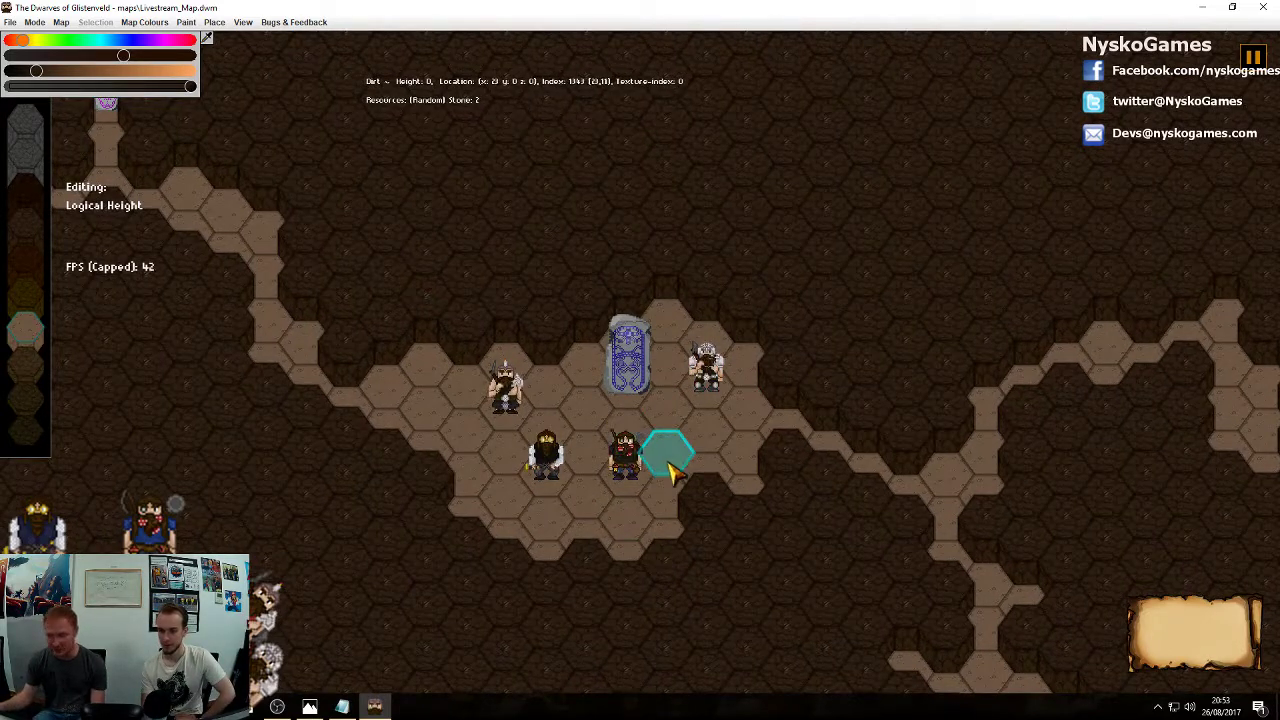
middle_click_drag(674, 457, 837, 414)
scroll(835, 413, "down", 2)
middle_click_drag(889, 466, 800, 375)
scroll(868, 428, "down", 2)
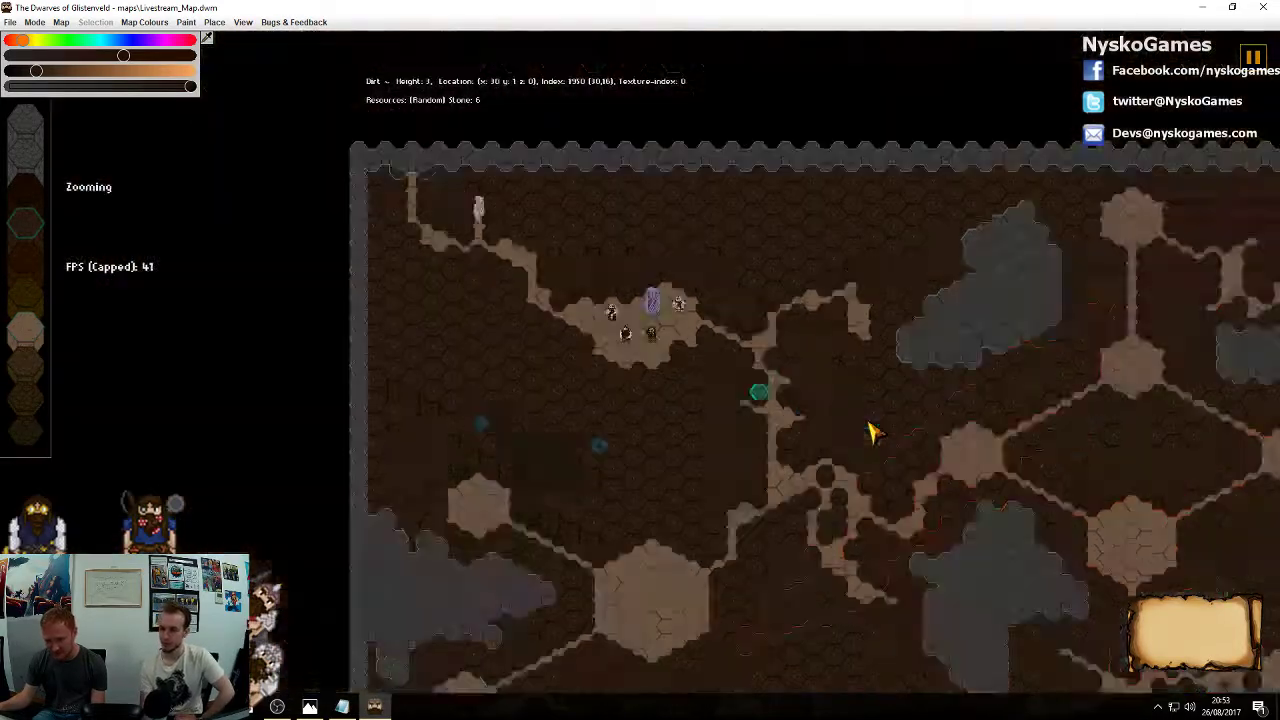
scroll(709, 326, "up", 1)
middle_click_drag(872, 427, 877, 513)
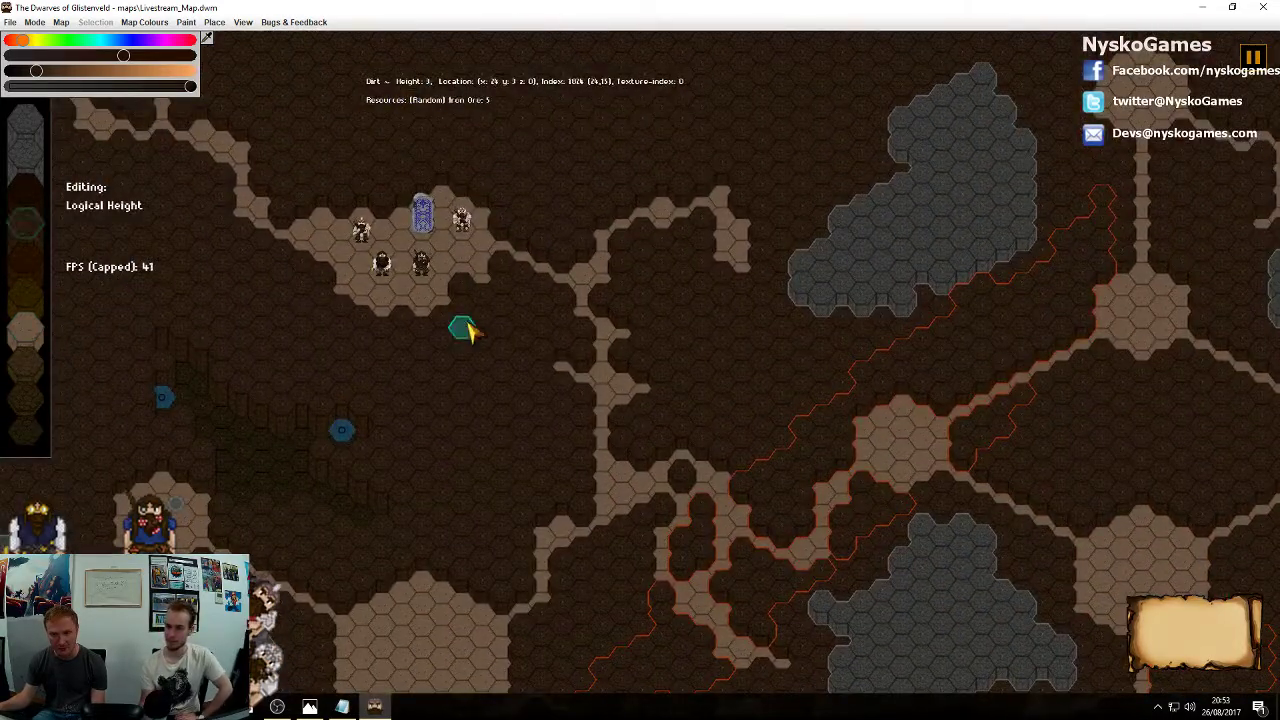
middle_click_drag(413, 234, 608, 335)
middle_click_drag(712, 367, 787, 431)
scroll(786, 434, "up", 1)
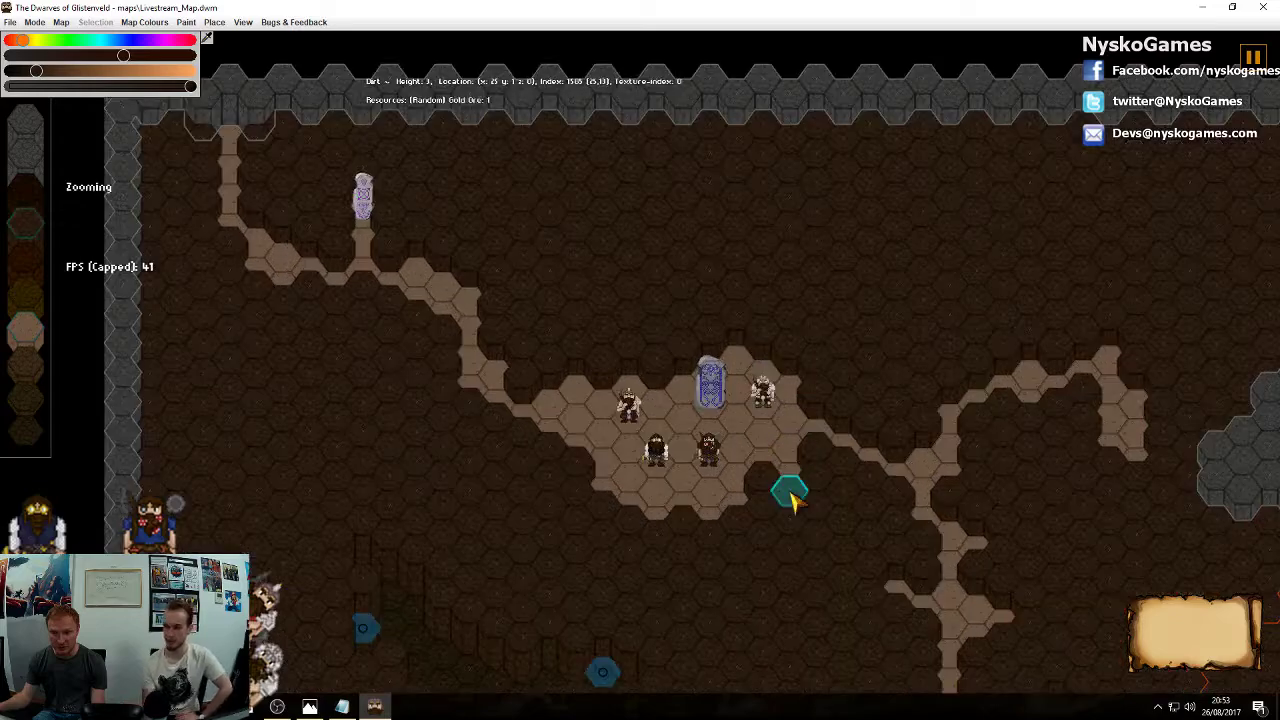
Review the western caverns and springs down to the goblin cavern in the southwest, and look closely at the northwest Monument
middle_click_drag(794, 545, 778, 347)
scroll(779, 364, "down", 1)
scroll(757, 420, "down", 1)
middle_click_drag(760, 536, 726, 314)
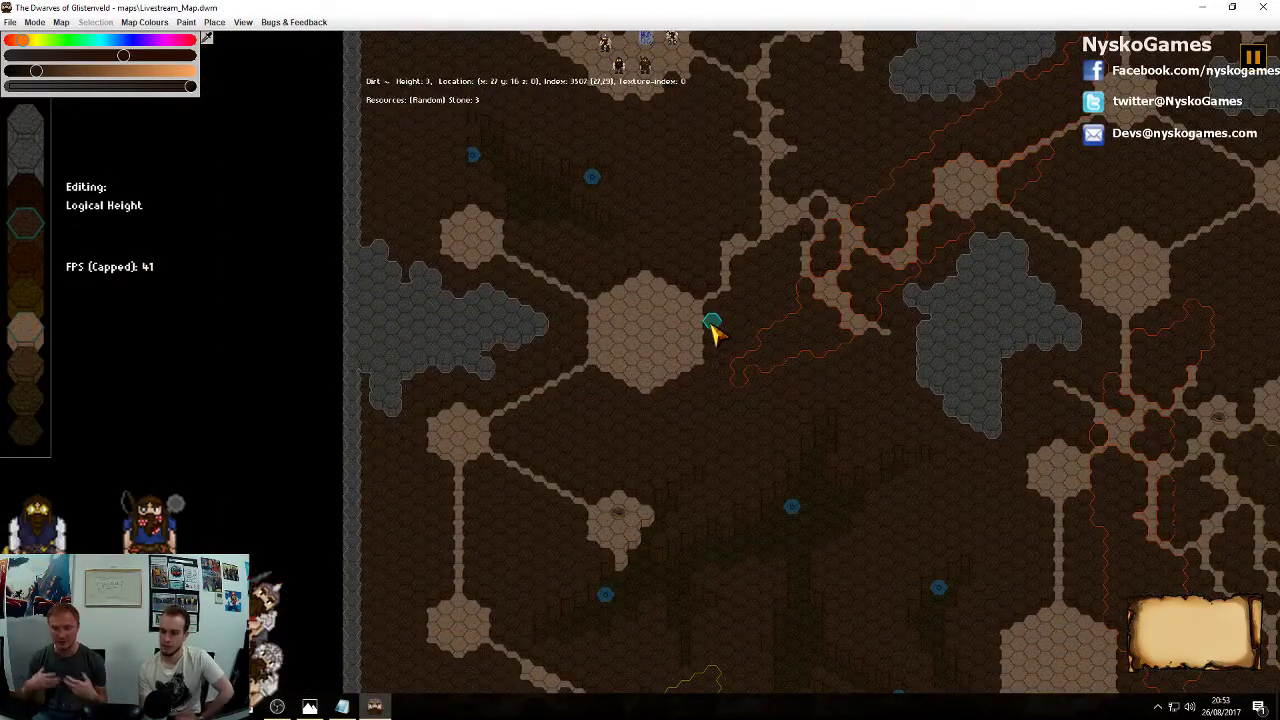
middle_click_drag(806, 491, 758, 243)
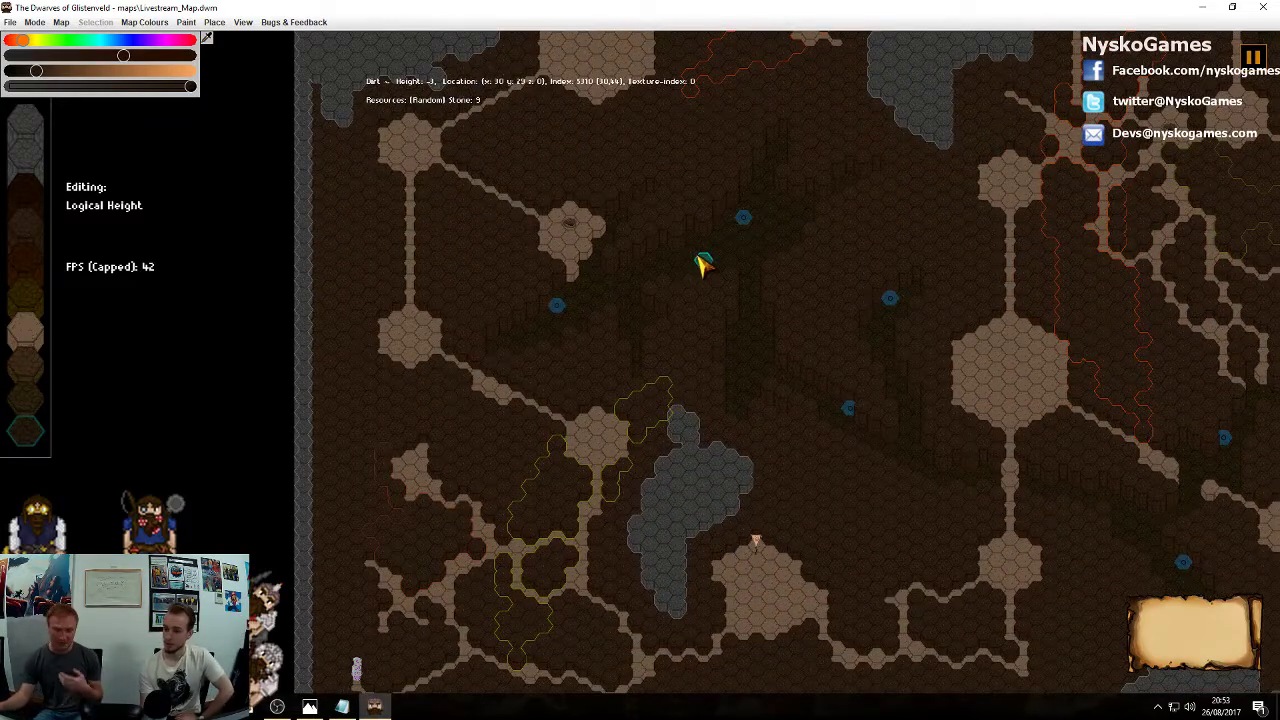
middle_click_drag(705, 263, 659, 285)
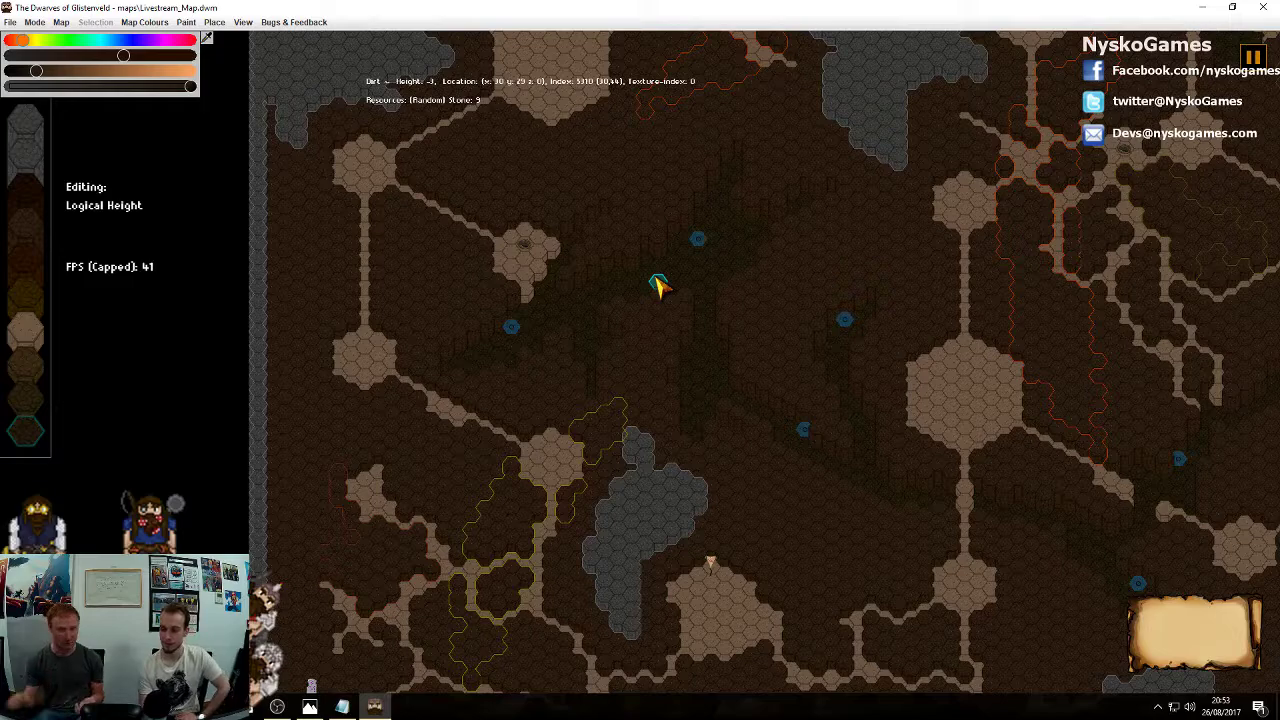
middle_click_drag(627, 181, 666, 354)
middle_click_drag(682, 178, 728, 366)
middle_click_drag(666, 218, 670, 366)
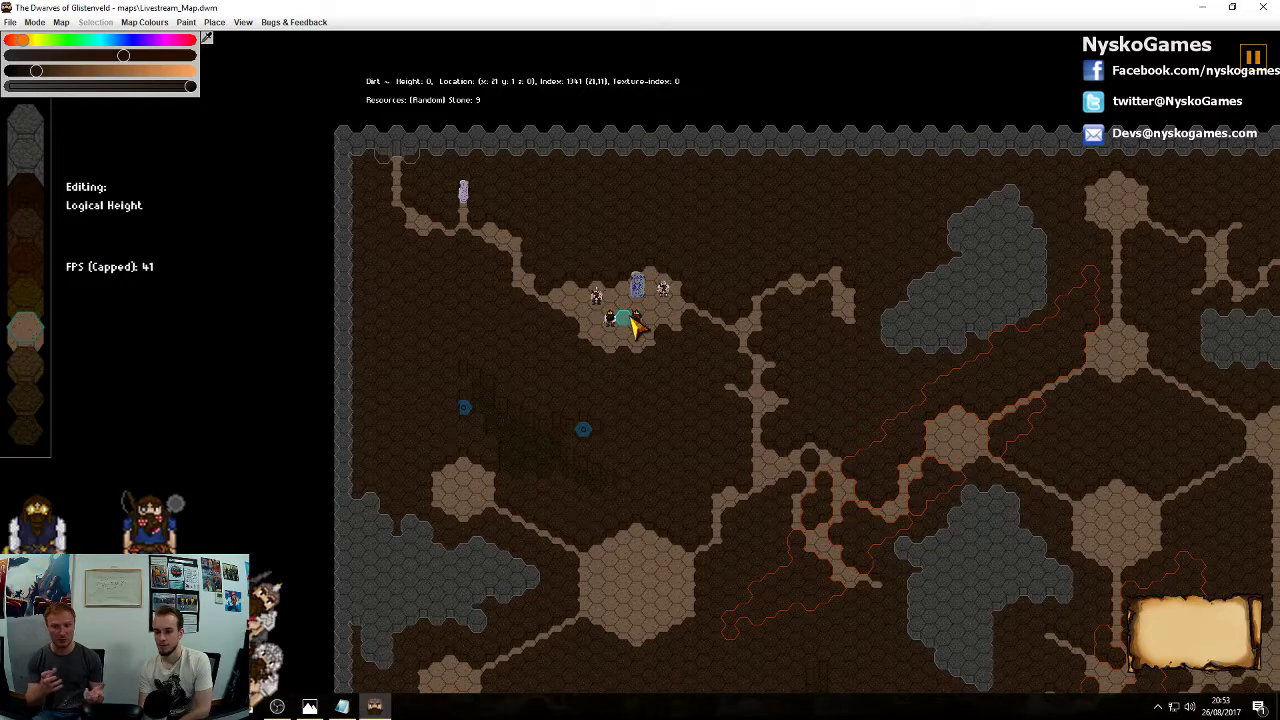
scroll(632, 322, "up", 5)
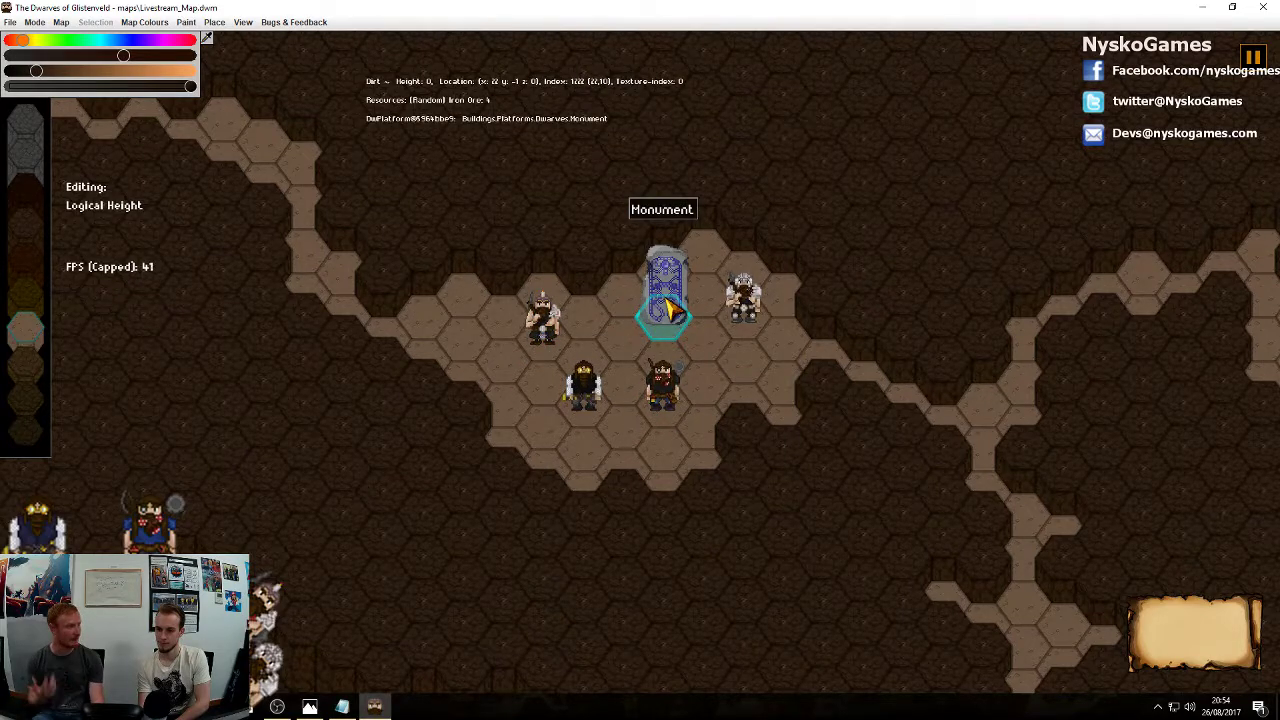
scroll(752, 428, "down", 5)
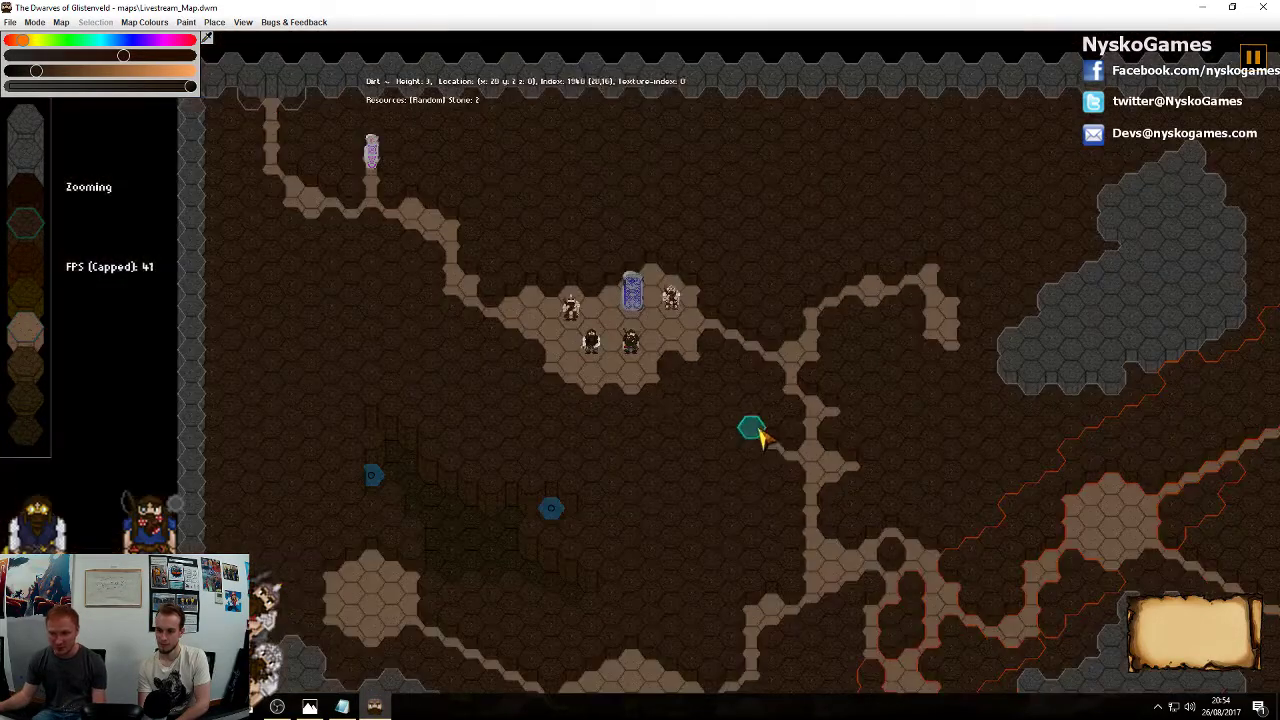
Compare the southwest goblin area with the dwarves' northwest start, and survey the central and southeastern caverns
middle_click_drag(832, 500, 778, 358)
scroll(817, 425, "down", 3)
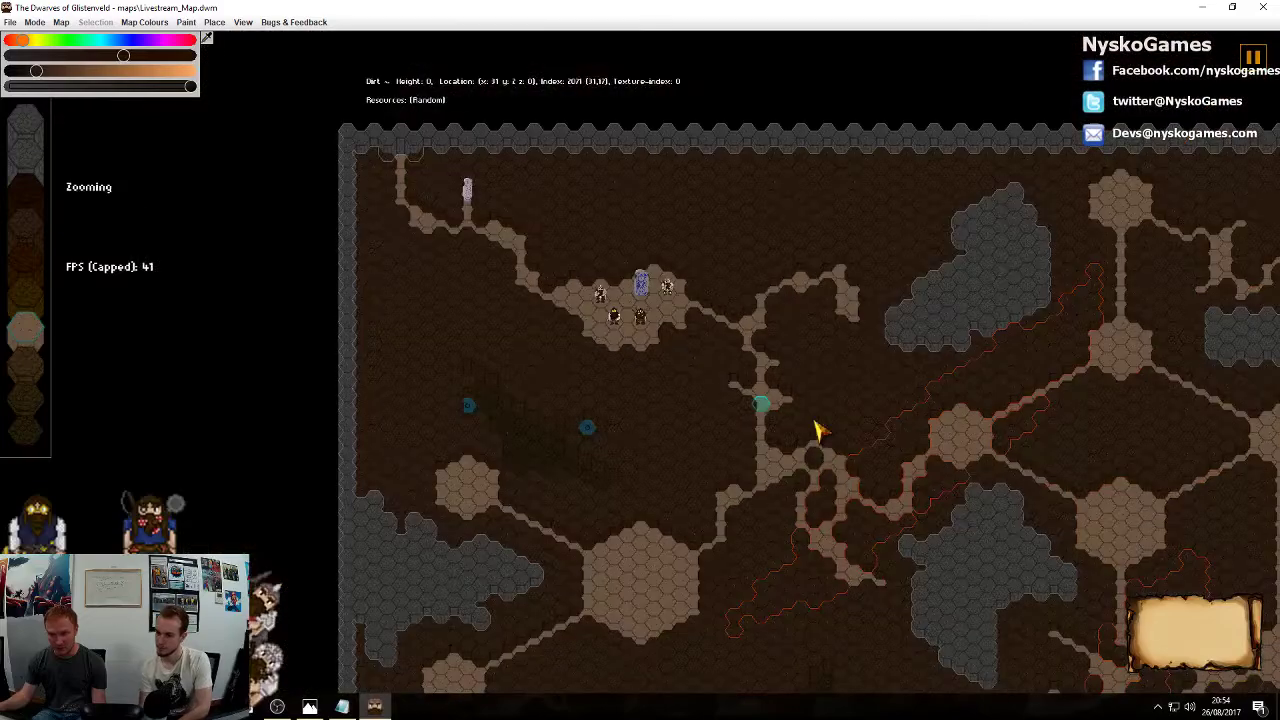
middle_click_drag(826, 640, 745, 200)
middle_click_drag(751, 503, 728, 427)
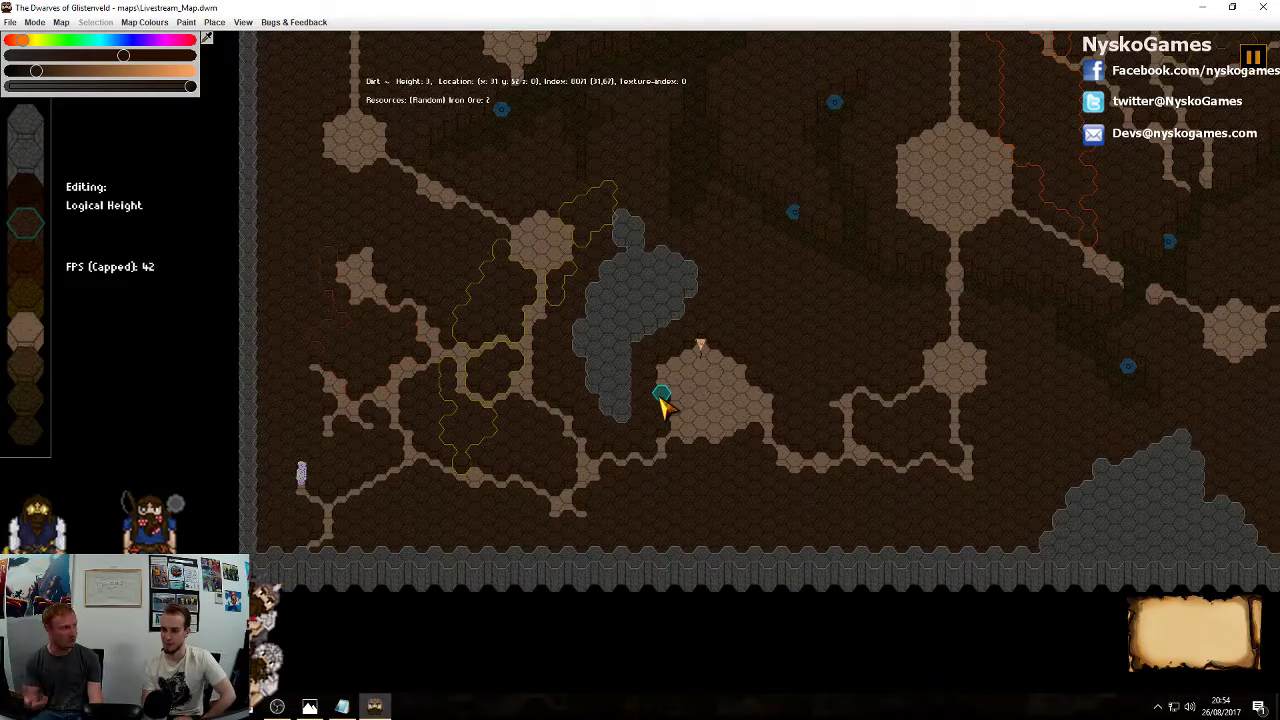
middle_click_drag(659, 303, 695, 432)
mouse_move(695, 222)
middle_mouse_down()
mouse_move(689, 362)
mouse_move(673, 301)
mouse_move(666, 415)
middle_mouse_up()
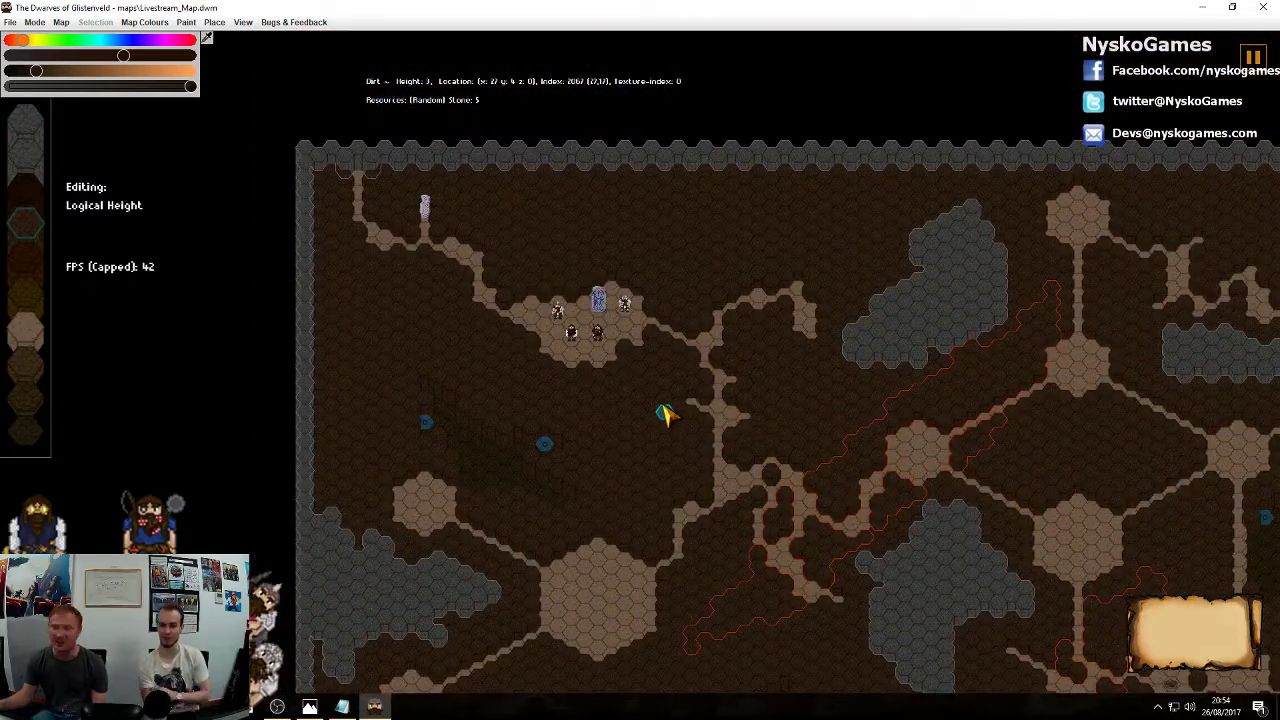
middle_click_drag(766, 497, 846, 520)
middle_click_drag(968, 604, 657, 383)
middle_click_drag(1018, 618, 566, 323)
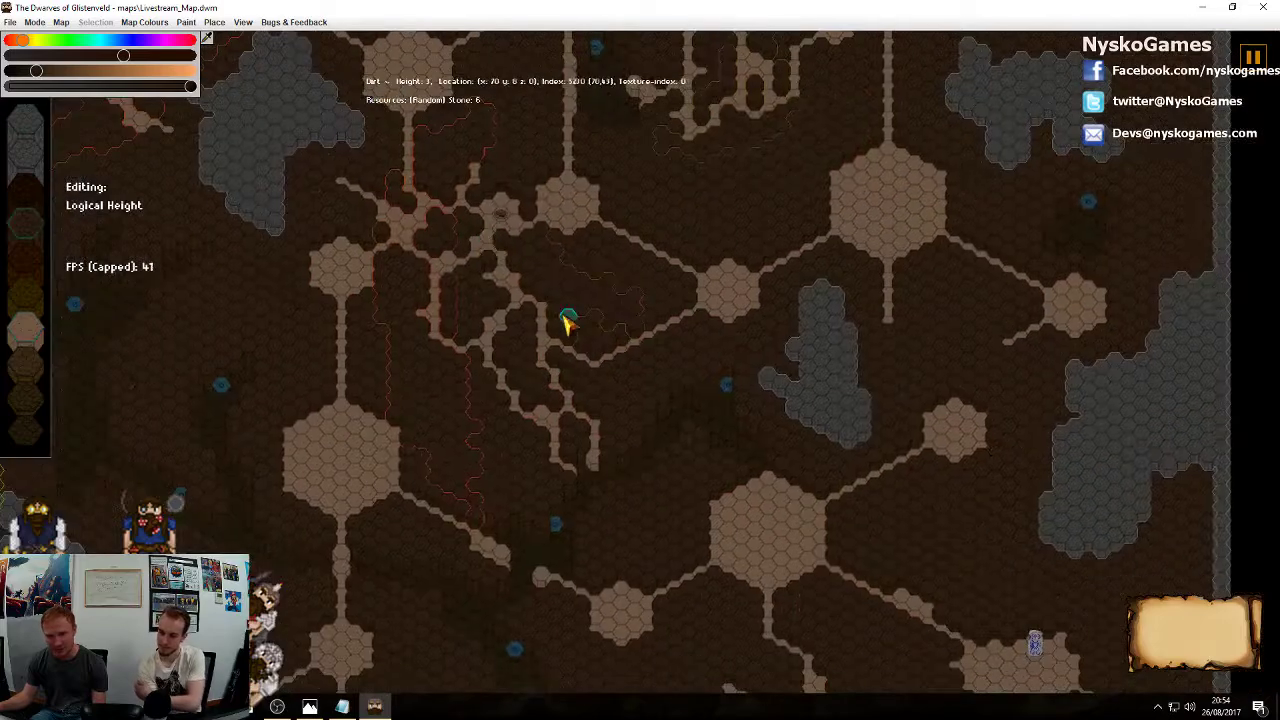
Place four dwarves around the Monument in the southeast cavern and stop placing
middle_click_drag(1069, 628, 748, 403)
scroll(748, 405, "up", 3)
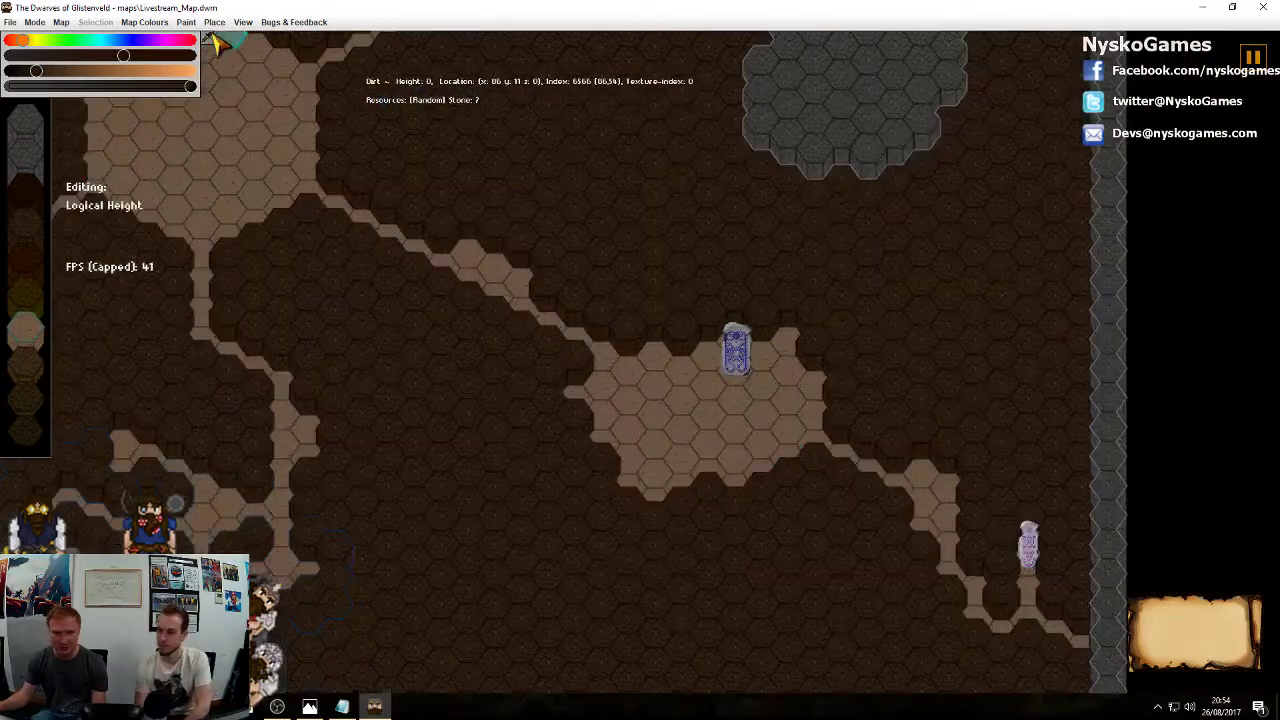
left_click(214, 22)
left_click(233, 109)
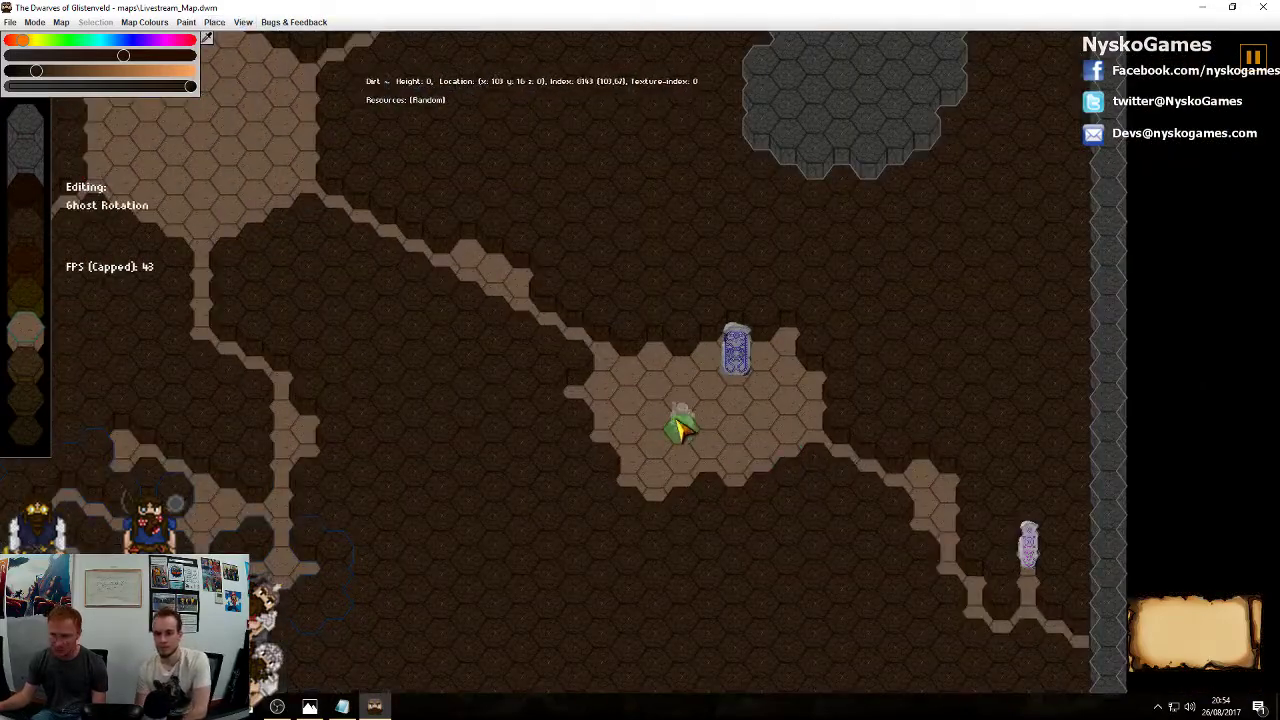
left_click(708, 432)
left_click(762, 402)
left_click(788, 360)
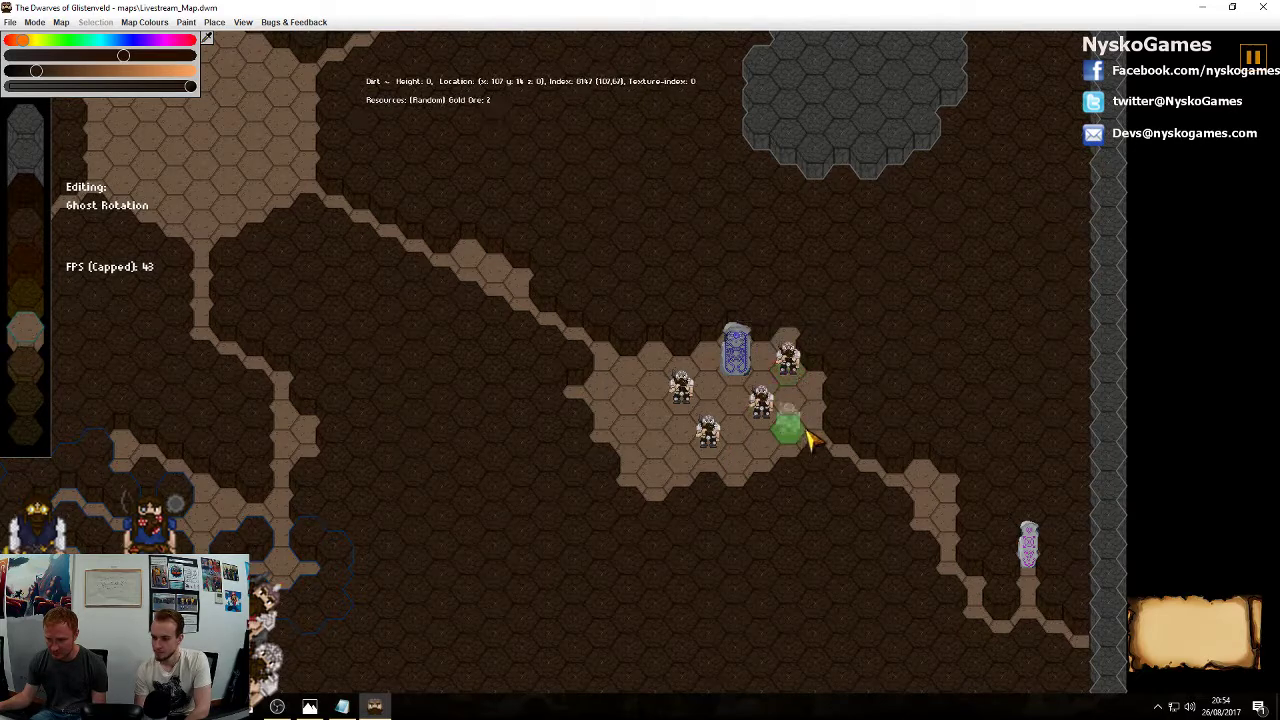
right_click(806, 431)
Assign the four new southeast dwarves the classes Warrior, Engineer, Forager and Miner
key("c")
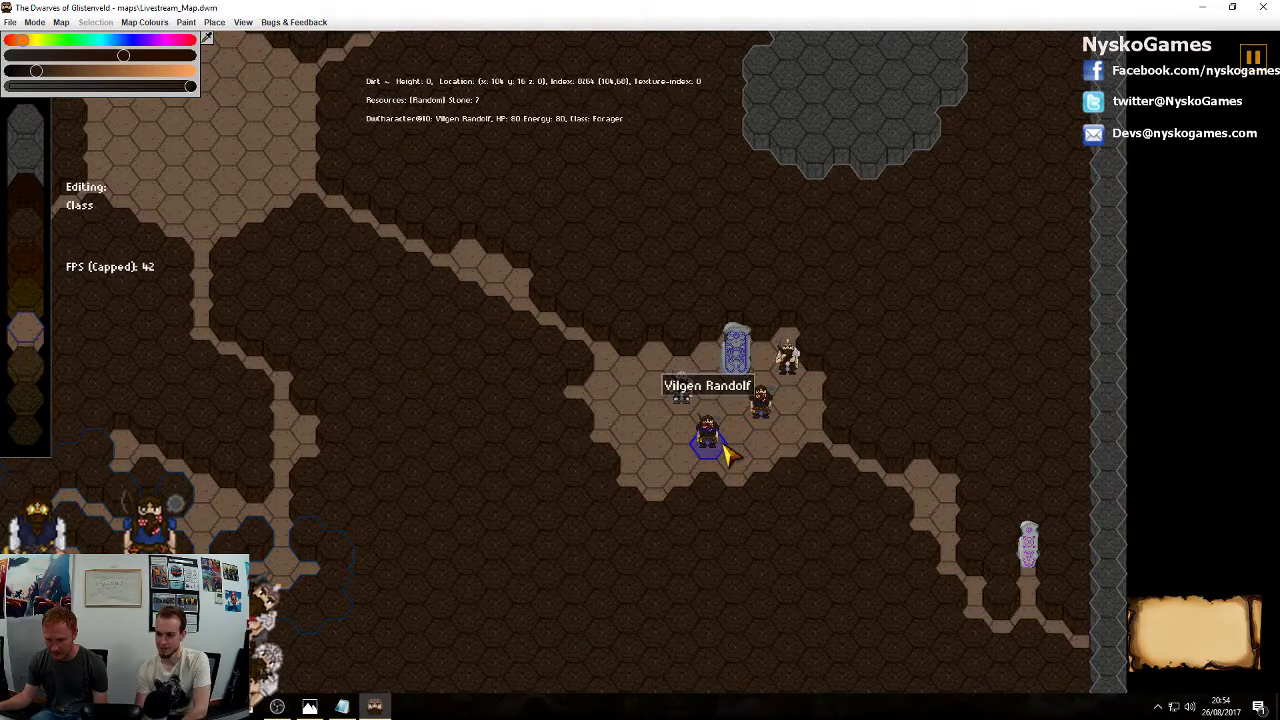
scroll(725, 447, "down", 1)
scroll(626, 354, "down", 1, "ctrl")
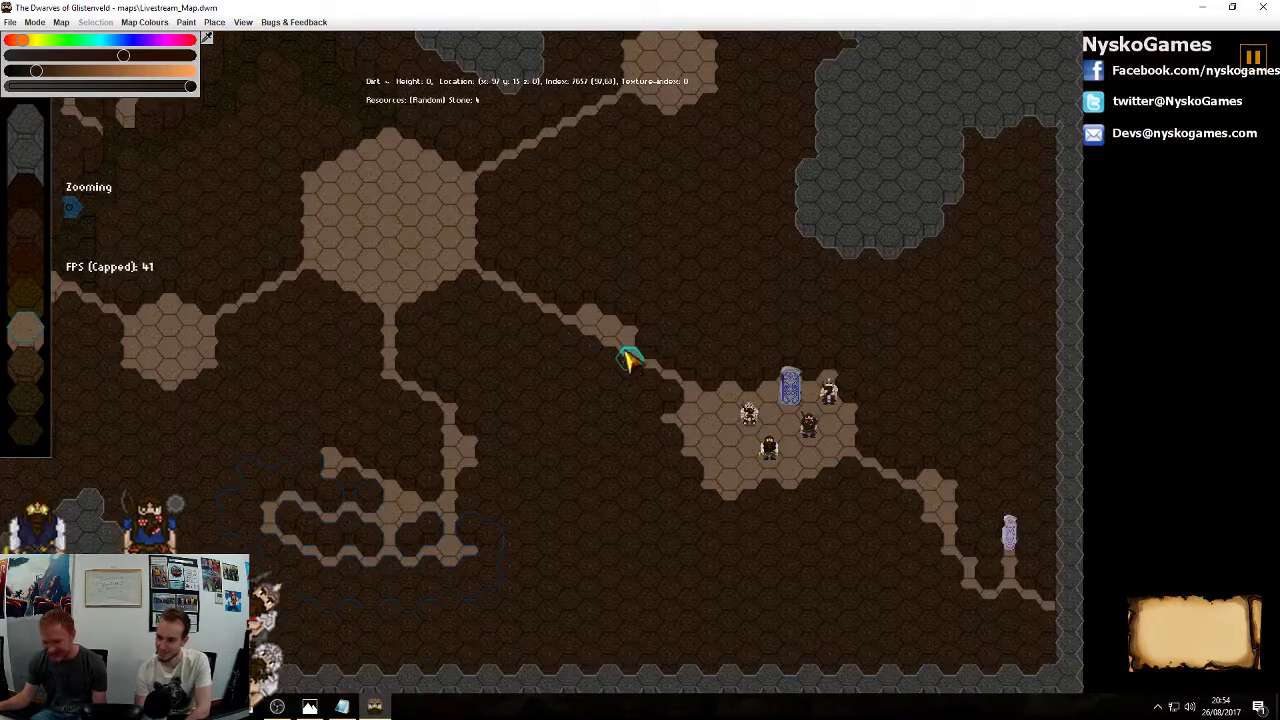
scroll(703, 349, "up", 3, "ctrl")
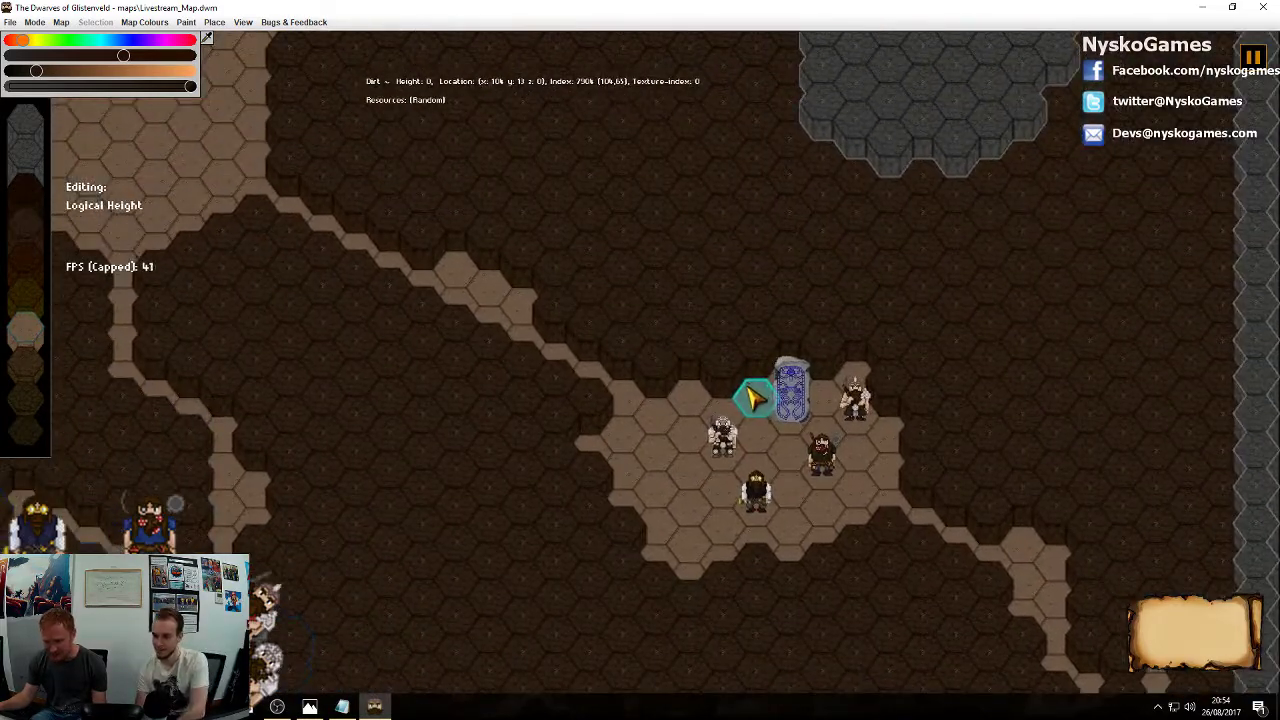
Set the team of the southeast Warrior and Engineer dwarves to team1
left_click(723, 440)
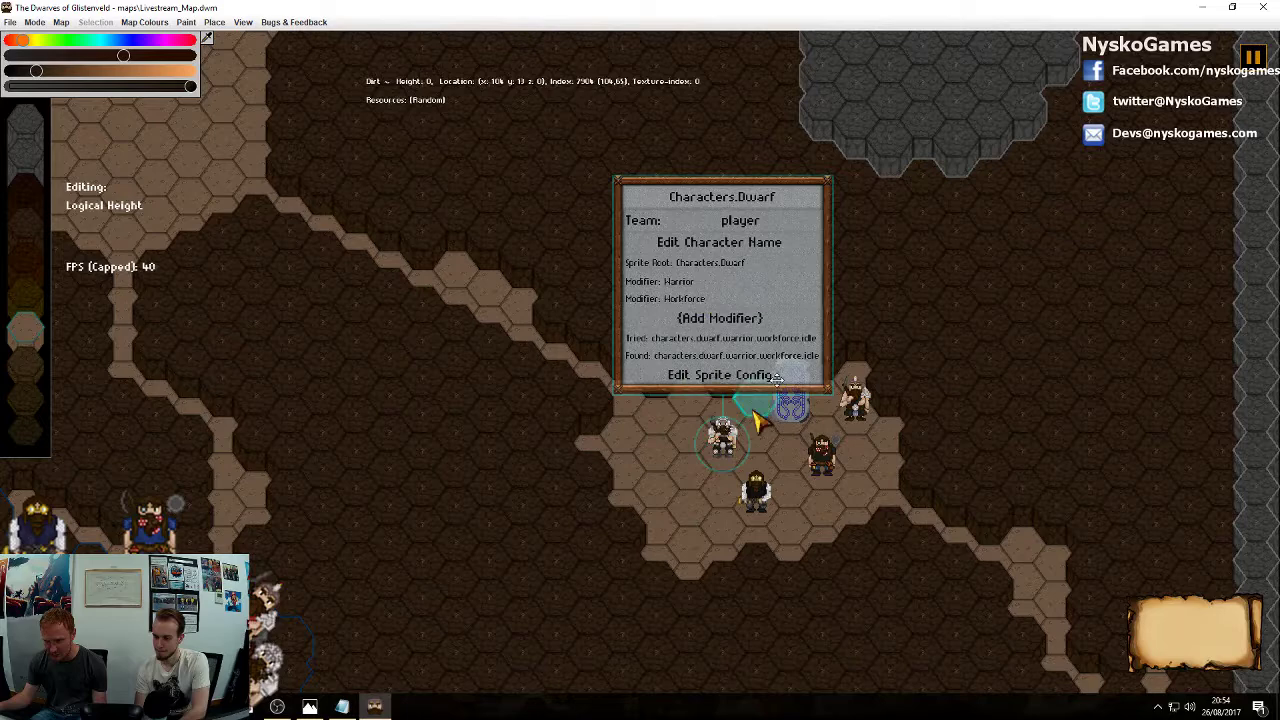
left_click(754, 220)
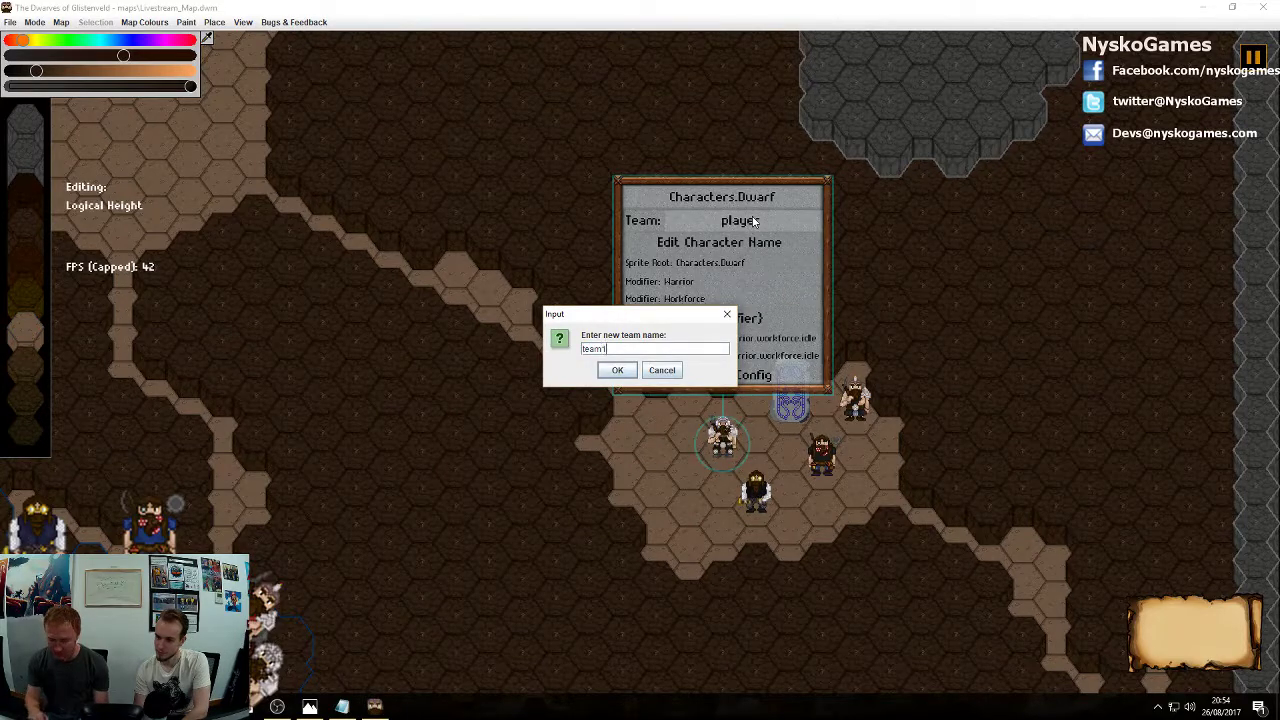
key("Return")
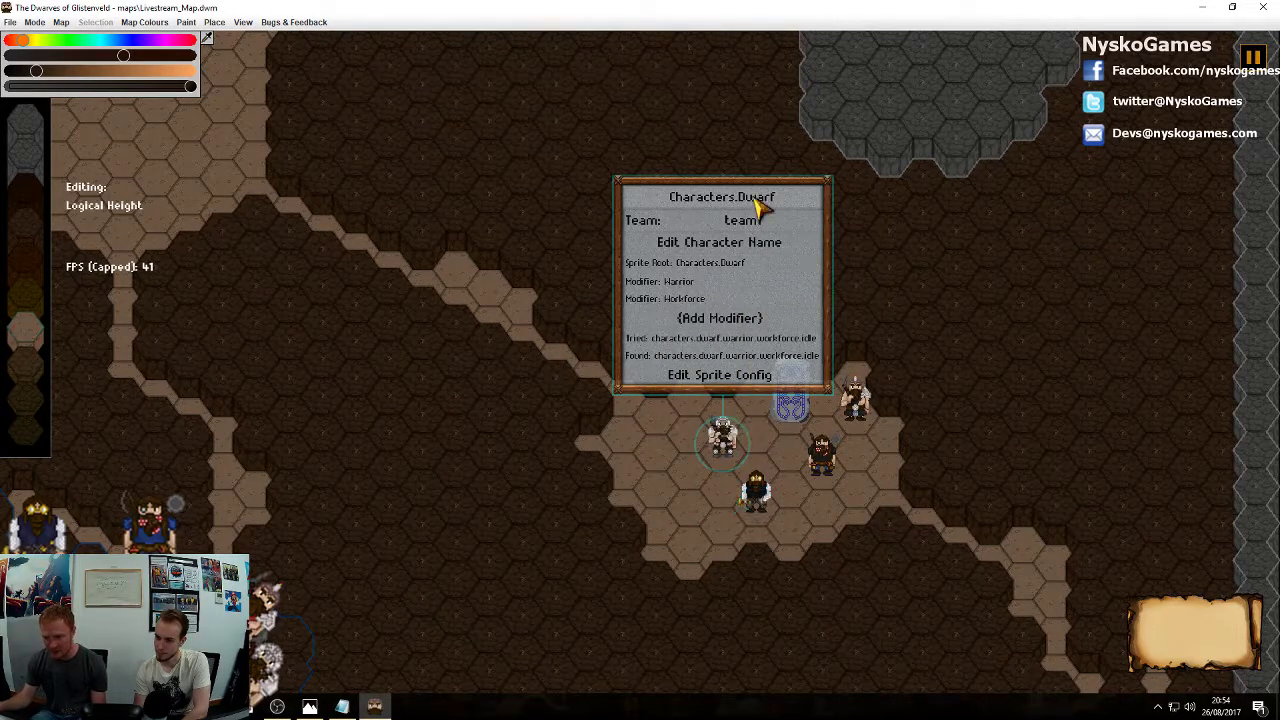
left_click(757, 497)
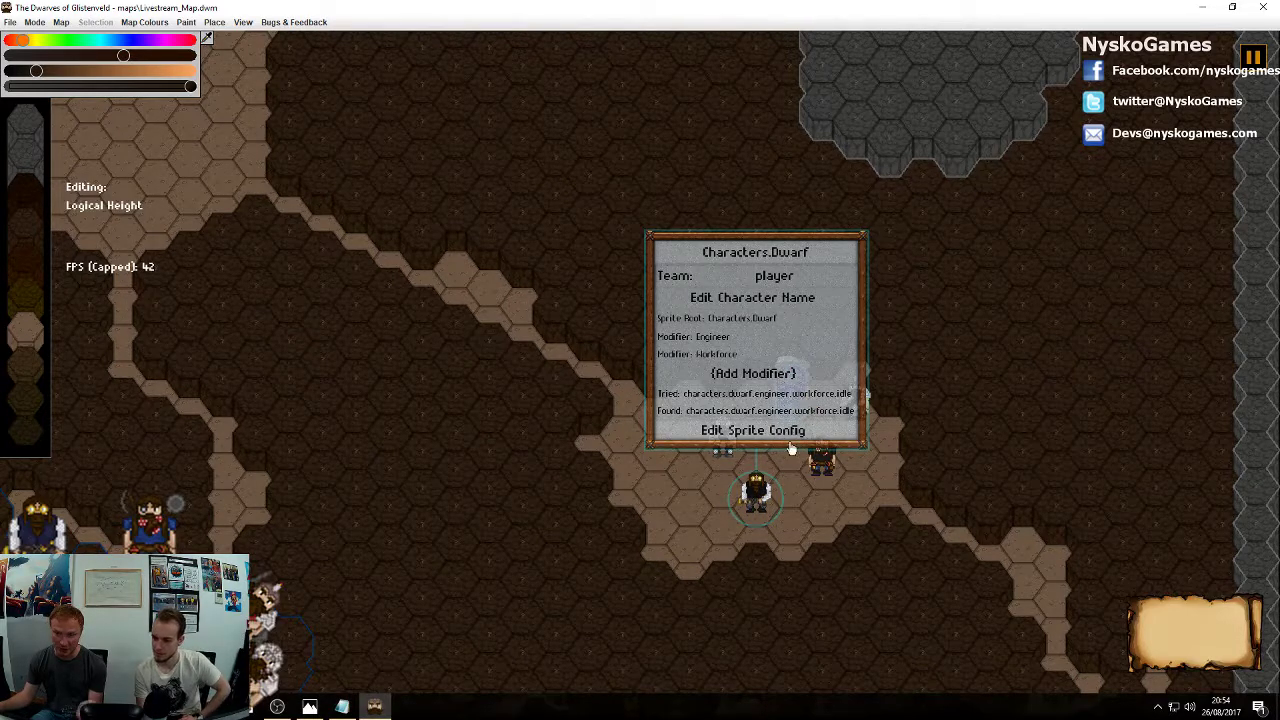
left_click(818, 284)
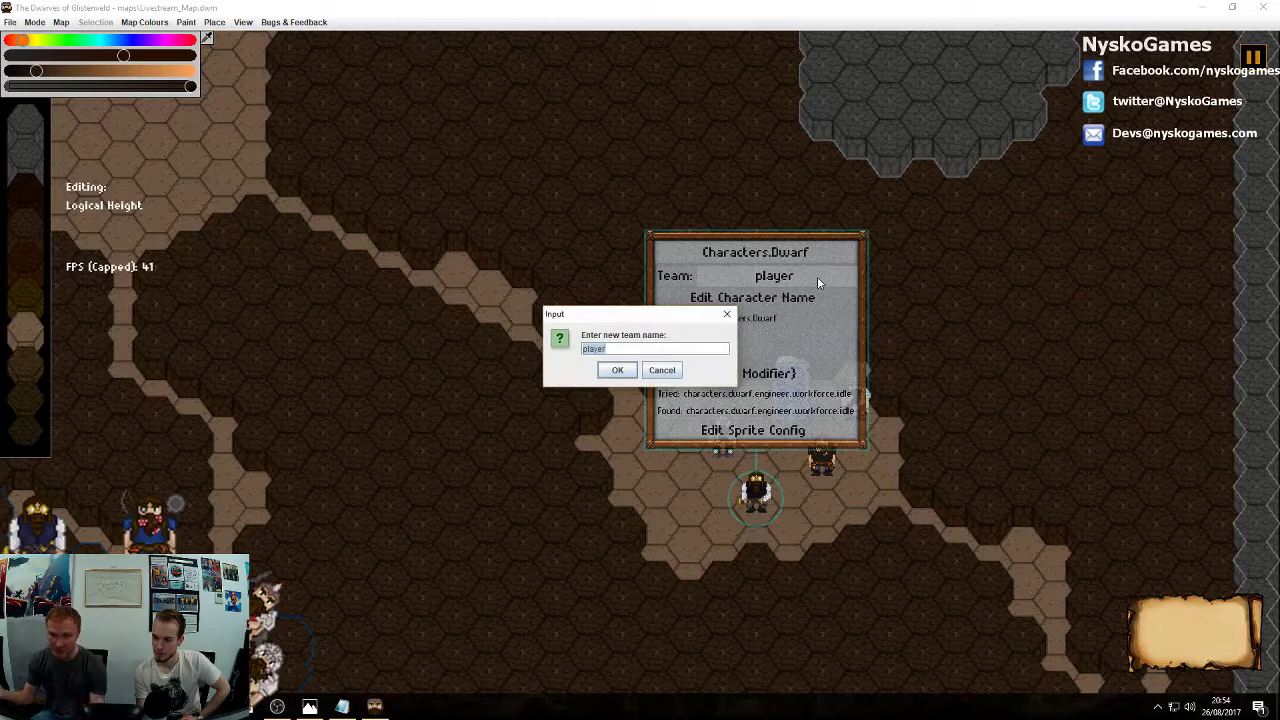
type("team")
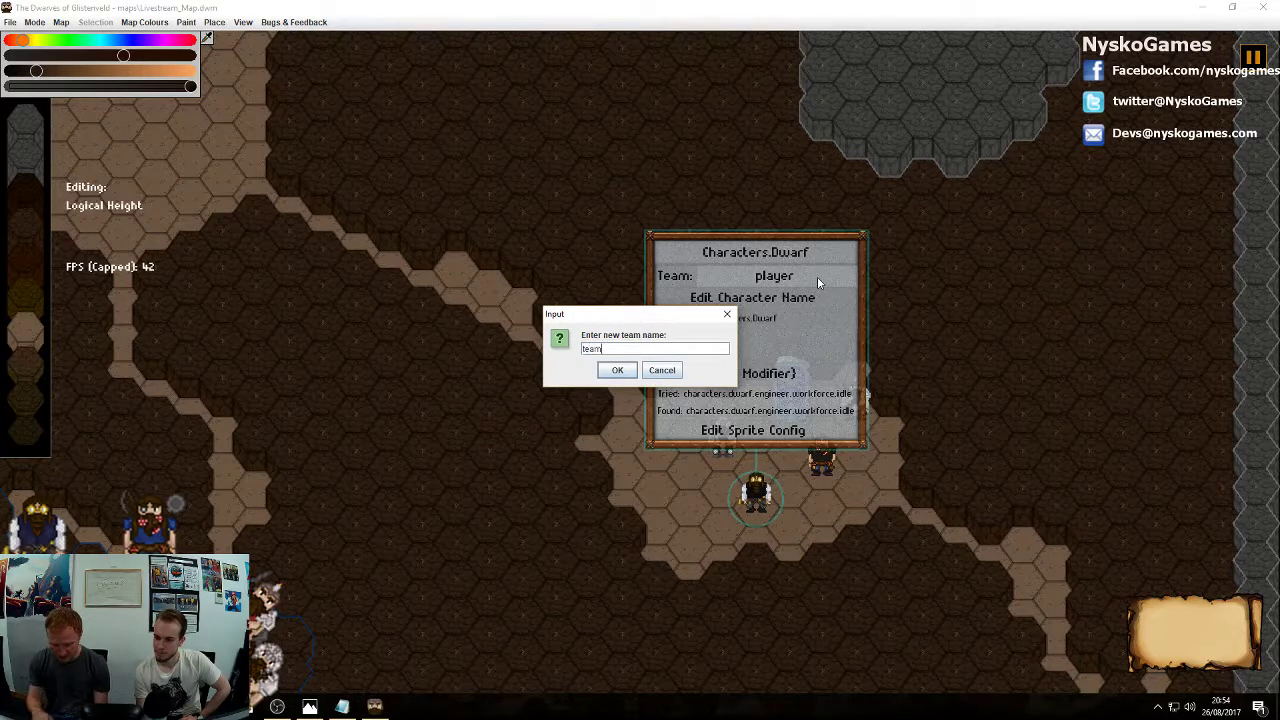
type("1")
key("Return")
Set the team of the southeast Forager and Miner dwarves to team1 and close the character details
left_click(824, 479)
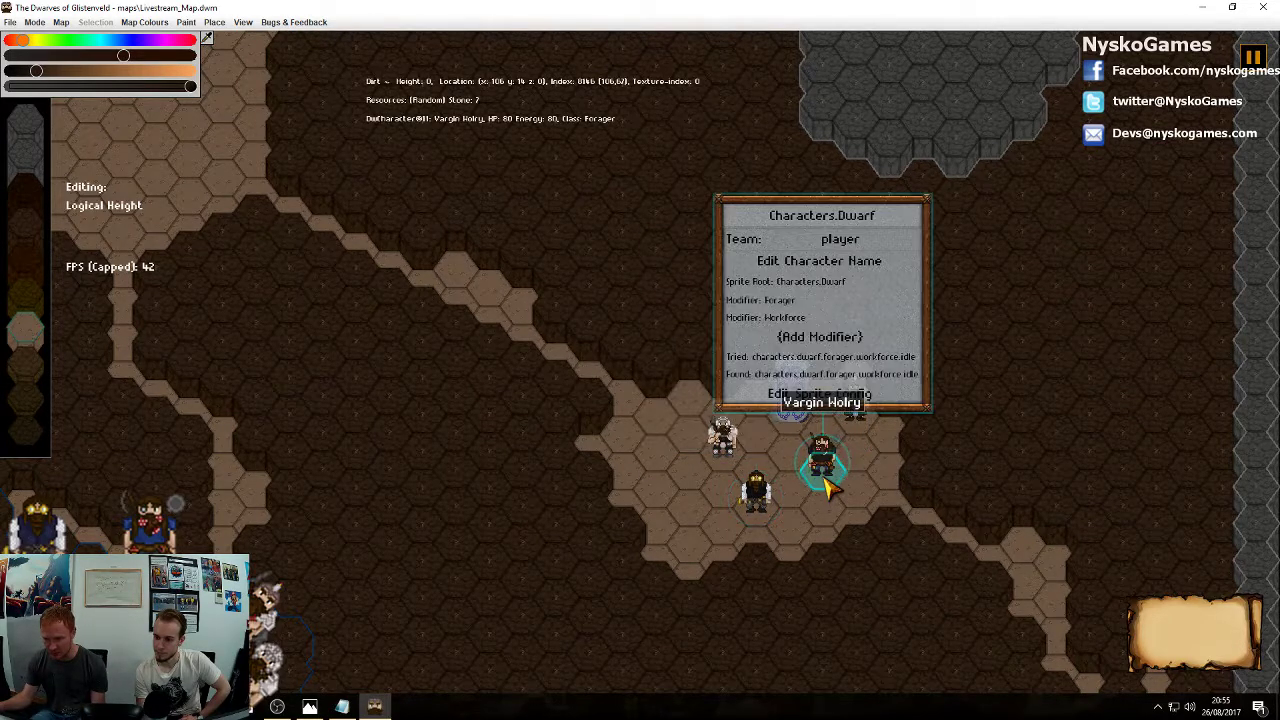
left_click(848, 247)
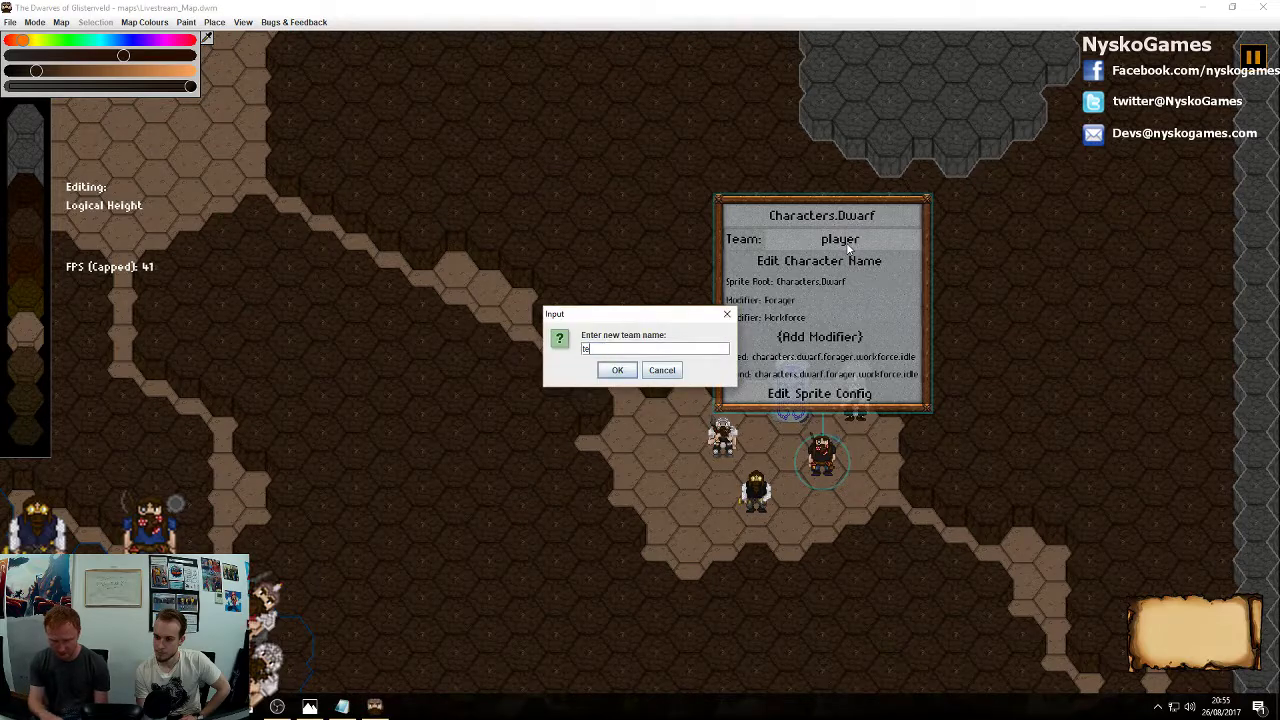
type("team1")
key("Return")
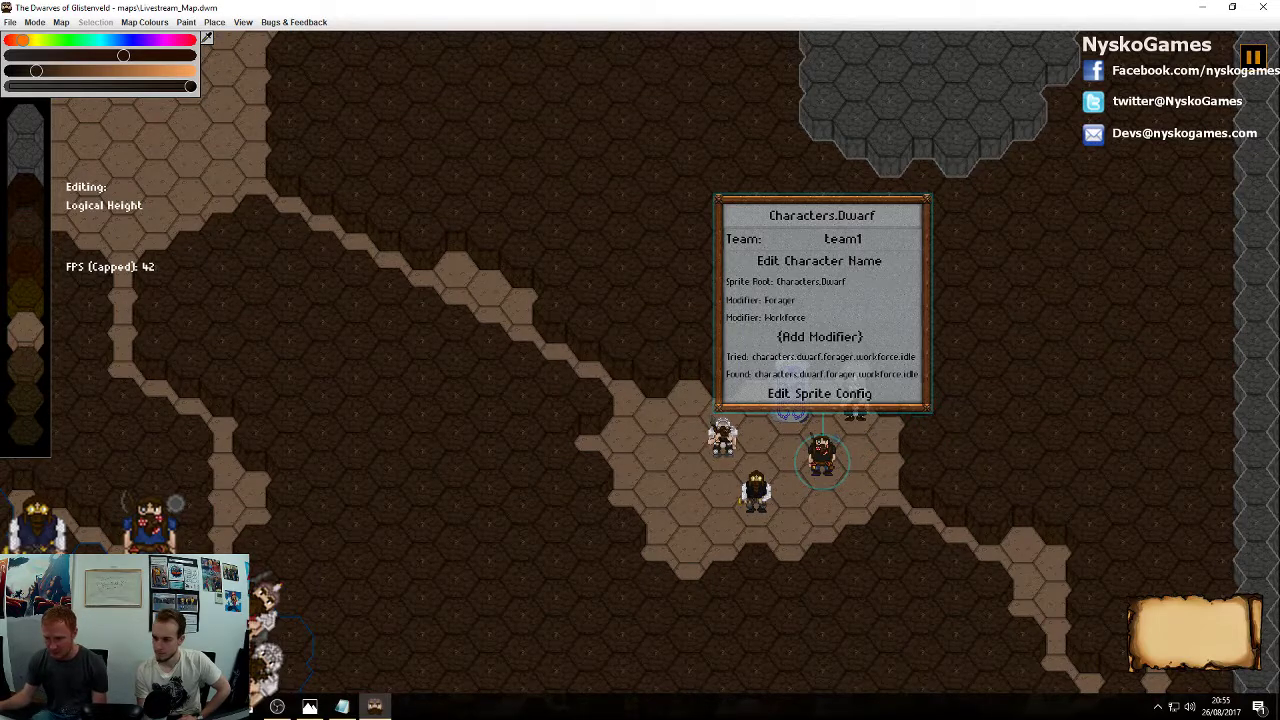
left_click(853, 400)
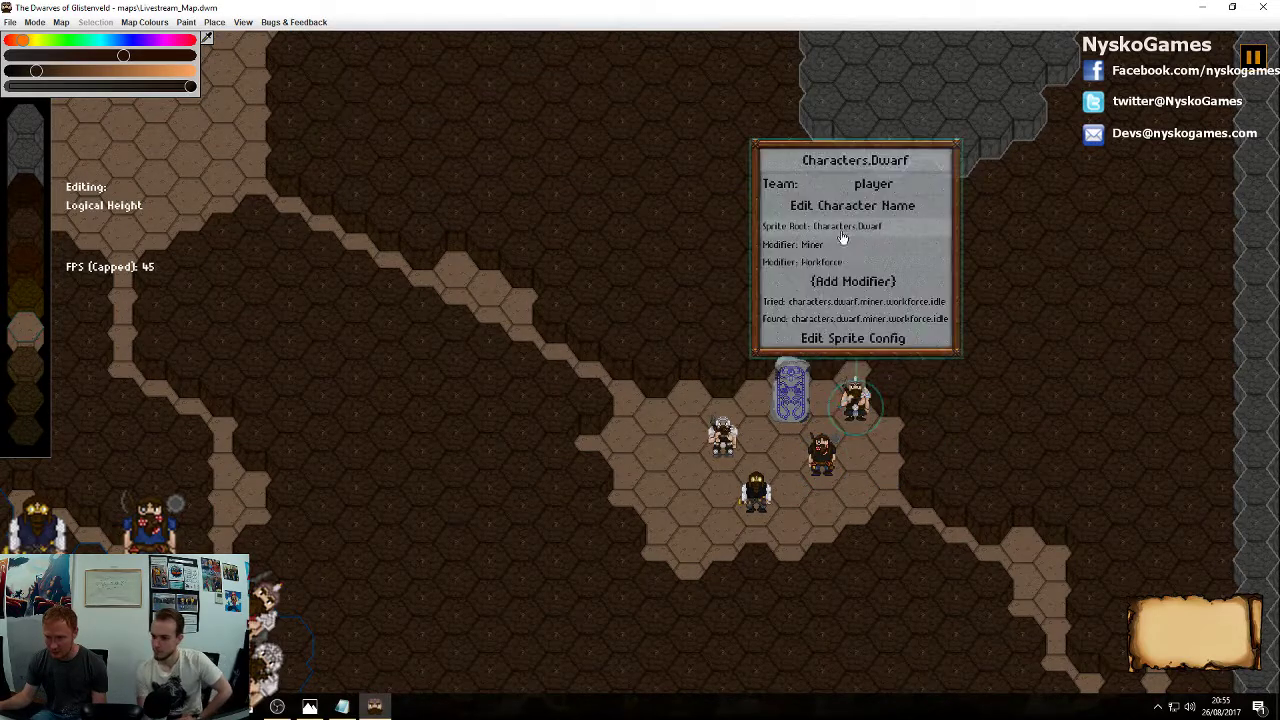
left_click(887, 183)
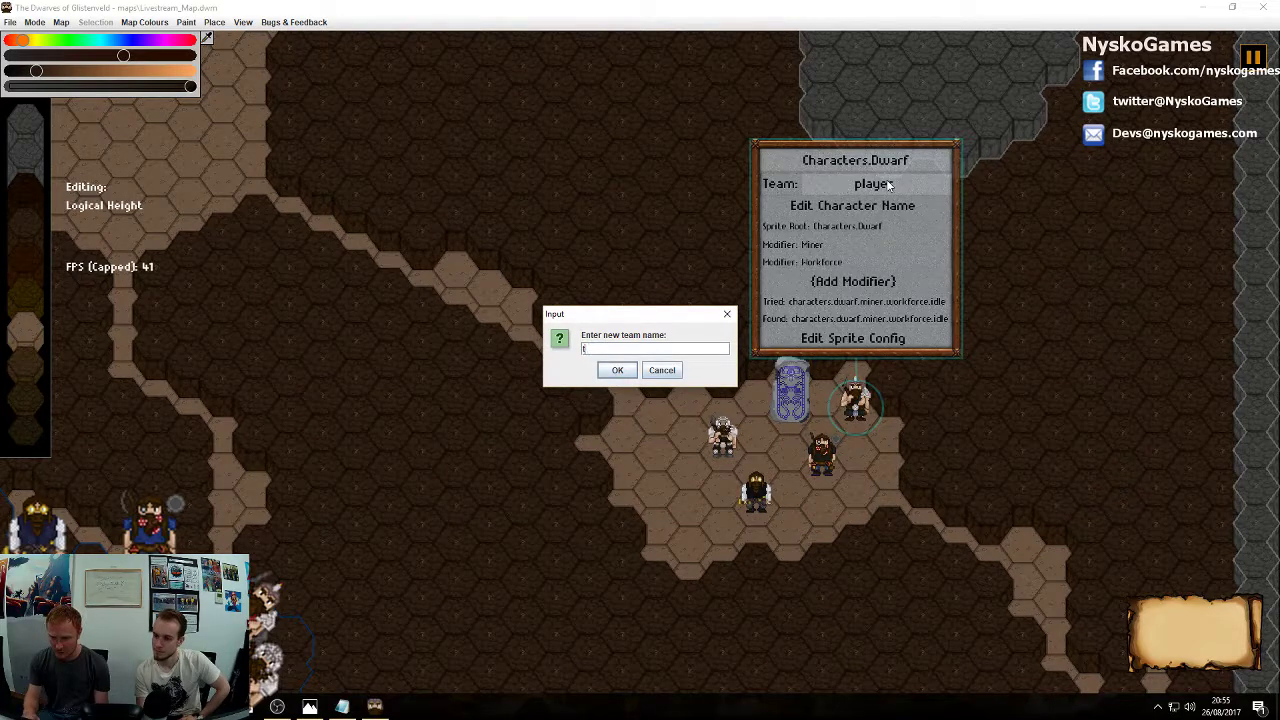
key("Return")
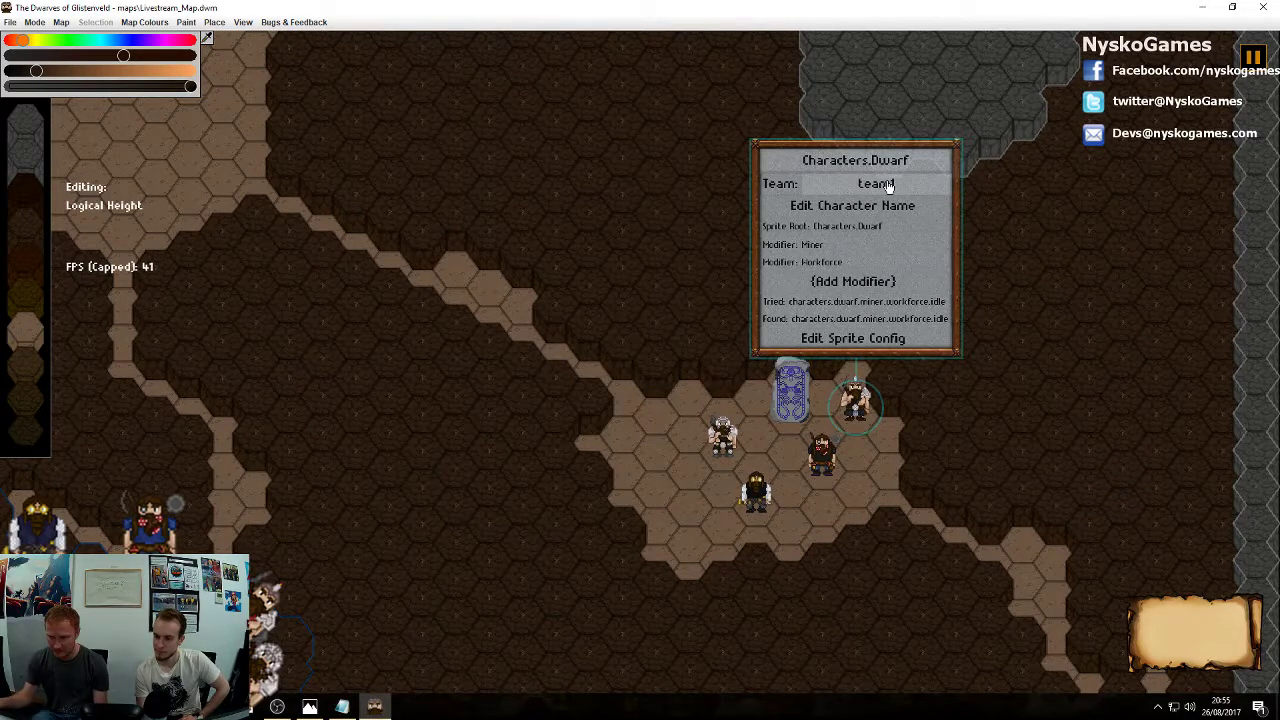
left_click(990, 435)
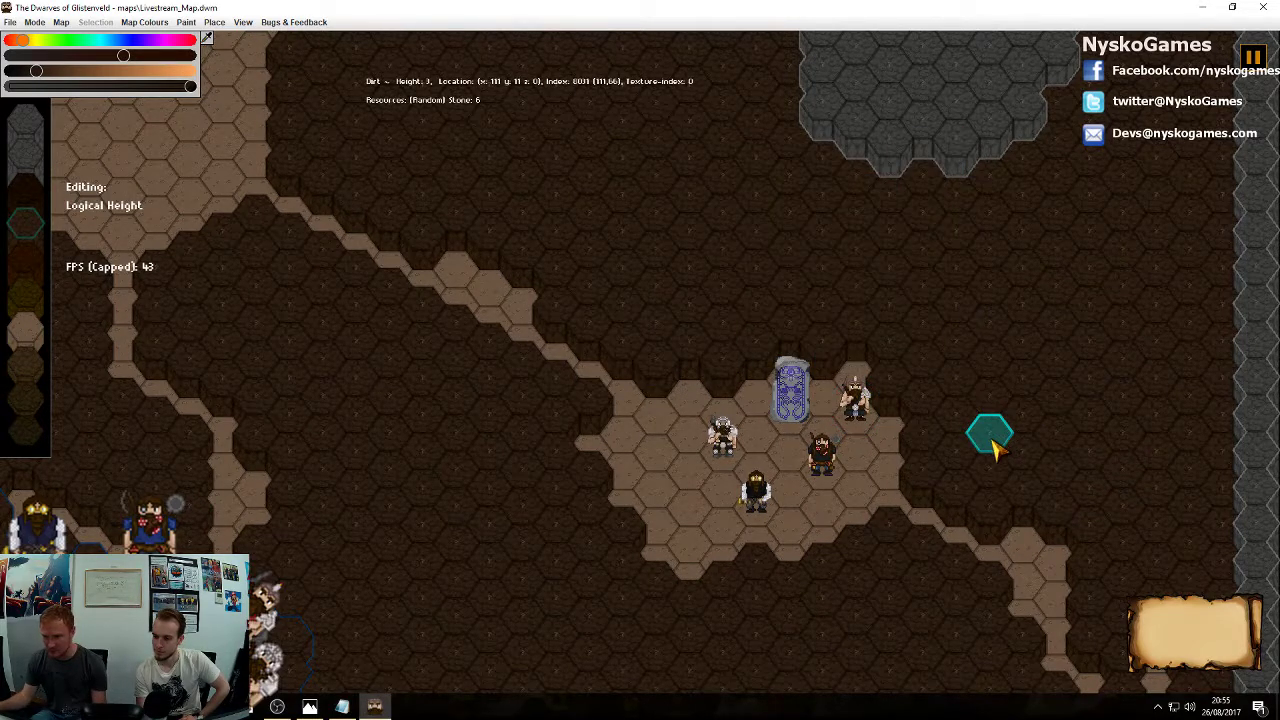
Show the teams overview, change team1's clan to Seafarers, and close the overview
left_click(214, 22)
left_click(242, 22)
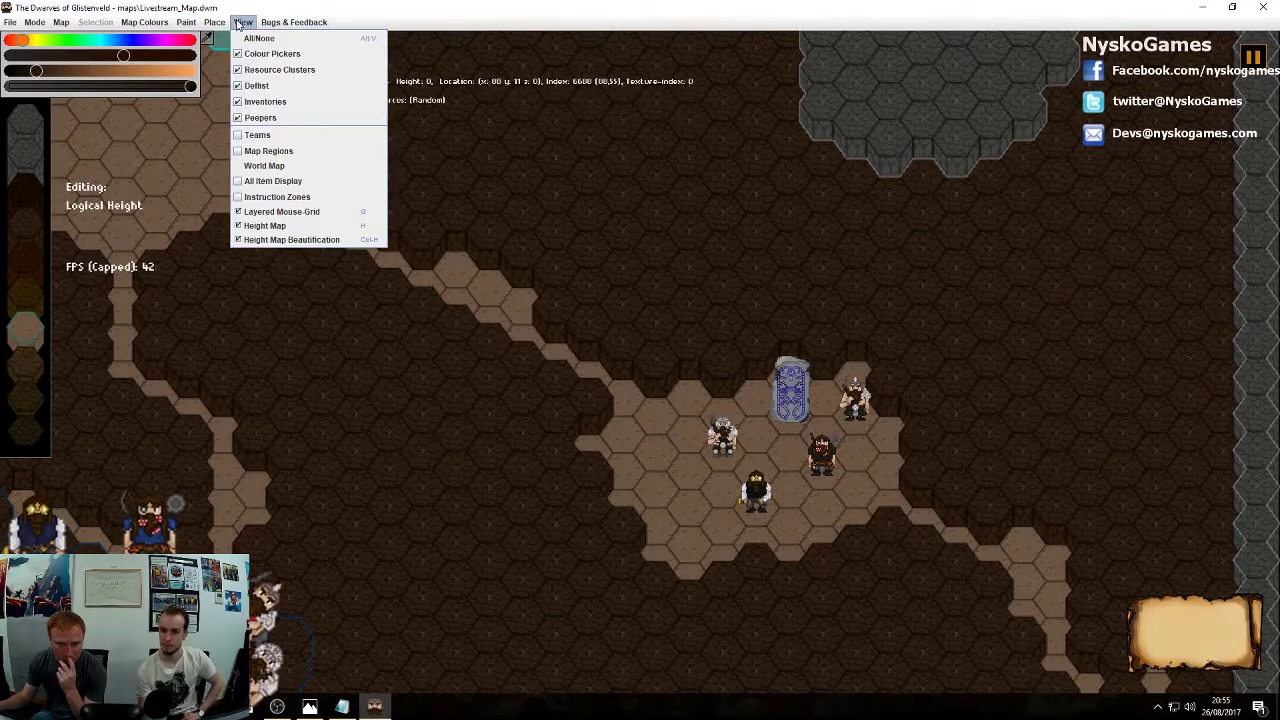
left_click(257, 135)
left_click_drag(445, 81, 578, 154)
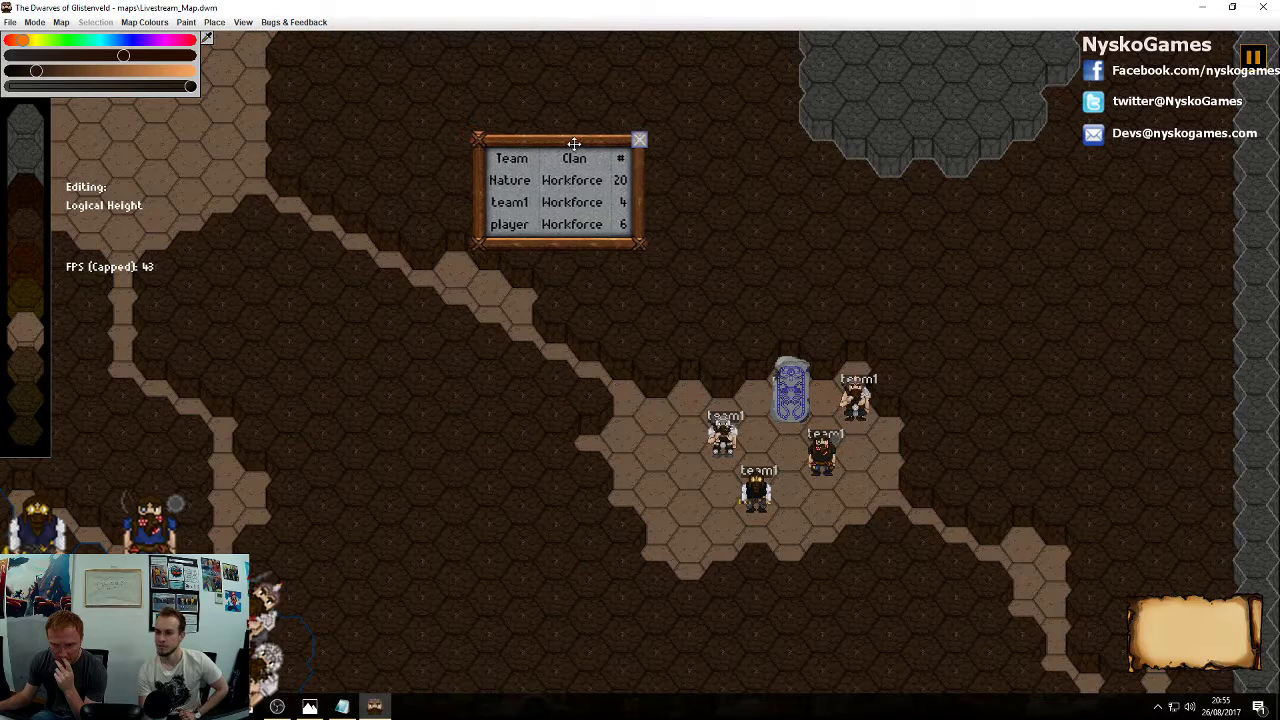
left_click(558, 203)
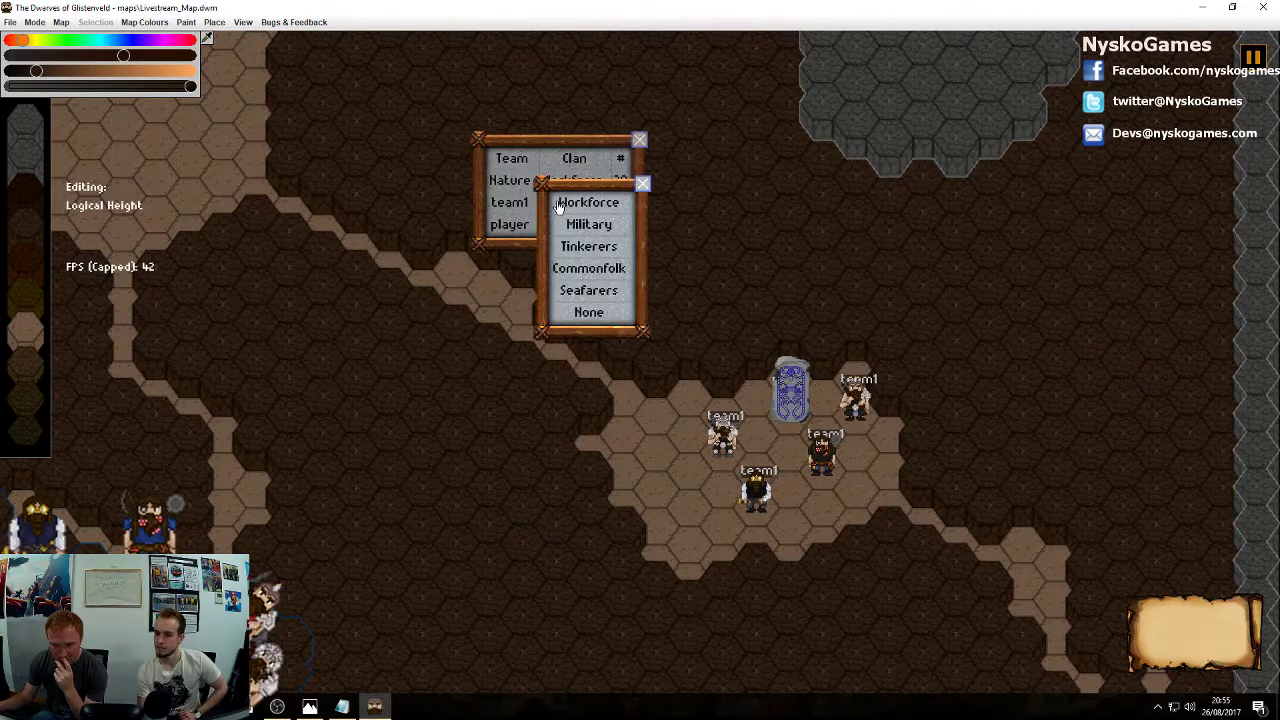
left_click(596, 292)
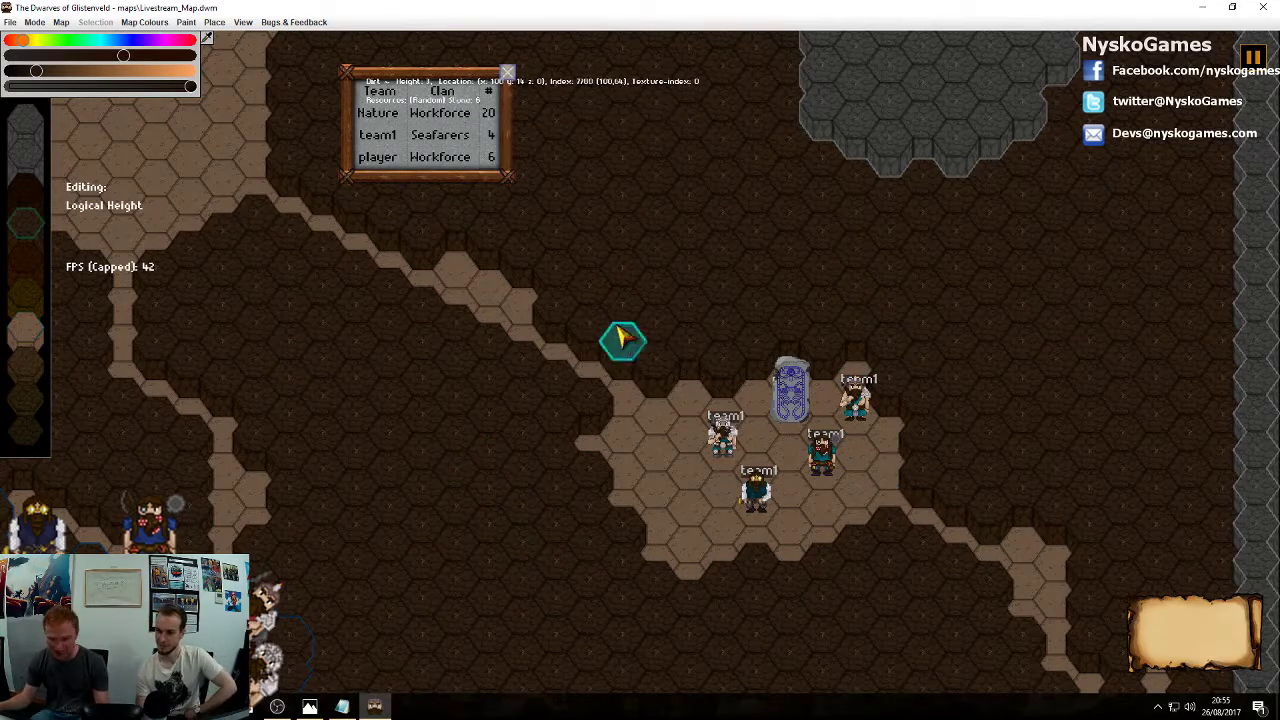
left_click(509, 75)
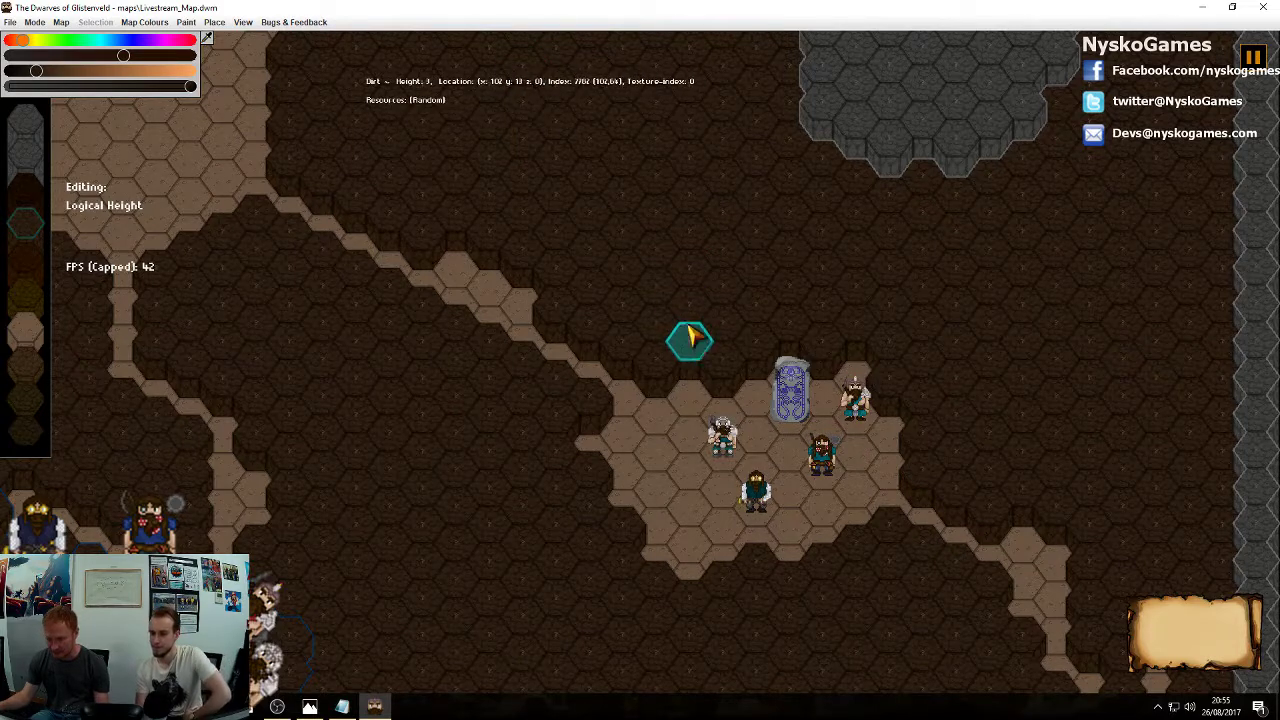
Survey the map from the southeast start to the northwest dwarves and western caverns, and check the scenery available for placement
scroll(686, 330, "down", 2)
middle_click_drag(628, 305, 971, 420)
middle_click_drag(674, 376, 1149, 437)
middle_click_drag(1071, 110, 765, 468)
middle_click_drag(523, 173, 777, 394)
middle_click_drag(450, 286, 786, 486)
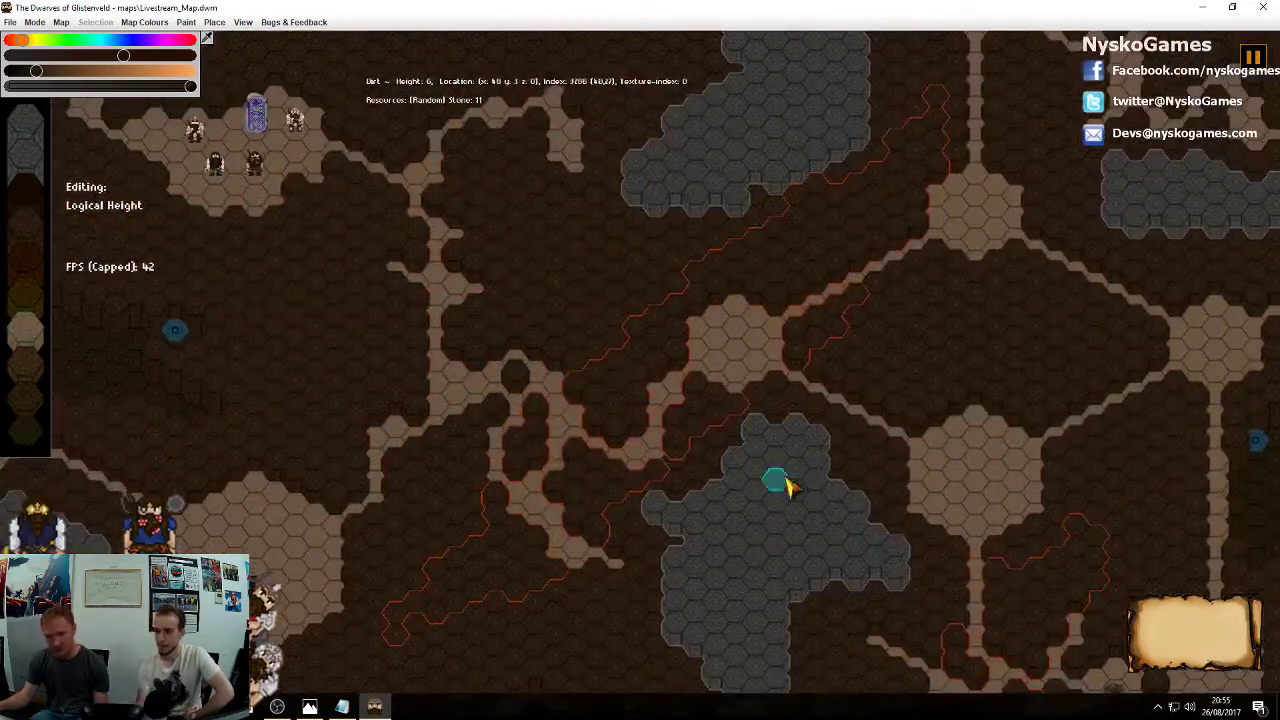
middle_click_drag(617, 455, 925, 380)
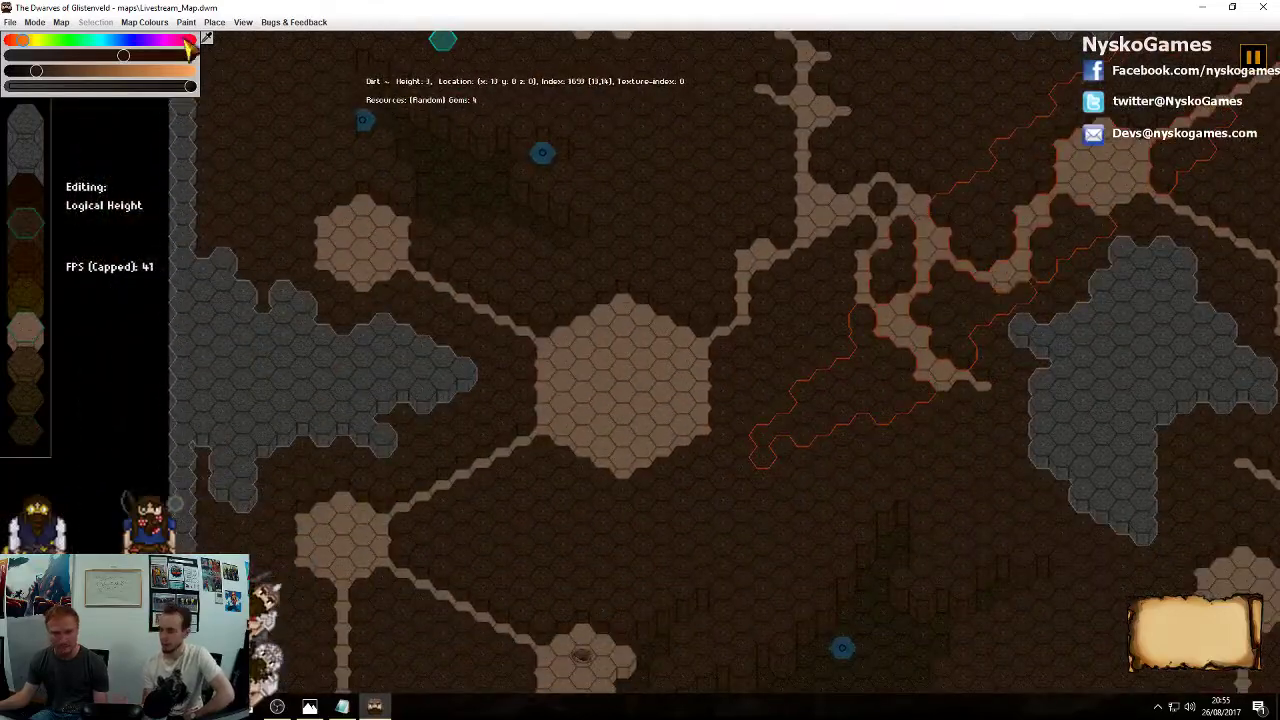
left_click(214, 22)
mouse_move(236, 68)
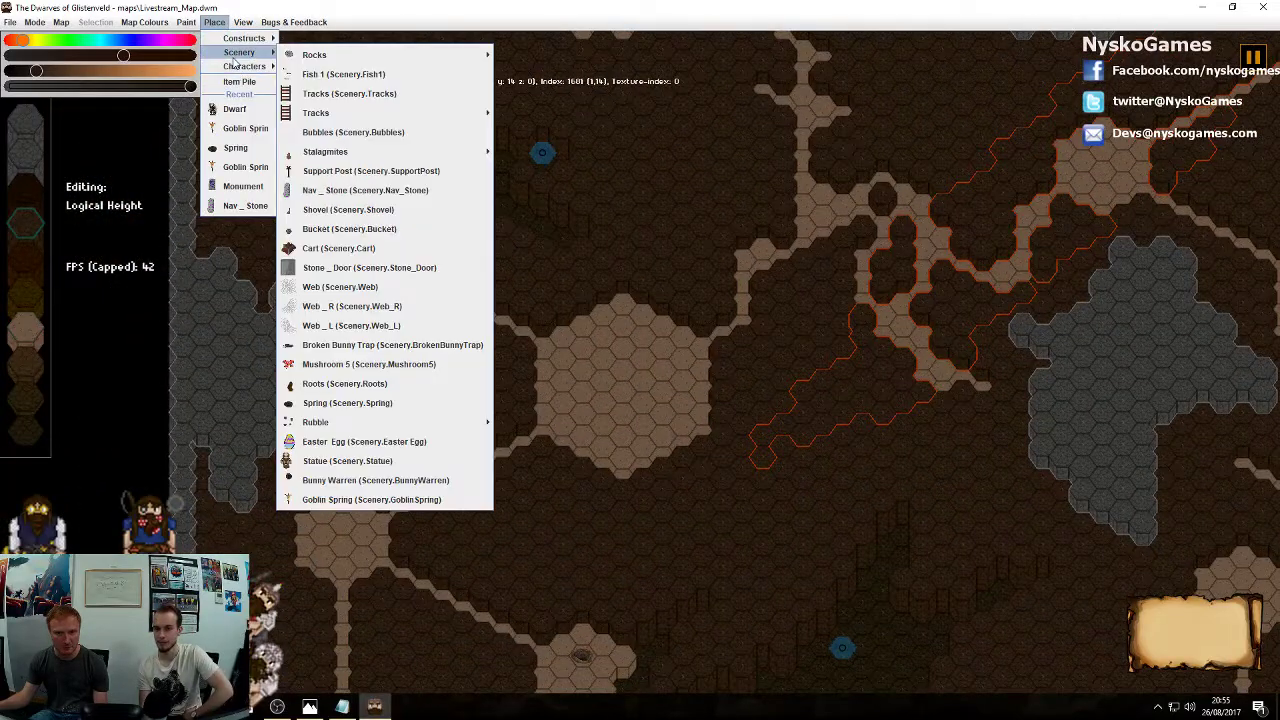
left_click(702, 296)
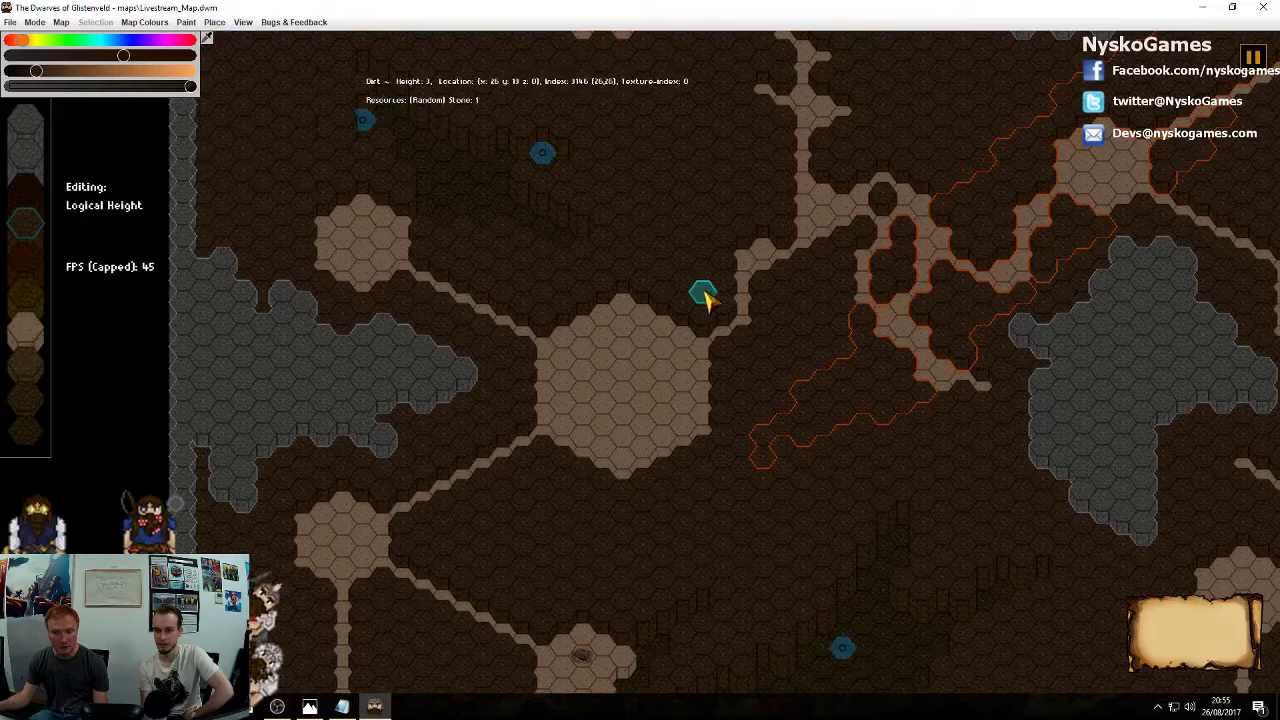
Return to the southeast cavern and look closely at the Monument and the four team1 dwarves
key("d")
key("s")
key("d")
key("s")
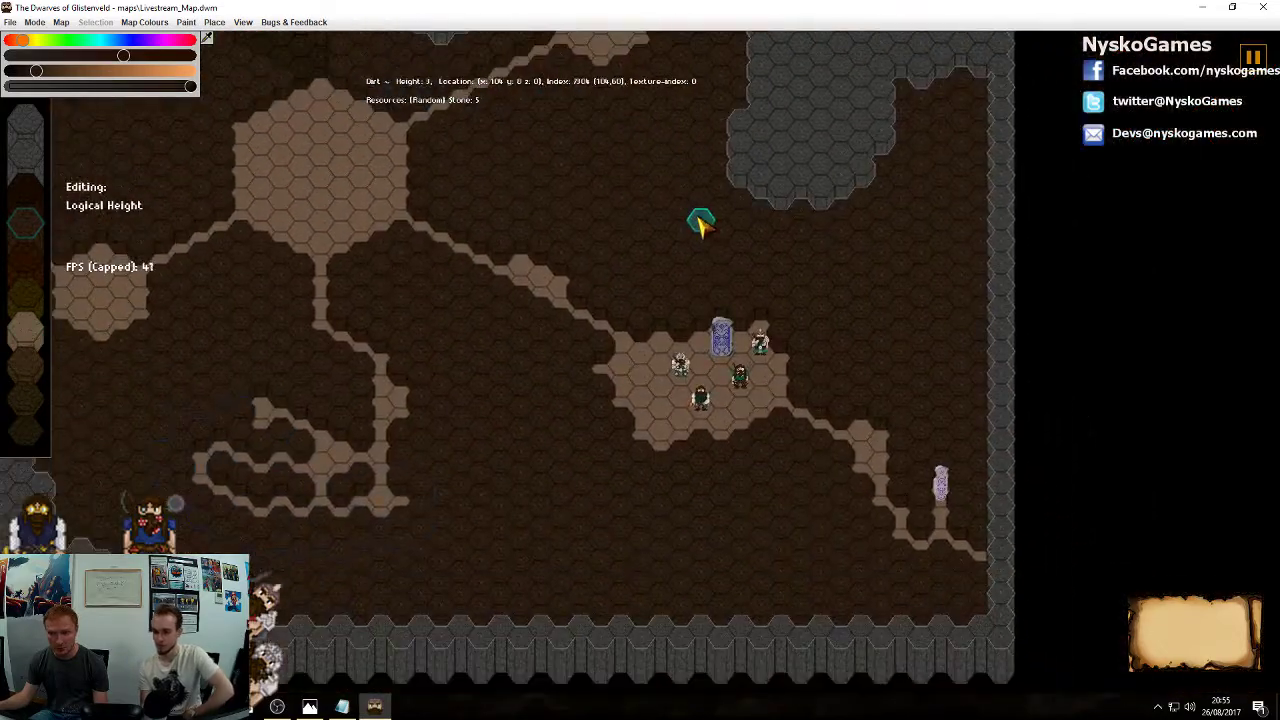
mouse_move(651, 266)
middle_mouse_down()
mouse_move(658, 230)
mouse_move(642, 288)
middle_mouse_up()
scroll(690, 303, "up", 1, "ctrl")
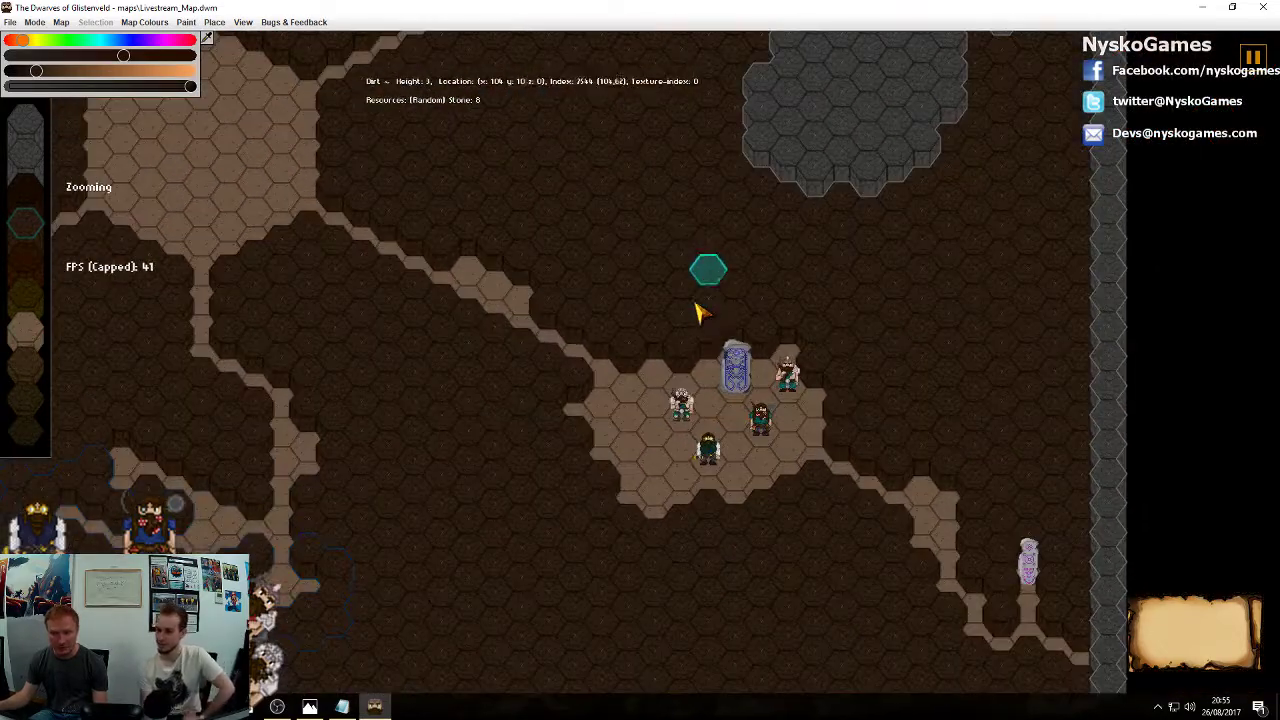
scroll(751, 309, "down", 1, "ctrl")
scroll(831, 380, "up", 3, "ctrl")
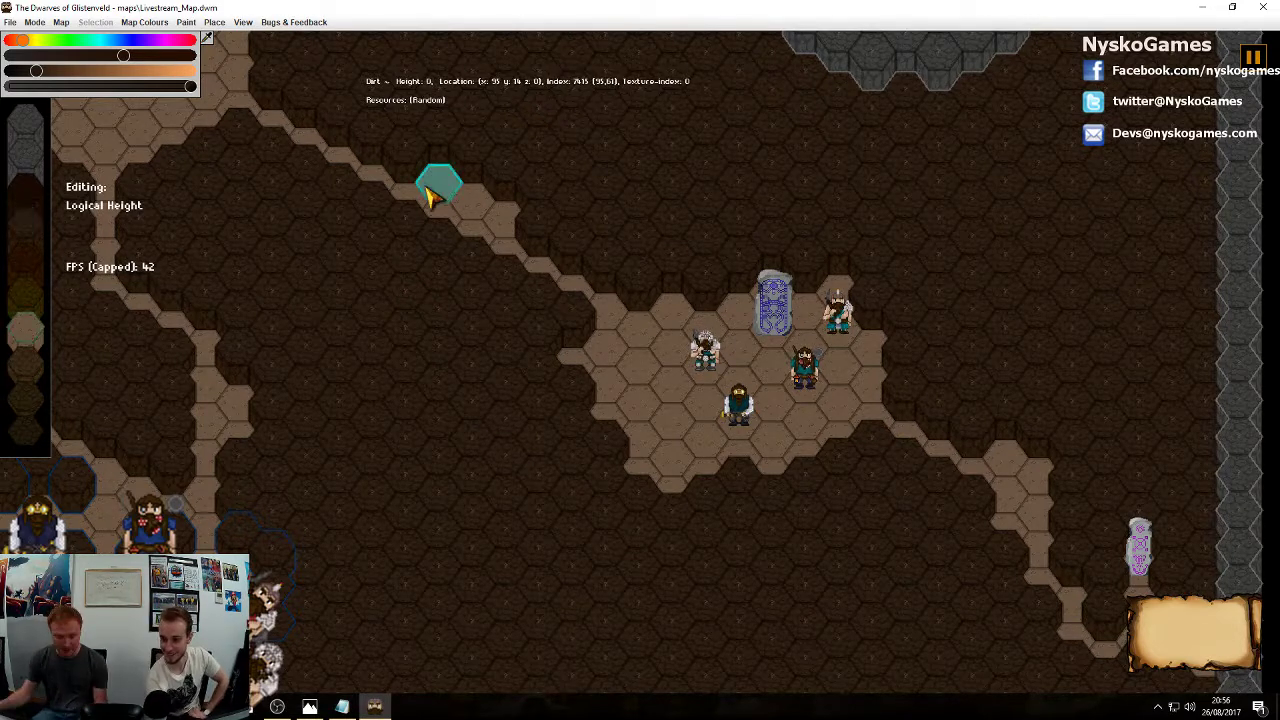
Examine the large cavern northwest of the team1 start and the springs and caverns farther west
middle_click_drag(591, 329, 729, 466)
middle_click_drag(676, 281, 787, 386)
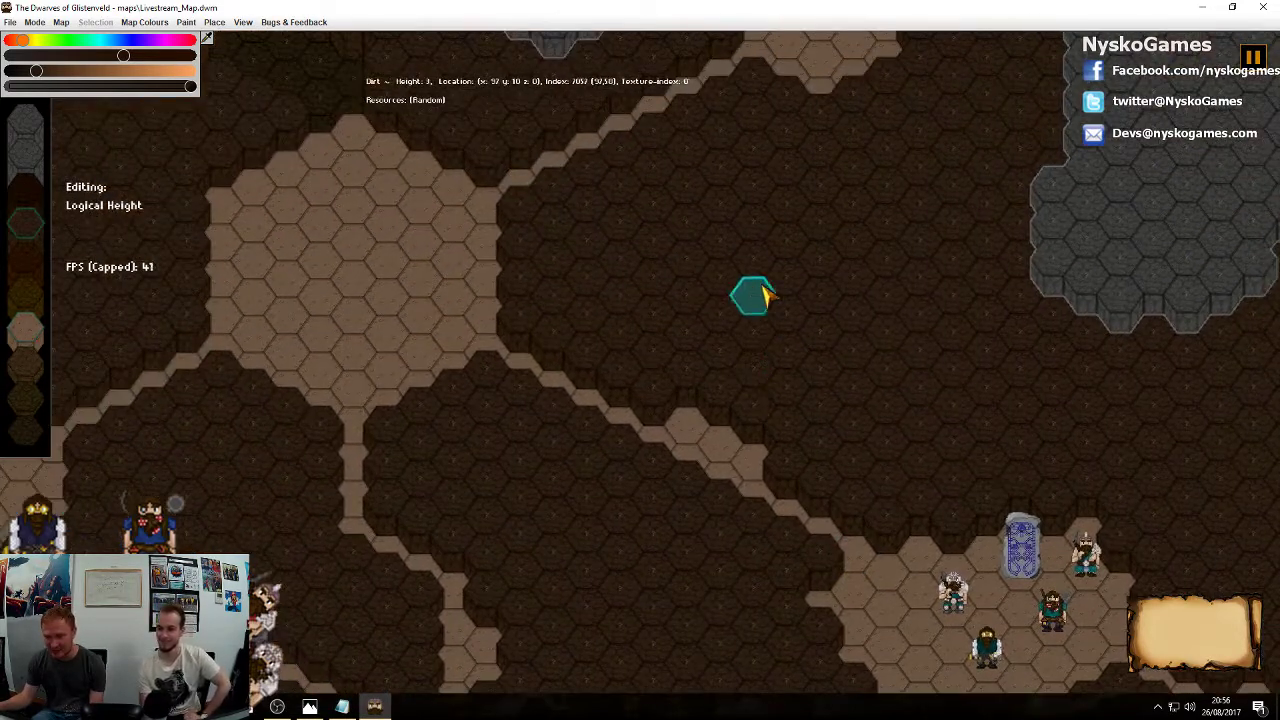
middle_click_drag(757, 294, 751, 177)
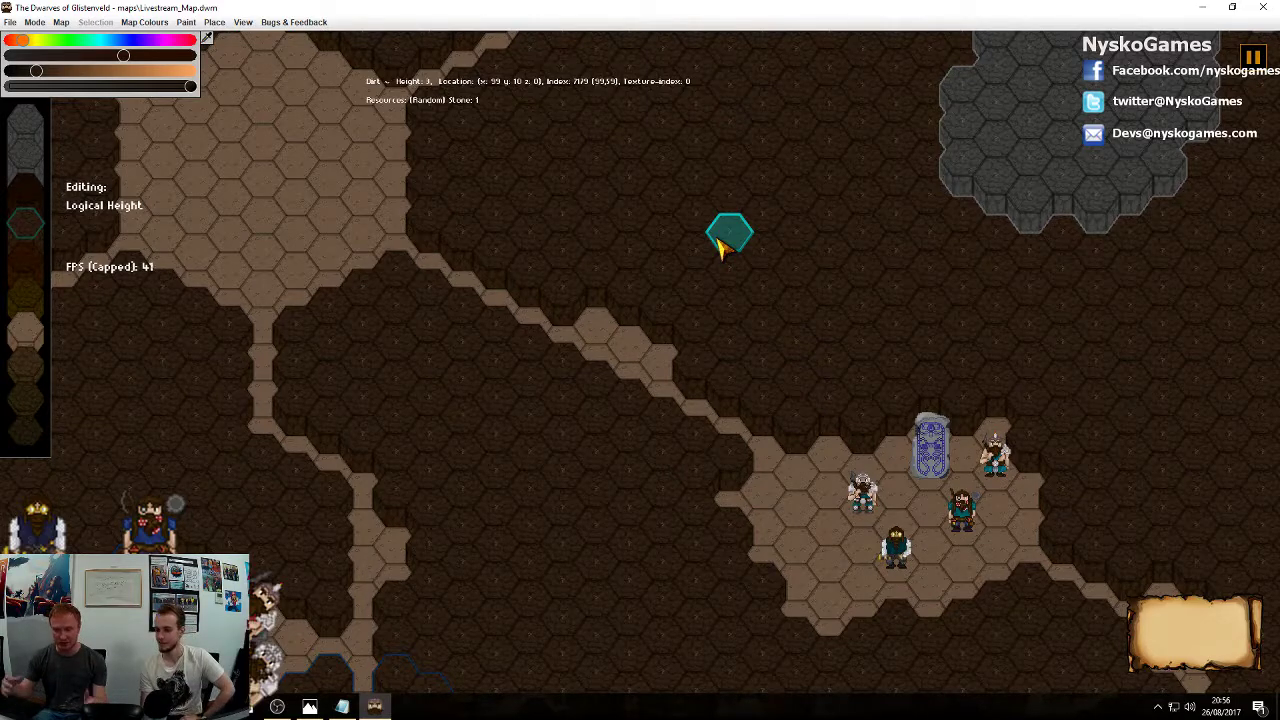
middle_click_drag(718, 242, 775, 461)
middle_click_drag(622, 322, 832, 418)
scroll(795, 392, "down", 2)
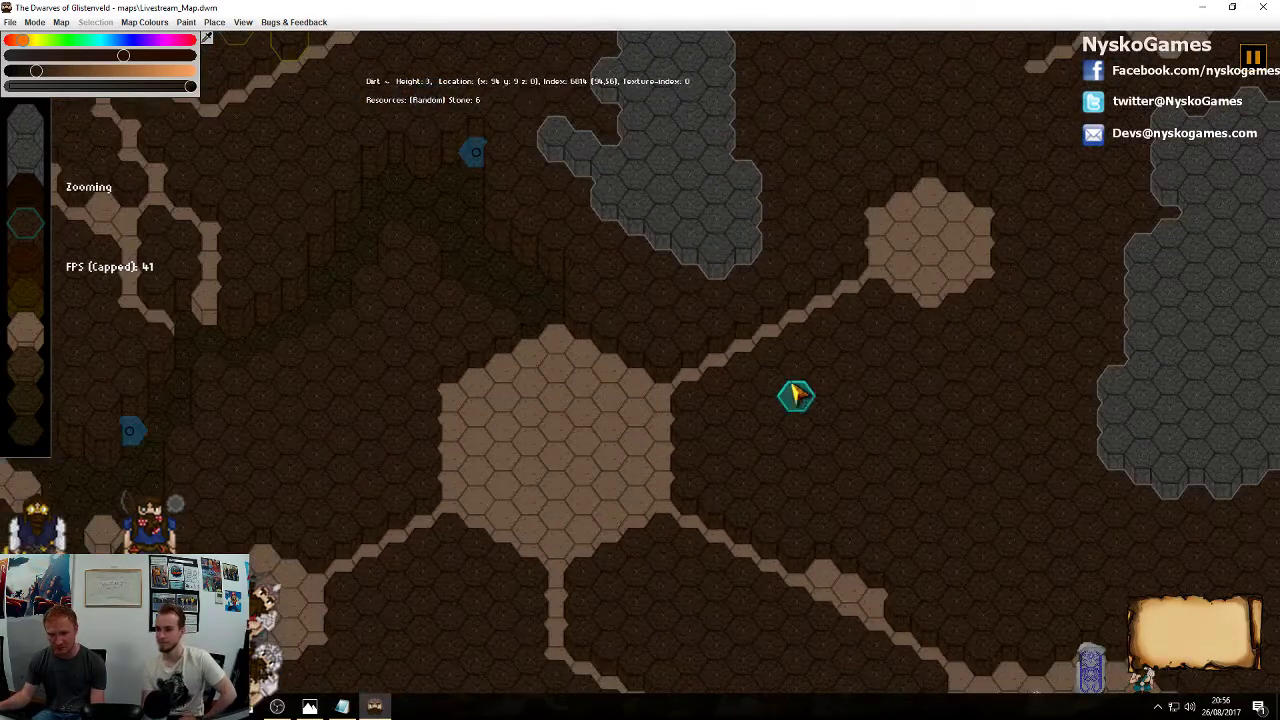
middle_click_drag(580, 446, 1136, 358)
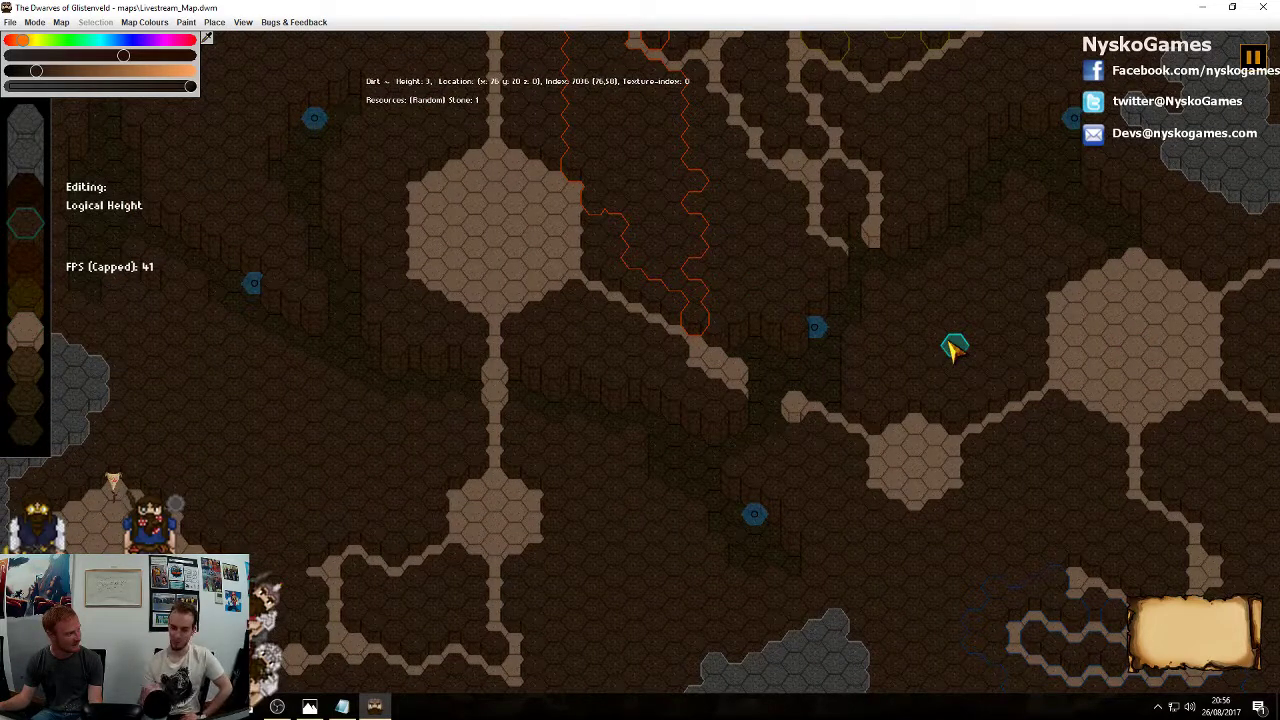
Select the Support Post scenery and place one in each of the two small caverns flanking the western rock mass
middle_click_drag(940, 250, 906, 329)
middle_click_drag(846, 217, 880, 449)
middle_click_drag(806, 306, 846, 408)
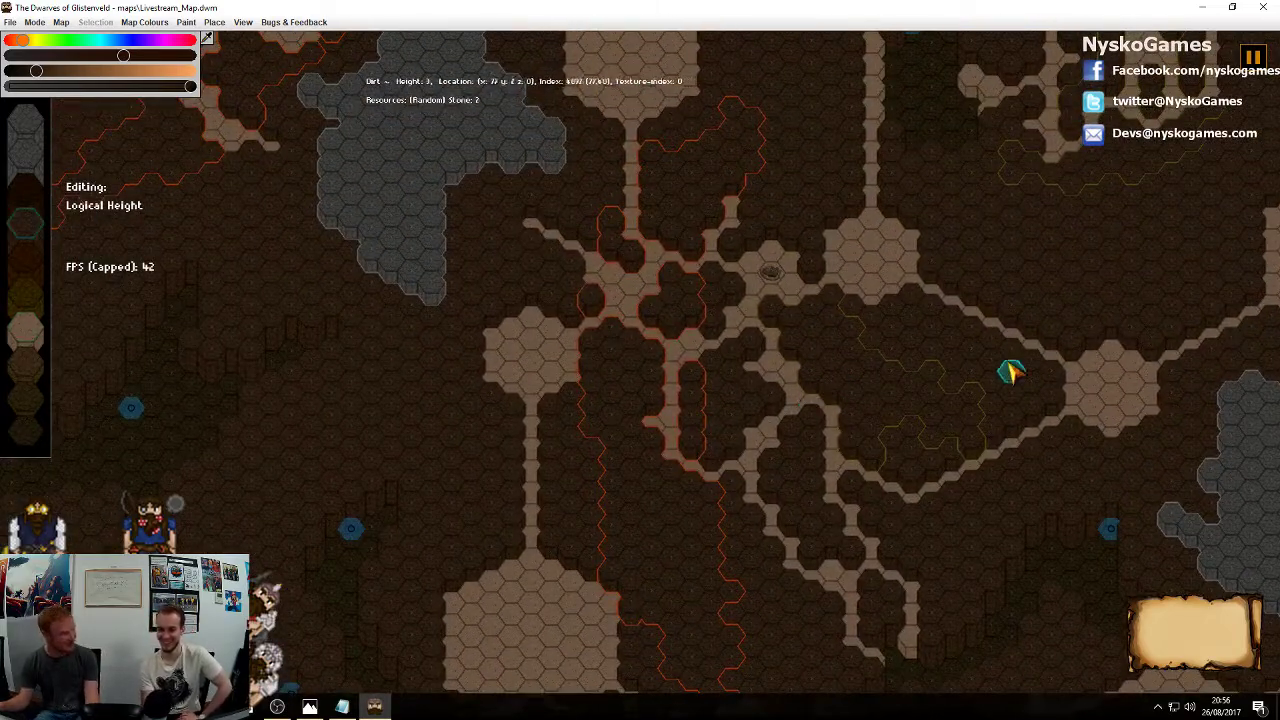
middle_click_drag(1240, 480, 860, 294)
middle_click_drag(783, 253, 866, 380)
scroll(843, 463, "up", 2)
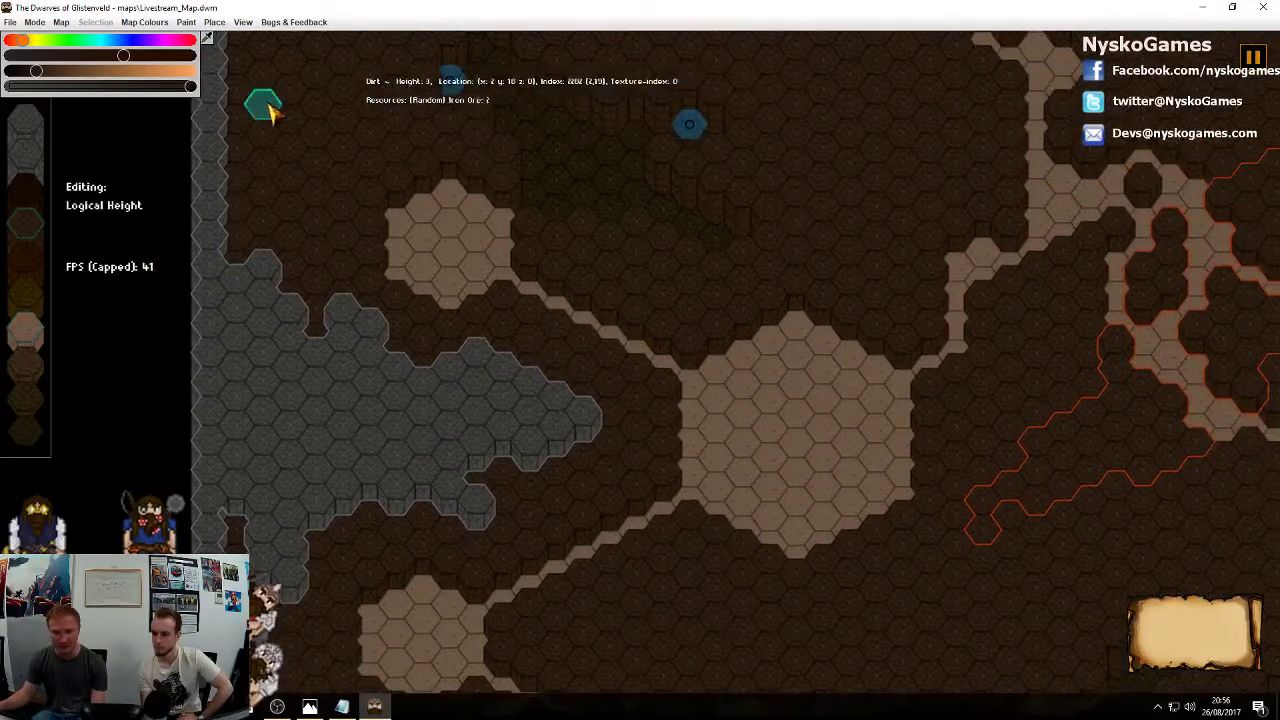
left_click(214, 22)
mouse_move(233, 53)
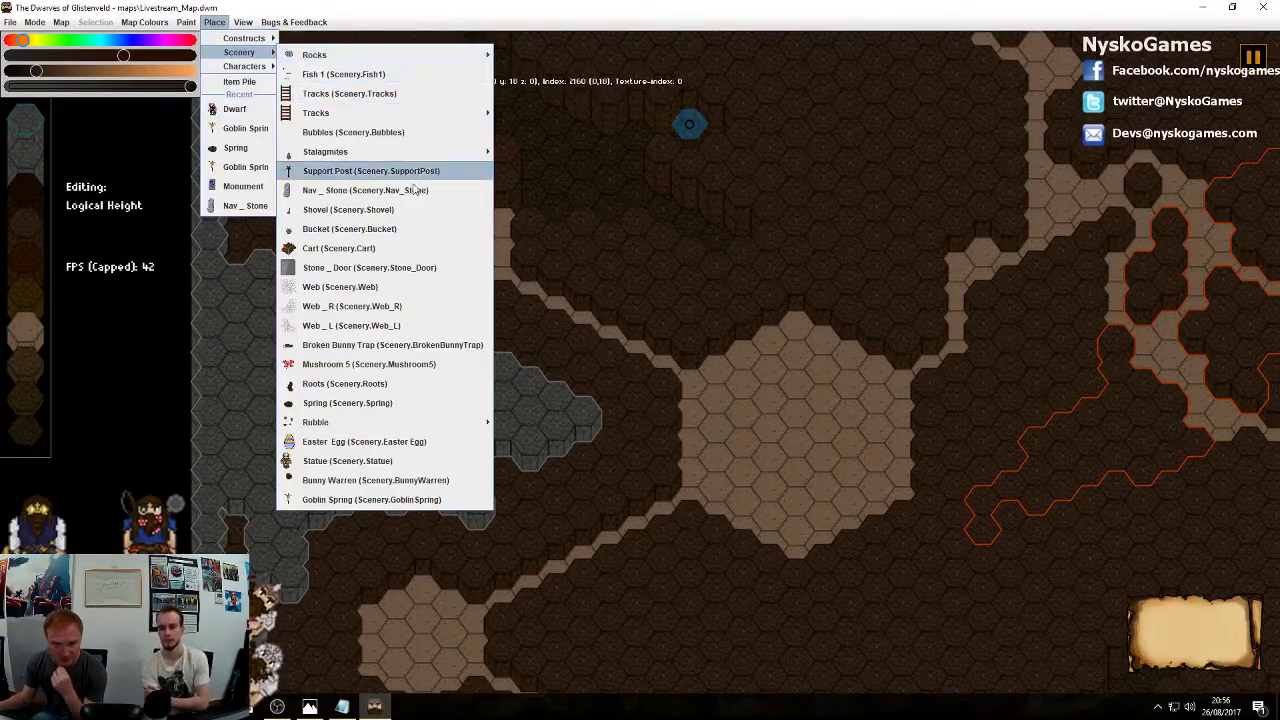
left_click(337, 176)
middle_click_drag(450, 356, 536, 395)
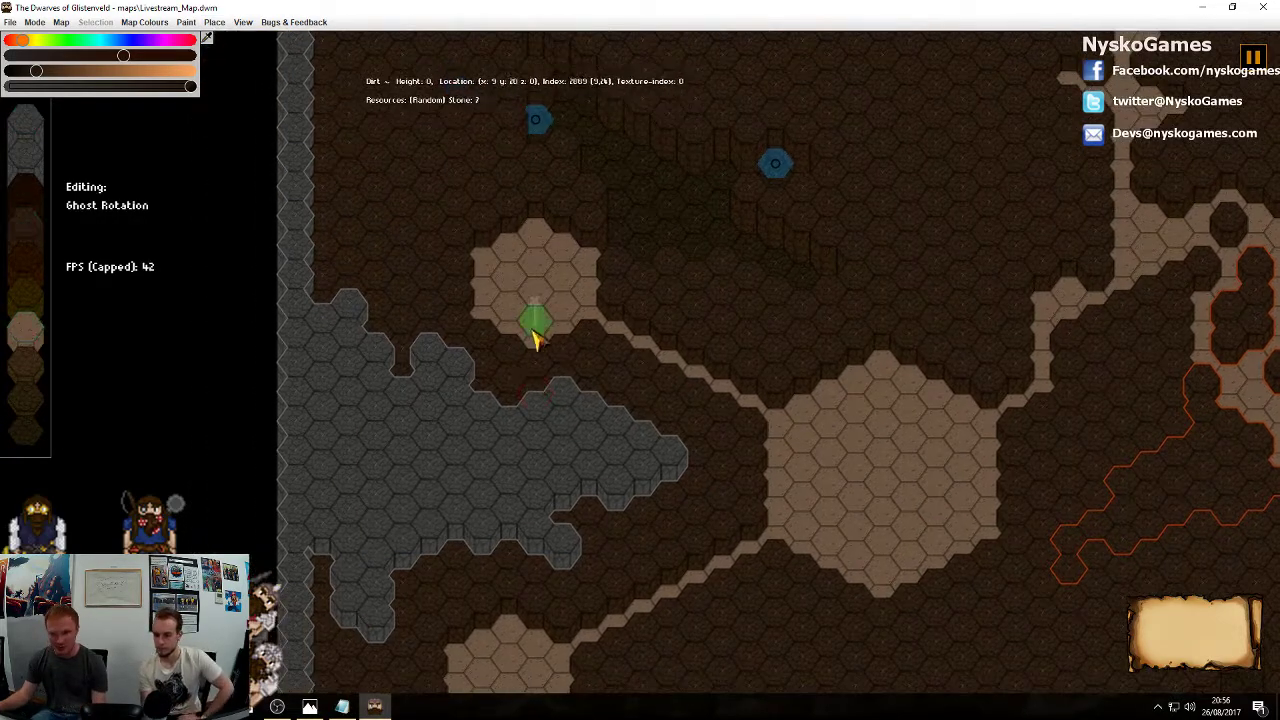
middle_click_drag(665, 538, 752, 315)
left_click(595, 459)
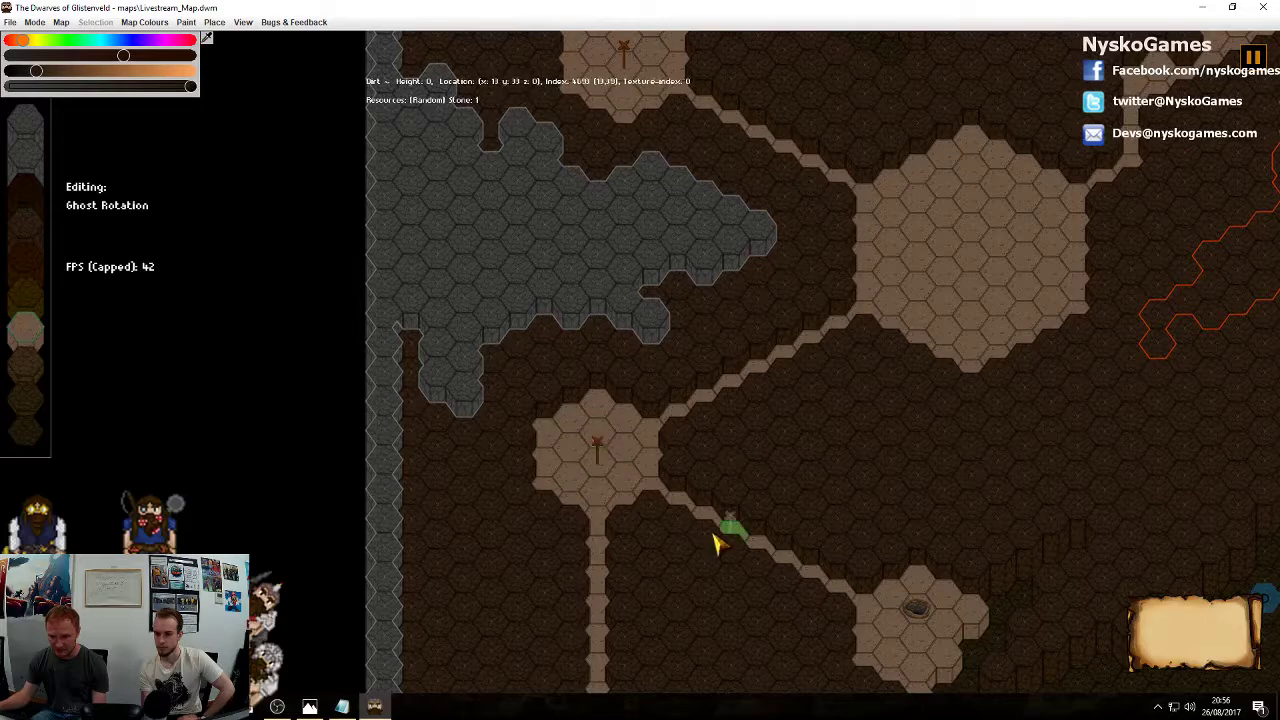
Place Support Posts in the next small western cavern, the one beside the yellow-outlined vein, and the small cavern south of the large central one
middle_click_drag(729, 653, 785, 292)
middle_click_drag(760, 486, 741, 479)
left_click(616, 479)
middle_click_drag(854, 606, 739, 340)
middle_click_drag(849, 507, 783, 368)
middle_click_drag(963, 560, 834, 343)
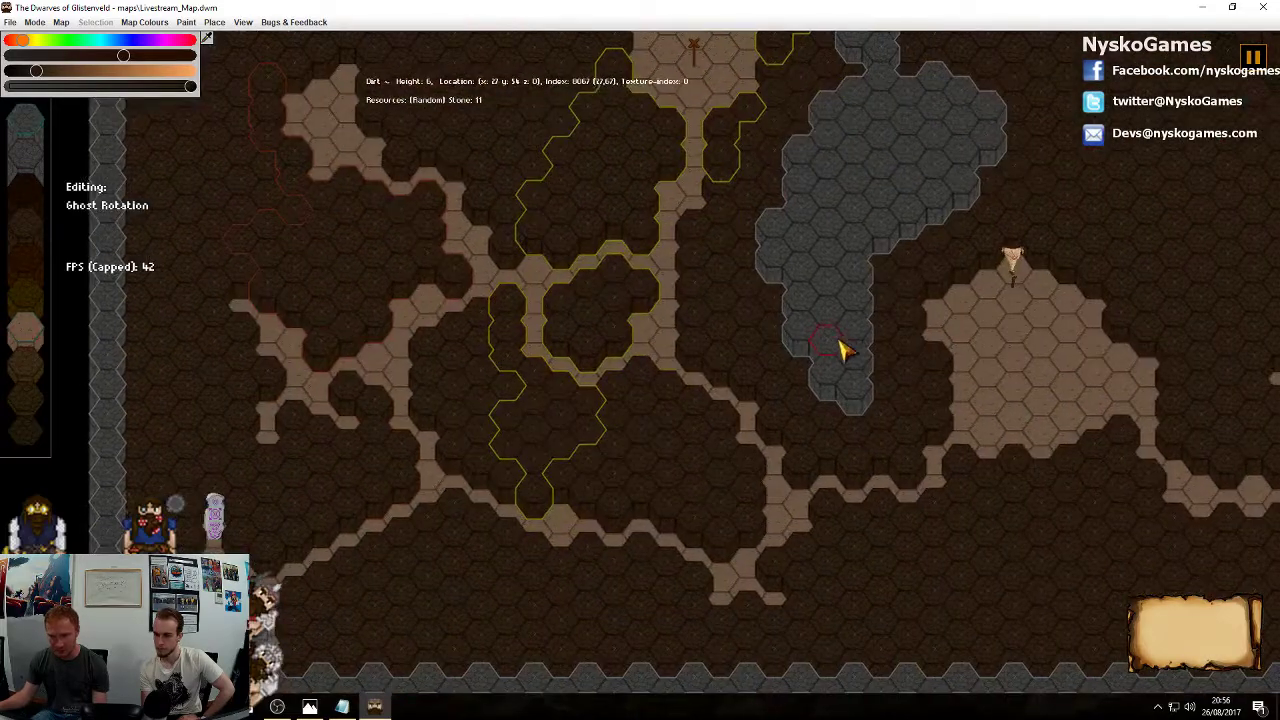
middle_click_drag(1108, 422, 640, 405)
middle_click_drag(1050, 314, 787, 404)
left_click(788, 404)
Place Support Posts in the small cavern north of the large central one and in the two small caverns east of it
middle_click_drag(945, 47, 905, 326)
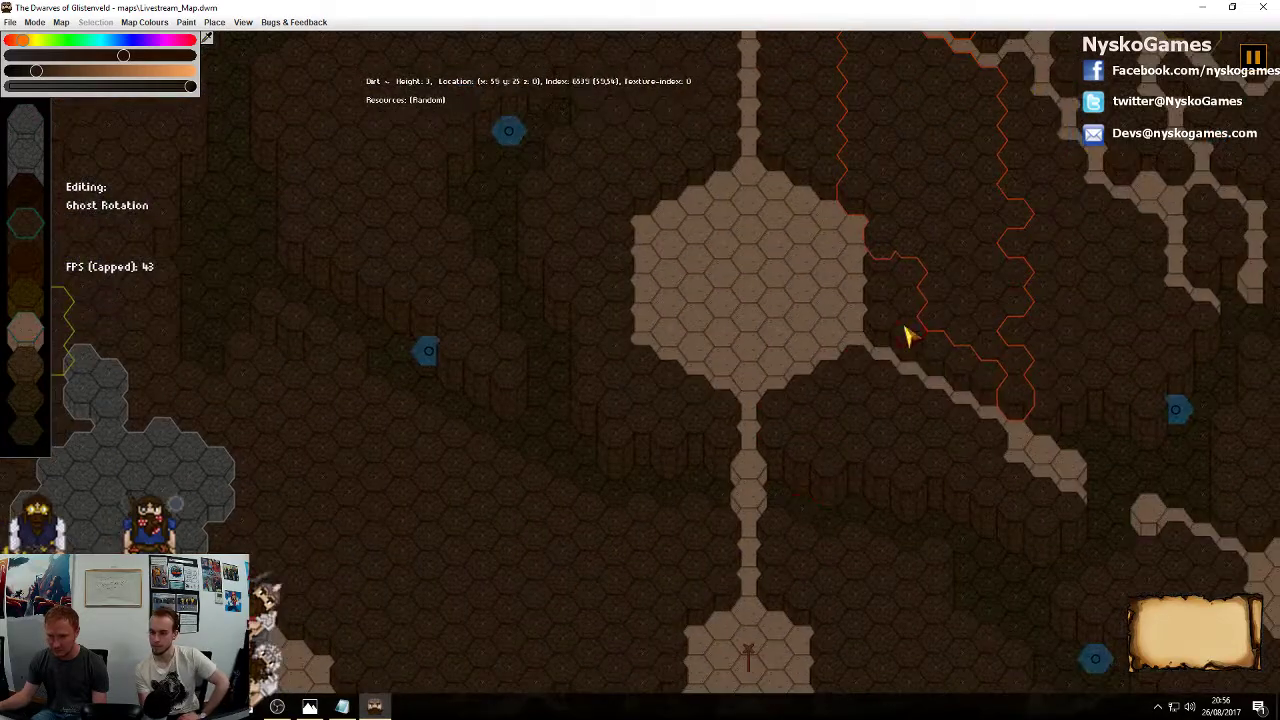
middle_click_drag(825, 38, 753, 492)
left_click(680, 355)
middle_click_drag(882, 324, 679, 448)
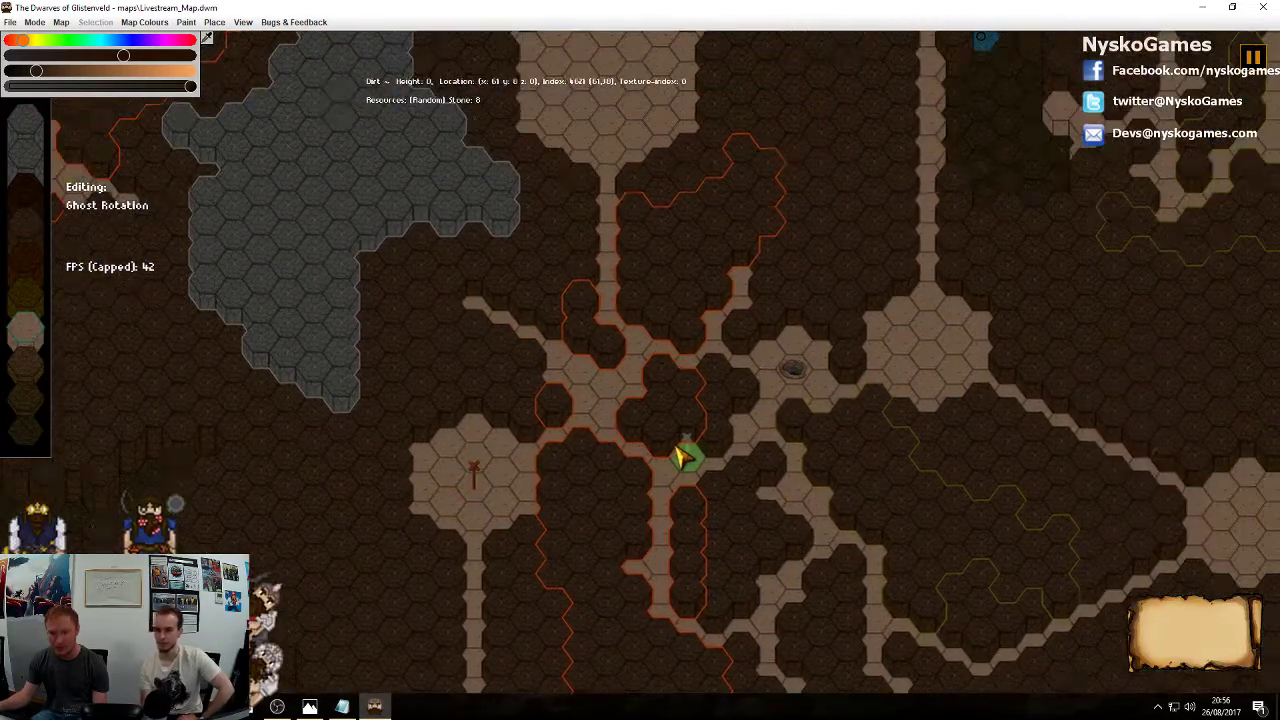
scroll(672, 466, "down", 3)
left_click(860, 358)
middle_click_drag(992, 458, 810, 367)
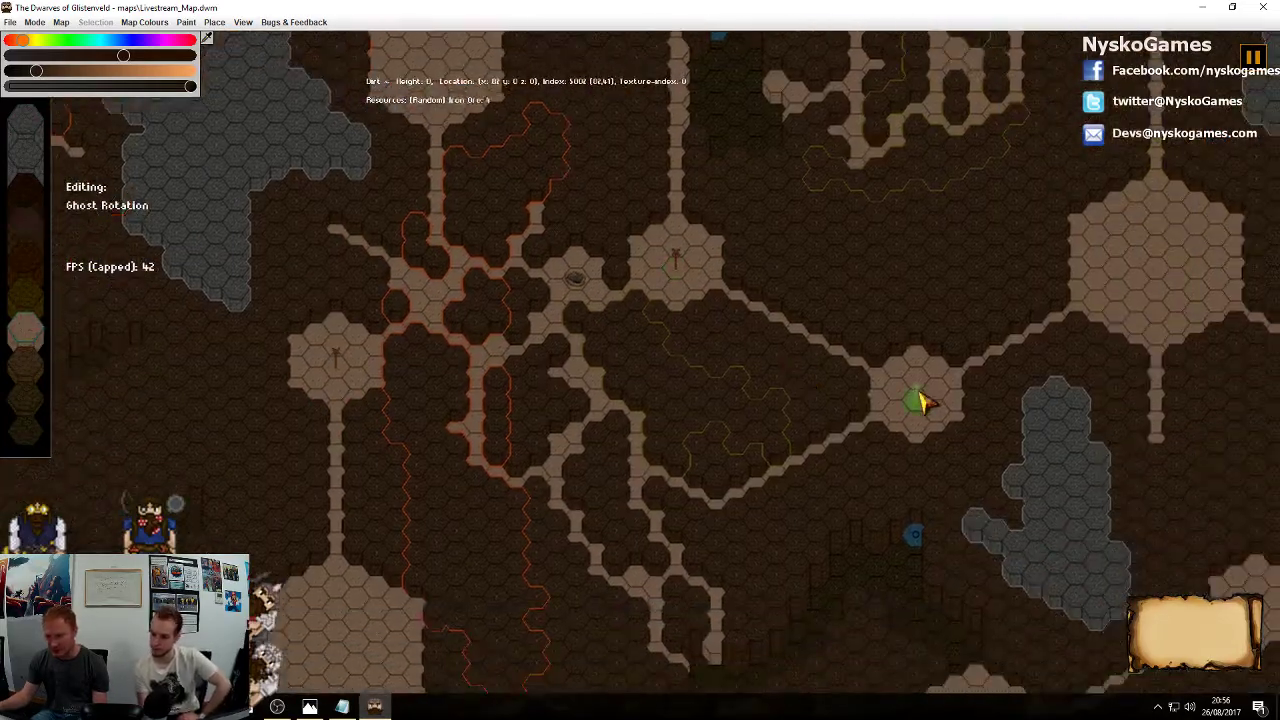
left_click(918, 396)
Place Support Posts in the medium north-central cavern and in the three small caverns linked around its northern side
middle_click_drag(1034, 336, 700, 378)
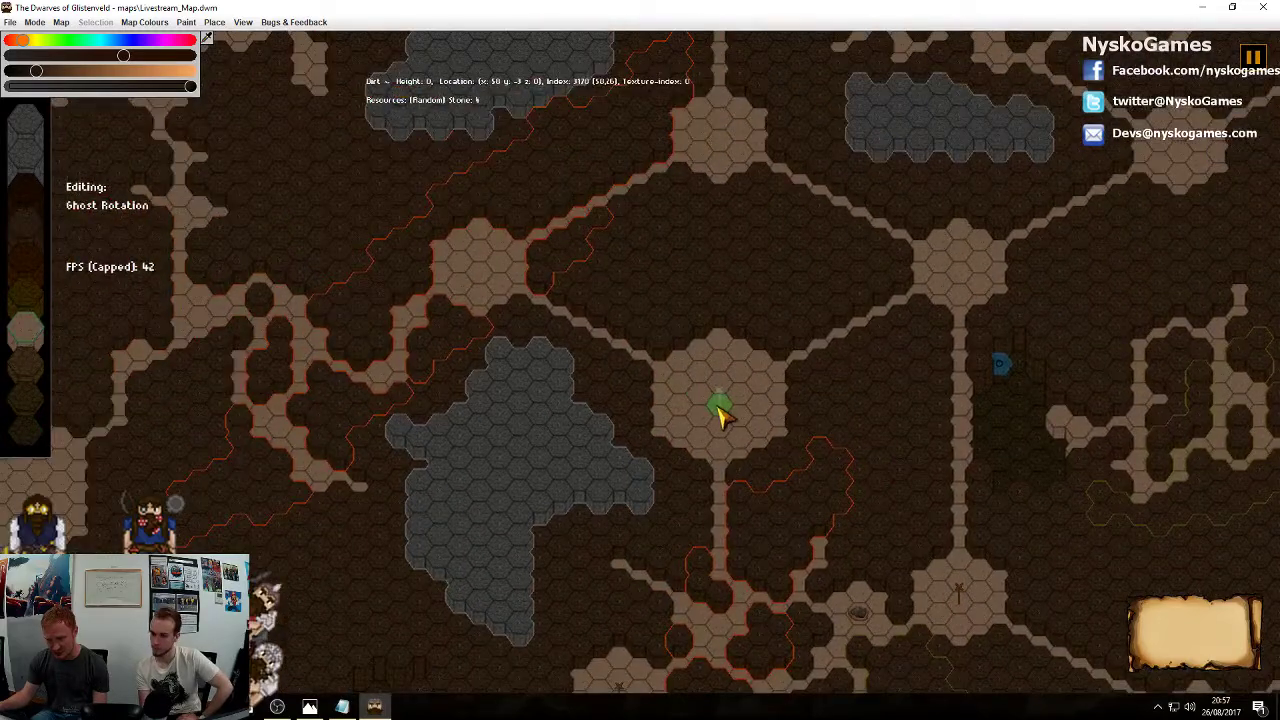
left_click(719, 408)
left_click(957, 272)
middle_click_drag(840, 225, 928, 392)
left_click(570, 441)
middle_click_drag(571, 440, 755, 378)
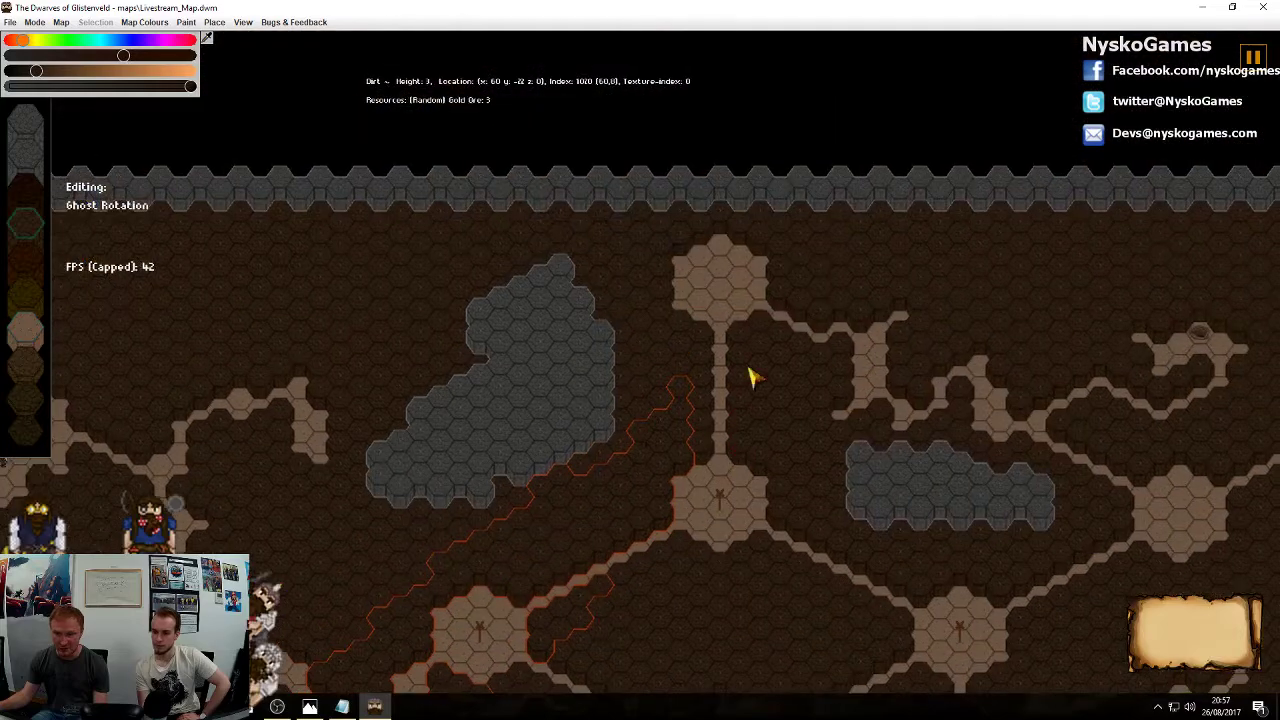
Place Support Posts in the northernmost small cavern and in the small cavern southwest of the northeastern rock mass
left_click(726, 282)
middle_click_drag(1049, 402, 763, 400)
middle_click_drag(956, 388, 833, 322)
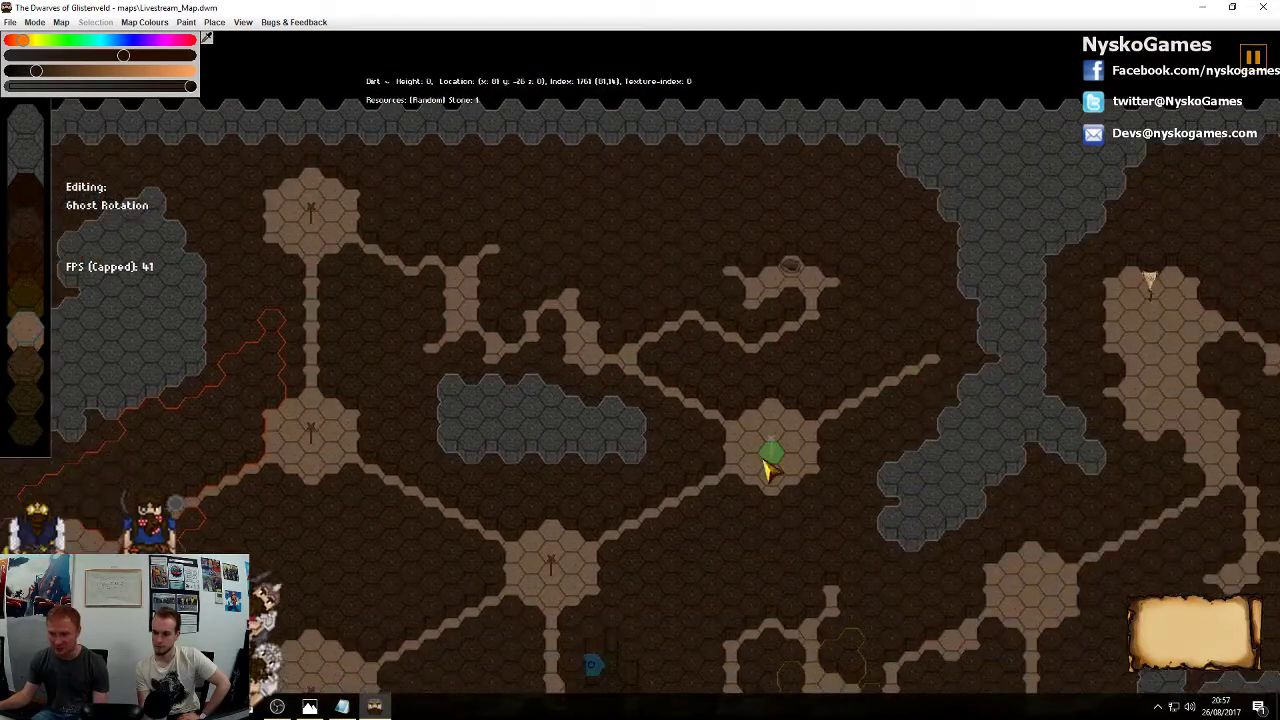
left_click(774, 455)
middle_click_drag(904, 514, 829, 440)
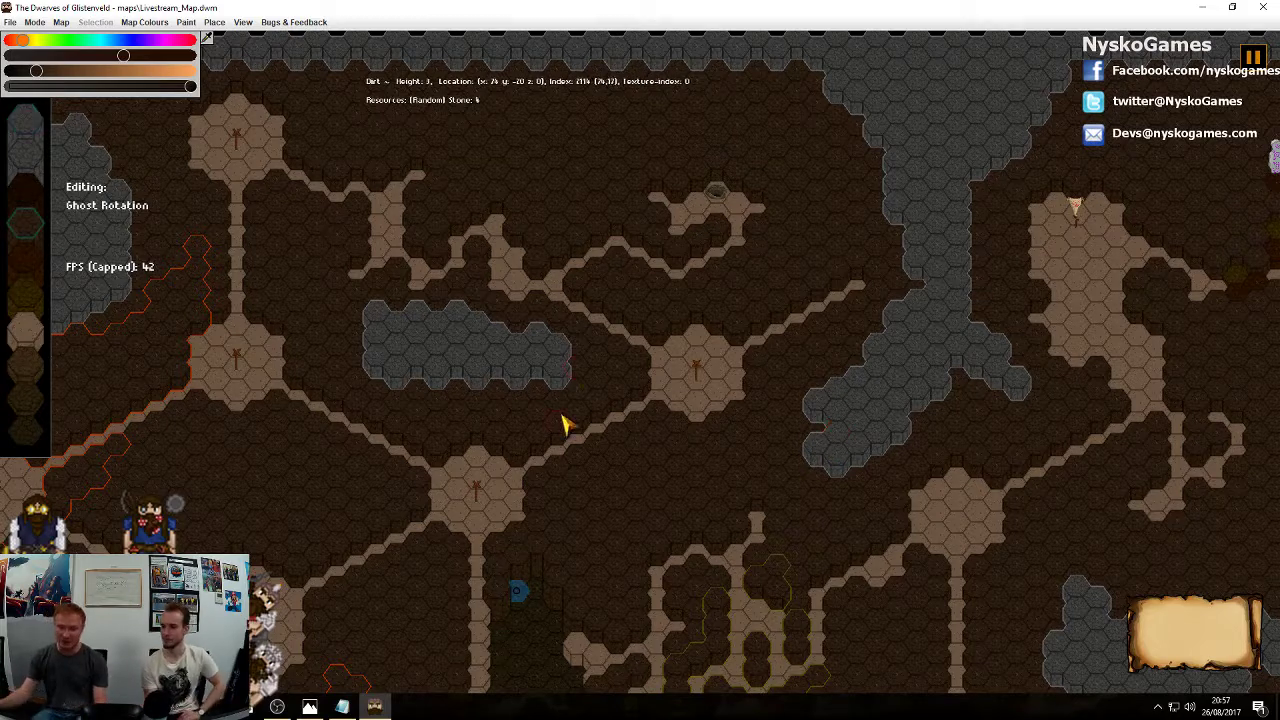
Place one Support Post in the small northeastern cavern, two in the large cavern south of it, and one in the small cavern farther southeast
middle_click_drag(565, 682, 588, 370)
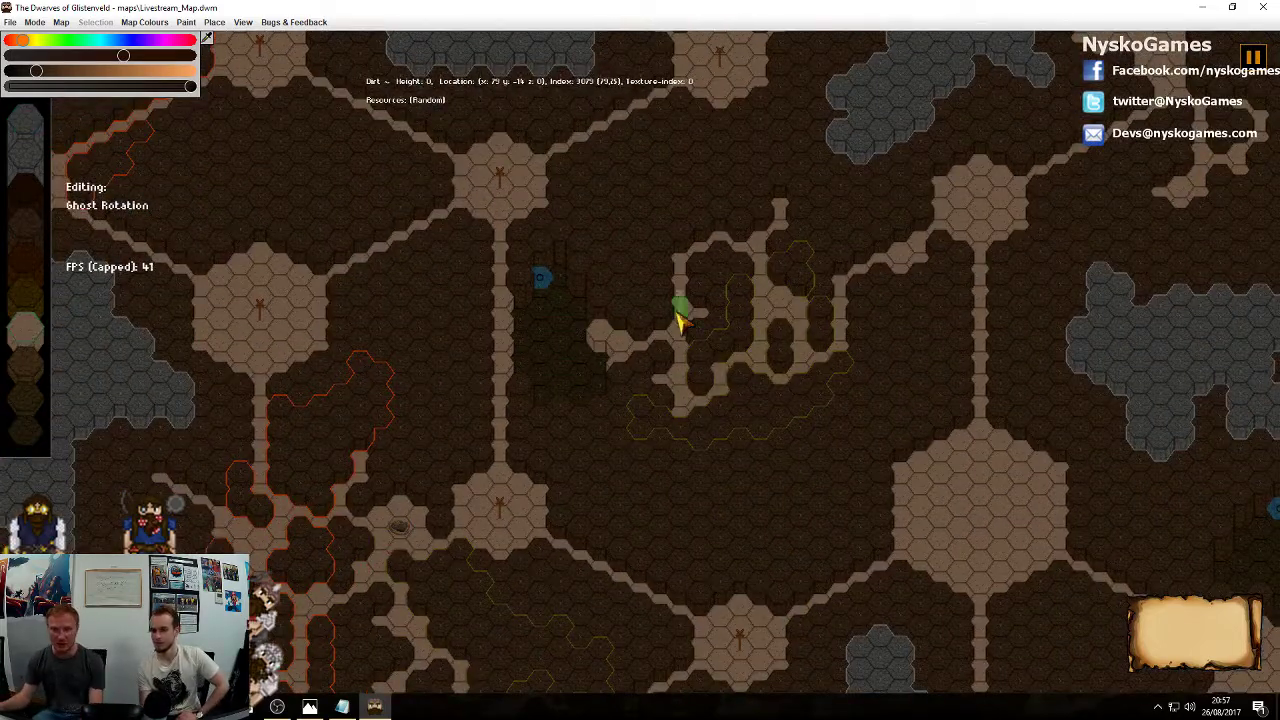
middle_click_drag(754, 282, 796, 498)
middle_click_drag(966, 387, 697, 245)
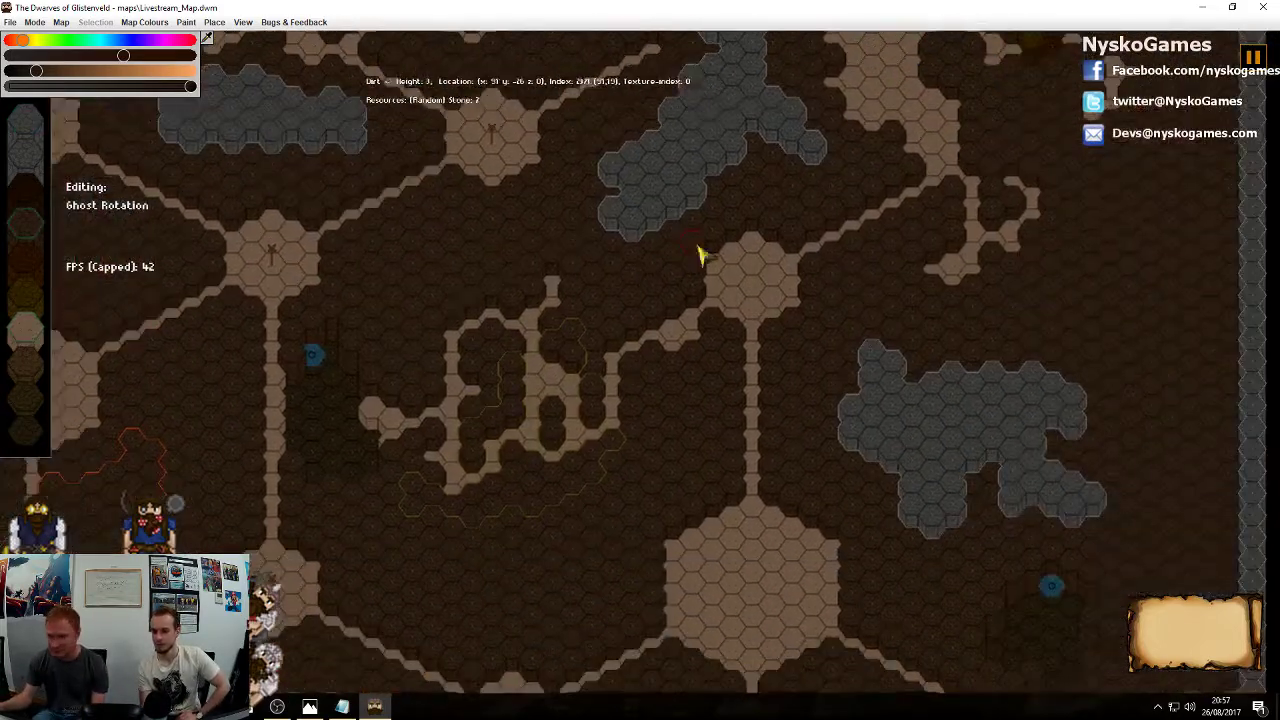
left_click(757, 287)
middle_click_drag(783, 492, 706, 288)
left_click(675, 368)
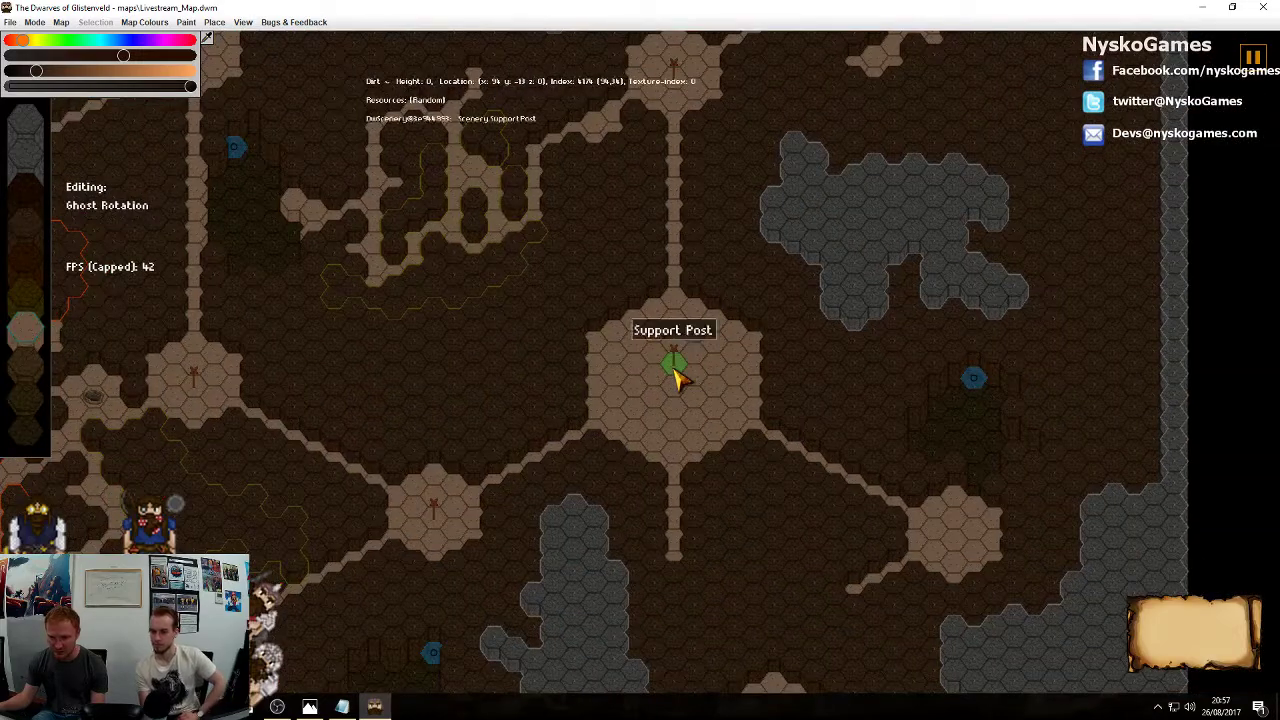
left_click(675, 410)
middle_click_drag(787, 453, 748, 340)
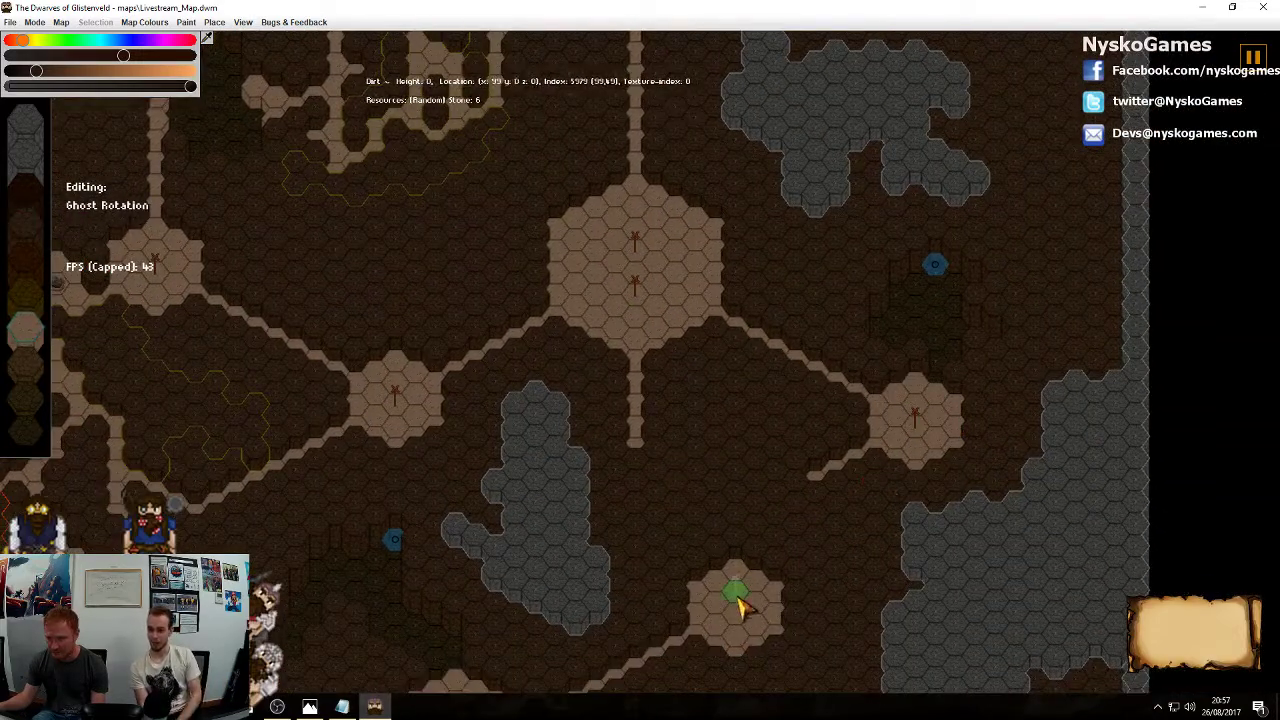
Place two Support Posts in the large cavern northwest of the team1 start and one in each small cavern to its northeast and southwest
middle_click_drag(592, 344, 770, 117)
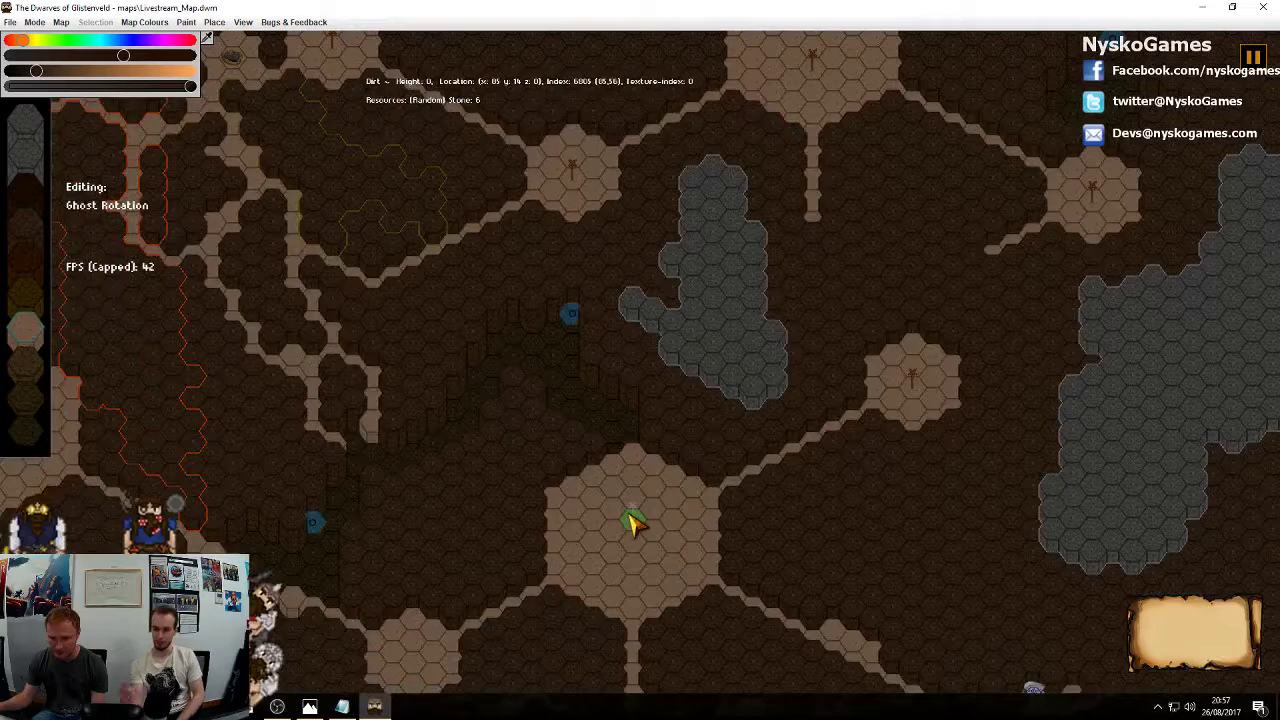
middle_click_drag(899, 254, 912, 154)
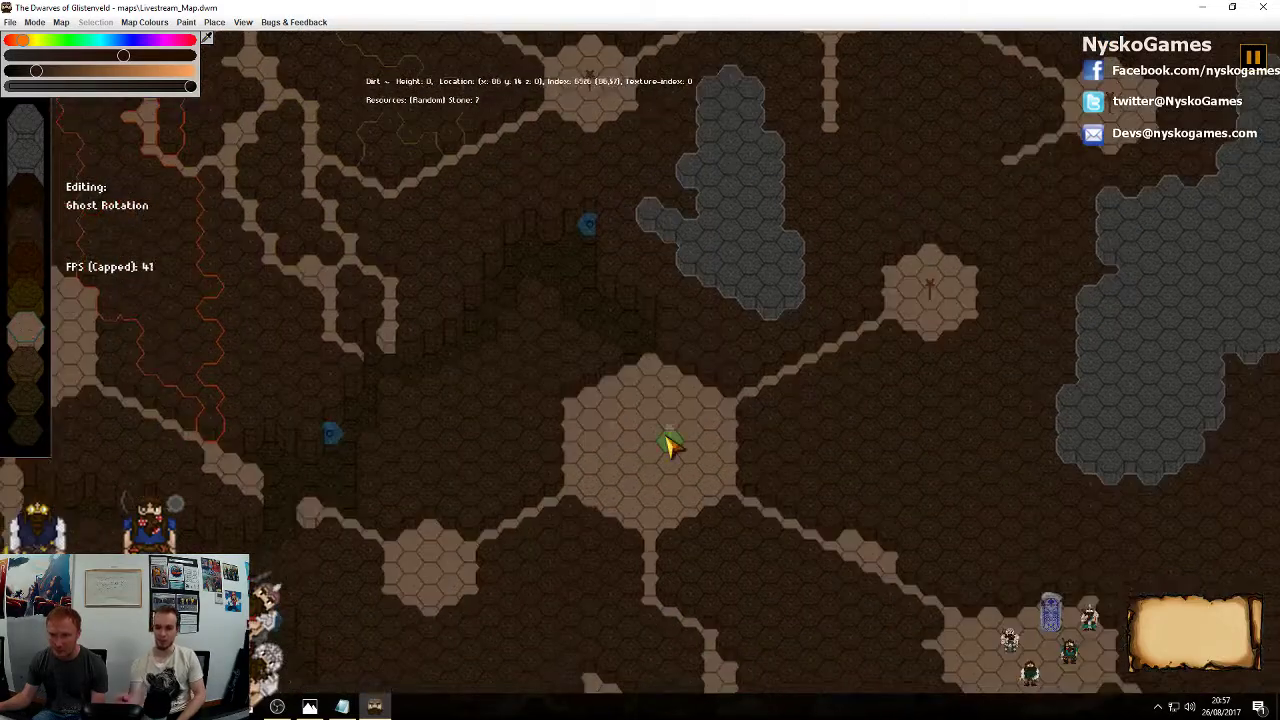
left_click(650, 427)
left_click(650, 472)
middle_click_drag(753, 491, 839, 342)
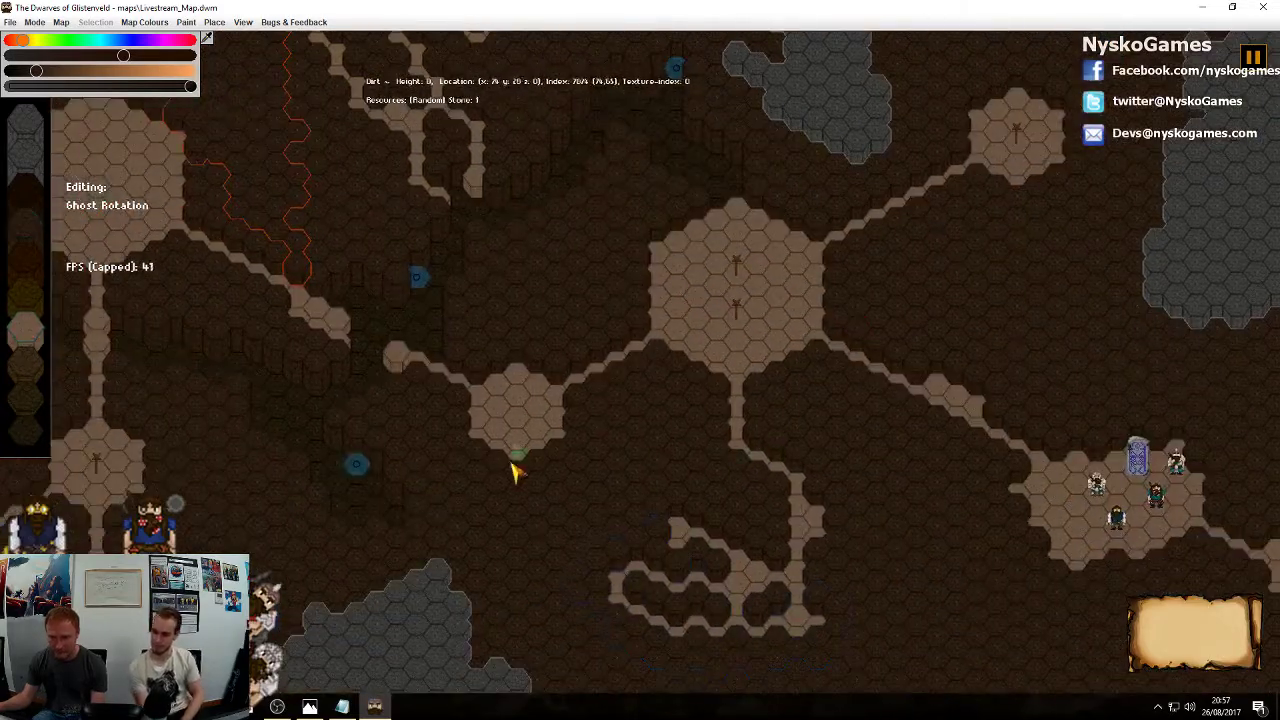
left_click(520, 414)
middle_click_drag(730, 433, 850, 323)
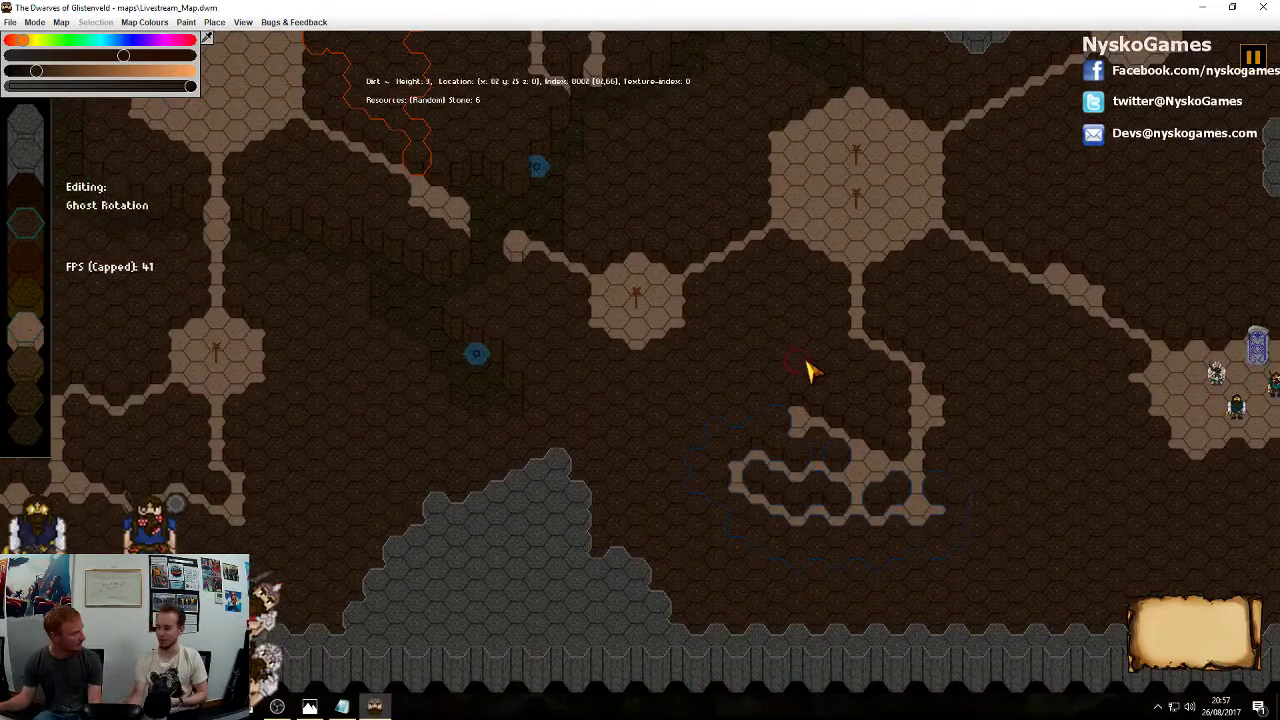
Place two Support Posts, one above the other, in the large central cavern
middle_click_drag(720, 243, 840, 394)
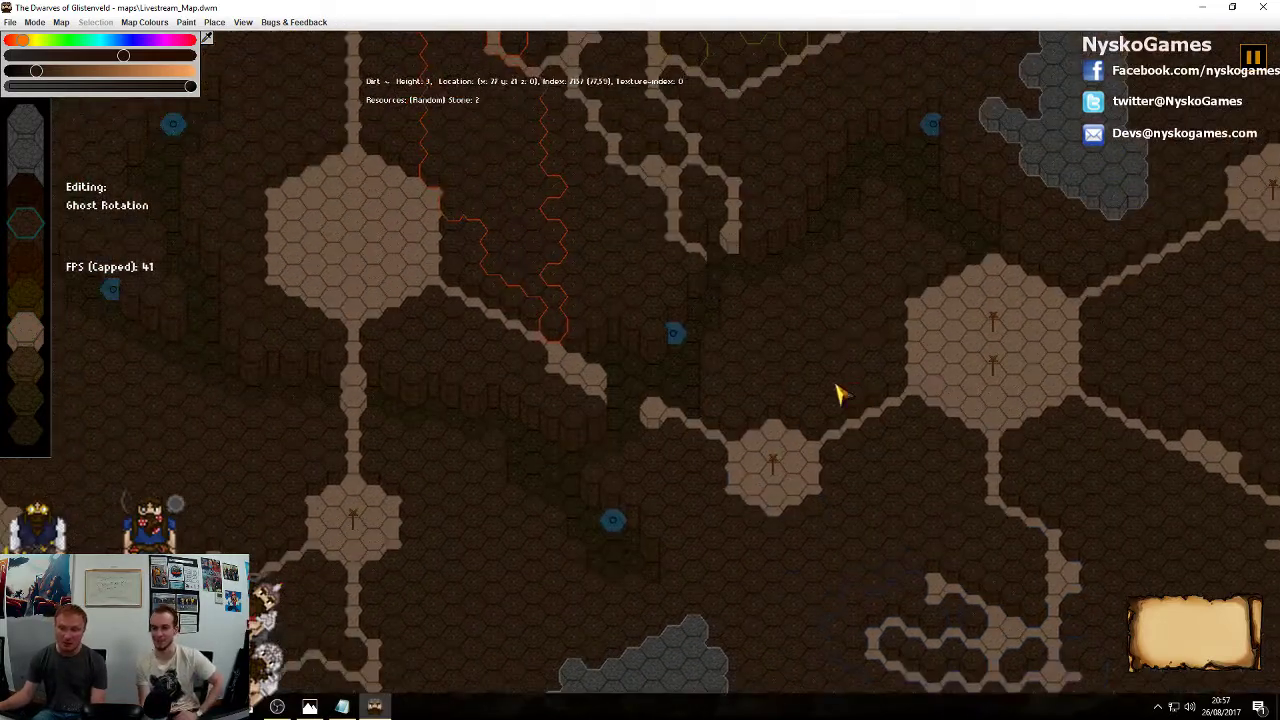
scroll(775, 384, "up", 1)
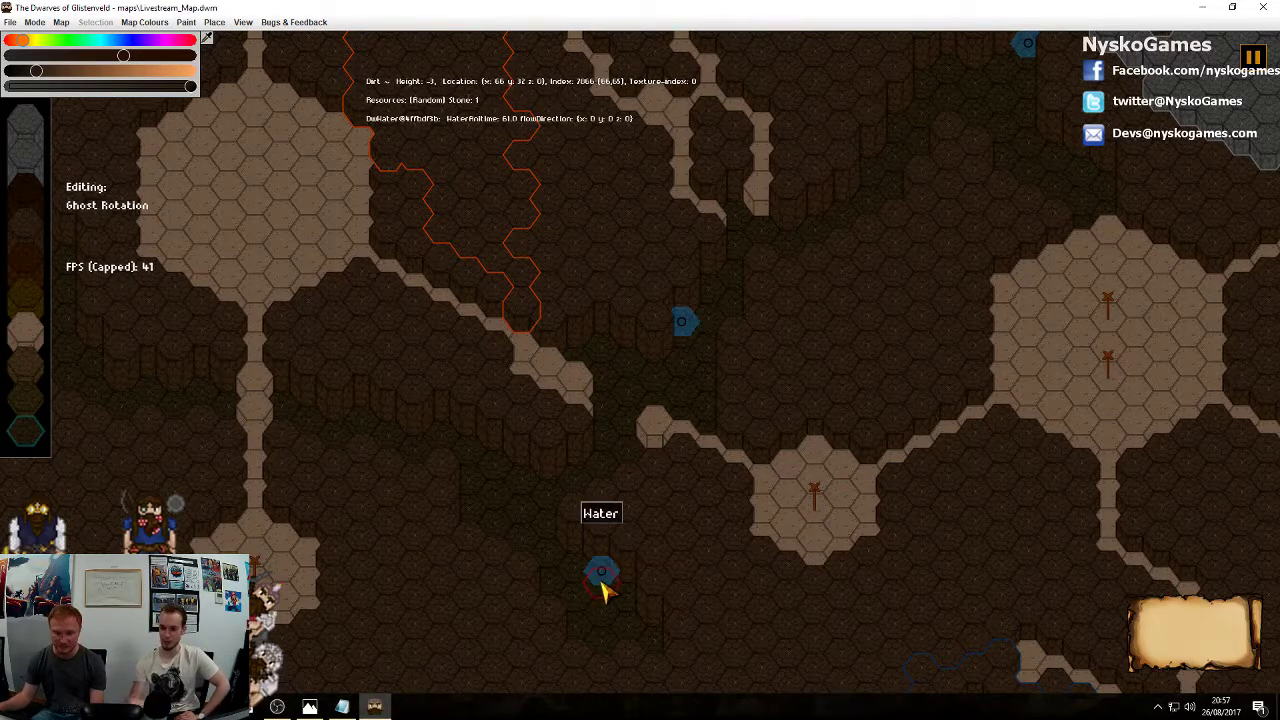
scroll(691, 449, "down", 5)
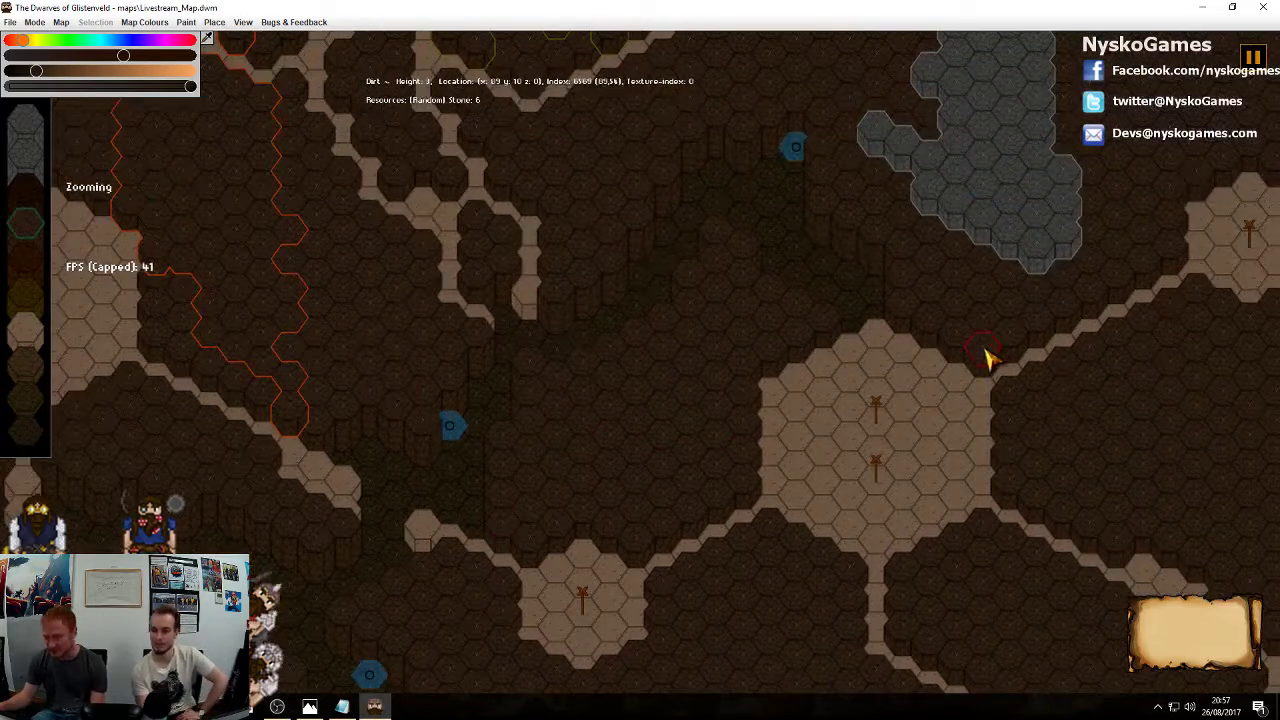
scroll(1063, 280, "down", 5)
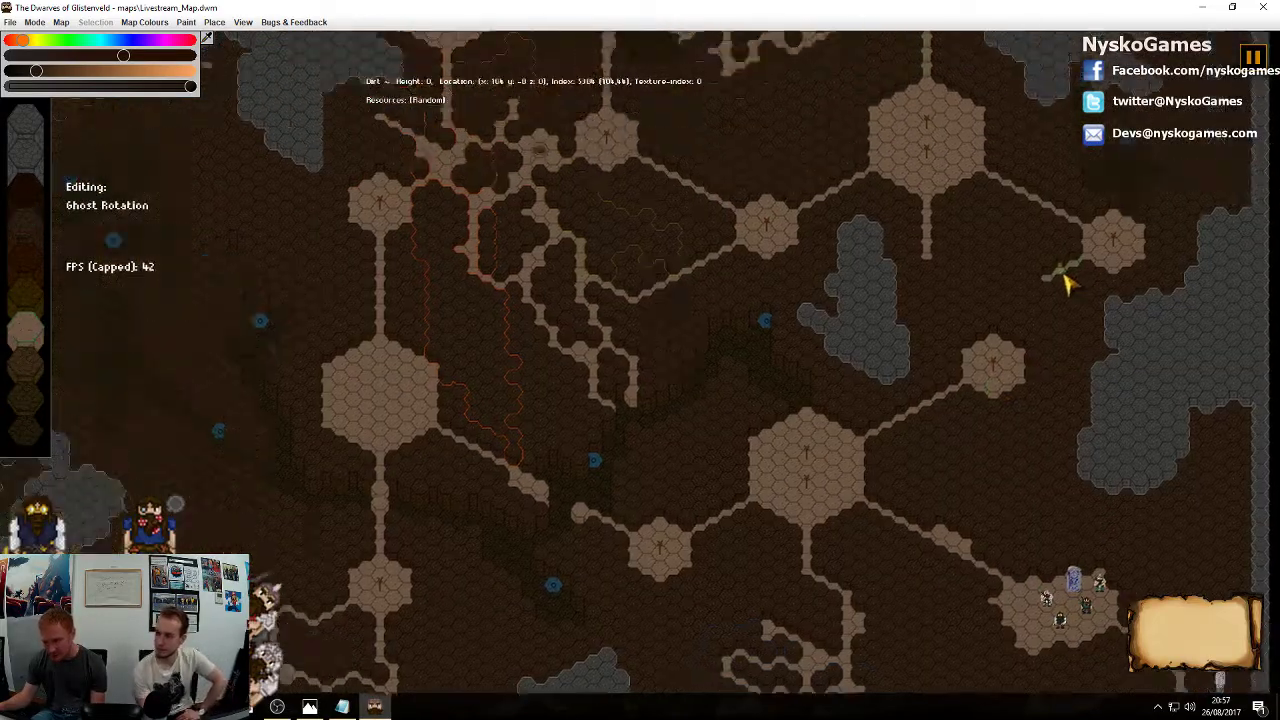
scroll(921, 383, "up", 5)
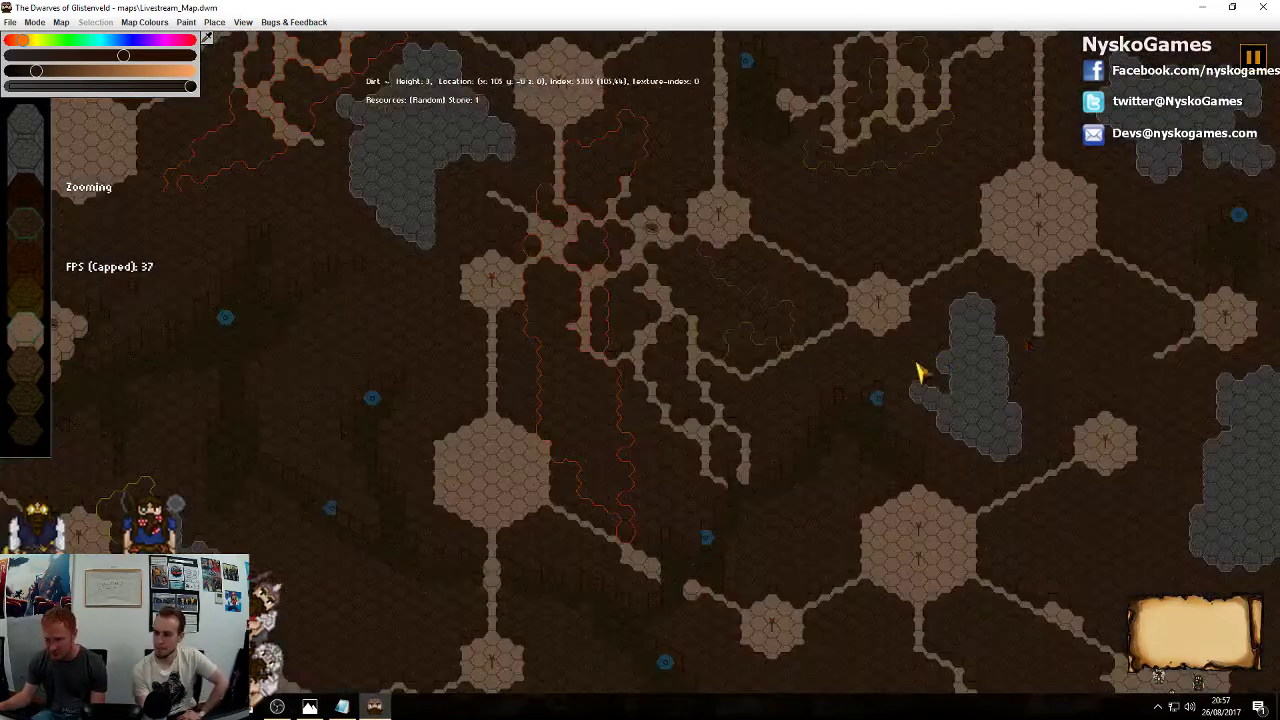
scroll(866, 426, "up", 3)
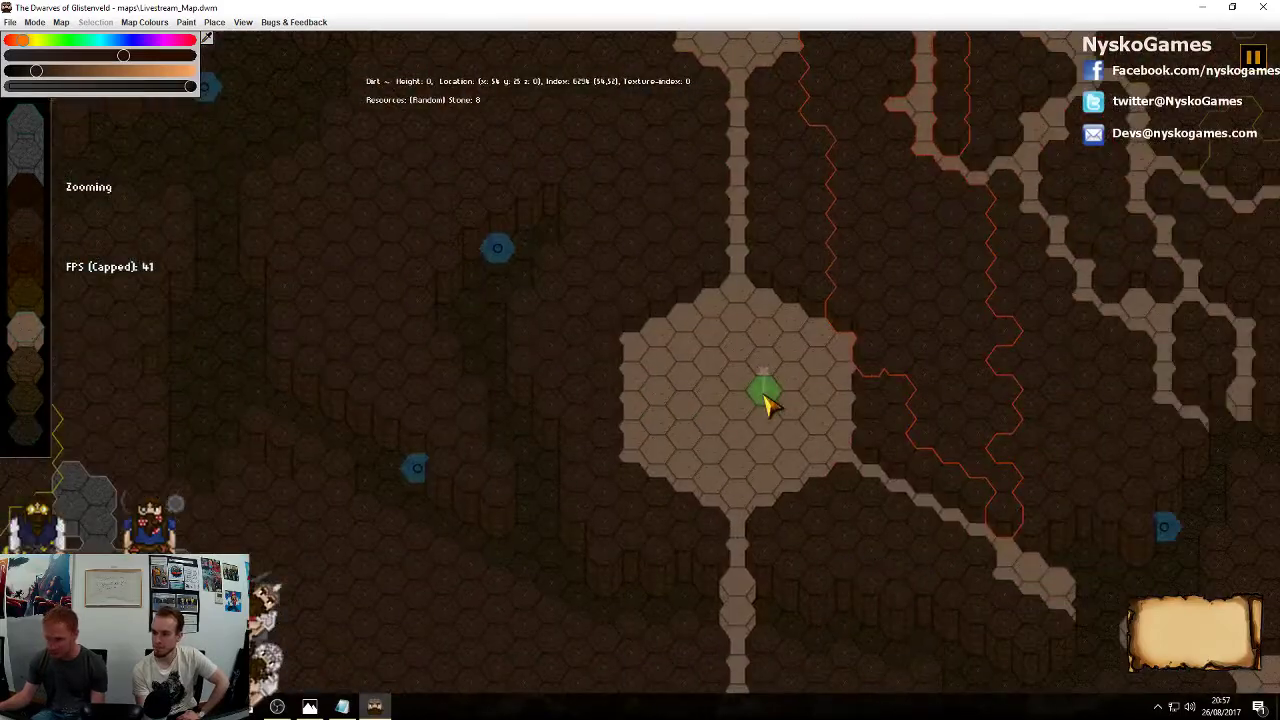
scroll(745, 455, "down", 2)
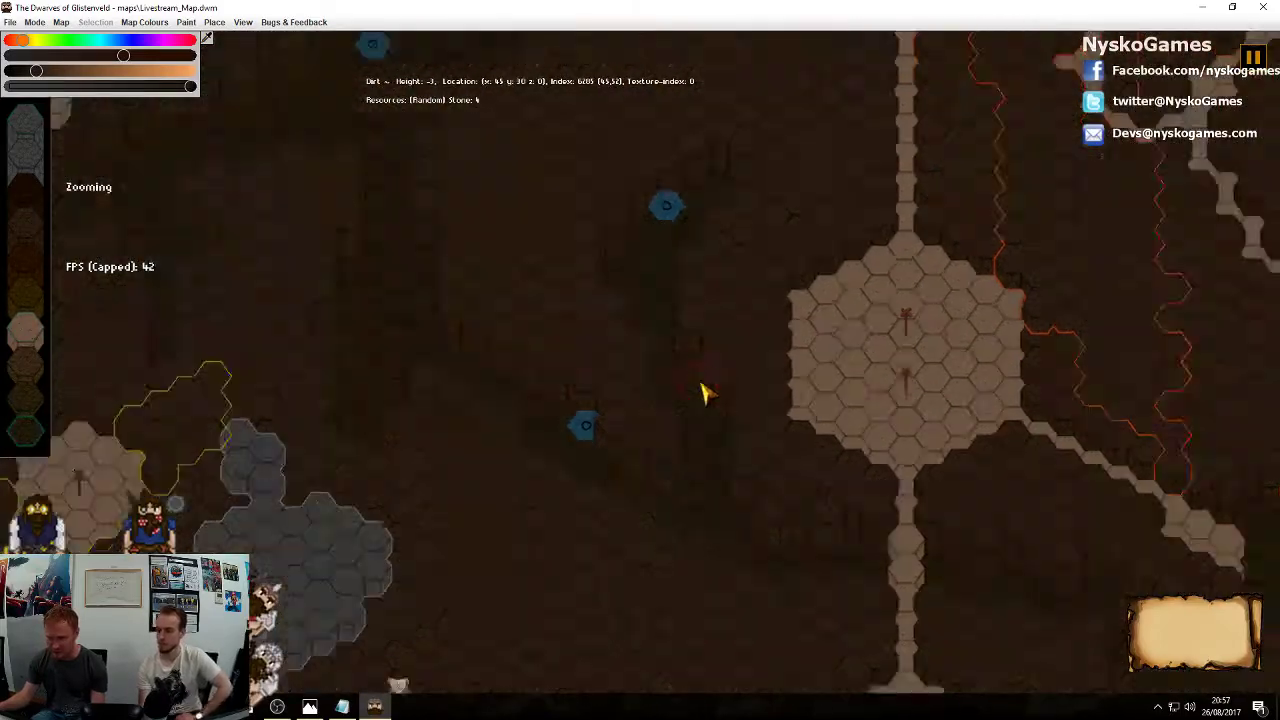
Place two Support Posts, one above the other, in the large northwestern cavern east of the rock mass
mouse_move(700, 391)
middle_mouse_down()
mouse_move(757, 251)
mouse_move(480, 143)
mouse_move(1000, 245)
mouse_move(1072, 484)
middle_mouse_up()
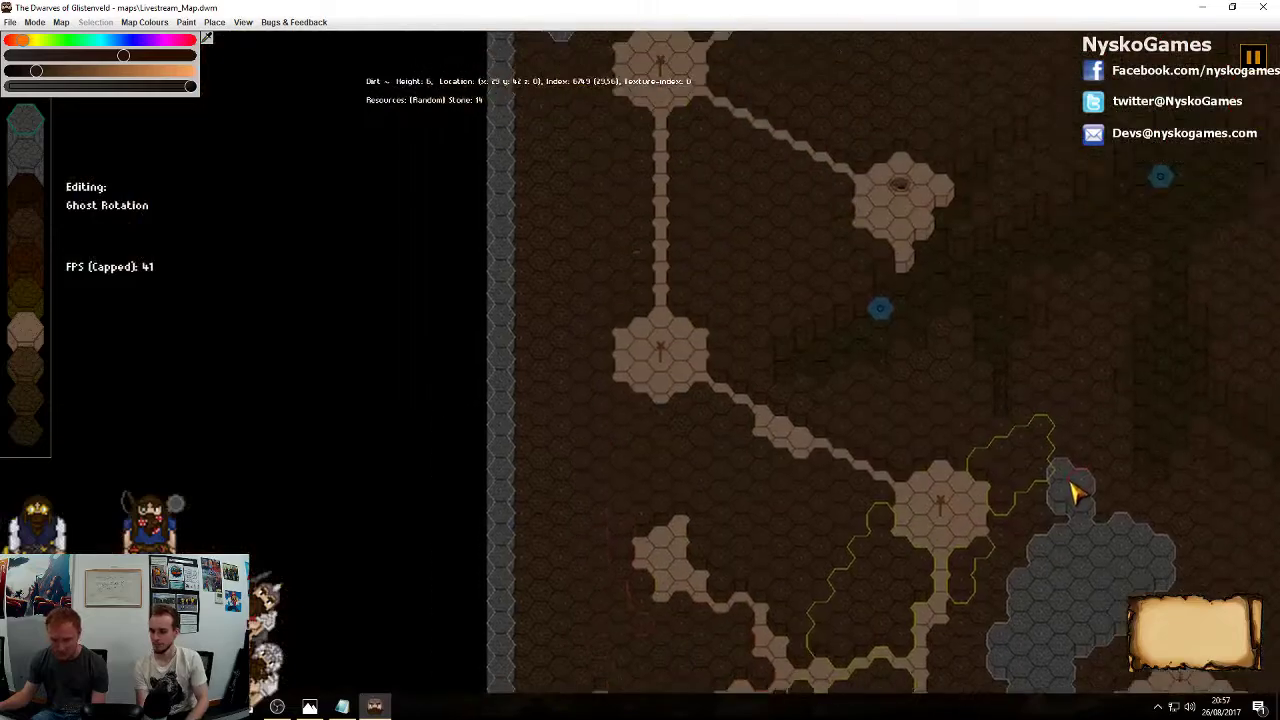
middle_click_drag(761, 195, 724, 479)
mouse_move(920, 298)
middle_mouse_down()
mouse_move(740, 472)
mouse_move(730, 511)
mouse_move(771, 263)
mouse_move(766, 486)
middle_mouse_up()
middle_click_drag(740, 355, 738, 410)
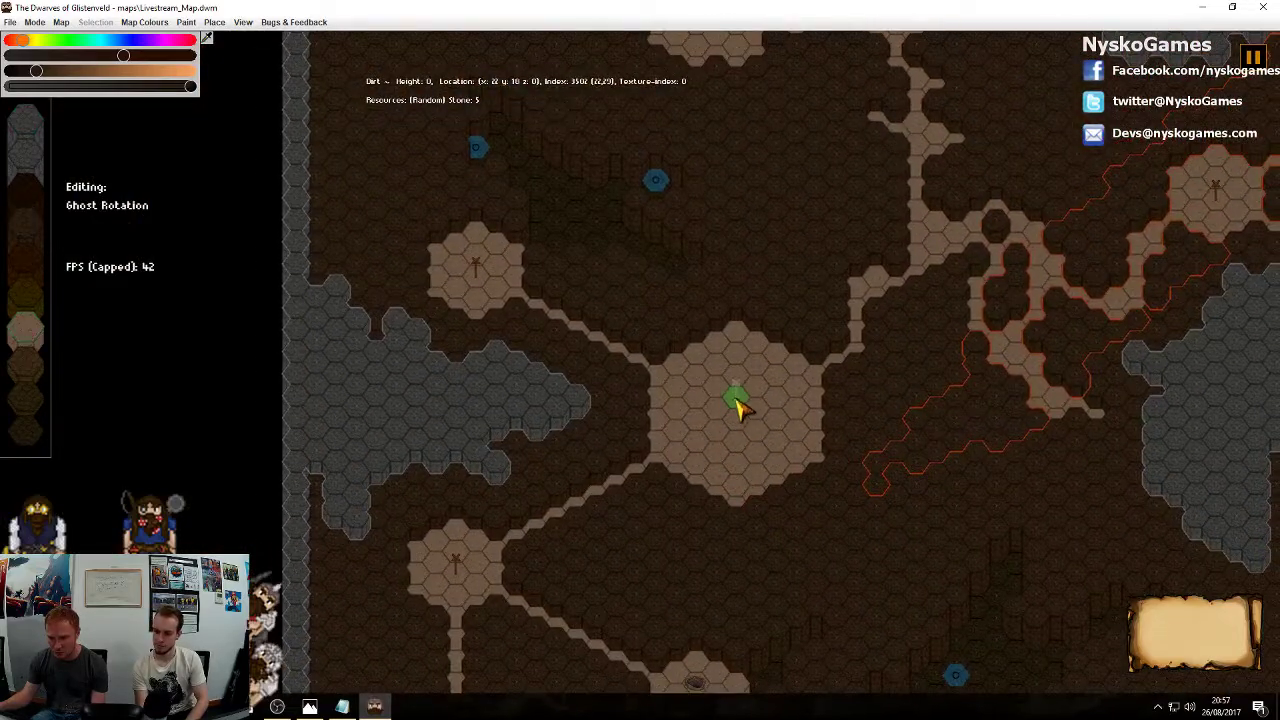
mouse_move(745, 460)
middle_mouse_down()
mouse_move(834, 486)
mouse_move(766, 380)
mouse_move(420, 329)
mouse_move(686, 293)
mouse_move(1048, 400)
mouse_move(637, 446)
mouse_move(968, 283)
mouse_move(726, 277)
mouse_move(989, 471)
mouse_move(820, 517)
middle_mouse_up()
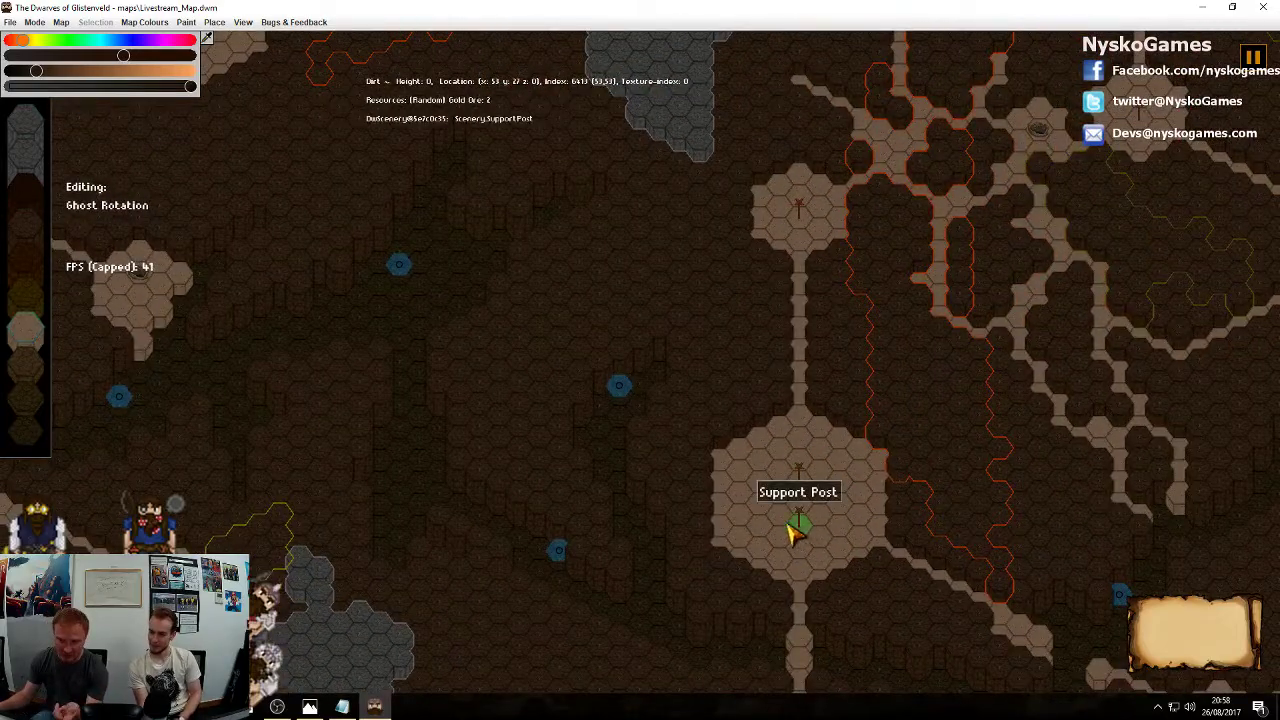
Remove the southern Support Post in the large central cavern and put it back
left_click(793, 533)
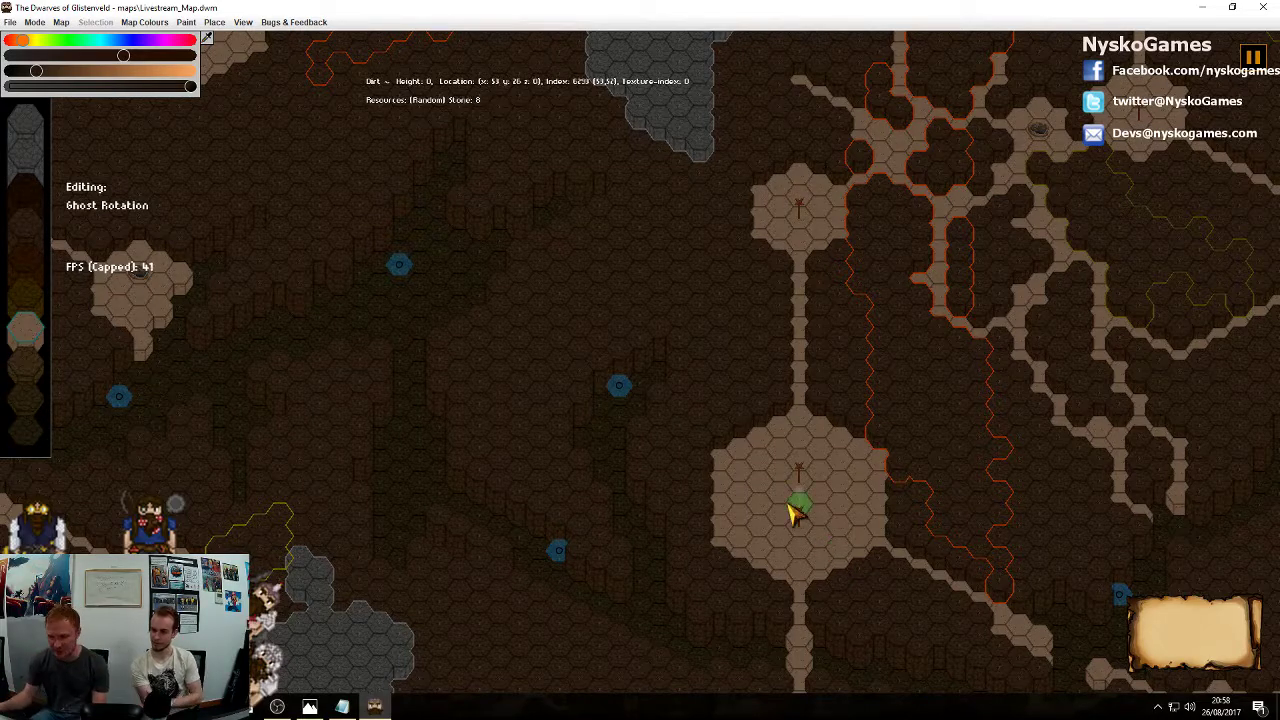
middle_click_drag(842, 521, 938, 412)
middle_click_drag(914, 314, 971, 394)
Check the placed Support Posts from the western caverns across the centre to the team1 start in the southeast
scroll(971, 394, "down", 2)
middle_click_drag(808, 466, 778, 564)
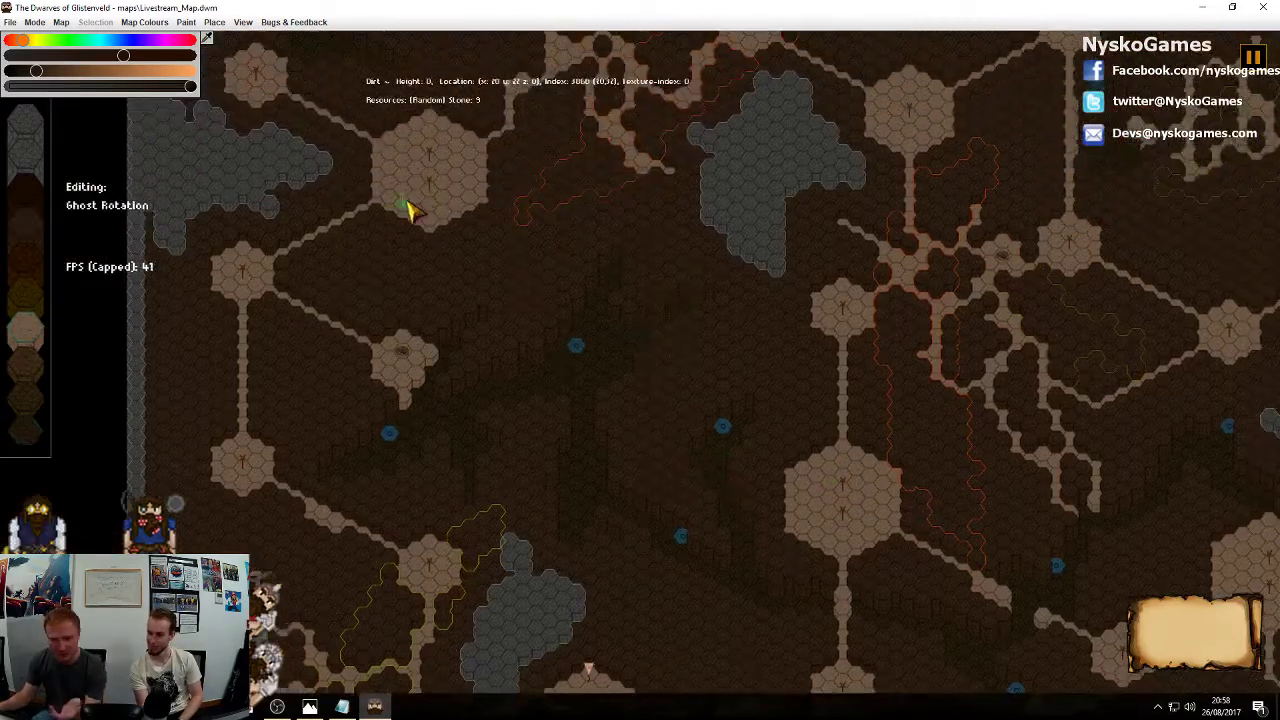
middle_click_drag(622, 304, 651, 377)
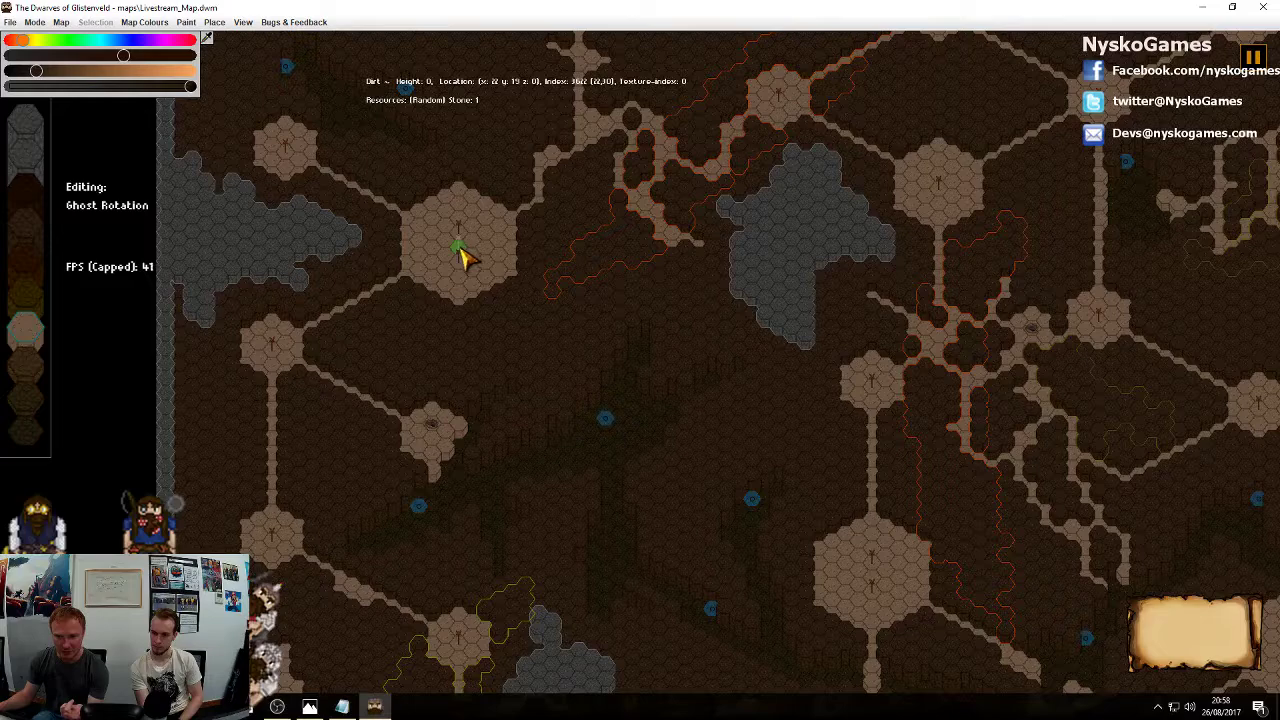
middle_click_drag(836, 522, 756, 448)
middle_click_drag(803, 582, 627, 375)
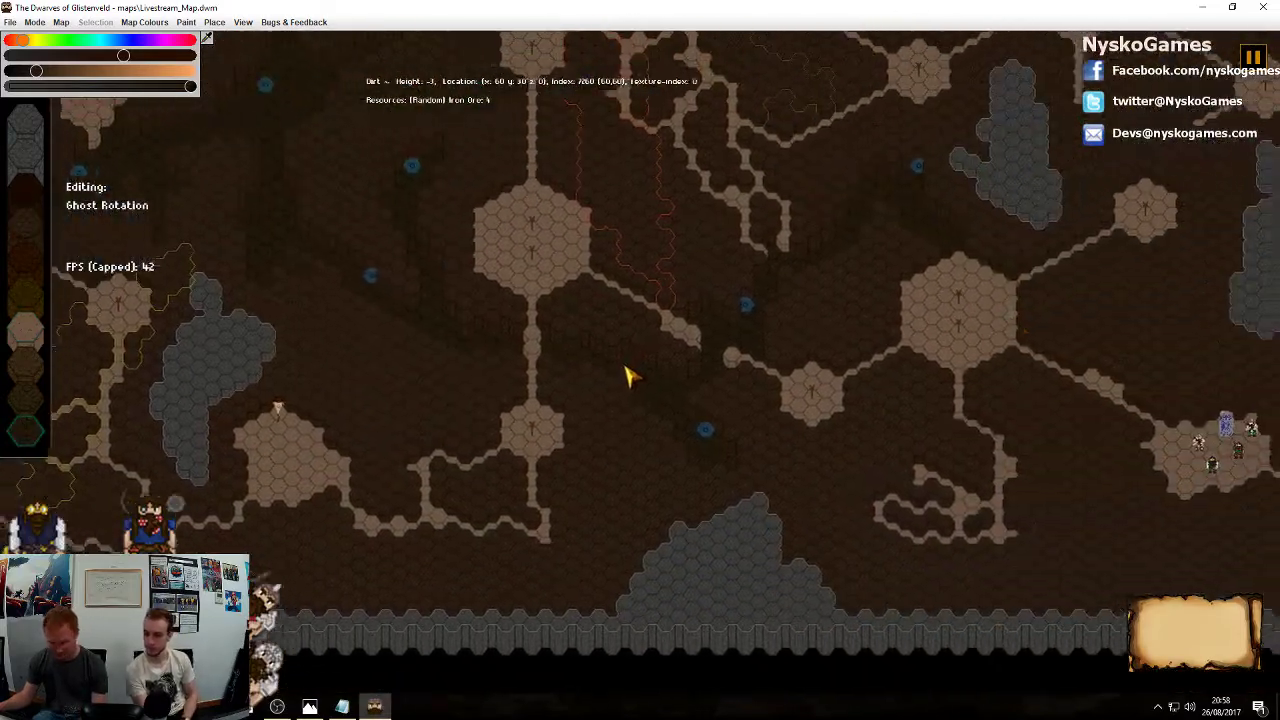
Place eight Support Posts along the upper and lower edges of the large northwestern cavern east of the rock mass
middle_click_drag(1027, 312, 832, 571)
middle_click_drag(773, 328, 861, 605)
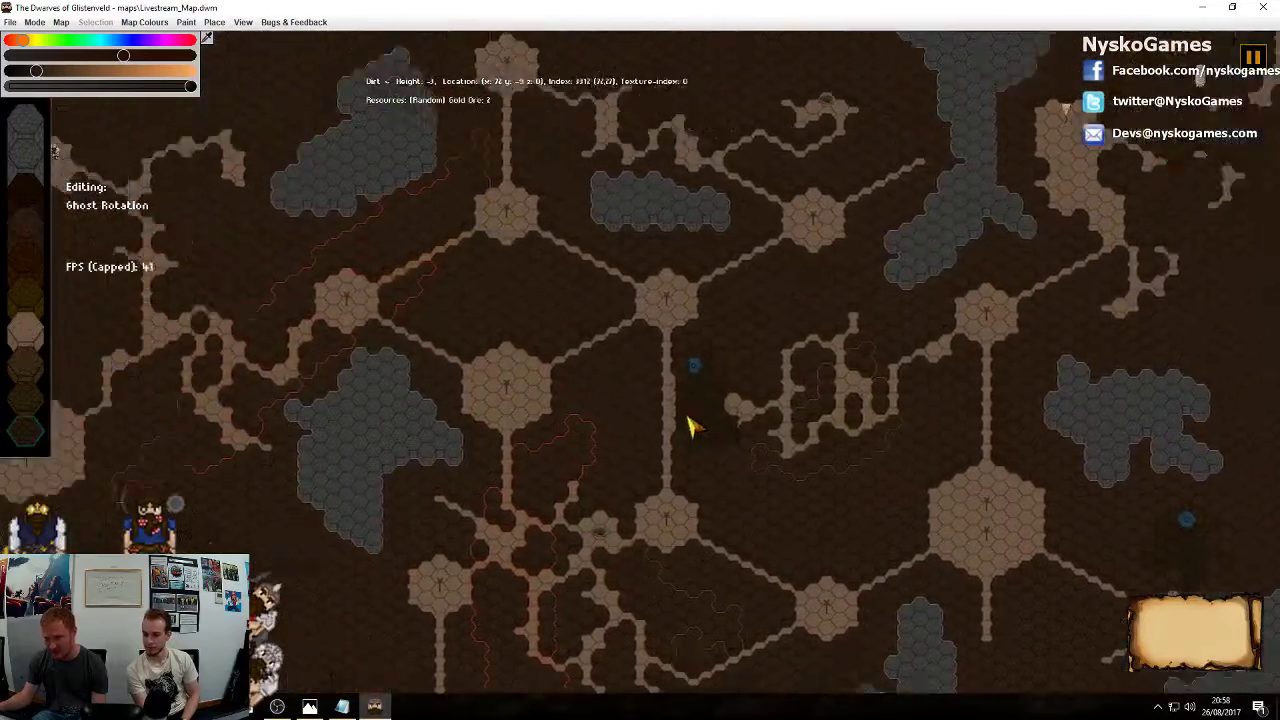
middle_click_drag(688, 416, 1003, 521)
middle_click_drag(707, 506, 1046, 394)
middle_click_drag(825, 275, 918, 455)
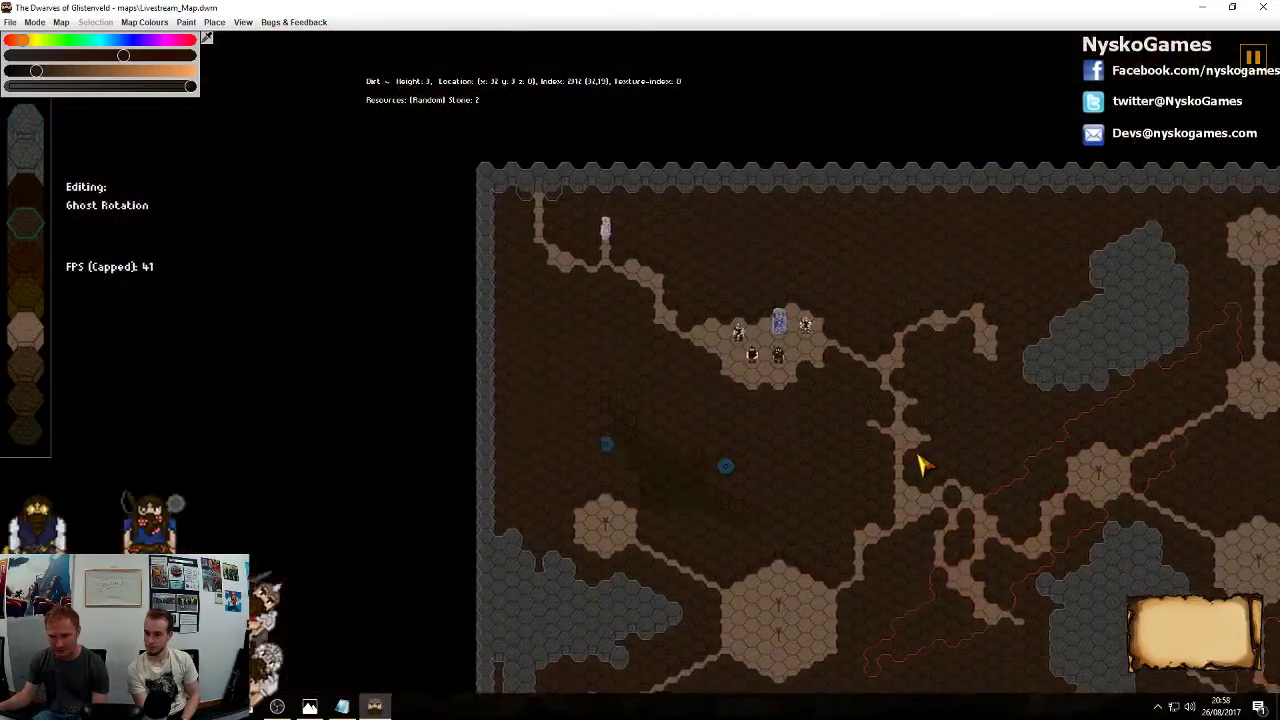
middle_click_drag(944, 643, 848, 320)
middle_click_drag(740, 370, 826, 480)
scroll(826, 480, "up", 3)
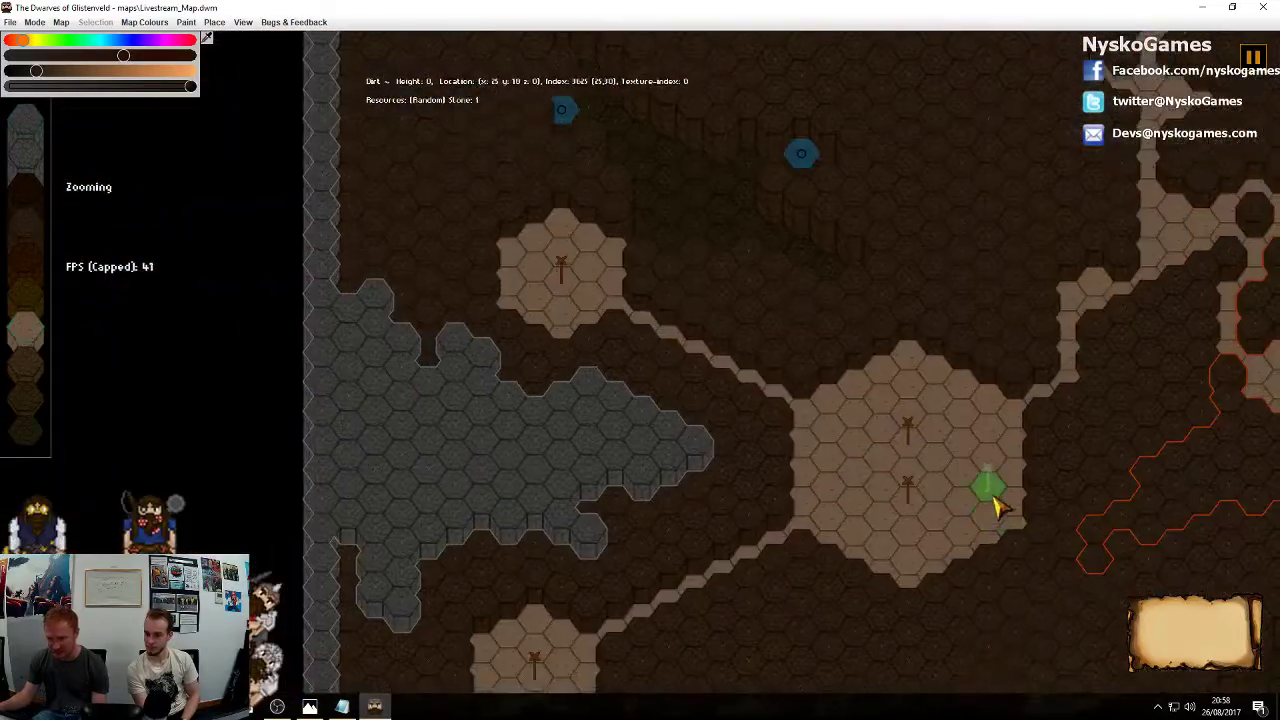
scroll(993, 497, "up", 1)
middle_click_drag(993, 497, 820, 428)
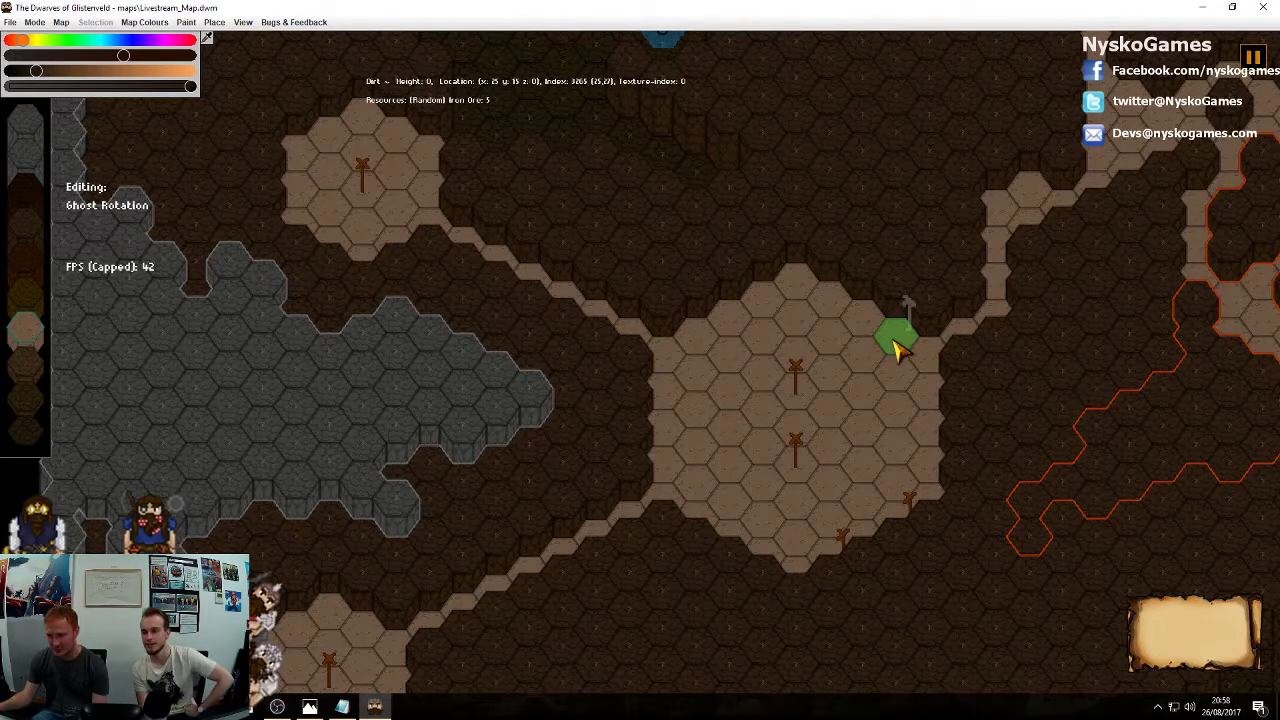
left_click(833, 308)
left_click(897, 339)
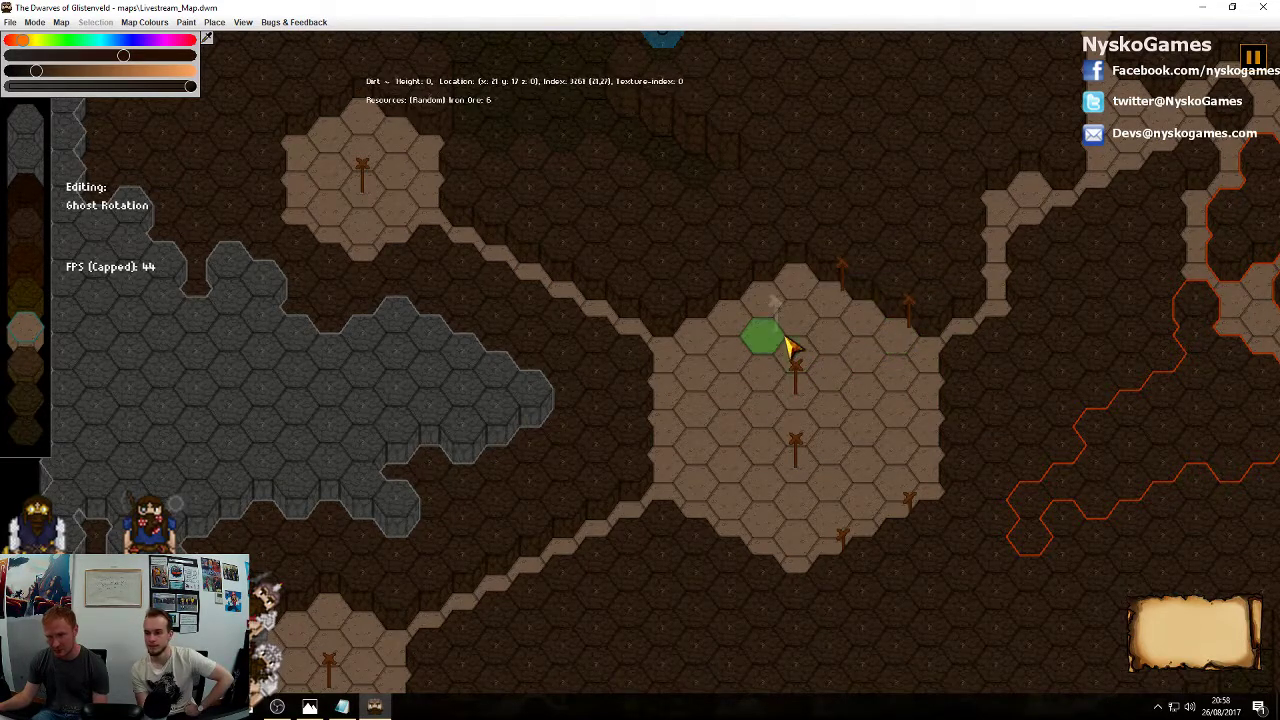
left_click(740, 303)
left_click(678, 340)
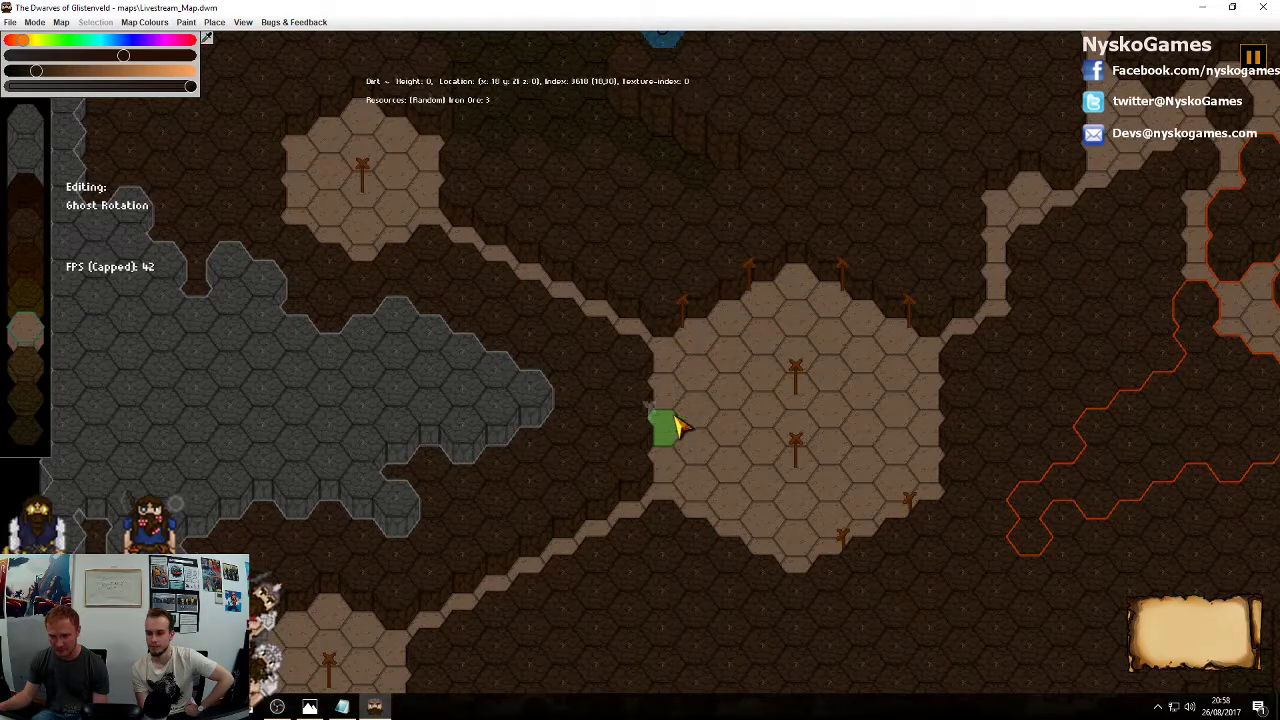
left_click(703, 522)
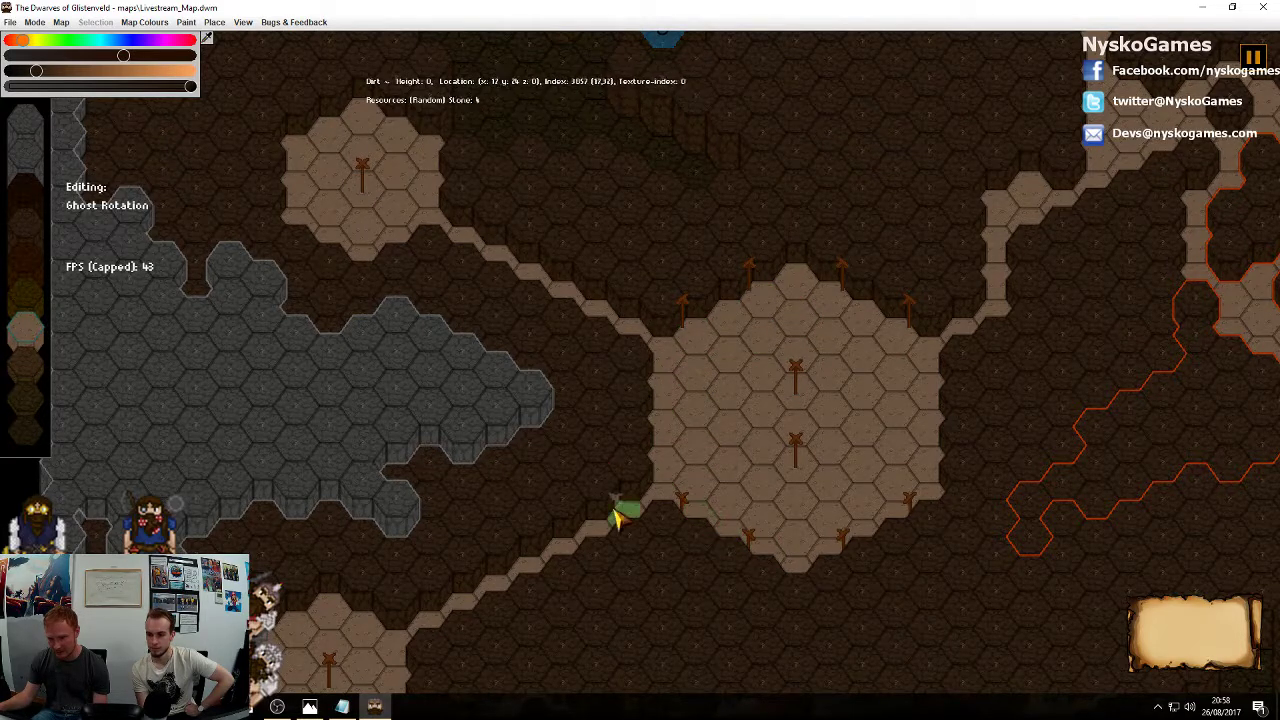
Place four Support Posts around the edge of the small cavern northwest of the large one, just above the rock mass
middle_click_drag(382, 259, 620, 449)
left_click(574, 440)
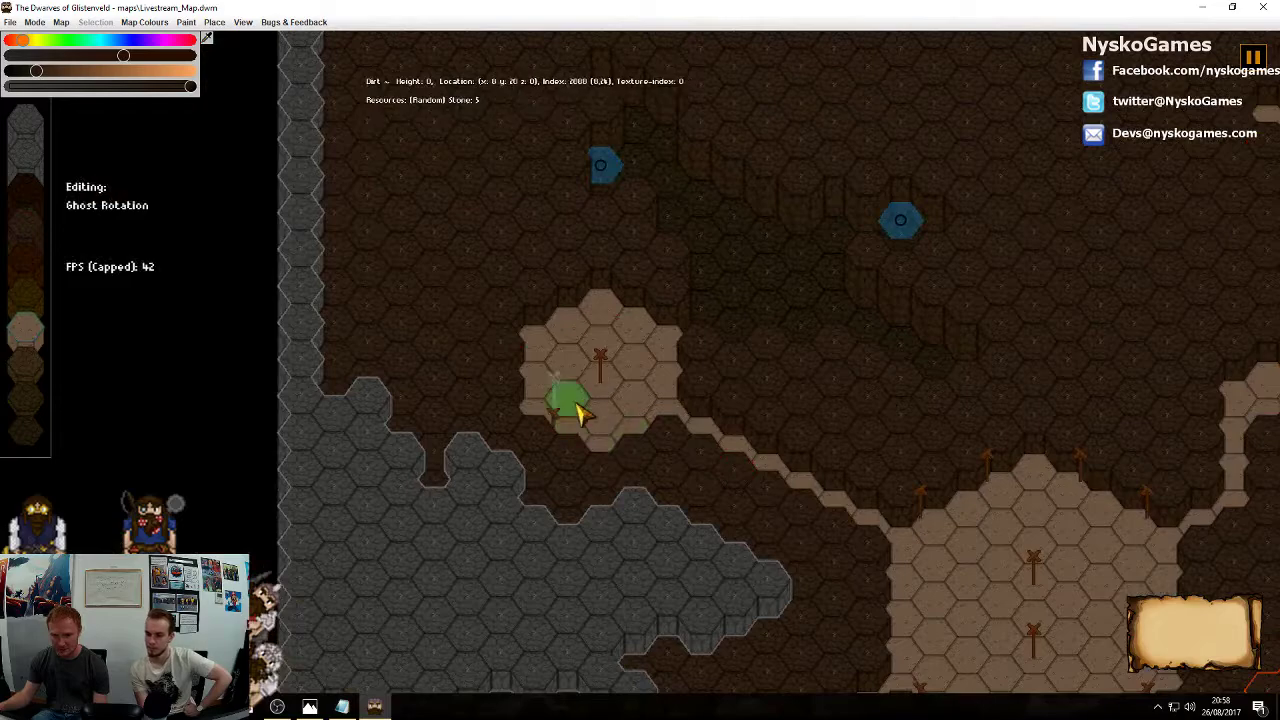
left_click(568, 302)
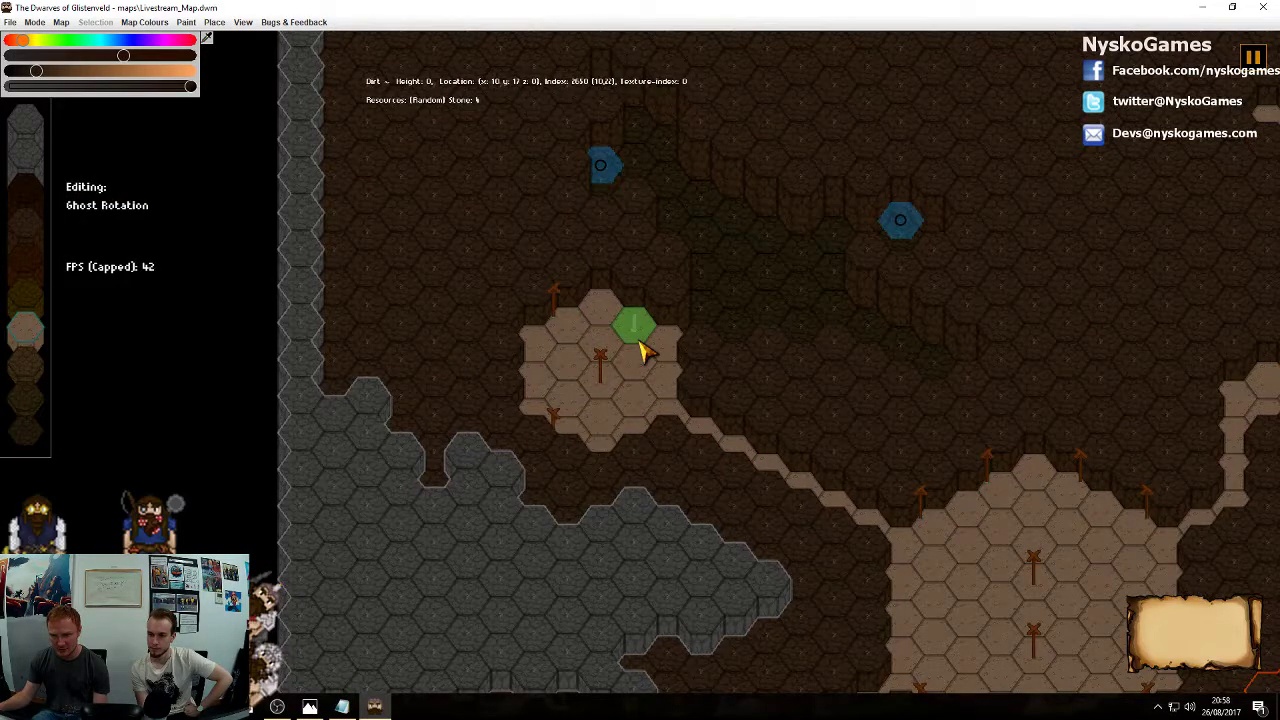
left_click(641, 344)
left_click(636, 451)
Place four Support Posts around the edge of the small cavern bordered by the red-outlined vein, east of the northern dwarf start
middle_click_drag(771, 318, 787, 629)
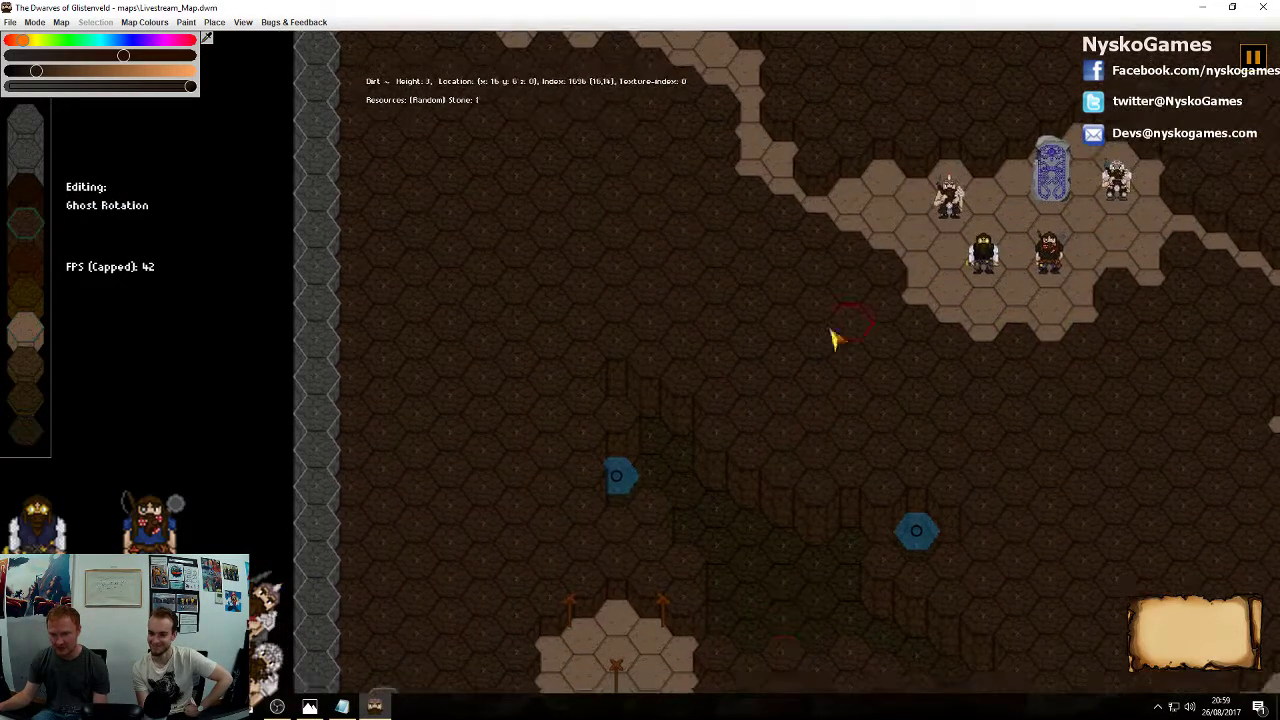
middle_click_drag(832, 338, 766, 686)
middle_click_drag(1243, 640, 640, 320)
middle_click_drag(842, 599, 691, 291)
middle_click_drag(890, 276, 625, 441)
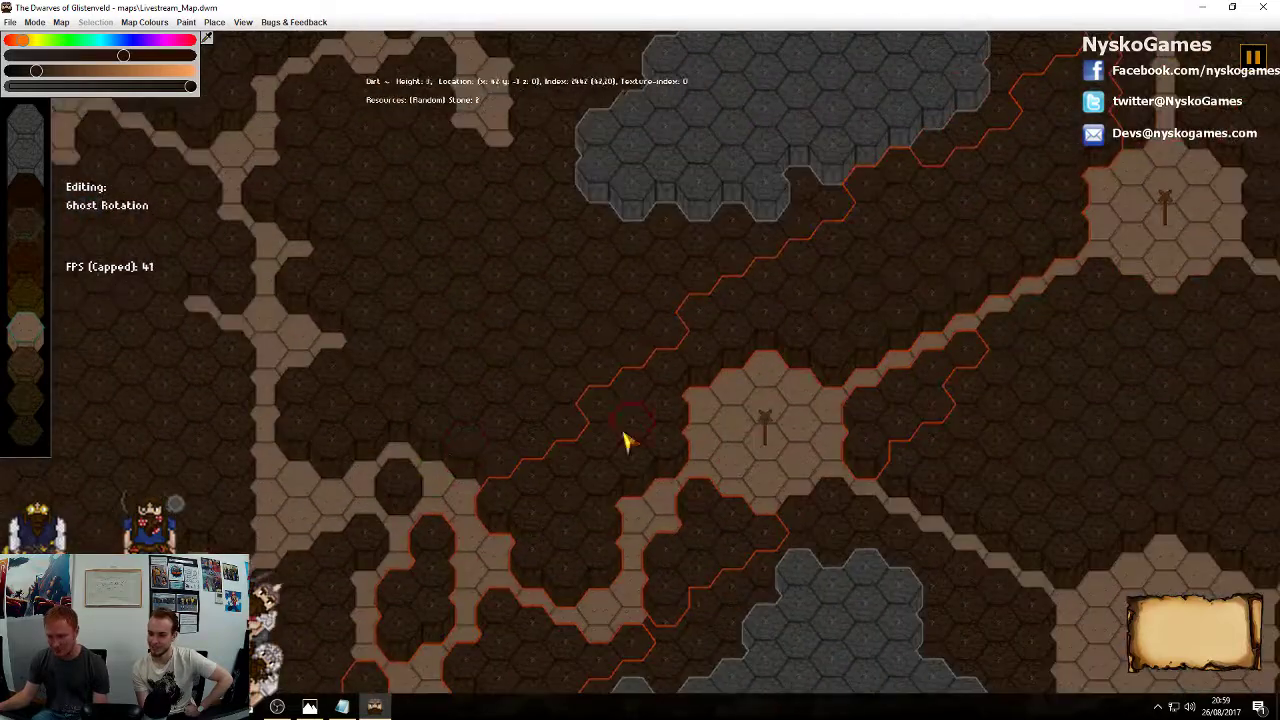
left_click(801, 488)
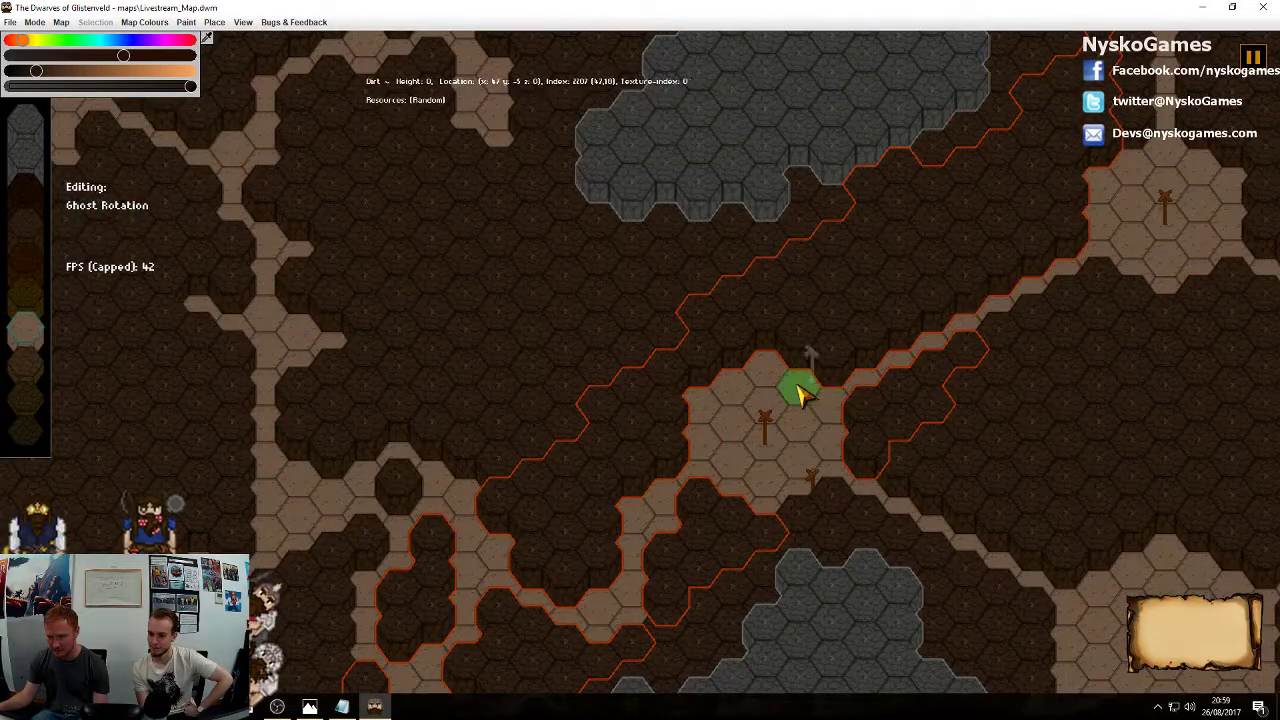
left_click(805, 369)
left_click(733, 393)
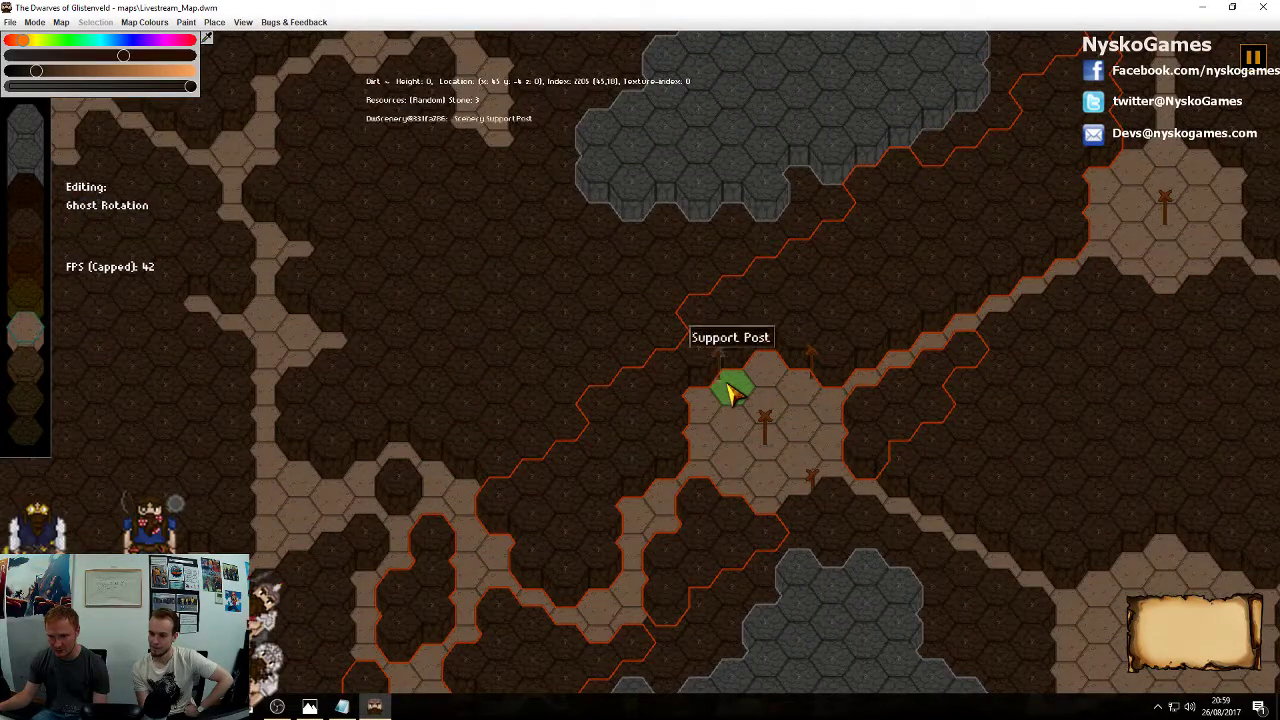
left_click(745, 487)
Place Support Posts around the edge of the next small cavern northeast, at the end of the passage along the red-outlined vein
key("d")
key("w")
left_click(843, 438)
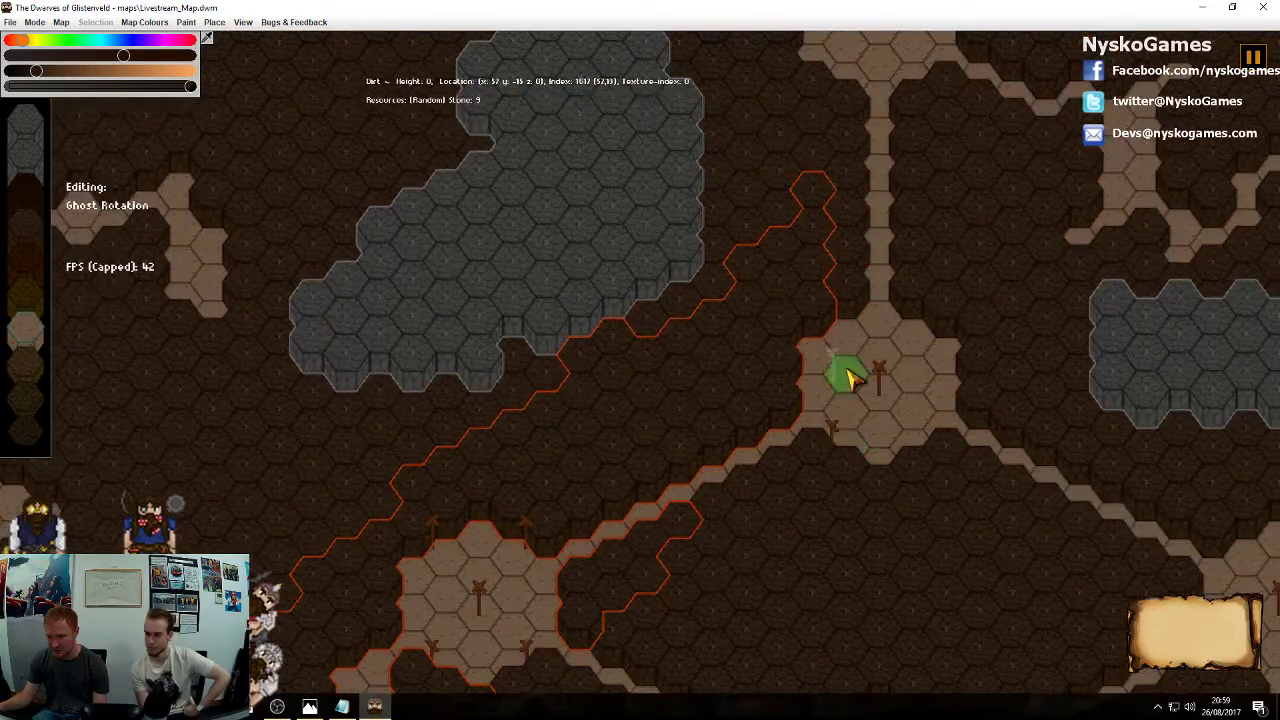
left_click(916, 352)
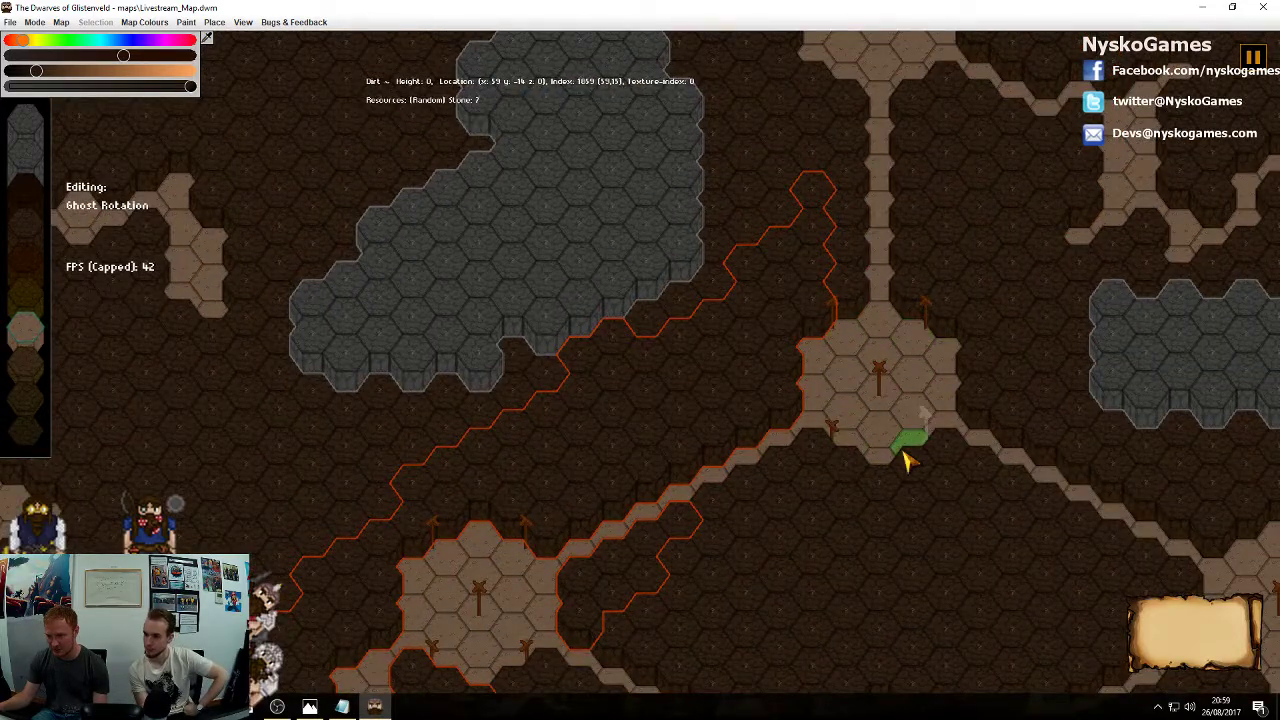
Place Support Posts around the edge of the northernmost small cavern, just below the map's upper border wall
key("d")
key("w")
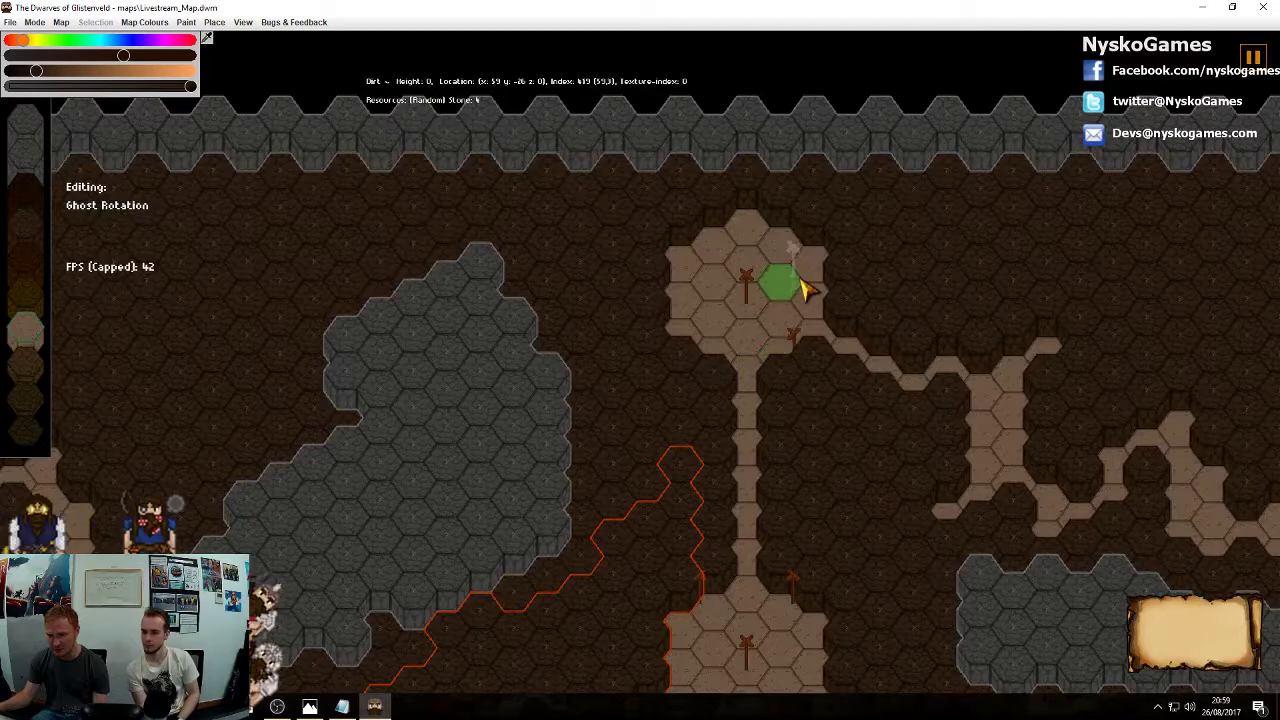
left_click(786, 248)
left_click(712, 250)
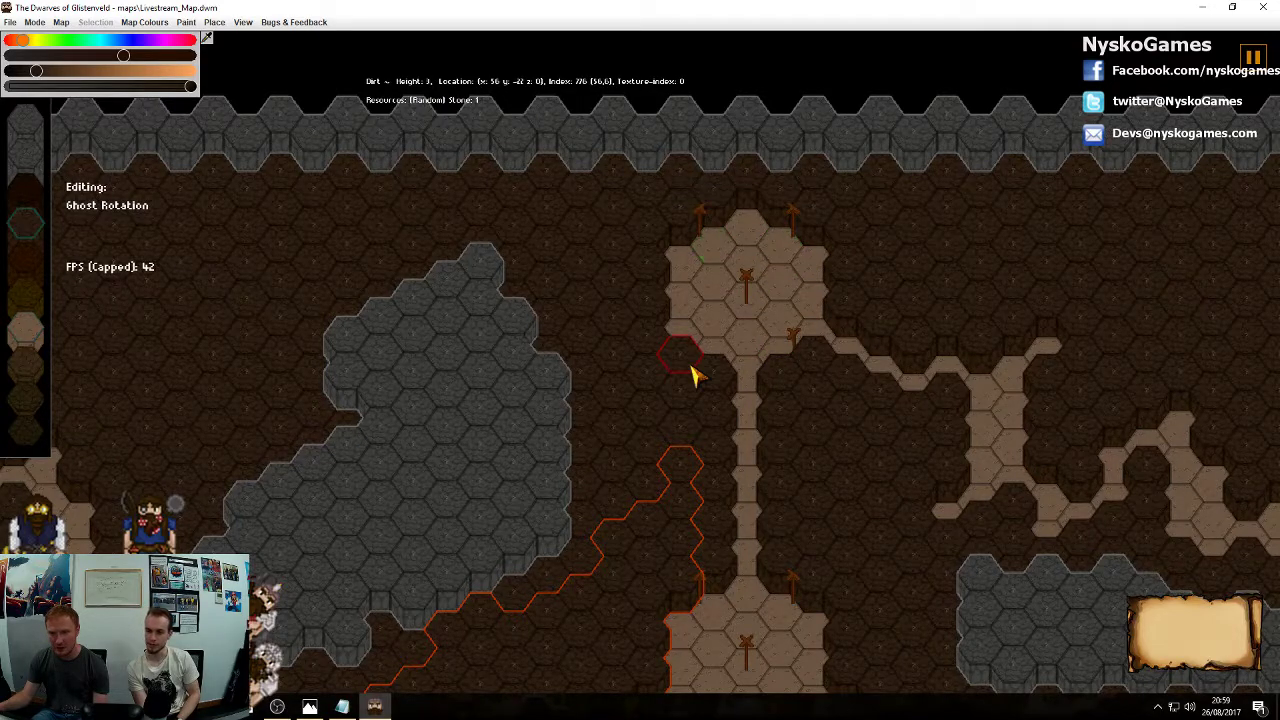
Place four Support Posts around the edge of the small northern cavern between the two rock masses
key("d")
key("s")
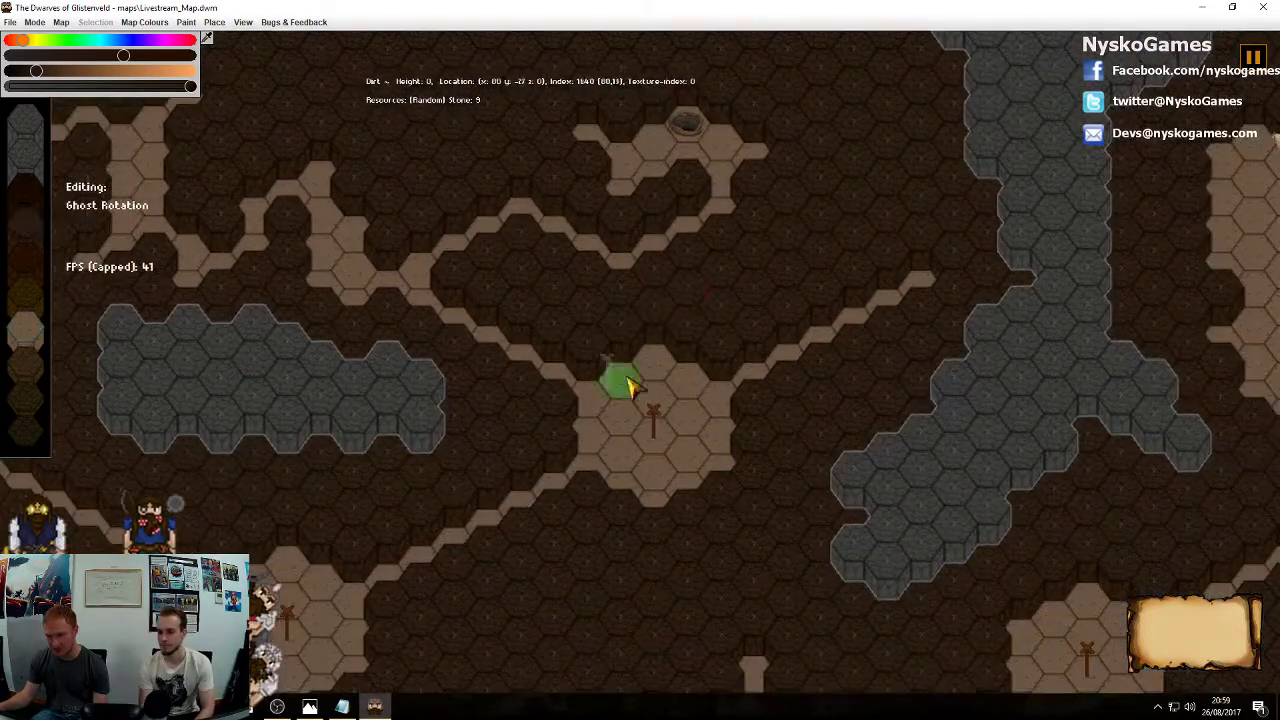
left_click(624, 482)
left_click(626, 386)
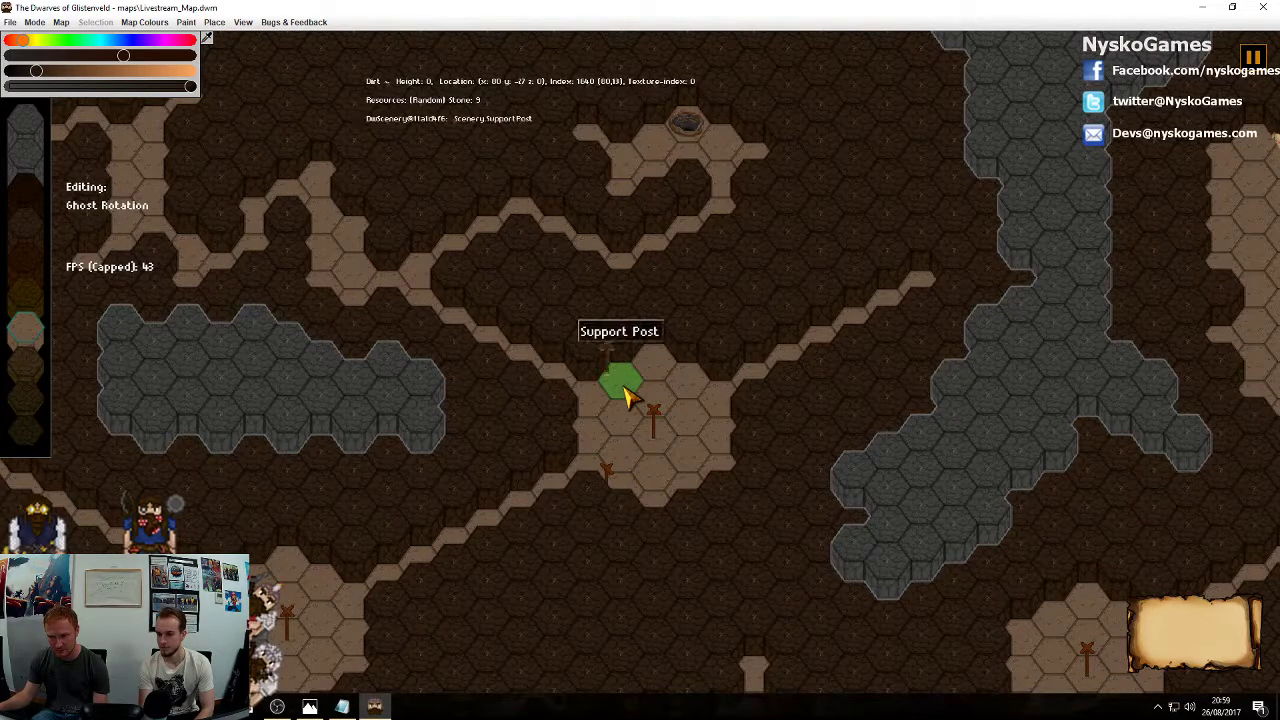
left_click(673, 384)
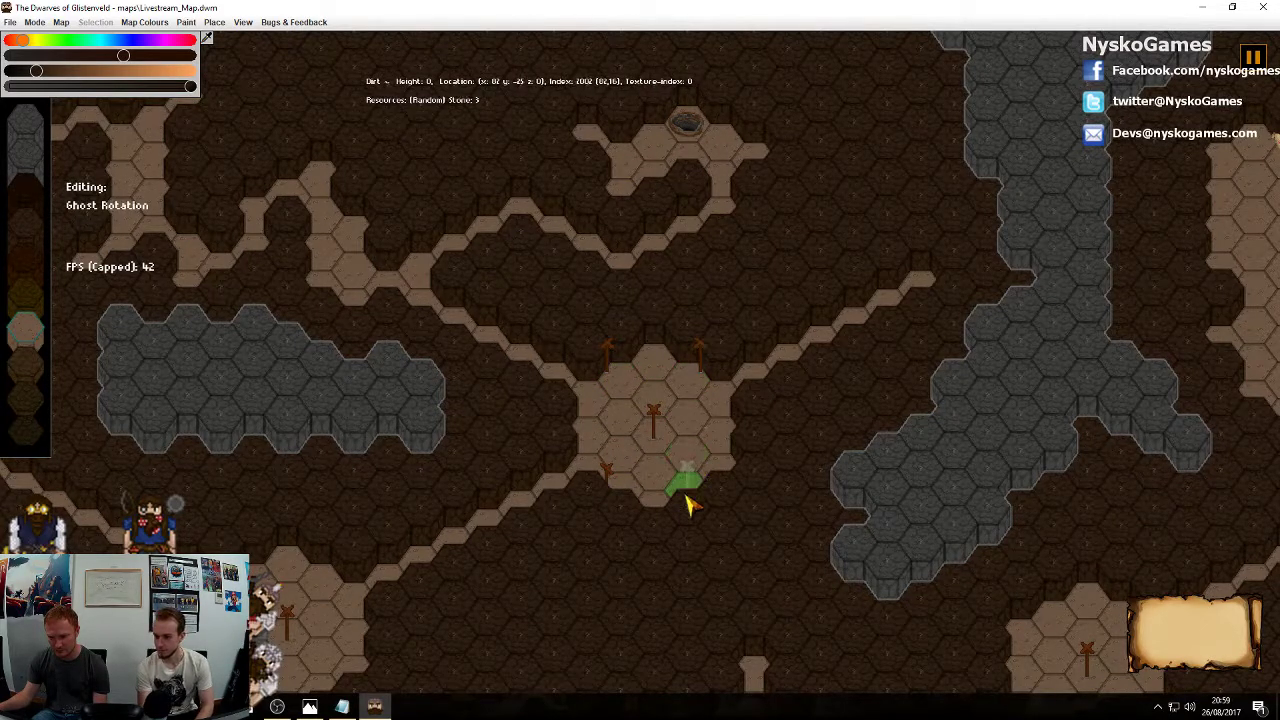
left_click(686, 497)
Place four Support Posts around the edge of each of the two small caverns west and east of the yellow-outlined vein
middle_click_drag(707, 598, 748, 230)
left_click(376, 312)
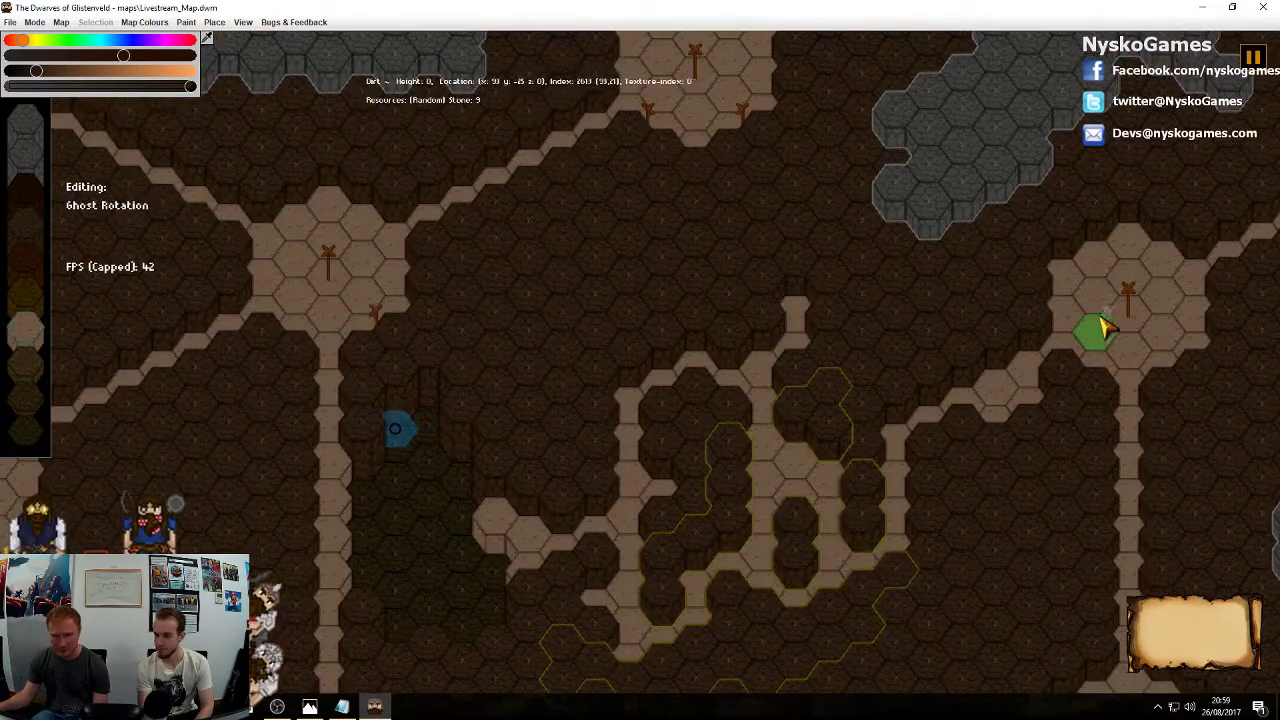
left_click(1174, 346)
left_click(1160, 264)
left_click(380, 230)
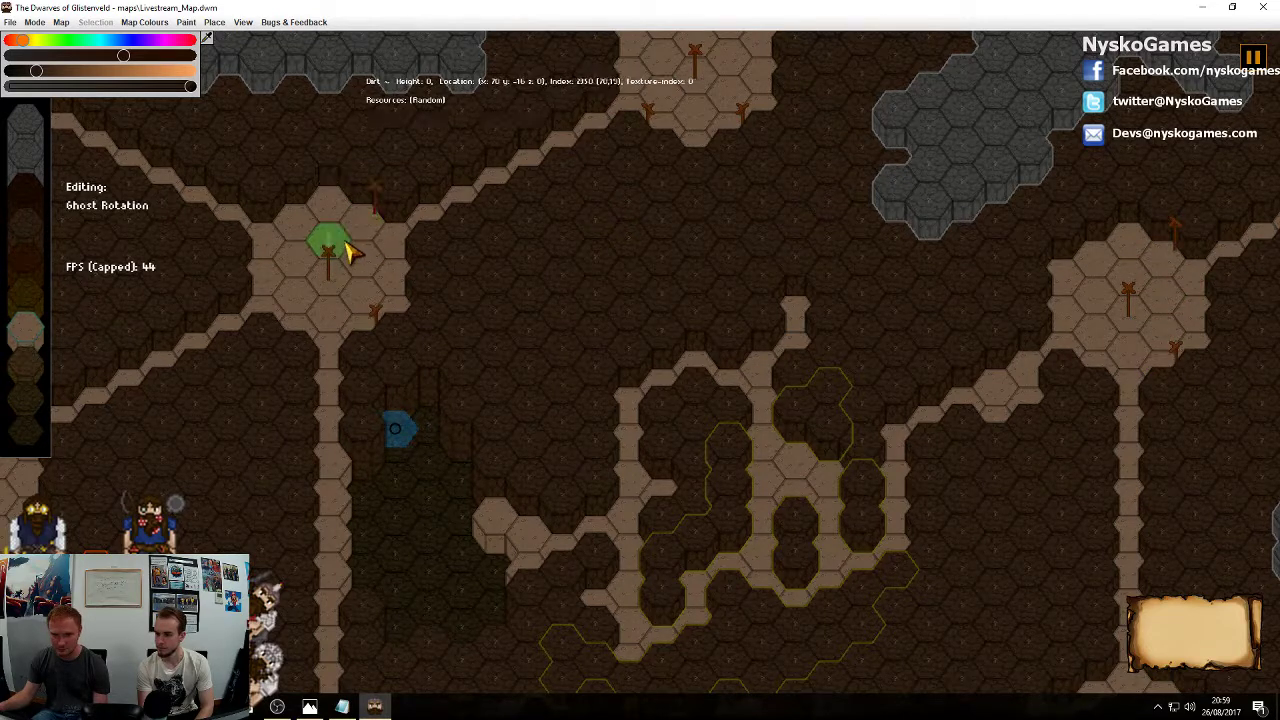
left_click(300, 218)
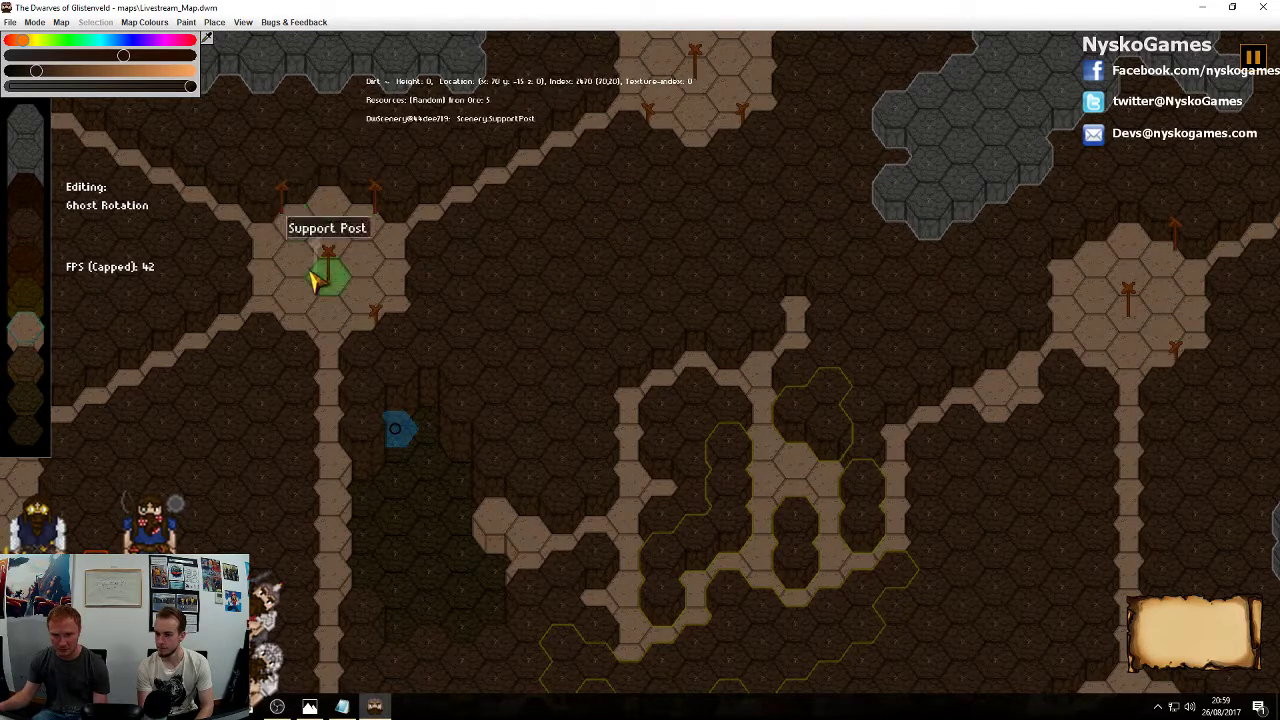
left_click(294, 321)
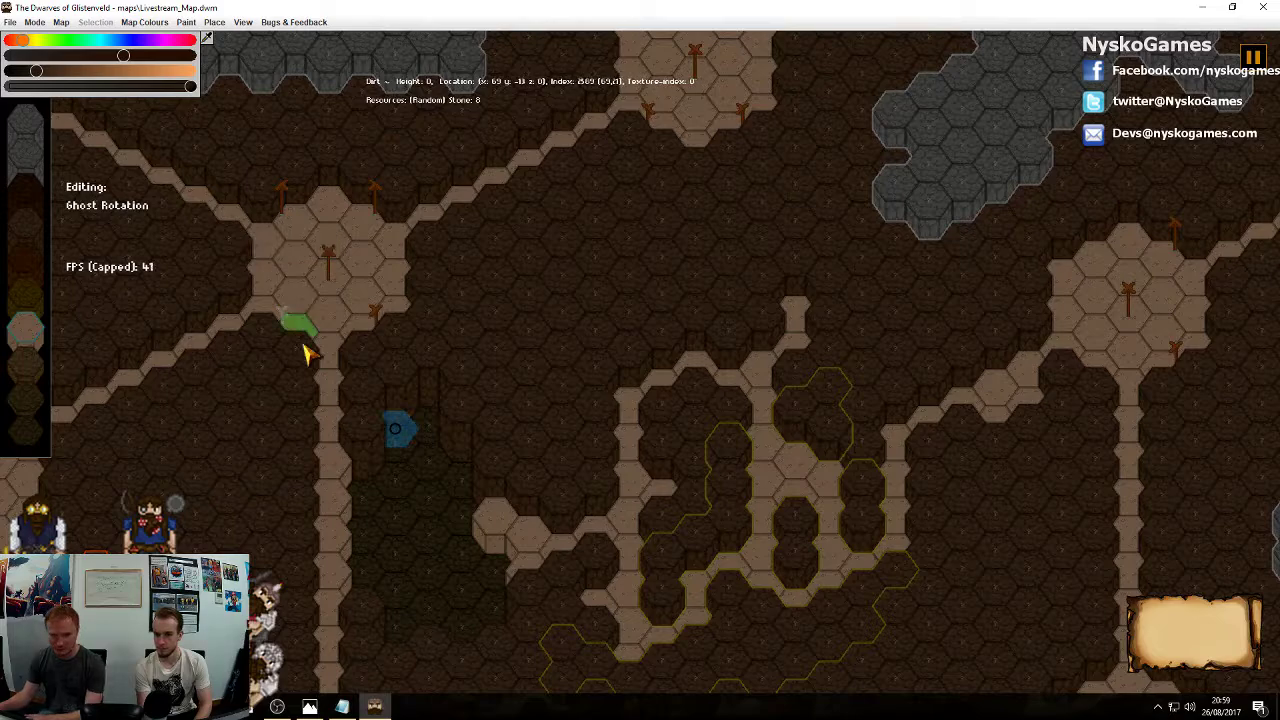
left_click(1093, 367)
left_click(1085, 272)
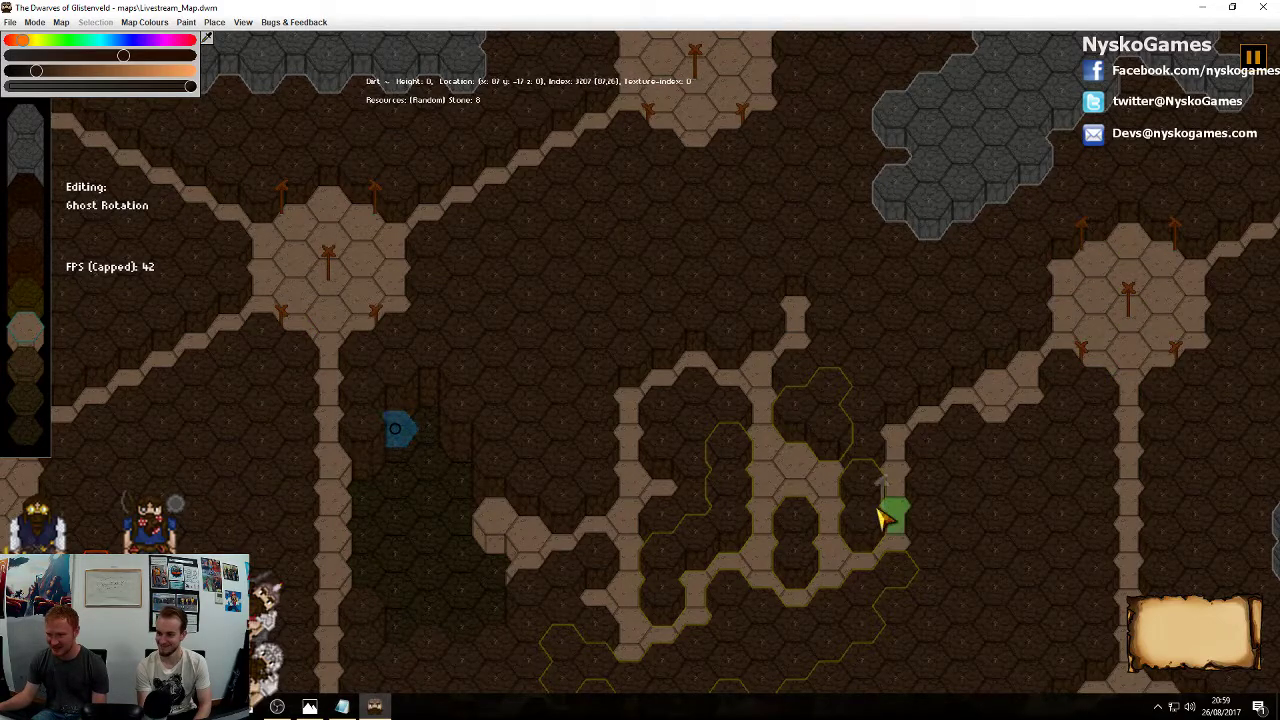
Place eight Support Posts along the upper and lower edges of the large eastern cavern southeast of the yellow-outlined vein
middle_click_drag(884, 515, 573, 280)
middle_click_drag(877, 467, 775, 305)
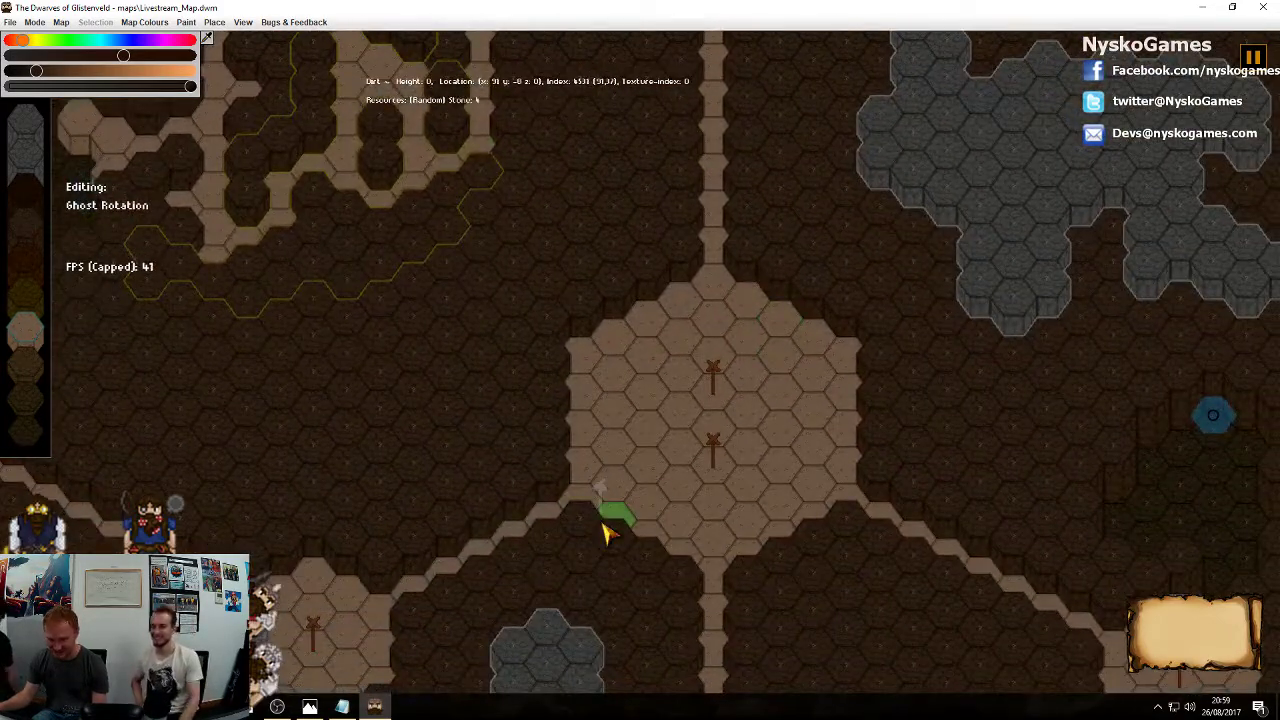
left_click(615, 350)
left_click(670, 315)
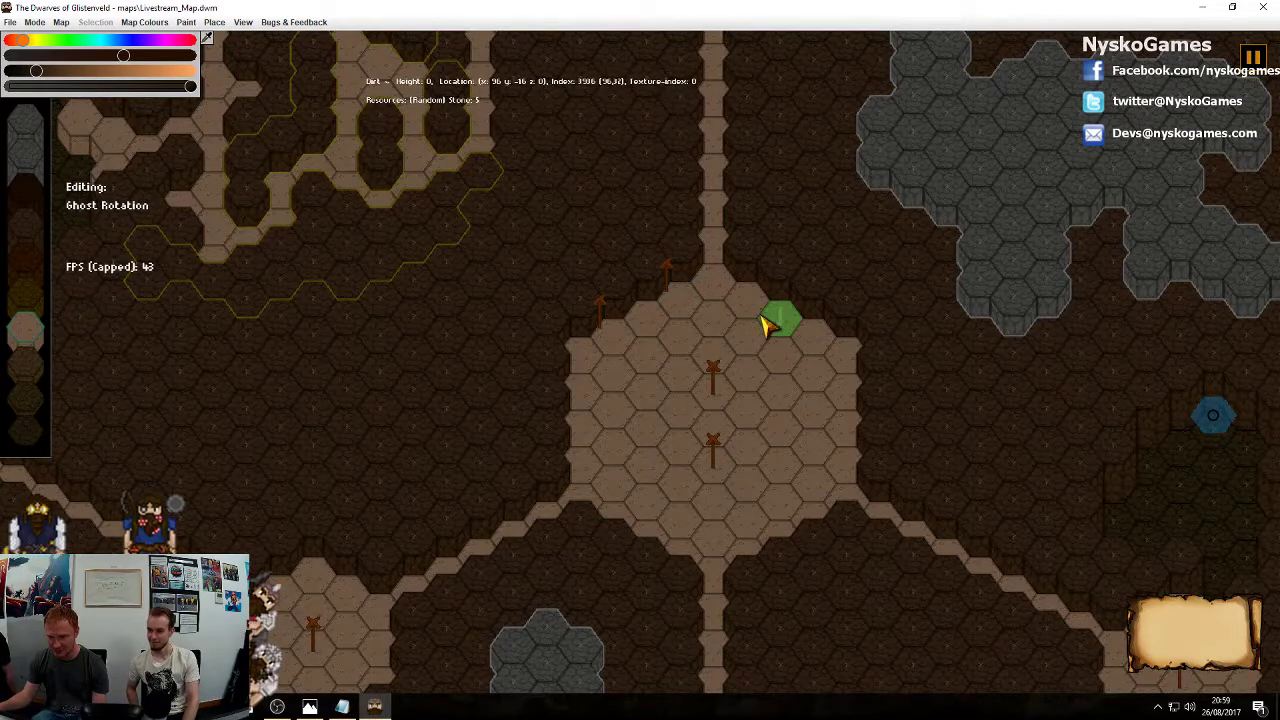
left_click(752, 305)
left_click(820, 350)
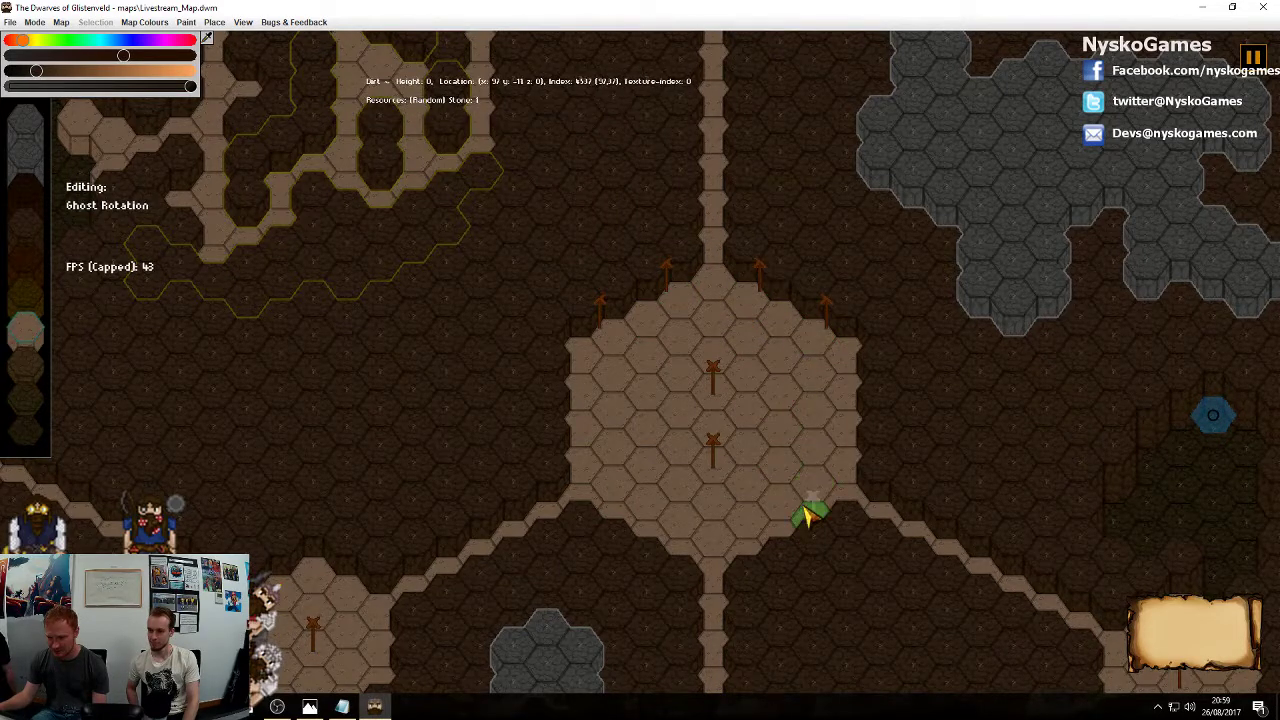
left_click(810, 518)
left_click(808, 517)
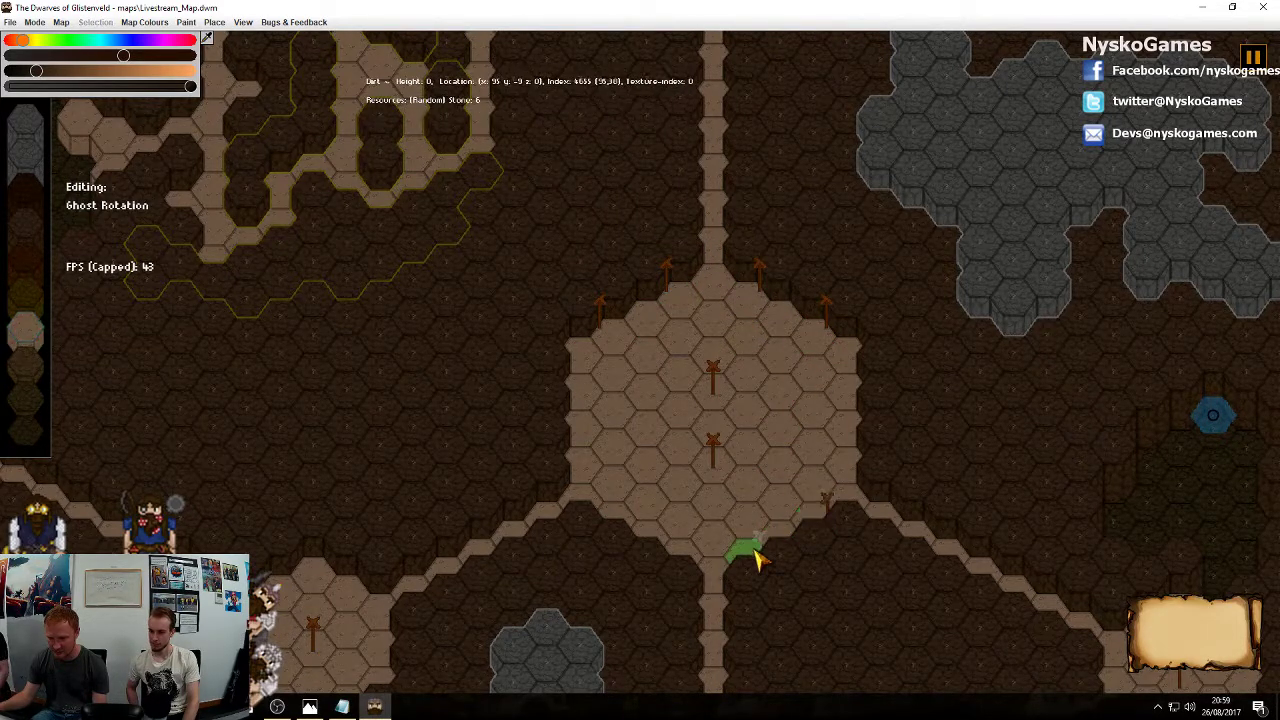
left_click(757, 551)
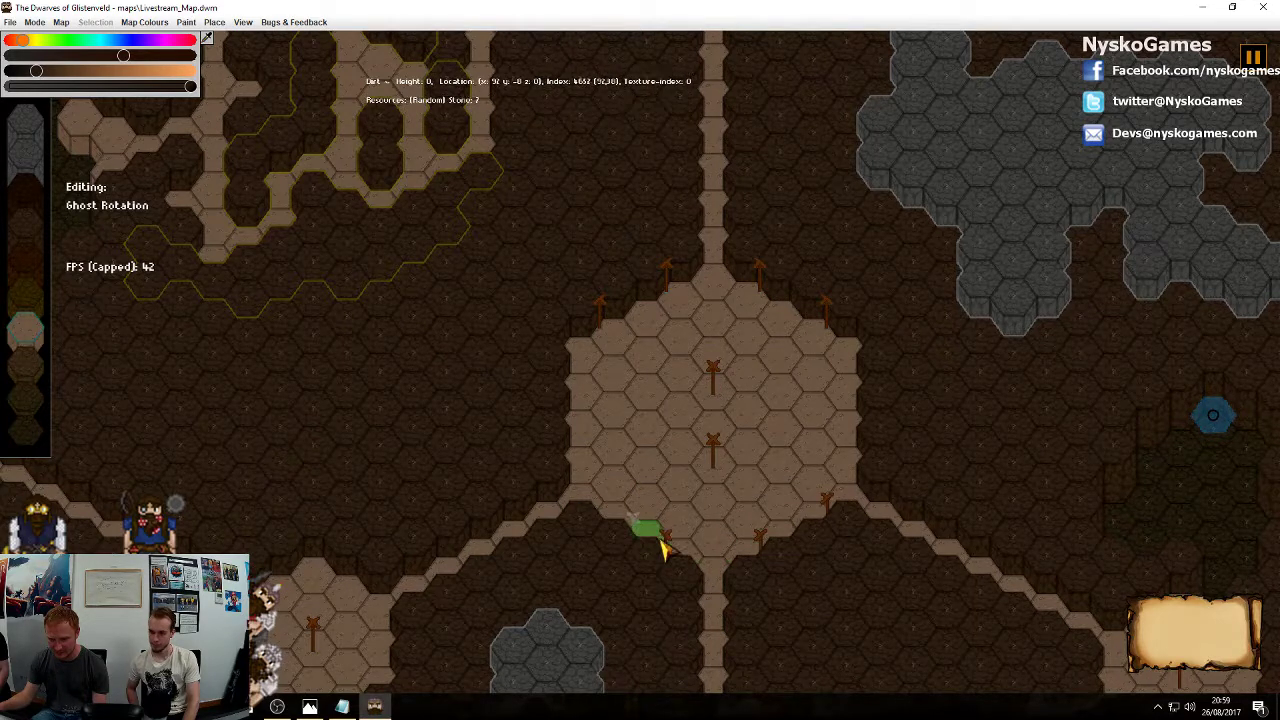
left_click(614, 515)
Place four Support Posts around the edge of the small easternmost cavern south of the spring
middle_click_drag(739, 476, 794, 369)
scroll(796, 372, "down", 1)
middle_click_drag(1074, 558, 794, 431)
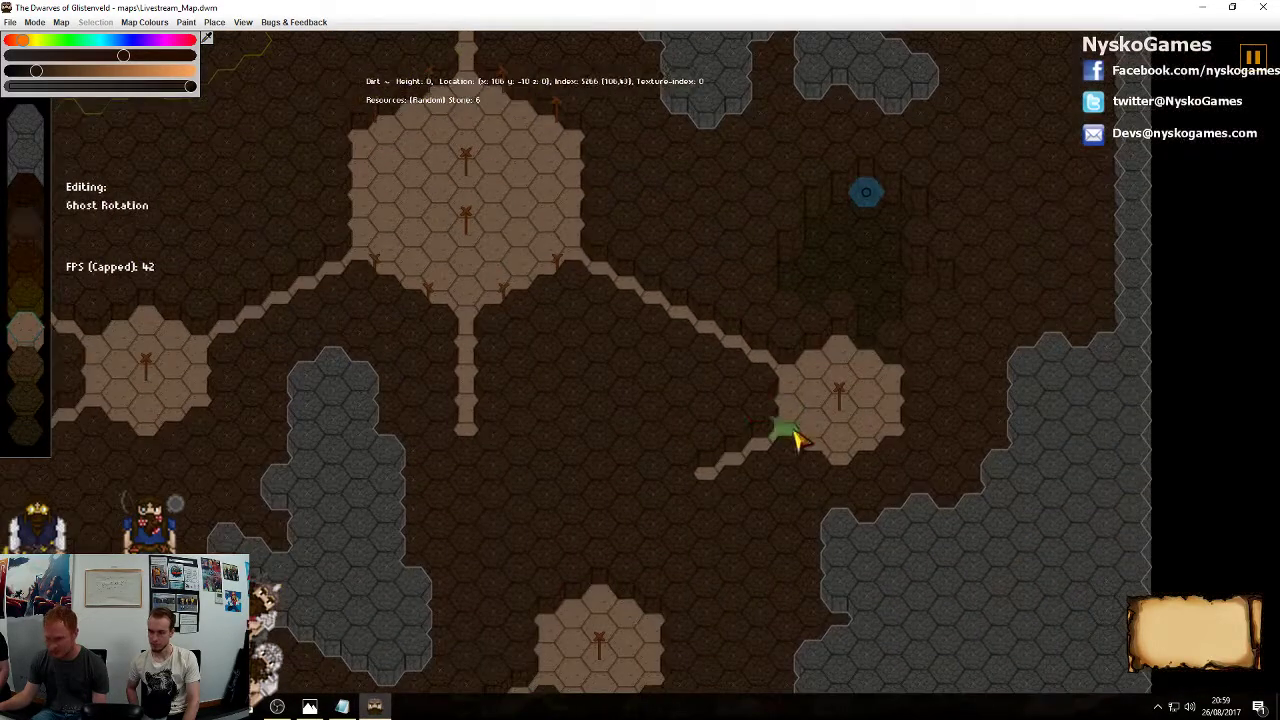
left_click(871, 449)
left_click(876, 378)
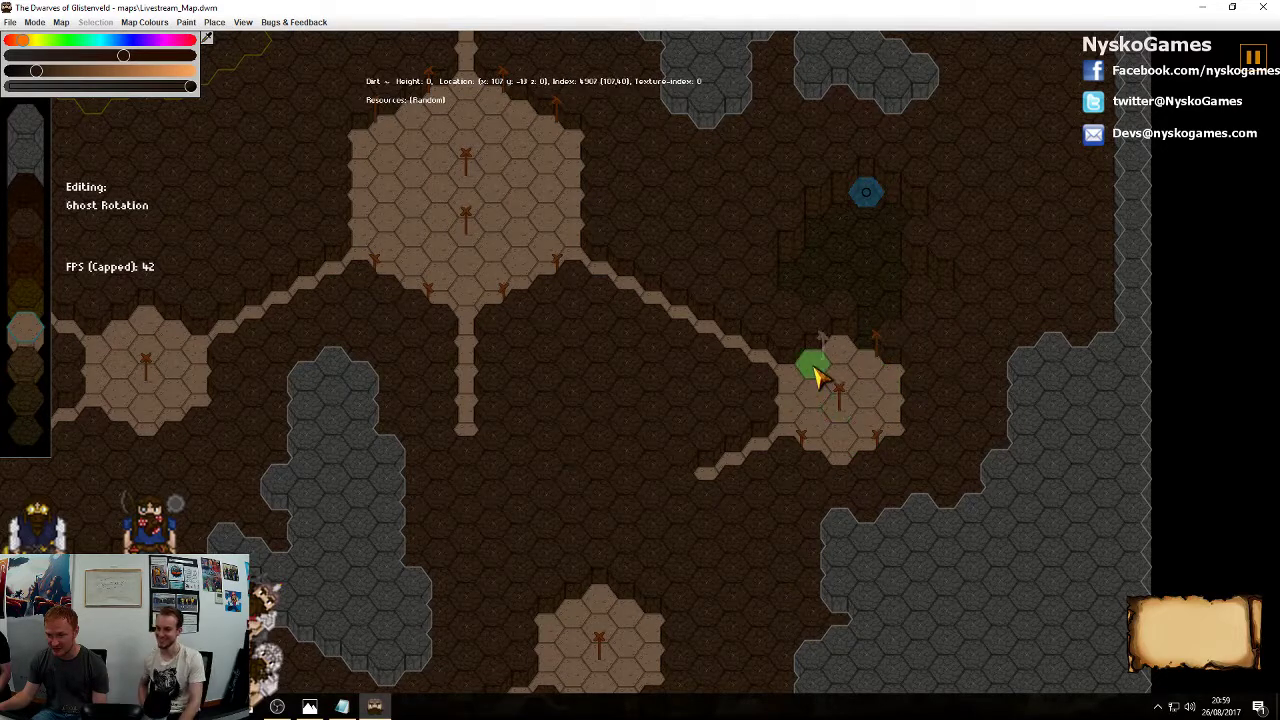
left_click(815, 368)
Place four Support Posts around the edge of the small cavern southwest of the large eastern cavern, above the spring
middle_click_drag(367, 392, 806, 323)
left_click(561, 274)
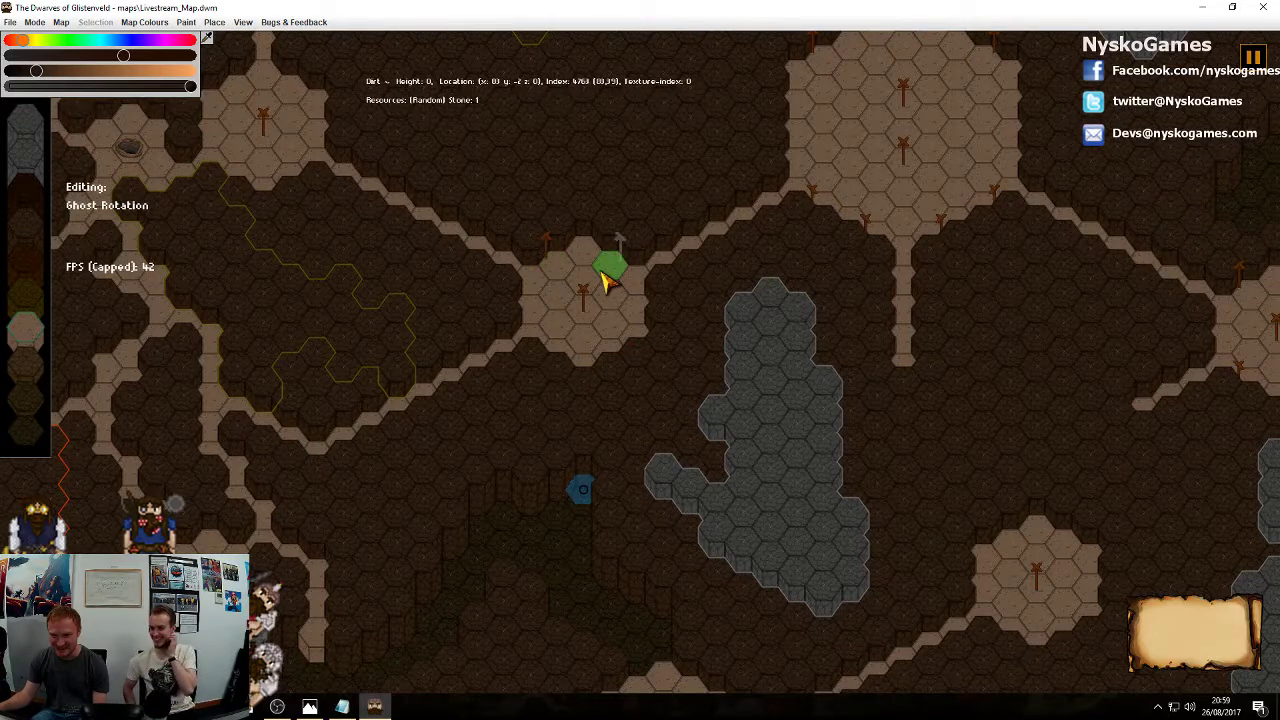
left_click(606, 279)
left_click(609, 356)
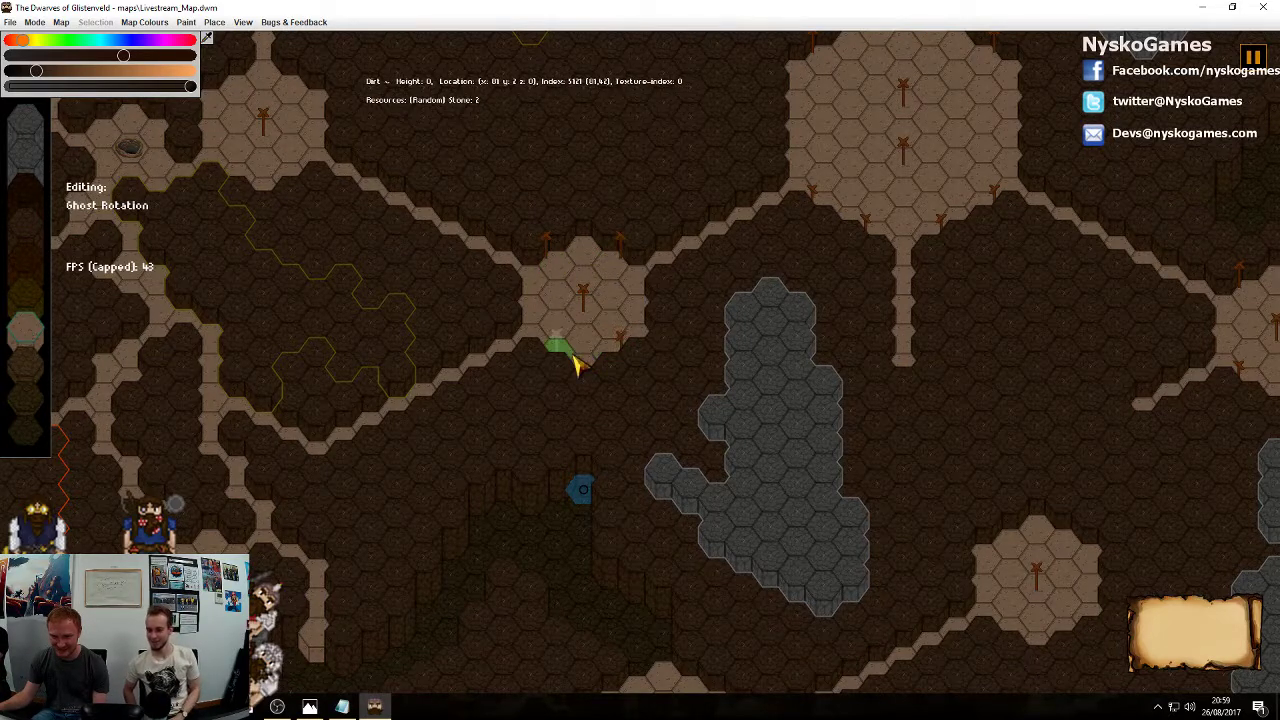
left_click(571, 360)
Place four Support Posts around the edge of the small cavern southeast of the tall grey rock formation
middle_click_drag(1036, 590, 785, 442)
left_click(766, 482)
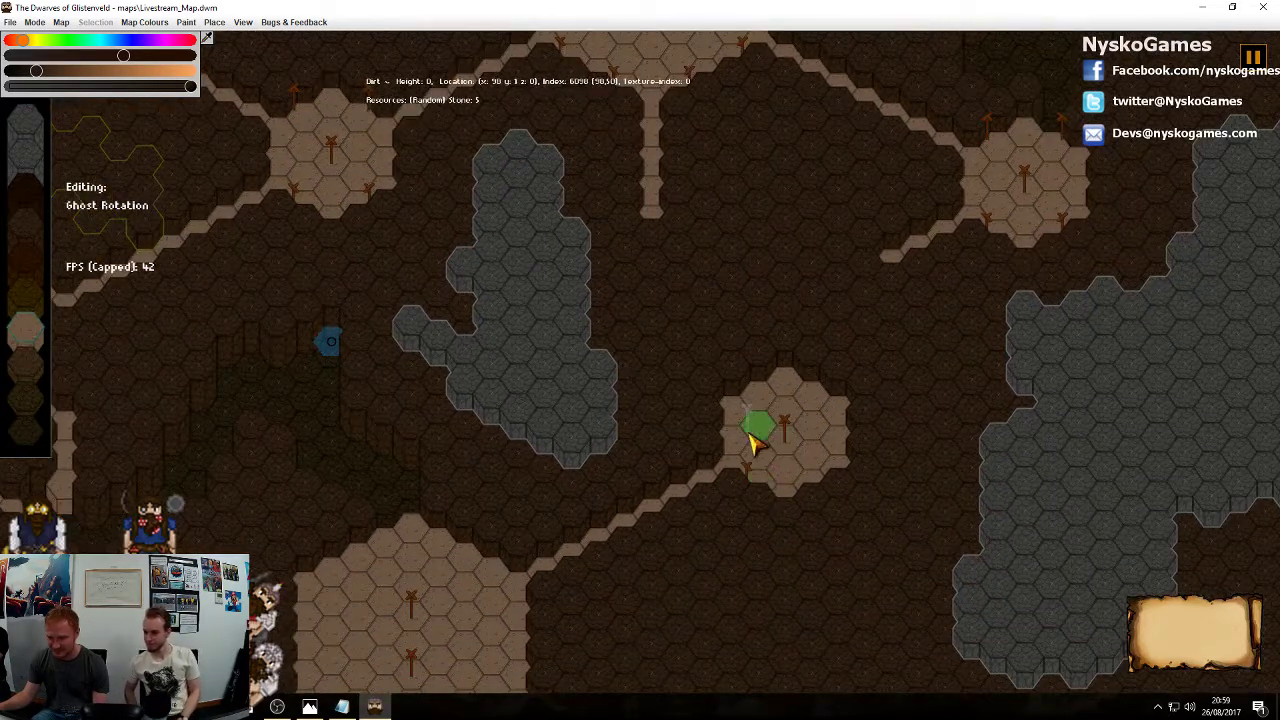
left_click(757, 432)
left_click(810, 402)
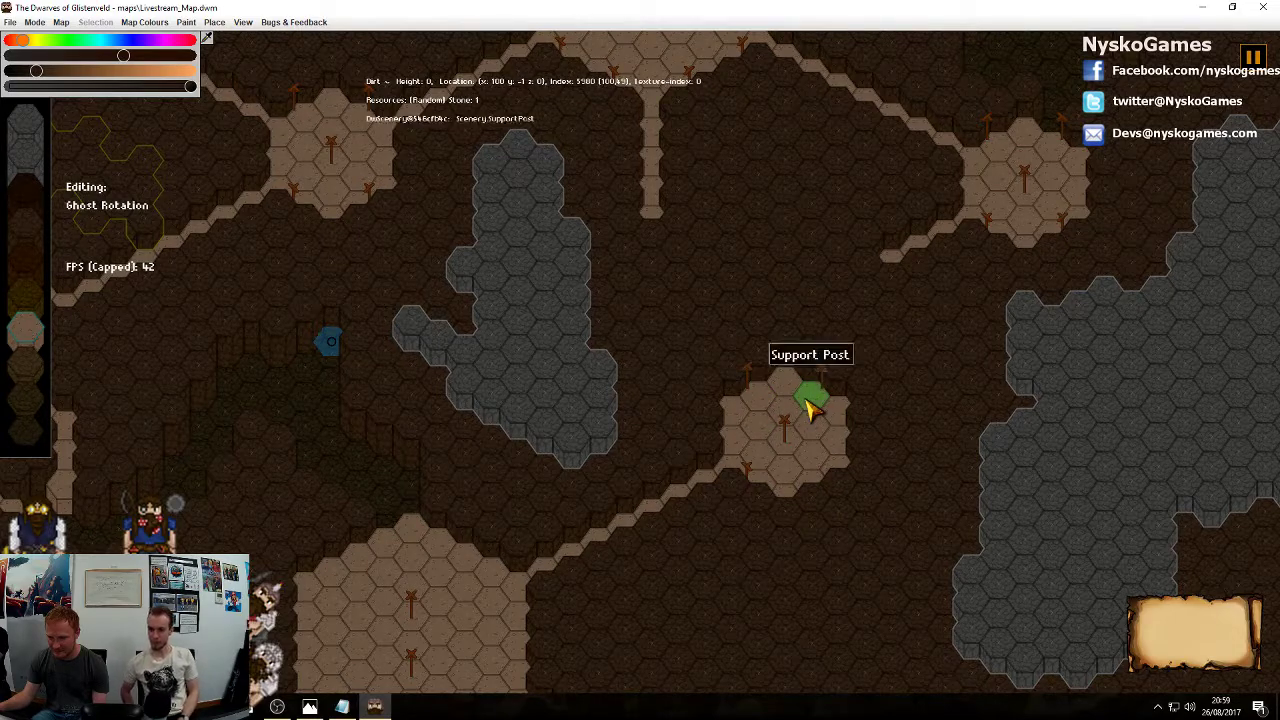
left_click(811, 472)
Place eight Support Posts along the upper and lower edges of the large cavern south of the tall grey rock formation
key("s")
key("a")
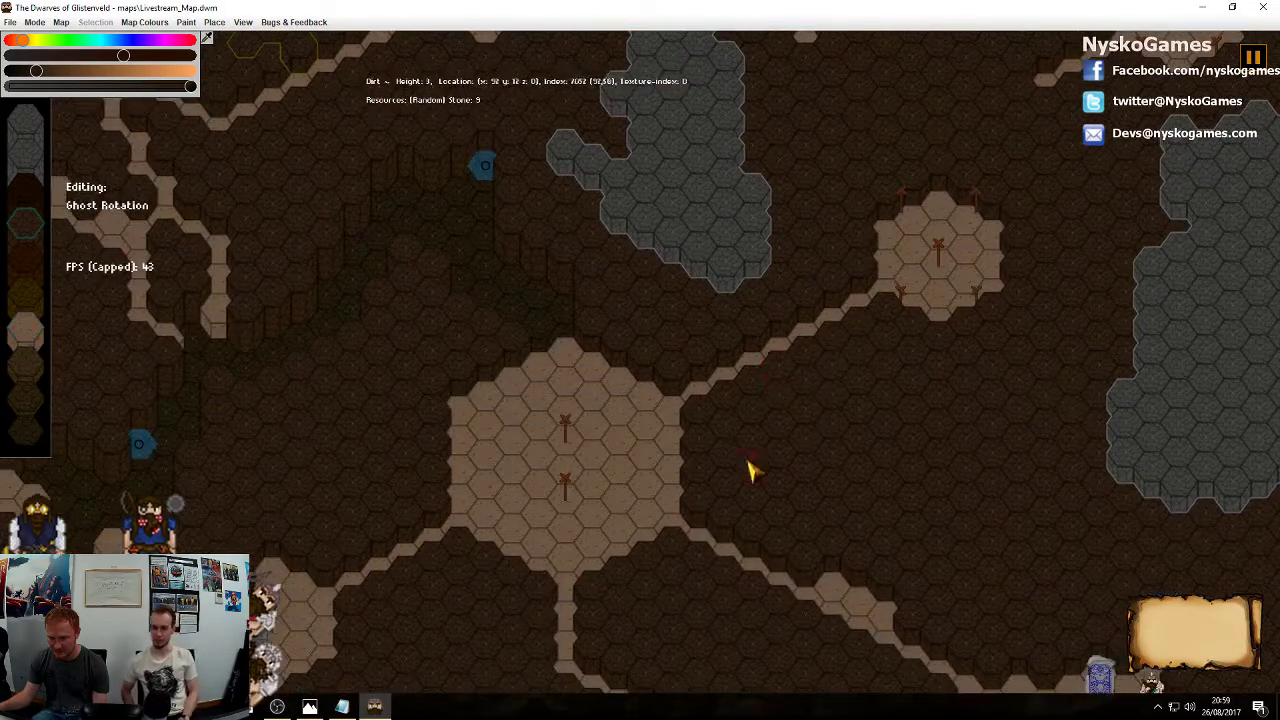
left_click(710, 483)
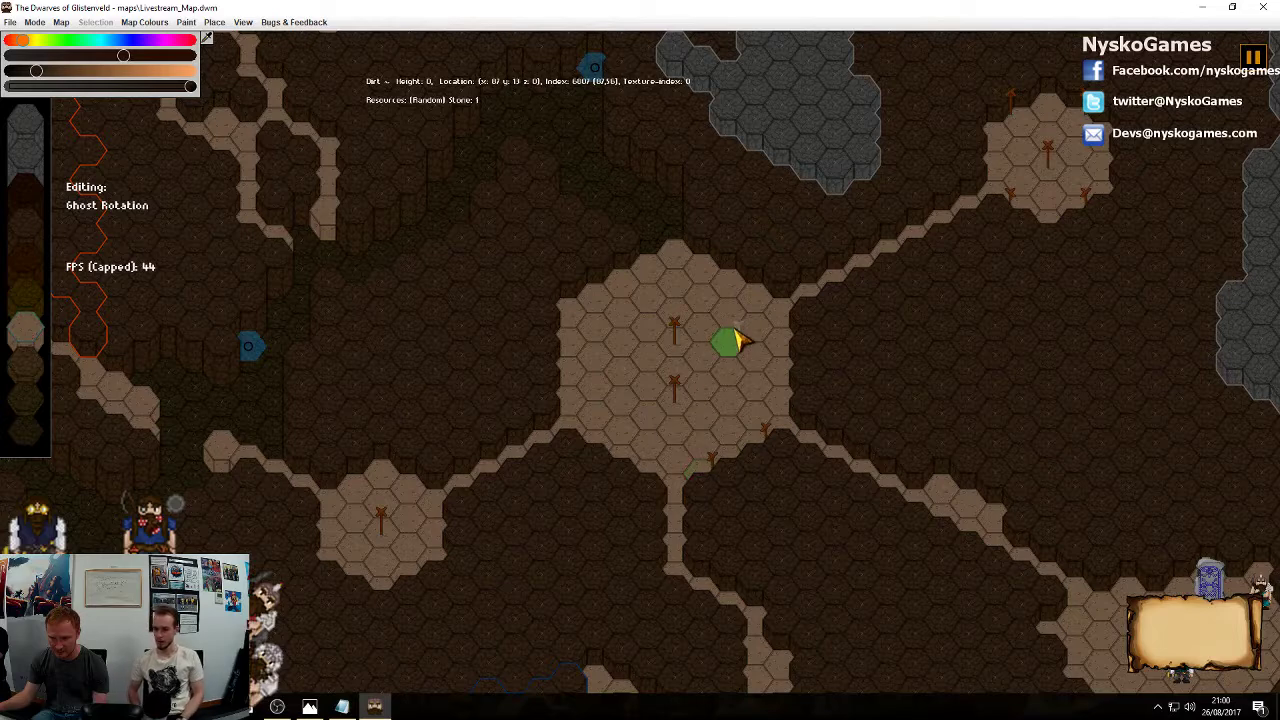
left_click(700, 272)
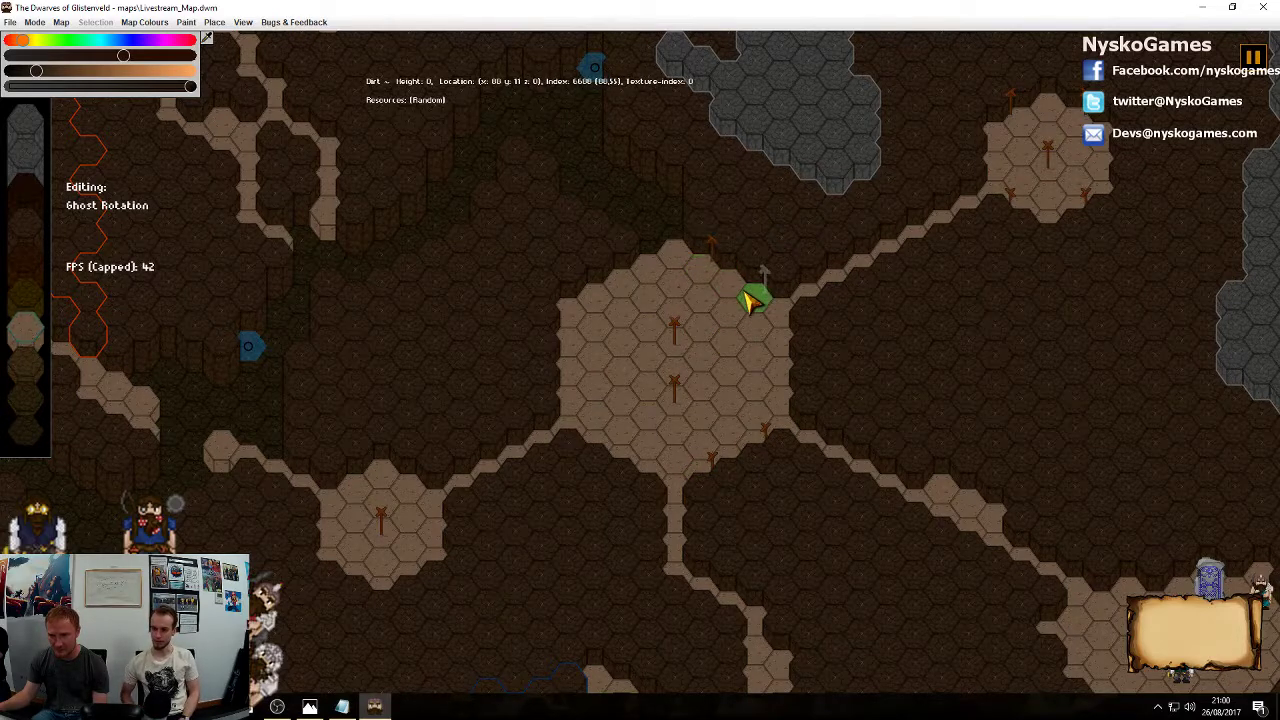
left_click(757, 294)
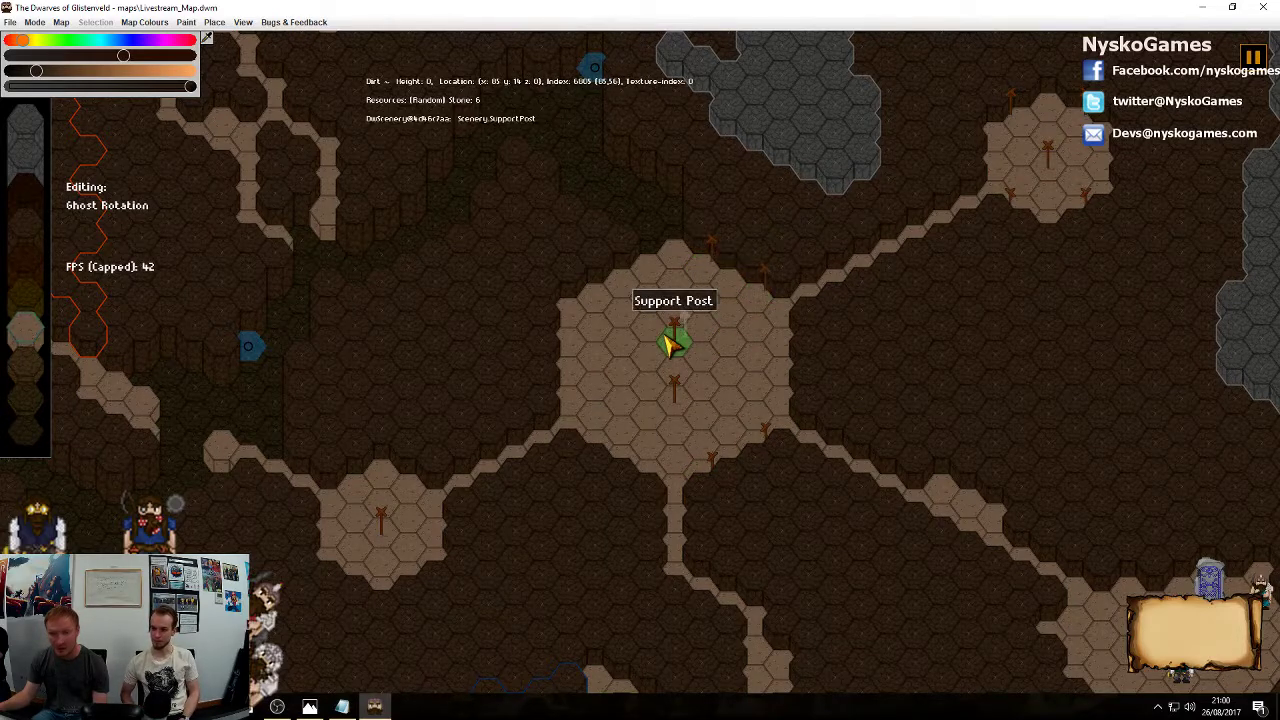
left_click(636, 276)
left_click(599, 301)
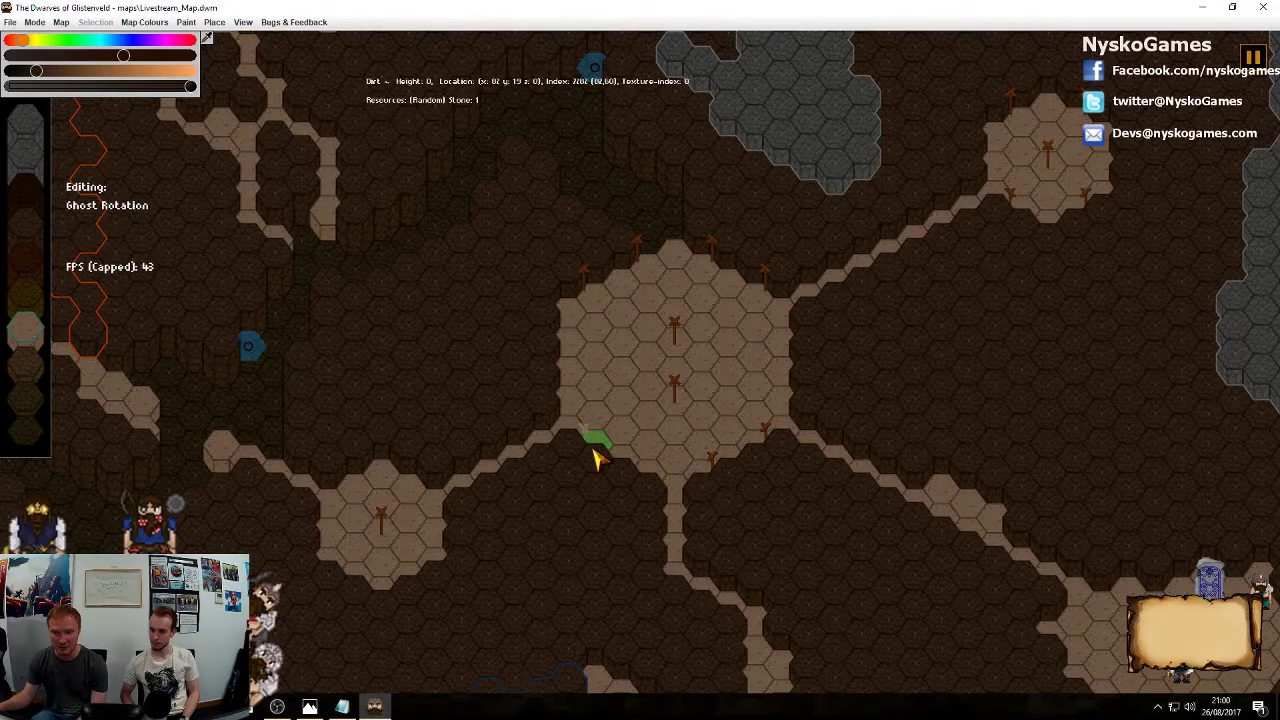
left_click(594, 445)
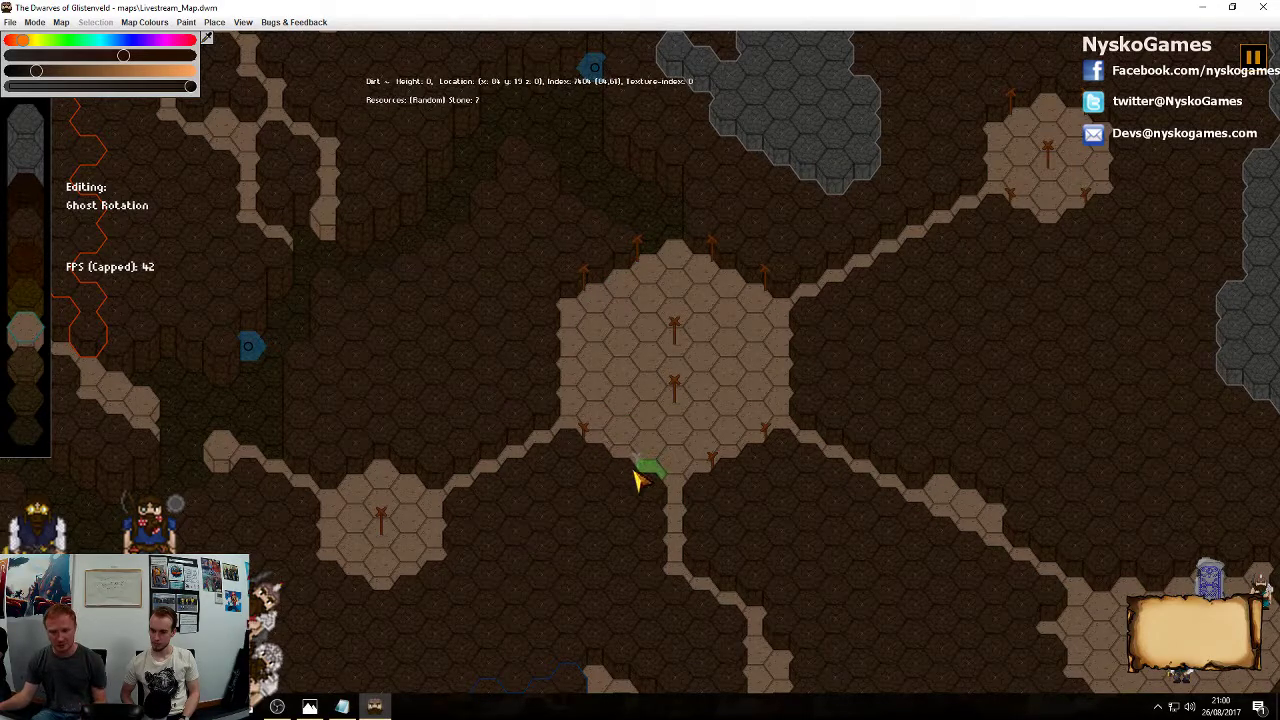
left_click(641, 472)
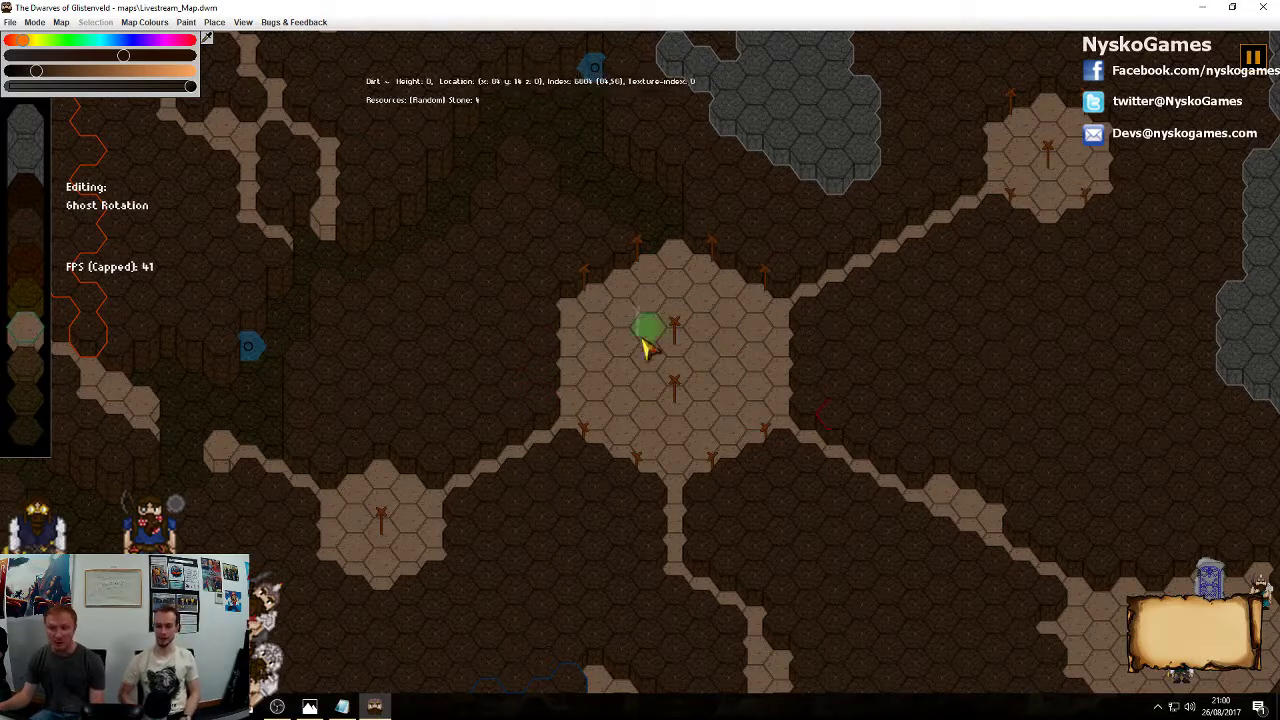
Place four Support Posts around the edge of the small cavern southwest of the large southern cavern, east of the two springs
middle_click_drag(687, 513, 815, 365)
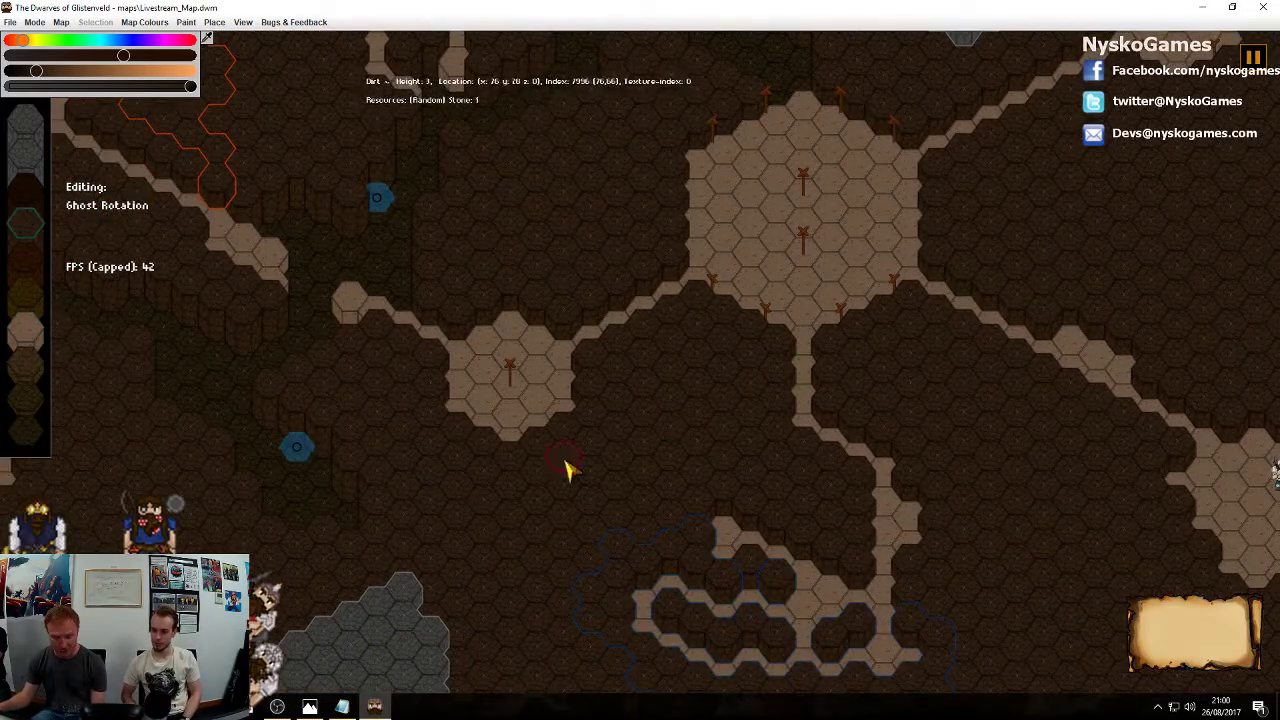
left_click(645, 418)
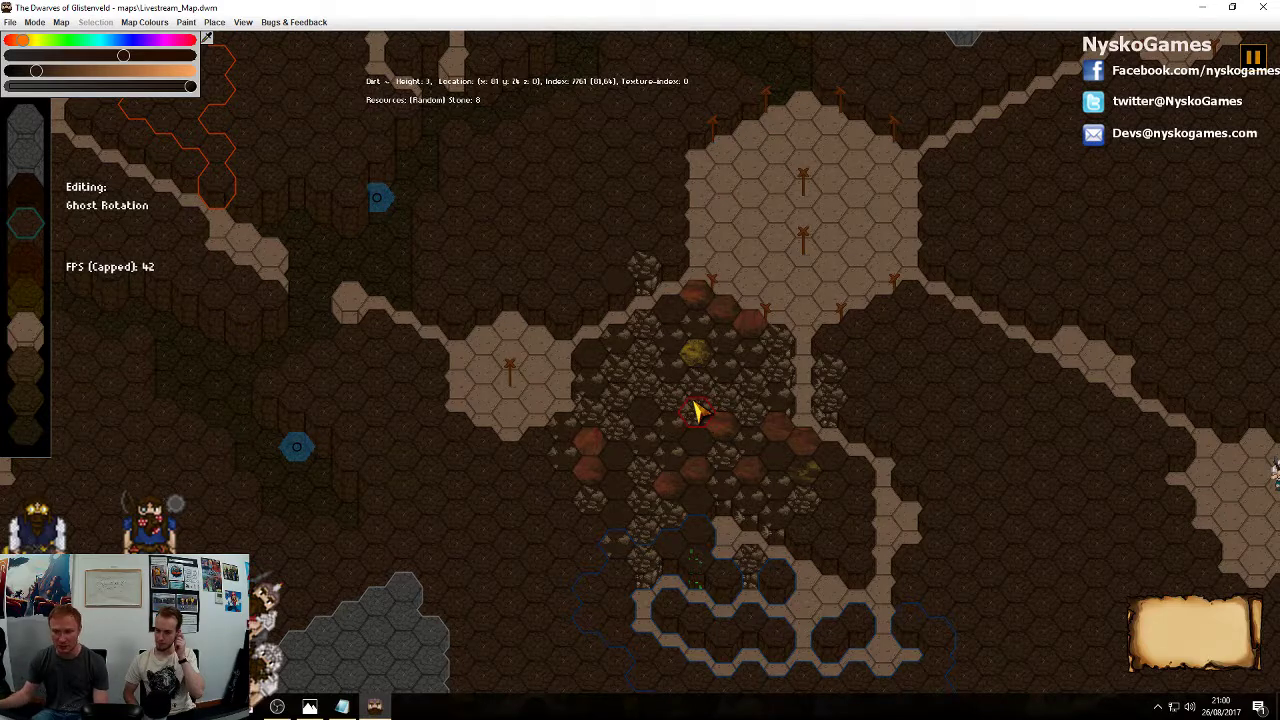
left_click(695, 404)
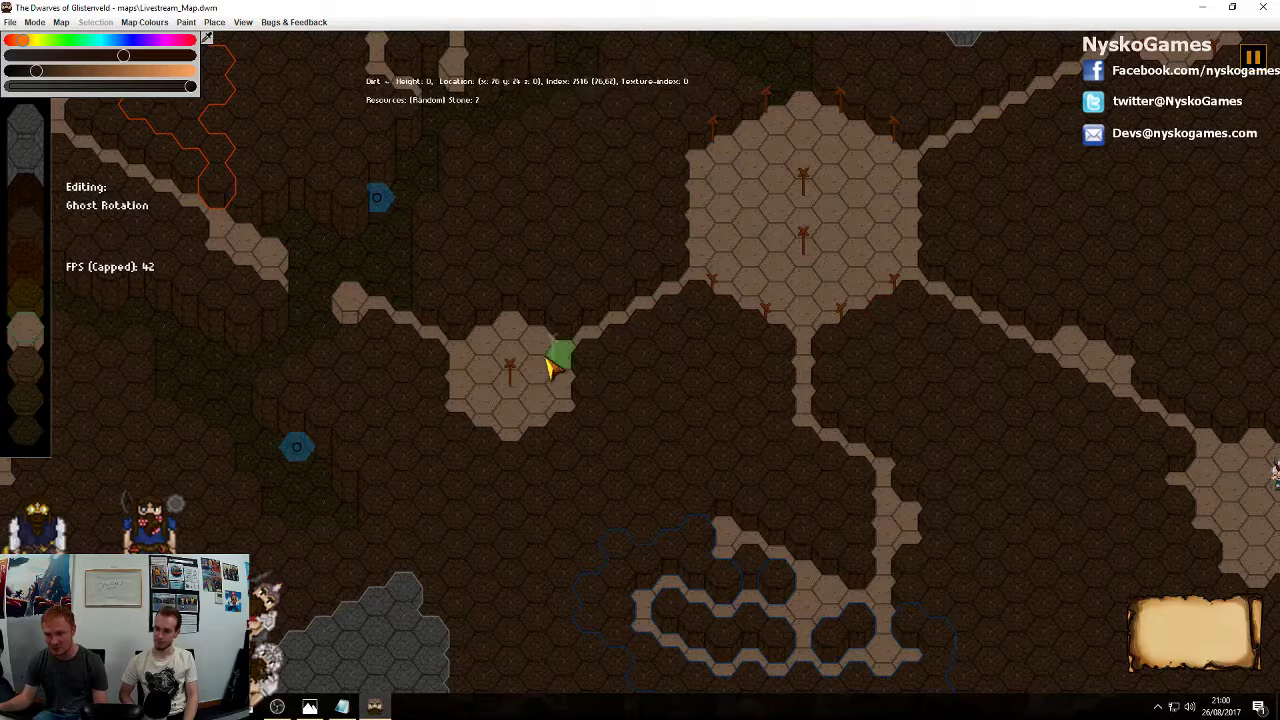
left_click(476, 418)
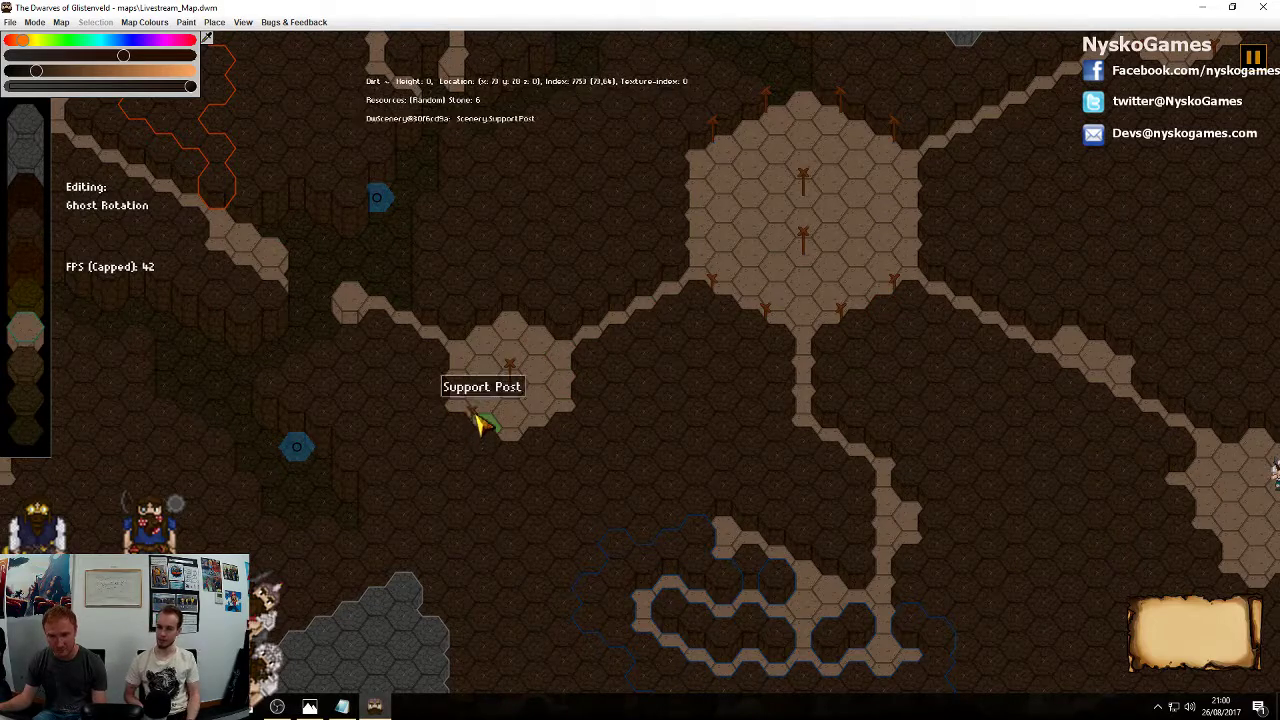
left_click(487, 345)
left_click(538, 346)
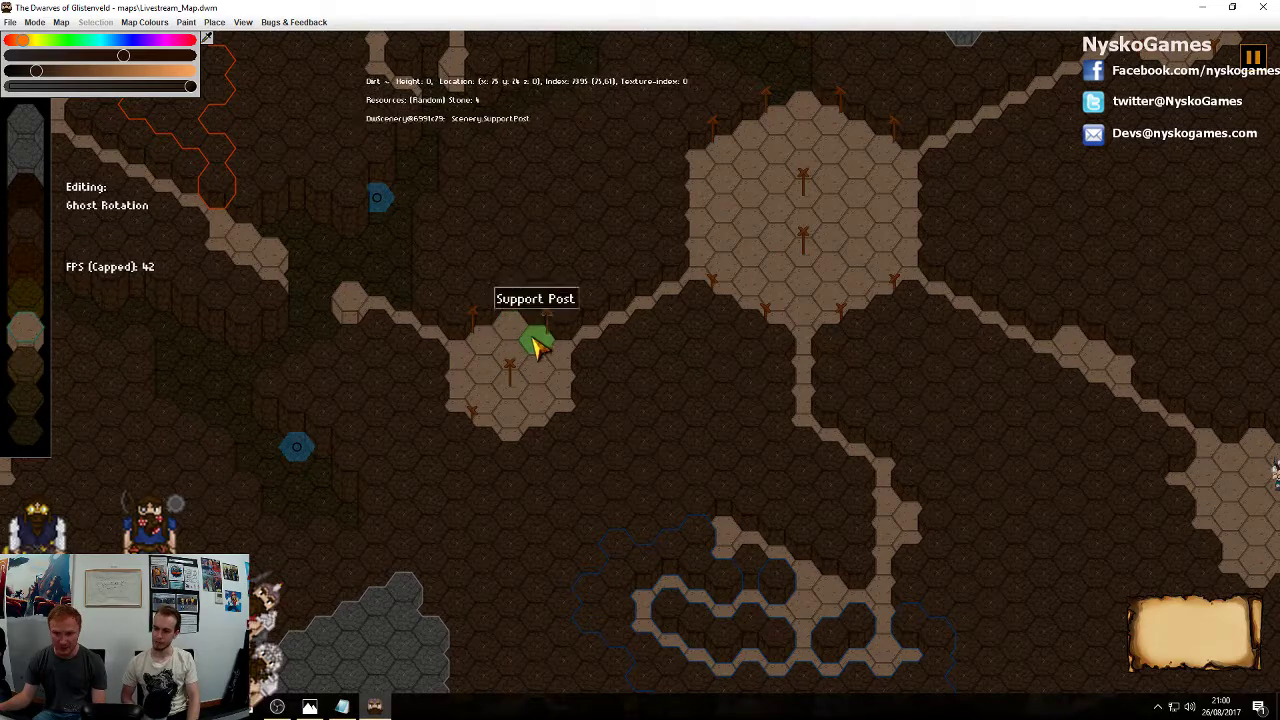
left_click(538, 421)
Place four Support Posts around the edge of the small southern cavern directly above the looped tunnel
middle_click_drag(783, 428, 454, 295)
middle_click_drag(760, 387, 543, 483)
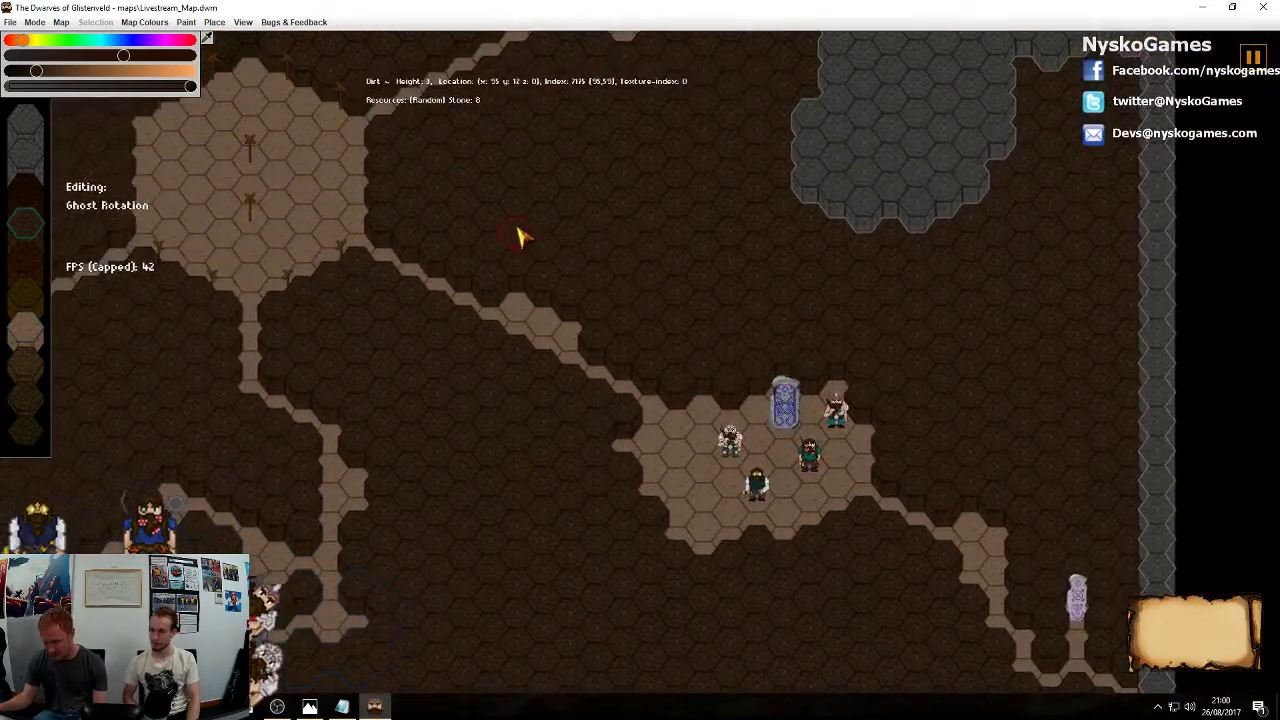
middle_click_drag(517, 230, 846, 408)
scroll(671, 369, "down", 2, "ctrl")
middle_click_drag(494, 301, 826, 443)
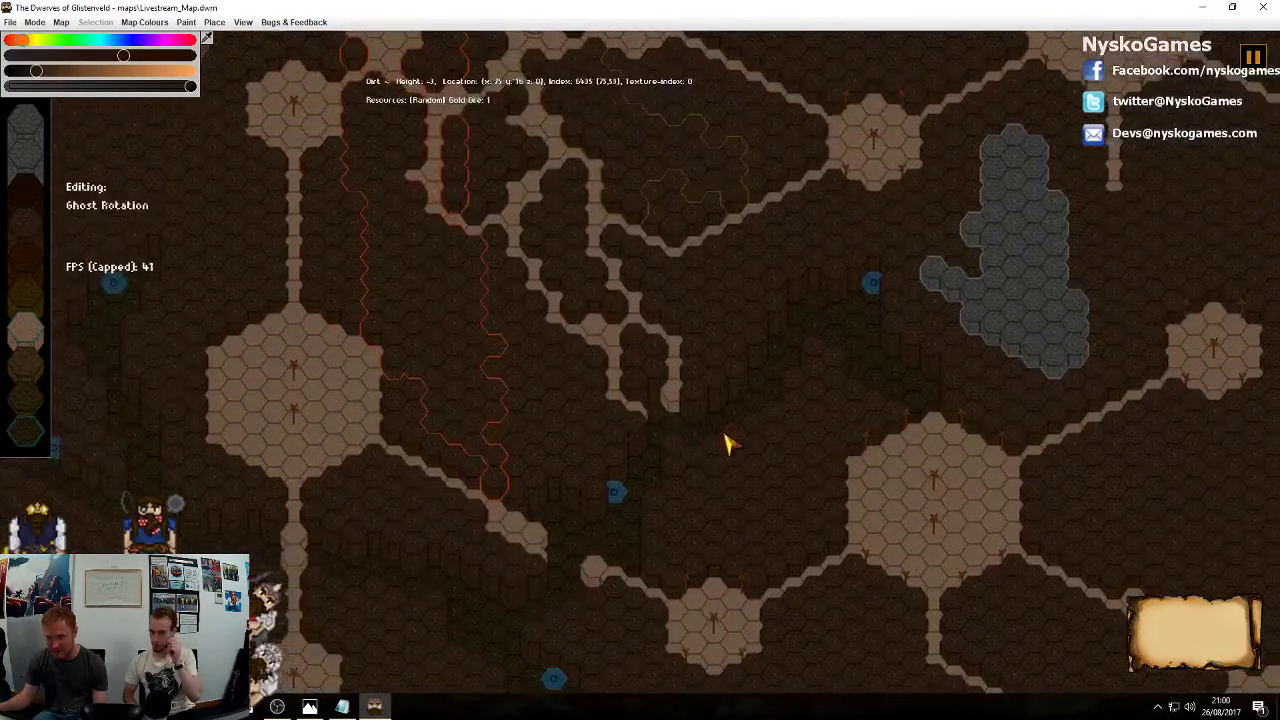
middle_click_drag(665, 469, 1009, 380)
middle_click_drag(807, 492, 849, 310)
middle_click_drag(756, 535, 800, 463)
scroll(797, 445, "up", 2, "ctrl")
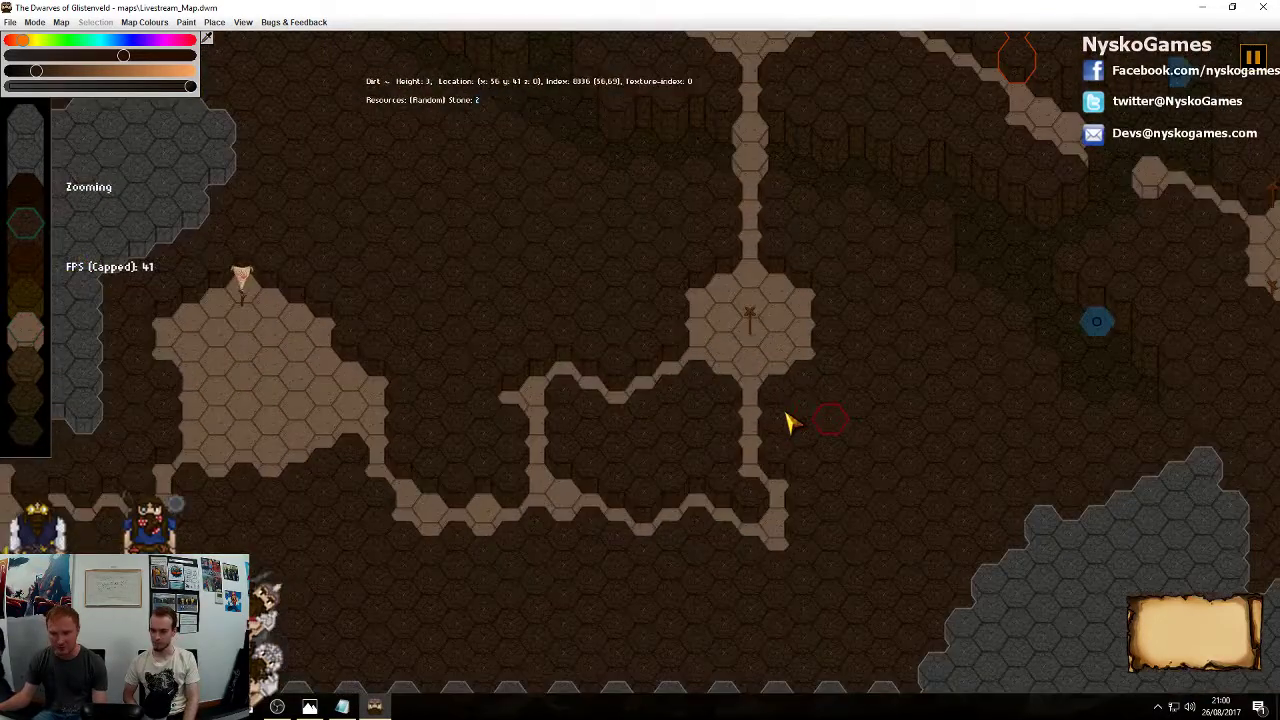
left_click(804, 391)
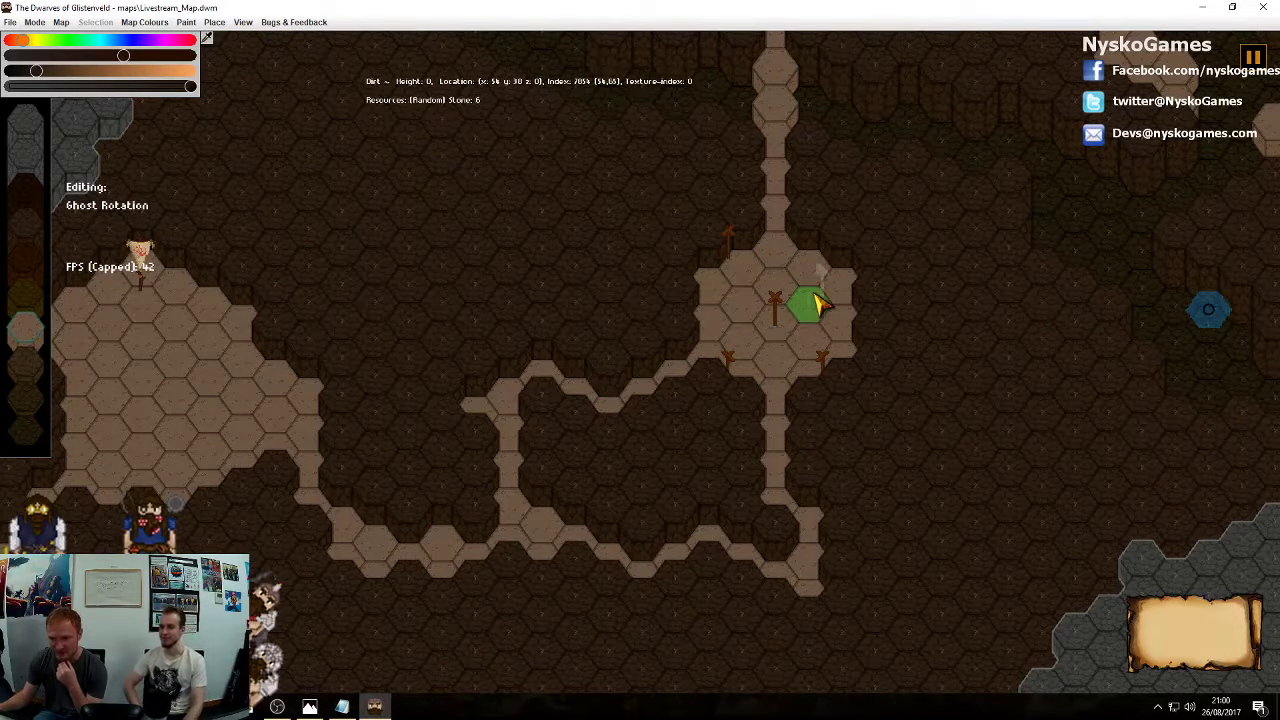
Place four Support Posts around the edge of the small southwestern cavern between the yellow-outlined veins
middle_click_drag(599, 340, 993, 340)
middle_click_drag(674, 342, 1031, 256)
scroll(1031, 256, "down", 4)
middle_click_drag(787, 239, 861, 409)
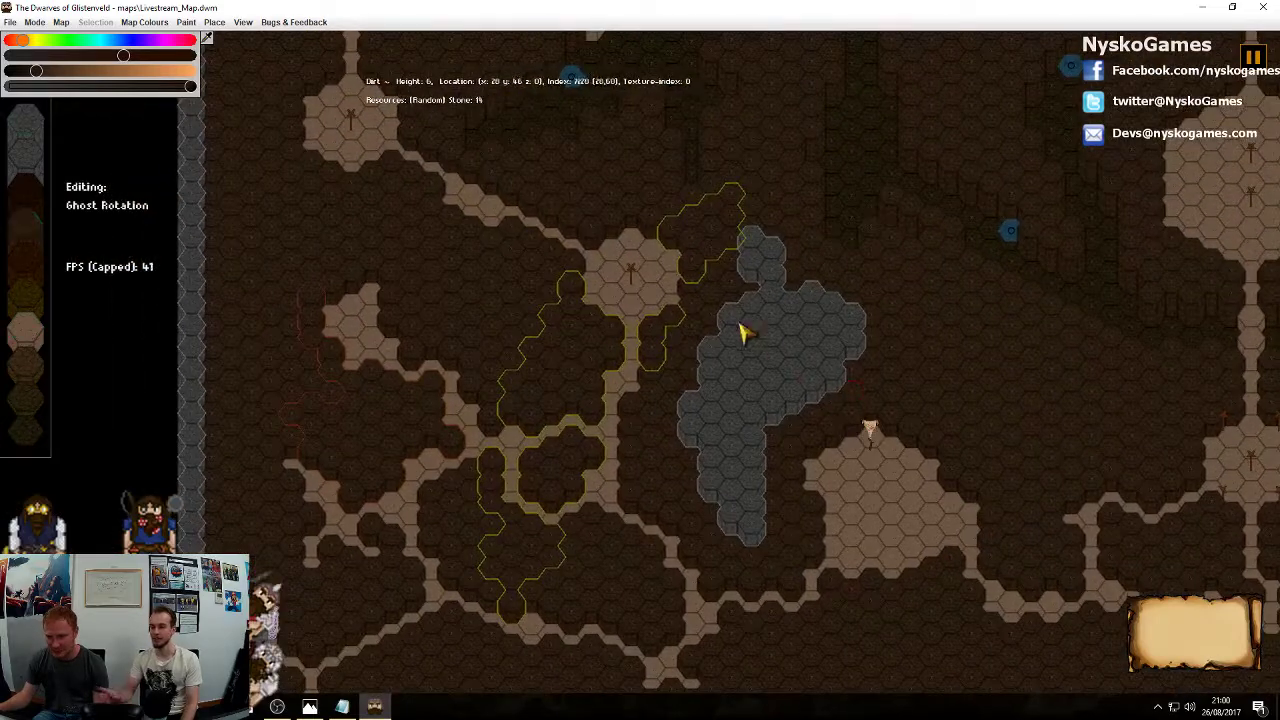
middle_click_drag(742, 333, 880, 400)
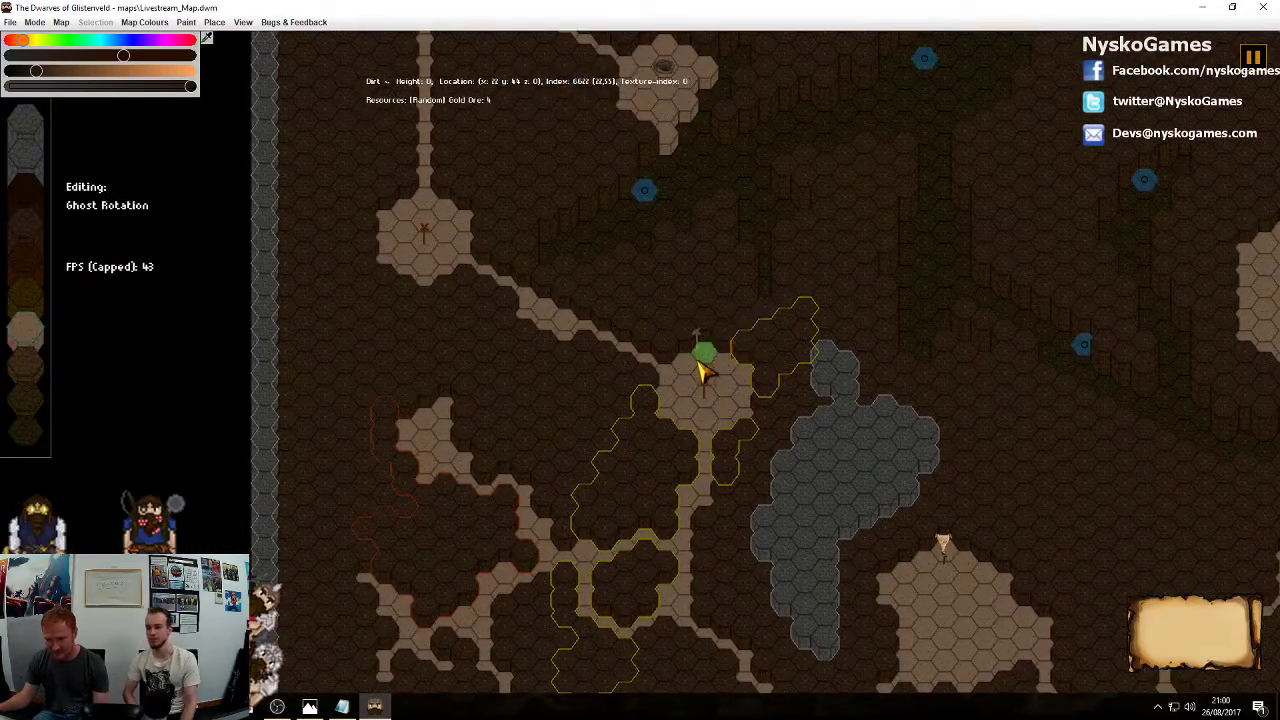
left_click(722, 433)
Place four Support Posts around the edge of each of the two small caverns joined by a straight tunnel near the map's western border
key("w")
key("a")
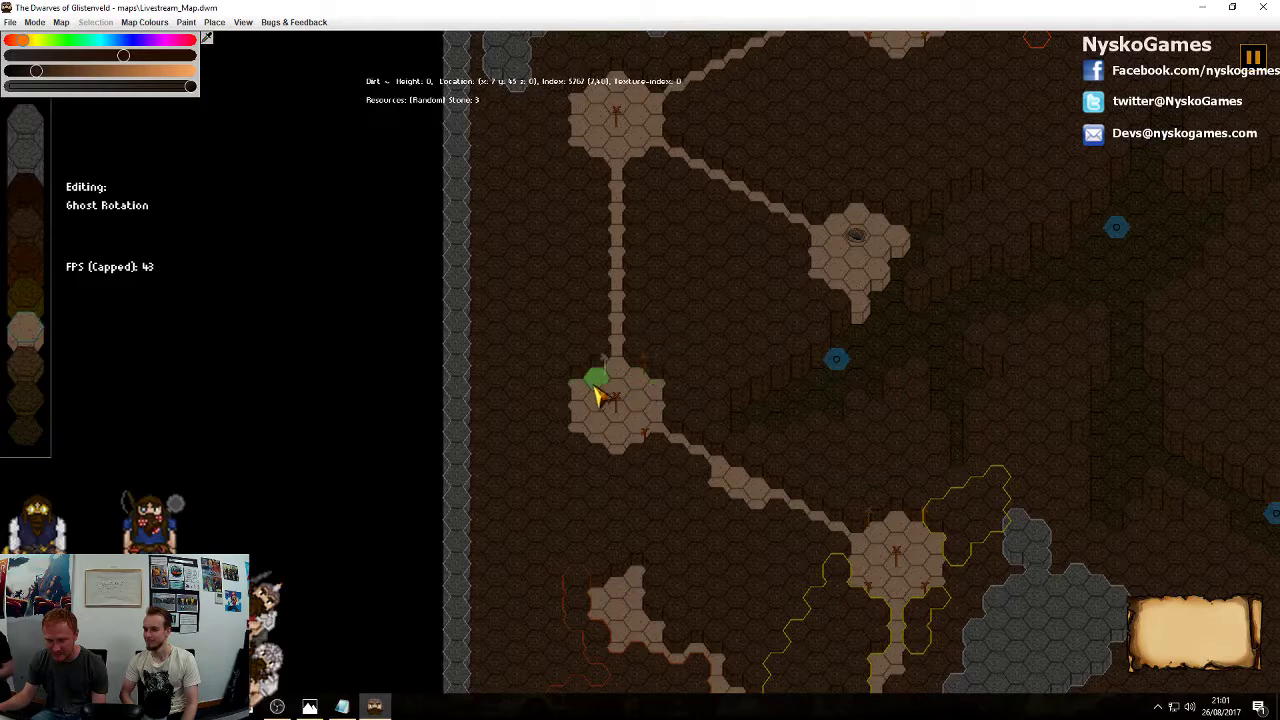
key("w")
key("a")
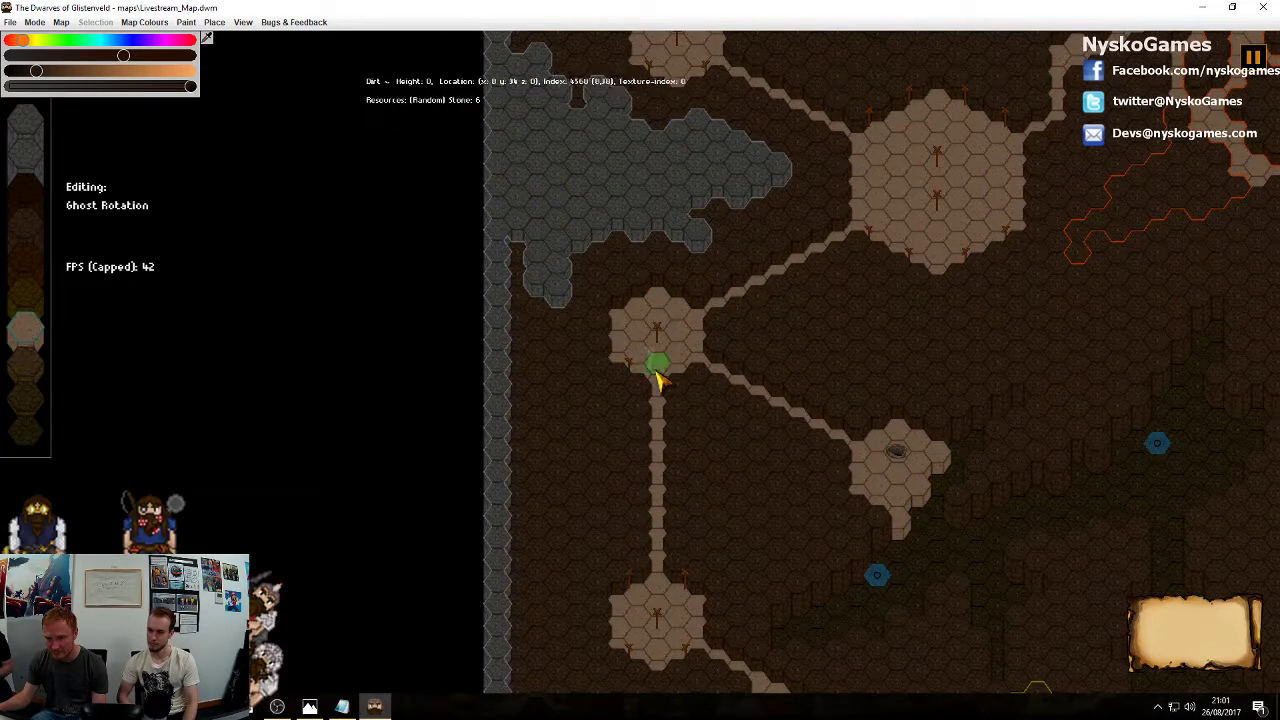
left_click(689, 312)
left_click(640, 314)
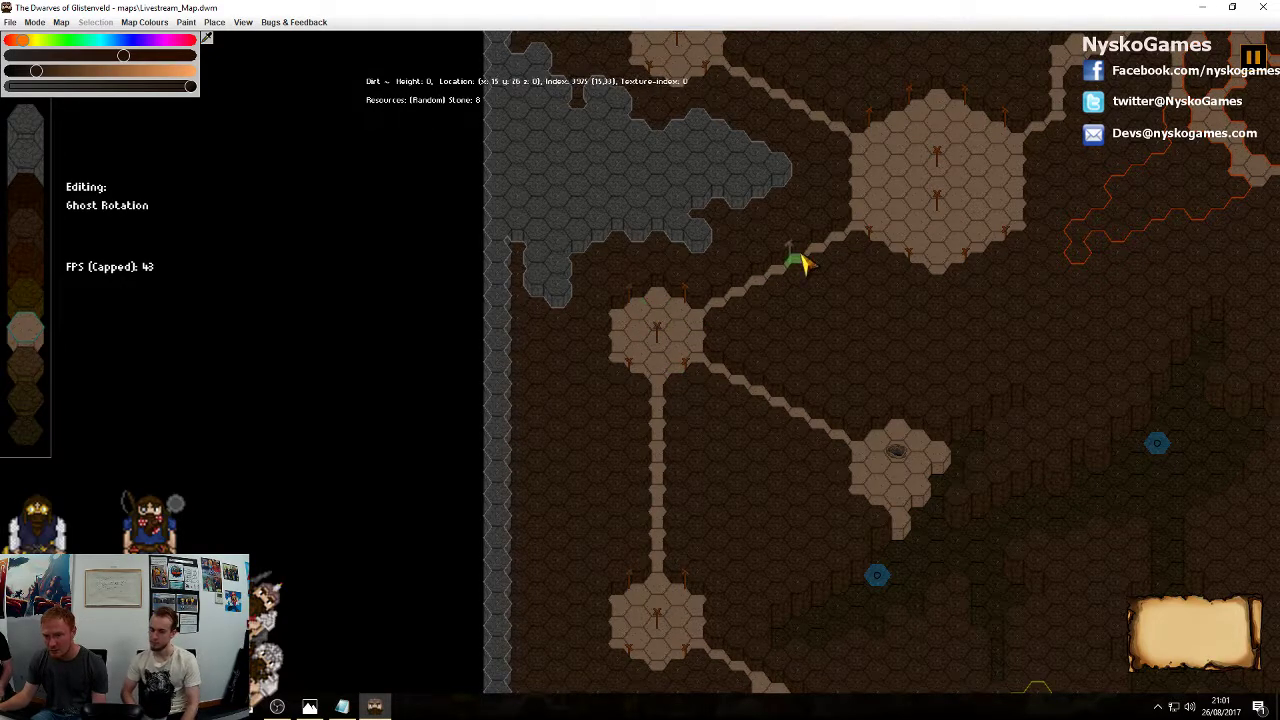
Place four Support Posts around the edge of the medium-sized cavern northeast of the central grey rock formation
middle_click_drag(826, 244, 801, 482)
middle_click_drag(957, 403, 704, 224)
scroll(860, 398, "down", 3)
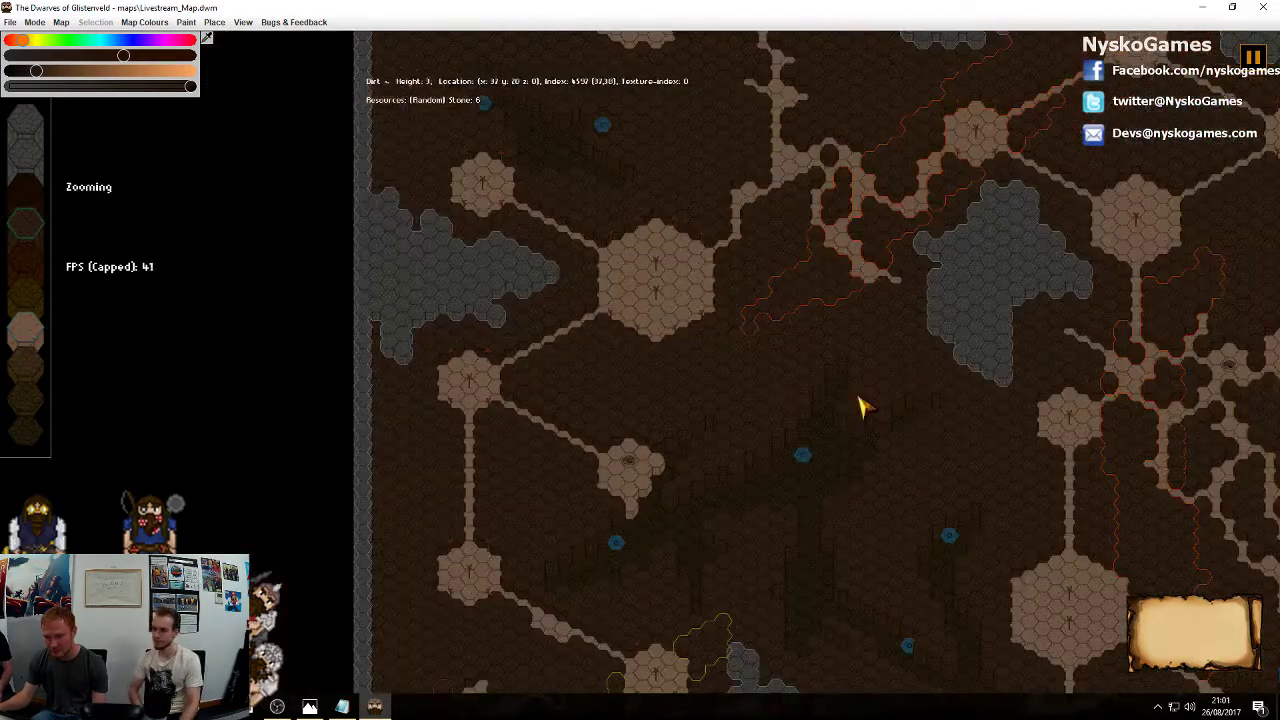
middle_click_drag(1010, 274, 689, 477)
scroll(826, 394, "up", 3)
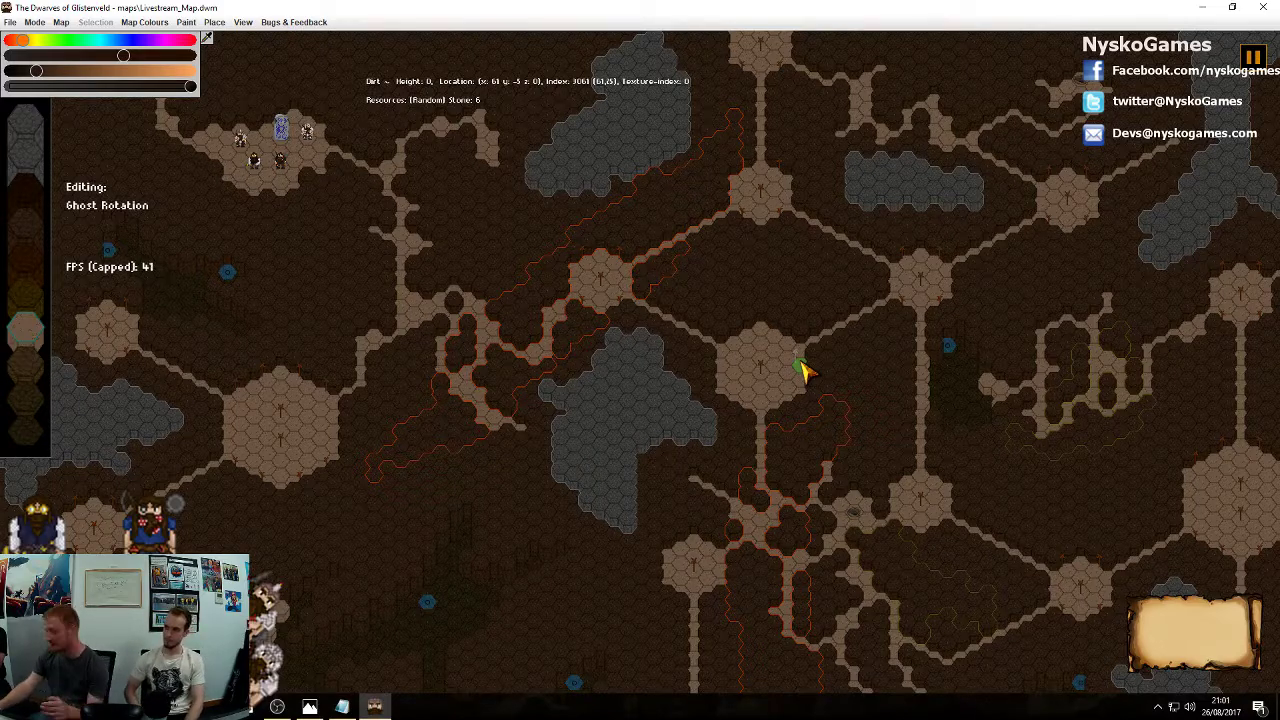
scroll(820, 395, "up", 4)
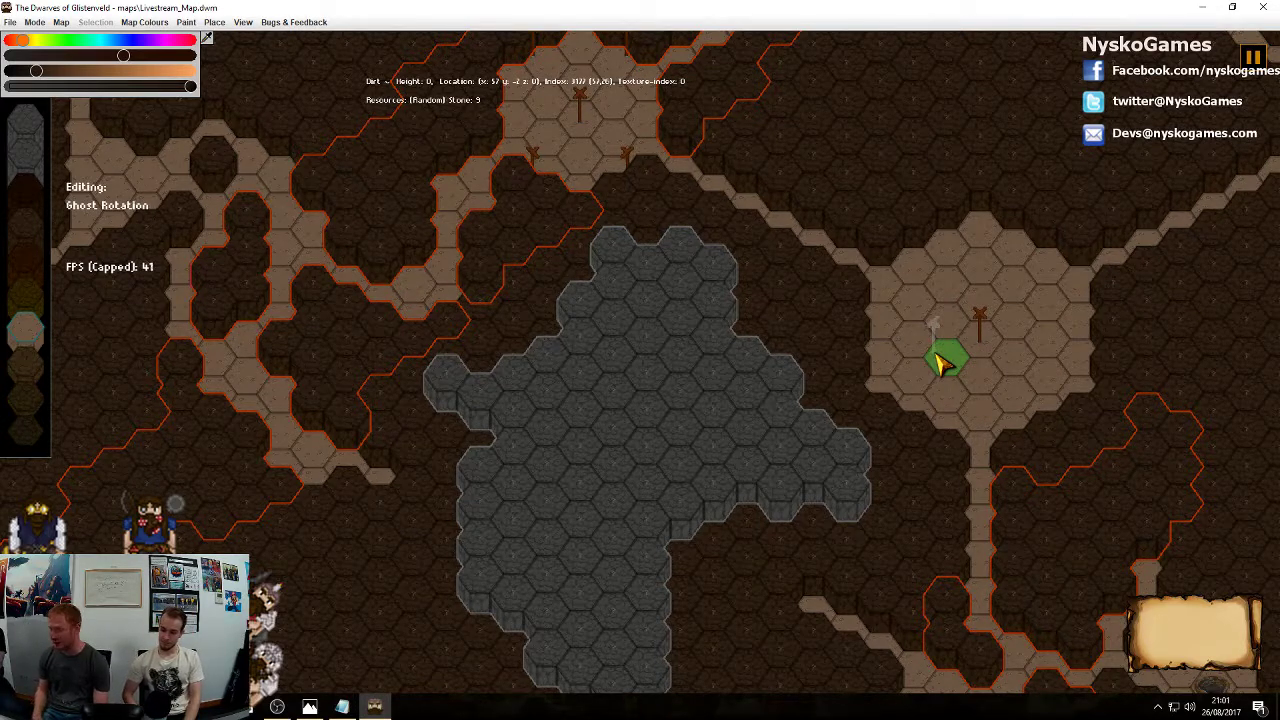
middle_click_drag(1075, 329, 966, 424)
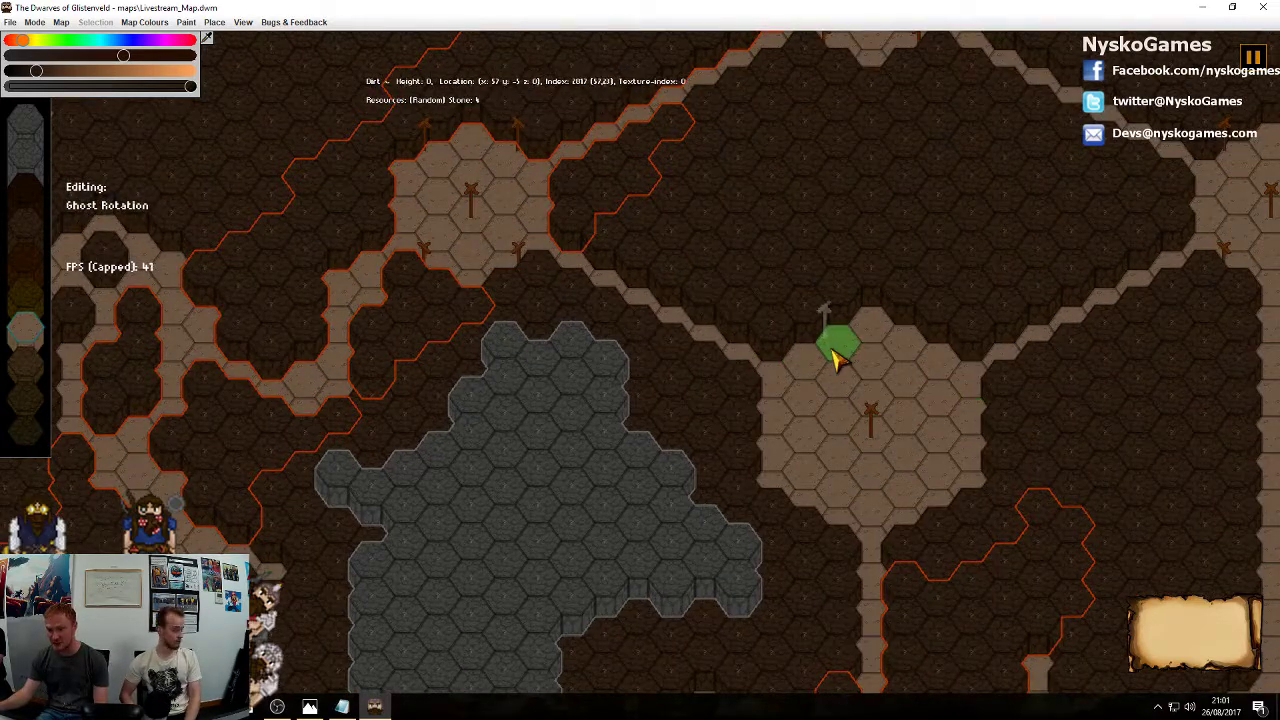
left_click(818, 366)
left_click(941, 367)
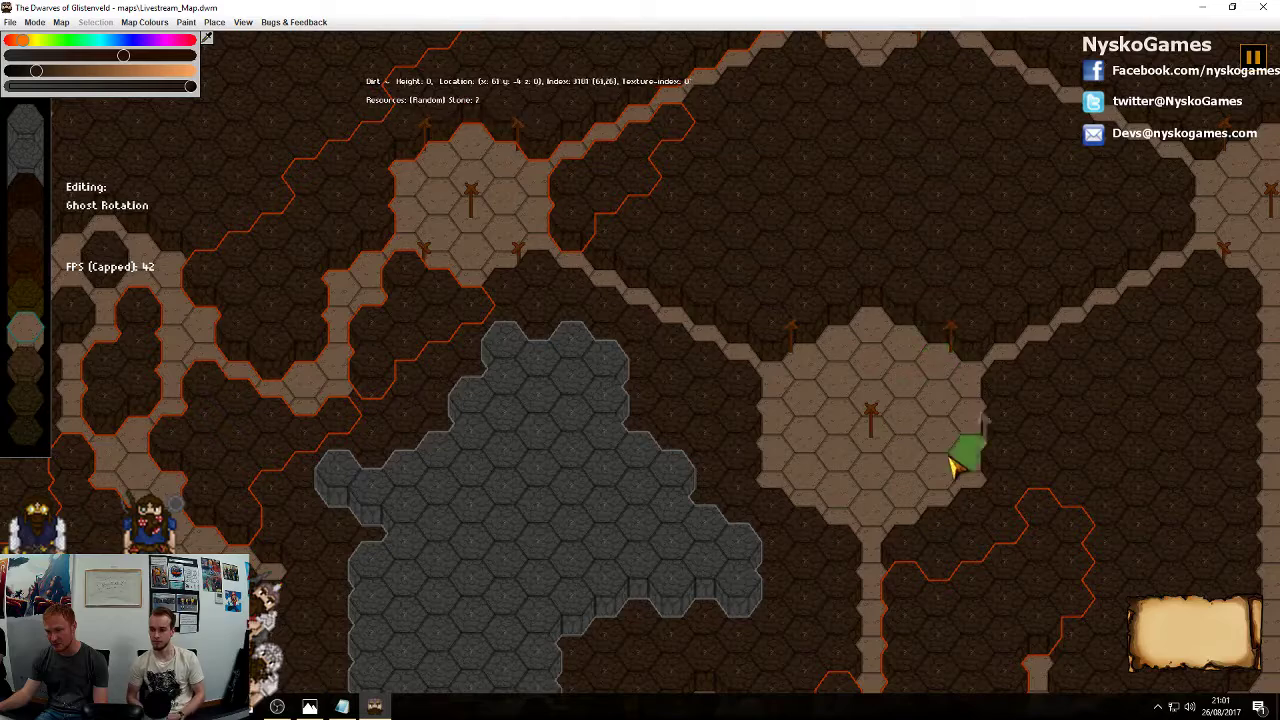
left_click(935, 501)
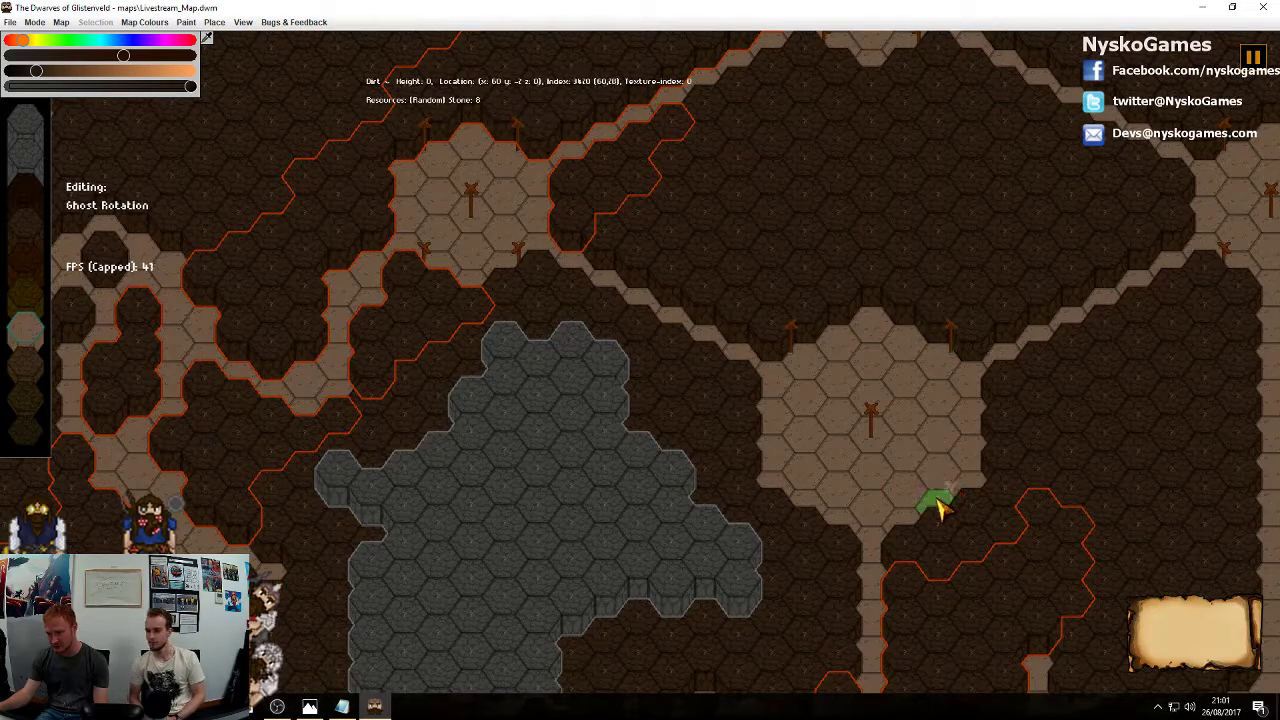
left_click(812, 502)
Place four Support Posts around the edge of the small cavern southeast of the central grey rock formation, beside the red-outlined vein
middle_click_drag(1014, 423, 834, 482)
scroll(836, 481, "down", 2, "ctrl")
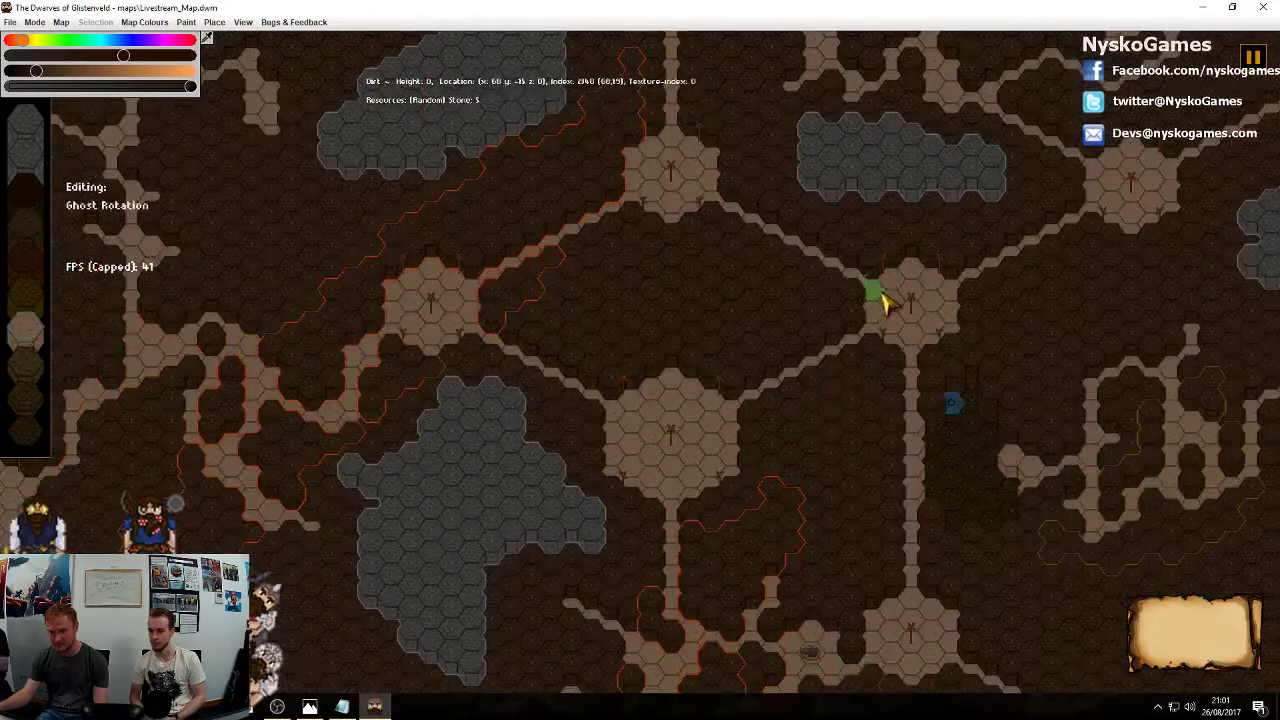
middle_click_drag(885, 300, 809, 286)
scroll(792, 472, "down", 2, "ctrl")
scroll(823, 400, "up", 3, "ctrl")
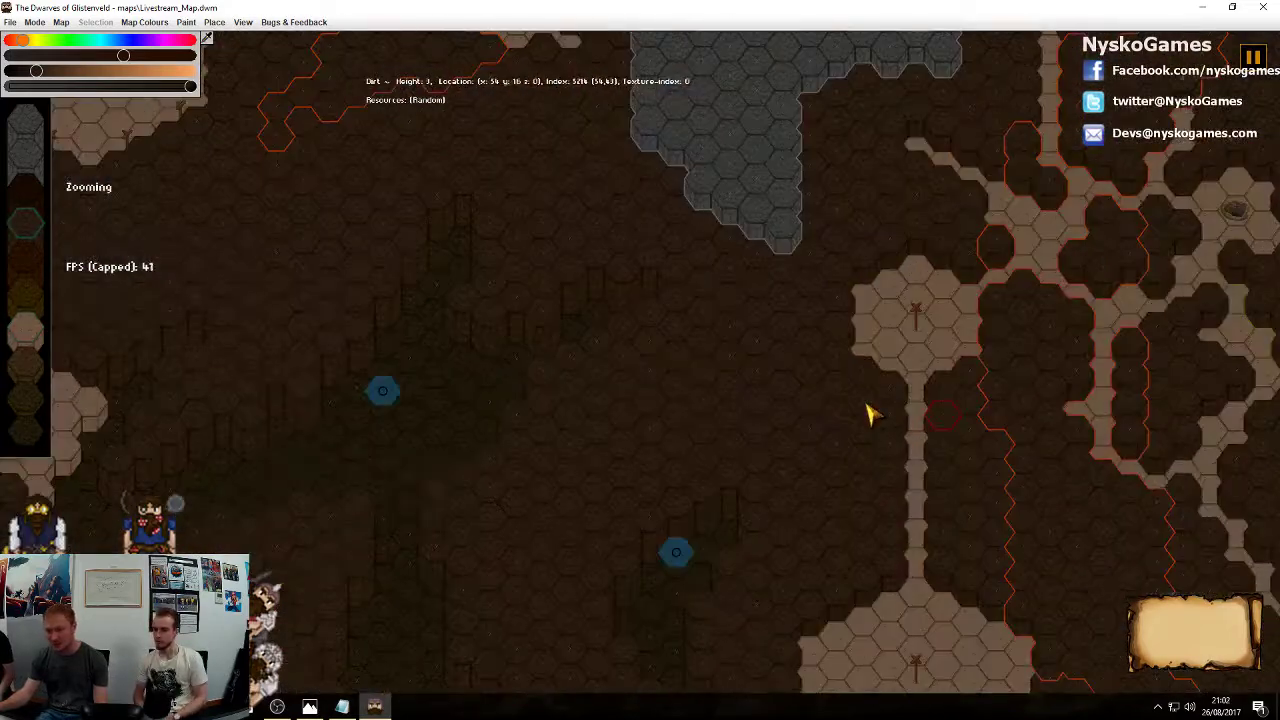
middle_click_drag(868, 407, 718, 411)
left_click(741, 389)
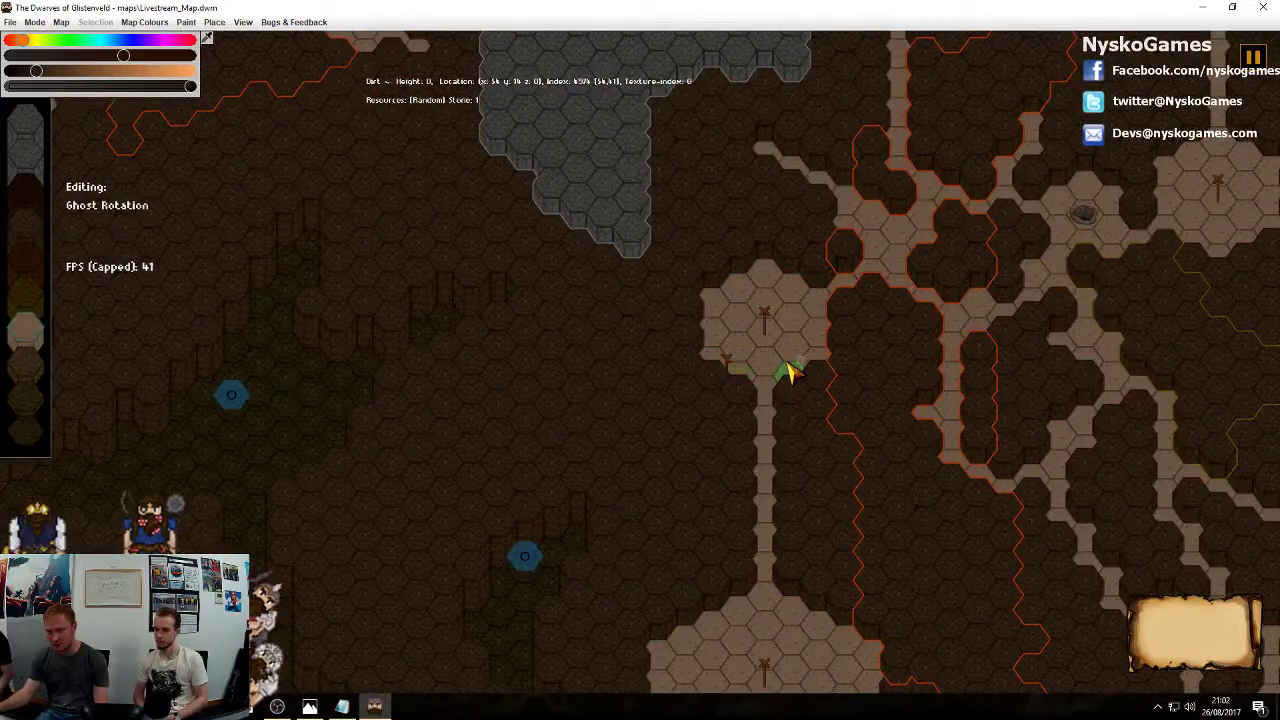
left_click(798, 360)
left_click(796, 293)
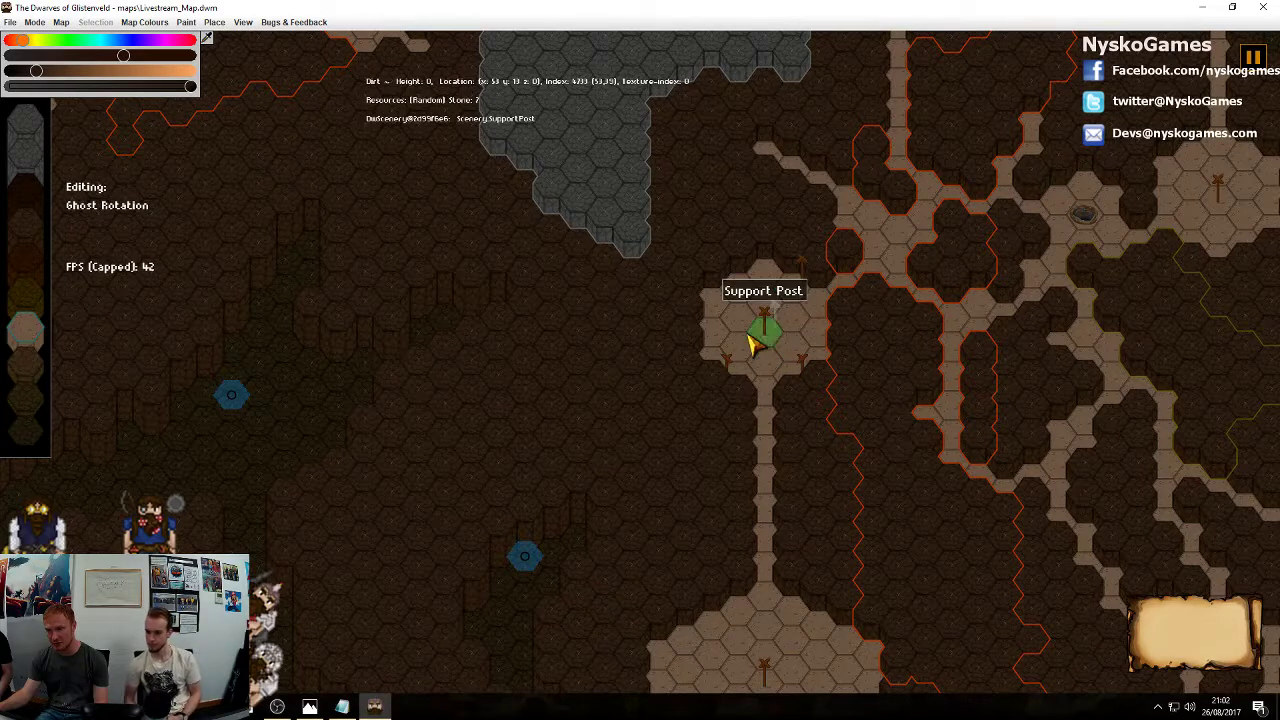
left_click(744, 294)
Place eight Support Posts around the edge of the large cavern south of the small cavern beside the red-outlined vein
middle_click_drag(660, 455, 790, 355)
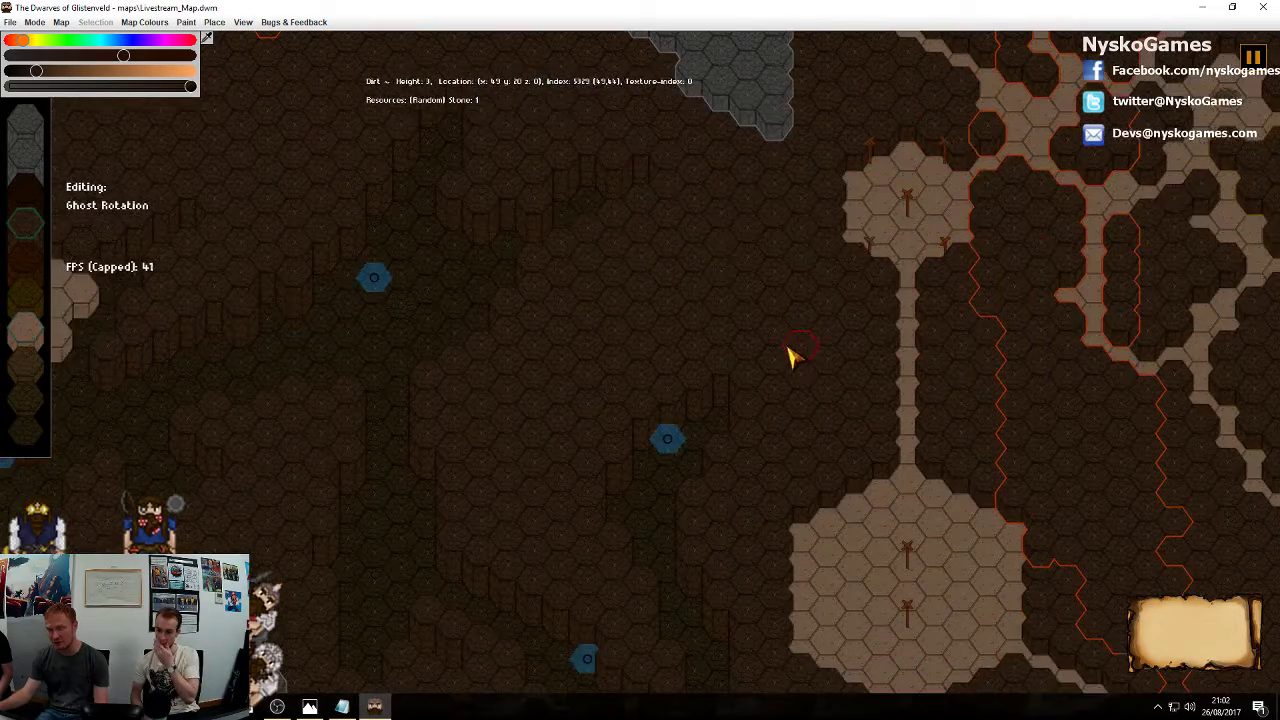
middle_click_drag(850, 498, 820, 412)
left_click(840, 412)
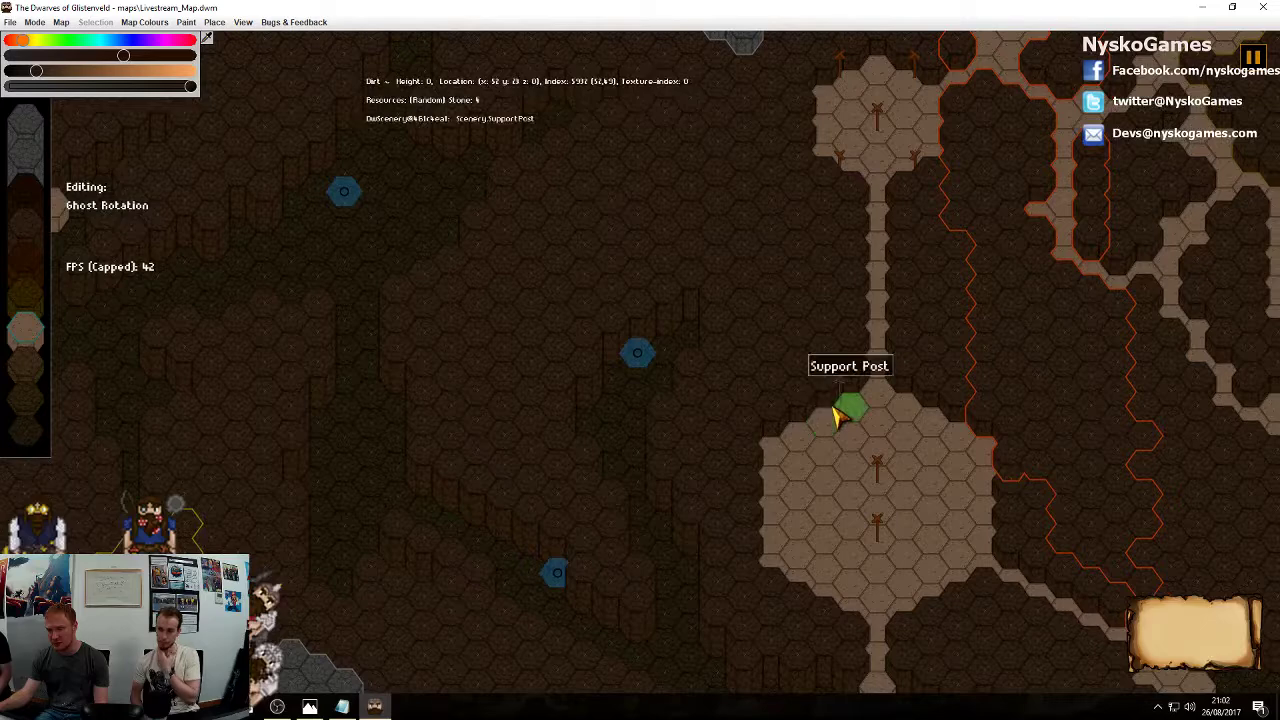
left_click(797, 442)
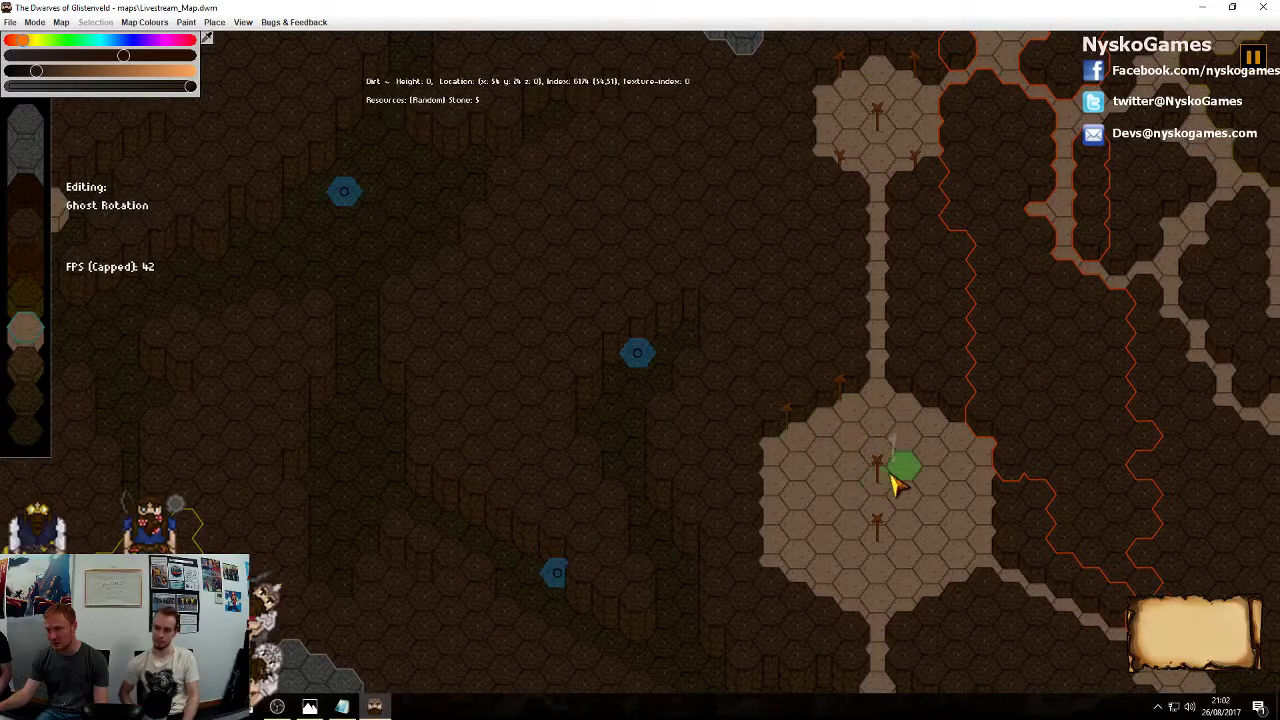
left_click(910, 420)
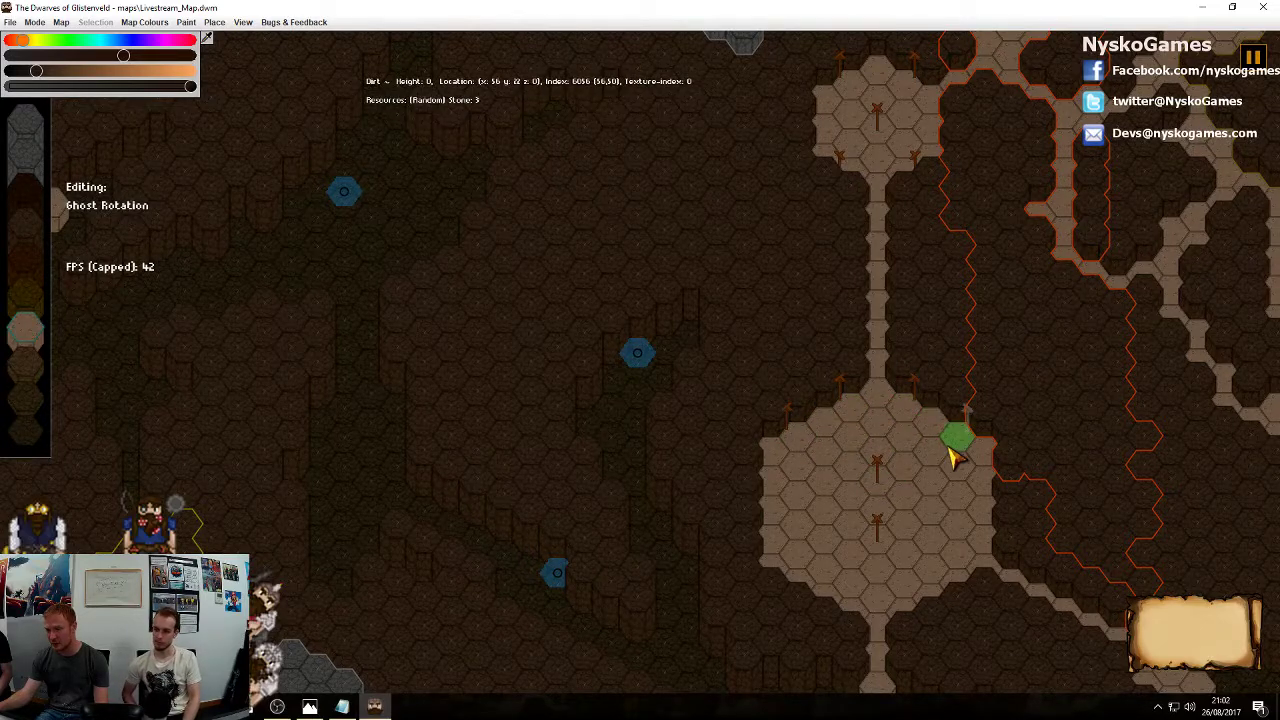
left_click(938, 590)
left_click(908, 597)
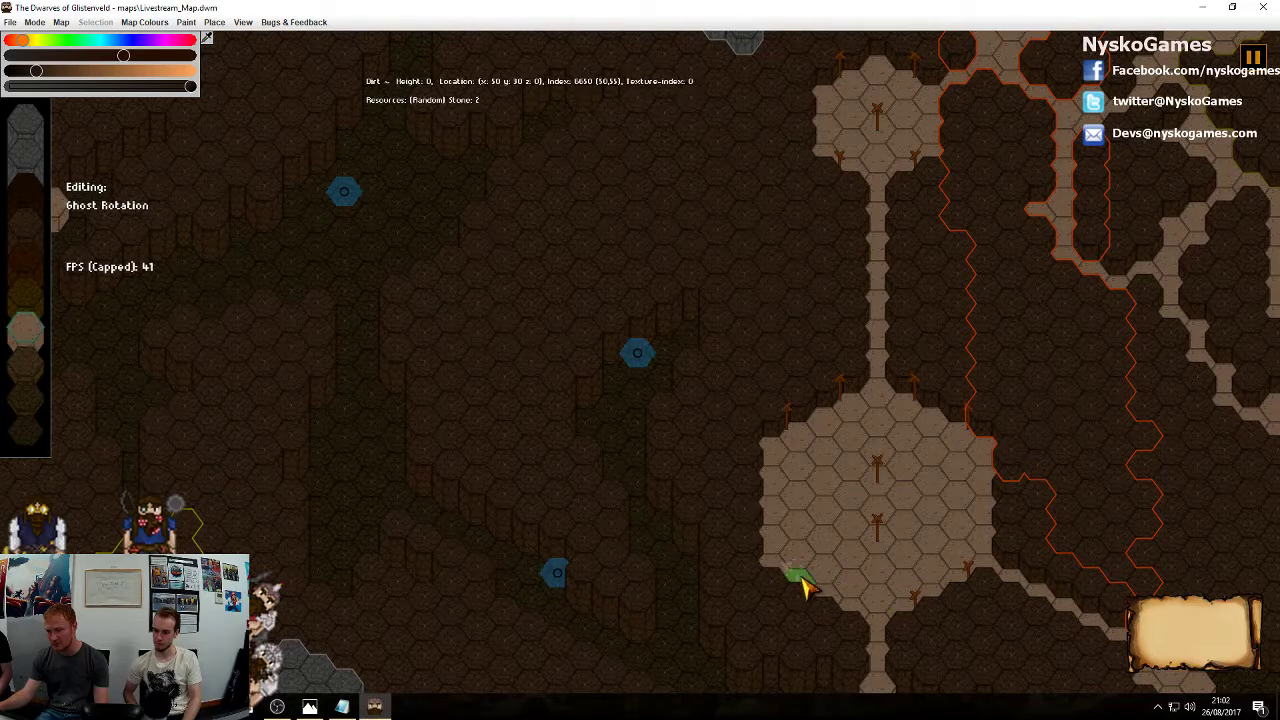
left_click(840, 598)
Look over the map's central, northern, western and southwestern caverns for missing support posts, and leave Support Post placement
middle_click_drag(984, 534, 804, 348)
scroll(897, 418, "down", 3)
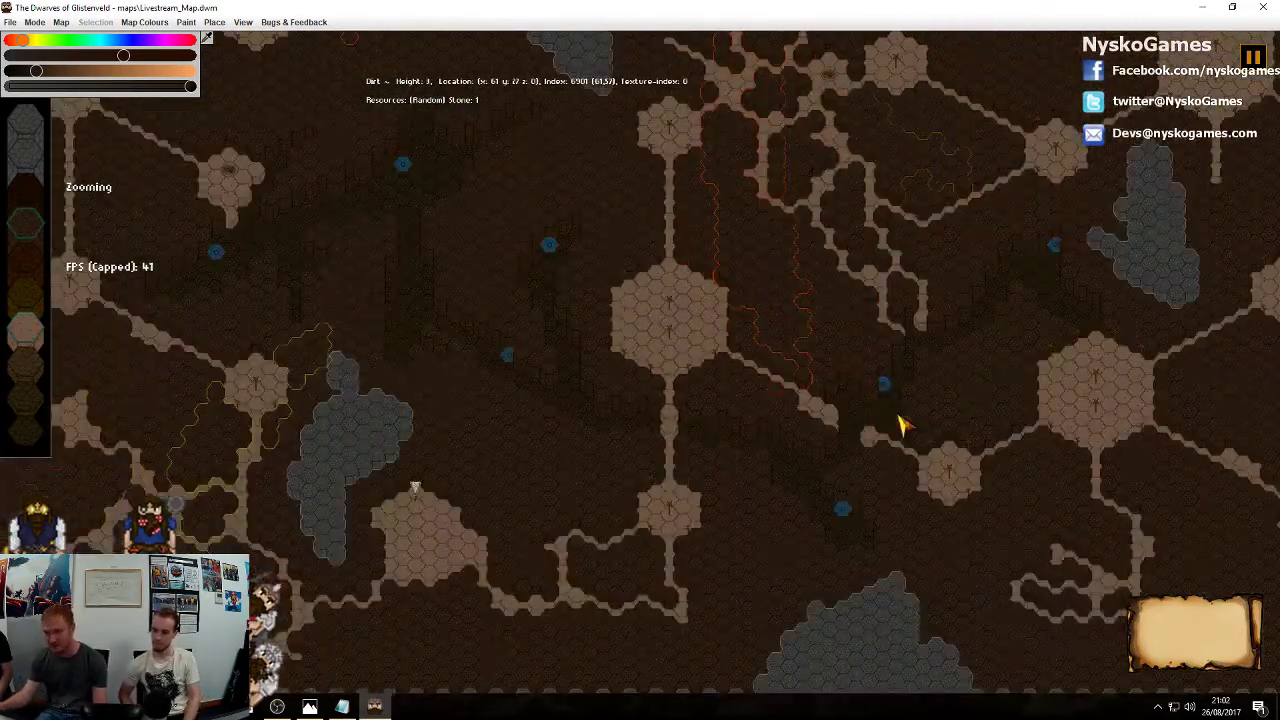
middle_click_drag(897, 418, 672, 461)
middle_click_drag(803, 329, 880, 546)
middle_click_drag(1060, 372, 1086, 597)
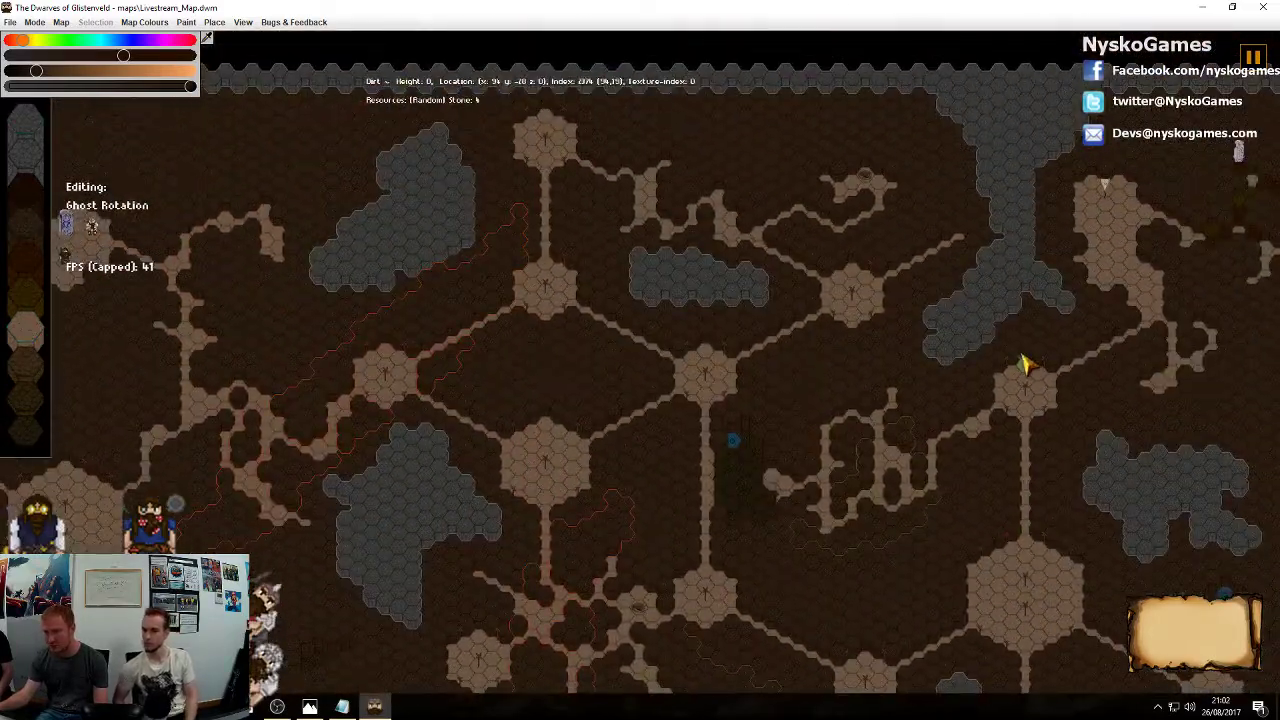
middle_click_drag(1023, 362, 1214, 308)
middle_click_drag(635, 427, 1054, 289)
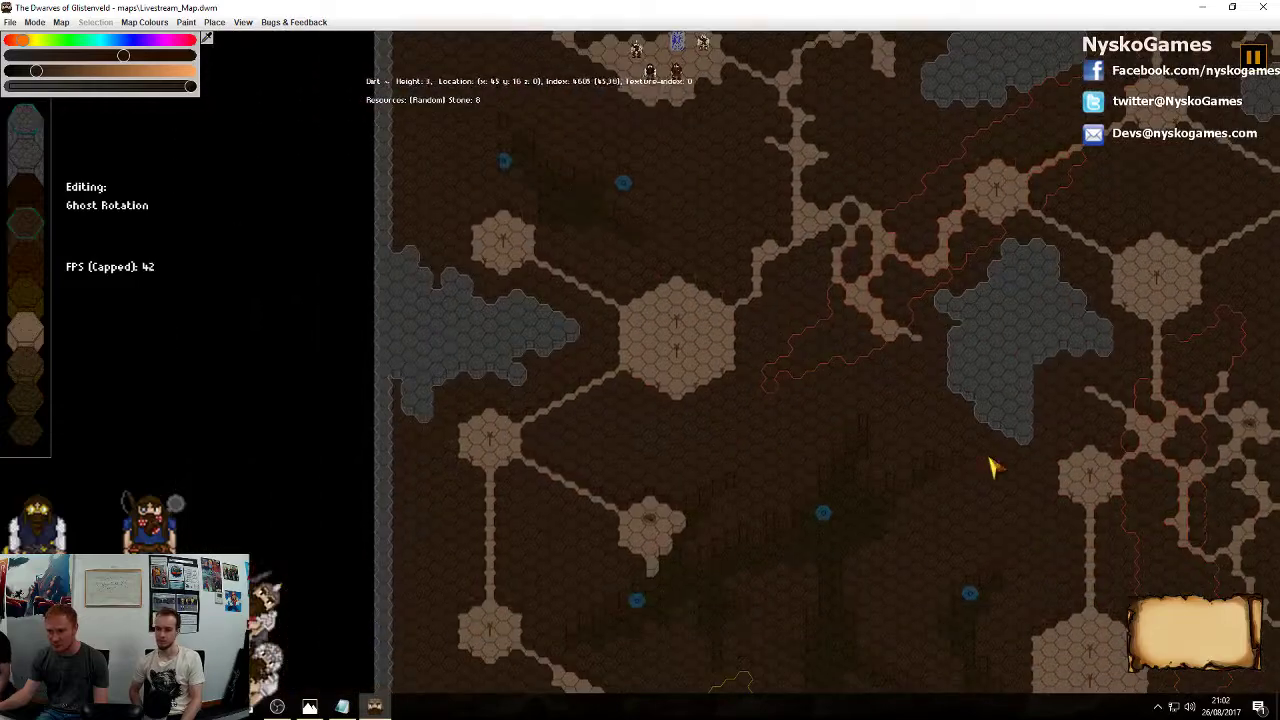
middle_click_drag(991, 466, 928, 240)
middle_click_drag(937, 424, 617, 222)
scroll(667, 338, "up", 1)
middle_click_drag(667, 337, 669, 420)
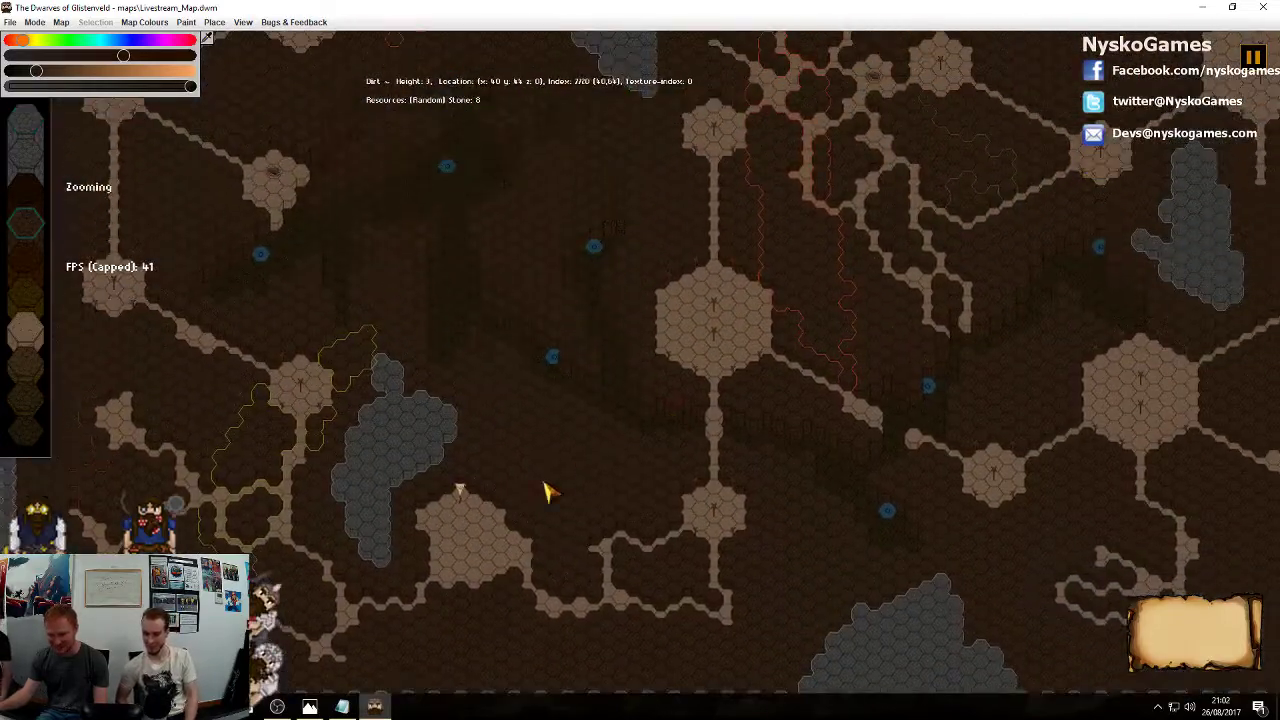
scroll(545, 482, "up", 1)
middle_click_drag(545, 482, 656, 386)
middle_click(559, 508)
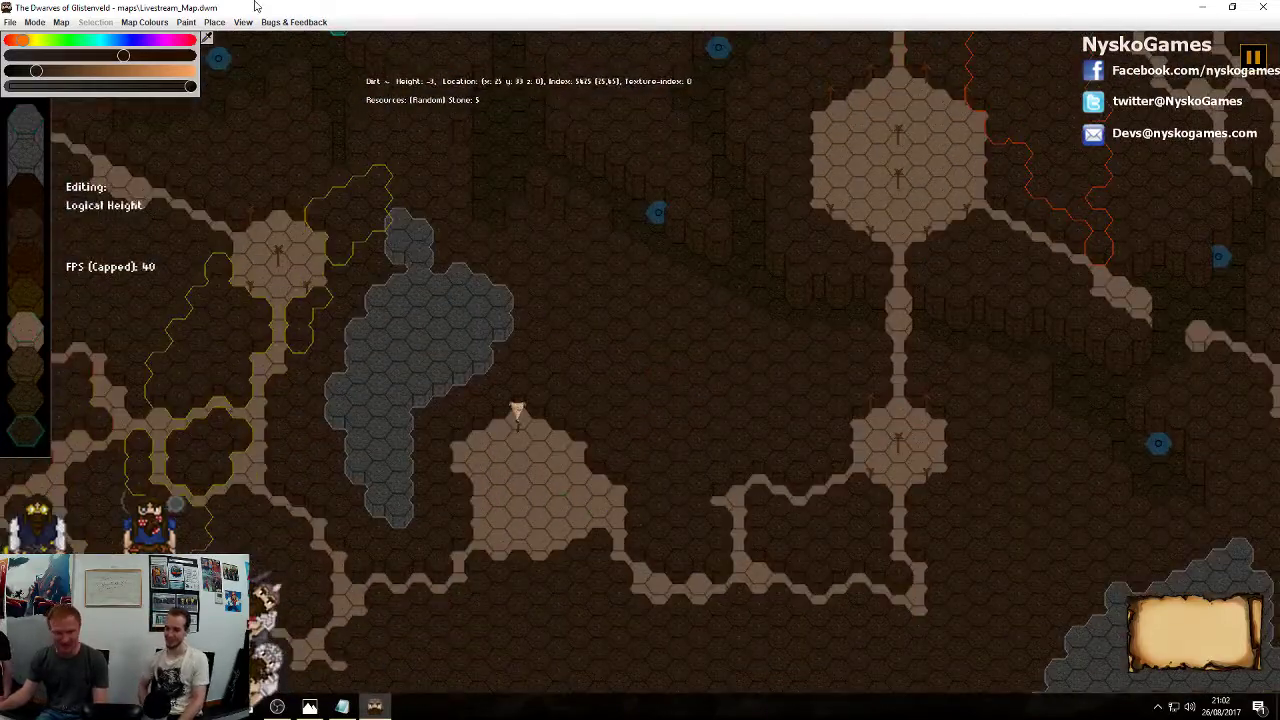
left_click(214, 22)
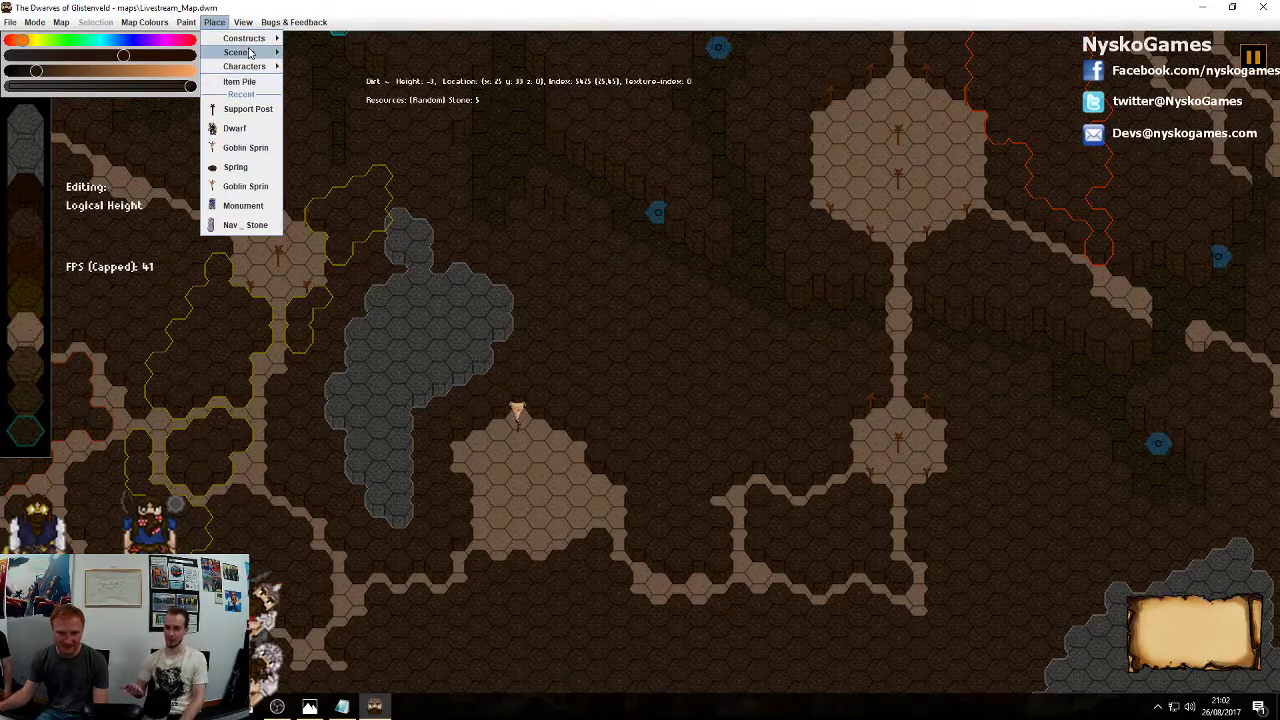
mouse_move(250, 52)
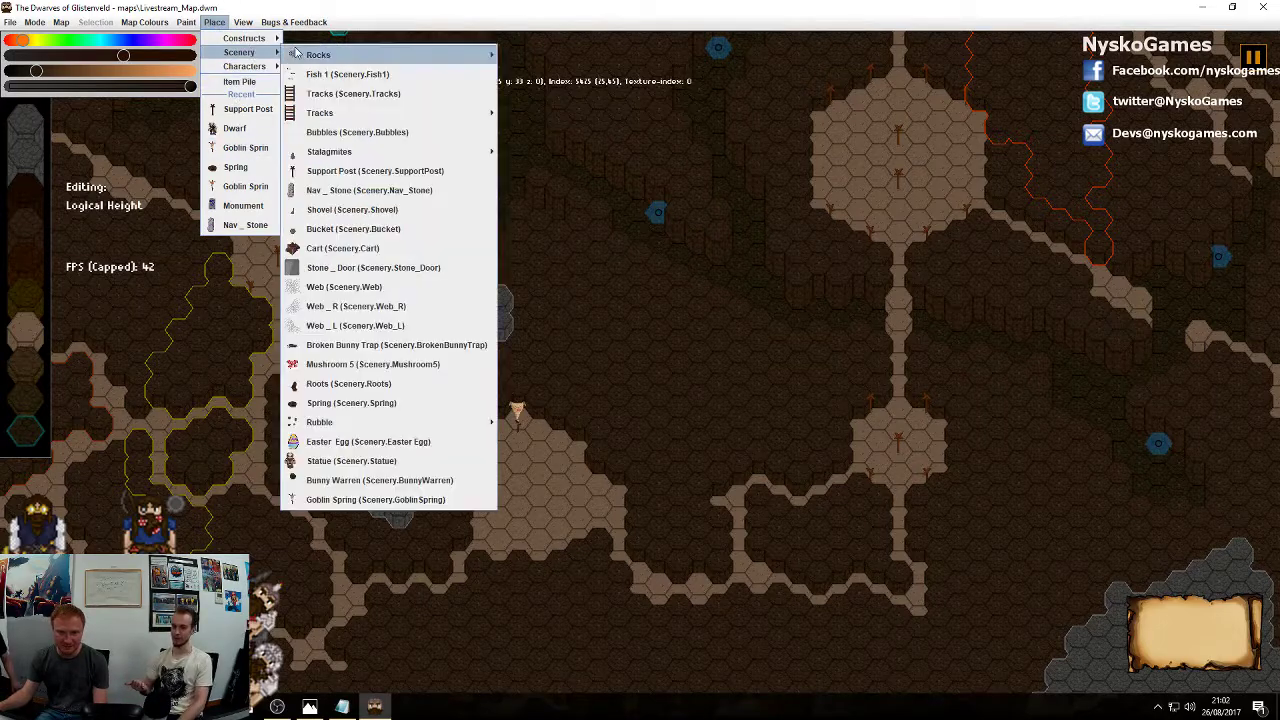
left_click(336, 94)
Examine the cavern and tunnel network from the northwestern dwarf team across to the southeast for areas that still need detail
key("w")
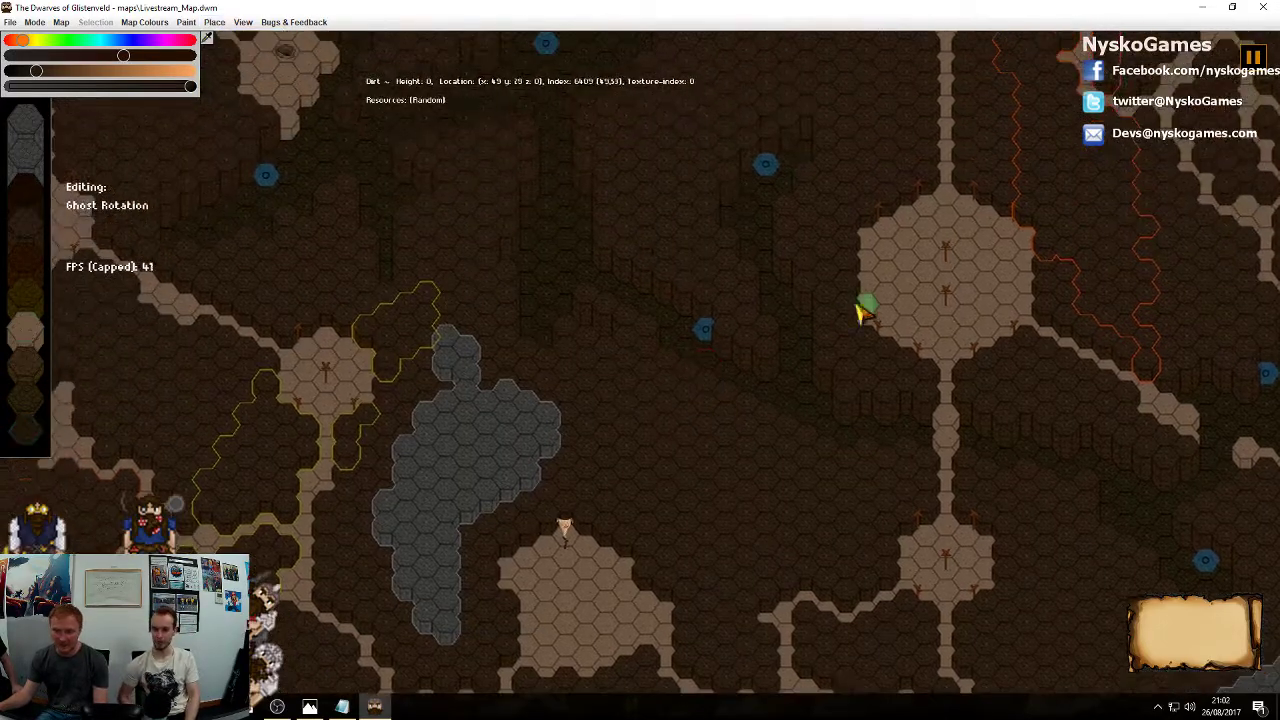
key("w")
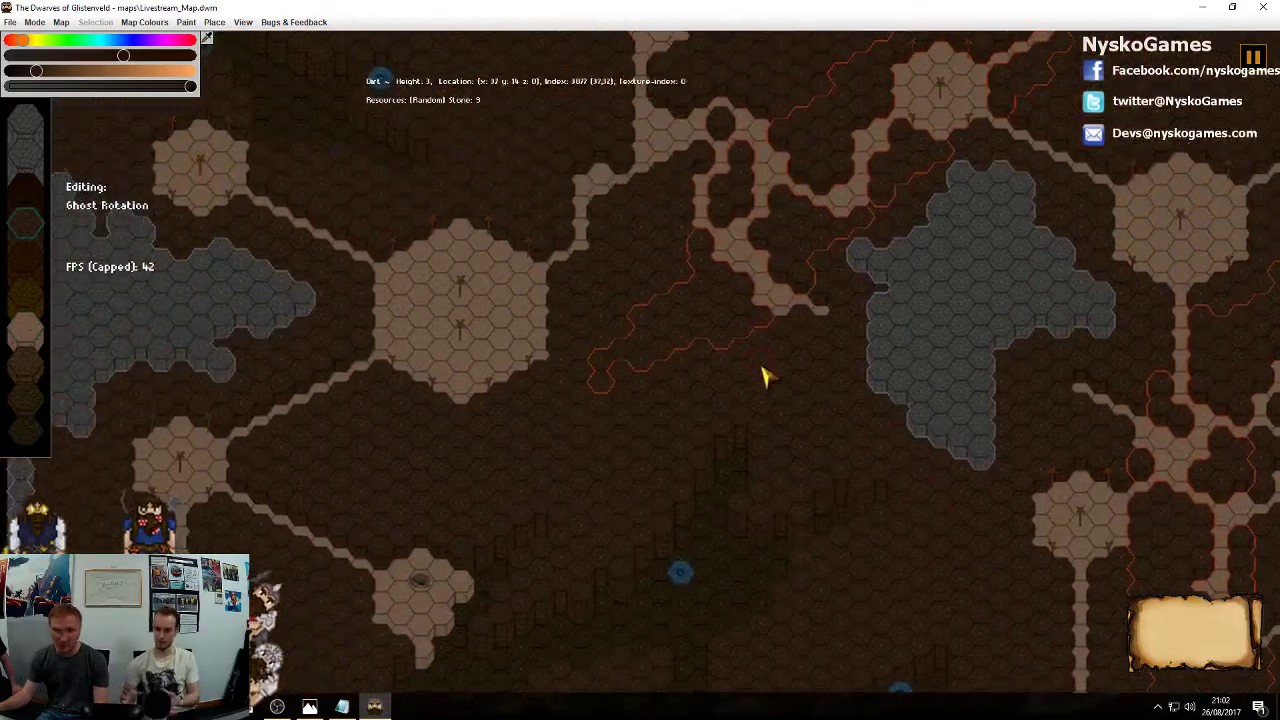
key("w")
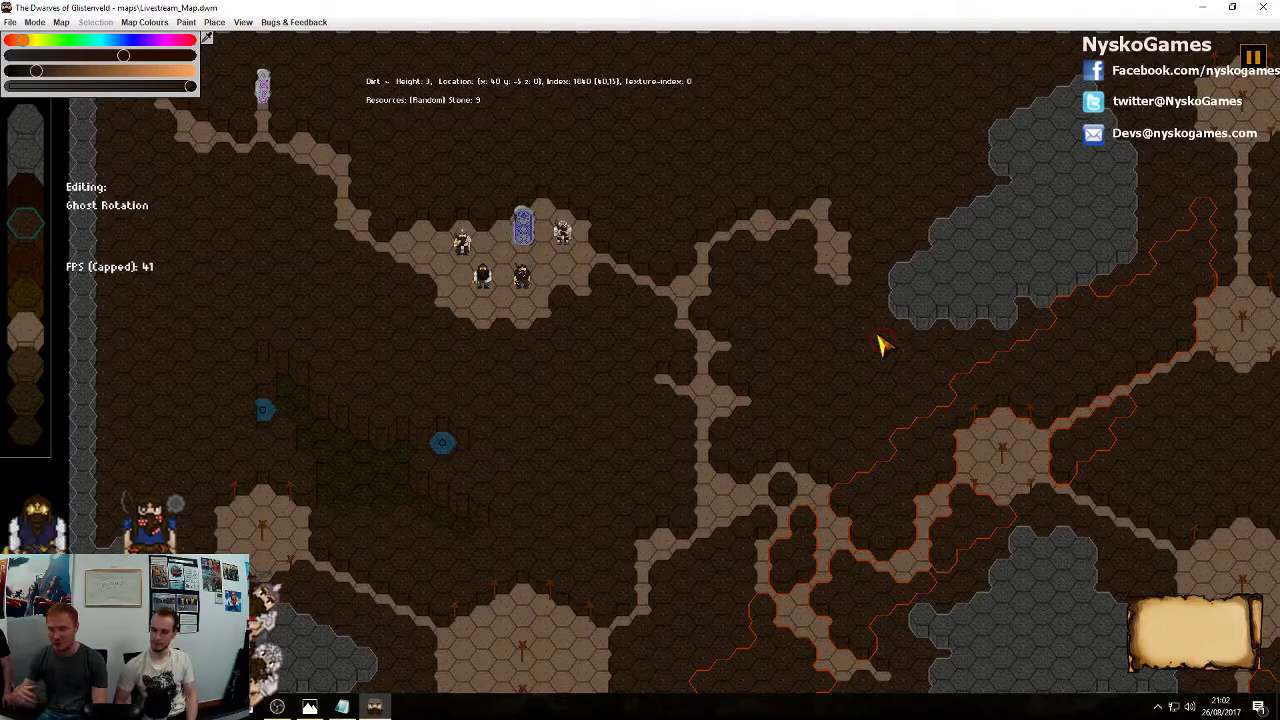
middle_click_drag(1022, 454, 803, 325)
middle_click_drag(953, 293, 882, 349)
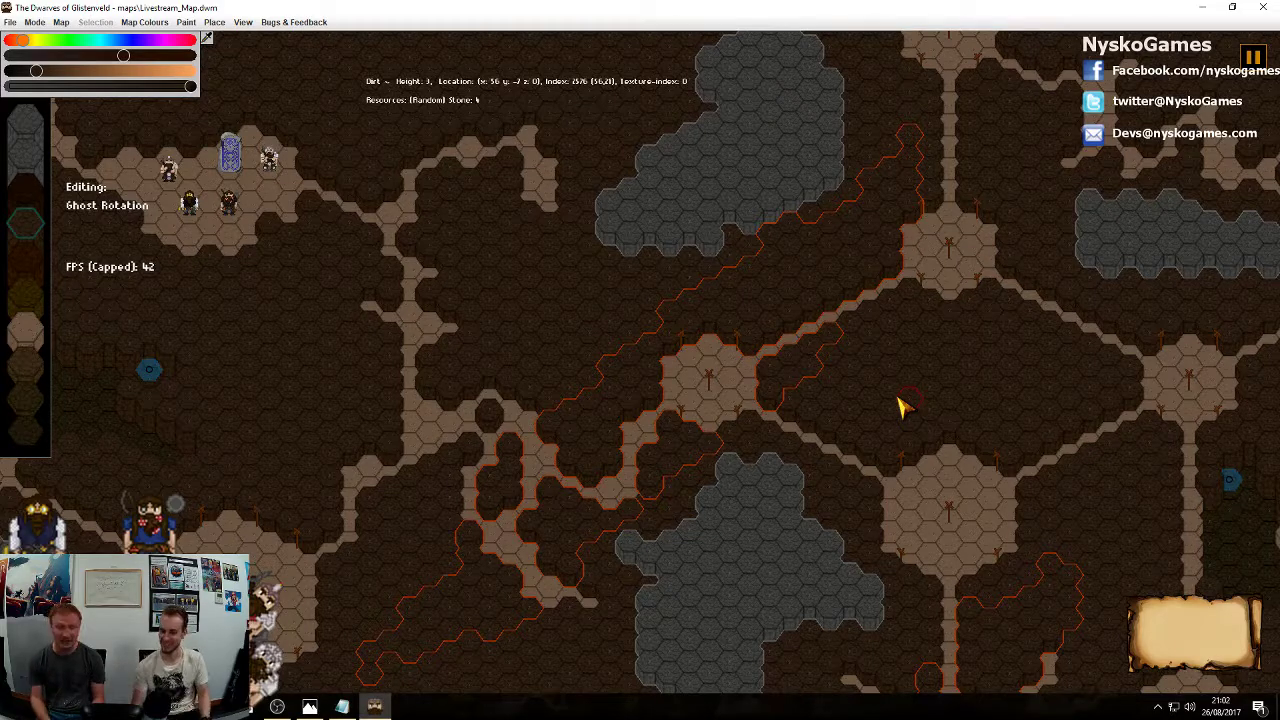
middle_click_drag(926, 406, 901, 458)
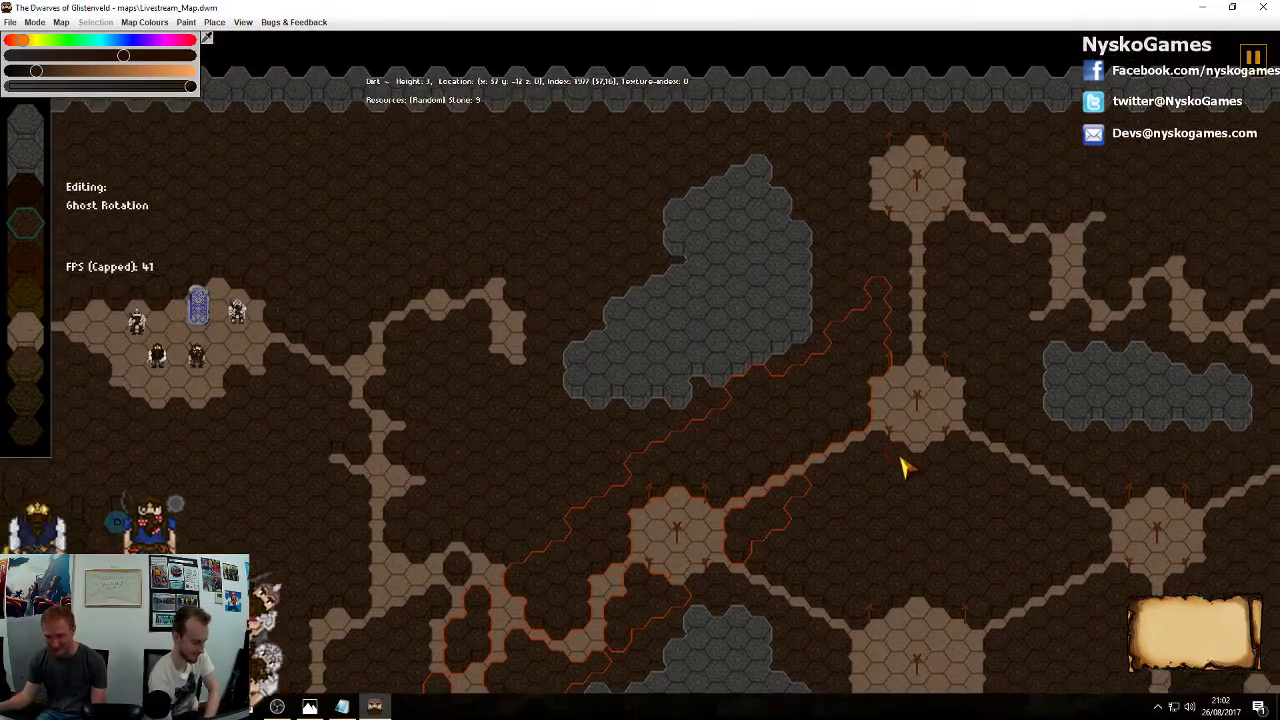
middle_click_drag(966, 306, 836, 375)
scroll(785, 360, "up", 2)
scroll(858, 258, "down", 5)
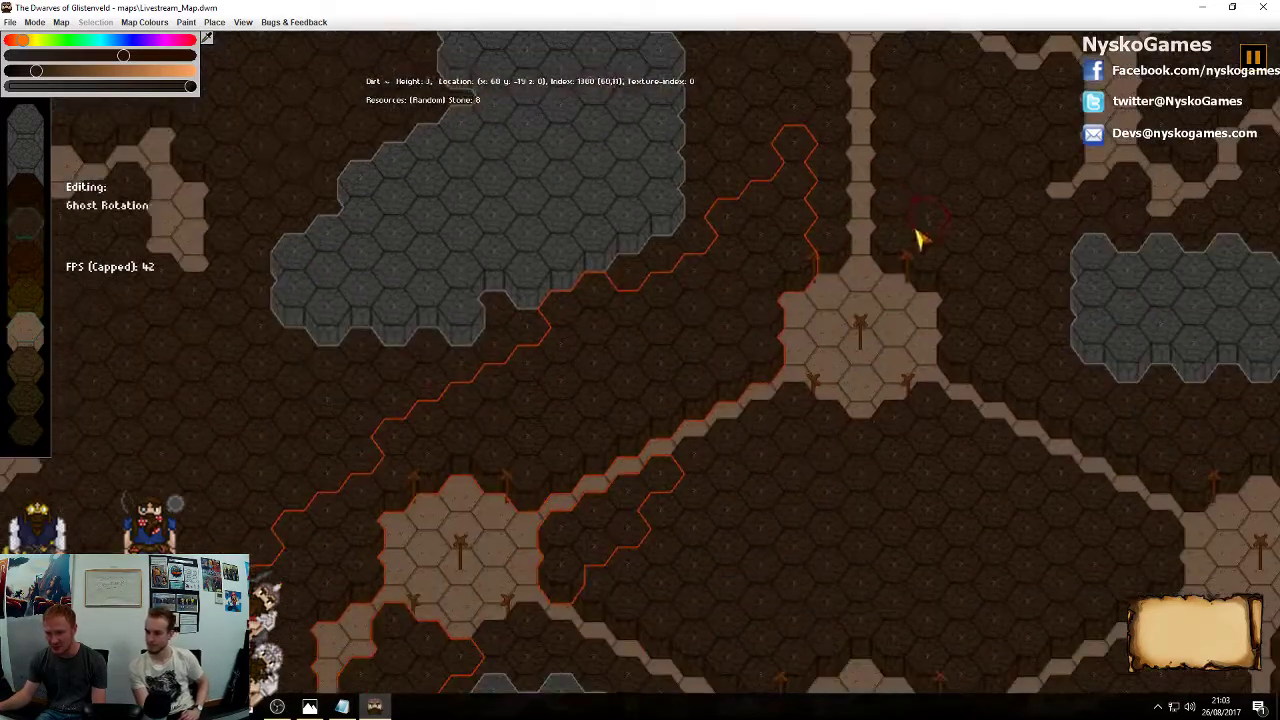
scroll(828, 408, "down", 2)
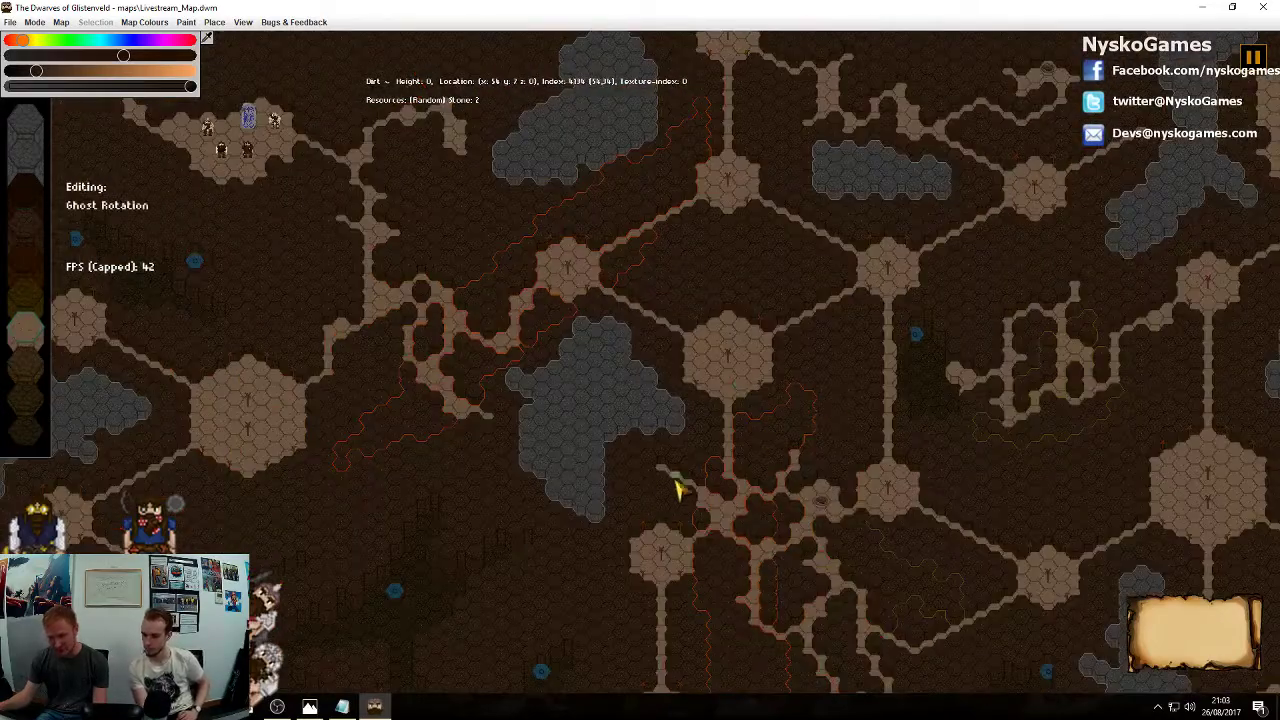
middle_click_drag(677, 486, 1096, 255)
middle_click_drag(964, 411, 846, 260)
middle_click_drag(957, 305, 740, 366)
middle_click_drag(880, 358, 770, 598)
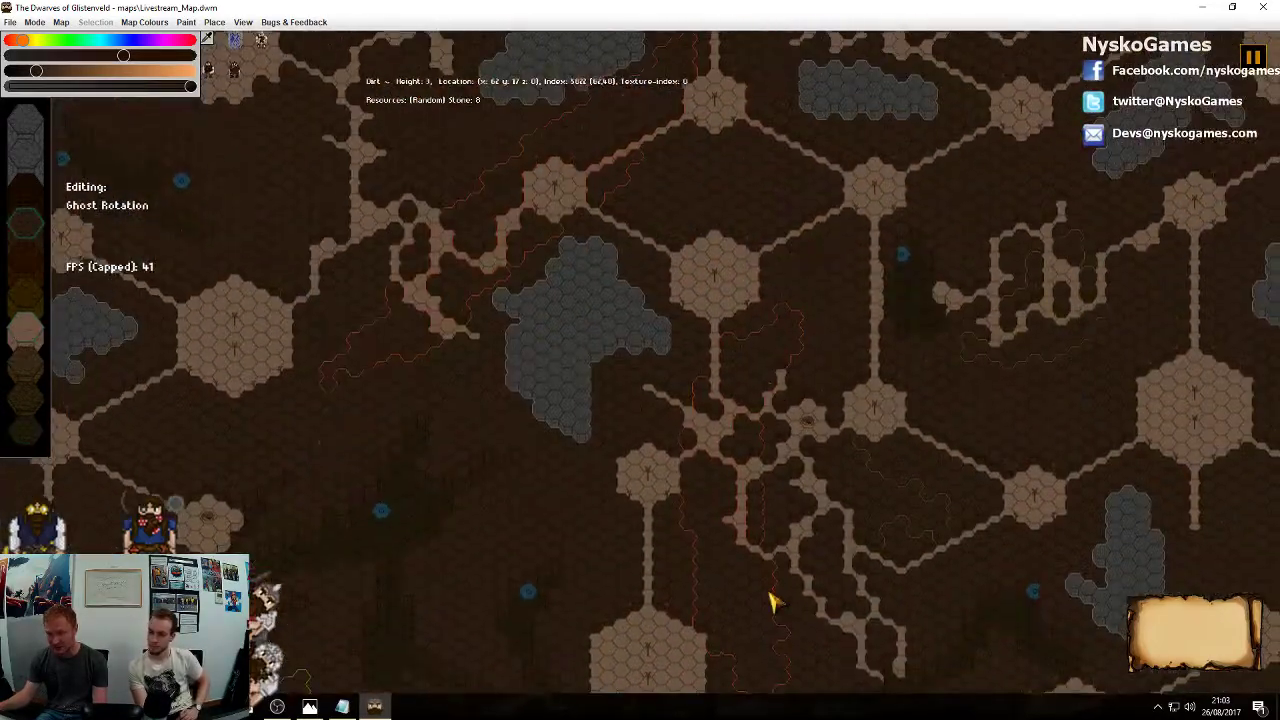
middle_click_drag(780, 130, 818, 438)
middle_click_drag(834, 338, 637, 314)
scroll(860, 453, "up", 3)
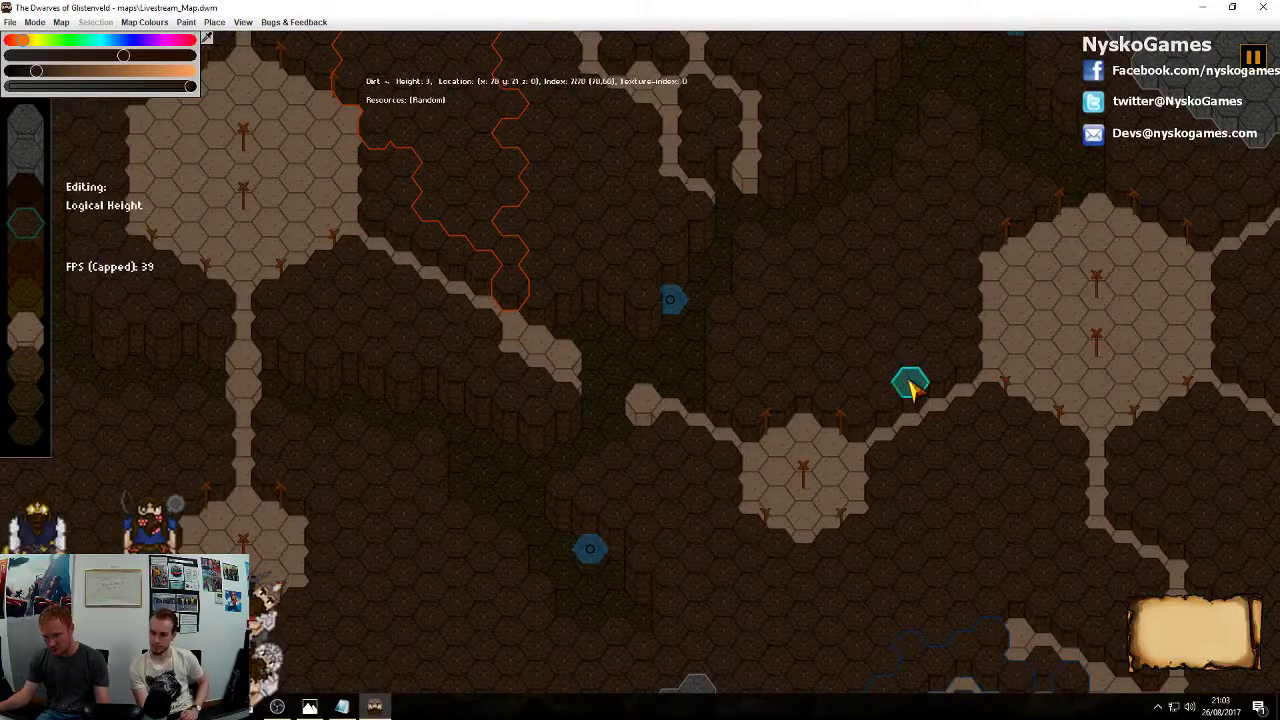
Lower the tiles south of the southeastern dwarf team's cavern to carve a short straight tunnel ending in a small seven-tile room
middle_click_drag(840, 370, 805, 455)
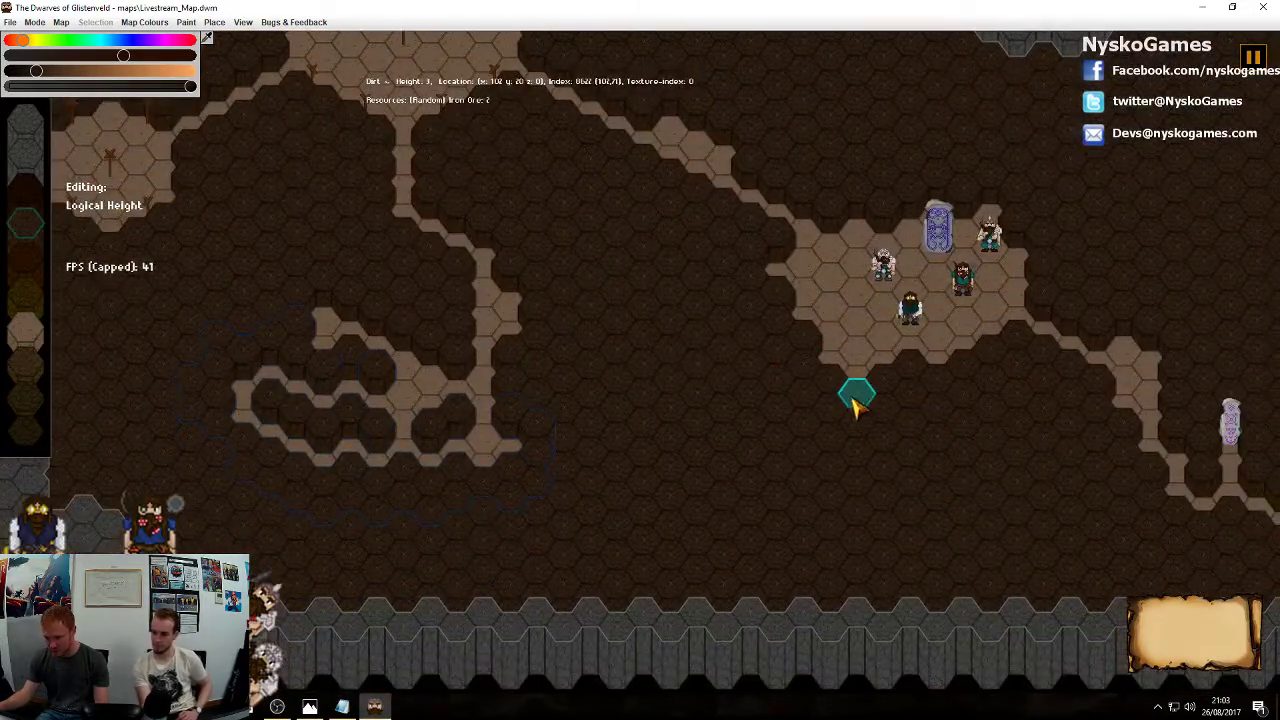
mouse_move(857, 405)
left_mouse_down()
mouse_move(858, 443)
mouse_move(825, 468)
mouse_move(849, 508)
mouse_move(857, 482)
left_mouse_up()
scroll(855, 458, "down", 3)
scroll(856, 492, "down", 1)
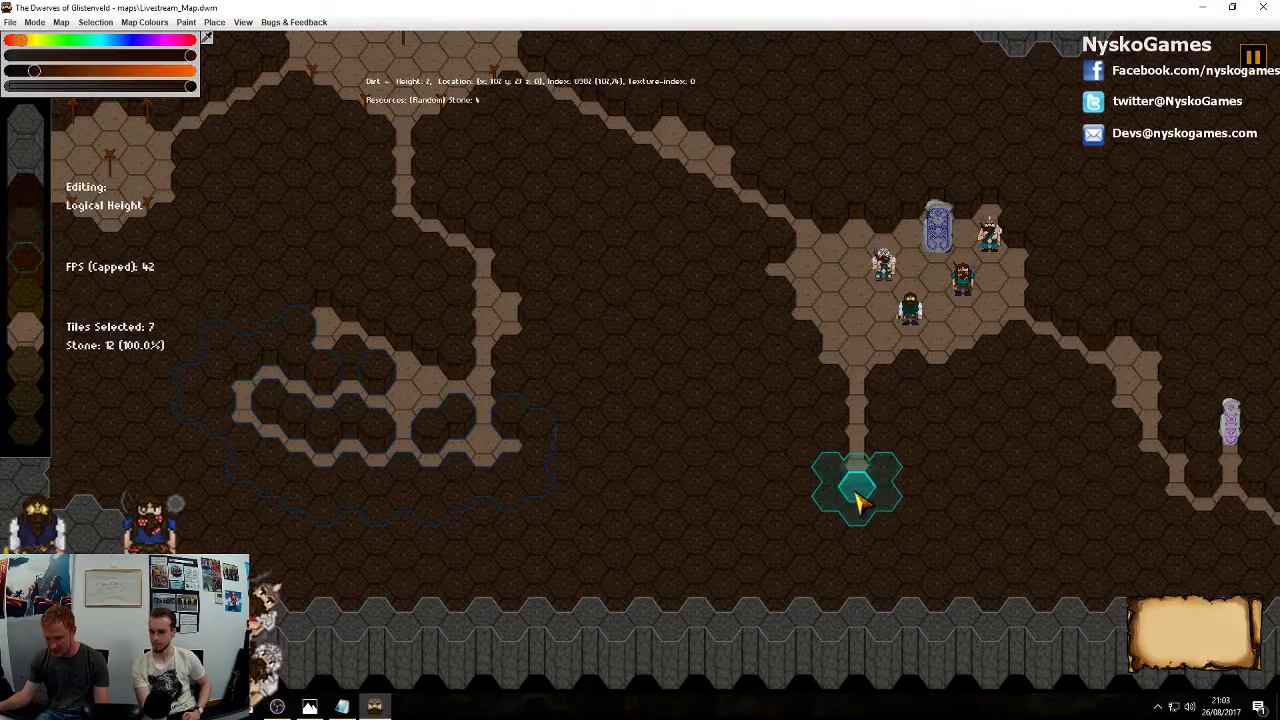
middle_click_drag(877, 487, 880, 480)
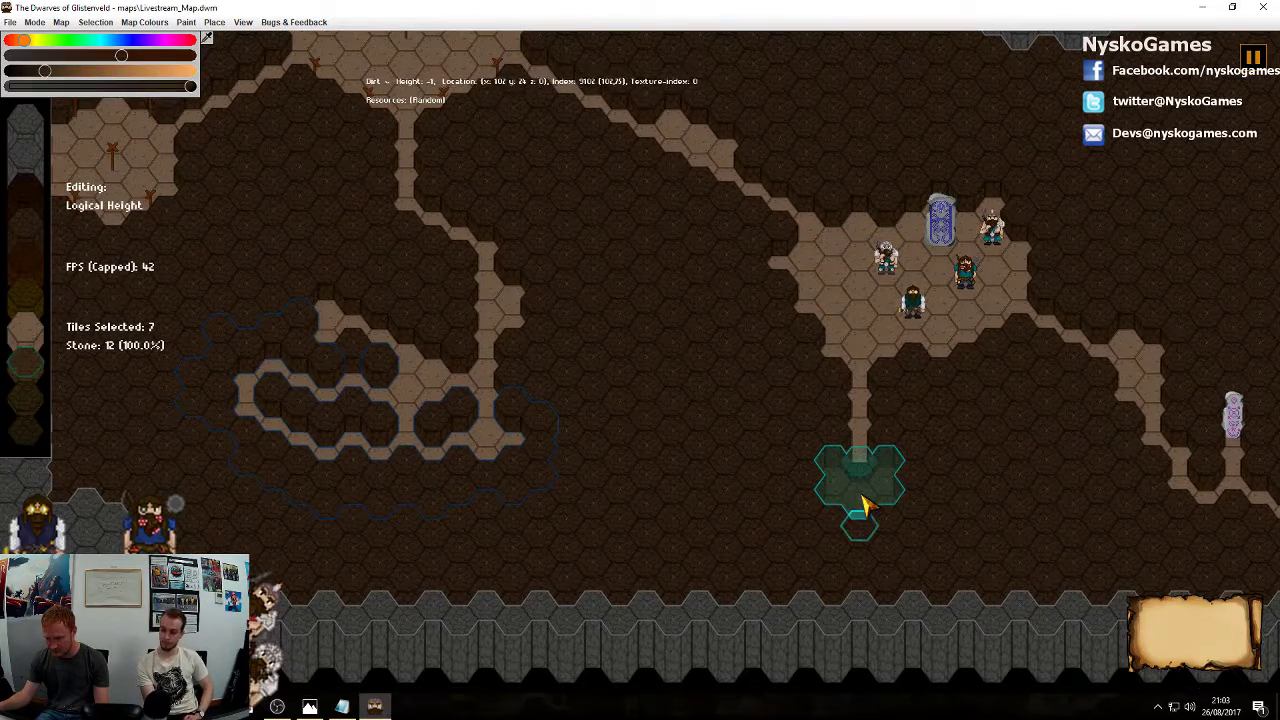
left_click(860, 478)
left_click(912, 482)
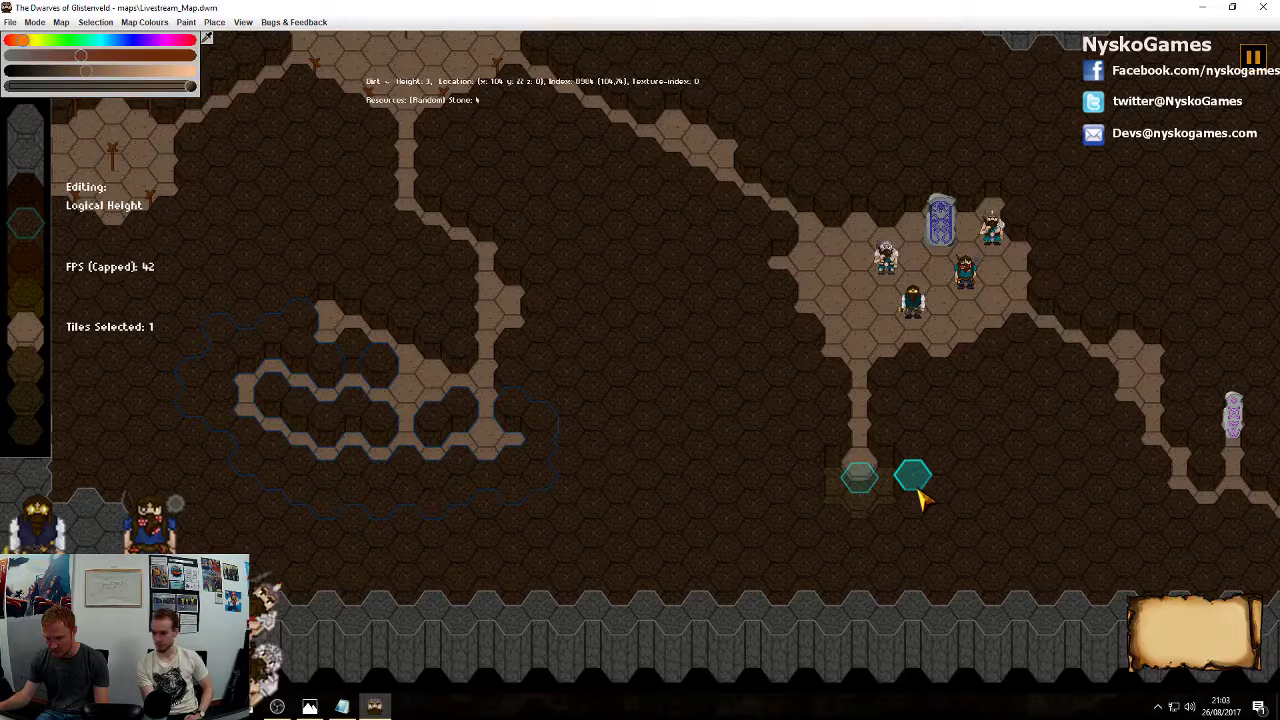
mouse_move(864, 484)
left_mouse_down()
mouse_move(882, 508)
mouse_move(862, 482)
left_mouse_up()
scroll(862, 482, "down", 3)
scroll(790, 330, "down", 5)
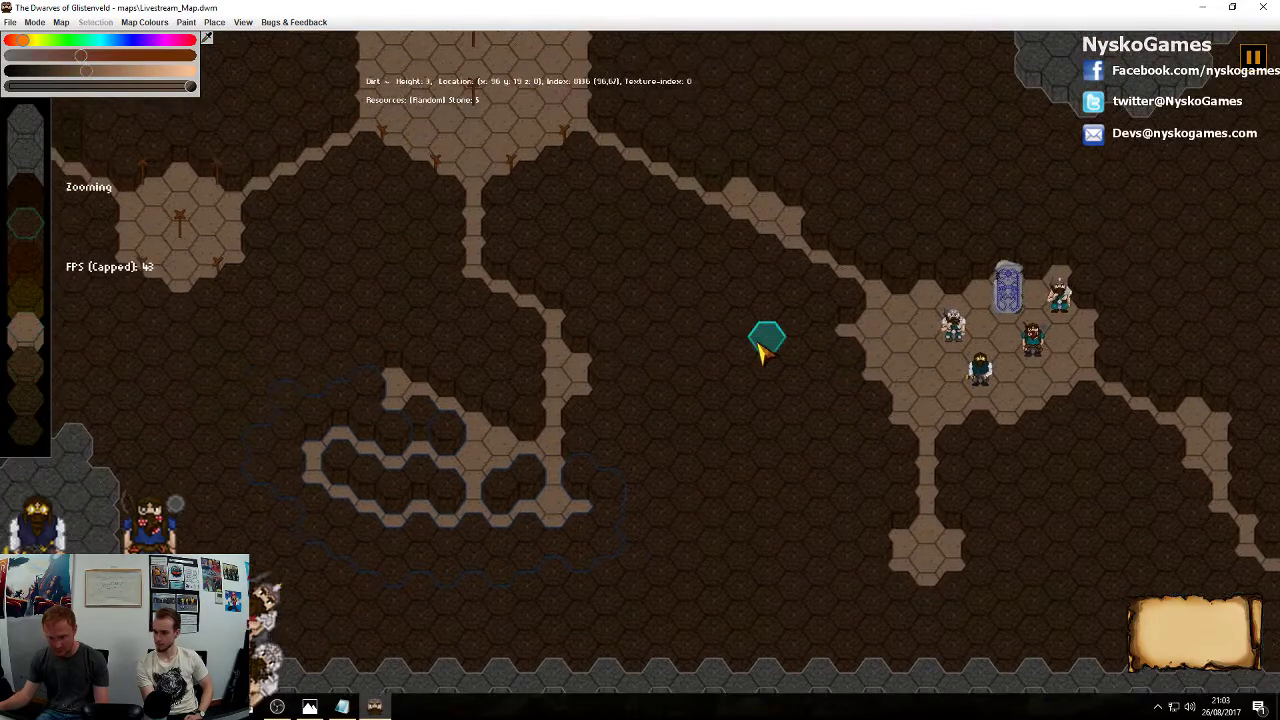
Carve a short tunnel southwest from the small cavern north of the large central cavern, ending in a small seven-tile room
scroll(806, 410, "down", 2)
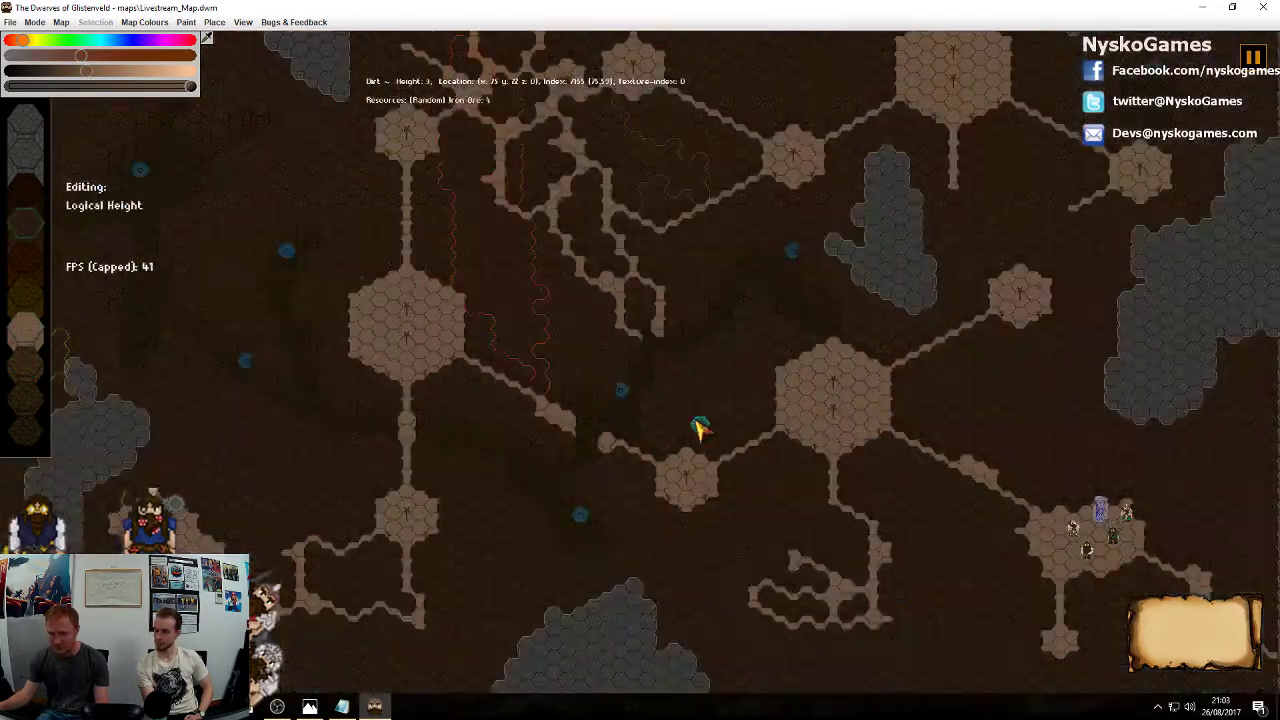
middle_click_drag(694, 420, 991, 394)
middle_click_drag(674, 354, 914, 480)
middle_click_drag(907, 310, 724, 390)
scroll(725, 400, "up", 2)
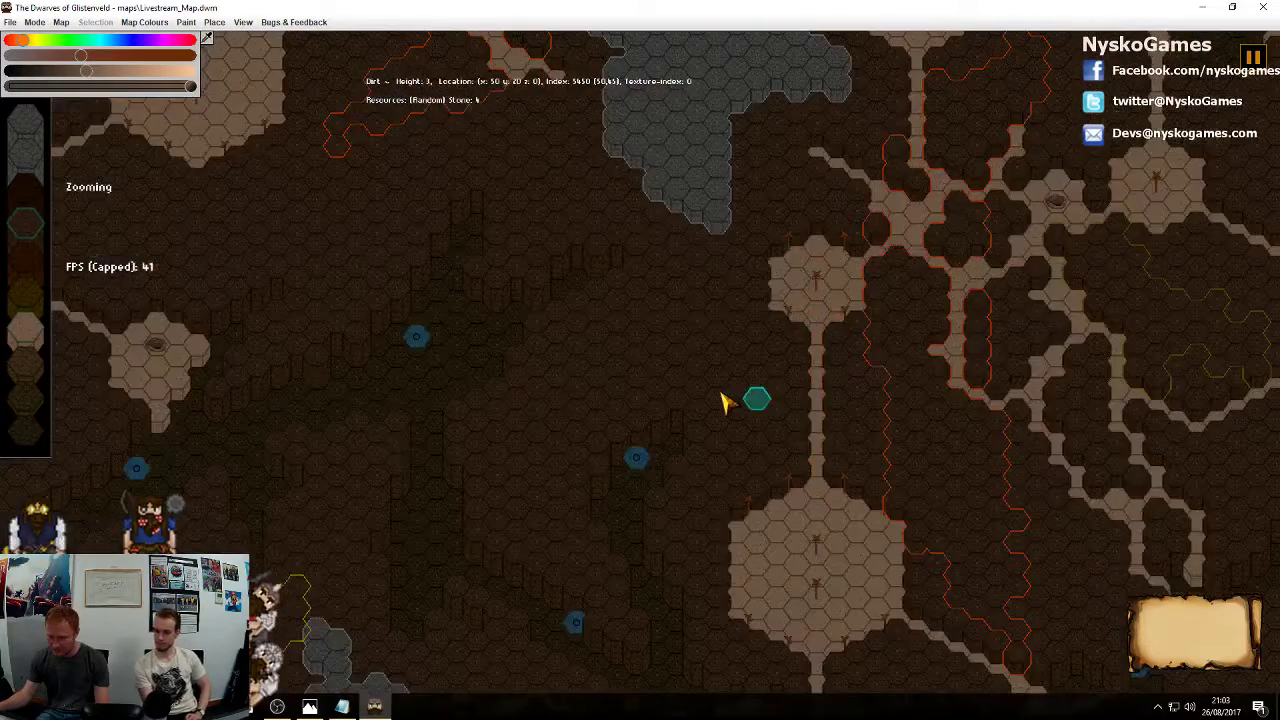
scroll(700, 370, "up", 2)
mouse_move(793, 293)
left_mouse_down()
mouse_move(730, 340)
mouse_move(690, 322)
mouse_move(736, 350)
mouse_move(732, 362)
left_mouse_up()
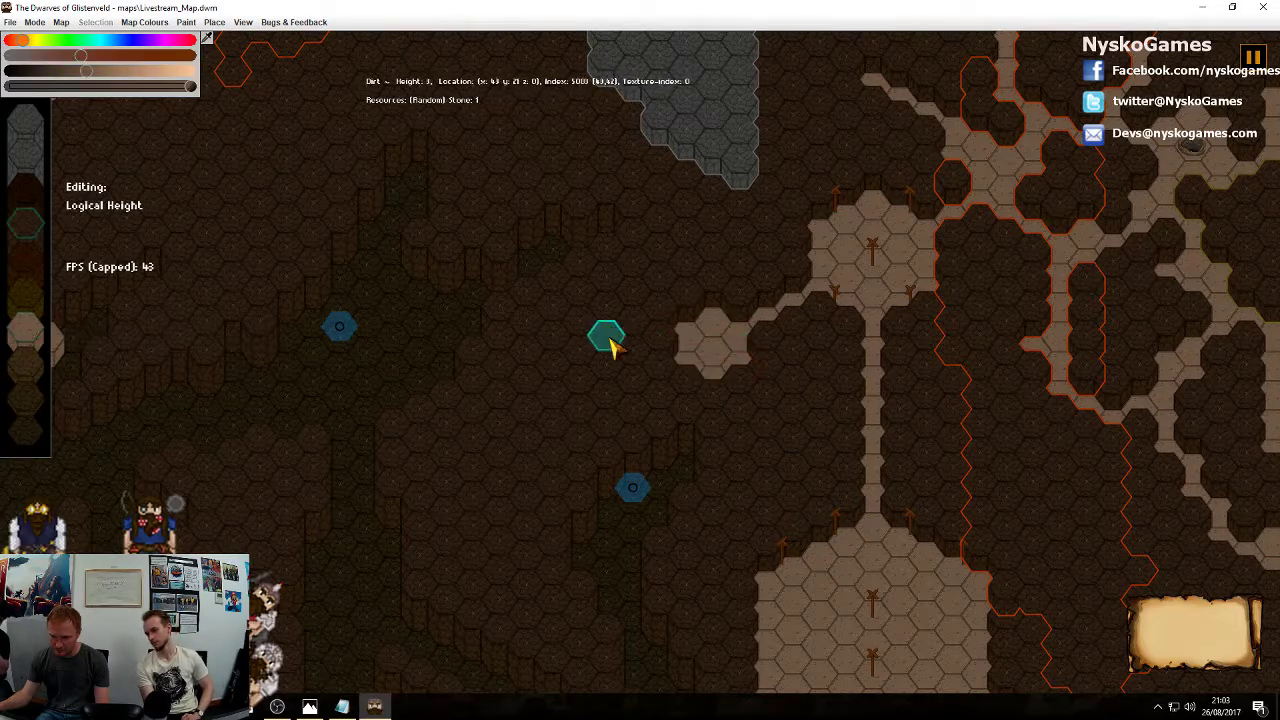
Carve a short tunnel north from the small southwestern cavern between the yellow-outlined veins, ending in a small room
scroll(786, 406, "down", 3)
key("a")
key("s")
middle_click_drag(680, 340, 946, 276)
mouse_move(832, 372)
middle_mouse_down()
mouse_move(869, 497)
mouse_move(826, 371)
middle_mouse_up()
scroll(783, 408, "up", 1)
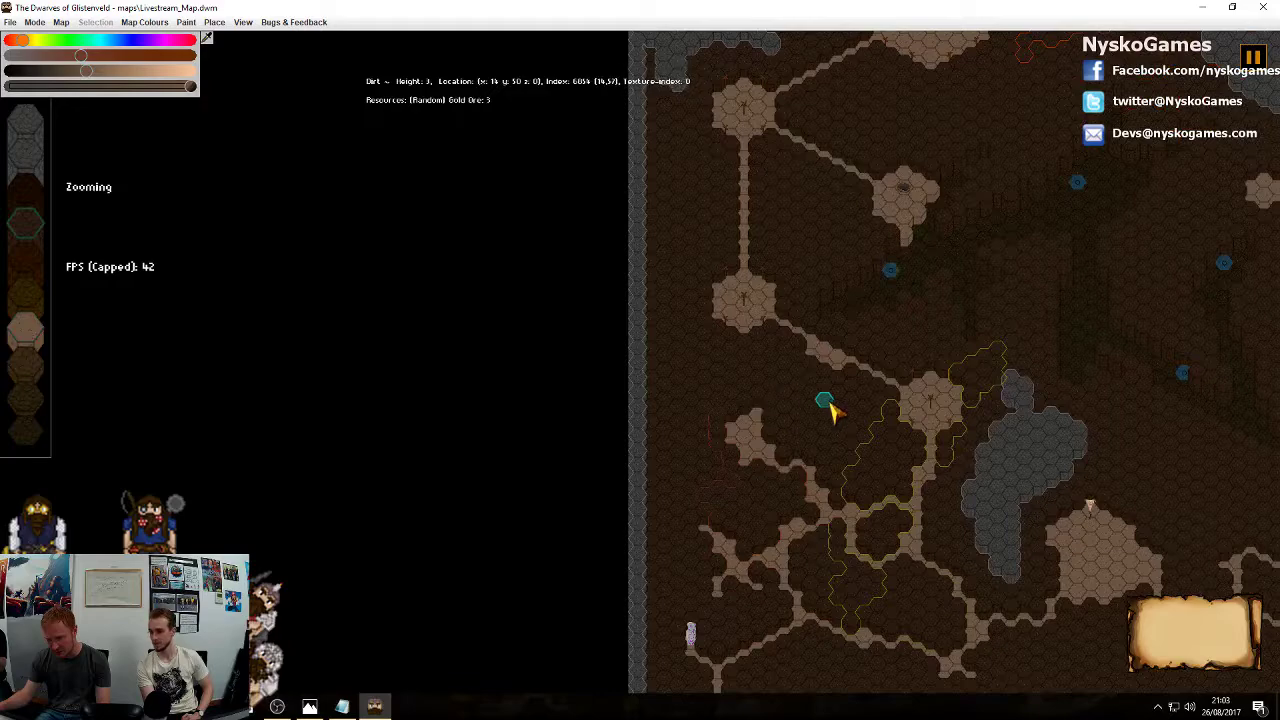
scroll(829, 408, "up", 4)
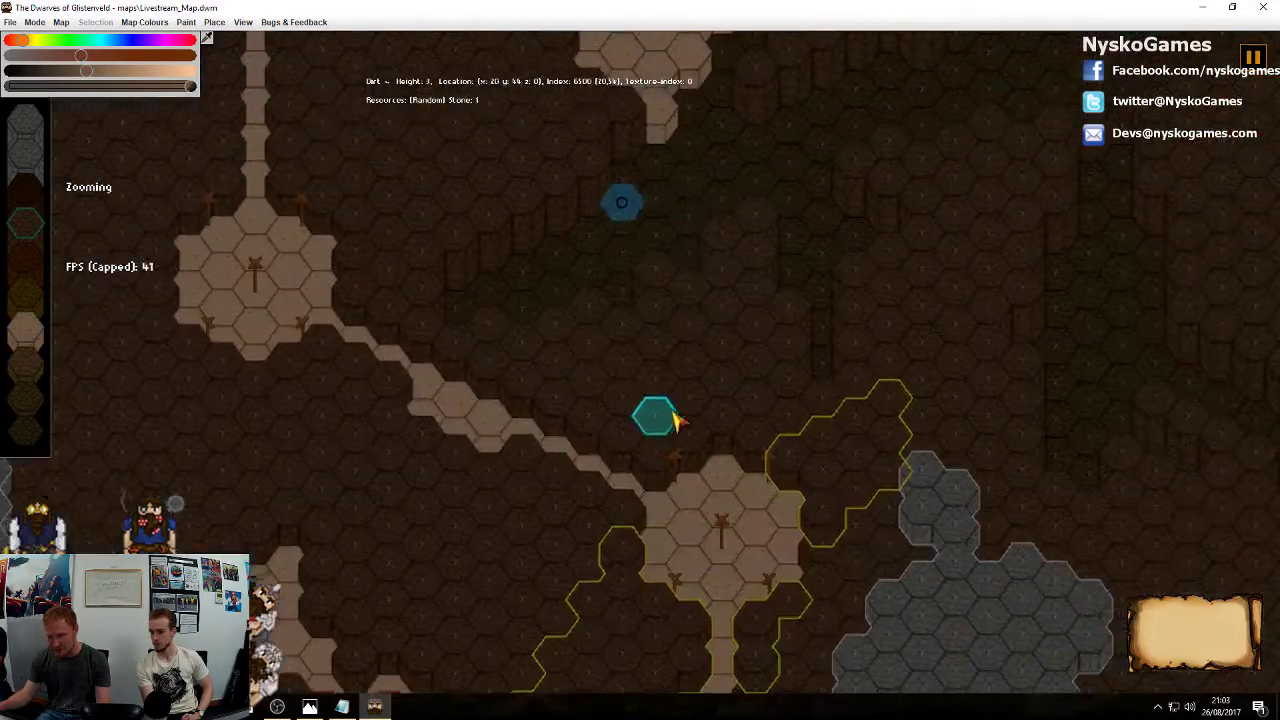
scroll(677, 422, "up", 1)
left_click_drag(745, 428, 746, 355)
scroll(746, 355, "down", 3)
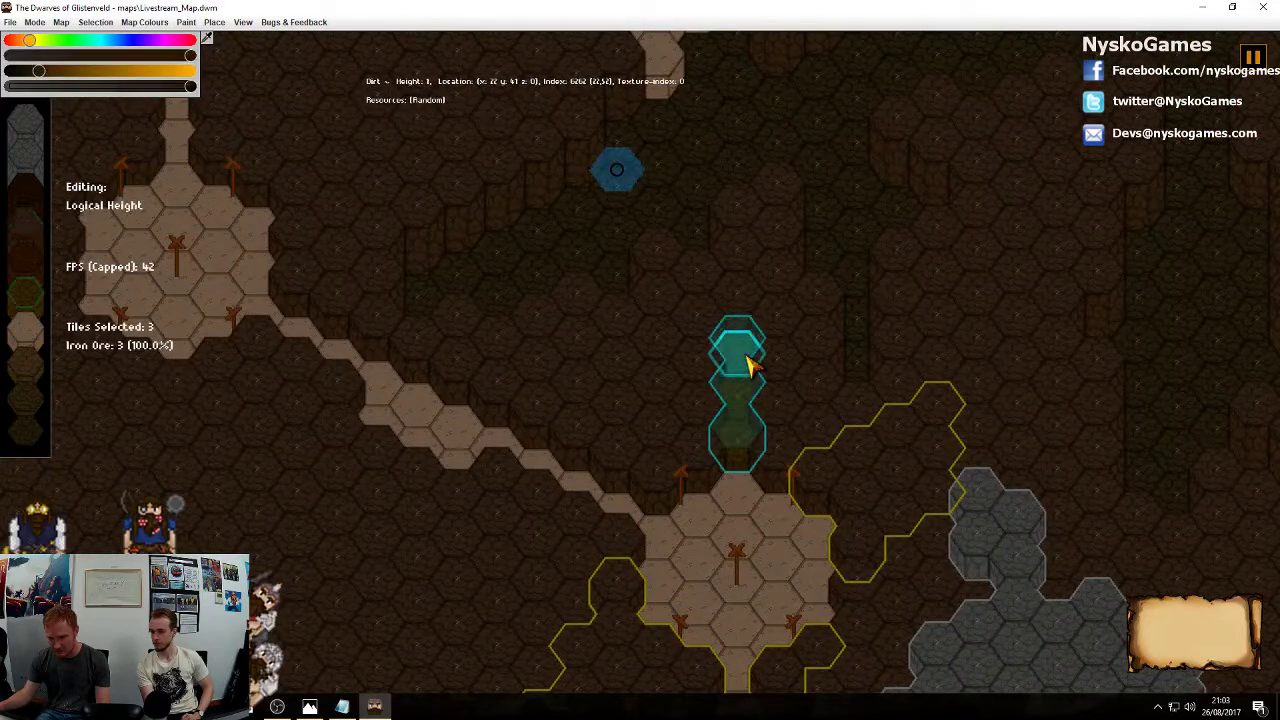
right_click(746, 355)
mouse_move(706, 314)
left_mouse_down()
mouse_move(717, 286)
mouse_move(763, 316)
left_mouse_up()
scroll(763, 320, "down", 3)
Carve a short tunnel northwest from the small cavern near the western border, southwest of the northwestern dwarf team, ending in a small room
right_click_drag(830, 325, 826, 420)
scroll(826, 419, "down", 2)
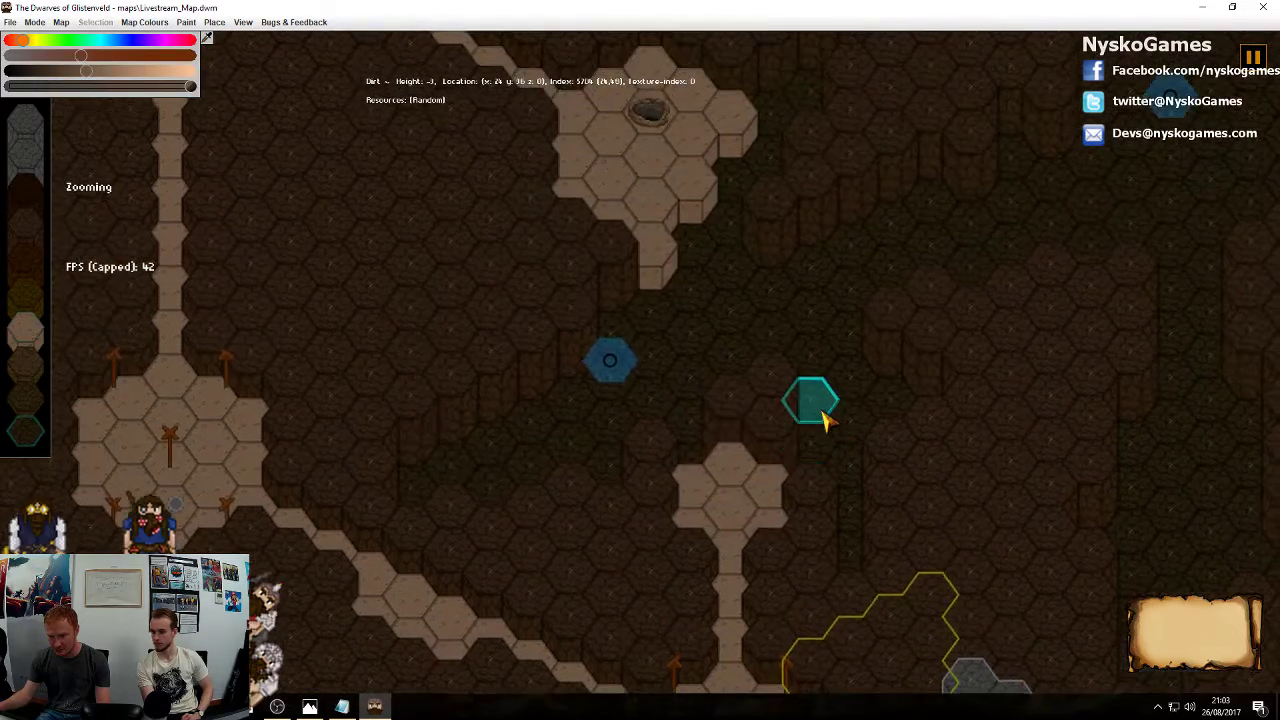
right_click_drag(750, 303, 778, 578)
scroll(874, 383, "down", 2)
right_click_drag(809, 343, 974, 583)
right_click_drag(631, 434, 725, 497)
scroll(725, 497, "up", 3)
mouse_move(667, 566)
left_mouse_down()
mouse_move(609, 531)
mouse_move(549, 534)
mouse_move(566, 481)
mouse_move(590, 485)
left_mouse_up()
scroll(589, 489, "down", 3)
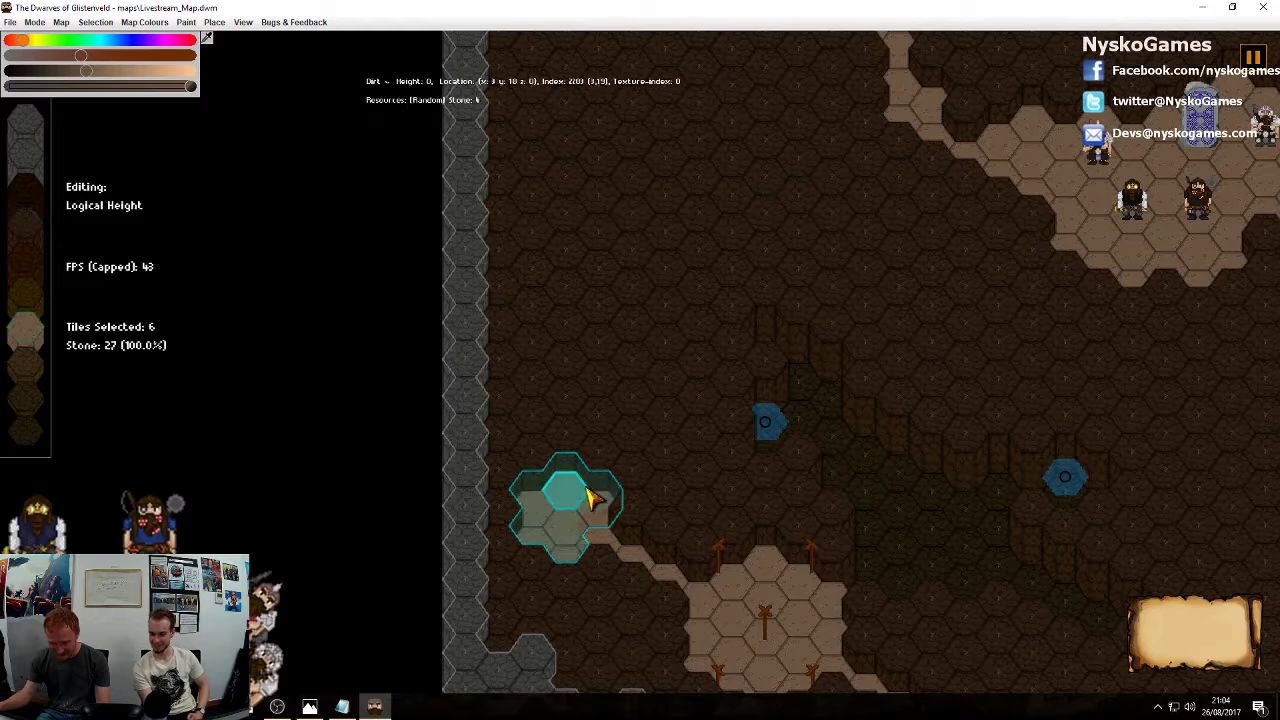
Carve a short tunnel south from the small cavern southeast of the elongated northern rock patch, ending in a small seven-tile room
right_click_drag(748, 477, 625, 405)
scroll(625, 405, "down", 5)
right_click_drag(780, 417, 546, 374)
mouse_move(883, 343)
right_mouse_down()
mouse_move(606, 360)
mouse_move(582, 417)
right_mouse_up()
mouse_move(1071, 344)
right_mouse_down()
mouse_move(666, 378)
mouse_move(763, 296)
right_mouse_up()
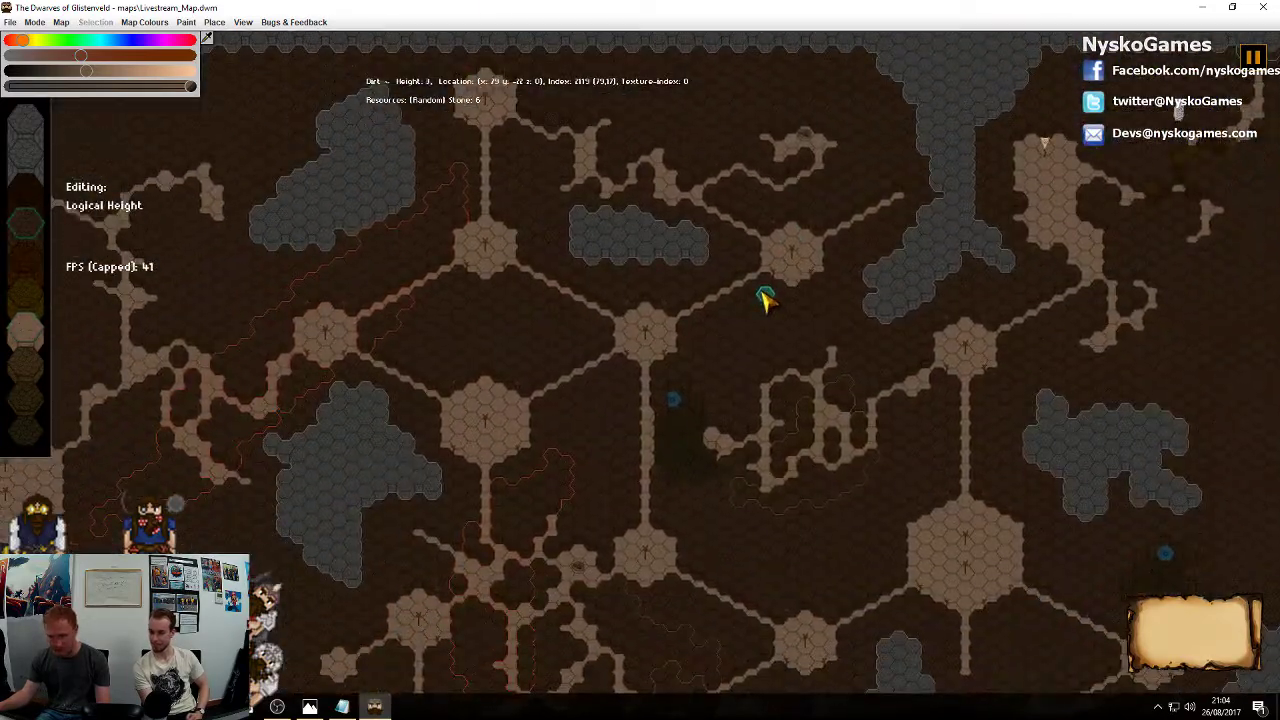
scroll(835, 358, "up", 5)
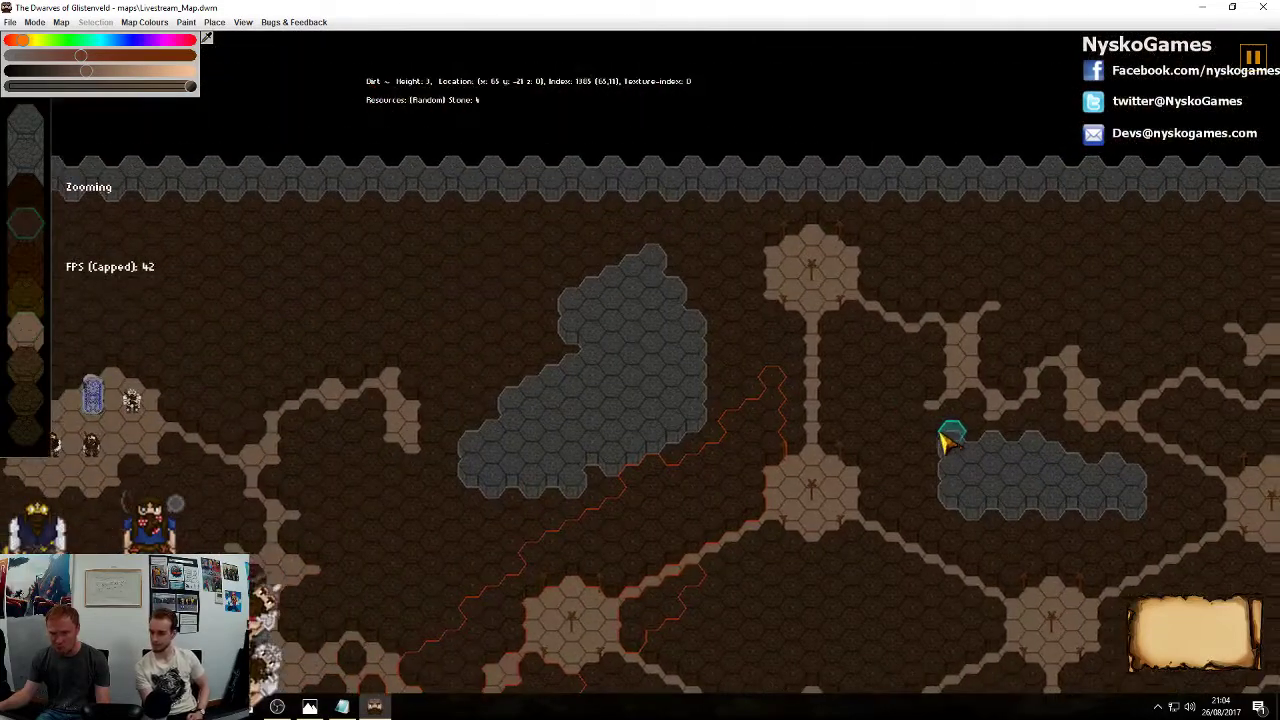
right_click_drag(995, 323, 985, 305)
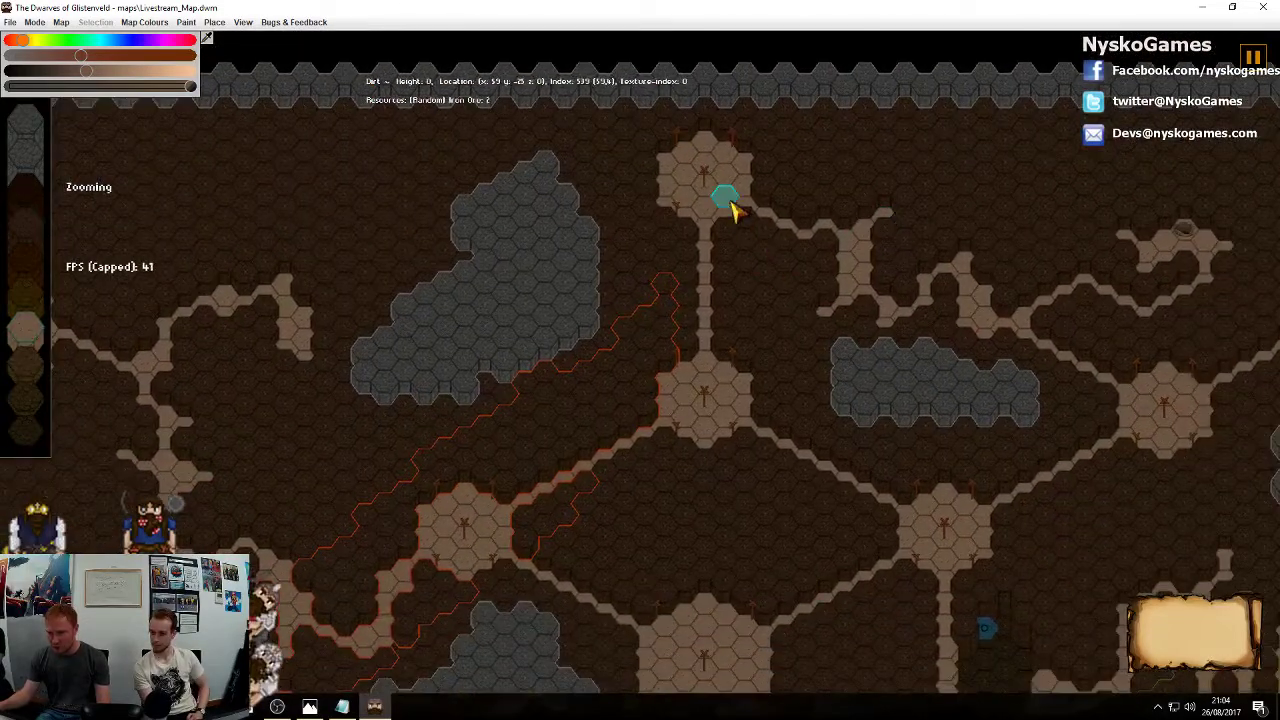
middle_click_drag(908, 352, 702, 408)
scroll(711, 436, "up", 3)
middle_click_drag(785, 477, 877, 443)
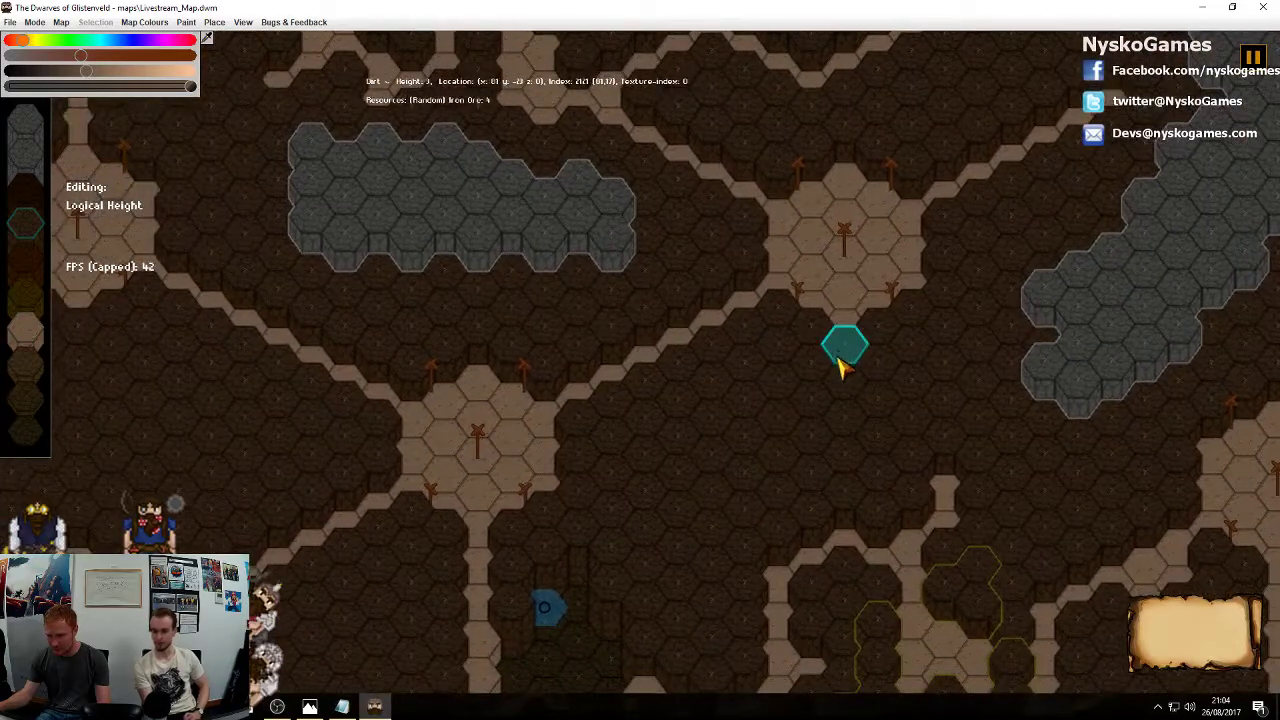
left_click_drag(843, 357, 843, 380)
mouse_move(820, 440)
left_mouse_down()
mouse_move(874, 403)
mouse_move(885, 450)
mouse_move(880, 420)
left_mouse_up()
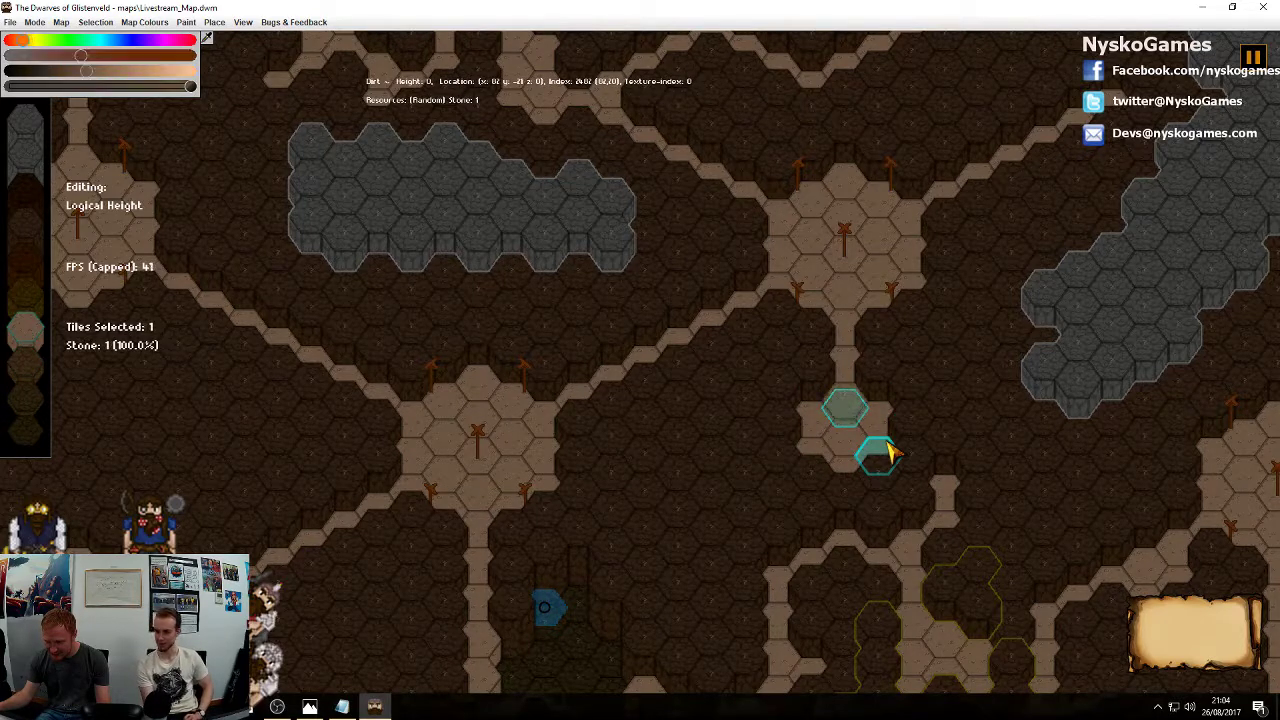
Place tracks from the middle of the new seven-tile room north through its tunnel to the adjoining cavern
left_click(224, 24)
left_click(245, 118)
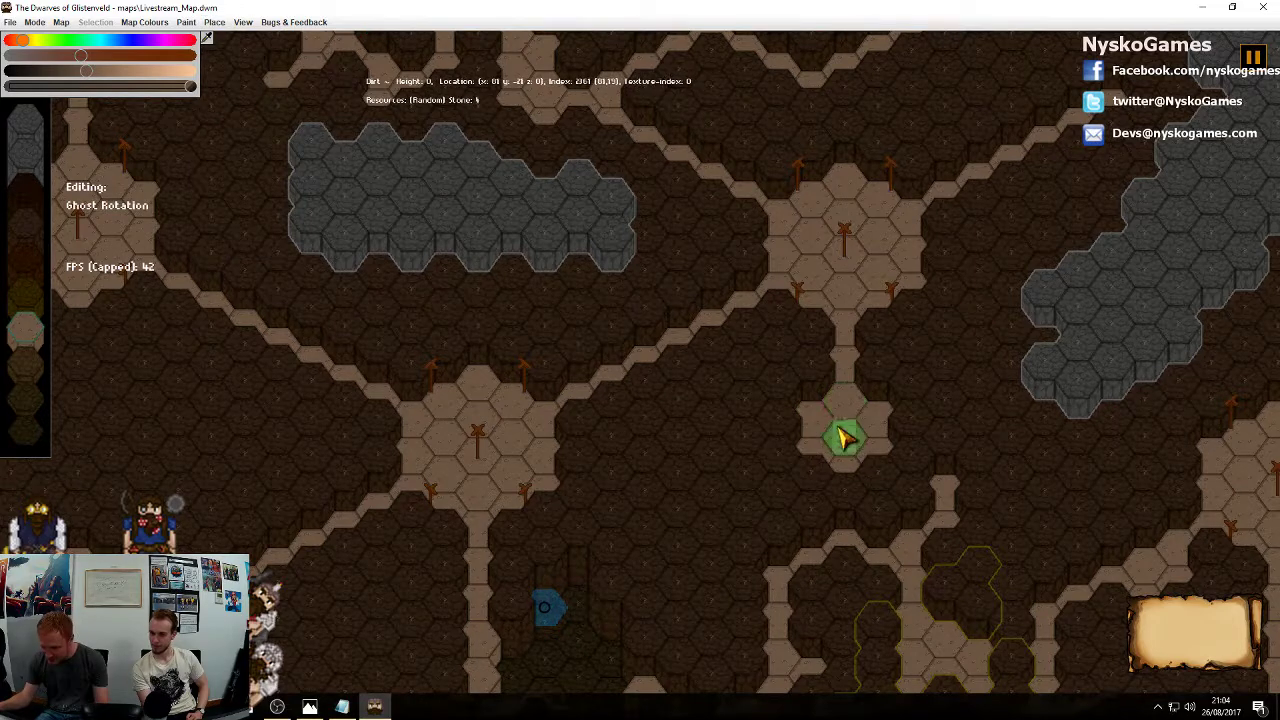
left_click(843, 437)
left_click(848, 331)
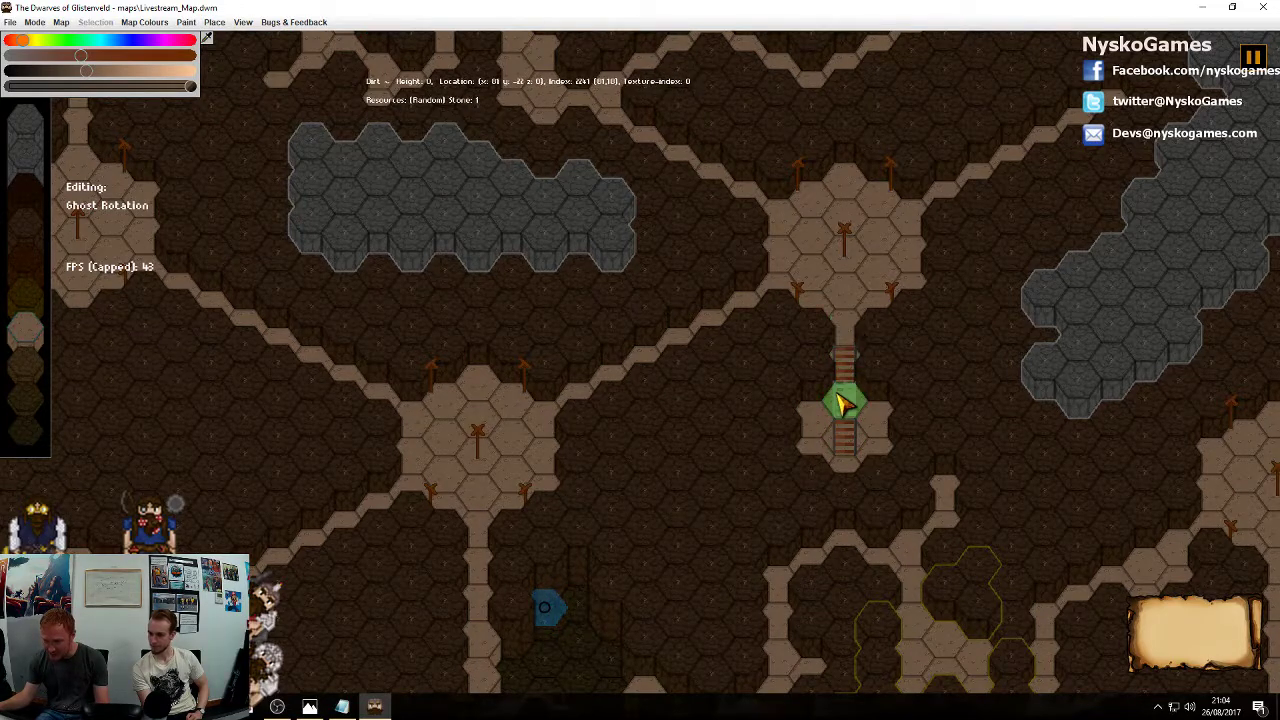
middle_click_drag(768, 248, 996, 296)
scroll(989, 308, "down", 3)
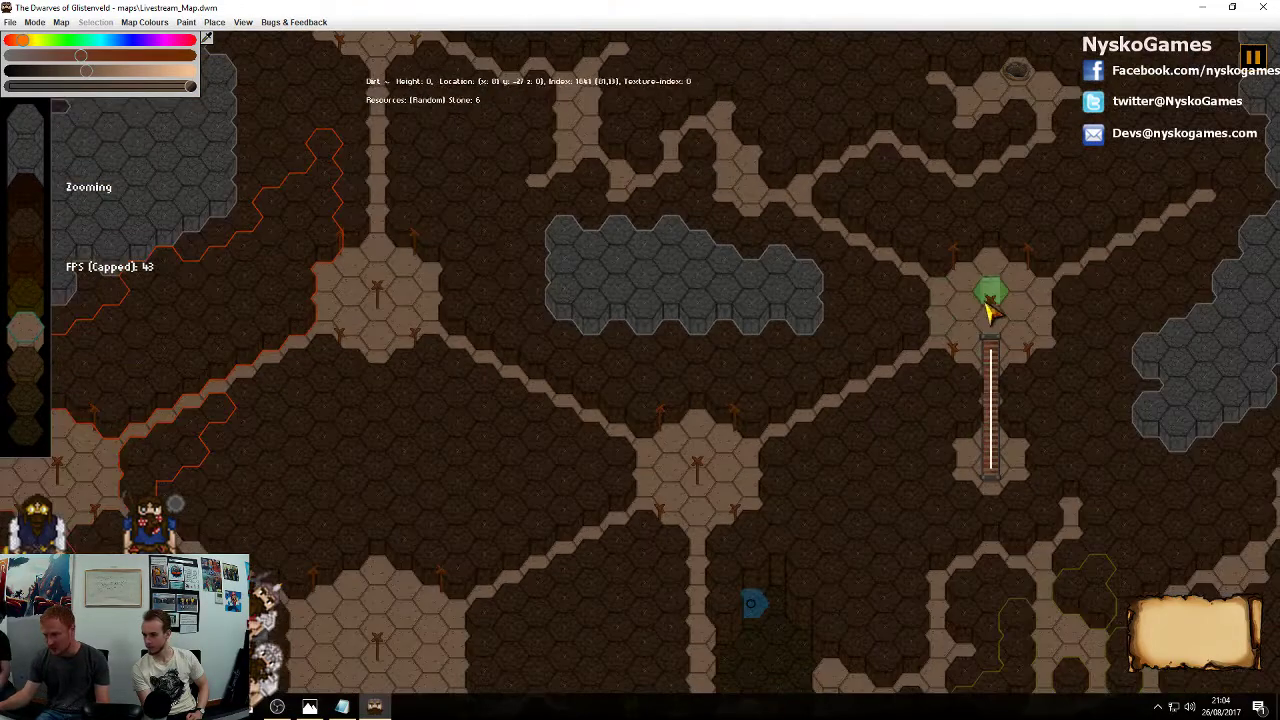
Extend the tracks from that cavern southwest along the diagonal tunnel and into the neighbouring cavern
middle_click_drag(803, 248, 954, 316)
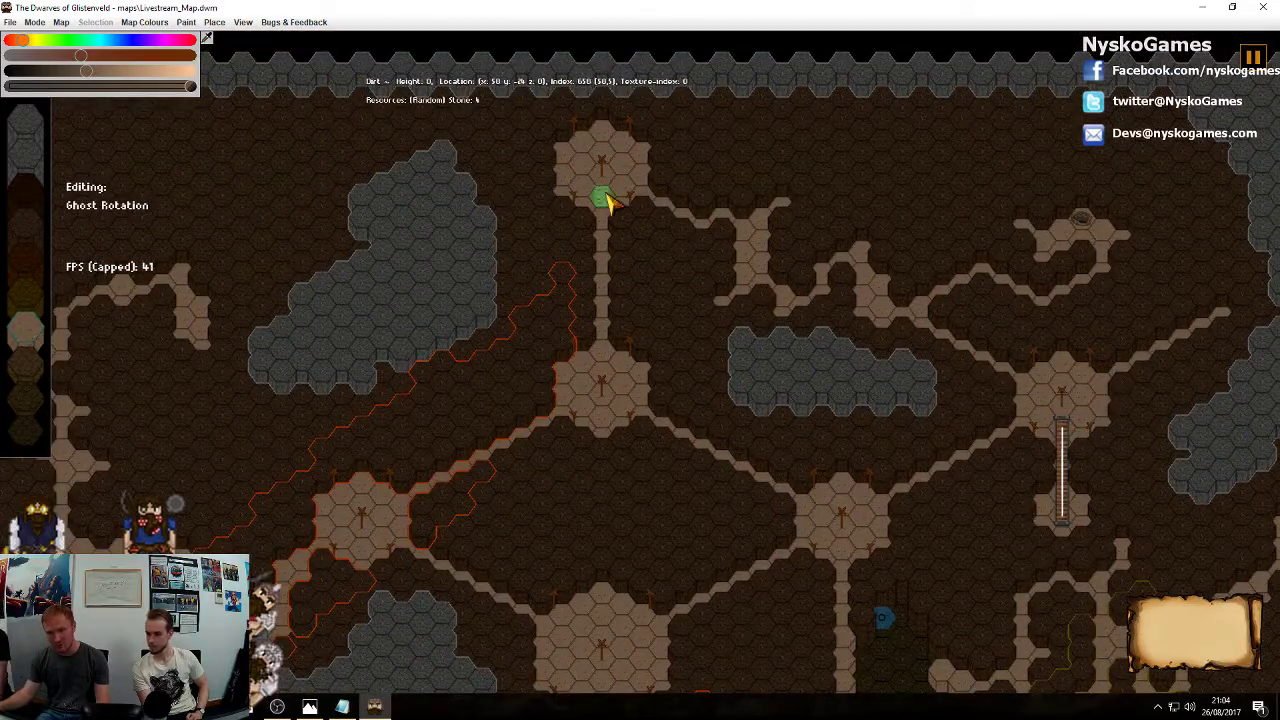
scroll(985, 520, "up", 4)
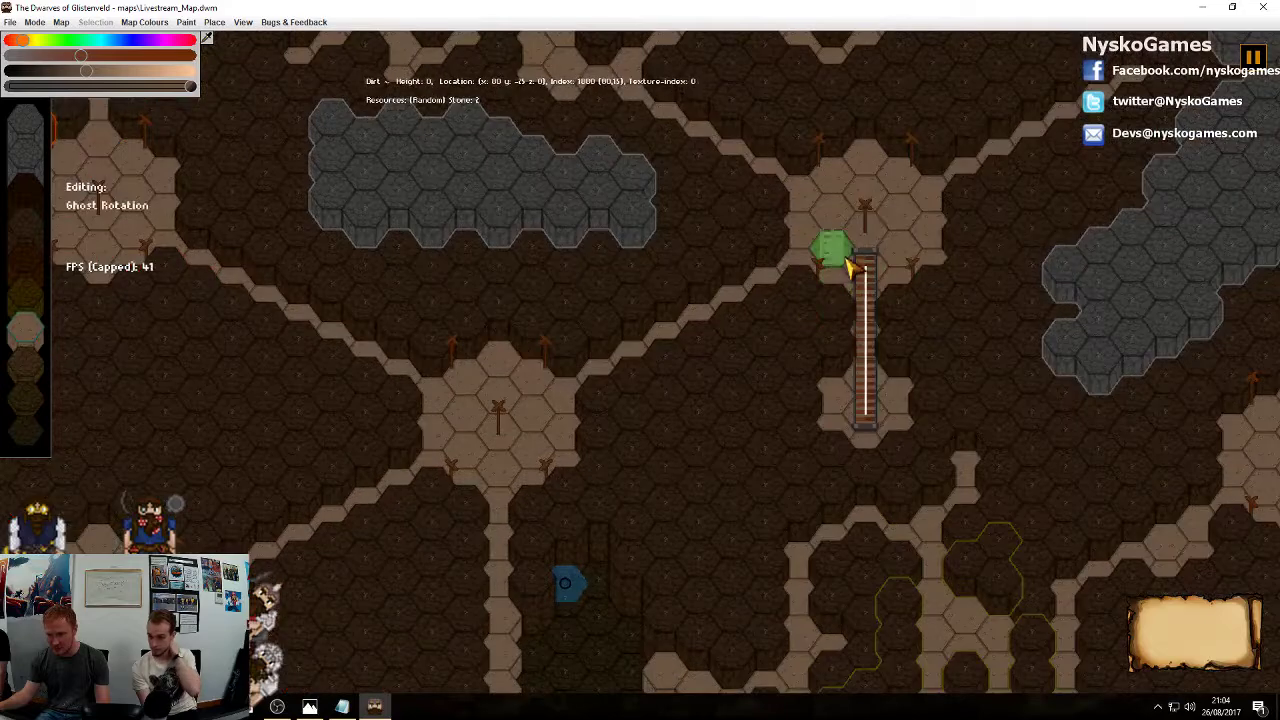
left_click(767, 281)
mouse_move(736, 293)
left_mouse_down()
mouse_move(612, 356)
mouse_move(629, 349)
left_mouse_up()
right_click(726, 304)
left_click(732, 294)
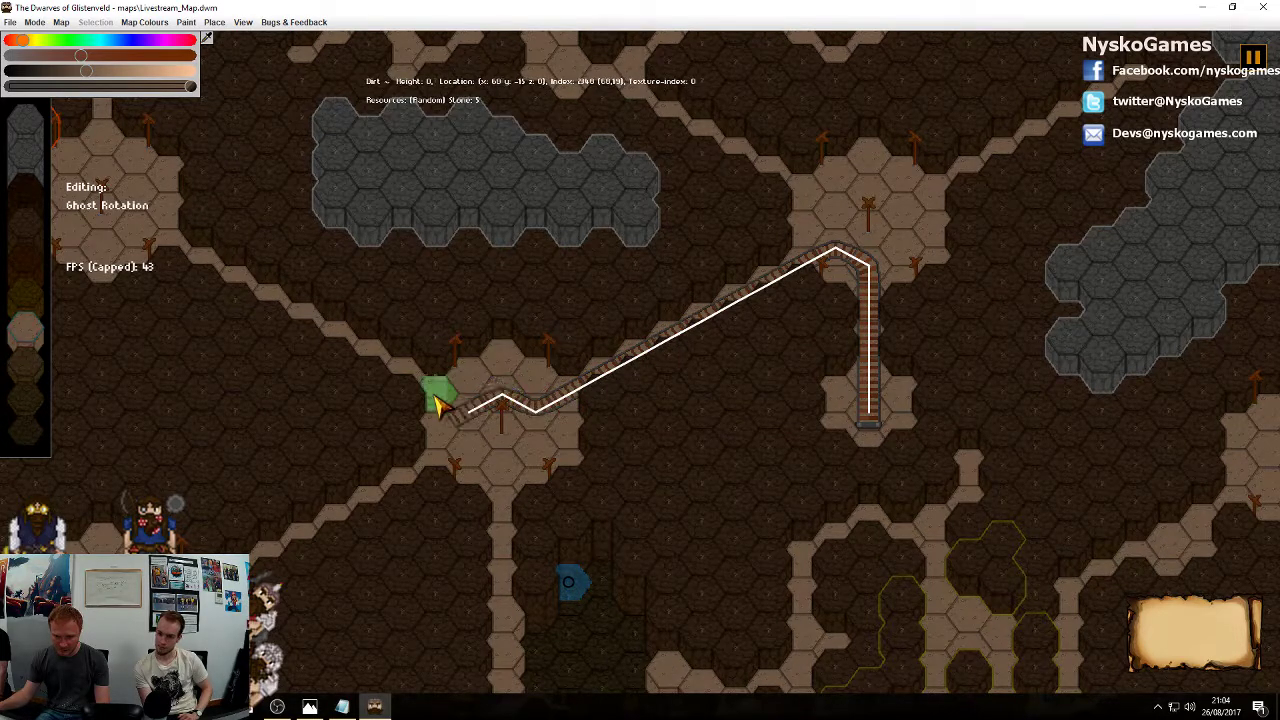
Continue the tracks northwest along the tunnel into the next cavern and across it to its northern exit
middle_click_drag(406, 364, 786, 467)
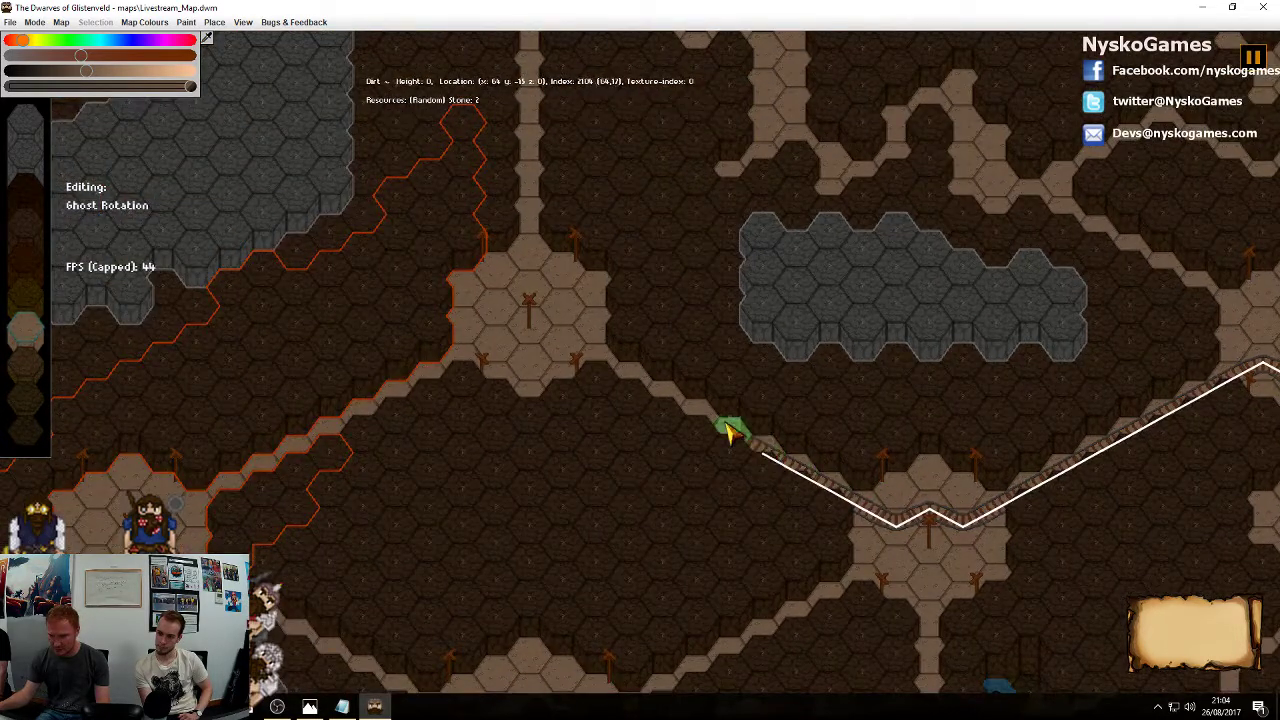
left_click_drag(571, 363, 566, 349)
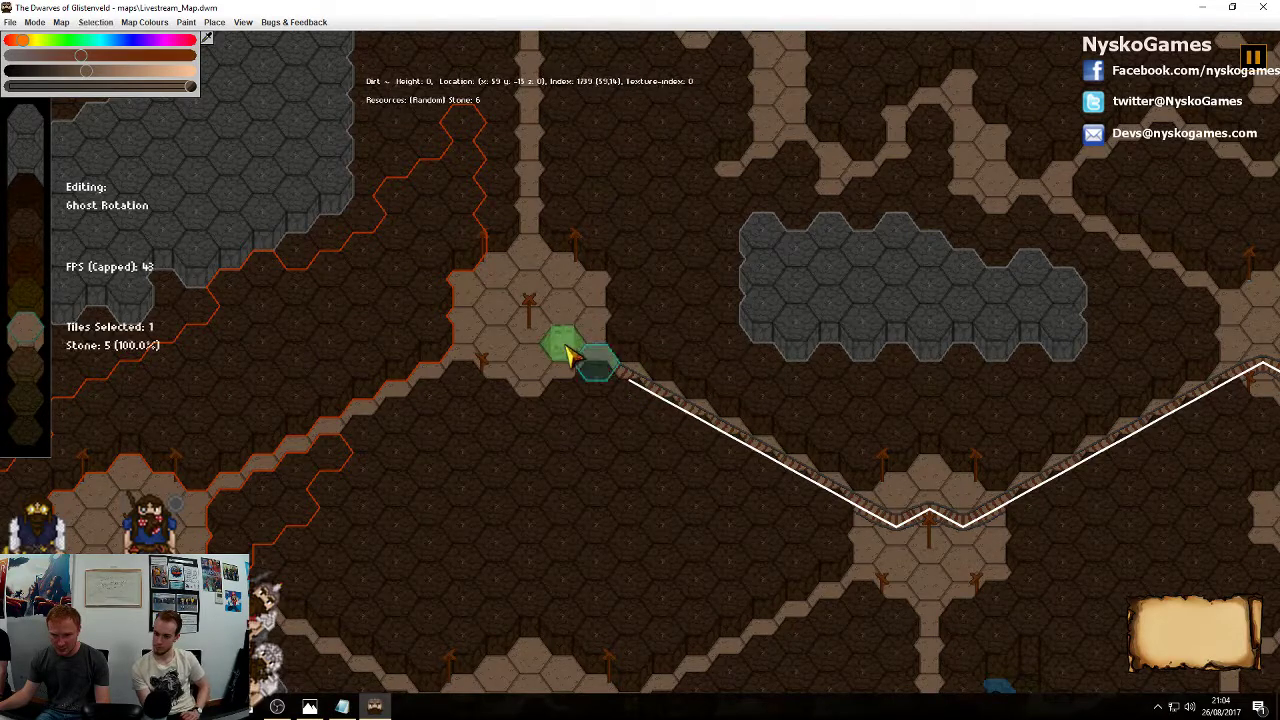
left_click(563, 346)
left_click(593, 361)
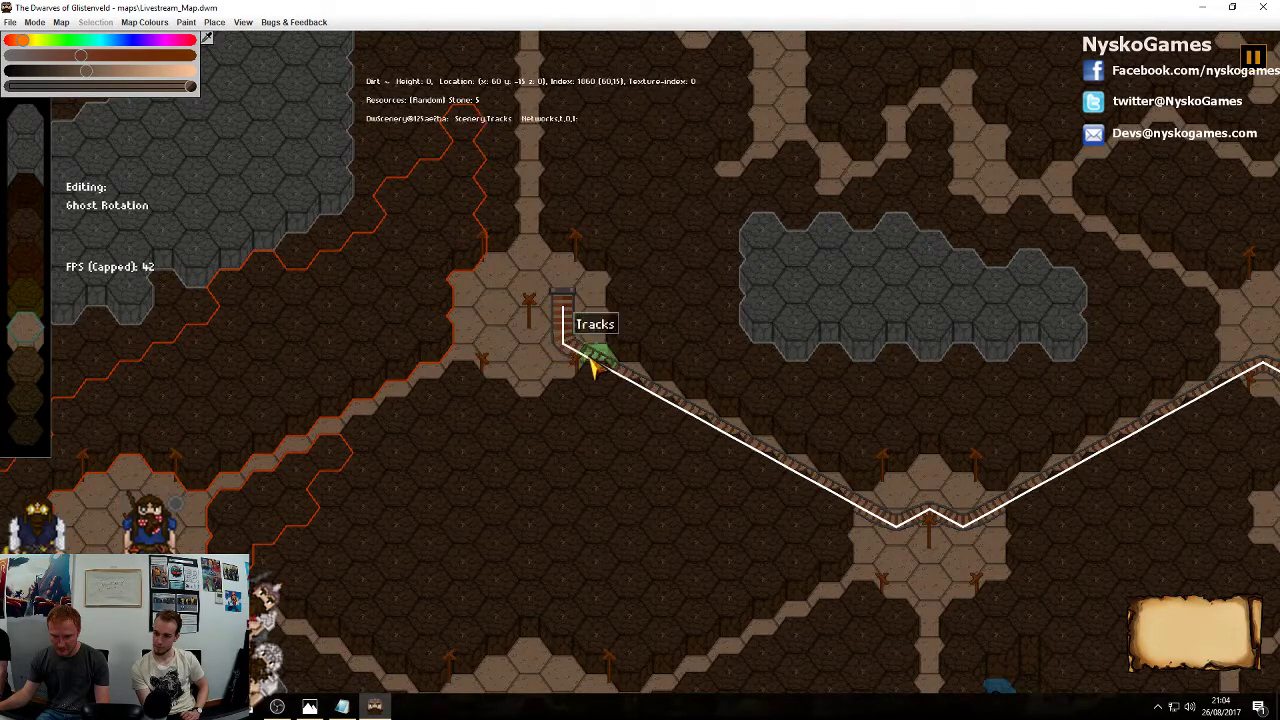
middle_click_drag(559, 312, 620, 399)
left_click_drag(590, 378, 589, 341)
left_click(589, 341)
left_click(591, 366)
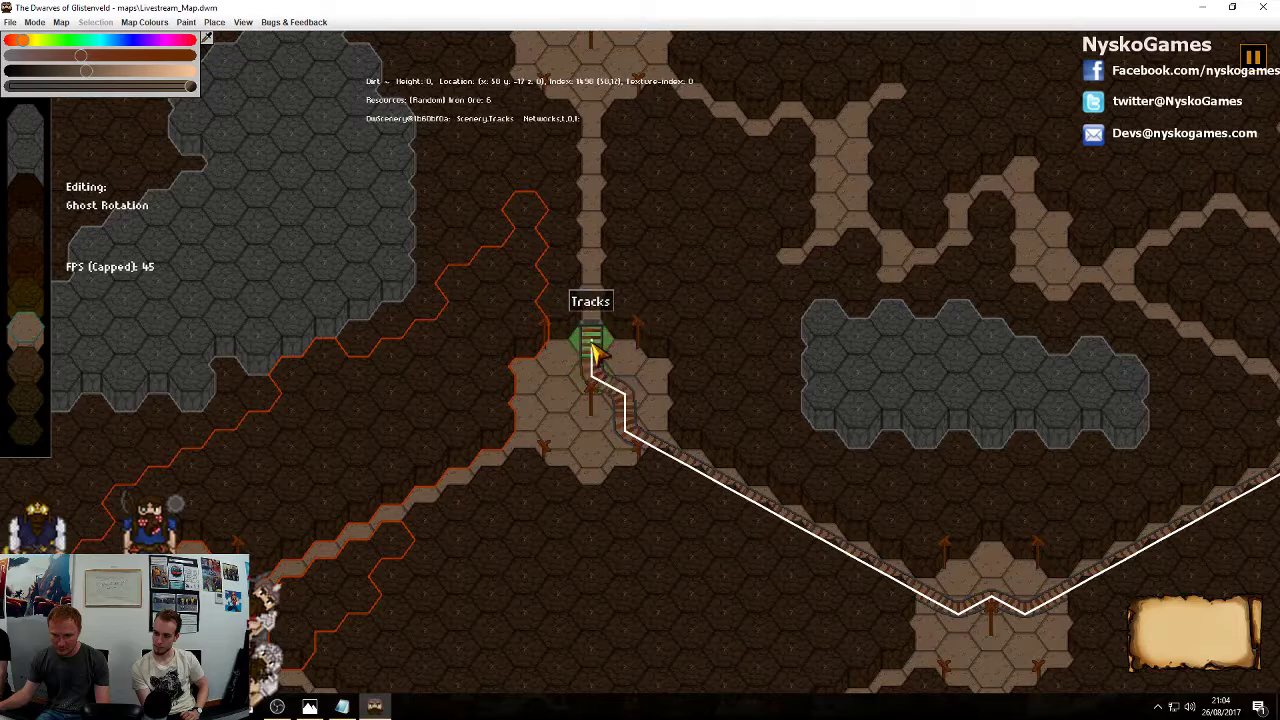
Lay tracks along the straight vertical tunnel to connect that cavern with the northernmost cavern
middle_click_drag(597, 313, 635, 431)
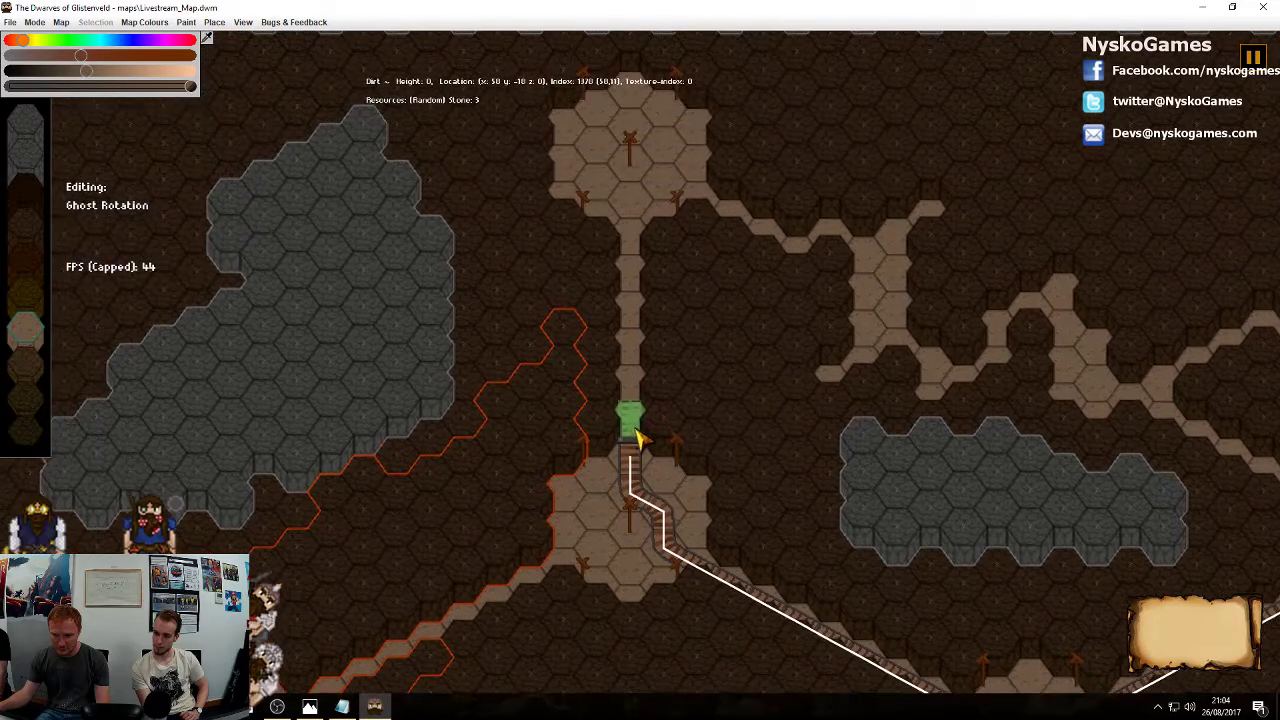
left_click(633, 212)
left_click(632, 237)
left_click(628, 284)
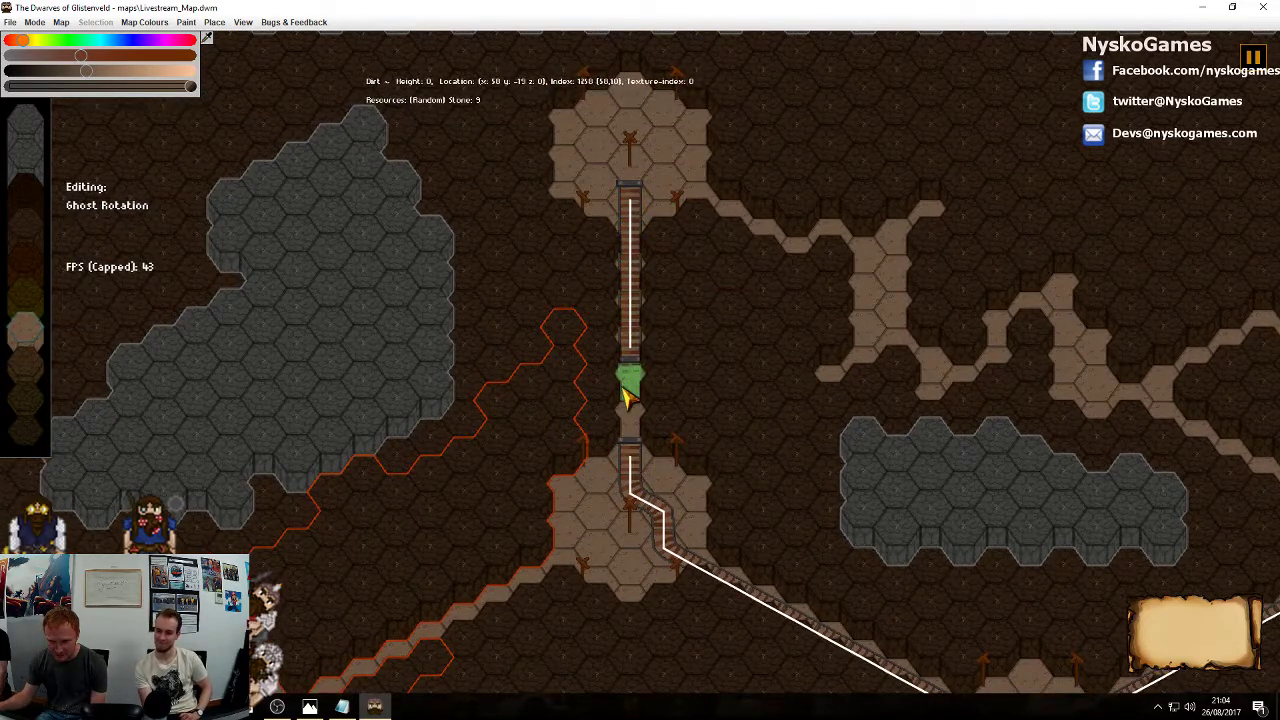
left_click(630, 422)
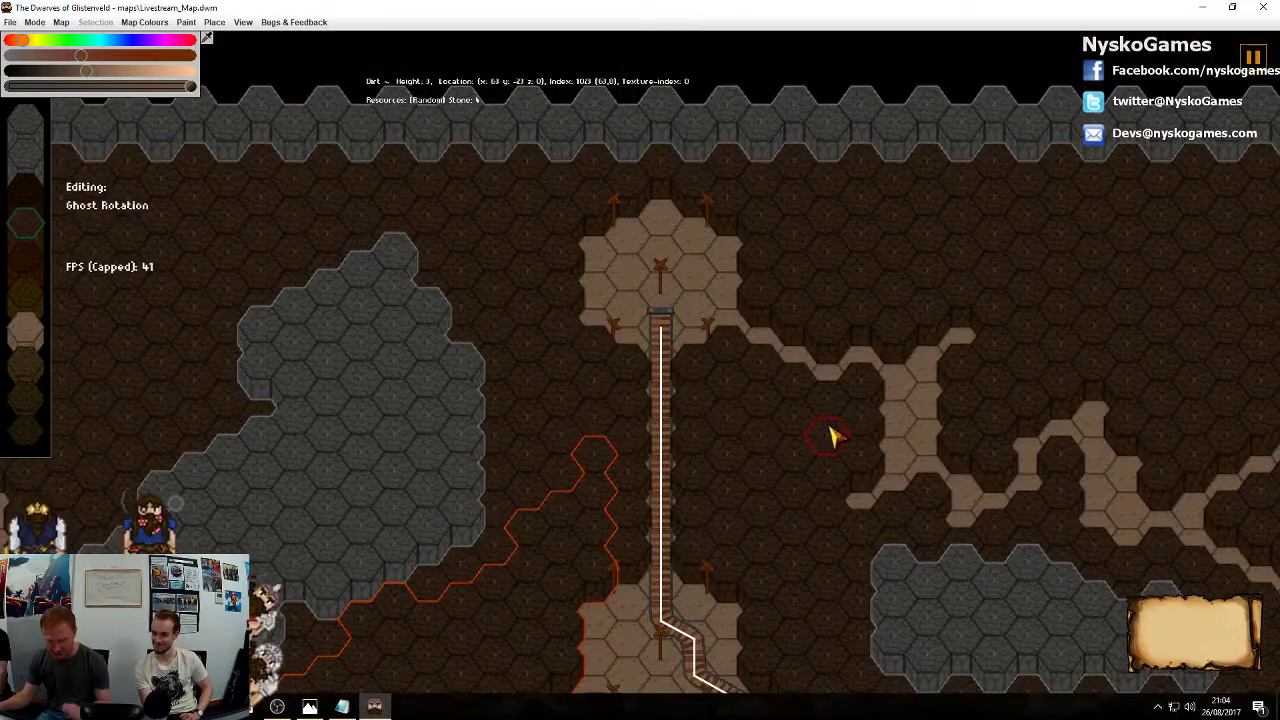
Look over the laid track route and the caverns and side rooms across the western and southwestern parts of the map
scroll(745, 432, "down", 3)
scroll(749, 363, "up", 3)
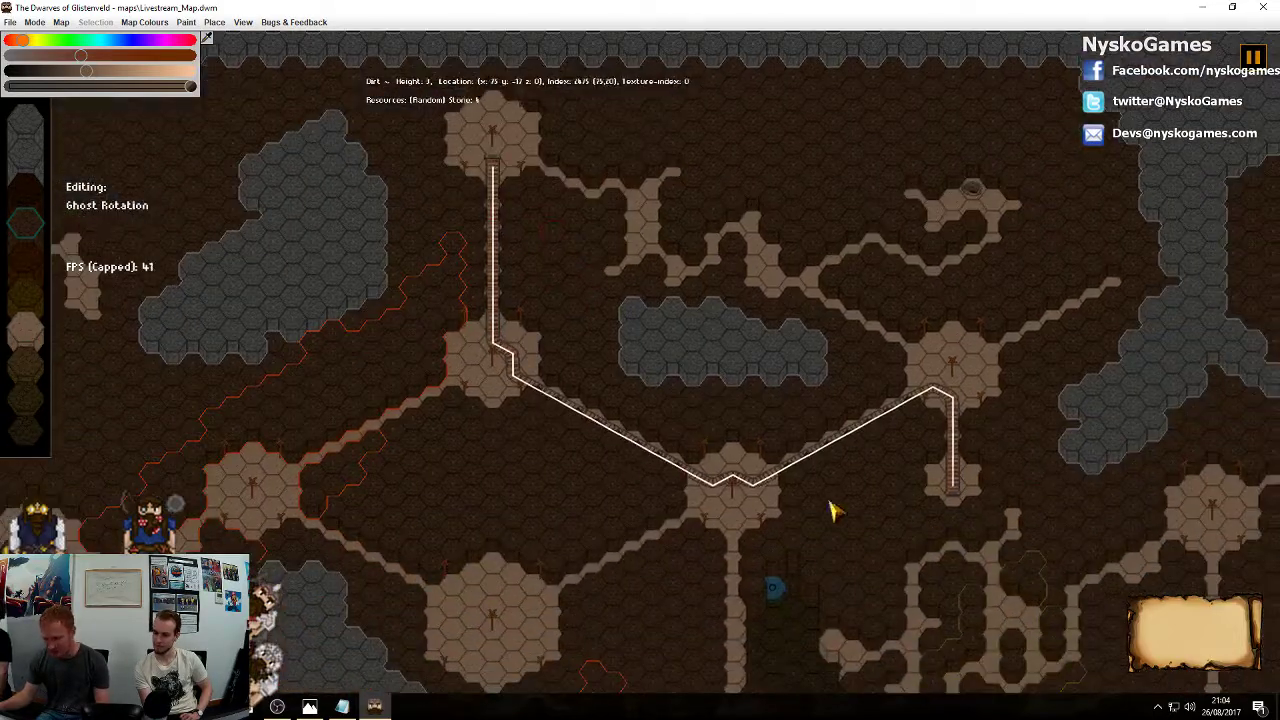
middle_click_drag(621, 476, 800, 206)
middle_click_drag(787, 334, 809, 306)
scroll(806, 409, "down", 2)
middle_click_drag(493, 422, 977, 342)
middle_click_drag(797, 337, 885, 458)
middle_click_drag(806, 456, 770, 259)
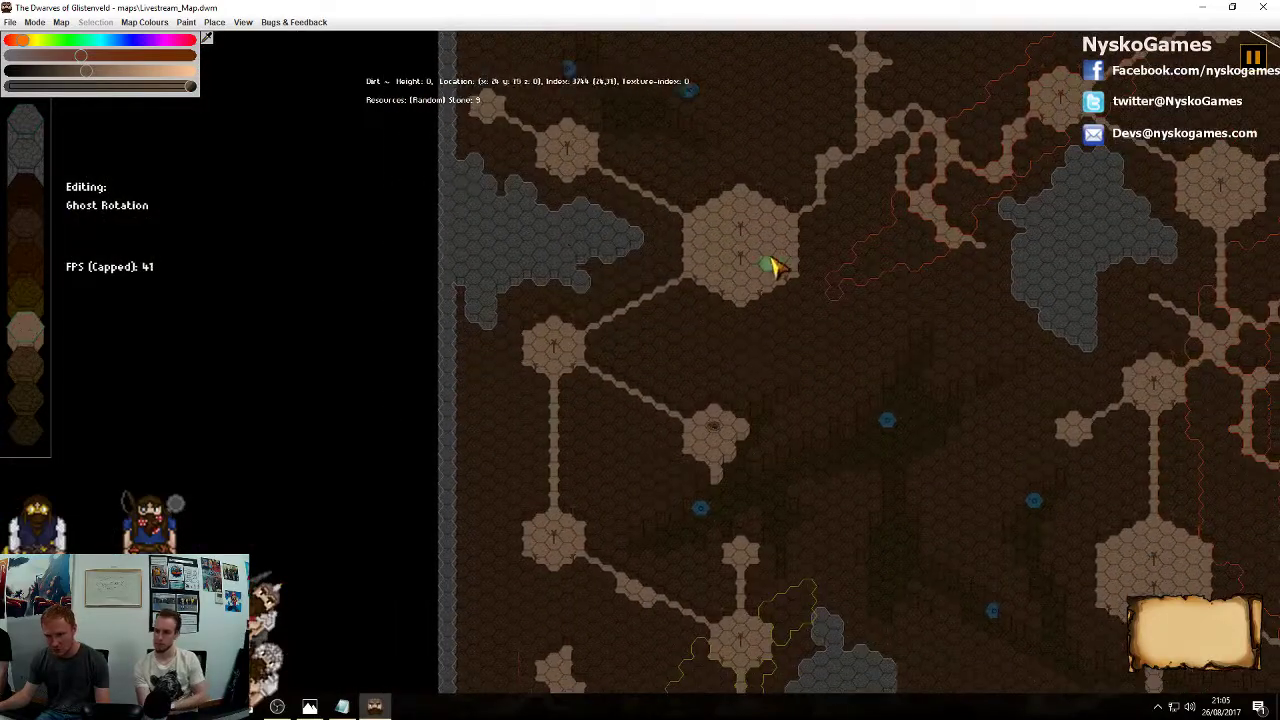
middle_click_drag(636, 340, 616, 460)
middle_click_drag(640, 521, 700, 462)
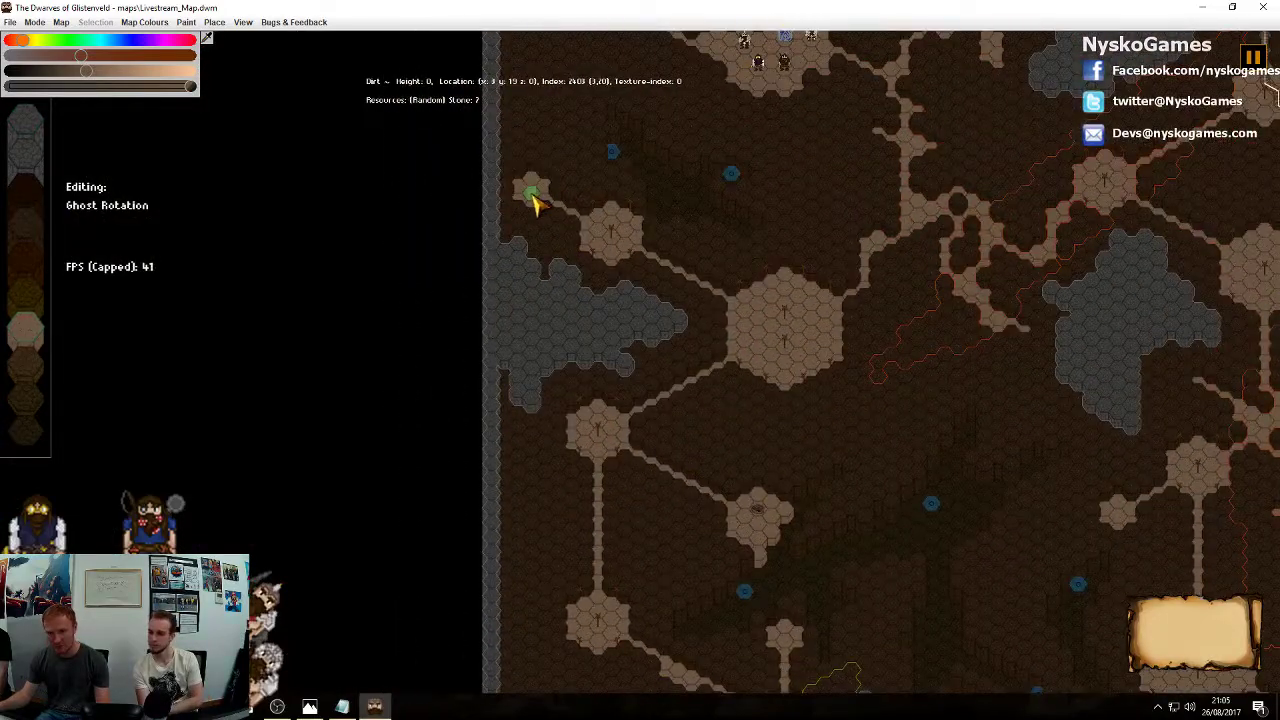
middle_click_drag(816, 474, 695, 185)
middle_click_drag(690, 455, 688, 408)
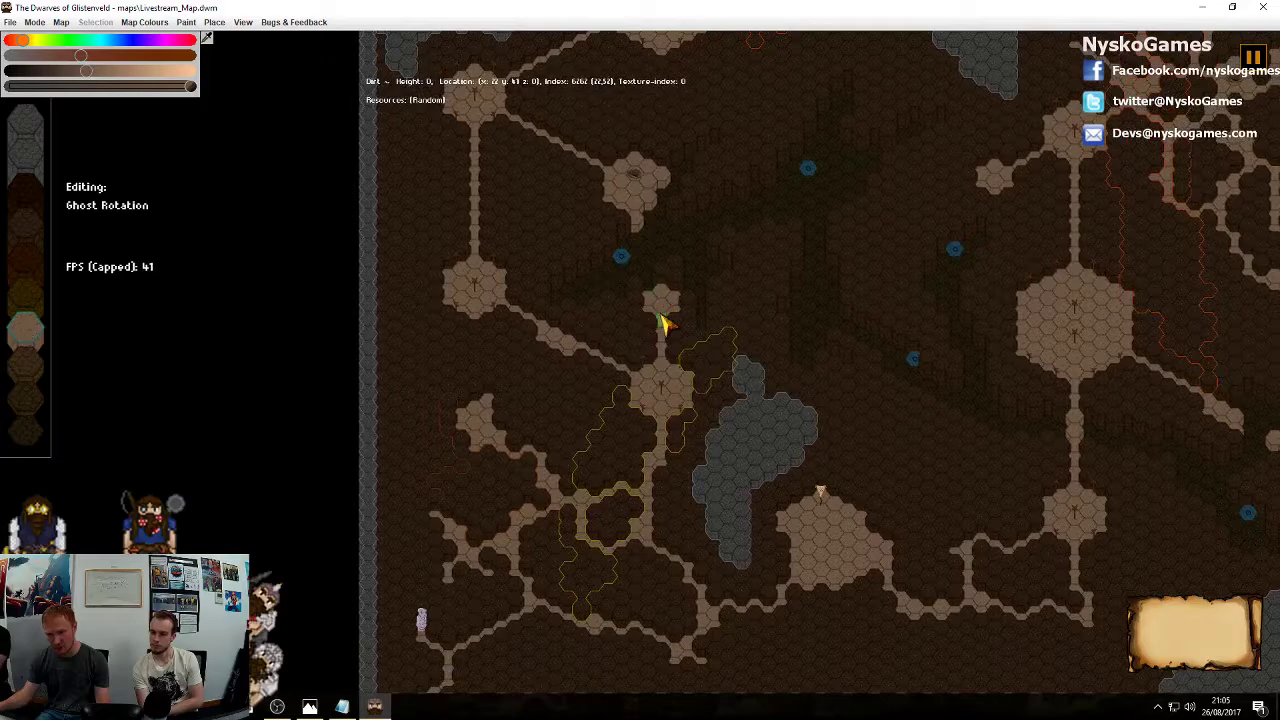
middle_click_drag(718, 198, 738, 571)
middle_click_drag(844, 318, 430, 434)
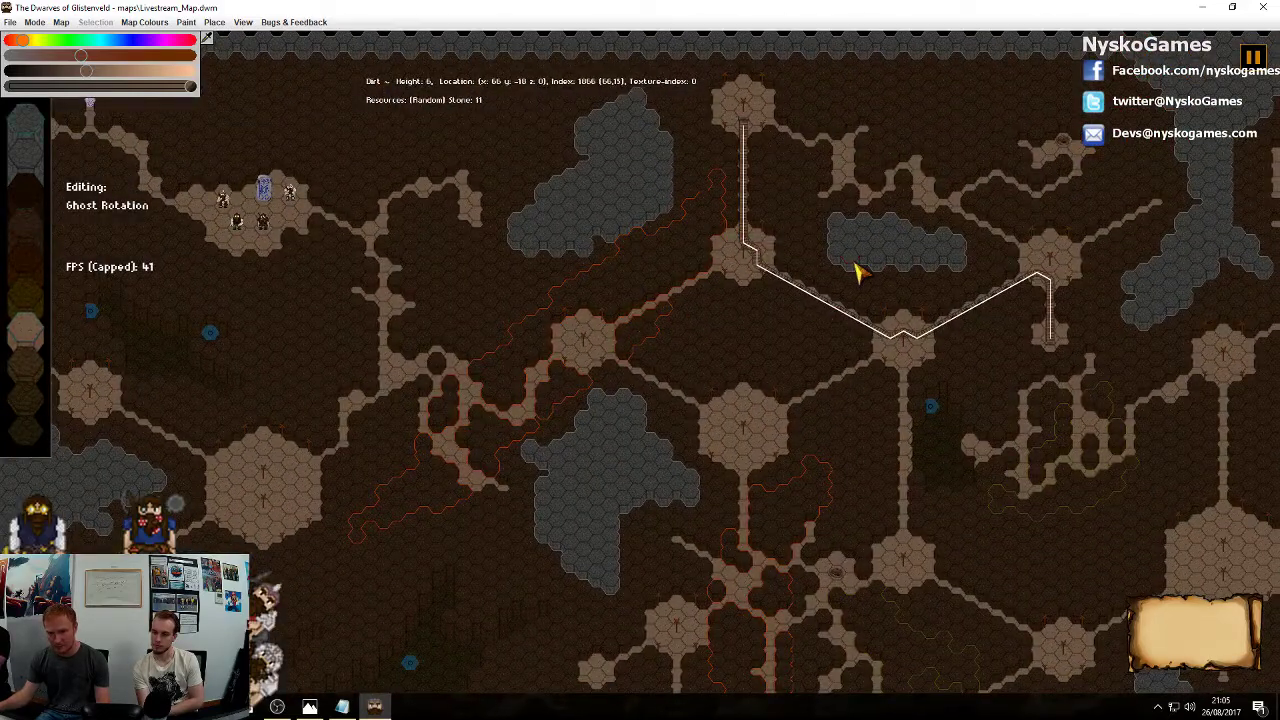
Add a track branch in the cavern directly south of the northernmost one, leading toward its southwestern tunnel
scroll(857, 273, "up", 6)
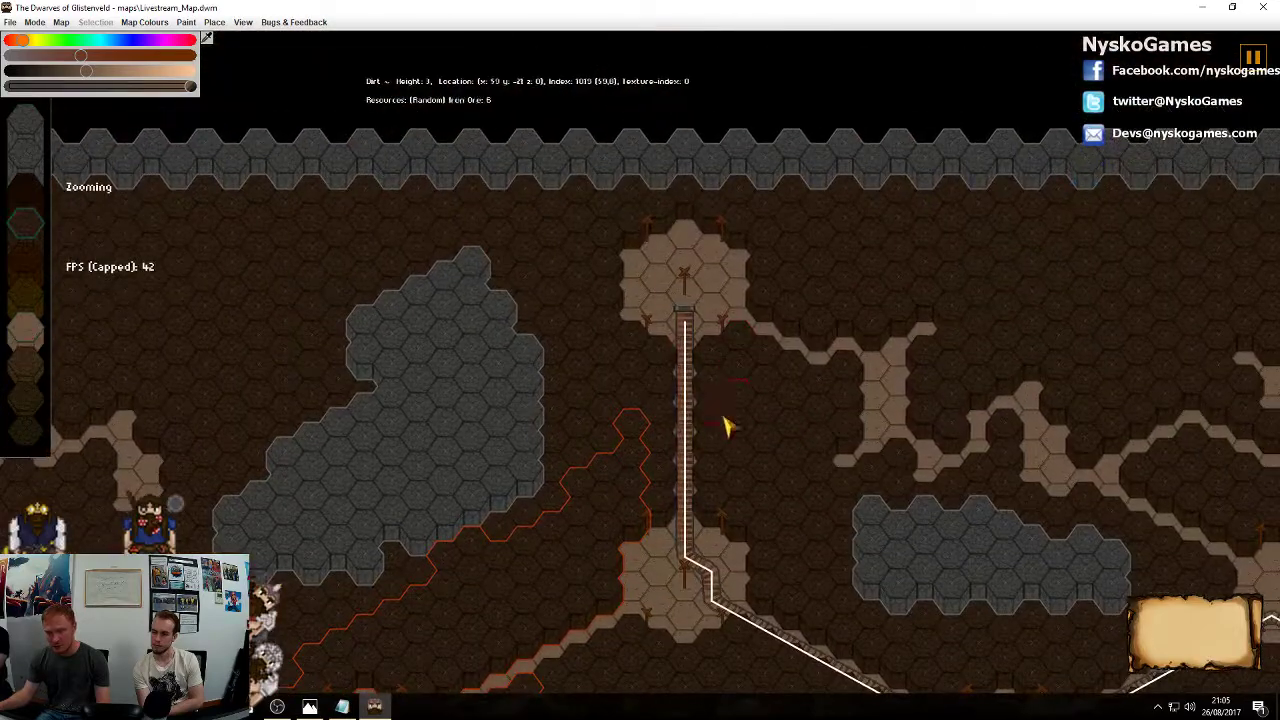
scroll(724, 418, "up", 4)
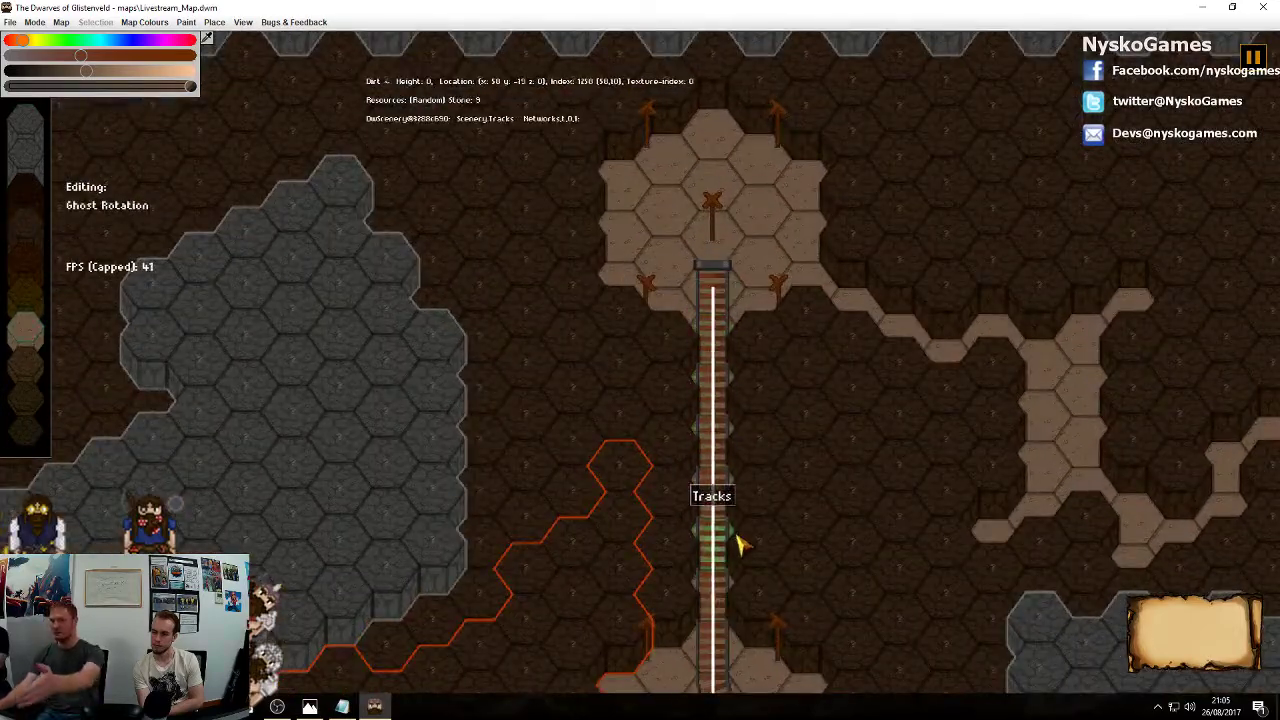
middle_click_drag(737, 543, 772, 183)
left_click(788, 404)
left_click(702, 367)
left_click(684, 418)
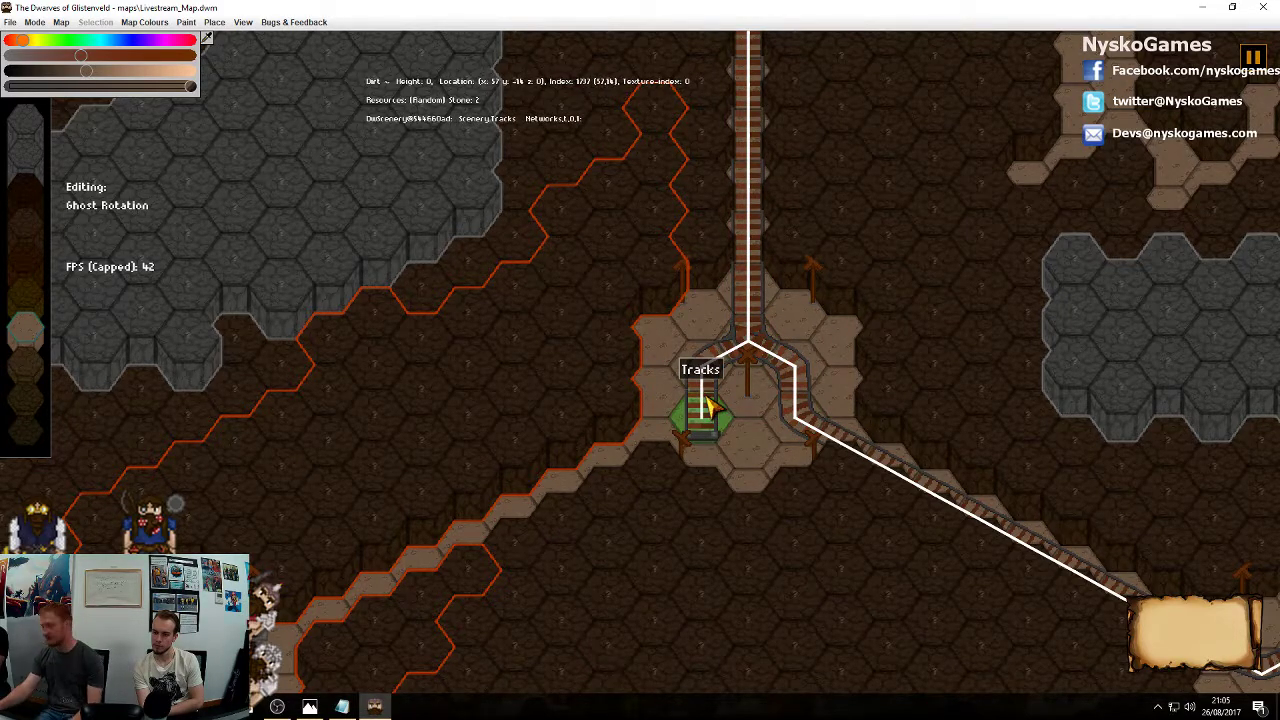
Lay tracks down the west side of the northern junction chamber and into the diagonal corridor leading southwest
scroll(713, 396, "down", 3)
middle_click_drag(723, 432, 791, 374)
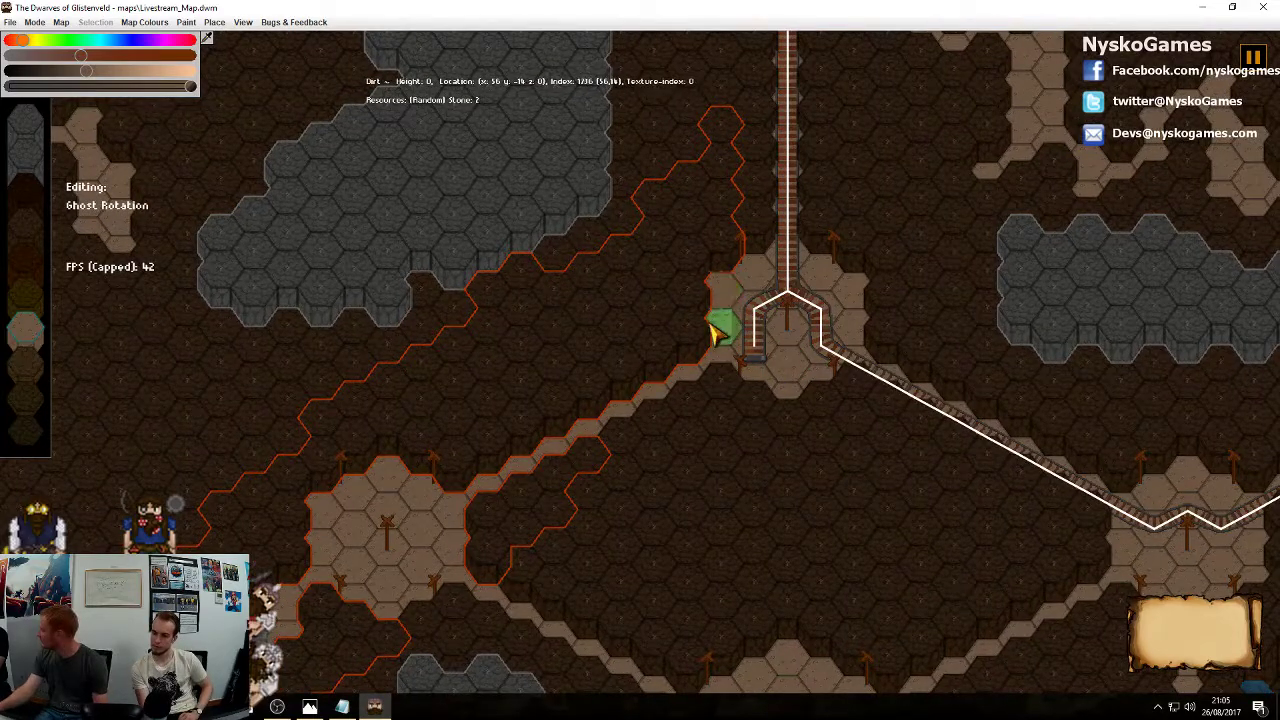
scroll(733, 368, "up", 3)
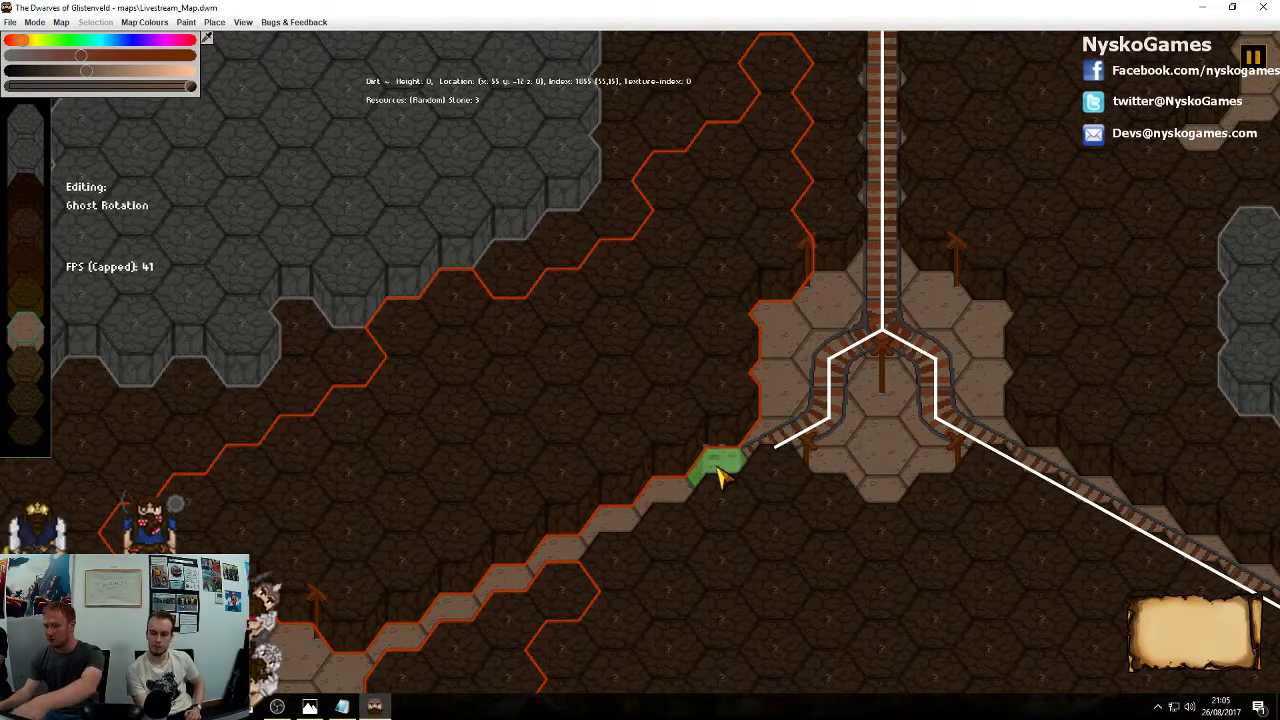
mouse_move(711, 457)
left_mouse_down()
mouse_move(683, 501)
mouse_move(695, 478)
left_mouse_up()
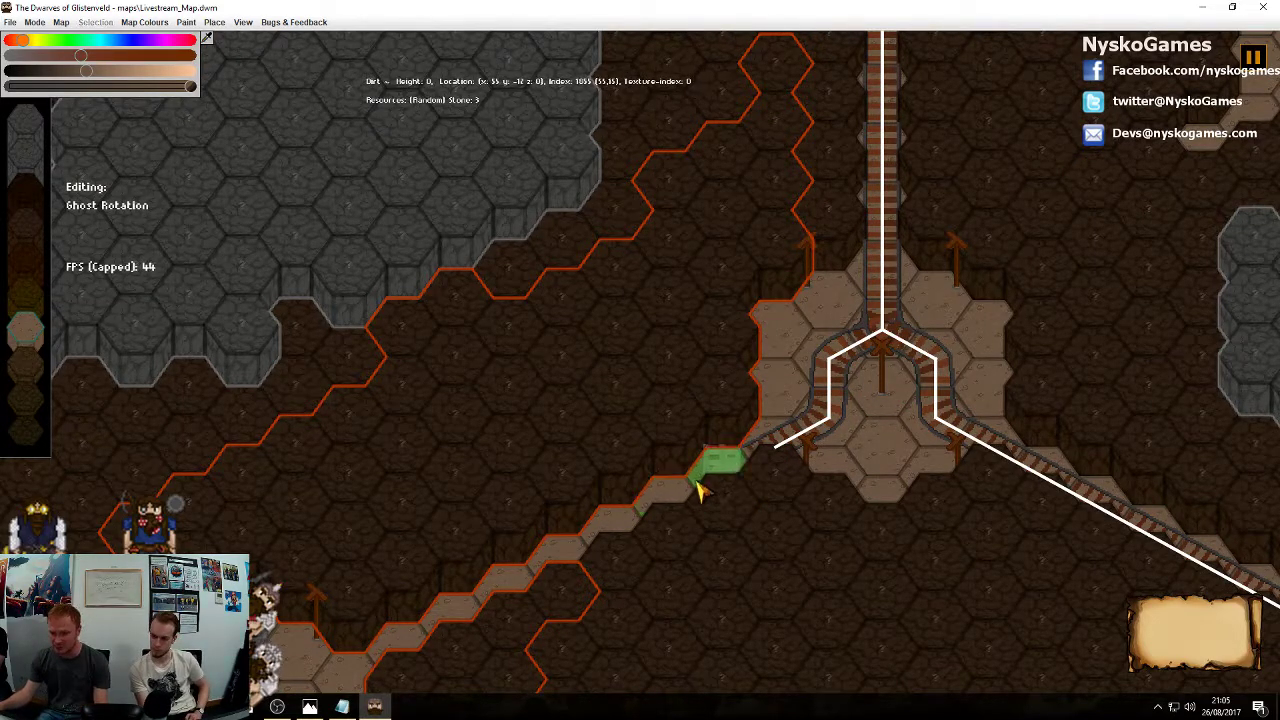
left_click(695, 478)
left_click(669, 491)
Continue the tracks along the southwest diagonal corridor and into the east side of the western chamber
middle_click_drag(641, 534, 939, 339)
mouse_move(944, 347)
left_mouse_down()
mouse_move(882, 352)
mouse_move(723, 429)
mouse_move(671, 486)
left_mouse_up()
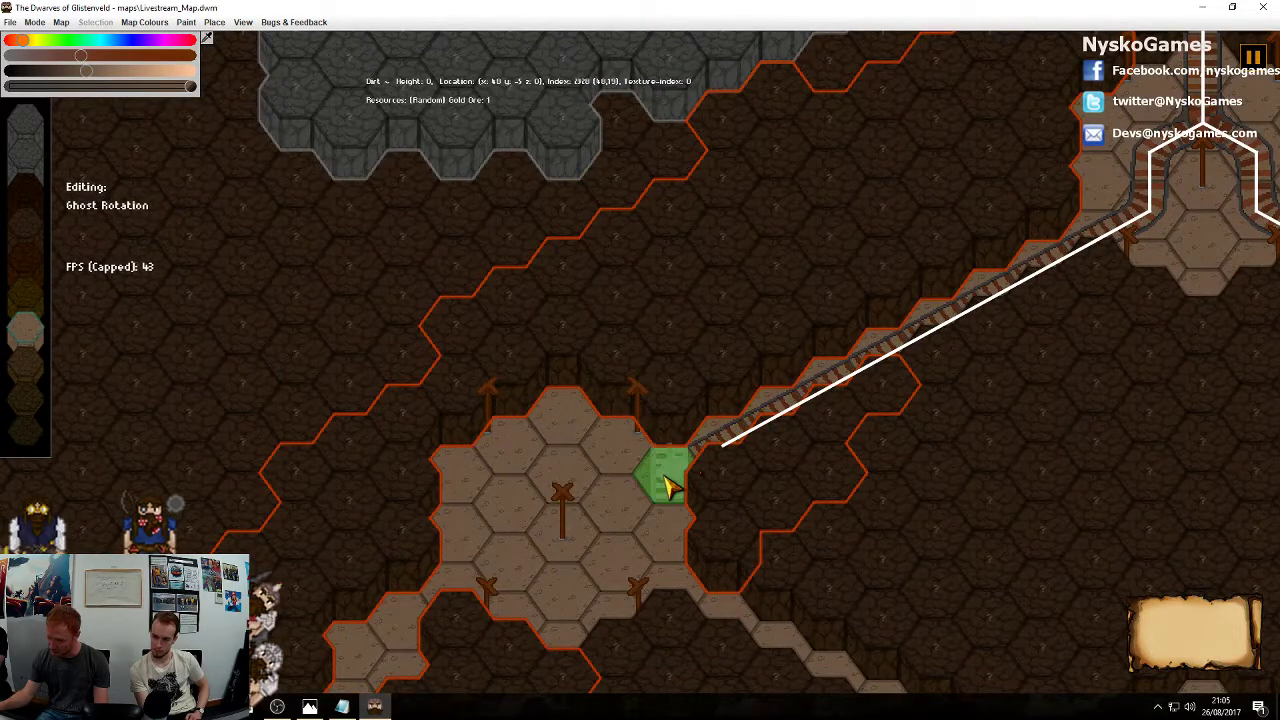
middle_click_drag(671, 486, 964, 393)
mouse_move(964, 400)
left_mouse_down()
mouse_move(920, 414)
mouse_move(965, 445)
mouse_move(923, 471)
left_mouse_up()
scroll(1057, 447, "down", 2)
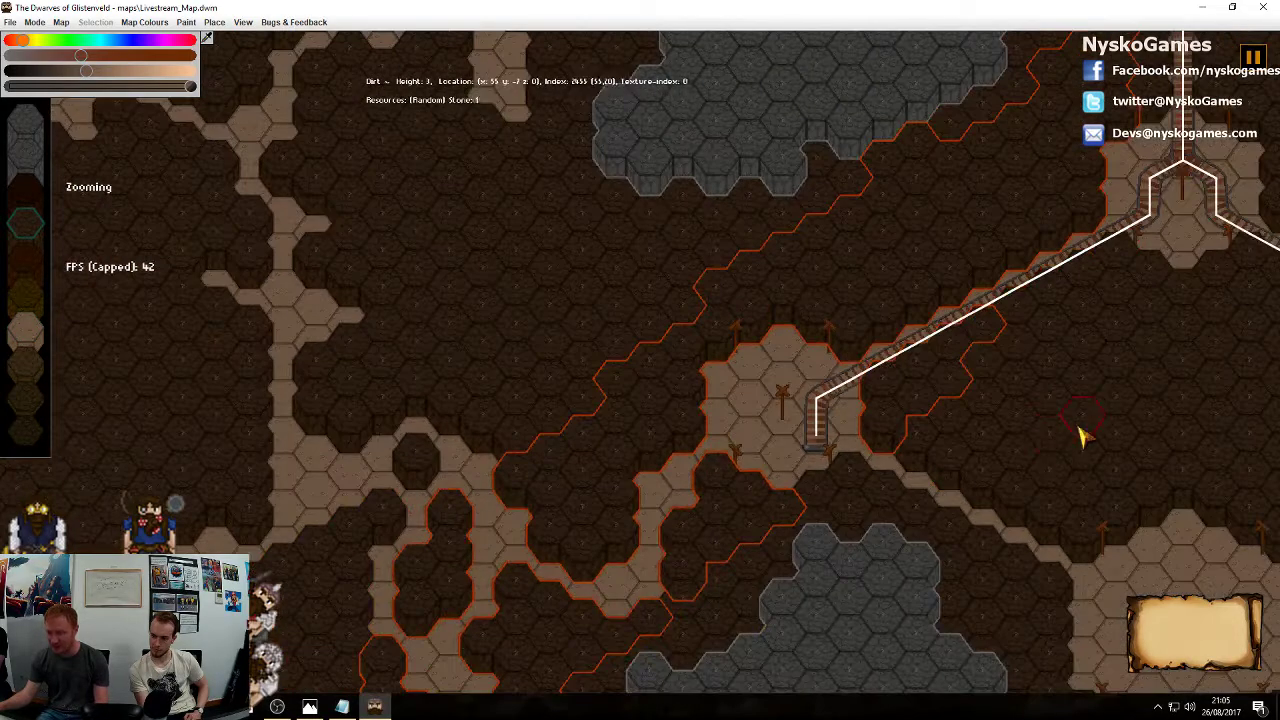
Extend the tracks from the western chamber southeast along the diagonal corridor to the large central chamber
middle_click_drag(1200, 388, 686, 388)
scroll(692, 396, "down", 2)
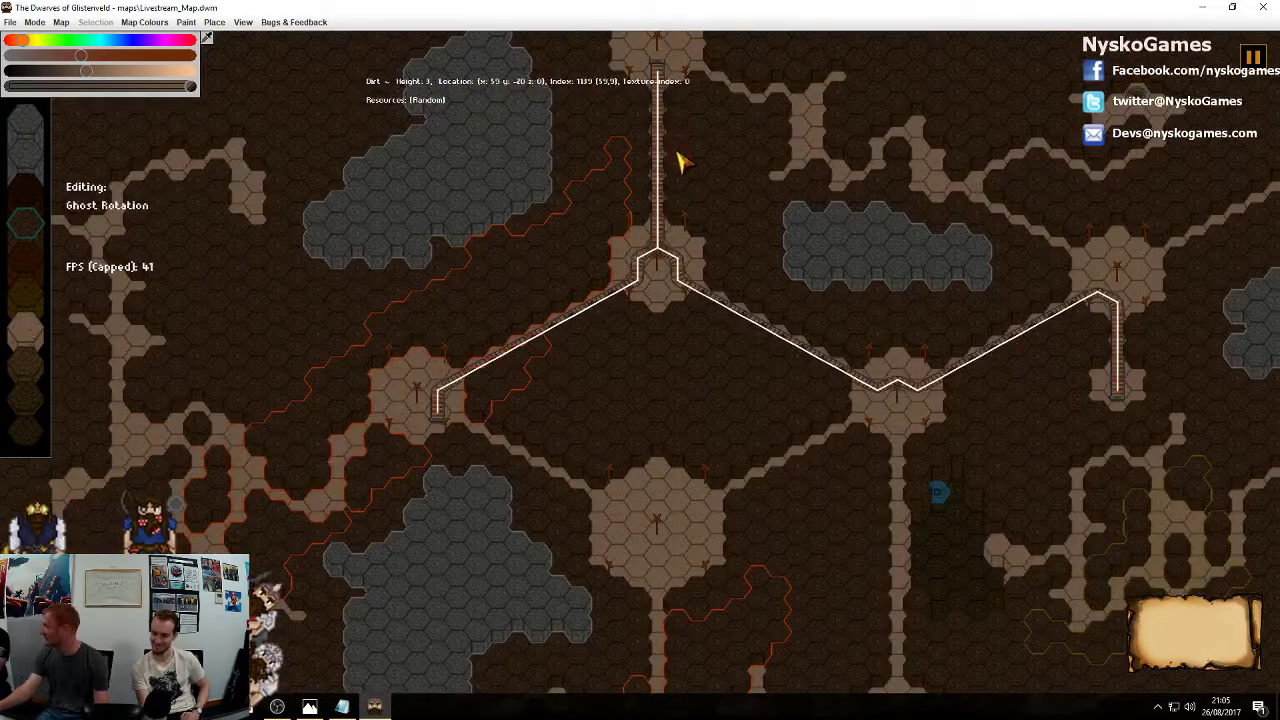
middle_click_drag(663, 296, 740, 282)
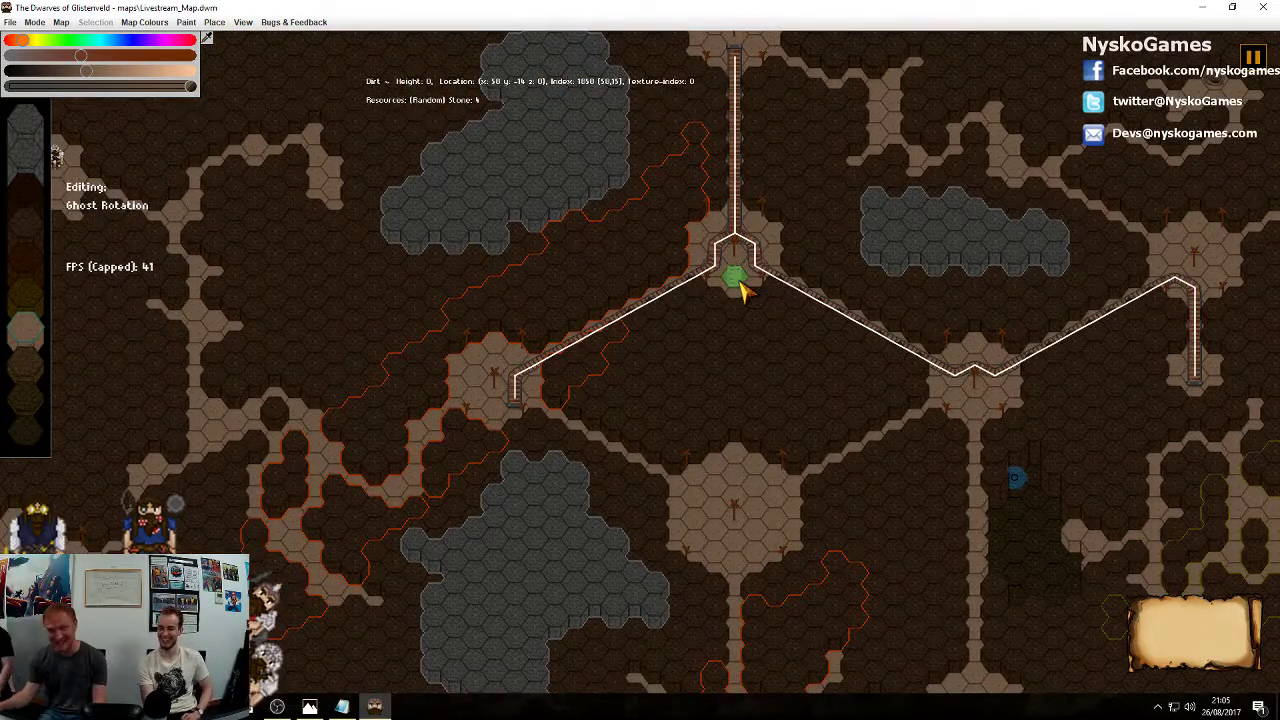
scroll(877, 437, "up", 4)
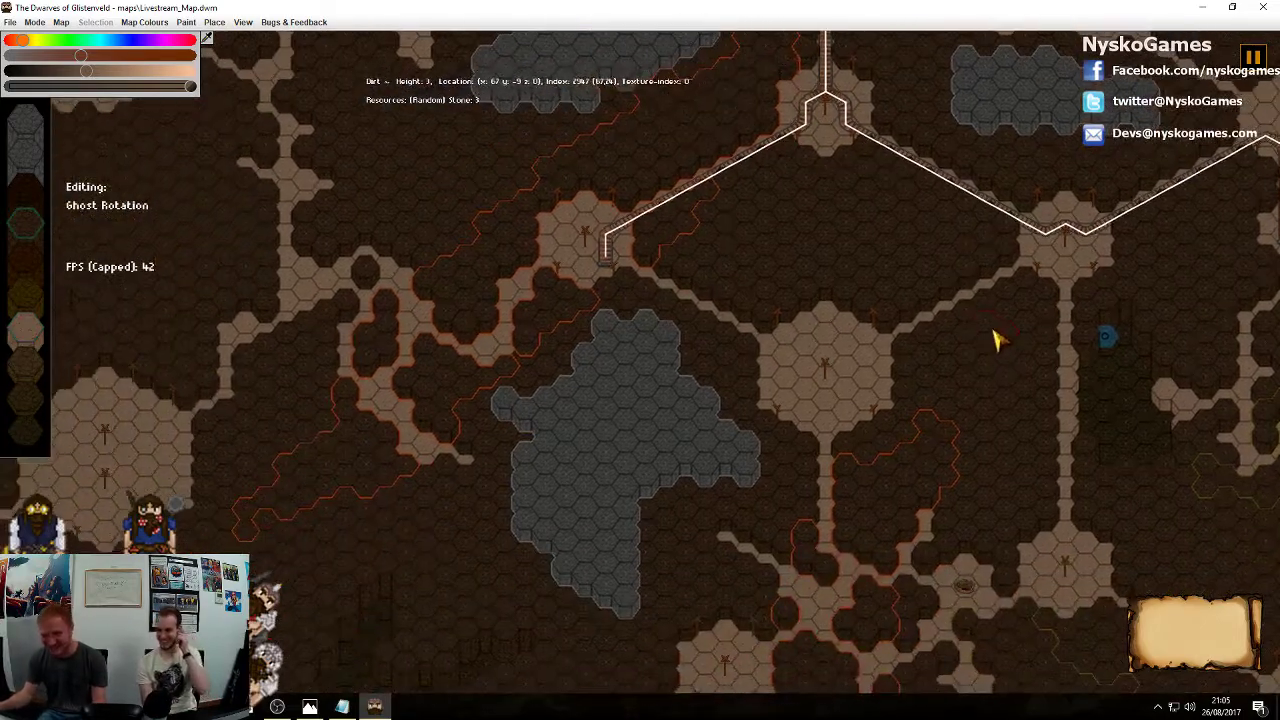
scroll(728, 325, "up", 2)
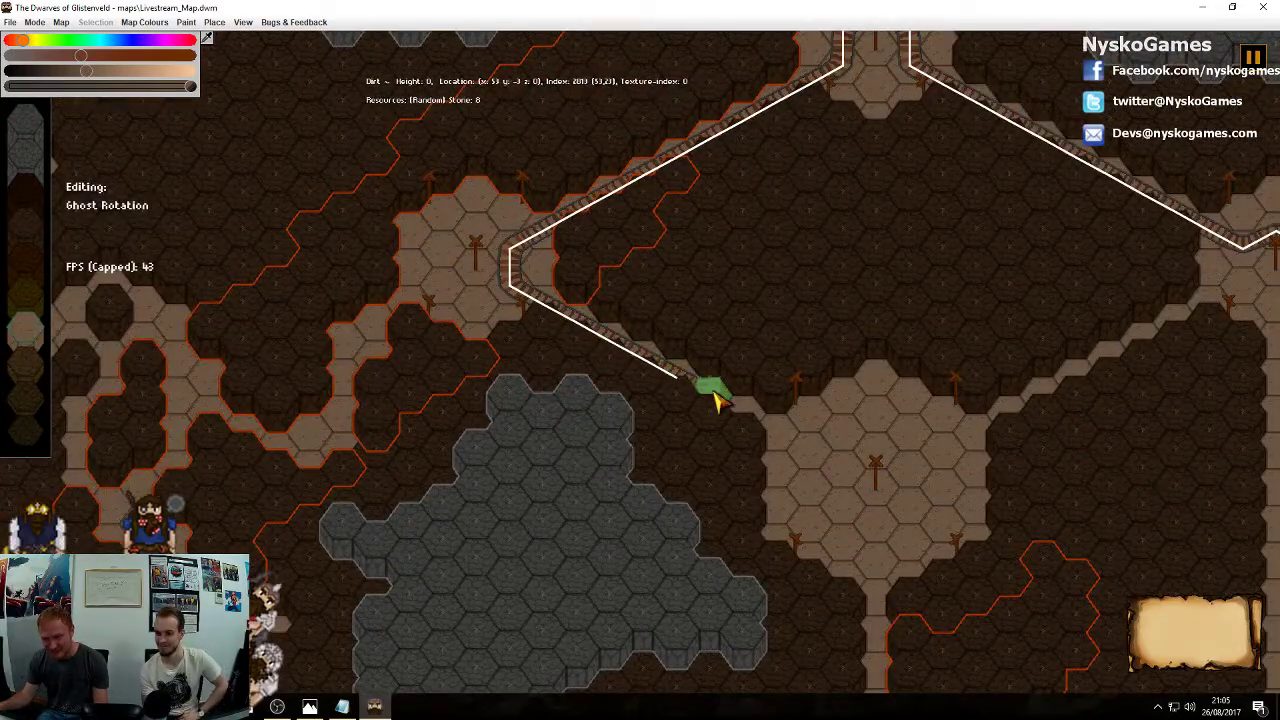
left_click(755, 425)
left_click(789, 447)
left_click(812, 463)
Examine the corridors and chambers around the central chamber to plan the track's onward route
middle_click_drag(1054, 334, 662, 249)
middle_click_drag(1045, 441, 954, 152)
scroll(953, 170, "down", 3)
middle_click_drag(945, 340, 988, 358)
middle_click_drag(672, 437, 873, 312)
middle_click_drag(768, 290, 745, 214)
middle_click_drag(672, 543, 731, 483)
Route the tracks around the west side of the central chamber and down the straight corridor to its south
scroll(731, 483, "up", 3)
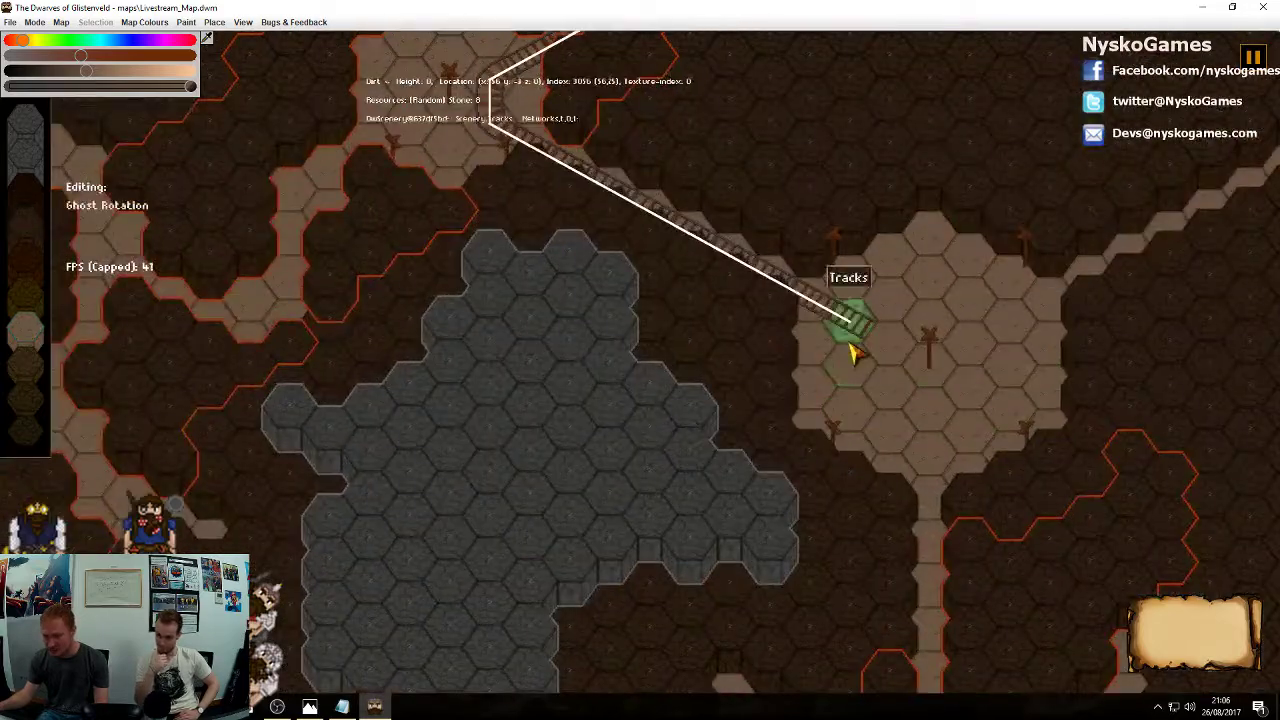
left_click(884, 428)
left_click(927, 454)
middle_click_drag(928, 531, 848, 340)
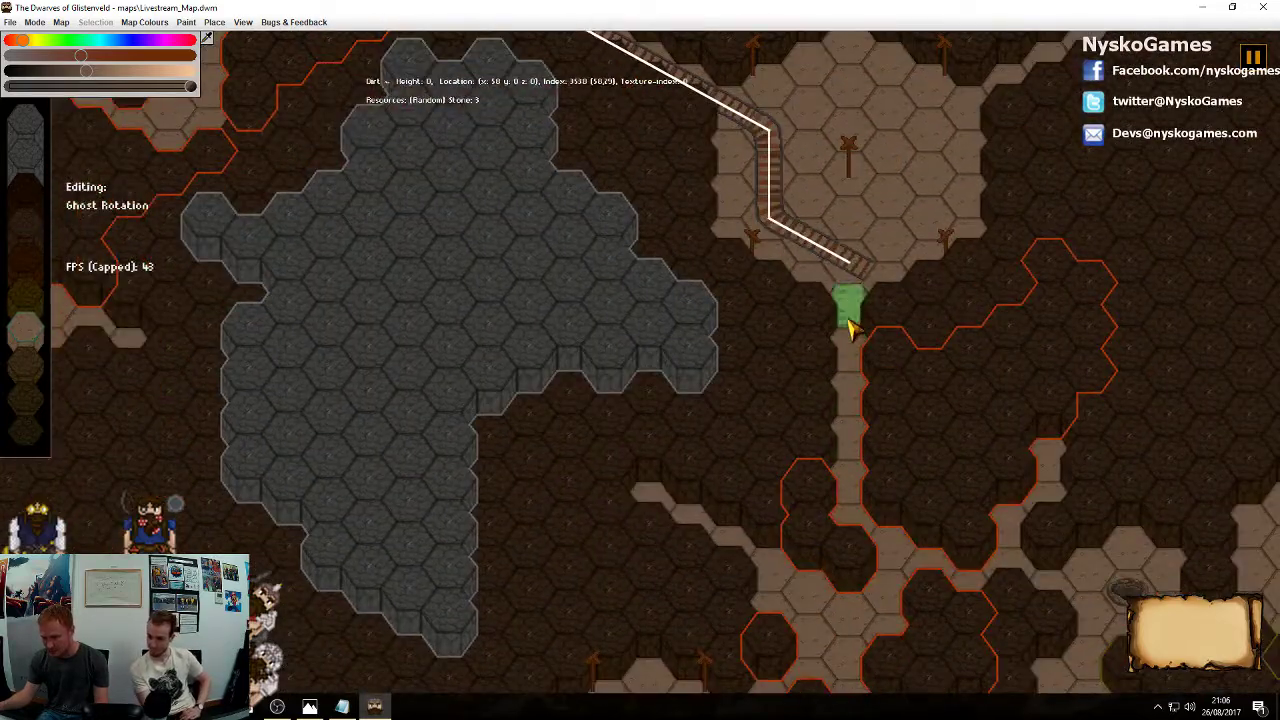
left_click(849, 316)
left_click(849, 358)
left_click(848, 408)
left_click(845, 482)
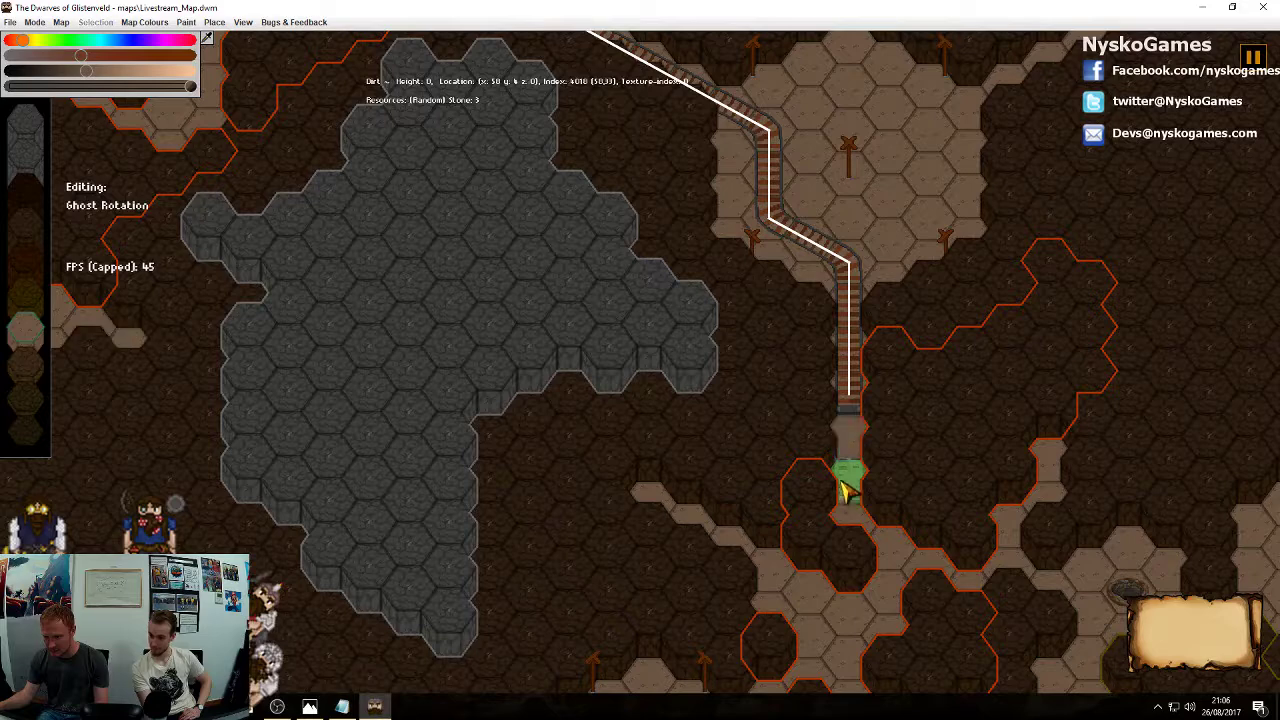
Bend the tracks around the east side of the small cavern and southwest toward the next supported chamber
middle_click_drag(886, 555, 908, 243)
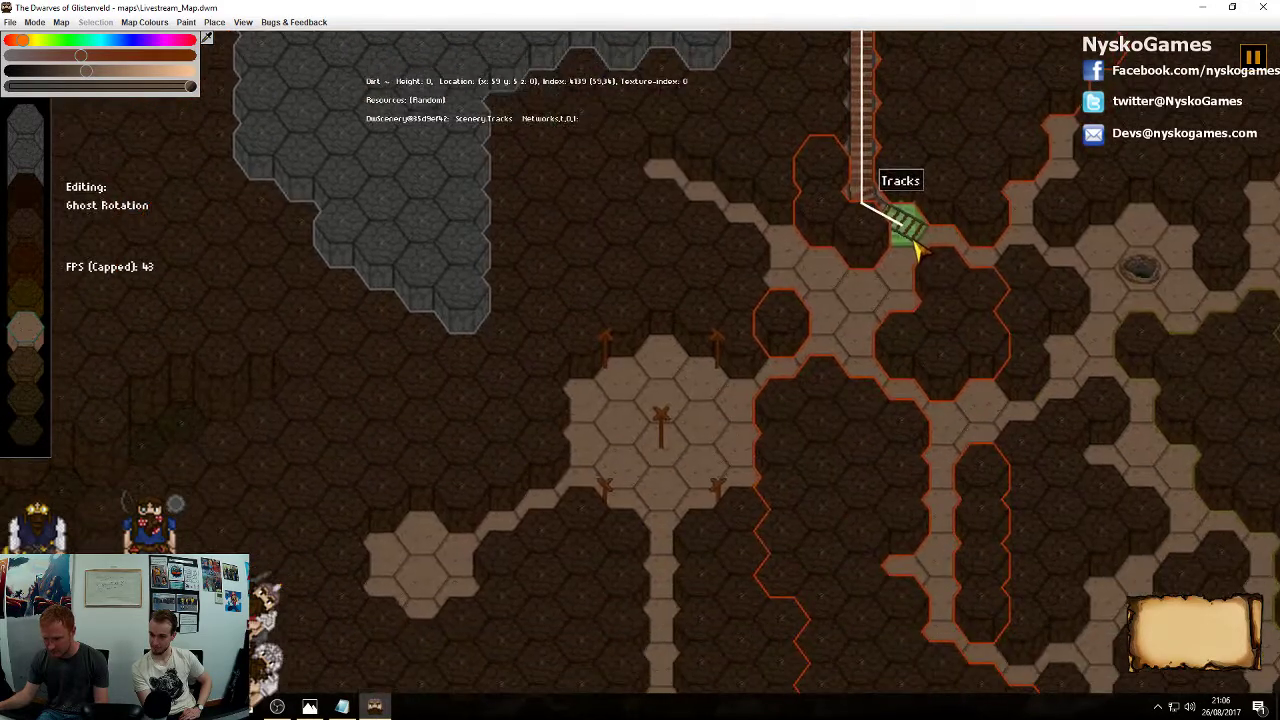
left_click(903, 292)
left_click(860, 341)
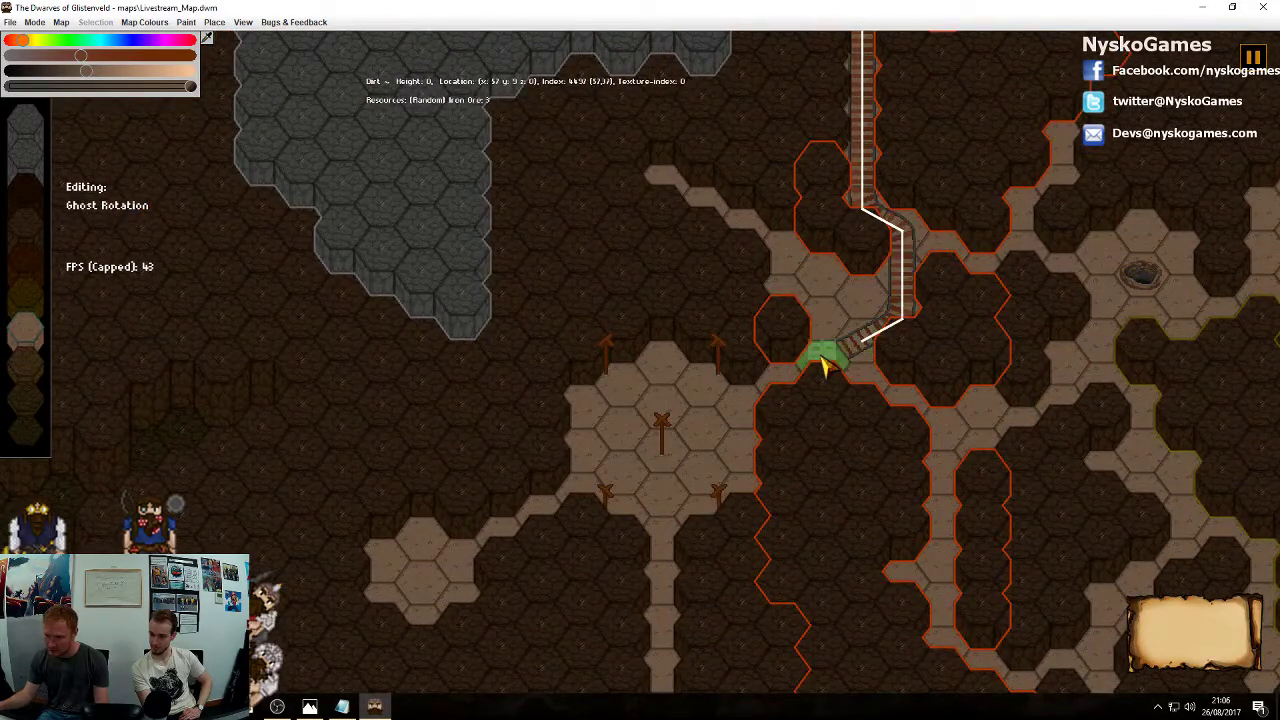
left_click(822, 361)
left_click(782, 384)
Run the tracks through the southwestern chamber, east of its central support, to its south exit
left_click(742, 406)
left_click(703, 431)
left_click(701, 473)
left_click(665, 502)
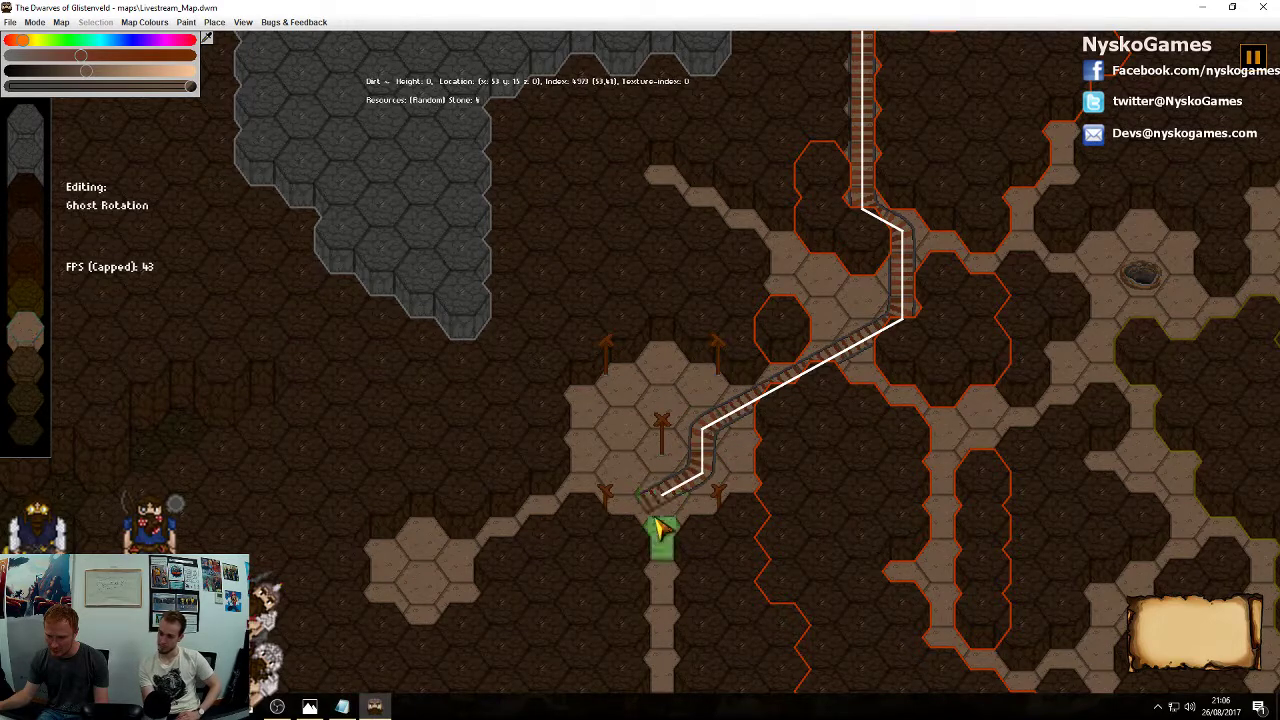
left_click(661, 530)
Add a branch track from the chamber's south exit along the southwest corridor into the small dead-end cave
middle_click_drag(775, 588, 914, 391)
left_click(772, 288)
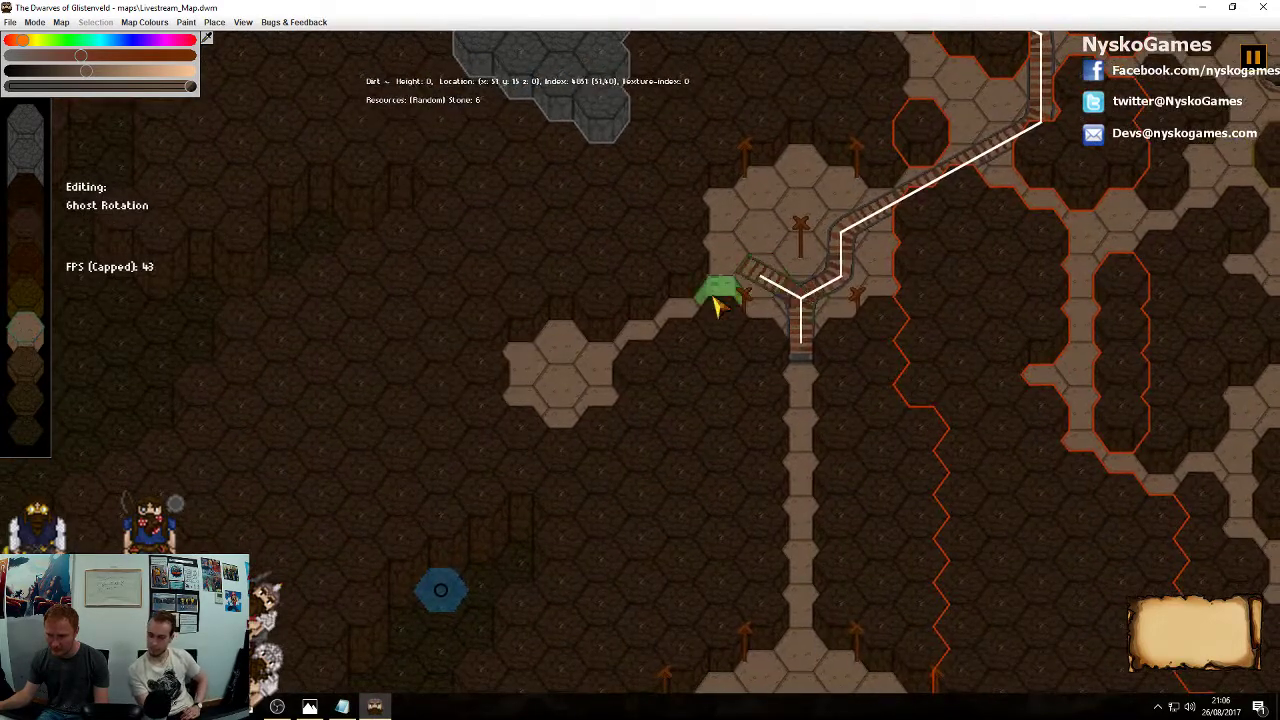
left_click(732, 310)
left_click(692, 332)
left_click(652, 354)
left_click(612, 376)
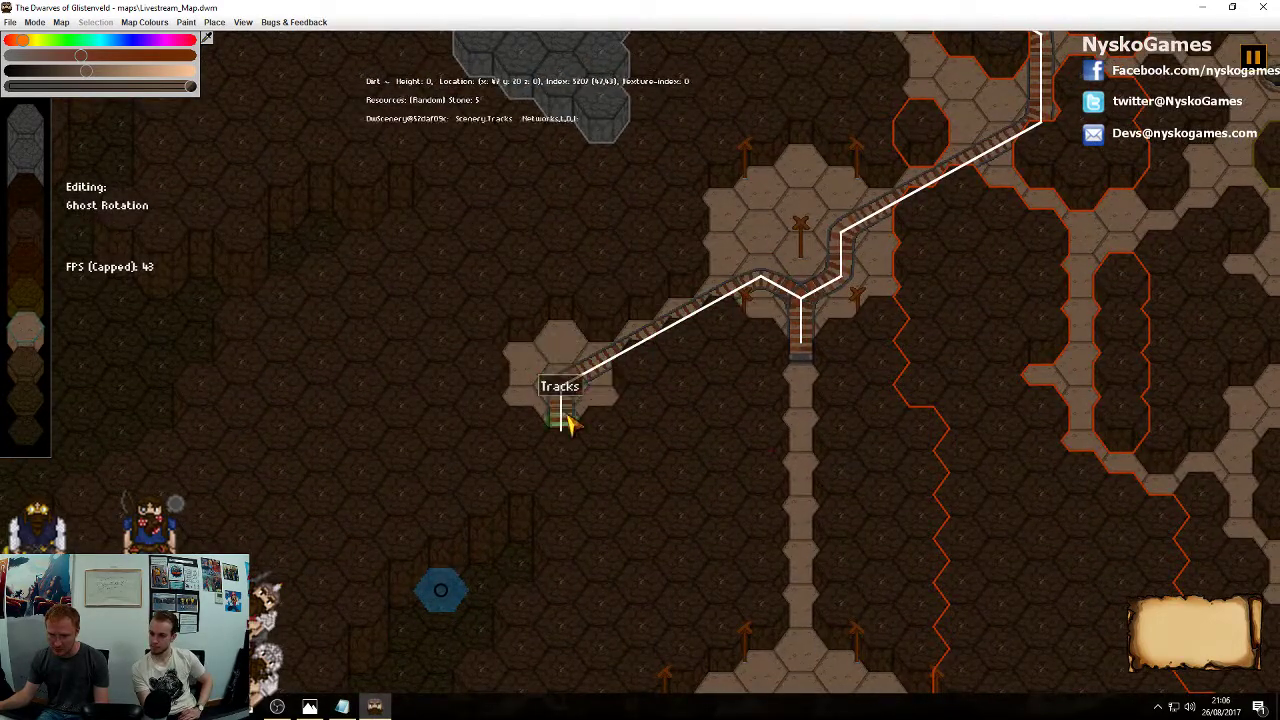
Lay tracks down the long straight southern corridor to the north edge of the large two-support chamber
middle_click_drag(786, 470, 786, 320)
mouse_move(795, 255)
left_mouse_down()
mouse_move(807, 546)
mouse_move(887, 565)
mouse_move(810, 580)
left_mouse_up()
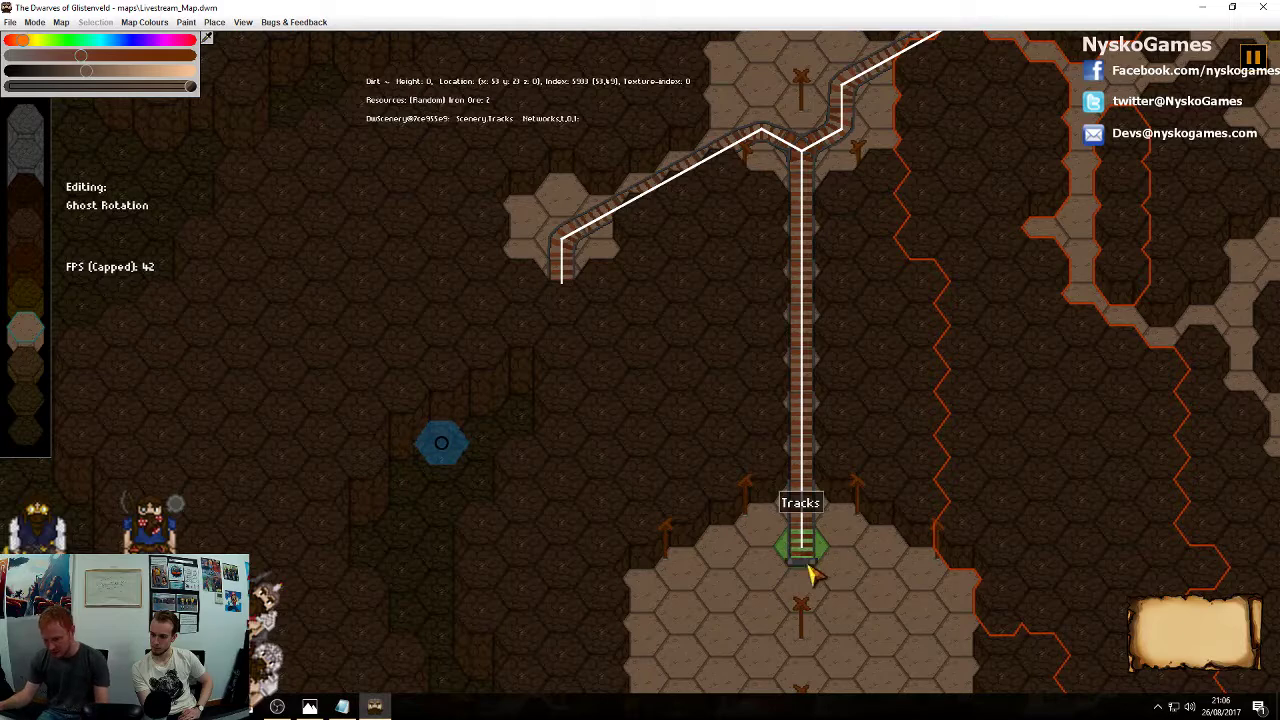
middle_click_drag(833, 576, 818, 333)
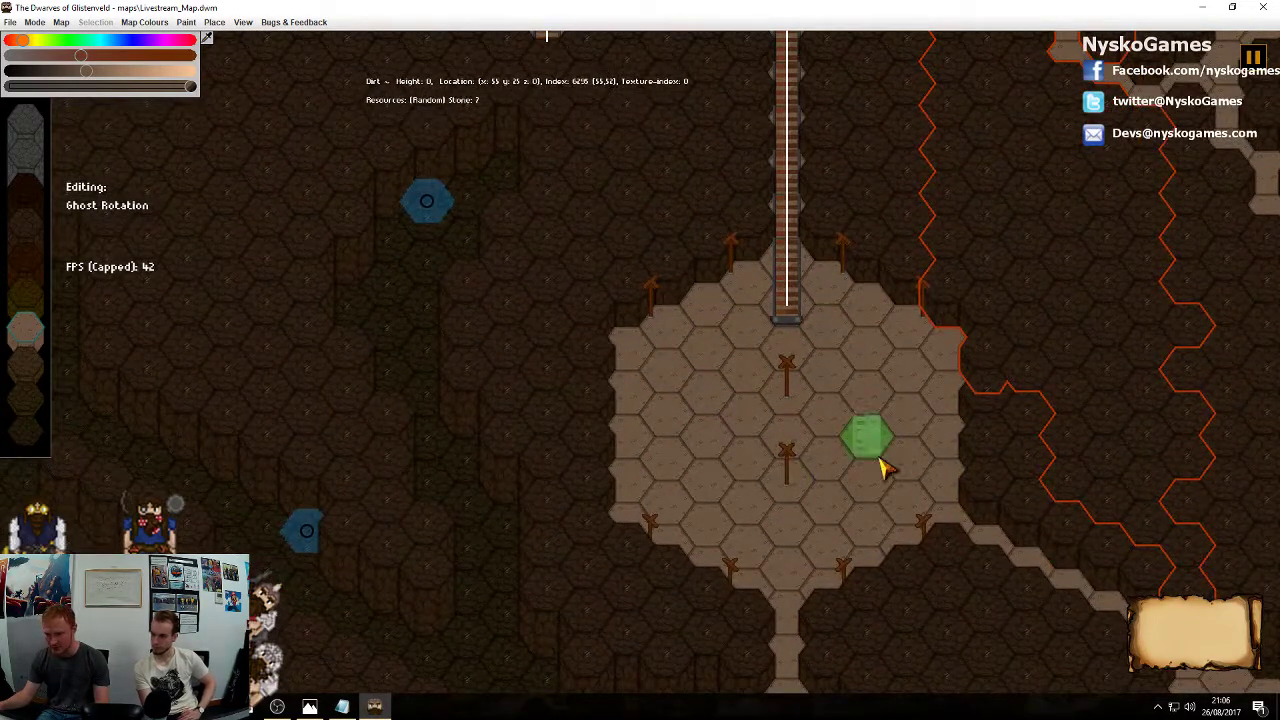
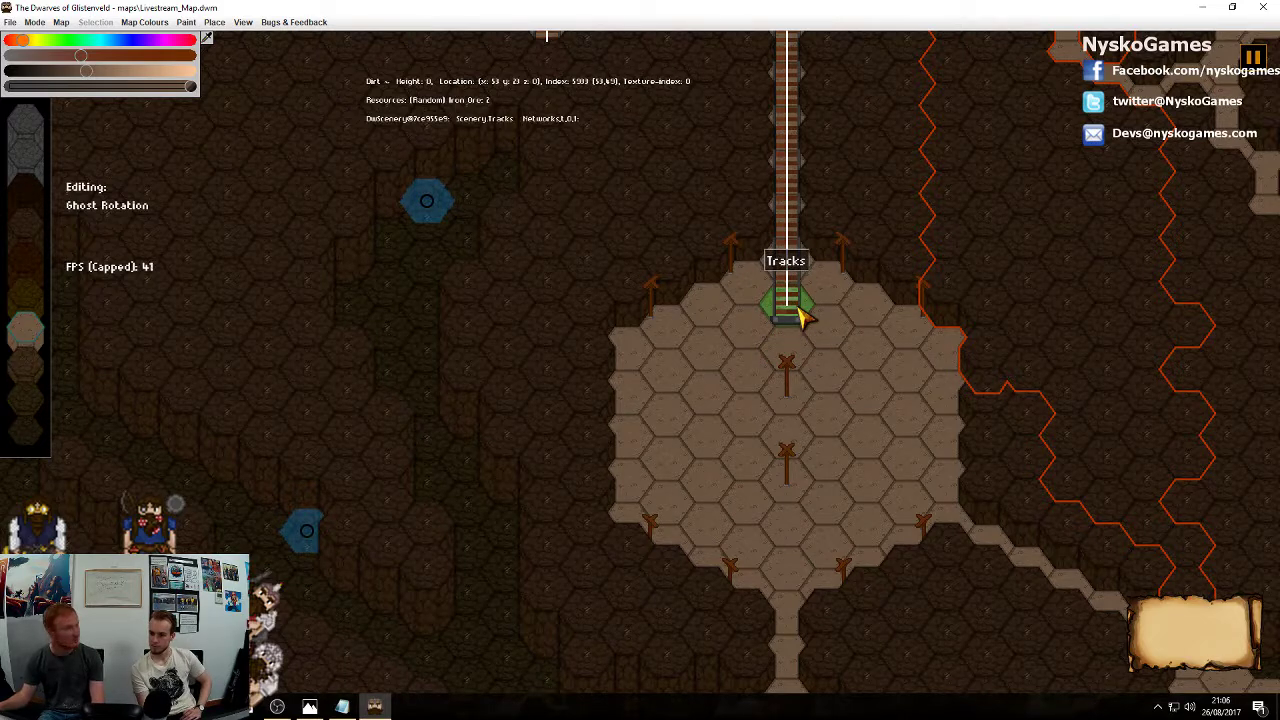
Route the tracks around the east side of the large two-support chamber and out through its south exit
middle_click_drag(874, 358, 871, 291)
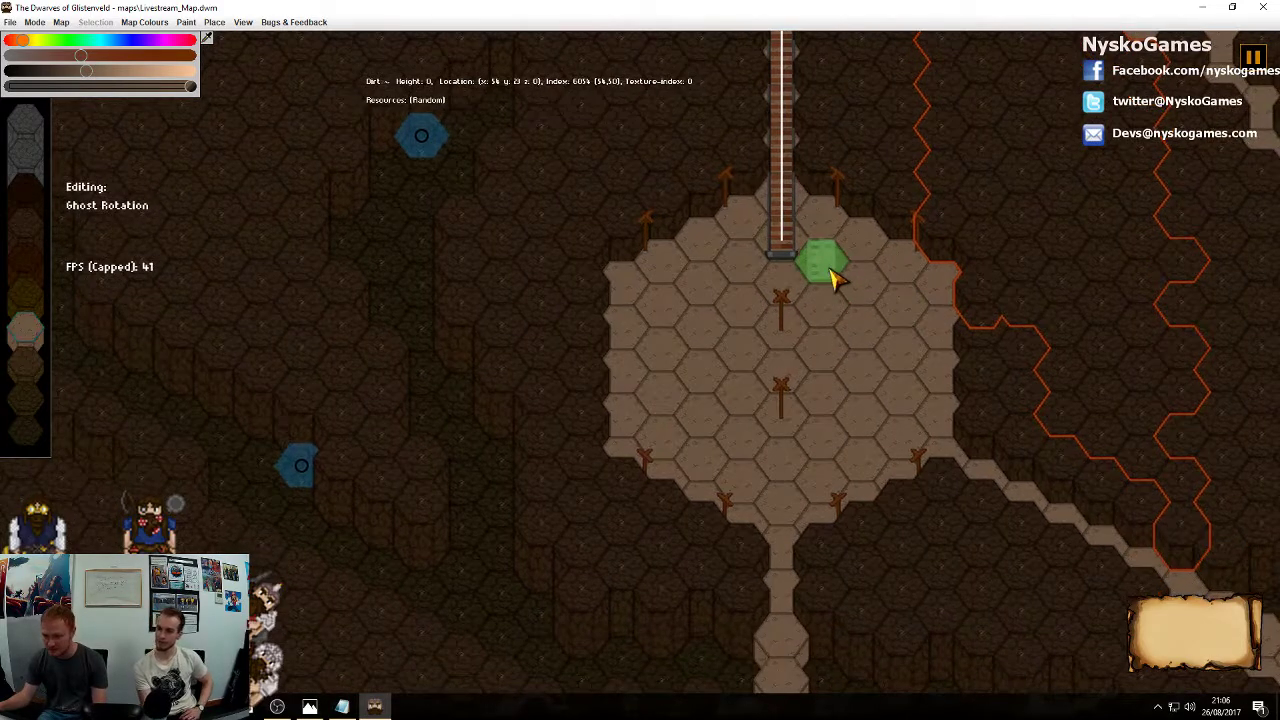
left_click(886, 312)
left_click(893, 353)
left_click(894, 398)
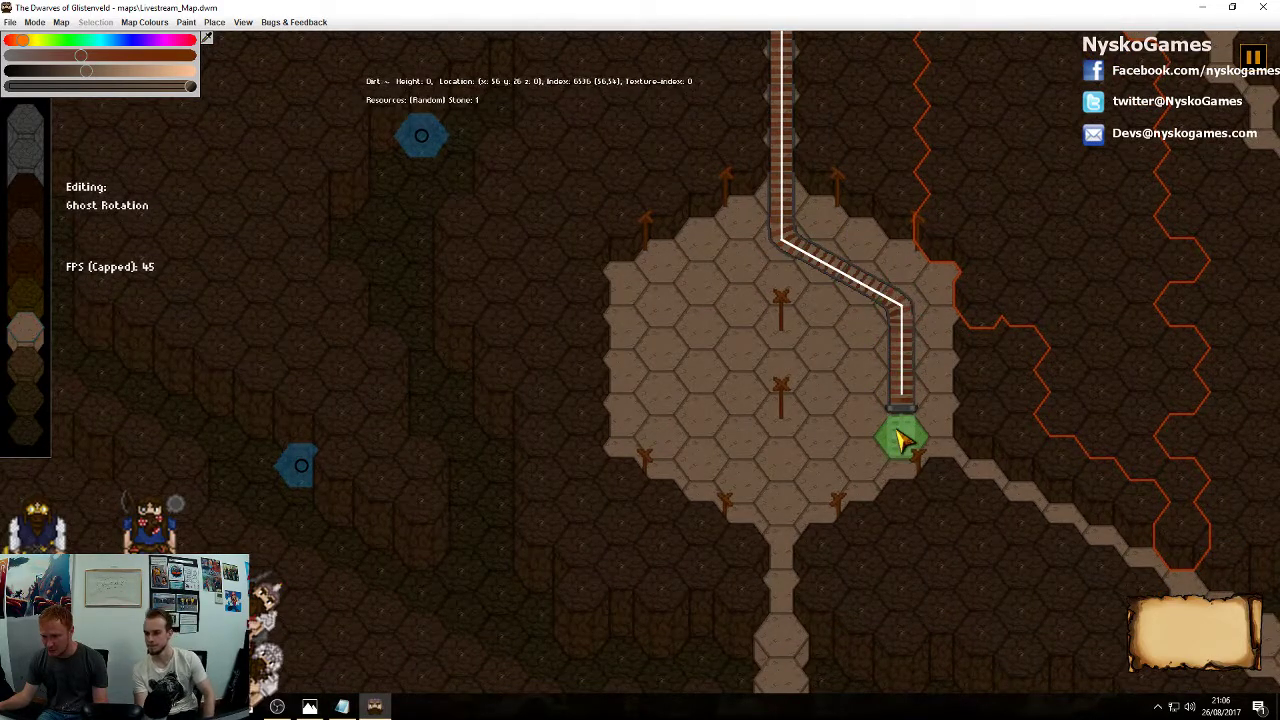
left_click(898, 434)
left_click(864, 460)
left_click(820, 482)
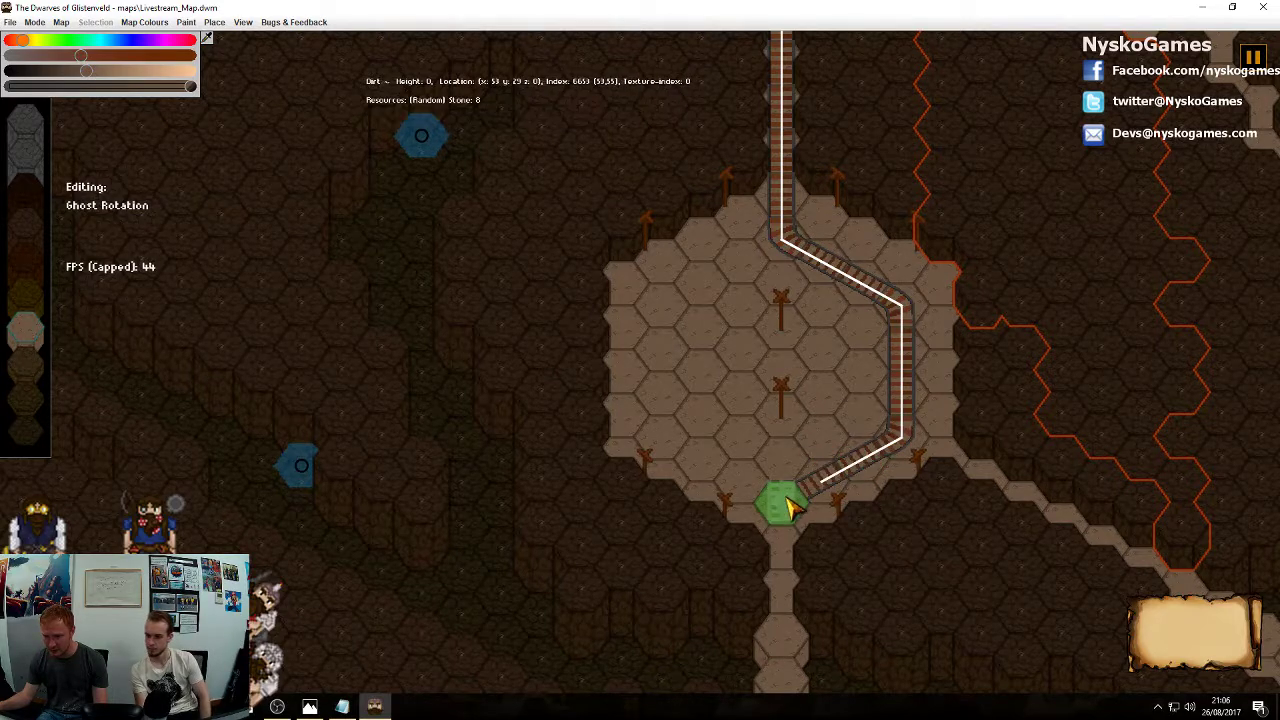
left_click(780, 503)
left_click(781, 507)
Review the track network and the eastern chambers to find corridors that still lack tracks
middle_click_drag(870, 318, 893, 498)
scroll(885, 490, "down", 2)
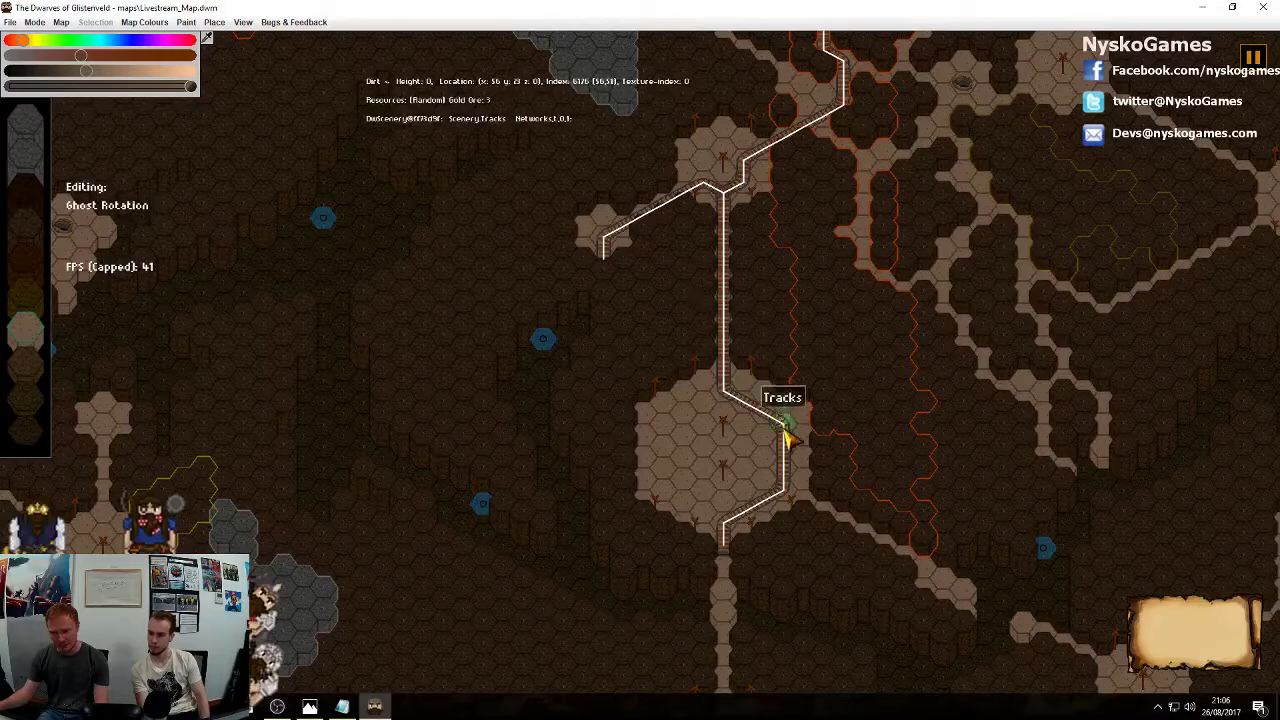
middle_click_drag(865, 320, 845, 478)
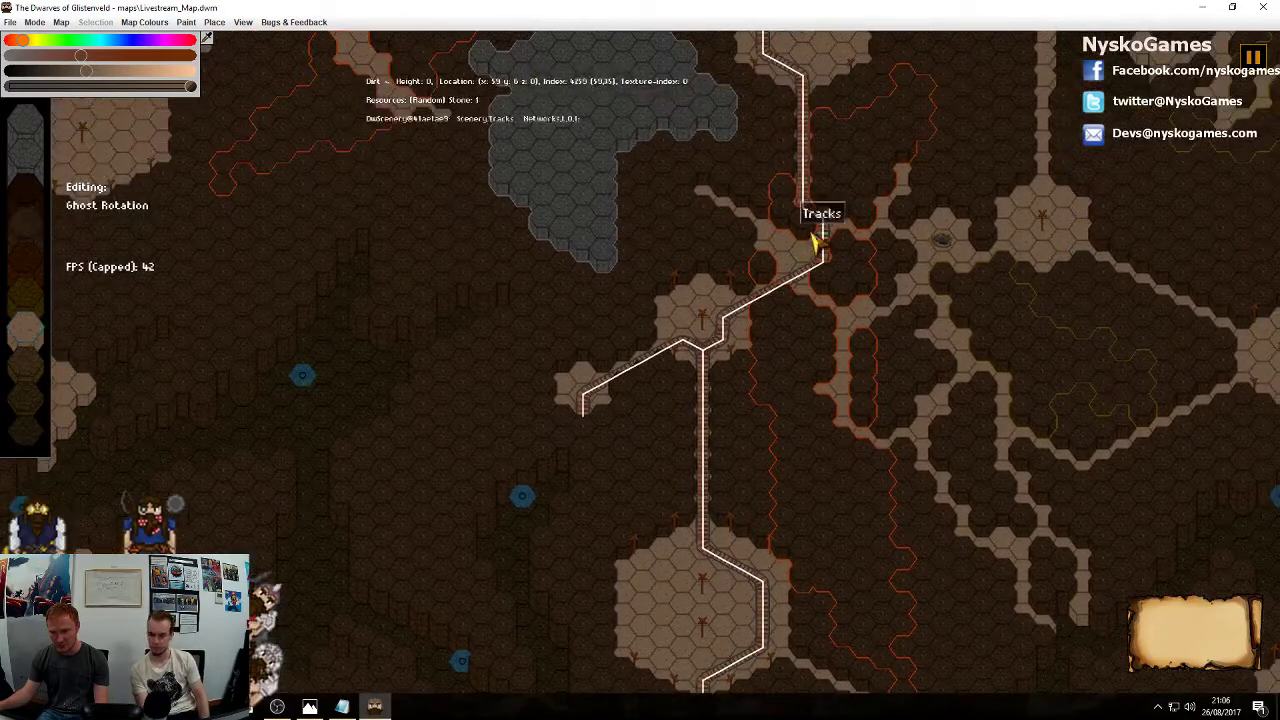
middle_click_drag(815, 232, 811, 462)
middle_click_drag(845, 255, 958, 418)
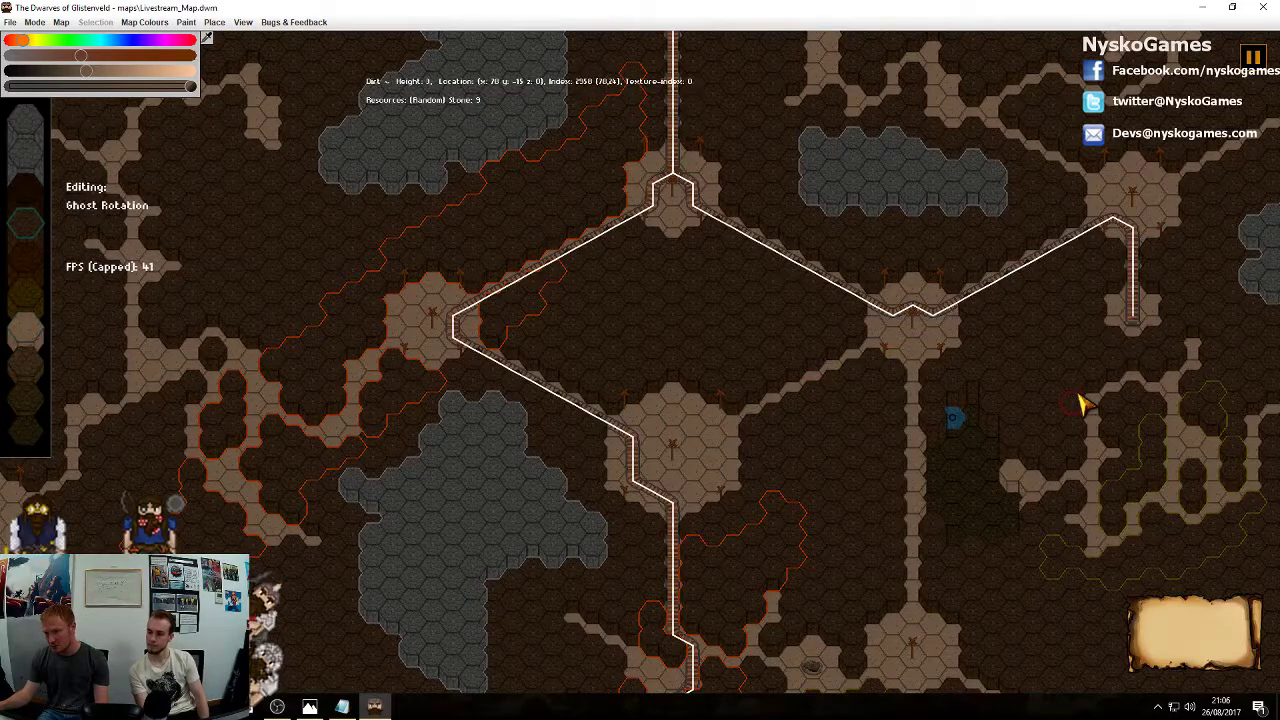
middle_click_drag(1080, 403, 850, 172)
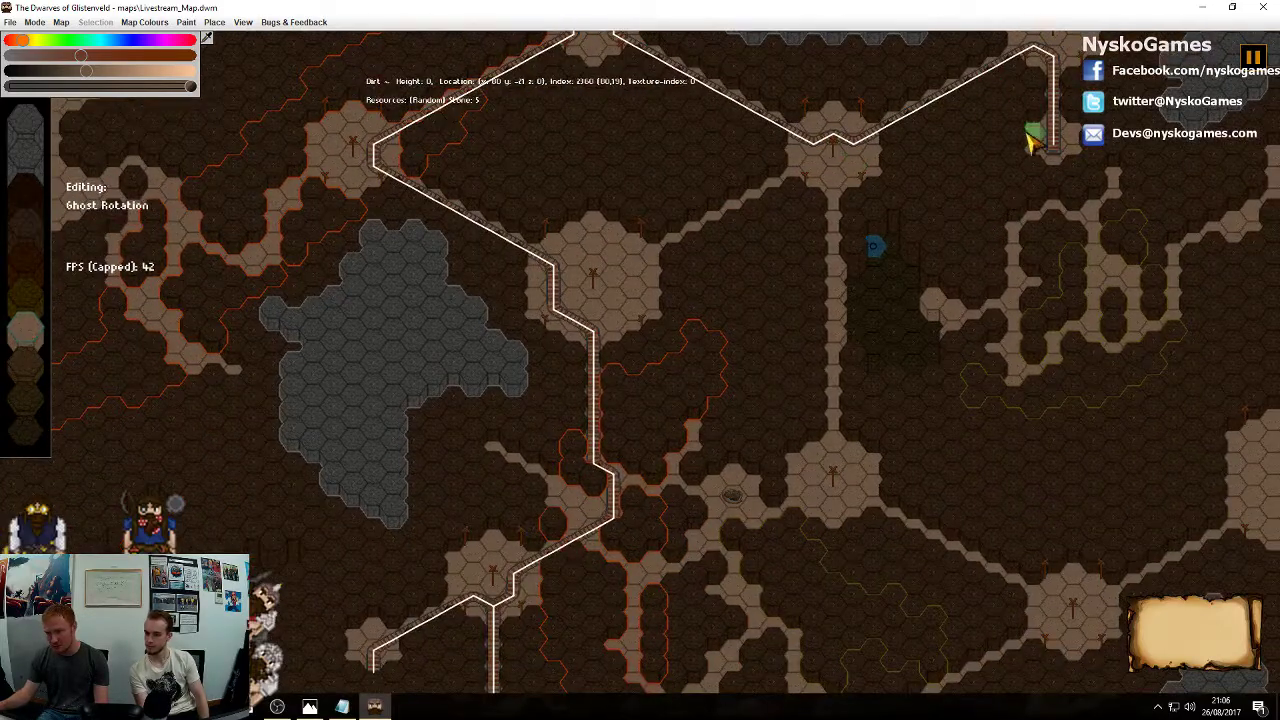
middle_click_drag(839, 490, 821, 291)
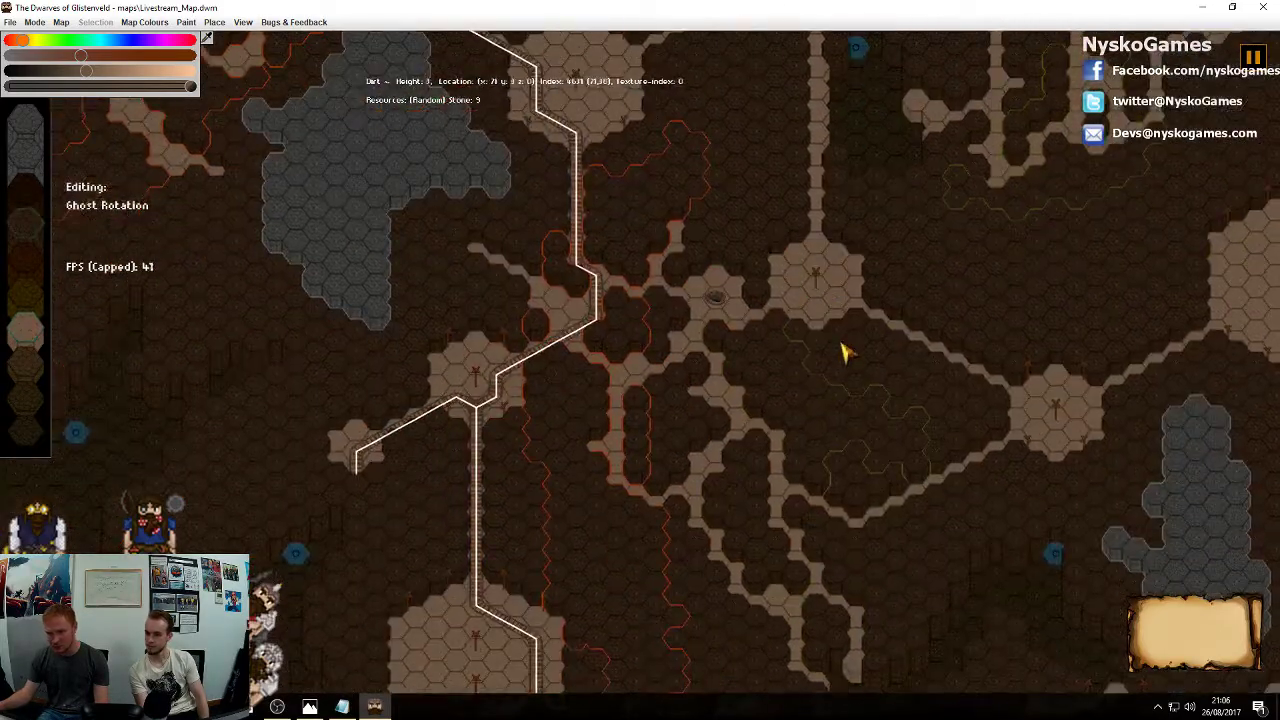
middle_click_drag(1072, 326, 723, 300)
middle_click_drag(934, 260, 643, 398)
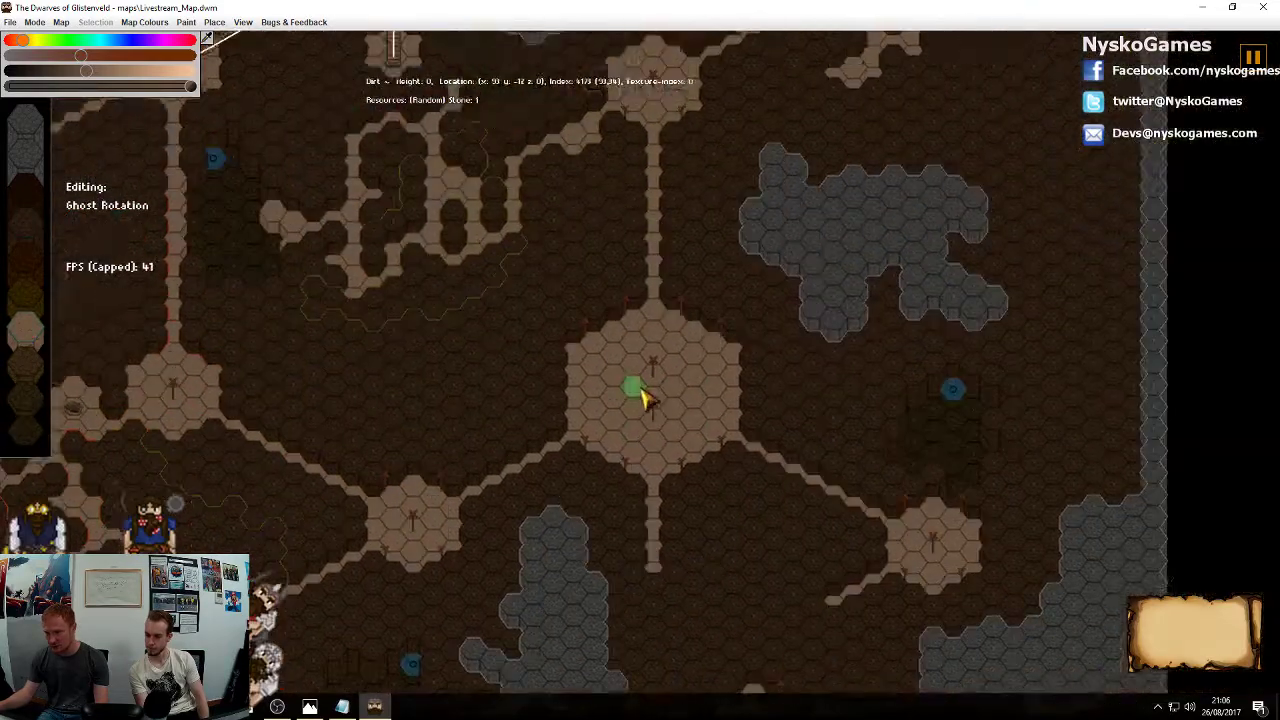
middle_click_drag(674, 298, 852, 542)
middle_click_drag(873, 489, 866, 123)
middle_click_drag(747, 397, 1000, 281)
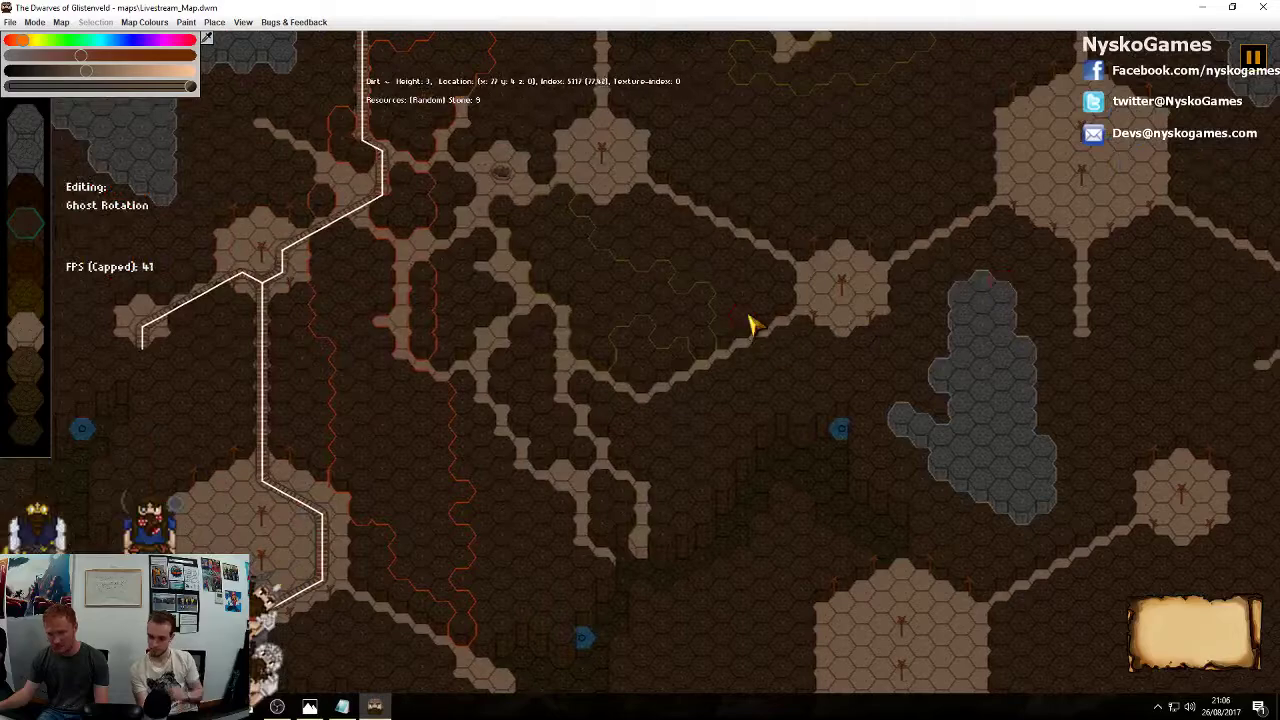
middle_click_drag(409, 237, 563, 431)
middle_click_drag(836, 145, 845, 220)
middle_click_drag(722, 95, 714, 300)
Branch tracks off the eastern junction chamber and run them down the long straight corridor south to the next chamber
scroll(826, 386, "up", 2)
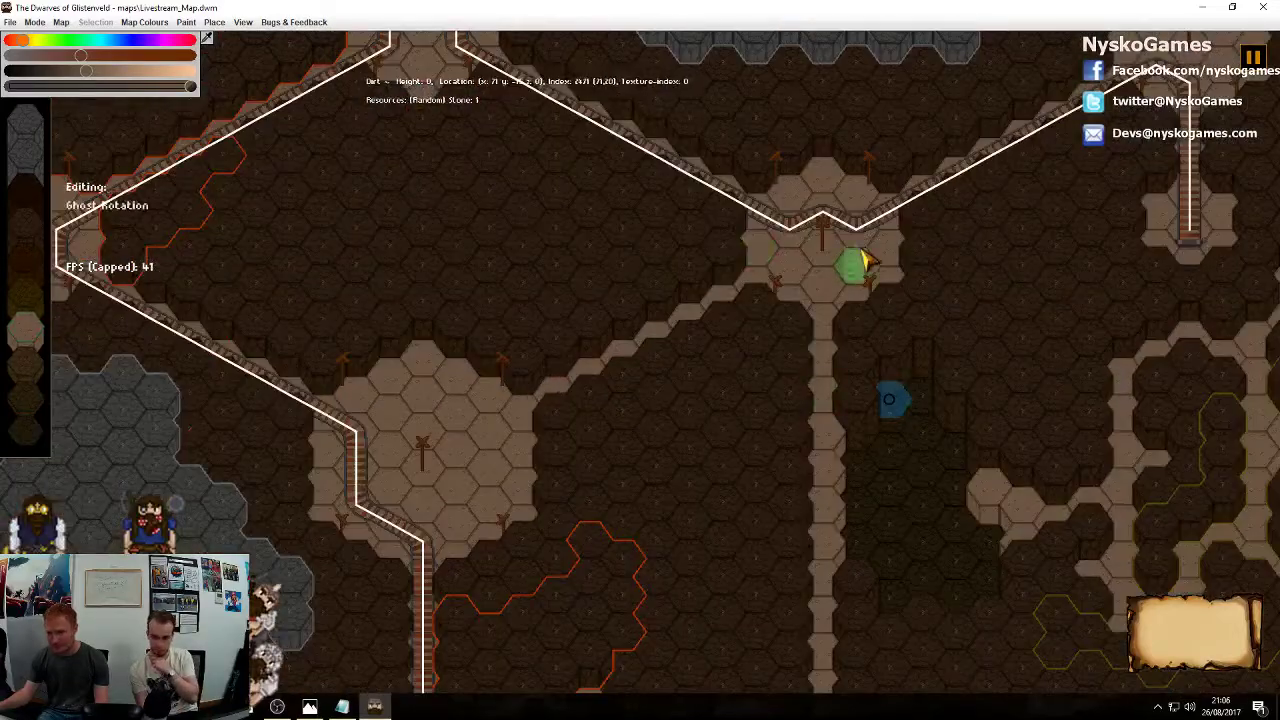
mouse_move(862, 287)
left_mouse_down()
mouse_move(823, 280)
mouse_move(826, 362)
left_mouse_up()
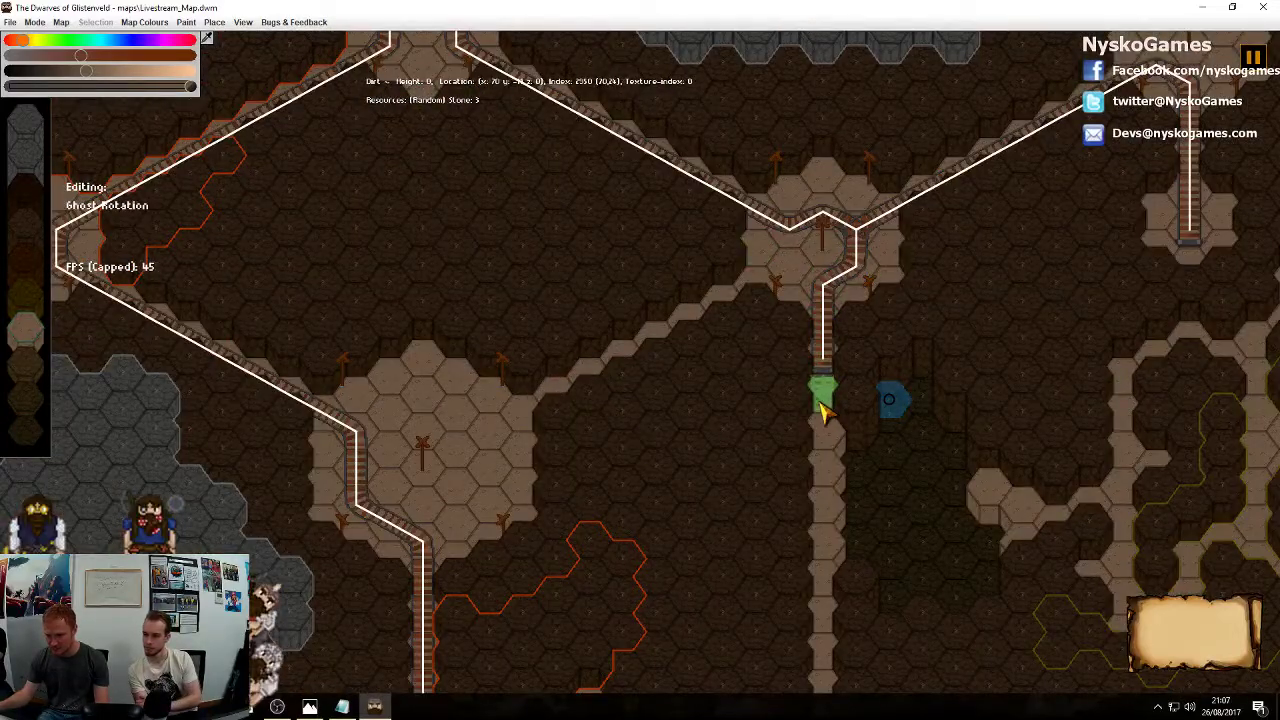
left_click(820, 441)
middle_click_drag(825, 502, 738, 310)
left_click(737, 217)
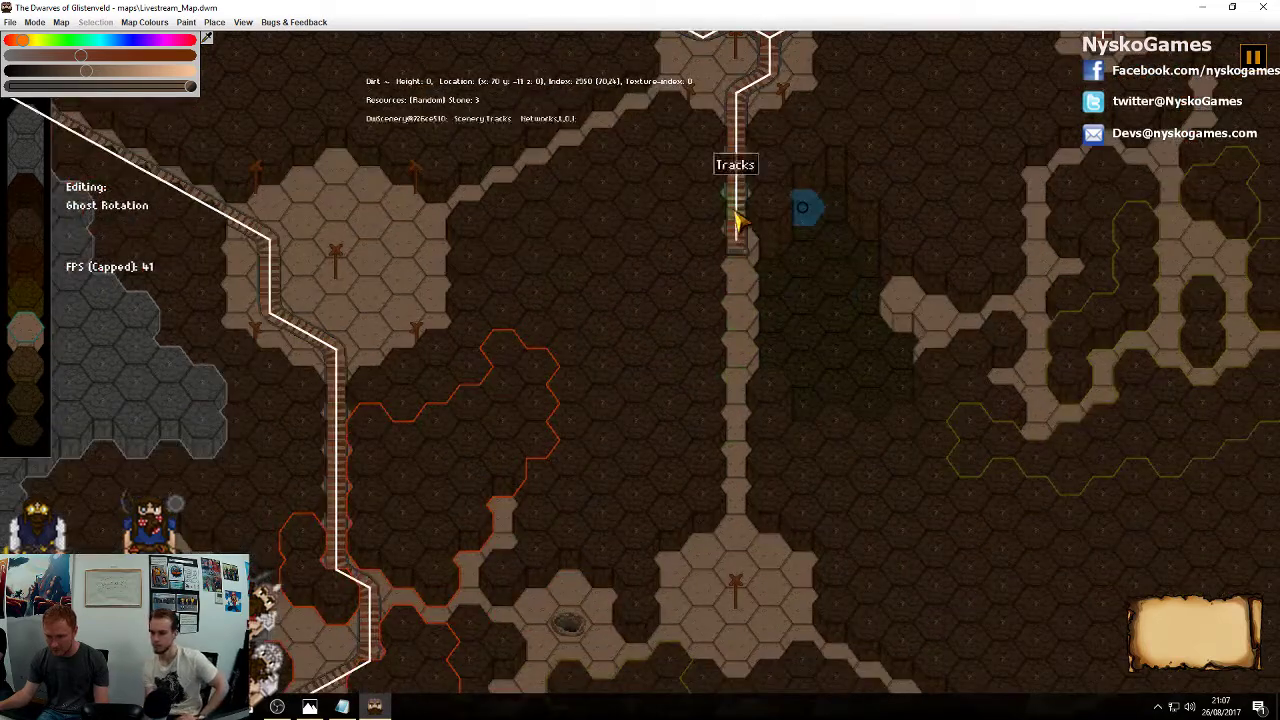
left_click_drag(737, 222, 735, 392)
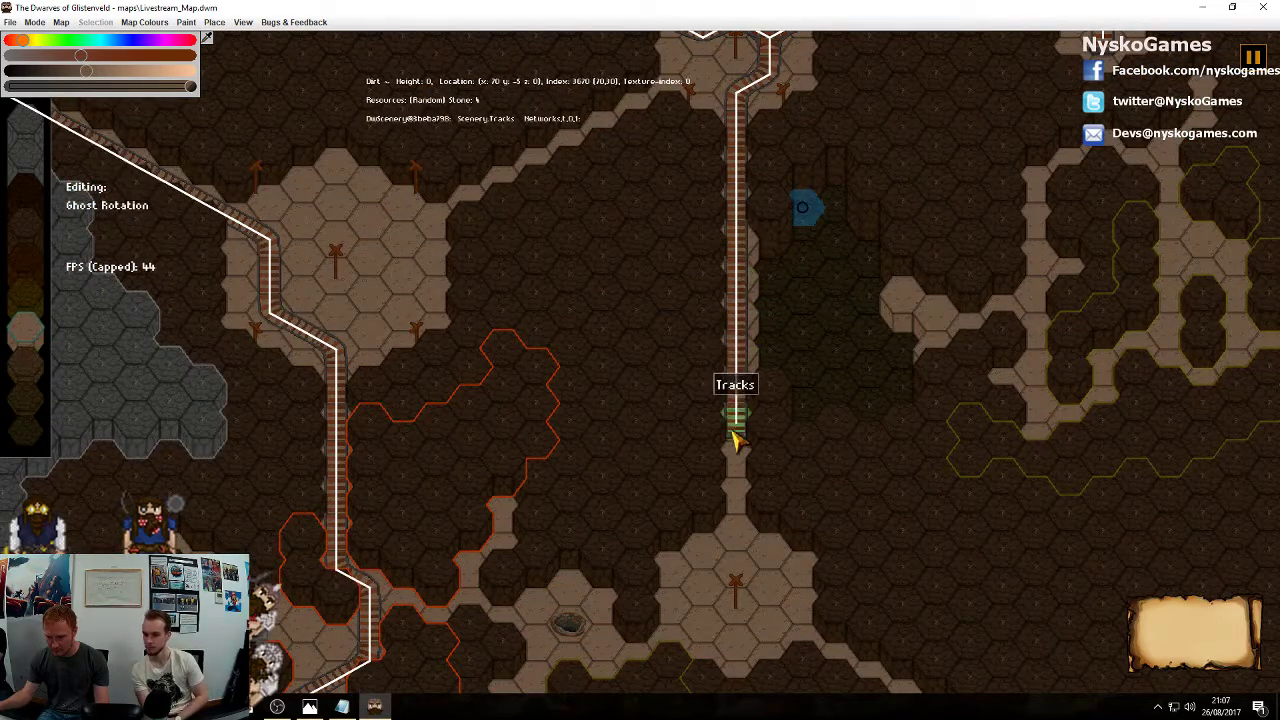
left_click_drag(735, 440, 735, 480)
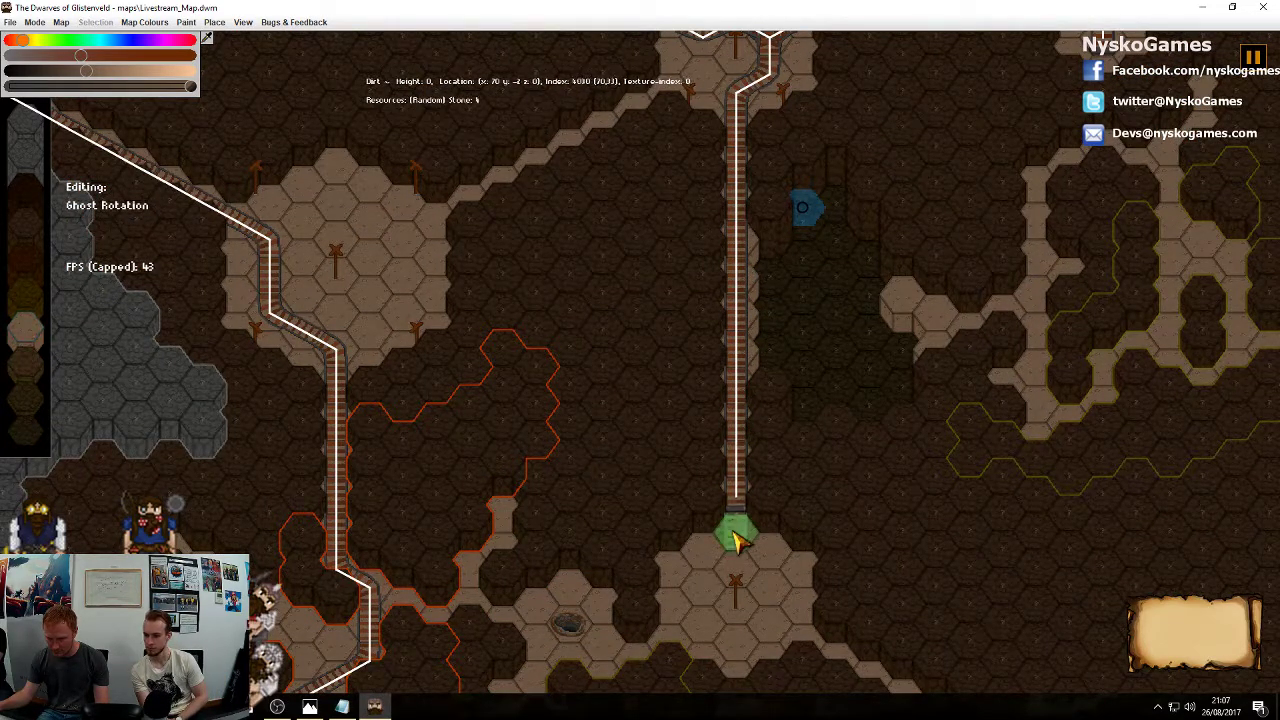
Route tracks through the small one-support chamber and down the diagonal corridor leading southeast
left_click(735, 534)
left_click(734, 568)
left_click(766, 588)
left_click(762, 615)
middle_click_drag(911, 596, 765, 388)
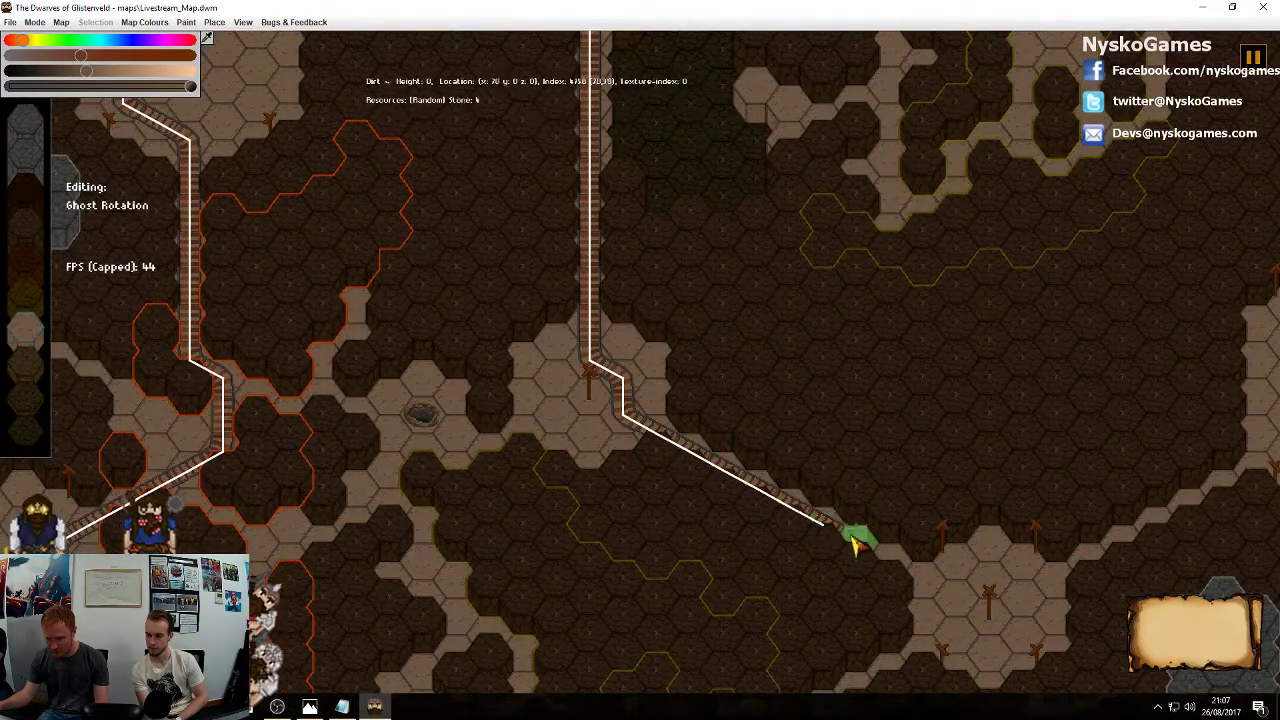
middle_click_drag(893, 563, 609, 343)
Continue the tracks from the diagonal corridor across the next small chamber, zigzagging past its support post to the northeast exit
left_click(646, 364)
left_click(596, 340)
left_click(596, 340)
left_click(636, 351)
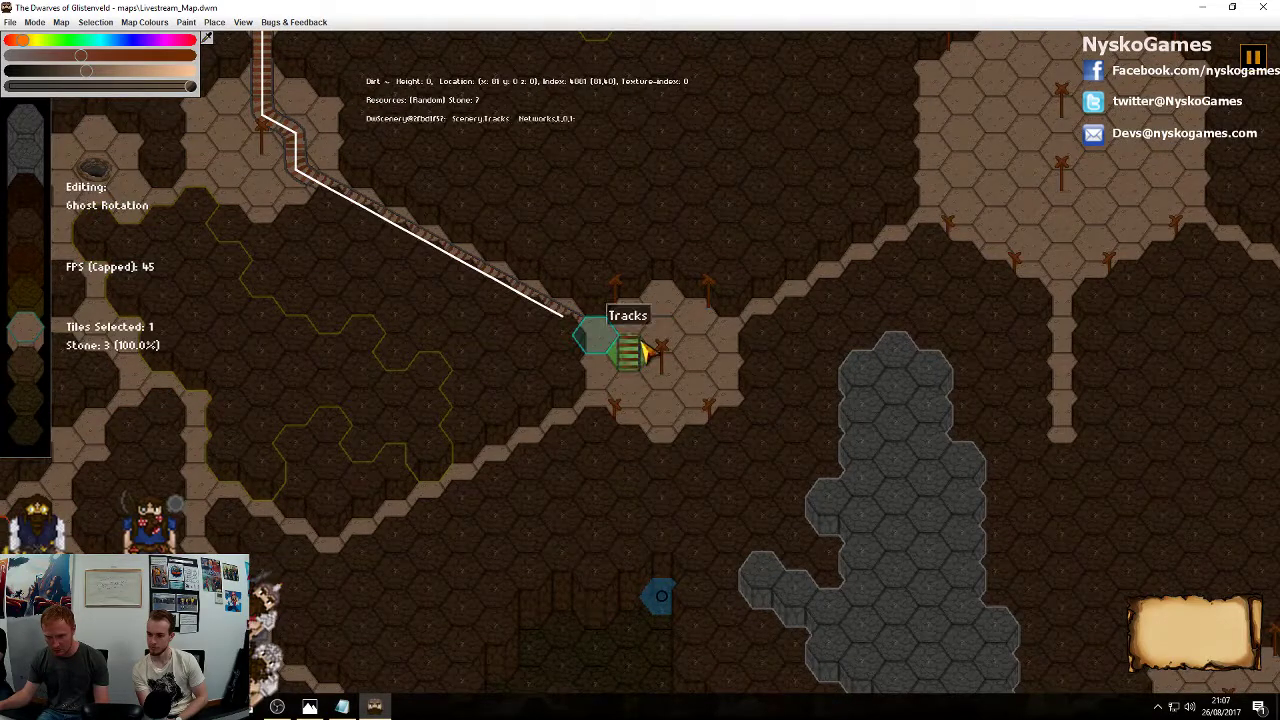
left_click(596, 343)
left_click(596, 343)
left_click(630, 357)
left_click(661, 346)
left_click(701, 362)
left_click(729, 344)
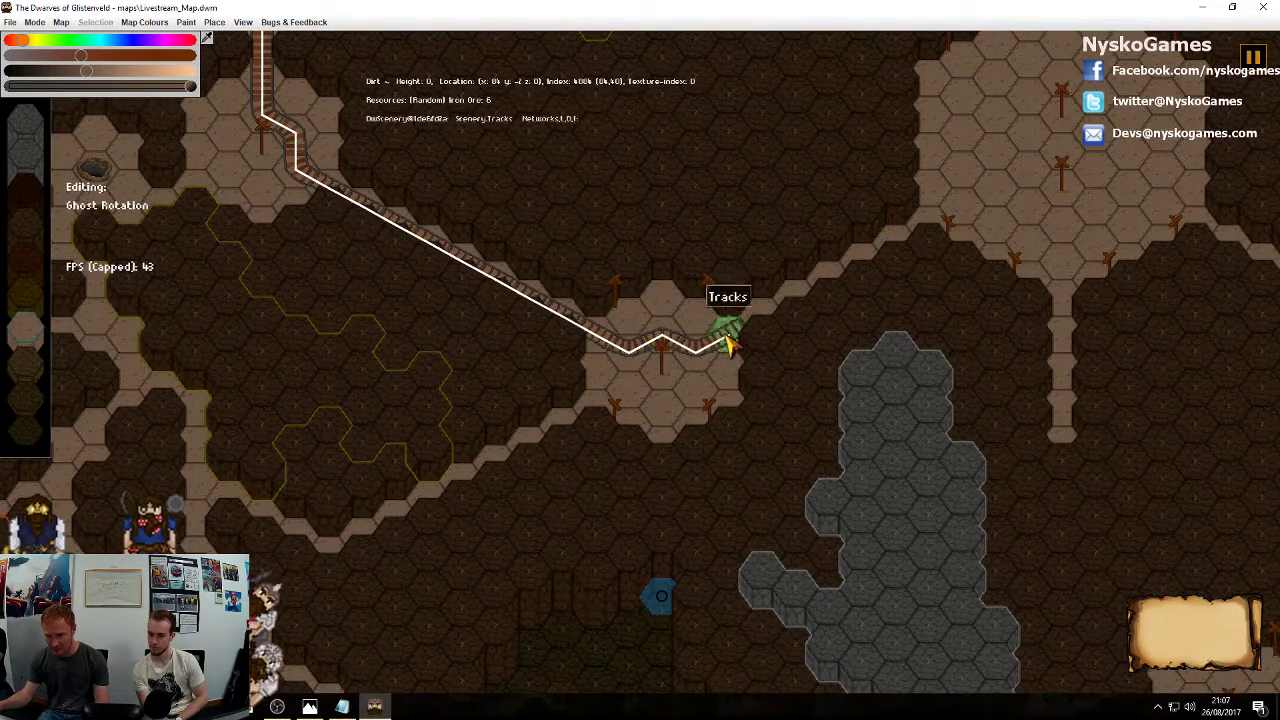
Lay tracks up the northeast corridor and along the southern edge of the large two-support chamber
left_click(764, 325)
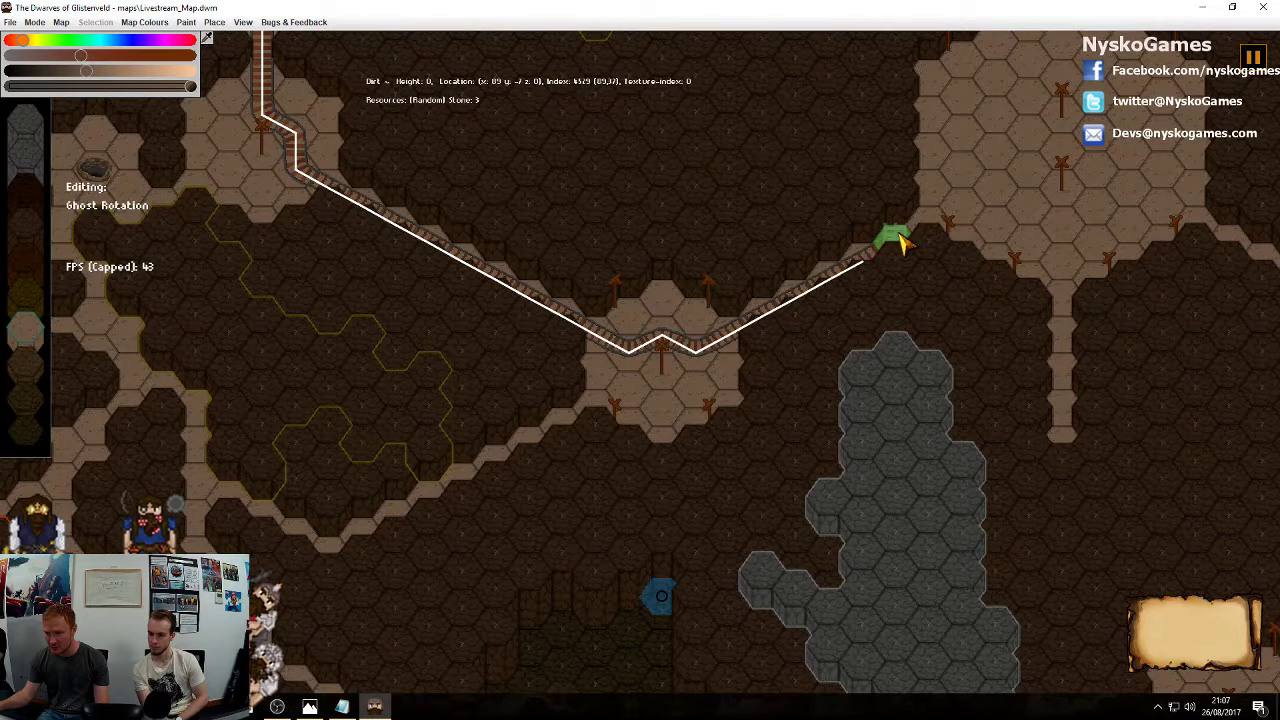
middle_click_drag(1006, 229, 615, 343)
left_click(616, 345)
left_click(647, 359)
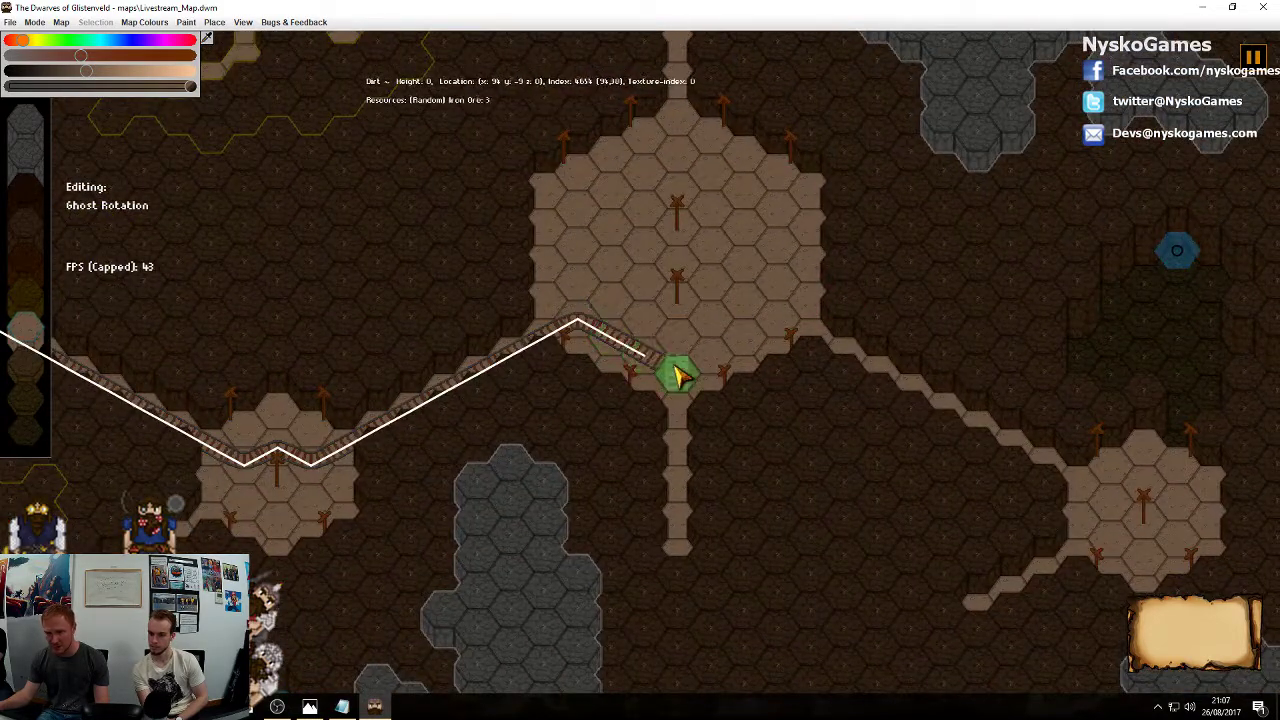
left_click(680, 374)
left_click(710, 359)
middle_click_drag(750, 333, 727, 344)
left_click(697, 363)
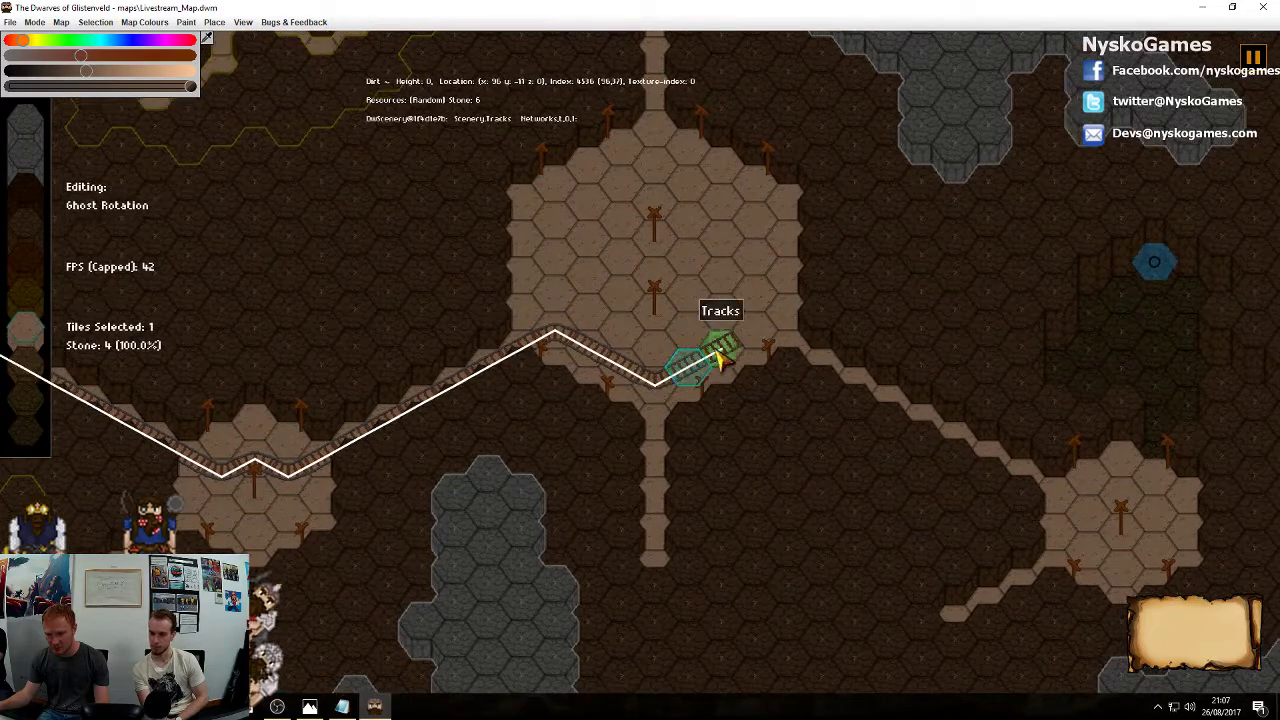
Take the tracks out of the large chamber's southeast corner and down the diagonal corridor
left_click(755, 335)
left_click(788, 346)
left_click(822, 366)
left_click(854, 386)
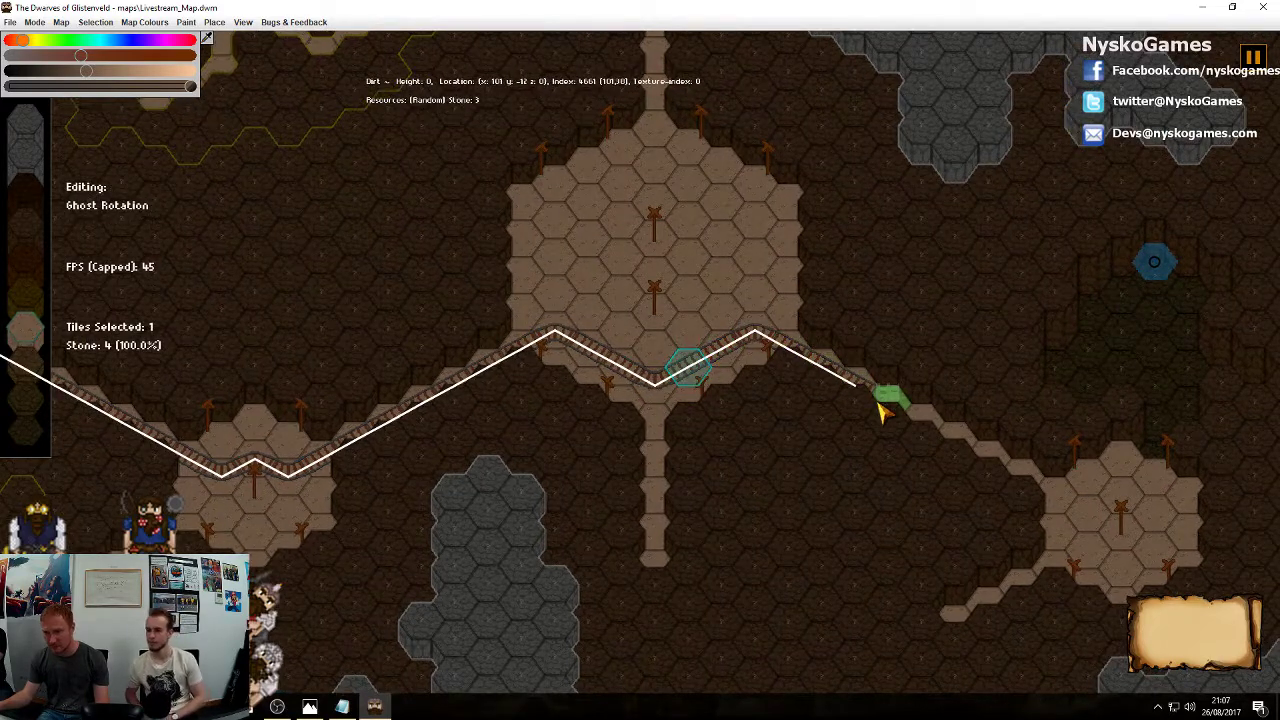
left_click(884, 406)
left_click(916, 425)
middle_click_drag(1030, 465, 786, 363)
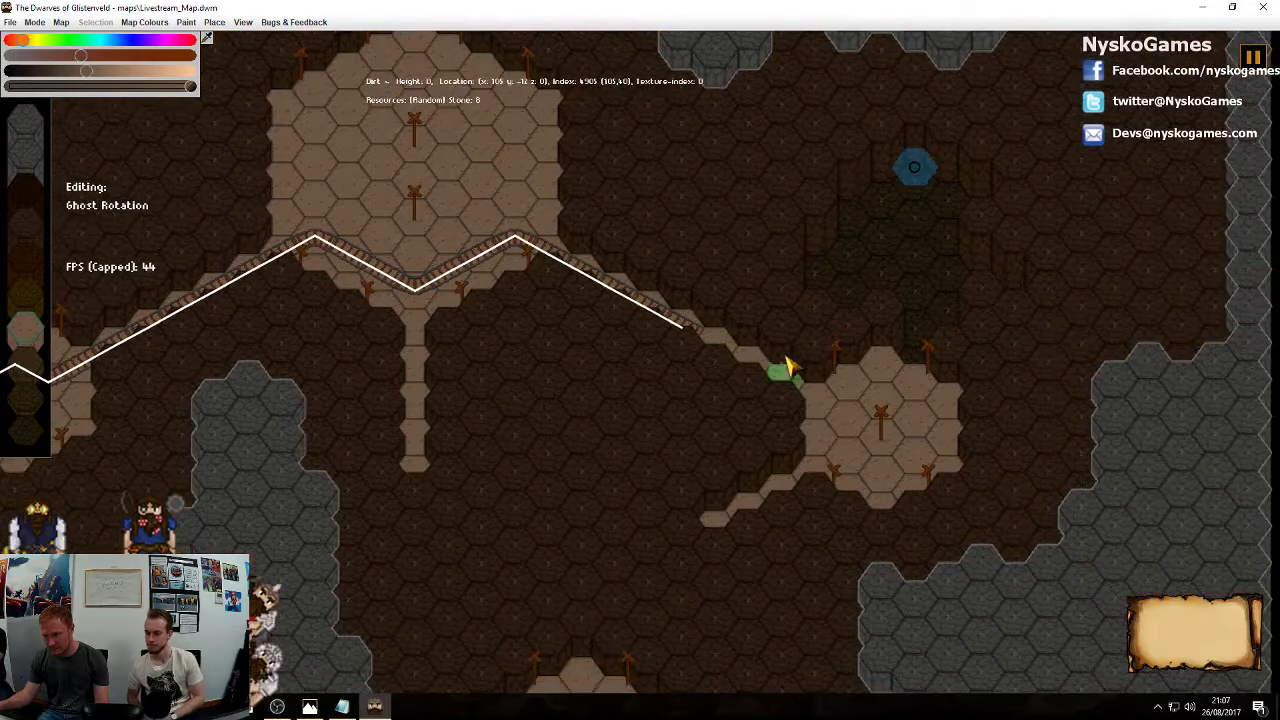
Complete the diagonal corridor's tracks and bring them into the west side of the small eastern chamber
left_click(768, 366)
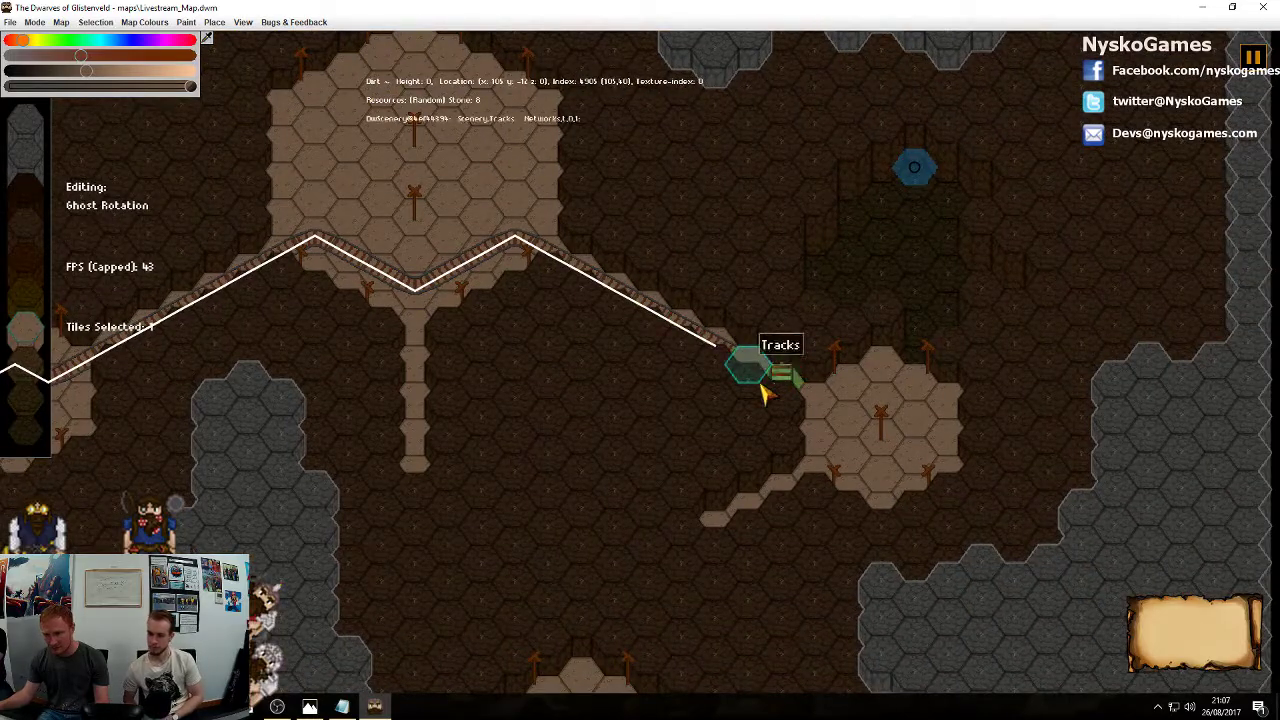
left_click(757, 368)
left_click(824, 406)
left_click(848, 424)
left_click(848, 460)
Branch tracks north from the large chamber's southeast corner and curve them around its east side to the north exit
middle_click_drag(745, 341, 885, 408)
scroll(755, 373, "down", 2)
middle_click_drag(625, 248, 808, 422)
middle_click_drag(797, 185, 850, 391)
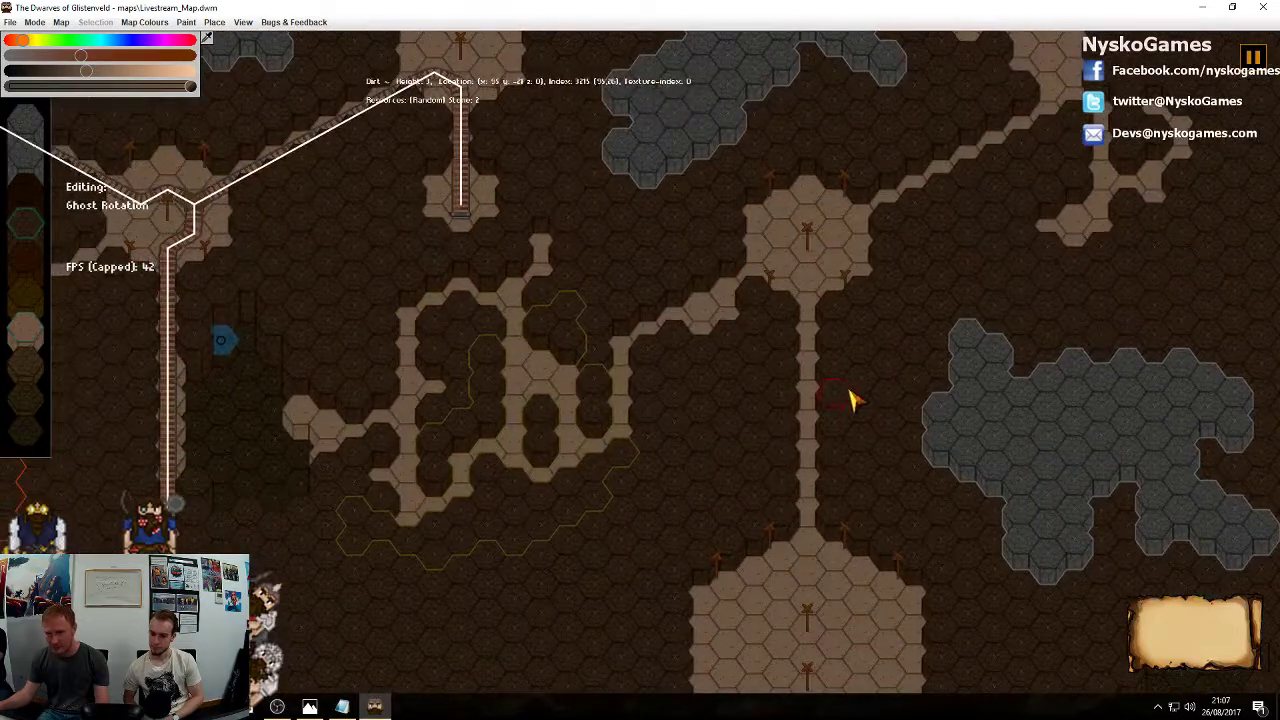
scroll(870, 383, "down", 2)
scroll(851, 563, "up", 2)
left_click(840, 575)
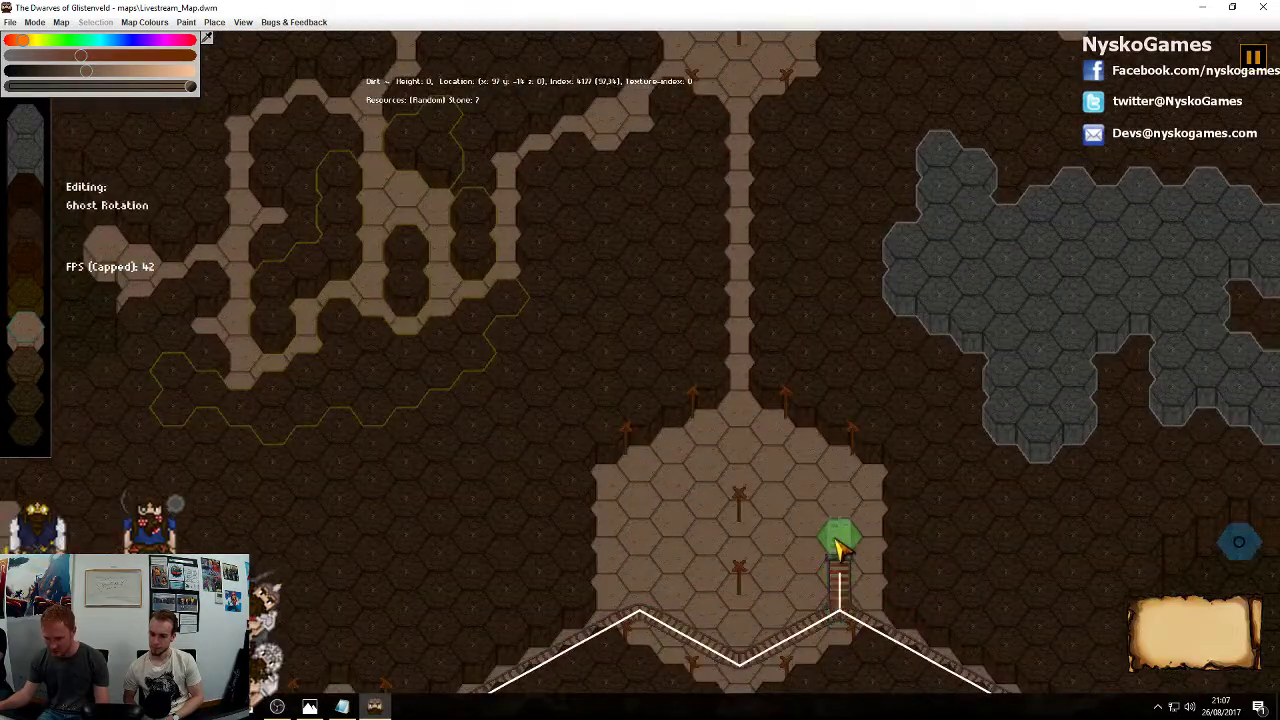
left_click(840, 545)
left_click(838, 536)
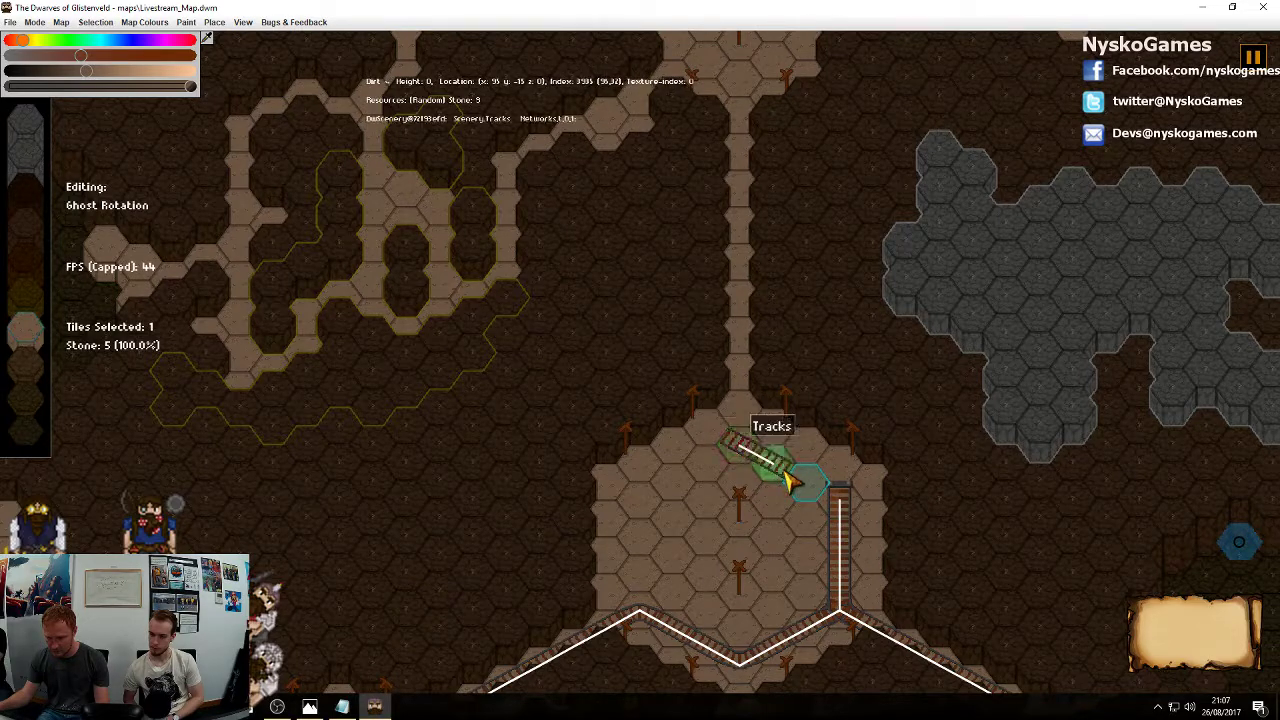
left_click(775, 458)
left_click(808, 492)
left_click(755, 447)
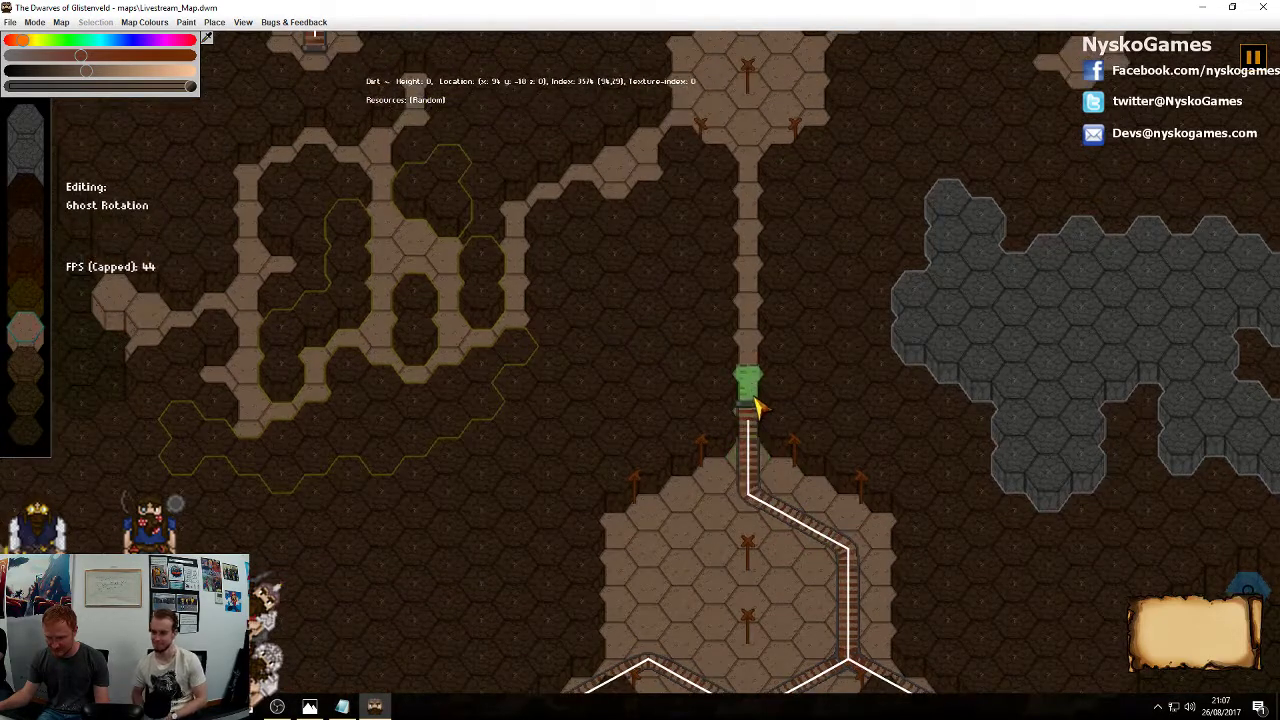
Run tracks up the long straight corridor north of the large chamber into the one-support chamber at its end
left_click(760, 314)
middle_click_drag(757, 290, 772, 437)
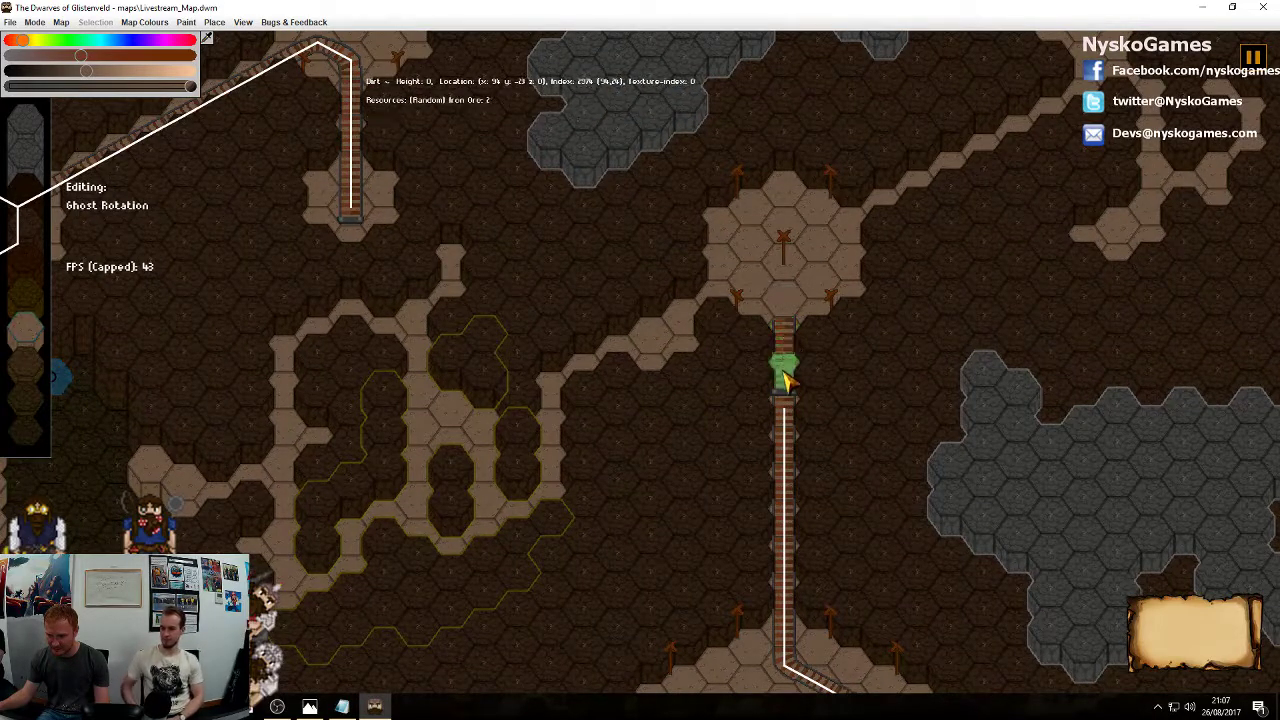
left_click(791, 316)
Review the track network and the southern chambers to find corridors that still lack tracks
scroll(932, 375, "down", 4)
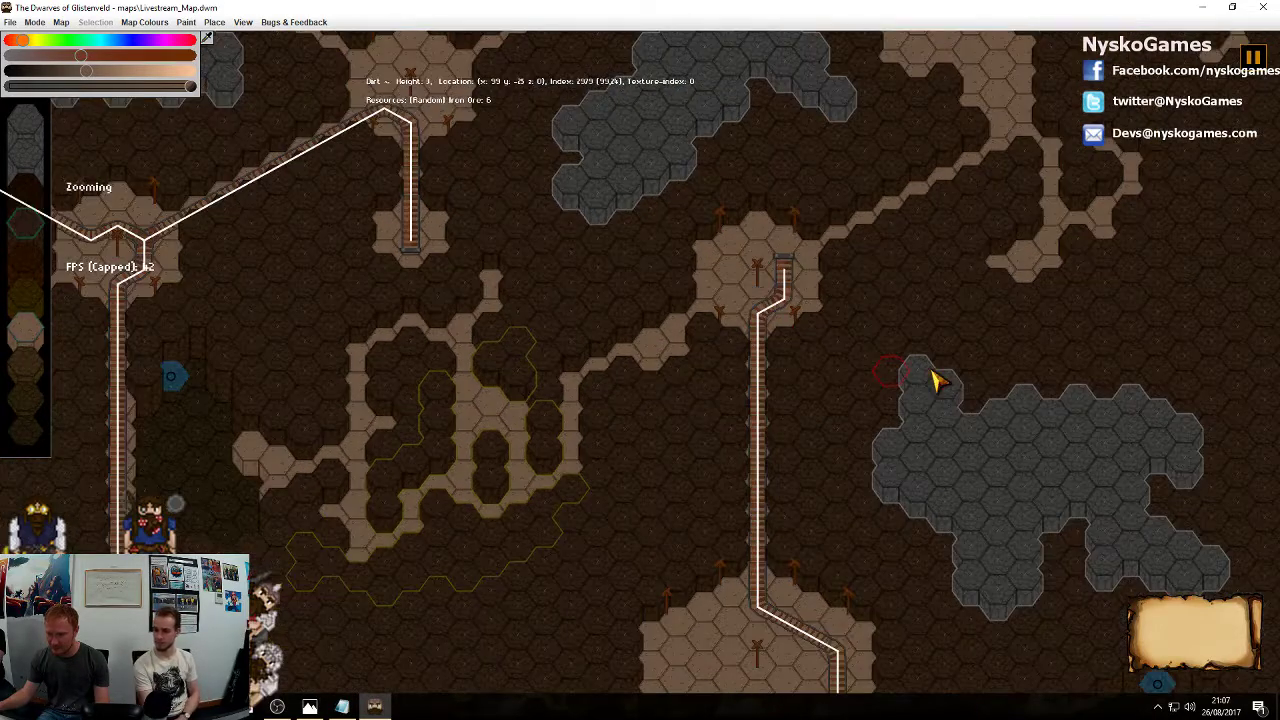
scroll(1100, 171, "down", 2)
scroll(1037, 214, "up", 3)
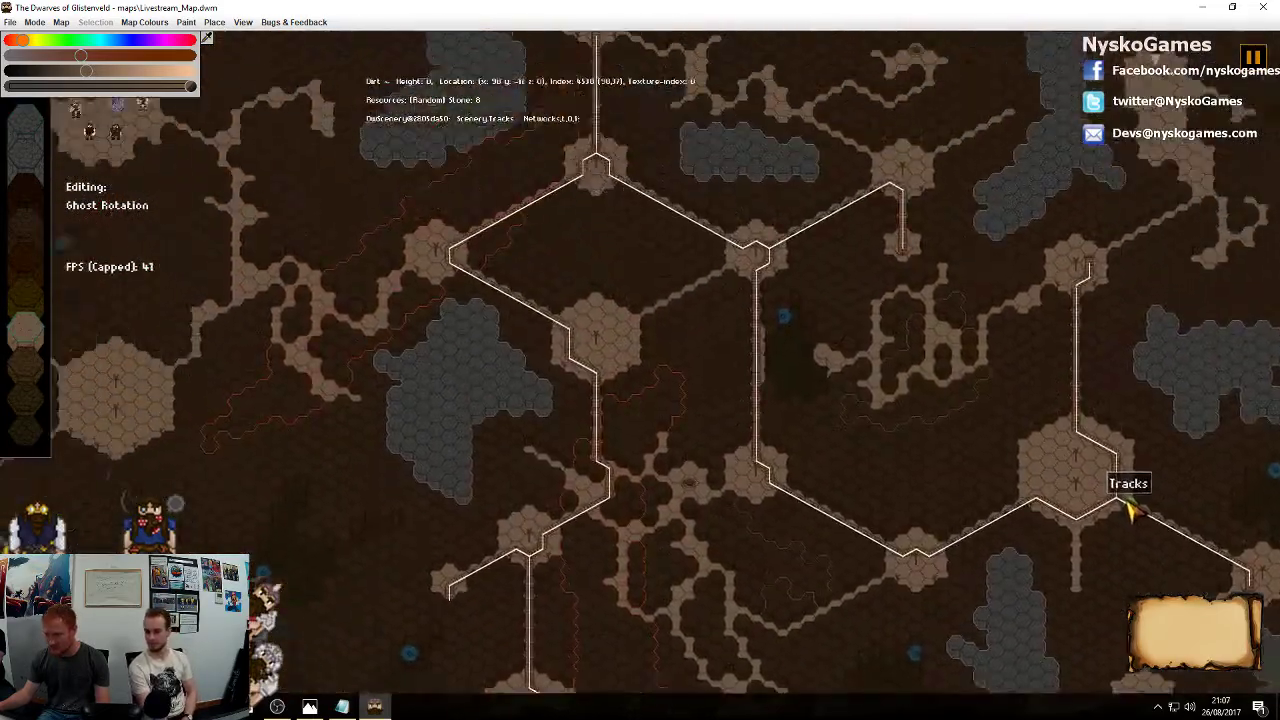
middle_click_drag(920, 547, 1074, 260)
middle_click_drag(758, 548, 824, 321)
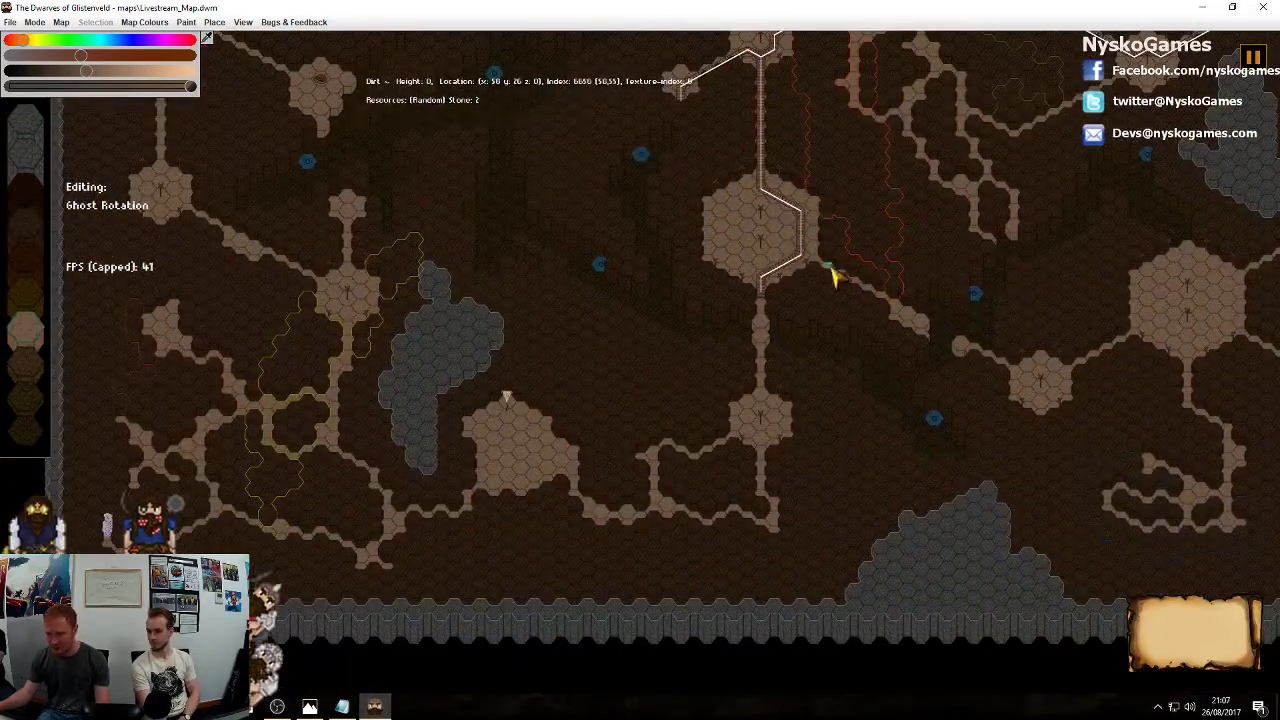
middle_click_drag(1075, 394, 860, 356)
scroll(800, 320, "down", 2)
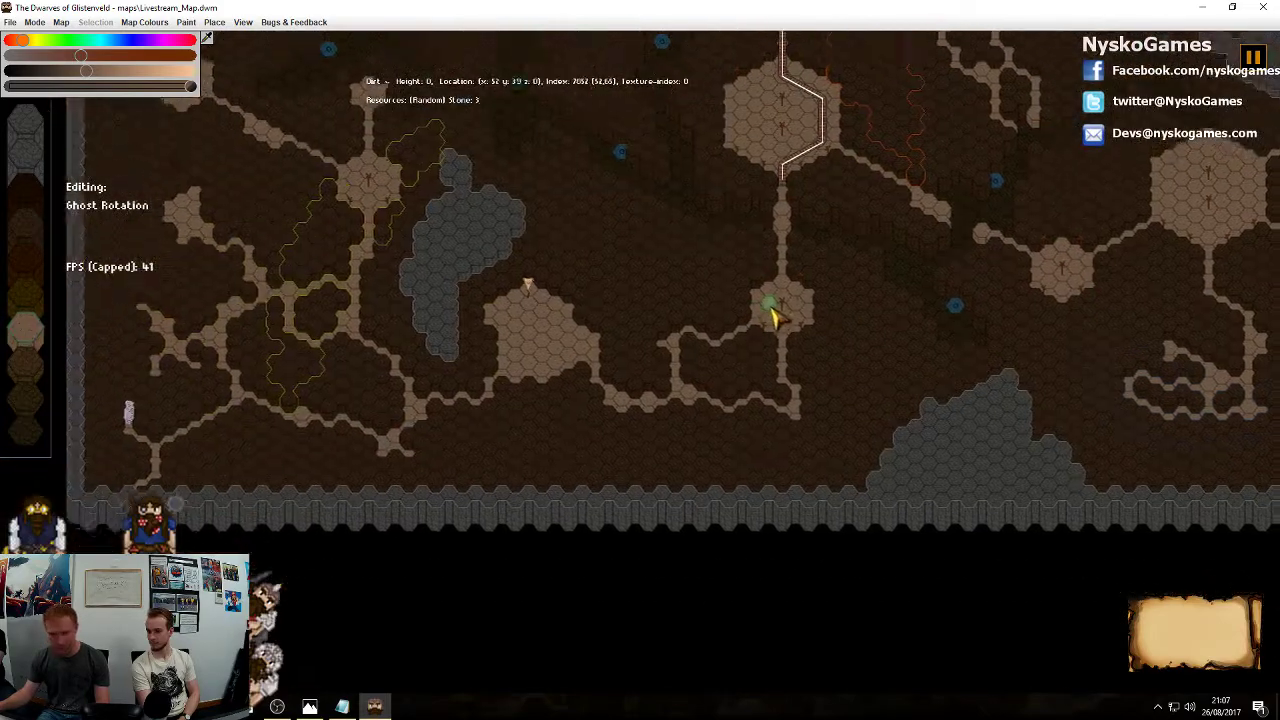
scroll(811, 371, "up", 4)
middle_click_drag(913, 157, 671, 327)
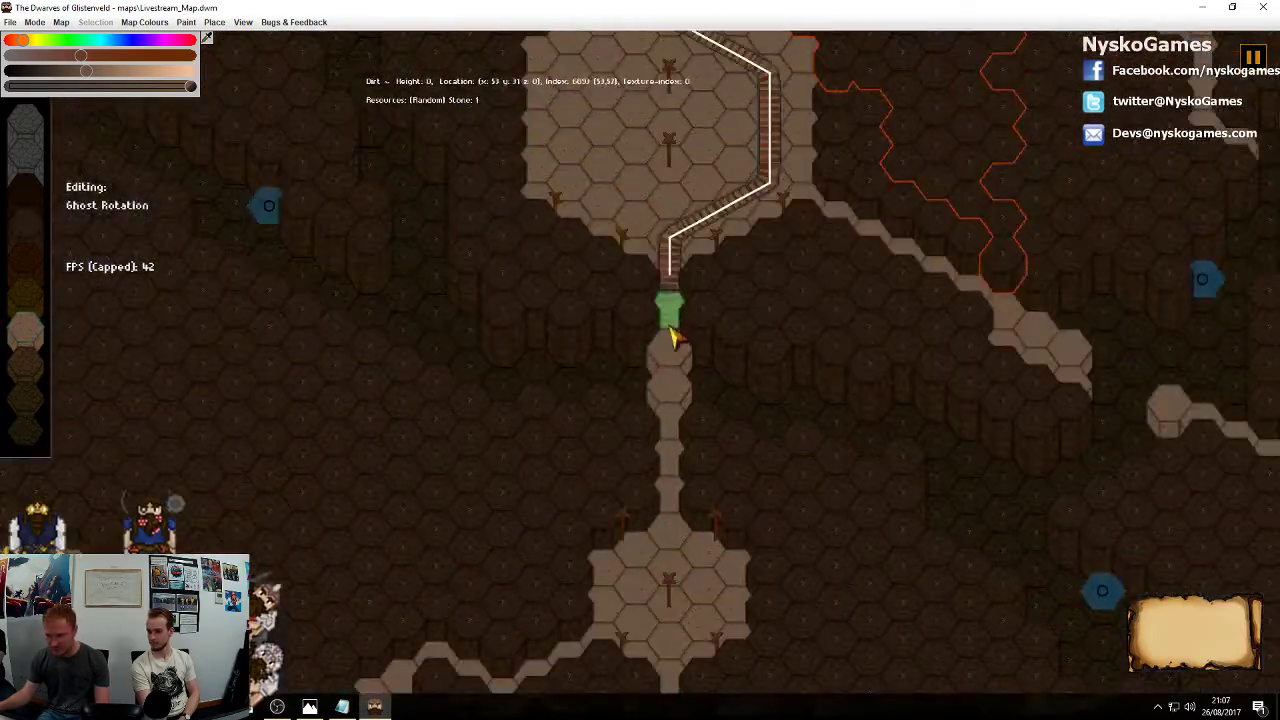
Extend the tracks from the southwestern large chamber's south exit down the straight corridor to the small chamber below
left_click(671, 326)
left_click(672, 349)
left_click(673, 388)
left_click(673, 421)
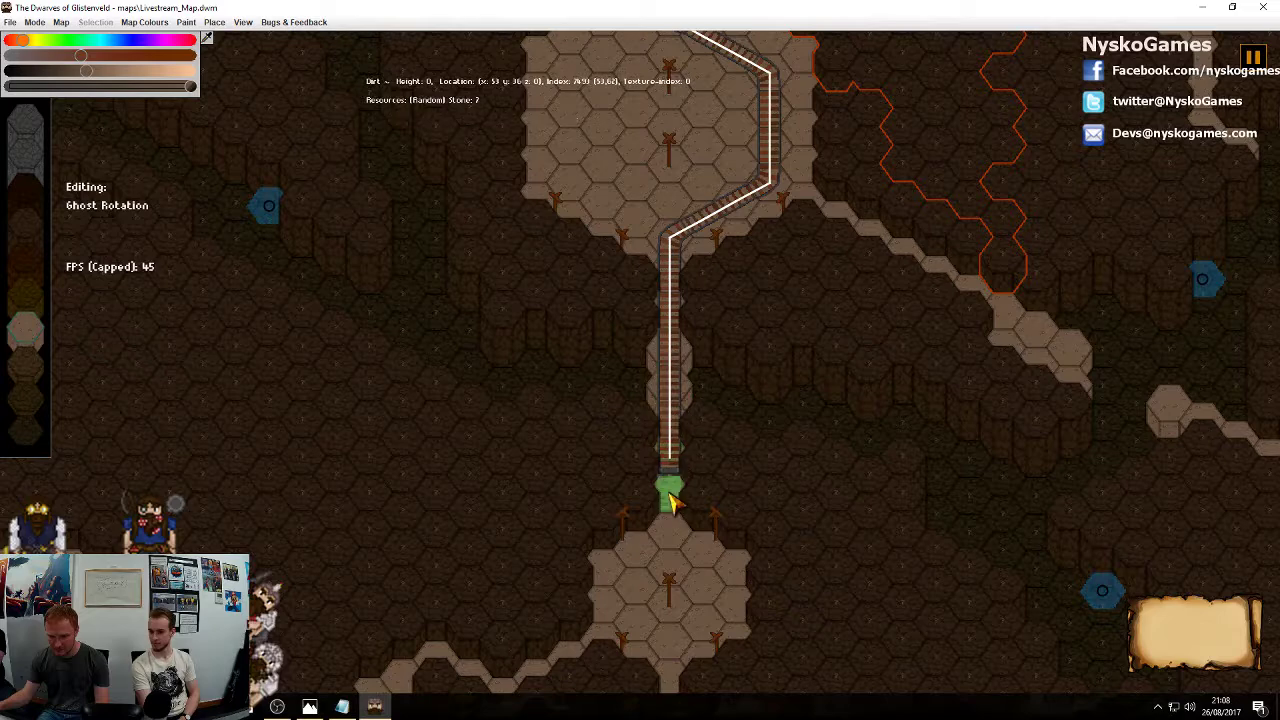
left_click(670, 498)
Bring the tracks into the small southern chamber and bend them around the east side of its support post
left_click(669, 532)
left_click(672, 570)
left_click(697, 592)
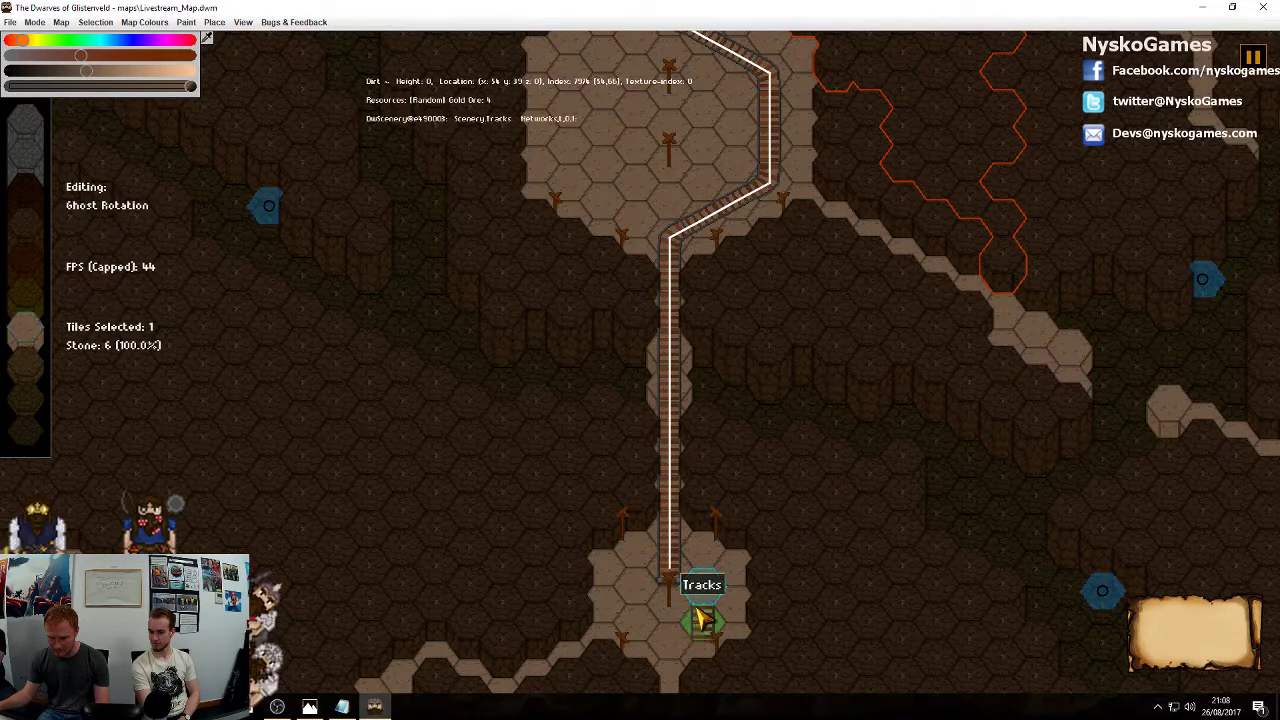
left_click(700, 598)
left_click(703, 624)
middle_click_drag(717, 657, 734, 542)
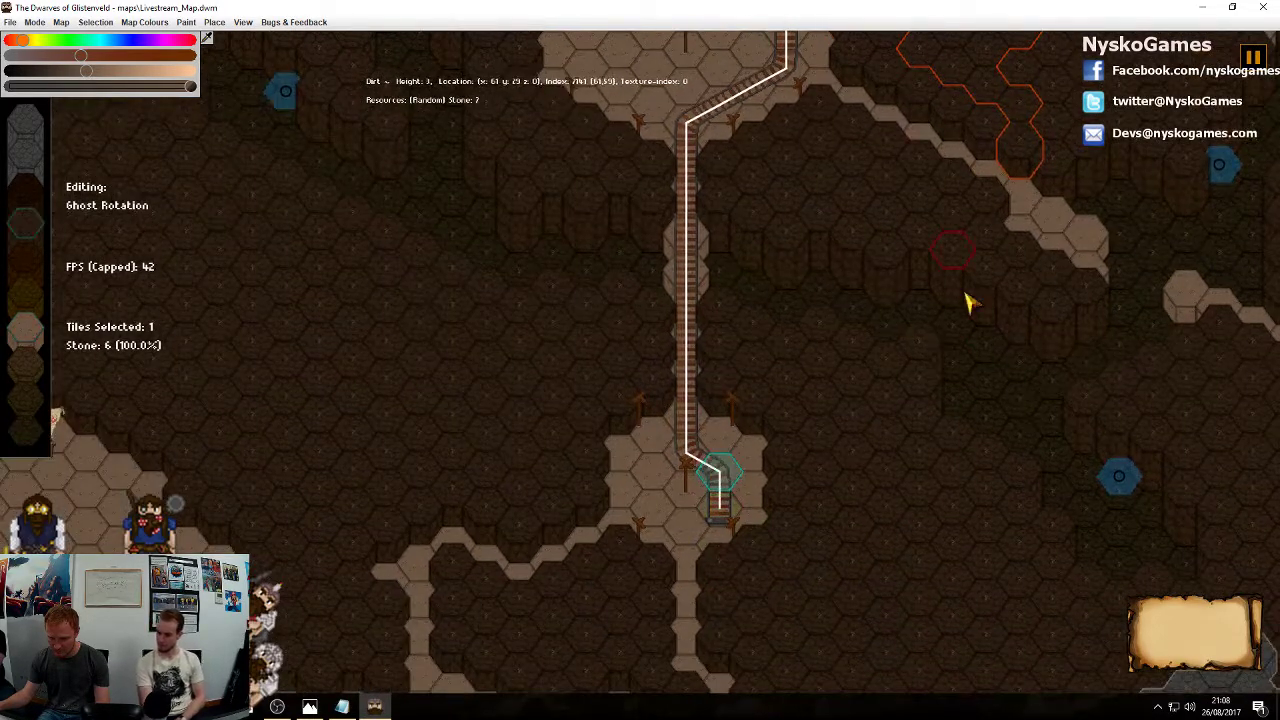
Branch tracks off the southwestern large chamber's southeast corner and lay them down the diagonal corridor toward the cavern gap
middle_click_drag(967, 295, 798, 406)
key("Escape")
middle_click_drag(1052, 370, 689, 310)
middle_click_drag(675, 260, 916, 462)
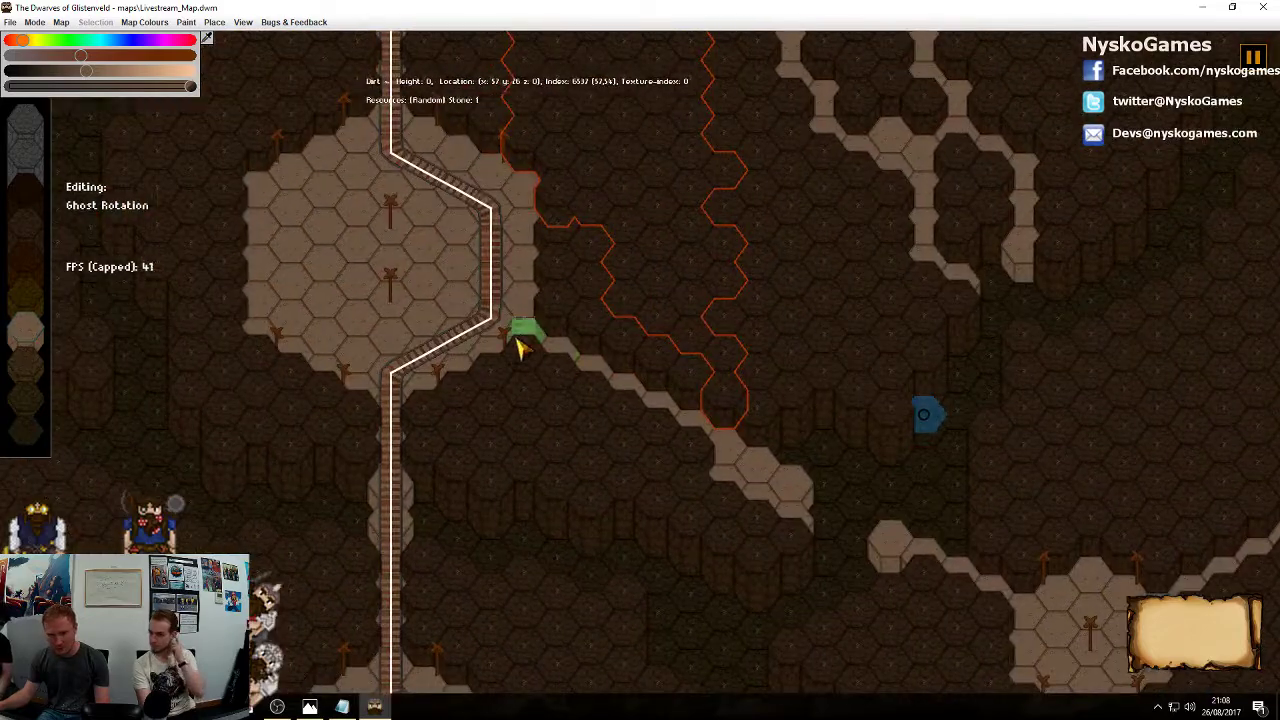
left_click(560, 358)
left_click(595, 371)
left_click(624, 391)
middle_click_drag(624, 394, 617, 388)
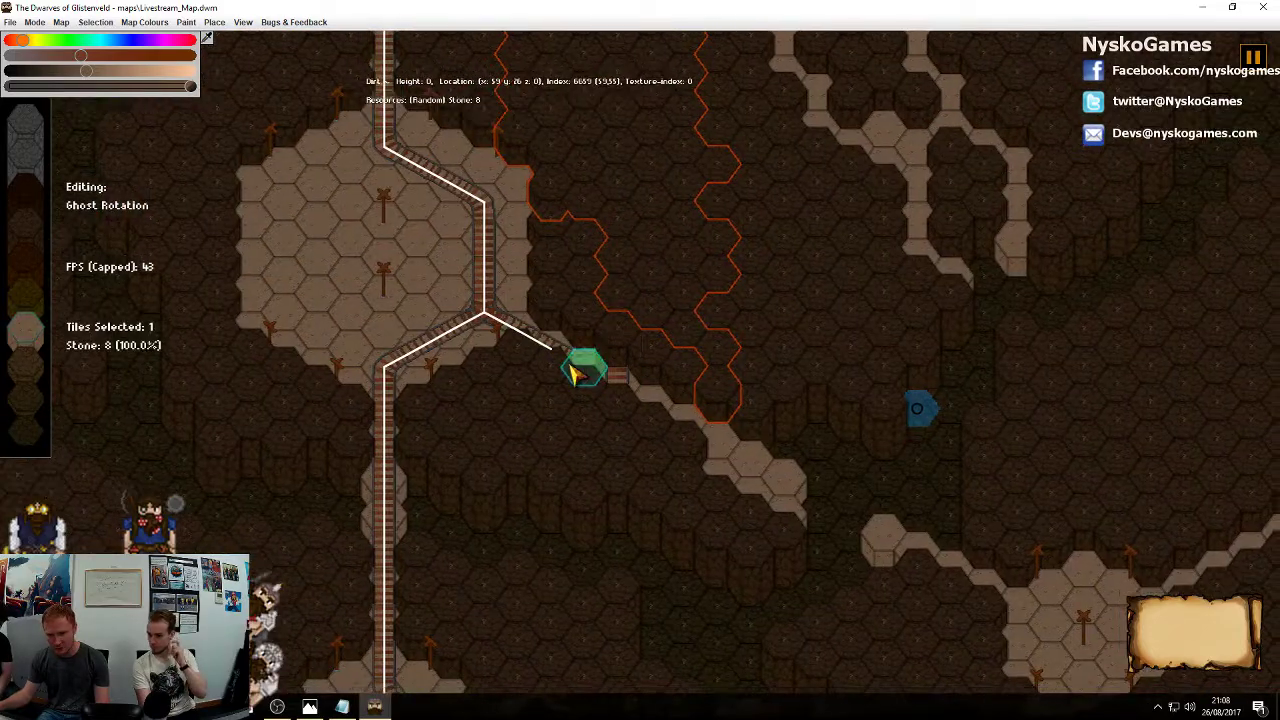
left_click(584, 372)
left_click(715, 442)
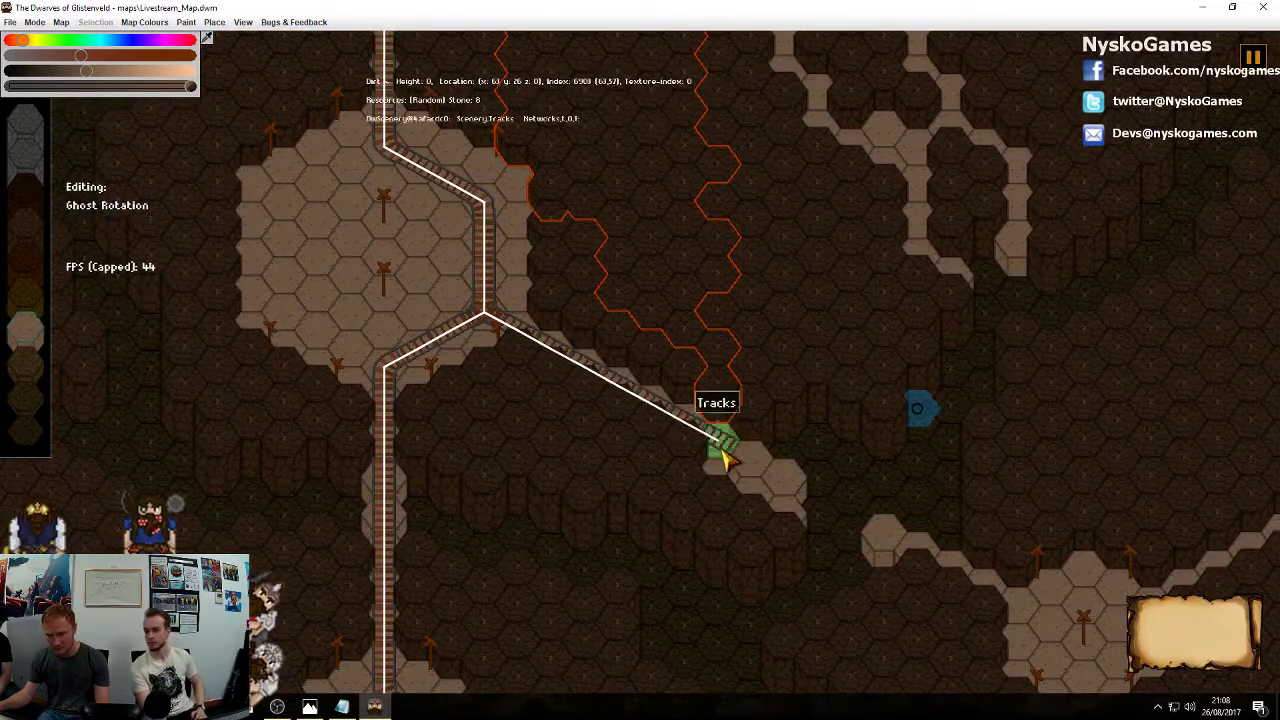
Resume the tracks on the far side of the cavern gap and carry them through the one-support chamber to its northeast exit
middle_click_drag(920, 522, 760, 478)
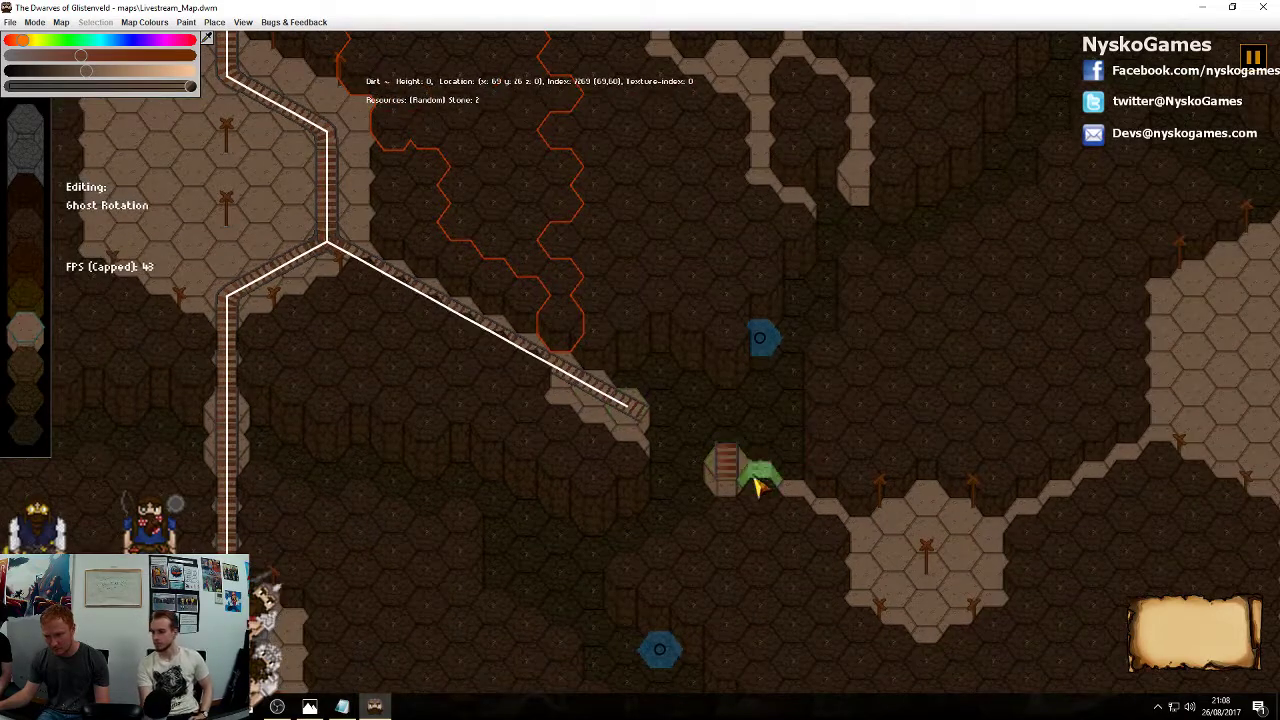
left_click(757, 484)
left_click(860, 540)
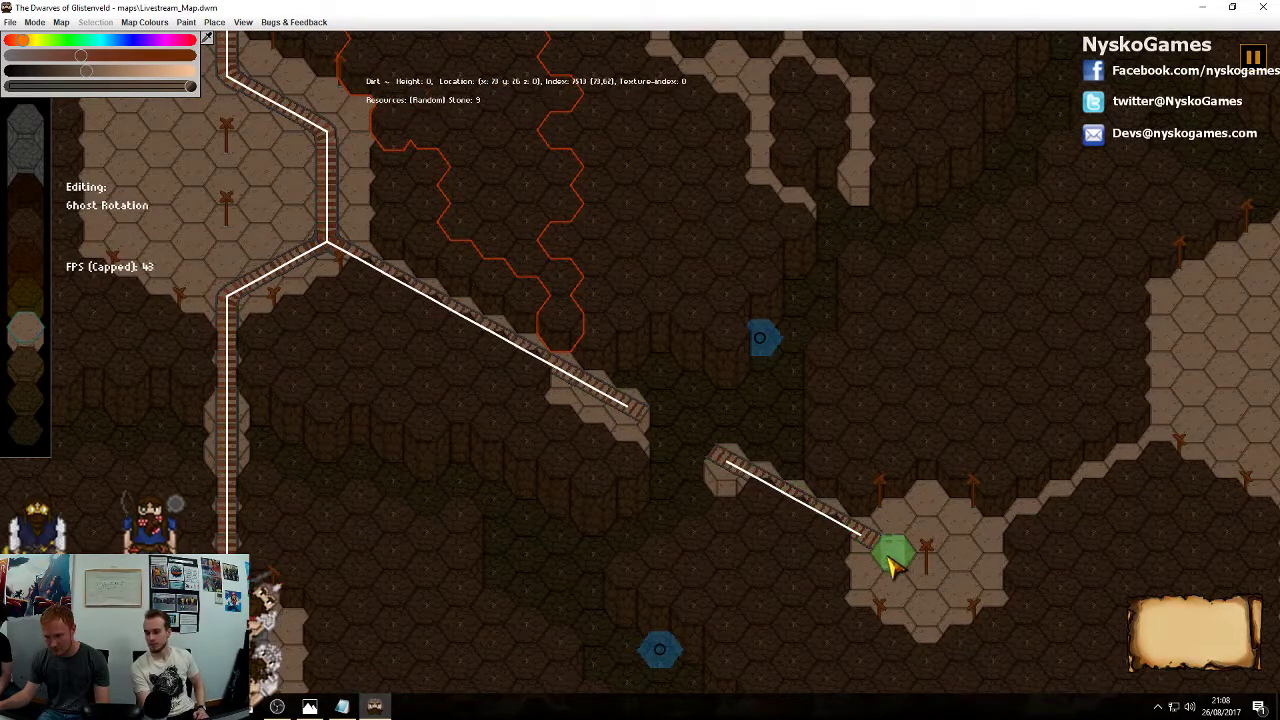
left_click(928, 539)
left_click(958, 553)
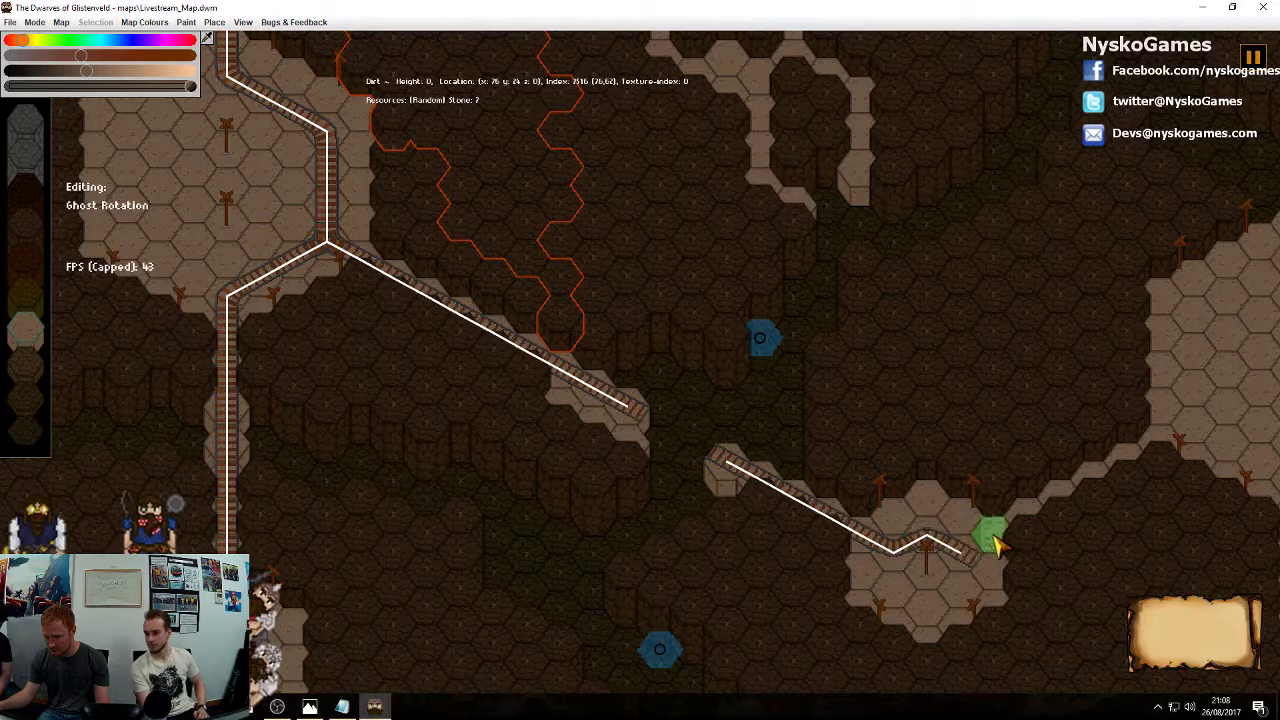
left_click(994, 538)
left_click(1028, 517)
Lay tracks up the northeast corridor into the southwest corner of the next large two-support chamber
right_click_drag(1079, 492, 610, 439)
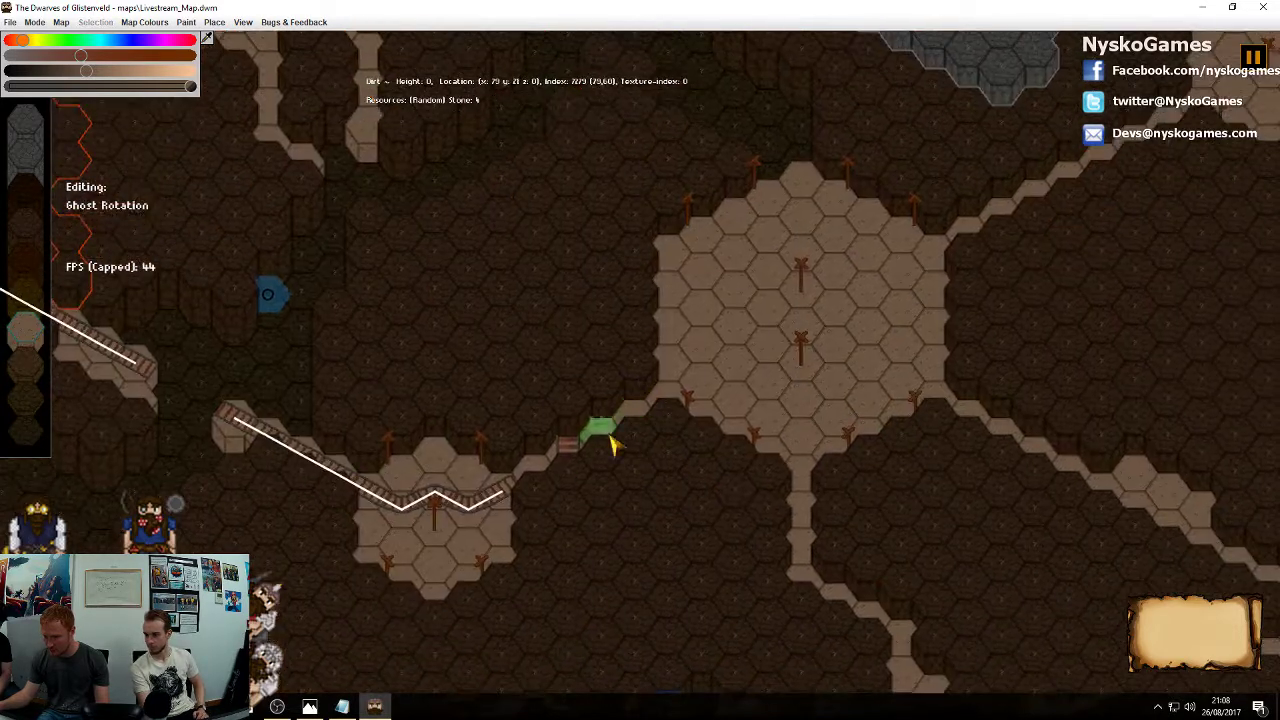
left_click(535, 469)
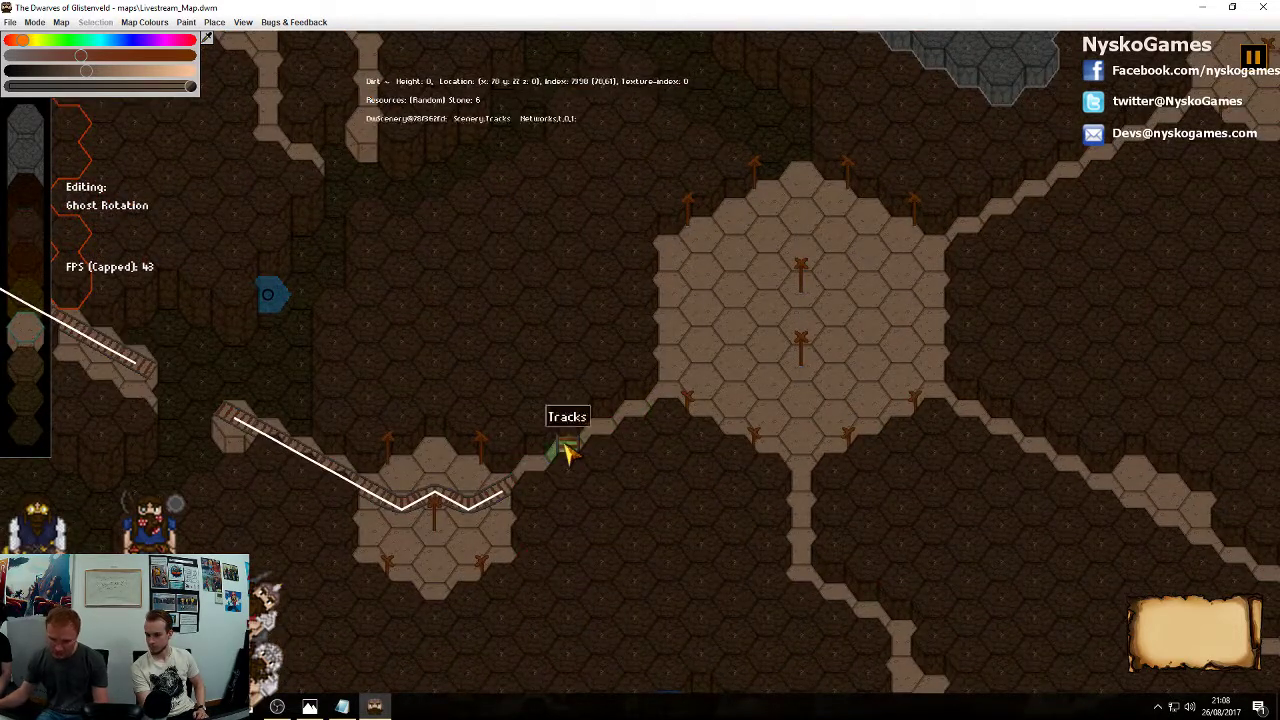
left_click(597, 440)
left_click(635, 420)
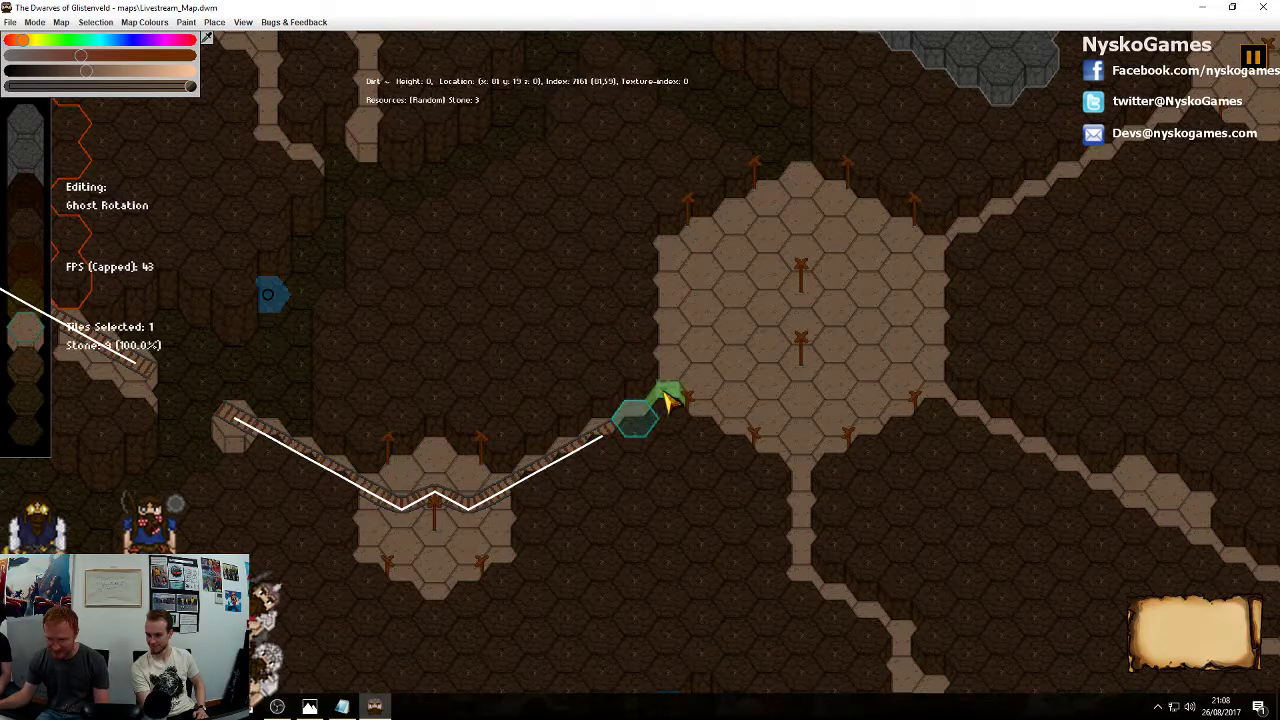
left_click(643, 412)
left_click(665, 402)
left_click(700, 383)
left_click(664, 407)
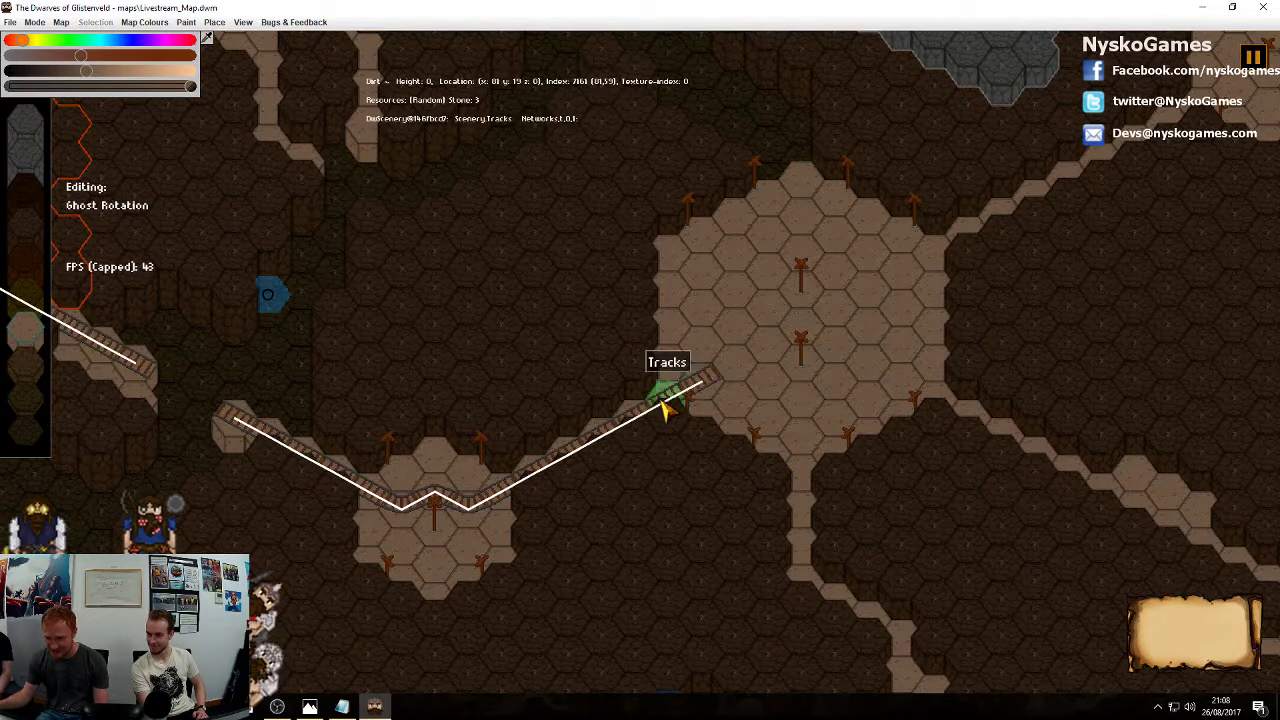
Lay tracks north along the west side of the large two-support chamber, joined to the tracks from the southwest corridor
left_click(697, 349)
left_click(697, 310)
left_click(697, 348)
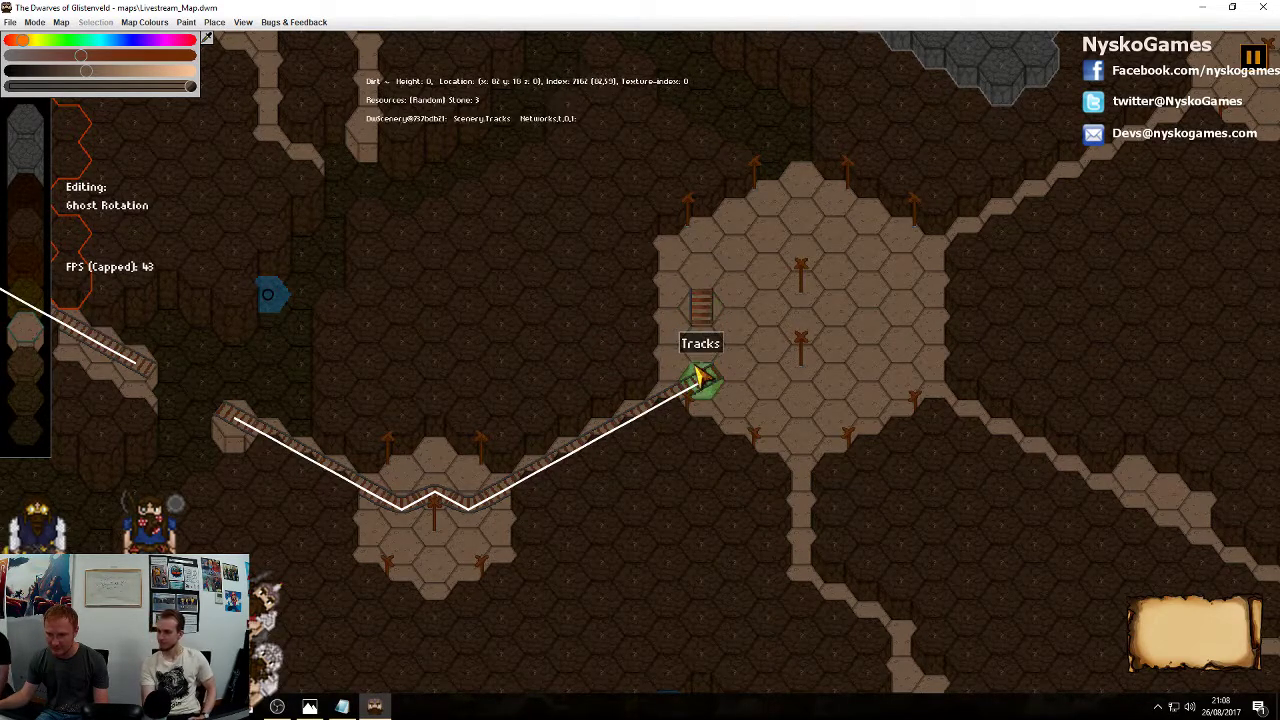
left_click(702, 349)
Carry the tracks around the north side of the two support posts to the chamber's northeast corner
middle_click_drag(838, 308, 530, 442)
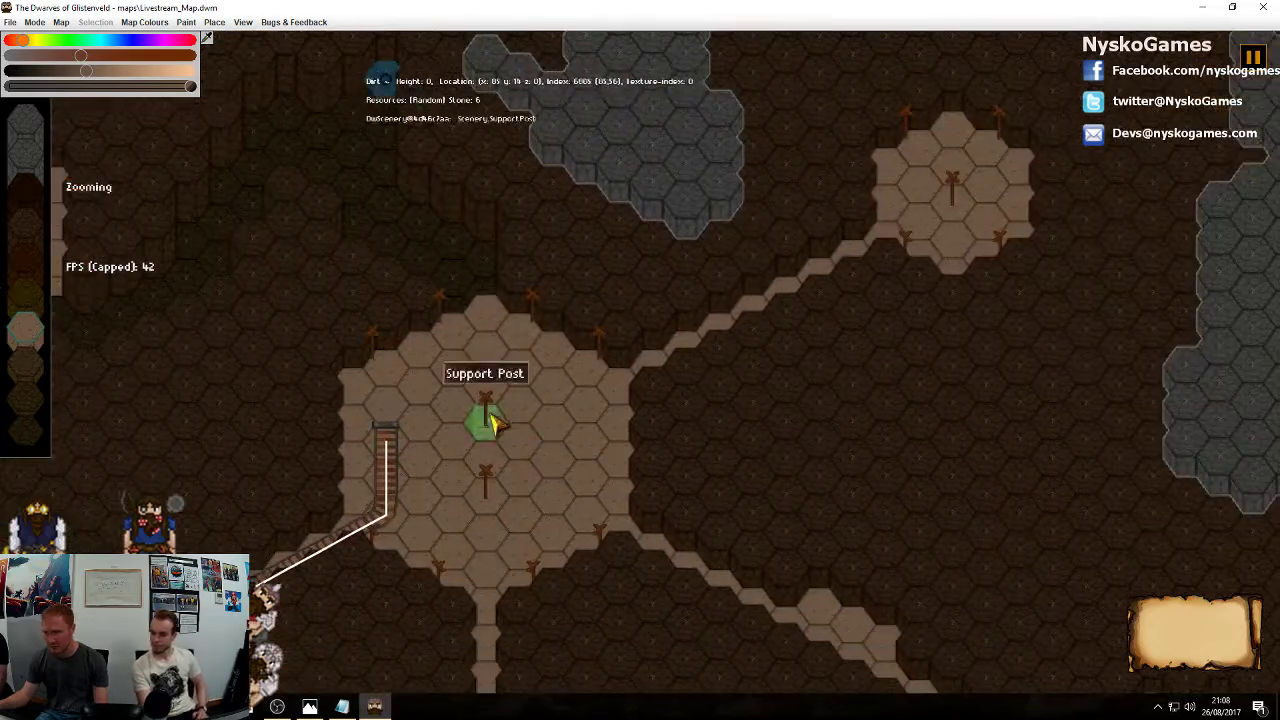
left_click(391, 408)
left_click(421, 388)
left_click(451, 372)
left_click(485, 355)
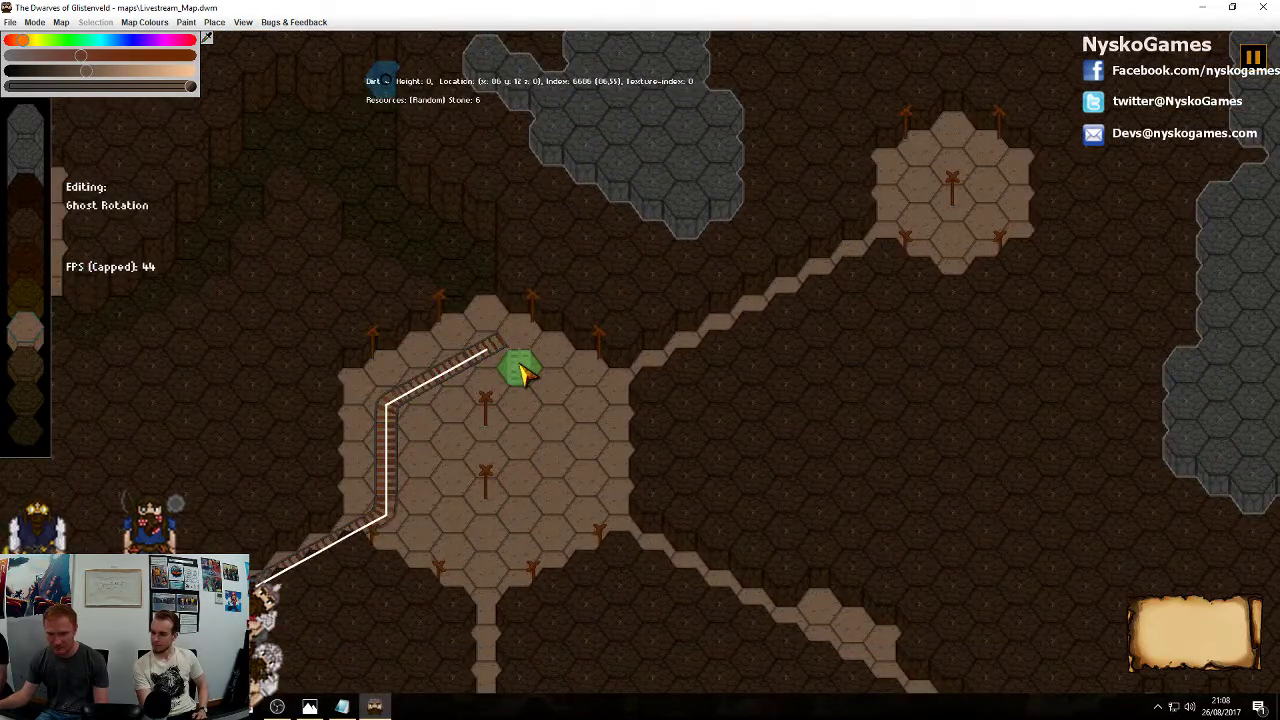
left_click(520, 370)
left_click(553, 386)
left_click(587, 402)
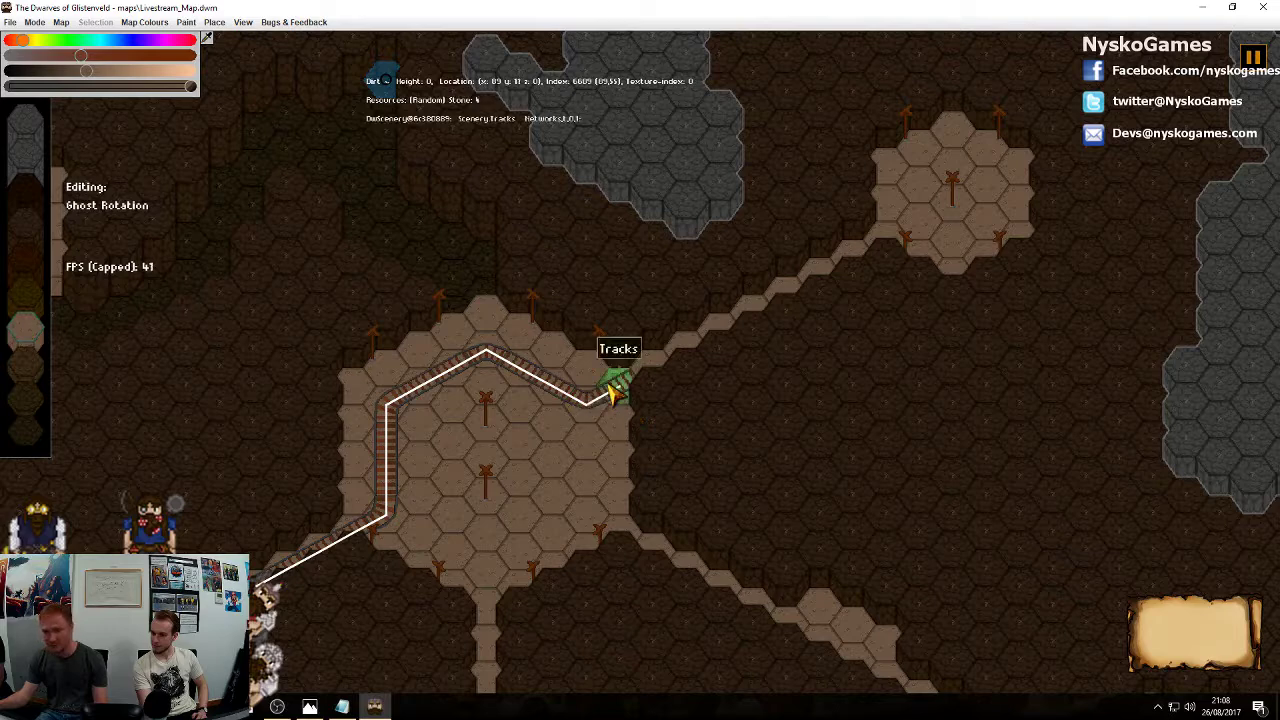
Lay tracks up the northeast corridor into the small one-support chamber, ending with a northward piece west of its post
left_click(618, 385)
left_click(652, 368)
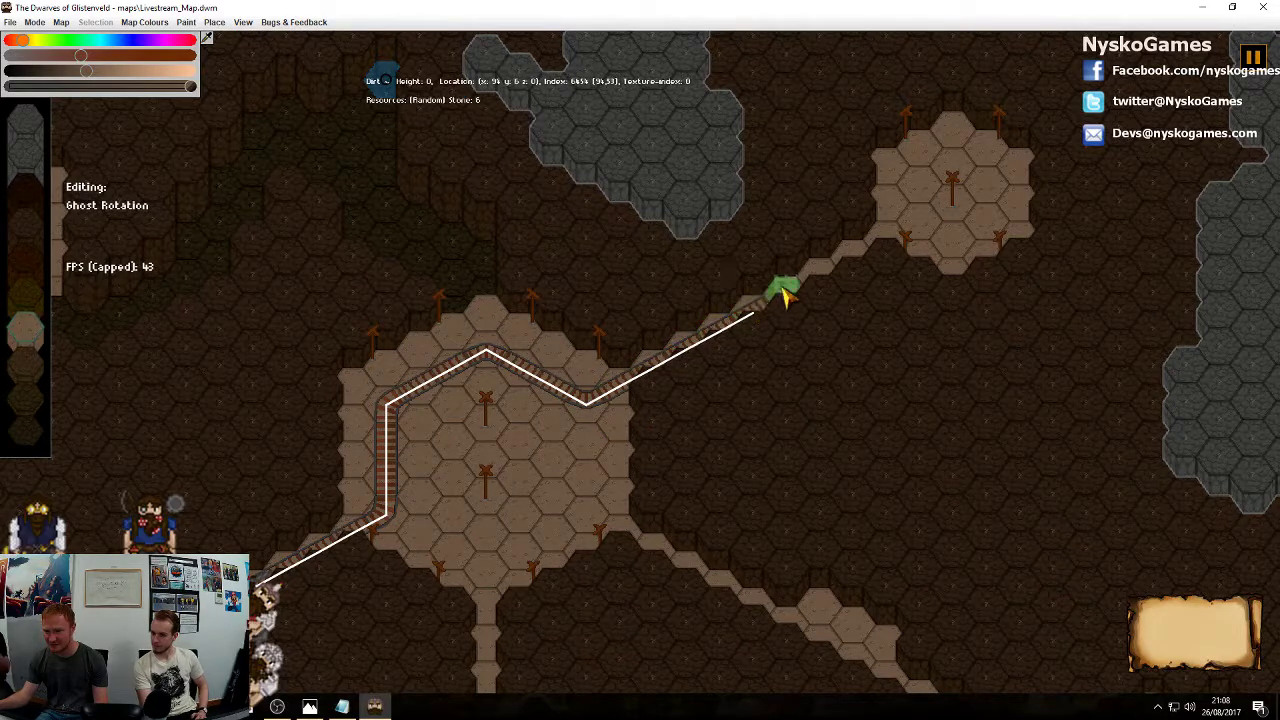
left_click(816, 281)
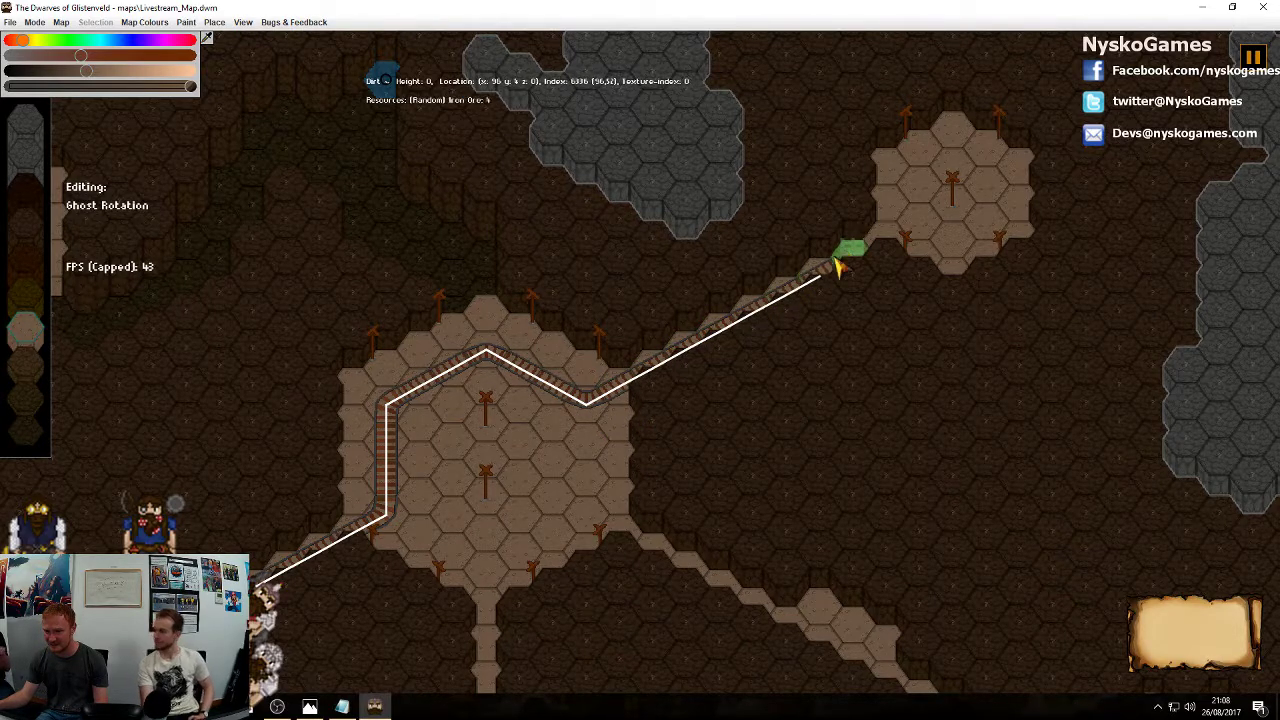
left_click(919, 225)
left_click(918, 192)
Branch tracks down the east side of the two-support chamber and into its southeast exit
middle_click_drag(940, 425, 950, 309)
middle_click_drag(914, 478, 906, 290)
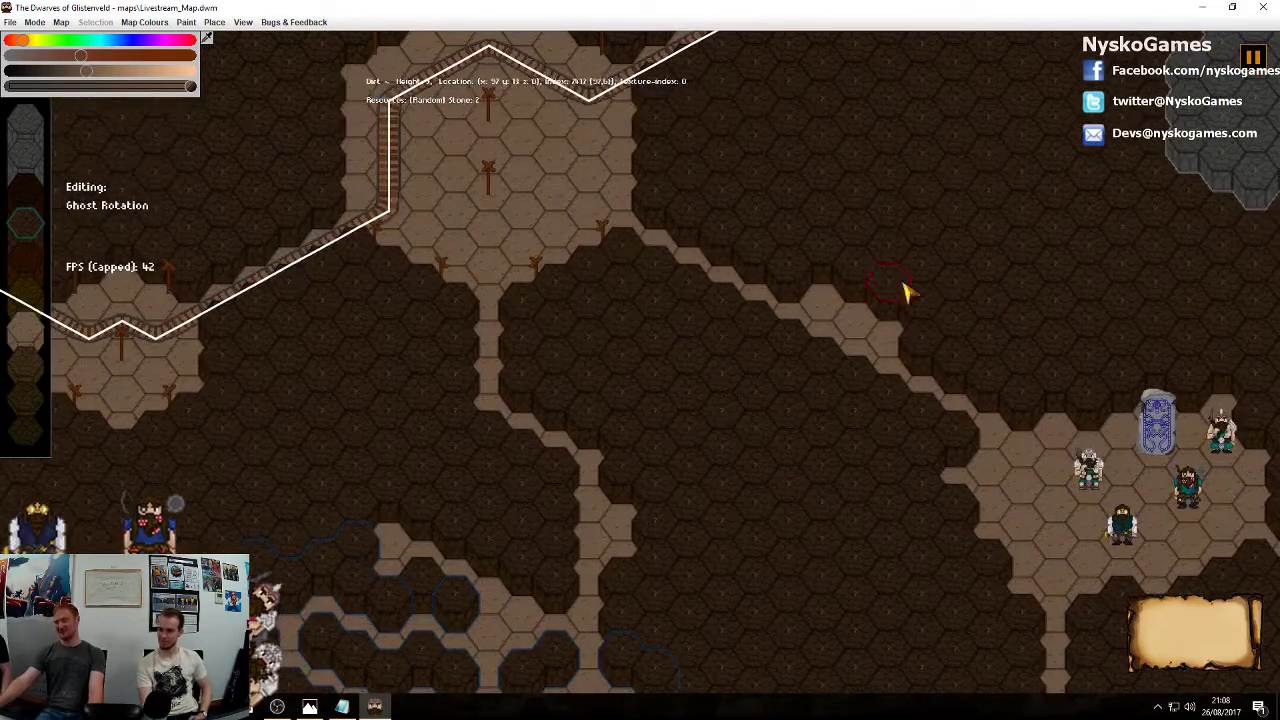
middle_click_drag(837, 334, 918, 395)
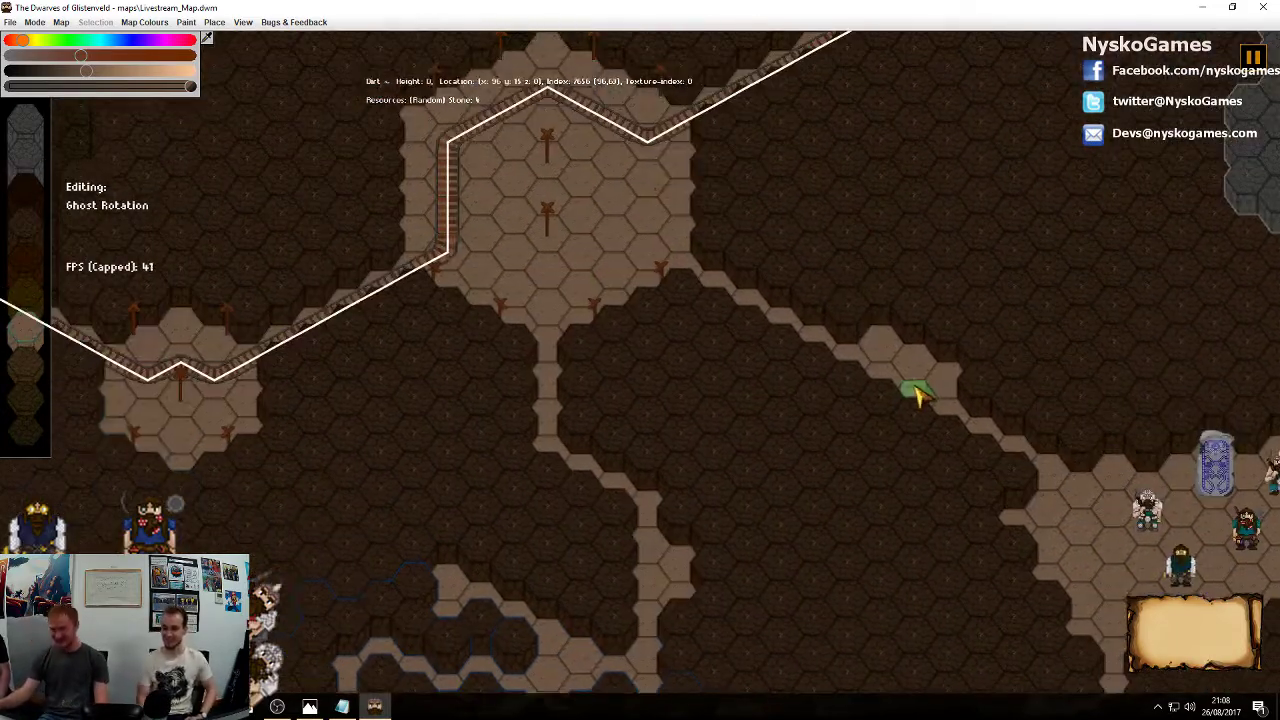
left_click(648, 177)
left_click(648, 216)
left_click(653, 254)
left_click(684, 268)
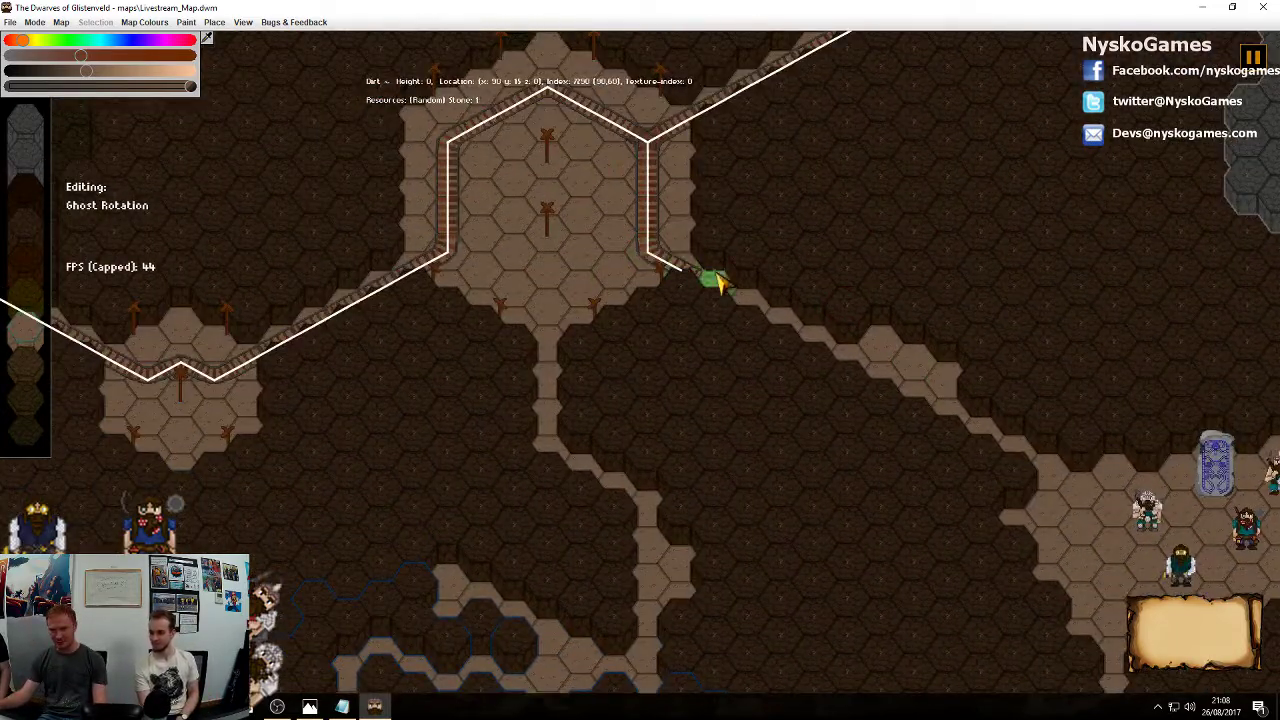
Continue the tracks down the southeast diagonal corridor to the edge of the dwarves' starting chamber
left_click(752, 306)
left_click(786, 329)
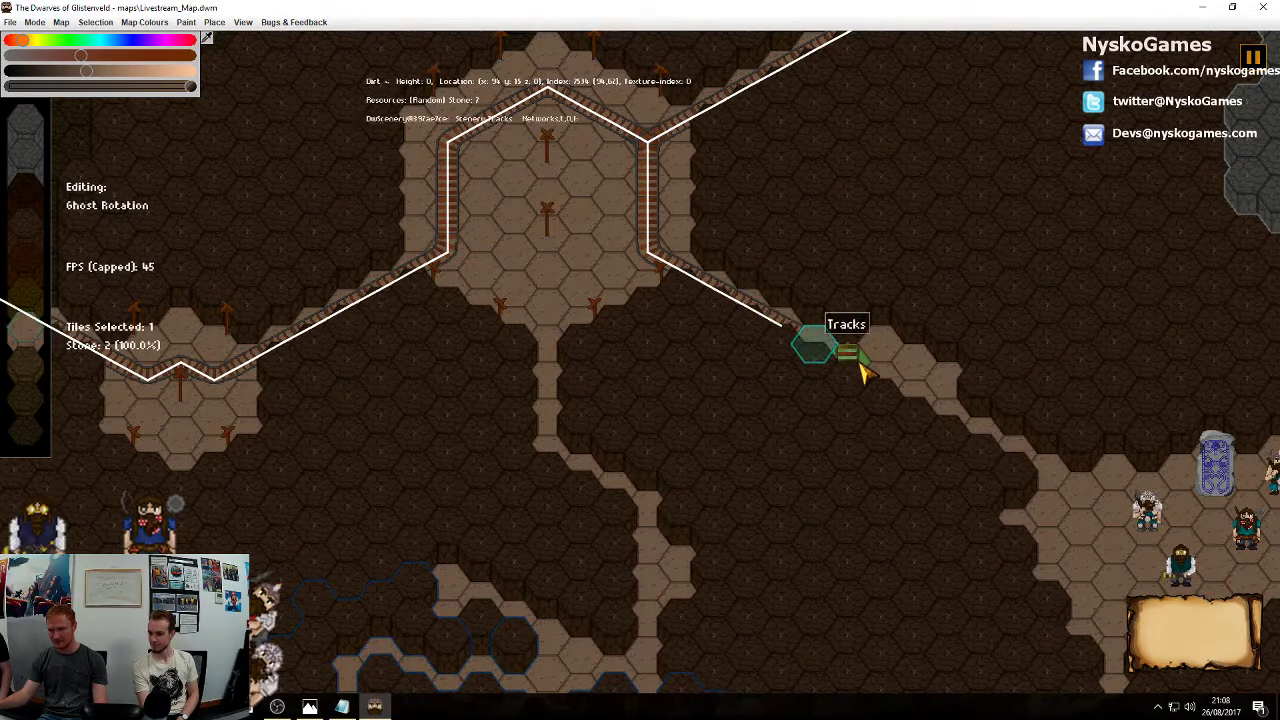
left_click(822, 352)
left_click(857, 367)
left_click(918, 397)
left_click(955, 420)
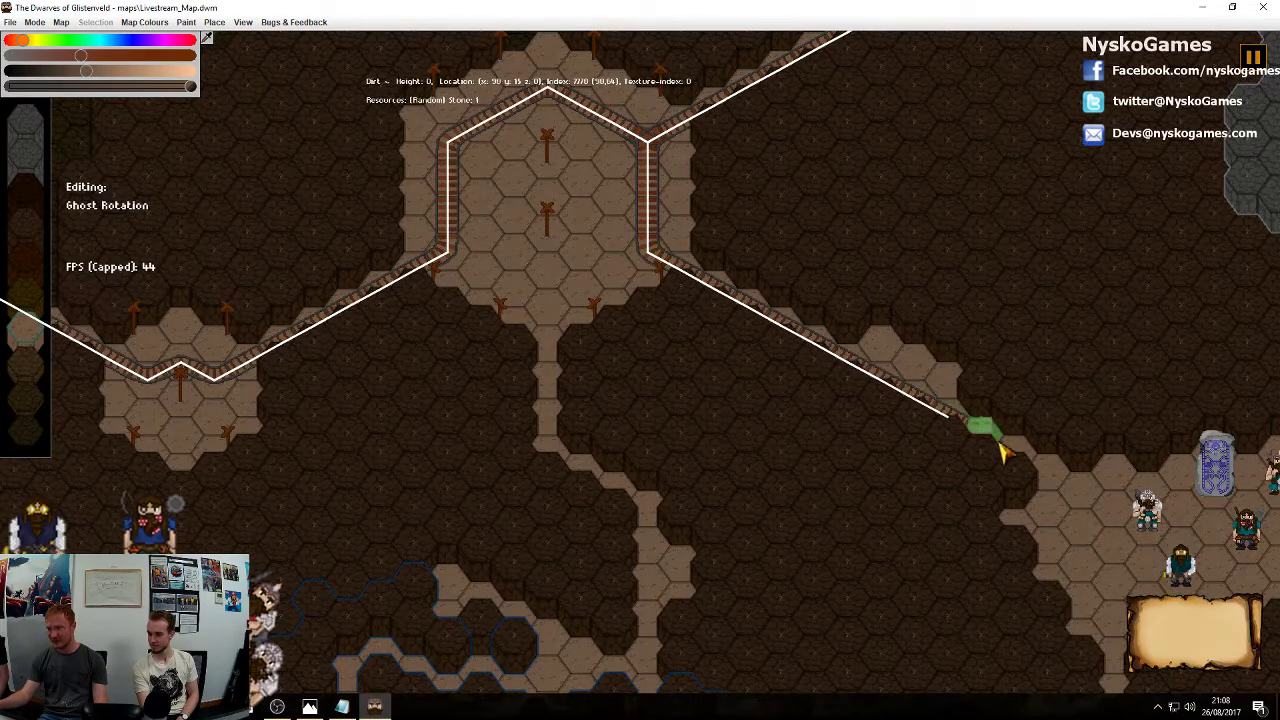
left_click(988, 444)
left_click(1019, 452)
Bring the tracks into the dwarves' chamber and run them down its west side toward the southern exit
middle_click_drag(1068, 498, 740, 310)
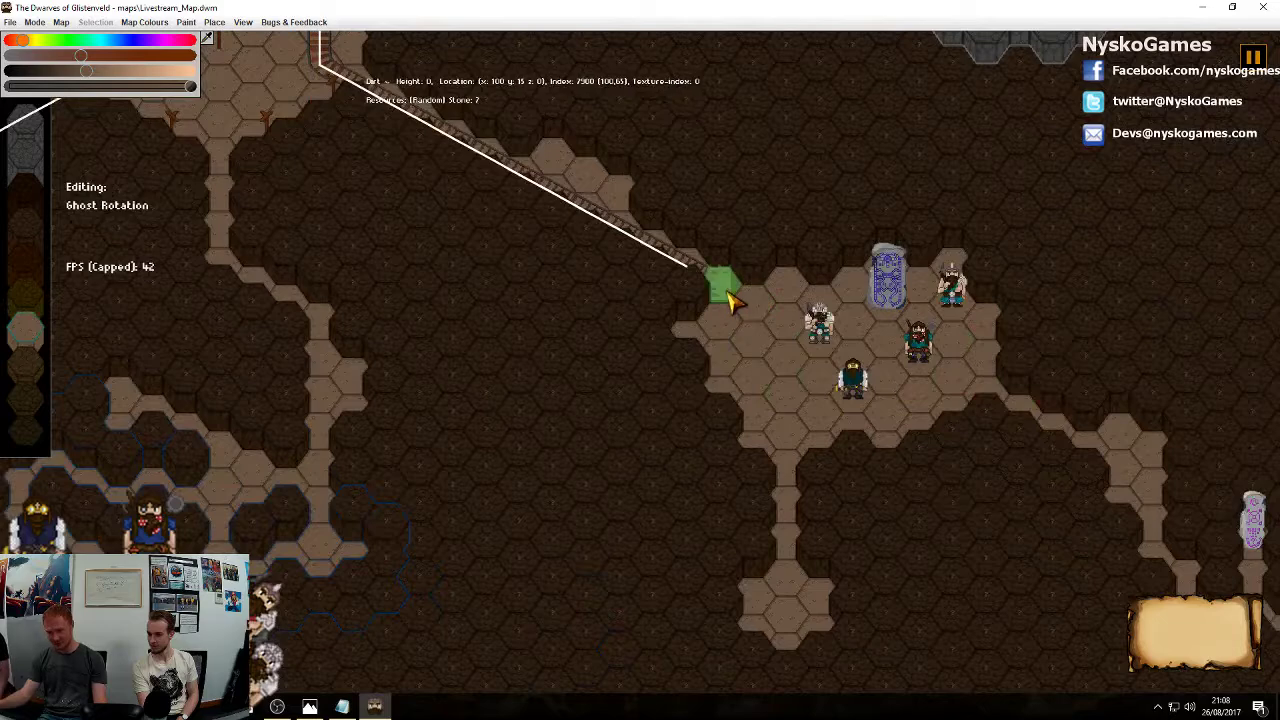
left_click(728, 292)
left_click(760, 307)
left_click(755, 349)
left_click(756, 380)
left_click(780, 397)
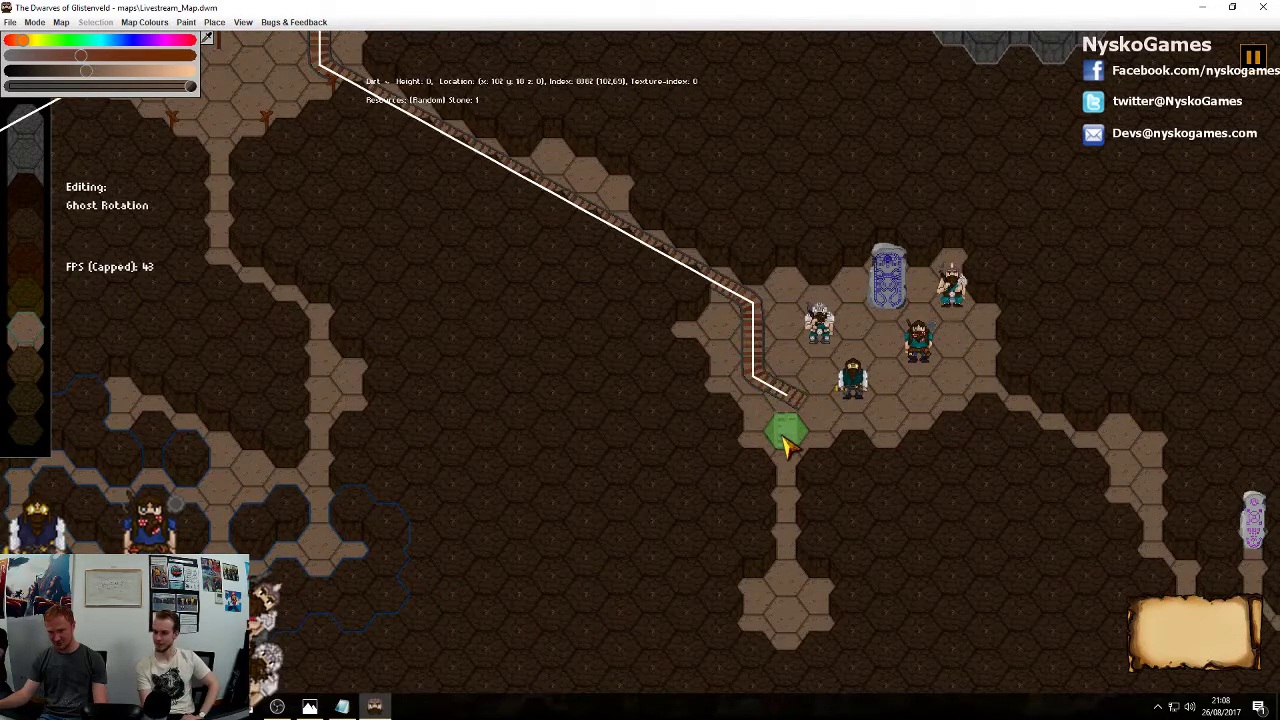
Lay tracks straight down the southern corridor into the small dead-end chamber below the dwarves' chamber
left_click(786, 442)
left_click(787, 479)
left_click(788, 514)
left_click(787, 550)
left_click(784, 584)
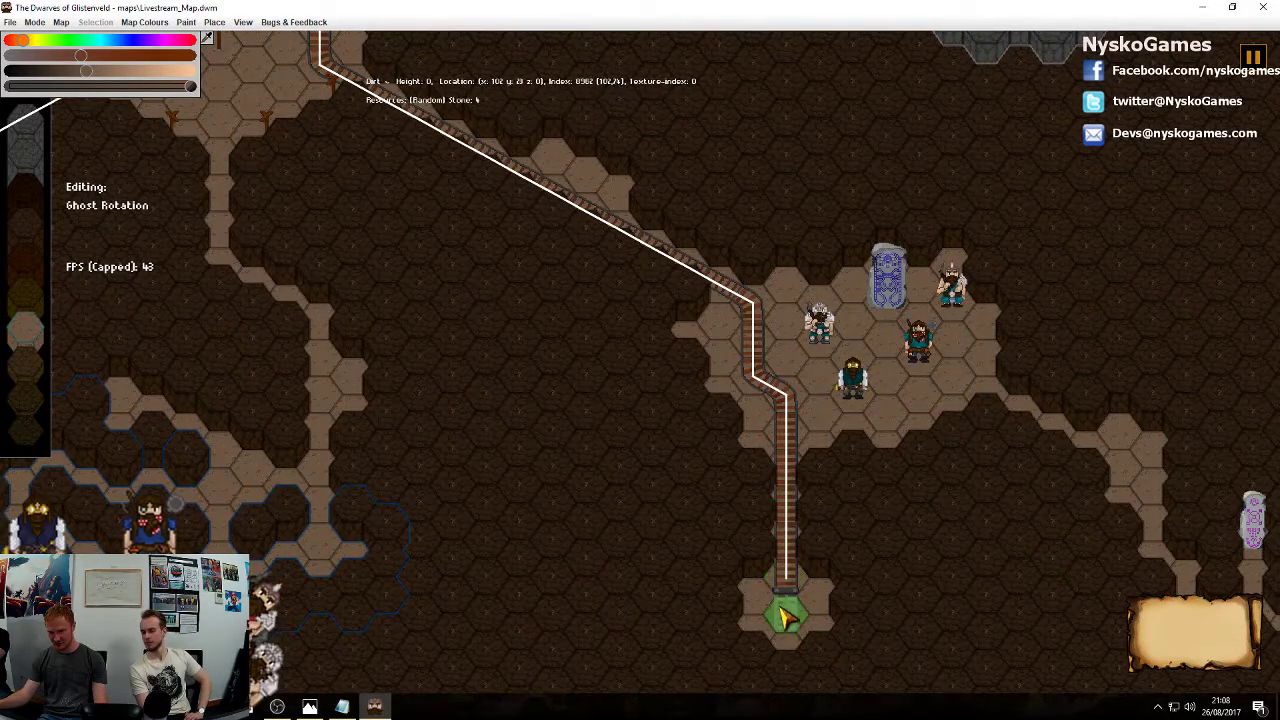
Look over the map's track network and western side for corridors and chambers still without tracks
scroll(894, 560, "down", 5)
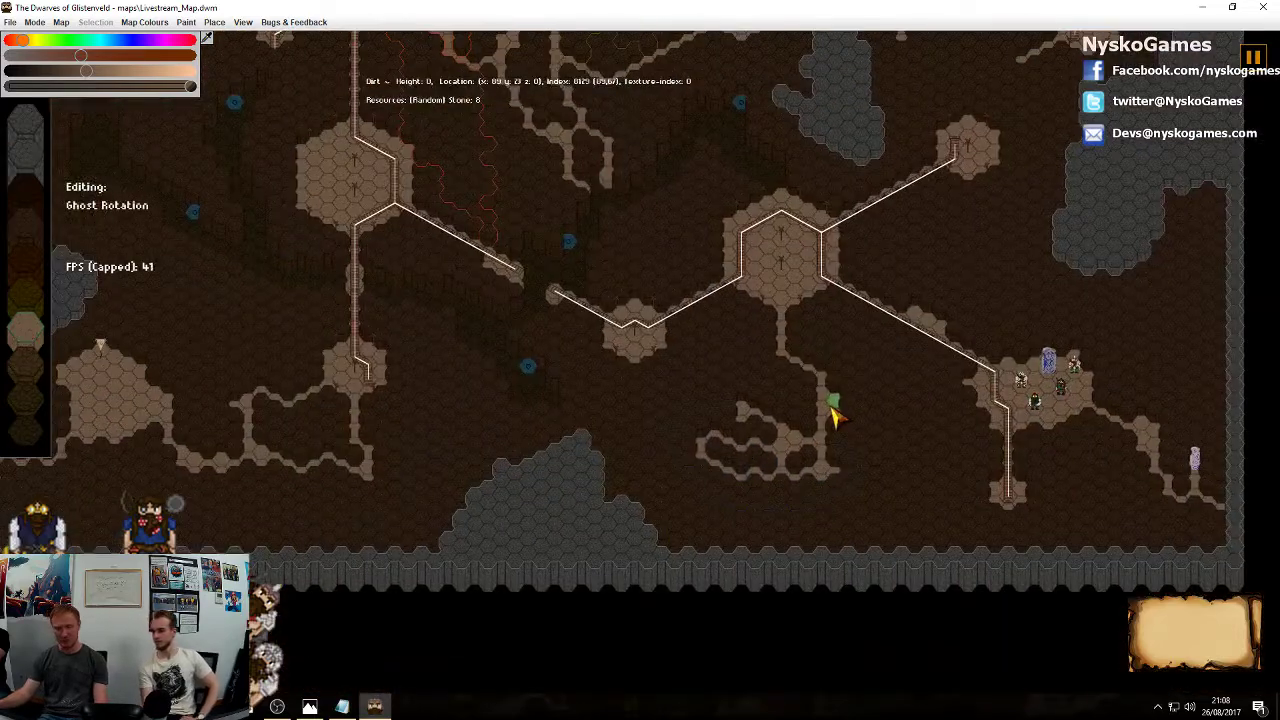
middle_click_drag(569, 354, 988, 383)
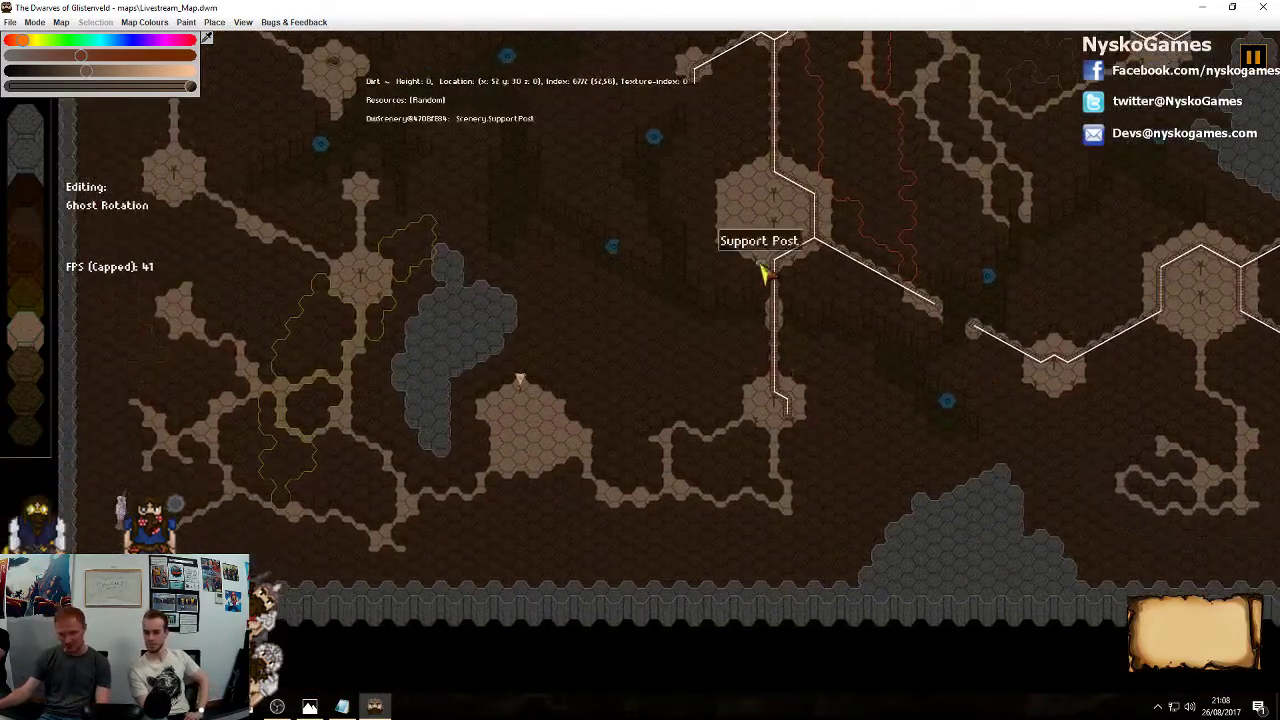
middle_click_drag(762, 266, 1015, 398)
middle_click_drag(724, 289, 931, 475)
middle_click_drag(989, 283, 793, 547)
middle_click_drag(828, 362, 375, 118)
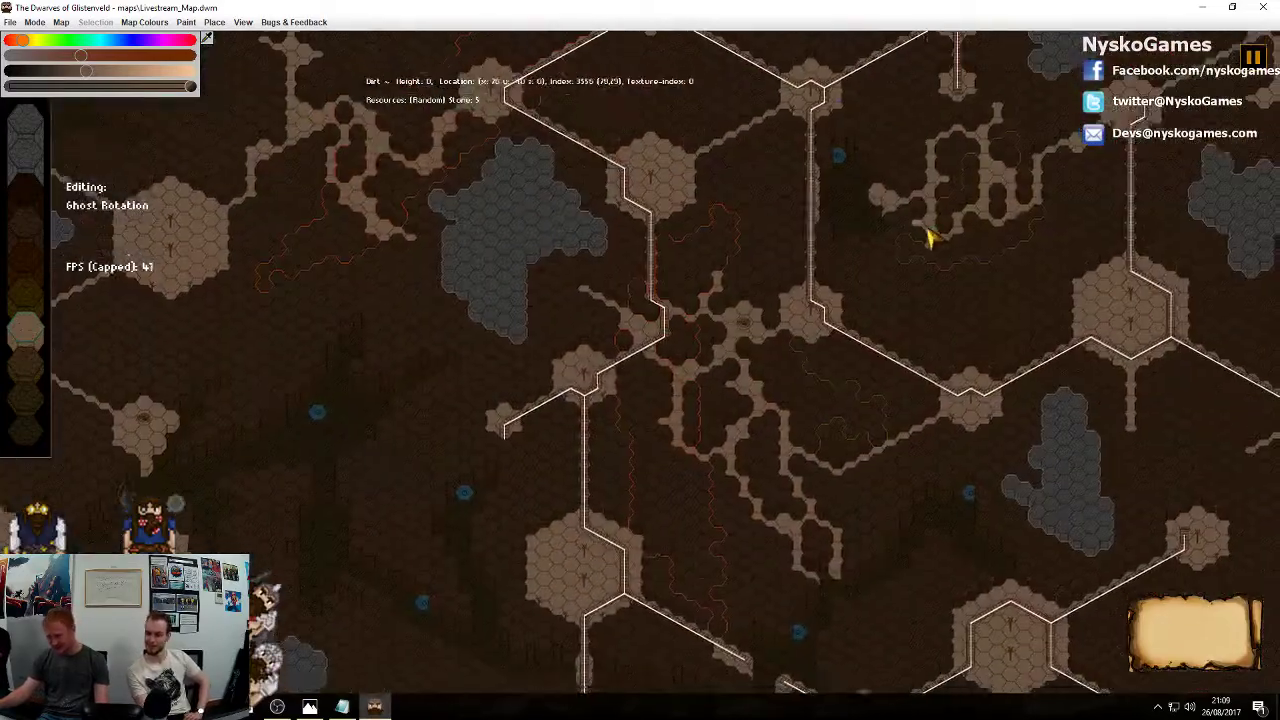
middle_click_drag(928, 230, 1273, 434)
middle_click_drag(606, 420, 674, 339)
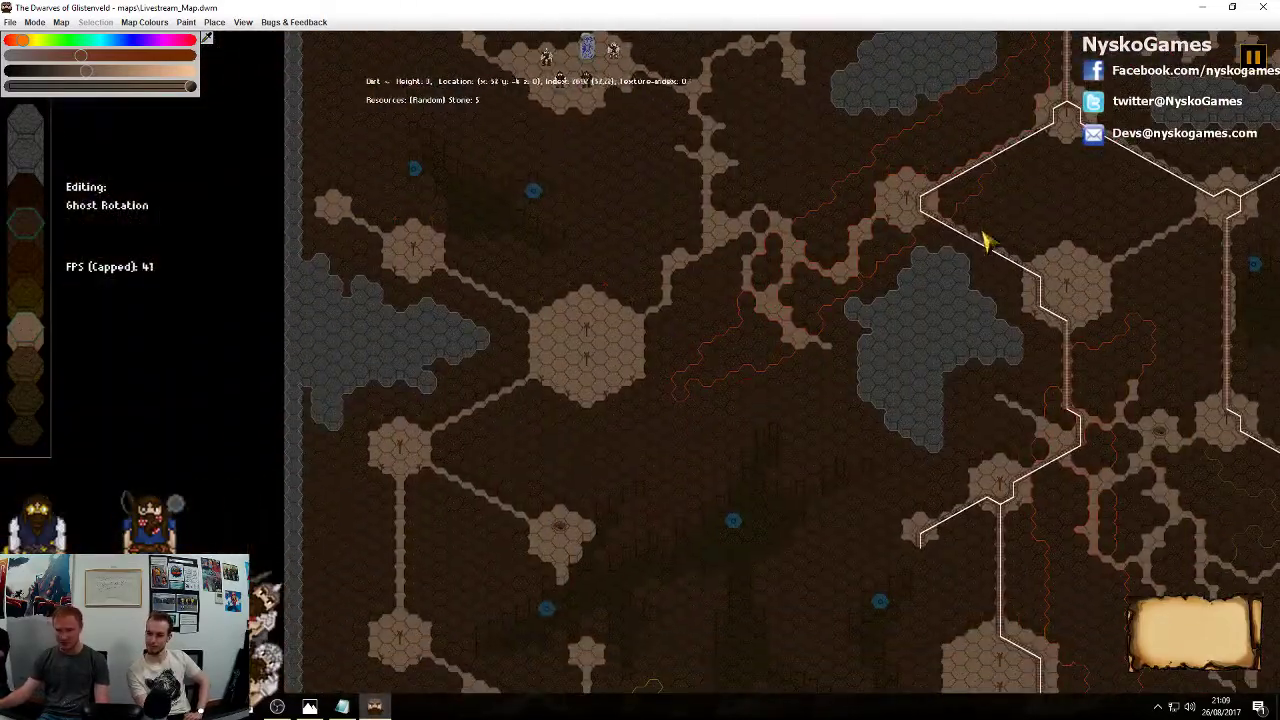
middle_click_drag(511, 459, 729, 249)
middle_click_drag(714, 201, 835, 388)
middle_click_drag(876, 502, 794, 191)
middle_click_drag(833, 258, 888, 548)
middle_click_drag(702, 244, 734, 391)
Lay tracks from the small far-western chamber, around the one-support chamber's post and into the corridor to its southeast
scroll(734, 391, "up", 3)
middle_click_drag(845, 265, 701, 341)
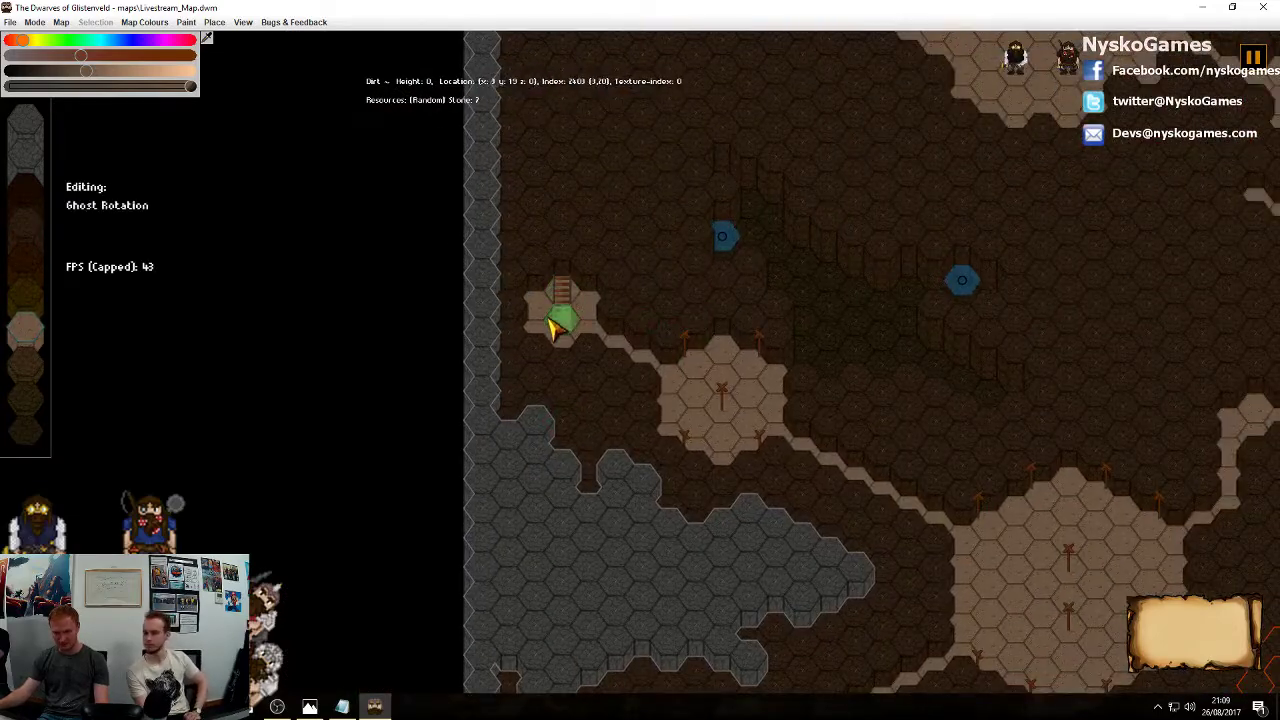
mouse_move(617, 350)
left_mouse_down()
mouse_move(723, 386)
mouse_move(697, 411)
mouse_move(720, 403)
mouse_move(838, 474)
left_mouse_up()
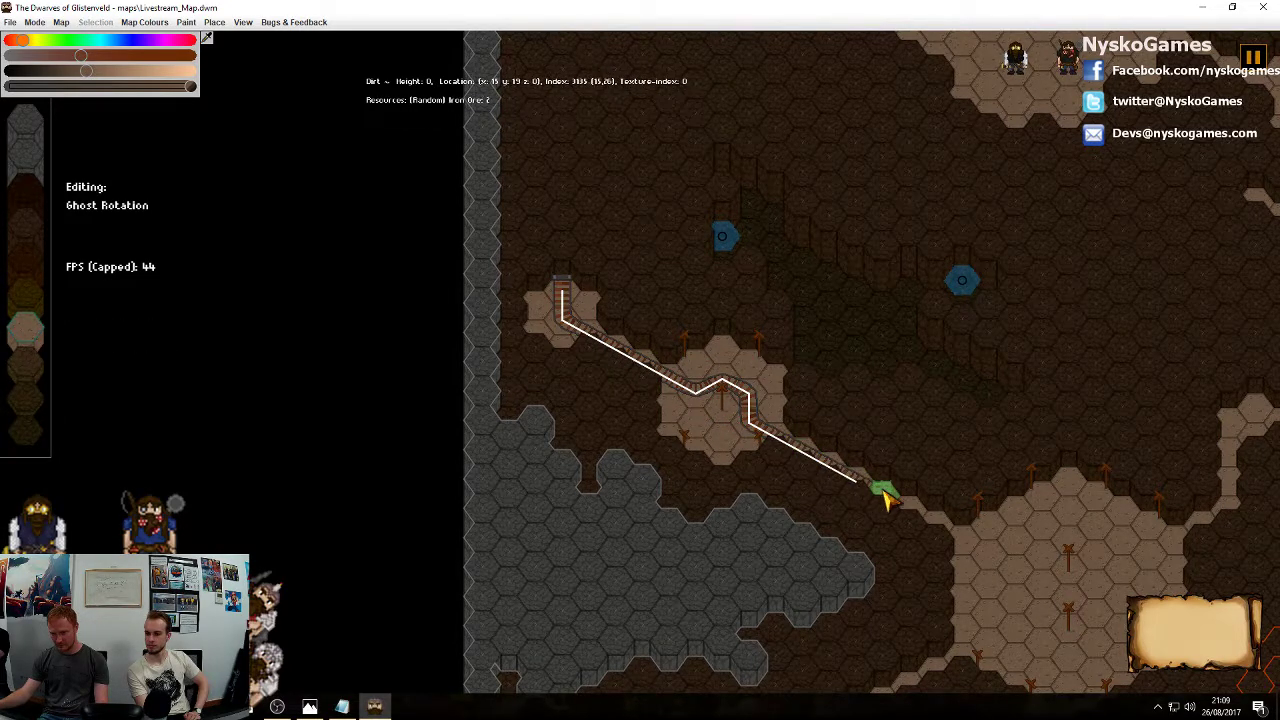
Run the tracks down the west side of the western two-support chamber and along its southwest corridor
left_click(980, 548)
middle_click_drag(1020, 616, 868, 416)
left_click(840, 386)
left_click_drag(822, 452, 762, 487)
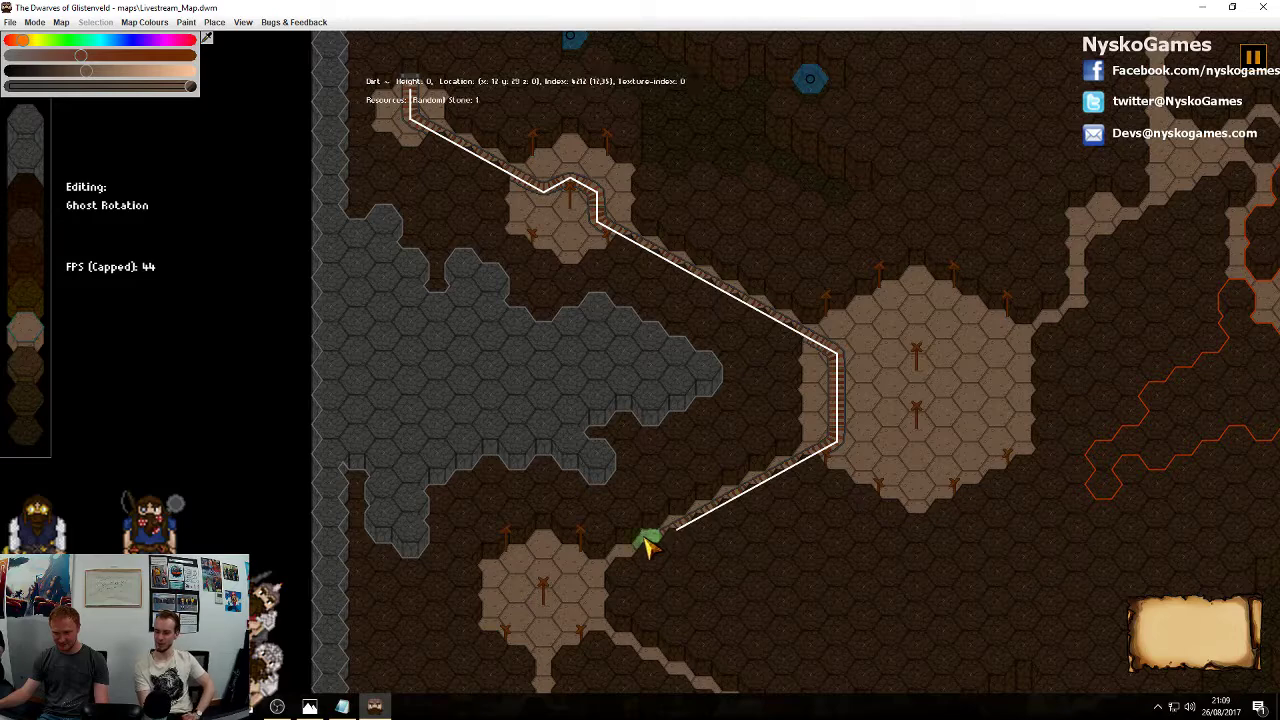
Bend the tracks around the east side of the next chamber's support post and lay them down its long southern corridor
middle_click_drag(774, 625, 825, 294)
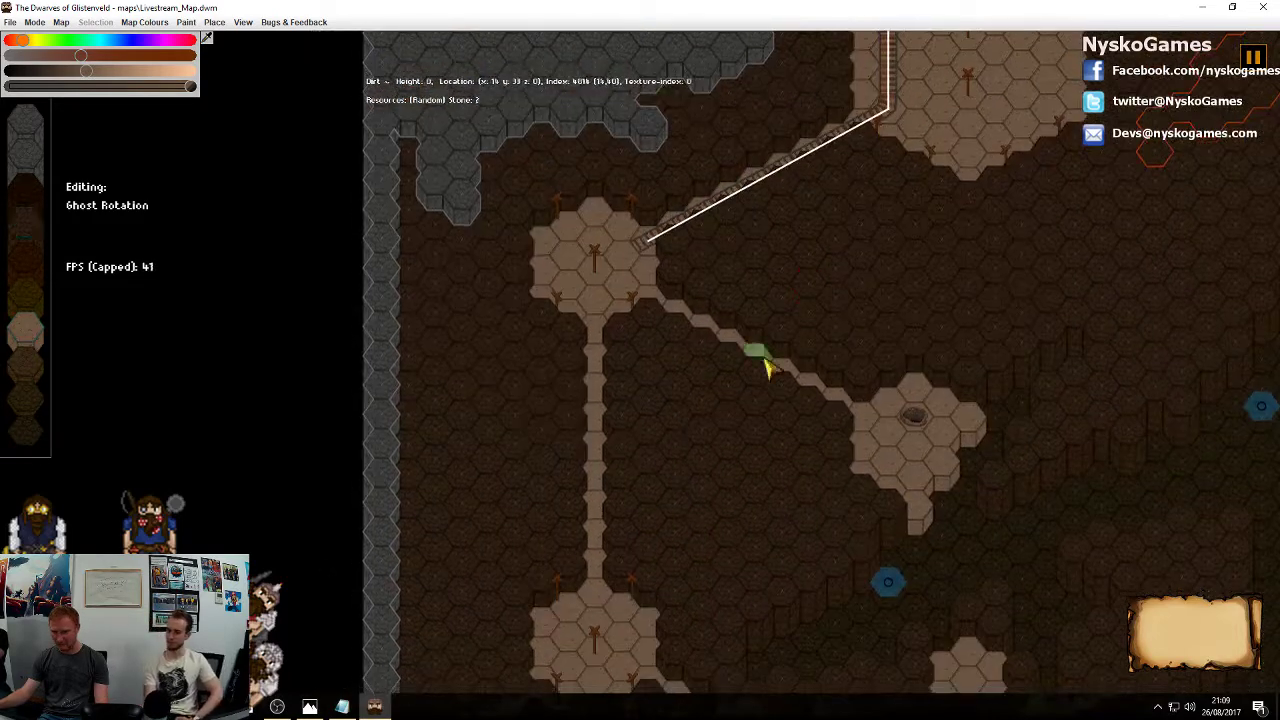
left_click(616, 284)
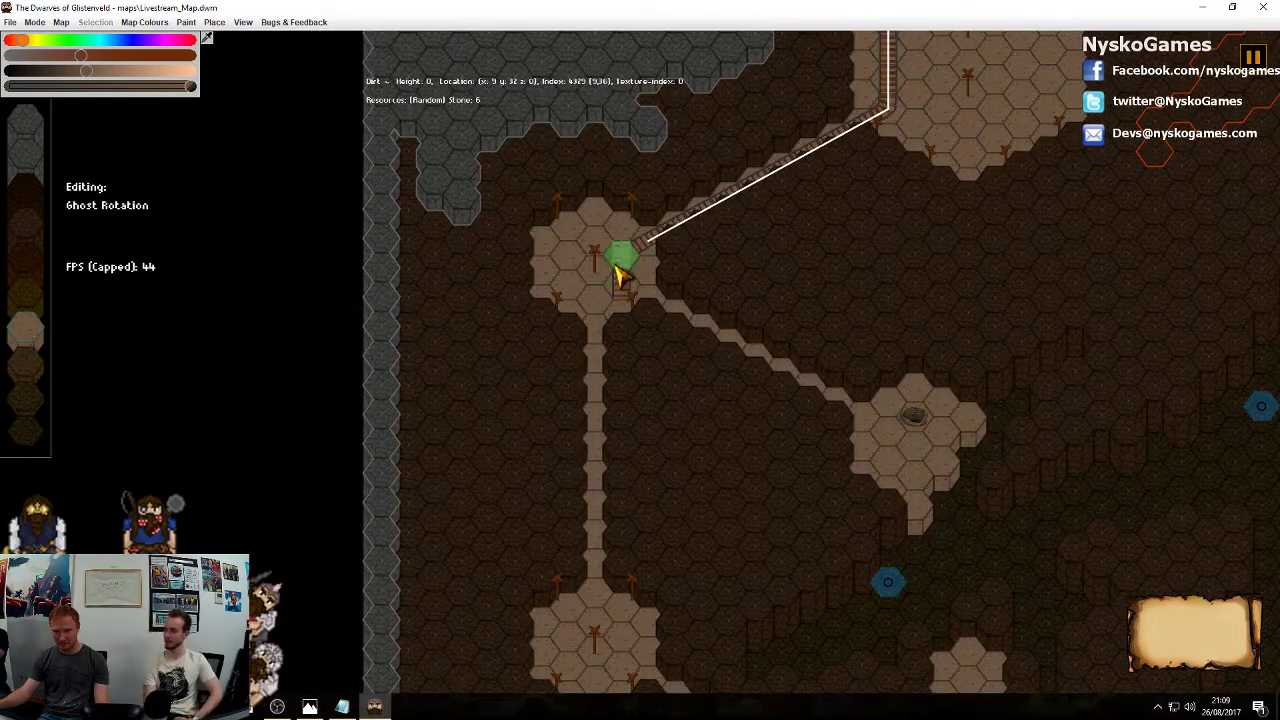
left_click(597, 315)
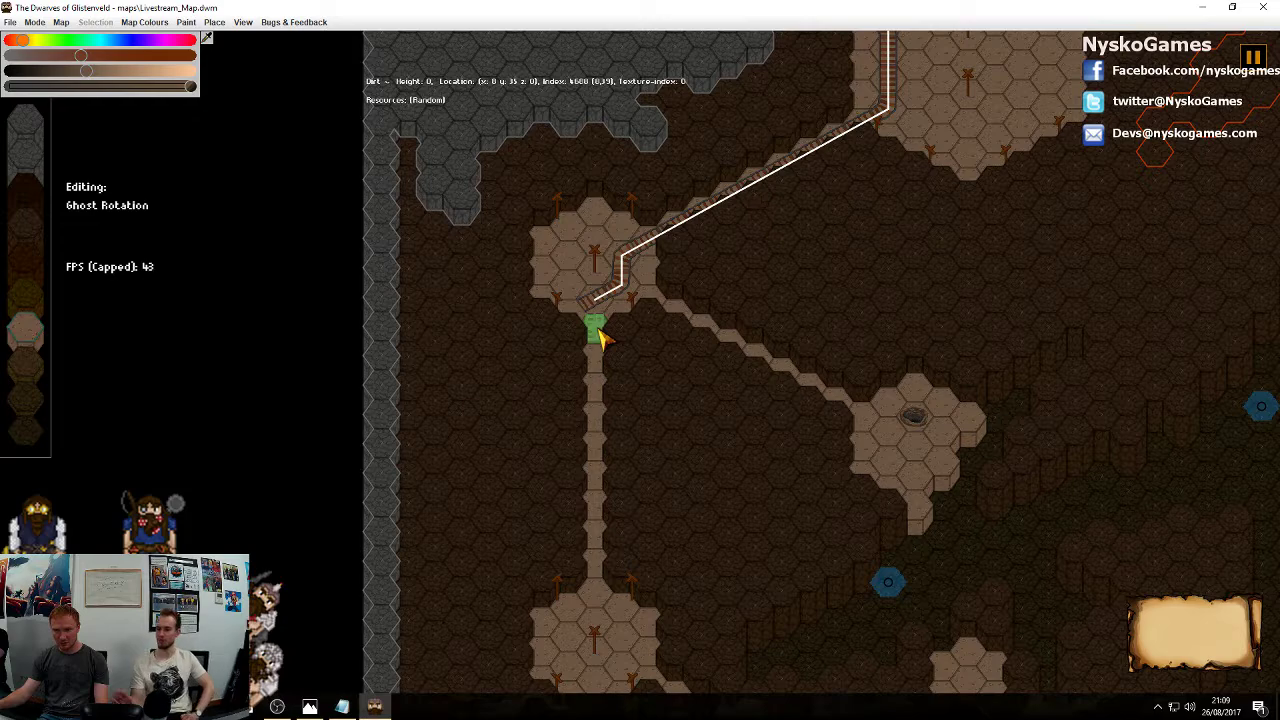
left_click(596, 425)
middle_click_drag(700, 541, 753, 363)
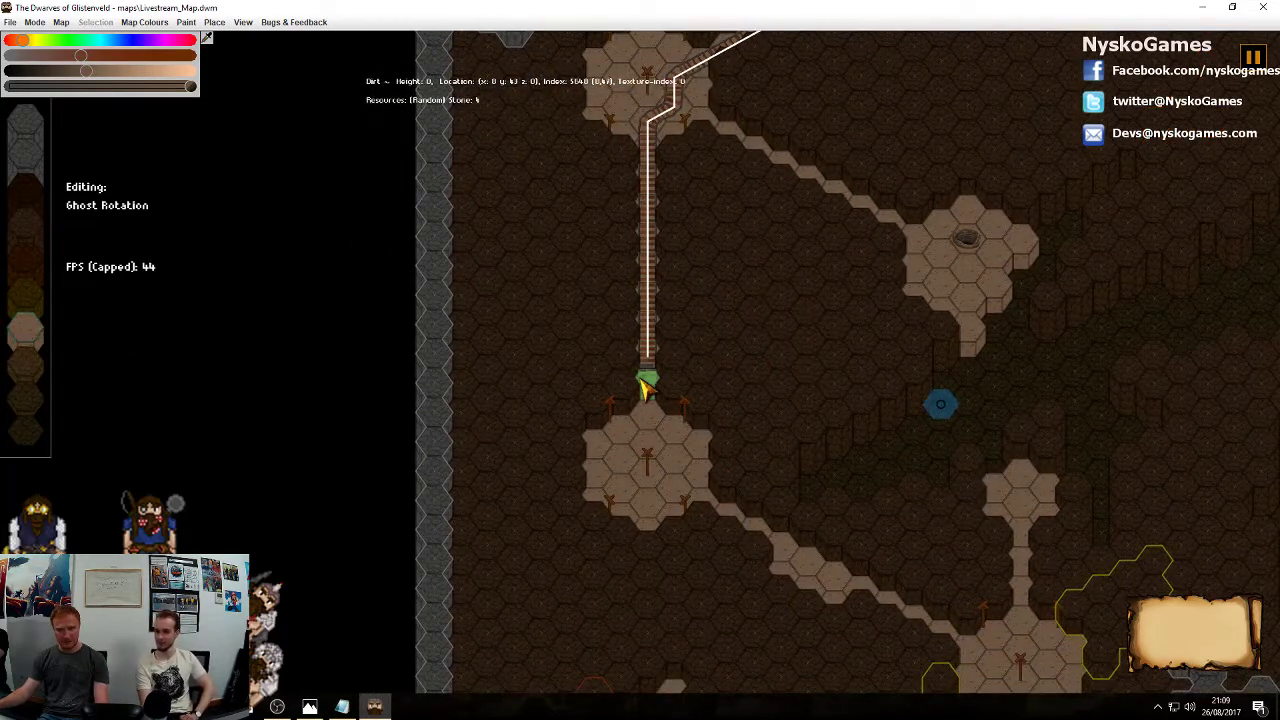
Carry the tracks through the next one-support chamber, along its southeast corridor and north toward the small dead-end chamber
scroll(786, 360, "down", 5)
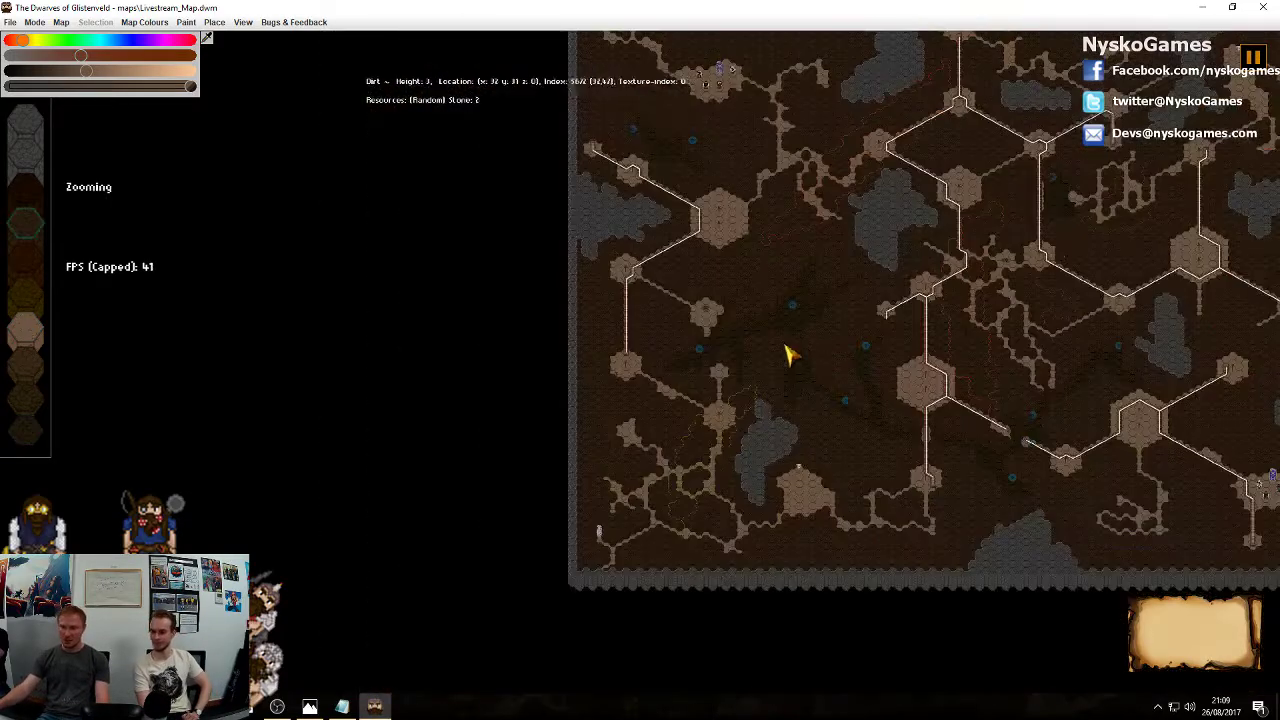
middle_click_drag(1060, 237, 869, 342)
scroll(869, 352, "up", 5)
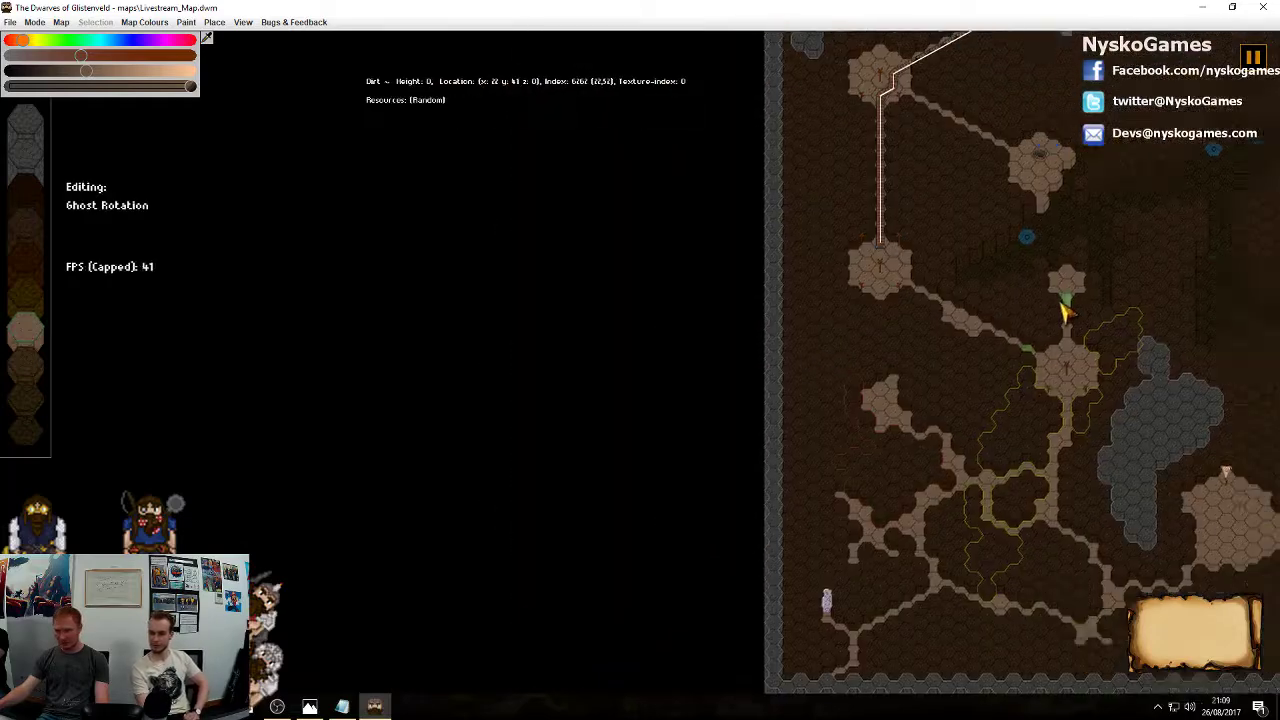
middle_click_drag(1066, 312, 749, 394)
scroll(749, 394, "up", 1)
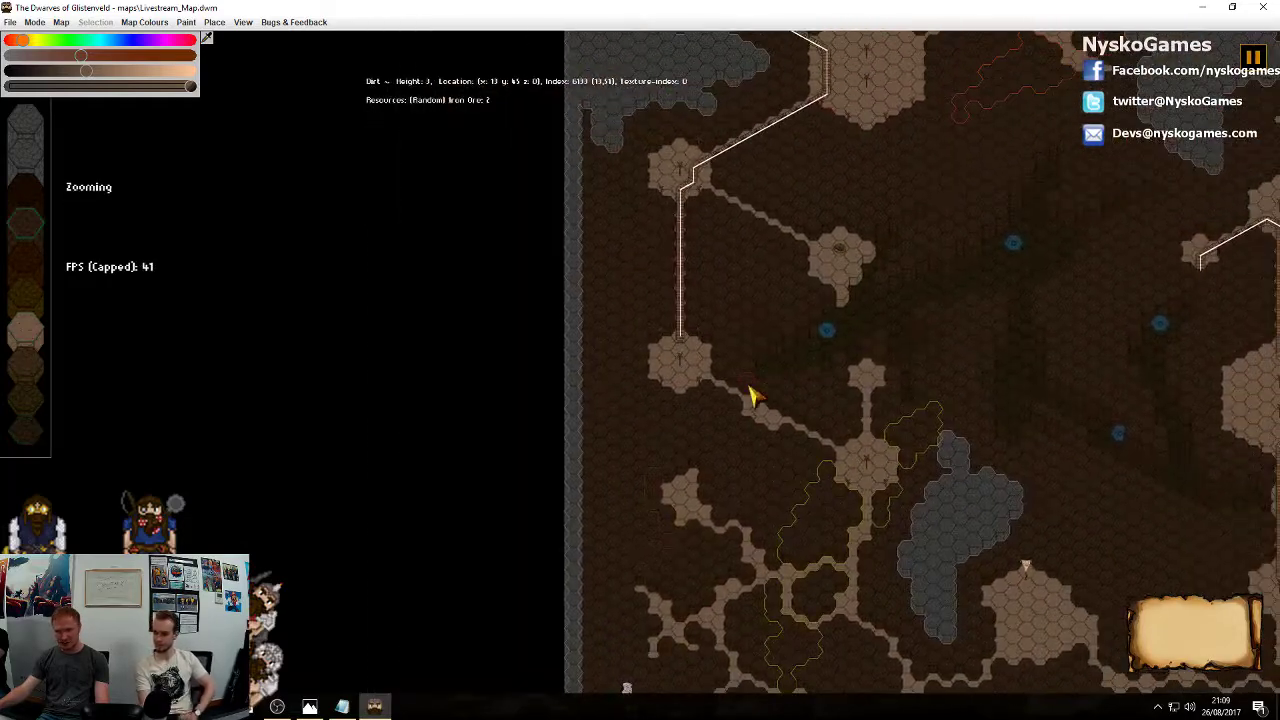
middle_click_drag(850, 424, 674, 412)
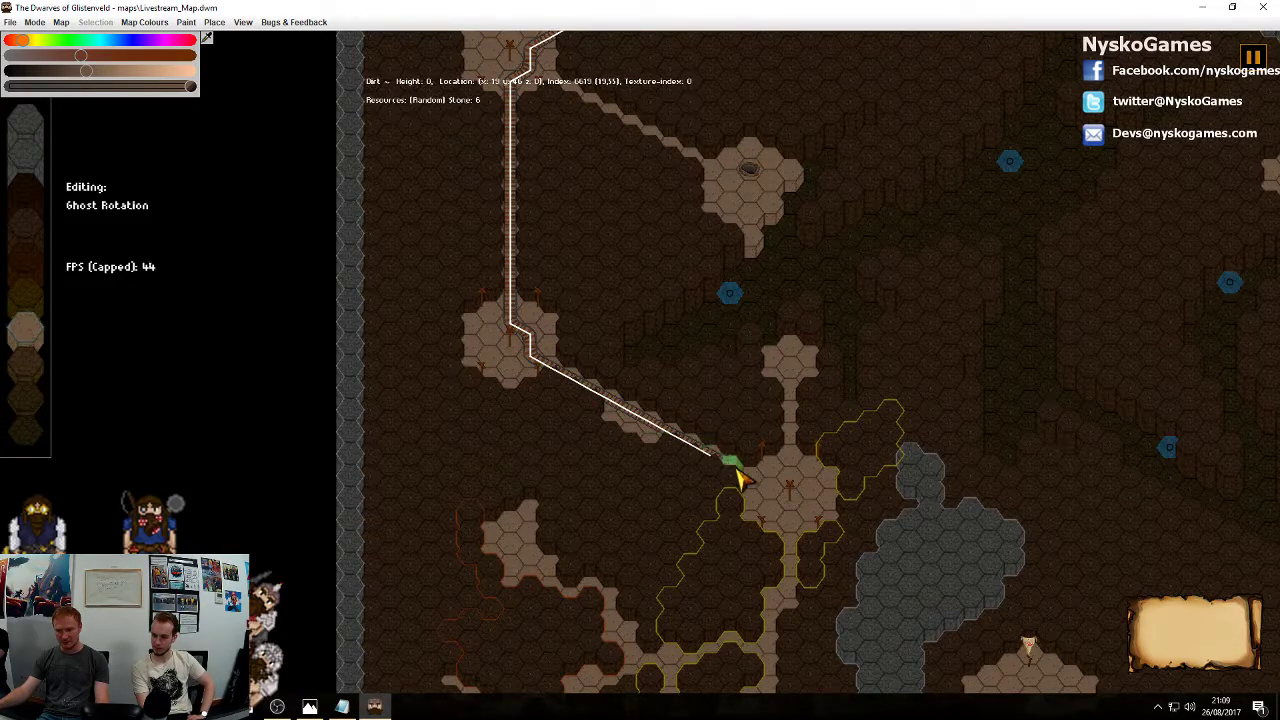
left_click(790, 479)
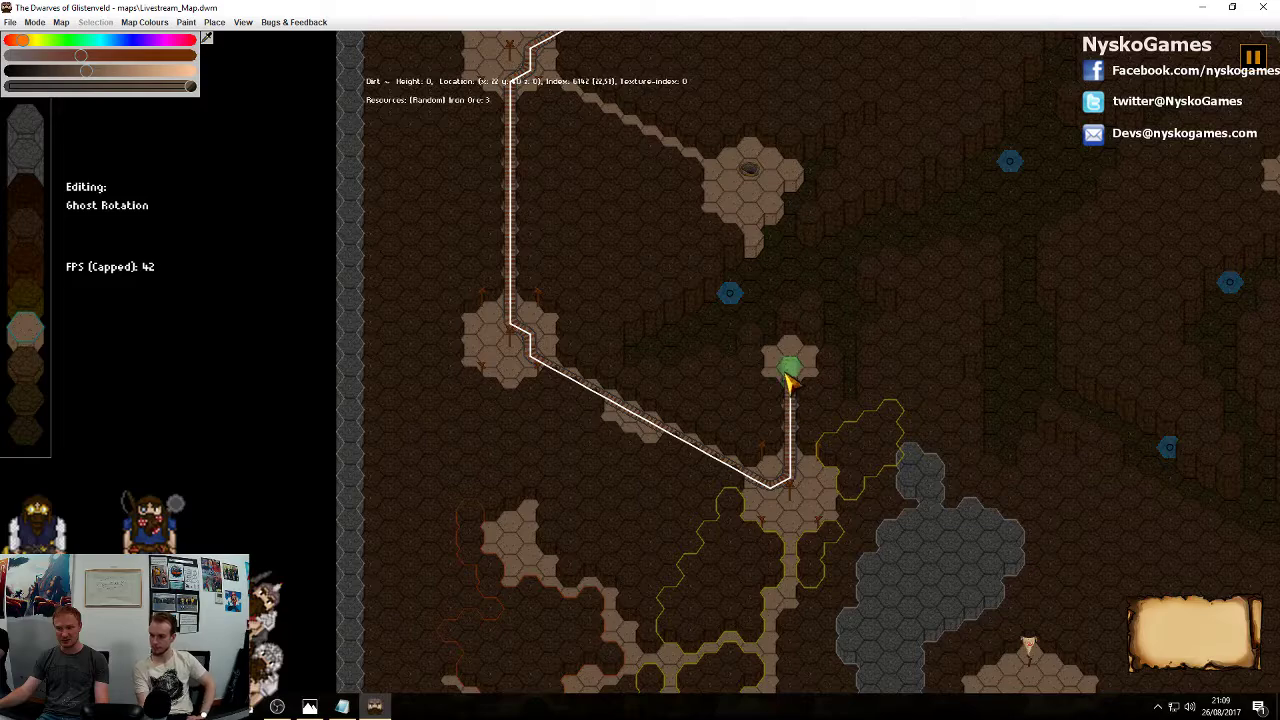
Leave track placement and select the whole connected floor area around the southern two-support chamber
scroll(789, 380, "down", 6)
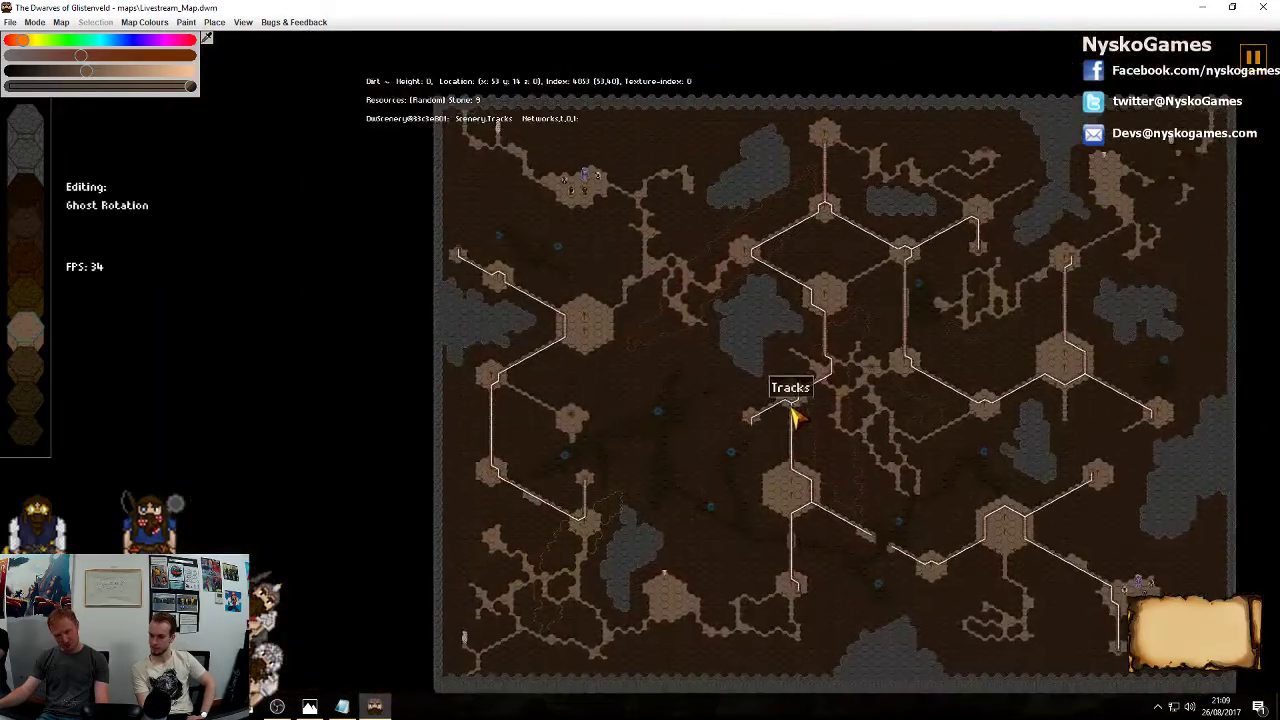
middle_click_drag(791, 405, 716, 294)
middle_click_drag(966, 247, 929, 354)
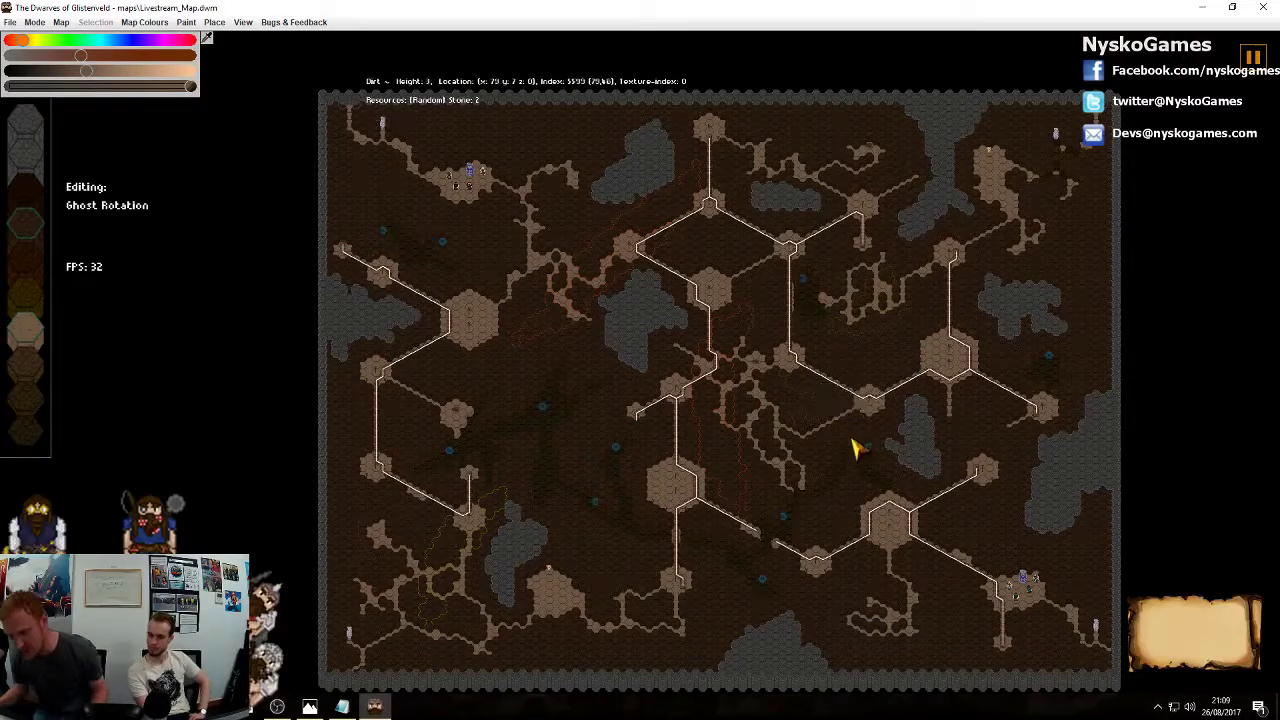
scroll(889, 352, "up", 6)
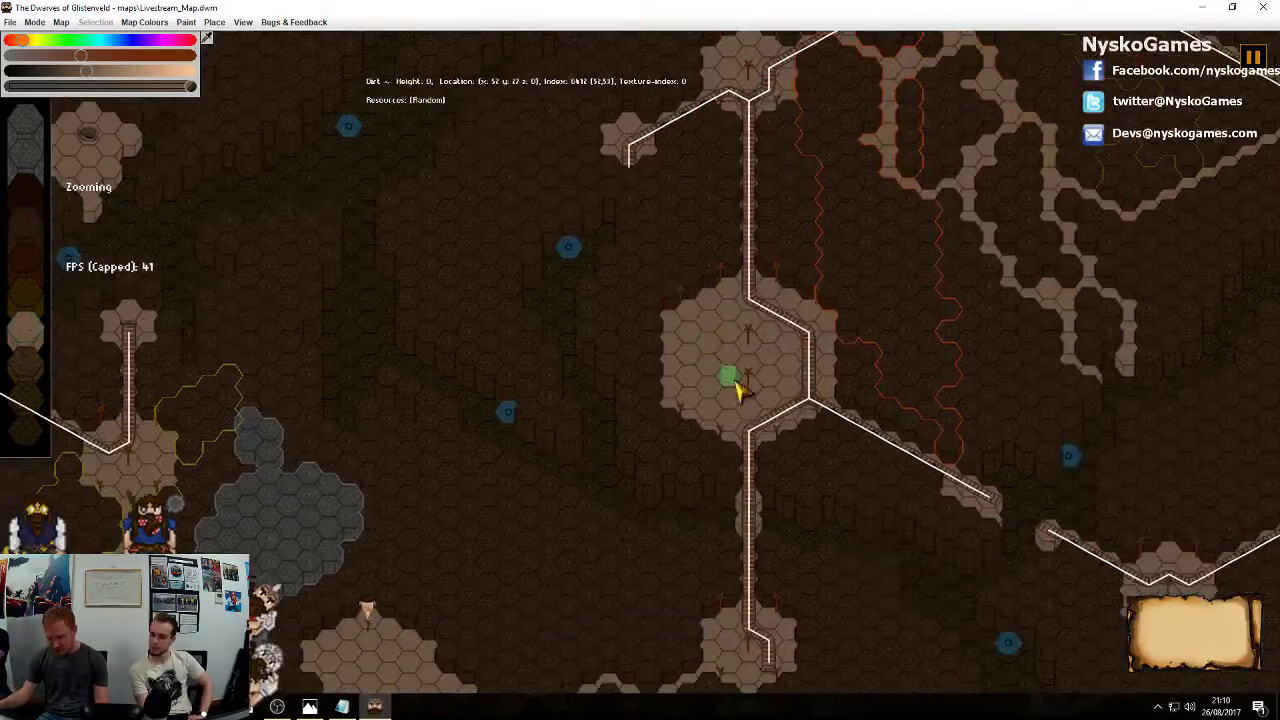
scroll(735, 382, "up", 1)
right_click(733, 350)
middle_click_drag(716, 283, 763, 351)
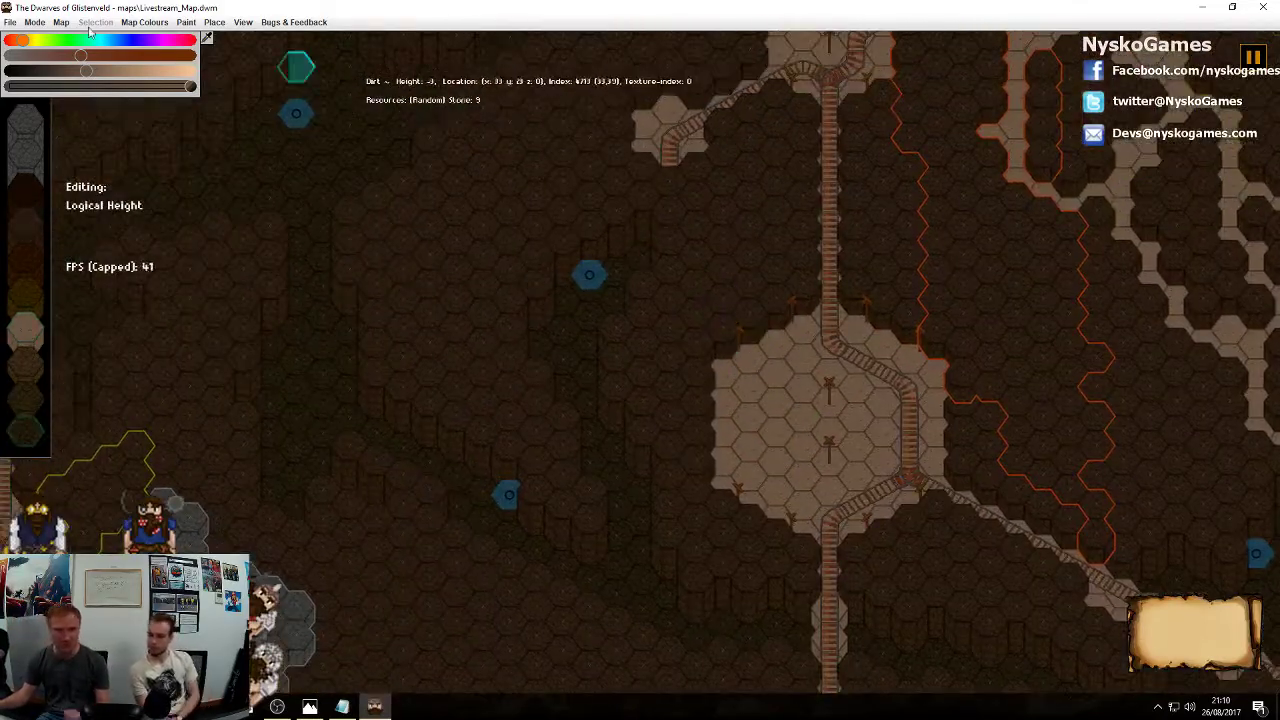
double_click(777, 403)
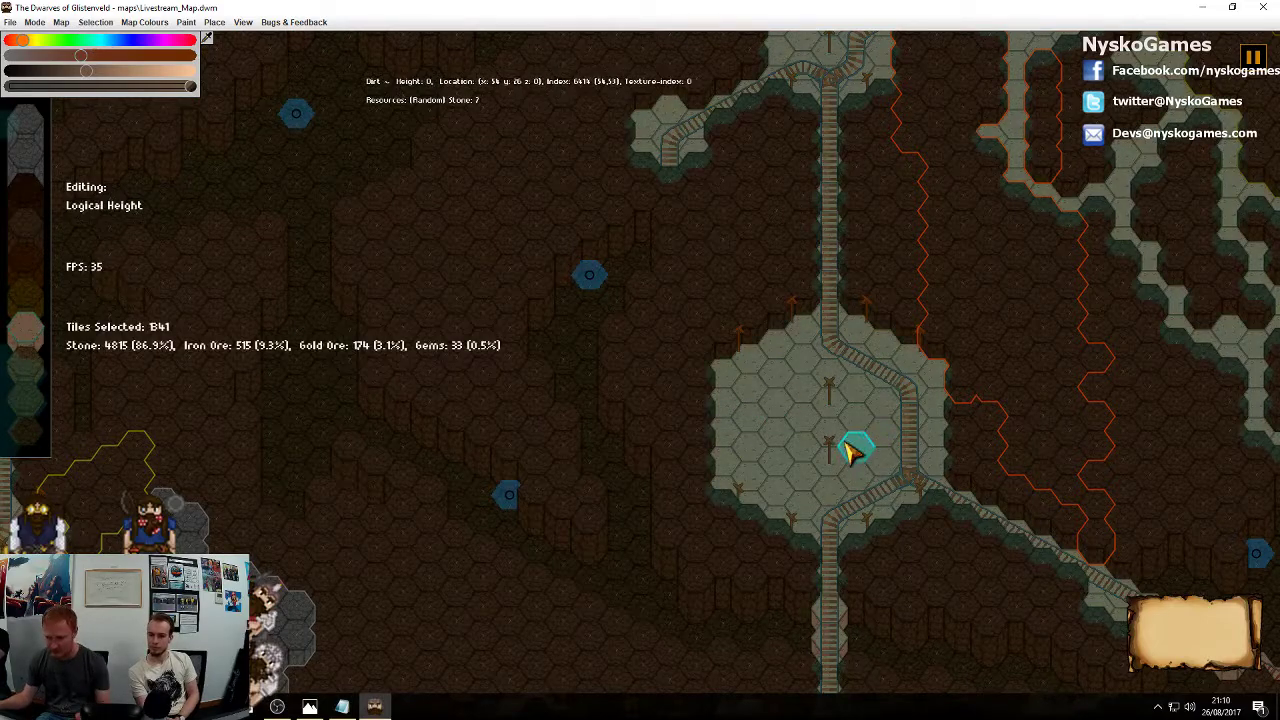
Add the southeastern floor network to the selection and cave-ify the walls around all selected tiles, leaving nothing selected
scroll(845, 448, "down", 5)
middle_click_drag(805, 302, 782, 403)
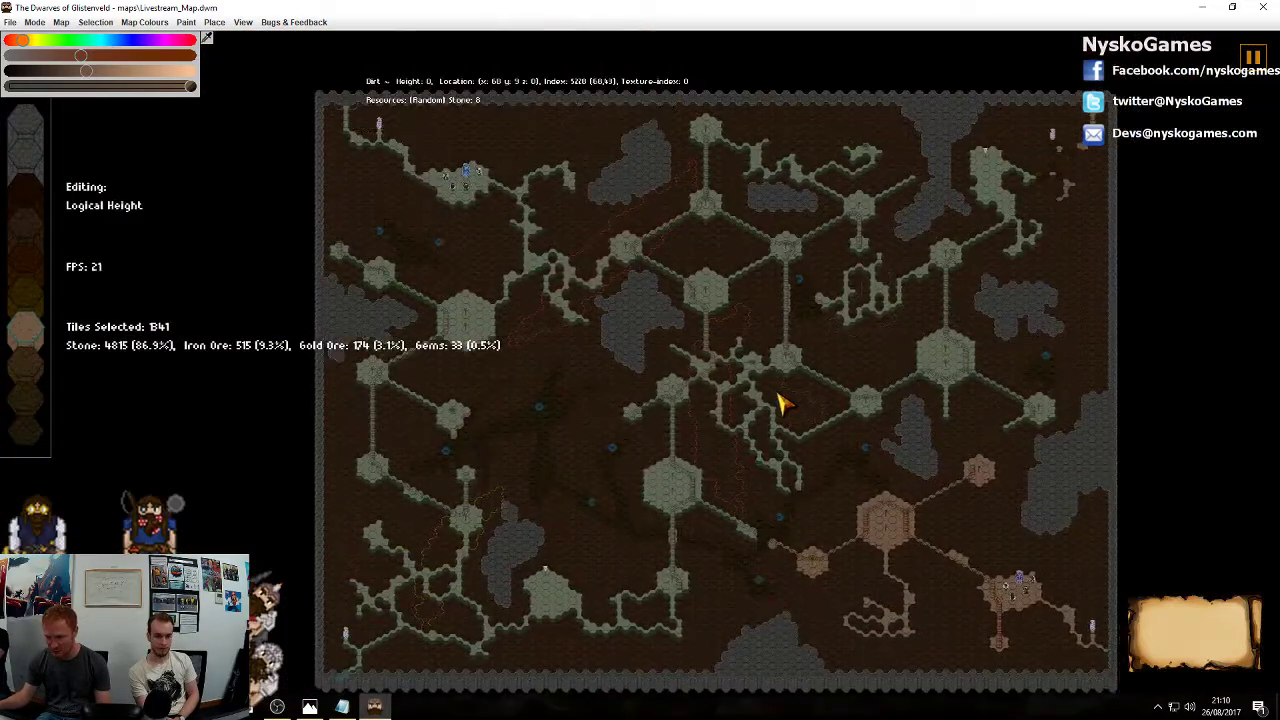
left_click(897, 556)
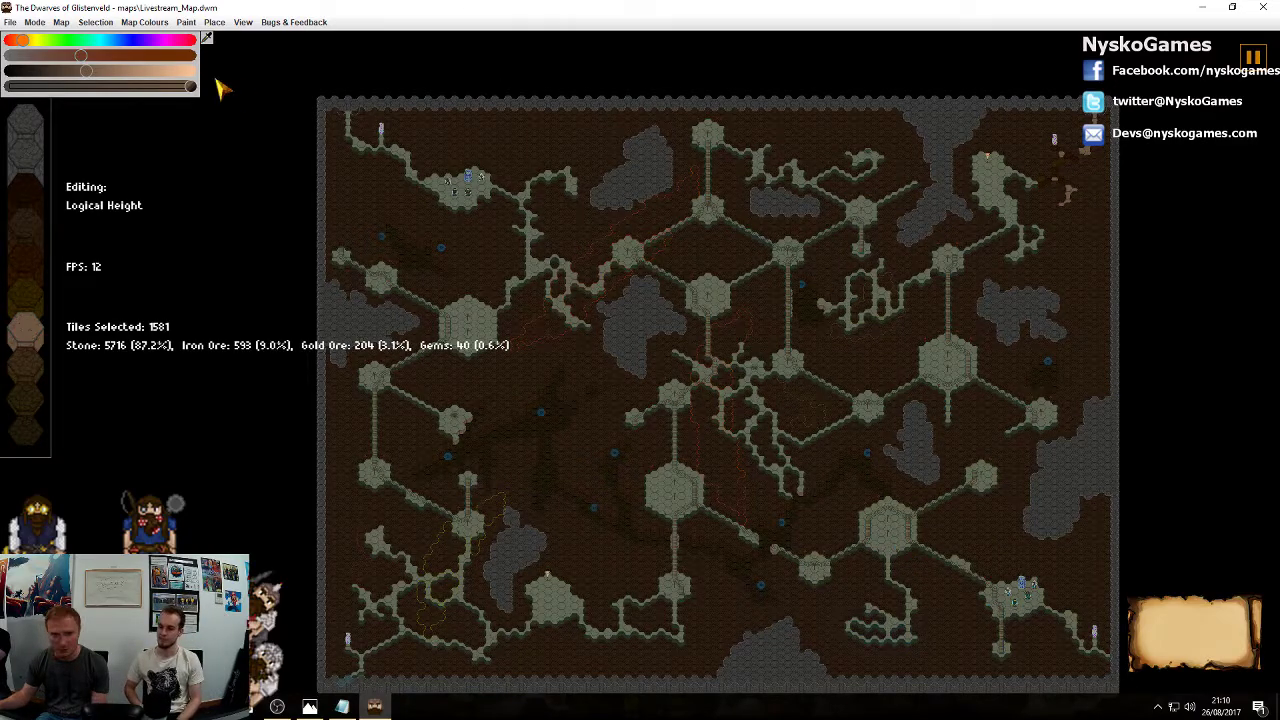
left_click(60, 22)
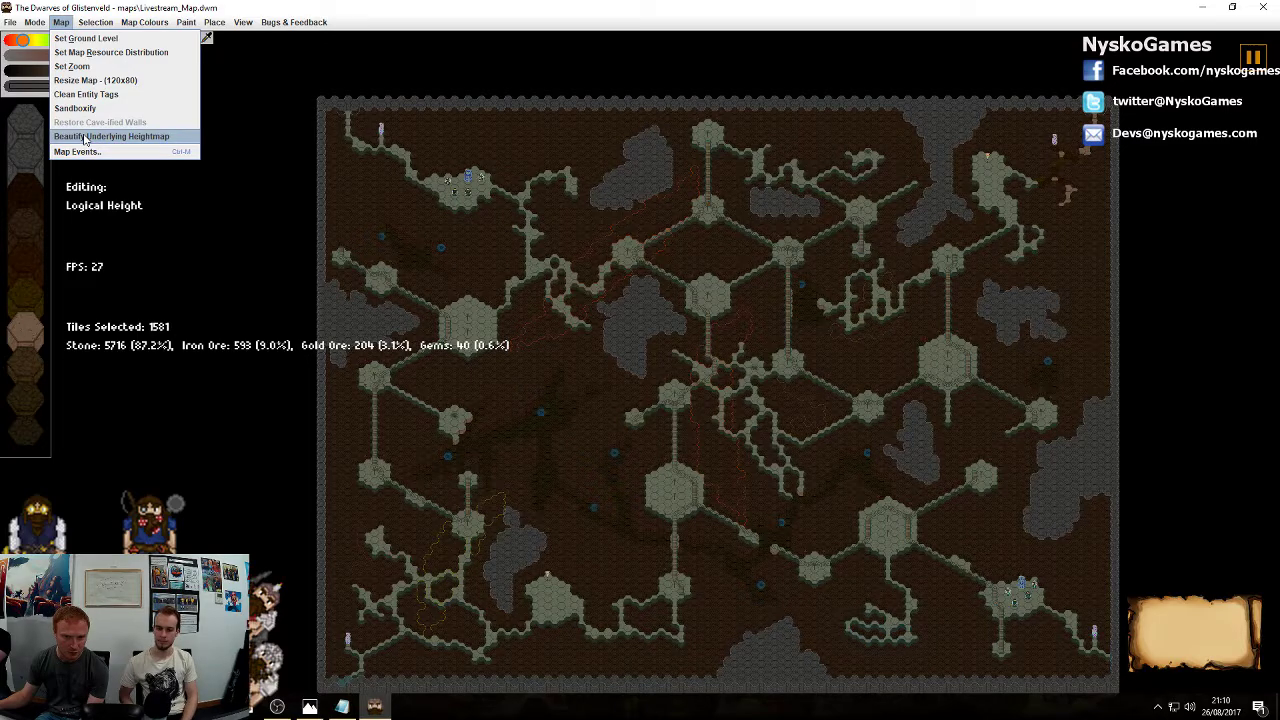
mouse_move(98, 24)
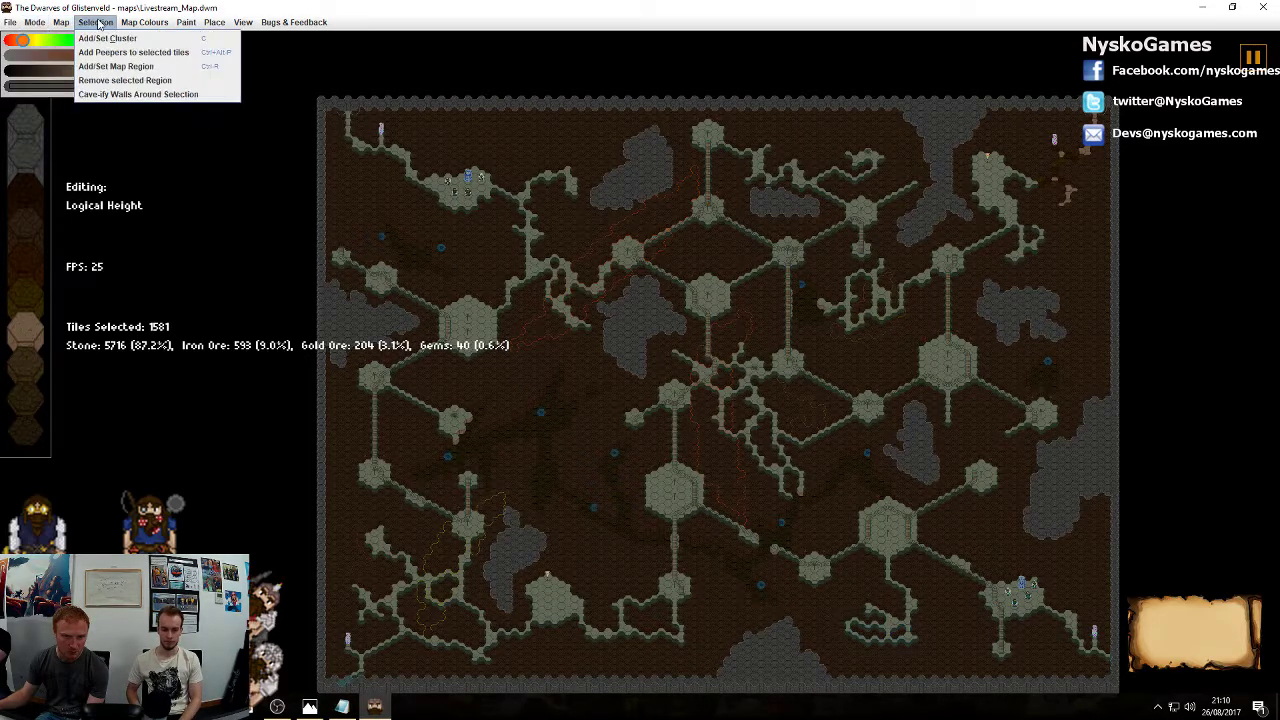
left_click(113, 94)
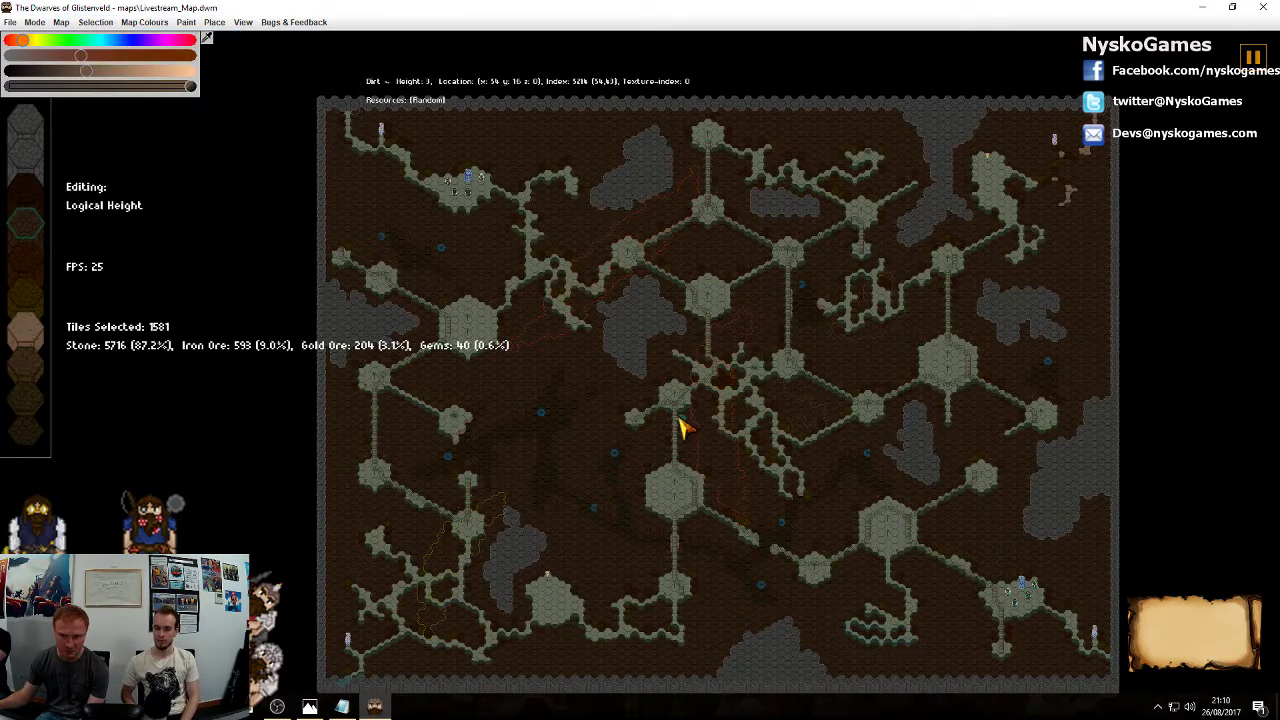
key("Escape")
Examine the cave-ified walls around the southeastern, southern, western and northern chambers, and compare them across the whole map
scroll(880, 620, "up", 2)
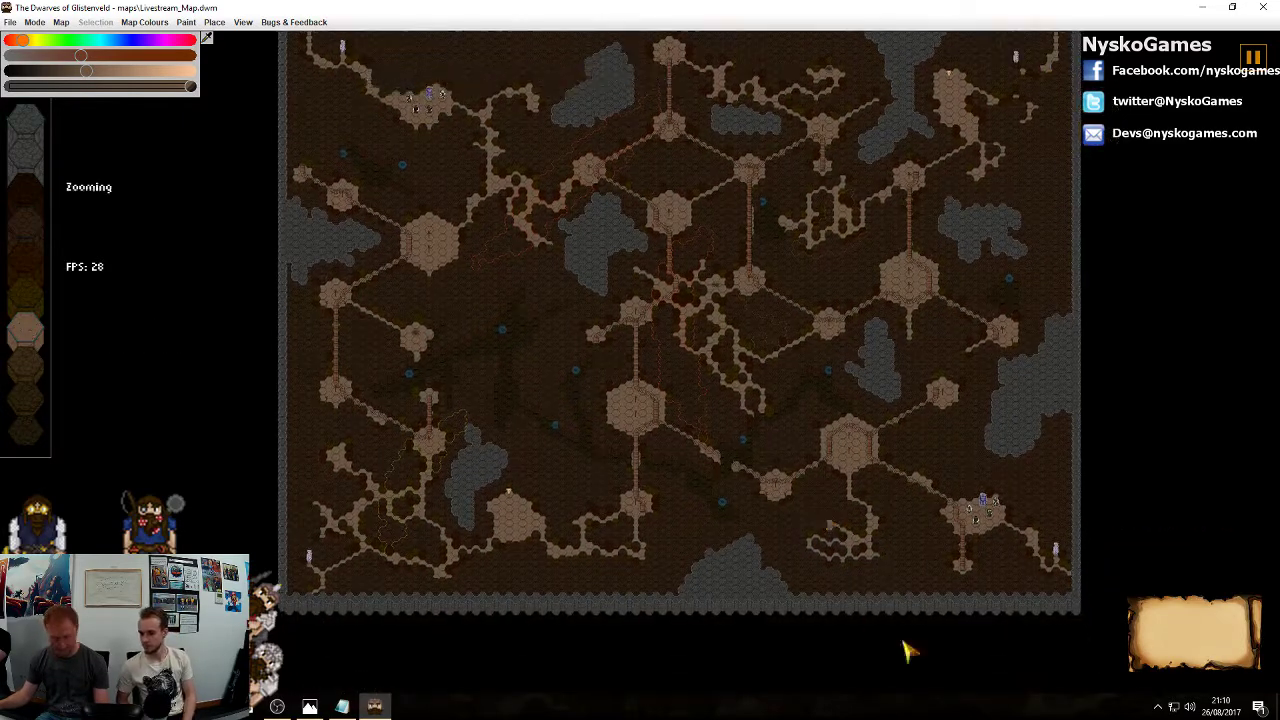
scroll(994, 523, "up", 5)
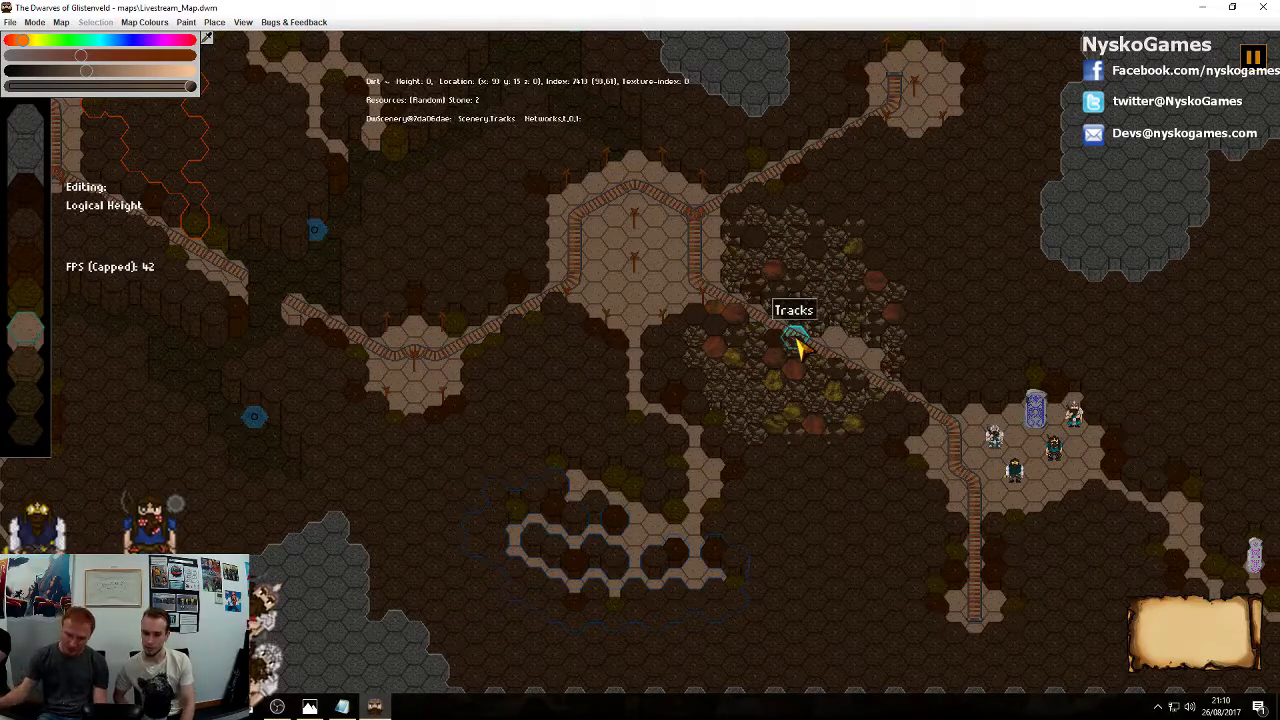
middle_click_drag(549, 406, 903, 587)
middle_click_drag(772, 618, 999, 297)
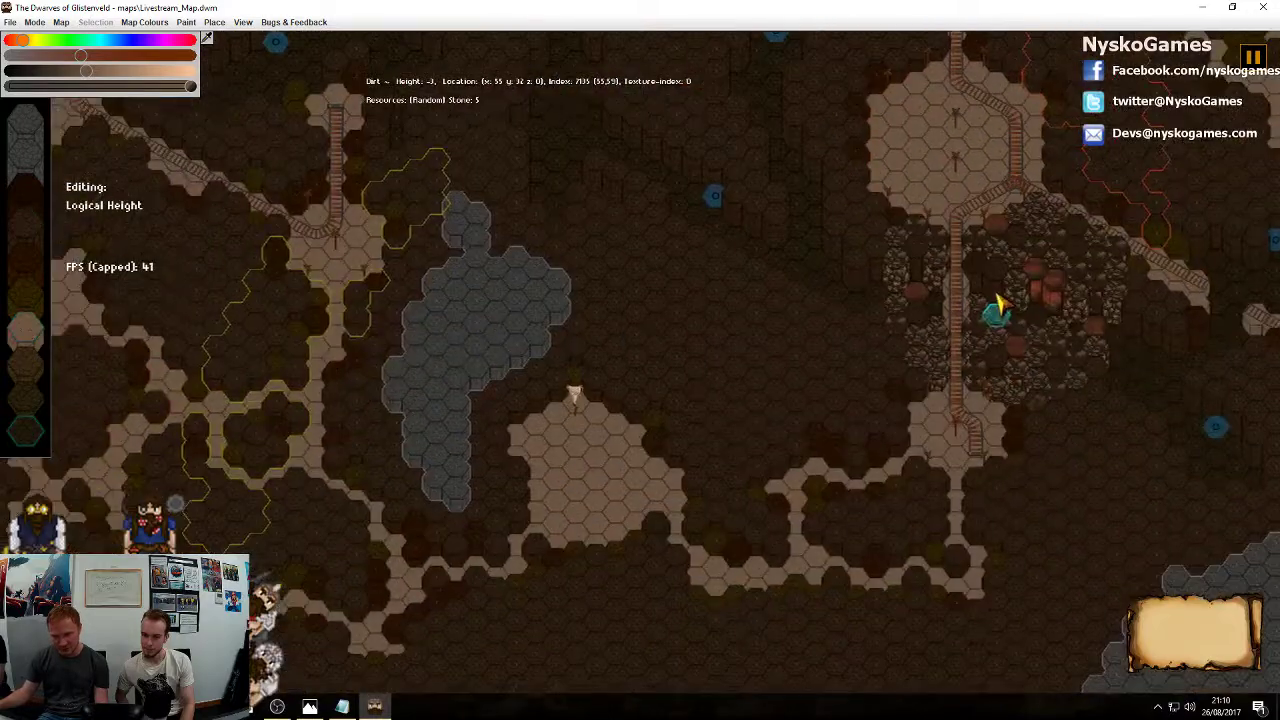
middle_click_drag(520, 570, 803, 487)
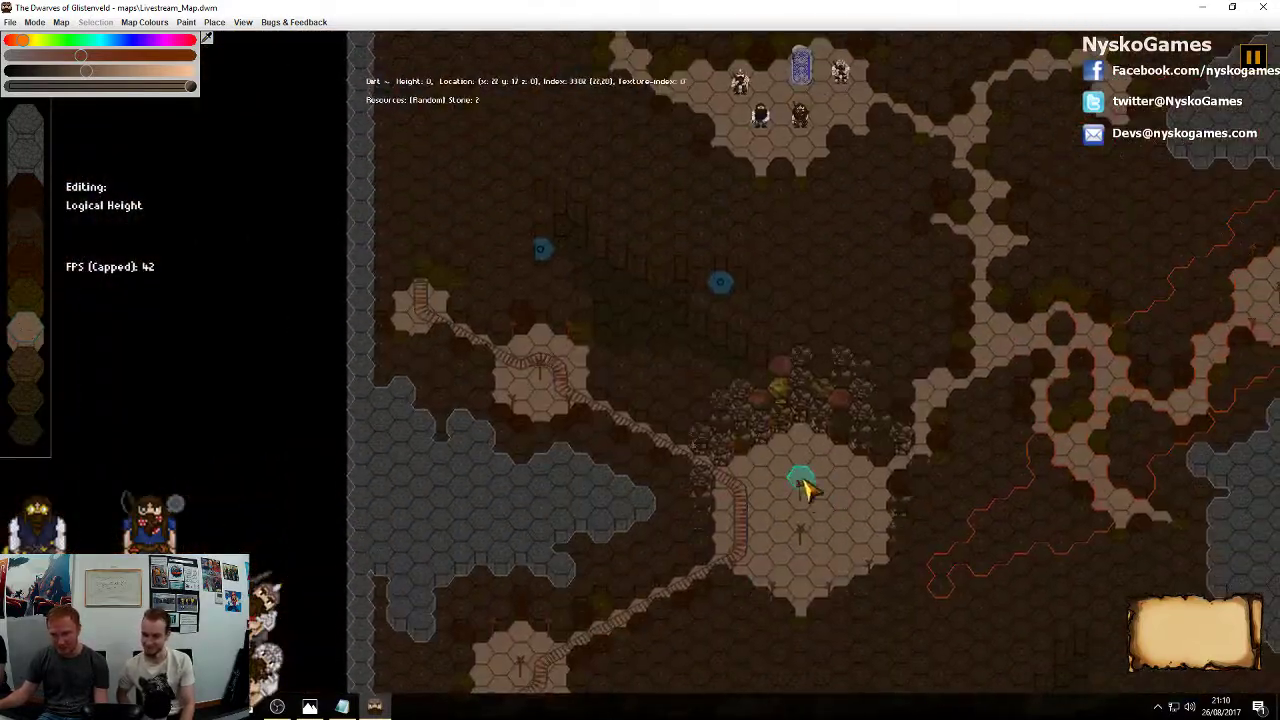
middle_click_drag(1087, 441, 824, 532)
middle_click_drag(1092, 495, 984, 398)
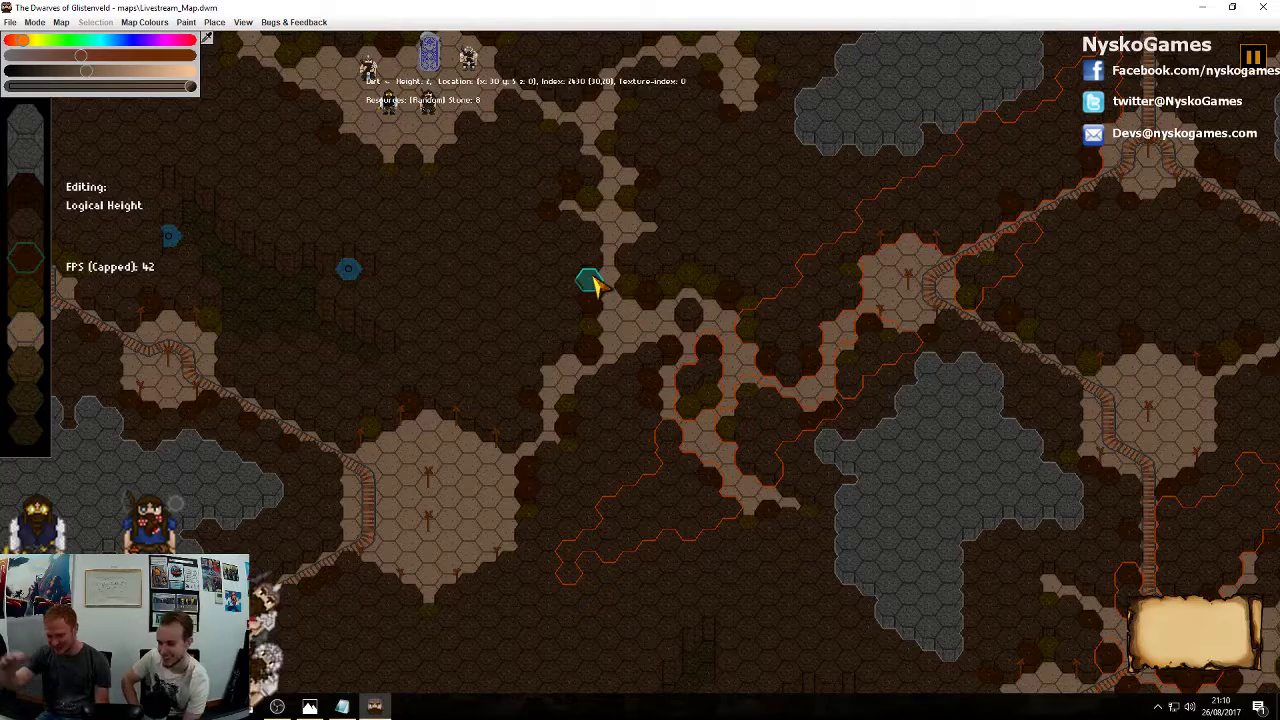
middle_click_drag(712, 284, 853, 201)
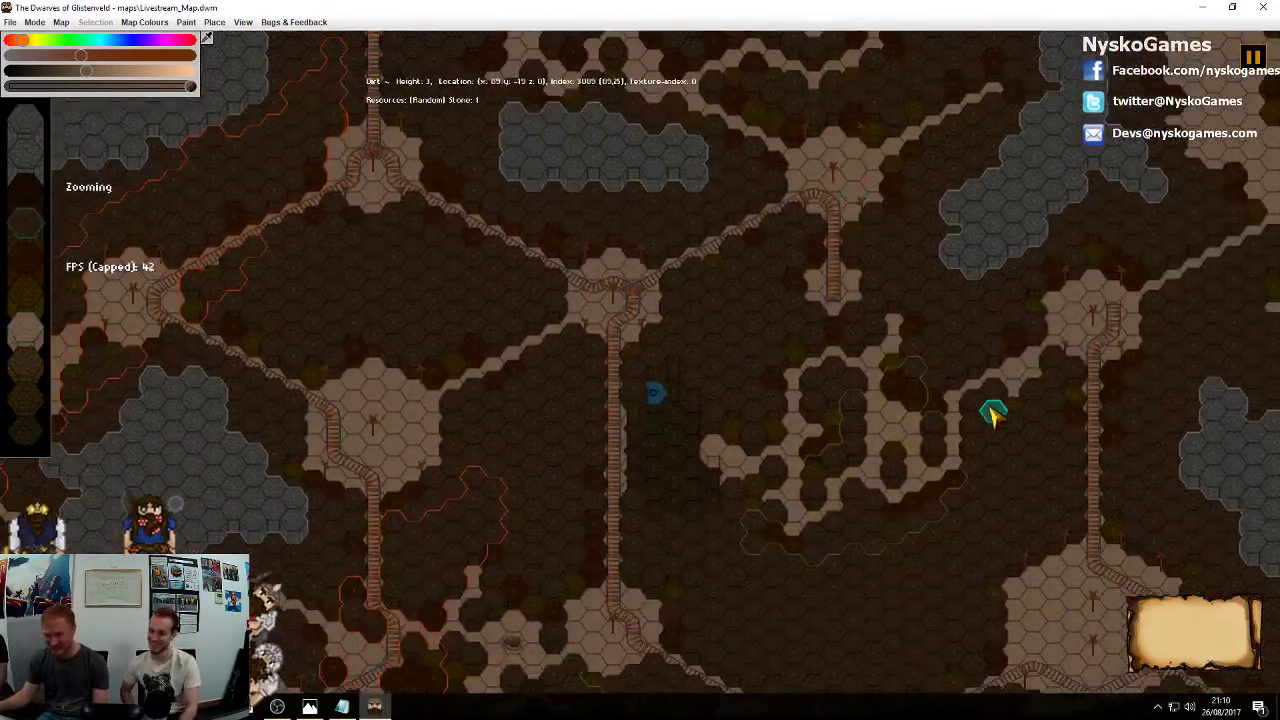
scroll(993, 415, "down", 4)
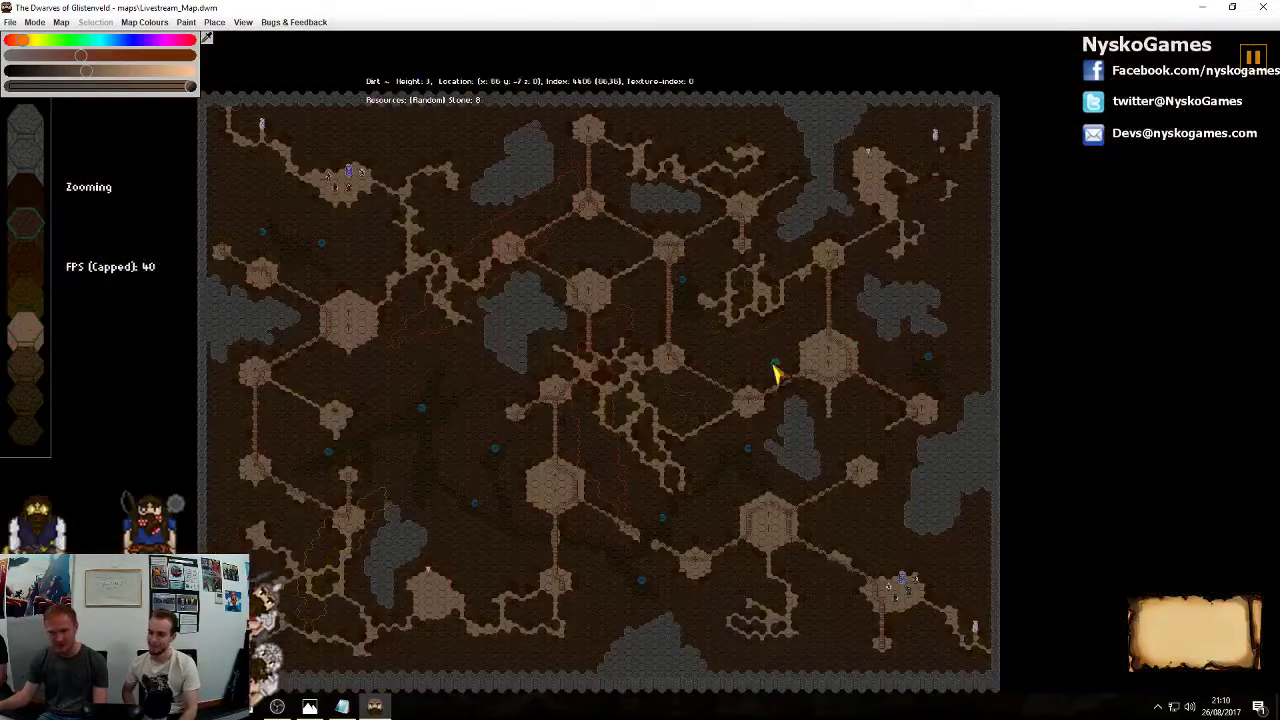
middle_click_drag(773, 365, 687, 334)
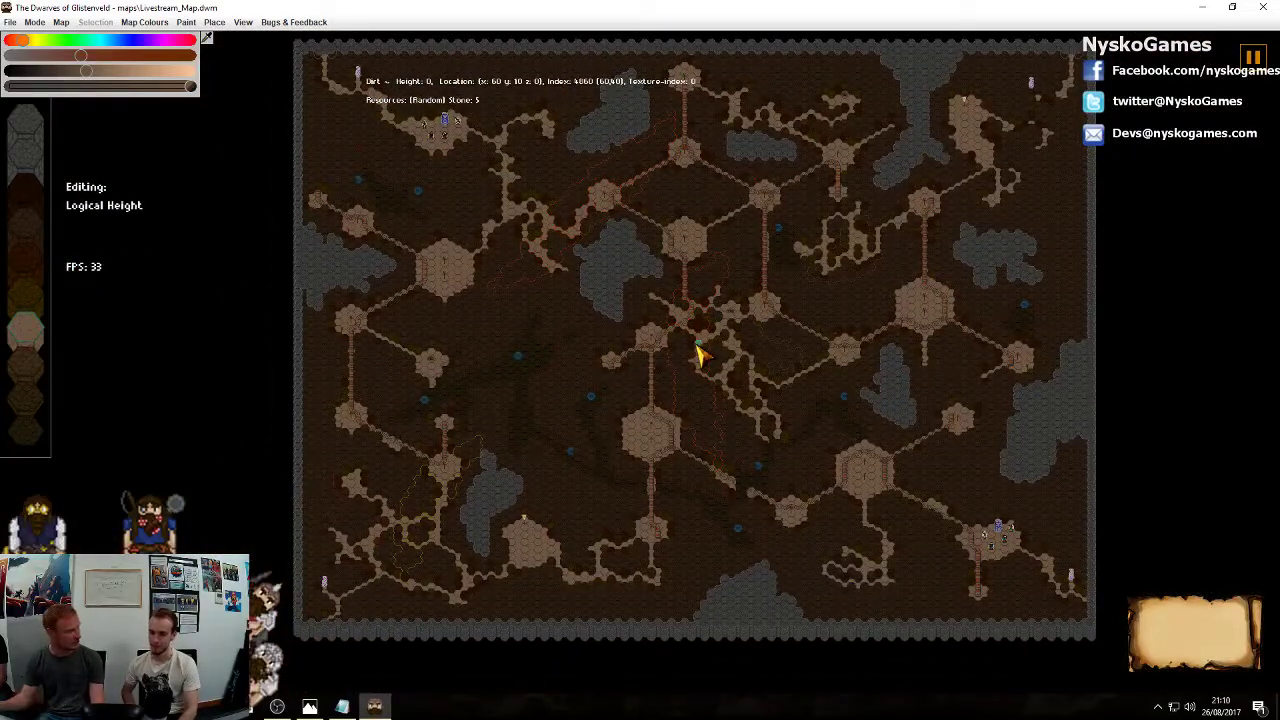
middle_click_drag(646, 344, 681, 373)
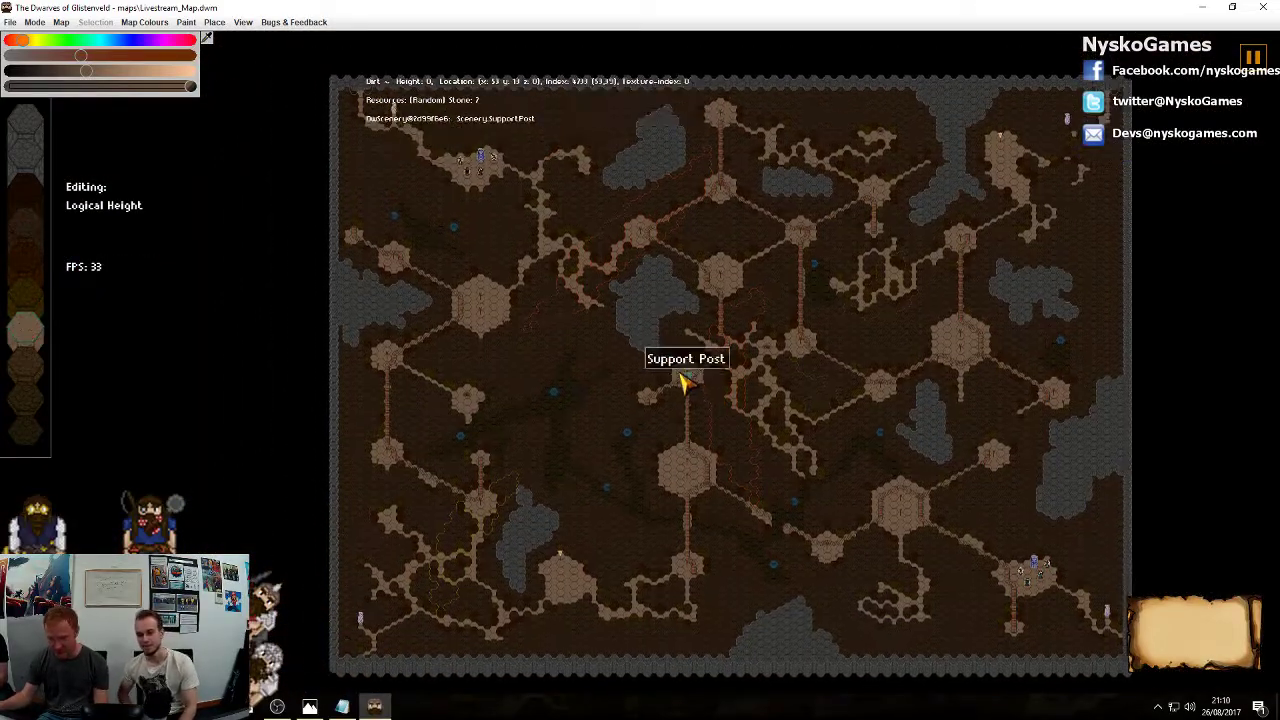
key("ctrl+o")
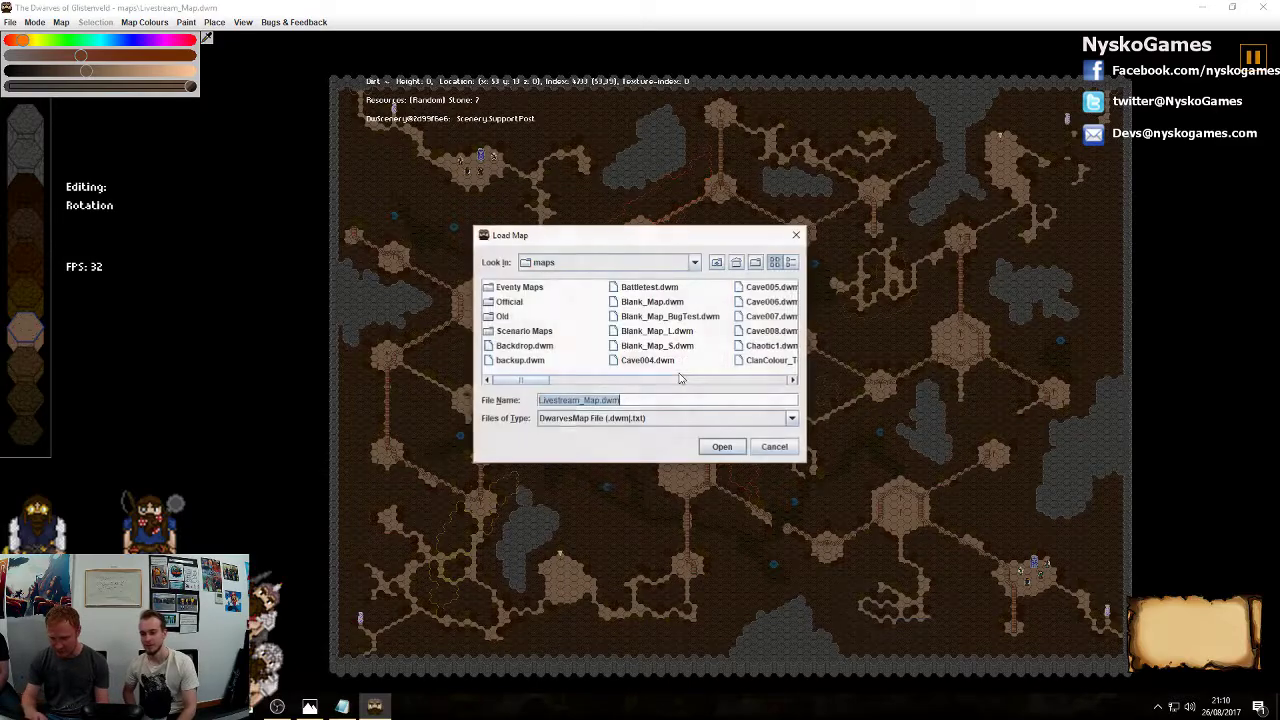
left_click(789, 451)
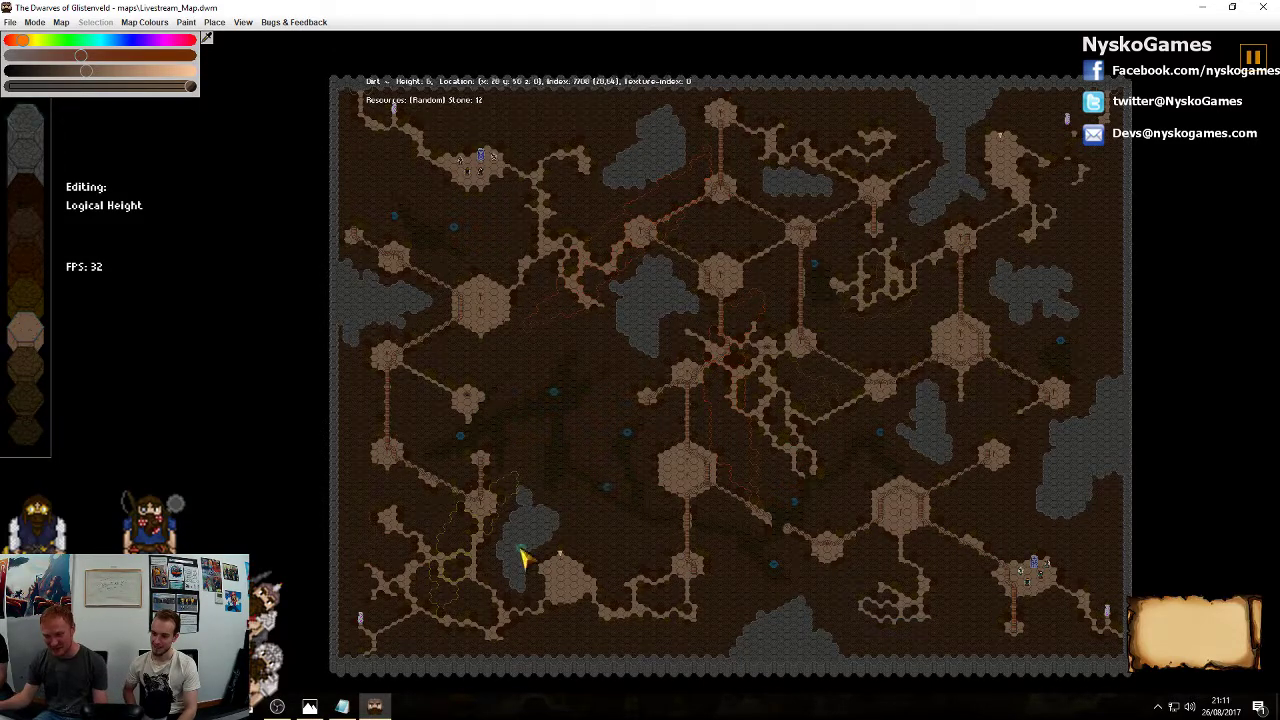
Check the tracks and cave walls around the central tunnels, western chambers and northeastern part of the map
scroll(706, 415, "up", 2)
scroll(706, 415, "up", 2)
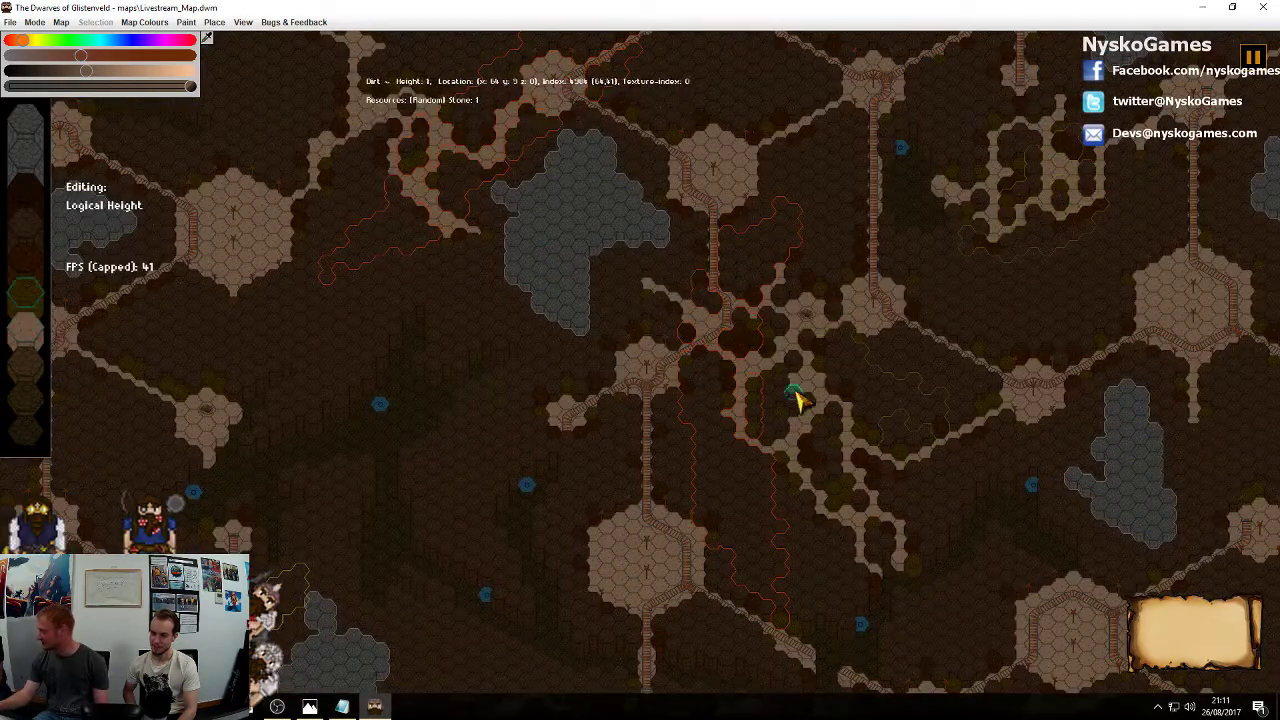
middle_click_drag(650, 371, 758, 319)
middle_click_drag(750, 447, 769, 371)
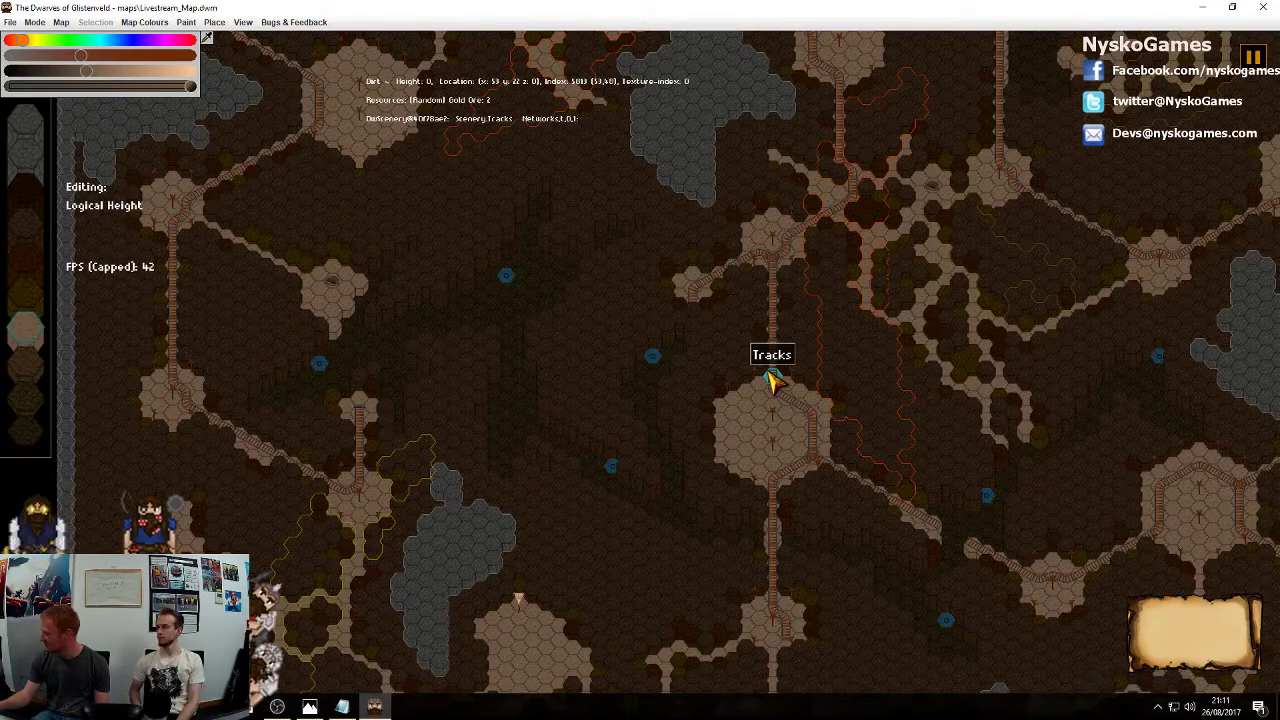
scroll(790, 390, "down", 5)
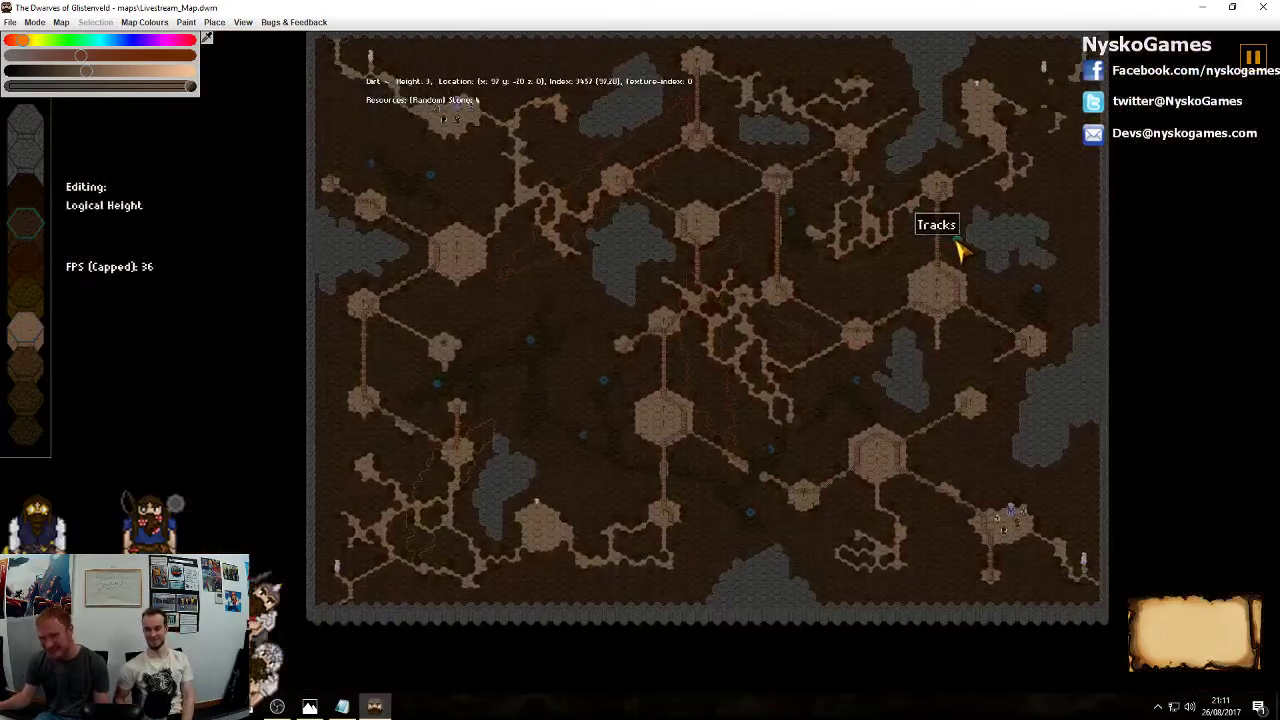
middle_click_drag(958, 252, 1006, 286)
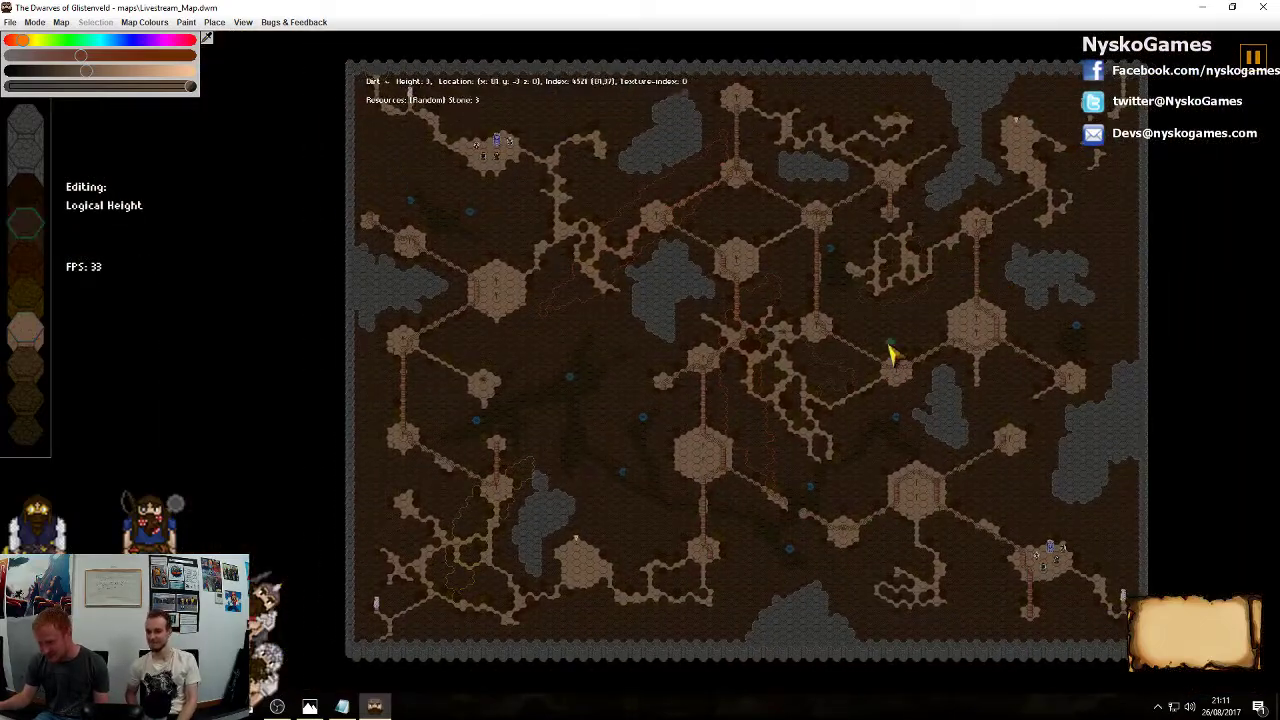
scroll(893, 355, "up", 5)
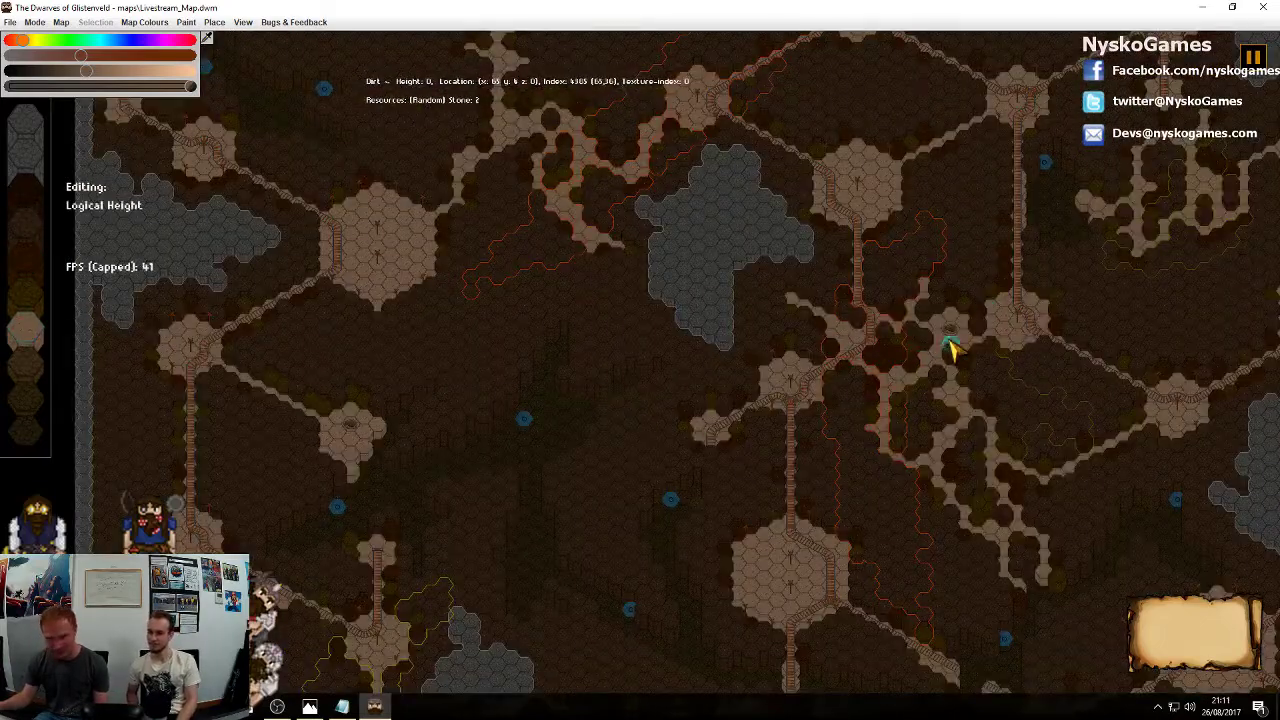
middle_click_drag(918, 211, 369, 418)
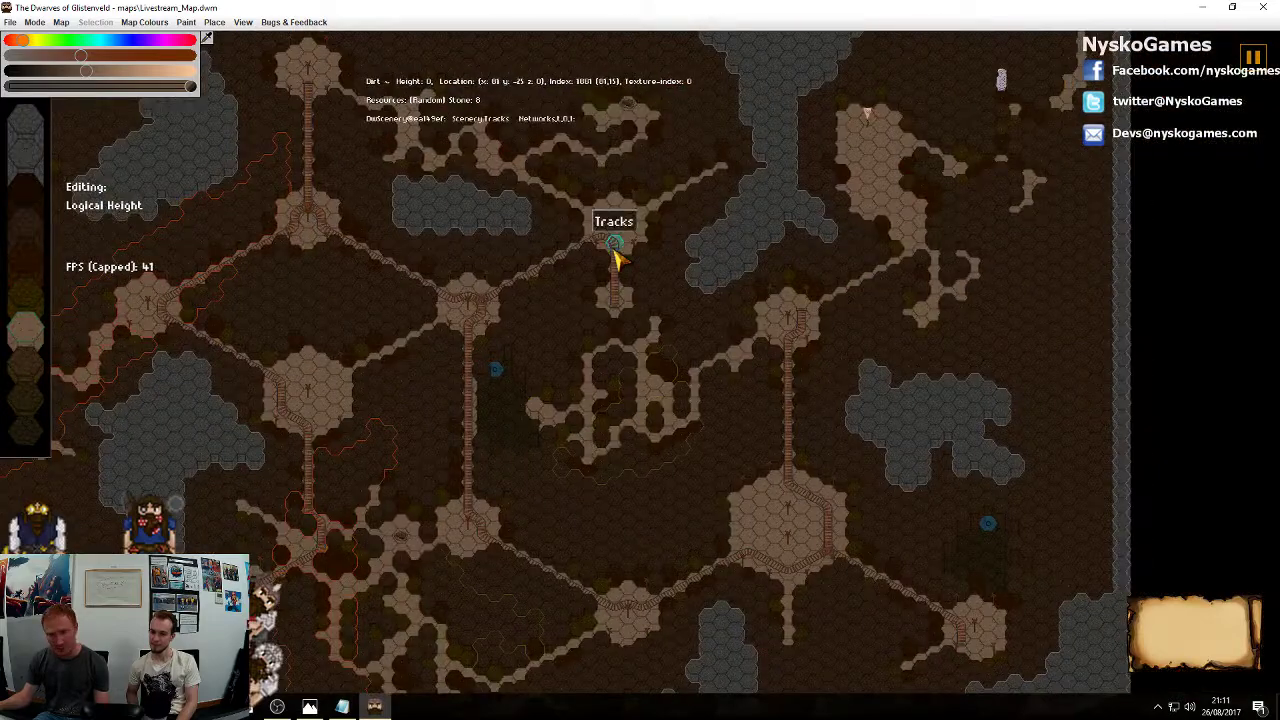
middle_click_drag(614, 247, 680, 301)
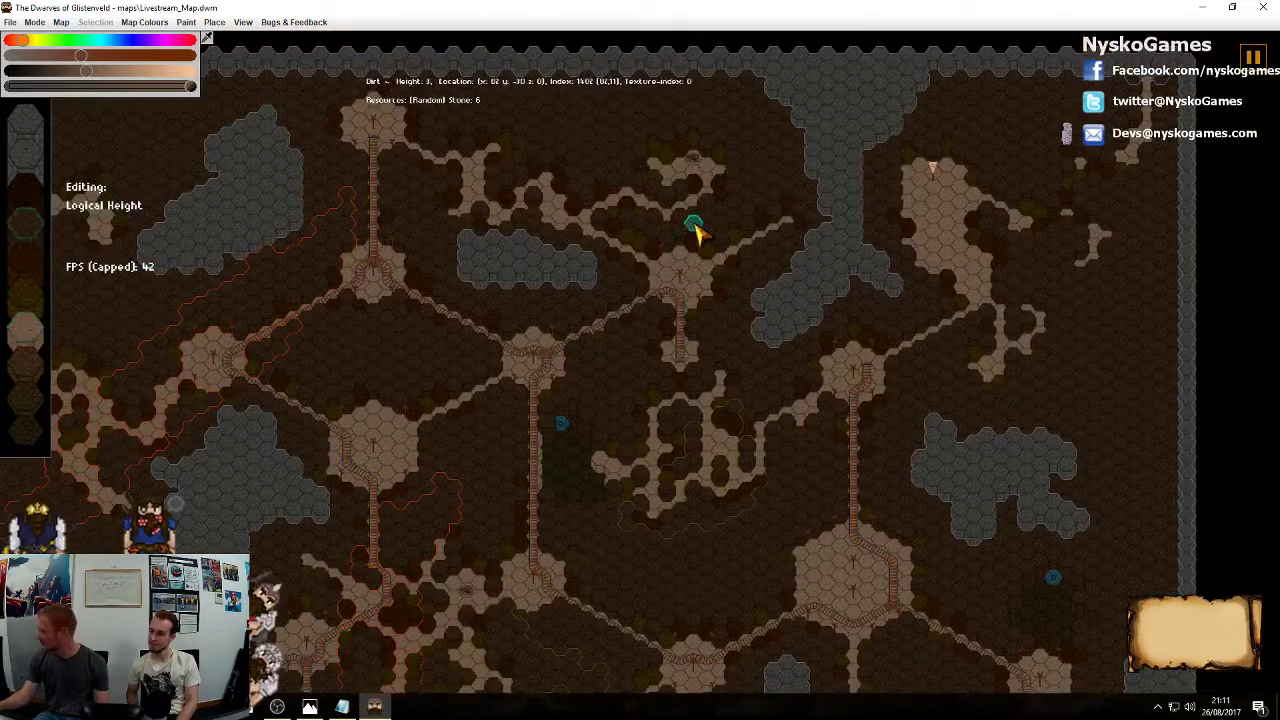
middle_click_drag(618, 411, 874, 303)
middle_click_drag(845, 401, 948, 286)
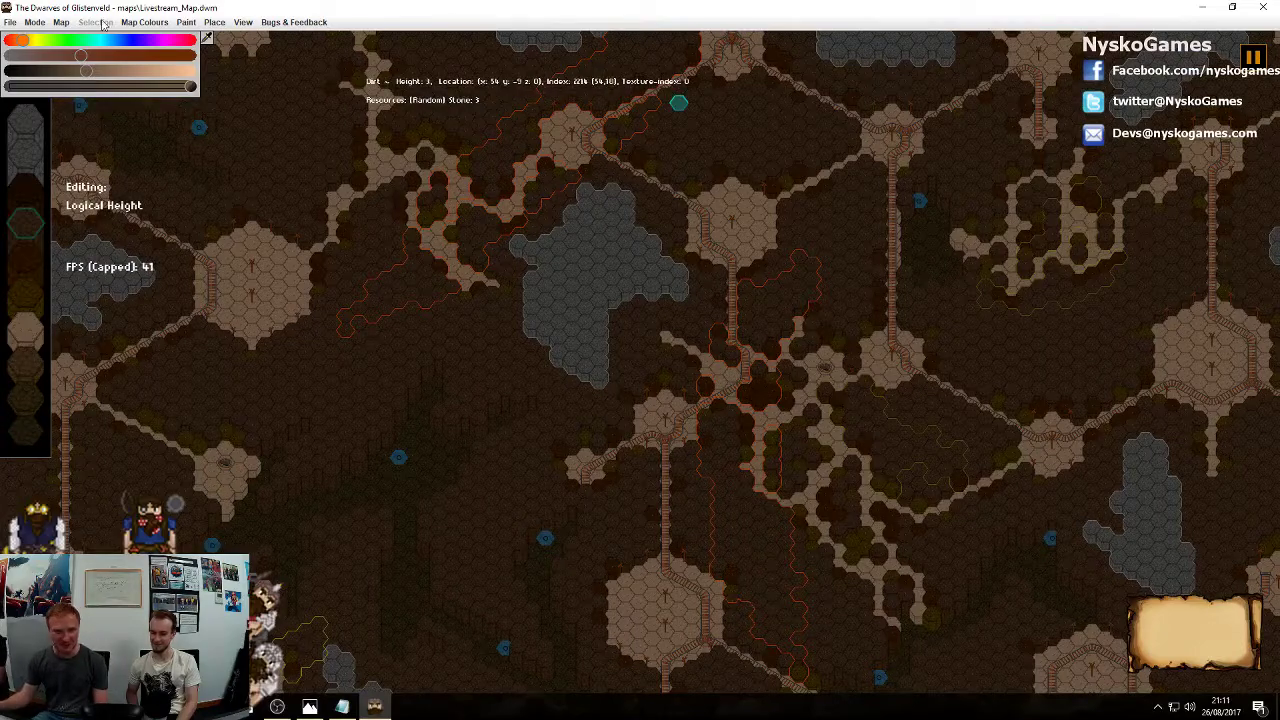
Try to save the map as Livestream_Map.dwm in the maps folder
left_click(10, 22)
left_click(24, 58)
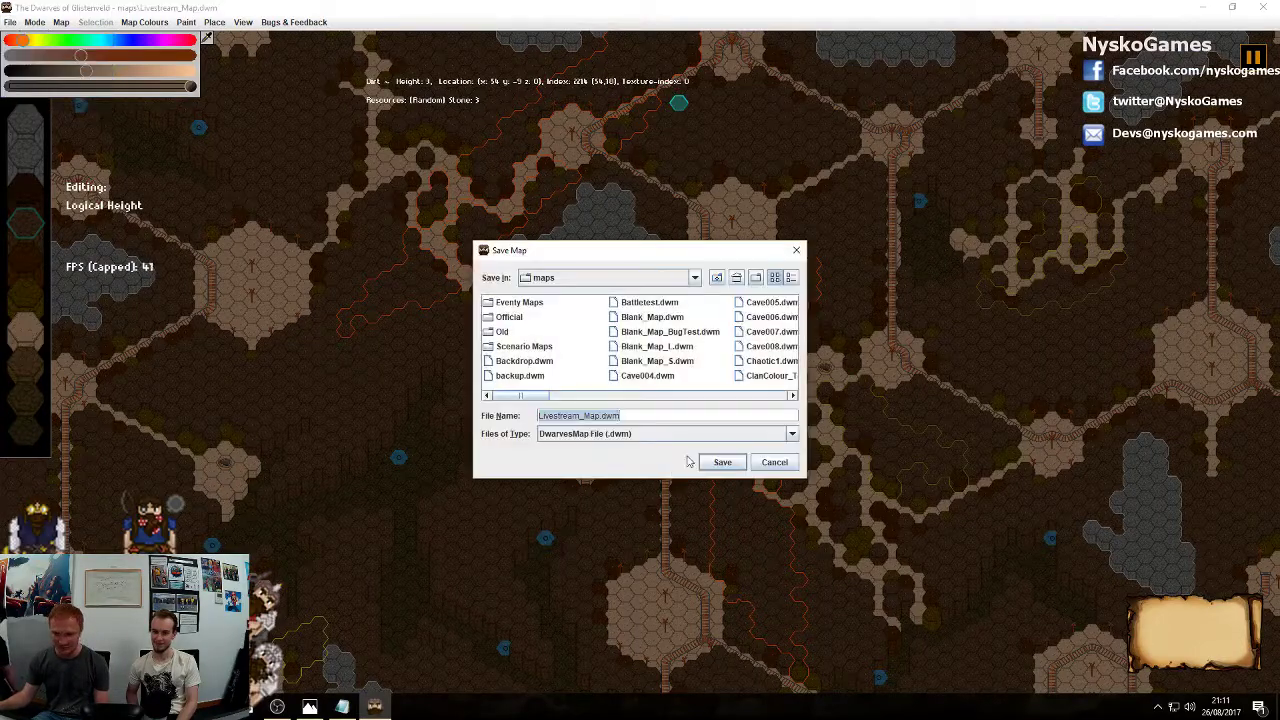
left_click(722, 463)
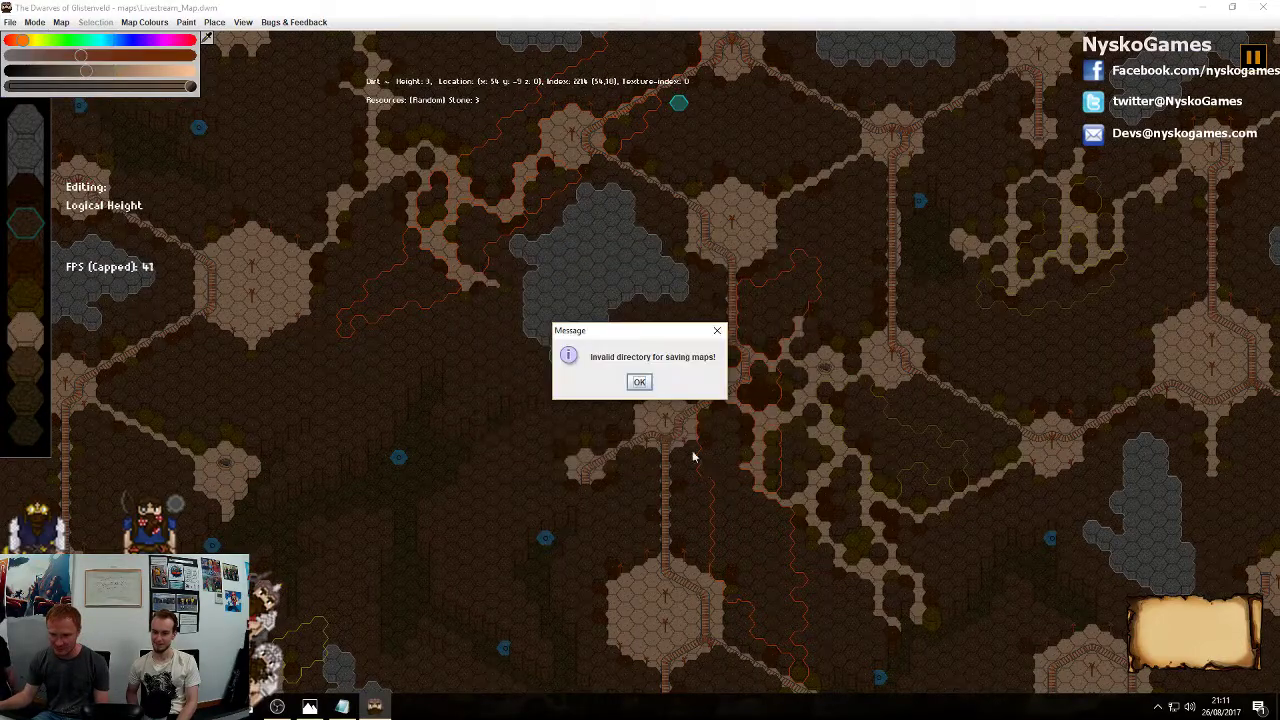
left_click(639, 382)
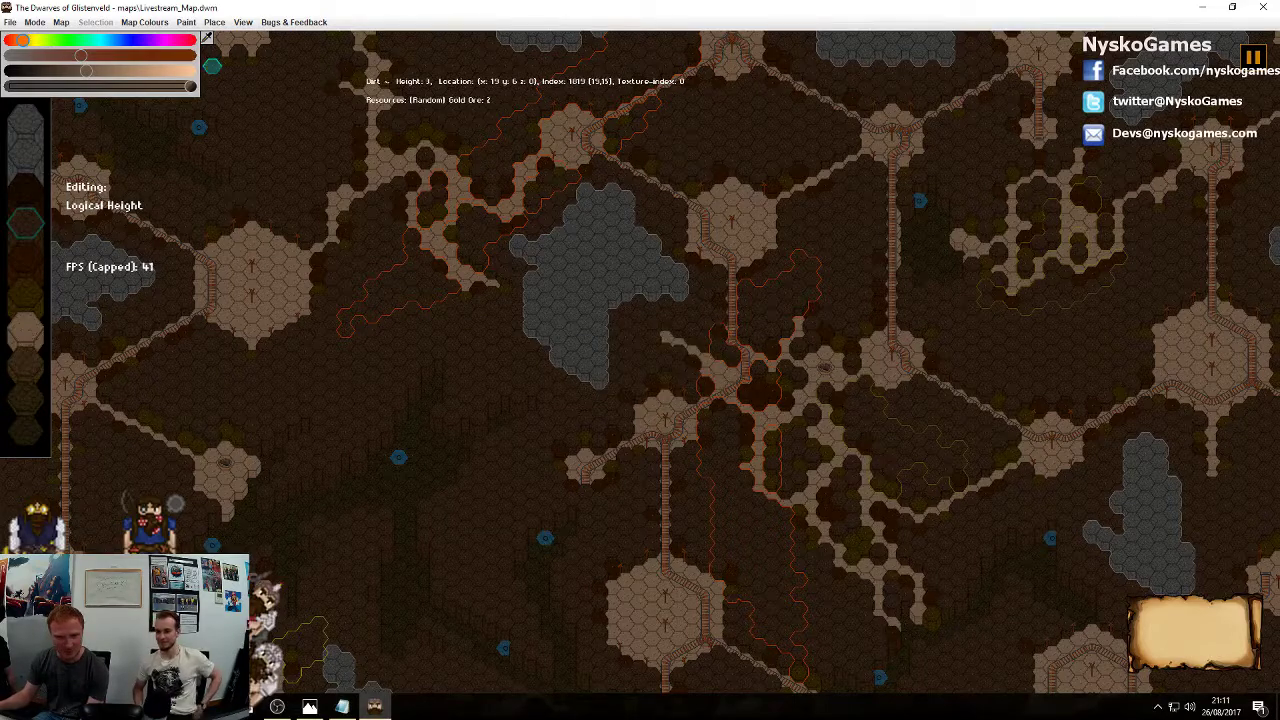
Save the level again over the existing Livestream_Map.dwm in the maps folder
left_click(10, 22)
left_click(25, 57)
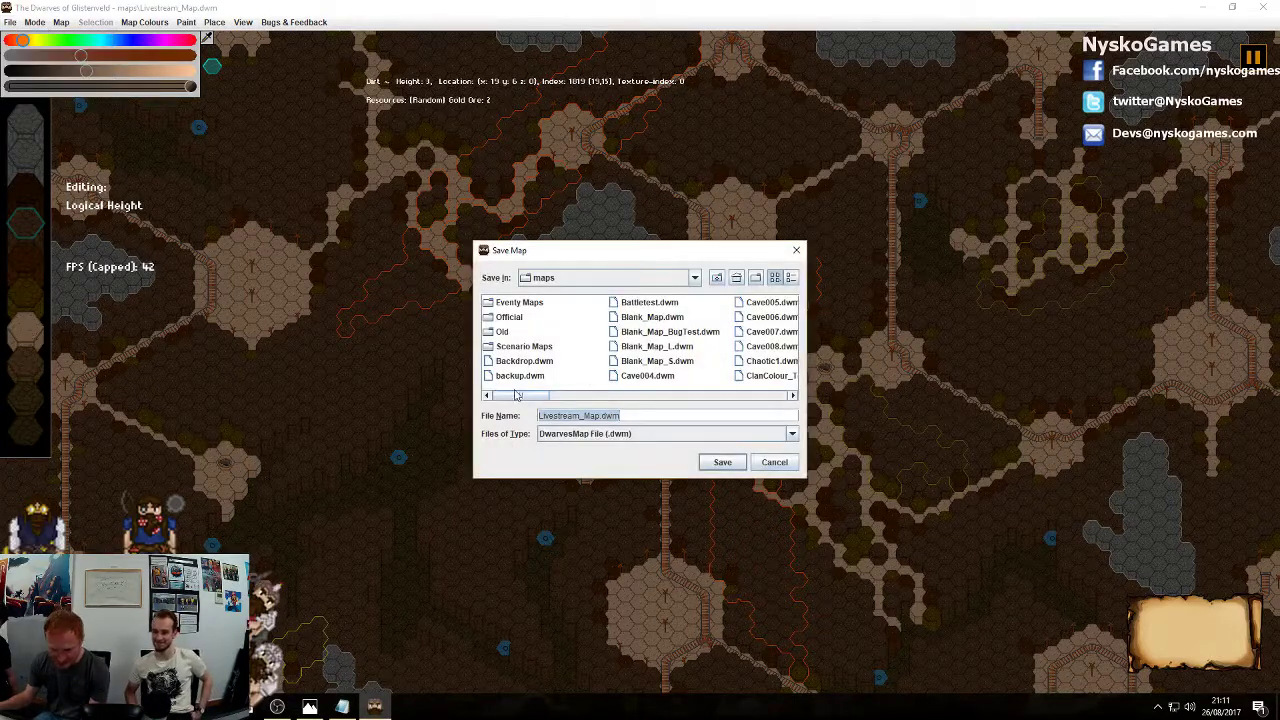
left_click_drag(519, 399, 614, 378)
left_click(655, 347)
left_click(722, 462)
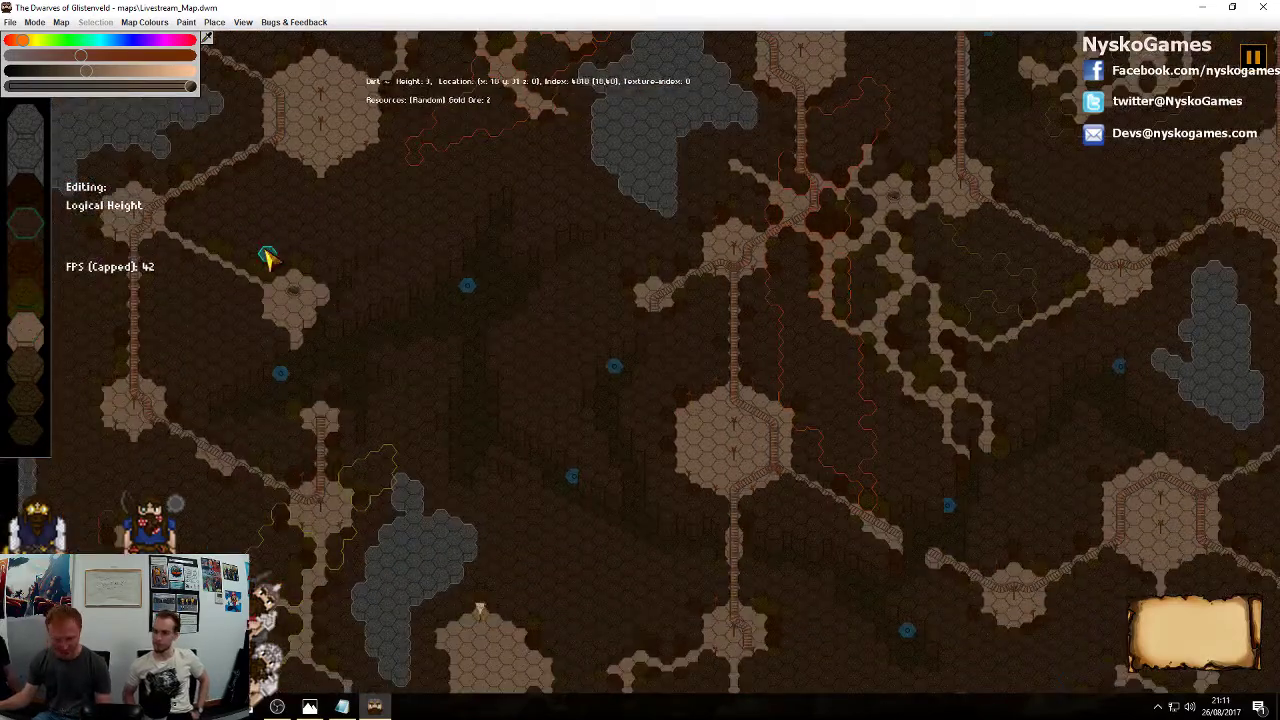
Simulate play mode to inspect how the water spreads across the whole map, and return to normal editing
key("ctrl+p")
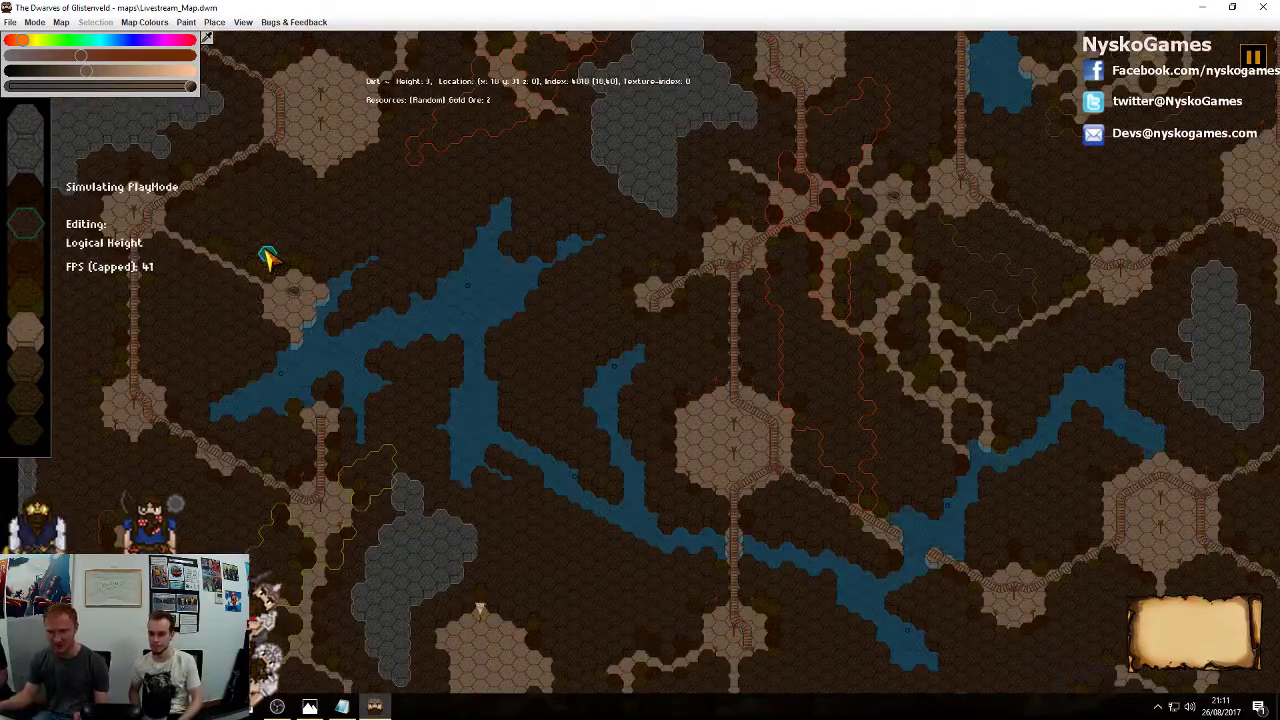
scroll(691, 437, "down", 3)
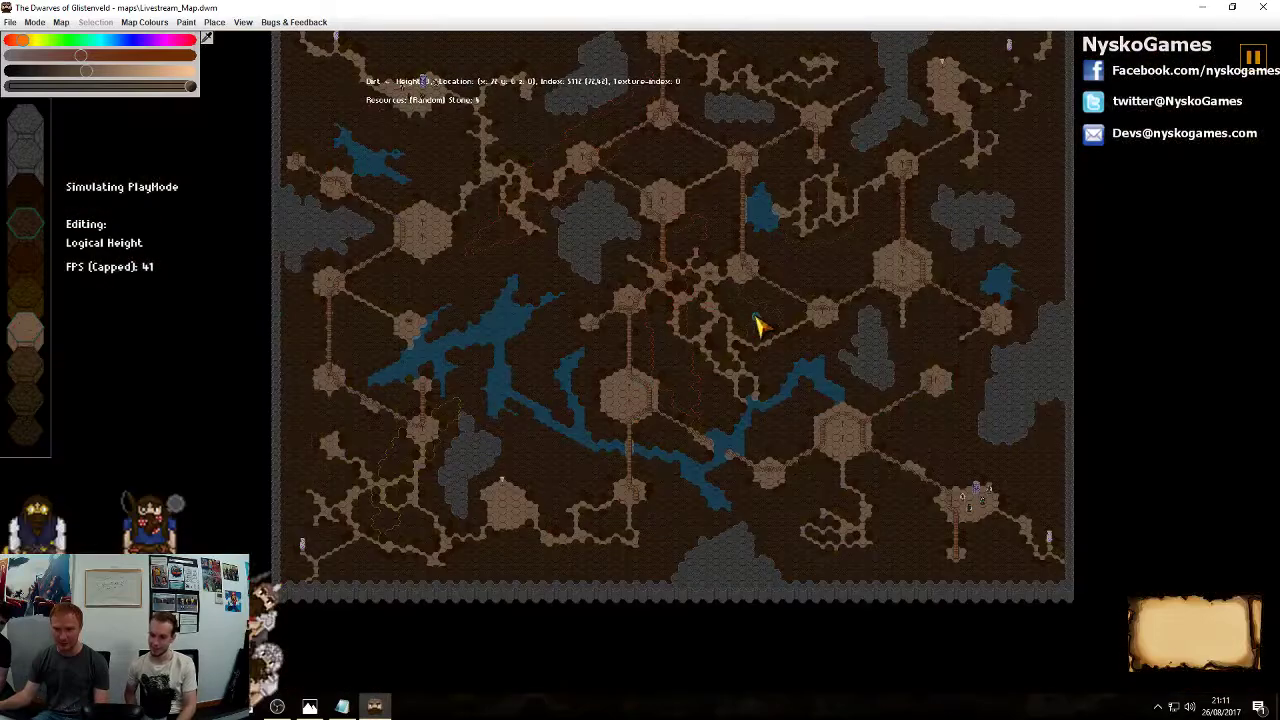
middle_click_drag(756, 317, 748, 393)
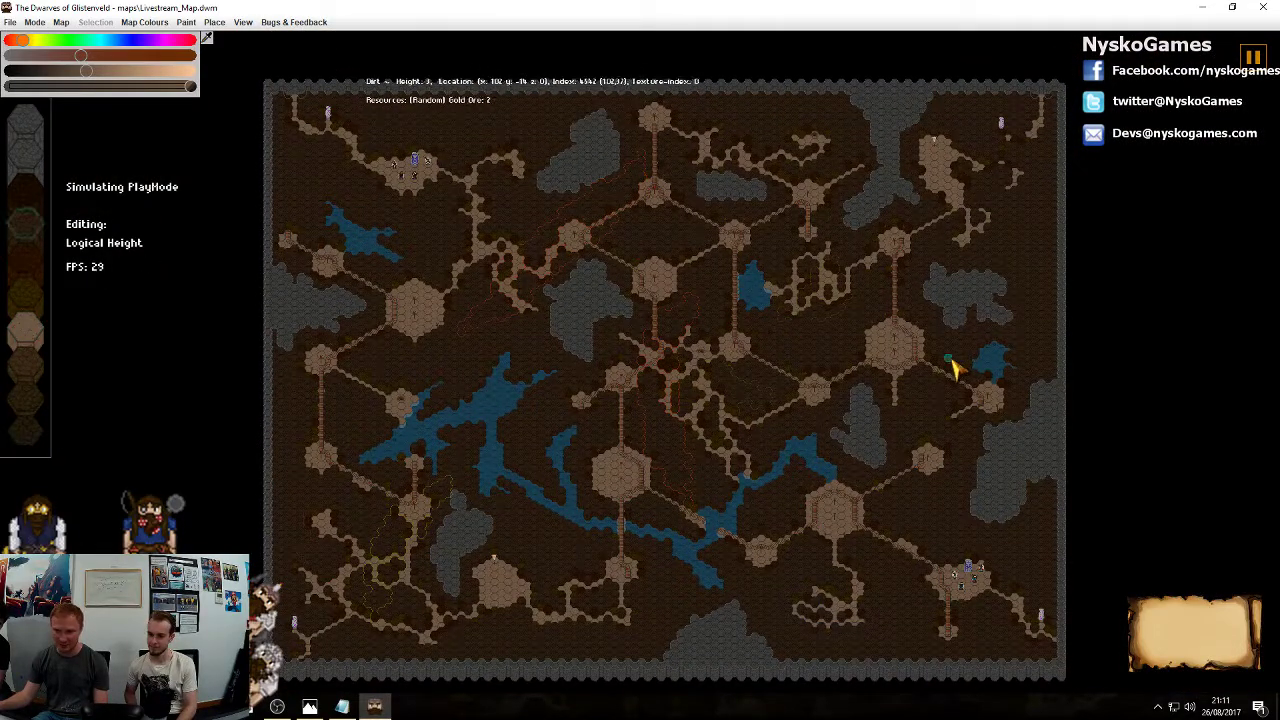
middle_click_drag(665, 438, 704, 394)
key("p")
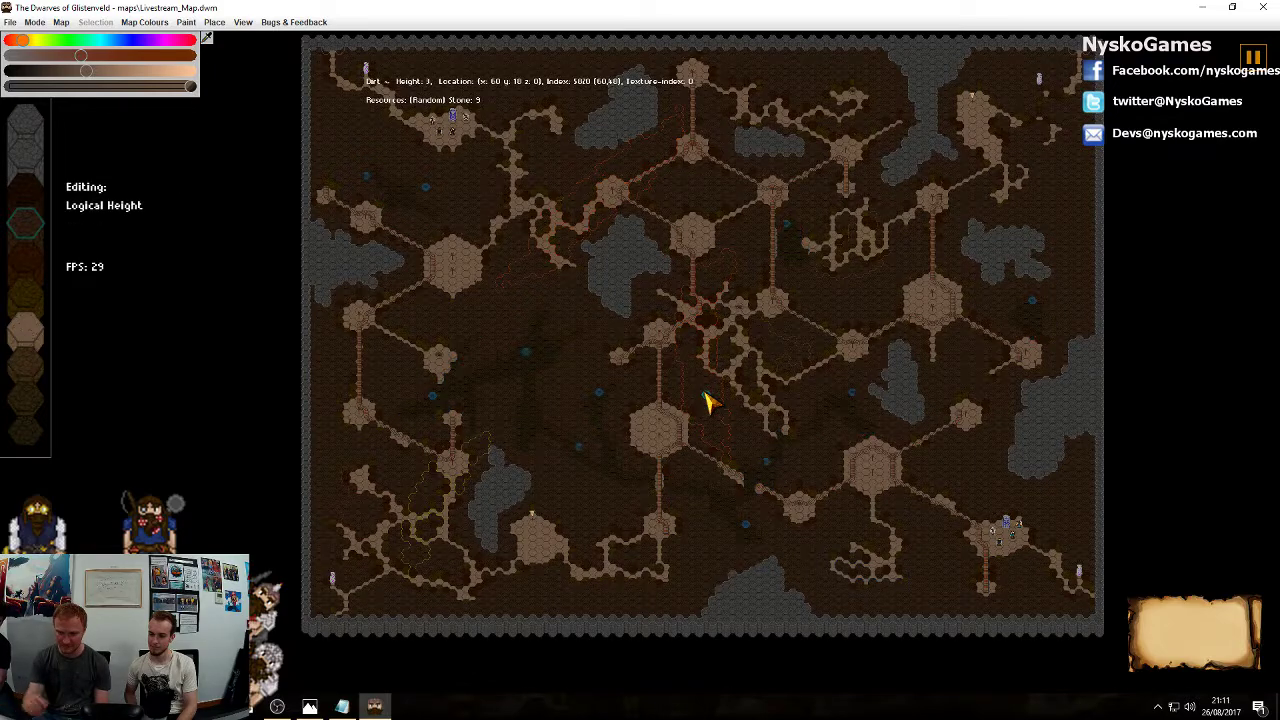
scroll(788, 402, "up", 5)
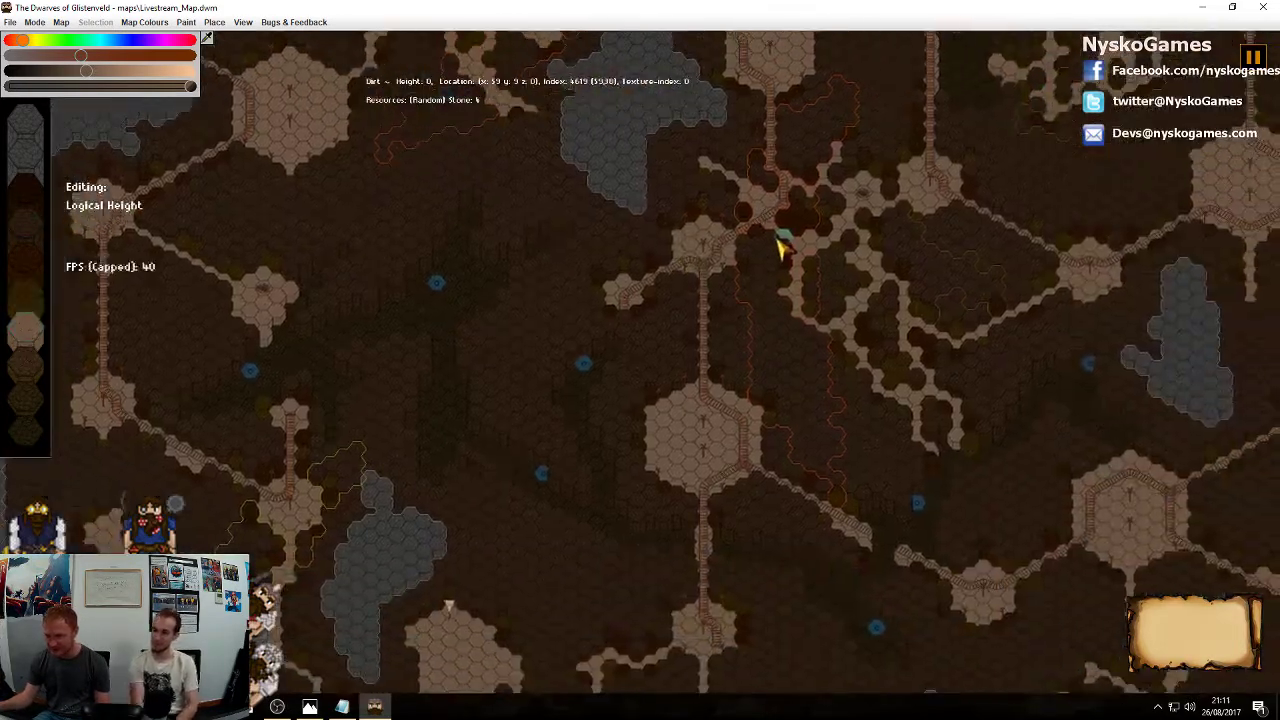
middle_click_drag(783, 248, 850, 220)
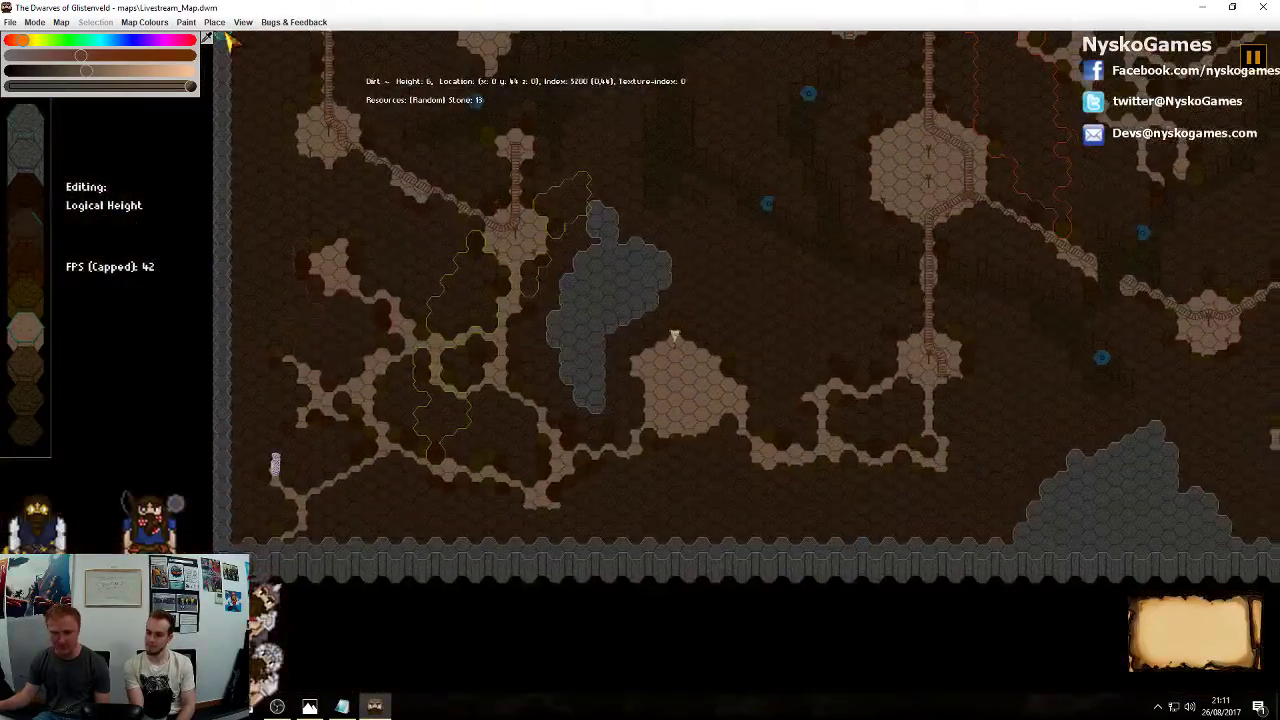
Place five goblins spread across the floor of the large southwestern cavern with the goblin shrine-like marker at its northern tip
left_click(213, 23)
mouse_move(260, 66)
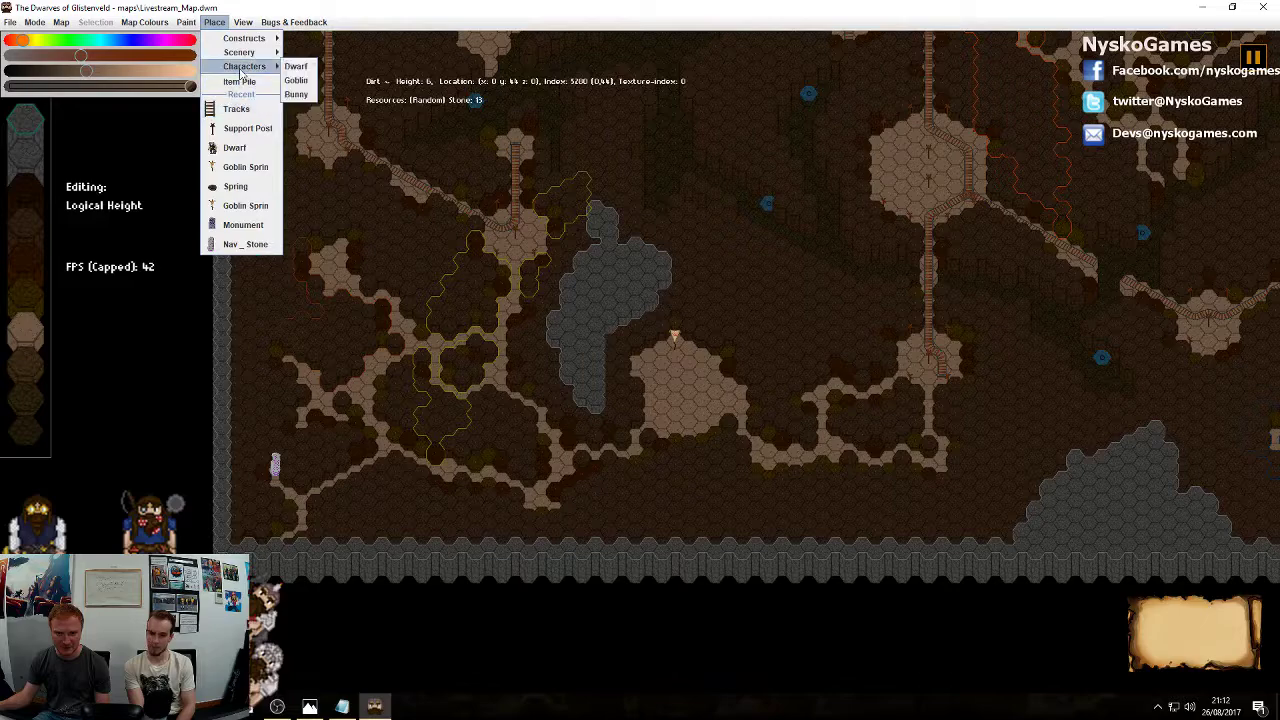
left_click(315, 82)
scroll(737, 391, "up", 3)
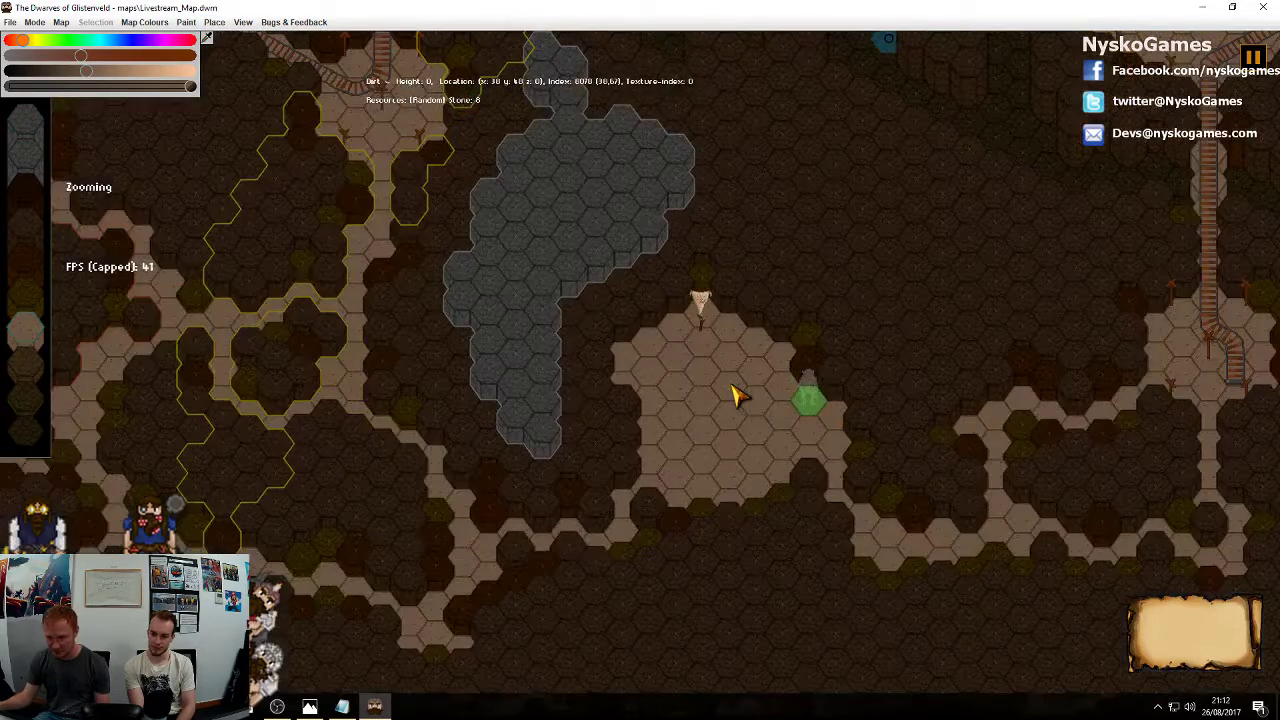
left_click(680, 374)
left_click(680, 445)
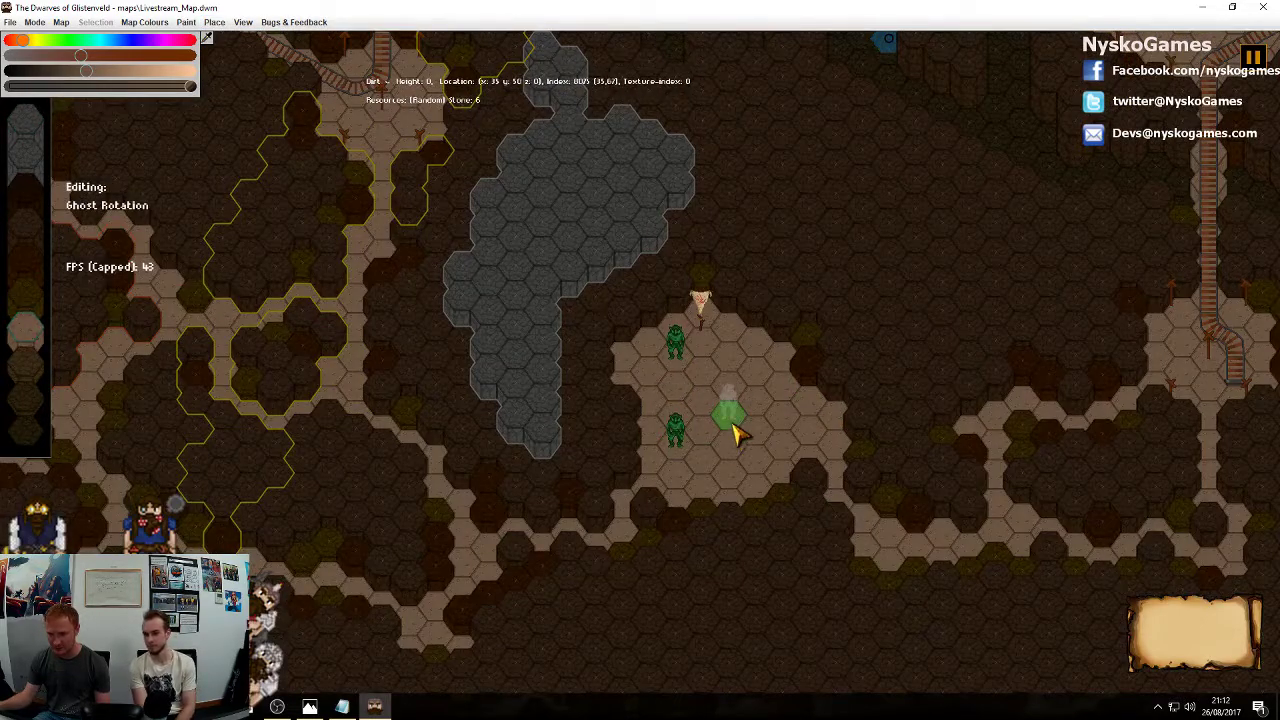
left_click(737, 428)
scroll(809, 380, "down", 5)
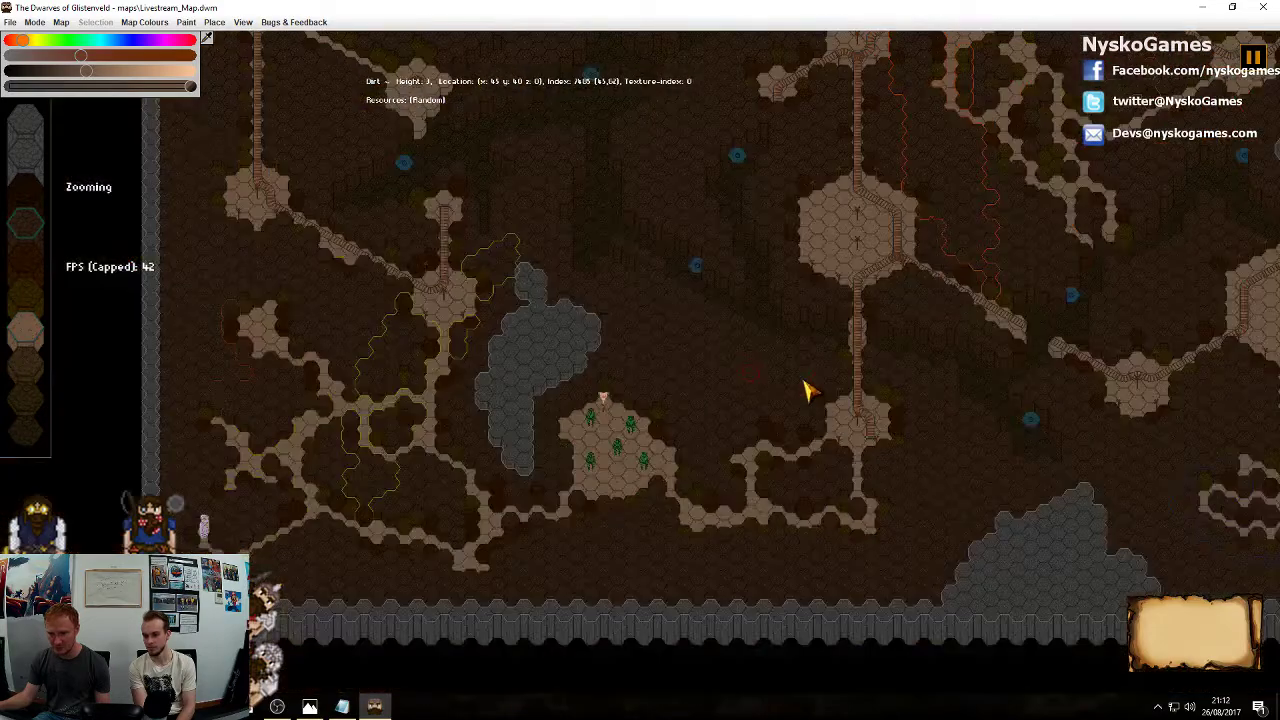
Place four more goblins spread across the floor of the northeastern cavern
scroll(880, 352, "up", 5)
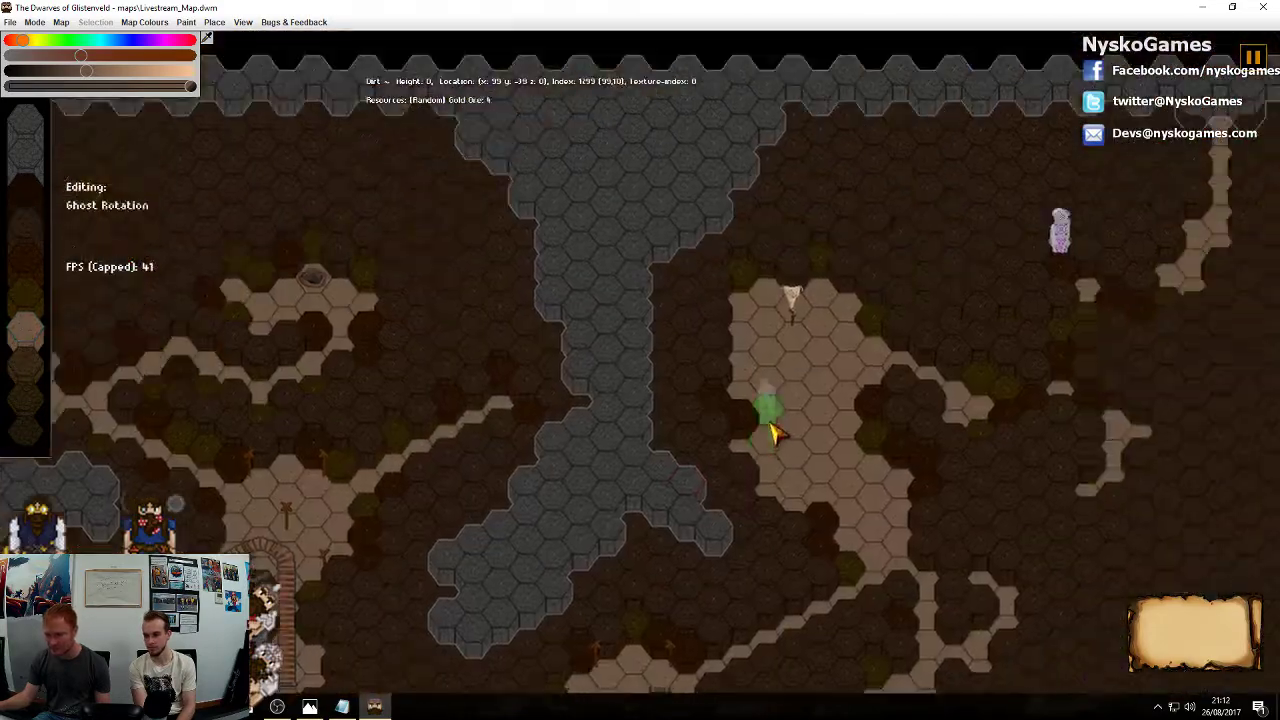
left_click(757, 368)
left_click(784, 442)
left_click(837, 356)
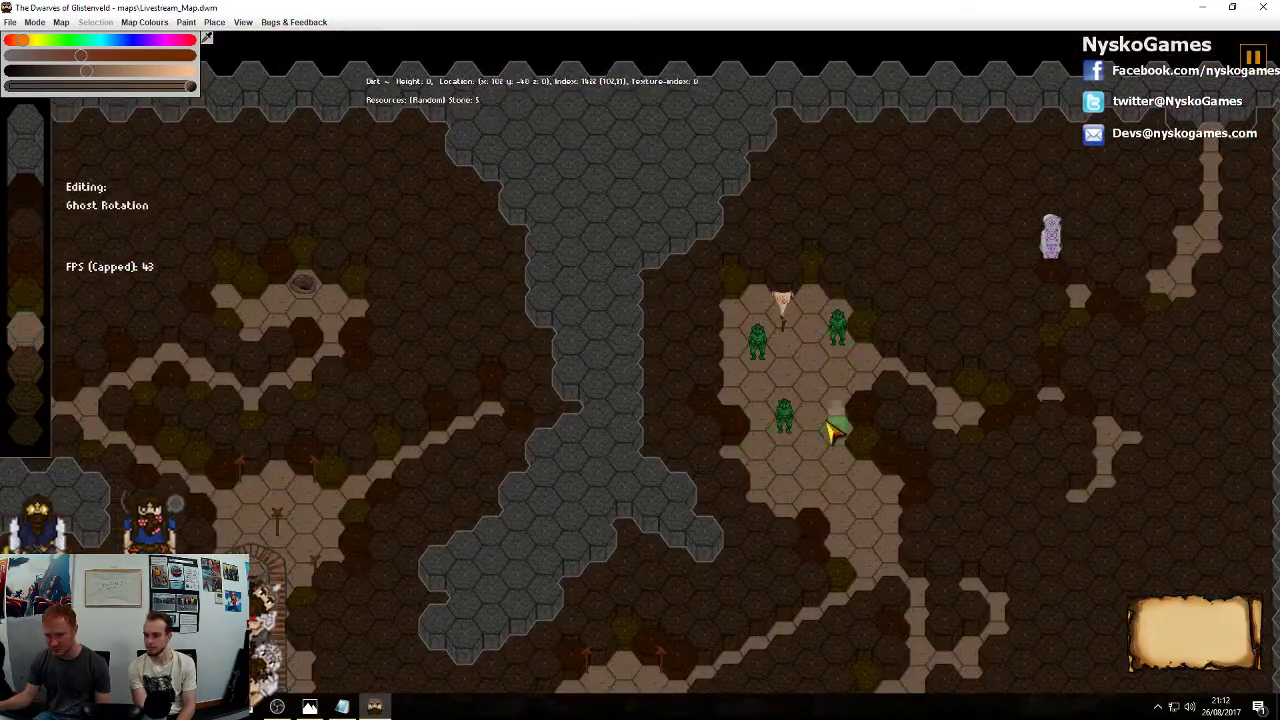
left_click(838, 503)
scroll(889, 482, "down", 5)
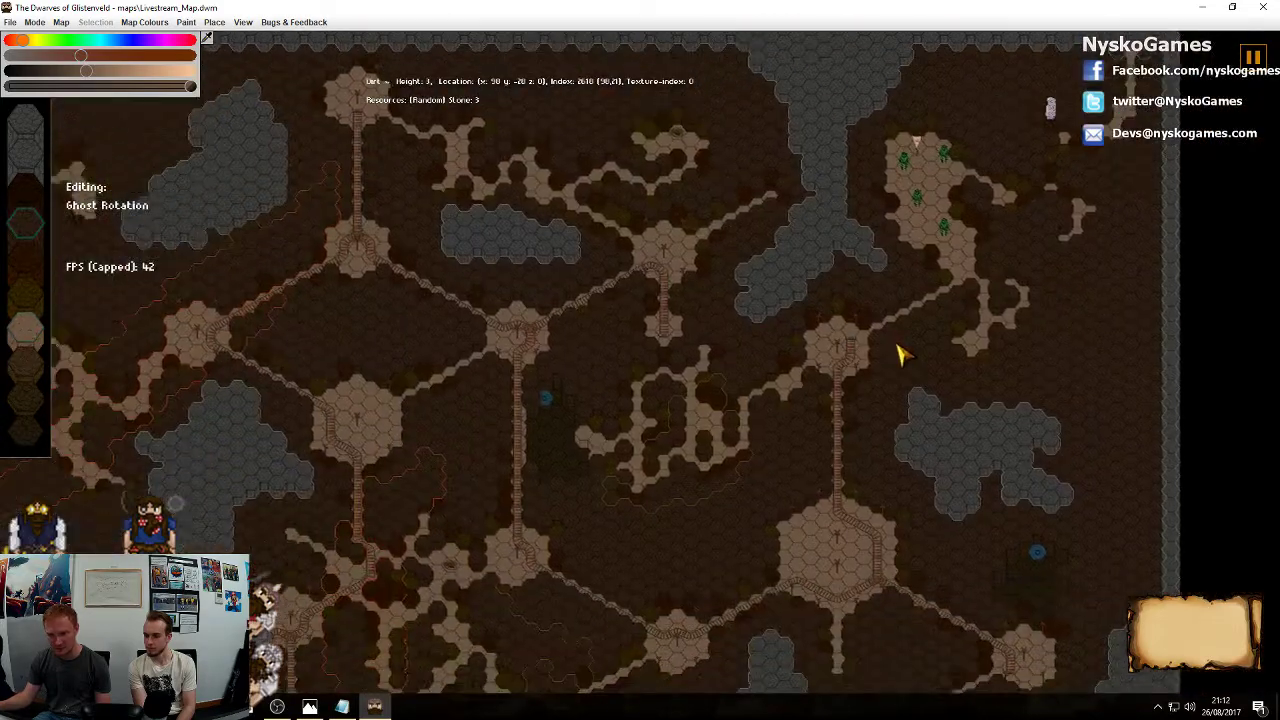
Stop placing goblins and examine the tunnels and chambers from the eastern side across the centre to the northwest
middle_click_drag(617, 448, 789, 428)
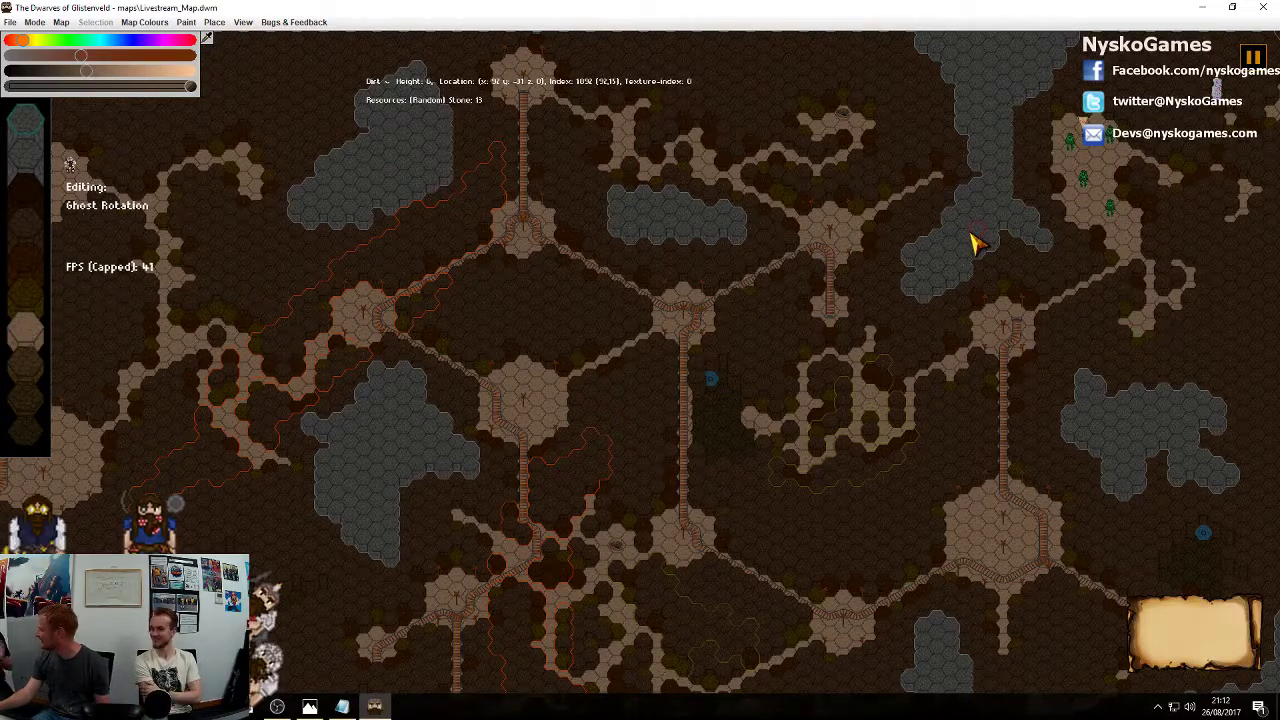
scroll(949, 409, "up", 3)
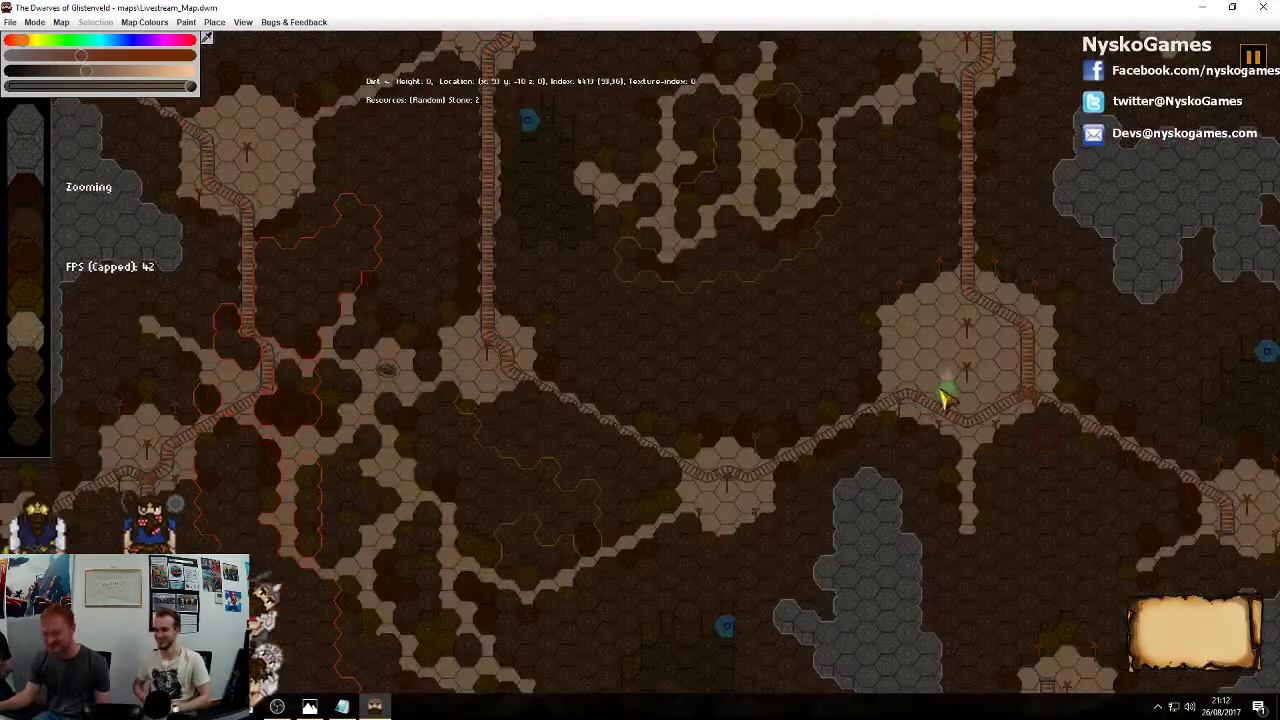
scroll(943, 397, "up", 1)
middle_click_drag(1032, 358, 874, 446)
right_click(947, 384)
scroll(857, 405, "down", 3)
middle_click_drag(705, 418, 915, 320)
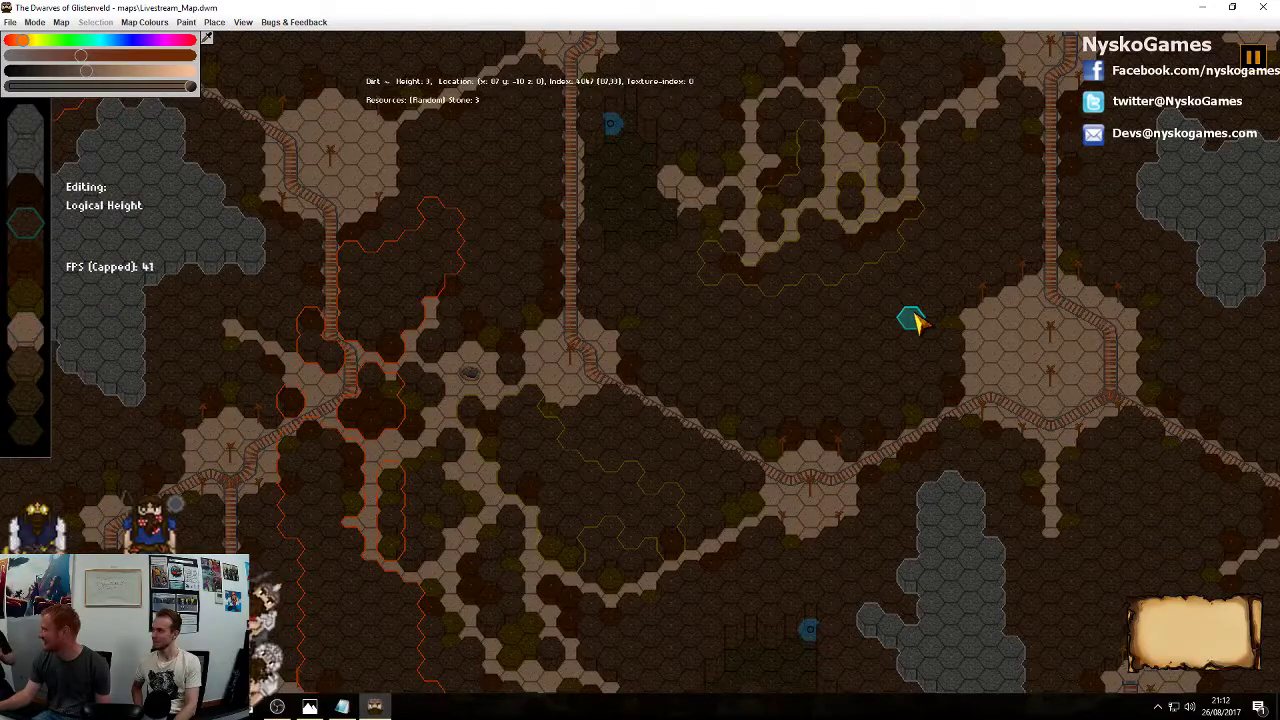
middle_click_drag(585, 308, 1063, 398)
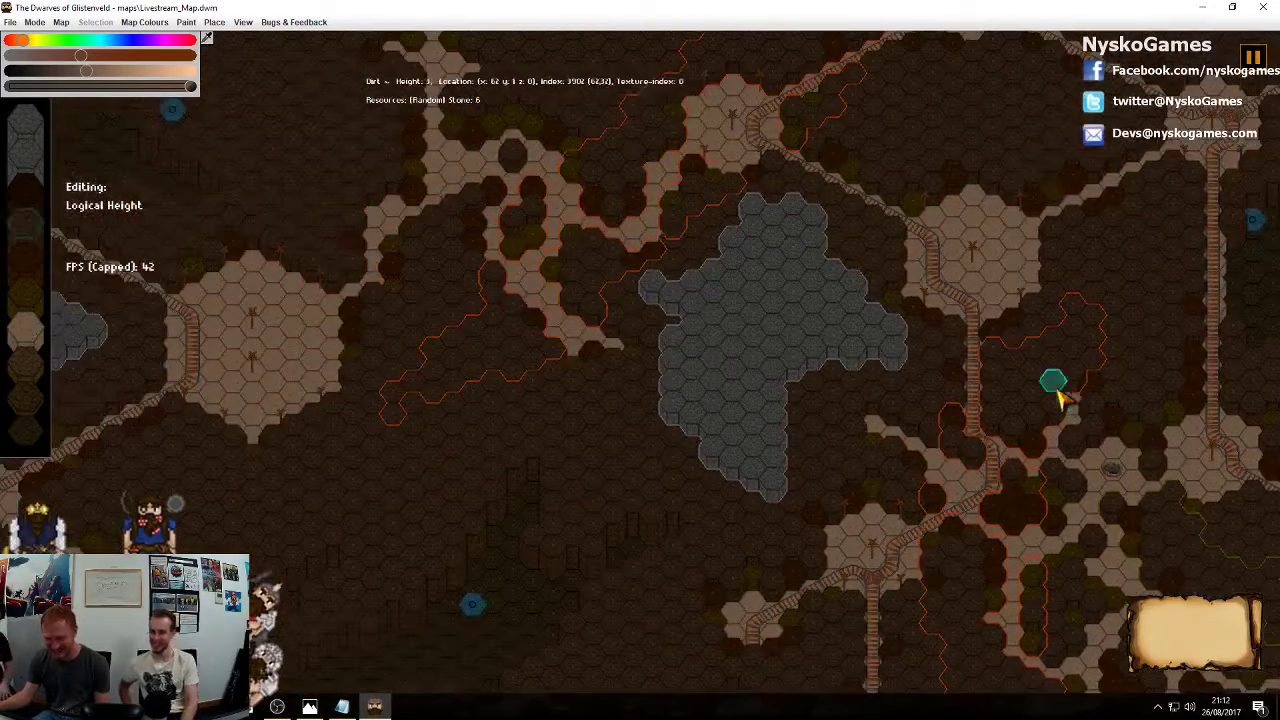
scroll(840, 350, "down", 2)
middle_click_drag(640, 332, 769, 446)
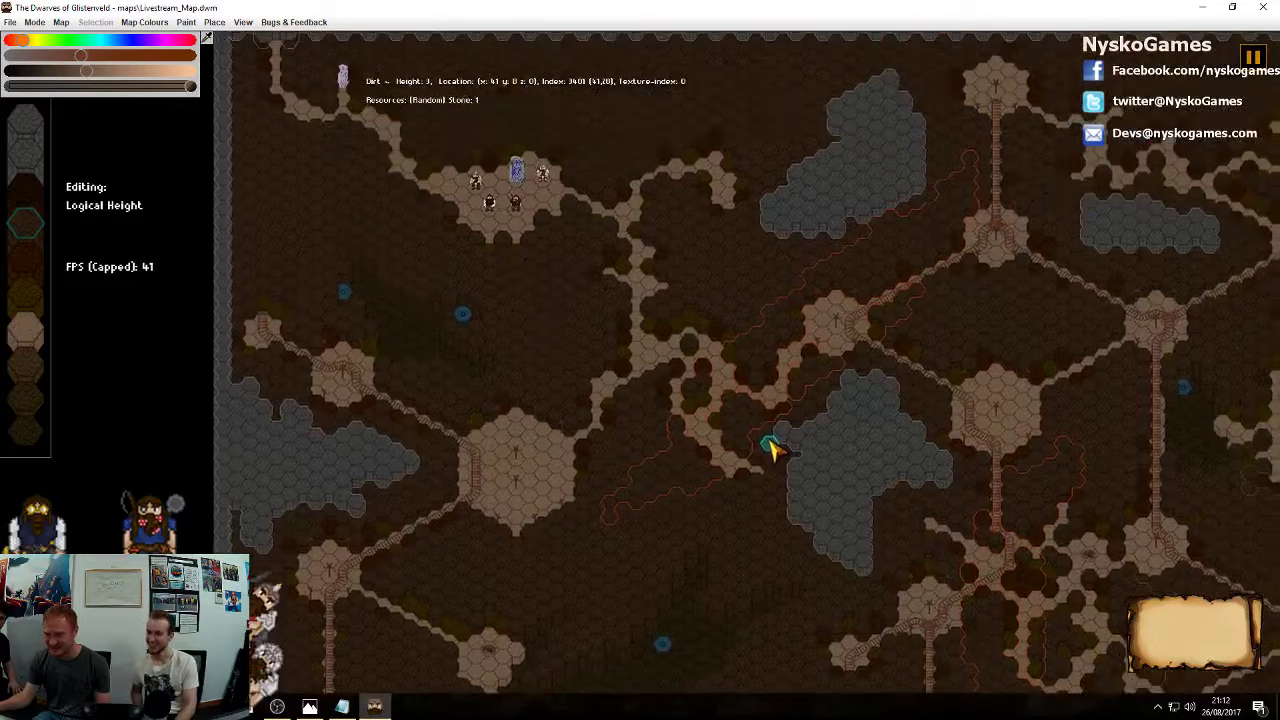
Inspect individual tiles of the grey rock area near the northern border for their stone resources, and clear the selection
scroll(797, 322, "up", 5)
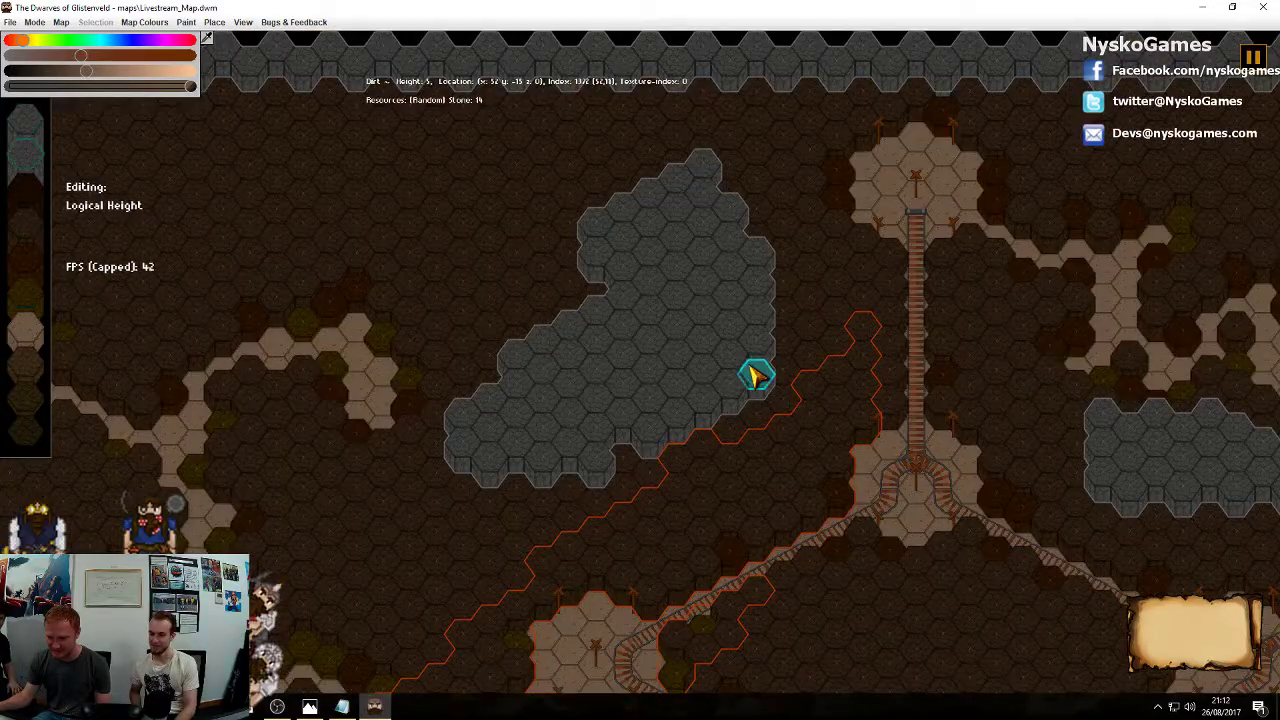
middle_click_drag(724, 265, 766, 338)
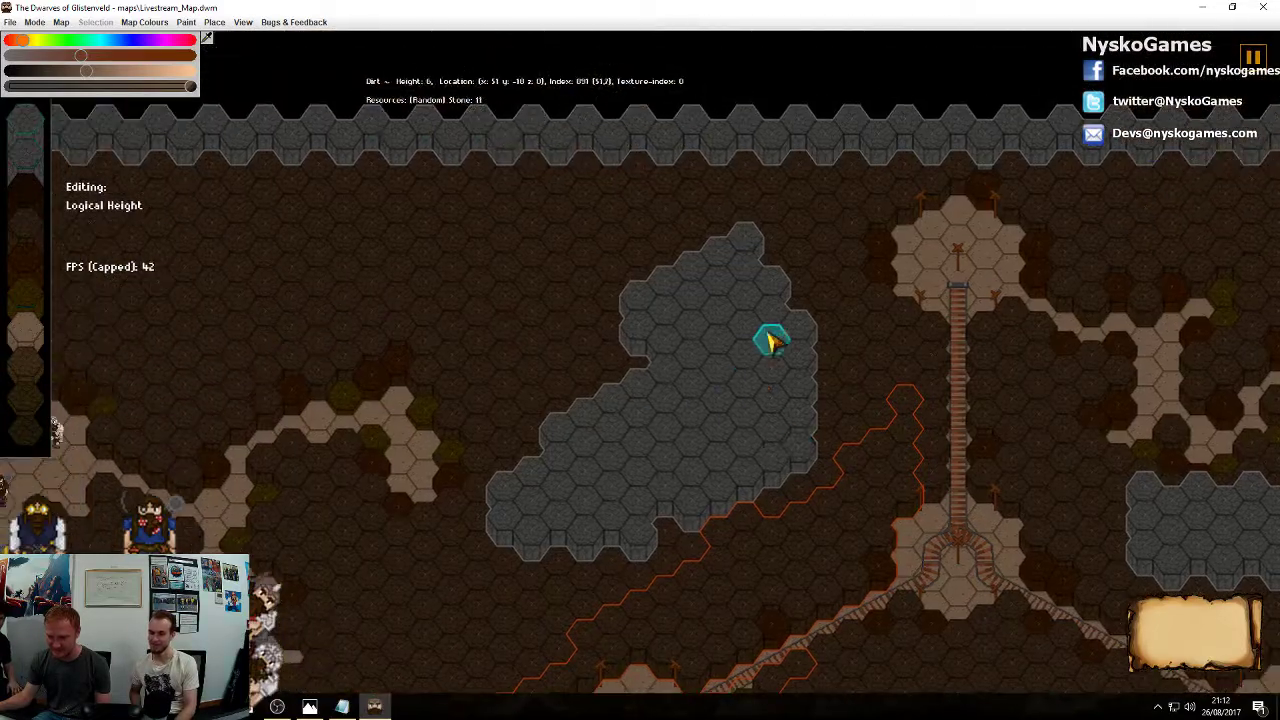
left_click(770, 291)
left_click(636, 303)
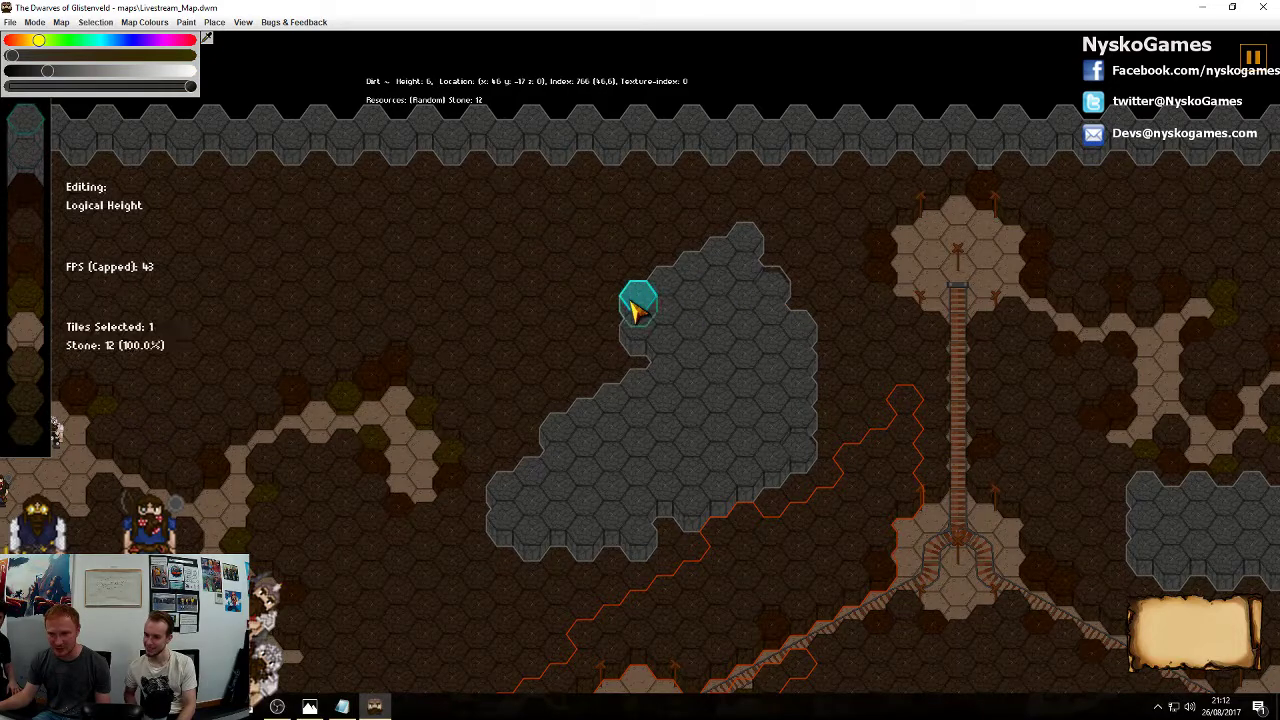
left_click(613, 427)
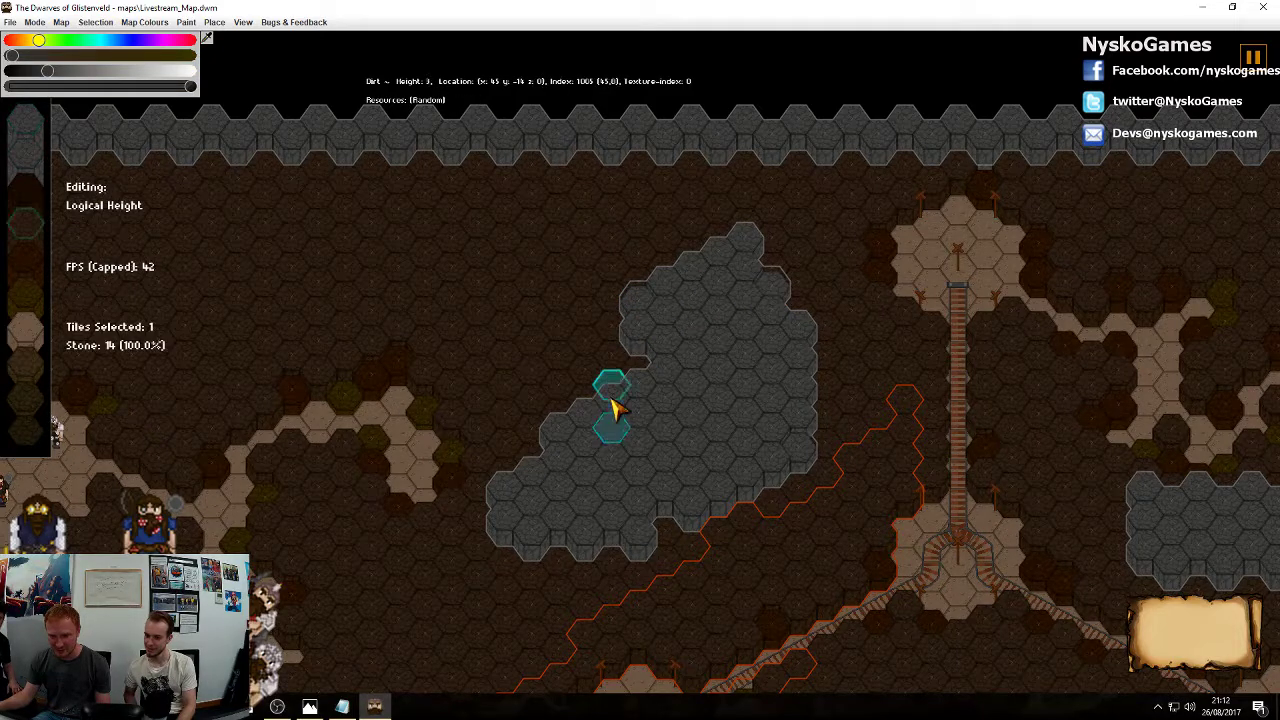
left_click(616, 405)
middle_click_drag(632, 480, 762, 418)
left_click(690, 461)
left_click(743, 474)
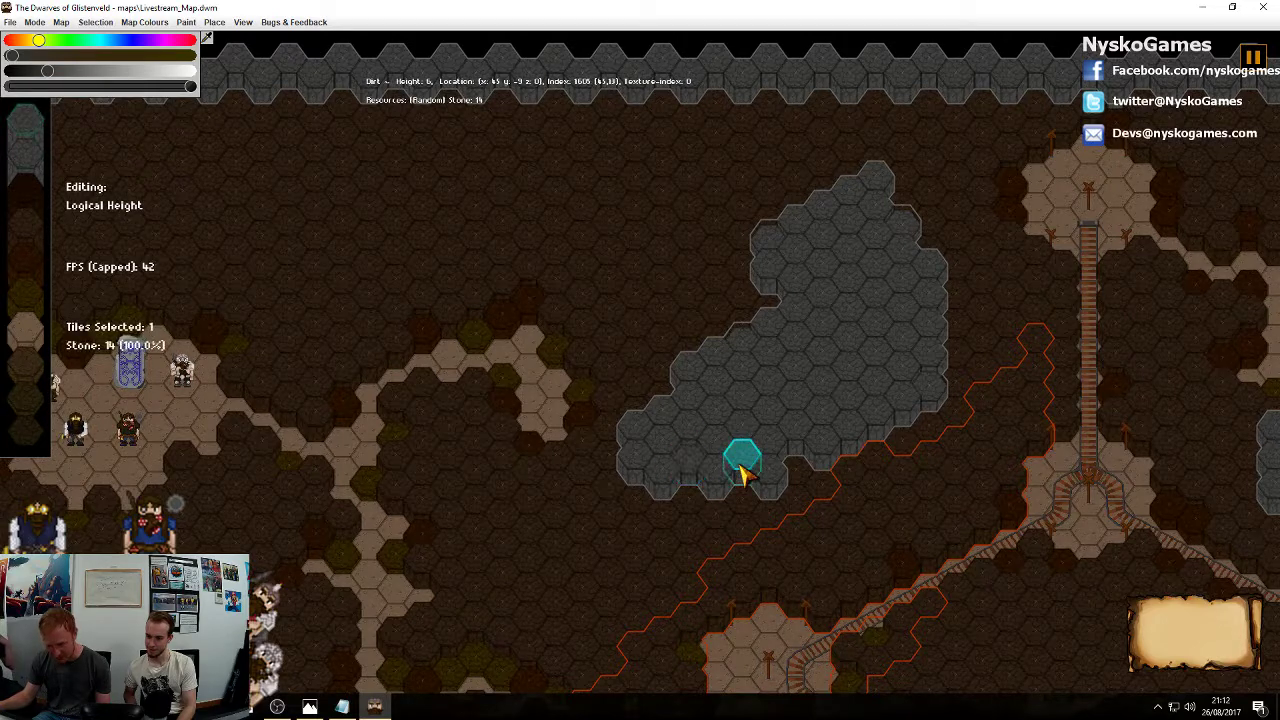
left_click(797, 443)
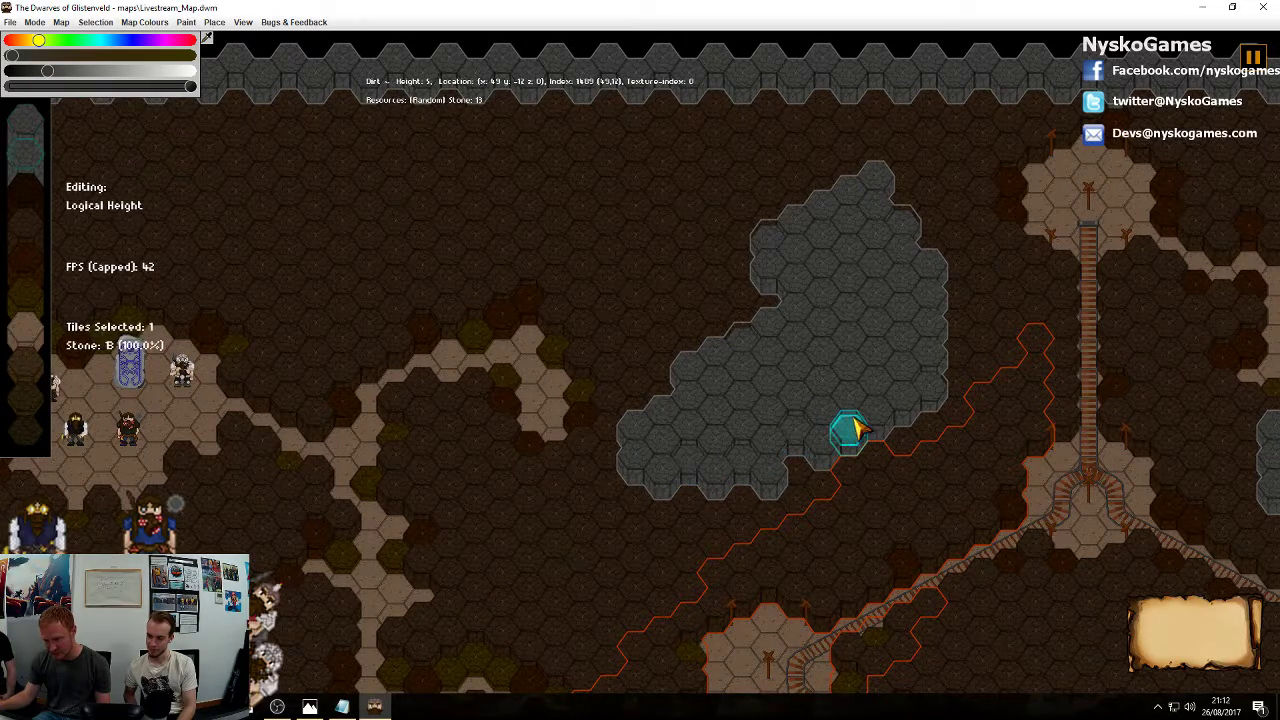
left_click(692, 378)
right_click(697, 383)
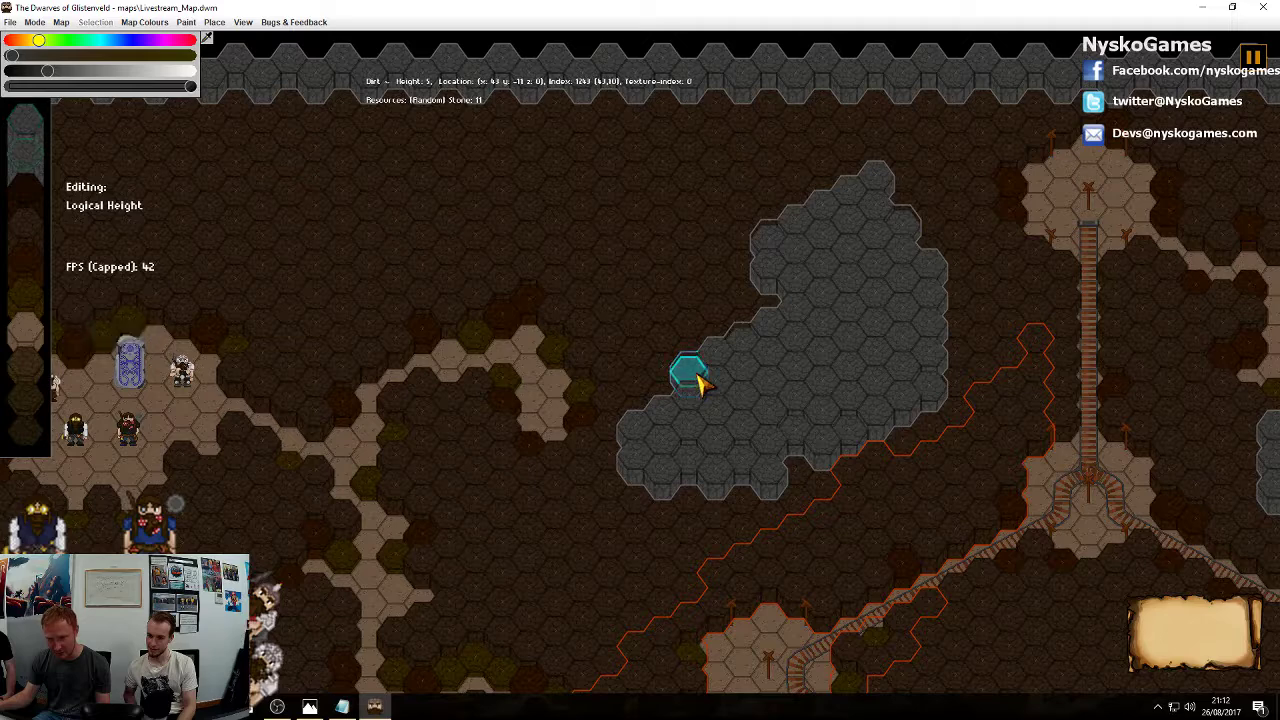
left_click(925, 285)
right_click(850, 337)
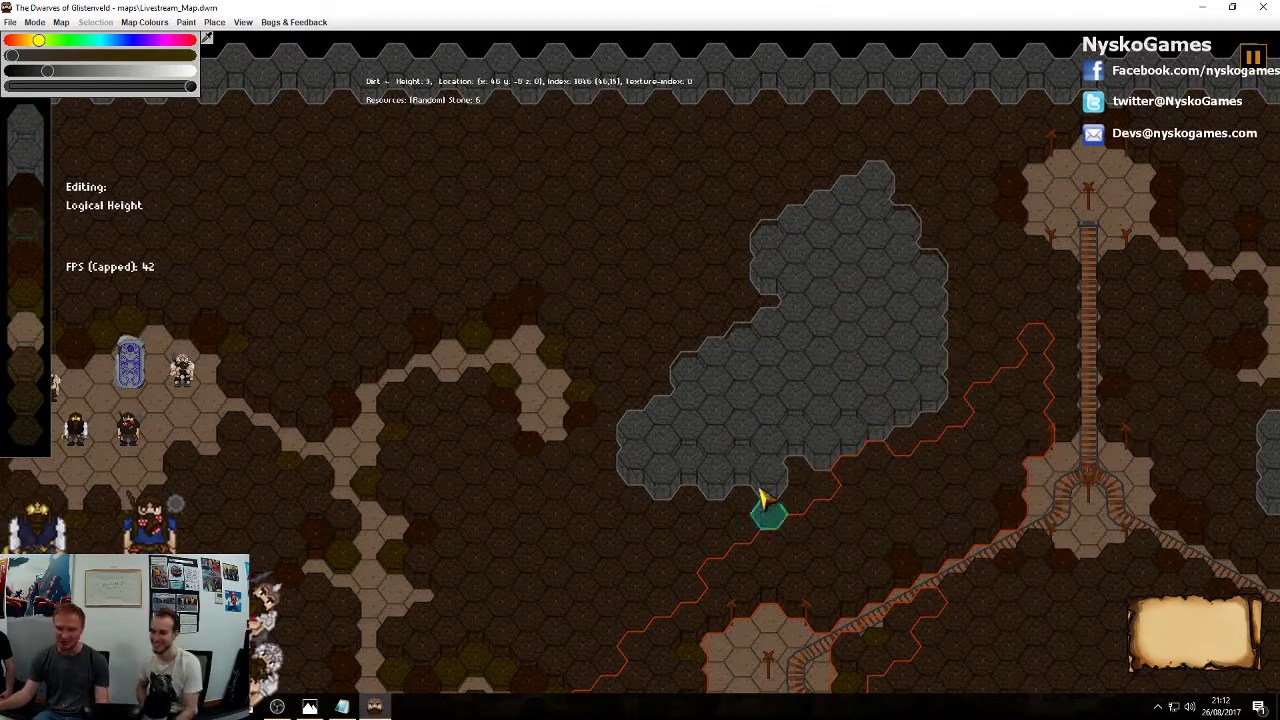
Examine the western chambers and central tunnels, and review the layout of the whole map
mouse_move(755, 478)
right_mouse_down()
mouse_move(897, 395)
mouse_move(1011, 257)
mouse_move(1270, 70)
right_mouse_up()
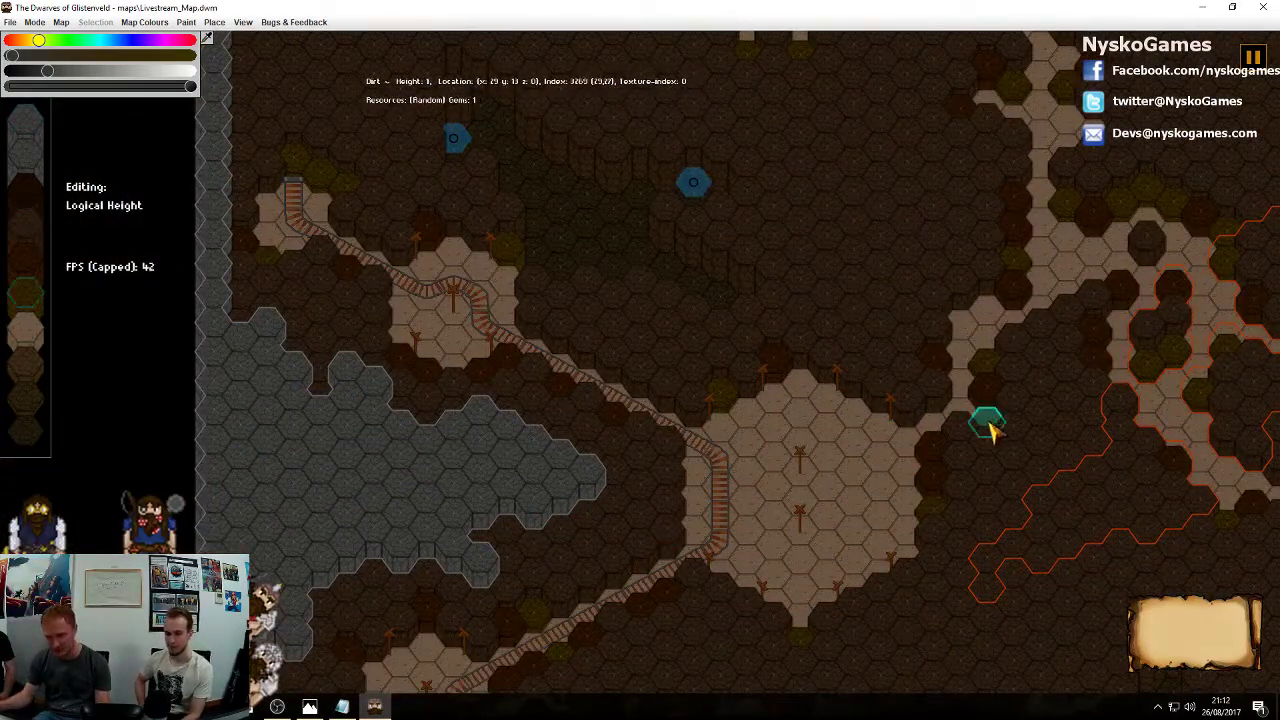
right_click_drag(1258, 484, 632, 298)
mouse_move(784, 303)
right_mouse_down()
mouse_move(905, 185)
mouse_move(877, 260)
mouse_move(720, 280)
mouse_move(809, 254)
mouse_move(568, 327)
mouse_move(771, 329)
mouse_move(451, 320)
mouse_move(669, 380)
mouse_move(838, 330)
mouse_move(671, 365)
mouse_move(709, 445)
right_mouse_up()
right_click_drag(709, 380, 838, 265)
scroll(880, 330, "down", 5)
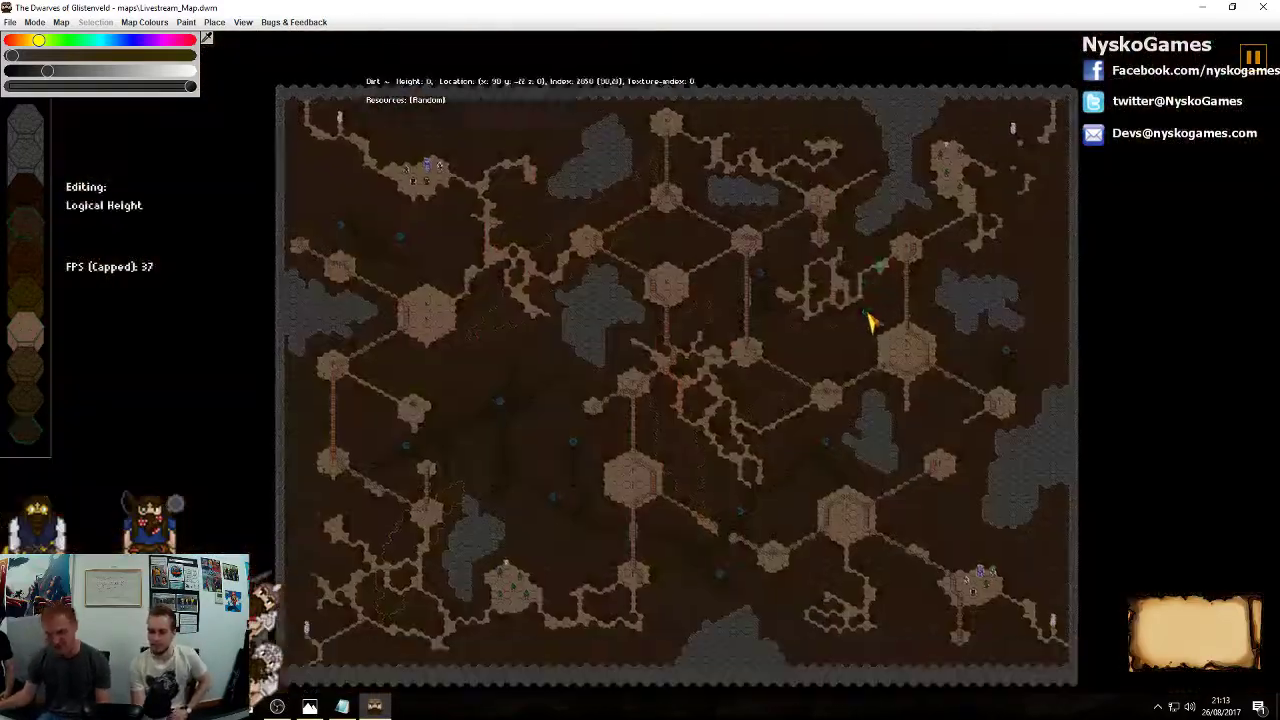
right_click_drag(870, 320, 867, 261)
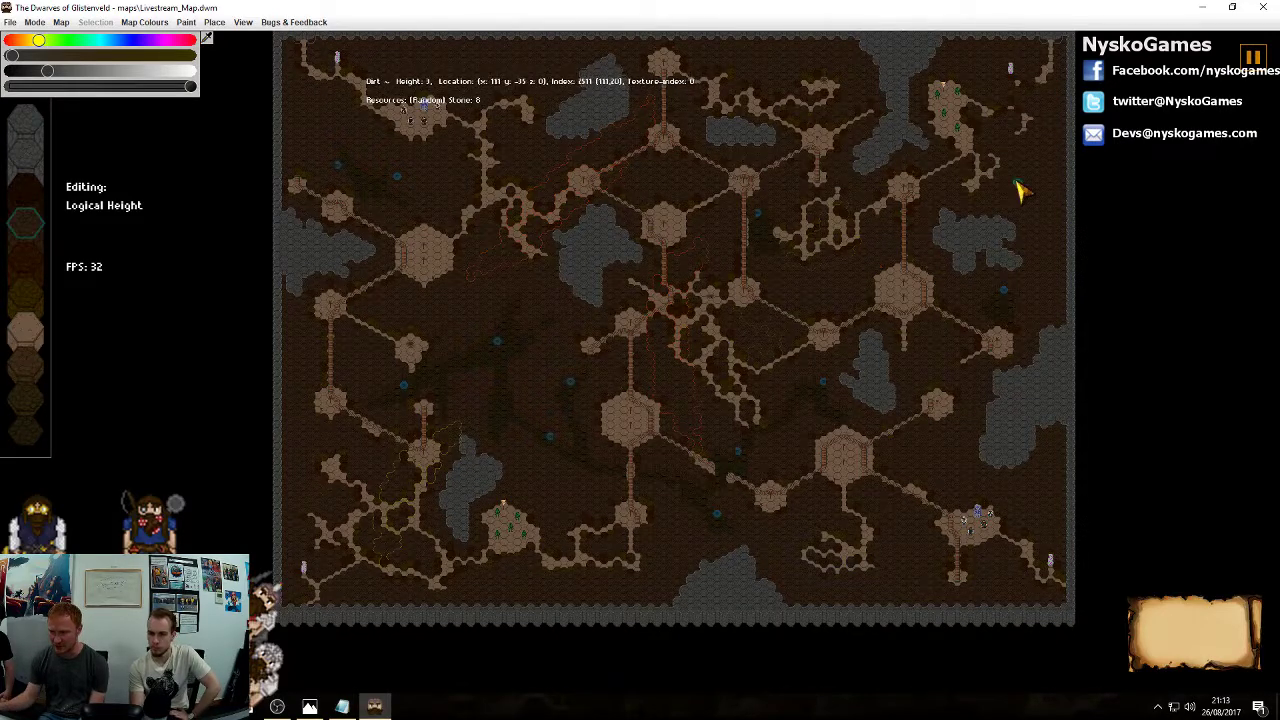
right_click_drag(1065, 88, 1035, 145)
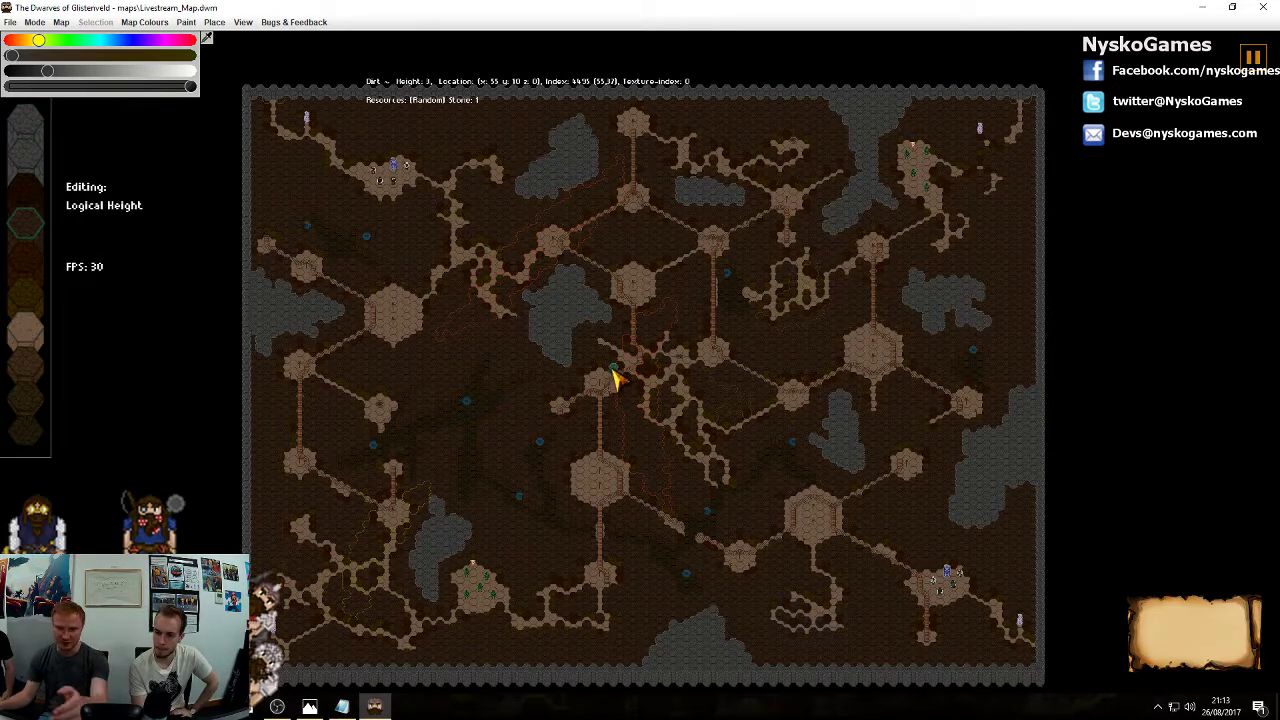
Check the track tunnels and dead-end chamber along the western side, and compare them with the overall map layout
middle_click_drag(646, 346, 803, 374)
scroll(526, 446, "up", 2)
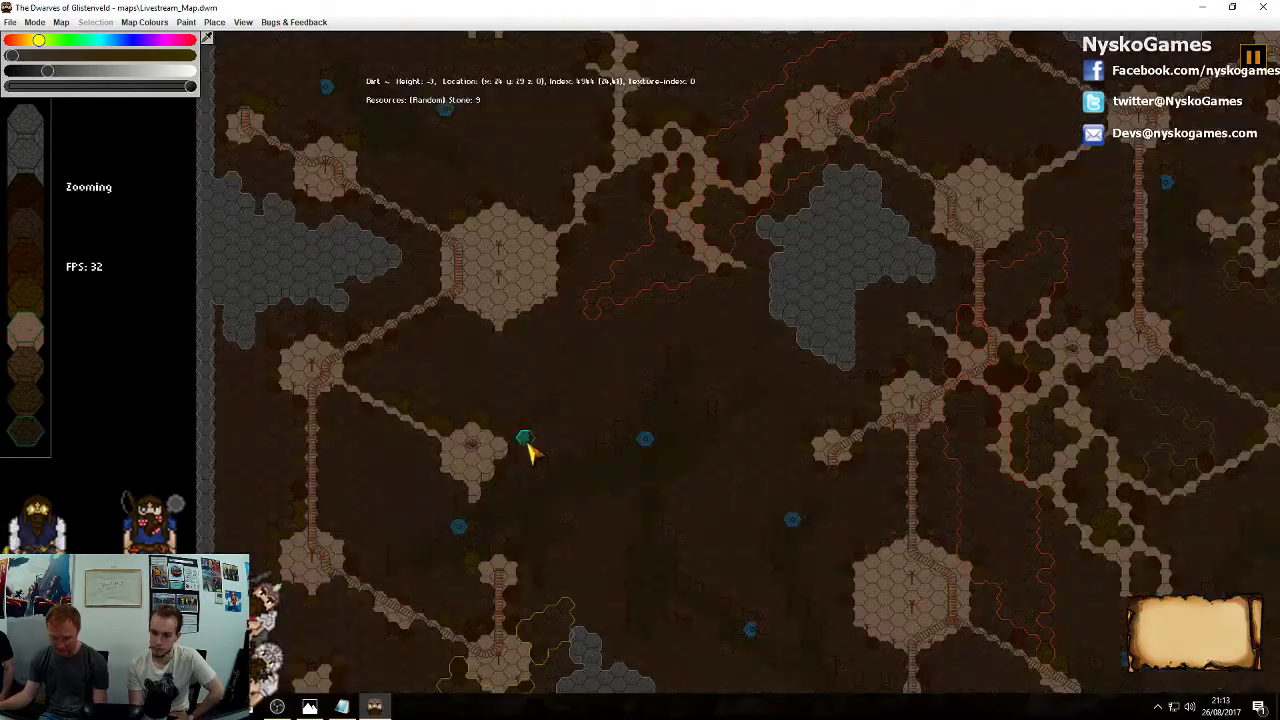
middle_click_drag(526, 446, 834, 360)
scroll(763, 440, "up", 1)
middle_click_drag(928, 274, 723, 420)
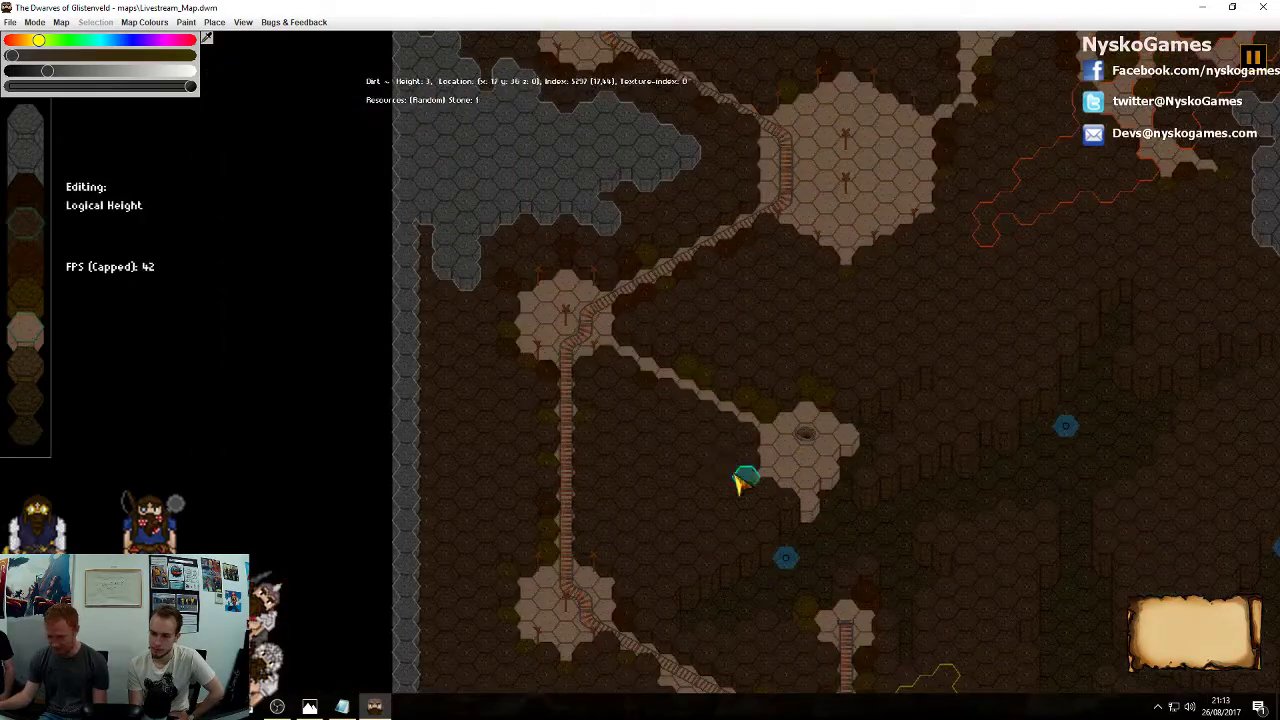
middle_click_drag(765, 352, 823, 423)
scroll(826, 423, "down", 1)
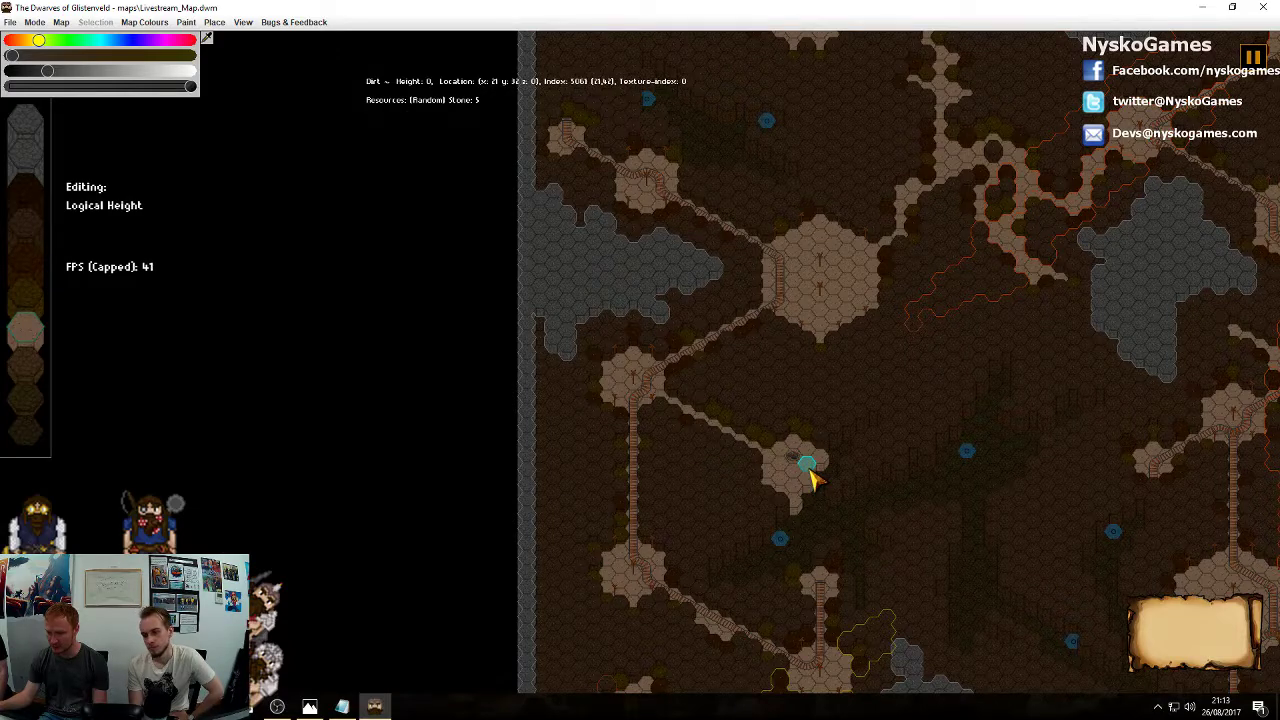
middle_click_drag(642, 481, 812, 446)
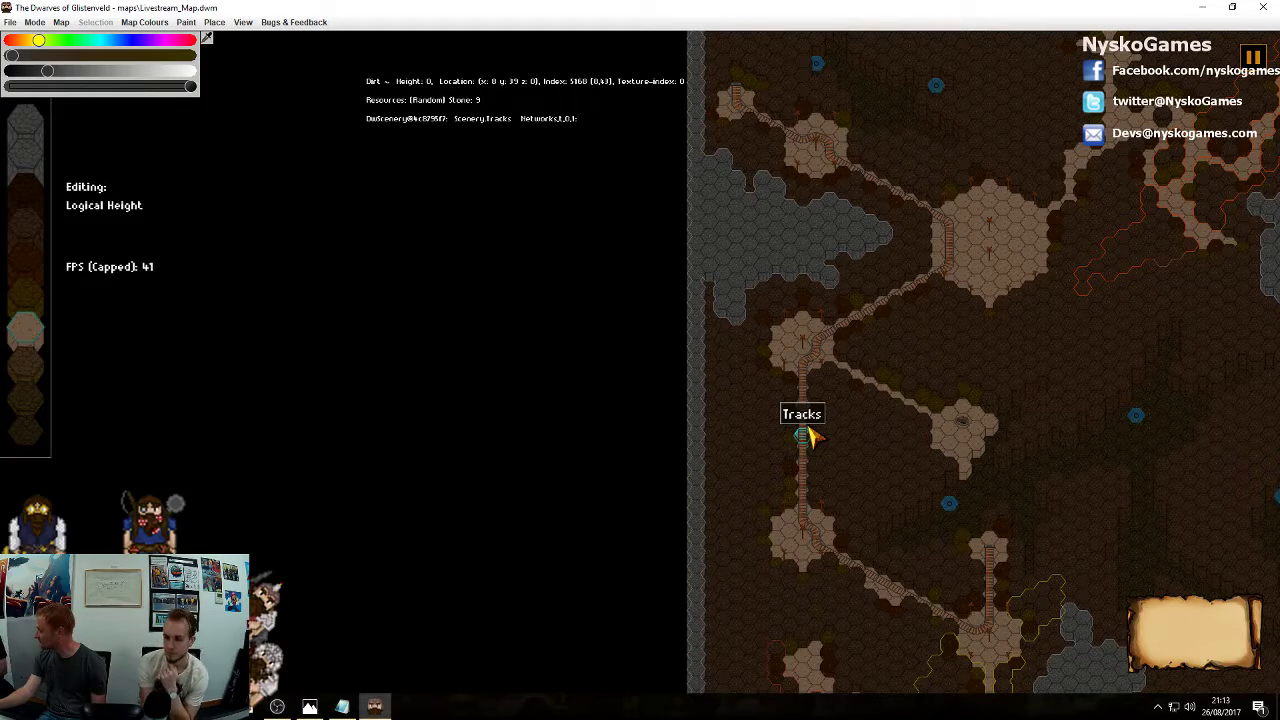
middle_click_drag(1090, 355, 776, 321)
mouse_move(891, 303)
middle_mouse_down()
mouse_move(749, 337)
mouse_move(763, 400)
middle_mouse_up()
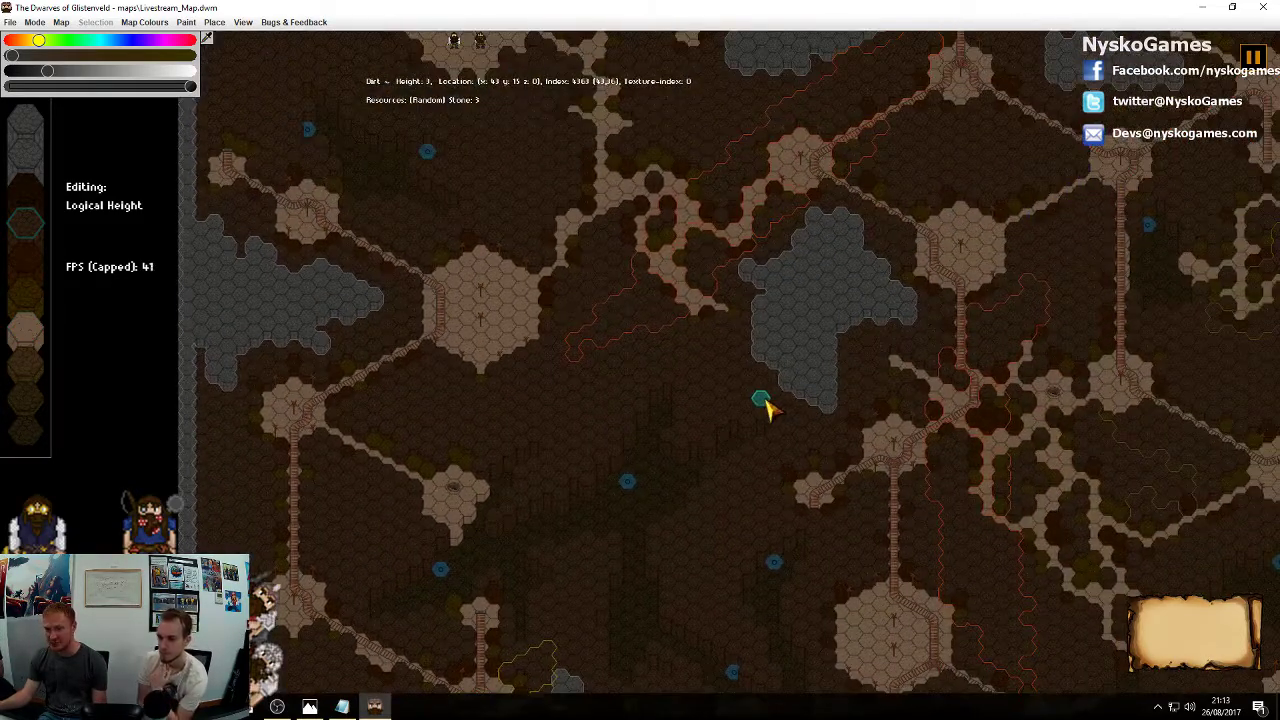
scroll(928, 380, "down", 4)
middle_click_drag(971, 414, 856, 449)
scroll(848, 380, "up", 2)
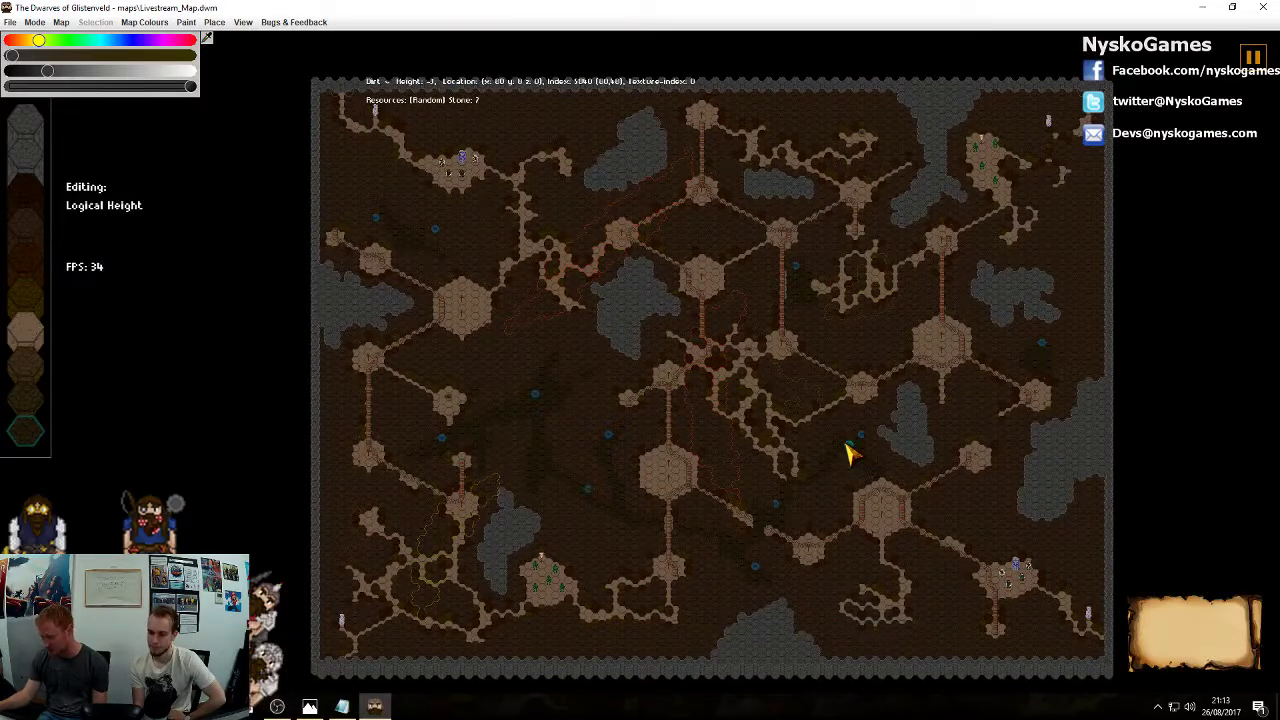
middle_click_drag(829, 360, 855, 378)
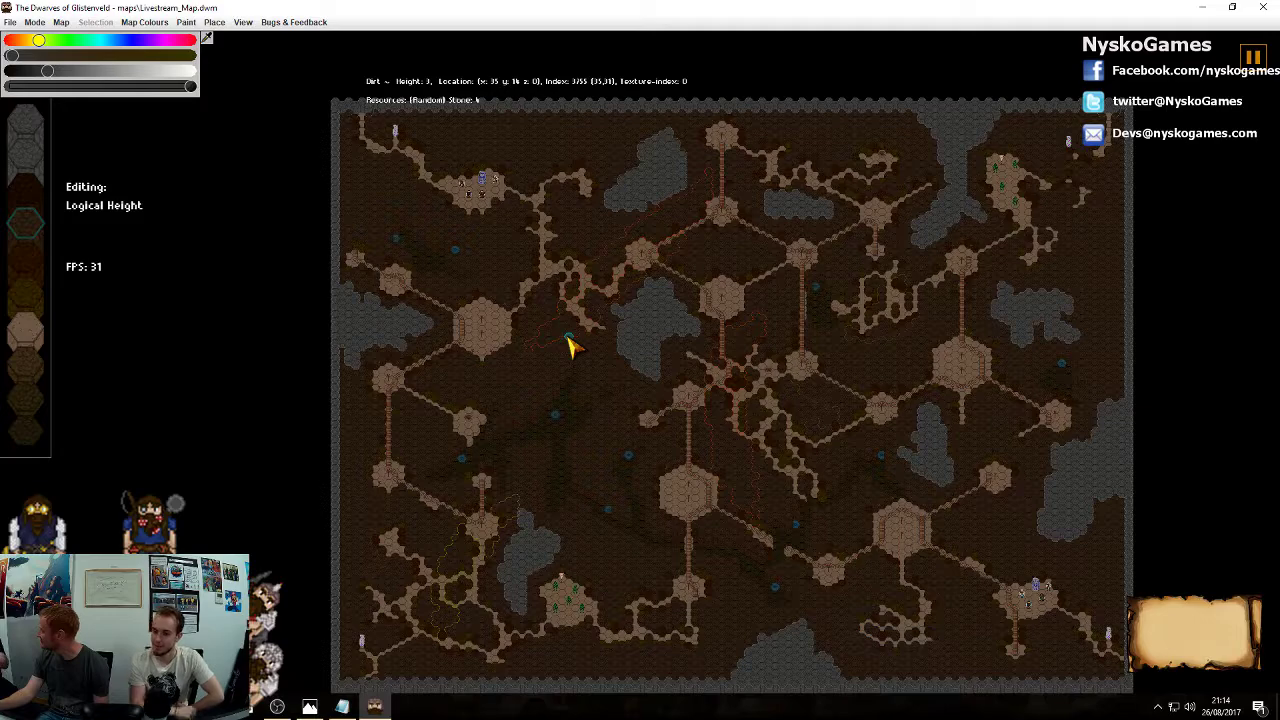
Remove alternate track pieces from the north-south tunnel along the western edge, leaving gaps in the line
scroll(643, 423, "up", 5)
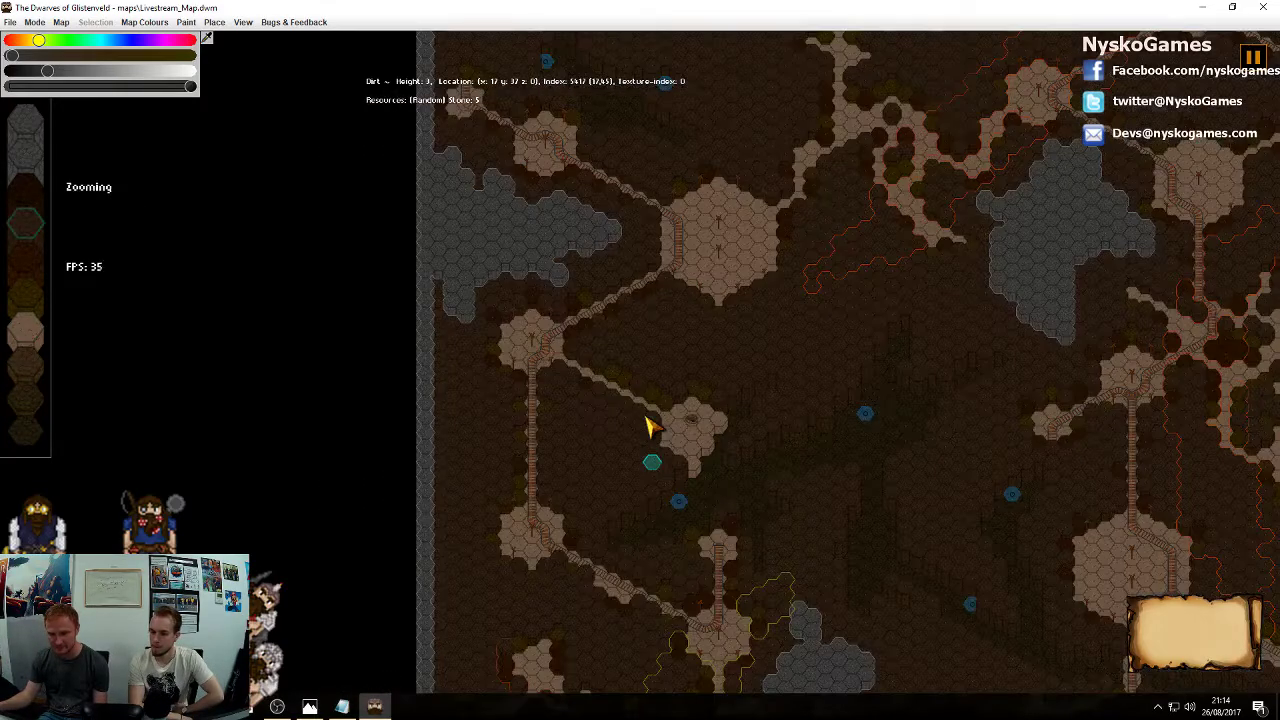
scroll(757, 345, "up", 4)
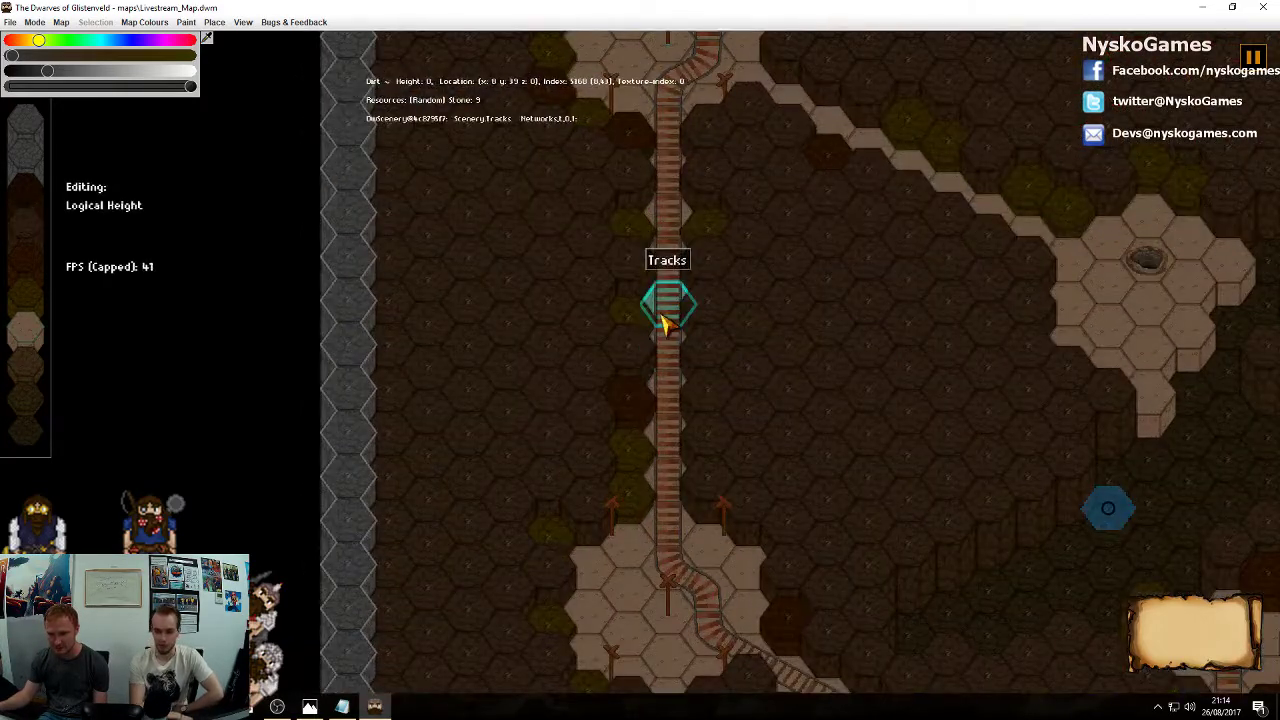
left_click(667, 315)
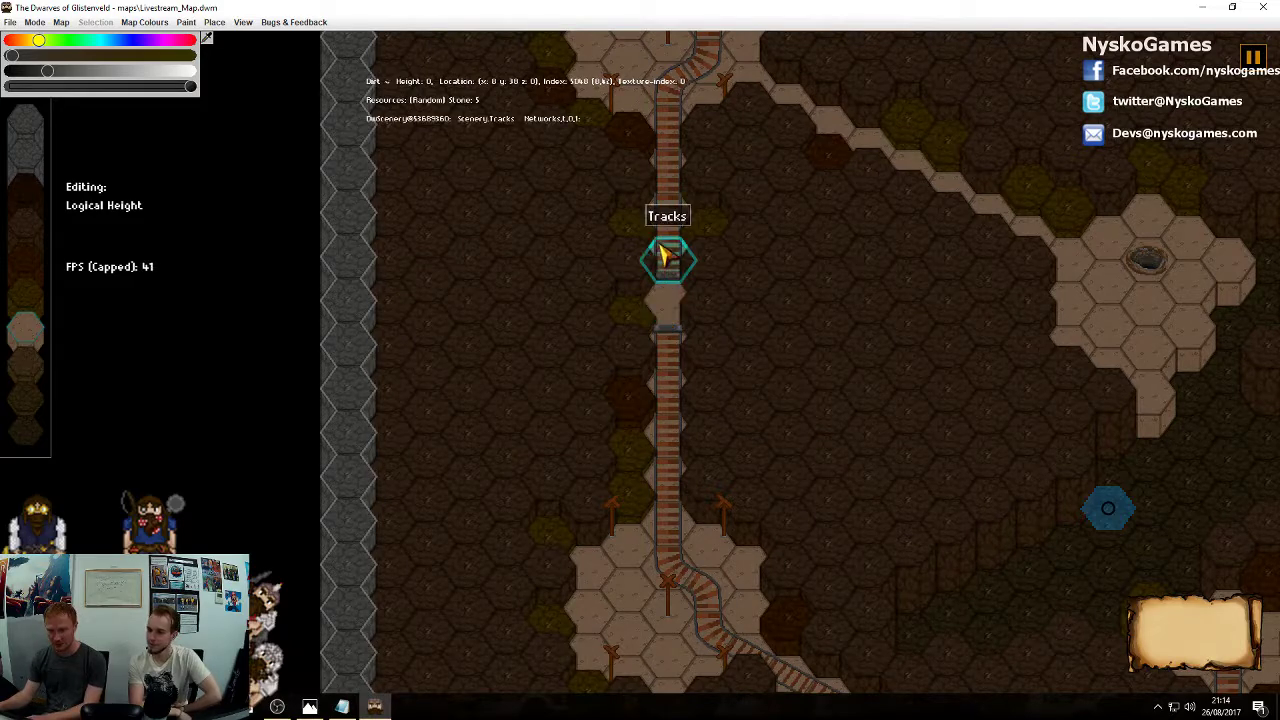
left_click(667, 222)
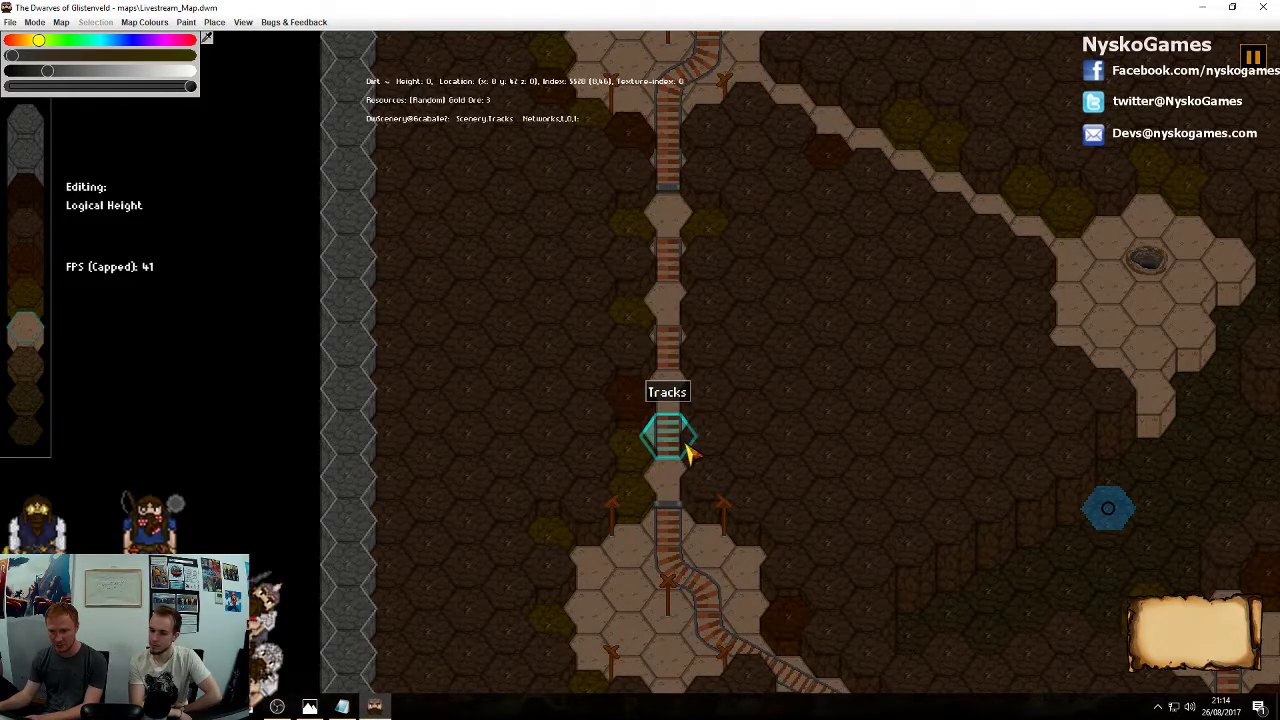
Raise the dirt in the gaps of the western north-south track tunnel, and clear and block two more of its track tiles
left_click(674, 395)
left_click(672, 480)
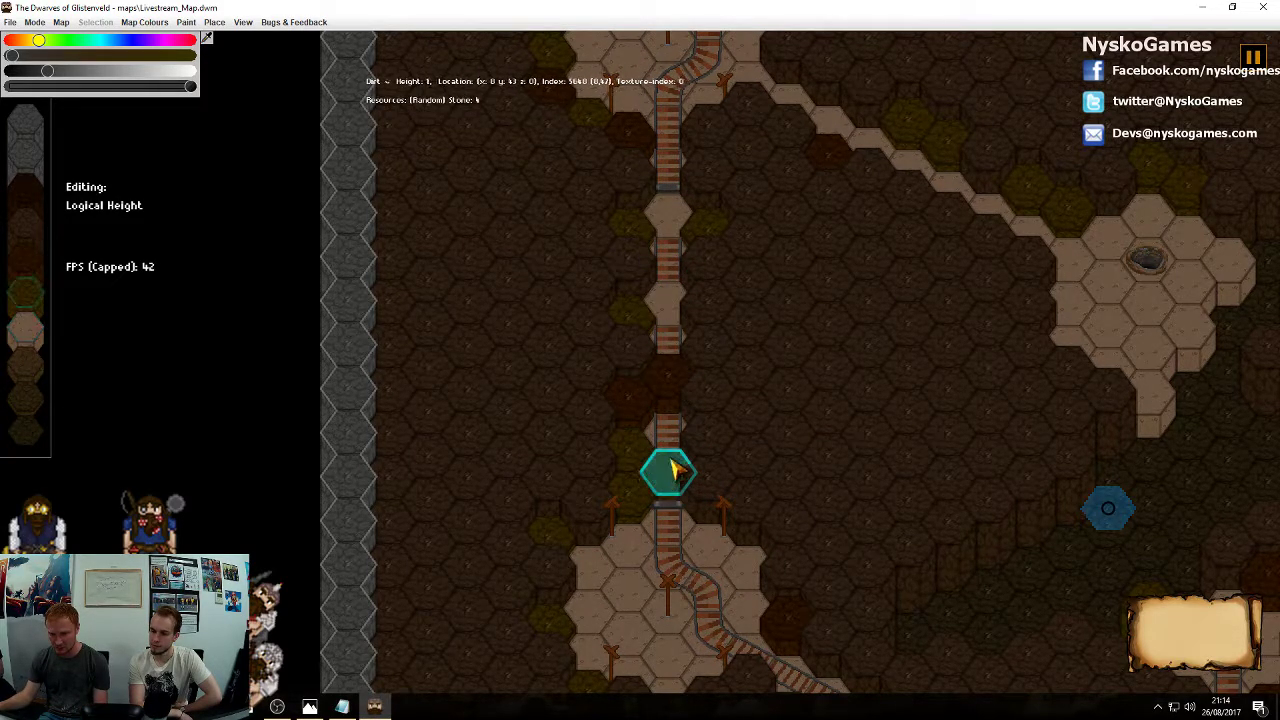
left_click(667, 208)
left_click(667, 208)
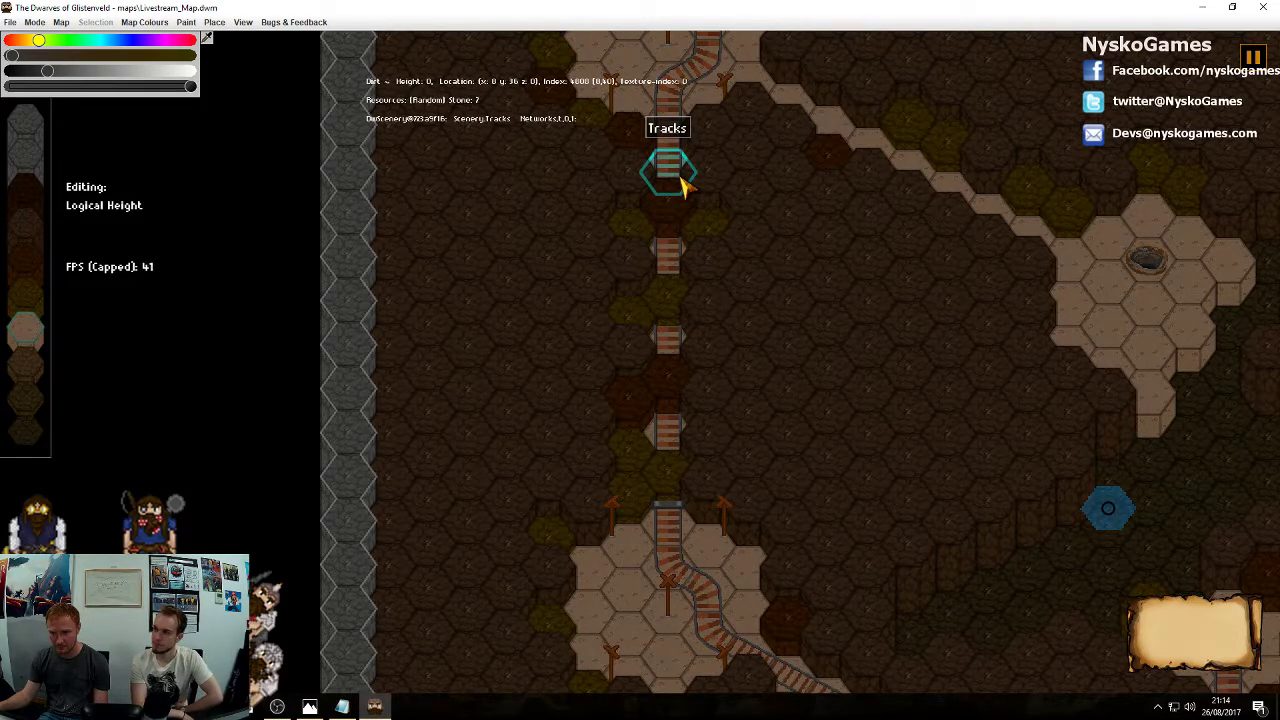
left_click(671, 340)
left_click(680, 347)
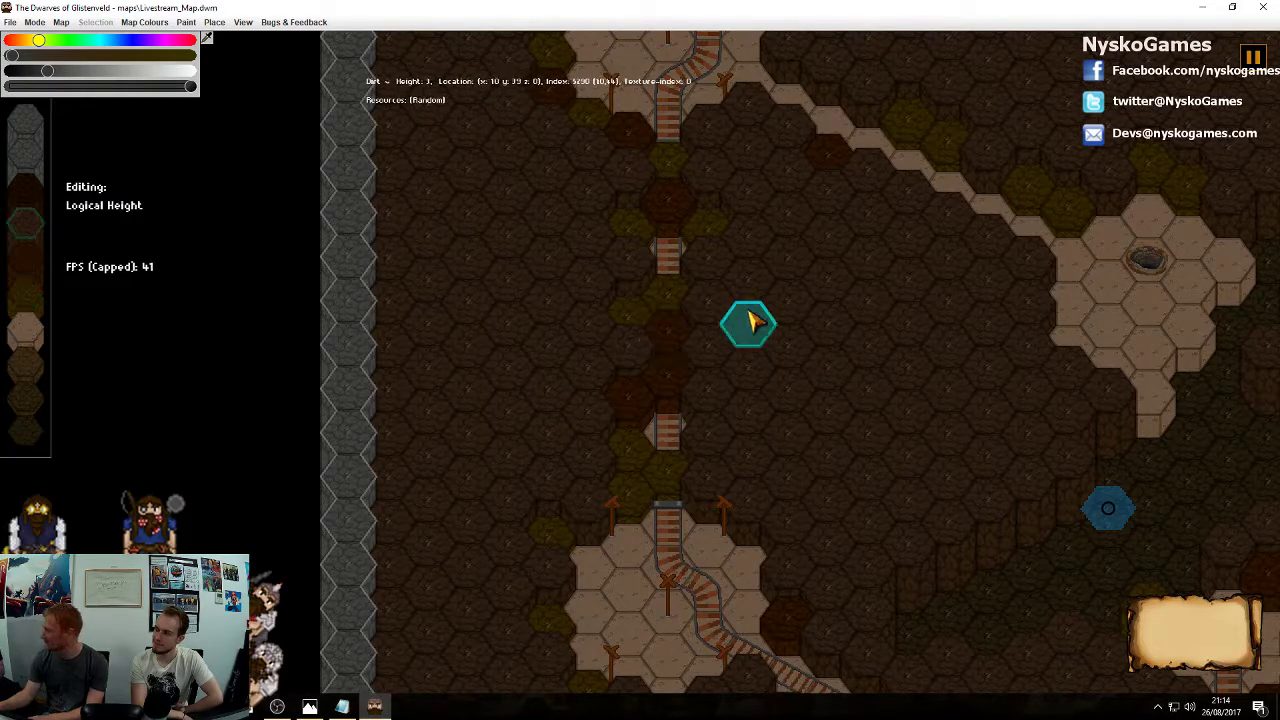
Delete track pieces from the diagonal tunnel between the northwestern chamber and the large chamber, leaving one isolated piece in the middle
scroll(752, 320, "down", 2)
scroll(771, 406, "down", 3)
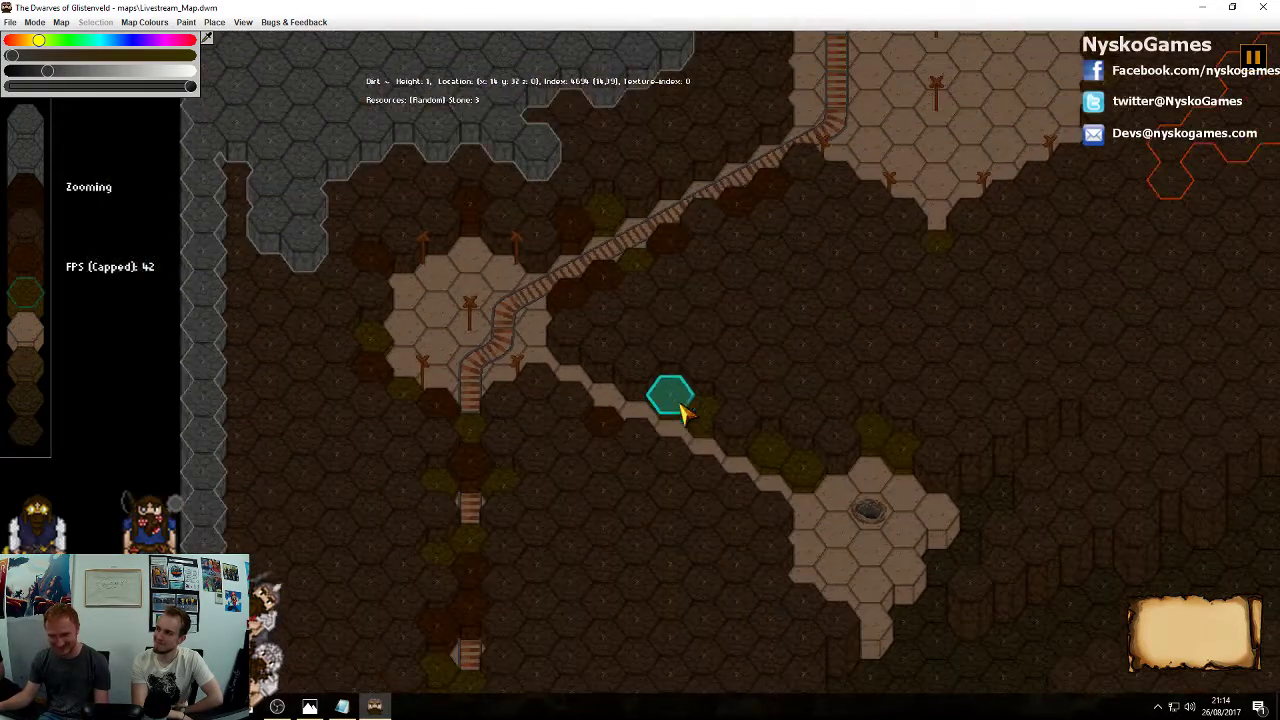
middle_click_drag(715, 286, 704, 408)
scroll(726, 372, "up", 3)
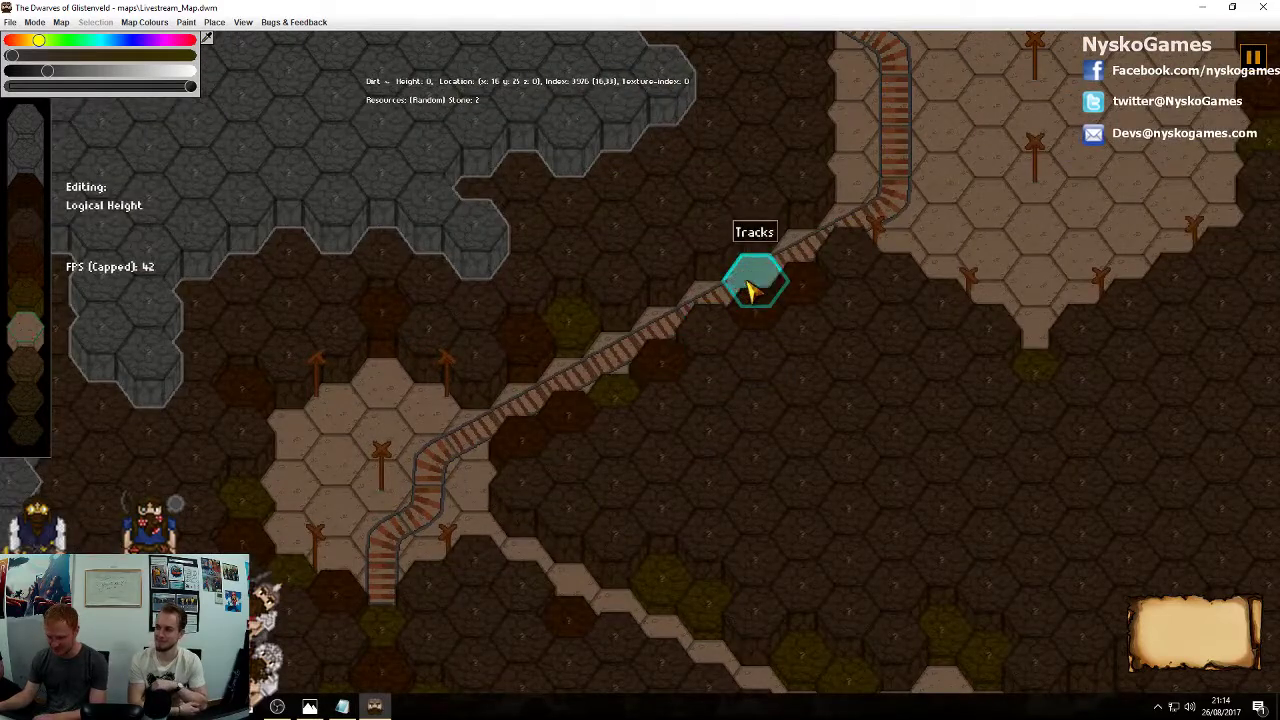
key("Delete")
key("Delete")
key("Delete")
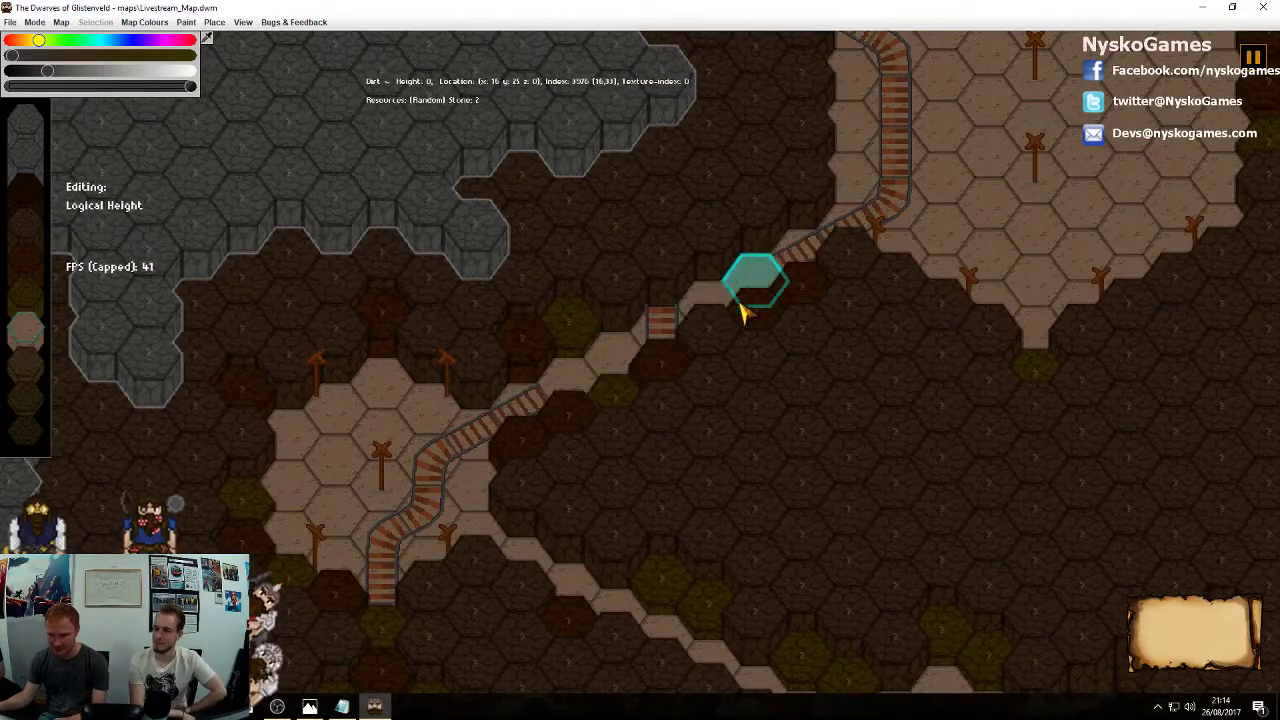
Raise the dirt on the cleared tiles of the diagonal tunnel on both sides of the isolated track piece
left_click(751, 293)
left_click(704, 313)
left_click(622, 362)
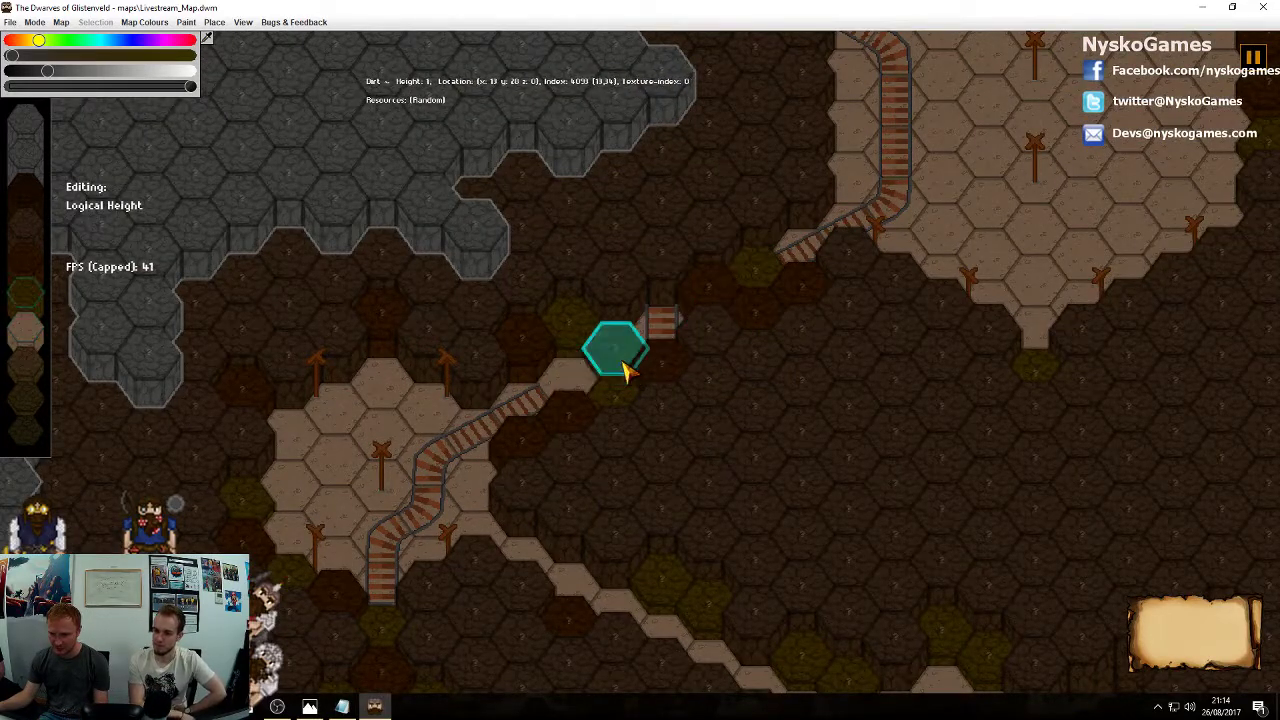
left_click(573, 390)
Examine the collapsed western track tunnels against the whole map, and check the broken track line in the southern area
scroll(800, 394, "down", 2)
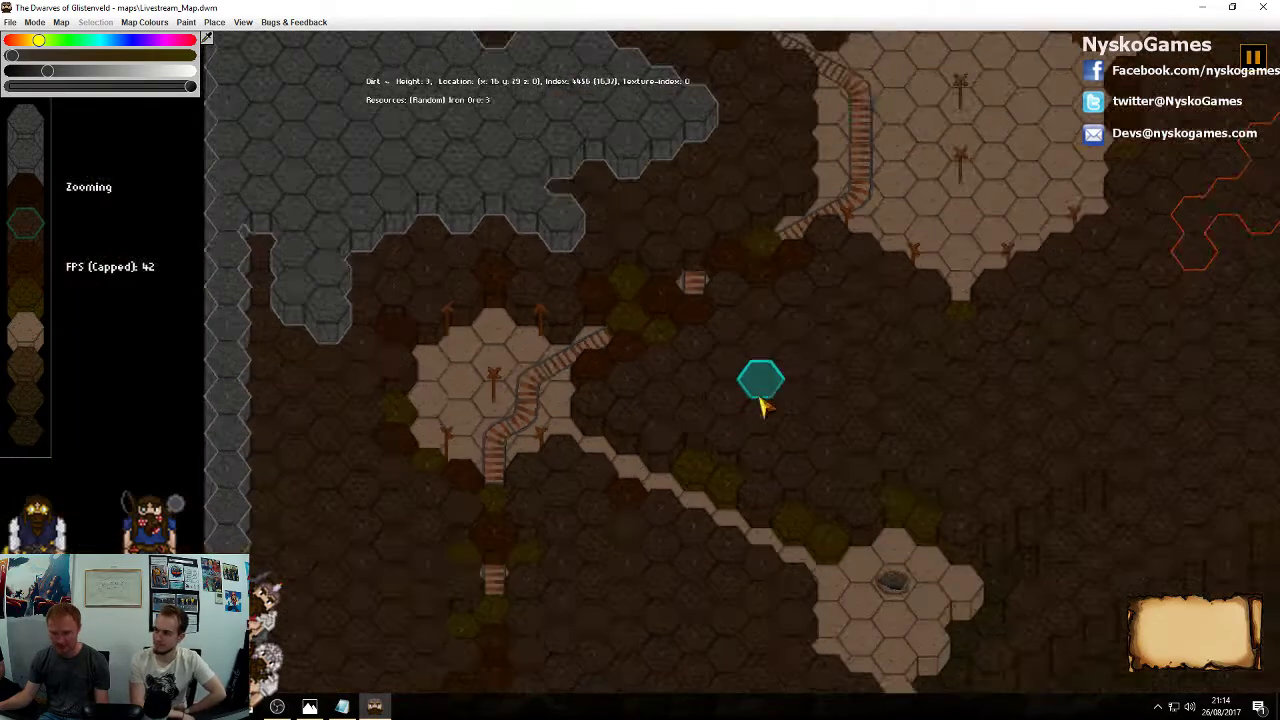
scroll(760, 402, "down", 2)
middle_click_drag(827, 549, 832, 440)
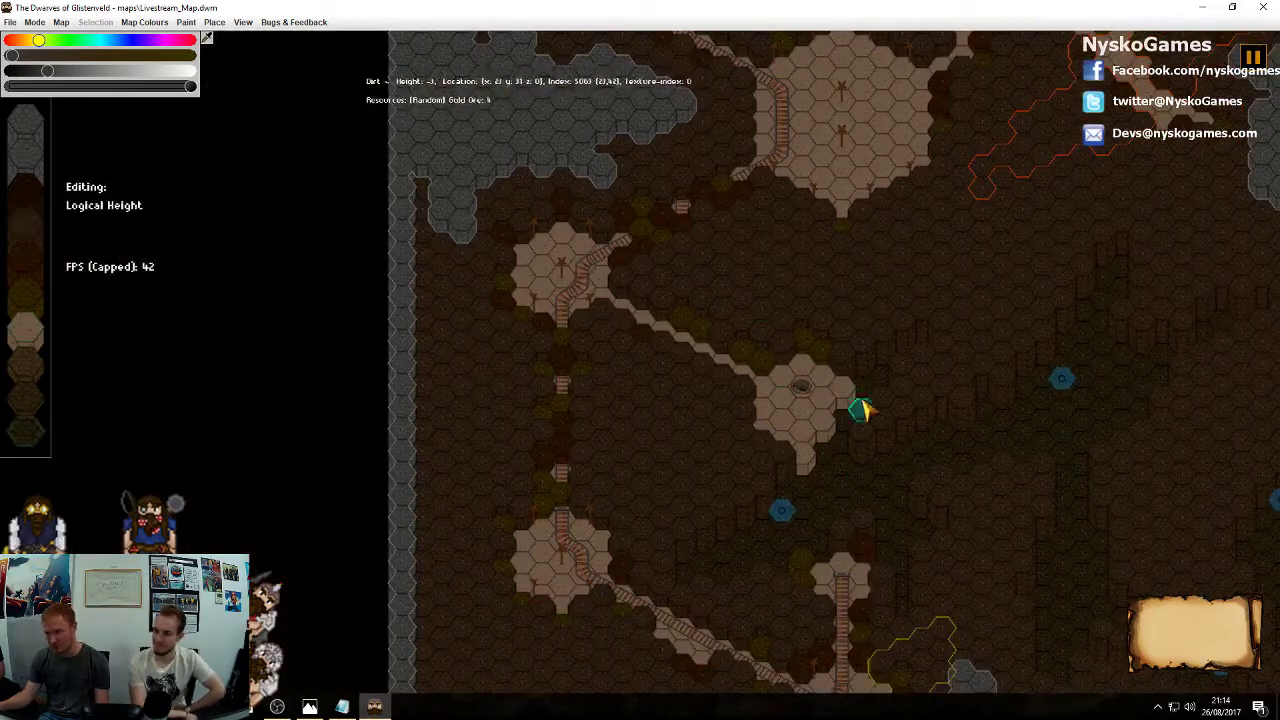
scroll(857, 257, "down", 5)
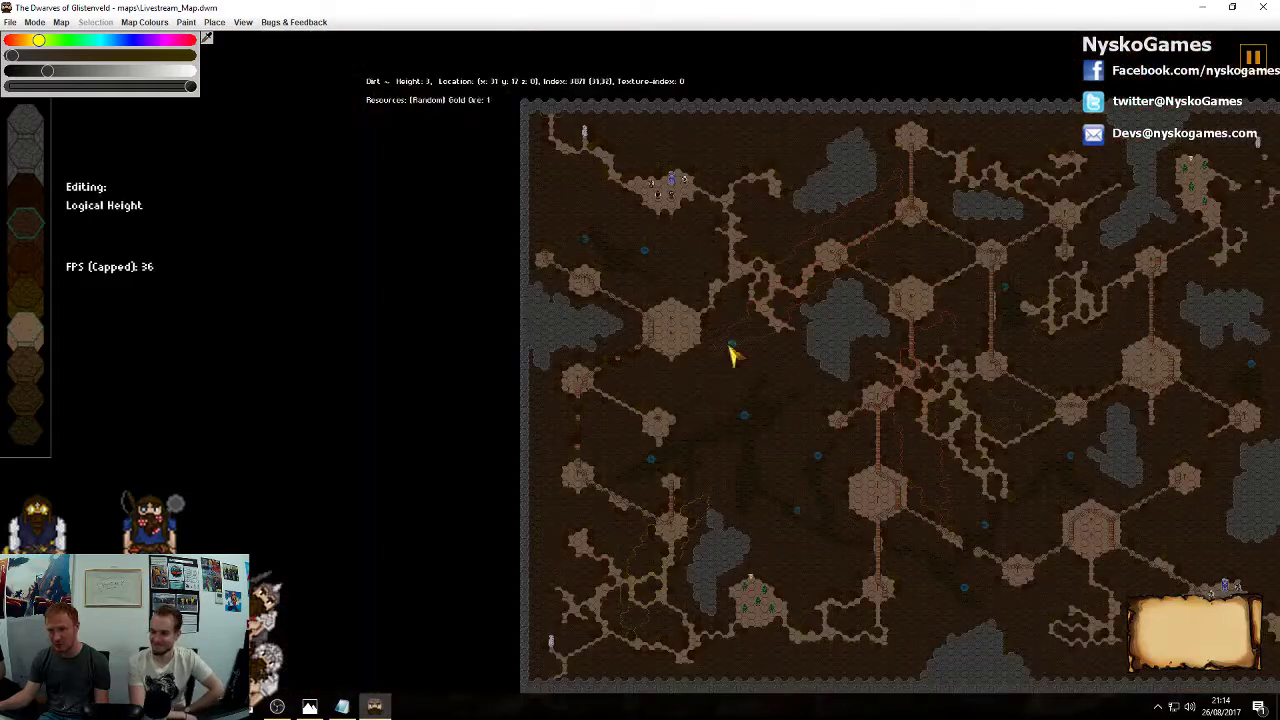
middle_click_drag(602, 608, 573, 447)
middle_click_drag(606, 322, 680, 440)
scroll(657, 409, "up", 4)
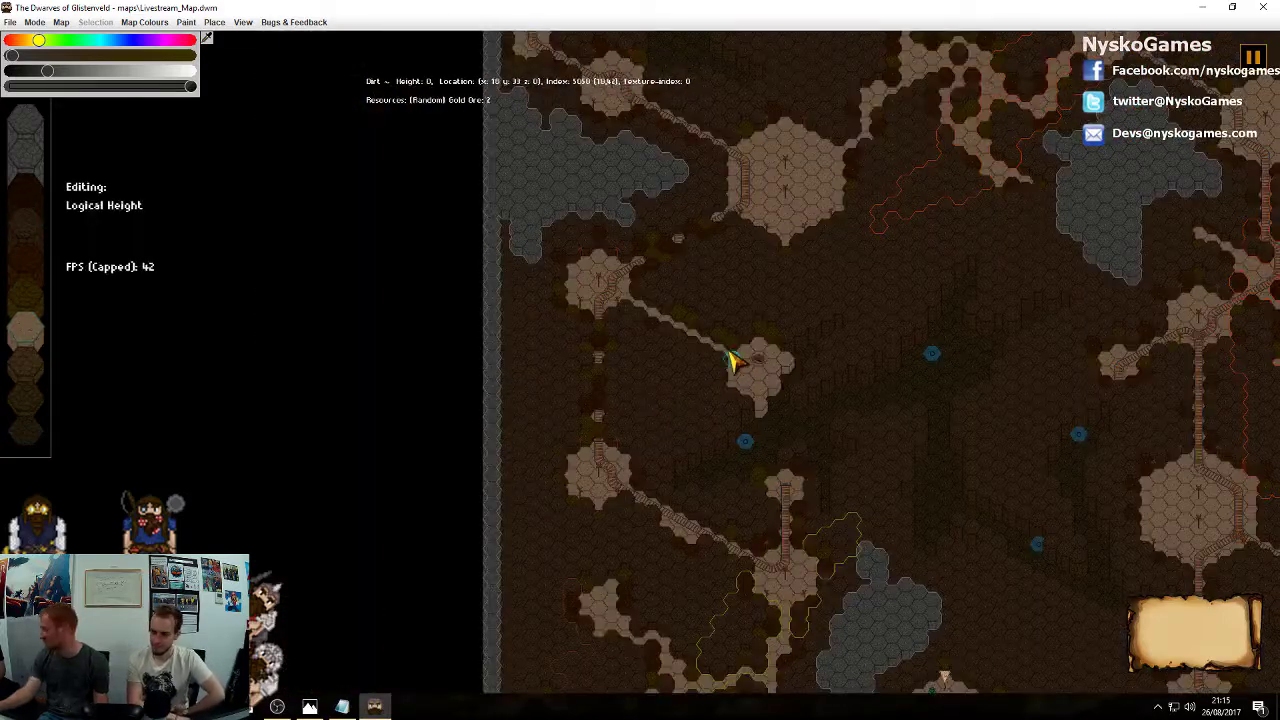
scroll(750, 330, "down", 5)
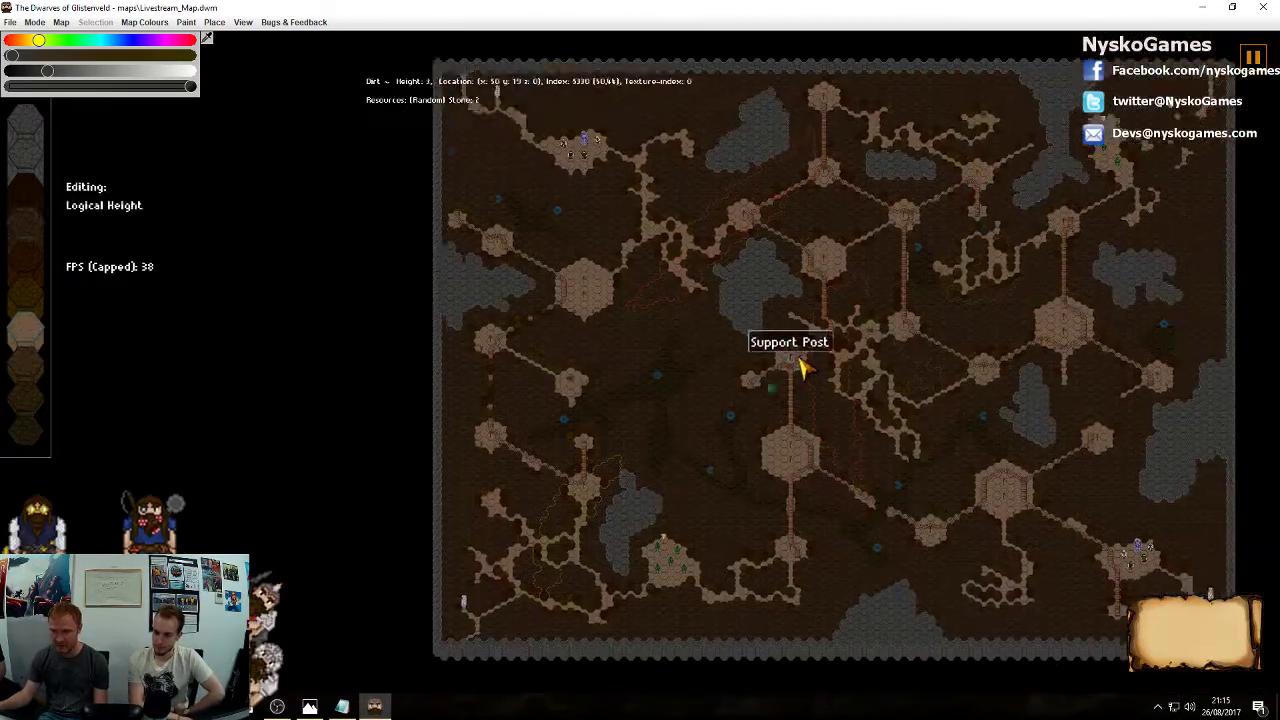
middle_click_drag(922, 365, 814, 331)
scroll(743, 380, "up", 5)
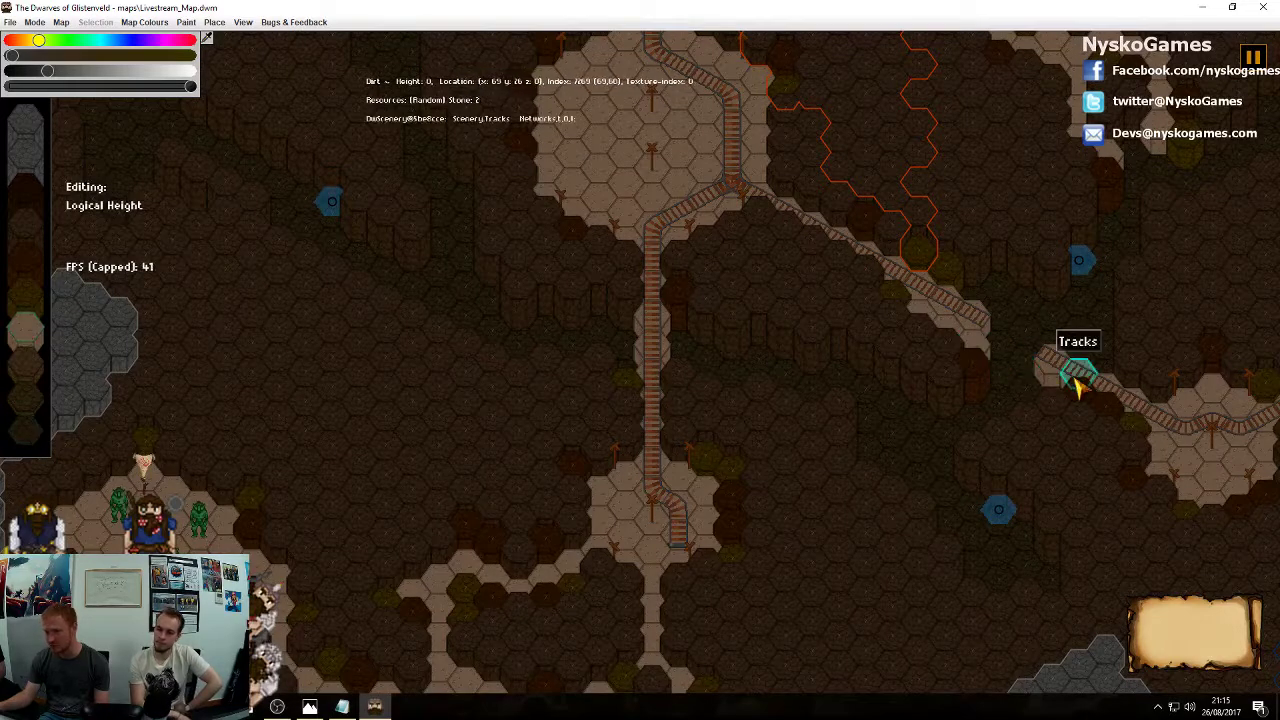
Review the whole map's cavern layout, checking the southeastern dwarf camp, the northwestern camp and the central track network
scroll(763, 400, "down", 4)
scroll(728, 450, "down", 5)
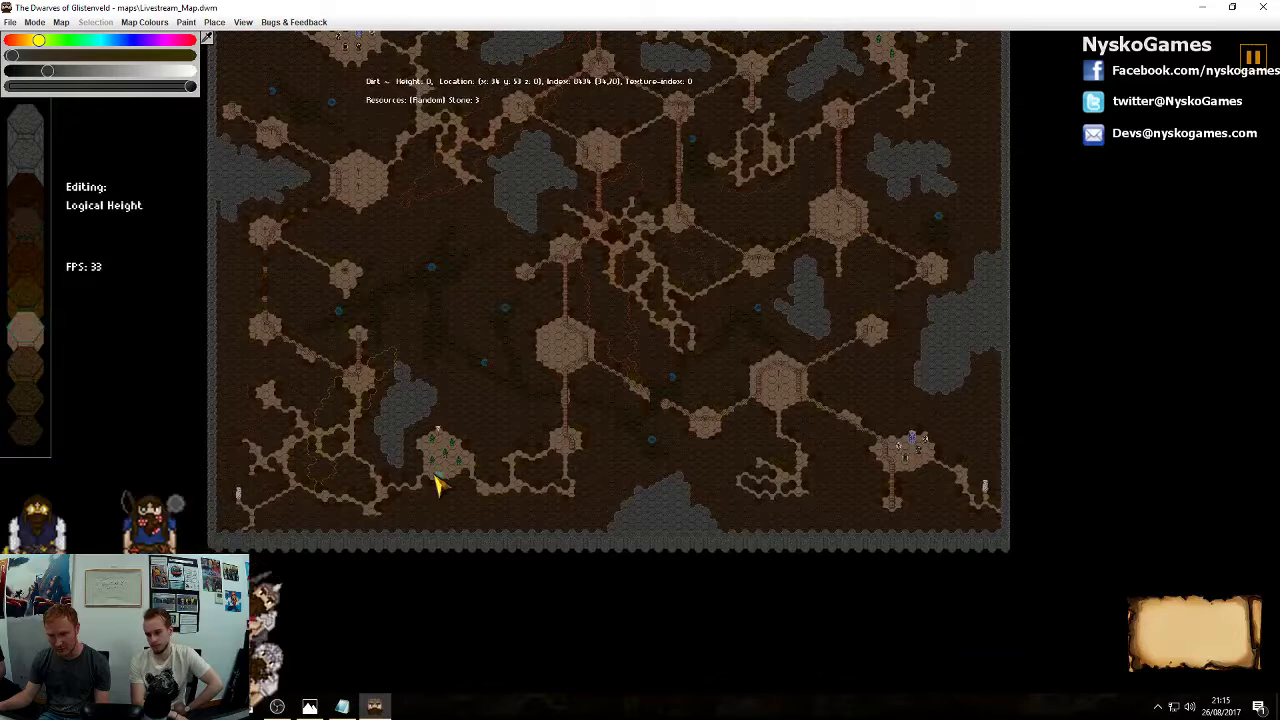
middle_click_drag(866, 243, 880, 325)
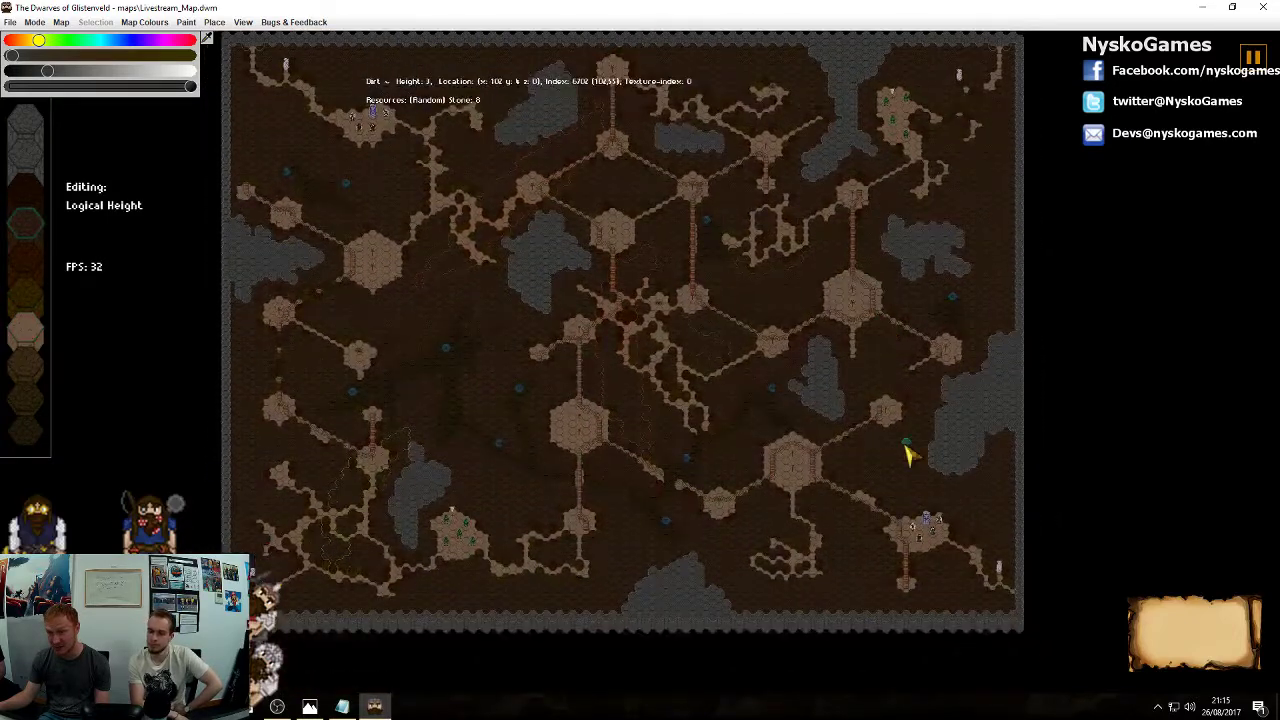
middle_click_drag(878, 162, 908, 337)
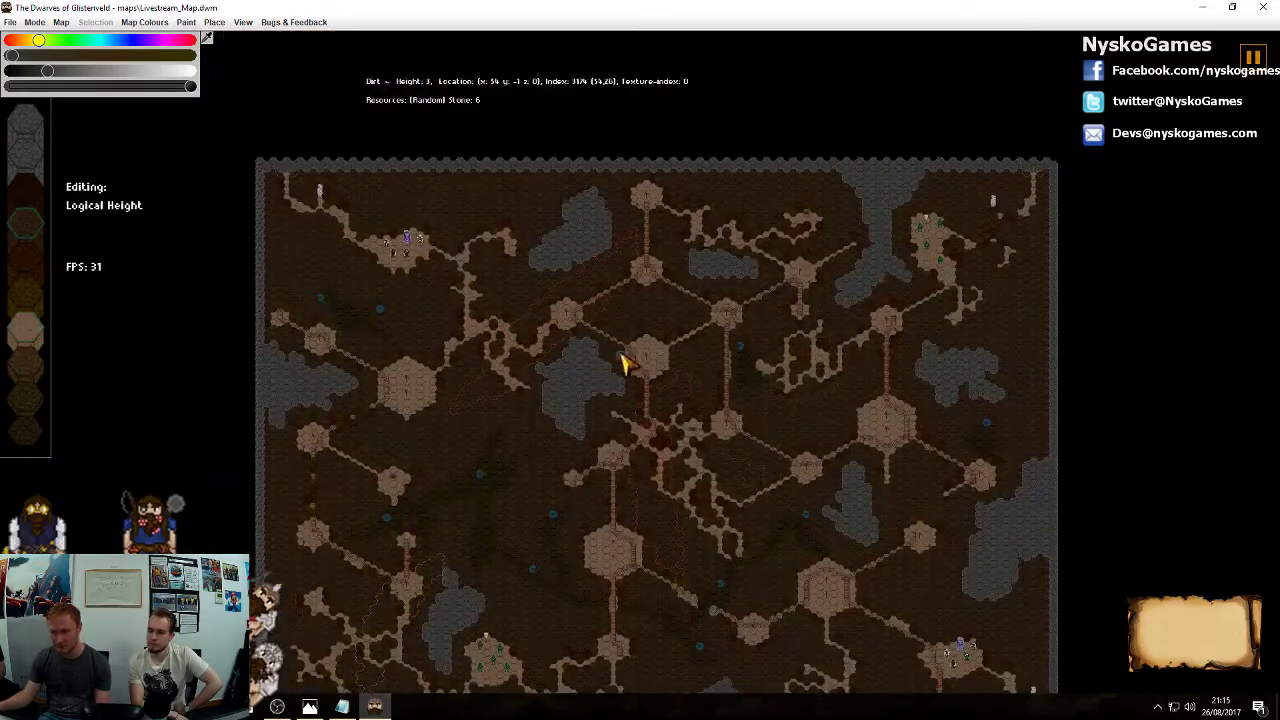
middle_click_drag(622, 365, 797, 372)
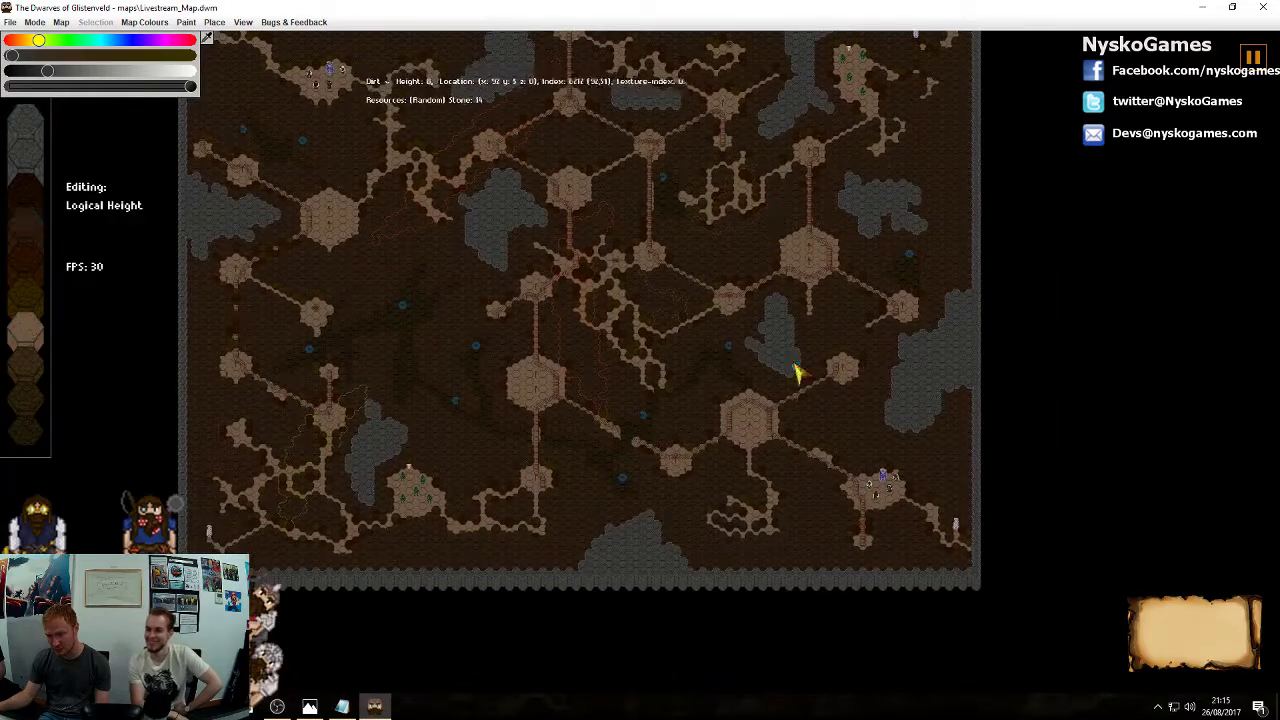
middle_click_drag(703, 468, 795, 382)
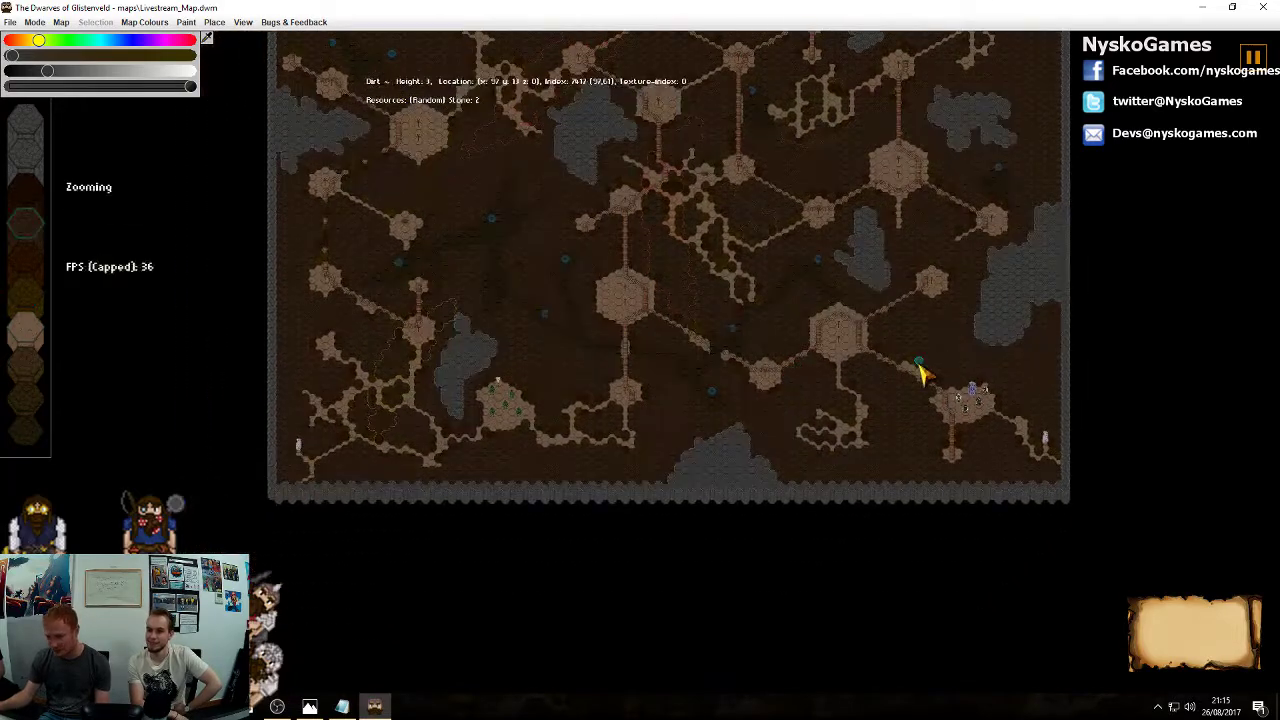
scroll(920, 370, "up", 2)
middle_click_drag(1046, 309, 740, 265)
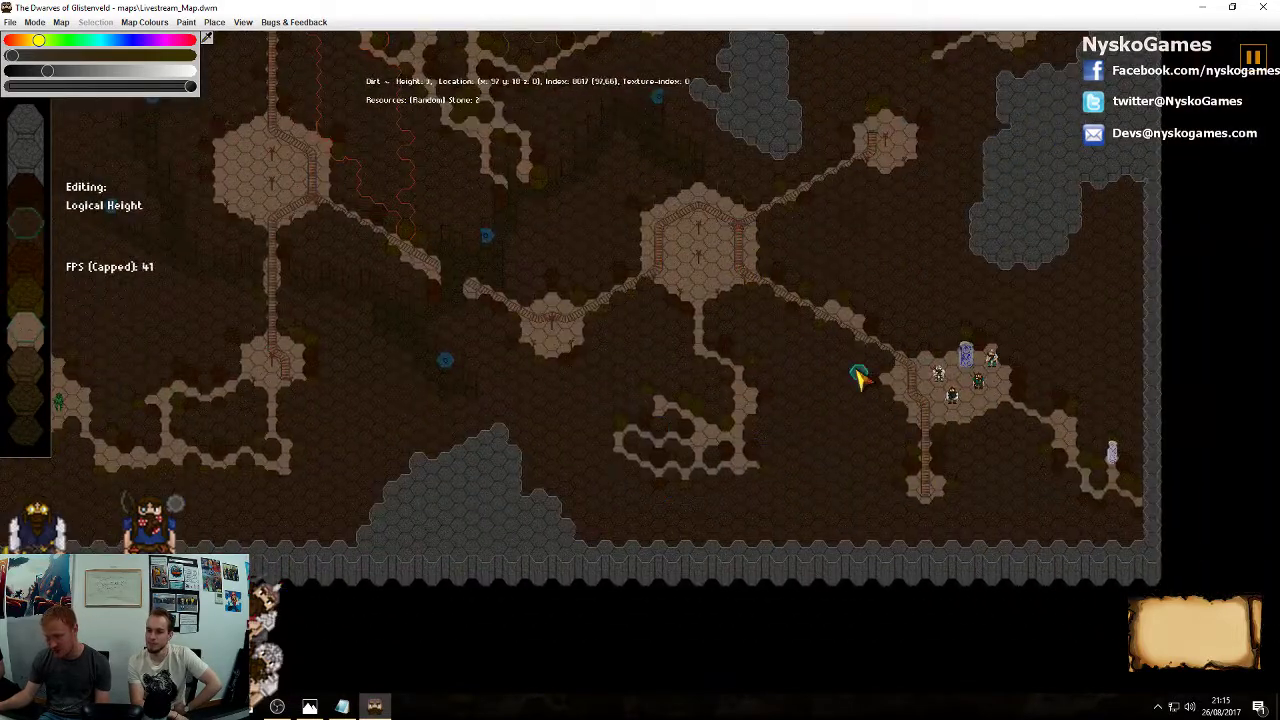
scroll(752, 368, "down", 3)
scroll(975, 460, "up", 3)
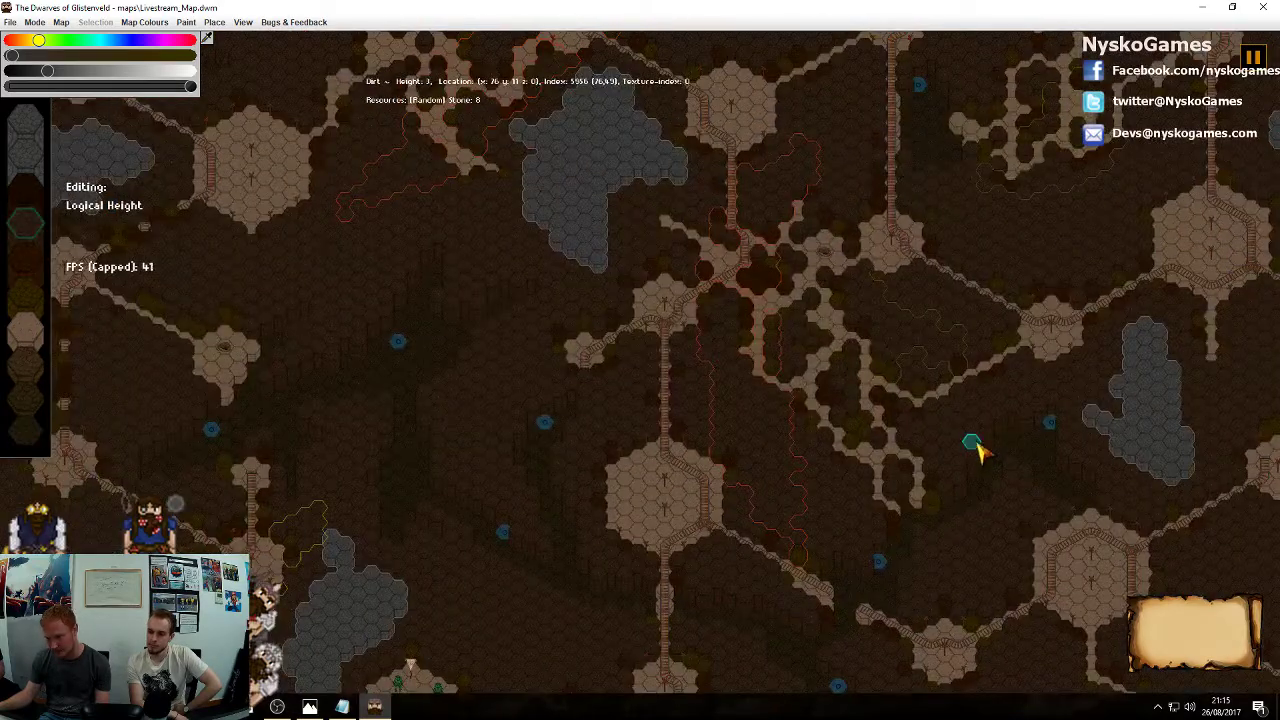
middle_click_drag(772, 330, 980, 418)
middle_click_drag(712, 237, 851, 449)
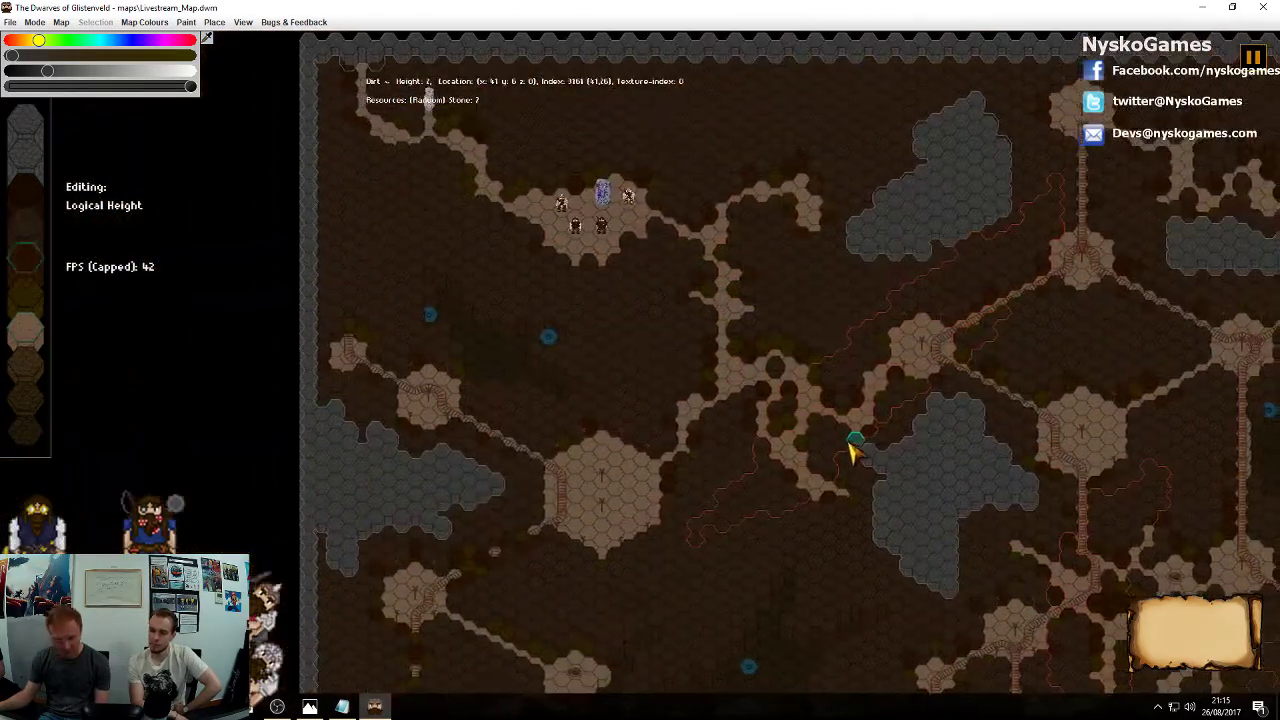
middle_click_drag(804, 314, 578, 254)
middle_click_drag(822, 423, 819, 272)
middle_click_drag(1030, 235, 829, 300)
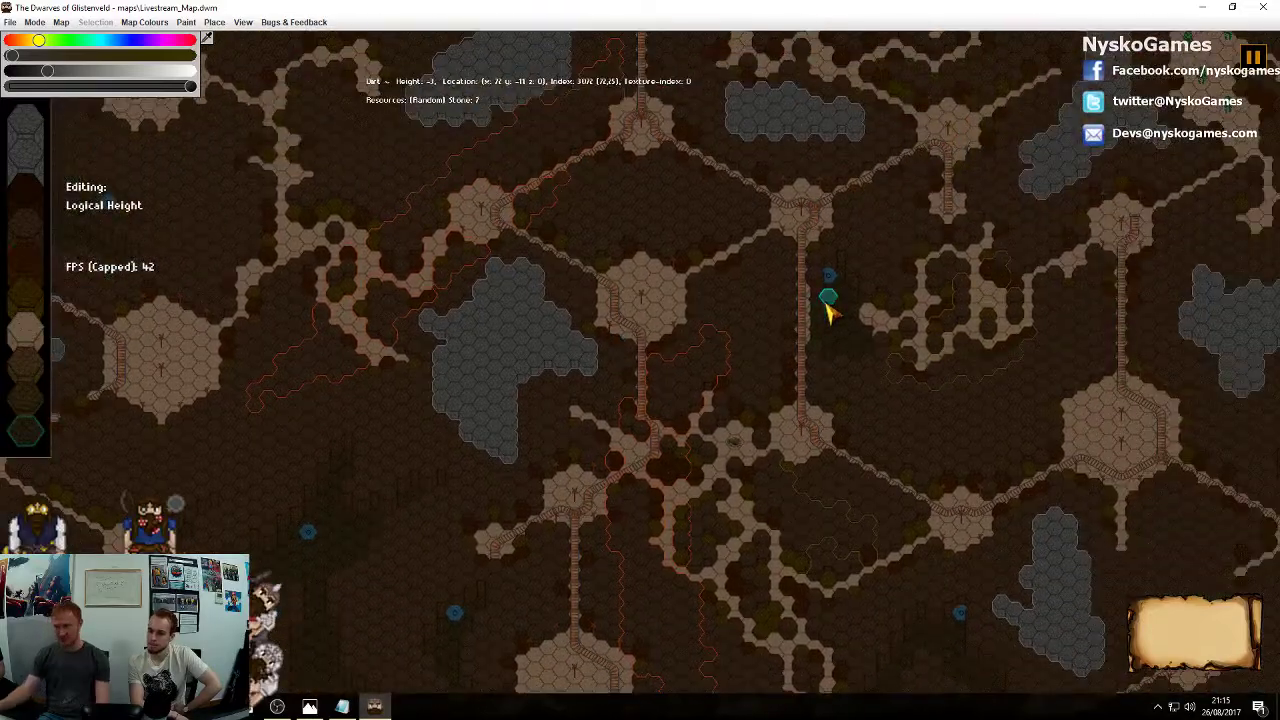
middle_click_drag(884, 256, 616, 405)
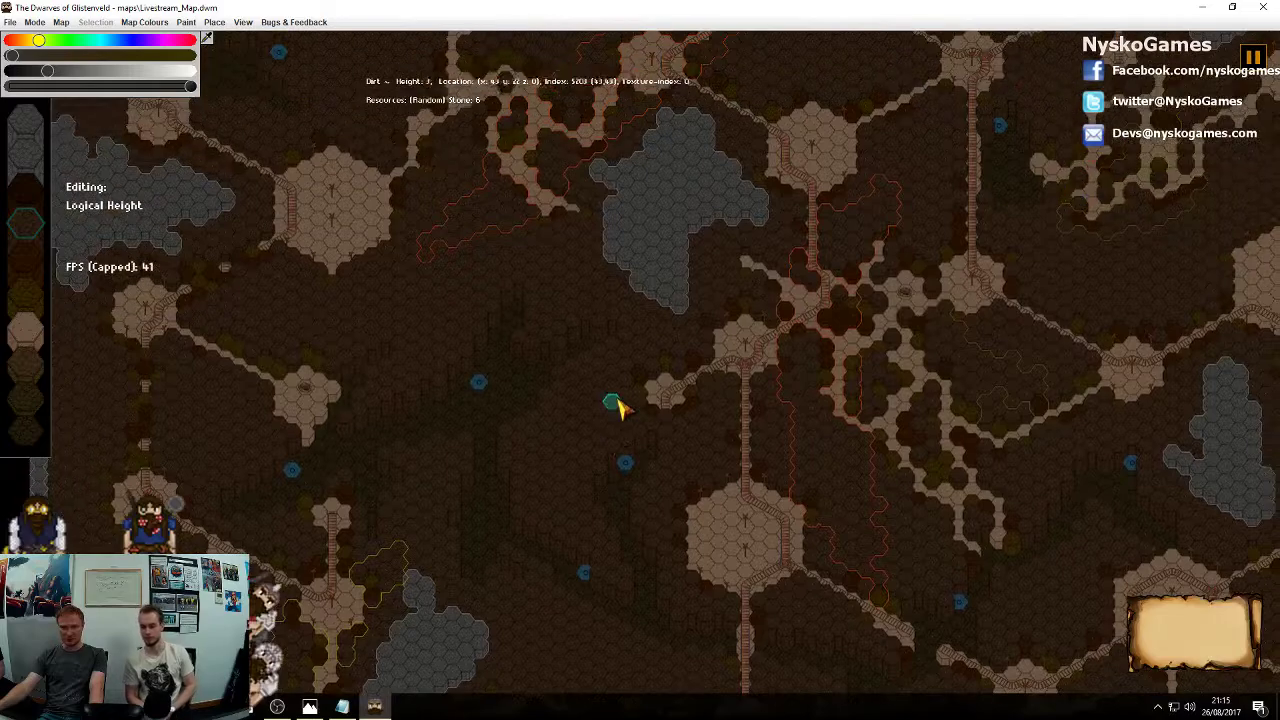
Save the map over the existing Livestream_Map.dwm in the maps folder
left_click(10, 21)
left_click(30, 48)
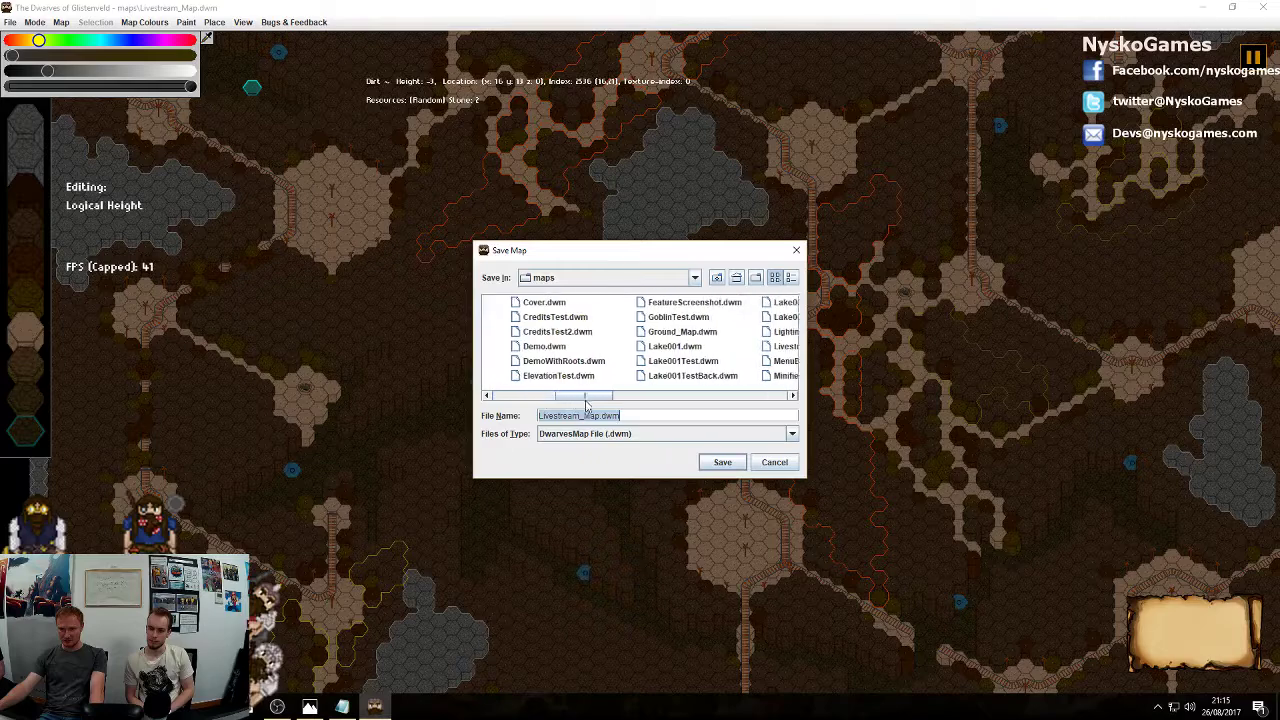
left_click_drag(585, 399, 601, 399)
left_click(678, 348)
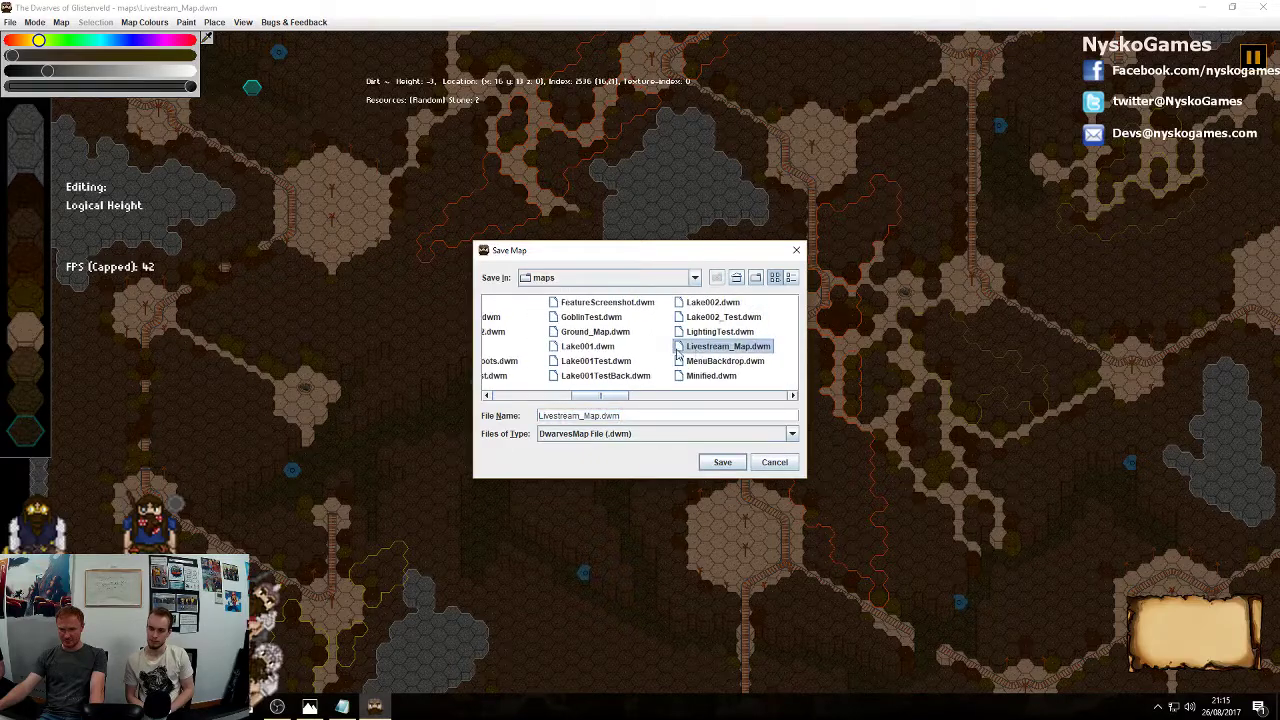
left_click(722, 465)
Survey the central tunnels, the overall map layout and the track routes between the northern caverns and the southeastern dwarf camp
middle_click_drag(944, 314, 746, 286)
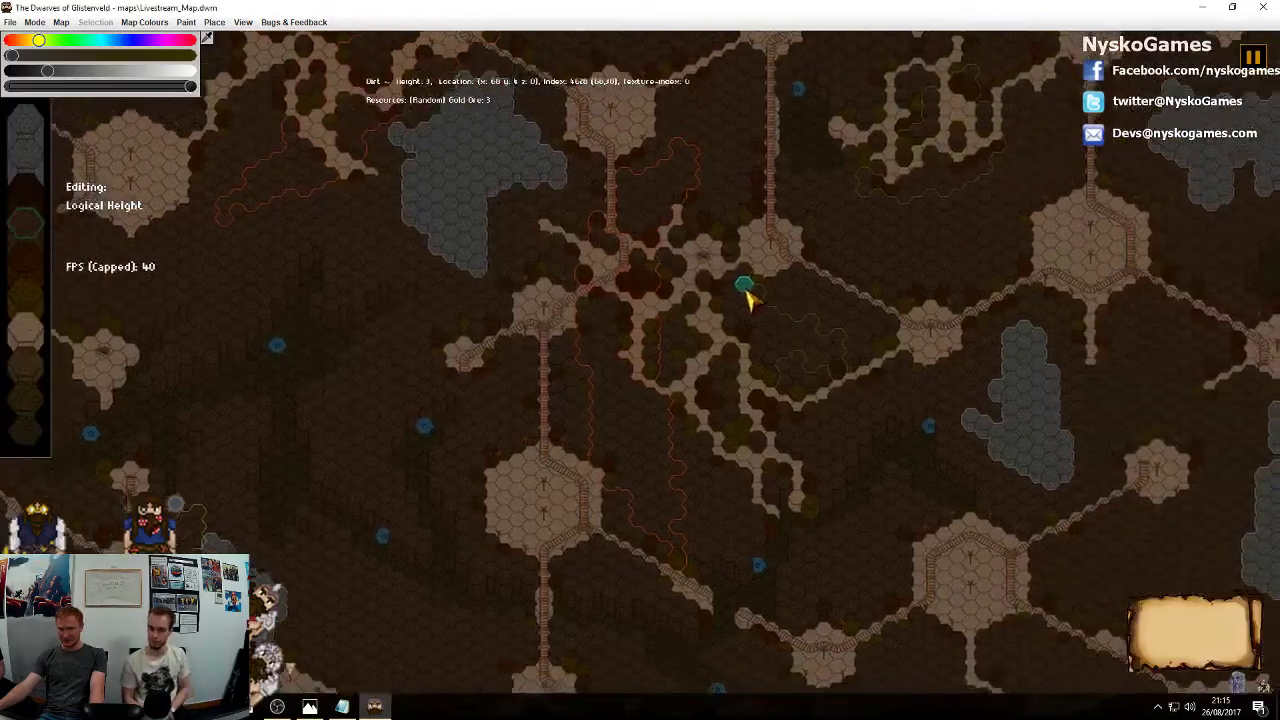
middle_click_drag(946, 370, 845, 254)
middle_click_drag(1003, 362, 1088, 368)
middle_click_drag(661, 229, 992, 427)
scroll(783, 384, "down", 3)
middle_click_drag(703, 299, 615, 340)
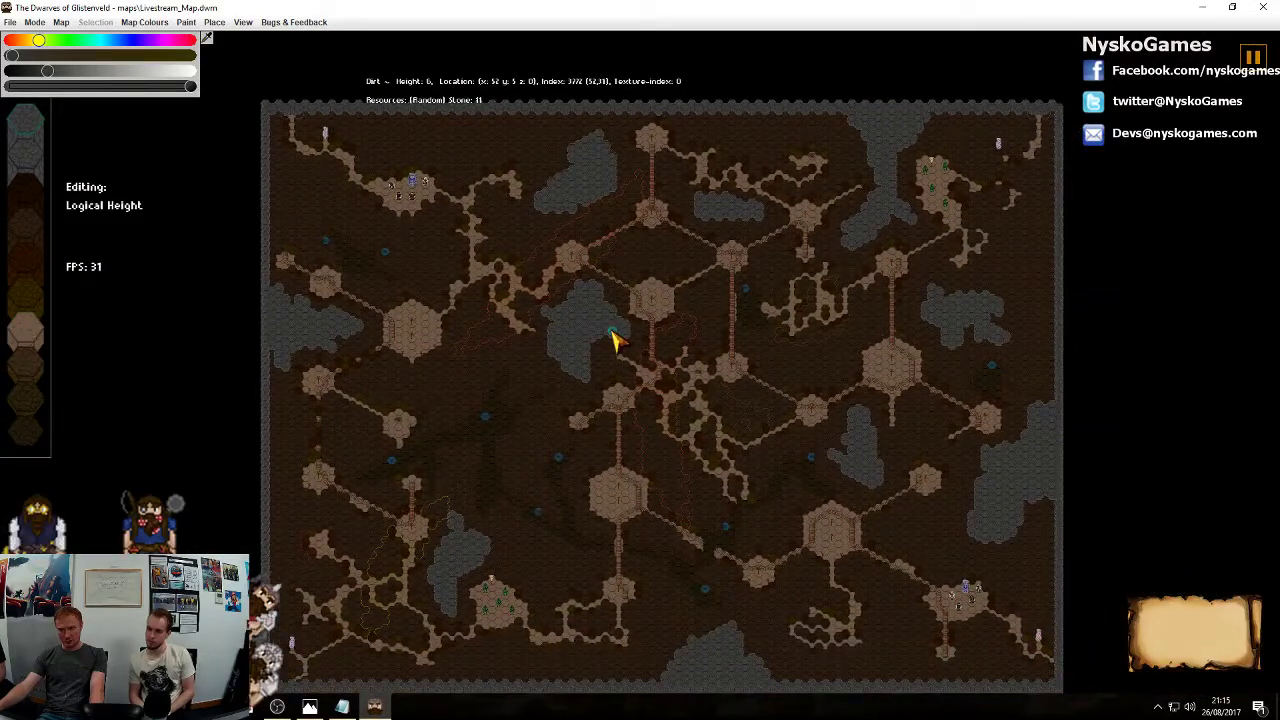
middle_click_drag(478, 224, 561, 304)
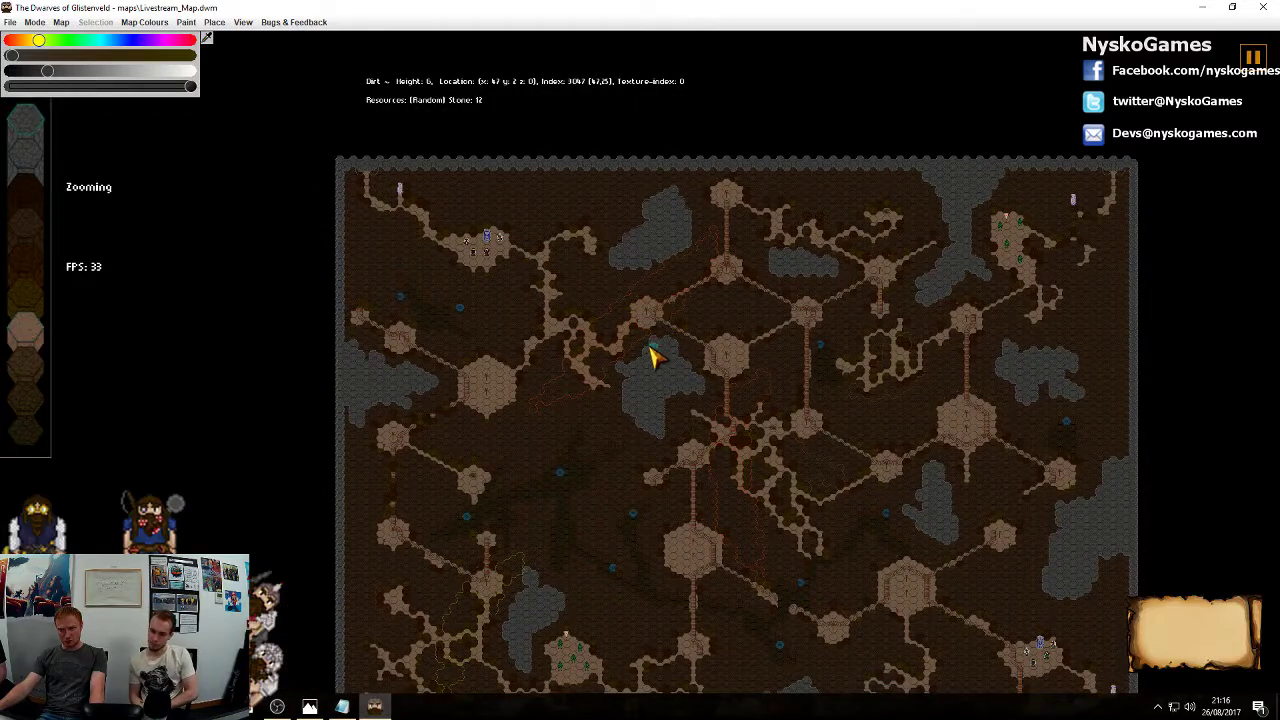
scroll(650, 348, "up", 3)
middle_click_drag(742, 510, 470, 148)
middle_click_drag(808, 275, 618, 167)
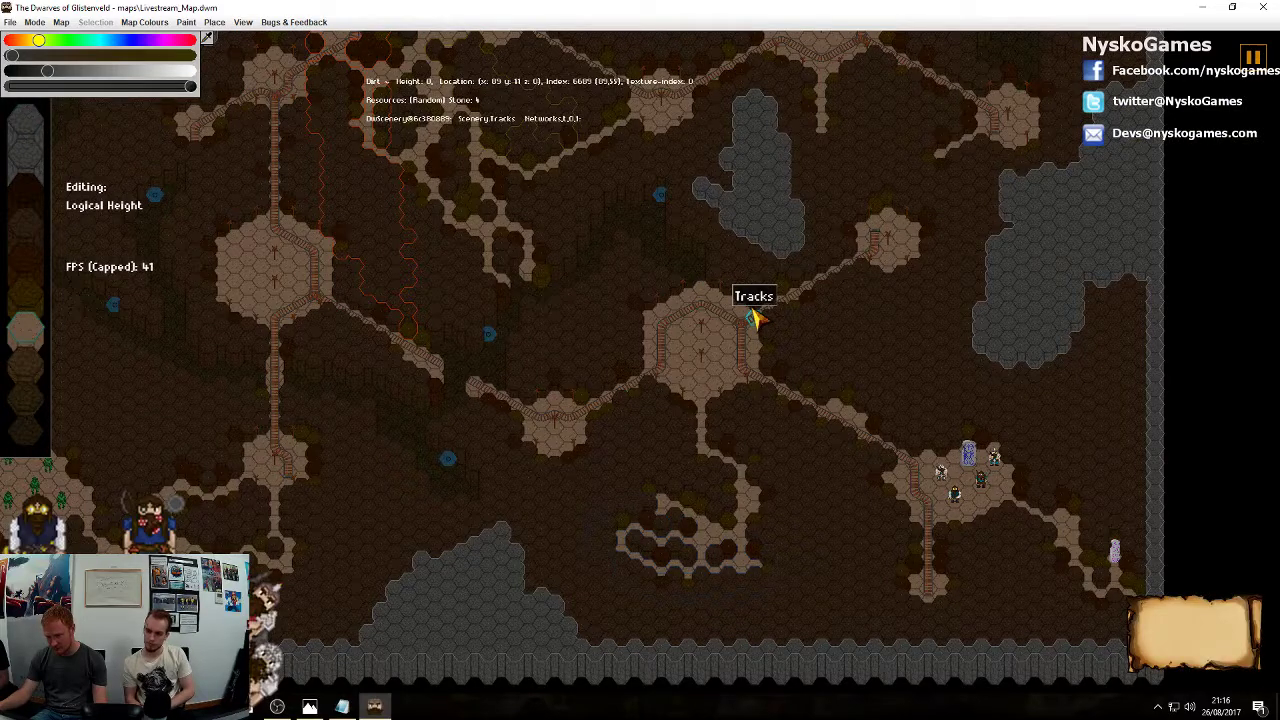
middle_click_drag(693, 300, 771, 351)
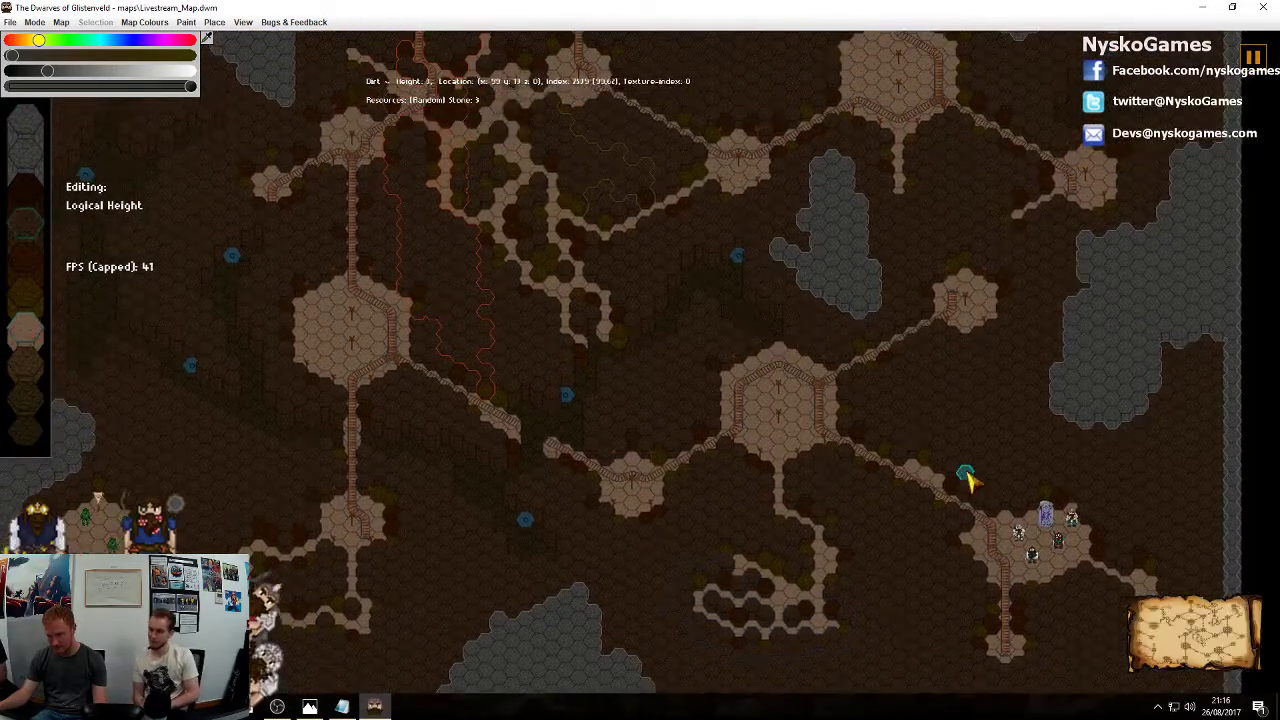
middle_click_drag(963, 391, 763, 337)
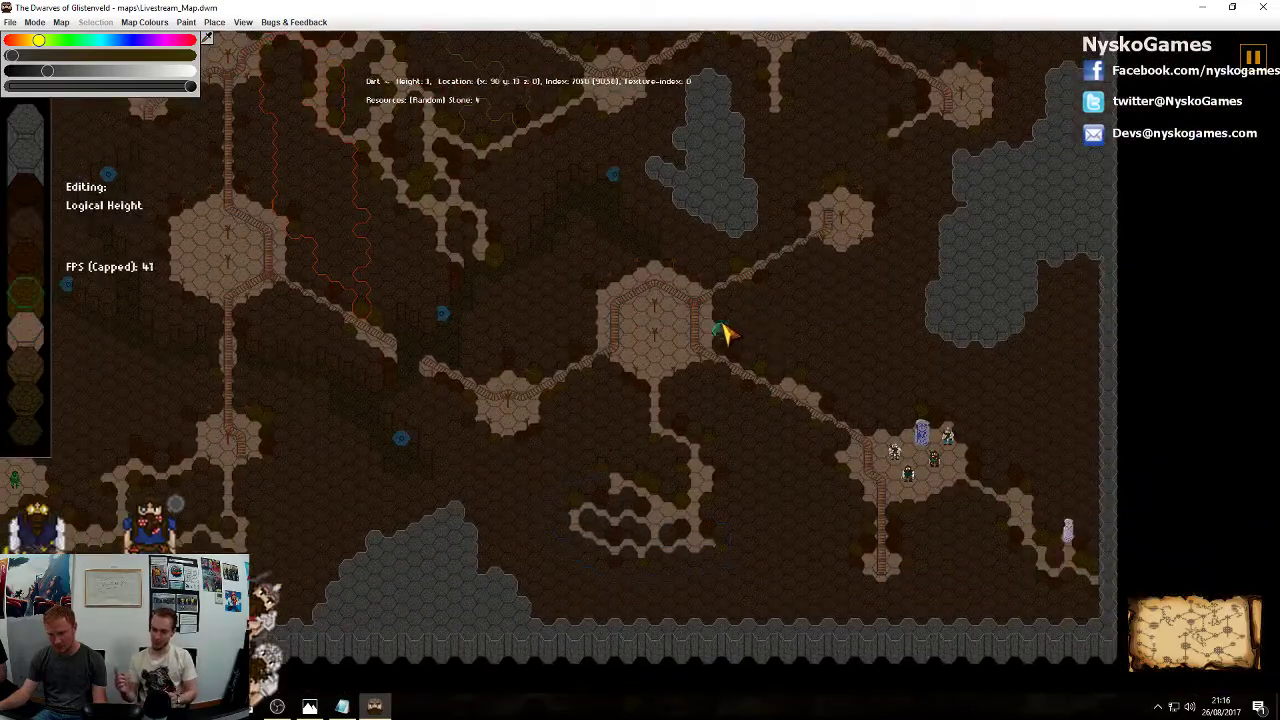
middle_click_drag(655, 271, 843, 437)
middle_click_drag(632, 244, 1072, 692)
middle_click_drag(769, 471, 597, 334)
middle_click_drag(732, 454, 782, 537)
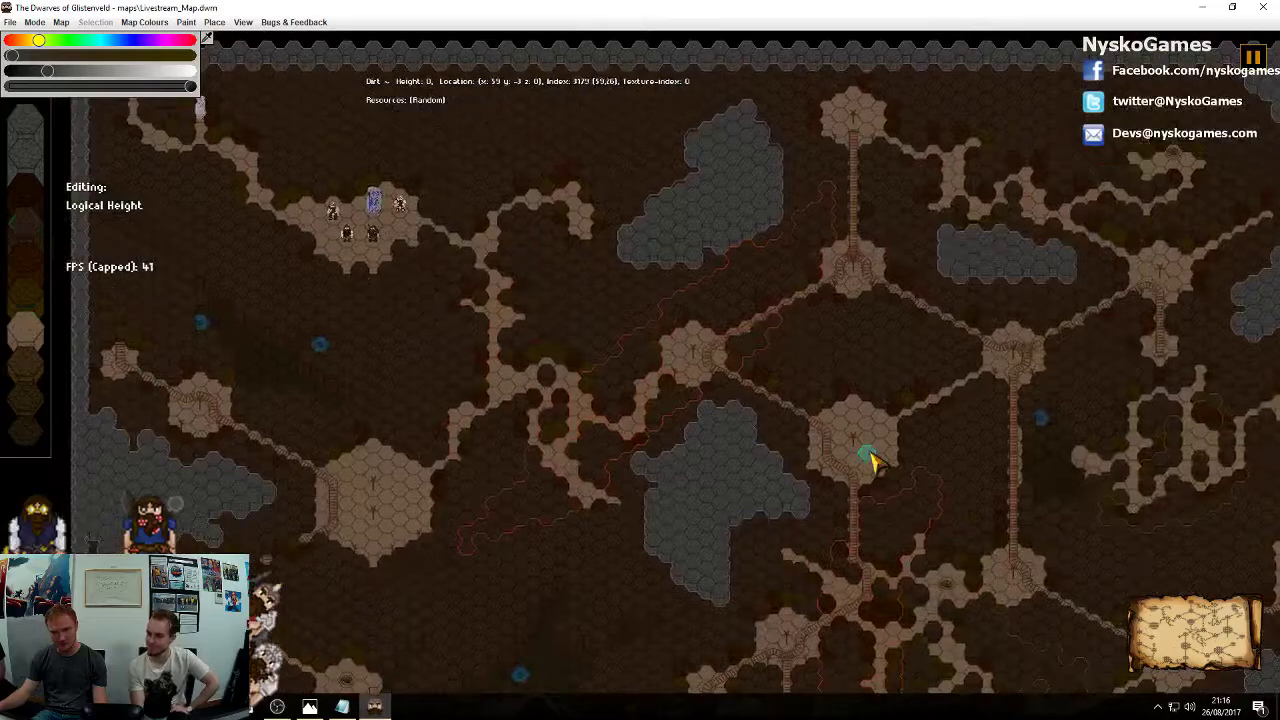
middle_click_drag(875, 460, 523, 166)
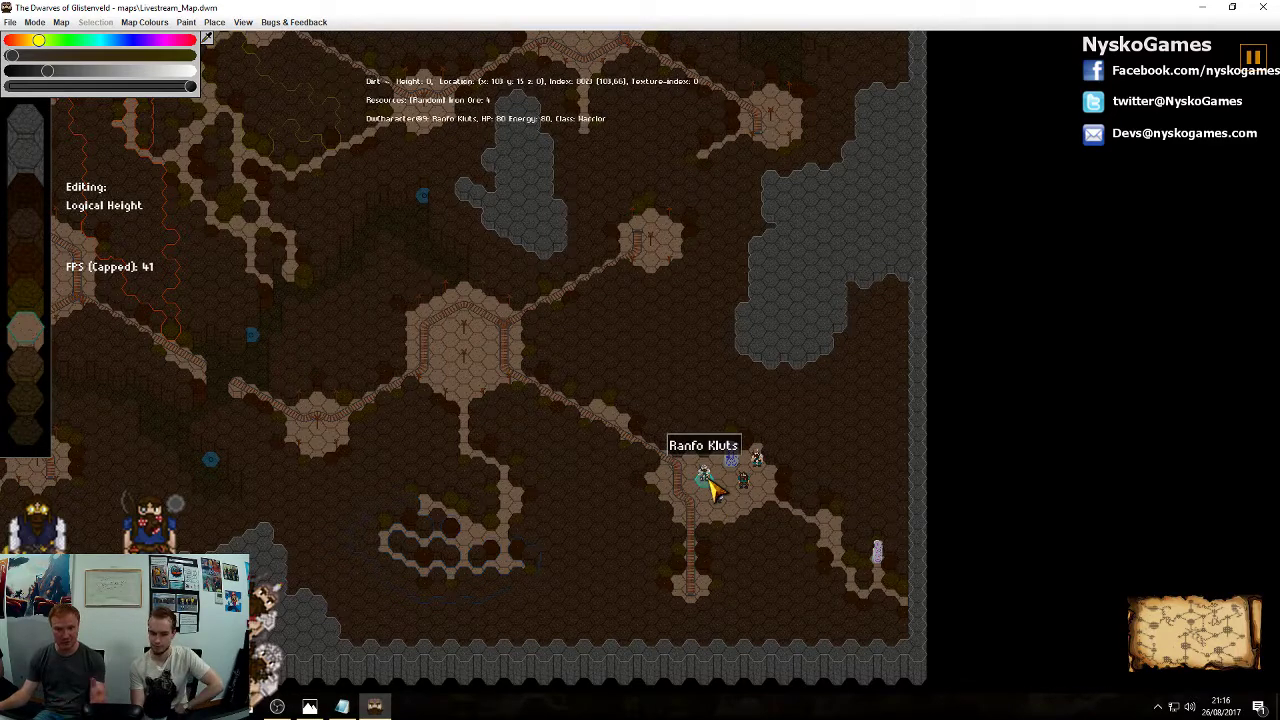
Place two dwarves in the central hexagonal cavern, one beside the northeastern track junction and one near the southwestern wall
mouse_move(531, 398)
middle_mouse_down()
mouse_move(583, 434)
mouse_move(691, 423)
middle_mouse_up()
scroll(629, 426, "up", 4)
left_click(214, 22)
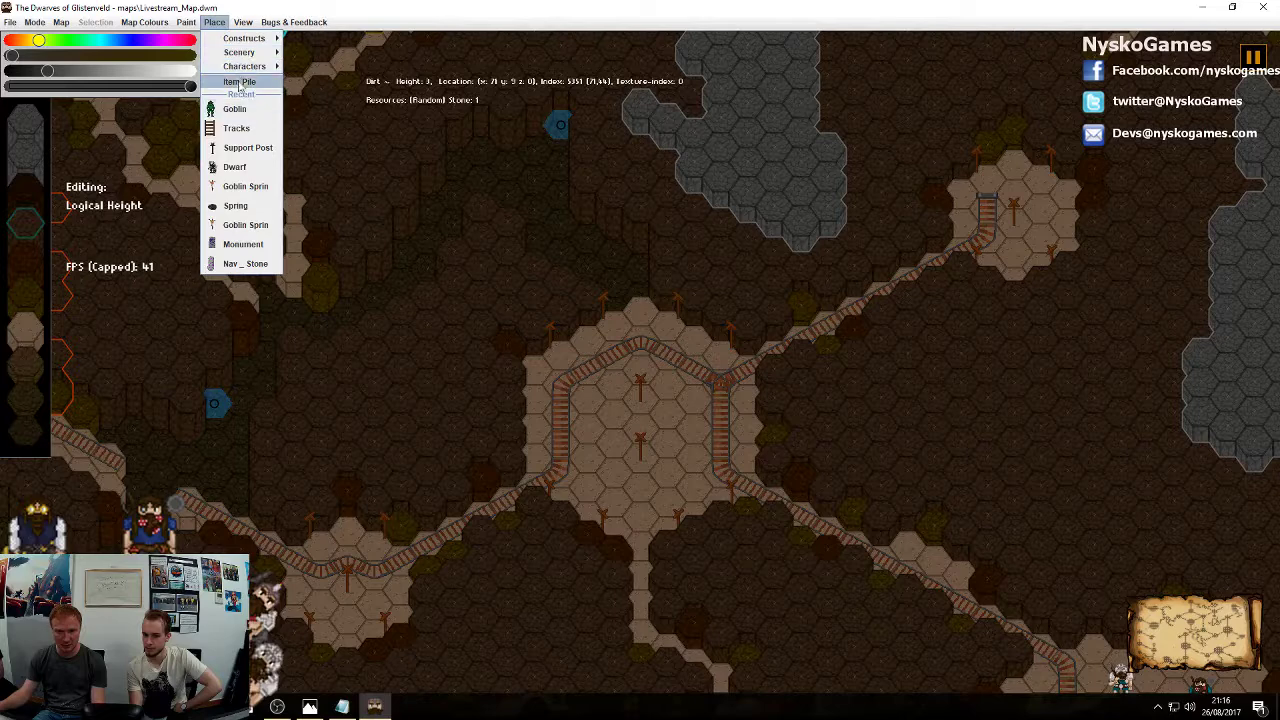
mouse_move(256, 66)
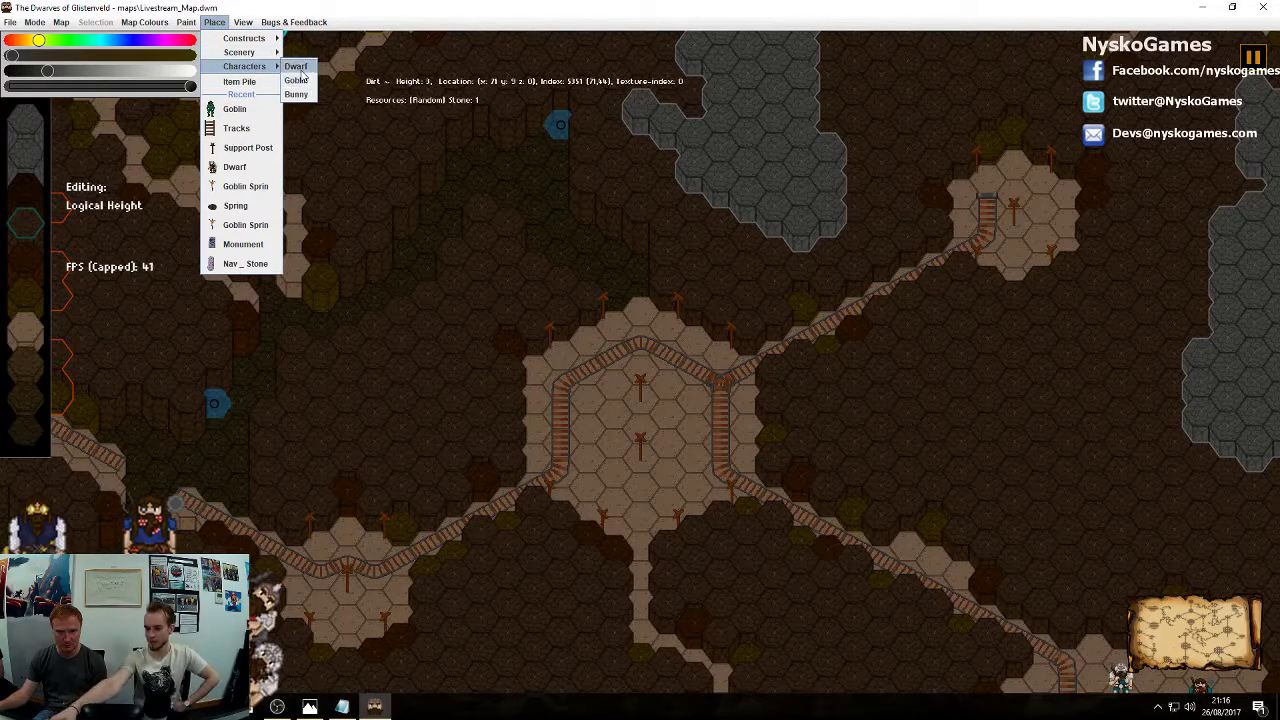
left_click(298, 68)
left_click(701, 400)
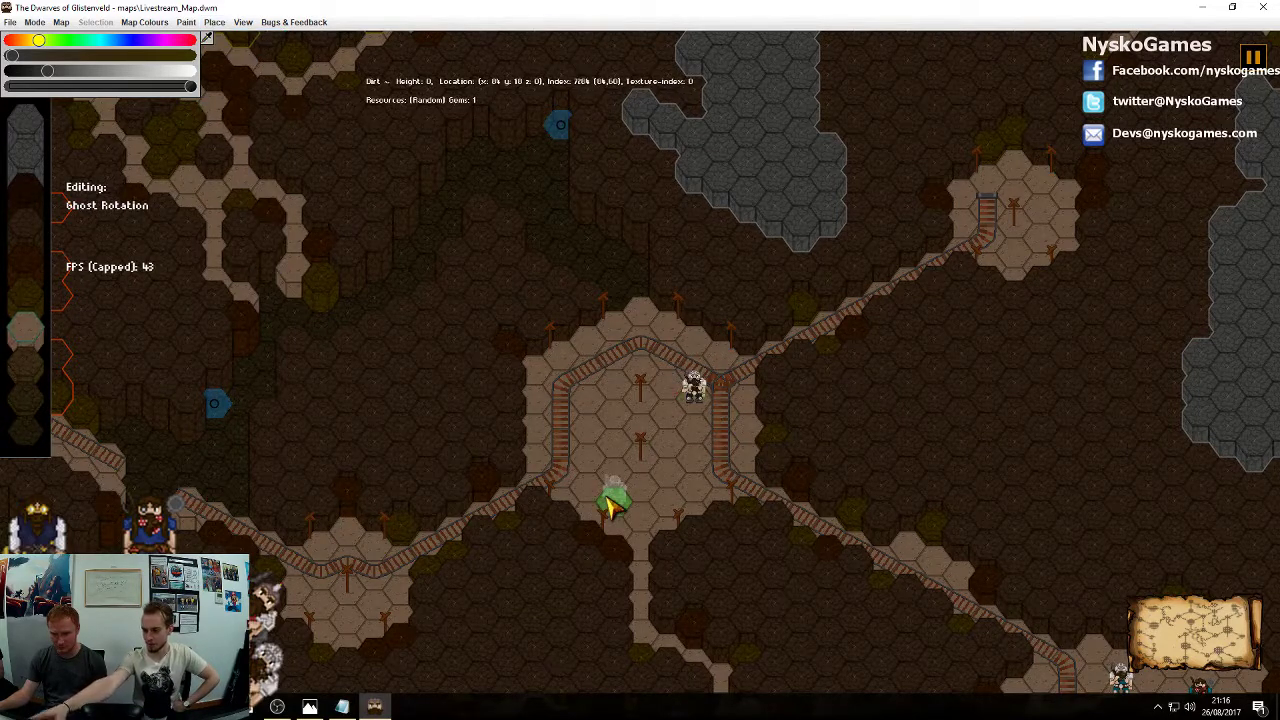
left_click(608, 503)
Assign the new dwarf beside the central cavern's northeastern track junction to team1
key("s")
key("d")
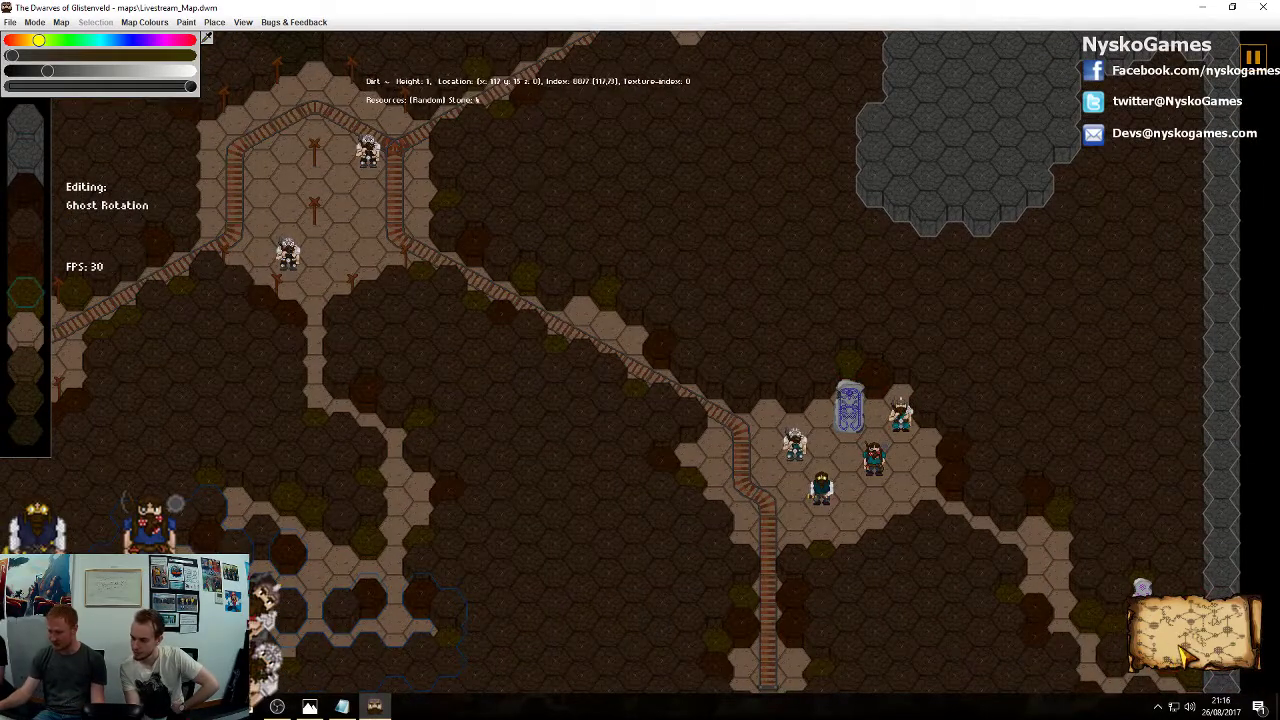
key("w")
key("a")
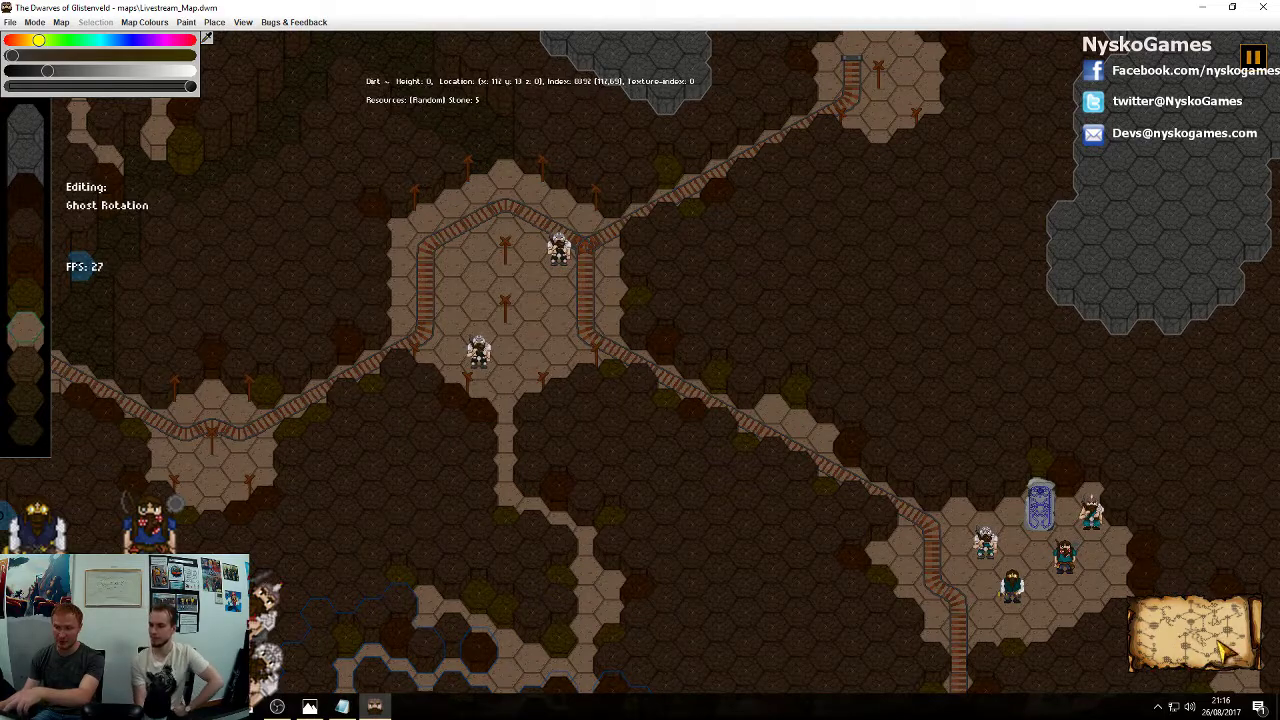
middle_click_drag(718, 288, 909, 384)
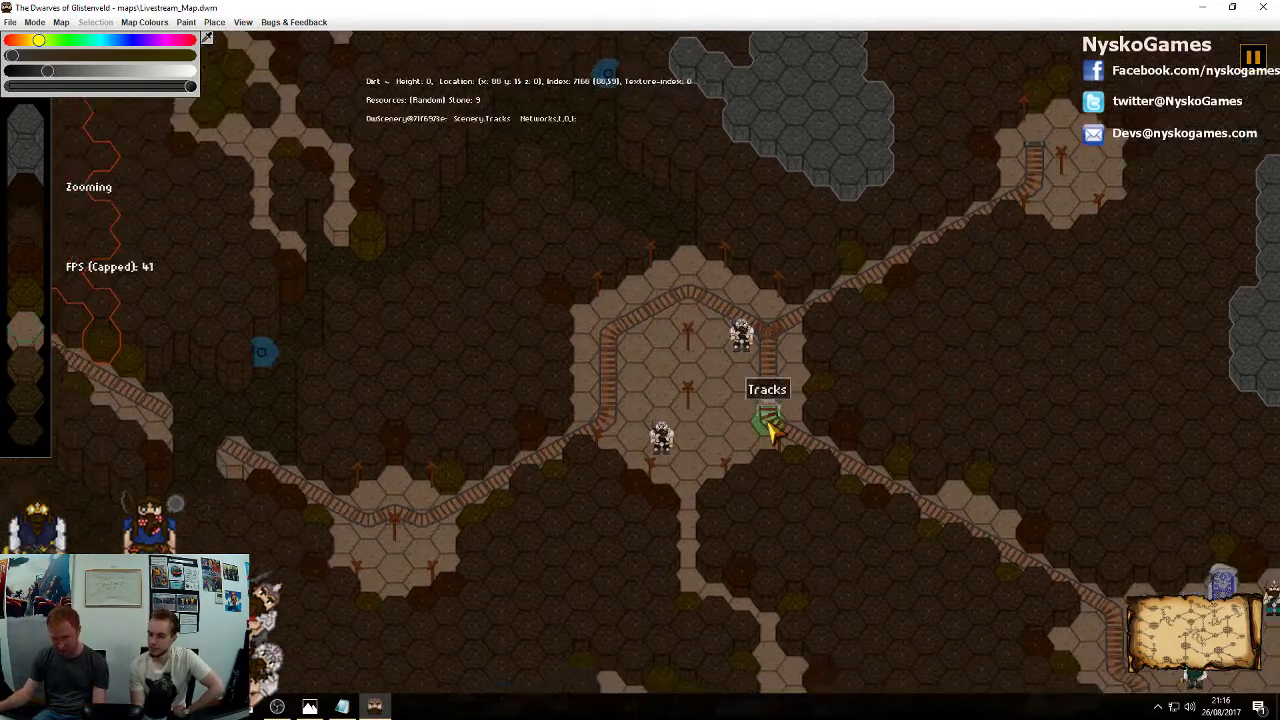
scroll(770, 428, "up", 2)
left_click(787, 325)
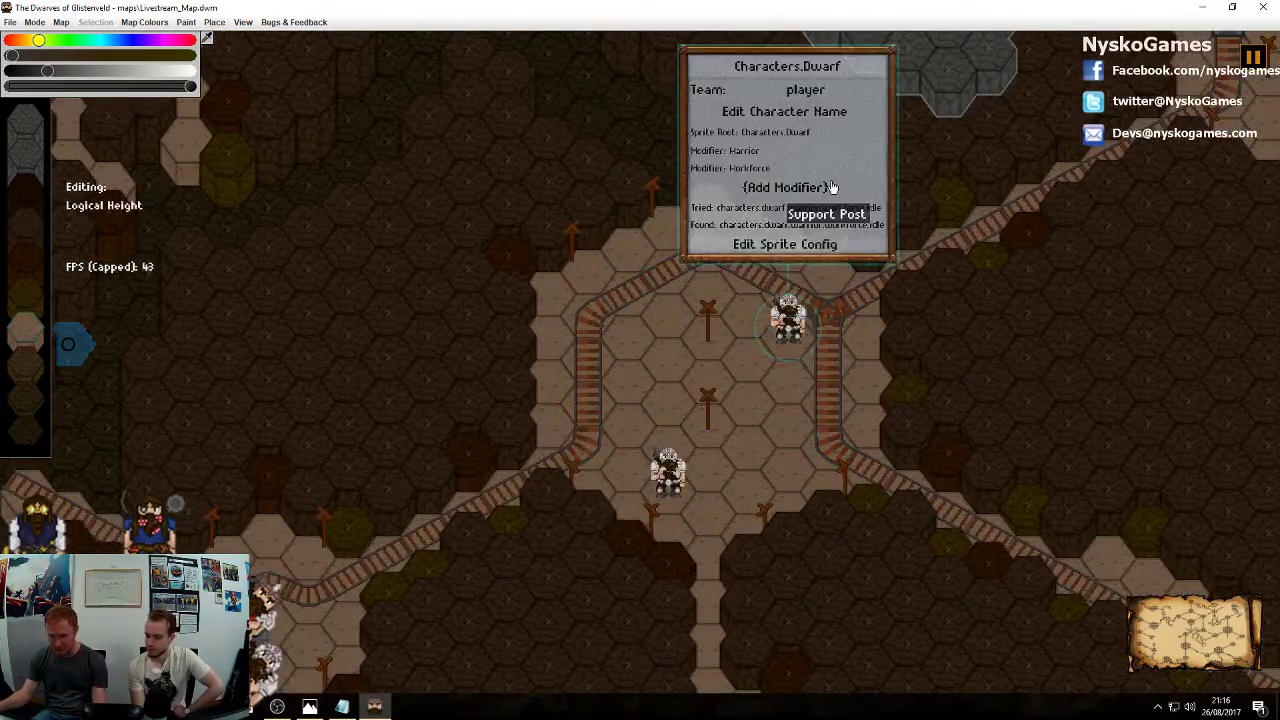
left_click(845, 92)
type("team1")
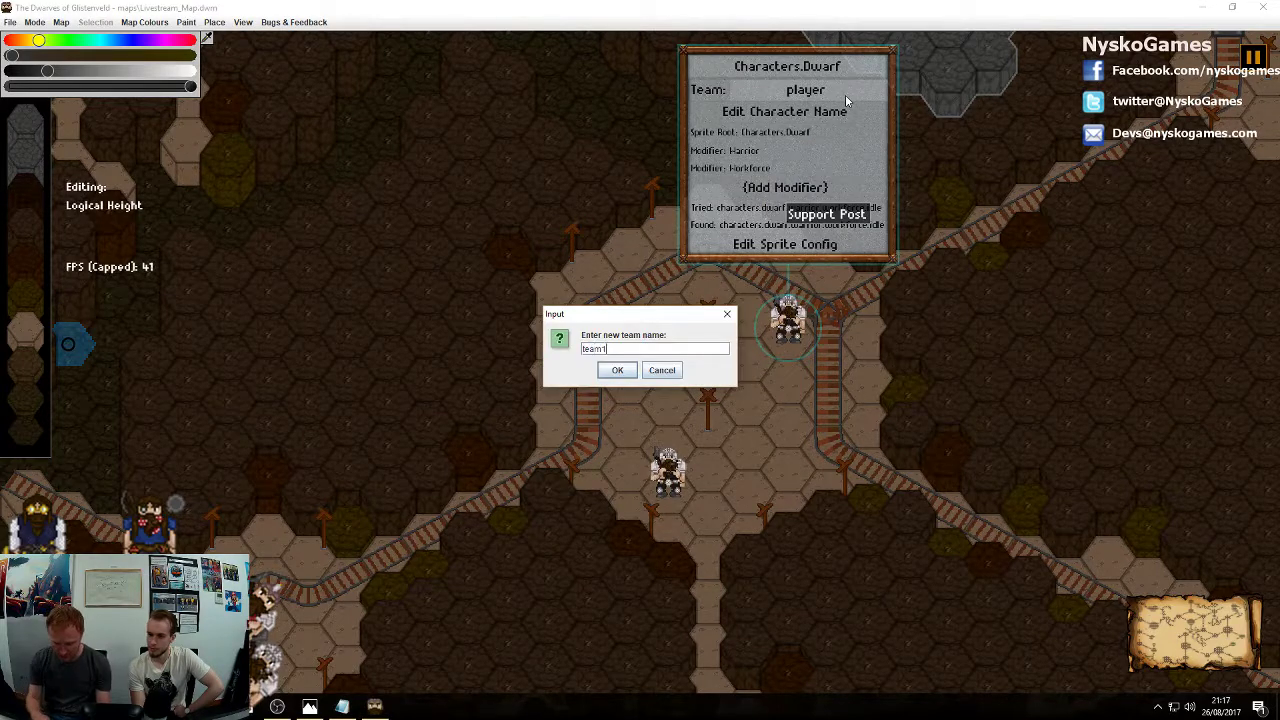
key("Return")
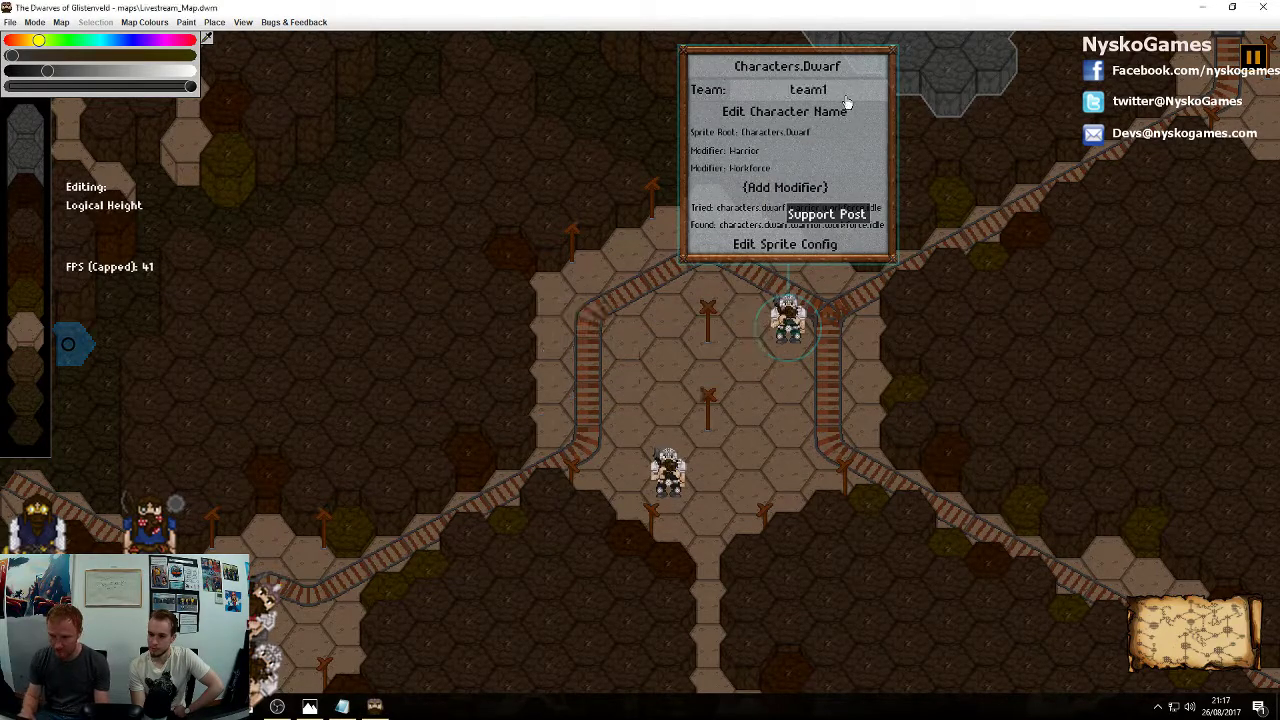
Assign the new dwarf near the central cavern's southwestern wall to team1 as well
left_click(667, 498)
left_click(667, 498)
left_click(668, 494)
left_click(672, 490)
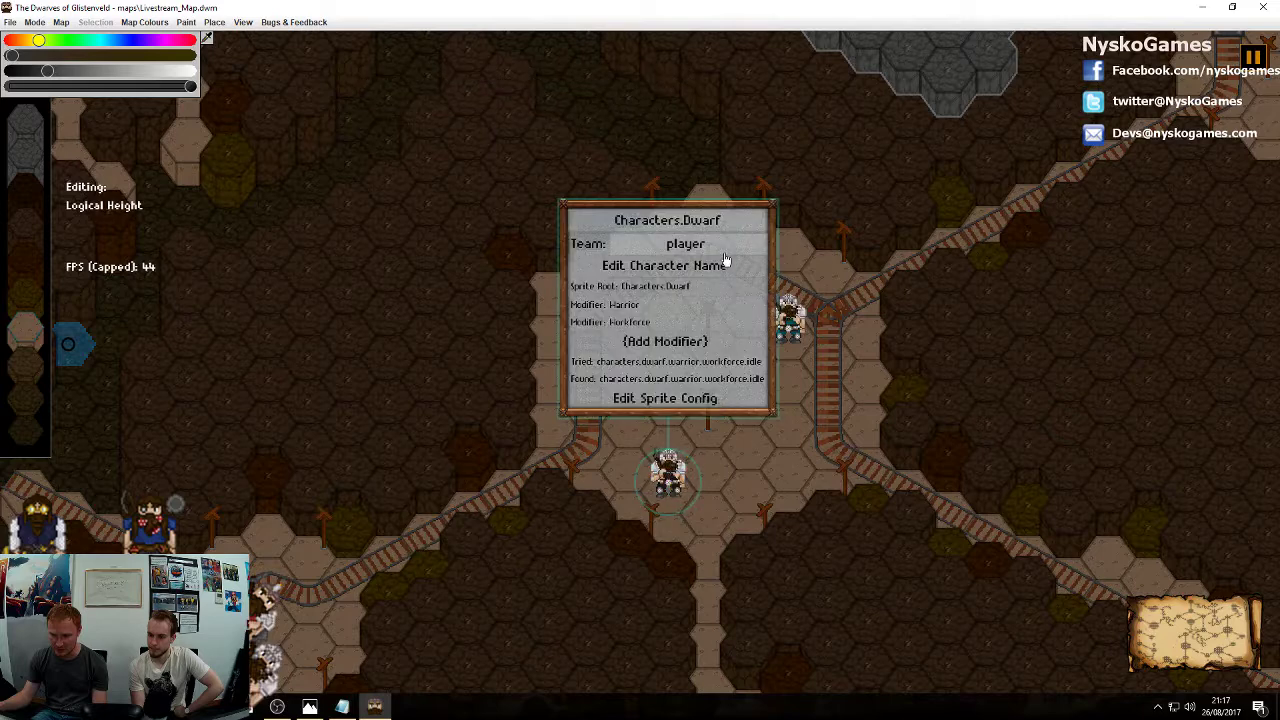
left_click(723, 251)
type("team1")
key("Return")
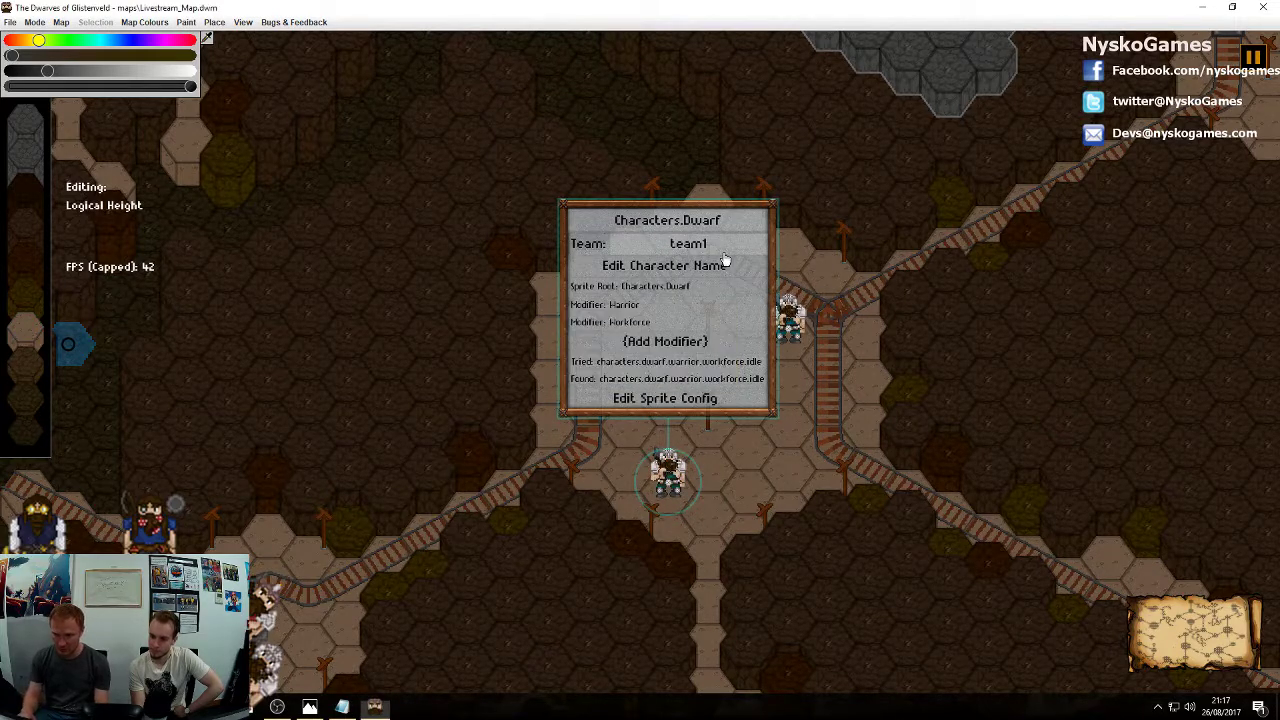
left_click(830, 438)
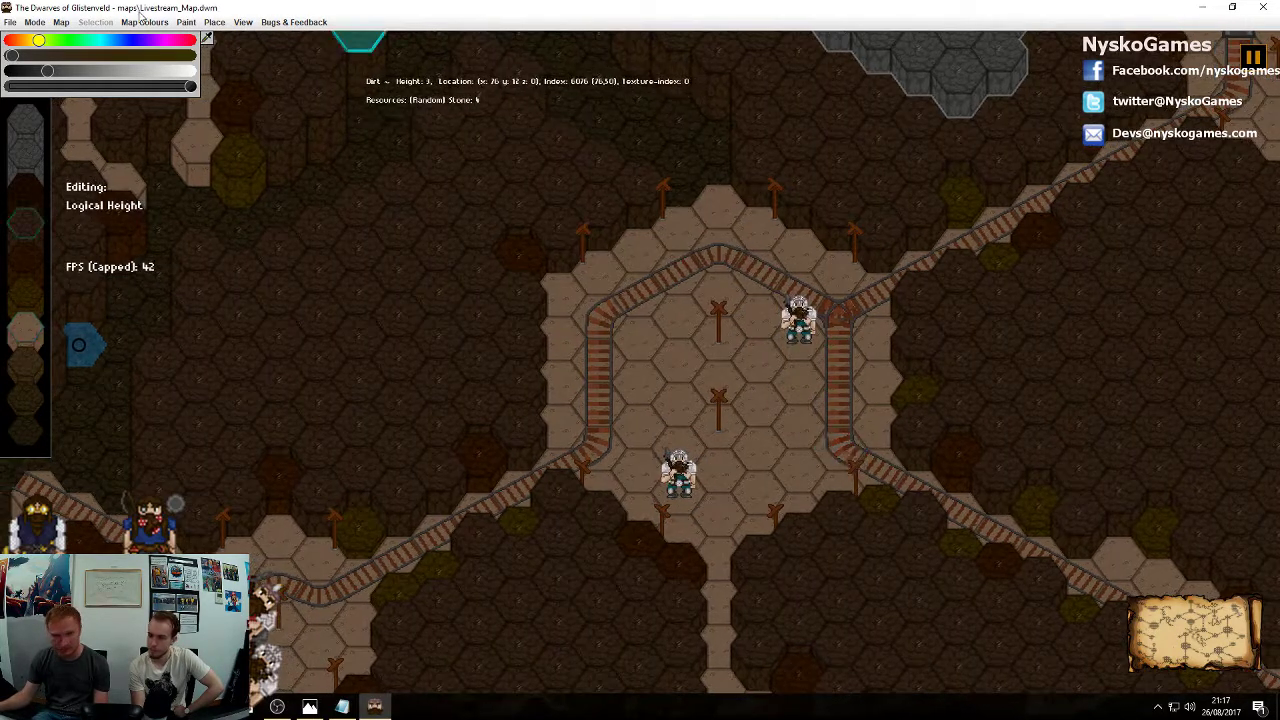
Place two ballistas in the central cavern, one directly beside each of the team1 dwarves
left_click(214, 22)
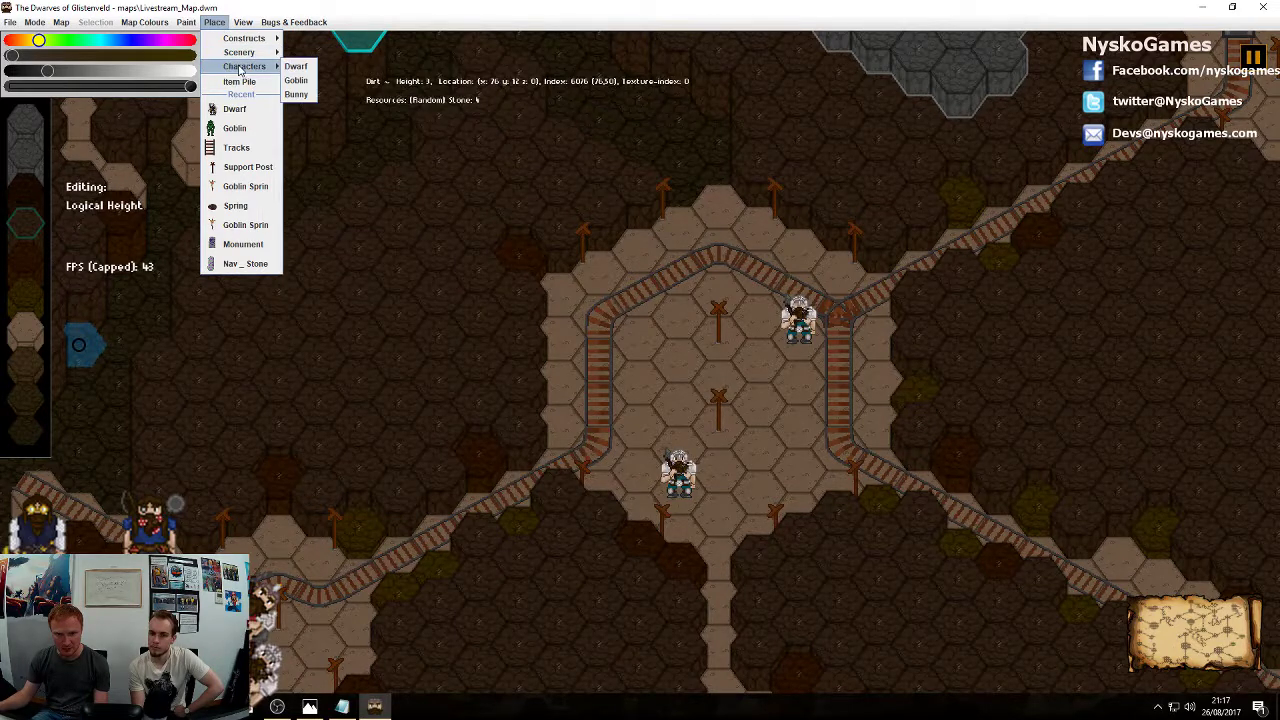
mouse_move(255, 38)
mouse_move(315, 82)
left_click(400, 80)
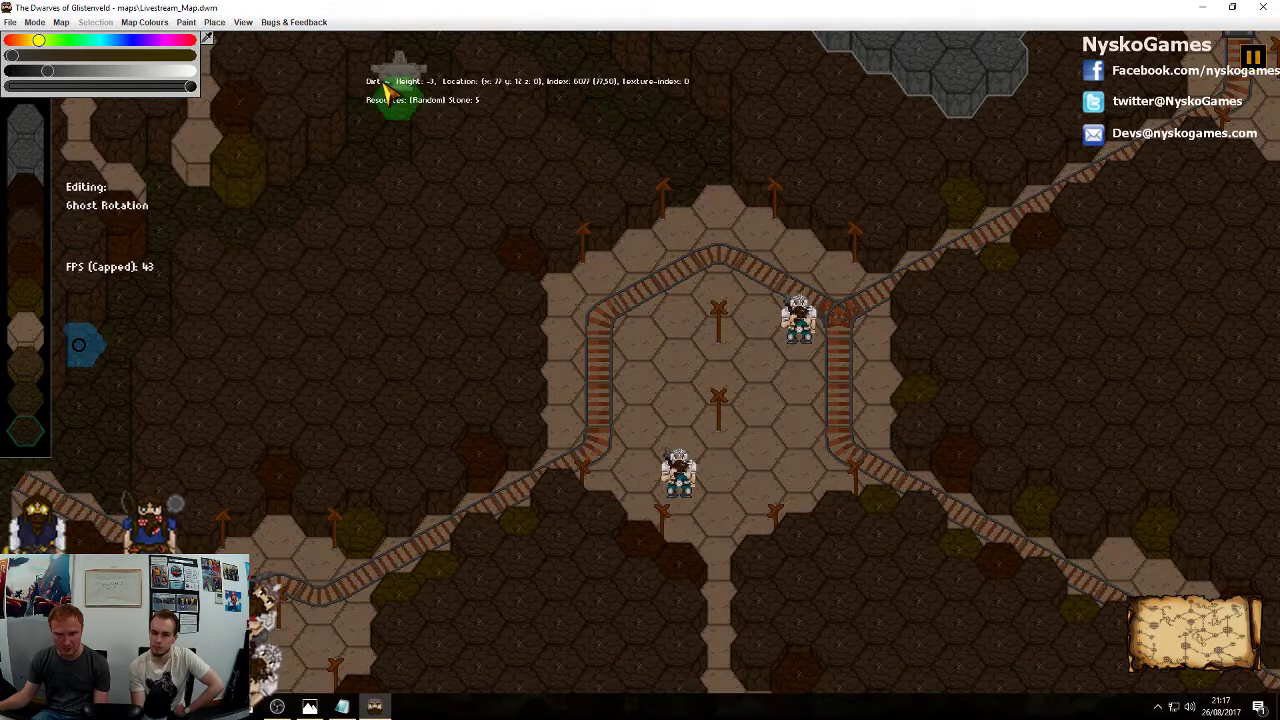
left_click(795, 400)
left_click(715, 478)
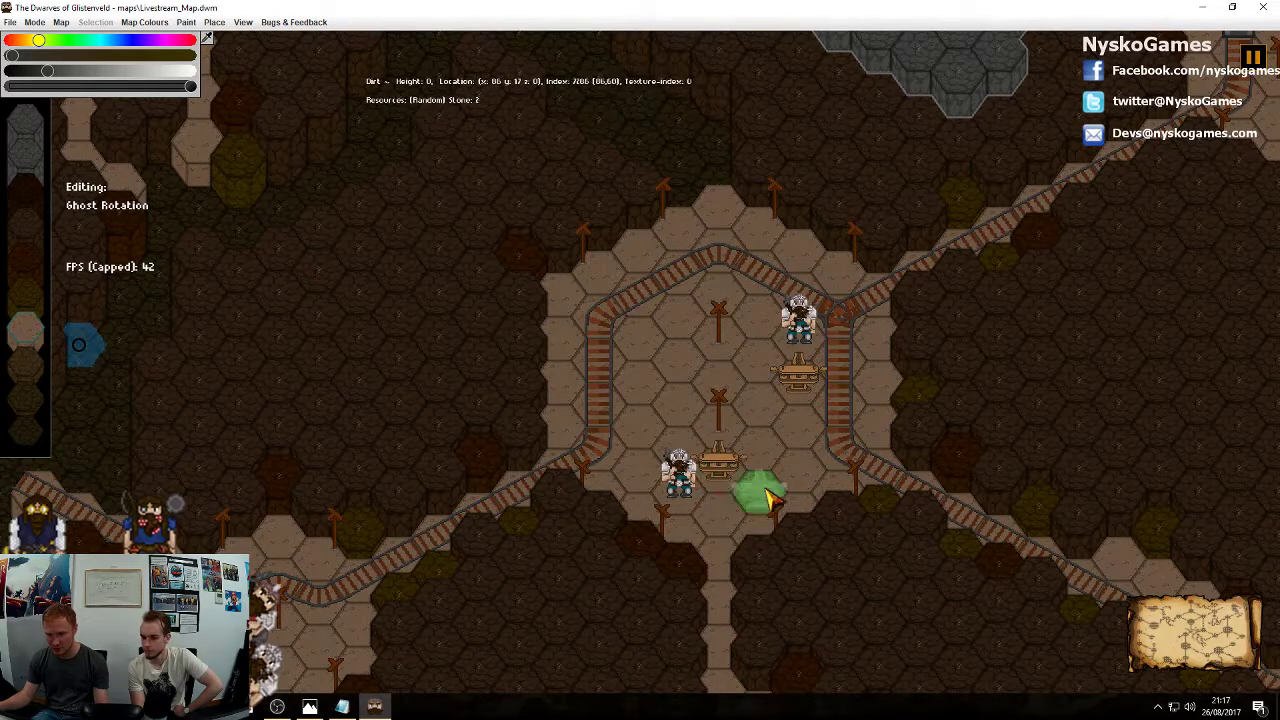
Rotate the southwestern ballista to a diagonal facing and adjust the facing of the eastern ballista
right_click(752, 471)
left_click(728, 471)
scroll(729, 471, "down", 1)
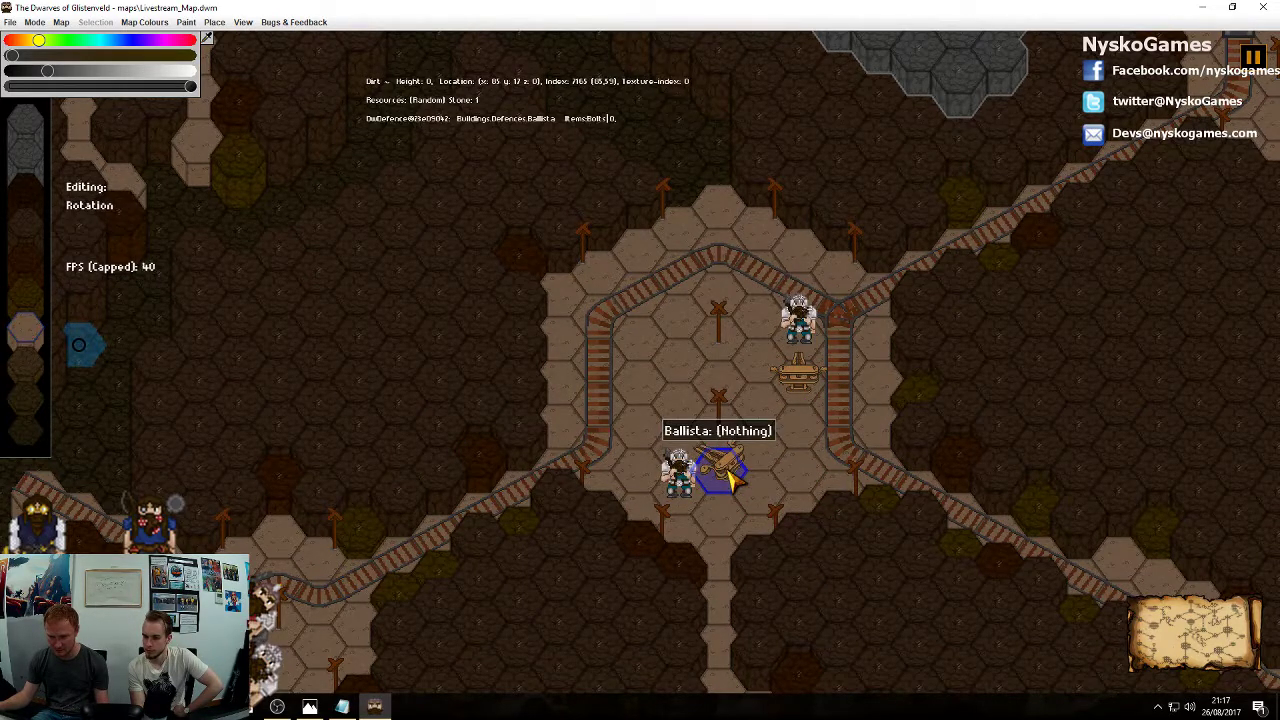
left_click(798, 393)
scroll(798, 393, "down", 1)
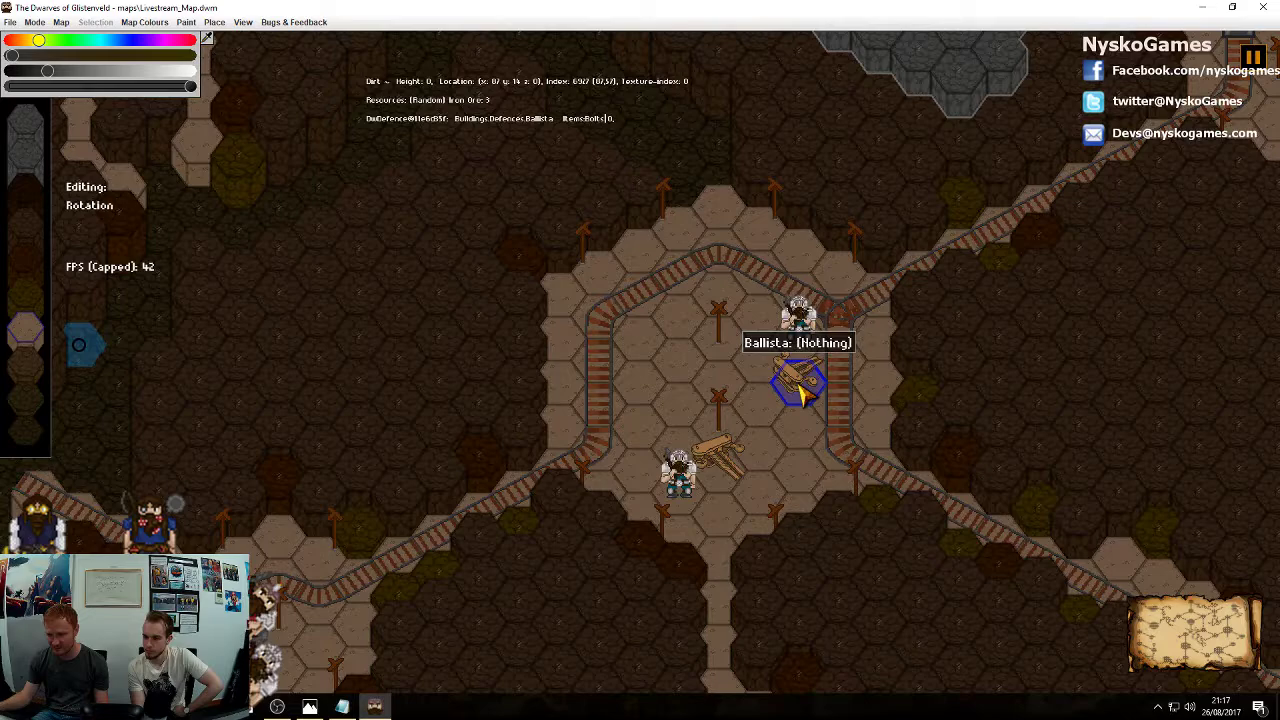
key("ctrl")
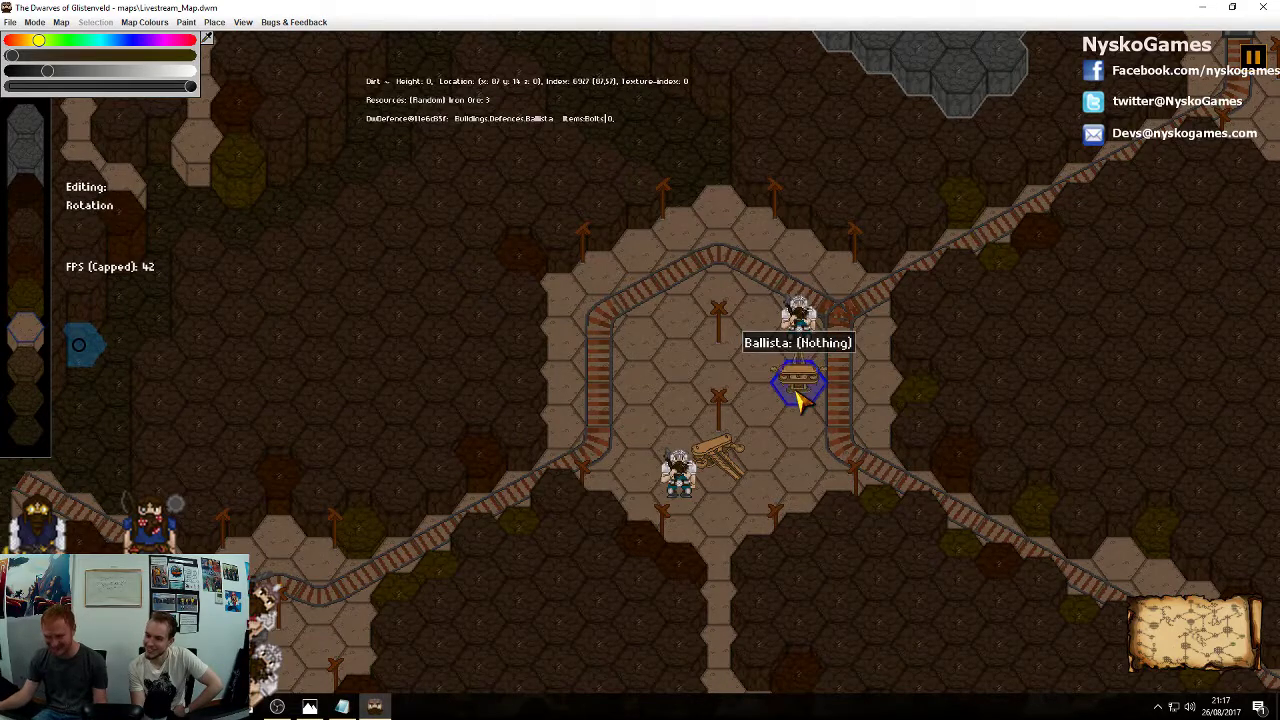
Survey the central cavern's dwarves and ballistas in relation to the surrounding tunnels and the western caverns
scroll(877, 423, "down", 4)
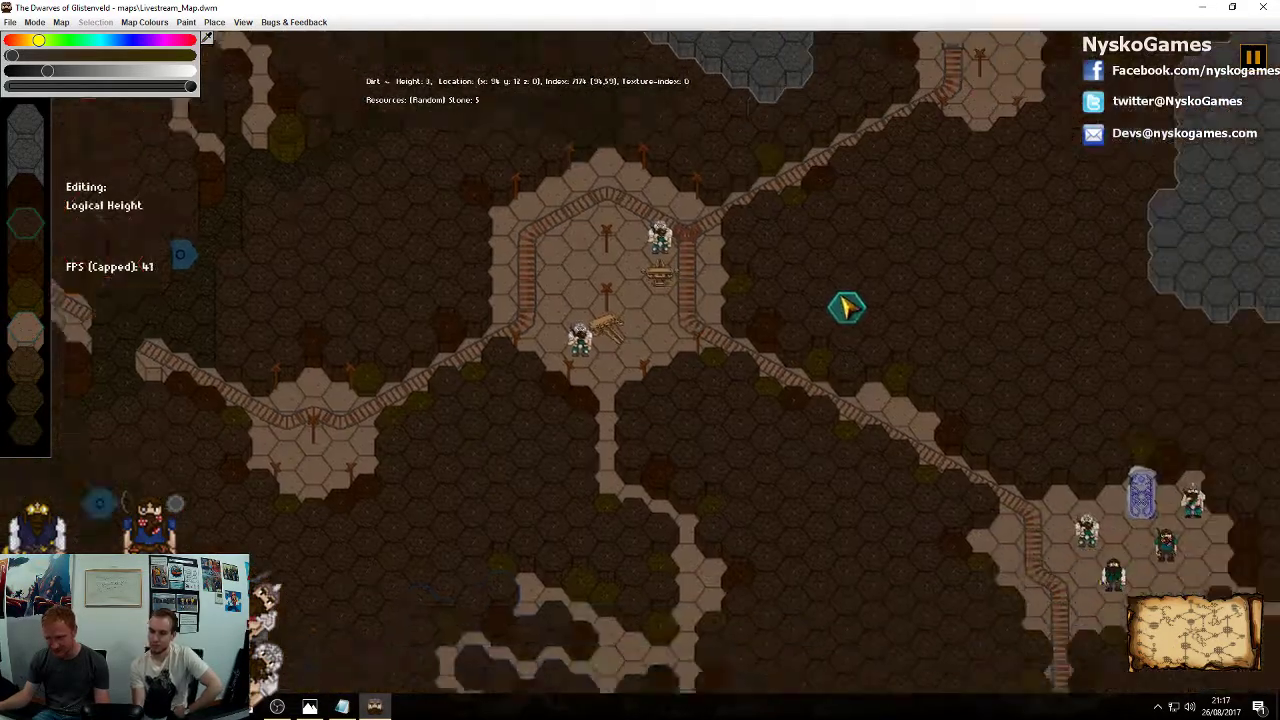
middle_click_drag(845, 302, 765, 350)
scroll(765, 350, "down", 2)
middle_click_drag(647, 290, 993, 340)
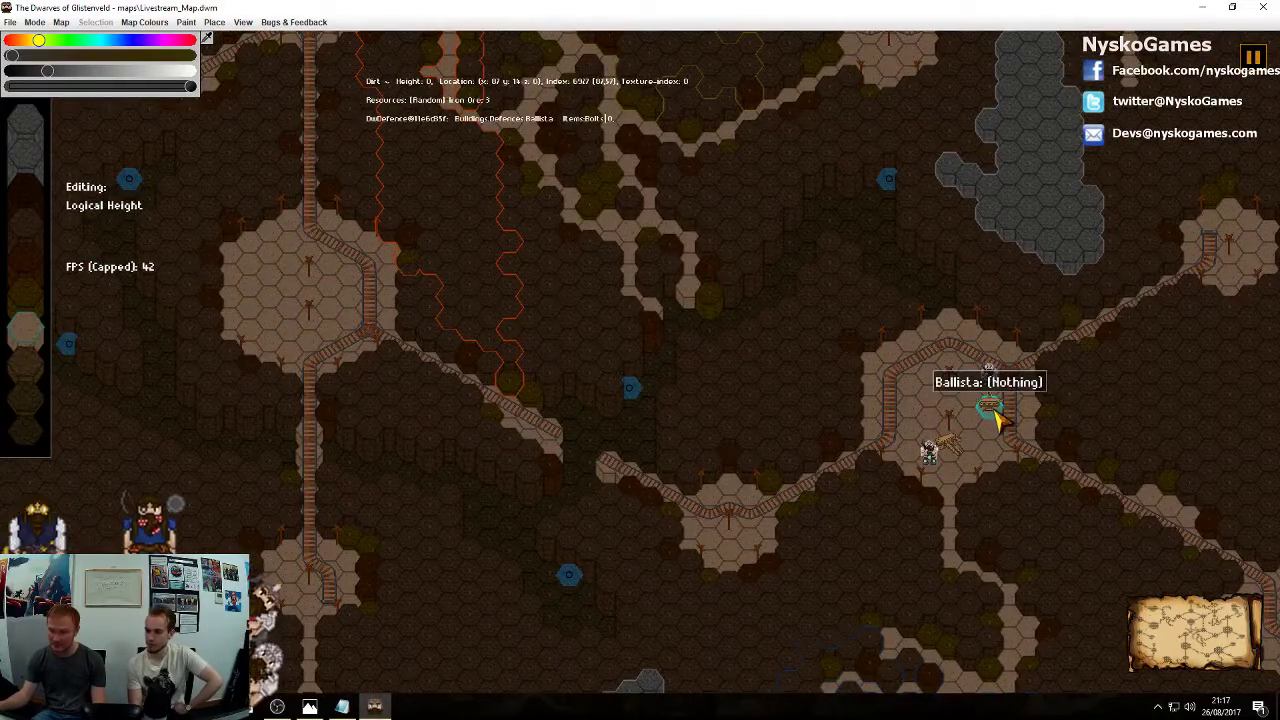
scroll(991, 415, "up", 4)
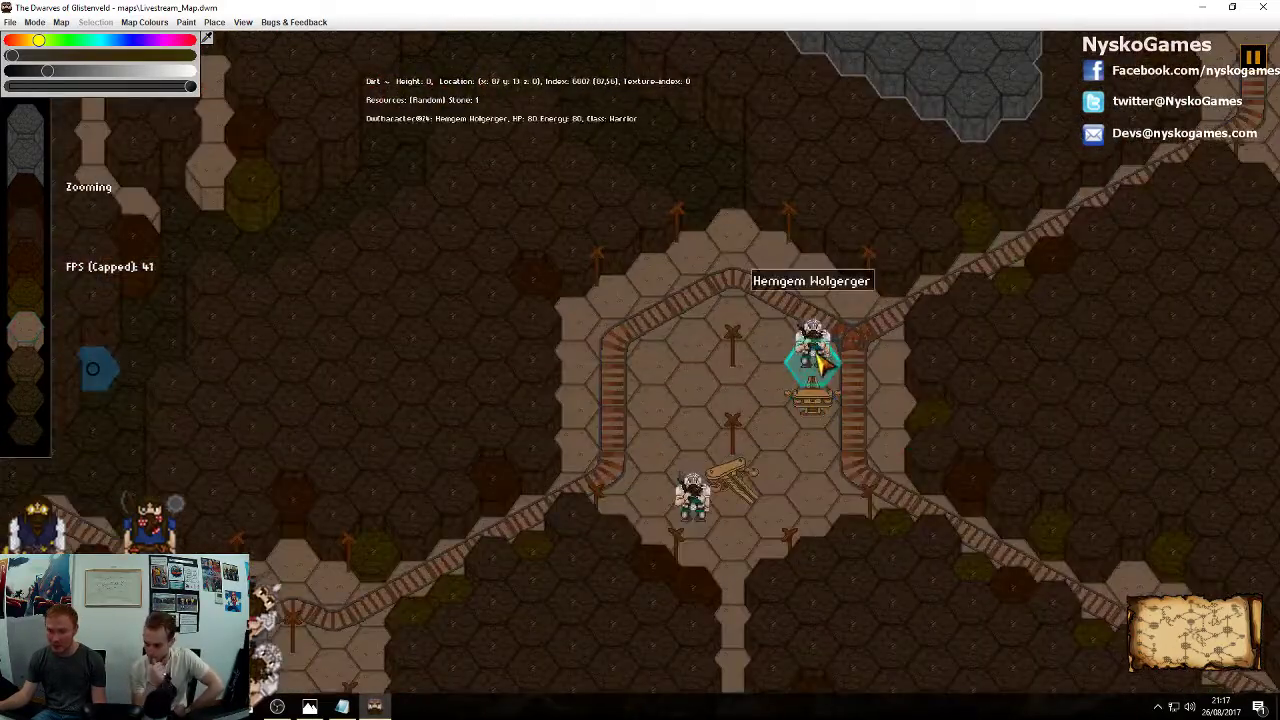
middle_click_drag(859, 474, 747, 397)
middle_click_drag(748, 344, 826, 391)
Clear the track pieces from the northeastern and southwestern entrances of the central cavern to make room for pressure plates
left_click(214, 22)
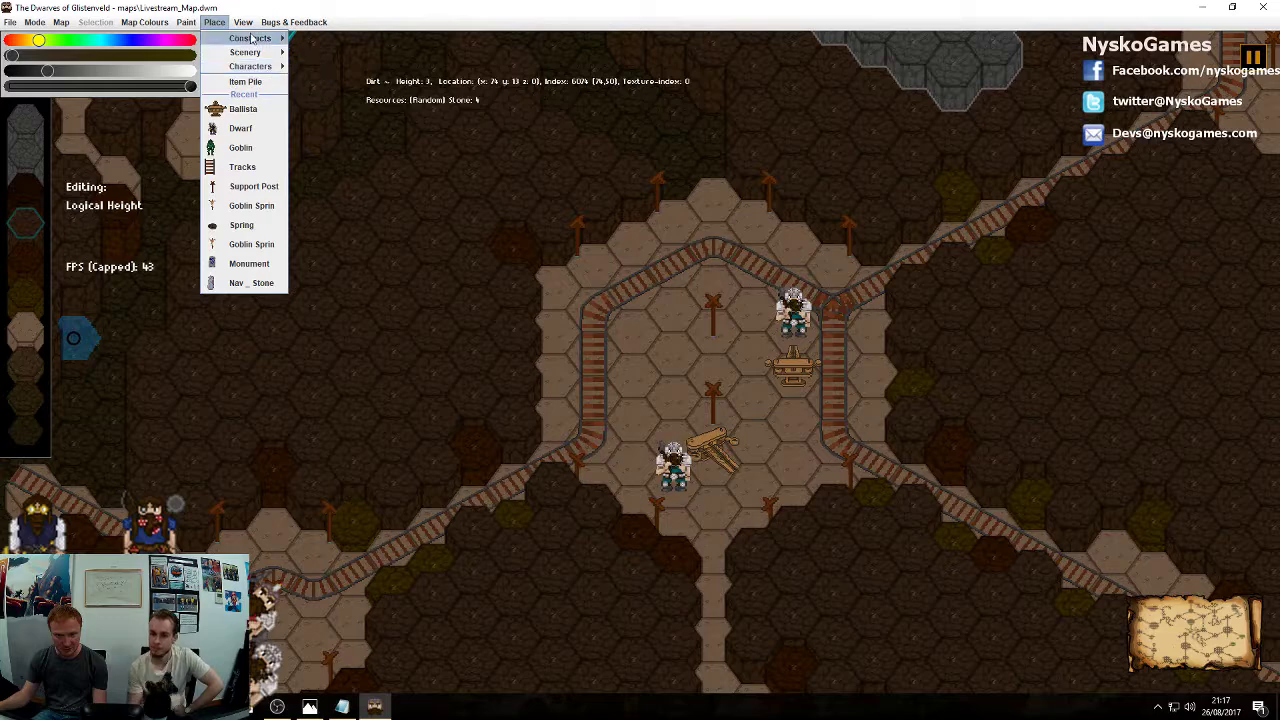
mouse_move(250, 38)
mouse_move(328, 84)
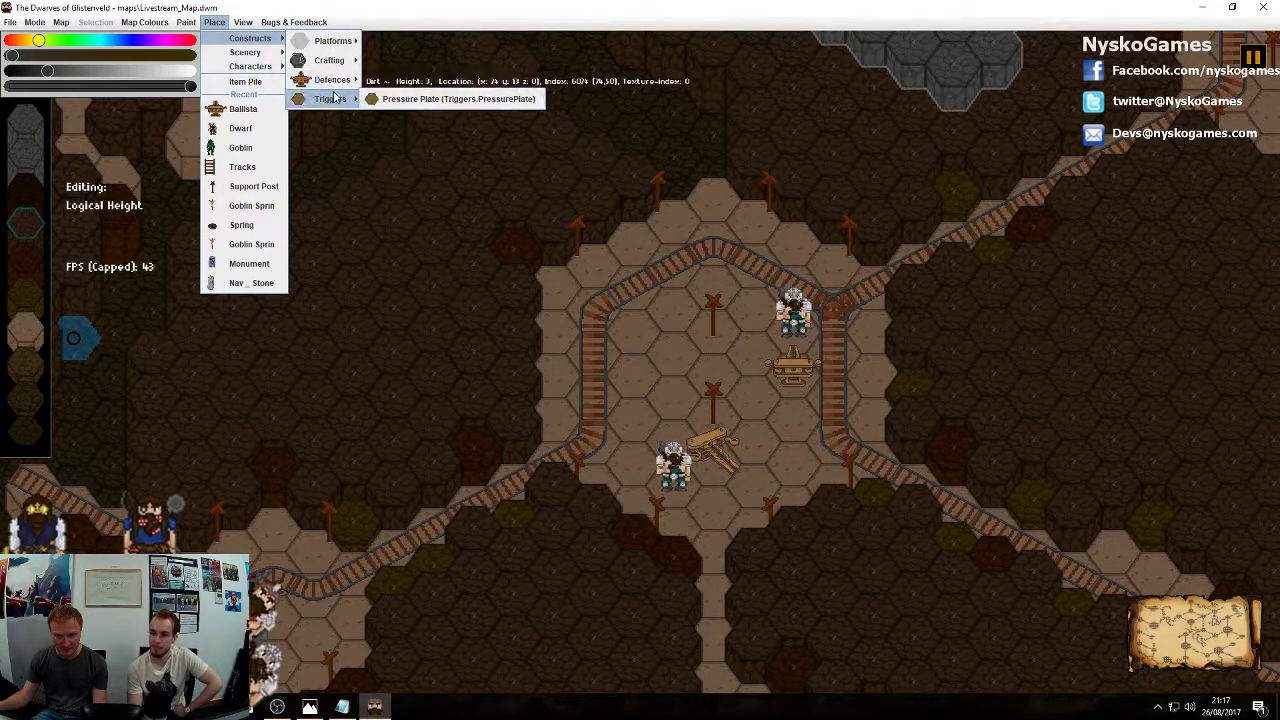
left_click(430, 80)
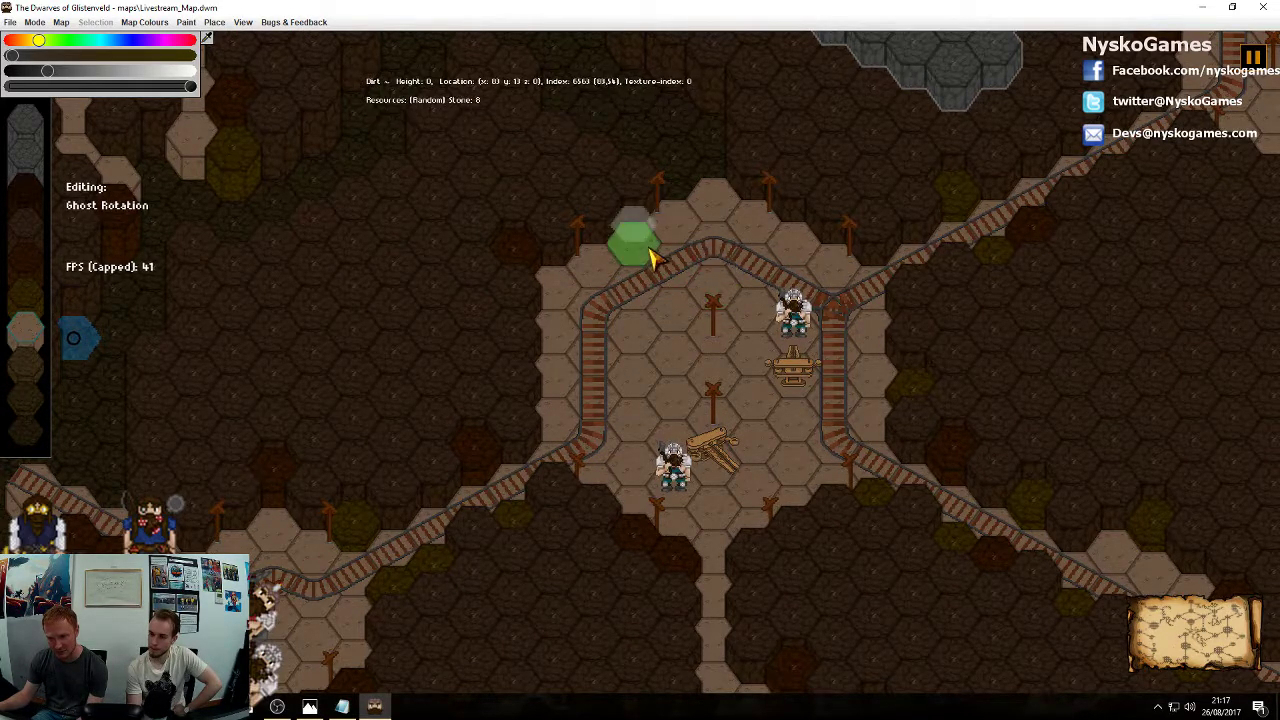
middle_click_drag(697, 244, 721, 393)
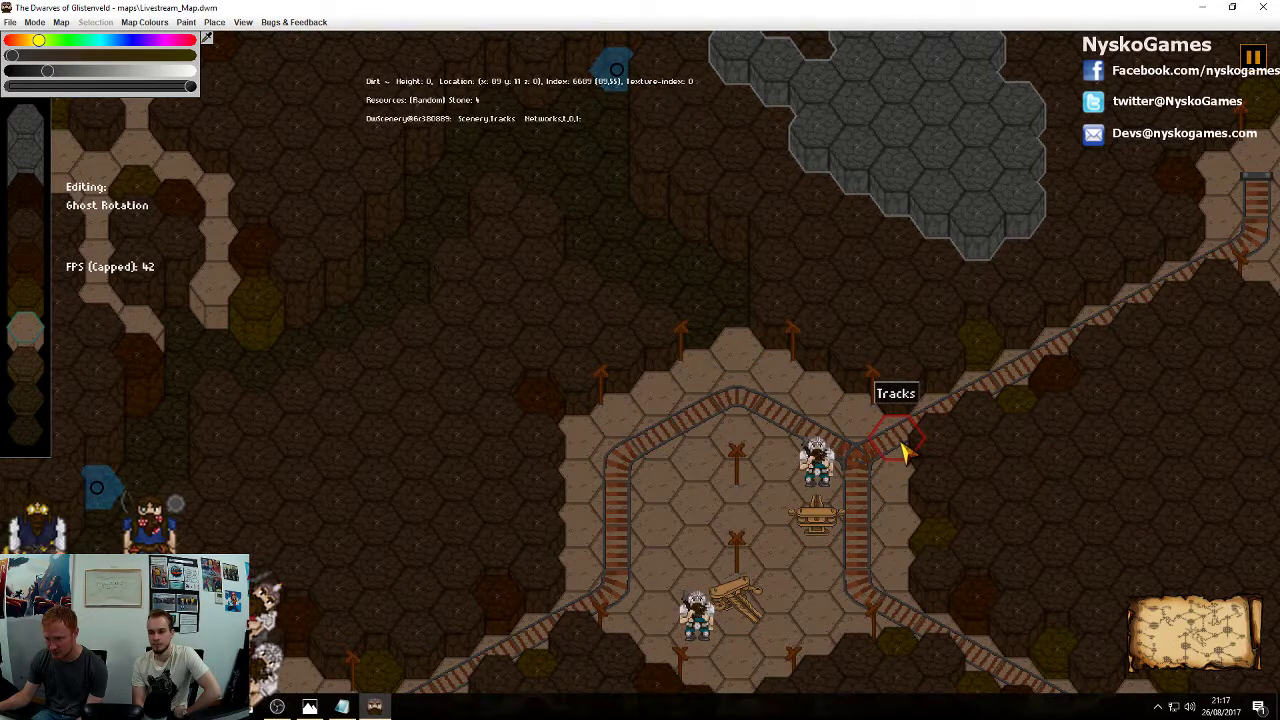
key("Escape")
key("Delete")
middle_click_drag(901, 517, 920, 380)
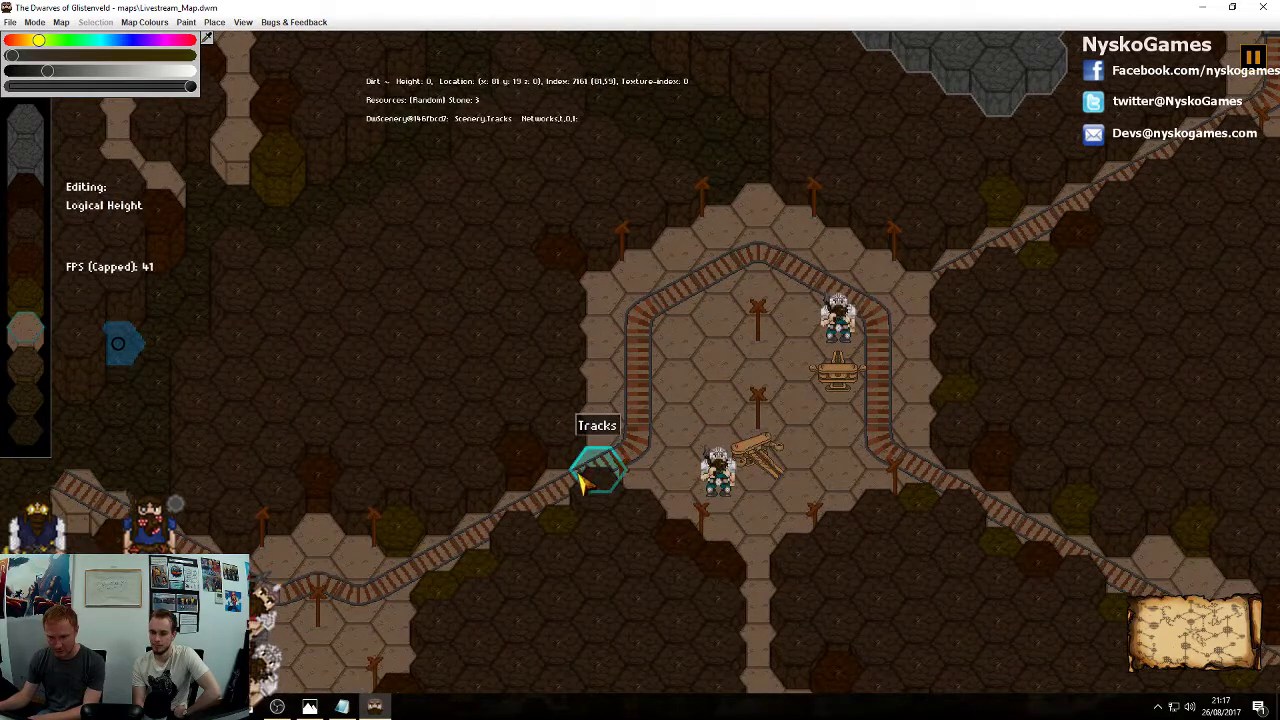
Place pressure plates on the cleared track tiles at the central cavern's northeastern and southwestern entrances
left_click(216, 22)
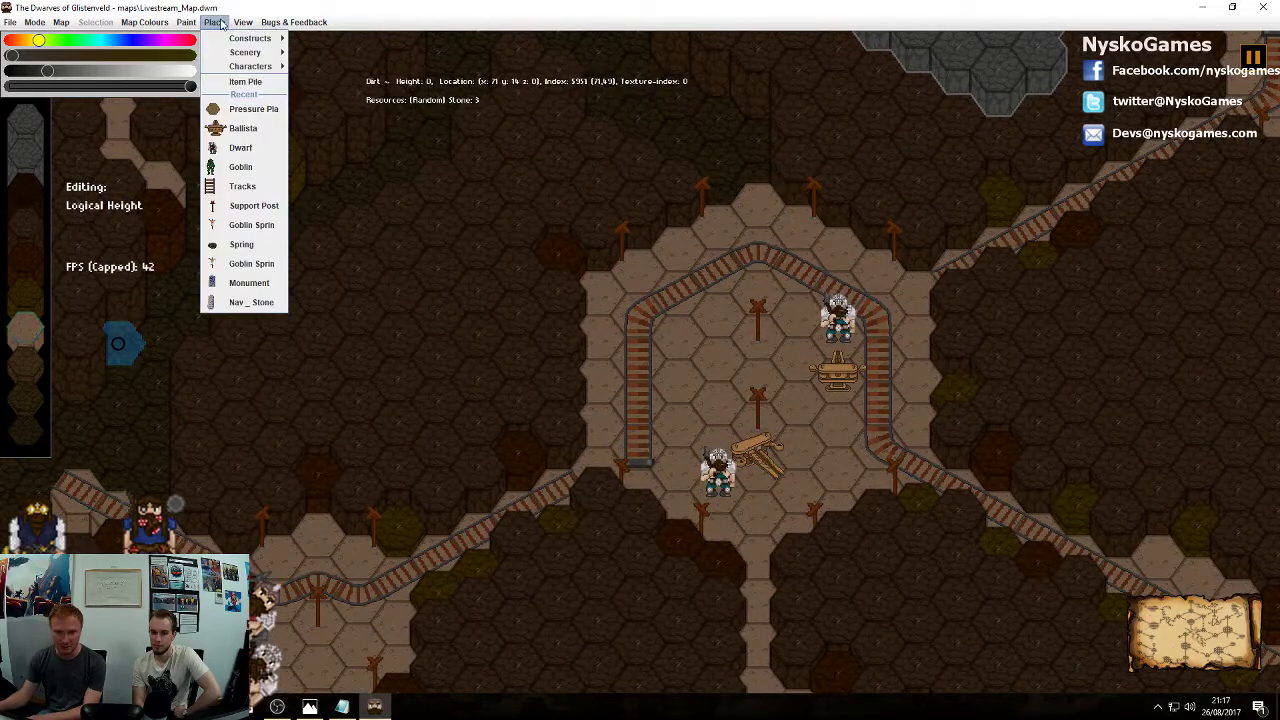
left_click(254, 205)
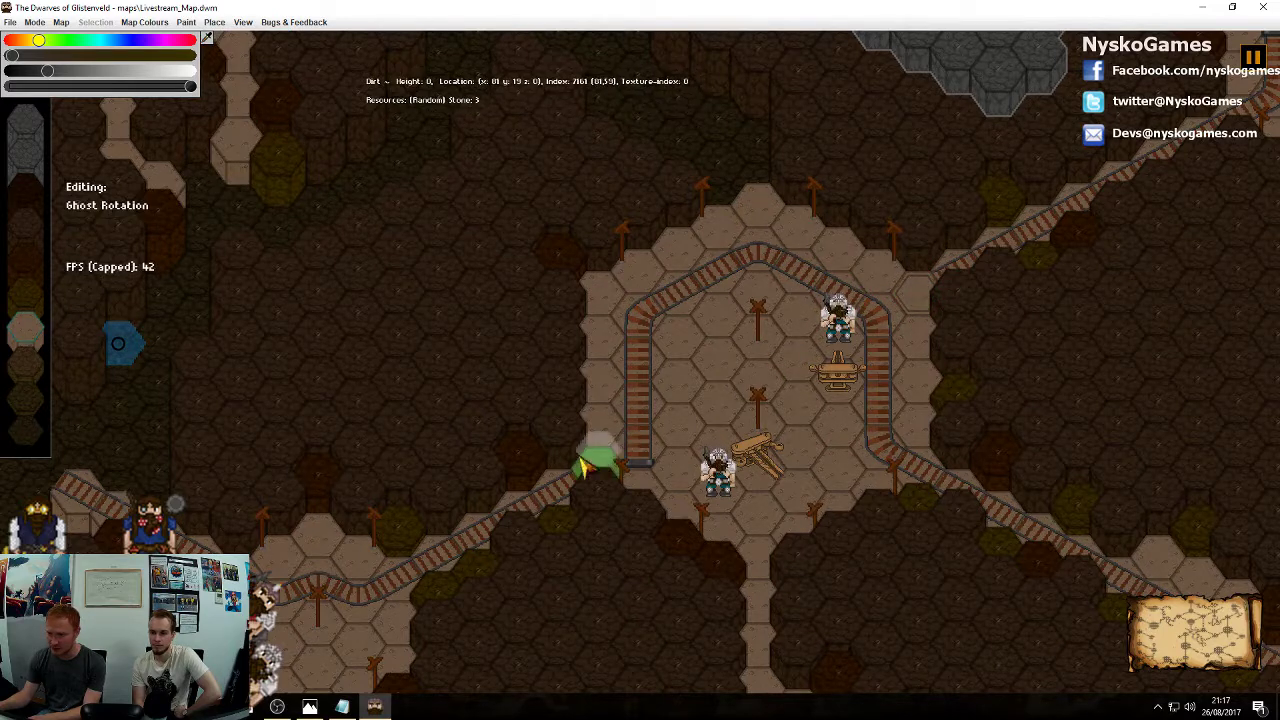
right_click(603, 475)
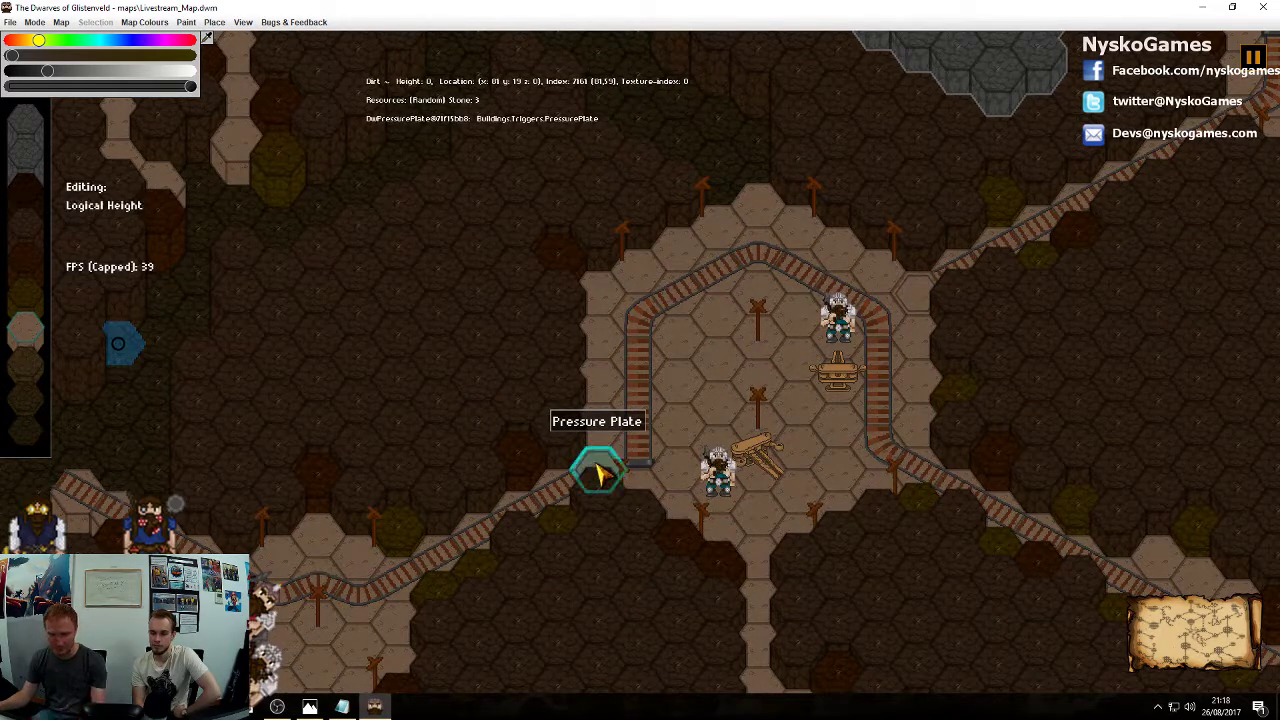
Link the central cavern's southwestern pressure plate to the nearby southwestern ballista only
left_click(603, 475)
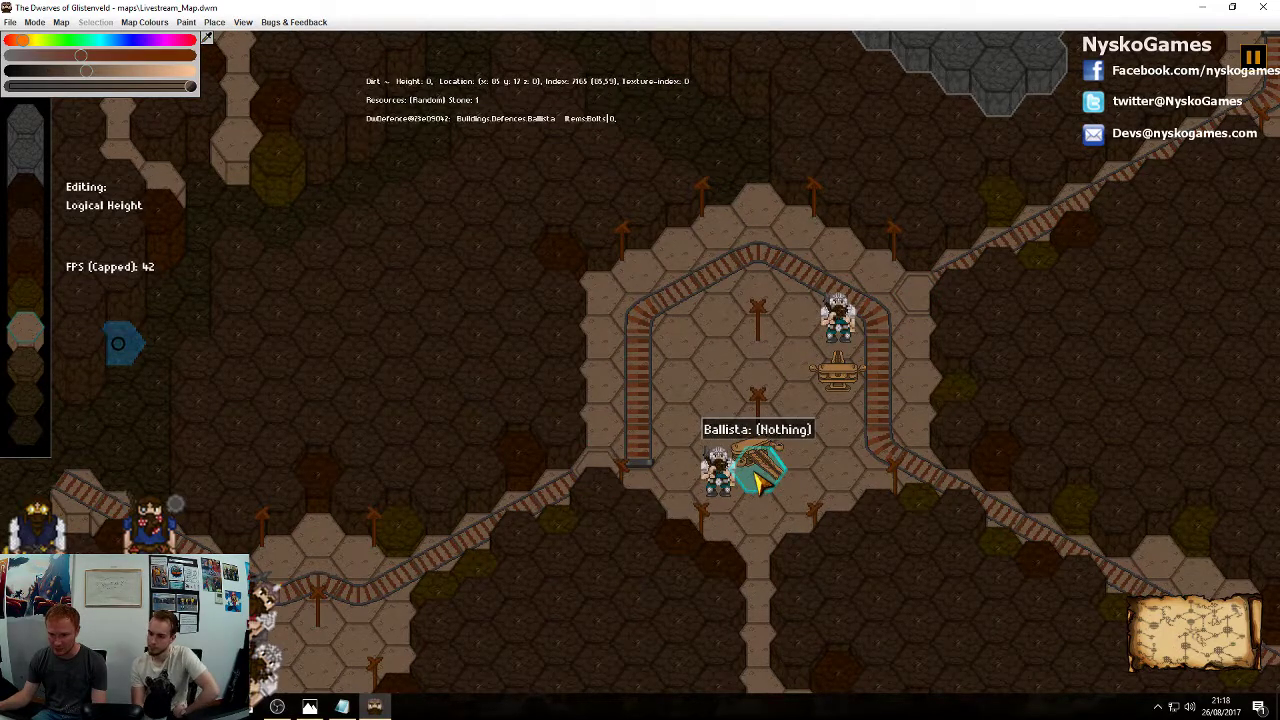
left_click(596, 472)
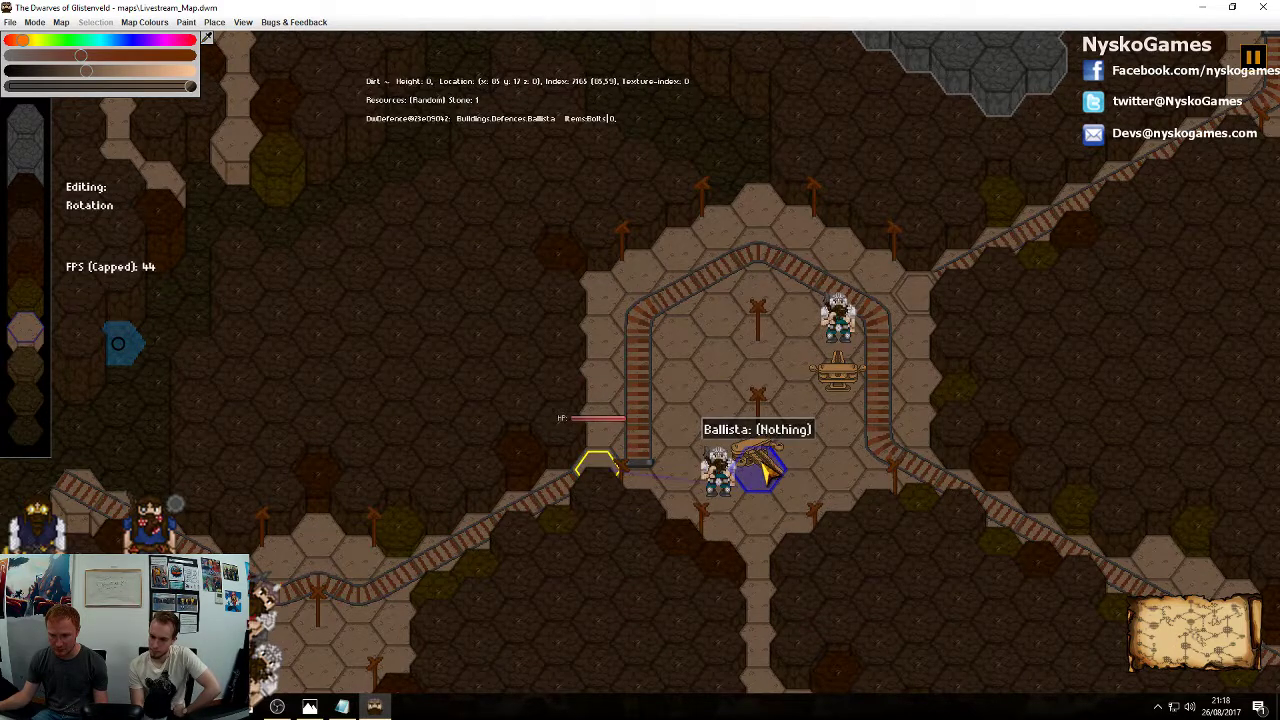
left_click(924, 298)
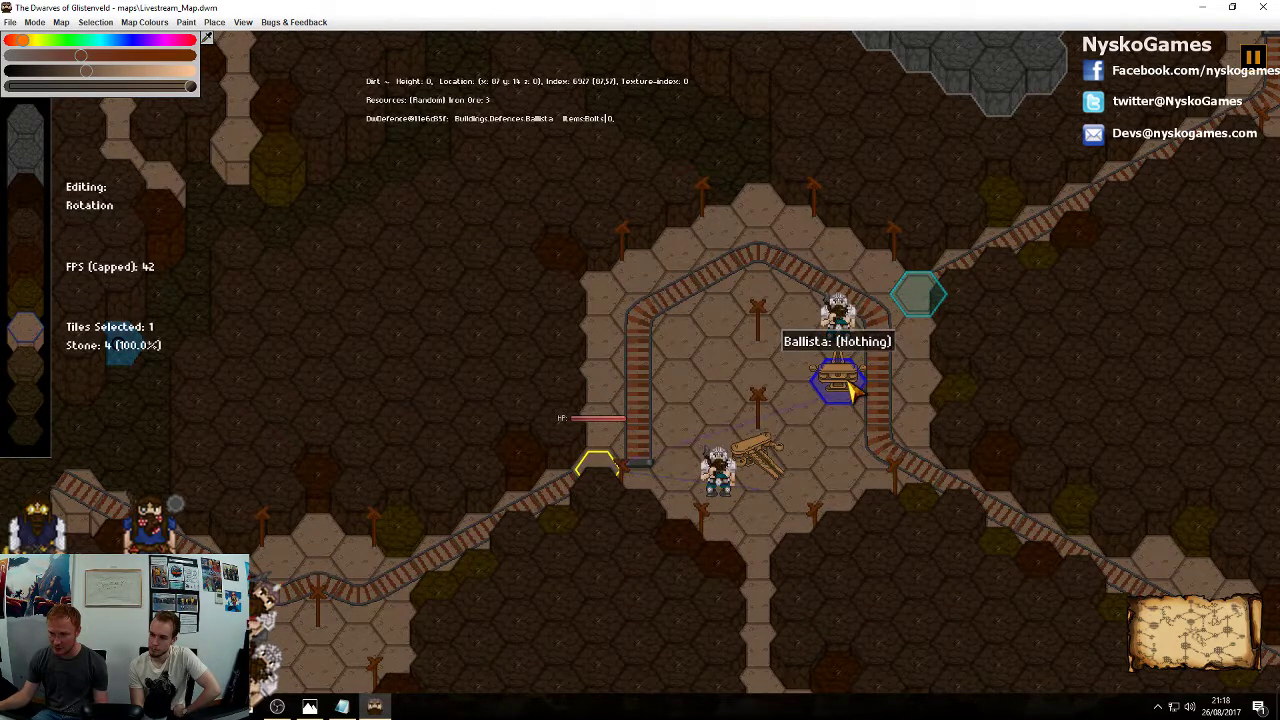
key("ctrl")
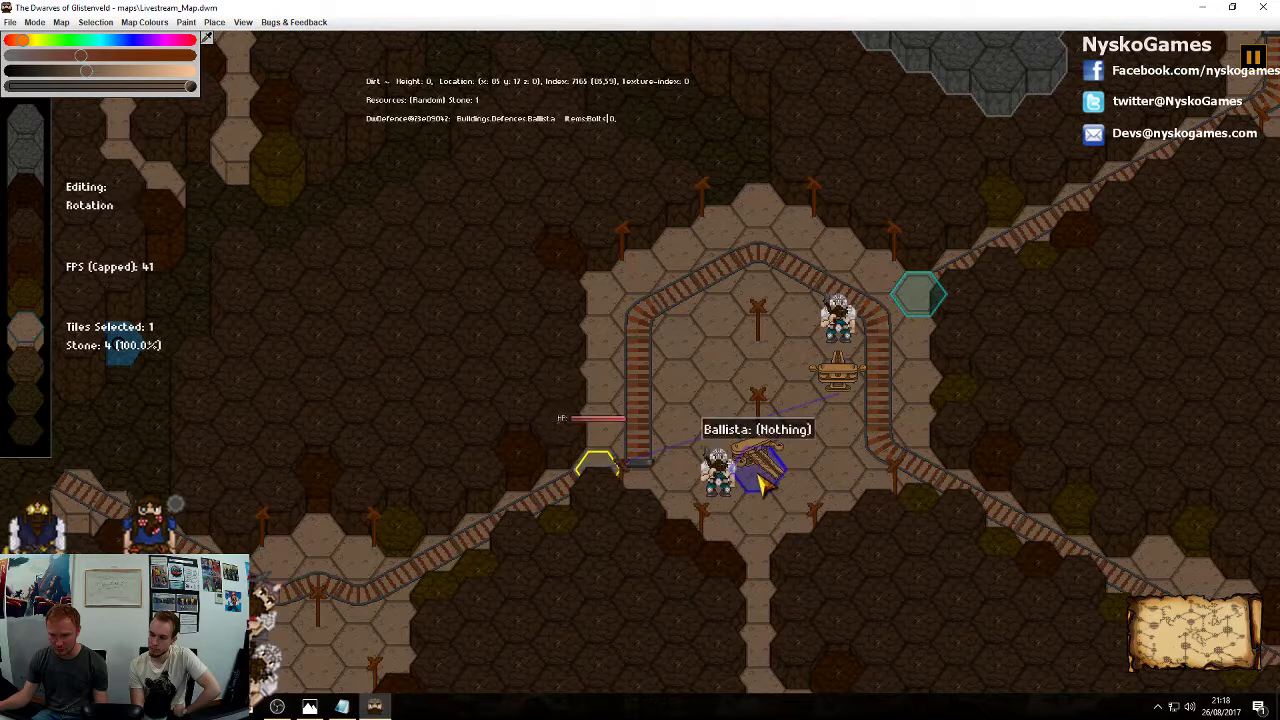
left_click(598, 470)
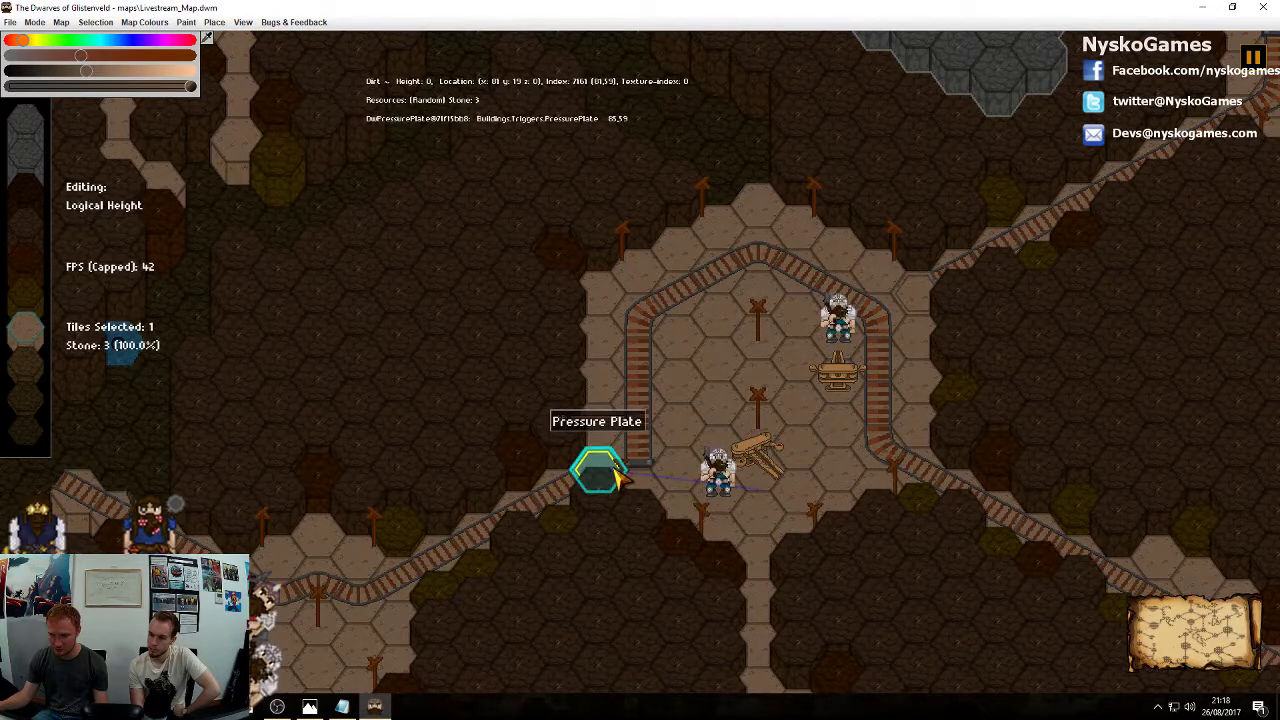
left_click(918, 305)
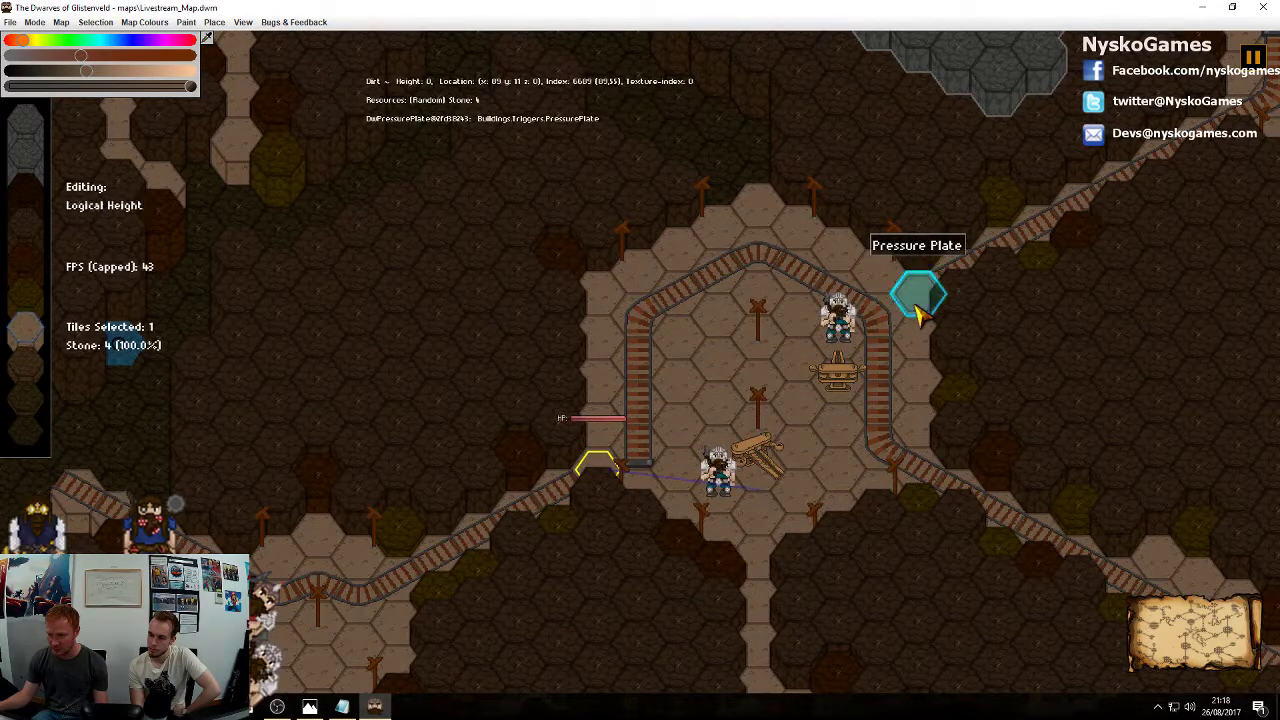
Link the central cavern's northeastern pressure plate to the eastern ballista
right_click(894, 373)
right_click(926, 338)
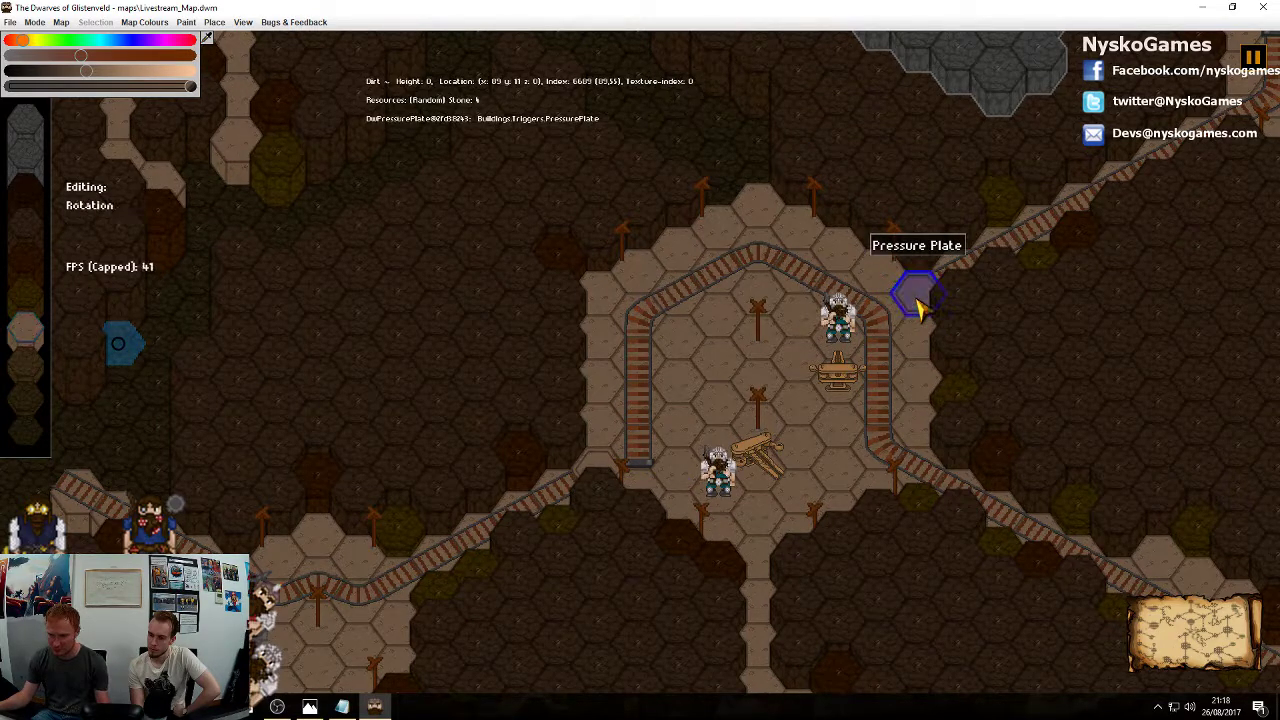
left_click(919, 304, "ctrl")
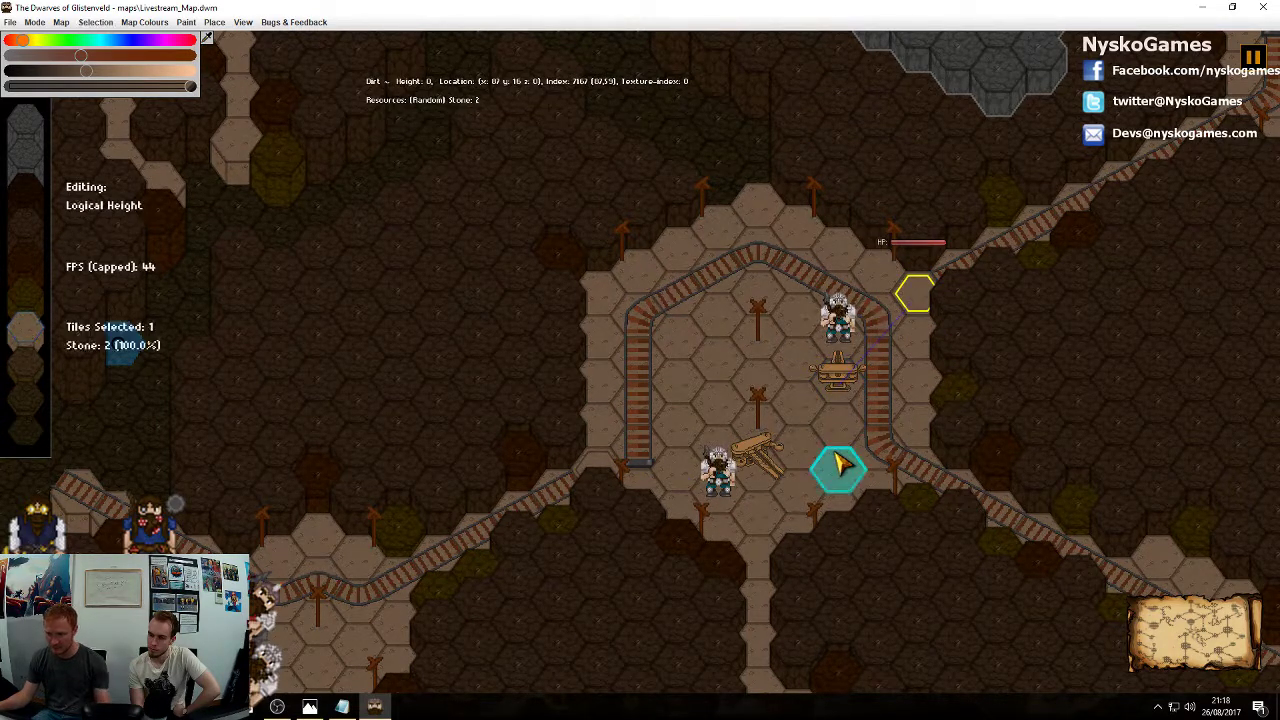
left_click(916, 305)
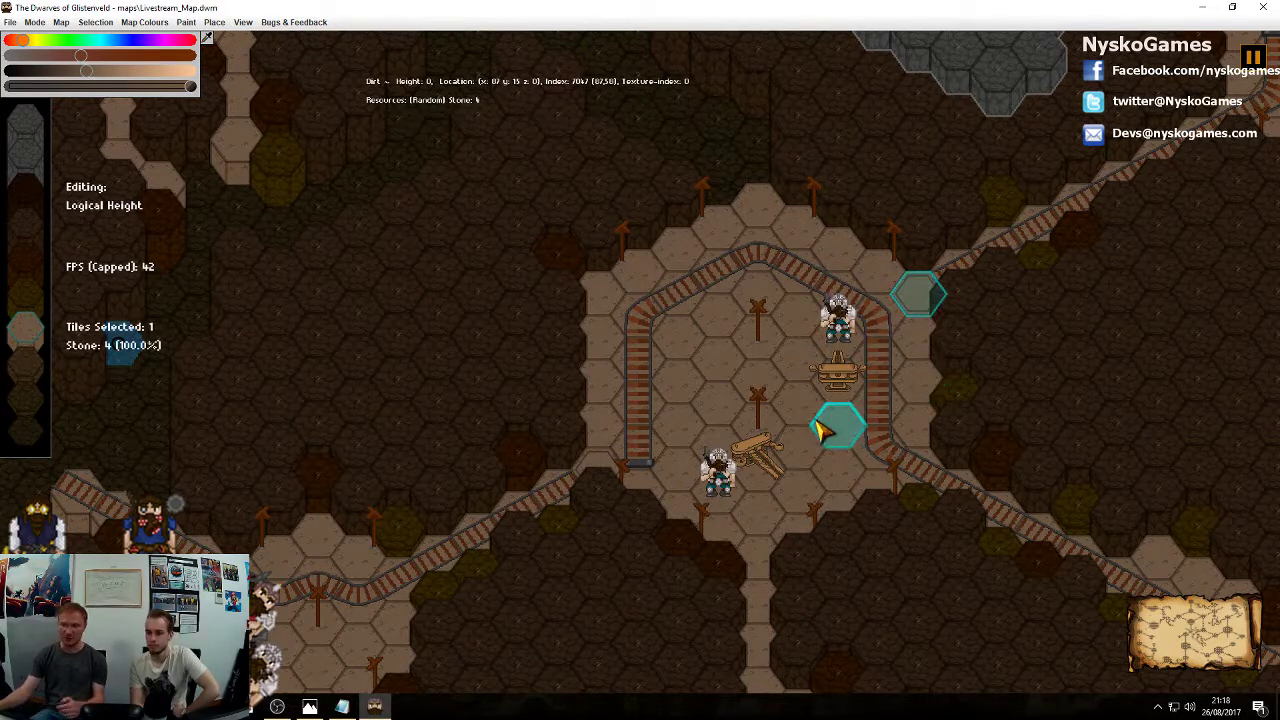
right_click(927, 330)
left_click_drag(930, 310, 600, 472)
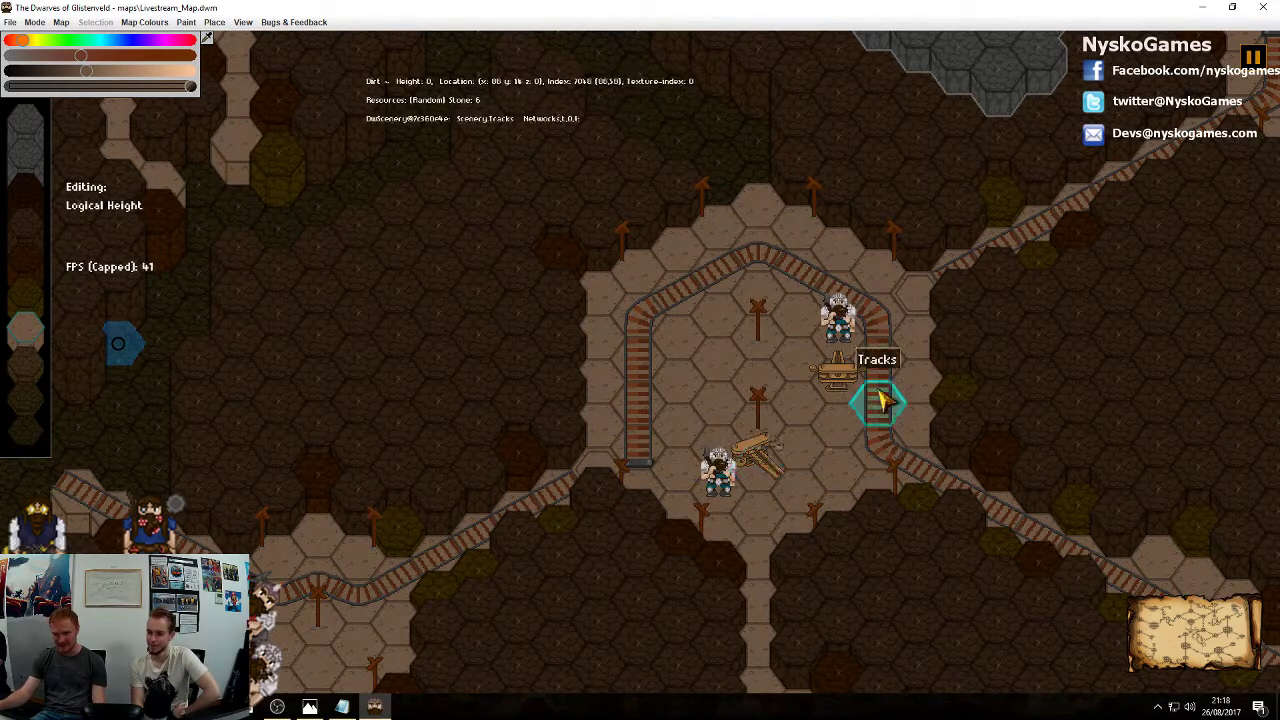
Survey the central cavern's surroundings and follow the tracks southeast to the monument cavern
middle_click_drag(929, 335, 866, 466)
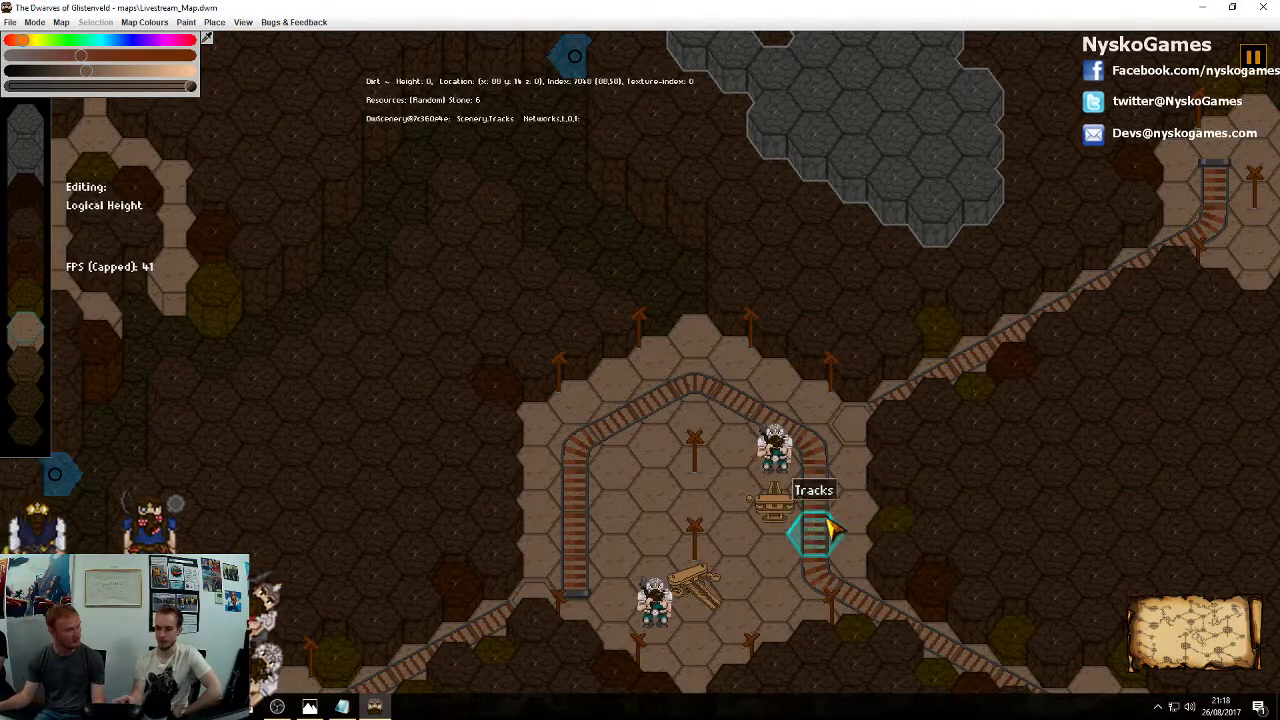
middle_click_drag(841, 546, 863, 411)
middle_click_drag(643, 389, 758, 347)
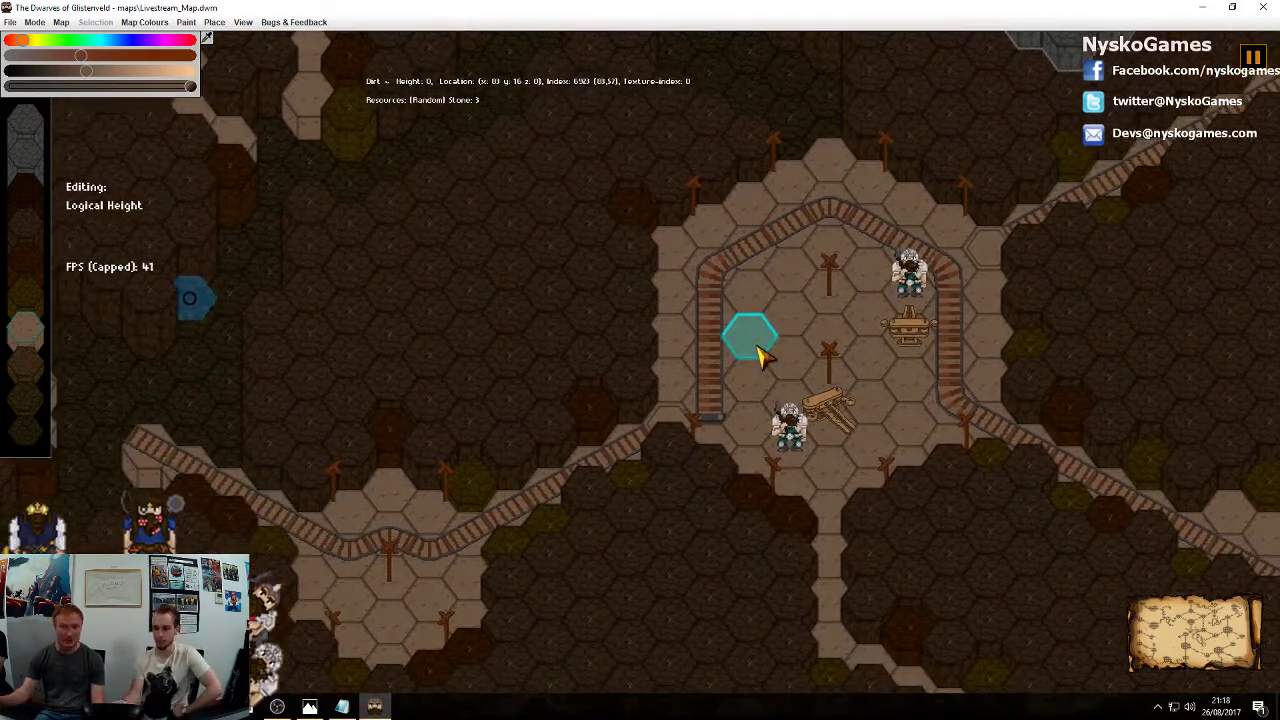
key("r")
key("r")
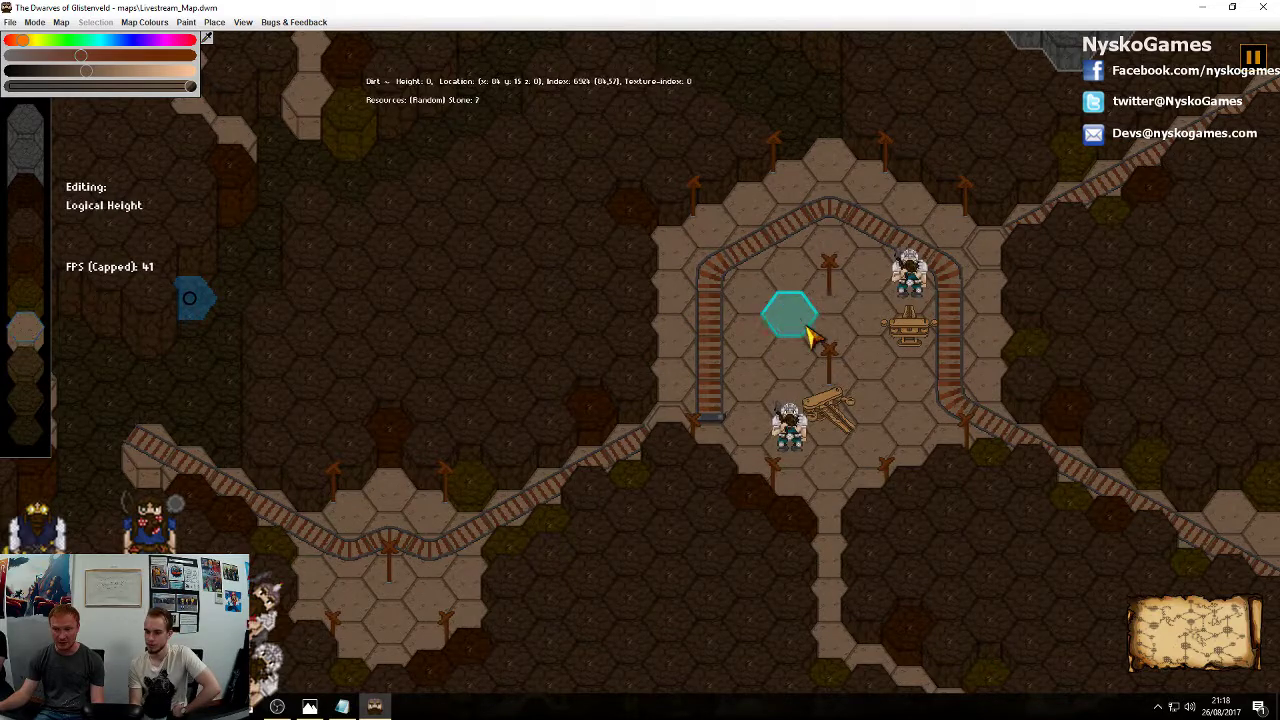
middle_click_drag(907, 378, 747, 328)
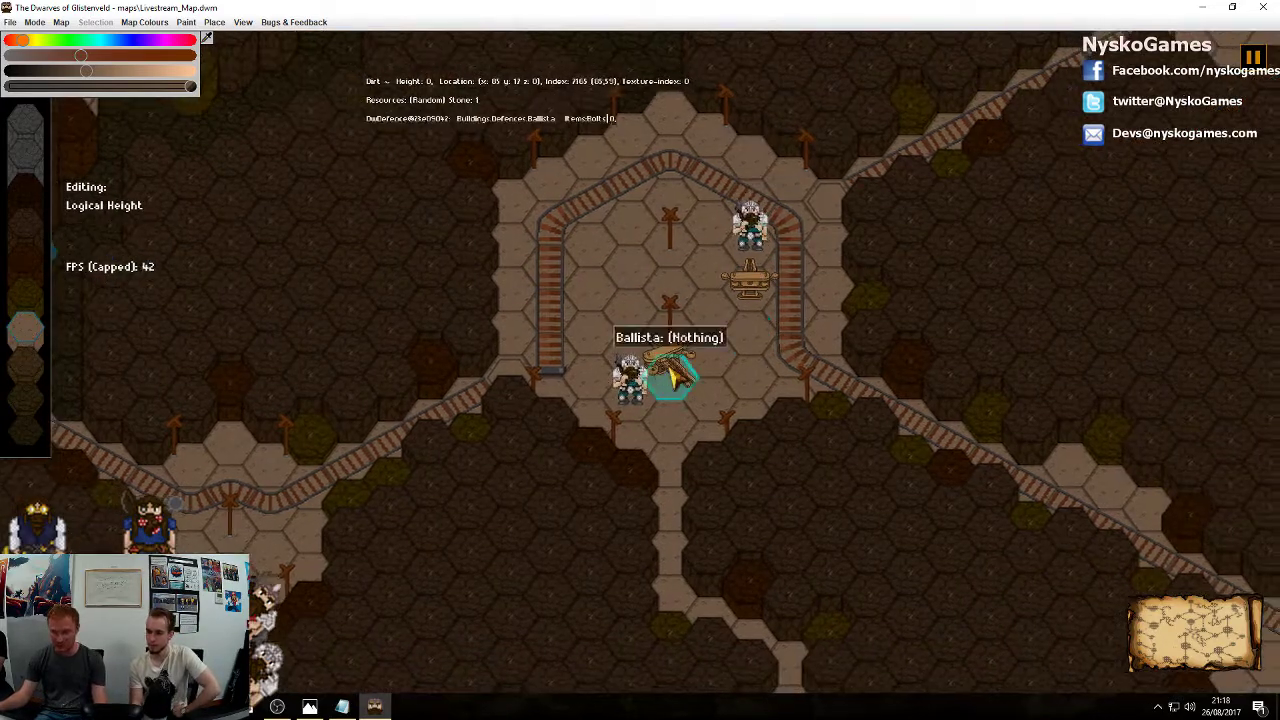
middle_click_drag(1017, 373, 791, 256)
scroll(791, 256, "down", 1, "ctrl")
middle_click_drag(817, 393, 425, 194)
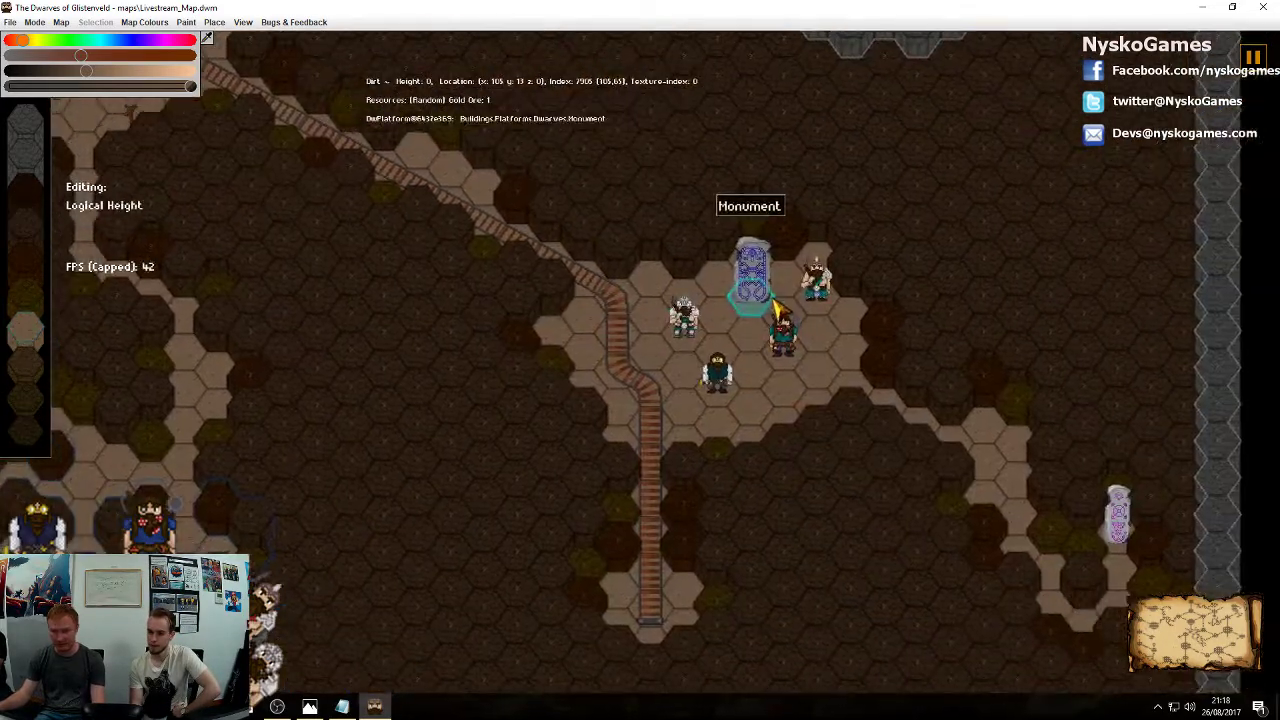
Carve a short tunnel with small side nooks northward from the monument cavern at floor height 0
middle_click_drag(691, 279, 757, 370)
mouse_move(728, 322)
left_mouse_down()
mouse_move(711, 208)
mouse_move(709, 251)
mouse_move(809, 237)
mouse_move(775, 262)
left_mouse_up()
scroll(772, 258, "down", 2)
scroll(771, 260, "up", 1)
right_click(752, 318)
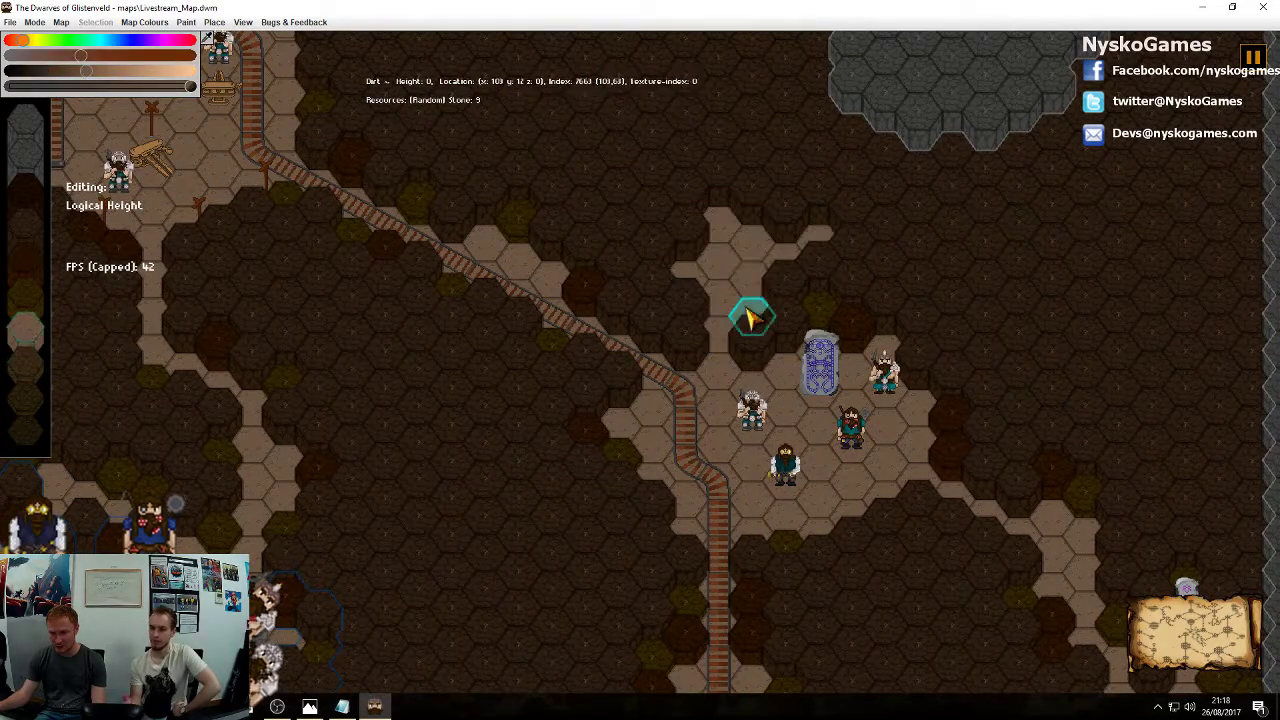
left_click(752, 338)
scroll(760, 346, "down", 2)
scroll(763, 348, "down", 3)
right_click(777, 349)
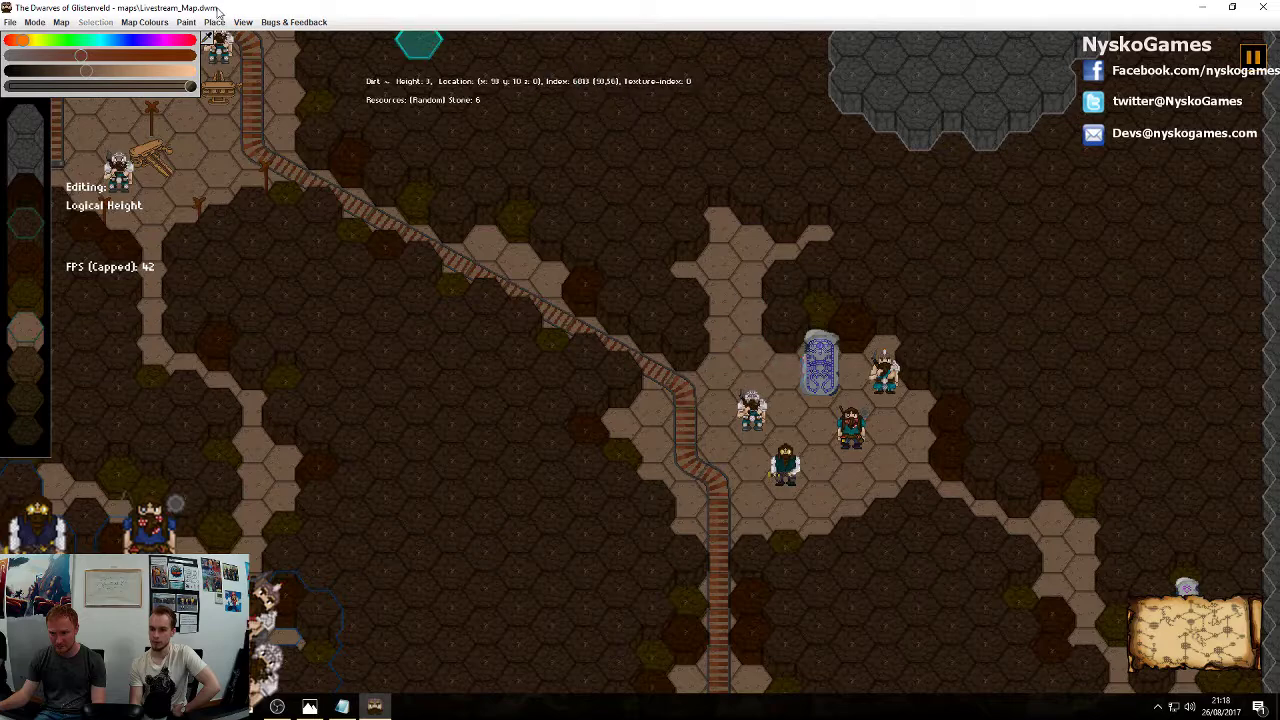
Place a Stone Cutter in the western nook of the tunnel north of the monument
left_click(215, 22)
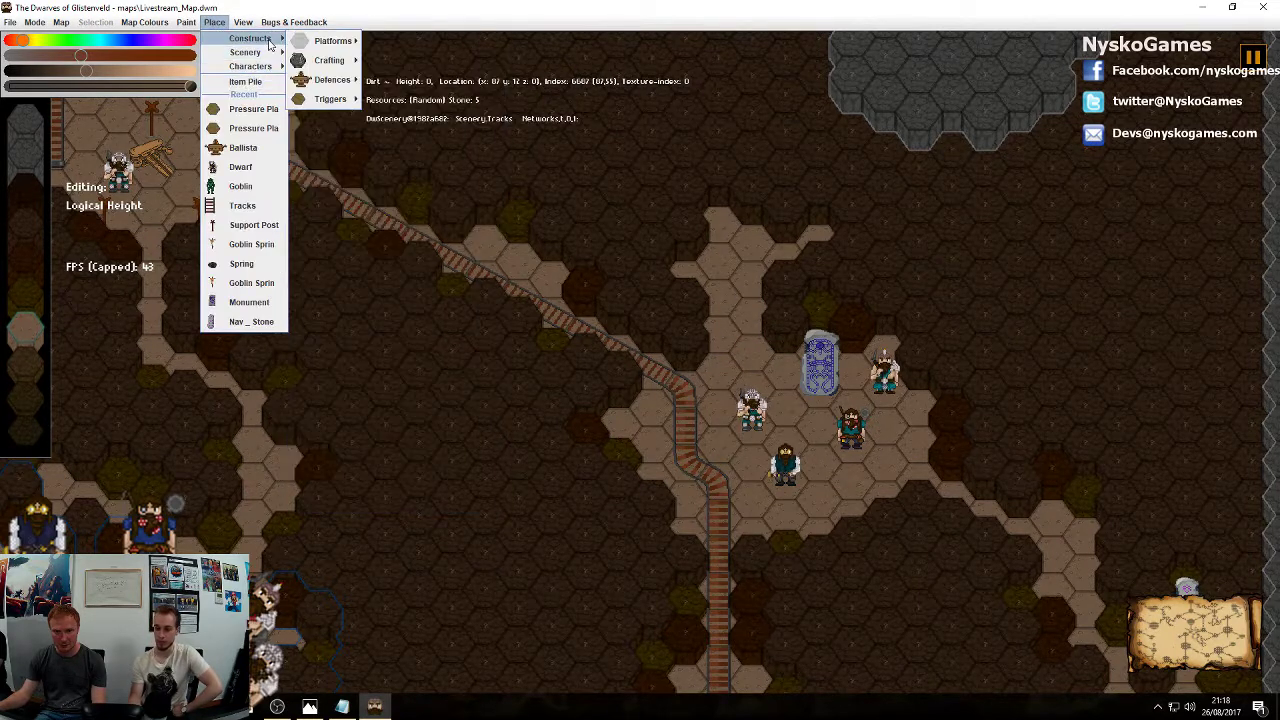
left_click(285, 22)
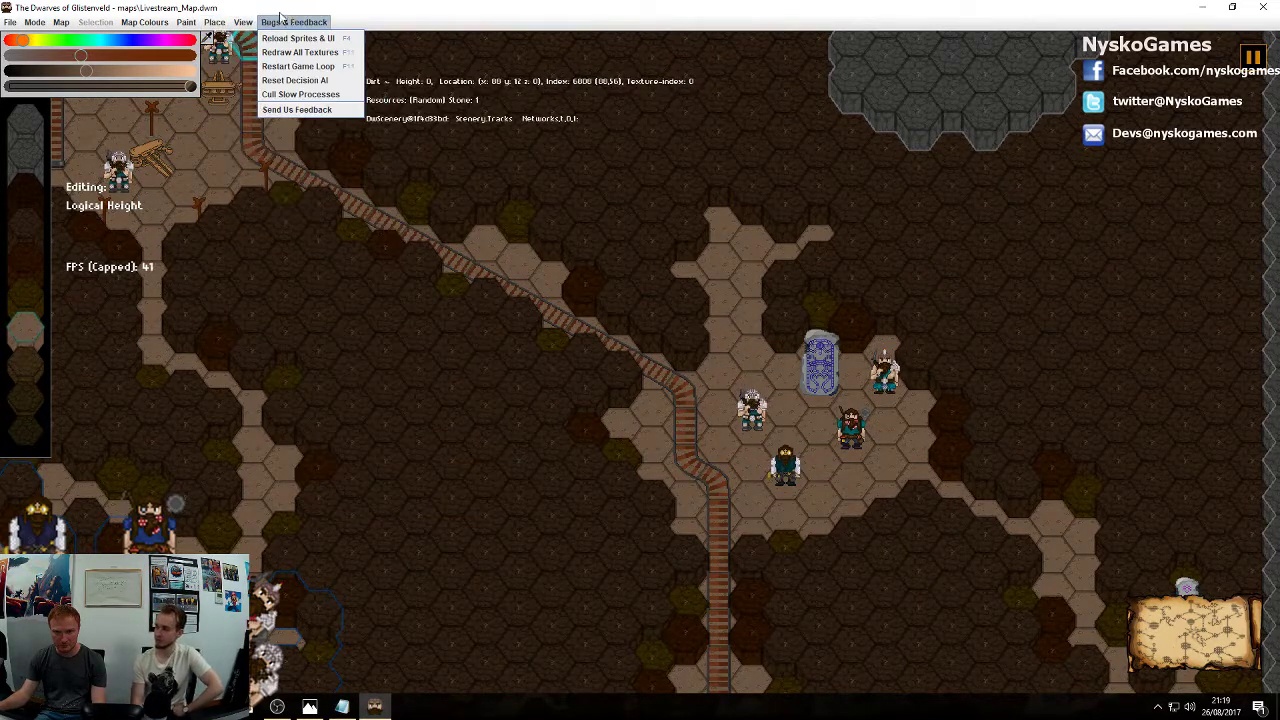
mouse_move(217, 23)
mouse_move(255, 38)
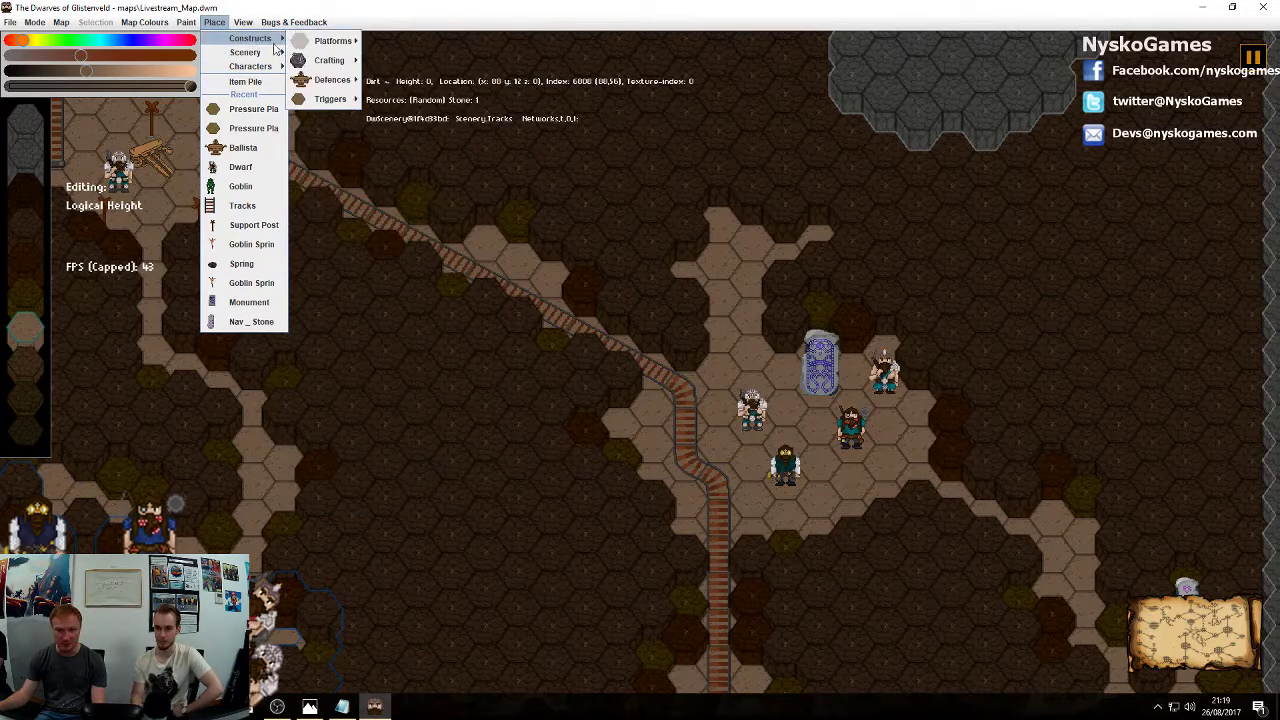
mouse_move(345, 65)
left_click(392, 62)
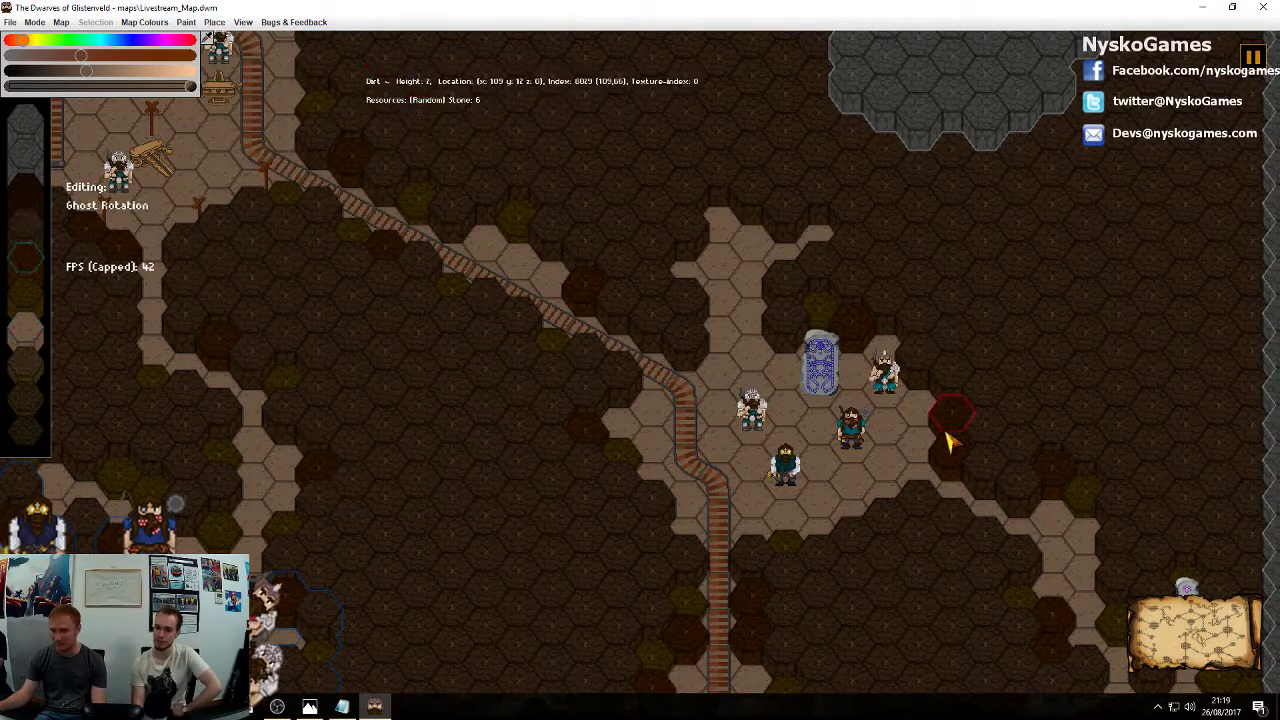
middle_click_drag(753, 395, 814, 480)
left_click(757, 369)
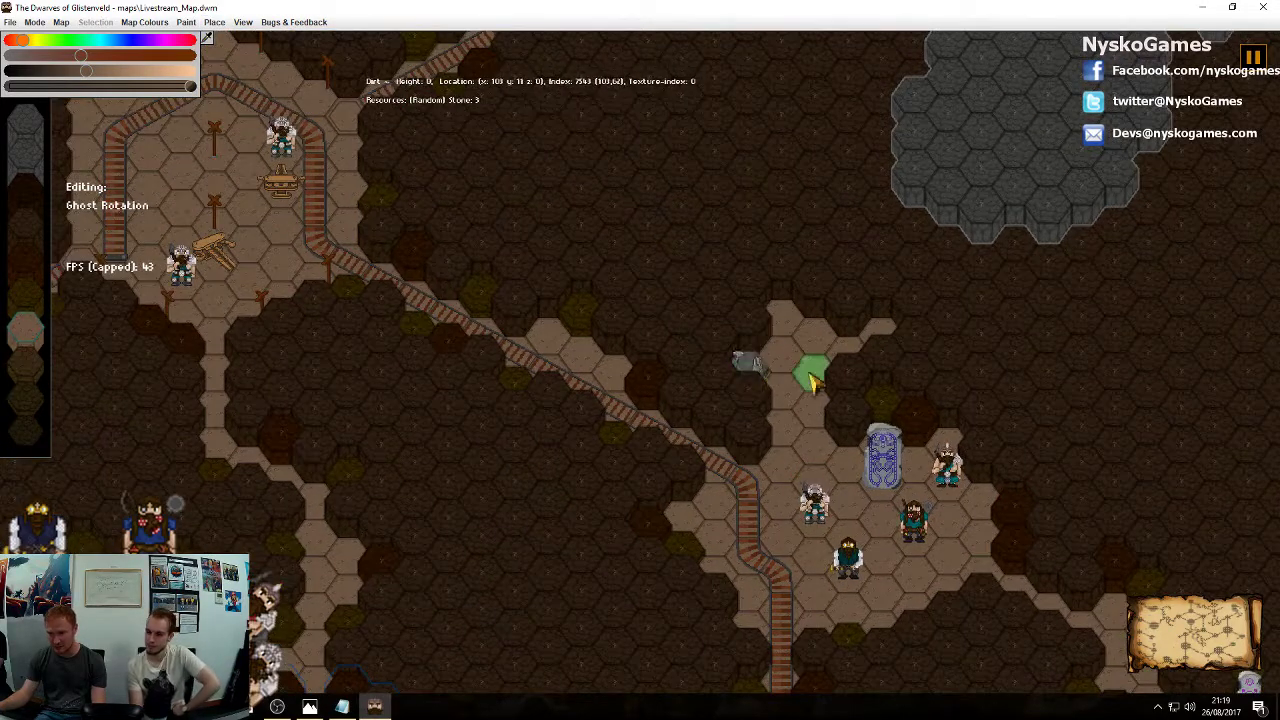
right_click(879, 372)
Place a Forge at the northern end of the tunnel above the monument cavern
left_click(215, 22)
mouse_move(250, 38)
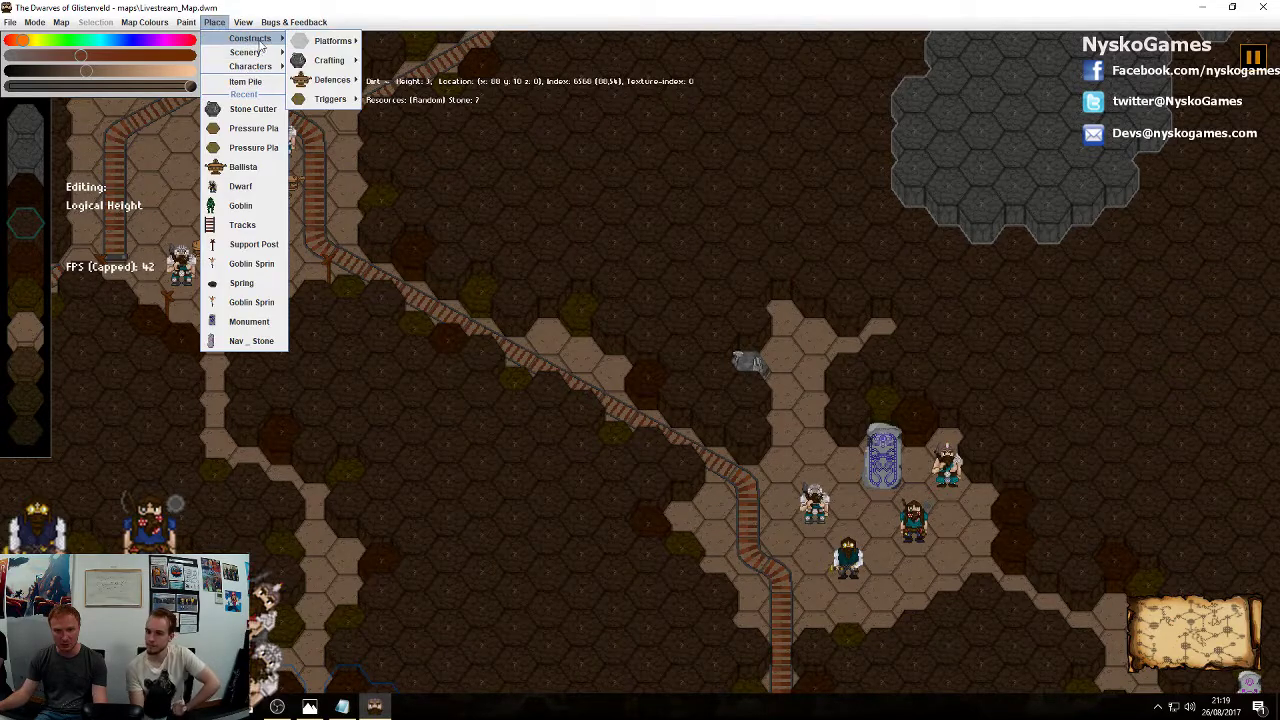
mouse_move(329, 60)
left_click(407, 100)
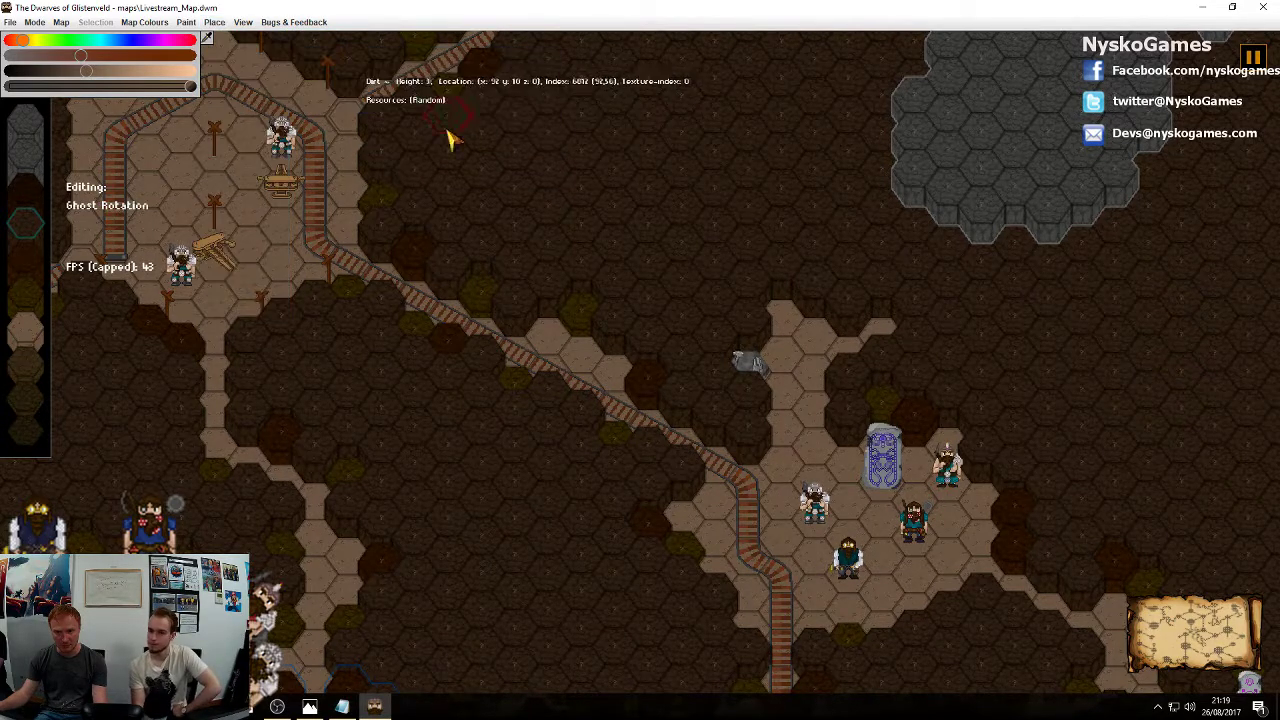
left_click(773, 342)
right_click(836, 368)
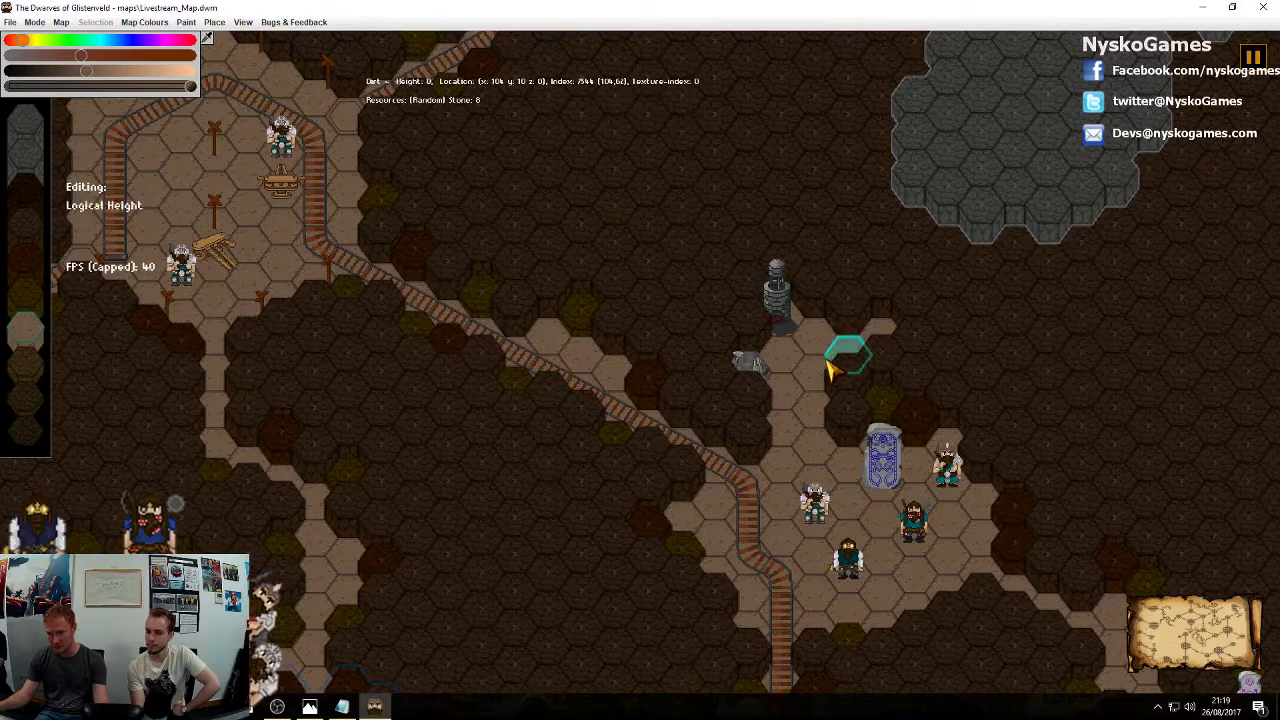
right_click_drag(846, 452, 808, 298)
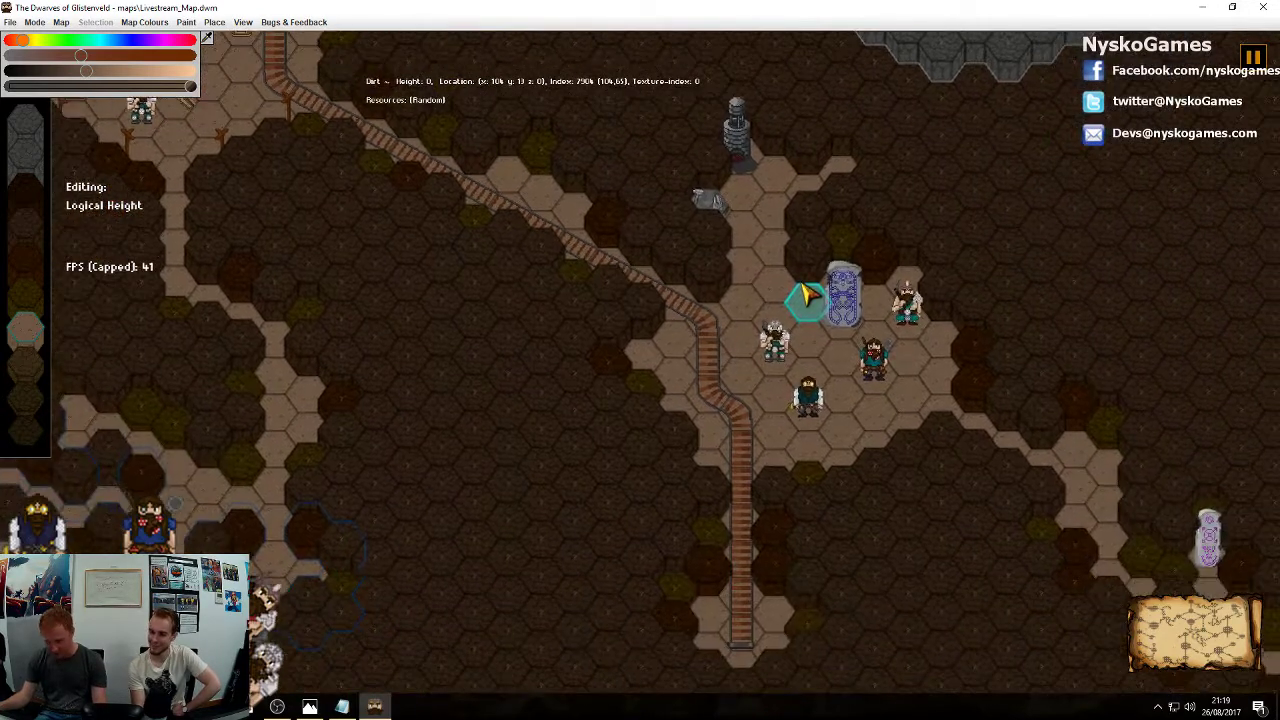
Place Storage platforms in the tunnel's northeastern nook and along the monument cavern's eastern edge
left_click(215, 22)
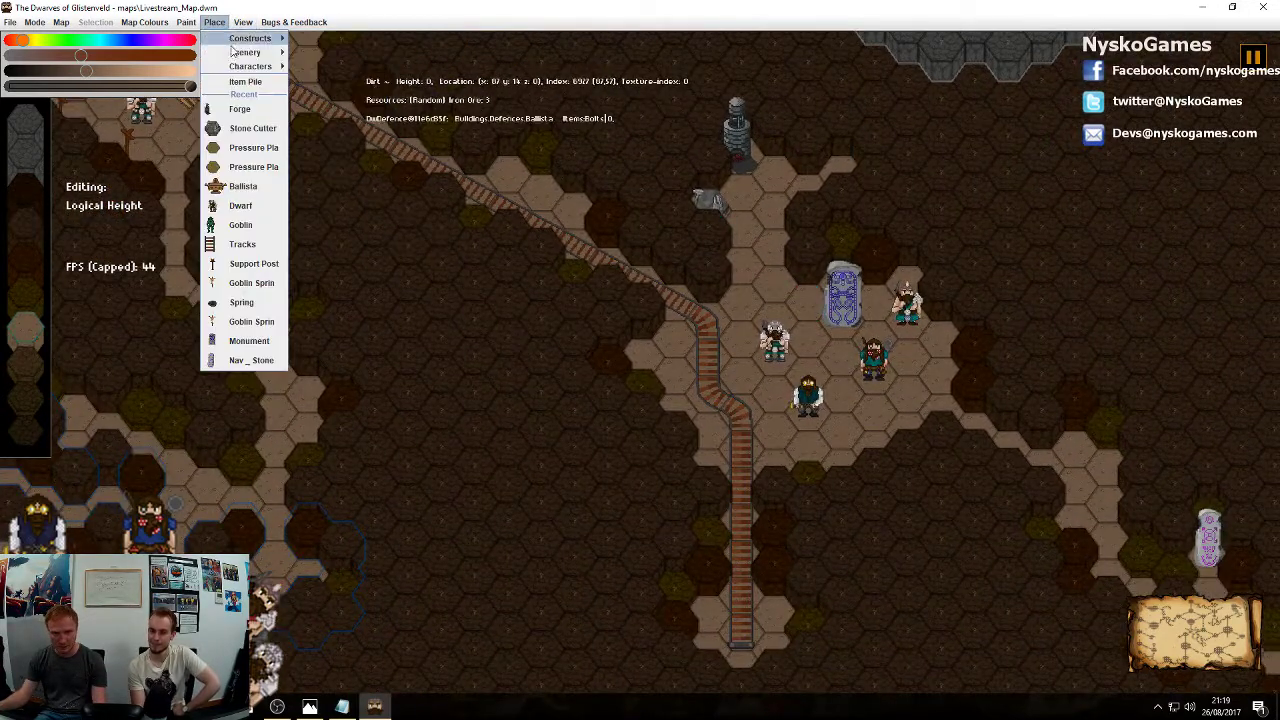
mouse_move(250, 40)
mouse_move(325, 48)
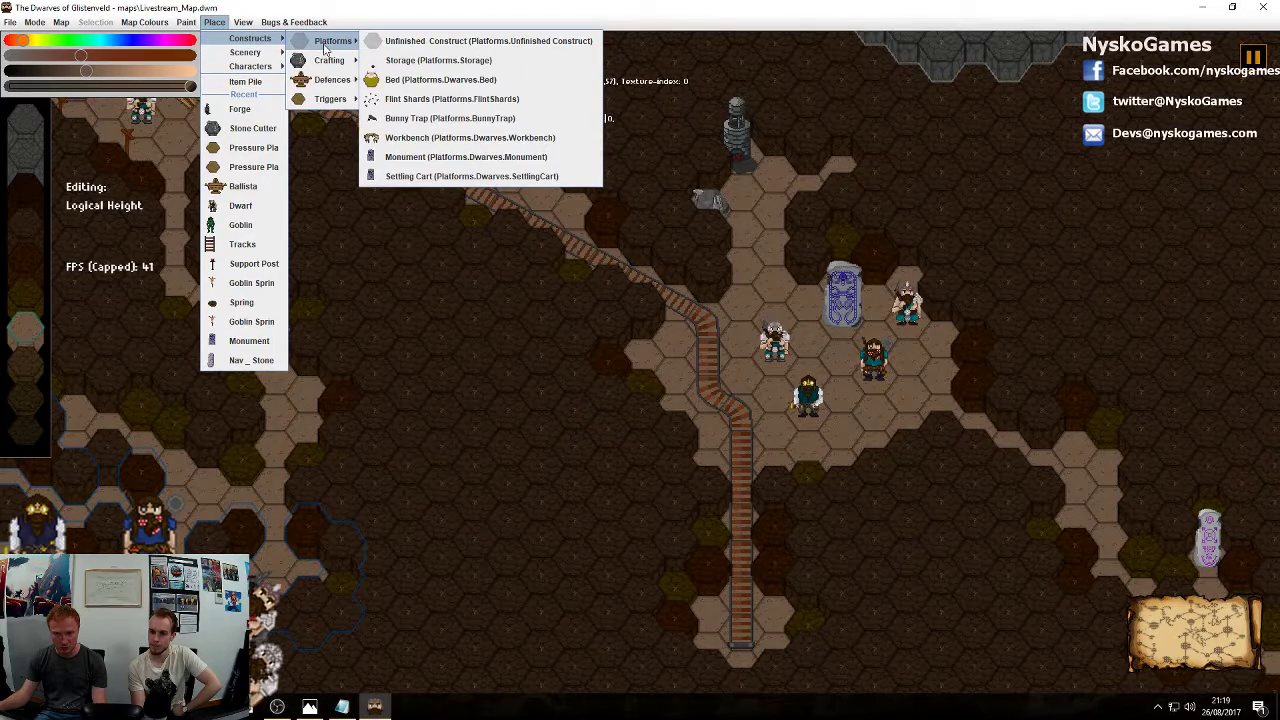
left_click(438, 60)
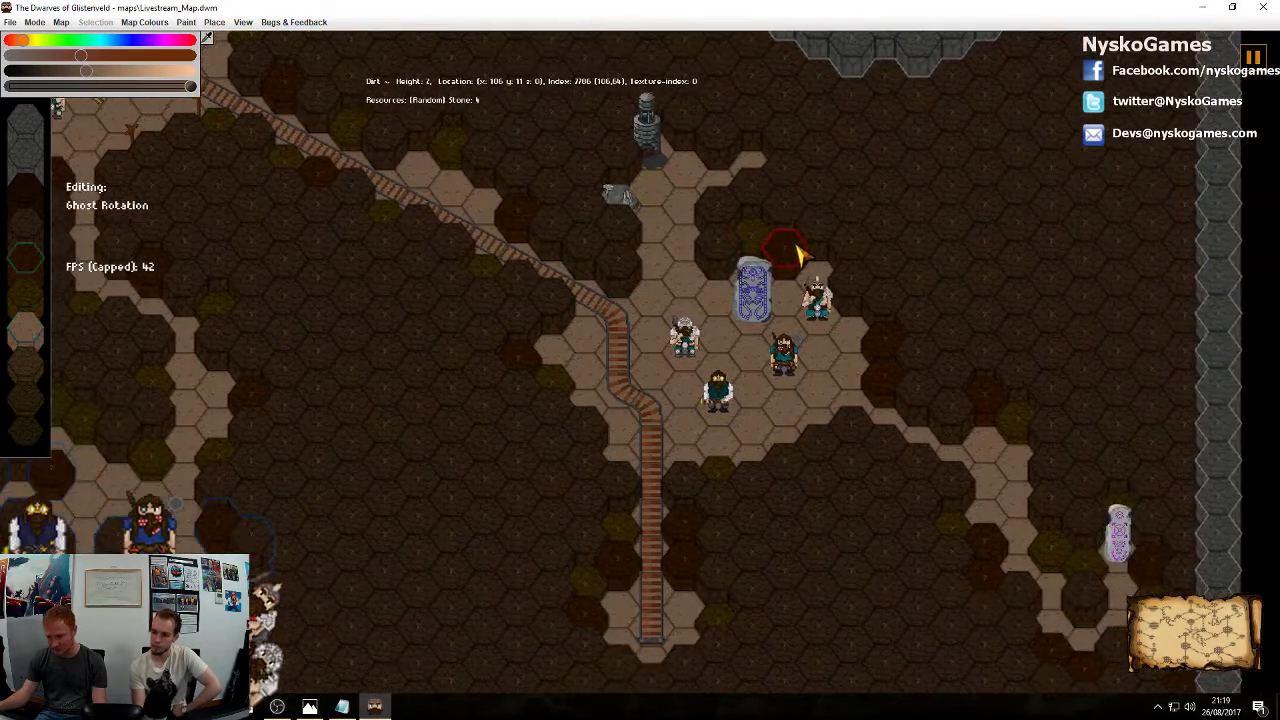
middle_click_drag(797, 246, 852, 373)
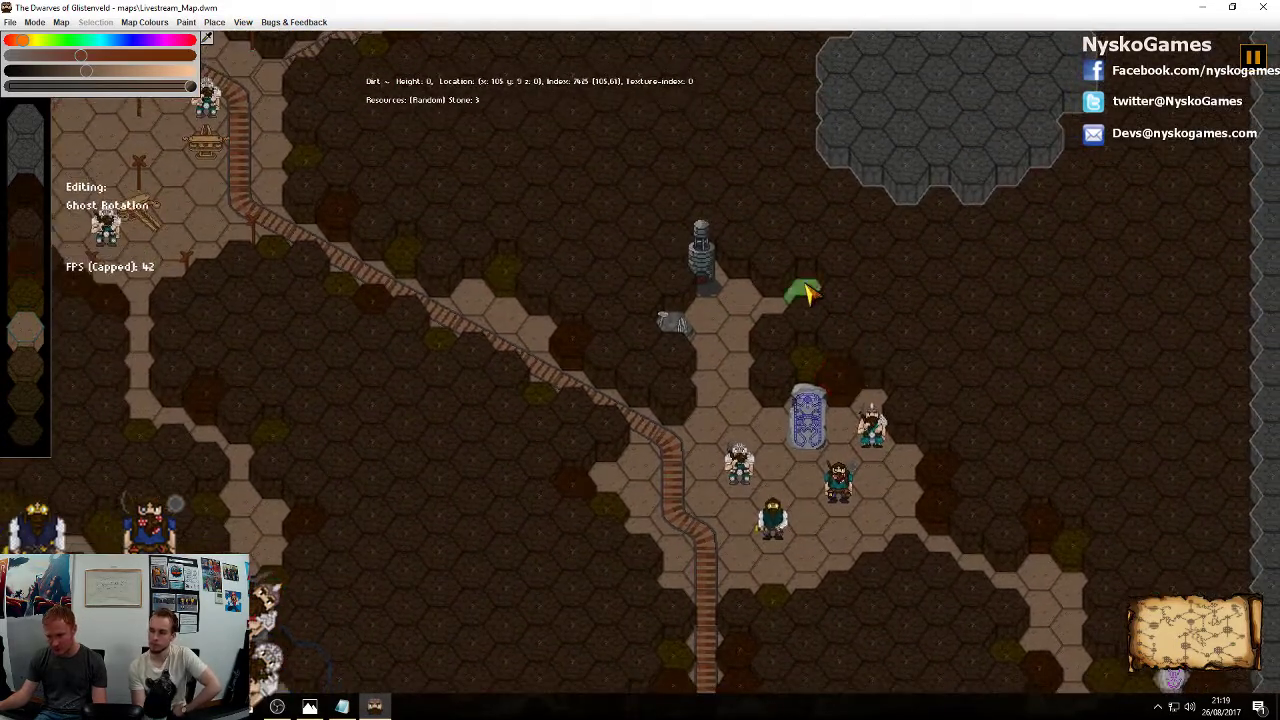
left_click(913, 497)
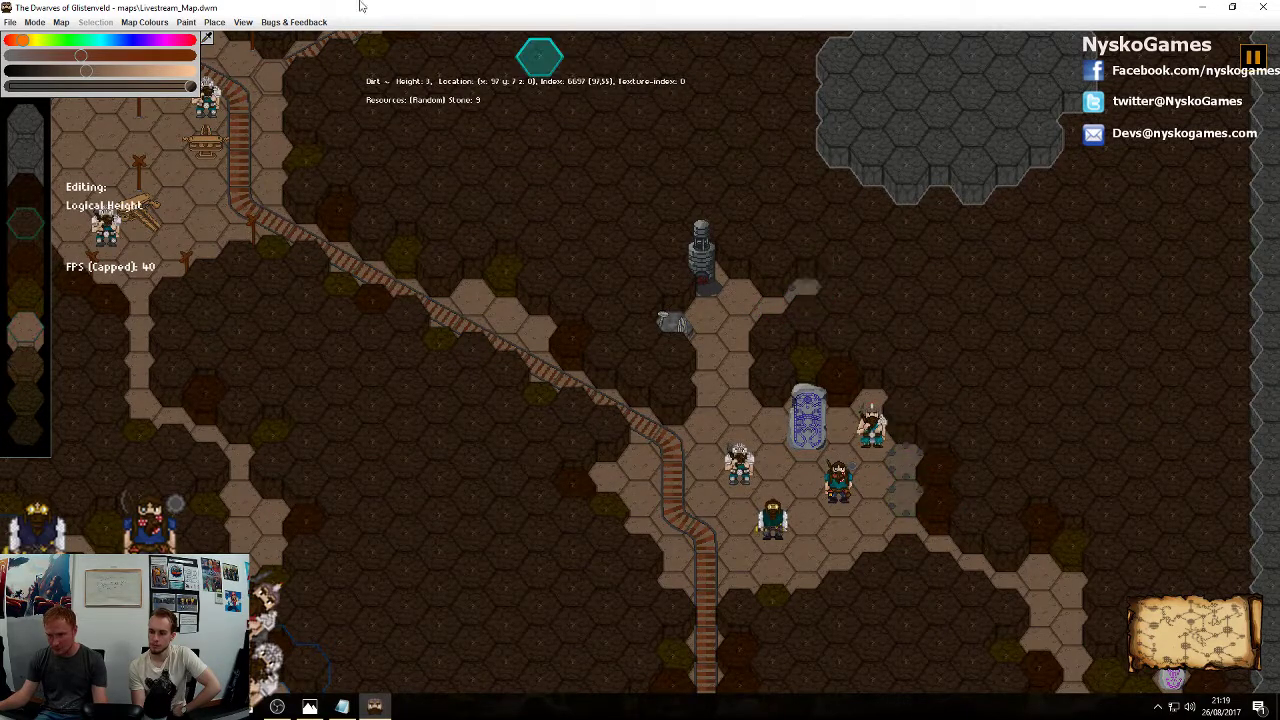
Create an item pile of 10 Iron Bars on the storage platform in the tunnel's northeastern nook
left_click(243, 22)
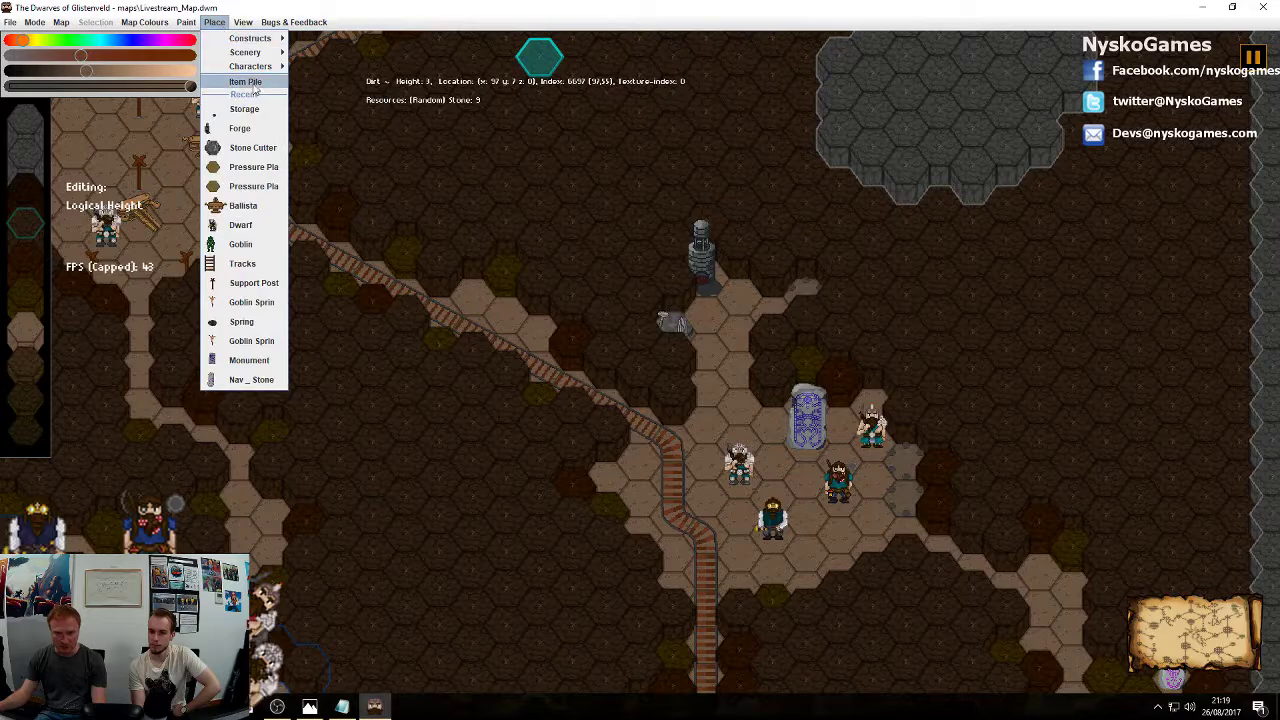
left_click(650, 265)
left_click(800, 289)
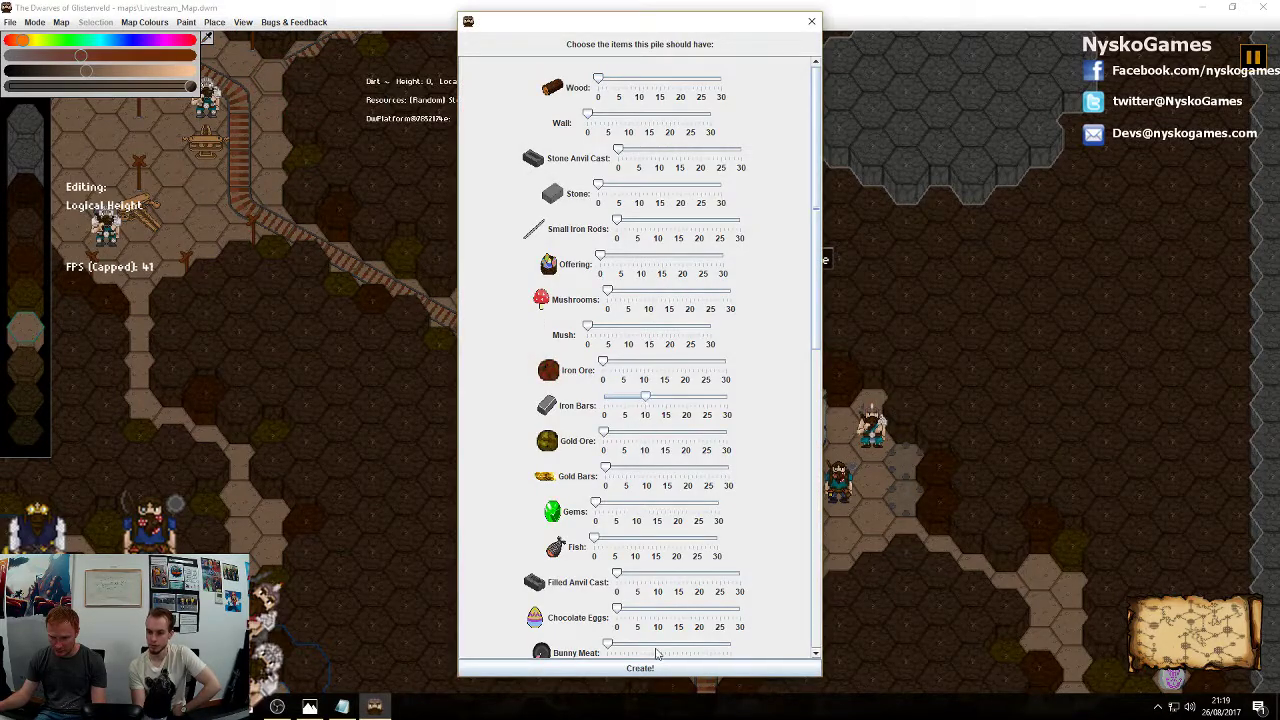
left_click(652, 667)
Create a Fish item pile and a gold item pile on the two upper storage platforms along the monument cavern's eastern edge
left_click(940, 498)
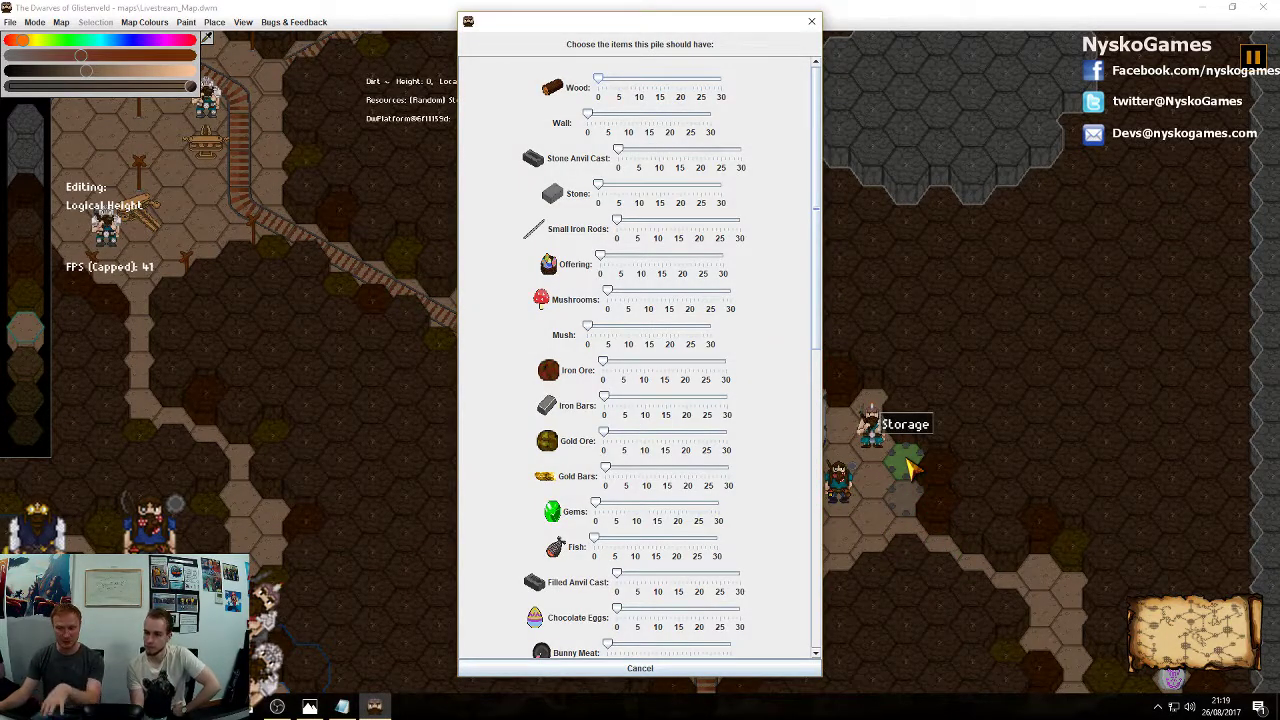
scroll(632, 108, "down", 10)
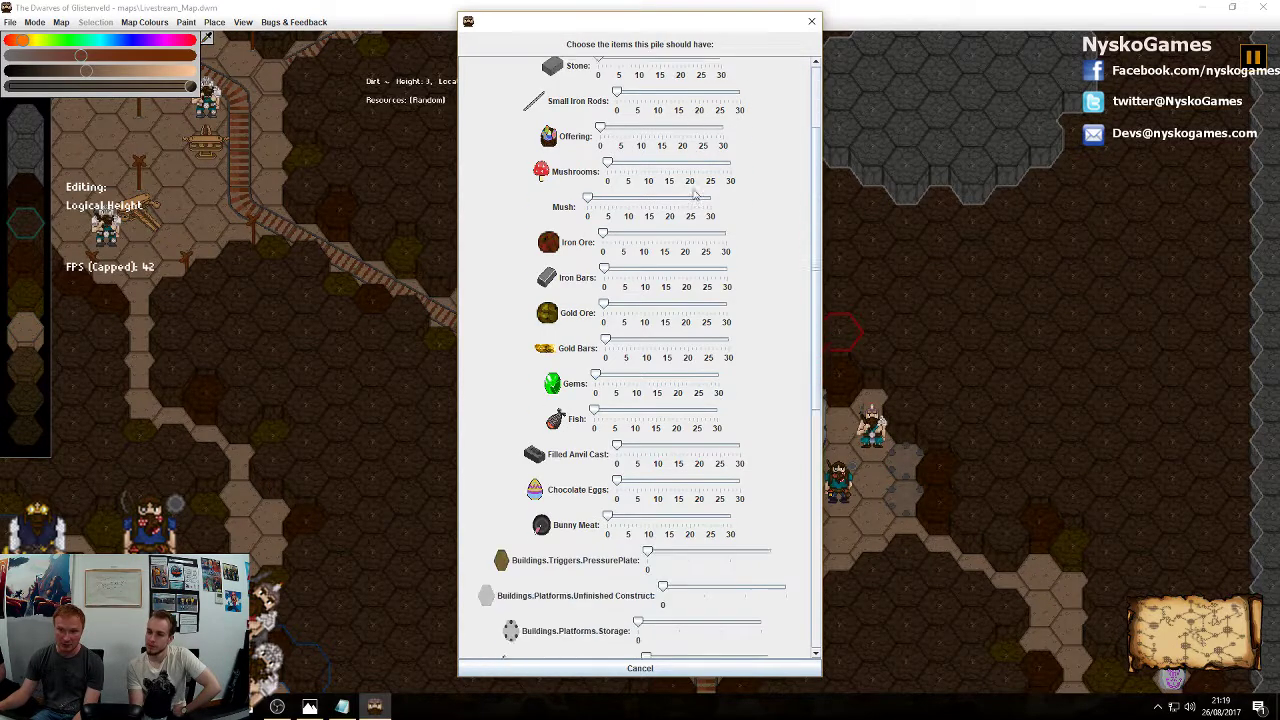
scroll(700, 376, "down", 9)
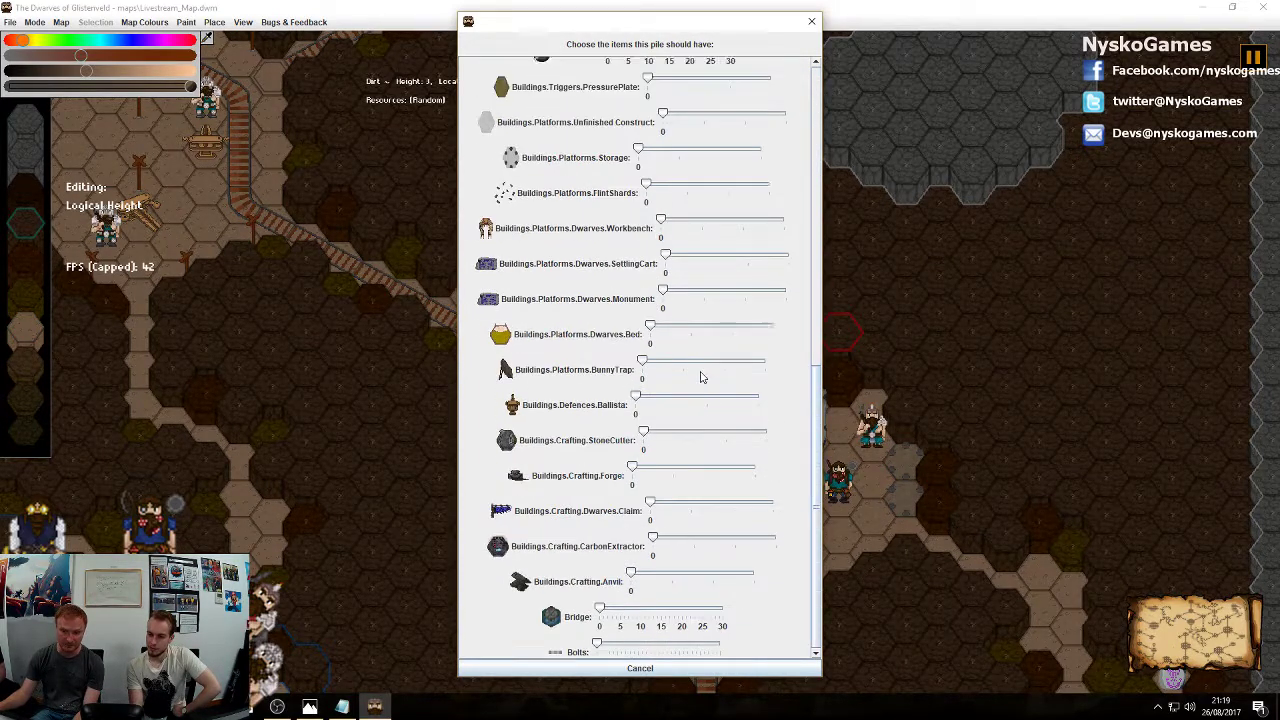
scroll(700, 376, "up", 14)
scroll(700, 376, "up", 5)
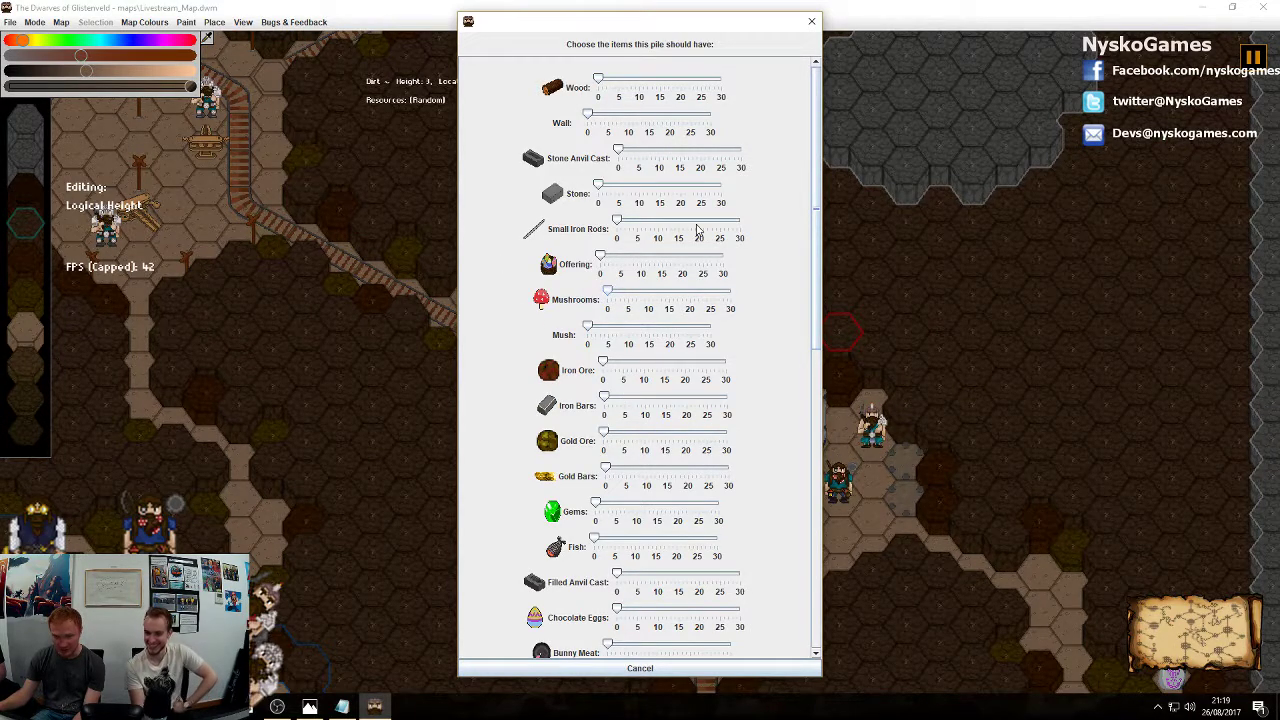
scroll(650, 330, "down", 4)
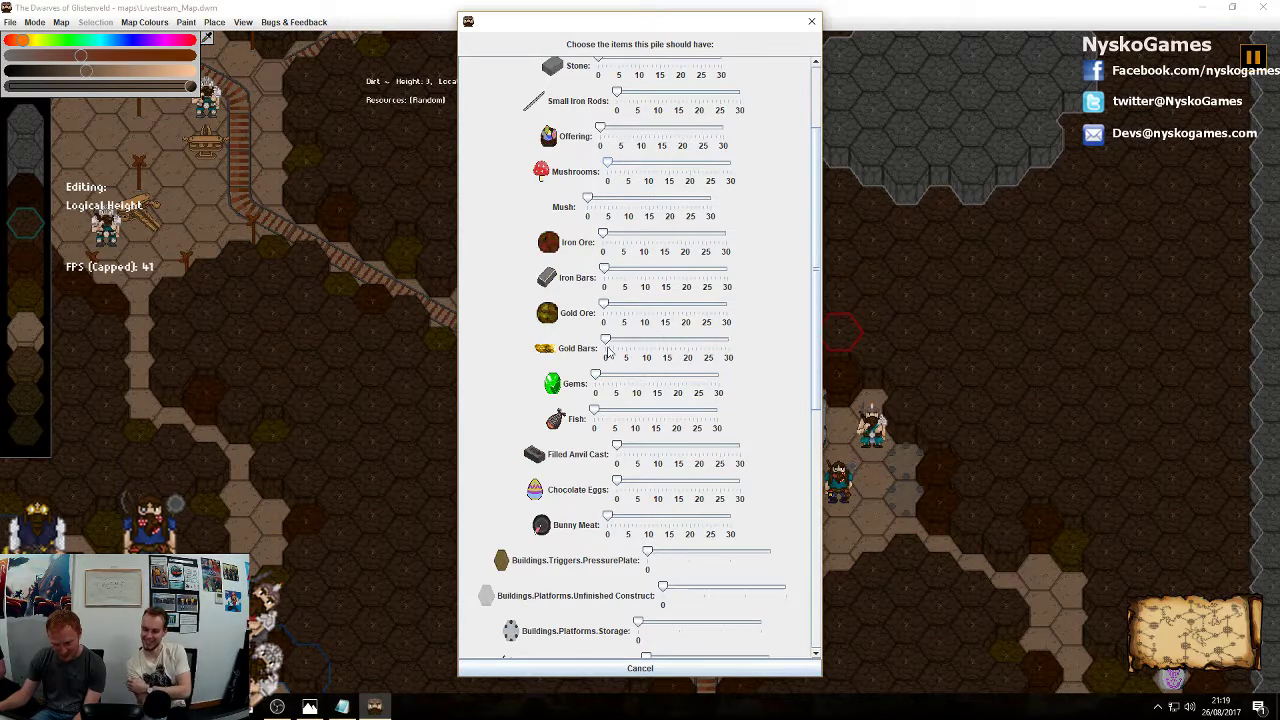
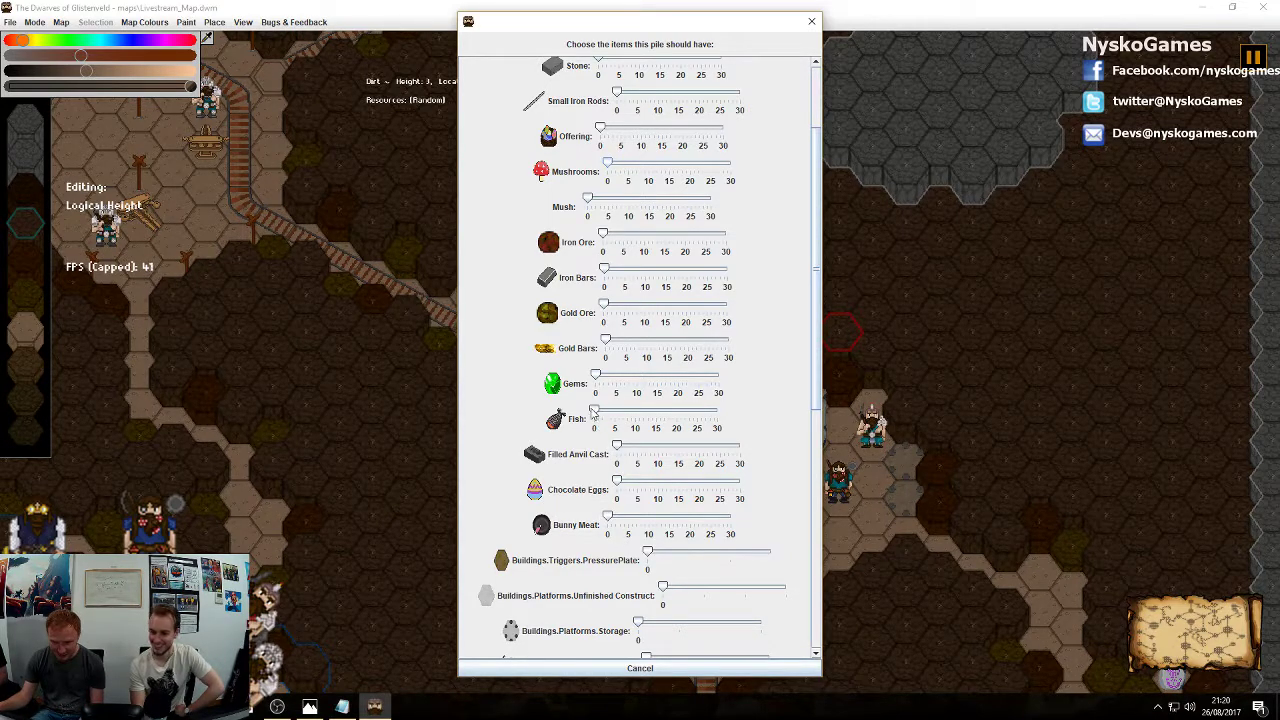
left_click(639, 665)
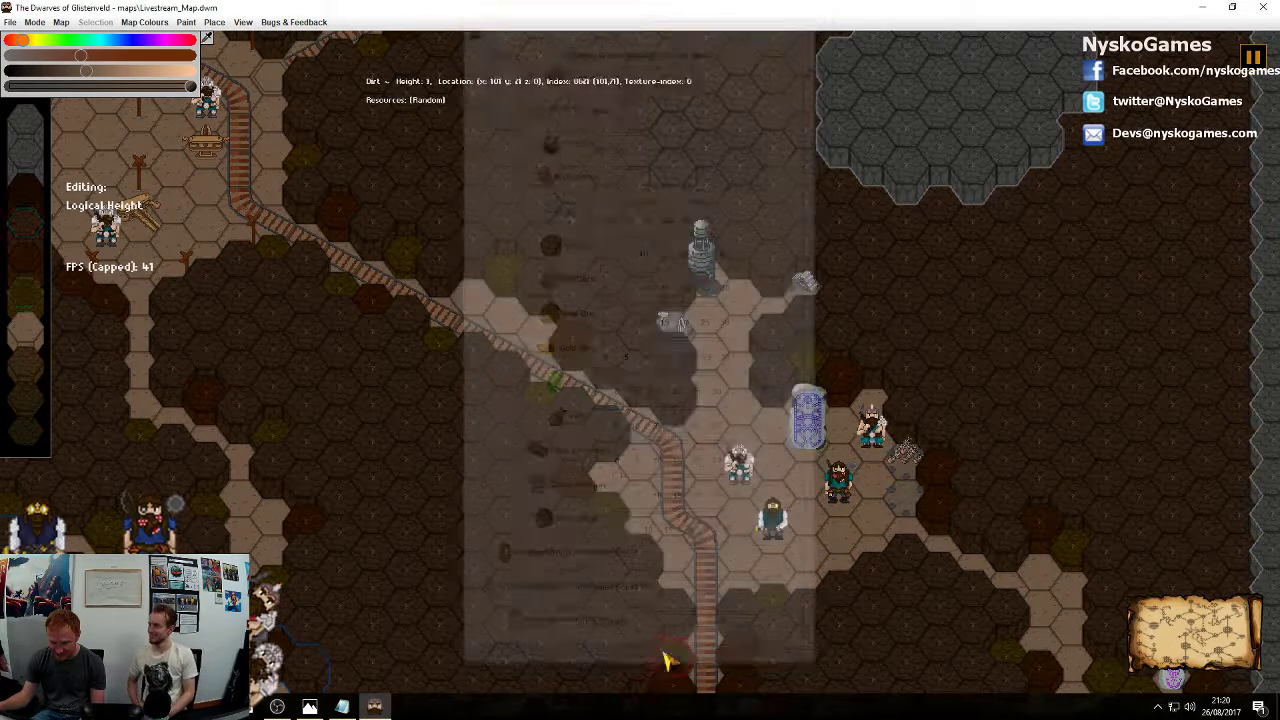
left_click(922, 505)
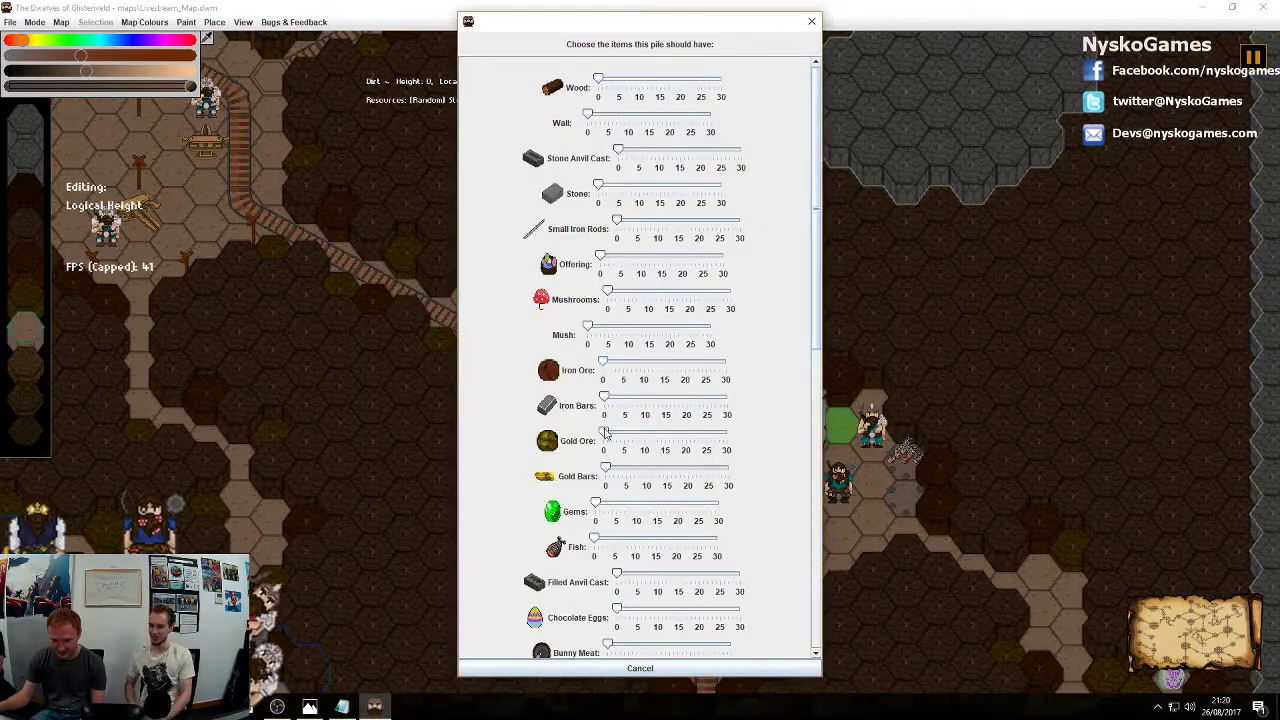
left_click(640, 668)
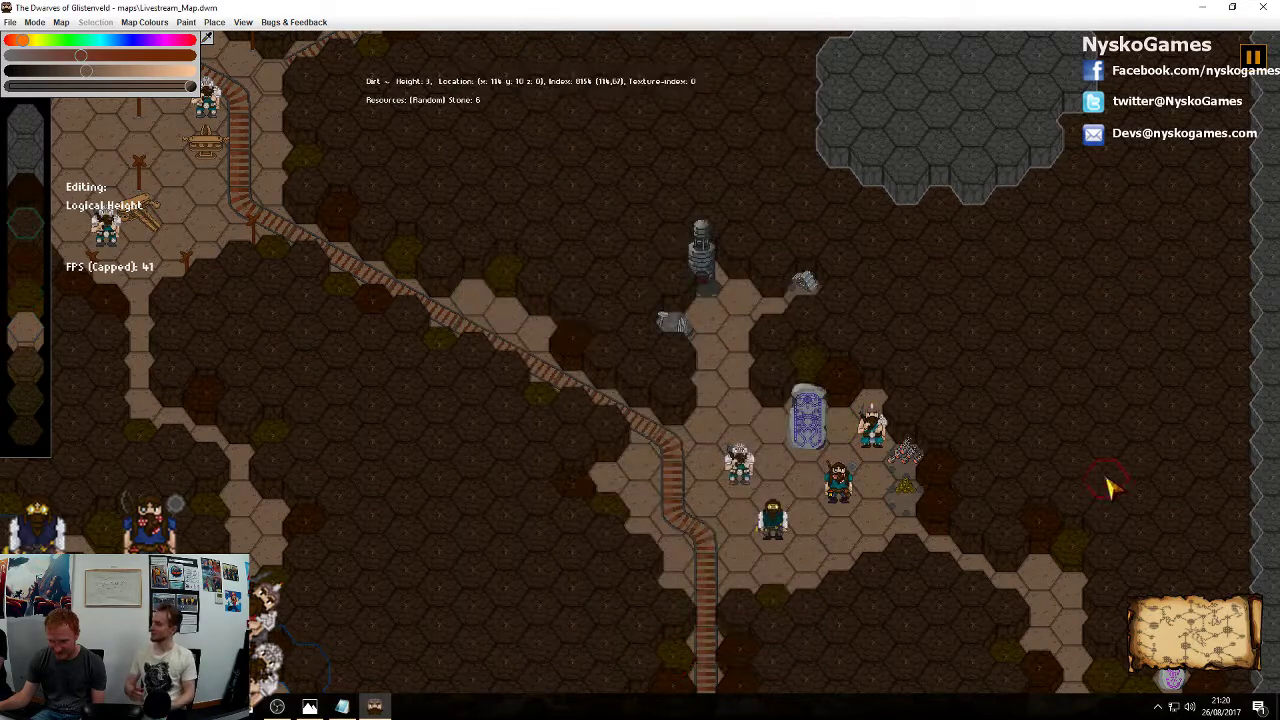
Survey the tunnels and caverns surrounding the monument cavern and the central ballista cavern
middle_click_drag(931, 289, 1032, 411)
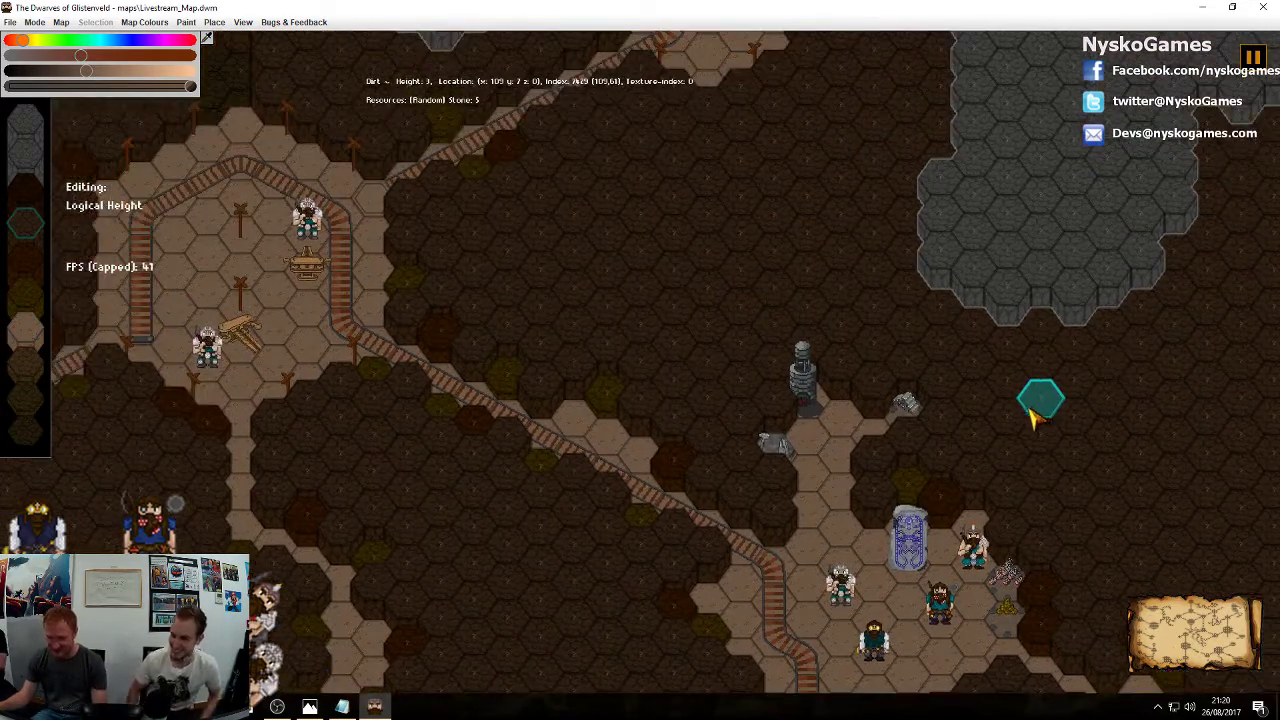
middle_click_drag(872, 318, 800, 183)
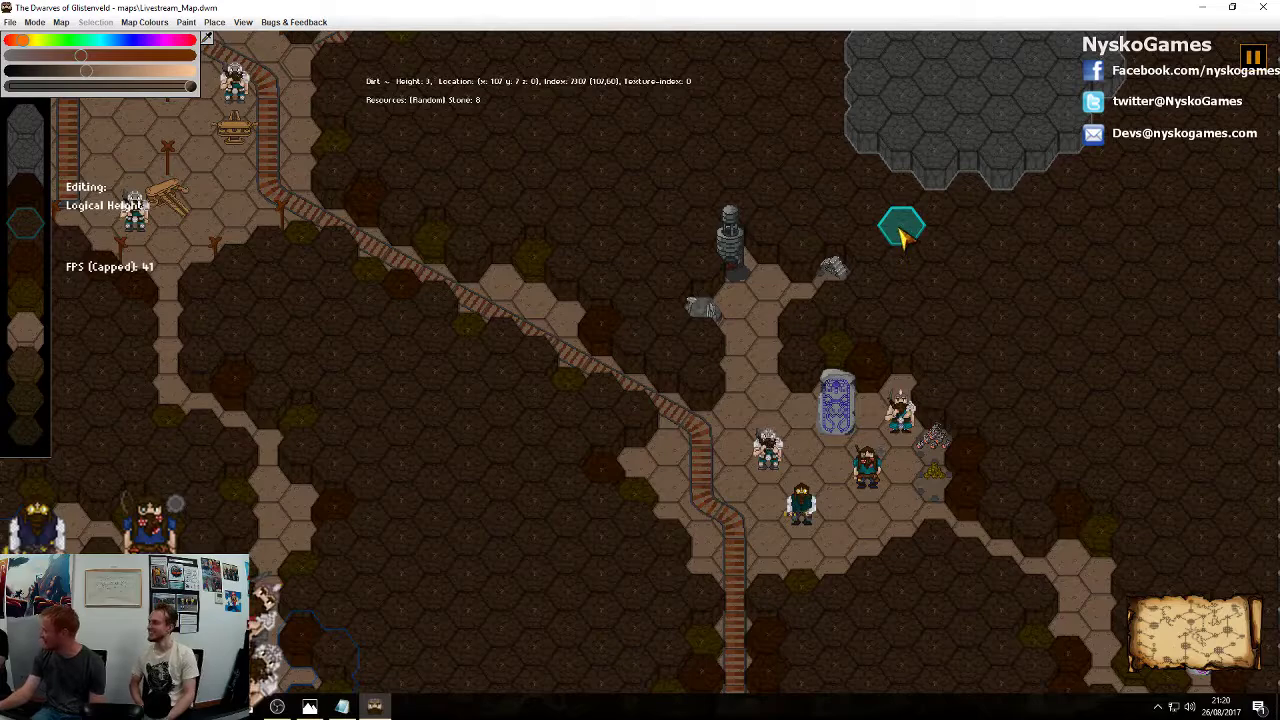
middle_click_drag(951, 289, 1023, 480)
scroll(846, 363, "down", 2)
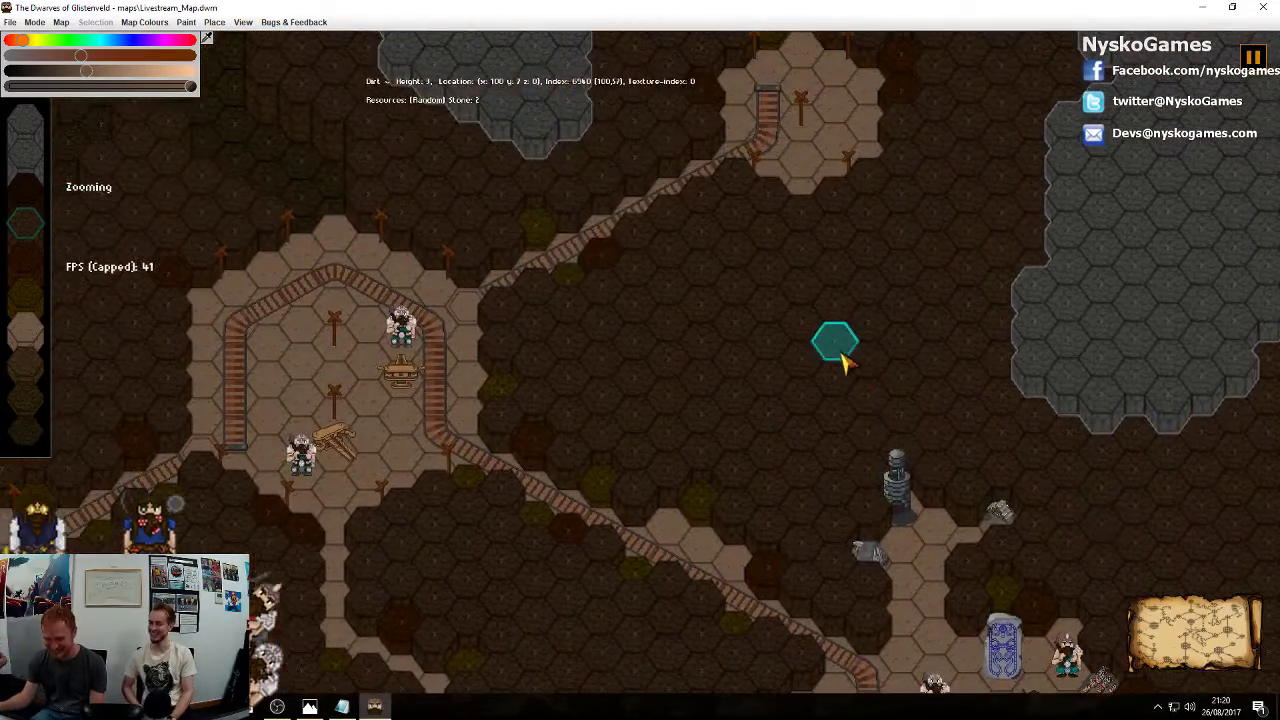
scroll(846, 363, "down", 2)
scroll(857, 340, "up", 2)
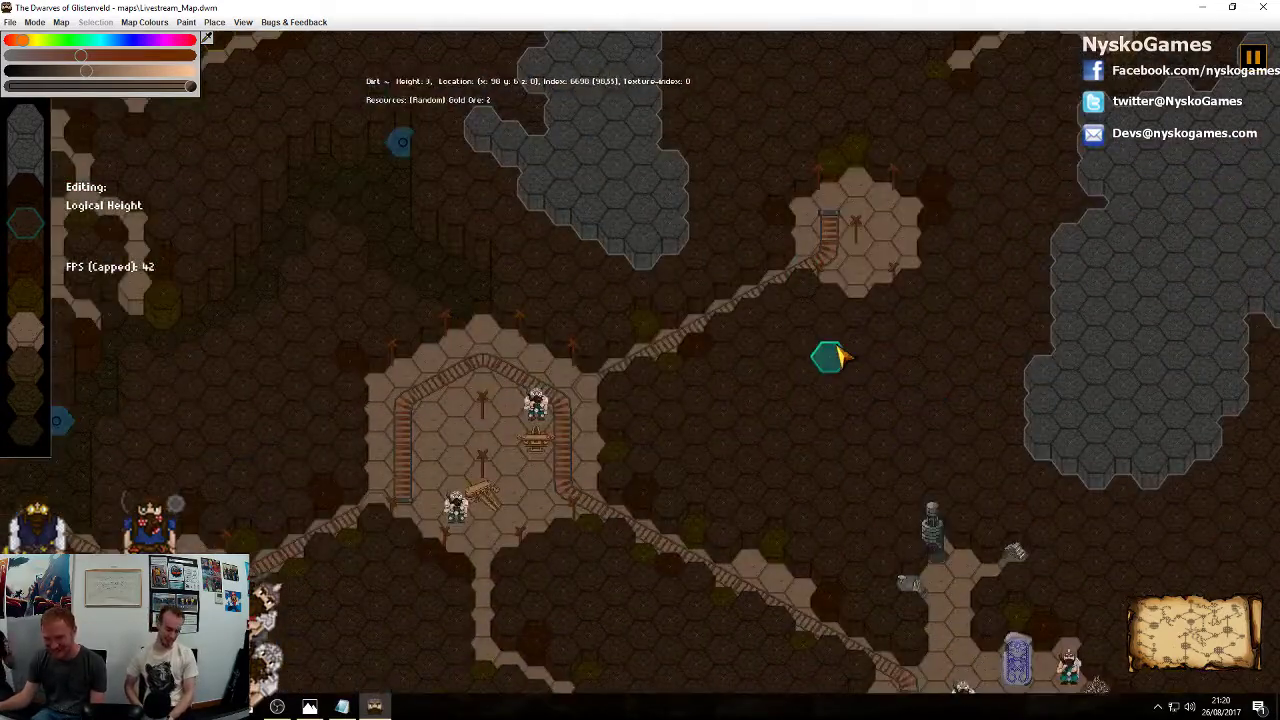
middle_click_drag(1013, 405, 974, 366)
middle_click_drag(771, 349, 1048, 377)
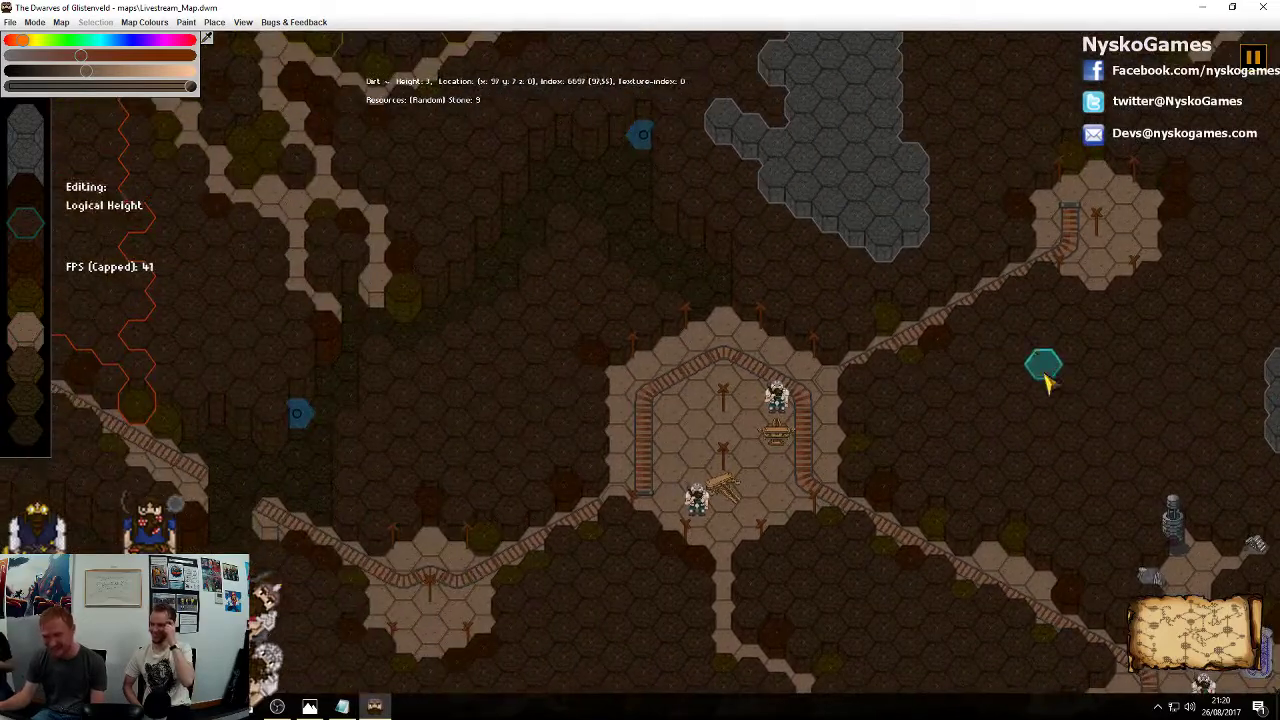
scroll(750, 236, "down", 1)
middle_click_drag(748, 238, 875, 398)
middle_click_drag(1053, 413, 600, 420)
middle_click_drag(755, 225, 801, 562)
middle_click_drag(728, 288, 815, 50)
middle_click_drag(885, 424, 853, 80)
middle_click_drag(887, 250, 896, 113)
middle_click_drag(933, 361, 687, 237)
scroll(826, 405, "up", 3)
middle_click_drag(975, 495, 680, 450)
scroll(700, 405, "up", 1)
middle_click_drag(664, 262, 774, 368)
Assign the Storage platform in the tunnel's northeastern nook to team1
left_click(614, 284)
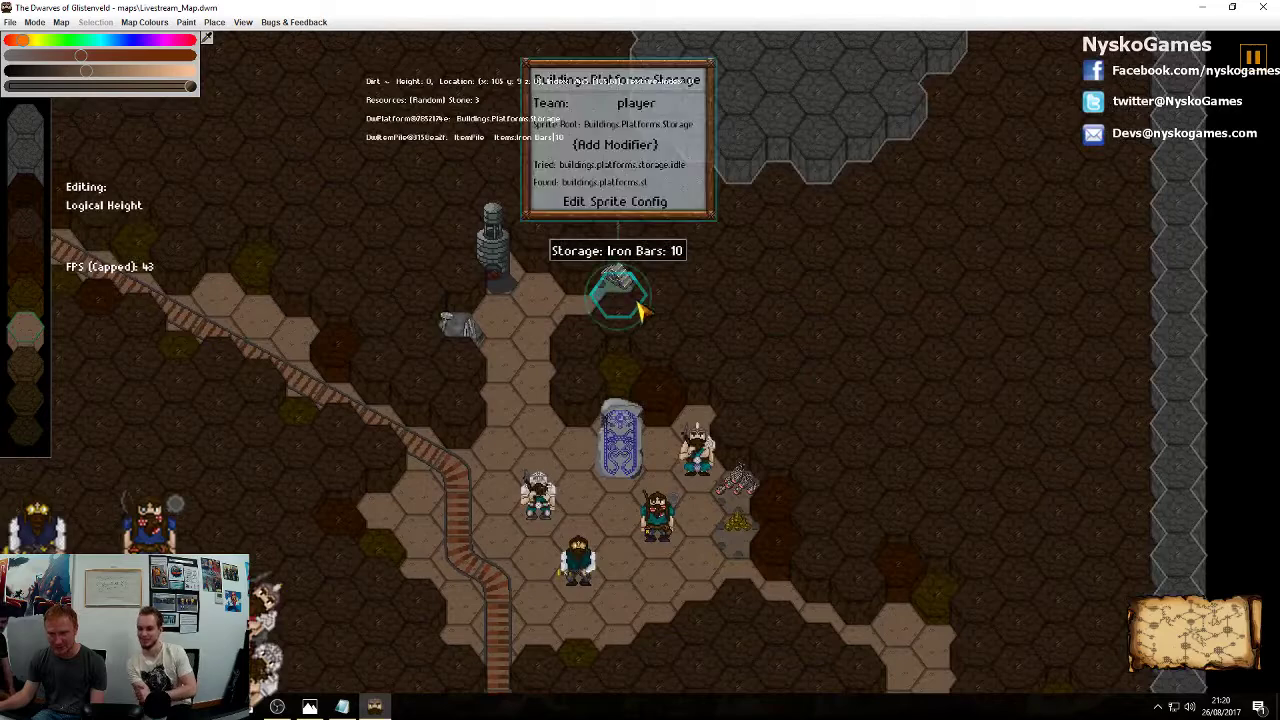
left_click(671, 98)
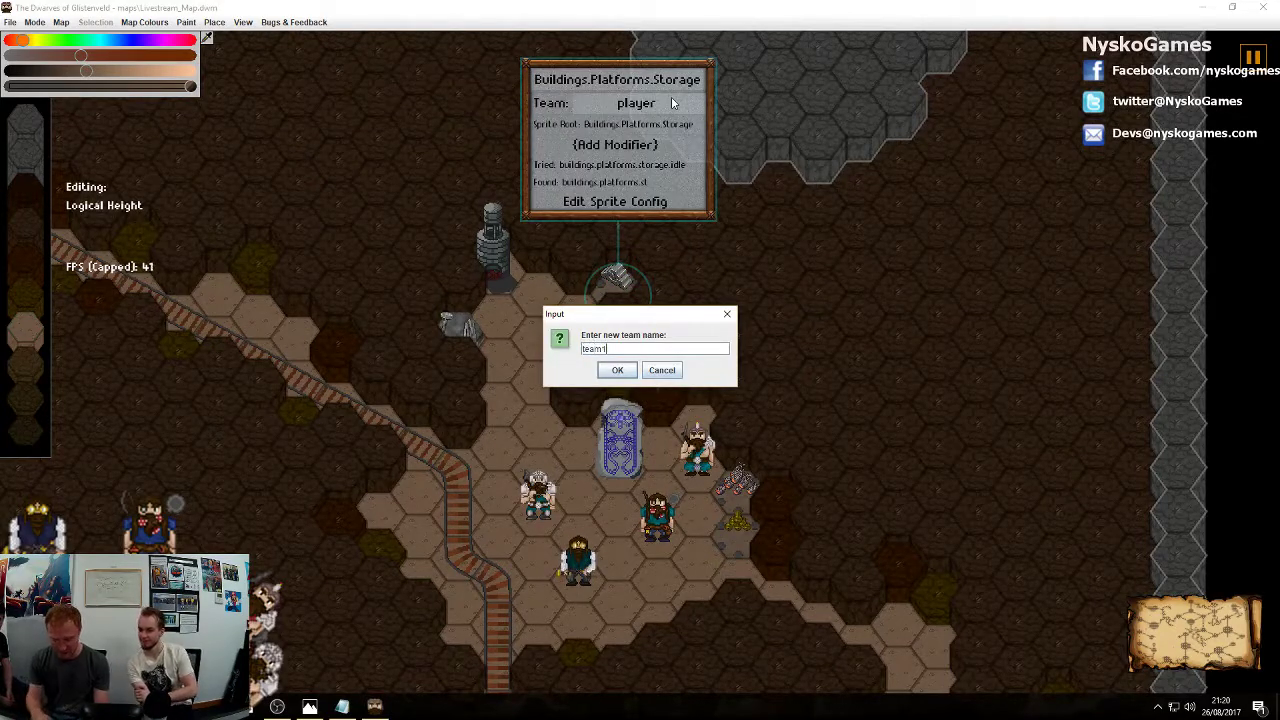
key("Return")
Assign the Storage platforms on the monument cavern's eastern edge to team1
left_click(765, 445)
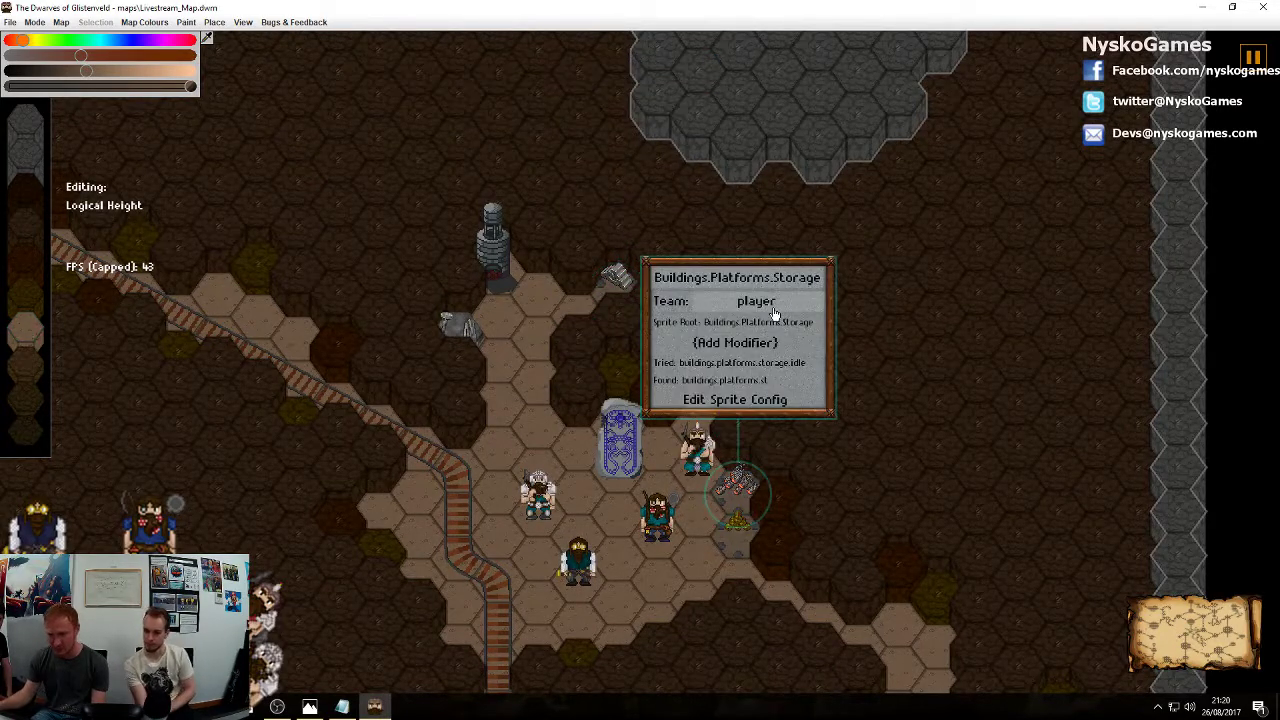
left_click(772, 311)
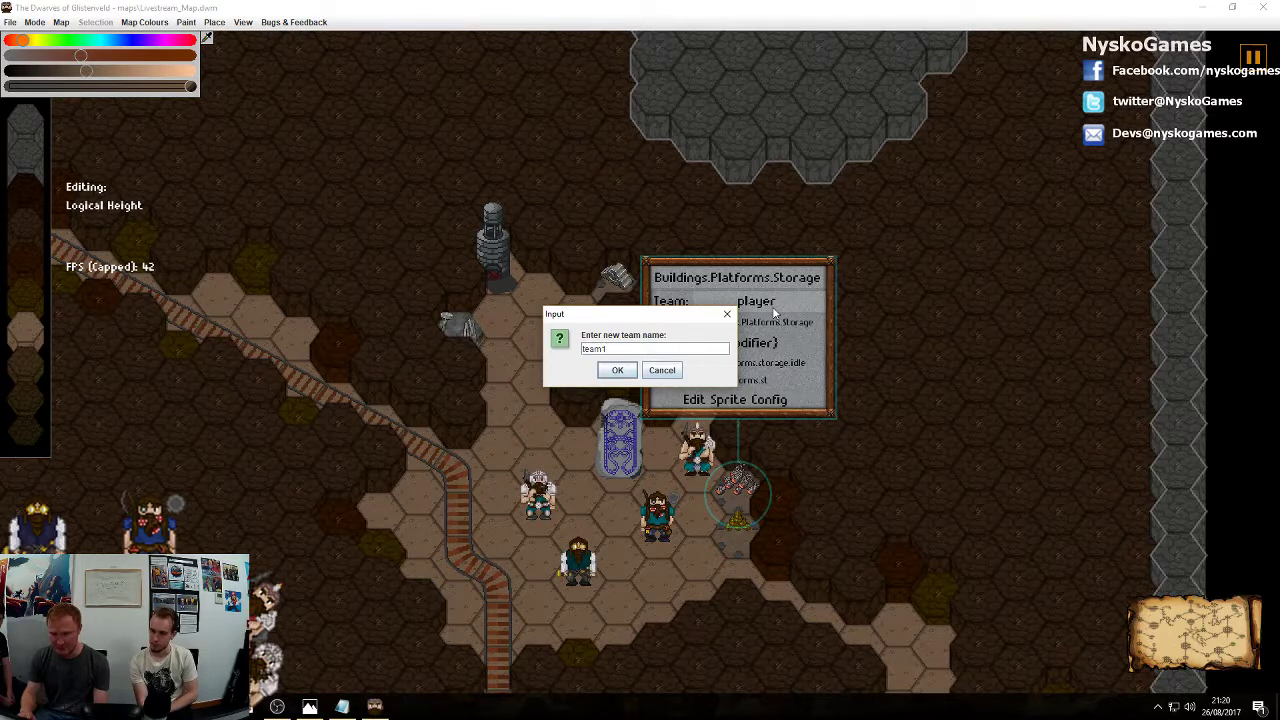
key("Return")
left_click(742, 544)
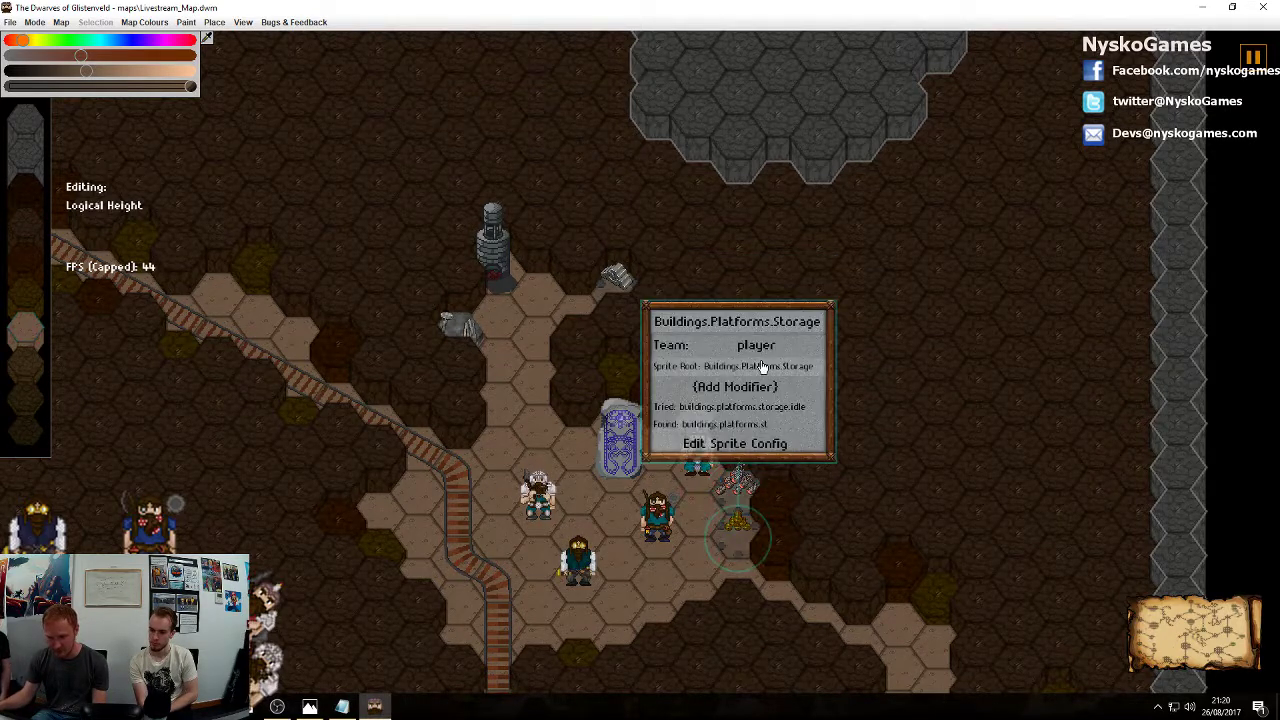
left_click(768, 349)
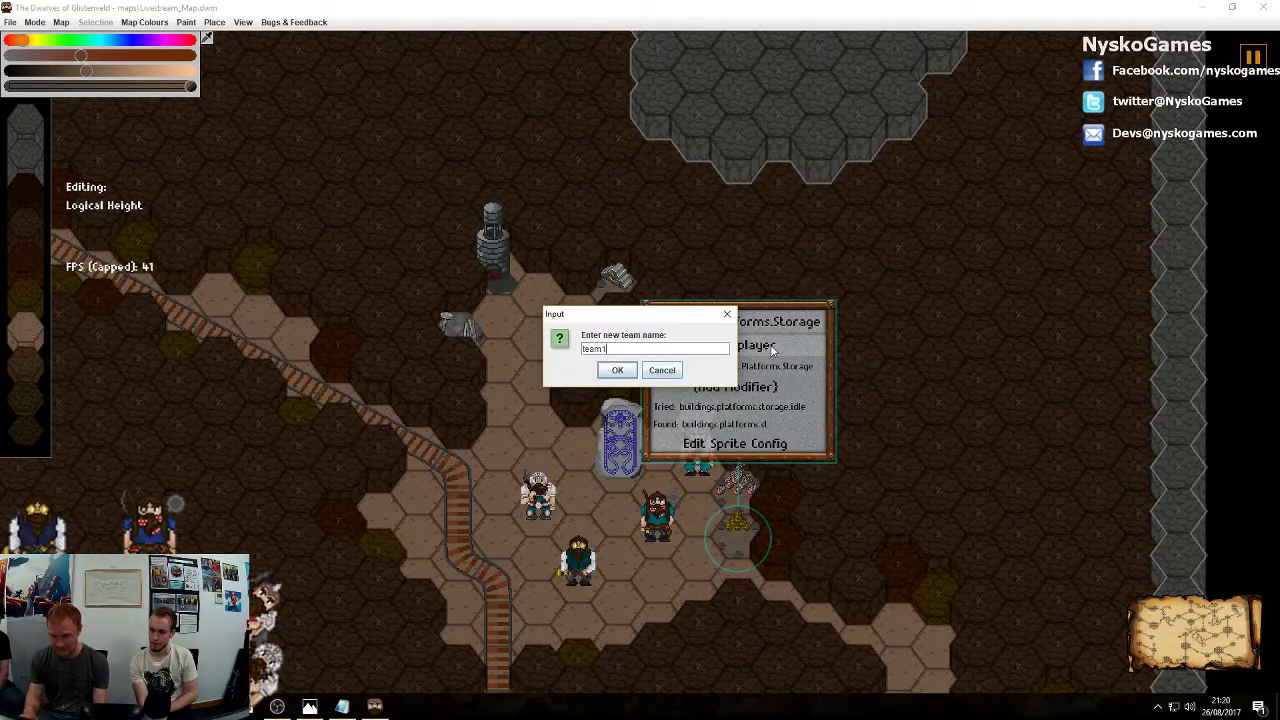
key("Return")
left_click(942, 456)
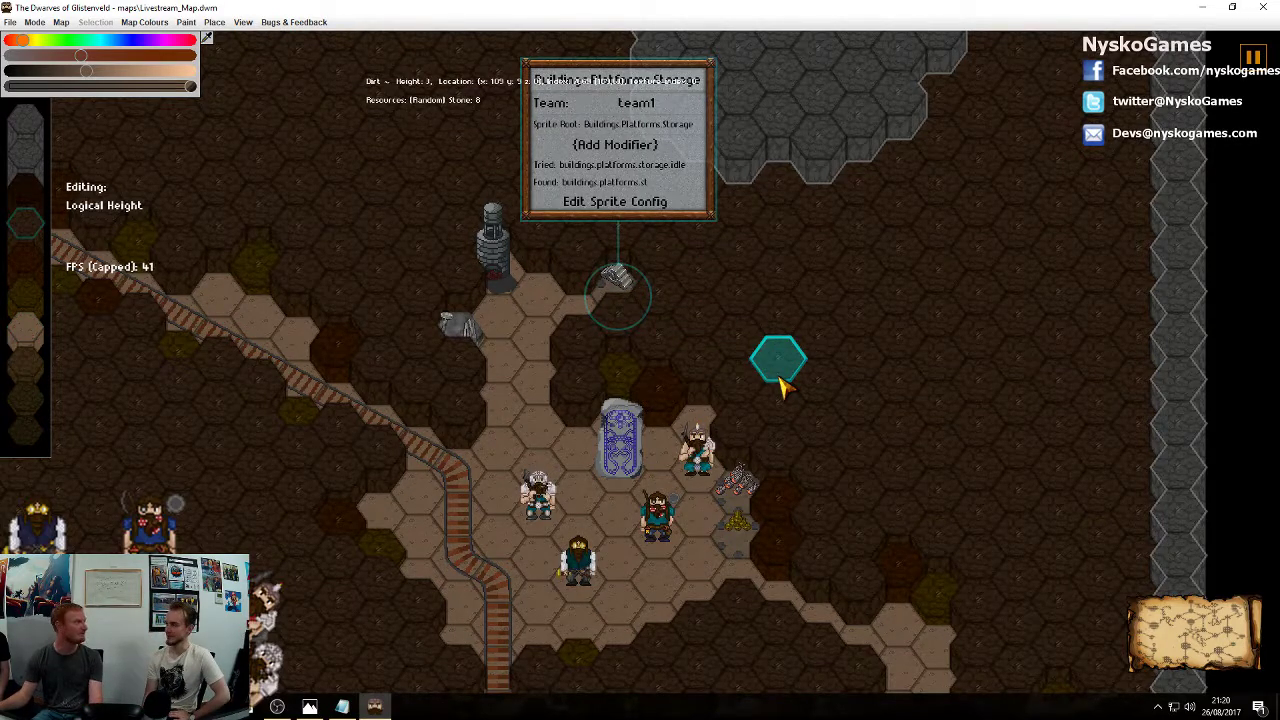
Change the team of the Forge at the tunnel's northern end to team1
left_click(492, 240)
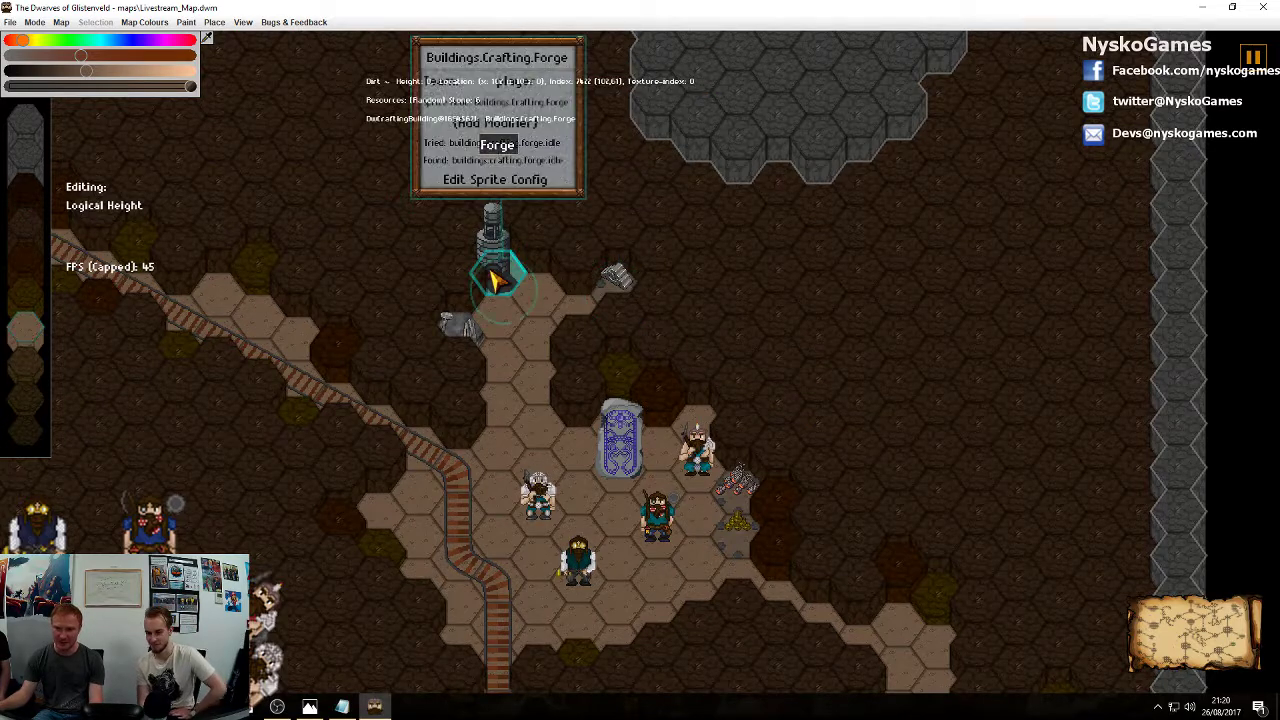
left_click(552, 85)
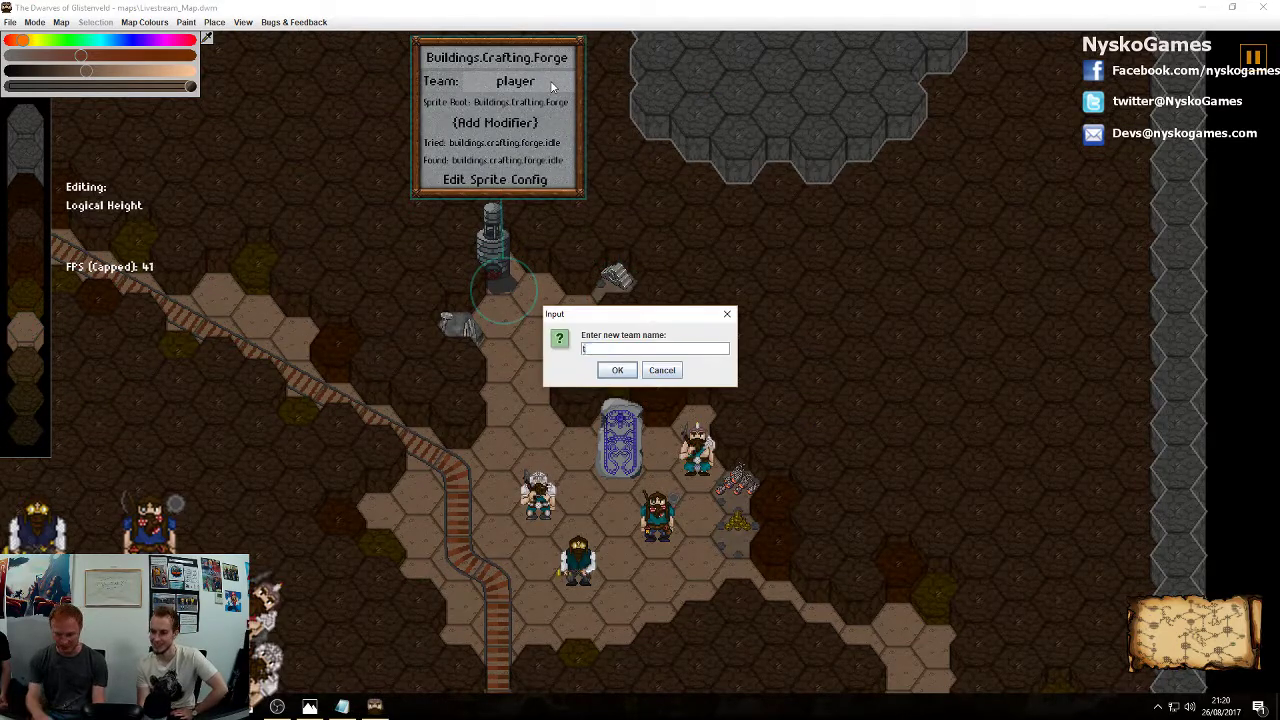
type("team1")
key("Return")
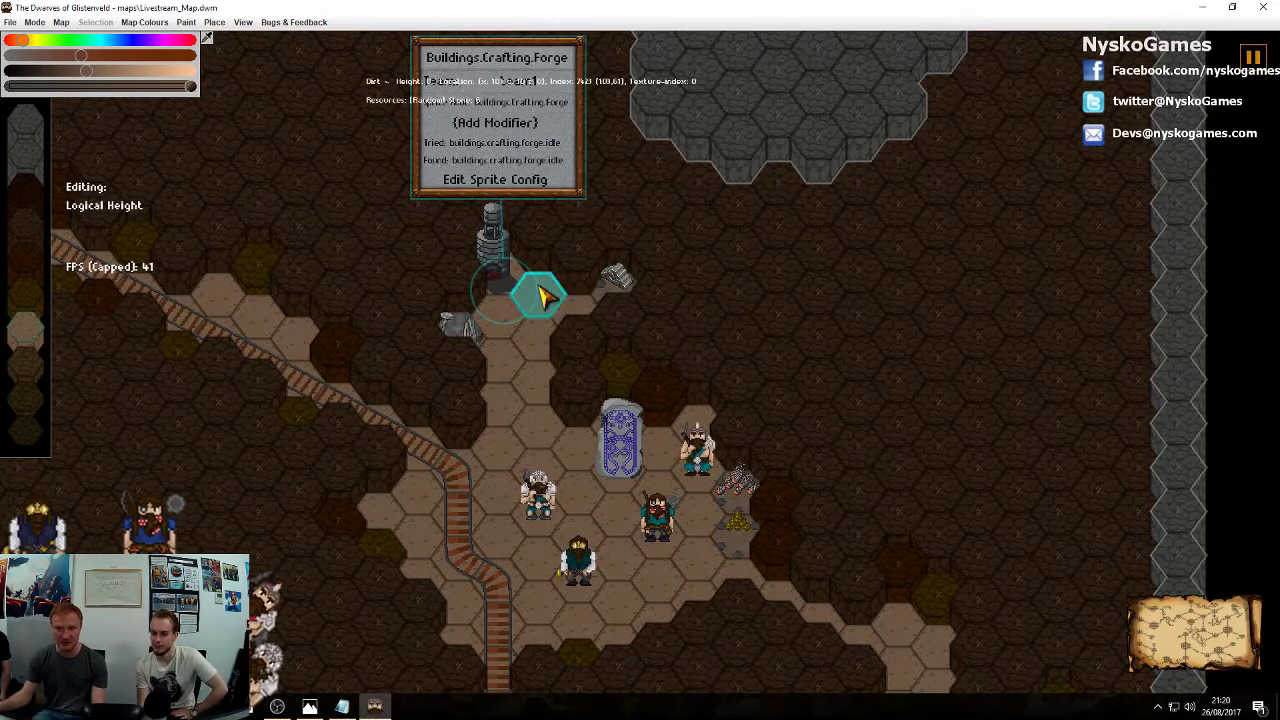
Change the team of the Stone Cutter in the tunnel's western nook to team1
left_click(458, 330)
left_click(524, 150)
type("tea")
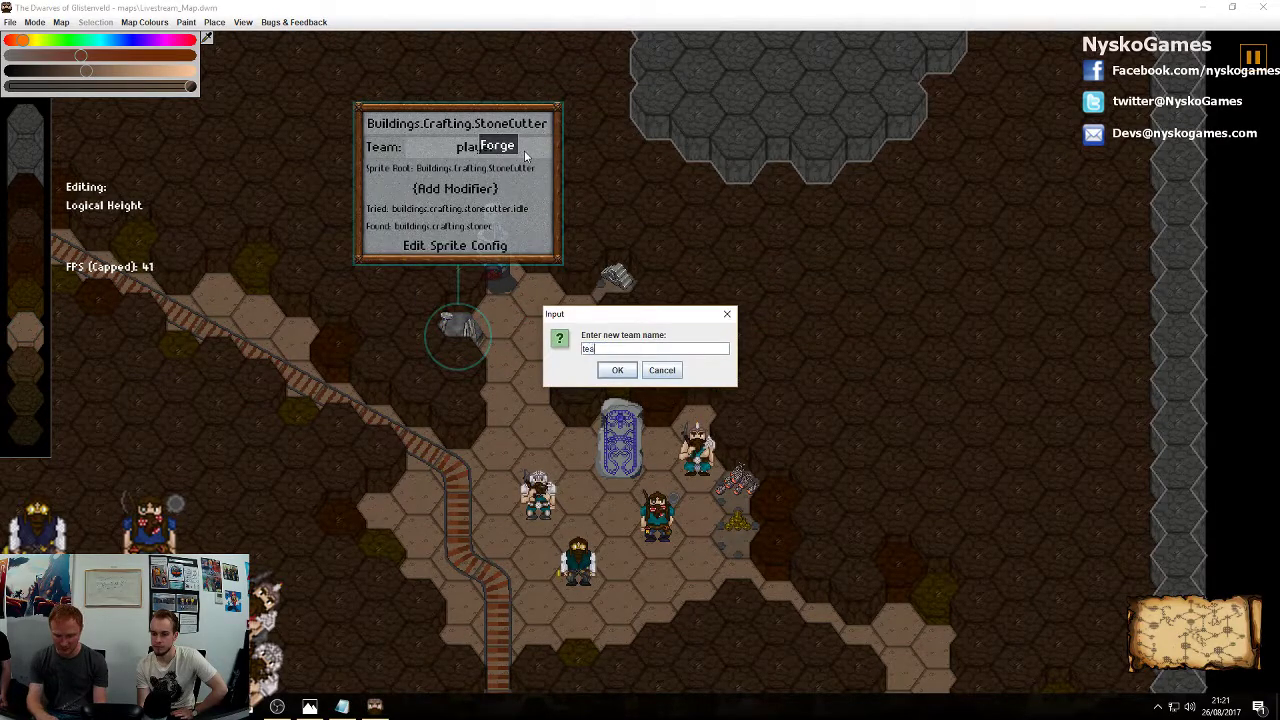
type("m1")
key("Return")
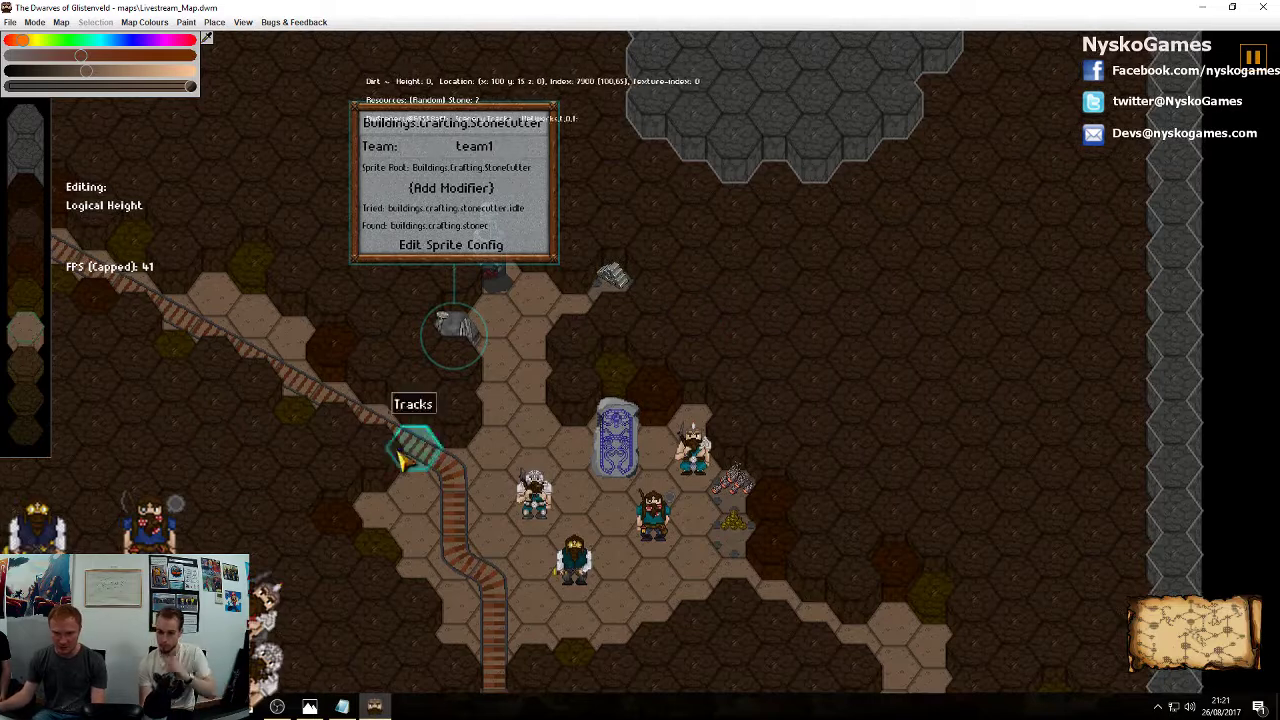
Set the Monument's team to team1
left_click(449, 468)
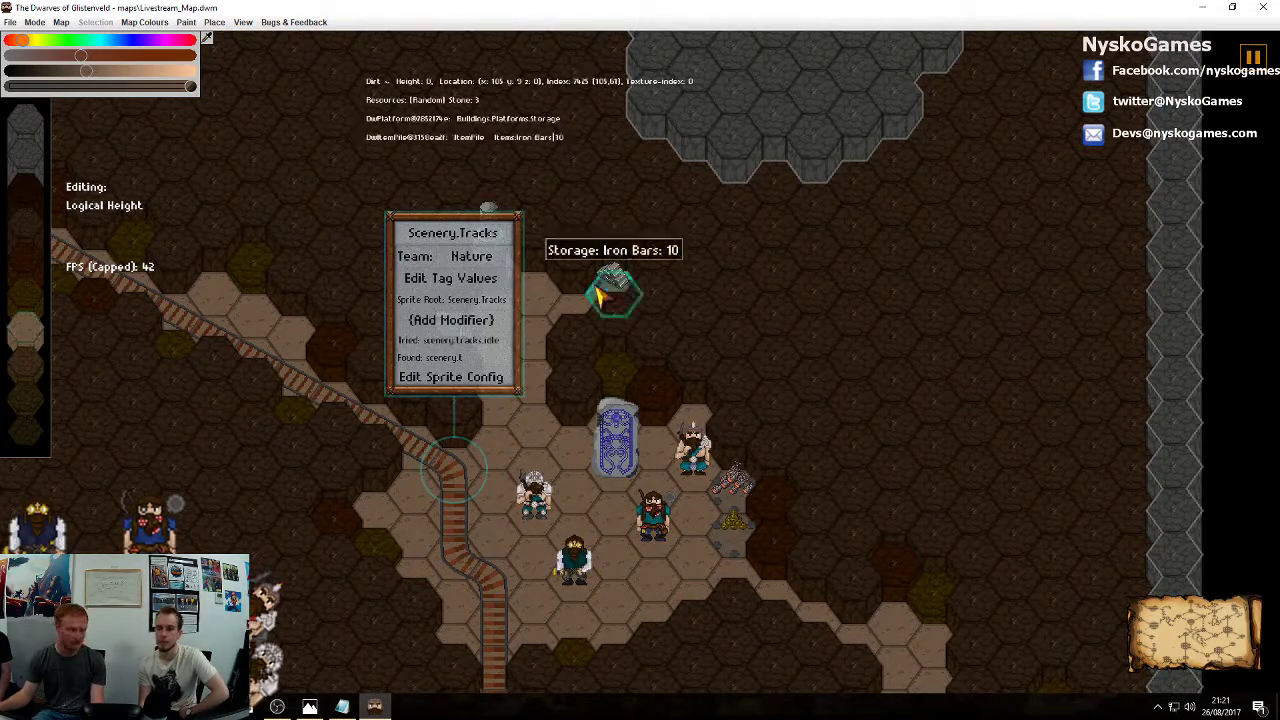
left_click(615, 440)
left_click(686, 280)
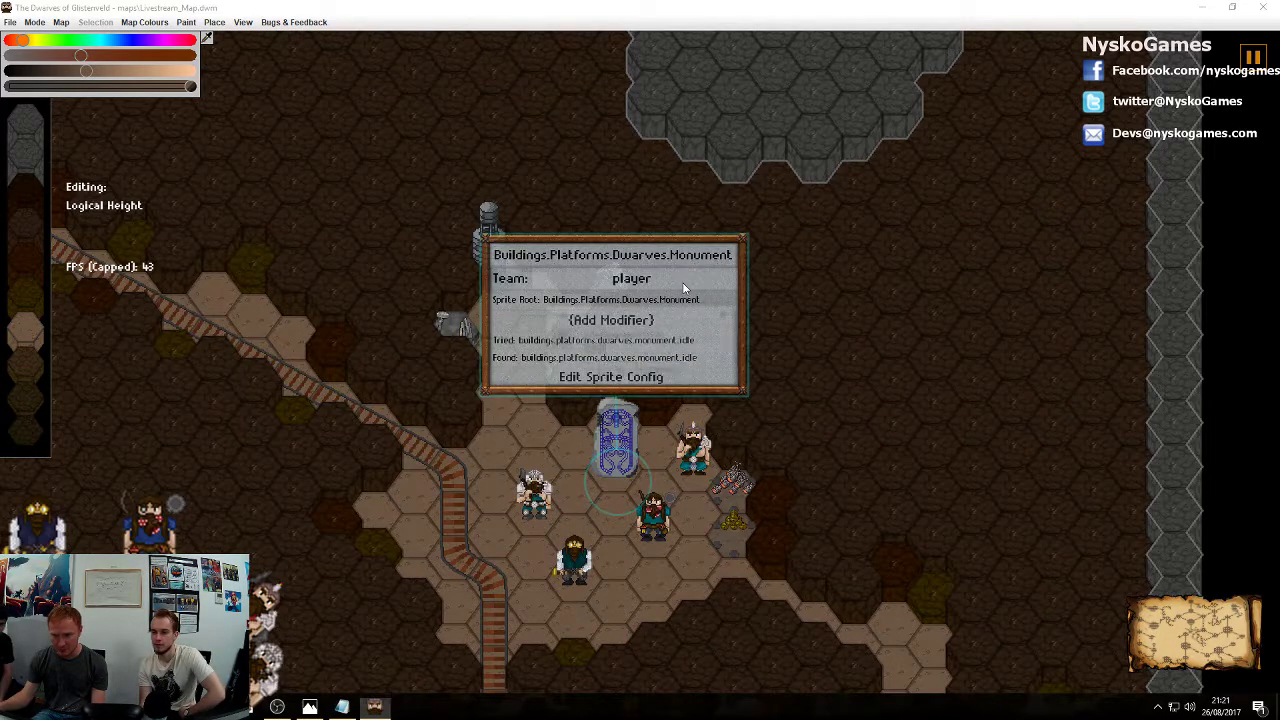
key("Return")
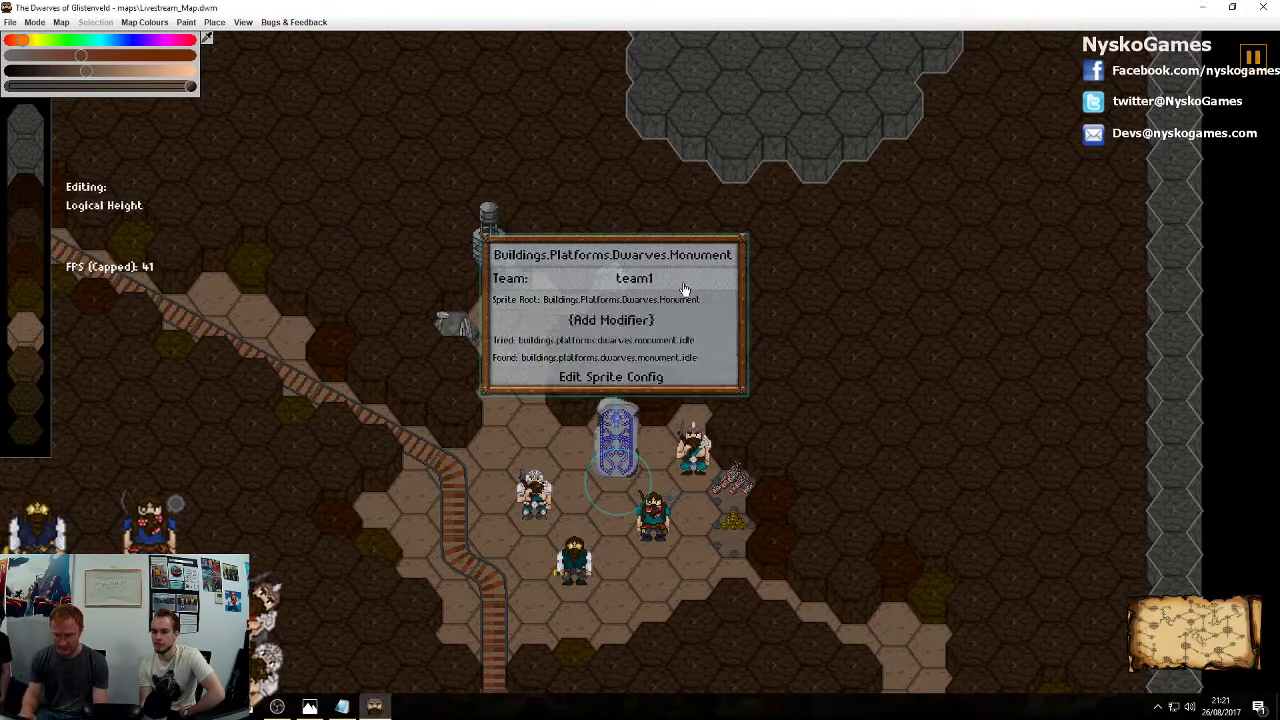
left_click(828, 400)
Set the team of the eastern Ballista in the central cavern to team1
left_click_drag(829, 445, 923, 337)
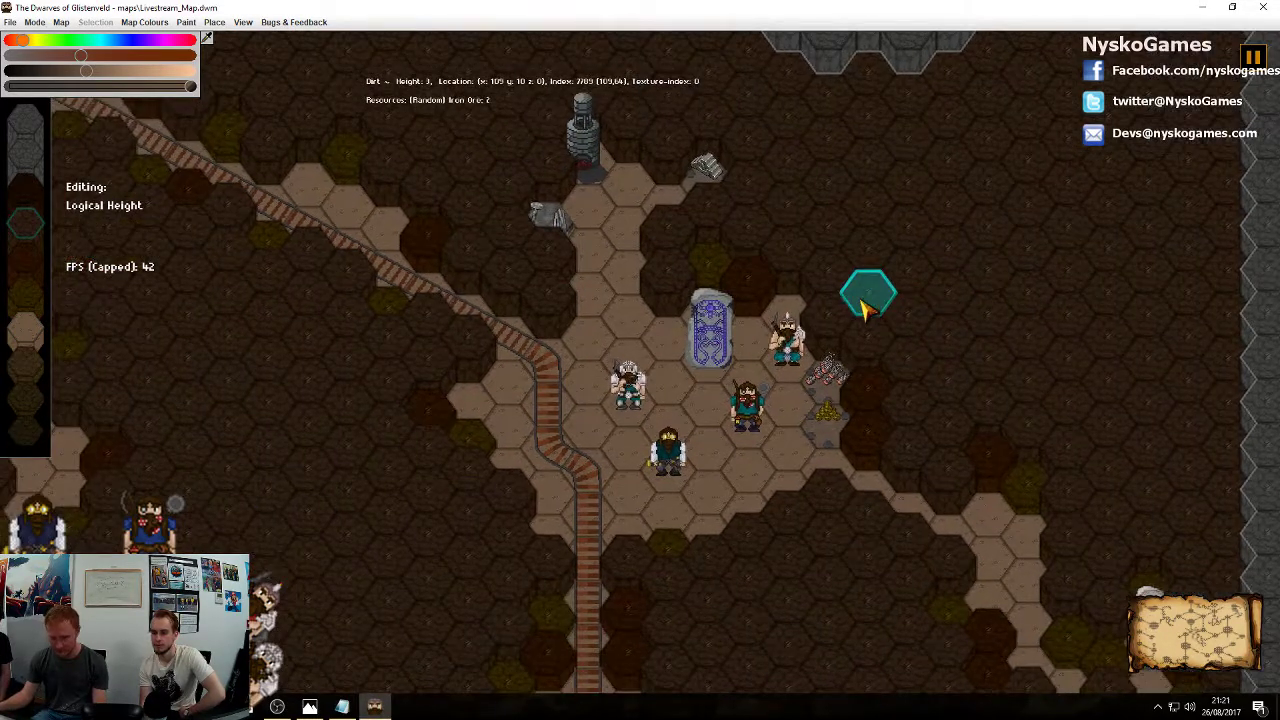
left_click_drag(300, 281, 1017, 633)
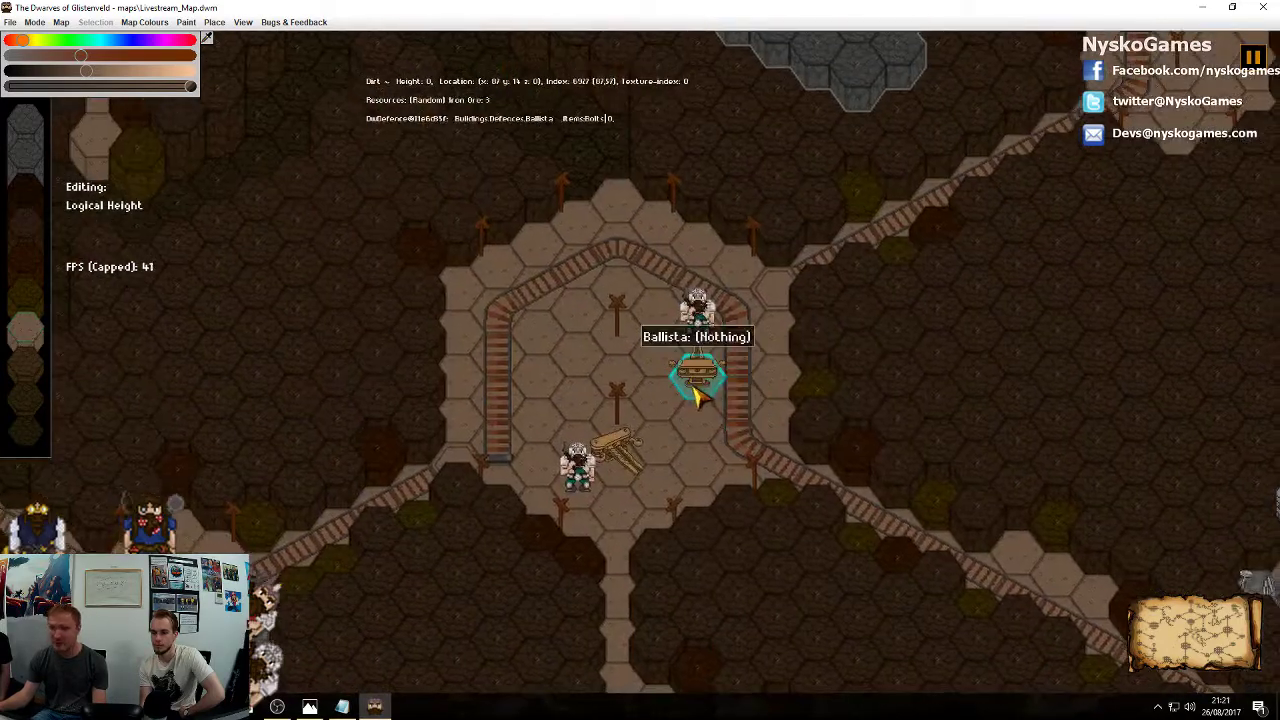
left_click(694, 392)
left_click(749, 189)
type("team1")
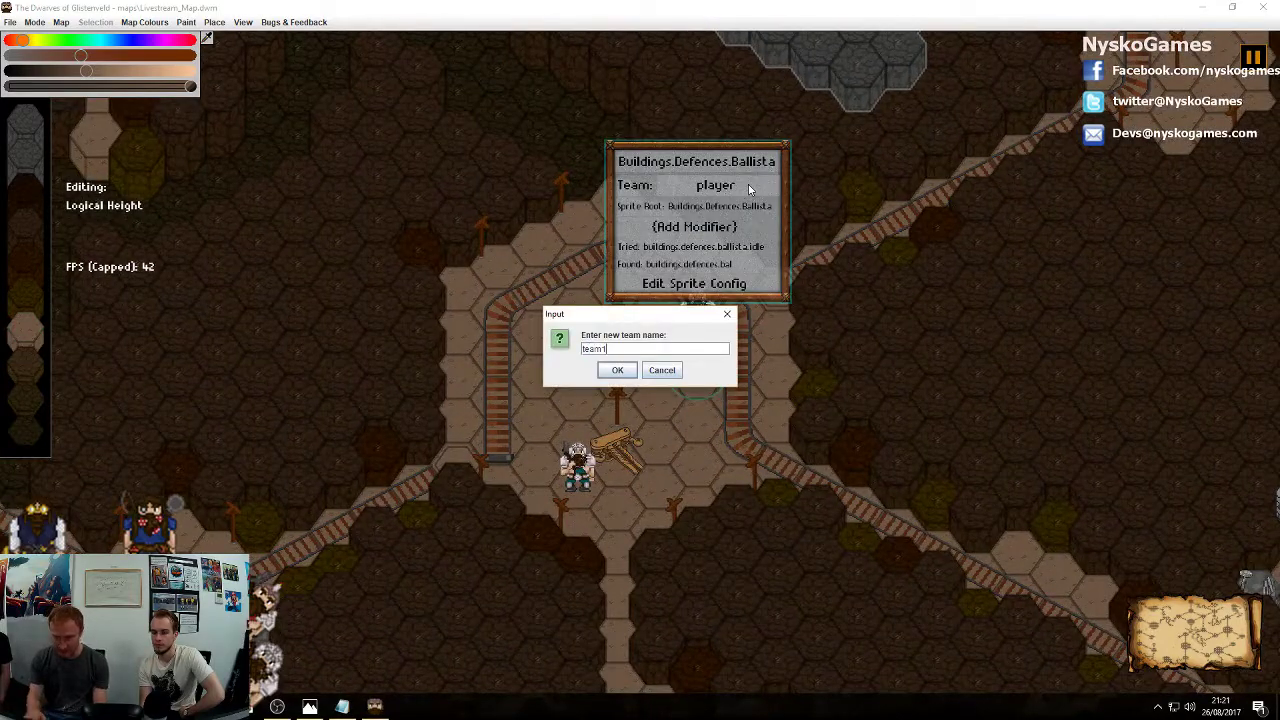
key("Return")
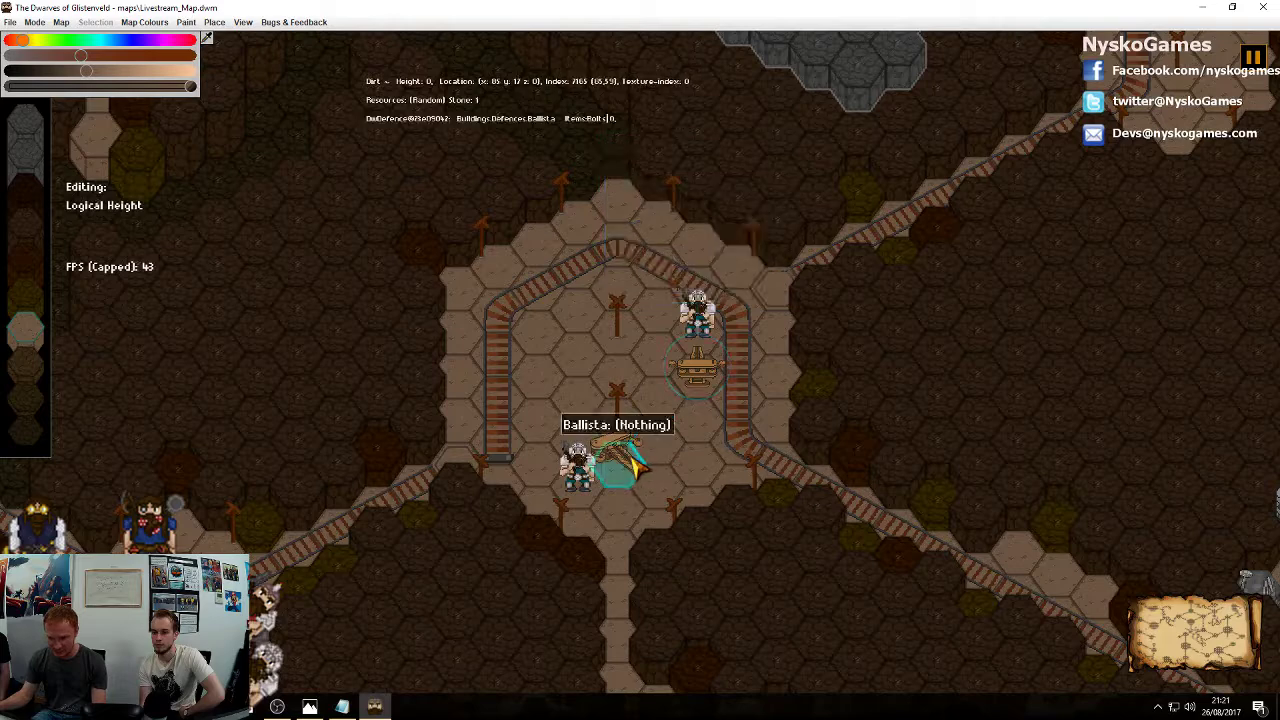
Set the team of the southern Ballista in the central cavern to team1
left_click(616, 445)
left_click(680, 276)
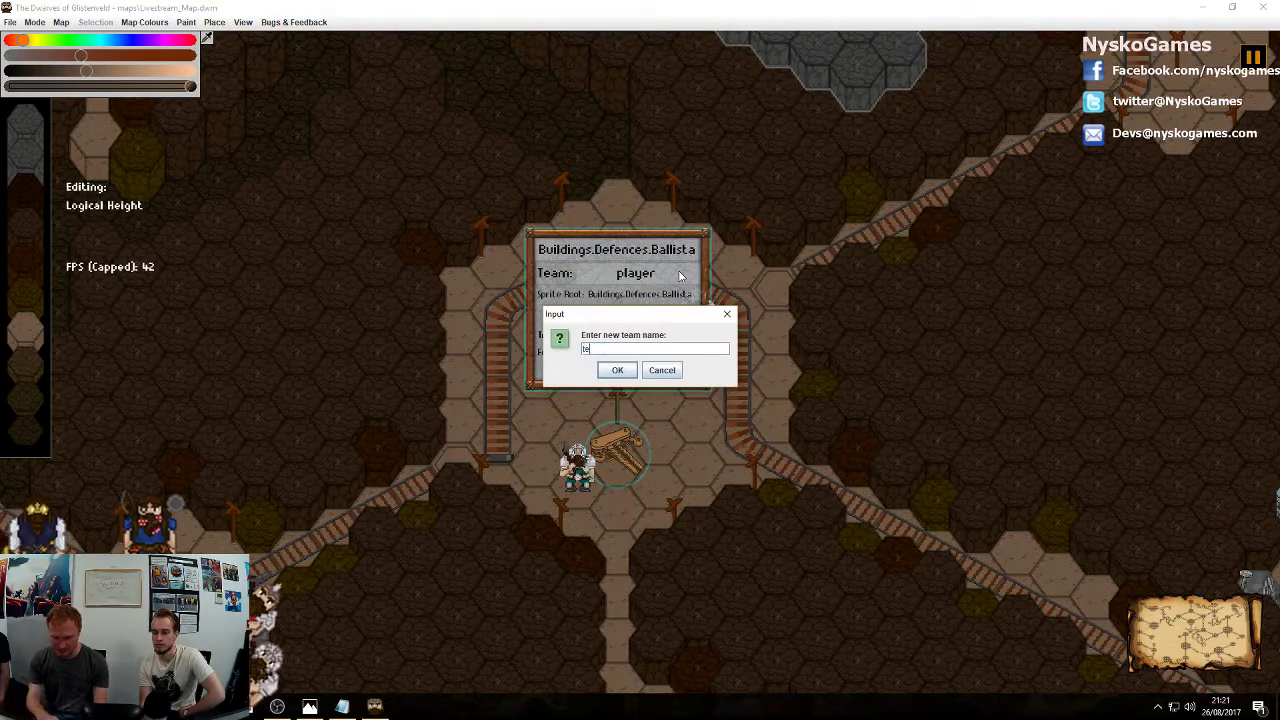
type("team1")
key("Return")
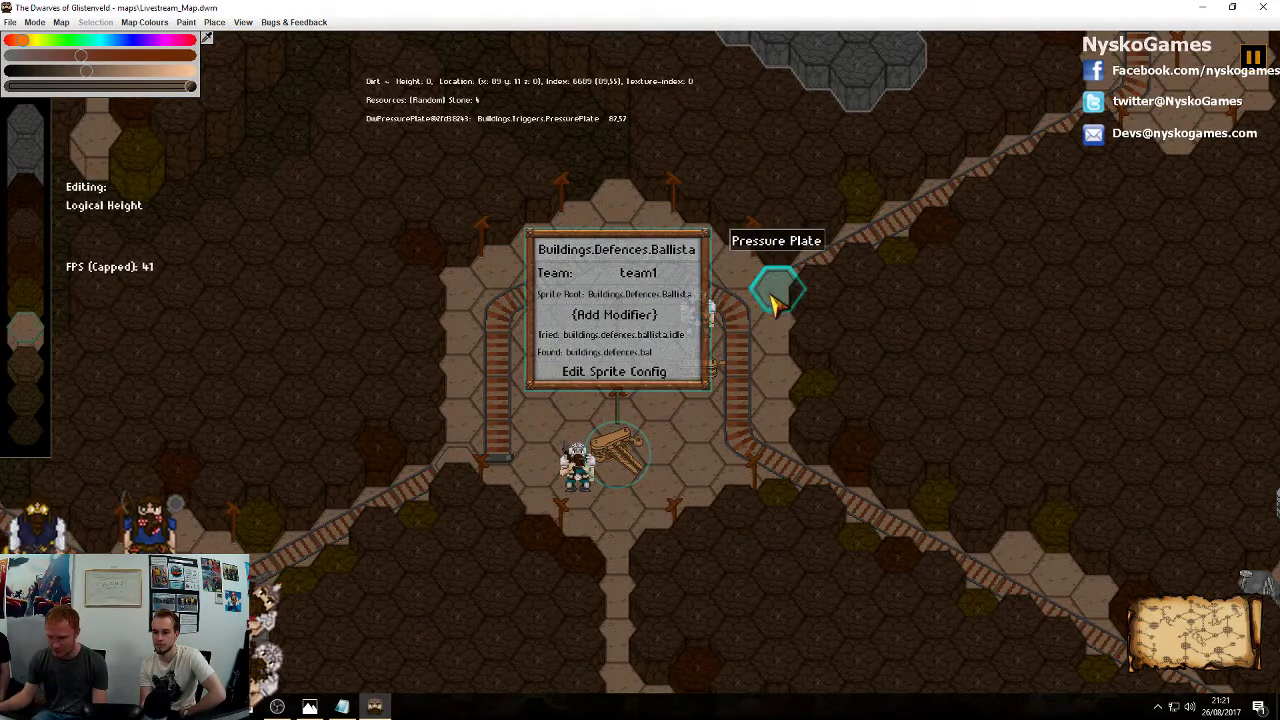
Set the team of the Pressure Plate on the northeastern edge of the central cavern to team1
left_click(762, 265)
left_click(766, 102)
type("team")
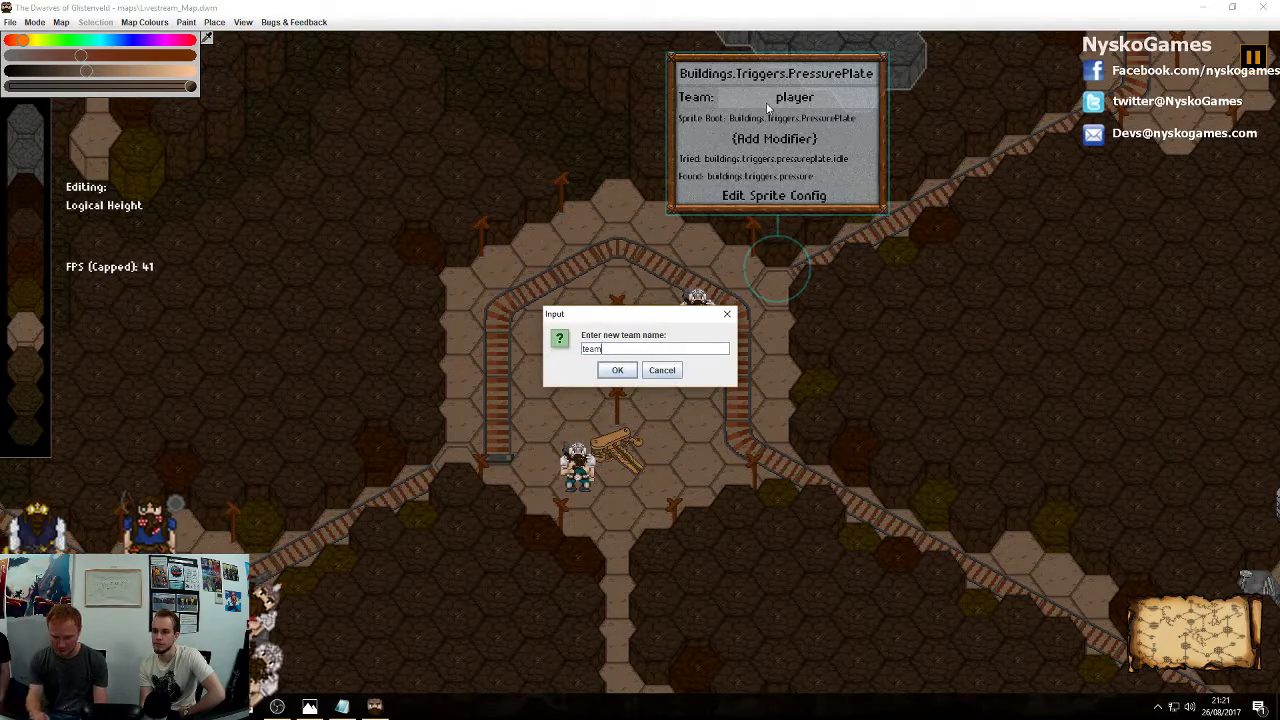
type("1")
key("Return")
Set the team of the Pressure Plate on the western edge of the central cavern to team1
left_click(444, 482)
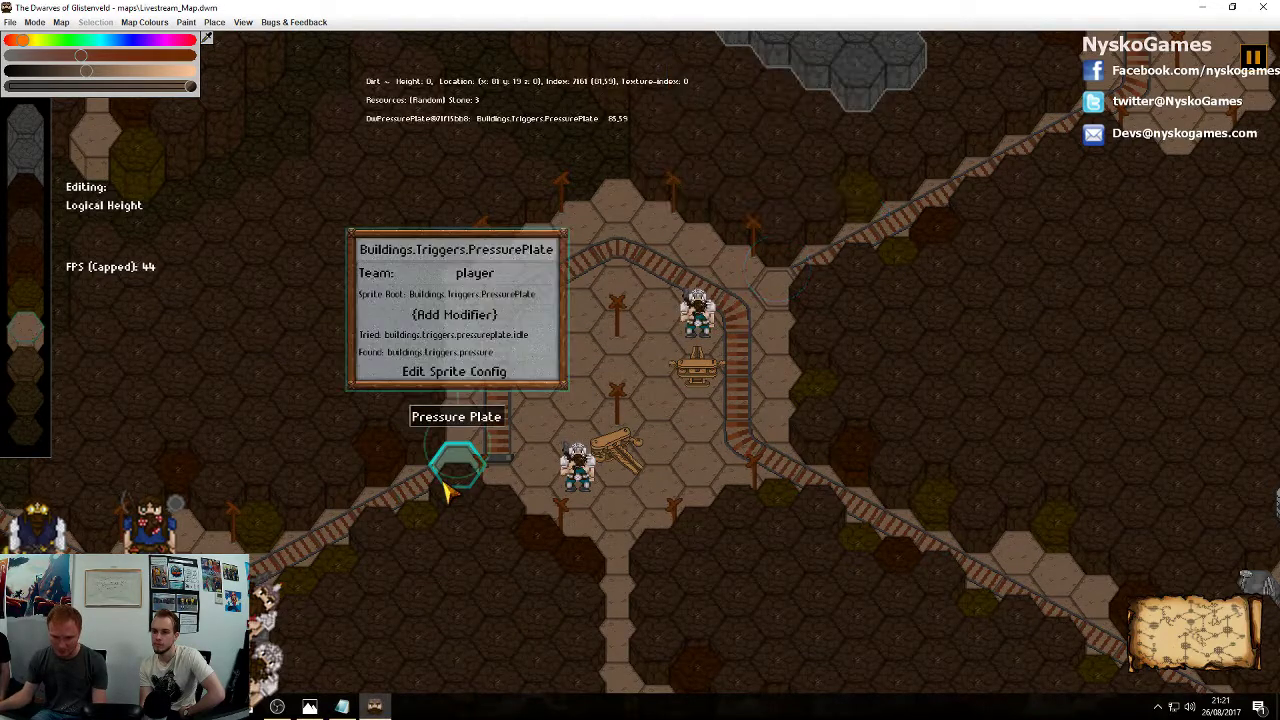
left_click(496, 283)
type("team")
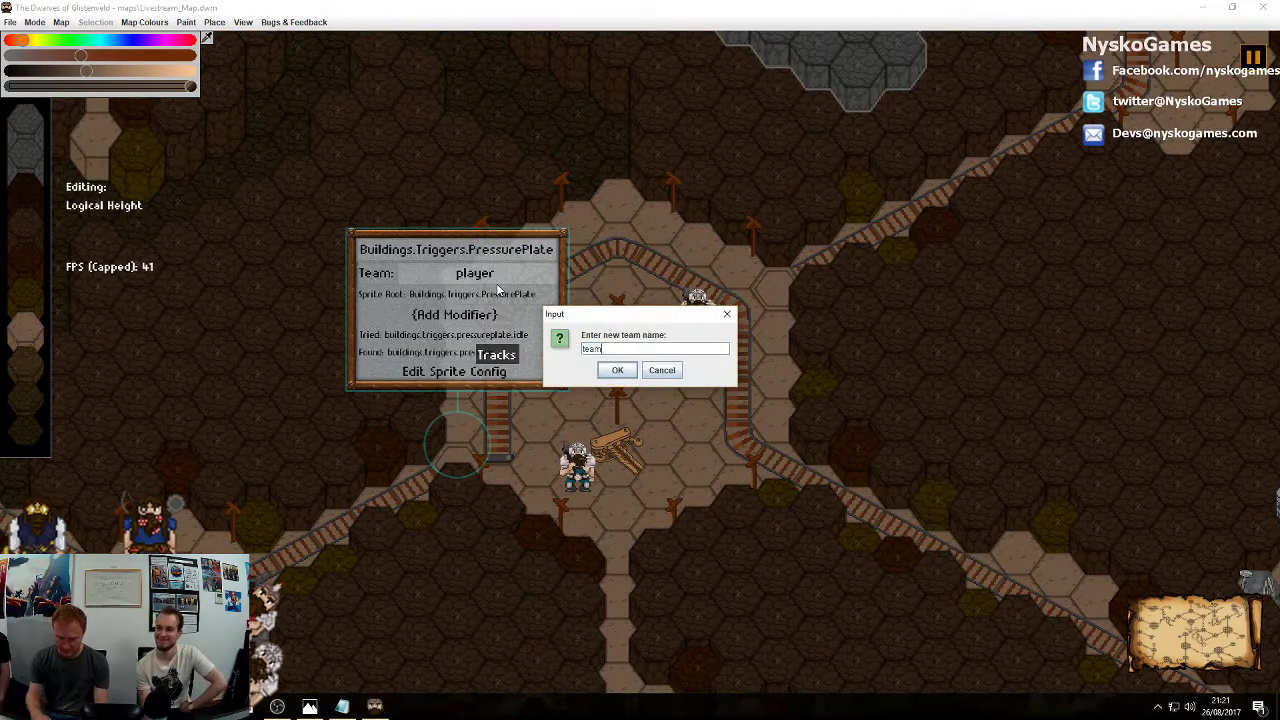
type("1")
key("Return")
left_click(908, 332)
Survey the map's southern caves and monument cavern, and the tunnels northeast to the goblin cavern
middle_click_drag(961, 347, 942, 447)
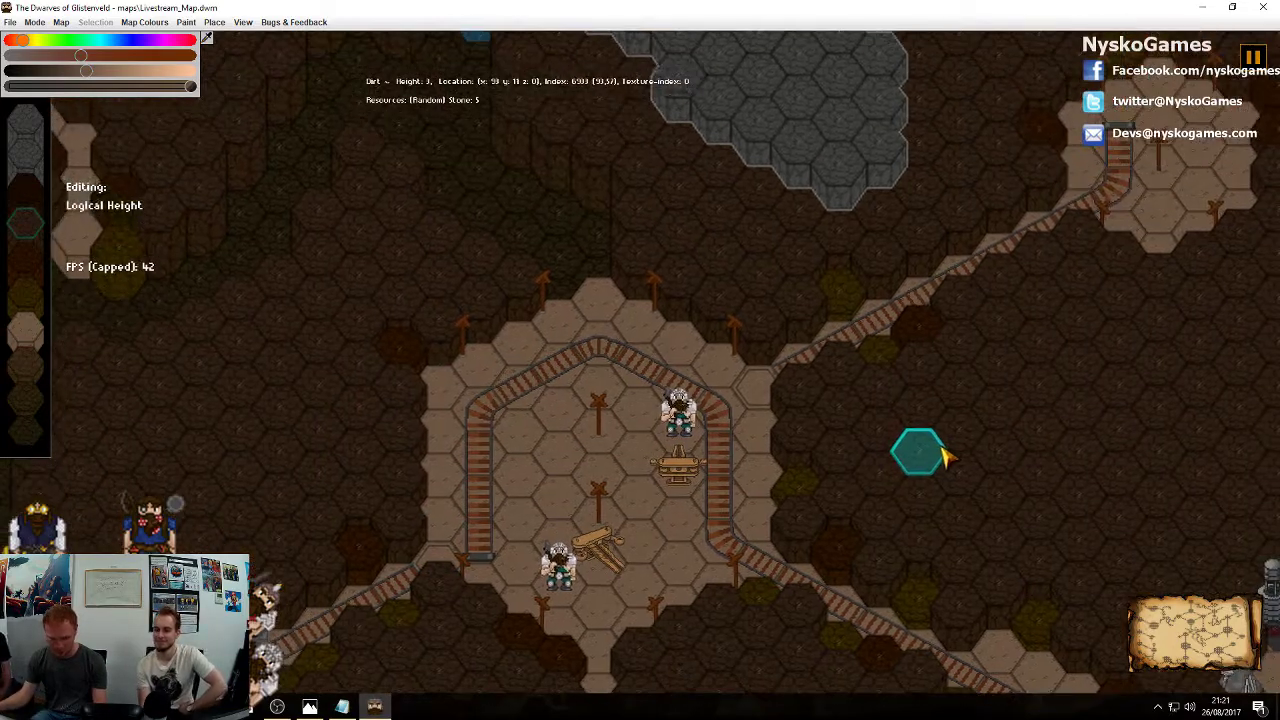
scroll(930, 428, "down", 1)
middle_click_drag(1014, 402, 677, 391)
middle_click_drag(720, 452, 749, 229)
middle_click_drag(730, 316, 938, 372)
middle_click_drag(714, 263, 700, 237)
middle_click_drag(757, 291, 774, 274)
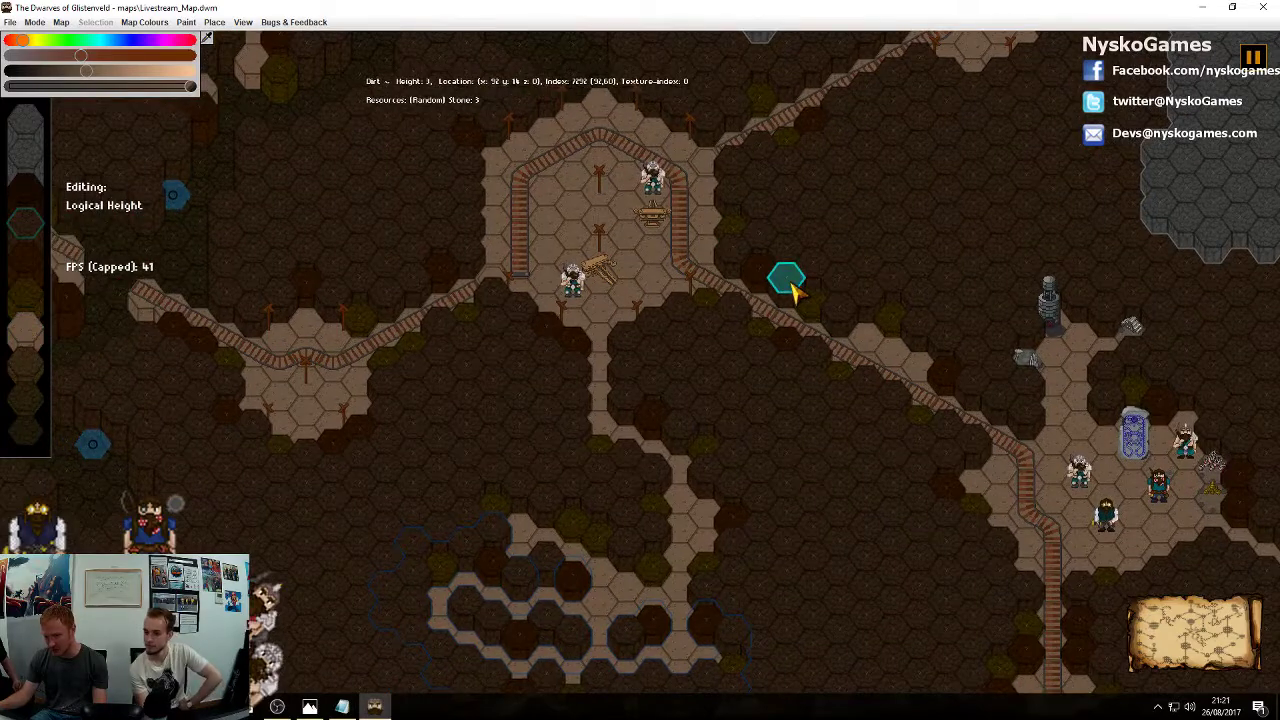
scroll(790, 287, "down", 3)
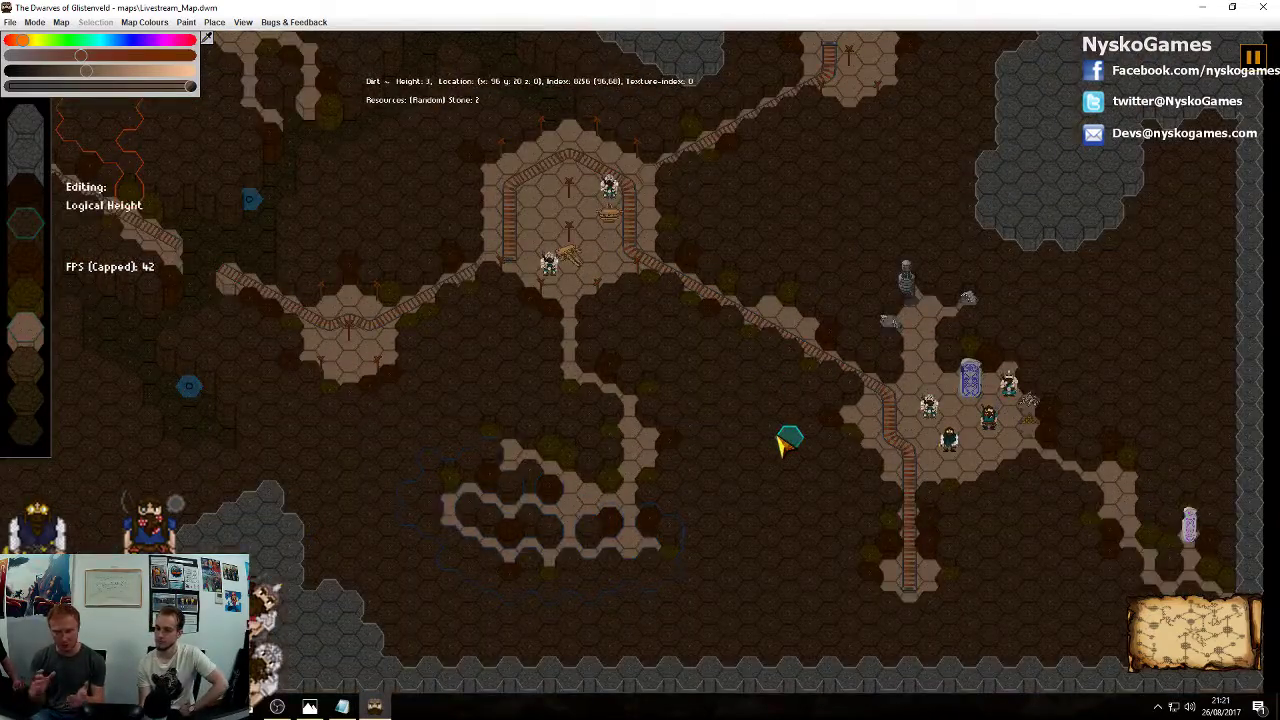
middle_click_drag(770, 445, 755, 393)
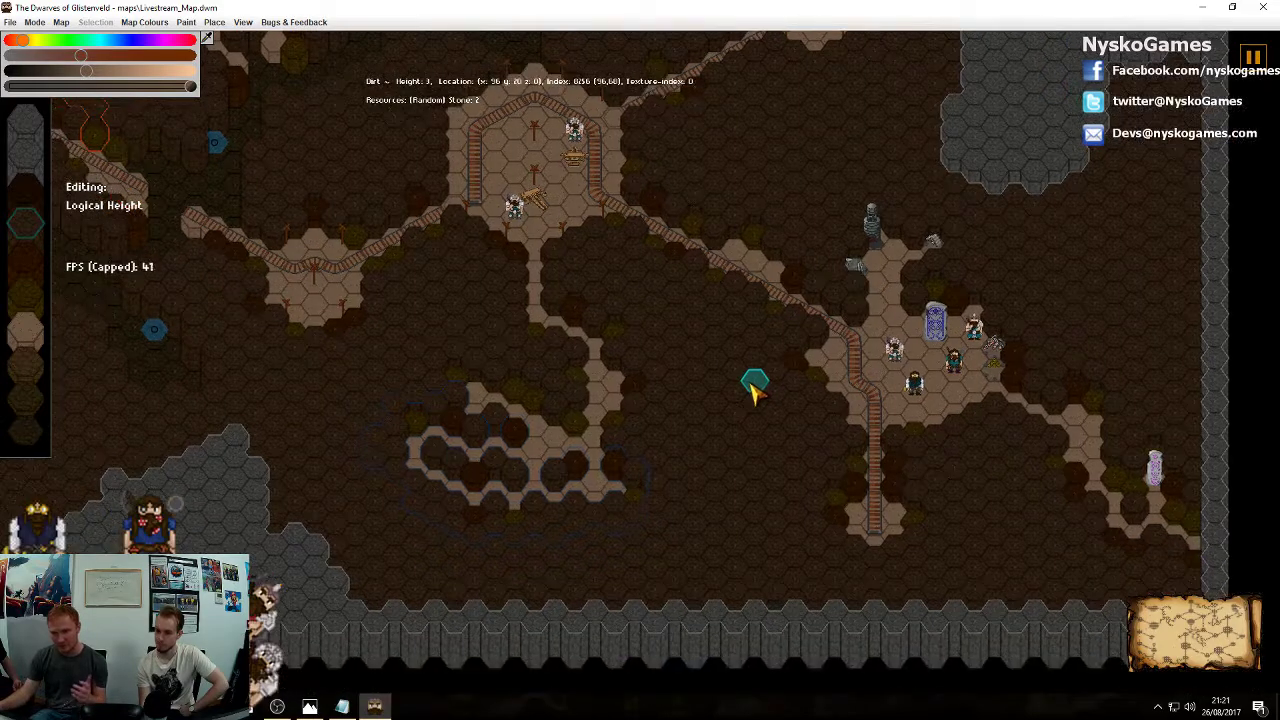
middle_click_drag(700, 262, 780, 370)
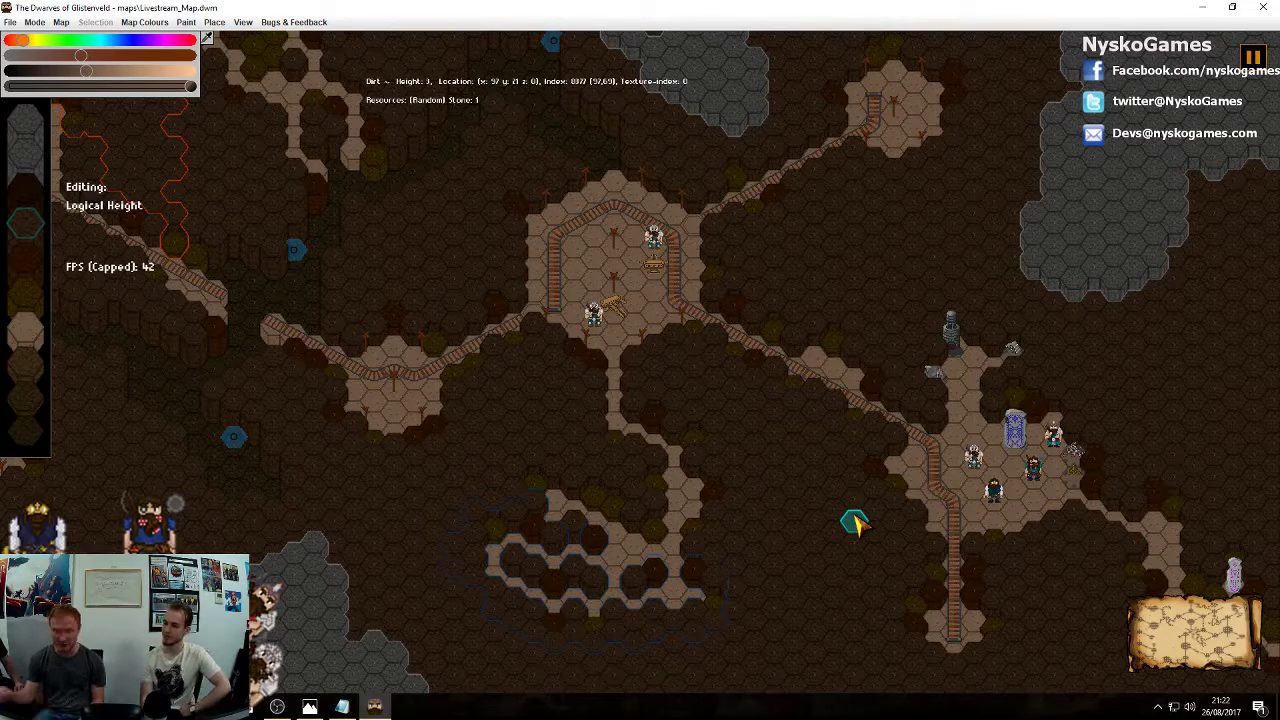
middle_click_drag(784, 302, 920, 542)
middle_click_drag(632, 280, 840, 482)
middle_click_drag(972, 185, 767, 572)
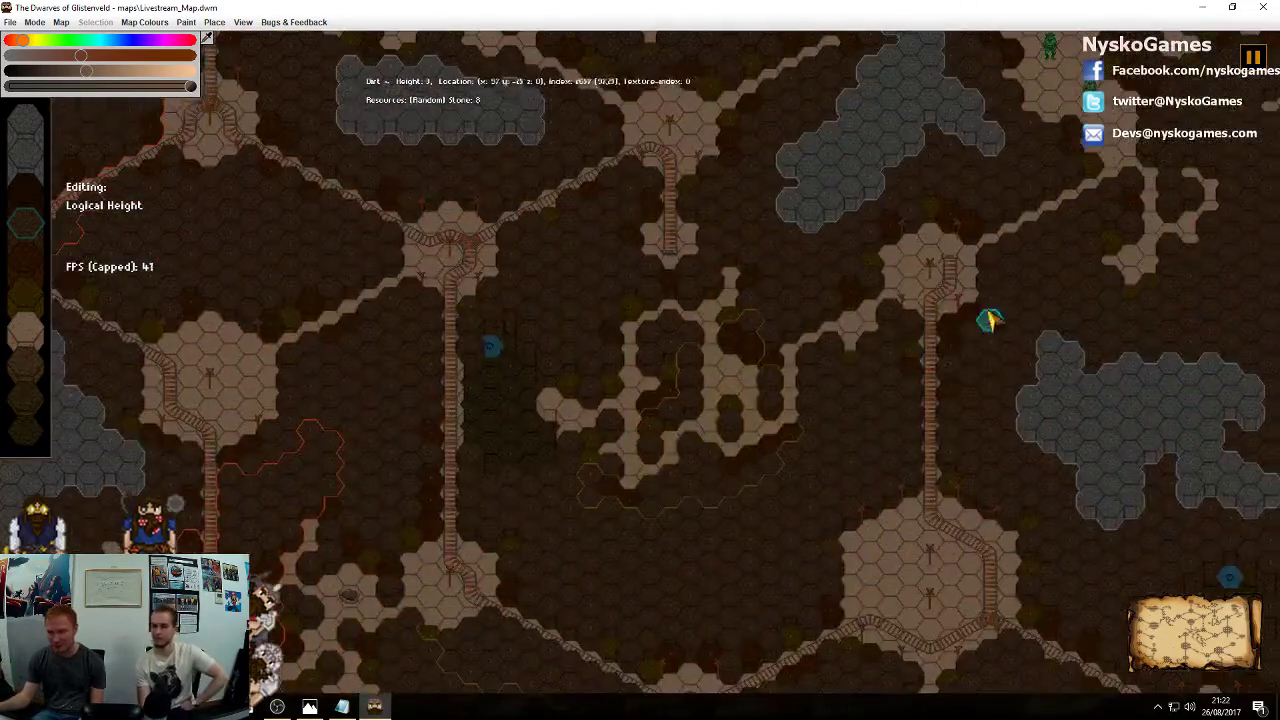
middle_click_drag(1006, 243, 772, 517)
middle_click_drag(914, 366, 760, 337)
middle_click_drag(832, 408, 876, 320)
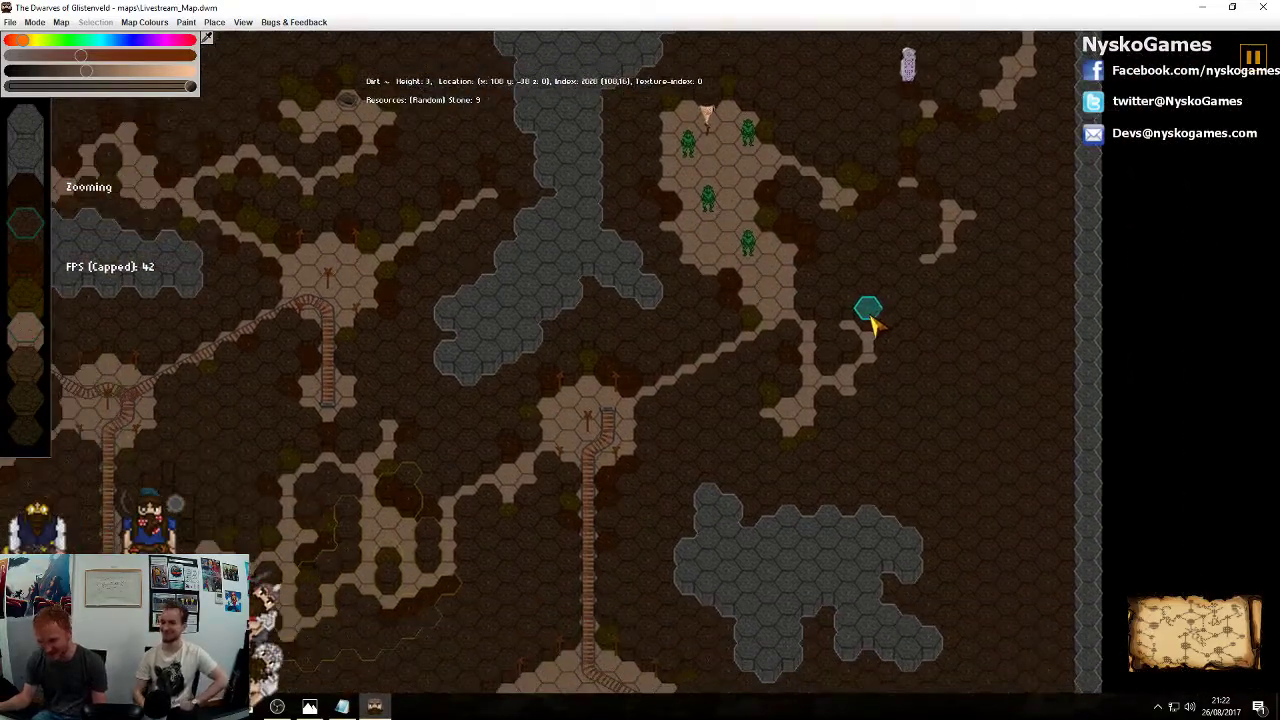
Lower four tiles at the southeastern edge of the goblin cavern to height 0 to open a small nook
scroll(876, 320, "up", 3)
scroll(796, 409, "up", 1)
middle_click_drag(998, 277, 840, 466)
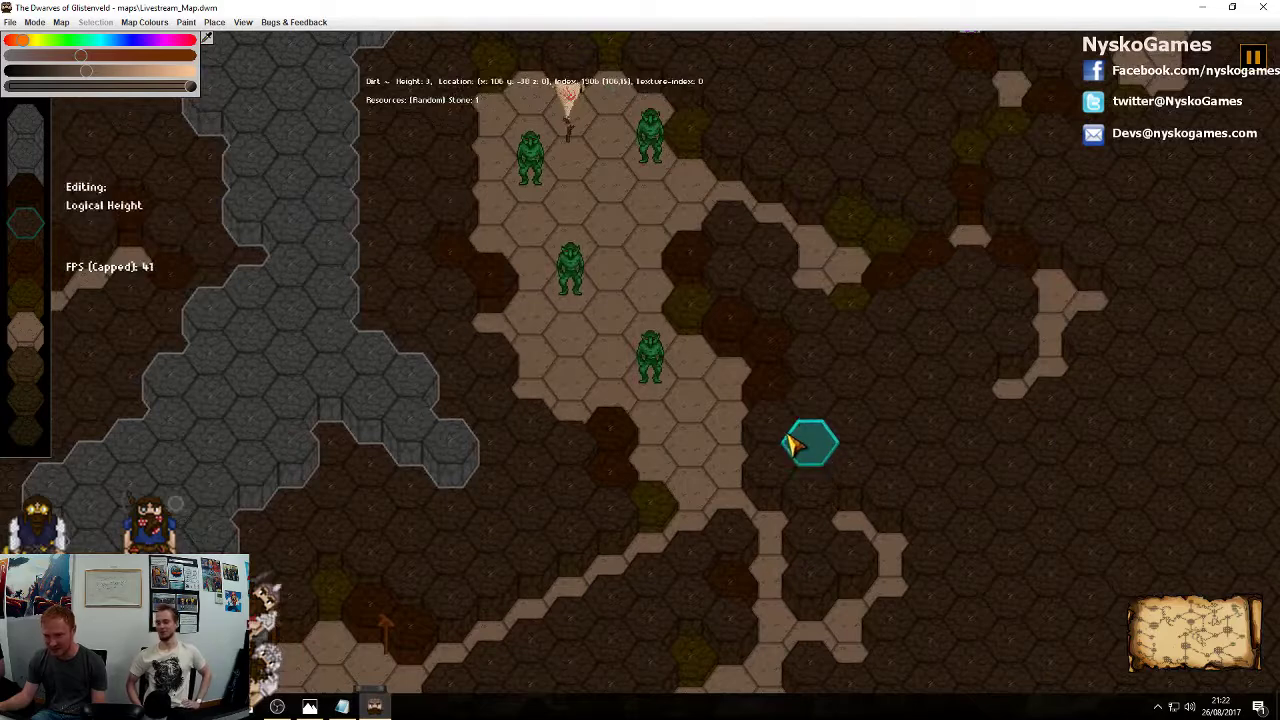
mouse_move(770, 462)
left_mouse_down()
mouse_move(805, 445)
mouse_move(778, 428)
mouse_move(814, 406)
left_mouse_up()
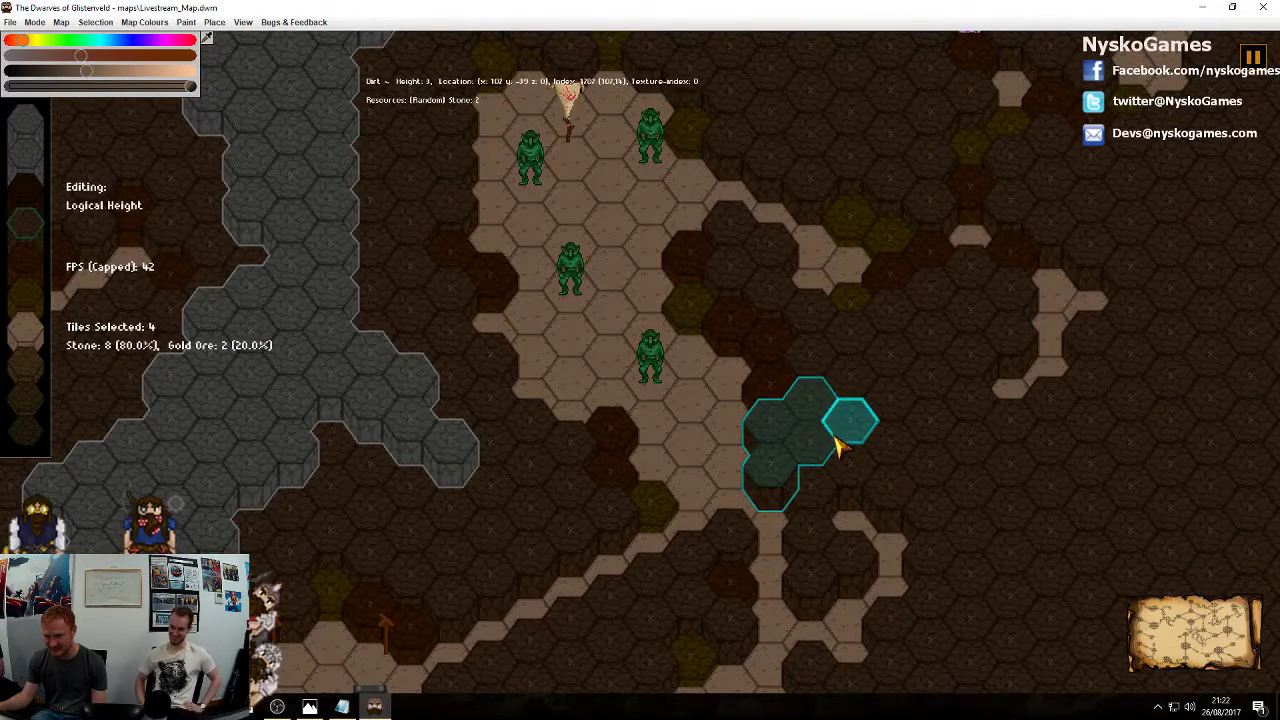
scroll(842, 450, "down", 3)
right_click(867, 436)
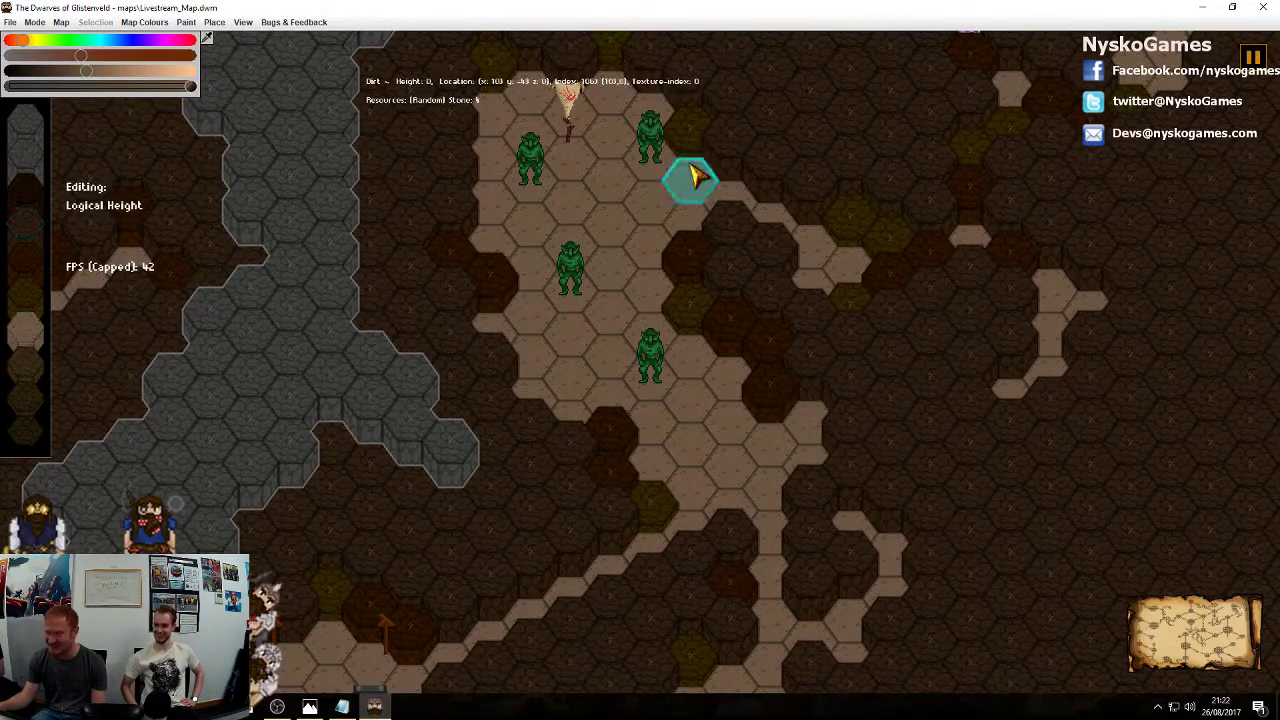
Place Storage platforms on the two easternmost tiles of the goblin cavern's new nook
left_click(214, 22)
mouse_move(265, 38)
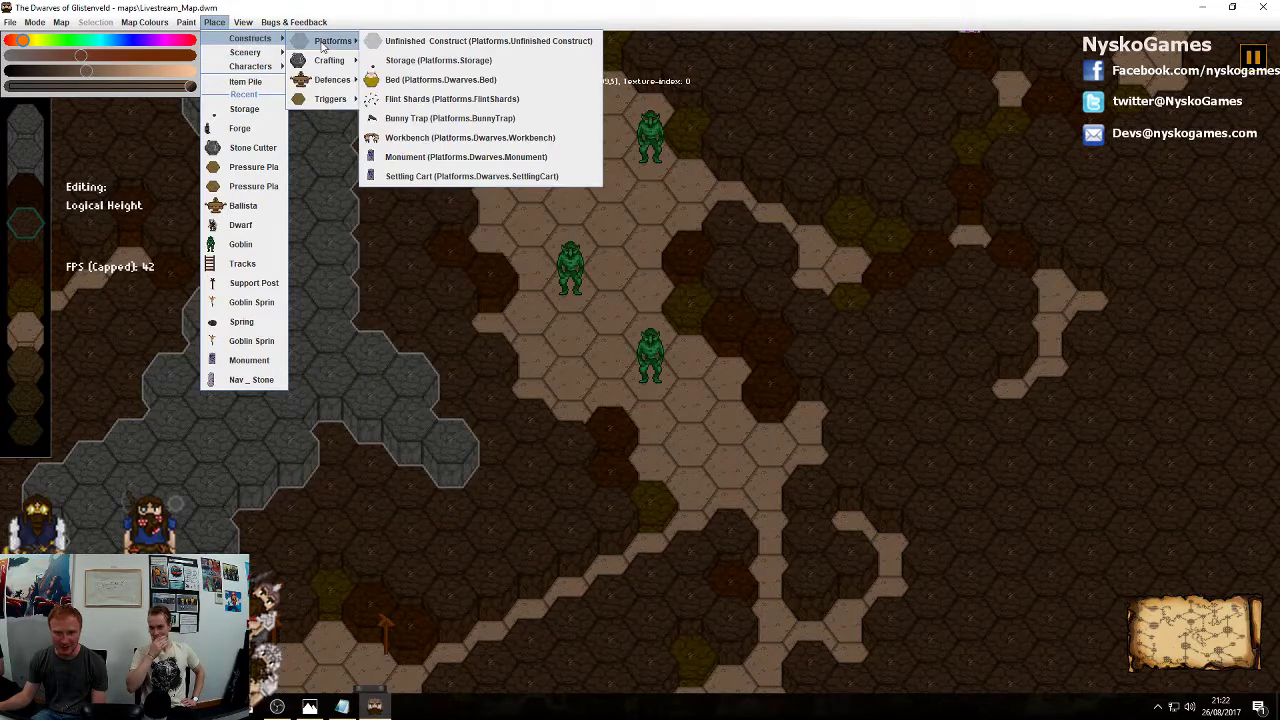
mouse_move(337, 90)
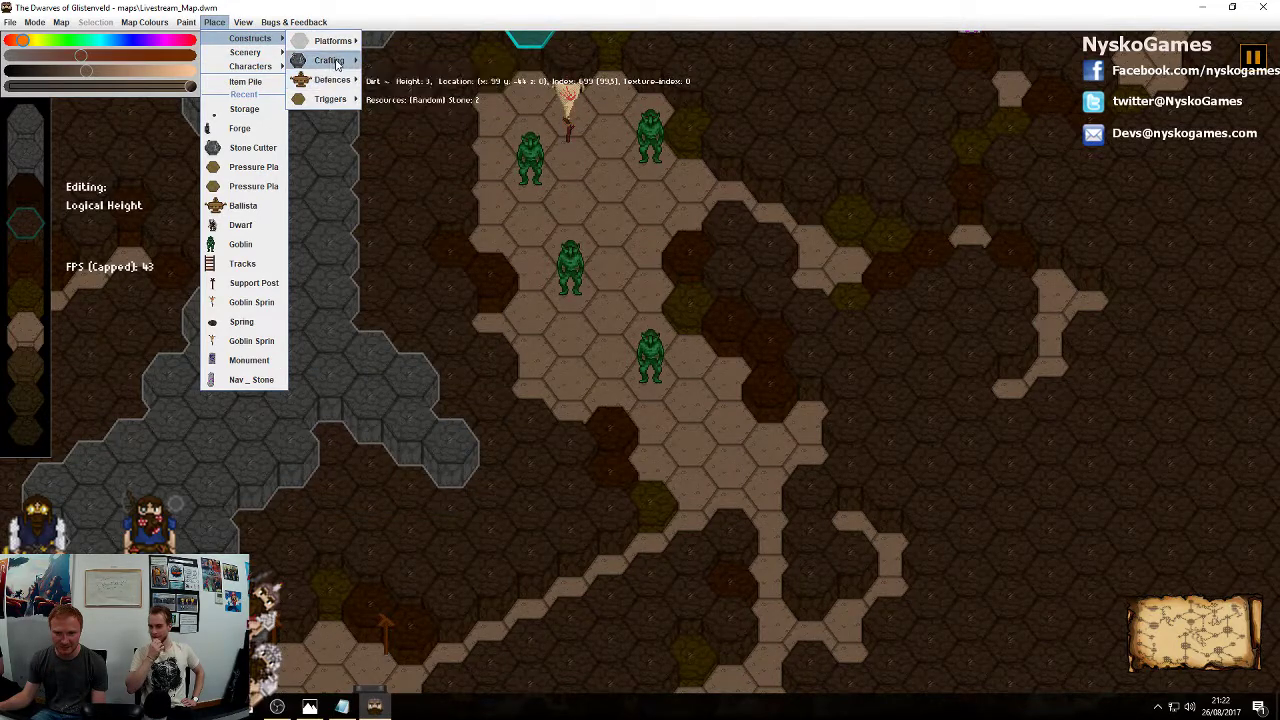
mouse_move(335, 41)
left_click(404, 60)
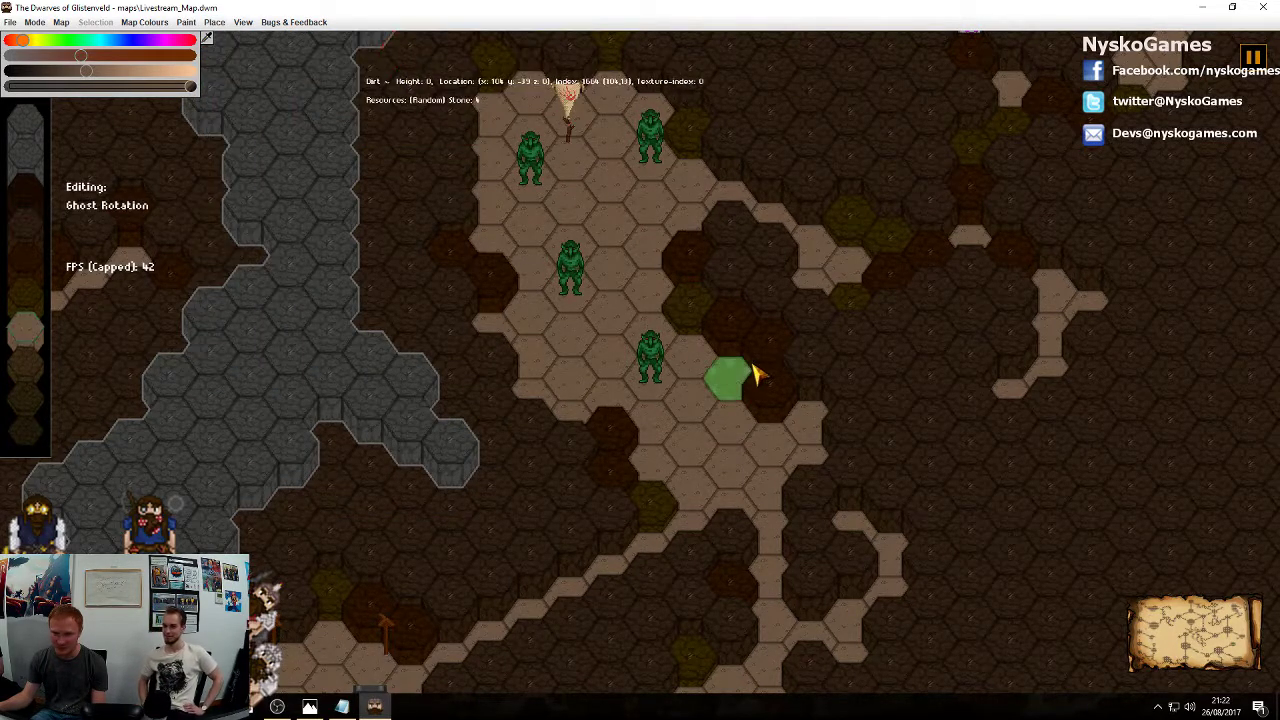
left_click(808, 422)
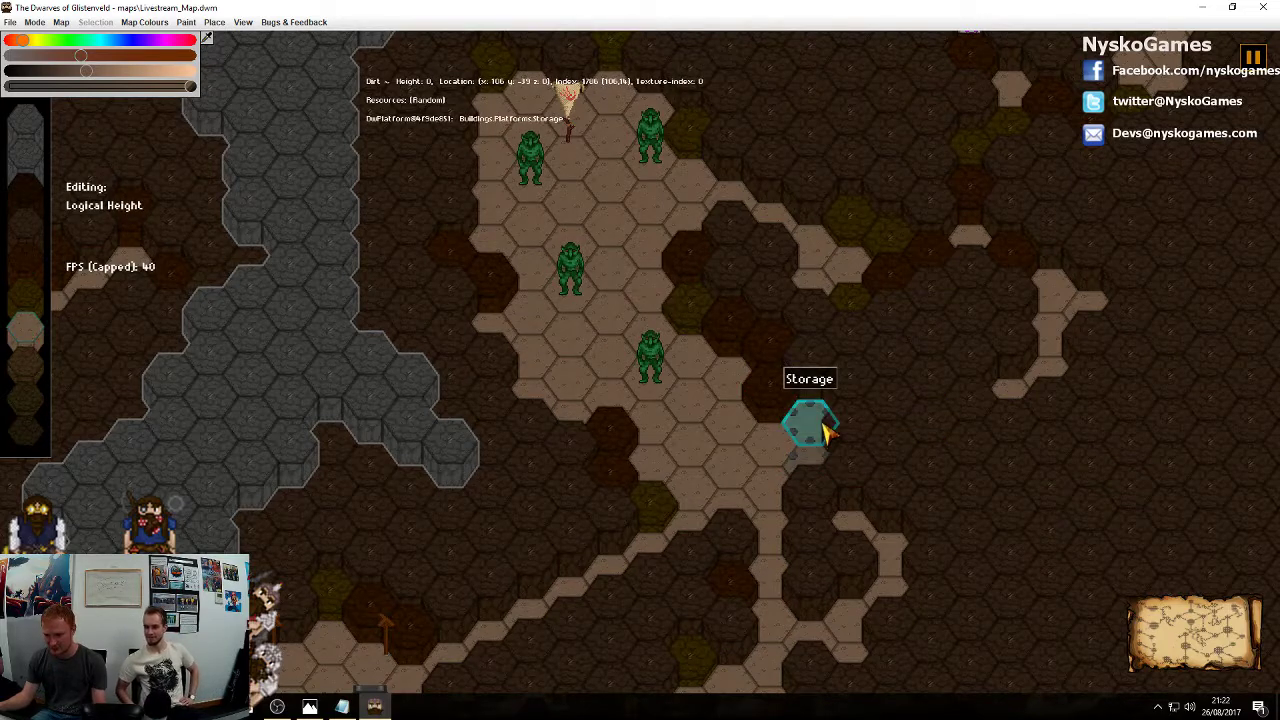
Set the team of the northern Storage in the goblin cavern's nook to goblins
left_click(820, 424)
left_click(864, 230)
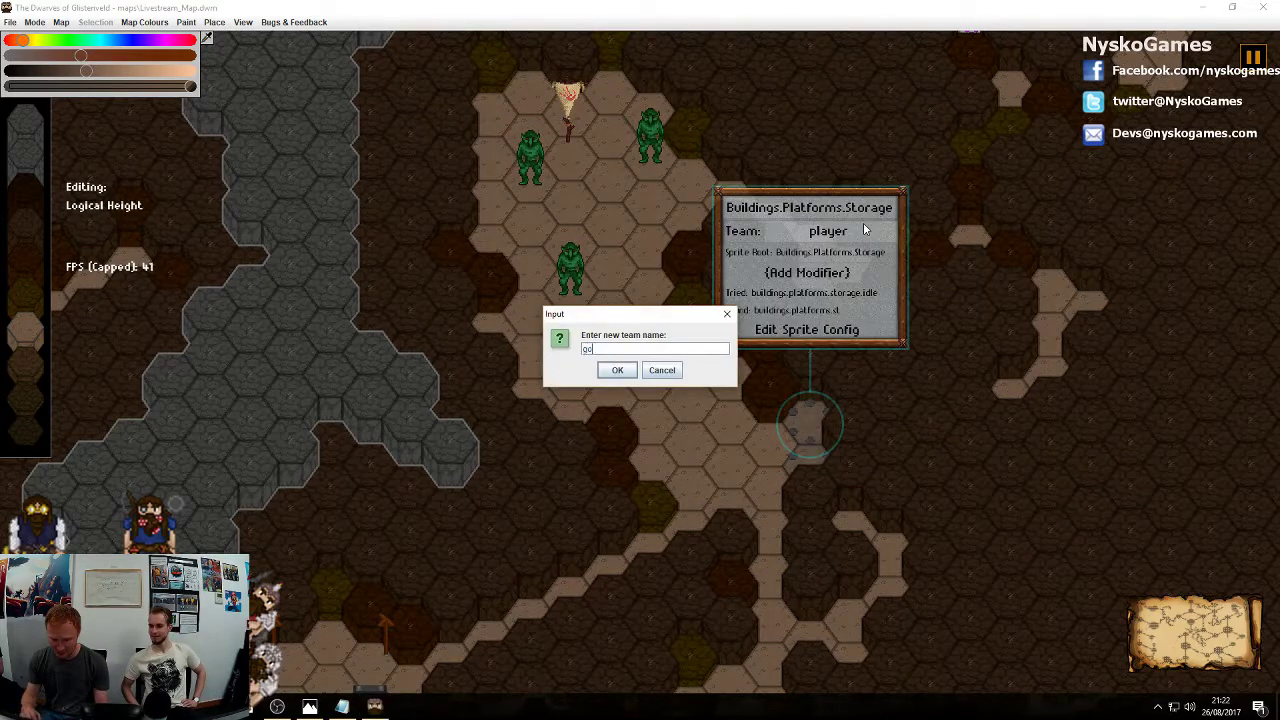
type("goblins")
key("Return")
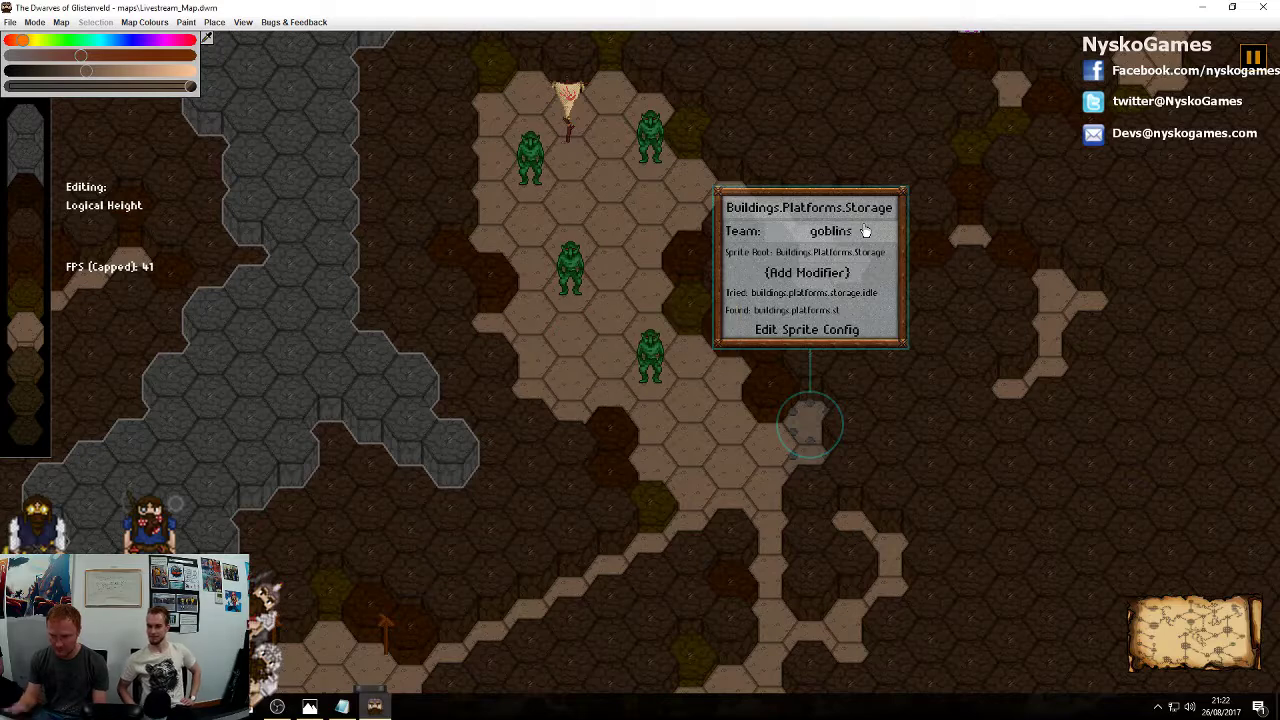
Set the team of the southern Storage in the goblin cavern's nook to goblins
left_click(812, 481)
left_click(860, 276)
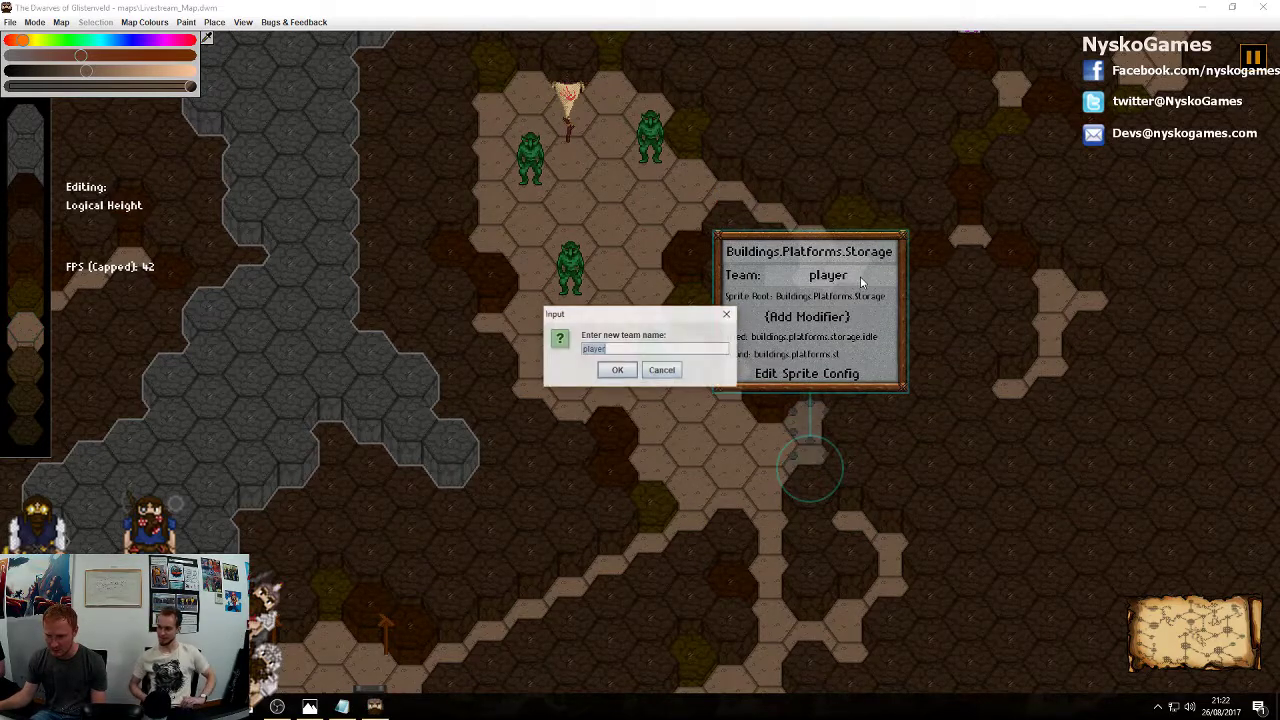
type("goblins")
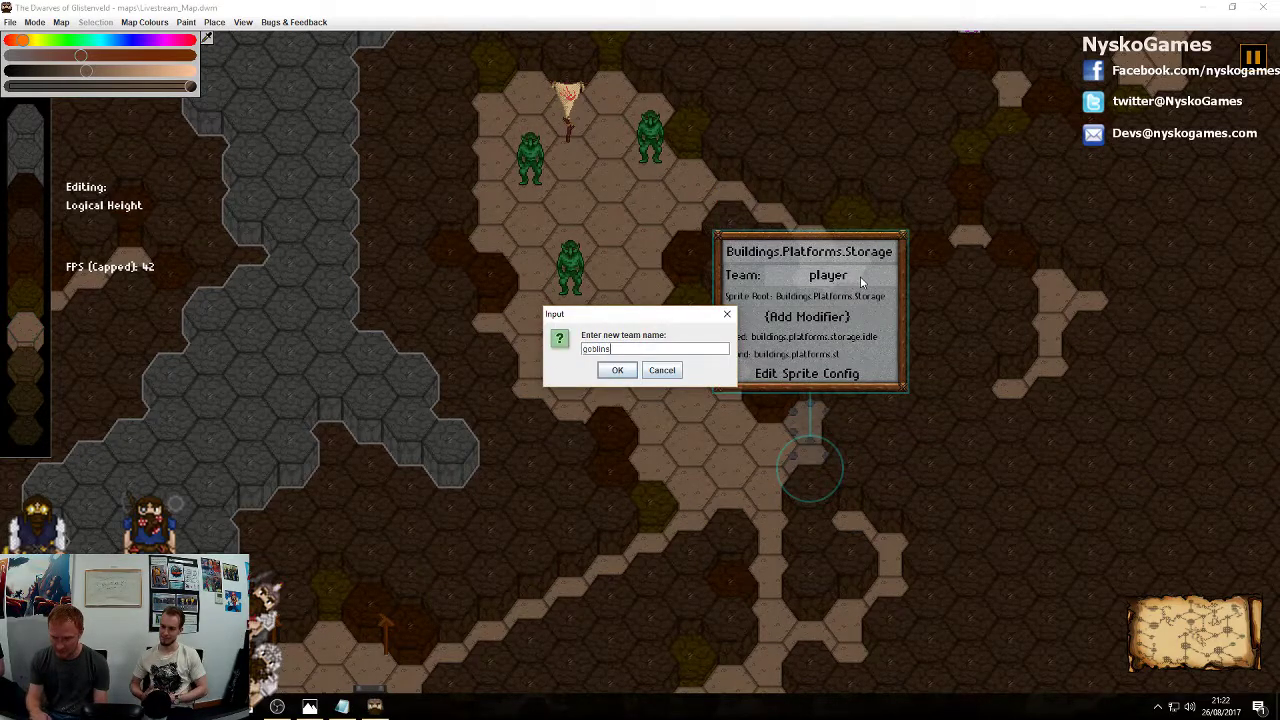
key("Return")
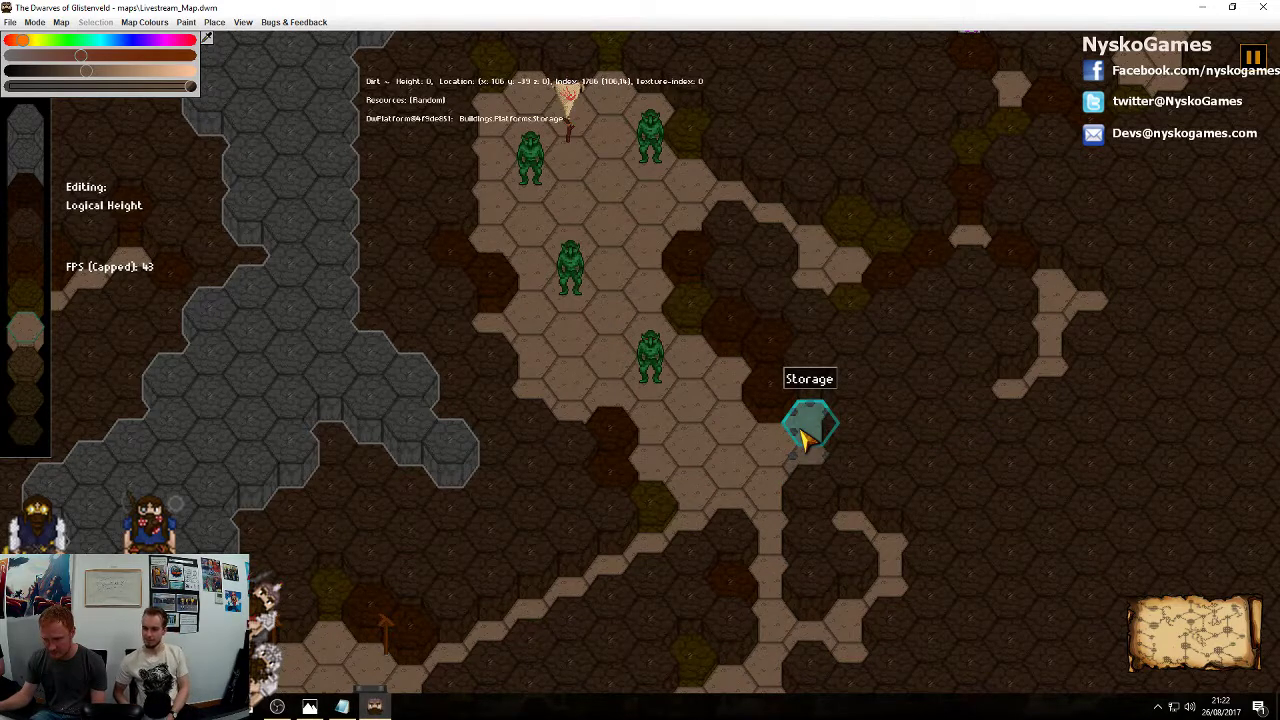
Place an item pile of 20 Gold Bars on the nook's northern Storage and a pile of Gold Bars on the southern one
left_click(214, 22)
mouse_move(238, 52)
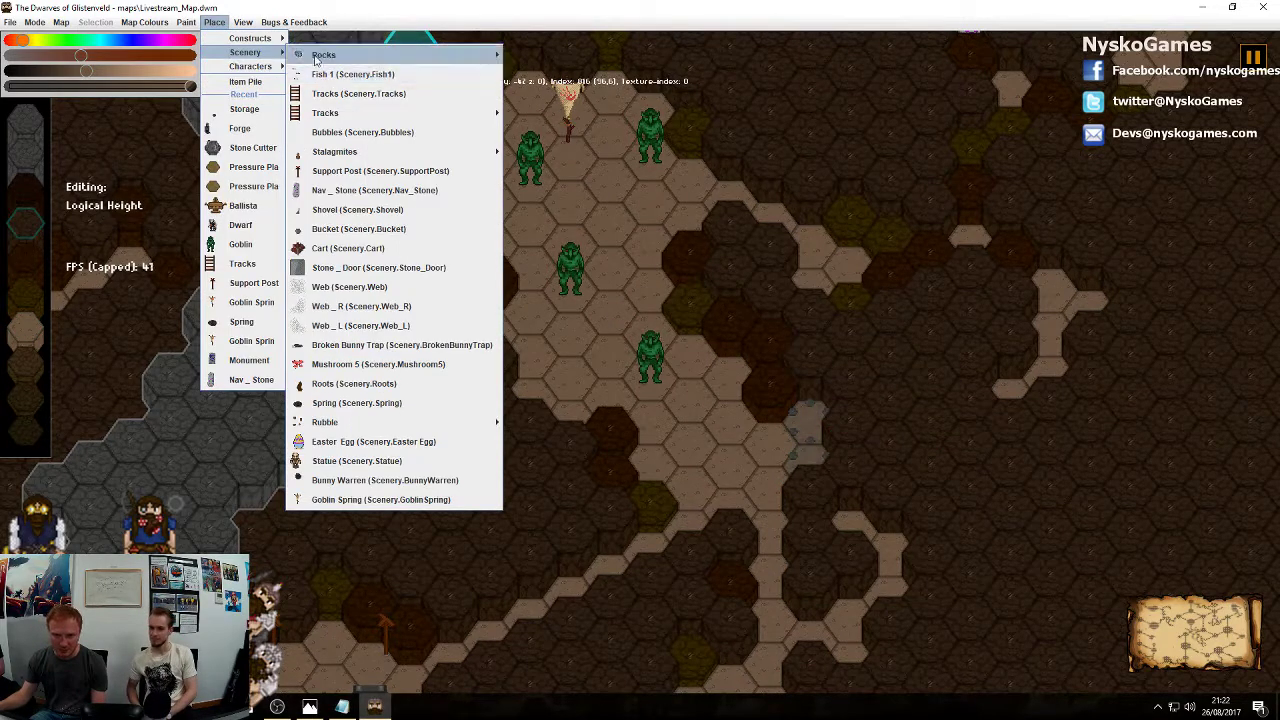
mouse_move(241, 22)
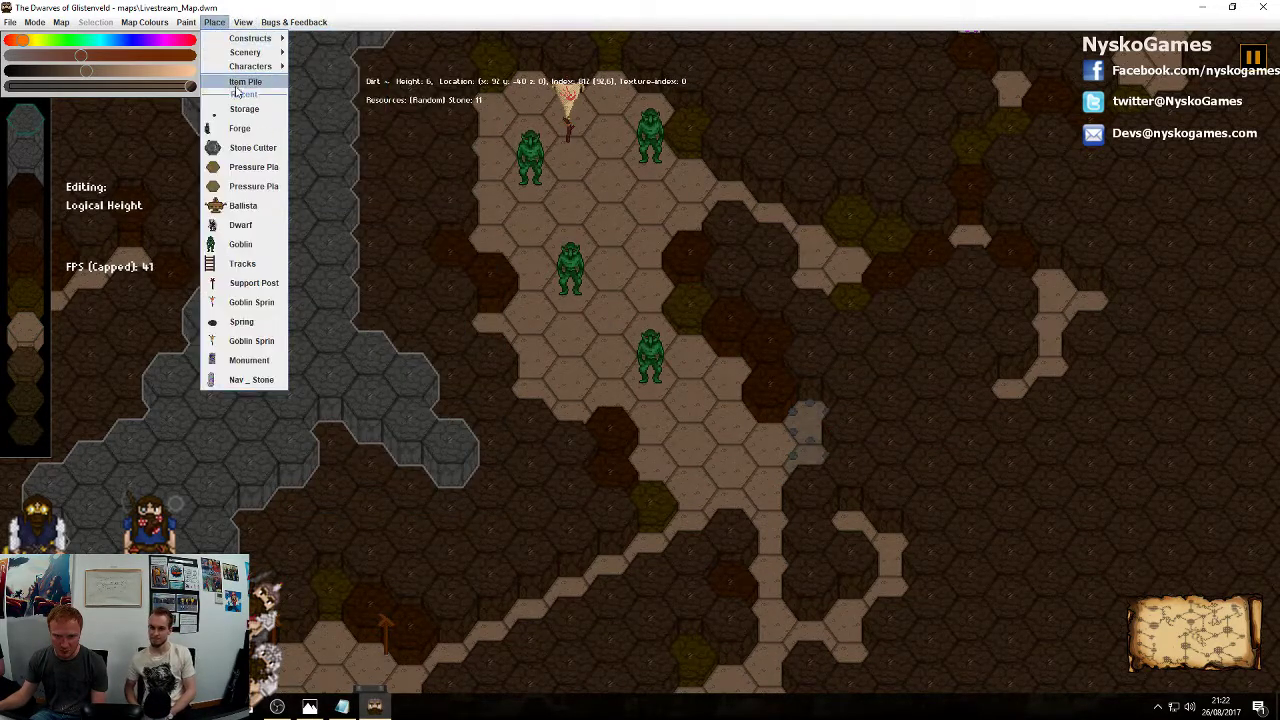
left_click(239, 88)
left_click(820, 428)
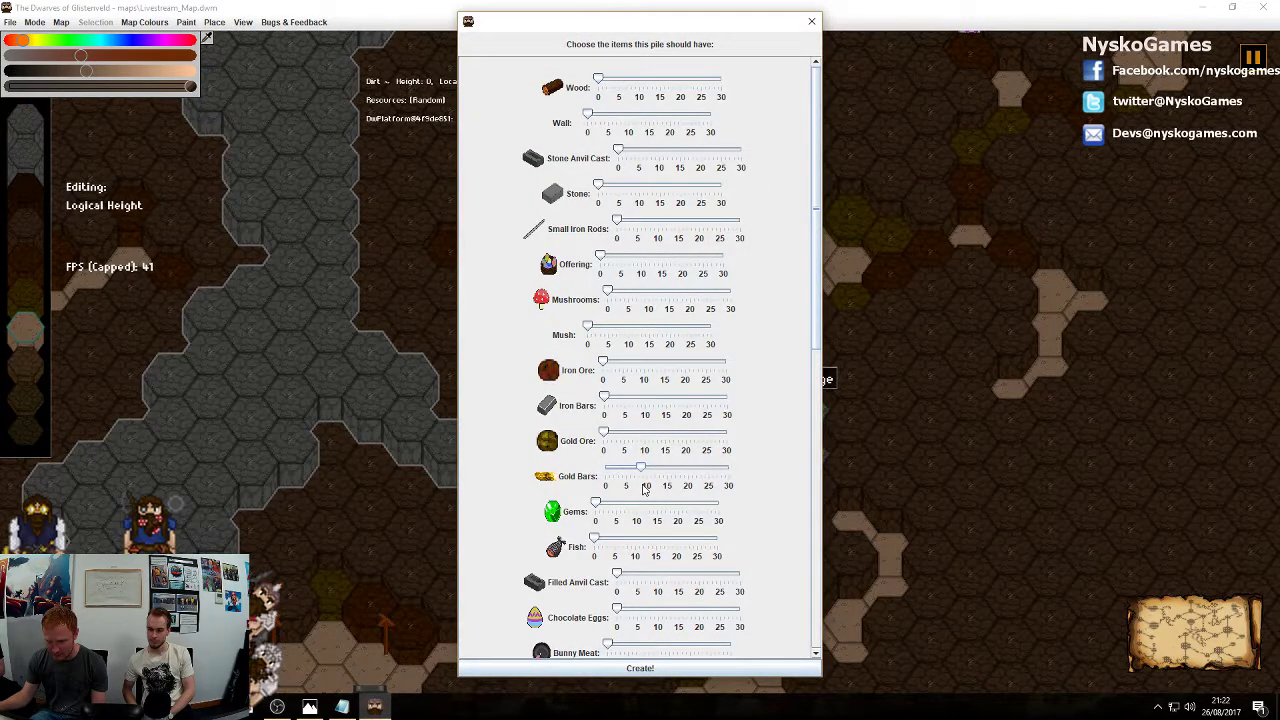
left_click(682, 672)
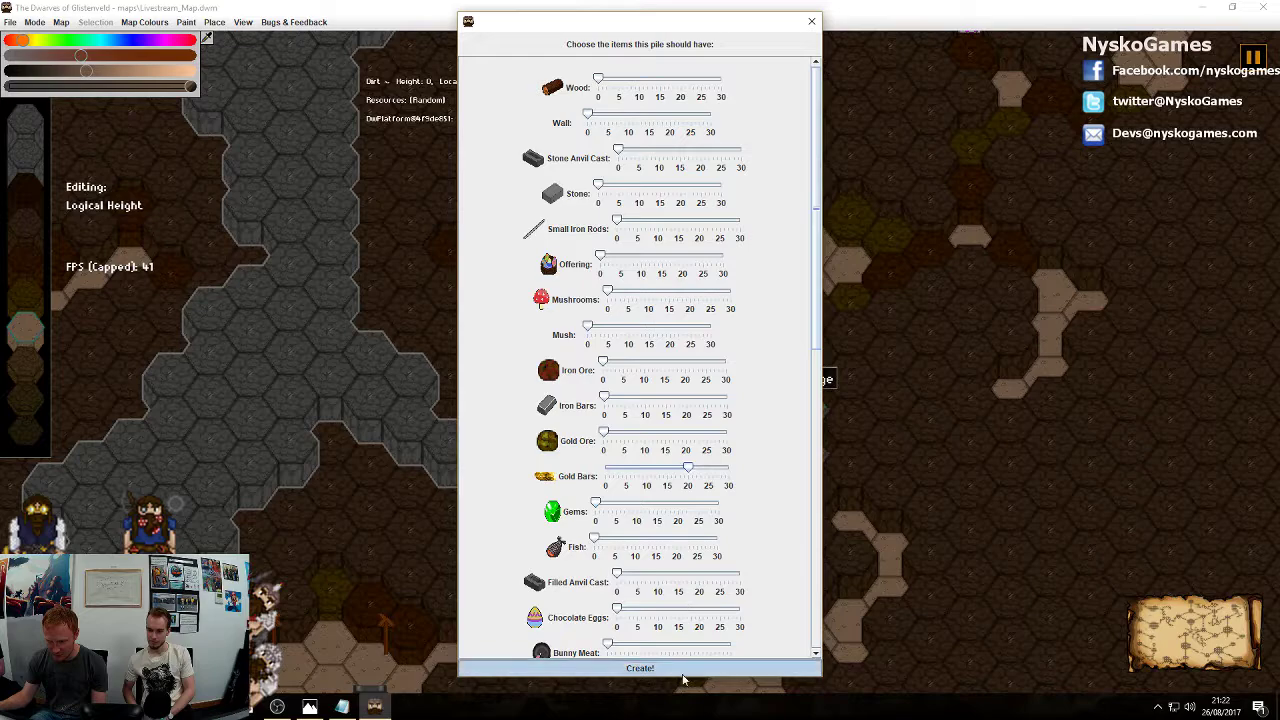
left_click(812, 454)
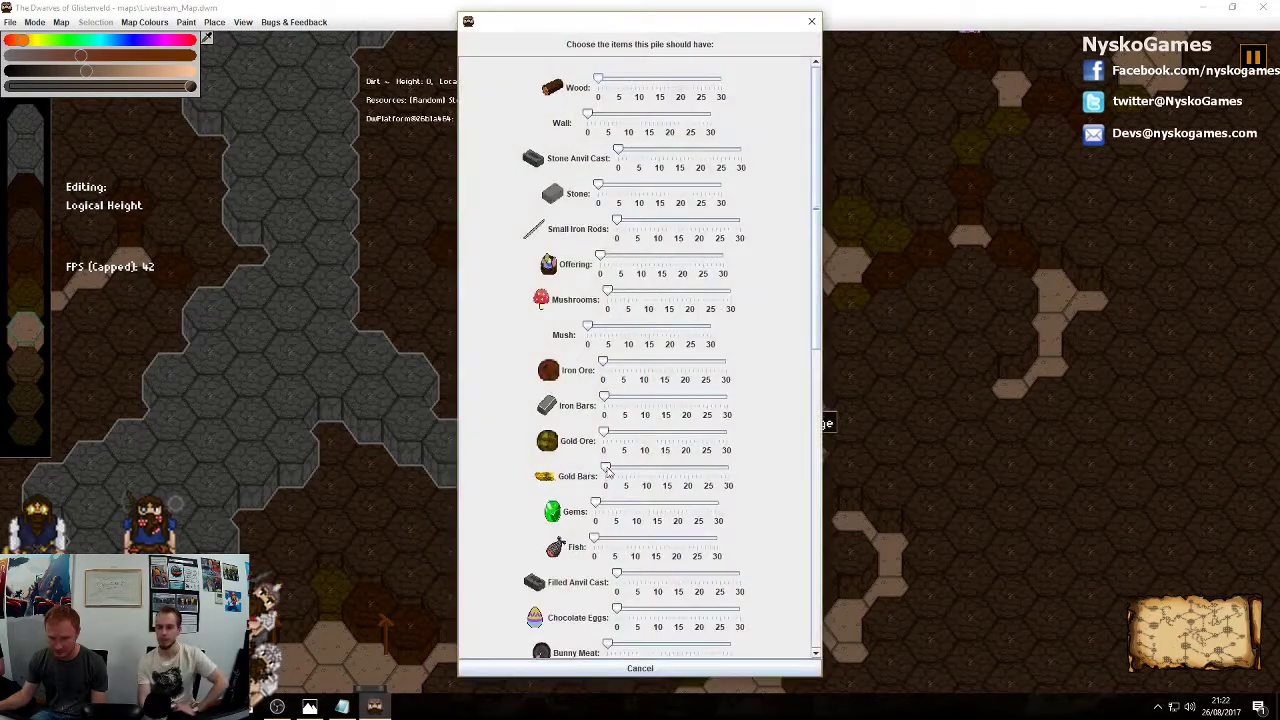
left_click(640, 670)
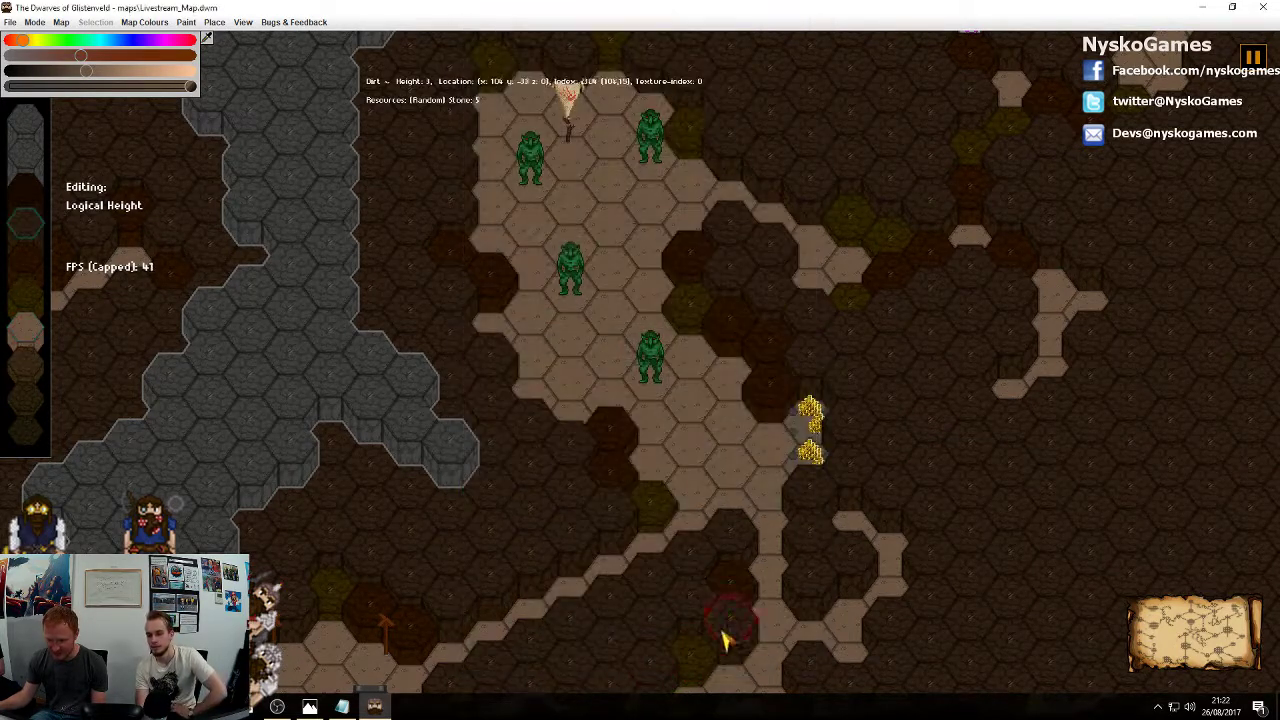
mouse_move(812, 430)
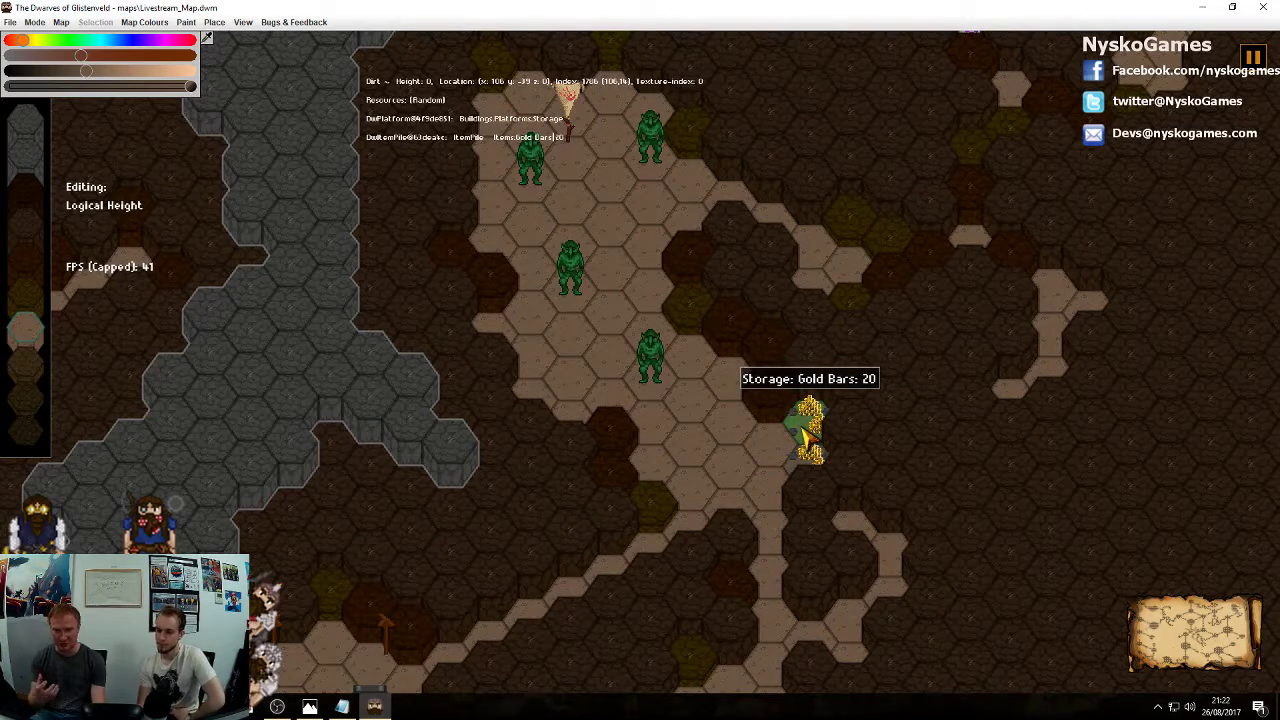
Survey the surroundings of the goblin cavern and the caverns and tunnels across the map to the west
middle_click_drag(766, 474, 970, 384)
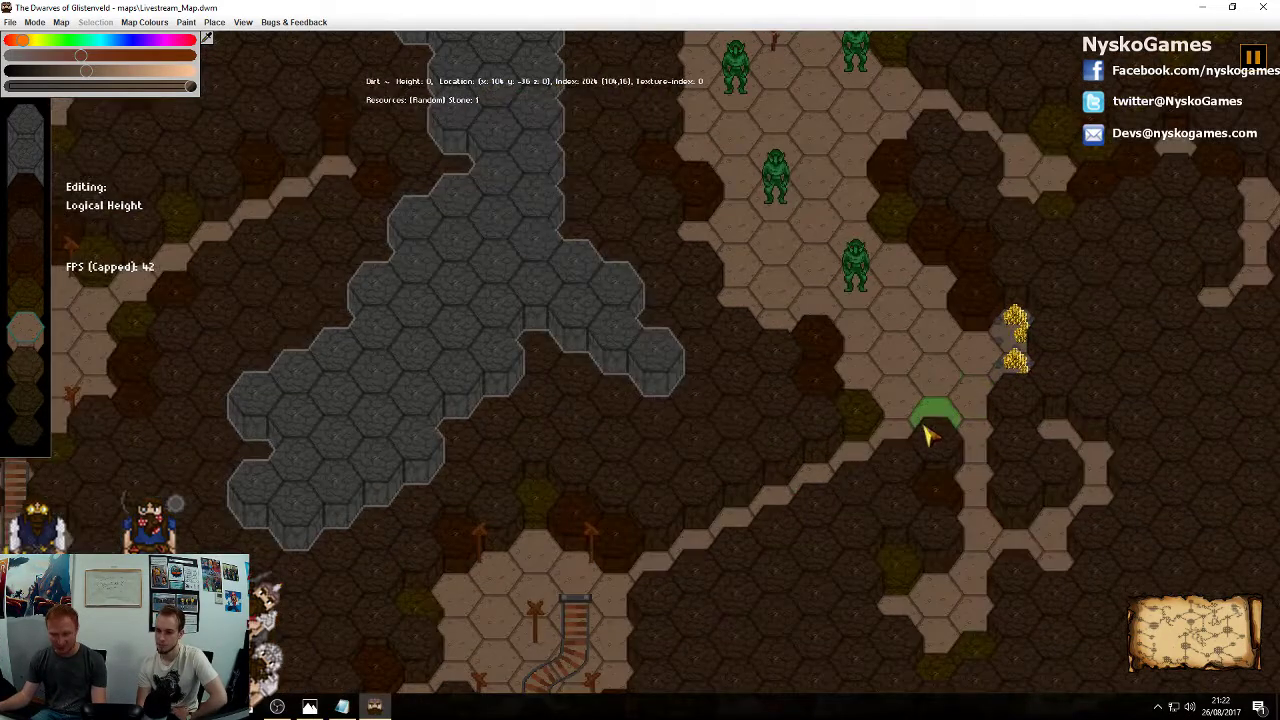
middle_click_drag(824, 386, 1032, 364)
middle_click_drag(908, 417, 979, 382)
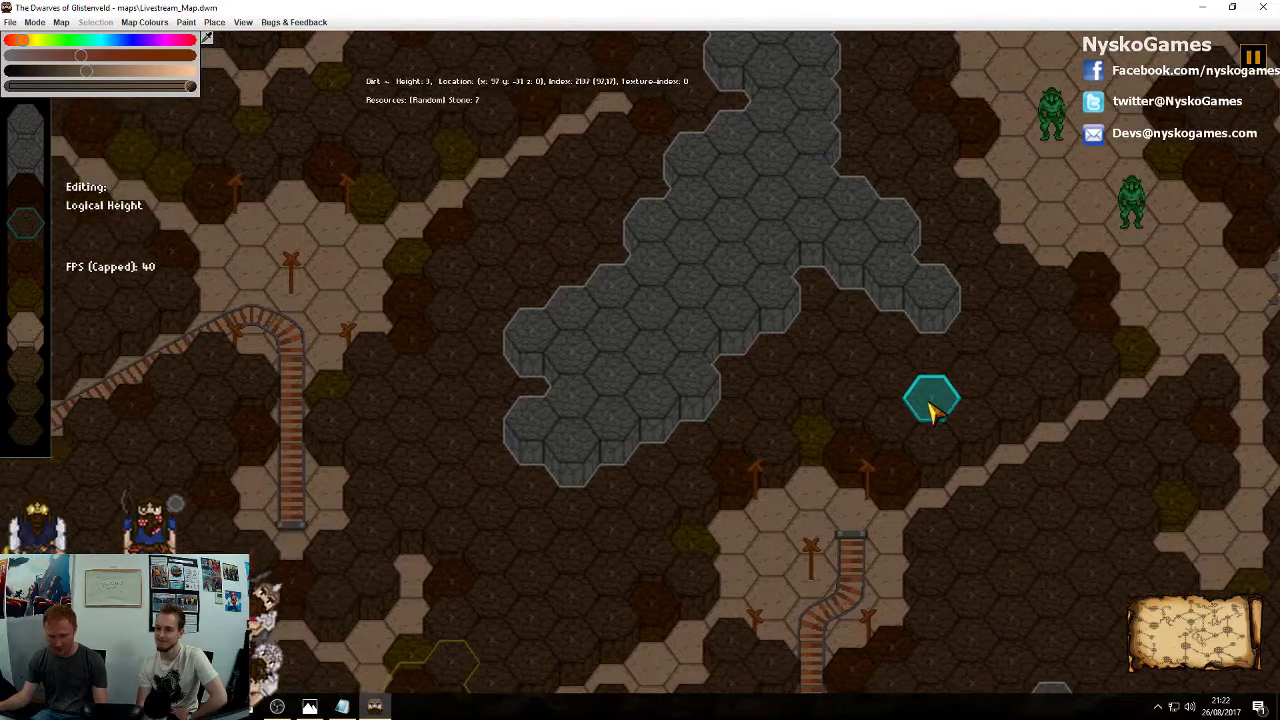
scroll(984, 384, "down", 2, "ctrl")
scroll(985, 384, "down", 2, "ctrl")
middle_click_drag(1078, 310, 1130, 304)
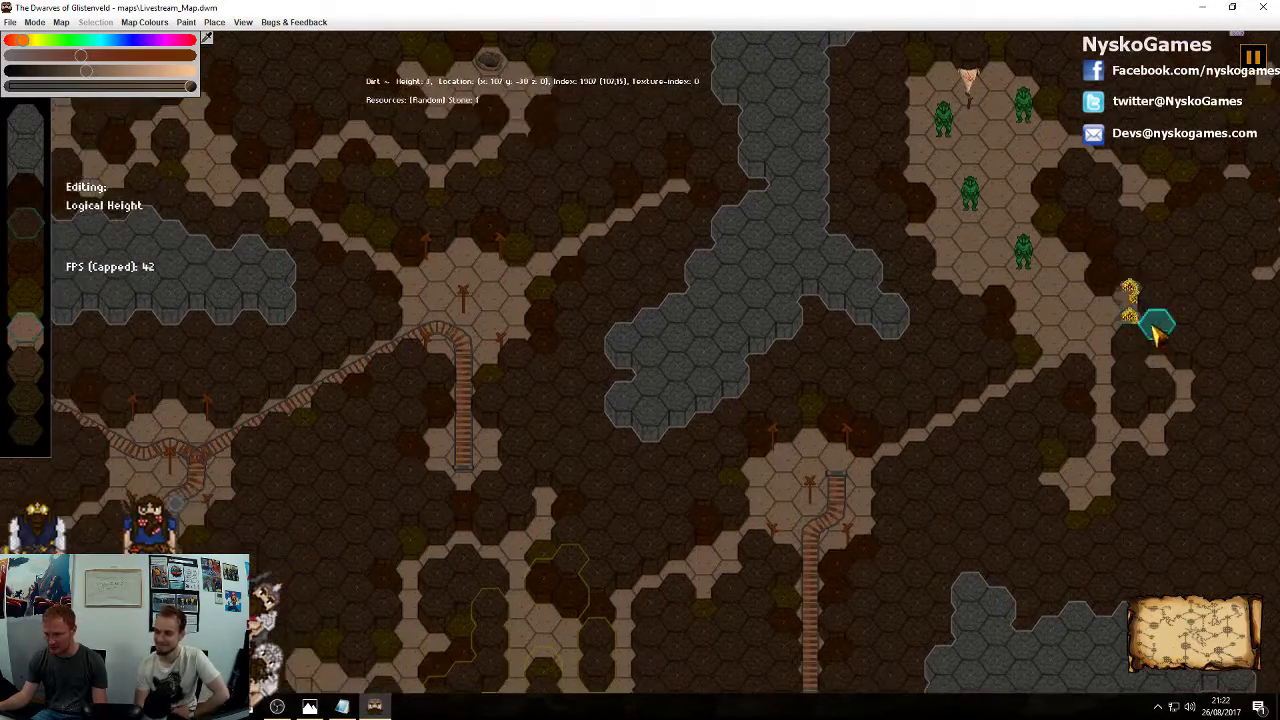
middle_click_drag(828, 288, 389, 260)
middle_click_drag(506, 317, 692, 325)
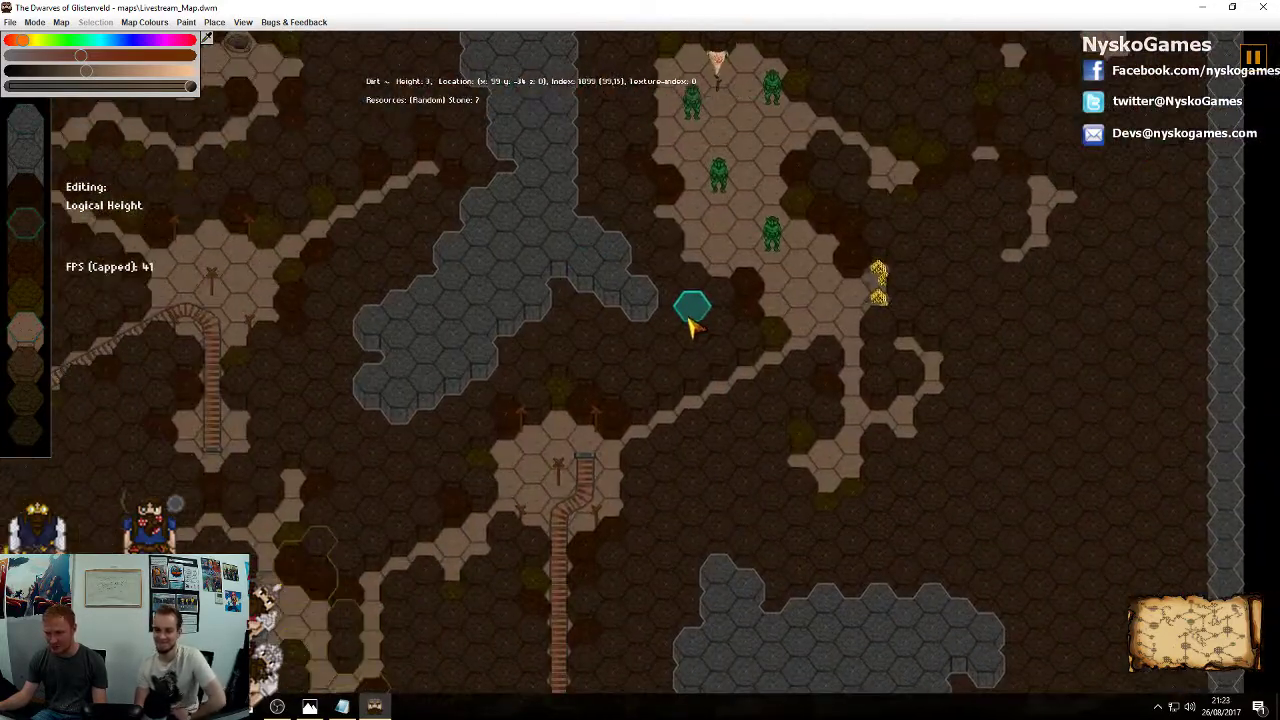
mouse_move(646, 288)
middle_mouse_down()
mouse_move(766, 352)
mouse_move(1150, 300)
middle_mouse_up()
middle_click_drag(540, 470, 954, 382)
middle_click_drag(660, 330, 1050, 268)
scroll(1008, 296, "down", 2, "ctrl")
middle_click_drag(689, 468, 966, 294)
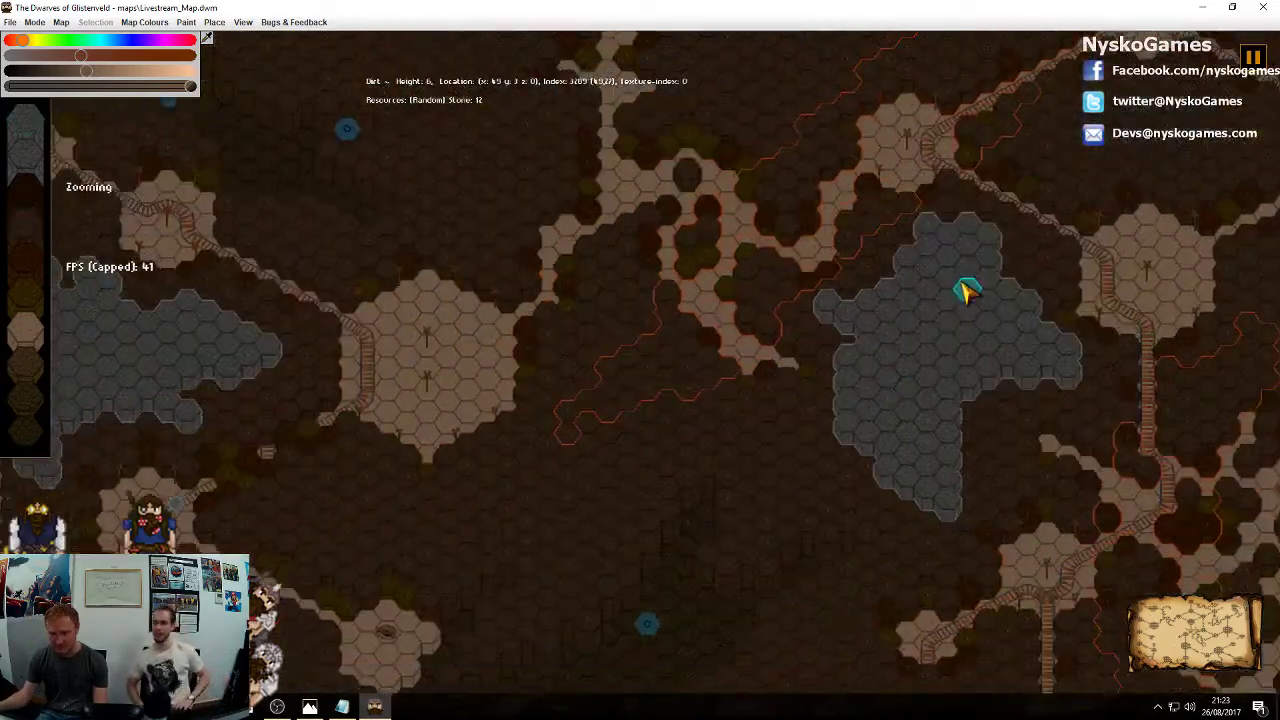
Survey the whole cave map, including the dwarf starting area, goblin camps, tunnels and track-linked chambers
scroll(966, 294, "down", 2, "ctrl")
mouse_move(891, 431)
middle_mouse_down()
mouse_move(600, 288)
mouse_move(714, 574)
middle_mouse_up()
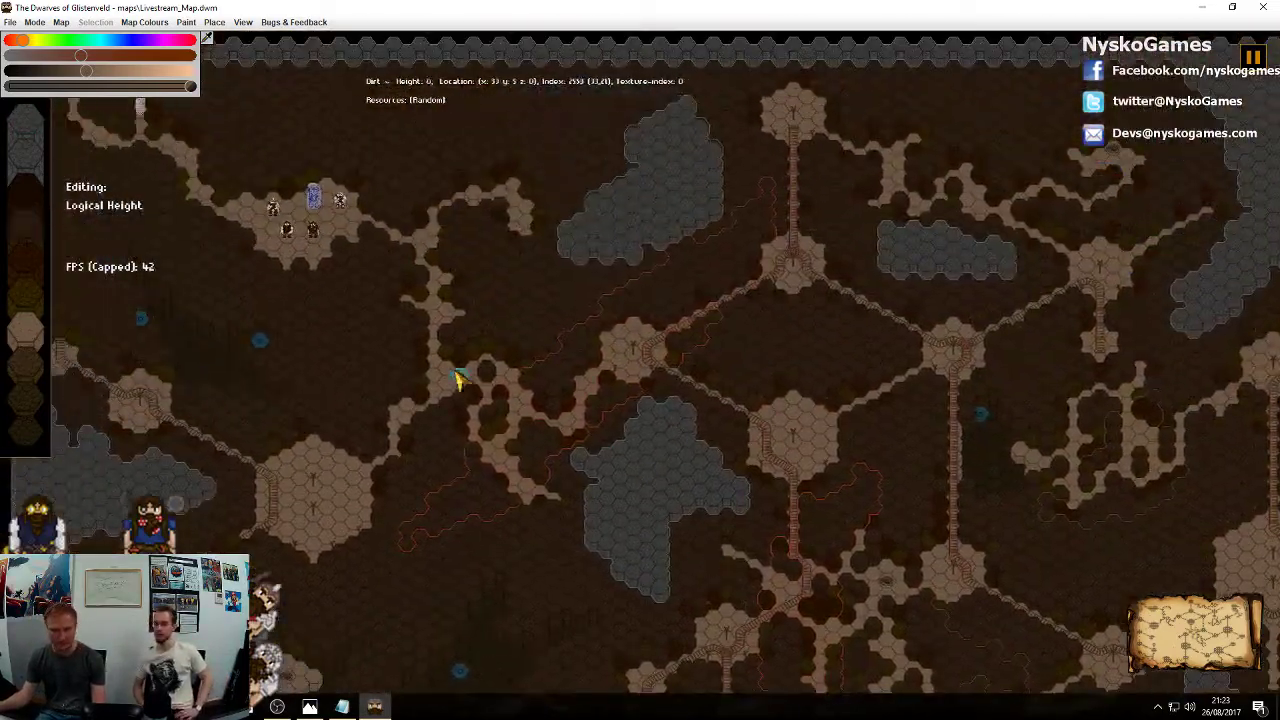
middle_click_drag(421, 365, 588, 415)
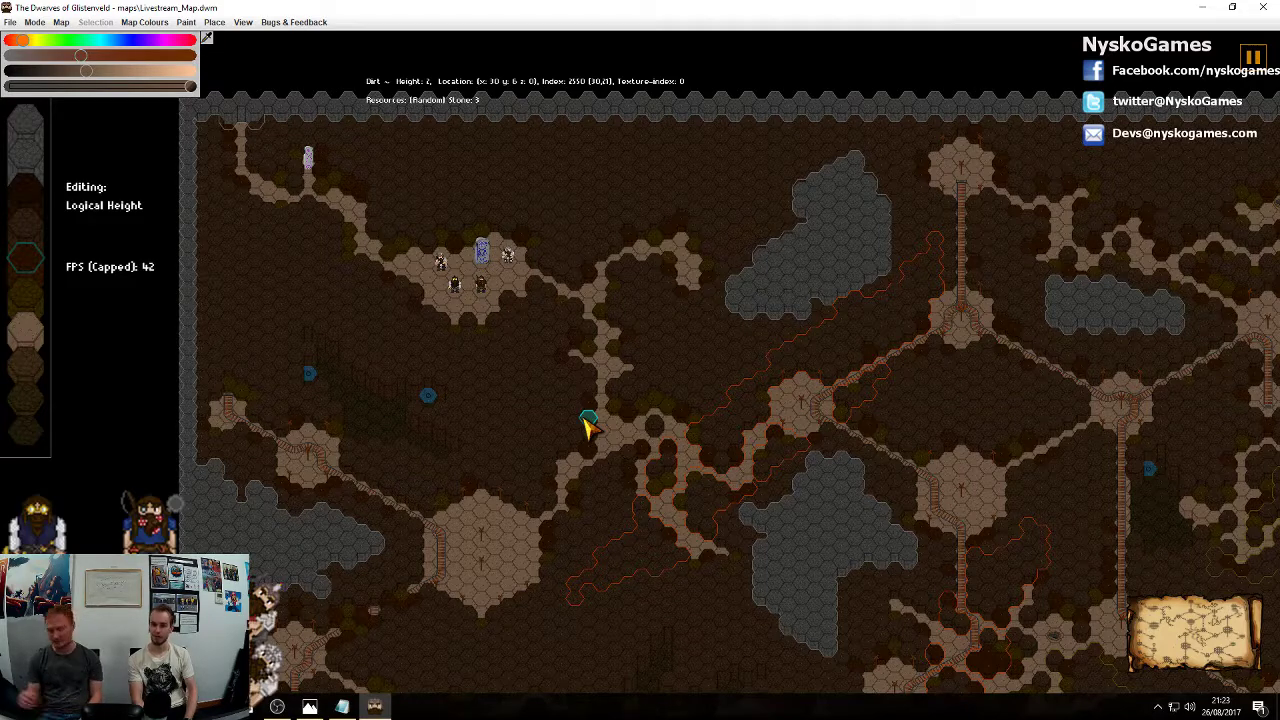
middle_click_drag(578, 361, 669, 447)
middle_click_drag(740, 485, 640, 389)
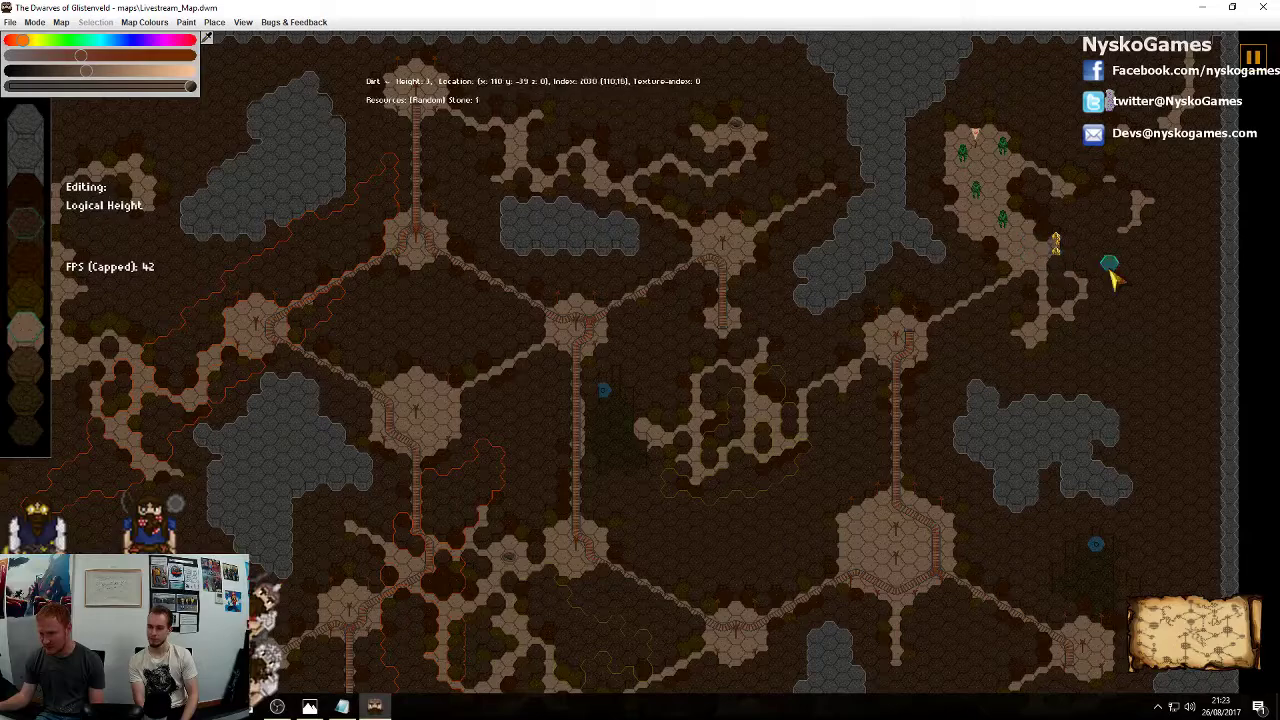
middle_click_drag(991, 244, 689, 236)
middle_click_drag(944, 264, 684, 360)
middle_click_drag(763, 475, 702, 483)
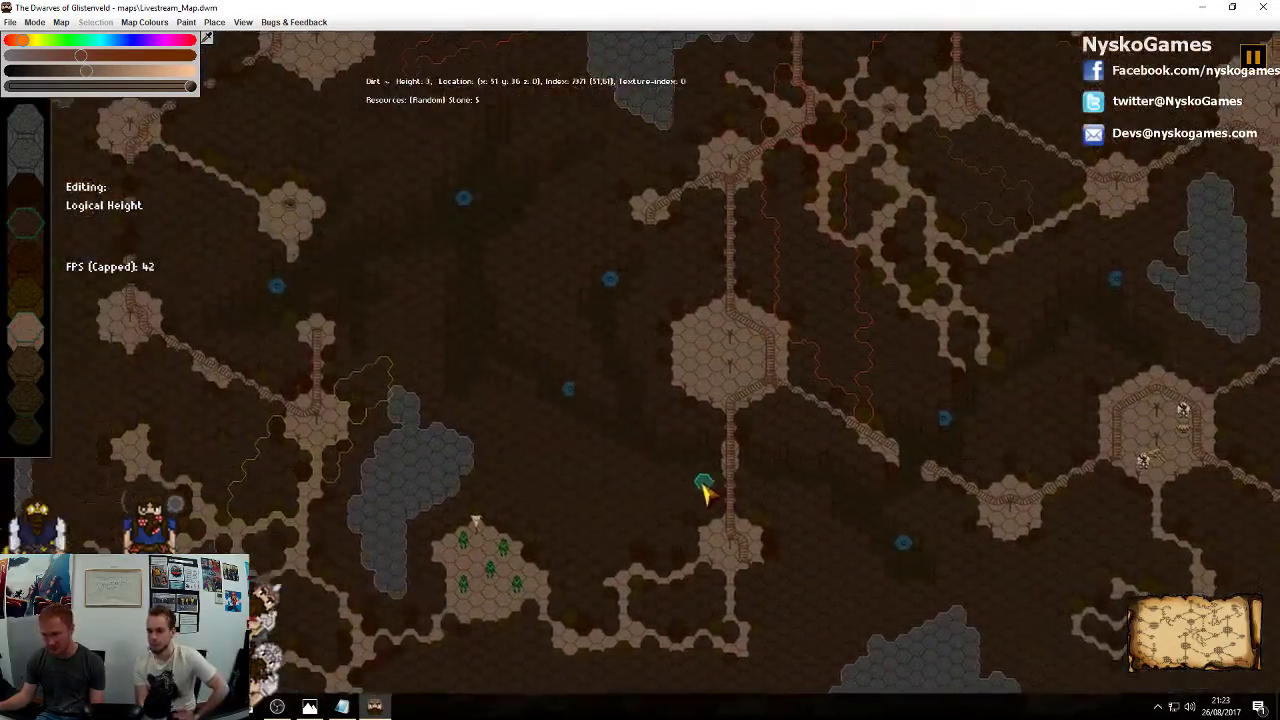
middle_click_drag(476, 348, 771, 370)
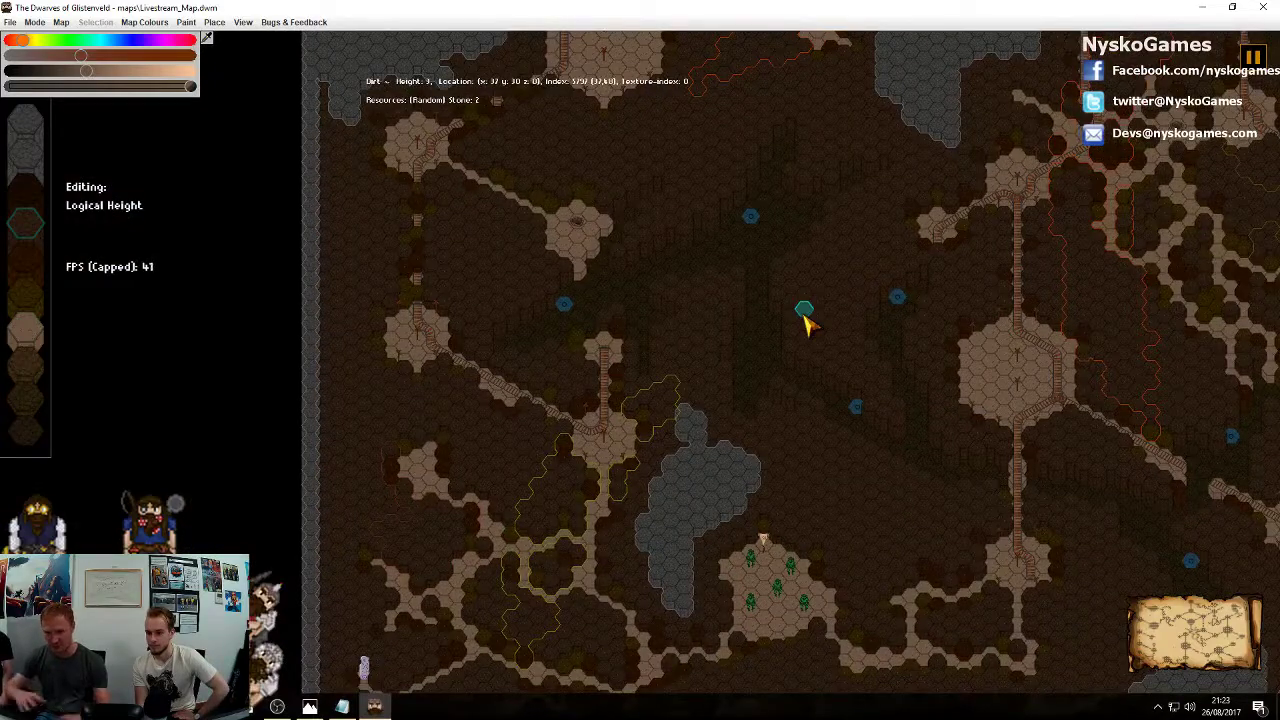
middle_click_drag(911, 216, 510, 291)
middle_click_drag(693, 347, 698, 424)
middle_click_drag(944, 322, 904, 465)
middle_click_drag(1069, 297, 1017, 343)
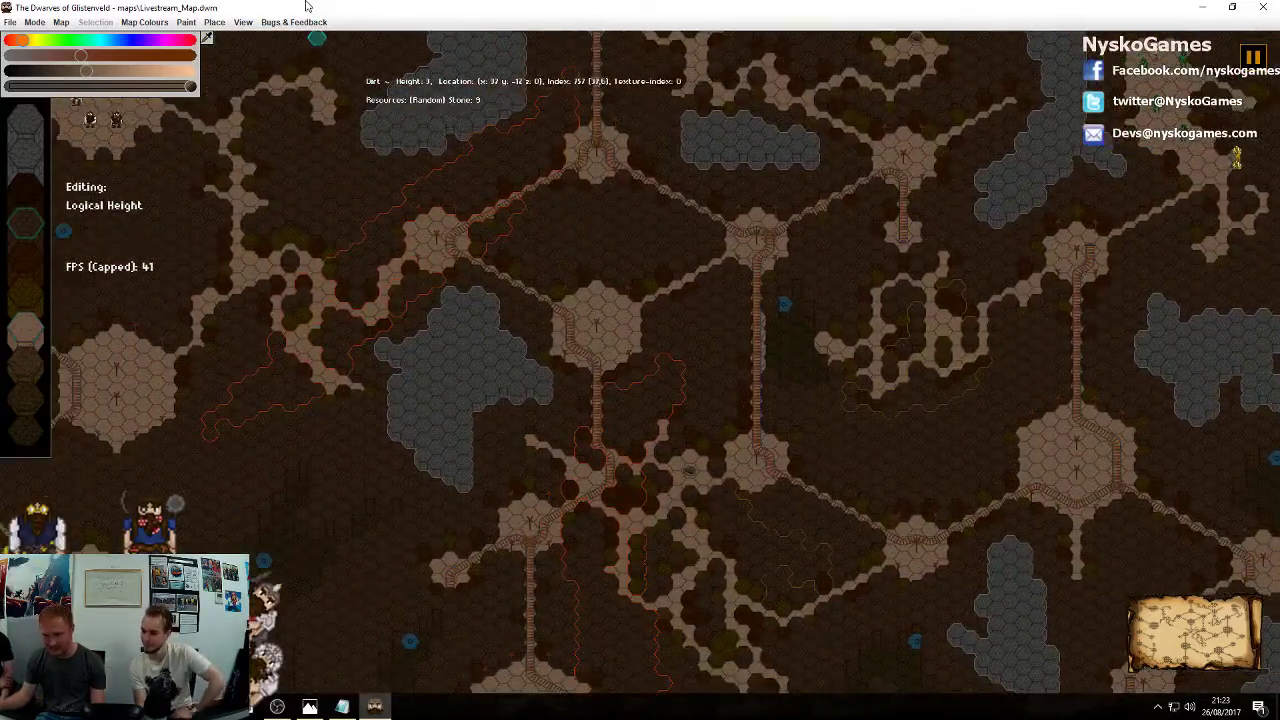
Place two goblin characters in the winding cave passages at the centre of the map
left_click(215, 23)
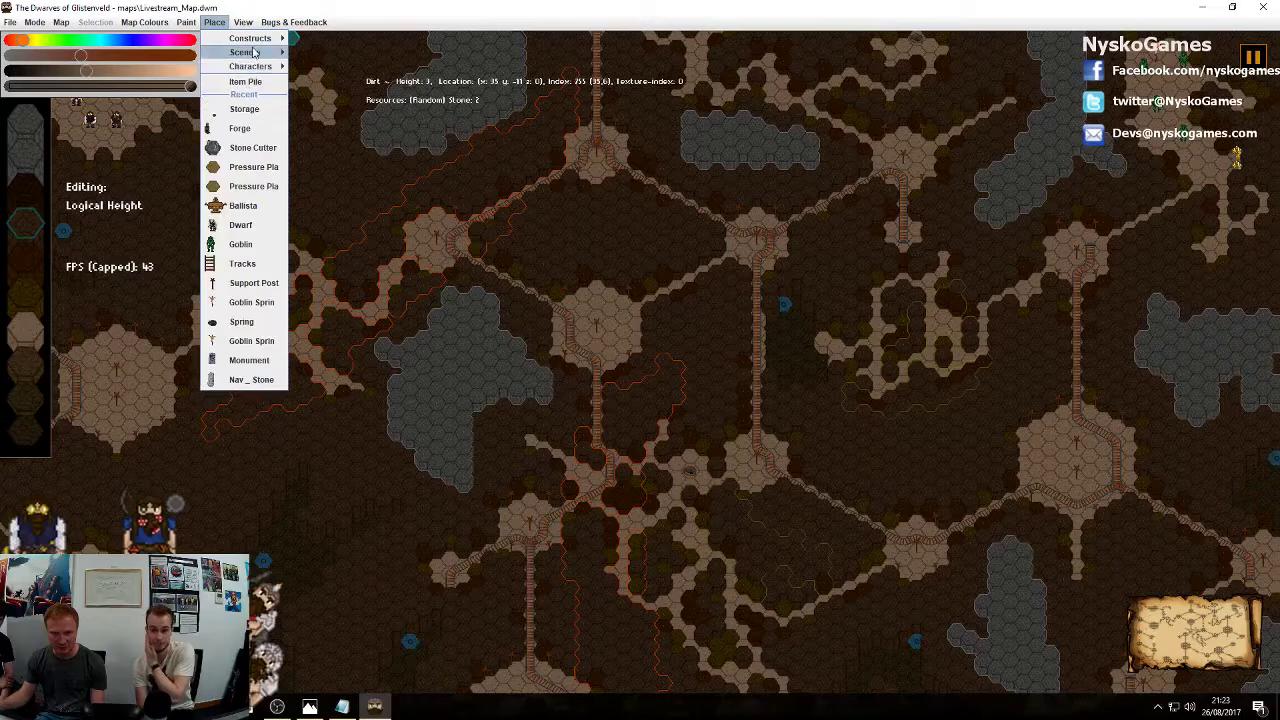
left_click(301, 80)
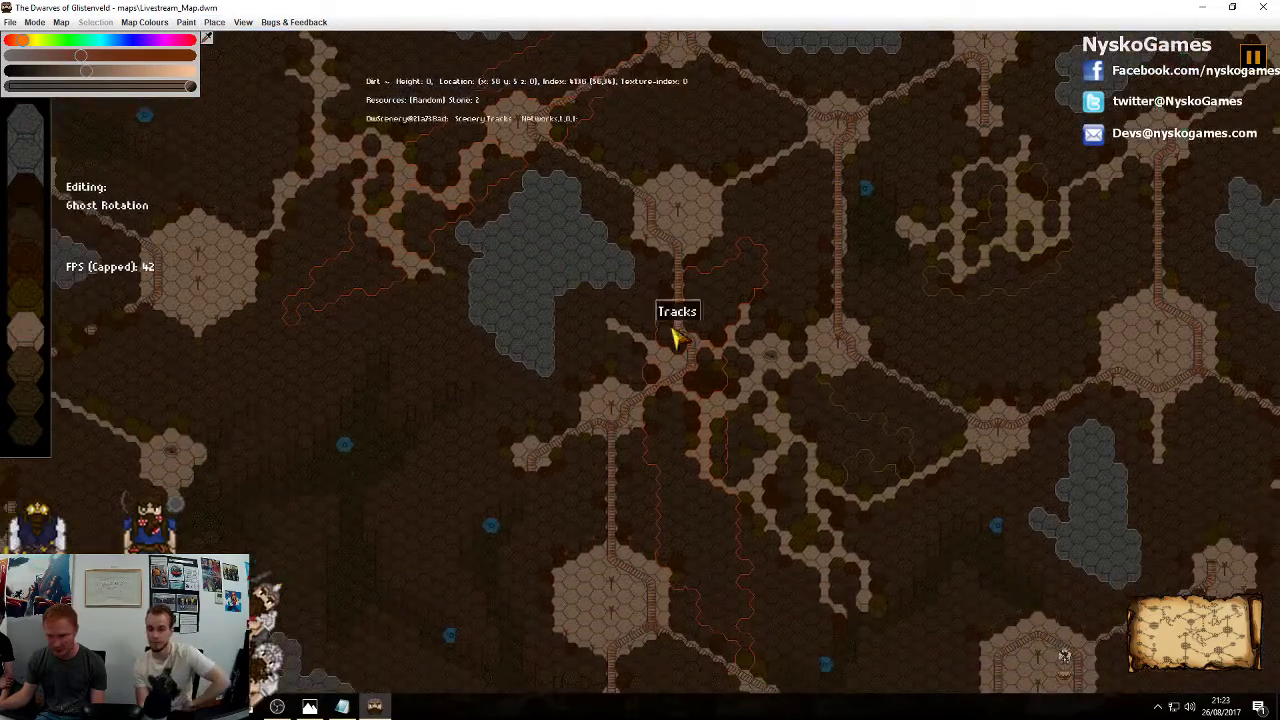
scroll(766, 386, "up", 4)
middle_click_drag(917, 452, 745, 313)
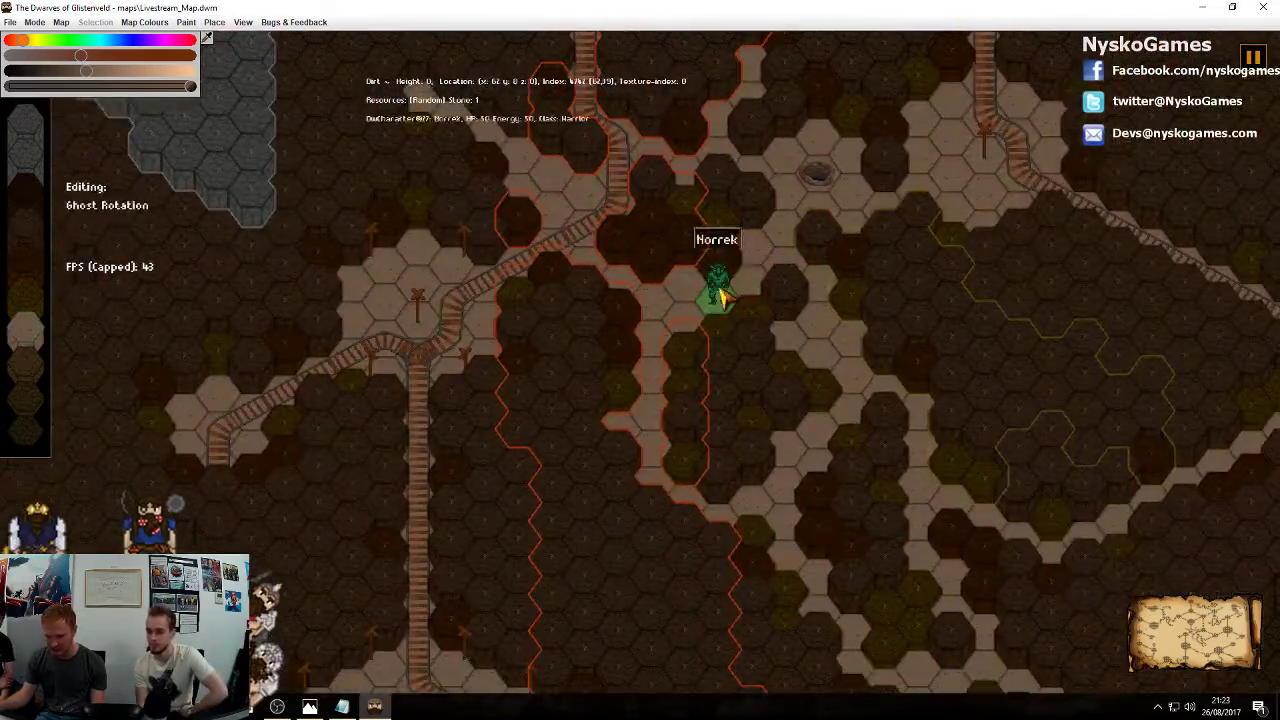
scroll(918, 400, "down", 5)
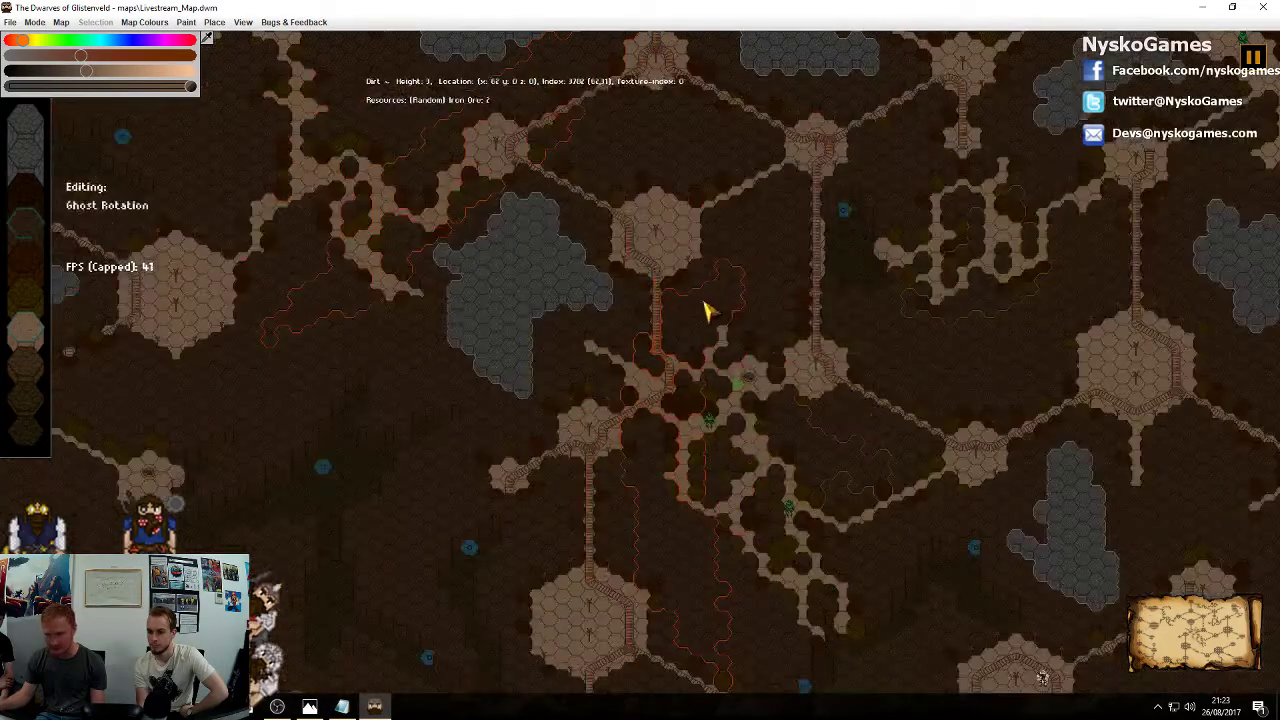
Place another goblin in the large hexagonal chamber on the map's east side and end character placement
middle_click_drag(700, 309, 720, 229)
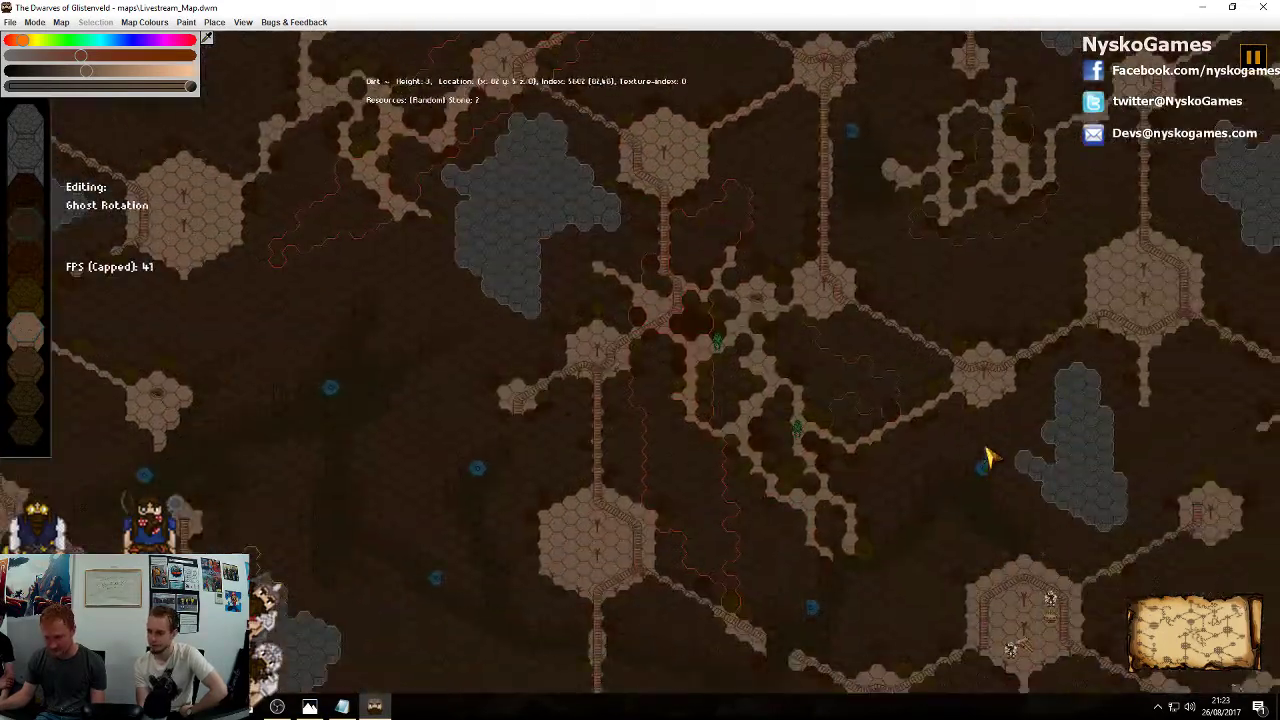
middle_click_drag(986, 451, 912, 393)
middle_click_drag(1040, 340, 875, 418)
left_click(838, 437)
right_click(872, 462)
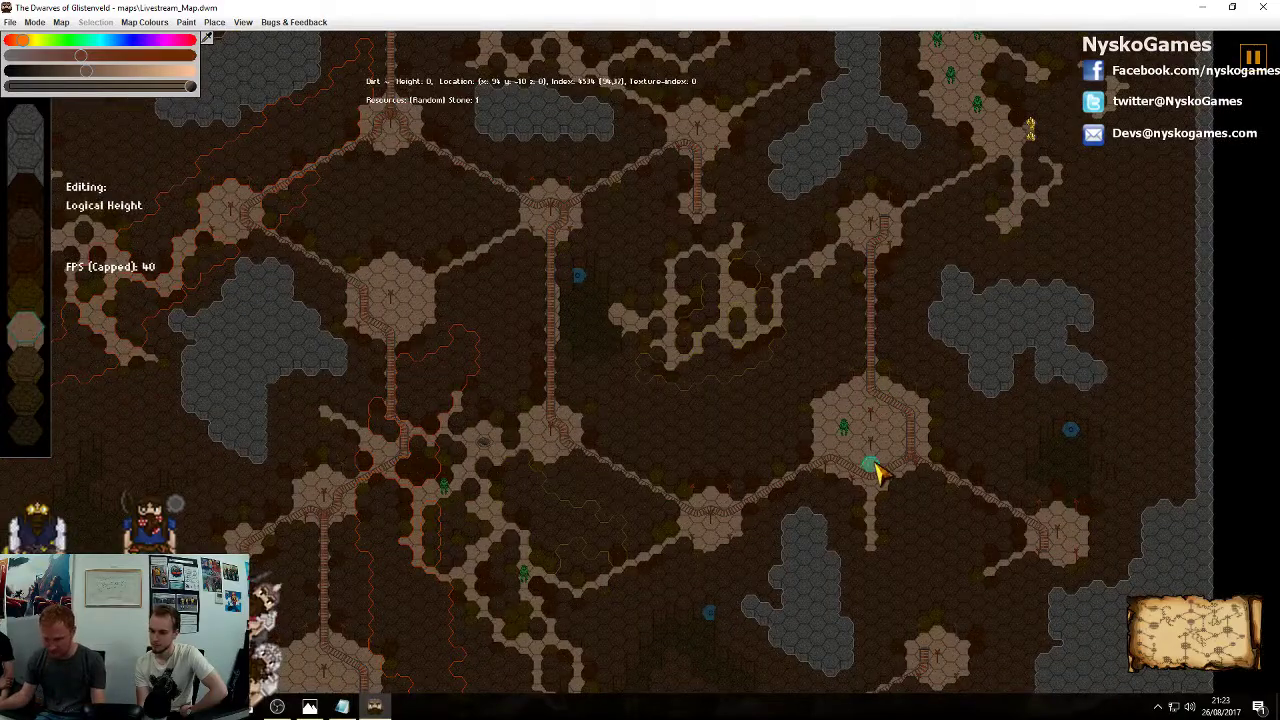
Inspect the central tunnels and the northeastern goblin camp to check how the characters are spread across the map
middle_click_drag(691, 481, 897, 381)
middle_click_drag(763, 457, 810, 420)
scroll(810, 420, "up", 2)
middle_click_drag(986, 312, 760, 435)
scroll(810, 410, "down", 2)
middle_click_drag(838, 313, 884, 481)
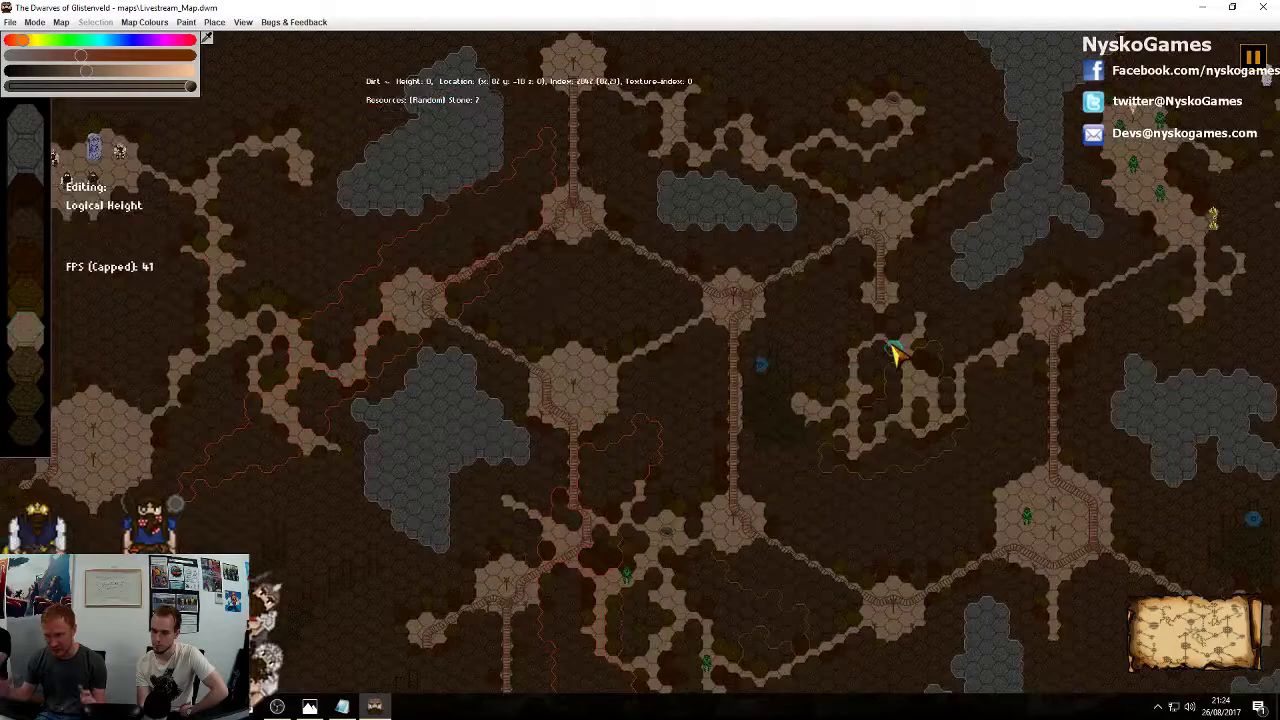
mouse_move(794, 523)
middle_mouse_down()
mouse_move(815, 487)
mouse_move(771, 519)
middle_mouse_up()
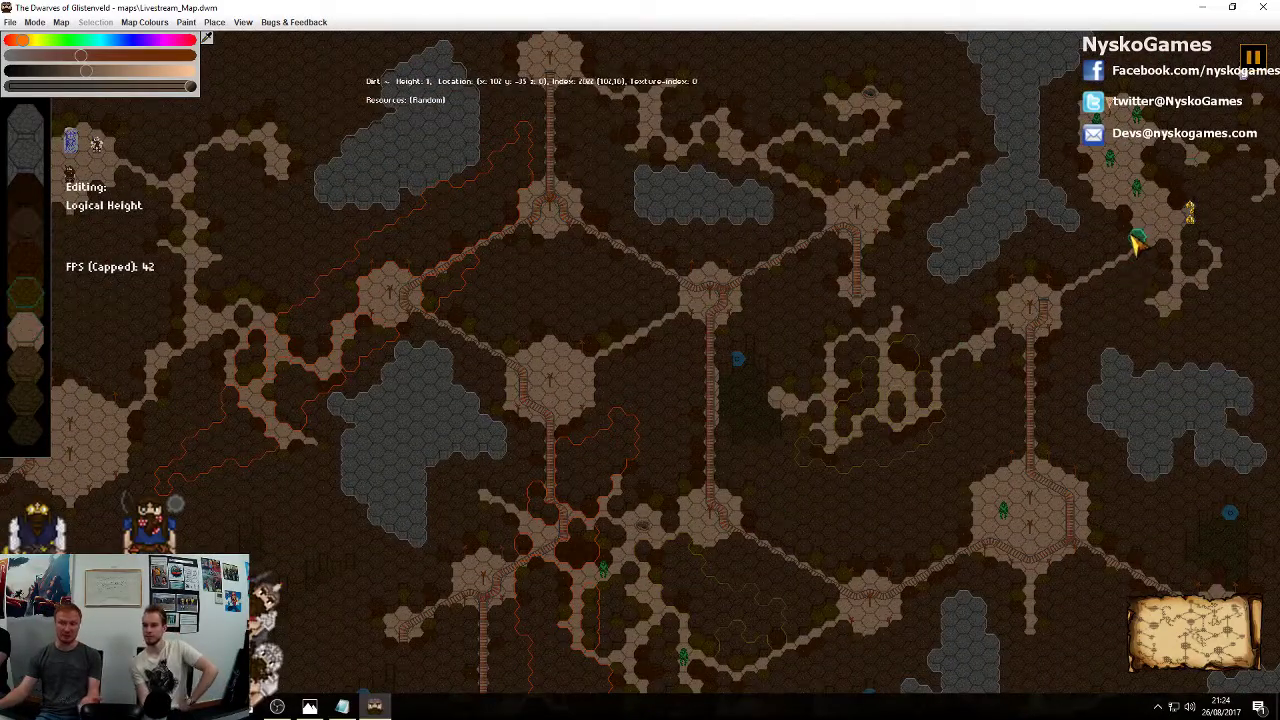
middle_click_drag(1125, 270, 1144, 246)
middle_click_drag(1057, 220, 858, 360)
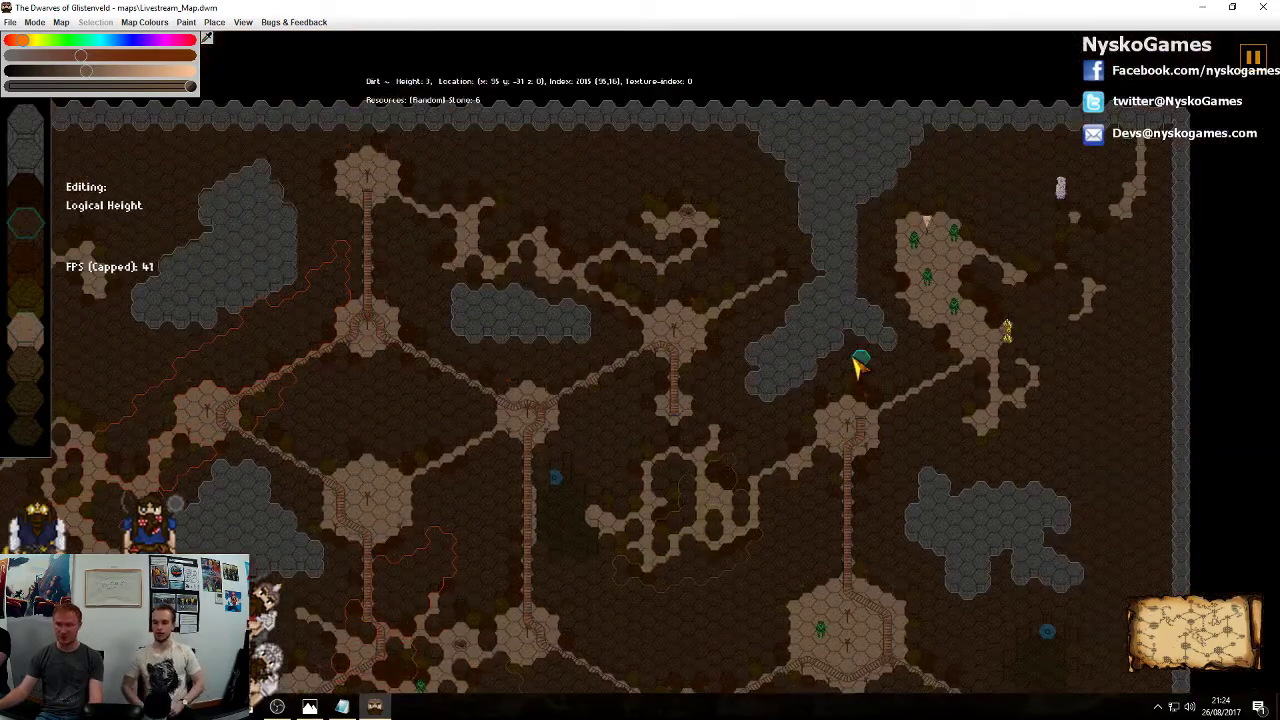
middle_click_drag(784, 432, 1098, 110)
middle_click_drag(380, 607, 489, 448)
key("d")
key("w")
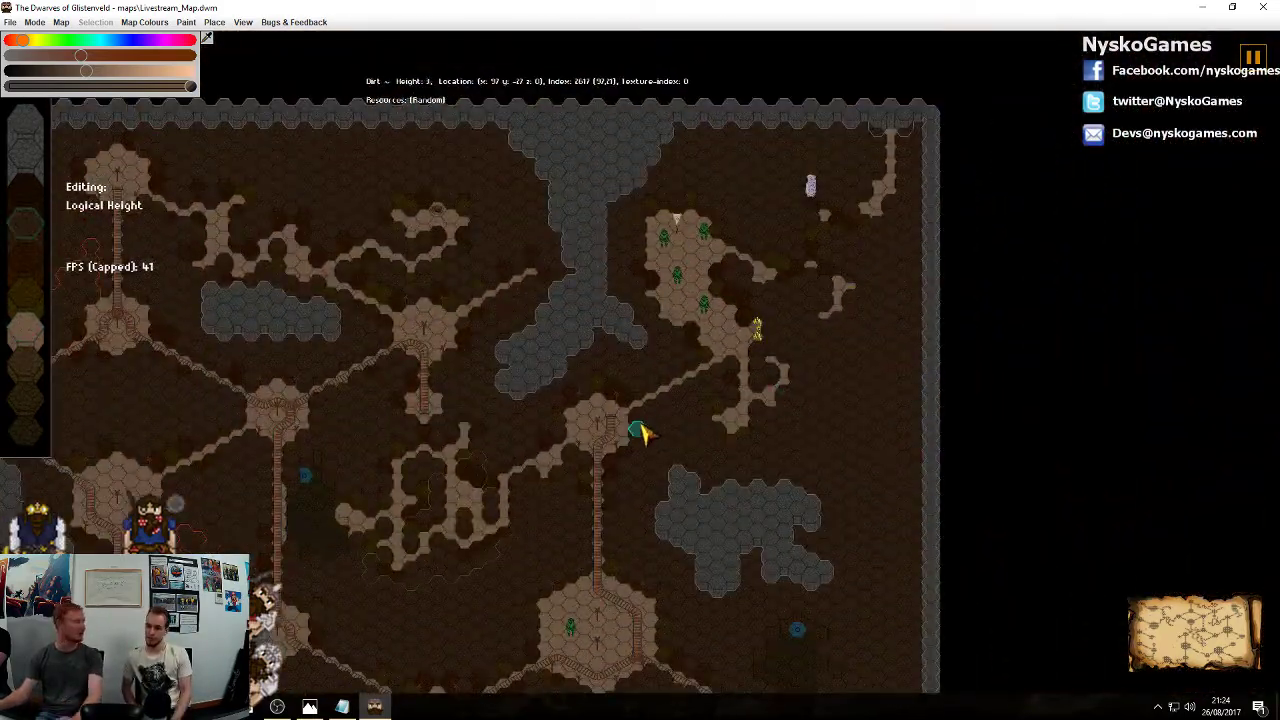
Review the central and southeastern chambers and the dwarf starting area in the map's northwest
key("s")
key("a")
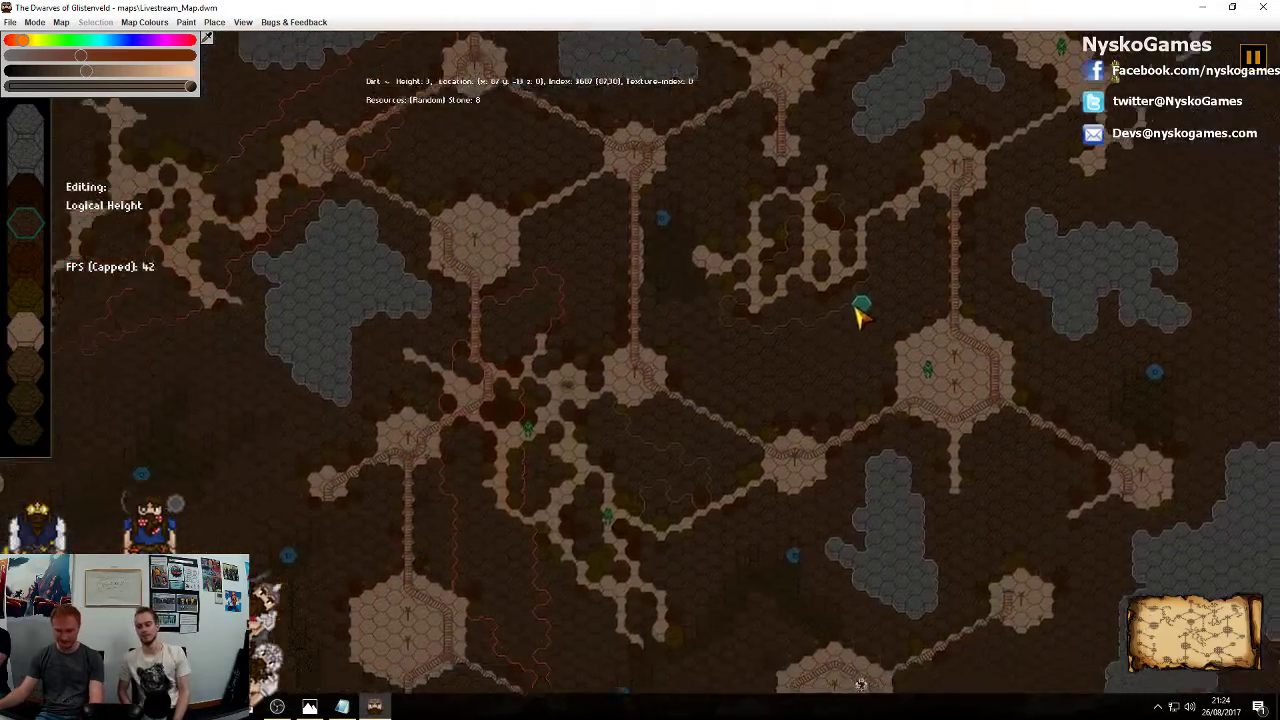
key("s")
key("a")
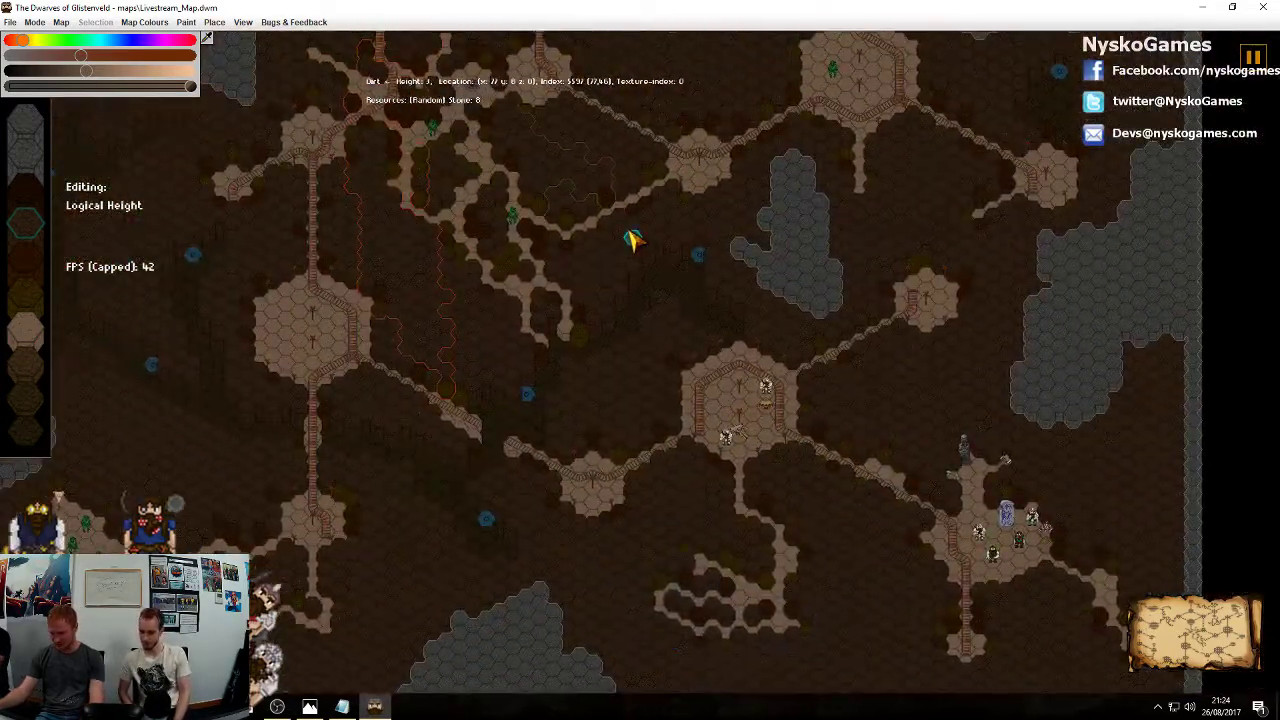
middle_click_drag(634, 240, 1013, 409)
middle_click_drag(717, 253, 900, 510)
scroll(898, 510, "down", 2)
scroll(766, 380, "up", 5)
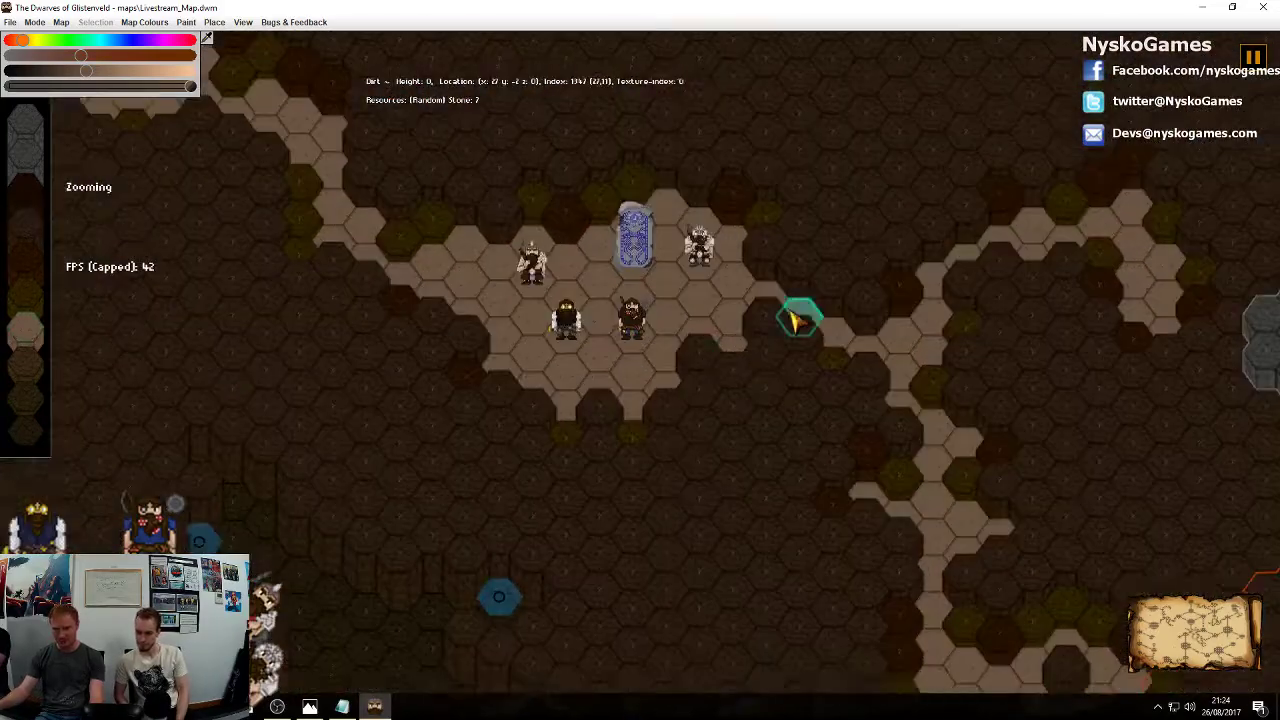
middle_click_drag(790, 312, 739, 489)
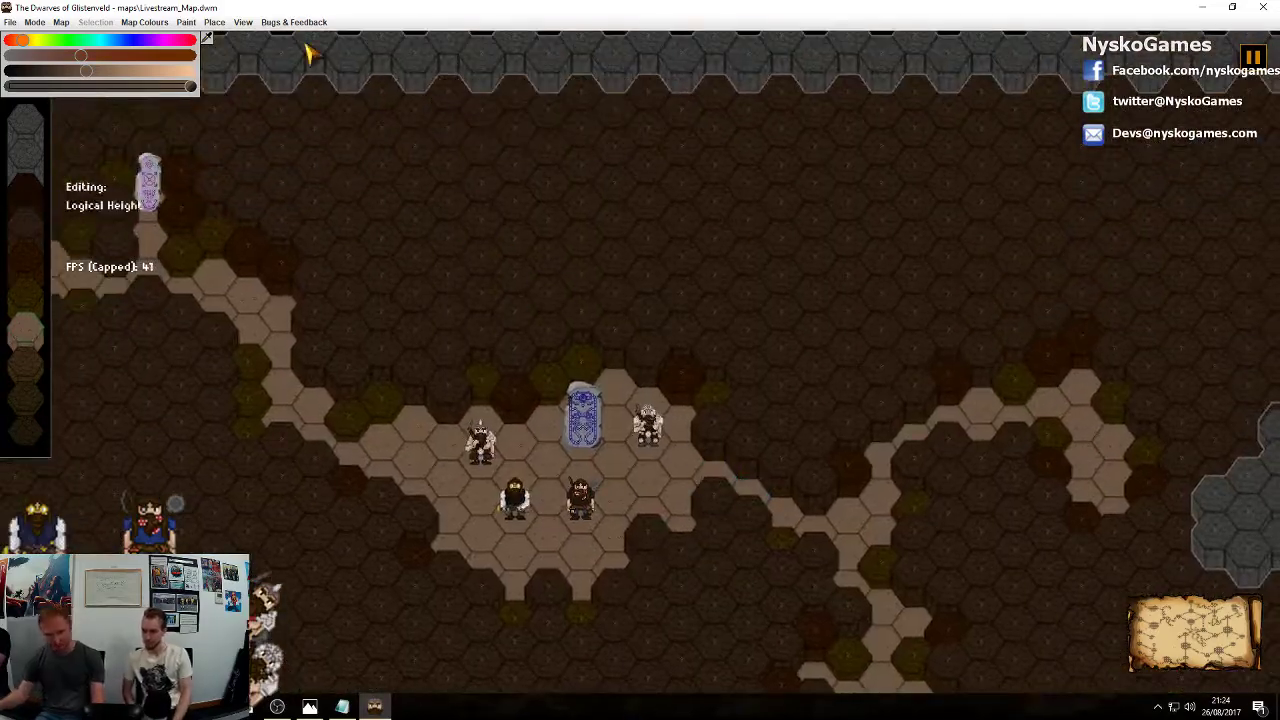
Save the map in the maps folder as Livestream_Map.dwm
left_click(14, 22)
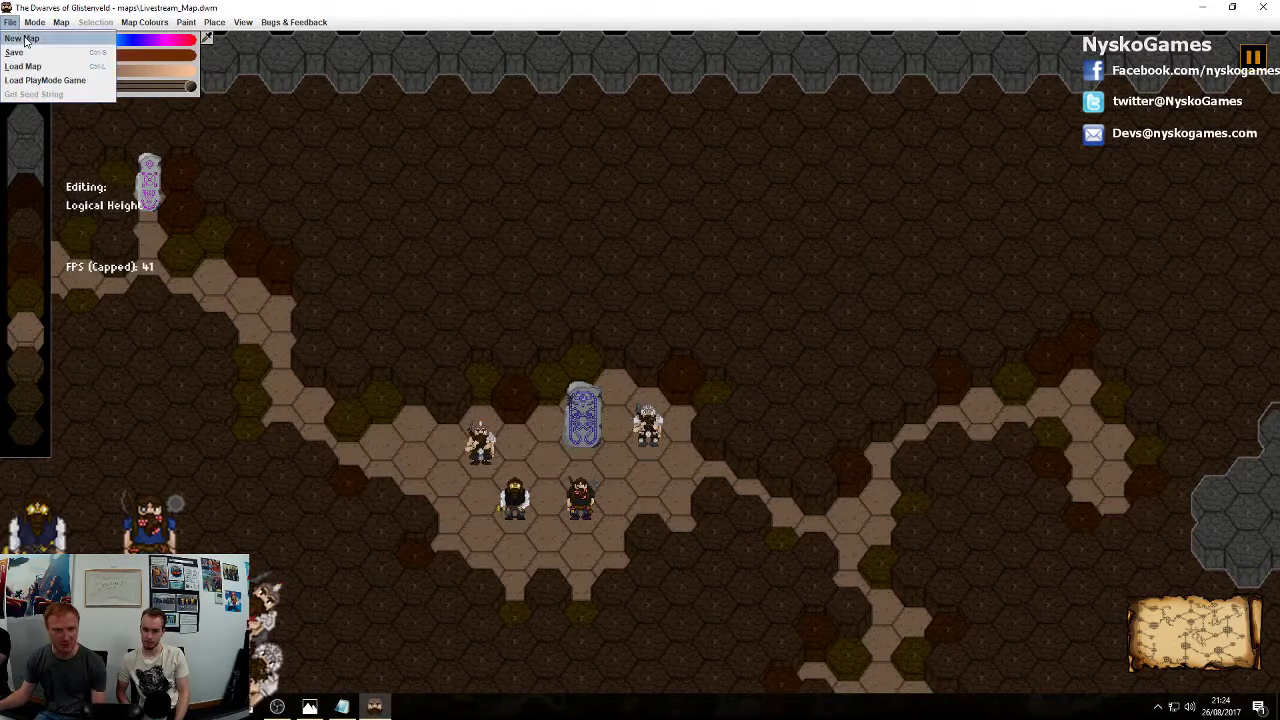
left_click(22, 46)
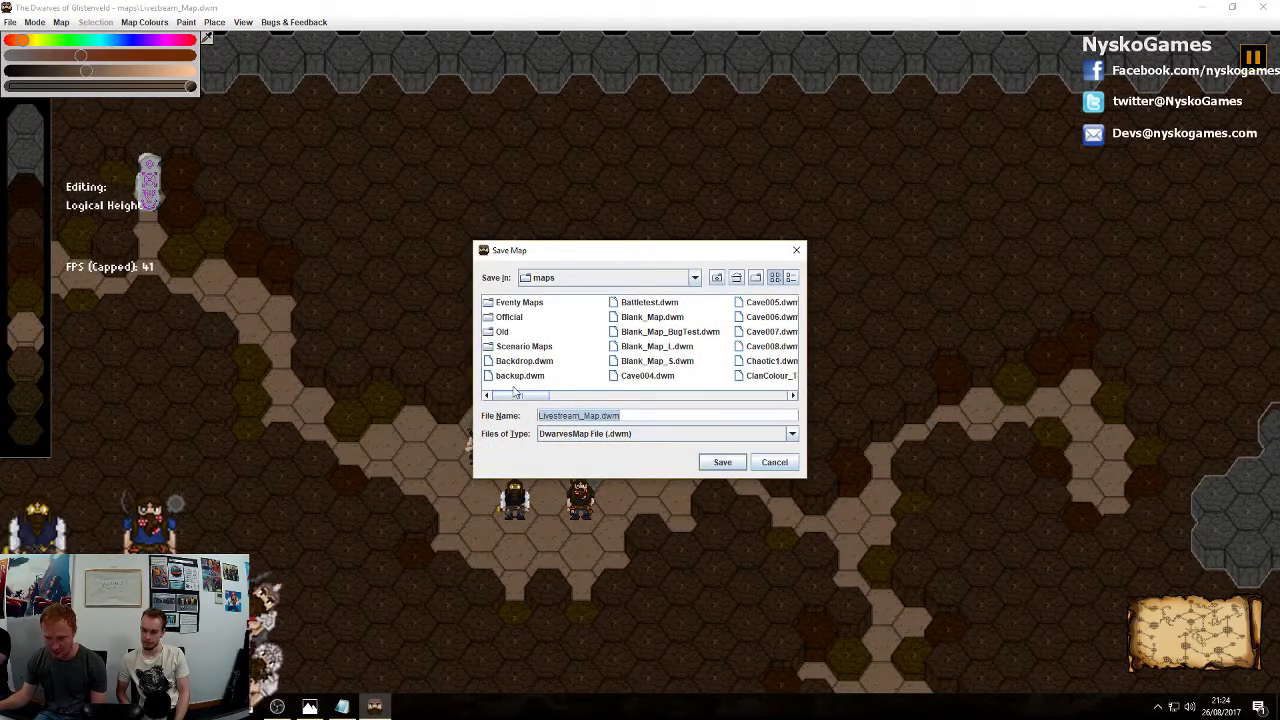
left_click_drag(518, 395, 601, 400)
left_click(728, 346)
left_click(722, 462)
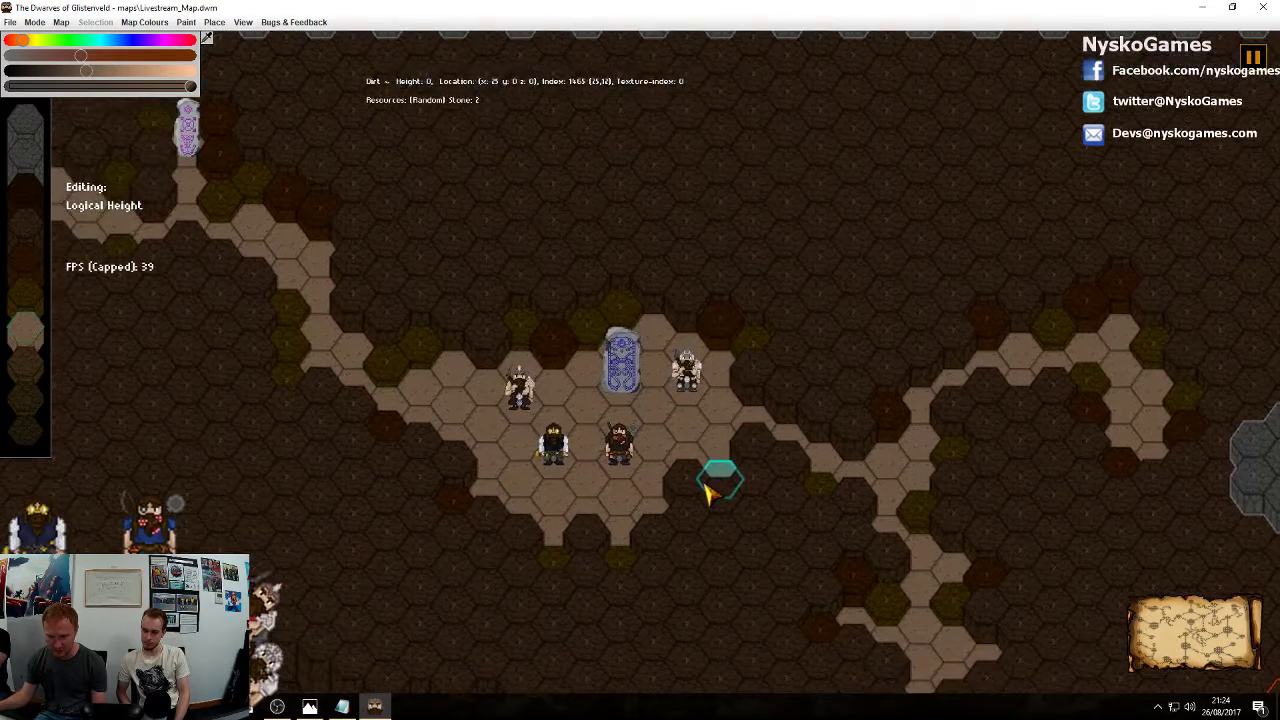
Create a map event named Start and set its condition to OnMapLoad
left_click(59, 24)
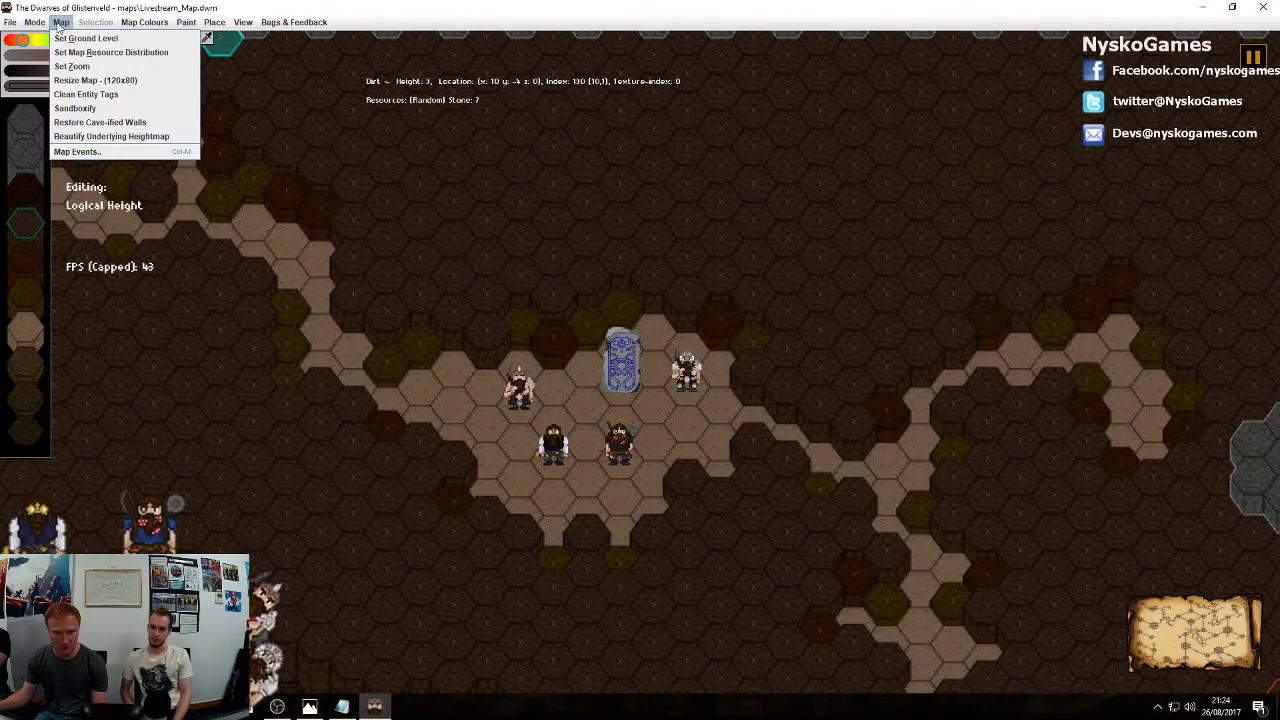
left_click(78, 151)
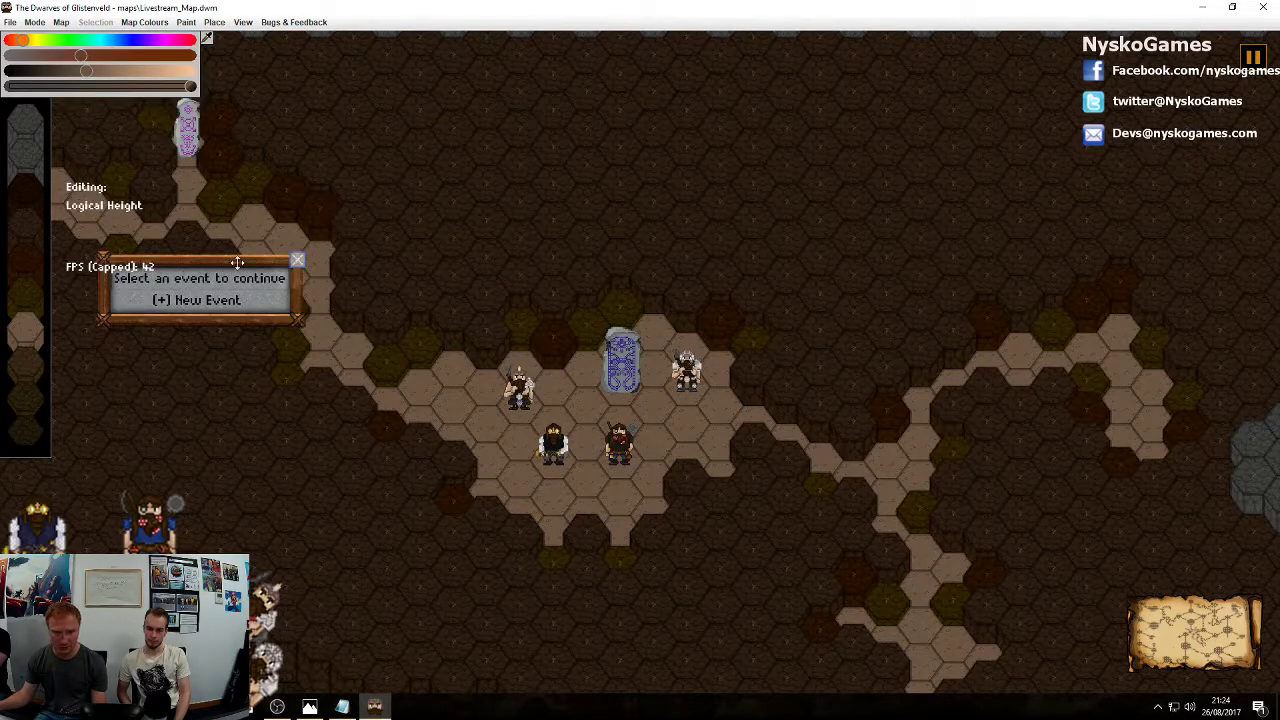
left_click_drag(241, 258, 346, 213)
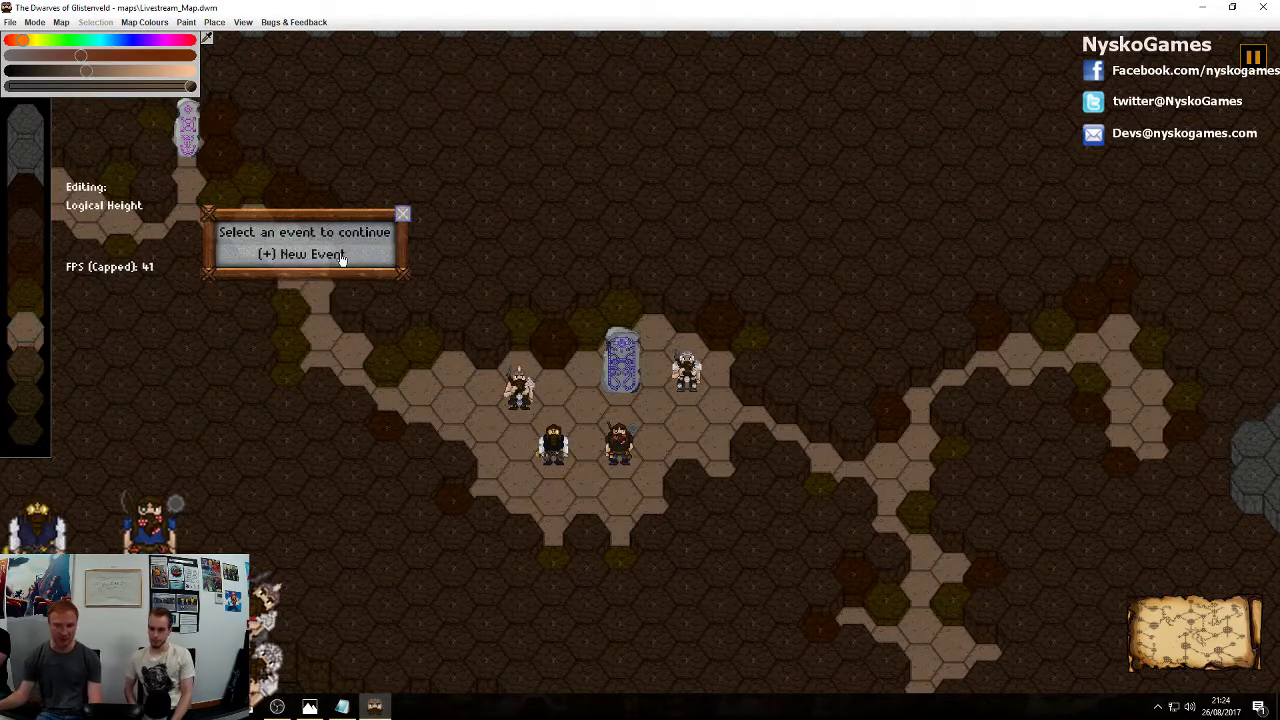
left_click(352, 258)
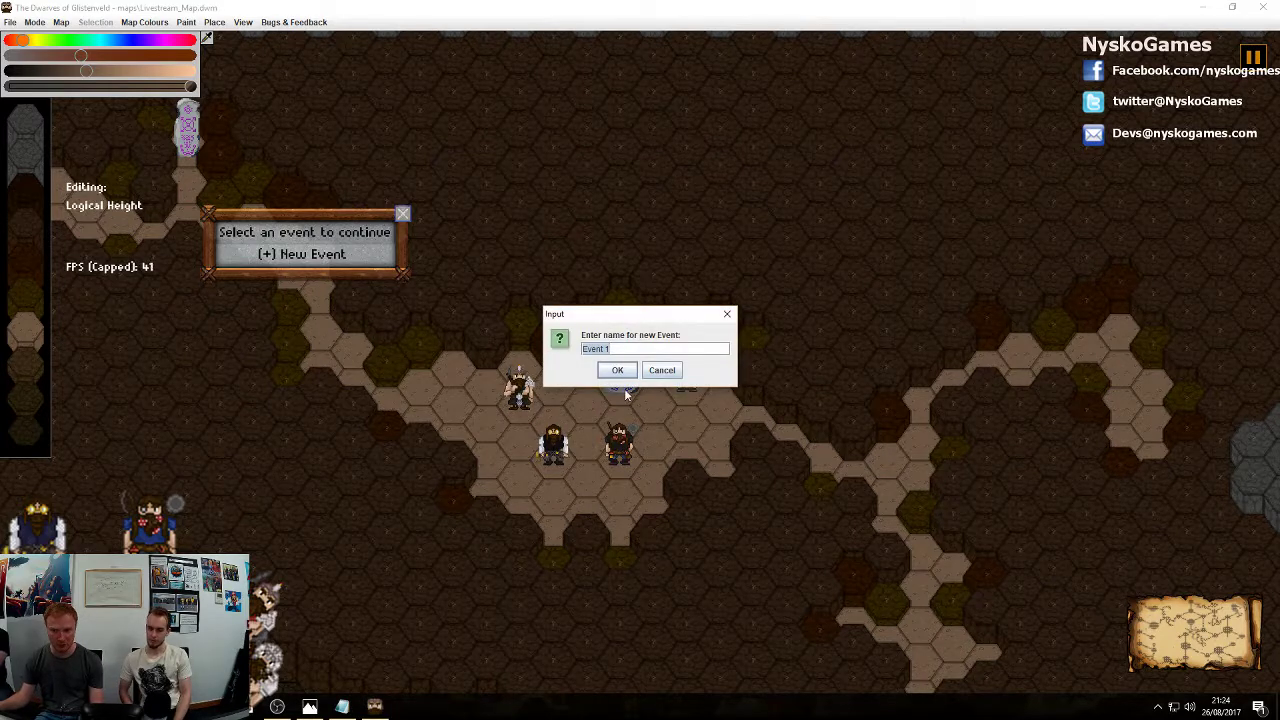
type("Start")
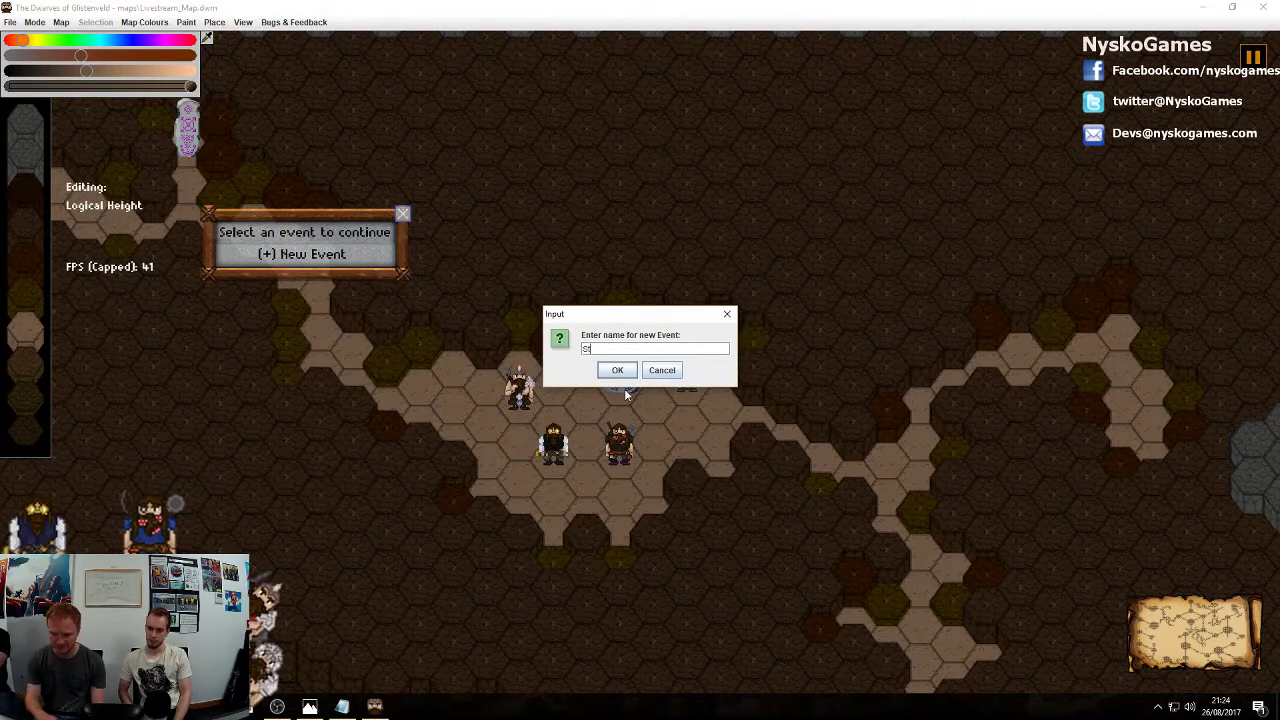
key("Return")
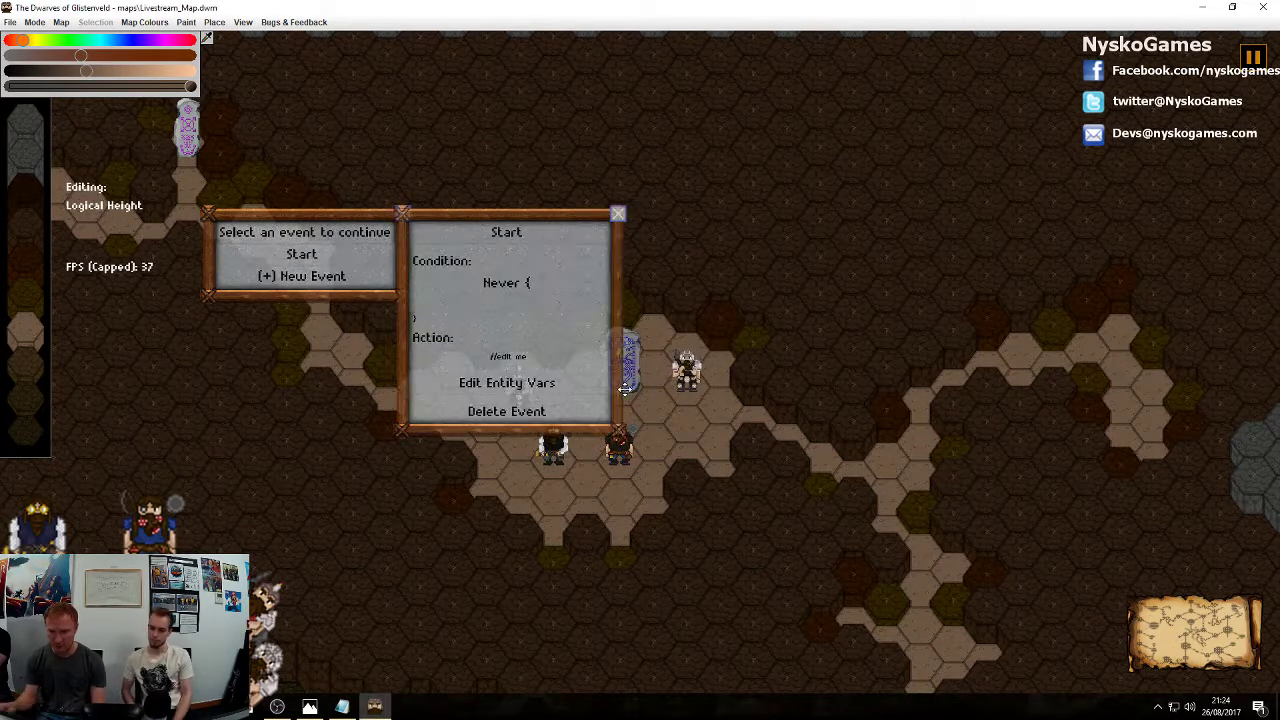
left_click(529, 284)
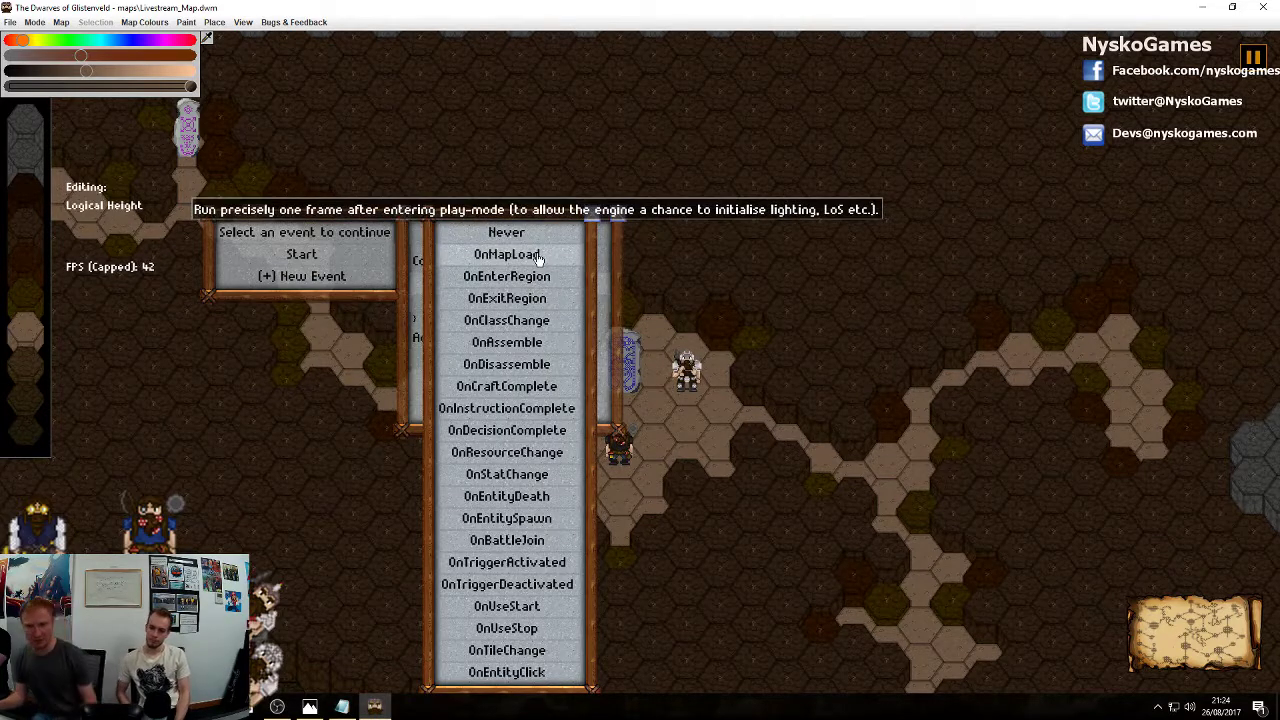
left_click(530, 254)
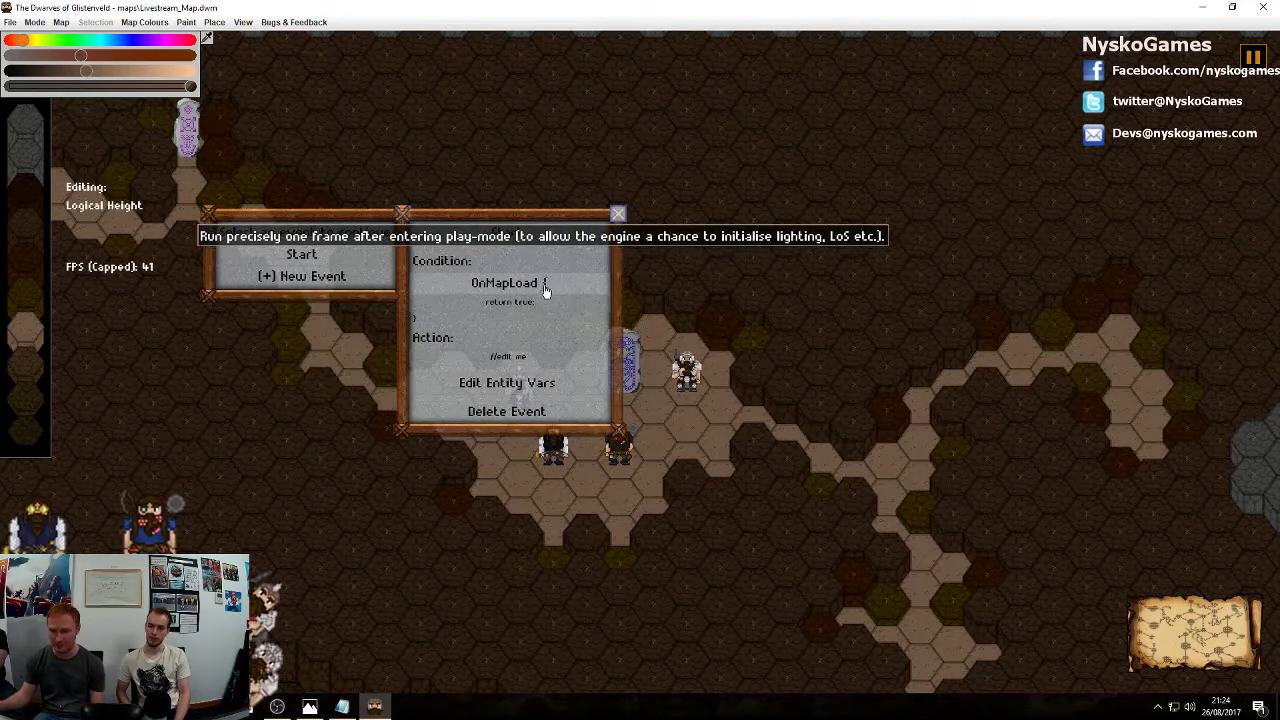
Open the Start event's action script and clear its placeholder comment
left_click(547, 358)
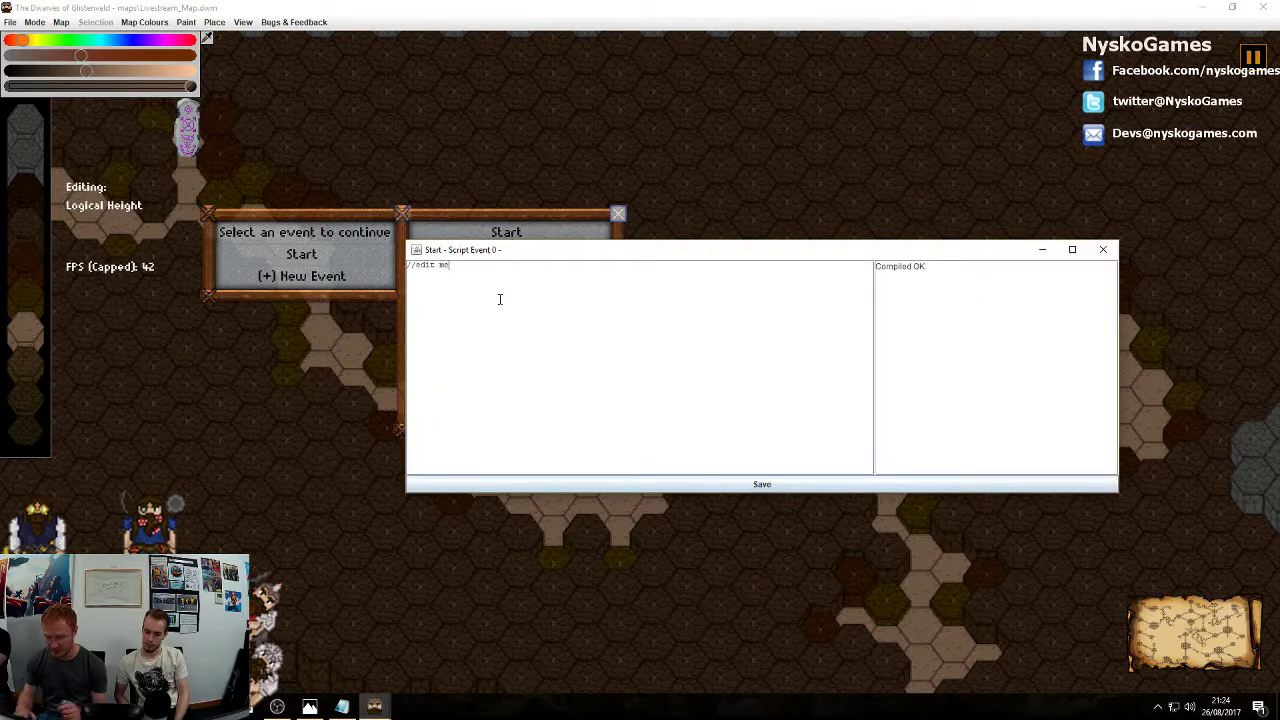
key("BackSpace")
key("BackSpace")
key("BackSpace")
key("BackSpace")
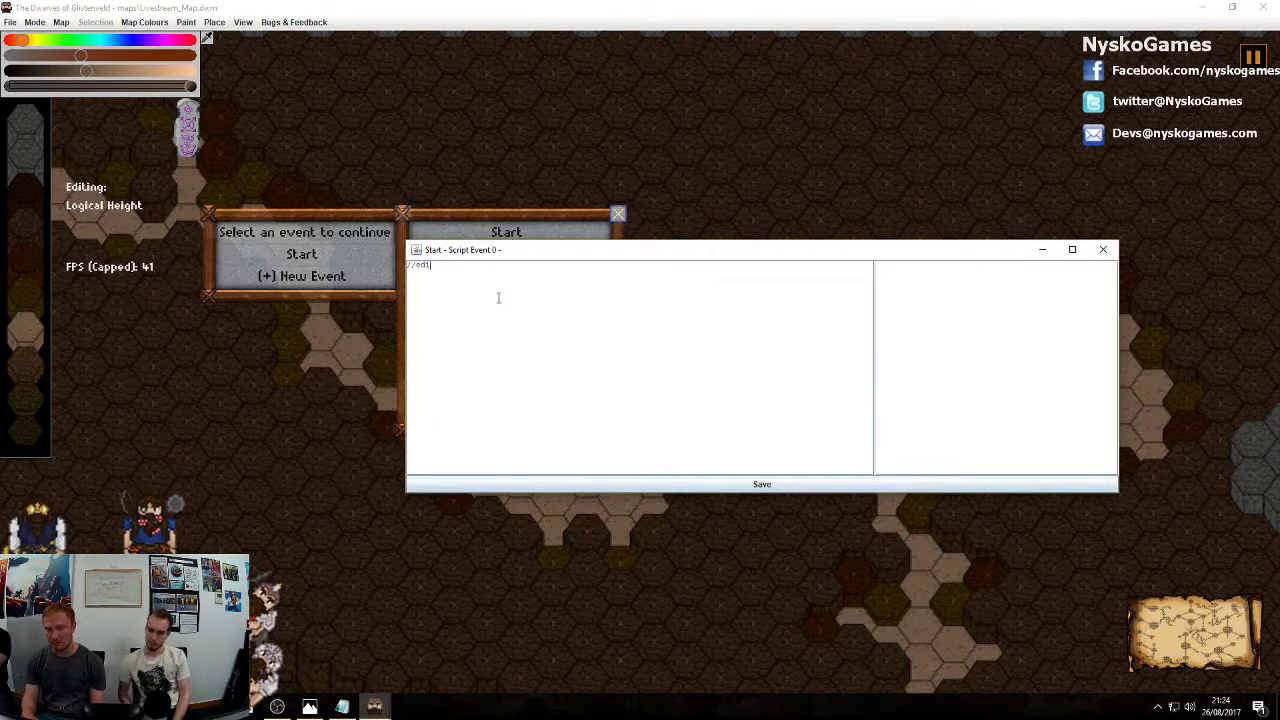
key("BackSpace")
key("BackSpace")
key("BackSpace")
key("BackSpace")
key("BackSpace")
Begin a setObjective call in the script with "O1" as its first argument
type("set")
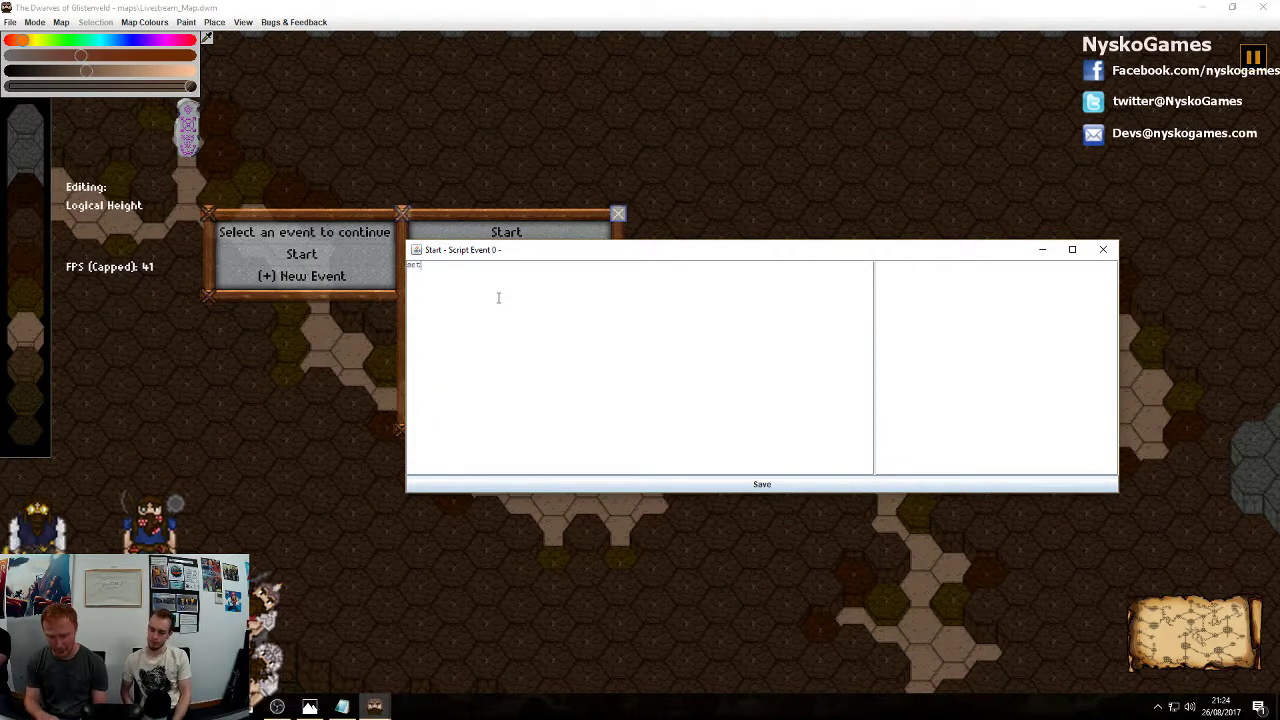
type("Object")
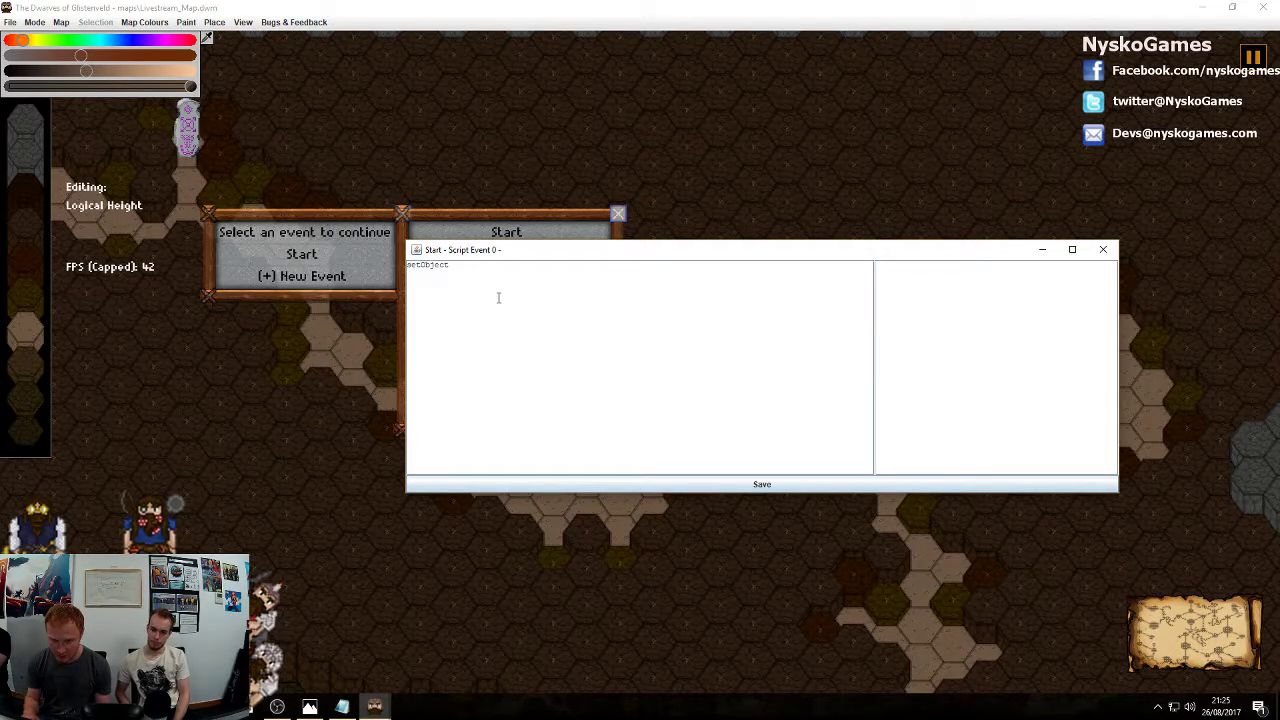
type("ive(")
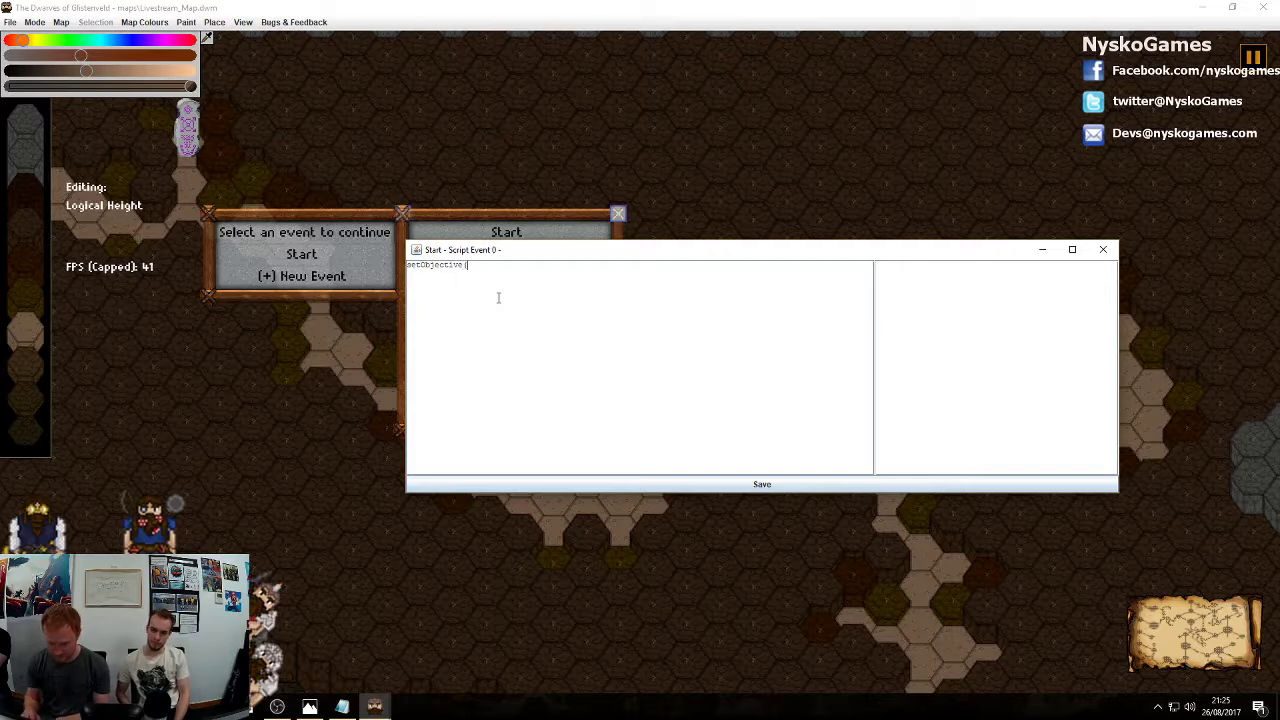
type("\"O")
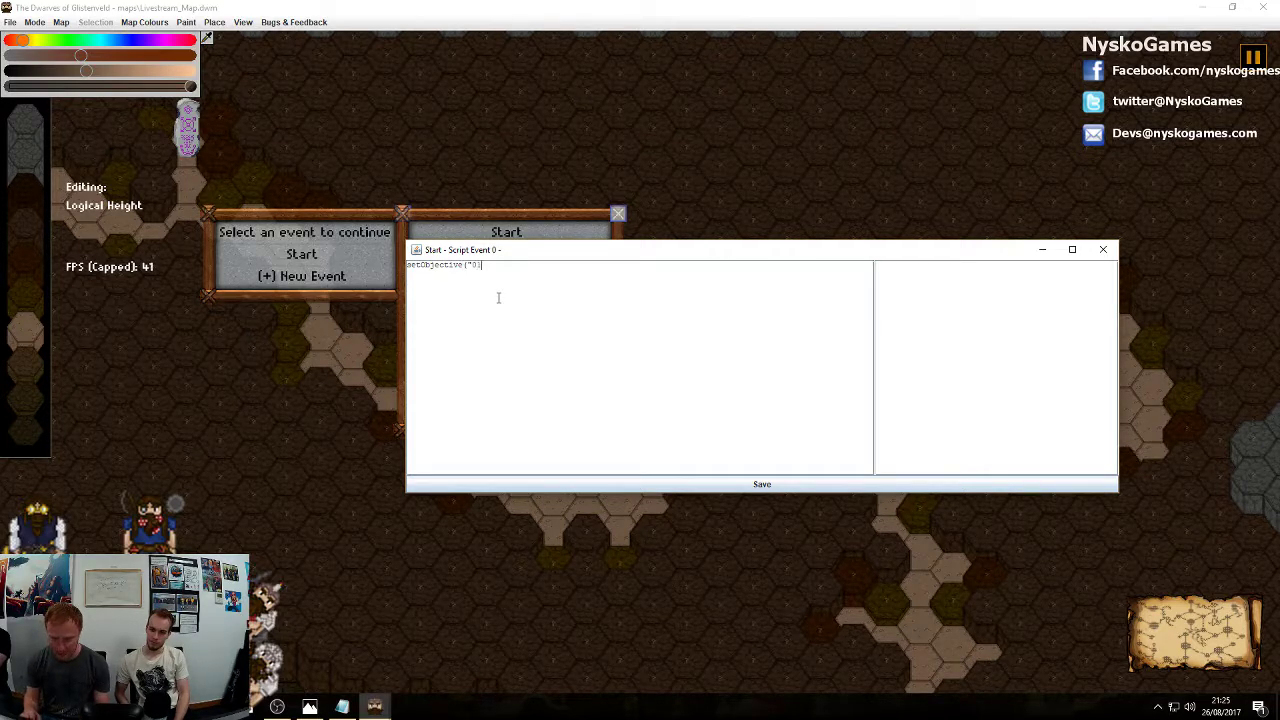
type("1\",")
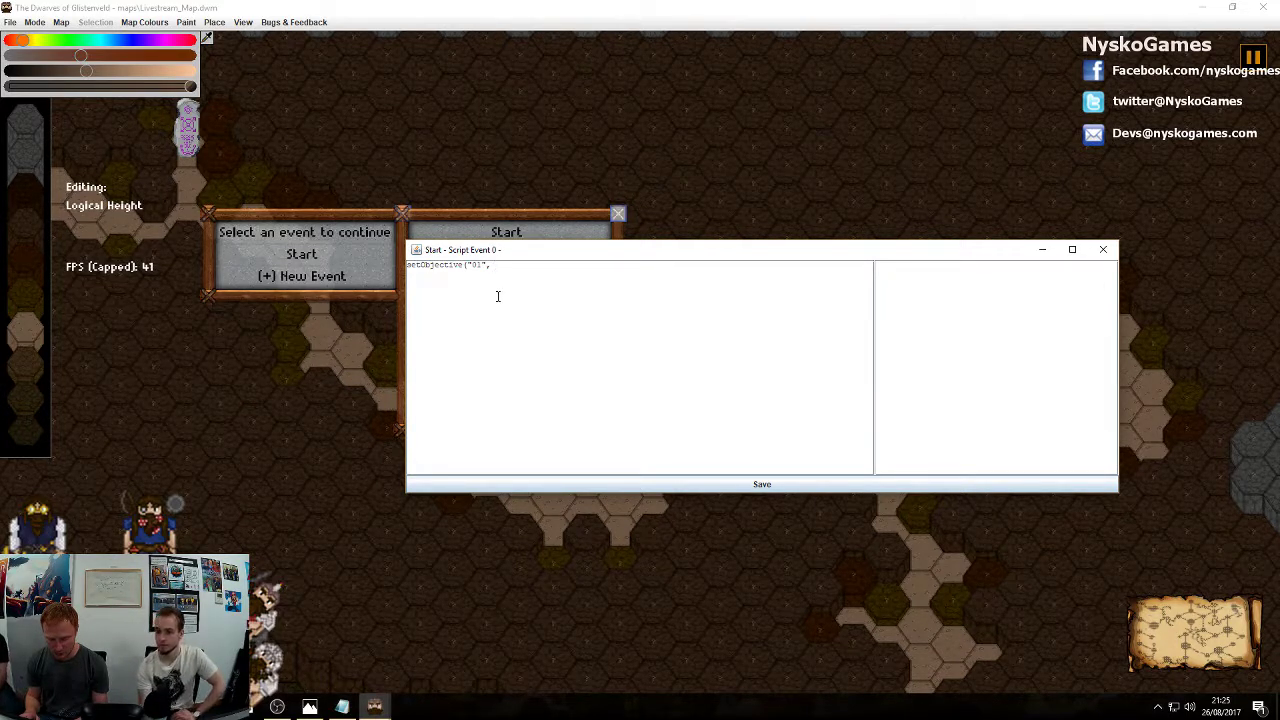
Add "Speak To Barry" as the quoted objective title in the setObjective call
type("Speak")
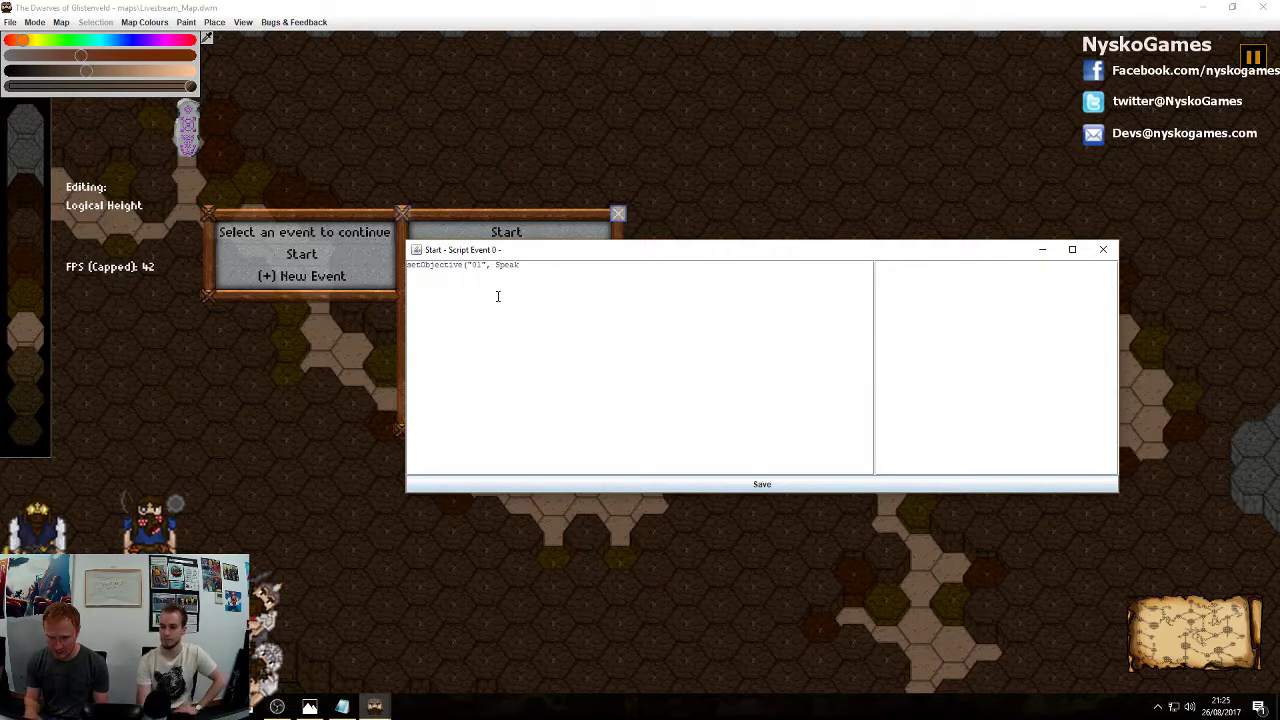
type(" T")
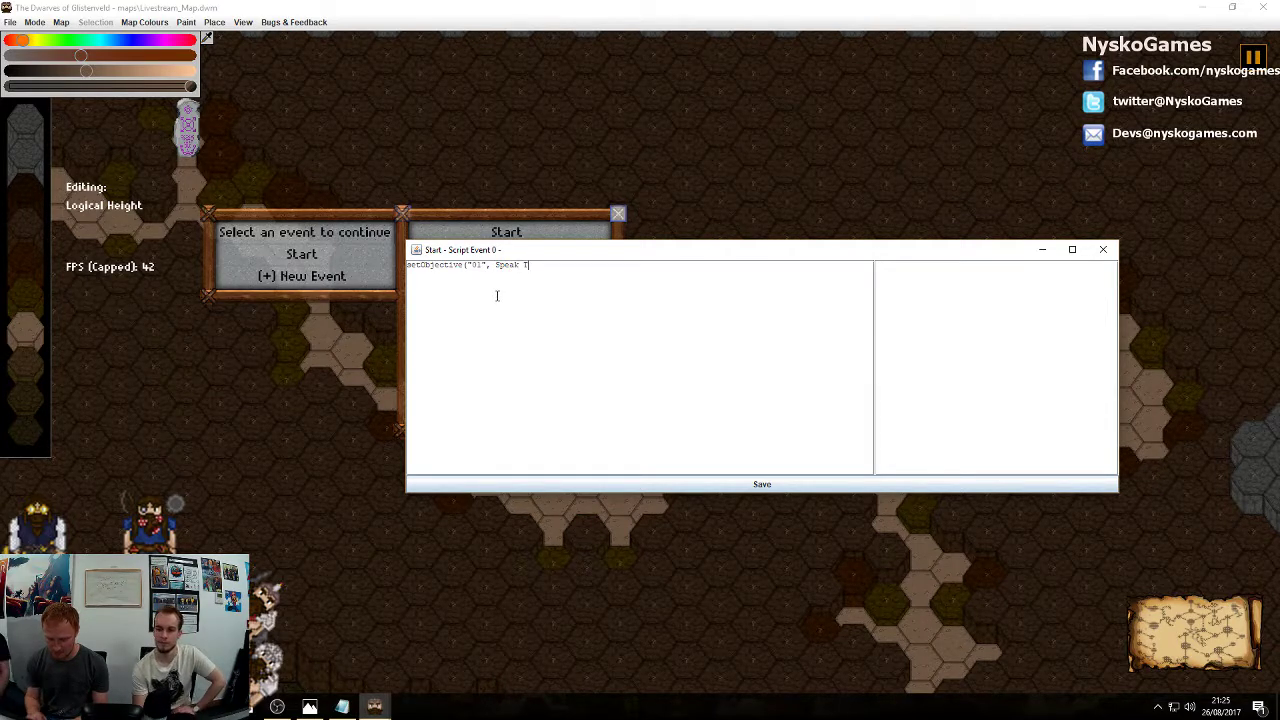
type("oB")
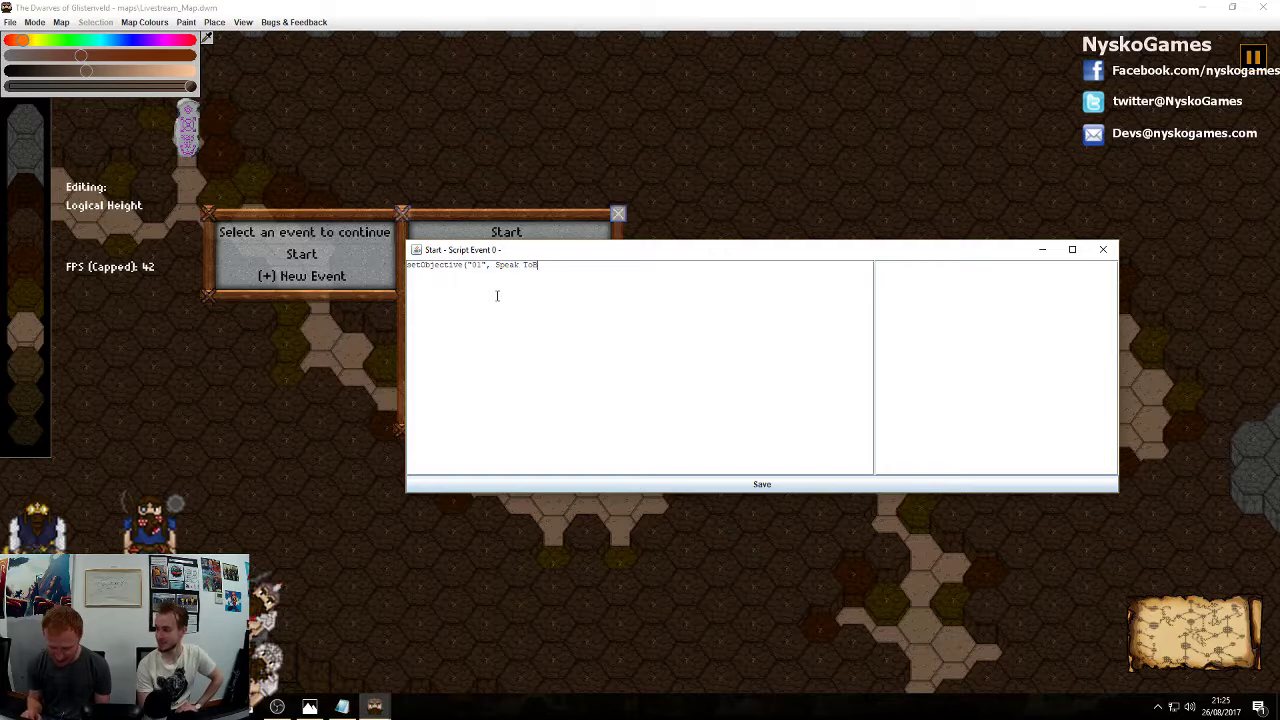
type("arry")
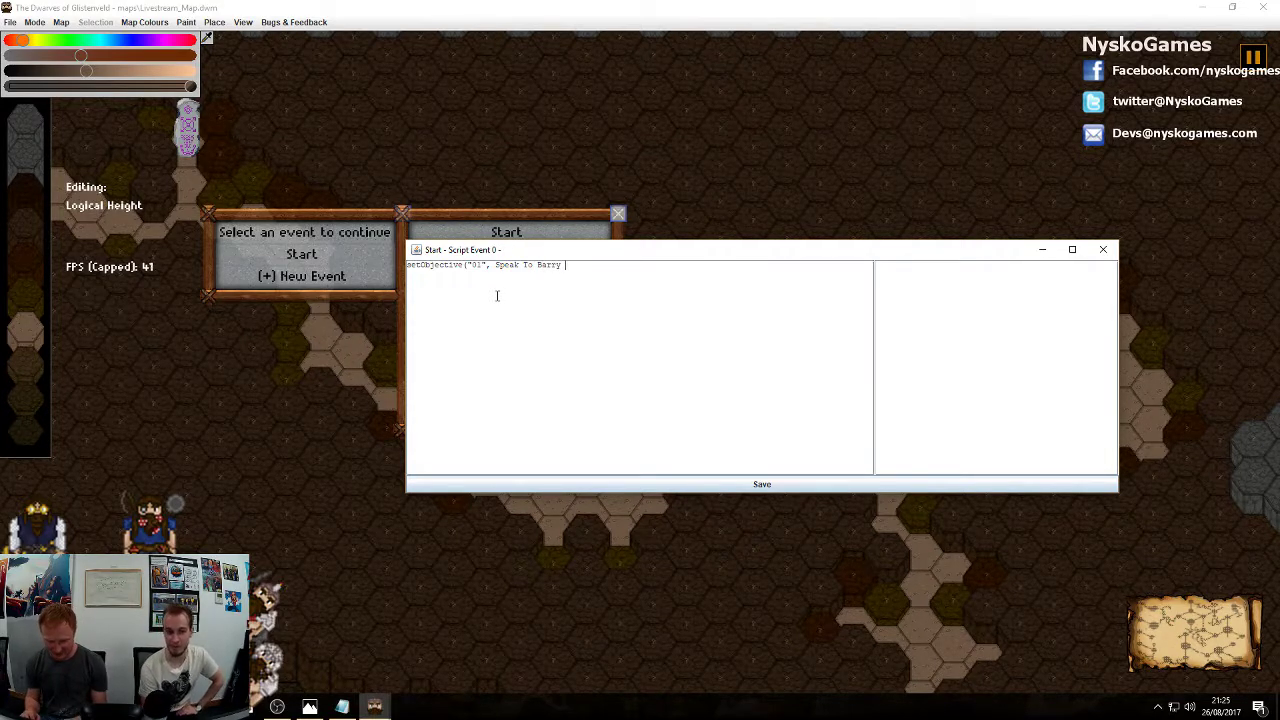
type("\"")
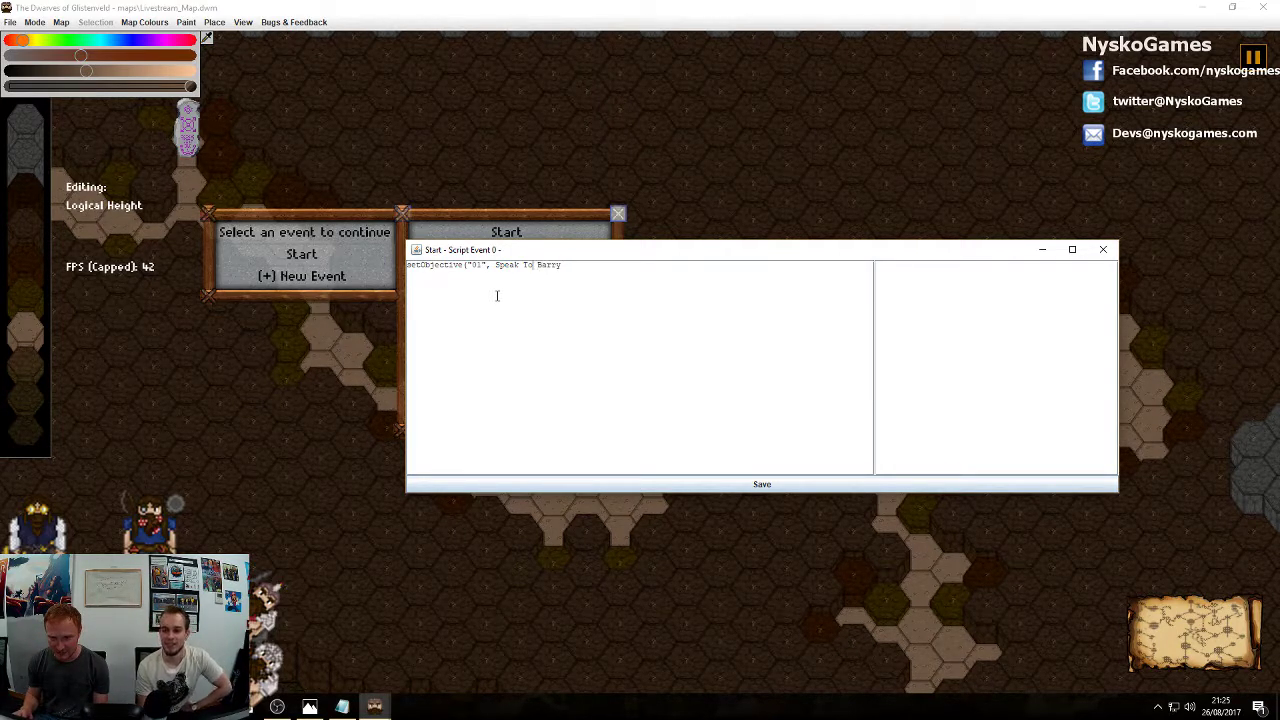
type("\"")
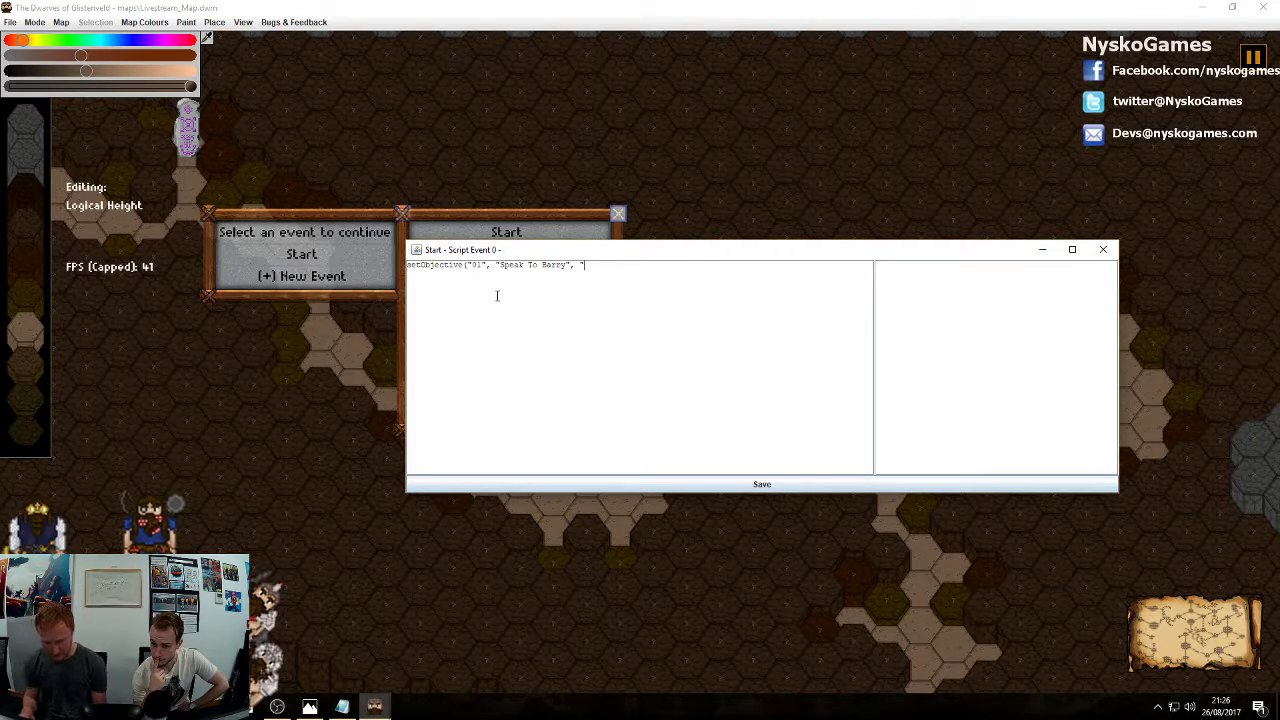
Begin the objective's description argument with the text "Barry from Clan White wants to us"
type("Barry")
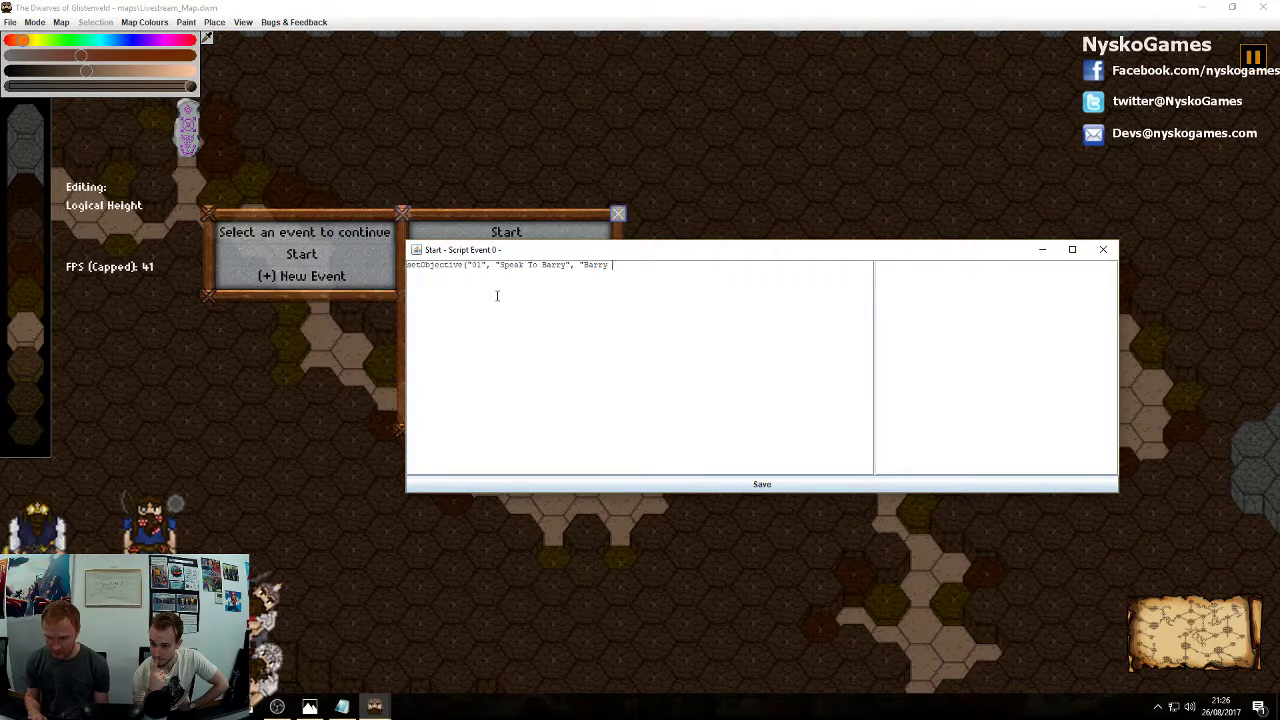
type(" from")
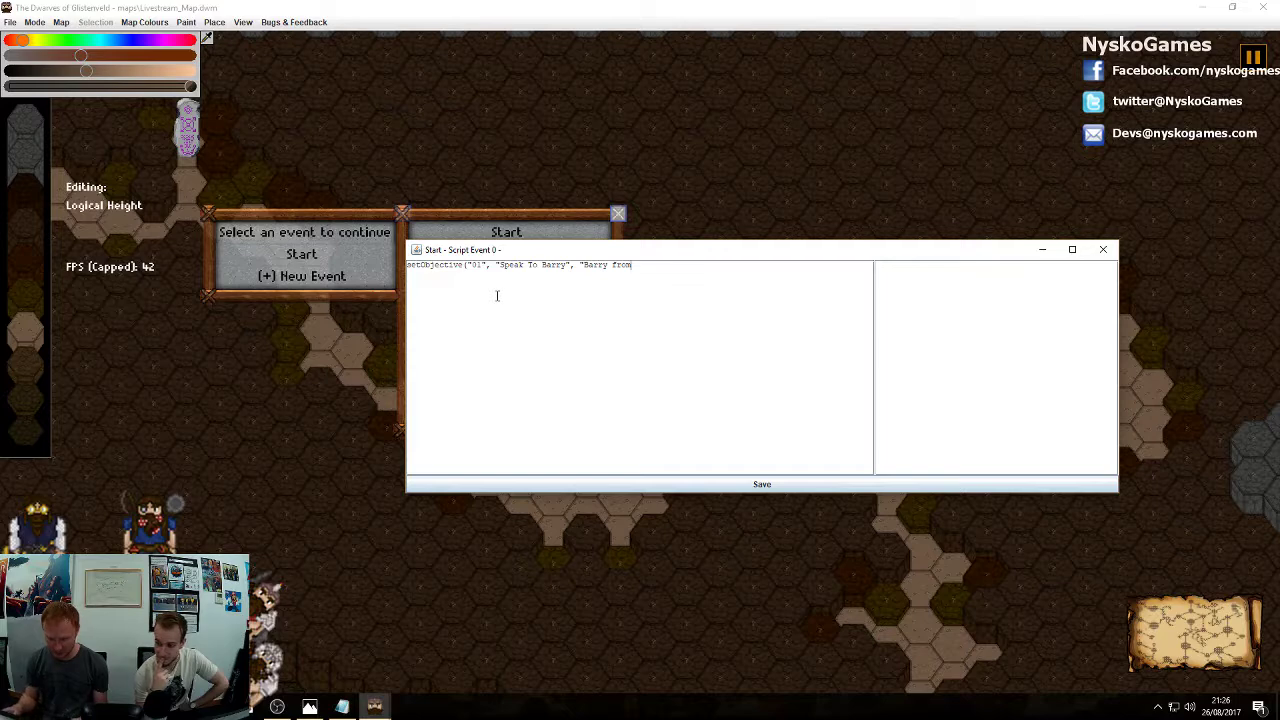
type(" Clan")
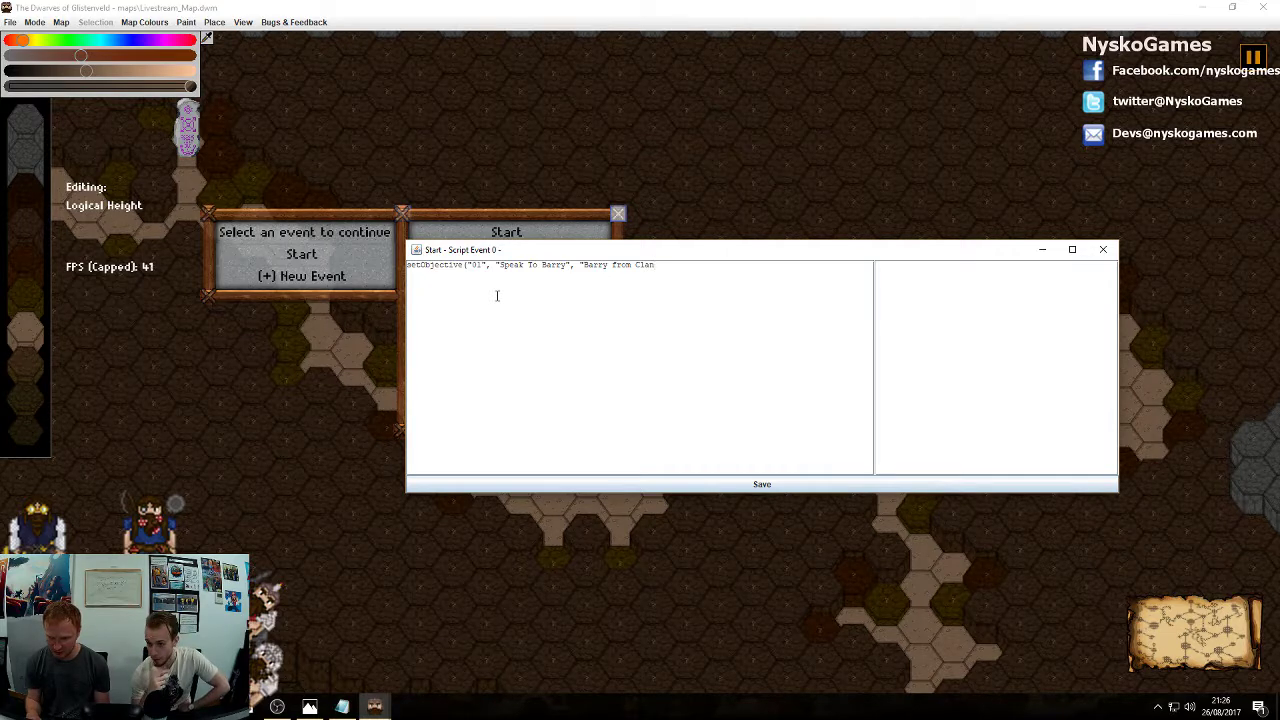
type(" White")
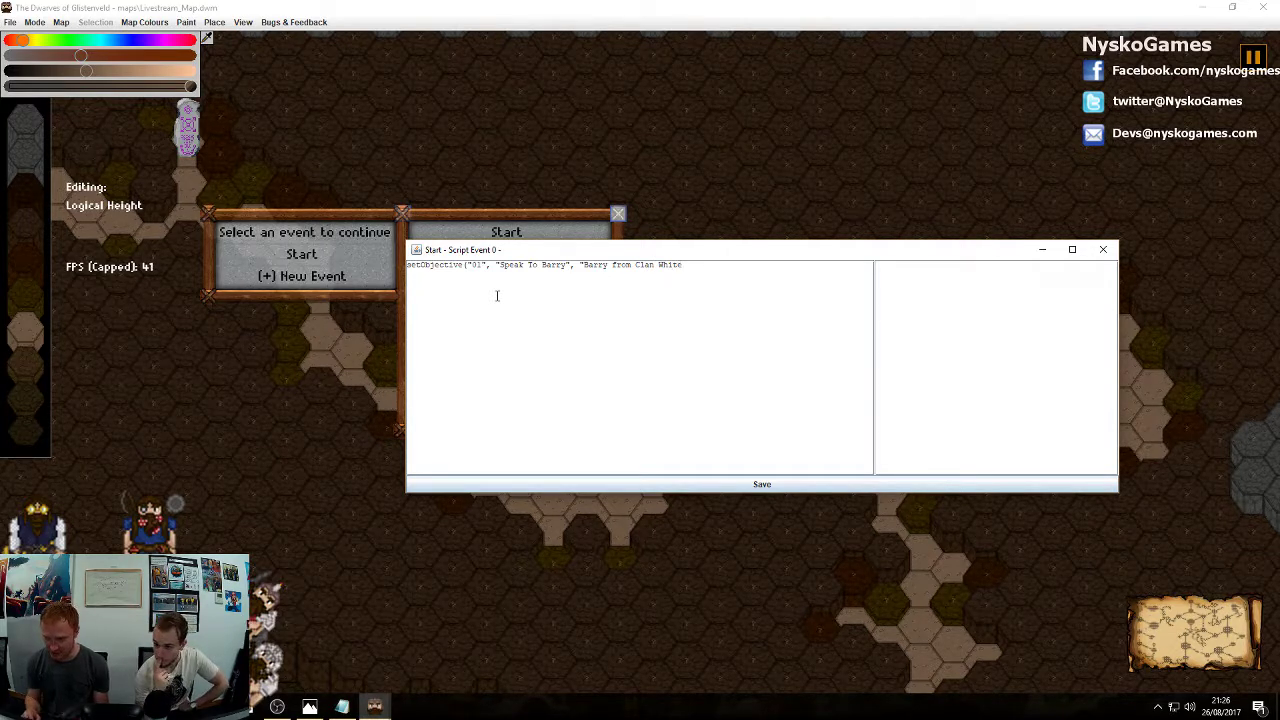
type(" wants t")
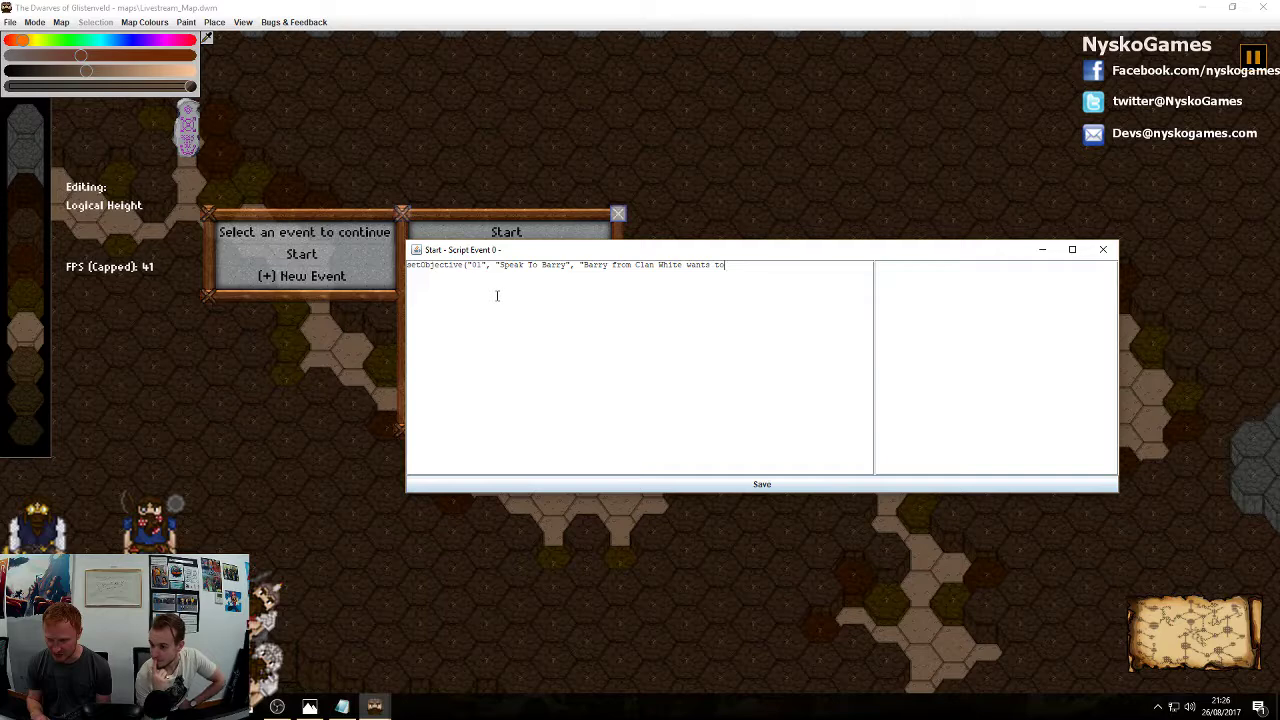
type("o")
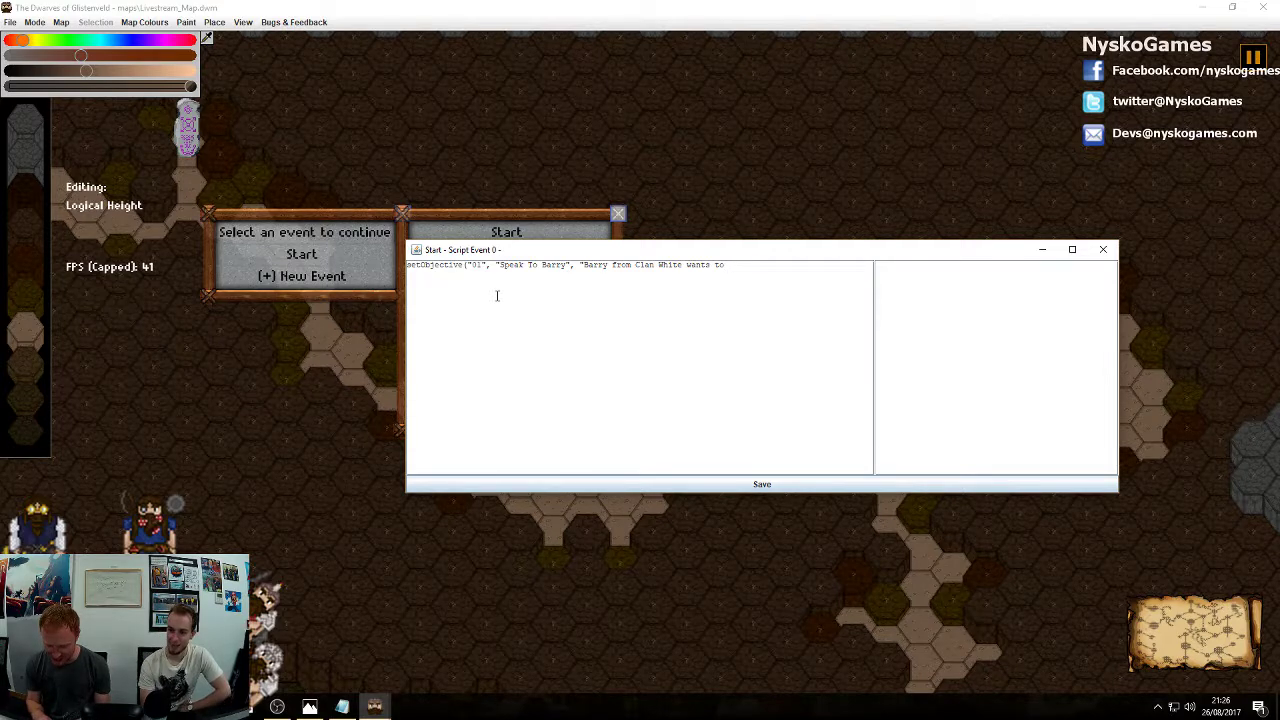
type("us")
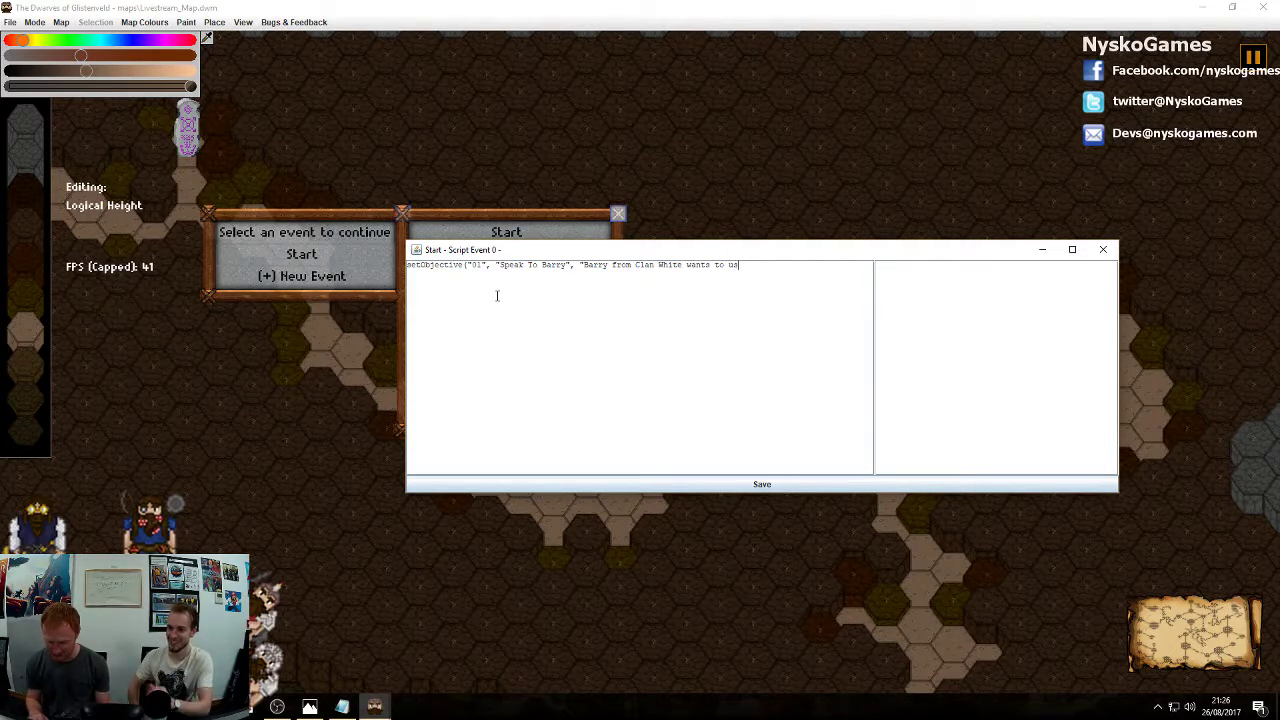
Finish the objective description with ". We need to head to their camp." and close the setObjective statement
type(". We need to he")
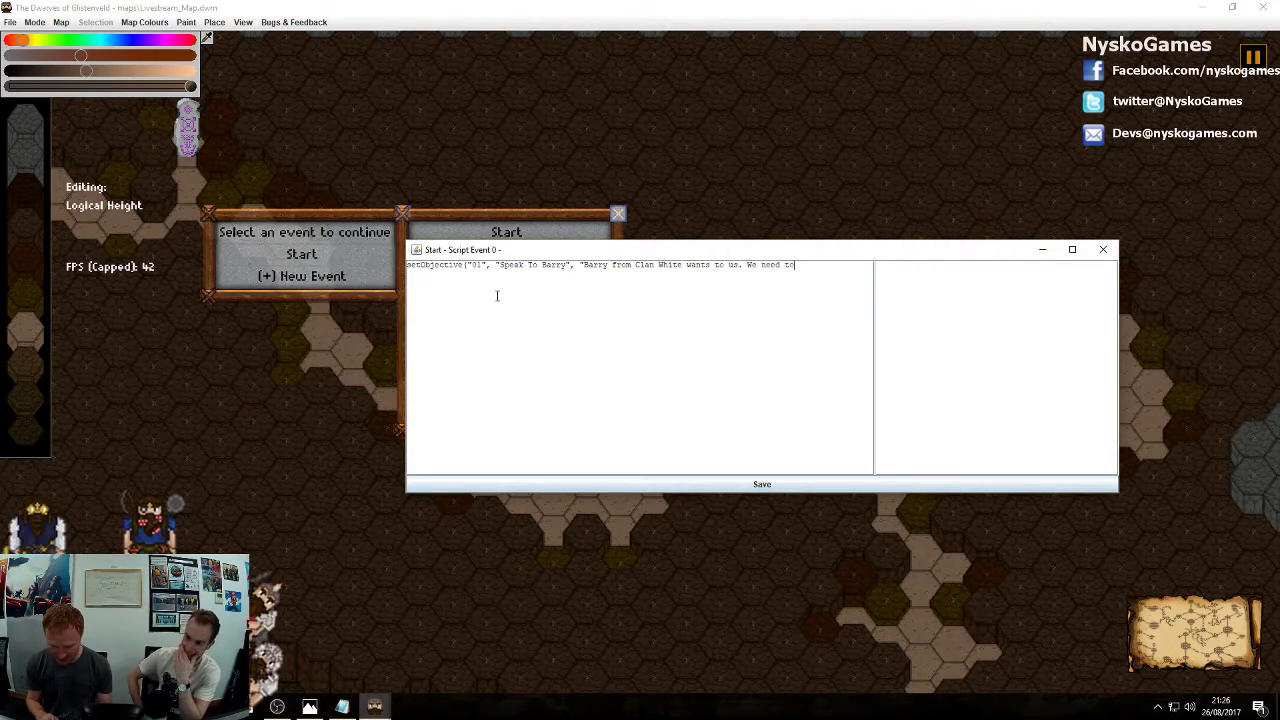
key("BackSpace")
key("BackSpace")
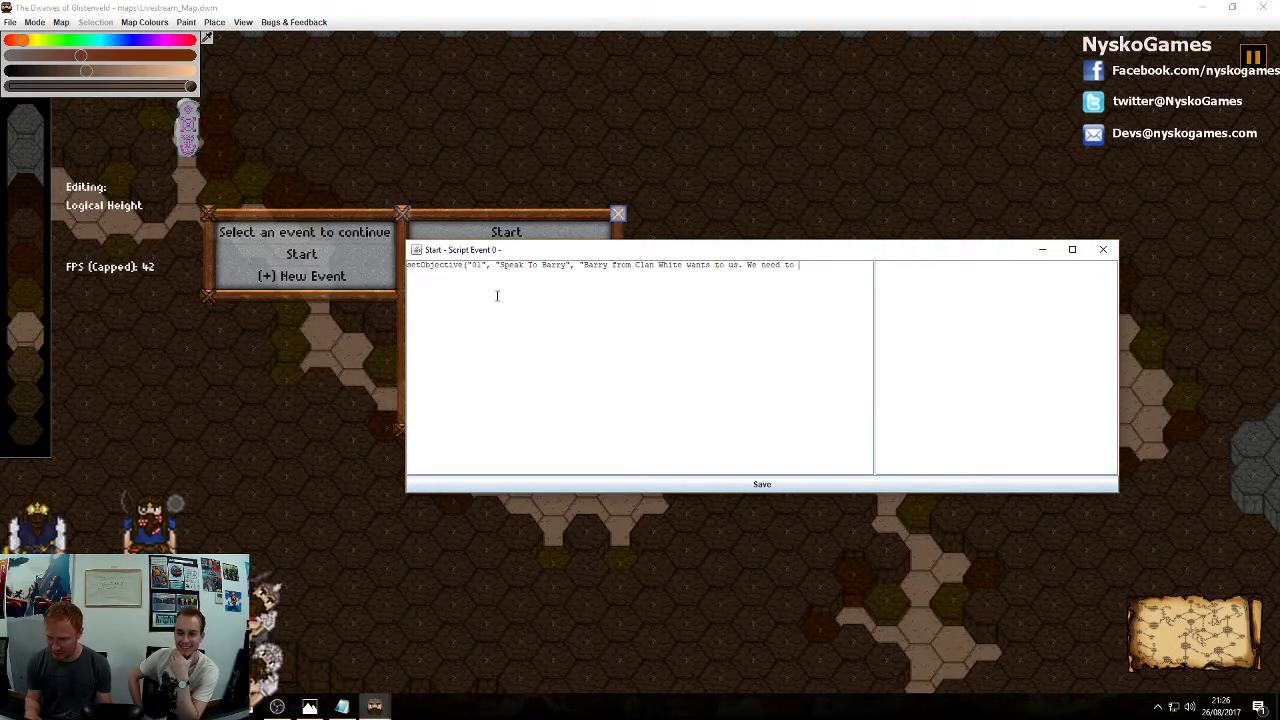
type("head to t")
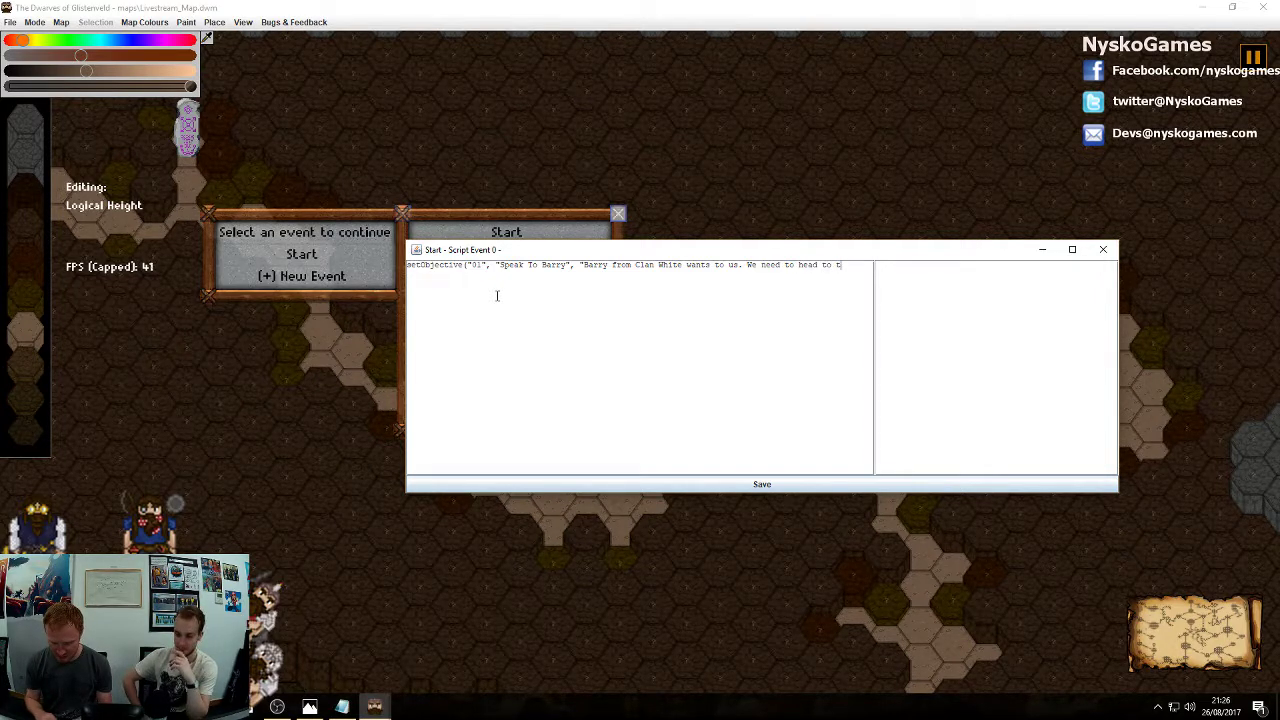
type("heir camp")
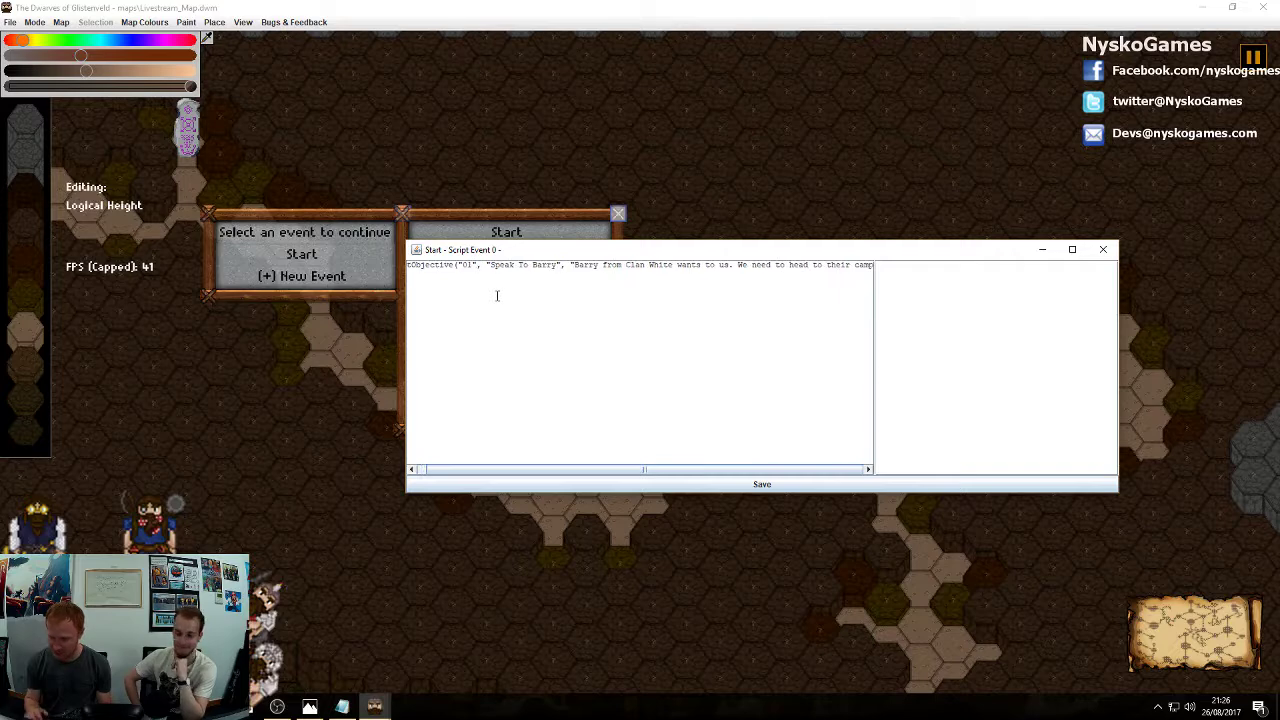
key("BackSpace")
type("p.\"")
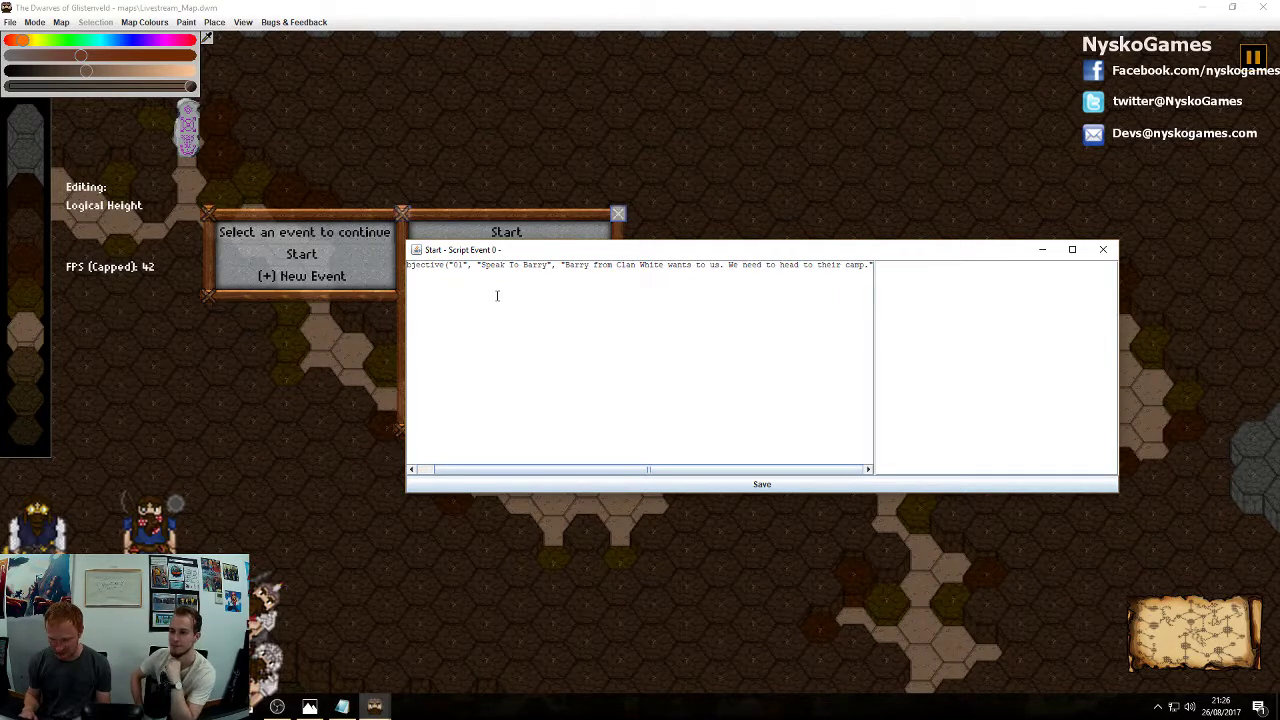
type(");")
key("Return")
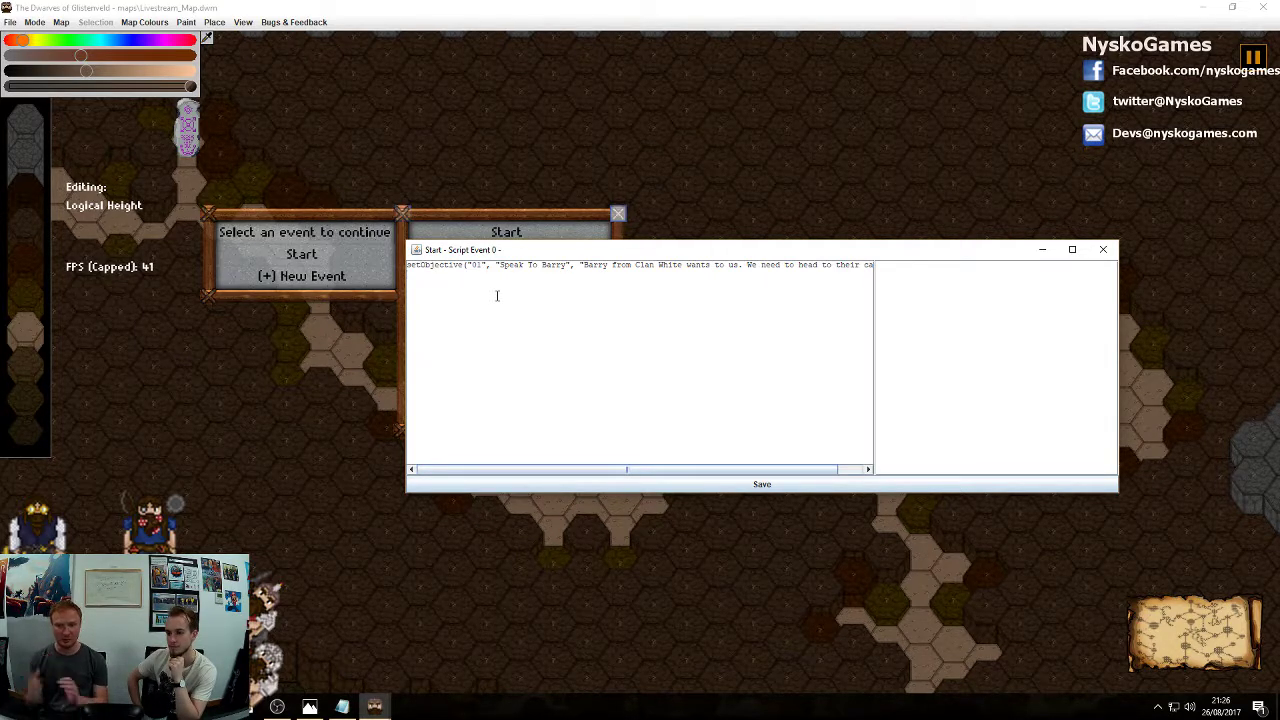
Save the Start event's action script and close the script editor and event windows
left_click(740, 486)
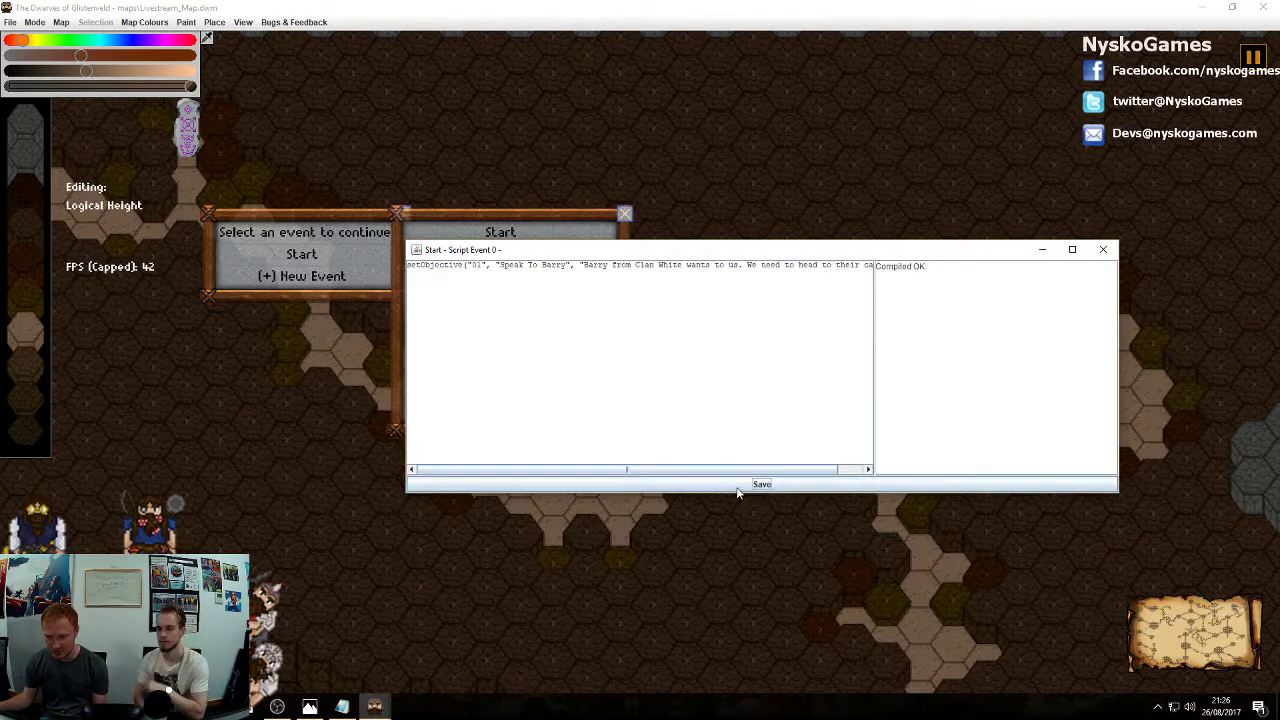
left_click(1103, 249)
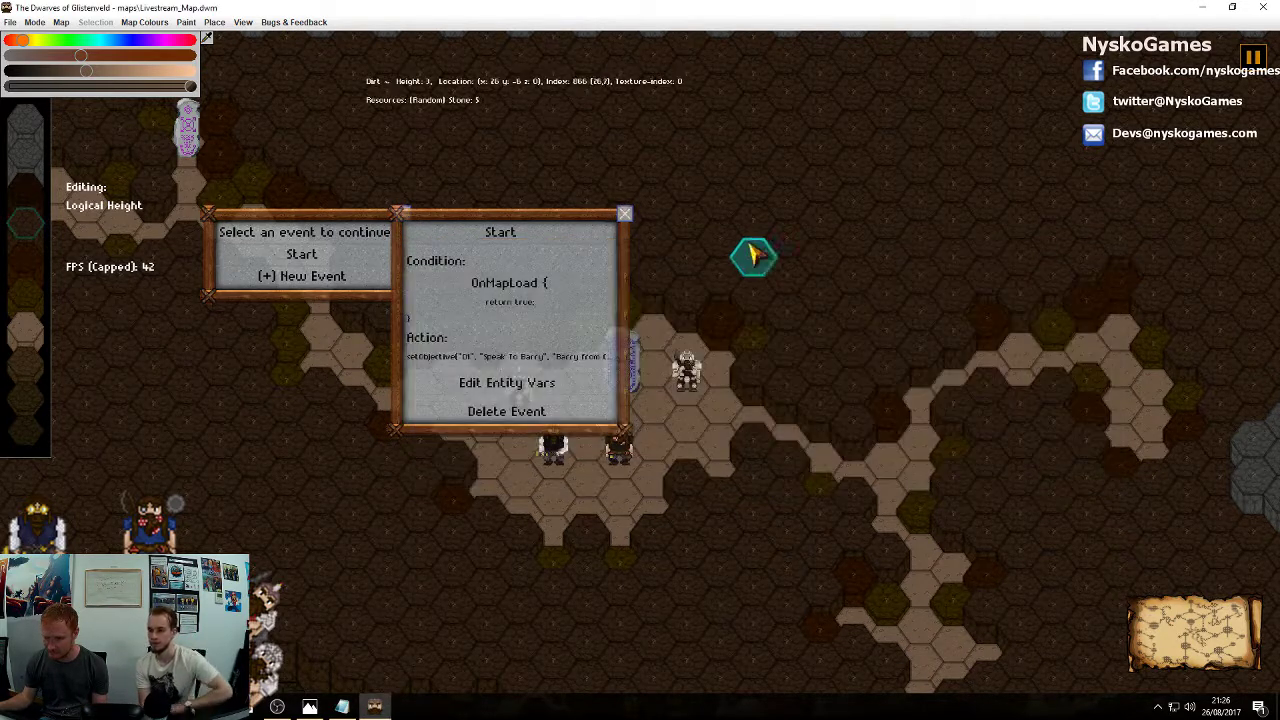
left_click(627, 216)
left_click(405, 214)
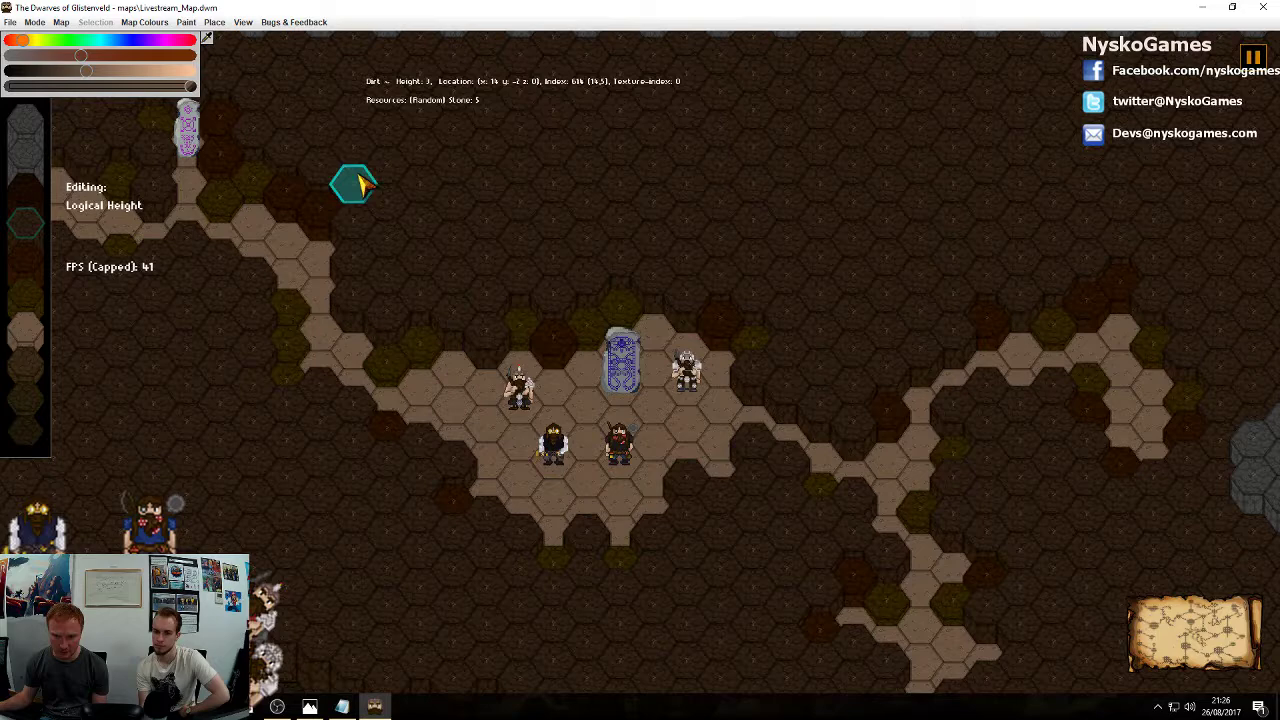
Save the map in the Scenario Maps folder as Livestream_Map2.dwm
left_click(10, 22)
left_click(20, 48)
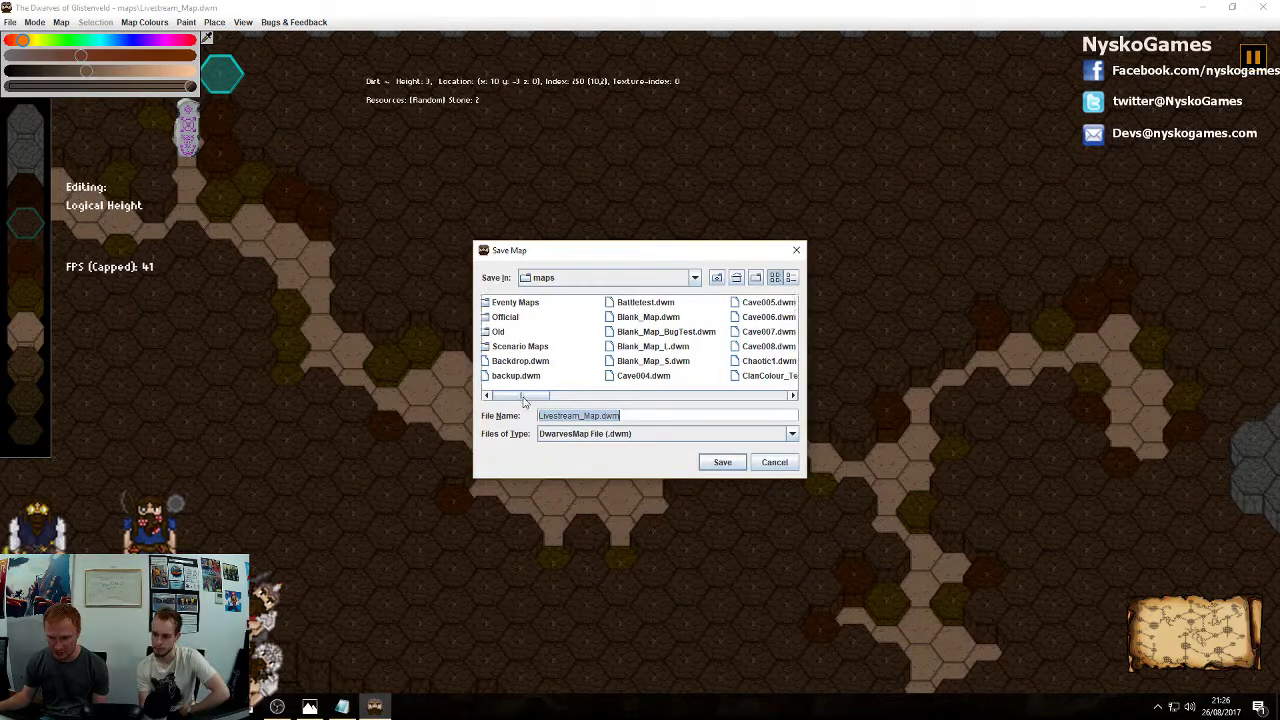
scroll(523, 400, "down", 2)
scroll(523, 400, "up", 2)
double_click(521, 346)
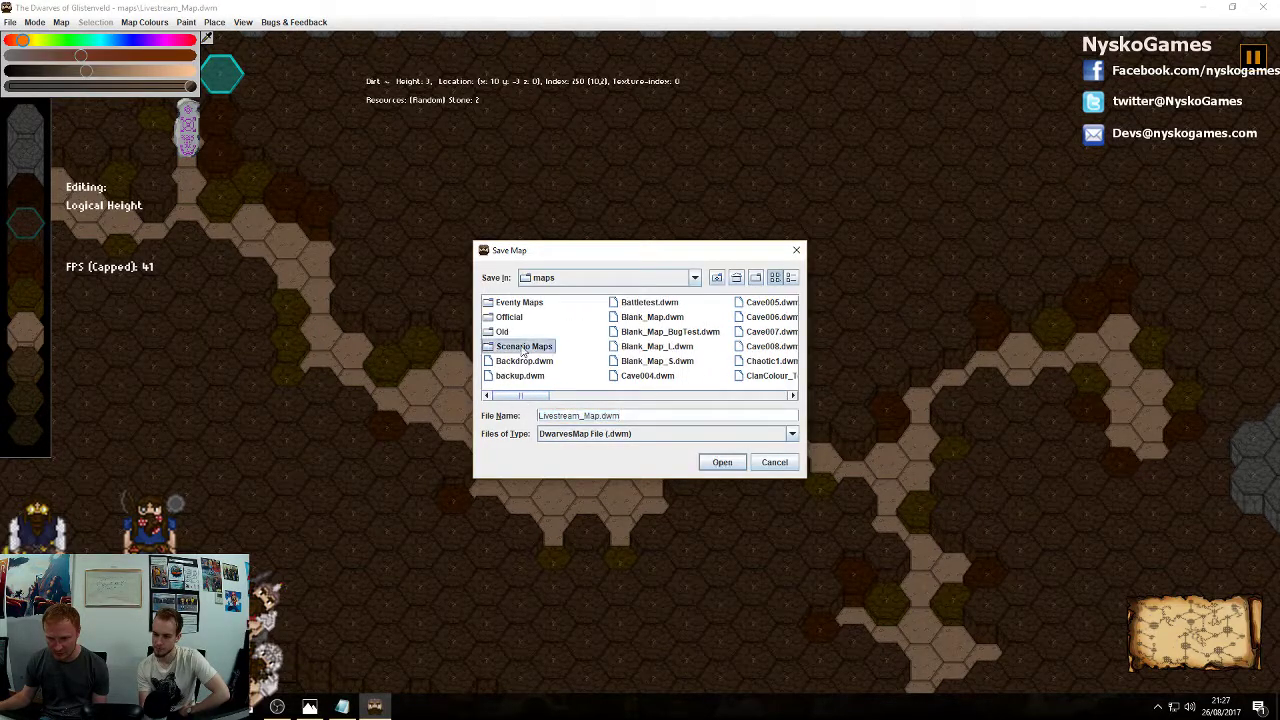
left_click(601, 415)
type("2")
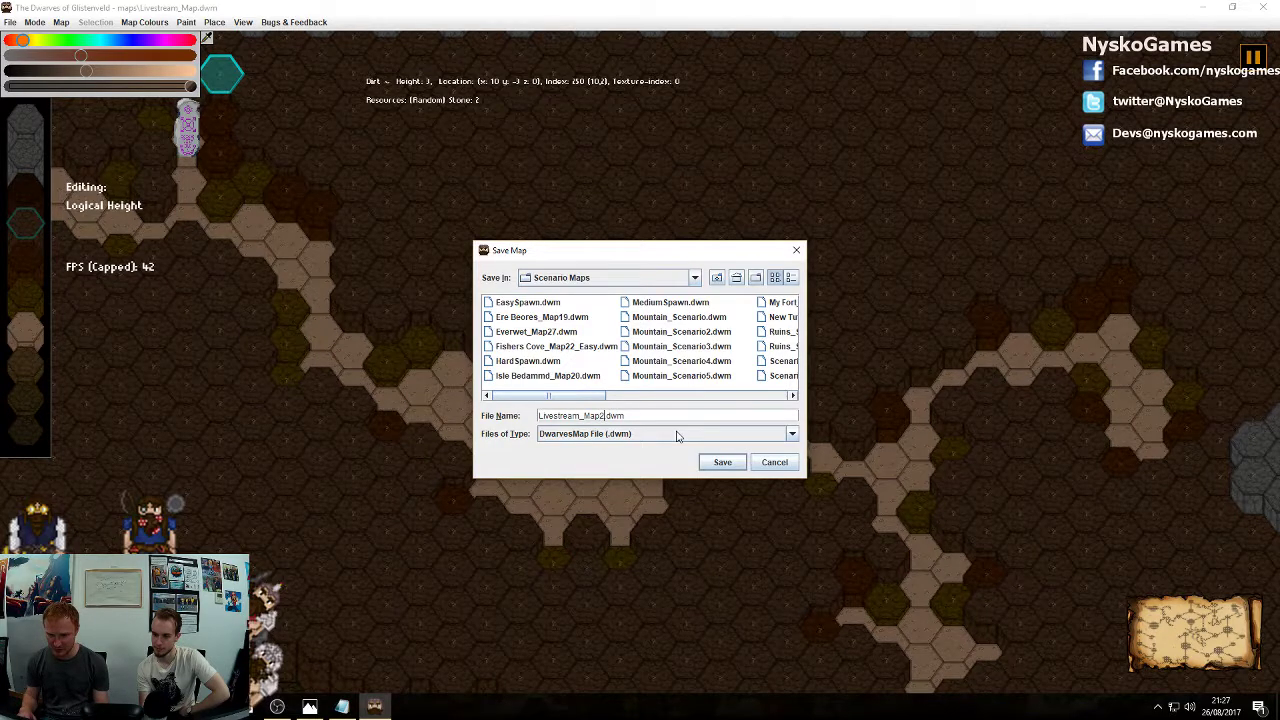
left_click(722, 462)
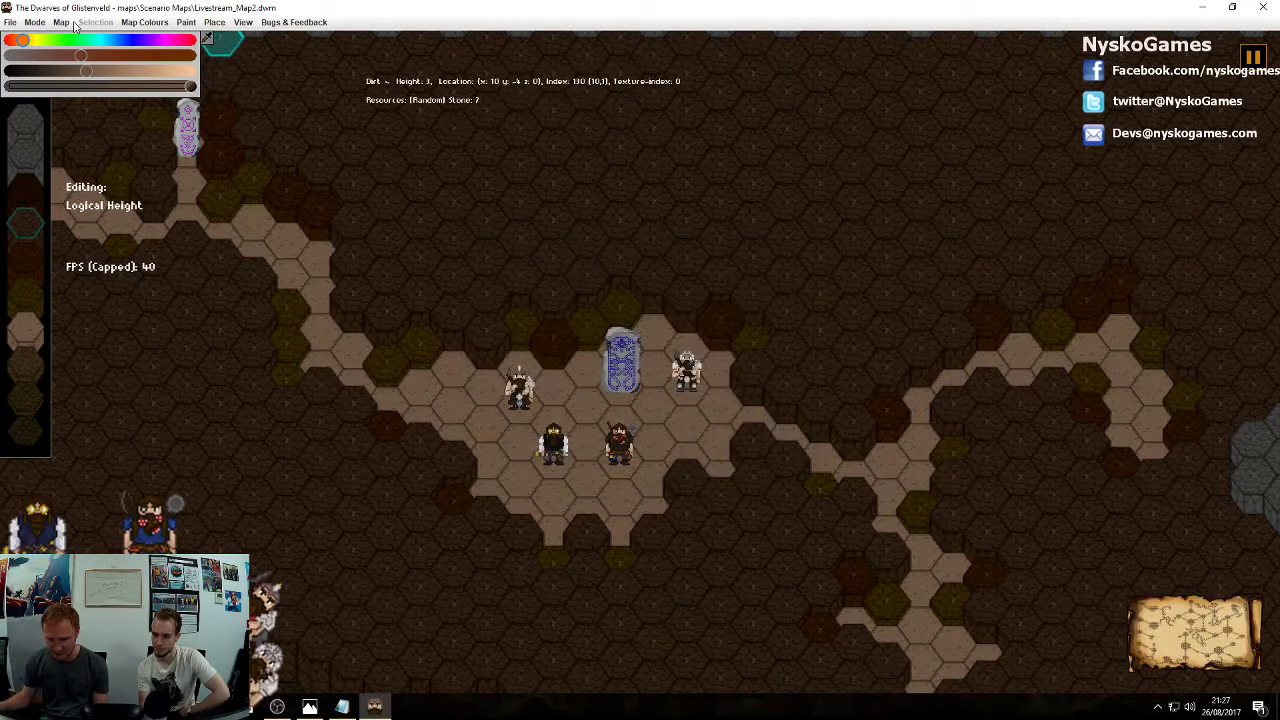
Switch the map from editing to play mode to test the Start event's objective
left_click(34, 22)
left_click(55, 46)
left_click(653, 385)
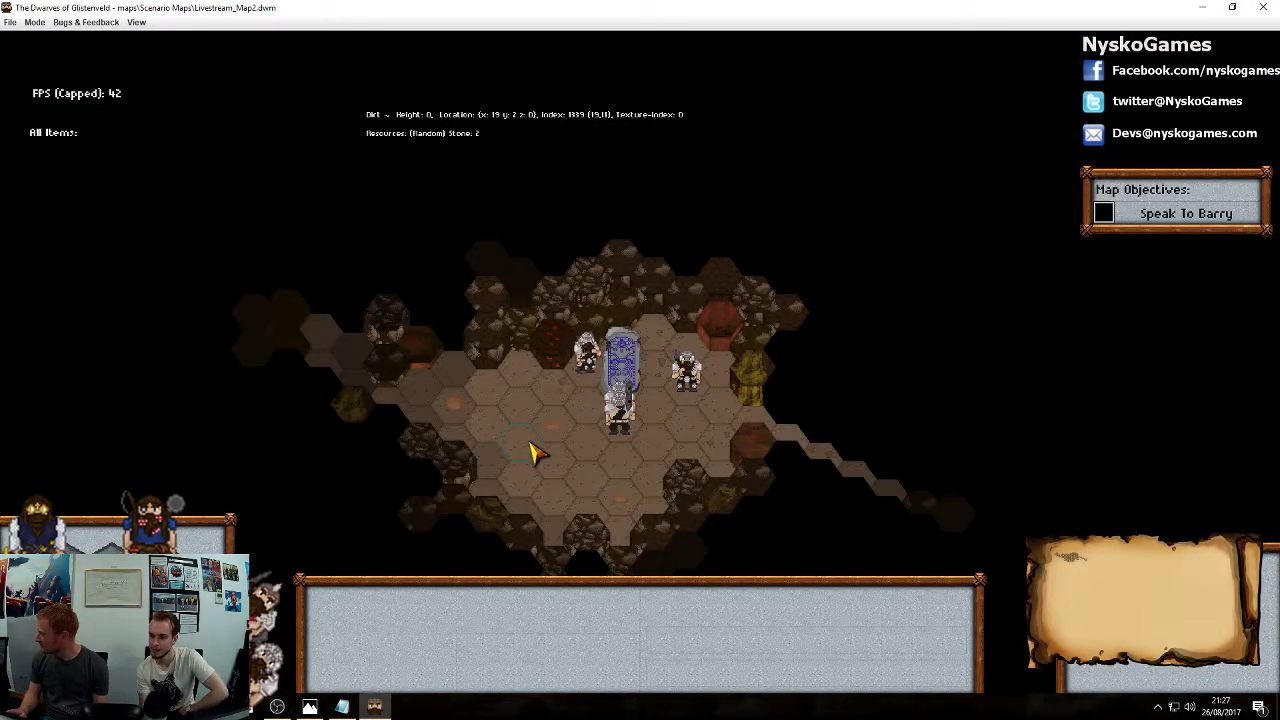
Restart the play test by returning the map to edit mode and switching it back to play mode
left_click(10, 22)
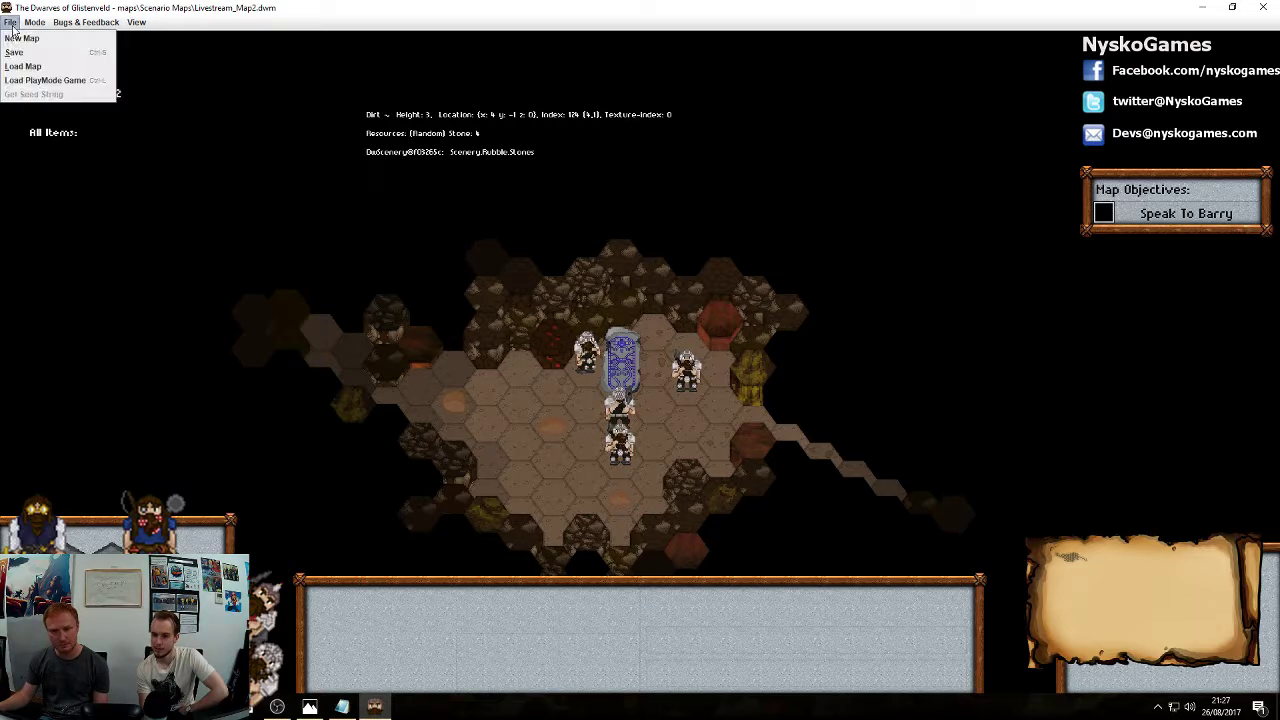
mouse_move(34, 22)
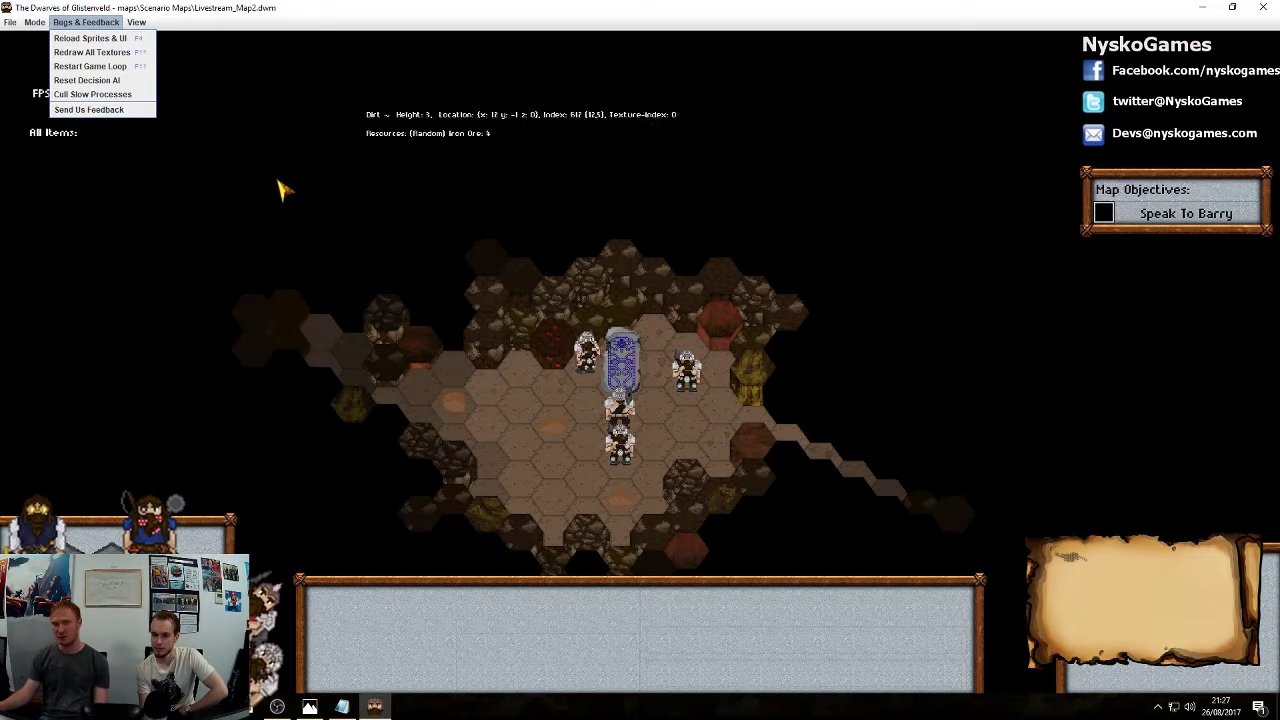
left_click(48, 52)
left_click(34, 22)
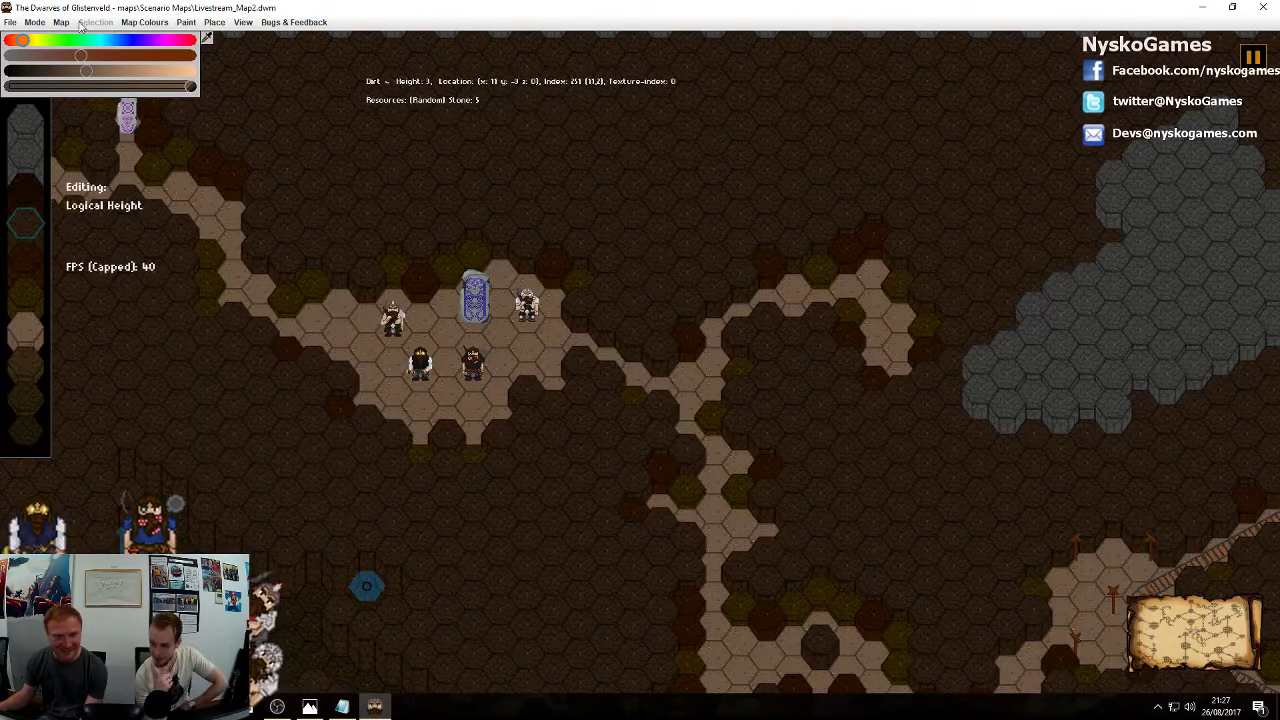
left_click(34, 22)
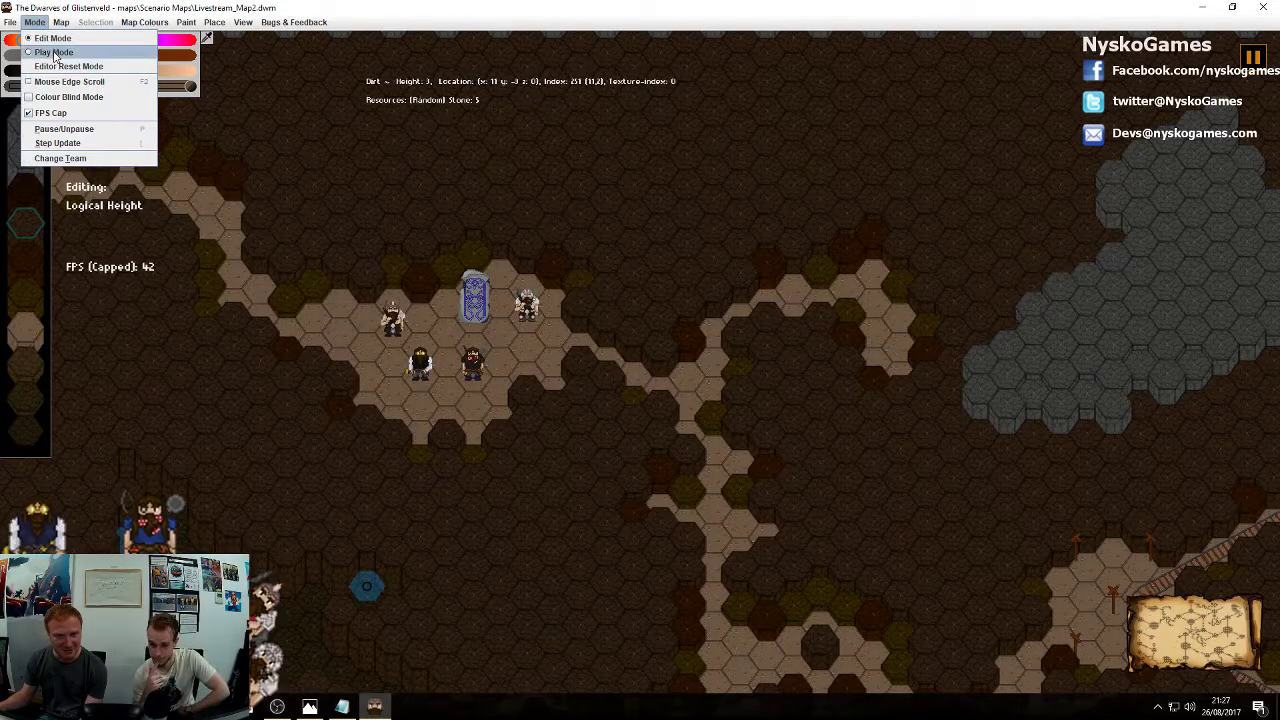
left_click(48, 50)
Move the Map Objectives box higher, read the Speak To Barry objective's description and dismiss it
left_click_drag(514, 319, 631, 312)
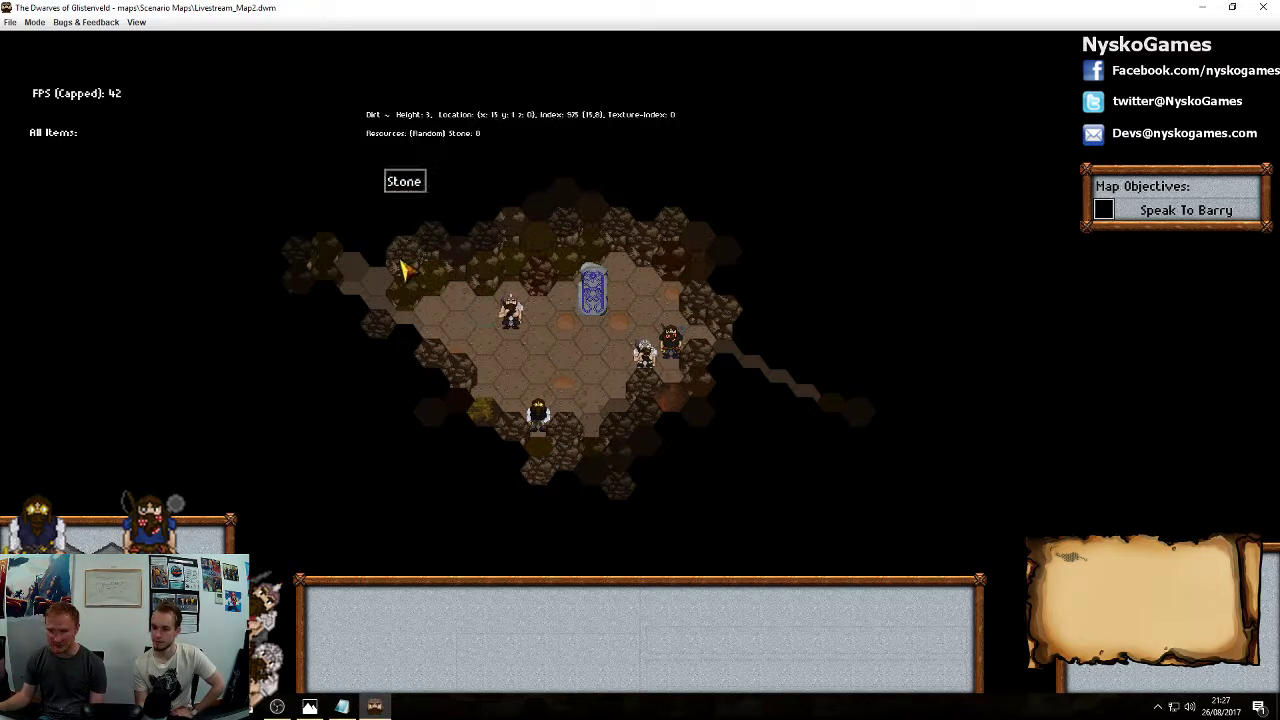
left_click_drag(1155, 168, 1163, 104)
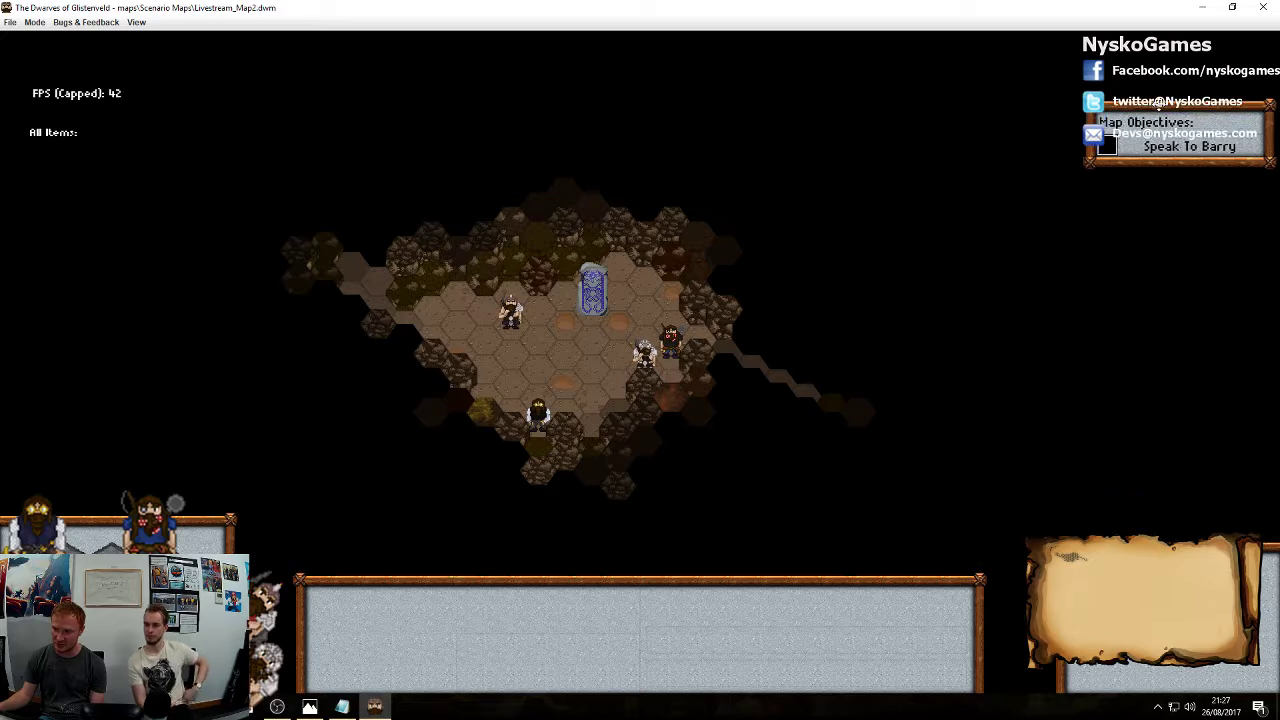
left_click_drag(1178, 160, 1177, 146)
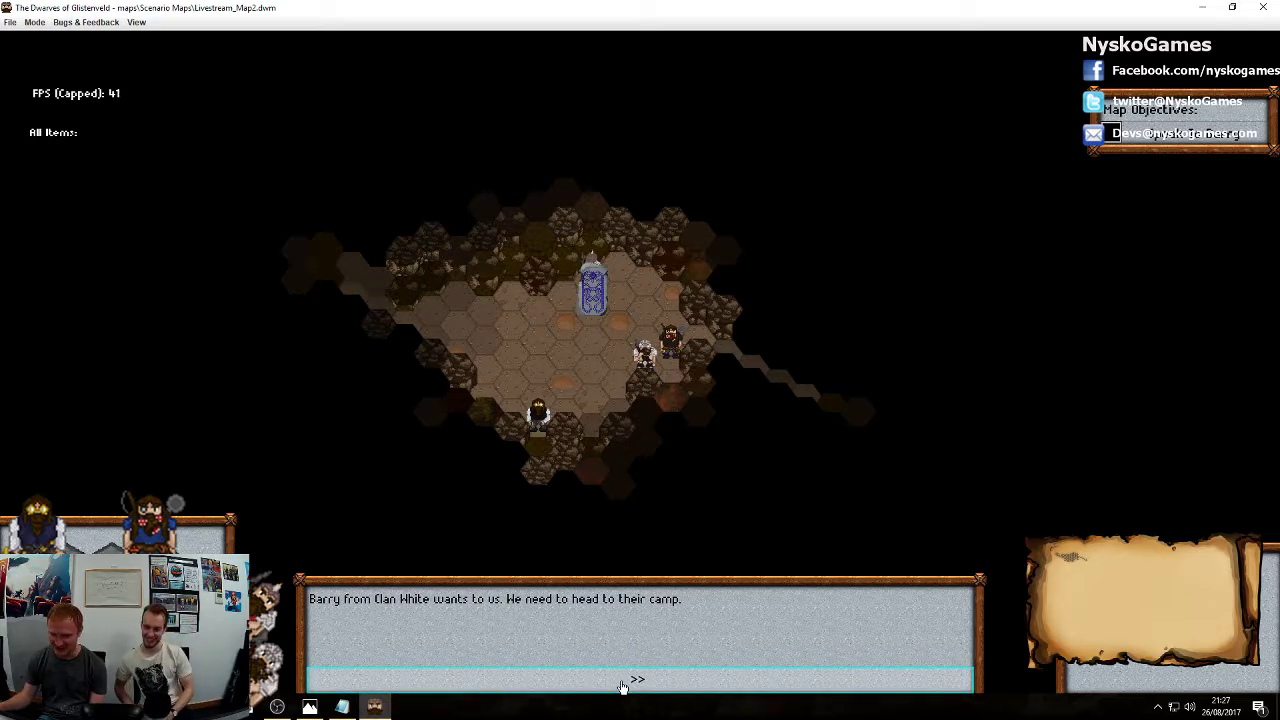
left_click(622, 687)
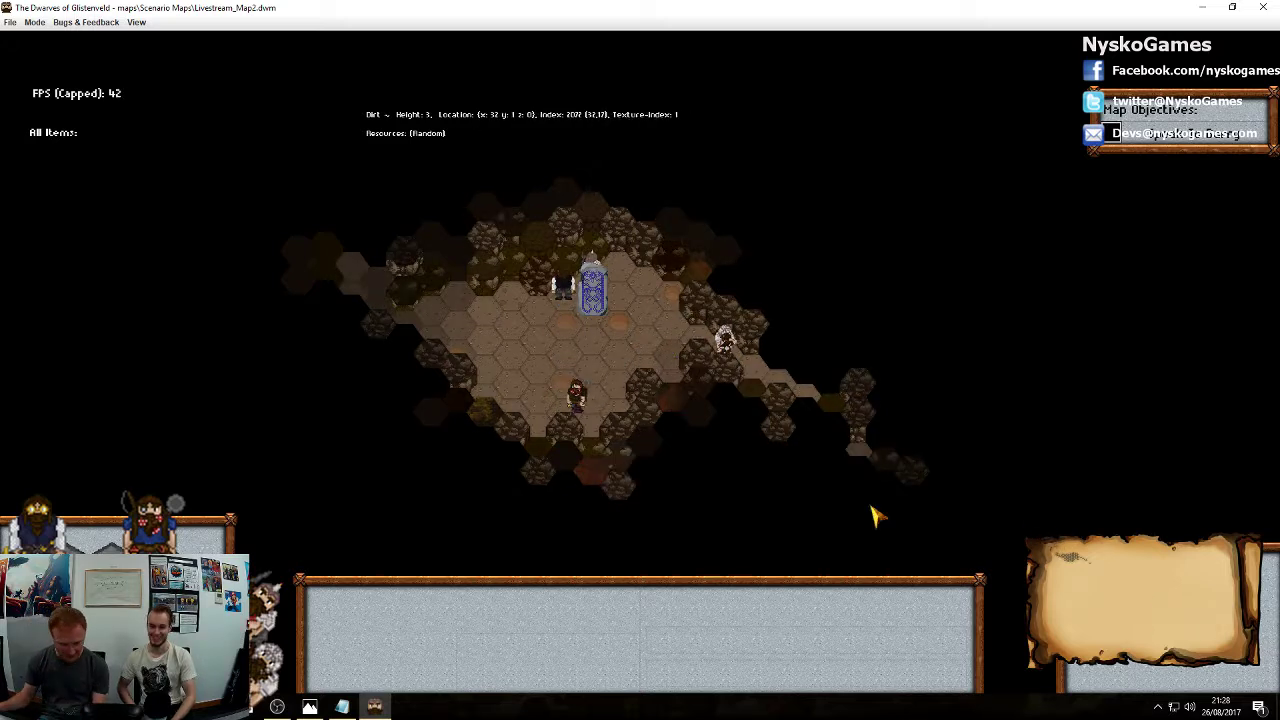
Switch the map from play mode back to edit mode
left_click(36, 22)
left_click(52, 38)
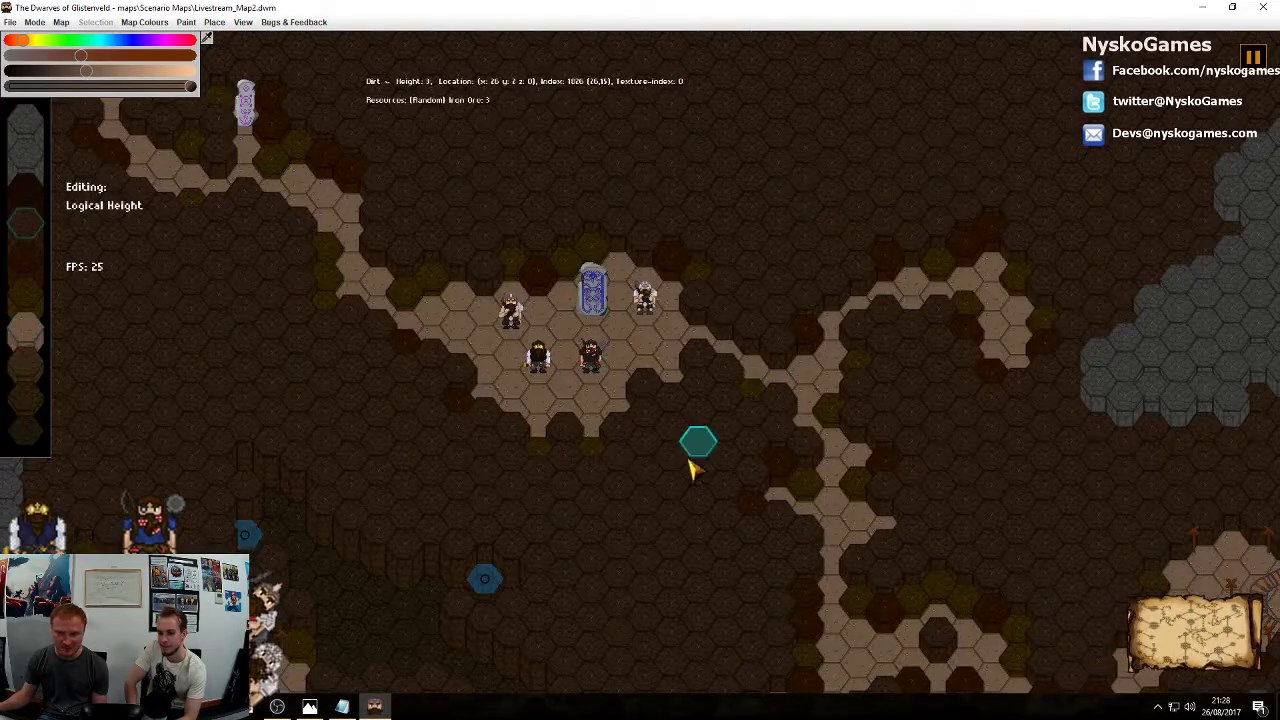
middle_click_drag(775, 405, 790, 451)
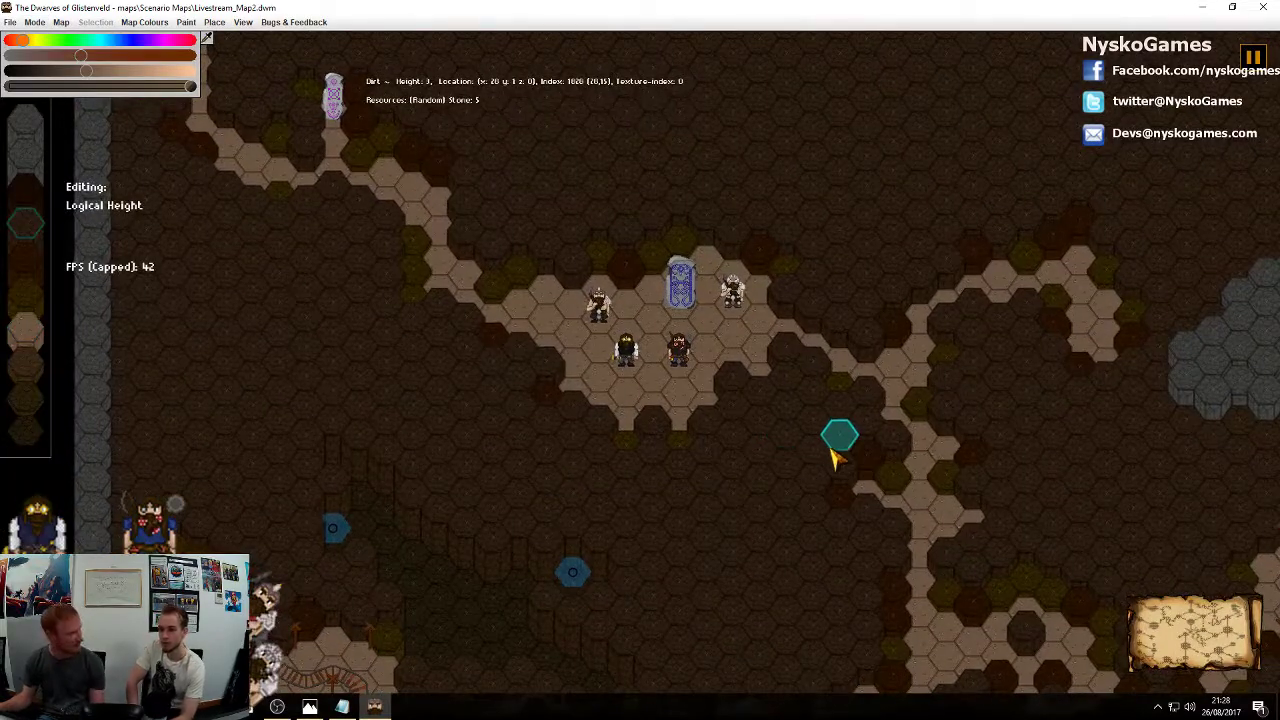
middle_click_drag(1020, 389, 786, 413)
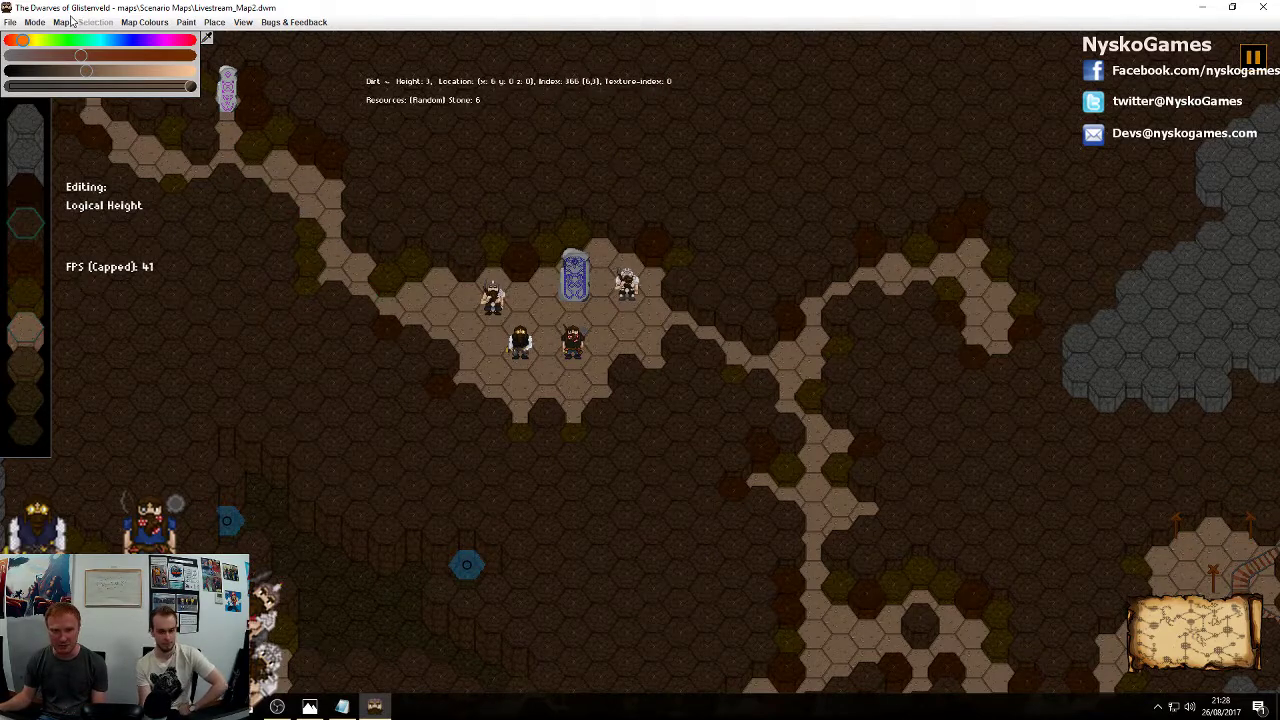
Look across the cave map for the hexagonal chamber with the two ballistae near the other clan's camp
left_click(62, 23)
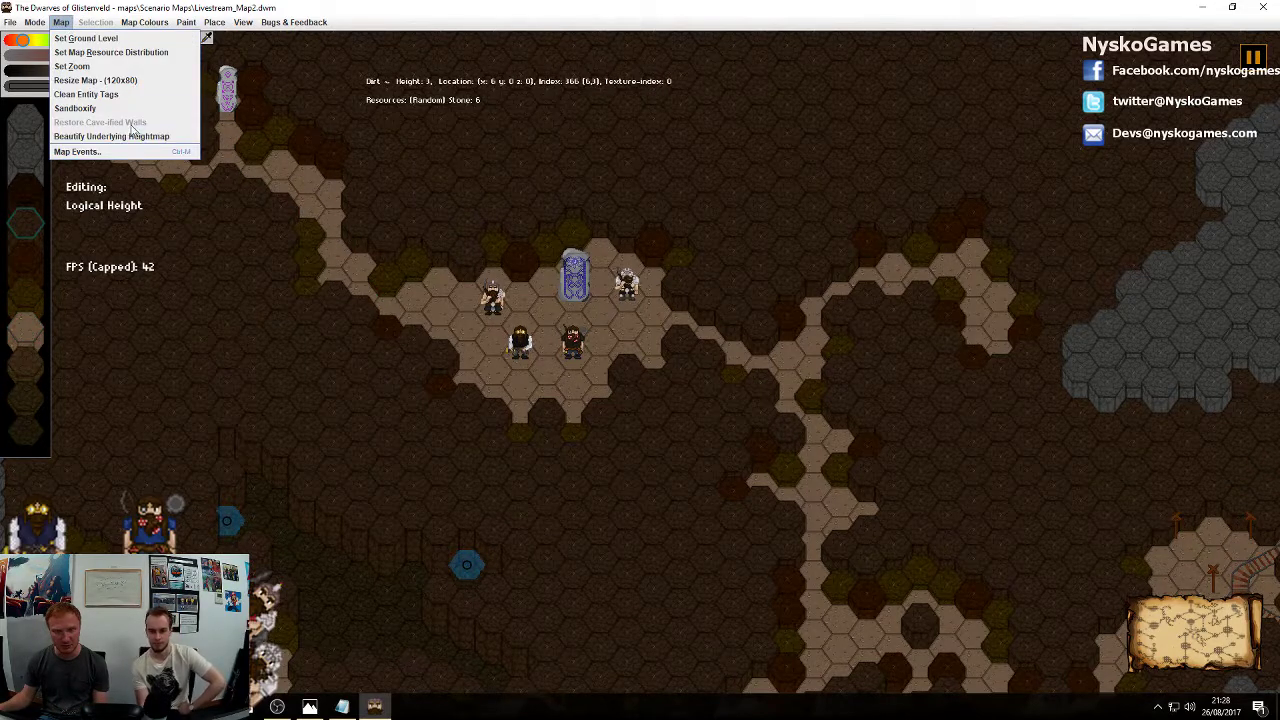
middle_click_drag(873, 462, 828, 386)
scroll(833, 395, "down", 4)
middle_click_drag(977, 417, 686, 349)
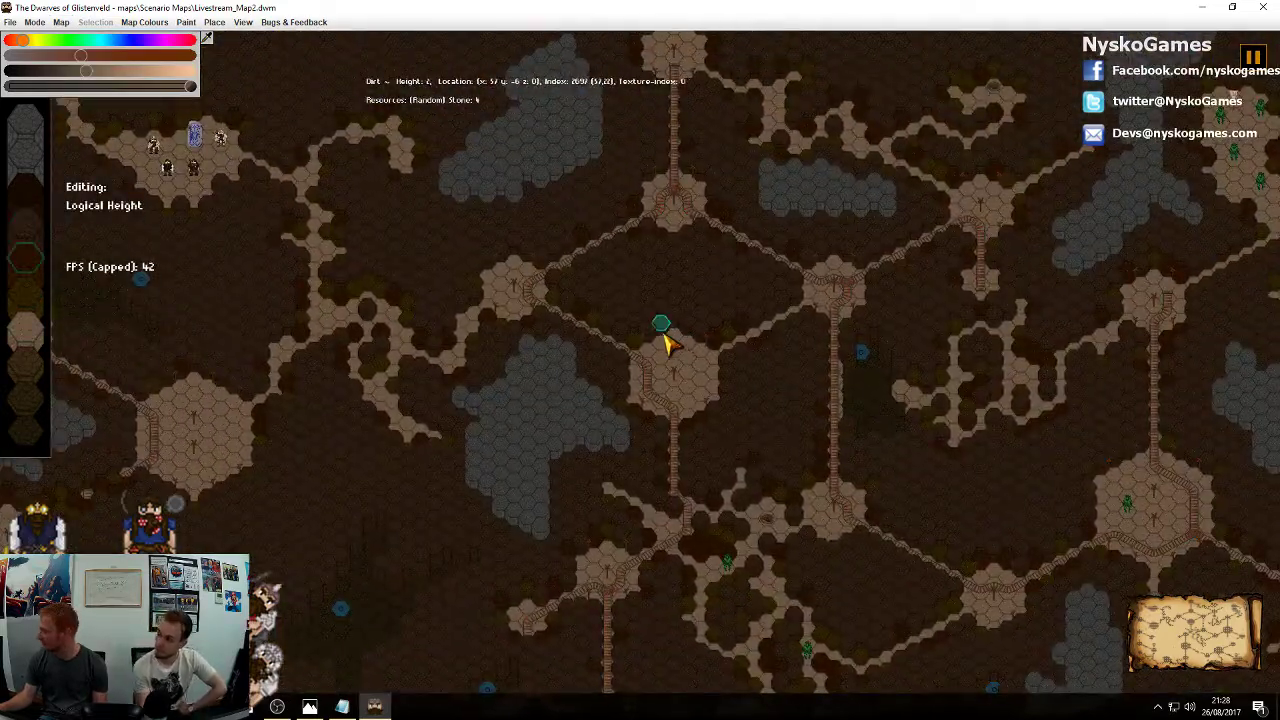
middle_click_drag(674, 343, 733, 262)
middle_click_drag(884, 438, 797, 145)
middle_click_drag(930, 308, 1170, 540)
middle_click_drag(612, 206, 998, 532)
middle_click_drag(689, 271, 828, 403)
scroll(777, 423, "up", 5)
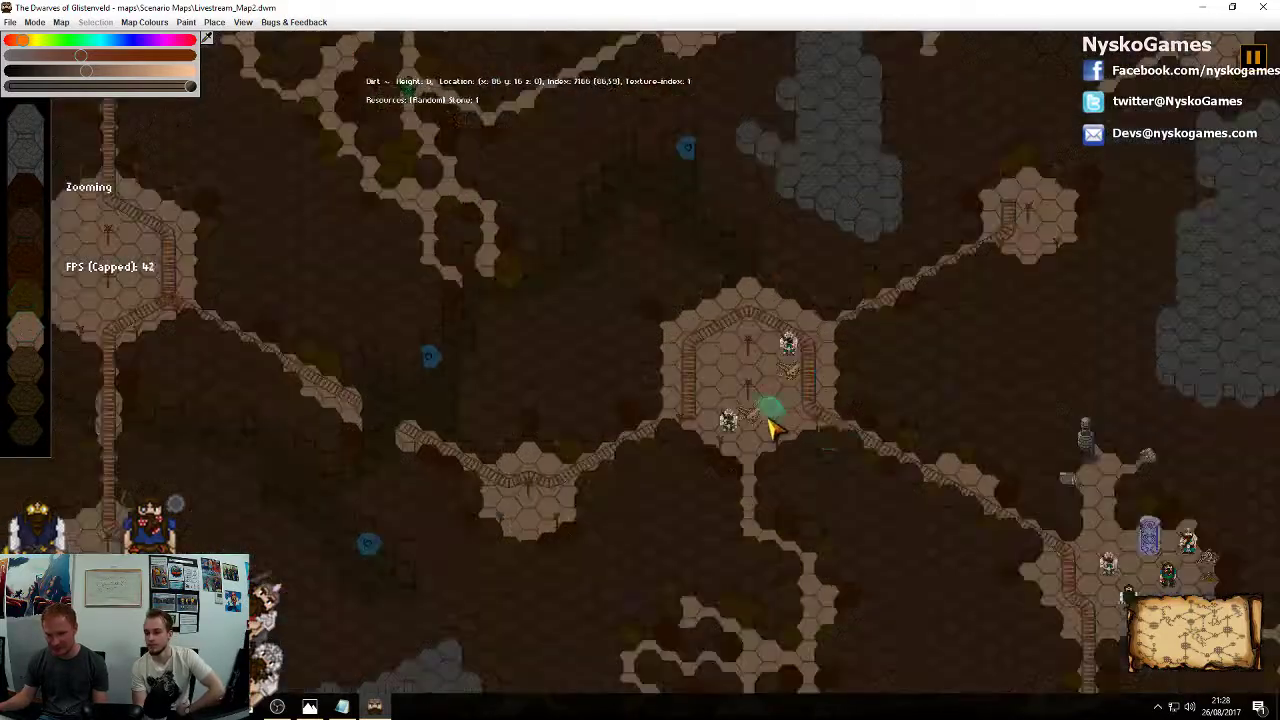
middle_click_drag(895, 455, 814, 371)
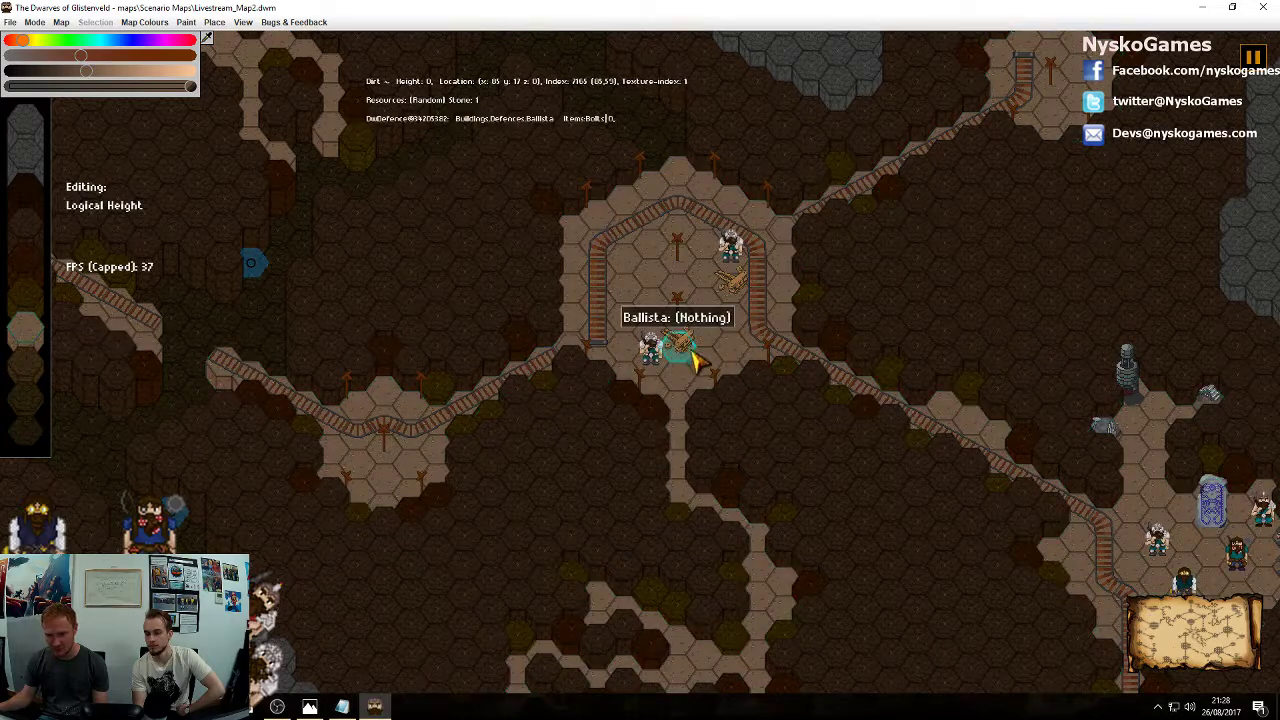
Raise the tiles at the four entrances of the hexagonal ballista chamber to seal it off from its tunnels
left_click(540, 364)
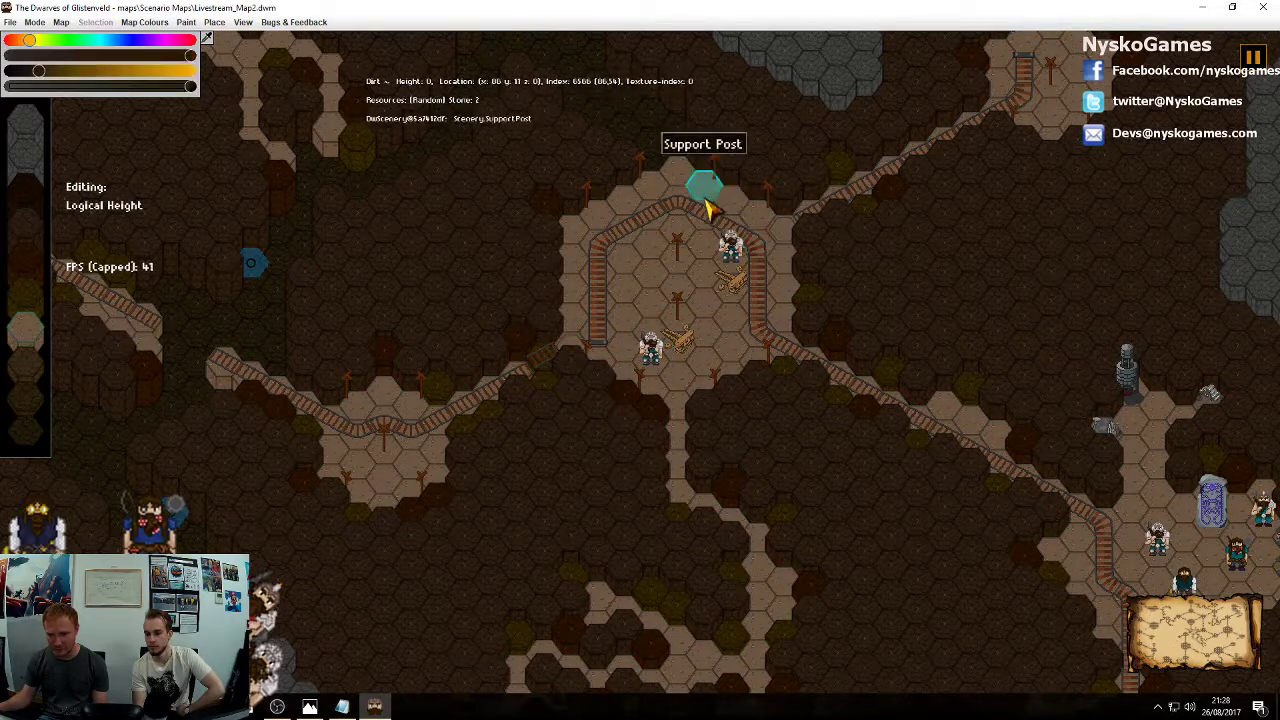
right_click_drag(705, 200, 724, 322)
right_click_drag(987, 226, 943, 225)
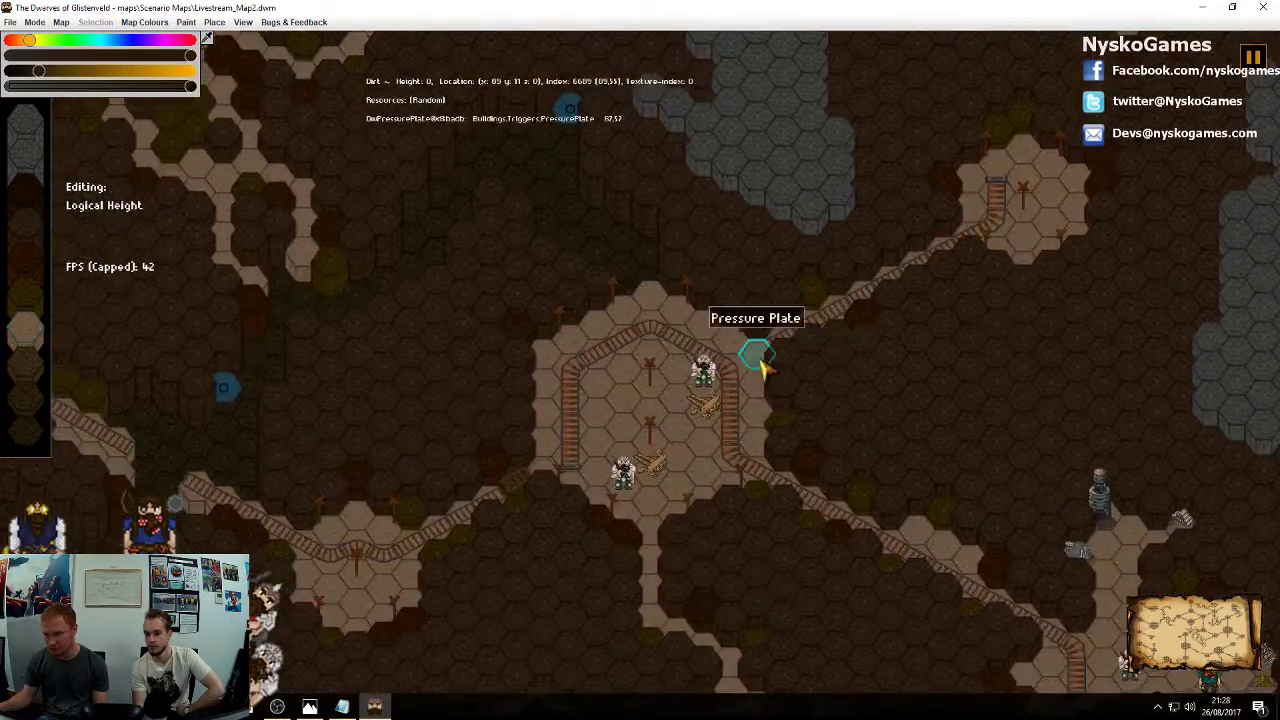
left_click(779, 347)
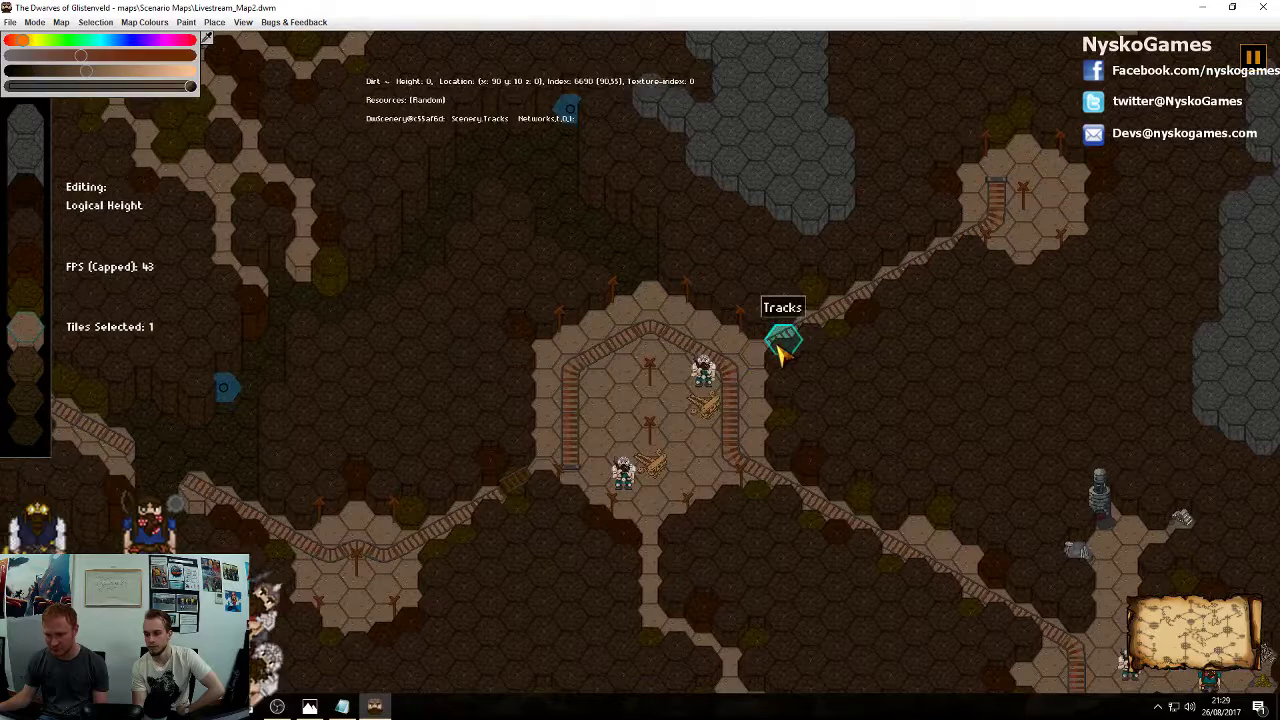
left_click(645, 563)
scroll(645, 565, "up", 1)
left_click(783, 486)
scroll(783, 486, "up", 1)
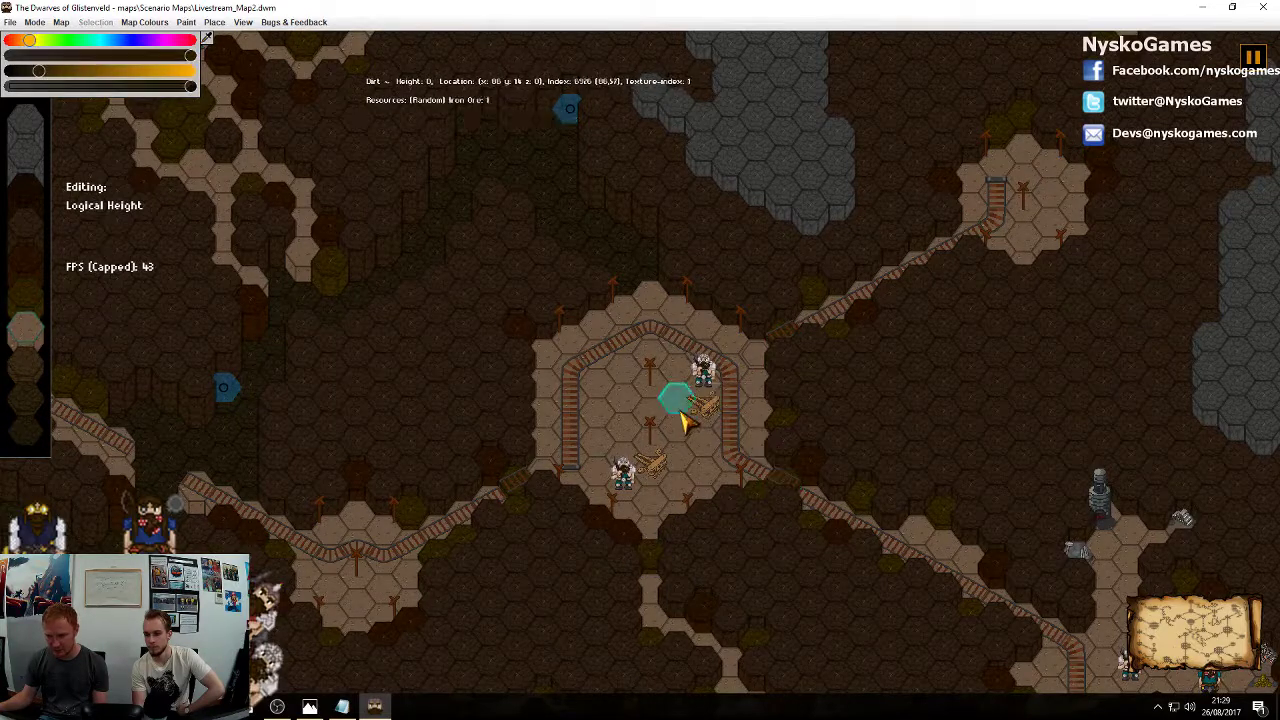
Select the sealed chamber's entire floor and add it as a map region named R1
double_click(680, 449)
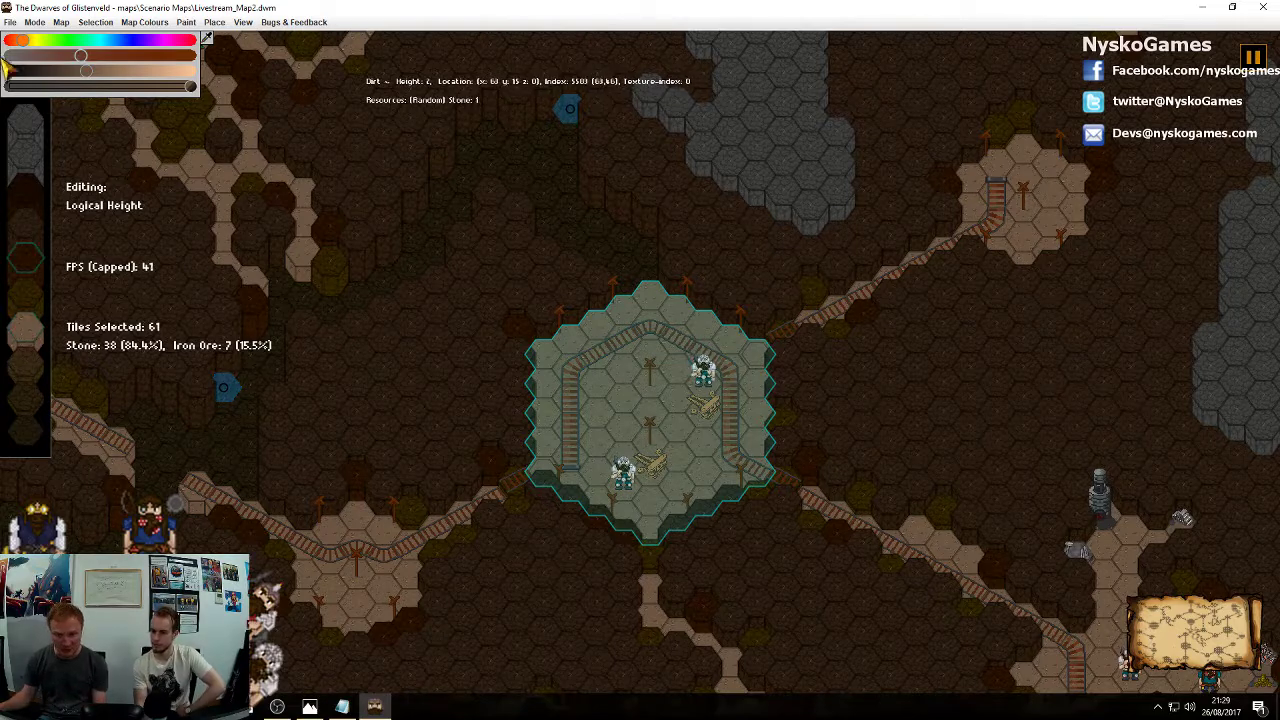
left_click(95, 22)
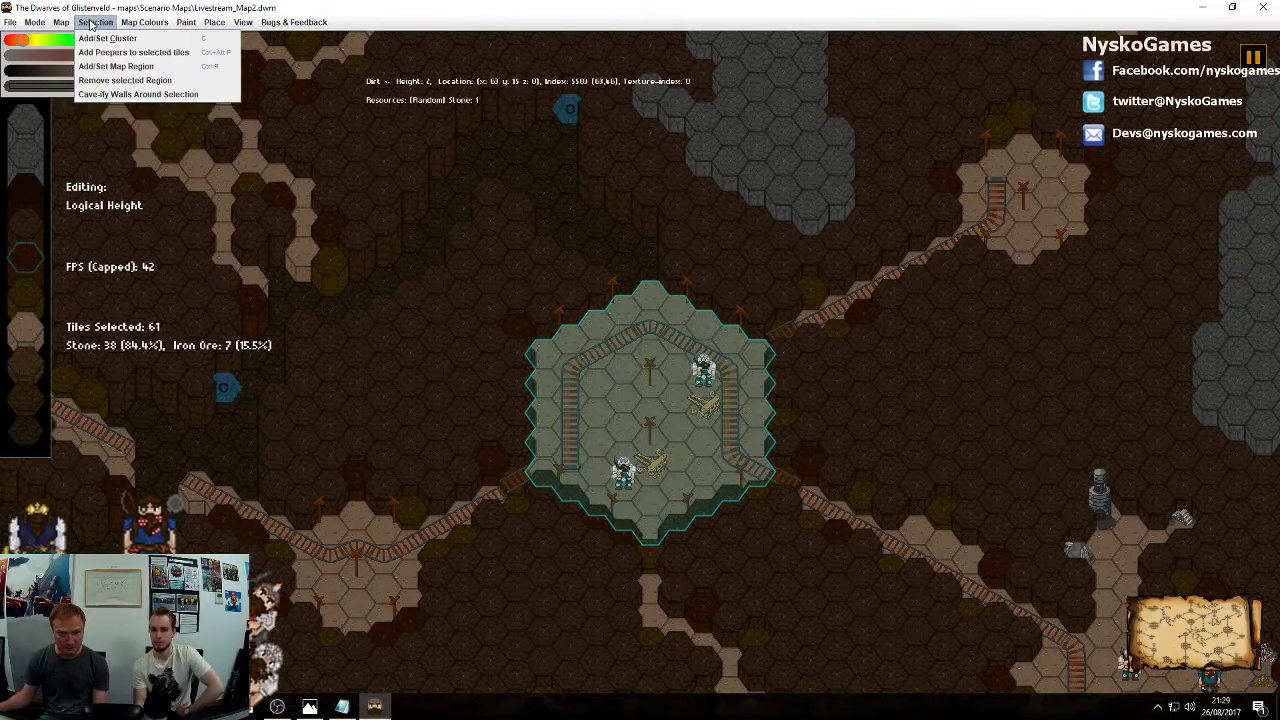
left_click(116, 67)
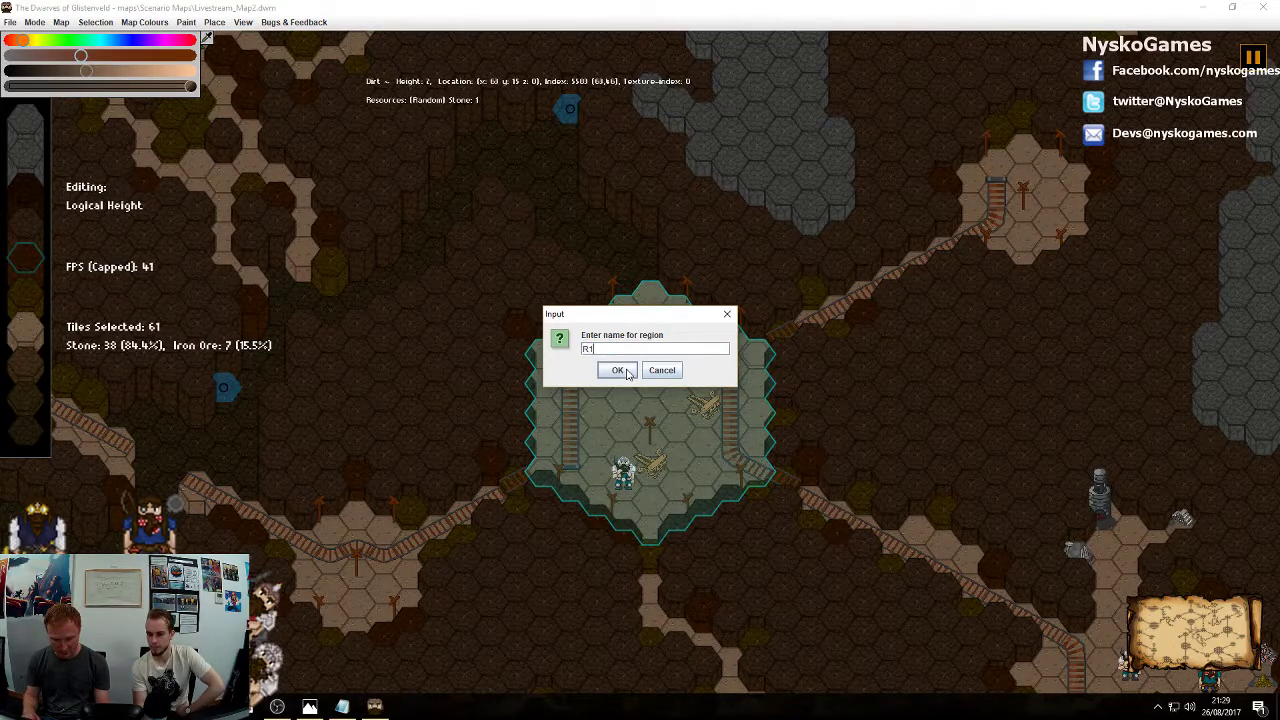
left_click(617, 370)
left_click(845, 488)
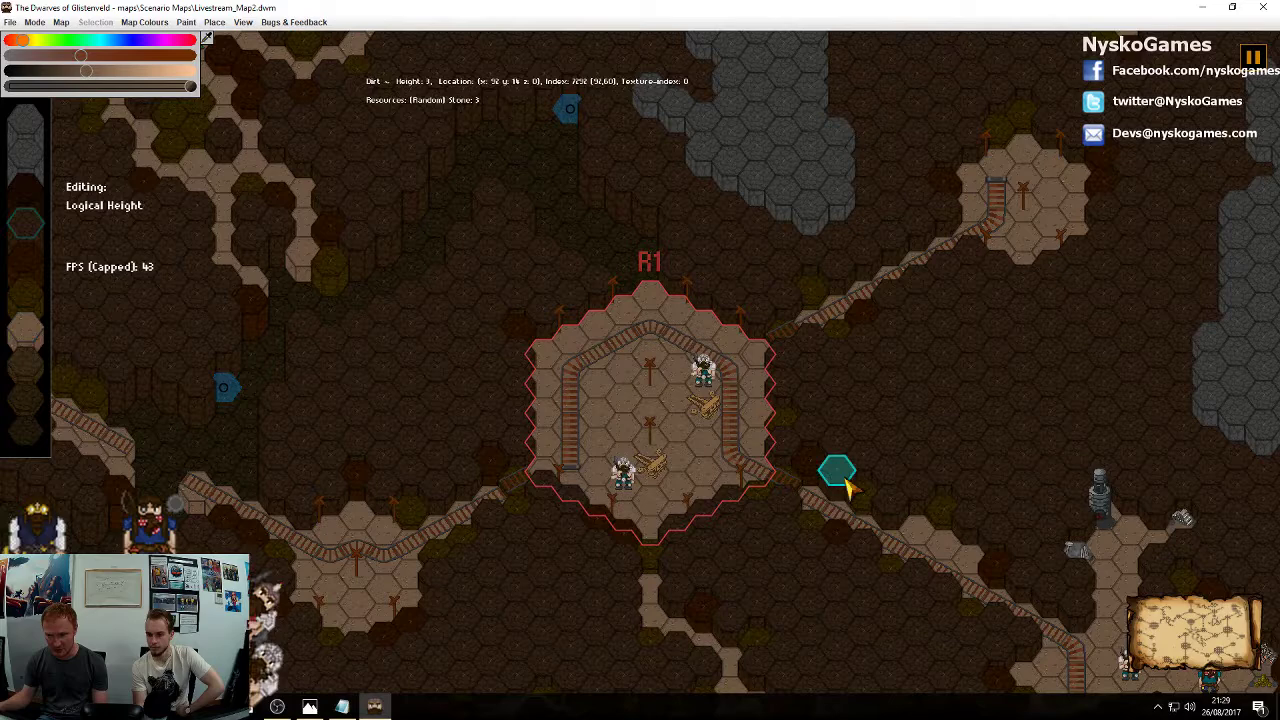
Lower the raised entrance tiles around region R1 to reopen its four tunnels and clear the tile selection
left_click(787, 494)
left_click(871, 440)
left_click(786, 355)
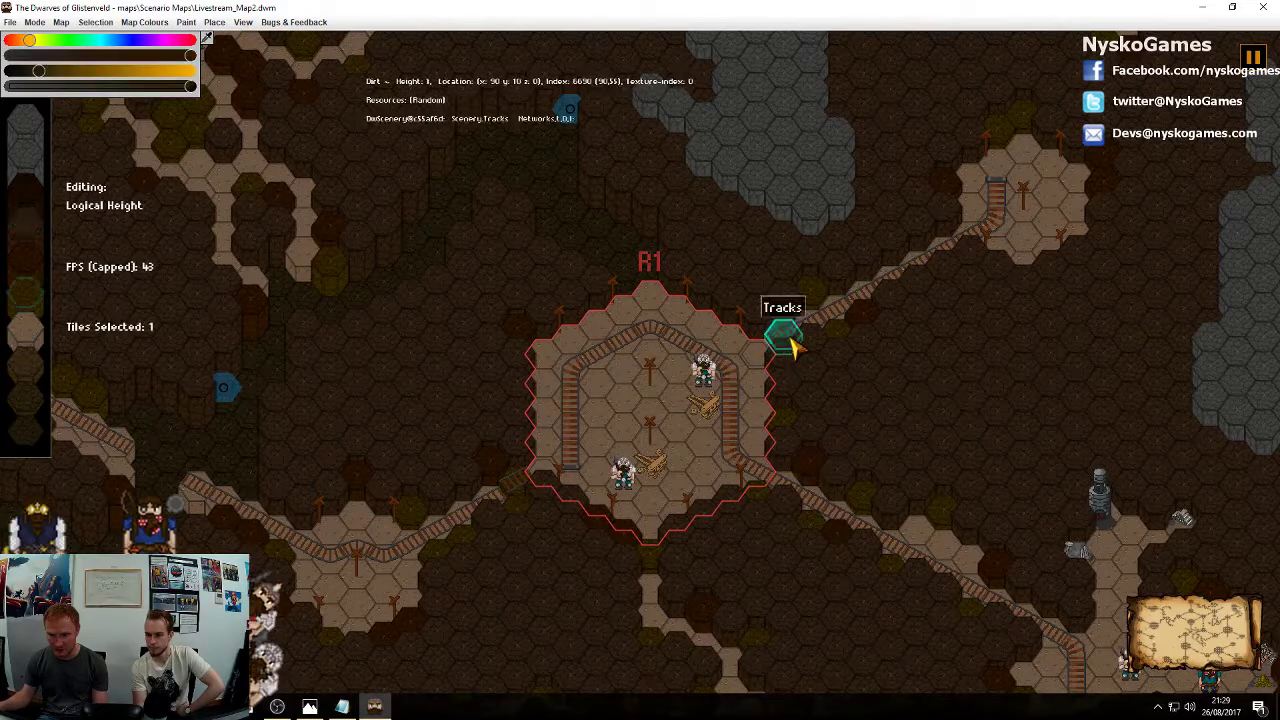
left_click(866, 394)
left_click(516, 485)
left_click(652, 565)
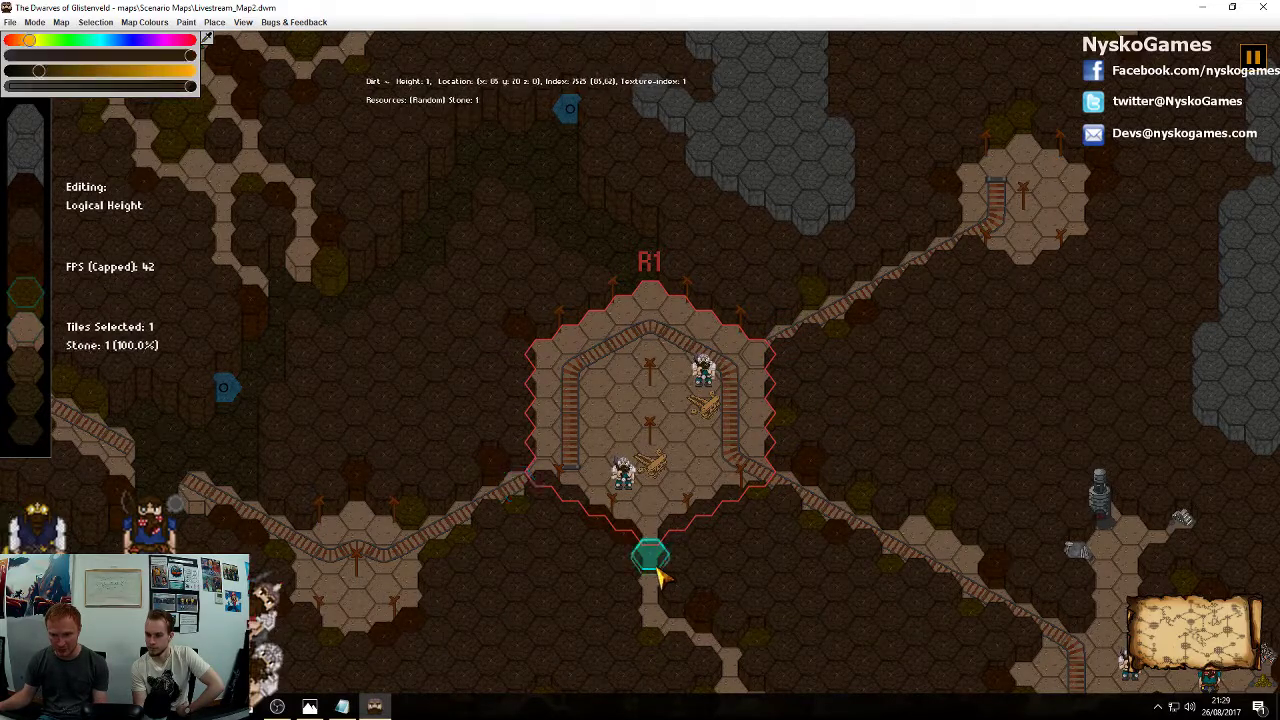
right_click(867, 438)
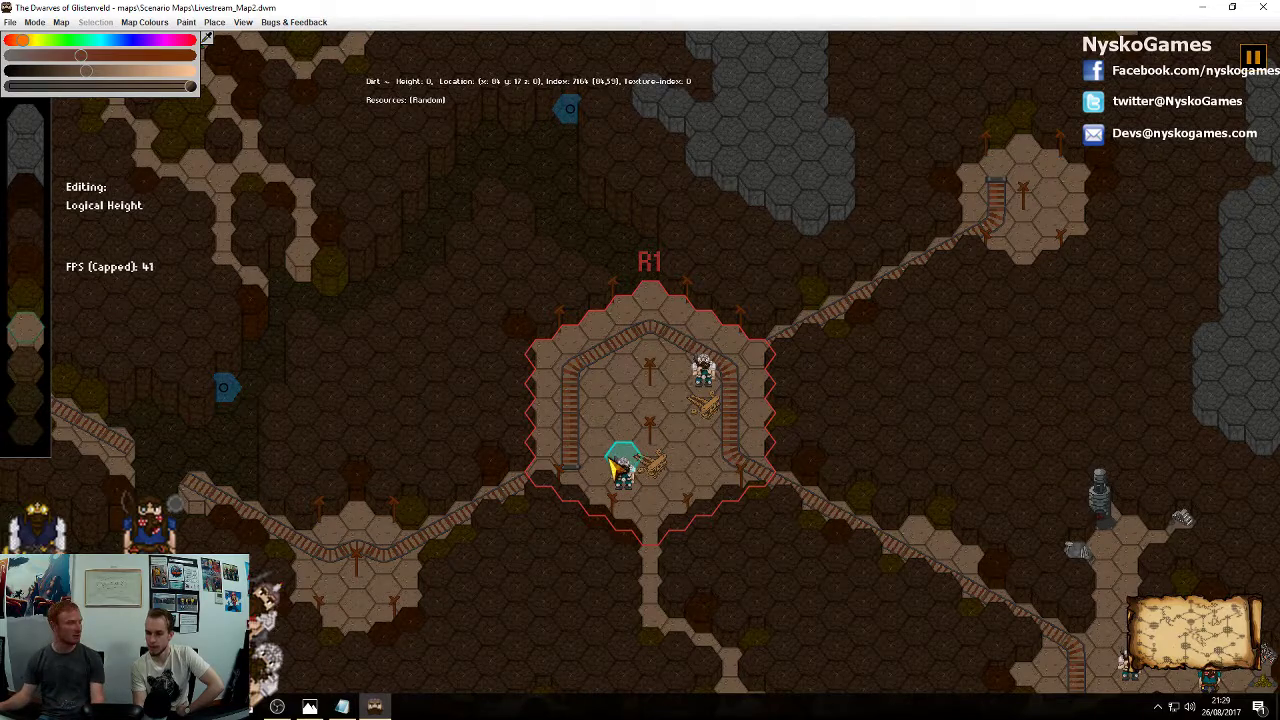
Name the Seafarers engineer dwarf in the camp southeast of R1 "Barry Flintstone" and disallow renaming by the player
middle_click_drag(810, 551, 749, 366)
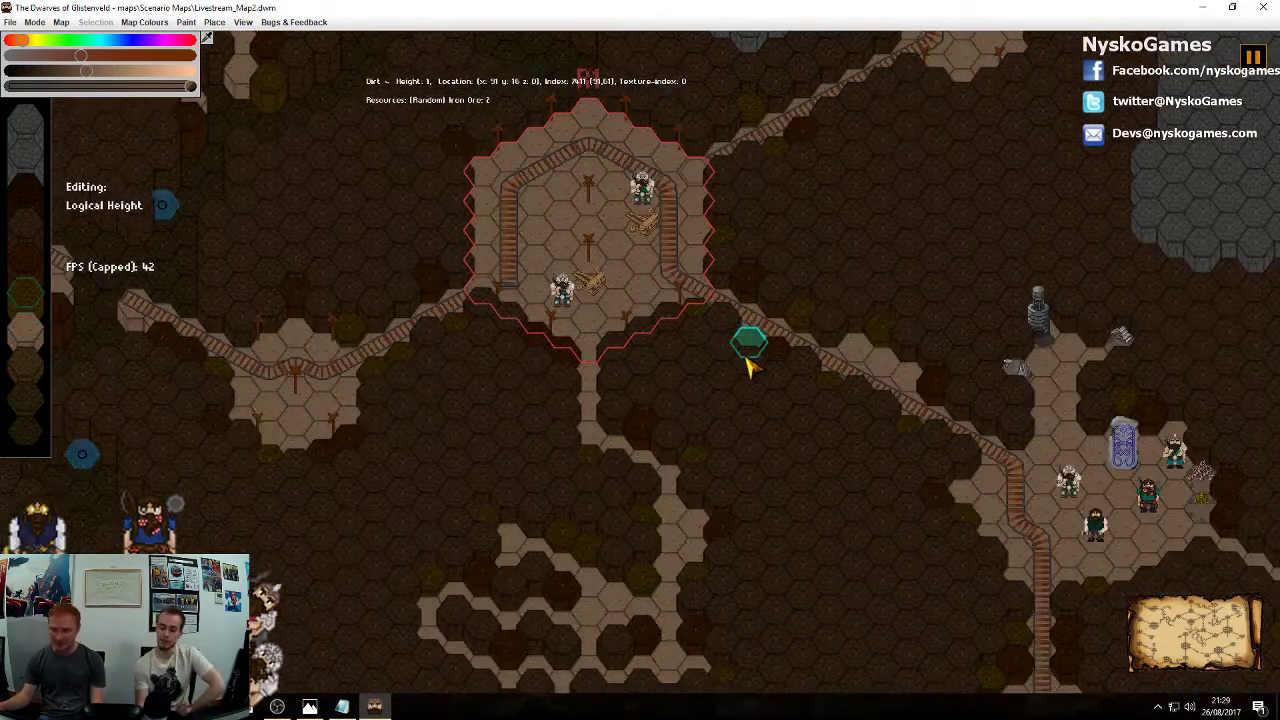
middle_click_drag(912, 402, 785, 326)
middle_click_drag(902, 293, 730, 287)
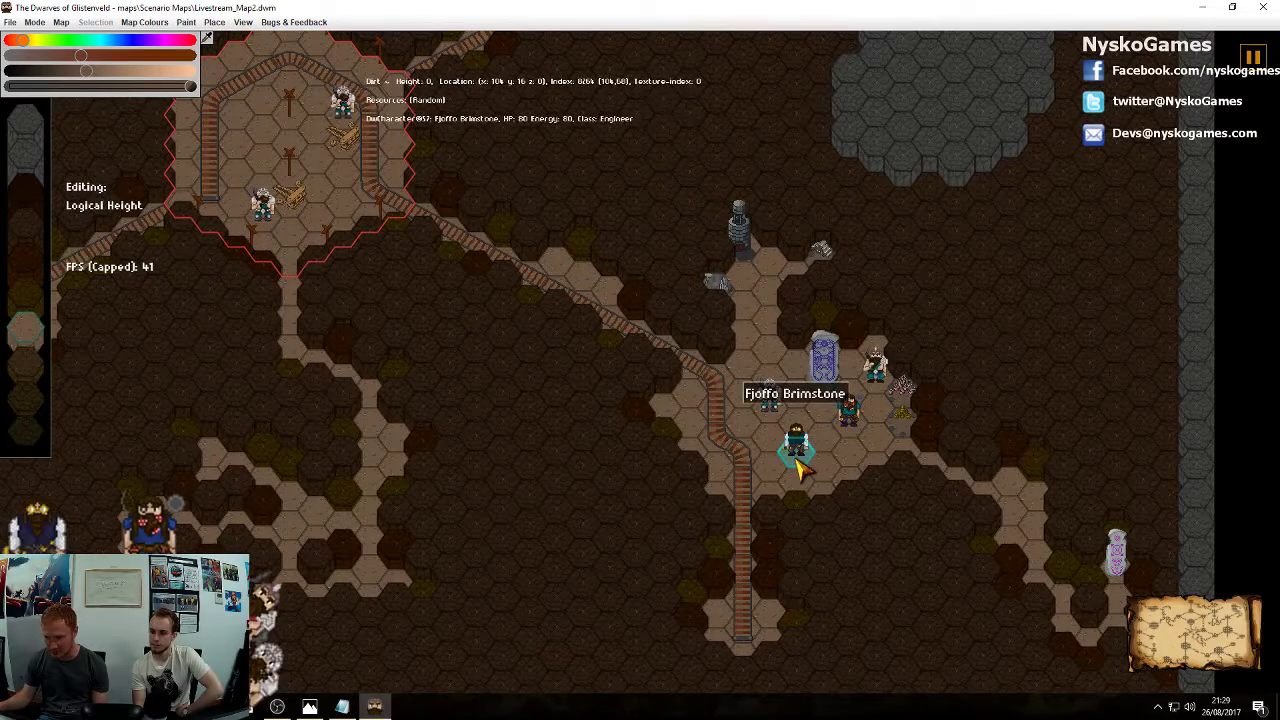
right_click(797, 462)
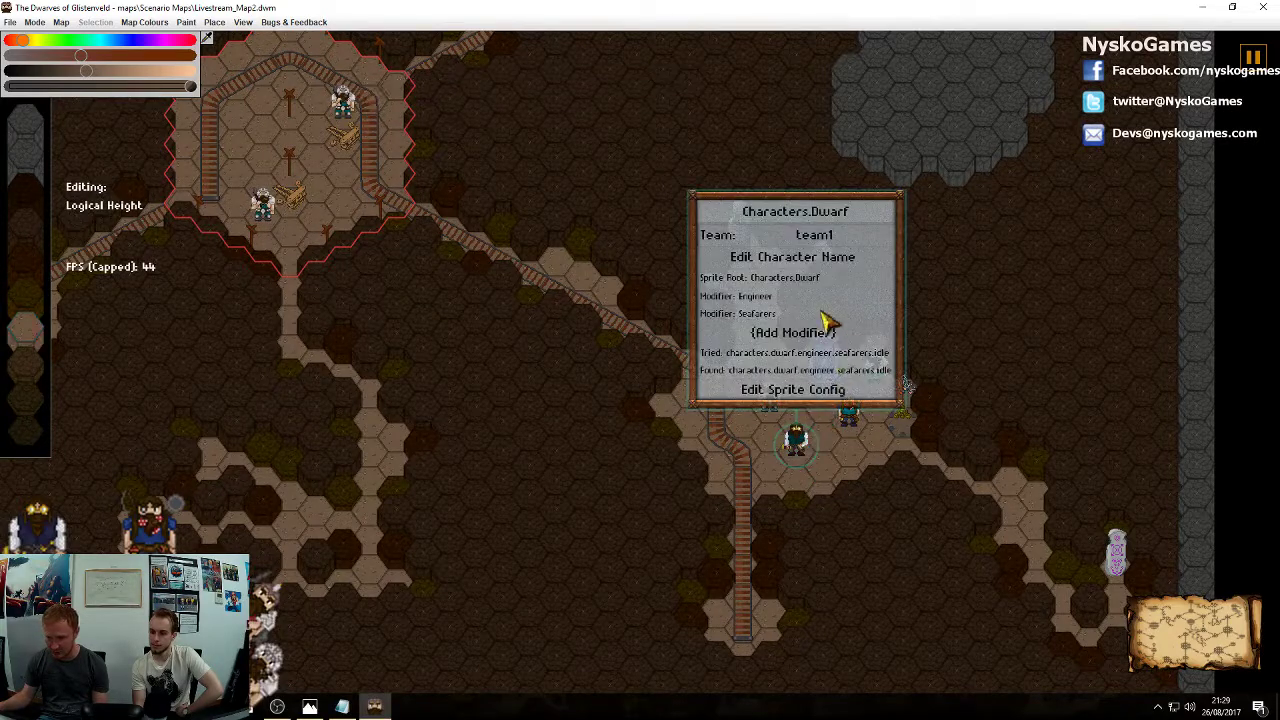
left_click(843, 260)
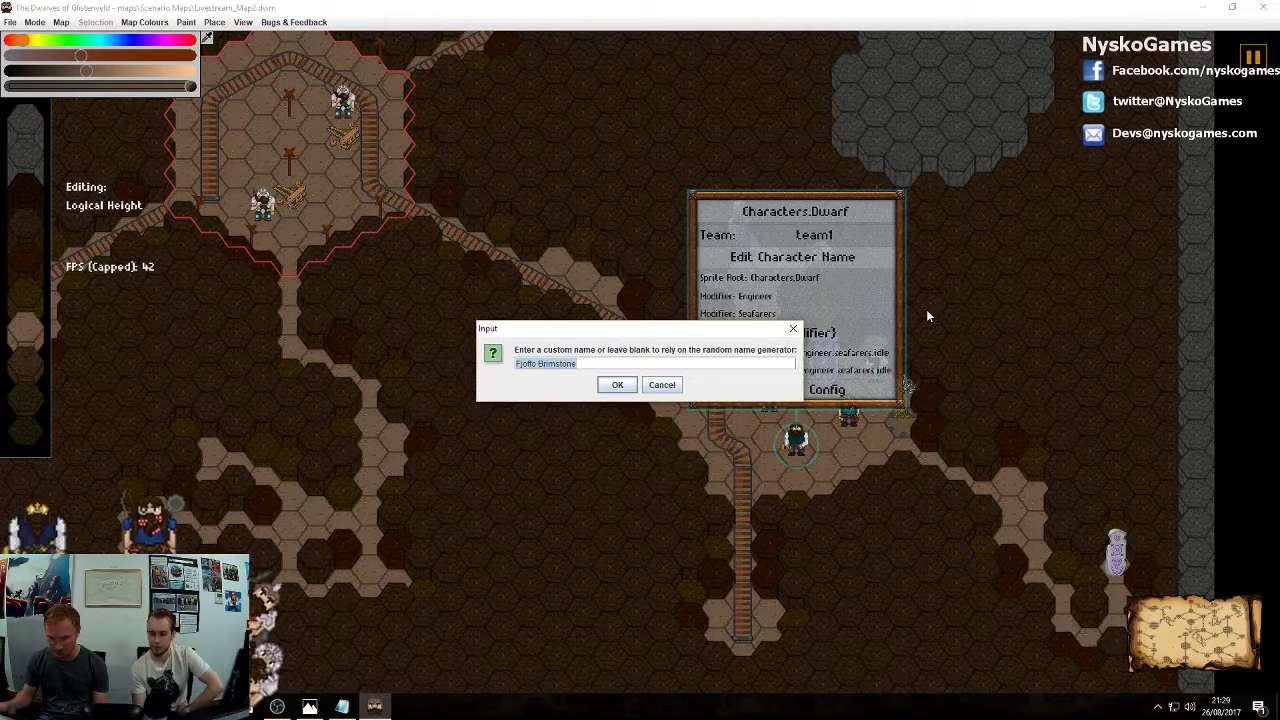
type("Barry")
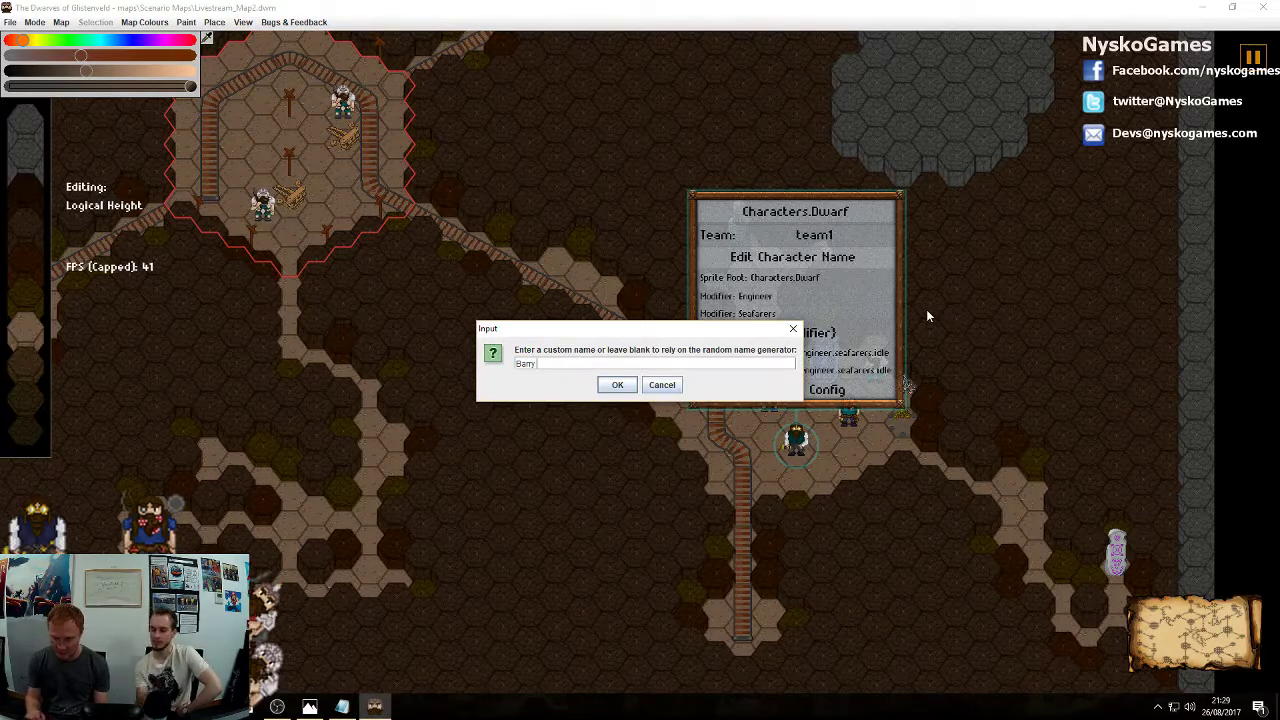
type(" Flintstone")
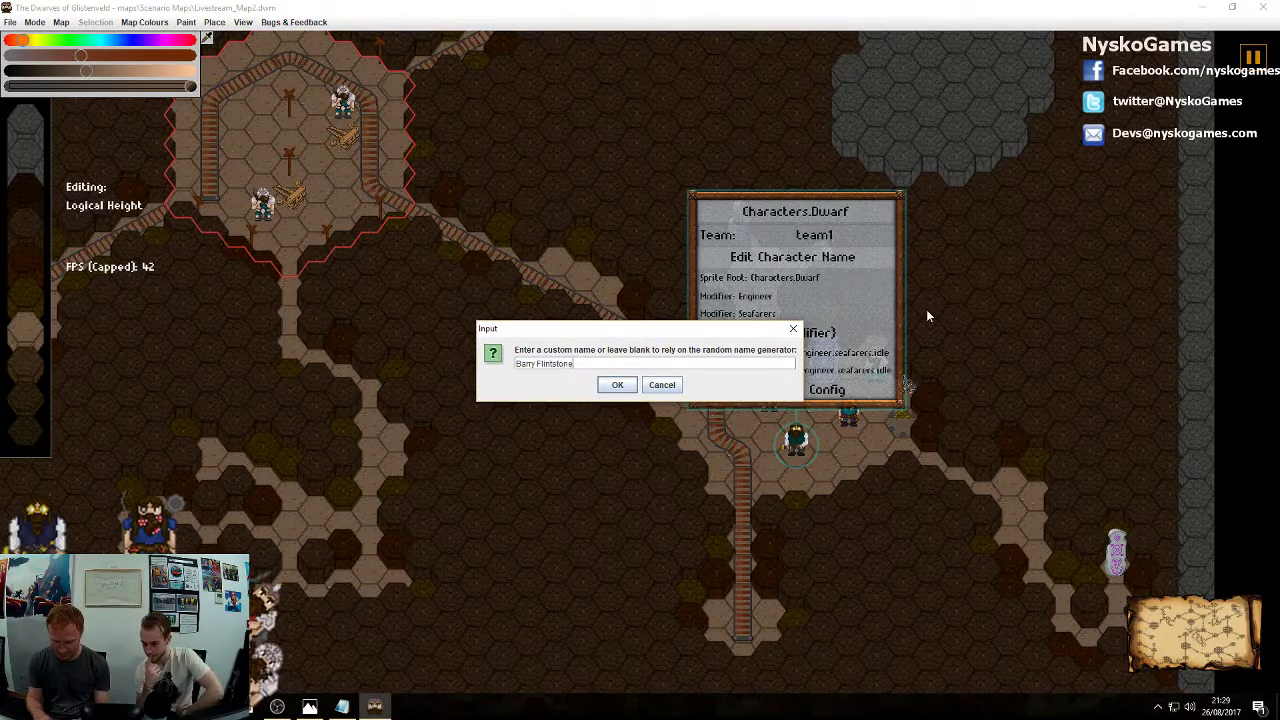
key("Return")
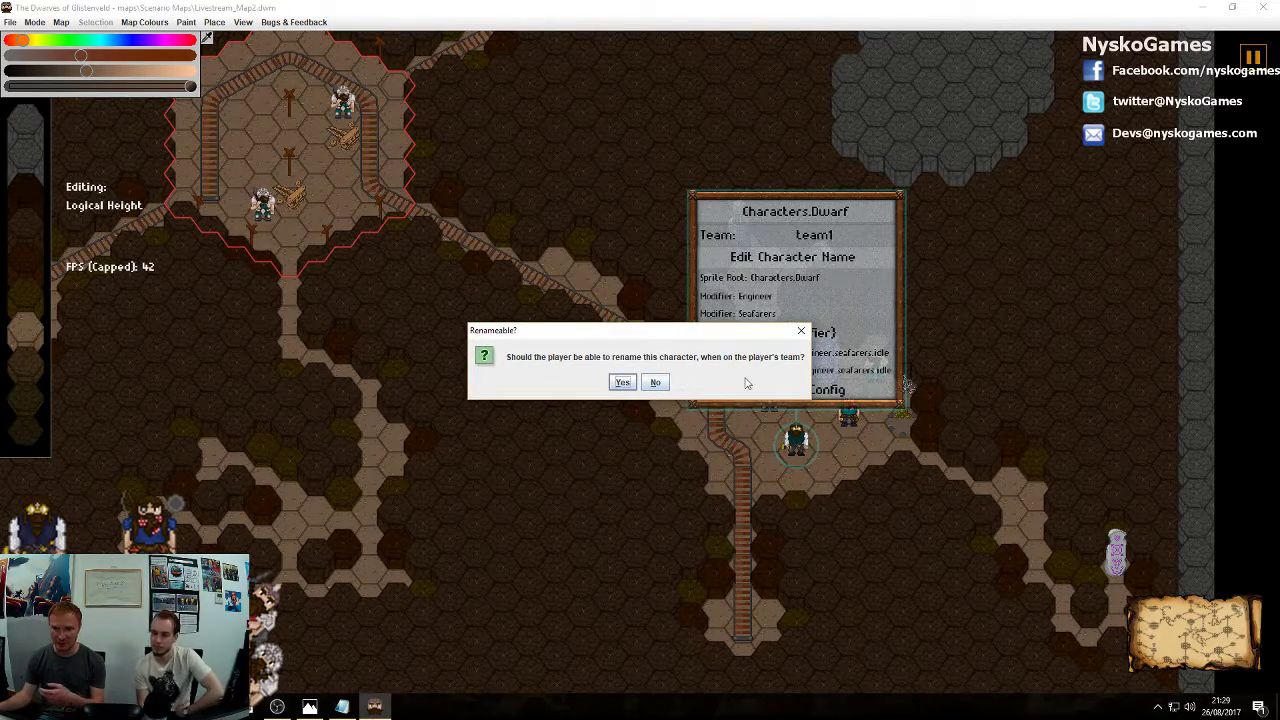
left_click(655, 382)
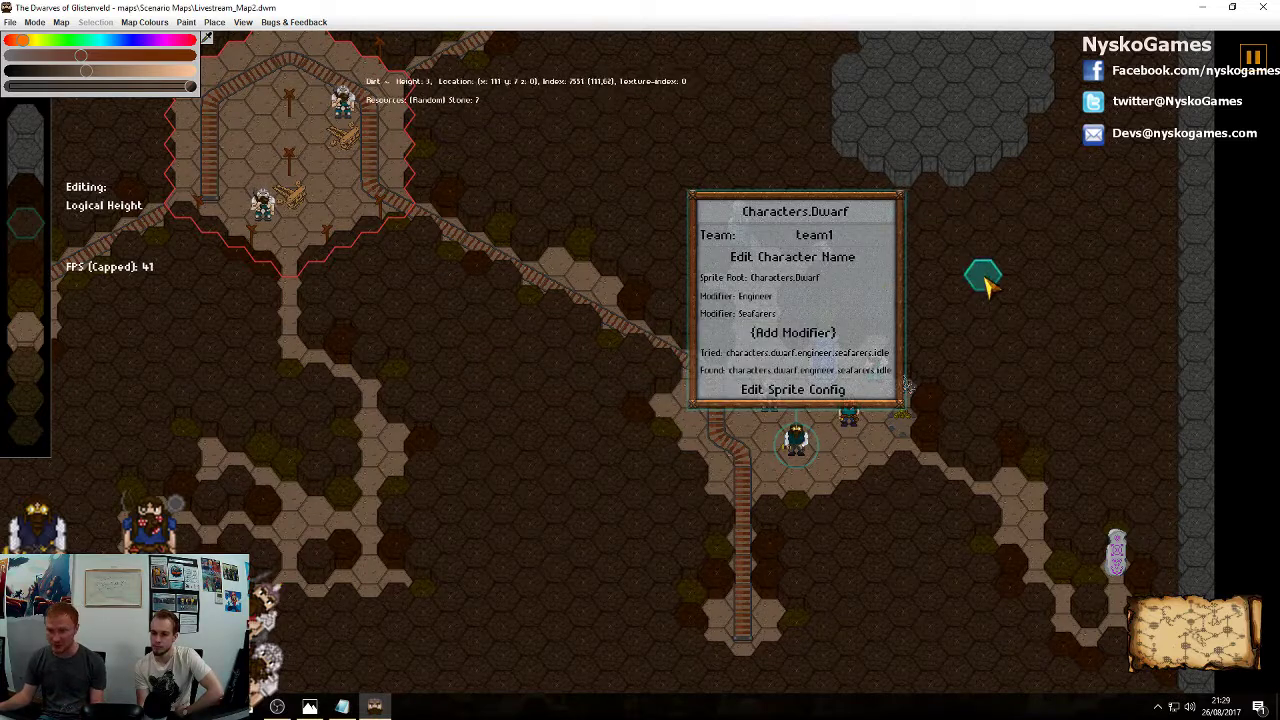
left_click(836, 455)
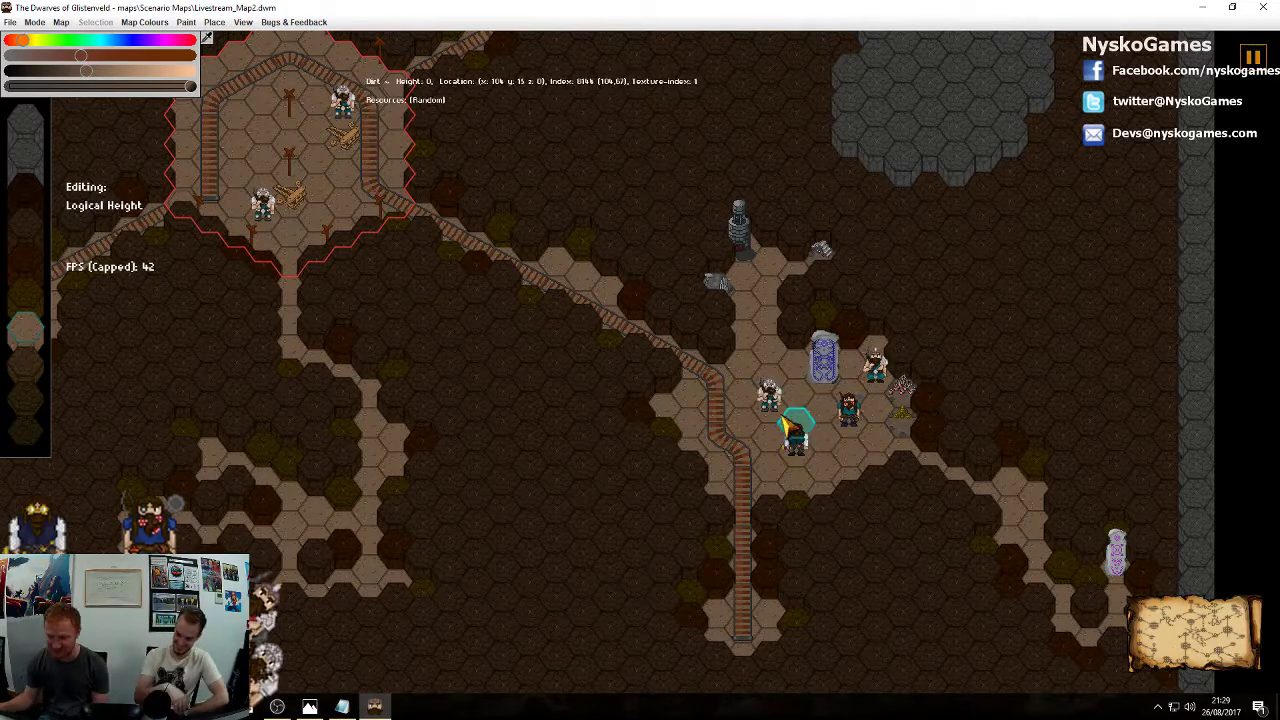
Raise the tiles at the camp's northwest, south and southeast exits to seal it off from its tunnels
middle_click_drag(844, 453, 817, 439)
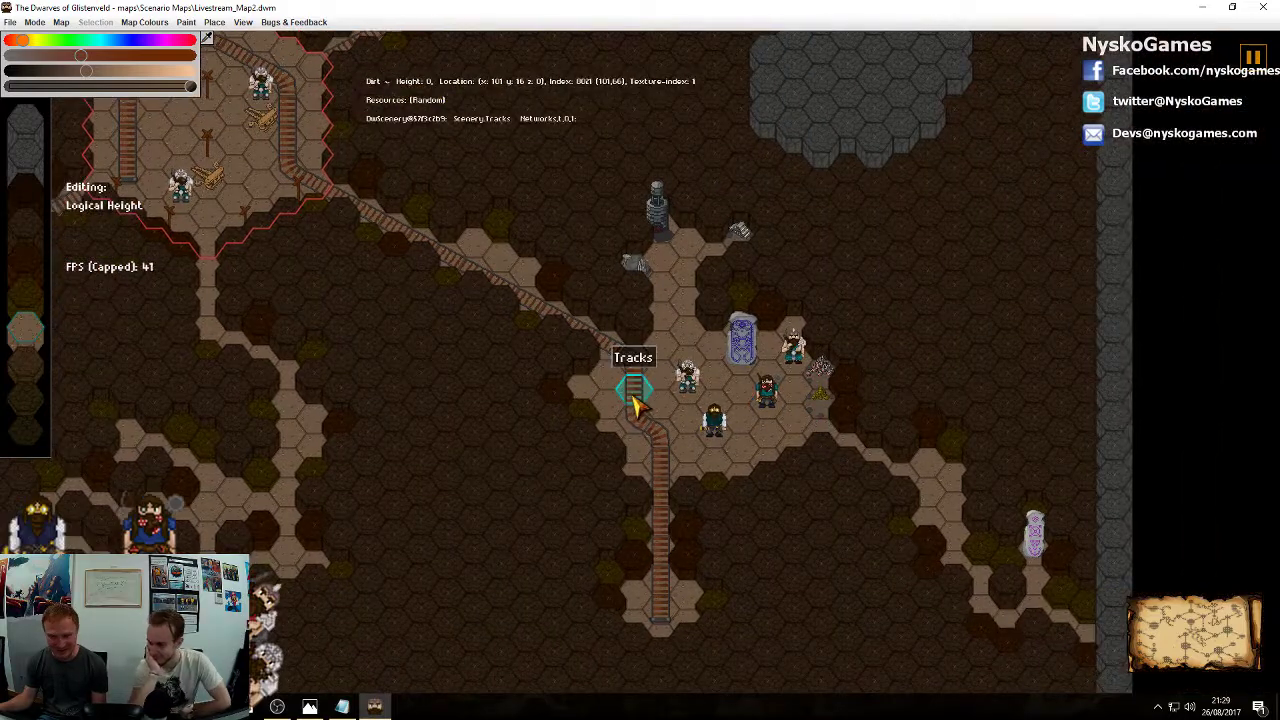
middle_click_drag(635, 400, 695, 402)
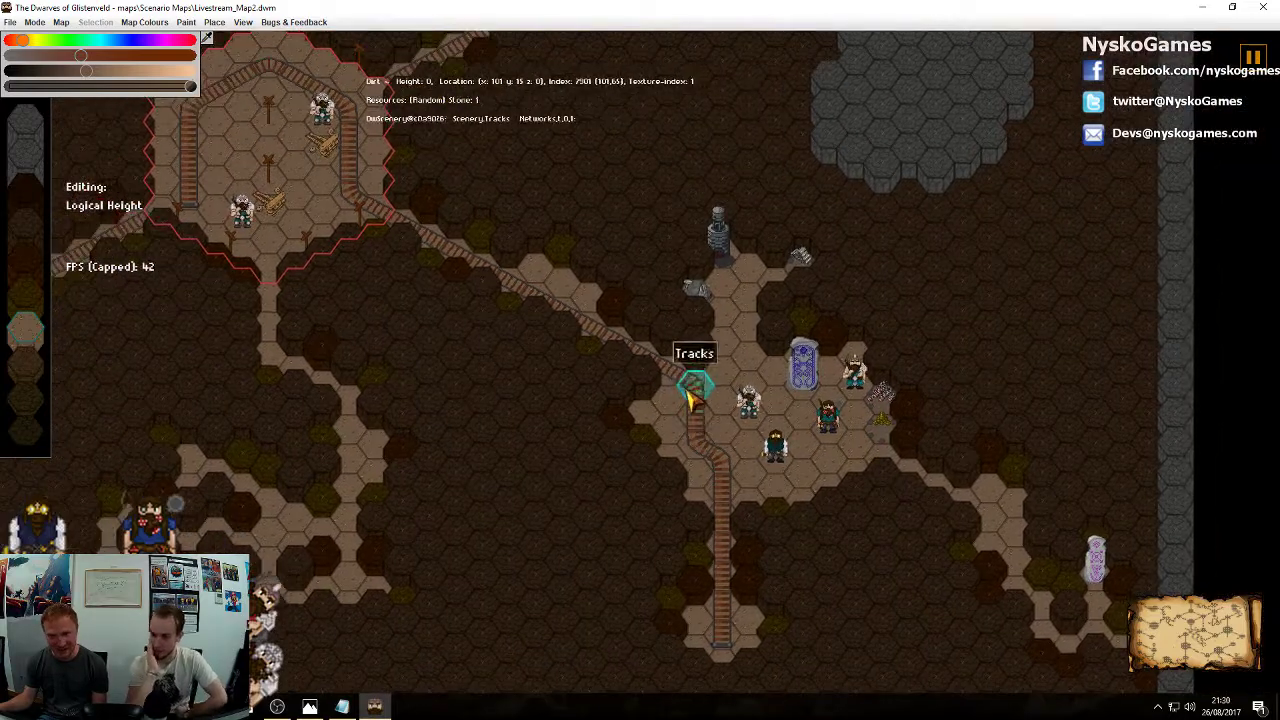
left_click(714, 512)
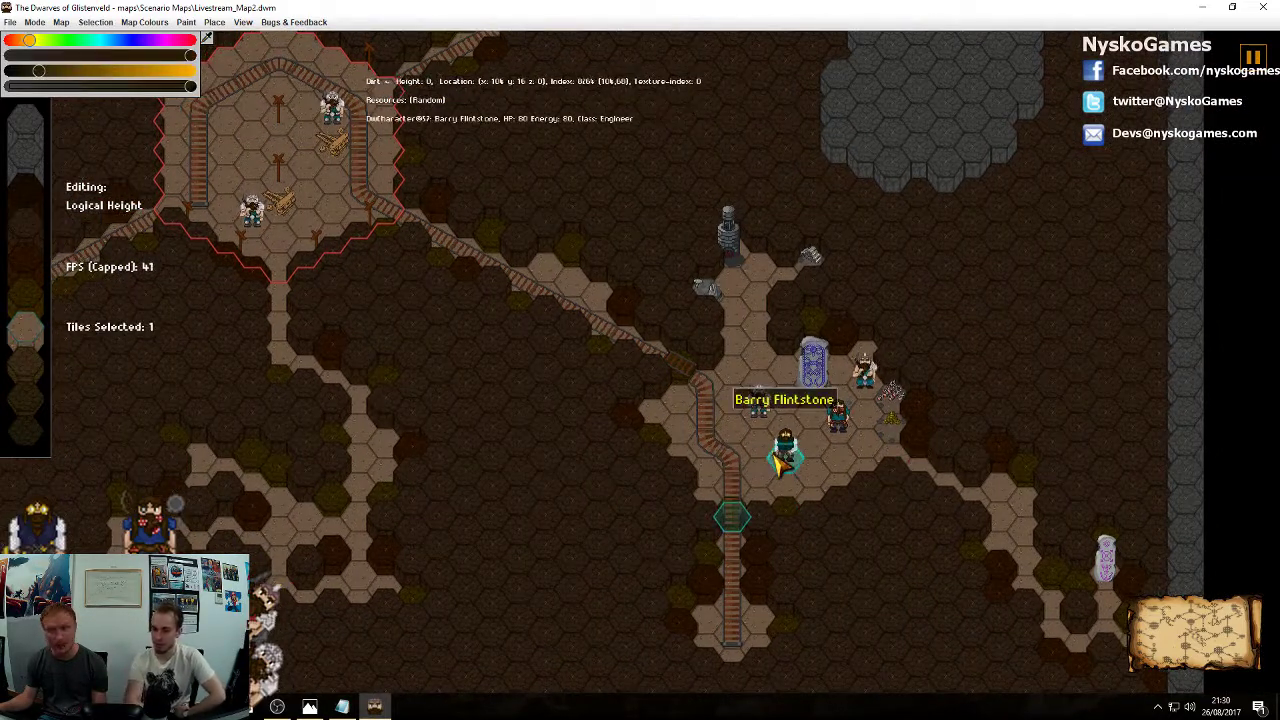
left_click(922, 475)
key("Escape")
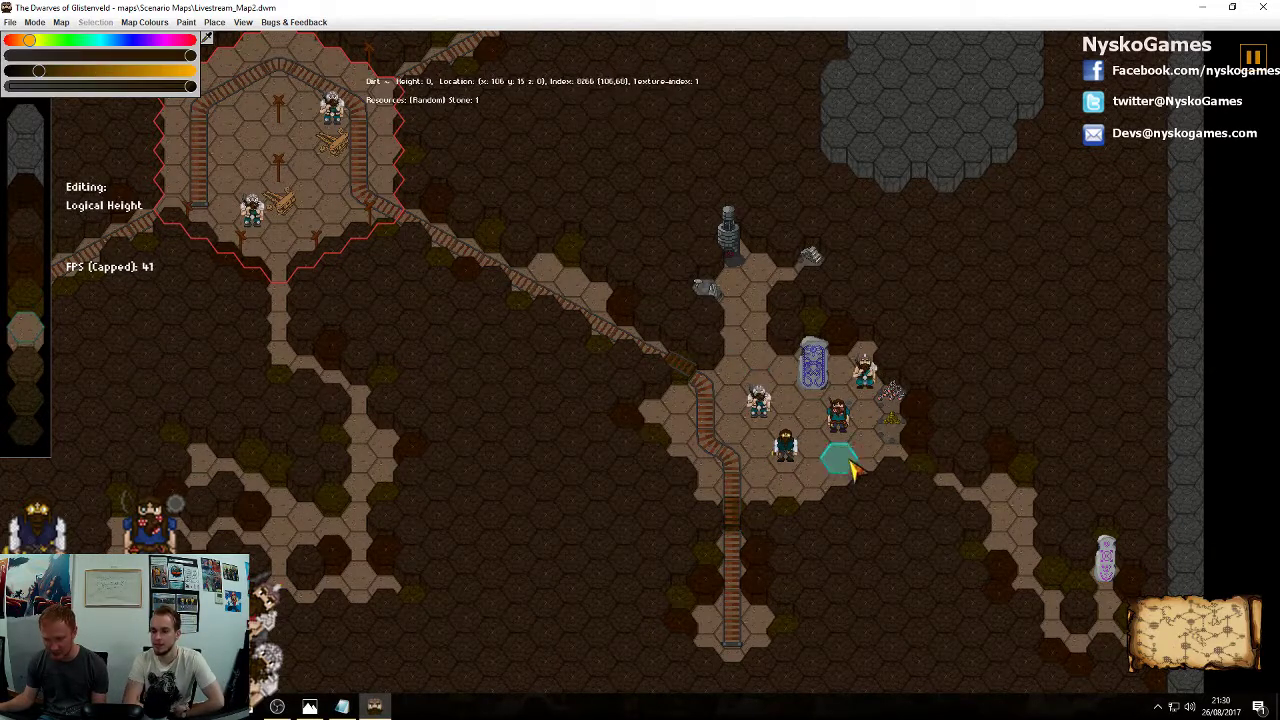
Select the sealed camp's entire floor and add it as a map region named R2
double_click(812, 400)
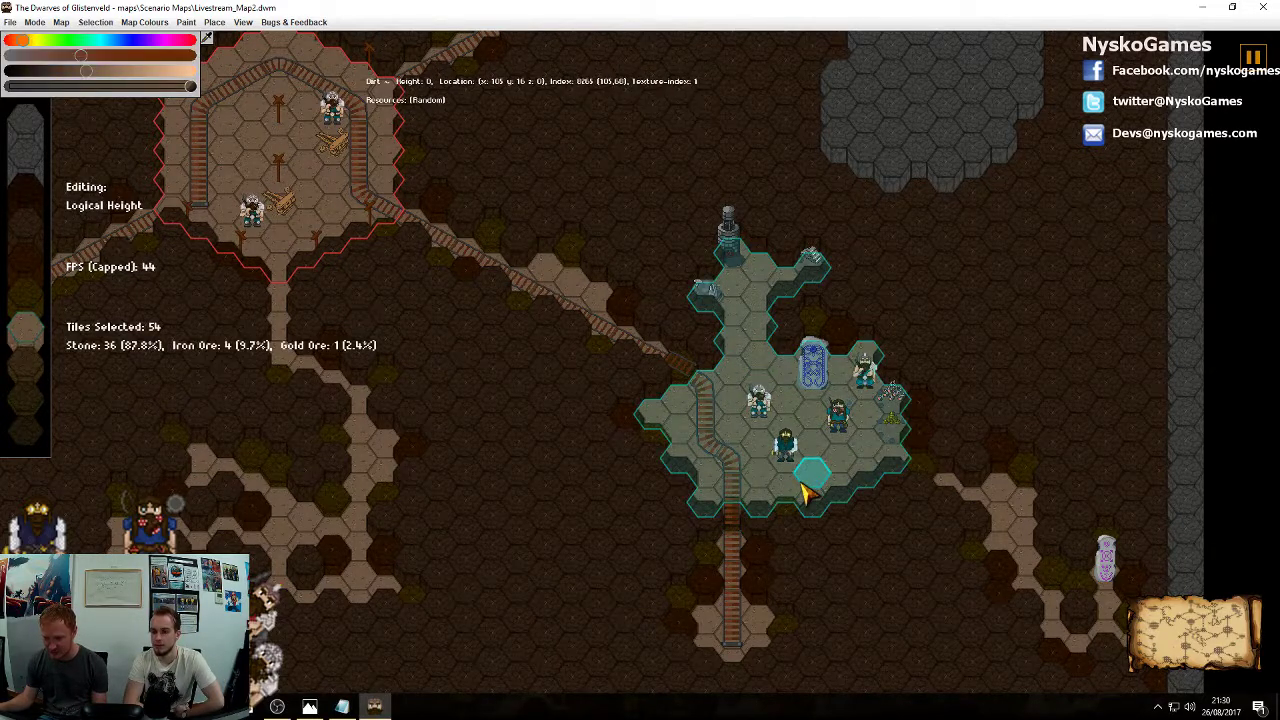
left_click(95, 22)
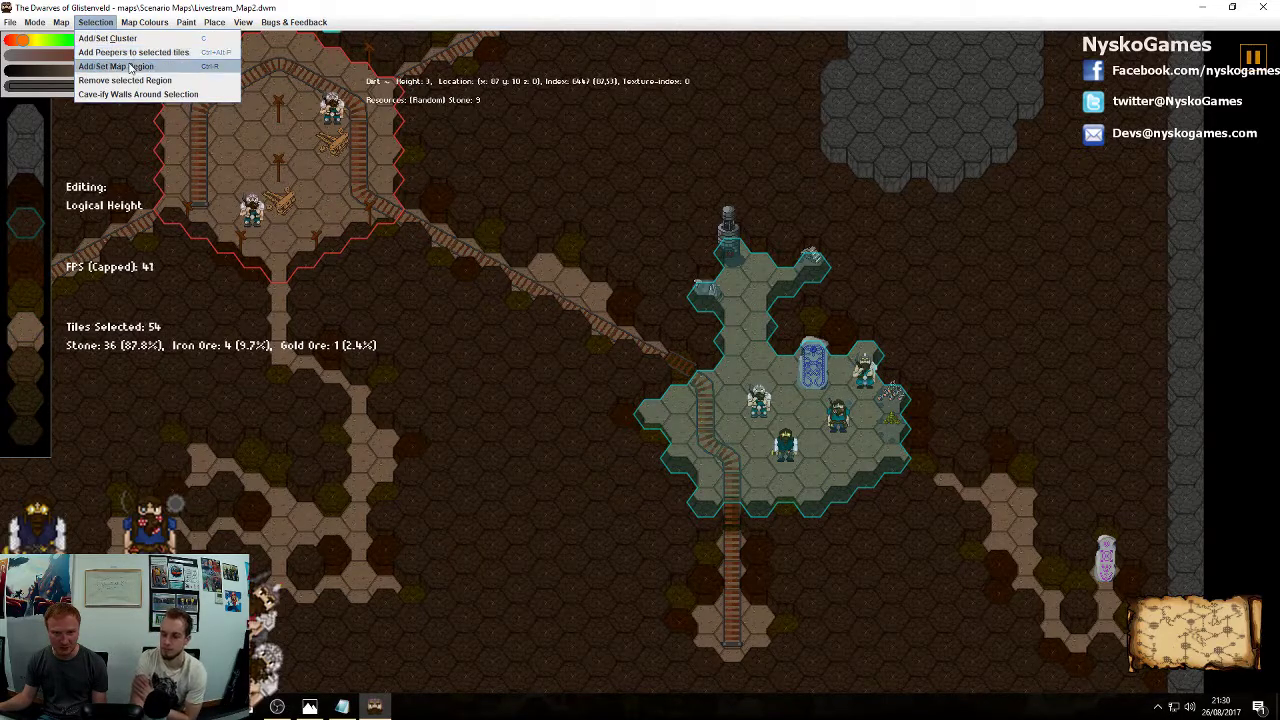
left_click(116, 66)
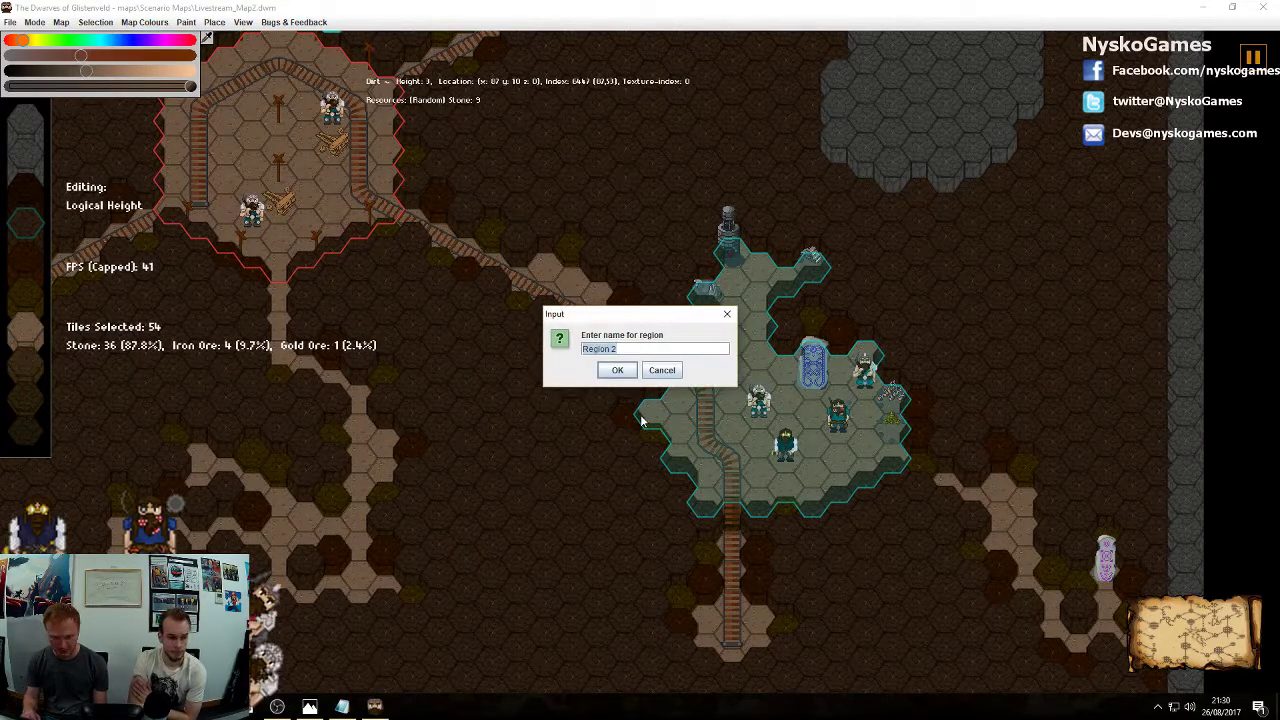
type("R2")
key("Return")
left_click(893, 498)
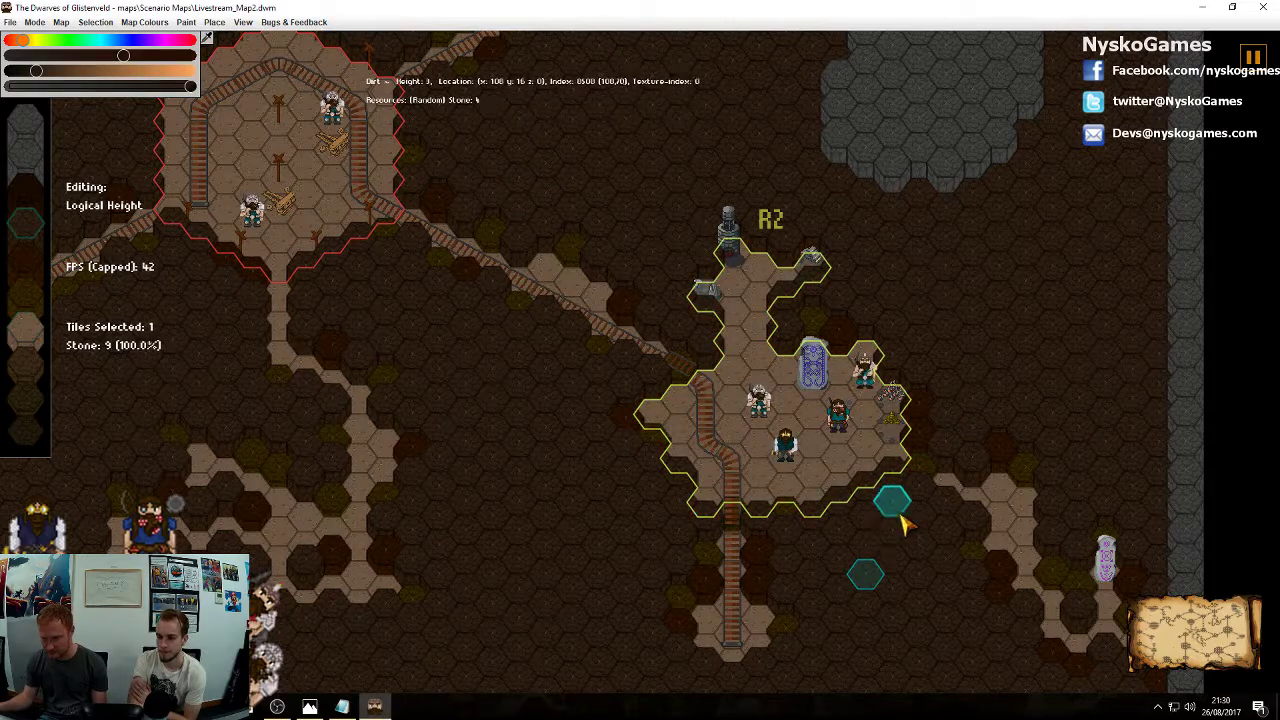
Lower the raised tiles at the south and southeast exits of region R2 and clear the tile selection
left_click(732, 512)
right_click_drag(716, 422, 881, 534)
right_click(686, 458)
right_click_drag(637, 492, 730, 446)
scroll(730, 452, "down", 2)
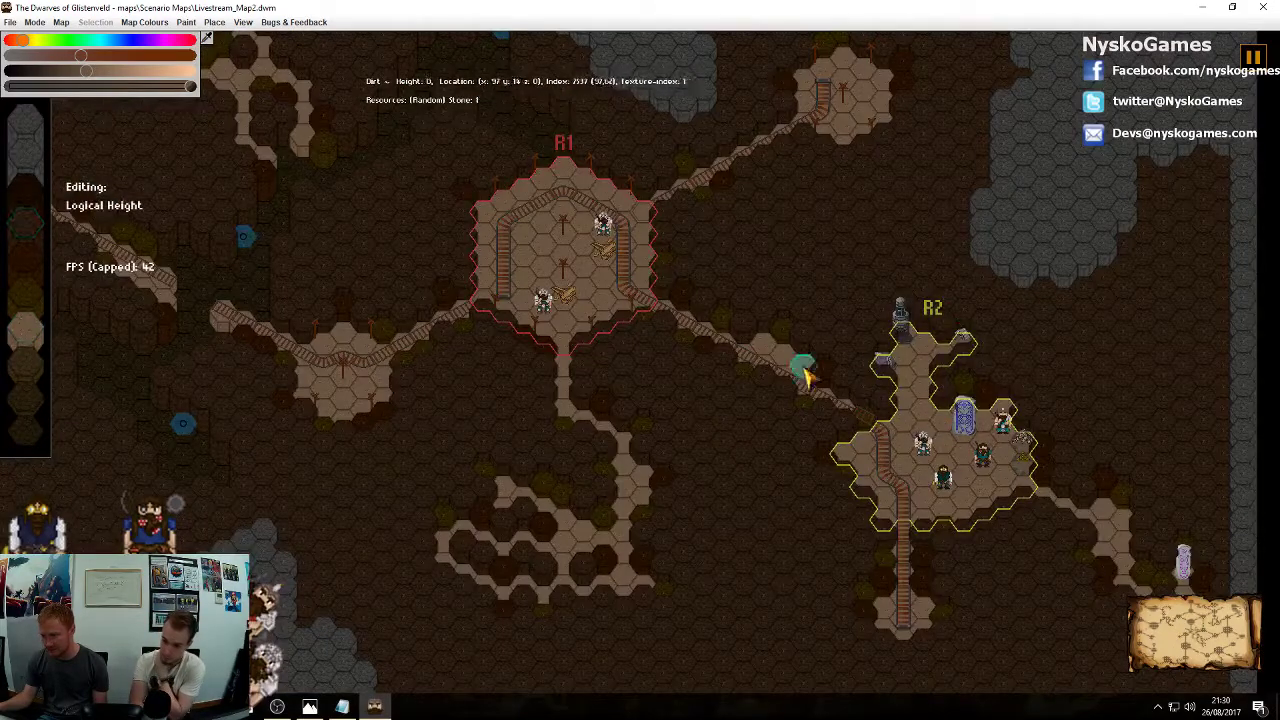
Examine the tunnels, chambers and enemy positions around regions R1 and R2 and in the northern part of the map
right_click_drag(763, 281, 888, 430)
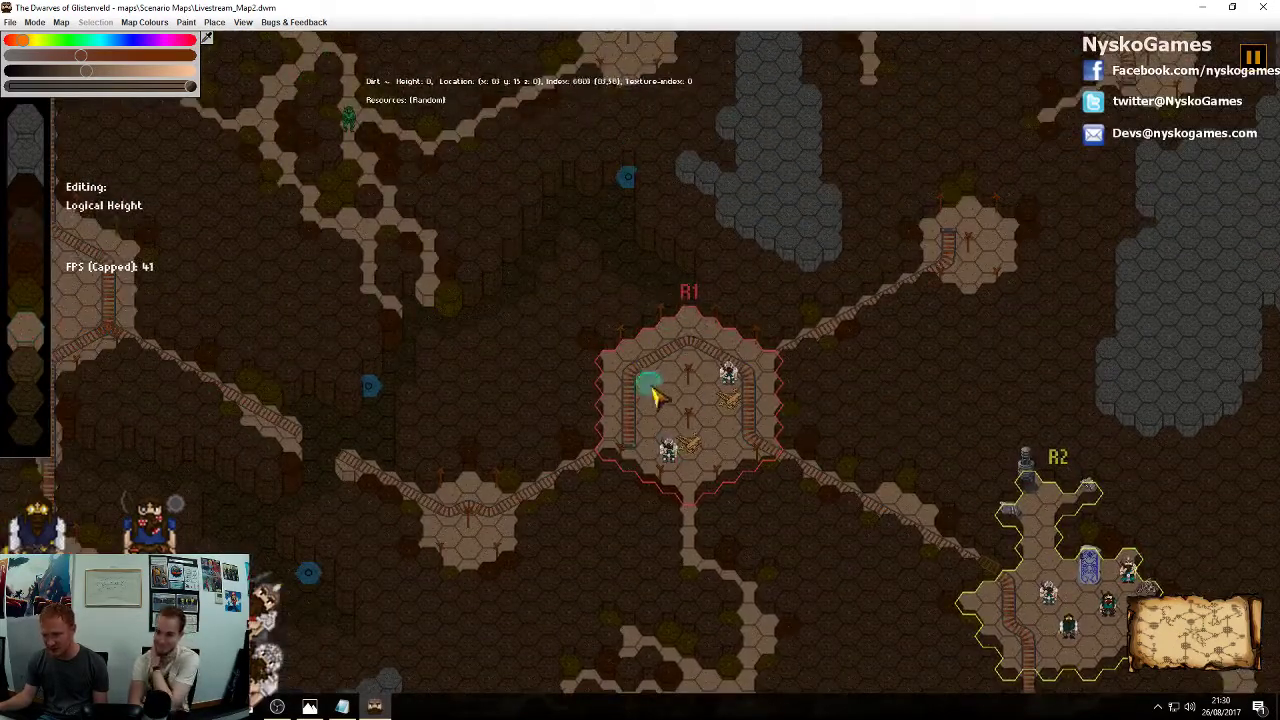
right_click_drag(1103, 571, 962, 442)
right_click_drag(733, 464, 1002, 381)
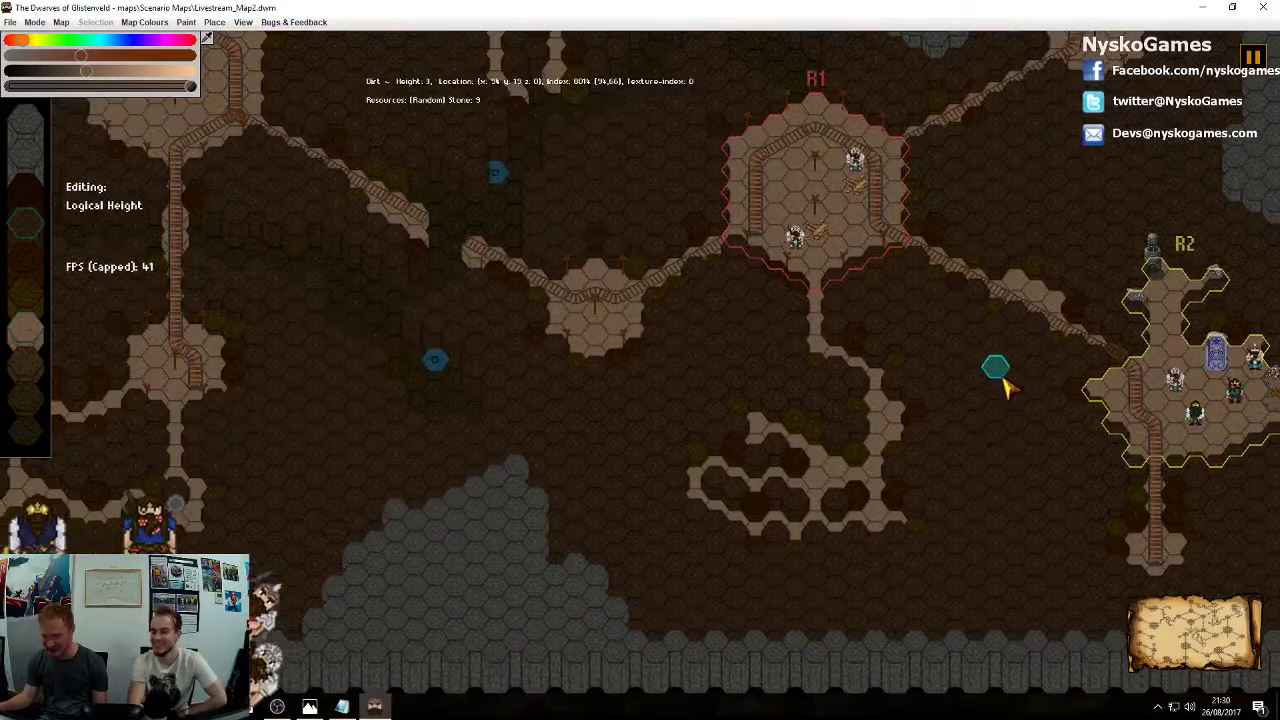
right_click_drag(1012, 300, 789, 357)
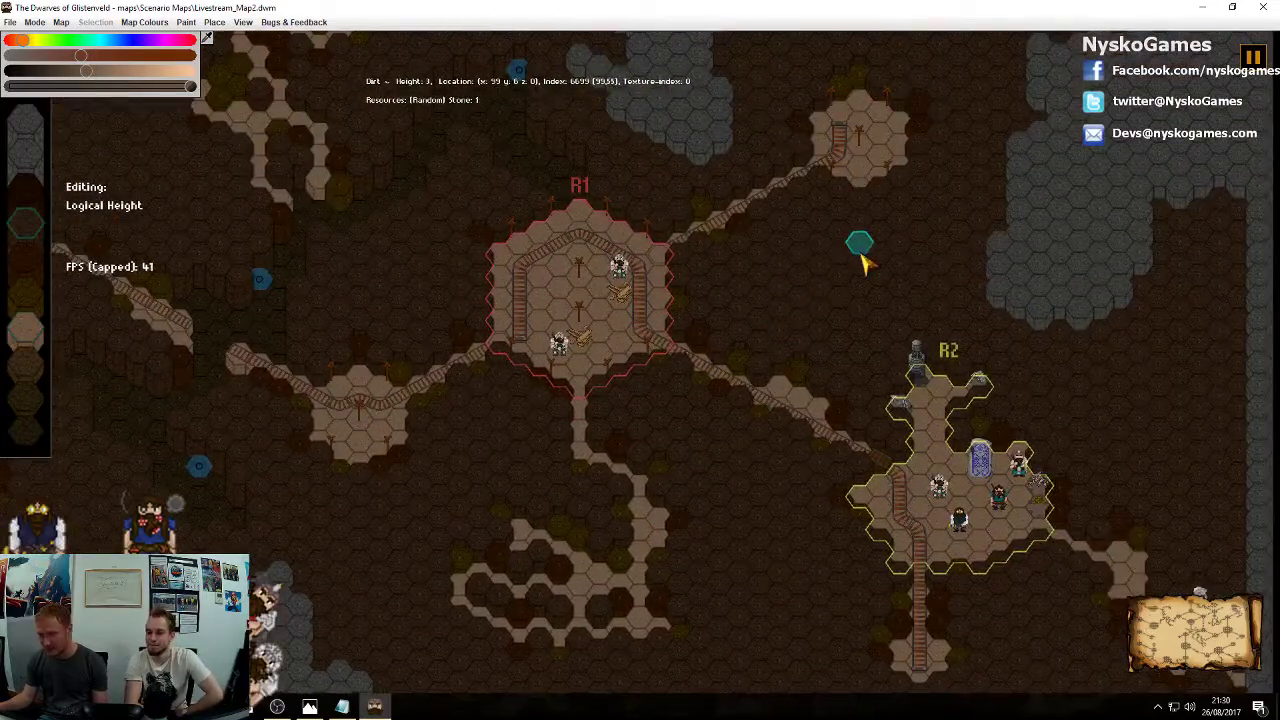
mouse_move(816, 394)
right_mouse_down()
mouse_move(826, 357)
mouse_move(832, 378)
right_mouse_up()
right_click_drag(896, 266, 824, 515)
right_click_drag(670, 266, 627, 521)
right_click_drag(709, 272, 681, 570)
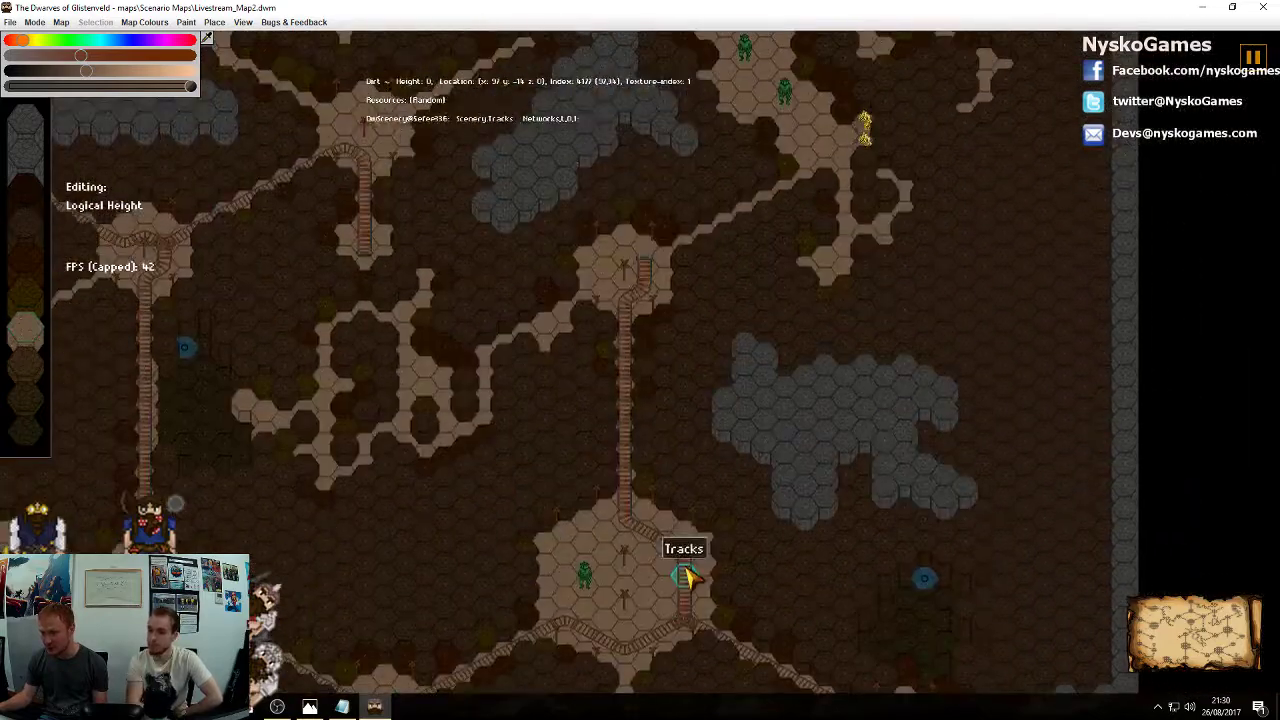
right_click_drag(679, 341, 652, 548)
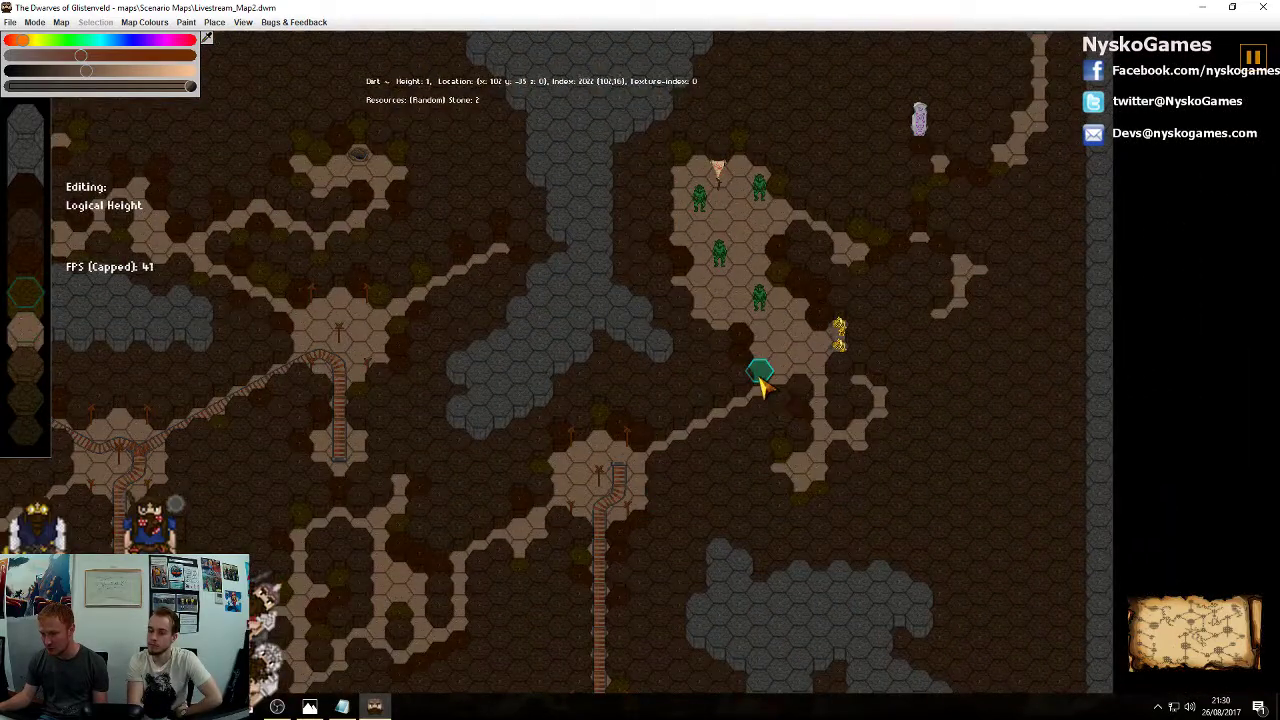
right_click_drag(825, 343, 710, 328)
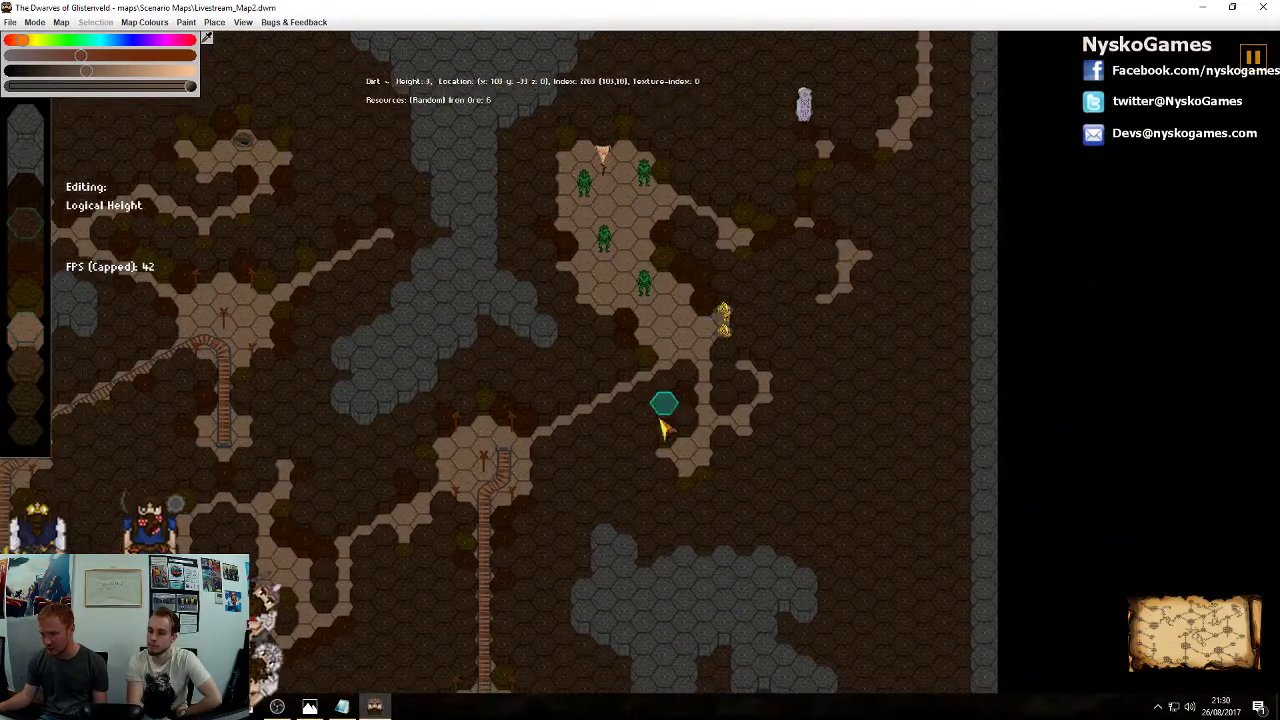
right_click_drag(655, 500, 715, 225)
right_click_drag(672, 545, 733, 287)
right_click_drag(534, 541, 777, 317)
right_click_drag(623, 500, 938, 518)
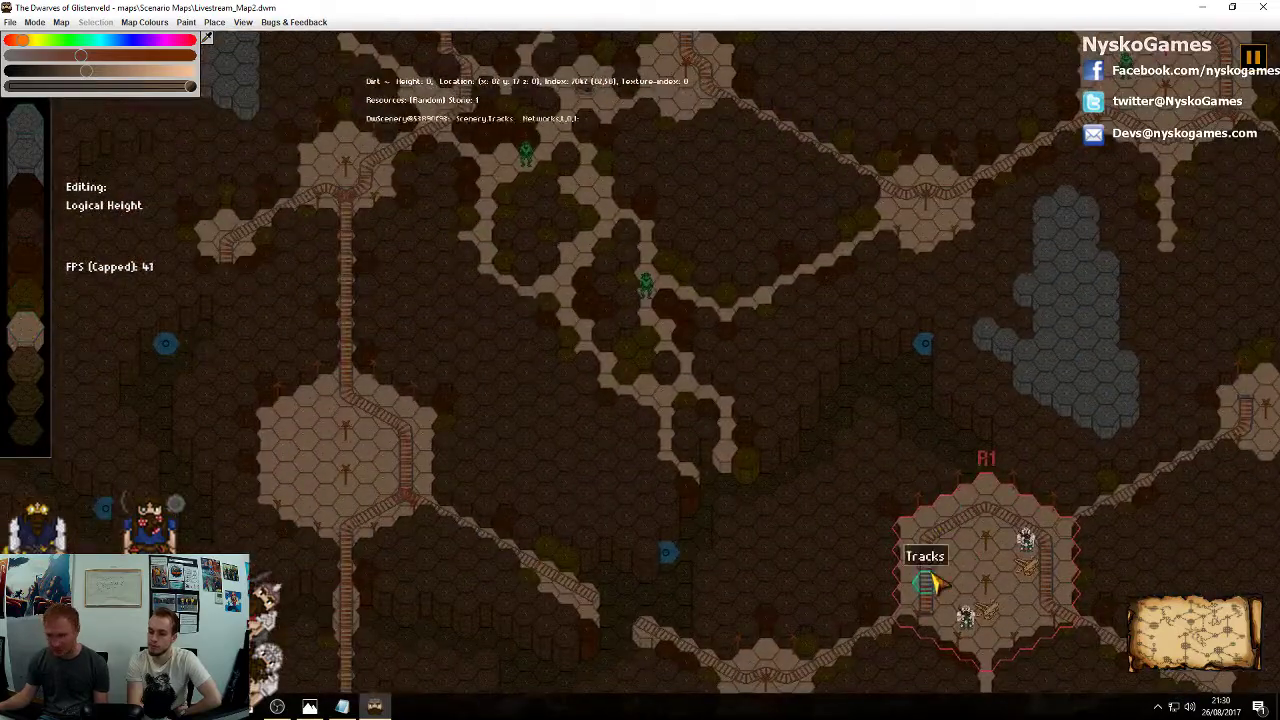
right_click_drag(933, 575, 644, 367)
right_click_drag(912, 428, 815, 432)
scroll(815, 432, "up", 3)
right_click_drag(642, 274, 724, 329)
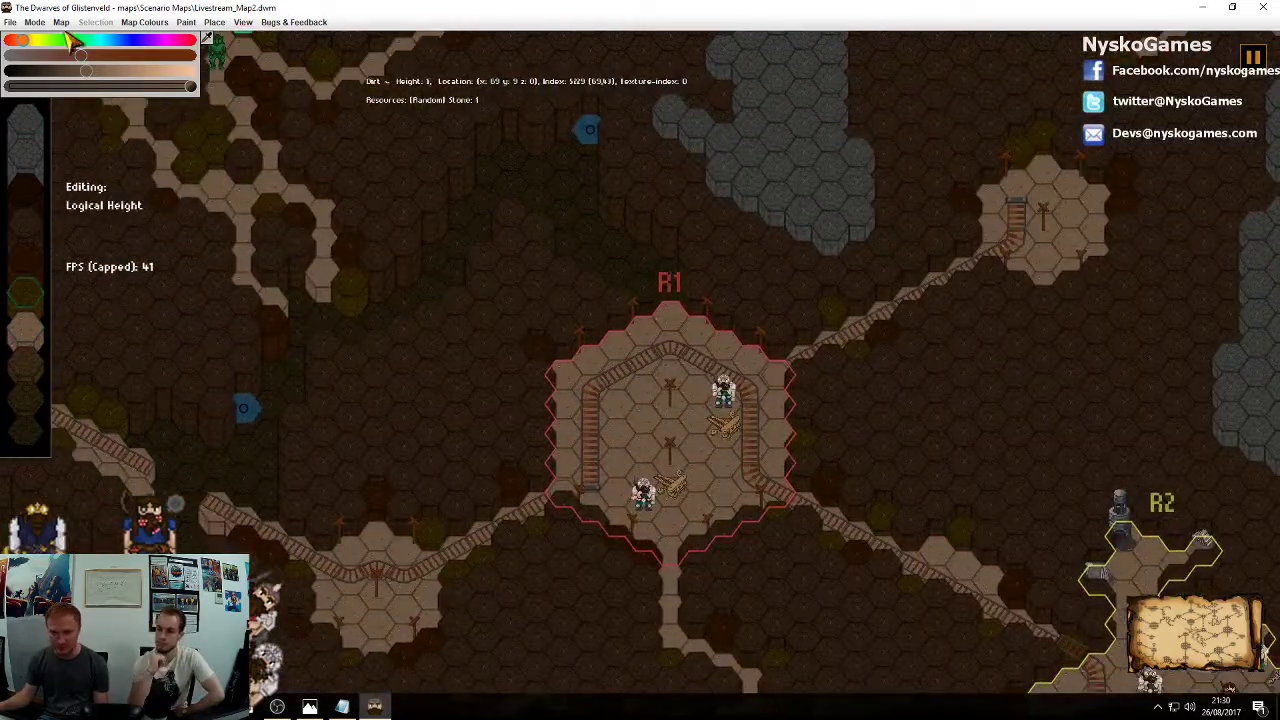
Create a new scenario event named R1 and open its entity variables
left_click(61, 22)
left_click(78, 151)
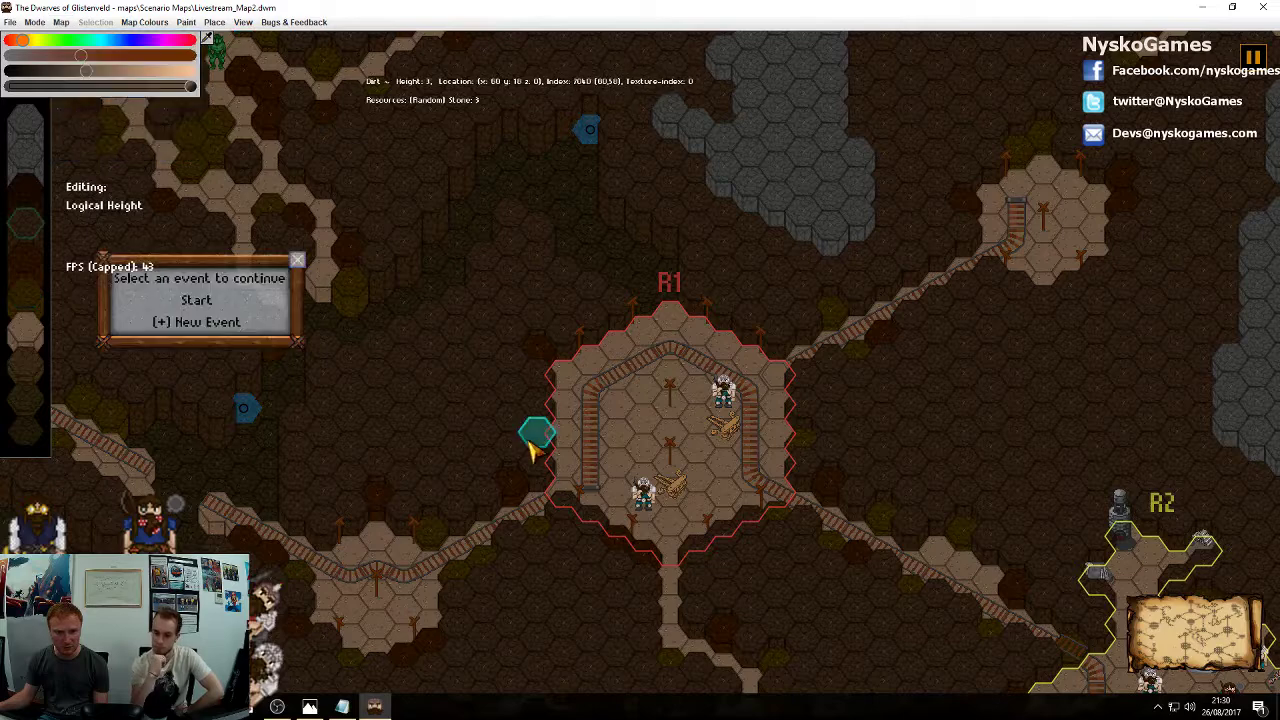
left_click(178, 322)
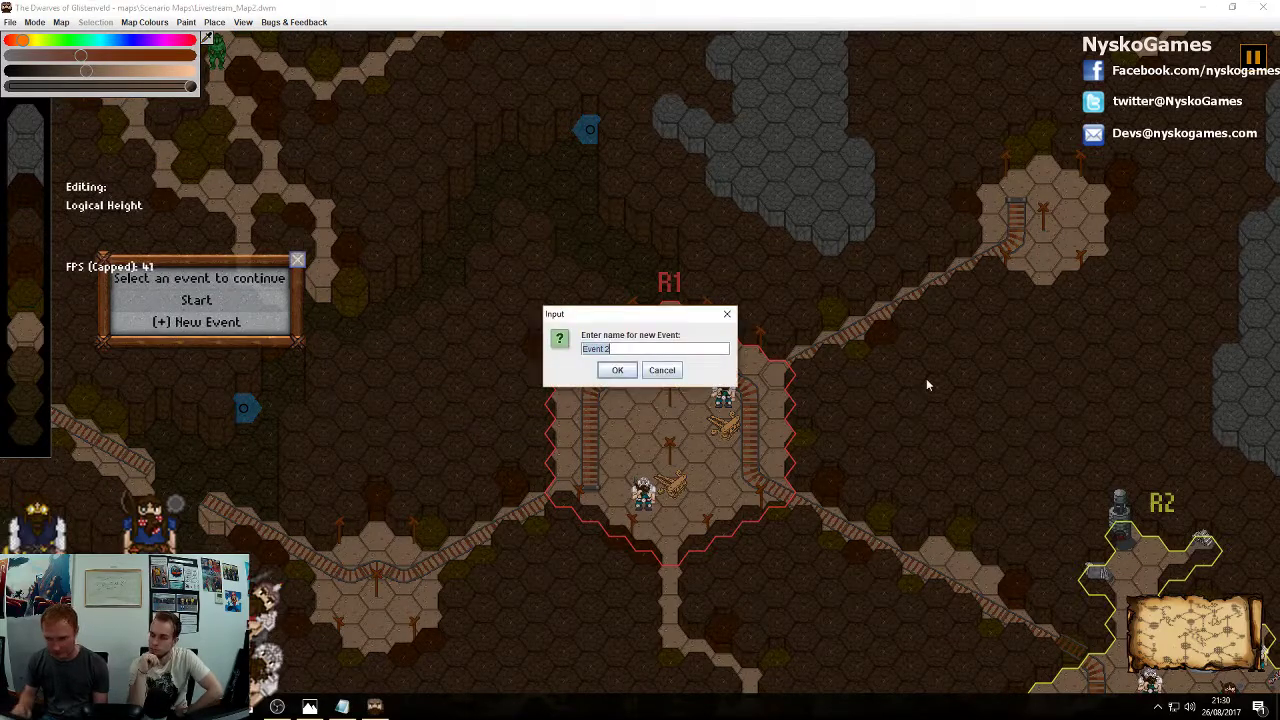
type("R1")
key("Return")
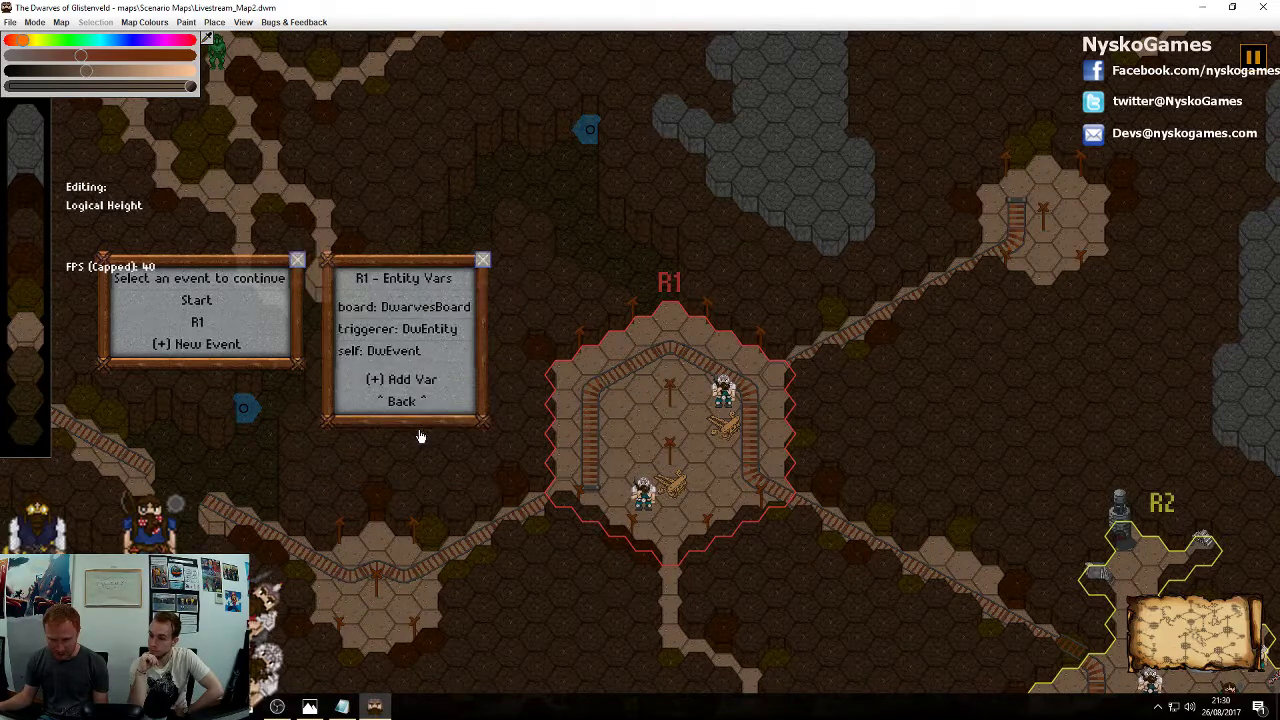
Add the warrior dwarf beside the northeastern ballista in region R1 as an entity variable named Warrior1
left_click(432, 380)
left_click(719, 400)
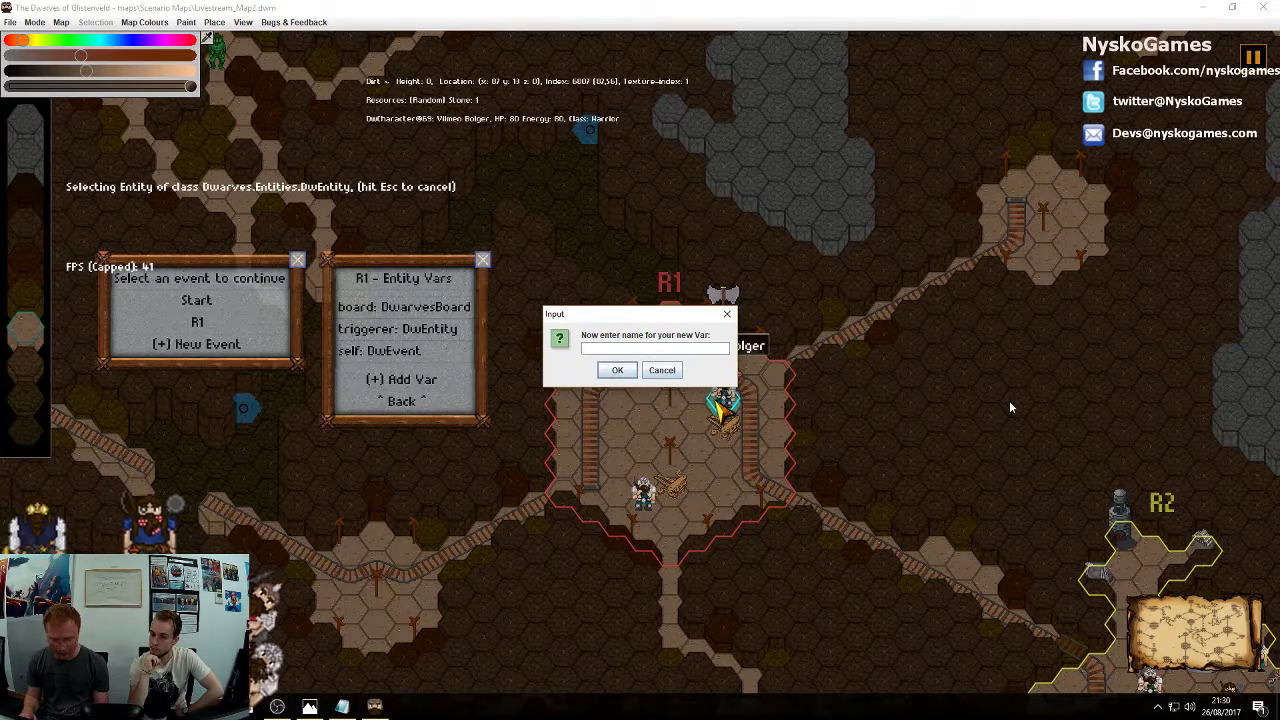
type("Wa")
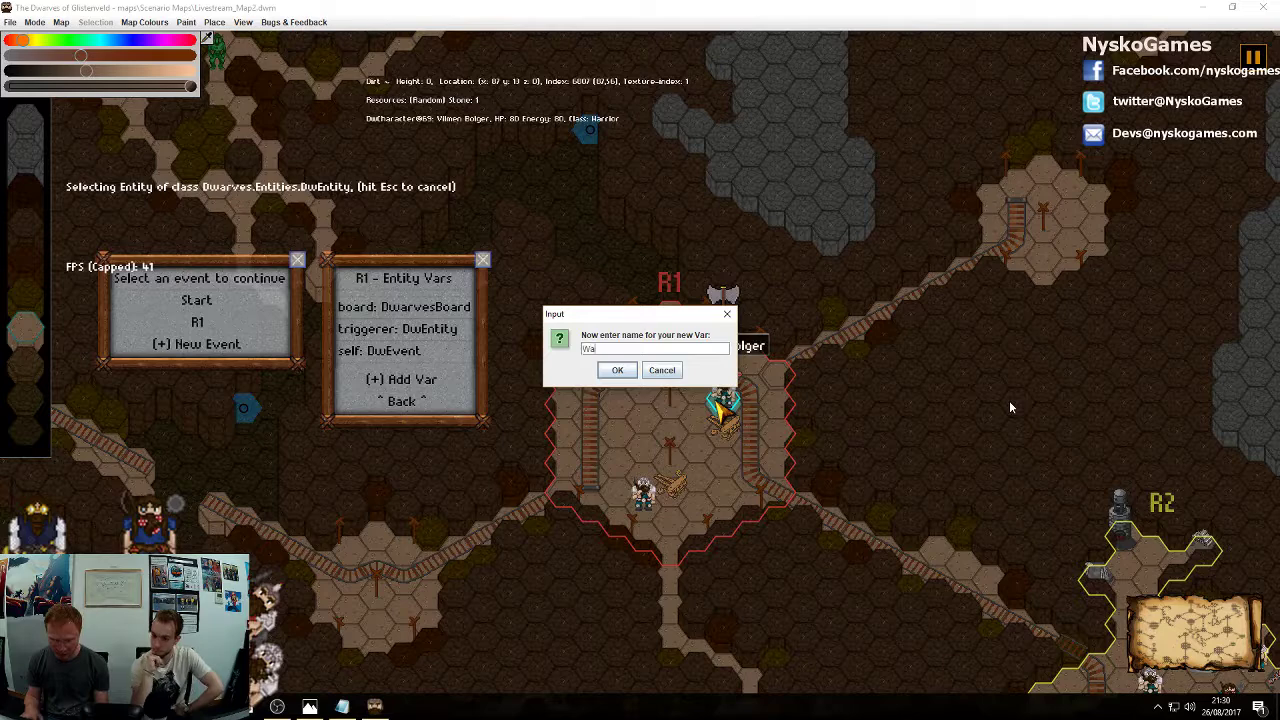
type("rrior")
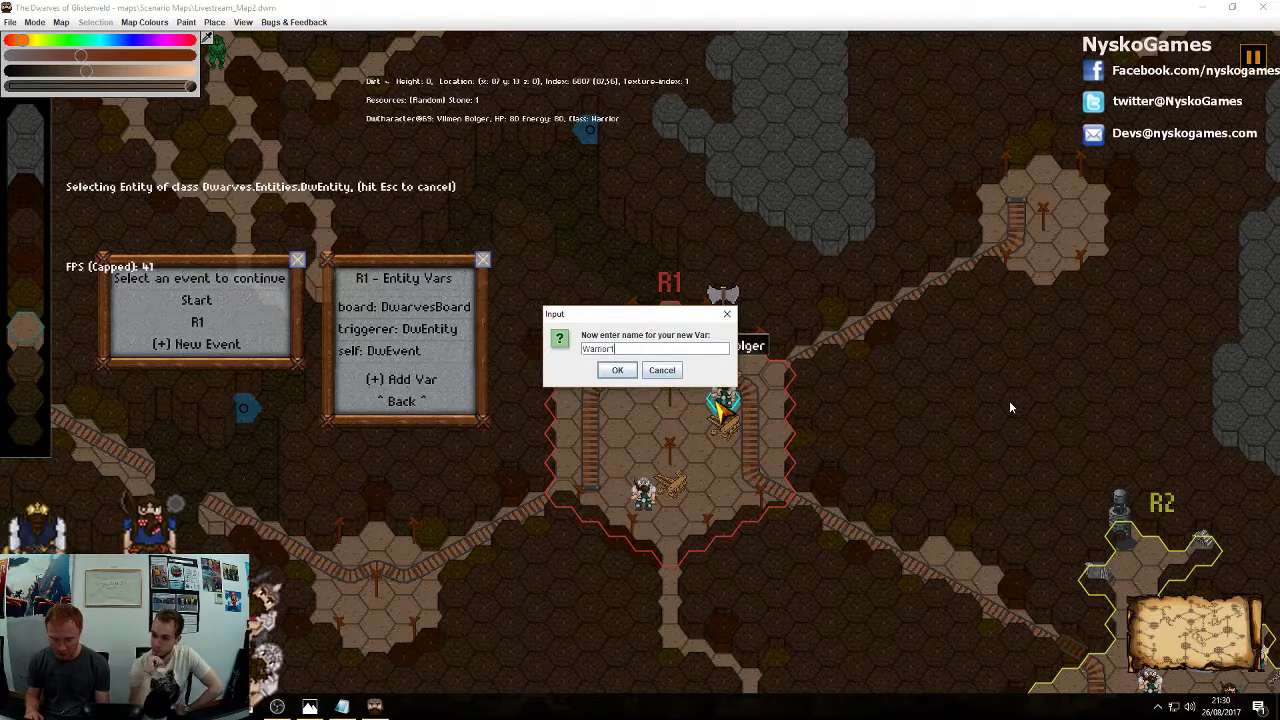
key("Return")
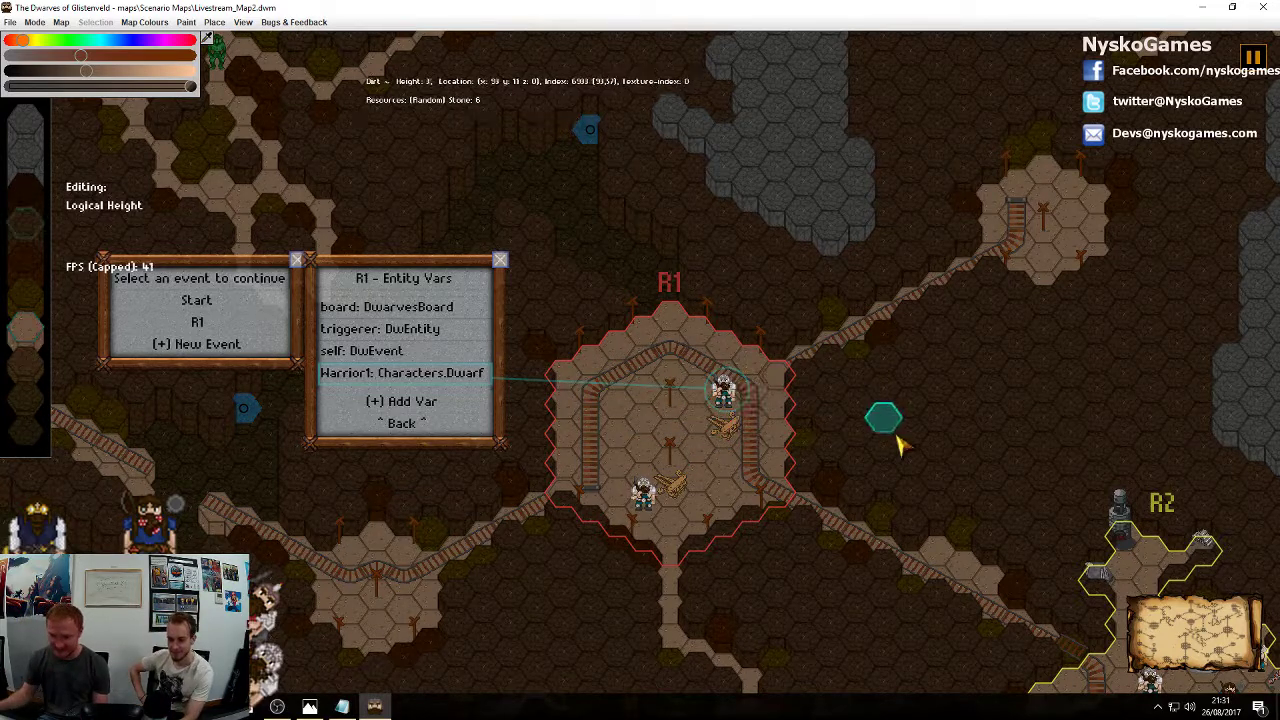
Return to the R1 event's overview and set its condition type to OnEnterRegion
middle_click_drag(728, 464, 783, 451)
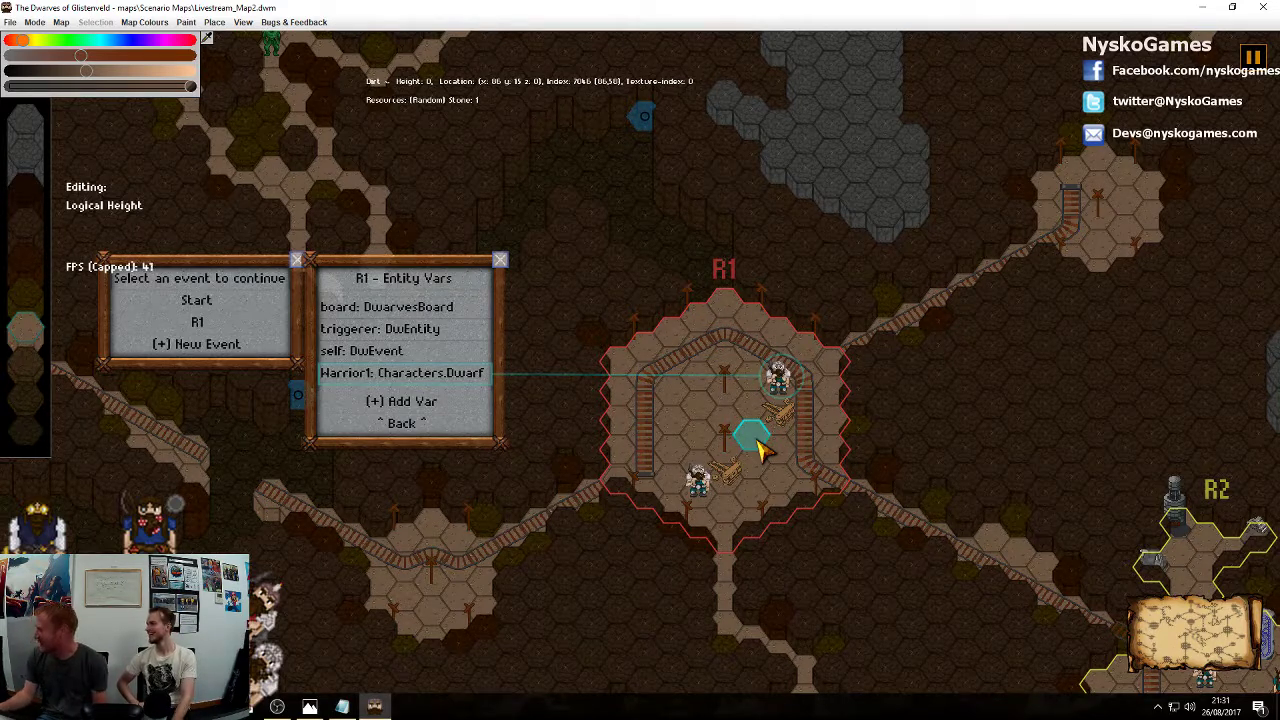
middle_click_drag(783, 485, 786, 327)
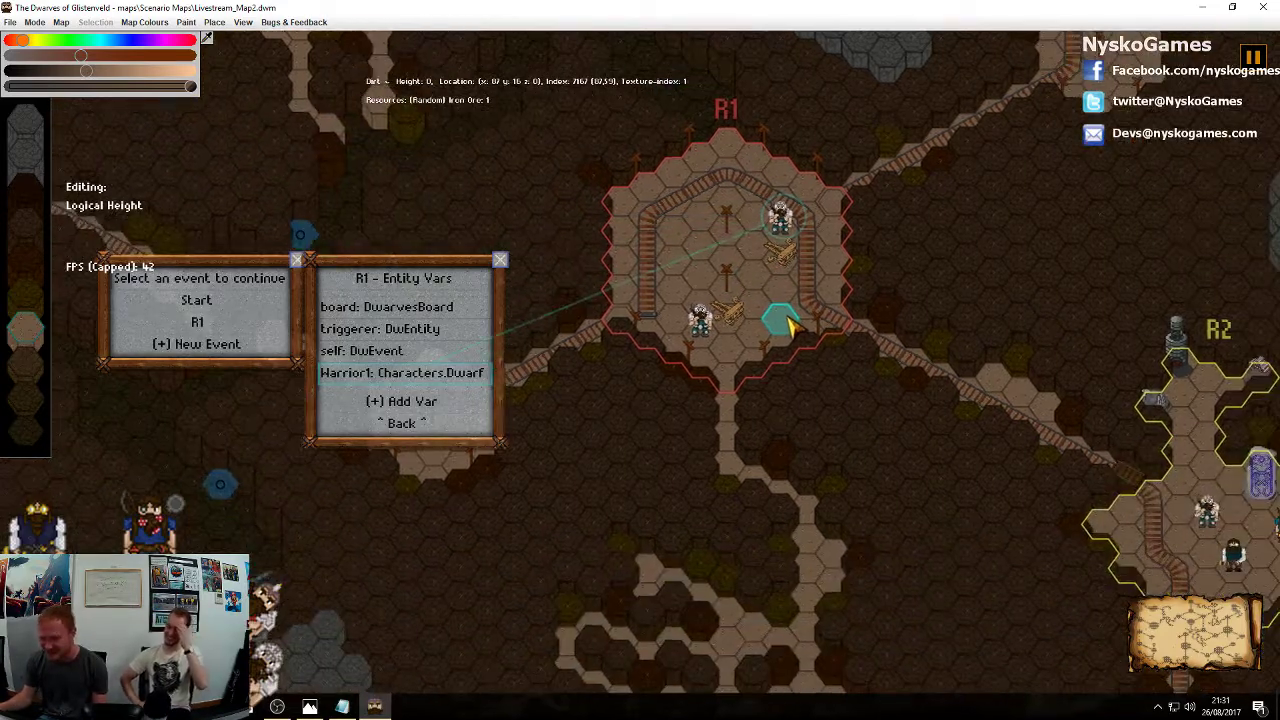
middle_click_drag(865, 352, 861, 391)
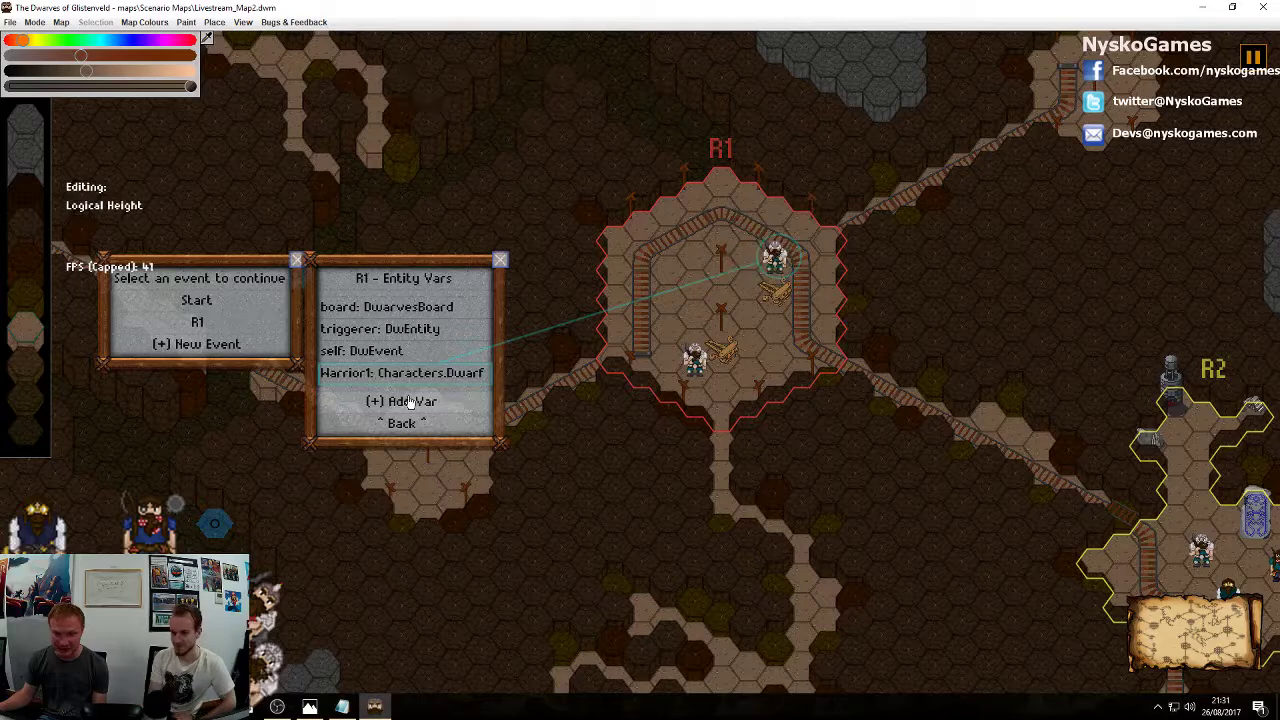
left_click(419, 427)
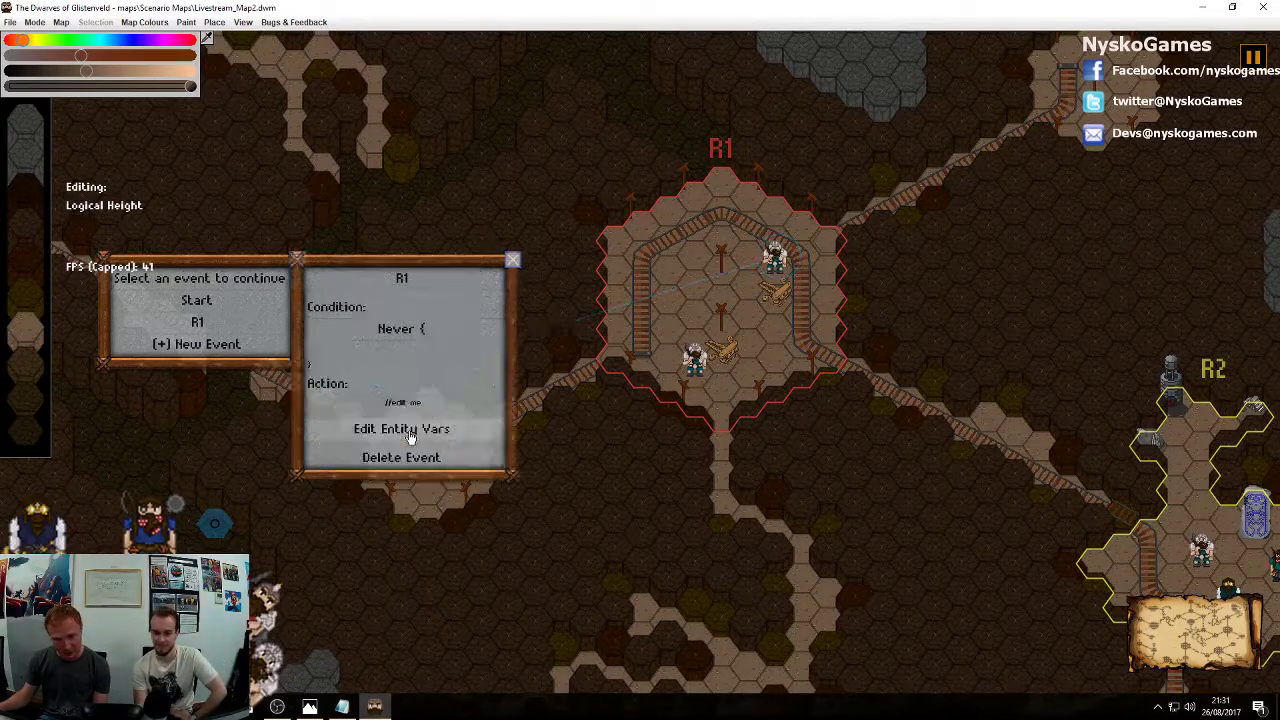
left_click(422, 334)
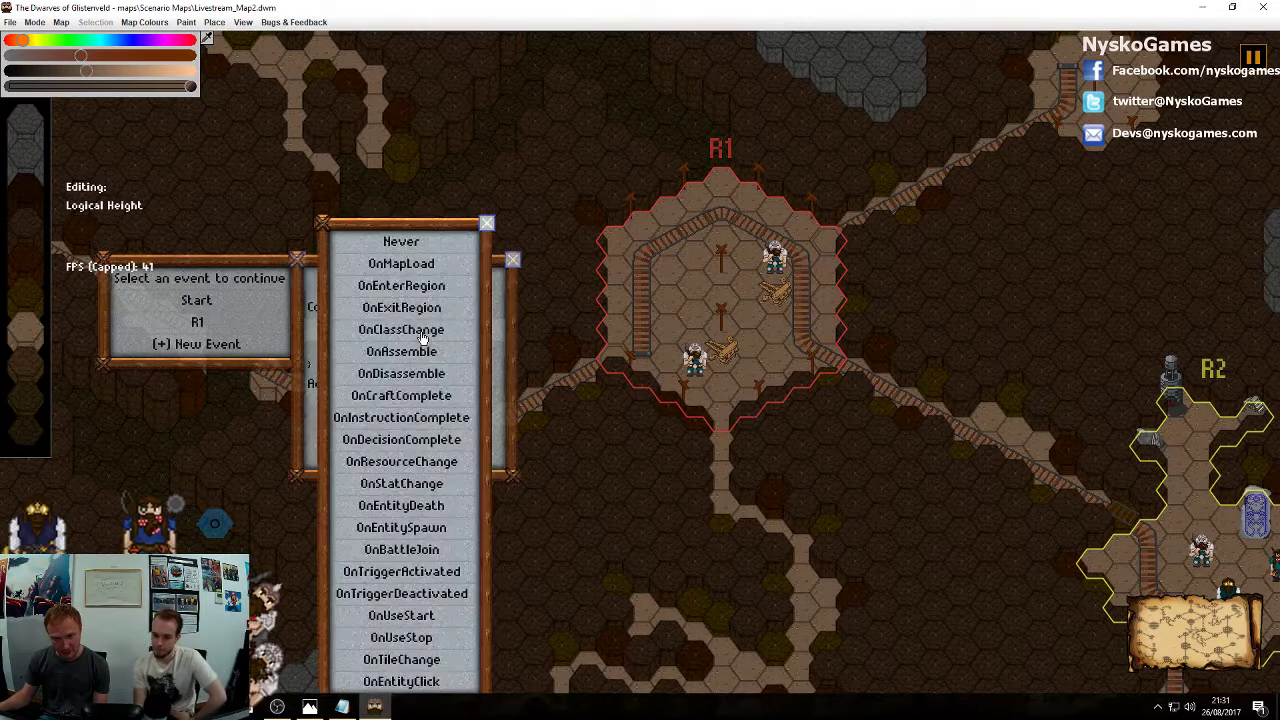
left_click(451, 287)
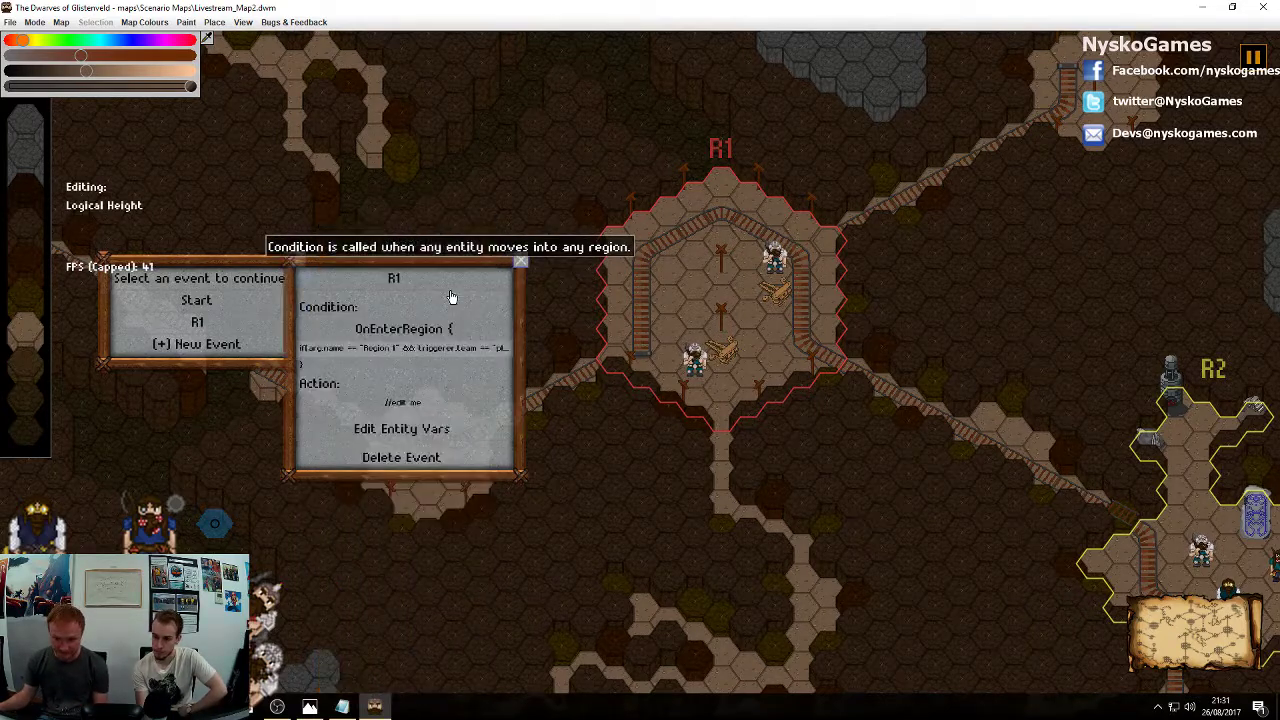
Change the region name in the R1 event's condition script to "R1", save the script and close the editor
left_click(430, 352)
left_click(513, 266)
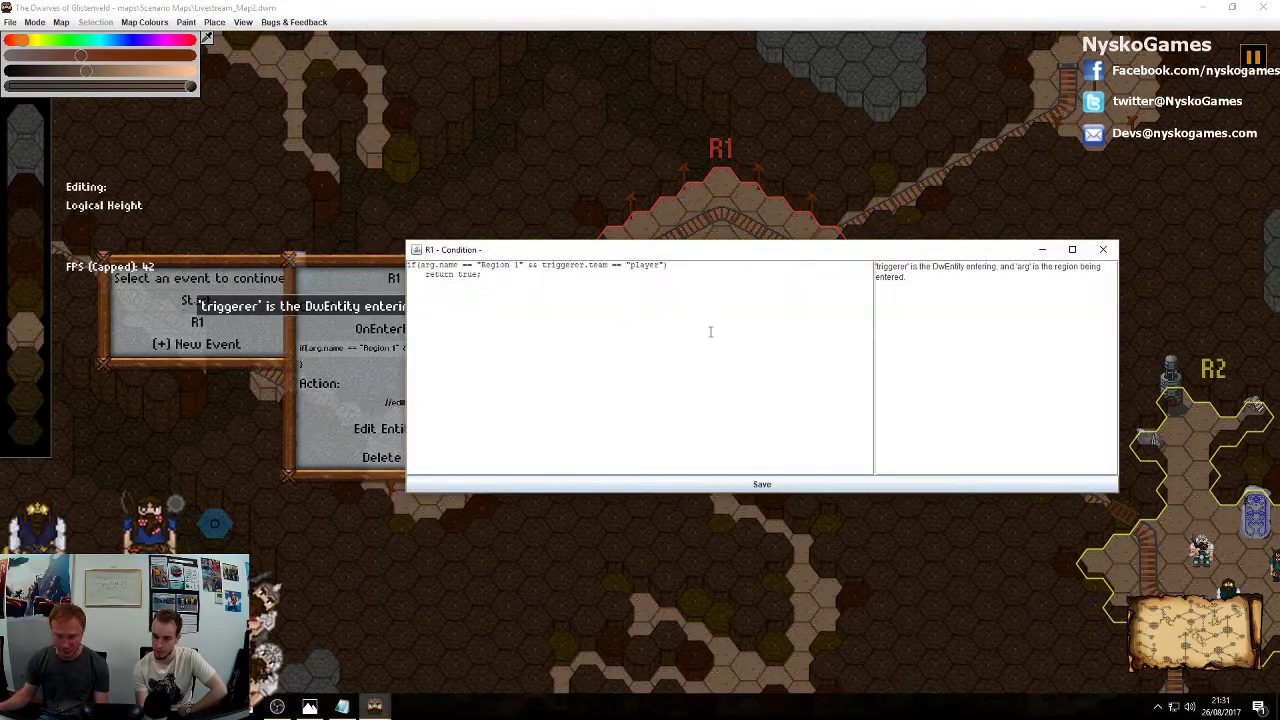
key("BackSpace")
key("BackSpace")
key("BackSpace")
key("BackSpace")
key("BackSpace")
key("BackSpace")
key("BackSpace")
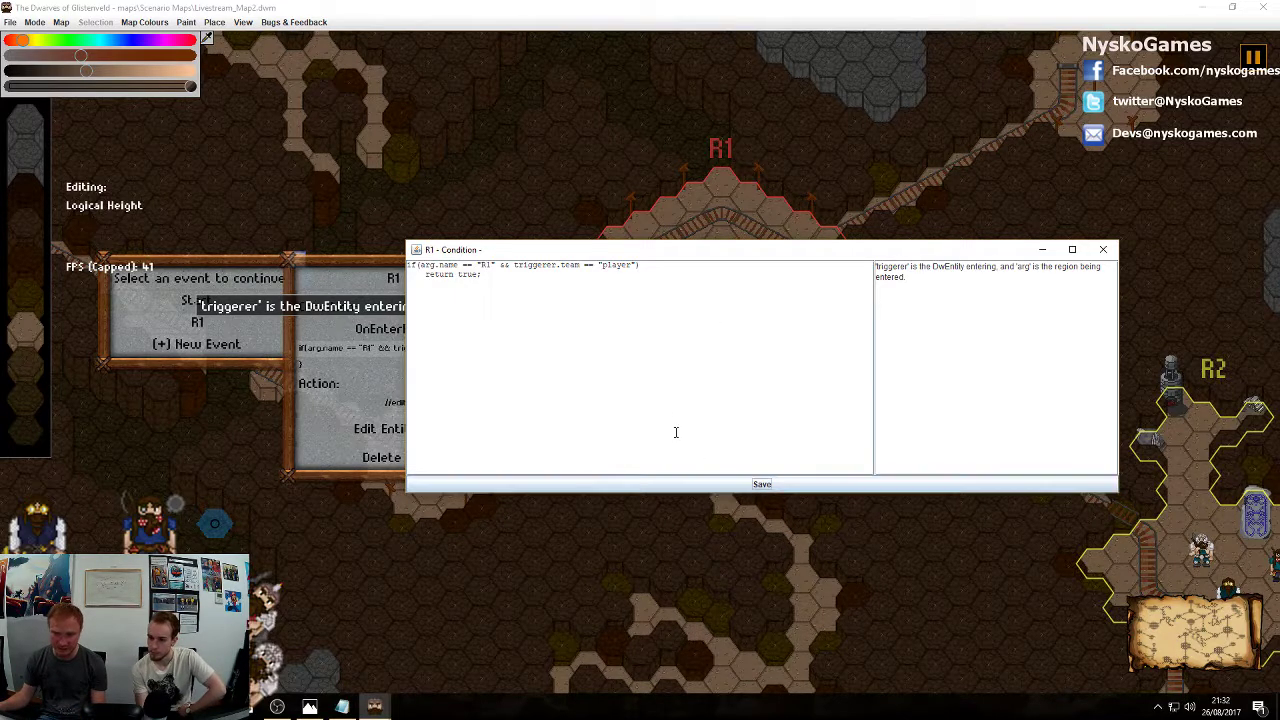
left_click(762, 484)
left_click(1103, 249)
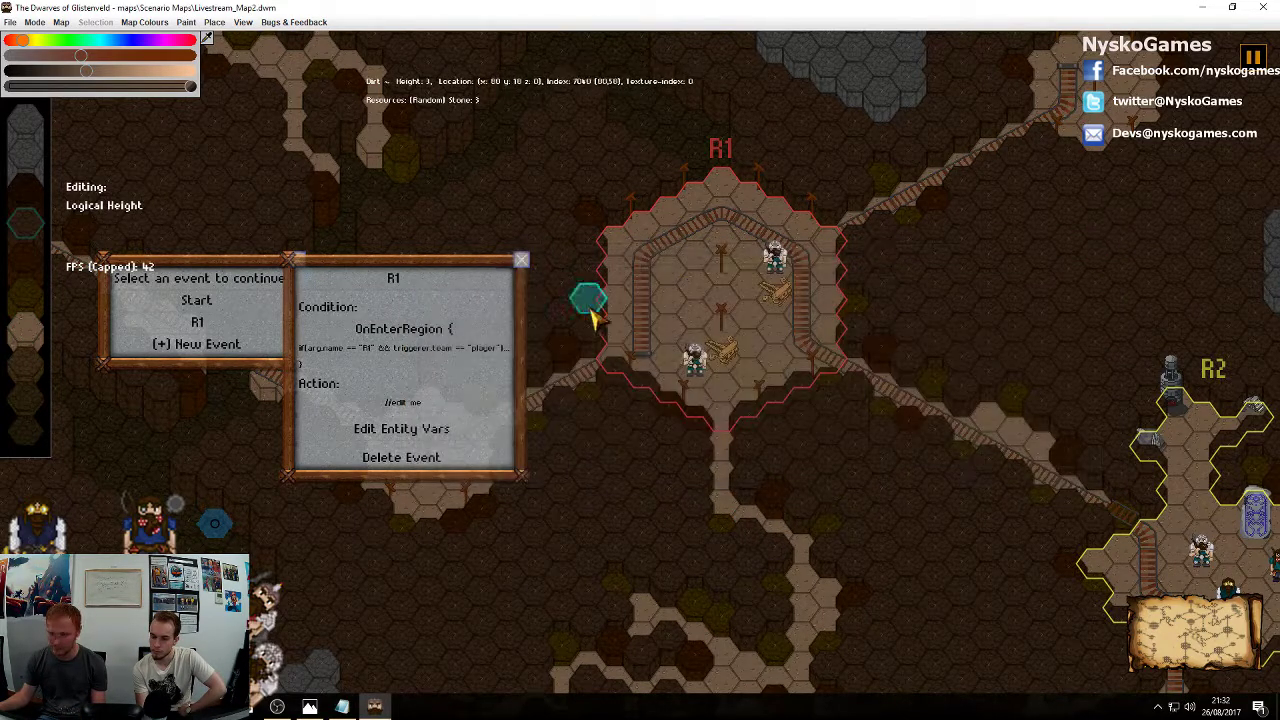
Open the R1 event's action script and clear its placeholder comment
left_click(404, 403)
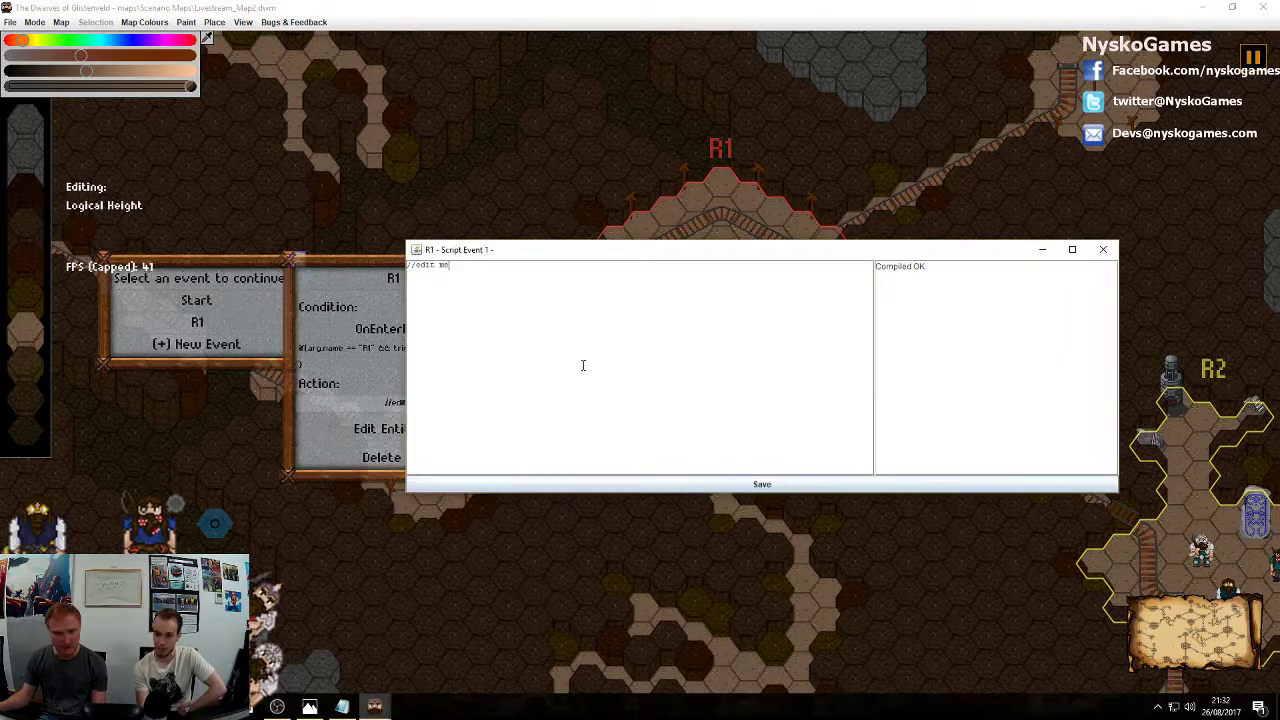
key("BackSpace")
key("BackSpace")
key("BackSpace")
key("BackSpace")
key("BackSpace")
key("BackSpace")
key("BackSpace")
key("BackSpace")
key("BackSpace")
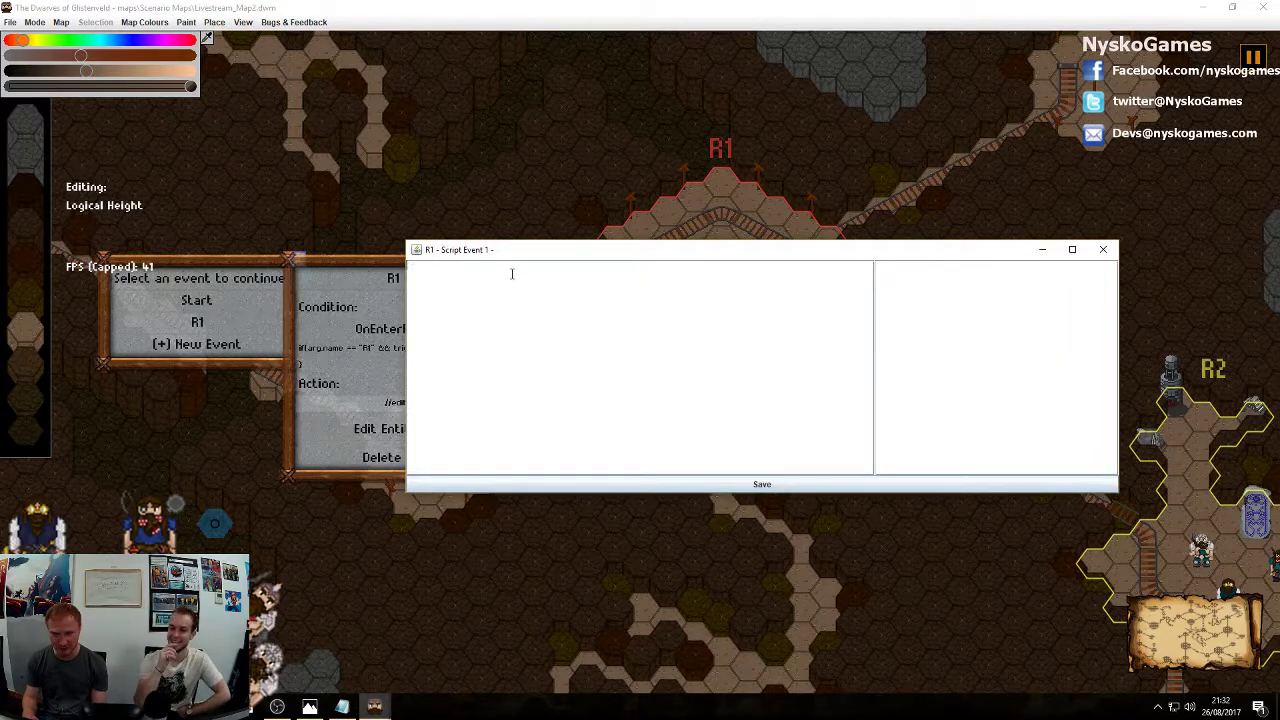
Write startDialogEvent(Warrior1) as the first line of the action script, with Warrior1 unquoted
type("startDi")
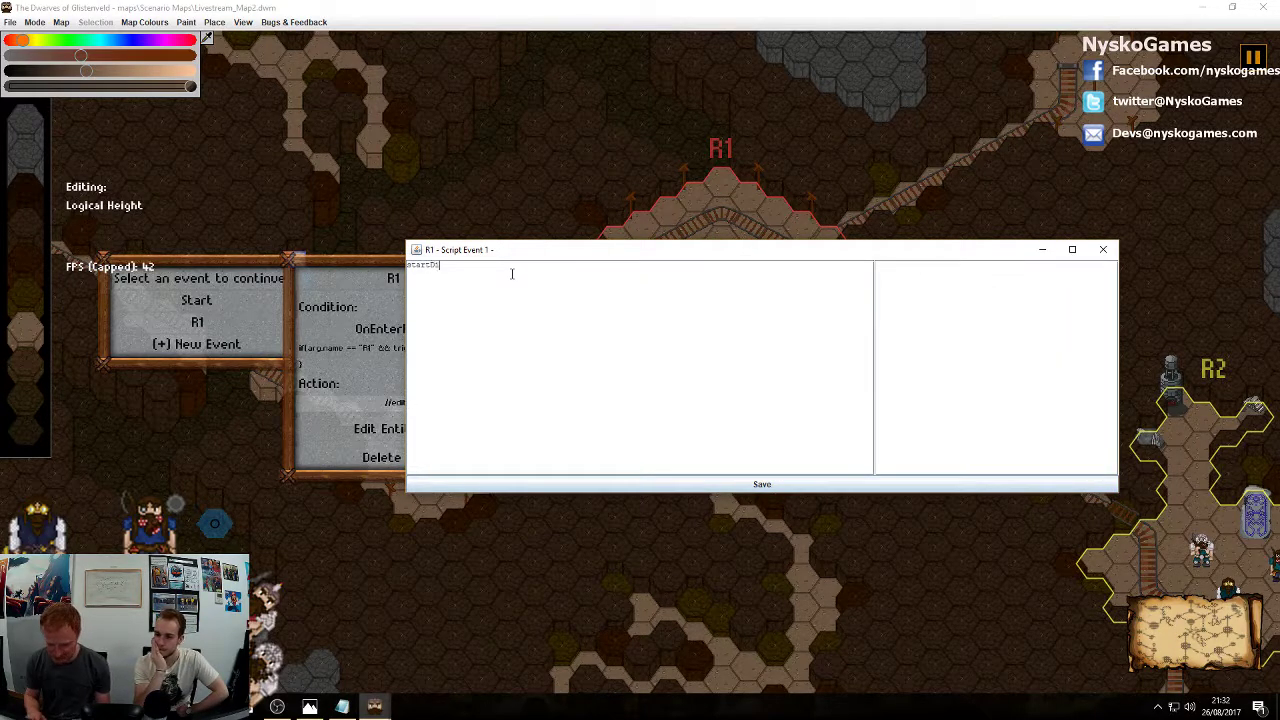
type("alogEvent")
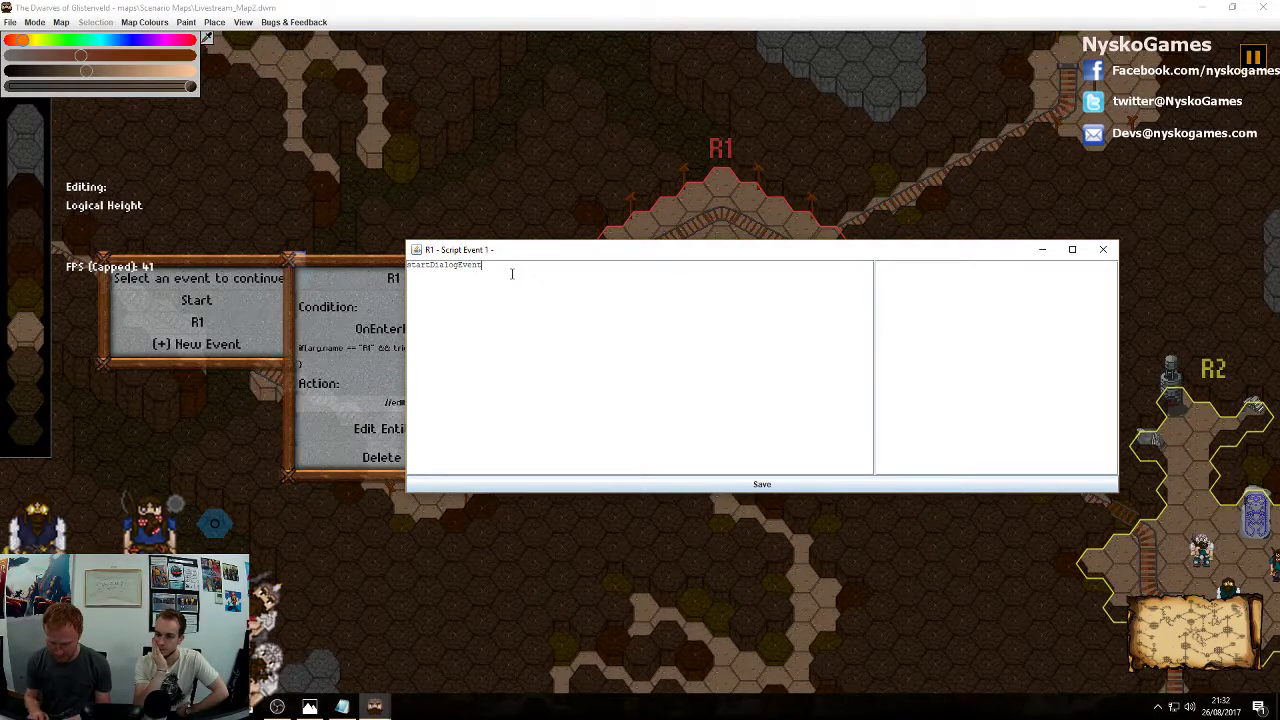
type("(")
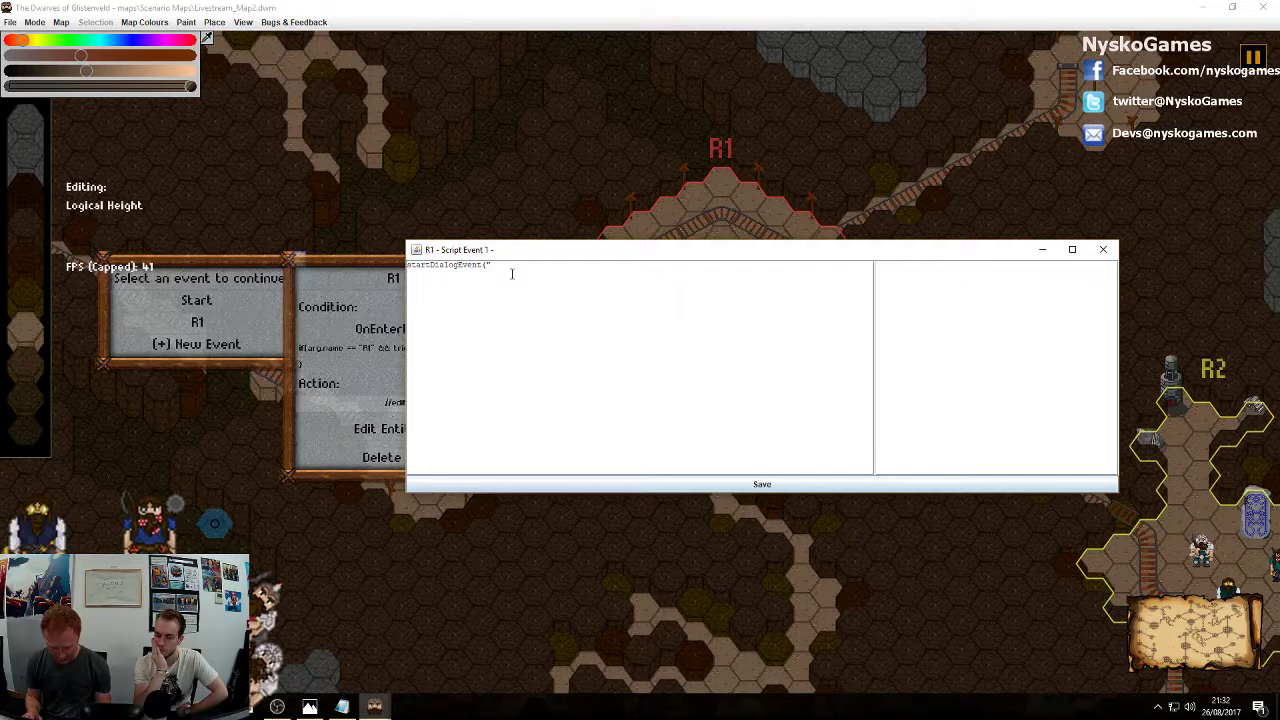
type("\"Warrio")
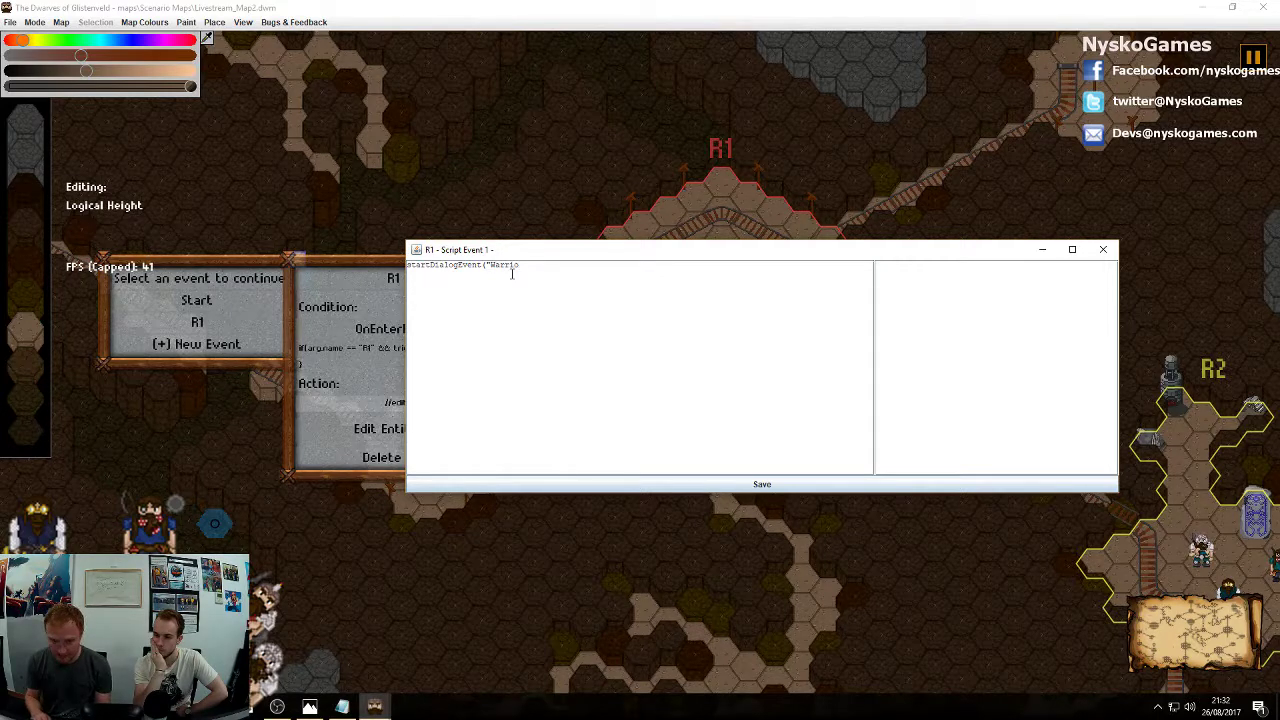
type("r\"")
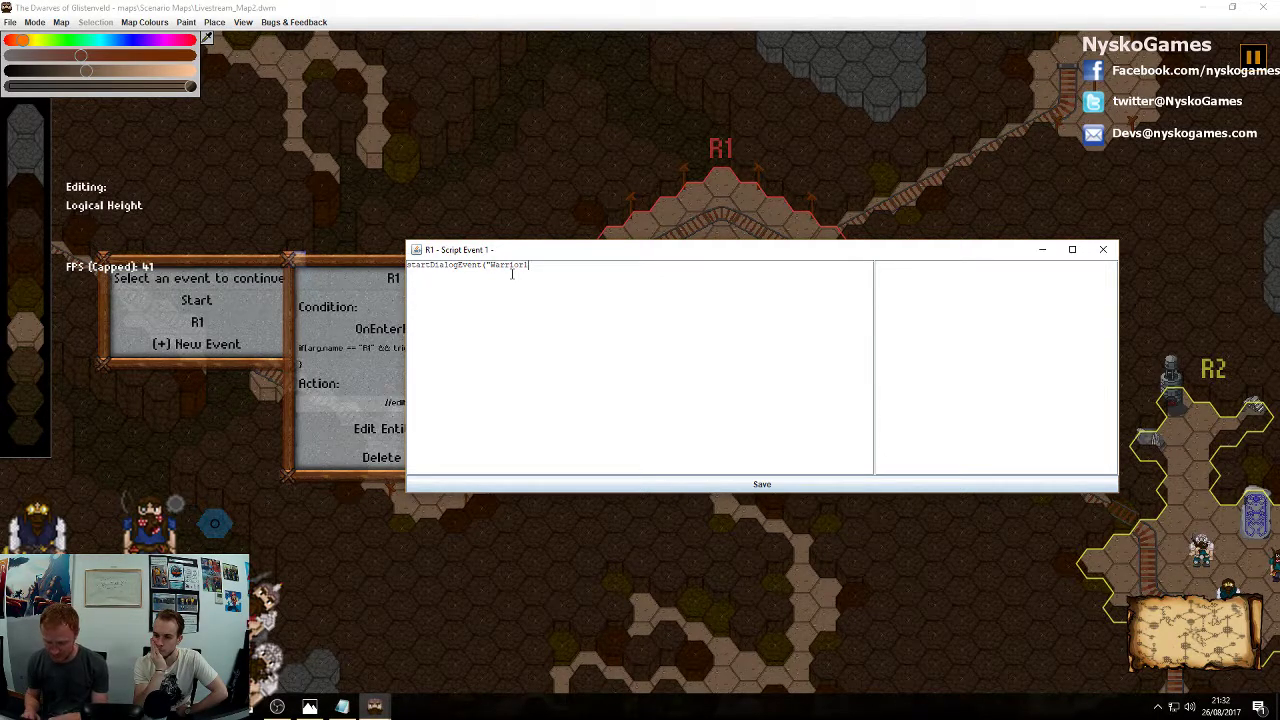
type(")")
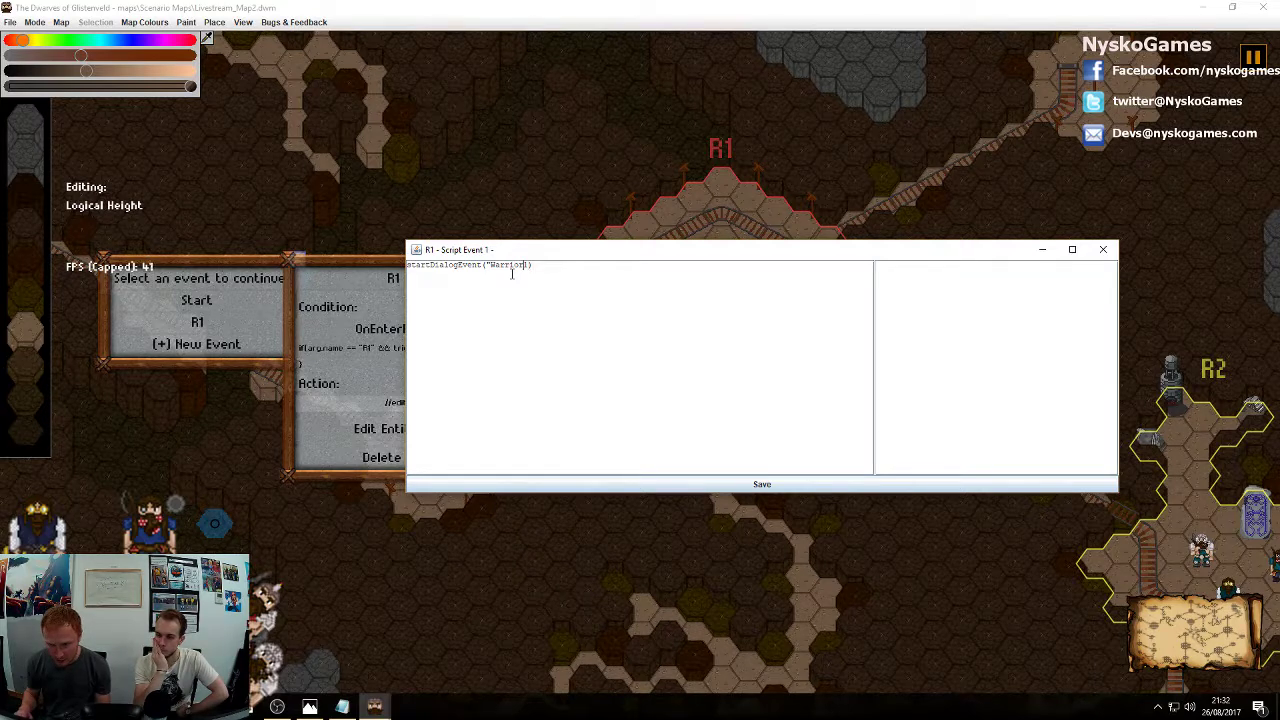
key("Left")
key("Left")
key("Left")
key("Left")
key("Left")
key("BackSpace")
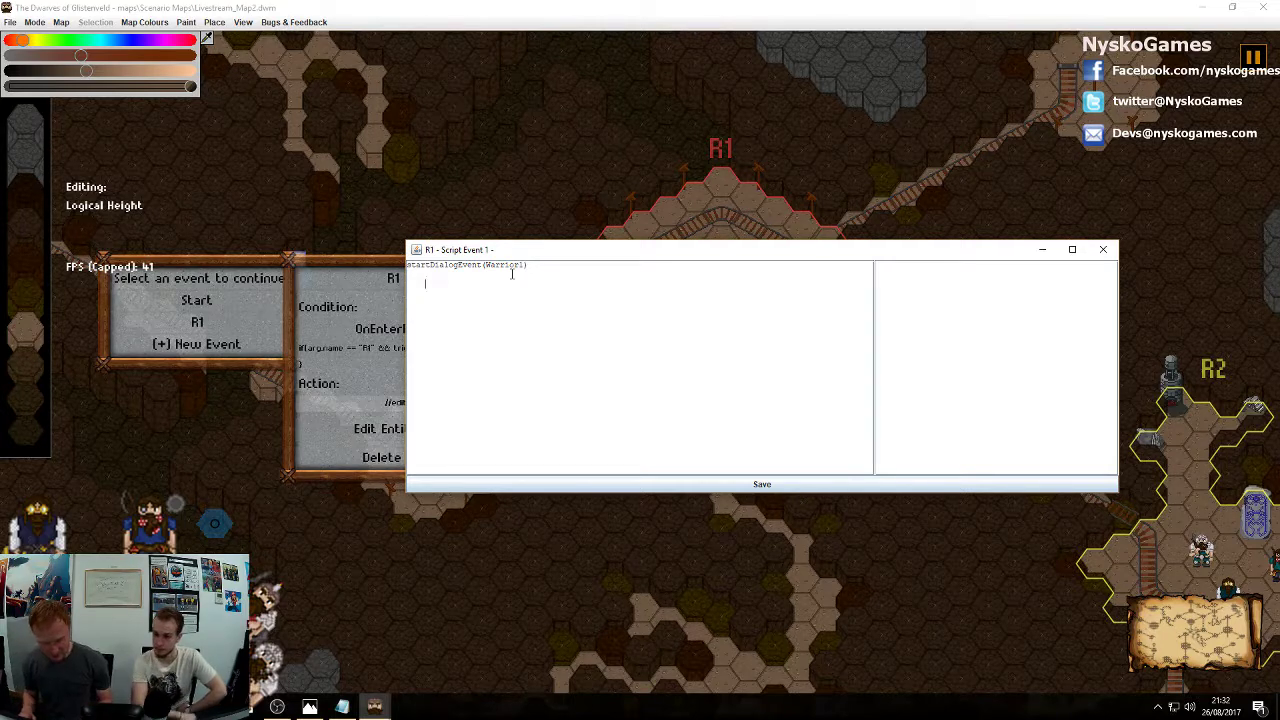
Below it, begin an indented line reading addDialog("Ah ha your here, weve been expecting you. Speak to Barry, you'll find him
type("eddDialog(")
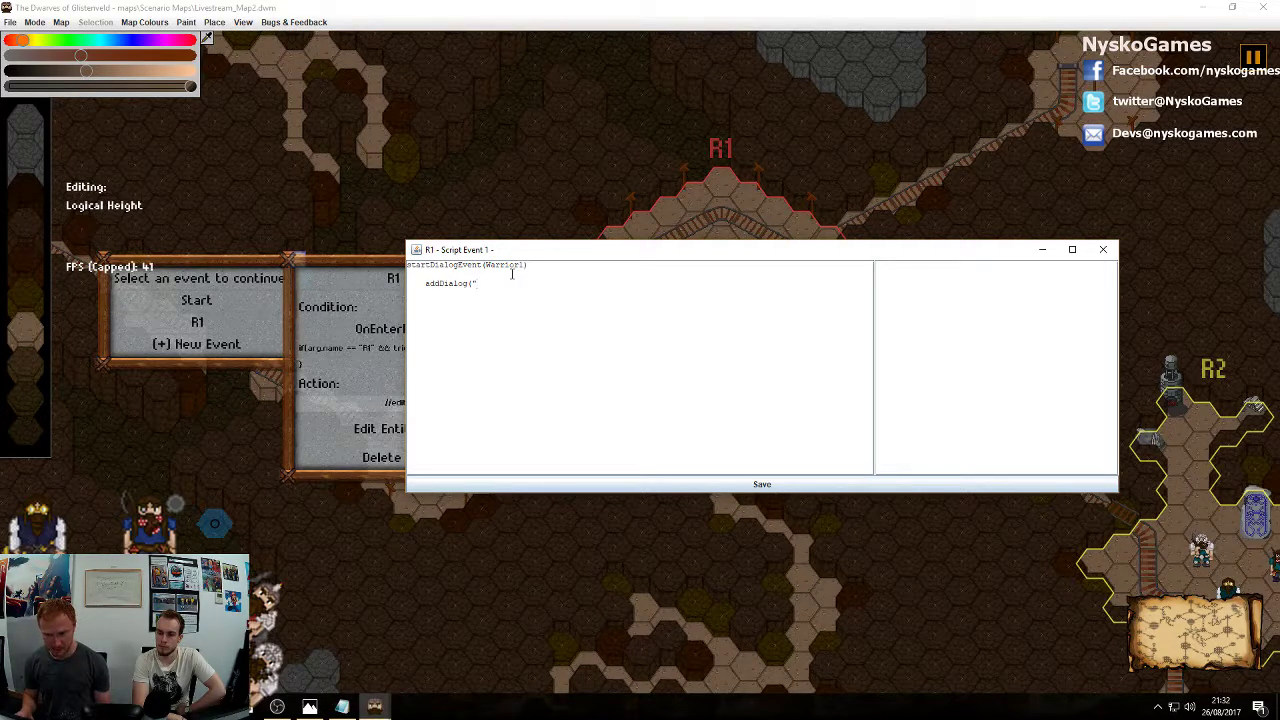
type("Ah")
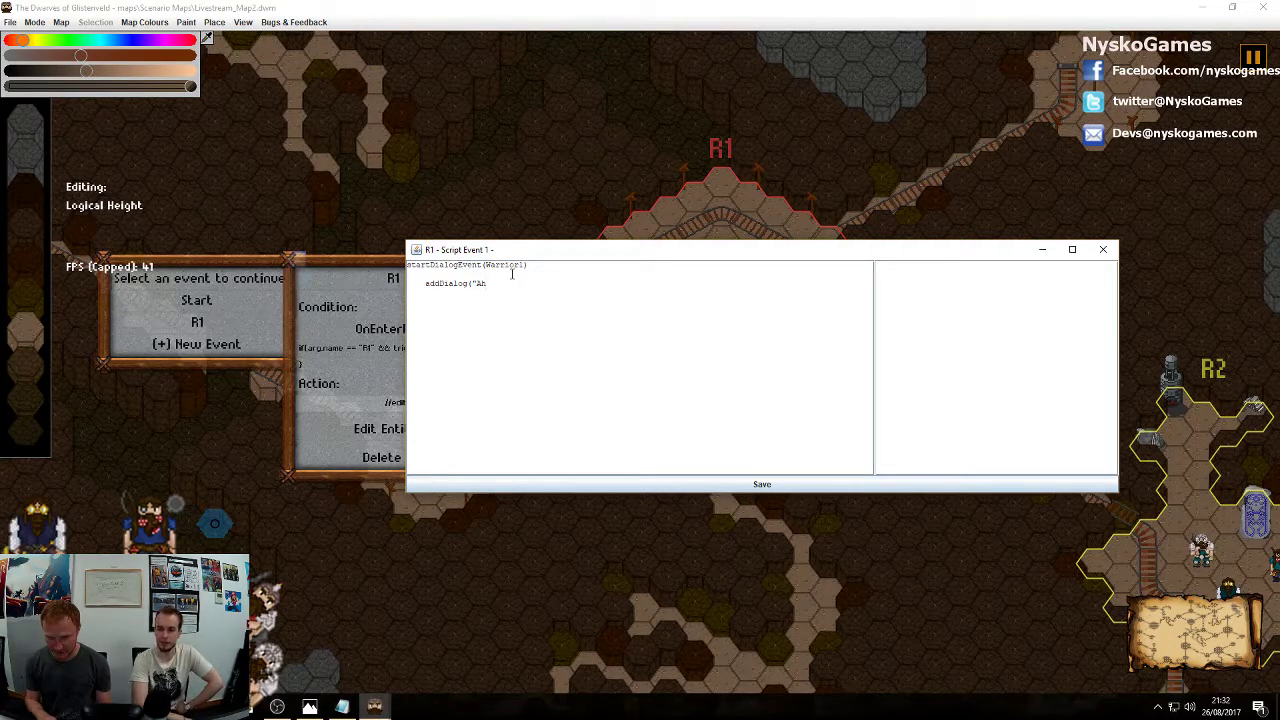
type(" ha your here")
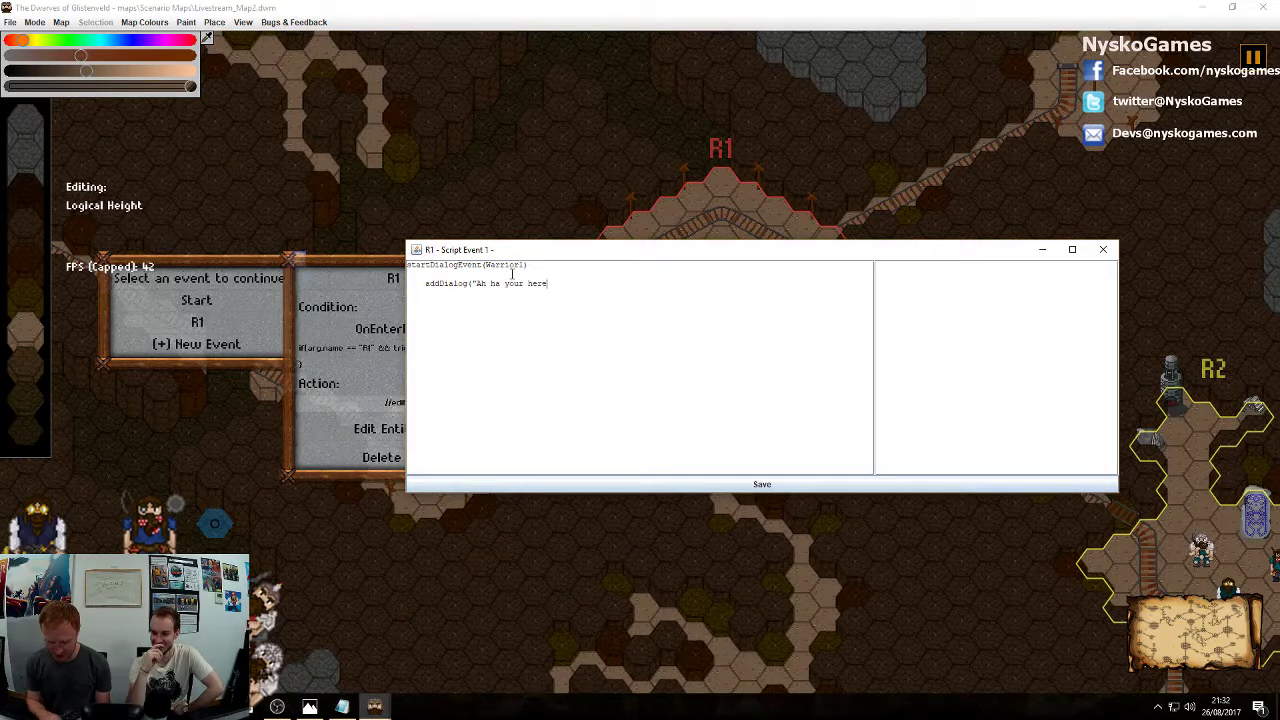
type(", weve be")
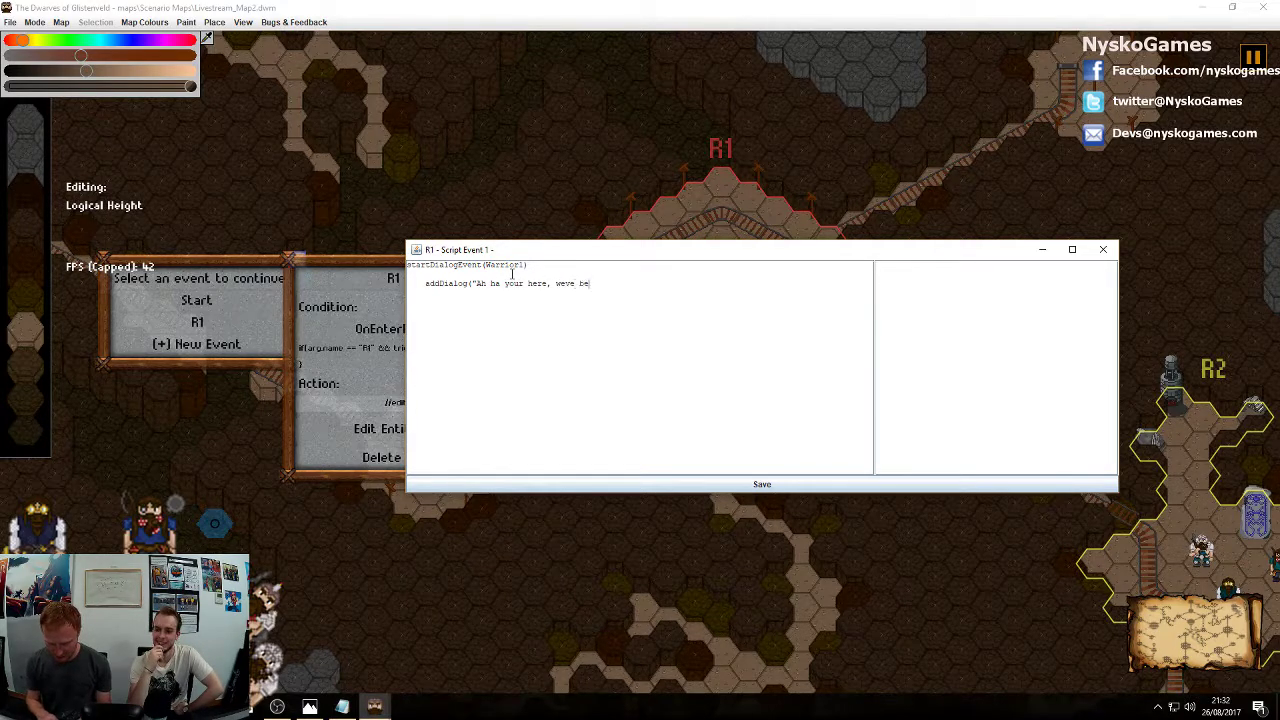
type("en expec")
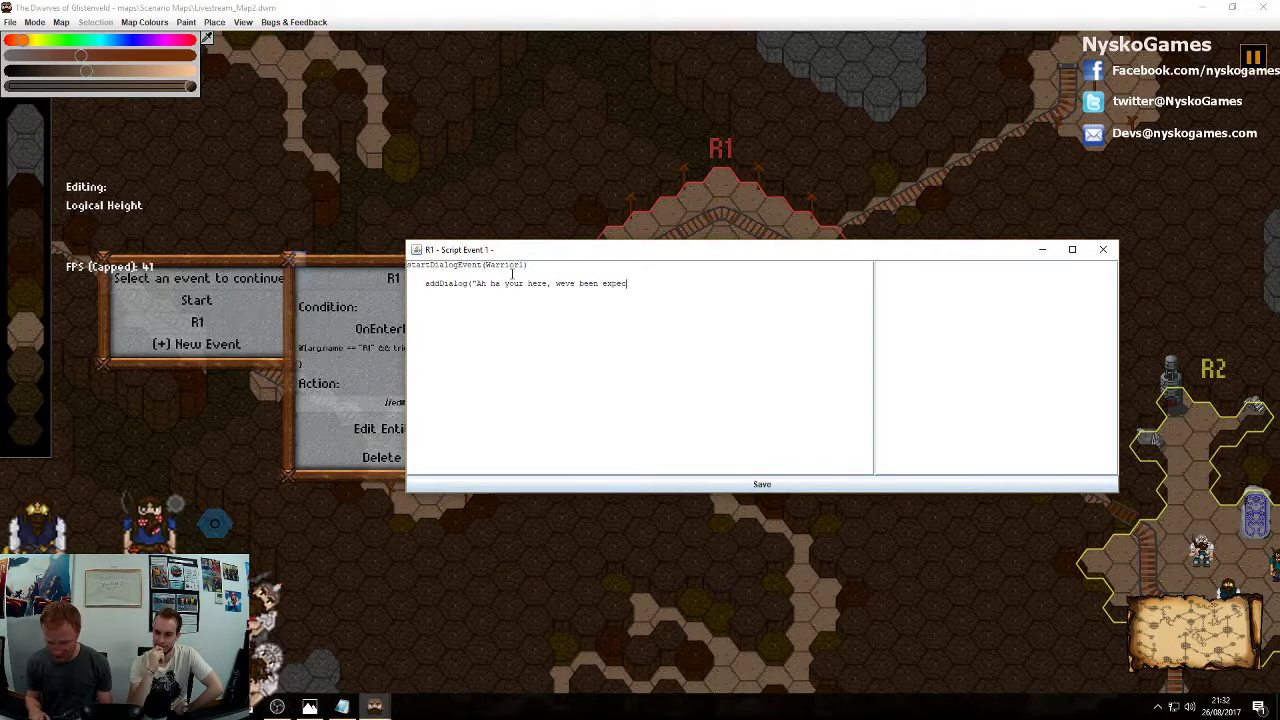
type("ting you.")
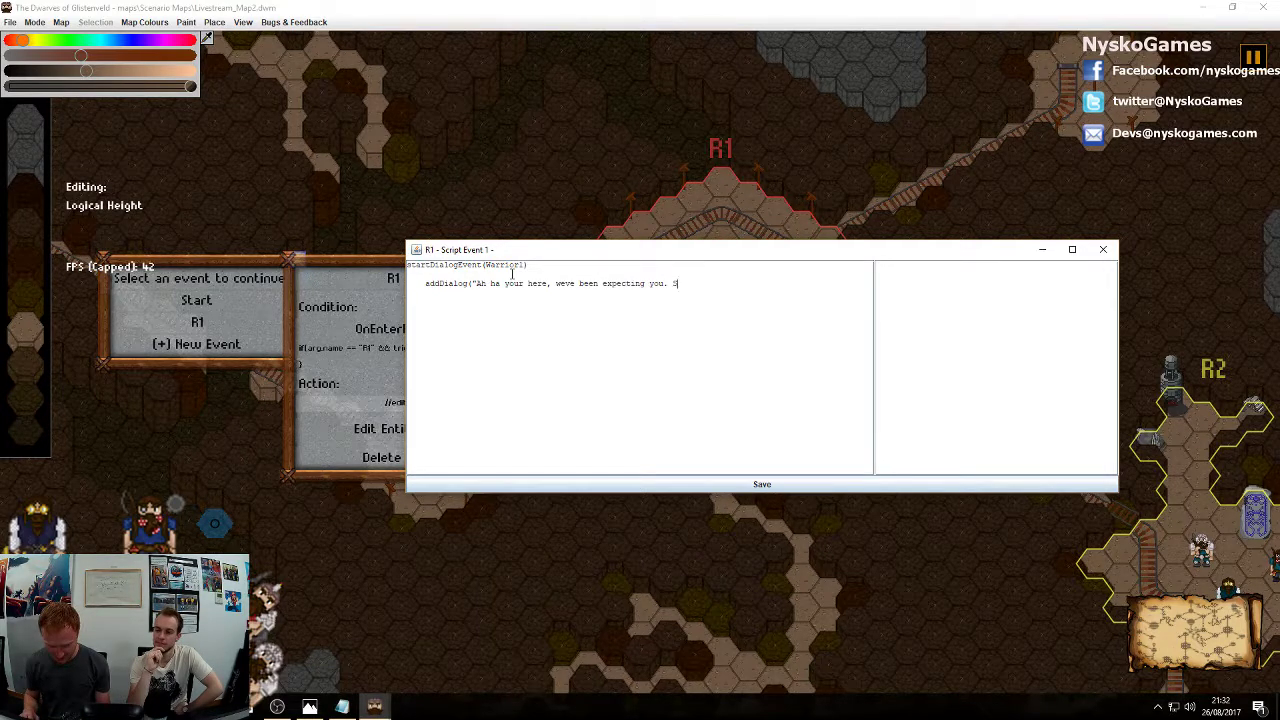
type(" Speak")
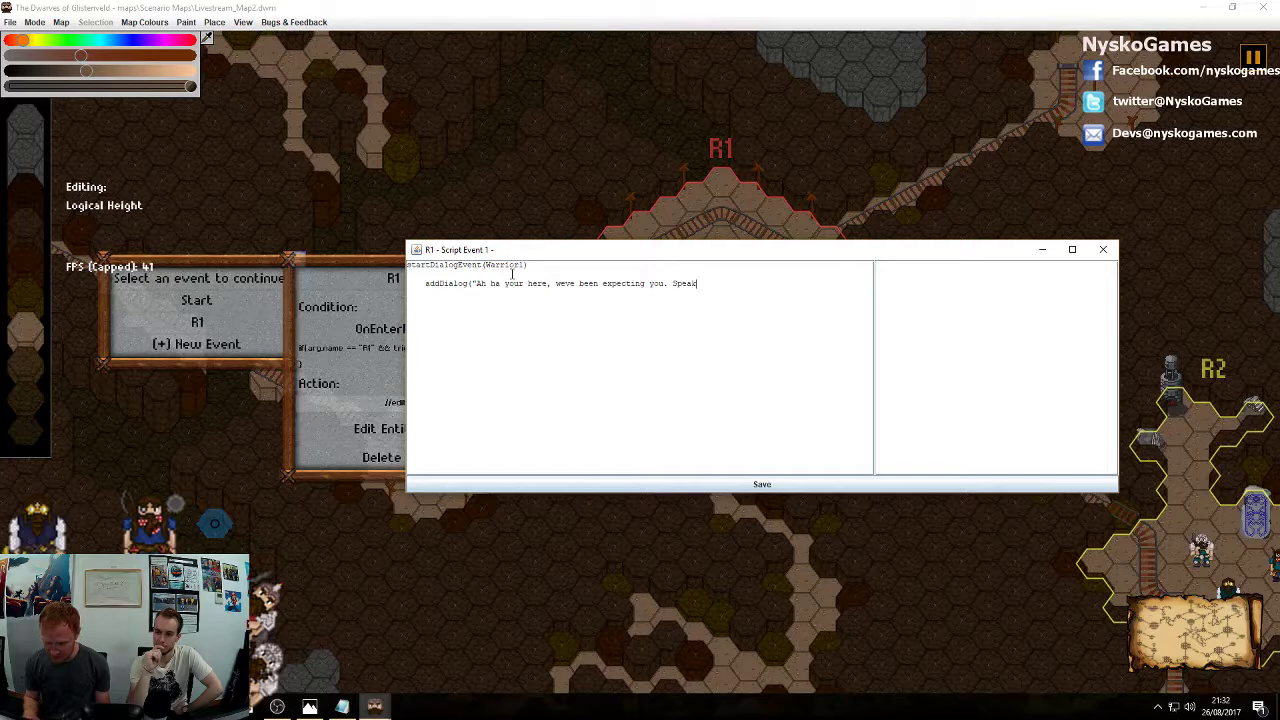
type(" To ")
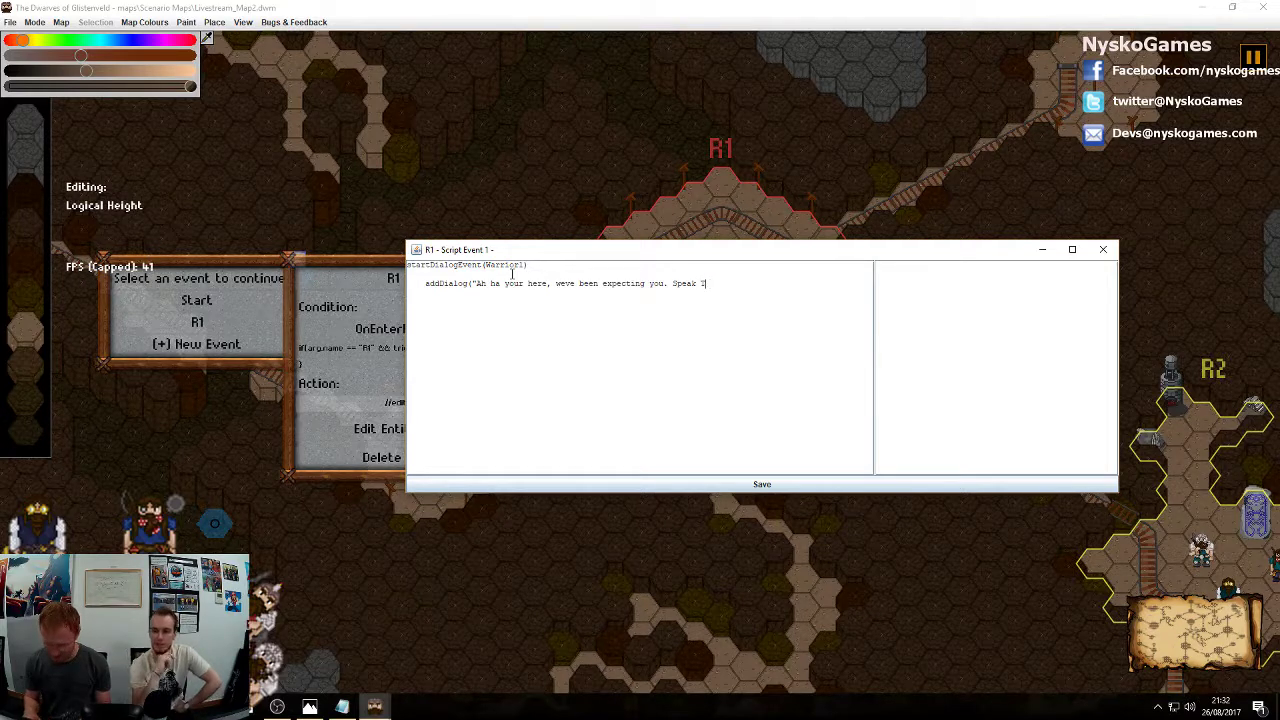
type("to Barry")
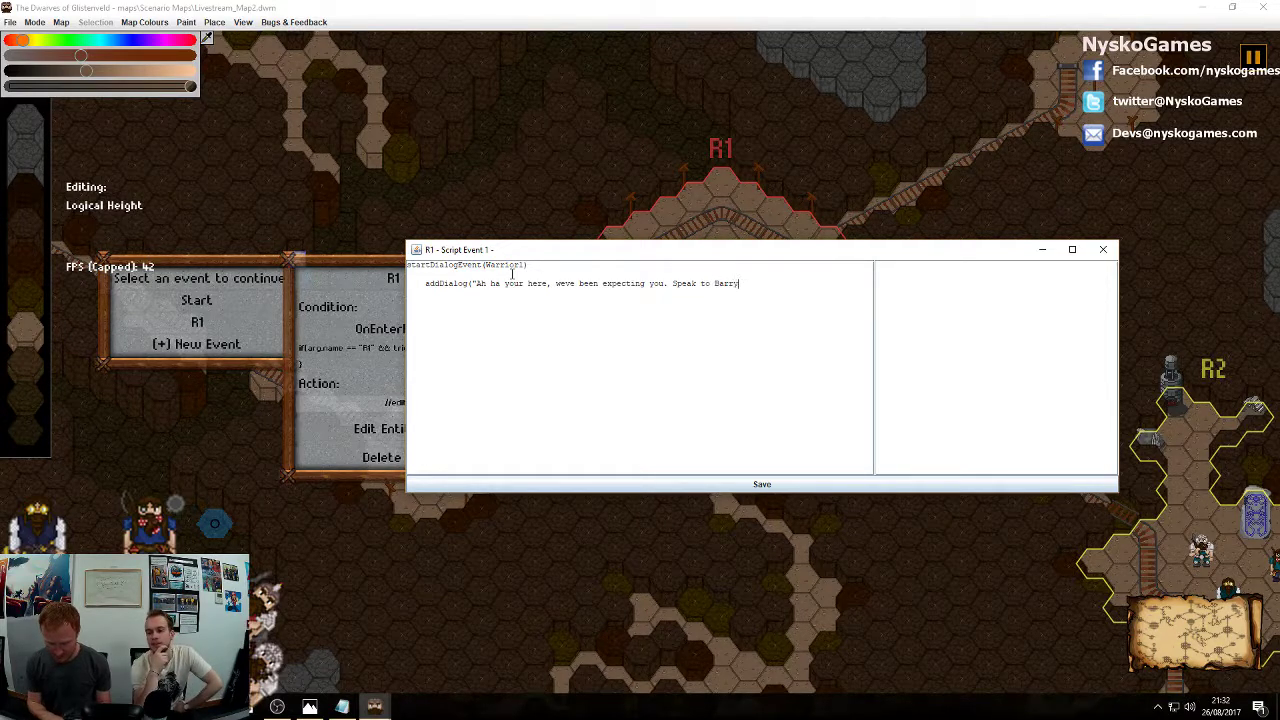
type(", yo")
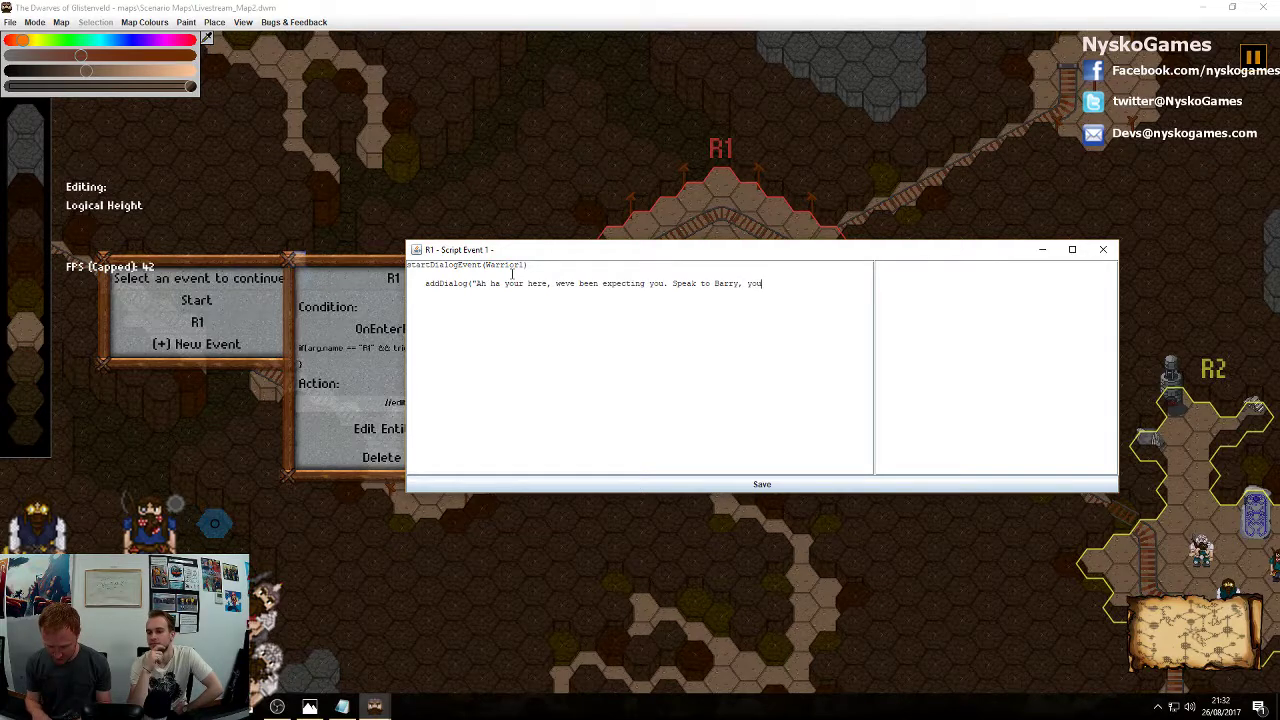
type("u")
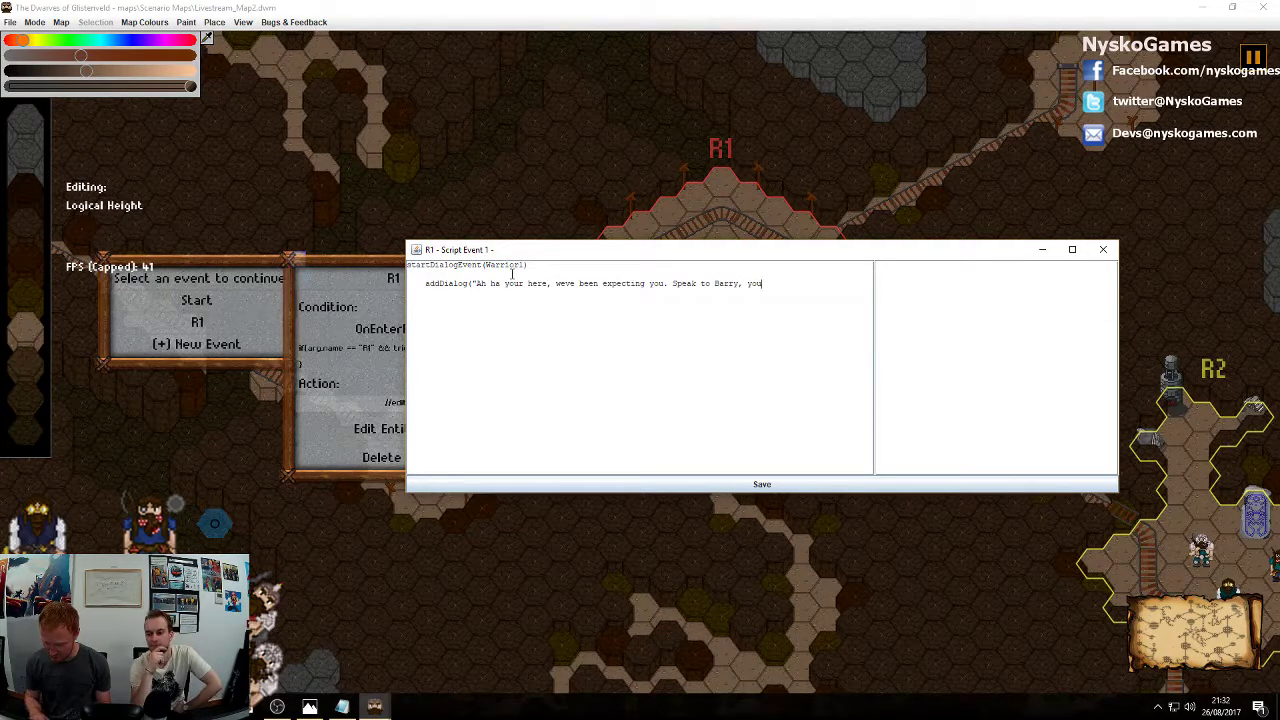
type("'ll find")
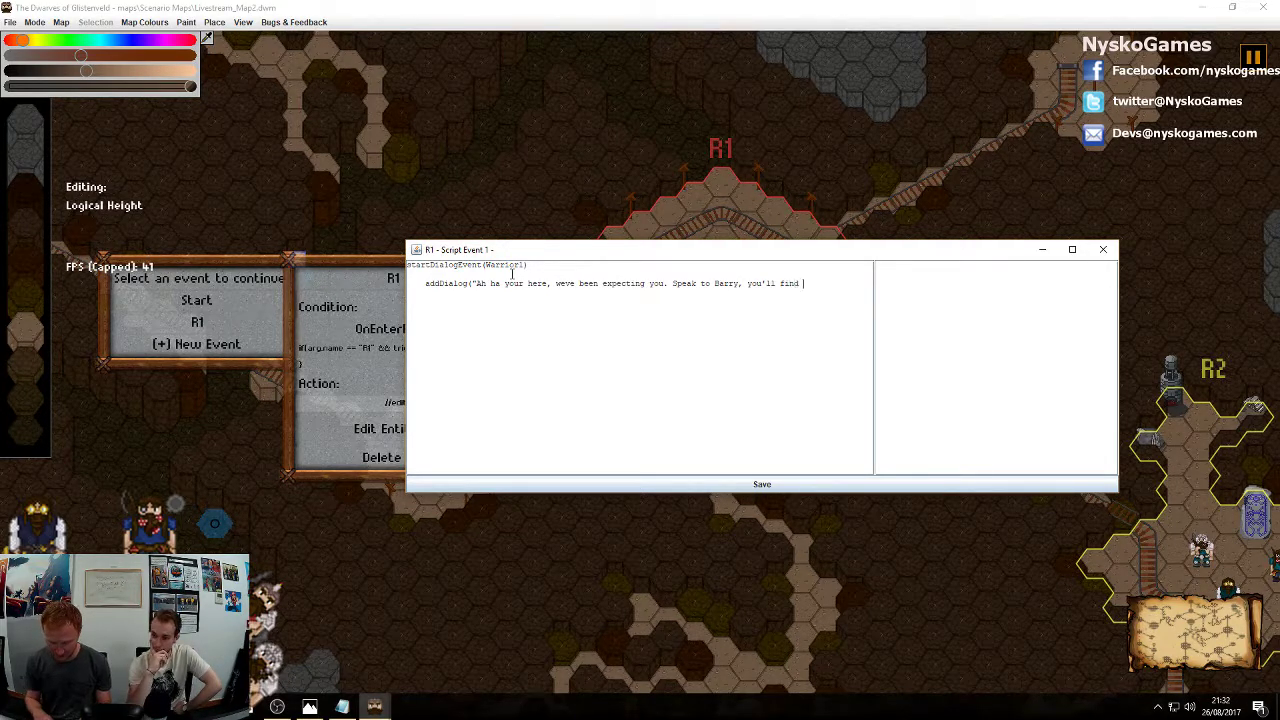
type(" him")
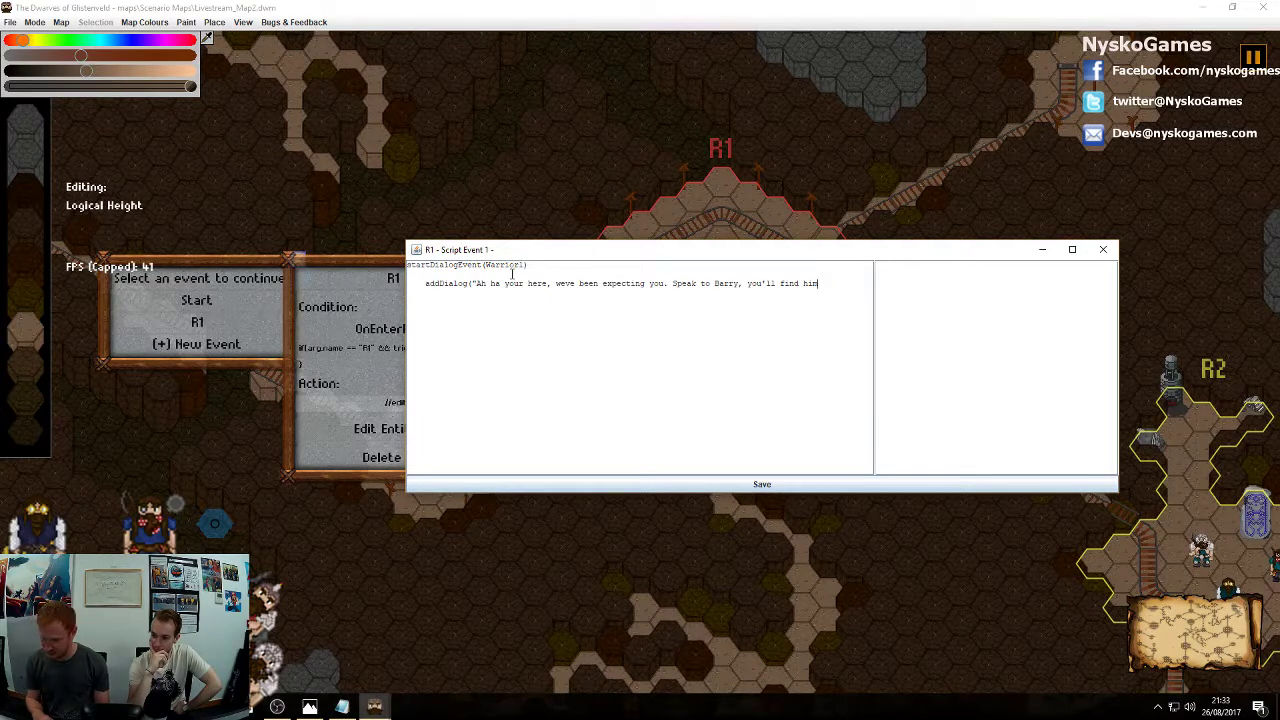
Complete the addDialog line with the words to the south/east. and close the statement with ");
left_click_drag(927, 256, 768, 255)
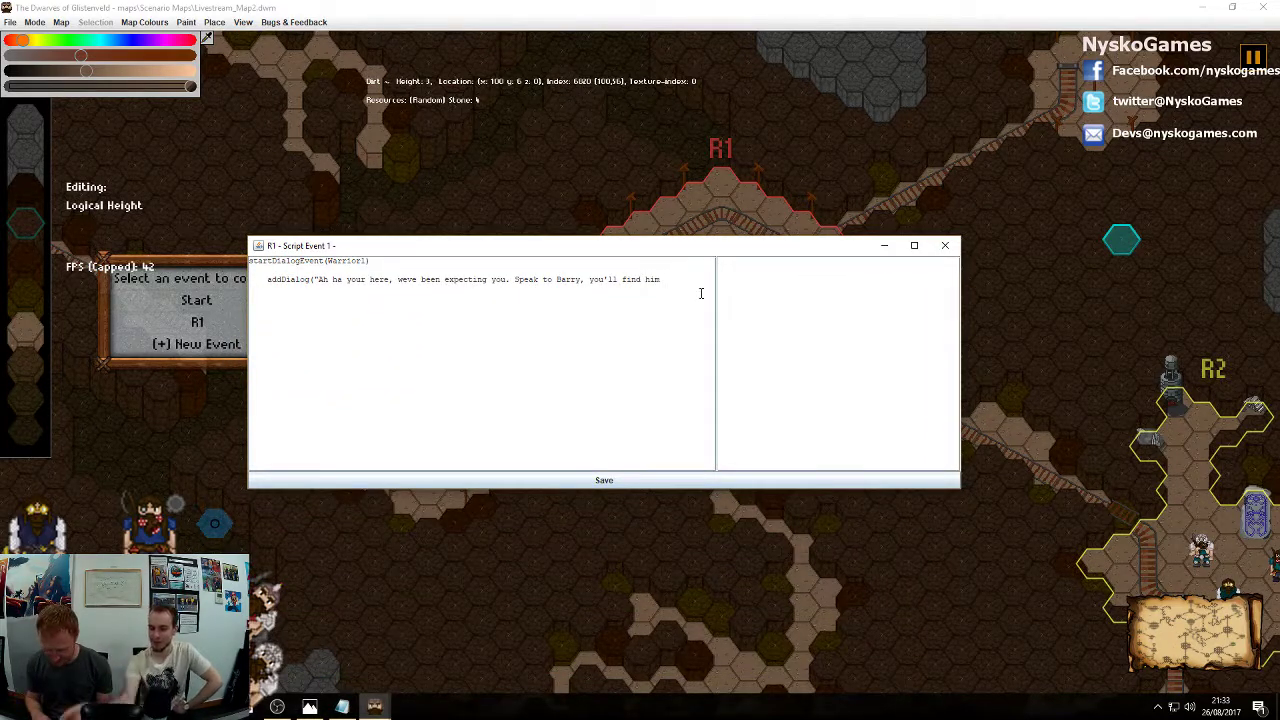
type("to")
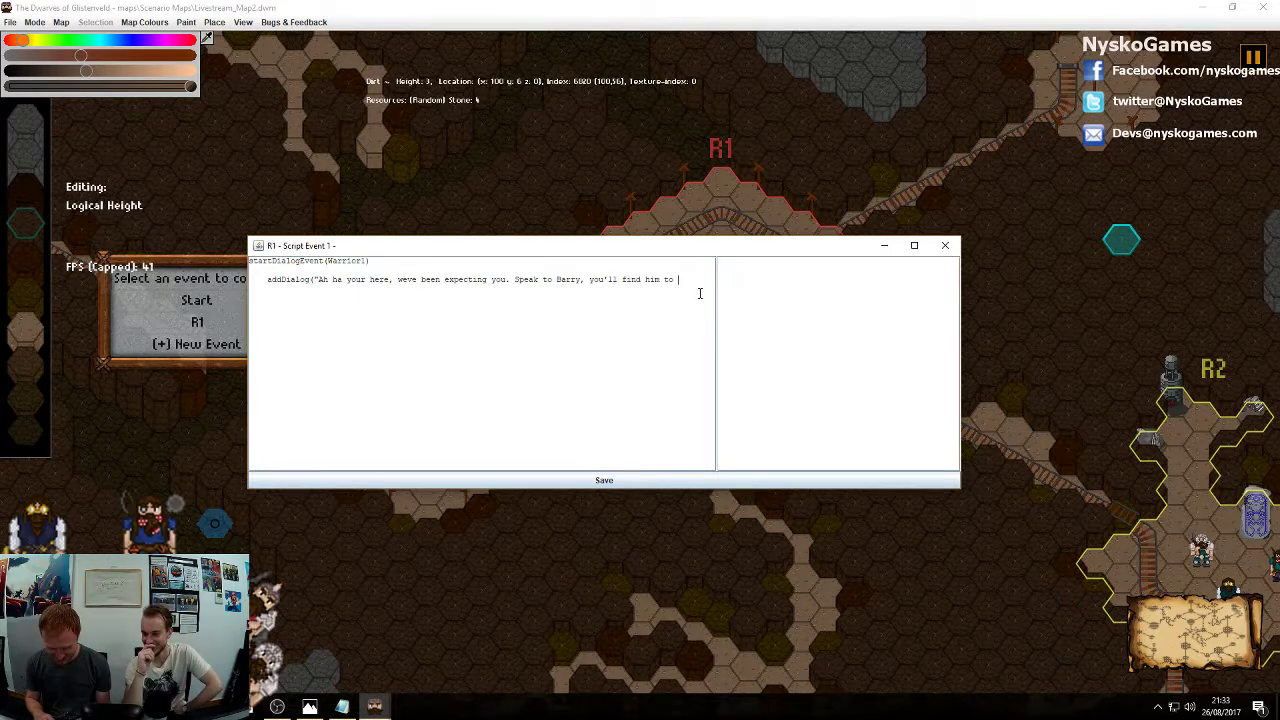
type(" the south")
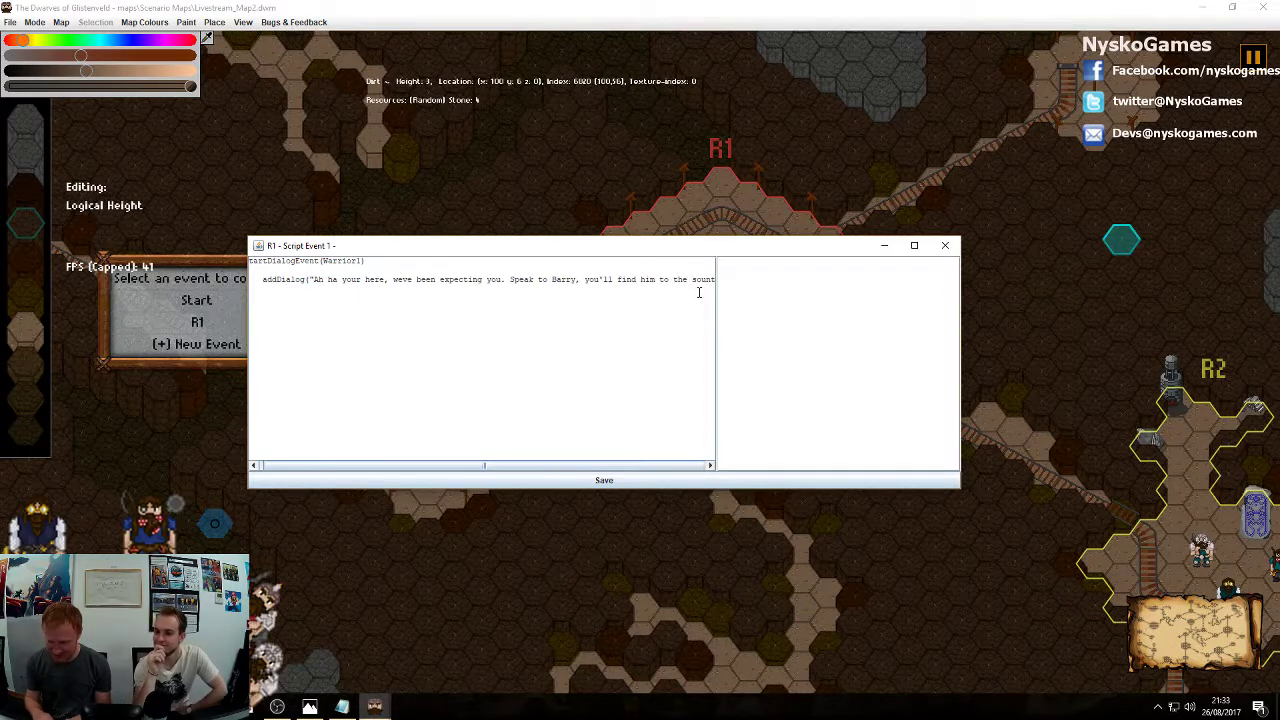
key("BackSpace")
key("BackSpace")
key("BackSpace")
type("th")
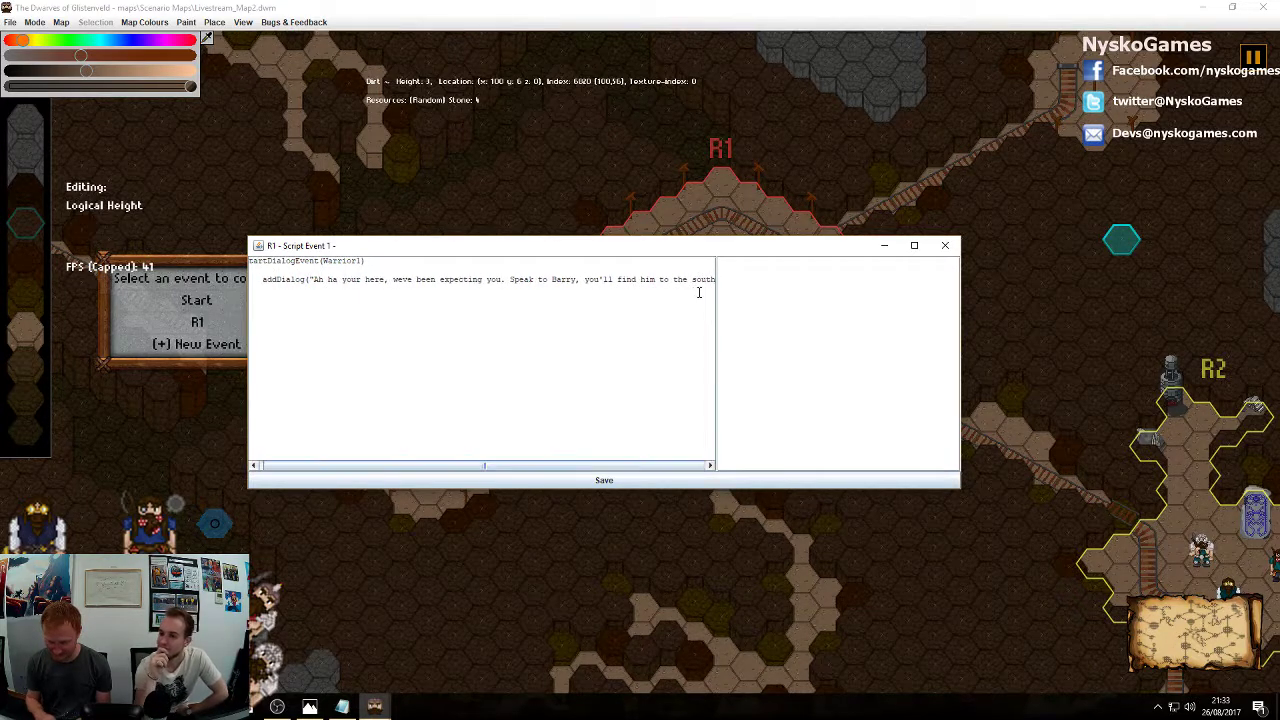
type("/east")
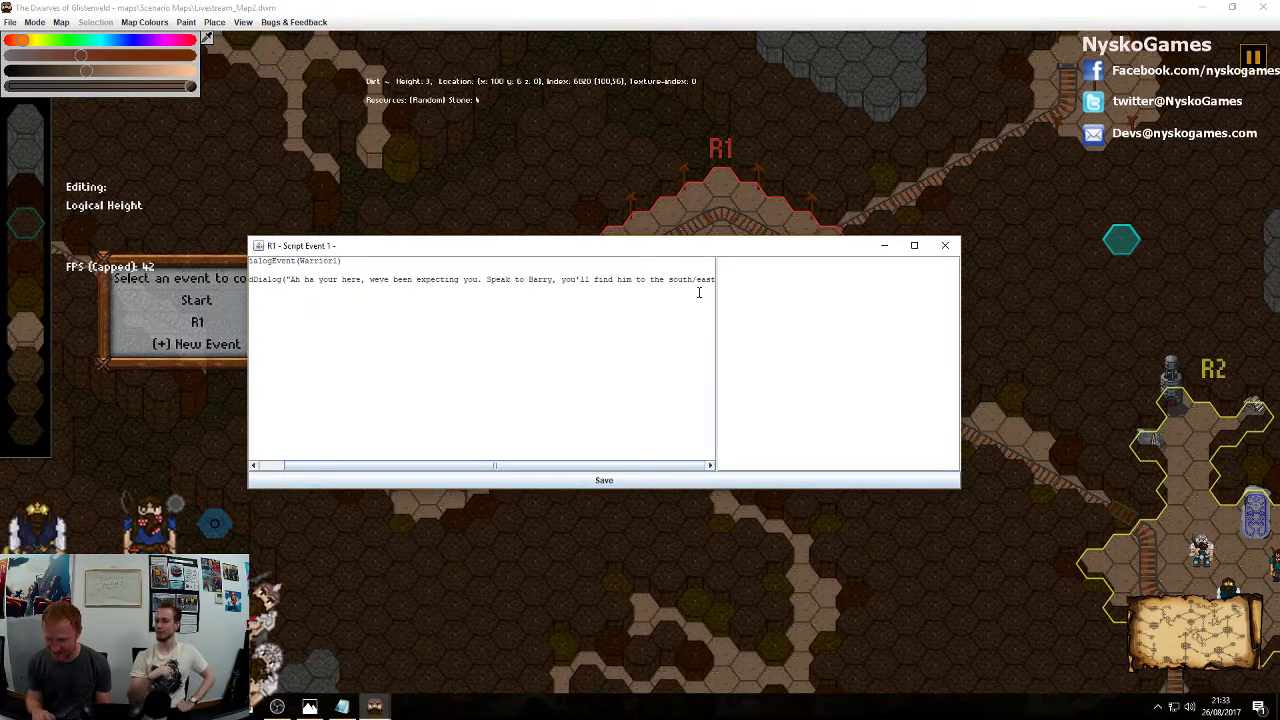
type(".\")")
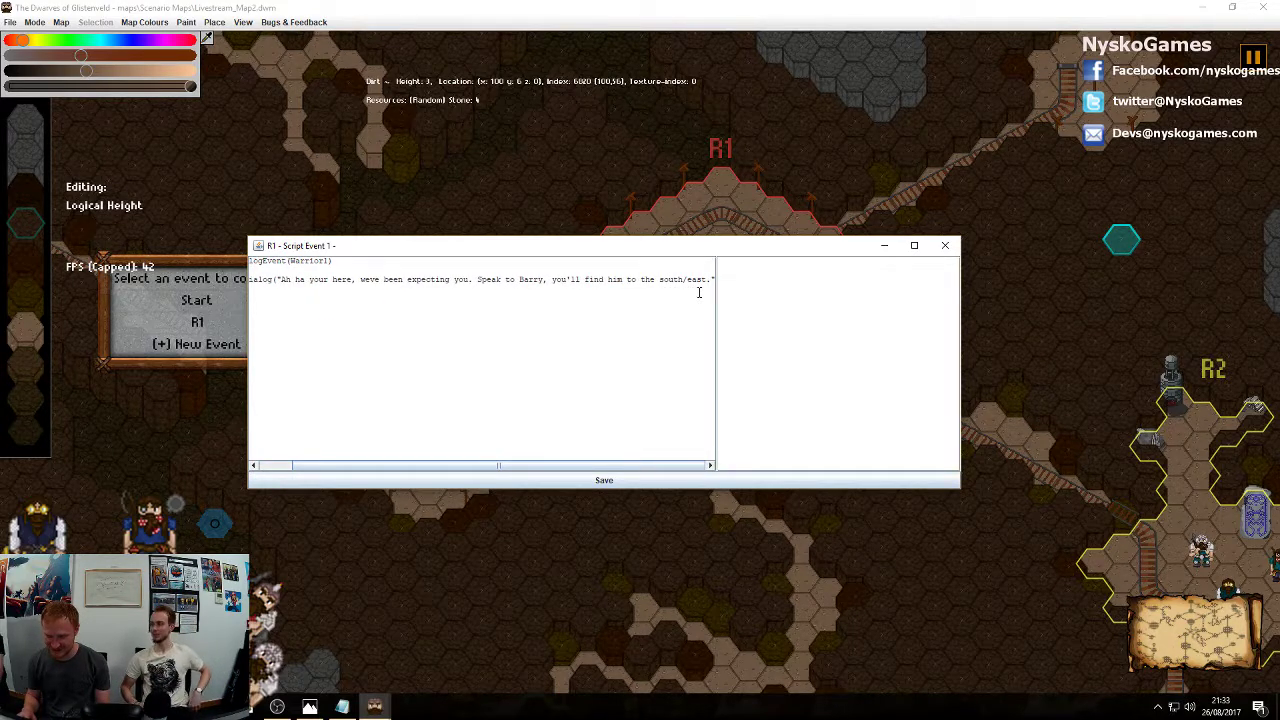
type(";")
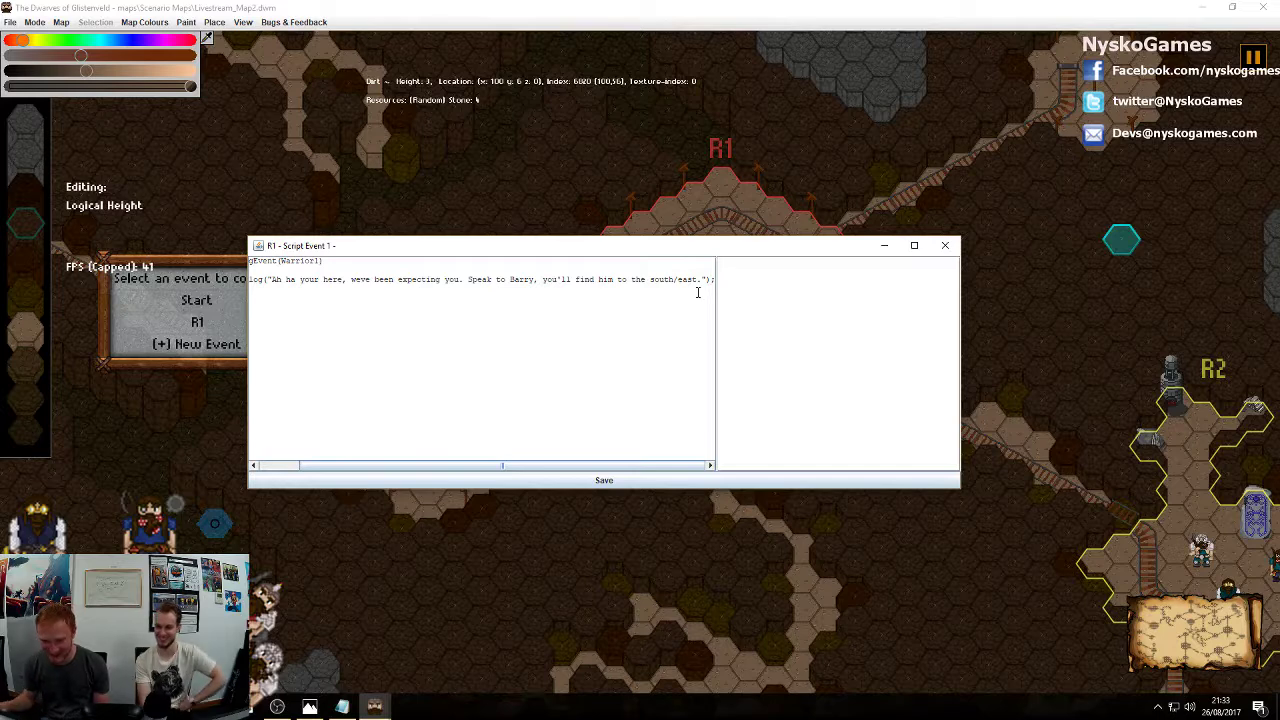
Change "Ah ha" to "Ah-ha" at the start of the dialog text
left_click_drag(650, 467, 600, 466)
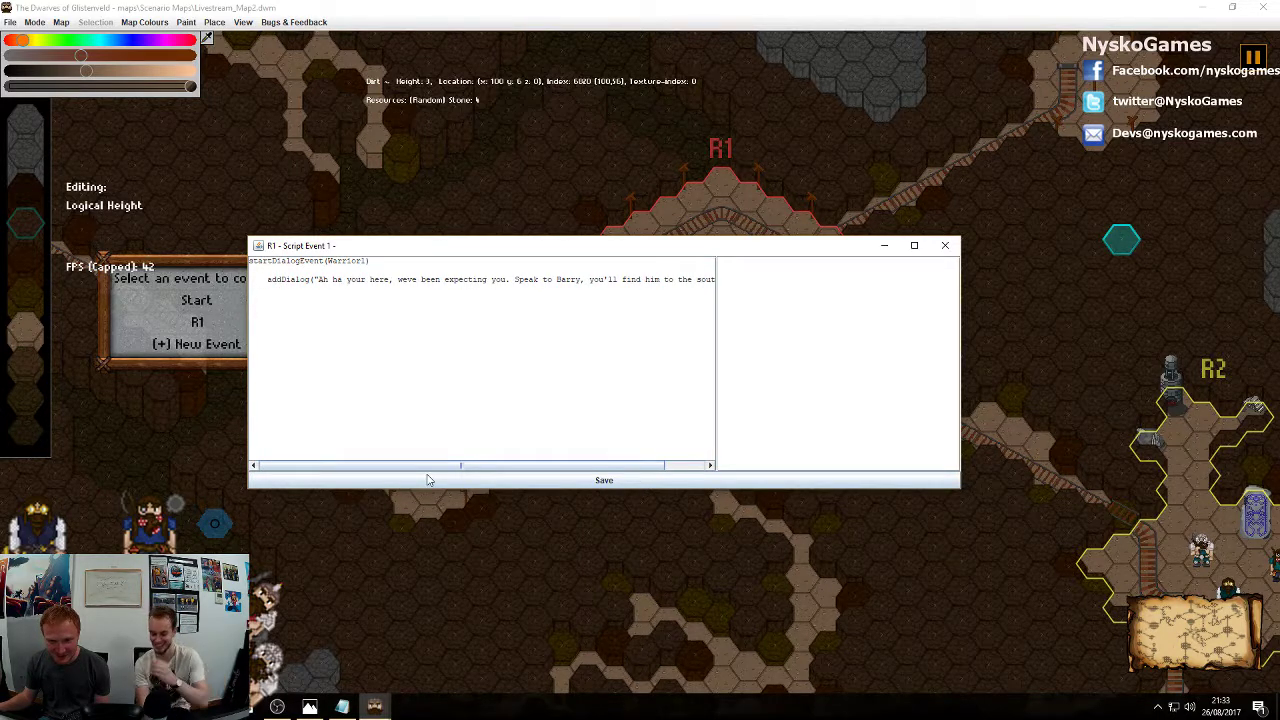
left_click(332, 280)
key("BackSpace")
type("-")
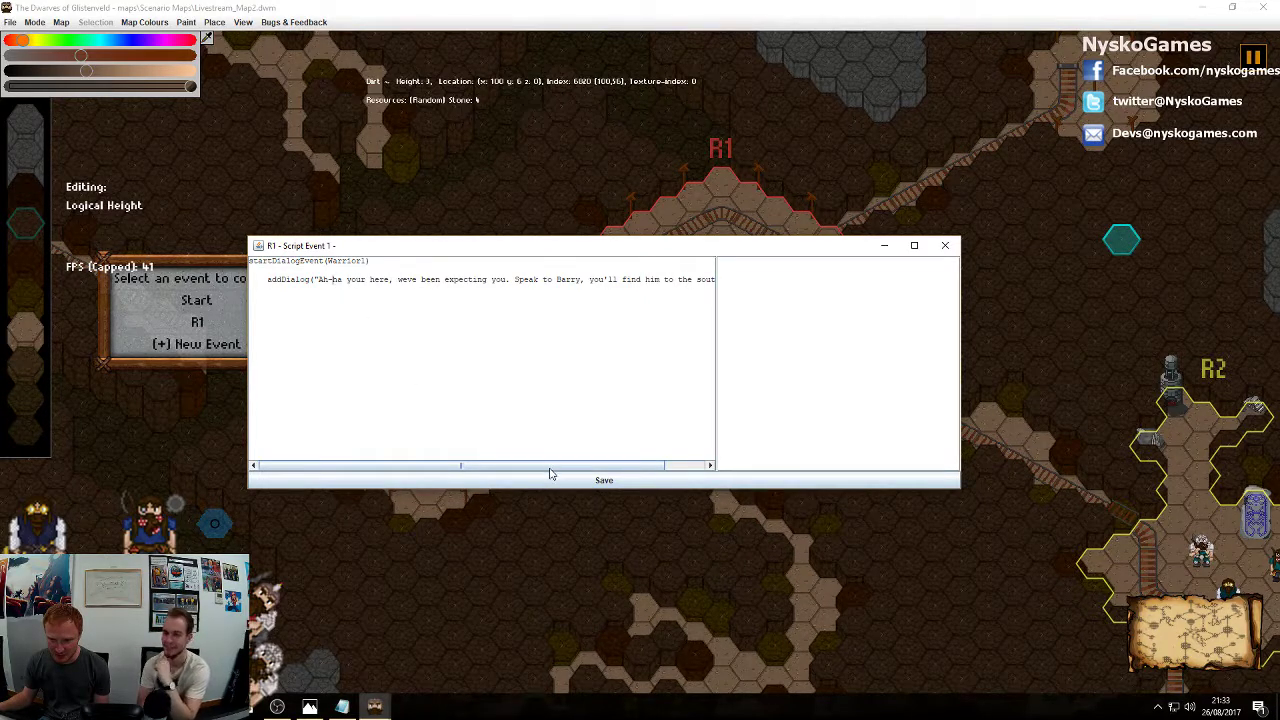
Add an unindented endDialog(); line below the addDialog statement
left_click_drag(580, 467, 733, 457)
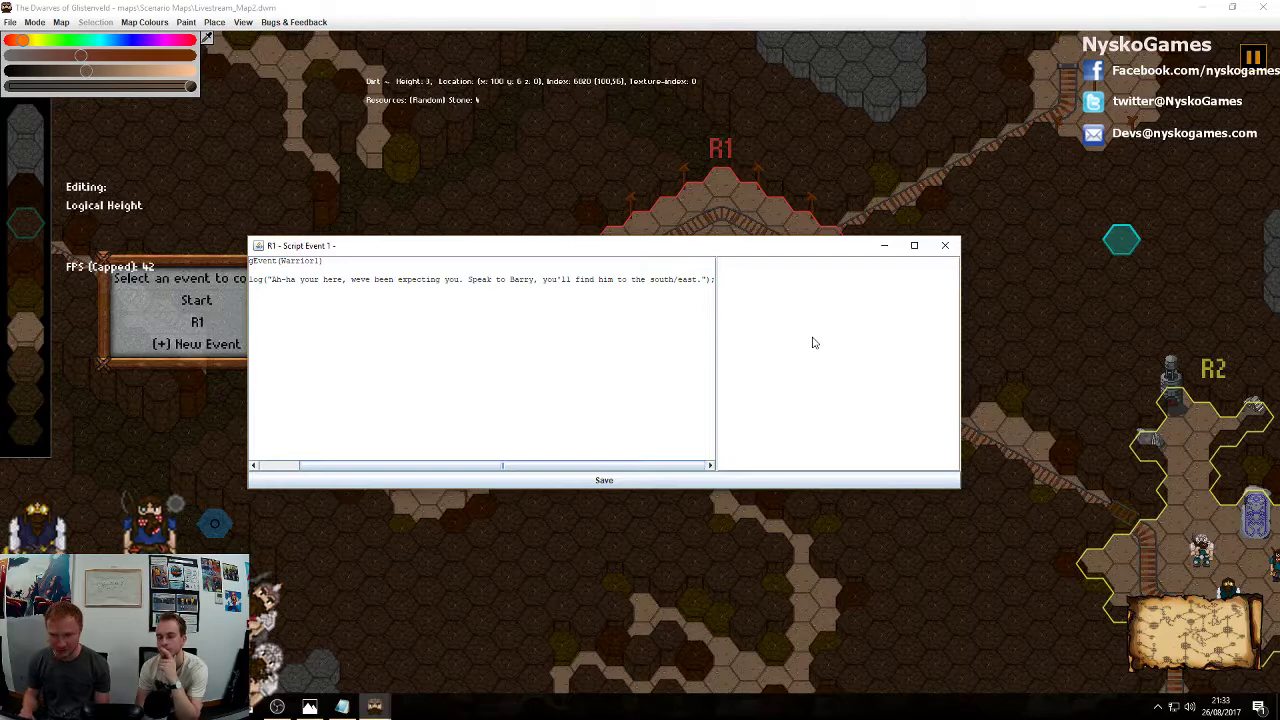
key("Return")
type("end")
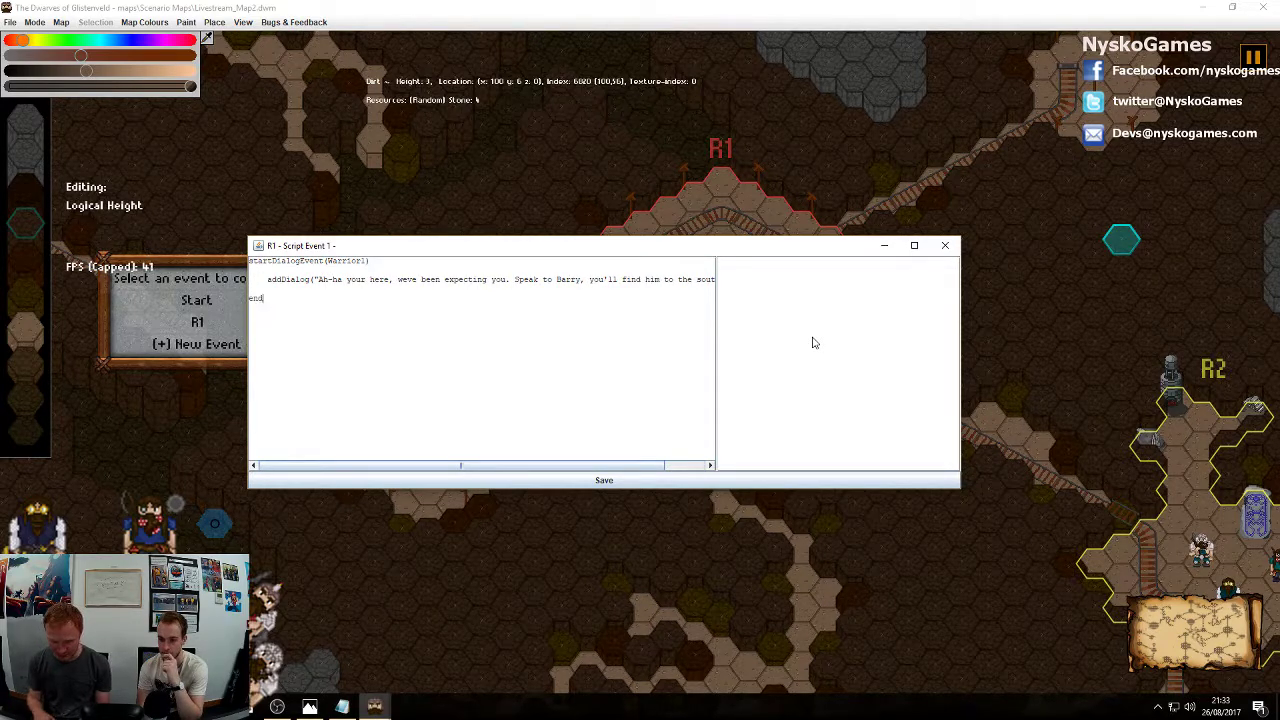
type("Dial")
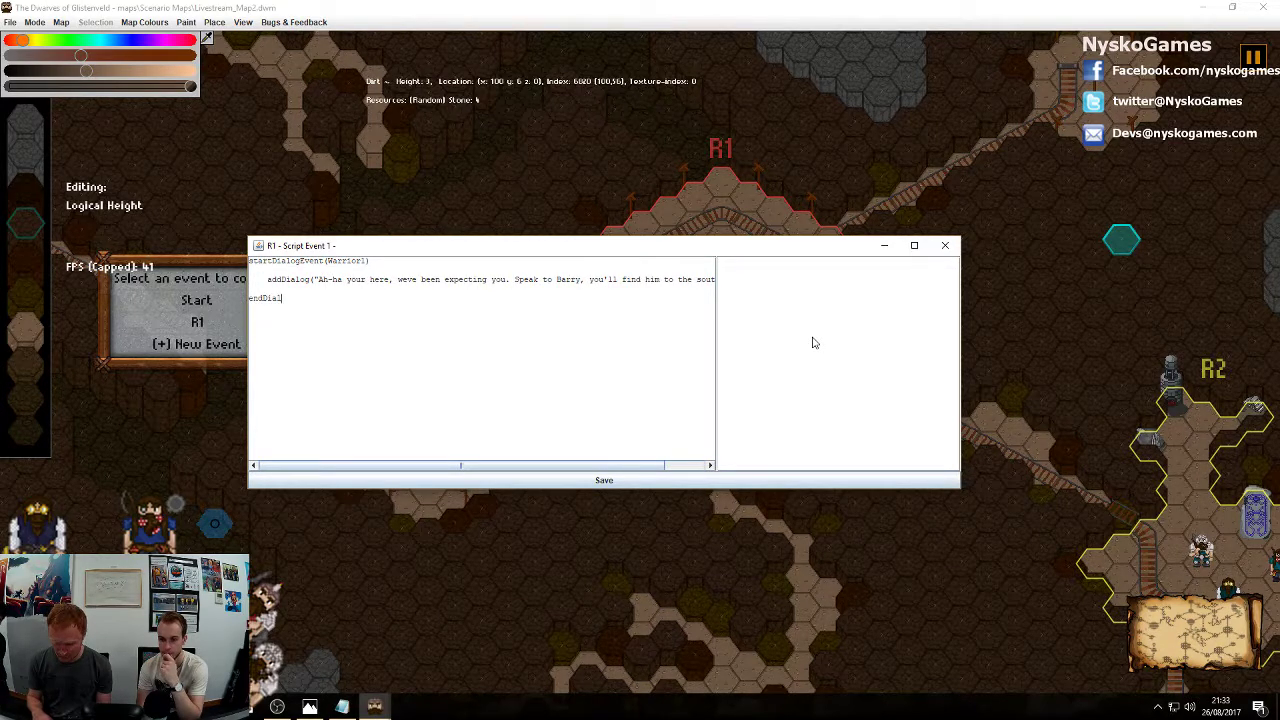
type("og();")
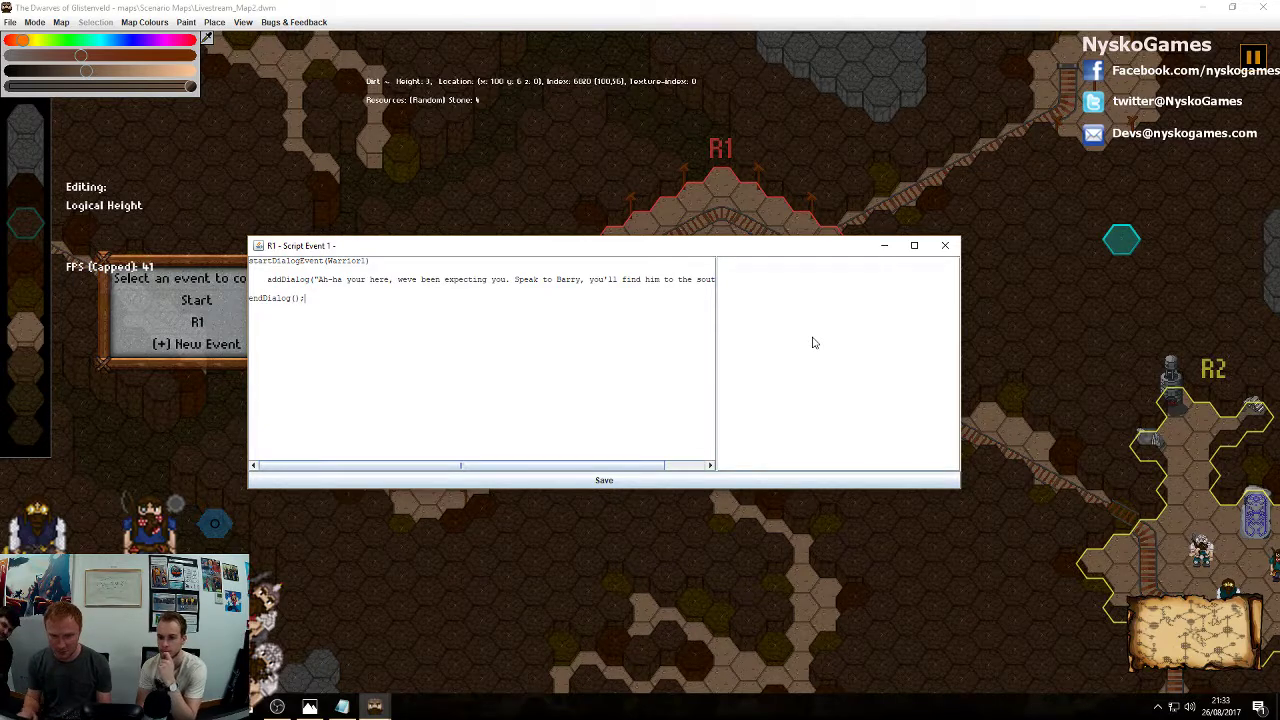
End the startDialogEvent(Warrior1) line with a semicolon, save the R1 script, and close the script and R1 event windows
left_click(655, 481)
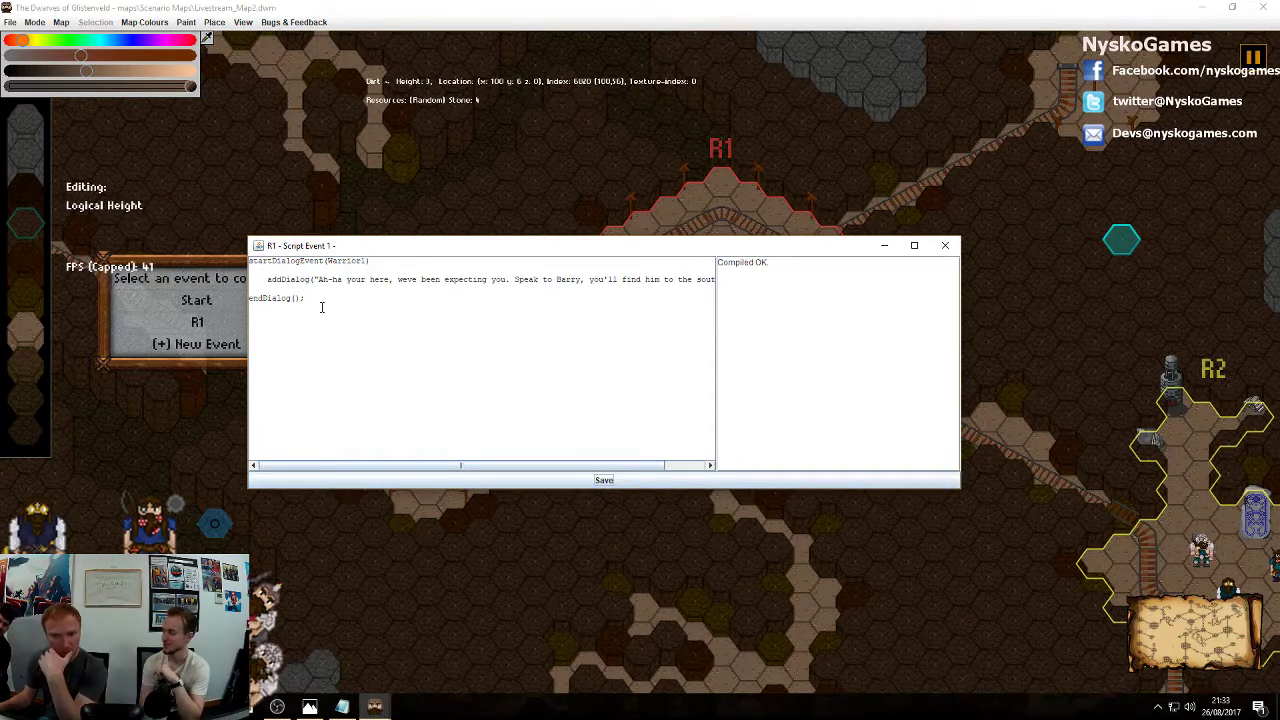
left_click(385, 258)
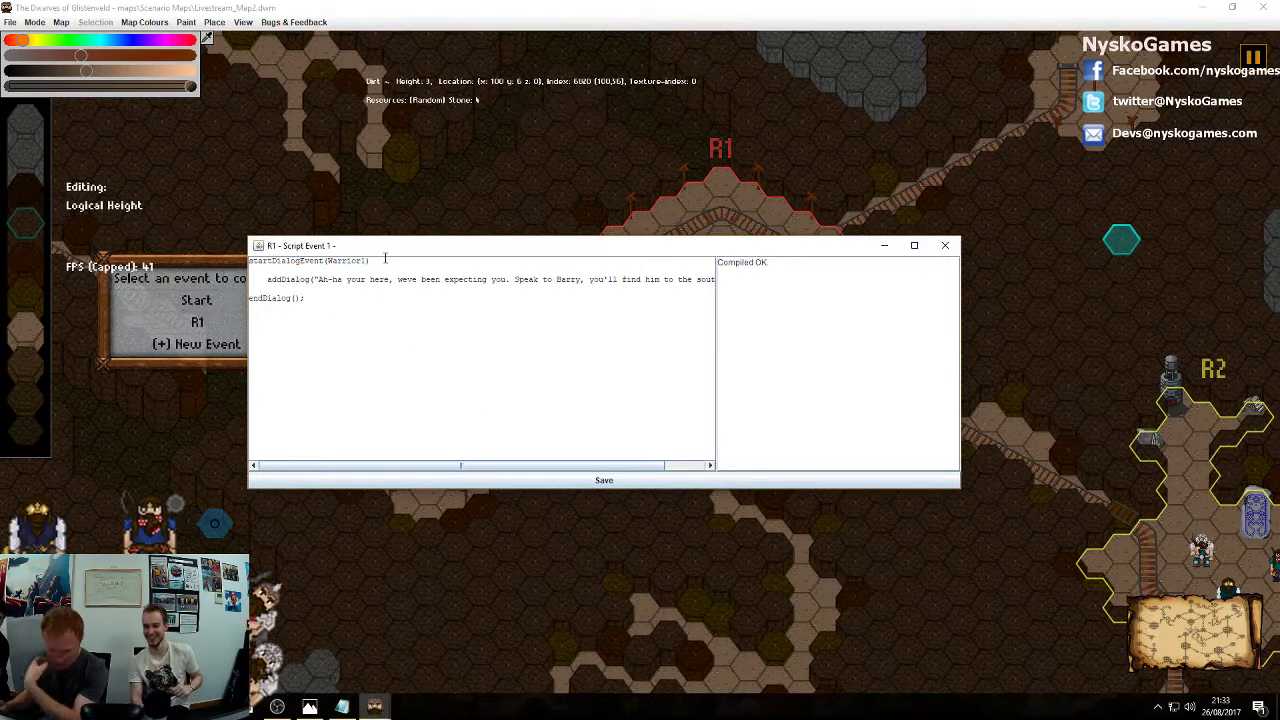
type(";")
left_click(605, 481)
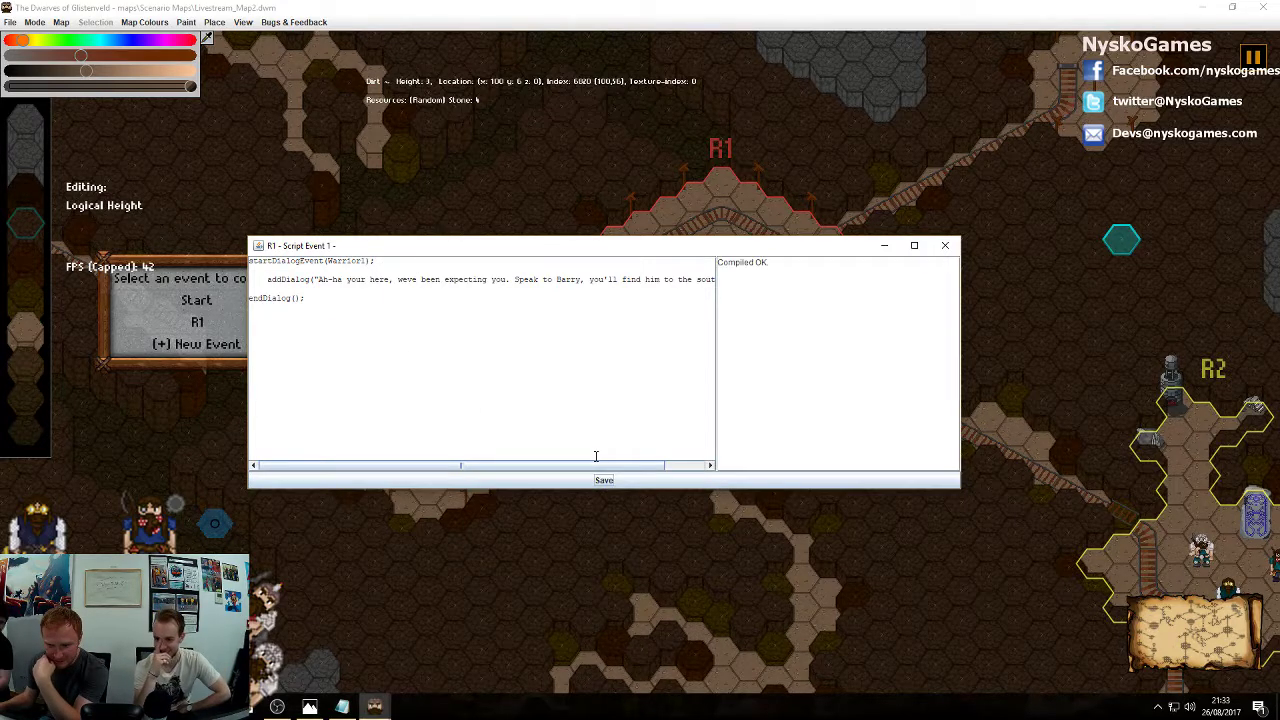
left_click_drag(508, 463, 534, 441)
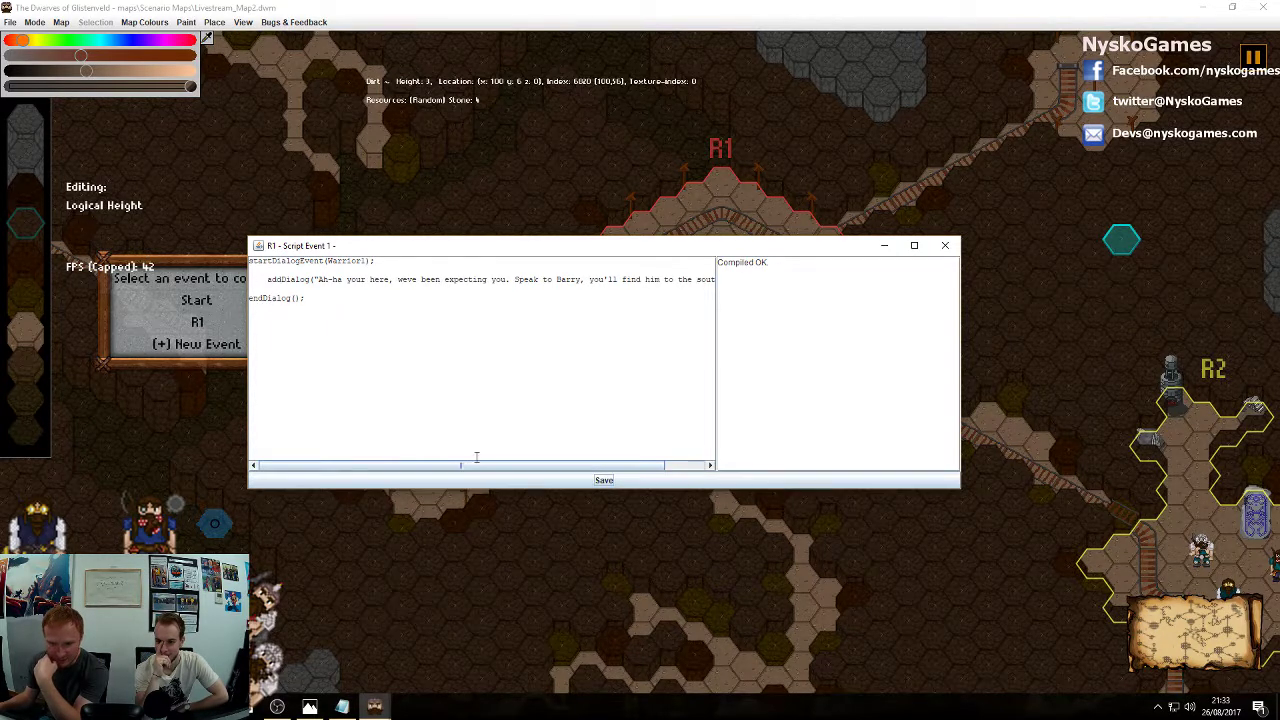
left_click(945, 245)
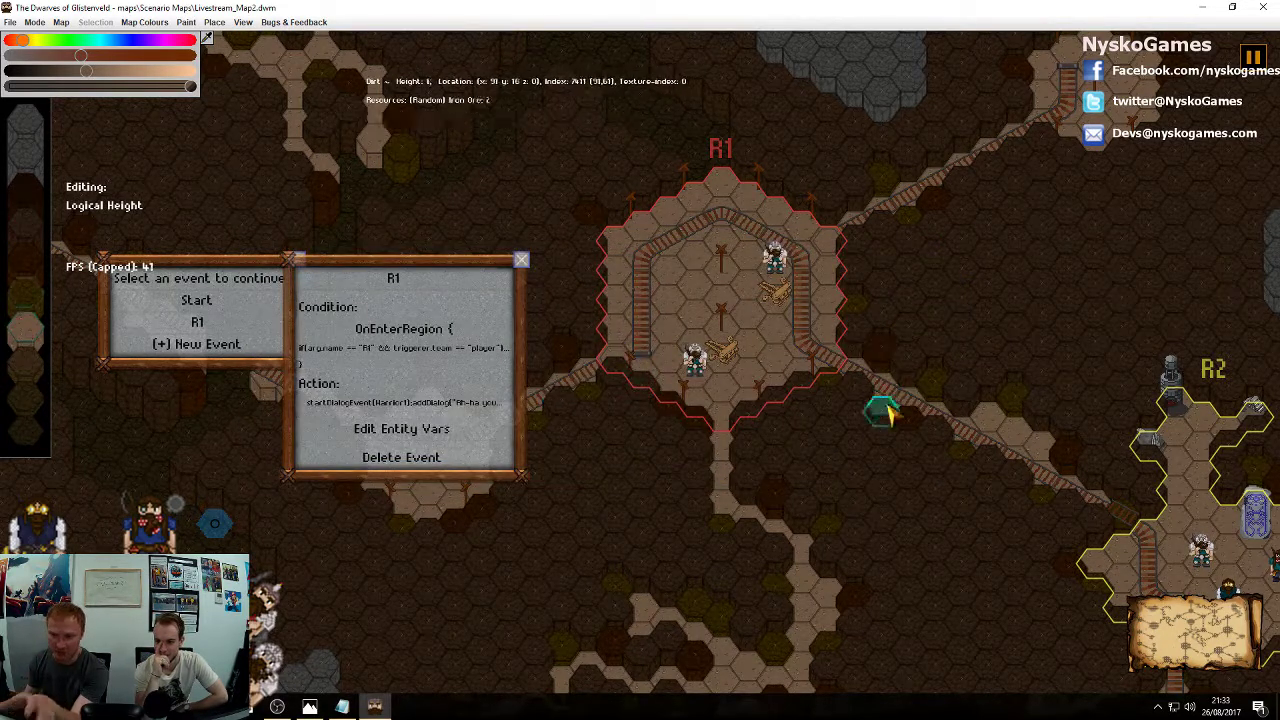
left_click(521, 261)
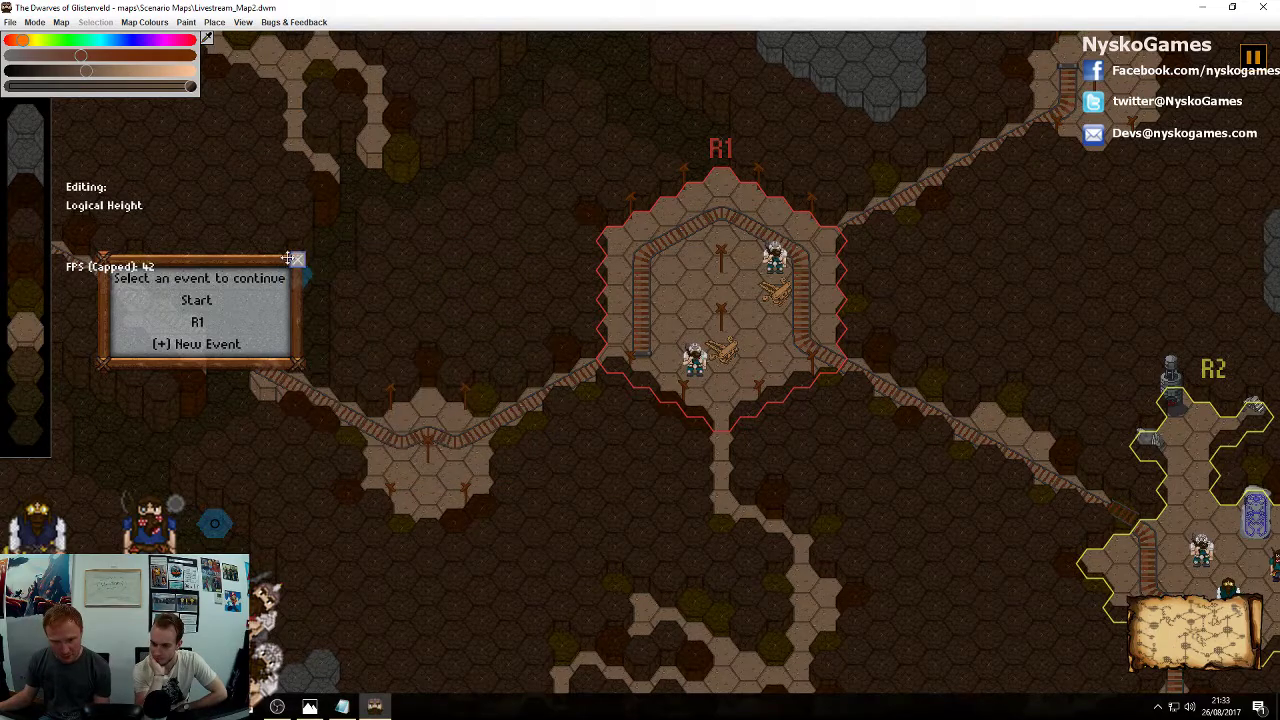
Create a new event named R2 with OnEnterRegion as its condition
left_click(1146, 490)
left_click(1136, 516)
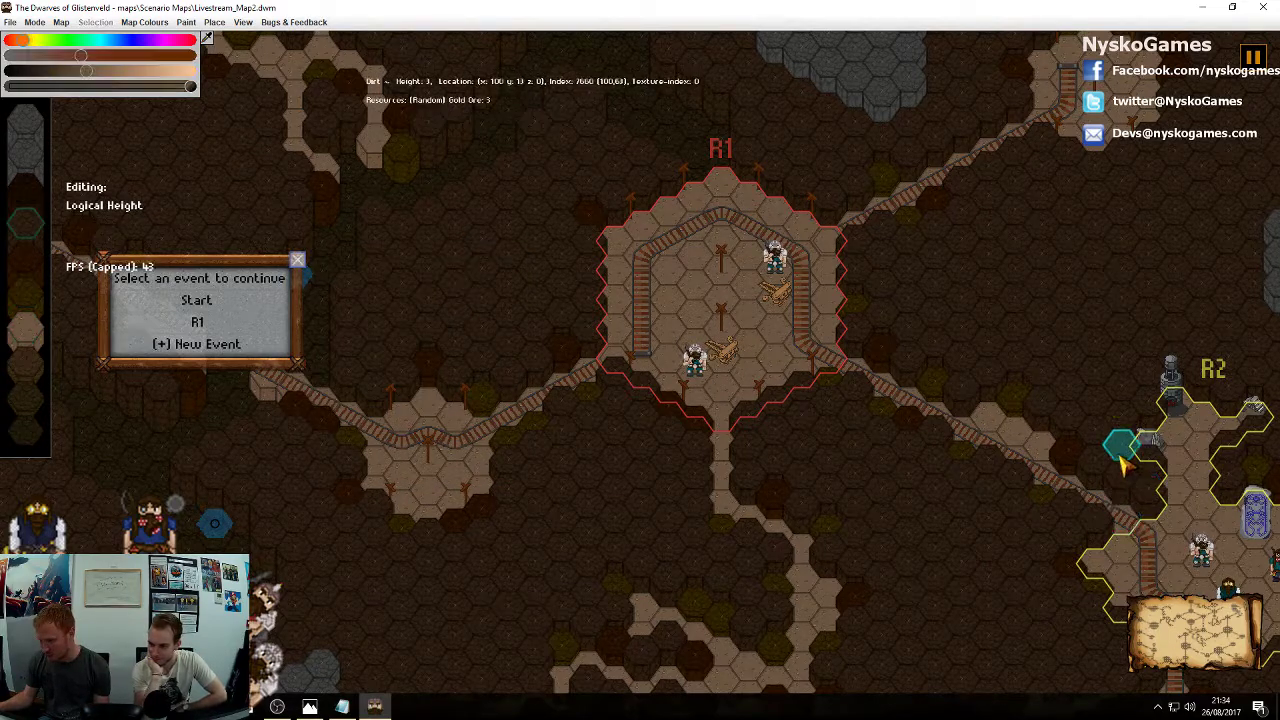
key("s")
key("d")
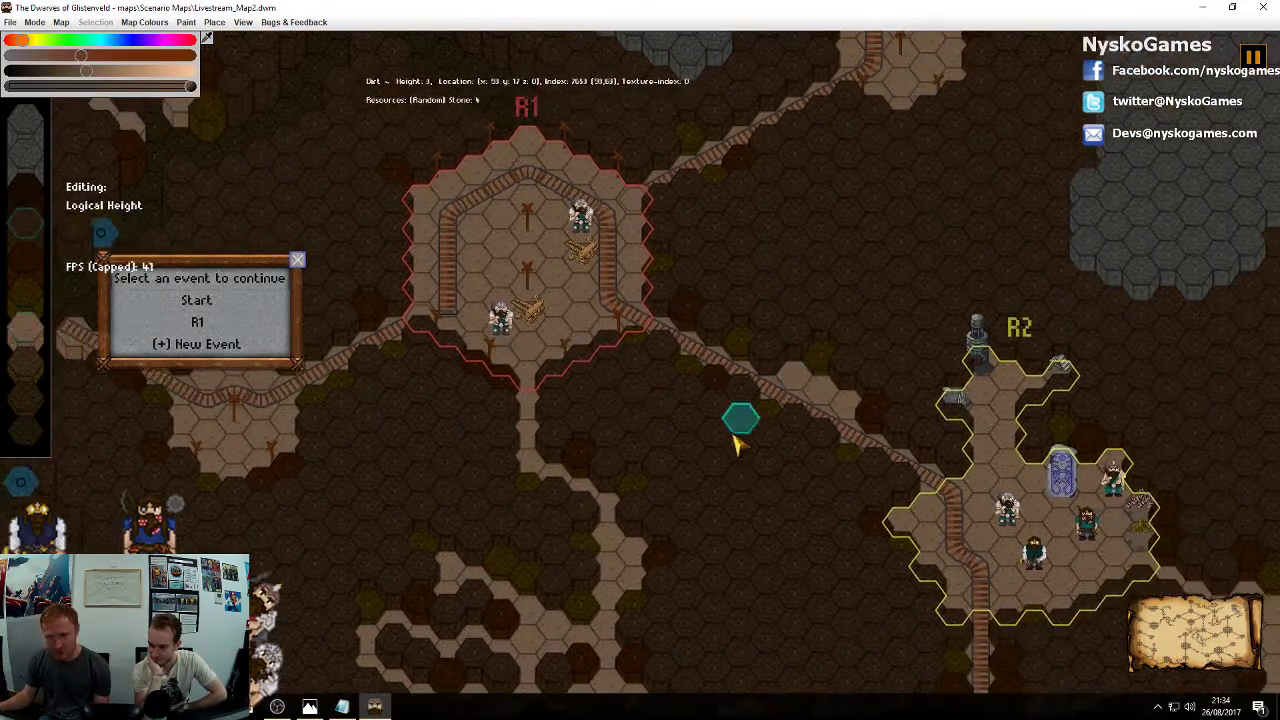
key("s")
key("d")
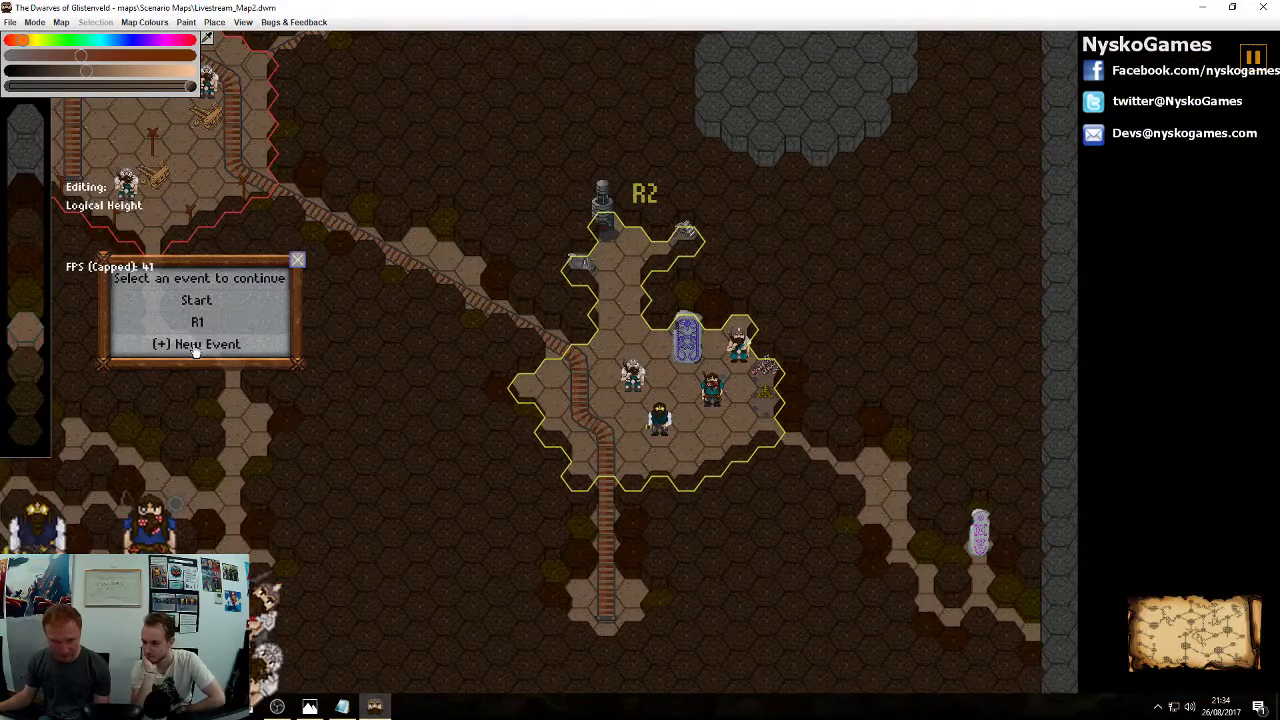
left_click(196, 344)
type("R2")
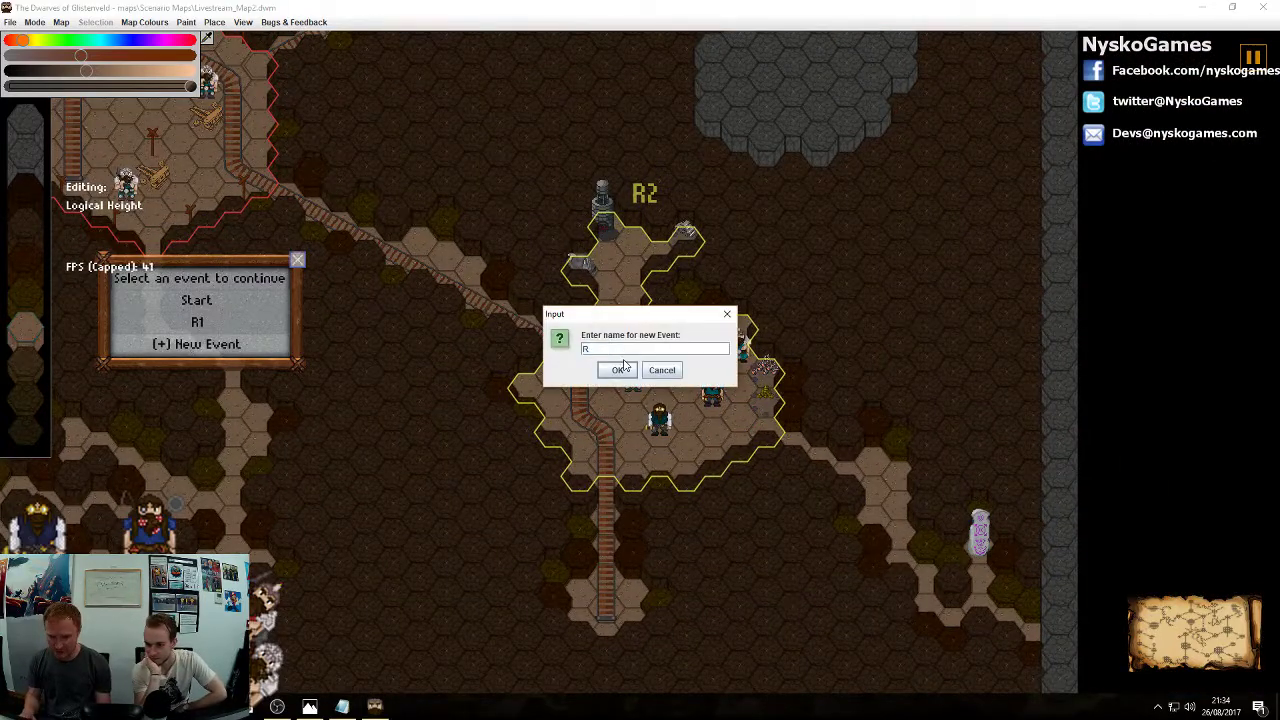
left_click(617, 370)
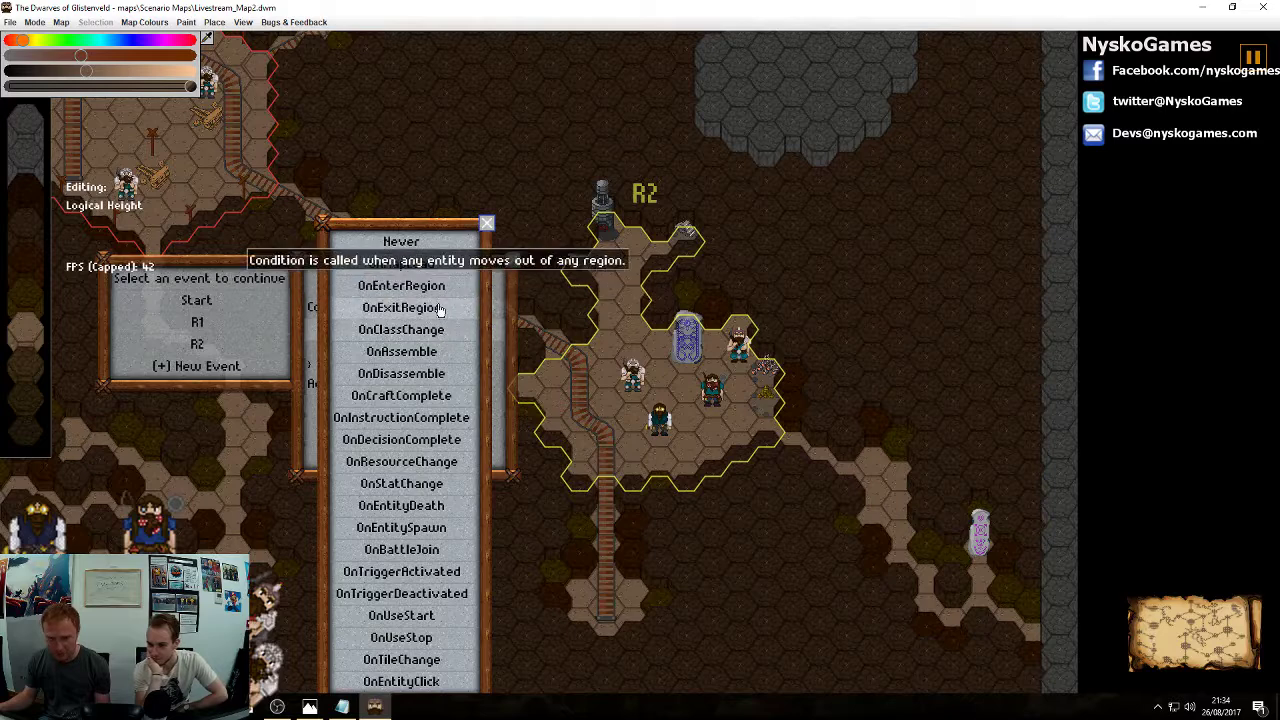
left_click(420, 285)
Add an entity variable named Barry to the R2 event, referring to the Barry Flintstone dwarf in region R2, and return to the event
middle_click_drag(725, 282, 922, 258)
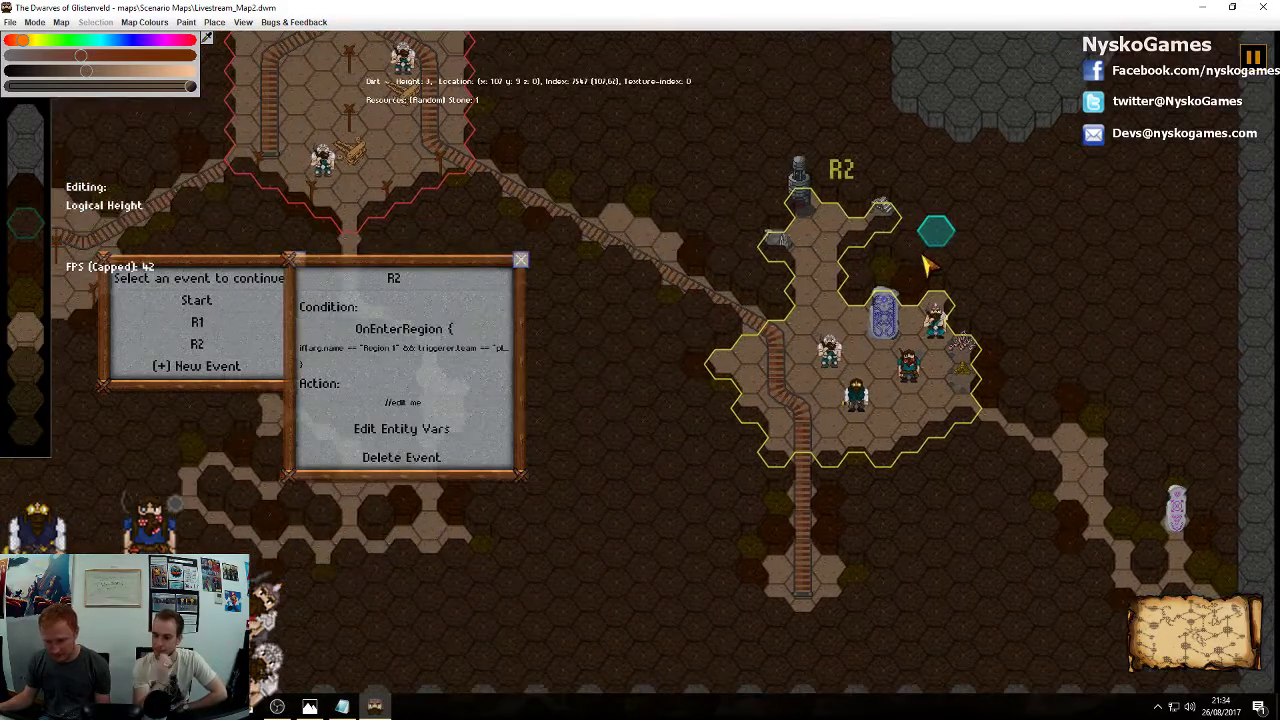
left_click(401, 428)
left_click(425, 379)
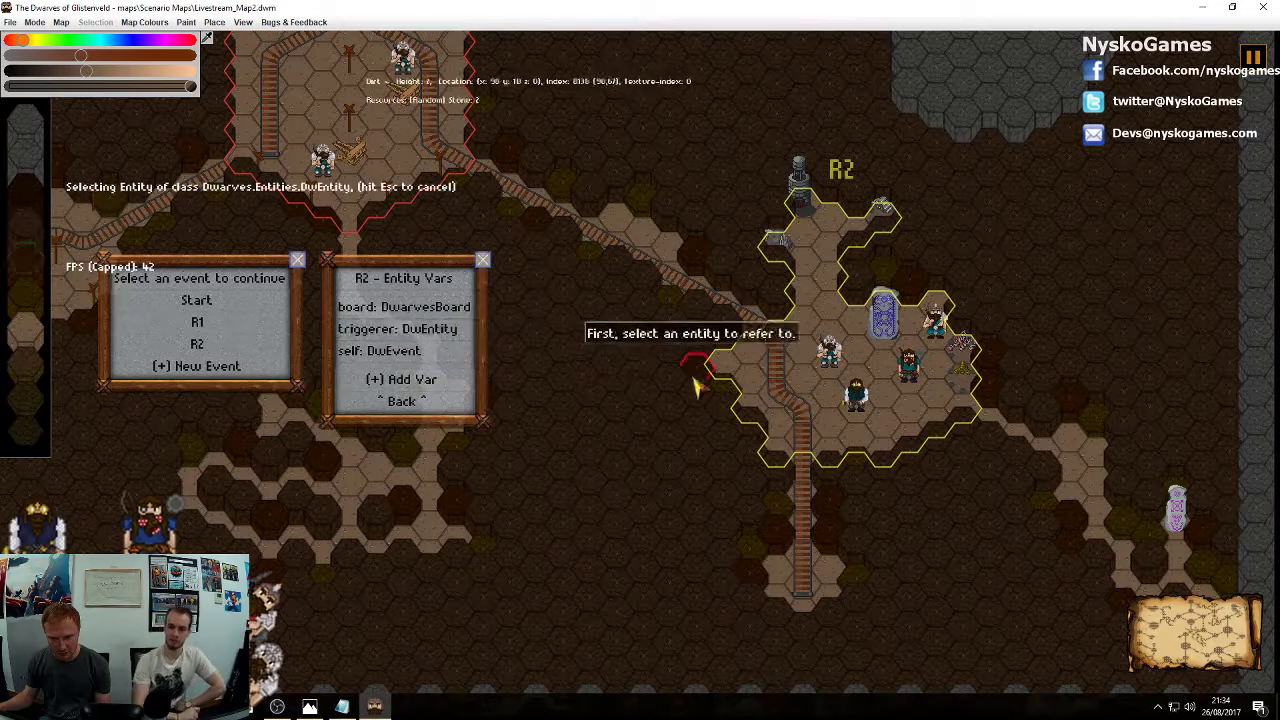
left_click(855, 398)
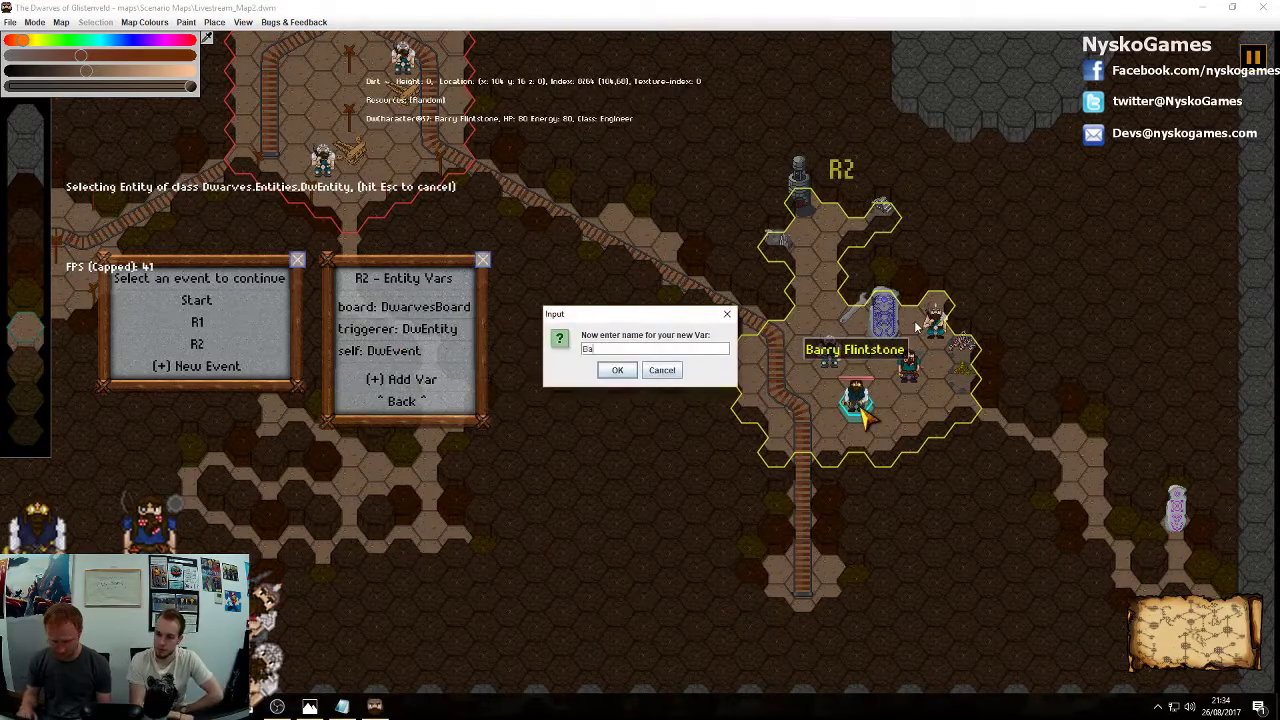
type("Barry")
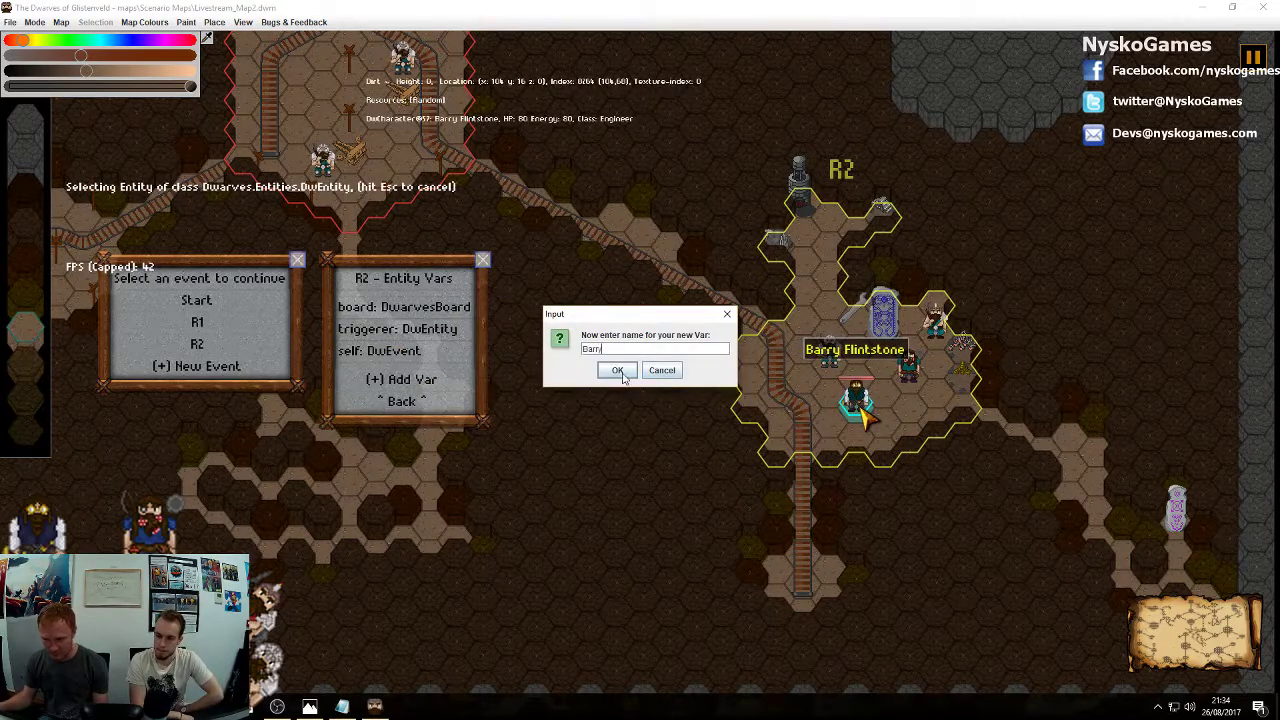
left_click(621, 371)
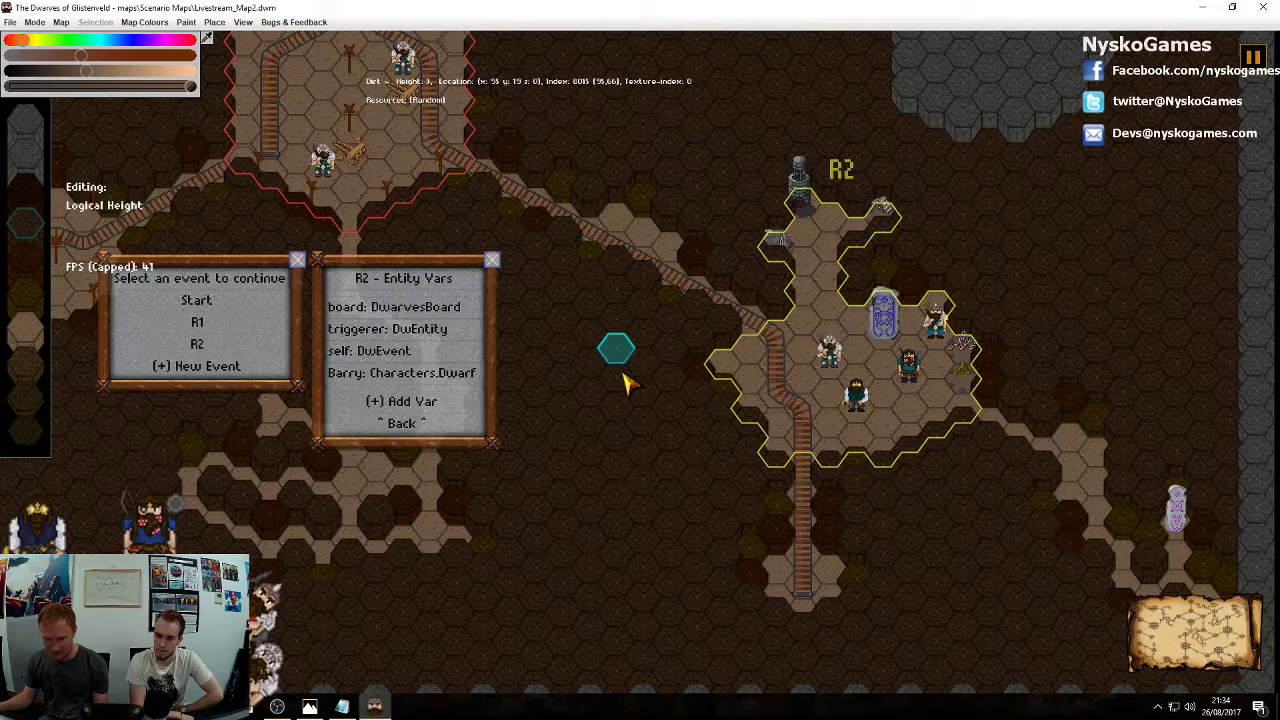
left_click(424, 425)
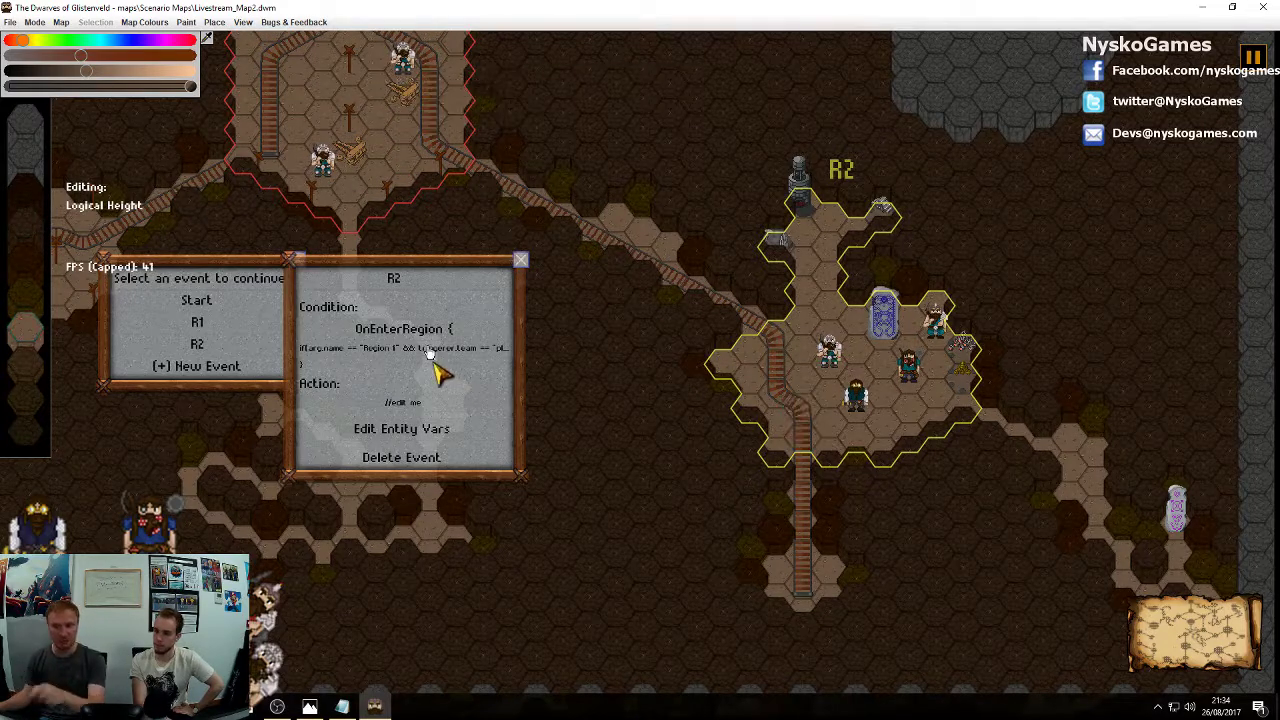
Open the R2 event's action script and clear its placeholder comment
left_click(405, 402)
key("BackSpace")
key("BackSpace")
key("BackSpace")
key("BackSpace")
key("BackSpace")
key("BackSpace")
key("BackSpace")
key("BackSpace")
key("BackSpace")
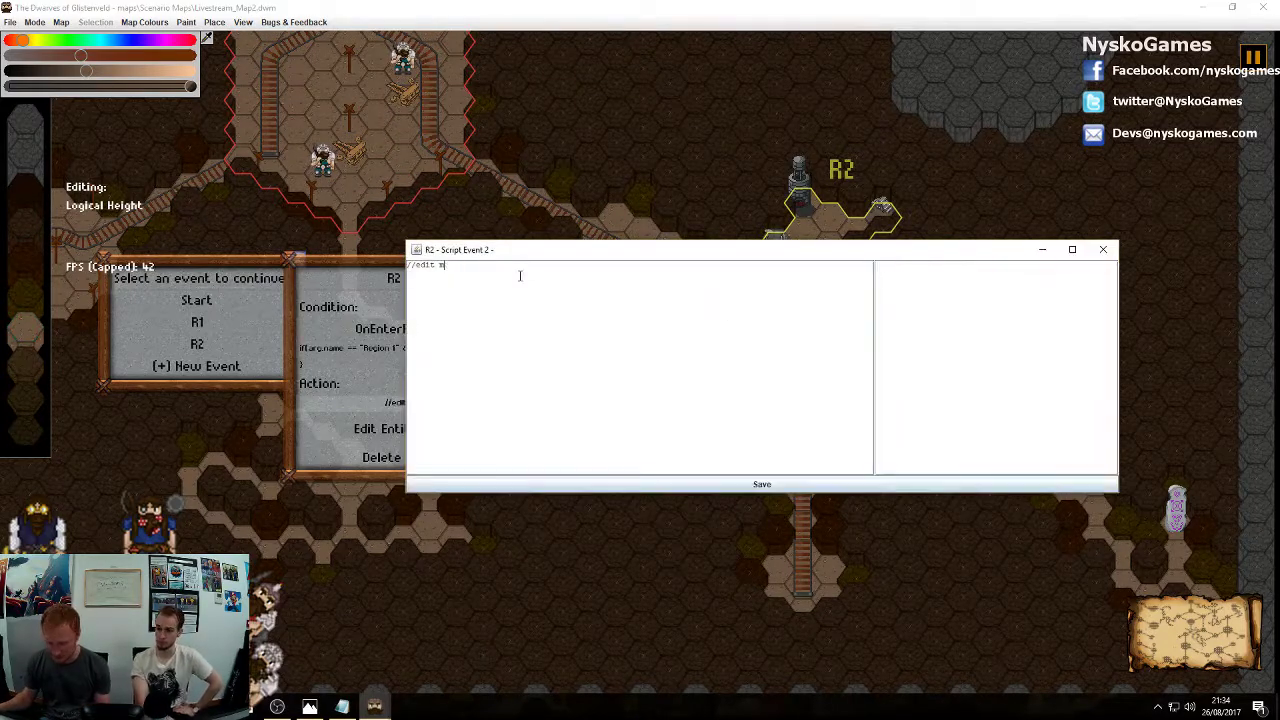
Write startDialogEvent(Barry); as the first line of the R2 action script
type("s")
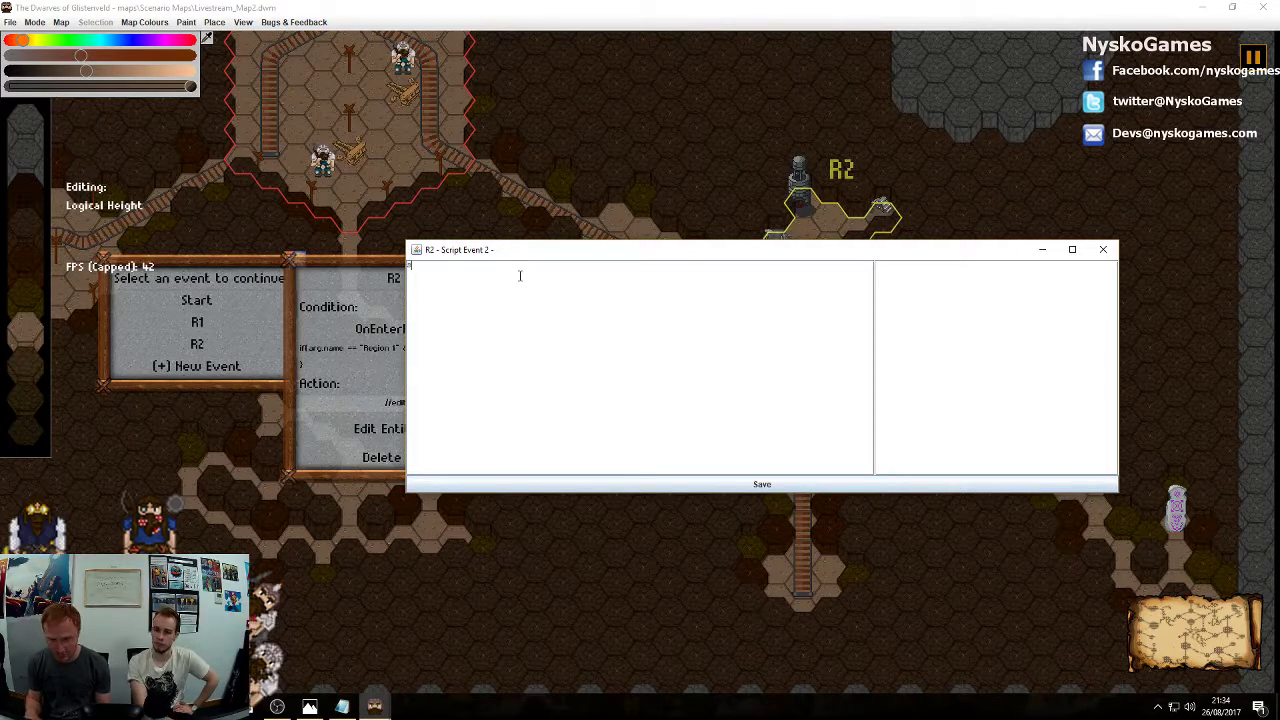
type("tart")
key("BackSpace")
key("BackSpace")
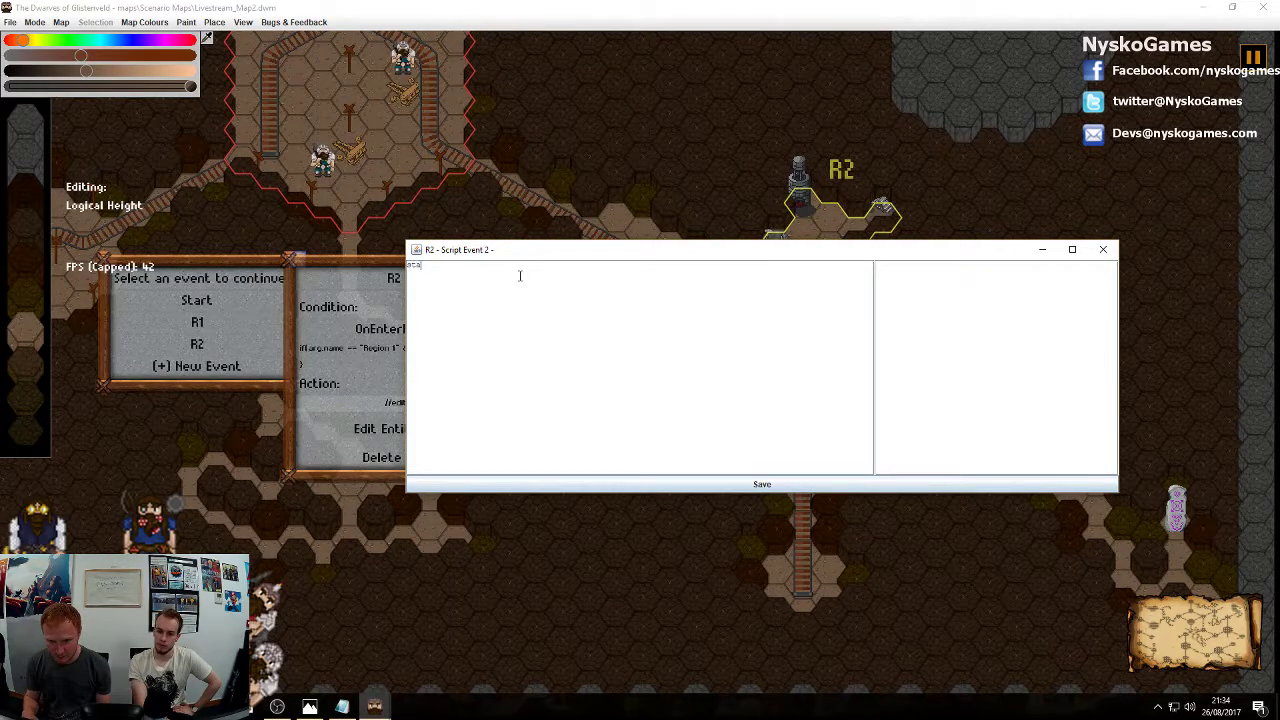
type("t ")
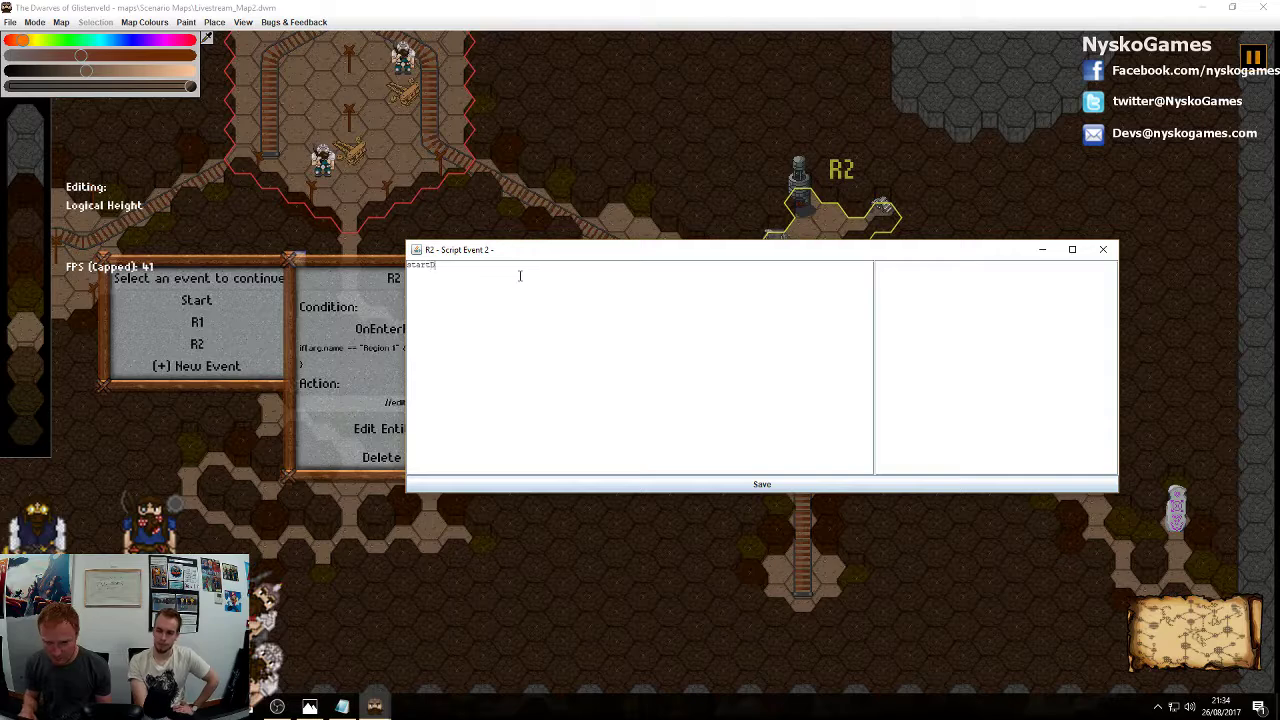
type("ialogE")
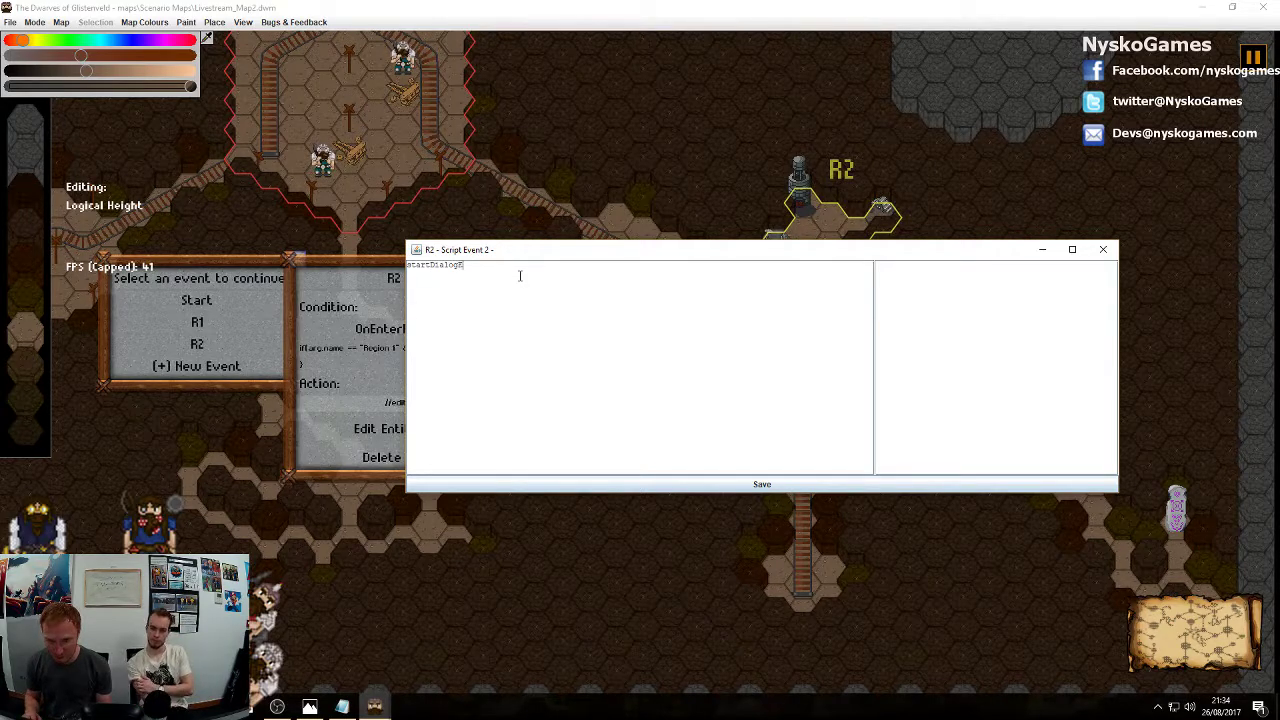
type("vent(")
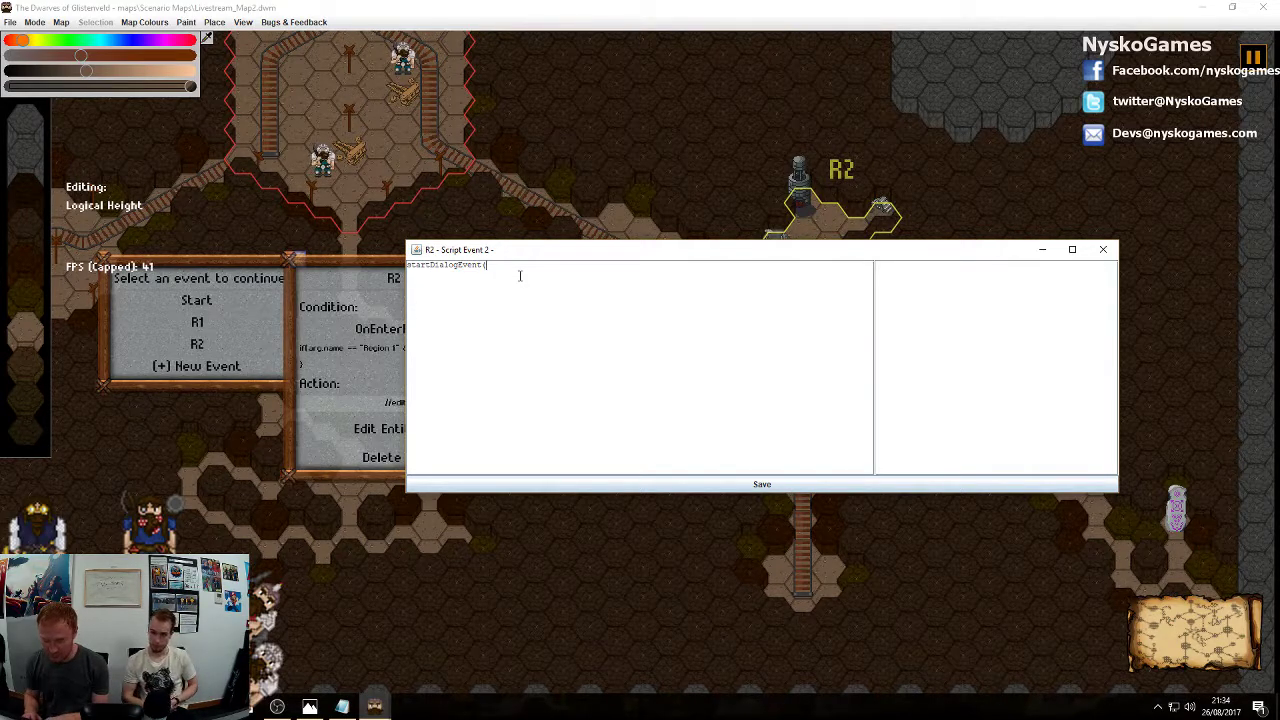
type("Barry)")
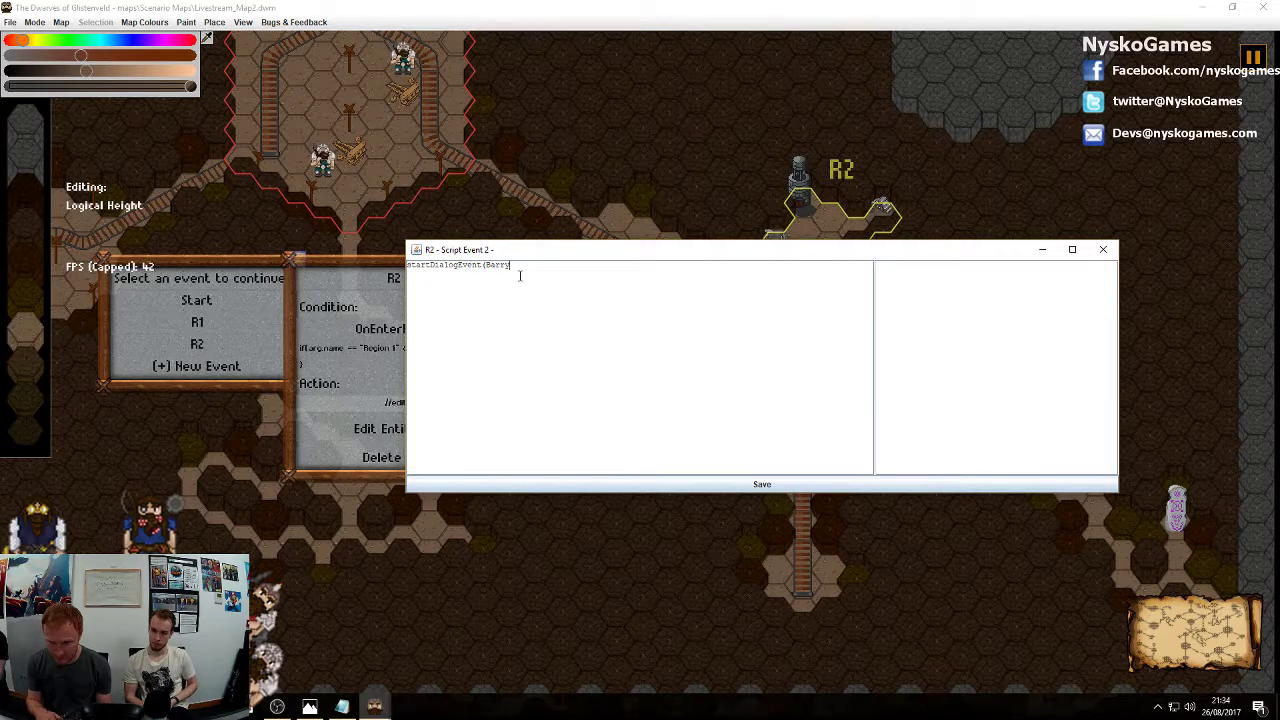
type(";")
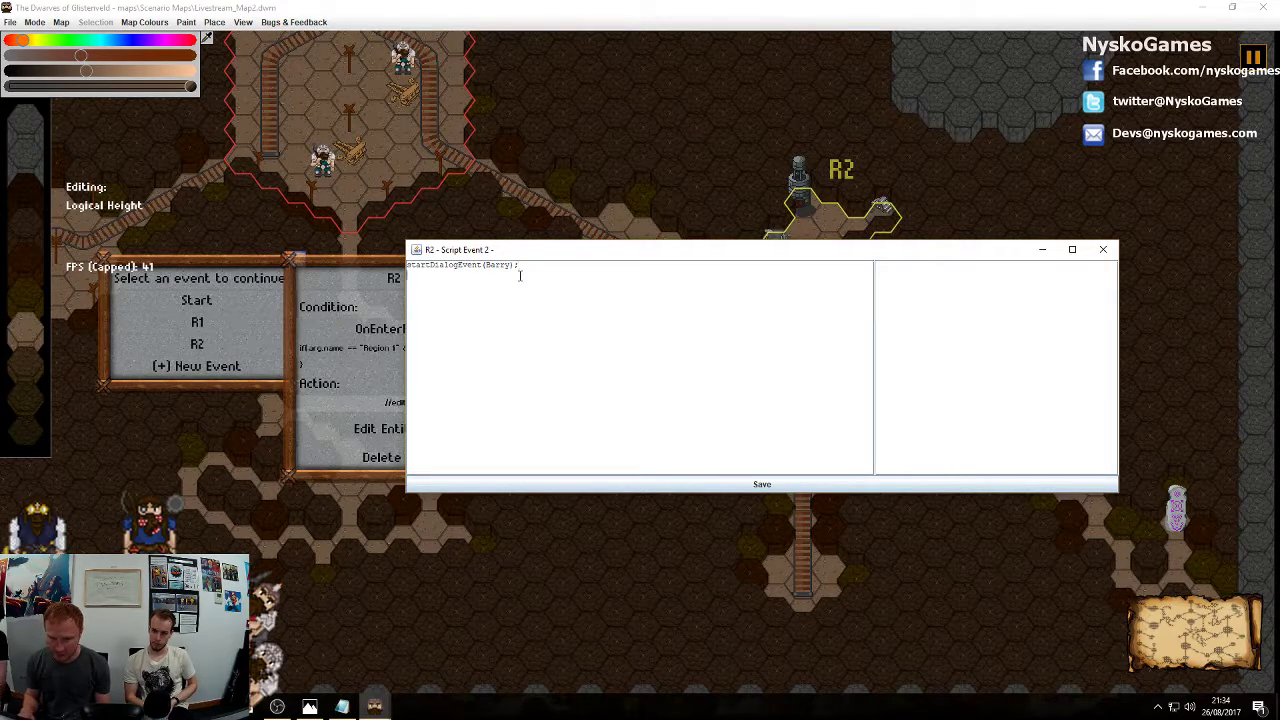
Below it, begin an indented line reading addDialog("You've finally arrived. We
key("Return")
key("Tab")
type("eddDialog")
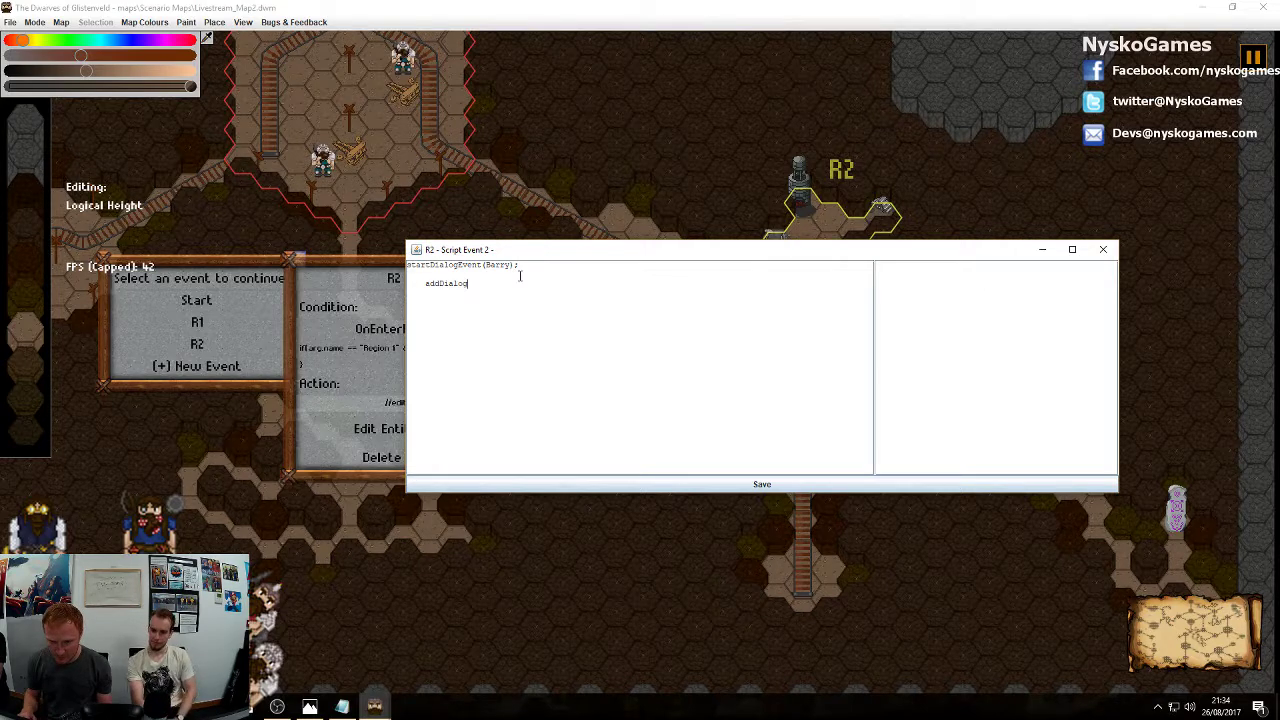
type("(\"")
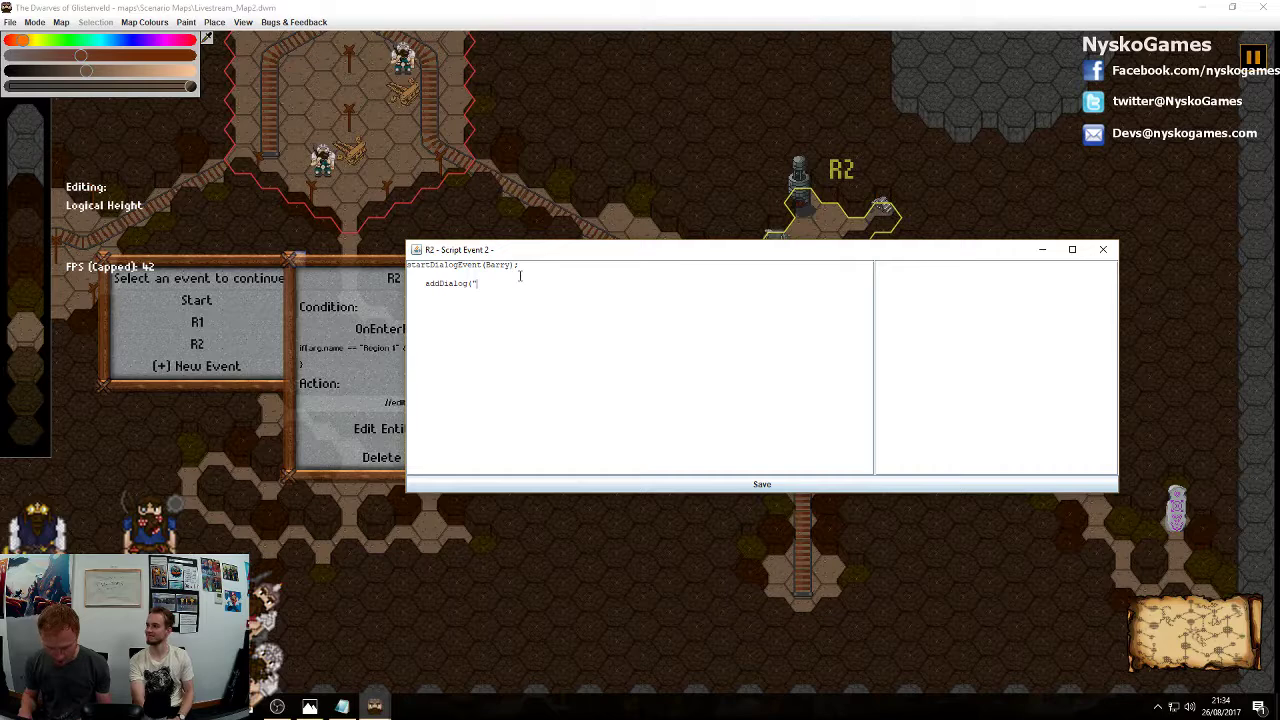
type("You\");")
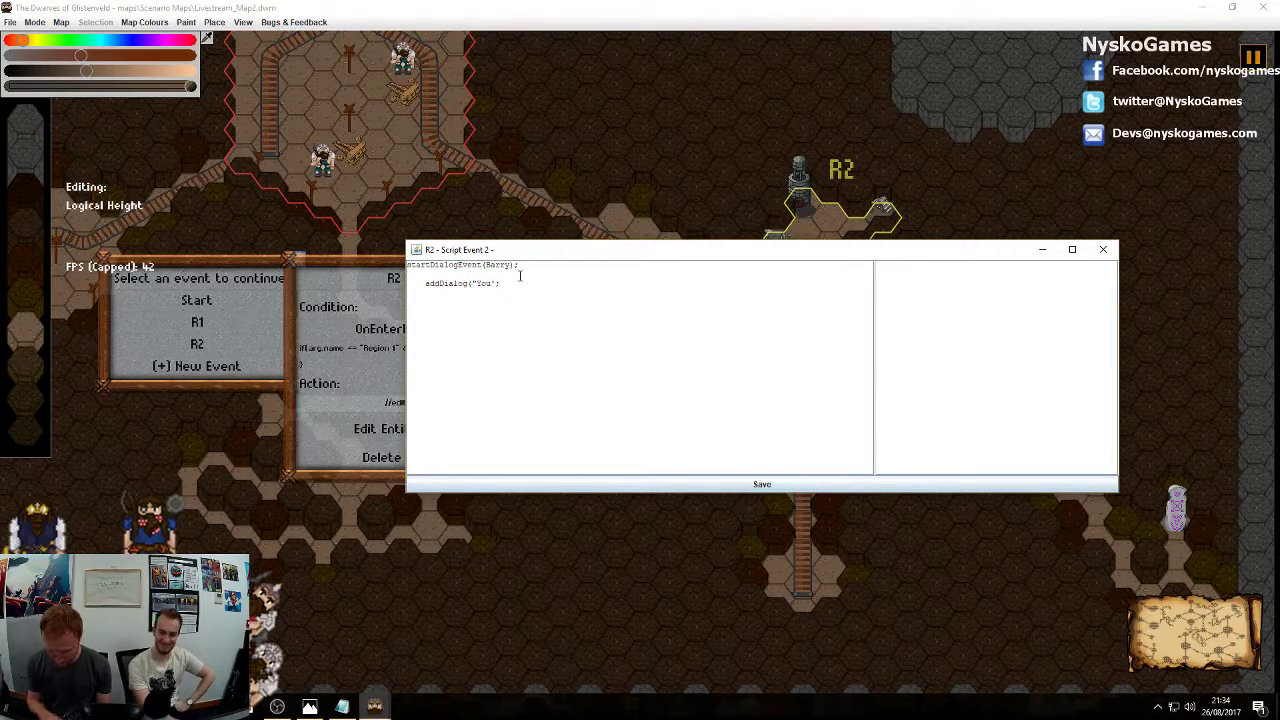
key("BackSpace")
key("BackSpace")
key("BackSpace")
type("'ve finall")
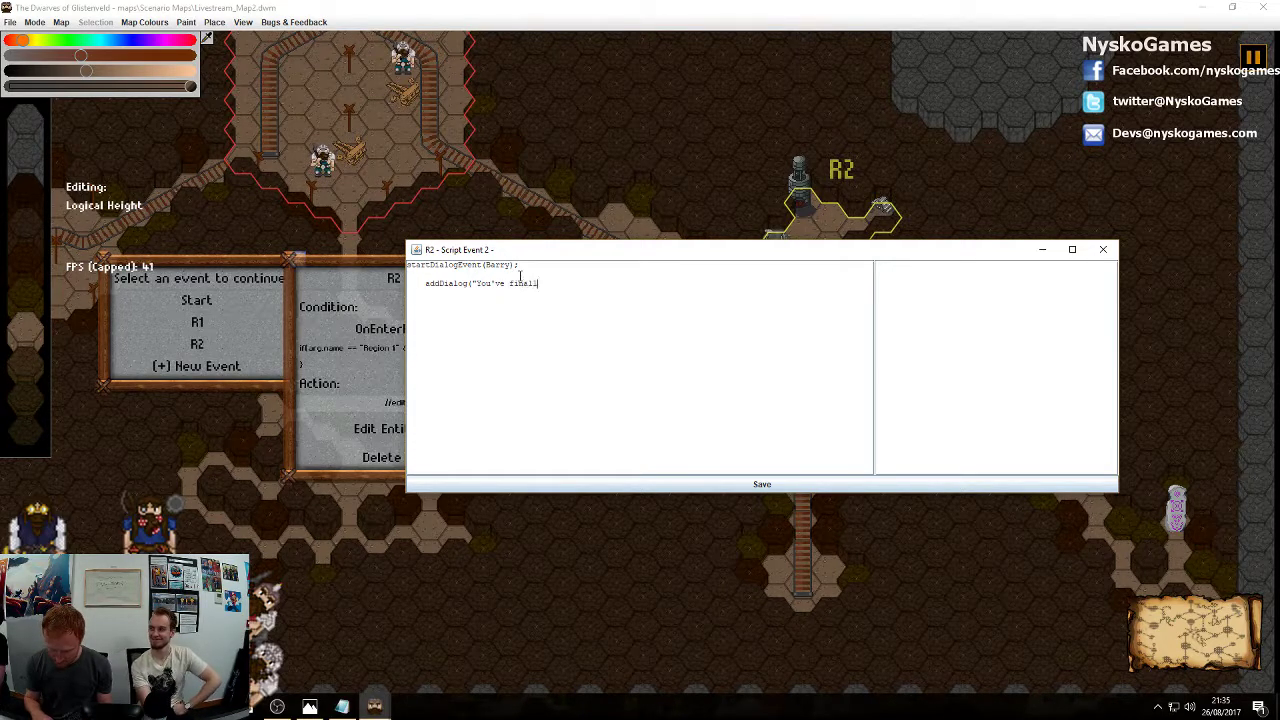
type("y arrived. We")
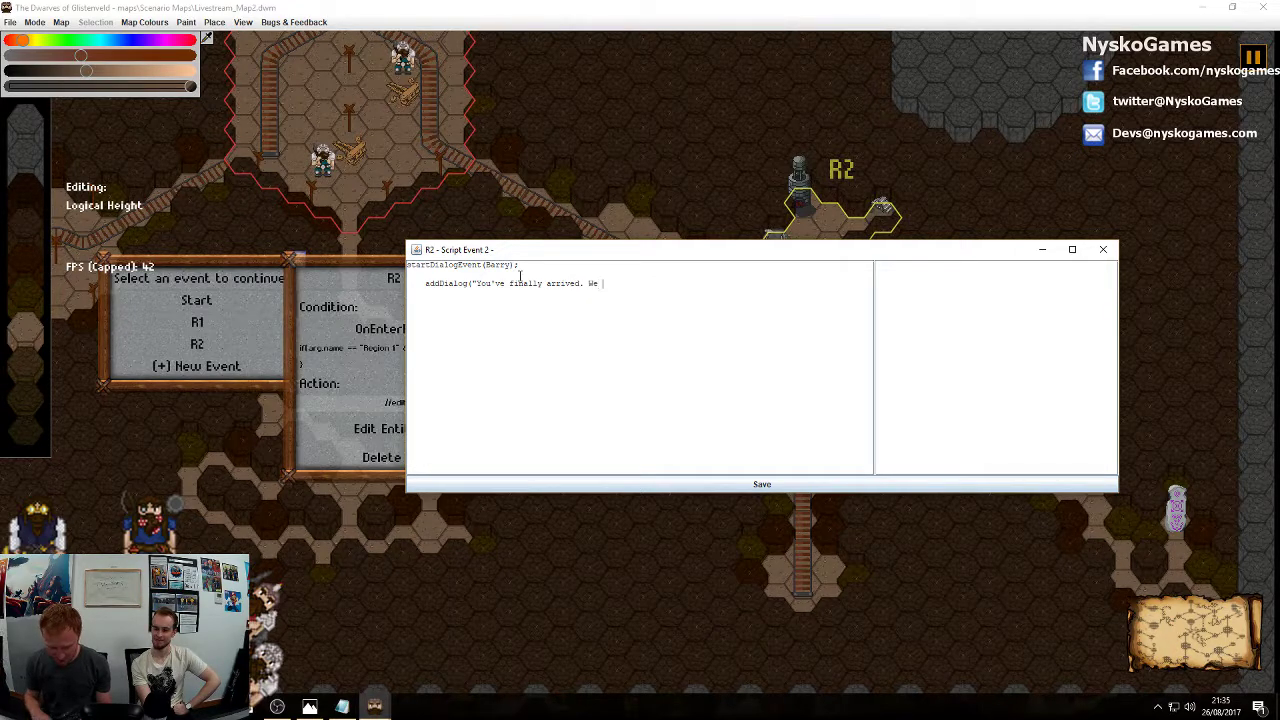
Continue Barry's dialog line in the R2 script with "want the gold you owe us!"
type(" want o")
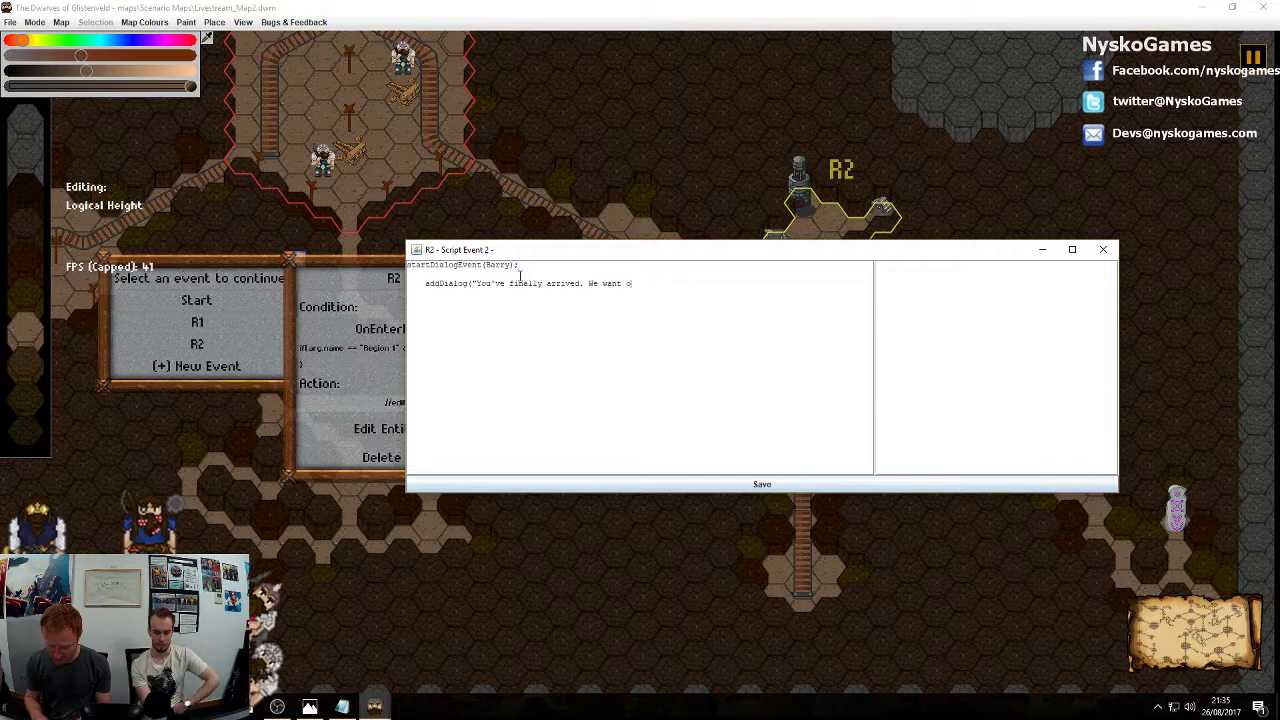
key("BackSpace")
type("the gol")
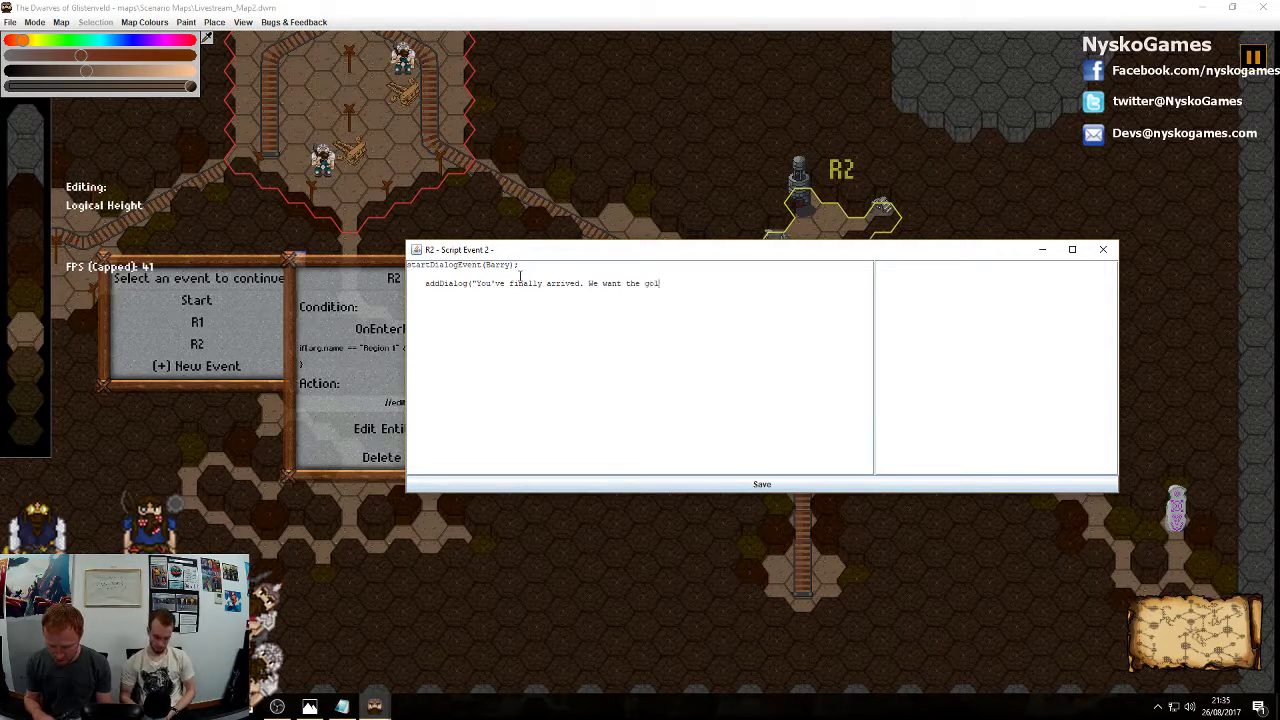
type("d you owe ")
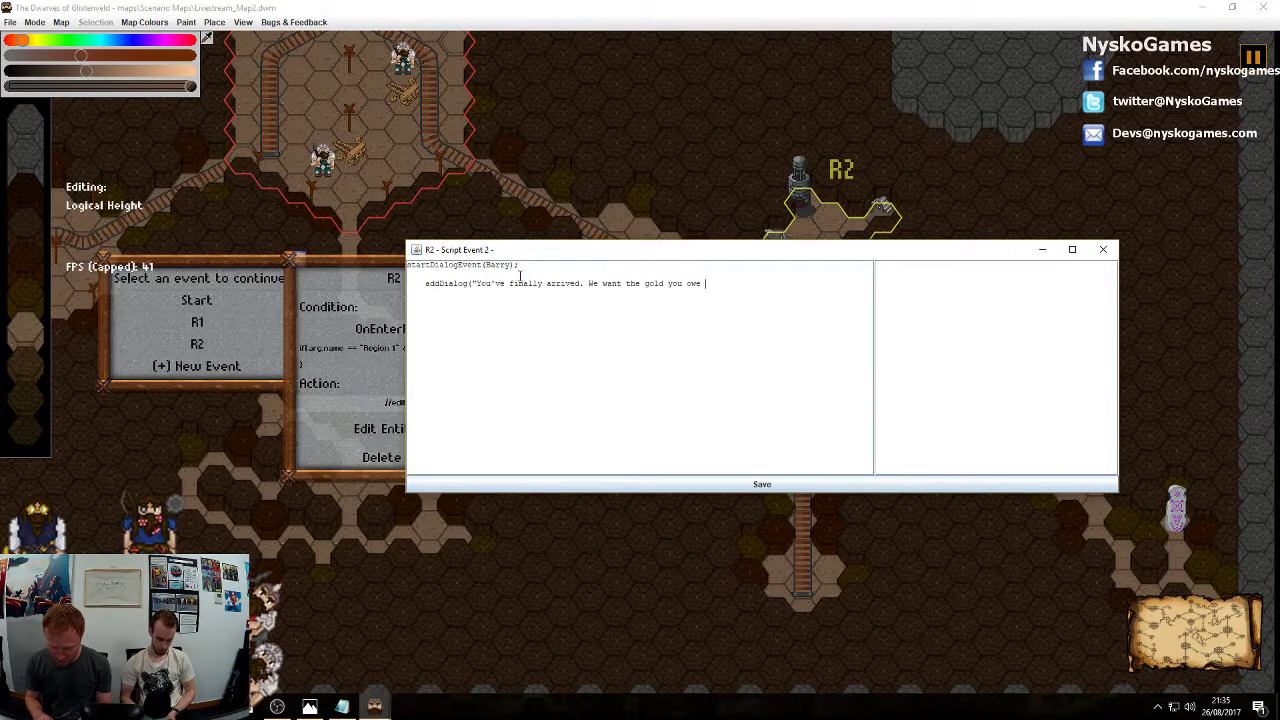
type("us! ")
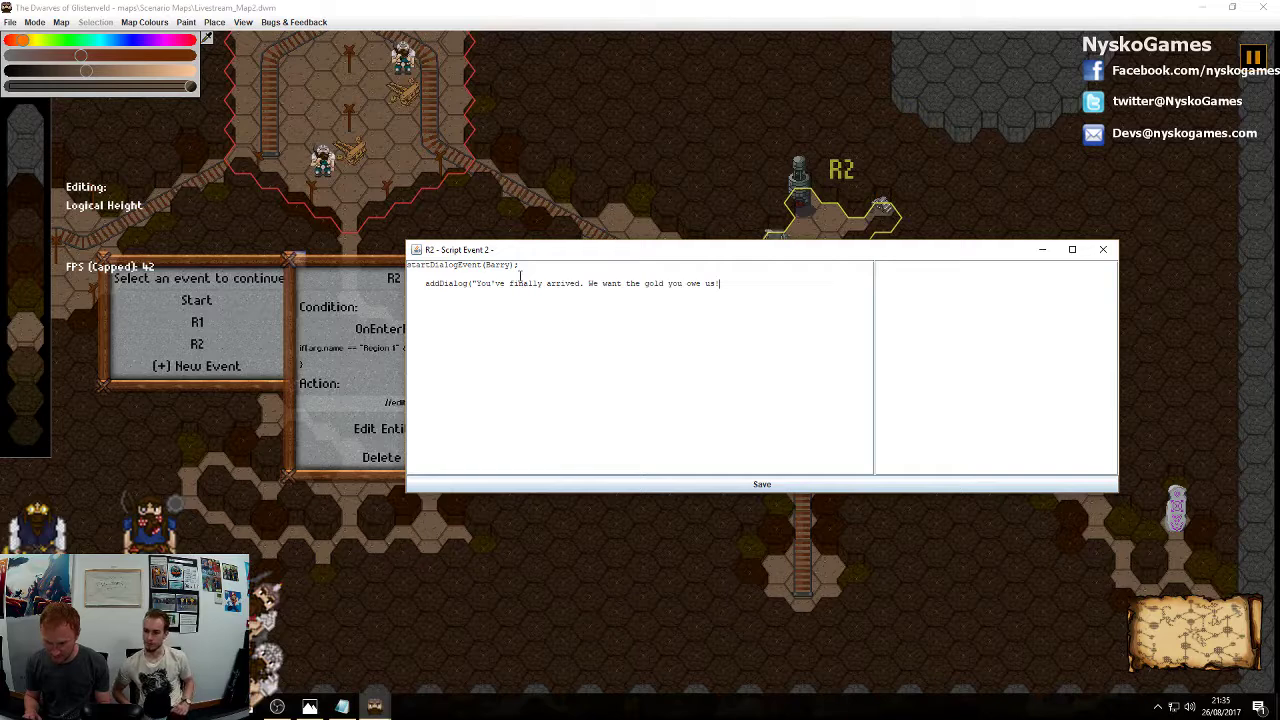
Extend Barry's dialog text with the sentence "We wont let you pass until you give us 100"
type("We wo")
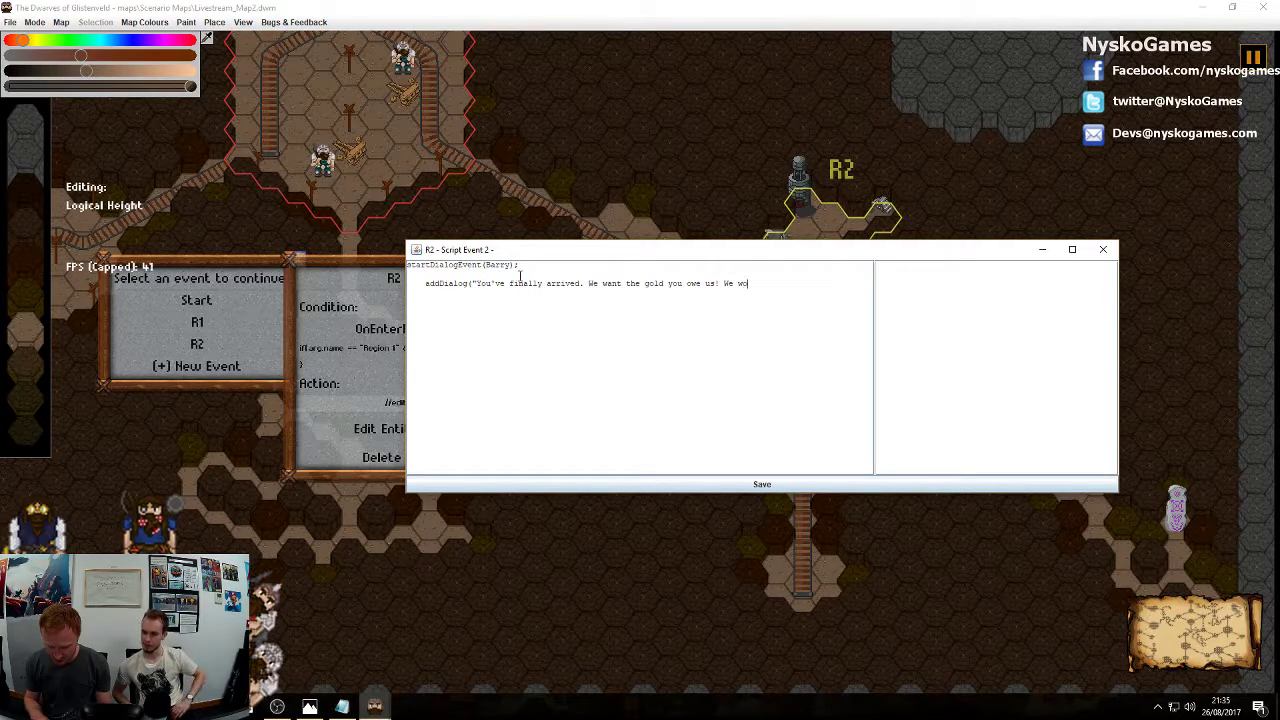
type("u")
key("BackSpace")
type("n")
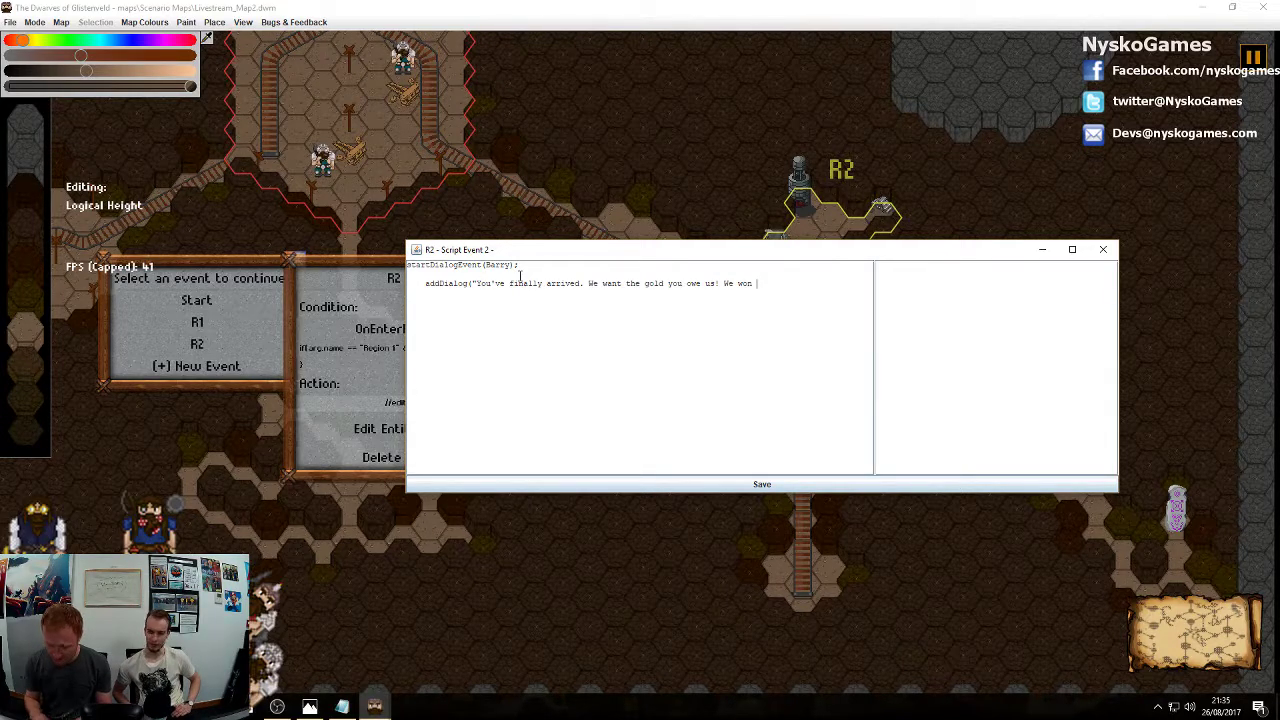
type("t let you")
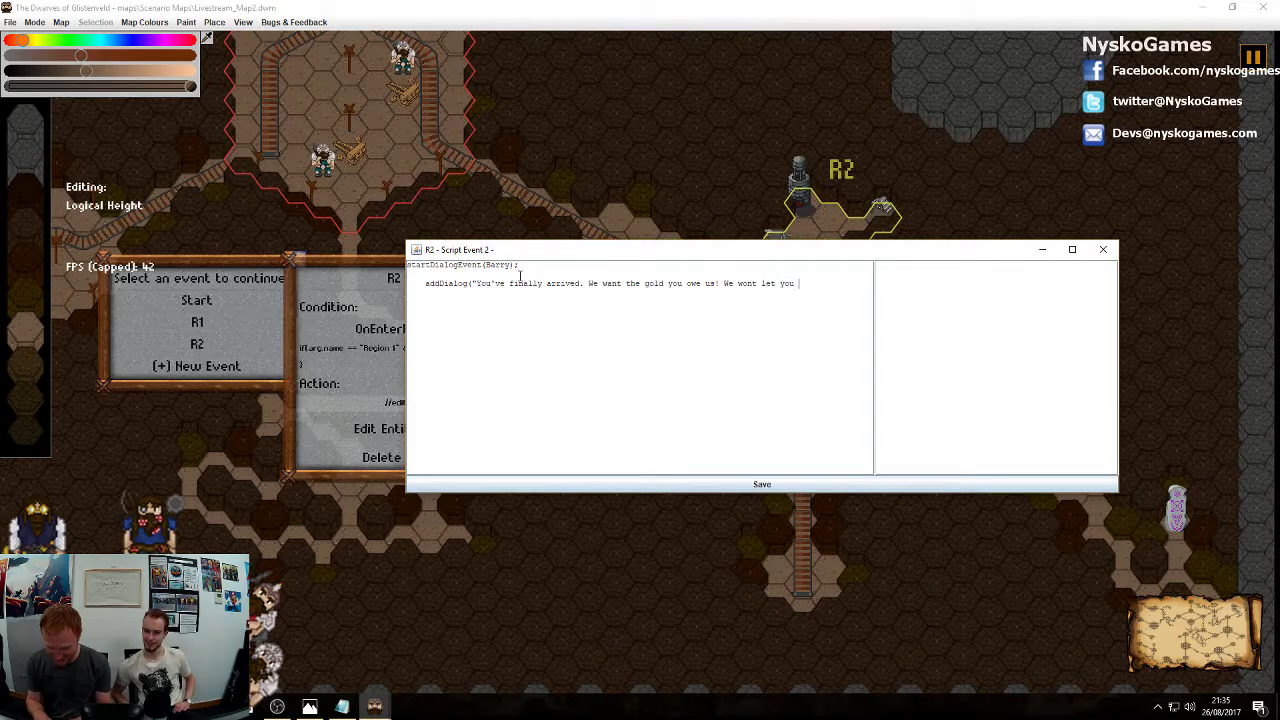
type(" pas")
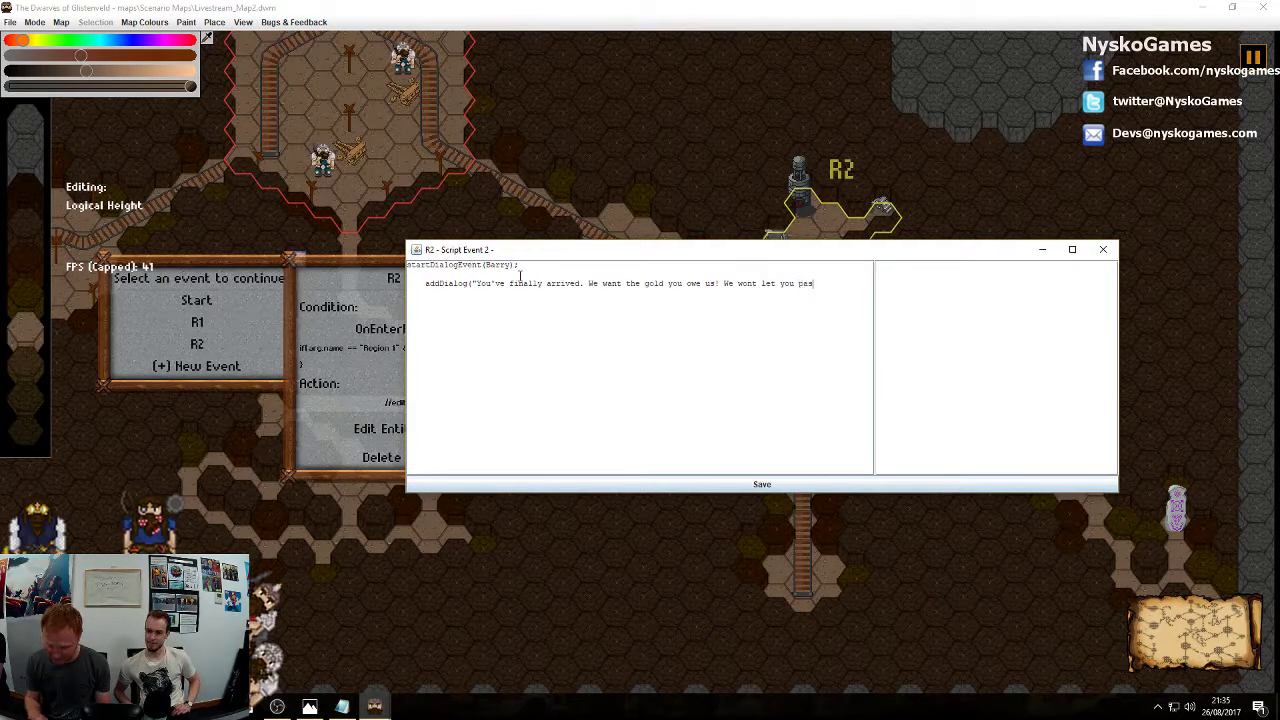
type("s unt")
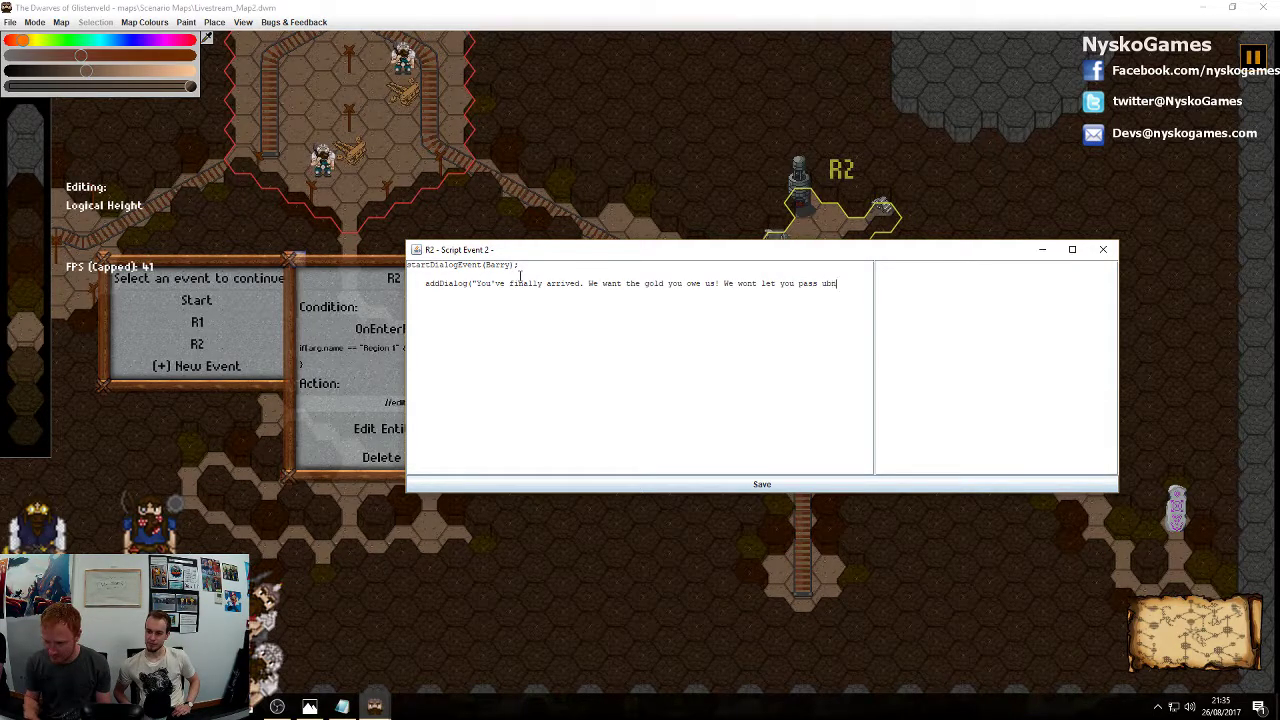
type("il")
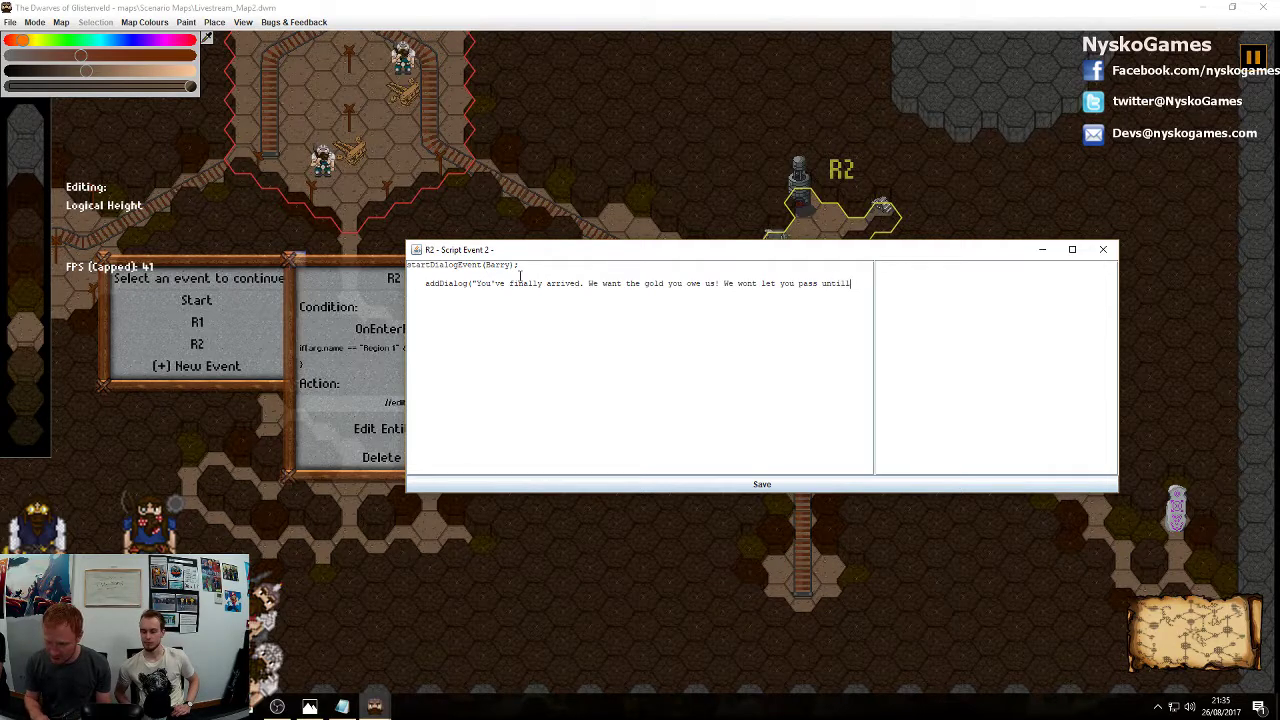
type(" you give u")
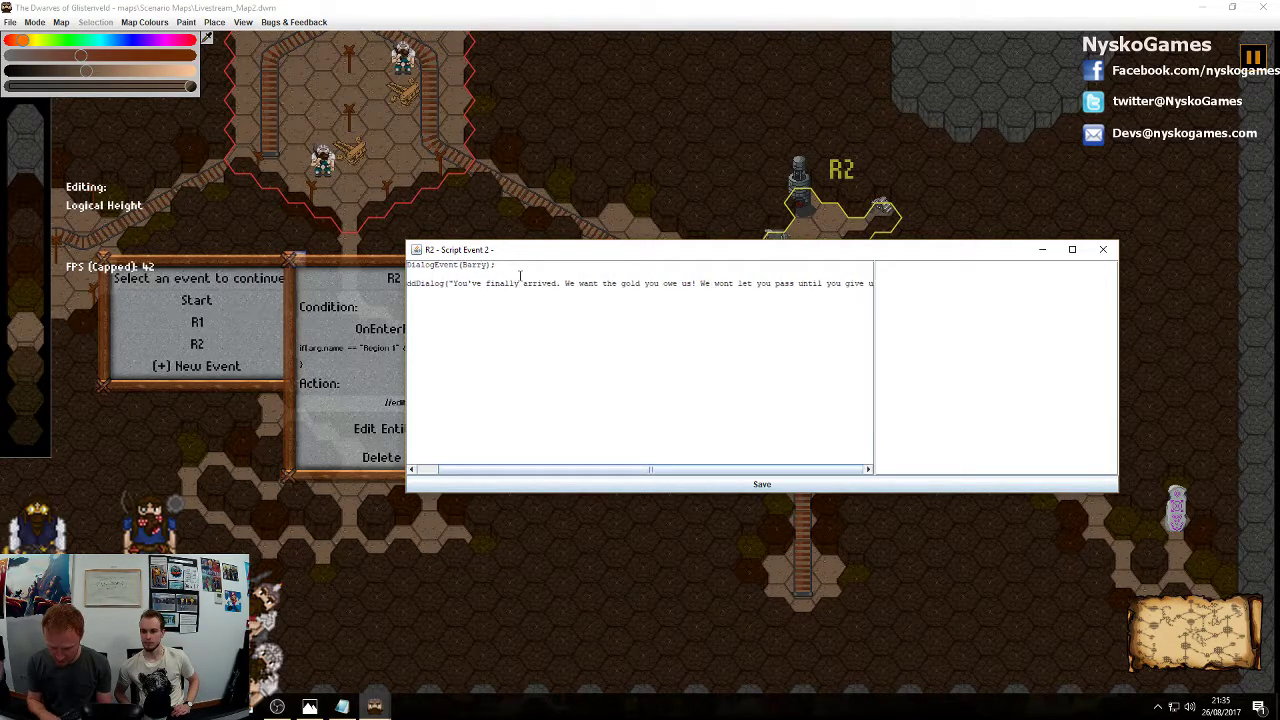
type("s 100")
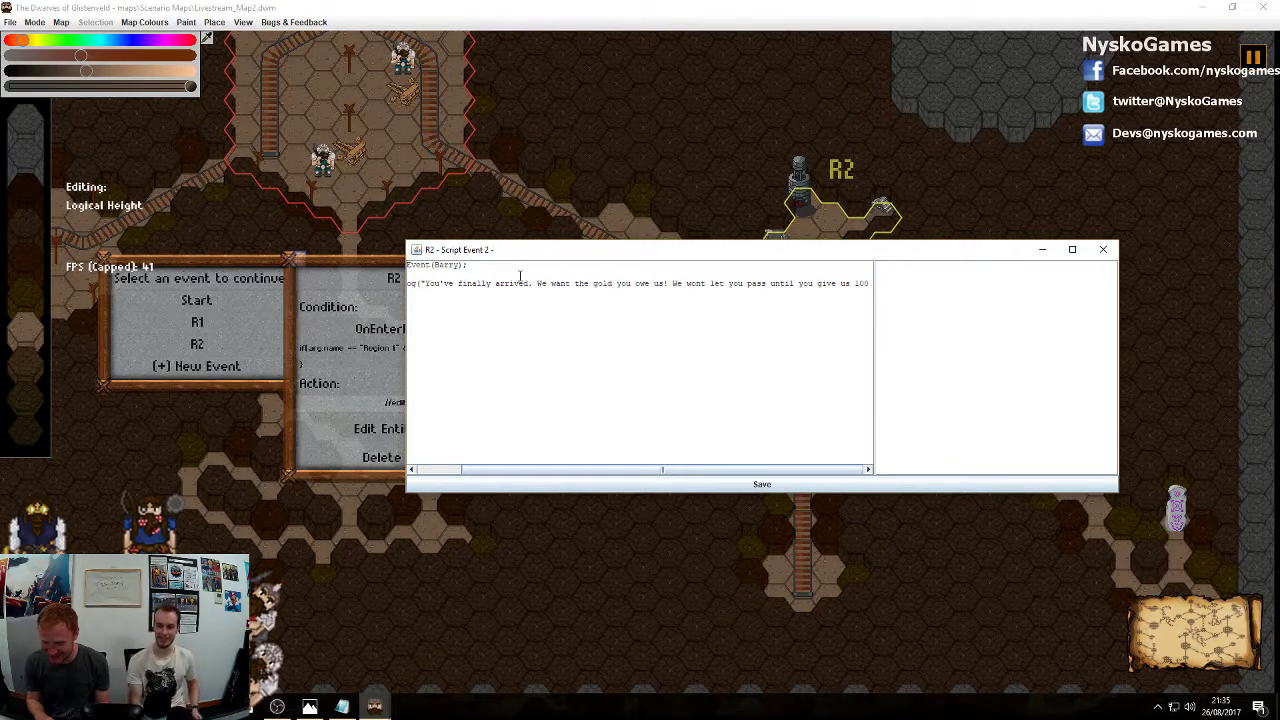
key("Left")
key("Left")
key("Left")
key("Left")
key("Left")
key("Left")
key("Left")
key("Left")
key("Left")
key("Left")
key("Left")
key("Left")
key("Left")
key("Left")
key("Left")
key("Left")
key("Left")
key("Left")
key("Left")
key("Left")
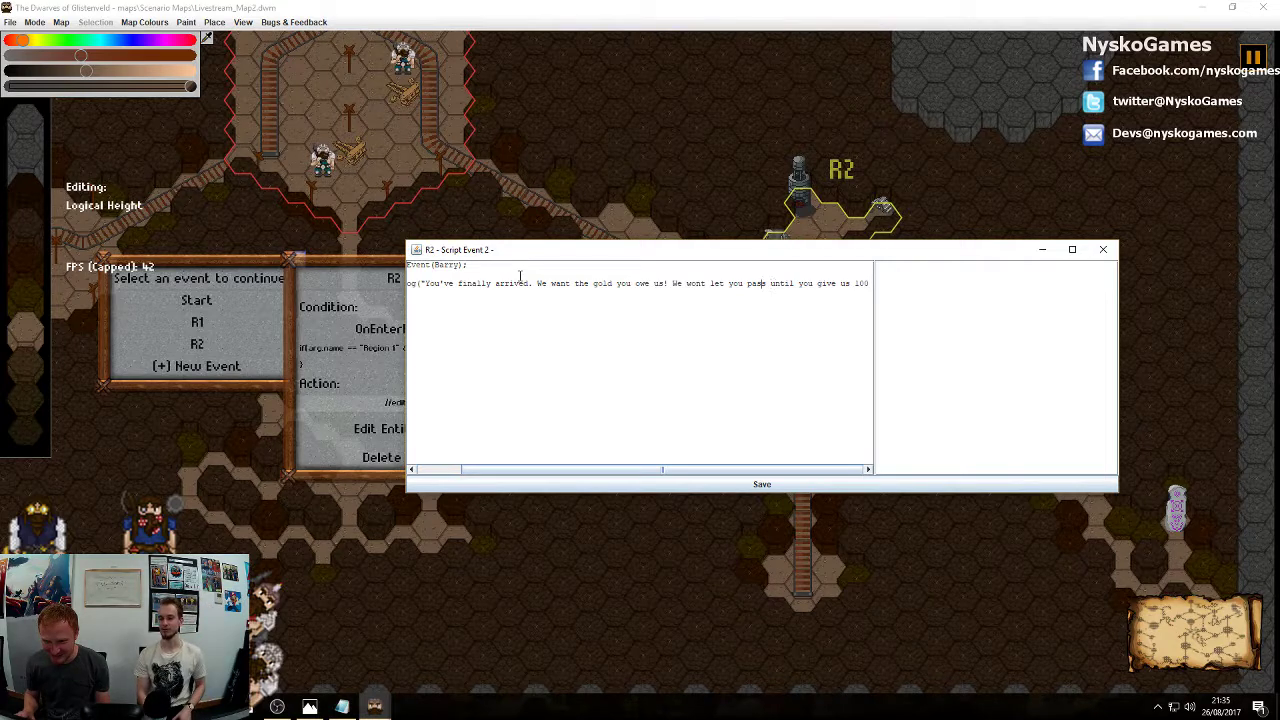
key("Right")
key("Right")
key("Right")
key("Right")
key("Right")
key("Right")
key("Right")
key("Right")
key("Right")
key("Right")
key("Right")
key("Right")
key("Right")
key("Right")
key("Right")
key("Right")
key("Right")
key("Right")
key("Right")
key("Right")
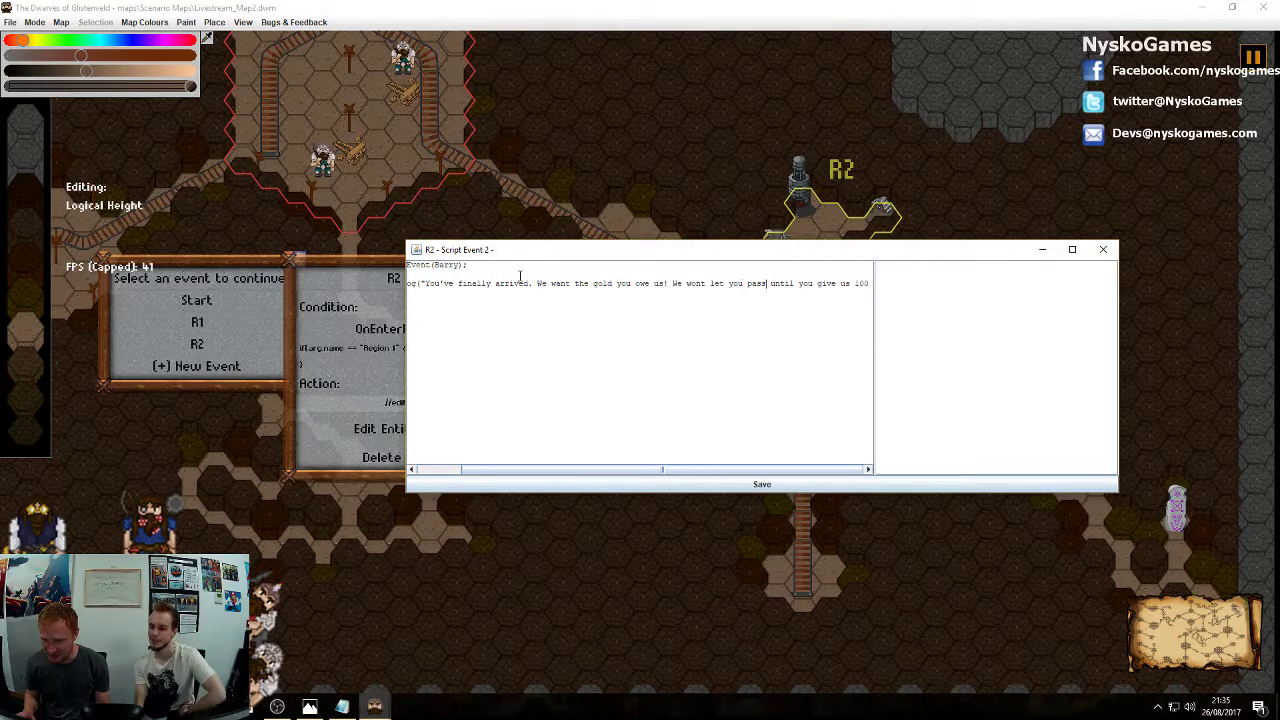
Complete Barry's dialog line with gold!" , Barry); so that Barry is the speaker, and start a new line
type("gold!\"")
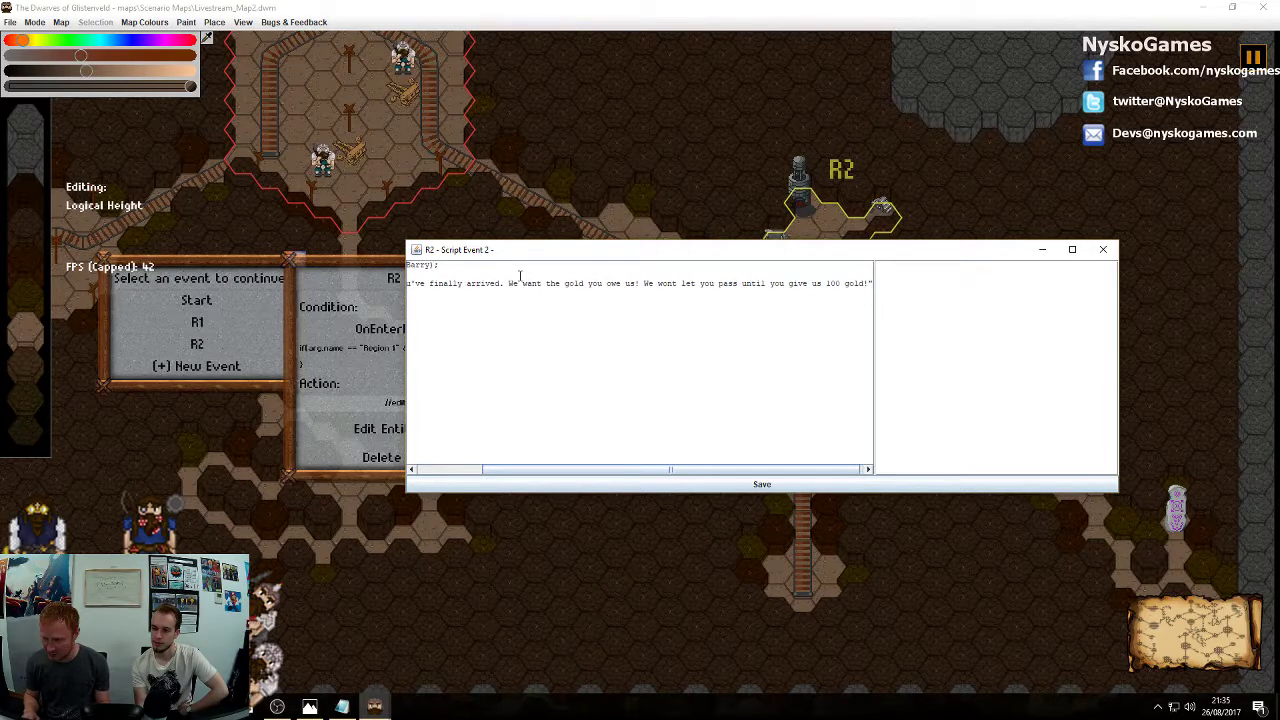
type(")")
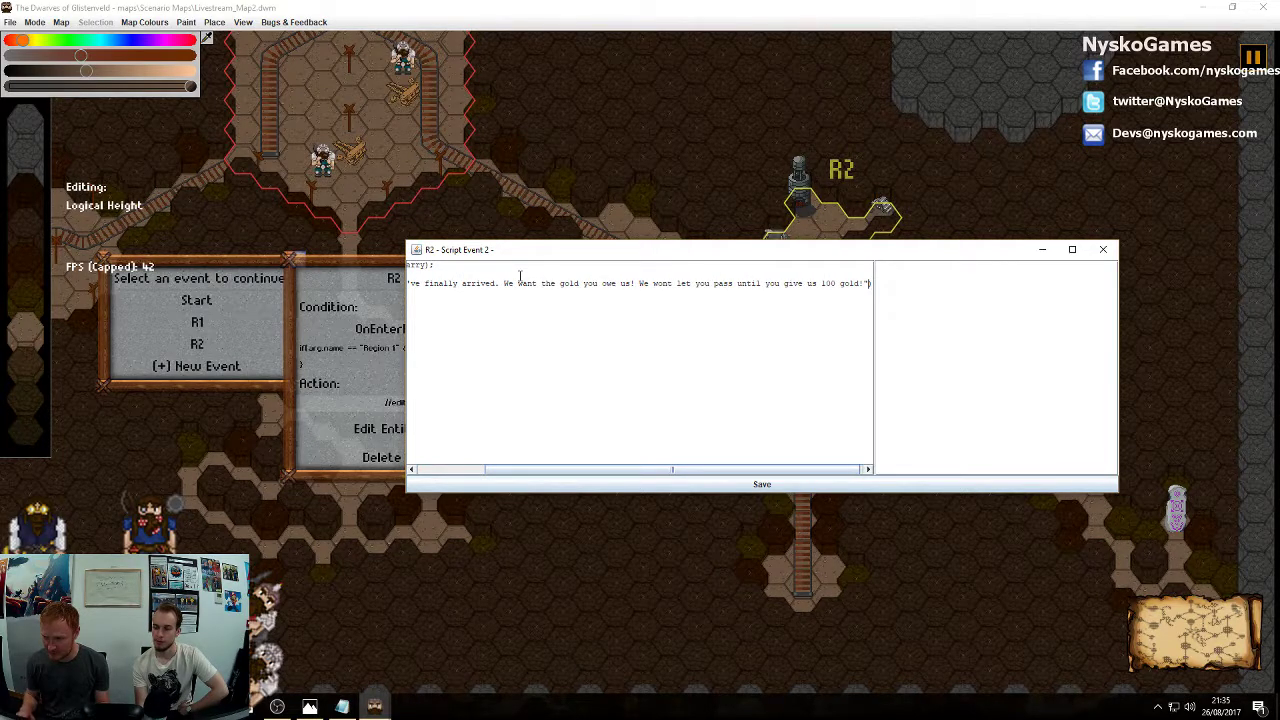
type(",Barry")
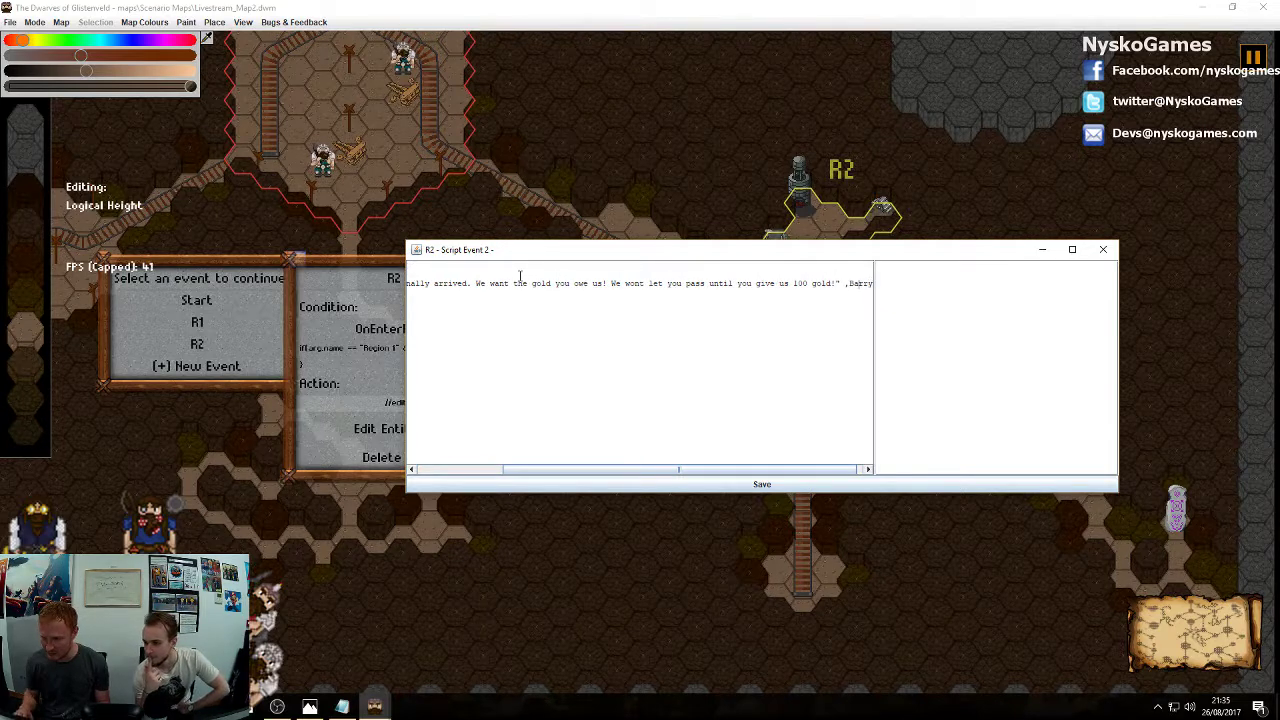
key("Left")
key("Left")
key("Left")
key("Left")
key("Left")
key("Right")
key("Right")
key("Right")
type(";")
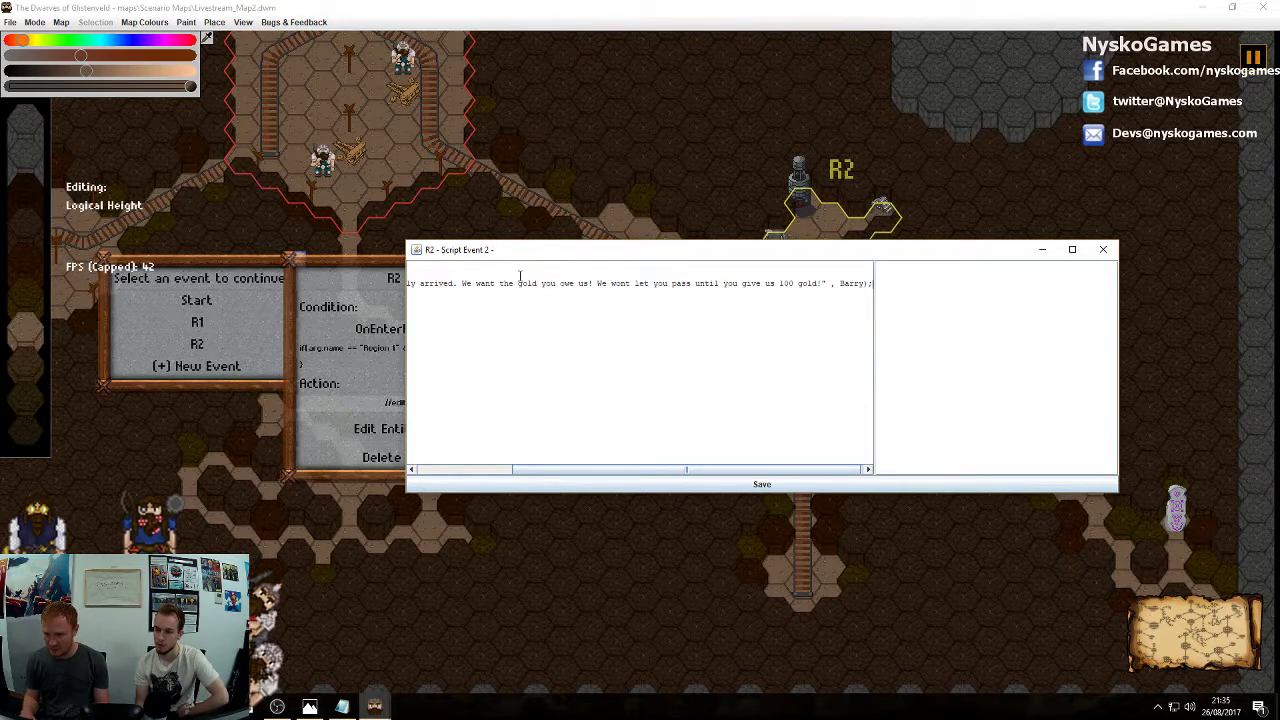
key("Return")
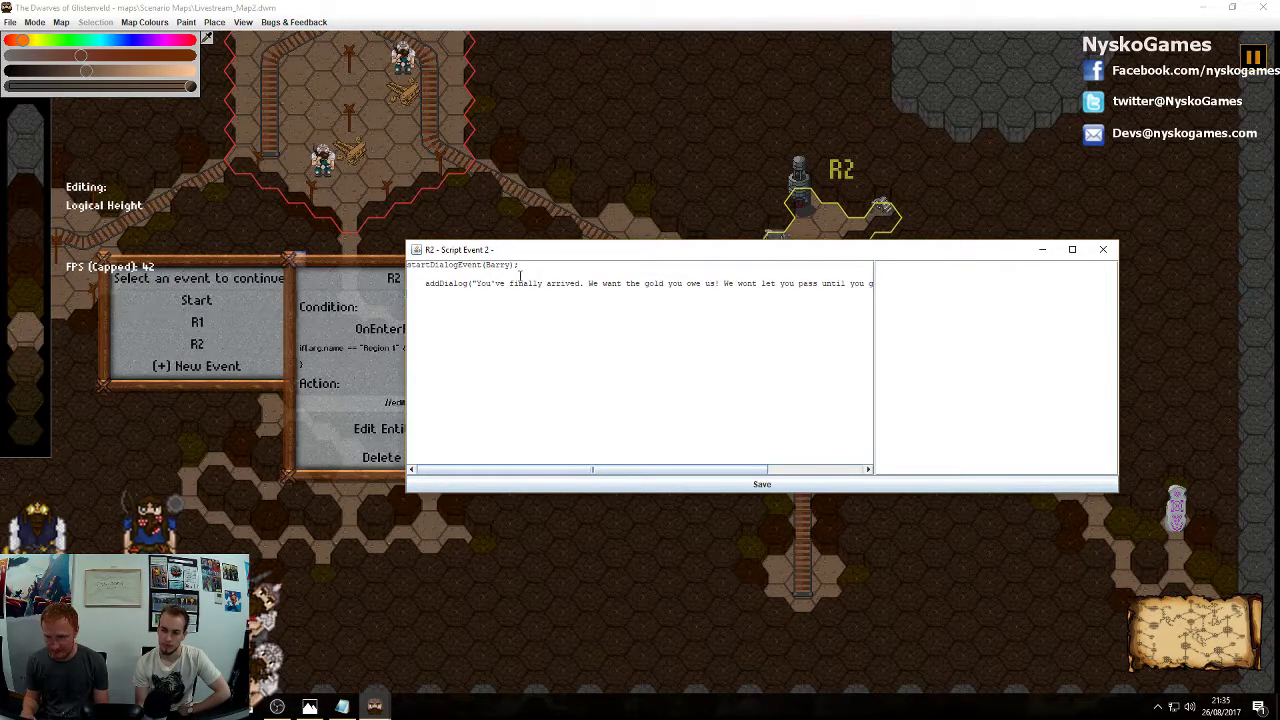
type("edn")
key("BackSpace")
key("BackSpace")
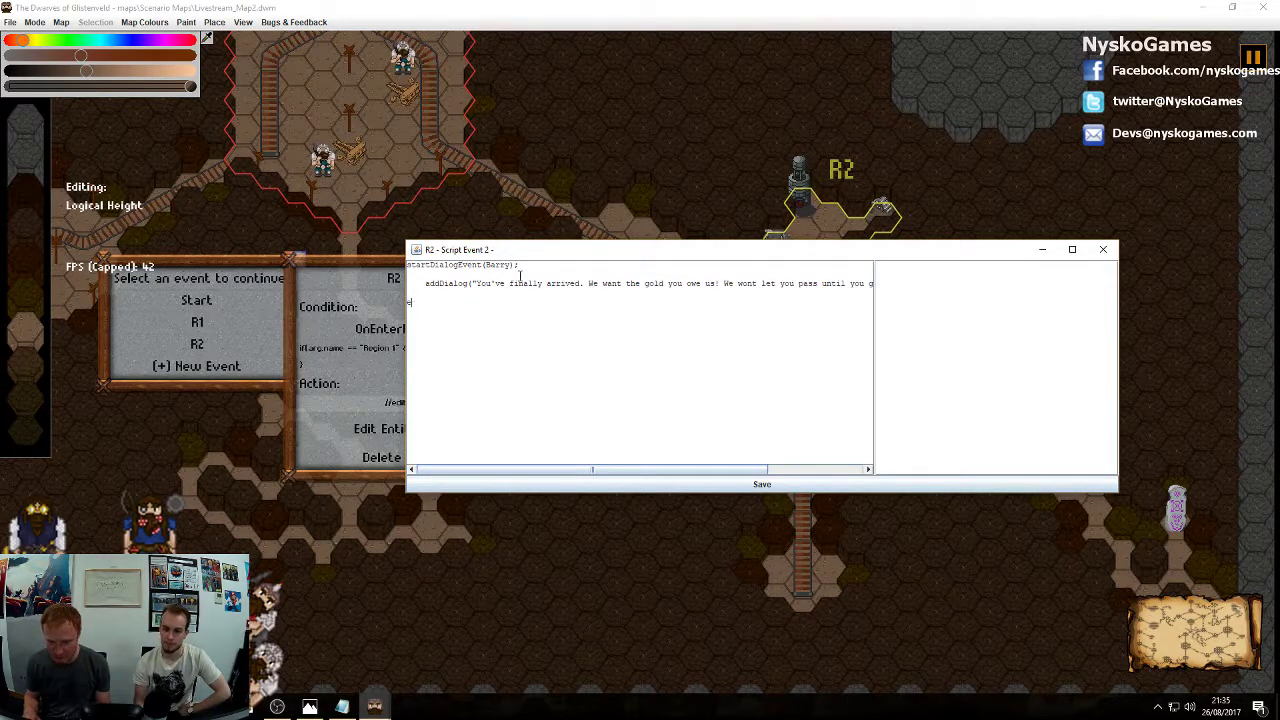
key("BackSpace")
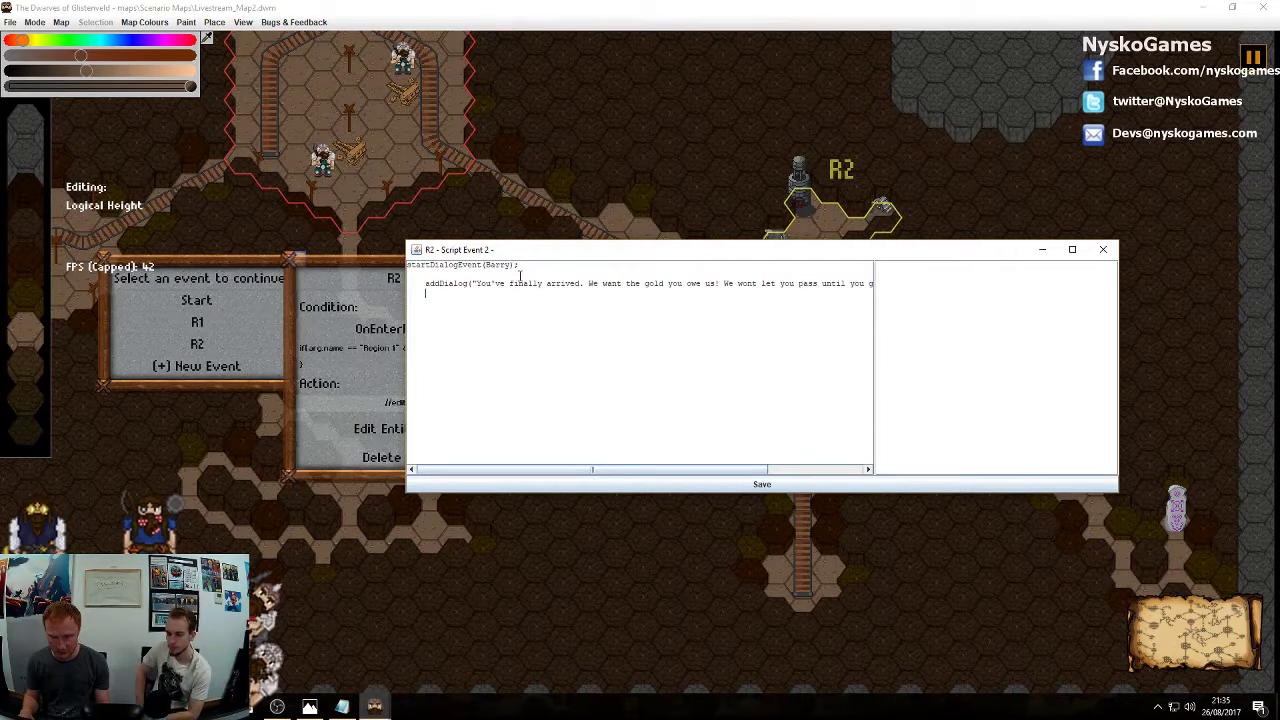
Begin a second indented dialog line reading addDialog("Whoa man, thats totallly not cool!
type("addDialo")
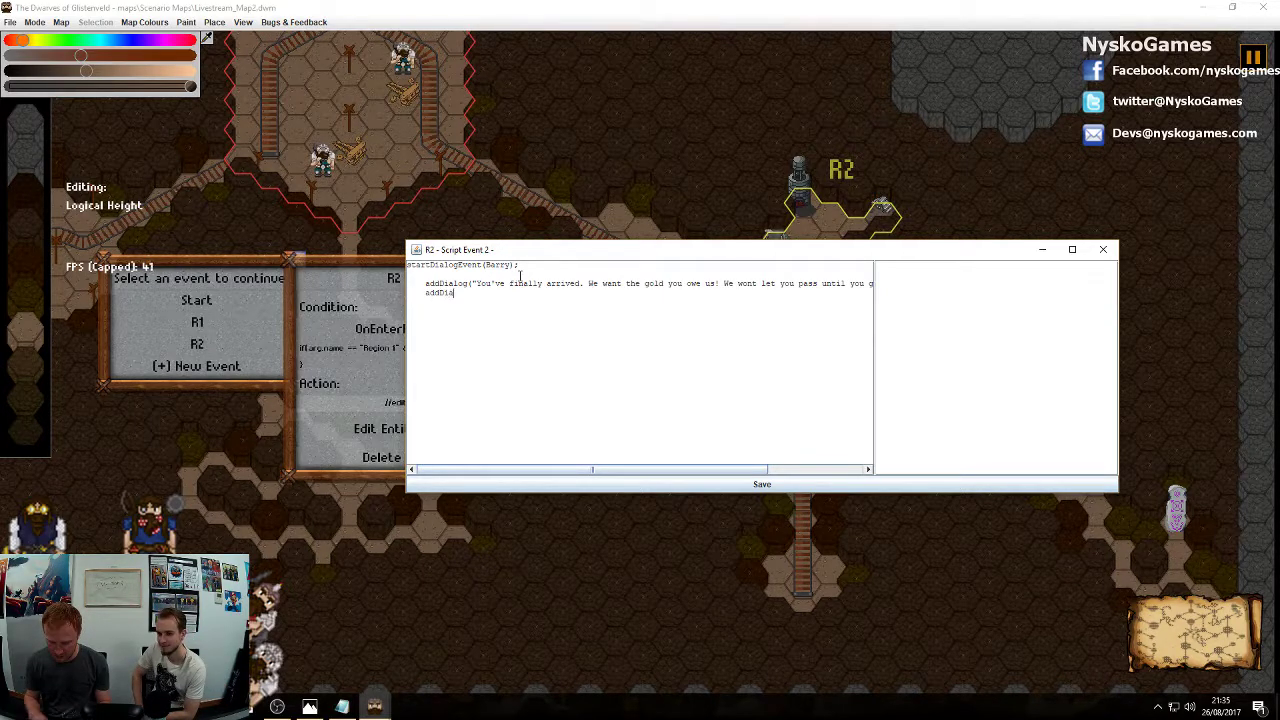
key("BackSpace")
key("BackSpace")
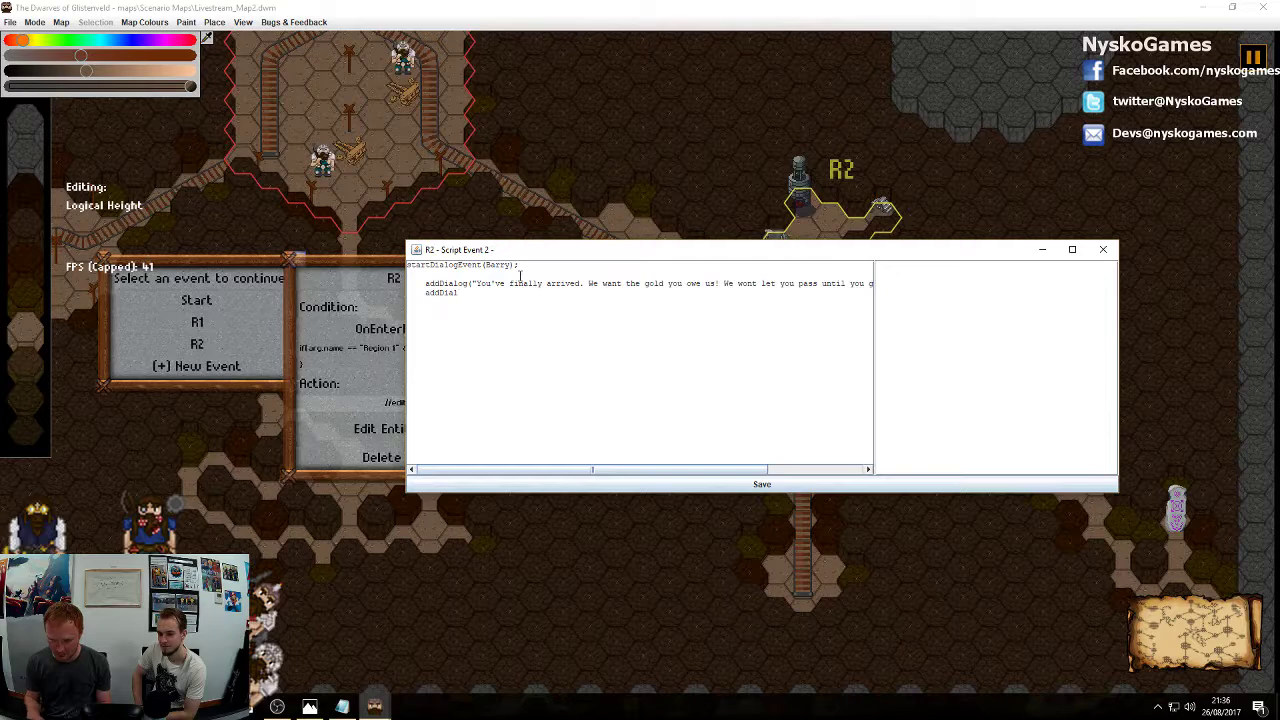
type("og(")
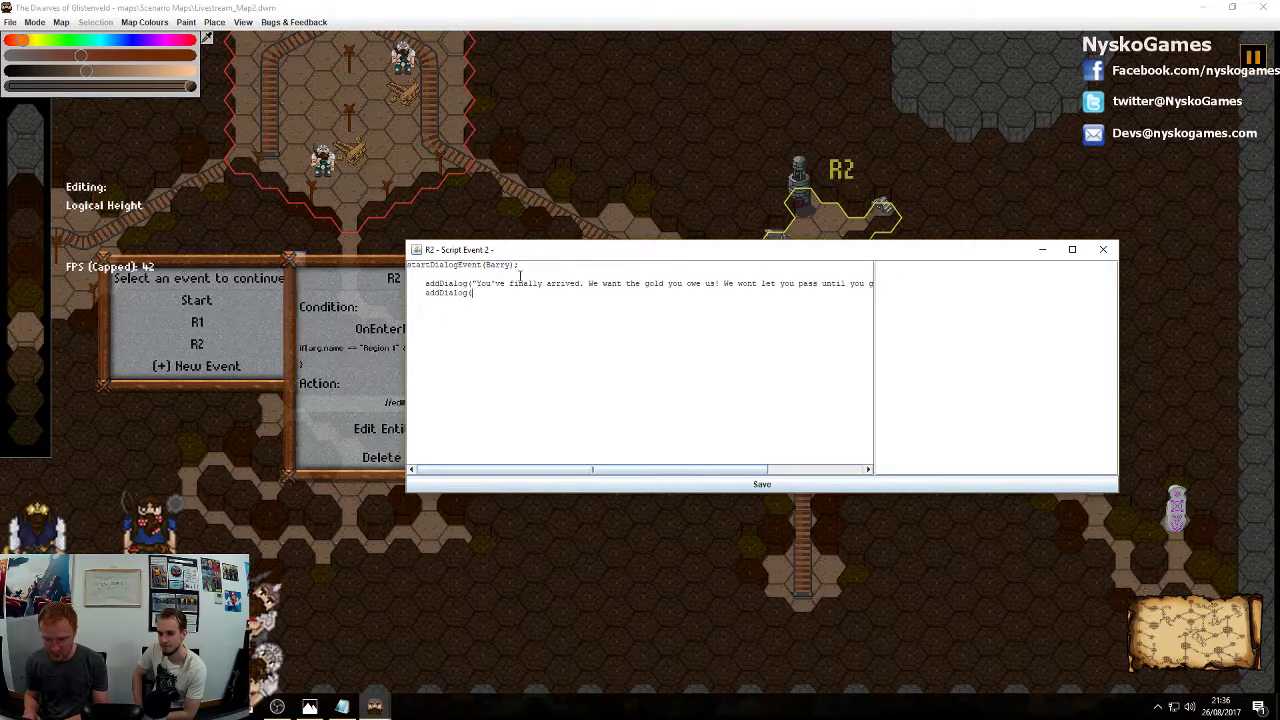
type("\"Whoa ma")
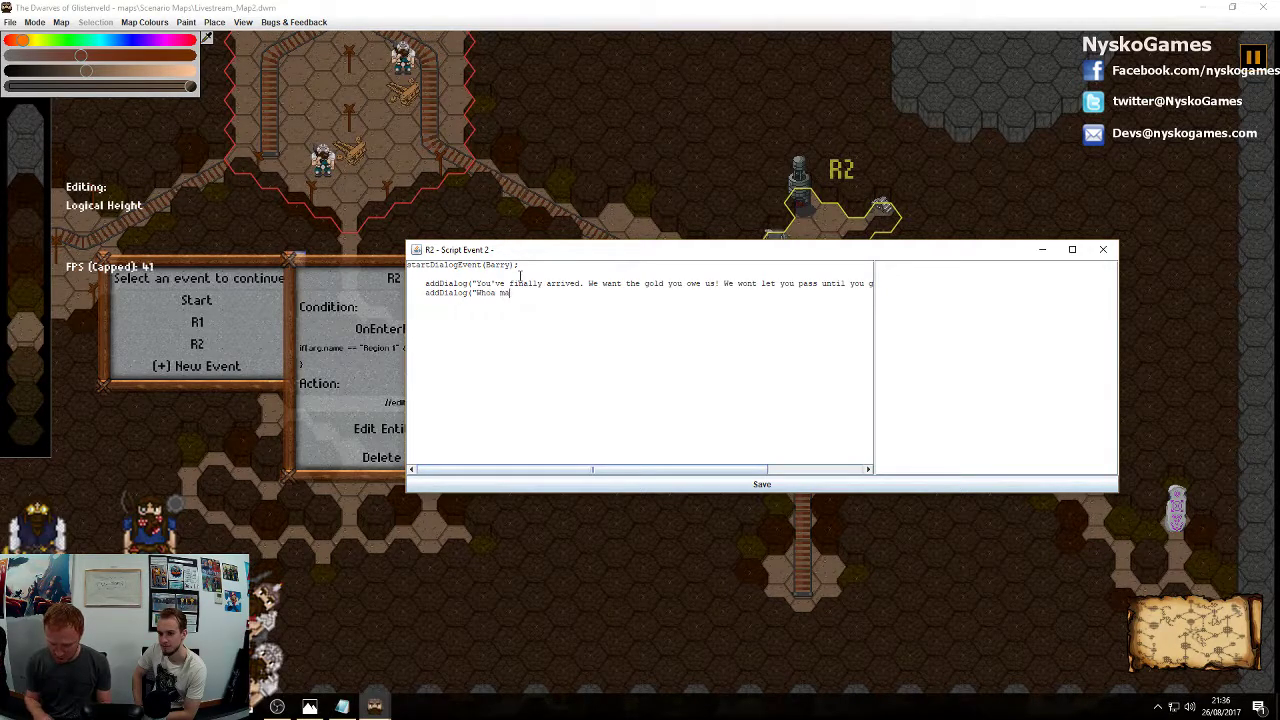
type("n, thats ")
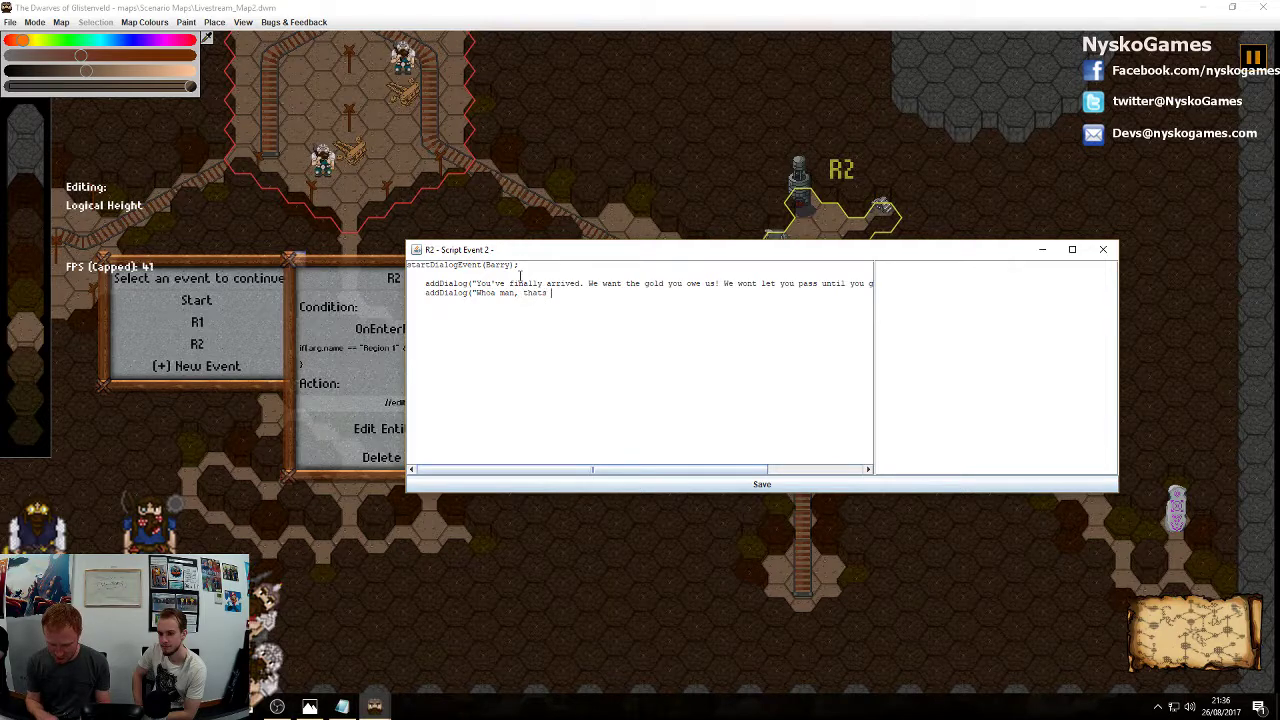
type("totallly not ")
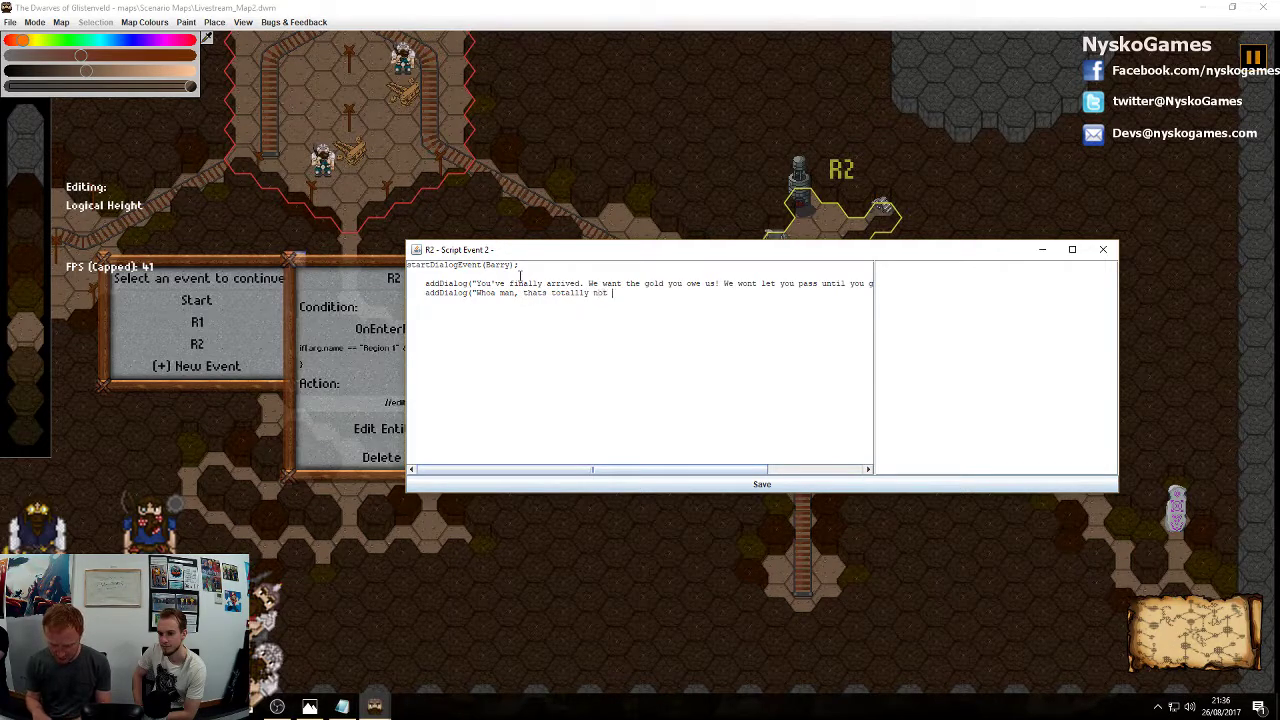
type("cool!")
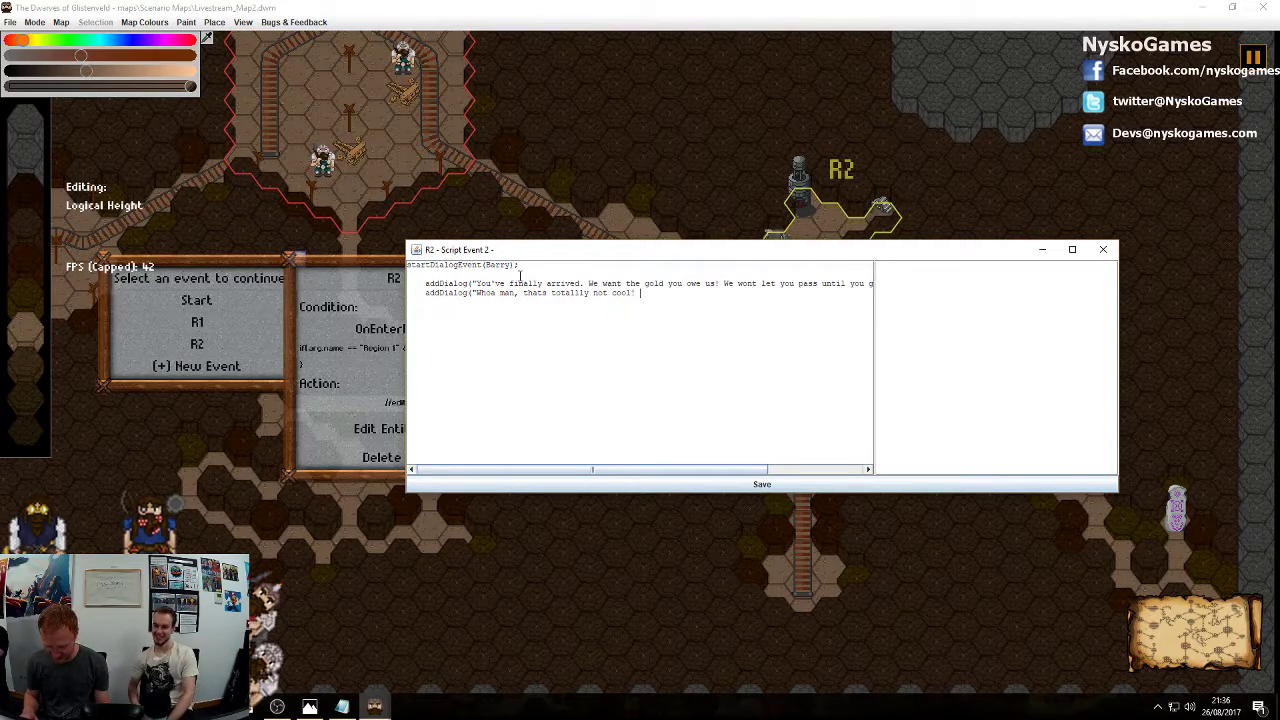
Complete the reply line with We'll get ya gold!" , triggerer); so that the triggering dwarf is the speaker
type(" We'l")
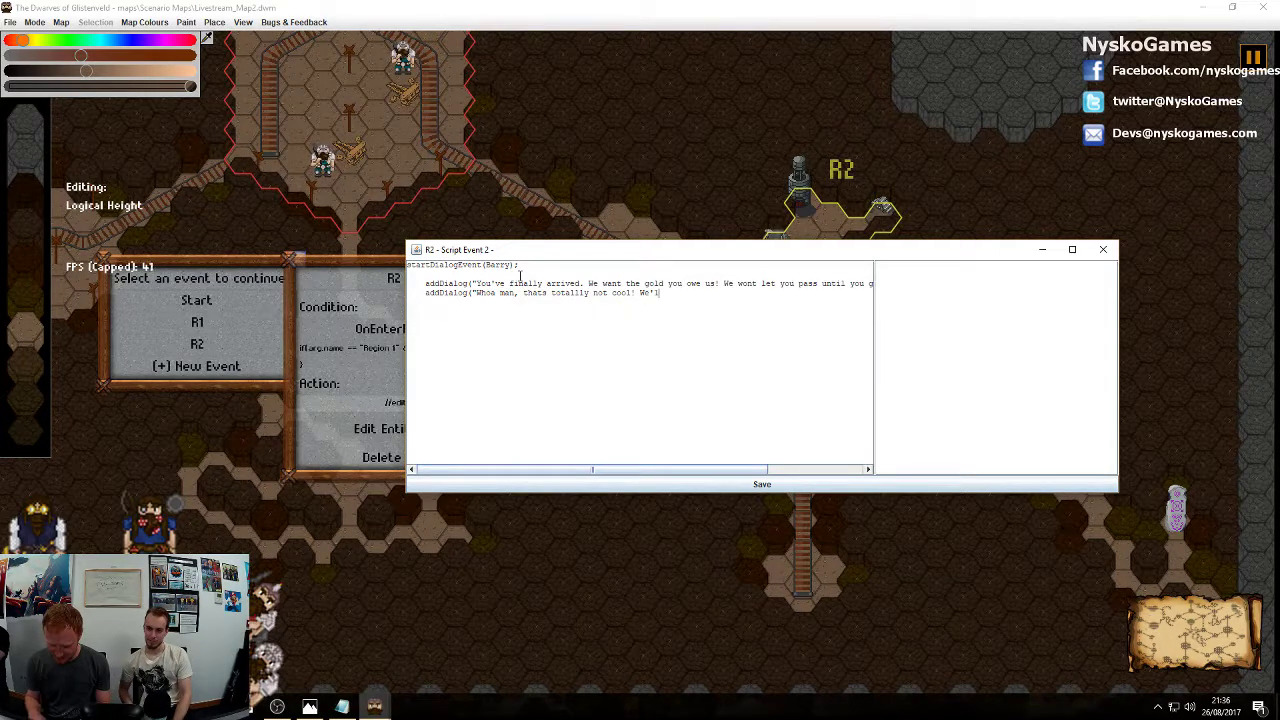
type("l get ya ")
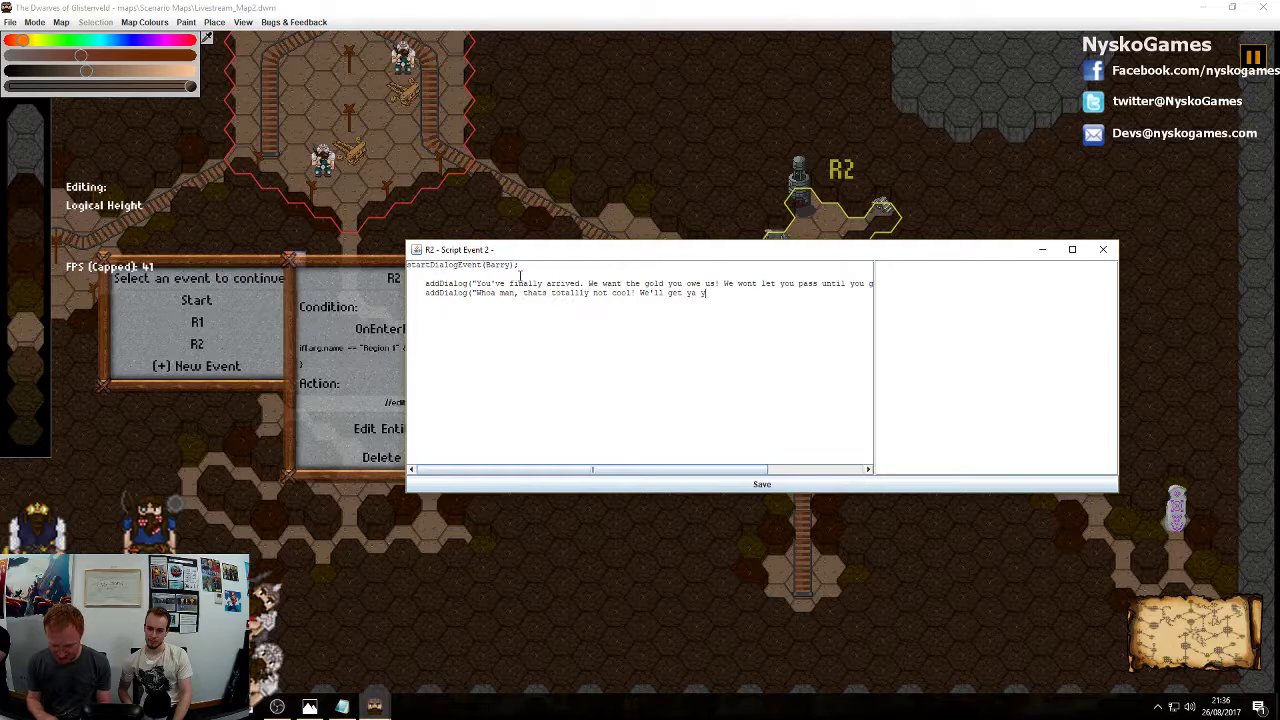
type("gold!\" ")
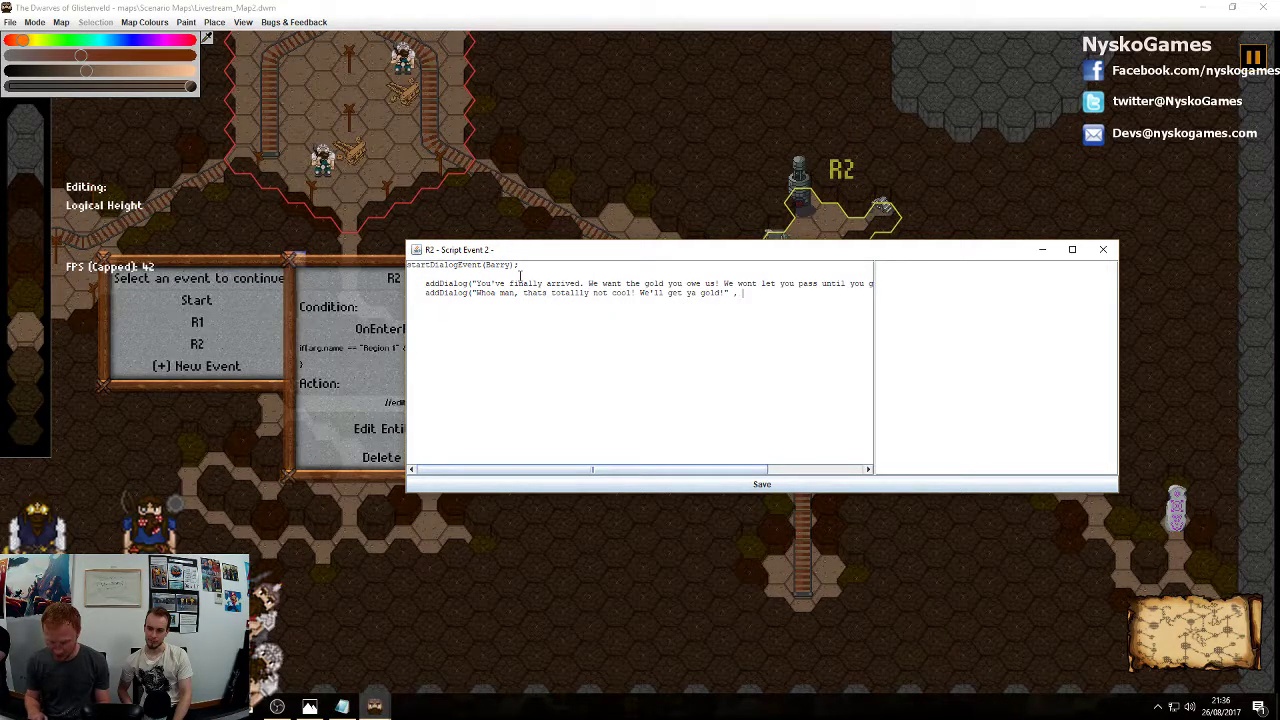
type(", trigge")
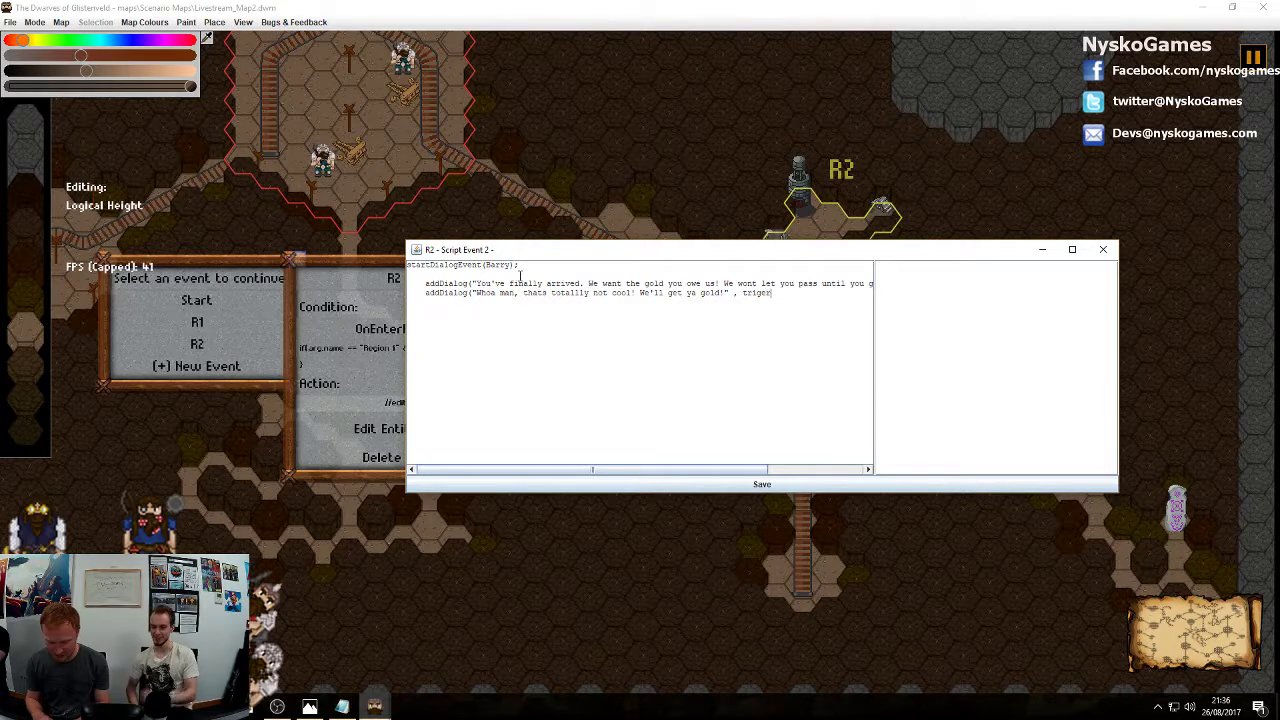
type("re")
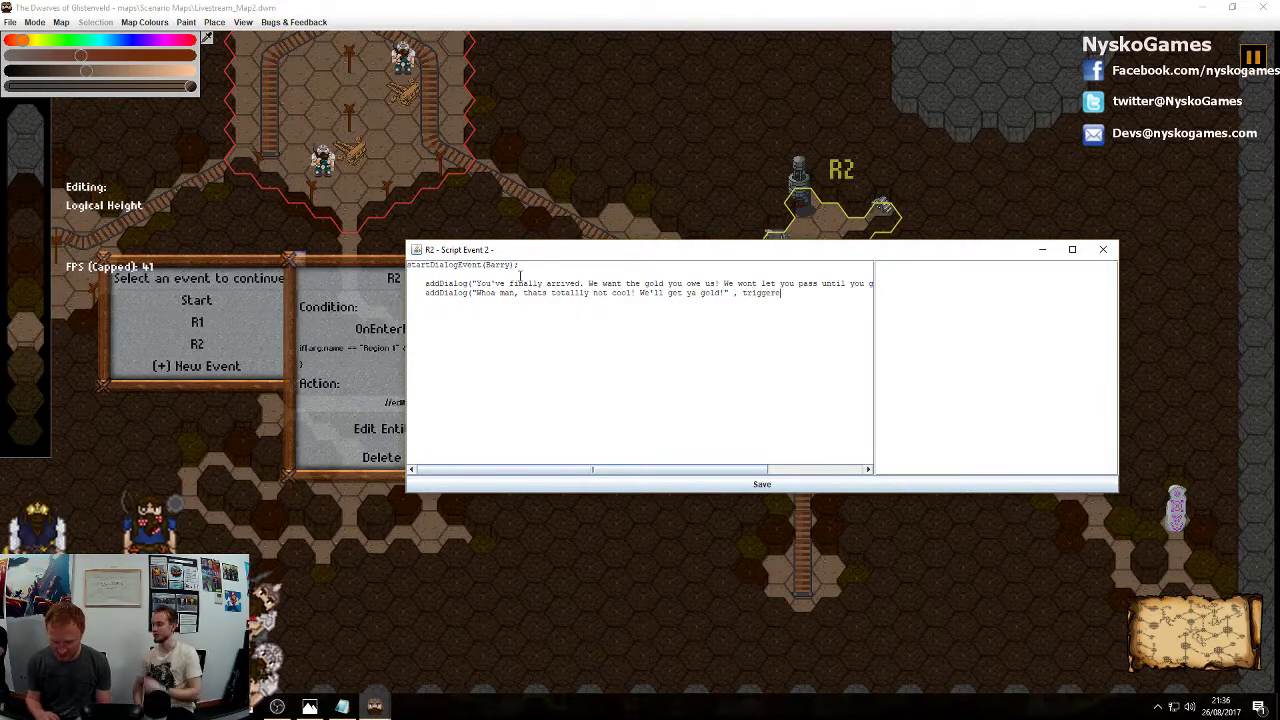
type("r);")
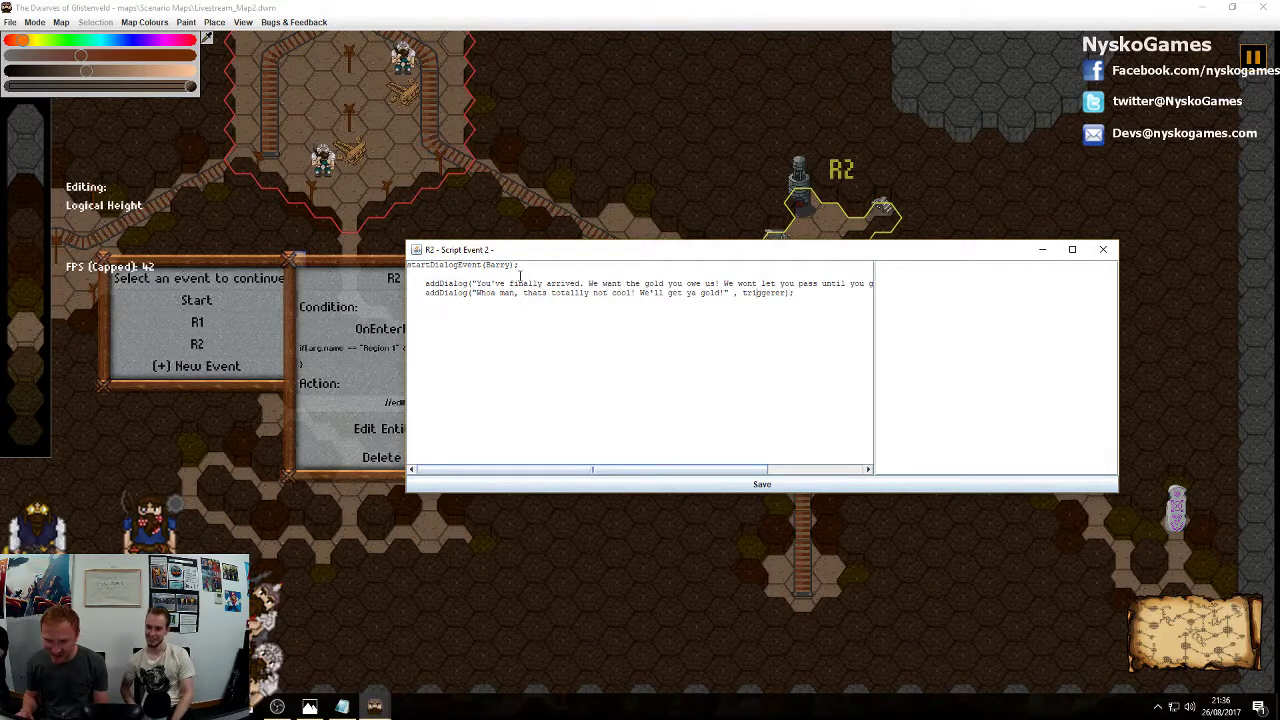
key("Right")
key("Right")
key("Right")
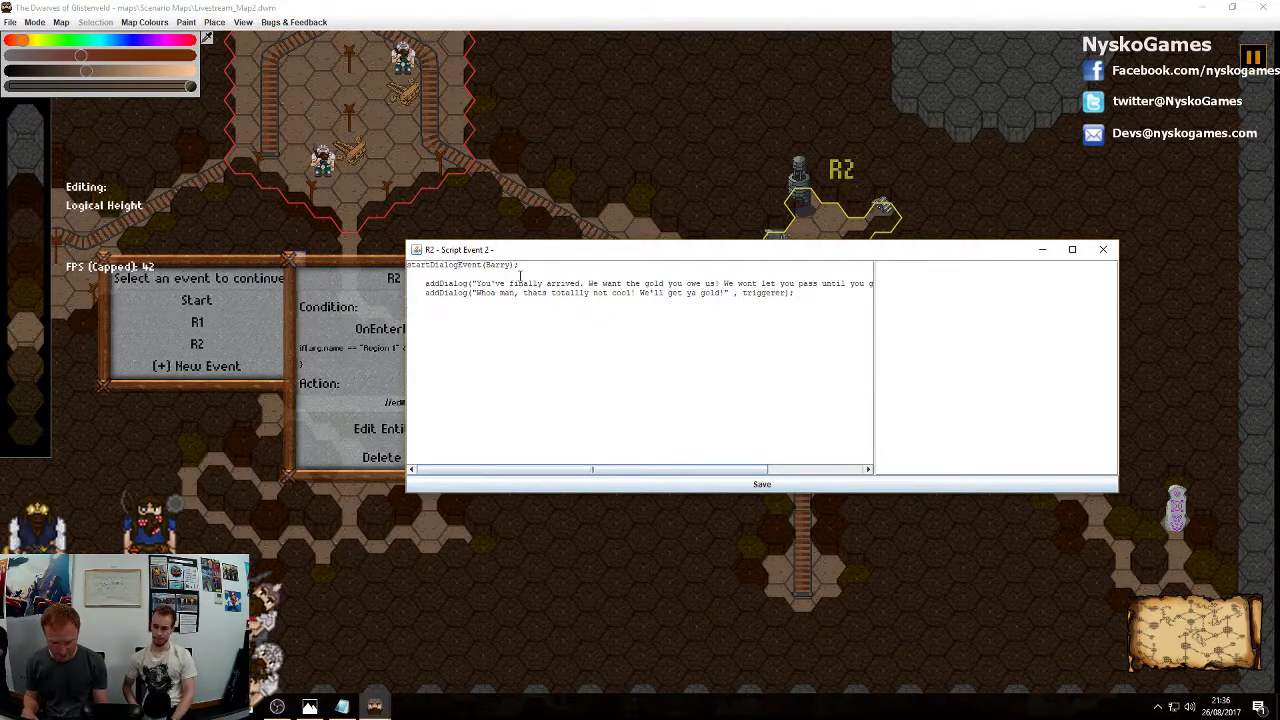
Finish the R2 script with the line endDialog(); then save it and close the script and event windows
type("endDialo")
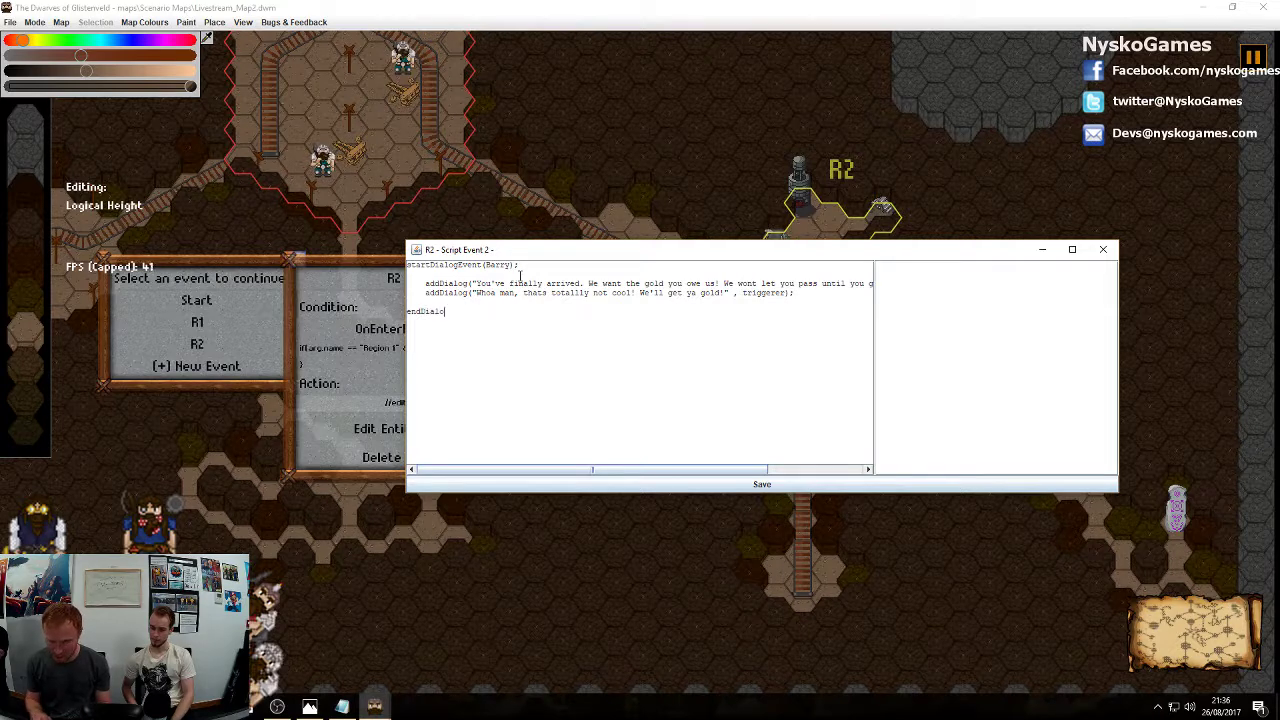
type("g(")
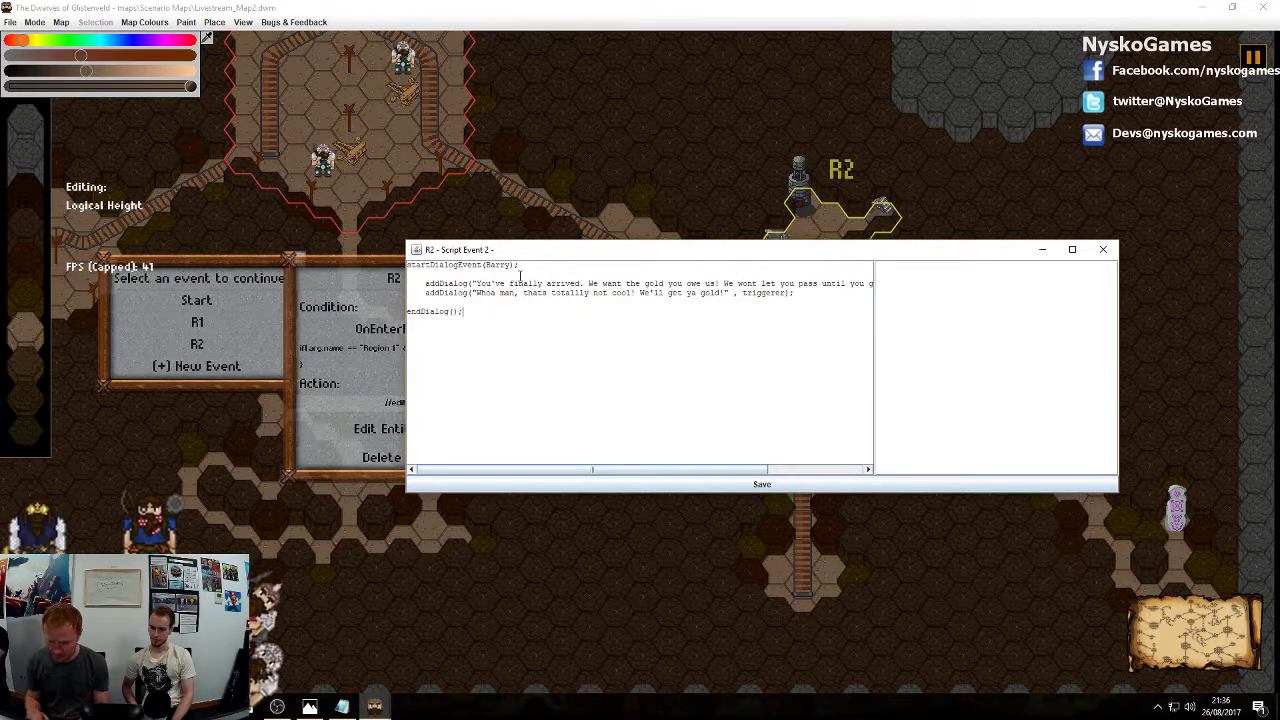
type(");")
left_click(704, 484)
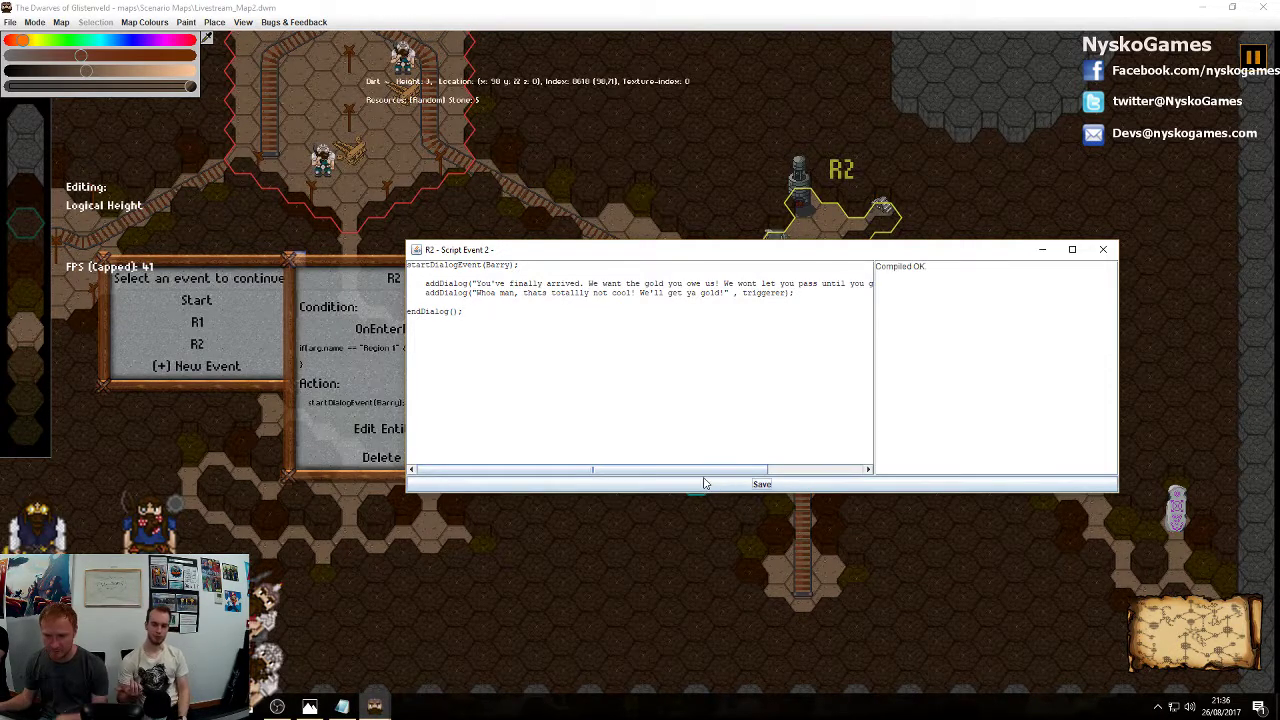
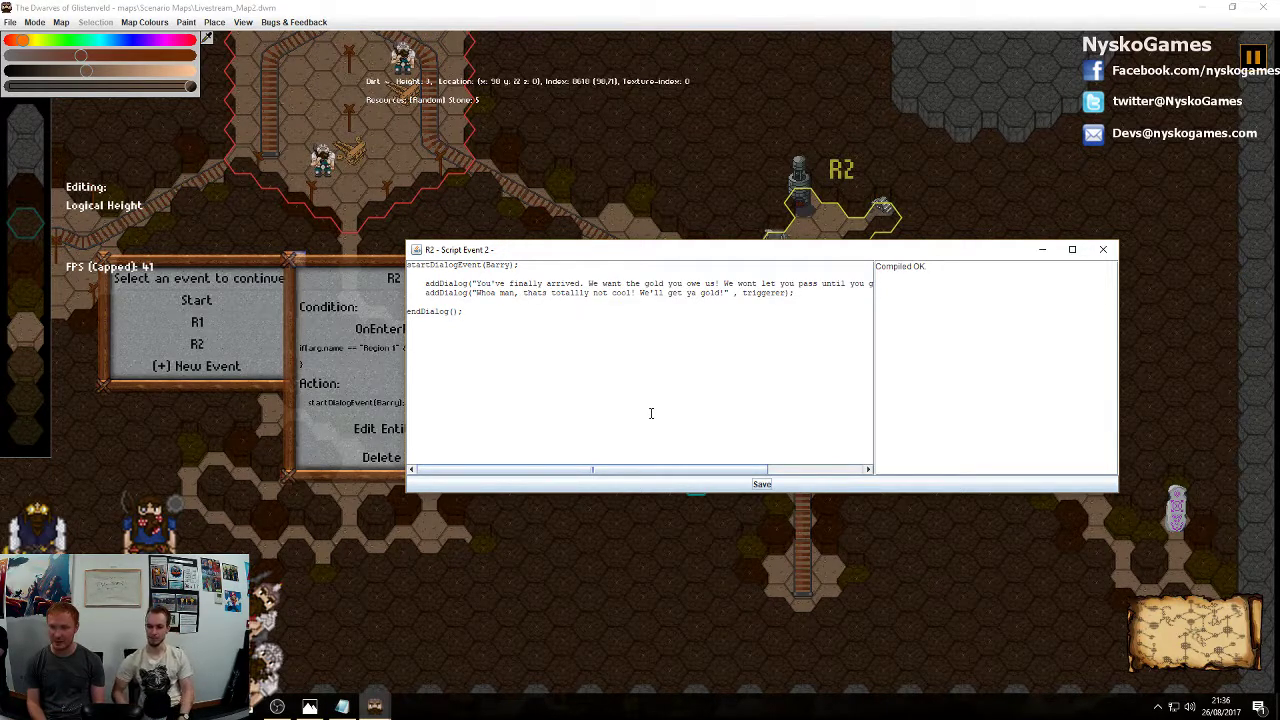
left_click(717, 485)
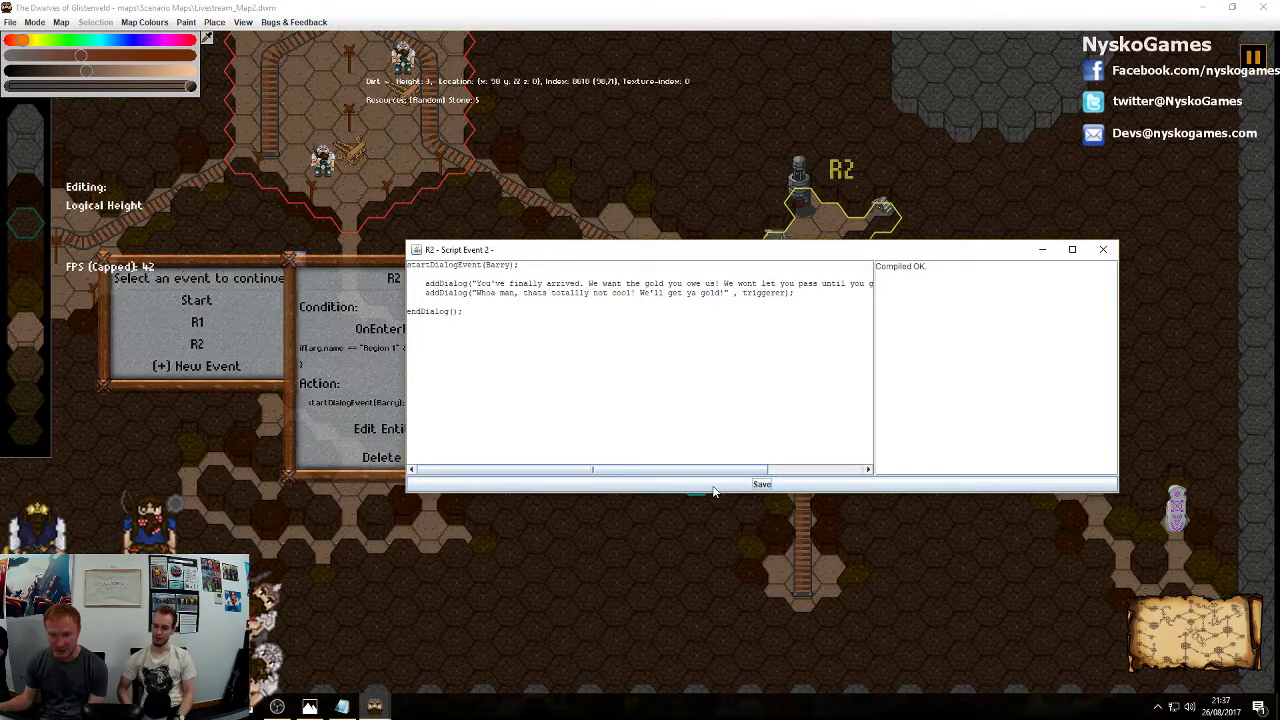
left_click(1104, 250)
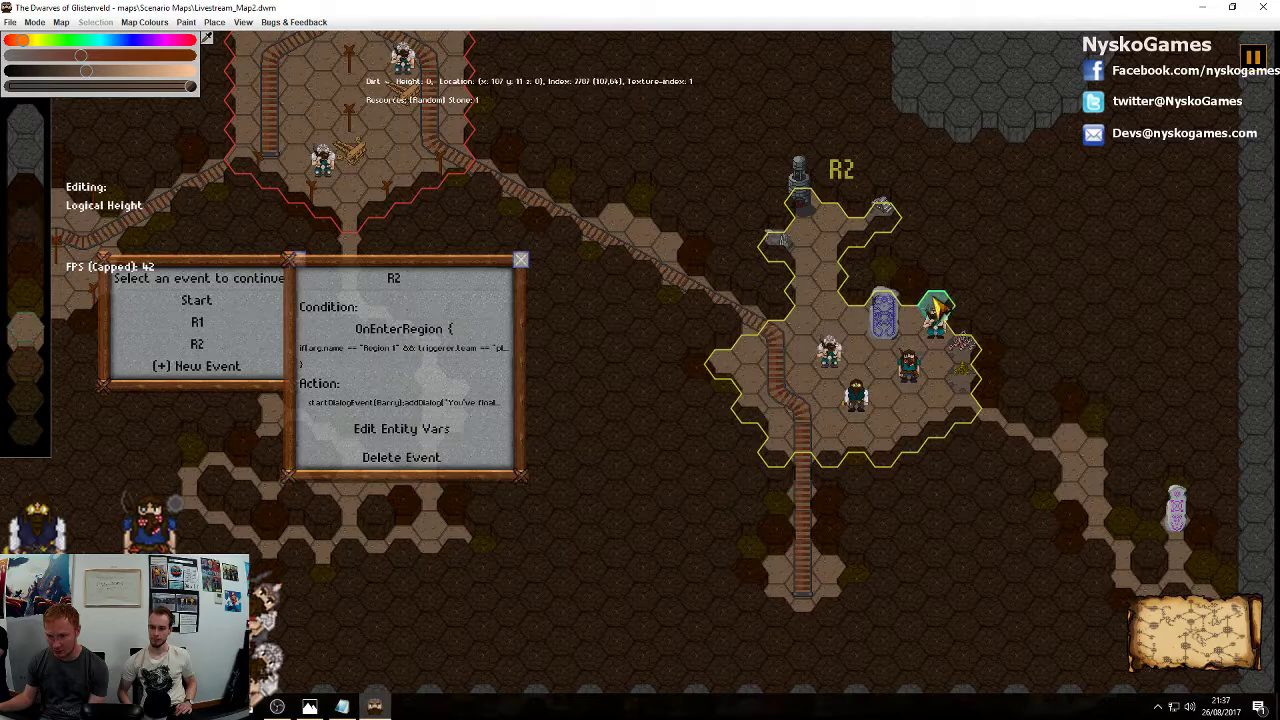
left_click(510, 264)
left_click(299, 261)
Examine the map around region R2, including its tracks, characters and the tunnels connecting it to R1
key("d")
key("s")
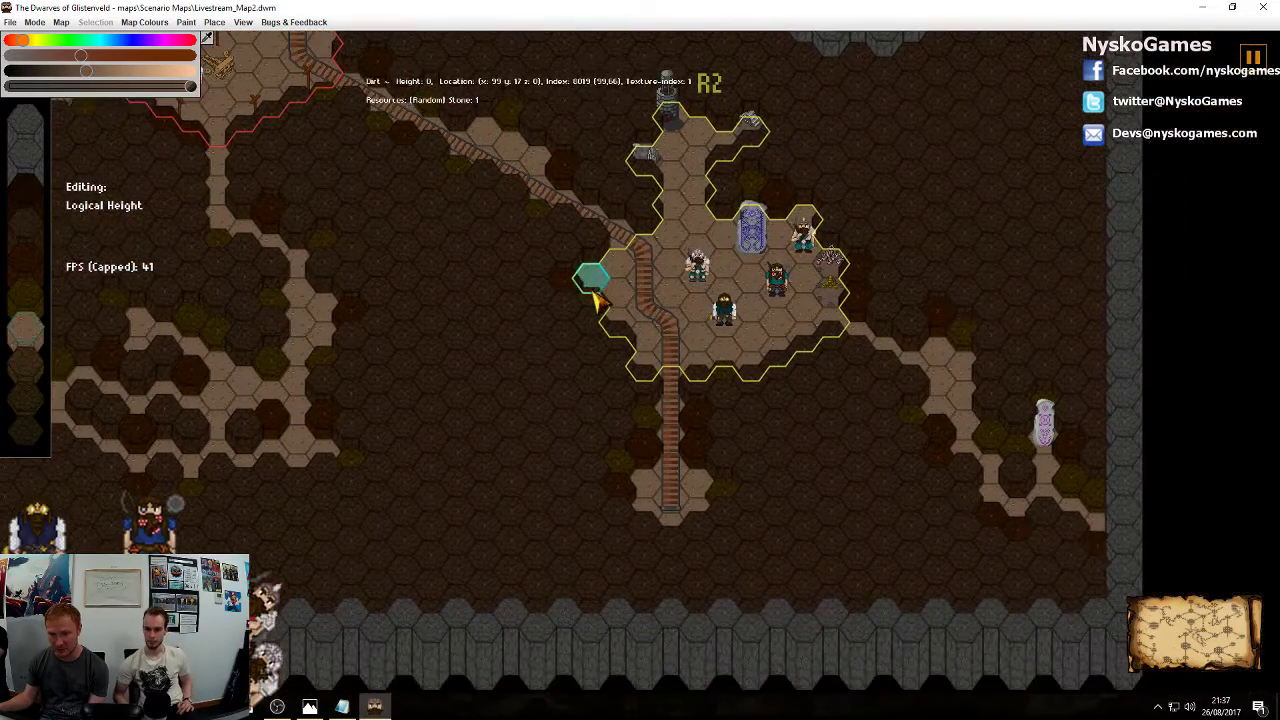
key("w")
middle_click_drag(864, 643, 820, 458)
middle_click_drag(948, 146, 831, 443)
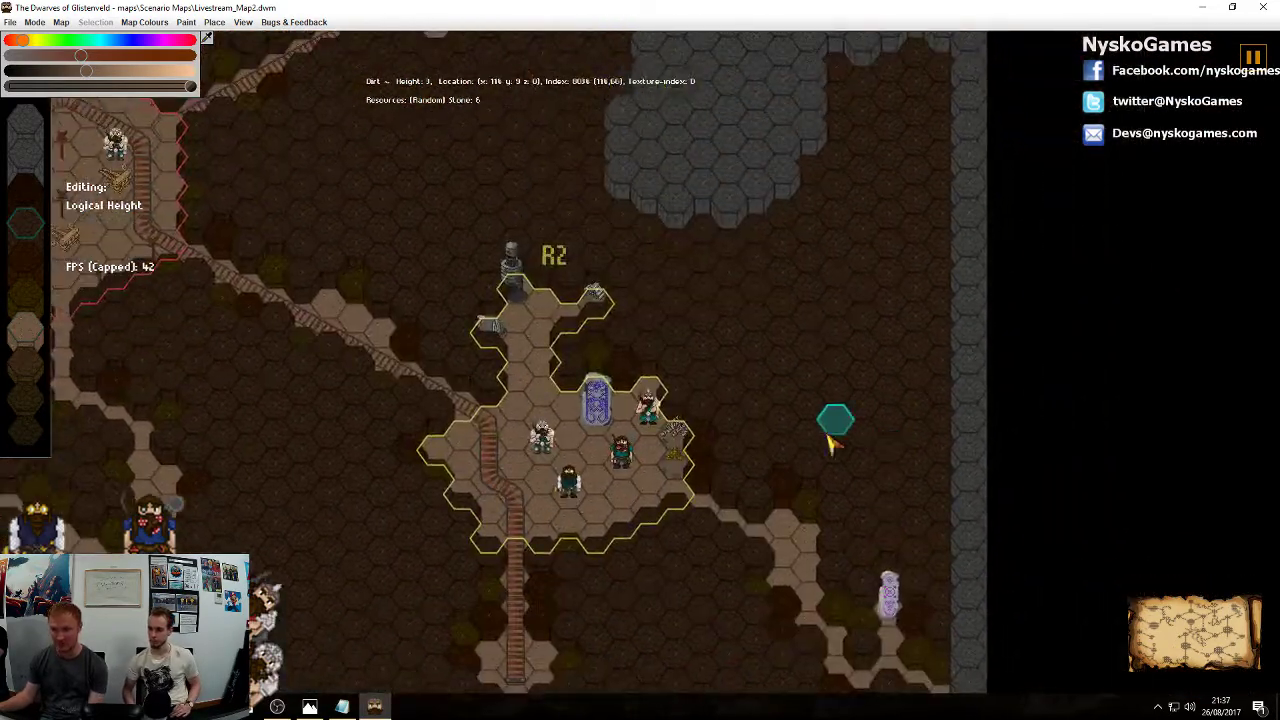
mouse_move(775, 243)
middle_mouse_down()
mouse_move(791, 245)
mouse_move(893, 445)
middle_mouse_up()
scroll(886, 396, "down", 1)
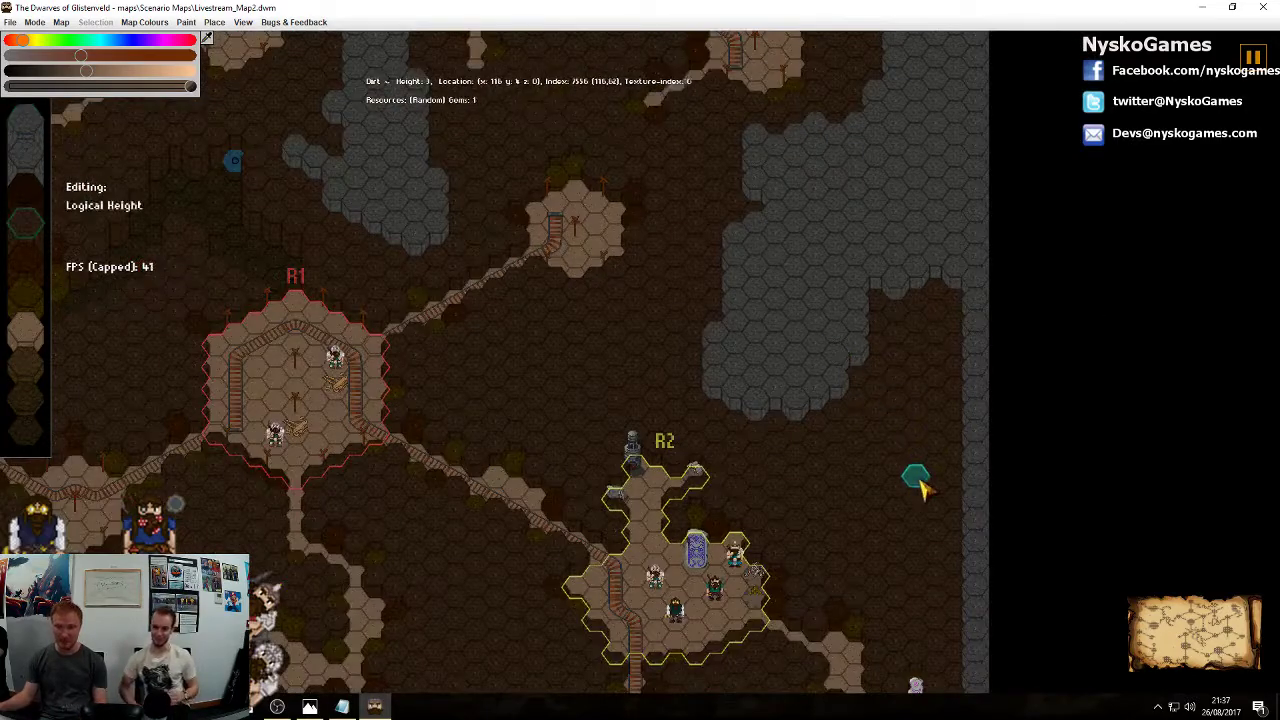
middle_click_drag(920, 488, 857, 352)
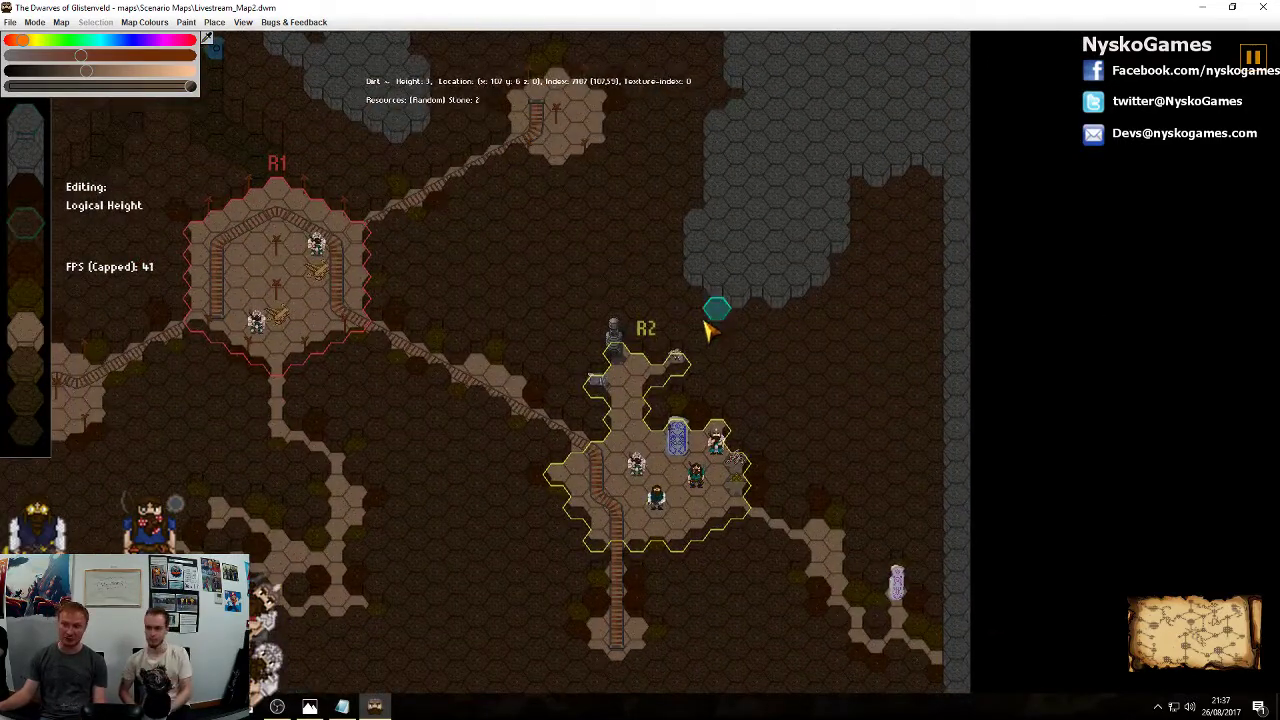
middle_click_drag(783, 229, 853, 125)
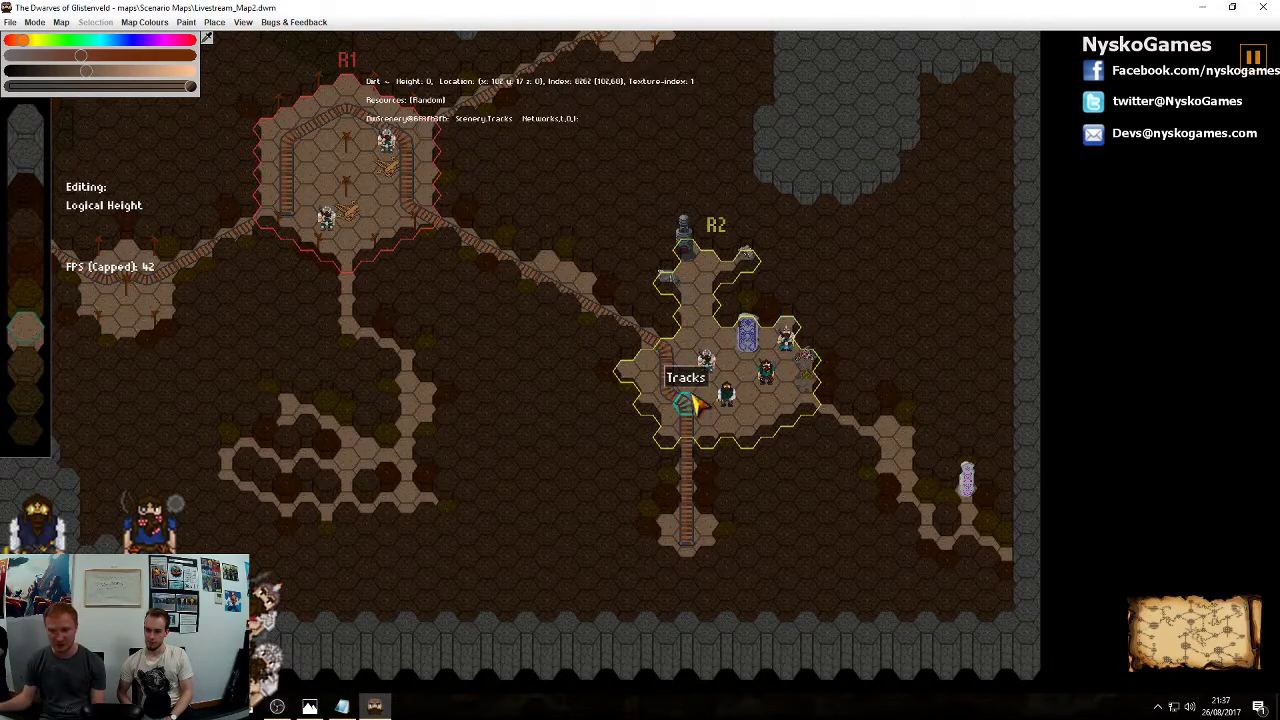
middle_click_drag(746, 451, 810, 459)
middle_click_drag(870, 393, 886, 403)
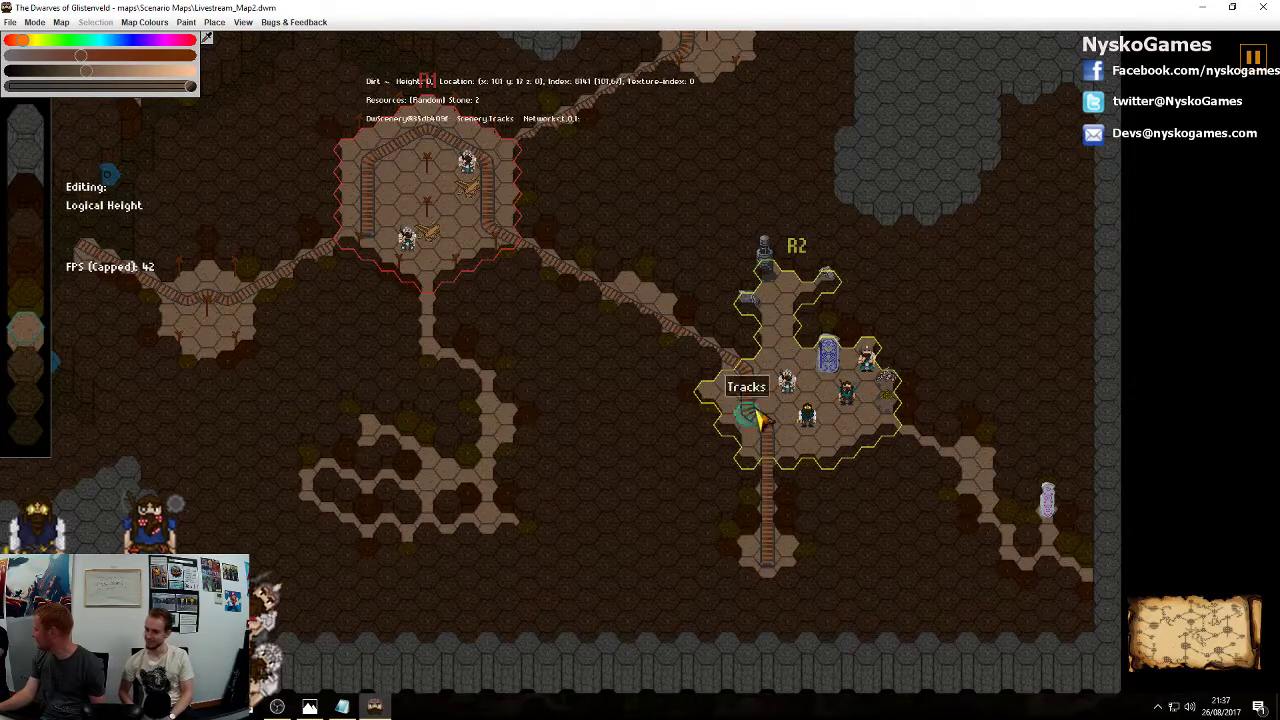
middle_click_drag(872, 503, 866, 448)
middle_click_drag(825, 355, 769, 399)
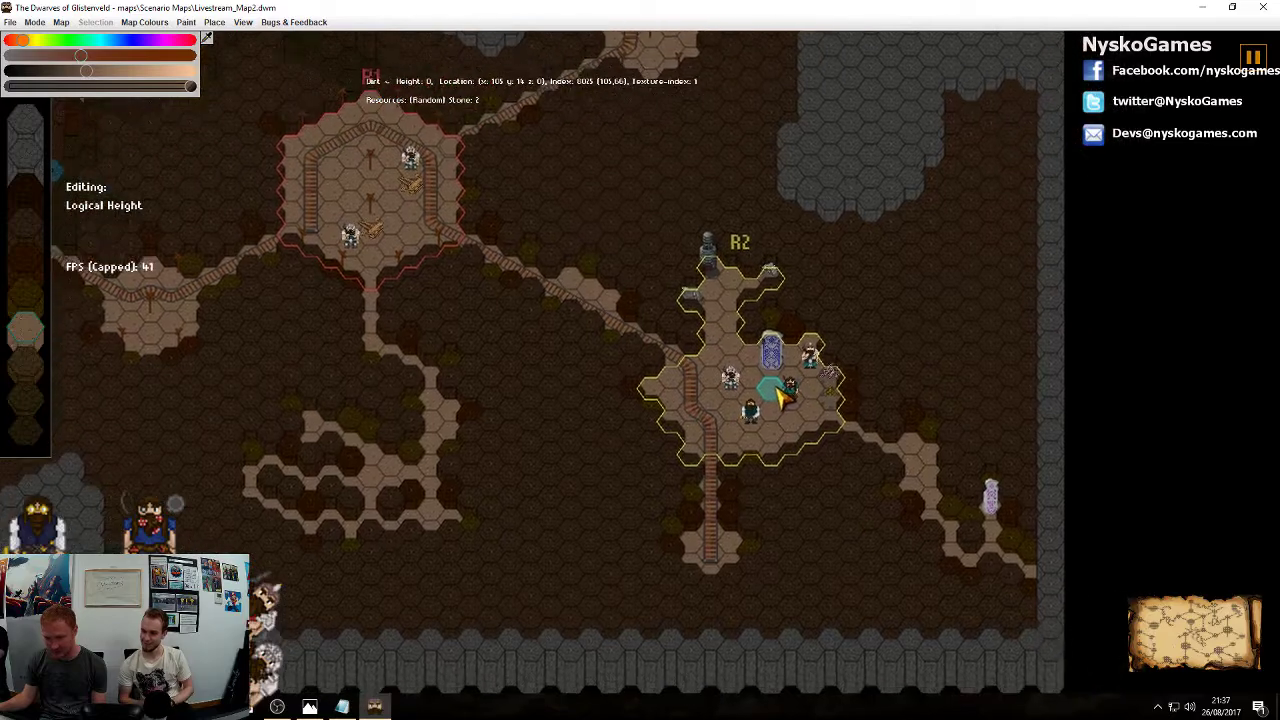
Place a dwarf on the tracks just west of region R1, between it and the neighbouring chamber
middle_click_drag(358, 188, 640, 355)
scroll(640, 355, "up", 2)
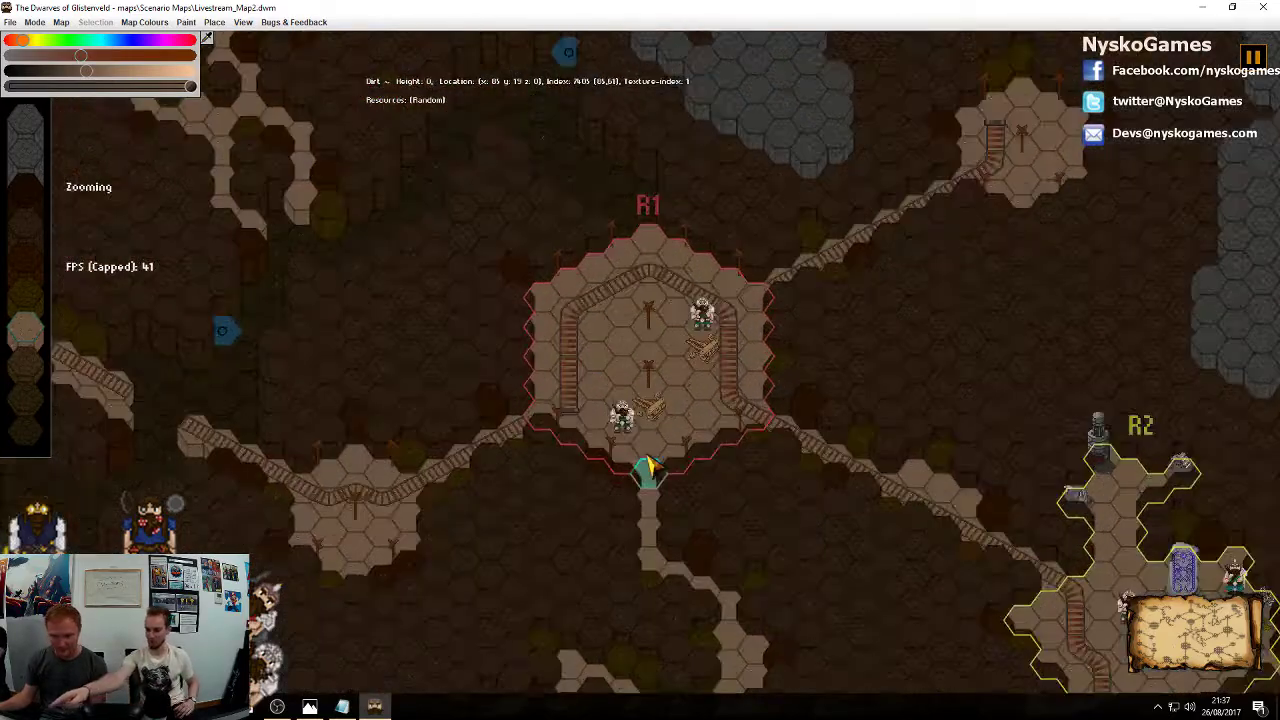
left_click(216, 23)
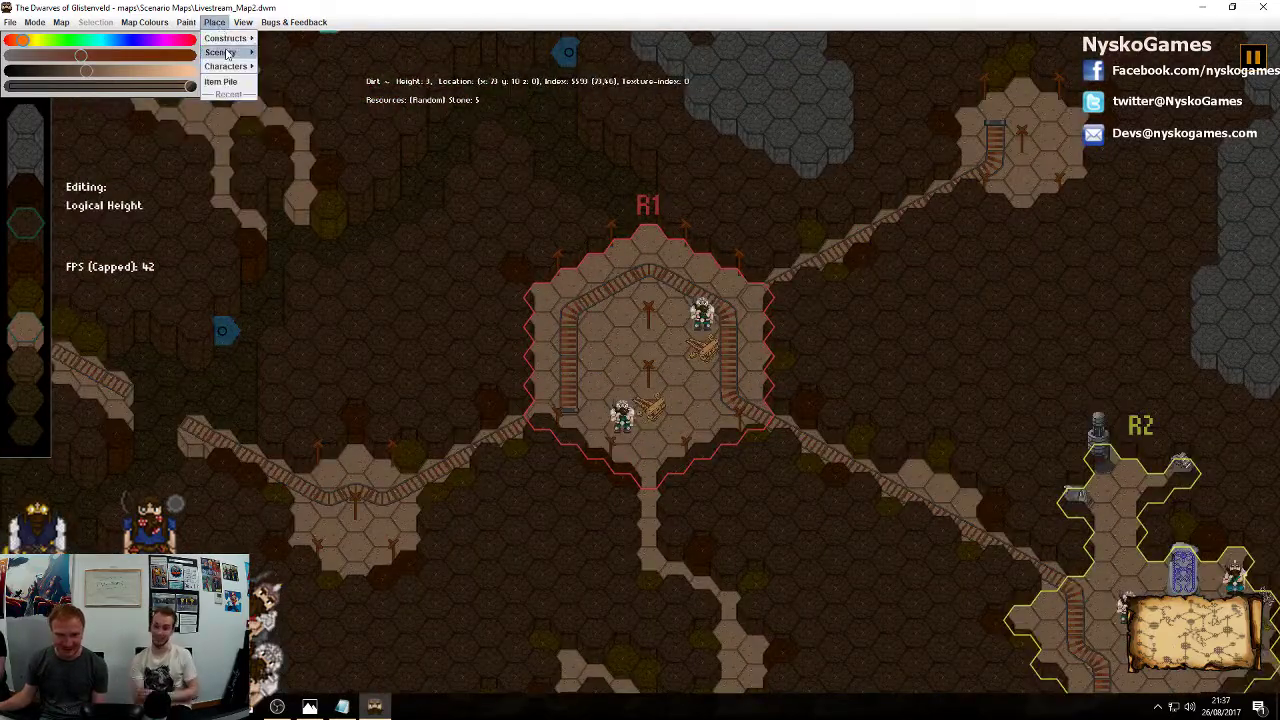
left_click(270, 68)
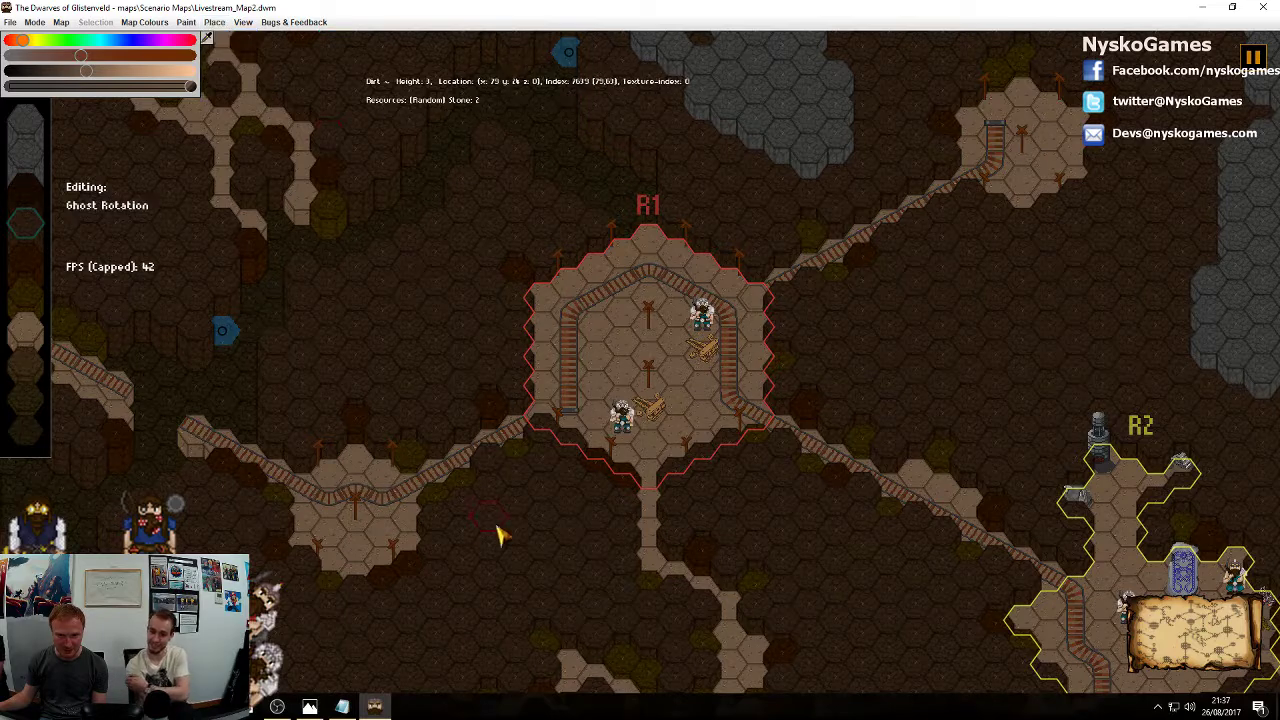
left_click(447, 472)
right_click(456, 304)
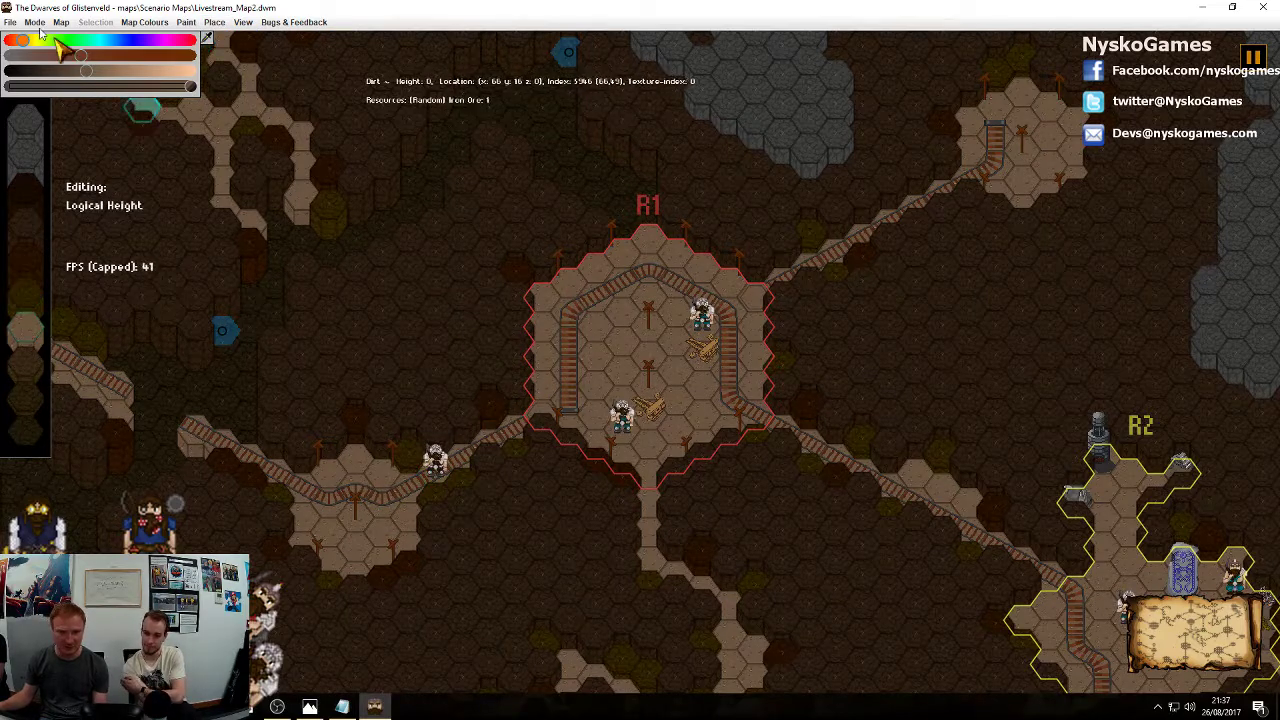
Save the map with the added dwarf as Livestream_Map2.dwm in the Scenario Maps folder
left_click(10, 22)
left_click(18, 53)
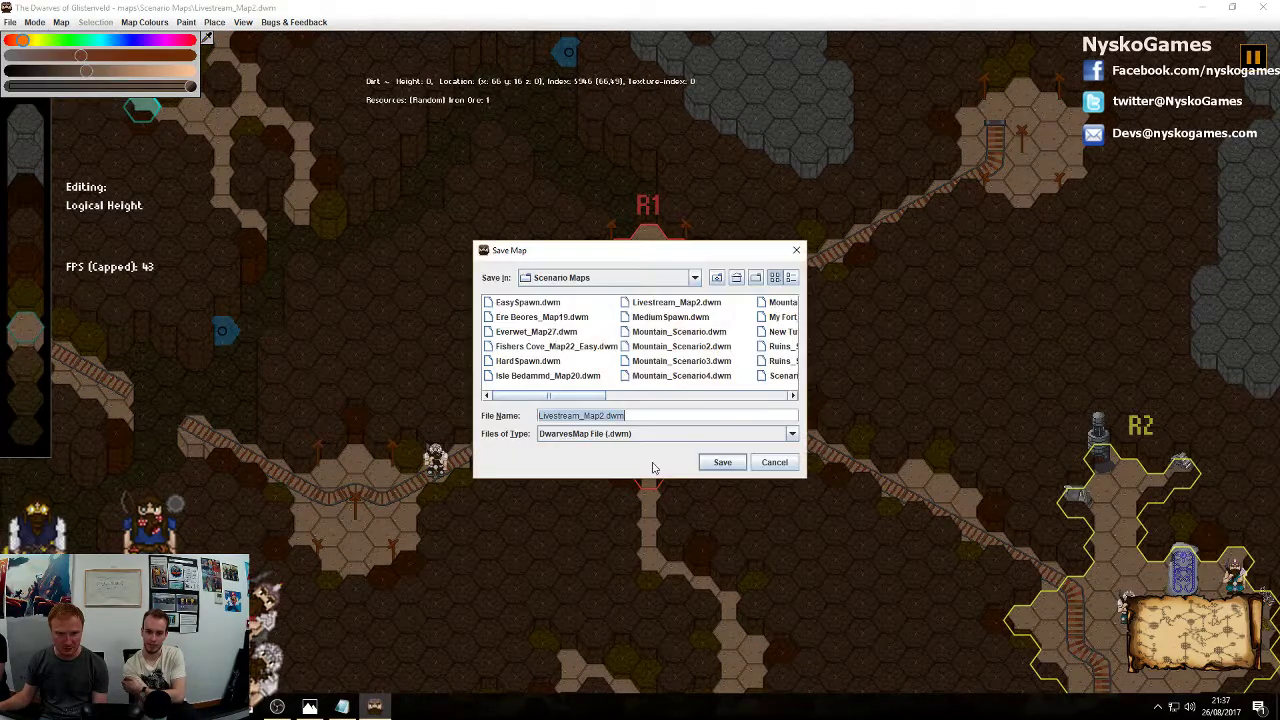
left_click(723, 460)
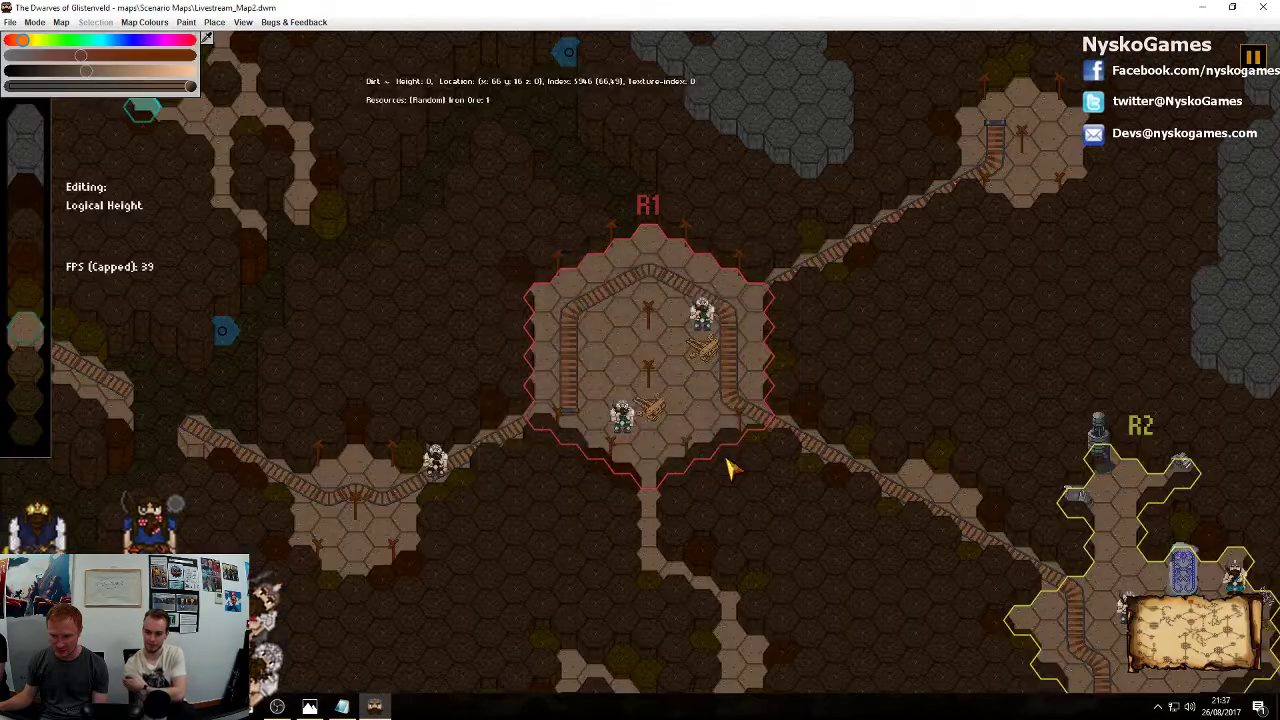
left_click(37, 23)
mouse_move(56, 24)
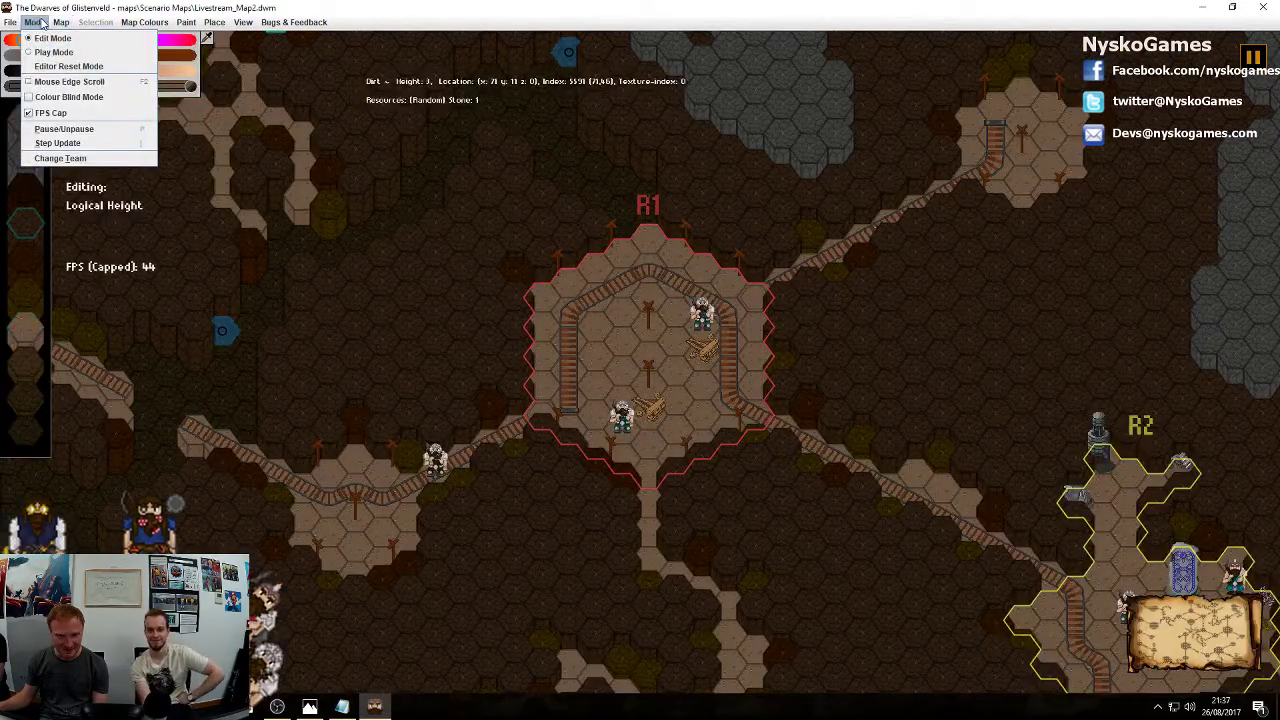
mouse_move(224, 27)
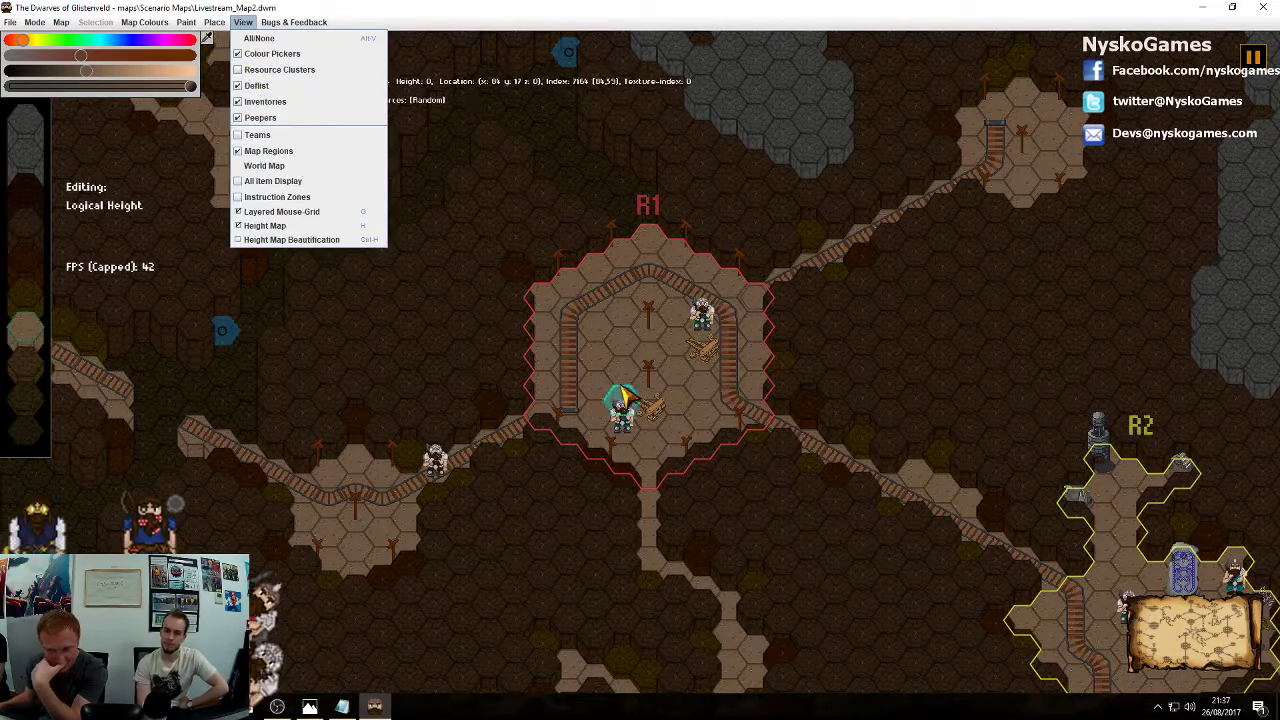
left_click(660, 428)
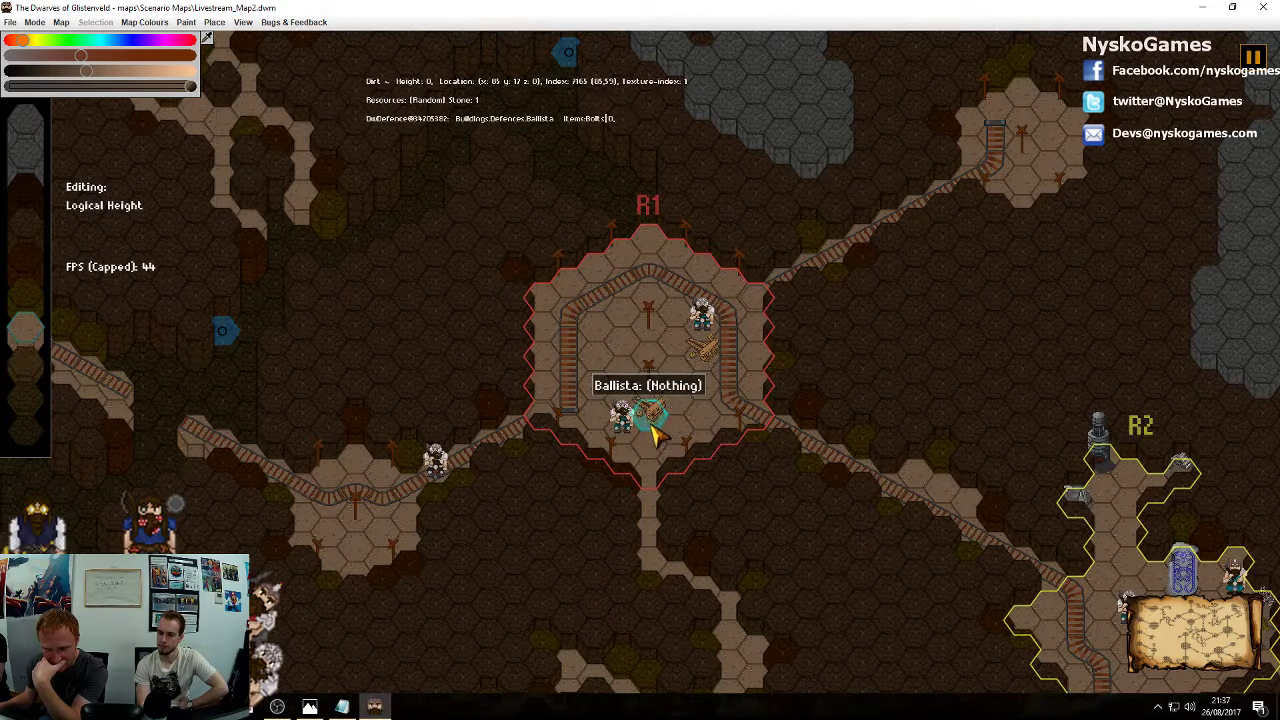
Try to supply the lower ballista in region R1 by placing an item pile of 9 Bolts on its hex
left_click(243, 22)
mouse_move(244, 54)
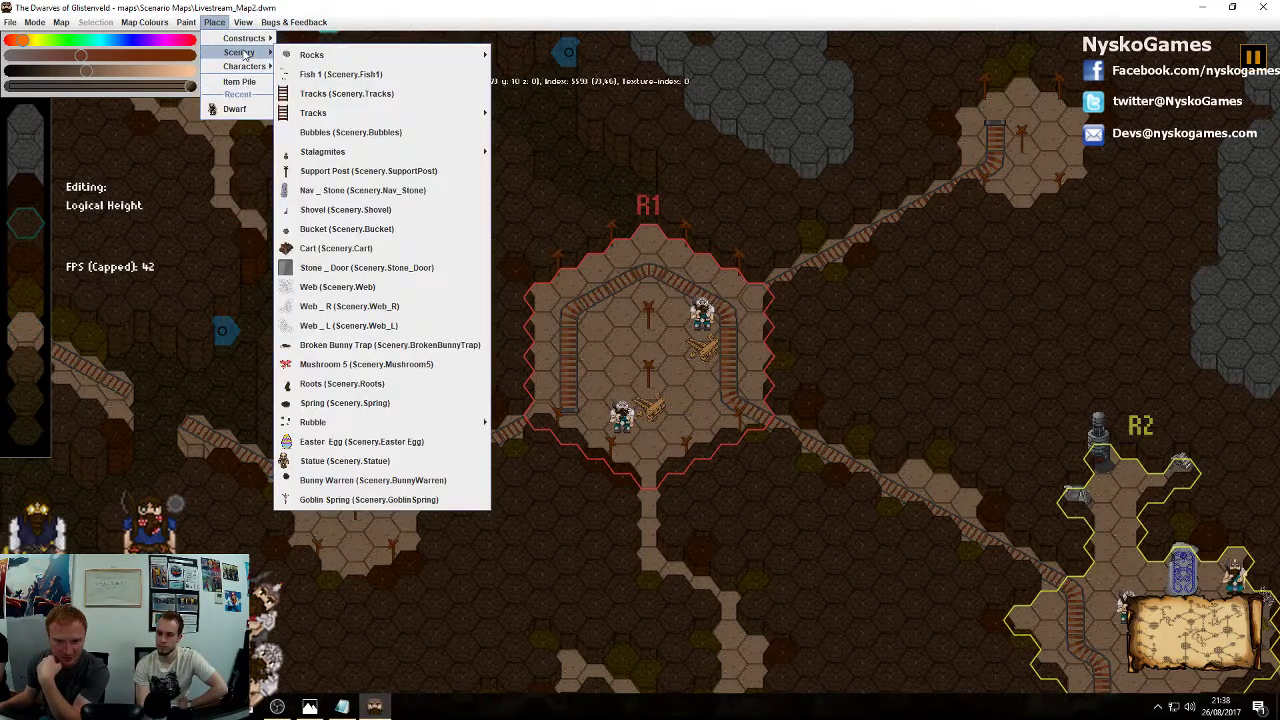
mouse_move(197, 26)
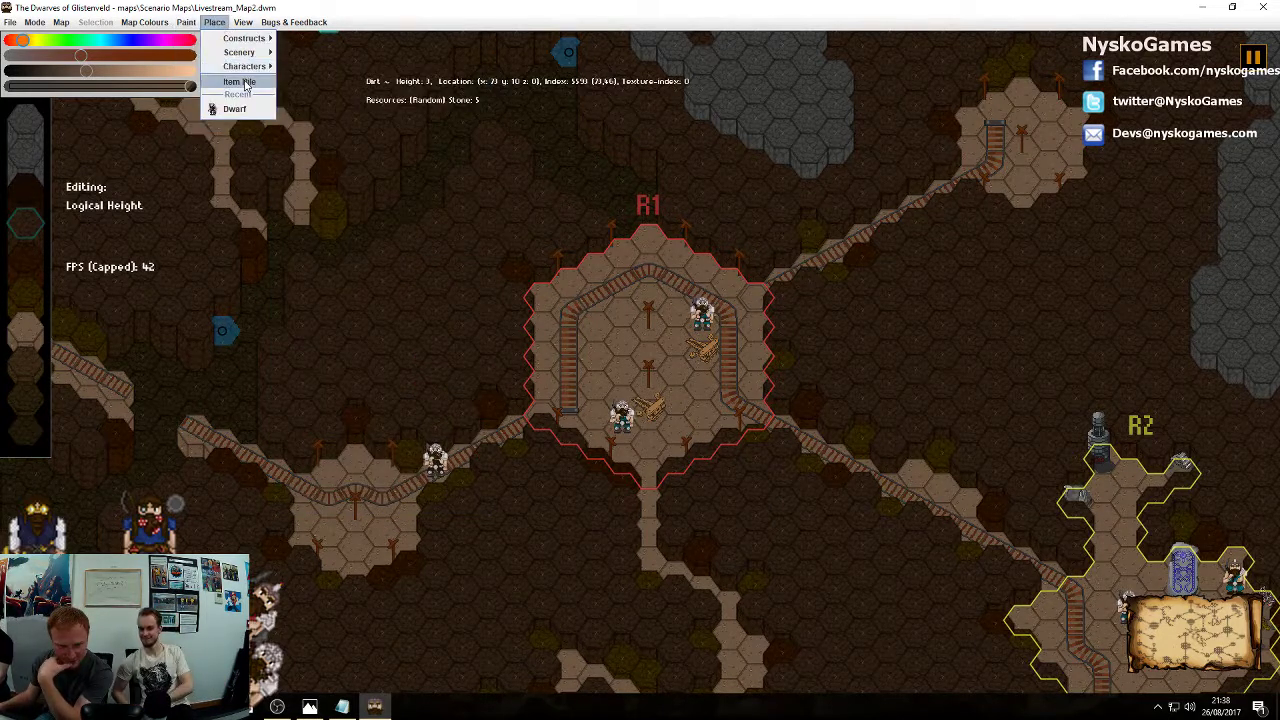
left_click(244, 82)
left_click(648, 405)
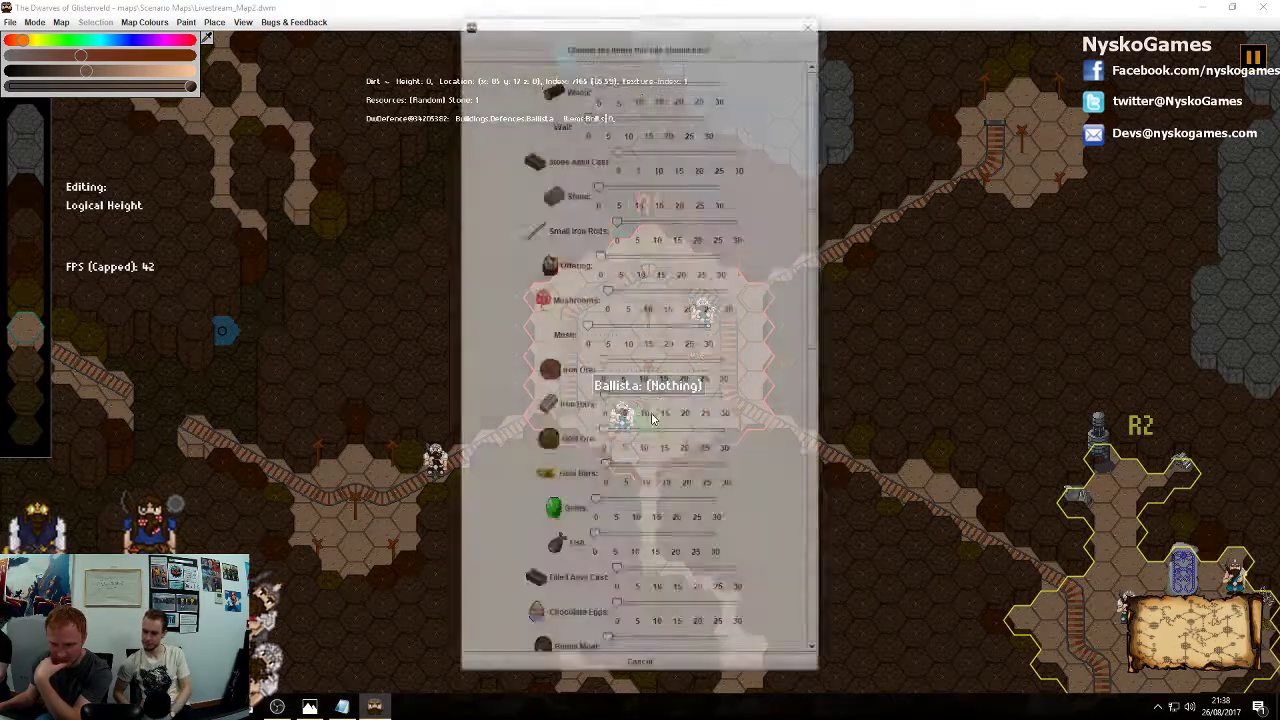
scroll(620, 237, "down", 10)
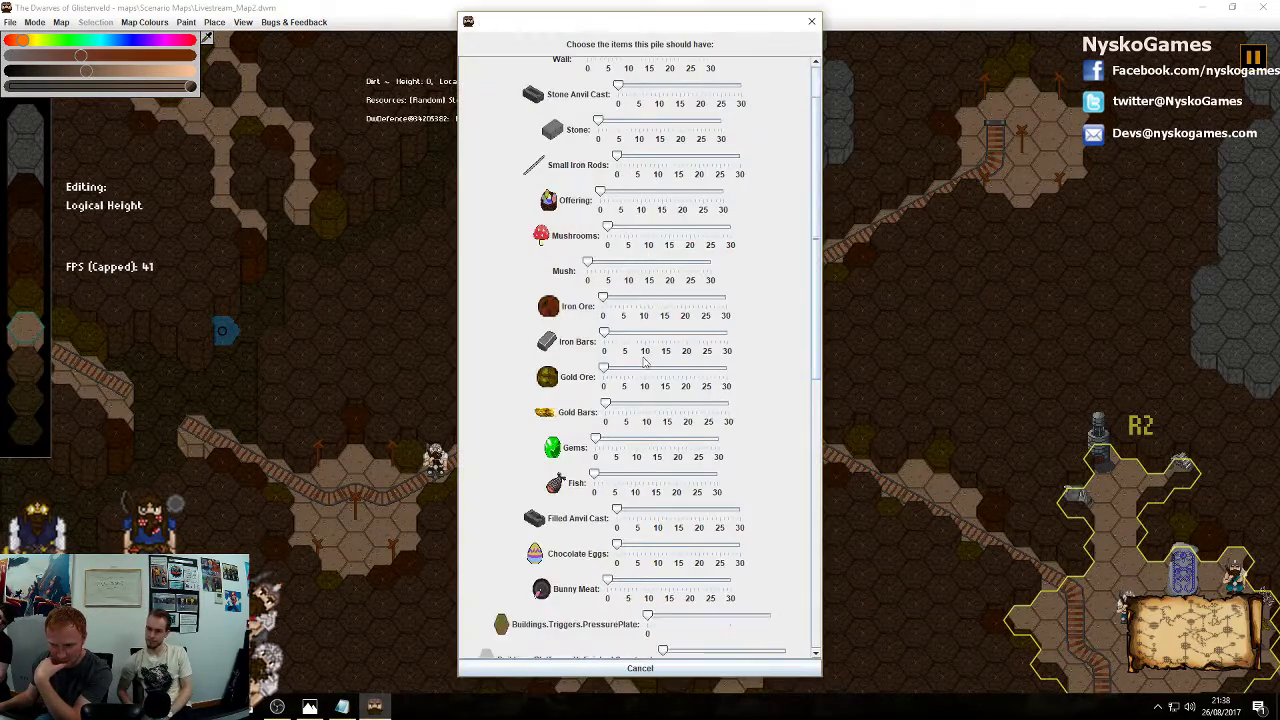
scroll(631, 500, "down", 2)
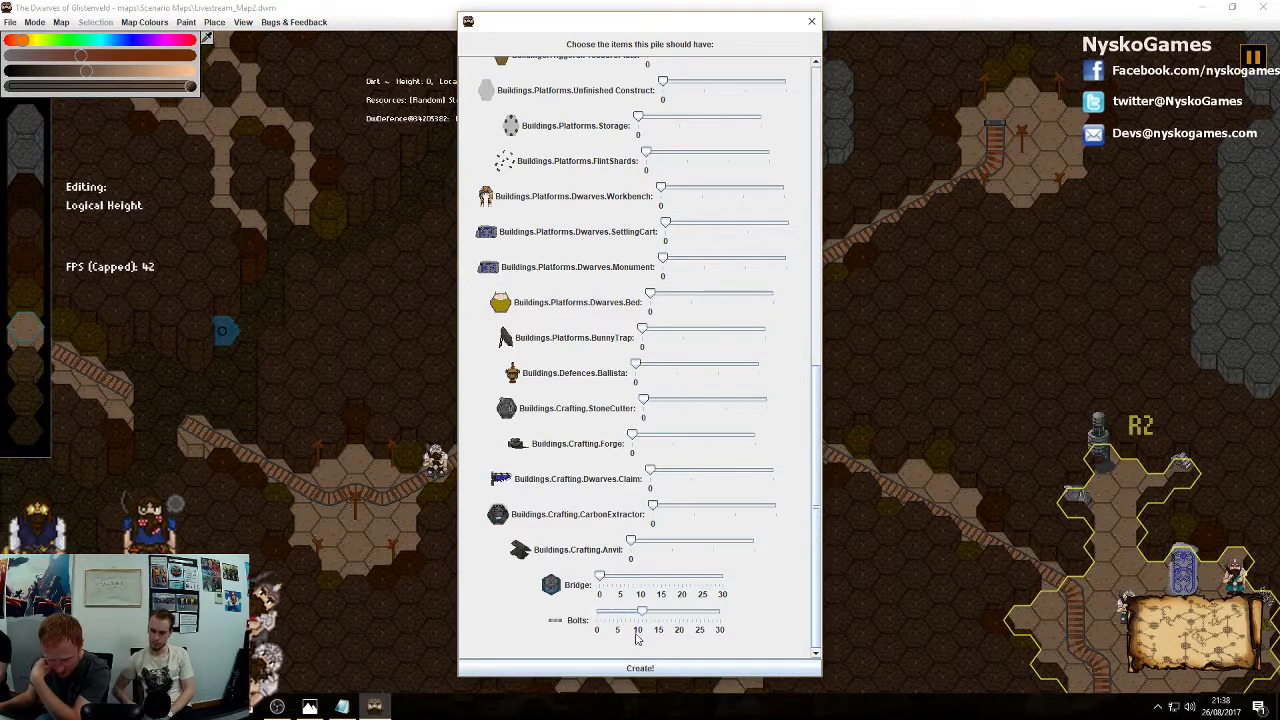
left_click_drag(645, 618, 639, 617)
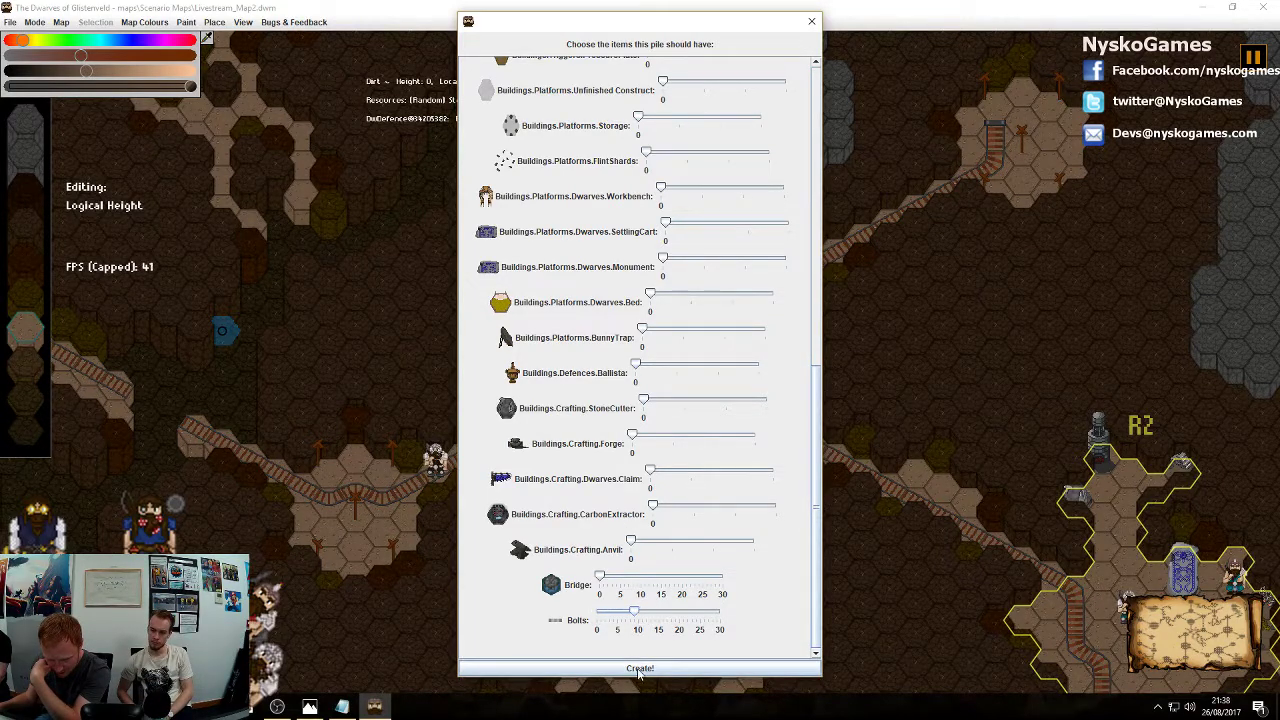
left_click(640, 668)
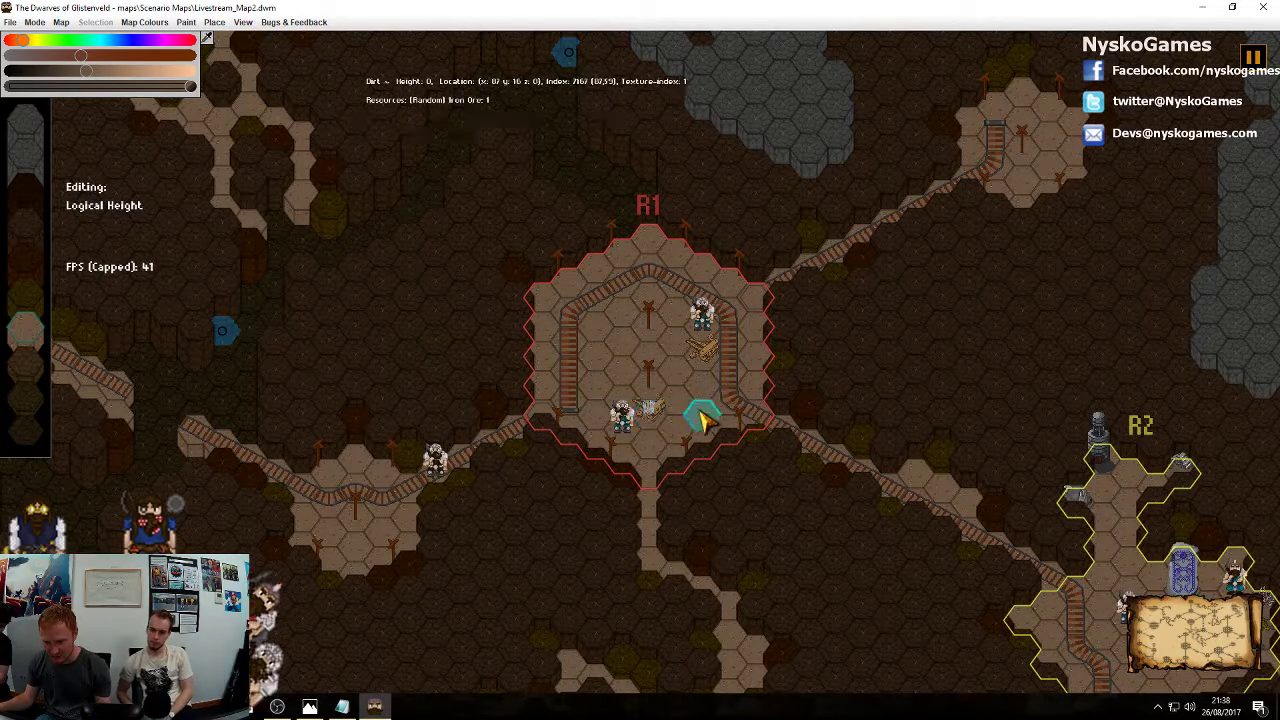
Delete the pile of bolts from the lower ballista's hex in region R1
scroll(700, 390, "up", 3)
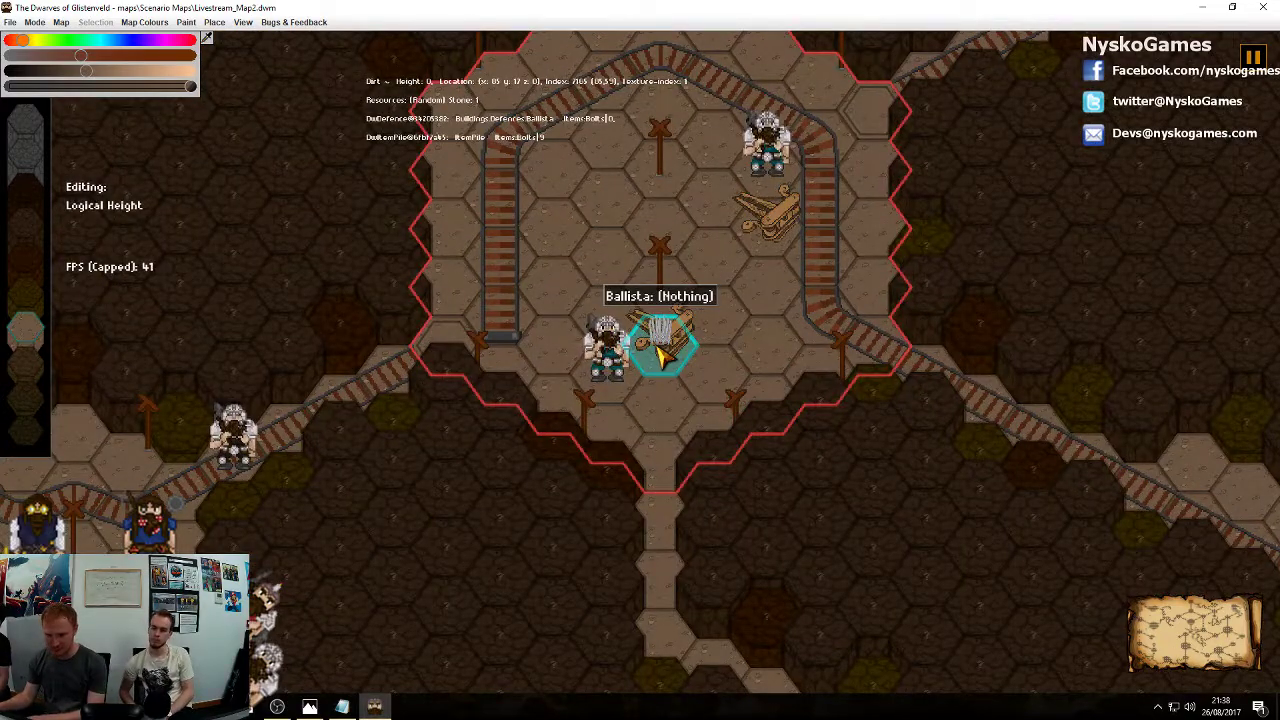
key("Delete")
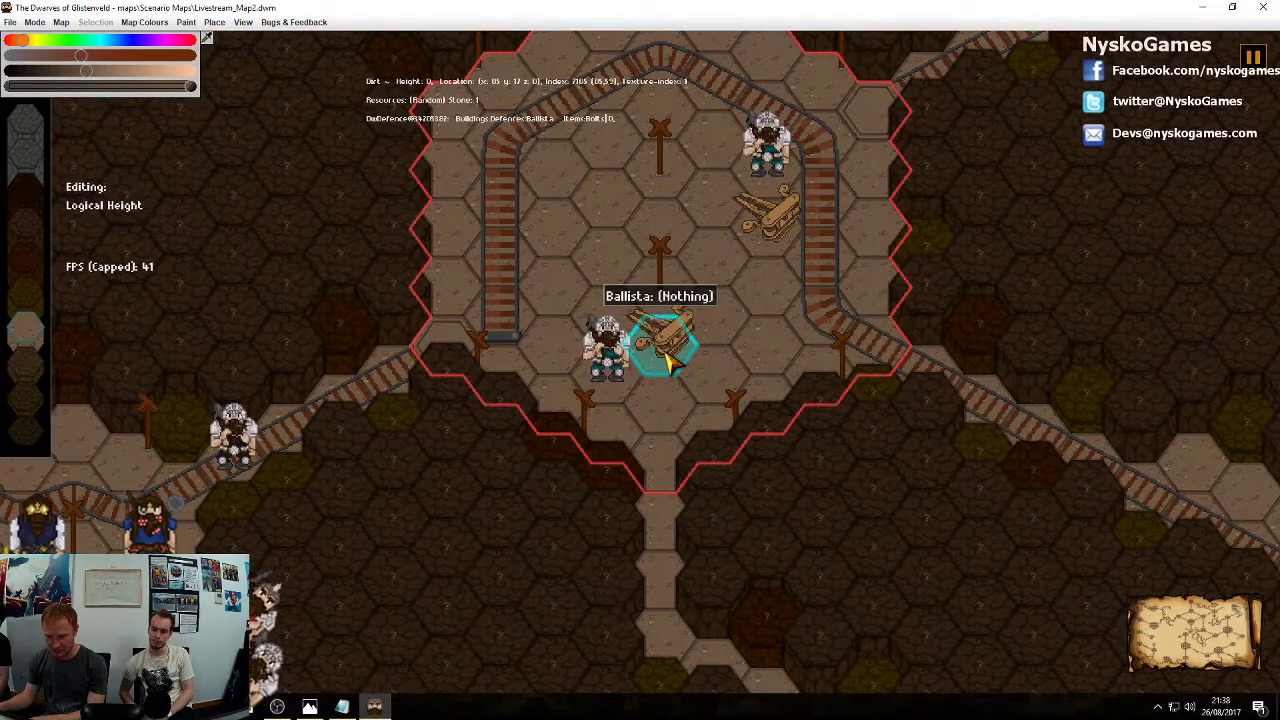
middle_click_drag(700, 302, 808, 404)
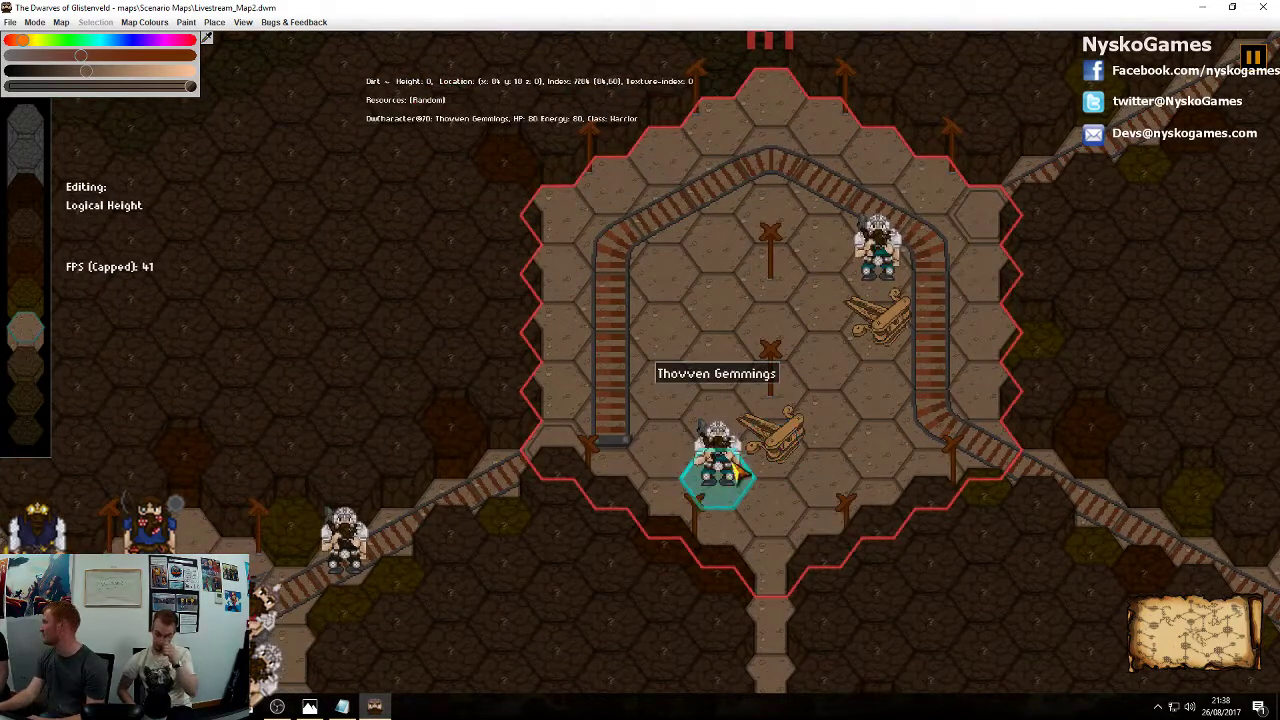
Save the map again under the file name Livestream_Map2.dwm
left_click(10, 22)
left_click(25, 48)
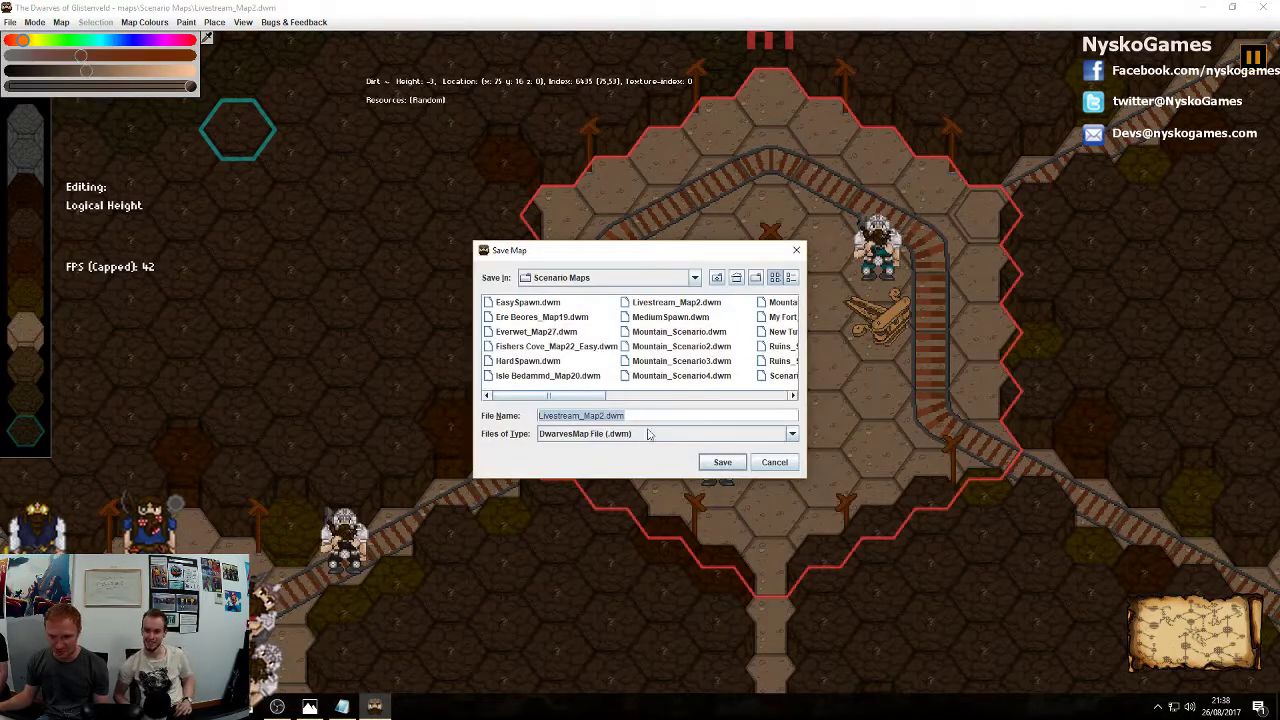
left_click(721, 462)
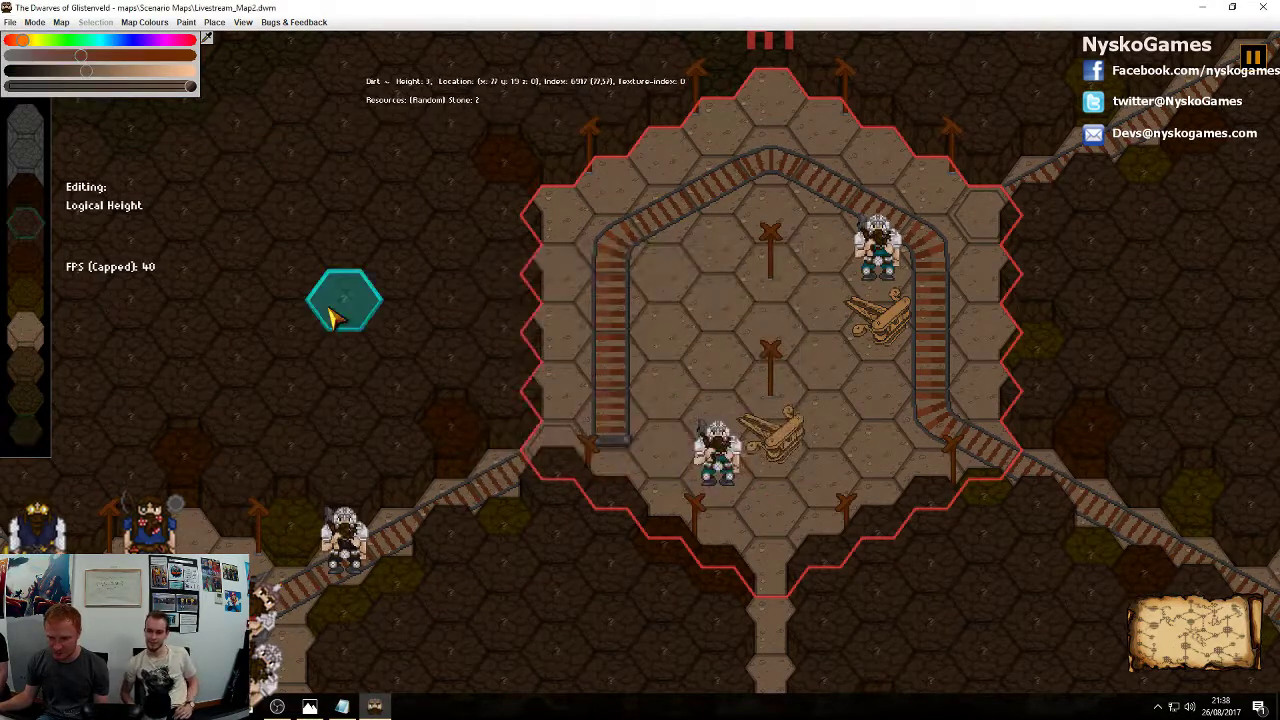
Switch the map from Edit Mode to Play Mode to test the scenario
left_click(34, 22)
left_click(50, 40)
left_click_drag(903, 248, 780, 271)
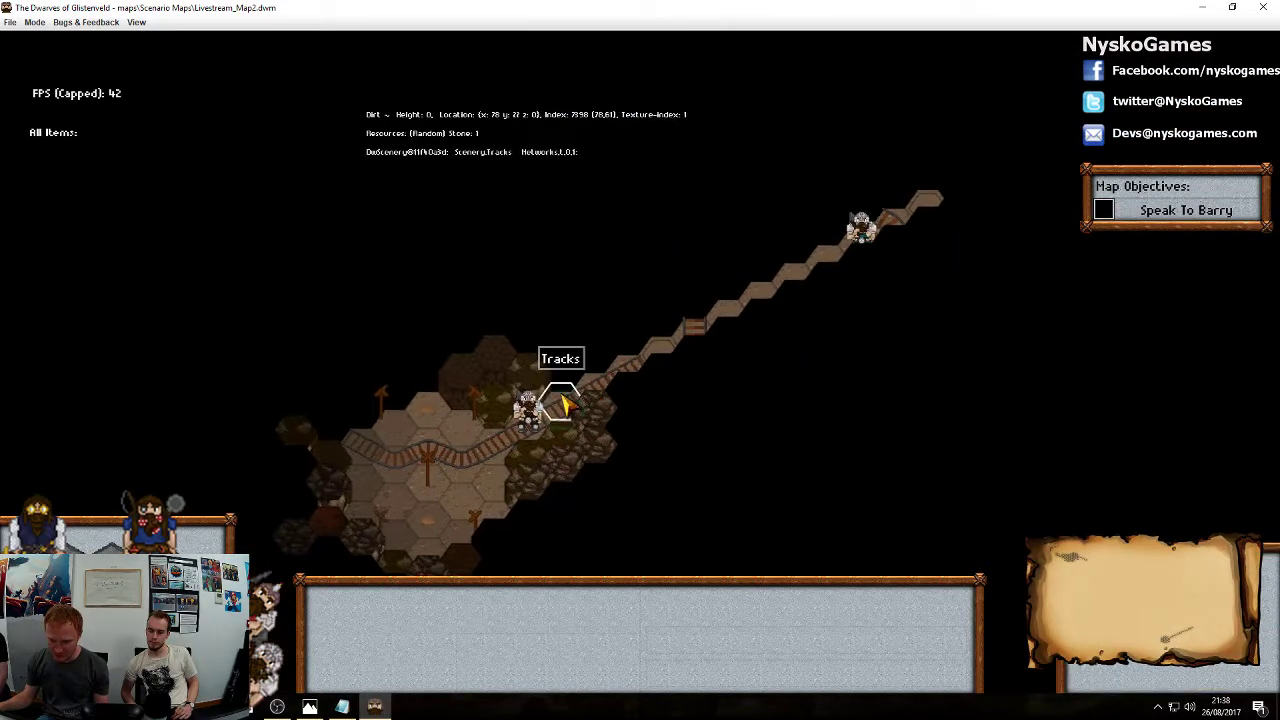
Walk a controlled dwarf through region R1, dismiss the greeting dialogue, and continue along the south-east tracks towards Barry's camp
left_click(522, 424)
right_click(714, 332)
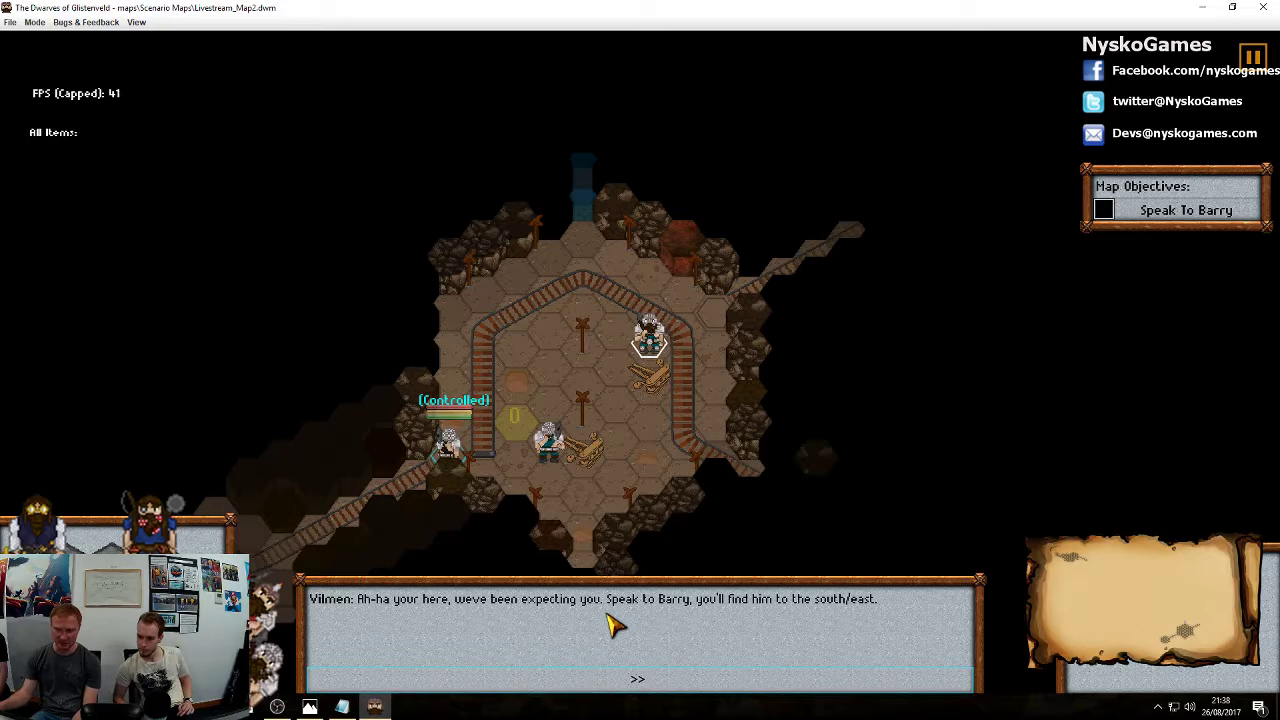
left_click(715, 683)
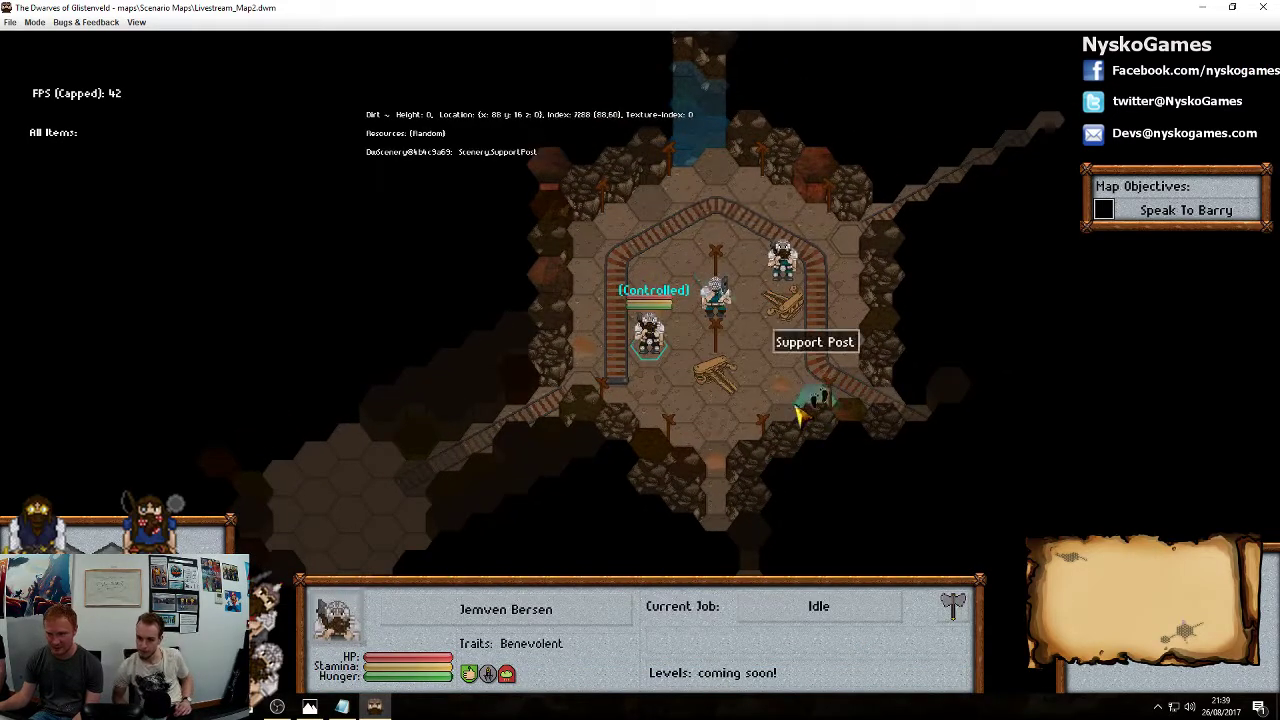
right_click(800, 412)
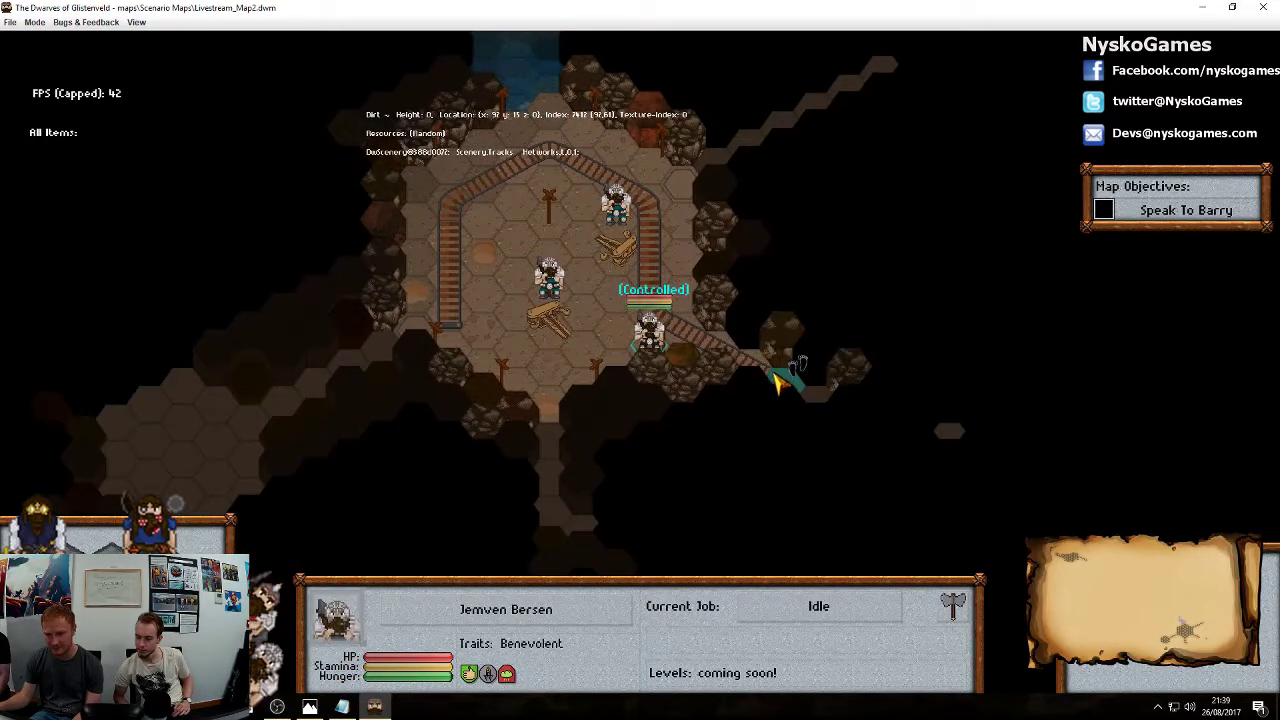
right_click(778, 382)
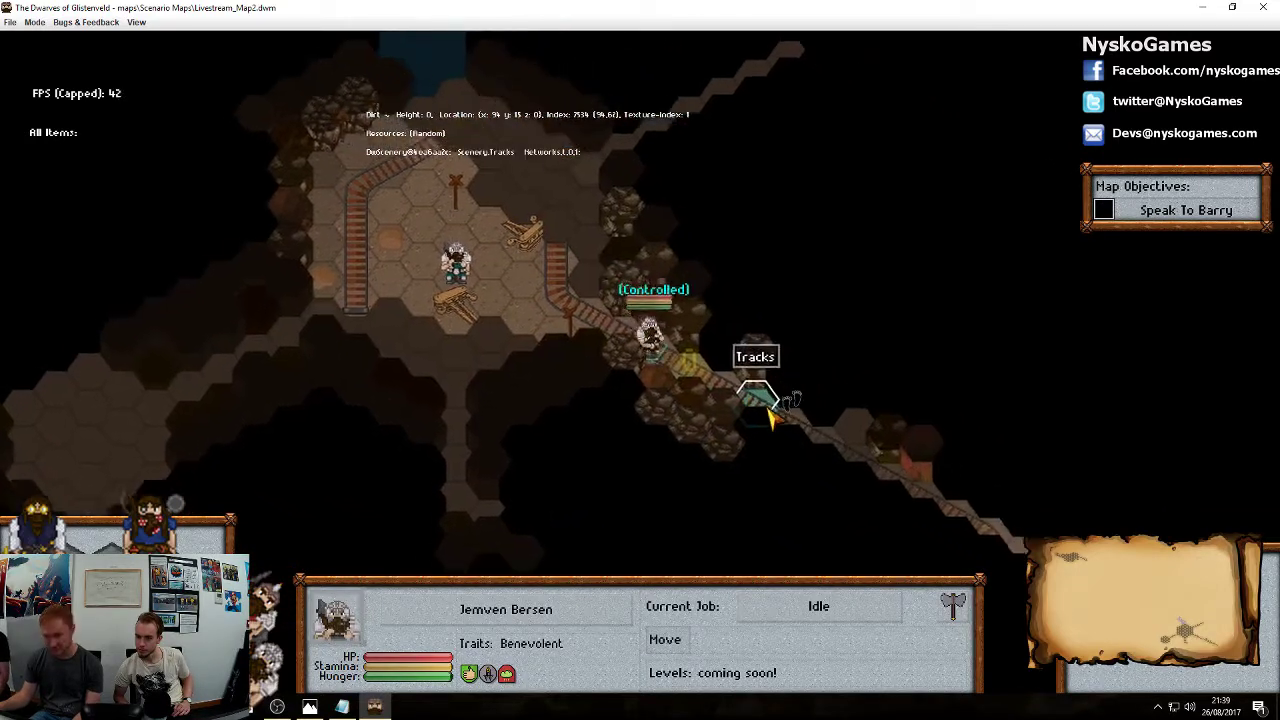
right_click(783, 421)
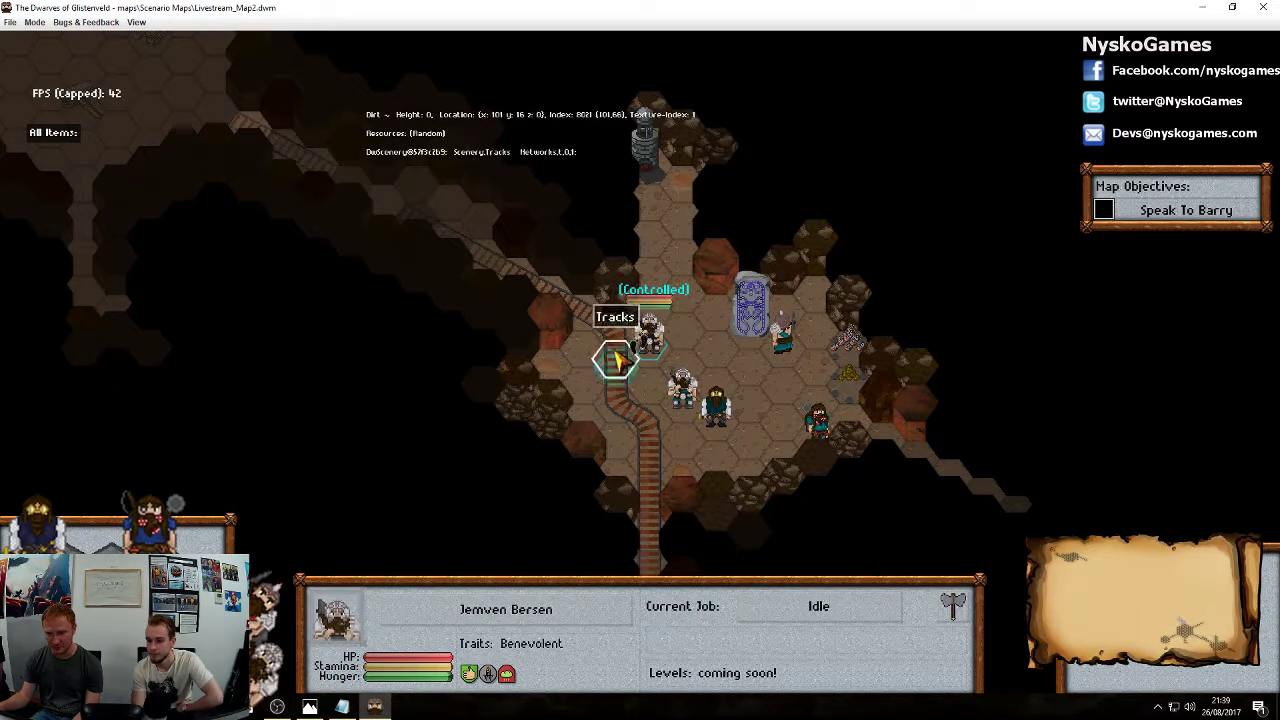
Move the dwarf around Barry's camp to try to trigger the R2 dialogue
left_click(591, 423)
left_click(752, 333)
key("a")
key("w")
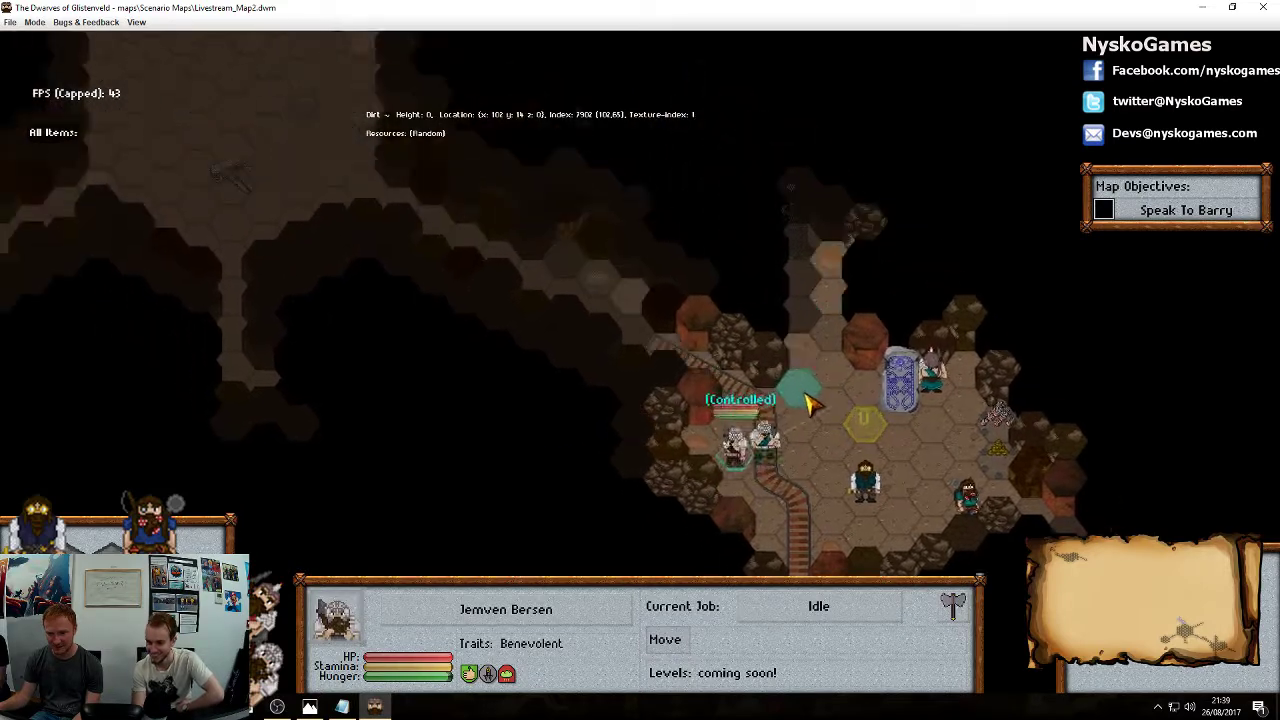
left_click(612, 366)
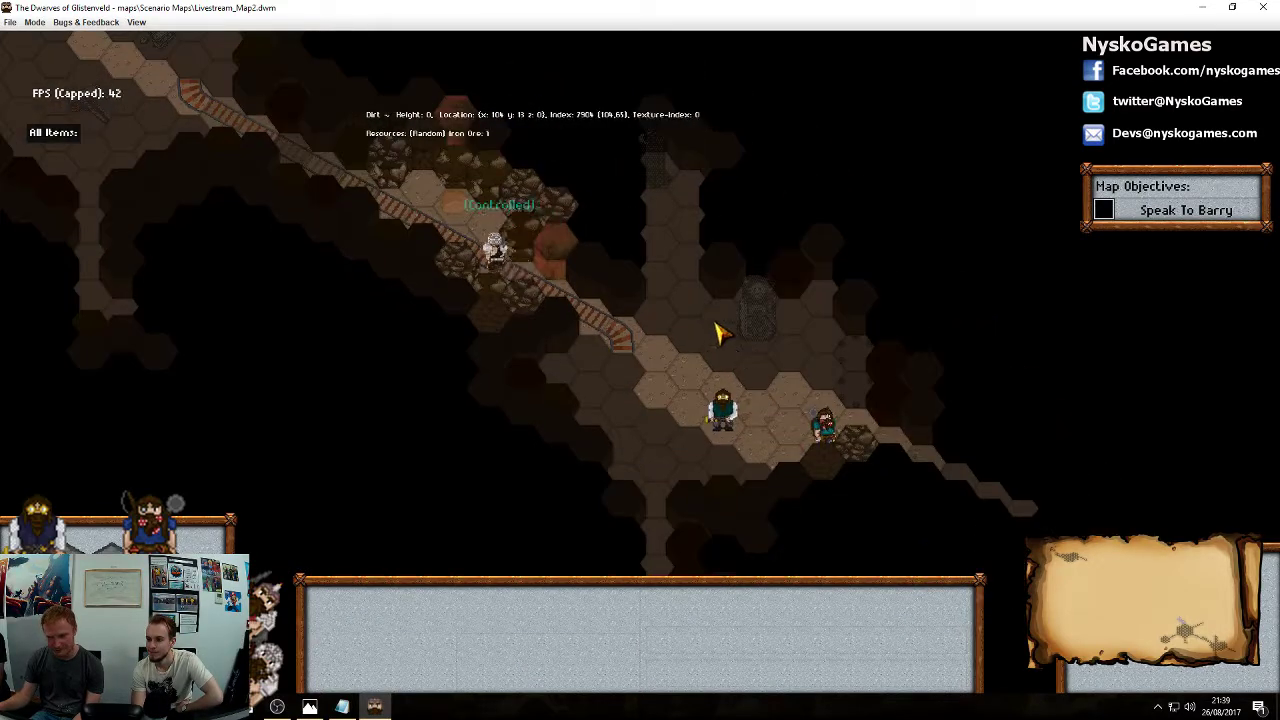
Switch the map back to Edit Mode and open the R2 event for editing
left_click(34, 22)
left_click(50, 38)
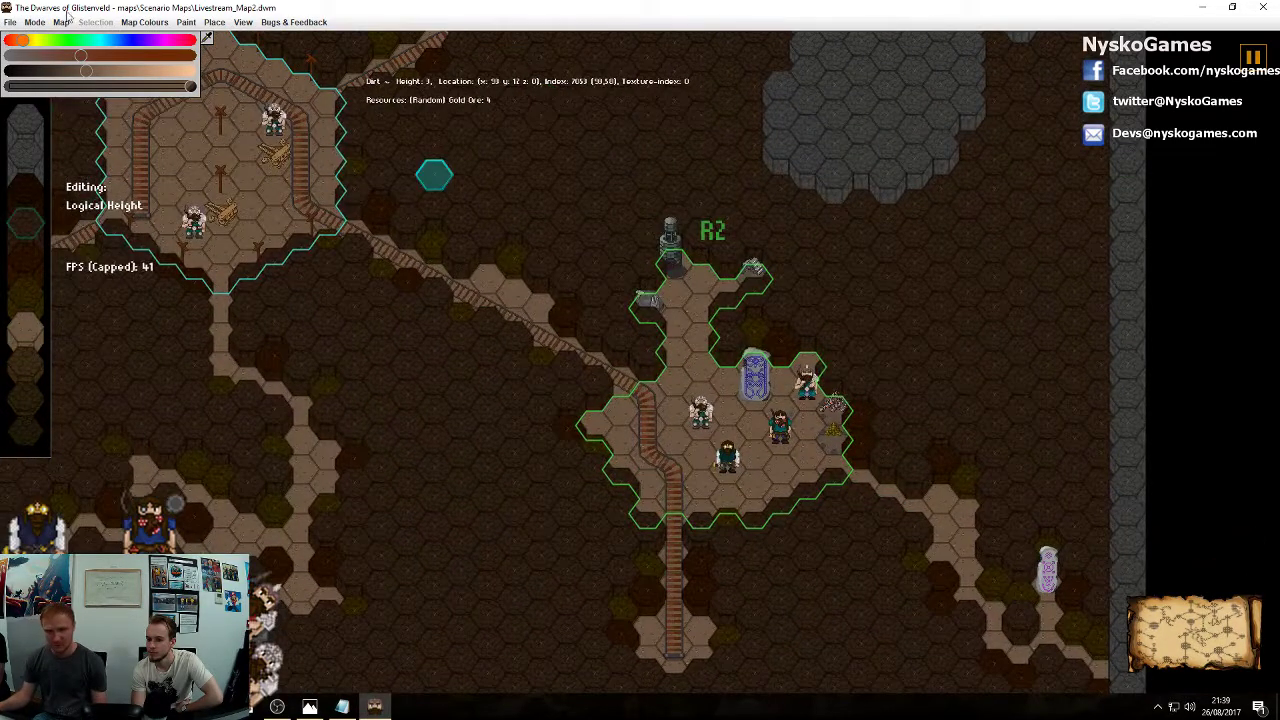
left_click(34, 22)
mouse_move(61, 22)
left_click(77, 151)
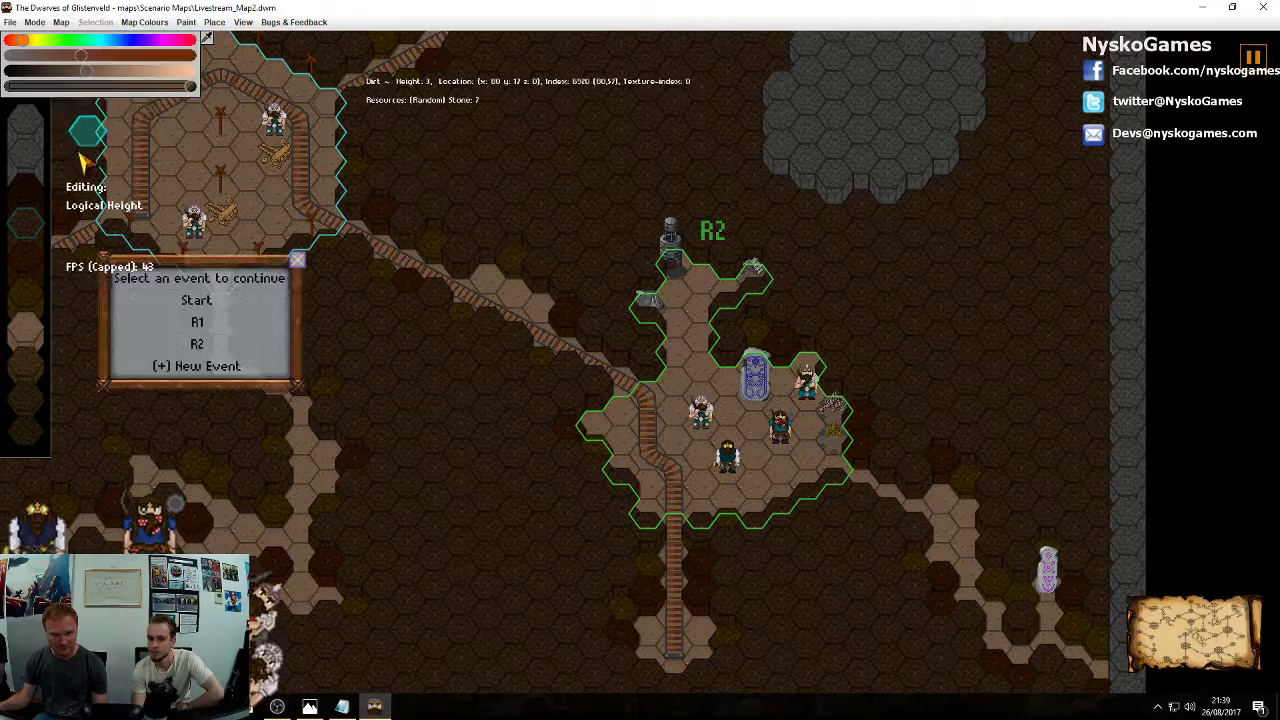
left_click(230, 344)
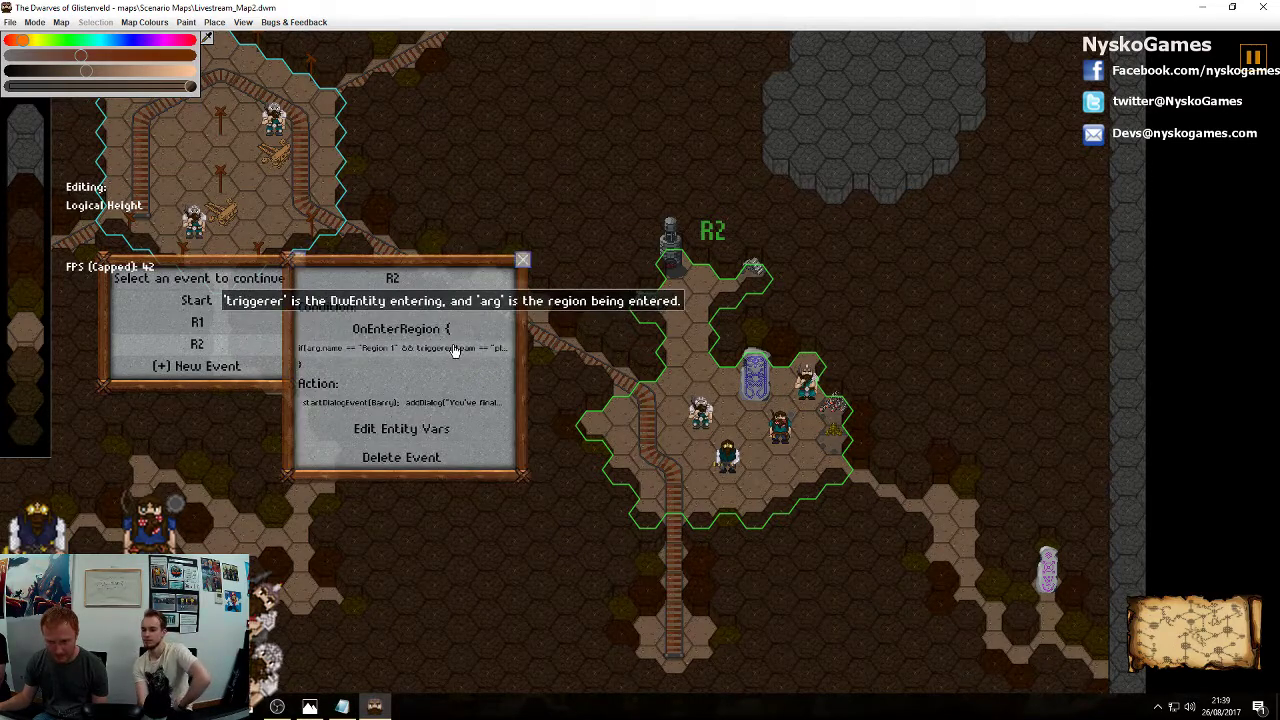
Change the region name tested in the R2 event's condition to "R2" and save the condition
left_click(483, 368)
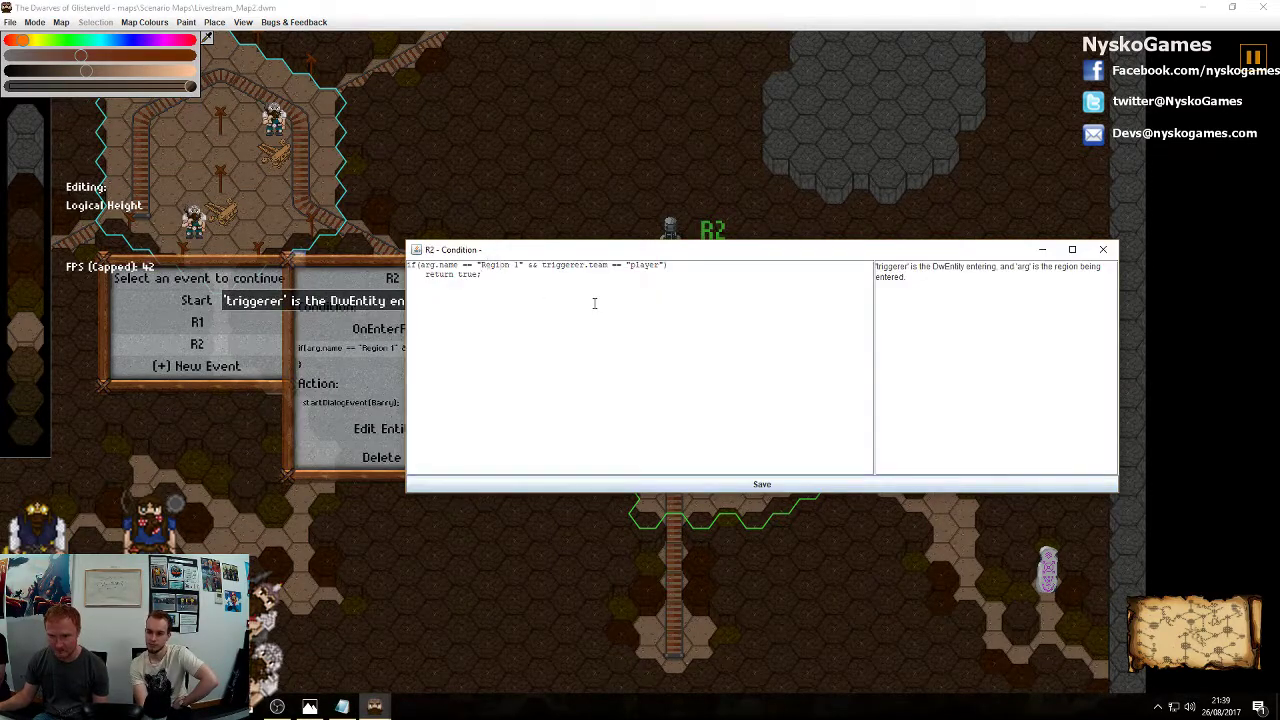
key("BackSpace")
key("BackSpace")
key("BackSpace")
key("BackSpace")
key("BackSpace")
key("BackSpace")
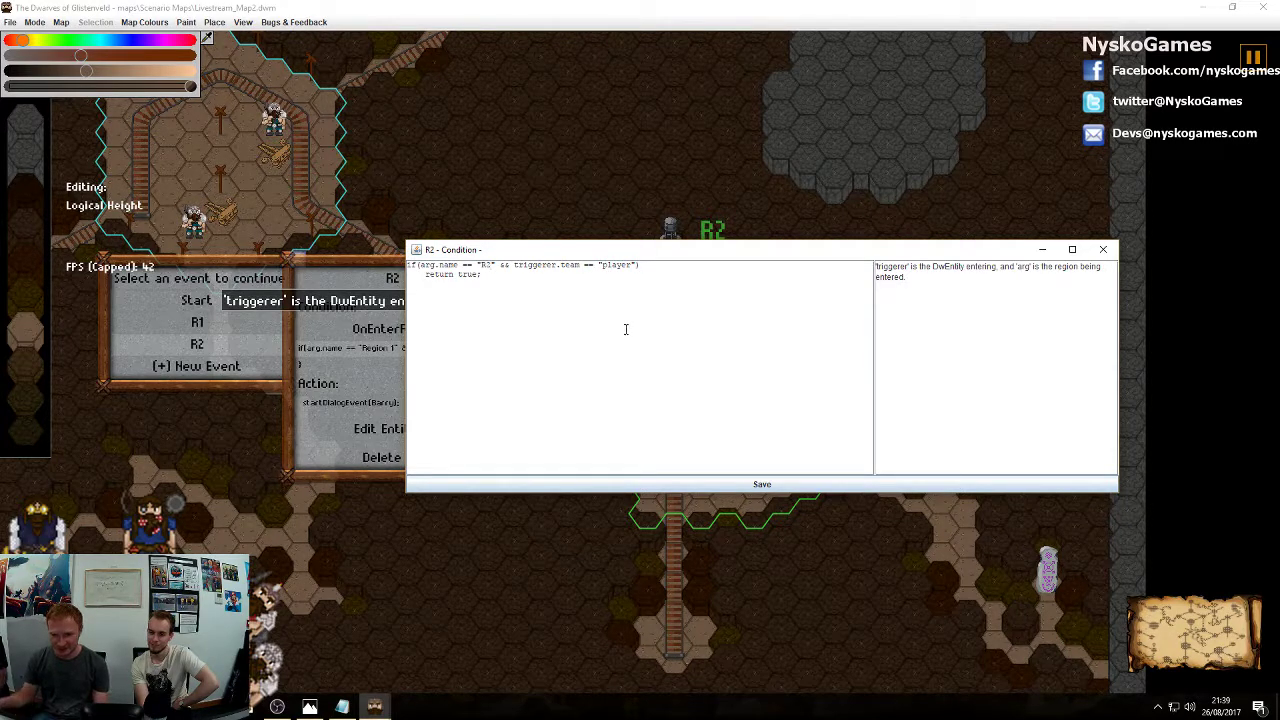
left_click(715, 484)
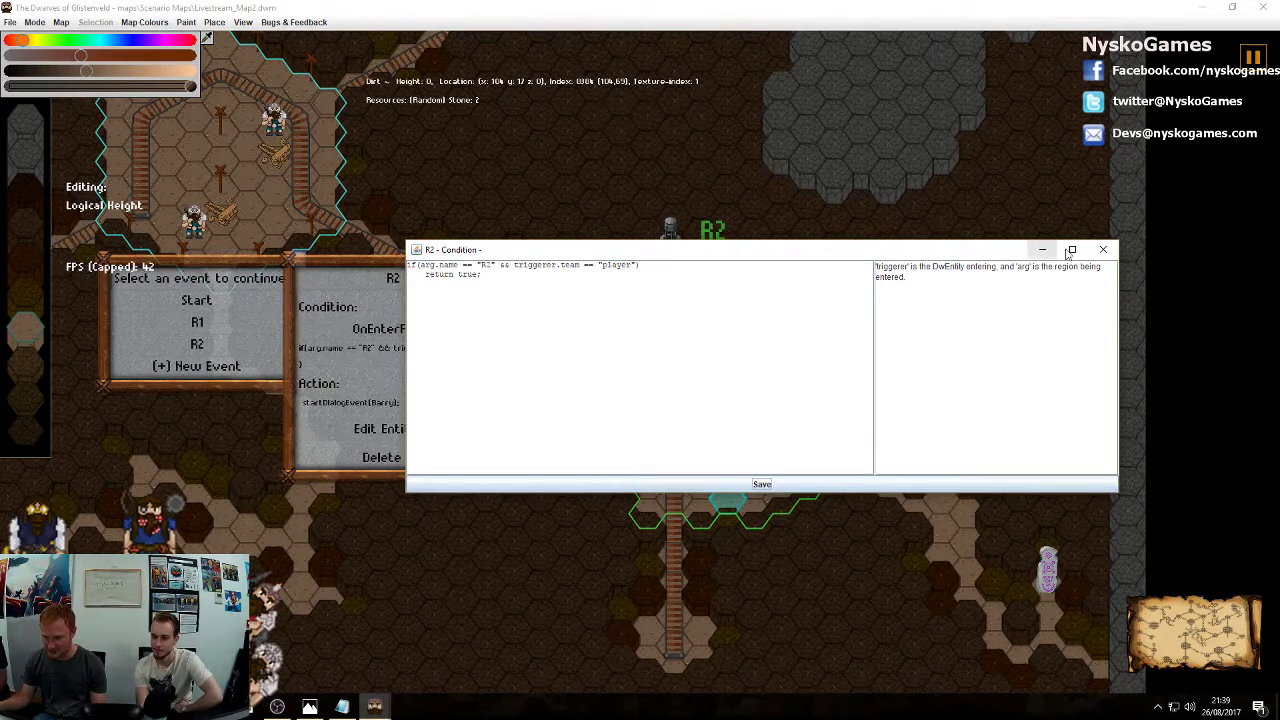
left_click(1103, 249)
left_click(519, 262)
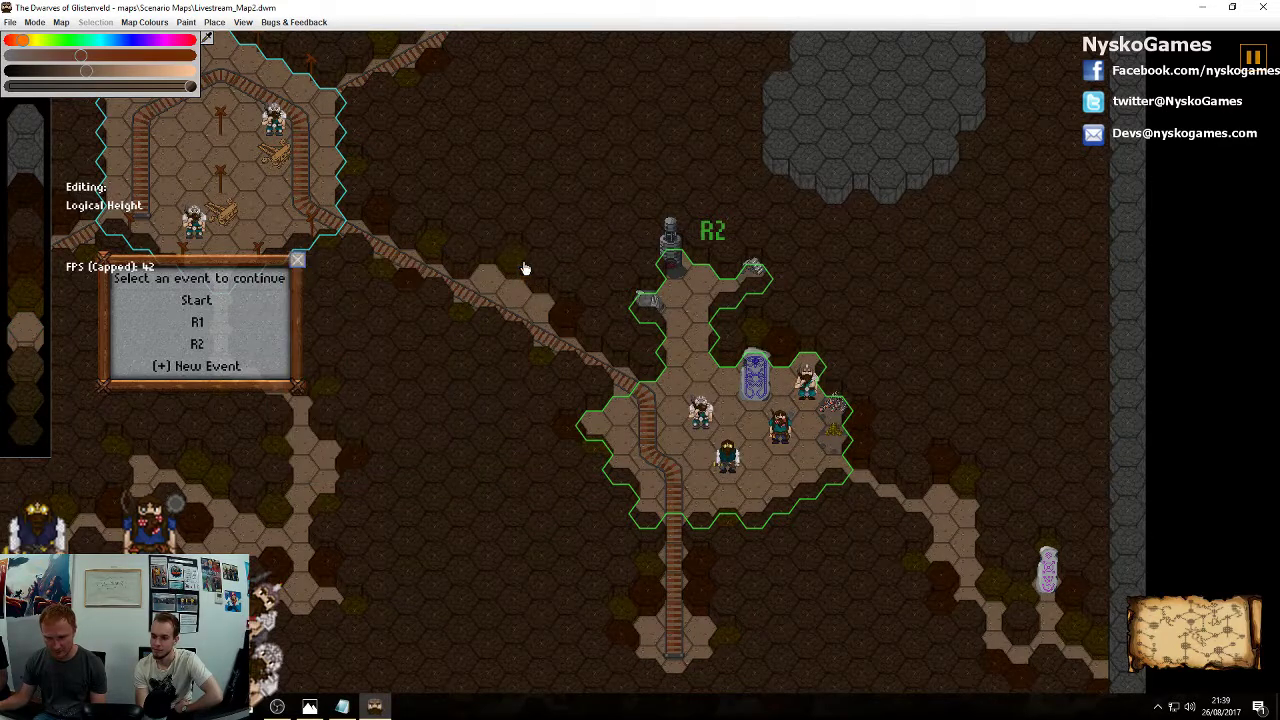
Extend the R2 event's action script to complete objective "01" and set objective "02", "collect 100 gold", with text "they wont let us pass without the gold."
left_click(243, 350)
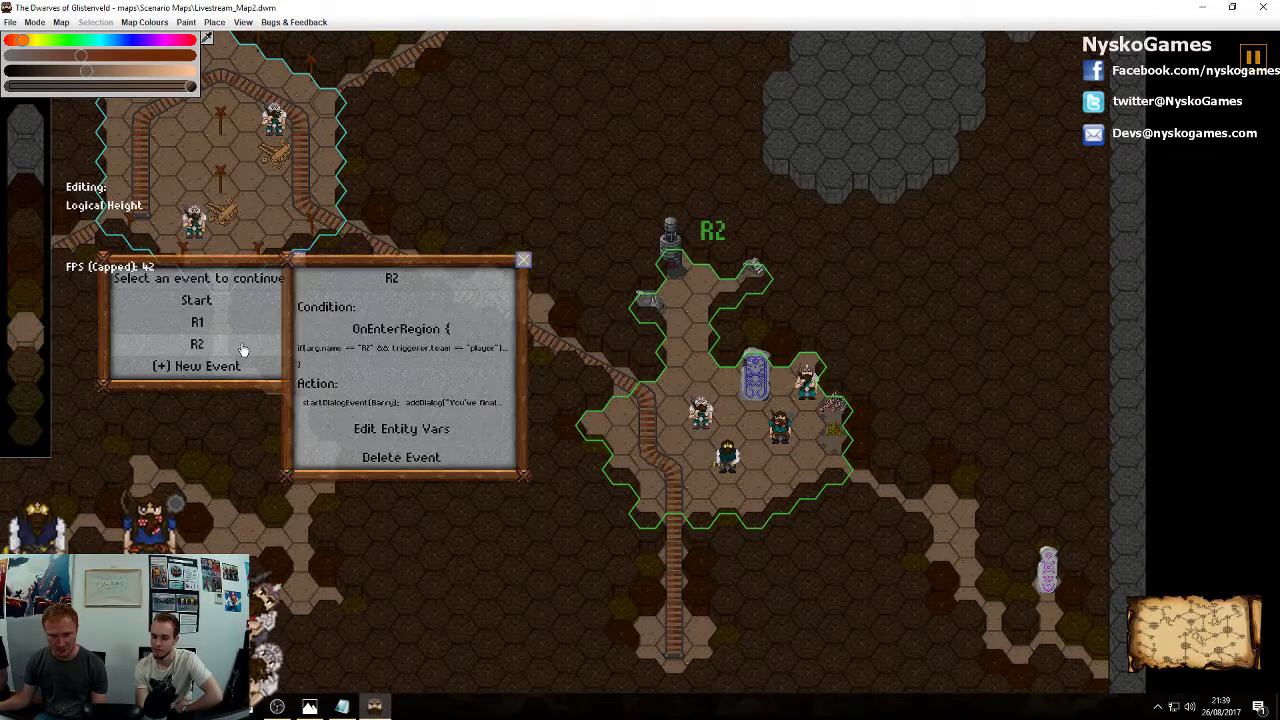
left_click(414, 403)
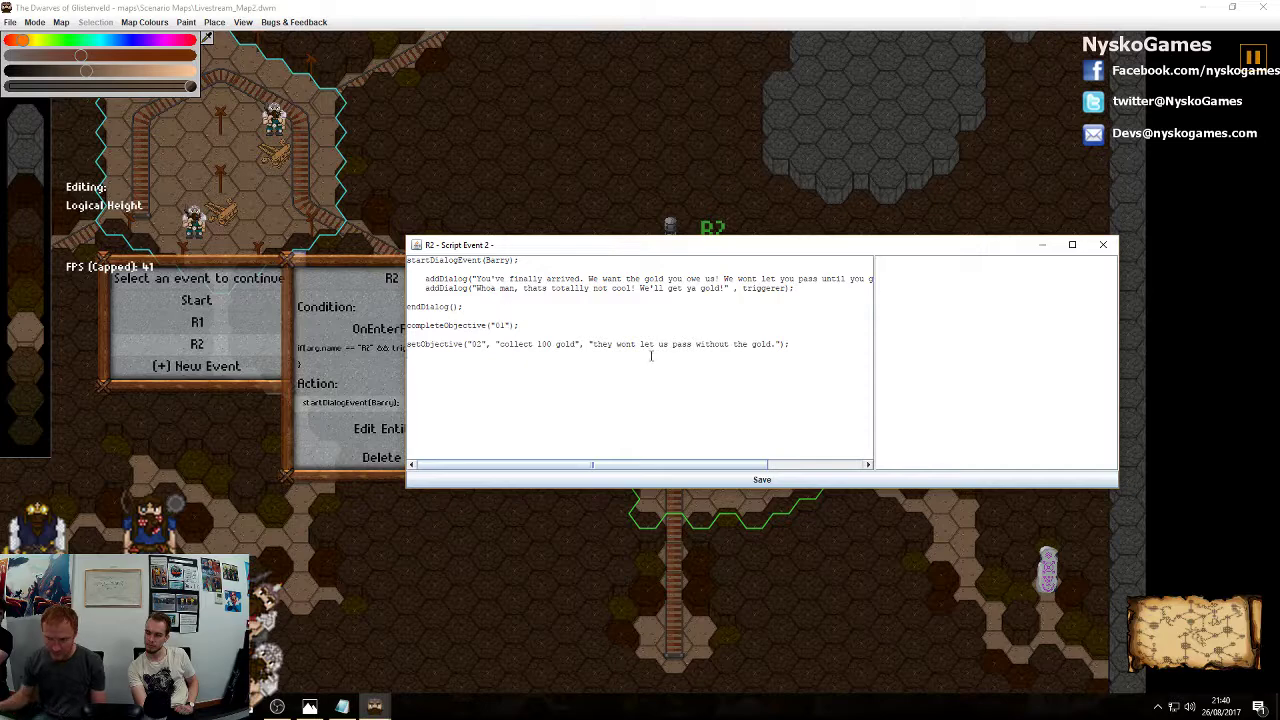
left_click(725, 482)
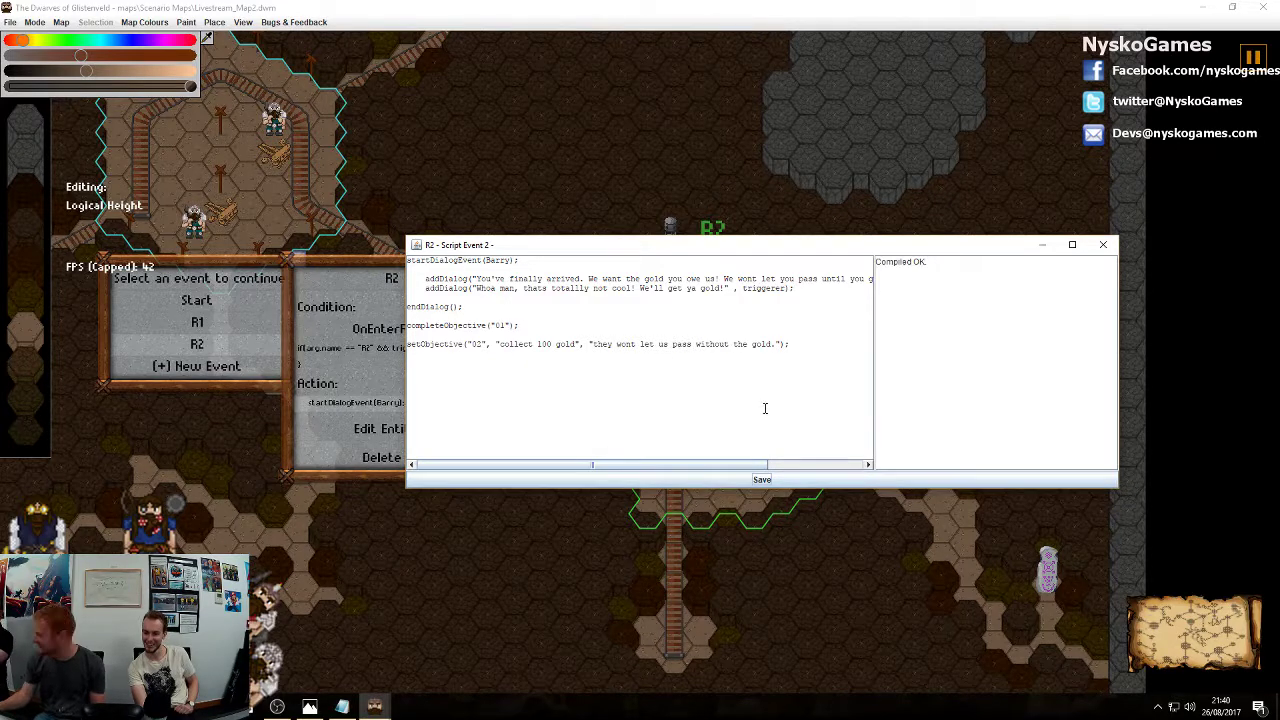
left_click(1103, 244)
left_click(523, 260)
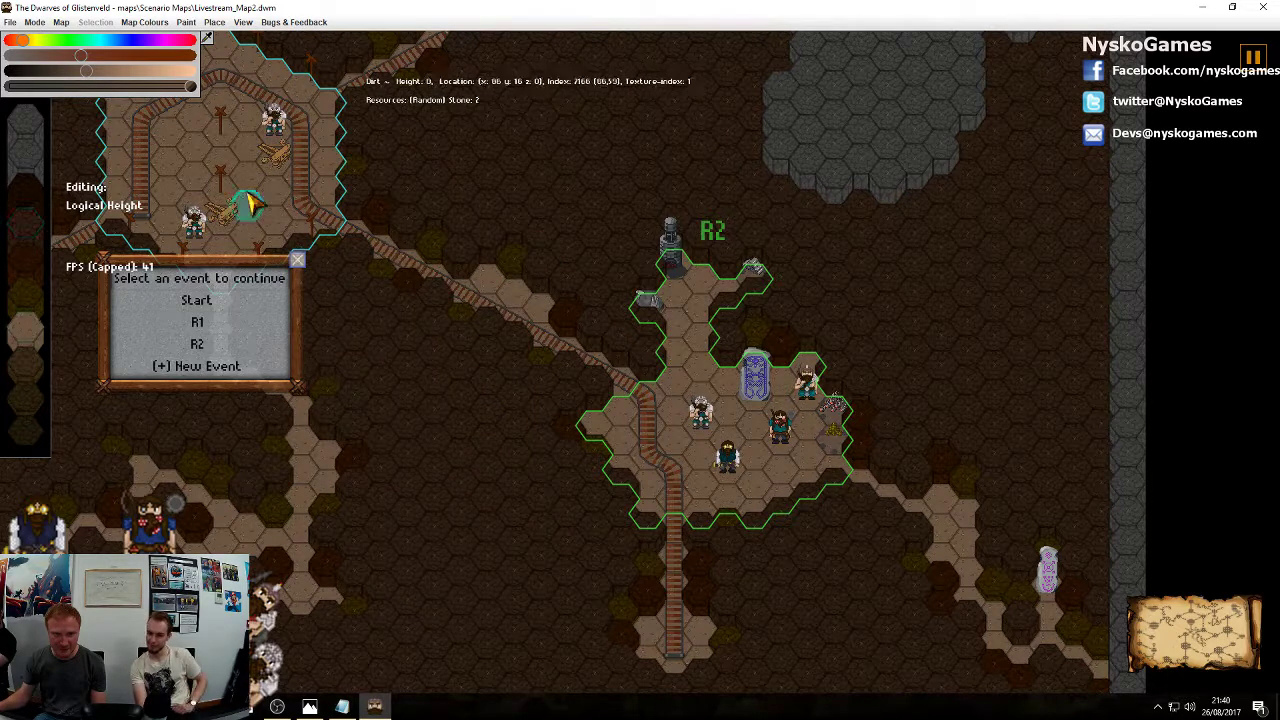
left_click(297, 261)
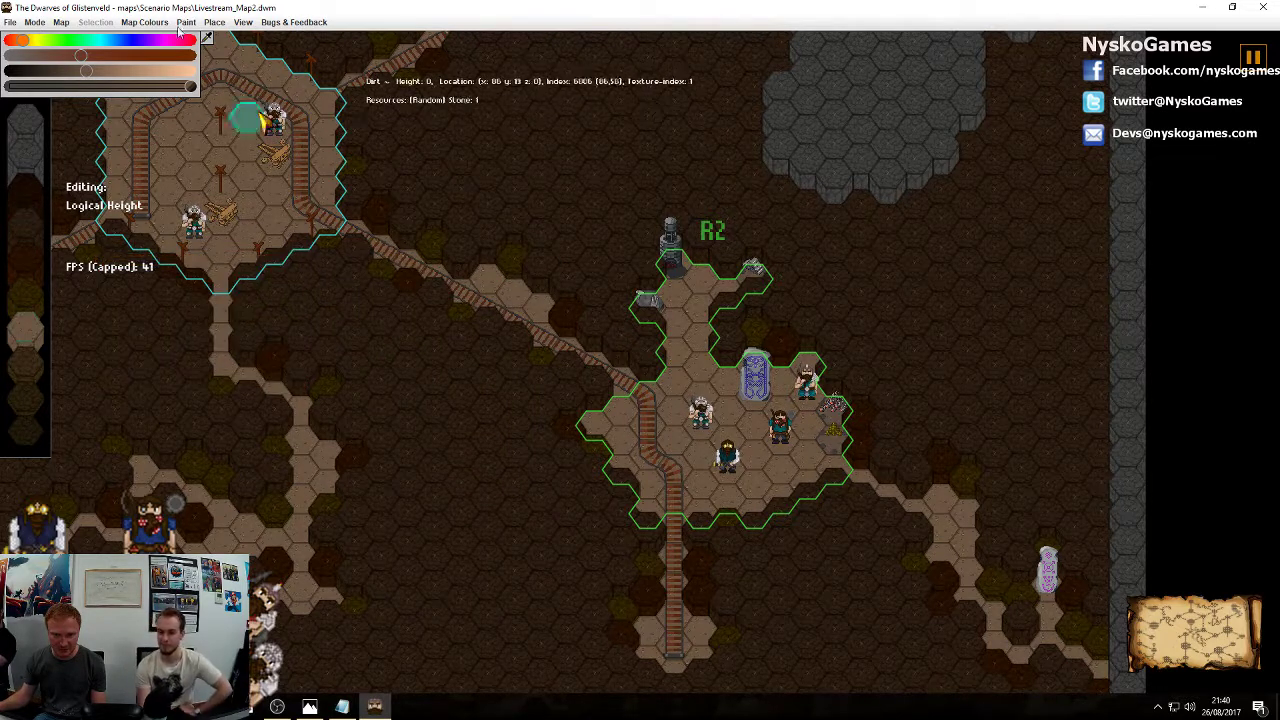
Save the map as Livestream_Map2.dwm and switch it to Play Mode
left_click(12, 22)
left_click(28, 48)
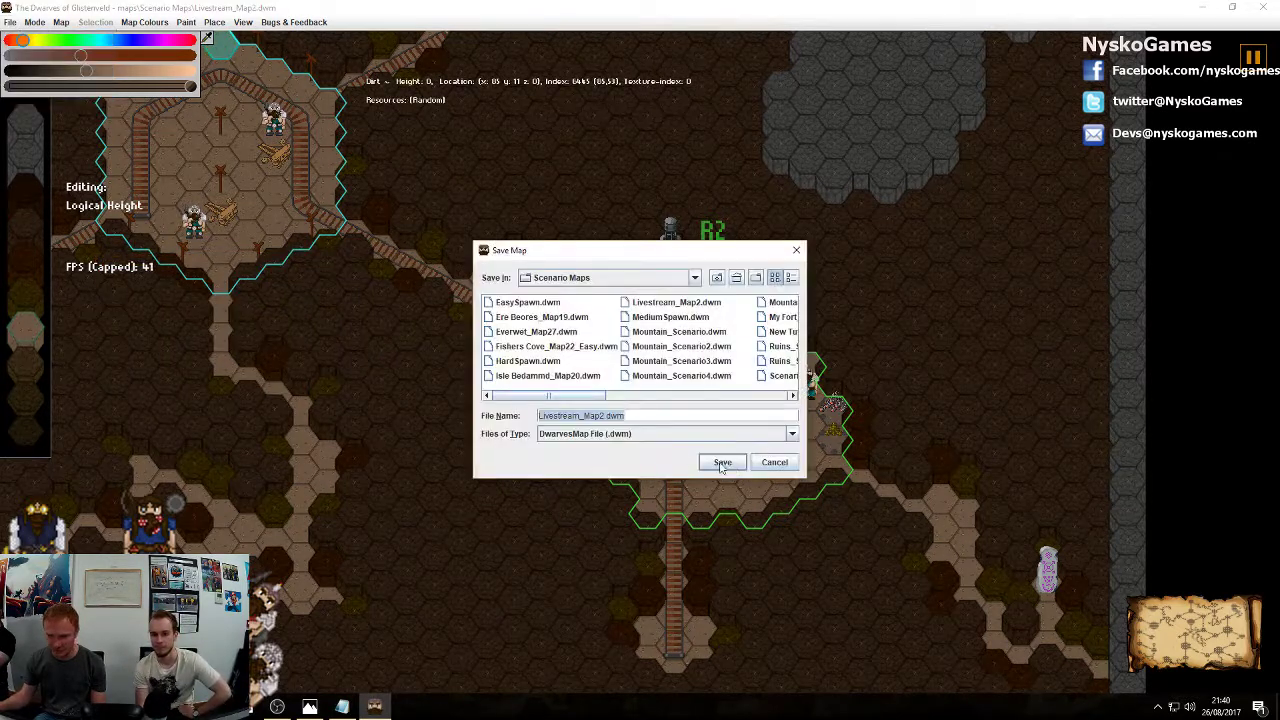
left_click(722, 466)
left_click(35, 22)
left_click(42, 53)
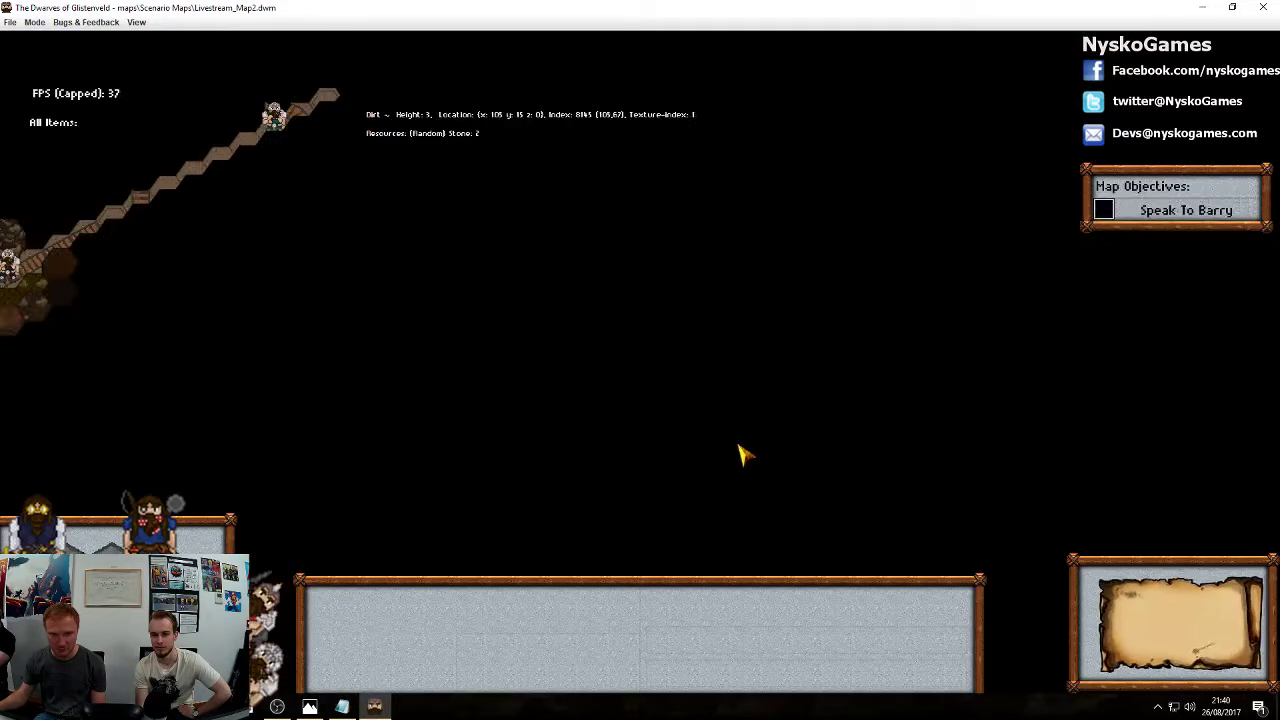
Take control of a dwarf, walk it into region R1, and dismiss the greeting dialogue
left_click(508, 426)
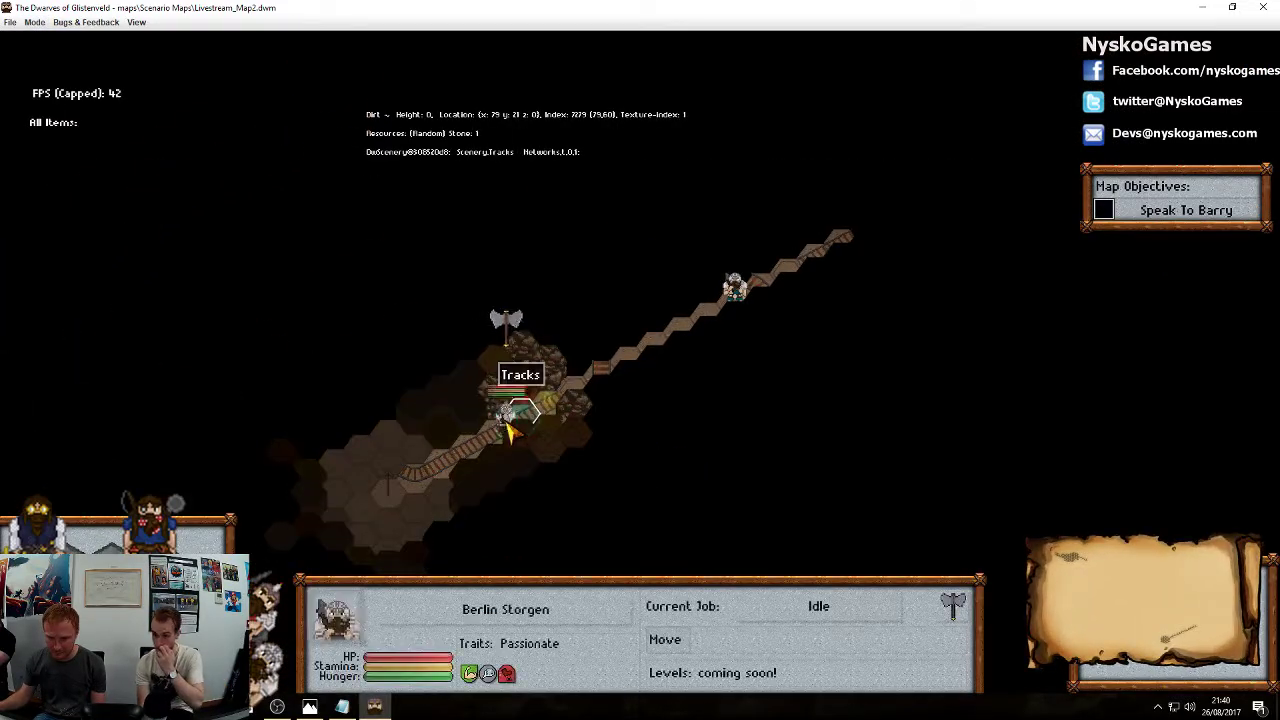
right_click(661, 352)
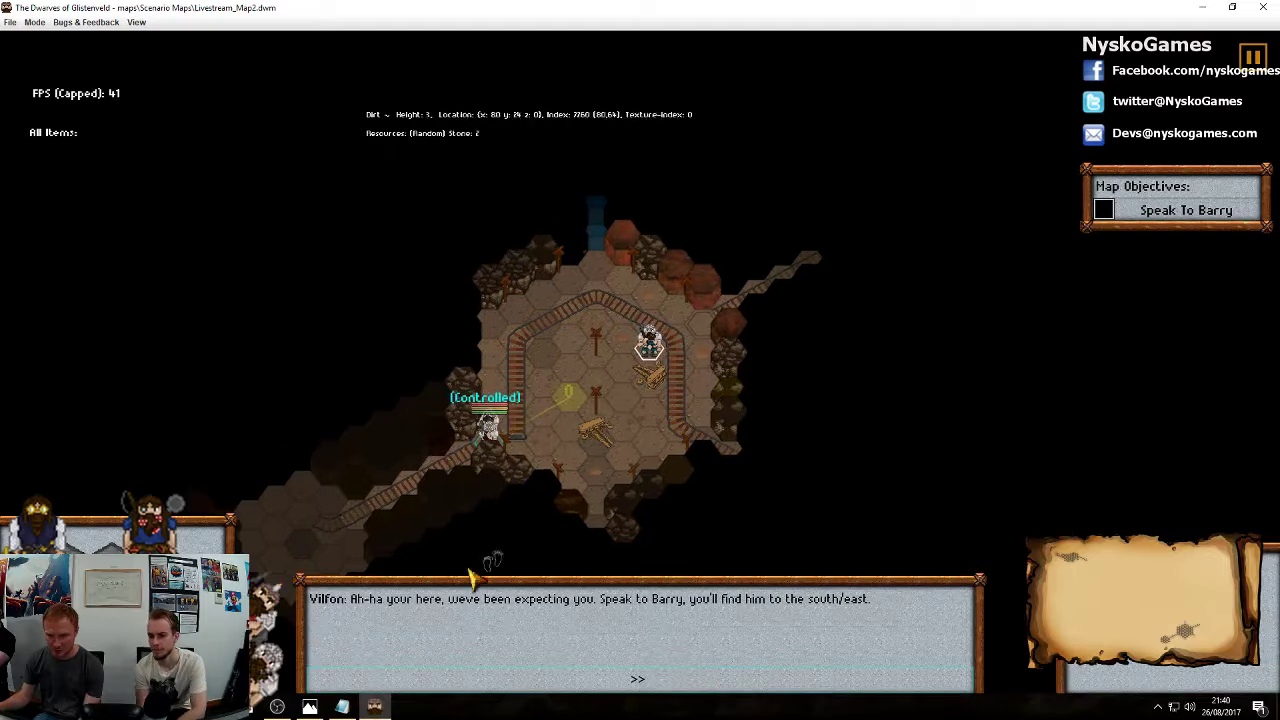
left_click(557, 685)
Lead the dwarf along the south-east tracks into Barry's camp and play through the R2 dialogue
right_click(803, 368)
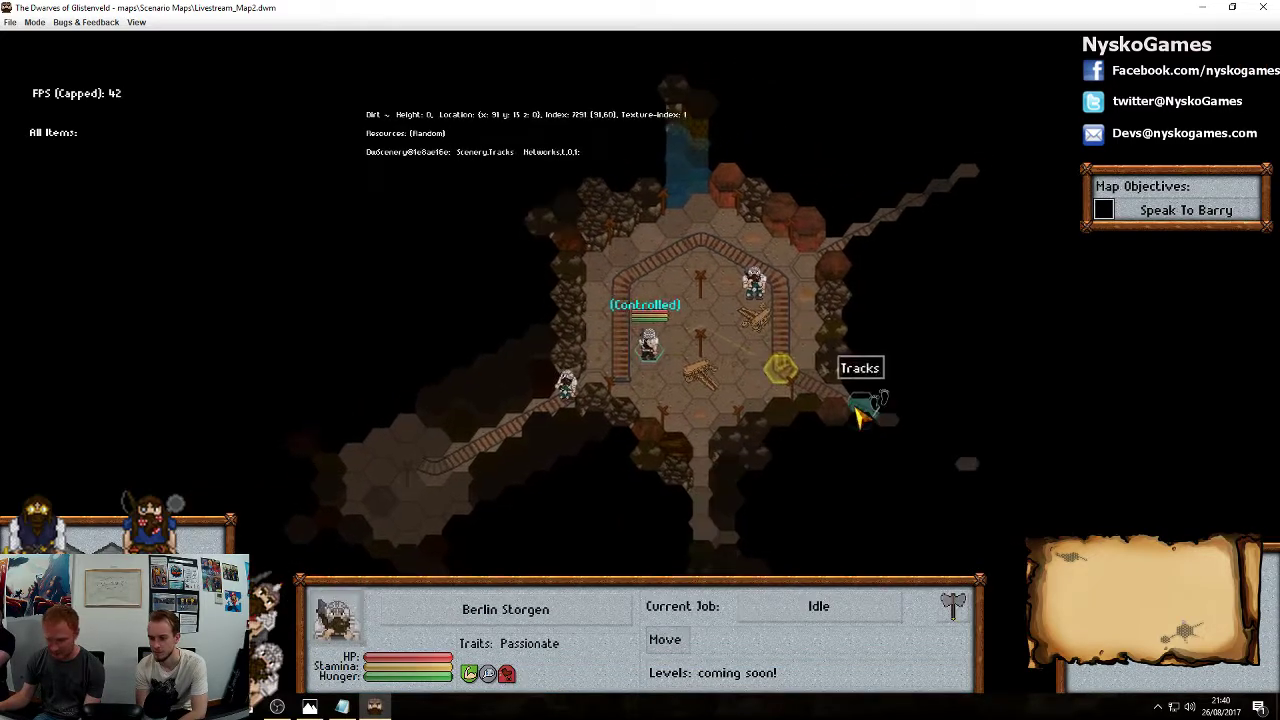
middle_click_drag(890, 495, 770, 365)
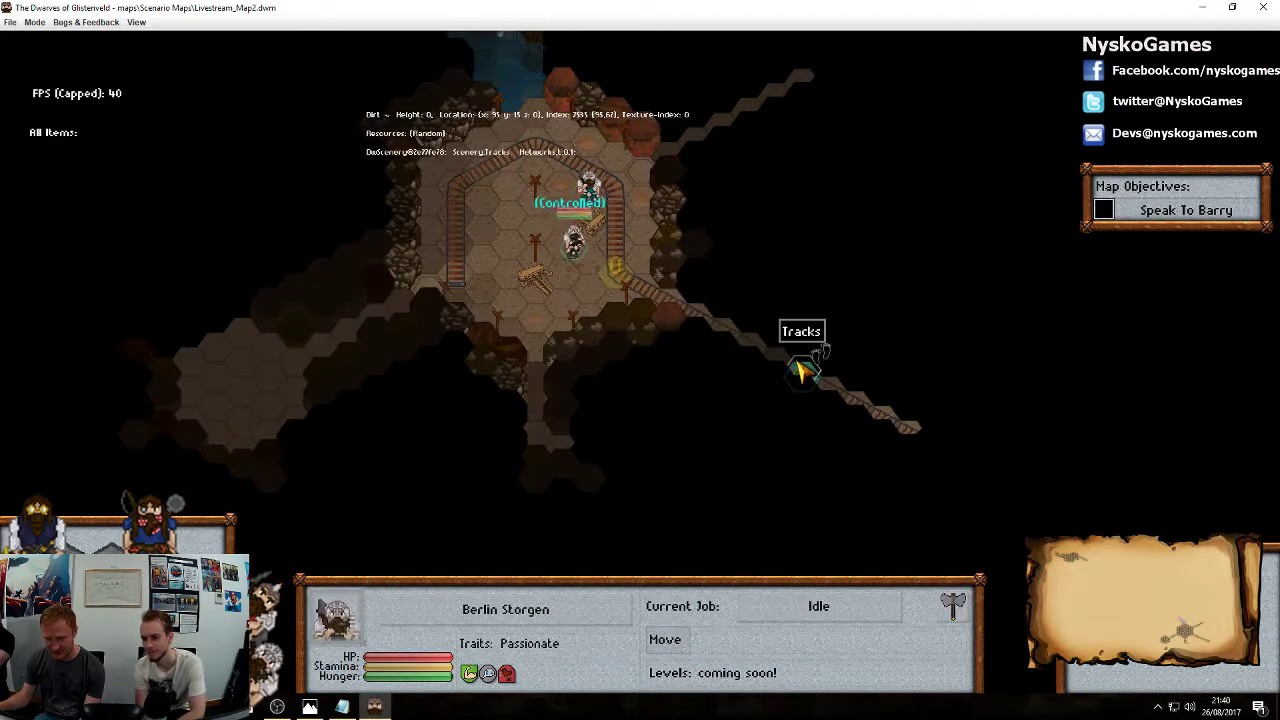
right_click(798, 367)
middle_click_drag(1085, 397, 843, 343)
right_click(670, 398)
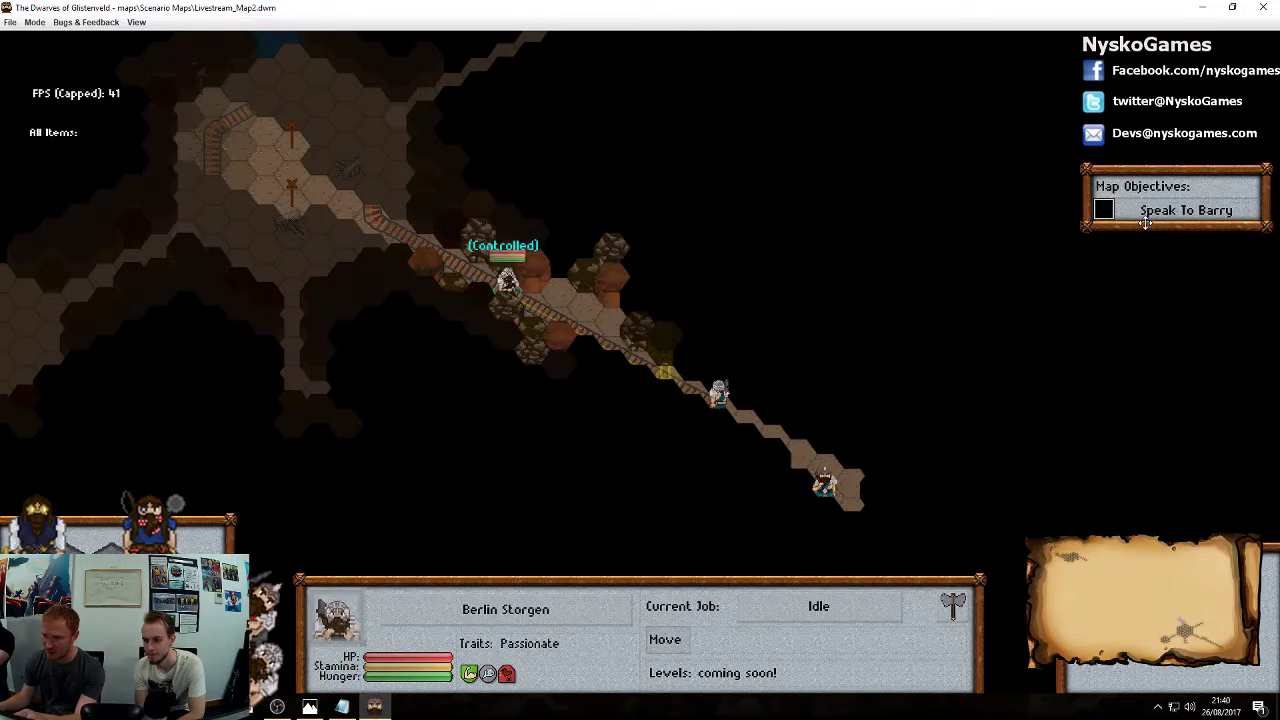
middle_click_drag(857, 408, 823, 333)
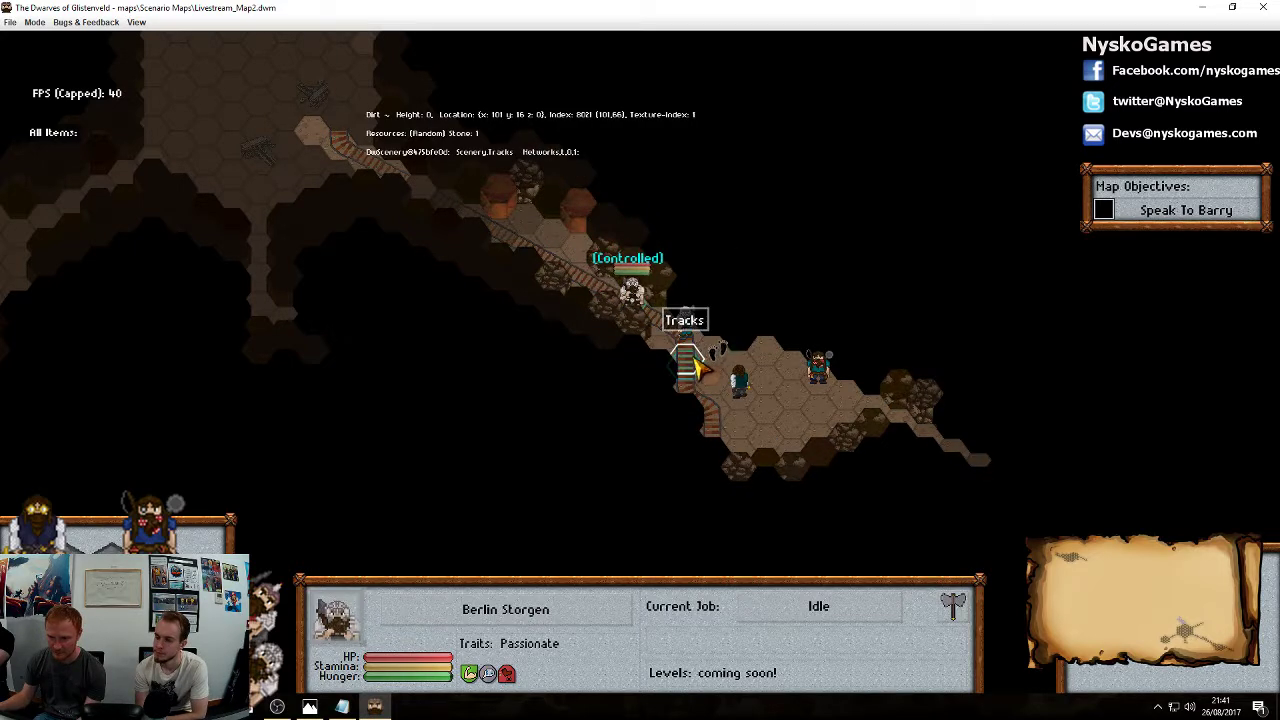
right_click(735, 362)
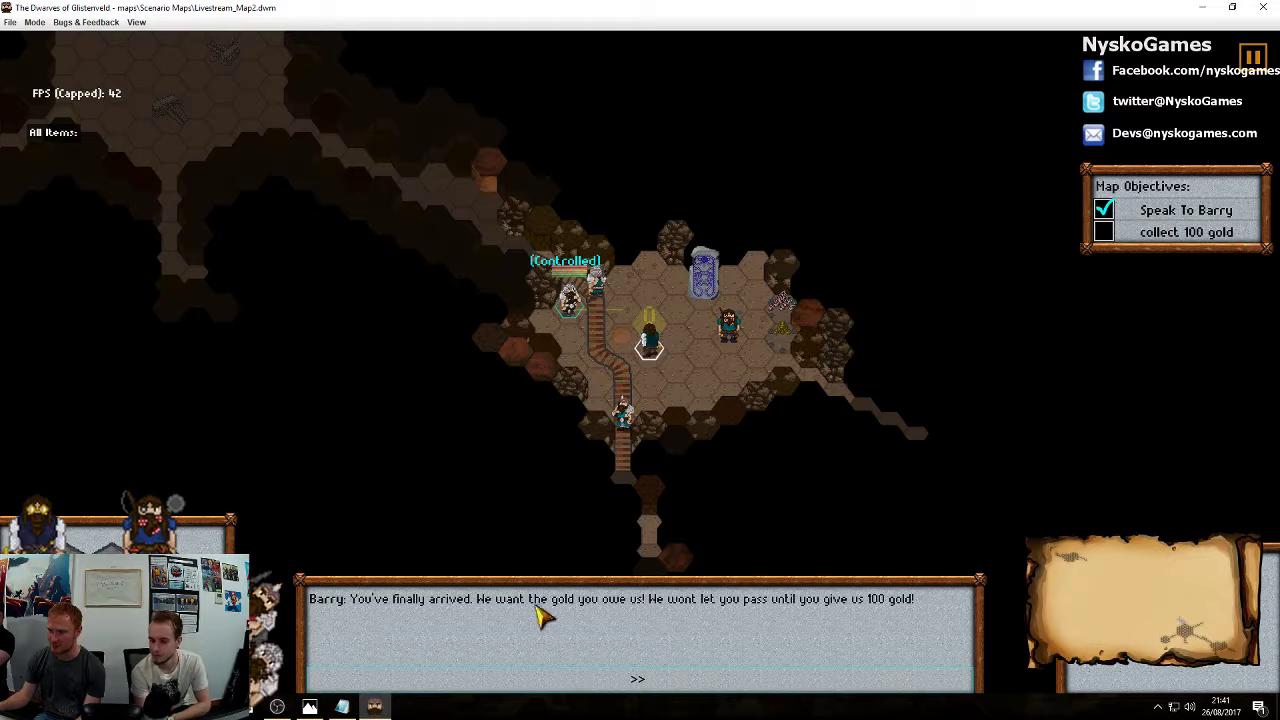
left_click(675, 690)
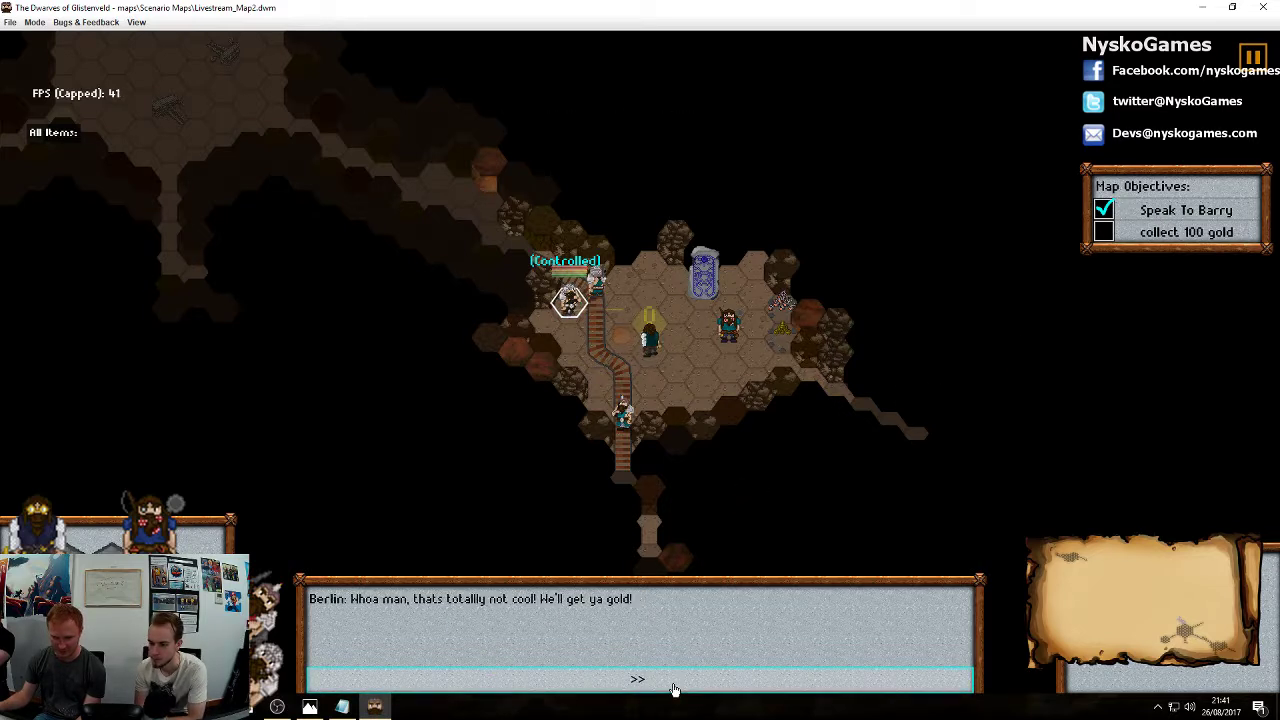
left_click(577, 688)
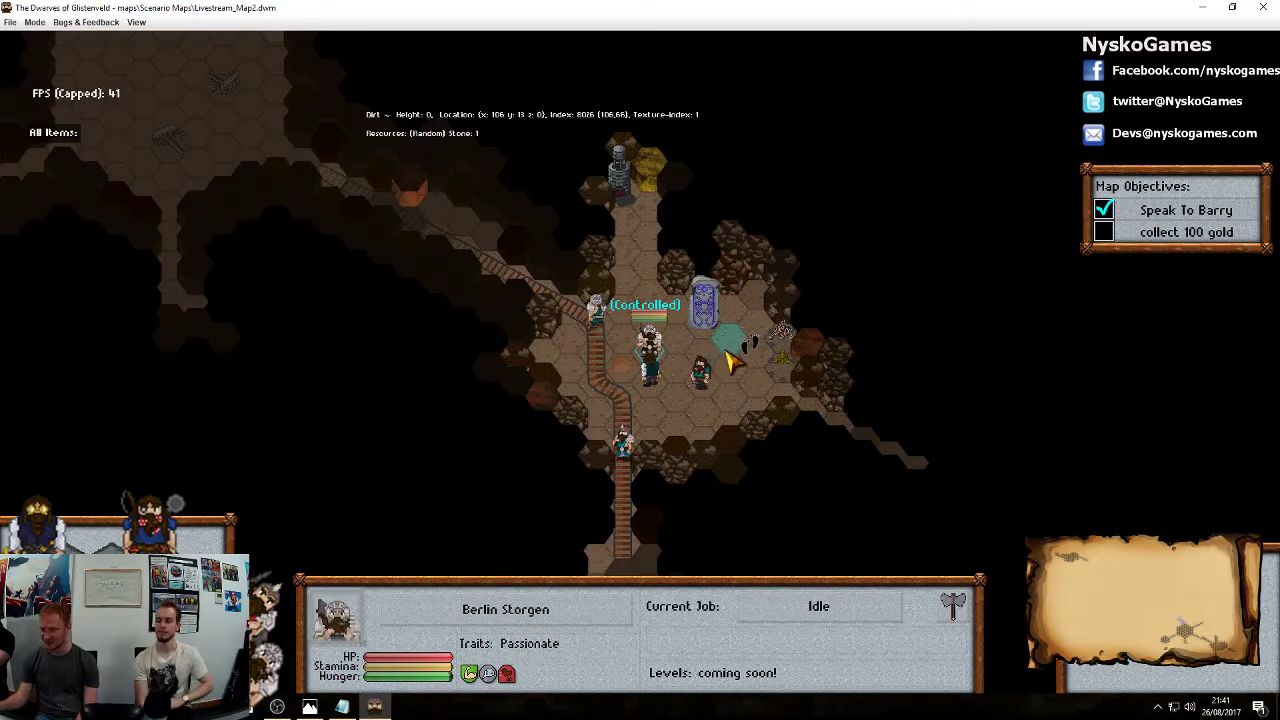
Check the description texts of the "collect 100 gold" and "Speak To Barry" map objectives
left_click_drag(720, 324, 867, 385)
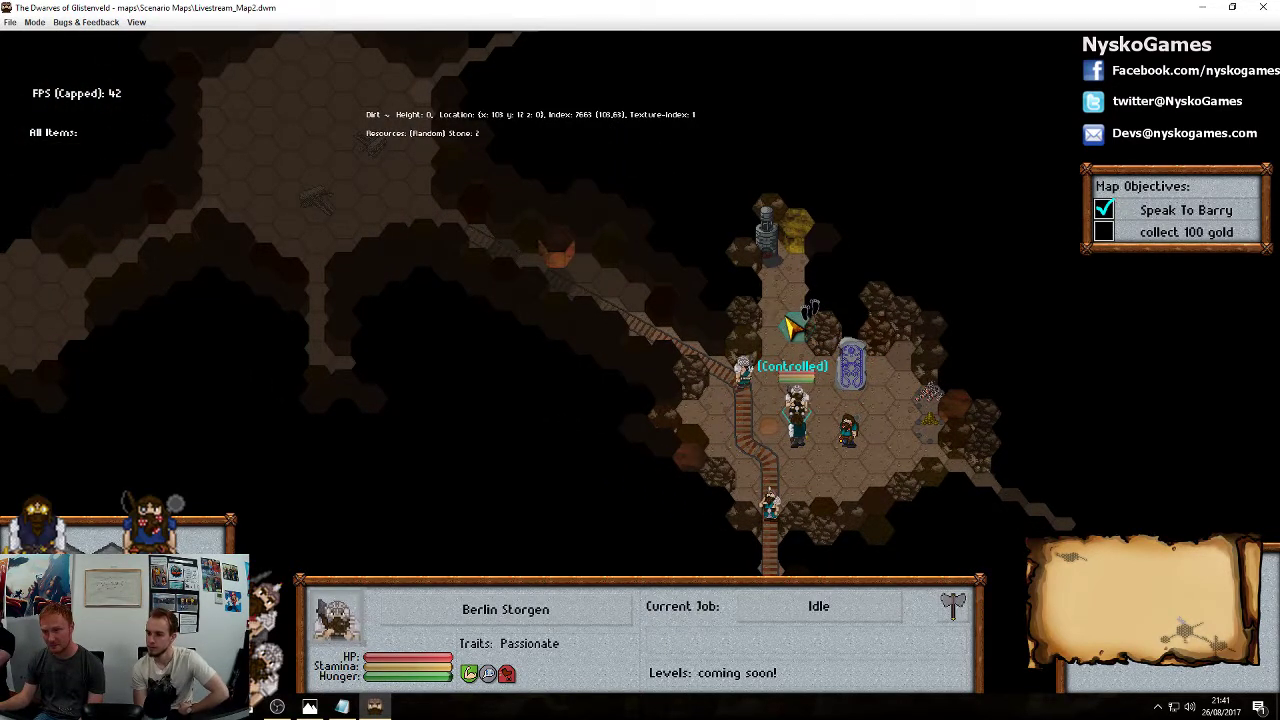
left_click(1186, 232)
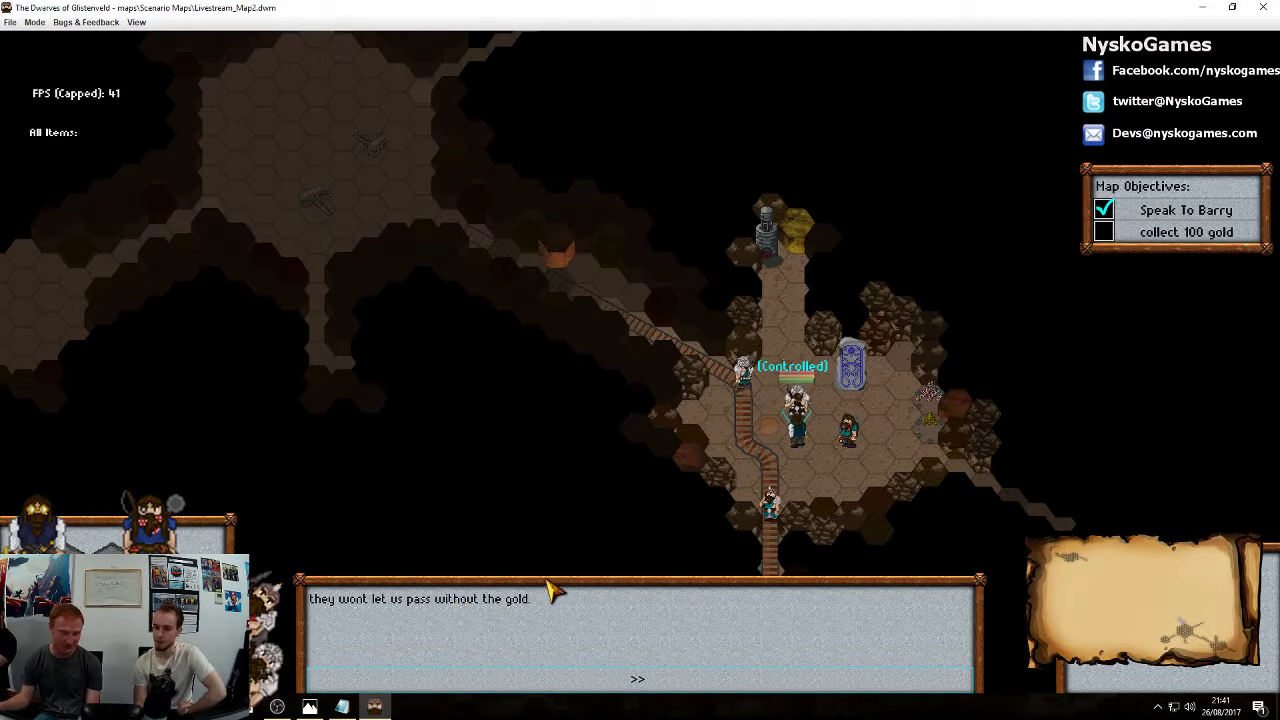
left_click(622, 677)
left_click(1194, 209)
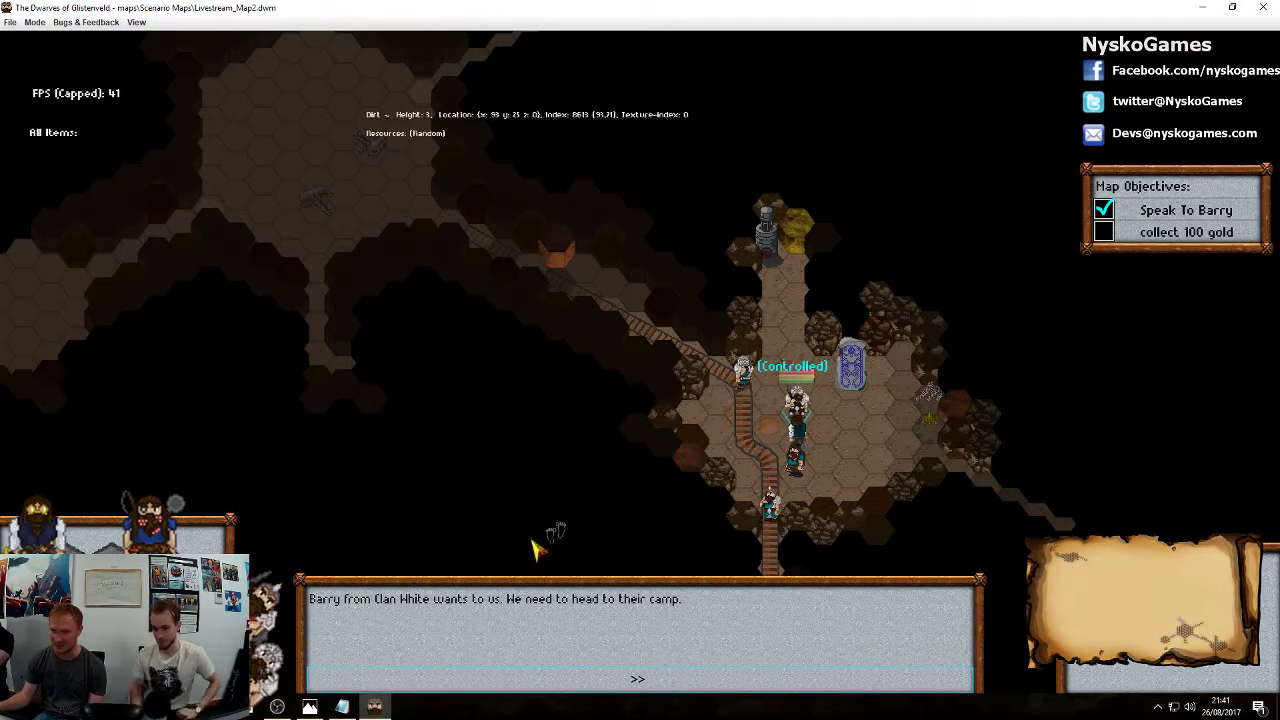
left_click(571, 680)
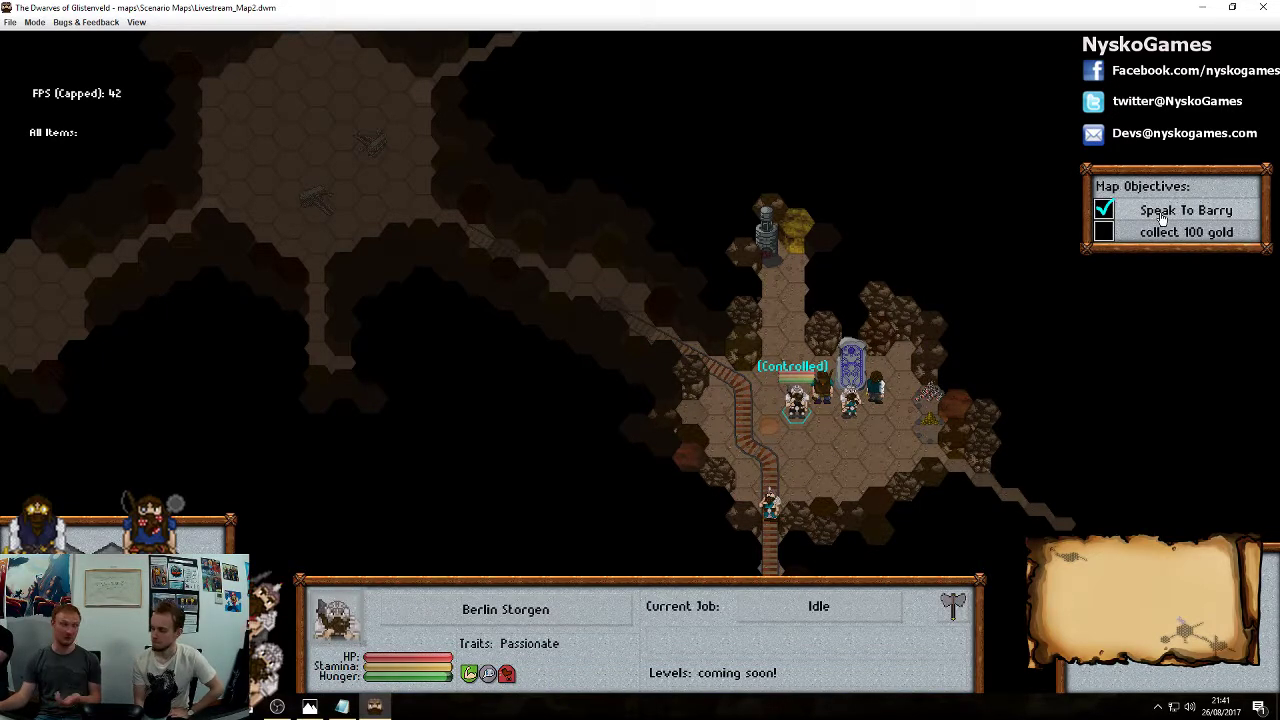
left_click(1163, 218)
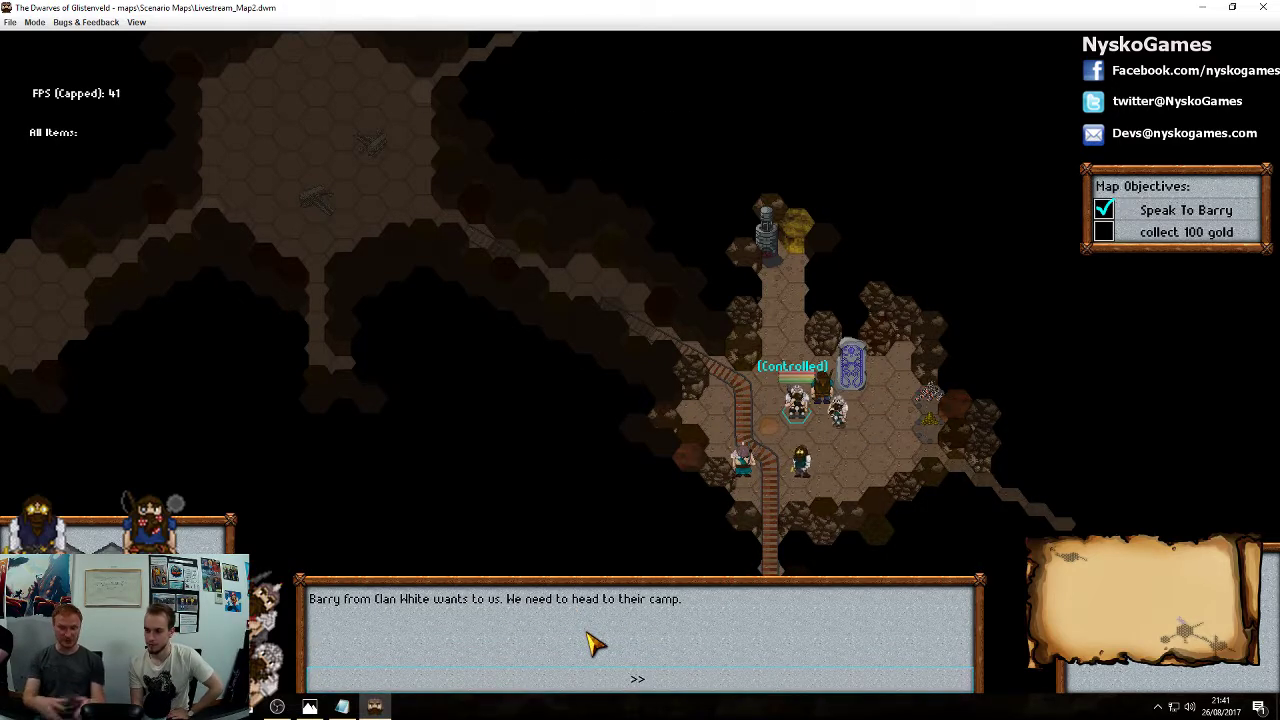
Dismiss the remaining dialogue, move the dwarf within Barry's camp, and return the map from play-testing to editing
left_click(637, 684)
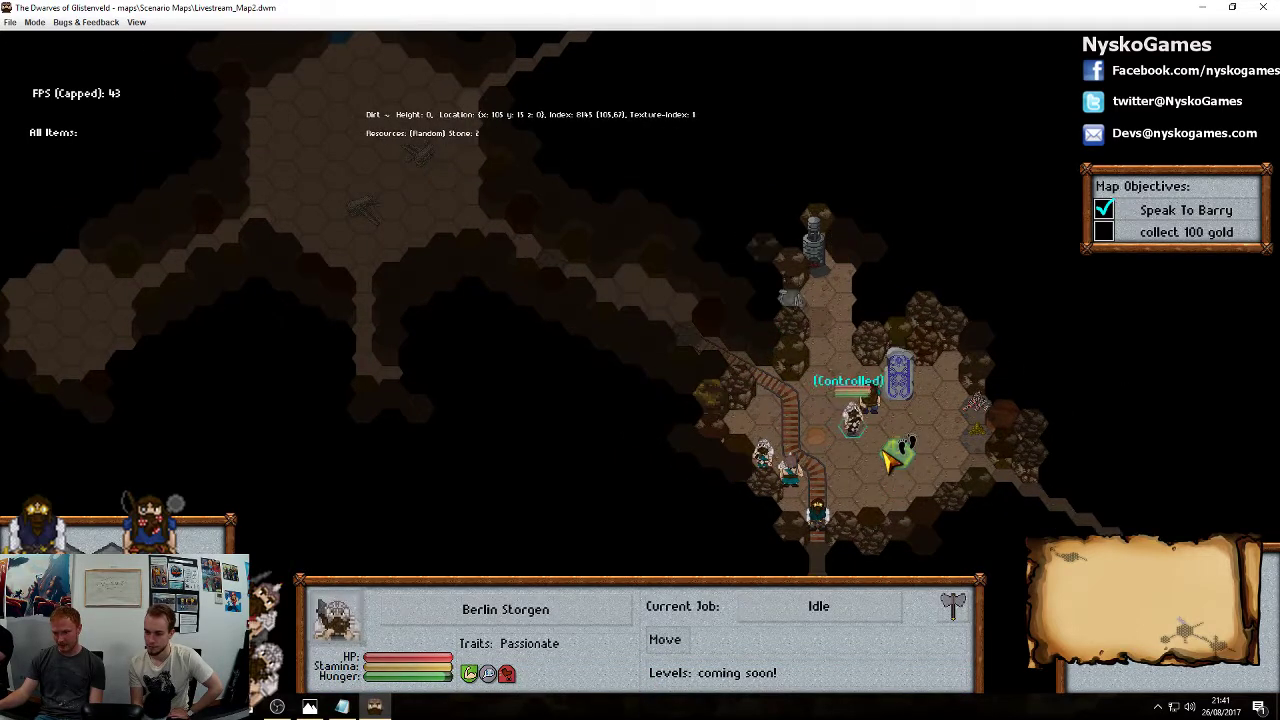
right_click(887, 456)
left_click(774, 410)
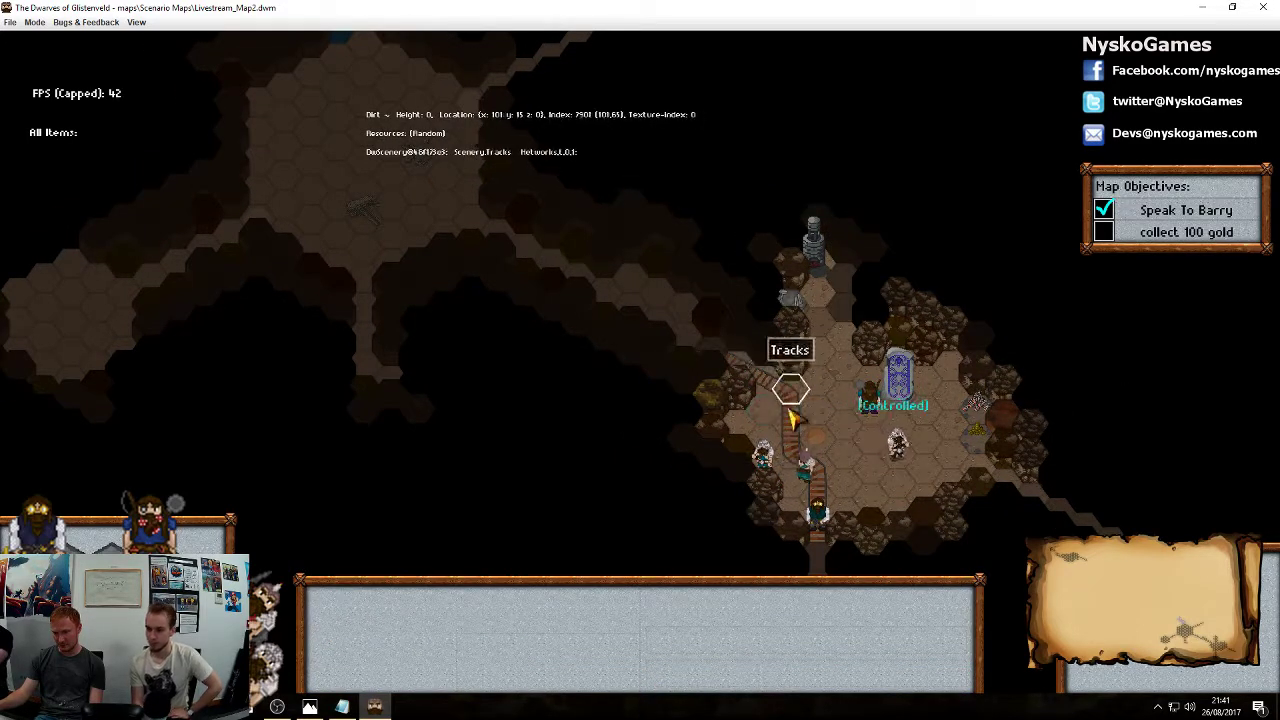
left_click(38, 24)
left_click(54, 39)
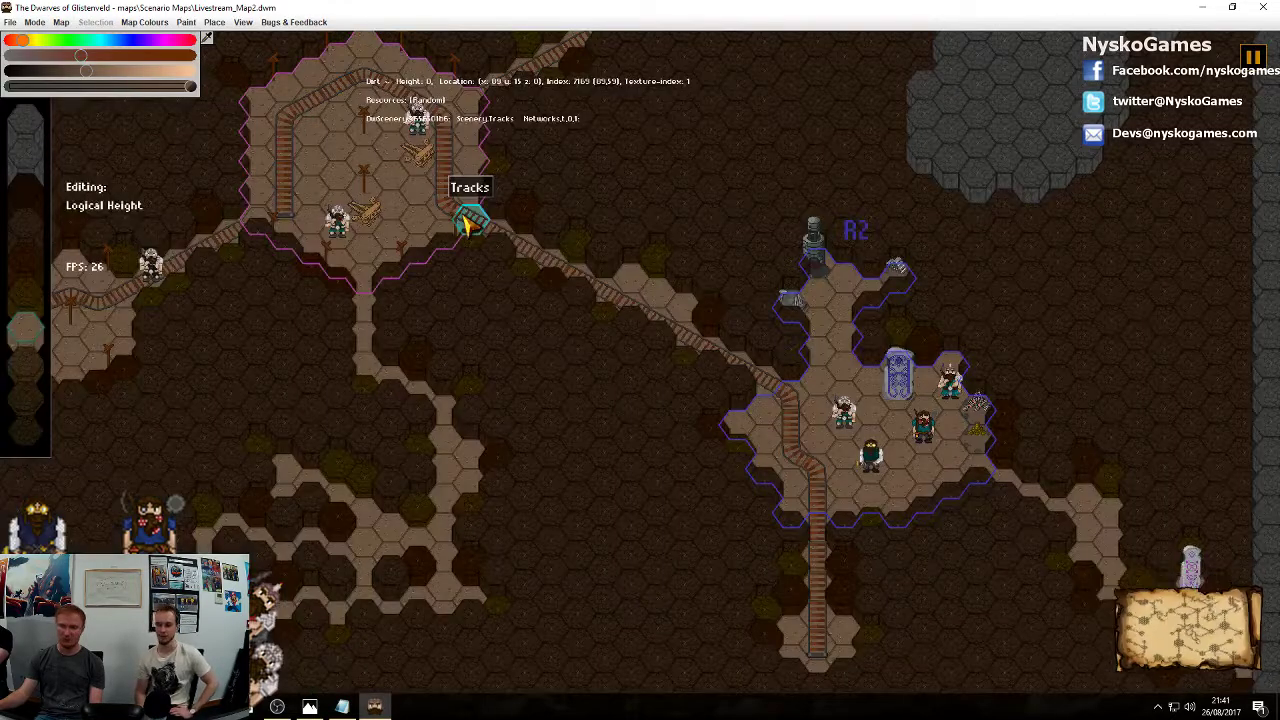
Survey the cave network from regions R1 and R2 northwards and across to the western map edge
scroll(800, 294, "down", 3)
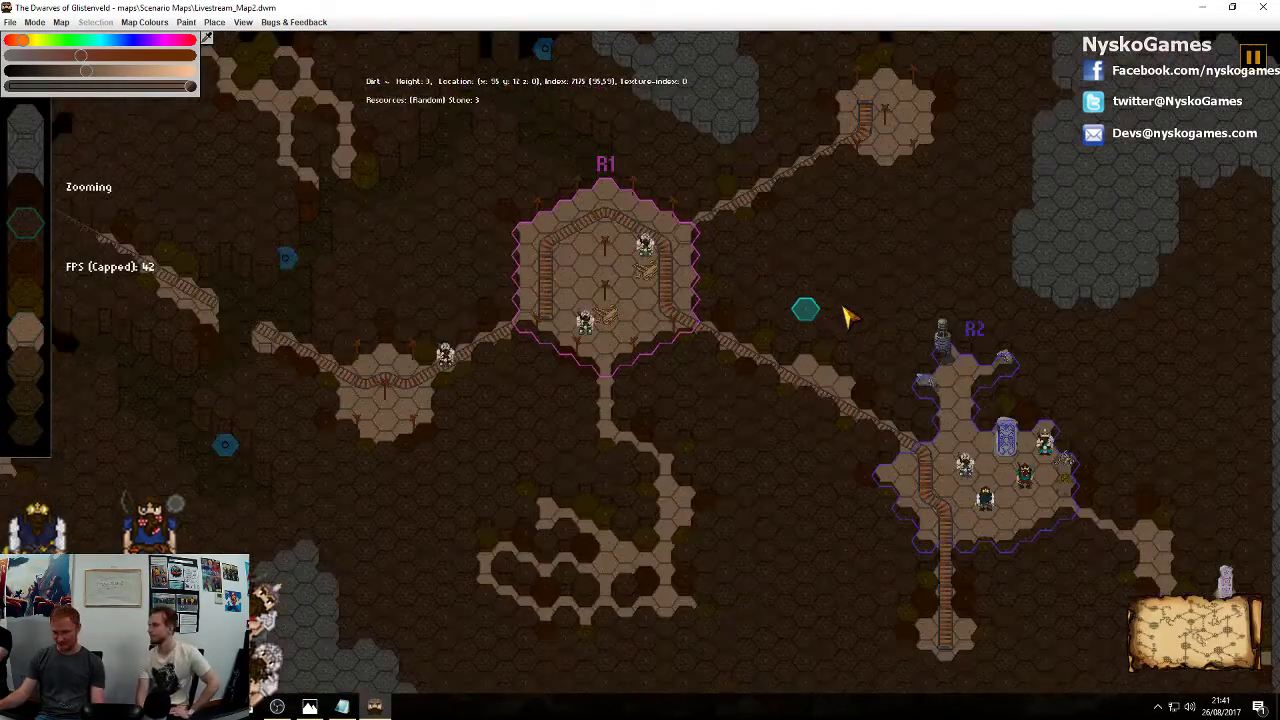
scroll(844, 308, "down", 1)
middle_click_drag(794, 257, 896, 530)
middle_click_drag(791, 357, 795, 474)
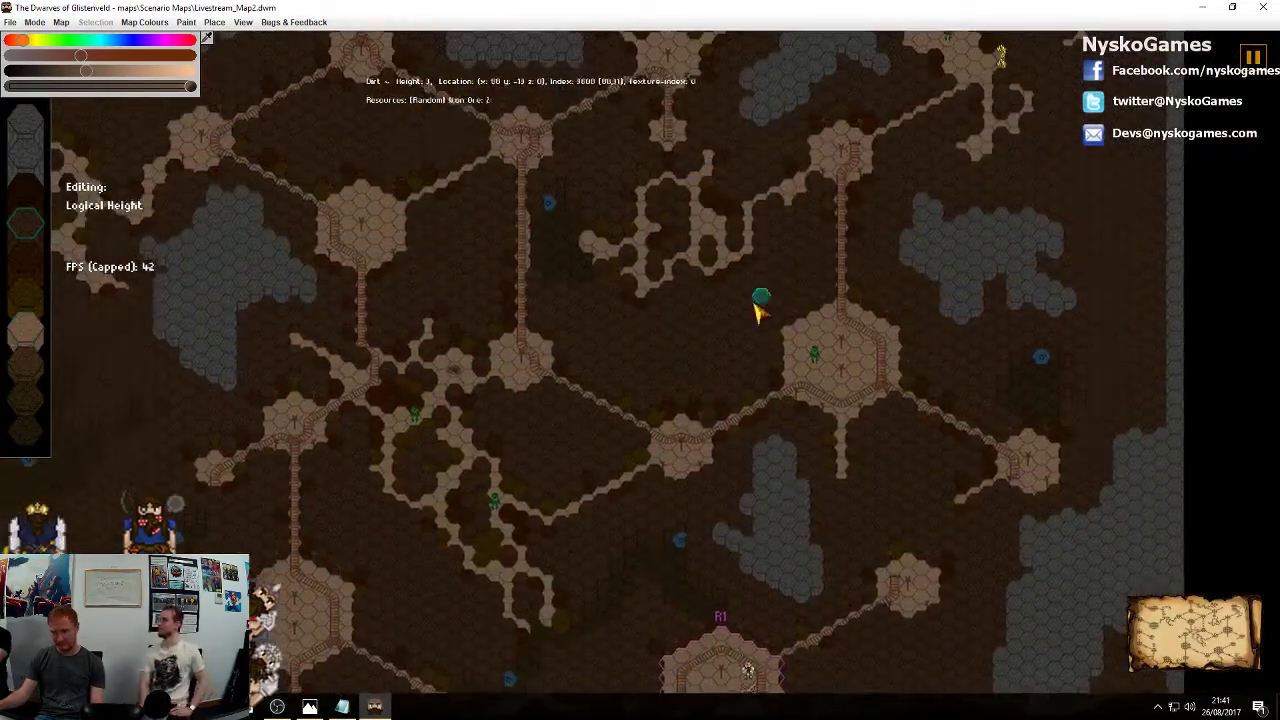
middle_click_drag(732, 254, 830, 240)
mouse_move(695, 470)
middle_mouse_down()
mouse_move(775, 338)
mouse_move(706, 334)
mouse_move(1094, 411)
mouse_move(860, 417)
mouse_move(522, 242)
middle_mouse_up()
mouse_move(746, 337)
middle_mouse_down()
mouse_move(504, 233)
mouse_move(569, 354)
mouse_move(520, 294)
mouse_move(509, 311)
mouse_move(530, 284)
mouse_move(831, 423)
mouse_move(980, 443)
mouse_move(760, 286)
middle_mouse_up()
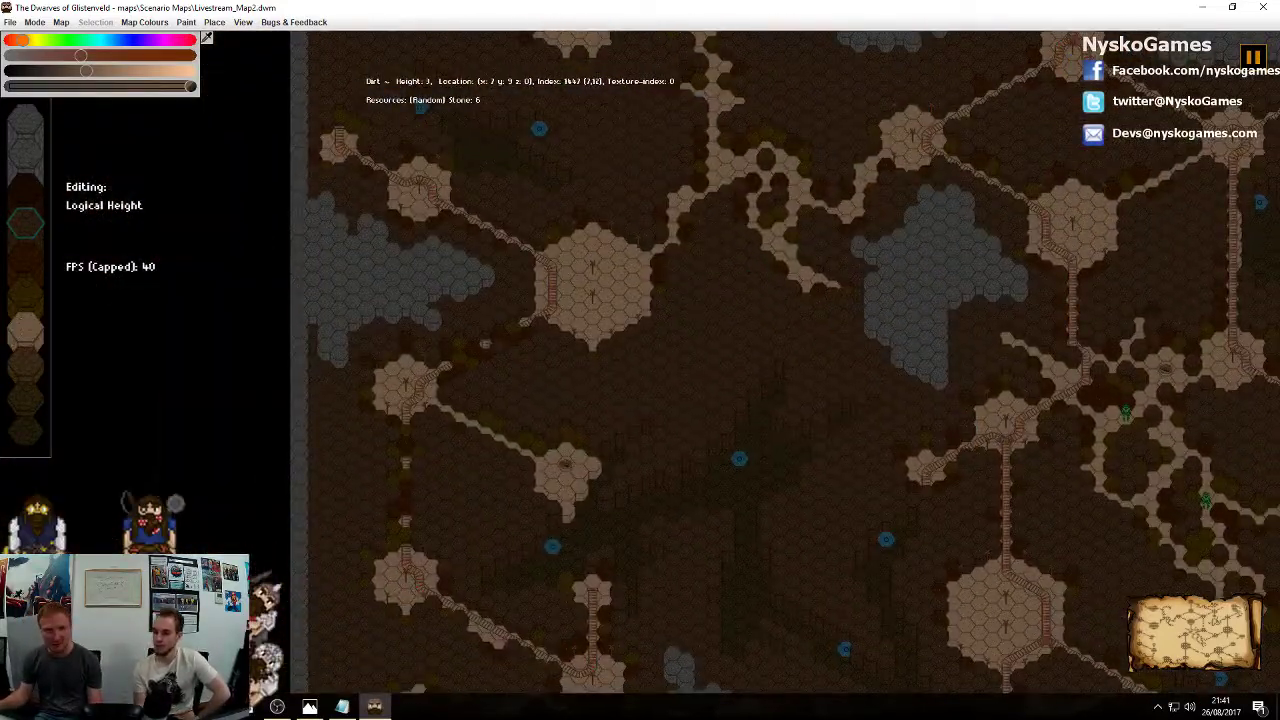
Save the scenario map over Livestream_Map2.dwm in the Scenario Maps folder
left_click(14, 21)
left_click(25, 52)
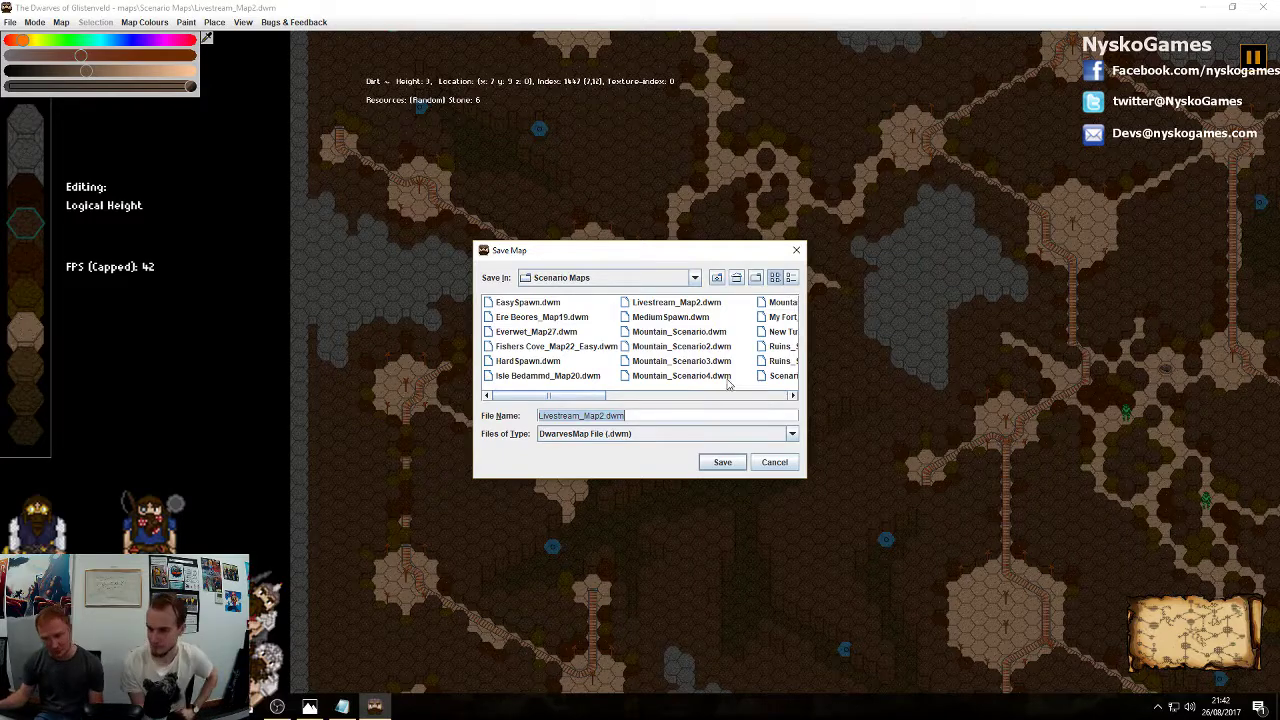
left_click(722, 461)
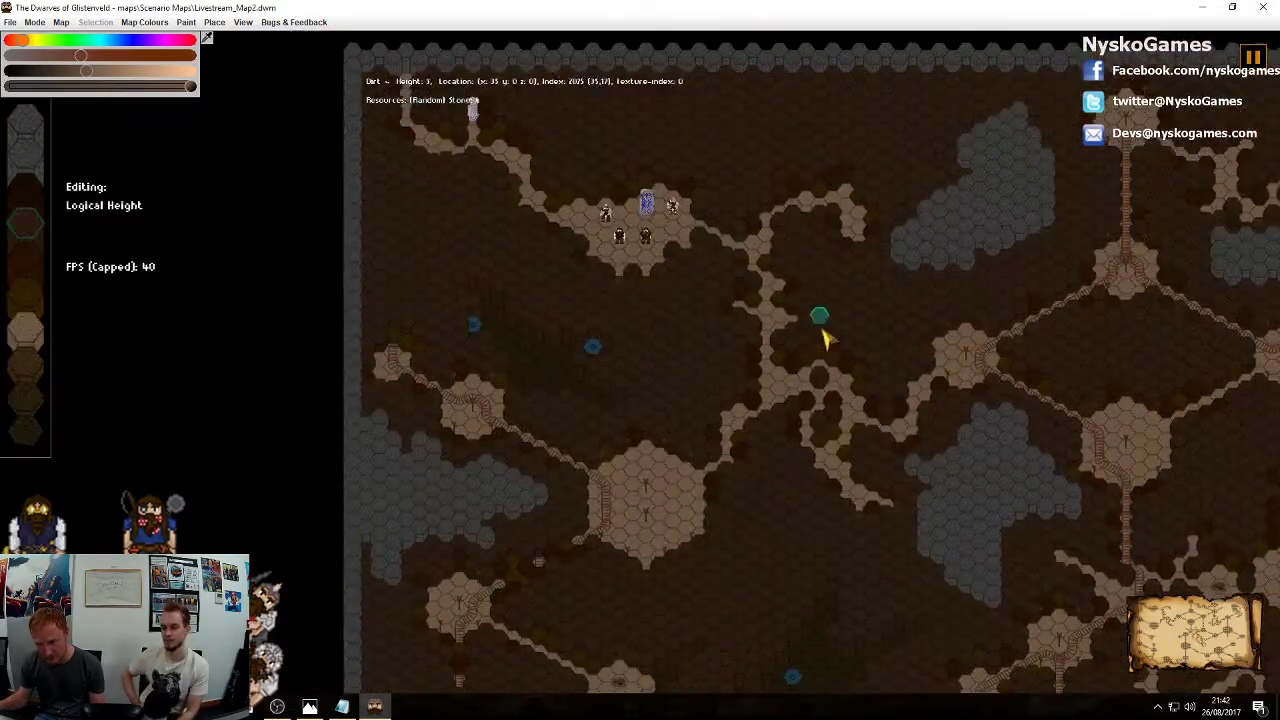
Create a new map event named "Gold"
scroll(840, 425, "up", 3)
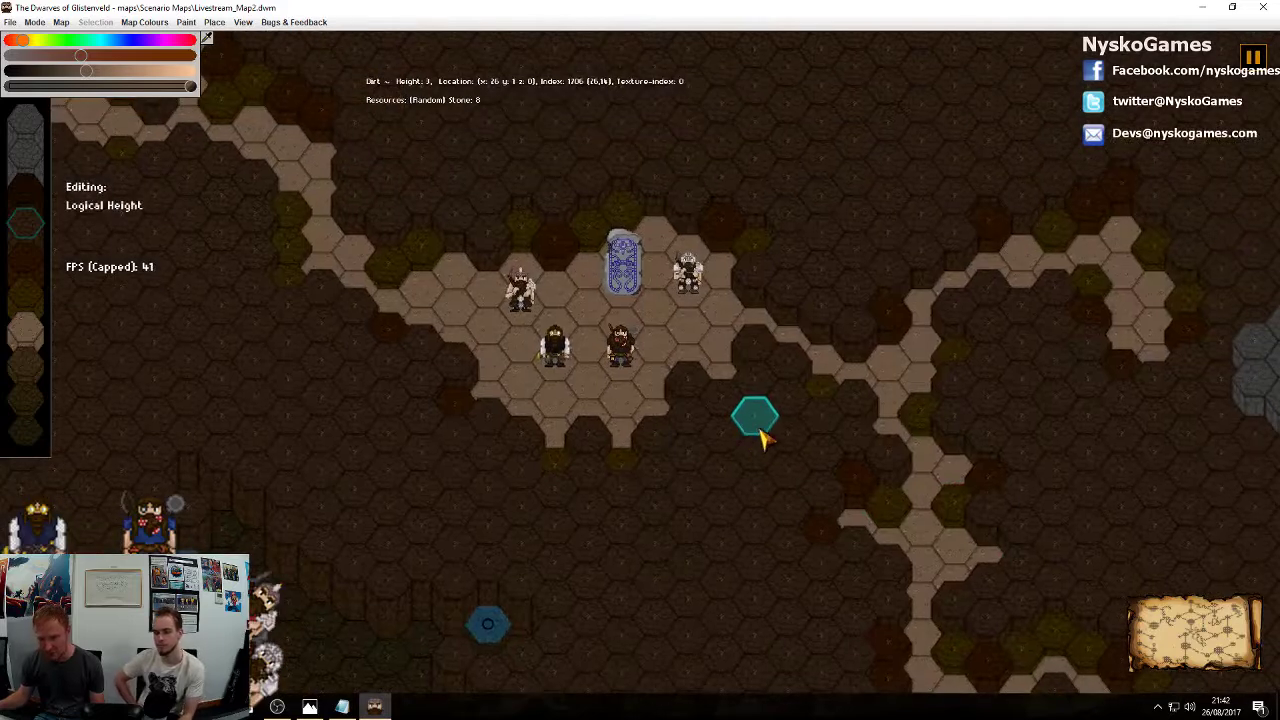
left_click(40, 23)
mouse_move(58, 30)
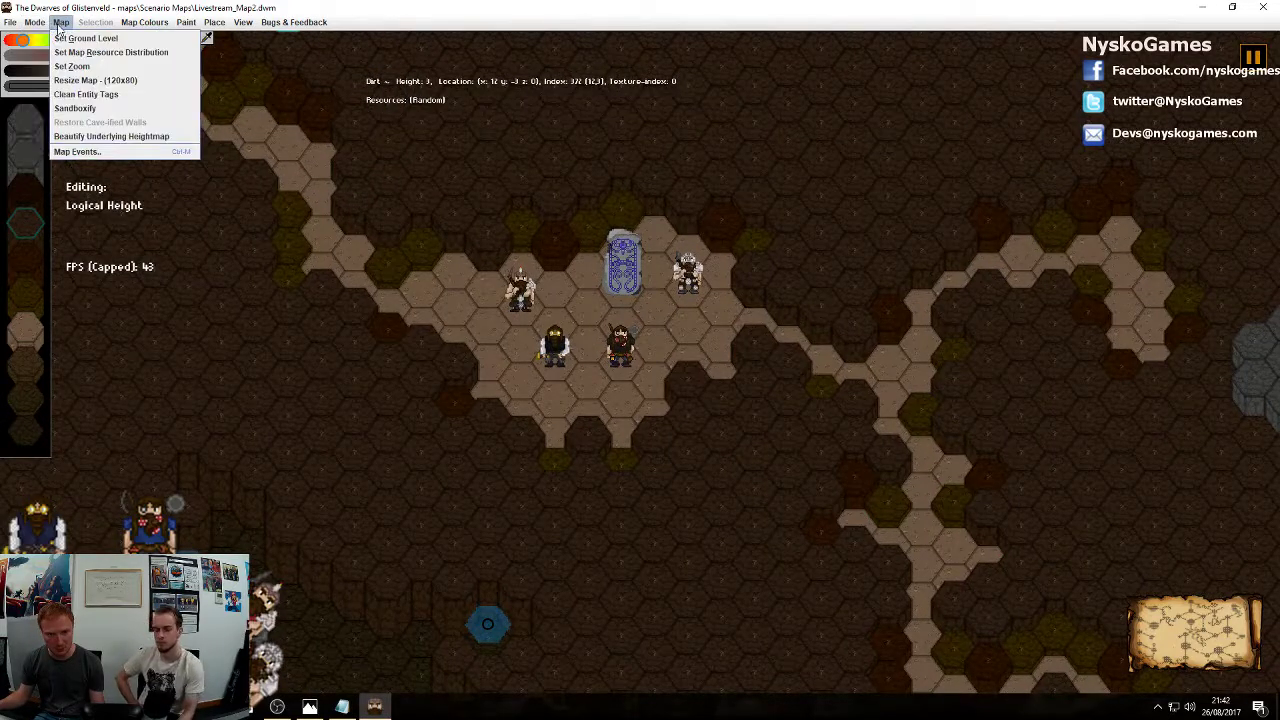
left_click(100, 151)
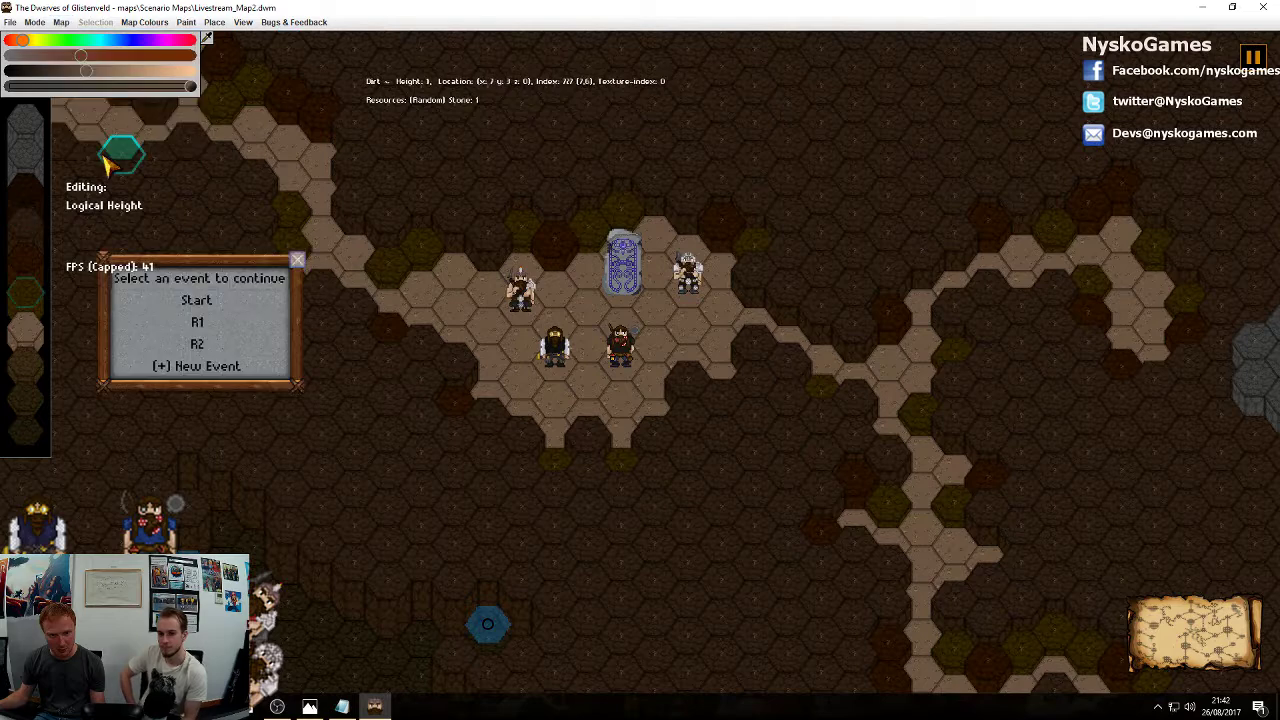
left_click(234, 368)
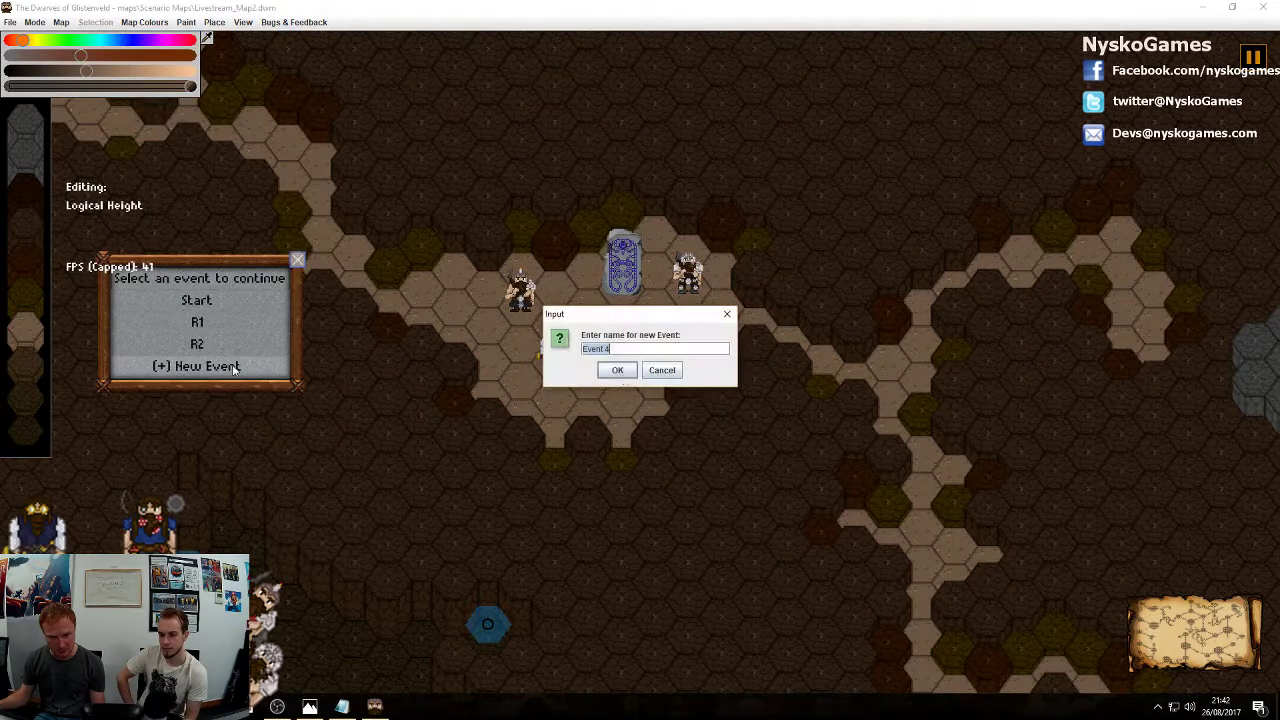
type("Gold")
left_click(615, 370)
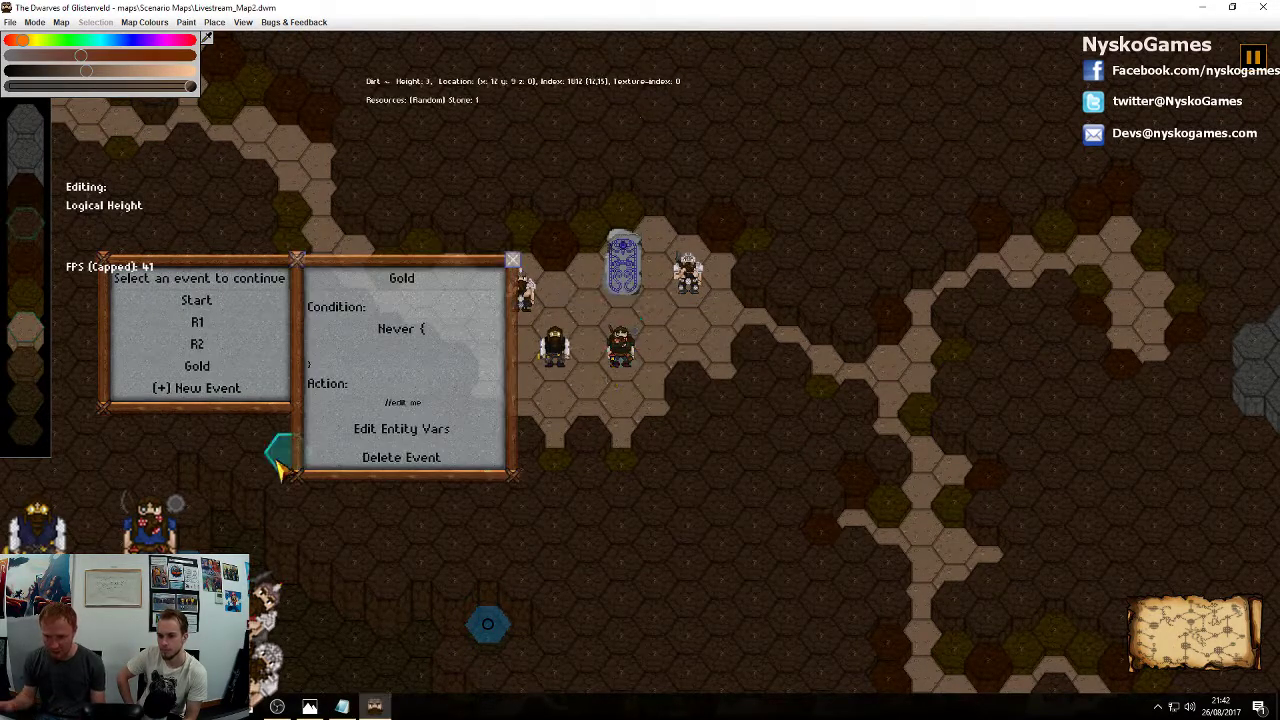
Give the Gold event an OnResourceChange condition that returns true when triggerer.name == "player" && arg.contains("Gold Bars",100), and save it
left_click(400, 330)
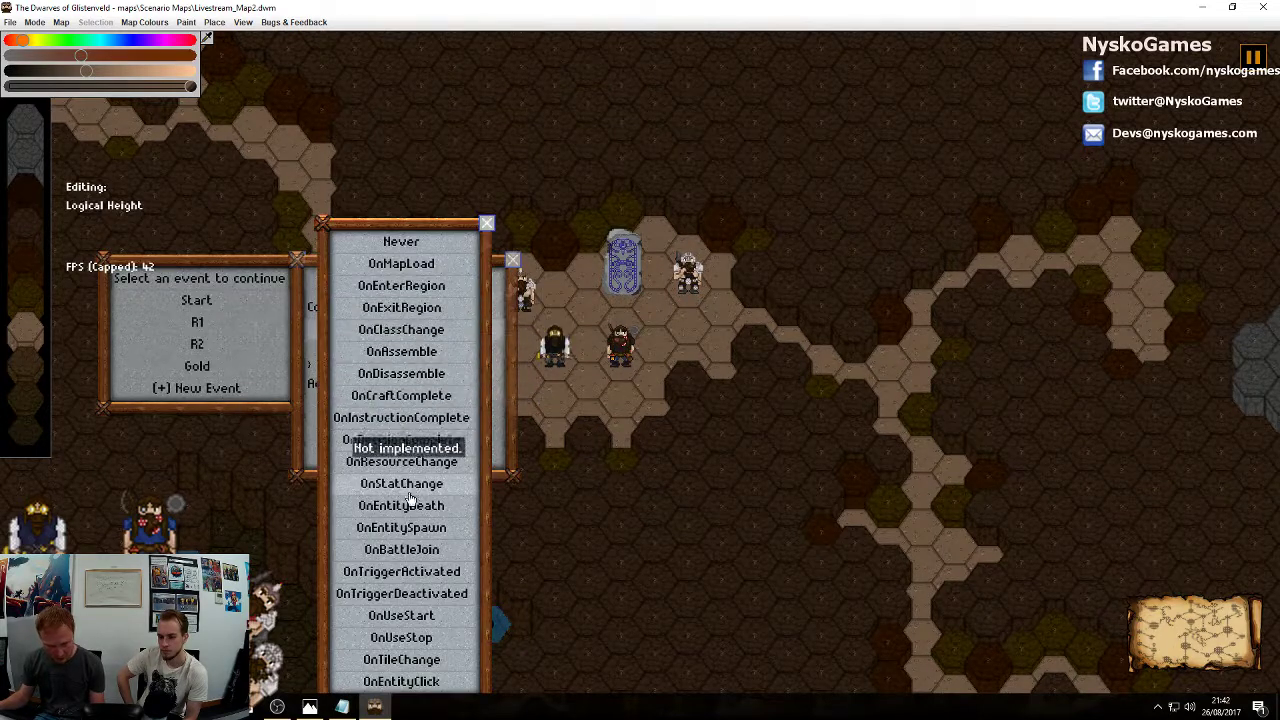
left_click(410, 461)
left_click(456, 372)
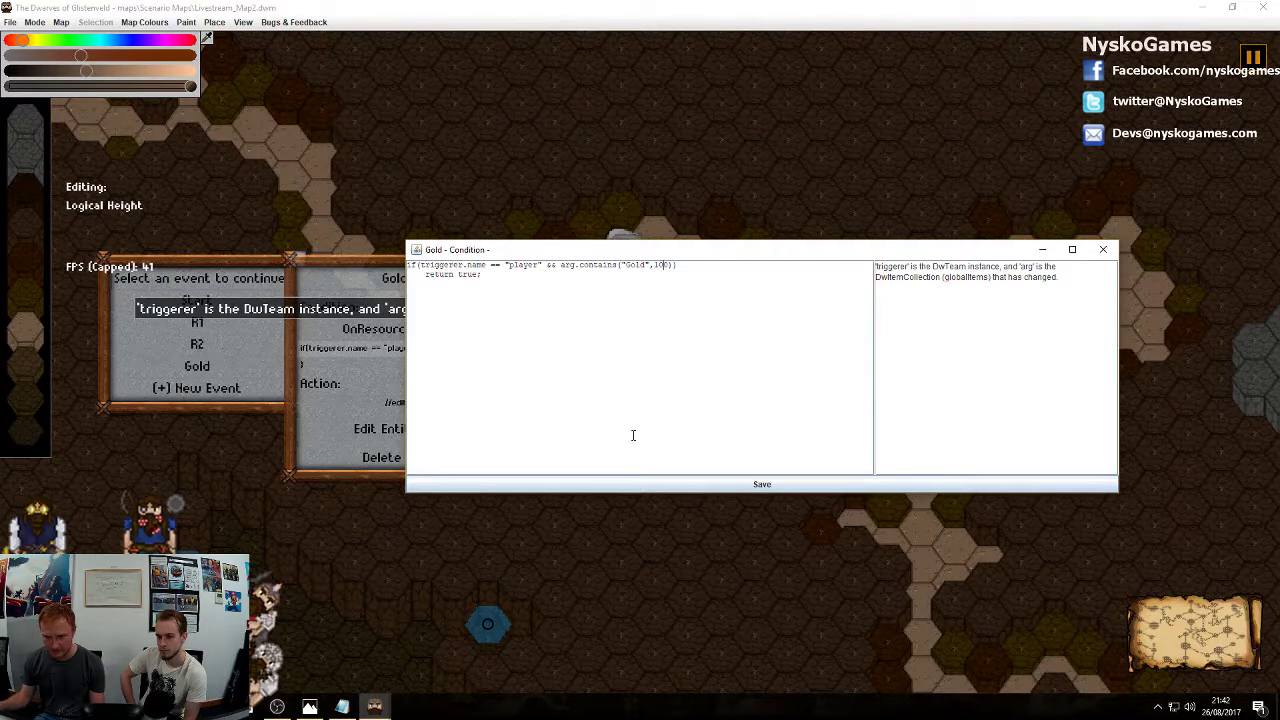
left_click(748, 484)
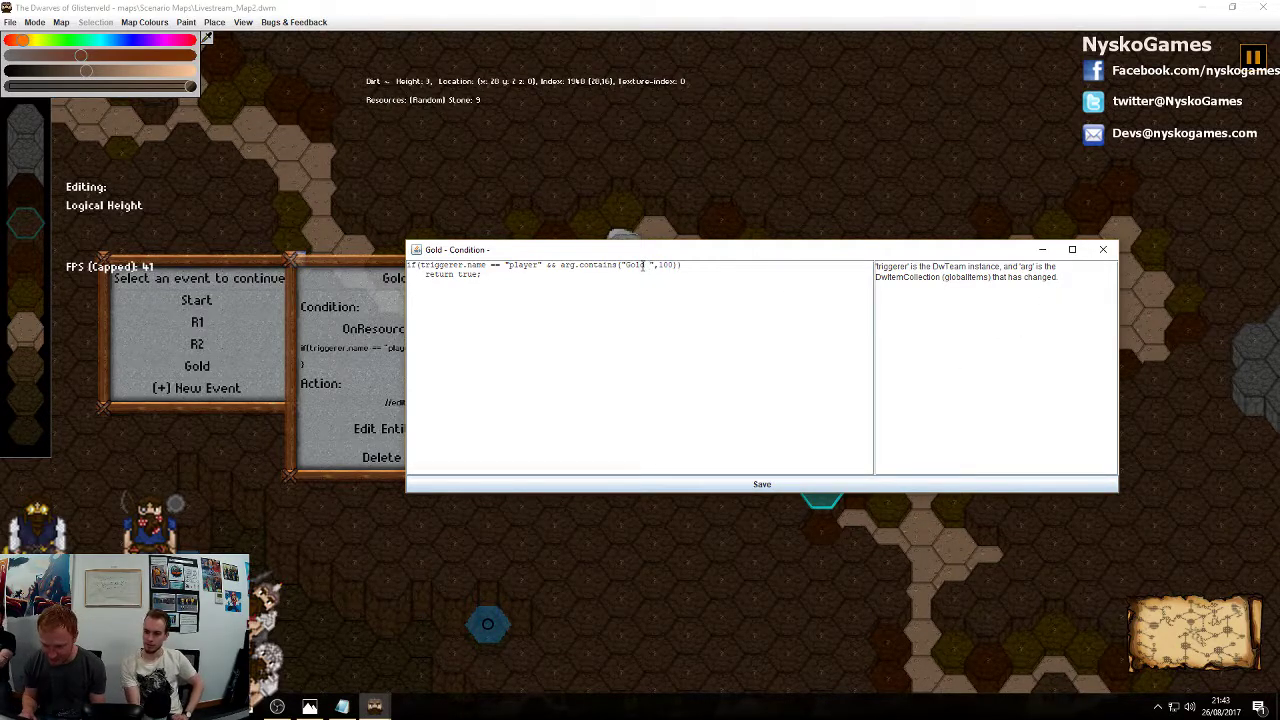
left_click(766, 483)
left_click(1102, 250)
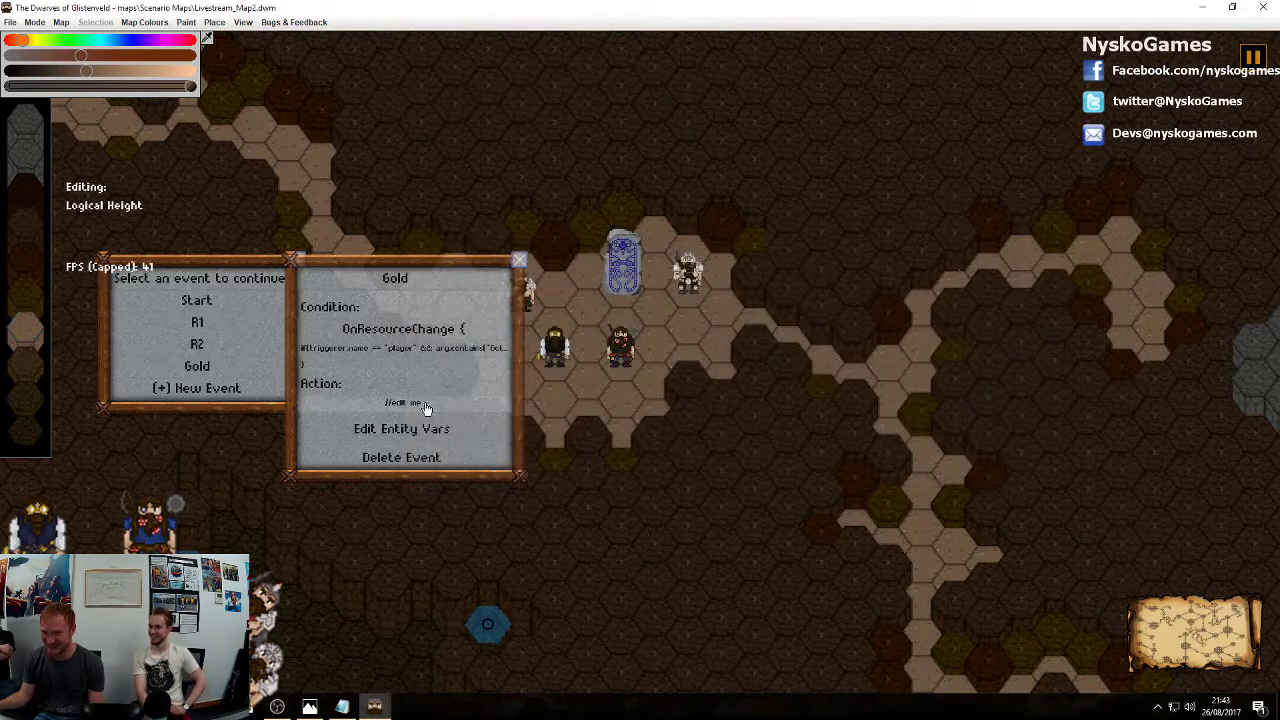
Set the Gold event's action script to completeObjective("02"); and save it
left_click(410, 402)
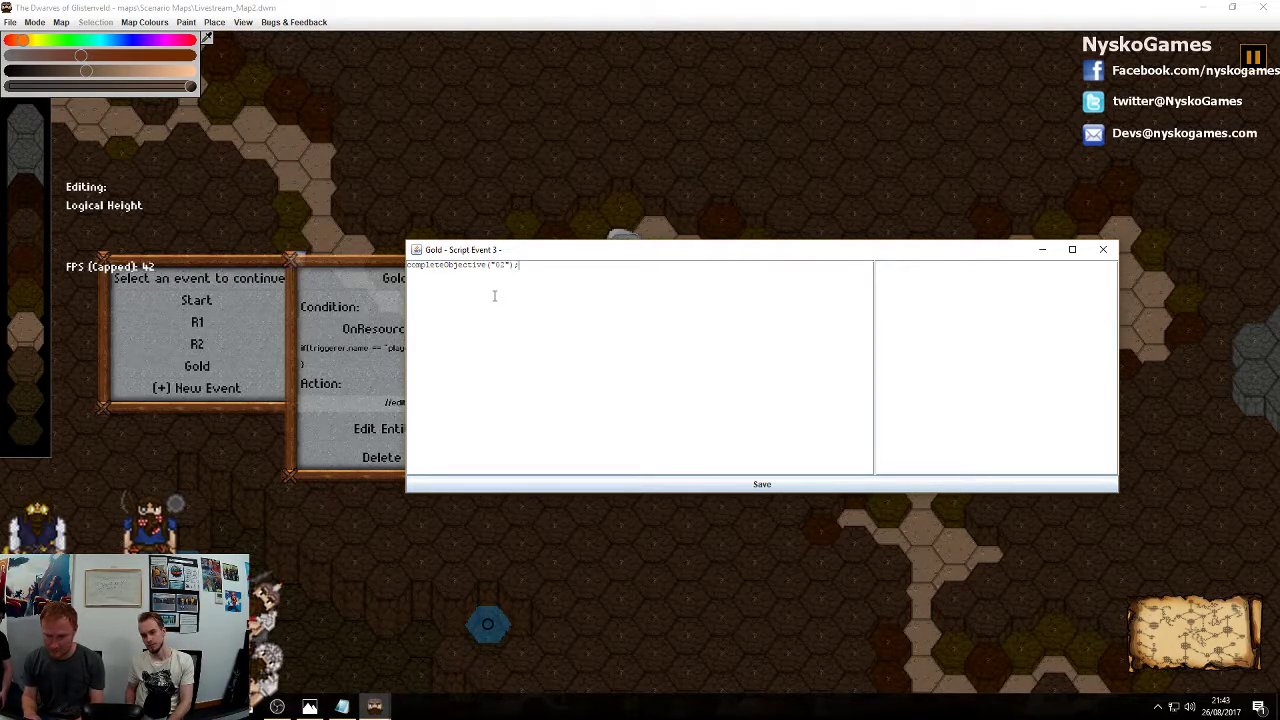
left_click(734, 484)
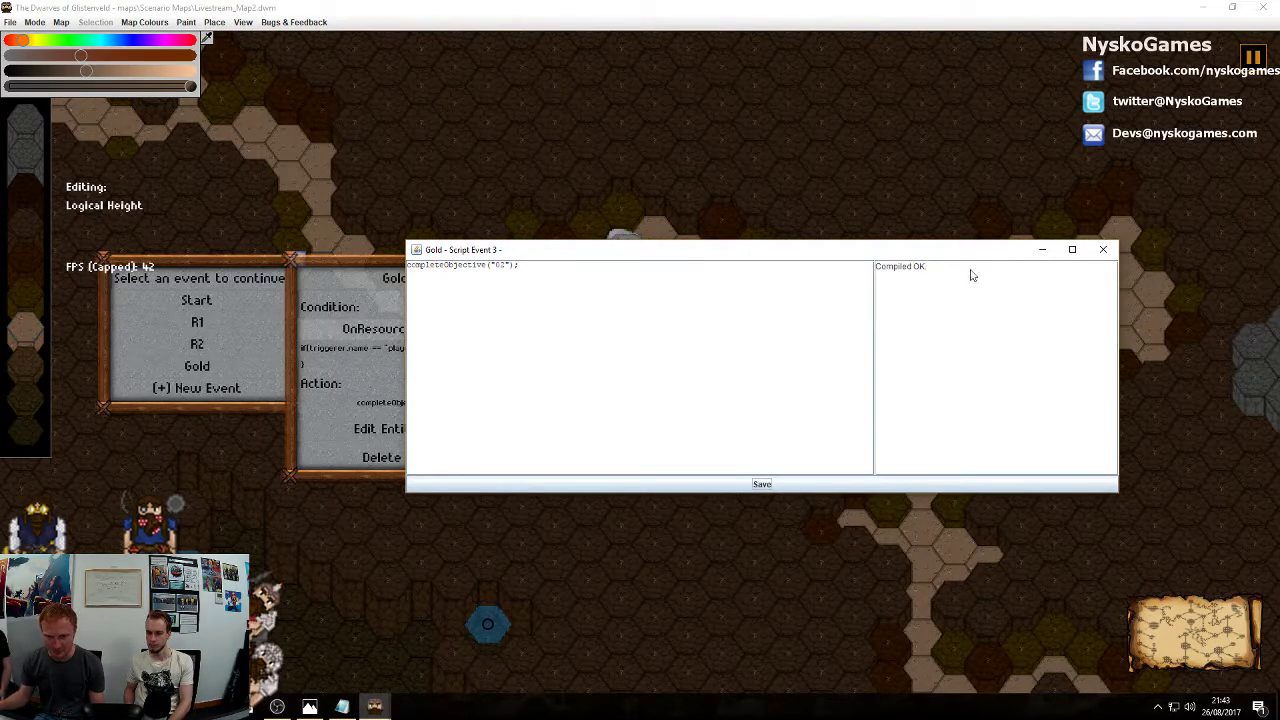
left_click(1103, 249)
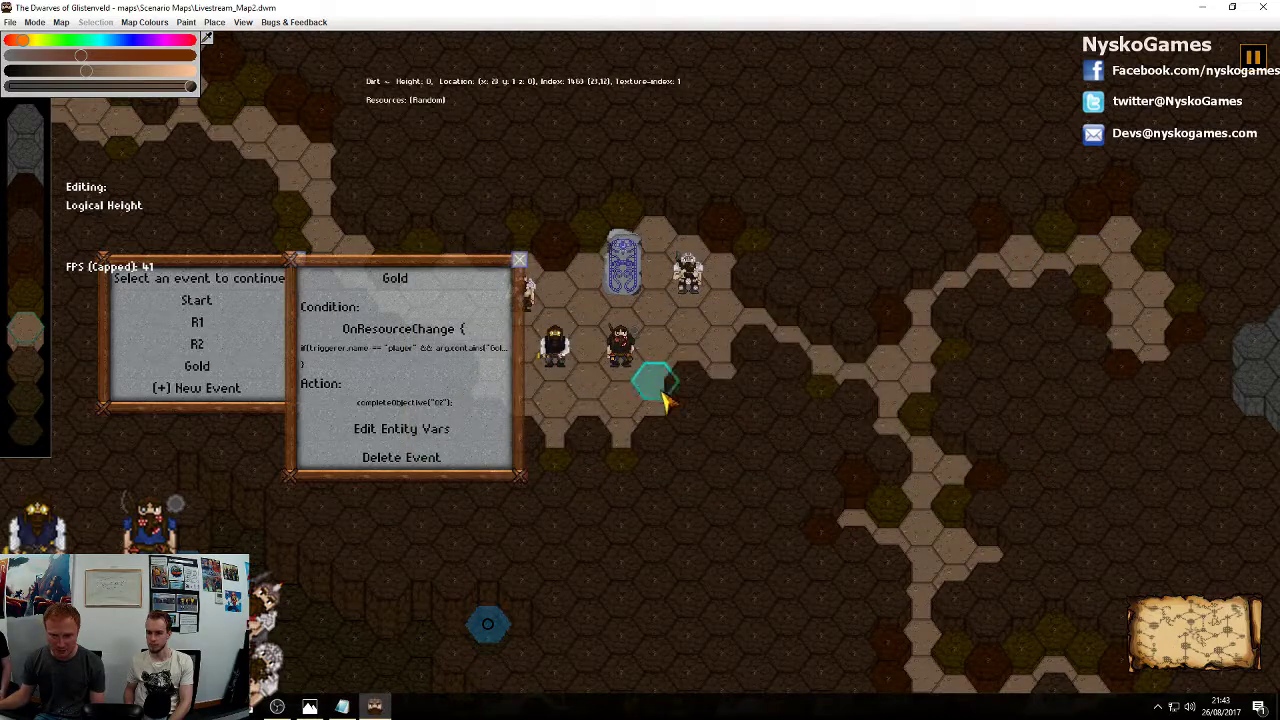
Close the map event windows and save the map again as Livestream_Map2.dwm
middle_click_drag(680, 397, 743, 367)
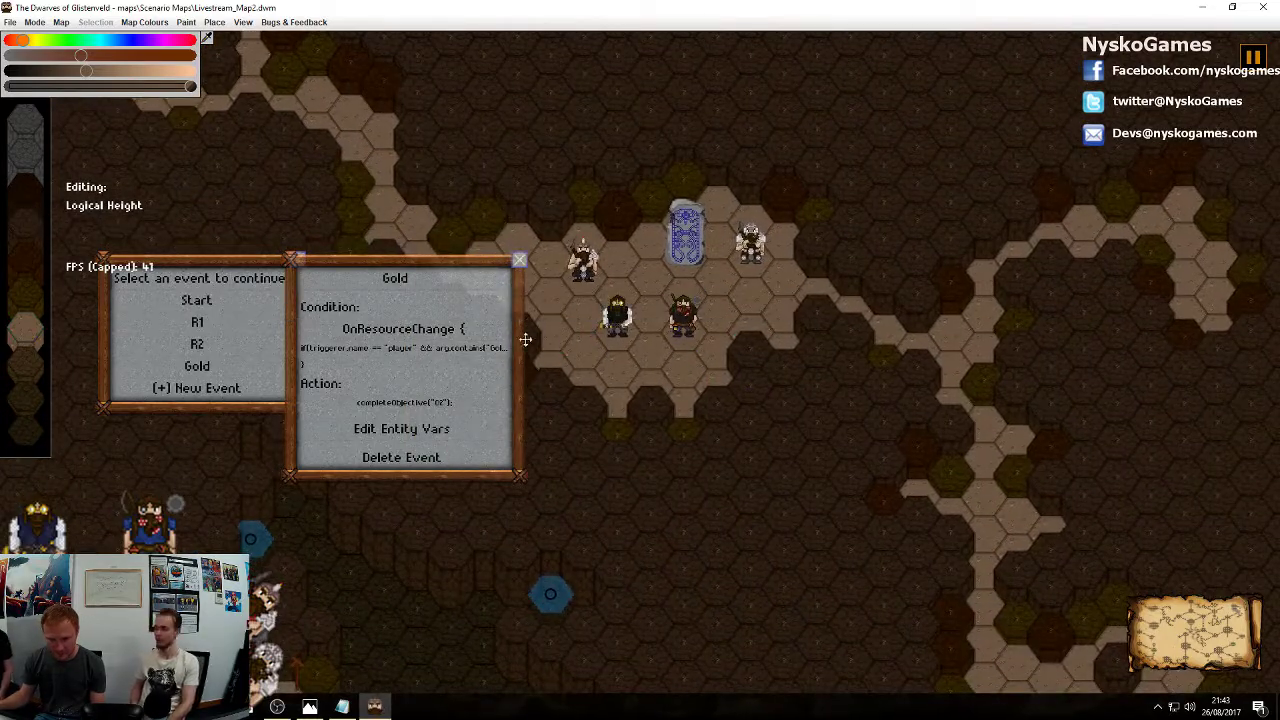
left_click(519, 260)
left_click(292, 260)
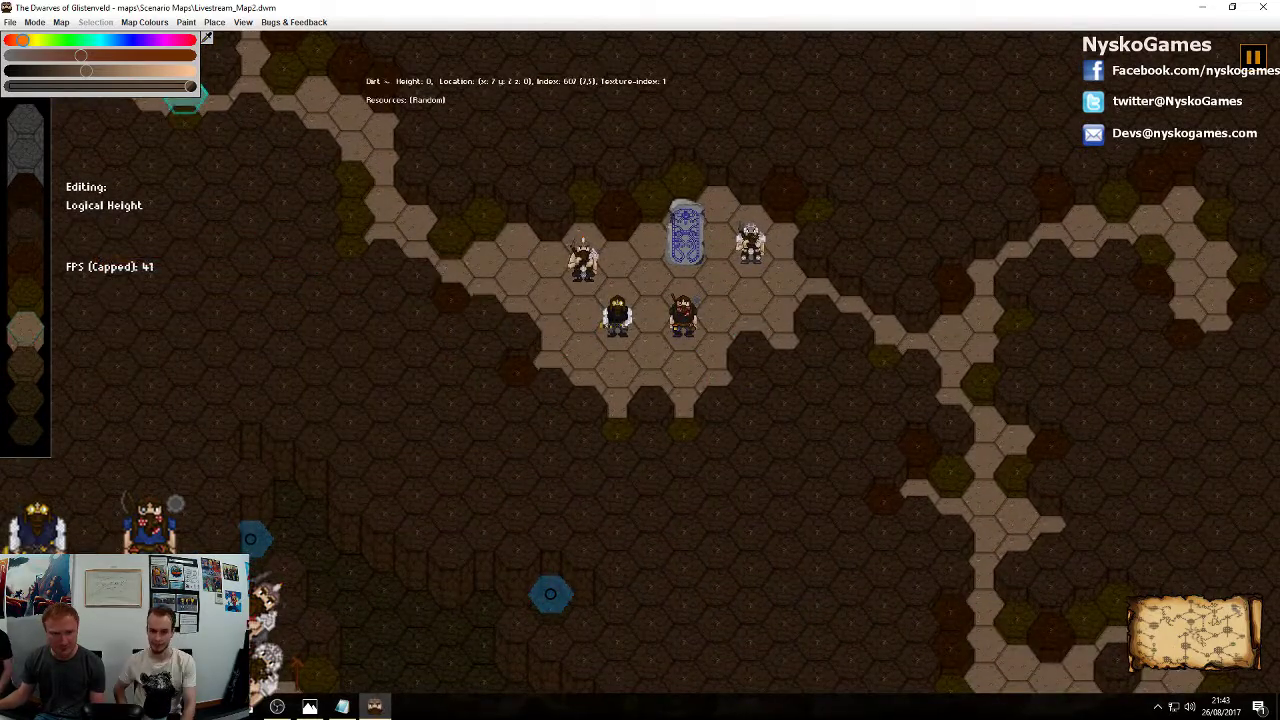
left_click(10, 22)
left_click(30, 48)
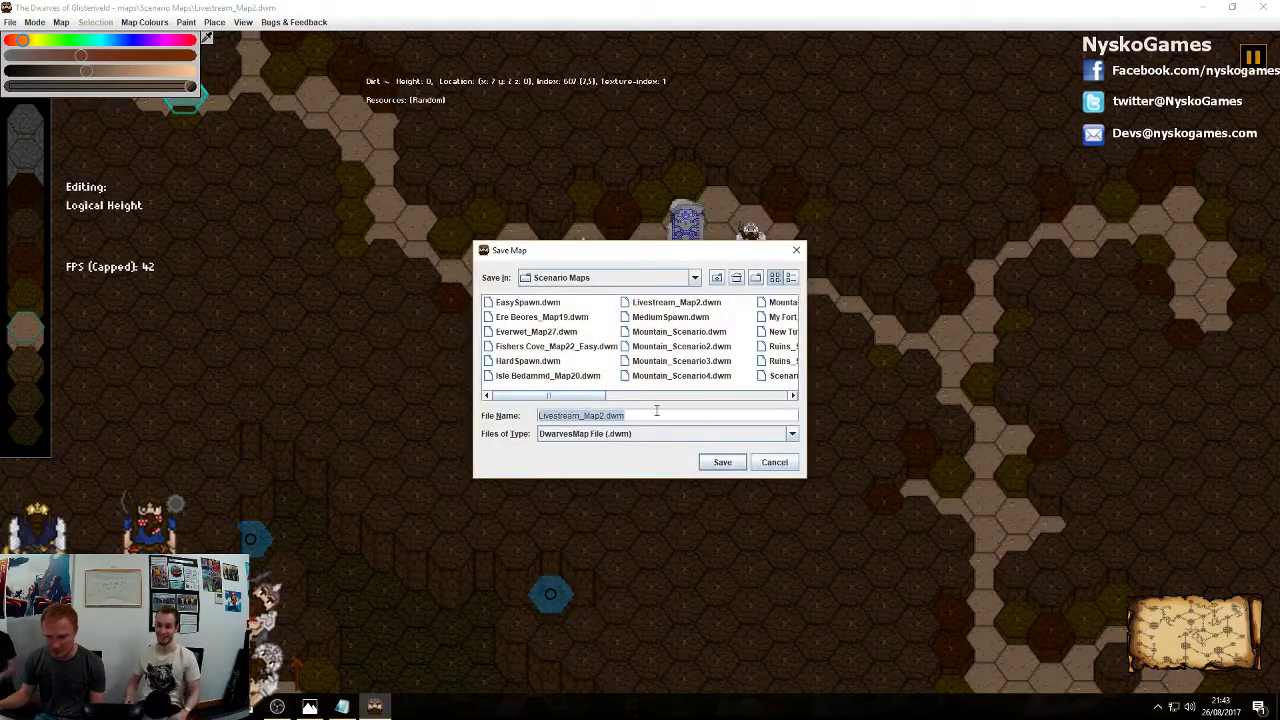
left_click(722, 462)
Reopen the Gold map event and review its condition and action scripts
middle_click_drag(986, 371, 600, 334)
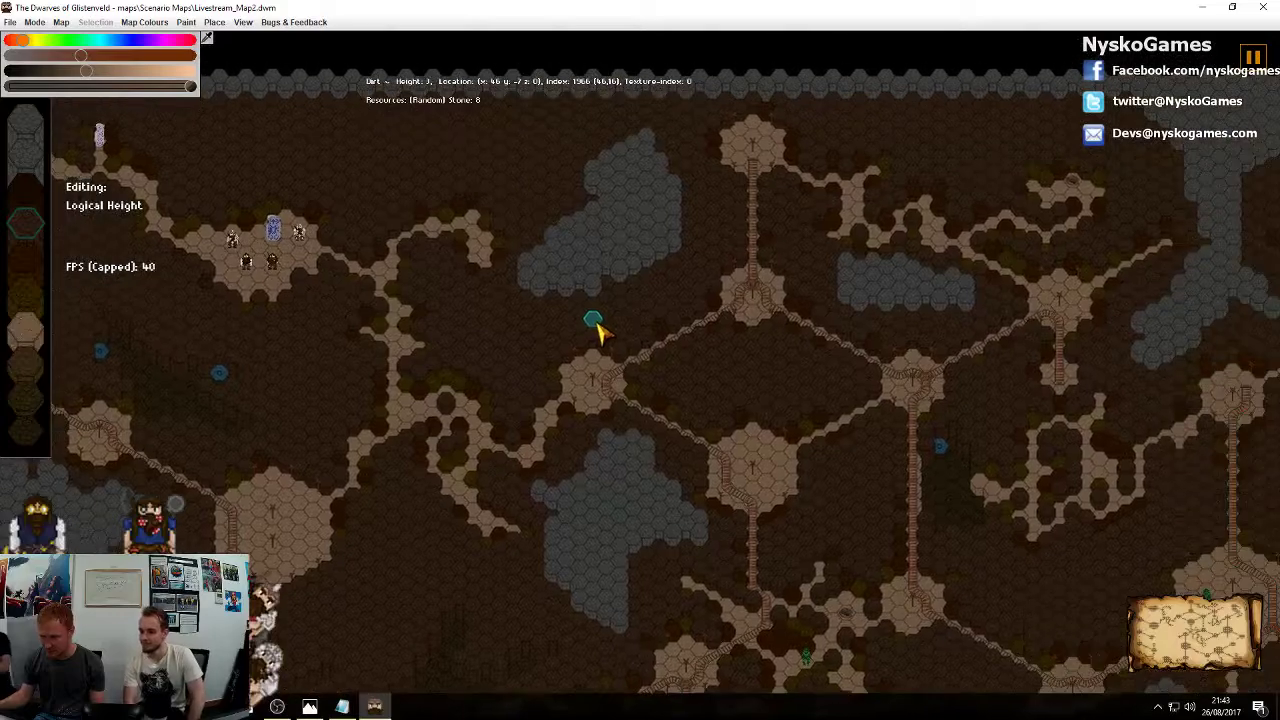
middle_click_drag(763, 370, 566, 320)
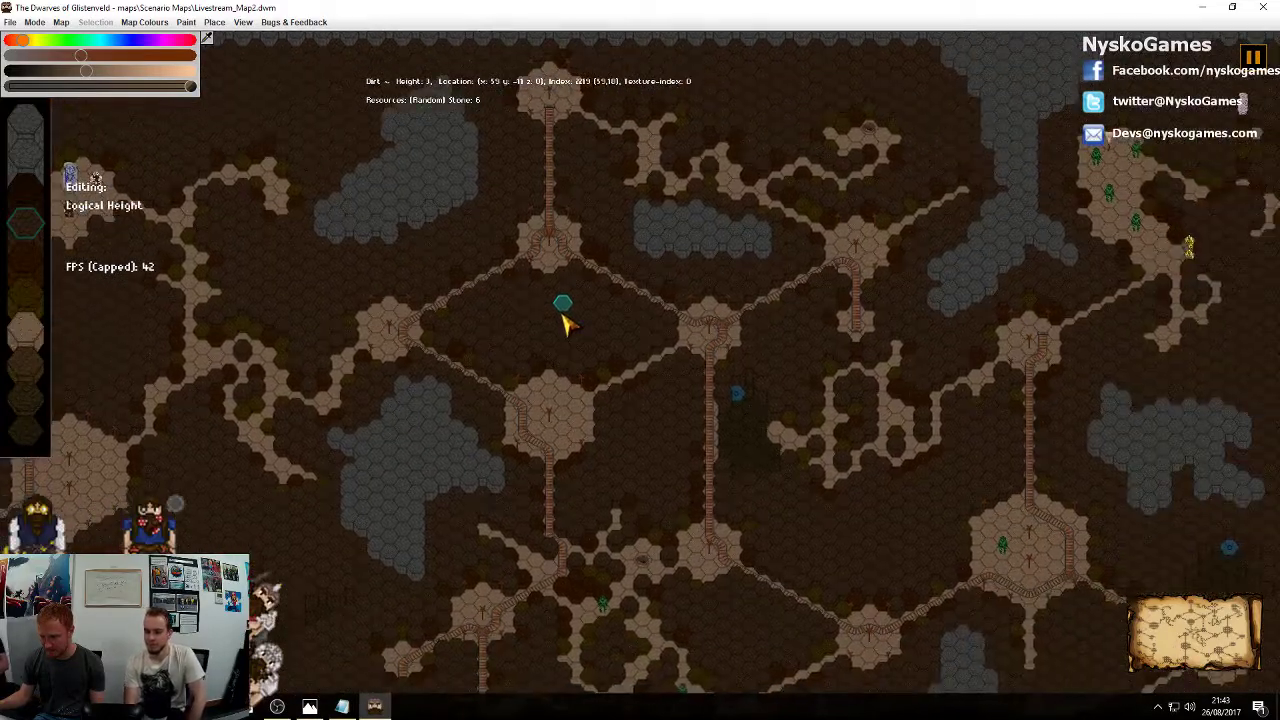
middle_click_drag(404, 275, 521, 359)
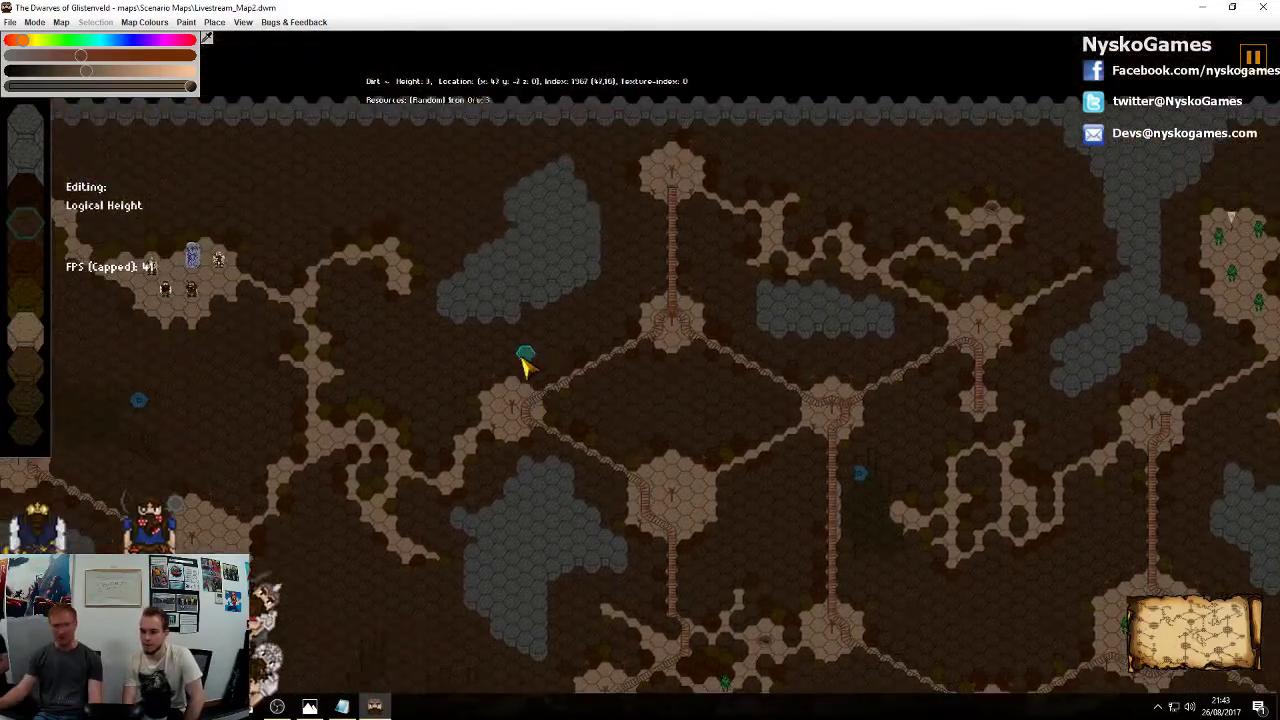
left_click(64, 24)
left_click(100, 150)
left_click(229, 366)
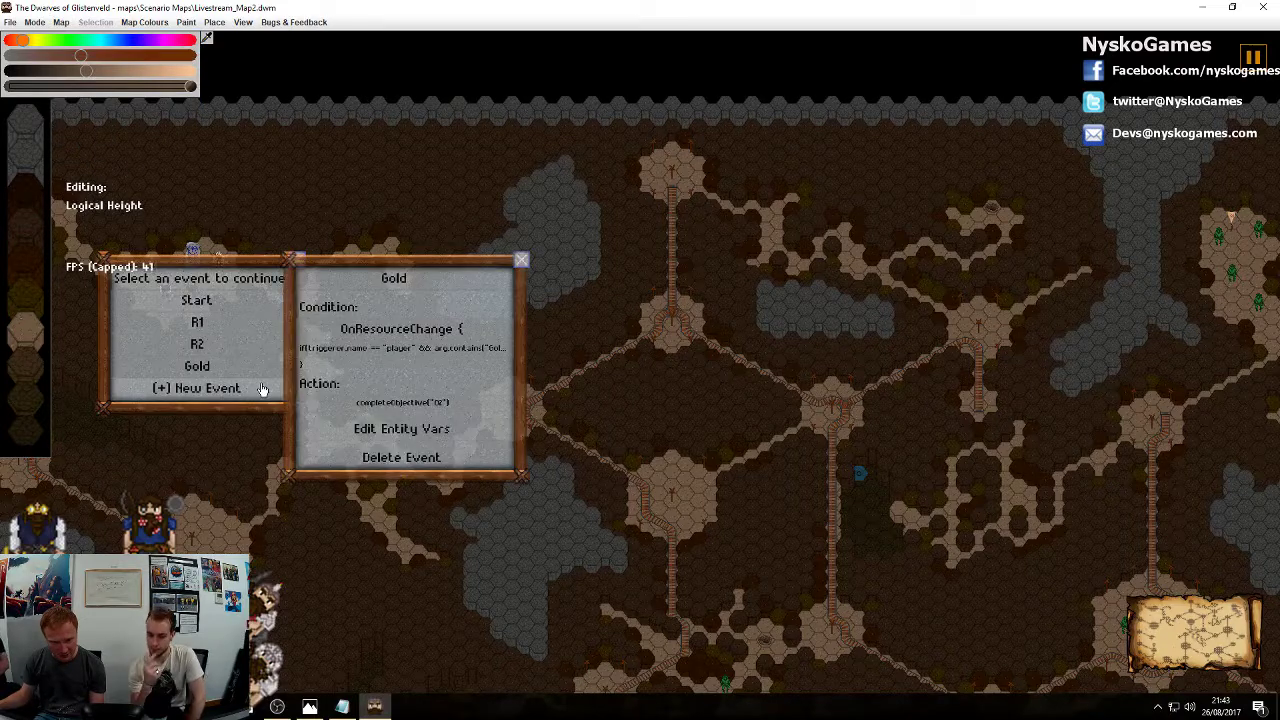
left_click(430, 350)
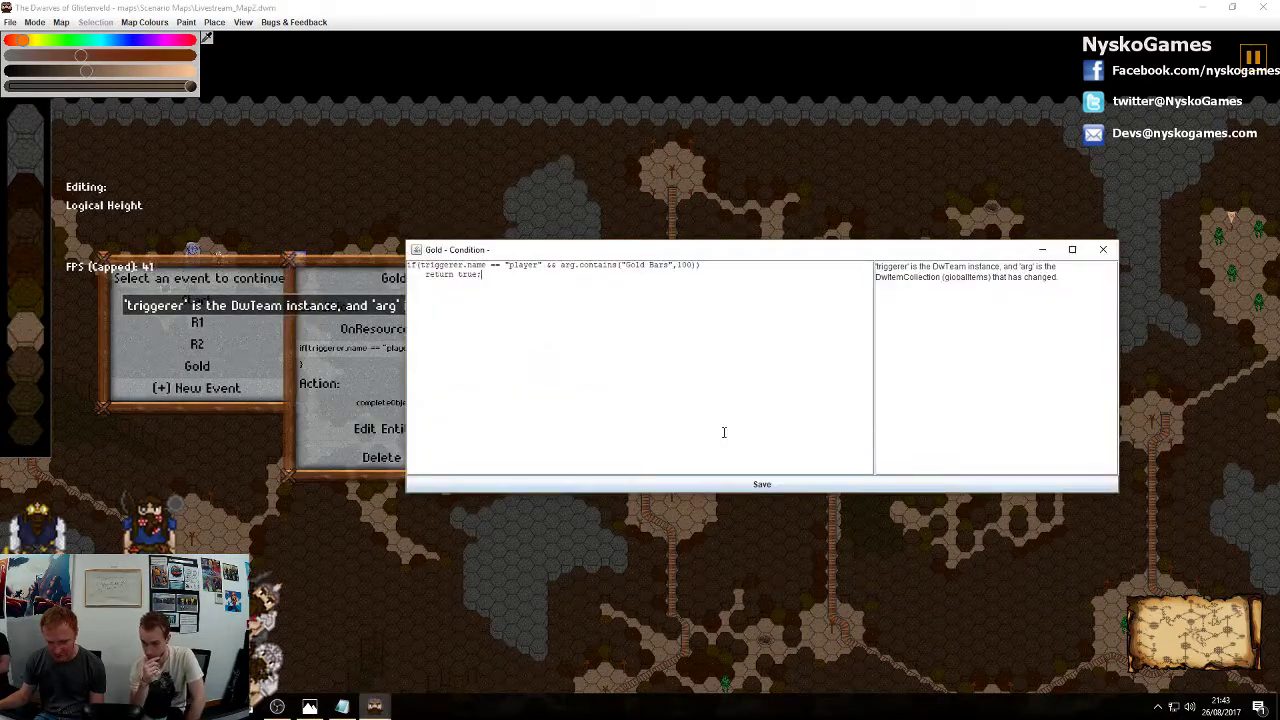
left_click(1104, 249)
left_click(426, 402)
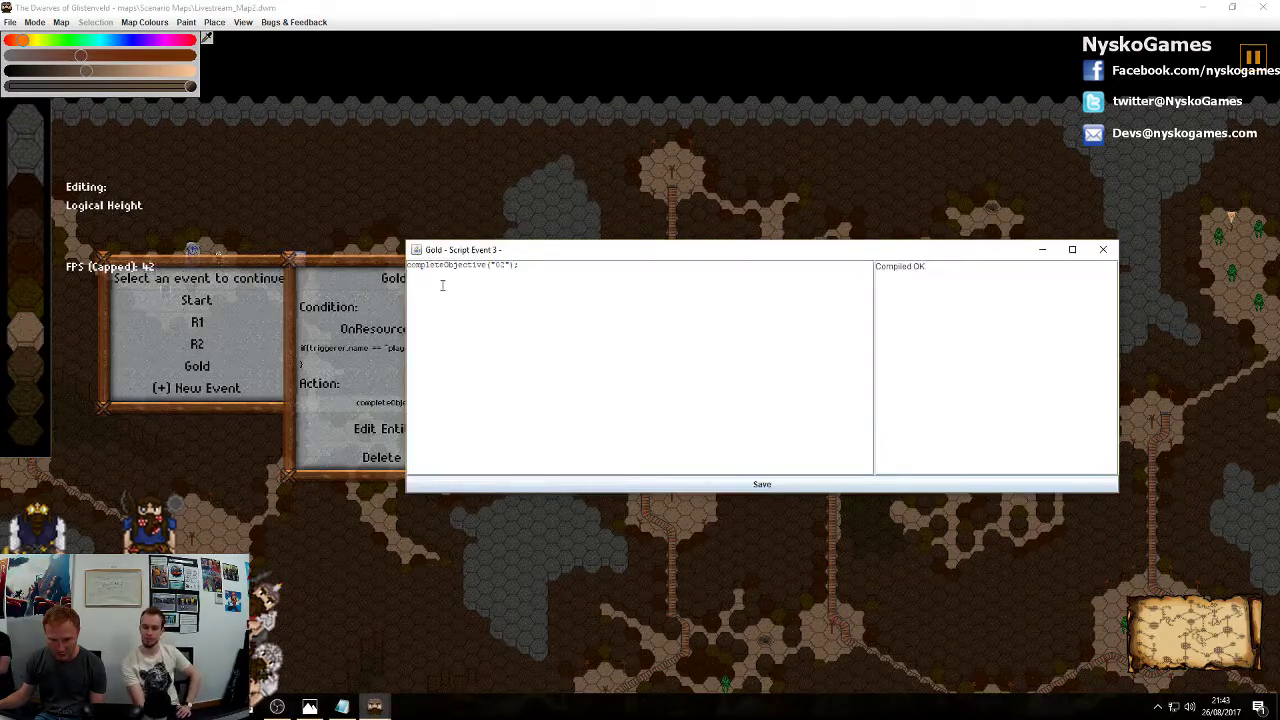
left_click(1103, 249)
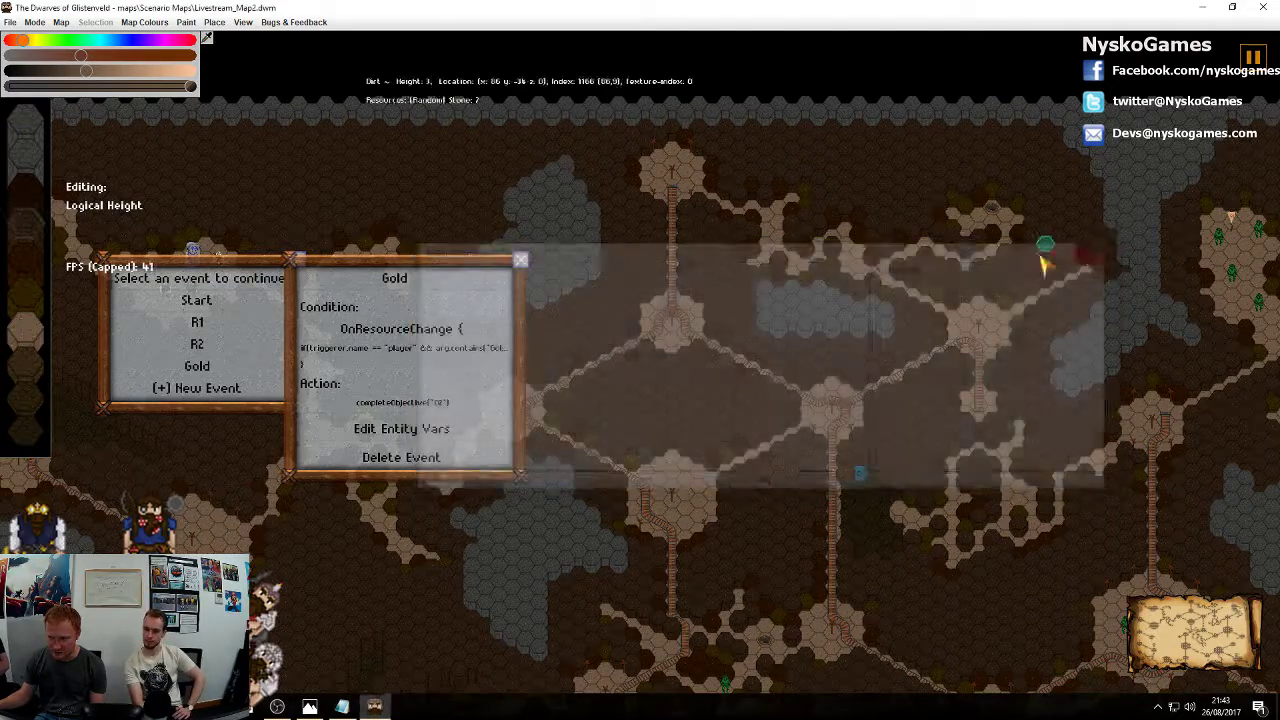
Check the objective IDs in the R2 event's action script, resave the script, and close the event
left_click(245, 345)
left_click(432, 403)
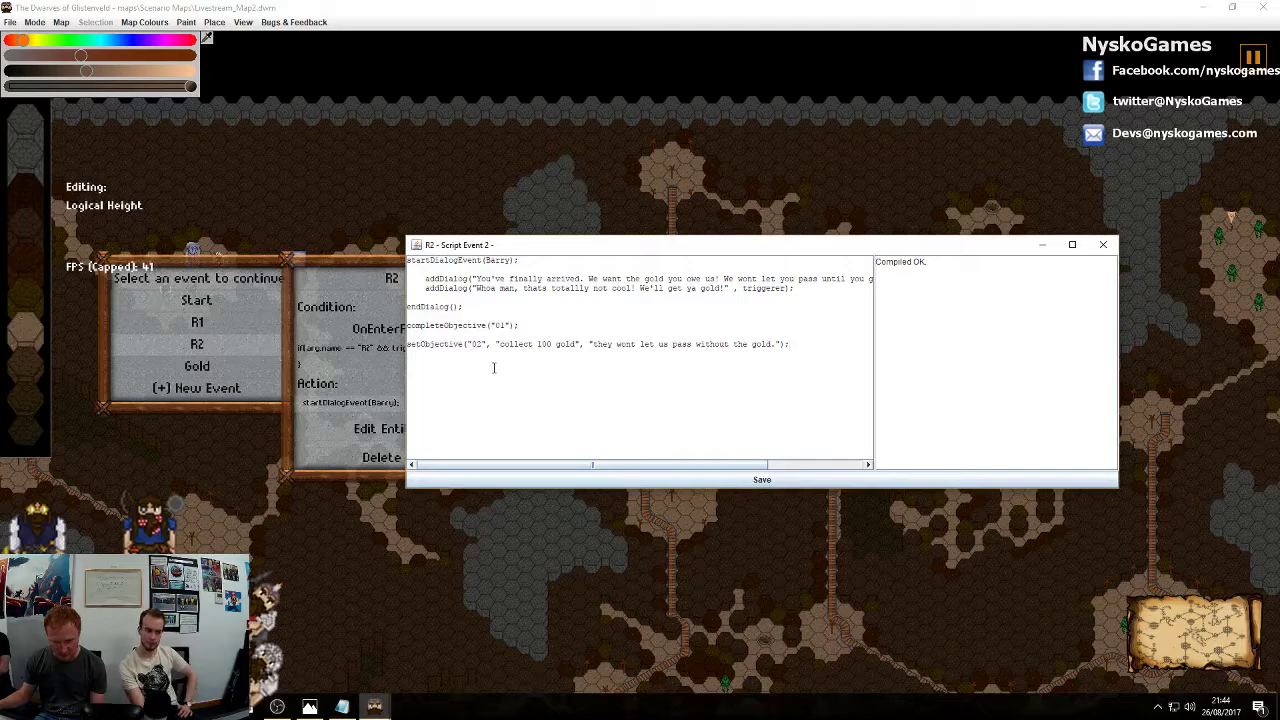
left_click(662, 482)
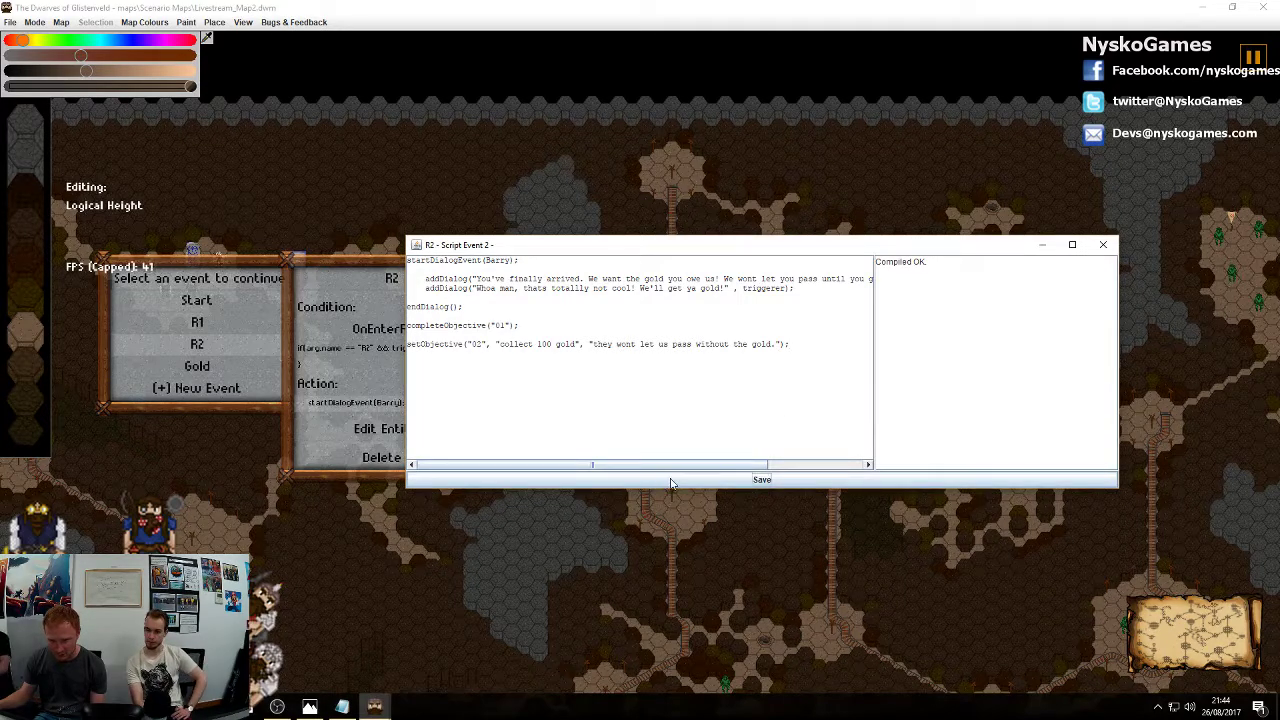
left_click(1103, 245)
left_click(515, 261)
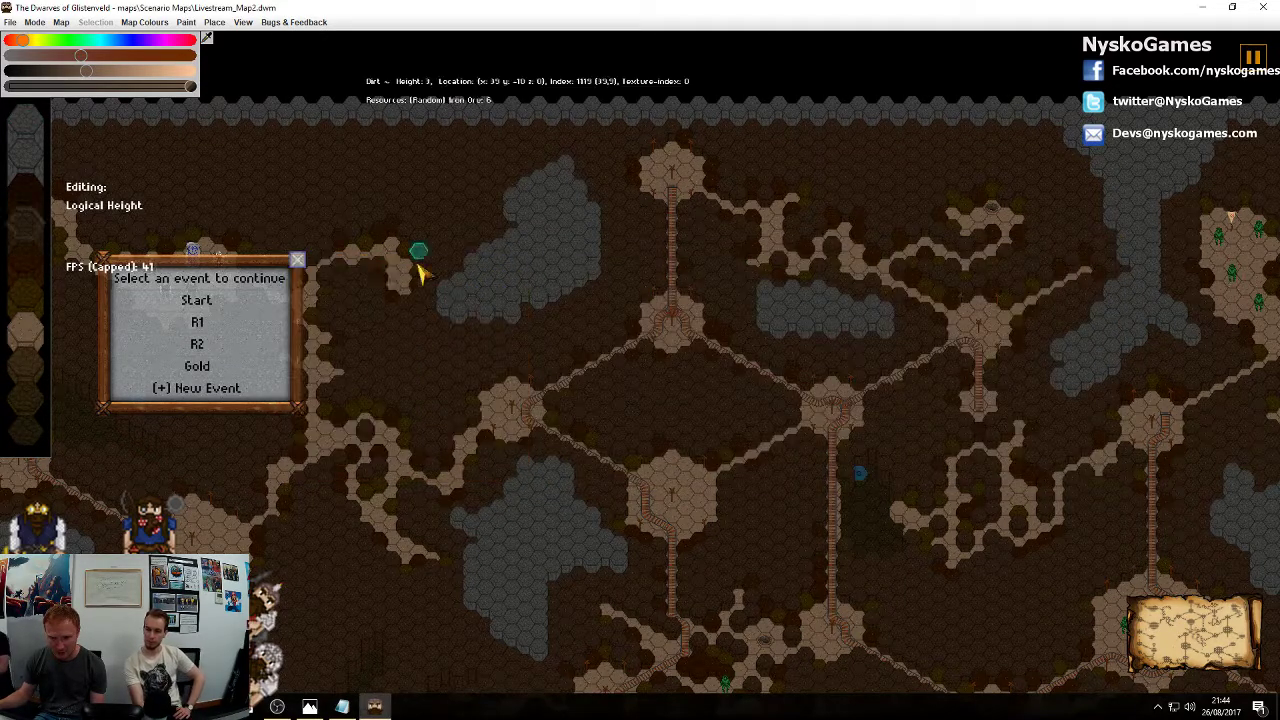
Close the event selection and examine the cave layout from the dwarves' start area across to the goblin camp's gold storage
left_click(288, 259)
middle_click_drag(494, 366, 590, 335)
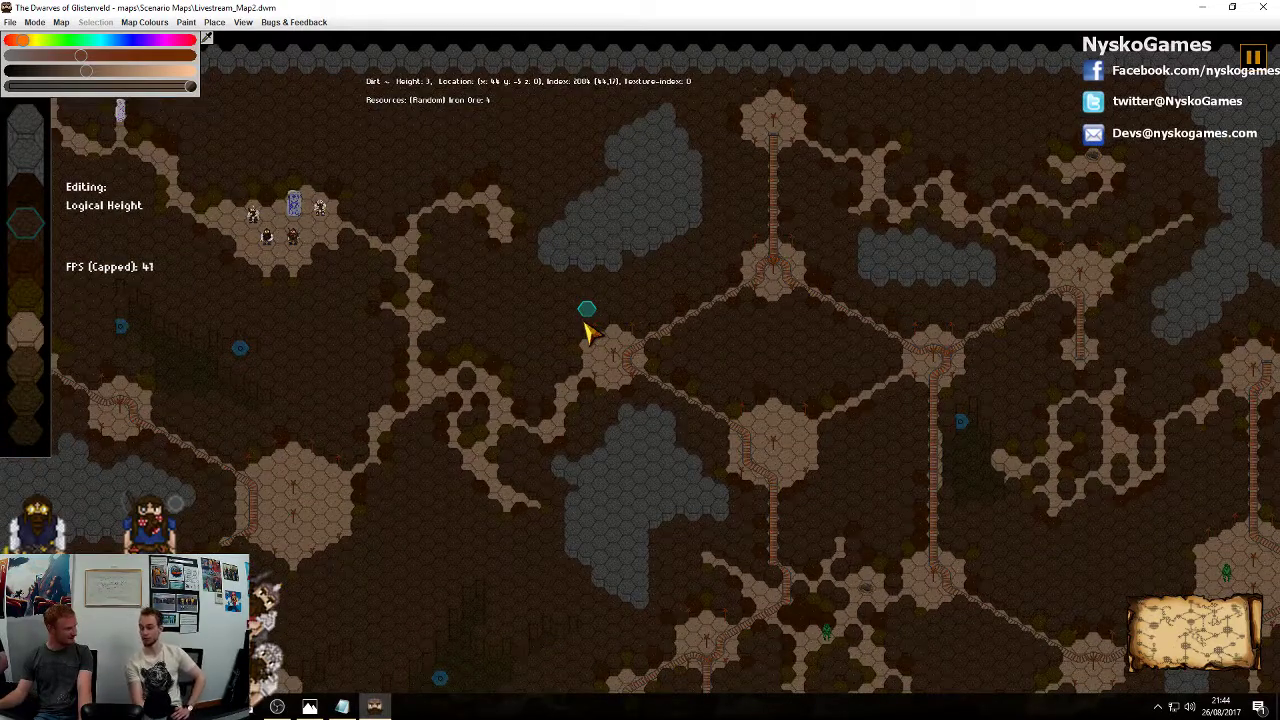
middle_click_drag(553, 324, 285, 378)
middle_click_drag(623, 388, 730, 372)
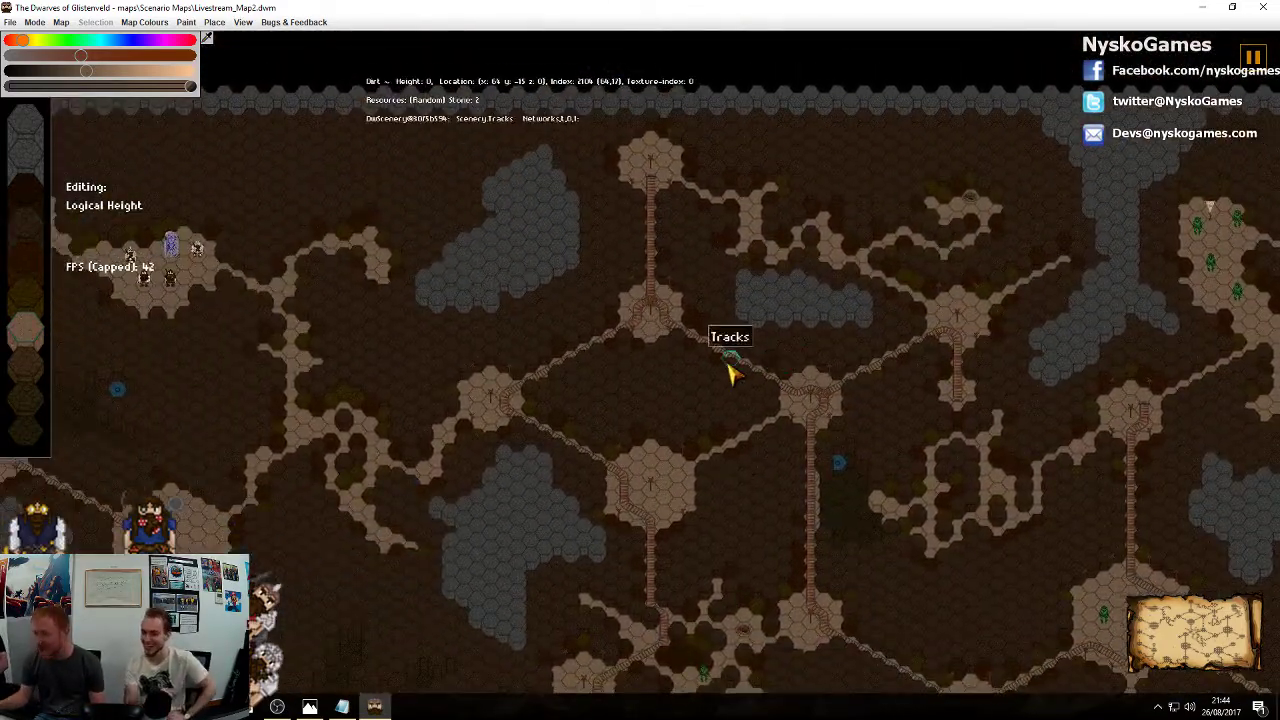
middle_click_drag(1183, 459, 1175, 345)
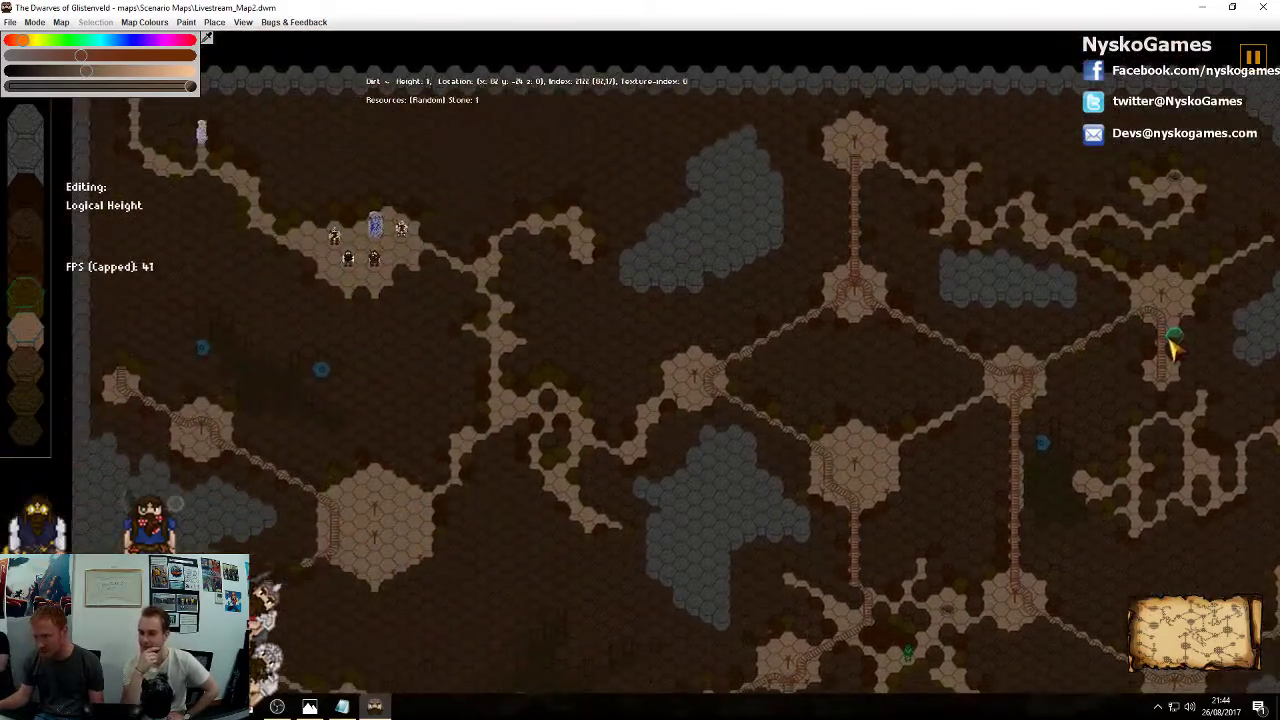
middle_click_drag(617, 337, 817, 347)
middle_click_drag(858, 307, 525, 297)
middle_click_drag(872, 323, 705, 335)
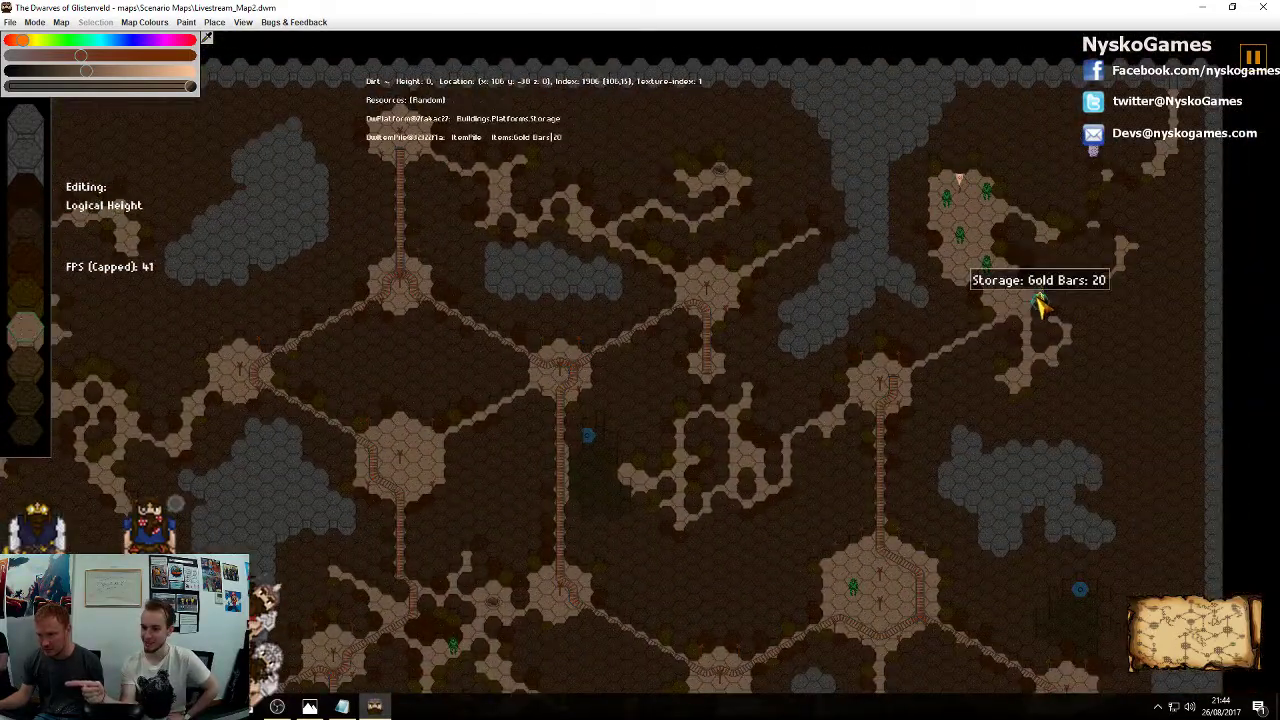
middle_click_drag(1042, 292, 1040, 304)
middle_click_drag(699, 372, 654, 329)
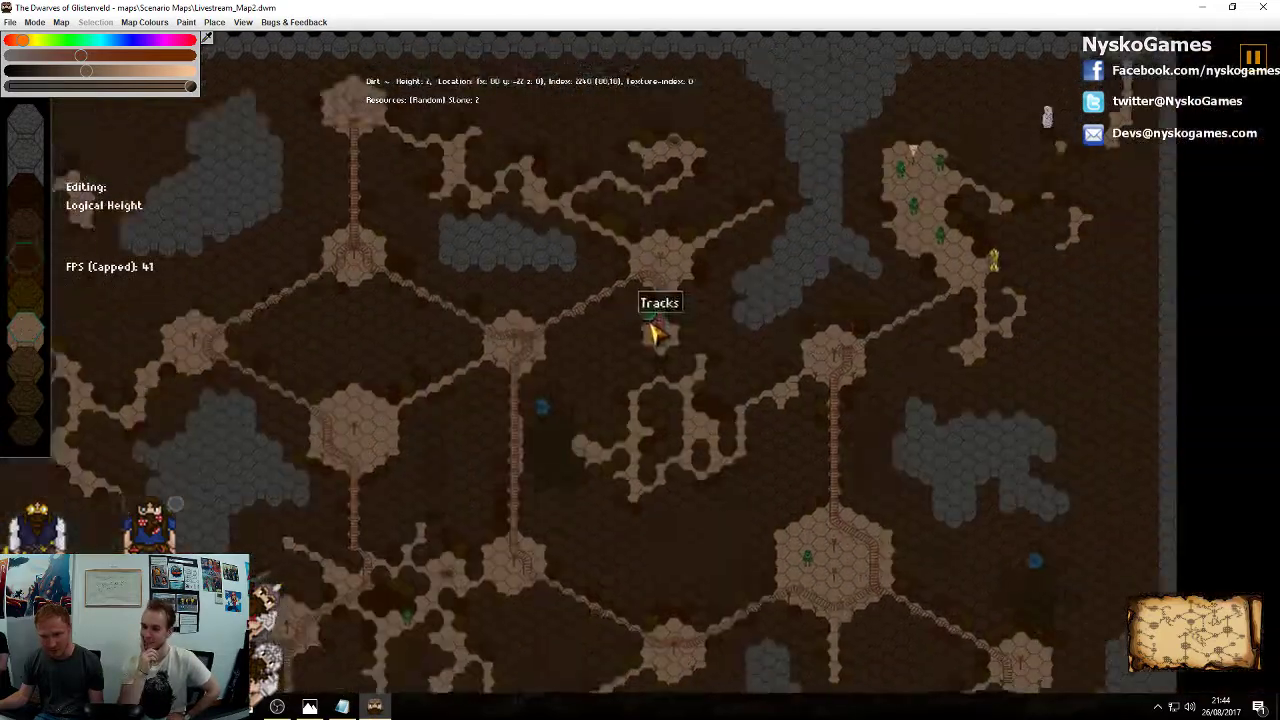
Set the item piles on both existing gold storages beside the goblin camp to 30 Gold Bars each
scroll(894, 350, "up", 3)
middle_click_drag(1000, 245, 569, 357)
scroll(569, 357, "up", 1)
middle_click_drag(613, 270, 717, 357)
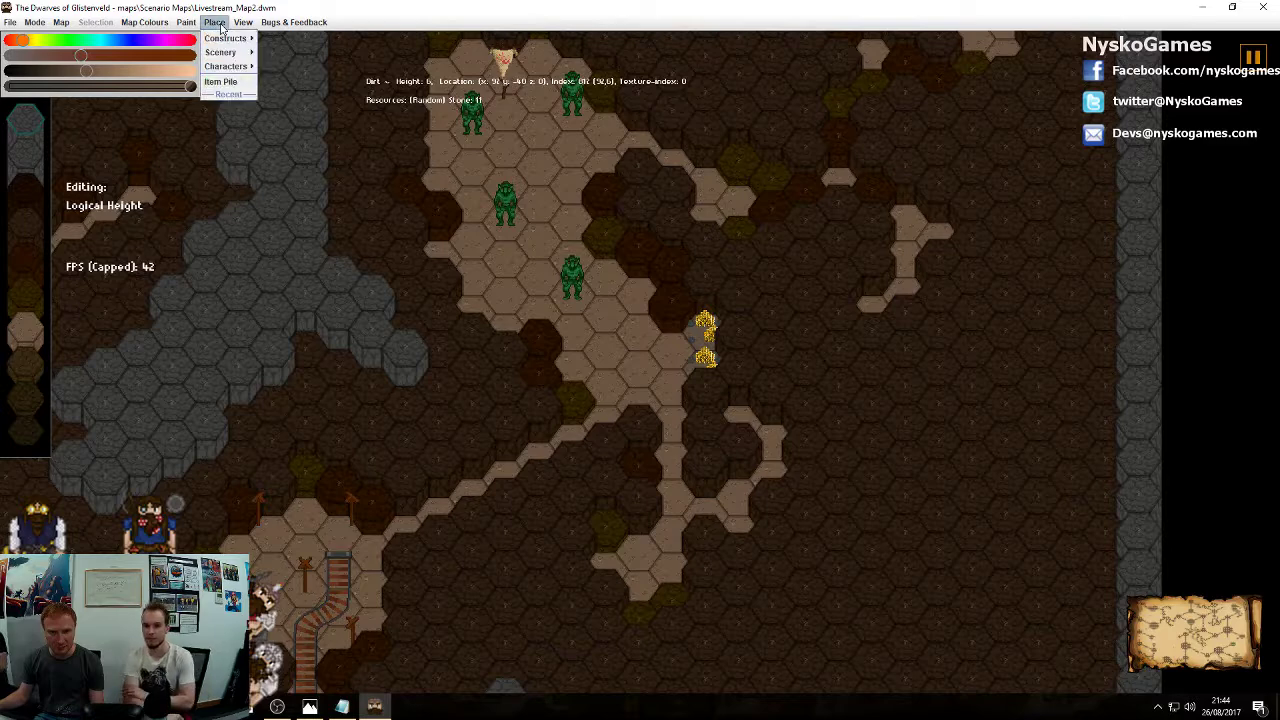
left_click(705, 337)
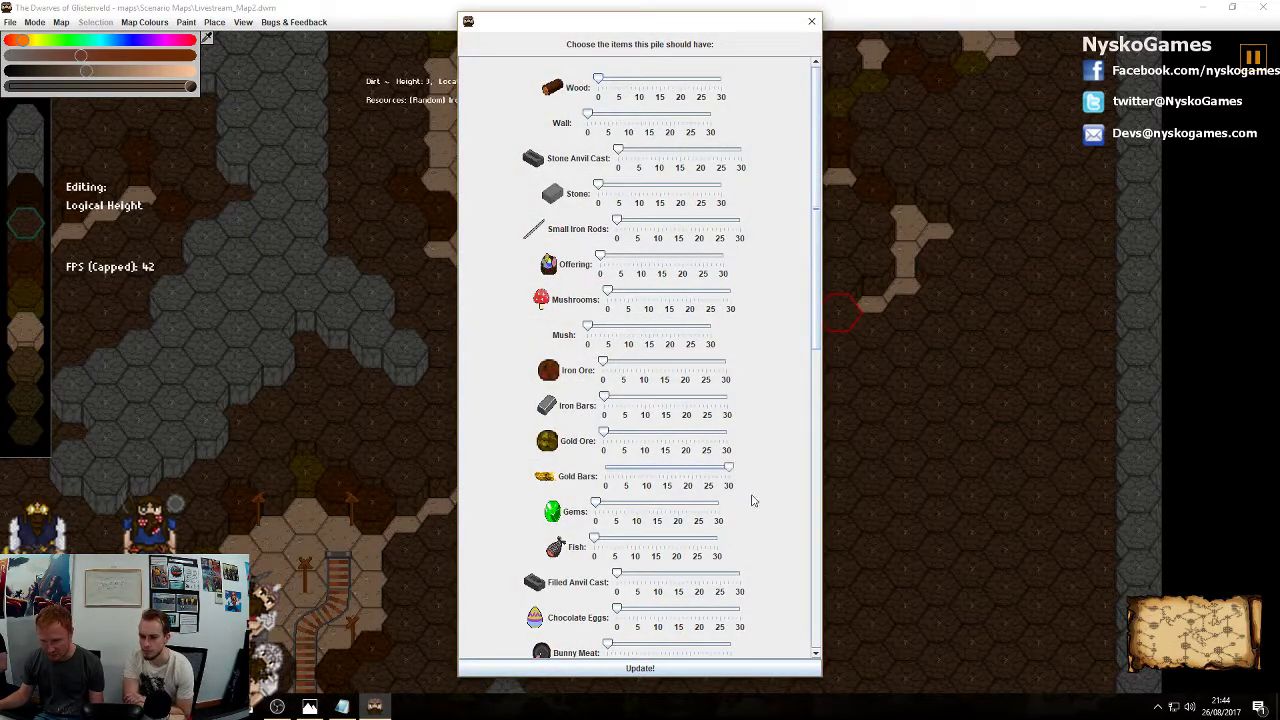
left_click(690, 668)
left_click(702, 337)
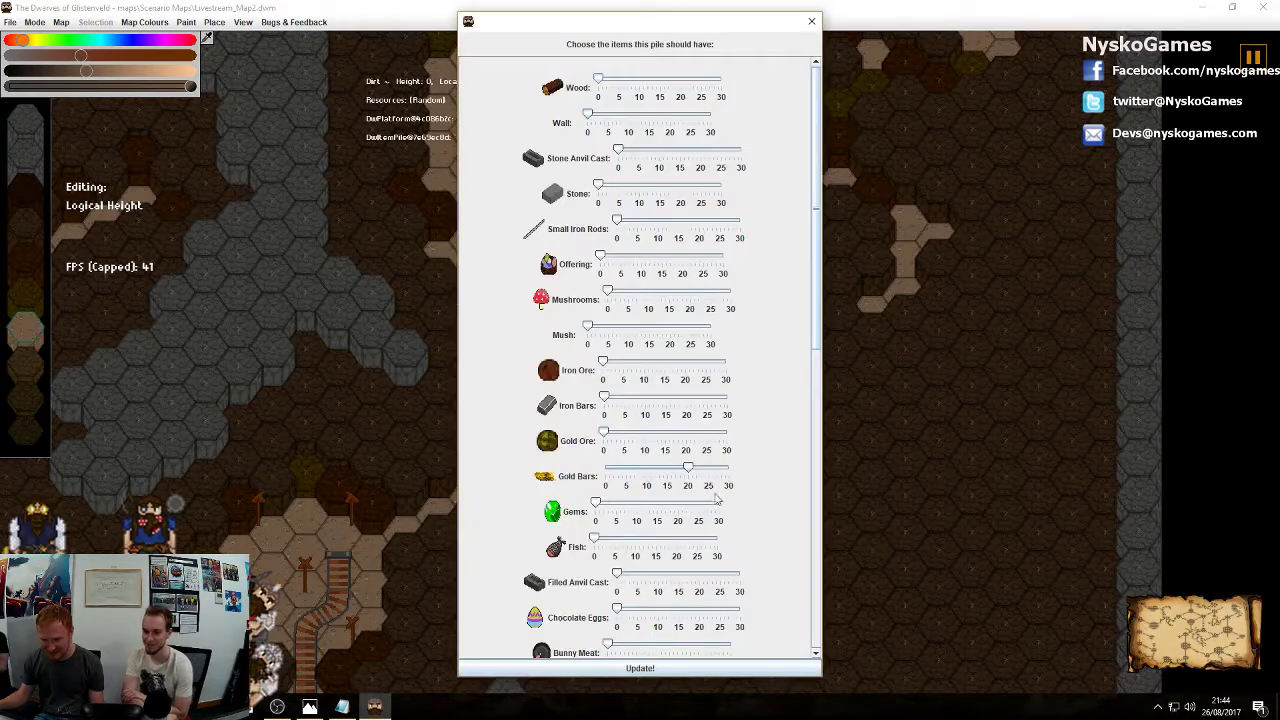
left_click(680, 668)
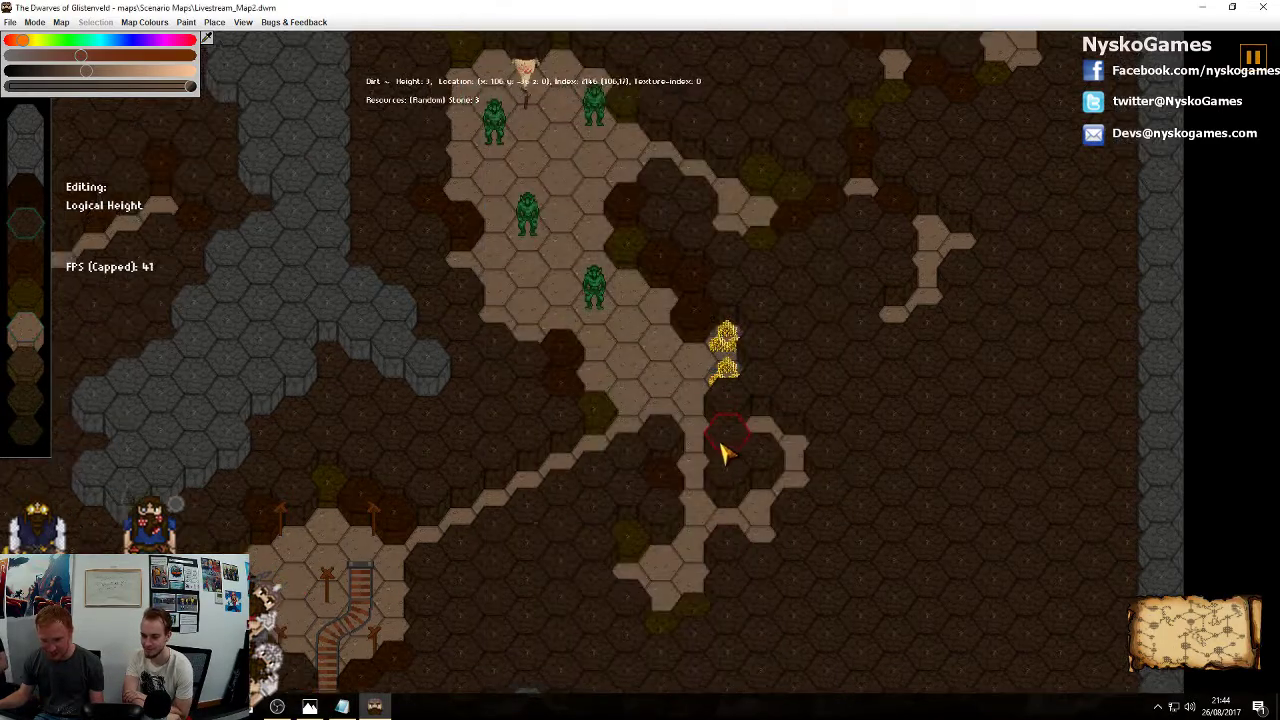
Place a Storage platform on the free floor tile directly beside the two gold piles at the goblin camp
mouse_move(225, 52)
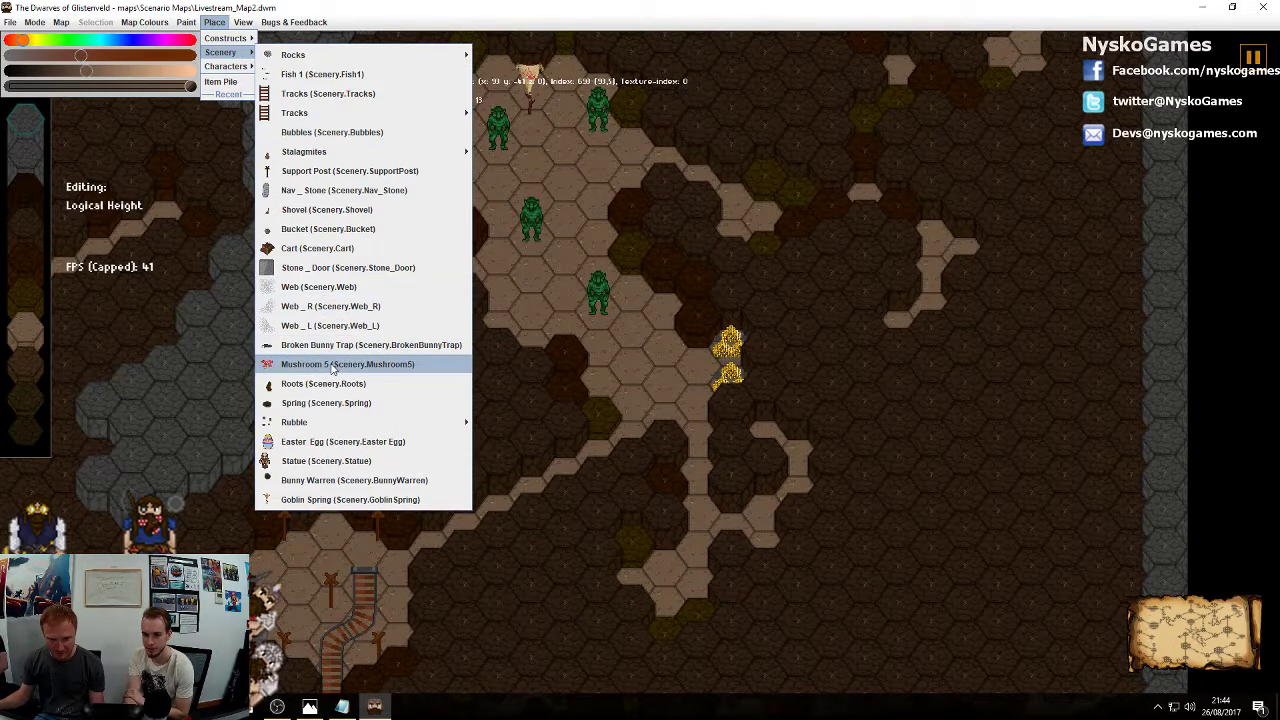
mouse_move(244, 22)
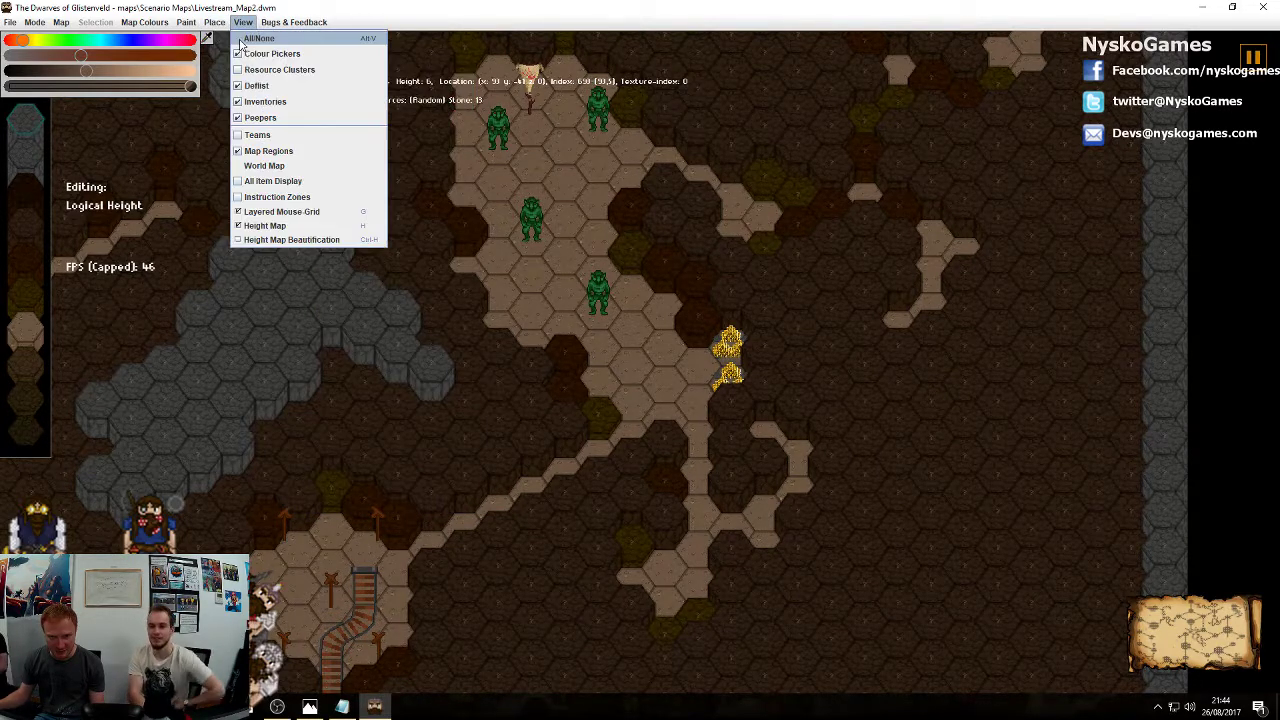
mouse_move(283, 42)
left_click(385, 70)
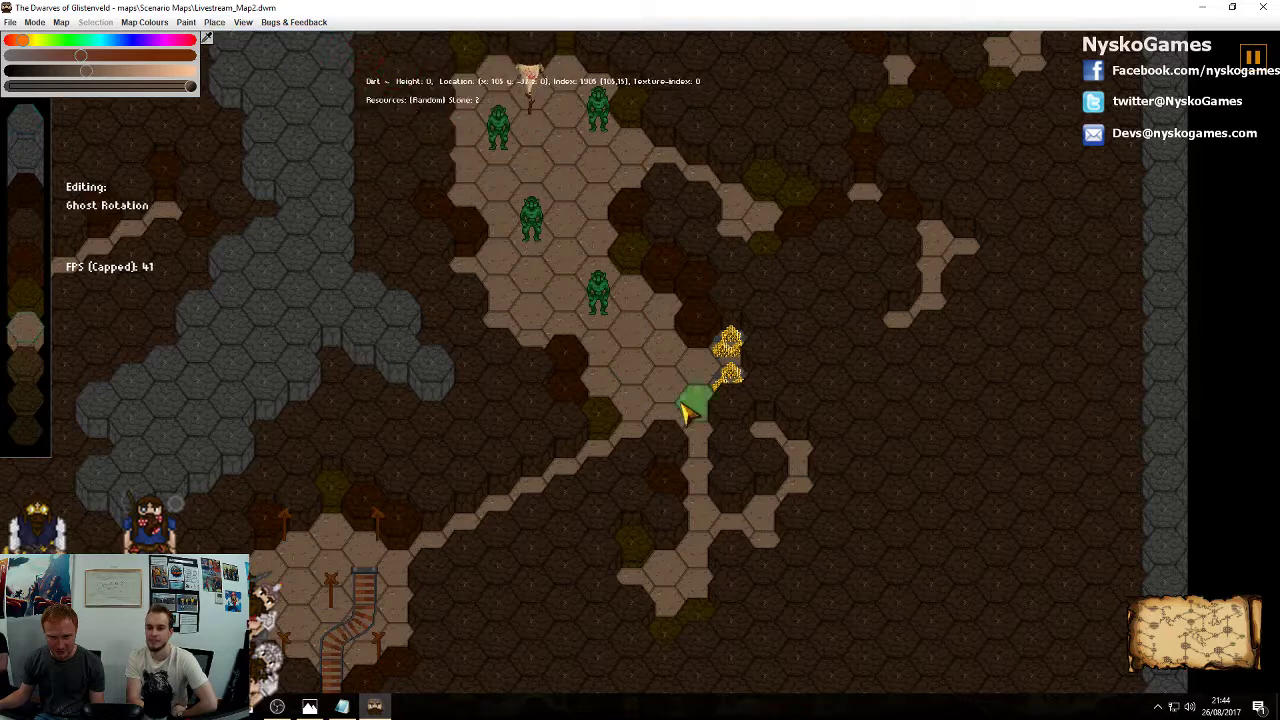
left_click(700, 393)
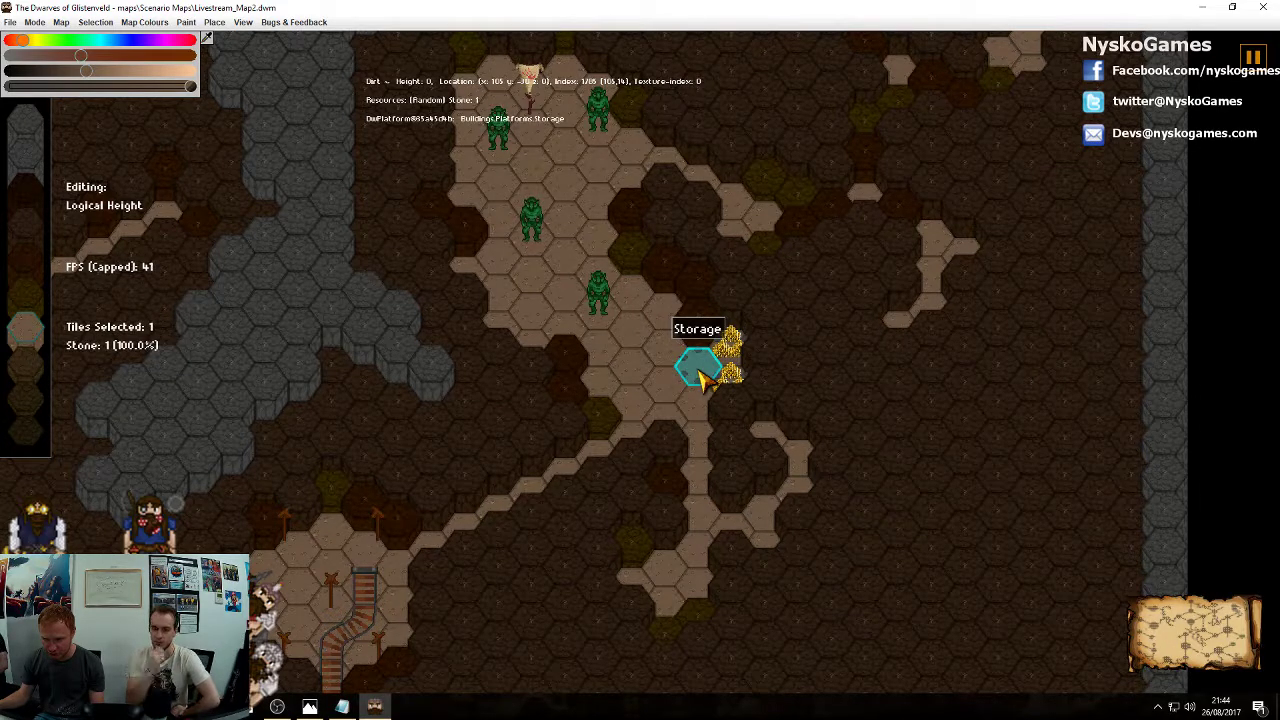
Add an item pile of 30 Gold Bars to the new, empty Storage platform
left_click(215, 22)
mouse_move(245, 52)
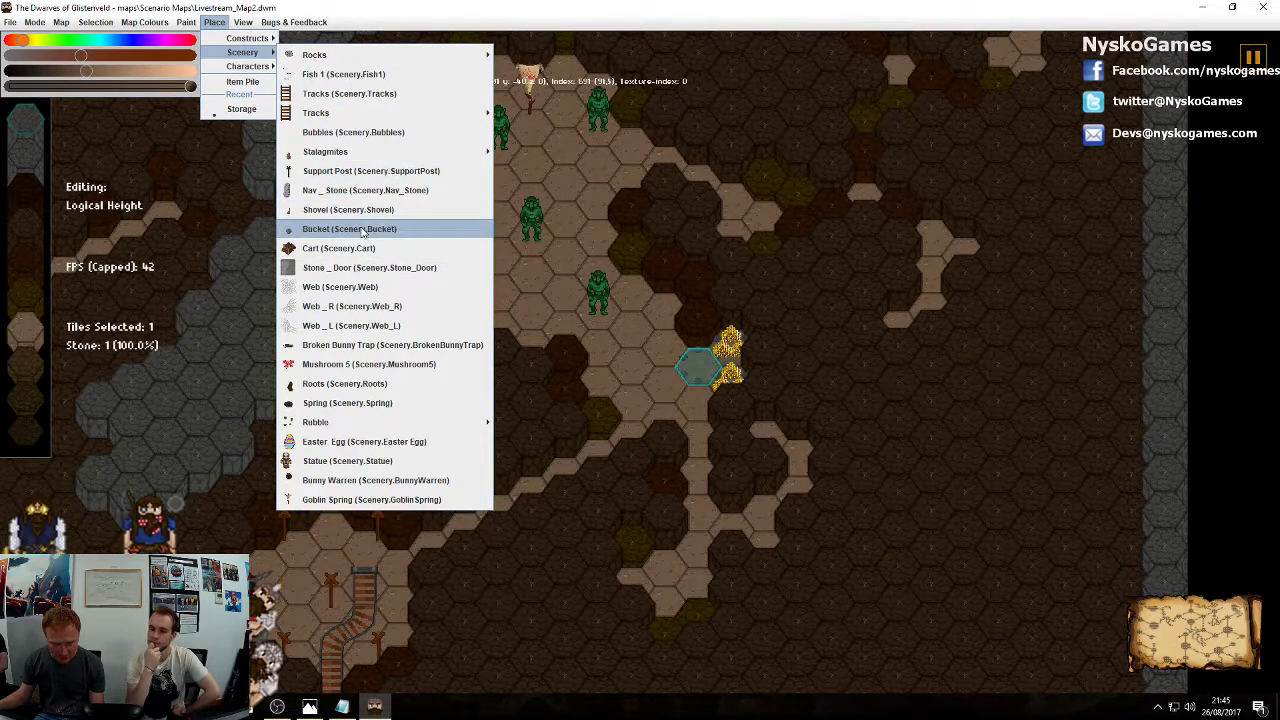
left_click(252, 82)
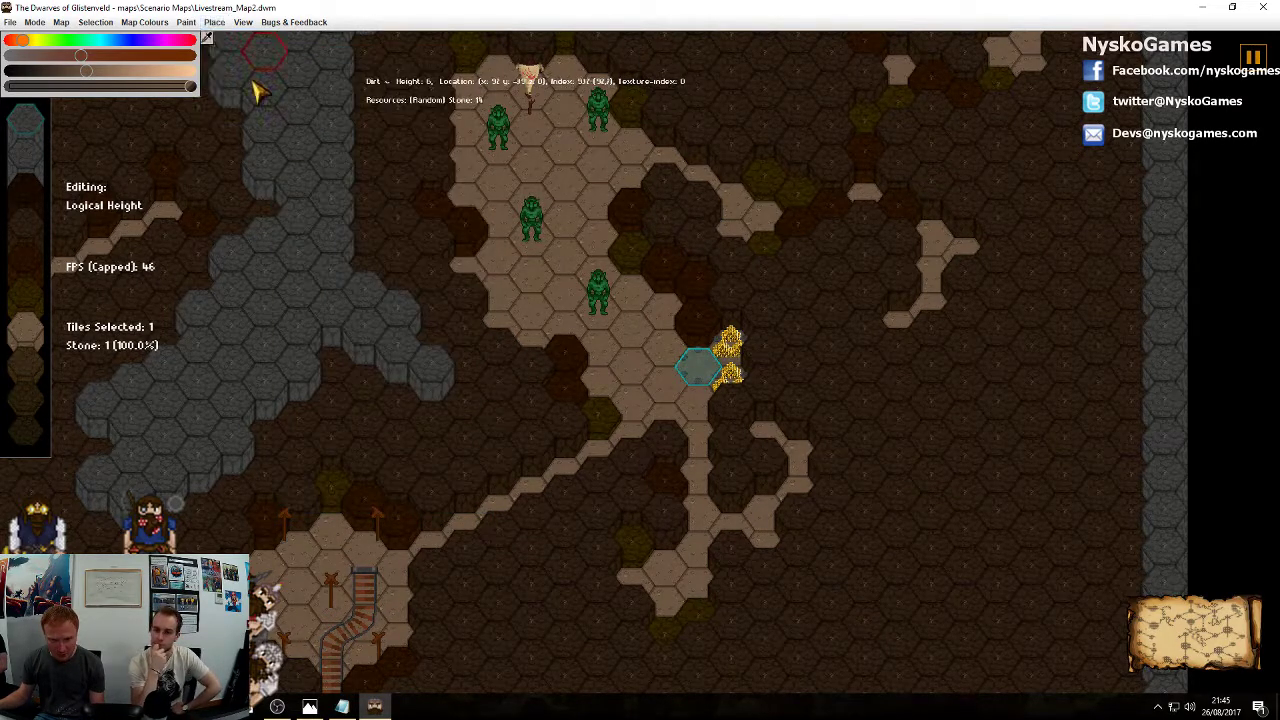
left_click(708, 366)
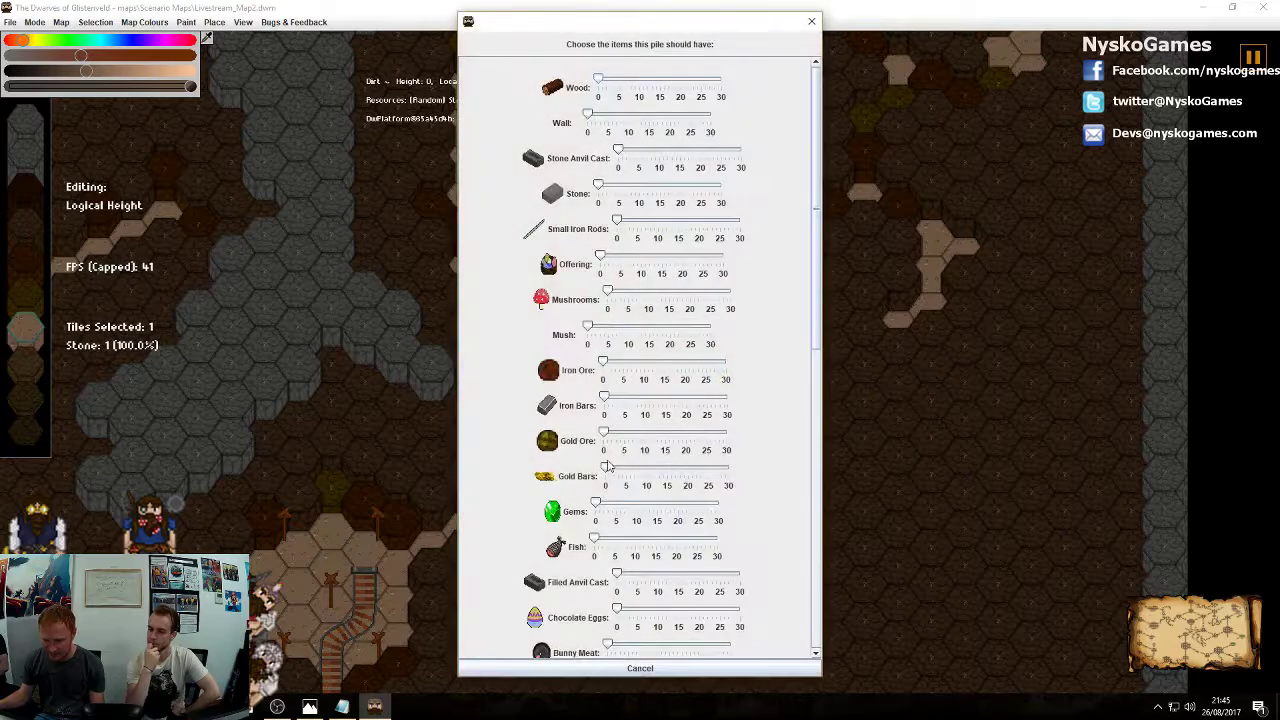
left_click(612, 672)
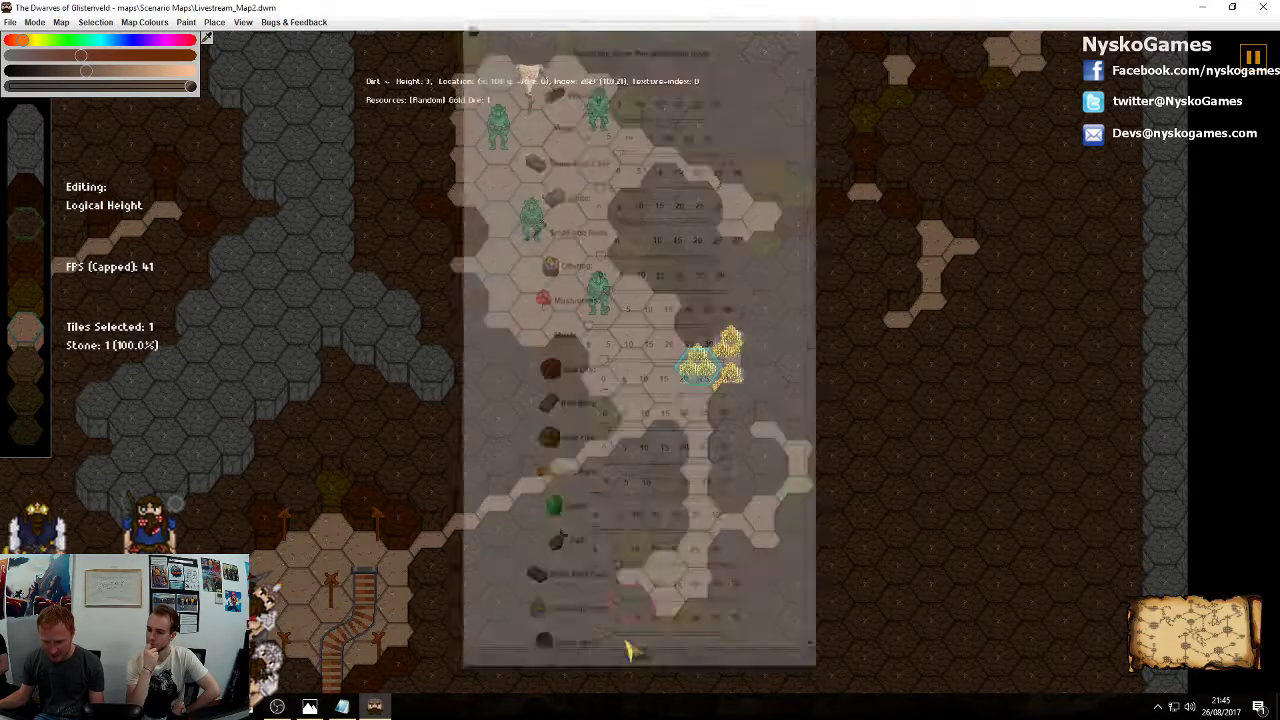
Place another Storage platform on the floor tile just below the newly filled gold storage
middle_click_drag(664, 400, 823, 431)
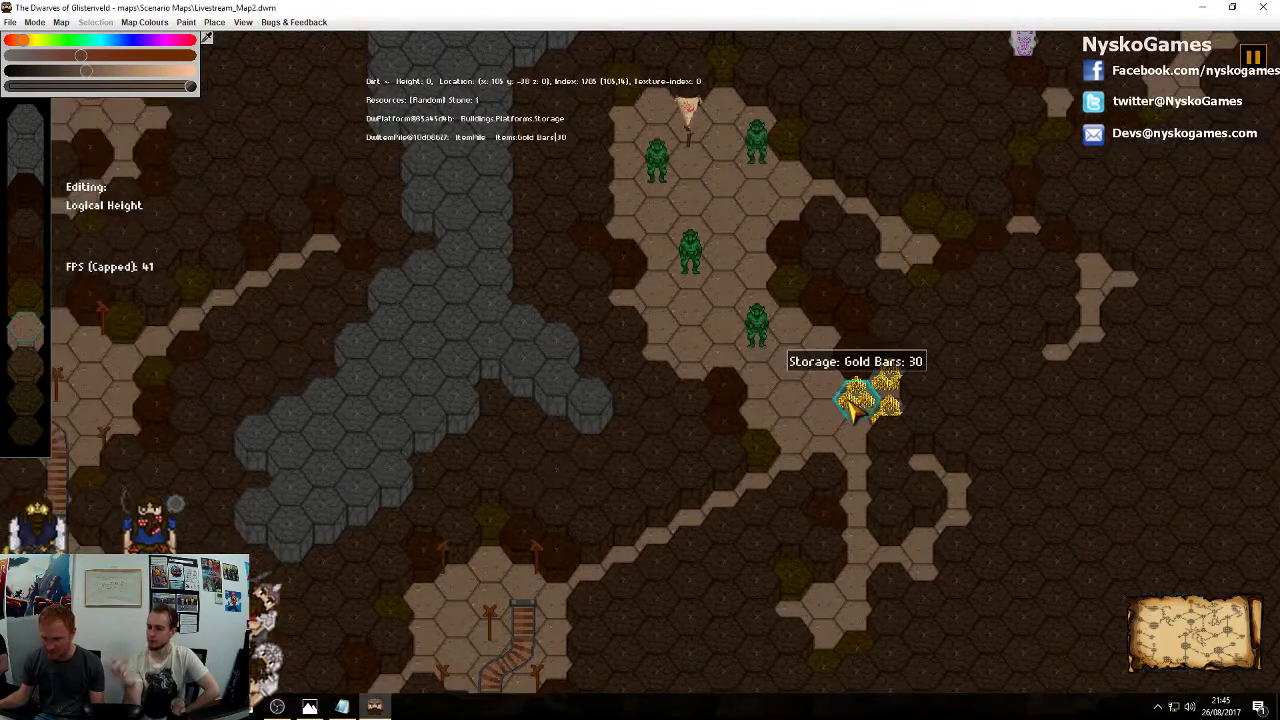
left_click(214, 22)
mouse_move(250, 38)
mouse_move(350, 45)
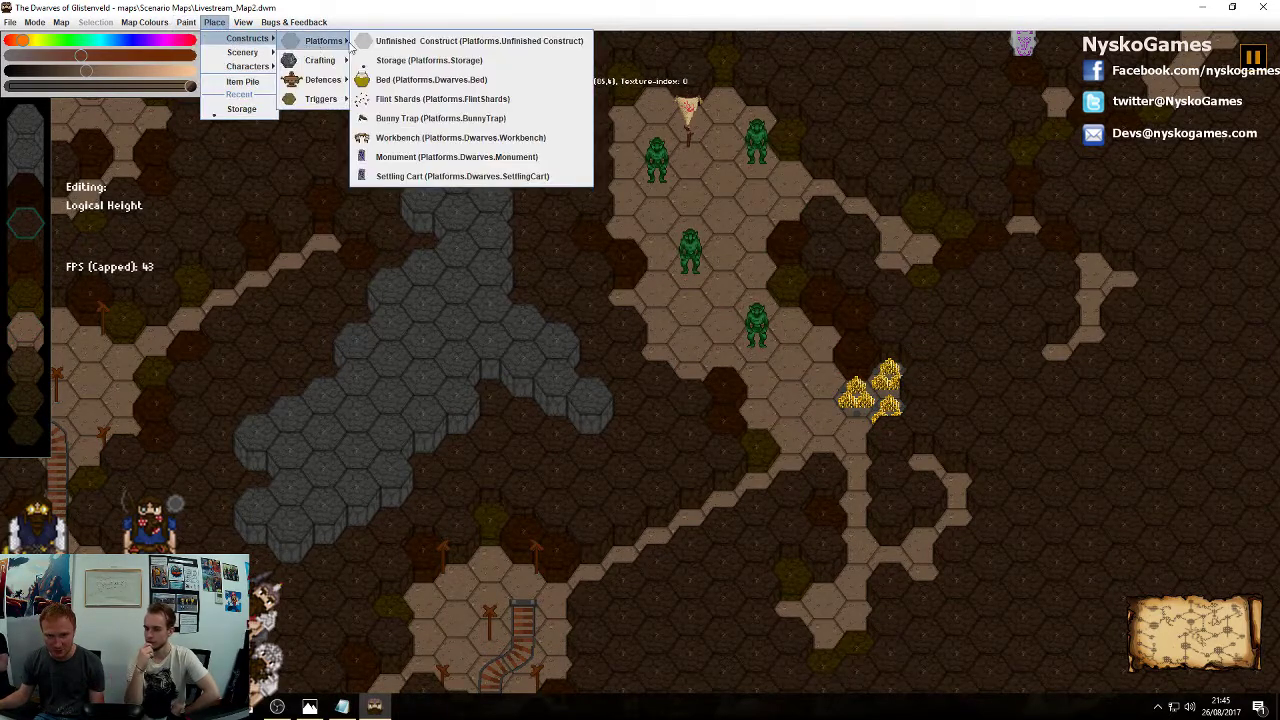
left_click(390, 61)
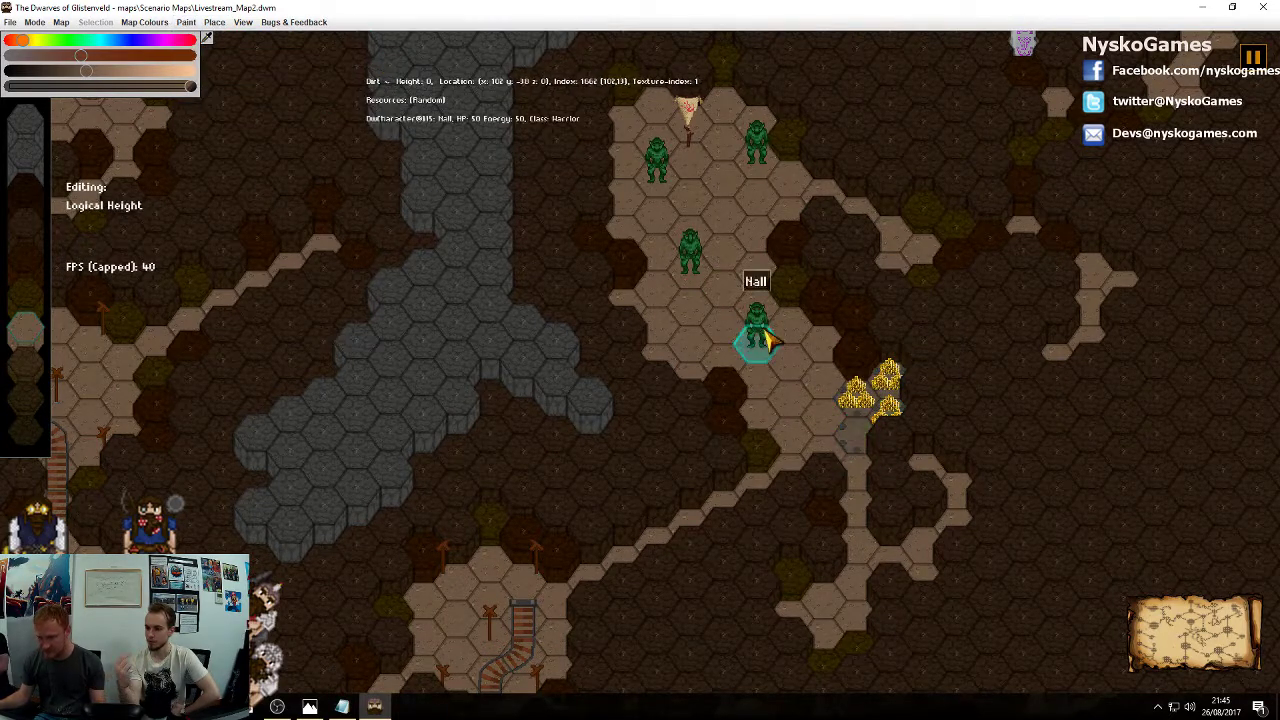
Create an item pile of 30 Gold Bars on the lowest Storage platform of the gold cluster
left_click(214, 22)
left_click(245, 81)
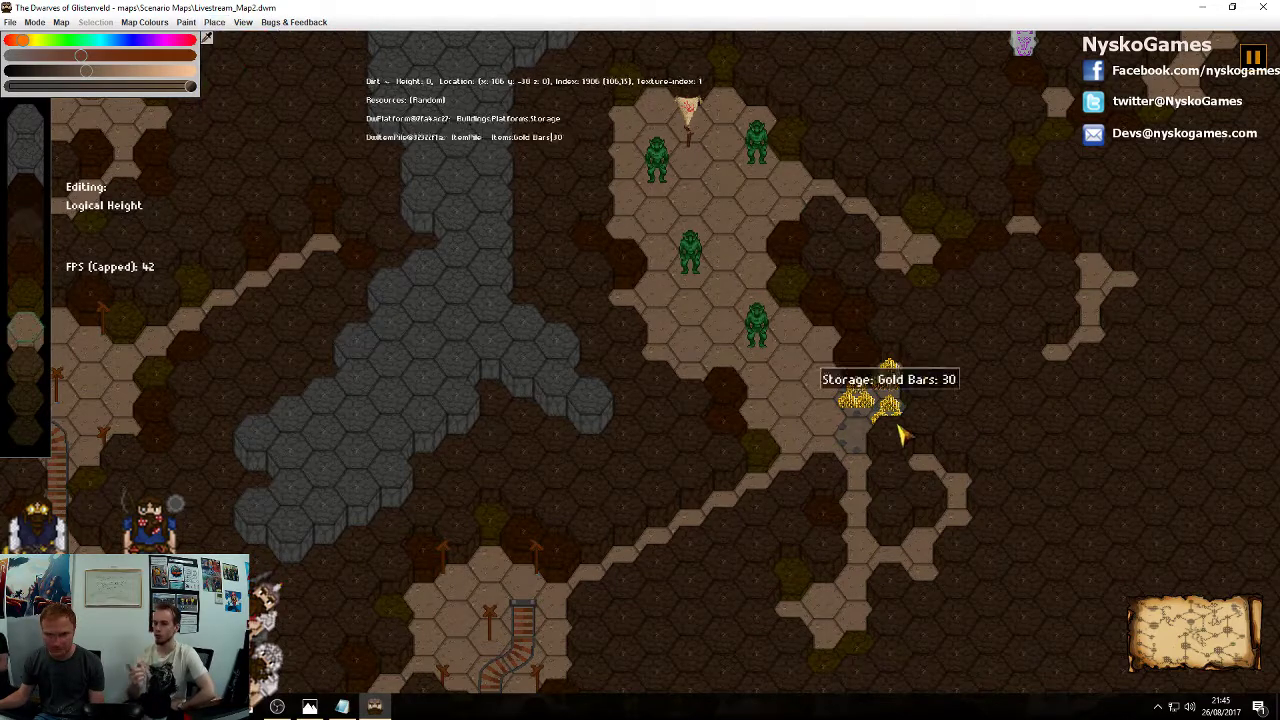
left_click(845, 390)
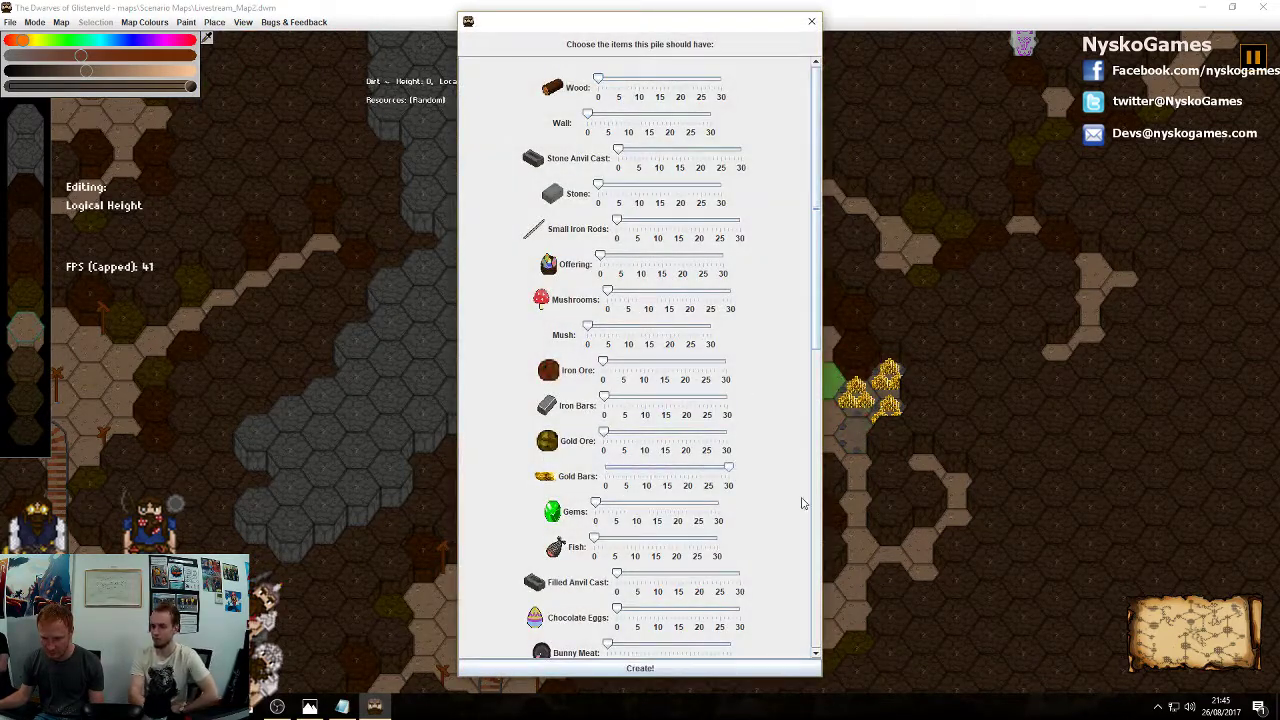
left_click(645, 667)
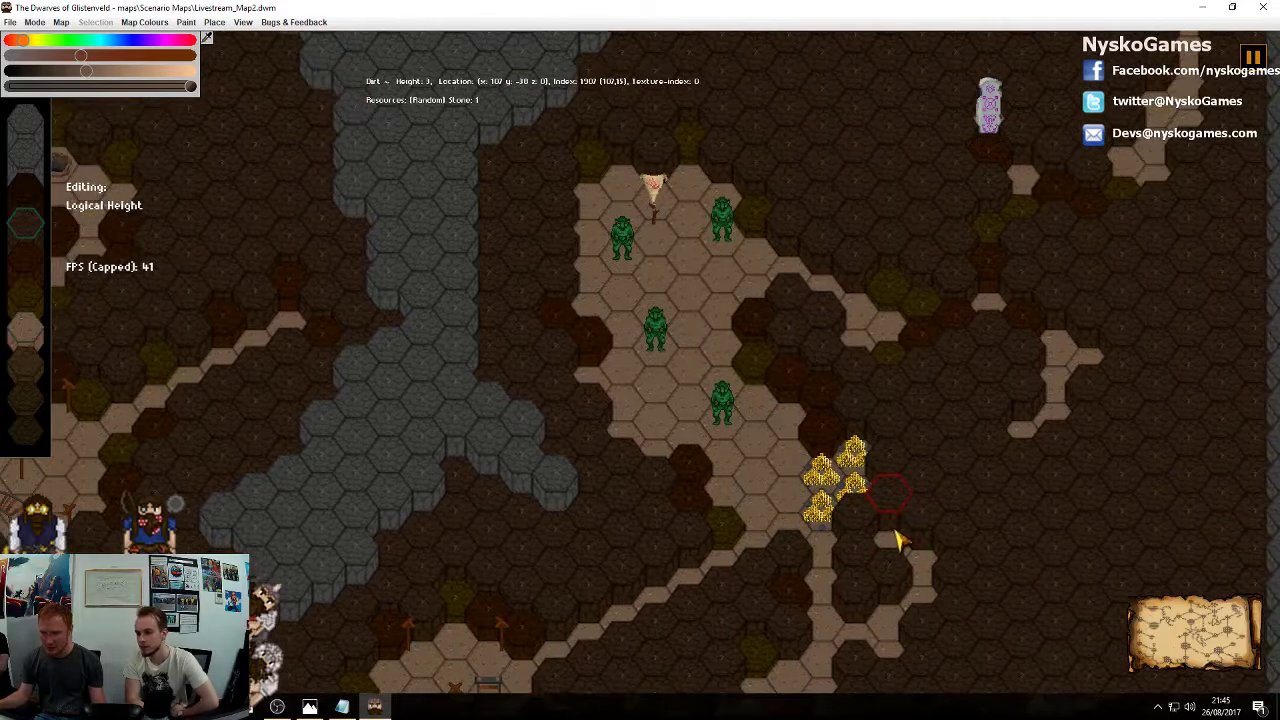
Look over the goblin camp and inspect which team the original gold storages are assigned to
middle_click_drag(920, 523, 961, 481)
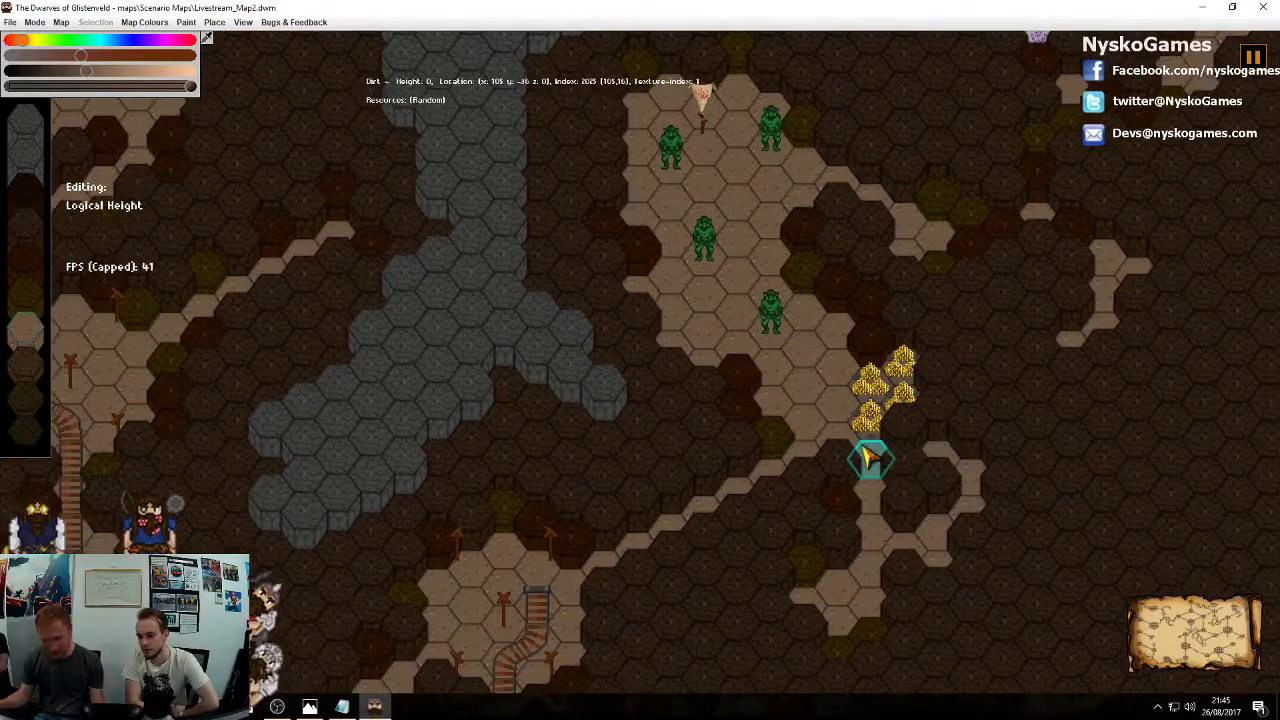
middle_click_drag(700, 375, 800, 325)
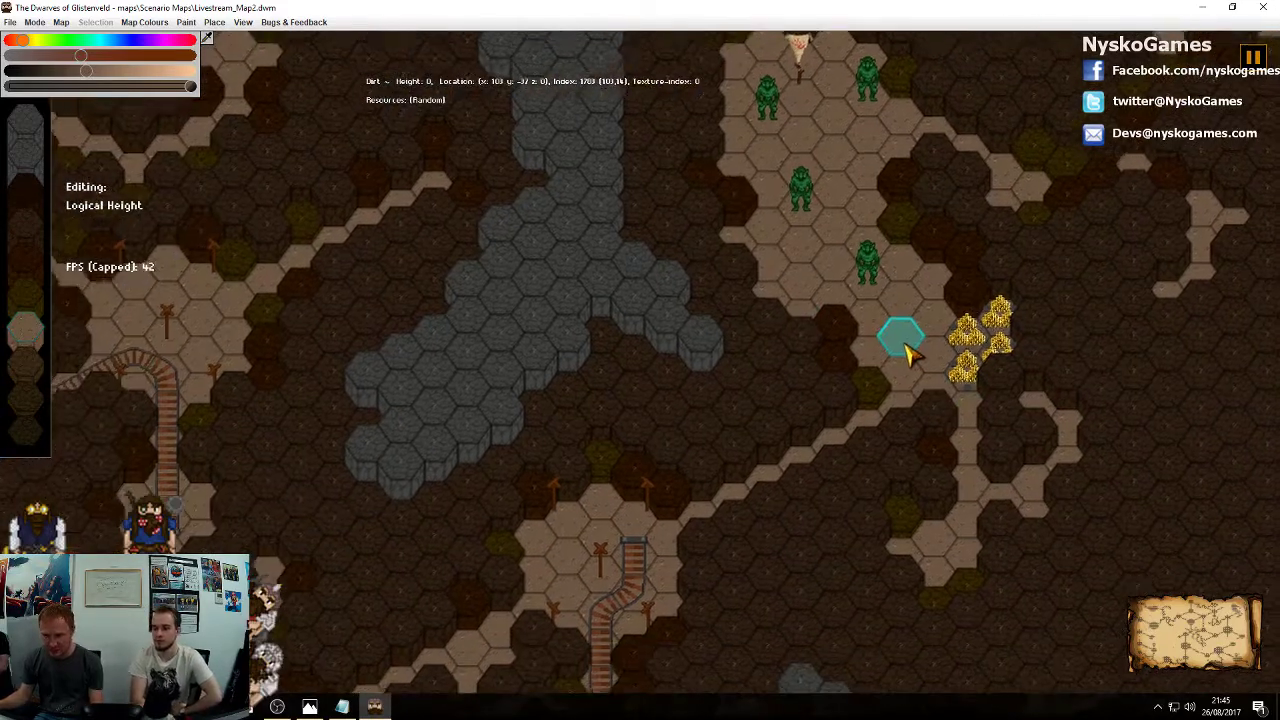
middle_click_drag(868, 367, 772, 413)
scroll(757, 370, "down", 1)
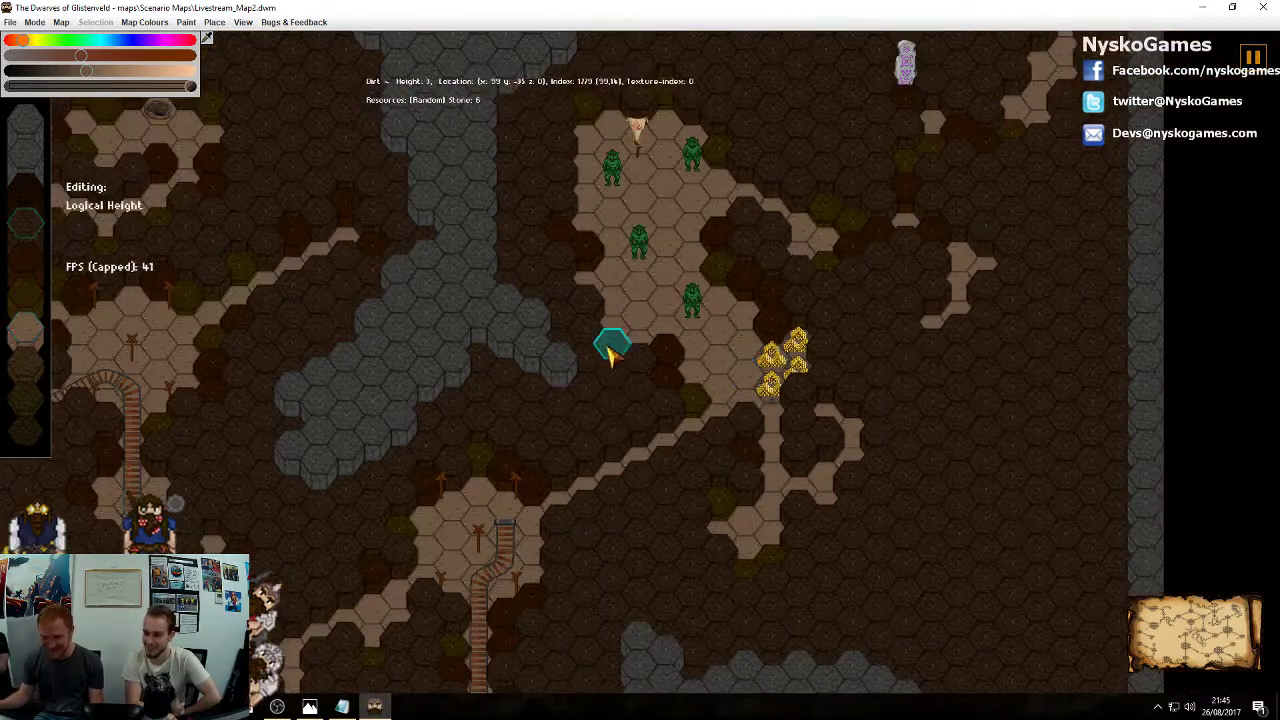
middle_click_drag(608, 350, 758, 325)
left_click(944, 326)
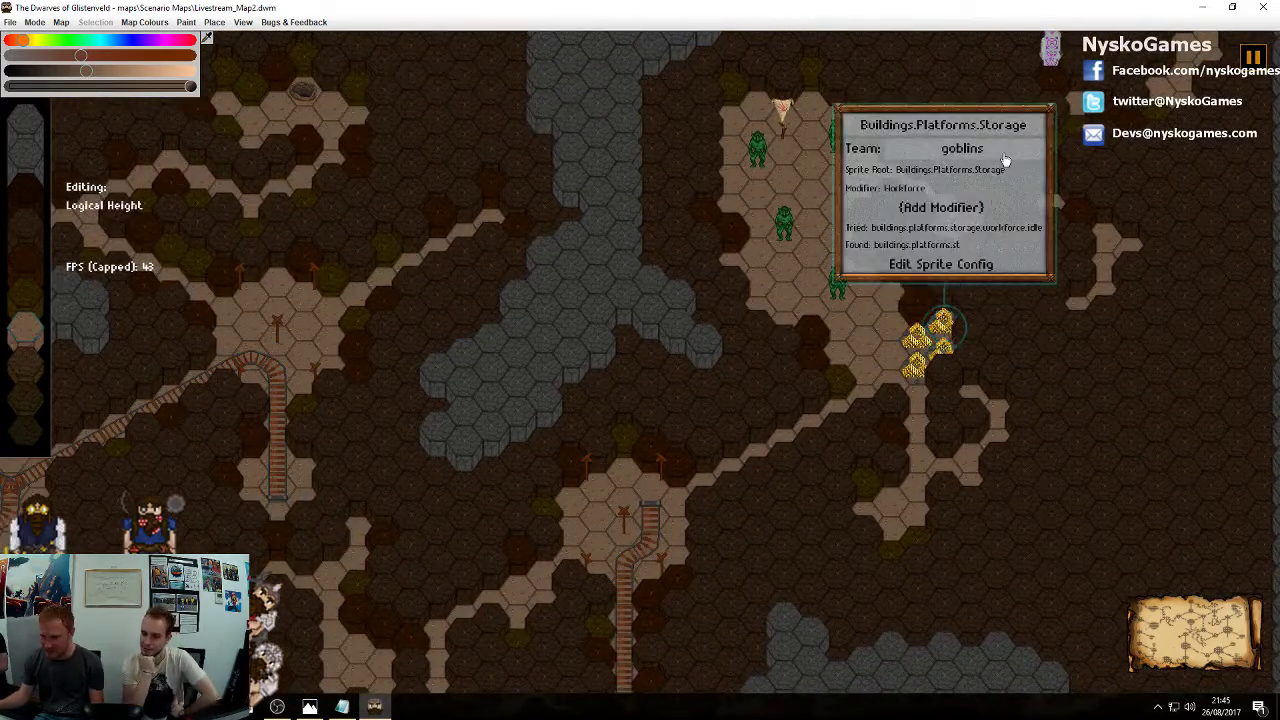
left_click(951, 362)
middle_click_drag(1009, 351, 1003, 346)
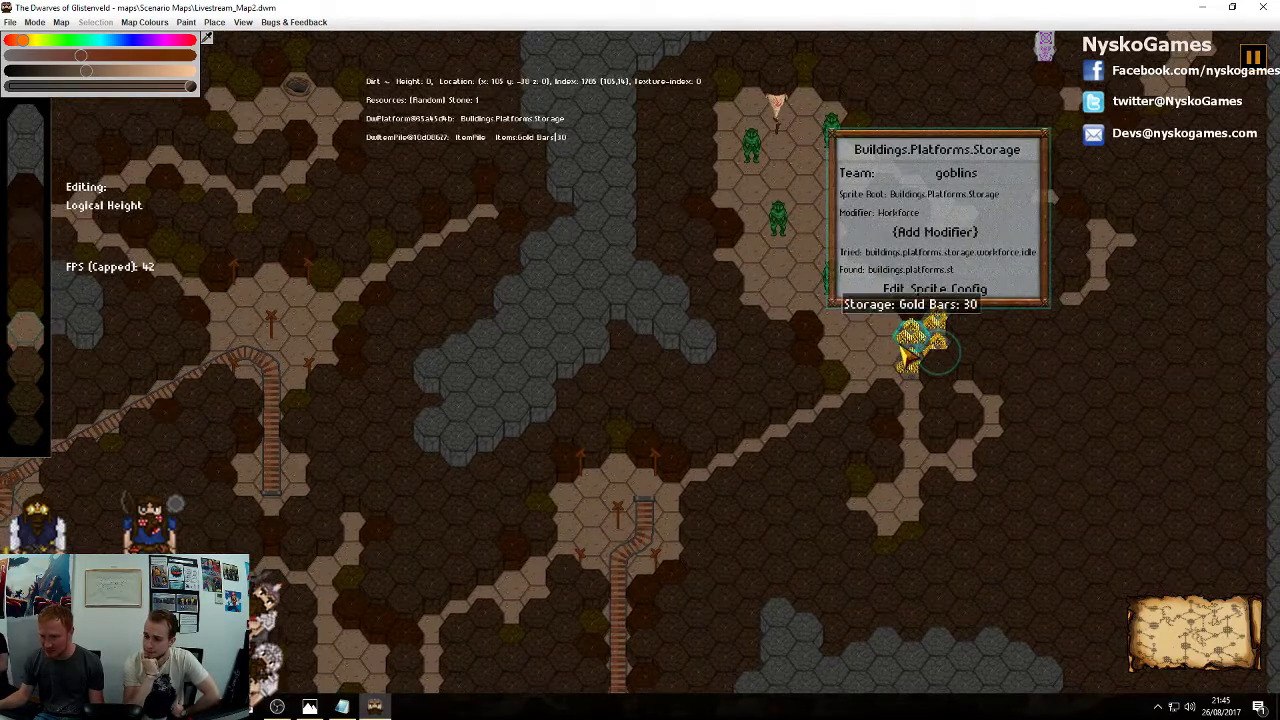
Change the team of the first added gold storage, the upper of the two new ones, to goblins
left_click(910, 352)
left_click(966, 177)
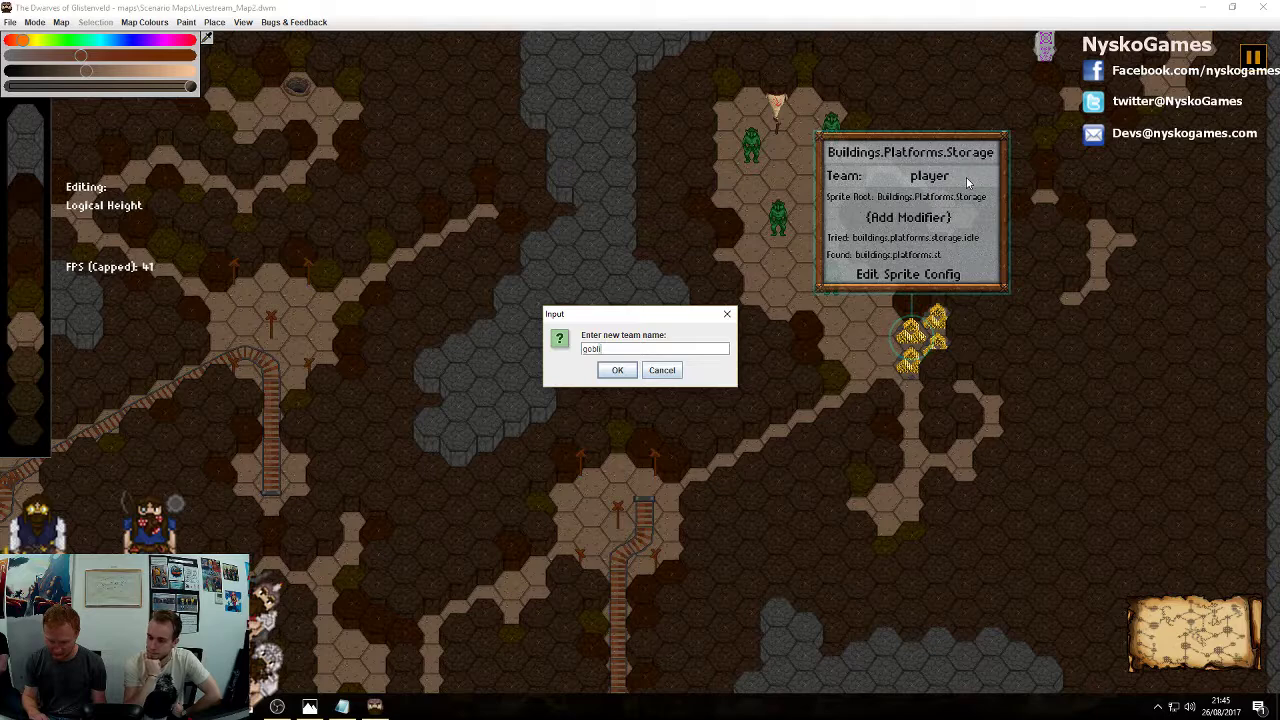
type("goblins")
key("Return")
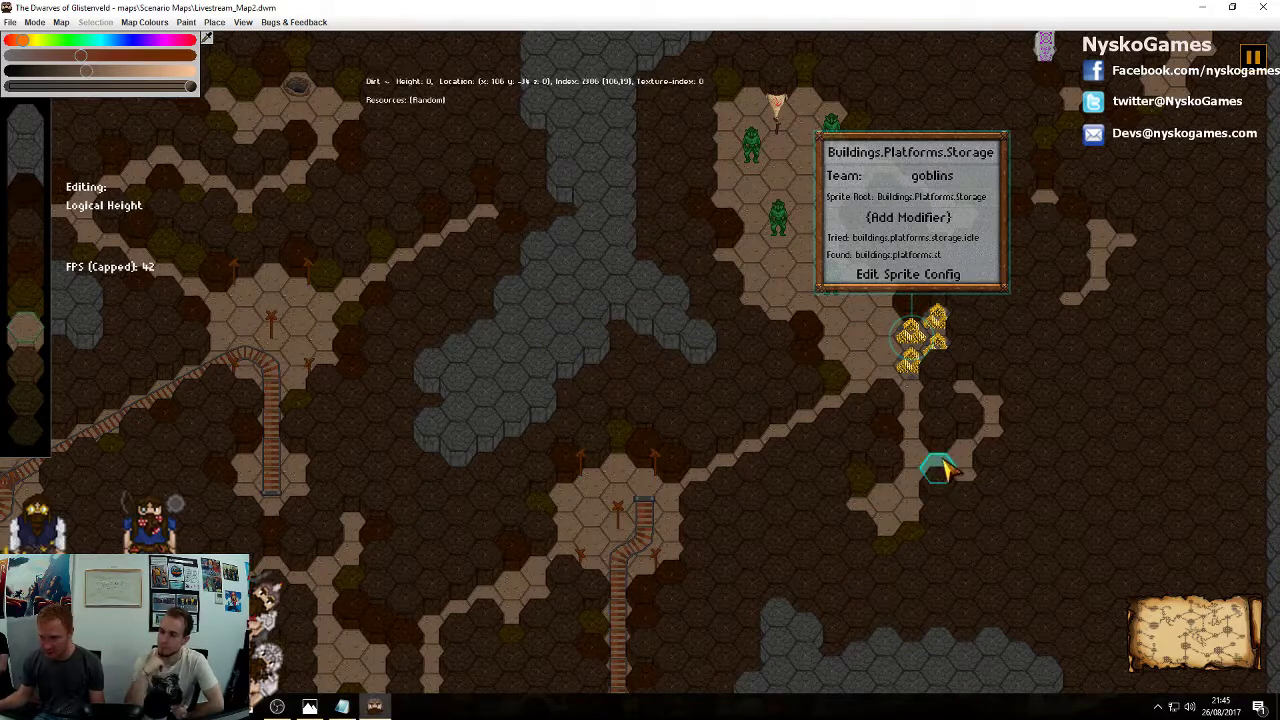
Assign the lowest gold storage in the cluster to the goblins team
left_click(908, 368)
left_click(964, 222)
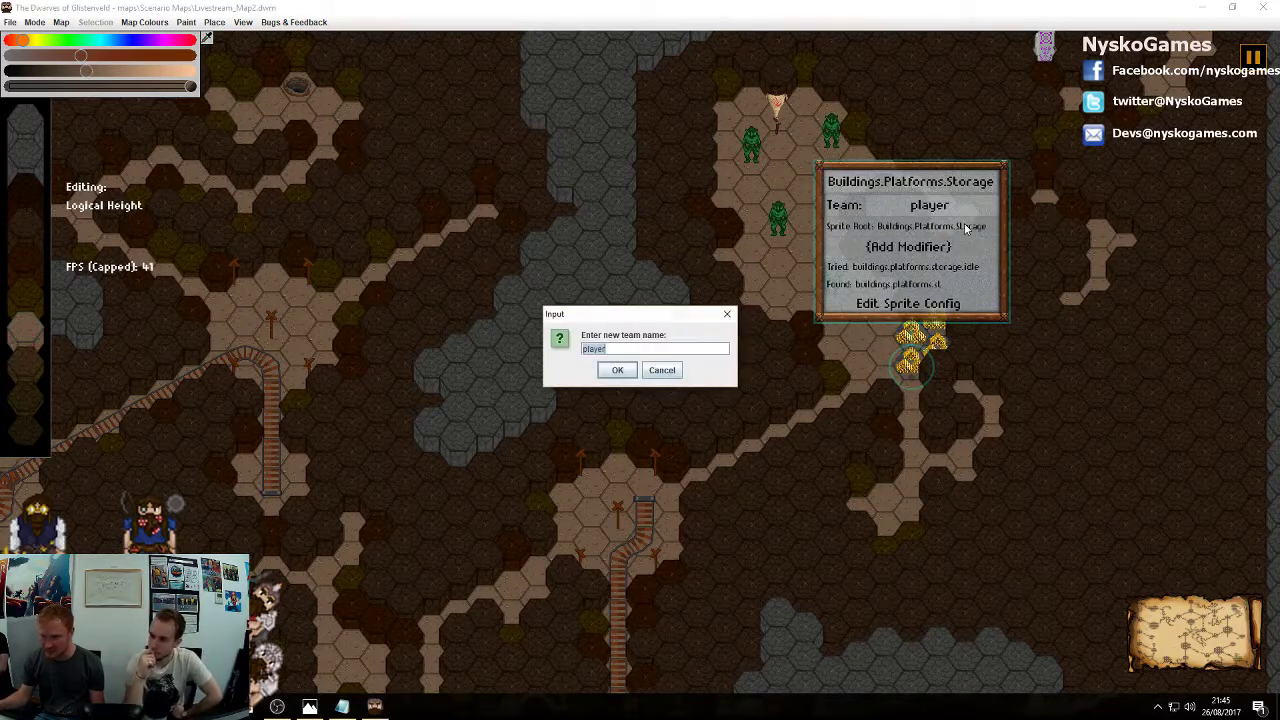
type("go")
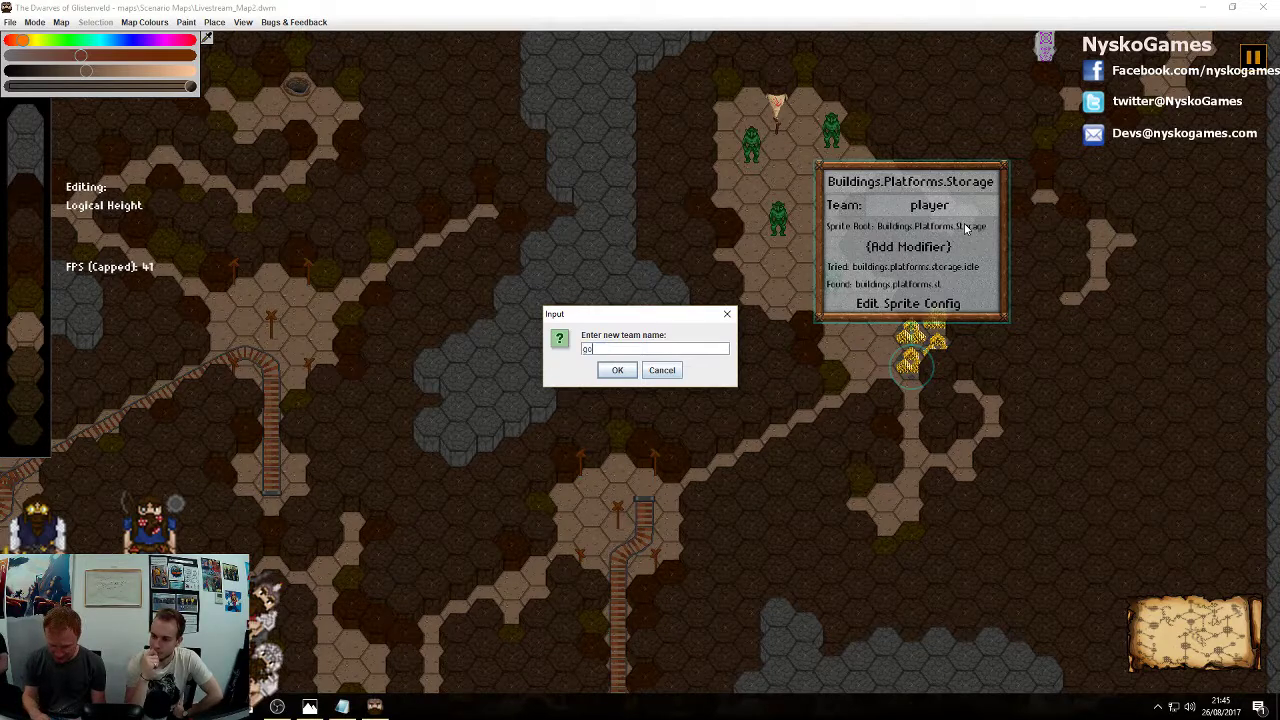
type("blins")
key("Return")
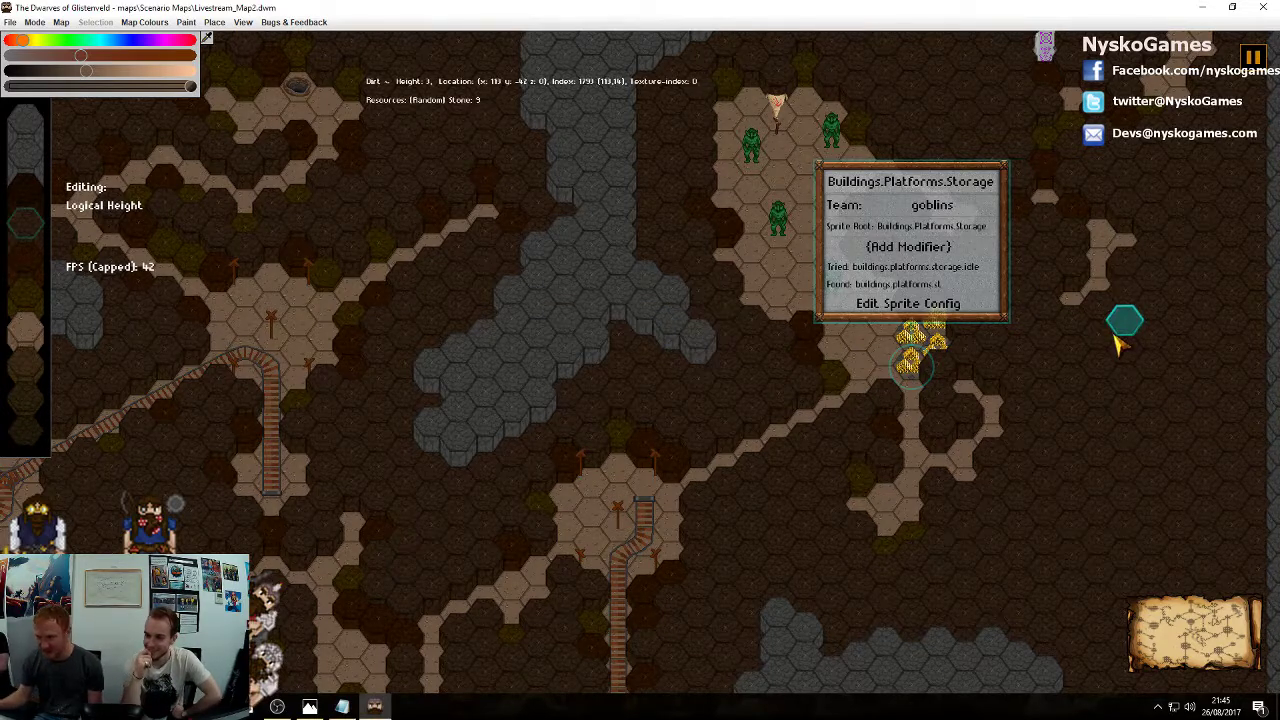
Close the storage properties and save the map as Livestream_Map2.dwm in Scenario Maps, overwriting the existing file
left_click(1062, 356)
right_click(1060, 351)
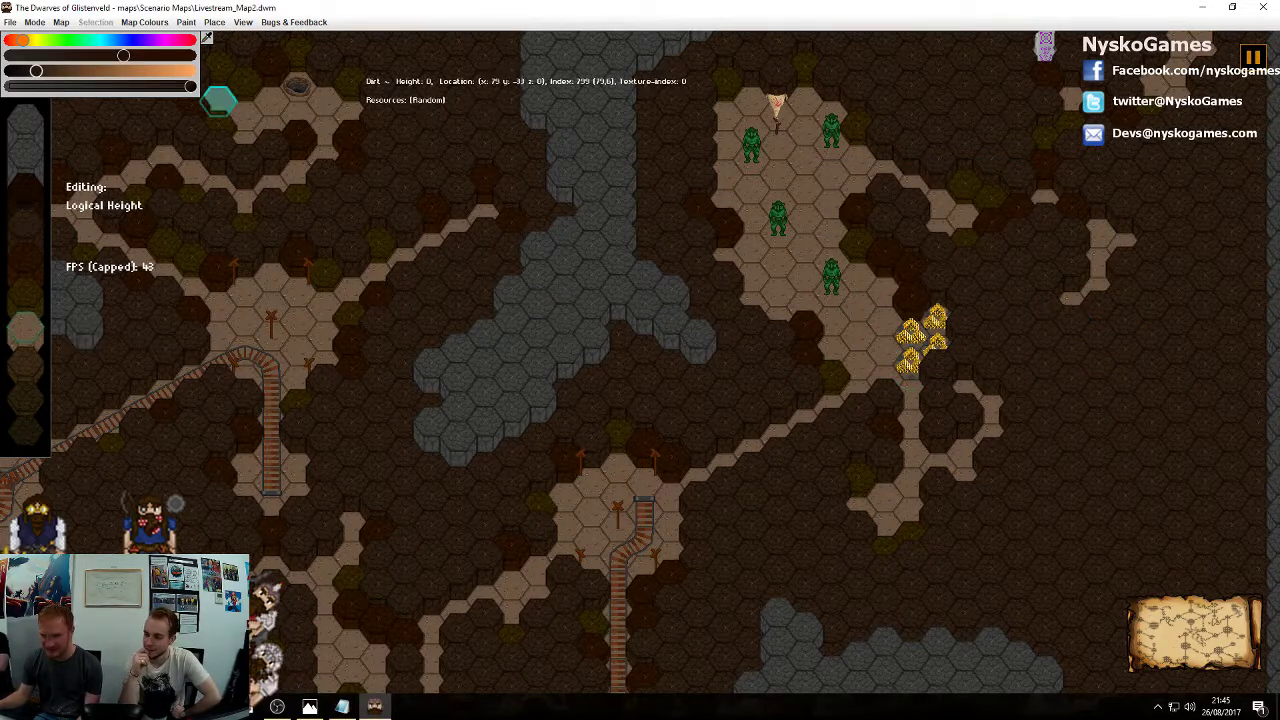
left_click(17, 28)
left_click(28, 50)
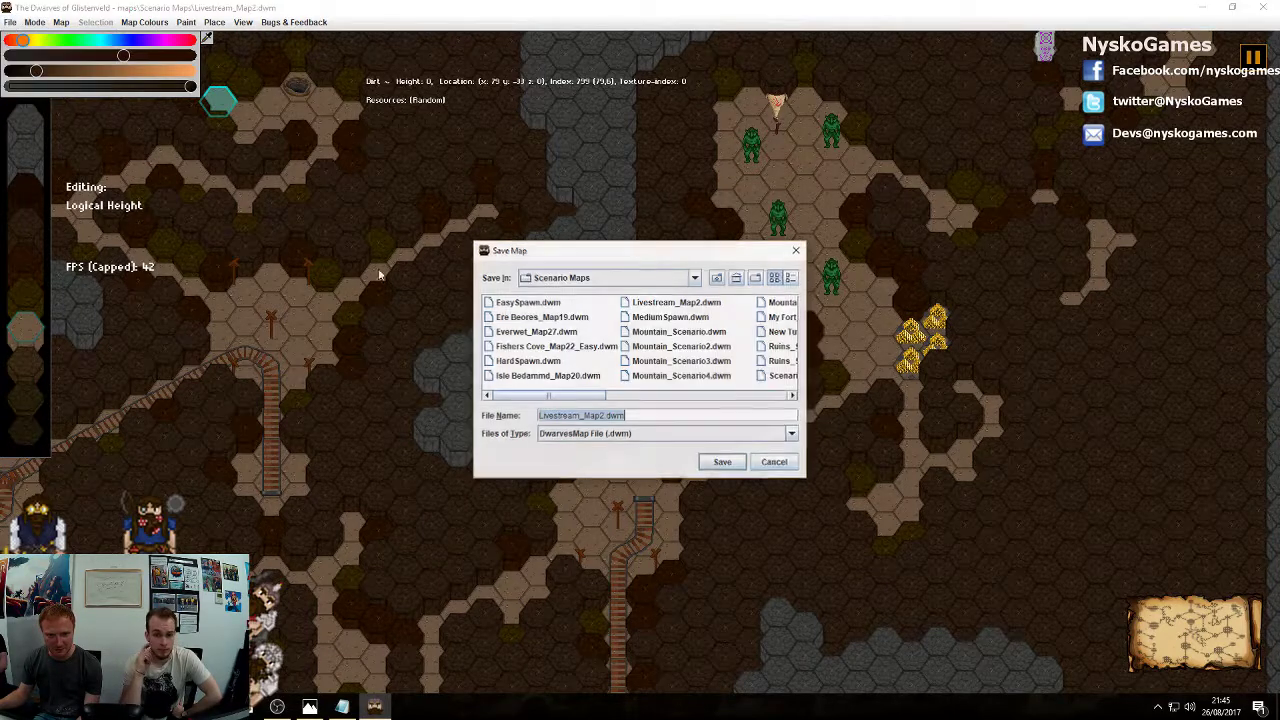
left_click(720, 464)
Place two additional dwarves in the dwarves' starting cavern, near the blue rune stone
scroll(760, 394, "up", 3)
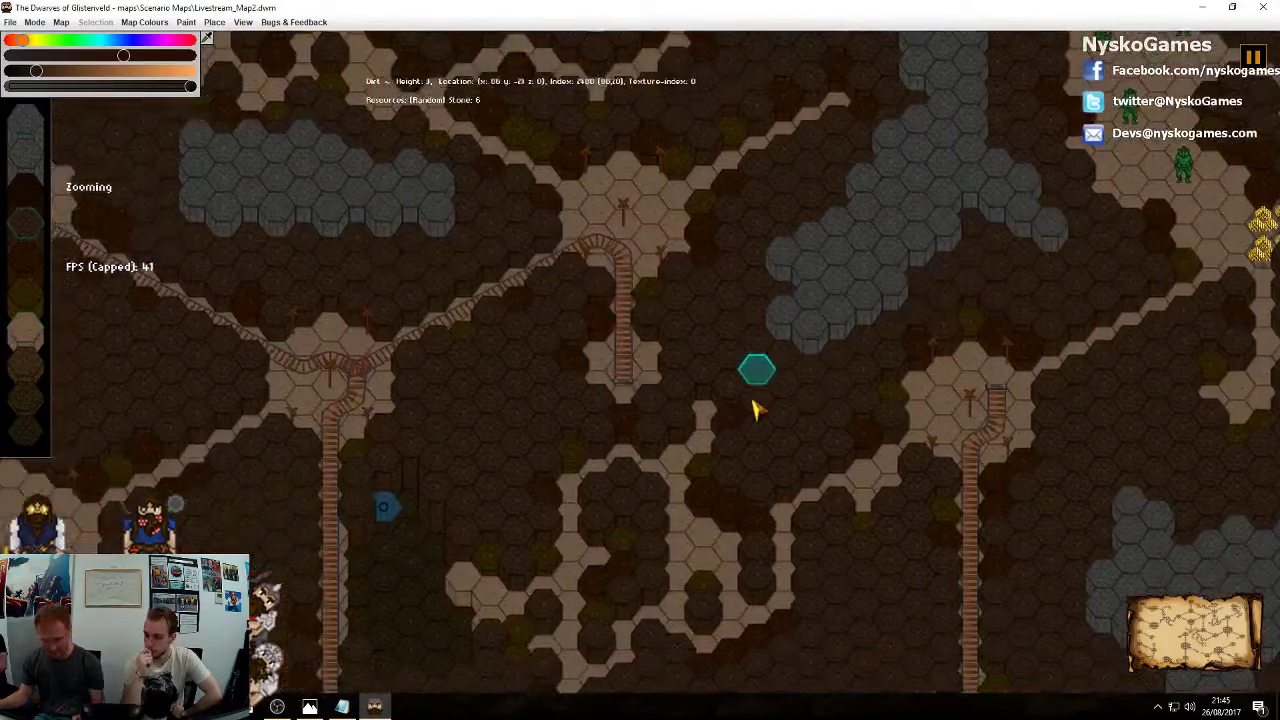
scroll(757, 410, "down", 4)
middle_click_drag(405, 408, 1025, 420)
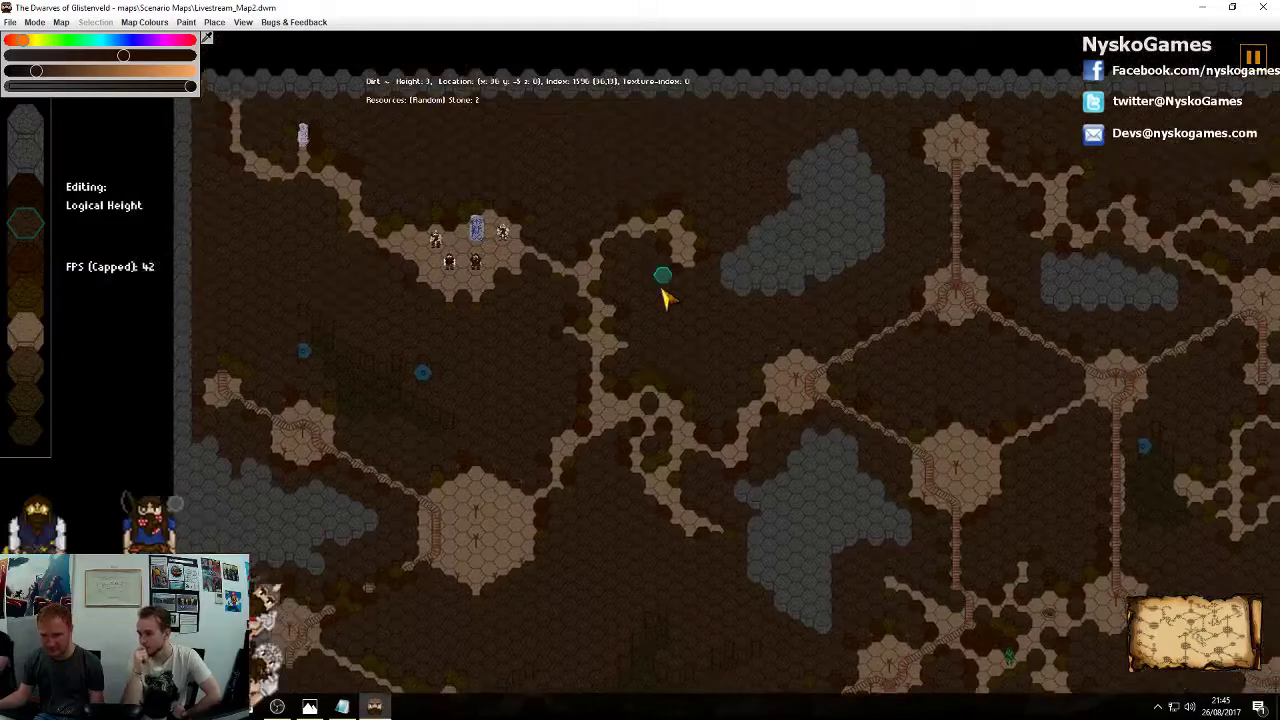
scroll(665, 298, "up", 2)
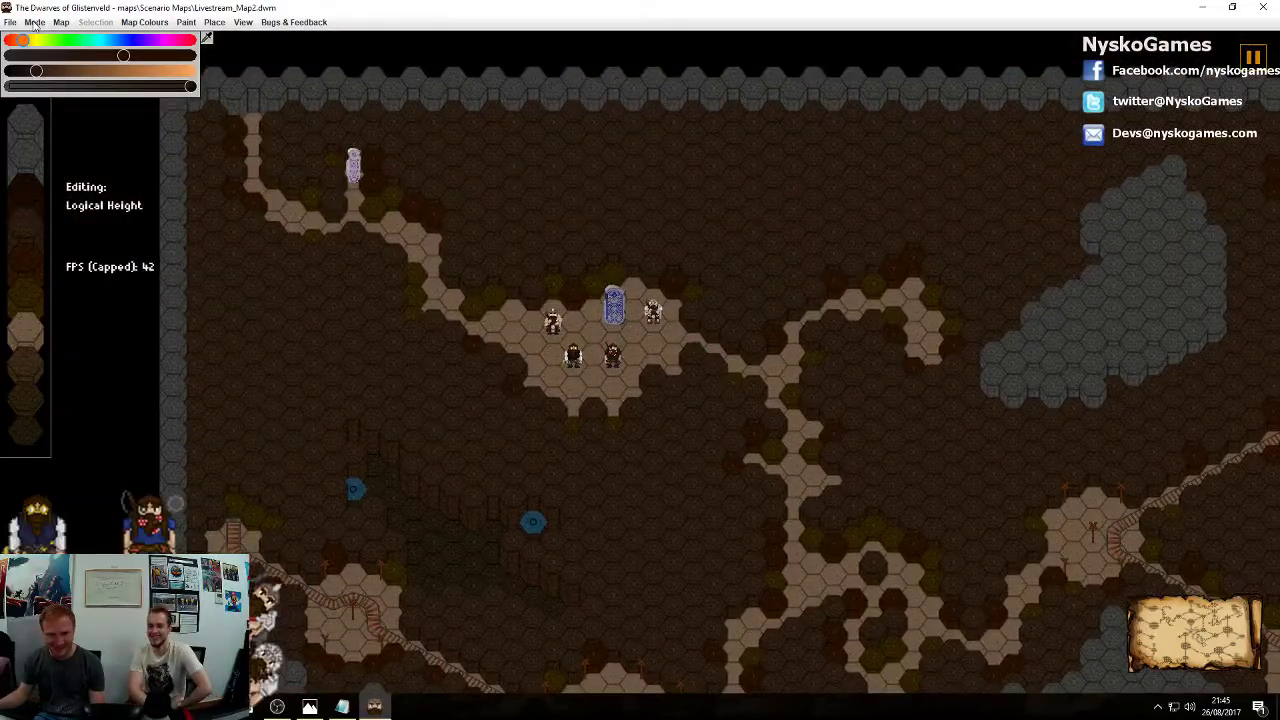
left_click(34, 24)
mouse_move(62, 23)
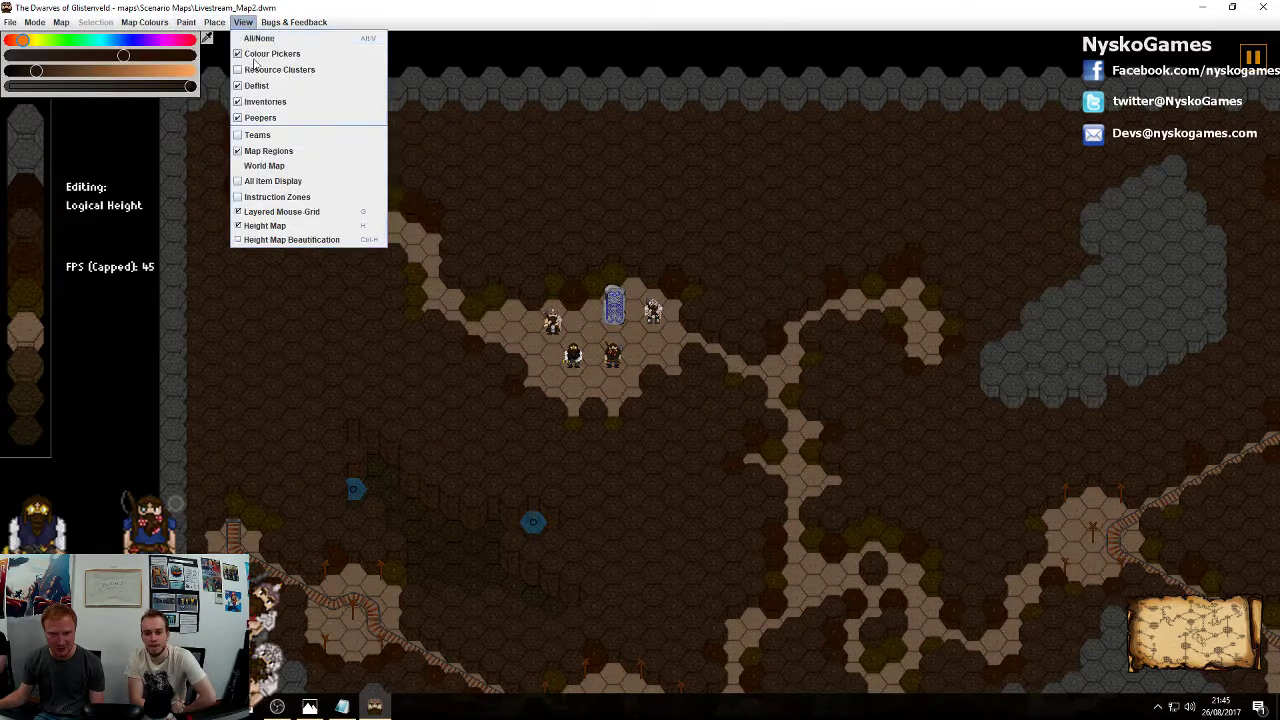
mouse_move(215, 22)
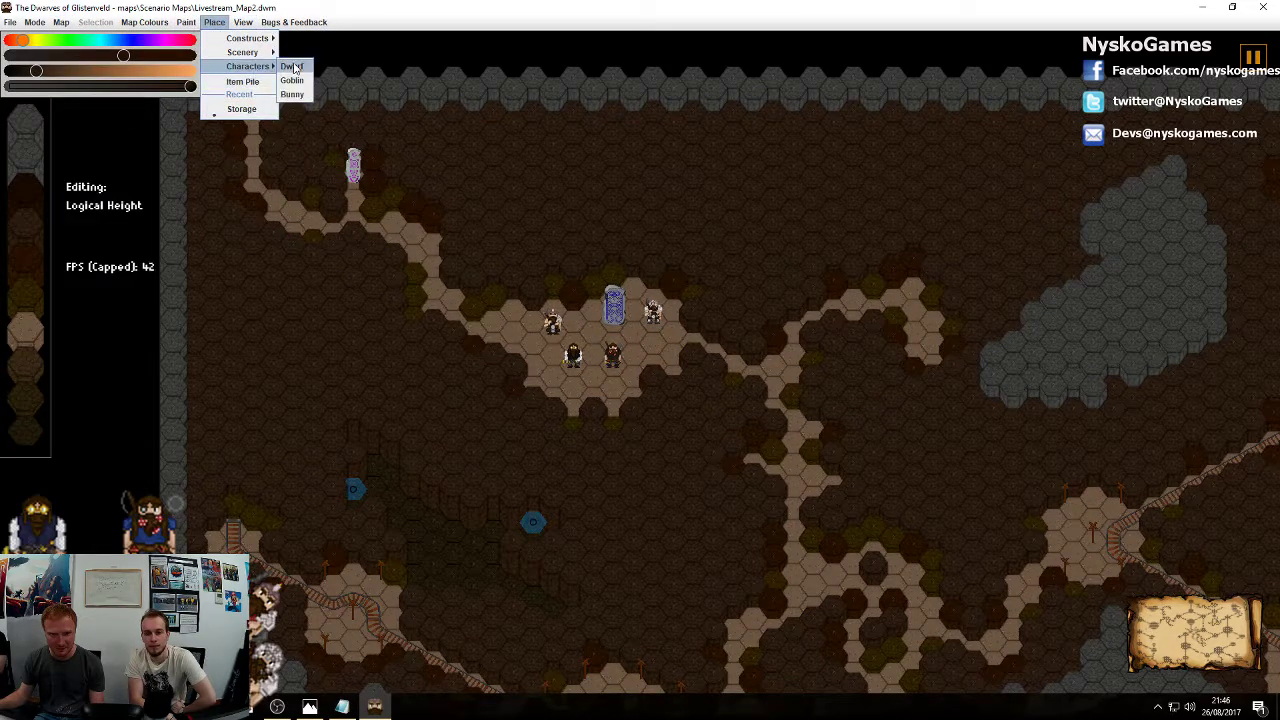
left_click(291, 66)
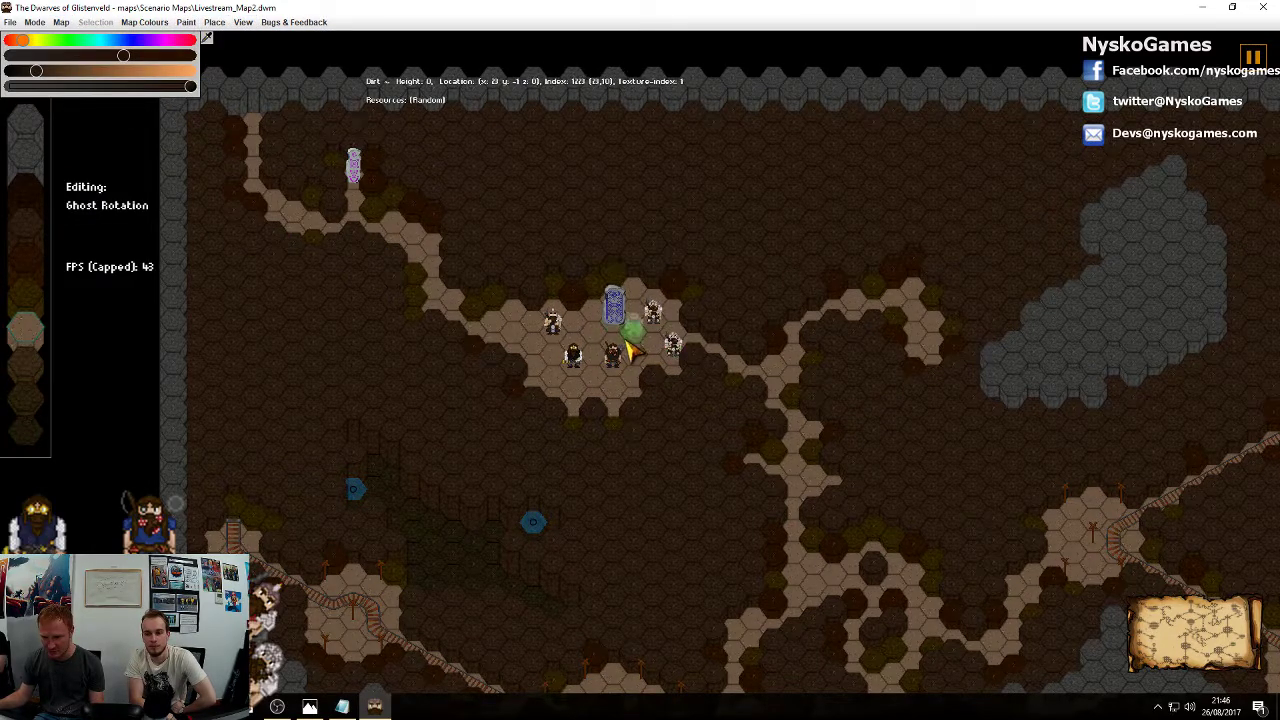
Switch the map from editing to Play Mode at the dwarves' starting cavern
scroll(668, 395, "down", 2)
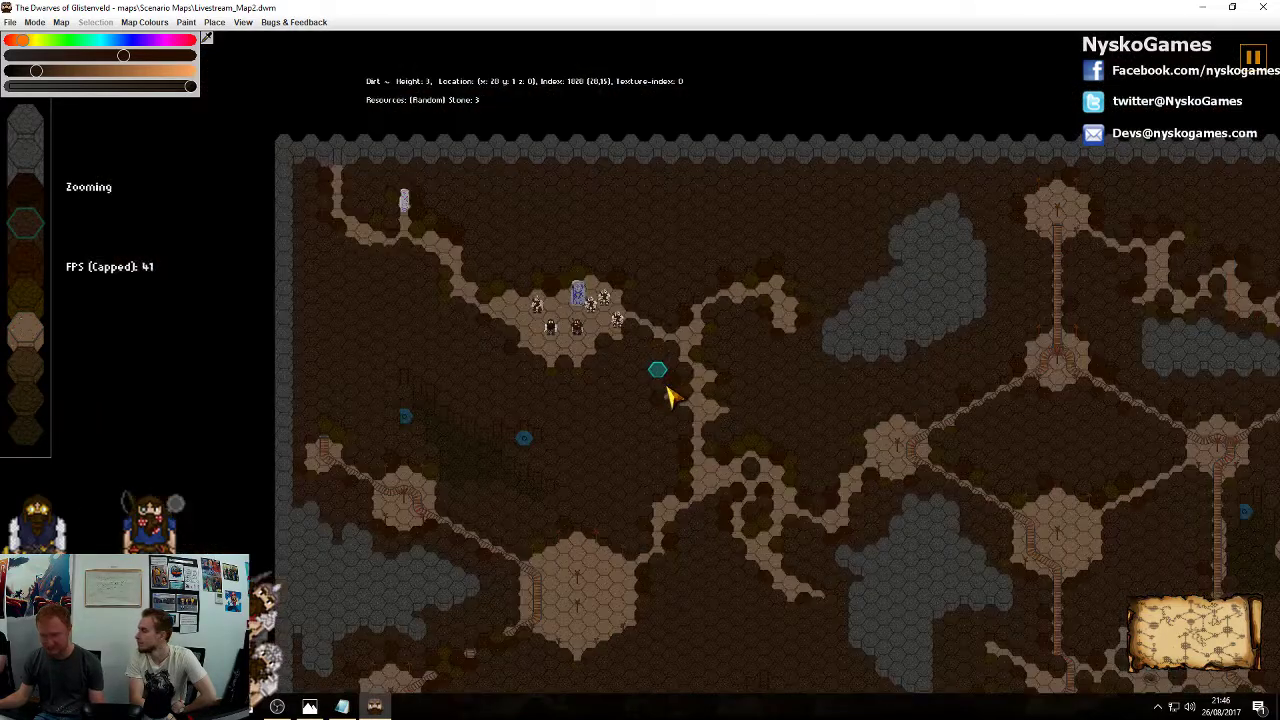
middle_click_drag(806, 411, 815, 444)
scroll(889, 376, "up", 5)
scroll(885, 390, "up", 2)
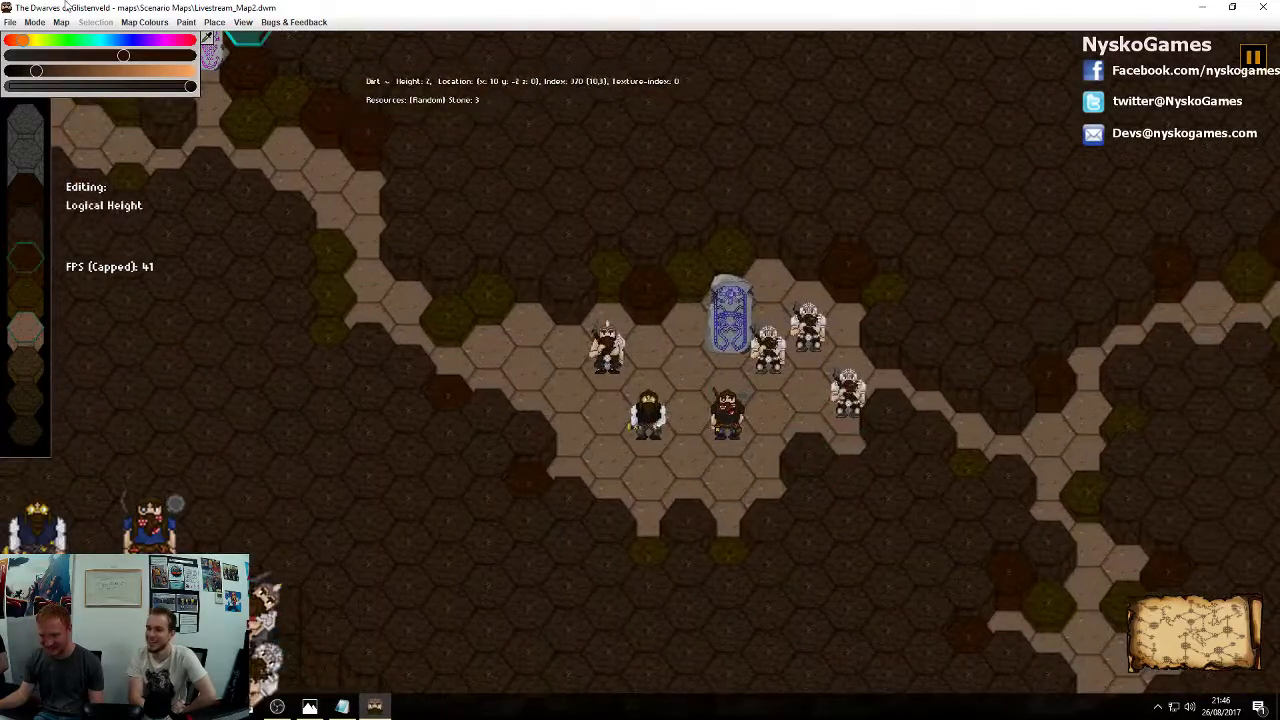
left_click(34, 22)
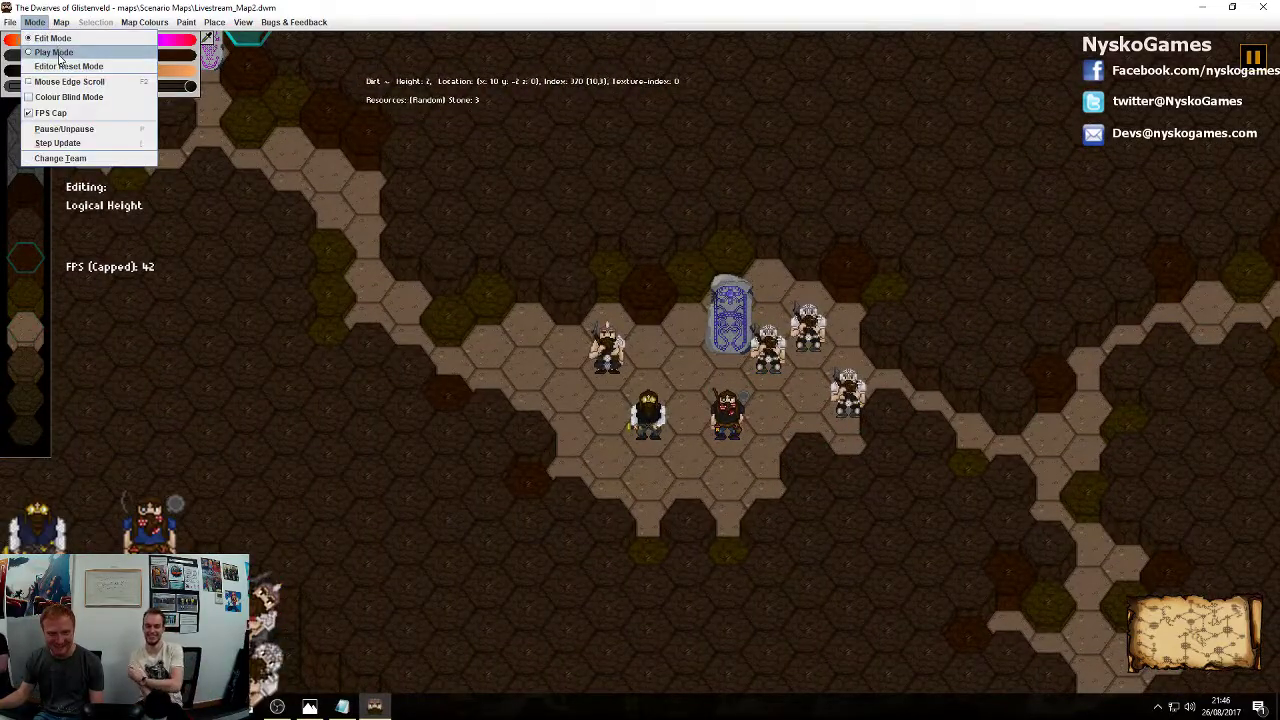
left_click(56, 52)
Select the dwarves in the starting cavern and assign them the Warrior class
left_click_drag(528, 206, 997, 537)
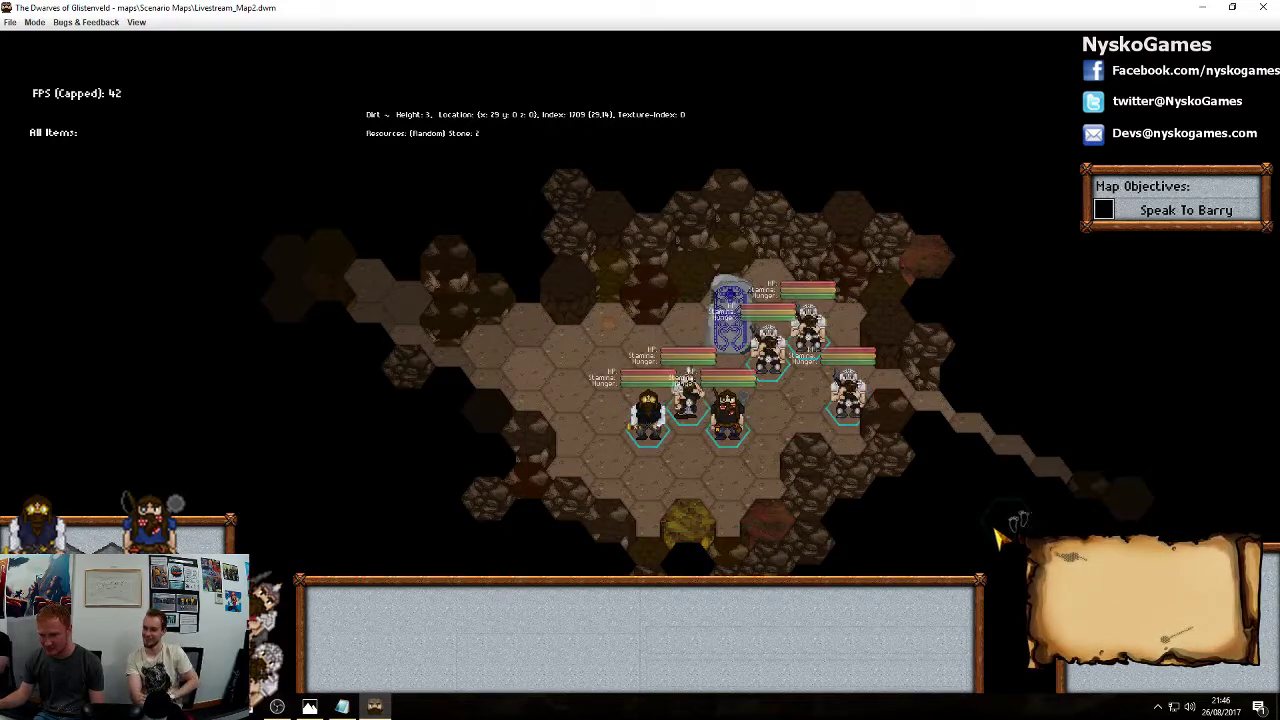
left_click(721, 435)
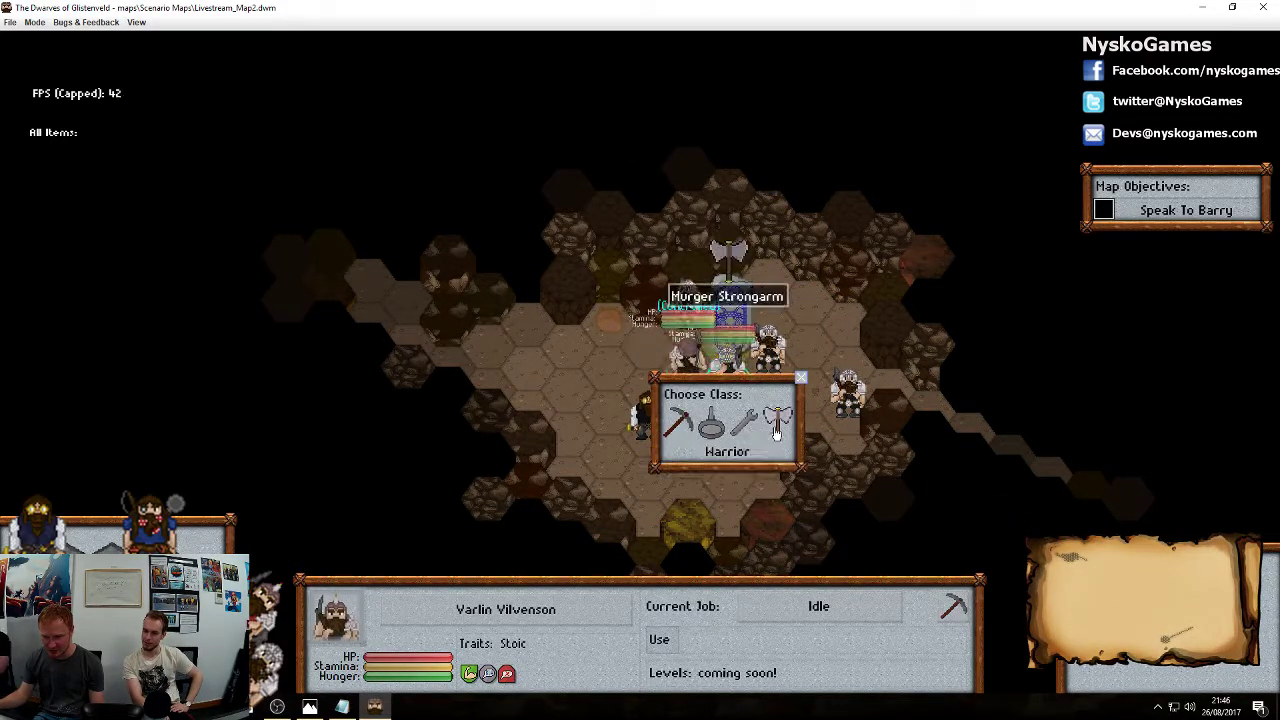
left_click(735, 347)
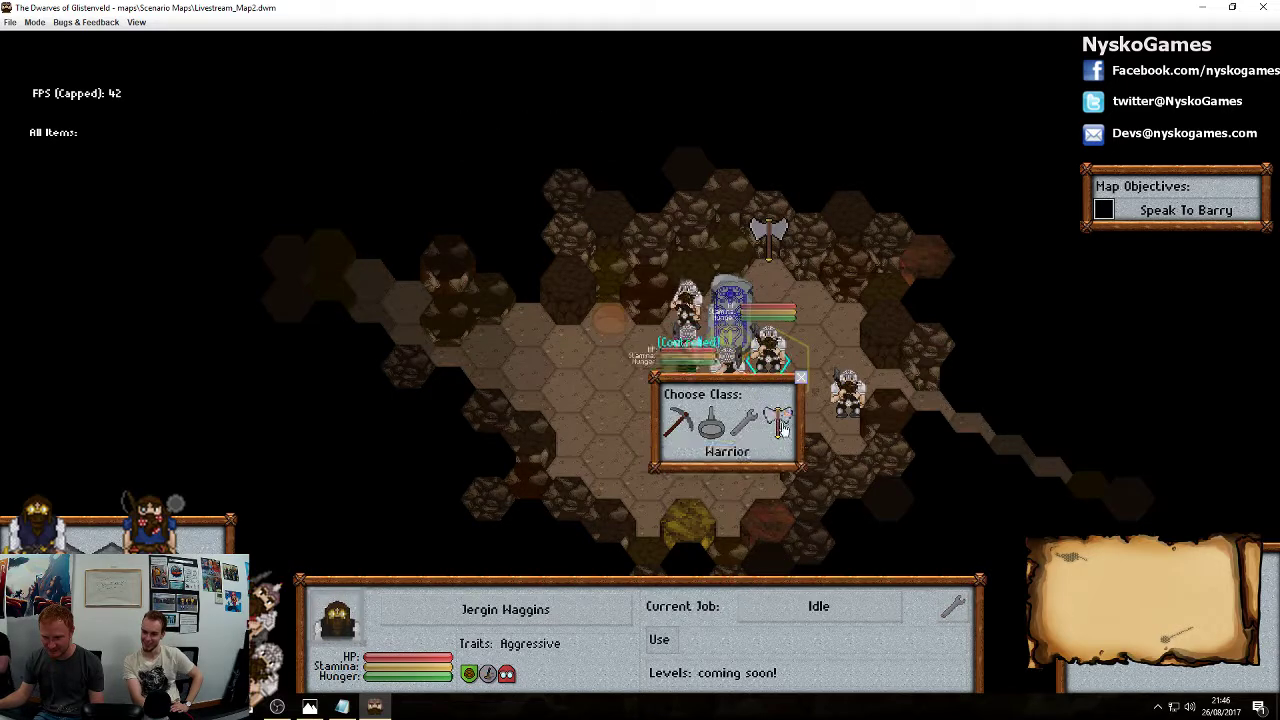
right_click(776, 474)
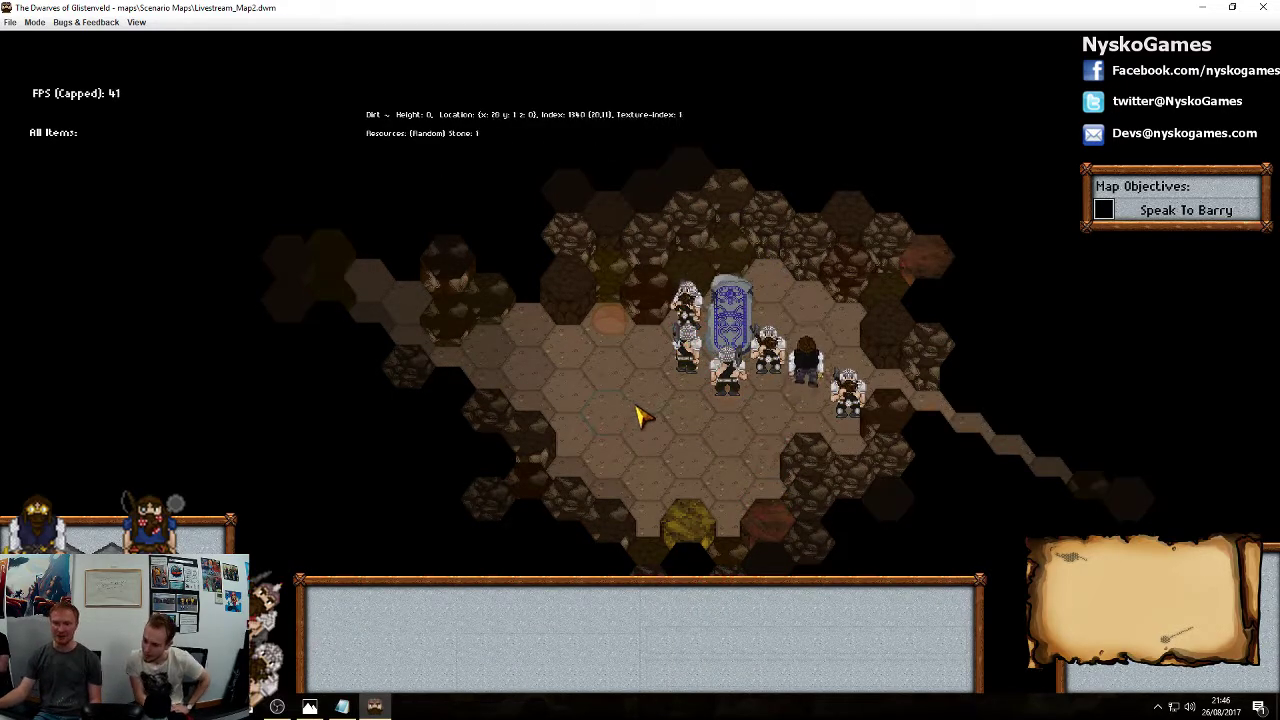
Select the whole dwarf group and send it out of the starting cavern along the south-eastern tunnel
left_click_drag(620, 268, 924, 500)
middle_click_drag(1019, 449, 830, 354)
right_click(842, 388)
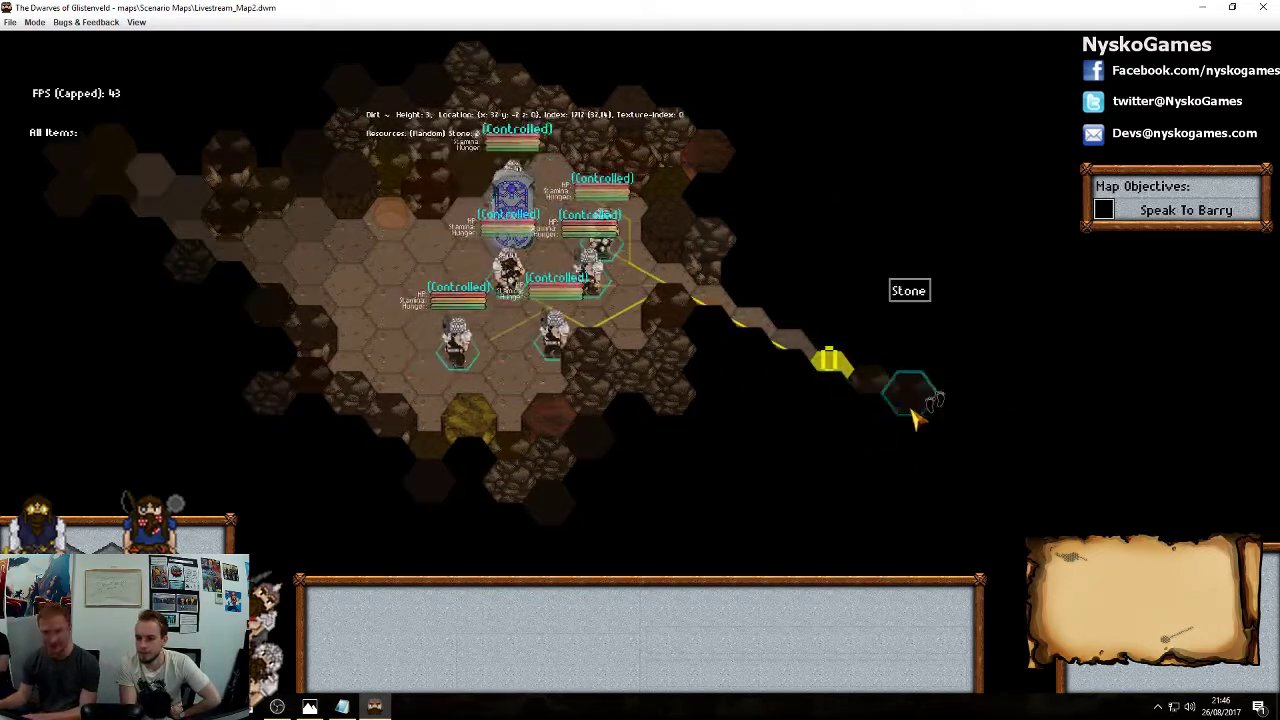
middle_click_drag(912, 411, 749, 428)
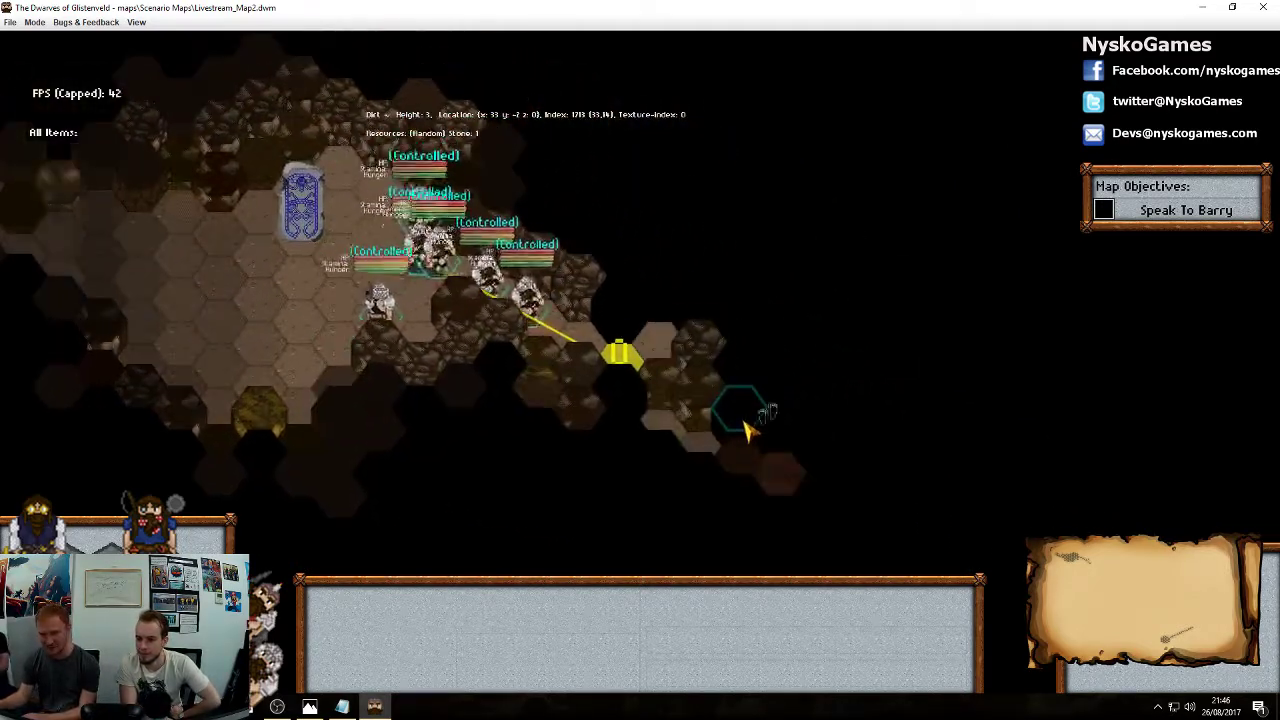
middle_click_drag(672, 470, 643, 420)
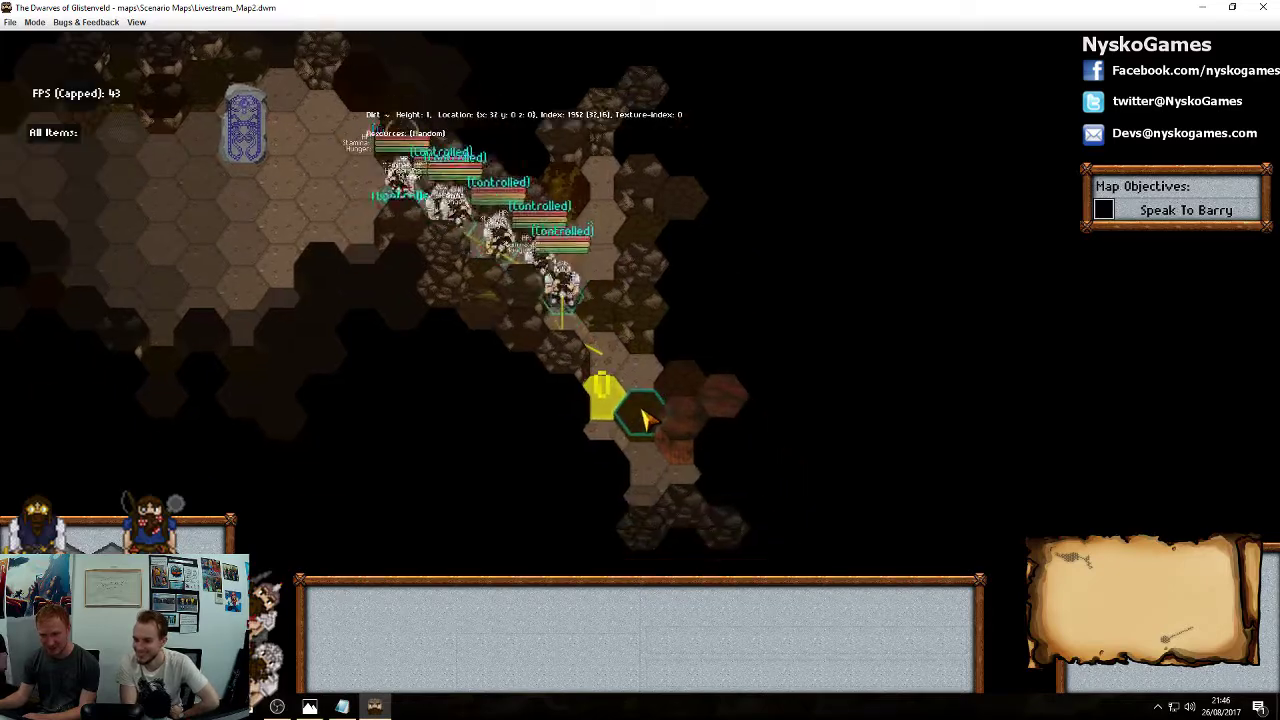
Lead the dwarves south down the narrow tunnel and east at the first widening
middle_click_drag(635, 500, 614, 346)
right_click(583, 508)
middle_click_drag(621, 526, 600, 407)
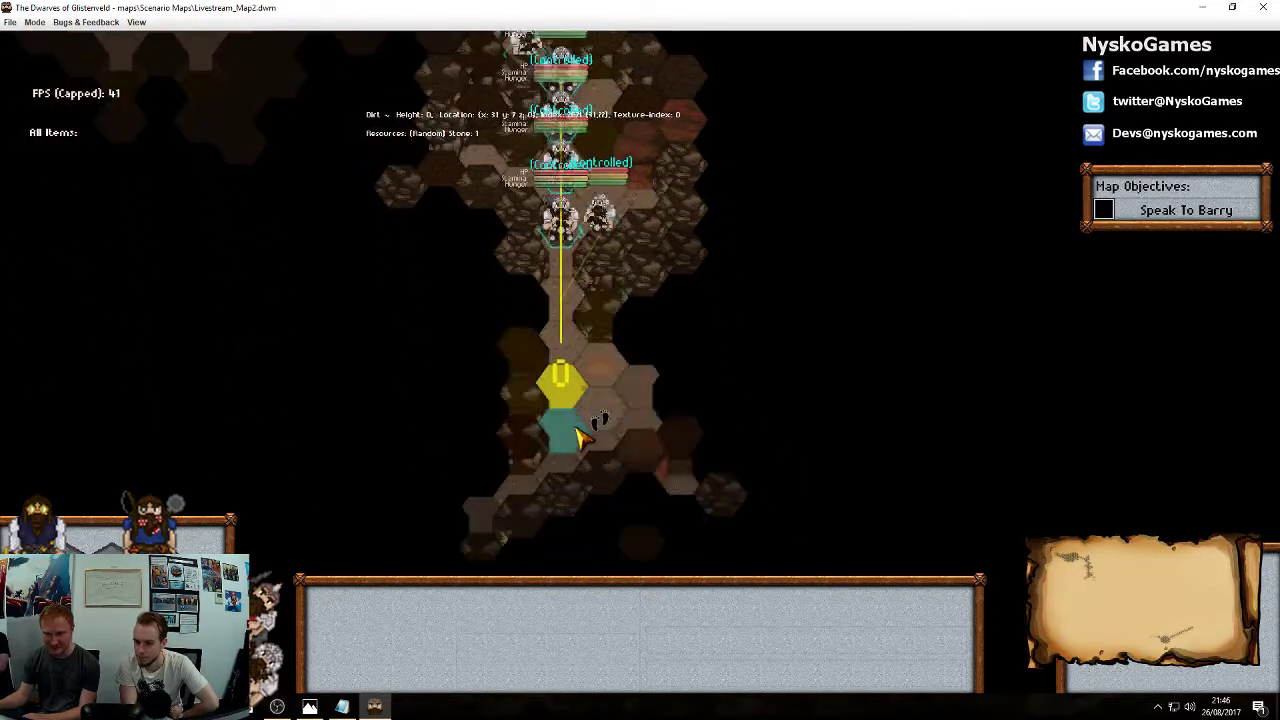
right_click(632, 402)
middle_click_drag(753, 441, 691, 415)
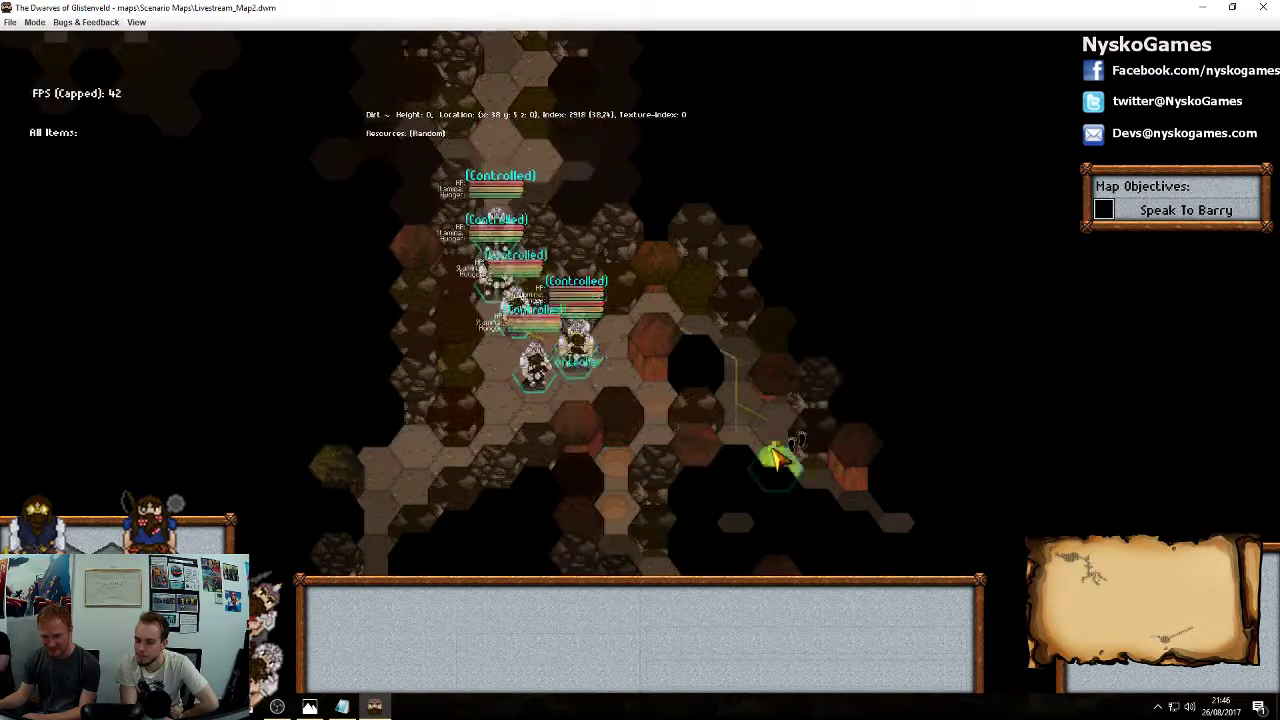
Move the dwarf group south-east through the side passage and north-east up to the first cavern with tracks
middle_click_drag(778, 458, 600, 320)
right_click(724, 390)
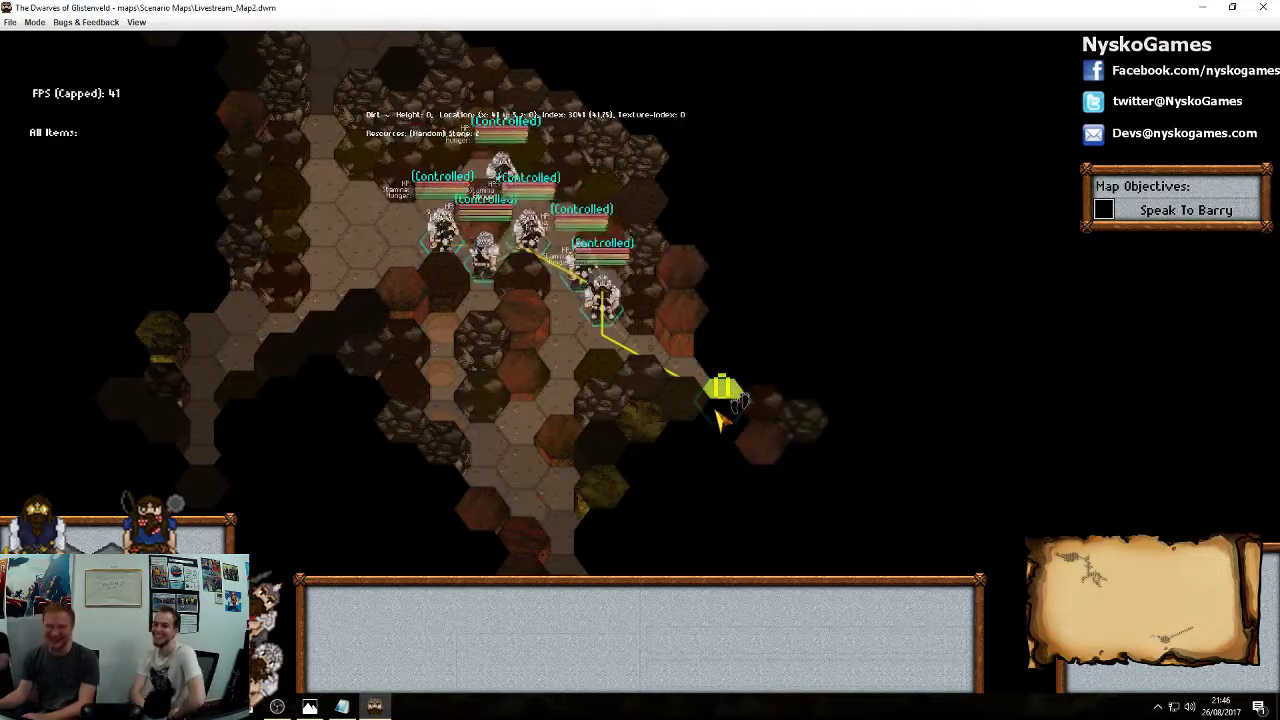
right_click(775, 336)
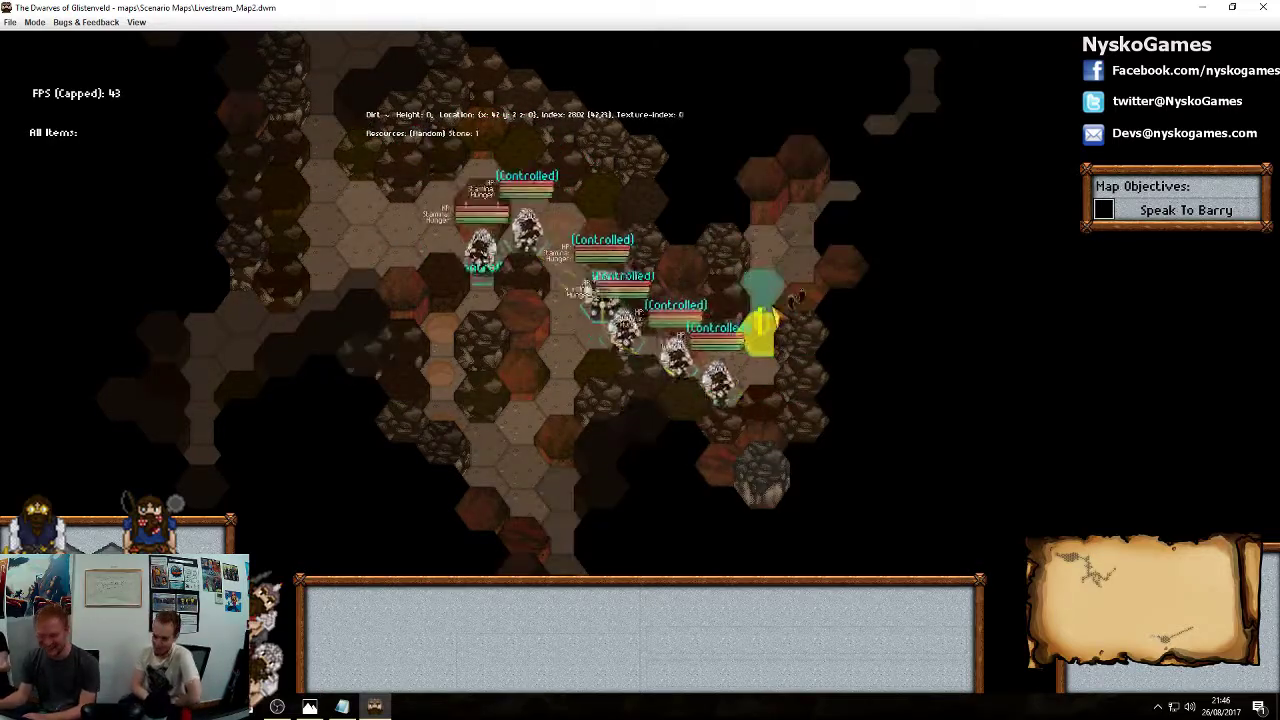
middle_click_drag(836, 194, 662, 312)
right_click(756, 235)
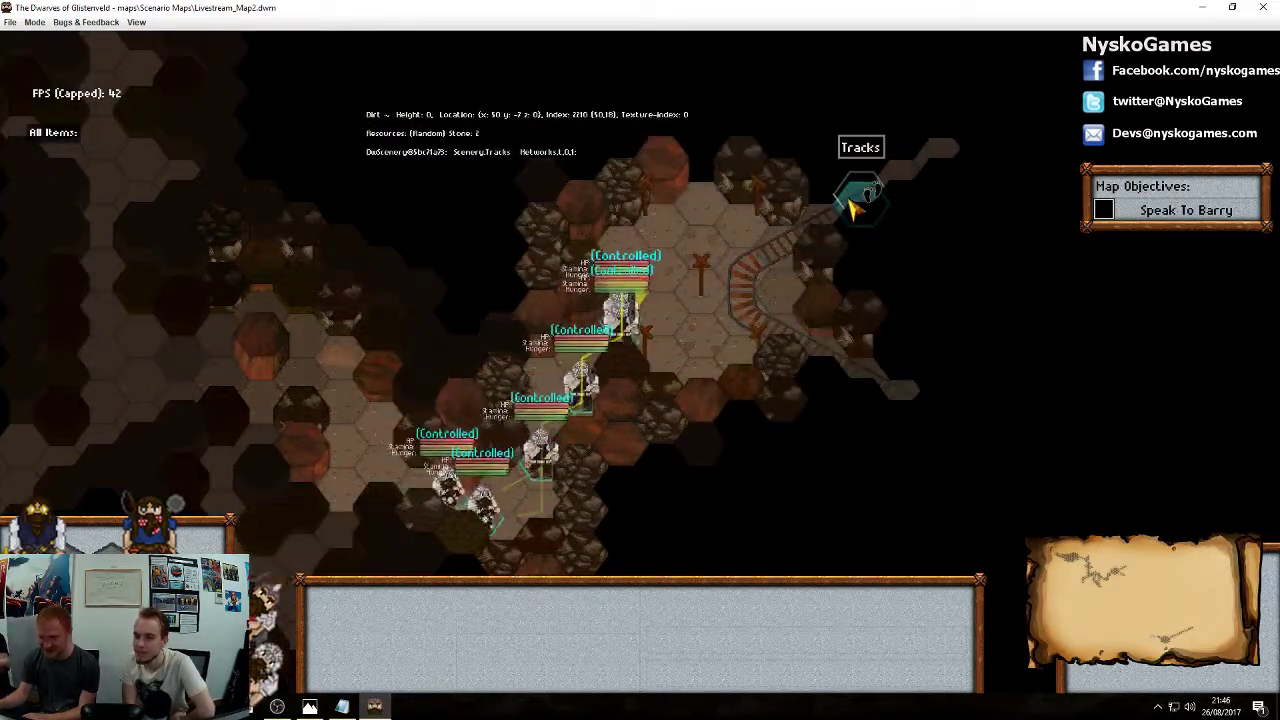
Send the dwarves north-east along the tracks to the three-way track junction
right_click(851, 207)
mouse_move(843, 237)
middle_mouse_down()
mouse_move(729, 277)
mouse_move(737, 286)
middle_mouse_up()
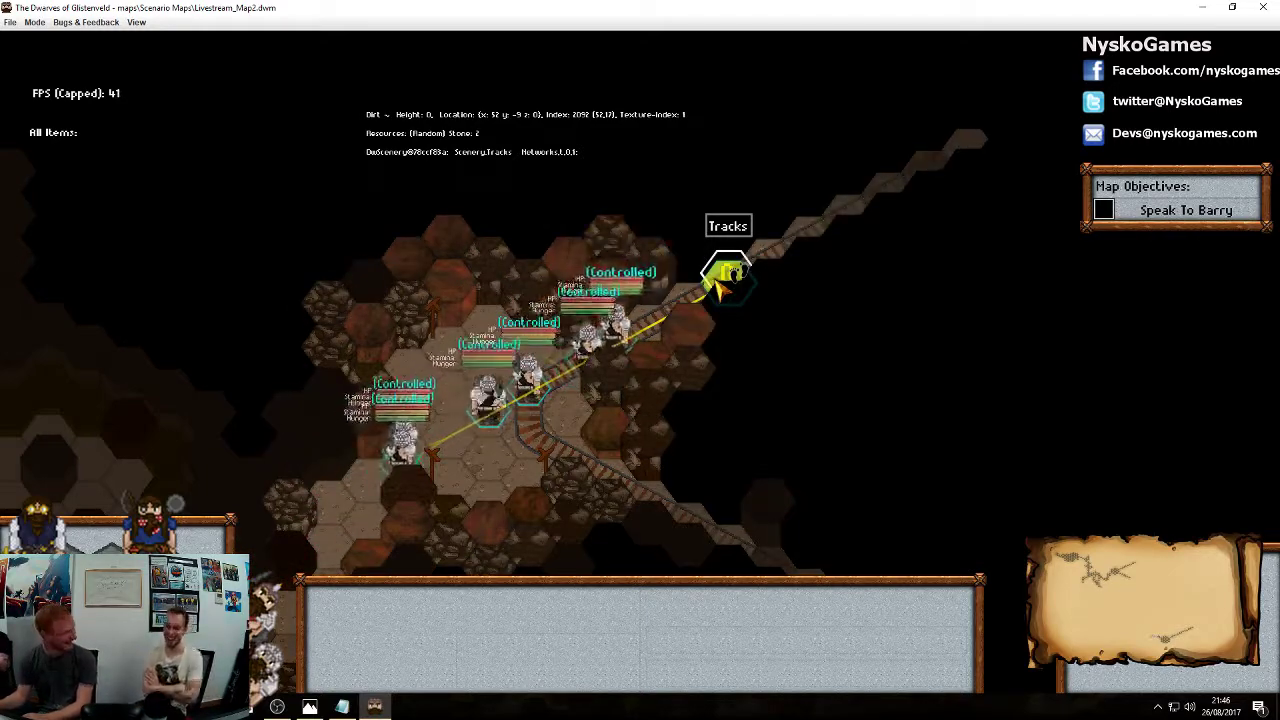
key("w")
key("d")
right_click(822, 278)
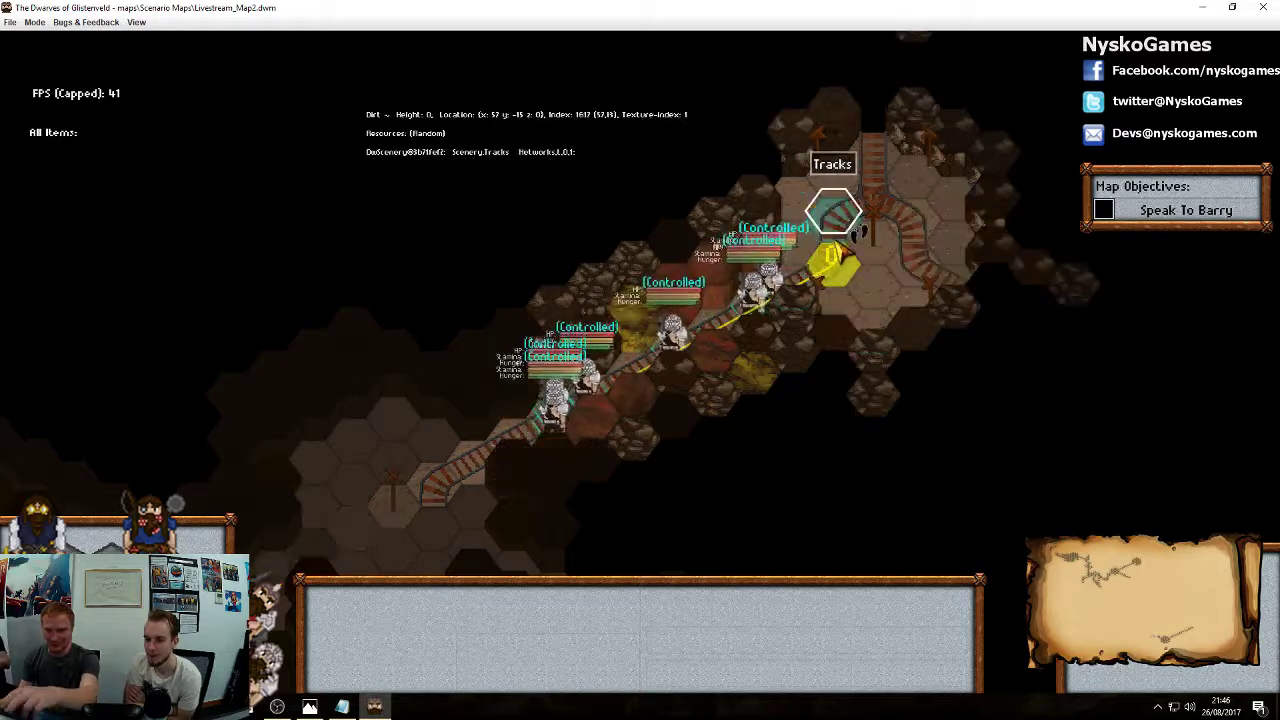
March the dwarves across the three-way junction and down the tracks leading south-east
key("w")
key("d")
right_click(868, 345)
key("d")
key("s")
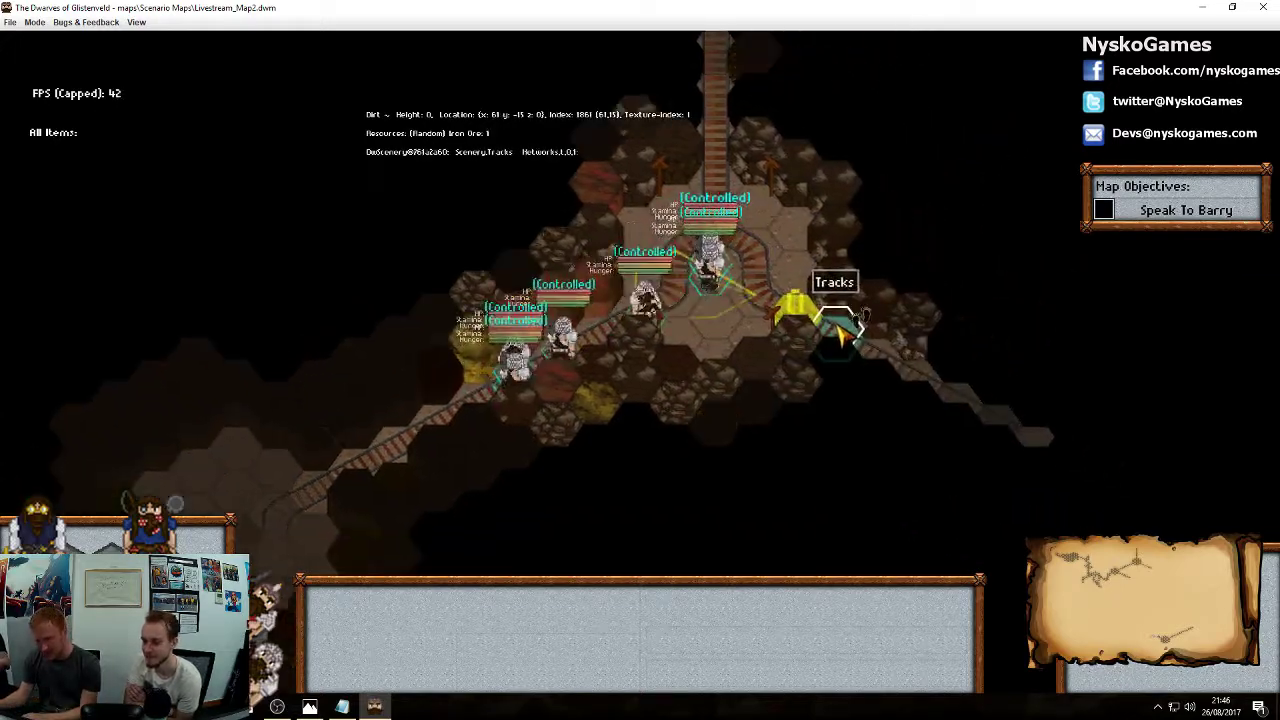
right_click(963, 397)
middle_click_drag(1041, 466, 868, 389)
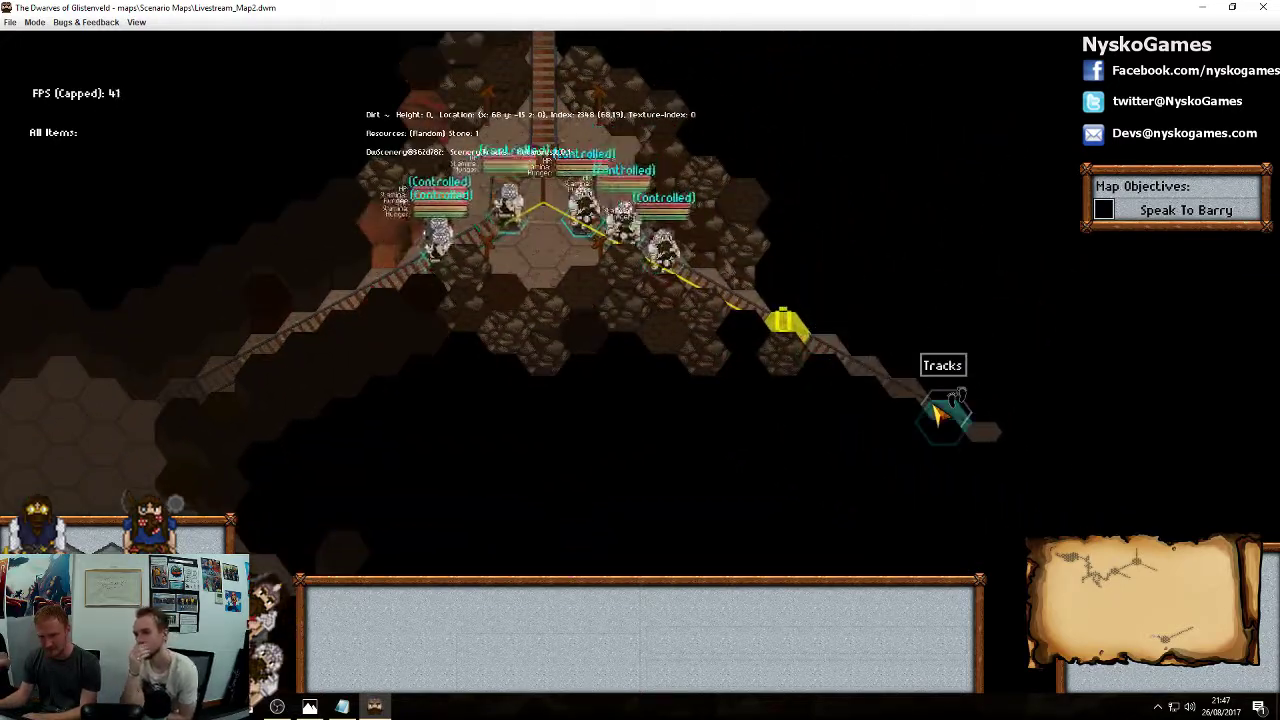
right_click(984, 430)
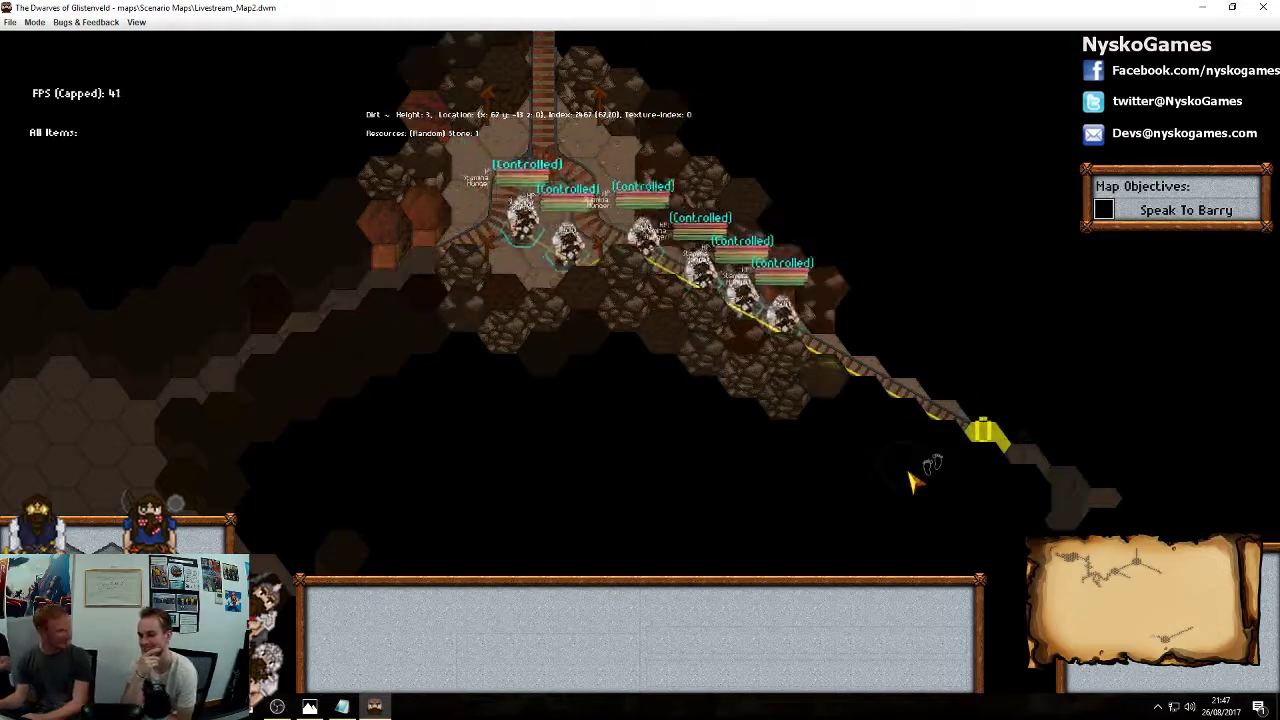
Bring the dwarves into the next track cavern to the south-east and over to its eastern exit
middle_click_drag(993, 498, 923, 520)
middle_click_drag(968, 452, 880, 472)
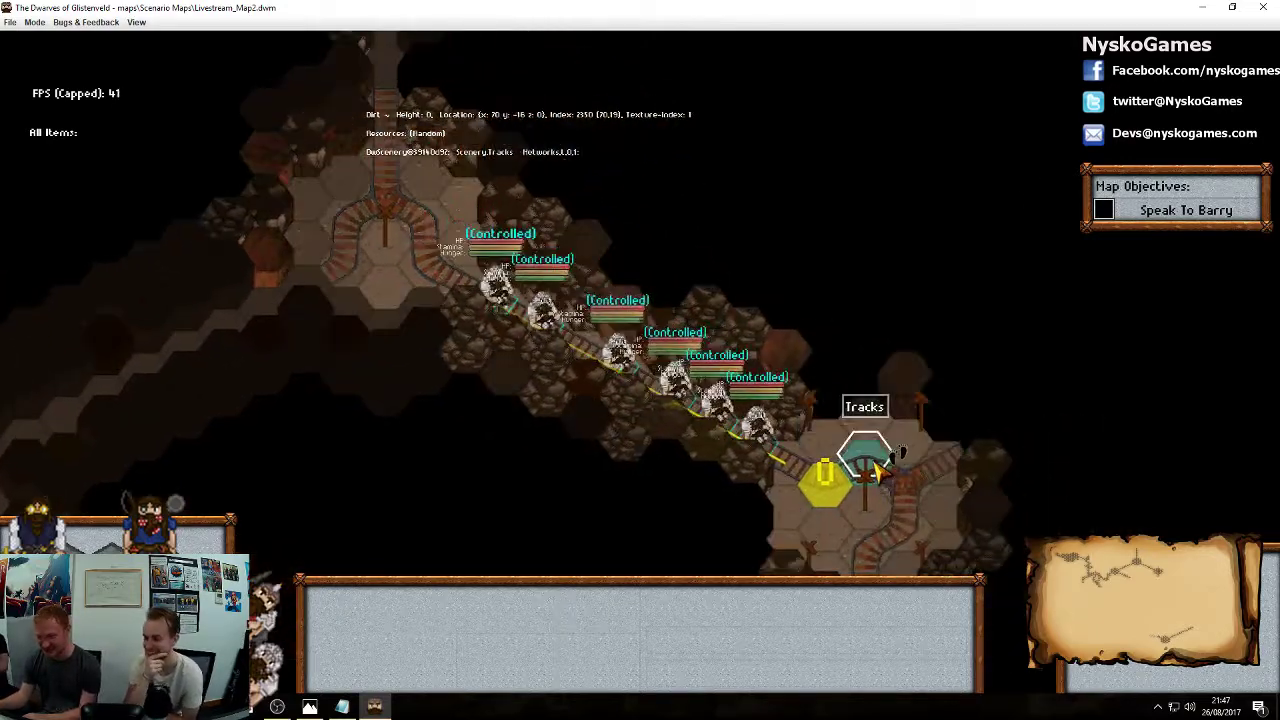
right_click(879, 429)
right_click(938, 475)
middle_click_drag(1058, 471, 870, 459)
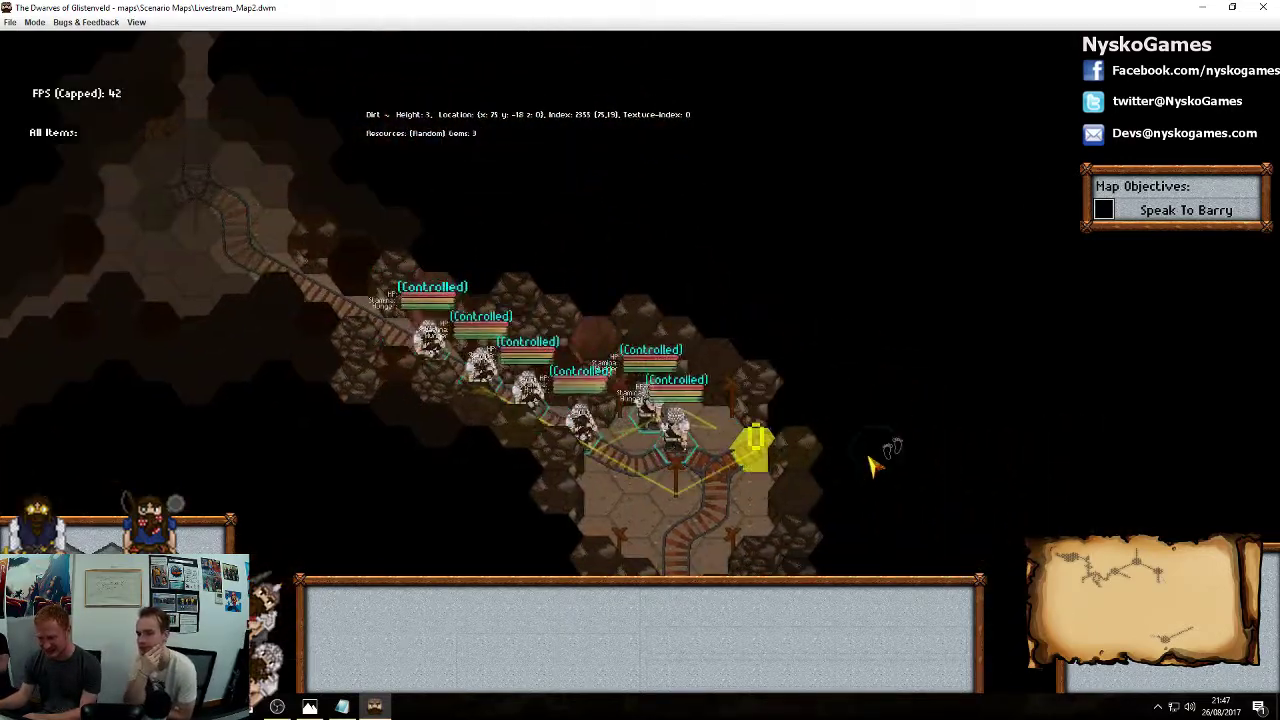
Send the dwarves north-east along the tracks to the cavern where the rails turn south
right_click(915, 355)
middle_click_drag(1000, 332, 828, 398)
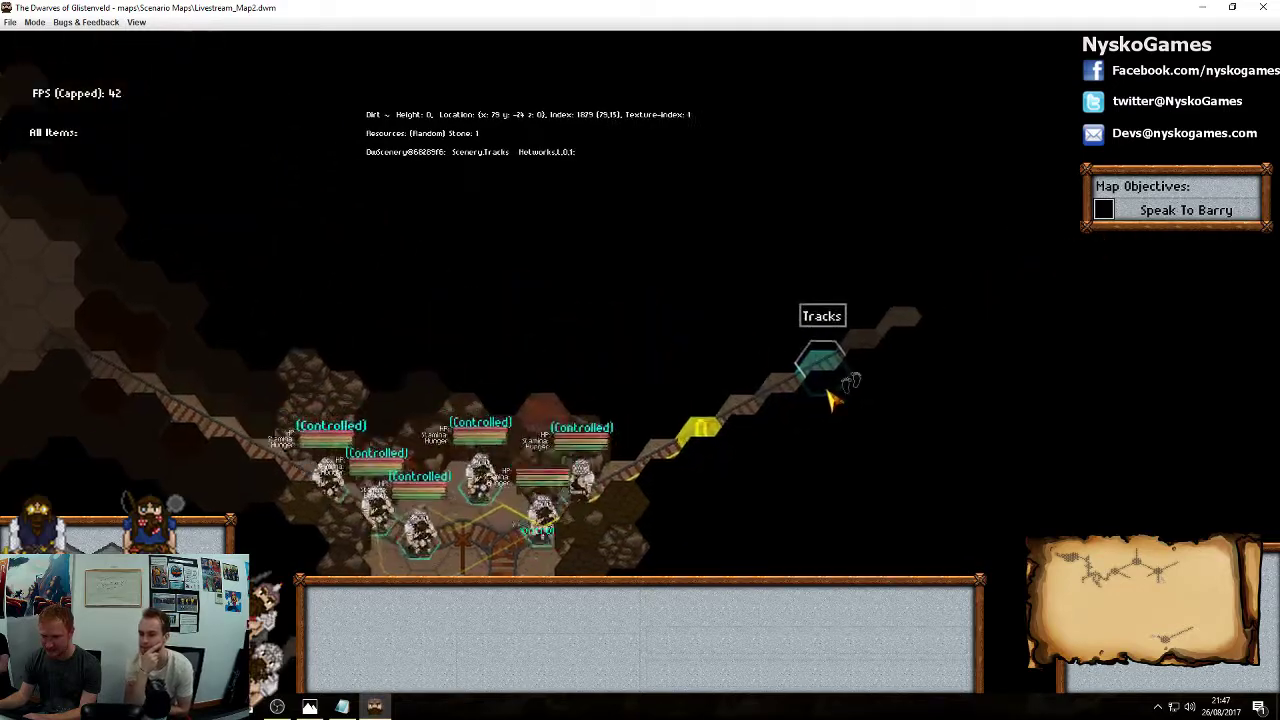
right_click(898, 335)
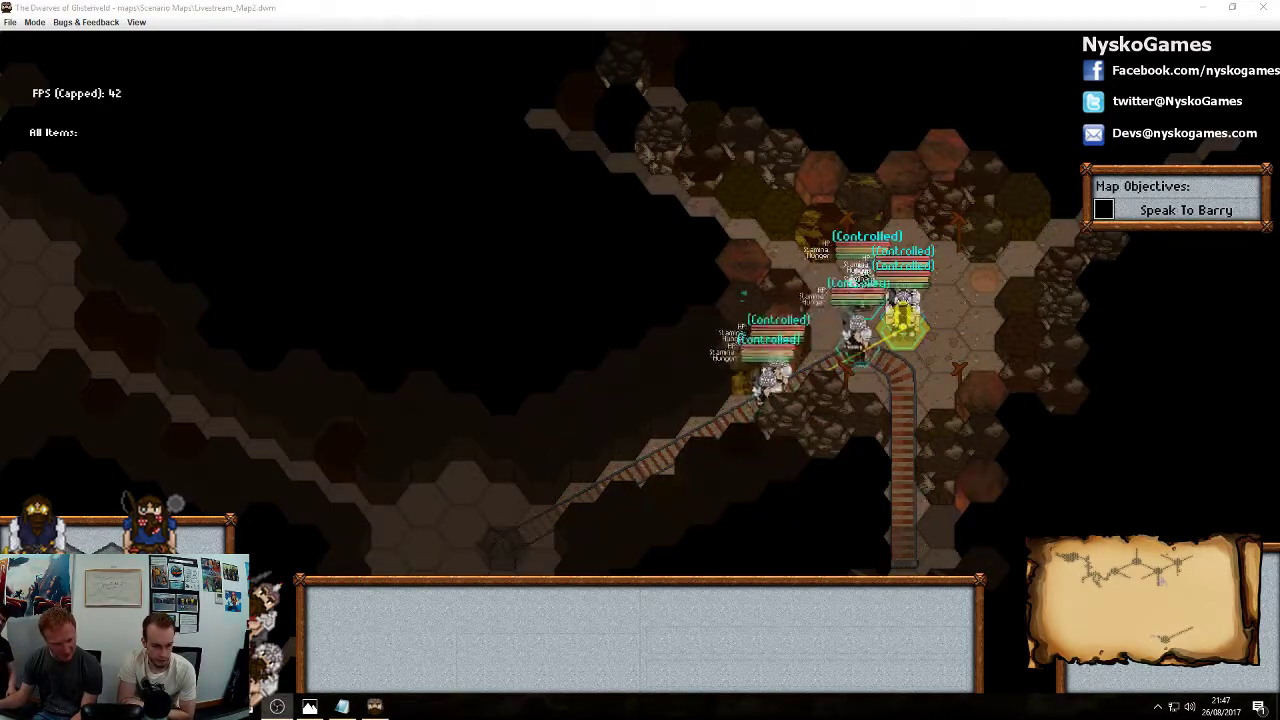
Move the dwarves out of the cavern along its trackless north-eastern passage
middle_click_drag(1050, 316, 895, 461)
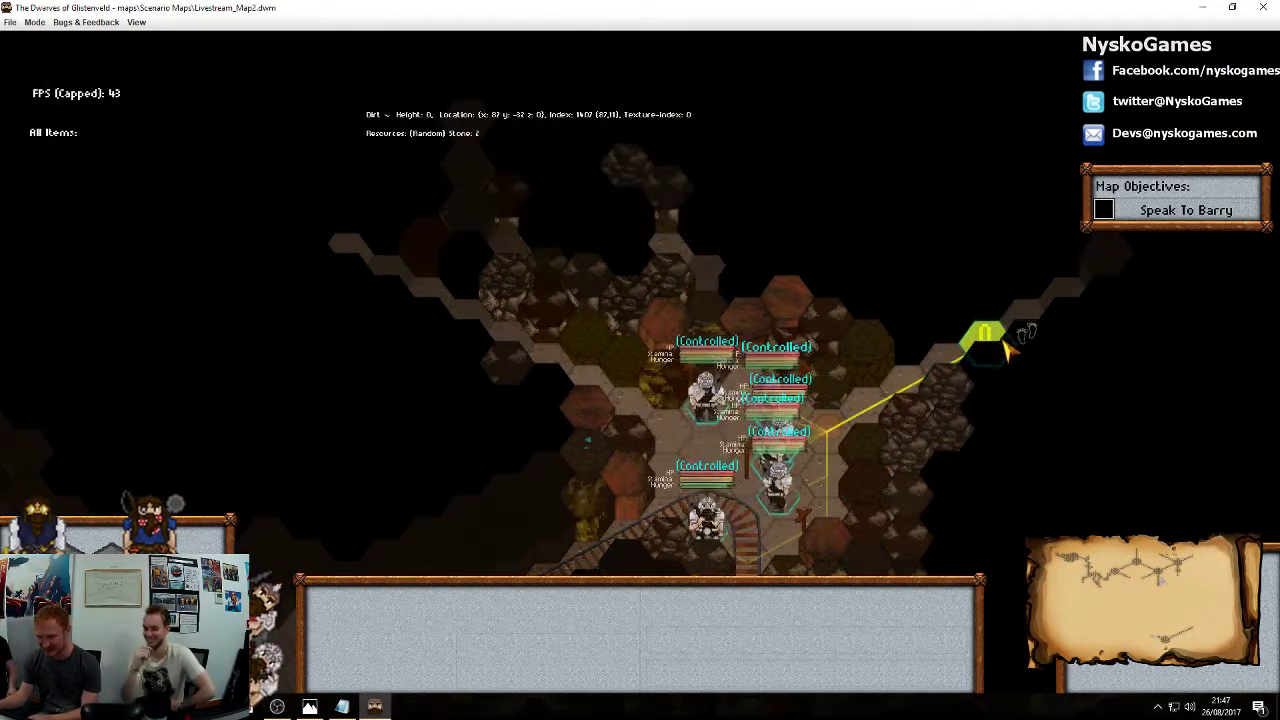
middle_click_drag(985, 336, 910, 363)
middle_click_drag(988, 333, 810, 440)
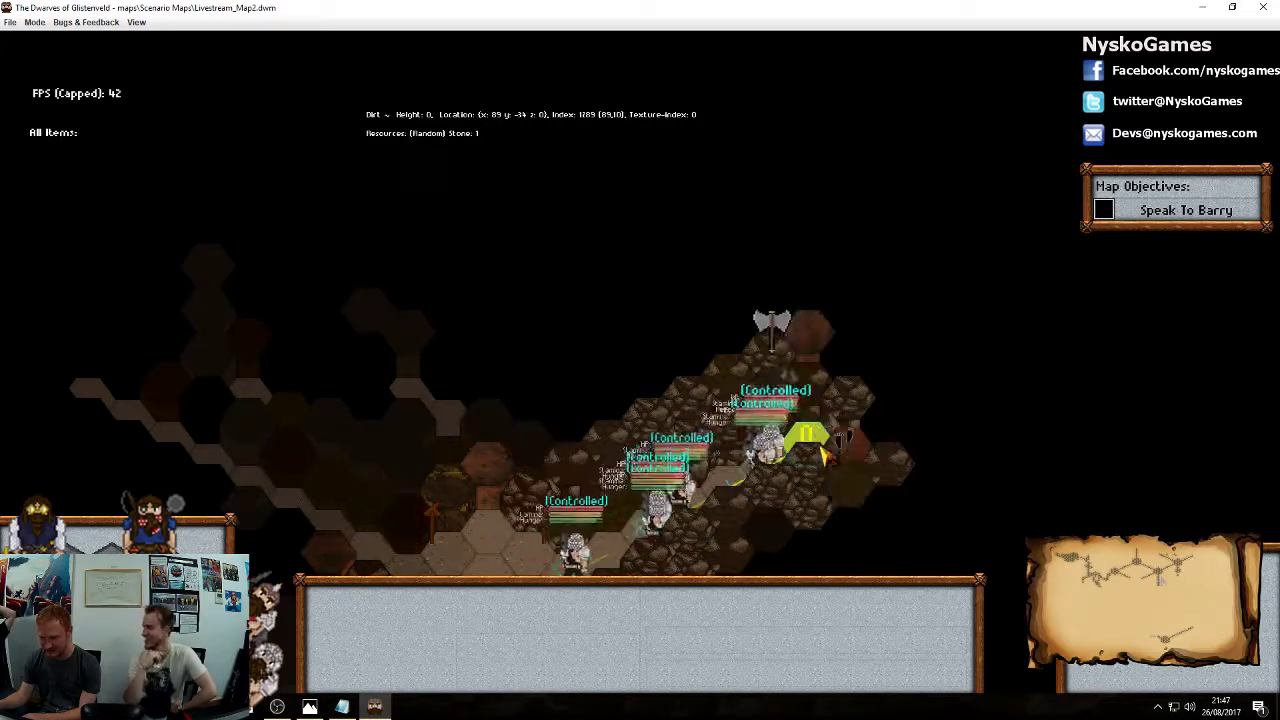
Turn the dwarves back from the north-eastern passage to the cavern beside the southbound tracks
middle_click_drag(638, 522, 791, 275)
right_click(690, 434)
middle_click_drag(690, 434, 775, 237)
mouse_move(727, 190)
middle_mouse_down()
mouse_move(771, 420)
mouse_move(719, 179)
middle_mouse_up()
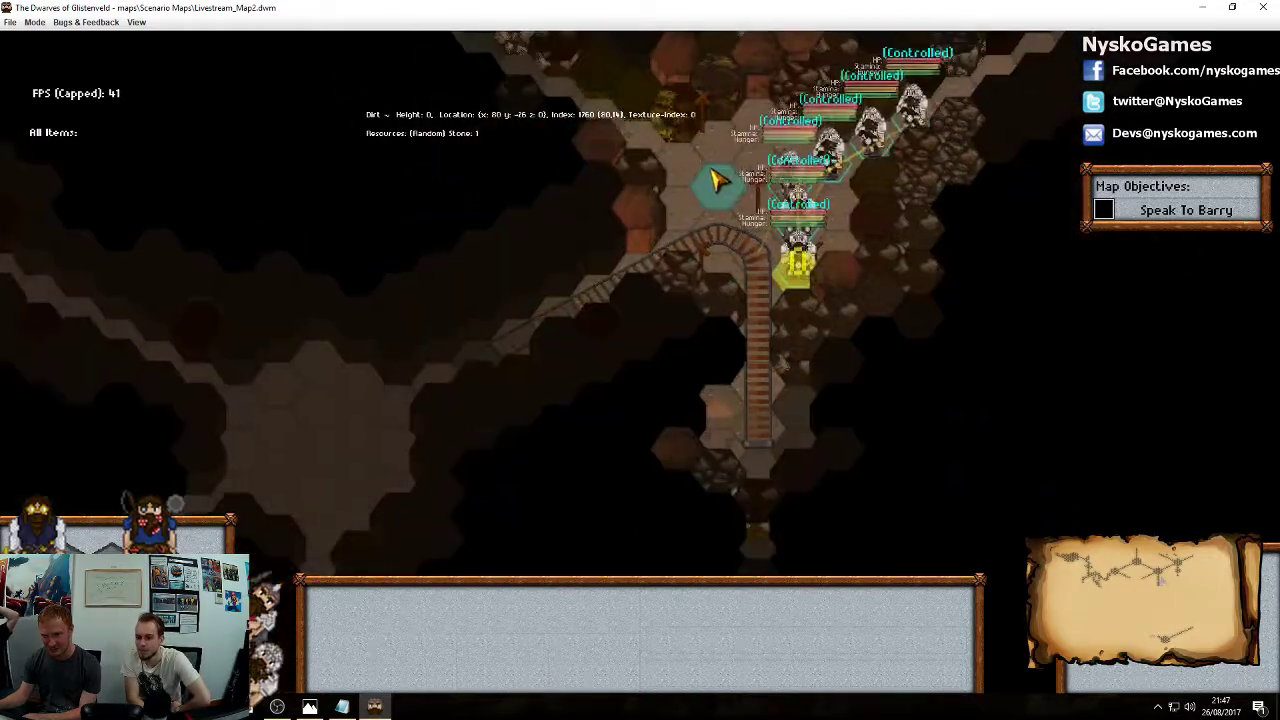
Redirect the dwarves from the southbound tracks into the trackless north-western passage of the cavern
right_click(794, 422)
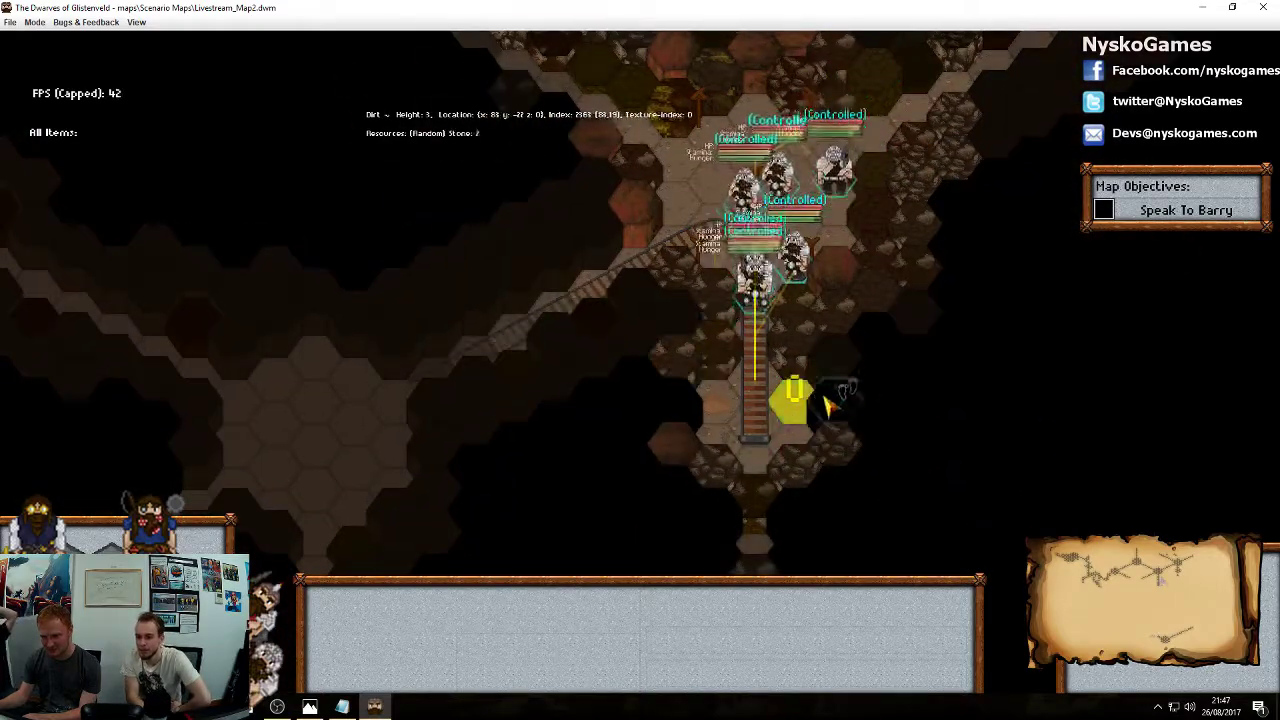
middle_click_drag(894, 320, 880, 474)
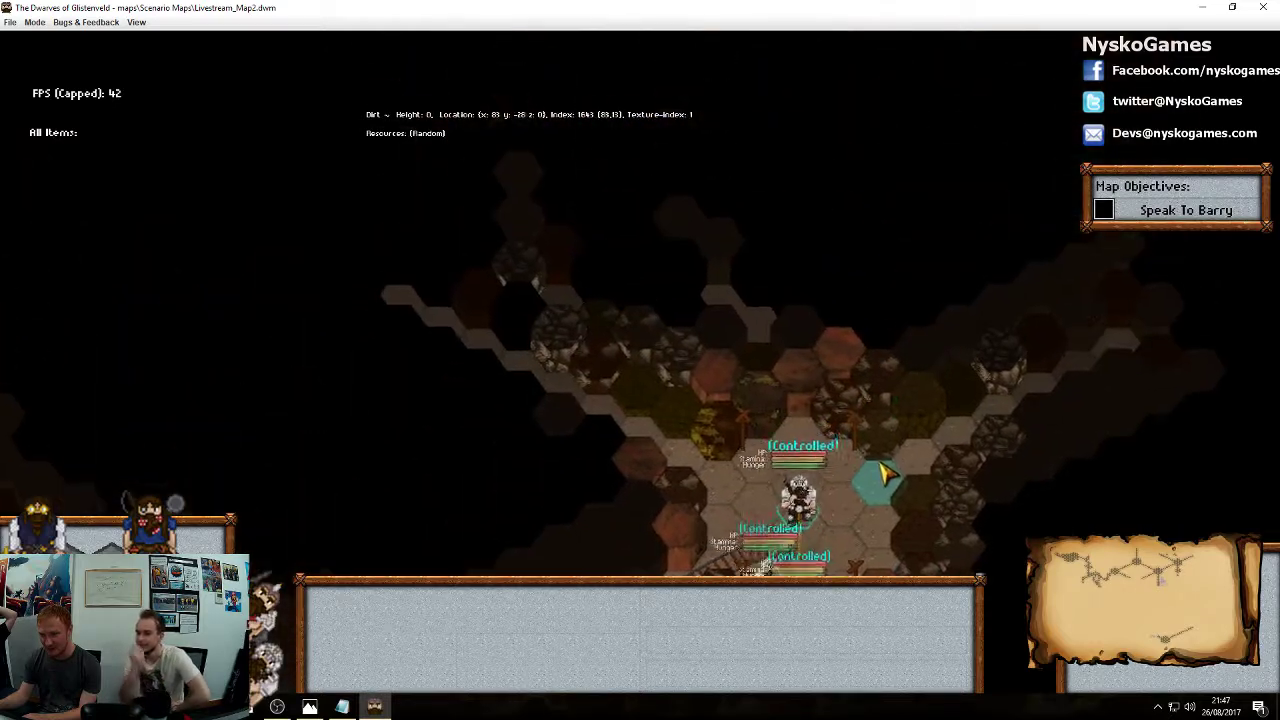
middle_click_drag(928, 354, 897, 401)
right_click(521, 420)
middle_click_drag(575, 436, 848, 295)
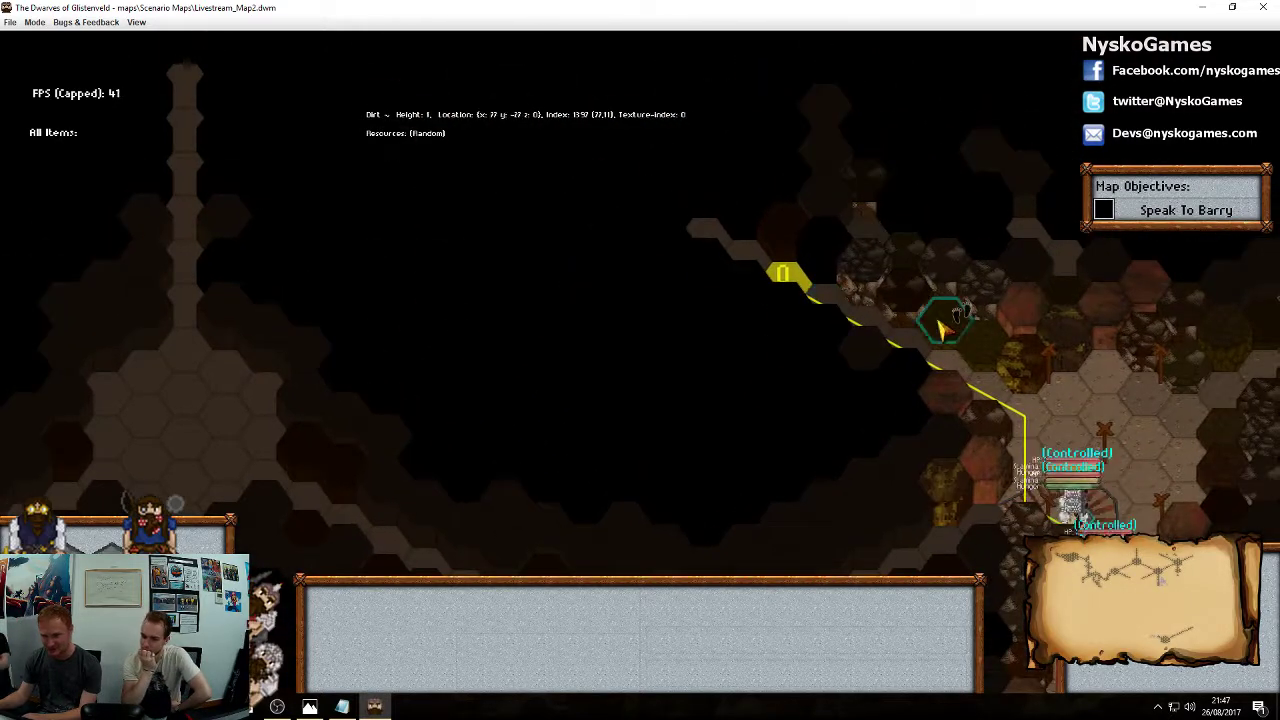
middle_click_drag(985, 340, 765, 390)
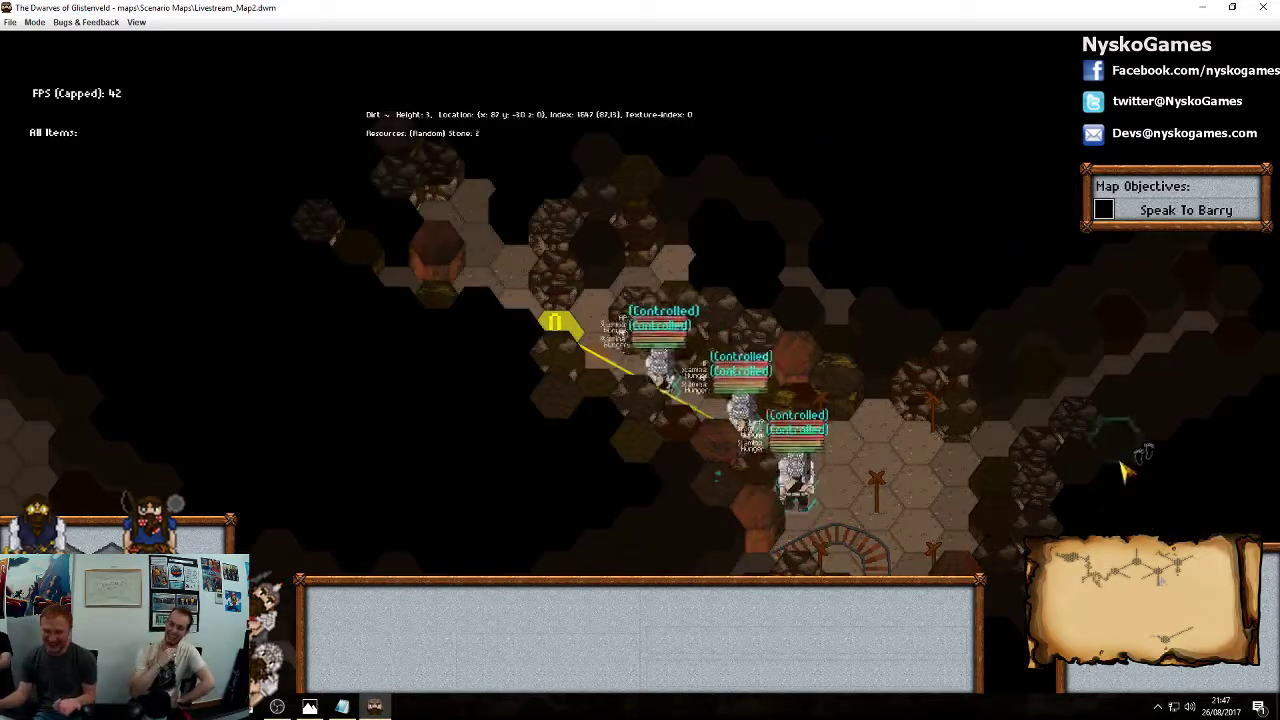
Lead the dwarves north out of the passage into the small trackless cavern and over to its eastern side
middle_click_drag(849, 341, 882, 431)
right_click(708, 356)
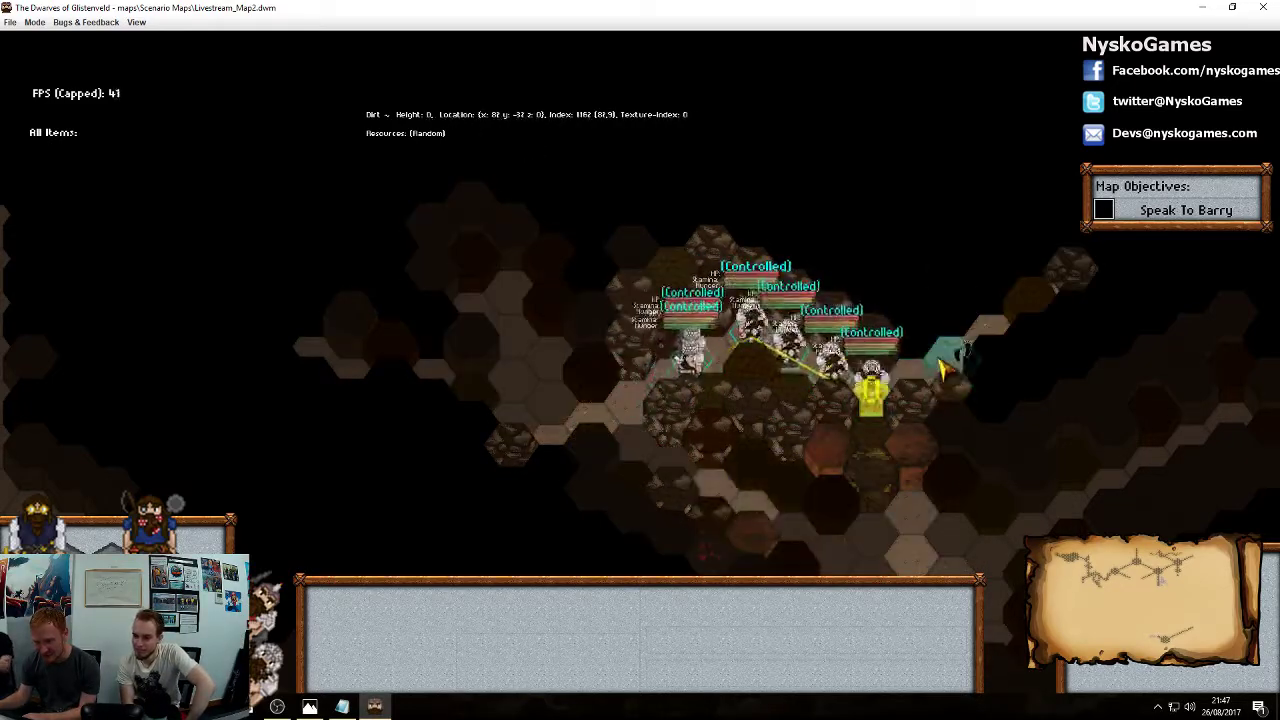
right_click(942, 370)
right_click(832, 345)
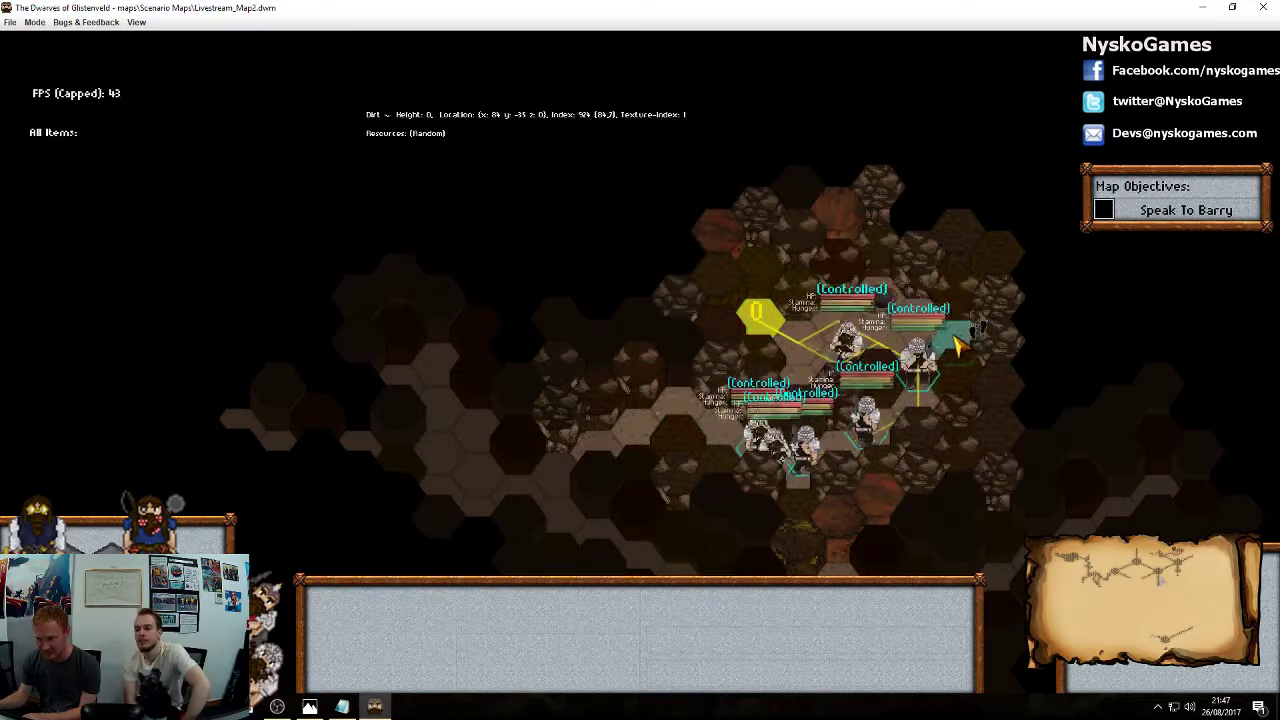
right_click(955, 338)
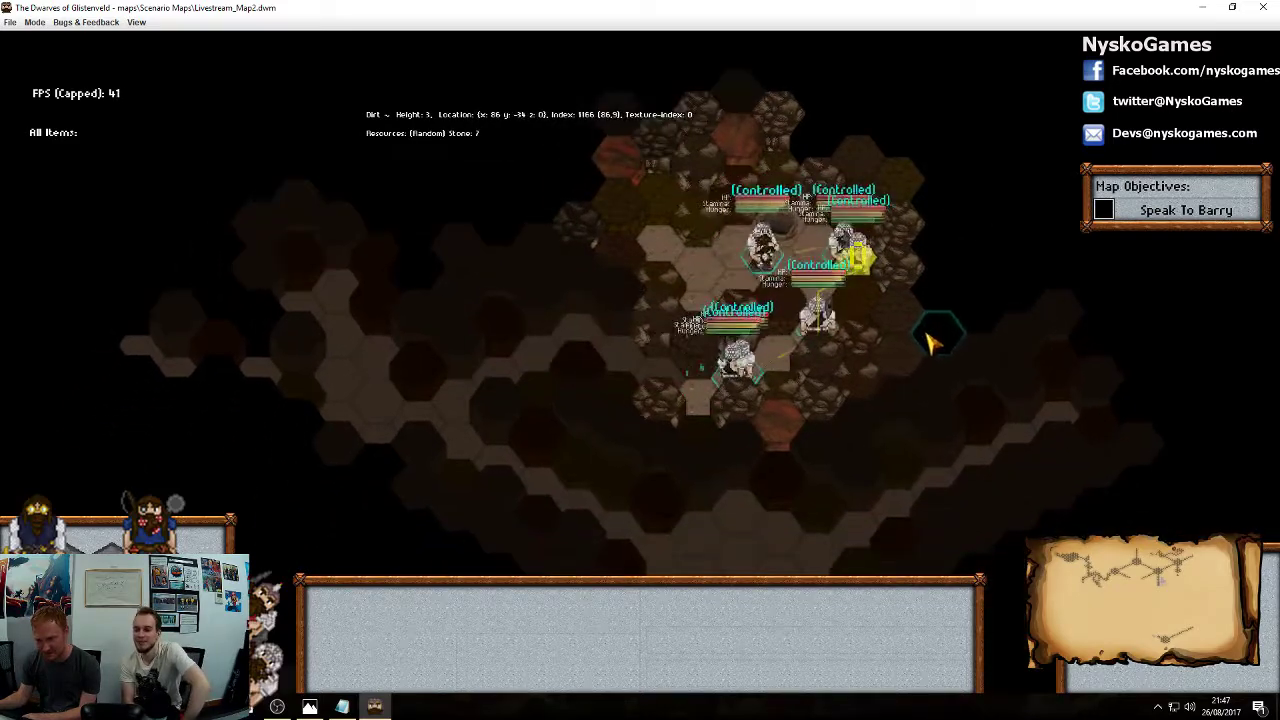
Order the dwarves out of the small northern cavern towards the passages far to the west
right_click(326, 350)
key("a")
key("s")
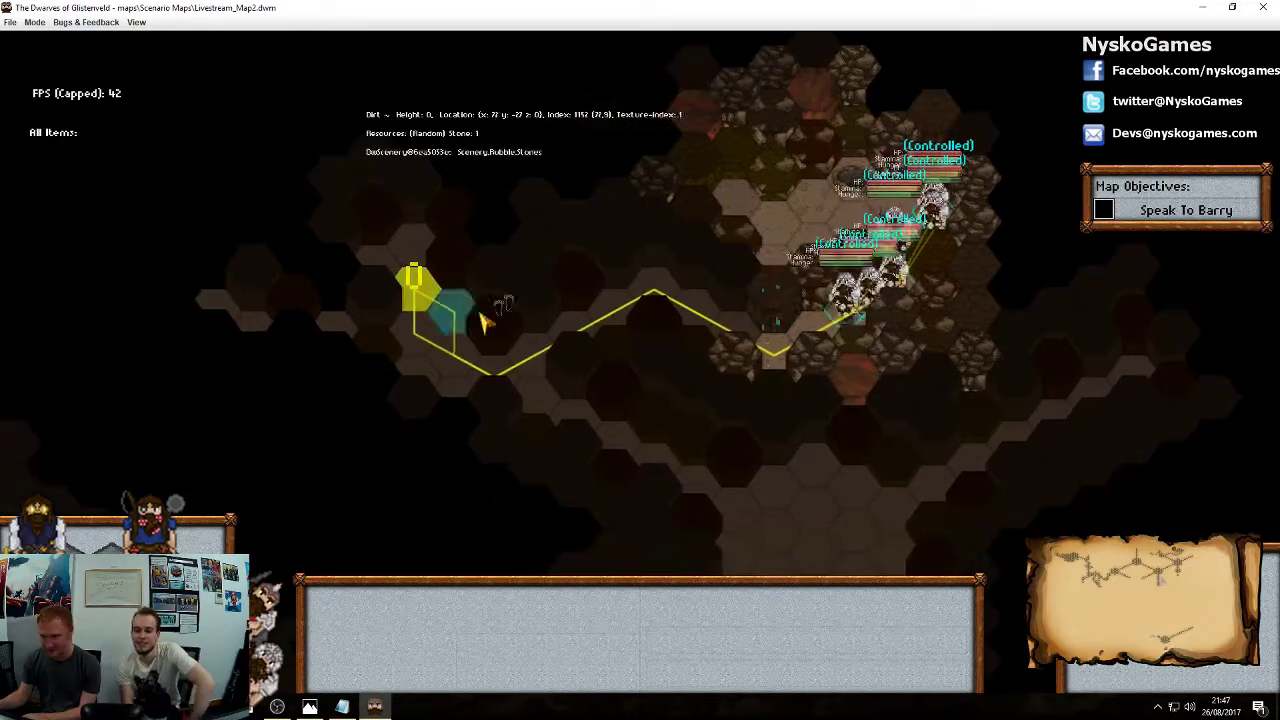
key("d")
key("a")
Send the dwarves back south-west along the rails to the junction cavern and down the southbound tracks beside the water
middle_click_drag(895, 361, 889, 135)
key("a")
key("s")
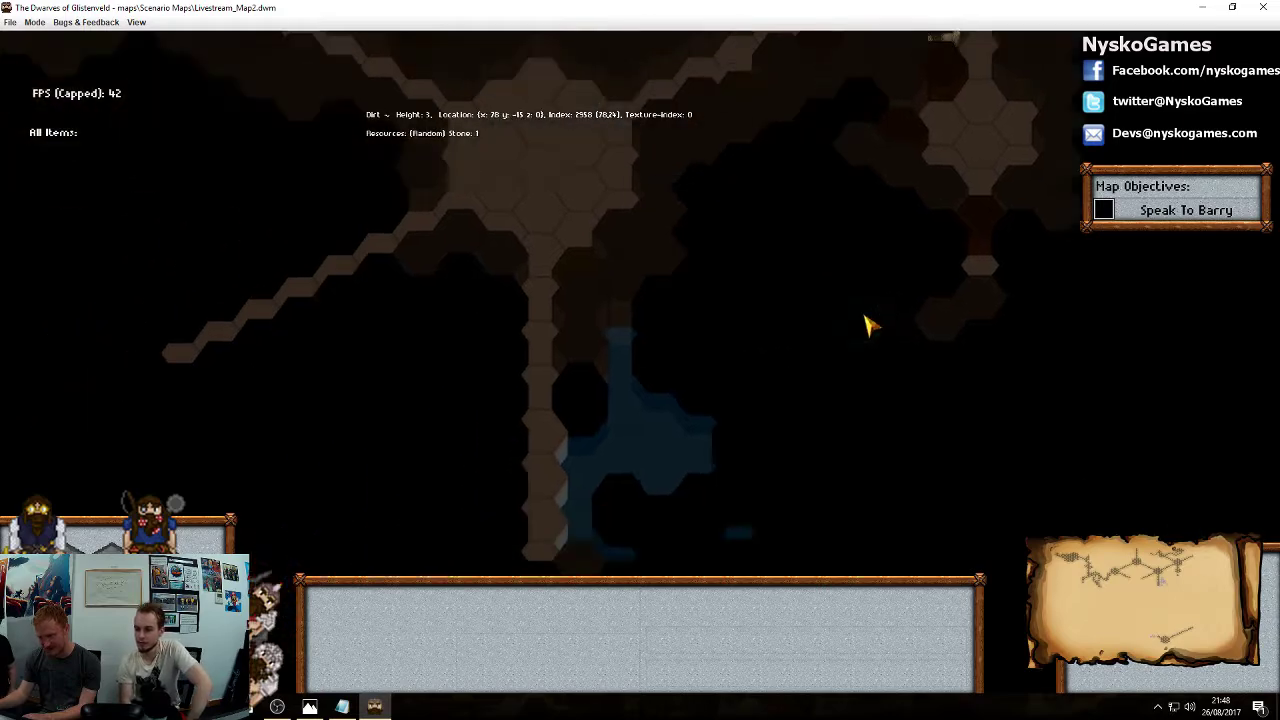
middle_click_drag(850, 333, 830, 538)
mouse_move(868, 74)
middle_mouse_down()
mouse_move(788, 394)
mouse_move(871, 591)
middle_mouse_up()
middle_click_drag(886, 494, 887, 230)
middle_click_drag(852, 413, 840, 384)
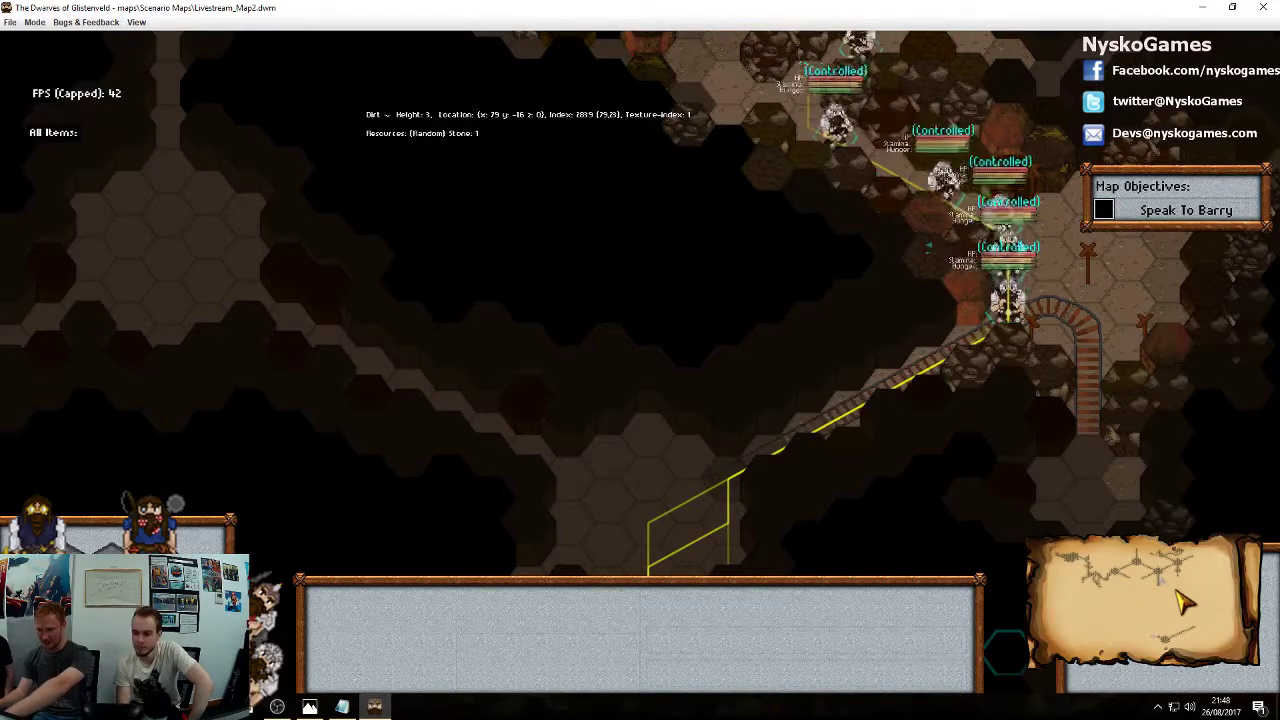
middle_click_drag(962, 432, 807, 346)
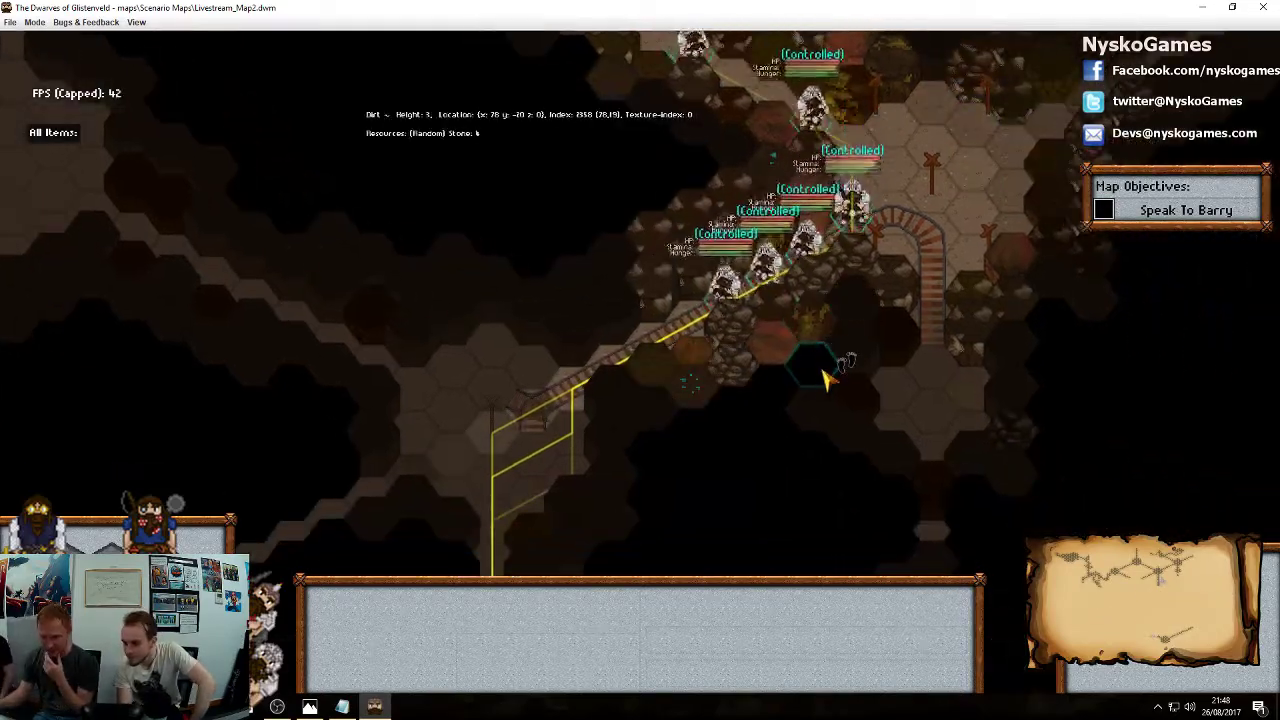
middle_click_drag(786, 445, 946, 331)
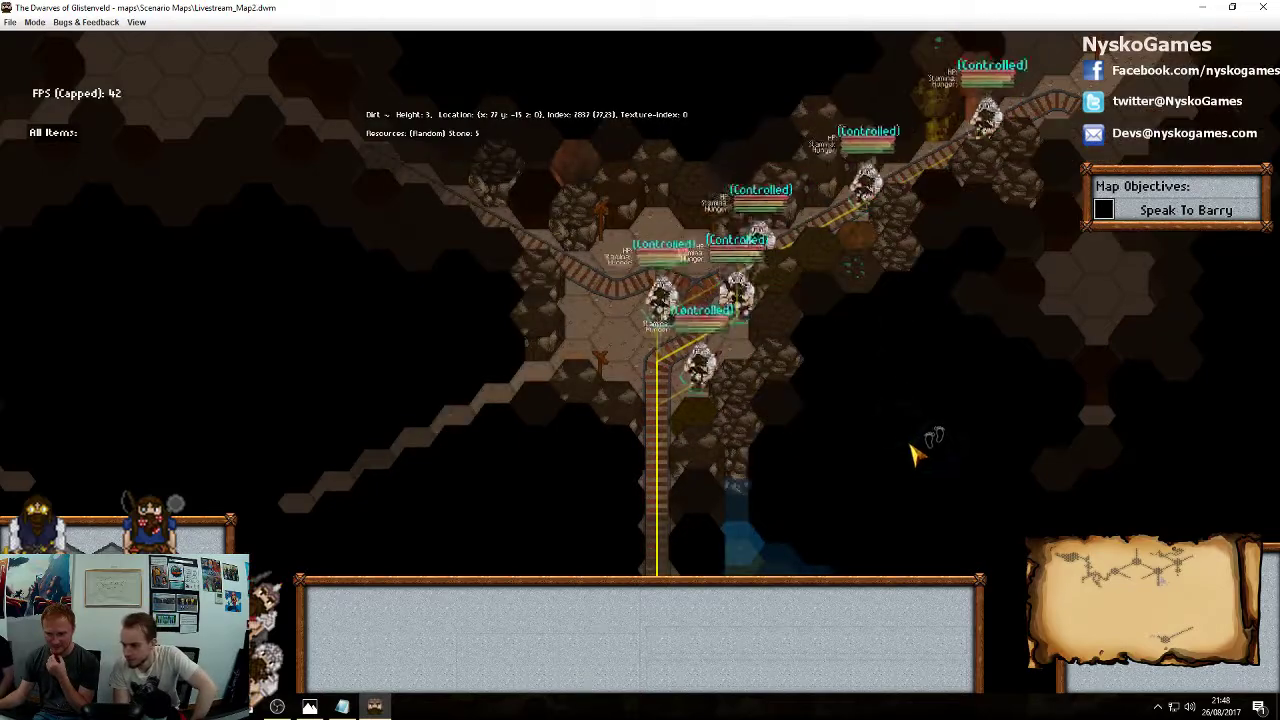
middle_click_drag(920, 449, 916, 314)
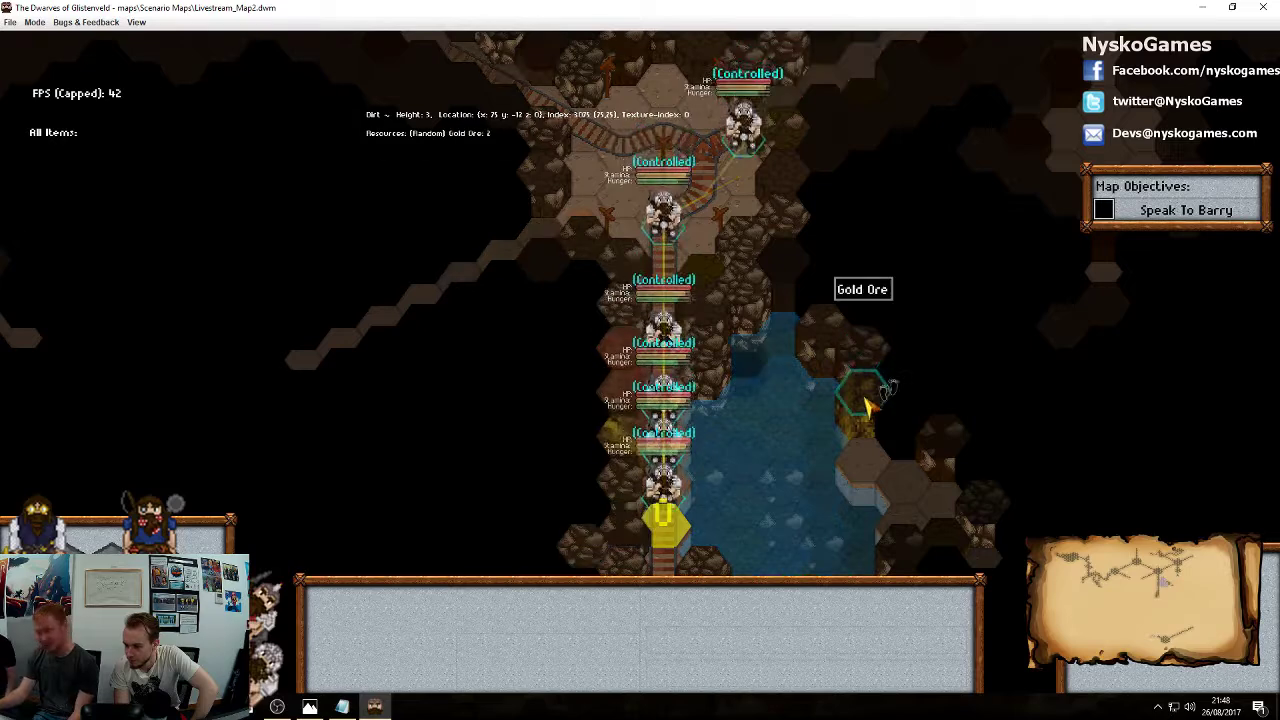
middle_click_drag(829, 488, 850, 254)
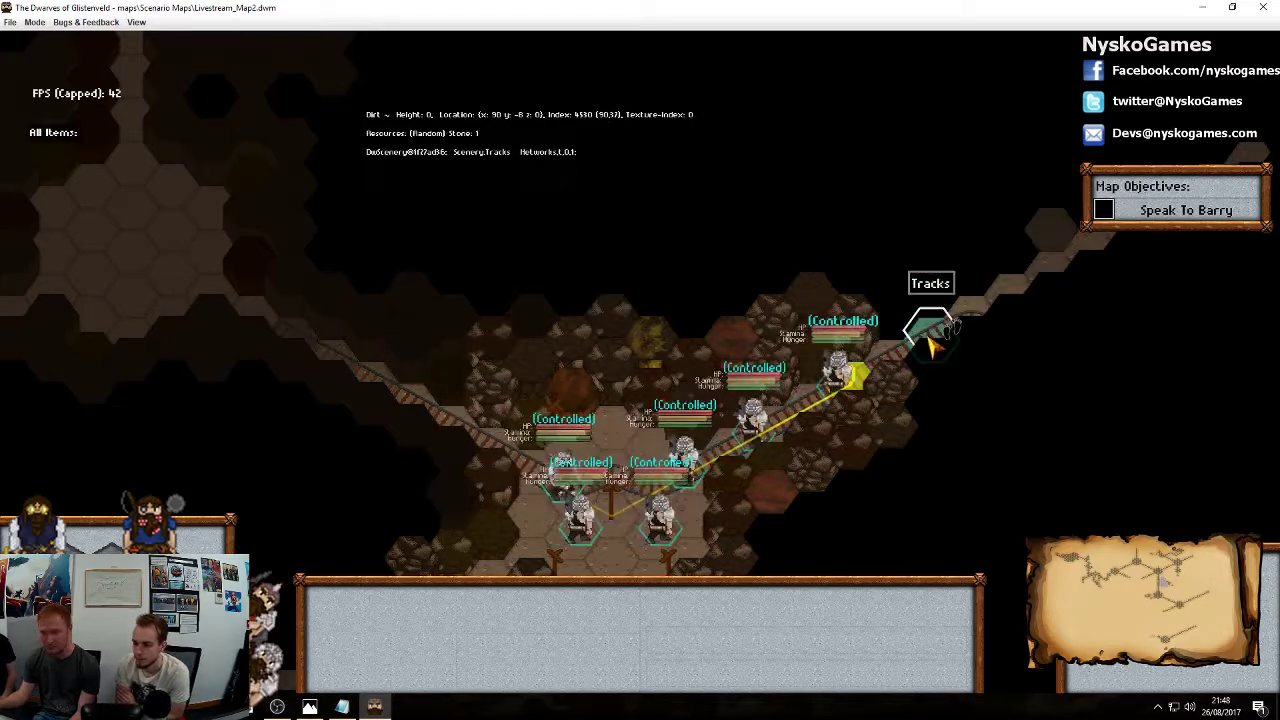
Follow the tracks north-east into the large cavern and send one more warrior at the goblin by its eastern exit
middle_click_drag(985, 316, 833, 410)
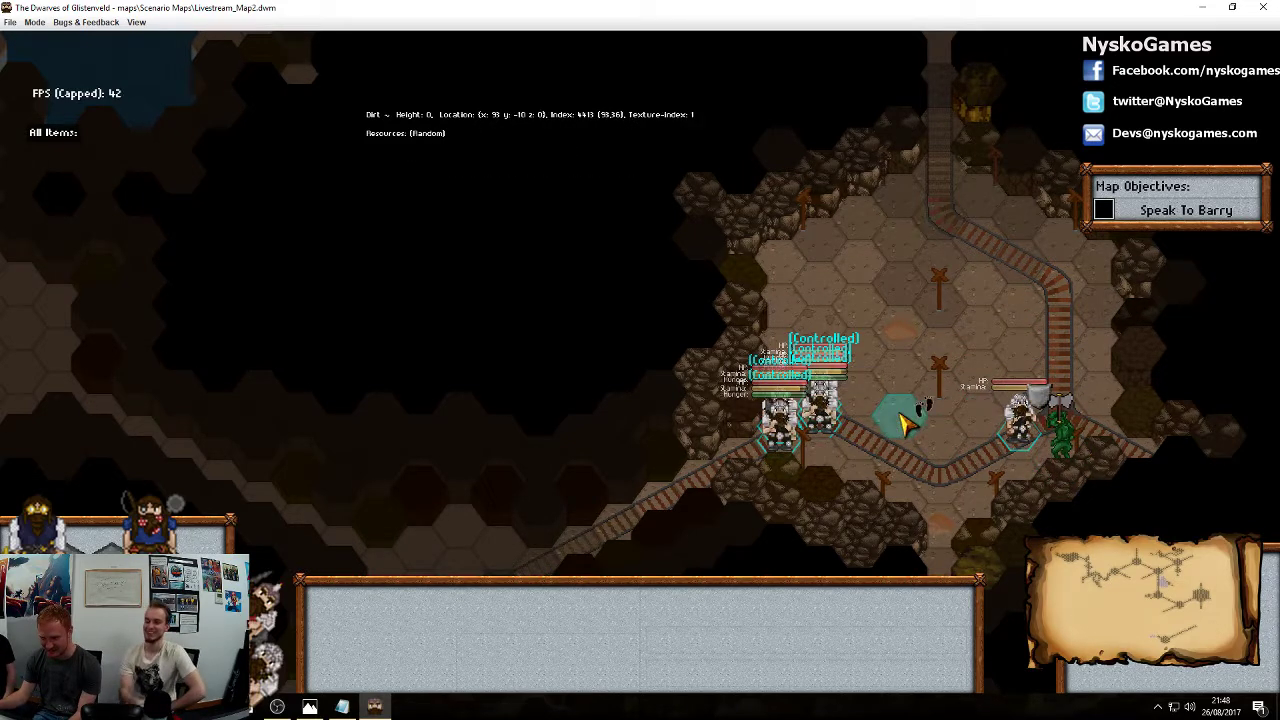
left_click(818, 425)
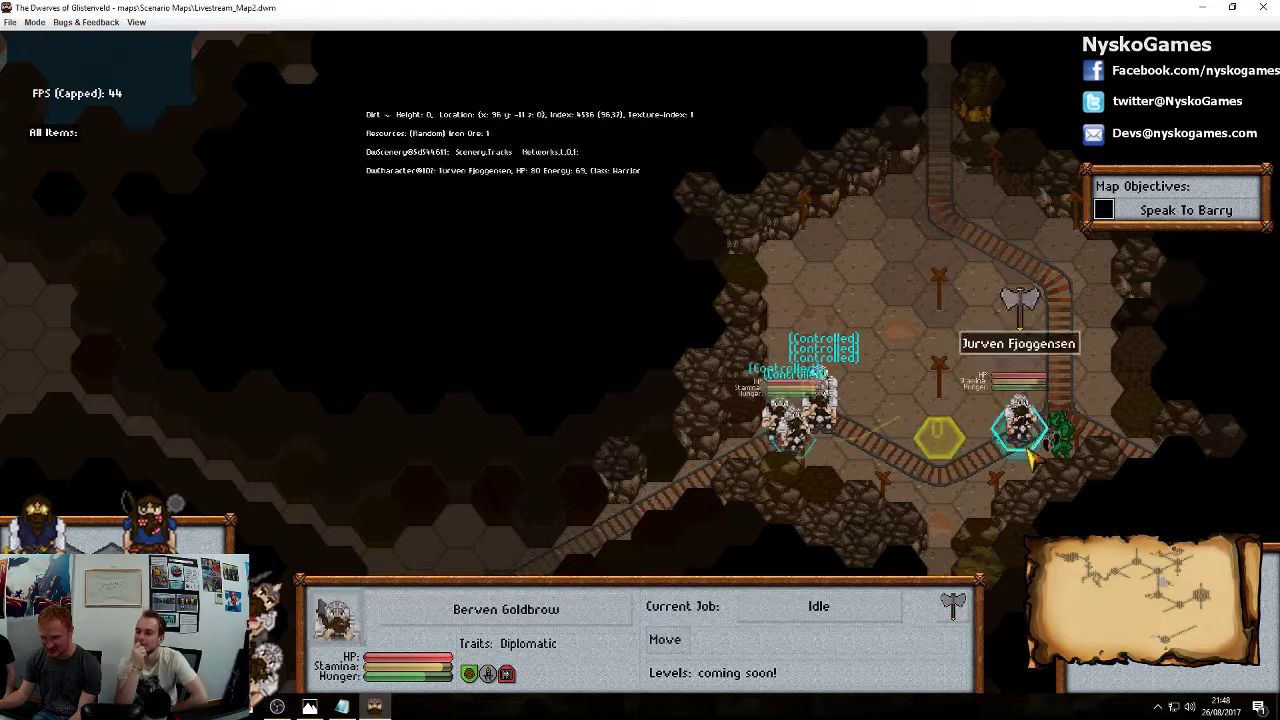
right_click(1067, 457)
left_click(1075, 372)
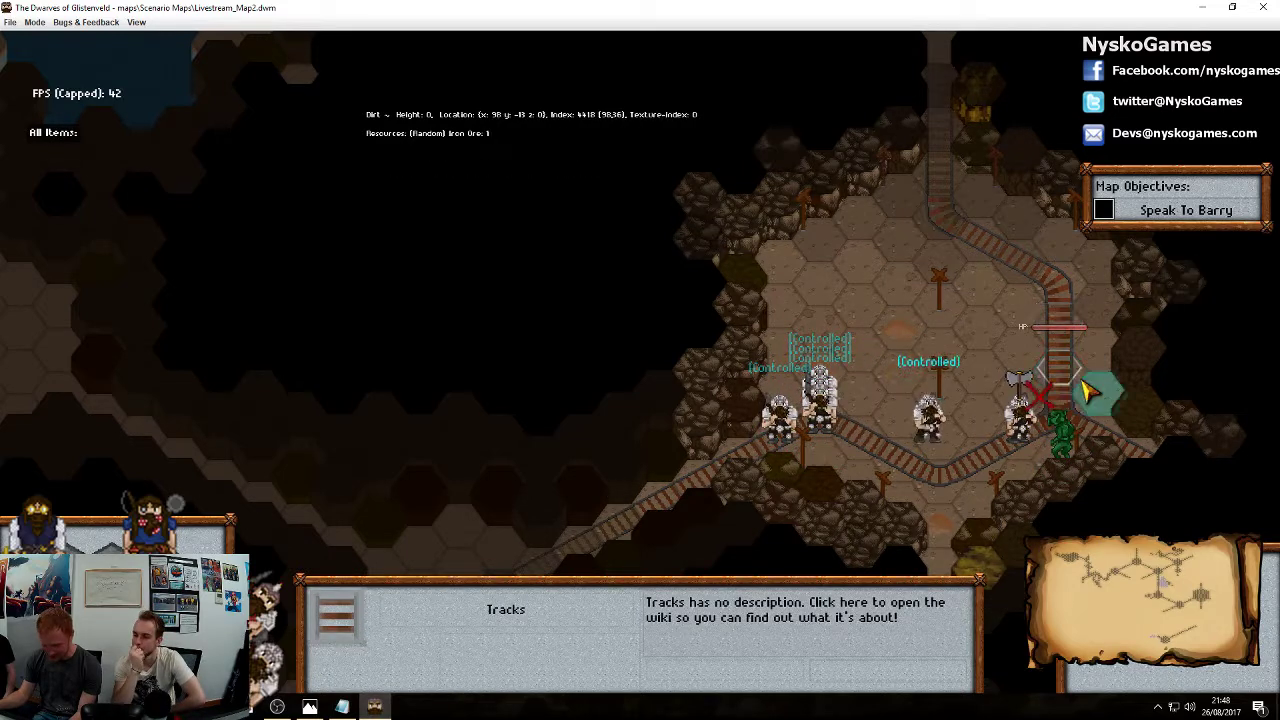
middle_click_drag(1082, 386, 978, 360)
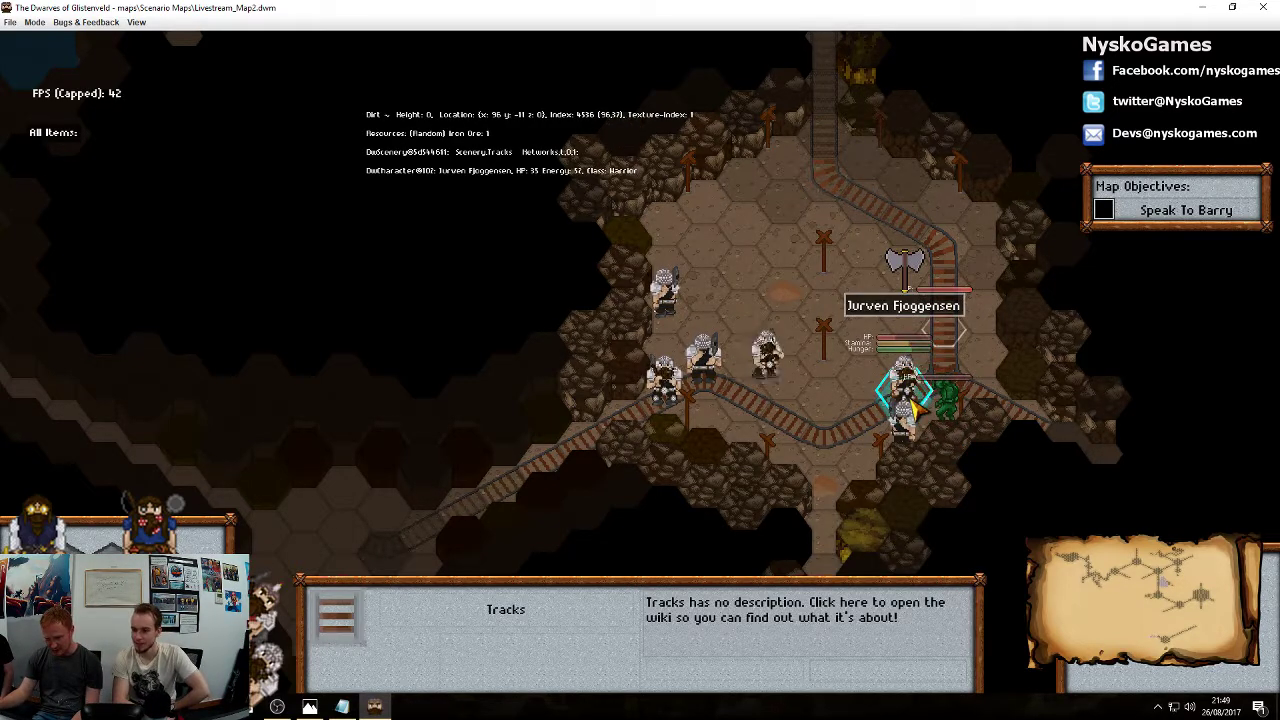
Regroup all the dwarves in the large cavern and send them to its northern track exit
left_click_drag(600, 230, 1005, 505)
right_click(862, 252)
middle_click_drag(874, 270, 912, 464)
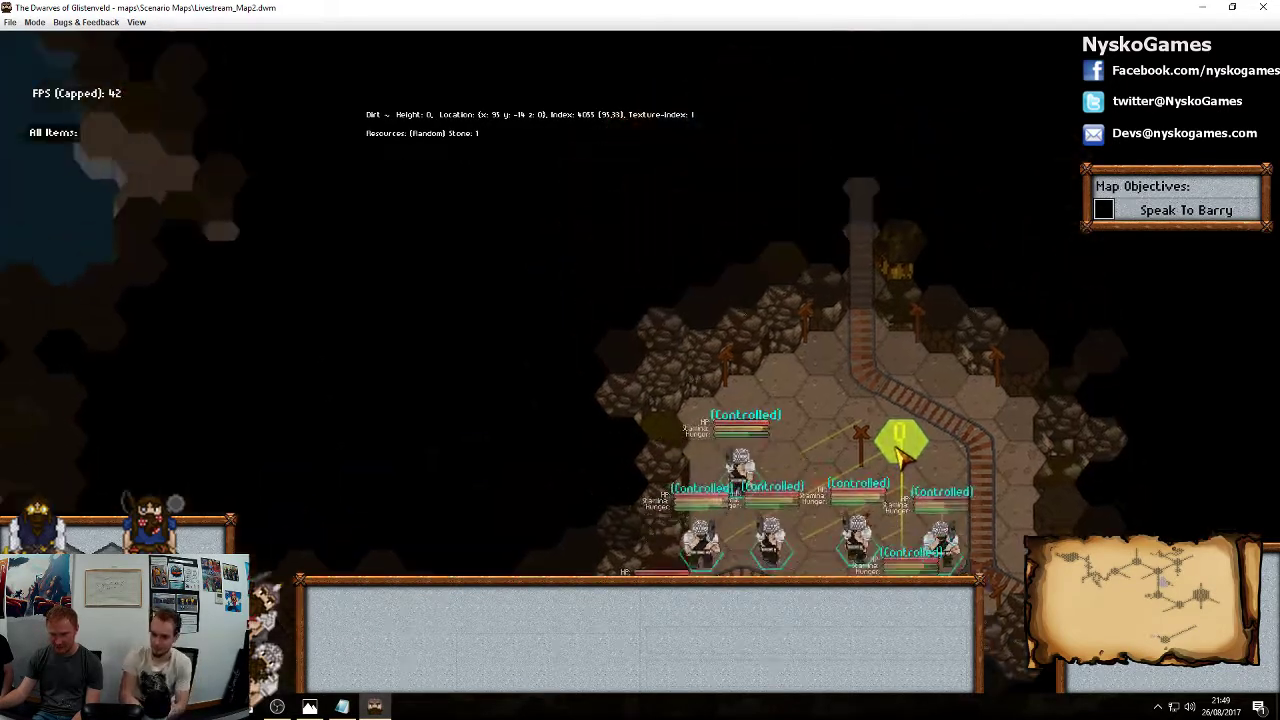
right_click(864, 286)
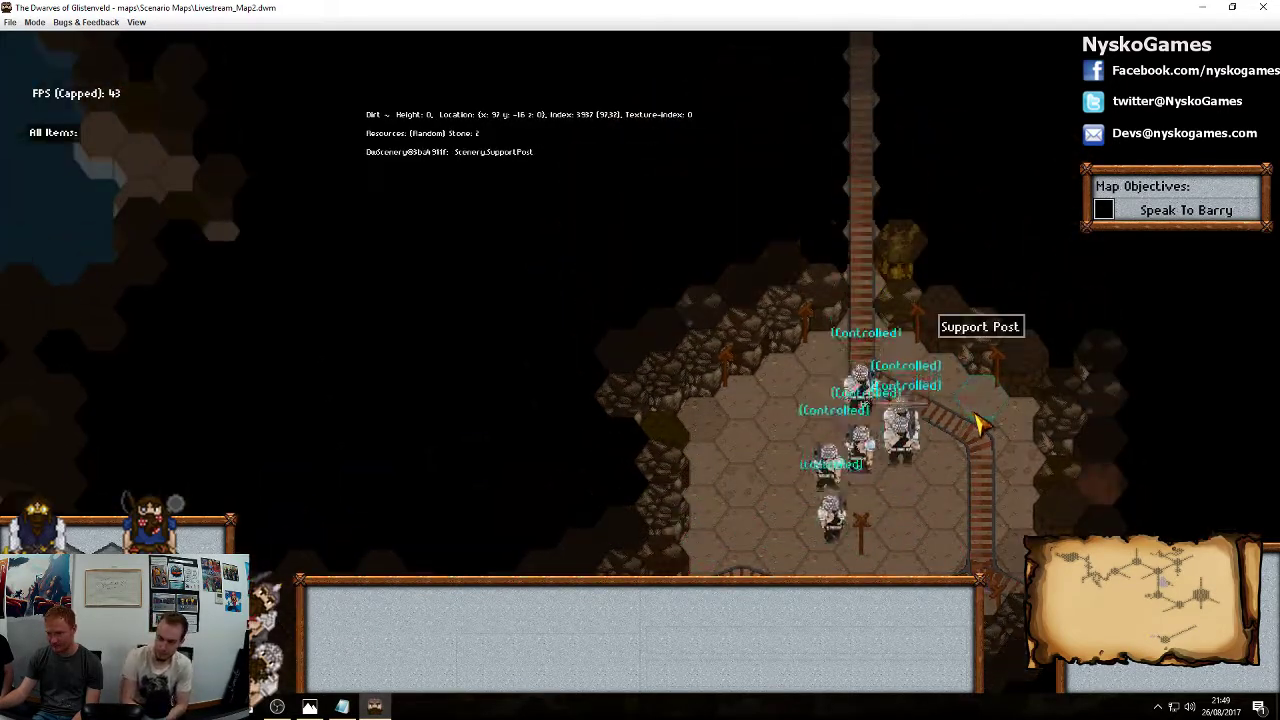
Lead the whole group north along the tracks into the cavern where the rails end
left_click_drag(723, 297, 1010, 470)
middle_click_drag(968, 229, 985, 455)
right_click(876, 328)
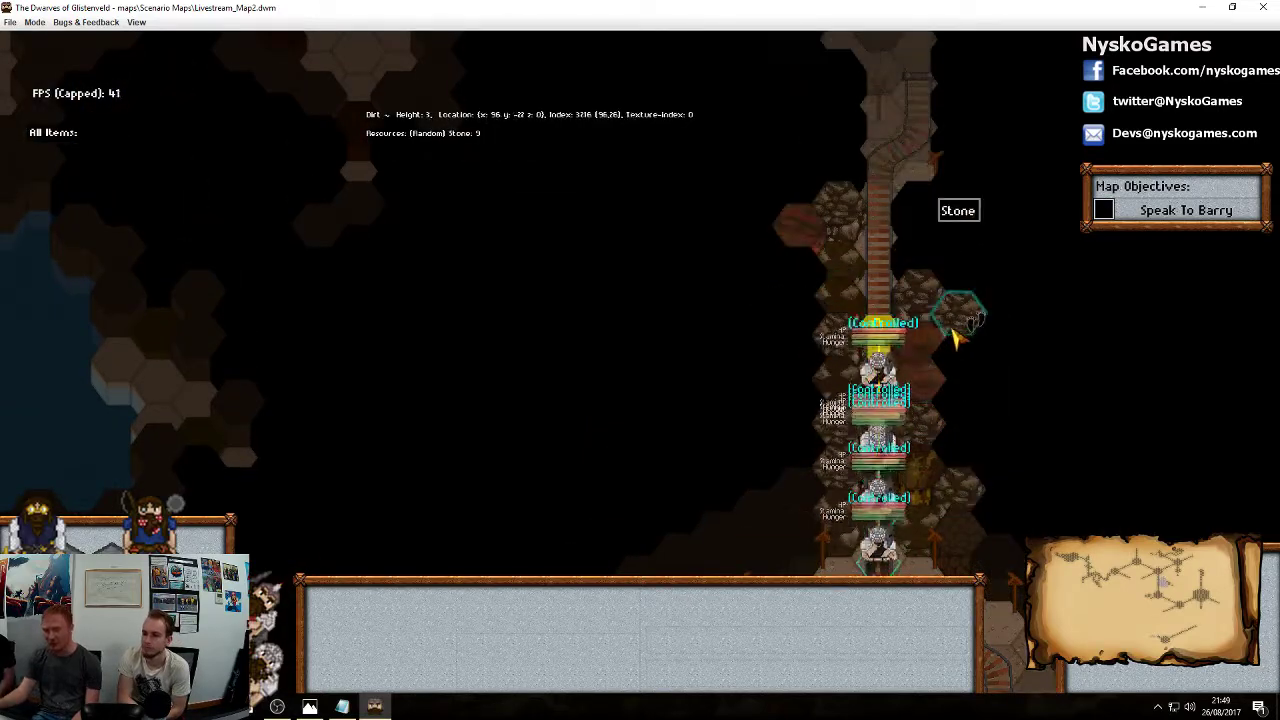
middle_click_drag(908, 230, 889, 314)
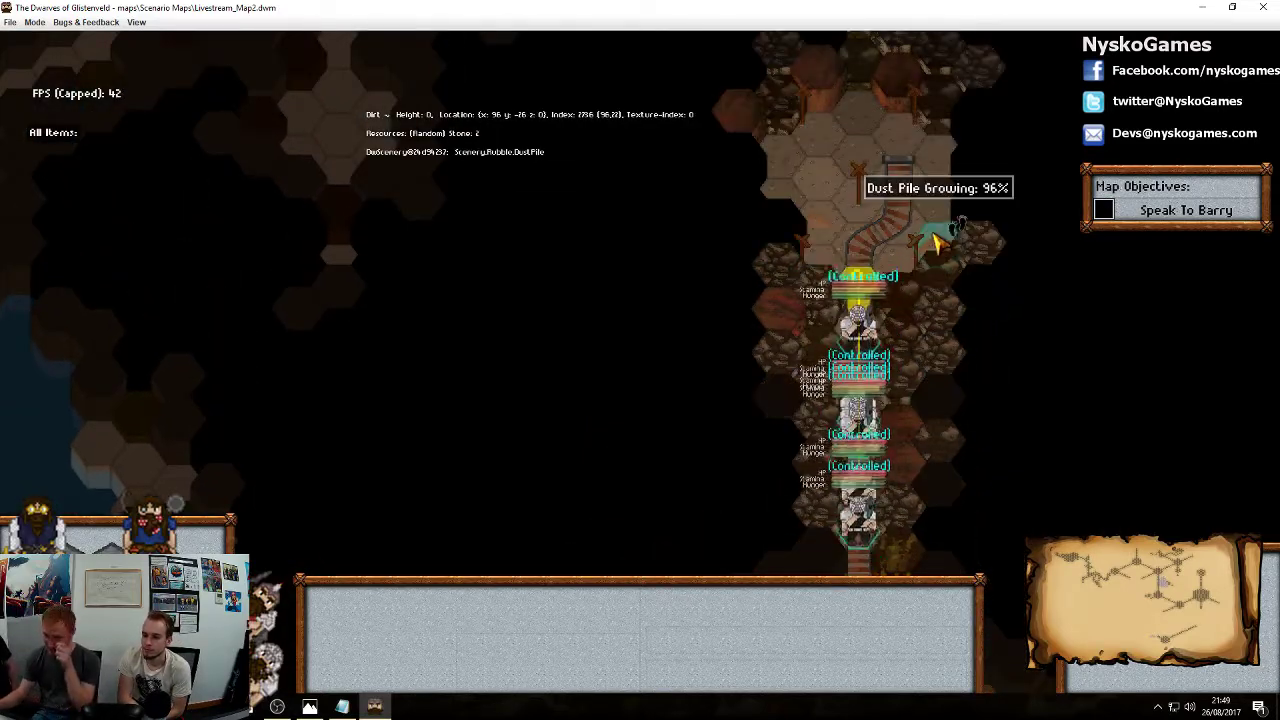
middle_click_drag(928, 196, 880, 287)
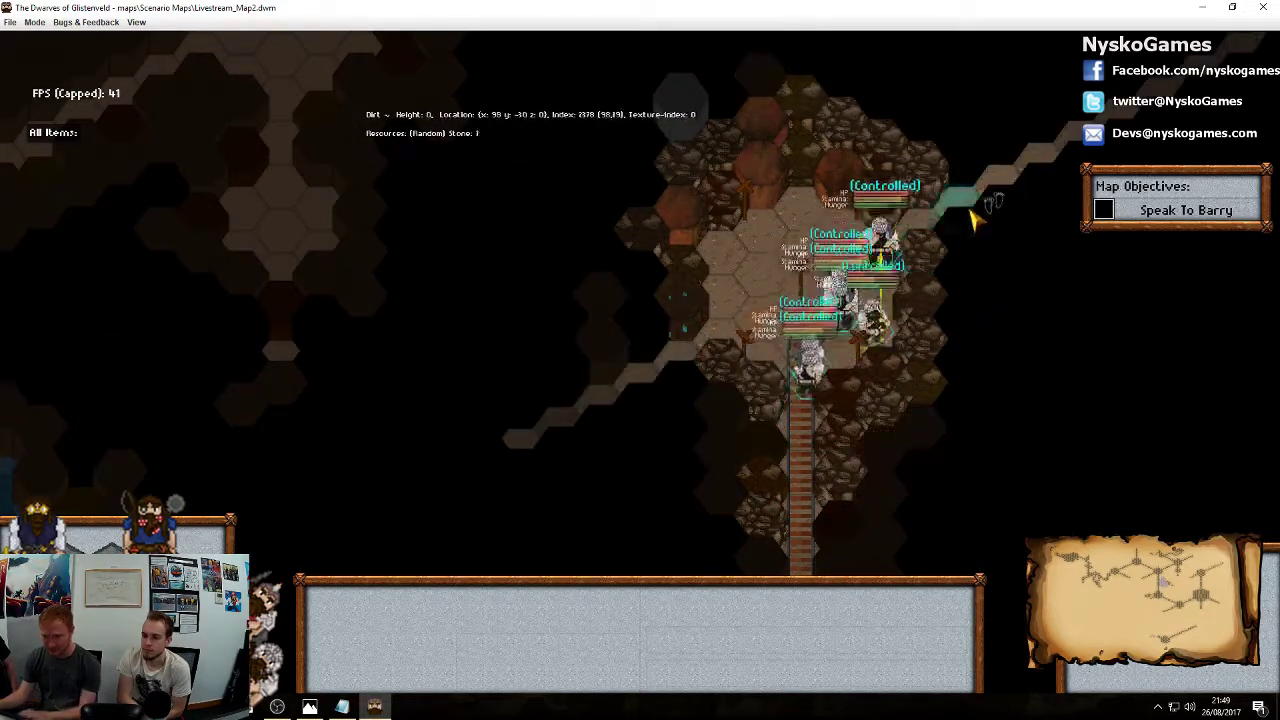
Send the dwarves through the north-eastern passage to the edge of the goblin camp beside the gold bar piles
right_click(1004, 188)
middle_click_drag(1004, 188, 693, 442)
right_click(927, 335)
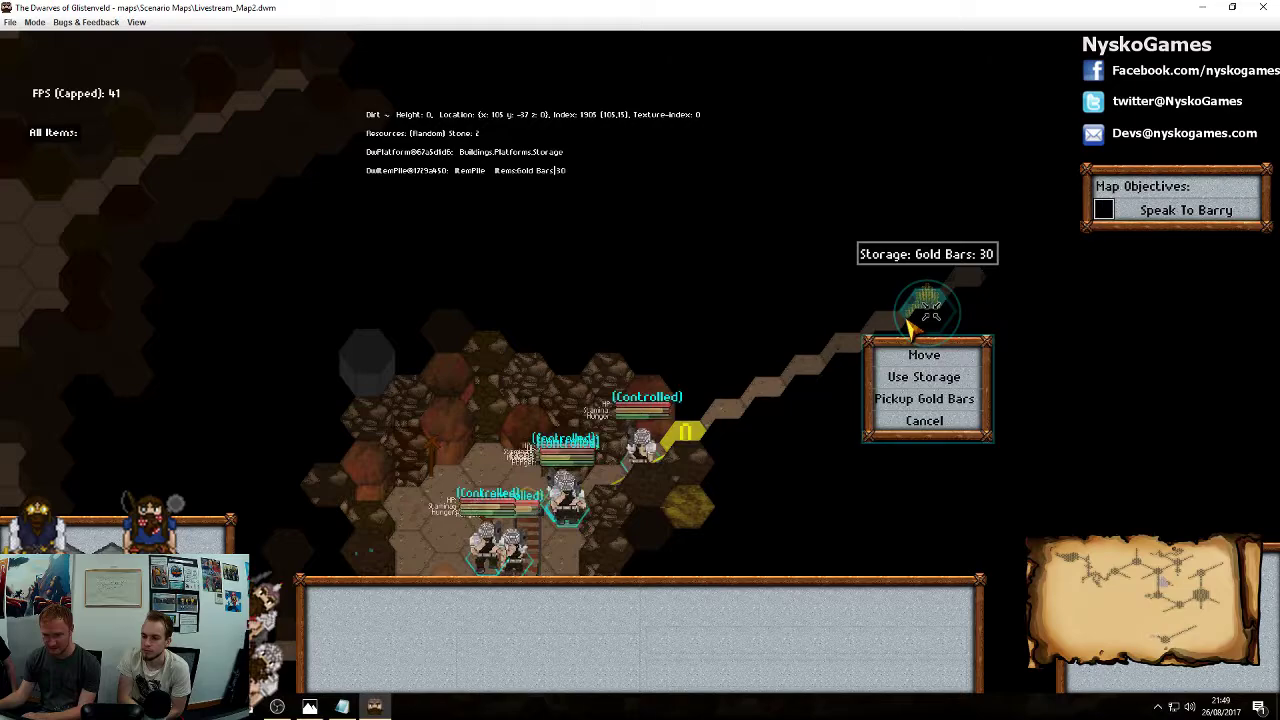
right_click(843, 349)
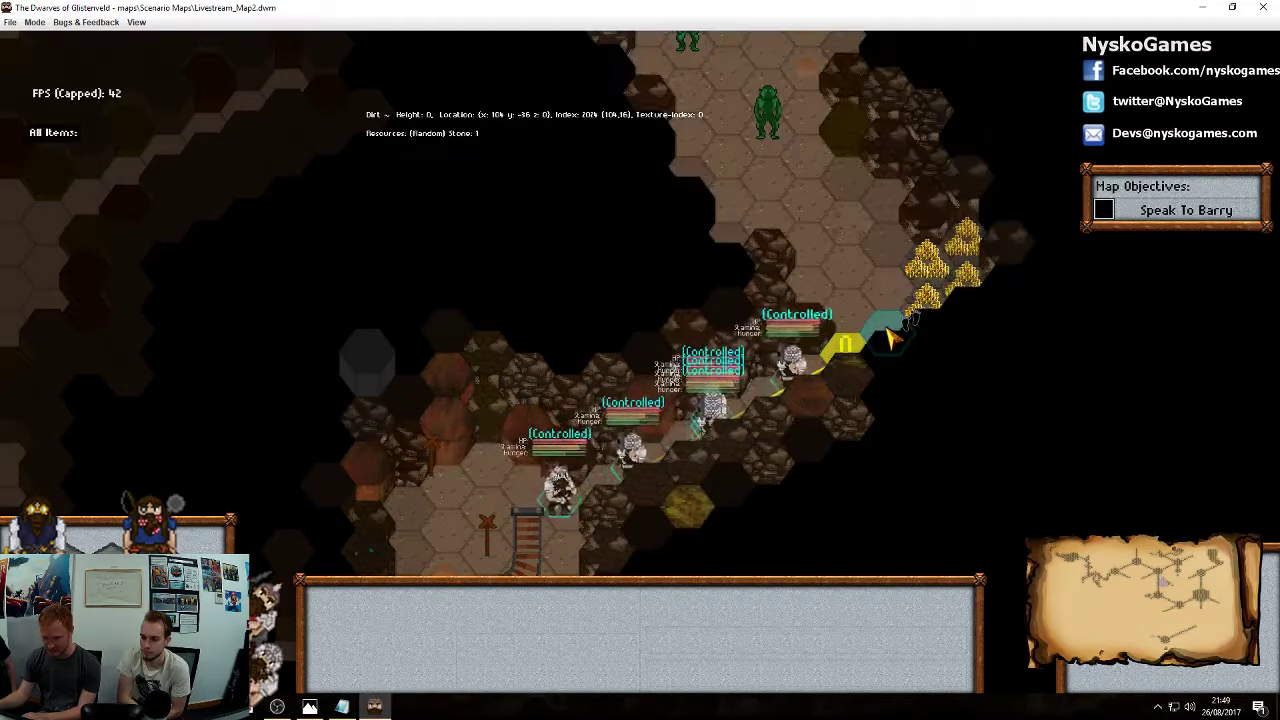
middle_click_drag(889, 341, 849, 384)
middle_click_drag(813, 266, 793, 352)
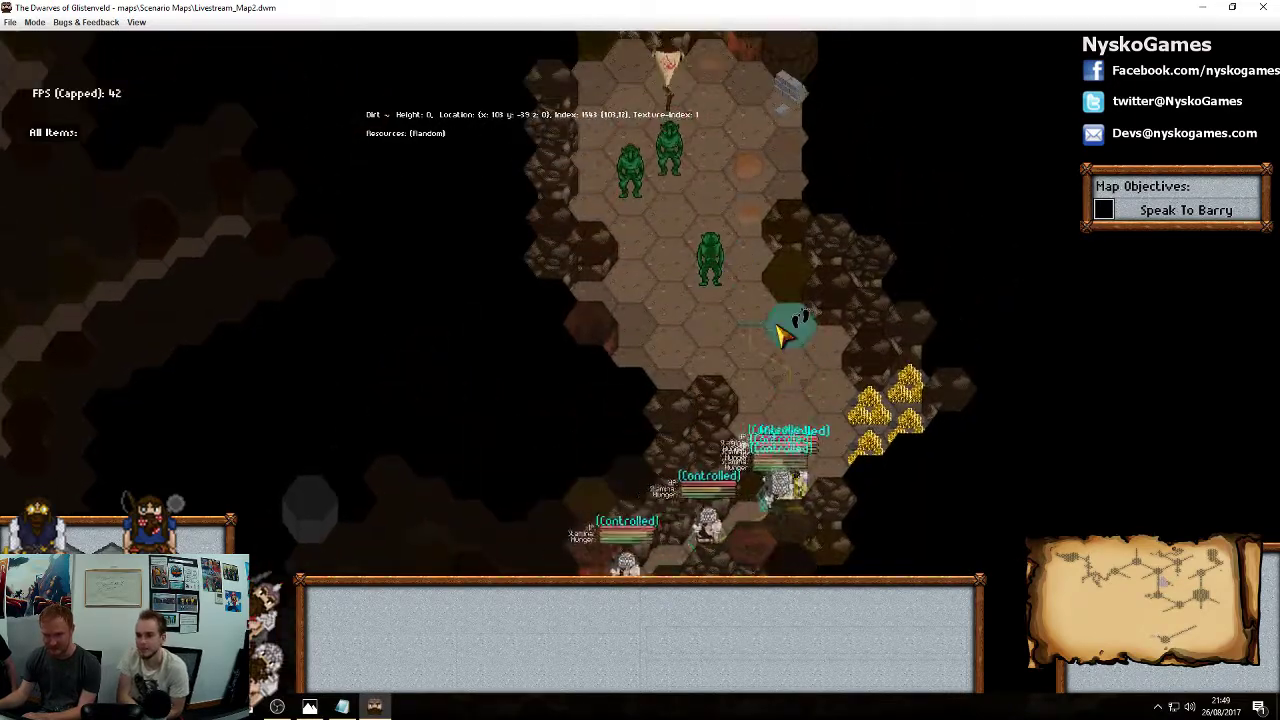
Pick individual warriors at the camp entrance and direct them to attack the goblin by the western wall
left_click(780, 455)
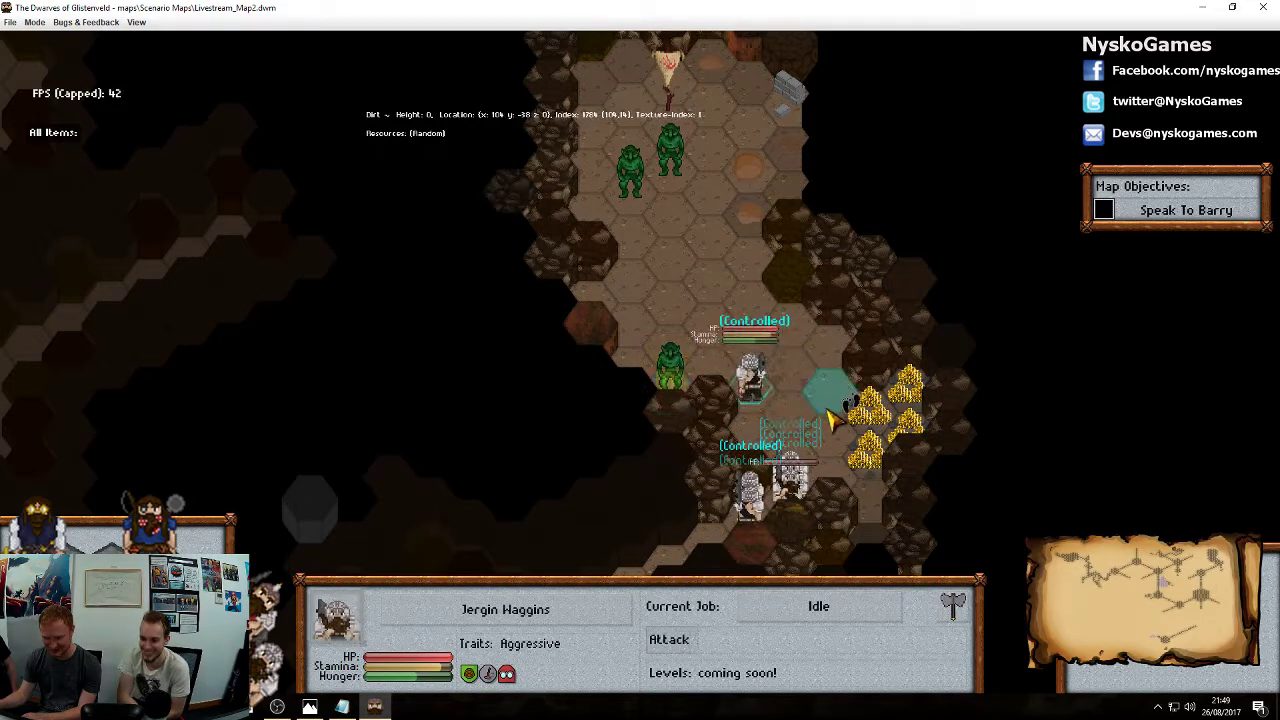
left_click(791, 490)
left_click(788, 345)
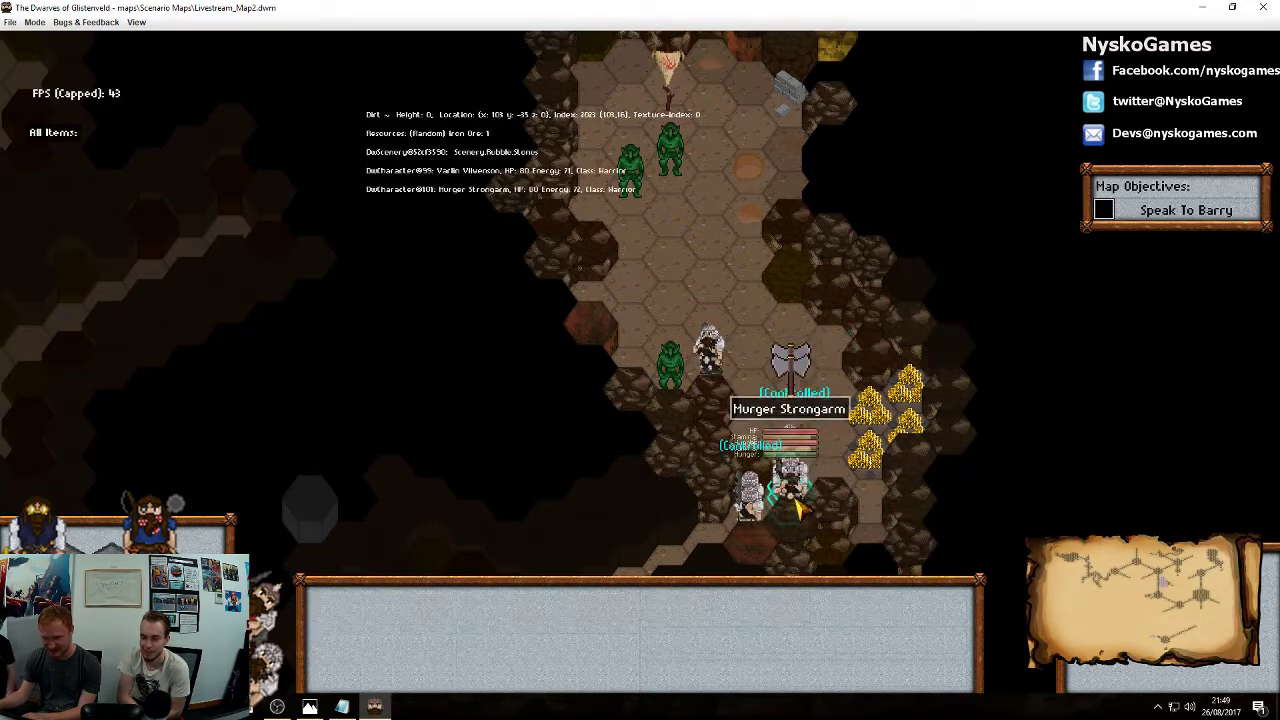
left_click(755, 420)
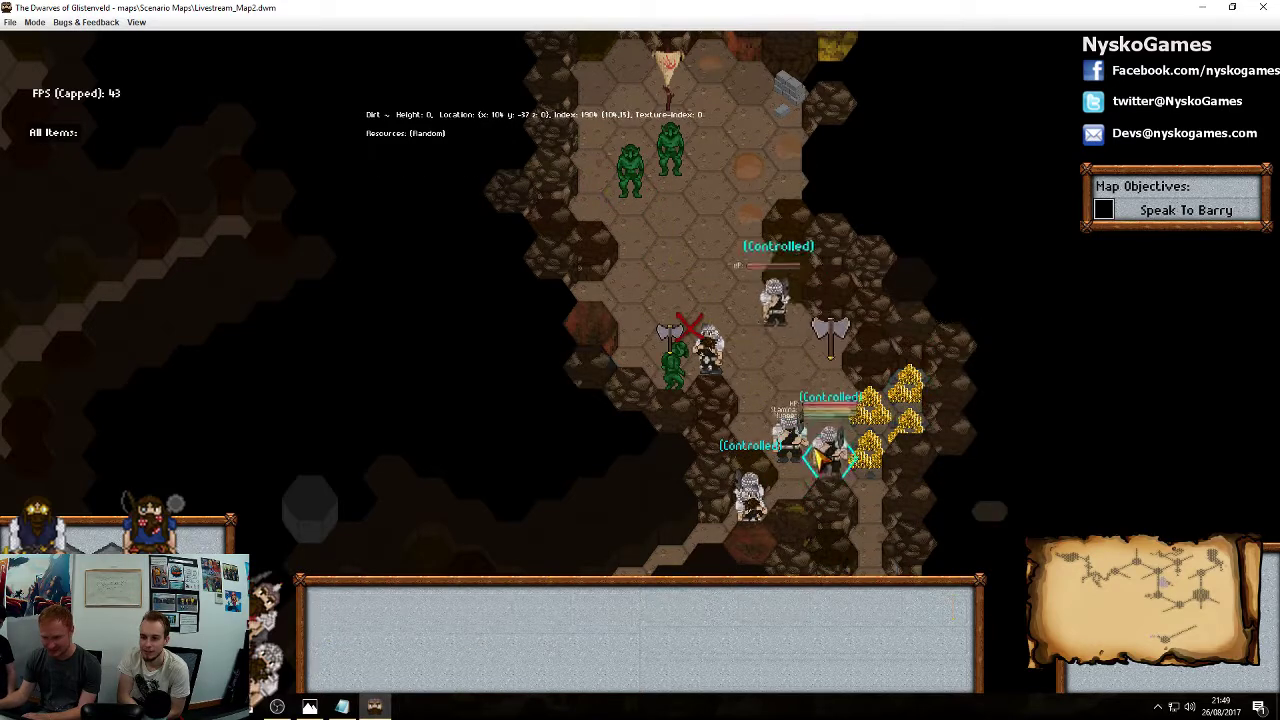
right_click(673, 391)
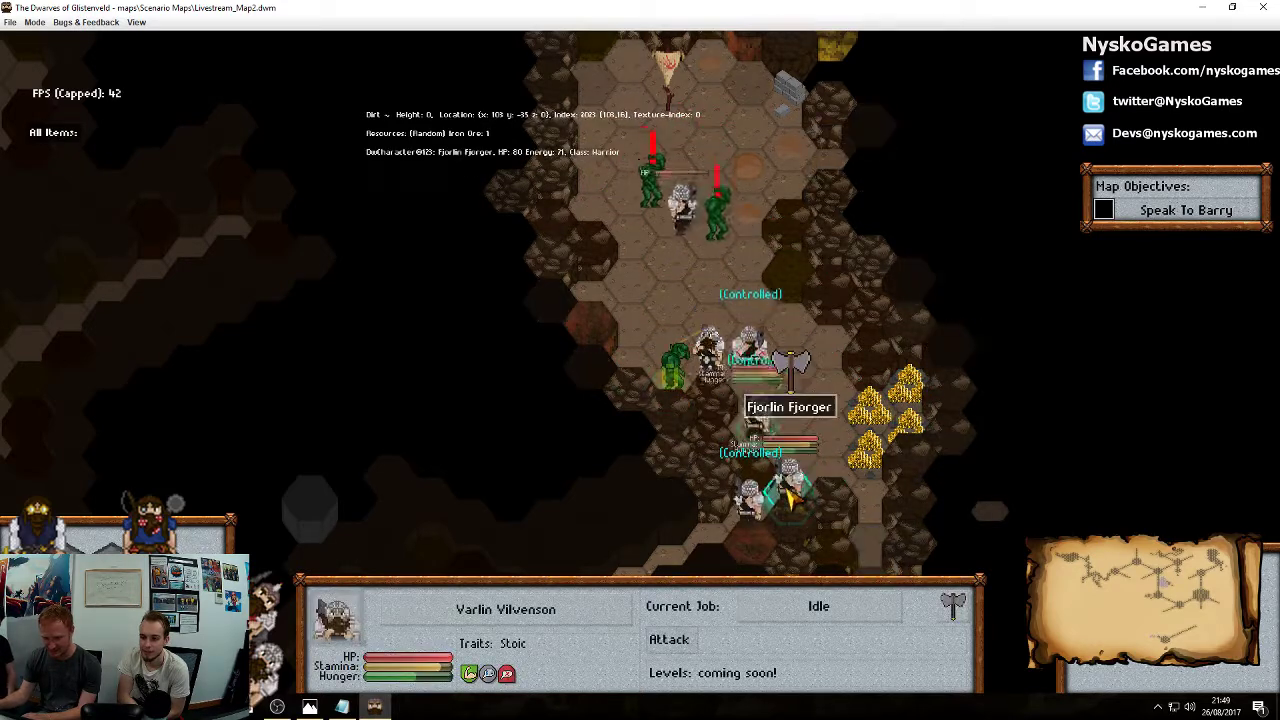
Send the remaining warriors from the camp entrance north to join the fight against the goblins near the banner
left_click(785, 475)
right_click(746, 260)
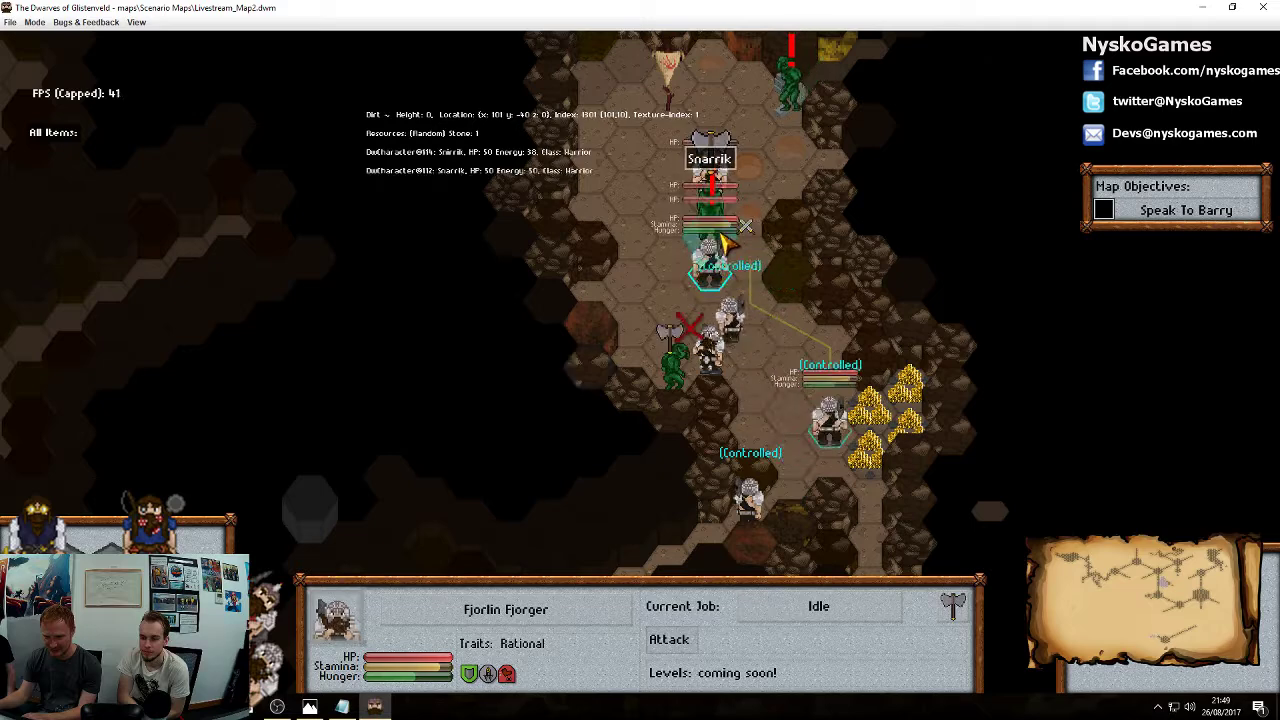
left_click(749, 491)
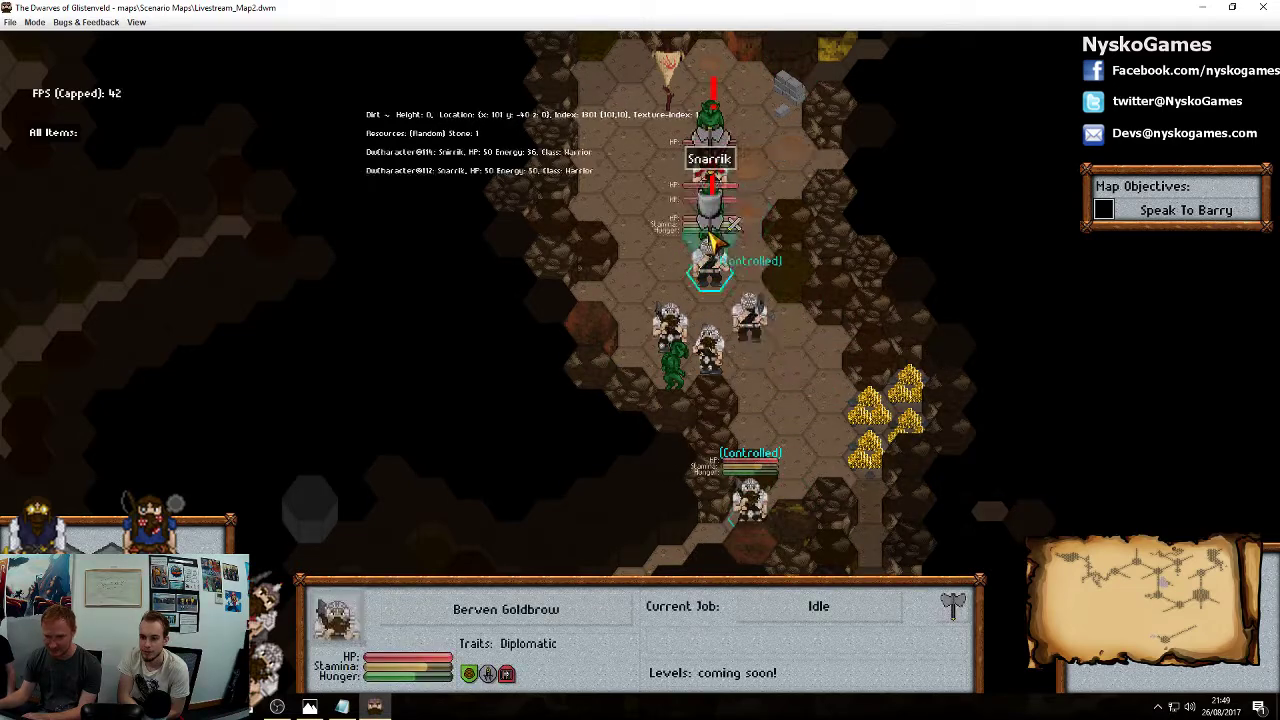
left_click(829, 388)
middle_click_drag(808, 343, 838, 423)
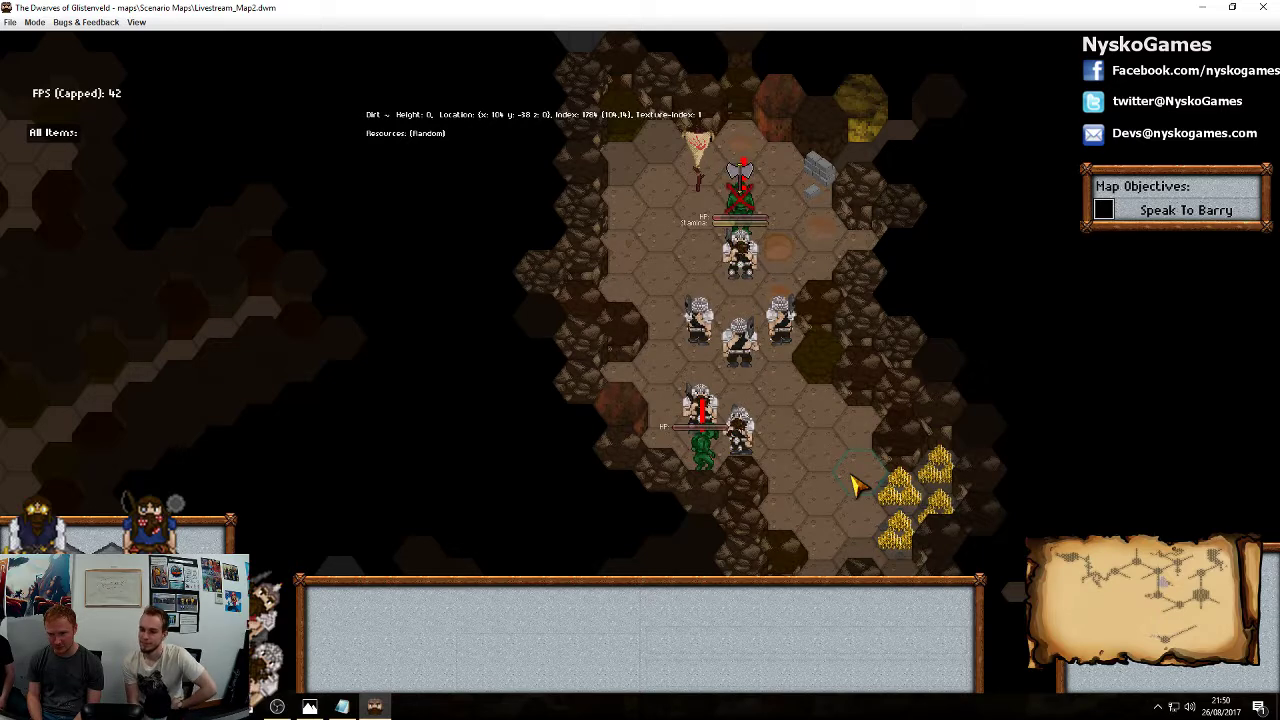
Reposition individual warriors around the goblin near the banner so that they surround it
left_click(760, 279)
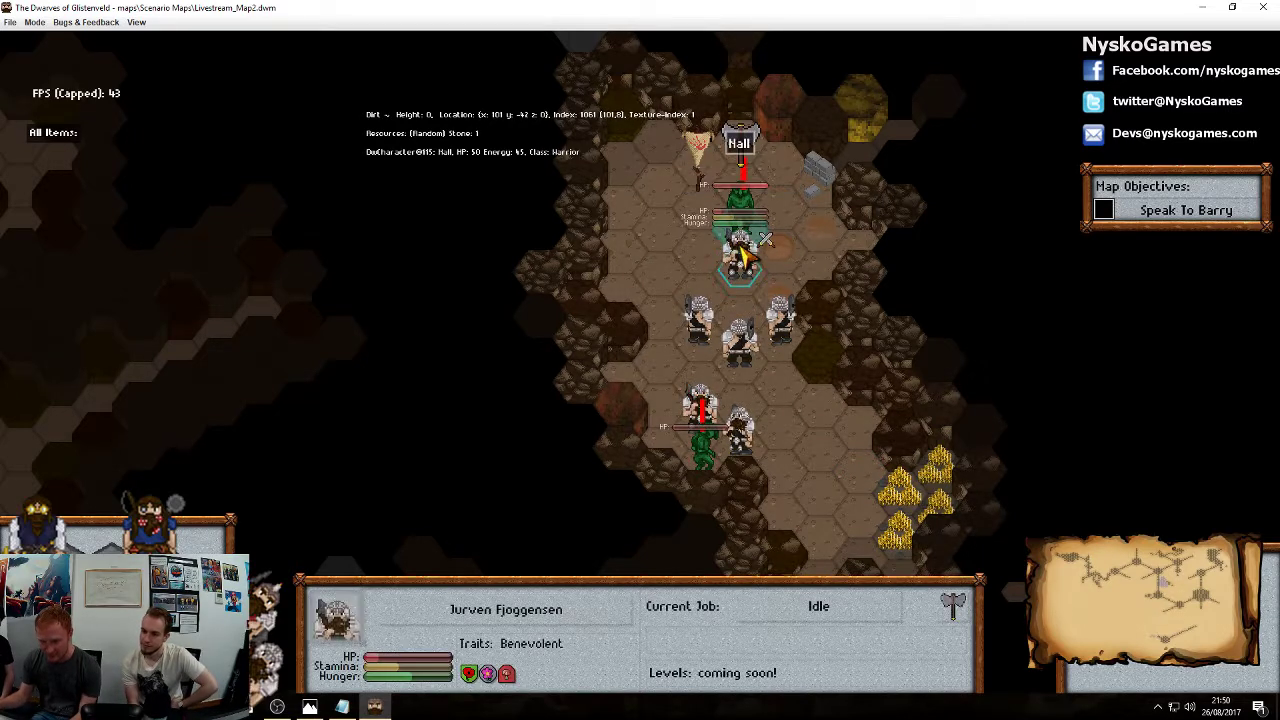
right_click(784, 338)
left_click(704, 314)
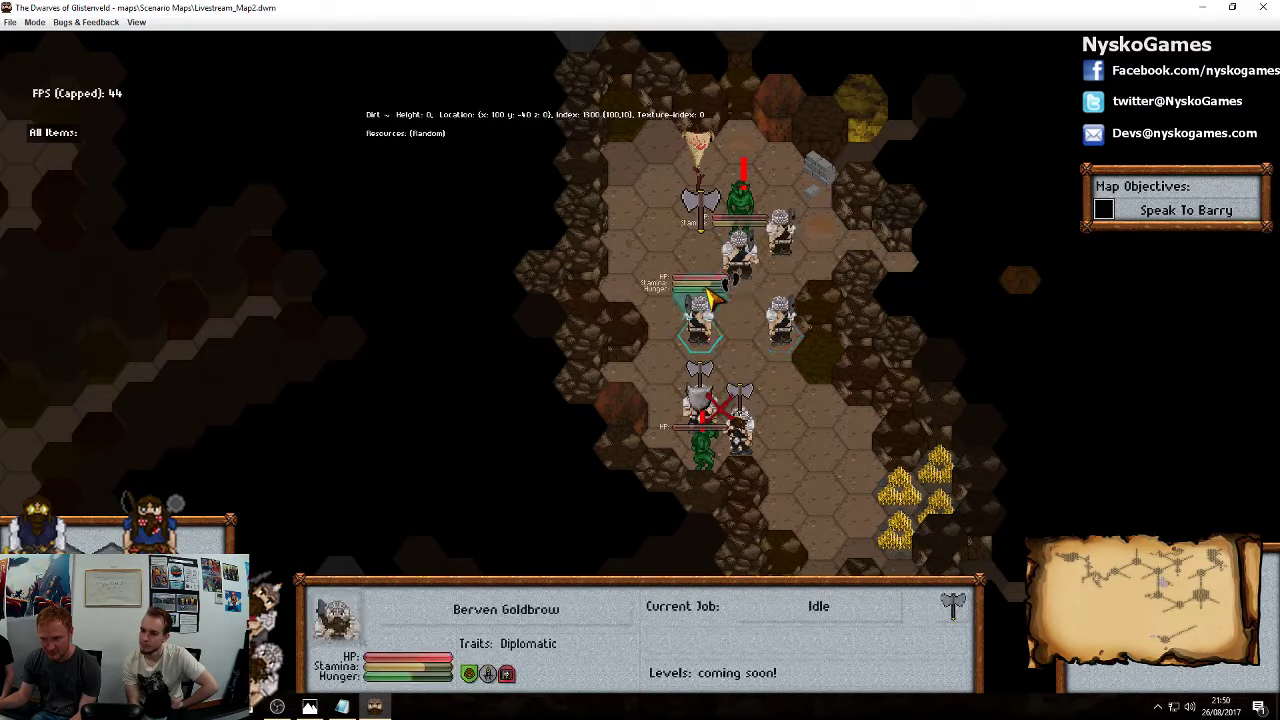
right_click(738, 268)
left_click(870, 502)
left_click_drag(894, 402, 840, 376)
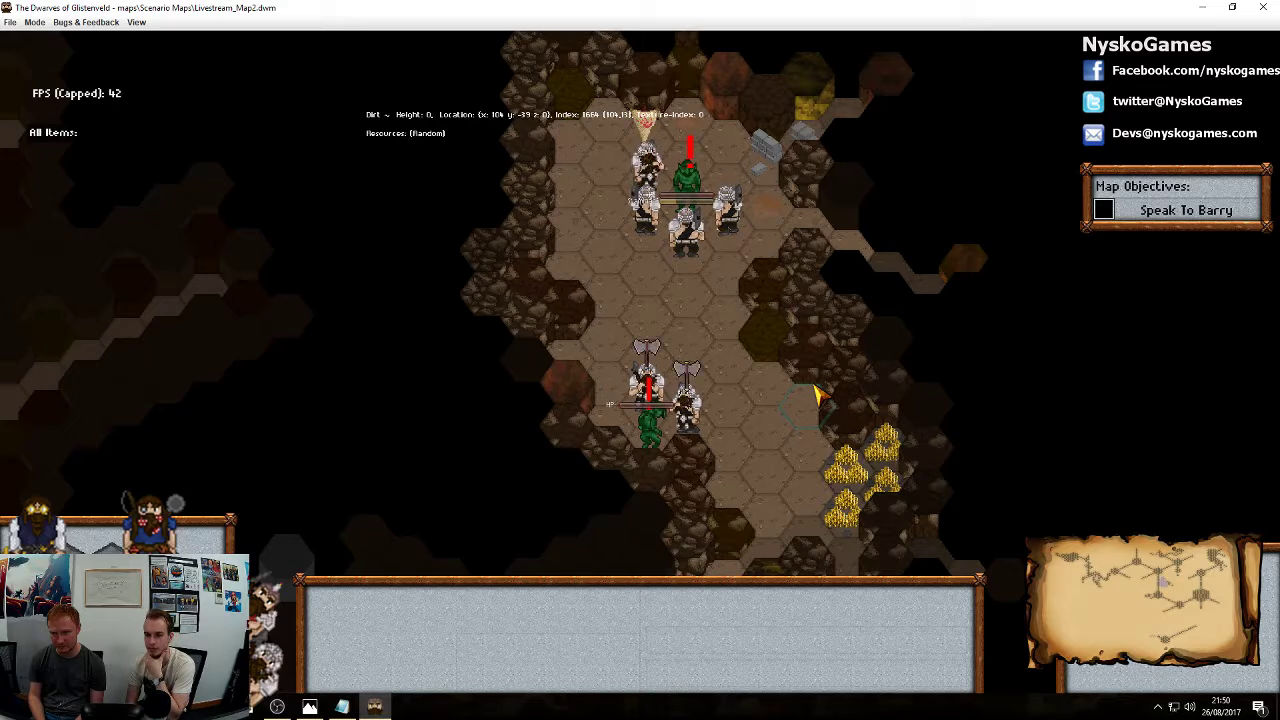
Send the two warriors by the western wall to the gold storage piles and have each pick up gold bars
left_click(700, 422)
right_click(848, 470)
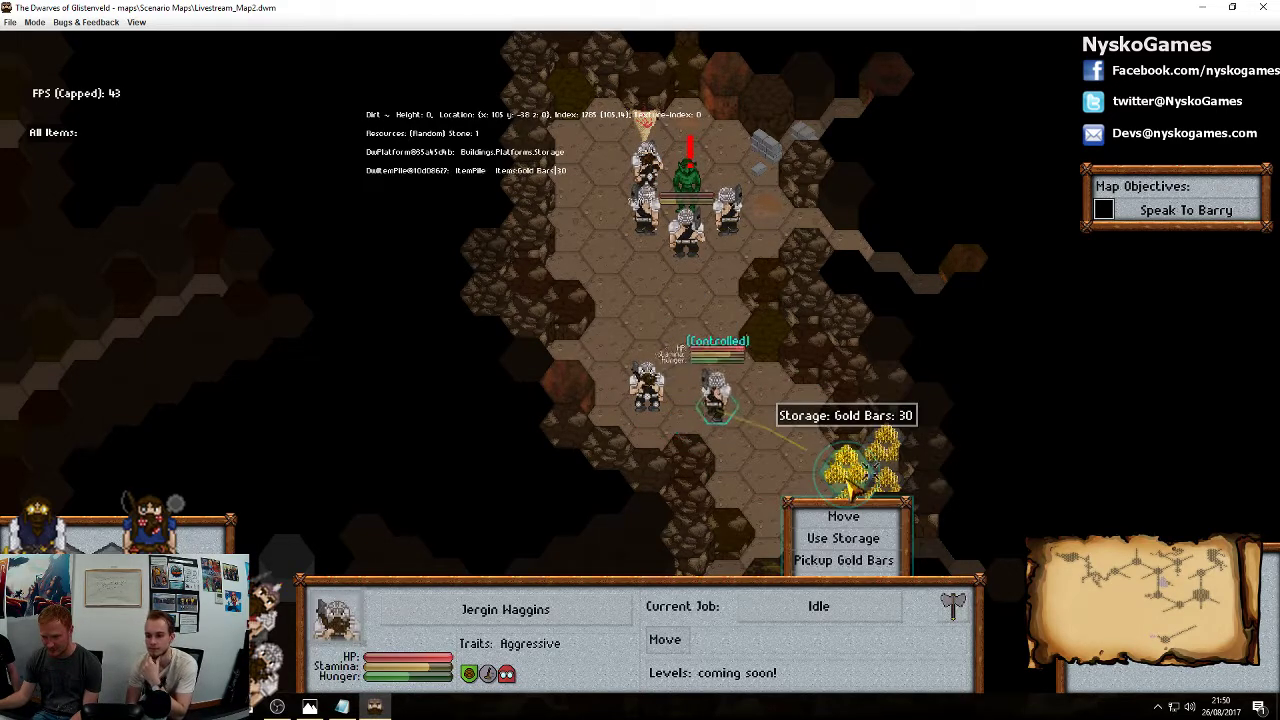
left_click(855, 538)
left_click(648, 396)
middle_click_drag(821, 509, 771, 414)
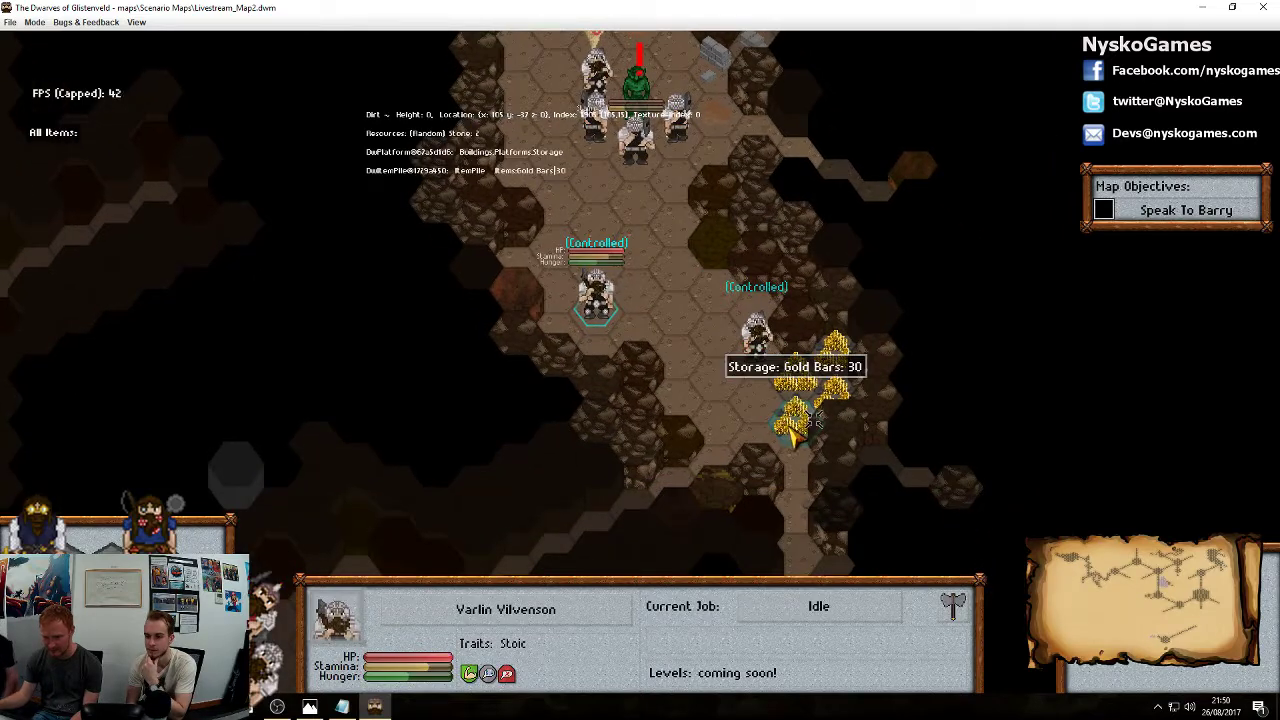
right_click(790, 425)
left_click(794, 508)
left_click(756, 340)
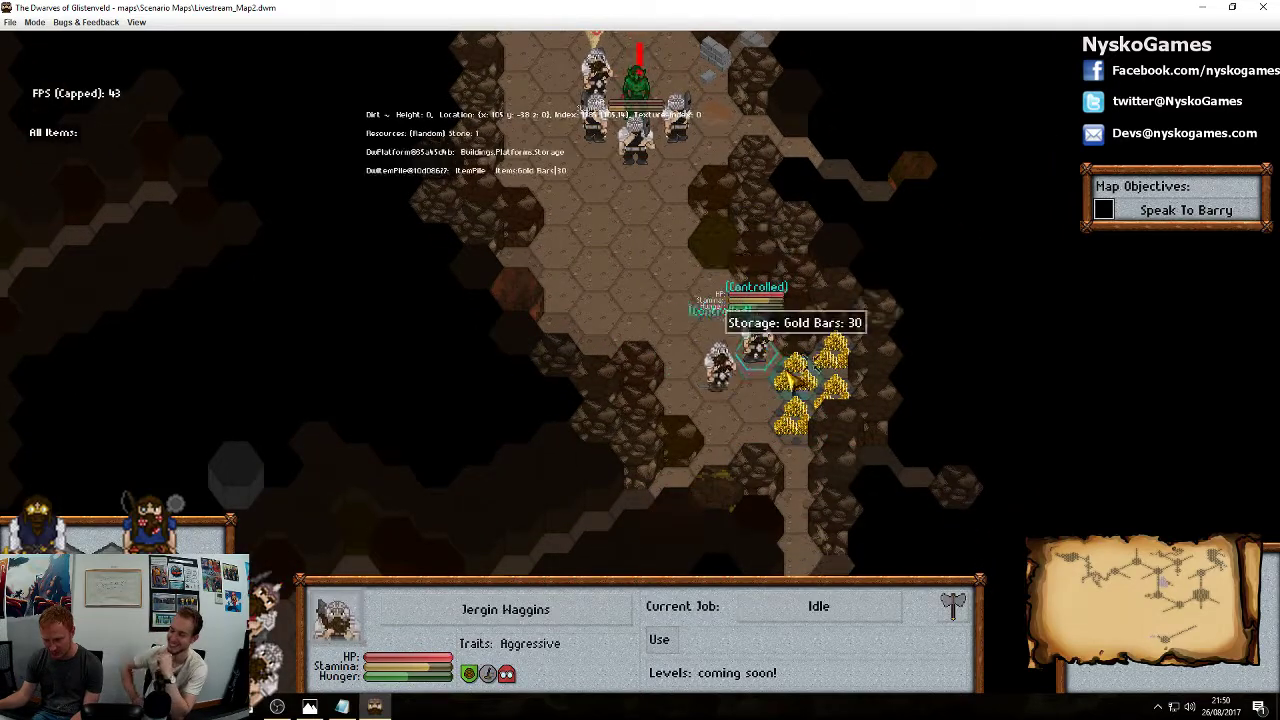
right_click(800, 392)
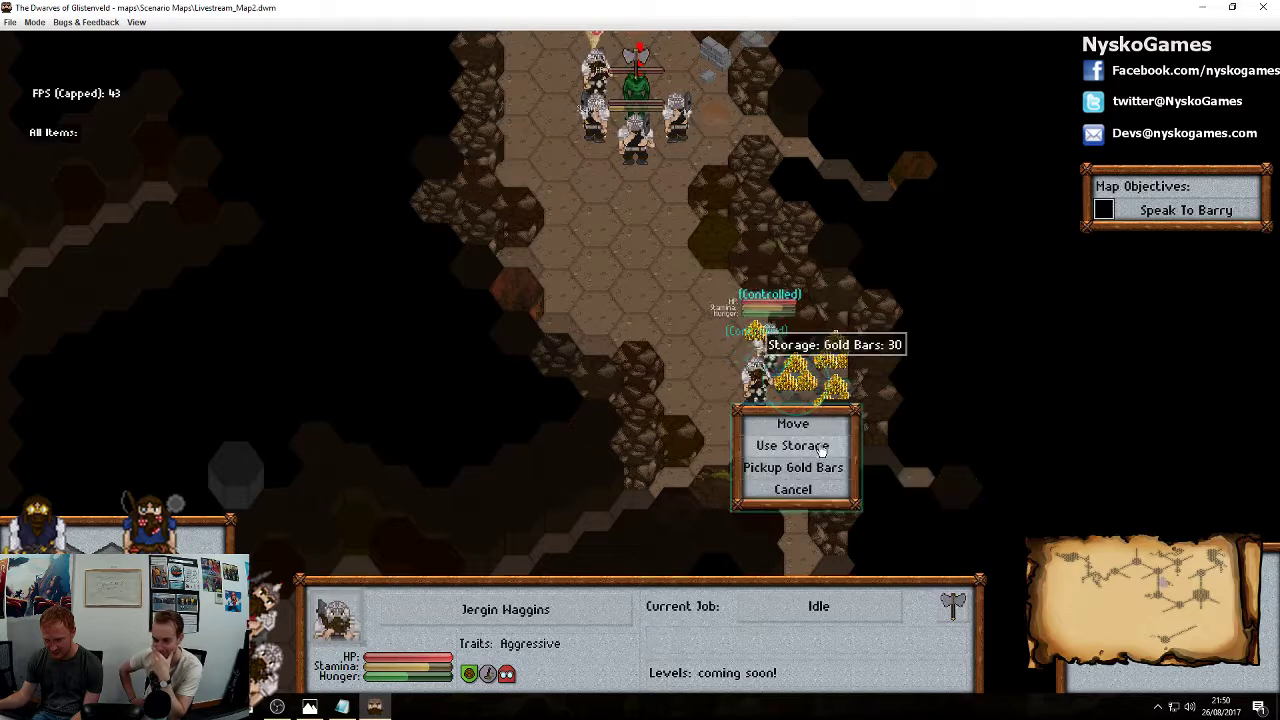
left_click(795, 466)
Move the two gold carriers away from the storage and bring a warrior down from the fight near the banner
left_click(684, 321)
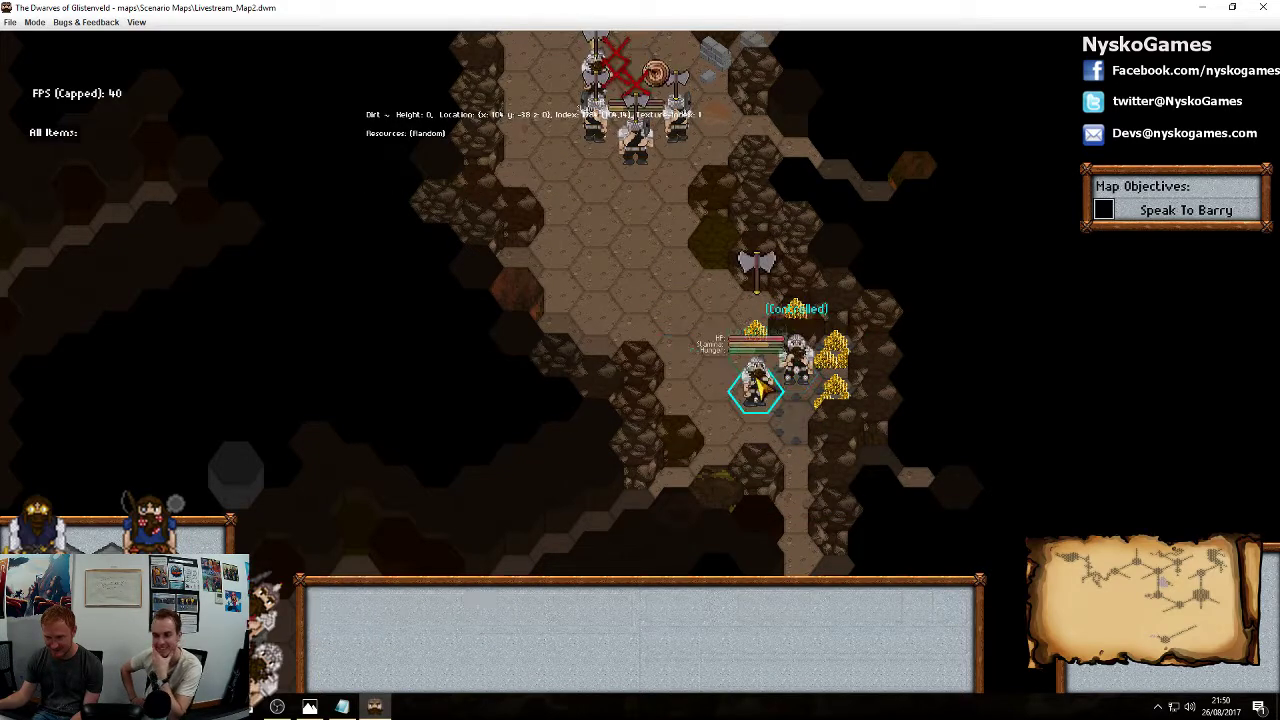
left_click(757, 392)
right_click(713, 439)
left_click(706, 310)
left_click(698, 149)
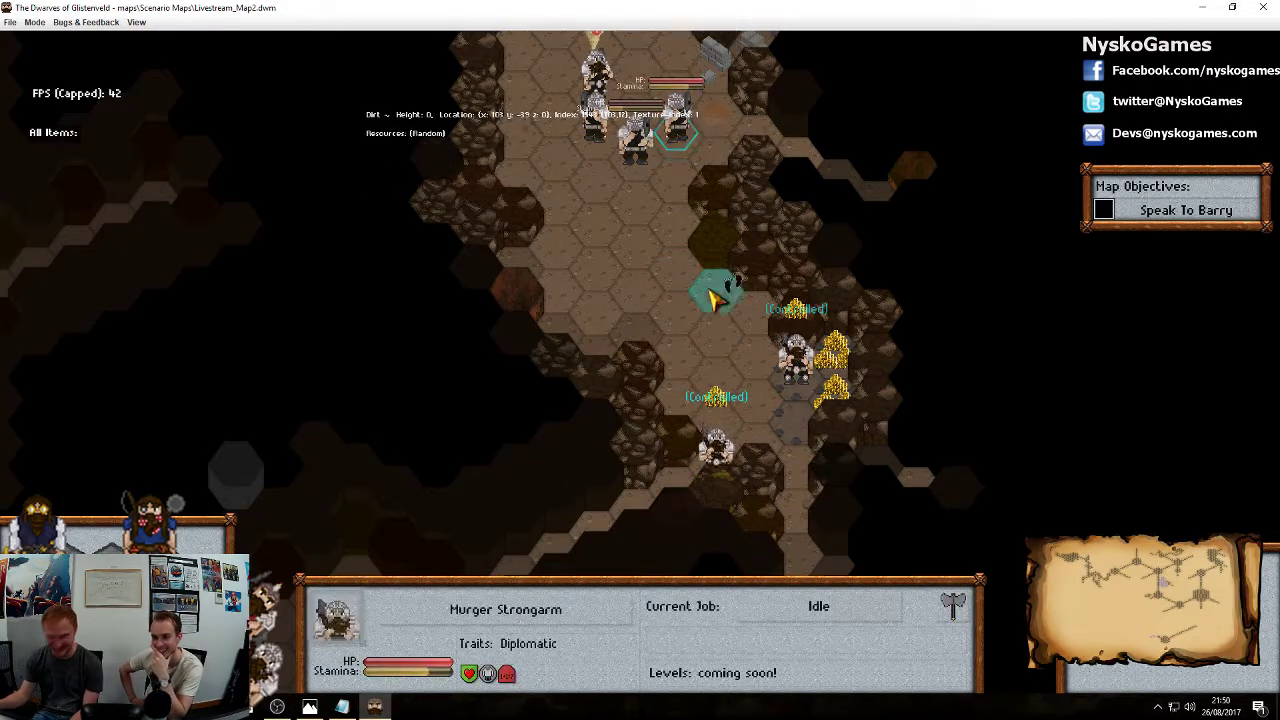
right_click(716, 296)
left_click(779, 377)
right_click(669, 336)
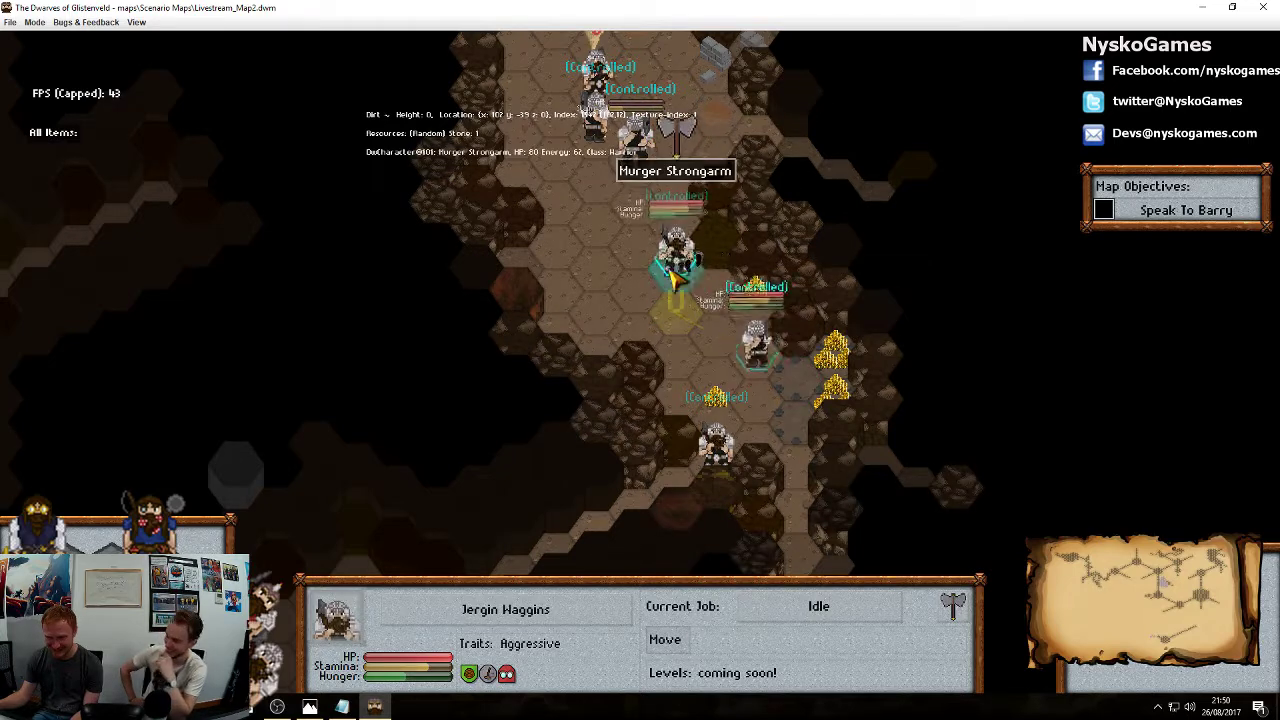
Have the warrior brought down from the banner pick up gold bars from the eastern pile and move south-west
left_click(671, 274)
right_click(740, 326)
right_click(833, 352)
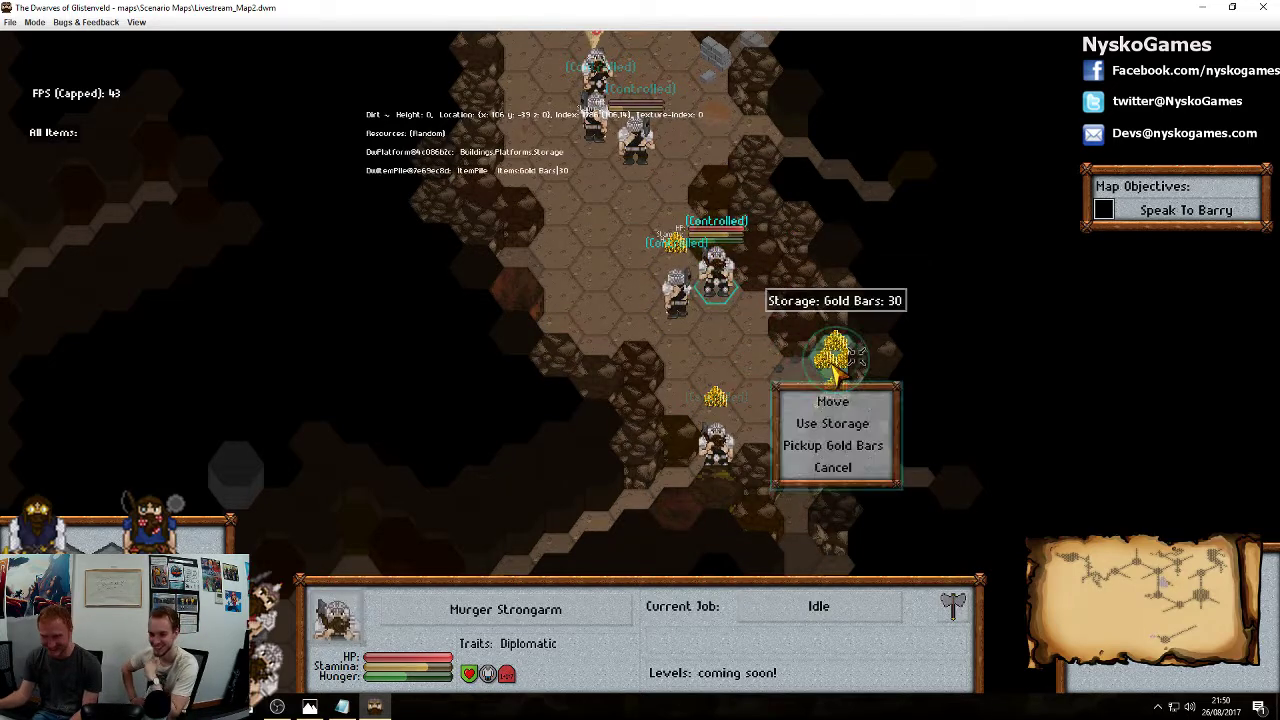
left_click(833, 449)
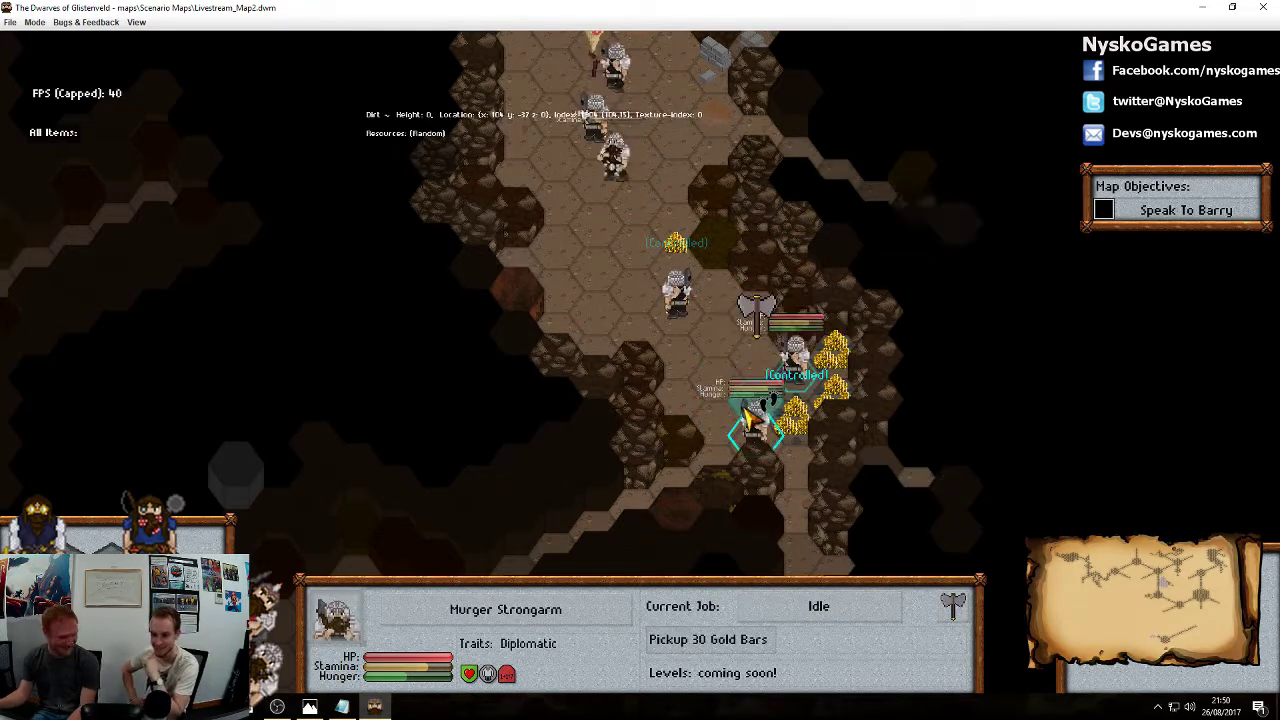
right_click(717, 422)
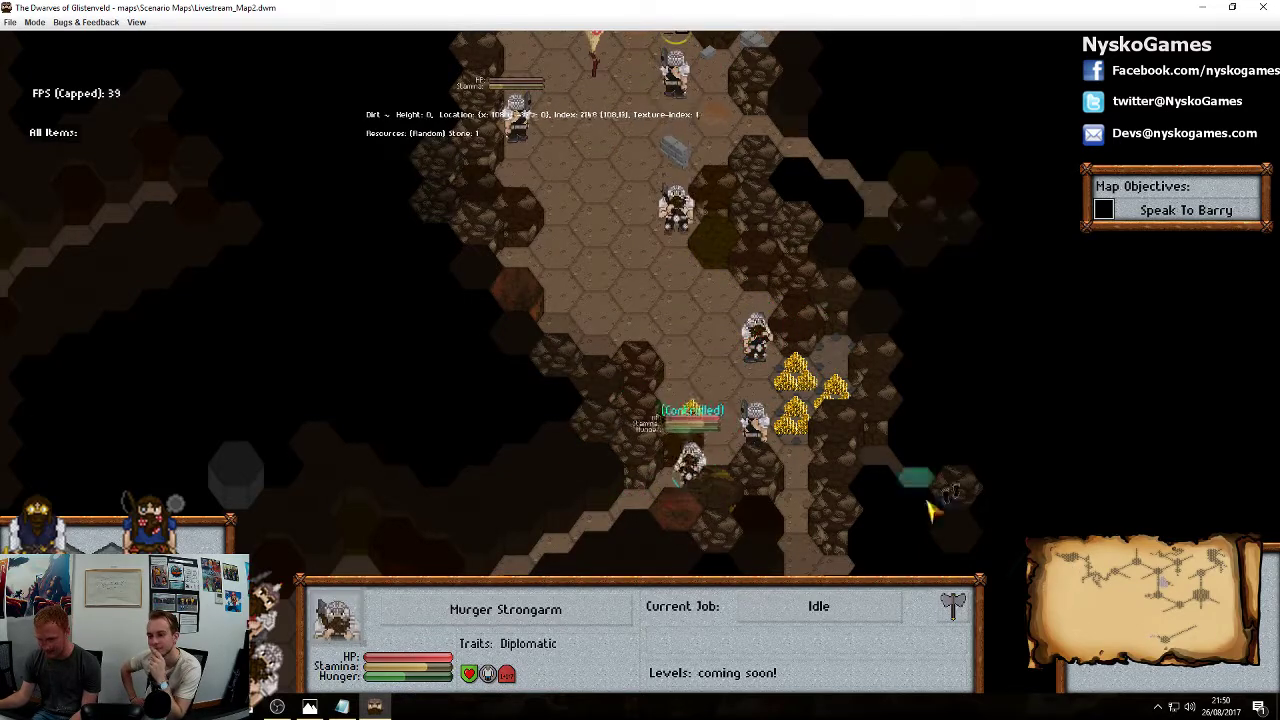
left_click(690, 275)
middle_click_drag(677, 200, 706, 457)
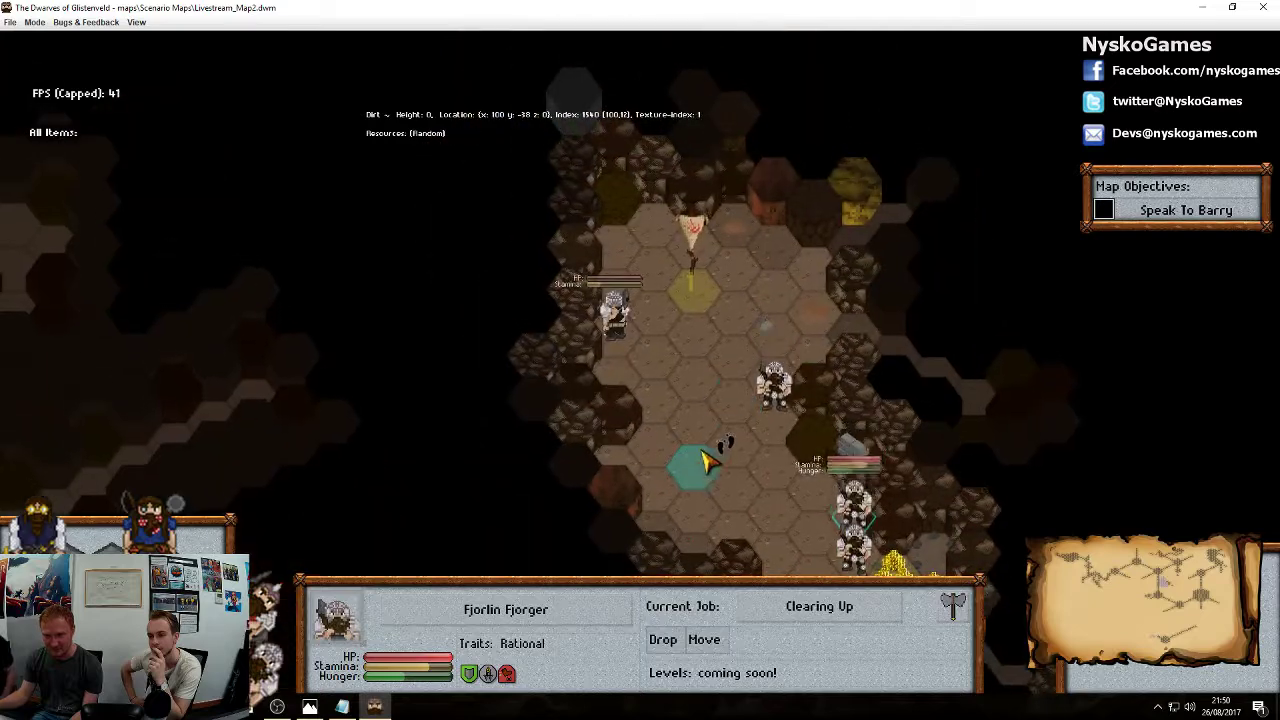
left_click(706, 457)
left_click(718, 450)
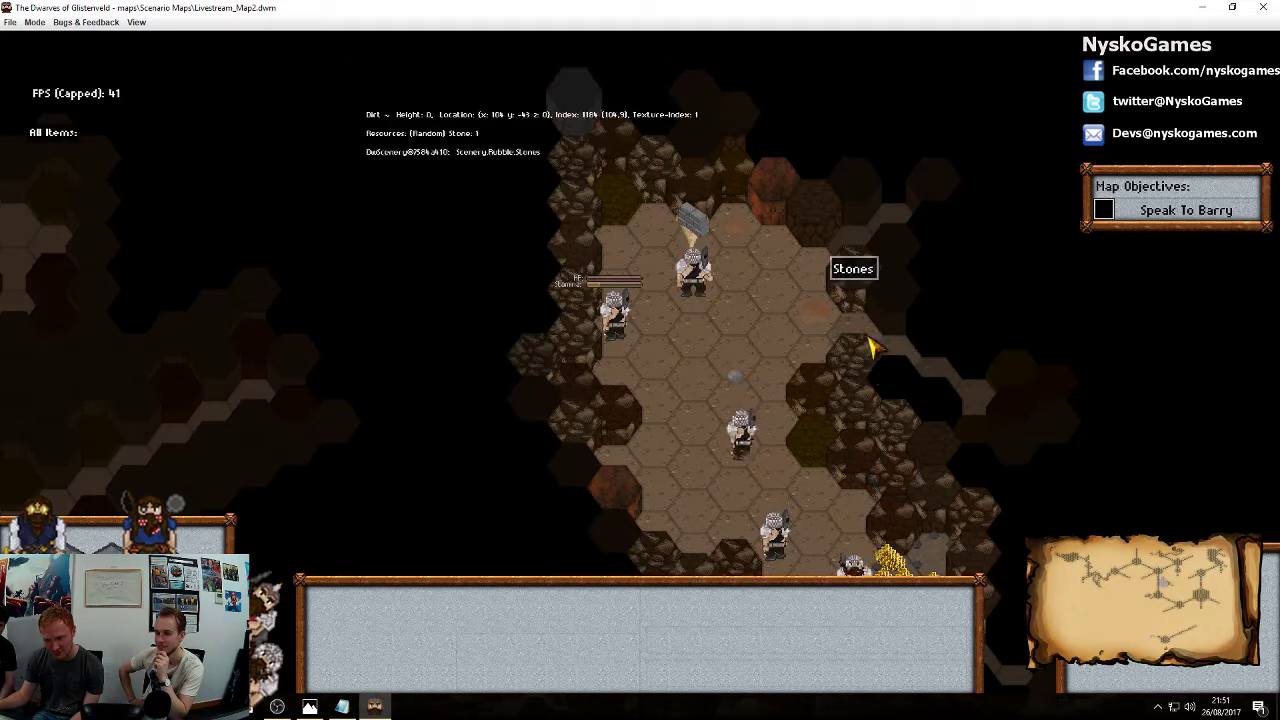
Have the warrior standing among the gold piles pick up 30 gold bars and send him to the far north-western cavern with the stone structure
middle_click_drag(903, 400, 817, 221)
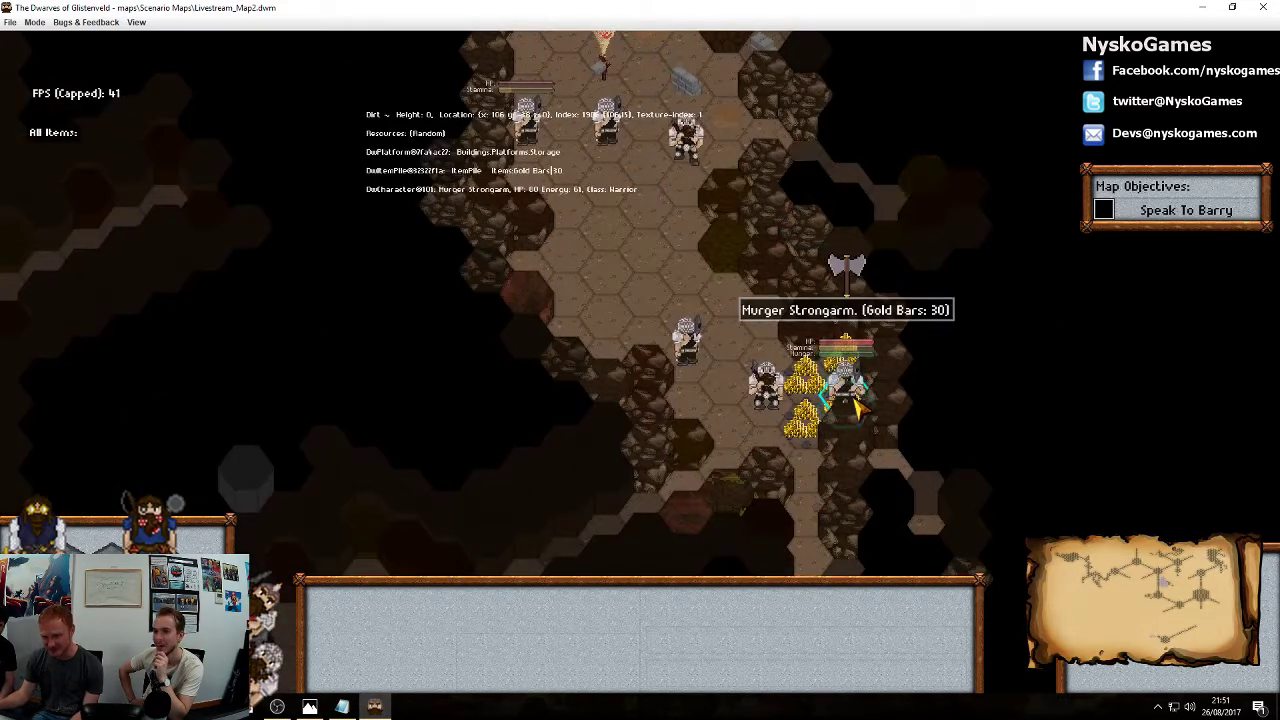
left_click(772, 392)
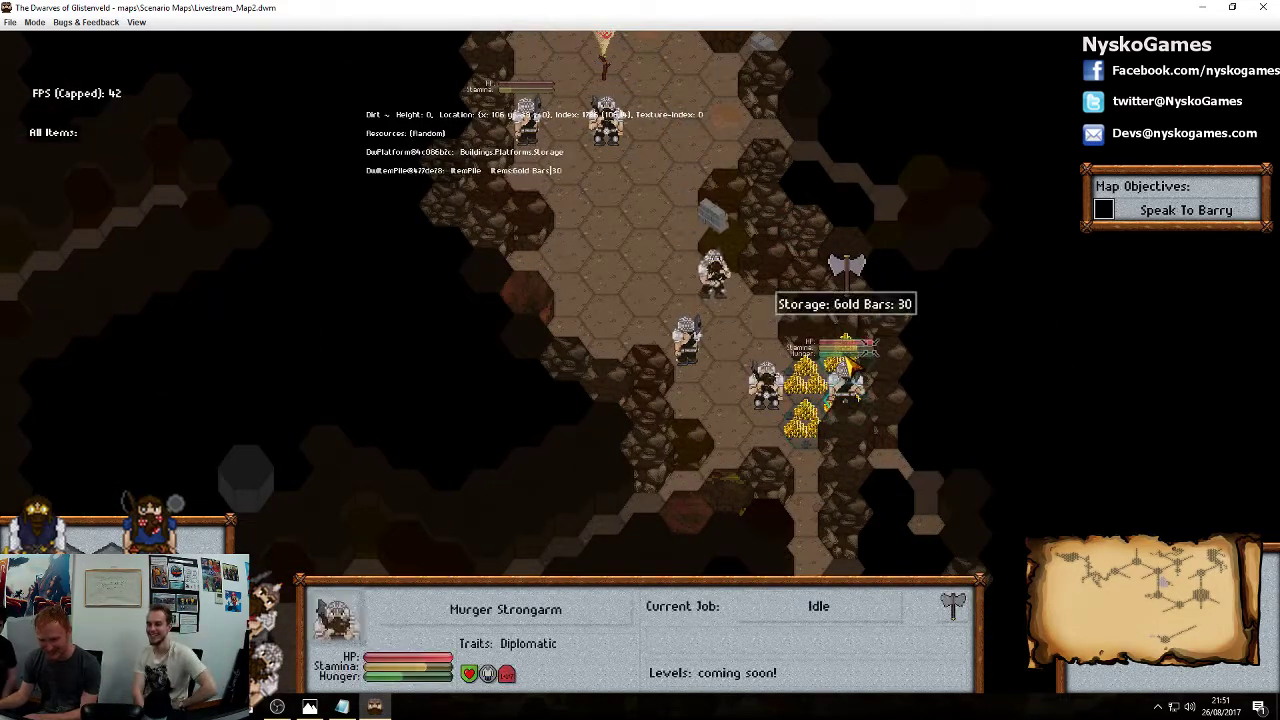
right_click(802, 395)
left_click(872, 450)
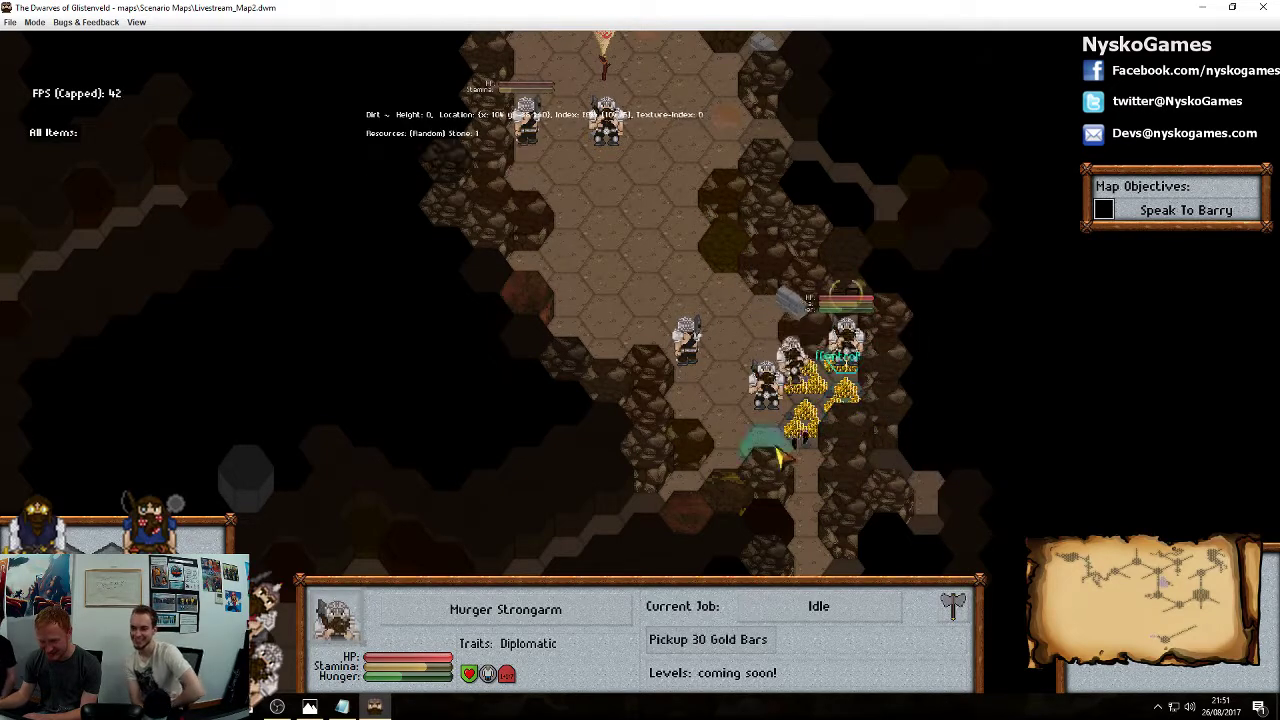
right_click(720, 465)
middle_click_drag(674, 491, 919, 306)
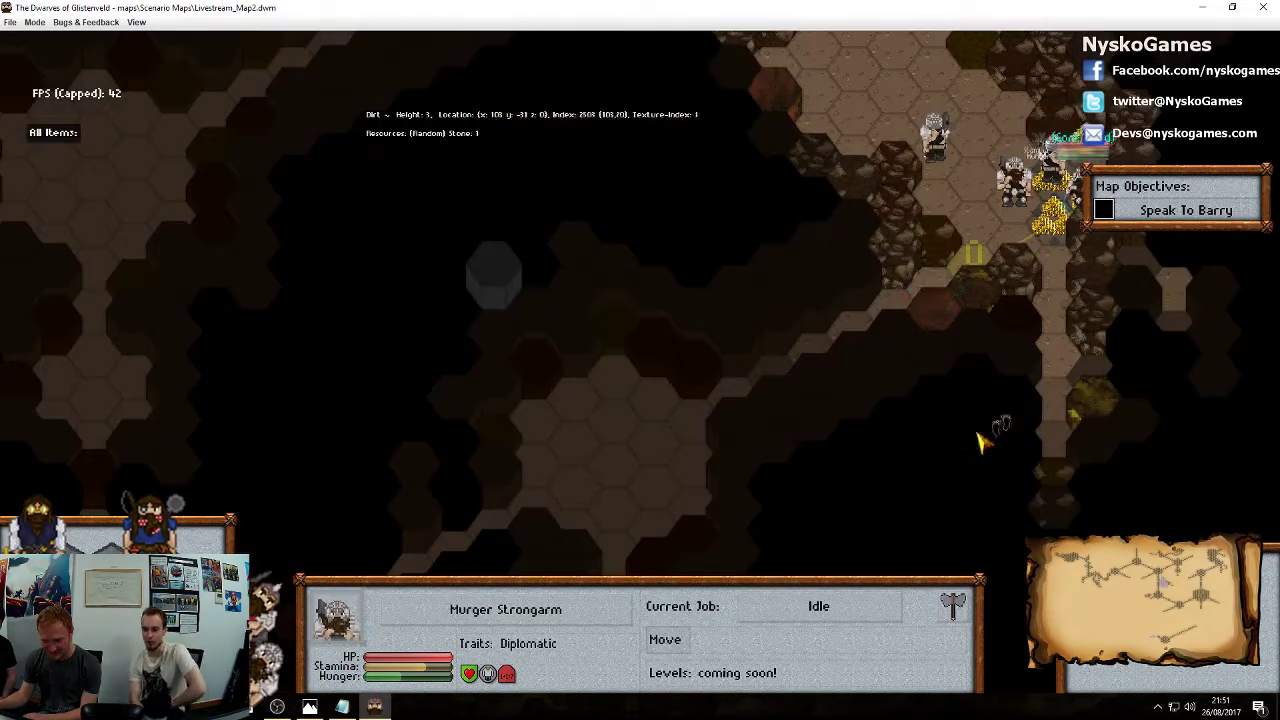
left_click(1068, 558)
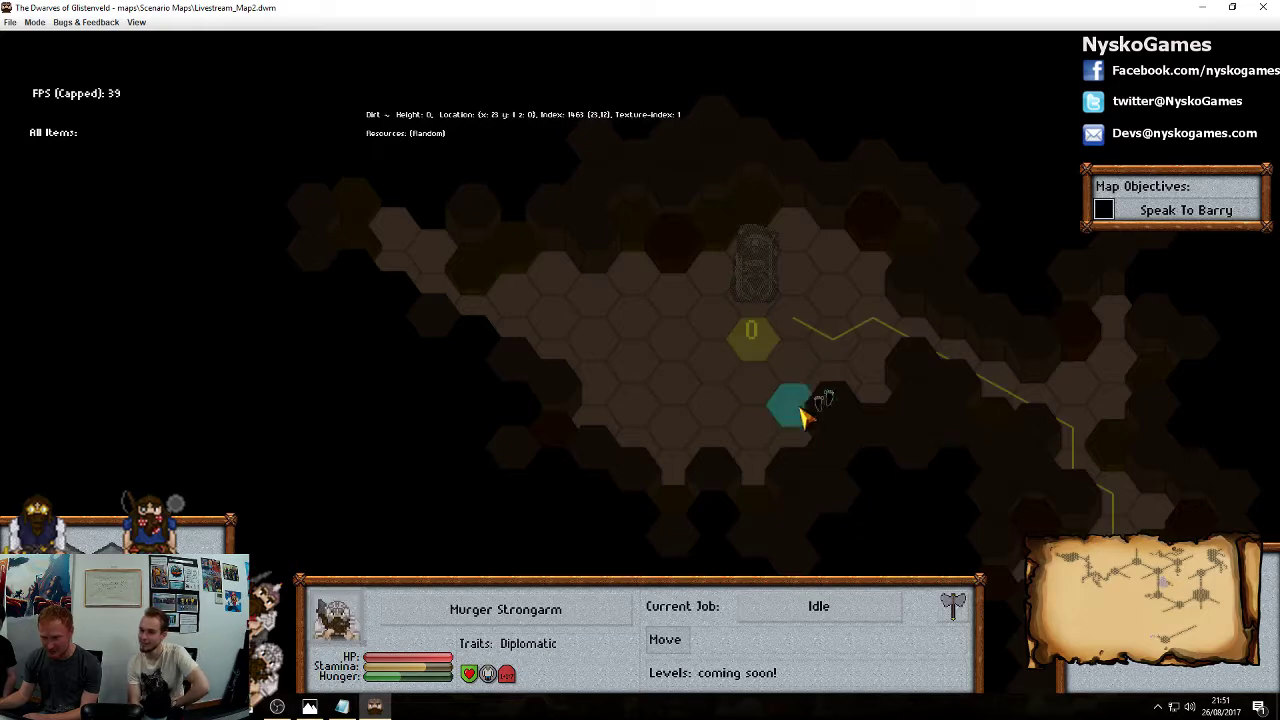
left_click(1226, 568)
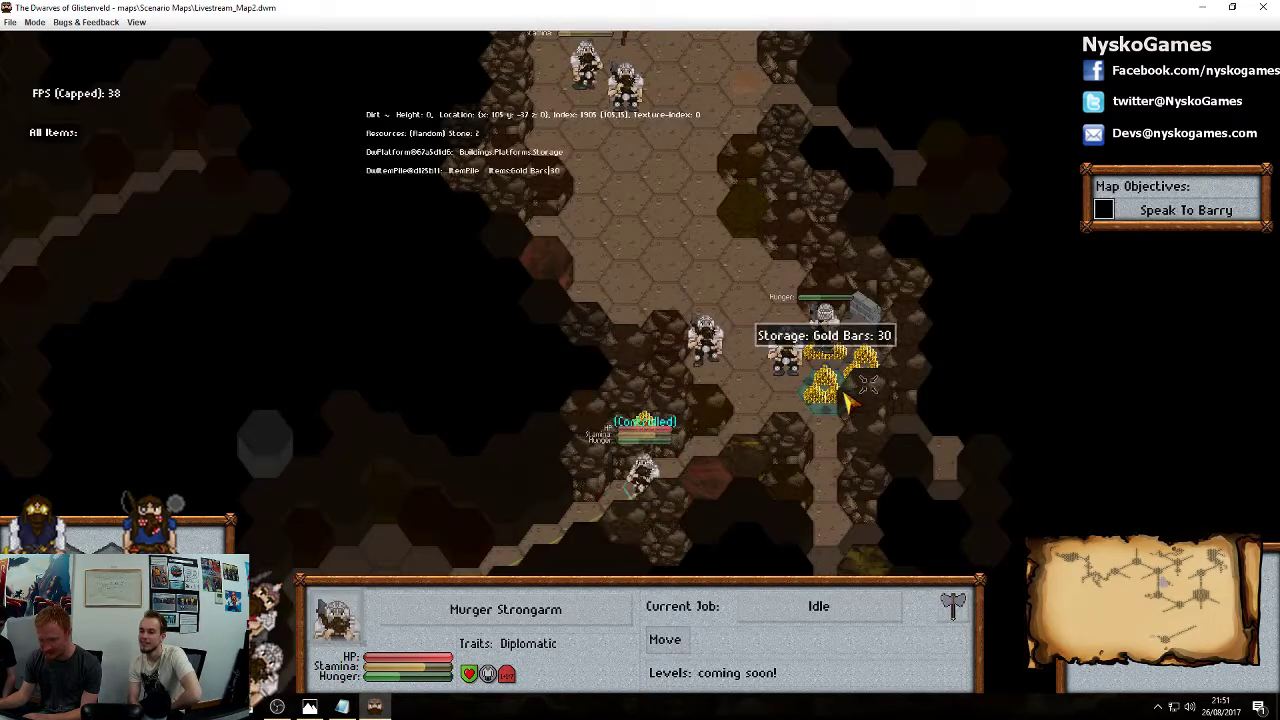
Have the warrior west of the storage pick up gold bars from the southernmost pile and carry them to the far north-western cavern
left_click(785, 358)
right_click(822, 405)
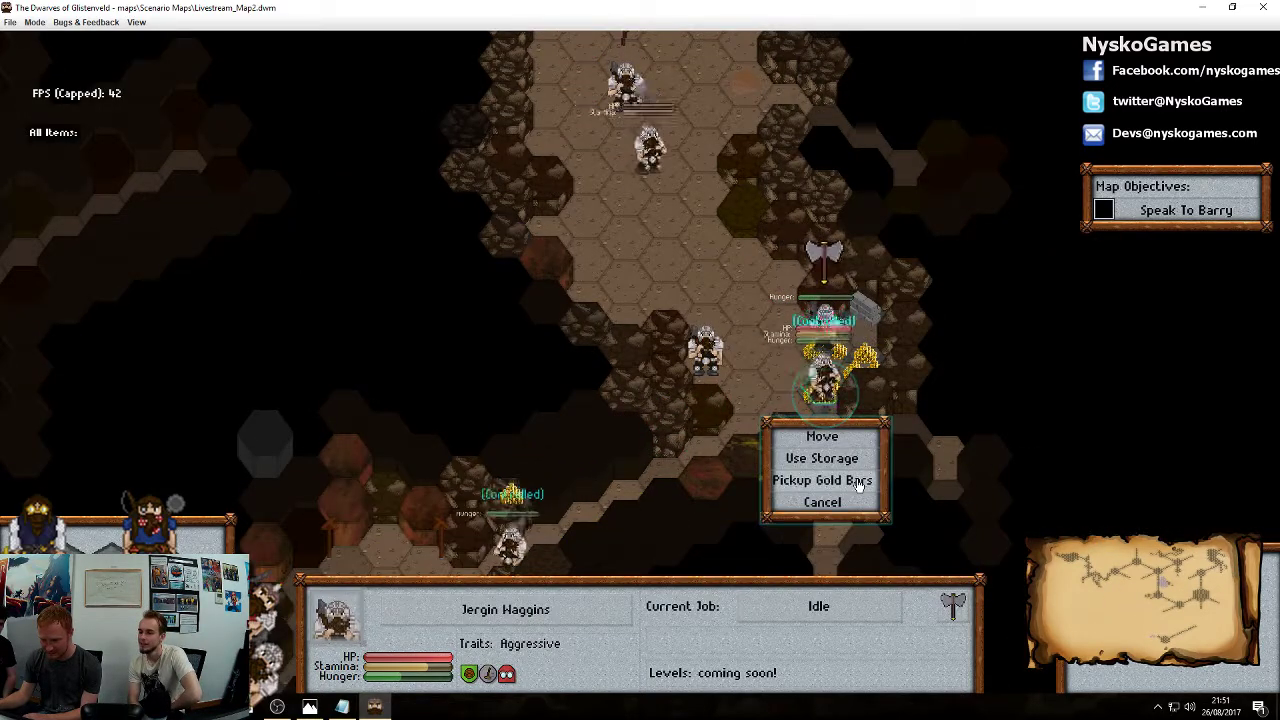
left_click(850, 481)
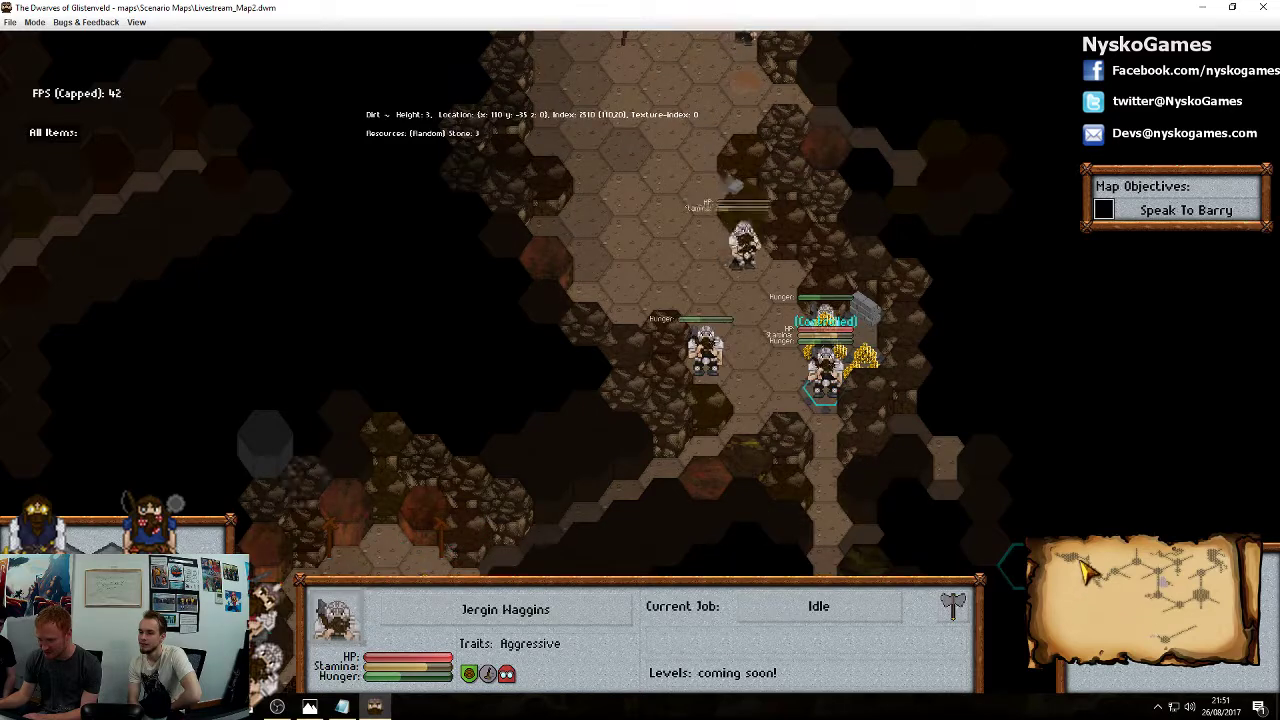
left_click(1077, 562)
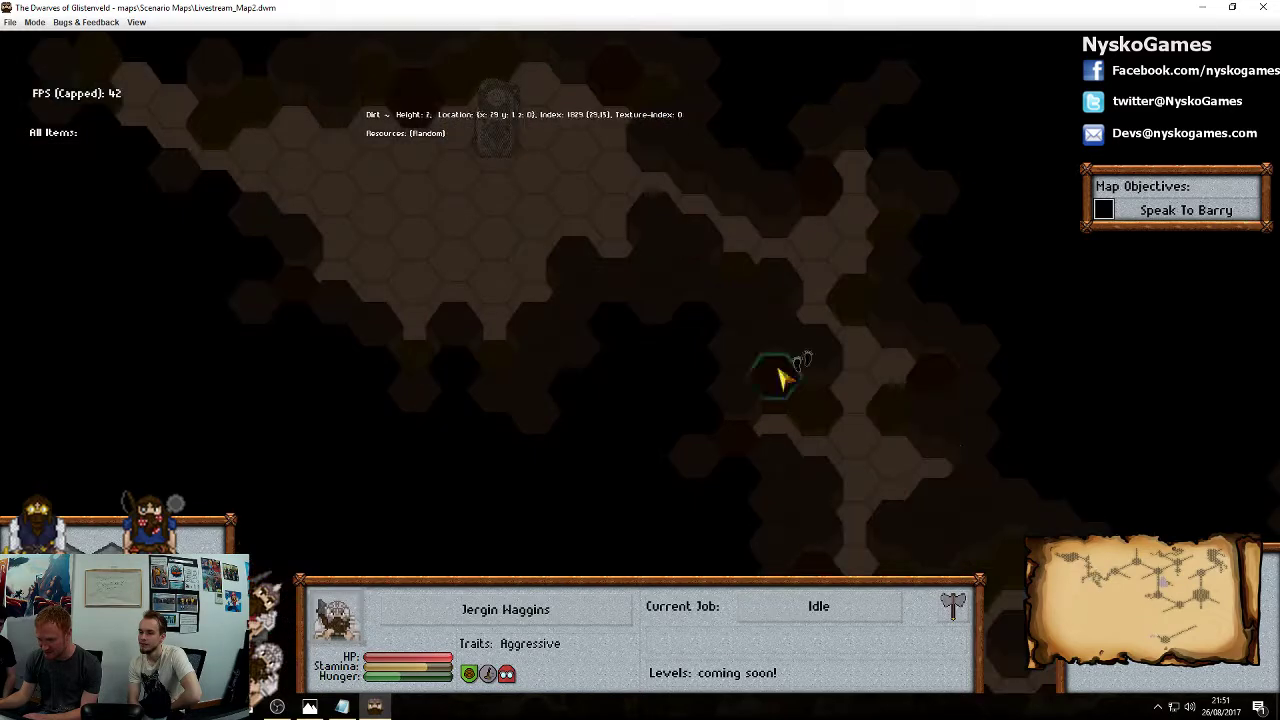
left_click(1188, 570)
left_click(1205, 565)
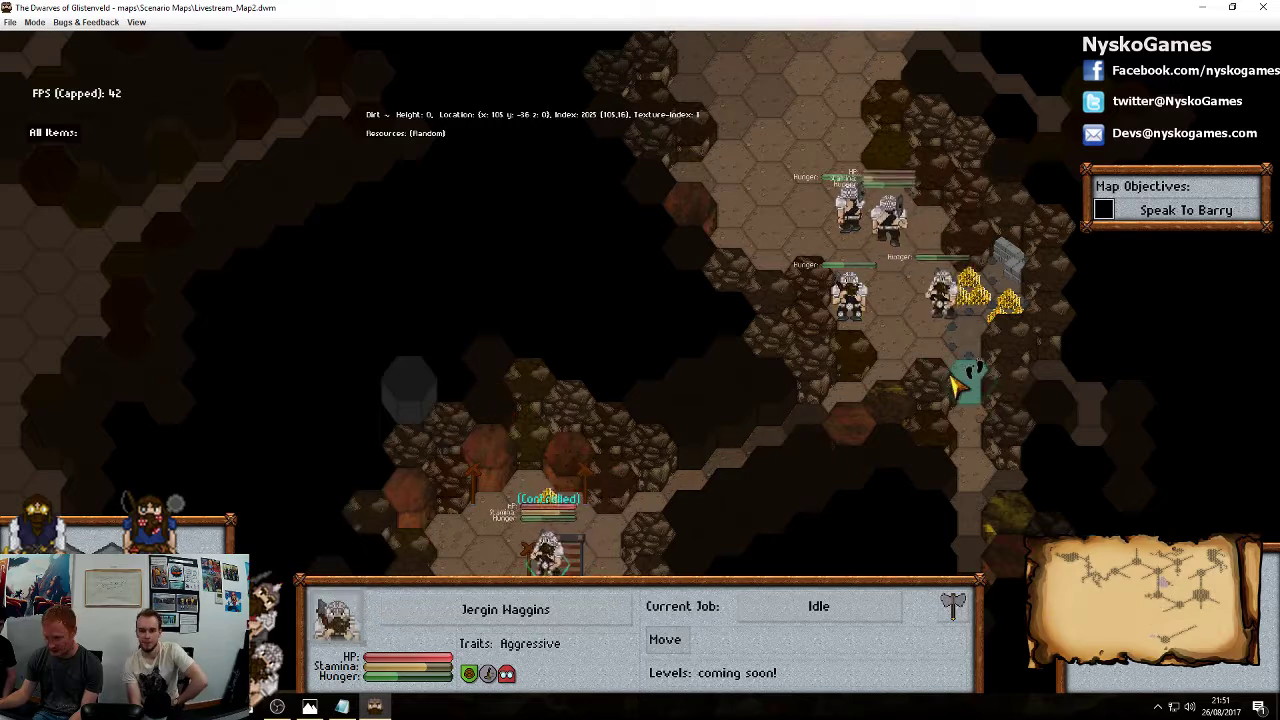
Select a warrior north-west of the storage, have him collect 30 gold bars from the western pile, and dispatch him to the north-western cavern
left_click(890, 291)
right_click(980, 305)
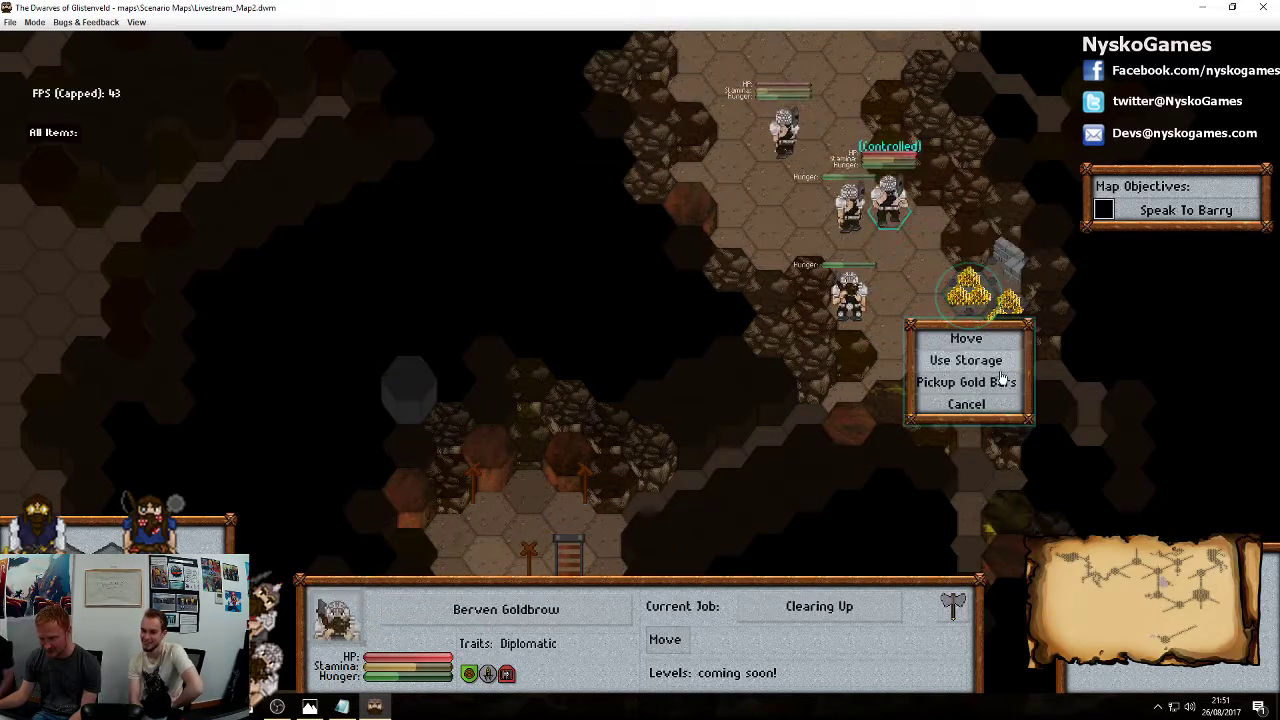
left_click(1000, 376)
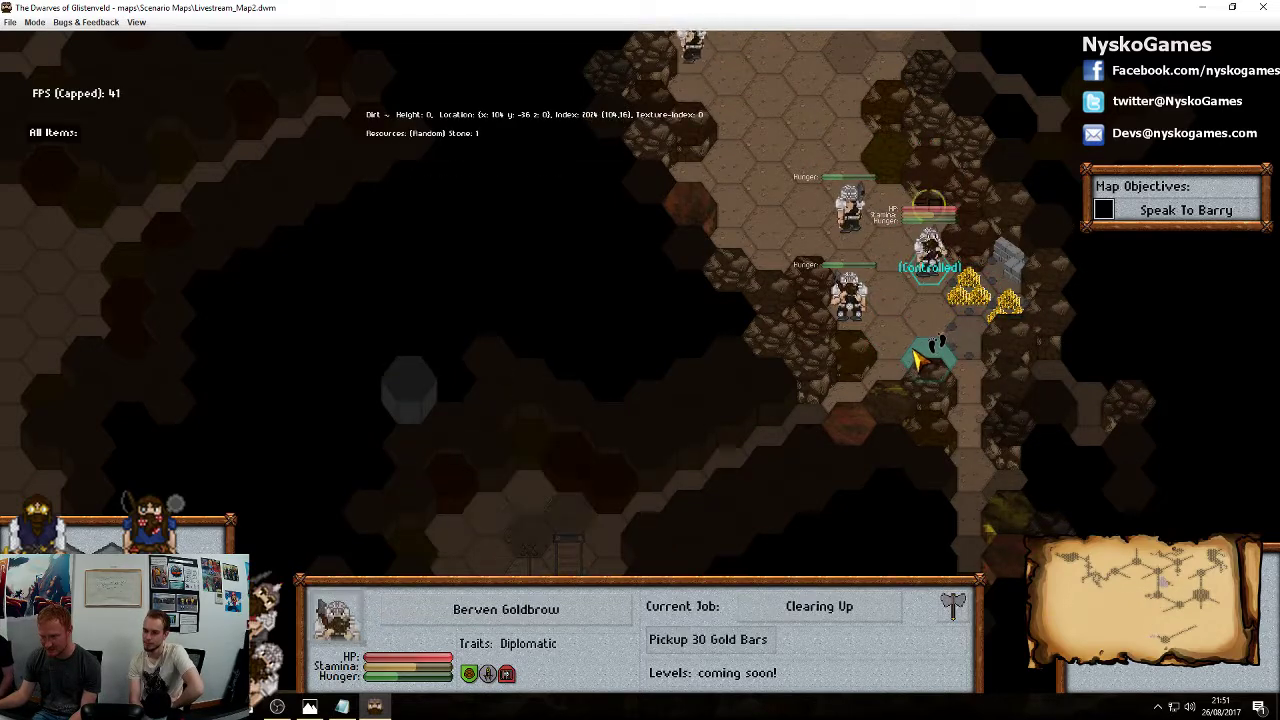
left_click(1072, 568)
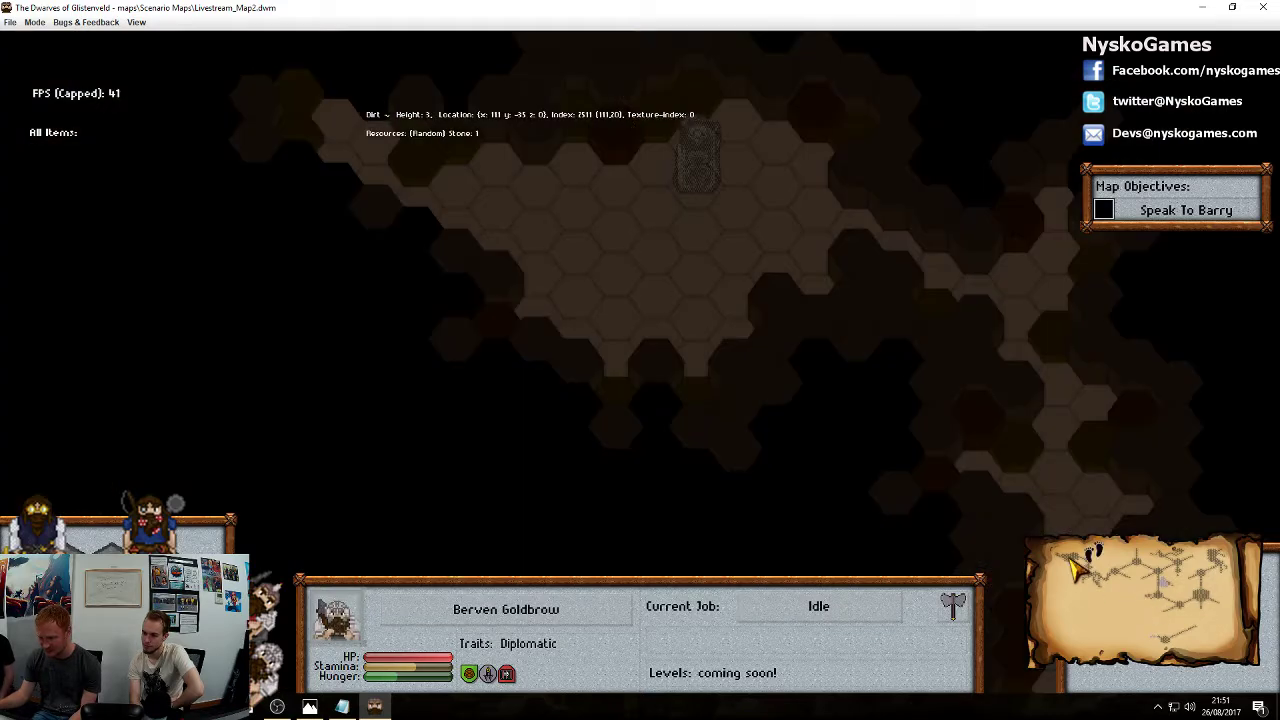
left_click(1197, 580)
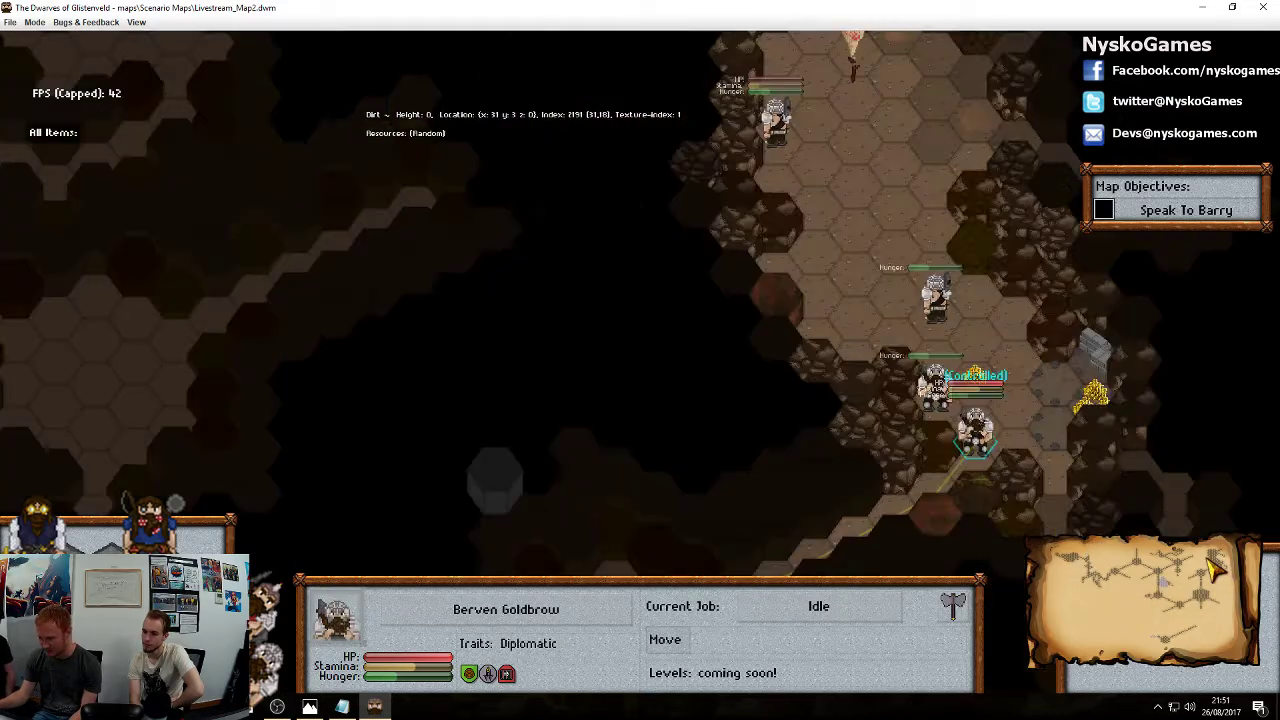
Have the warrior by the camp's south-western wall take the 30 gold bars from the last pile and send him to the north-western cavern
left_click(932, 398)
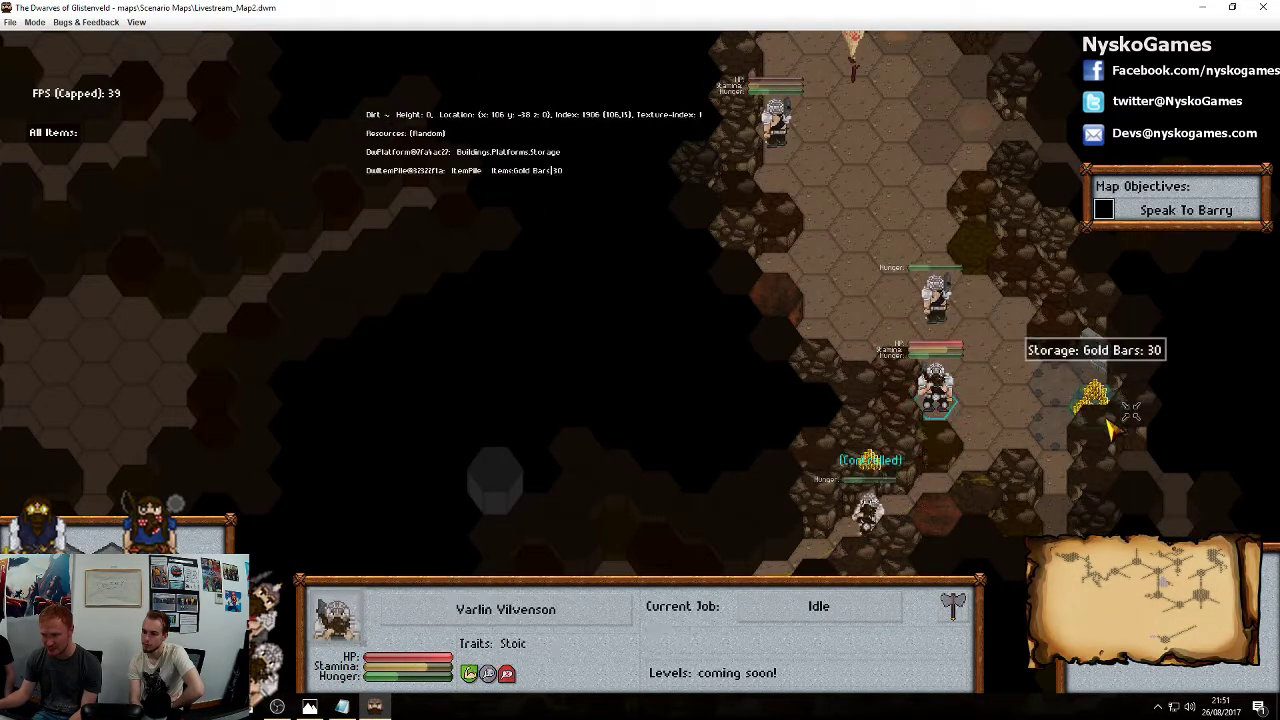
right_click(1094, 395)
left_click(1105, 488)
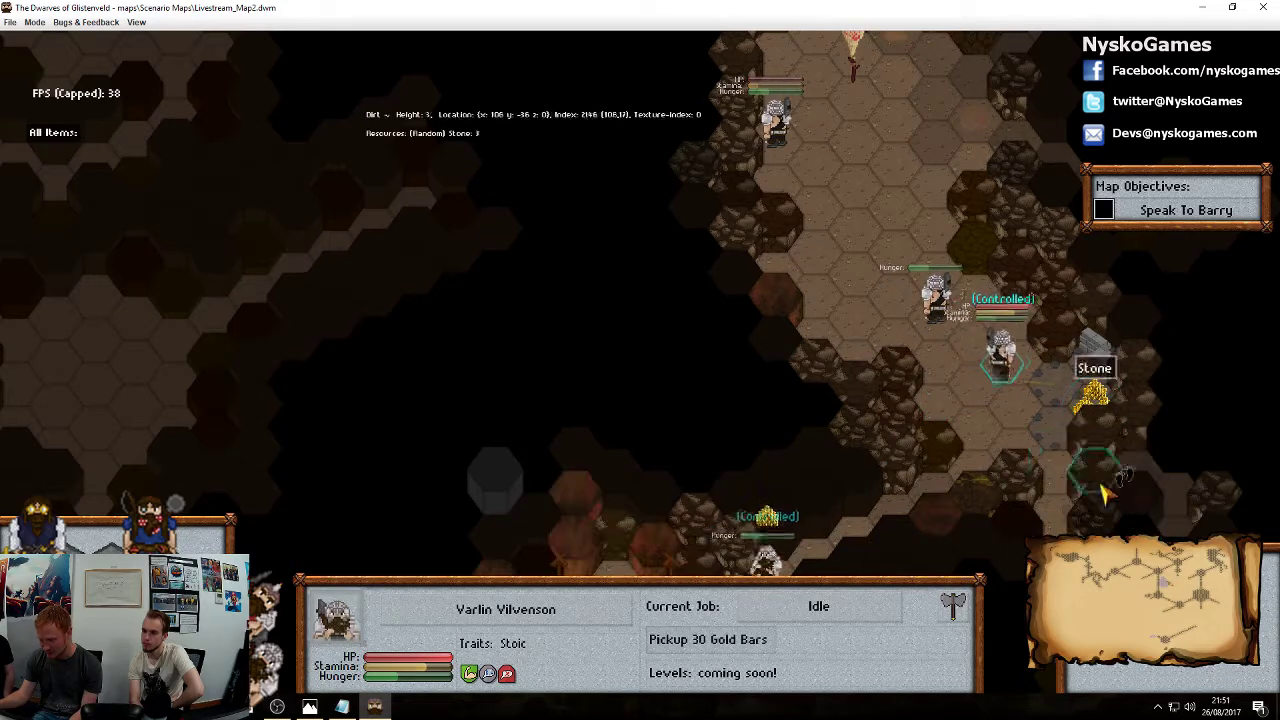
right_click(988, 440)
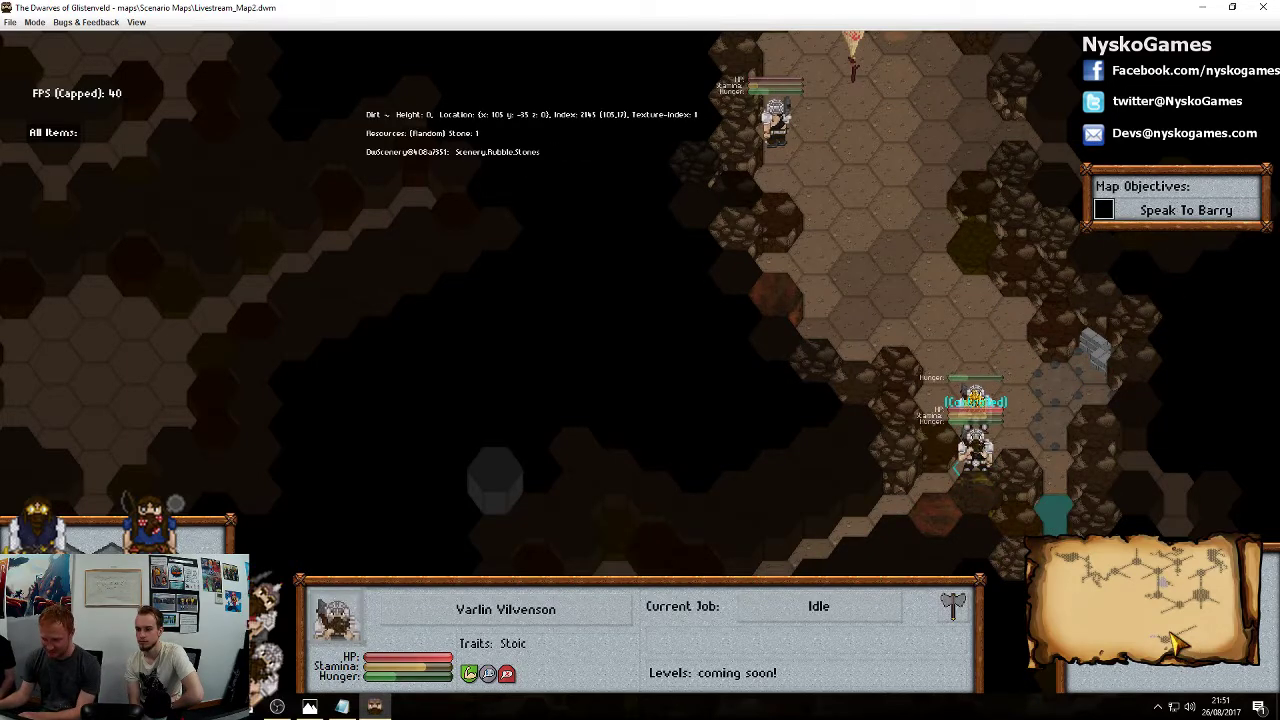
left_click(1070, 565)
left_click(897, 401)
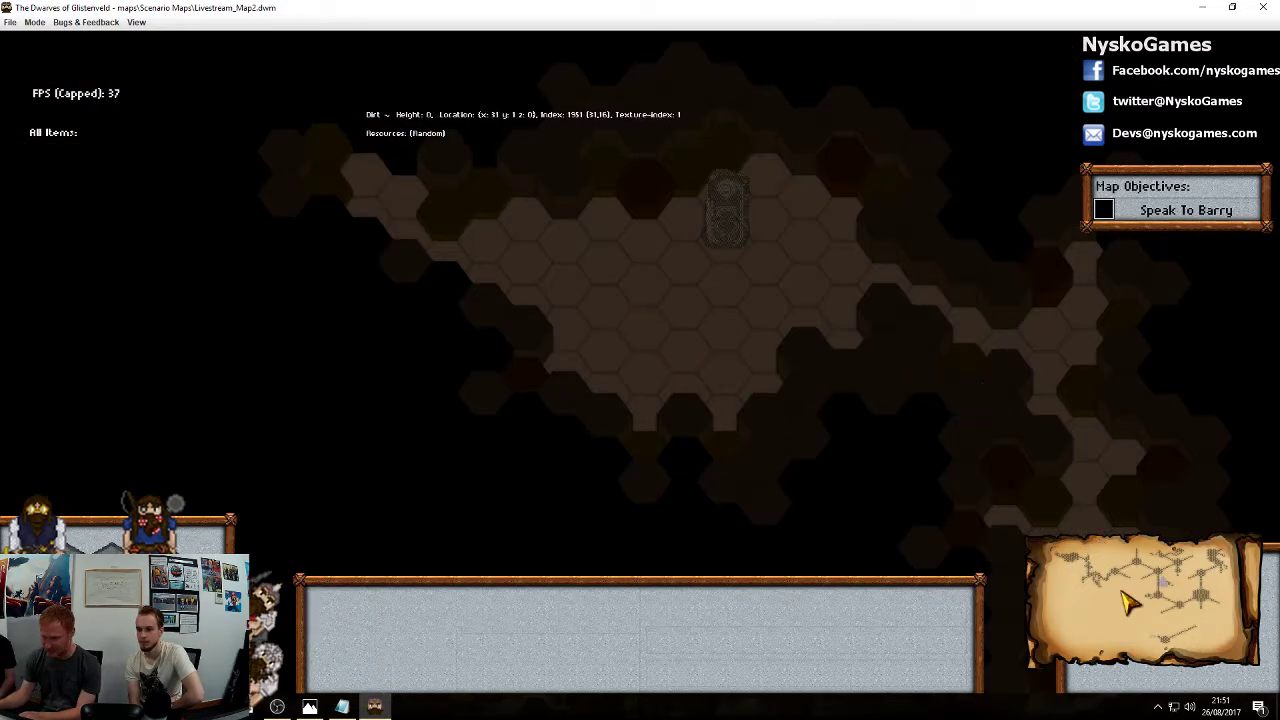
Check the southern track cavern and the gold carriers' route across the map
left_click(1180, 614)
left_click_drag(1006, 324, 692, 326)
left_click(1174, 642)
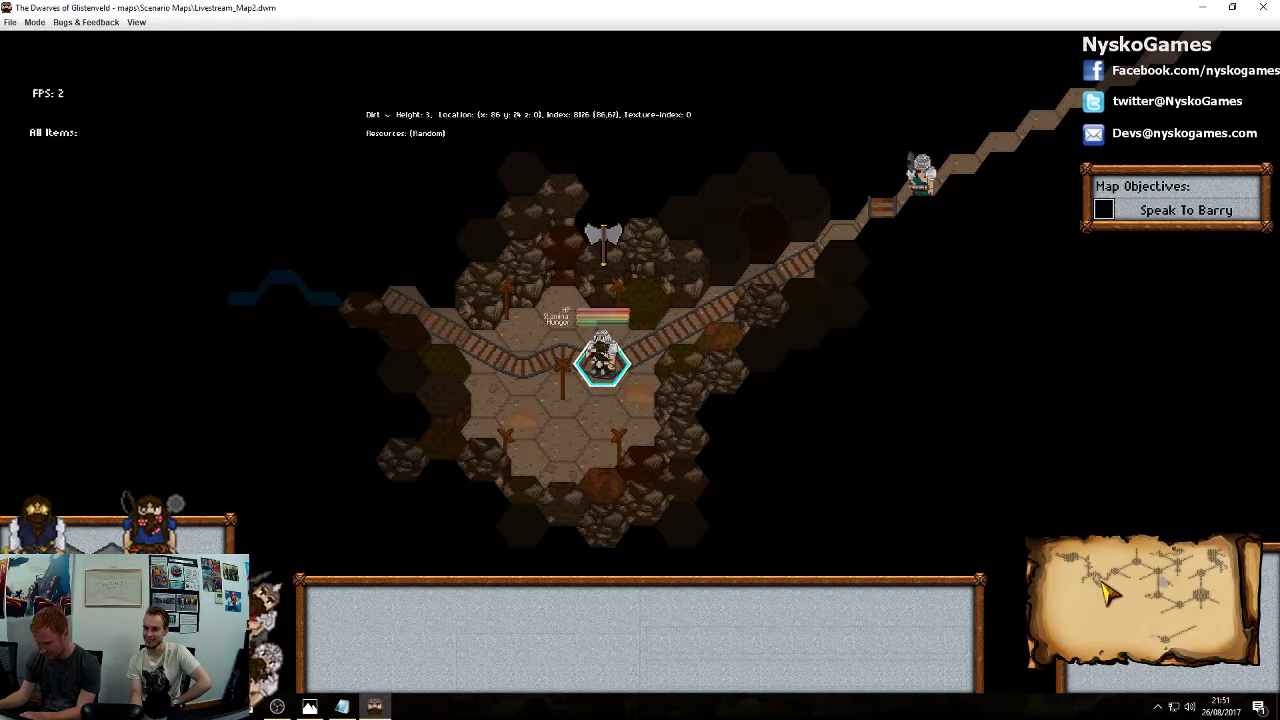
left_click(1210, 573)
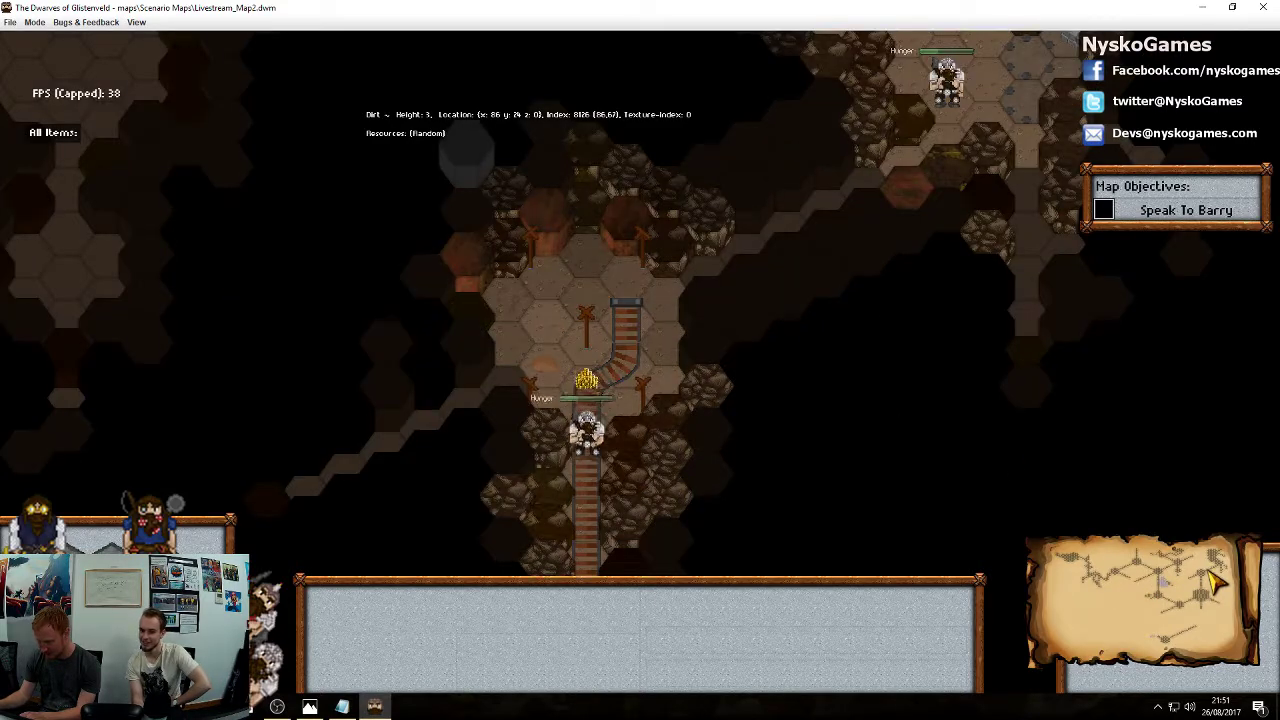
Follow the gold carriers' routes across the map, examining the track cavern and the tunnels they pass through
left_click_drag(872, 302, 775, 498)
left_click_drag(847, 218, 928, 426)
left_click_drag(889, 210, 652, 142)
left_click_drag(705, 405, 766, 126)
left_click_drag(632, 375, 895, 106)
left_click_drag(739, 335, 749, 280)
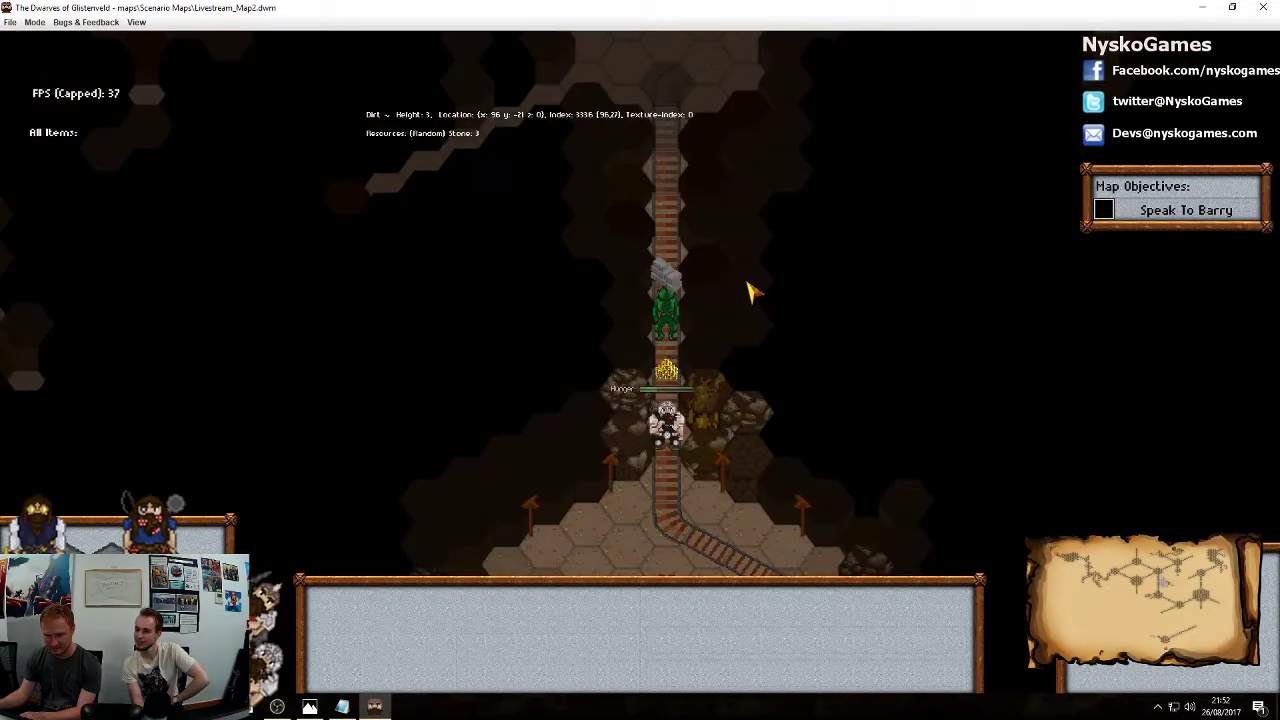
left_click_drag(781, 442, 705, 255)
left_click_drag(1056, 464, 993, 347)
Send the warrior in the southern track cavern north-east across the pressure plate into the next cavern and dismiss Fjommen's dialogue
left_click(1166, 637)
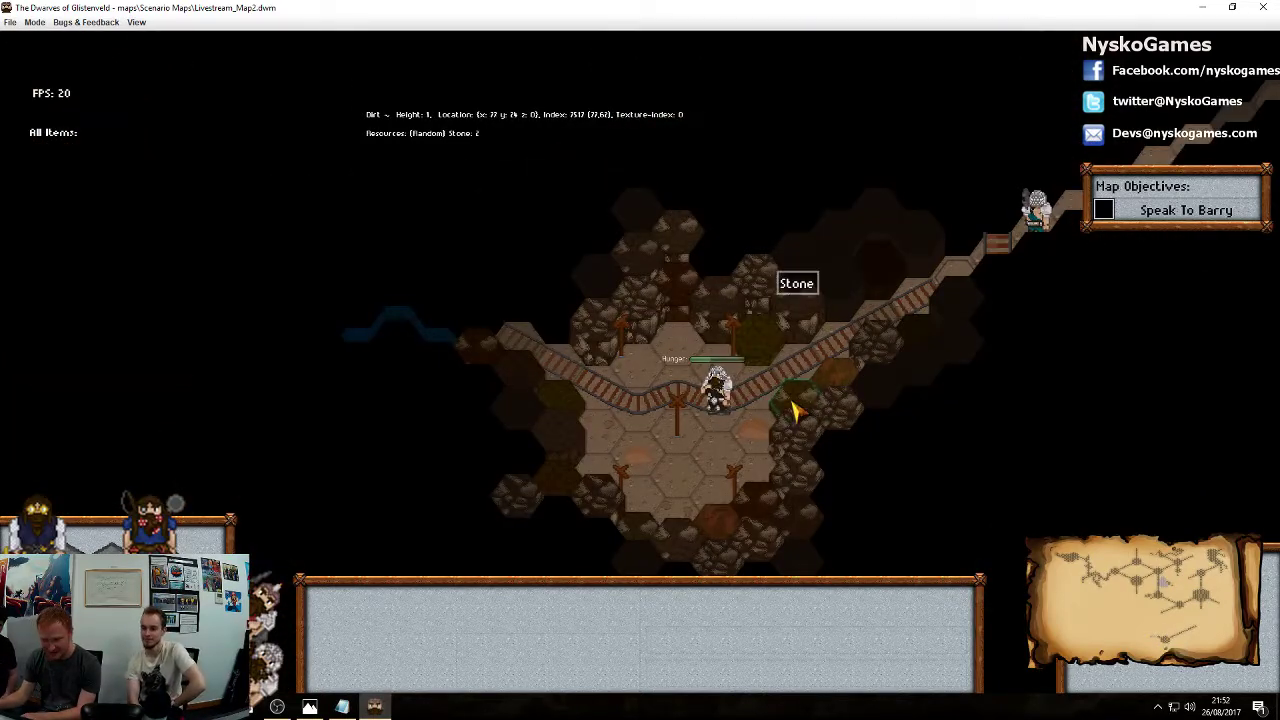
left_click(721, 393)
right_click(914, 301)
left_click_drag(961, 287, 829, 387)
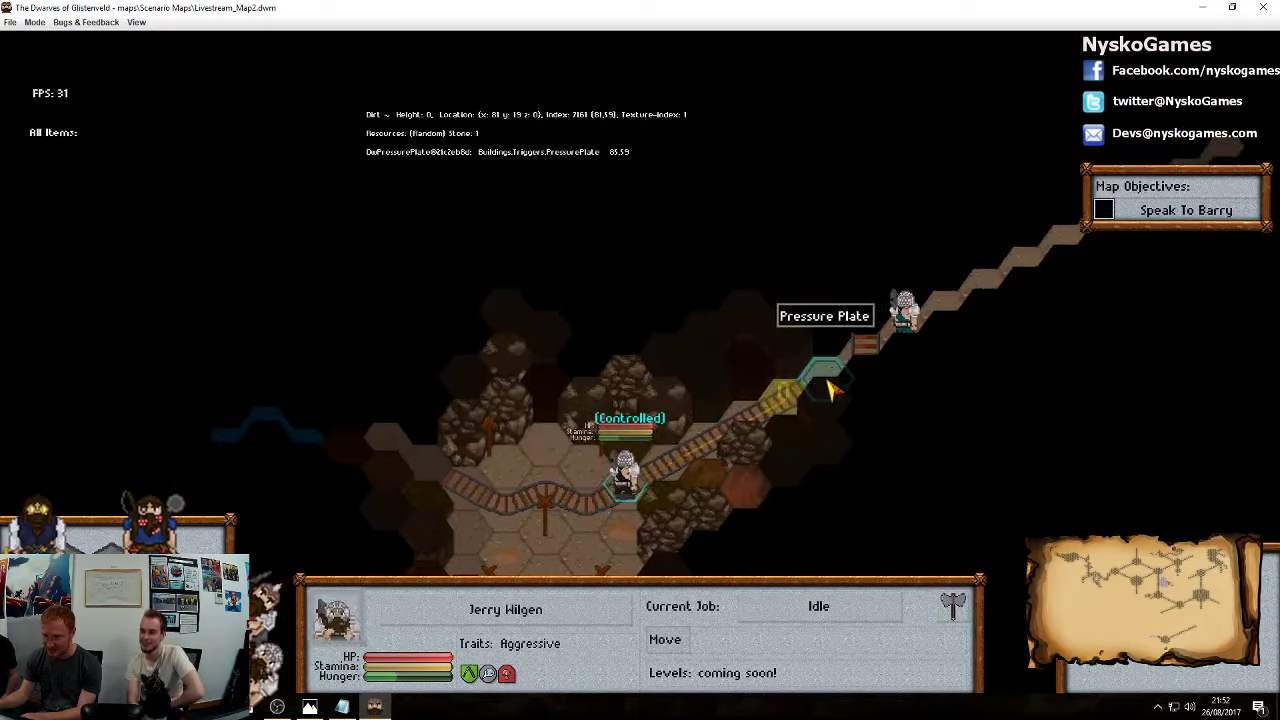
left_click_drag(1080, 383, 820, 406)
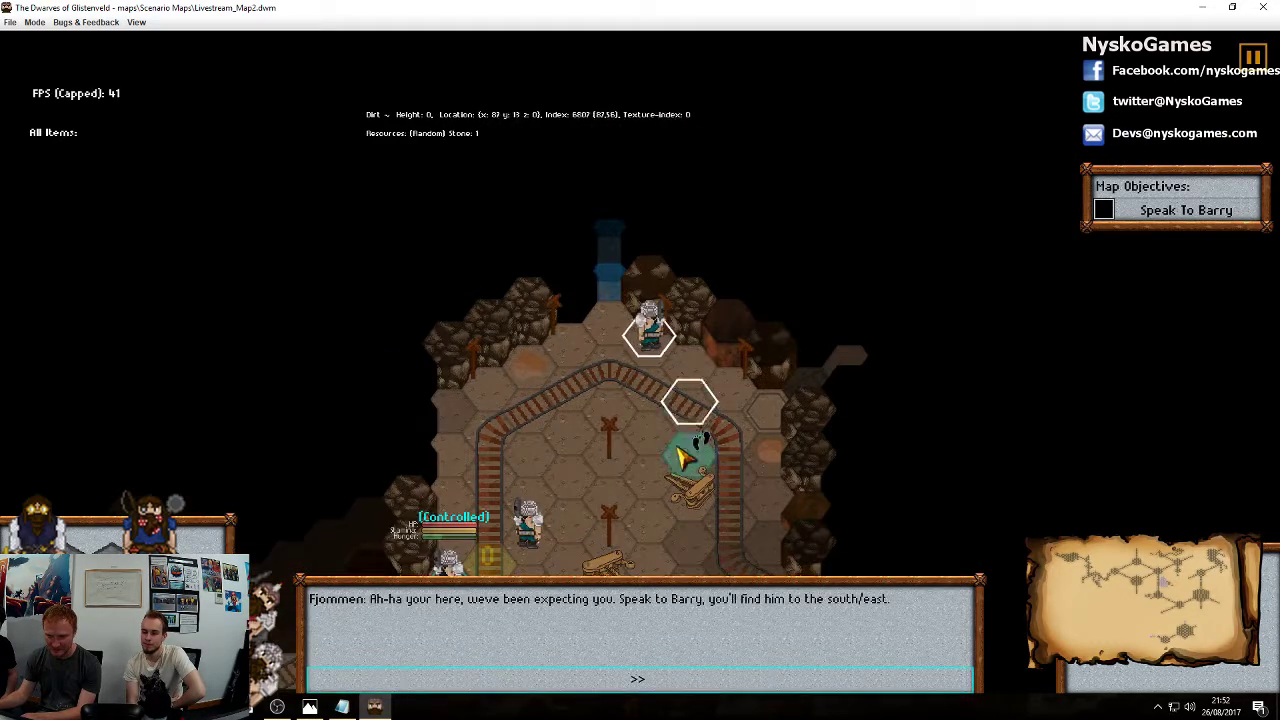
left_click(572, 679)
Move the controlled warrior south-east along the tracks to Barry's cavern, speak to Barry, and close his dialogue
left_click_drag(973, 375, 798, 320)
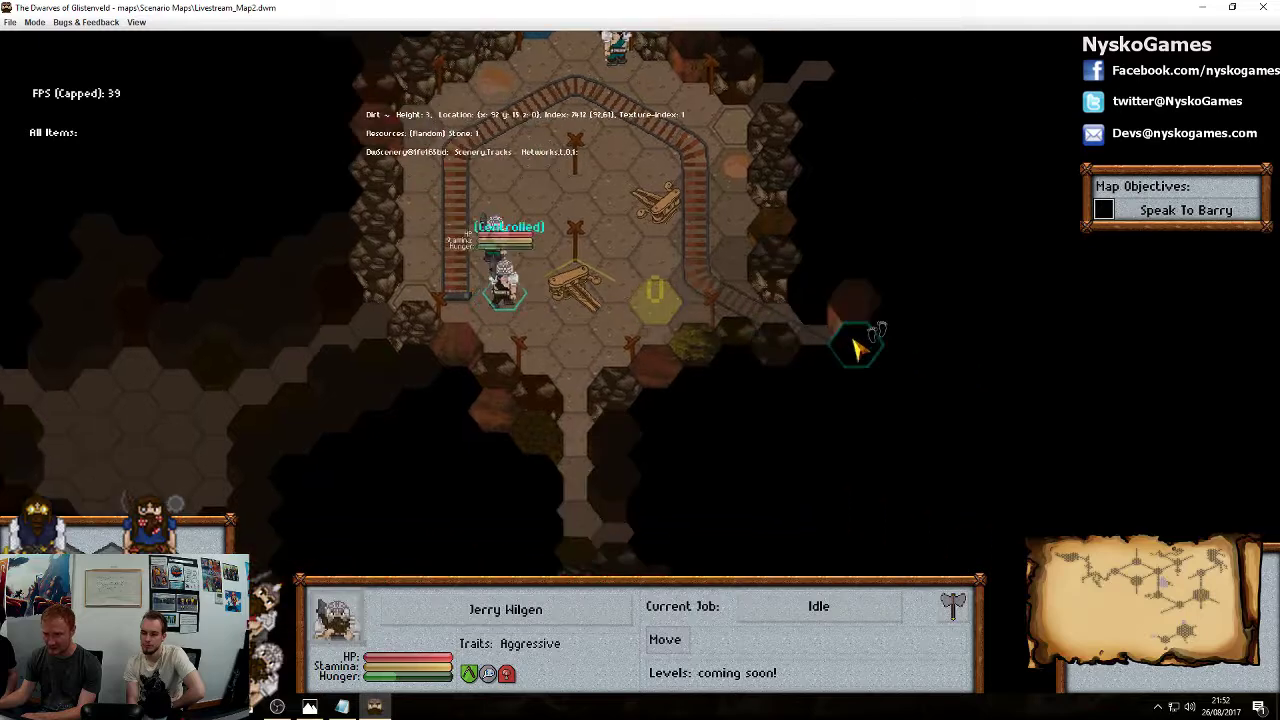
left_click(857, 352)
left_click(908, 390)
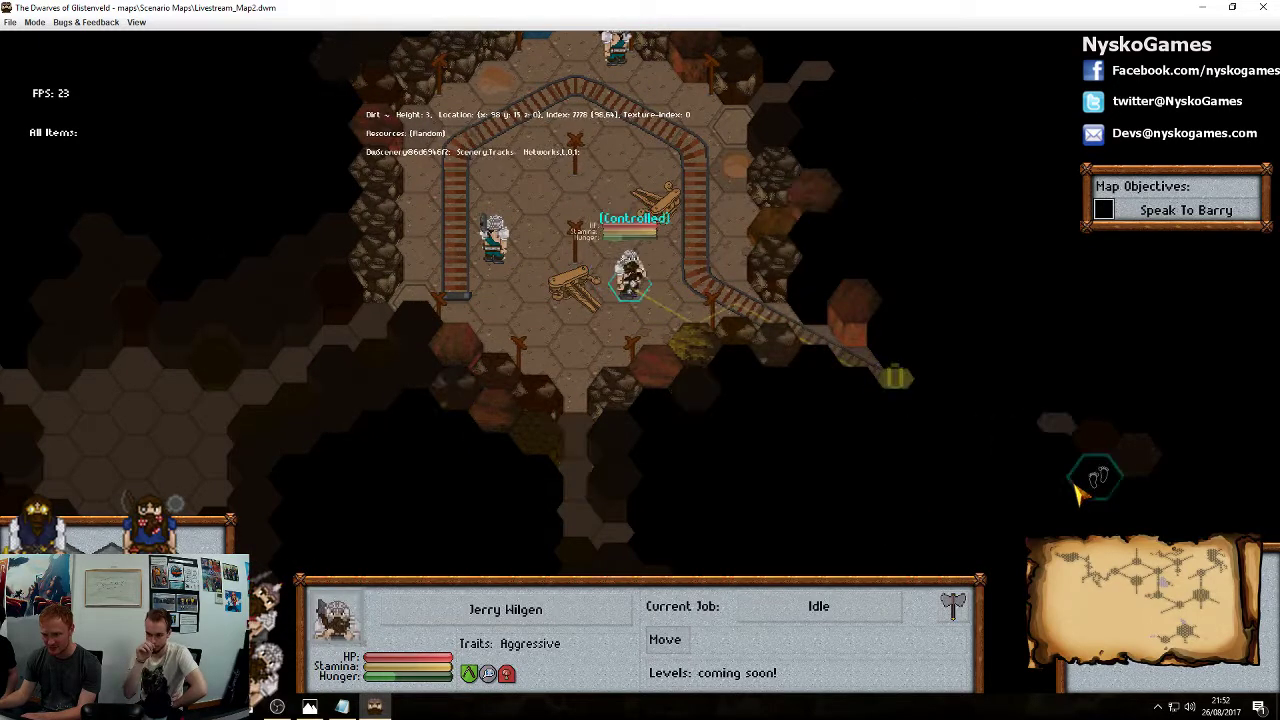
left_click_drag(1020, 437, 910, 398)
left_click(950, 420)
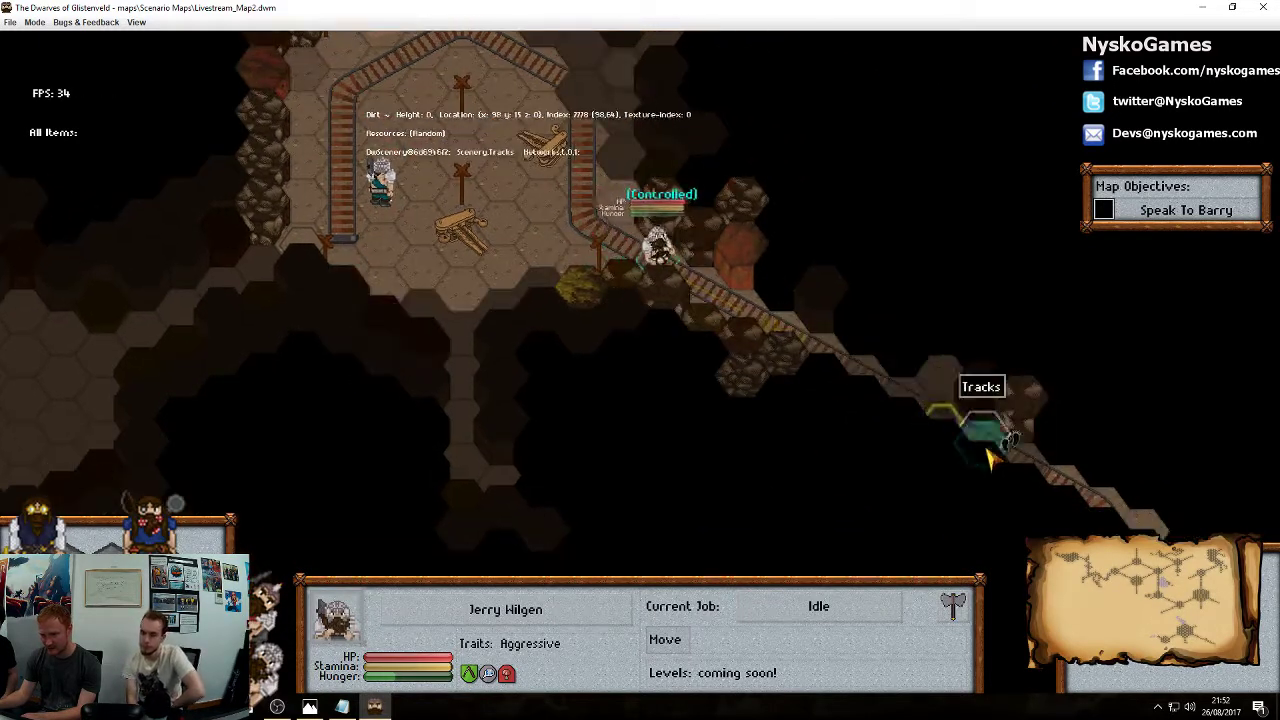
left_click(1083, 490)
left_click_drag(1118, 508, 885, 370)
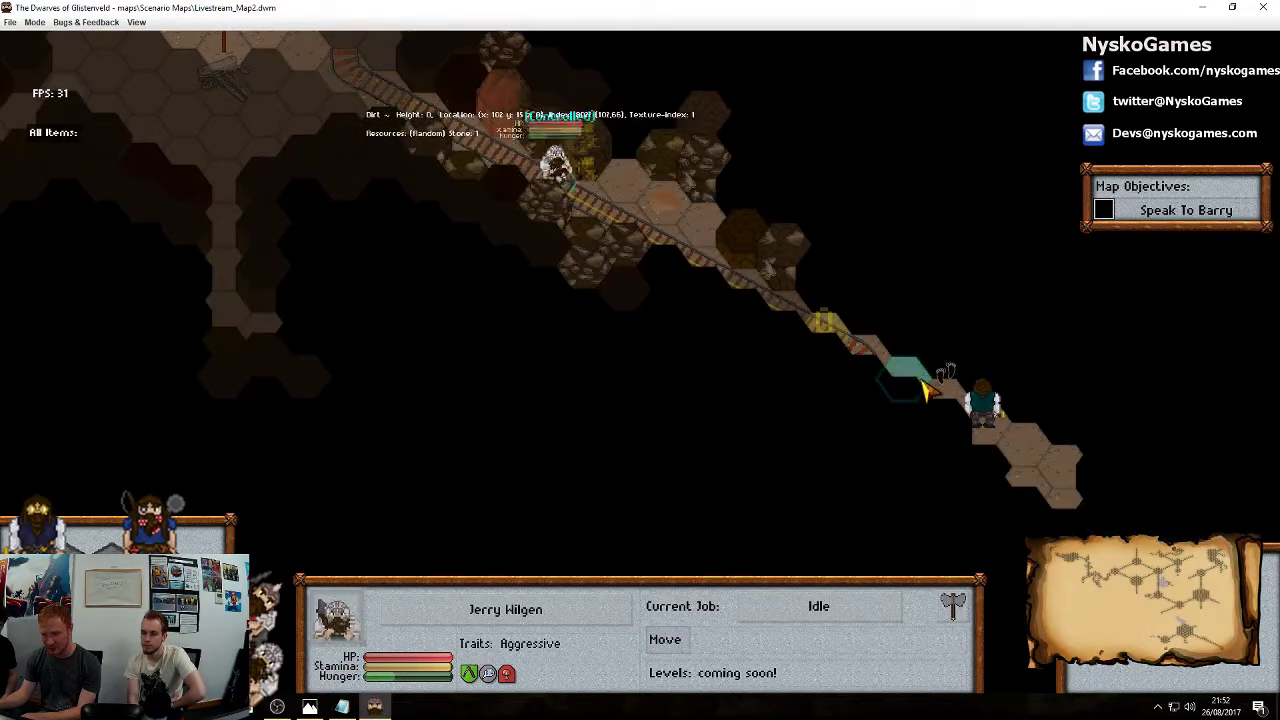
left_click(924, 382)
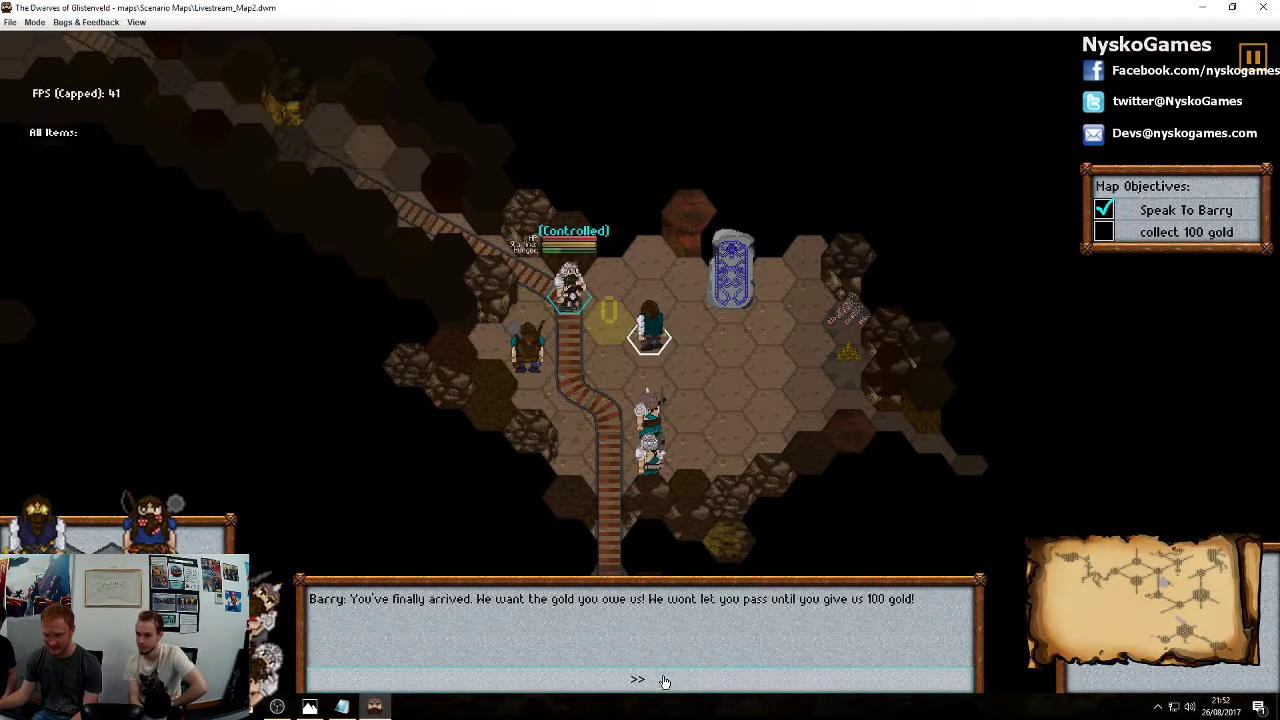
left_click(666, 685)
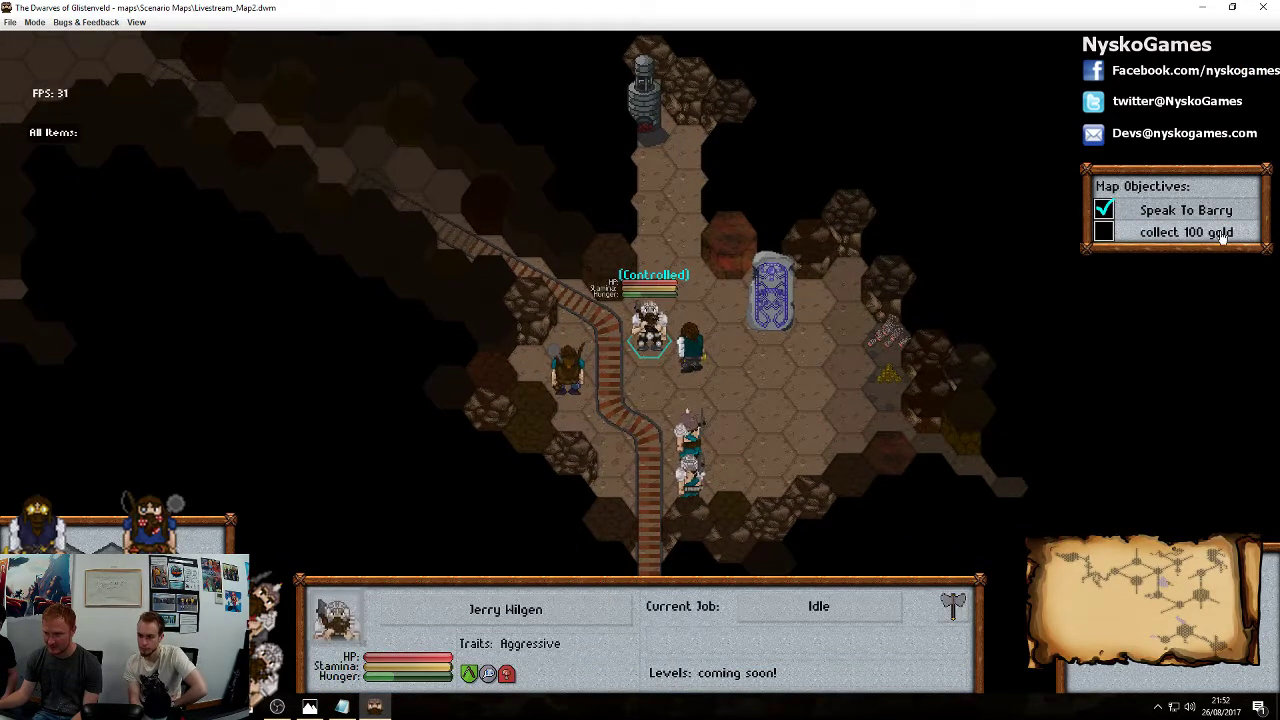
left_click(796, 423)
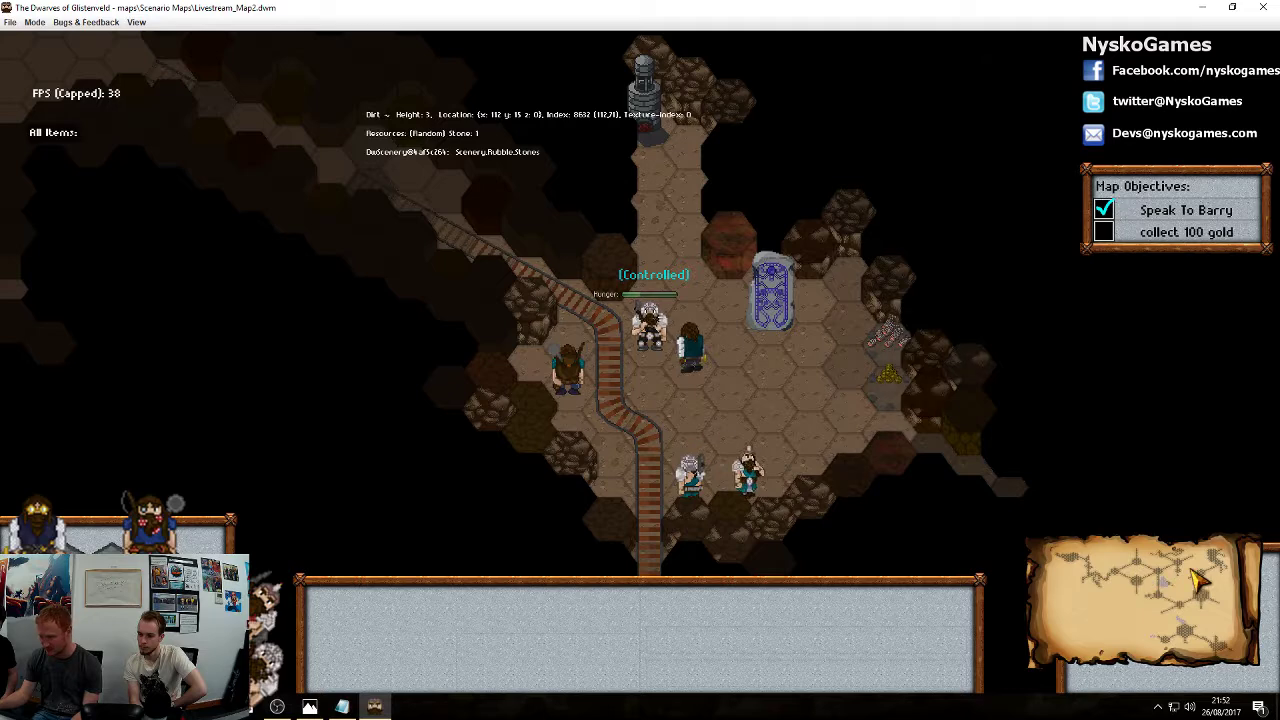
Select the gold-carrying warrior beside the north-western cavern's monument and change his class to Engineer there
left_click(1080, 568)
left_click(604, 283)
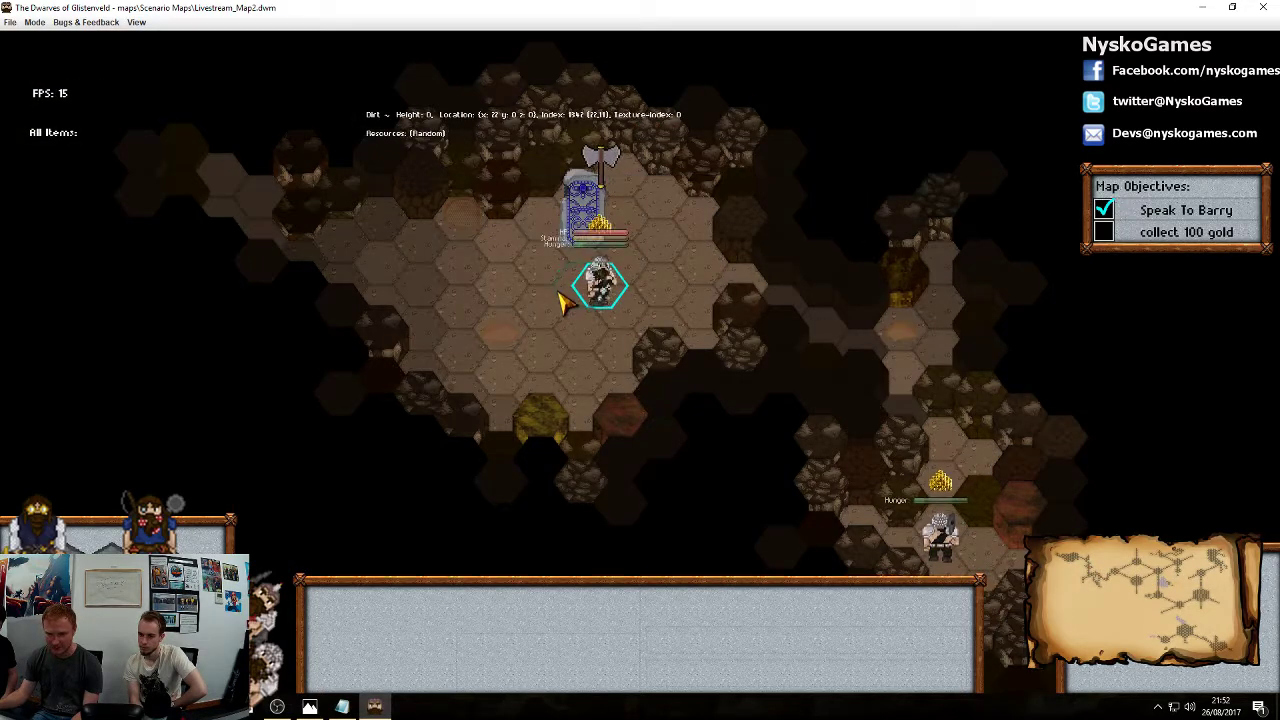
right_click(568, 310)
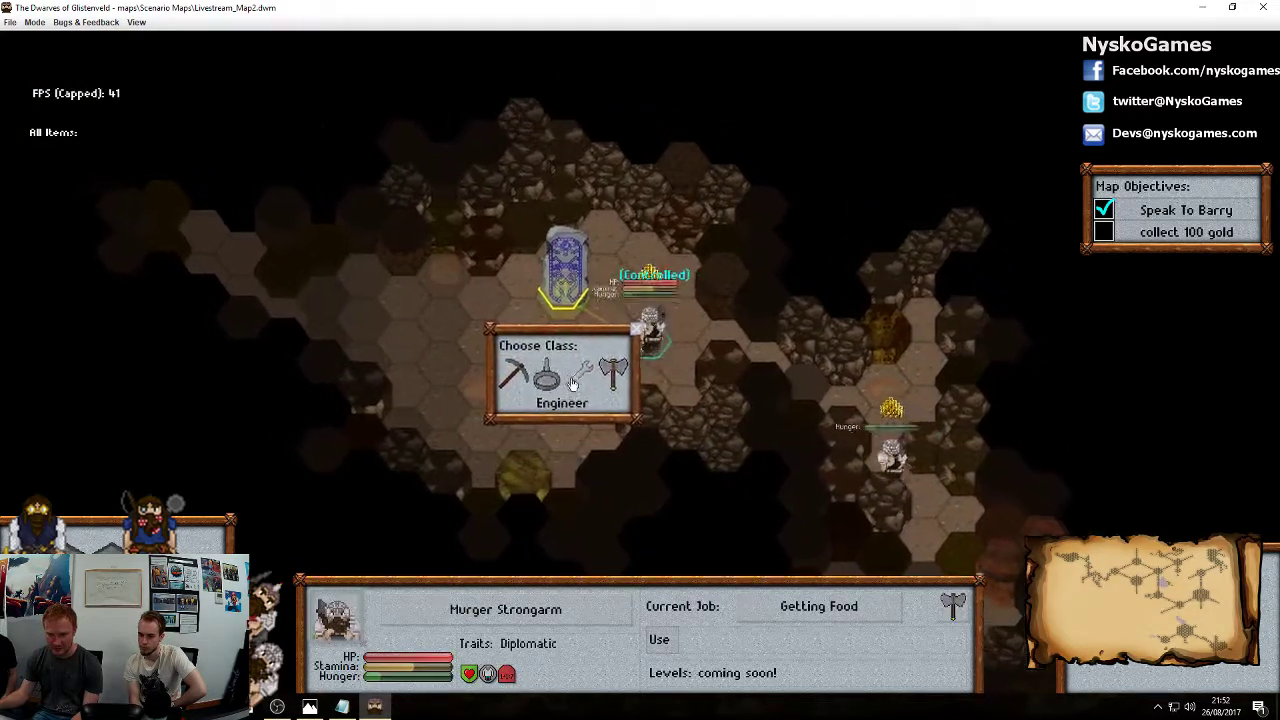
left_click(616, 390)
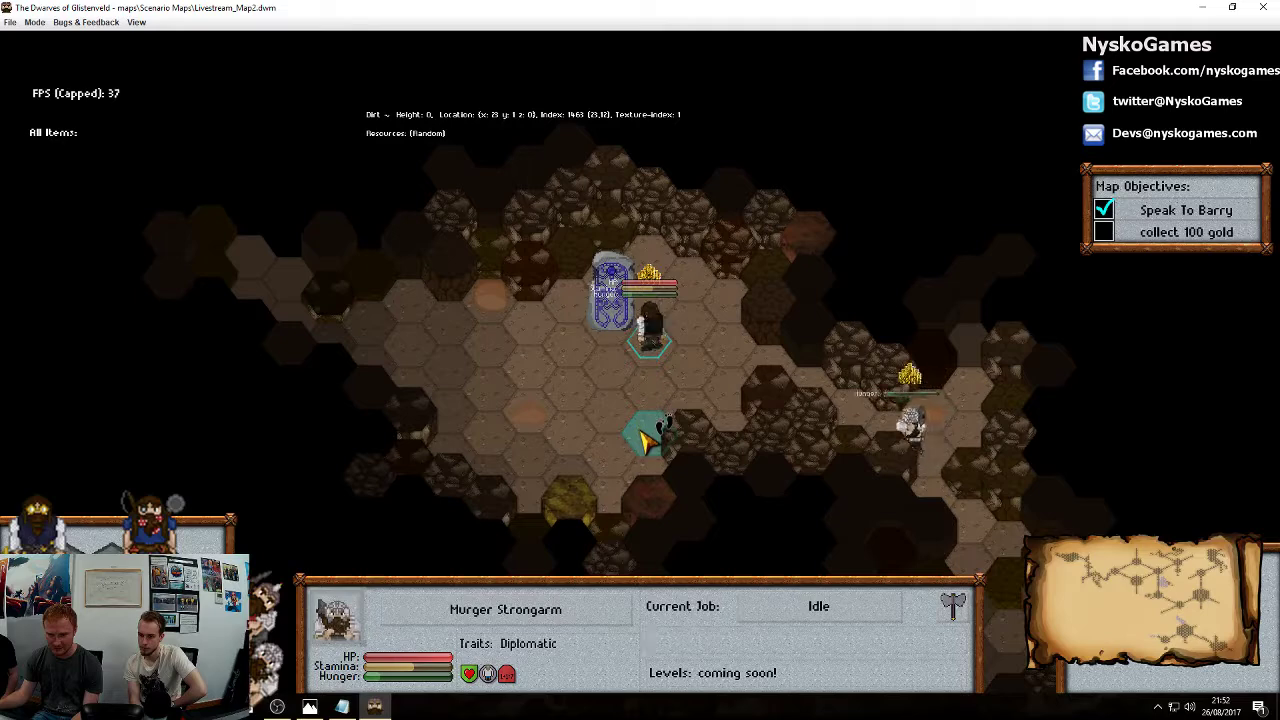
right_click(588, 418)
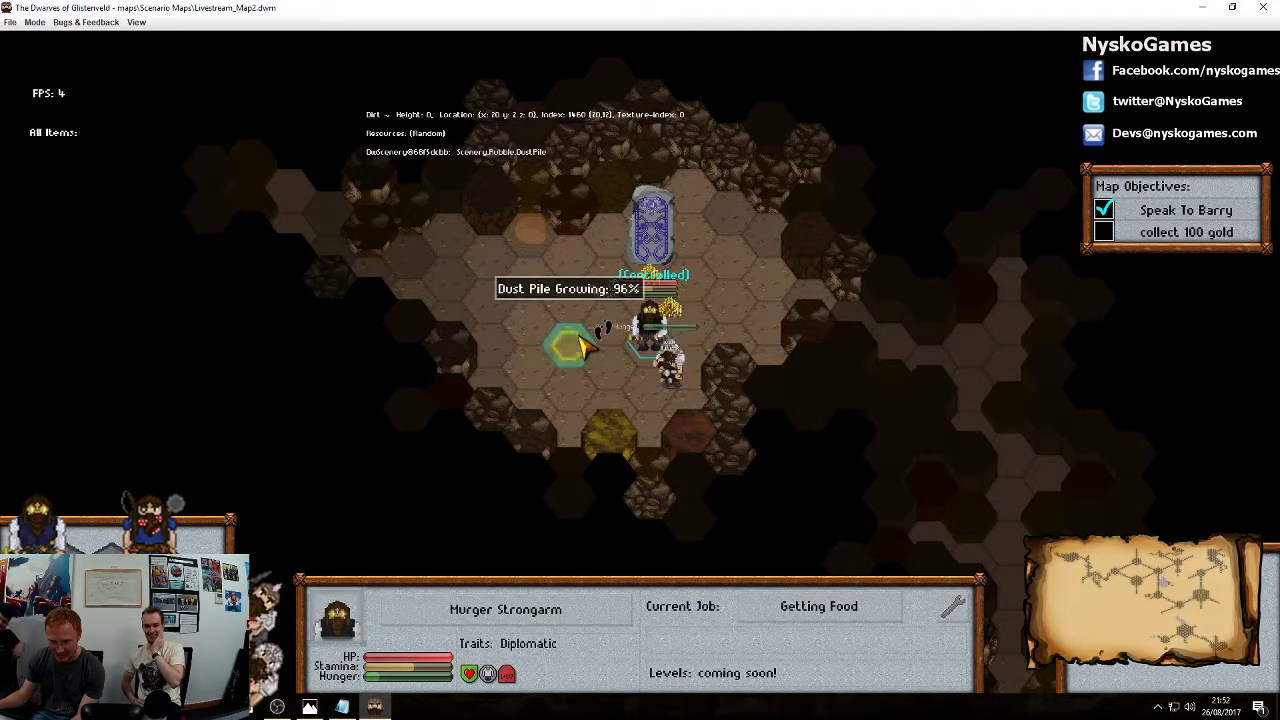
Switch the engineer to the pickaxe class at the monument and mark rock tiles just north of it for mining
right_click(728, 262)
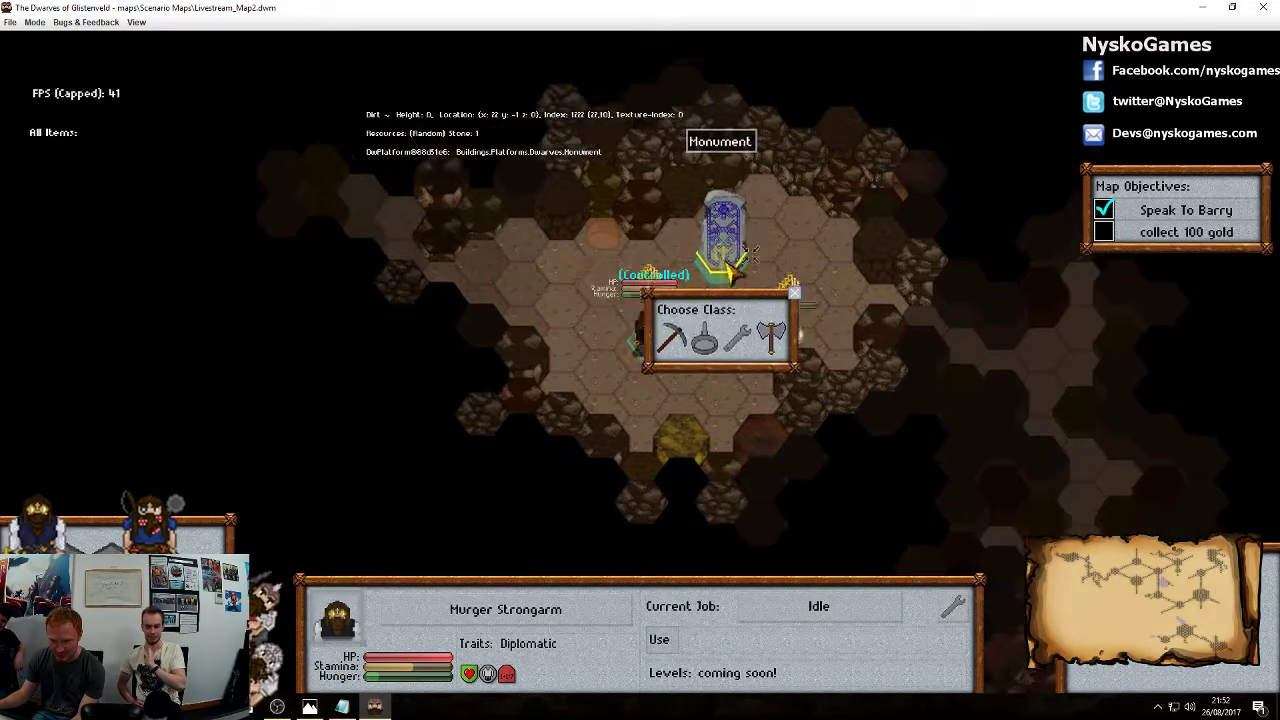
left_click(613, 380)
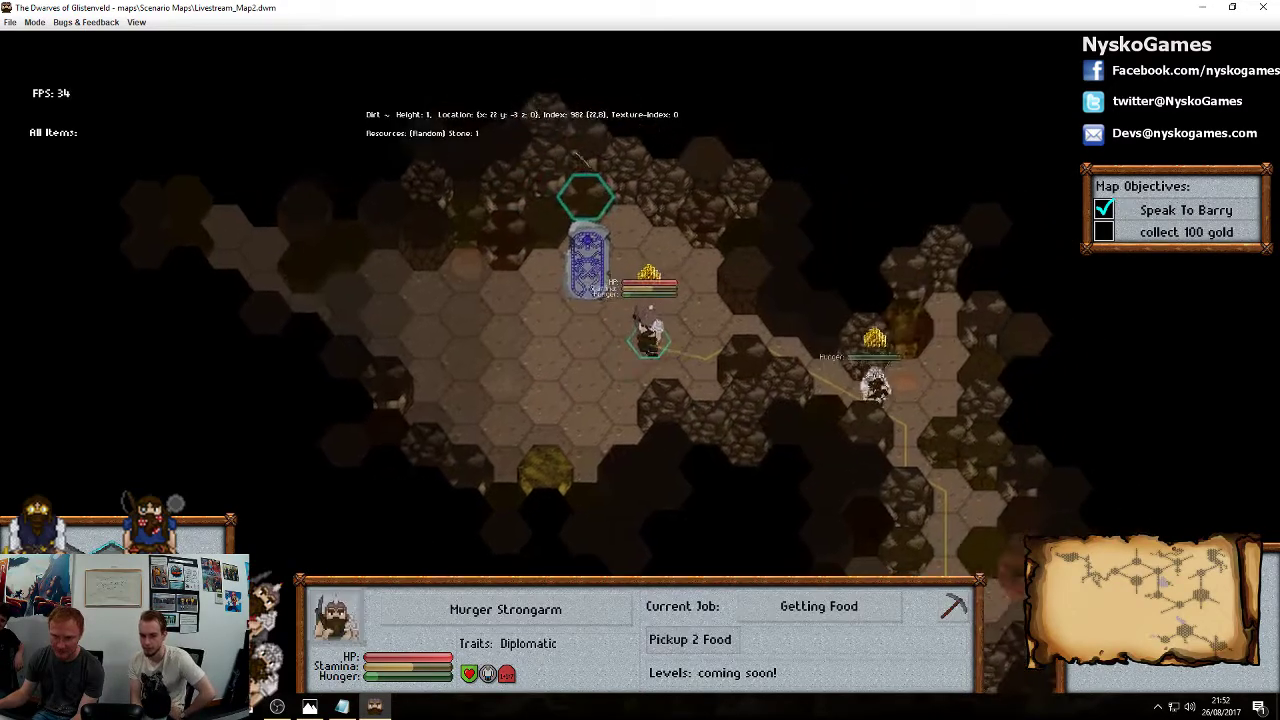
mouse_move(574, 203)
left_mouse_down()
mouse_move(632, 183)
mouse_move(616, 205)
left_mouse_up()
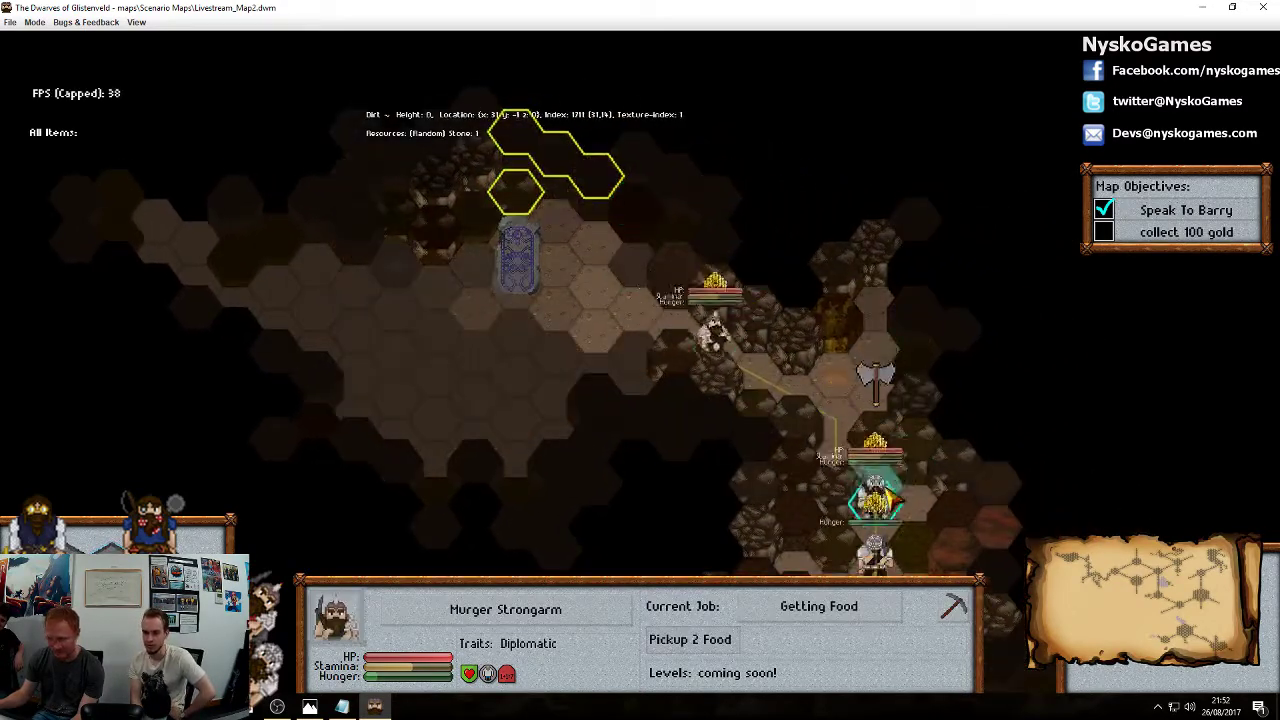
Select a gold carrier in the passage south-east of the monument and direct him northward
left_click(888, 492)
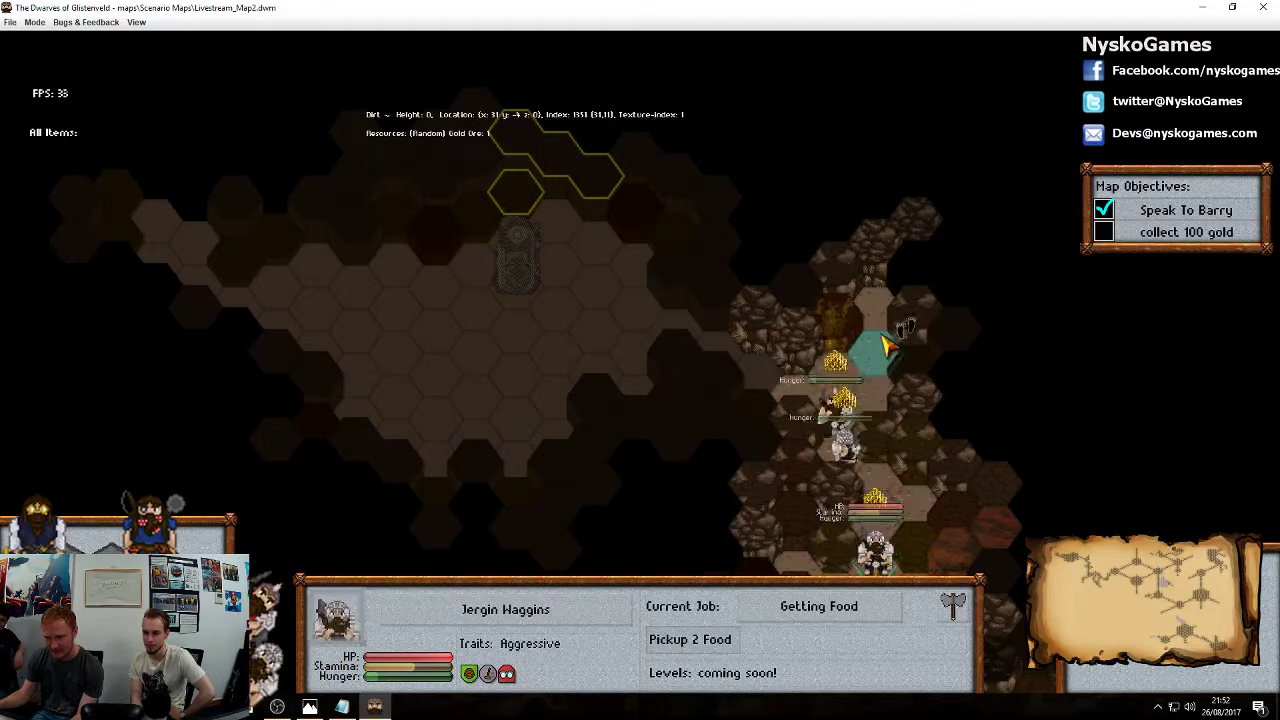
left_click(882, 370)
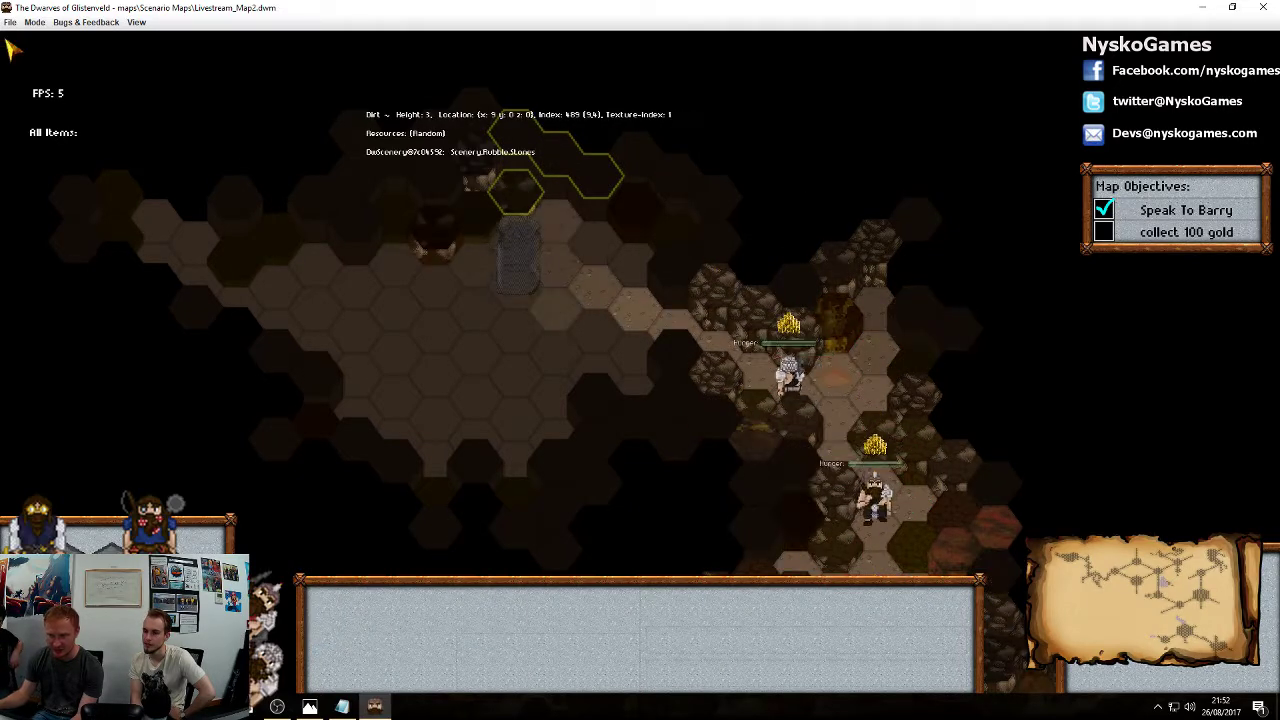
Switch the map to Edit Mode and place four Storage platforms along the north-western and south-western edges of the dwarves' starting cavern
left_click(34, 22)
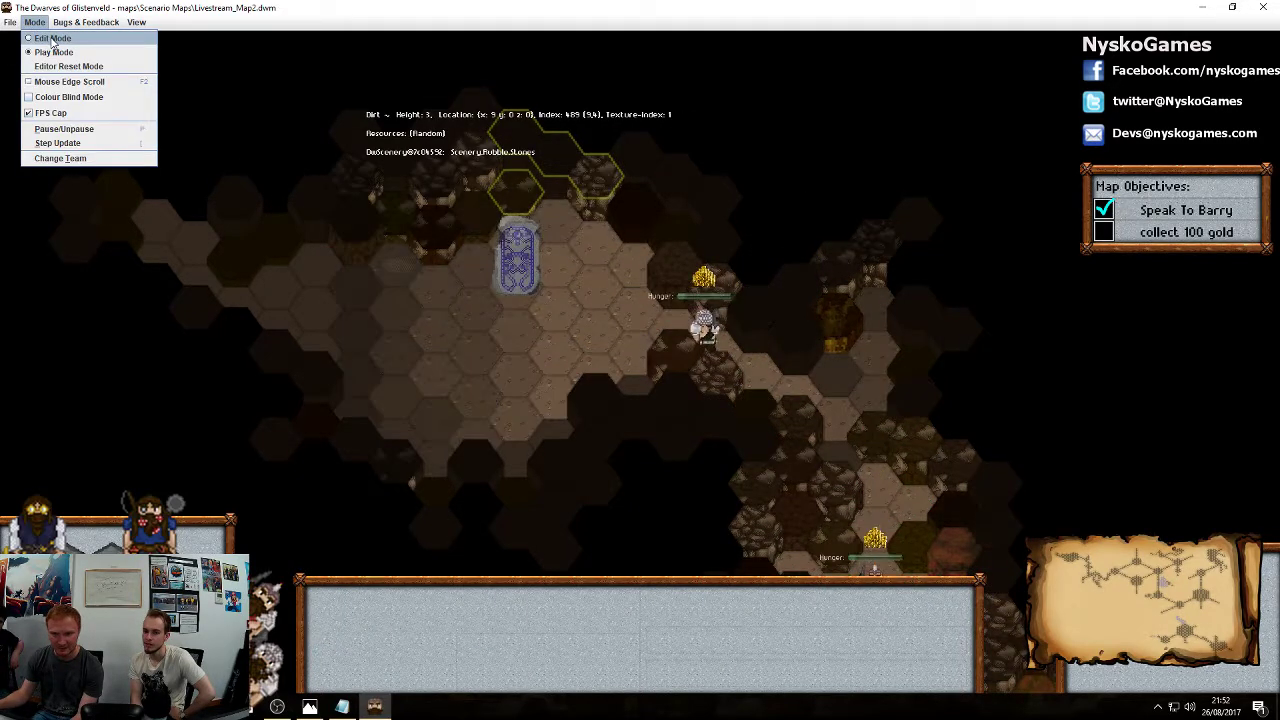
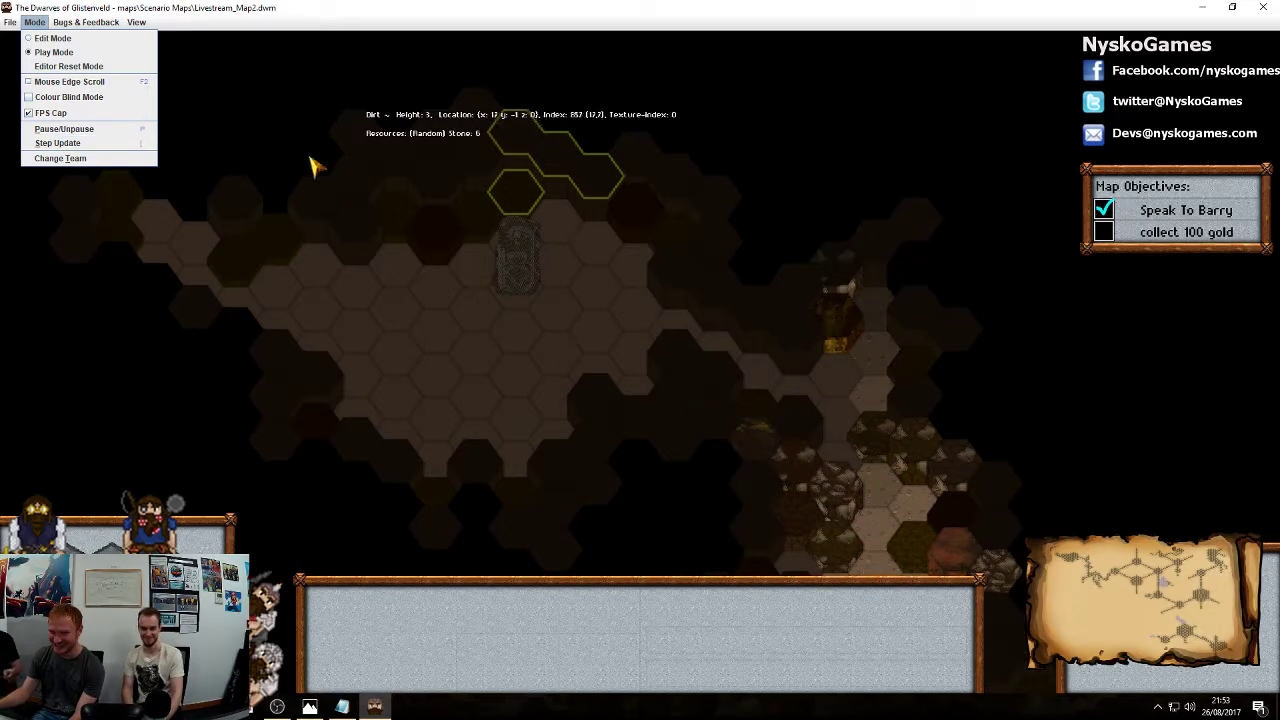
left_click(44, 40)
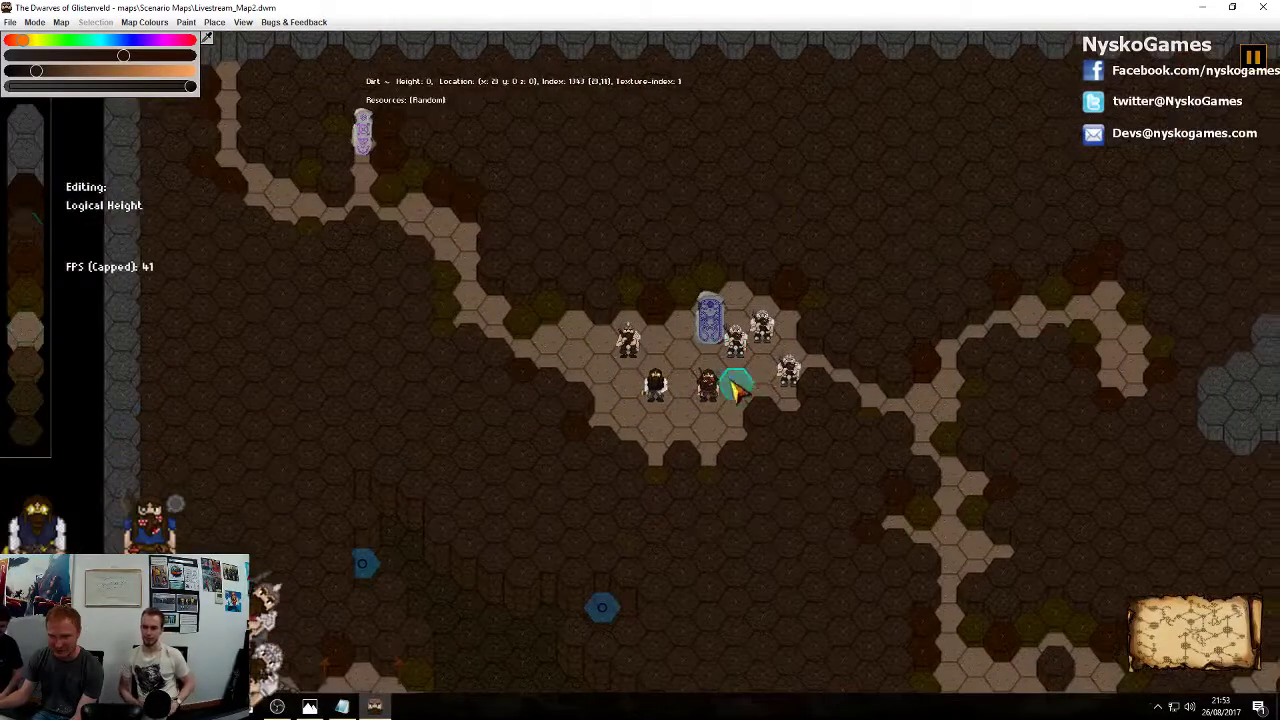
mouse_move(249, 58)
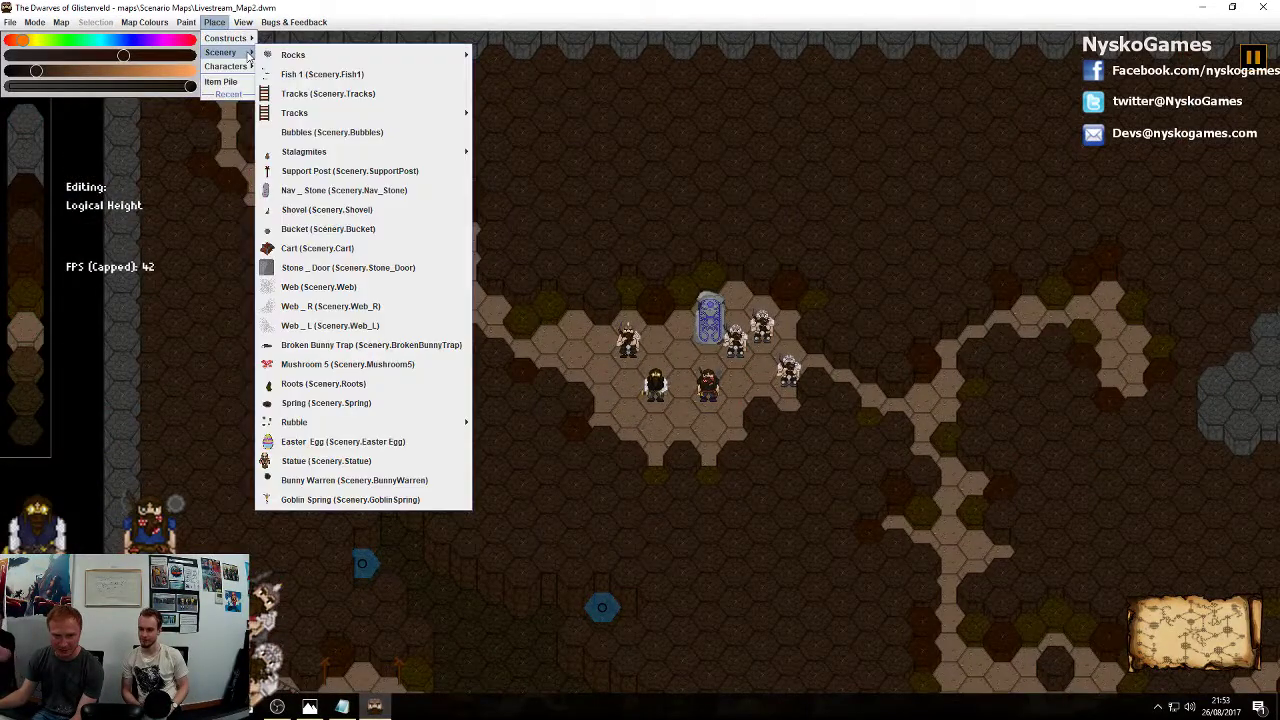
mouse_move(300, 41)
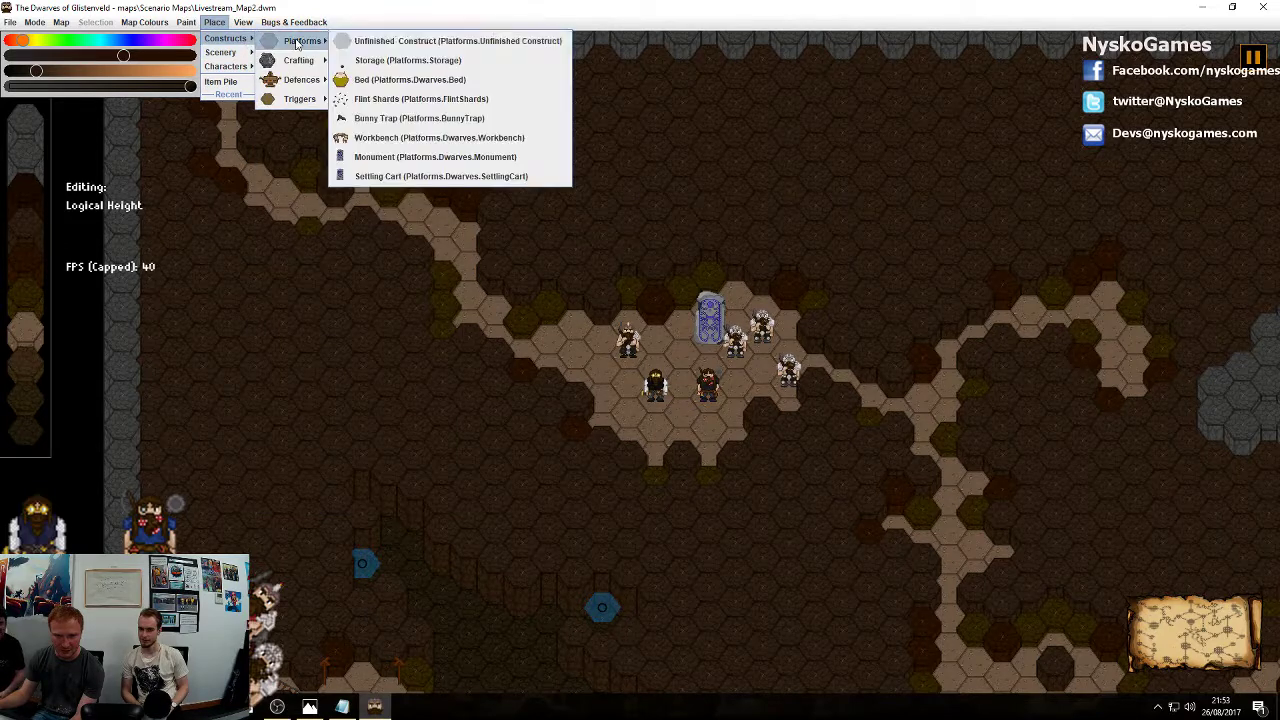
left_click(360, 62)
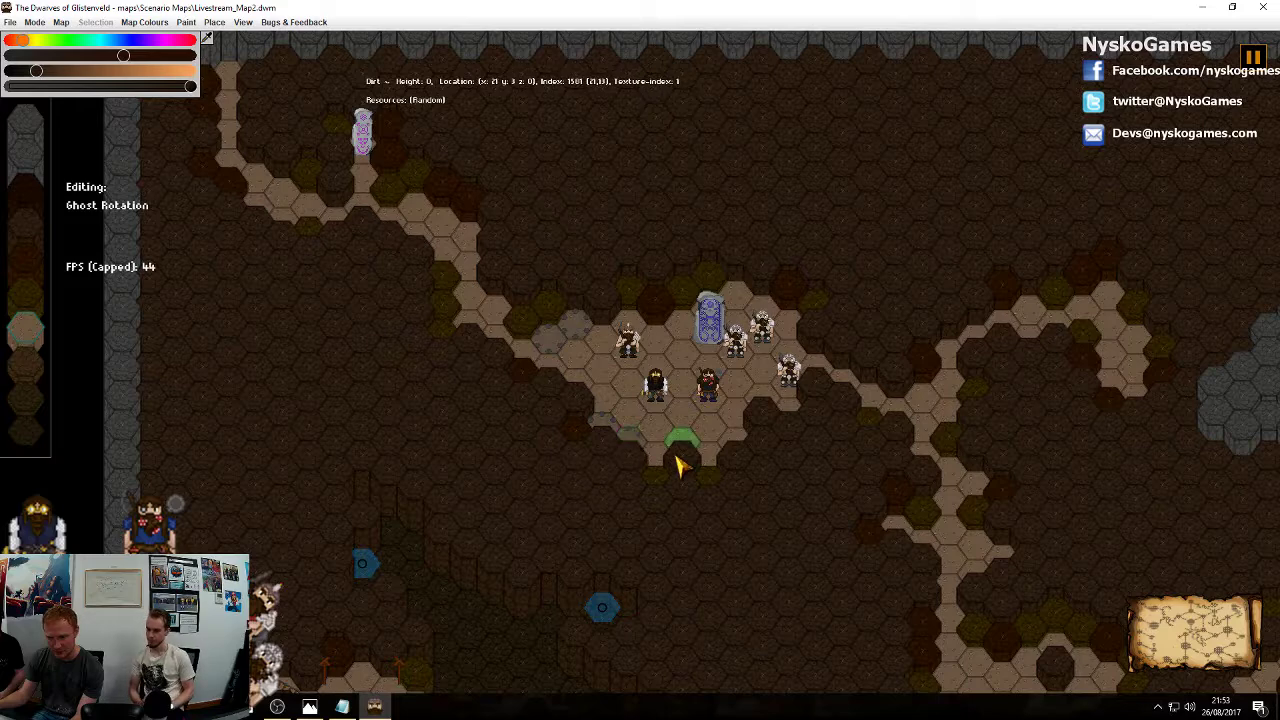
Place item piles of gold bars on the two storages at the starting cavern's north-western edge
left_click(214, 22)
mouse_move(243, 58)
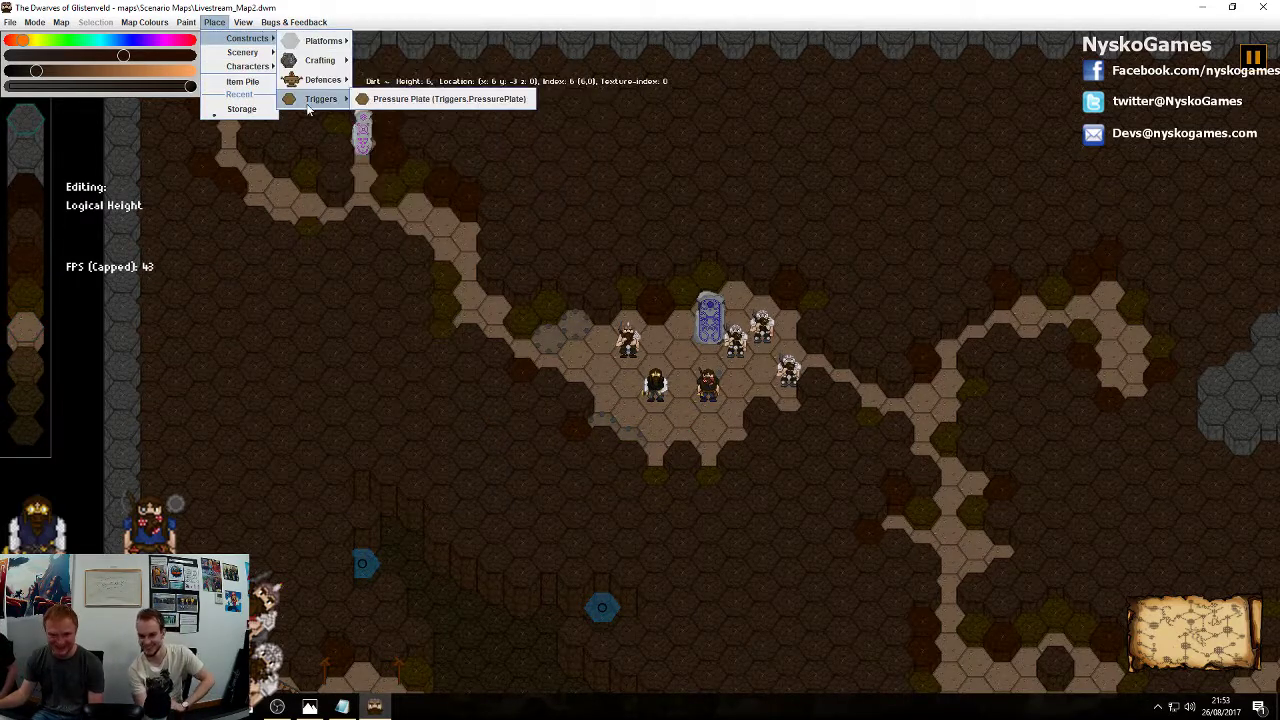
left_click(241, 107)
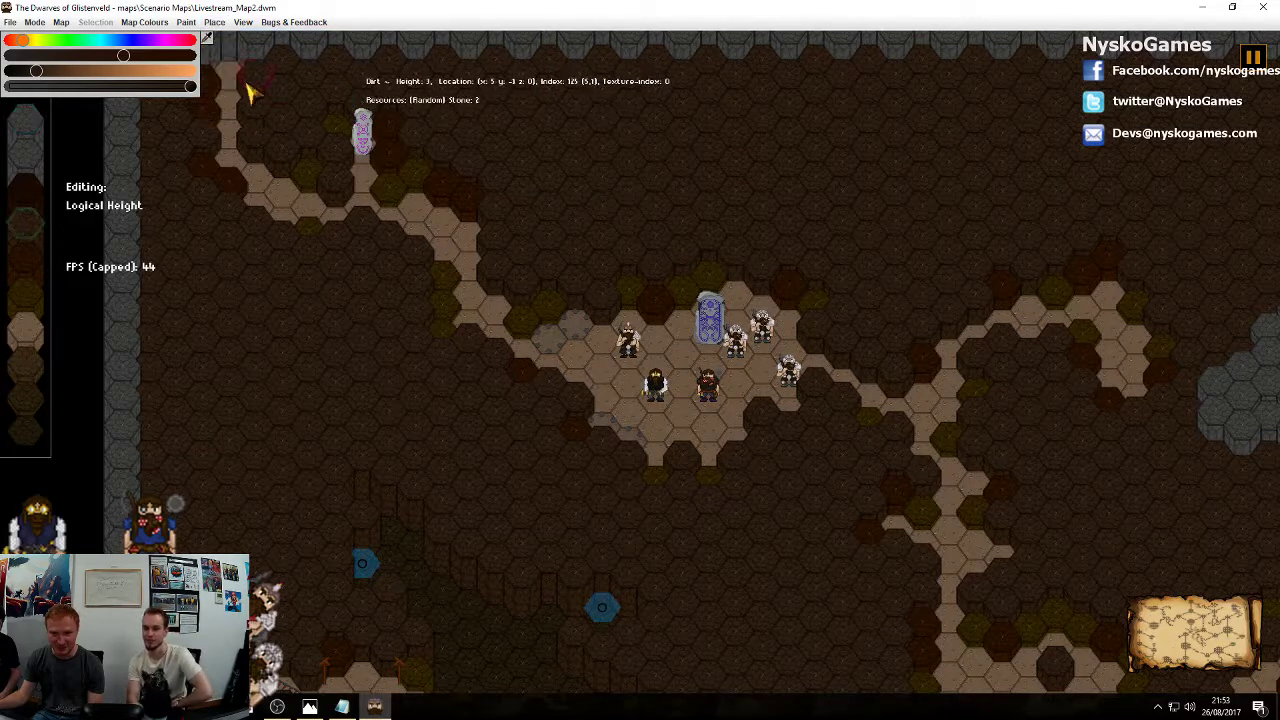
left_click(577, 345)
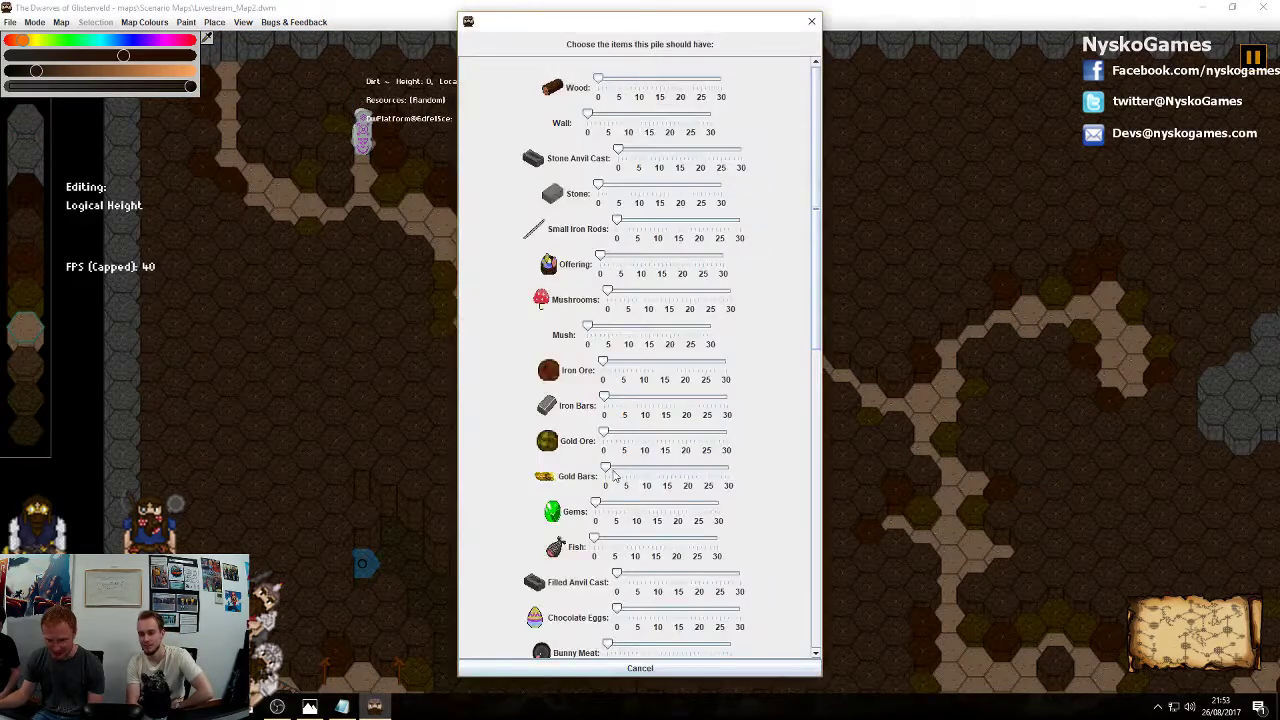
left_click(697, 670)
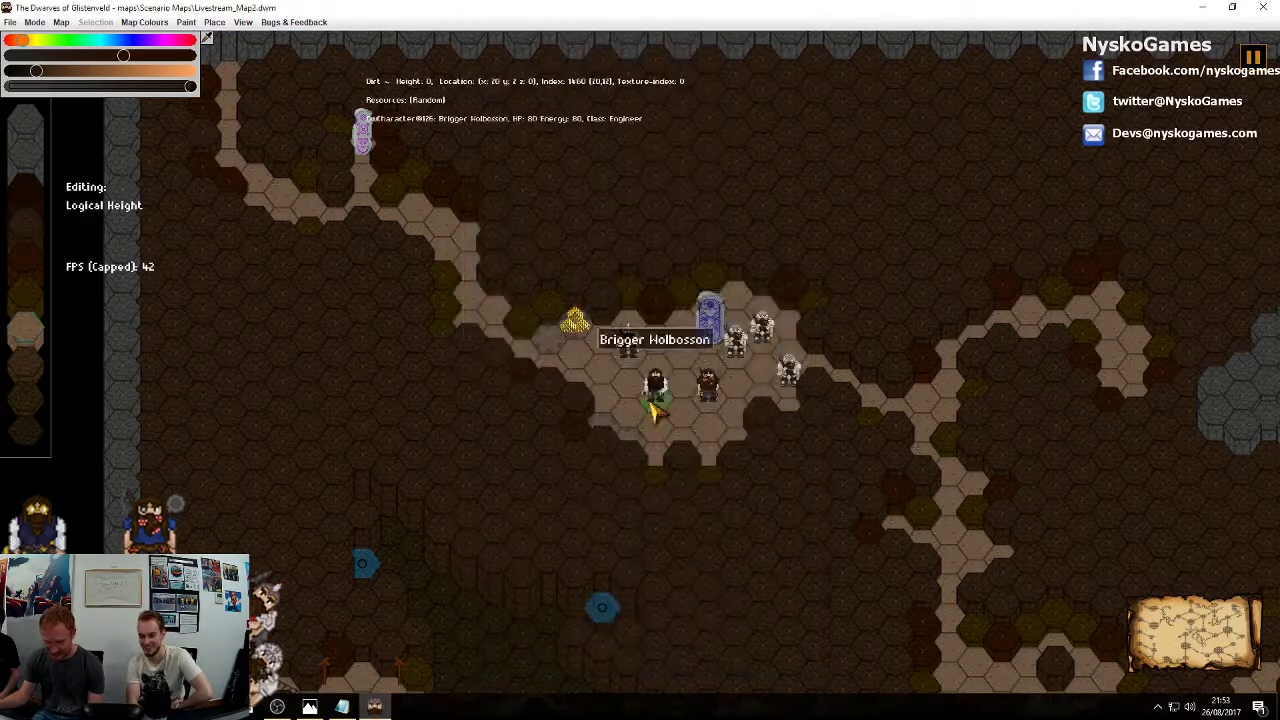
left_click(549, 345)
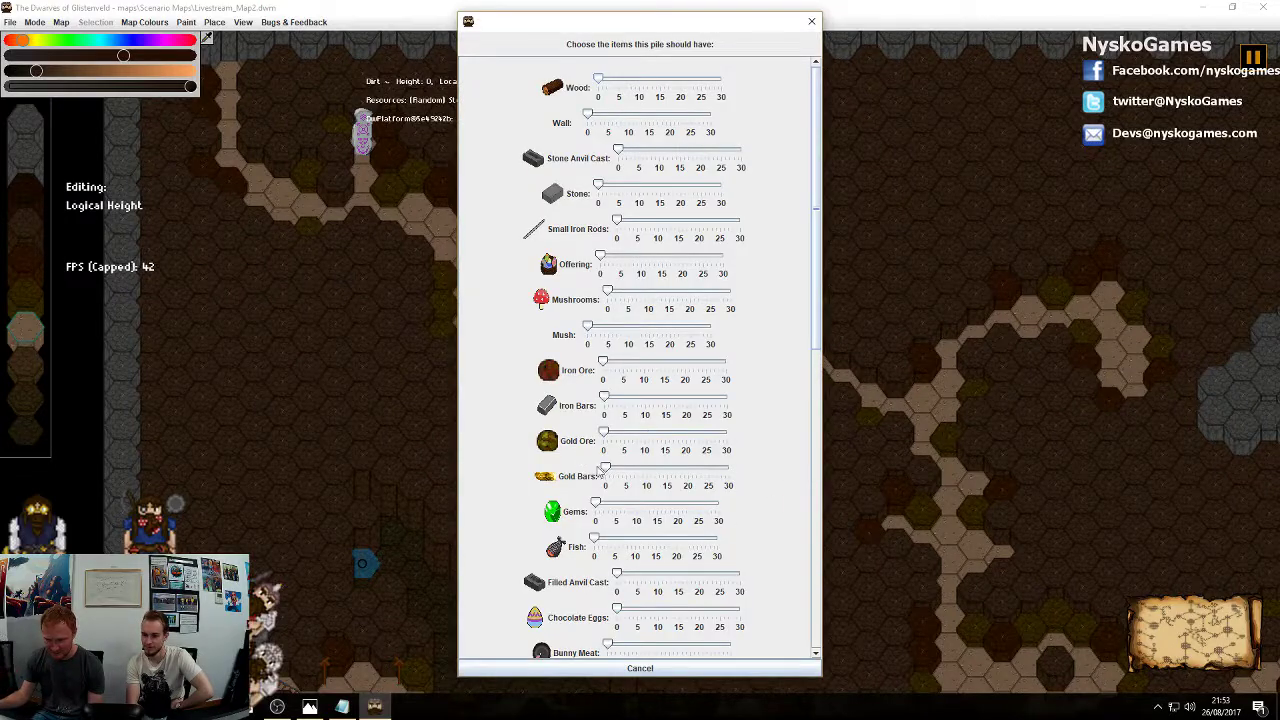
left_click(640, 668)
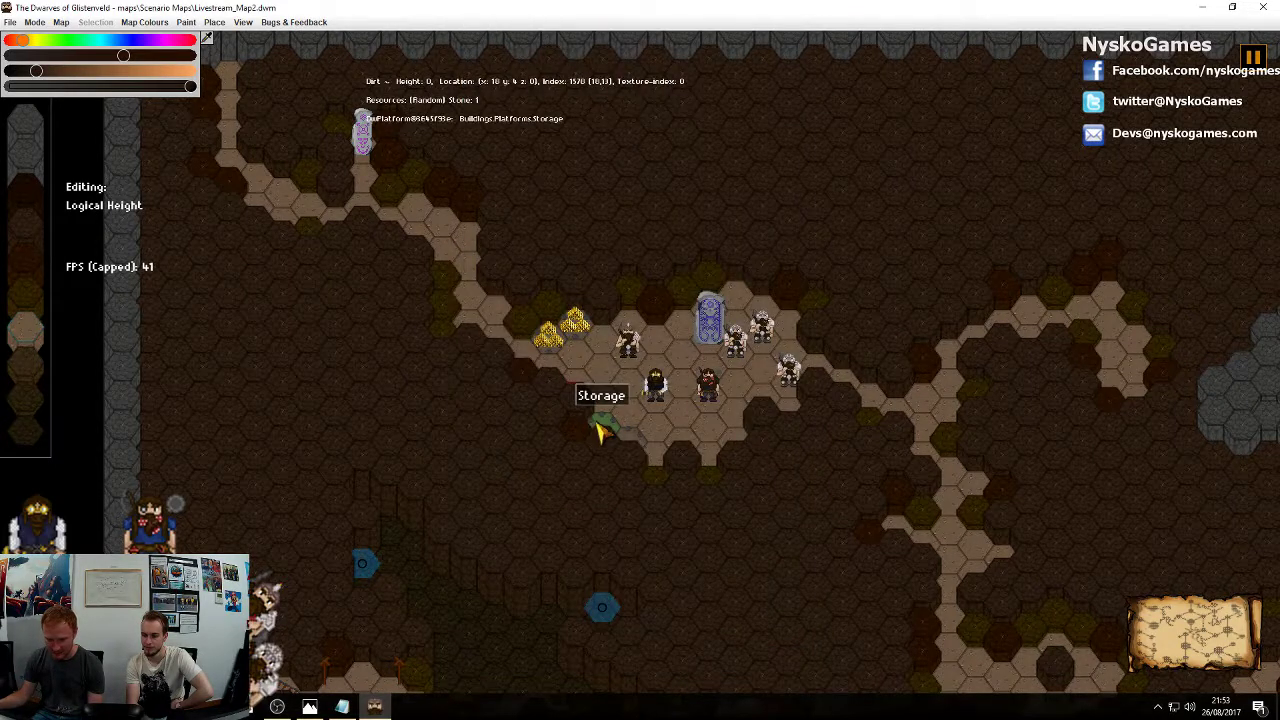
Place gold bar piles on the two south-western storages, giving the western one 30 bars
left_click(600, 432)
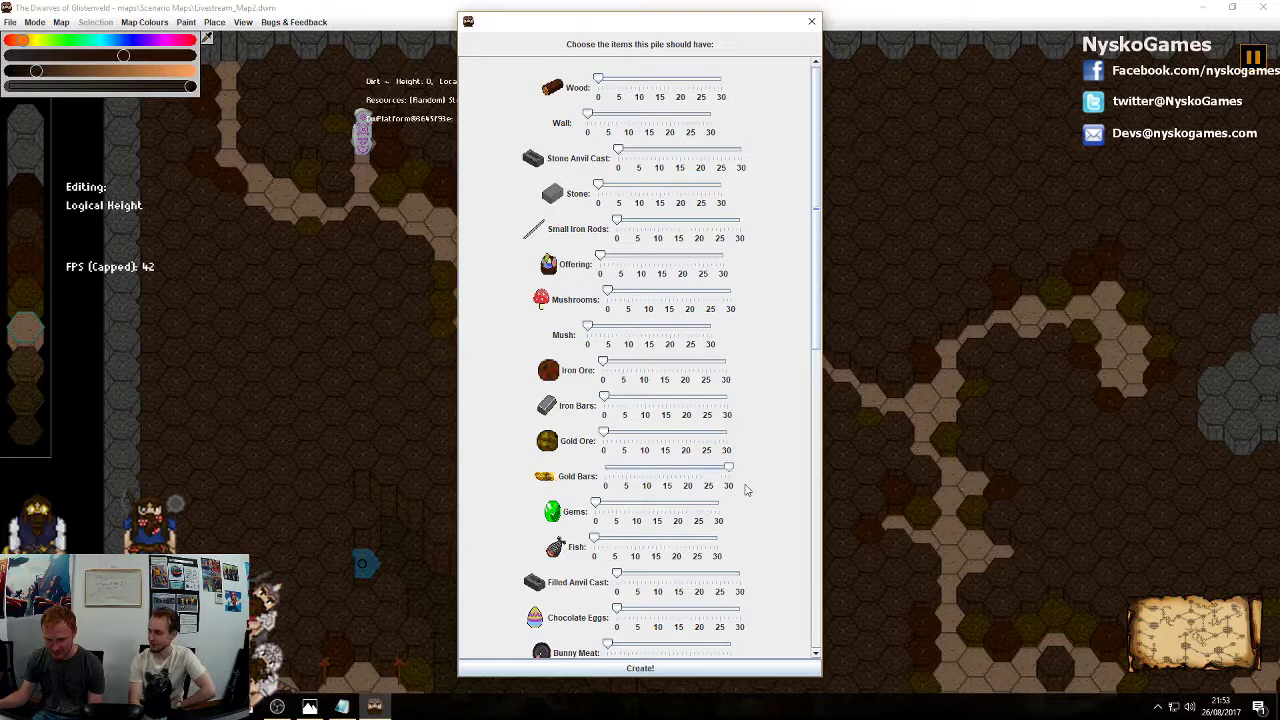
left_click(638, 667)
left_click(620, 462)
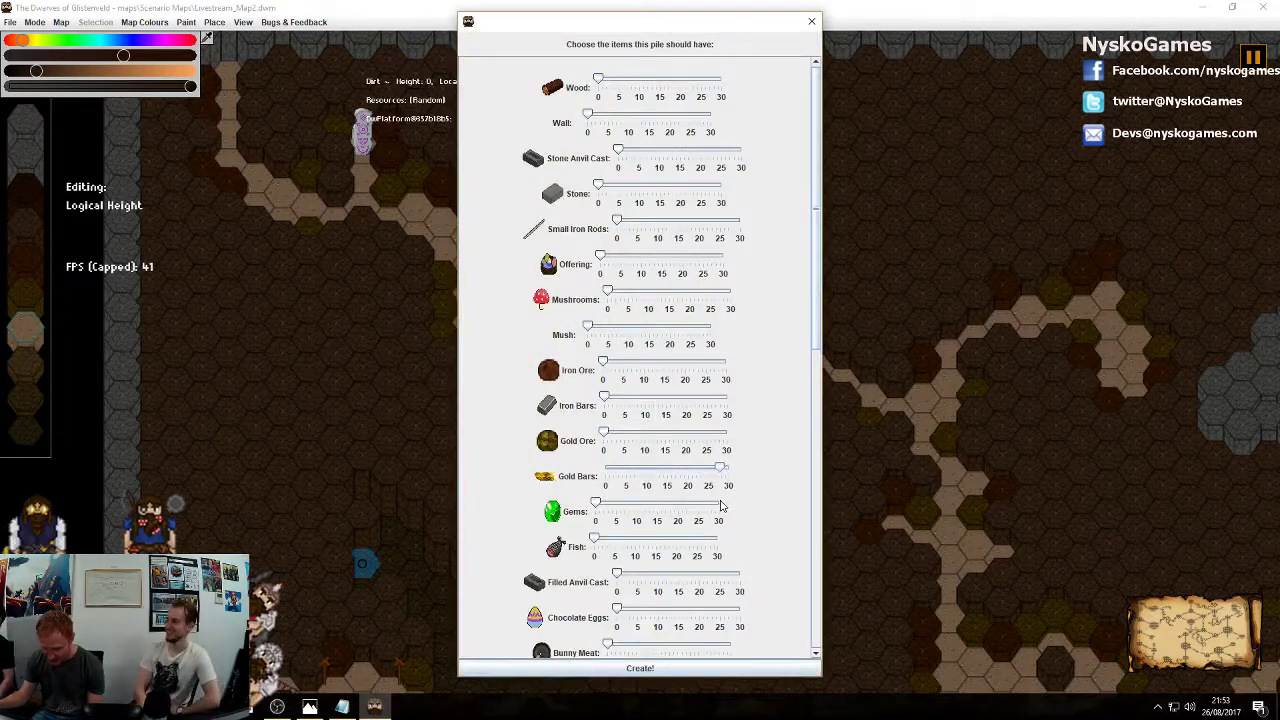
left_click(695, 667)
Place a Stone Cutter at the north-eastern edge of the dwarves' starting cavern
left_click(244, 22)
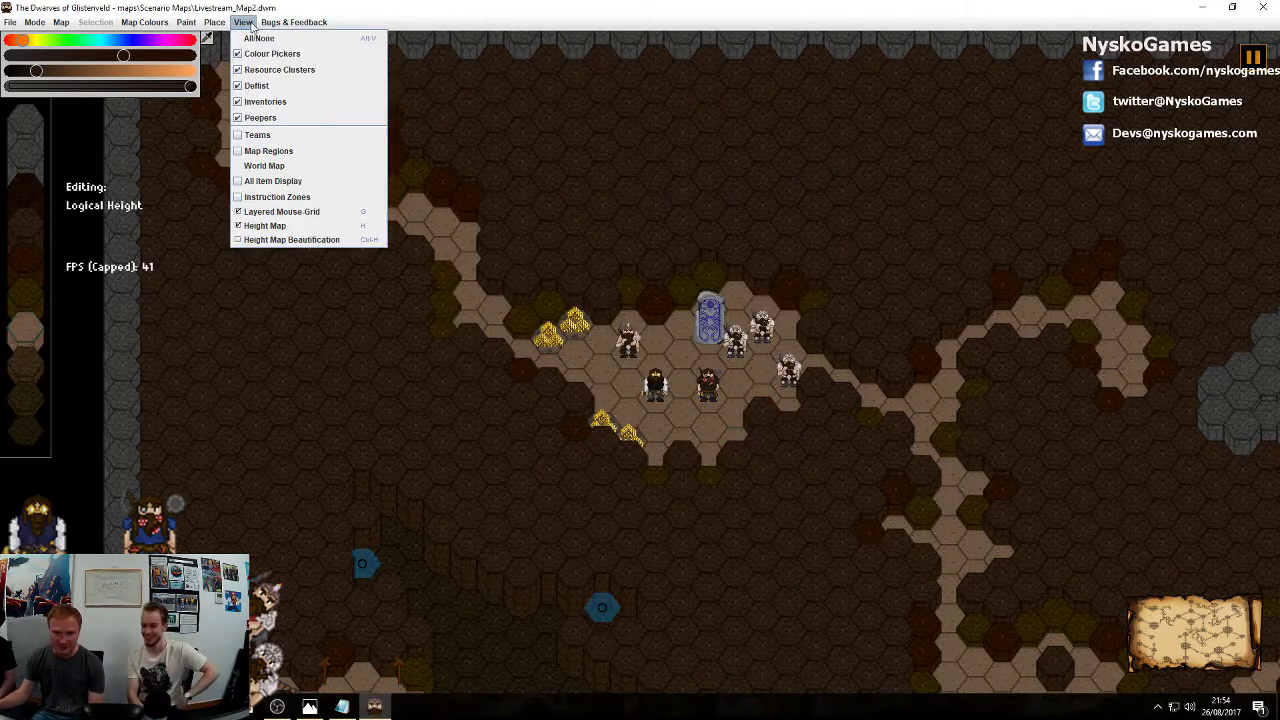
mouse_move(224, 26)
mouse_move(243, 53)
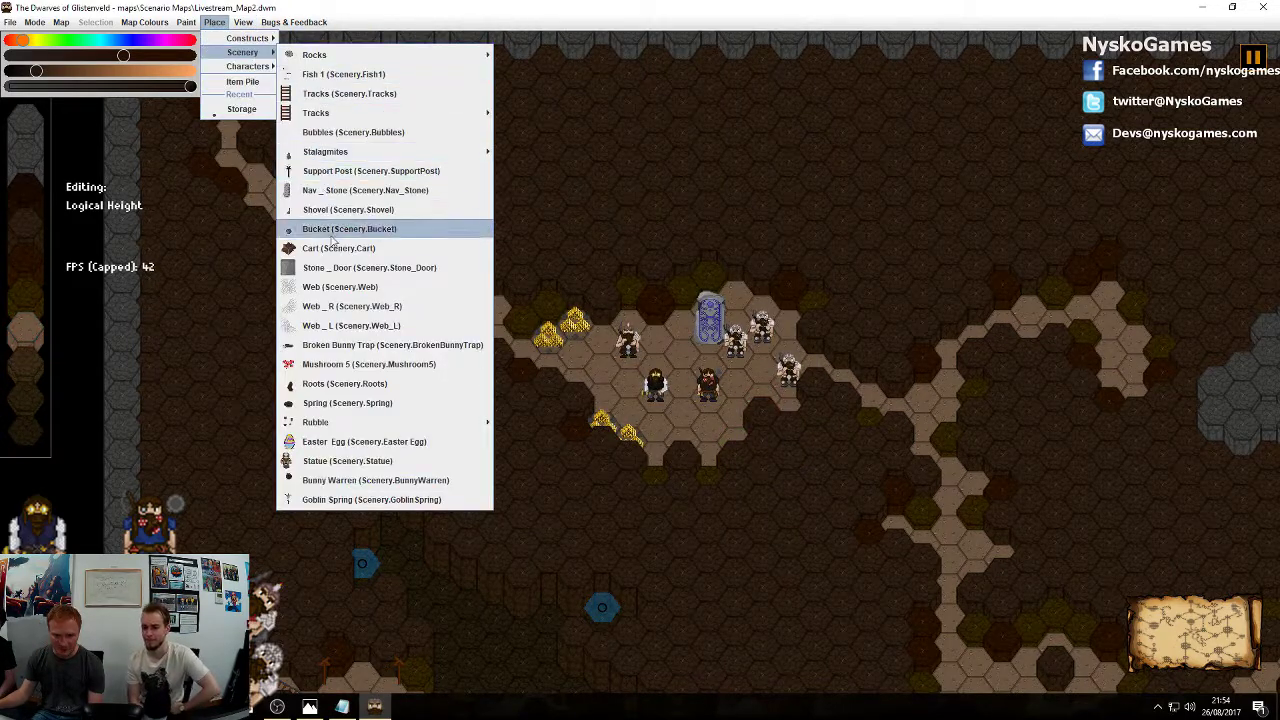
mouse_move(320, 62)
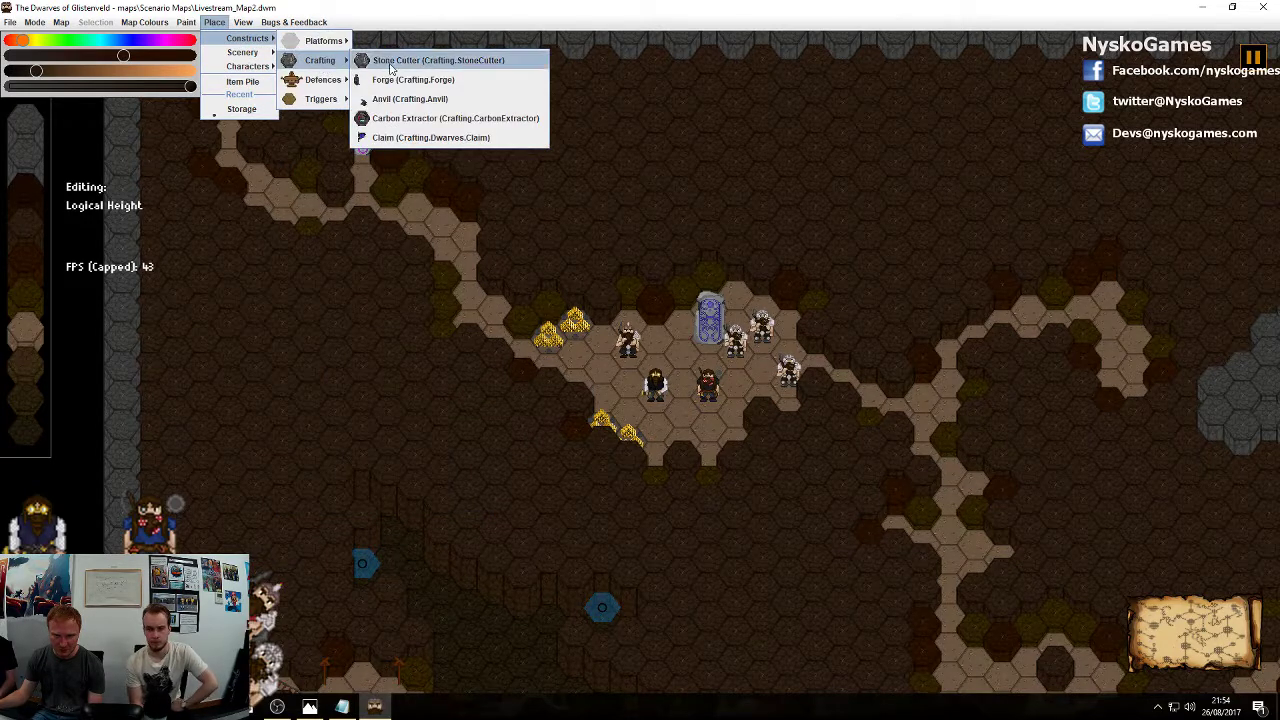
left_click(430, 60)
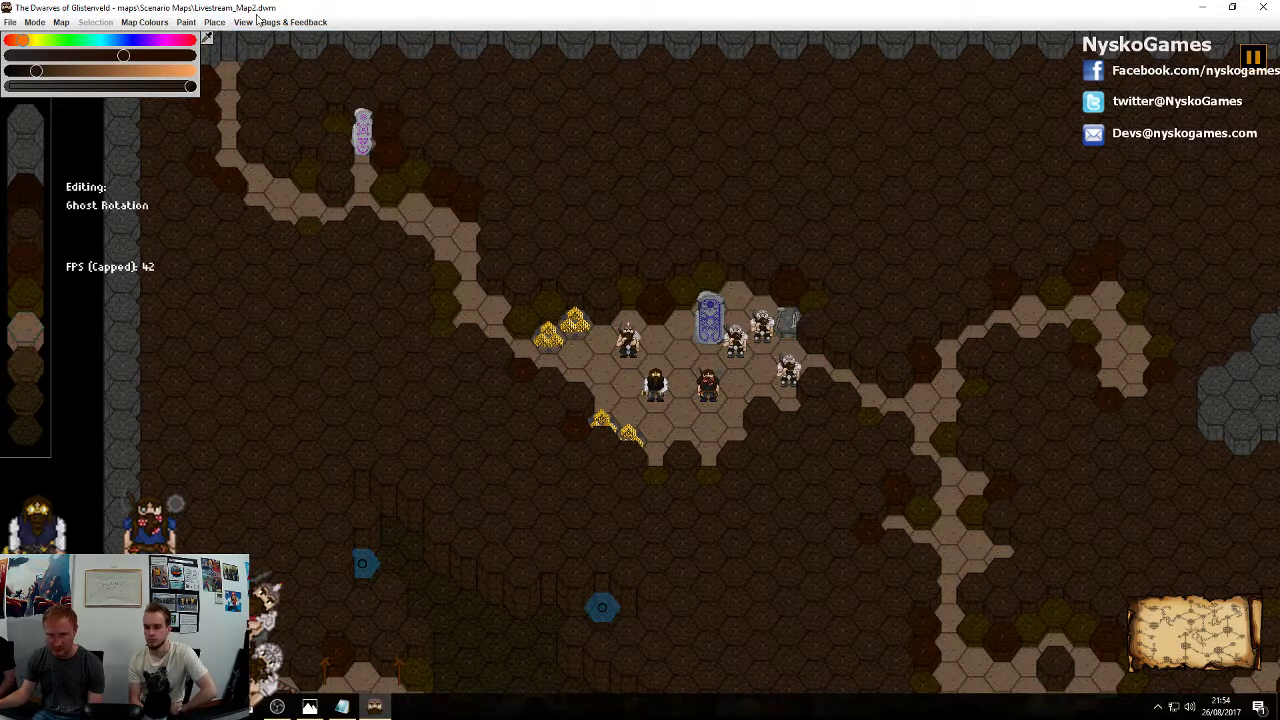
Place a Forge just north-east of the monument and remove the three white-bearded dwarves standing east of it
left_click(214, 22)
mouse_move(250, 58)
left_click(245, 24)
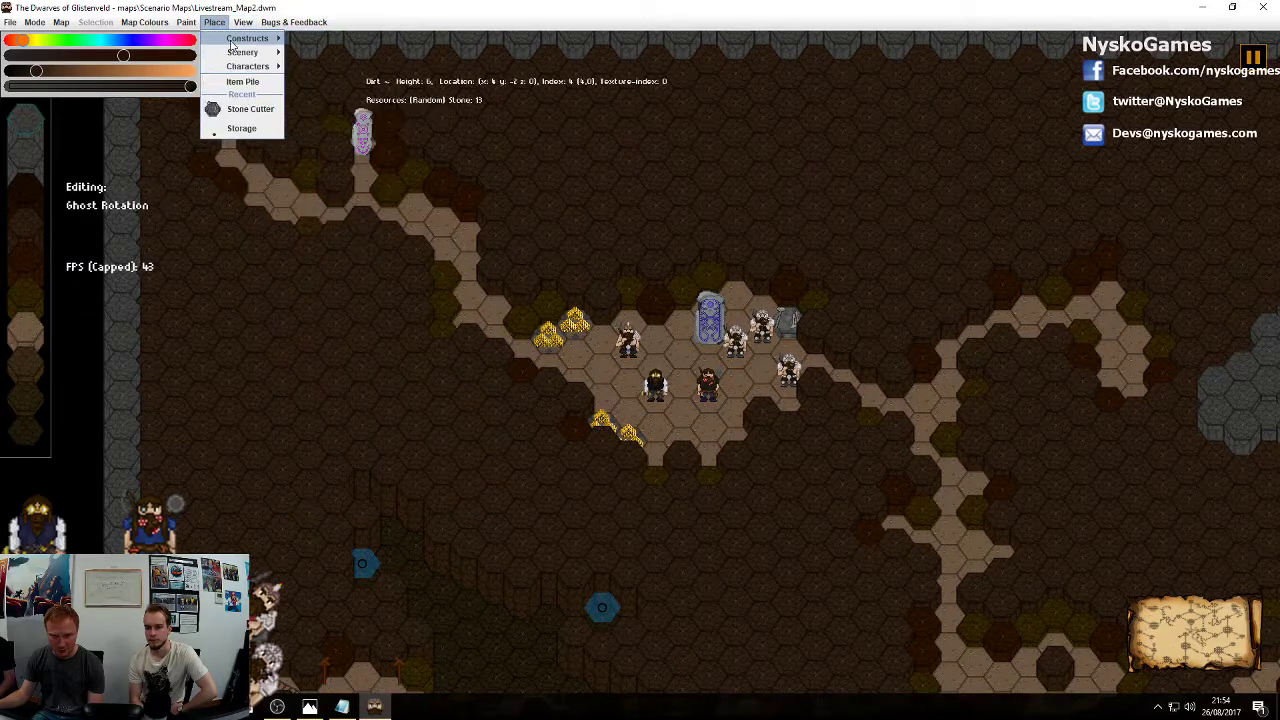
mouse_move(250, 38)
mouse_move(309, 62)
left_click(430, 60)
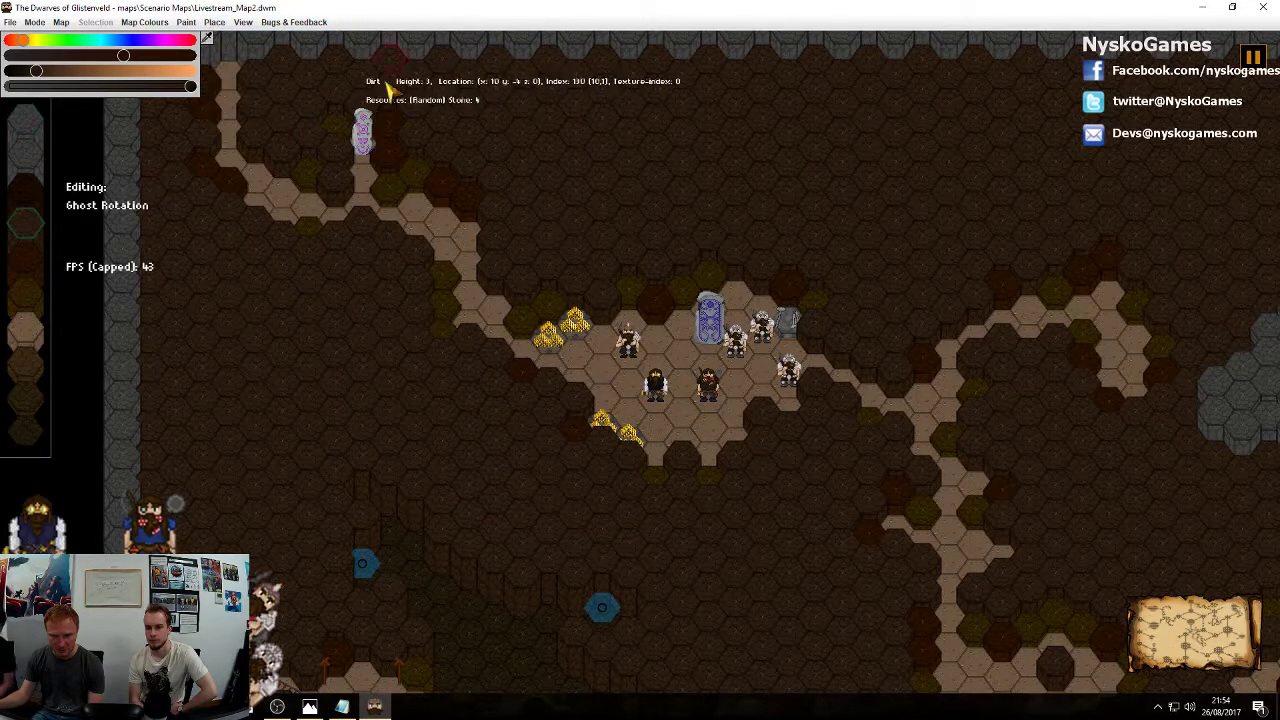
left_click(735, 295)
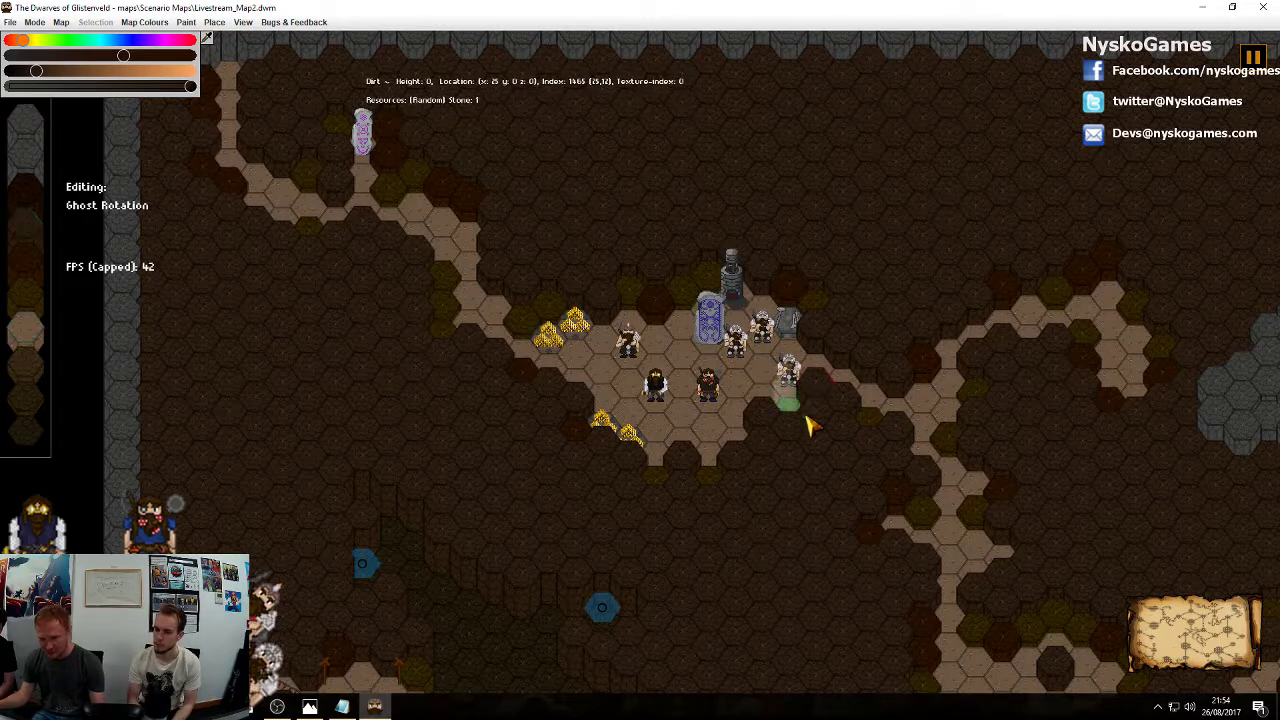
right_click(810, 425)
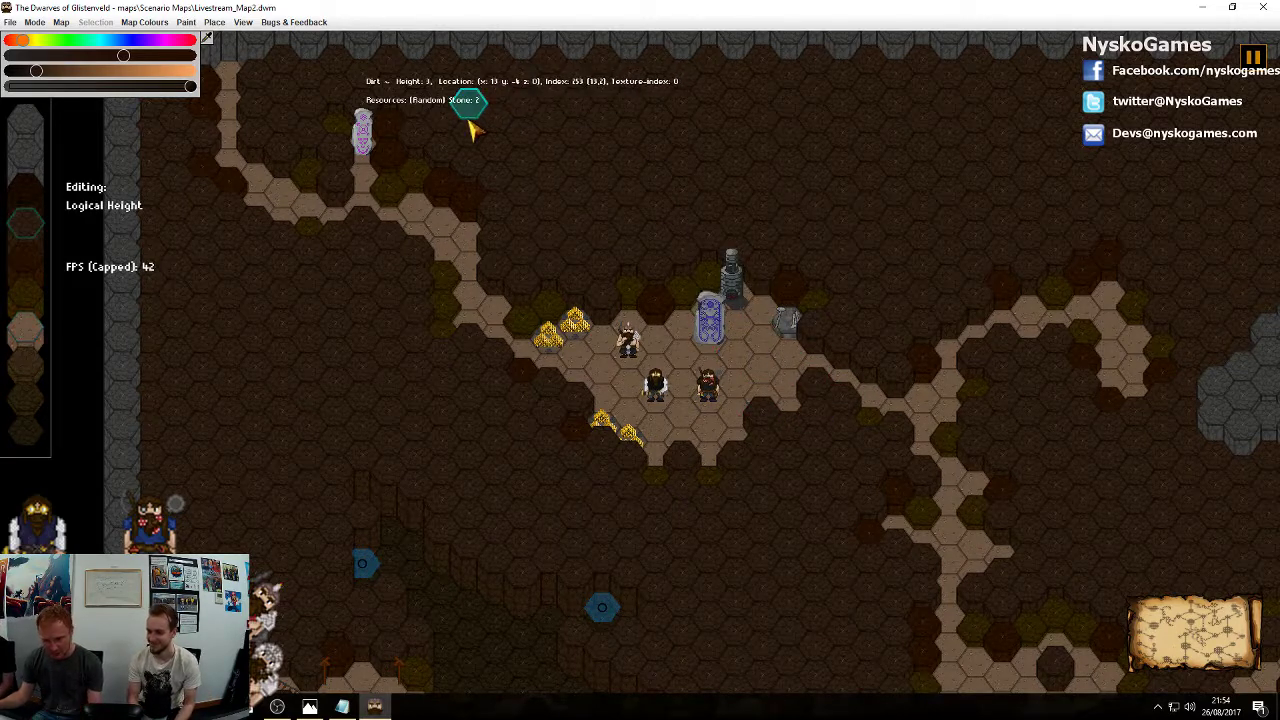
Switch the map to Play Mode and use the monument to assign the wrench and pickaxe classes to dwarves
left_click(34, 22)
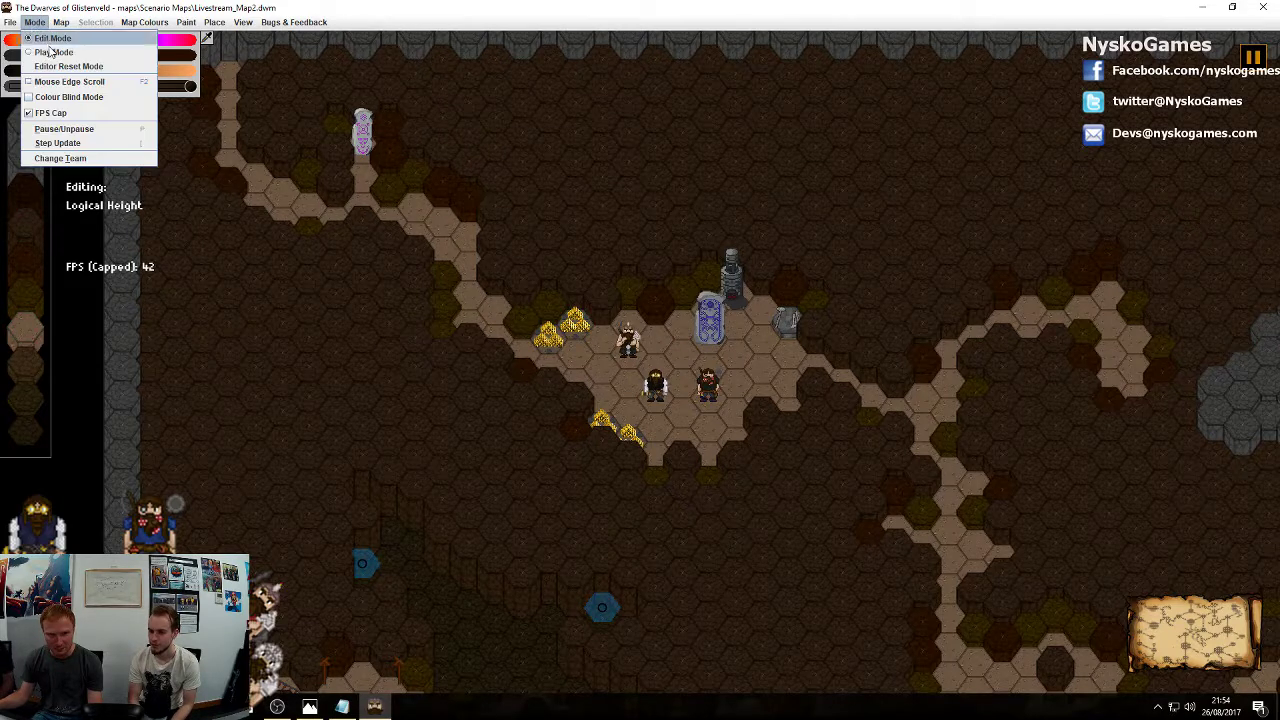
left_click(46, 51)
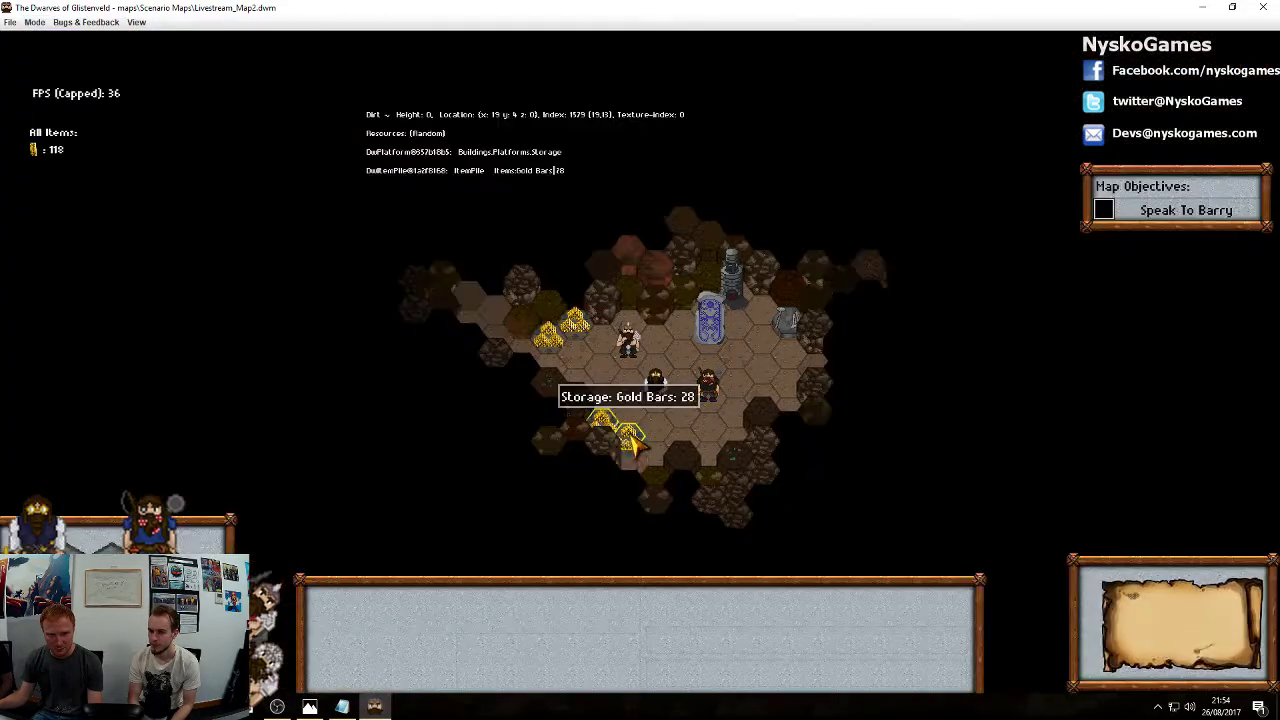
left_click(714, 338)
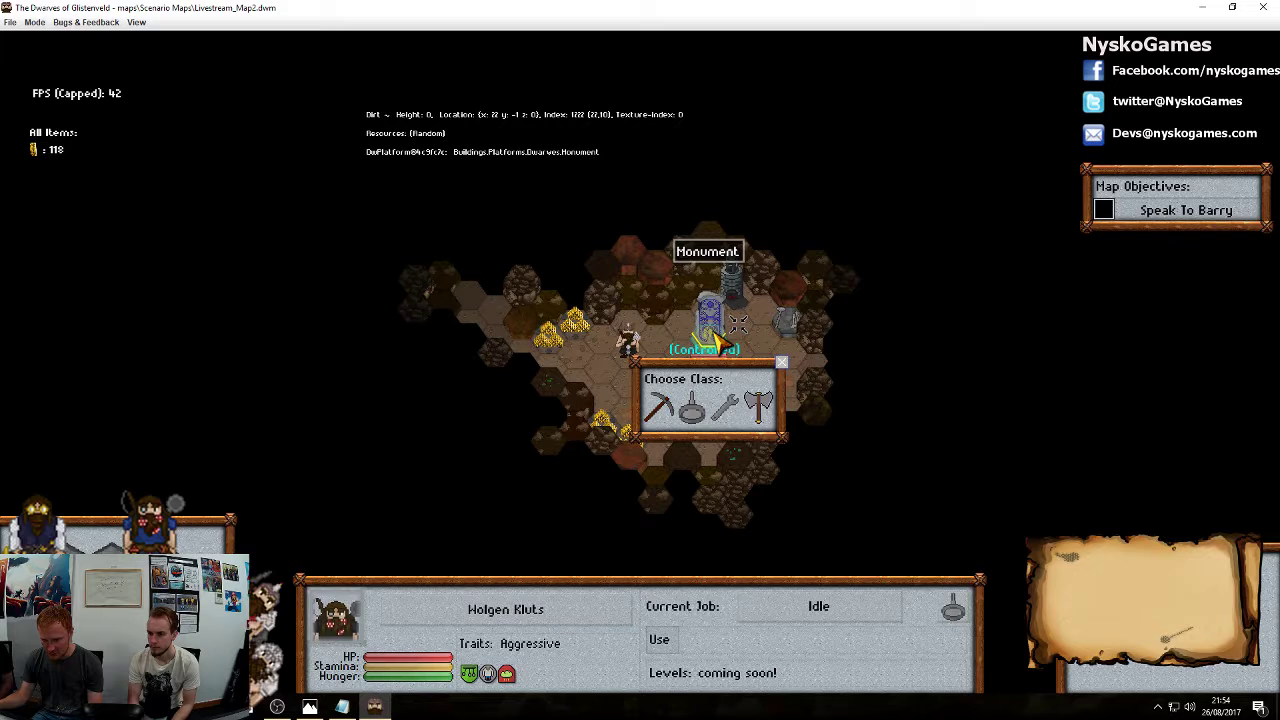
left_click(719, 405)
left_click(392, 556)
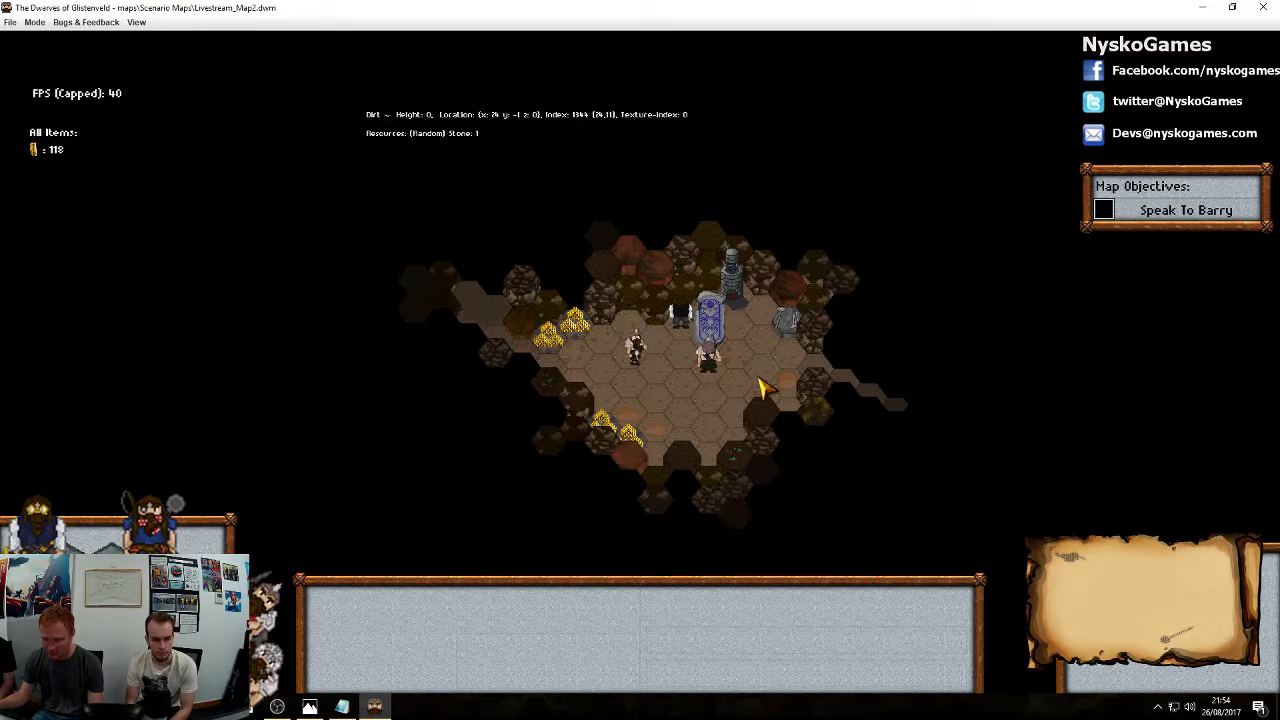
Take control of the black-bearded wrench dwarf and send him out through the cavern's eastern passage
scroll(877, 405, "up", 2)
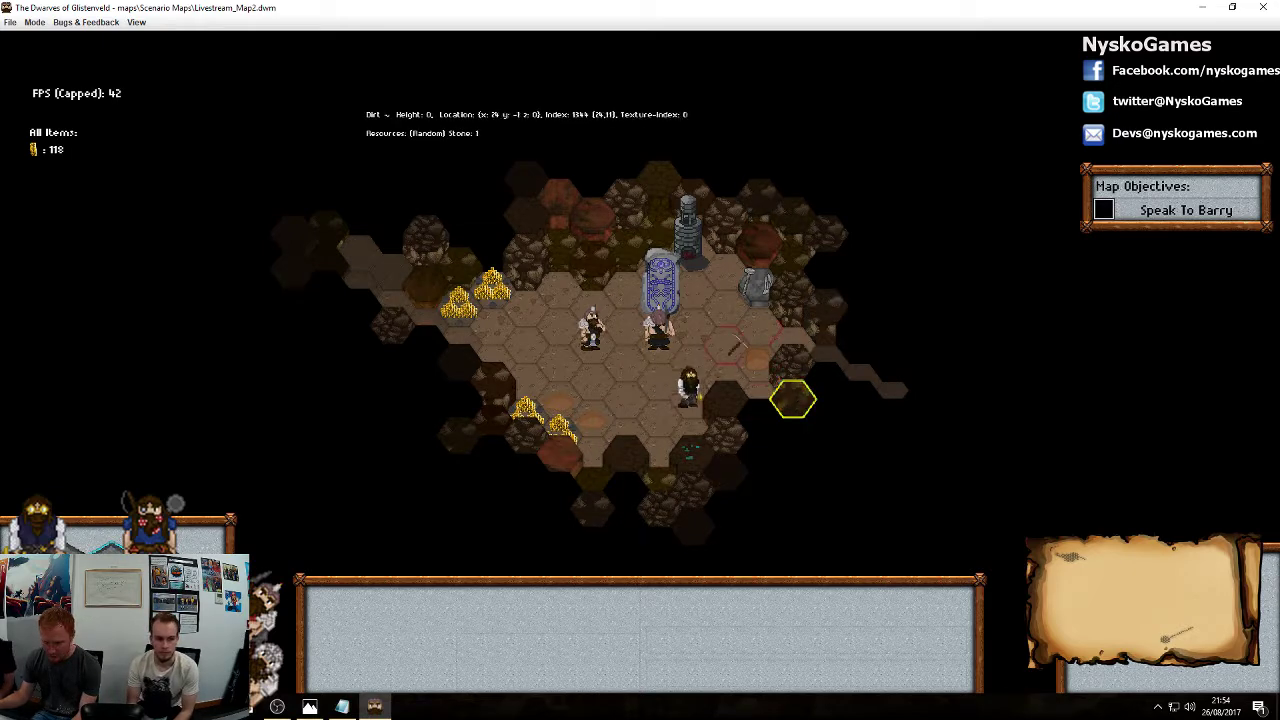
middle_click_drag(735, 343, 713, 398)
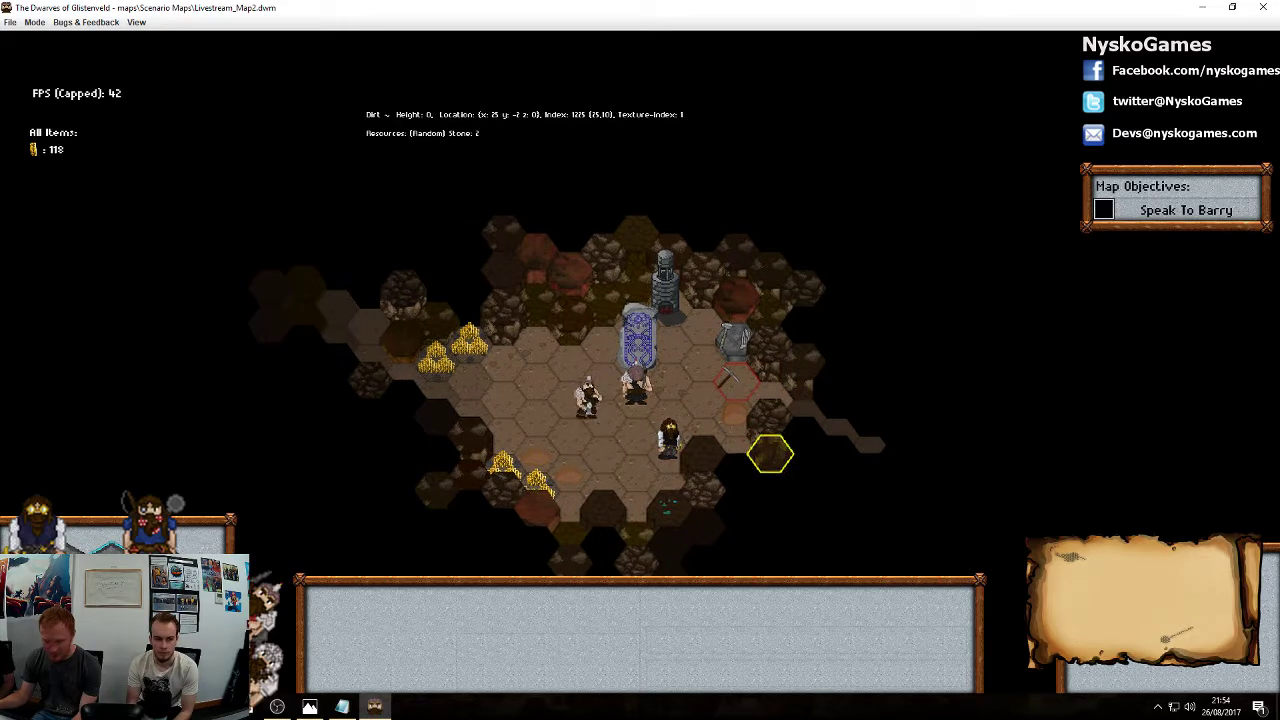
left_click(676, 436)
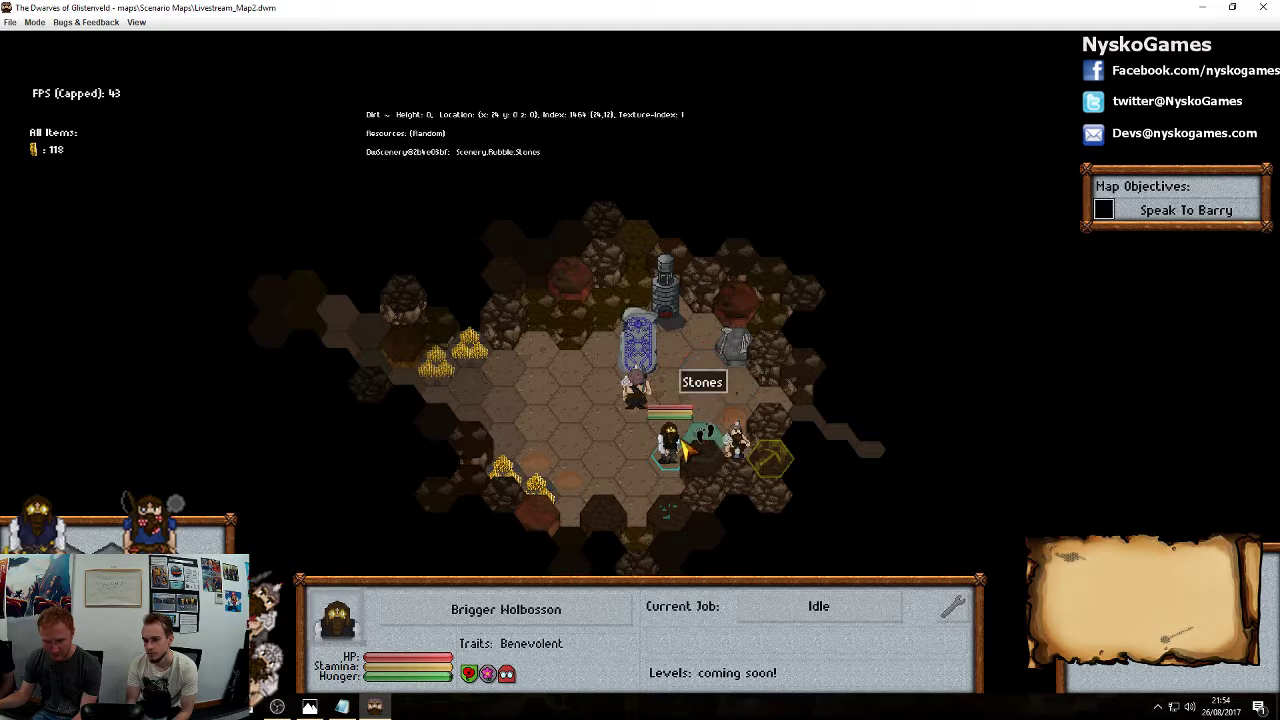
middle_click_drag(855, 458, 765, 412)
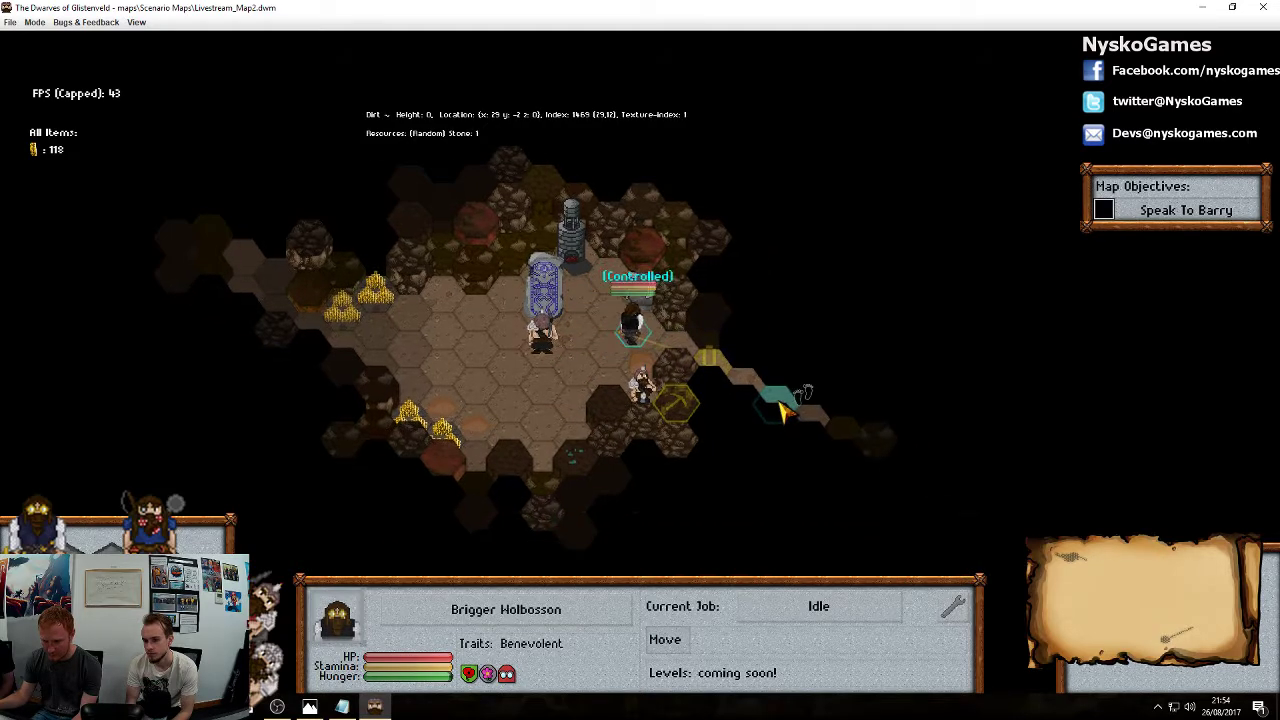
Direct the pickaxe dwarf beside the monument past the north-western gold storages and up the north-western passage
left_click(541, 335)
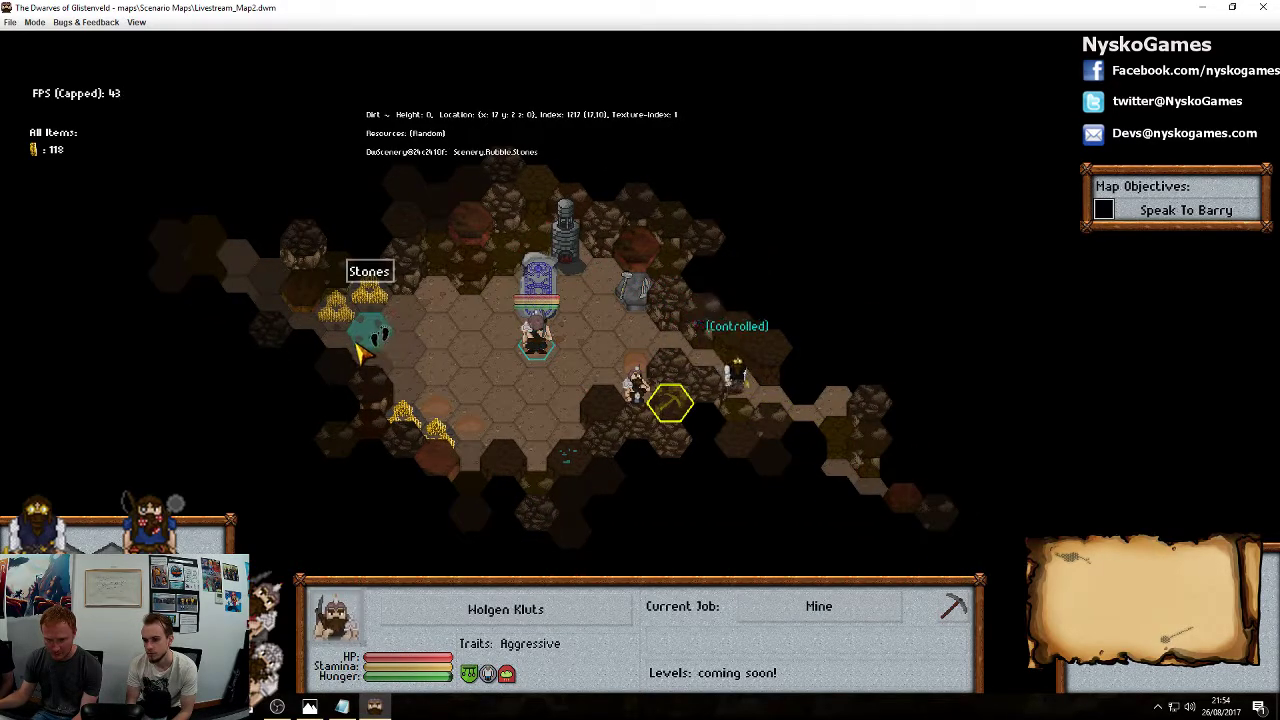
right_click(403, 355)
middle_click_drag(403, 355, 733, 383)
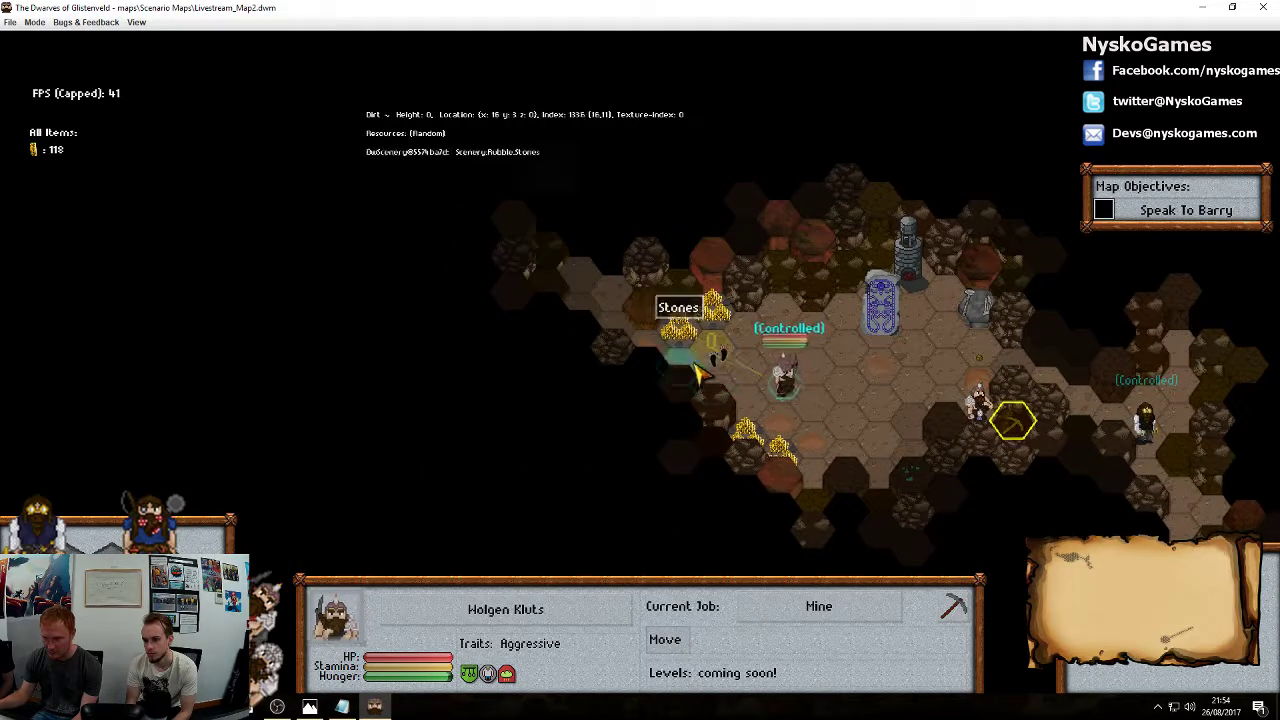
right_click(613, 322)
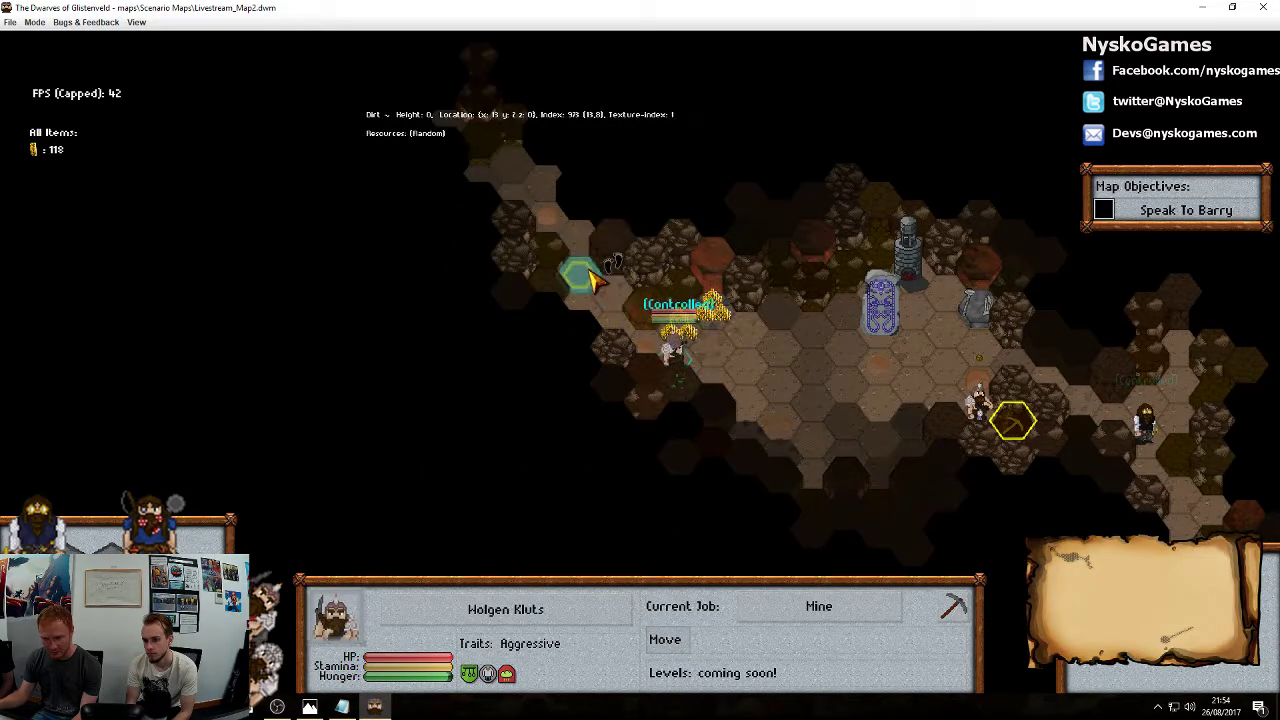
middle_click_drag(591, 279, 654, 348)
right_click(608, 288)
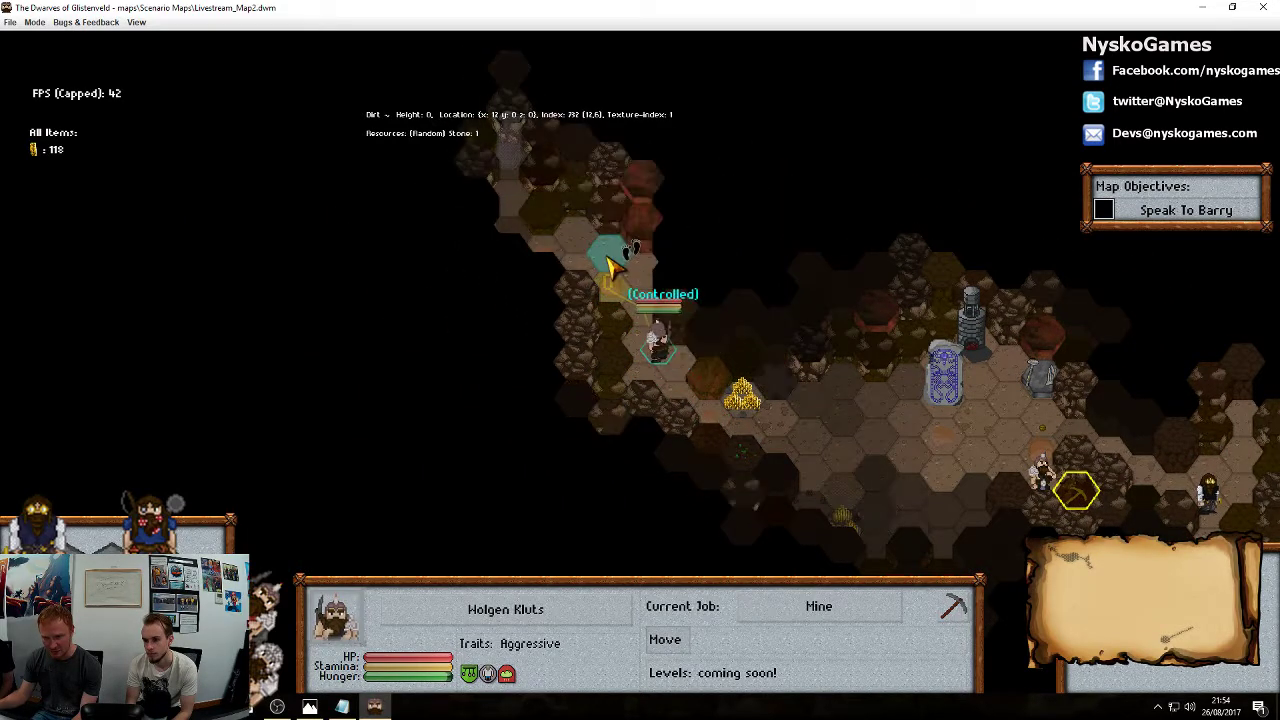
Bring the pickaxe dwarf back from the north-western passage into the starting cavern and release the selection
right_click(672, 390)
right_click(805, 445)
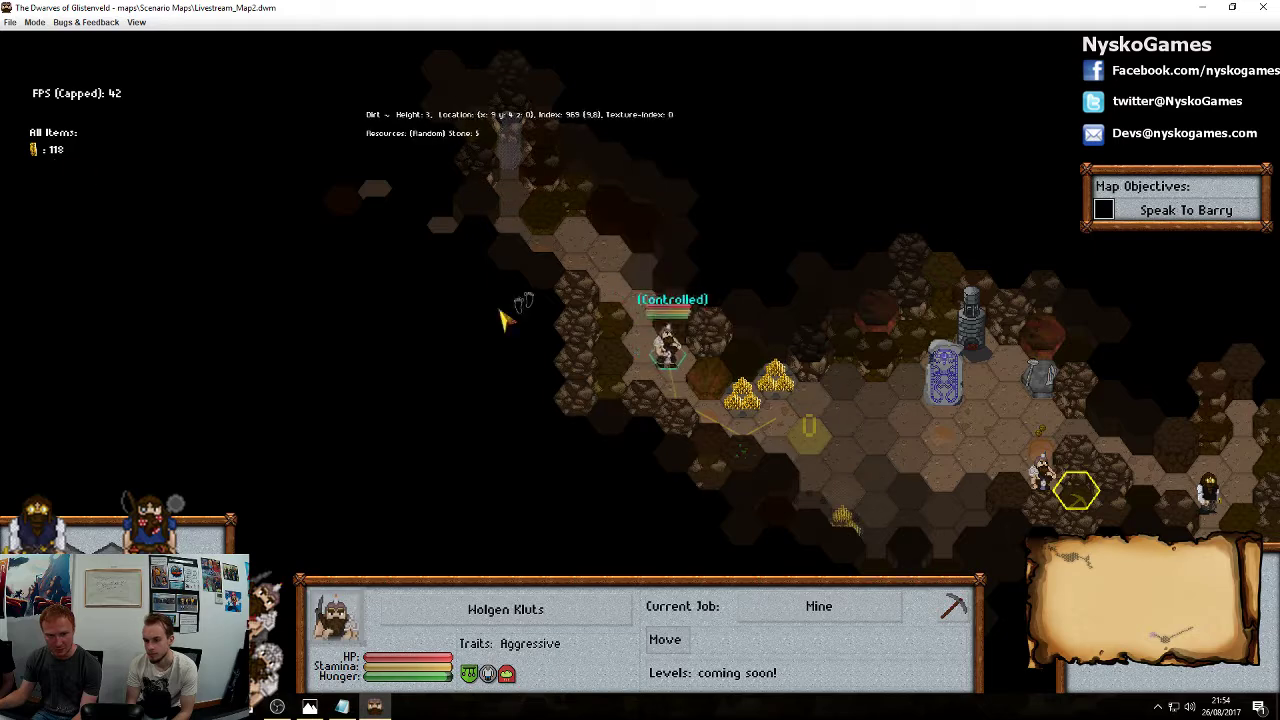
key("d")
key("s")
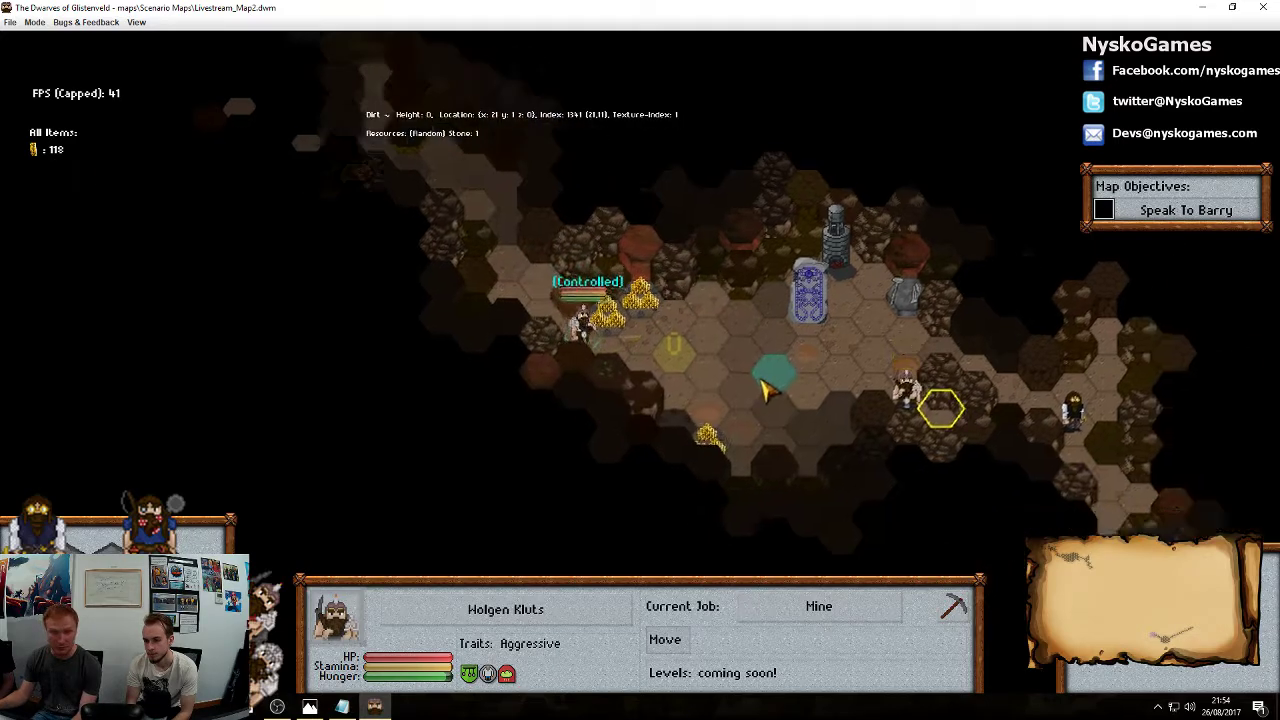
left_click(746, 402)
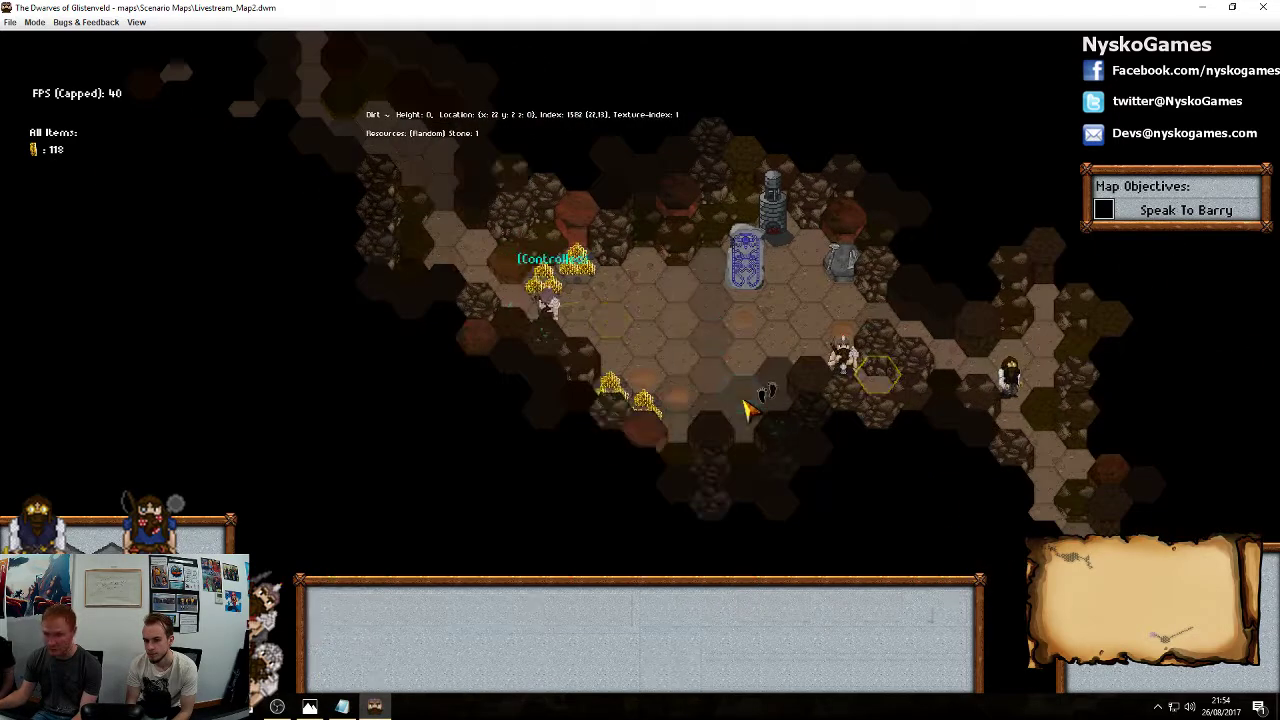
Send the axe dwarf from the southern track cavern along the north-eastern passage to Marmen and advance Marmen's dialogue
left_click(1168, 648)
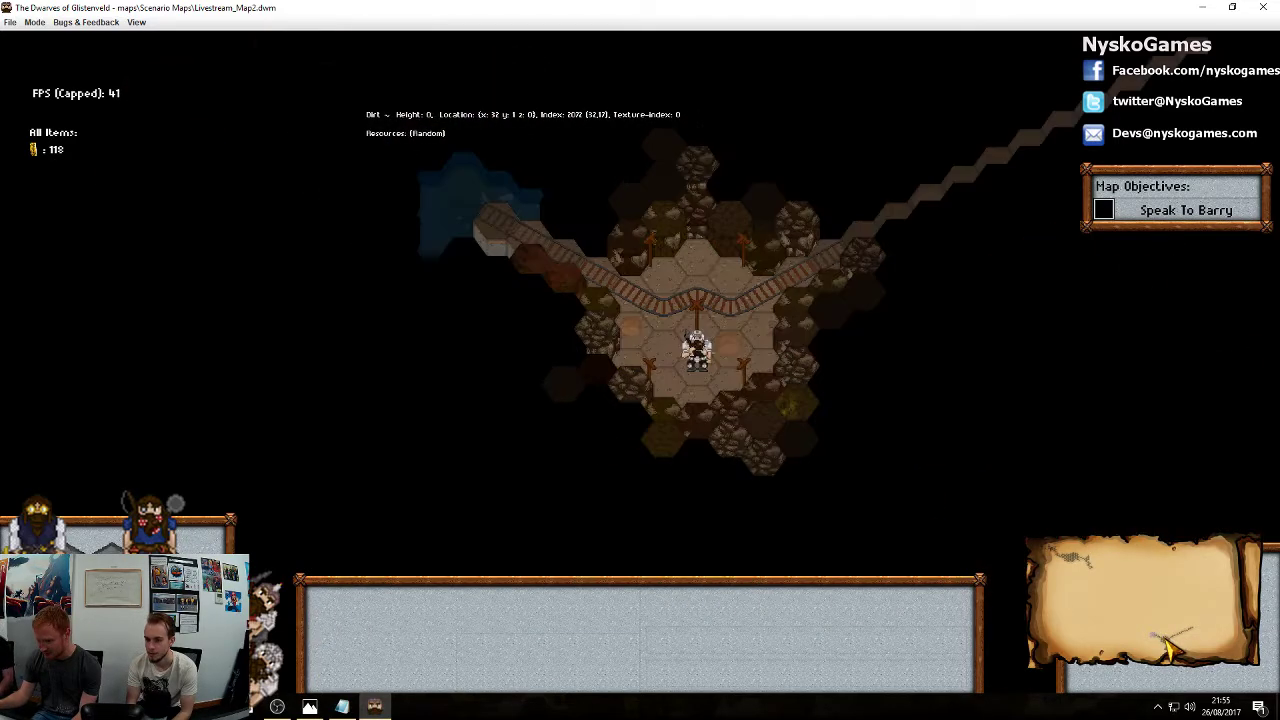
left_click(699, 354)
right_click(832, 264)
middle_click_drag(1008, 175, 809, 297)
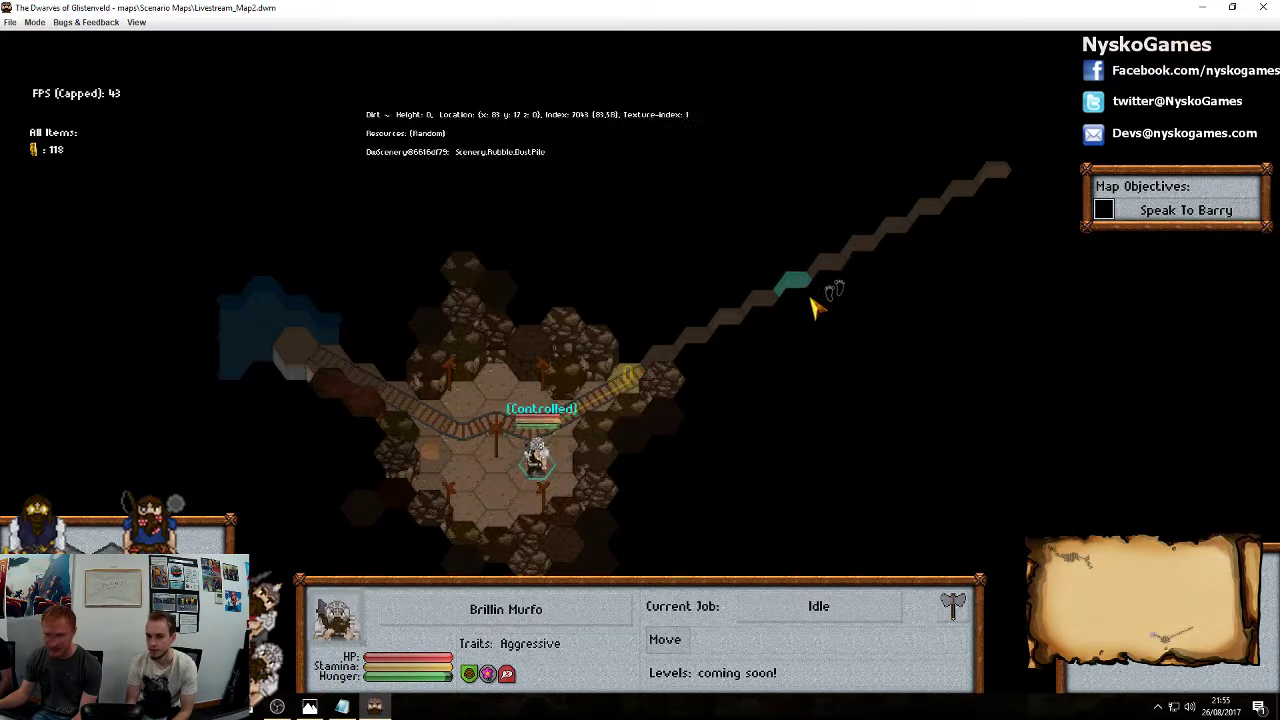
right_click(808, 297)
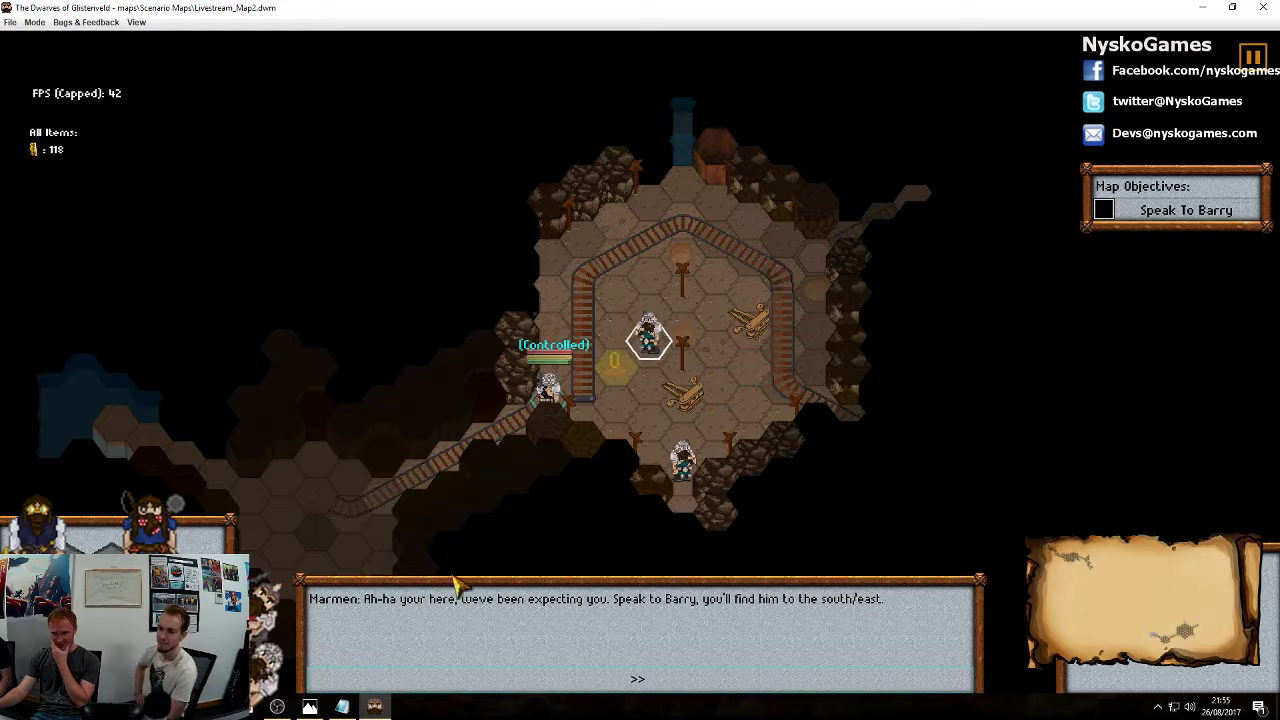
left_click(573, 684)
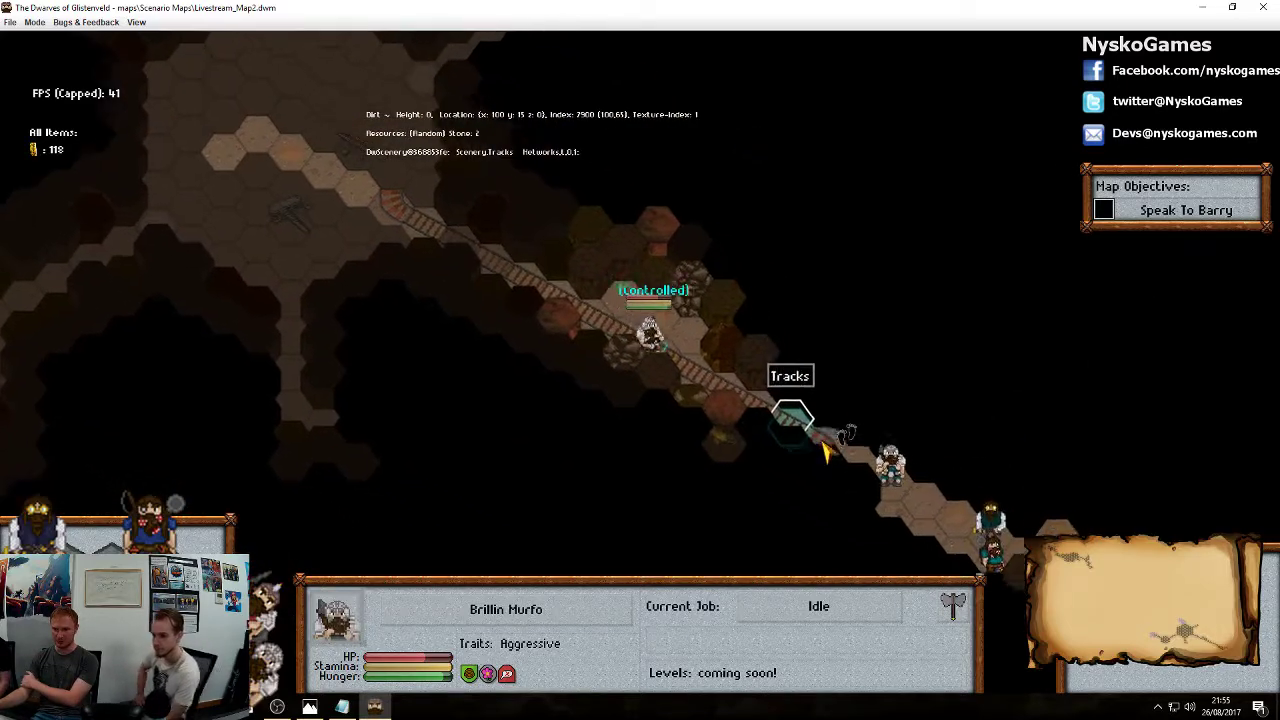
Lead the axe dwarf along the south-eastern tracks into Barry's cavern and advance through the gold conversation
left_click(806, 430)
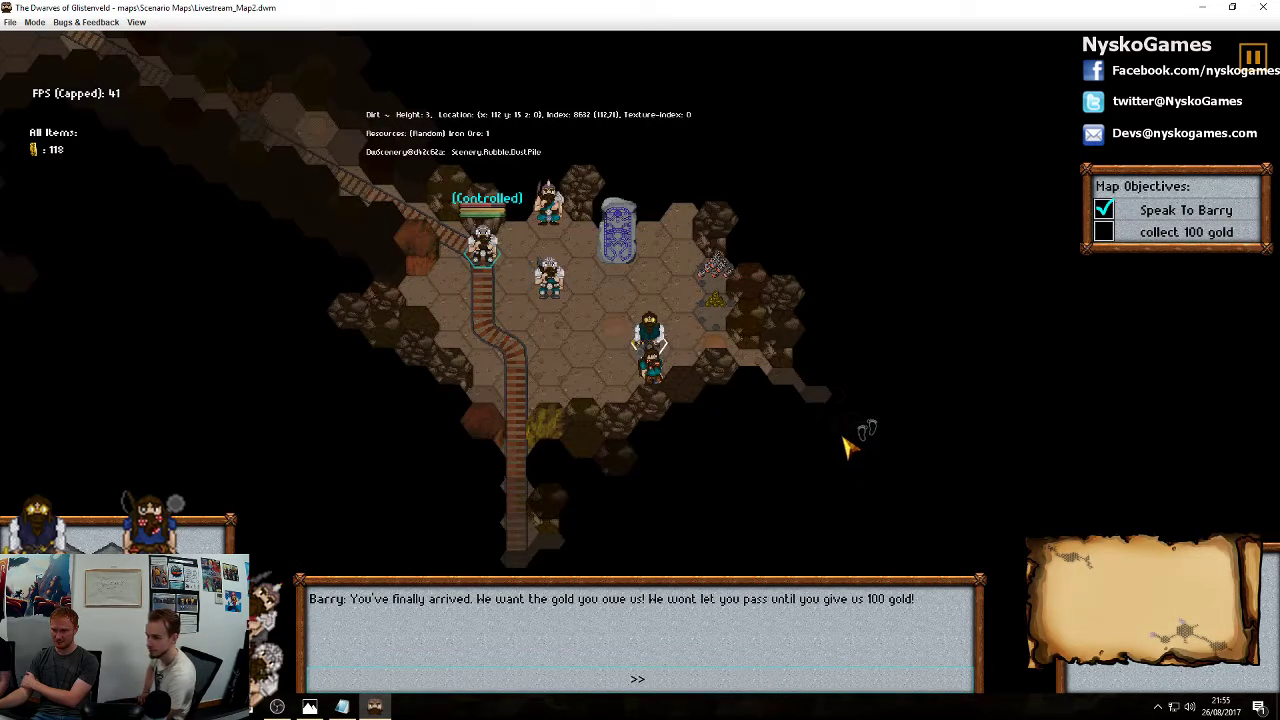
left_click(555, 688)
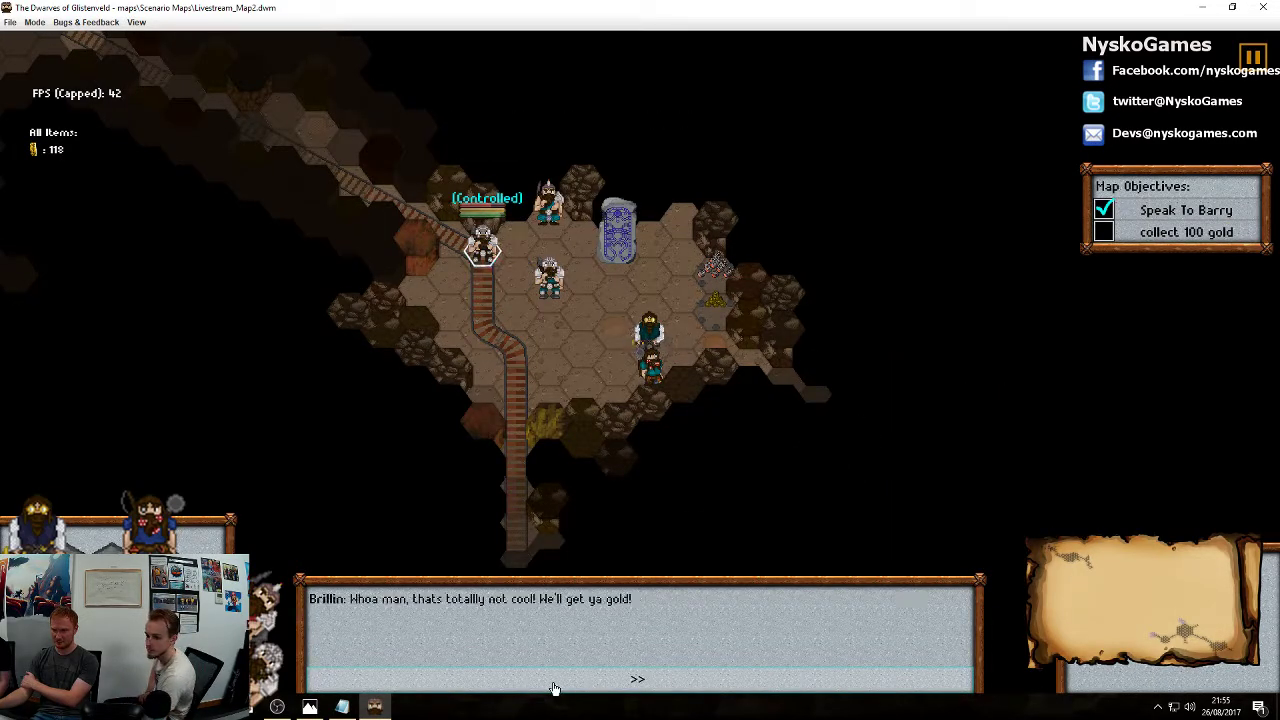
left_click(555, 686)
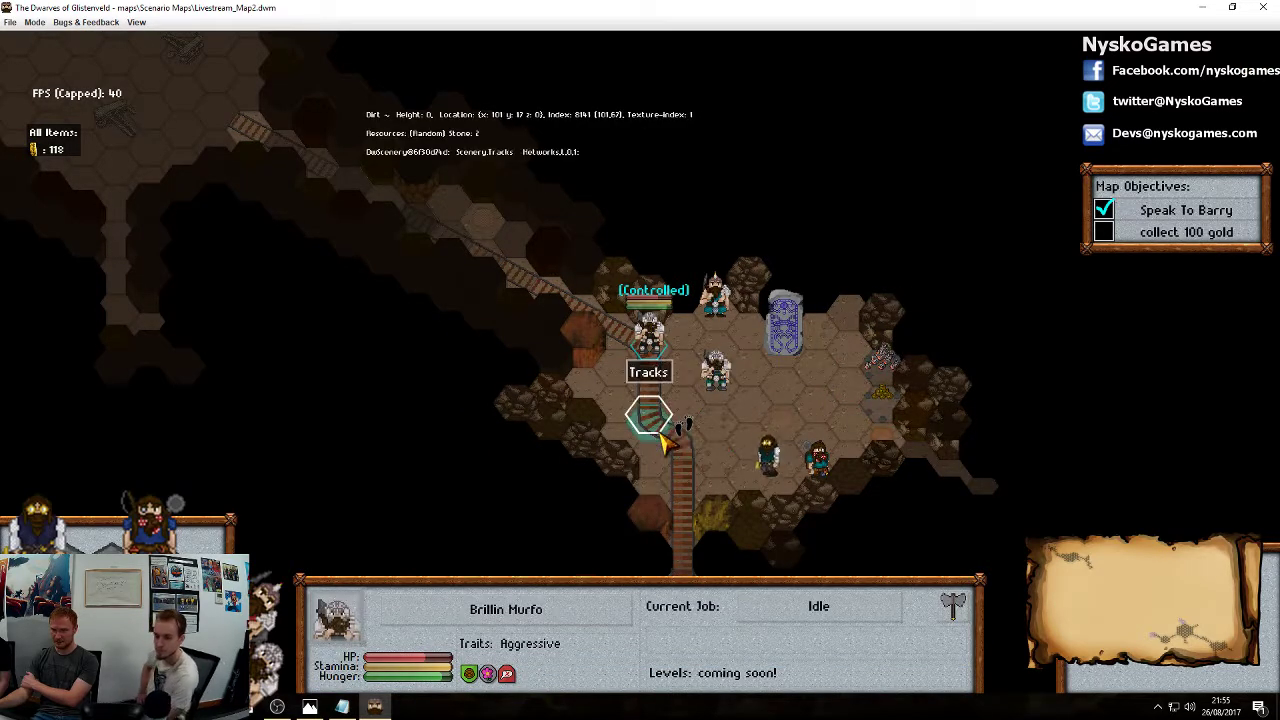
left_click(662, 438)
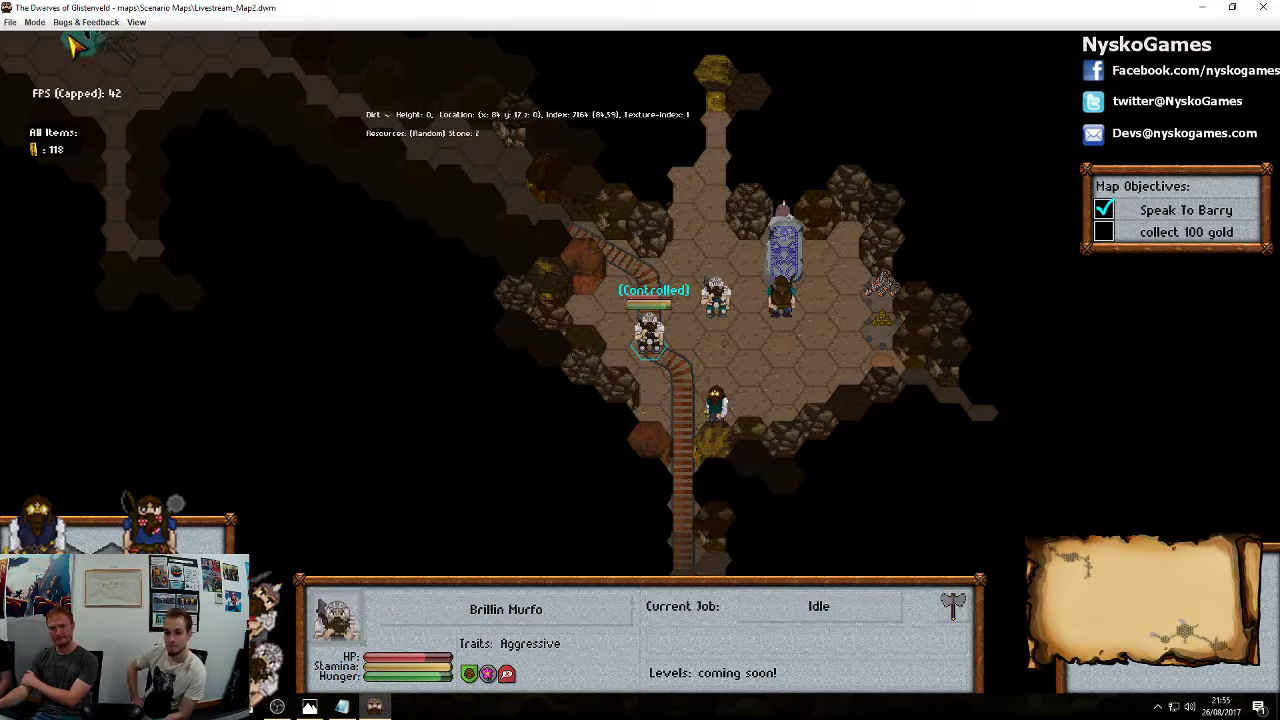
Switch the map back to Edit Mode and open the R2 map event
left_click(34, 22)
left_click(46, 40)
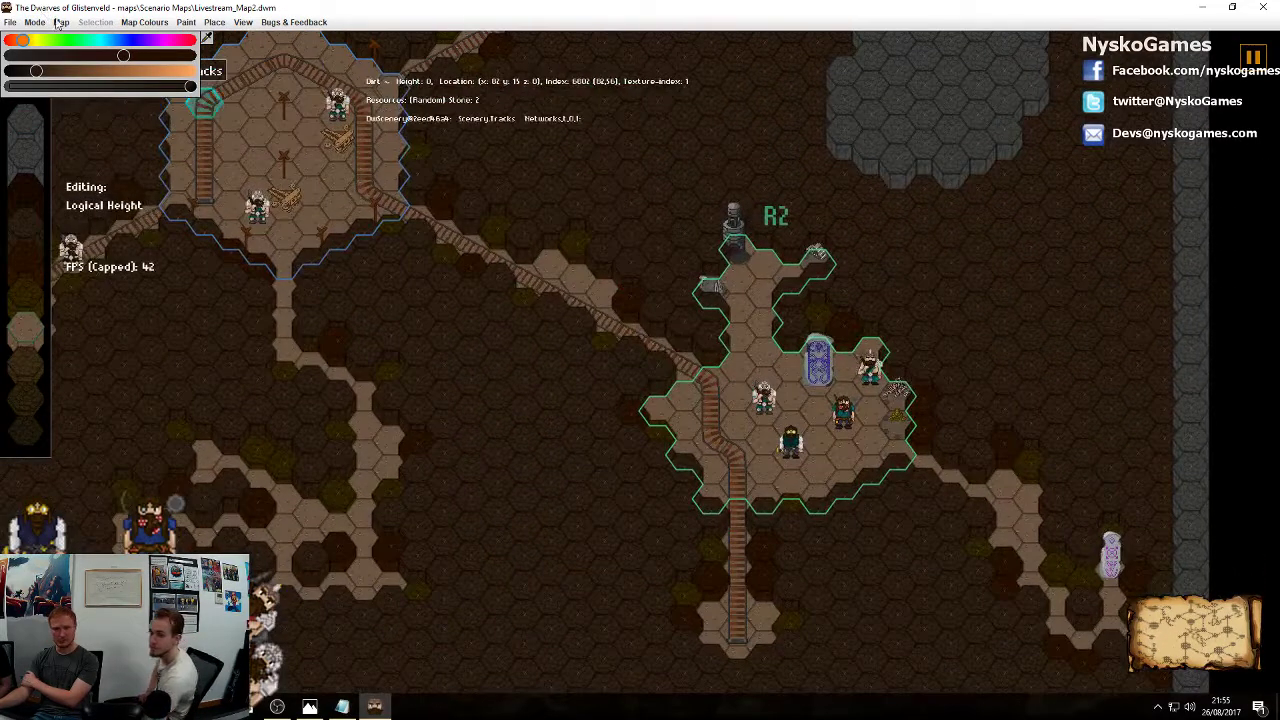
left_click(34, 22)
mouse_move(64, 23)
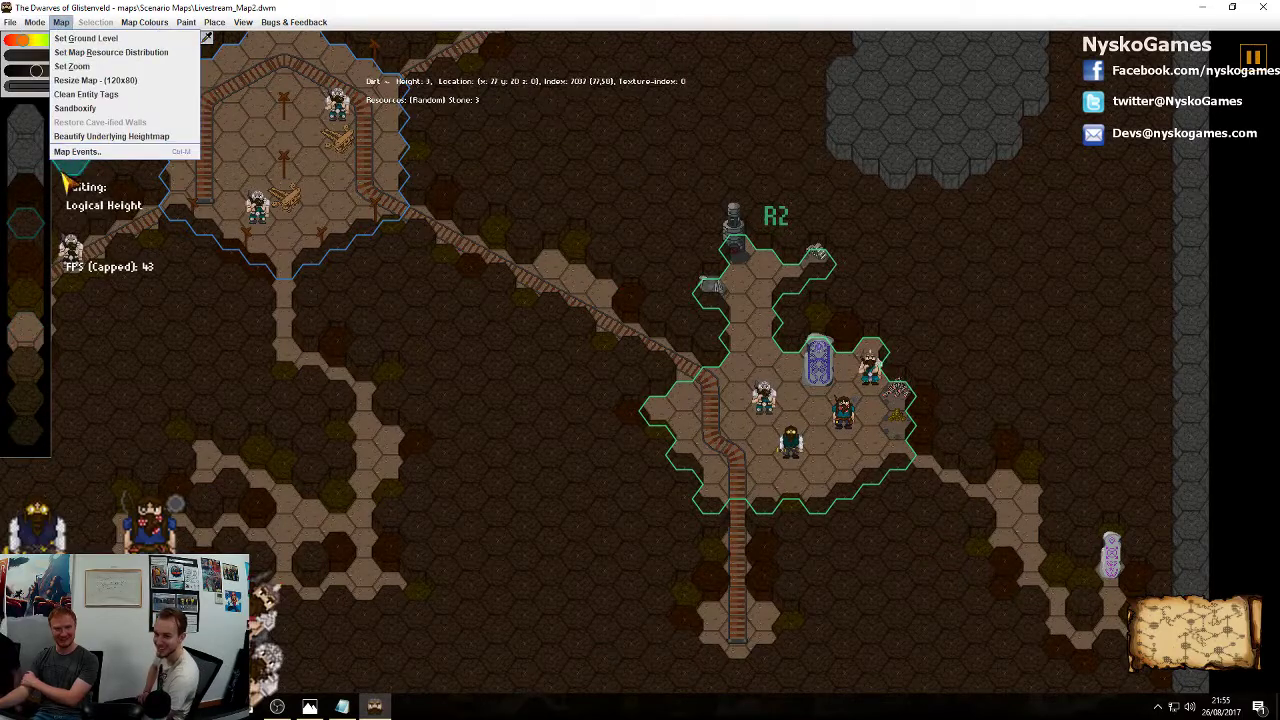
left_click(77, 151)
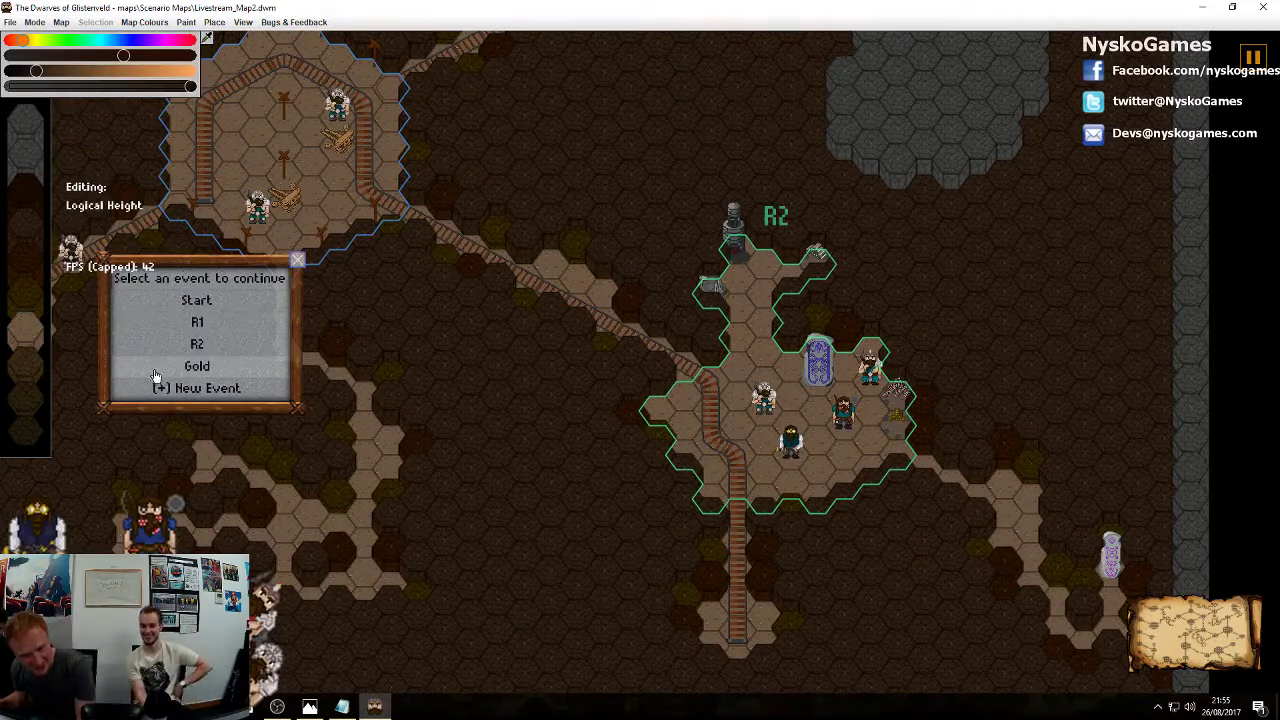
left_click(172, 349)
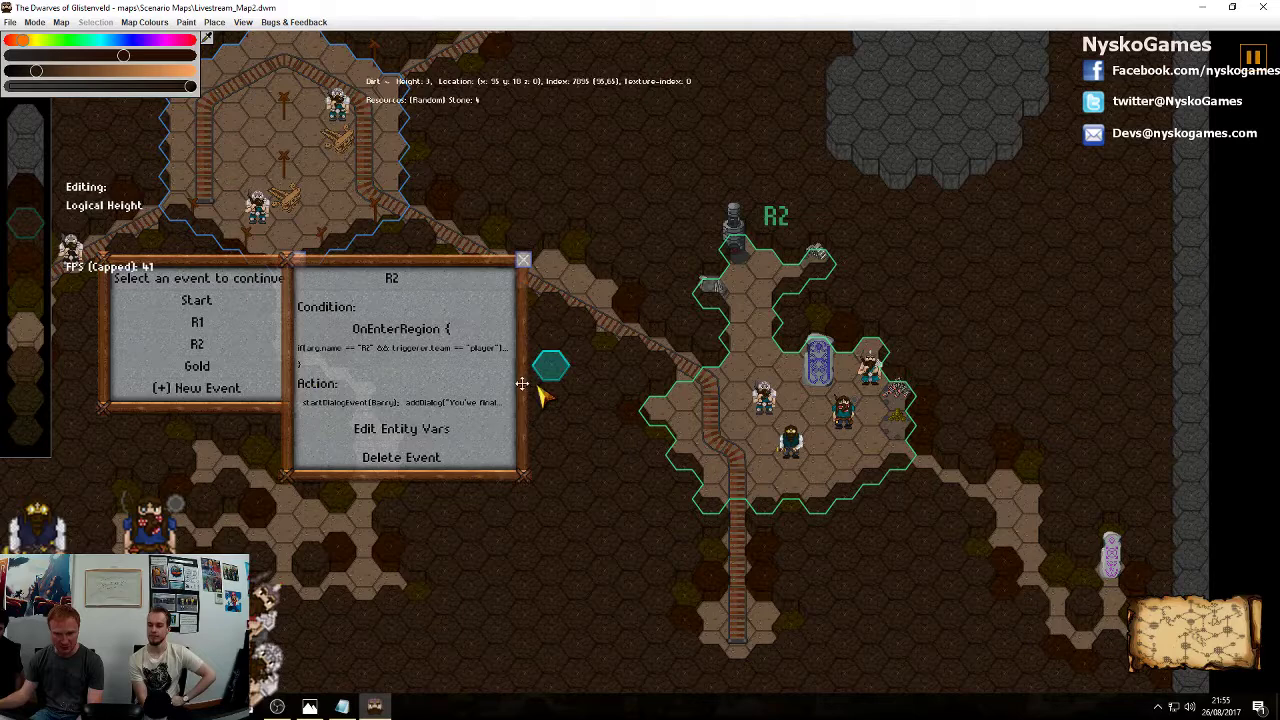
Review the action script of the R2 event and close the script window
left_click(390, 406)
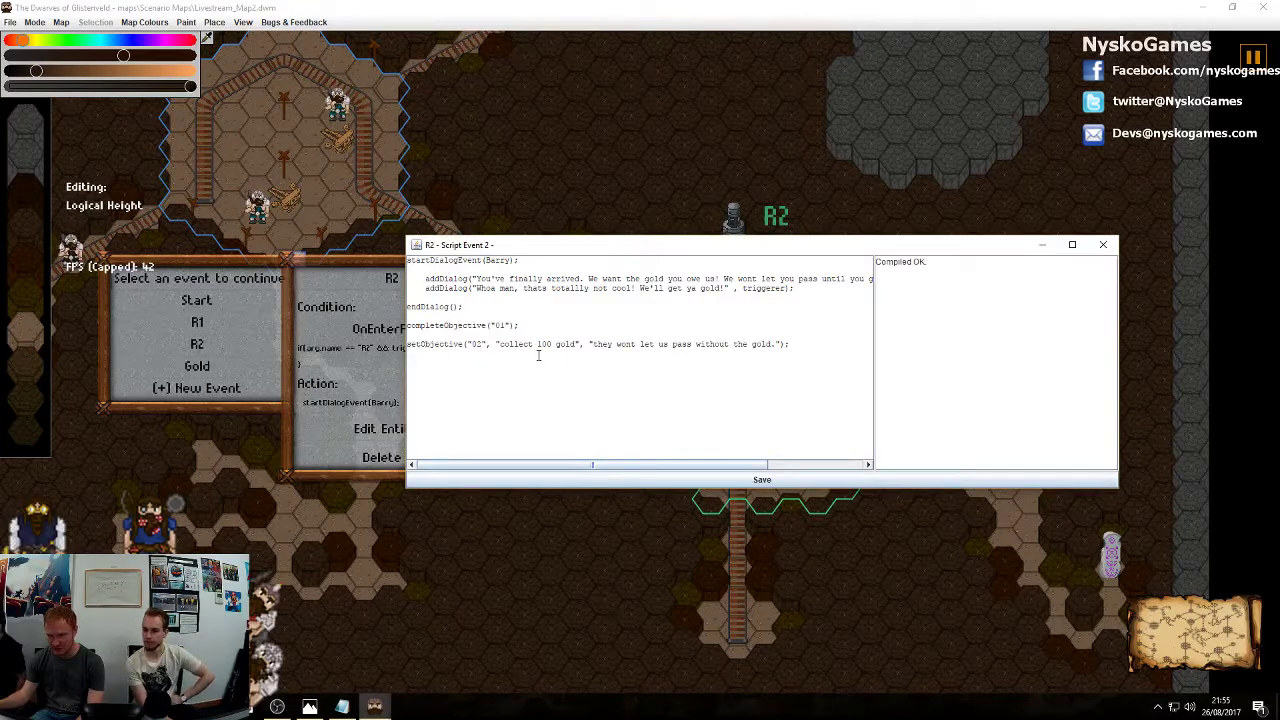
left_click(767, 485)
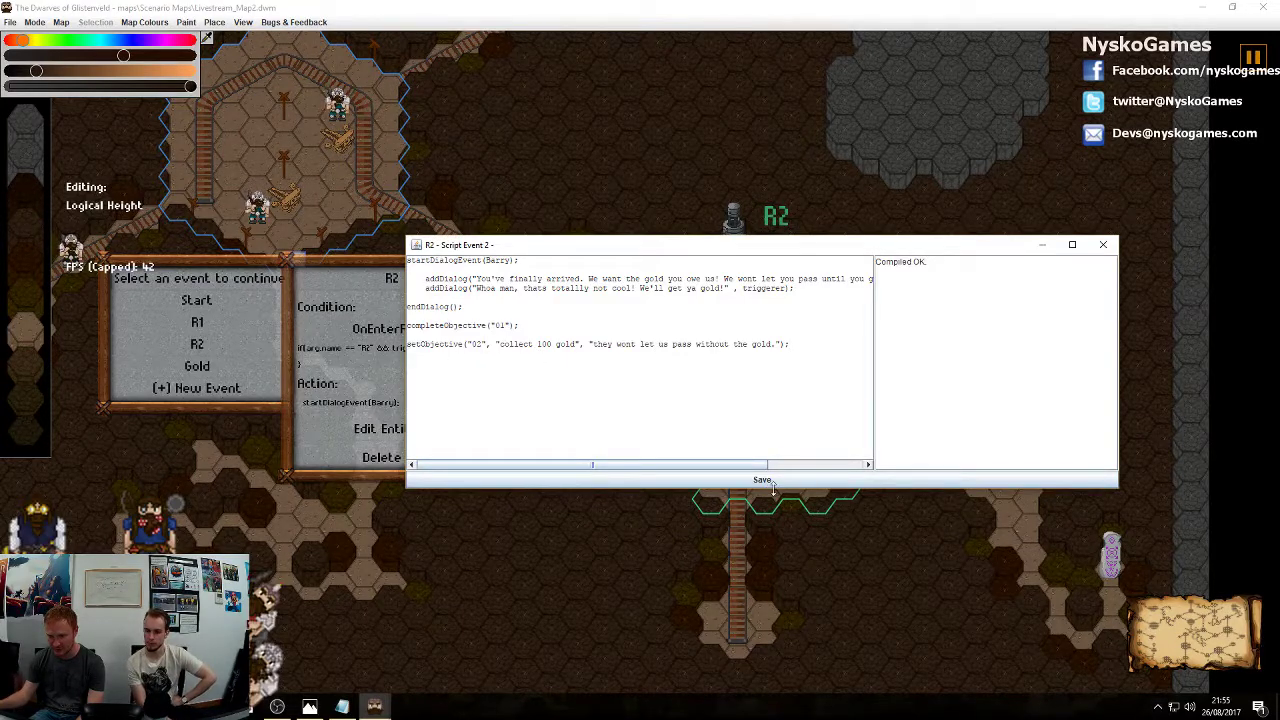
left_click(1103, 244)
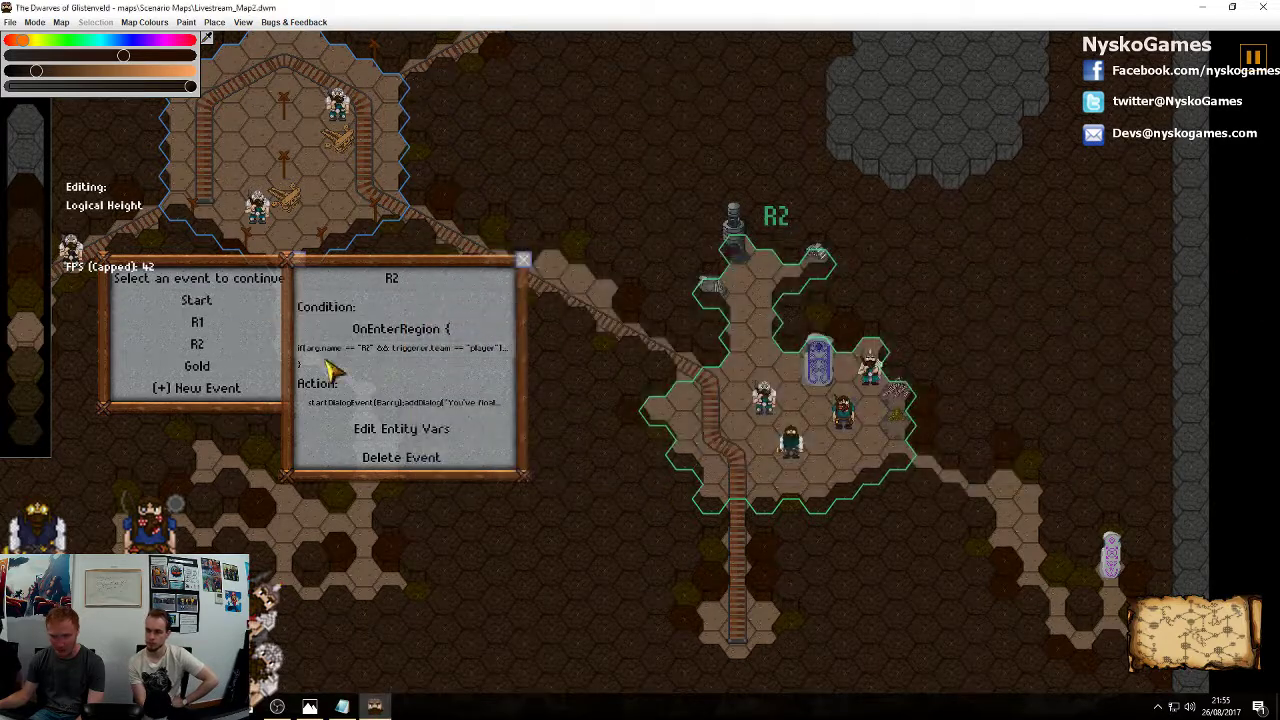
Review the condition script of the Gold event and close the event windows
left_click(252, 368)
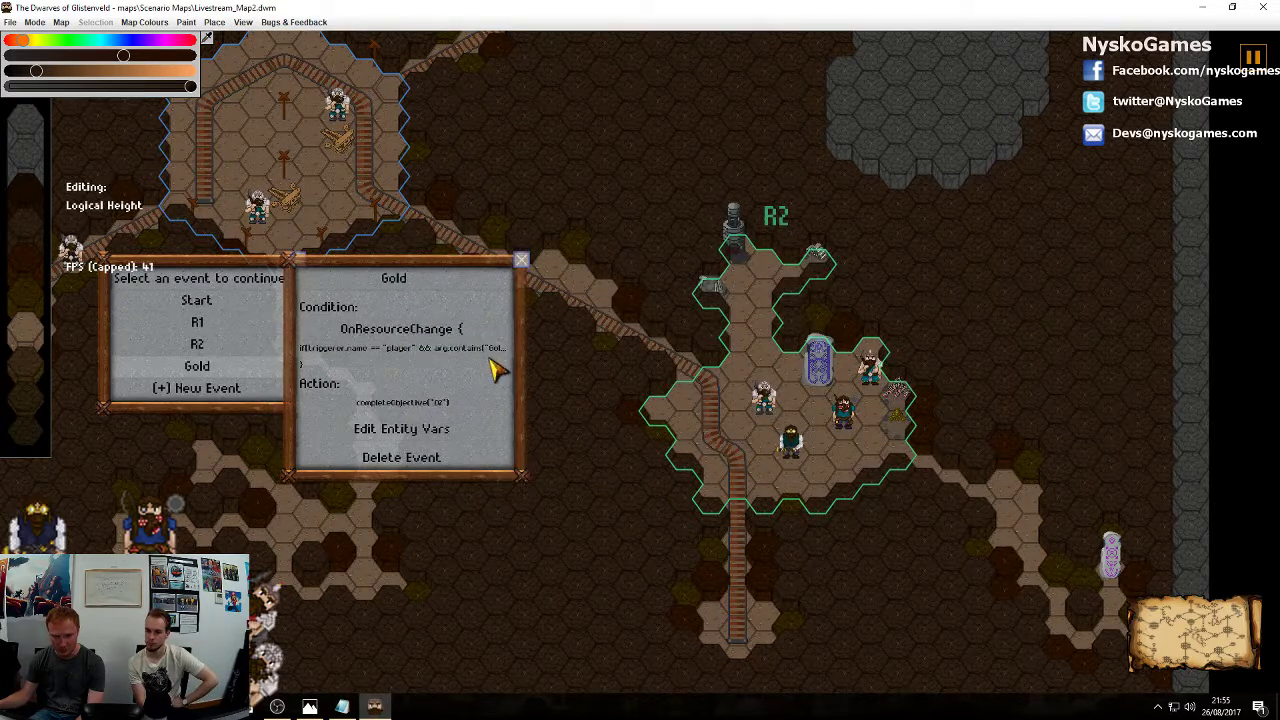
left_click(432, 350)
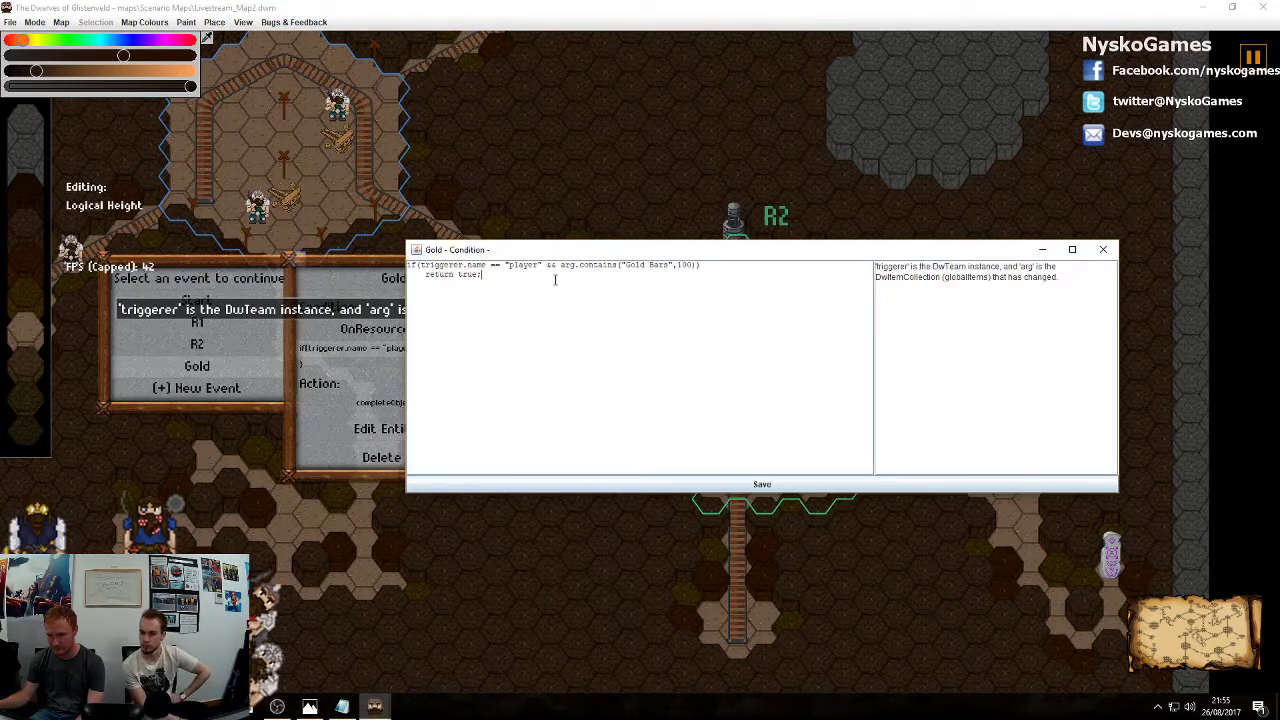
left_click(1104, 250)
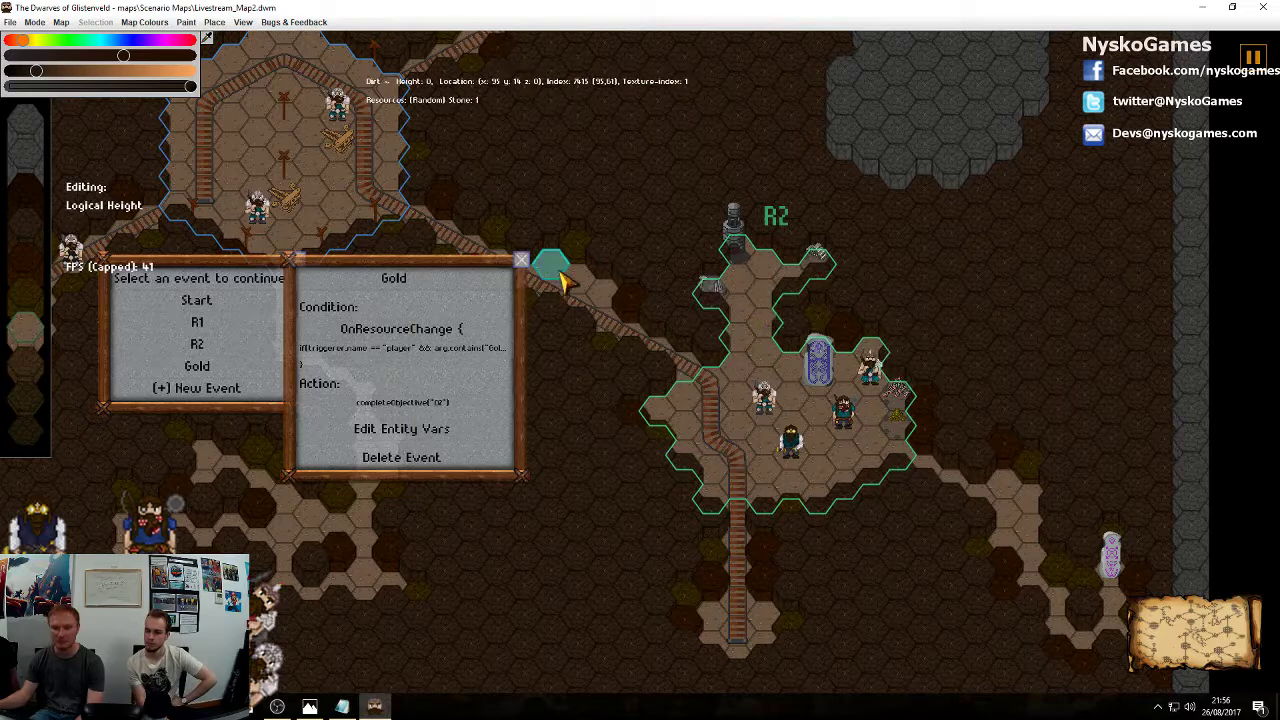
left_click(522, 263)
left_click(298, 261)
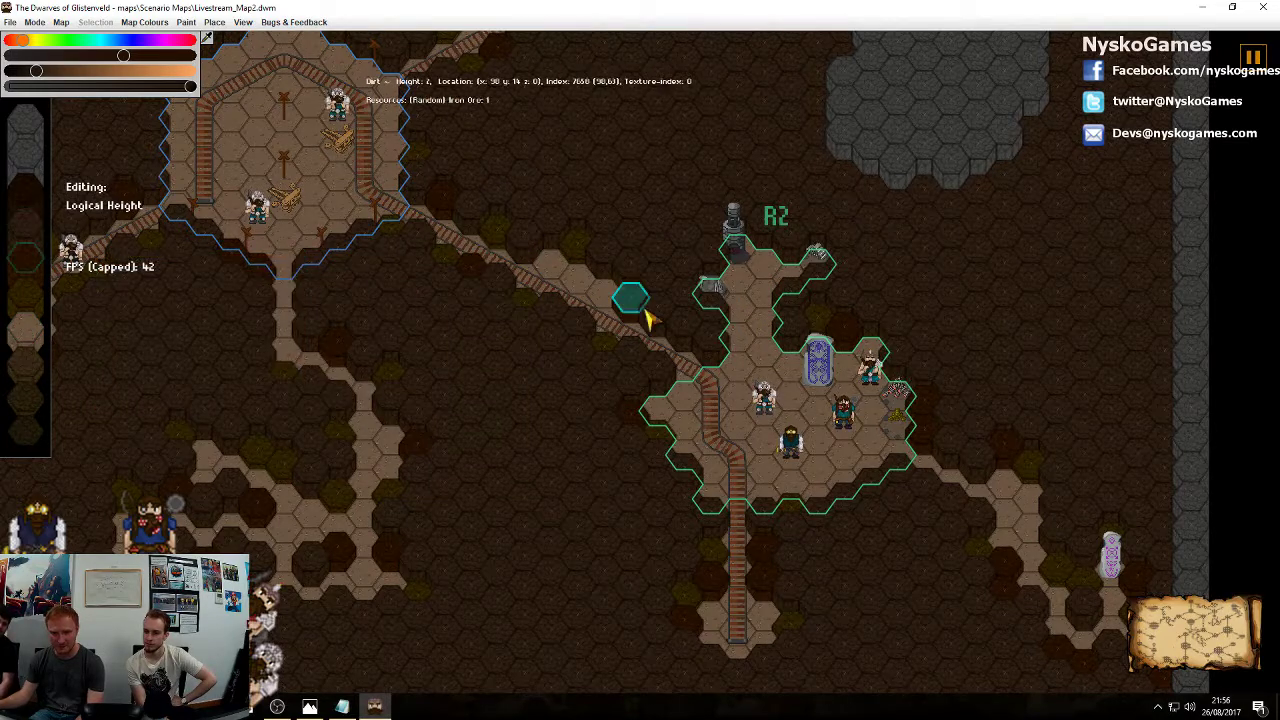
Go back to the starting cavern and check the gold bars held in its storages
key("w")
key("a")
middle_click_drag(473, 265, 945, 512)
middle_click_drag(426, 290, 883, 540)
middle_click_drag(326, 129, 1043, 581)
middle_click_drag(884, 270, 767, 617)
middle_click_drag(905, 318, 622, 378)
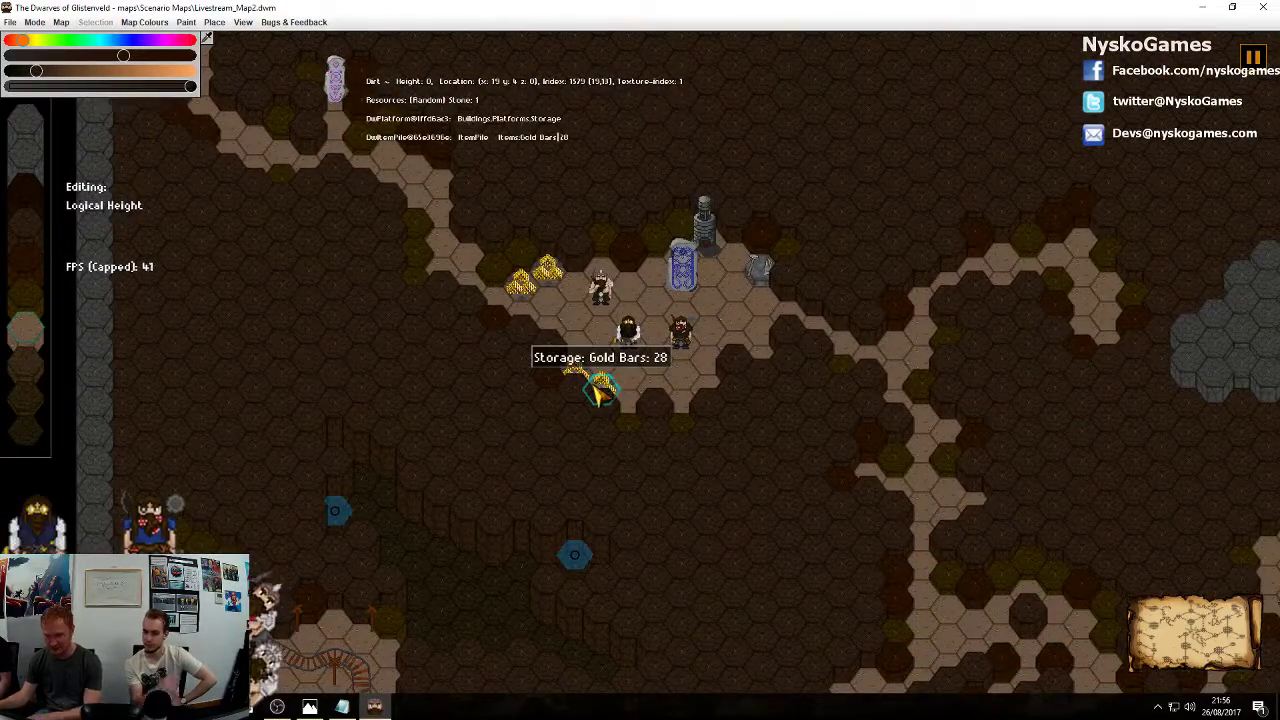
Check the team's gold total in Play Mode and return the map to Edit Mode
left_click(34, 22)
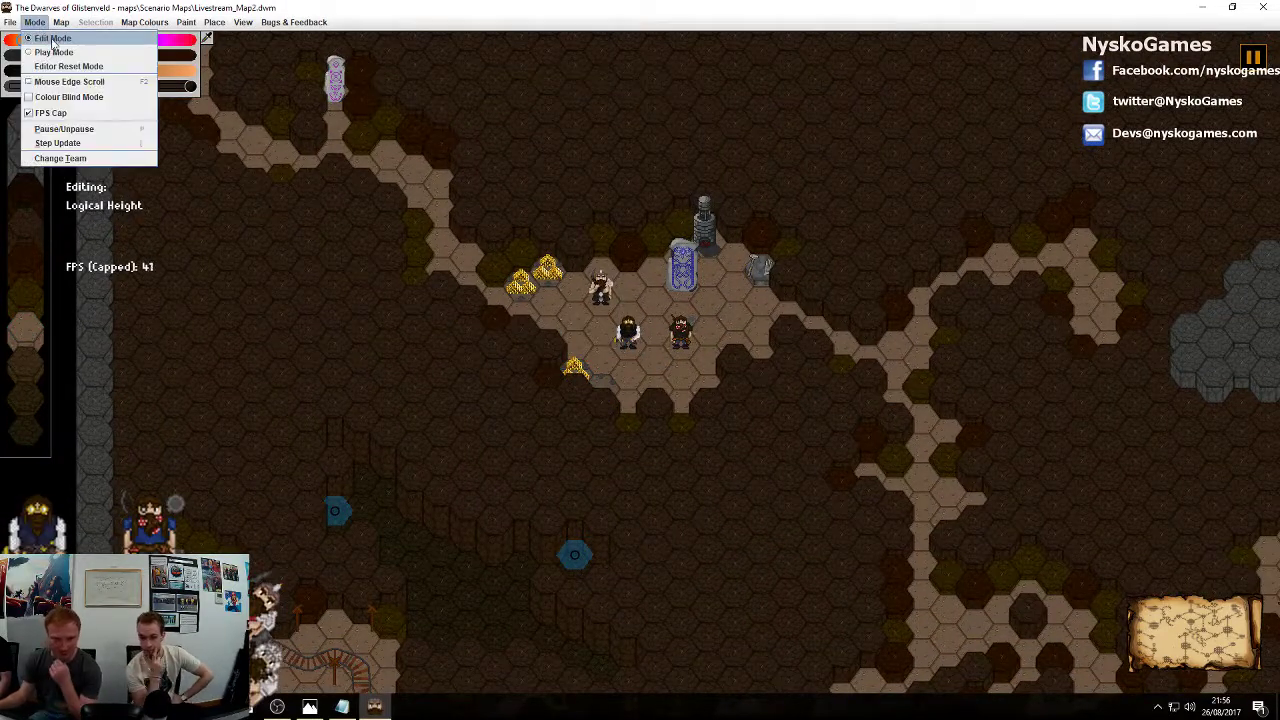
left_click(54, 51)
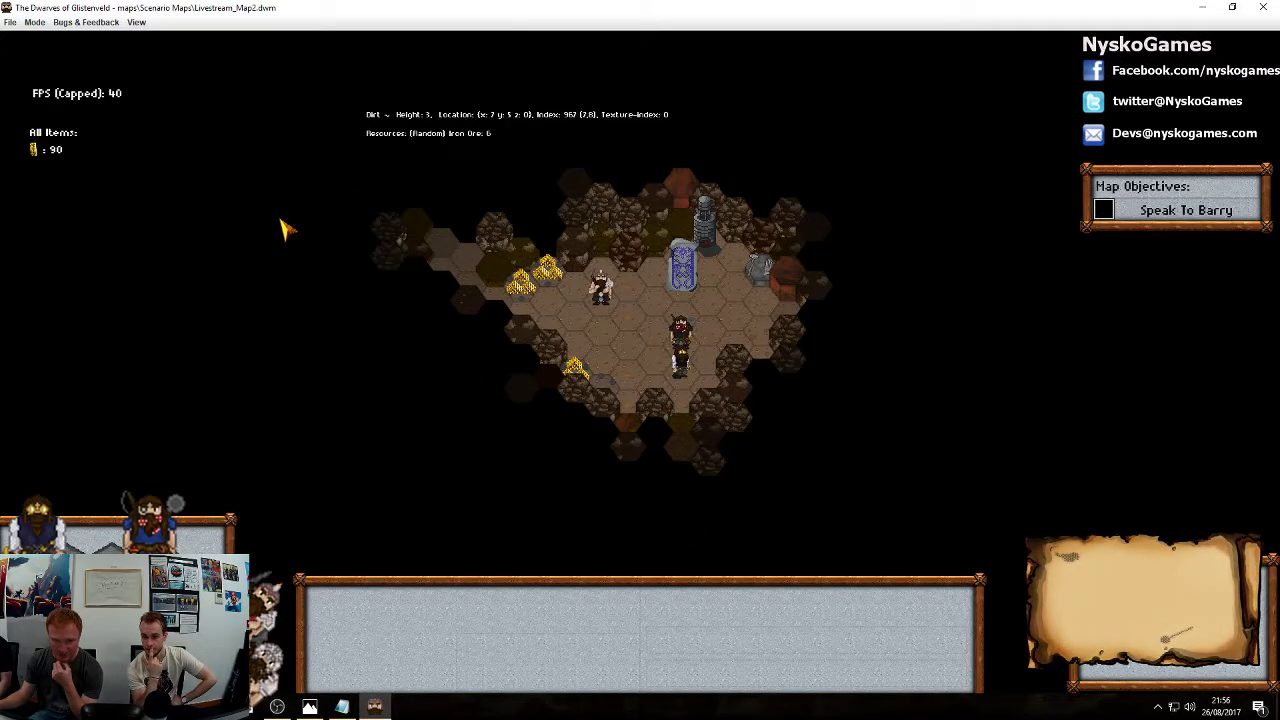
left_click(35, 22)
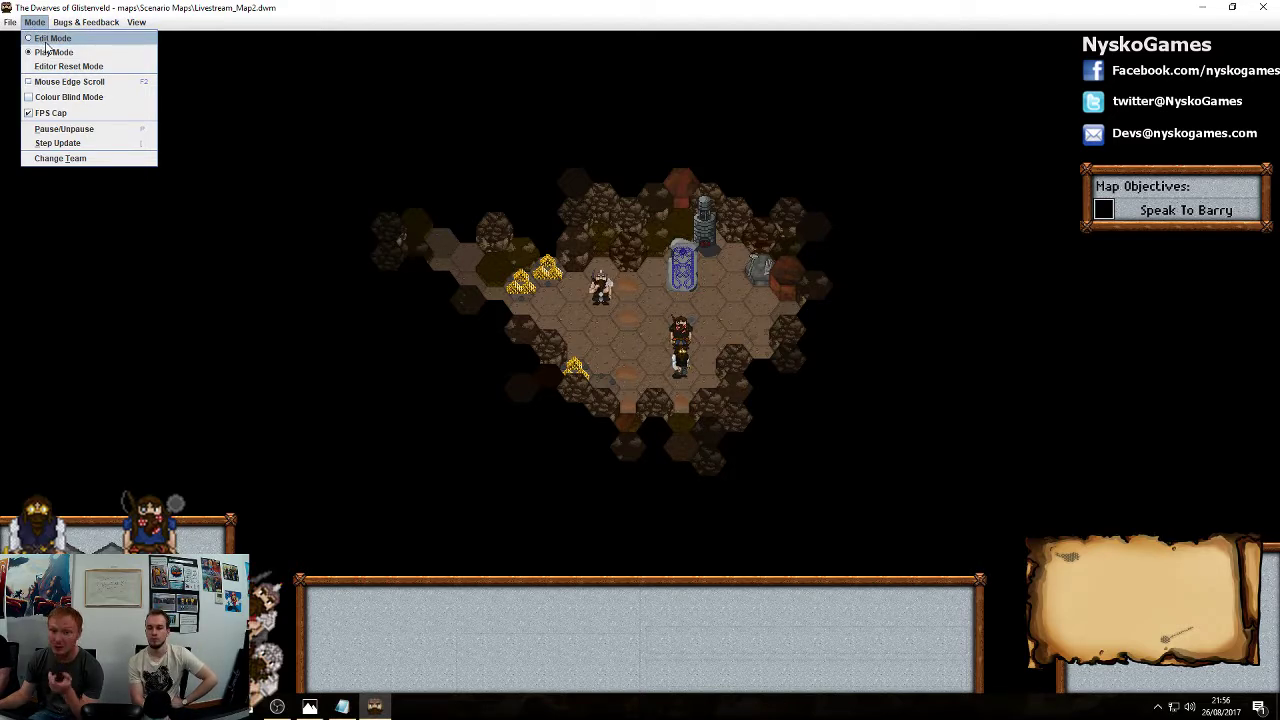
left_click(48, 39)
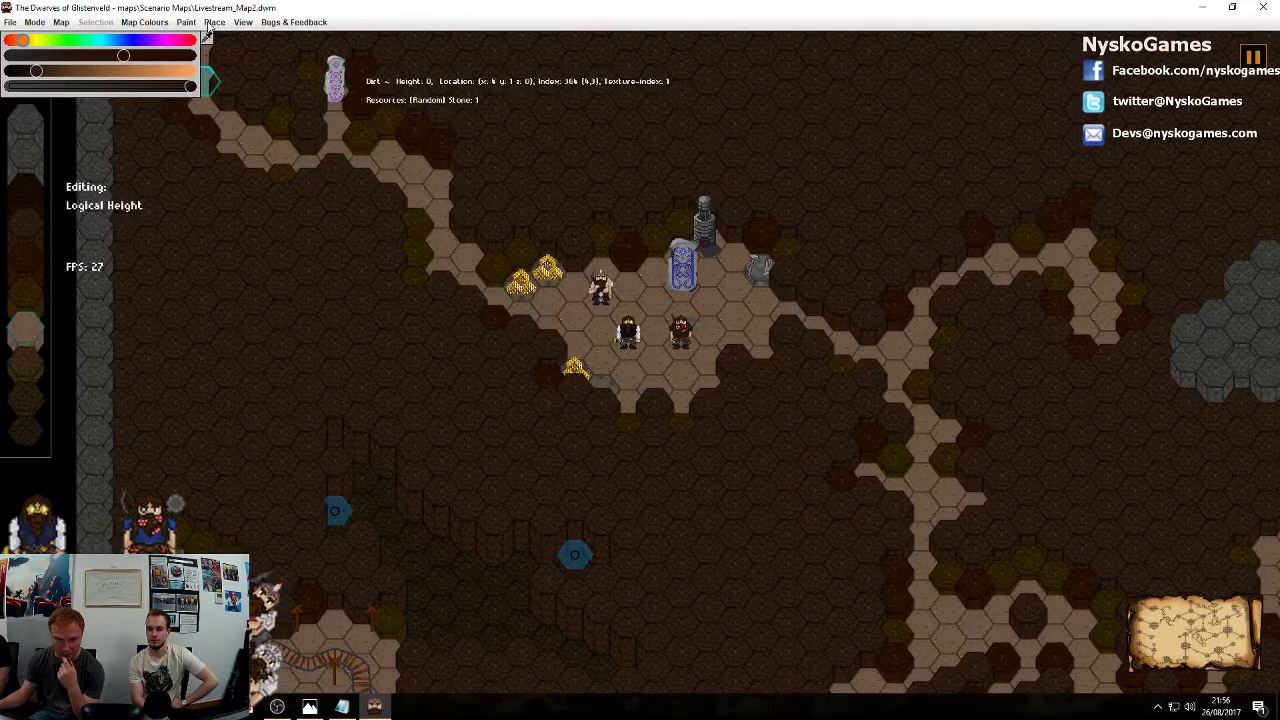
Place an item pile of 12 gold bars in the passage junction east of the starting cavern
left_click(210, 23)
mouse_move(227, 54)
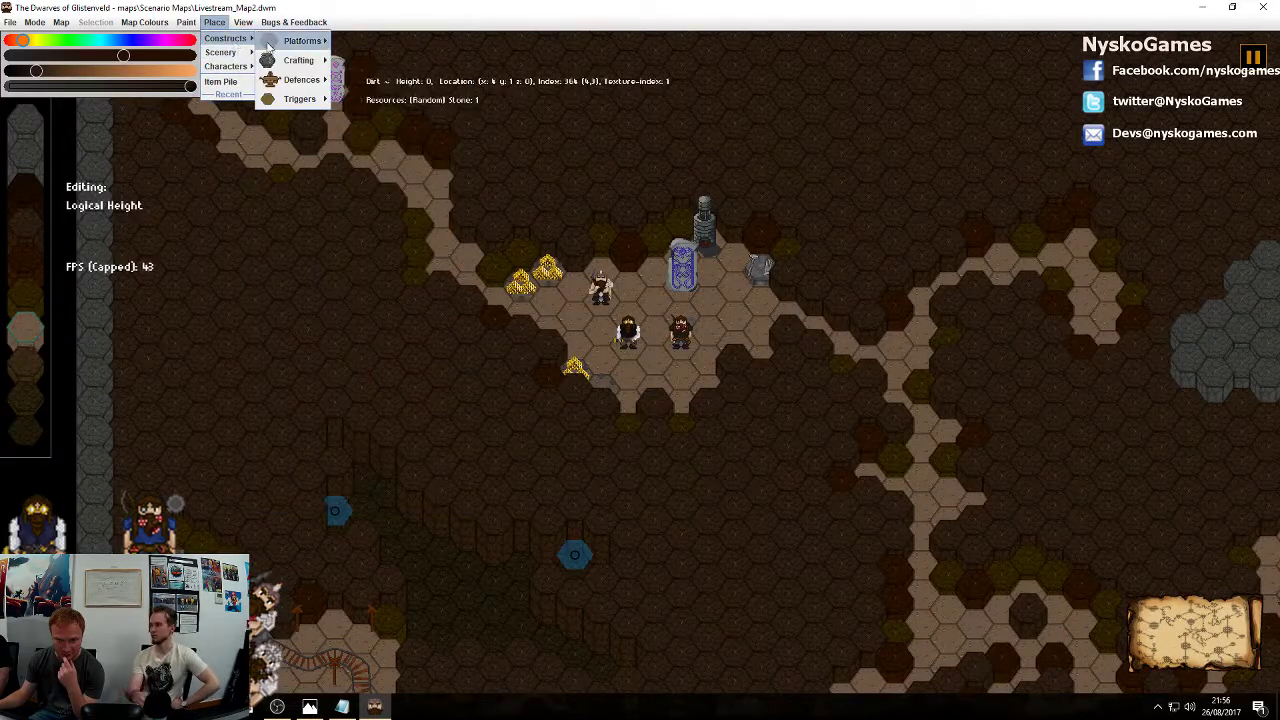
mouse_move(302, 47)
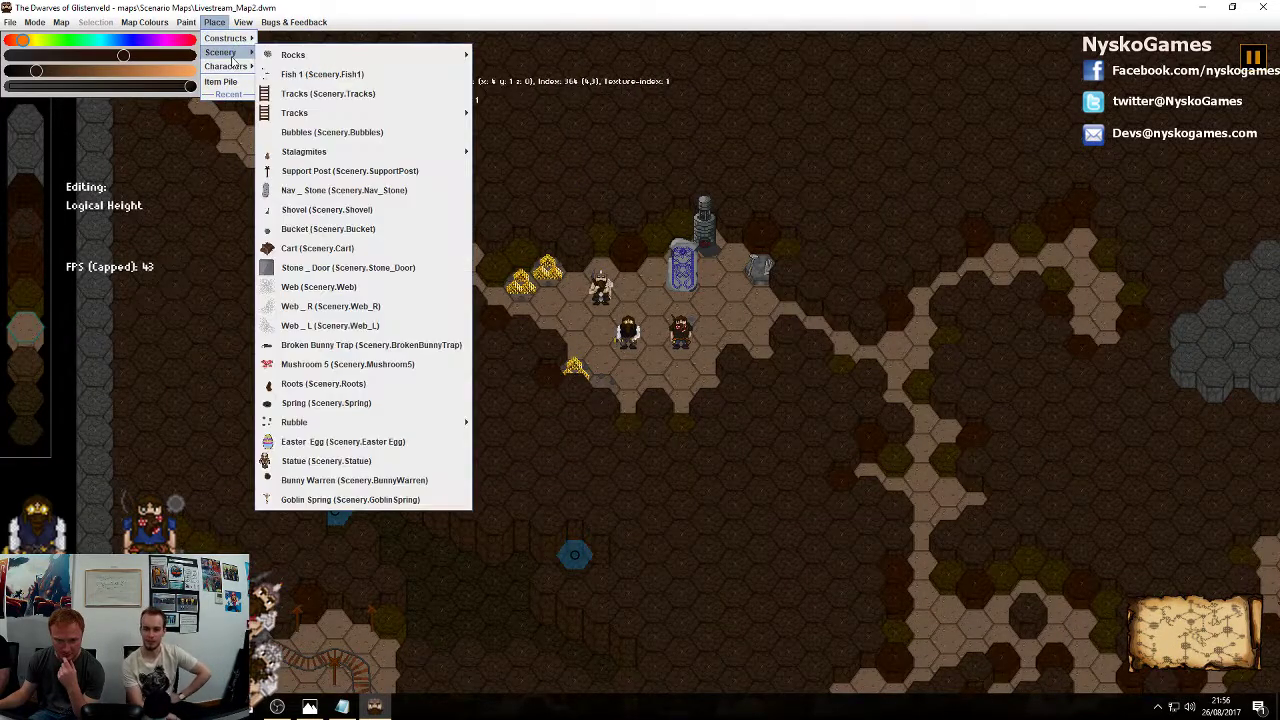
left_click(225, 82)
left_click(706, 380)
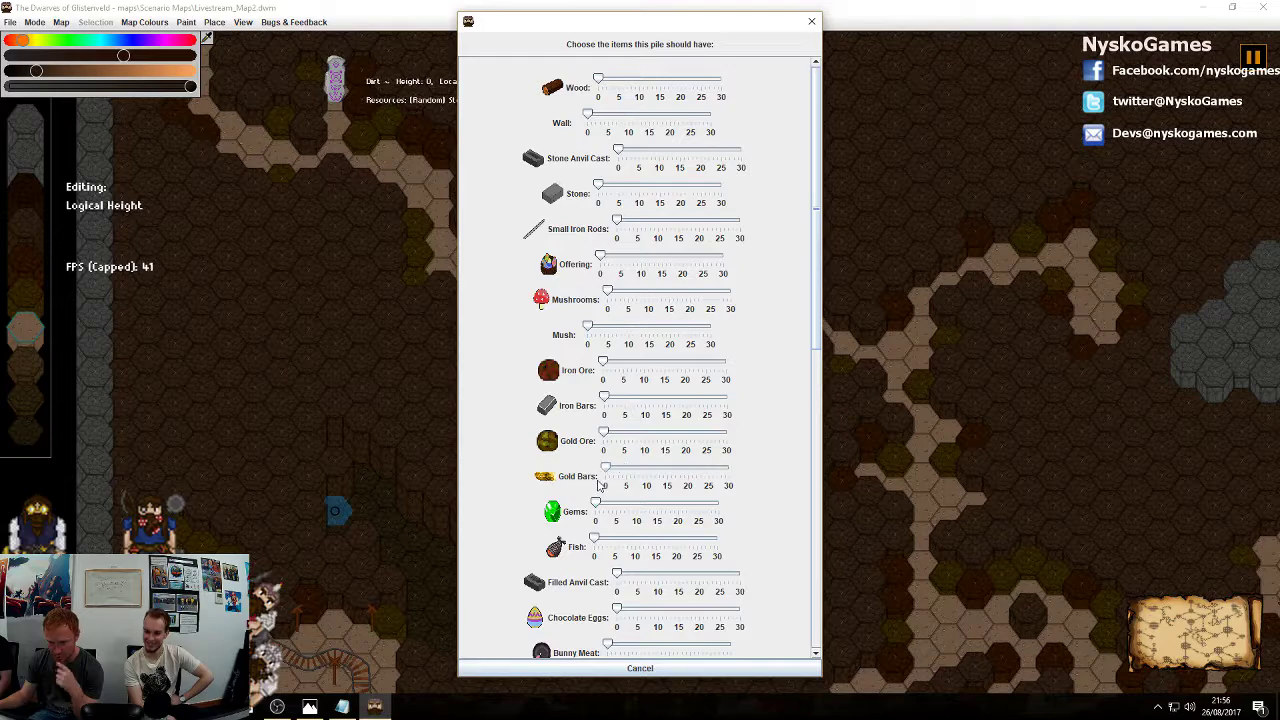
left_click(812, 21)
left_click(918, 342)
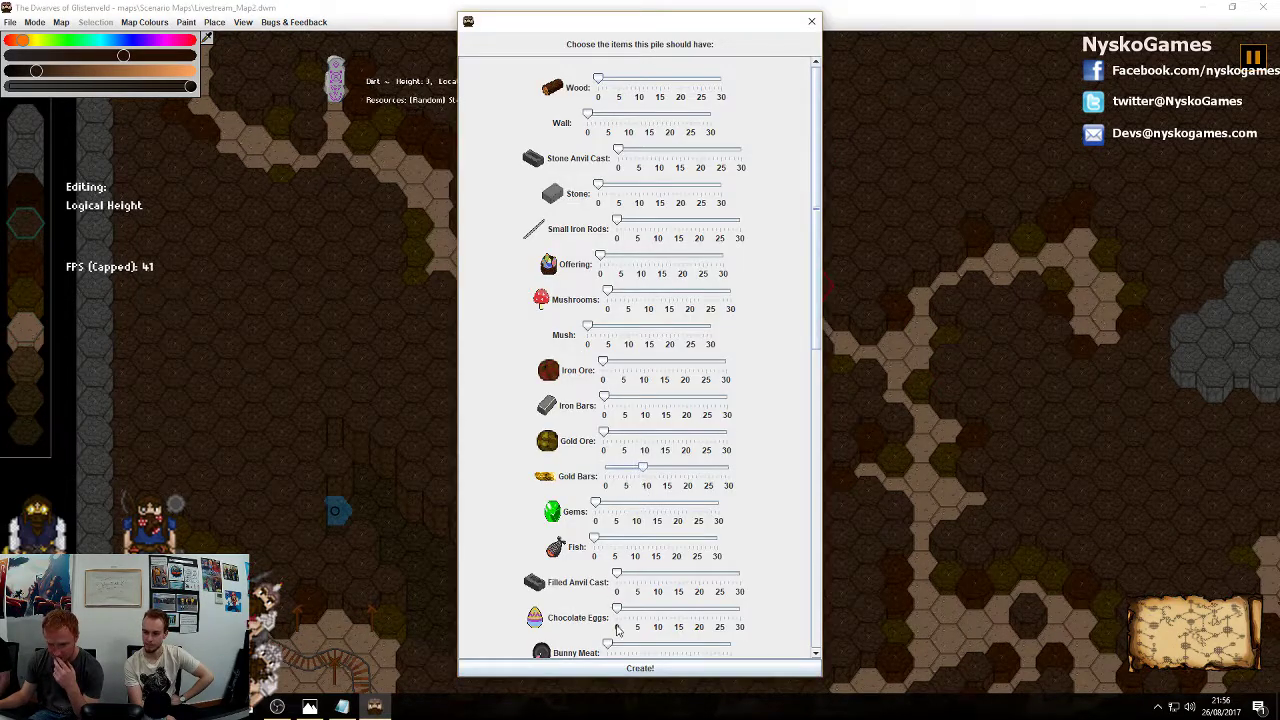
left_click(638, 668)
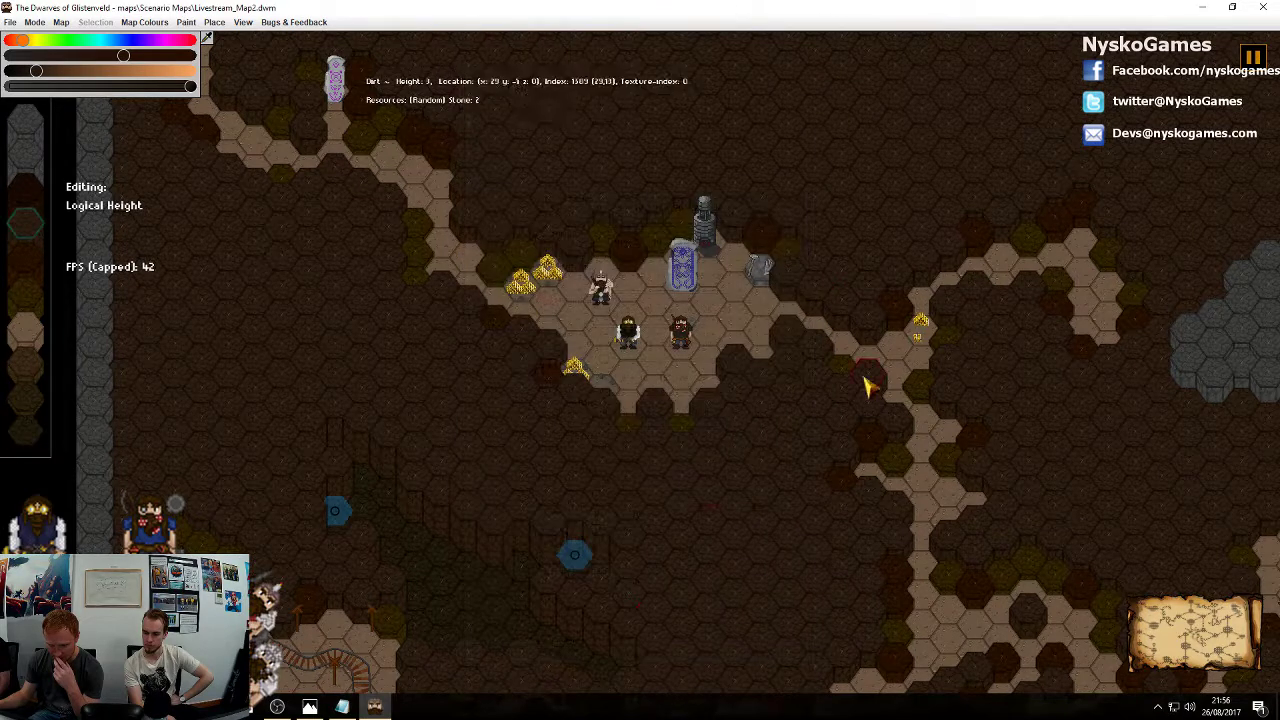
Start Play Mode, send the axe dwarf from the southern track cavern north-east into the looped-track cavern, and advance the greeting dialogue
right_click_drag(971, 443, 881, 357)
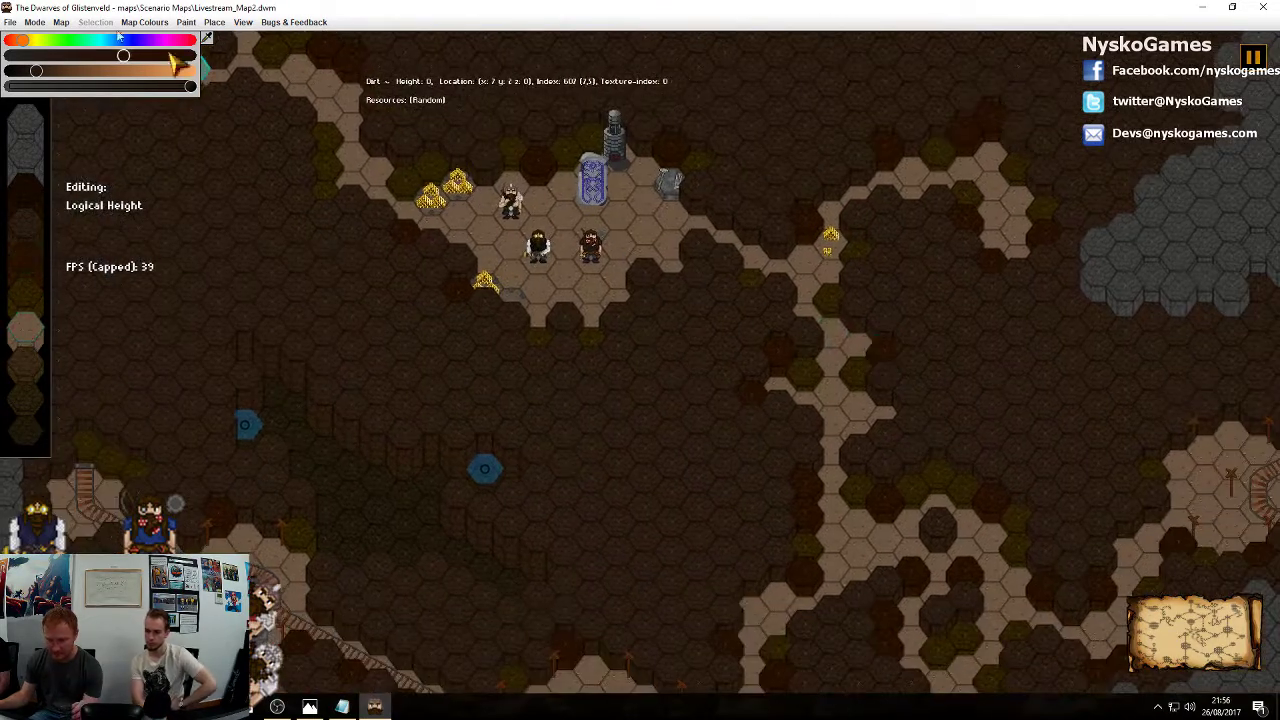
left_click(33, 22)
left_click(45, 48)
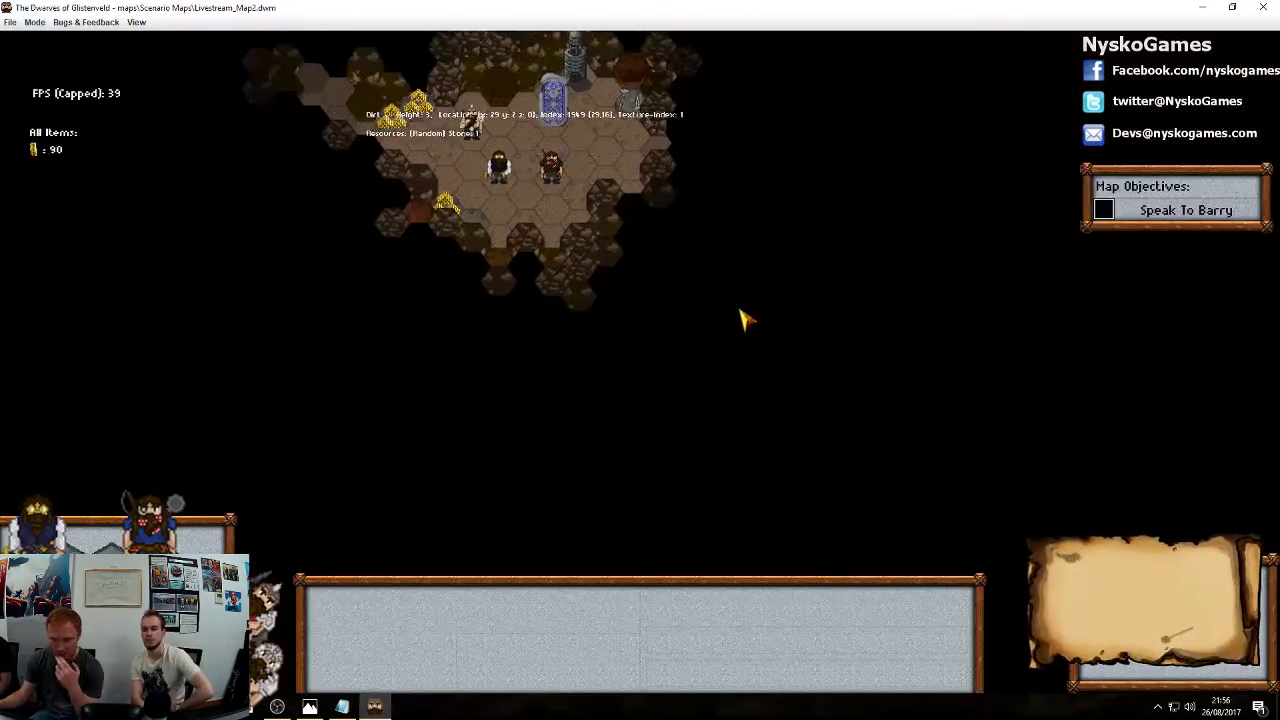
left_click(1167, 645)
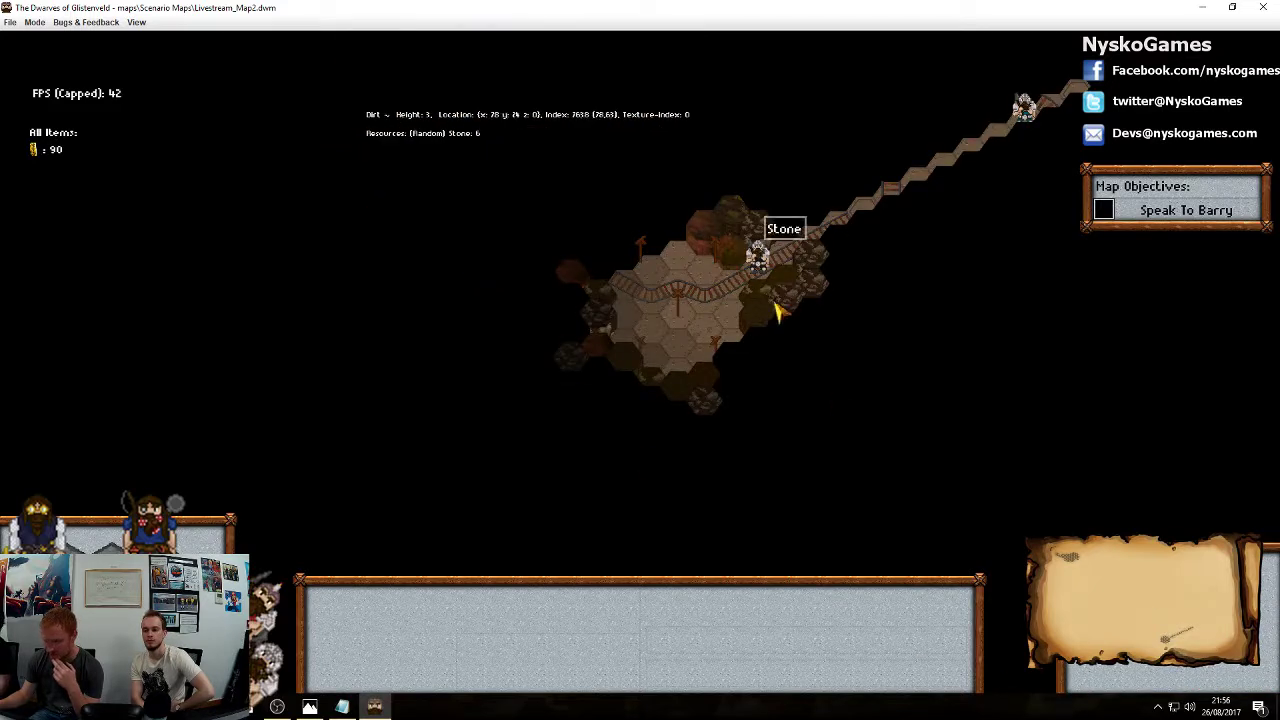
left_click(759, 254)
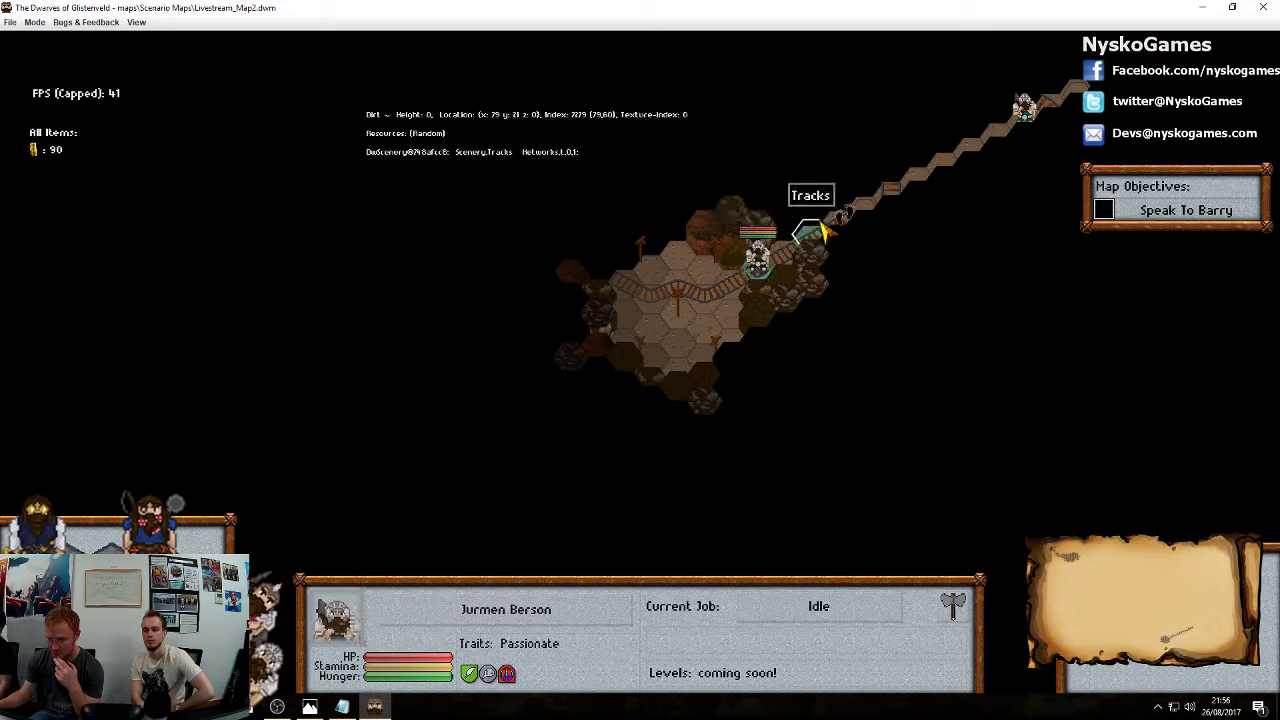
right_click(832, 226)
middle_click_drag(985, 172, 764, 270)
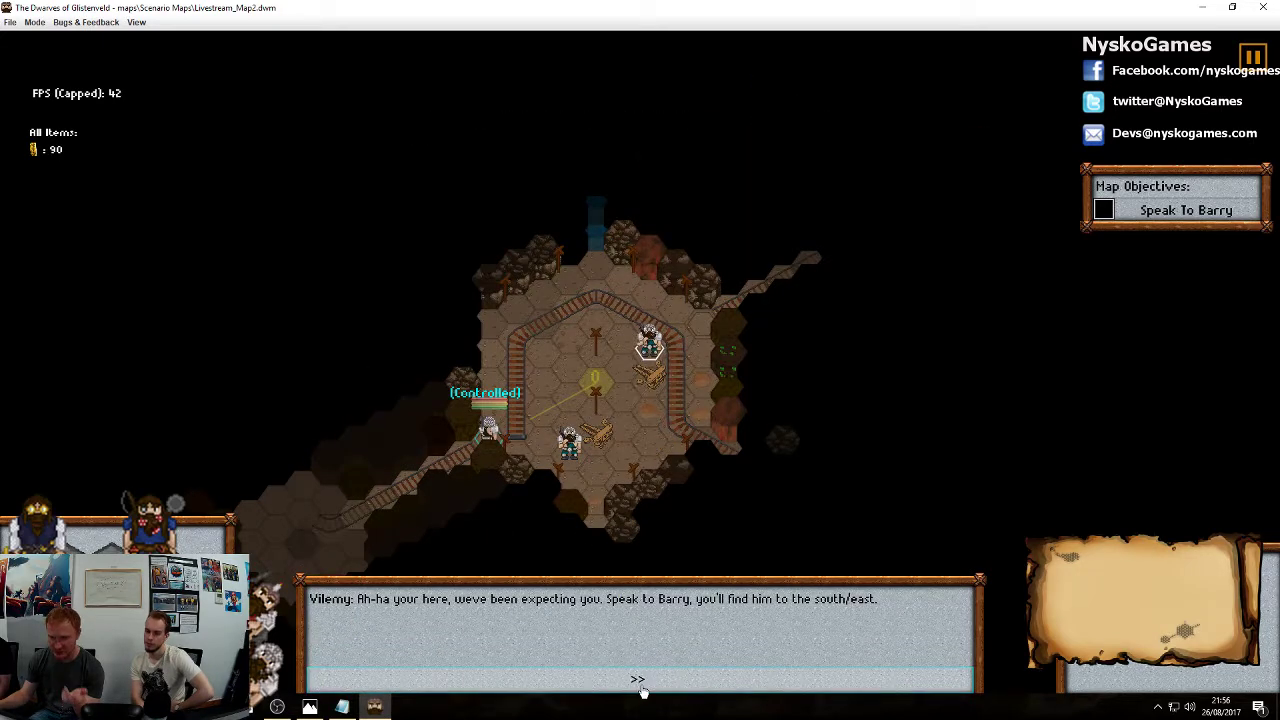
left_click(641, 688)
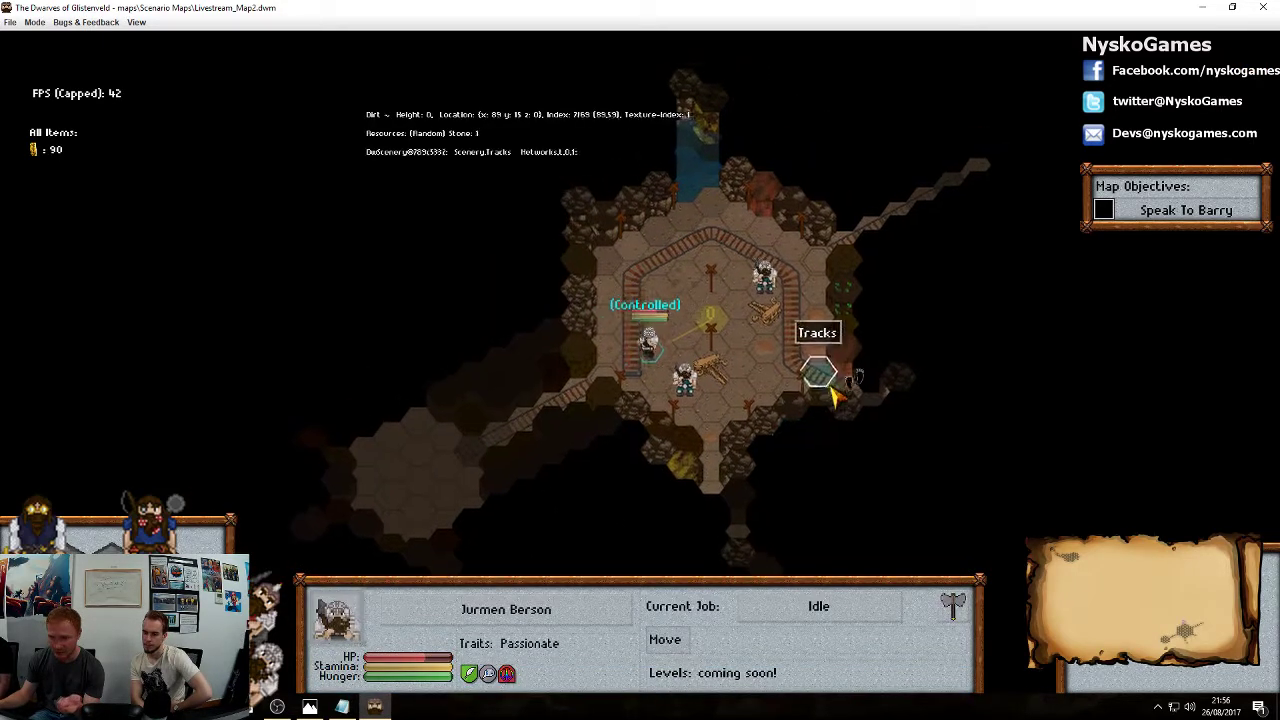
Take the axe dwarf down the south-eastern tracks to Barry and advance through the 100-gold dialogue
right_click(820, 409)
middle_click_drag(881, 464, 739, 343)
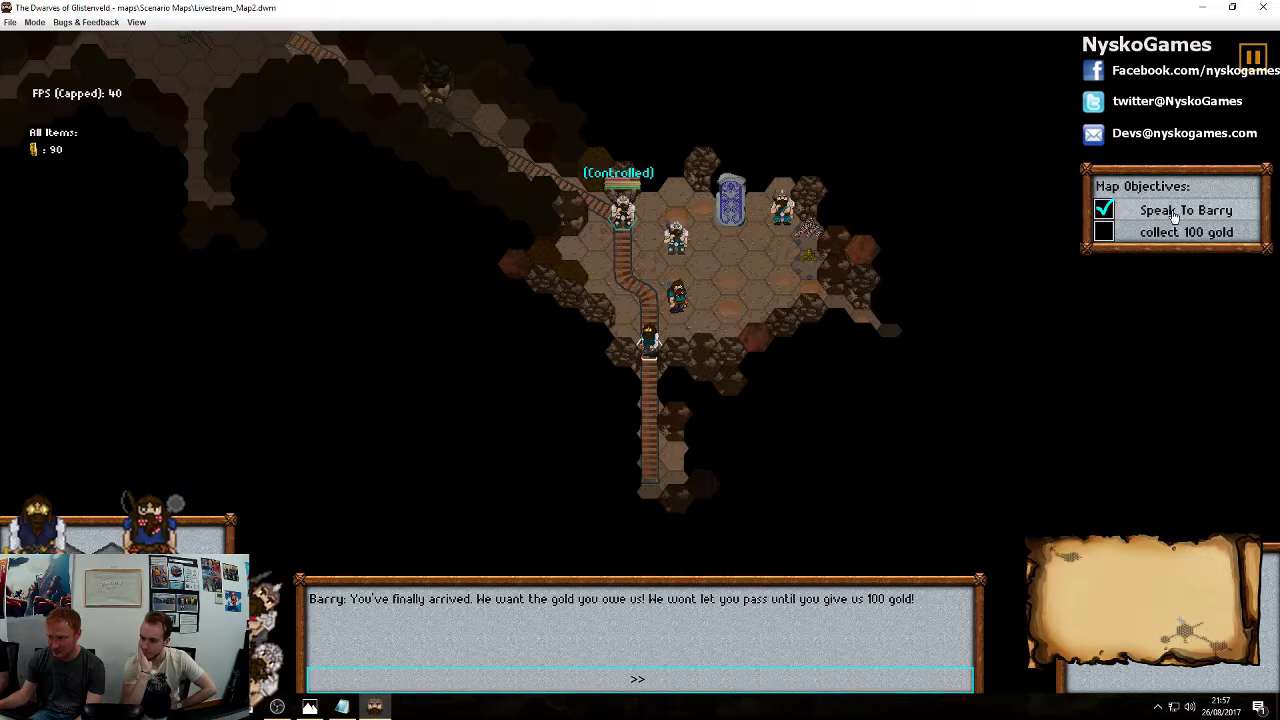
left_click(669, 682)
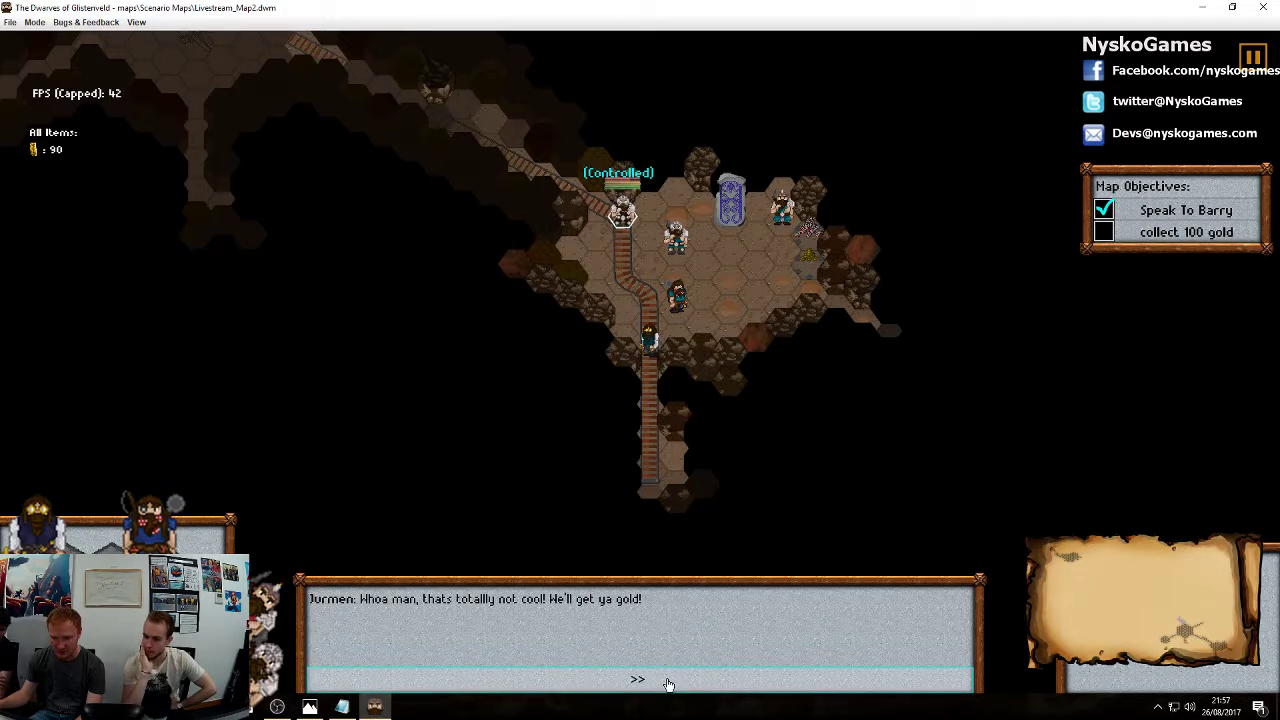
left_click(669, 682)
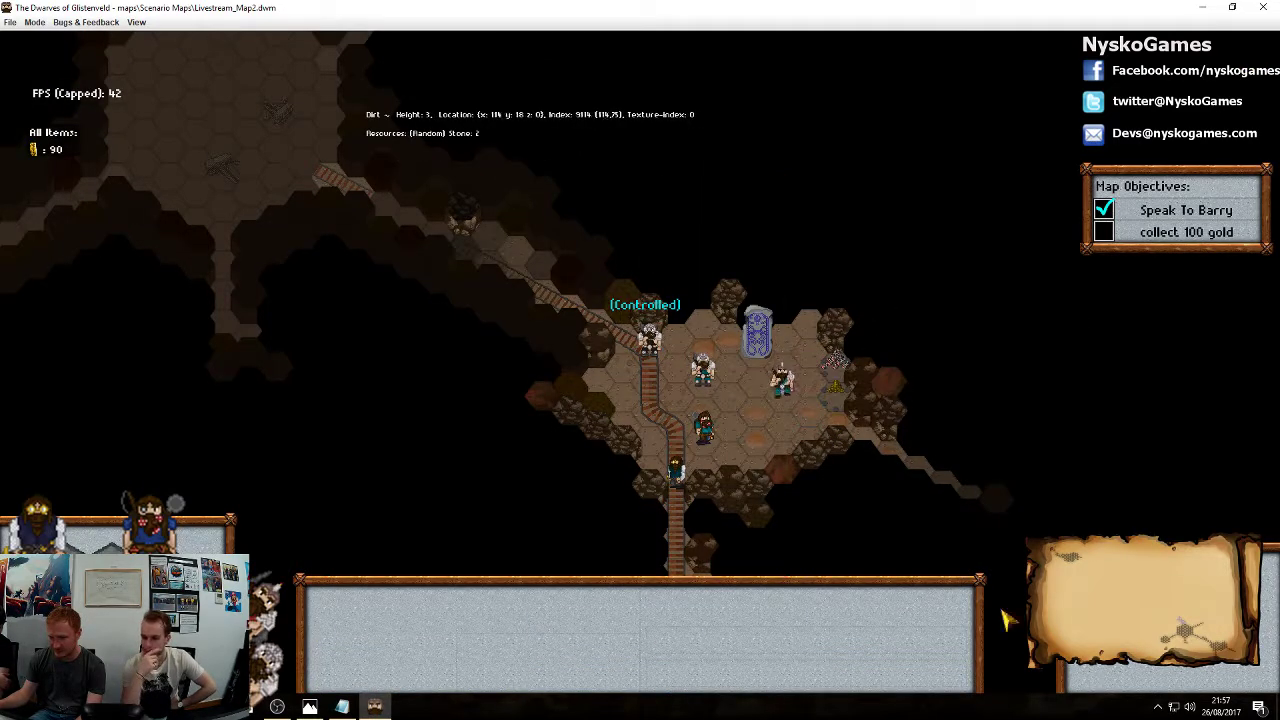
Take control of the wrench dwarf in the starting cavern and lead it east to pick up the 12 gold bars
left_click(1068, 558)
left_click(586, 338)
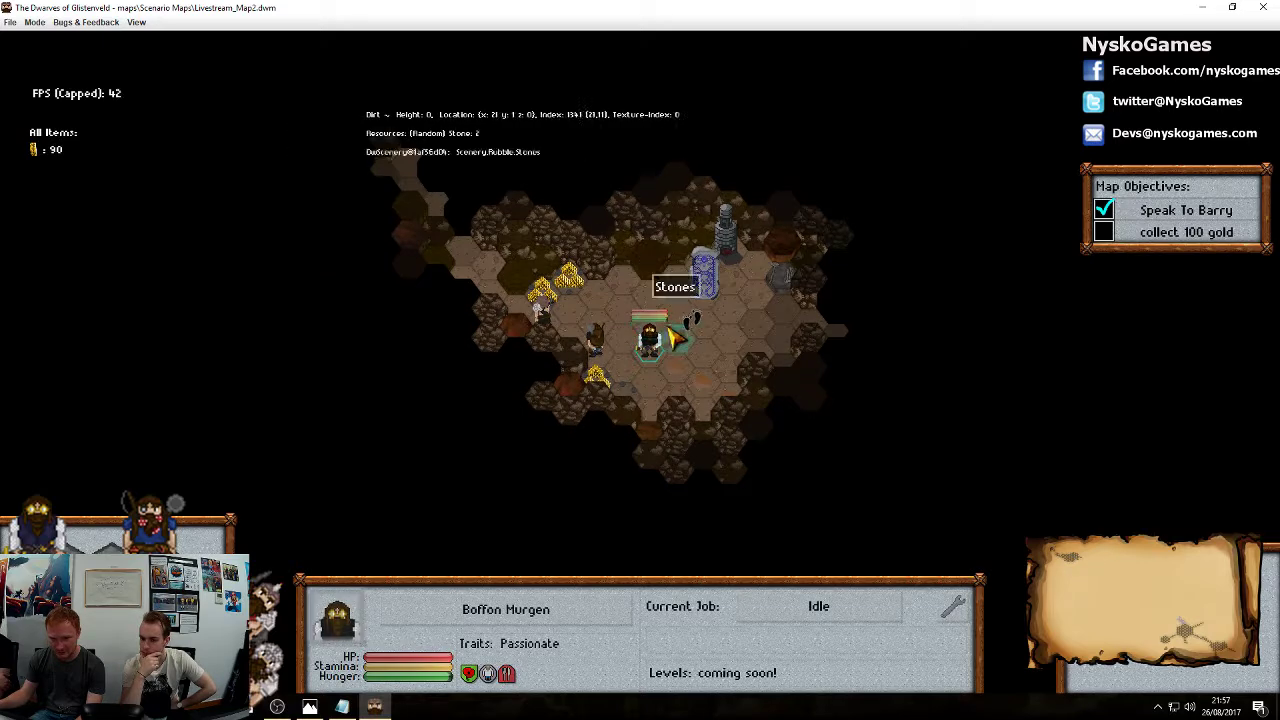
right_click(793, 359)
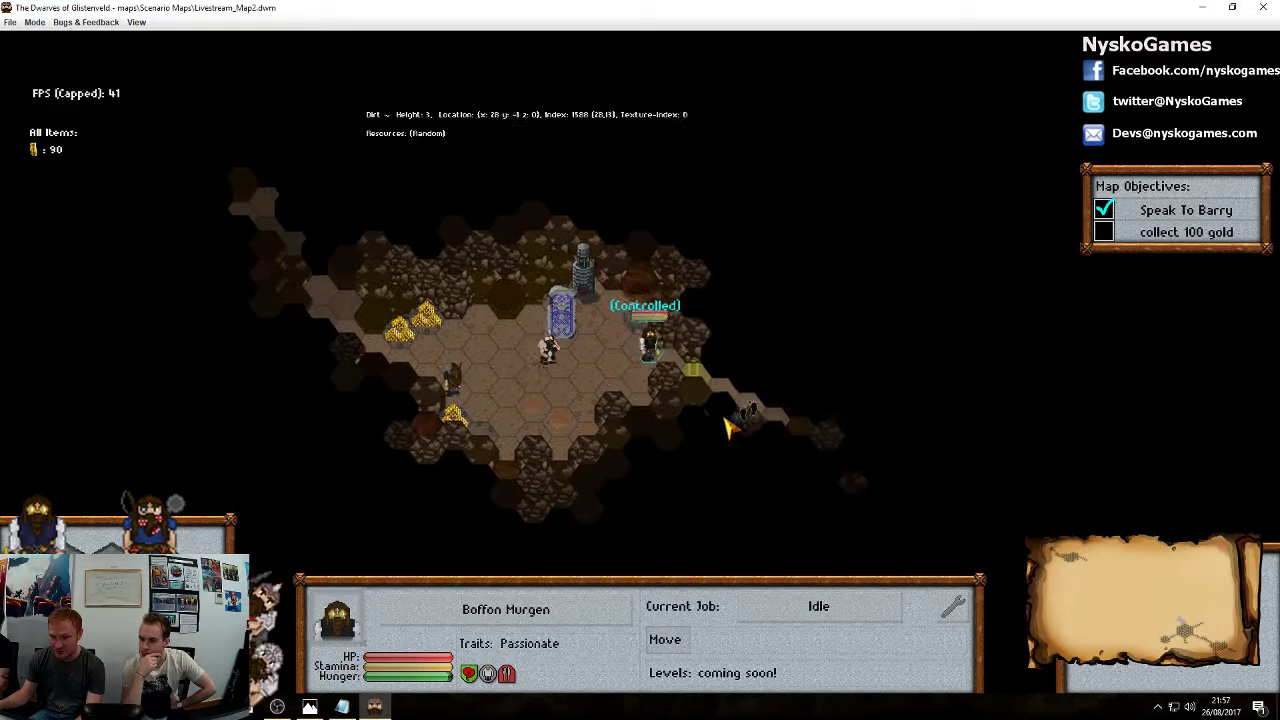
right_click(728, 397)
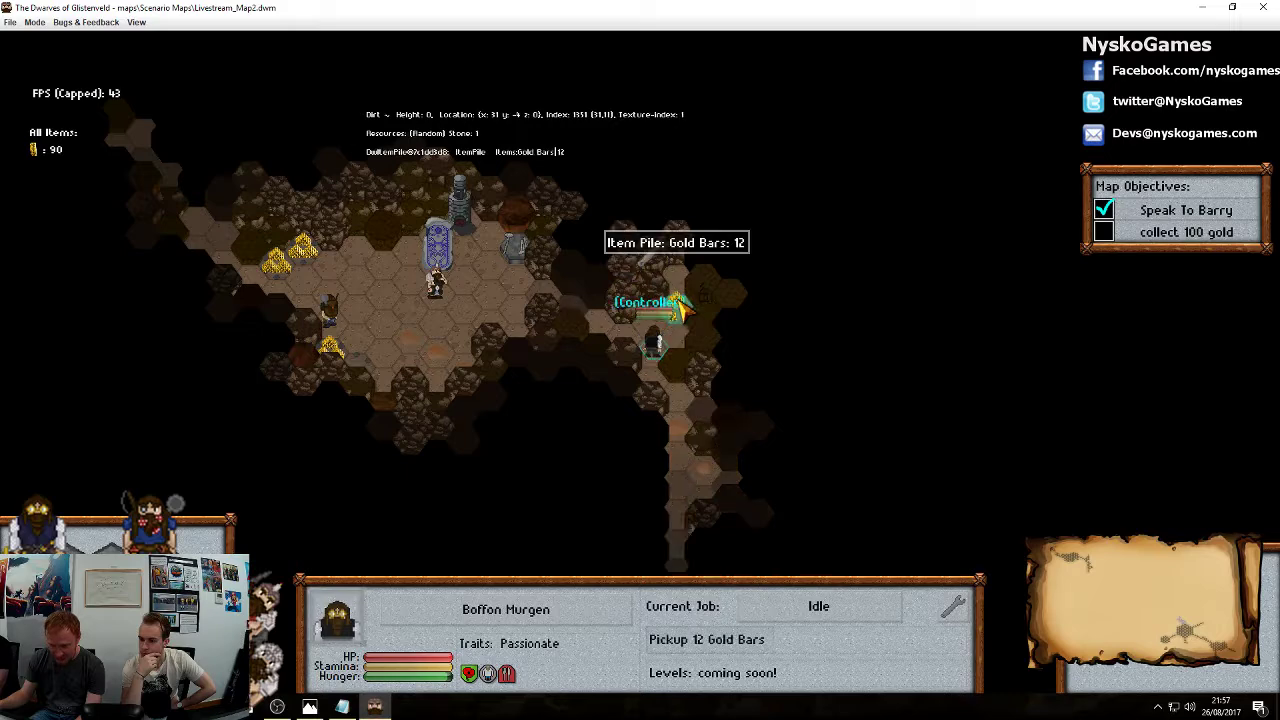
Carry the gold bars back to the starting cavern, deposit them in the empty southern storage, and release the wrench dwarf
right_click(440, 335)
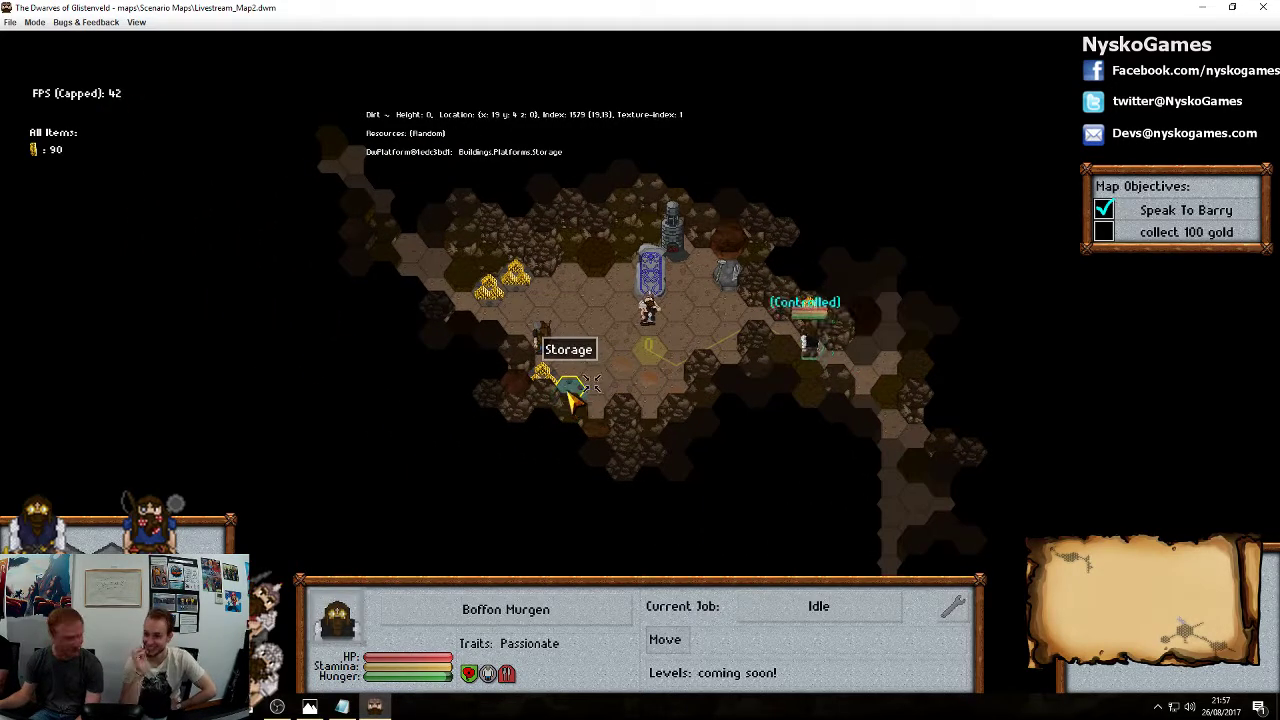
right_click(568, 398)
left_click(569, 451)
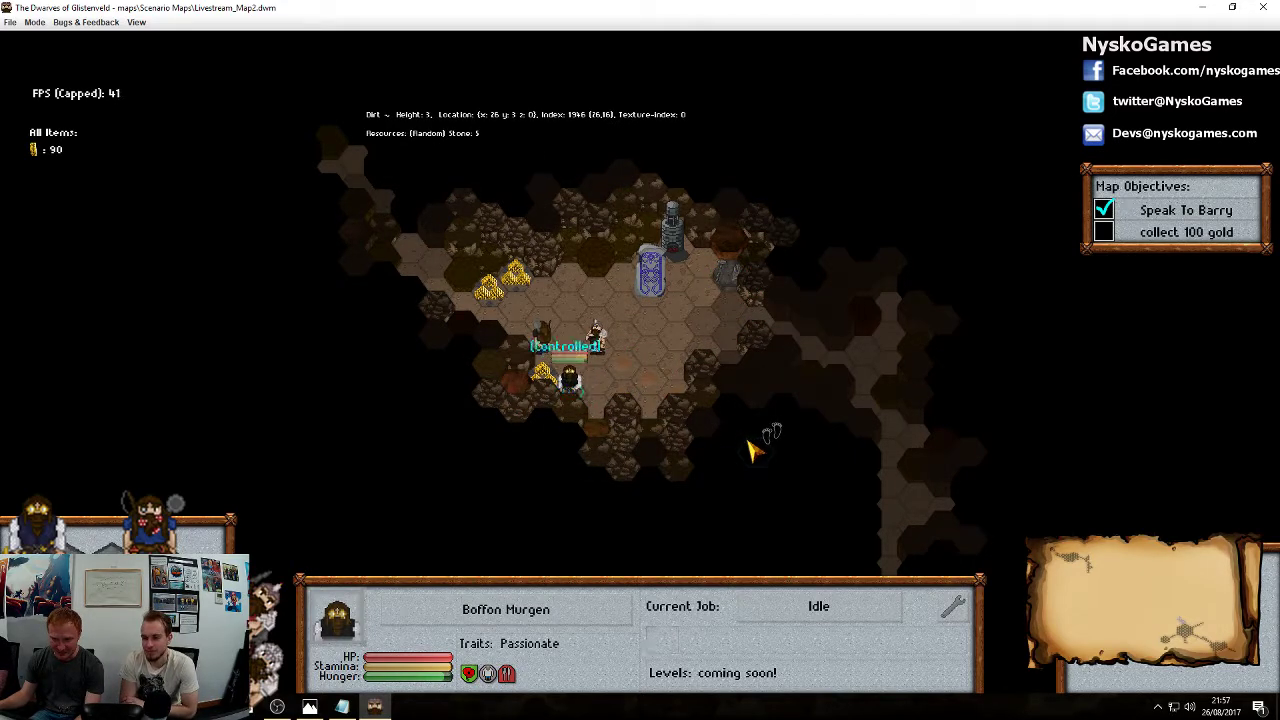
right_click(652, 380)
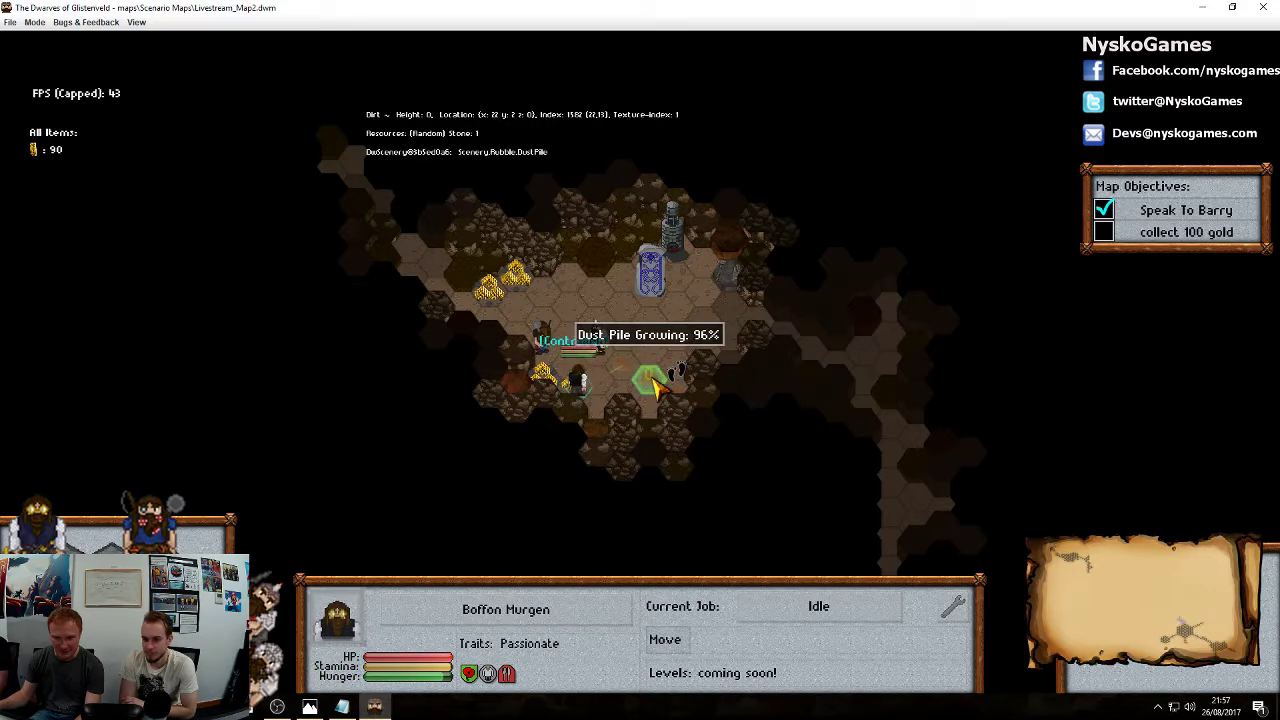
left_click(652, 445)
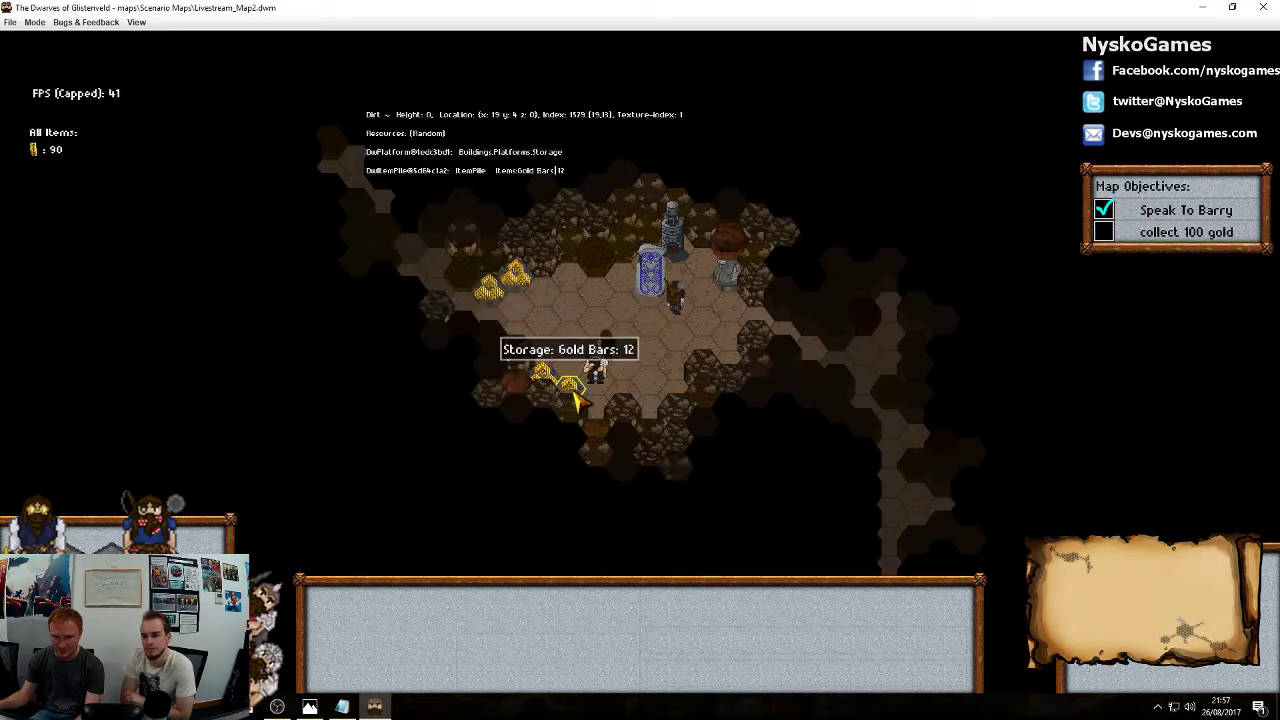
Take control of the dwarf near the starting cavern's eastern exit, lead it through the east passage and southward, and release it
left_click(594, 362)
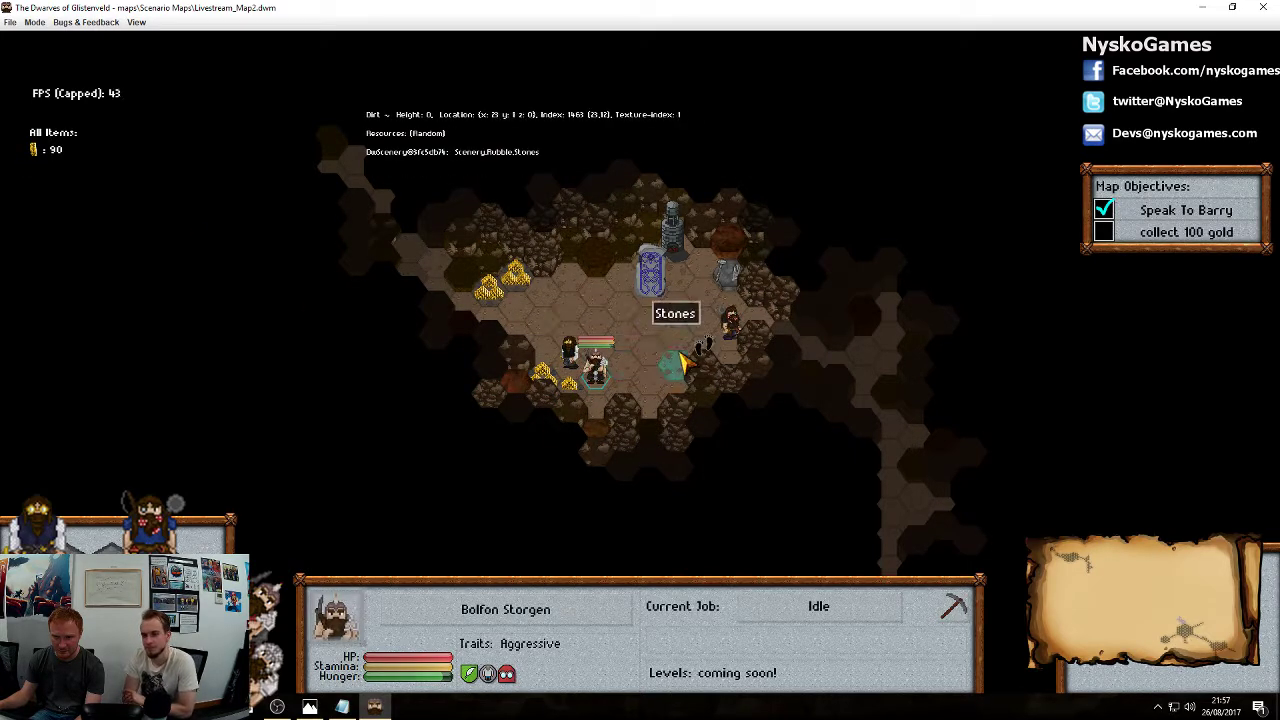
left_click(722, 326)
right_click(820, 350)
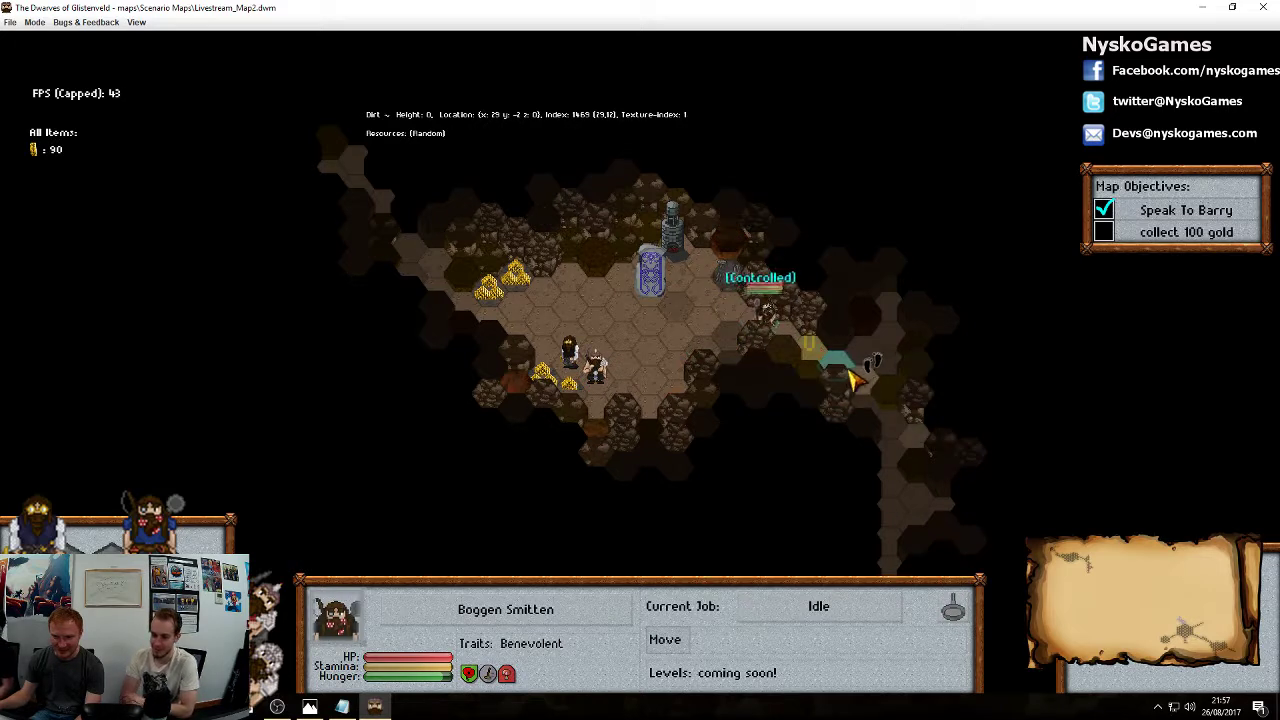
right_click(855, 378)
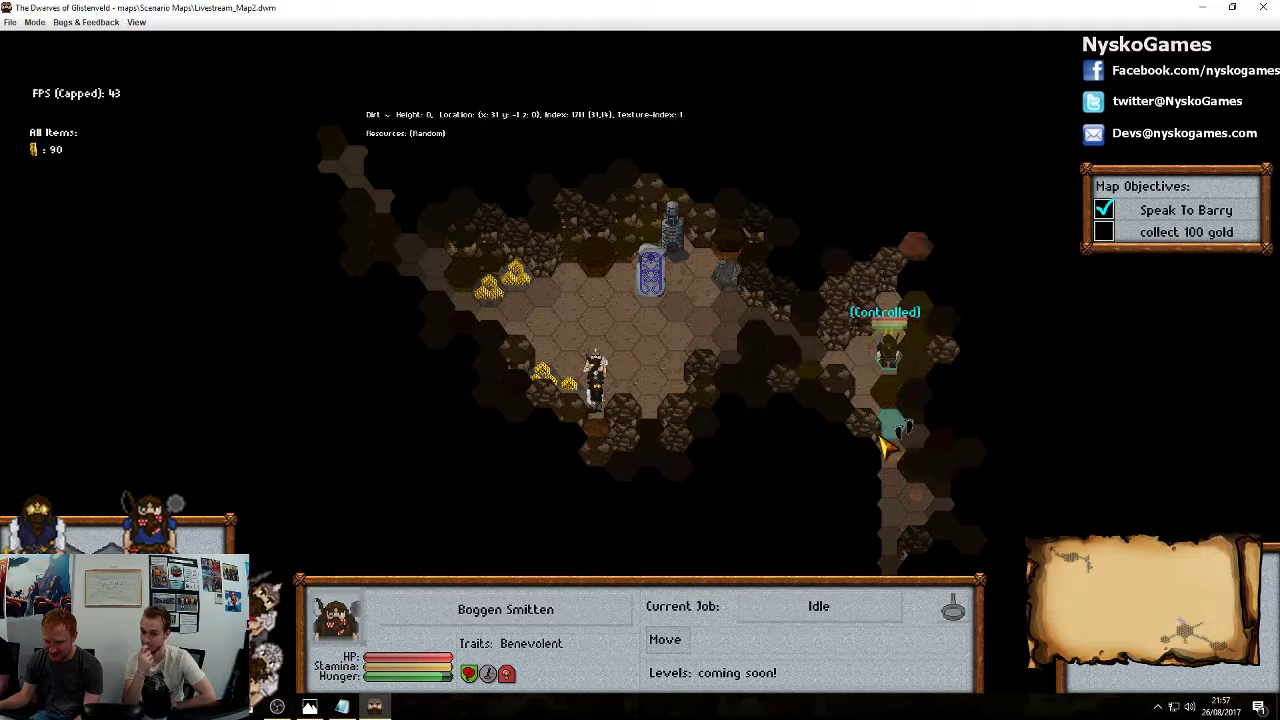
right_click(884, 446)
left_click(632, 337)
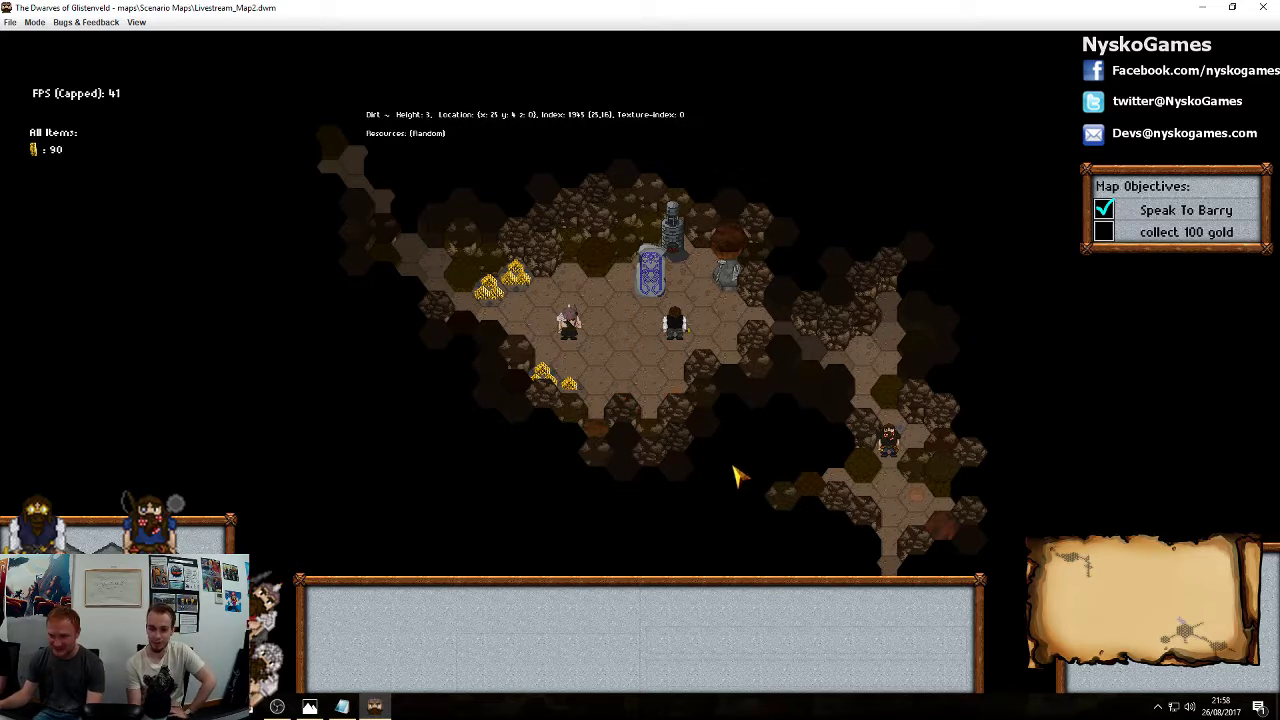
Switch the scenario from Play Mode back to Edit Mode
middle_click_drag(649, 402, 652, 341)
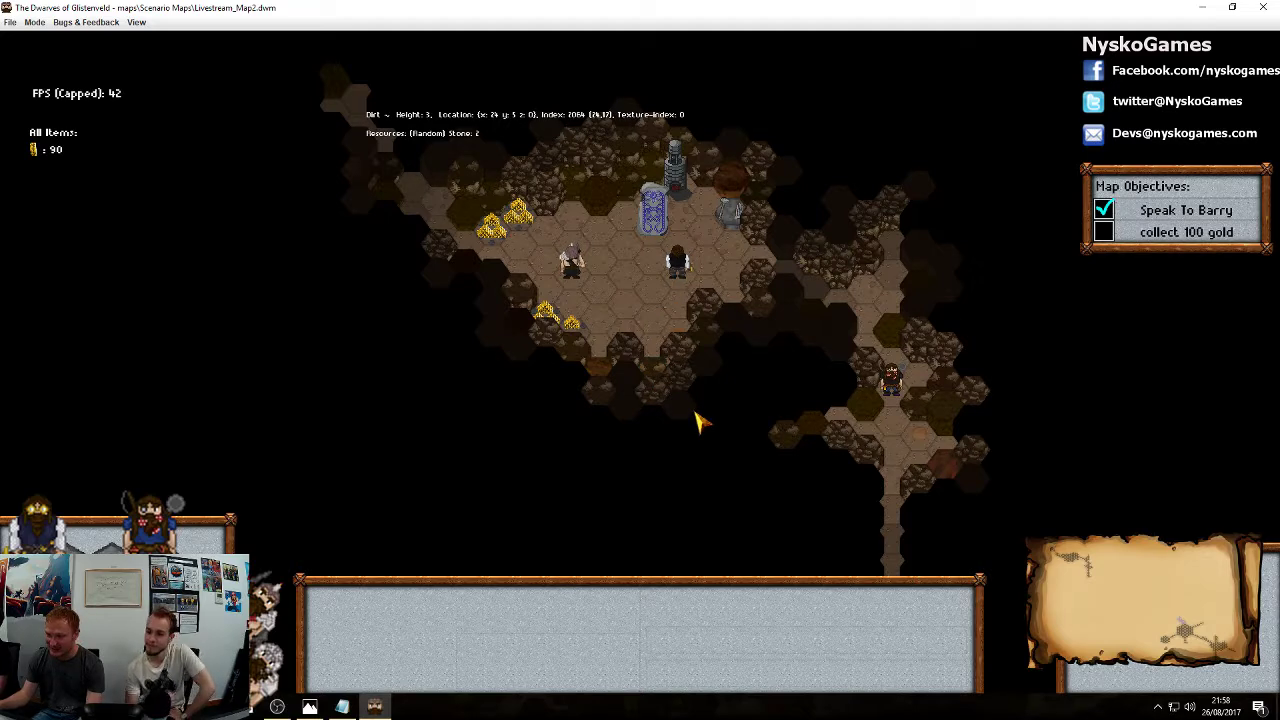
left_click(34, 22)
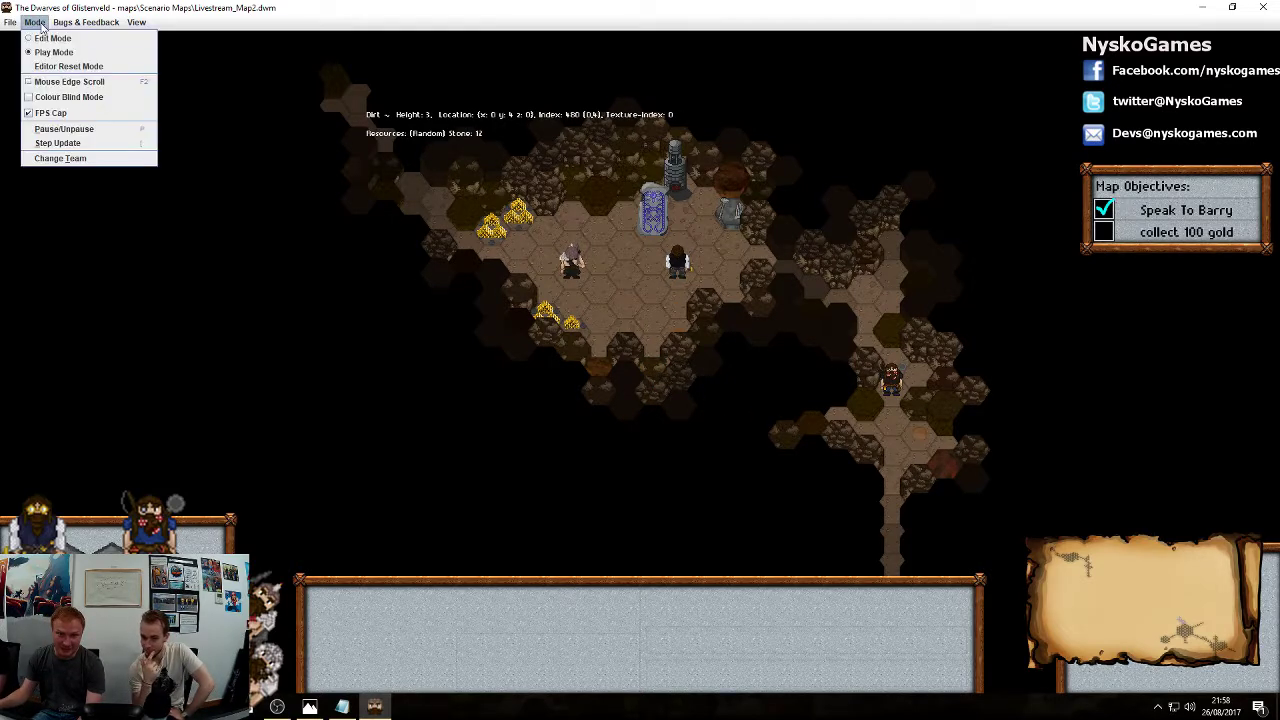
left_click(55, 51)
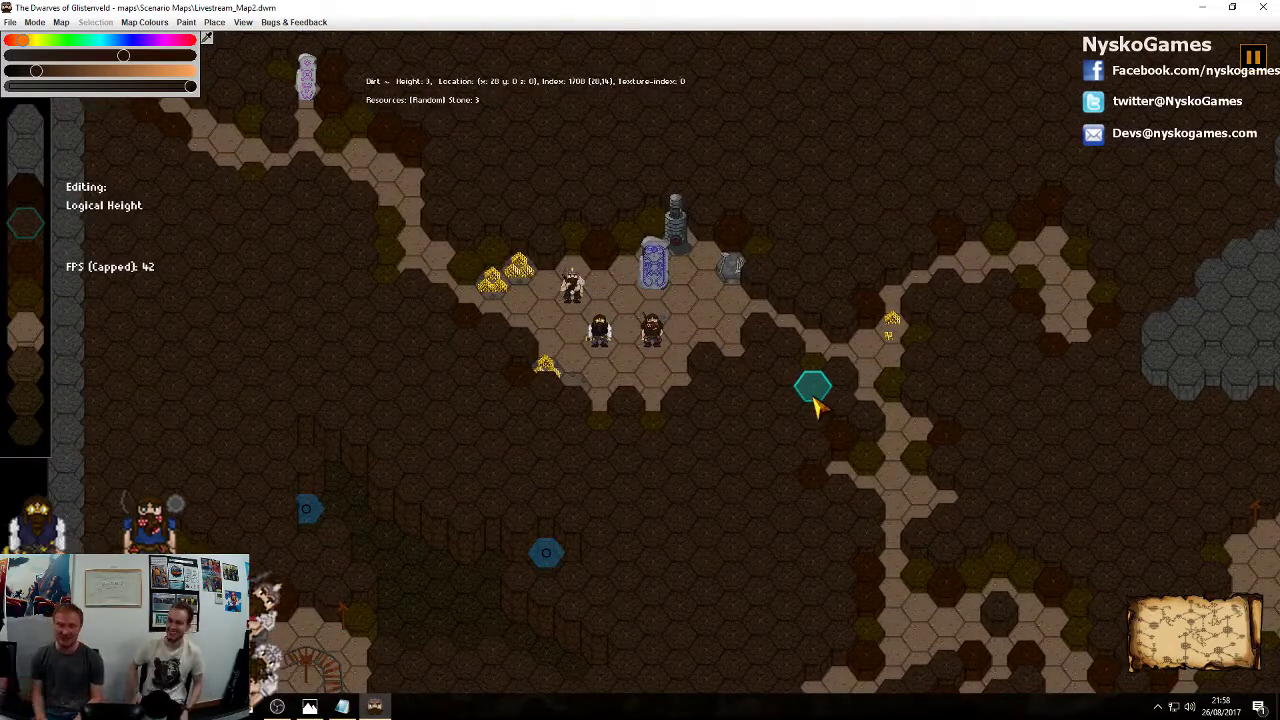
Survey the map from the starting cavern across the track caverns to regions R1 and R2 in the south-east
middle_click_drag(892, 482, 711, 461)
scroll(712, 455, "down", 2)
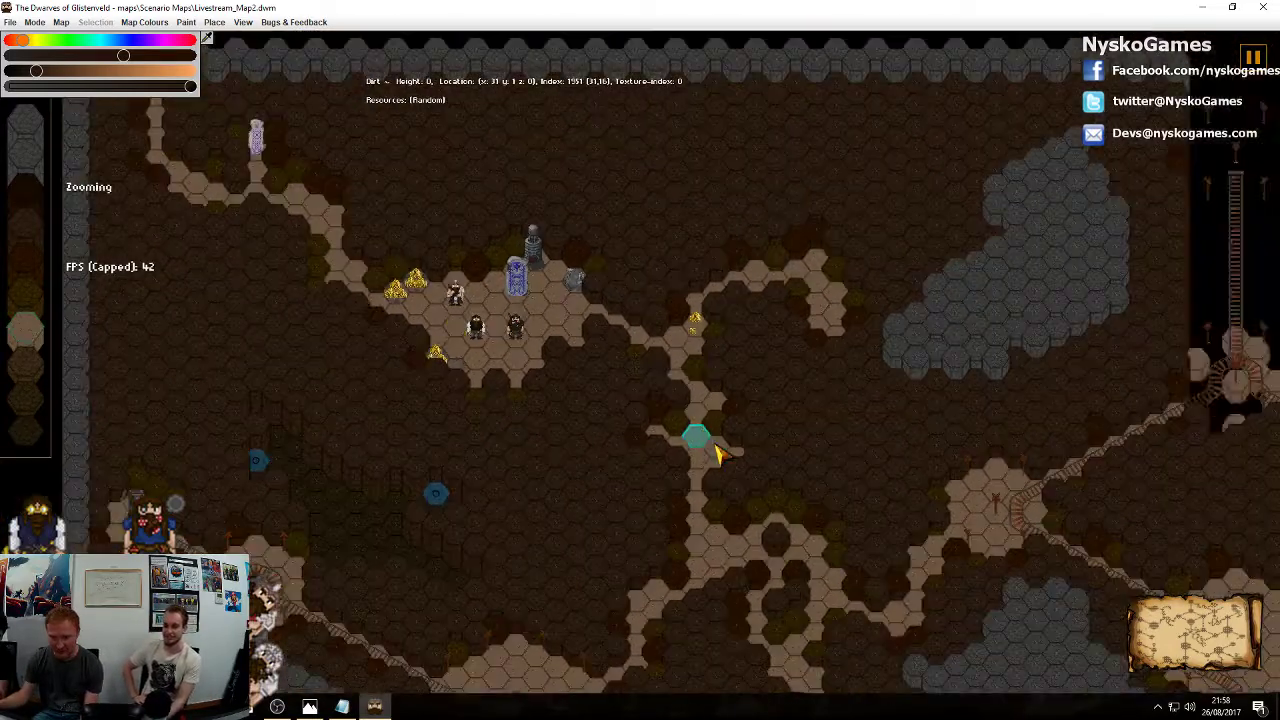
middle_click_drag(850, 515, 764, 380)
middle_click_drag(784, 425, 722, 353)
scroll(717, 366, "down", 2)
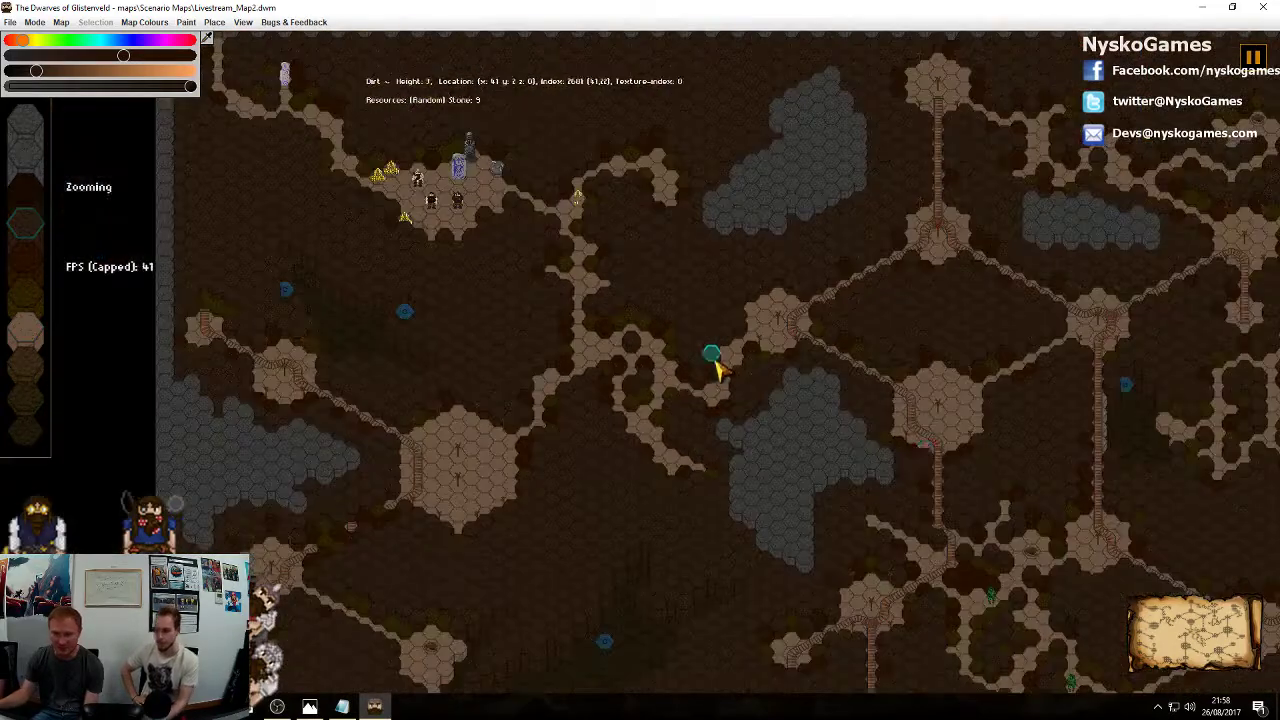
middle_click_drag(928, 456, 872, 420)
middle_click_drag(428, 478, 546, 237)
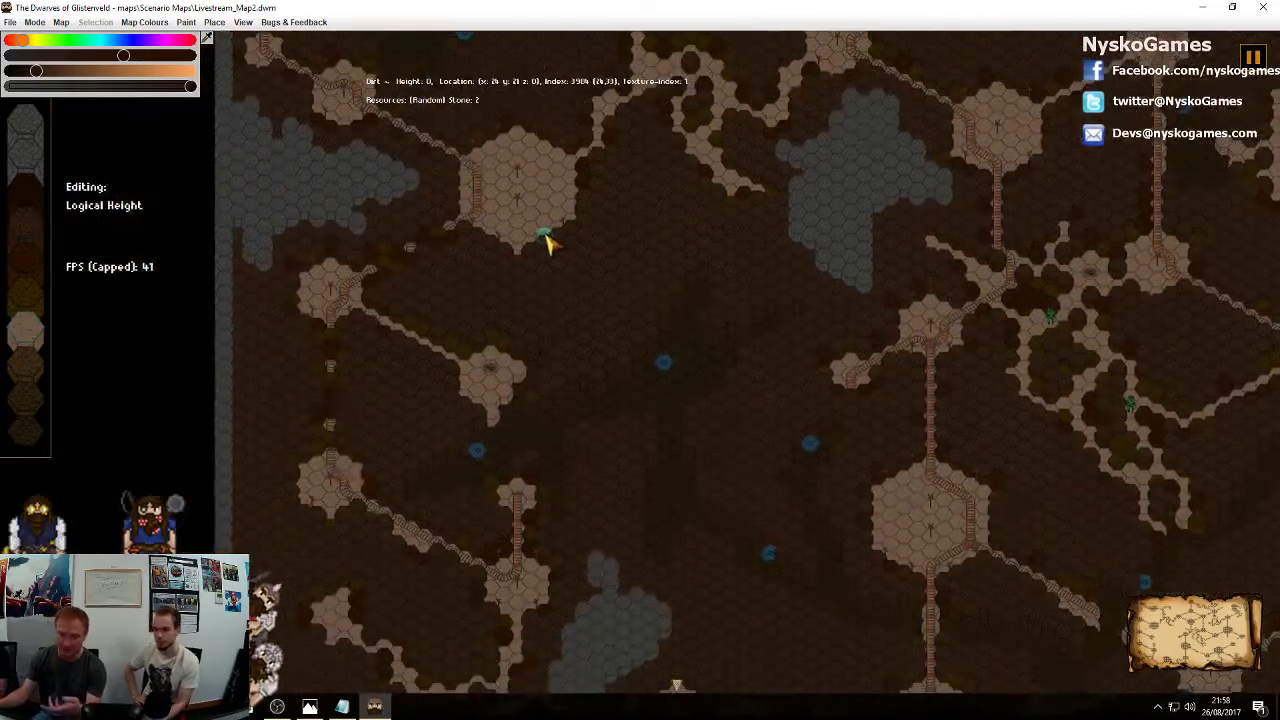
middle_click_drag(1016, 390, 618, 331)
middle_click_drag(898, 396, 714, 208)
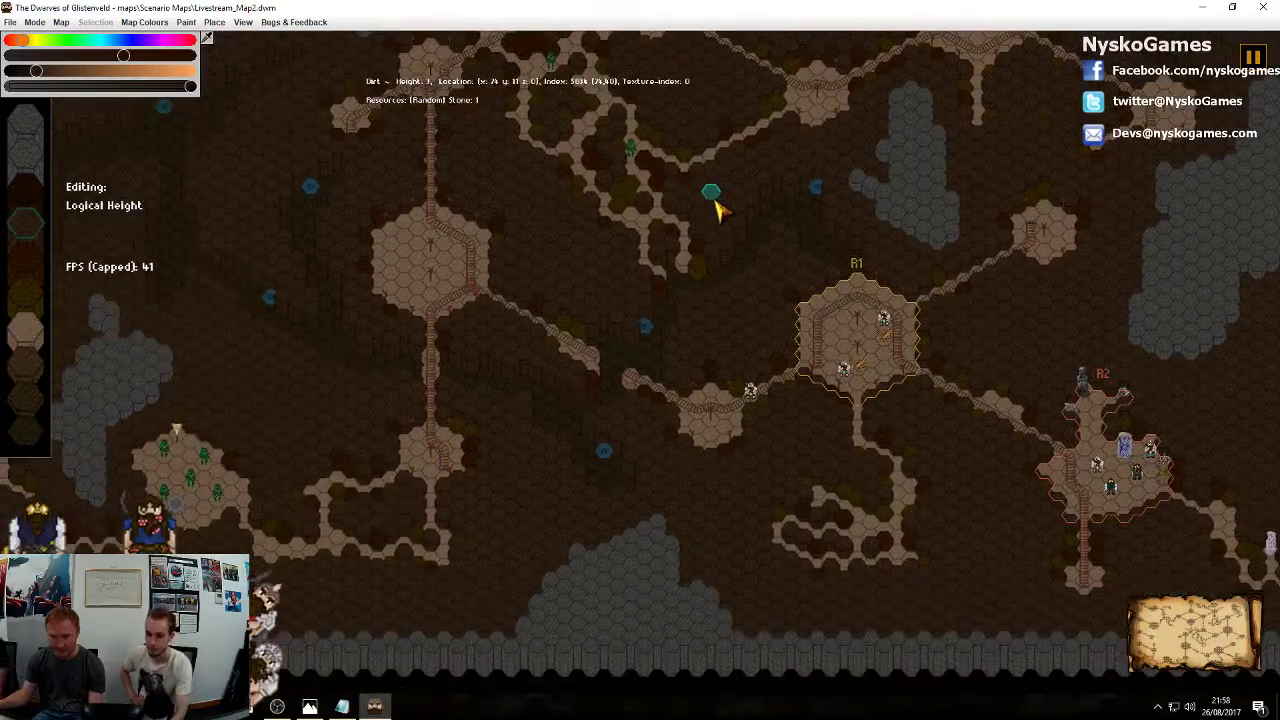
middle_click_drag(583, 316, 666, 102)
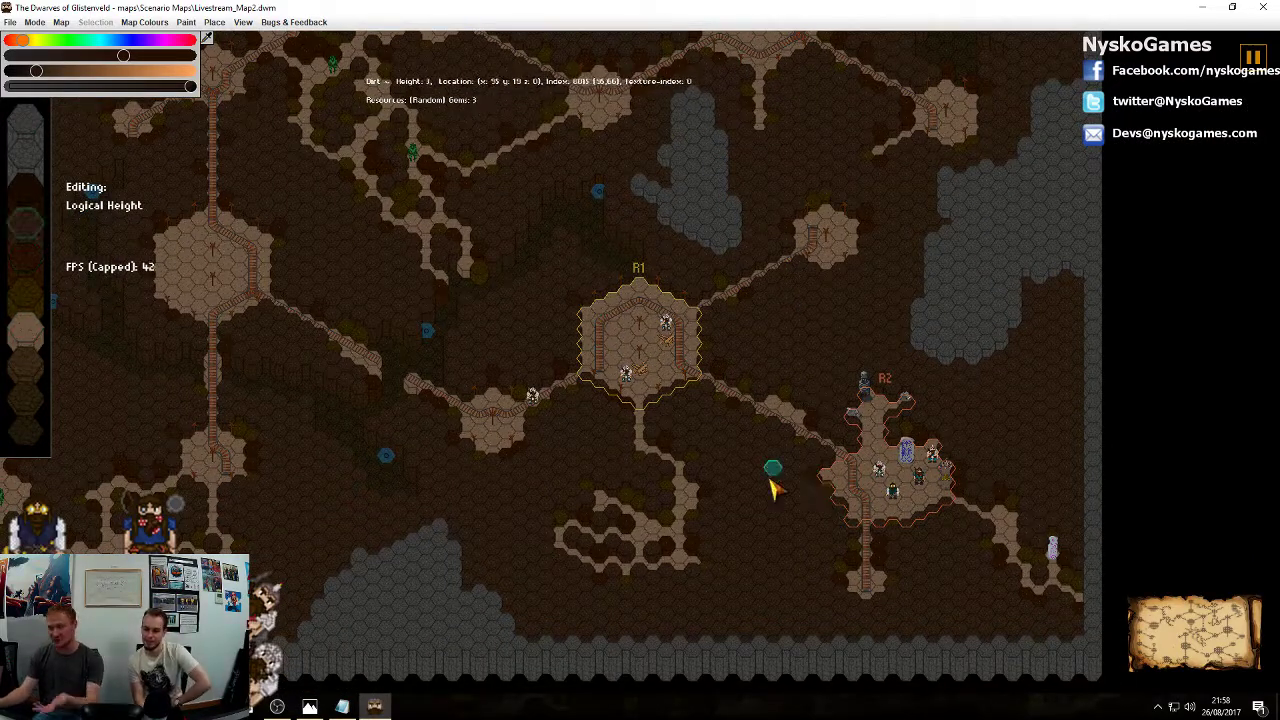
Add a new map event, keeping the suggested name Event 5
left_click(70, 23)
mouse_move(33, 27)
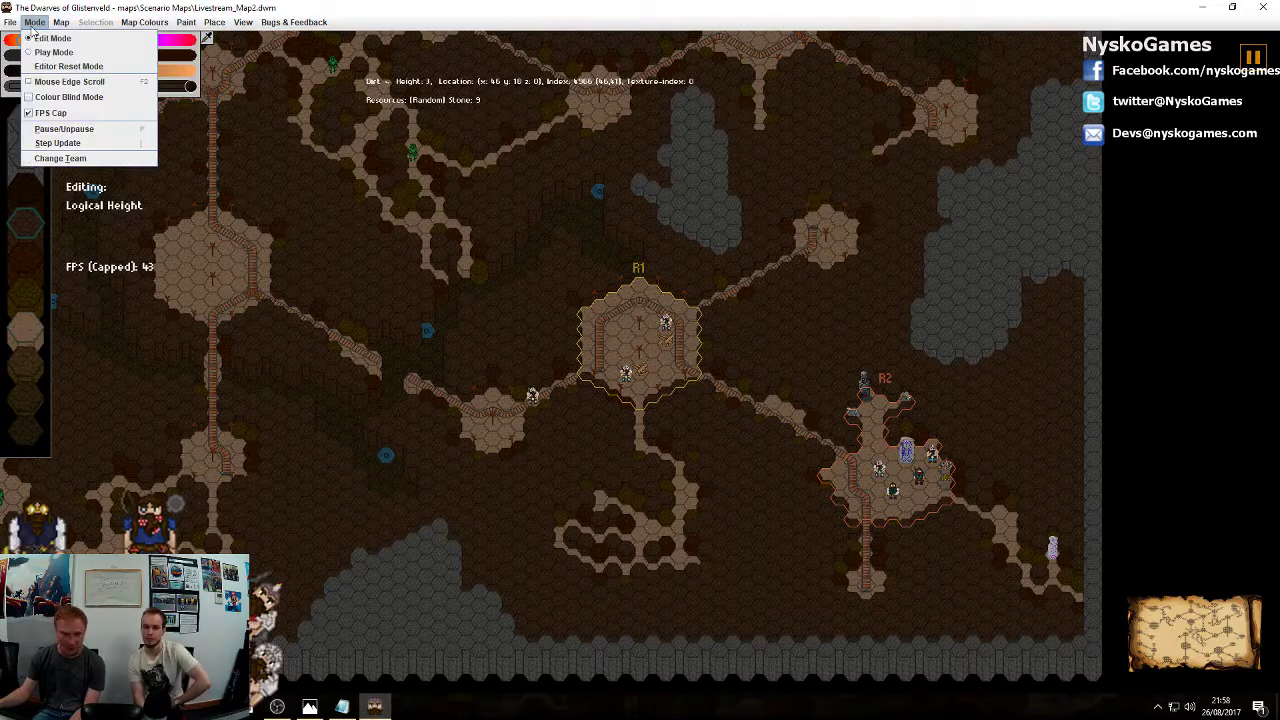
left_click(79, 151)
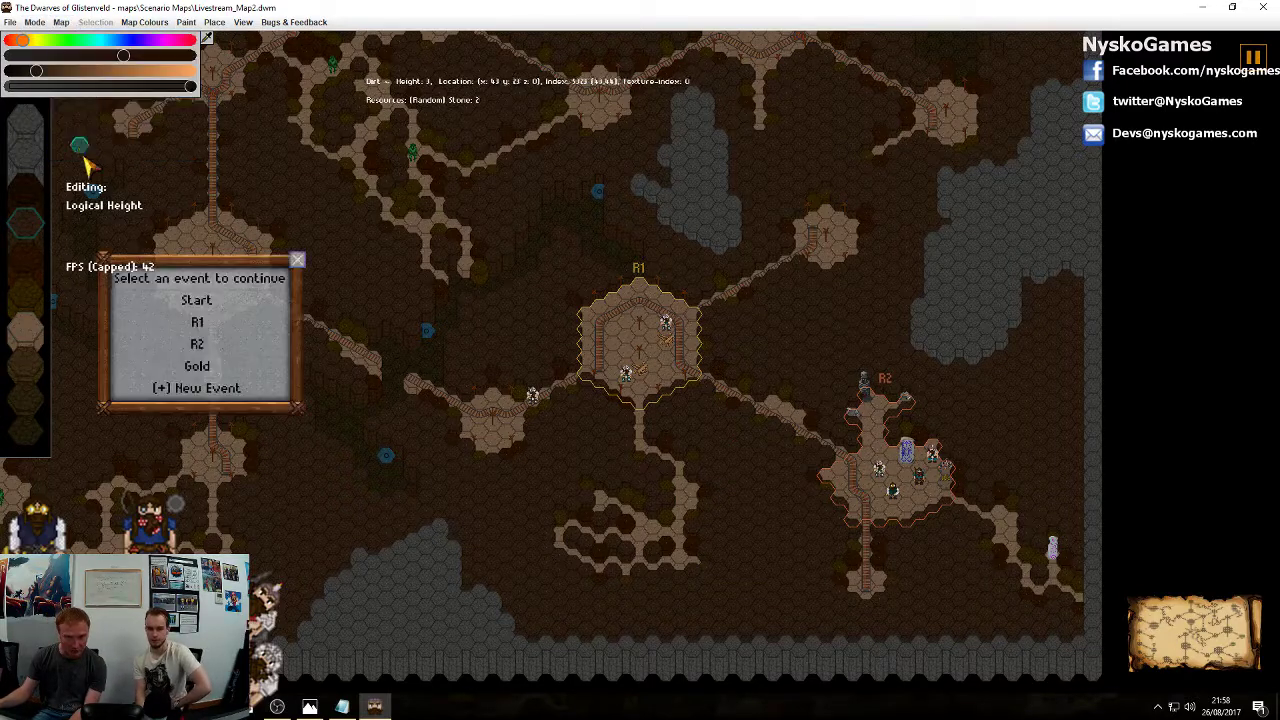
left_click(228, 395)
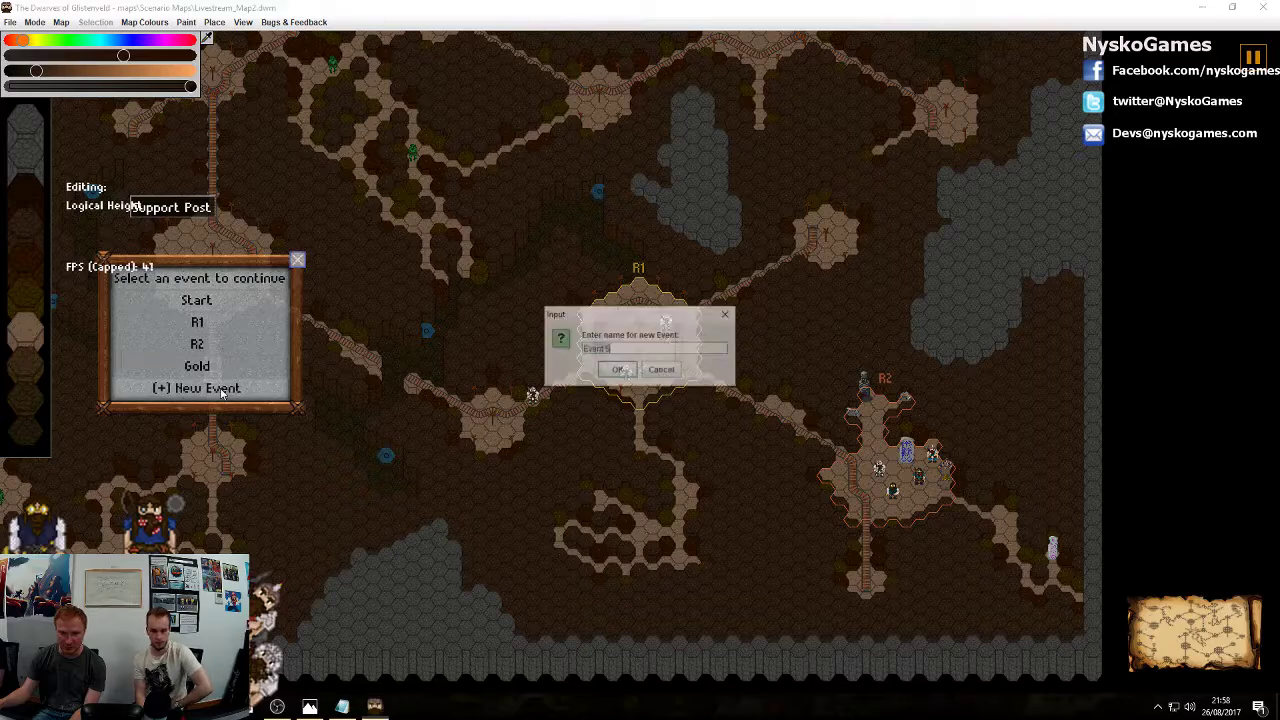
key("Return")
Examine the condition types available for Event 5, leave its condition as Never, and close the event editor
left_click(401, 328)
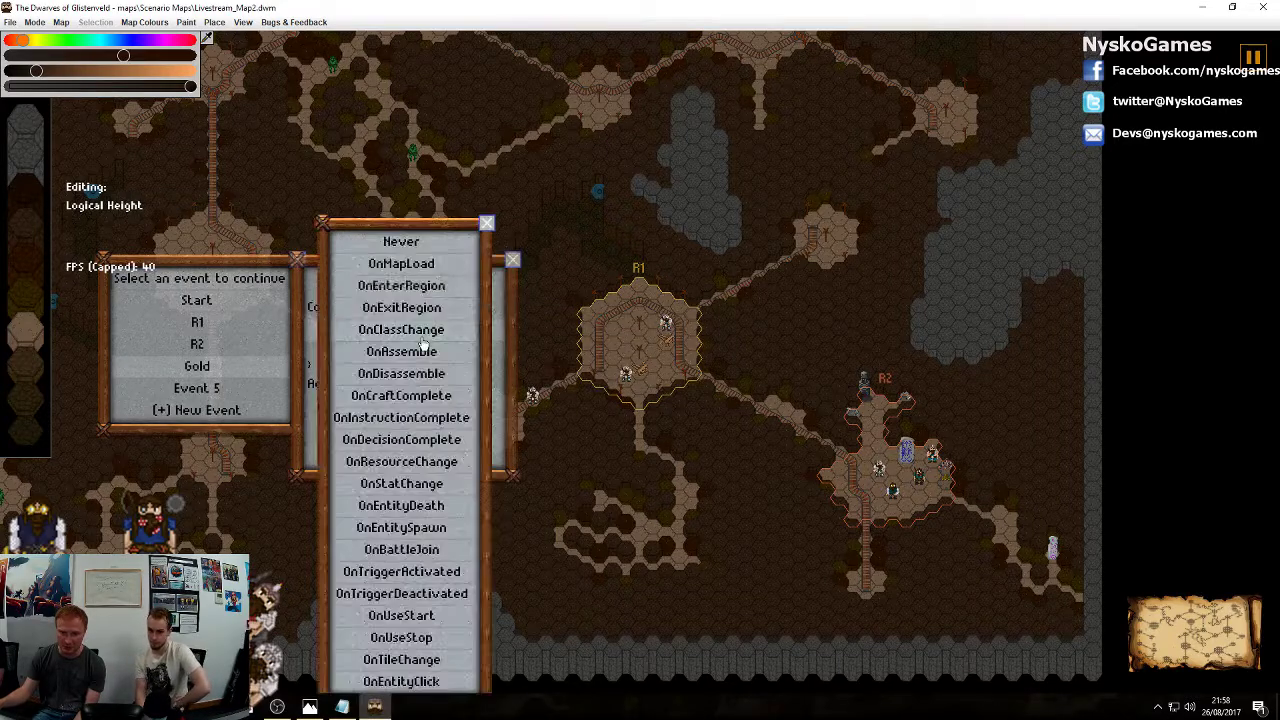
left_click_drag(433, 221, 706, 128)
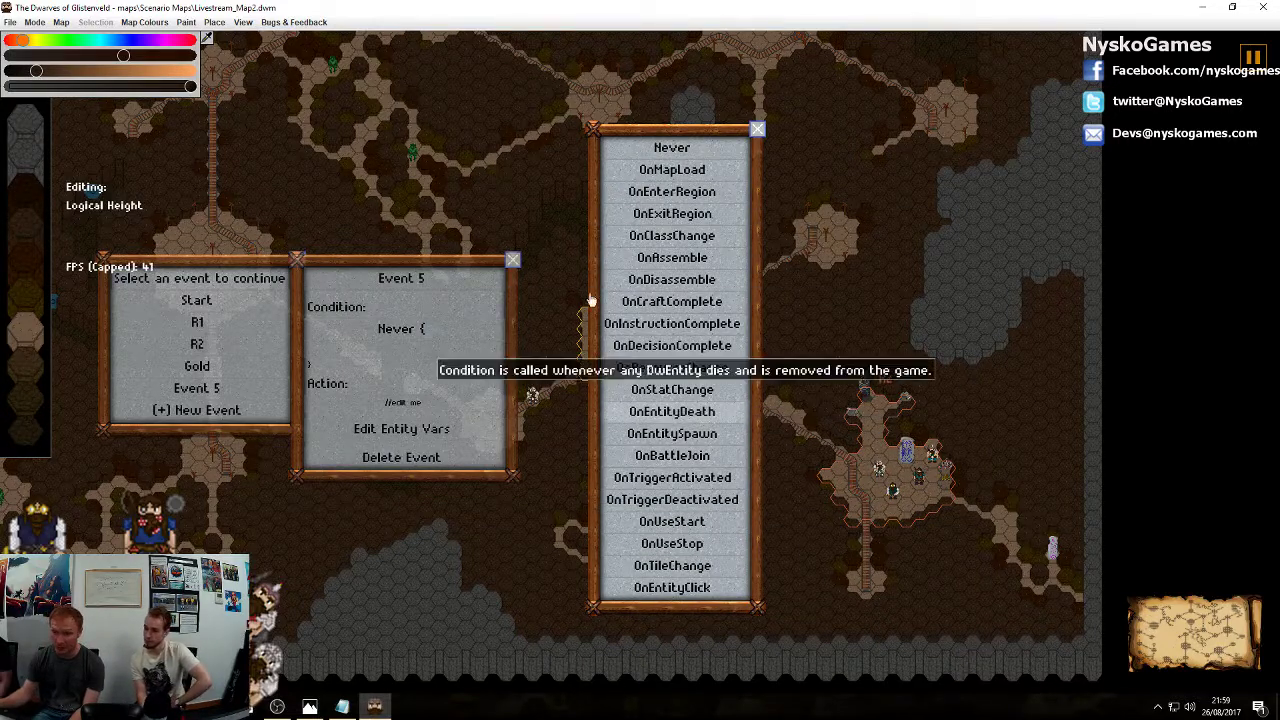
left_click(756, 133)
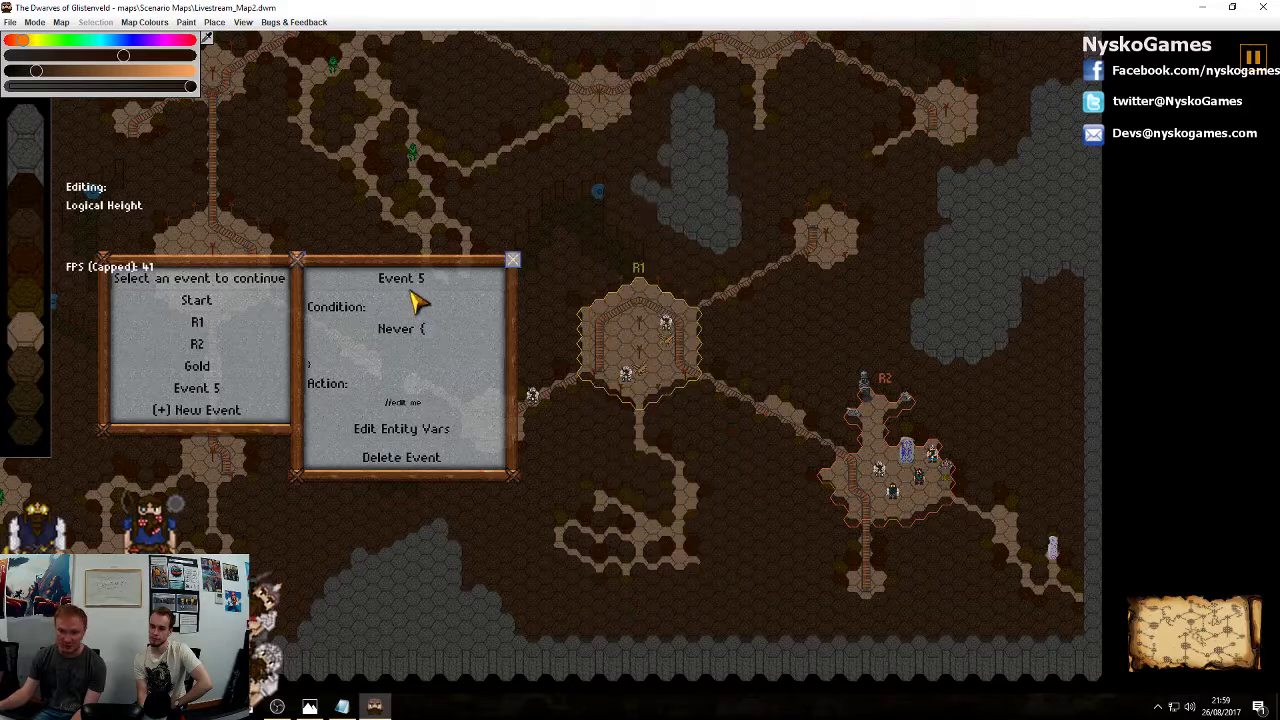
left_click(513, 263)
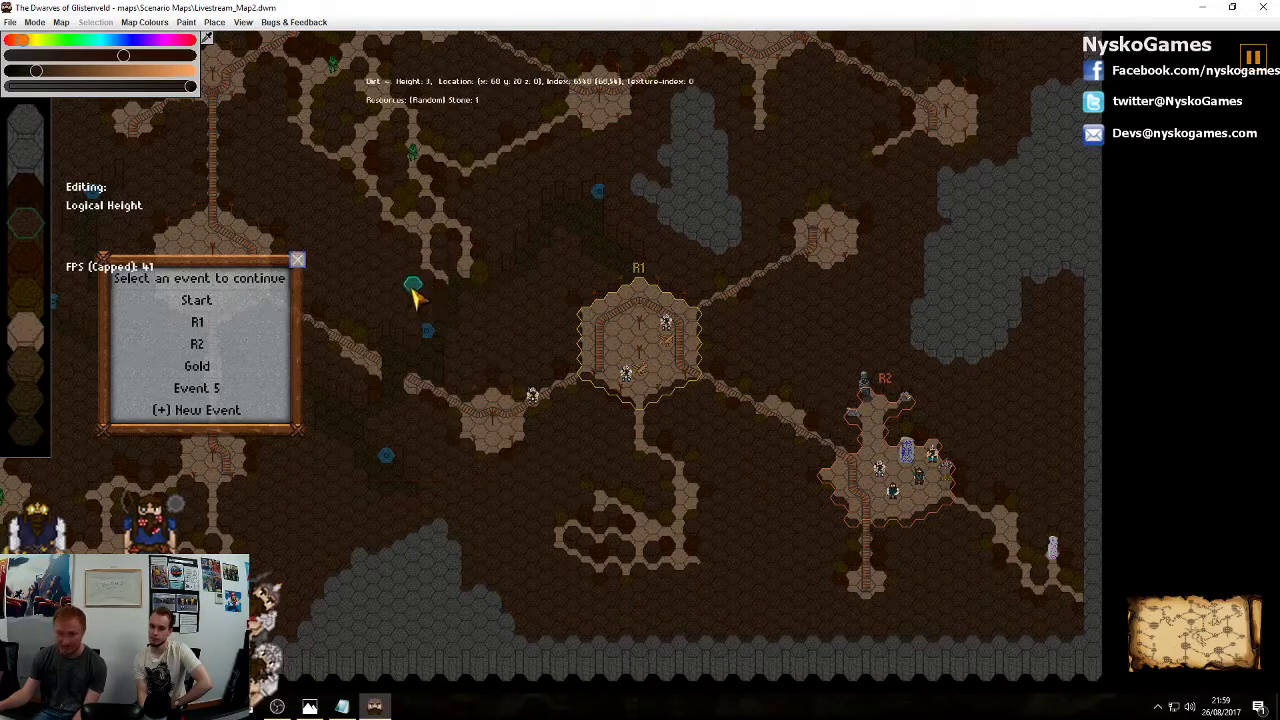
left_click(296, 260)
middle_click_drag(366, 280, 580, 405)
scroll(714, 409, "down", 5)
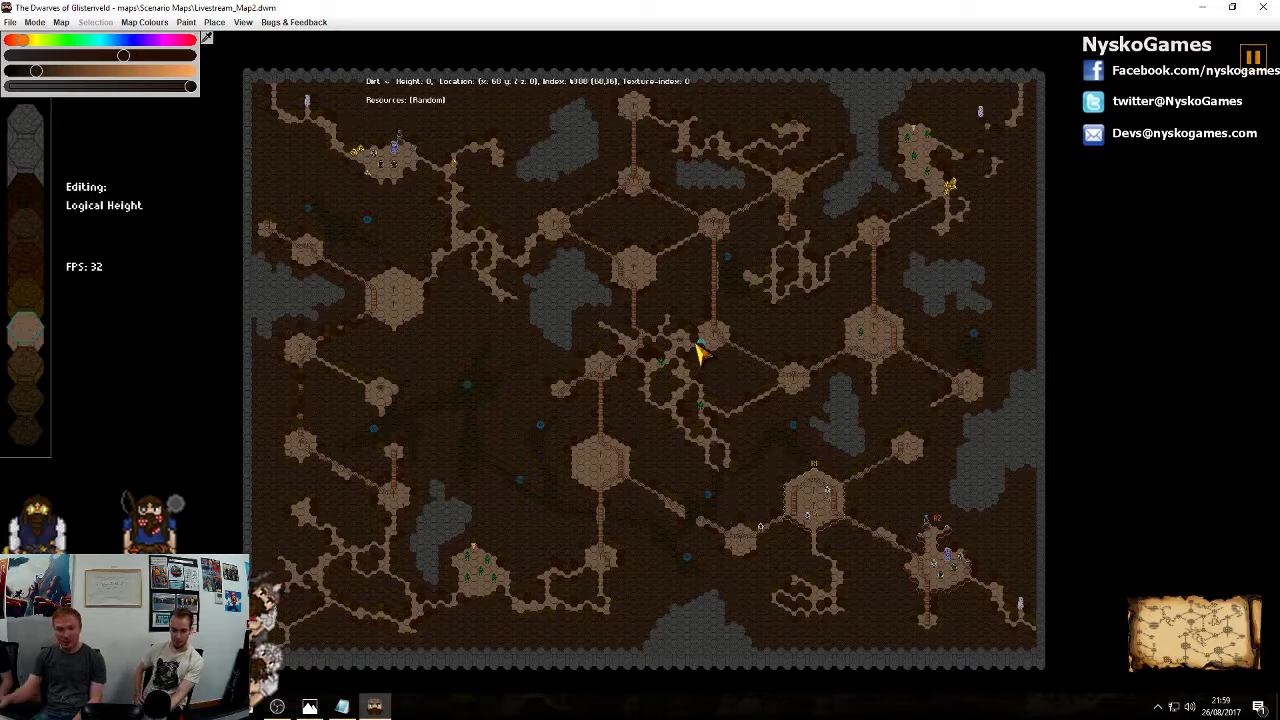
left_click(12, 22)
left_click(30, 63)
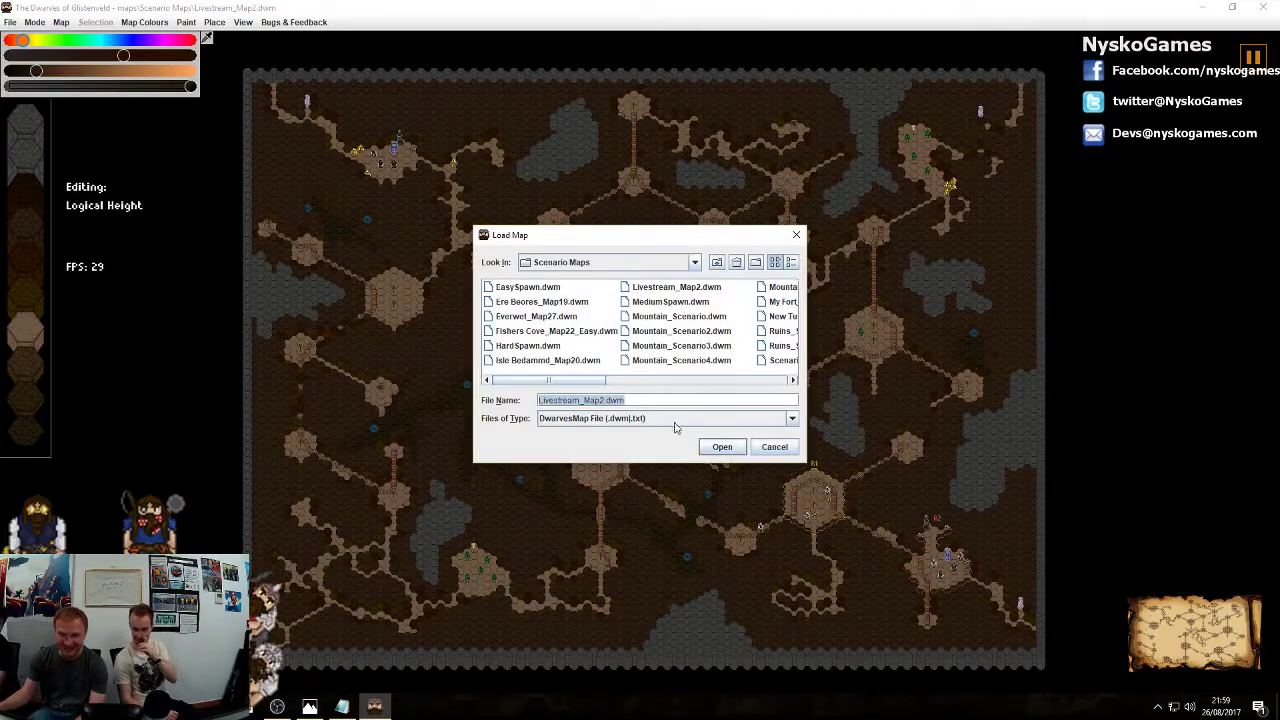
left_click(777, 447)
Save the Livestream_Map2 scenario map
left_click(9, 22)
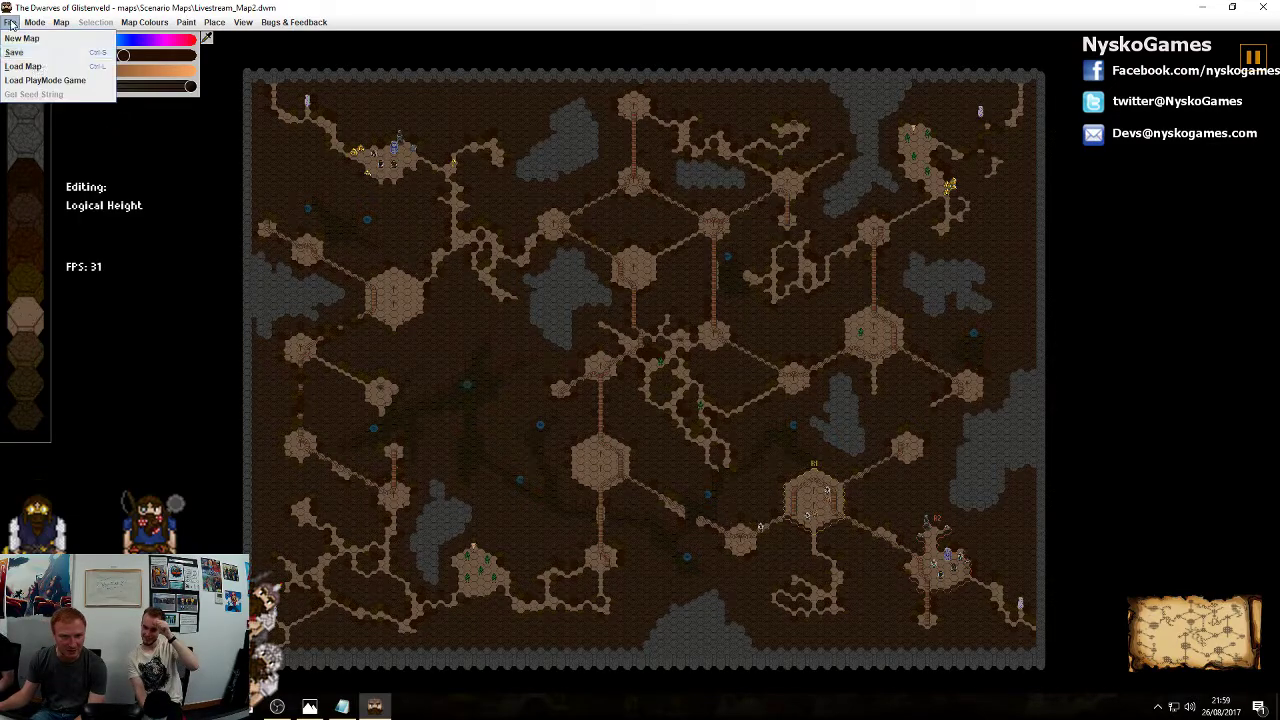
left_click(22, 48)
left_click(722, 463)
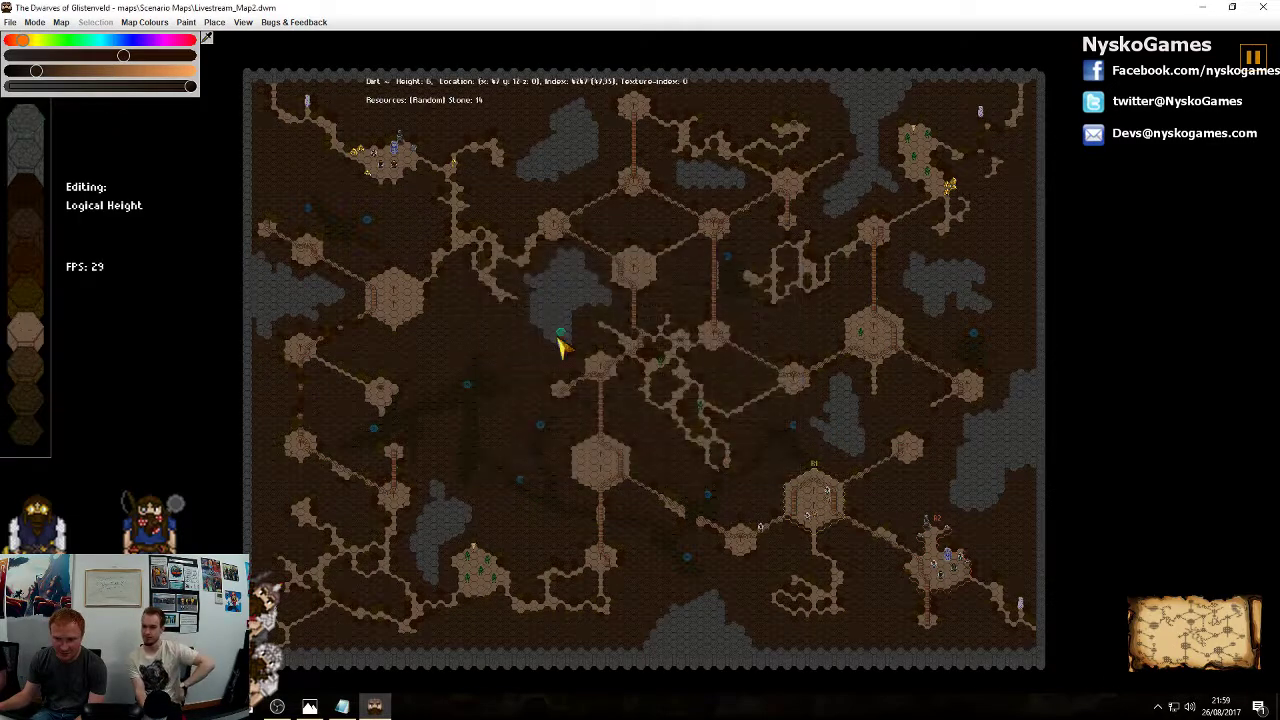
Load the Windy Rivers_Map14.dwm map from the Scenario Maps folder
left_click(10, 22)
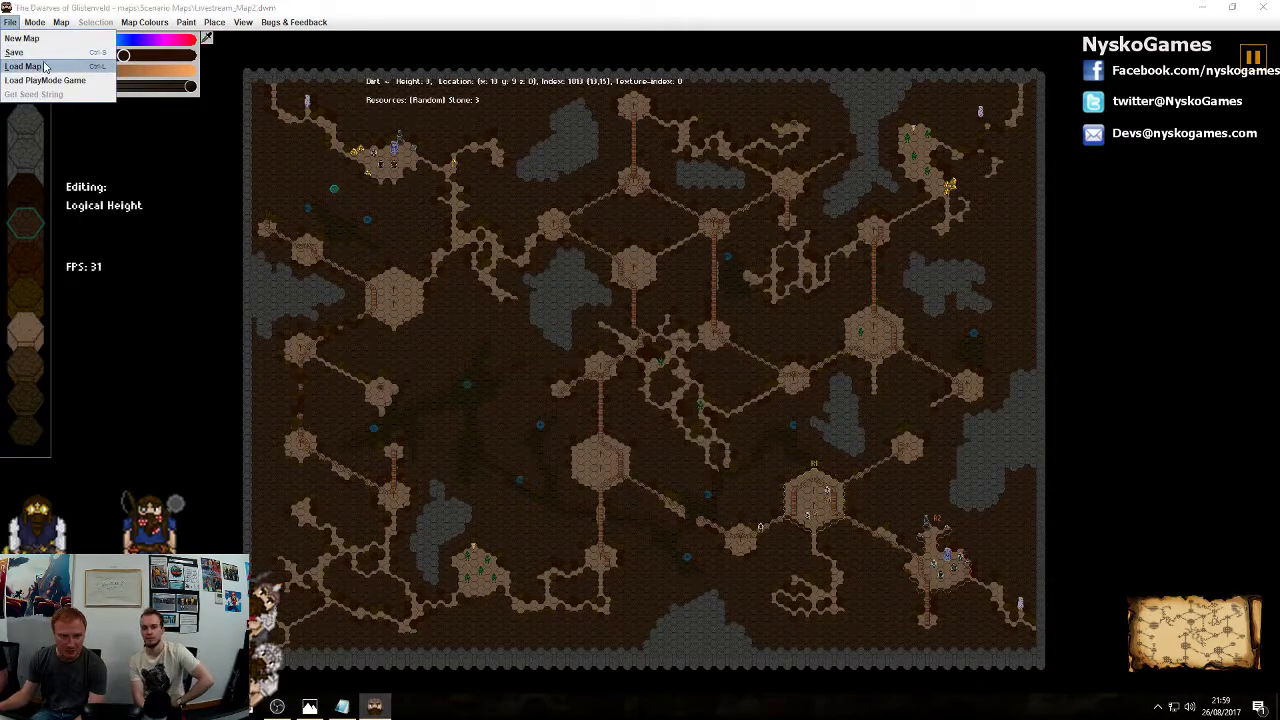
left_click(32, 66)
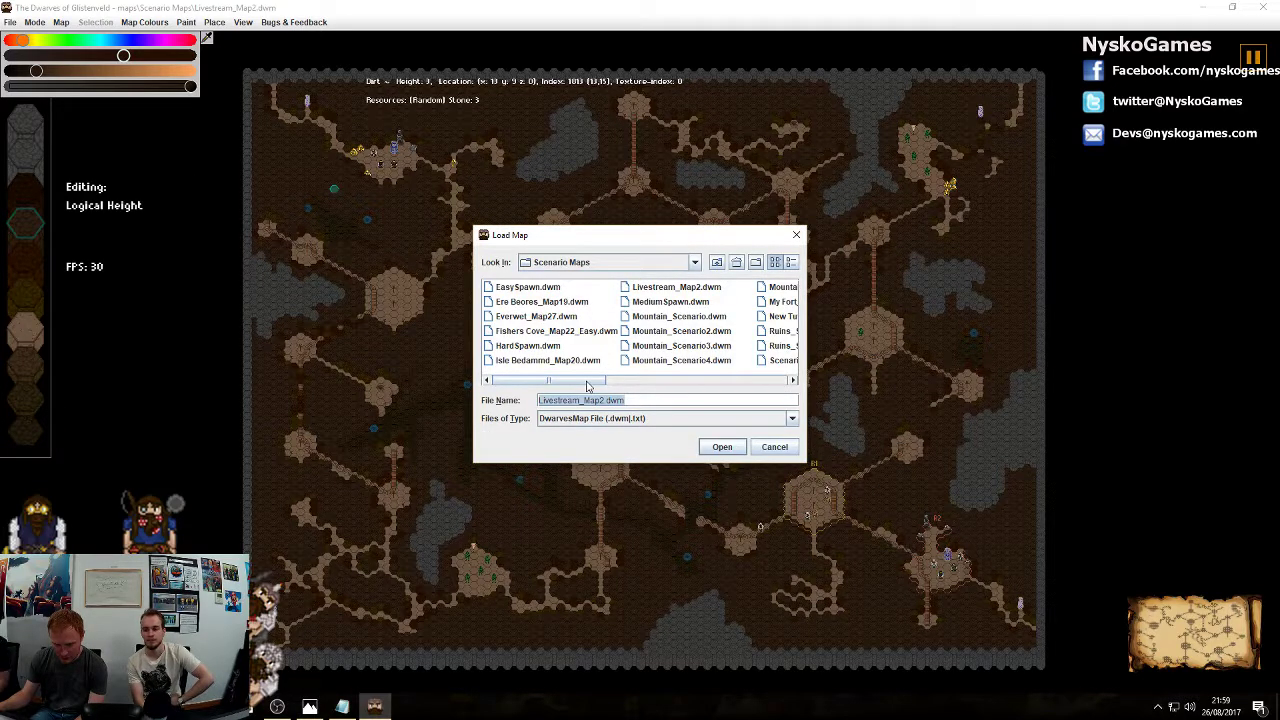
left_click_drag(587, 385, 771, 394)
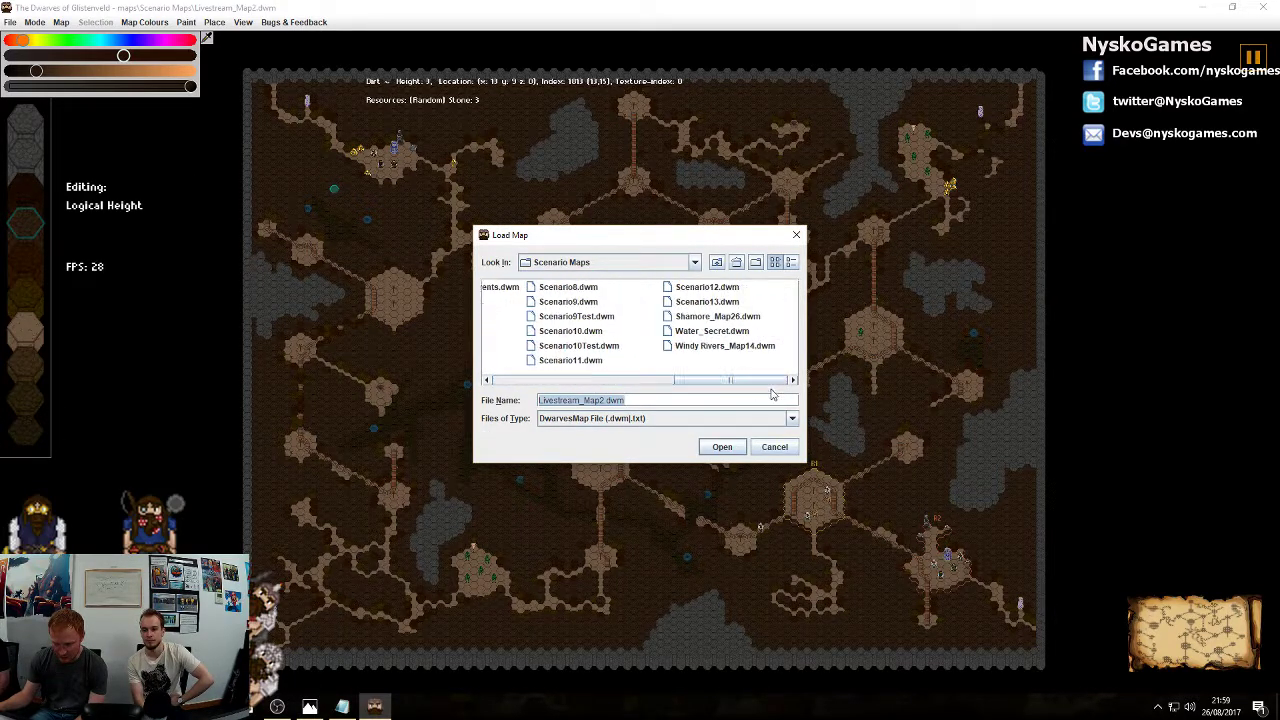
left_click(722, 346)
left_click(729, 448)
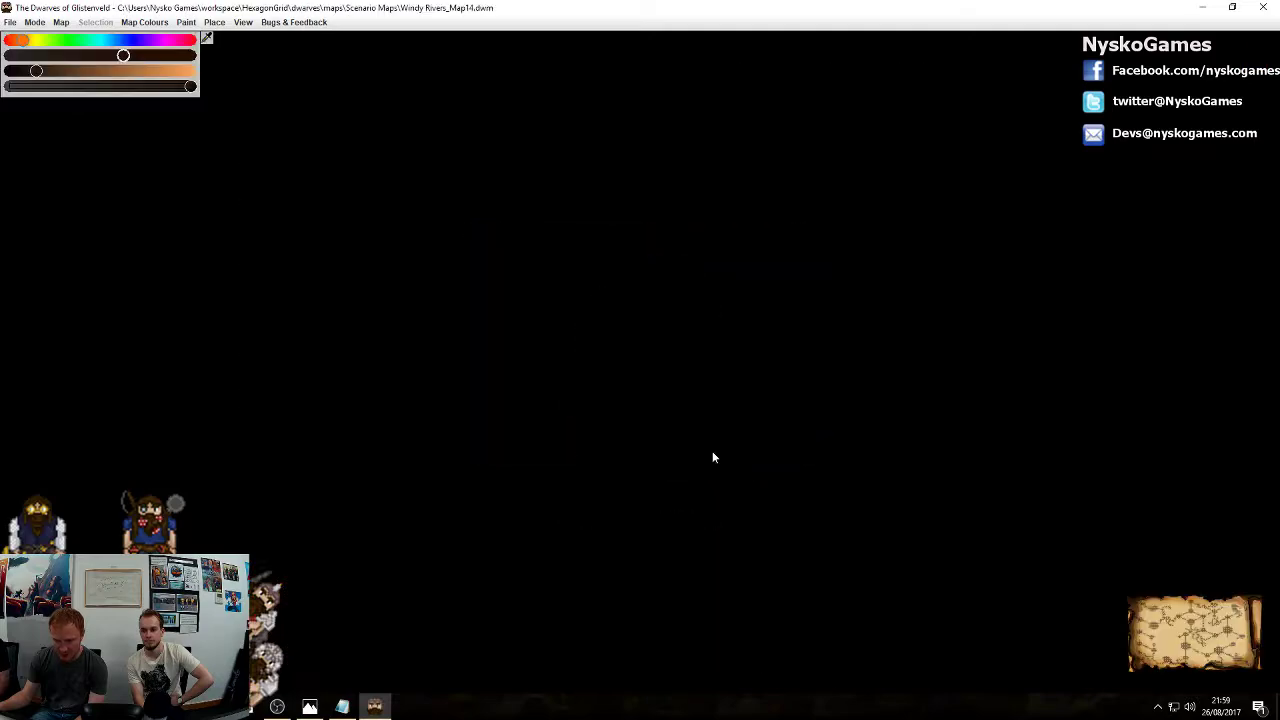
Survey the Windy Rivers map, from the southern spawn cavern out to its whole cave and river layout
scroll(960, 295, "down", 5)
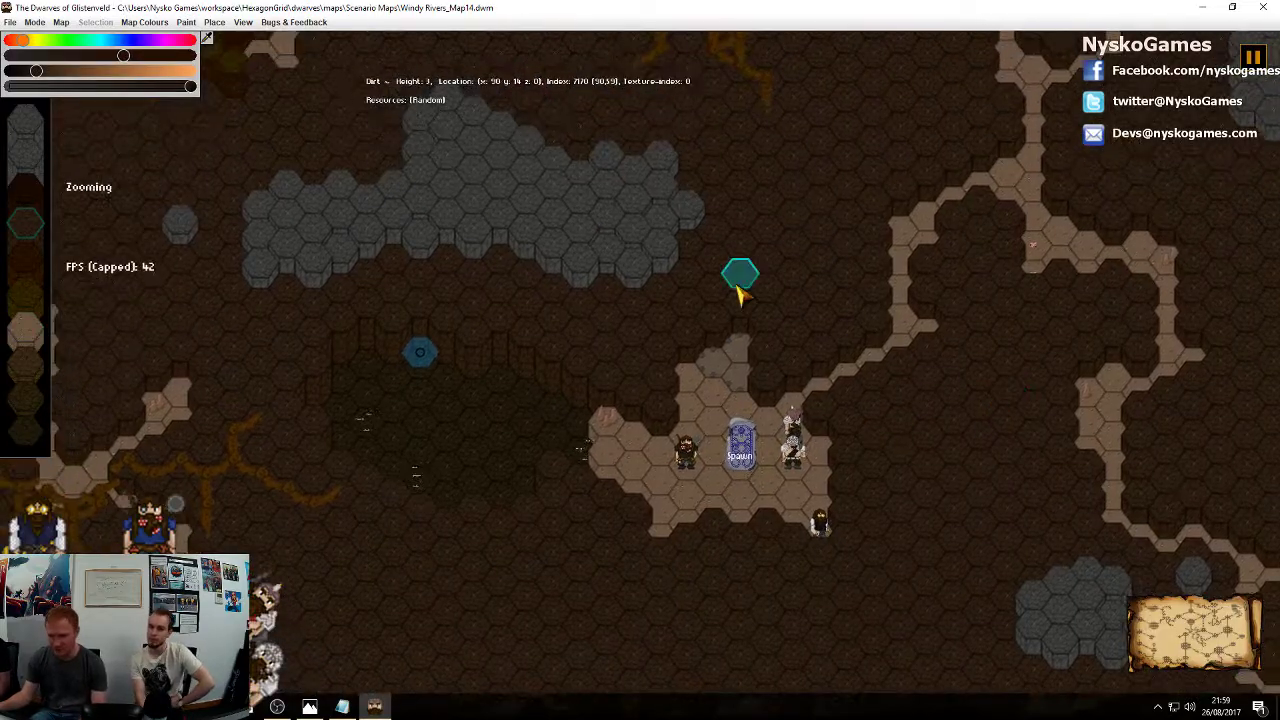
scroll(940, 354, "down", 2)
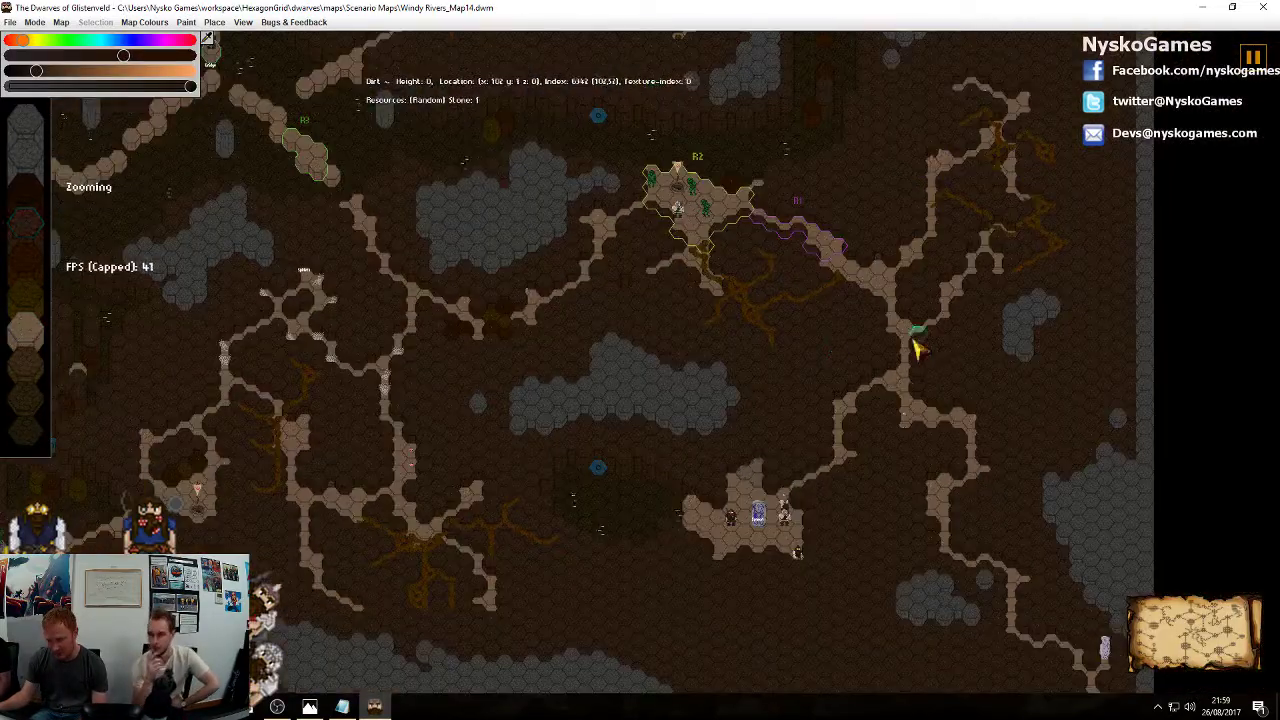
middle_click_drag(728, 232, 980, 348)
middle_click_drag(765, 255, 915, 318)
scroll(740, 333, "down", 3)
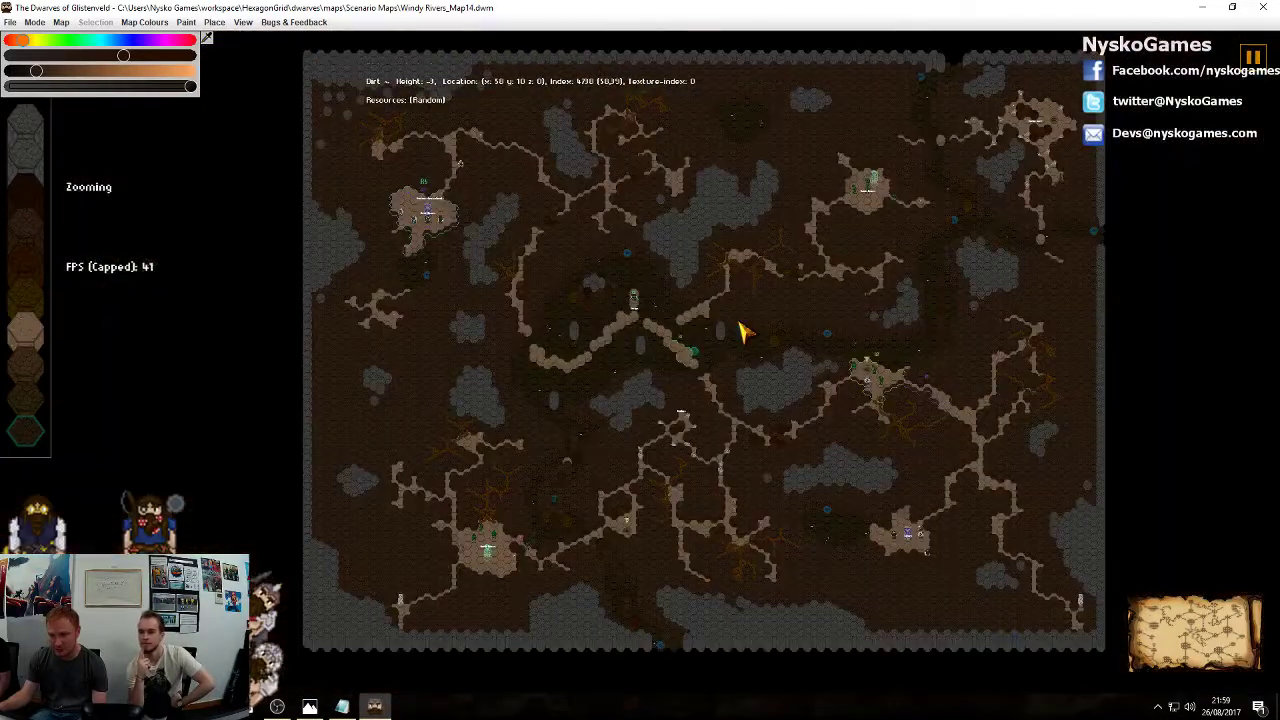
mouse_move(831, 289)
middle_mouse_down()
mouse_move(791, 346)
mouse_move(855, 283)
mouse_move(849, 306)
middle_mouse_up()
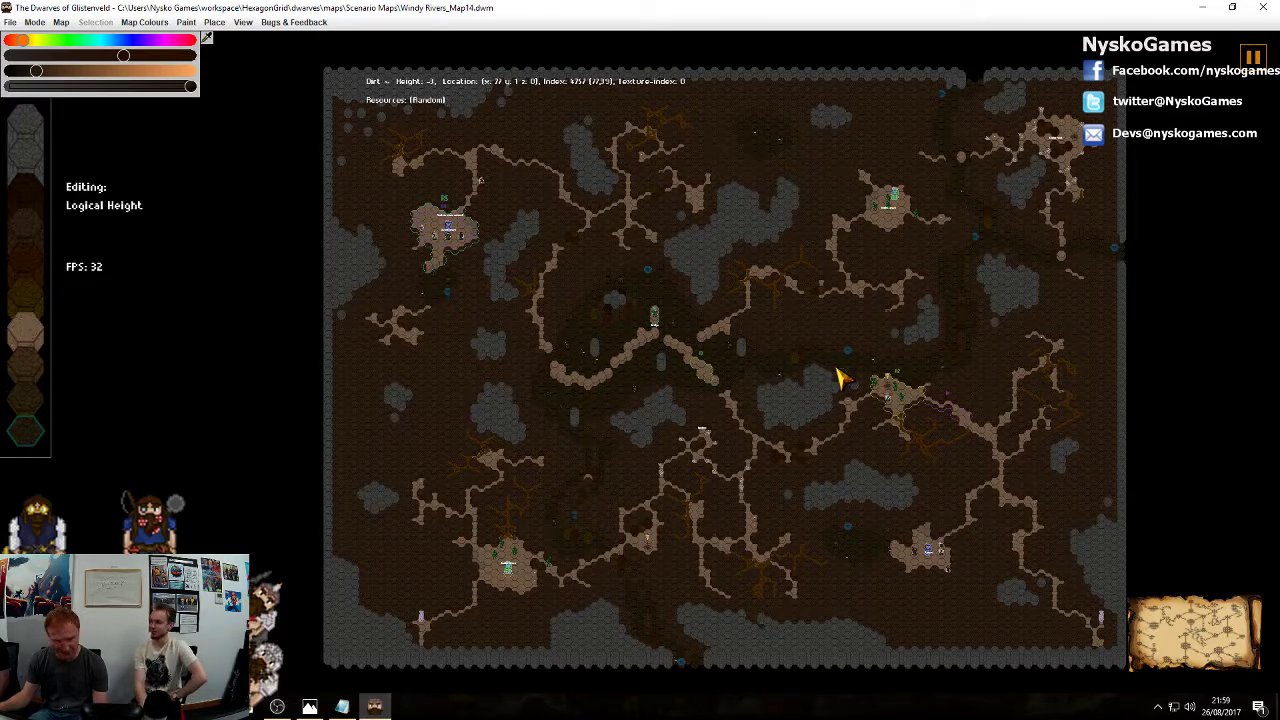
Return the editing mode to Logical Height and start the Play Mode simulation on the Windy Rivers map
key("ctrl+o")
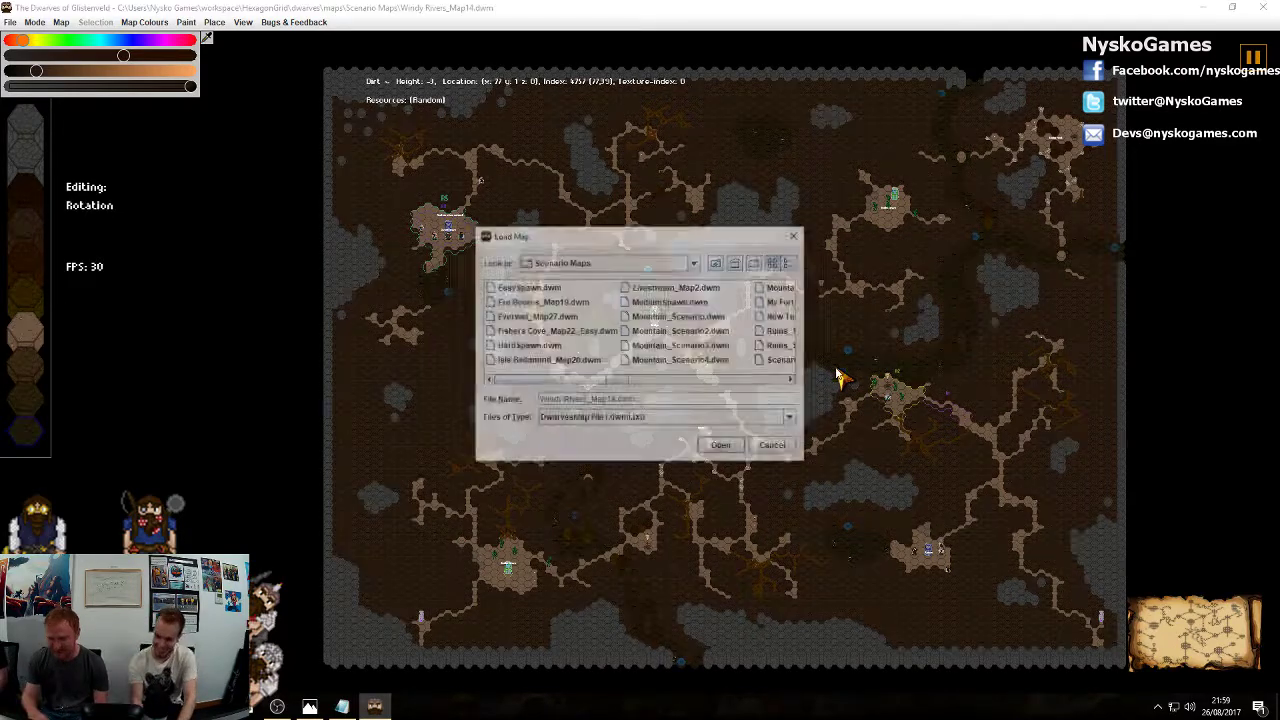
left_click(787, 448)
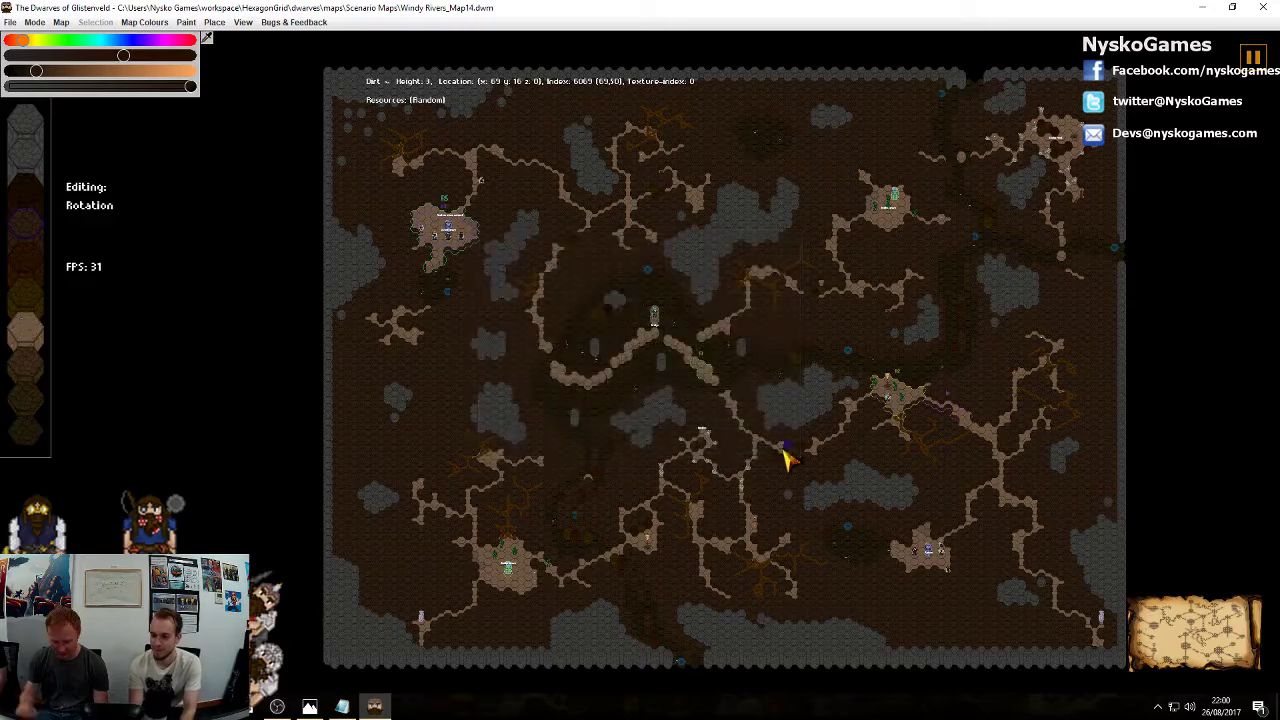
key("h")
key("r")
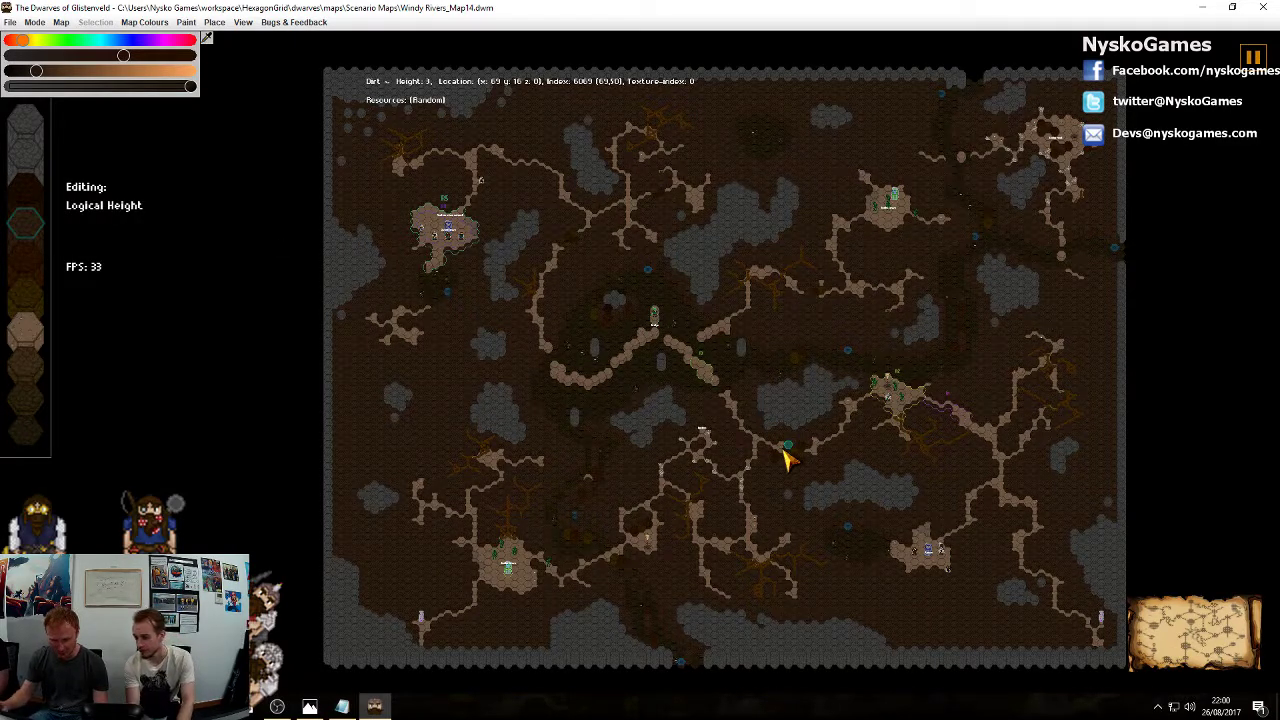
key("p")
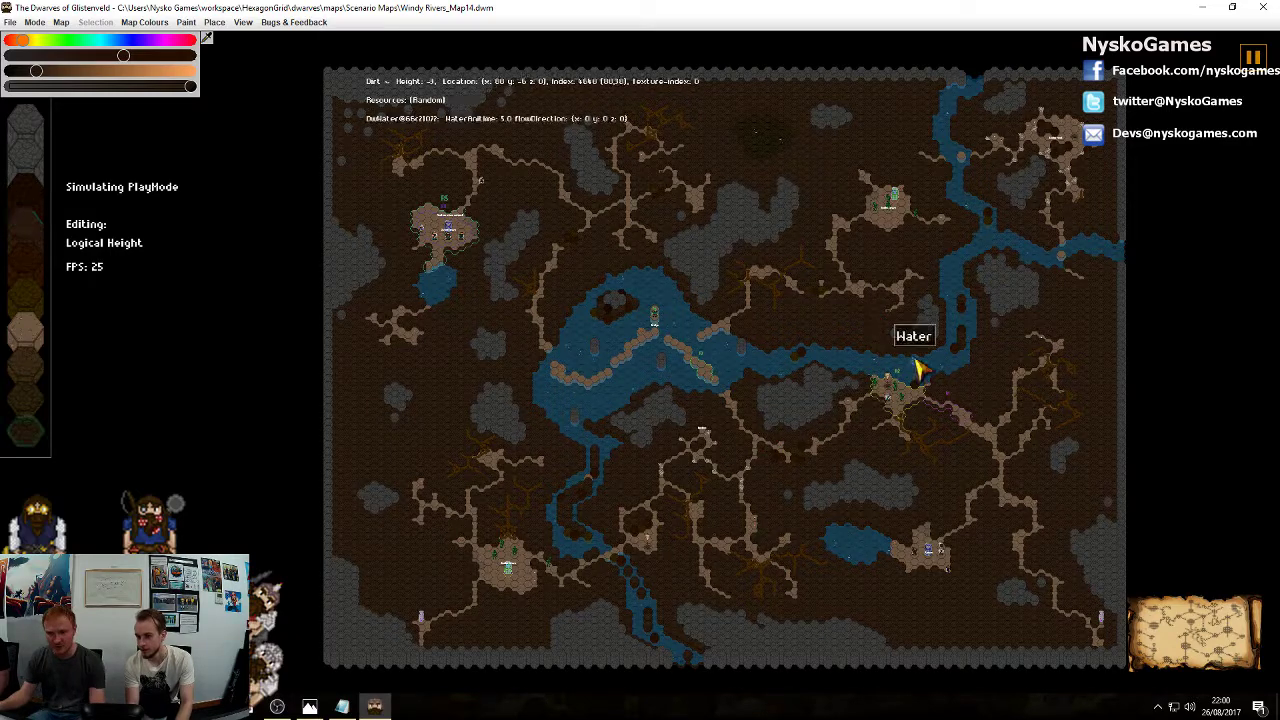
Examine the Windy Rivers route from the R2 cave along the river to the broken bridge and region R3
mouse_move(998, 388)
middle_mouse_down()
mouse_move(972, 426)
mouse_move(991, 380)
mouse_move(1031, 394)
mouse_move(1013, 395)
middle_mouse_up()
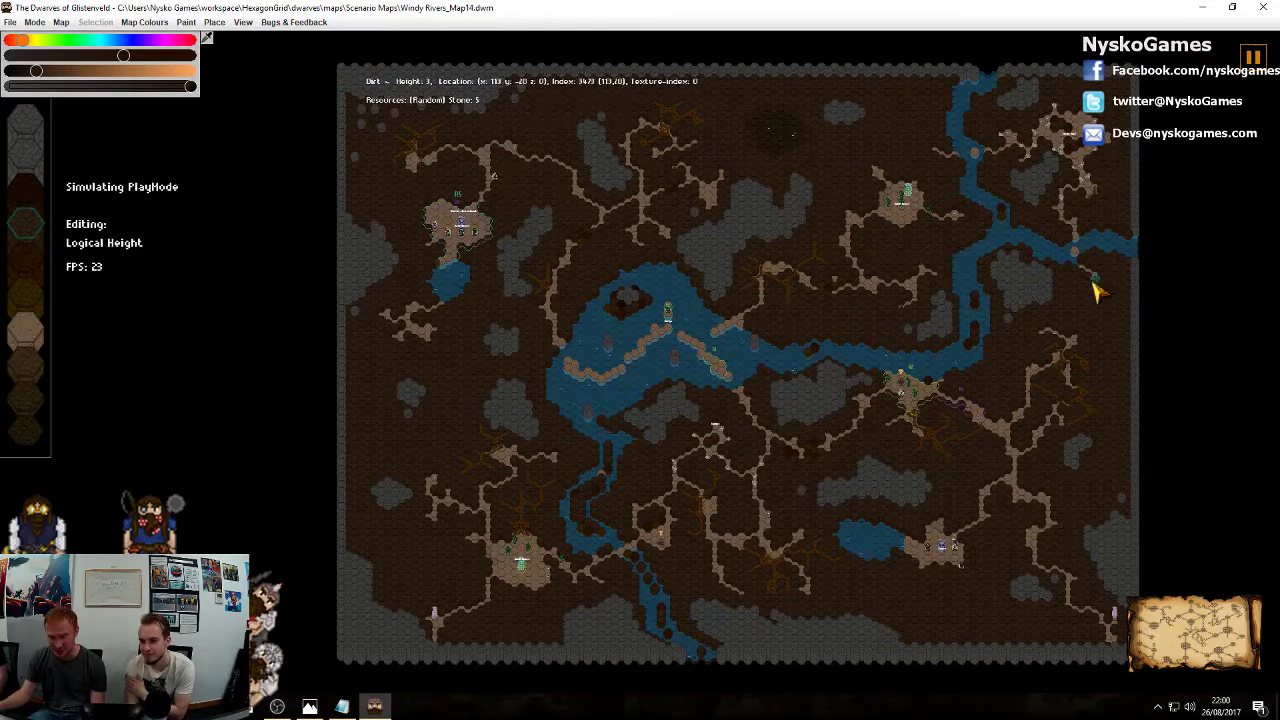
scroll(830, 483, "up", 3)
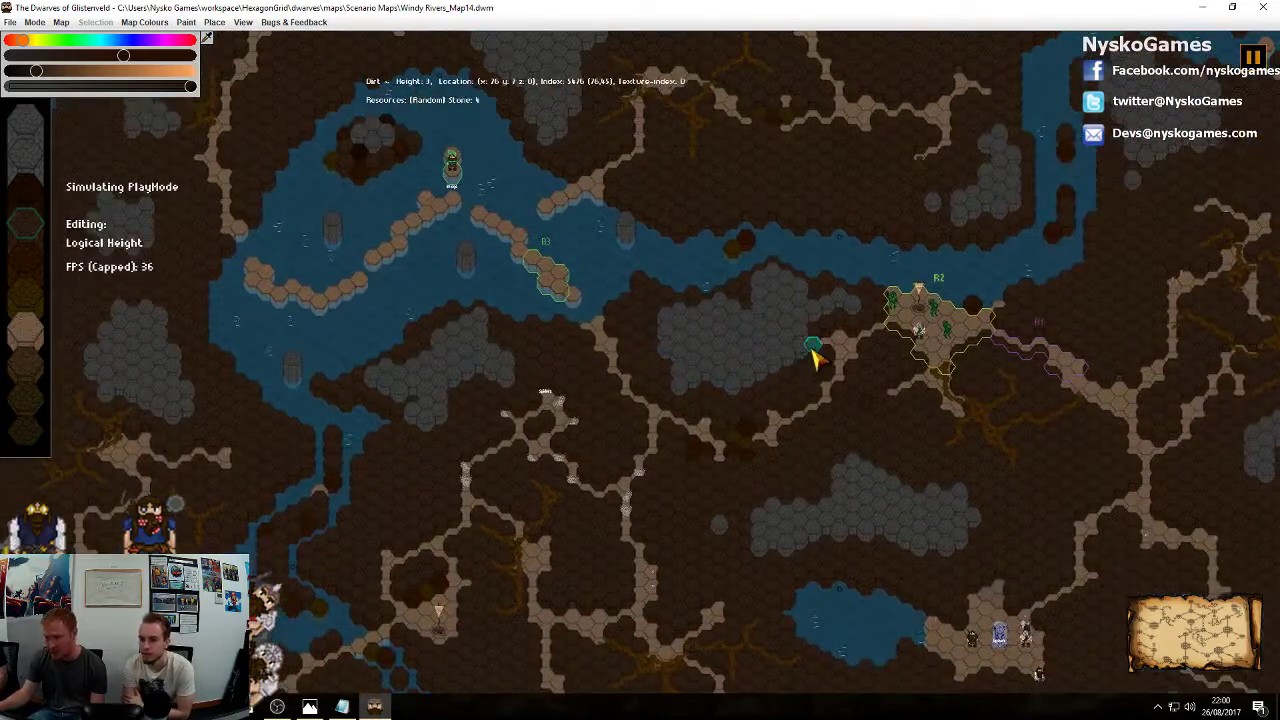
middle_click_drag(812, 348, 838, 385)
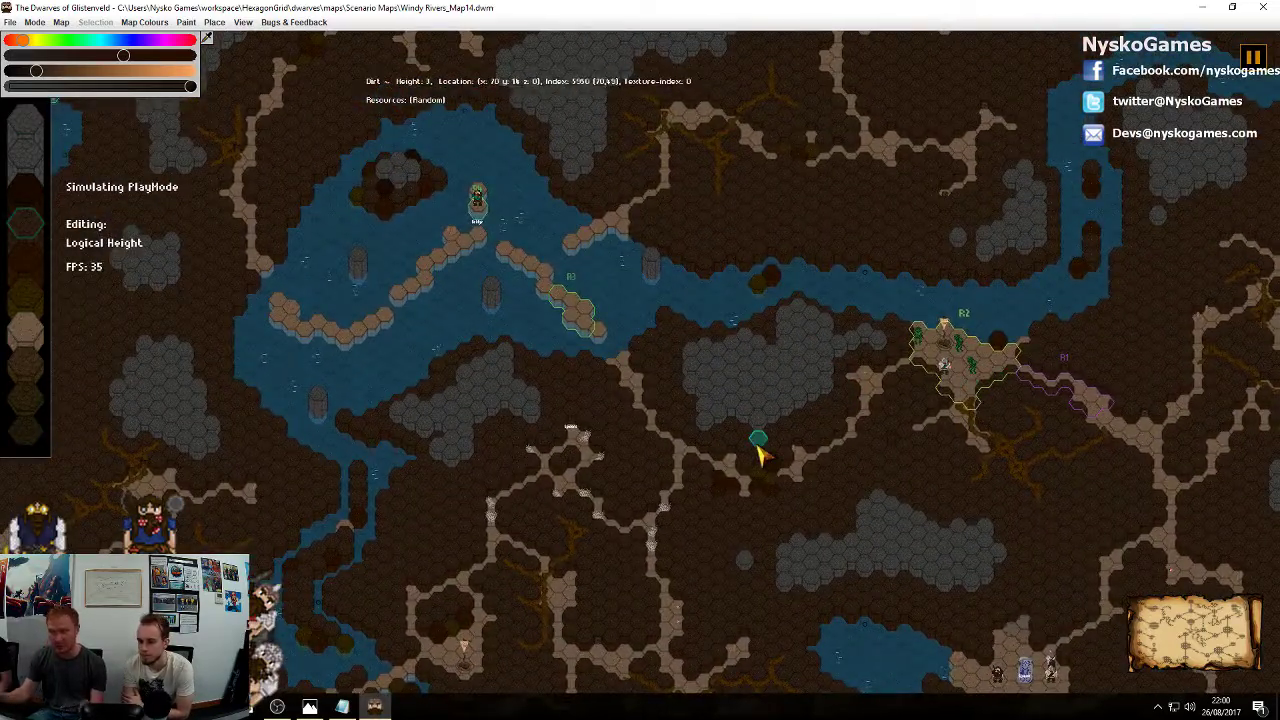
middle_click_drag(968, 472, 902, 388)
middle_click_drag(1024, 480, 1037, 513)
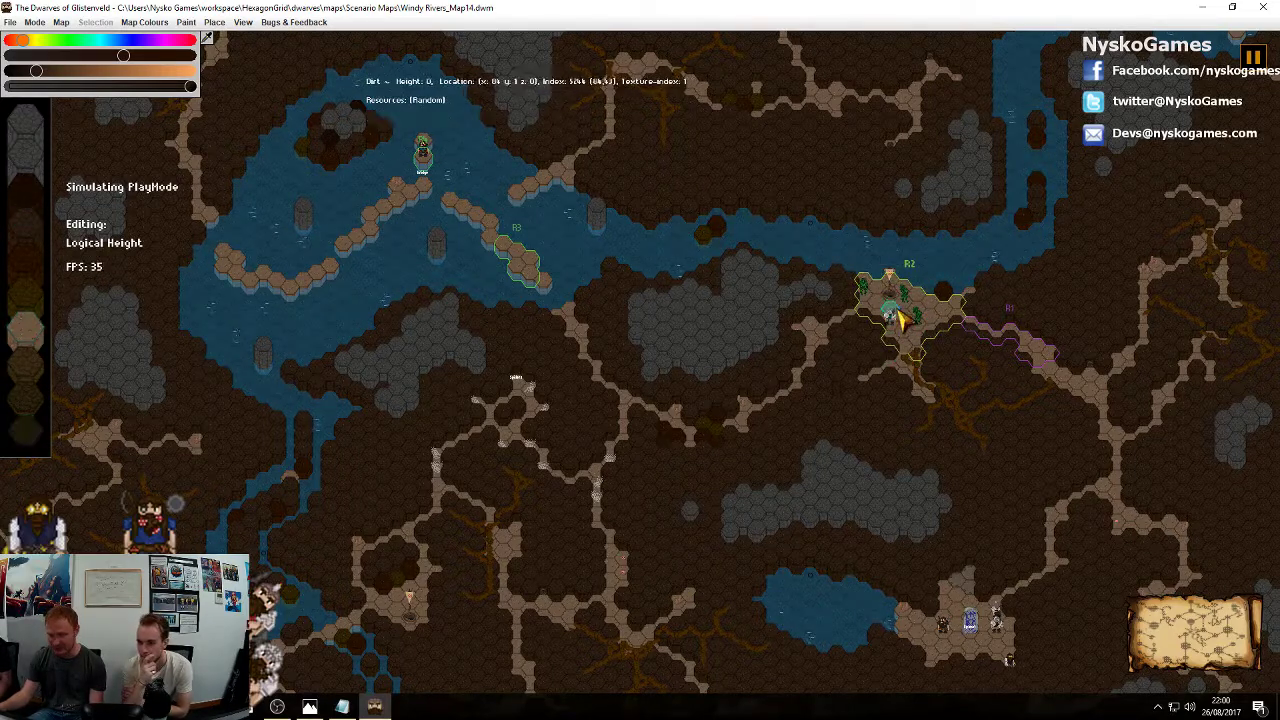
middle_click_drag(898, 311, 984, 314)
middle_click_drag(711, 366, 782, 406)
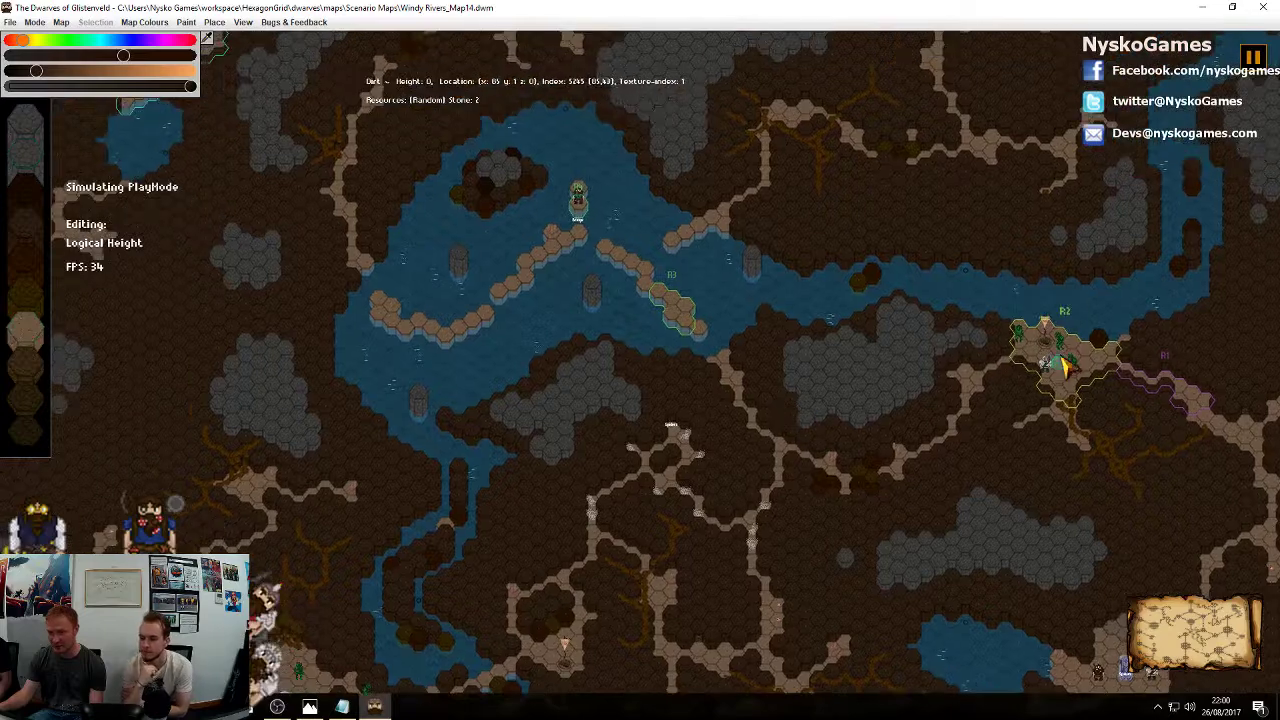
middle_click_drag(616, 171, 540, 210)
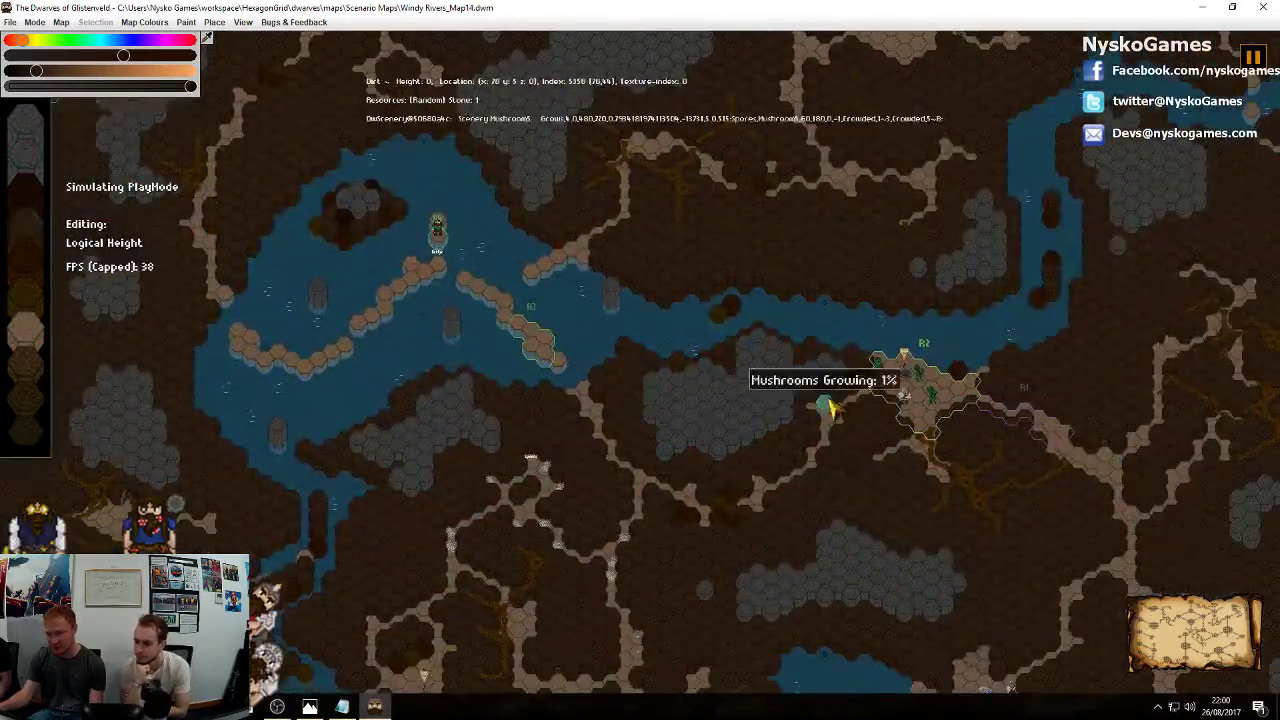
middle_click_drag(593, 393, 694, 484)
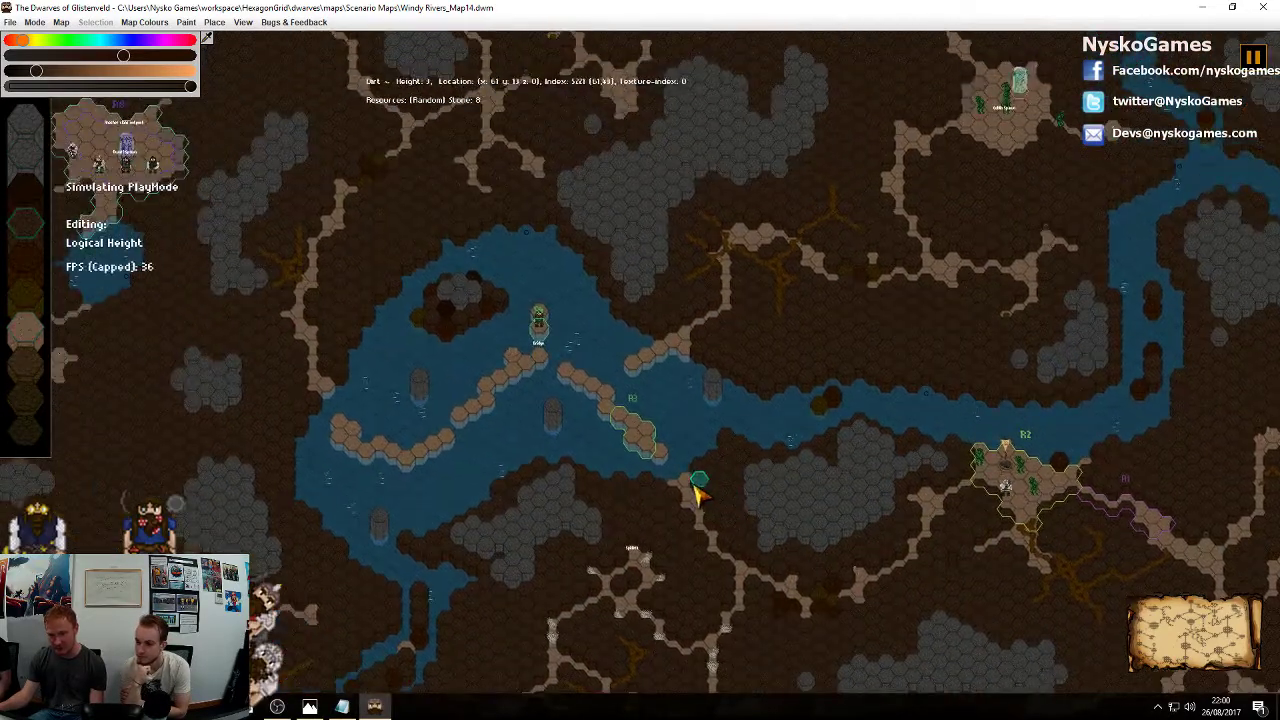
scroll(640, 415, "up", 5)
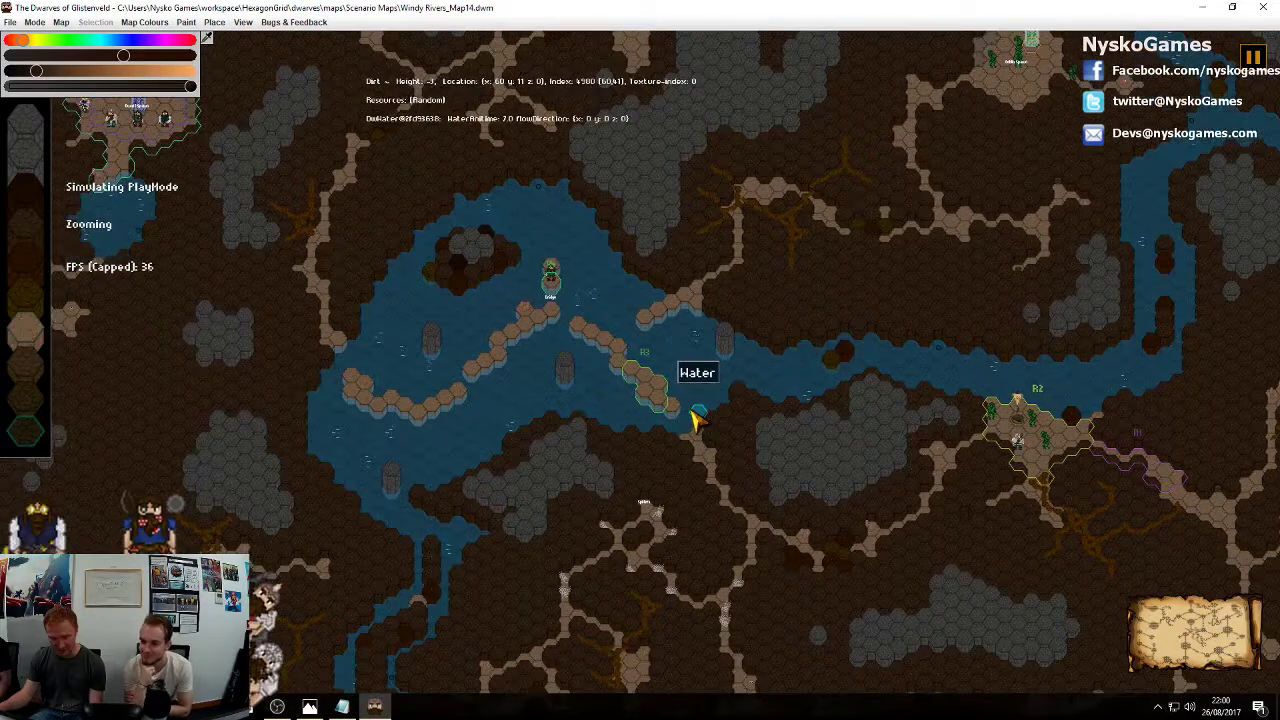
middle_click_drag(522, 332, 671, 391)
middle_click_drag(921, 588, 841, 440)
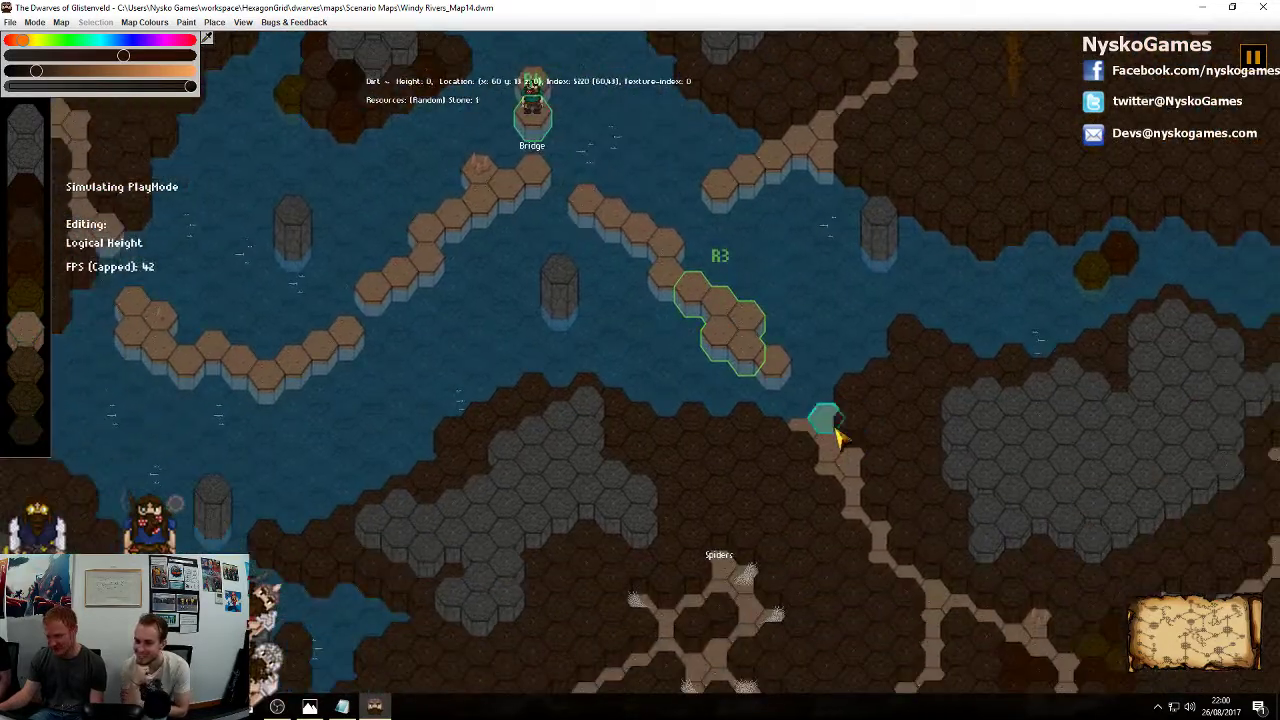
scroll(683, 263, "down", 5)
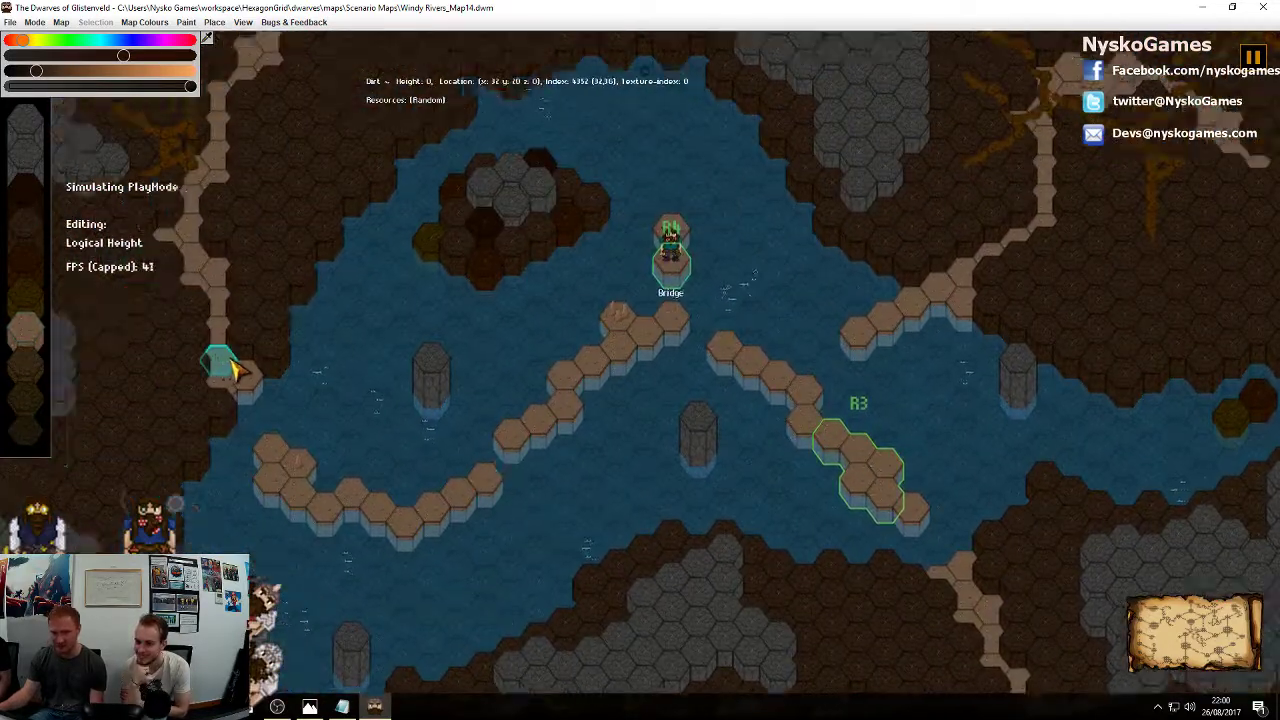
Examine the clan outpost in region R5 and the caves running south to the goblin cavern in the map's southwest
scroll(223, 277, "up", 5)
scroll(700, 330, "down", 5)
scroll(823, 343, "up", 3)
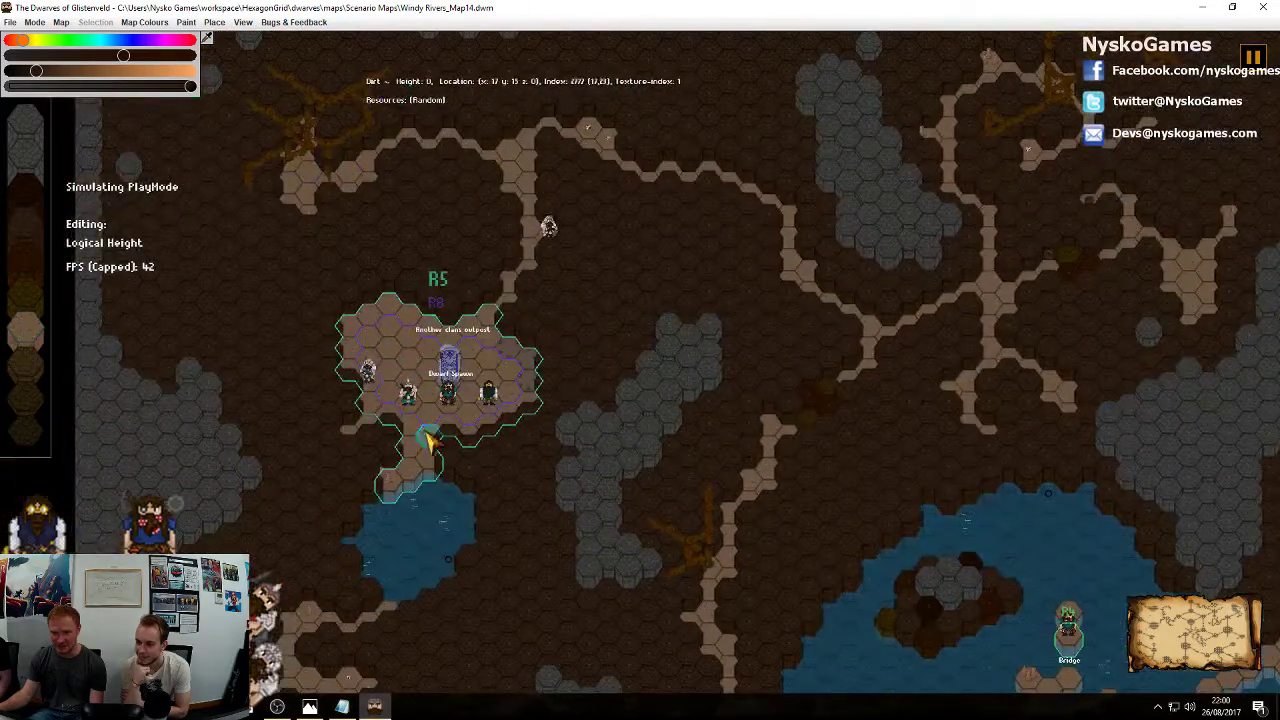
scroll(410, 410, "up", 2)
middle_click_drag(392, 382, 645, 412)
middle_click_drag(803, 483, 803, 297)
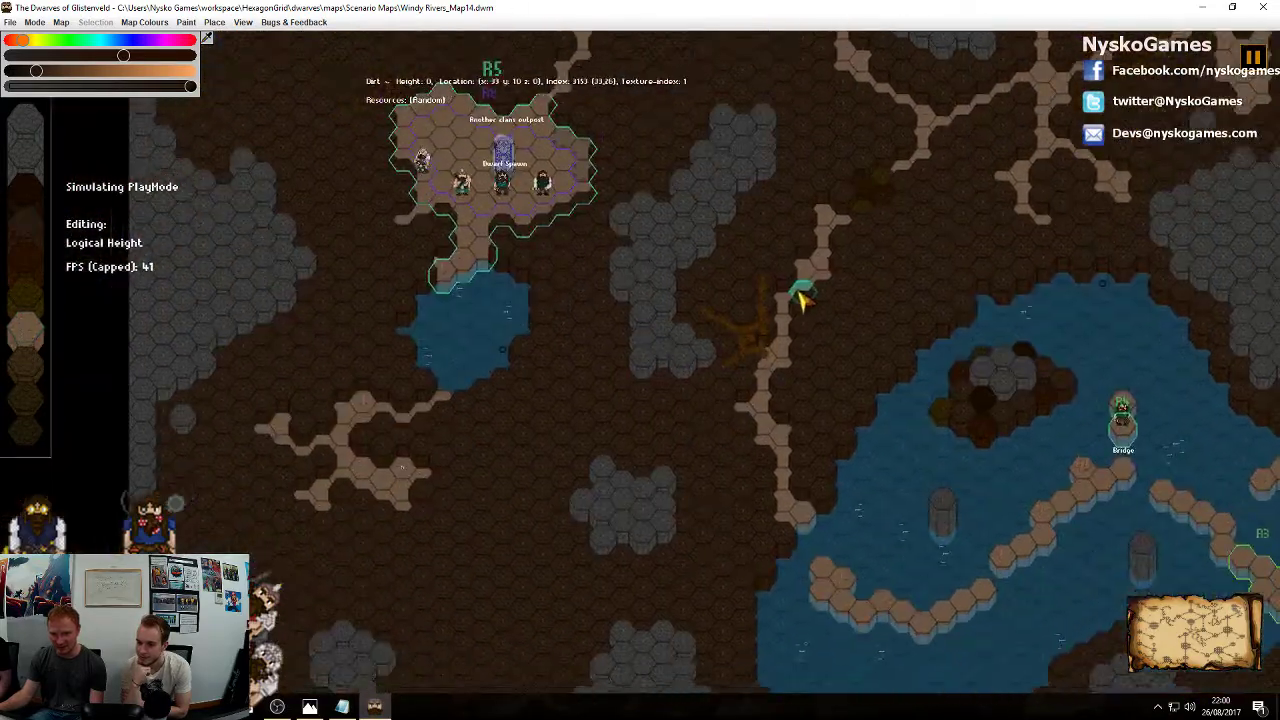
scroll(628, 298, "down", 3)
middle_click_drag(596, 350, 575, 205)
middle_click_drag(680, 511, 789, 622)
middle_click_drag(727, 374, 605, 270)
middle_click_drag(745, 600, 655, 252)
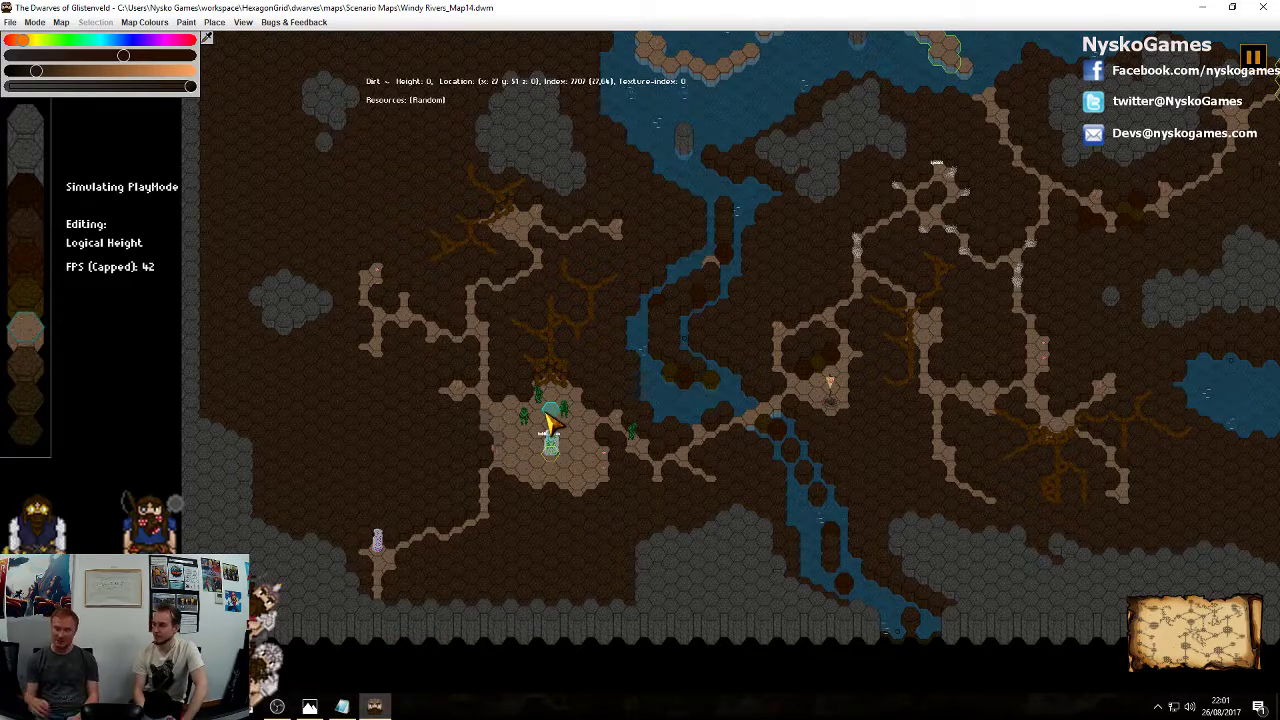
Review the full Windy Rivers layout, from the southwestern goblin cavern out to the whole map
scroll(794, 471, "up", 3)
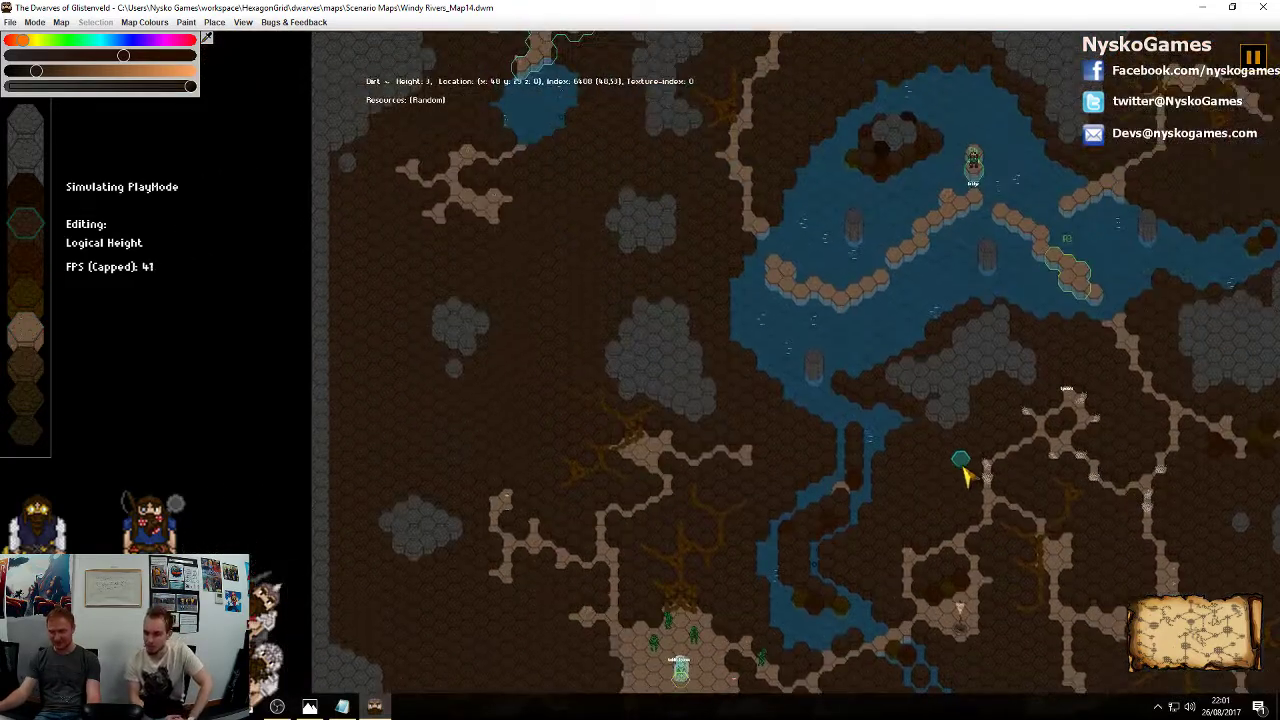
scroll(885, 455, "down", 4)
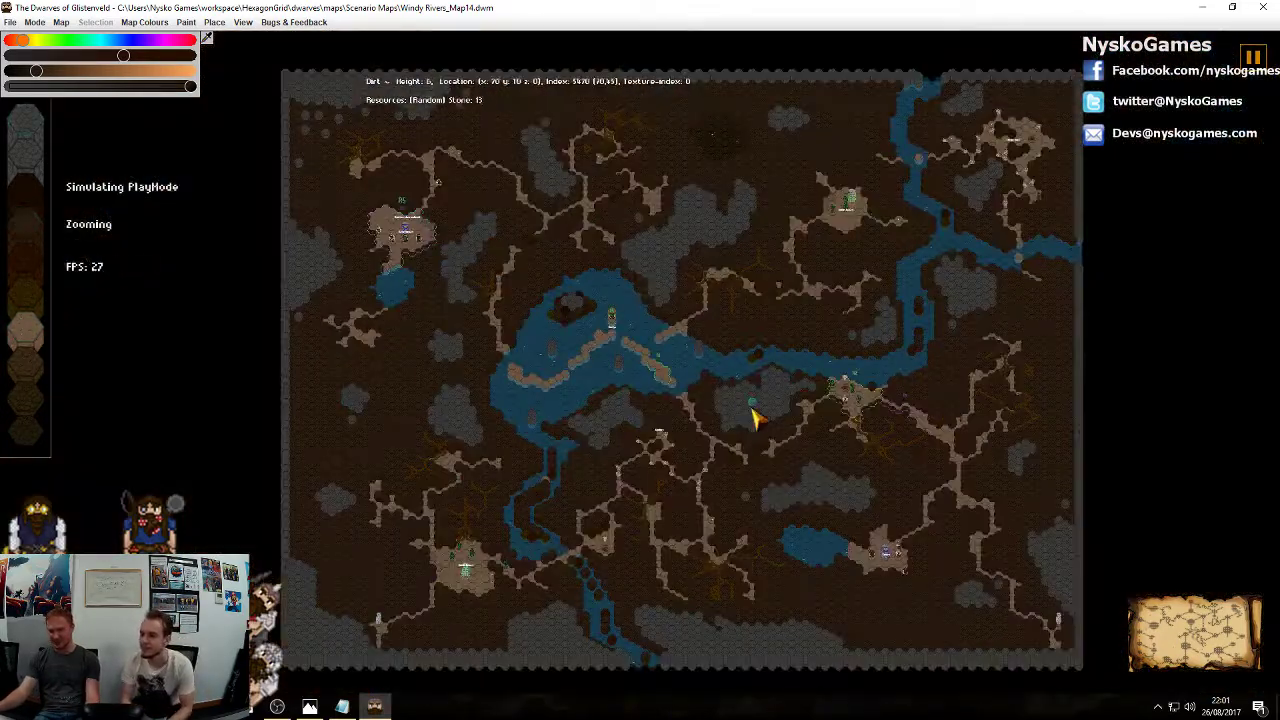
scroll(840, 463, "up", 3)
scroll(828, 320, "down", 3)
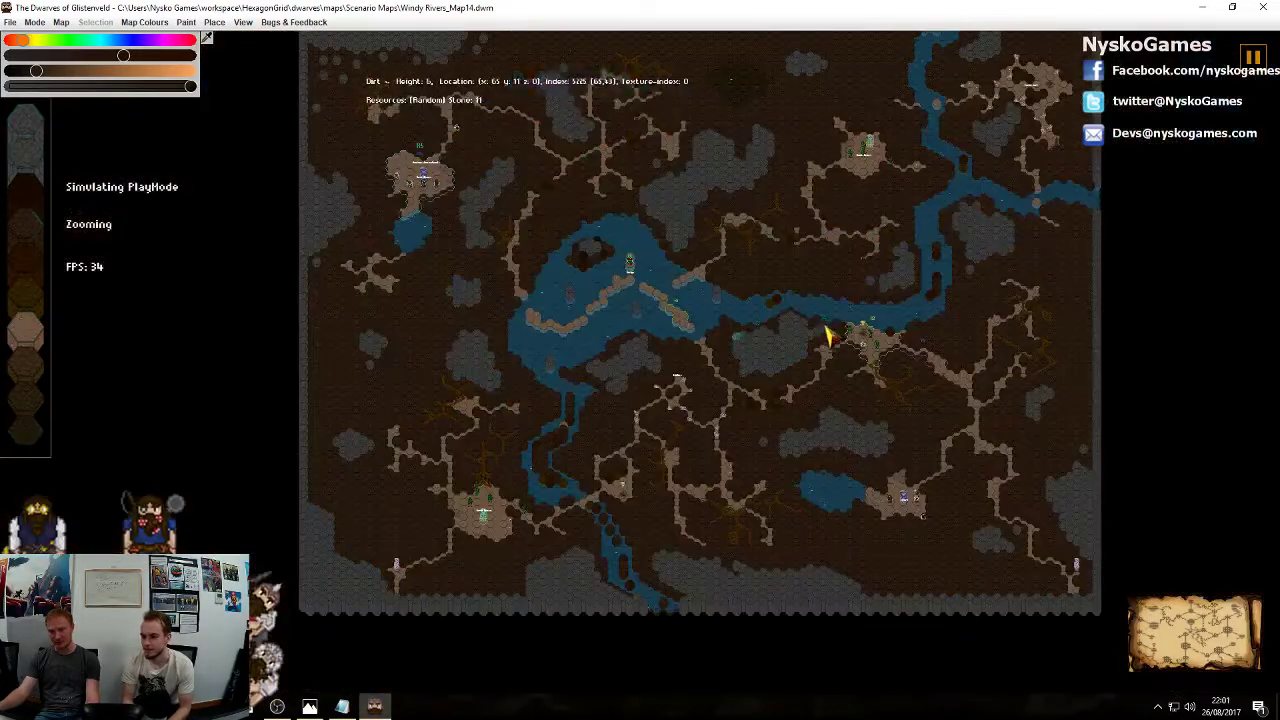
scroll(828, 340, "up", 1)
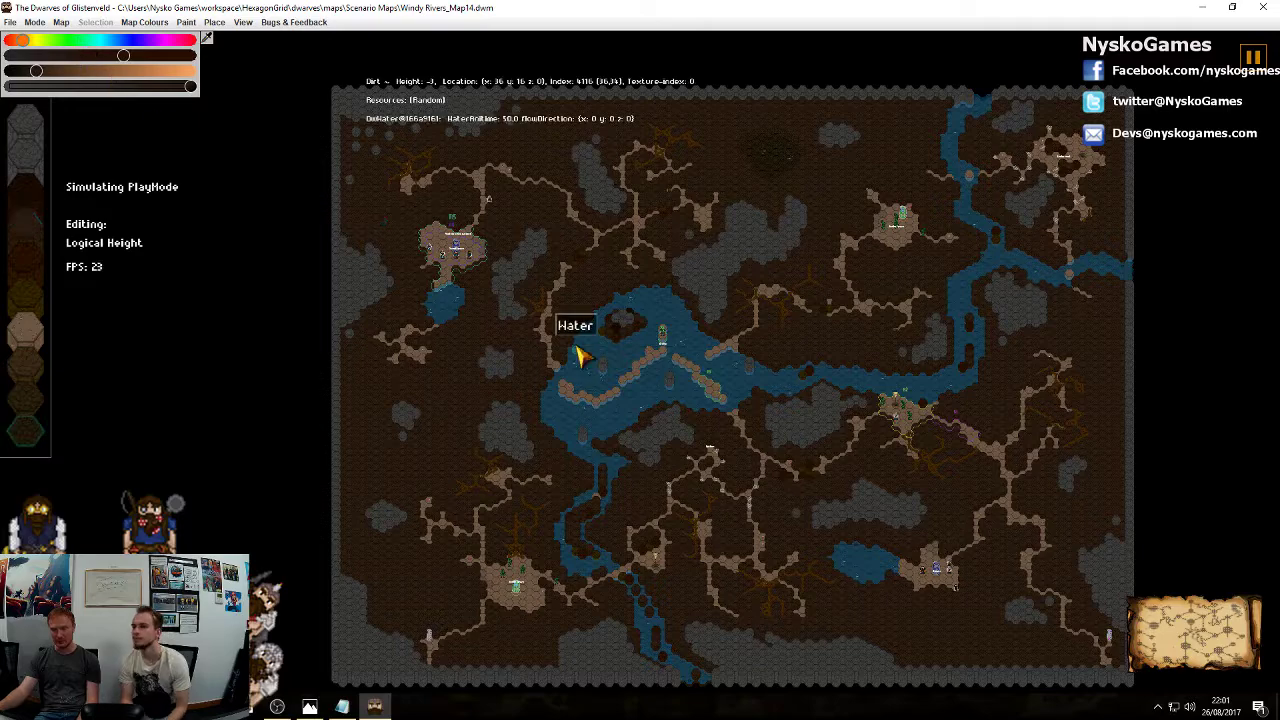
left_click(33, 22)
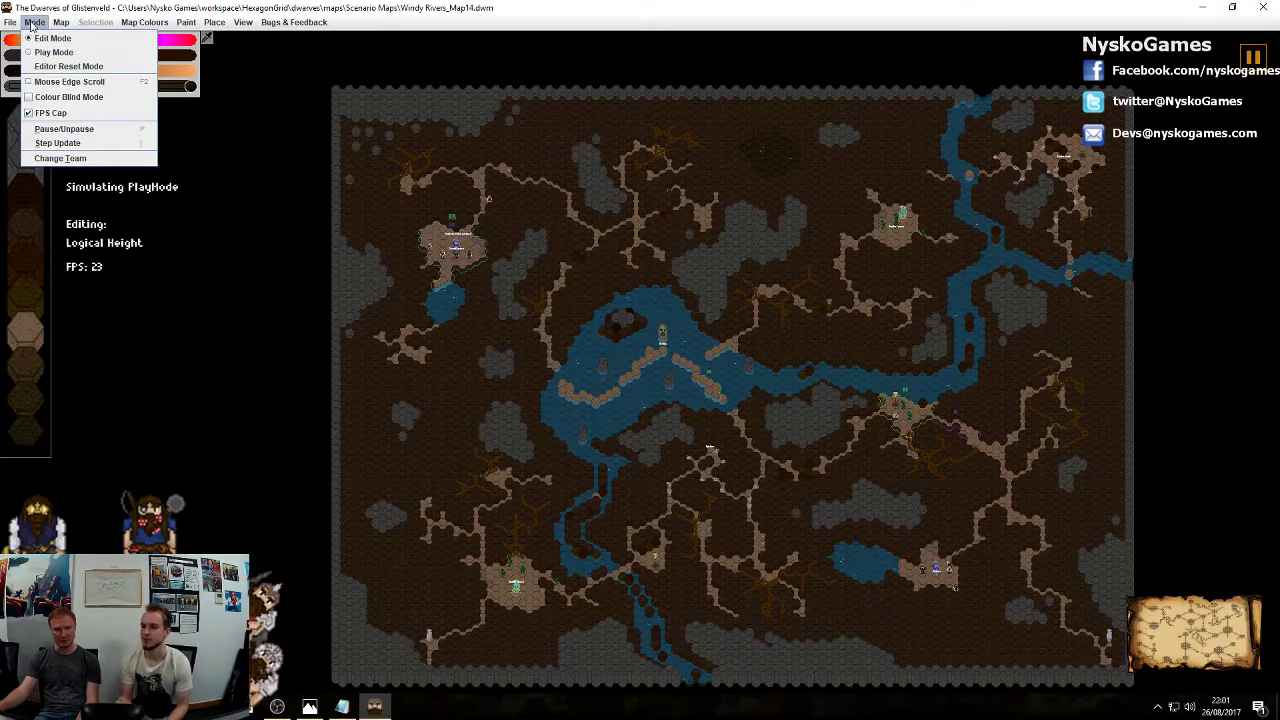
left_click(812, 303)
scroll(790, 310, "up", 2)
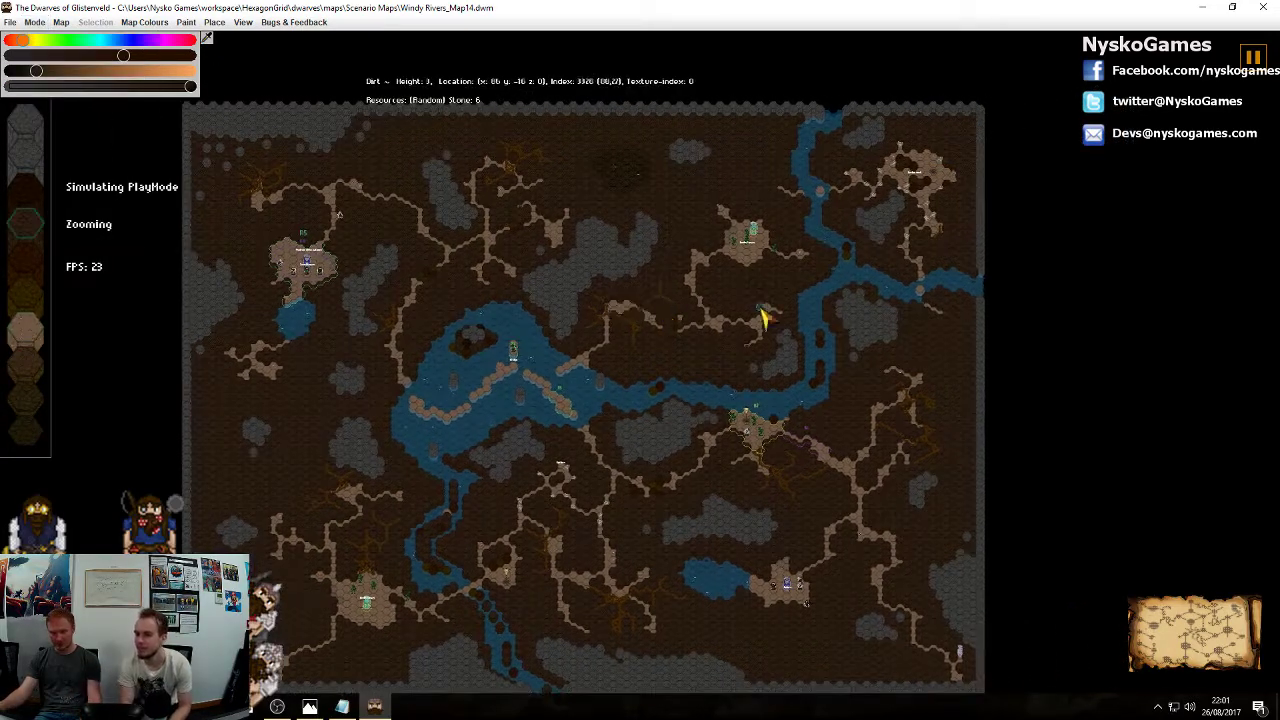
Examine the northeastern Spider Nest and the neighbouring Goblin Spawn, following the river back to the central lake
middle_click_drag(937, 245, 657, 415)
middle_click_drag(794, 308, 622, 413)
scroll(730, 342, "up", 2)
middle_click_drag(853, 260, 774, 340)
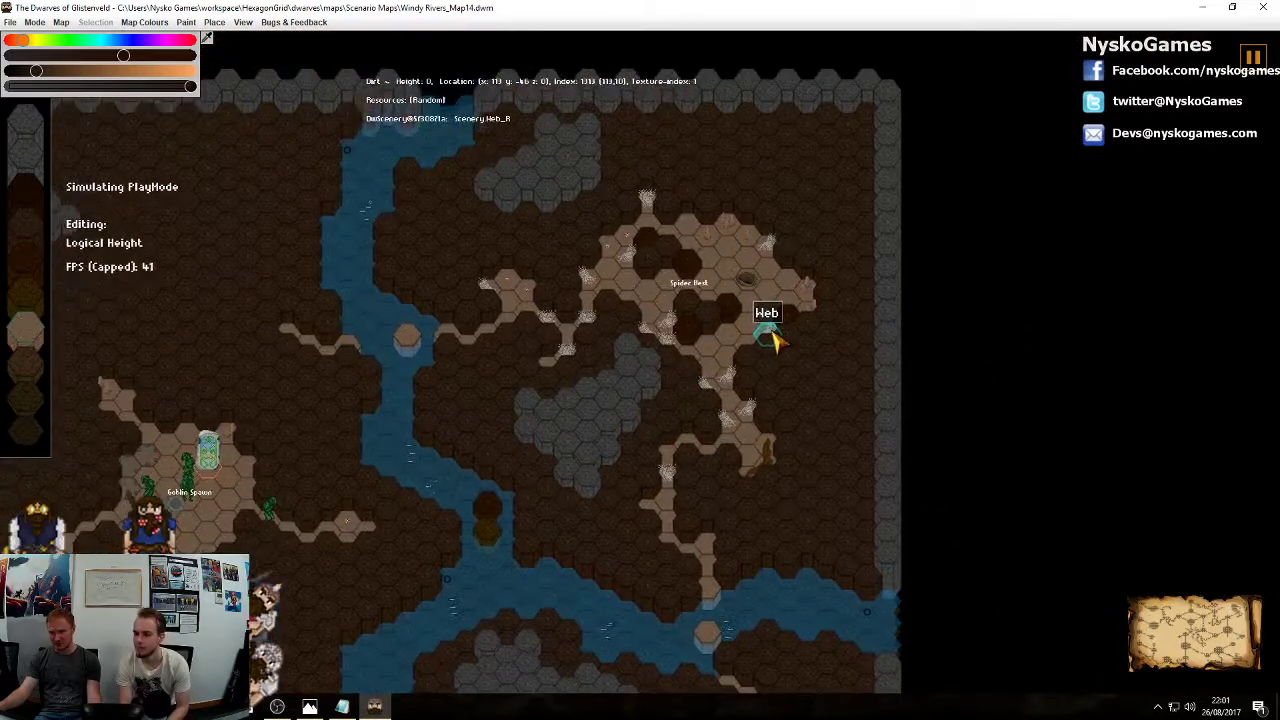
scroll(774, 342, "up", 1)
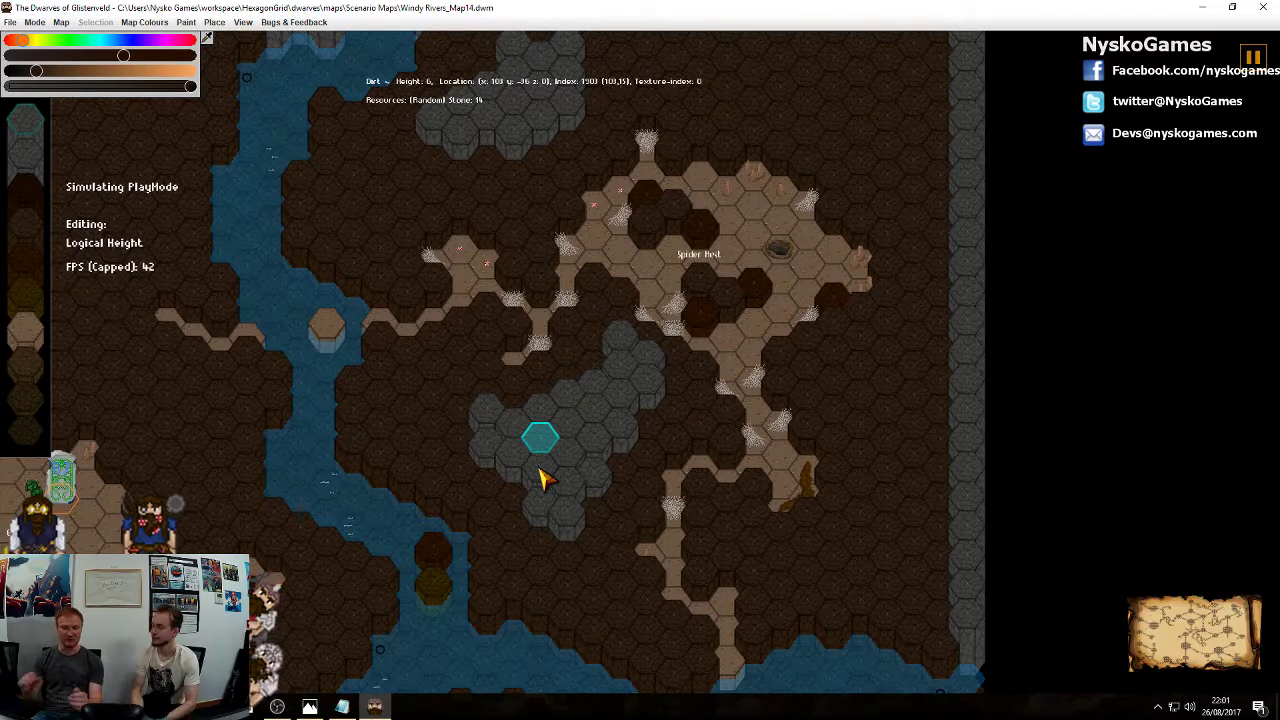
middle_click_drag(472, 562, 843, 430)
scroll(843, 430, "down", 5)
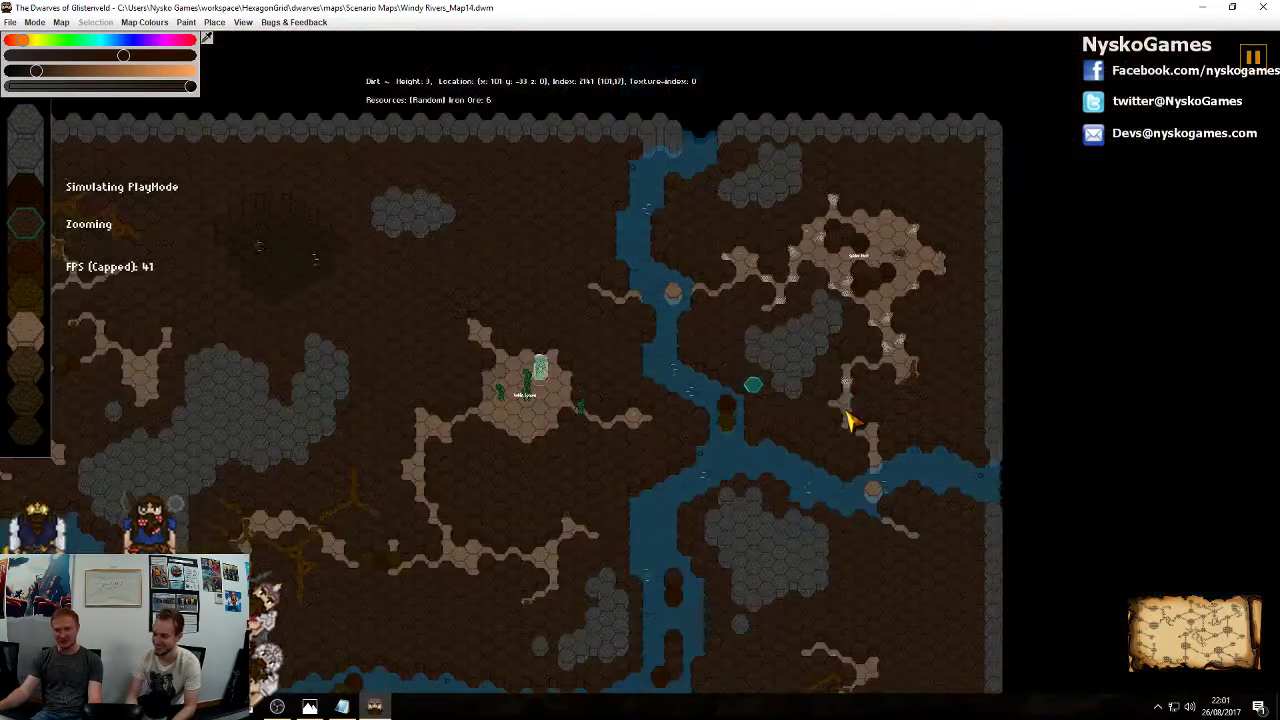
middle_click_drag(680, 553, 828, 455)
middle_click_drag(489, 511, 640, 446)
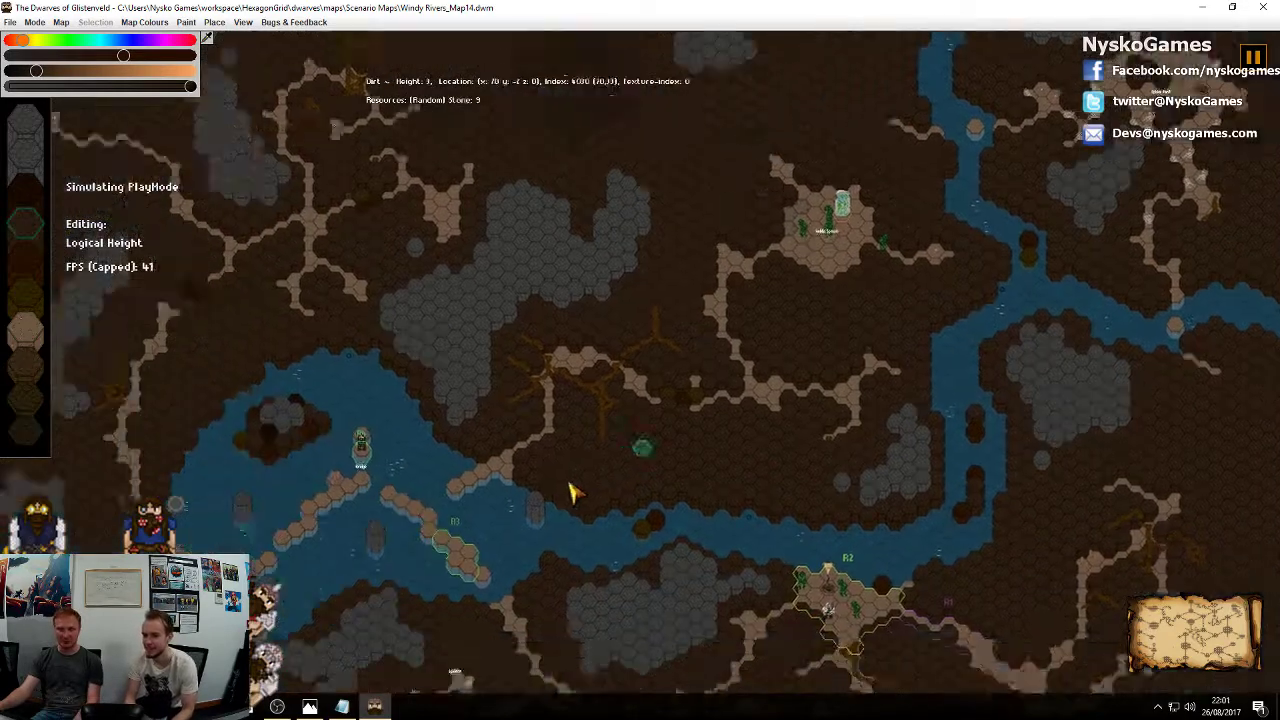
middle_click_drag(518, 403, 922, 308)
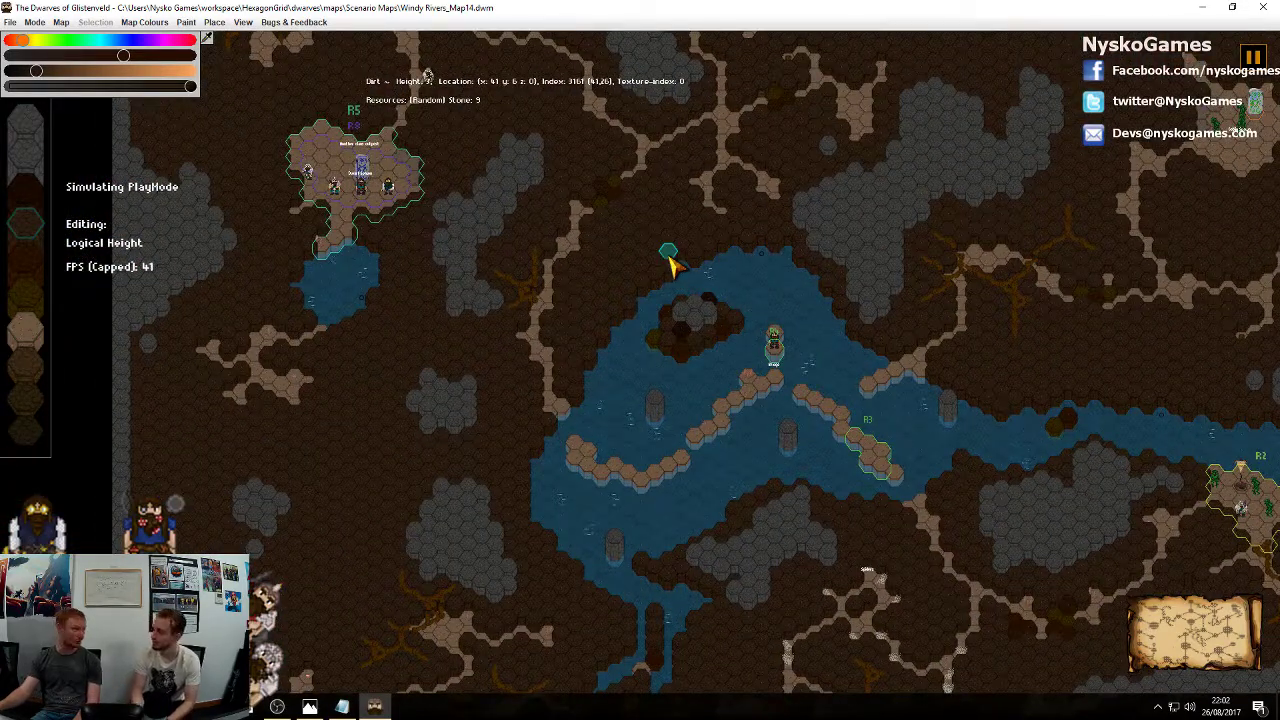
Load the Mountain_Scenario2.dwm map from the Scenario Maps folder
left_click(36, 22)
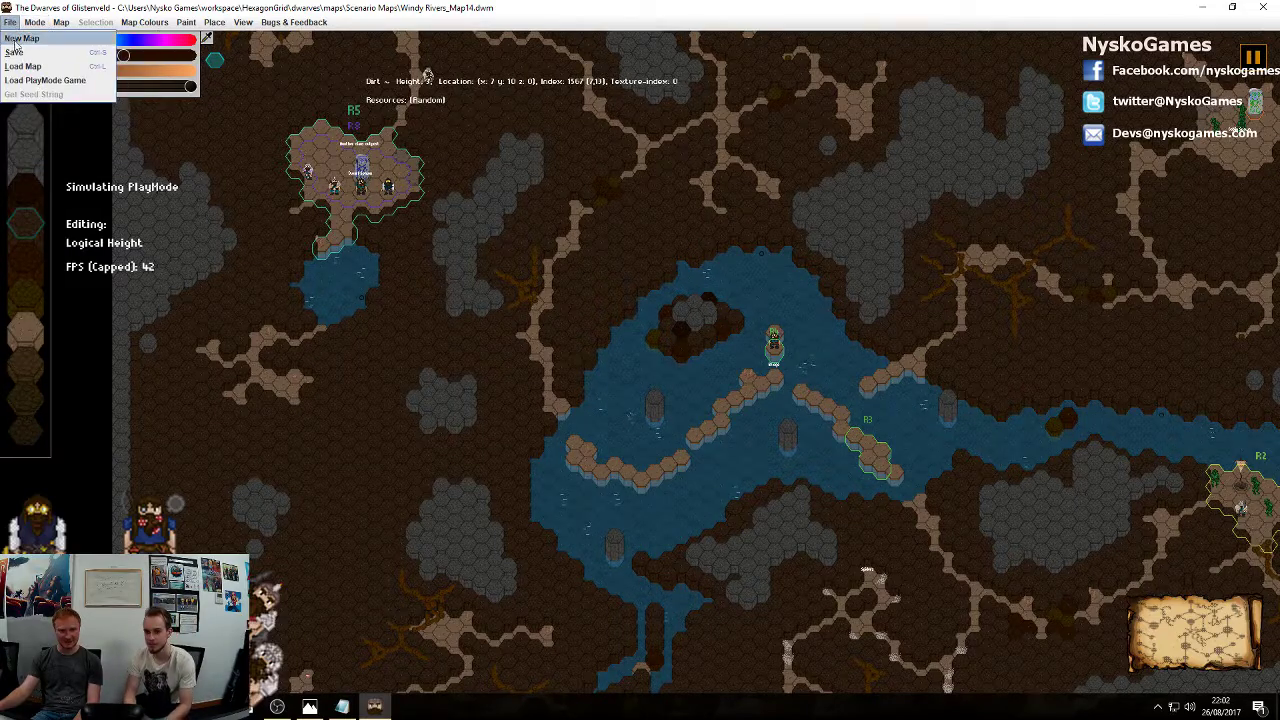
left_click(35, 52)
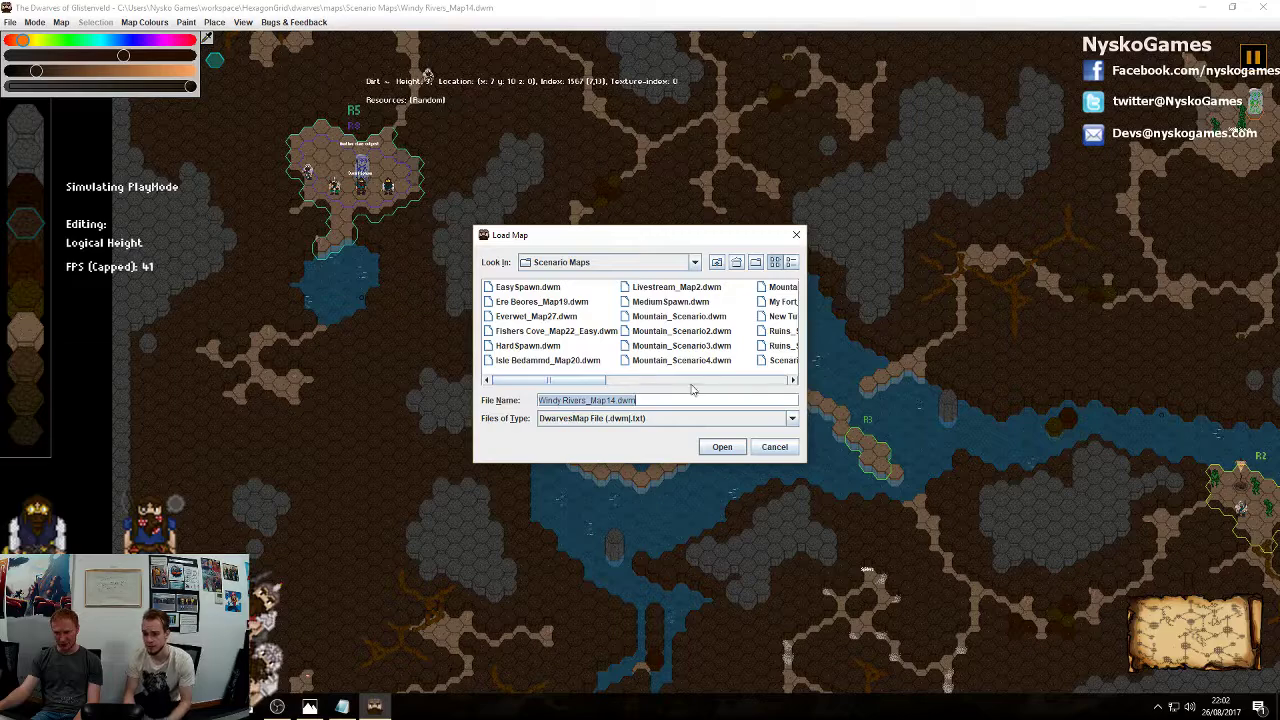
left_click(672, 332)
left_click(735, 450)
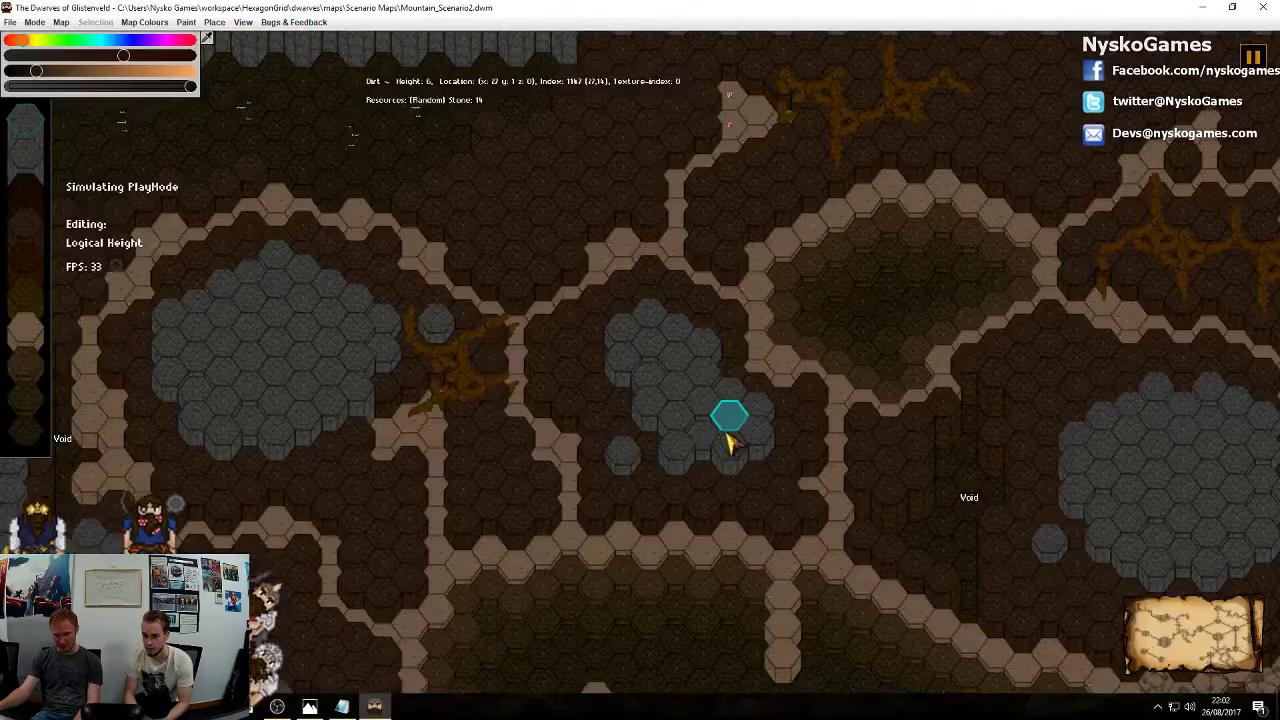
Survey the Mountain_Scenario2 map, including its central chasm and the surrounding cave paths
middle_click_drag(878, 424, 906, 375)
scroll(906, 375, "down", 3)
scroll(885, 400, "down", 2)
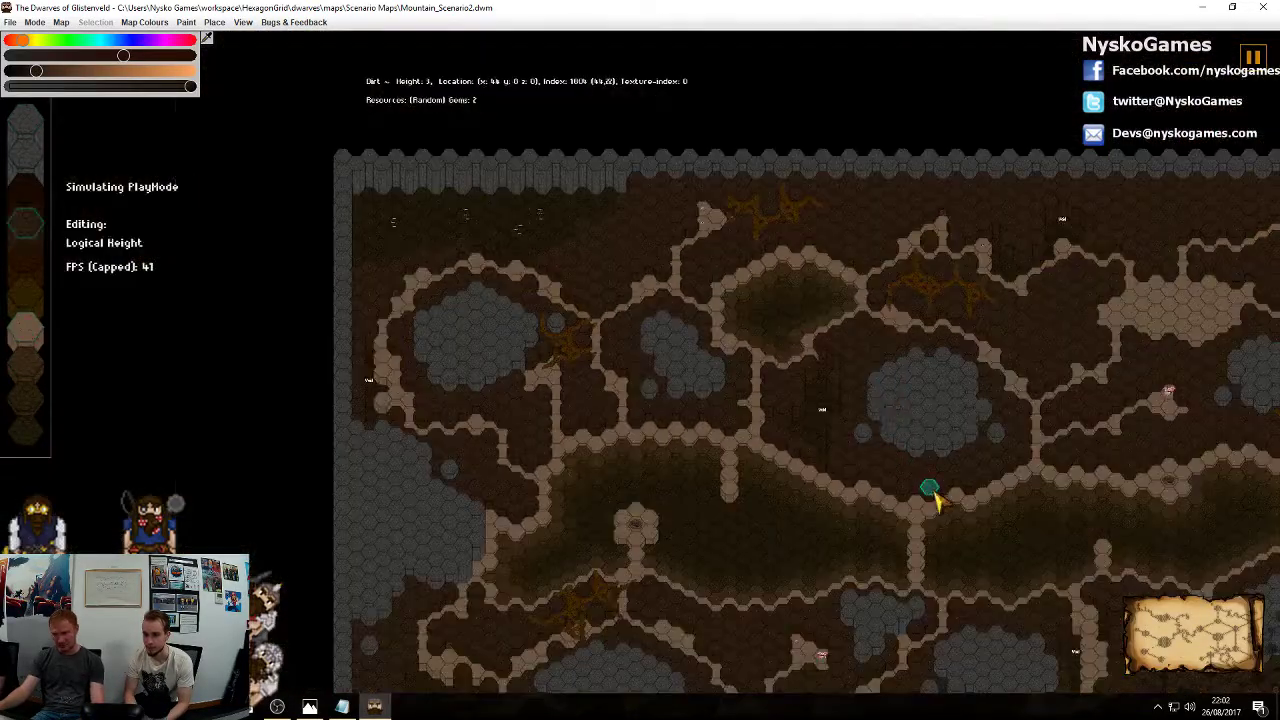
middle_click_drag(928, 490, 820, 332)
middle_click_drag(945, 338, 840, 295)
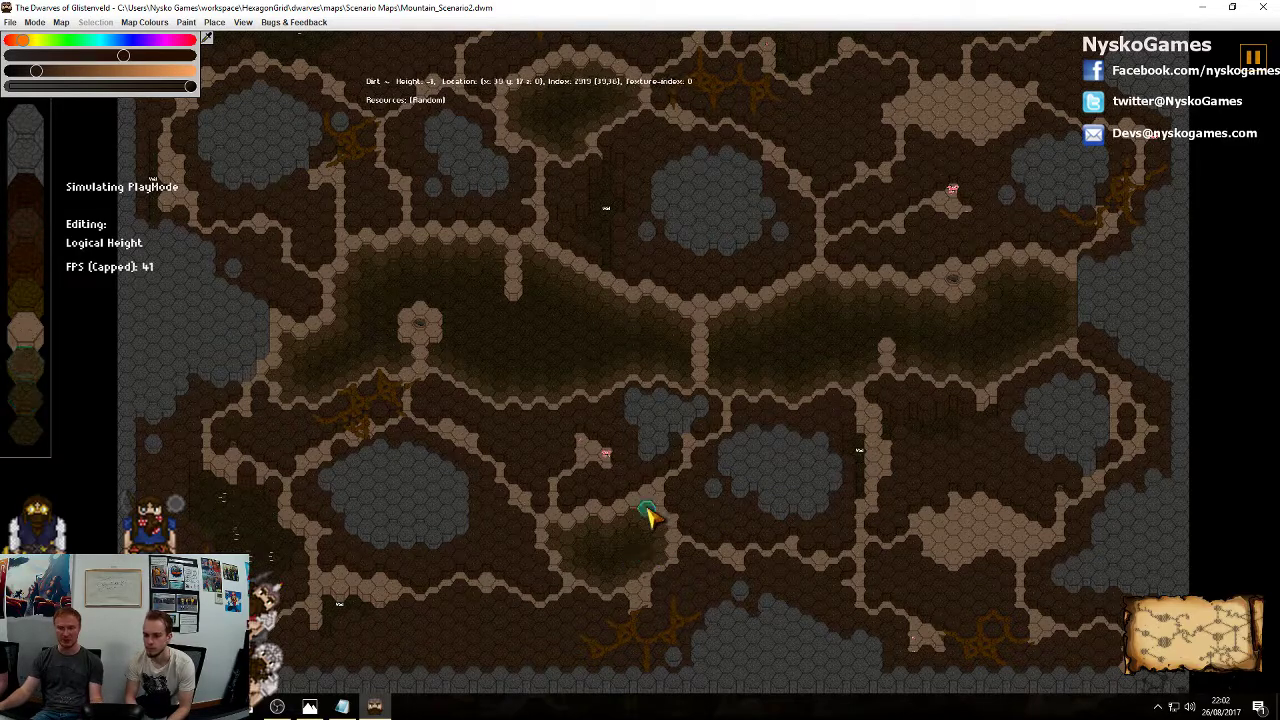
middle_click_drag(587, 343, 684, 381)
middle_click_drag(986, 366, 928, 337)
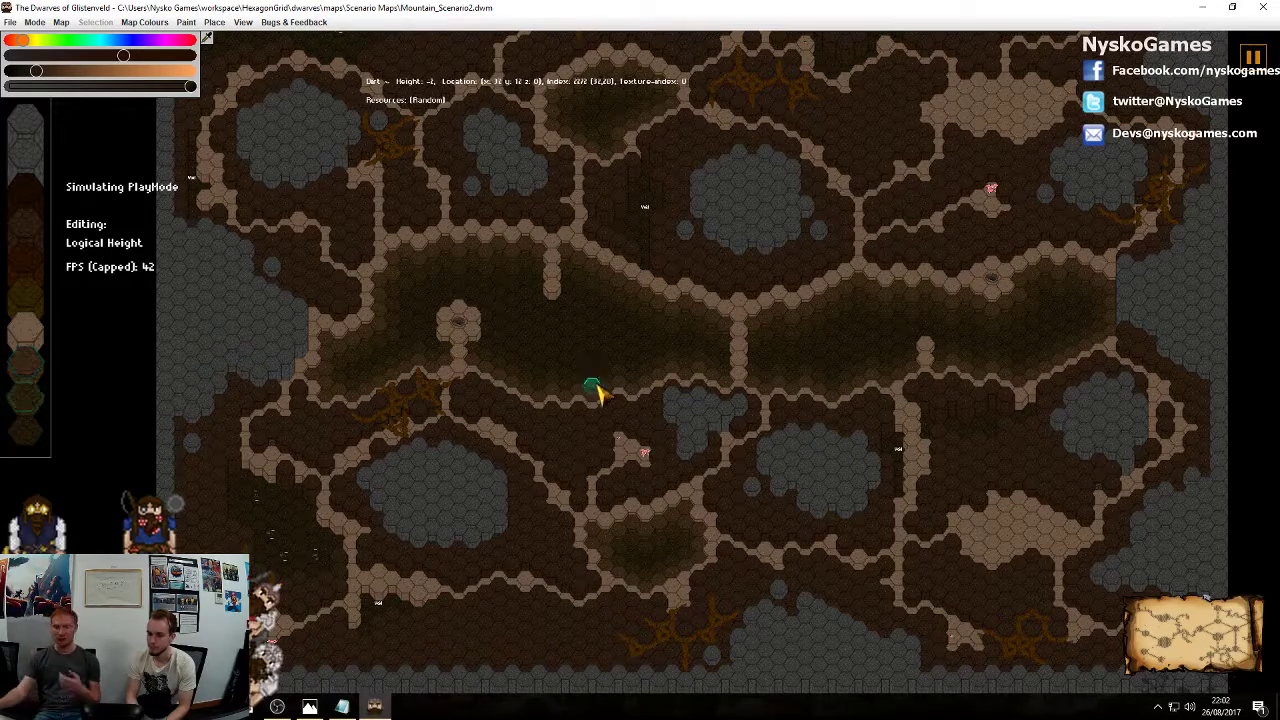
Inspect the Void shaft south of the central chasm by briefly selecting its tiles, and look over the southwestern pit
scroll(820, 462, "up", 2)
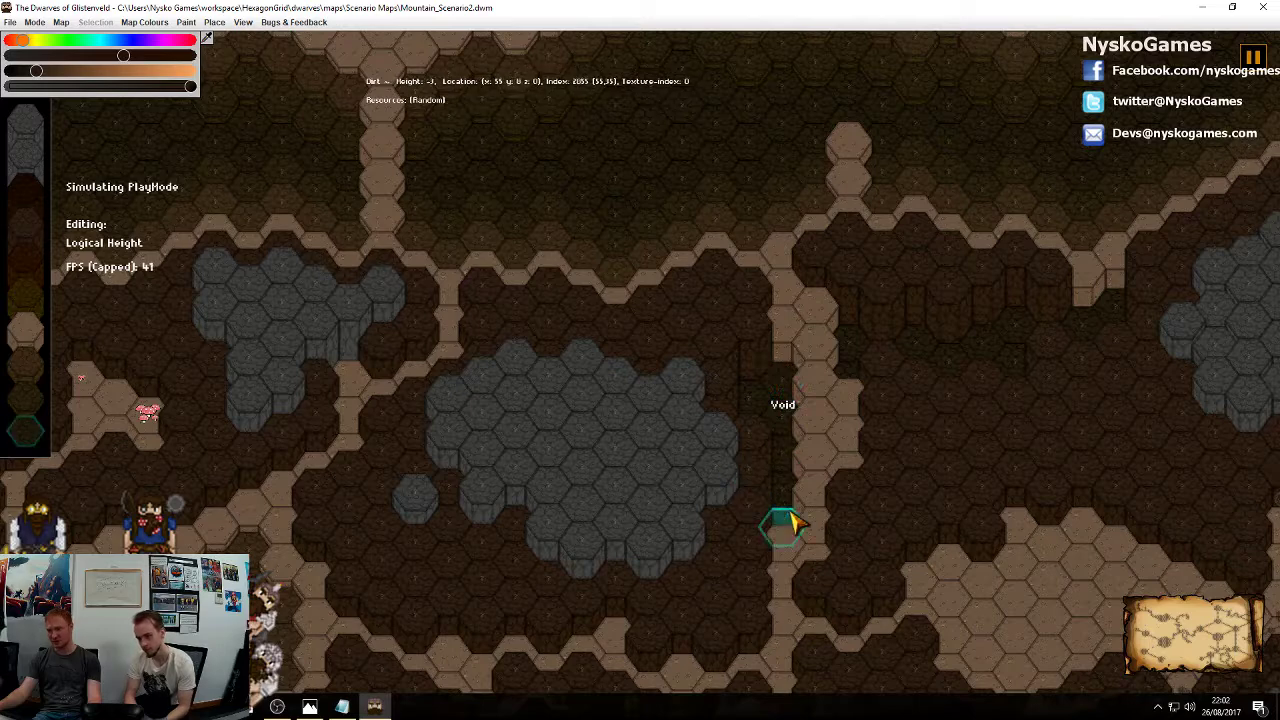
mouse_move(782, 525)
left_mouse_down()
mouse_move(782, 380)
mouse_move(716, 390)
left_mouse_up()
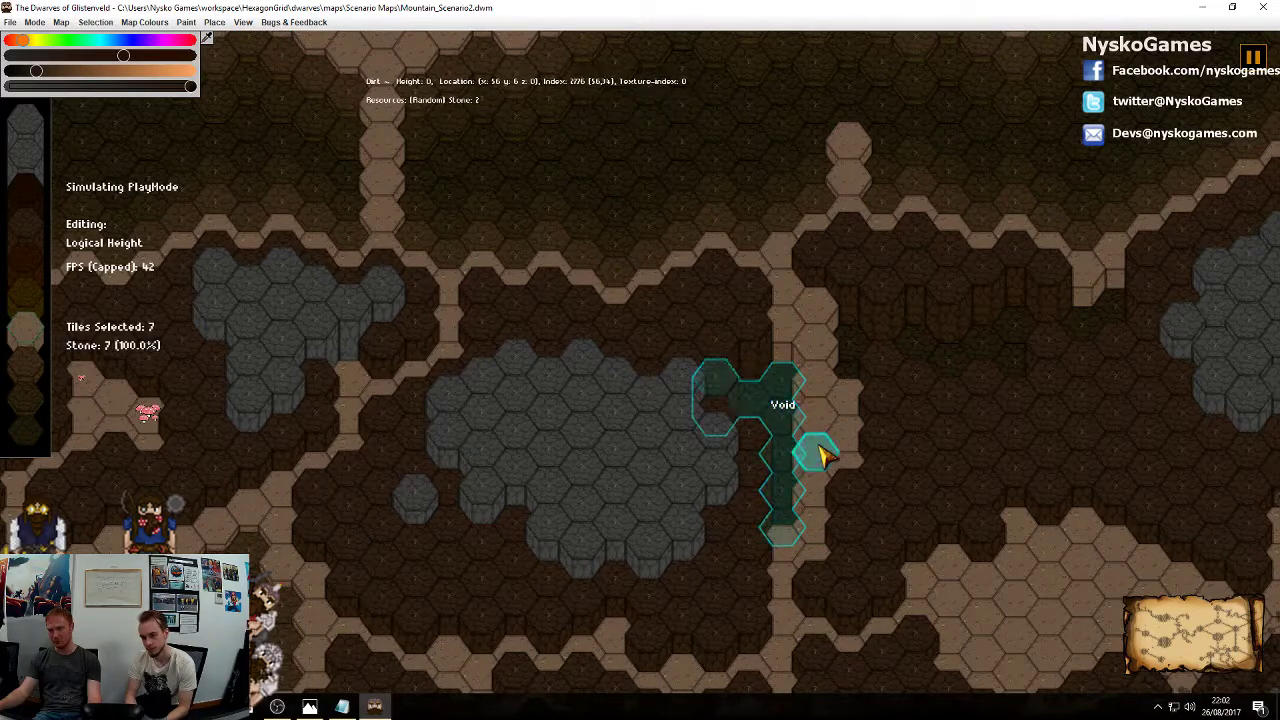
left_click(821, 457)
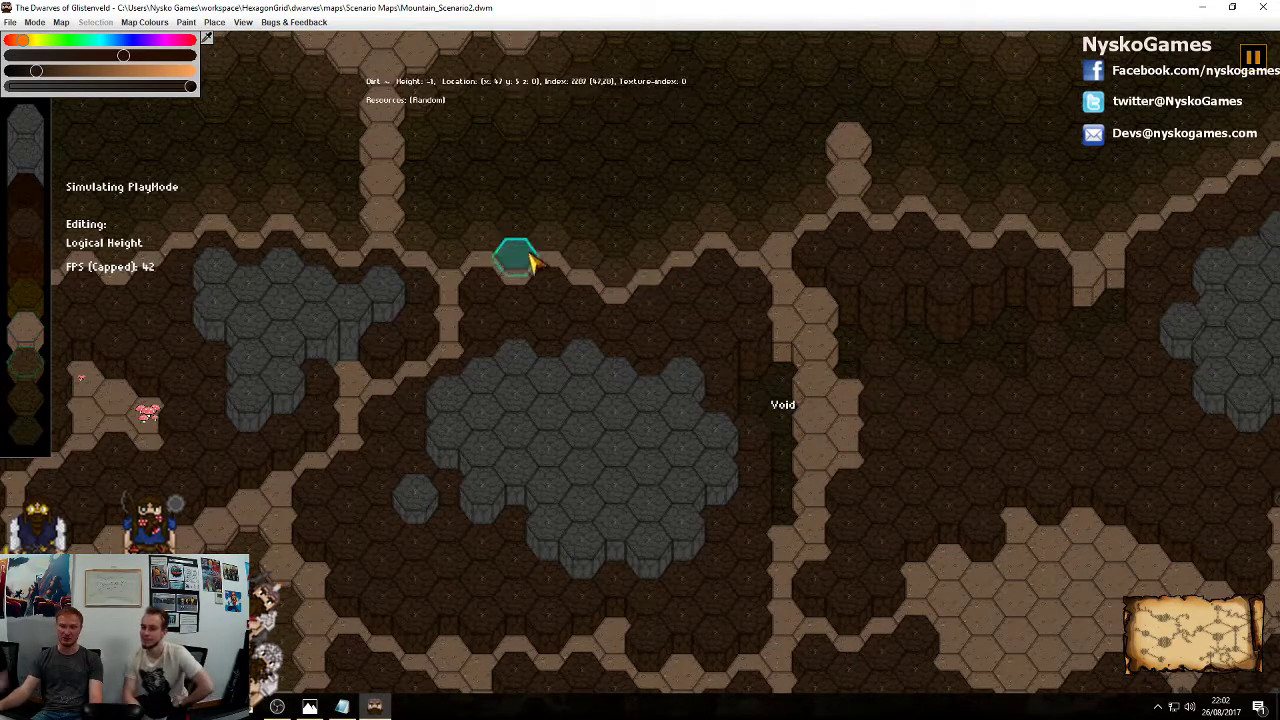
scroll(530, 260, "down", 6)
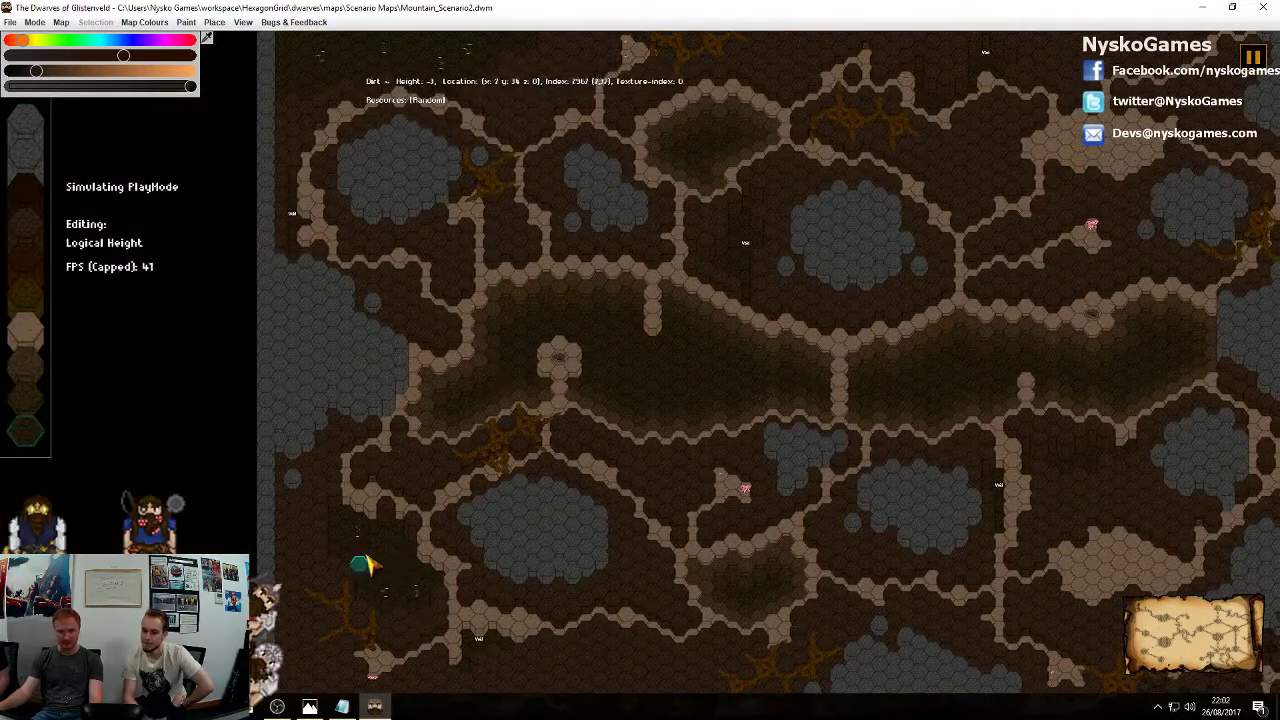
scroll(365, 565, "up", 5)
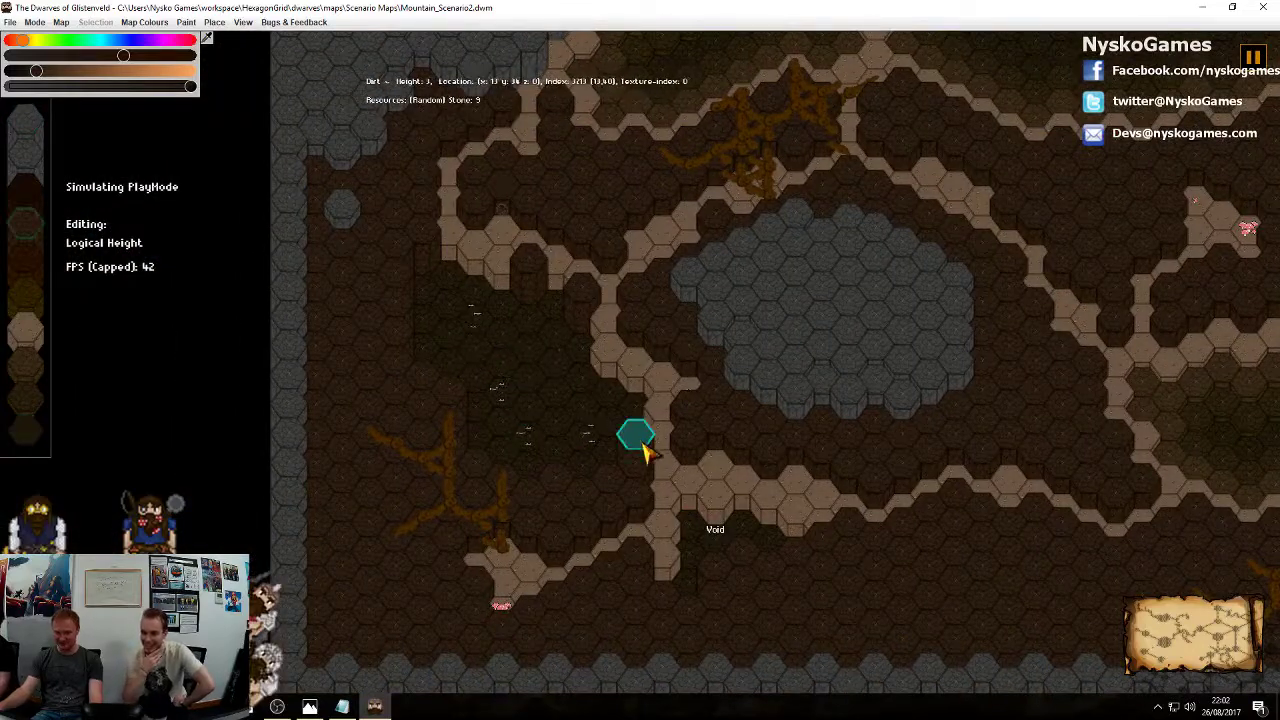
Look over the Mountain_Scenario2 map's long central chasm, the rock masses around it and the connecting cave paths
middle_click_drag(735, 328, 694, 424)
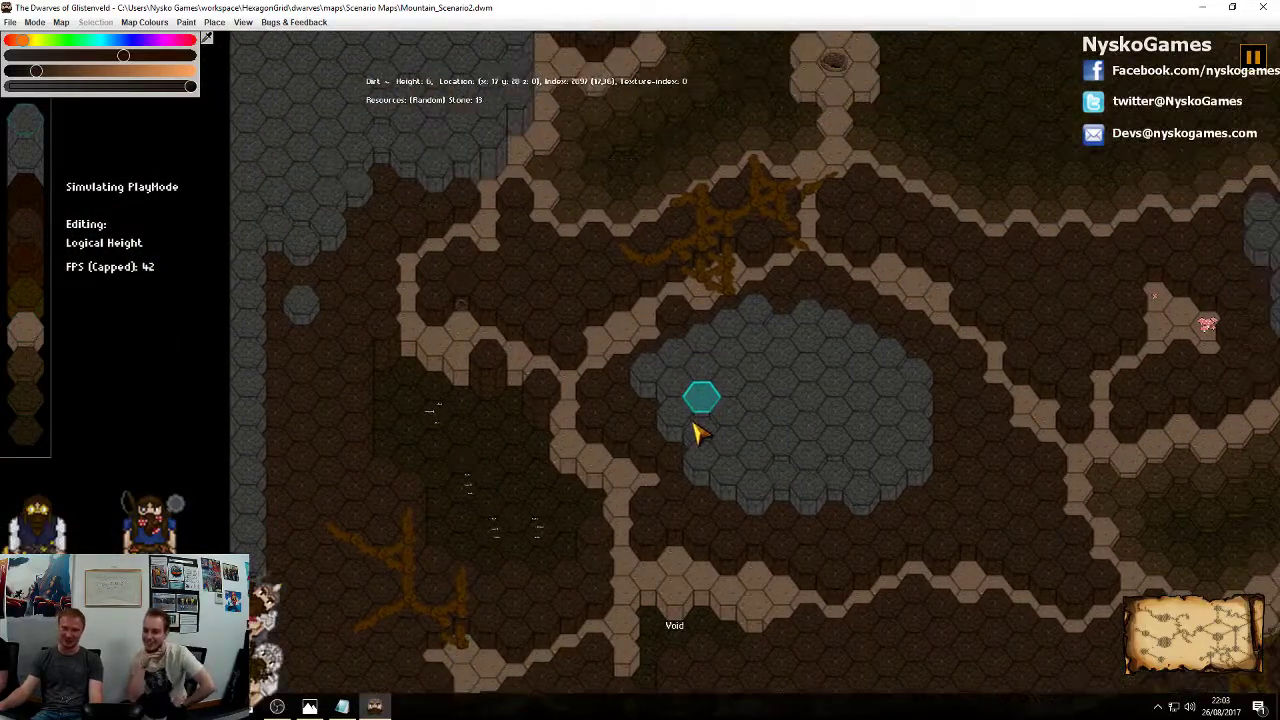
middle_click_drag(648, 370, 554, 598)
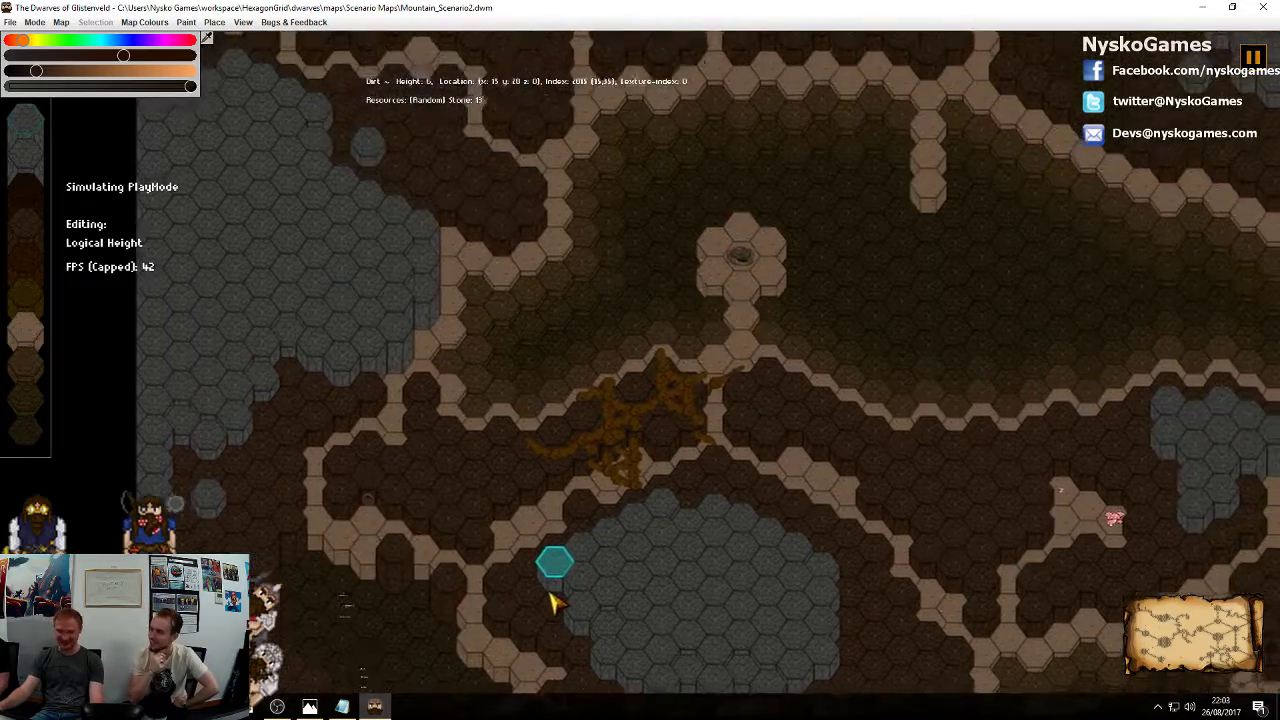
middle_click_drag(984, 401, 690, 398)
scroll(800, 370, "down", 2)
middle_click_drag(986, 274, 806, 407)
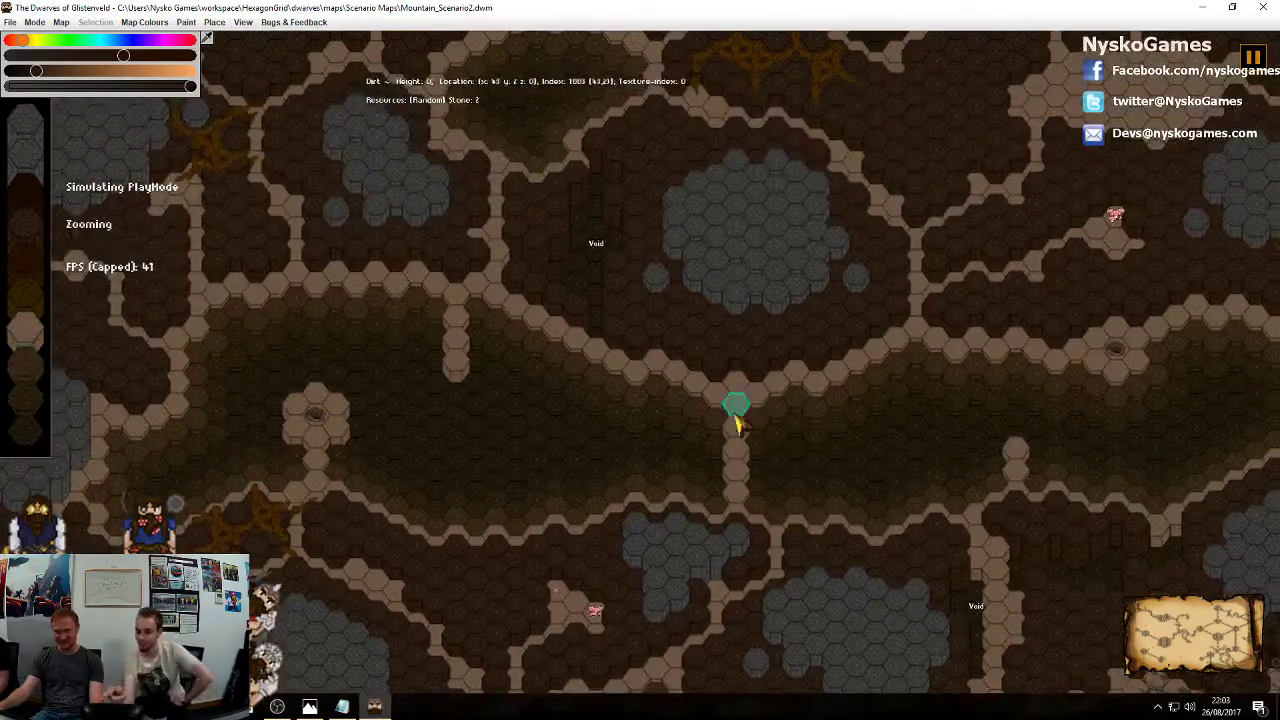
middle_click_drag(300, 663, 611, 403)
middle_click_drag(987, 171, 674, 349)
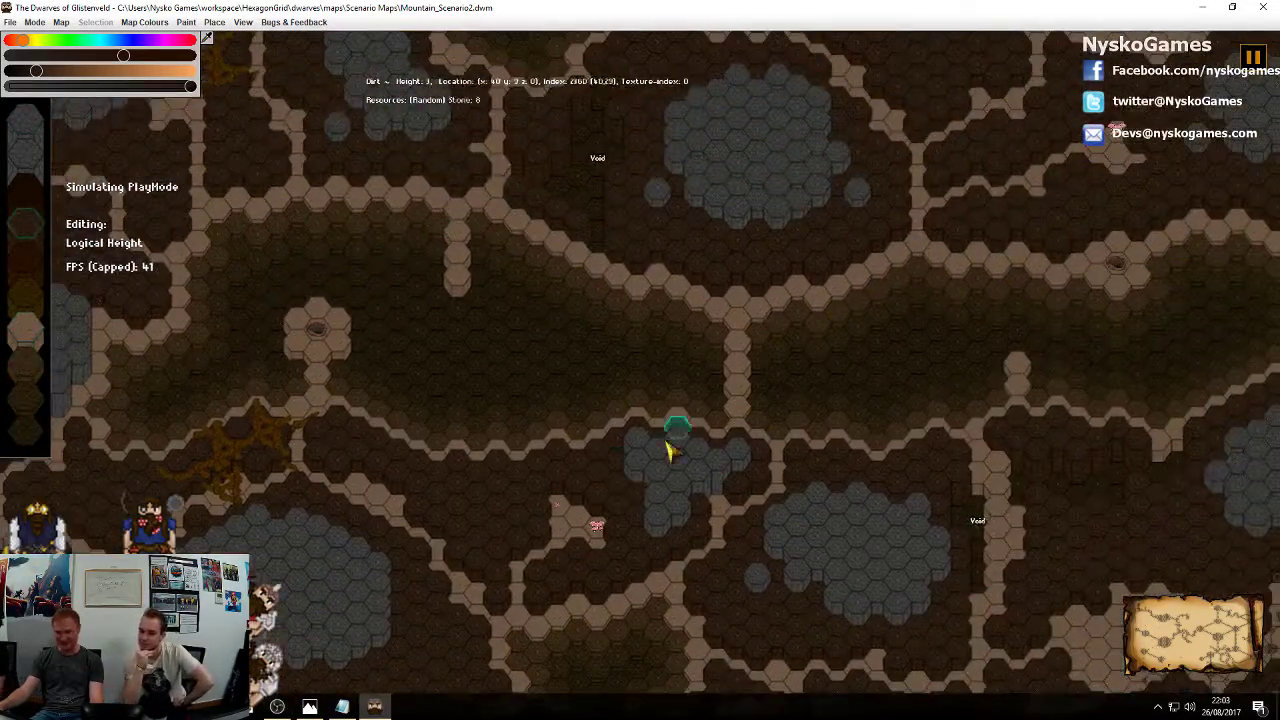
Load the Ruins_Scenario1.dwm map from the Scenario Maps folder
left_click(38, 22)
mouse_move(10, 22)
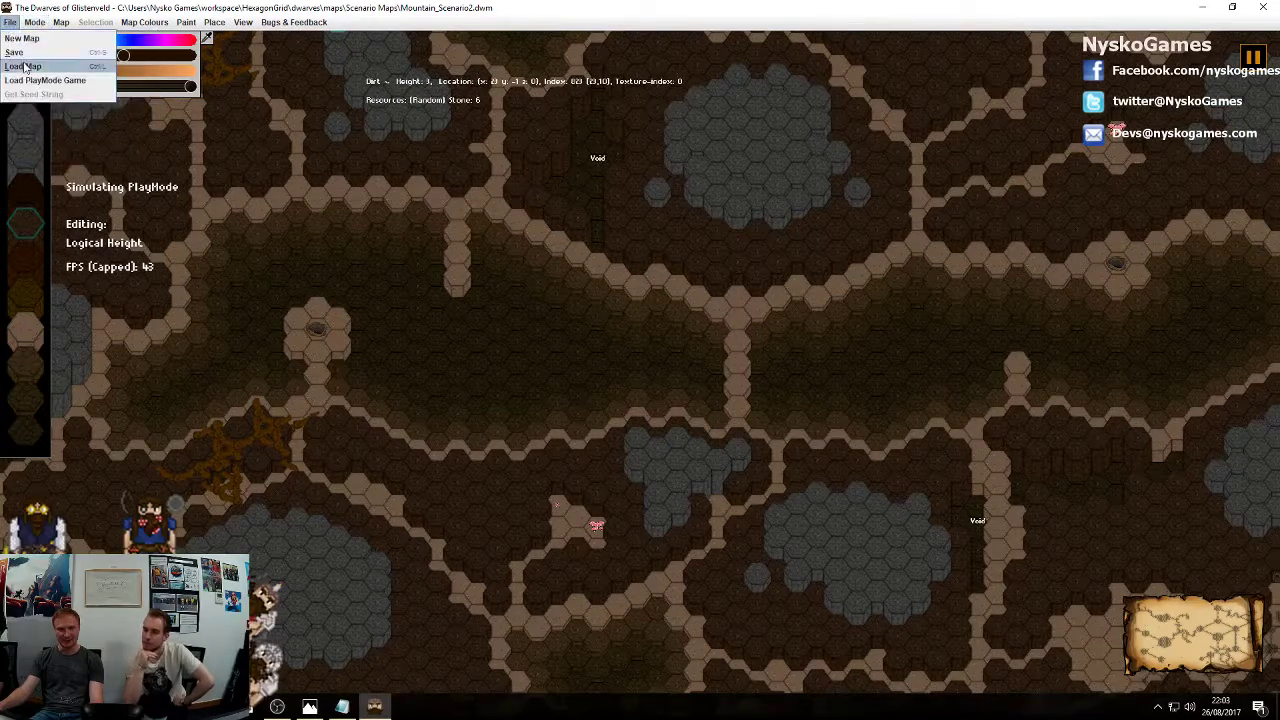
left_click(28, 66)
left_click_drag(570, 381, 622, 381)
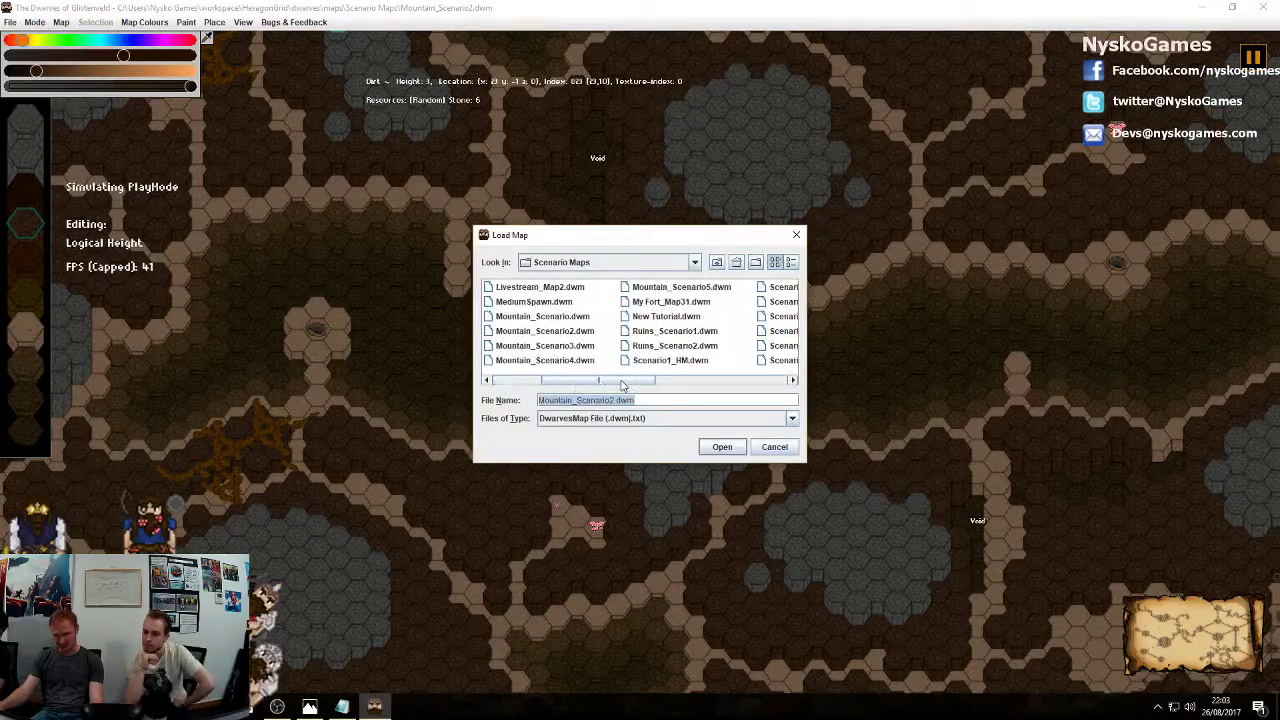
left_click(665, 331)
left_click(722, 447)
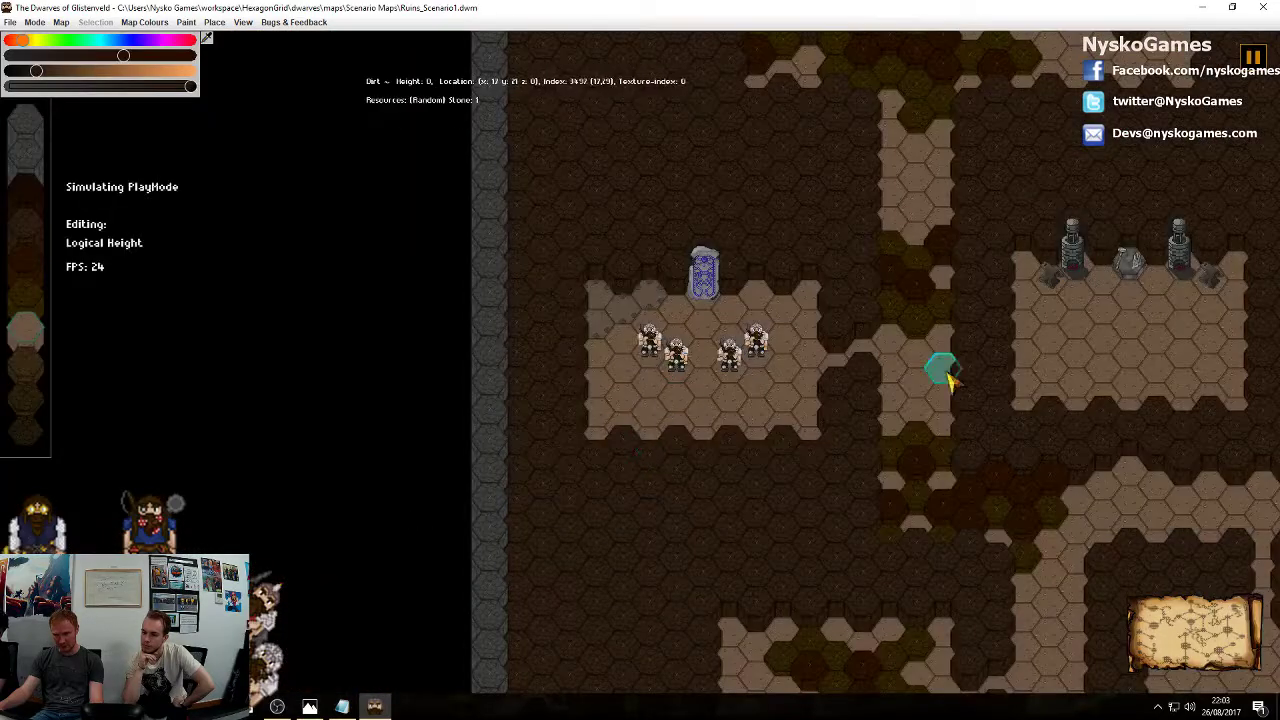
Survey the Ruins_Scenario1 map from the dwarves' starting room eastward through the corridors to the southeastern rooms
middle_click_drag(1103, 394, 697, 368)
middle_click_drag(1040, 328, 846, 343)
scroll(829, 354, "down", 1)
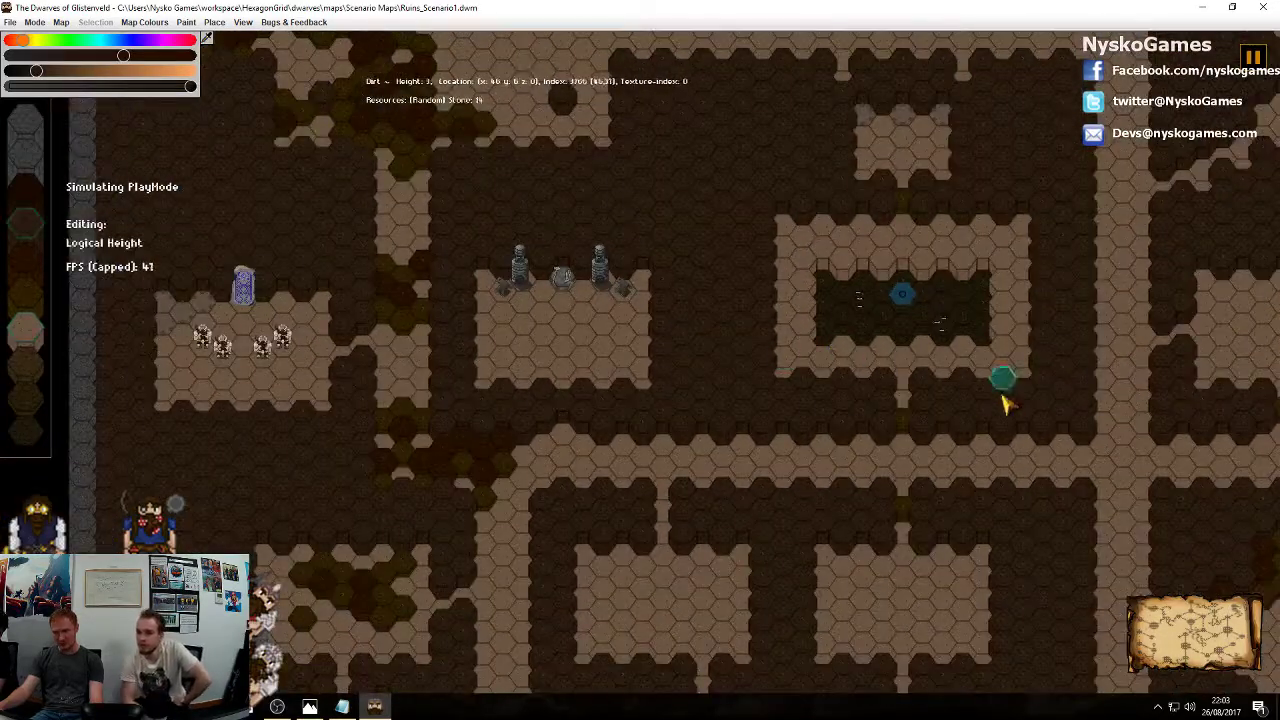
middle_click_drag(1005, 403, 918, 253)
scroll(676, 378, "down", 1)
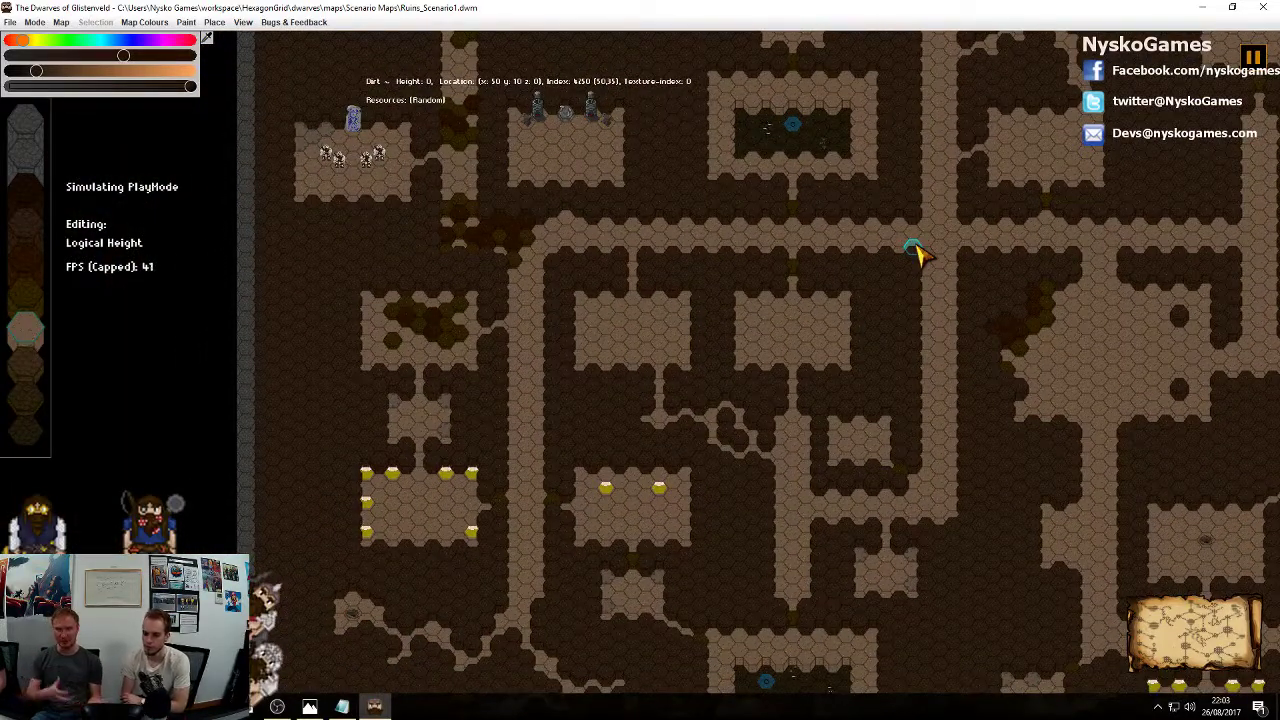
middle_click_drag(929, 409, 743, 457)
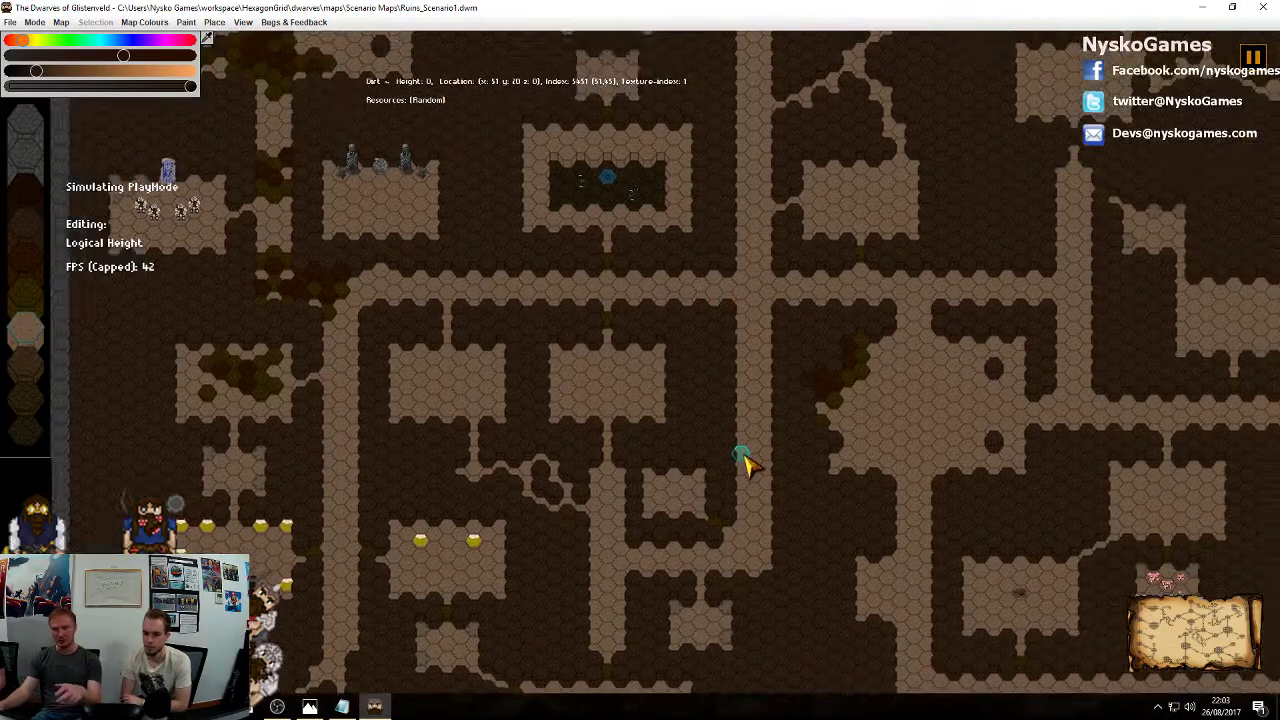
middle_click_drag(966, 366, 812, 419)
middle_click_drag(954, 400, 706, 303)
middle_click_drag(765, 382, 797, 245)
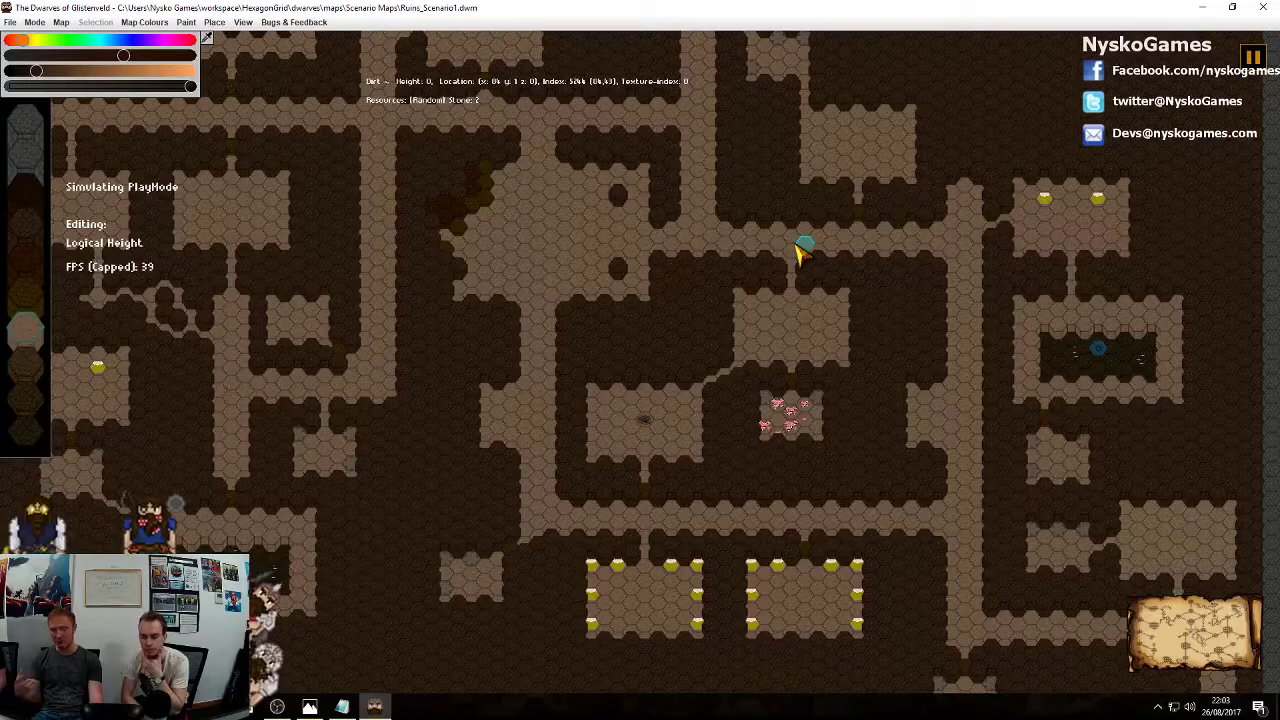
middle_click_drag(984, 433, 945, 349)
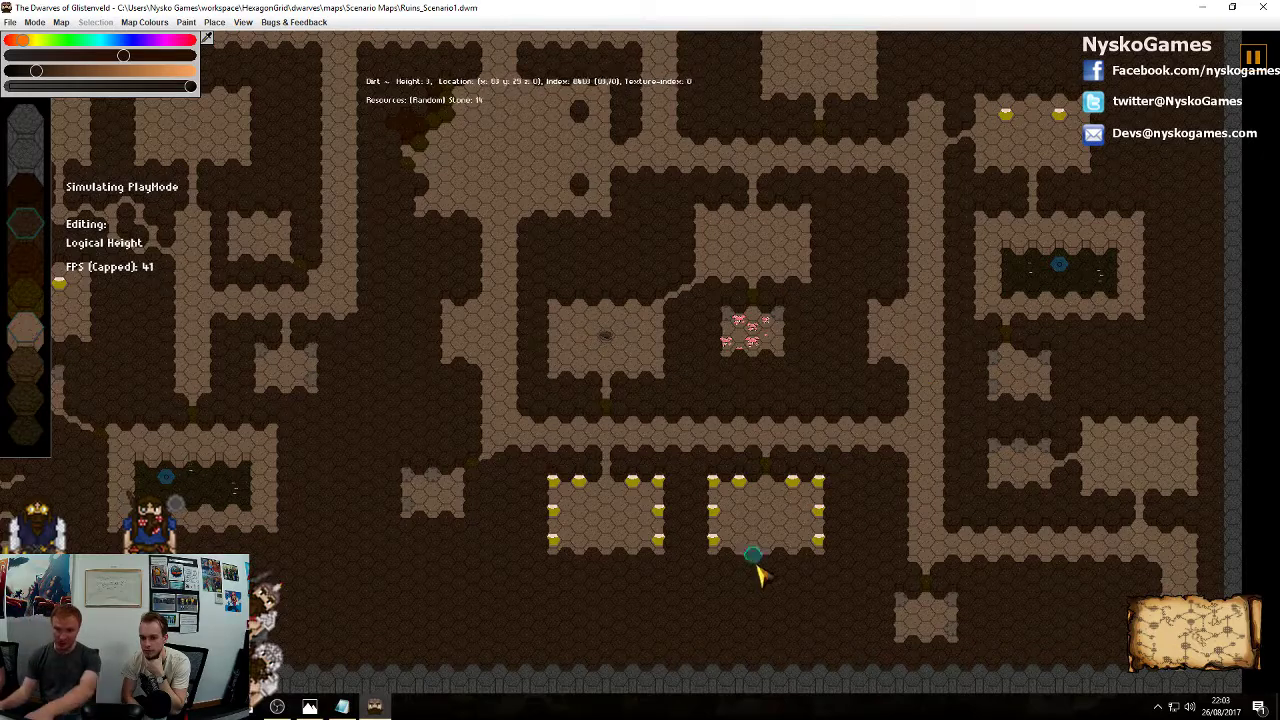
Follow the ruins back to the west and examine the rectangular rooms south of the main corridor
middle_click_drag(635, 387, 826, 582)
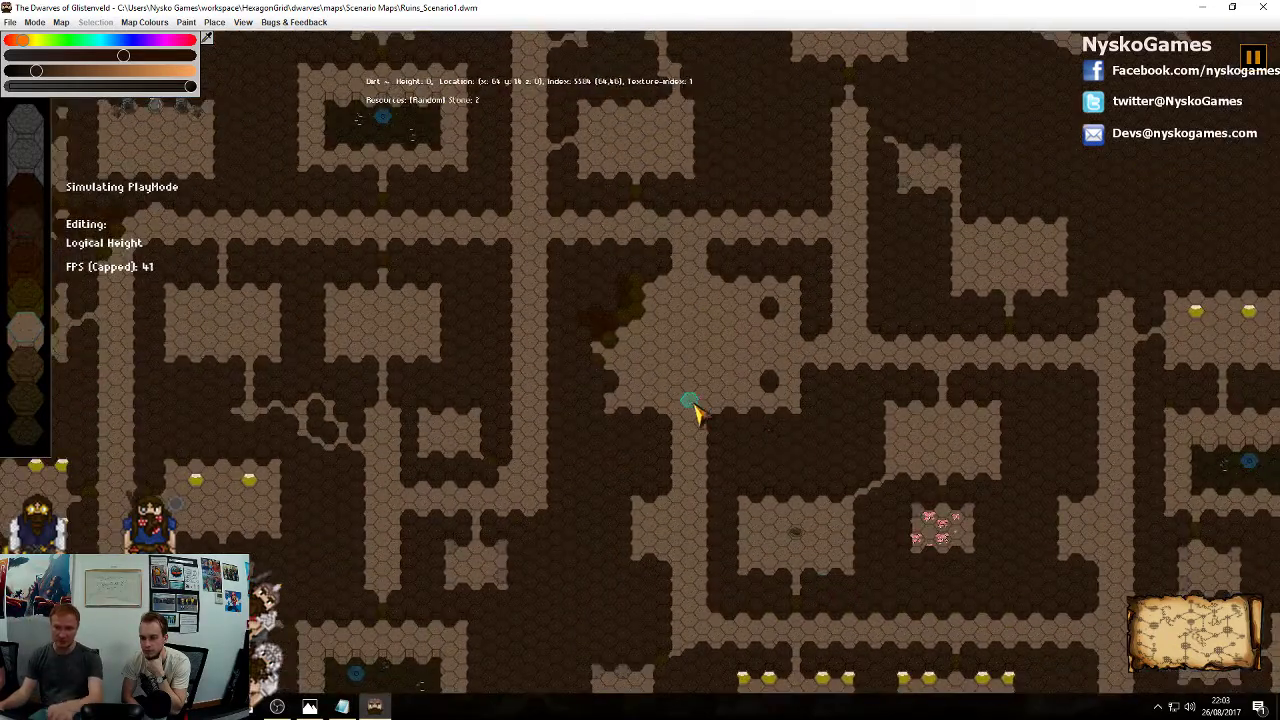
mouse_move(700, 345)
middle_mouse_down()
mouse_move(765, 370)
mouse_move(827, 356)
mouse_move(982, 421)
middle_mouse_up()
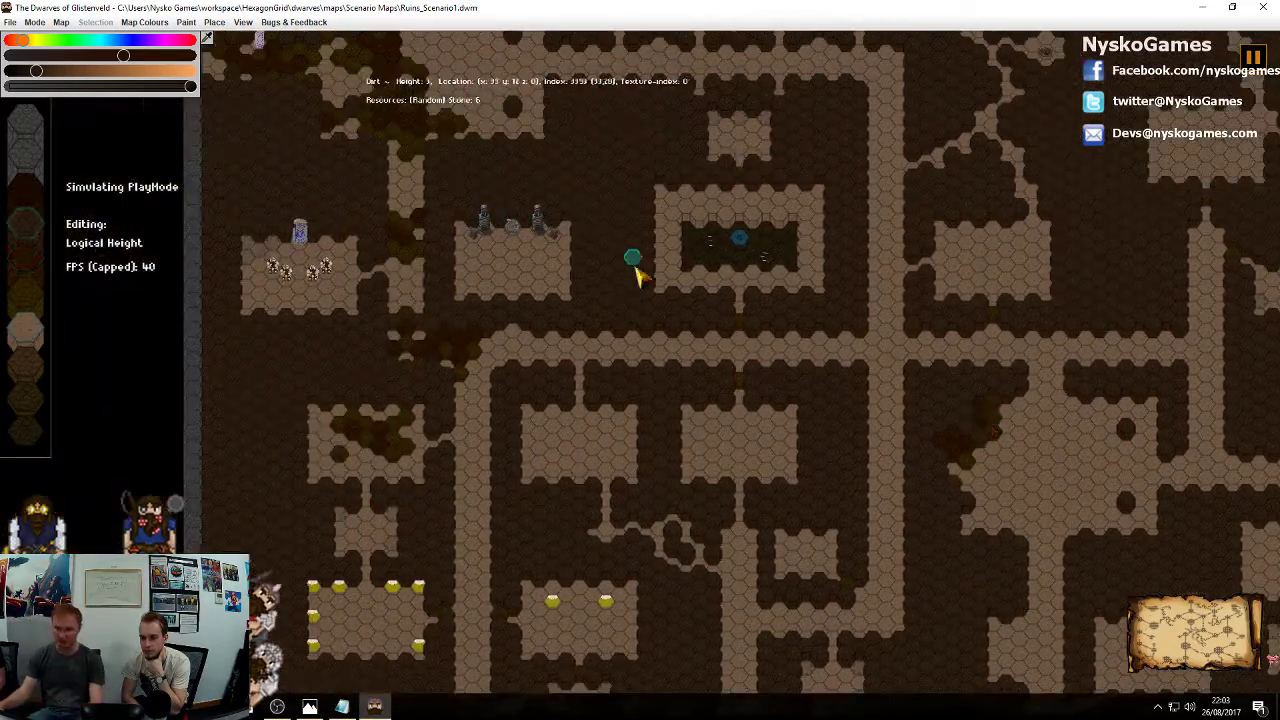
middle_click_drag(612, 282, 689, 316)
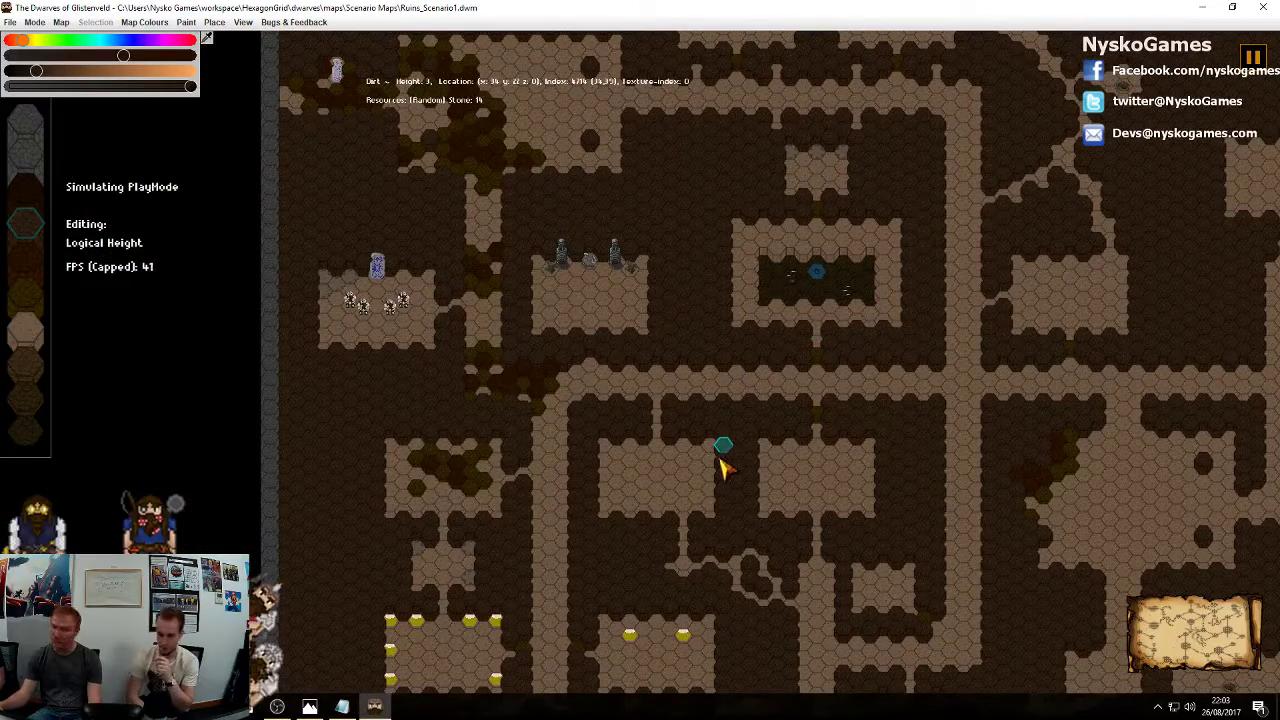
middle_click_drag(574, 557, 689, 445)
middle_click_drag(639, 487, 652, 441)
middle_click_drag(922, 426, 759, 439)
scroll(779, 397, "up", 2)
middle_click_drag(727, 332, 820, 362)
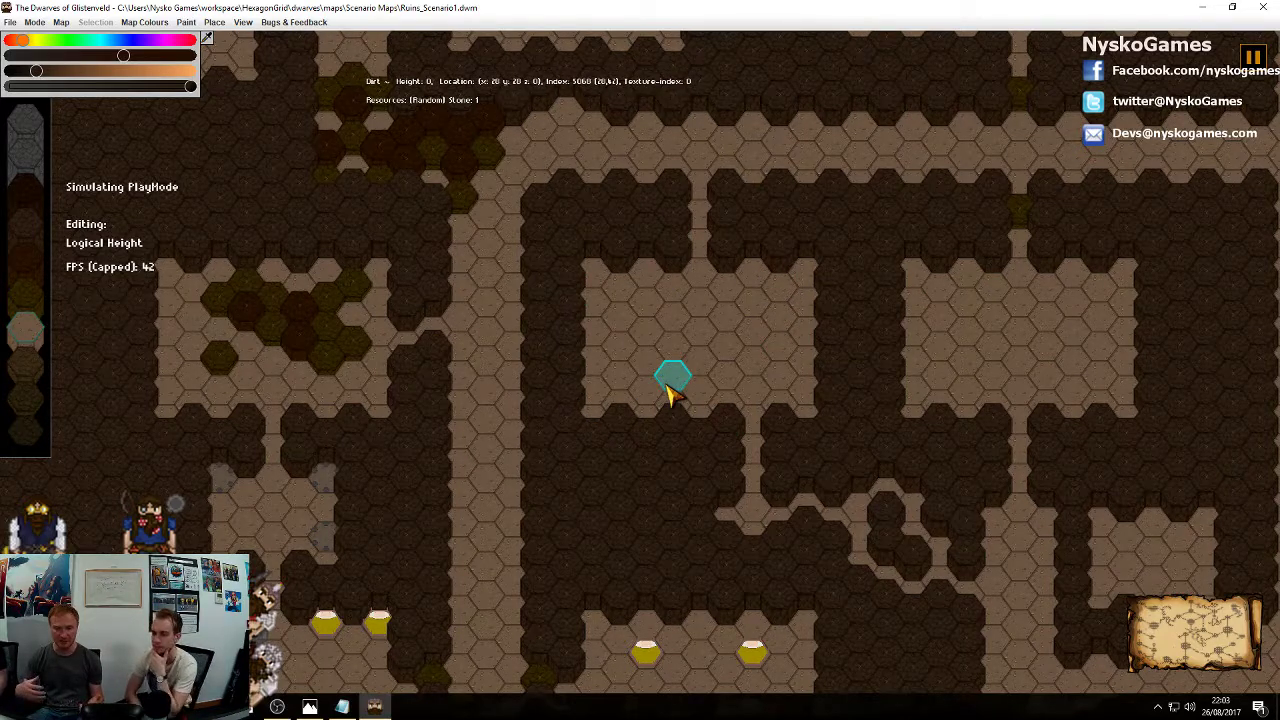
middle_click_drag(855, 358, 803, 365)
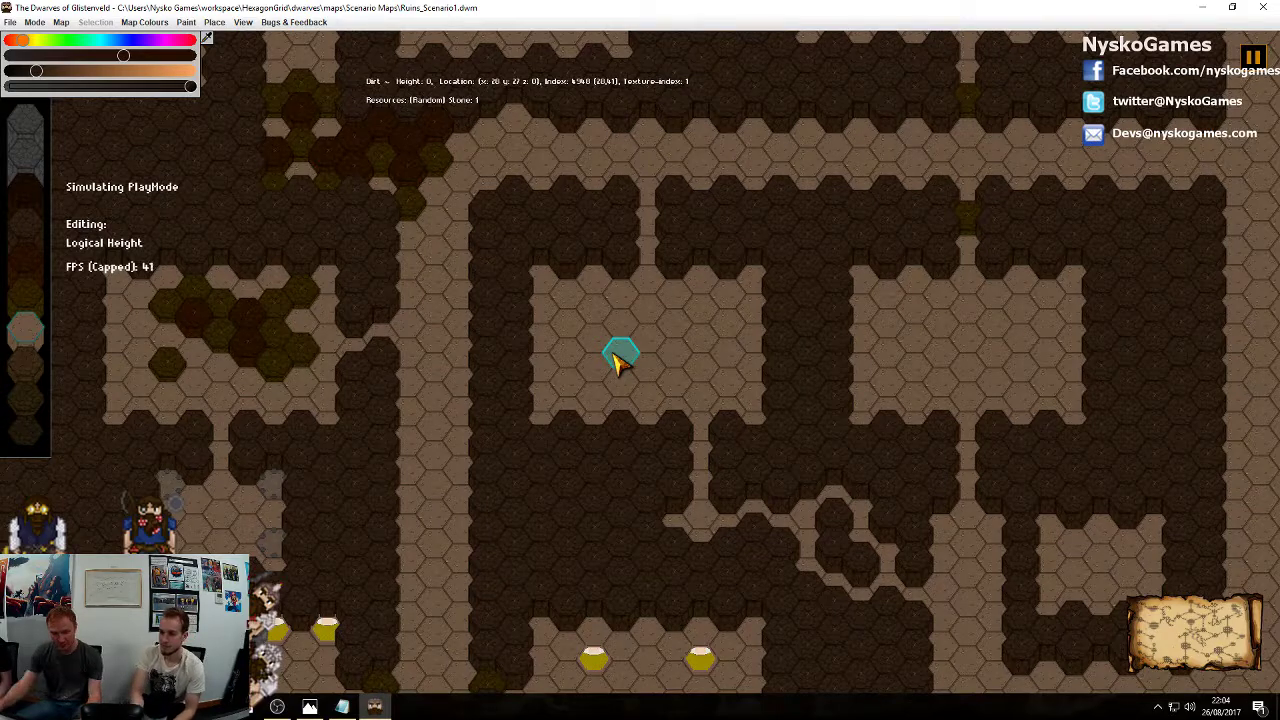
Examine the large pillared hall in the middle of the ruins and the western rooms containing yellow pots
scroll(815, 370, "up", 2)
scroll(815, 370, "down", 3)
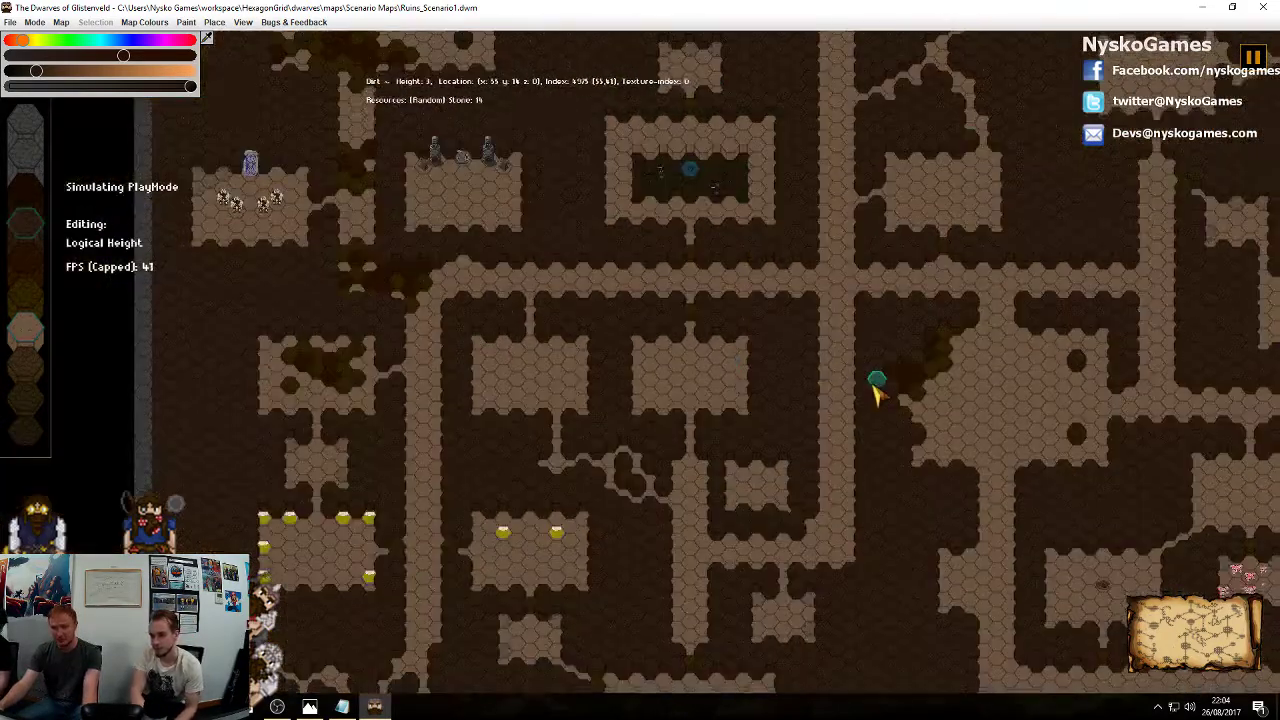
middle_click_drag(874, 380, 771, 357)
mouse_move(866, 334)
middle_mouse_down()
mouse_move(771, 444)
mouse_move(638, 260)
mouse_move(784, 233)
mouse_move(852, 324)
middle_mouse_up()
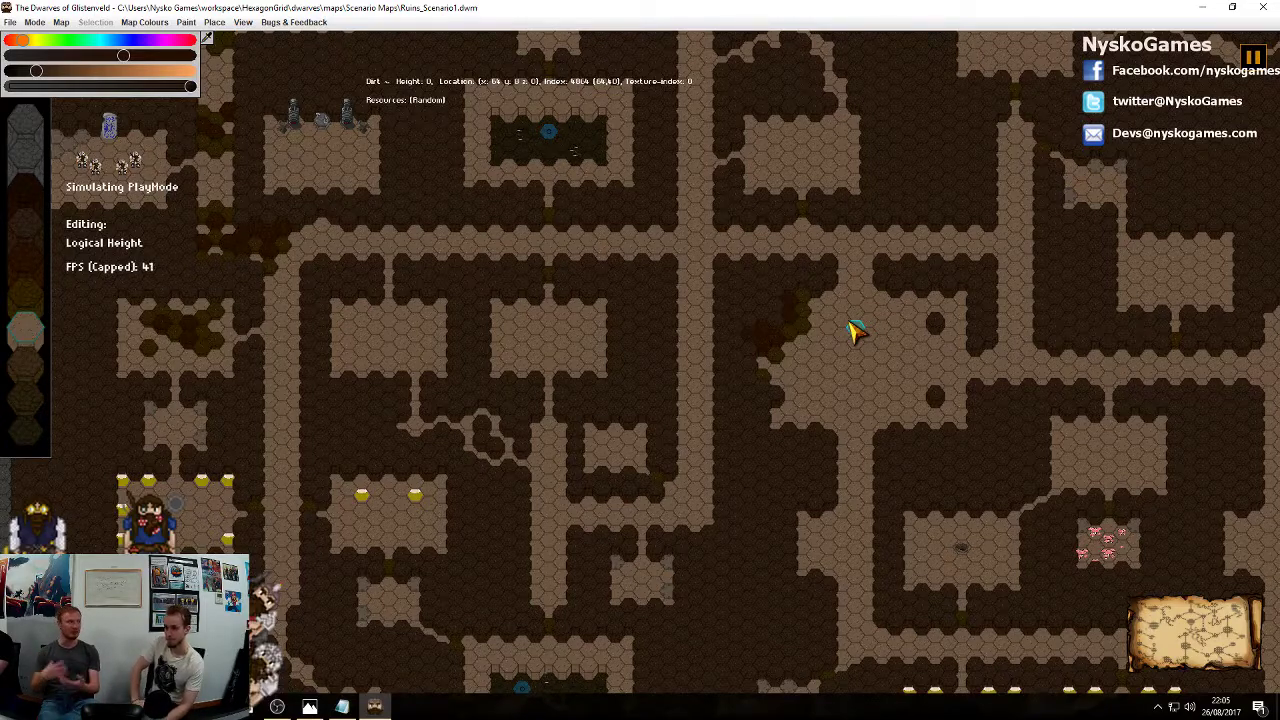
scroll(840, 390, "up", 4)
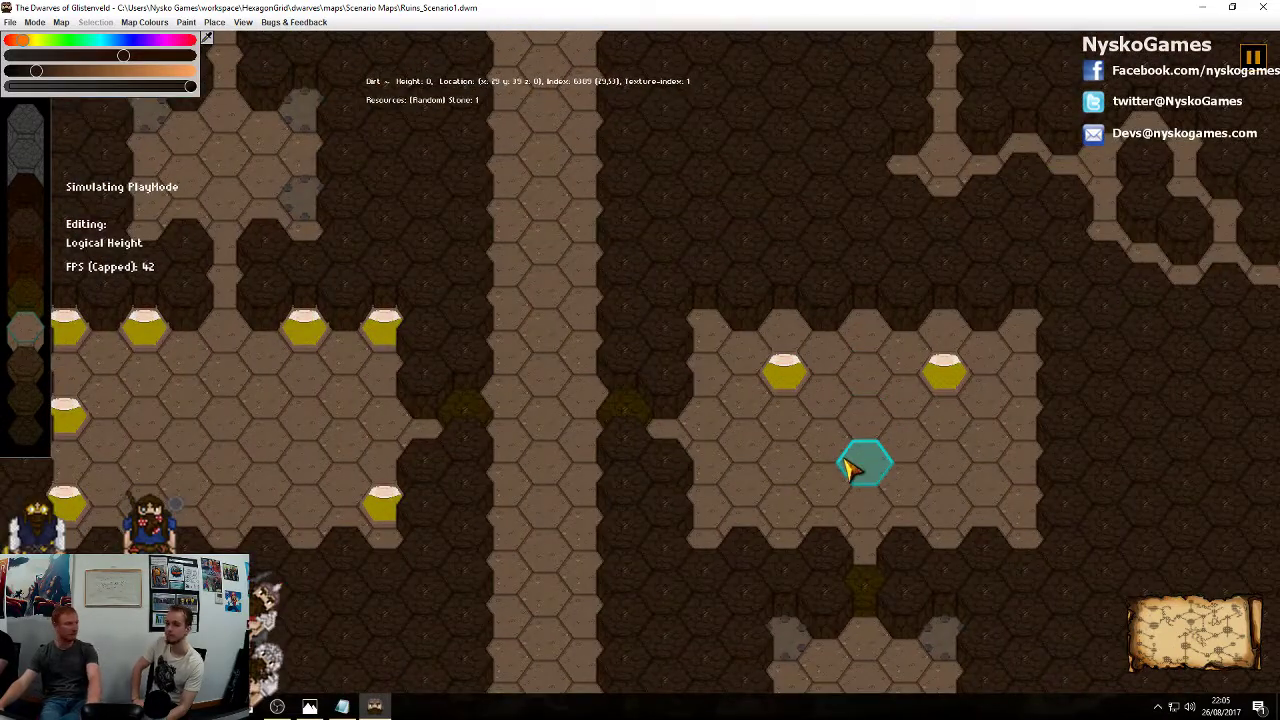
middle_click_drag(820, 300, 760, 464)
scroll(760, 464, "down", 3)
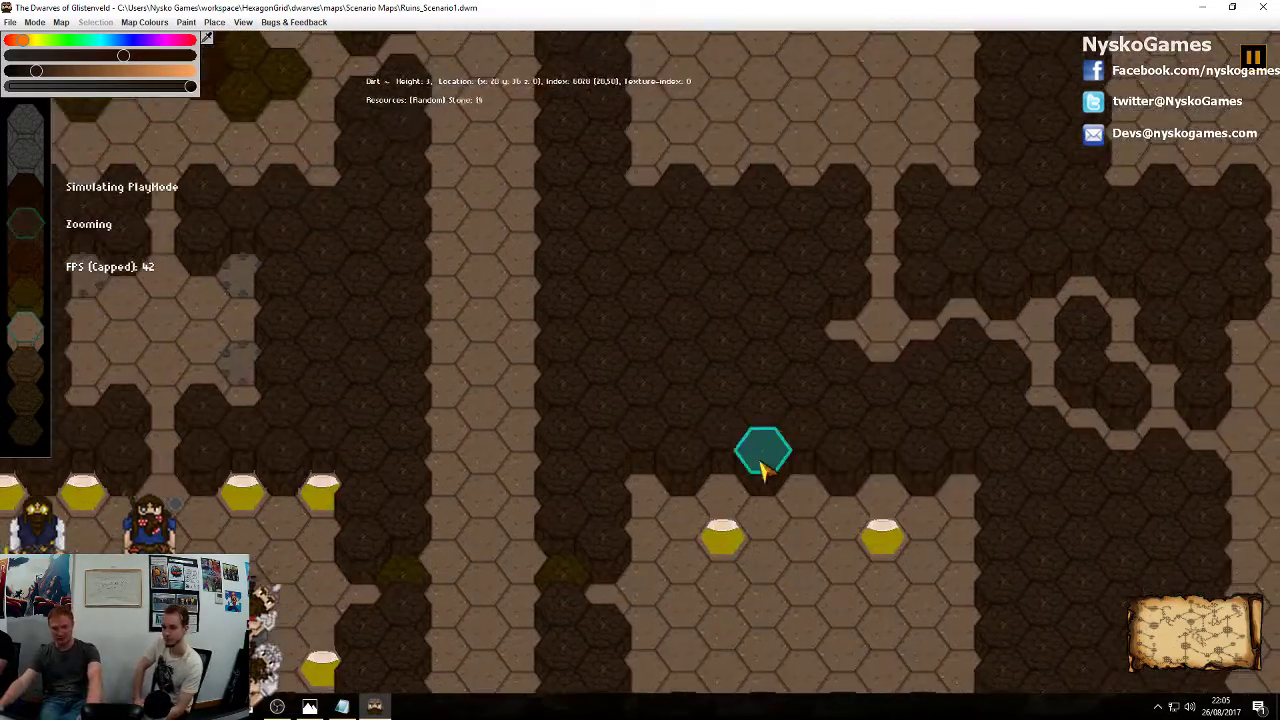
middle_click_drag(932, 280, 775, 387)
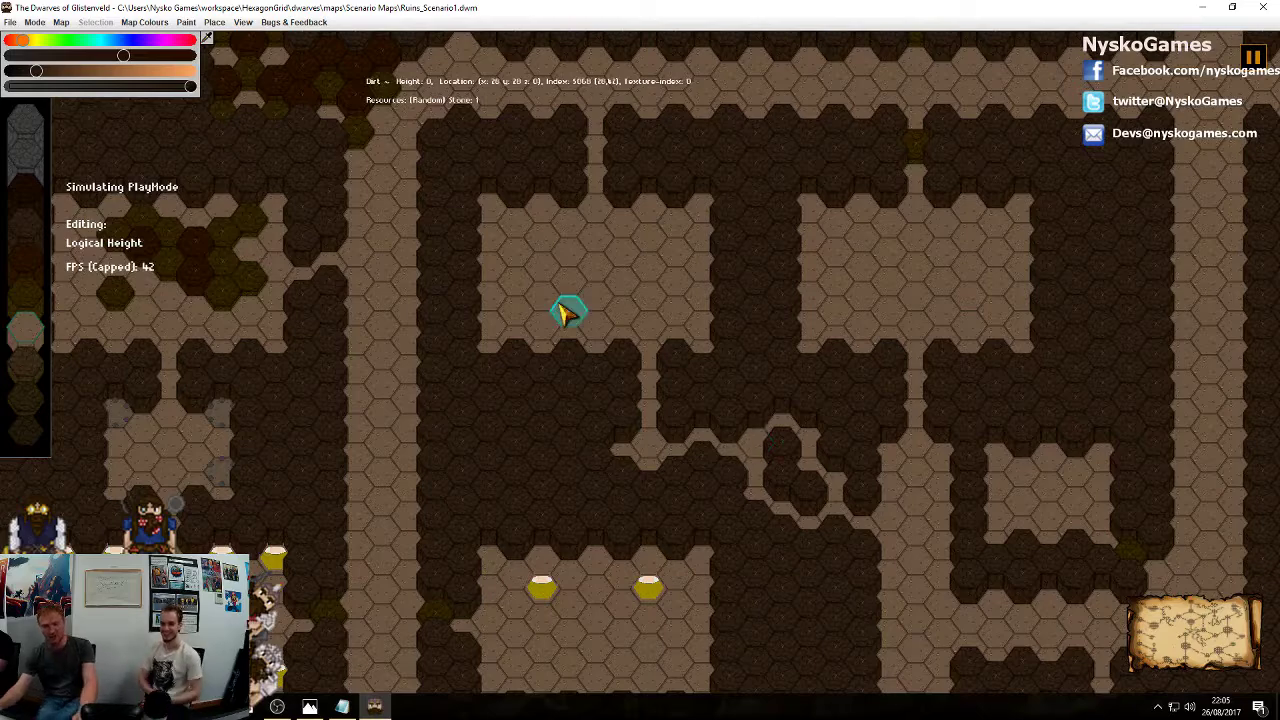
Inspect the dwarves' starting room, the neighbouring statue room and the partly collapsed hall to the north
middle_click_drag(623, 350, 780, 508)
middle_click_drag(891, 318, 870, 516)
middle_click_drag(796, 418, 991, 505)
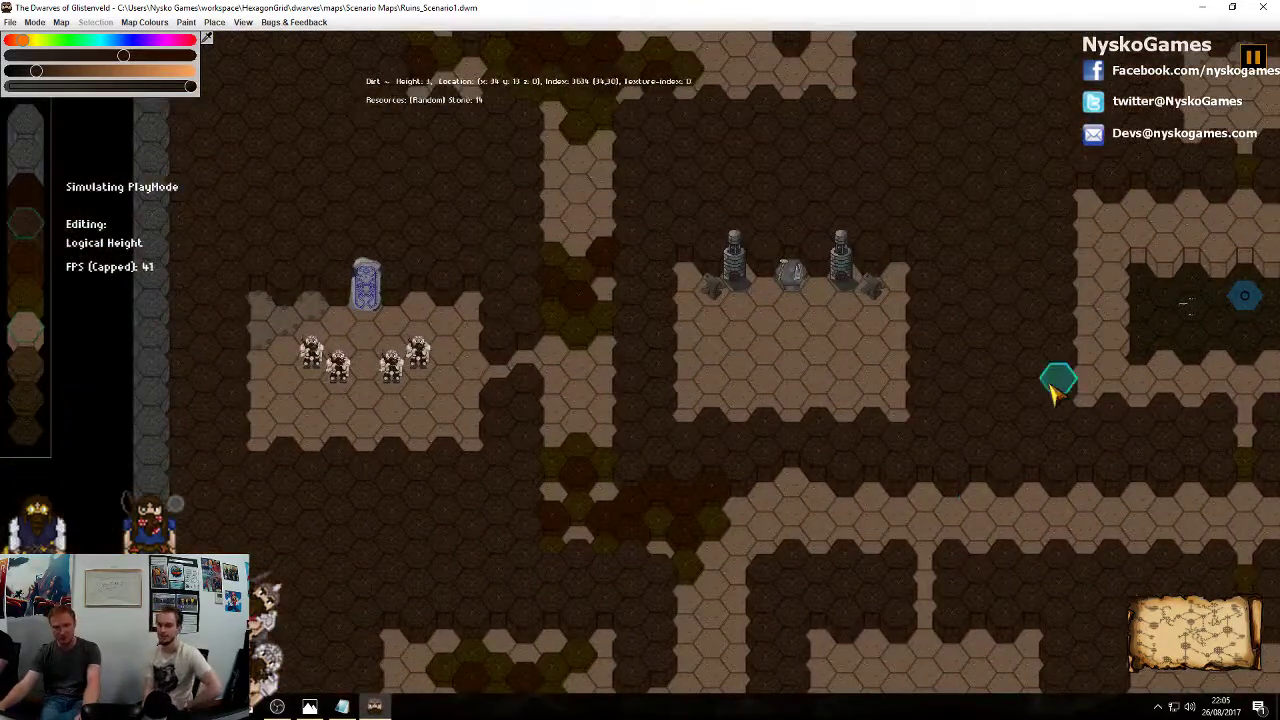
middle_click_drag(1051, 389, 1022, 420)
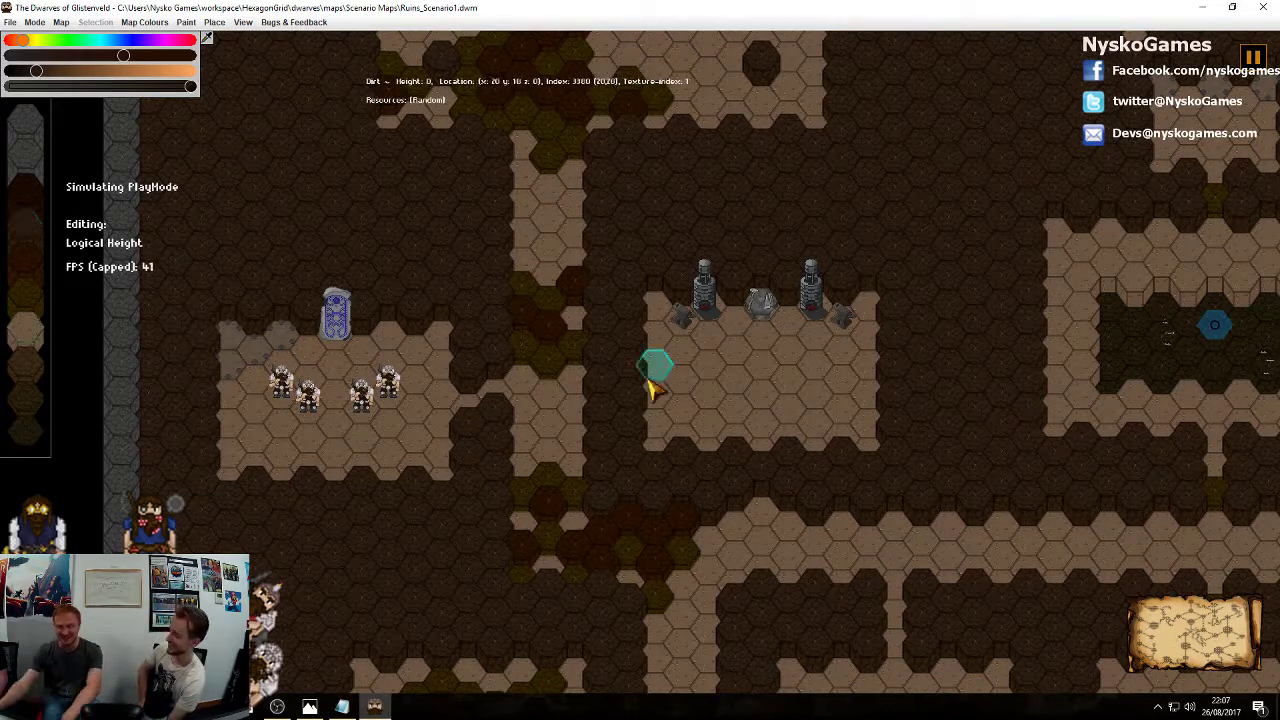
middle_click_drag(721, 396, 820, 582)
middle_click_drag(1006, 346, 793, 518)
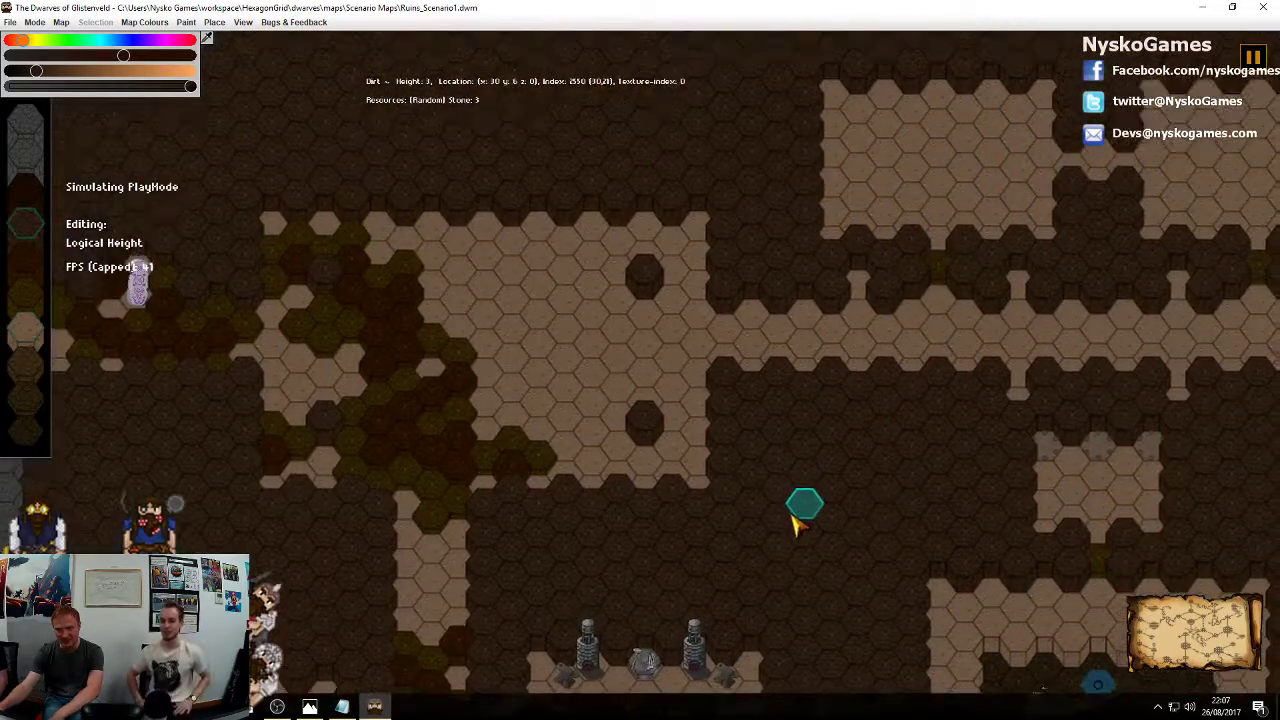
middle_click_drag(906, 435, 858, 447)
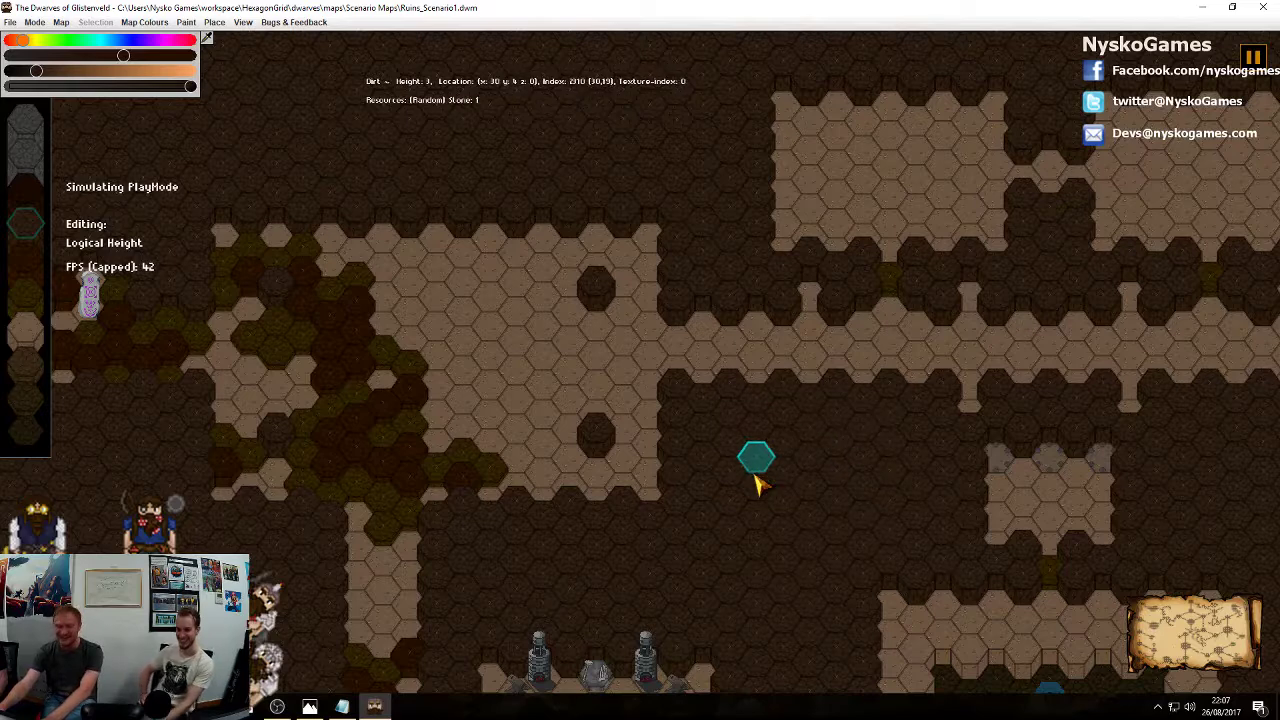
middle_click_drag(755, 472, 1017, 289)
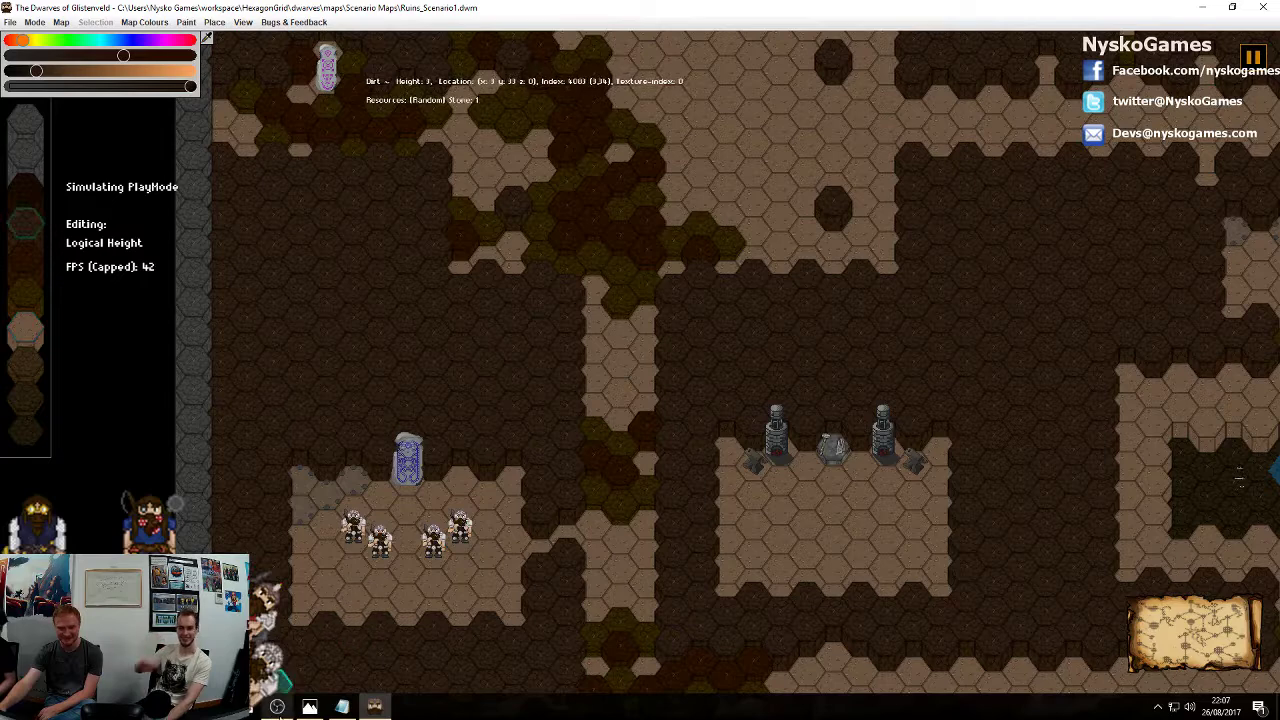
left_click(277, 706)
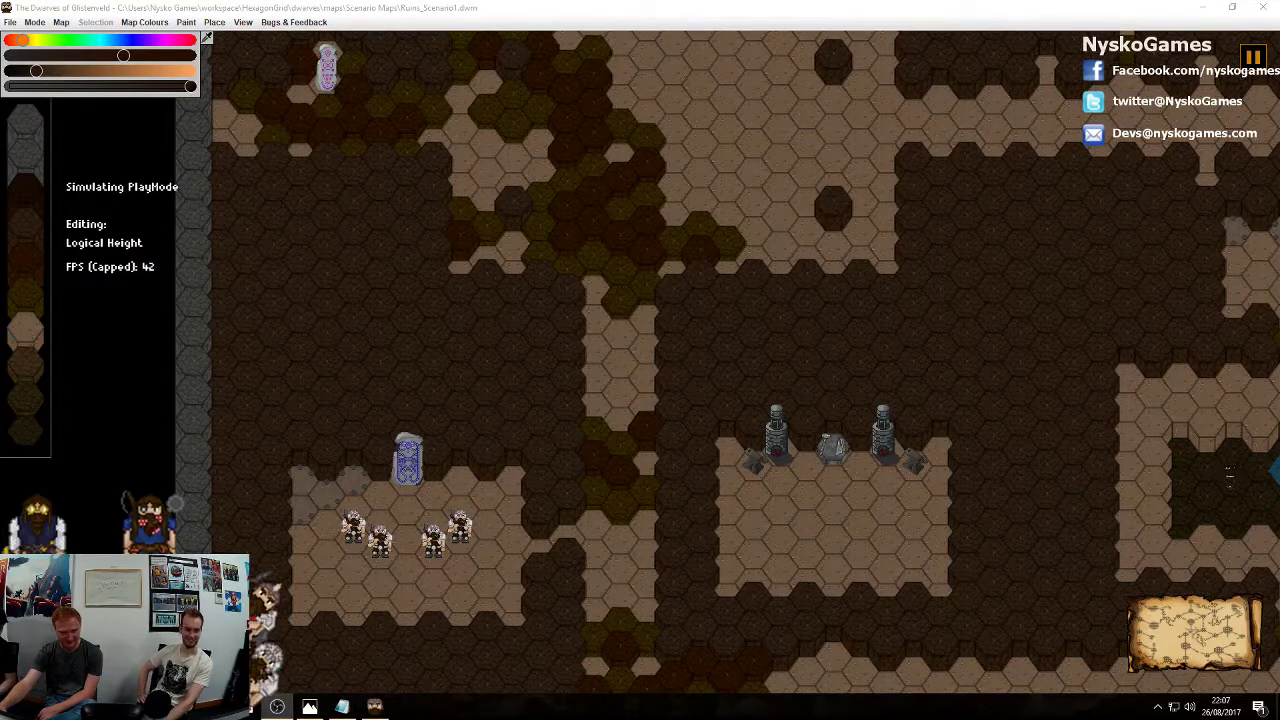